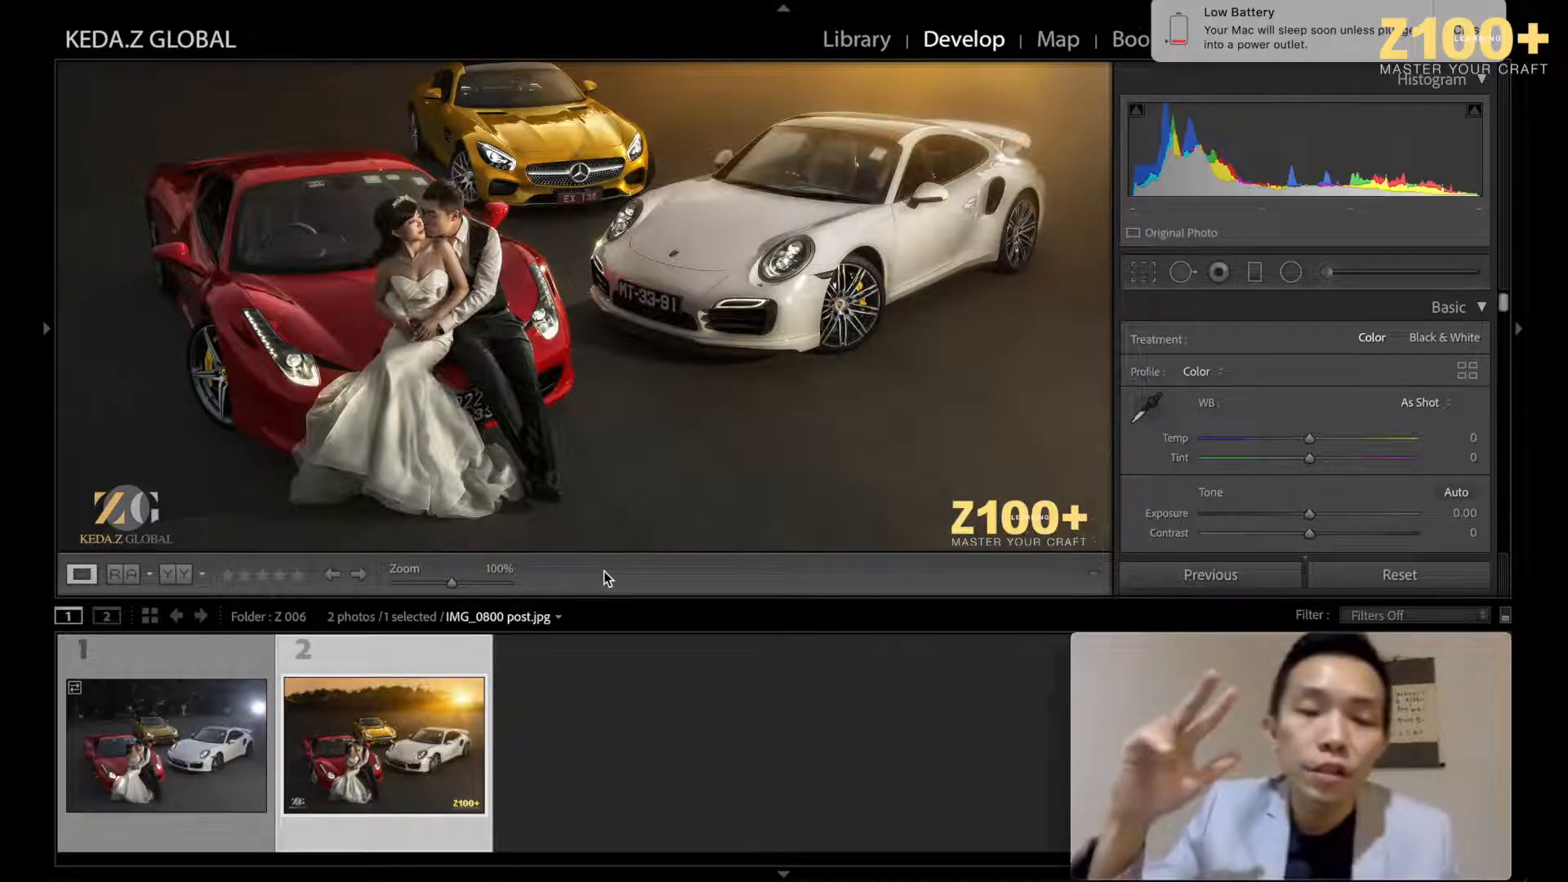
# Step: Switch to the unedited photo _D4Z9610.NEF and examine the couple and the three cars up close
pyautogui.press('Left')
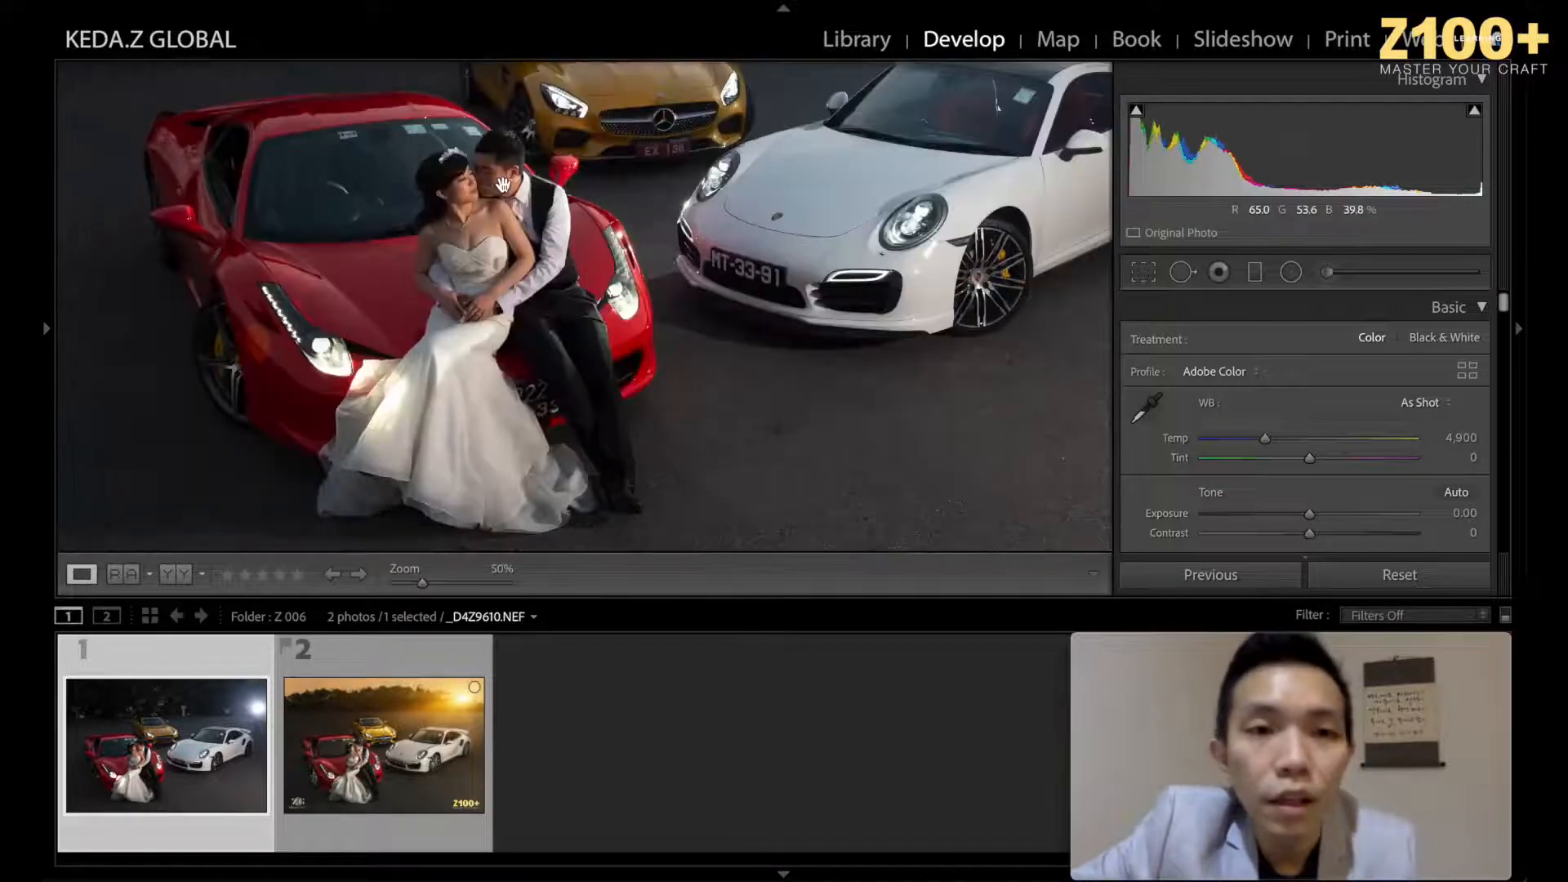
pyautogui.click(519, 317)
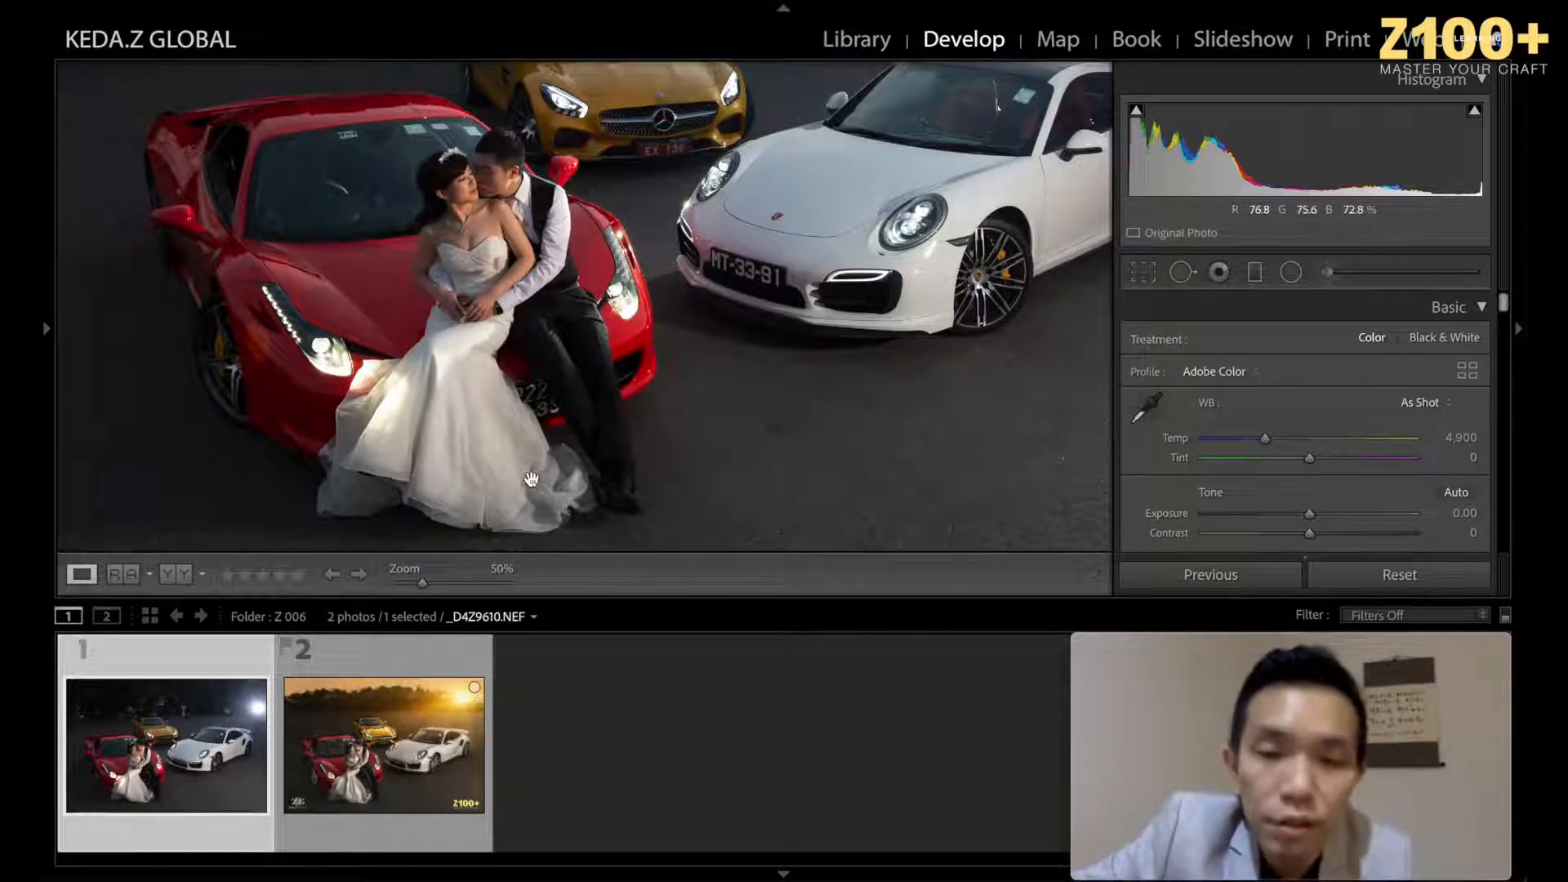
pyautogui.click(711, 334)
pyautogui.moveTo(501, 326); pyautogui.dragTo(874, 182)
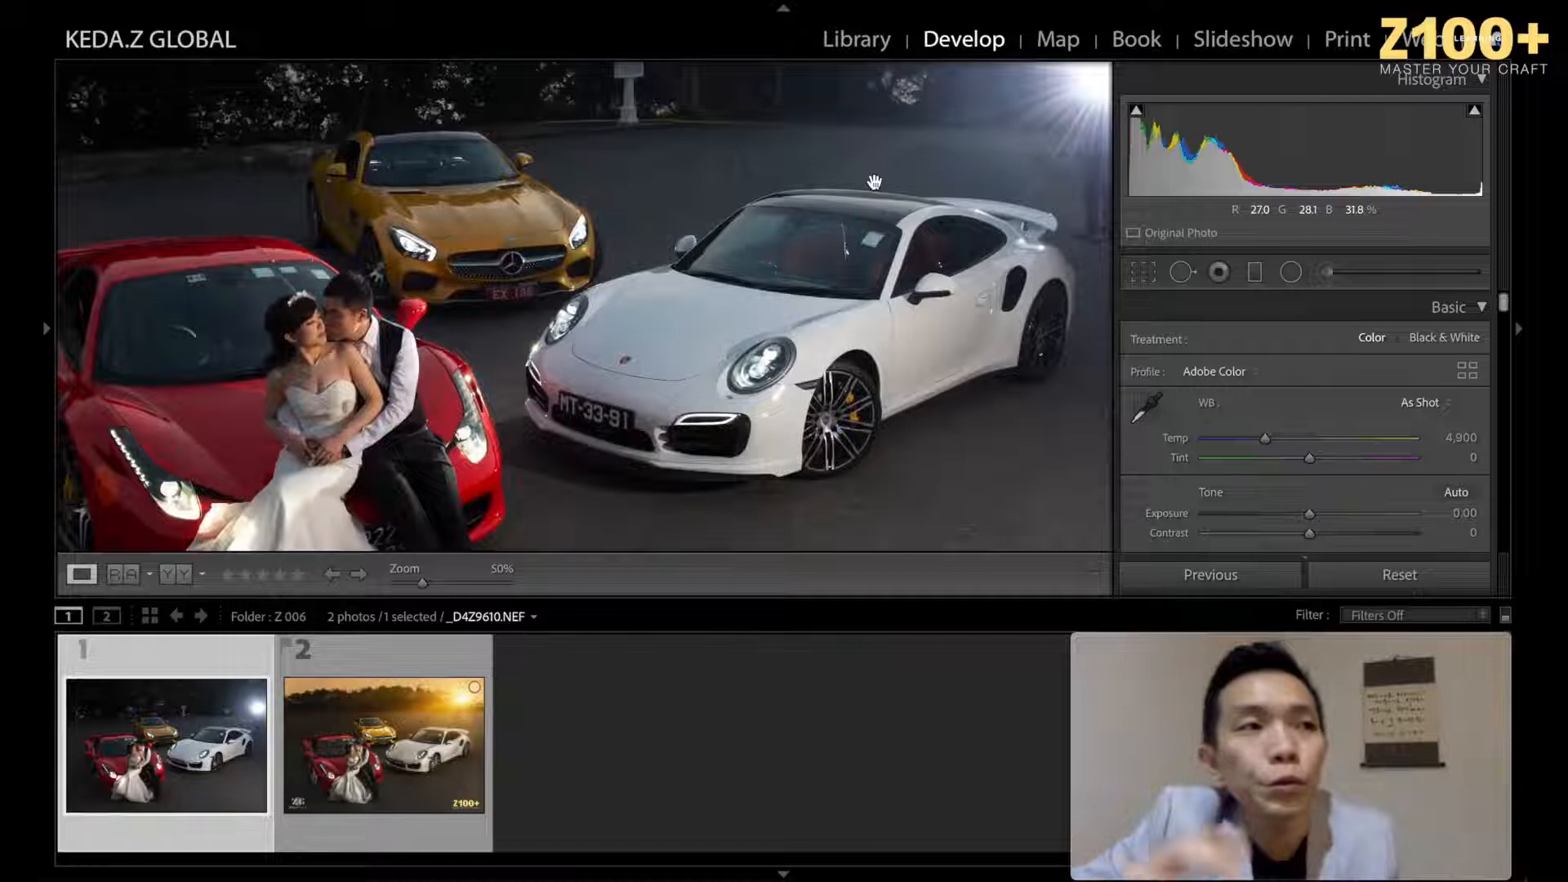
pyautogui.moveTo(426, 358); pyautogui.dragTo(540, 358)
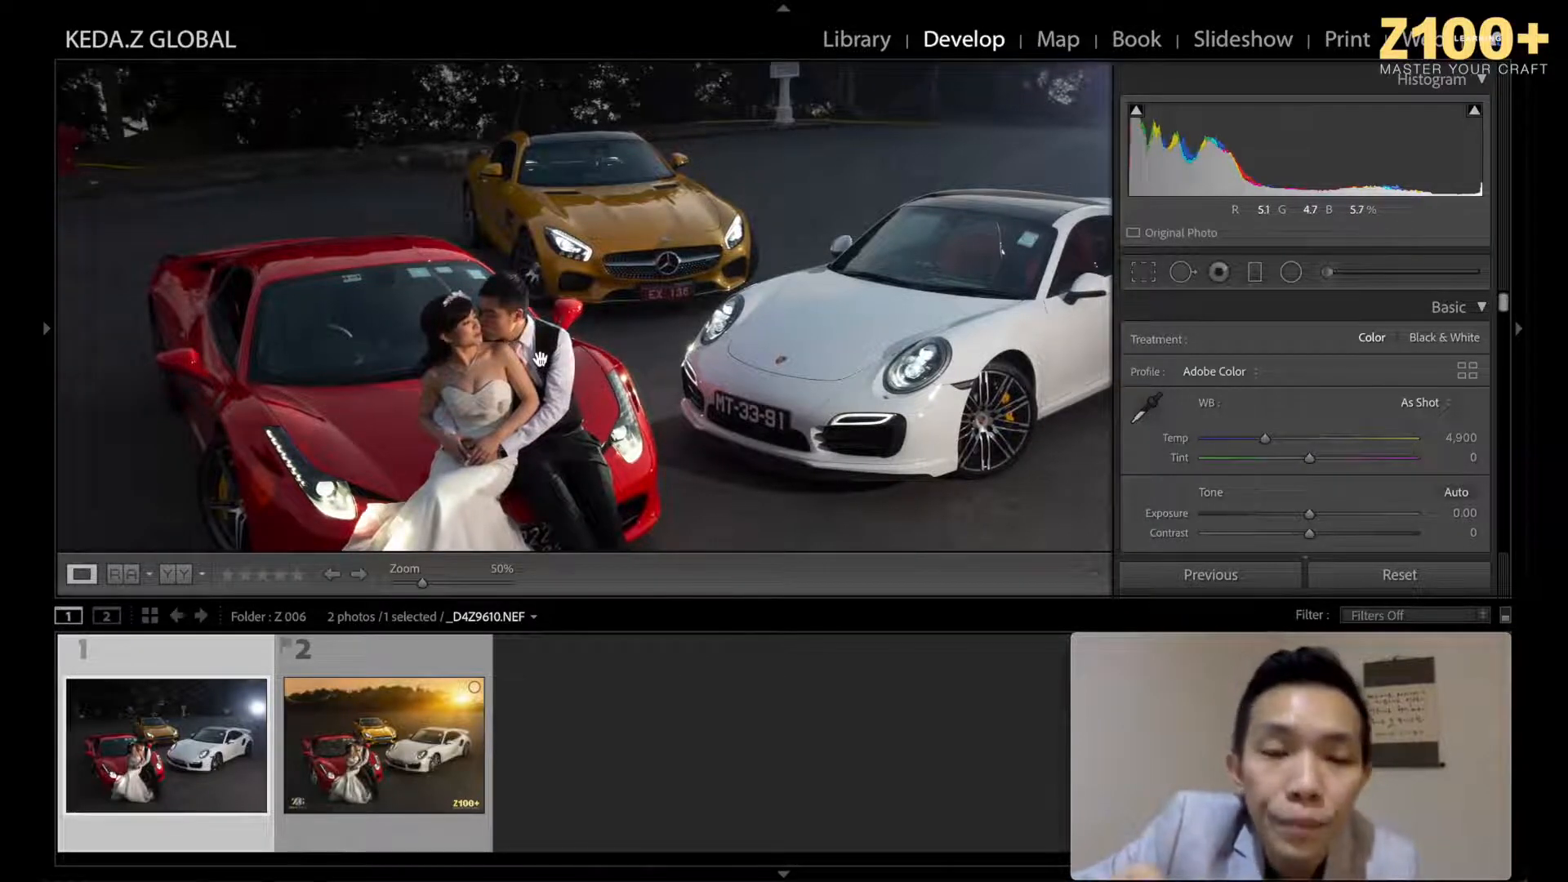
pyautogui.moveTo(540, 358); pyautogui.dragTo(562, 321)
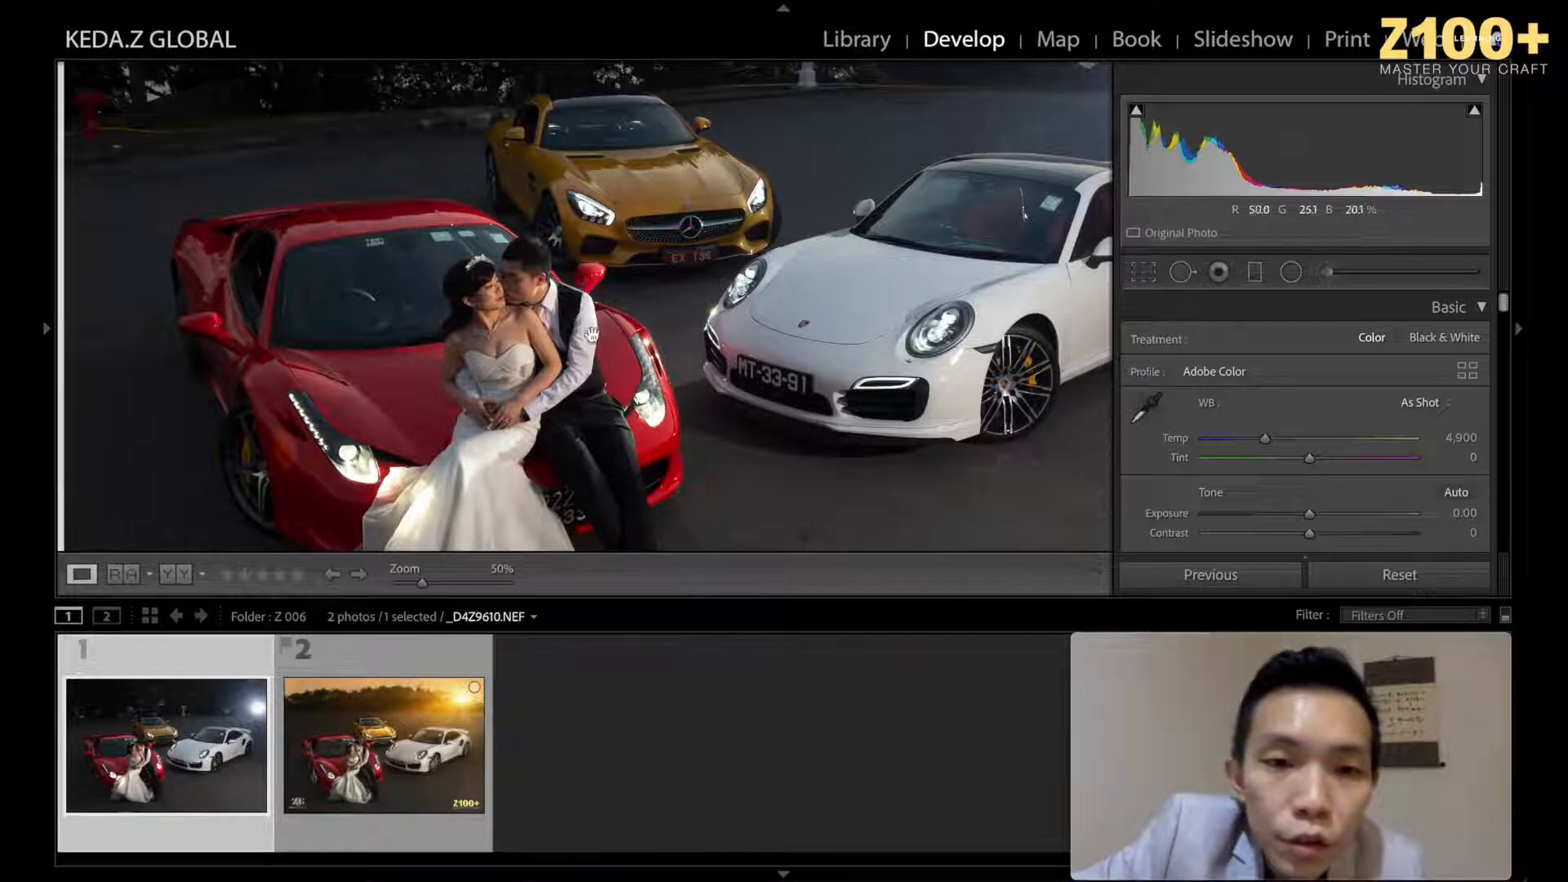
pyautogui.click(532, 266)
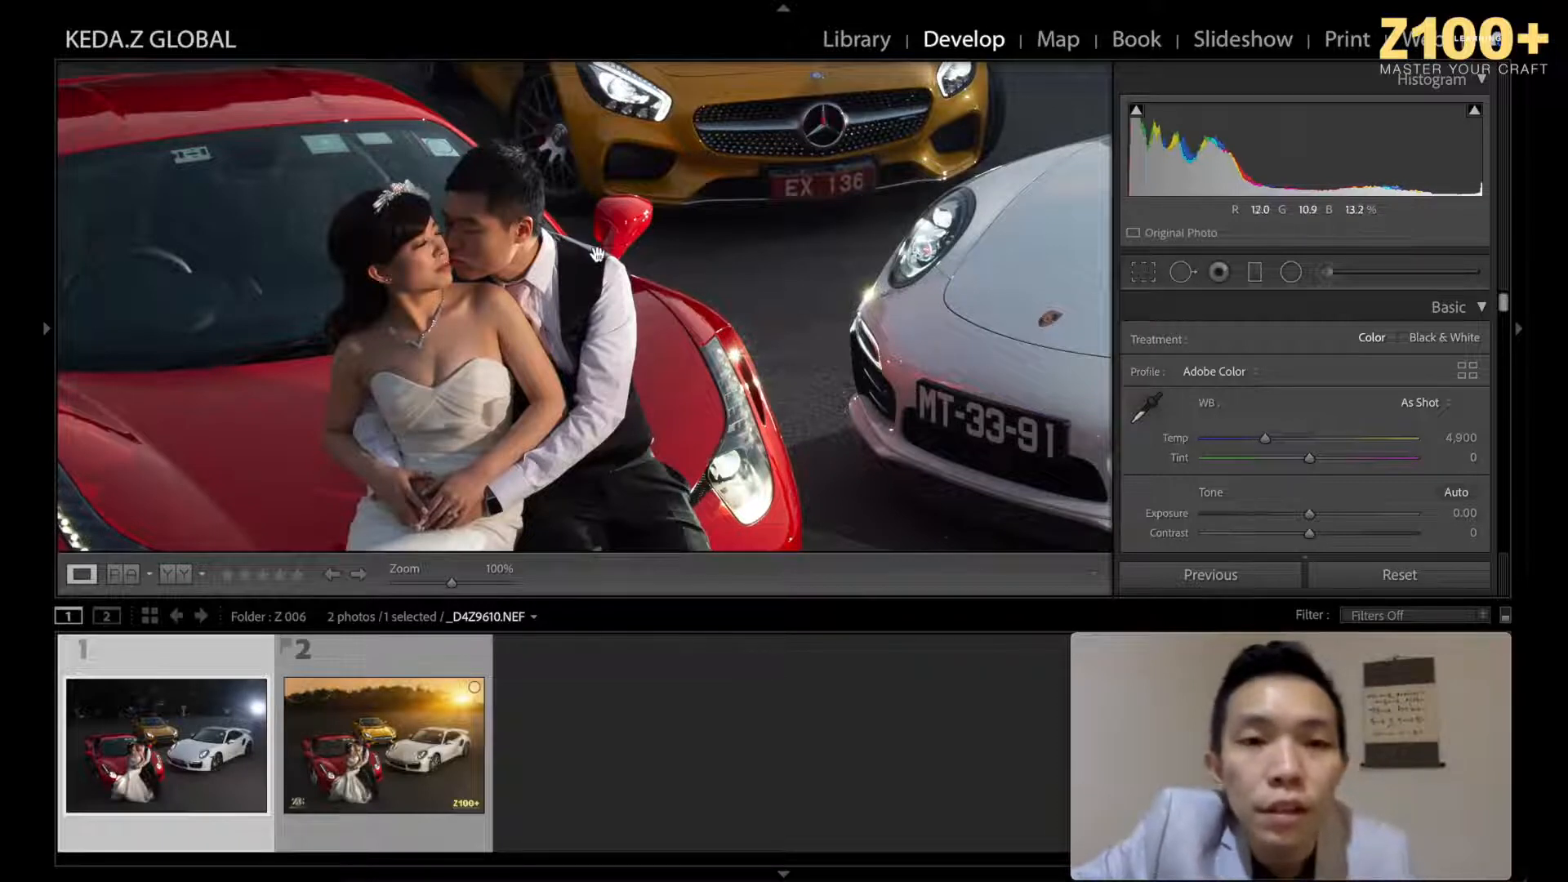
pyautogui.moveTo(672, 473); pyautogui.dragTo(450, 85)
pyautogui.click(575, 376)
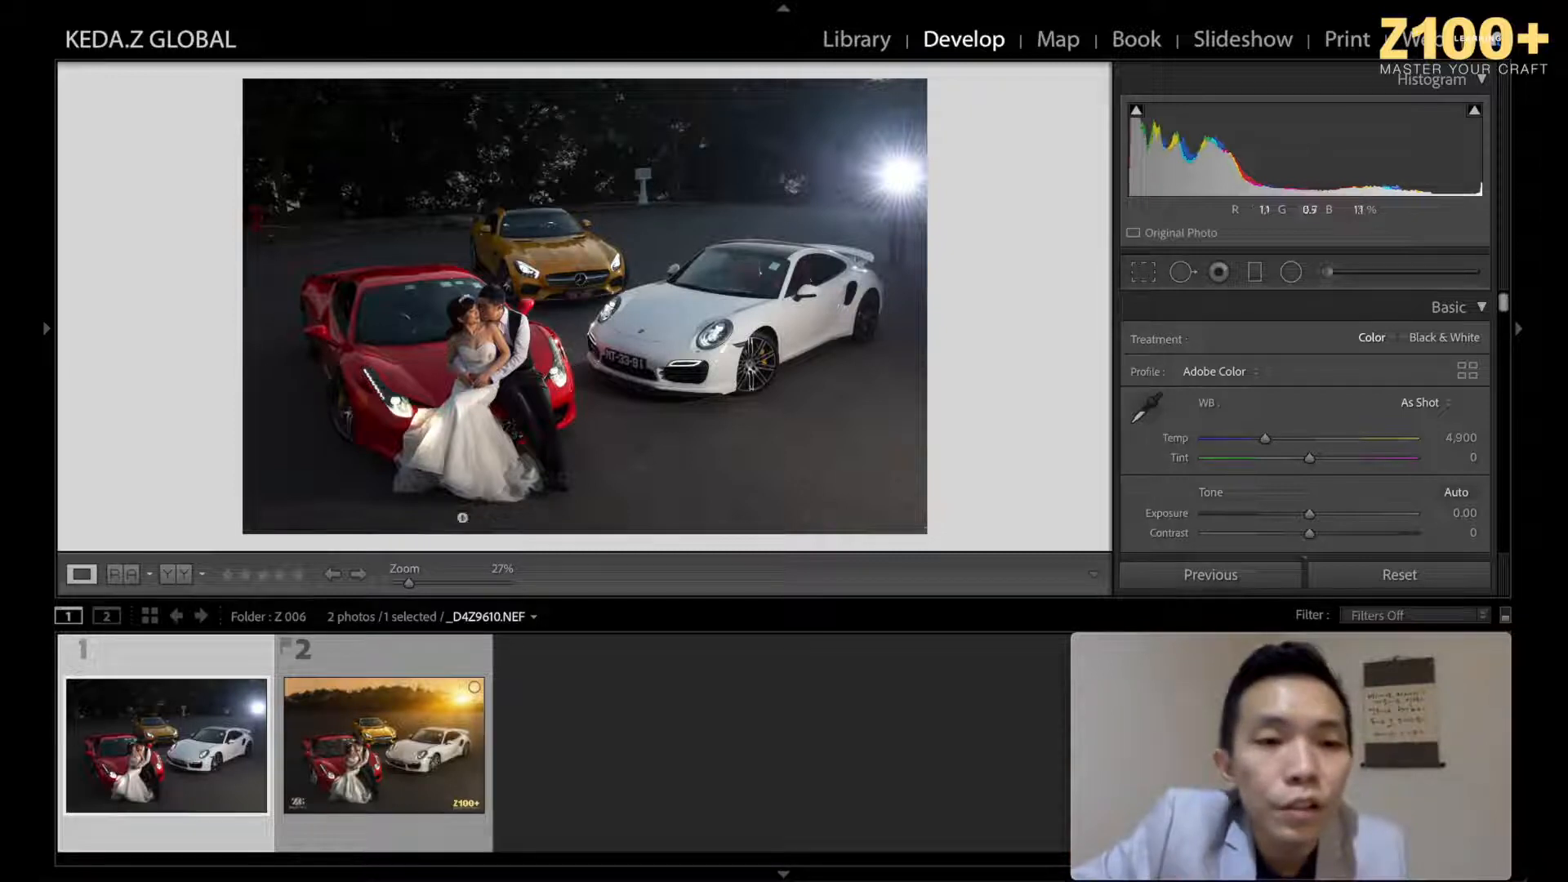
# Step: Show the overlay with file name and exposure information on the photo and inspect the couple at 100%
pyautogui.press('i')
pyautogui.press('i')
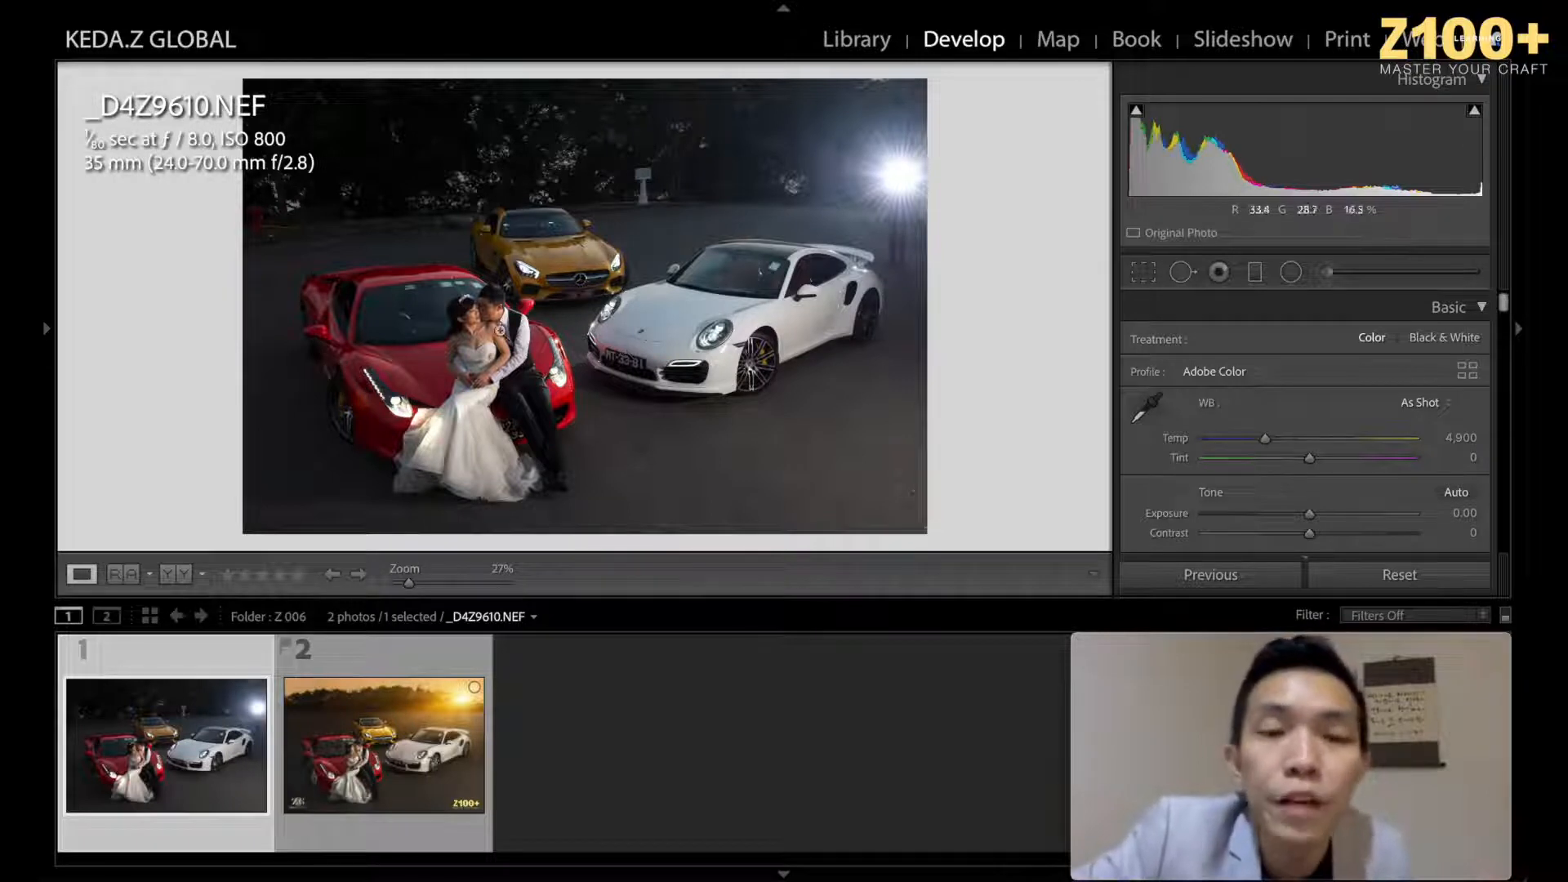
pyautogui.click(490, 333)
pyautogui.moveTo(484, 333); pyautogui.dragTo(569, 305)
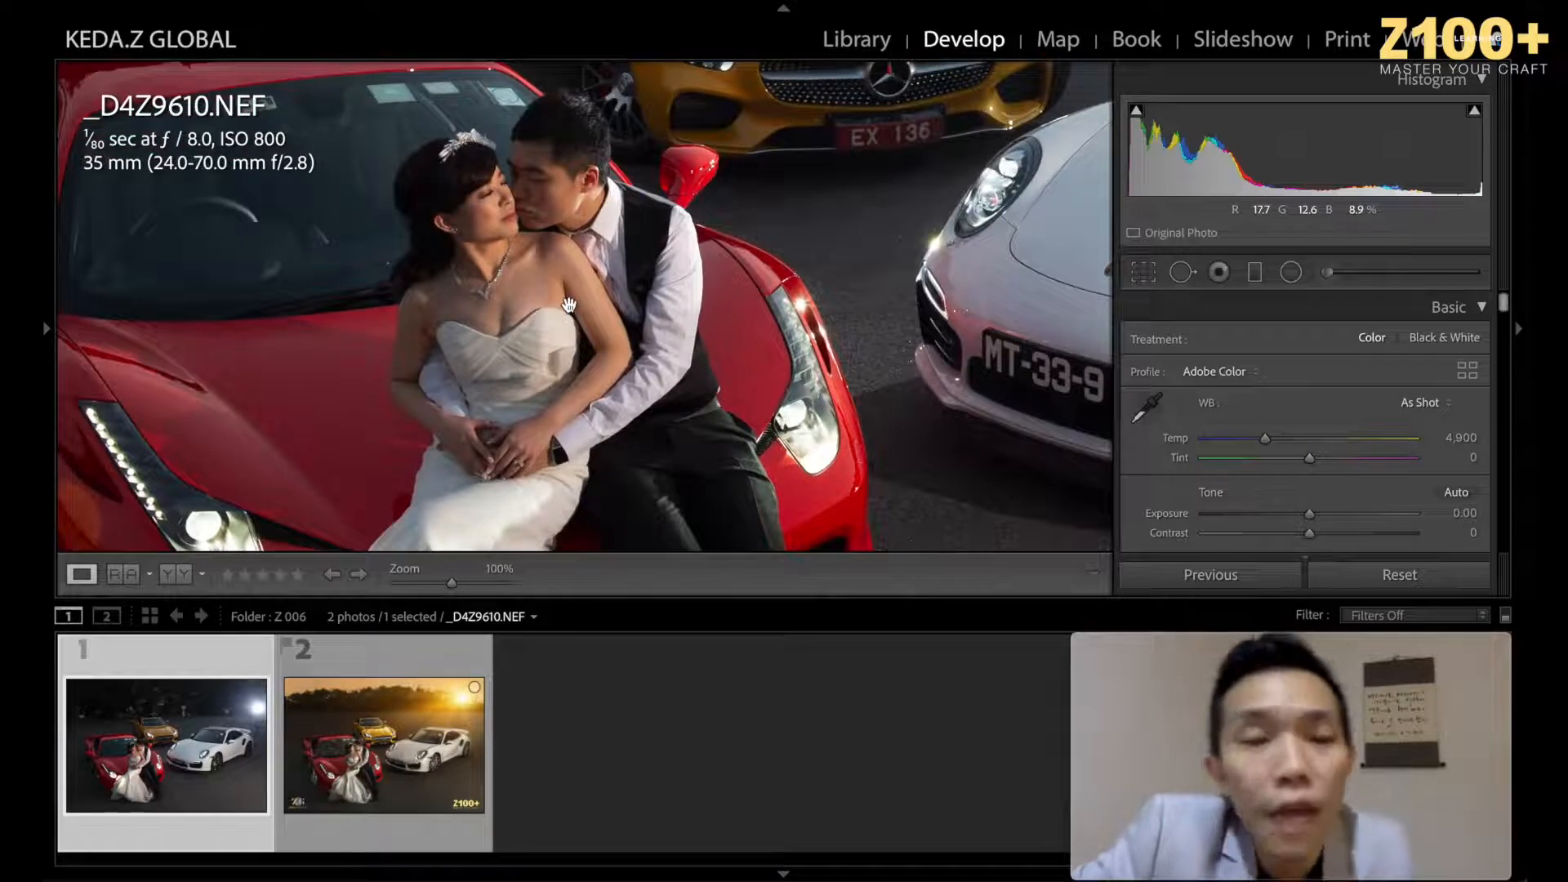
pyautogui.click(569, 304)
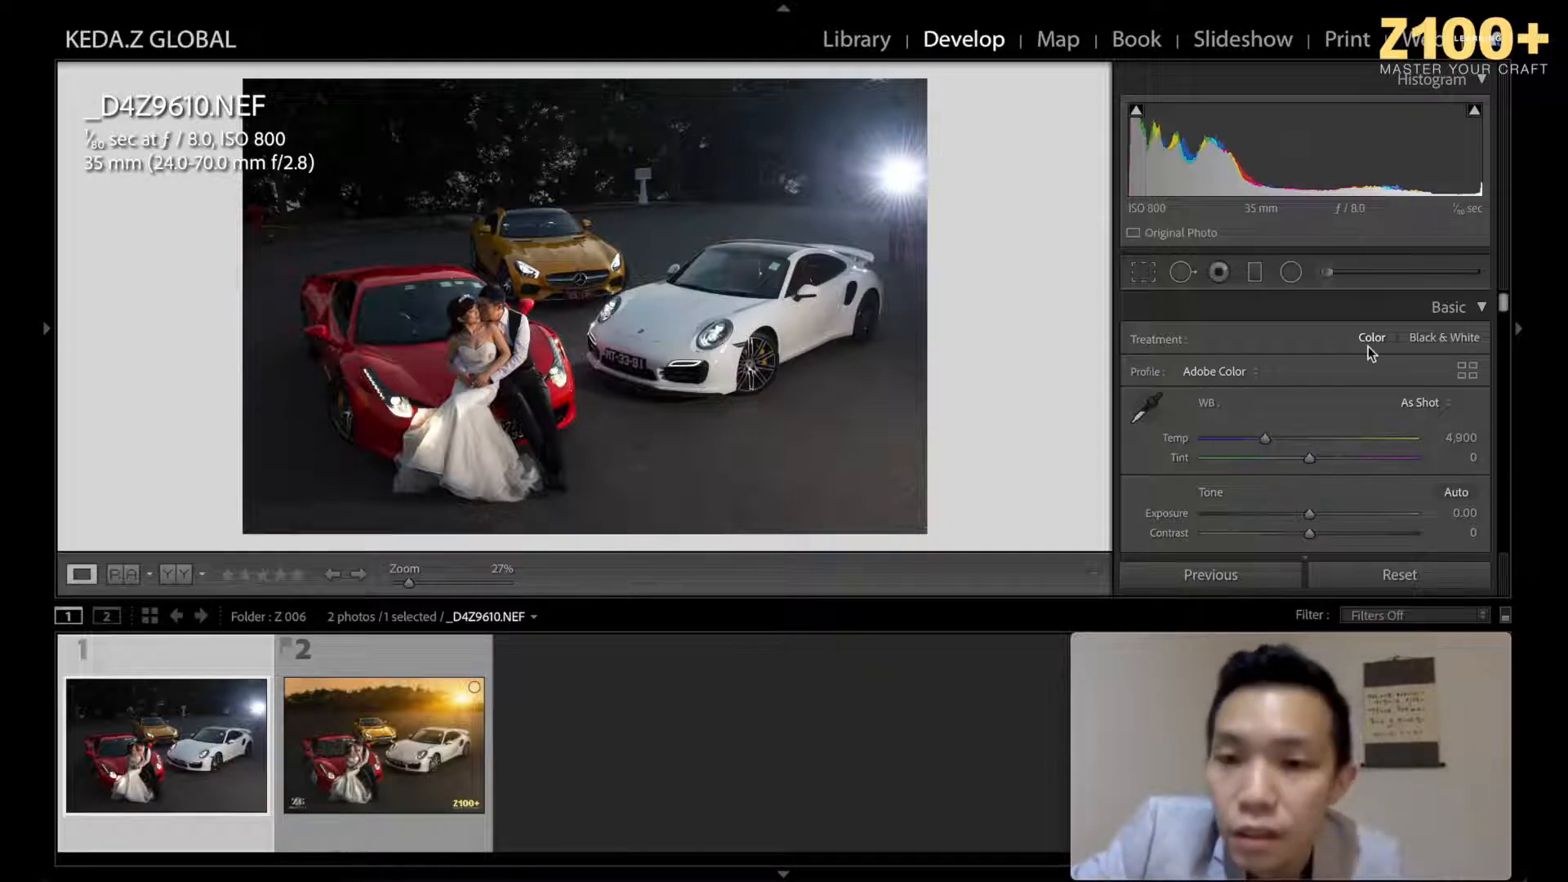
# Step: Compare the bride's dress and the overall lighting in the raw photo with the finished IMG_0800 post.jpg
pyautogui.scroll(-3, 1373, 387)
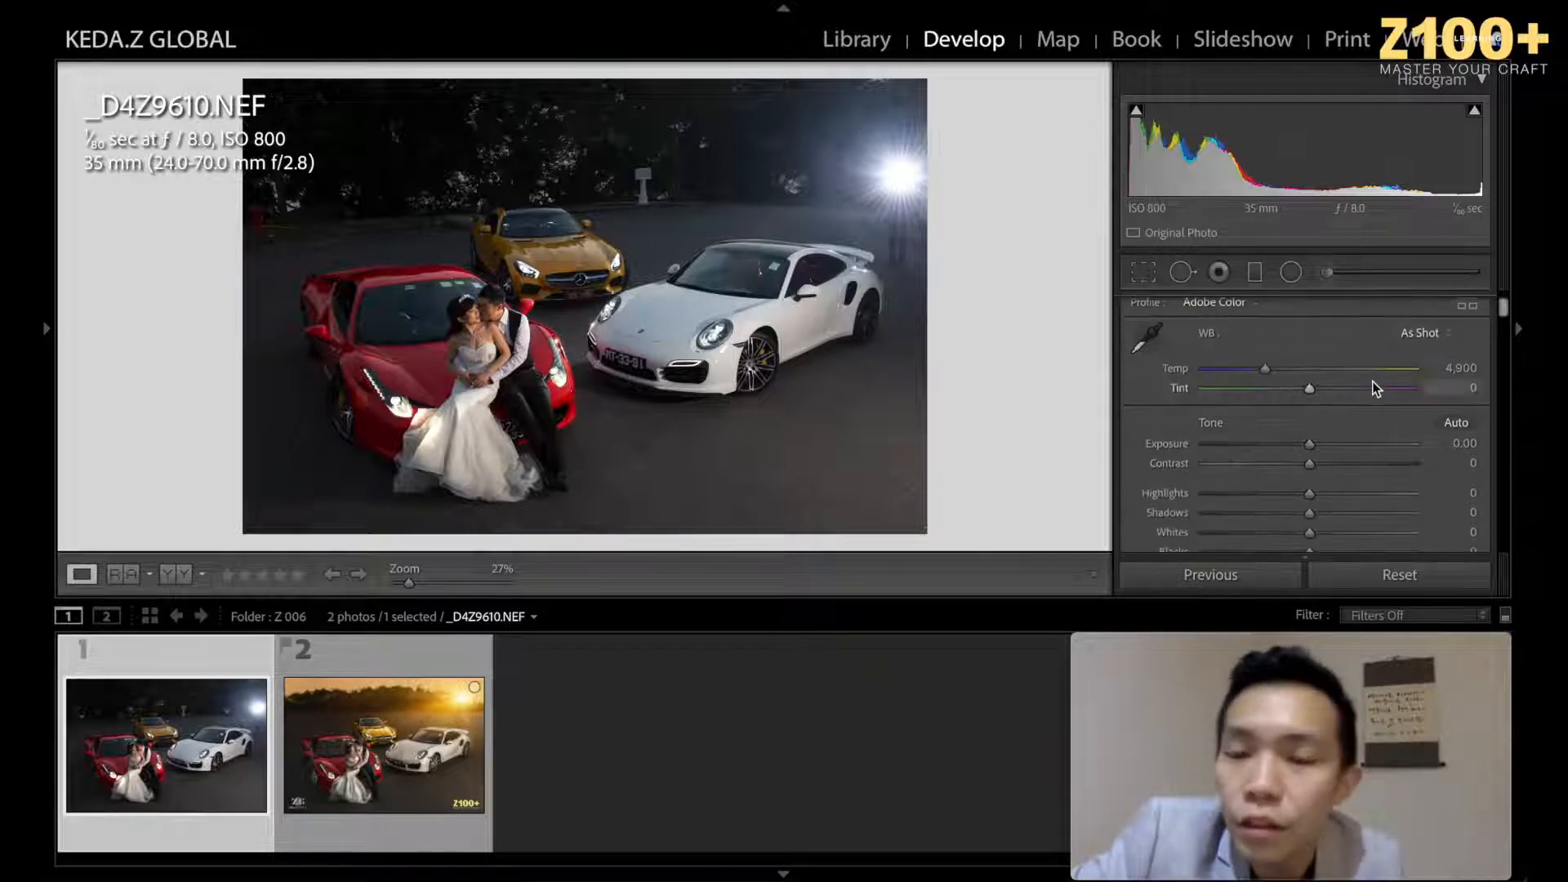
pyautogui.scroll(-1, 1372, 387)
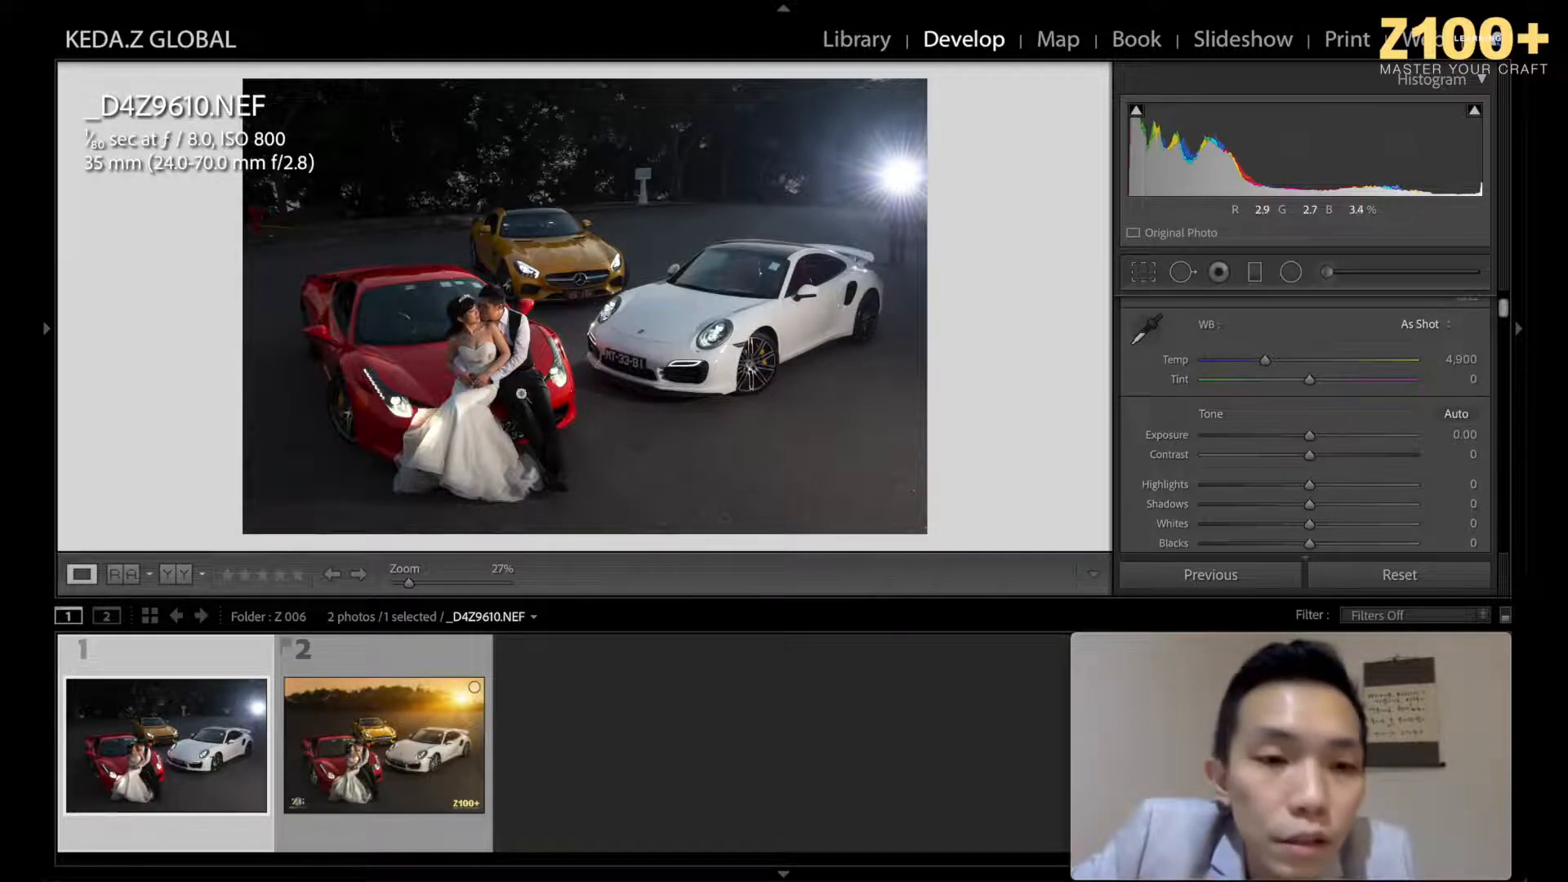
pyautogui.click(425, 433)
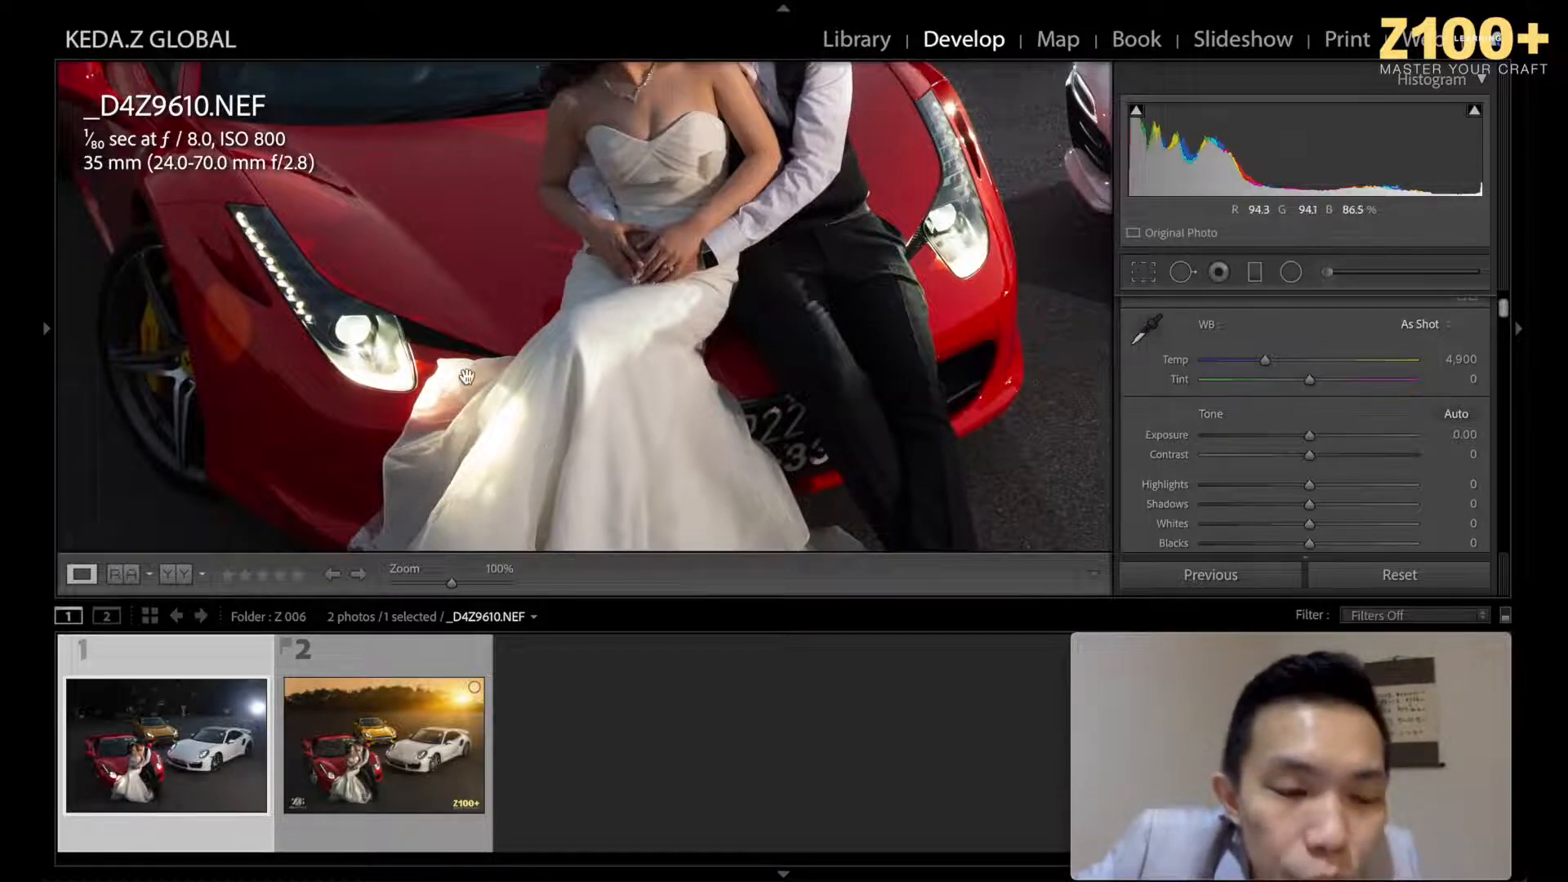
pyautogui.click(373, 751)
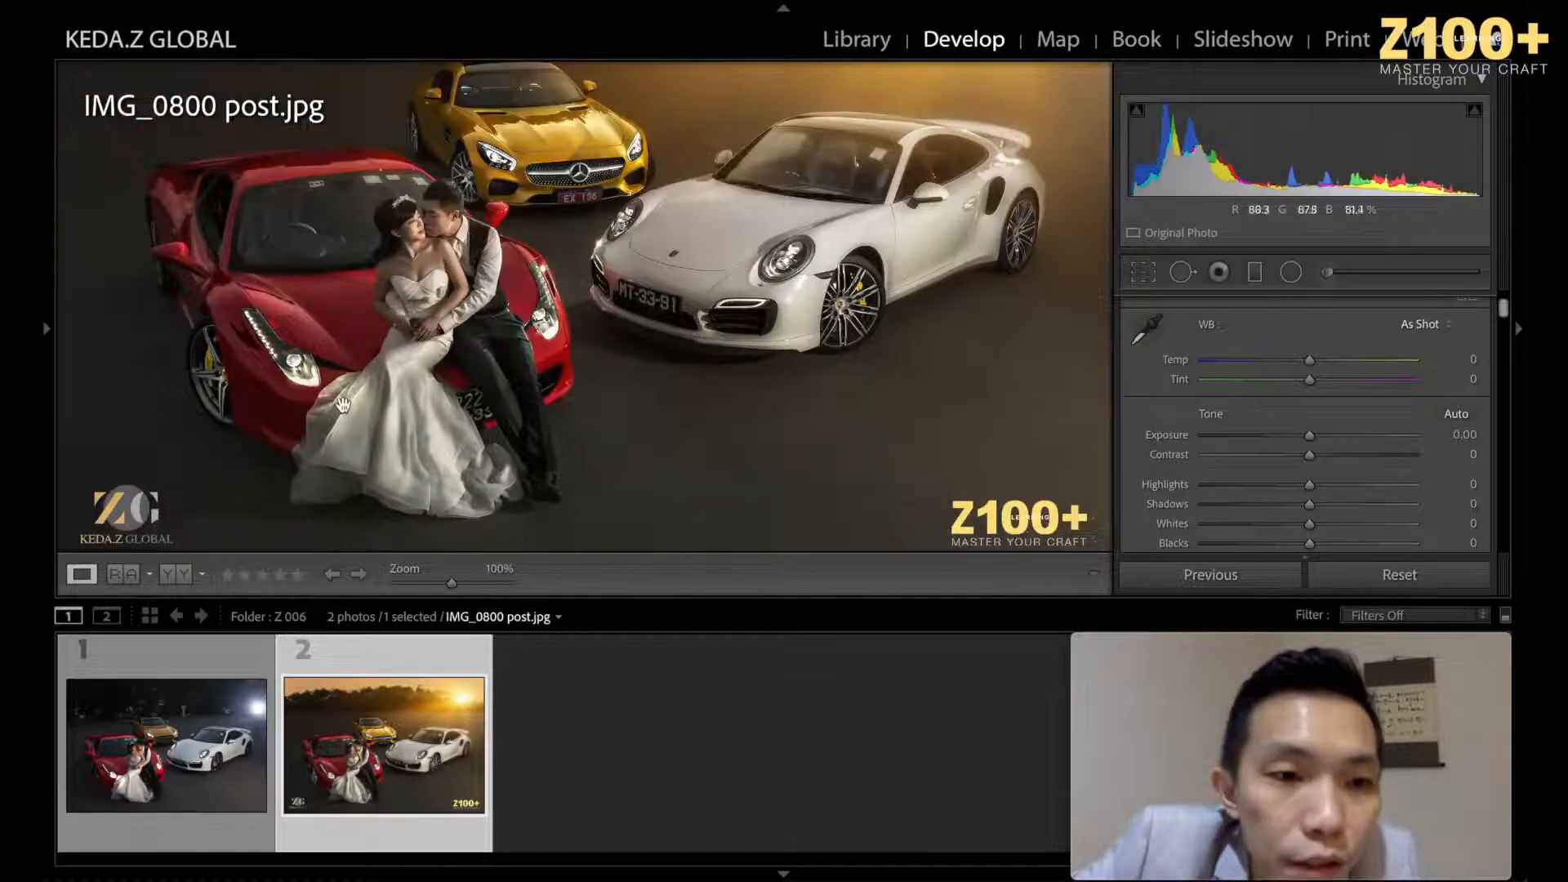
pyautogui.click(344, 413)
pyautogui.click(409, 448)
pyautogui.click(206, 757)
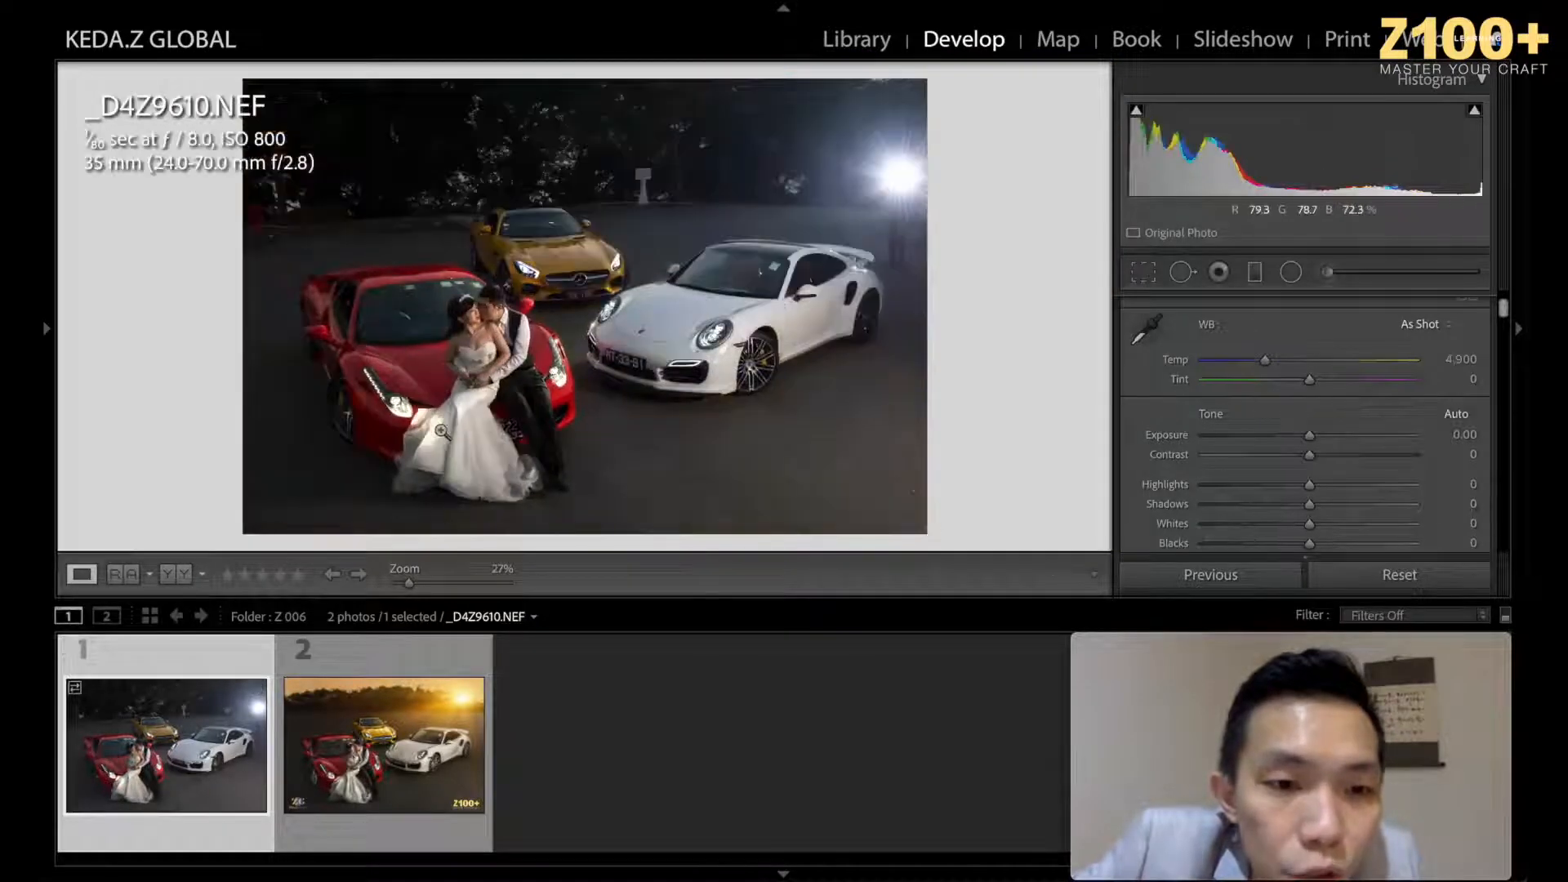
pyautogui.click(327, 760)
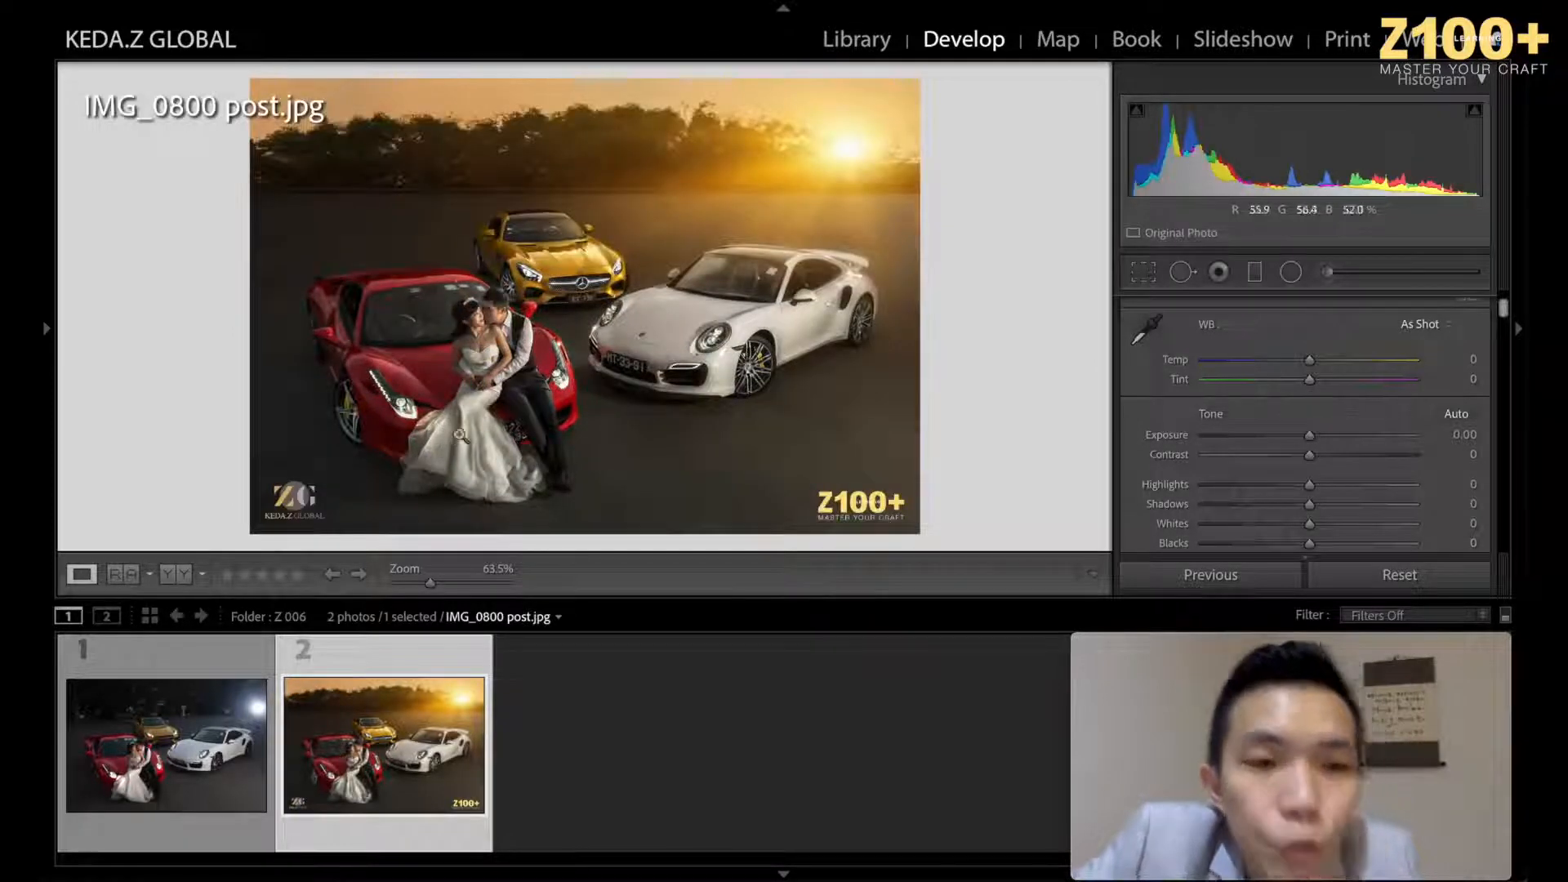
pyautogui.click(164, 814)
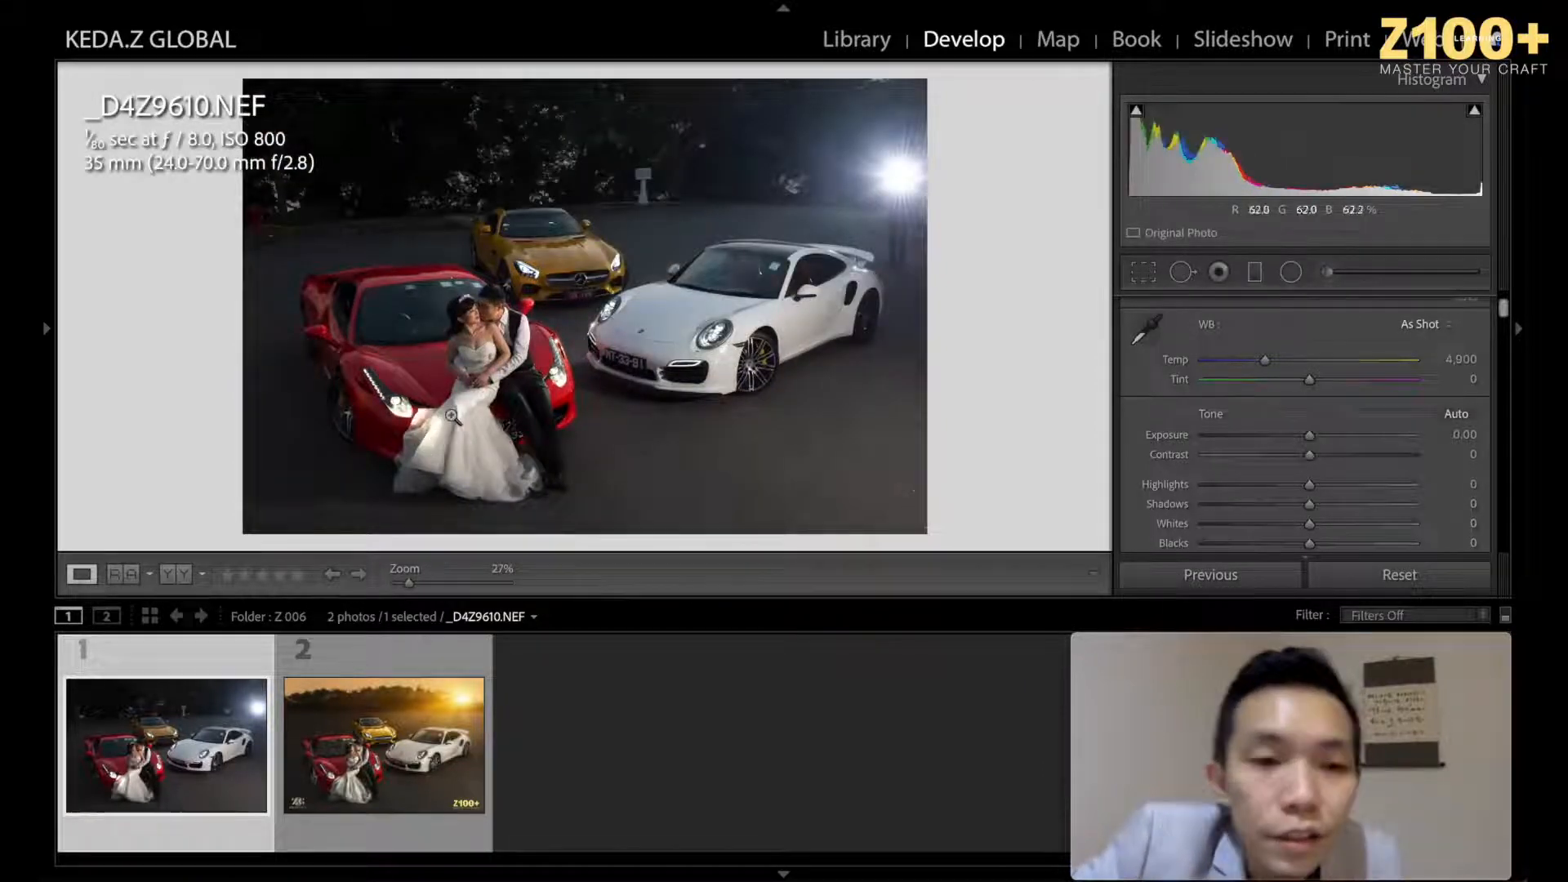
pyautogui.press('Right')
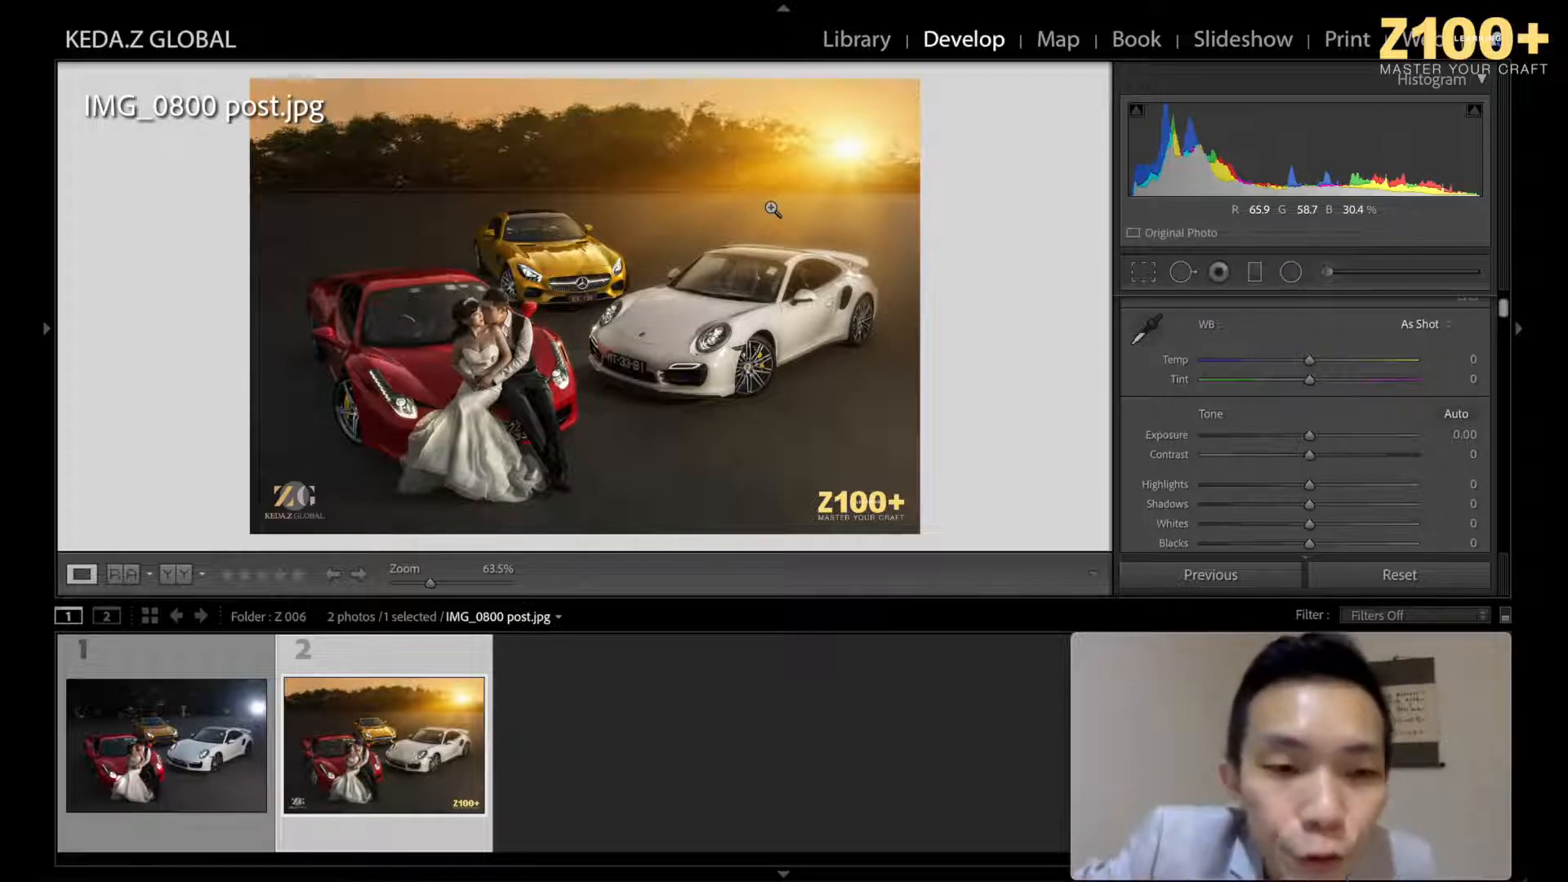
# Step: Set Highlights to -50 and Shadows to +50 on the raw photo _D4Z9610.NEF
pyautogui.click(157, 719)
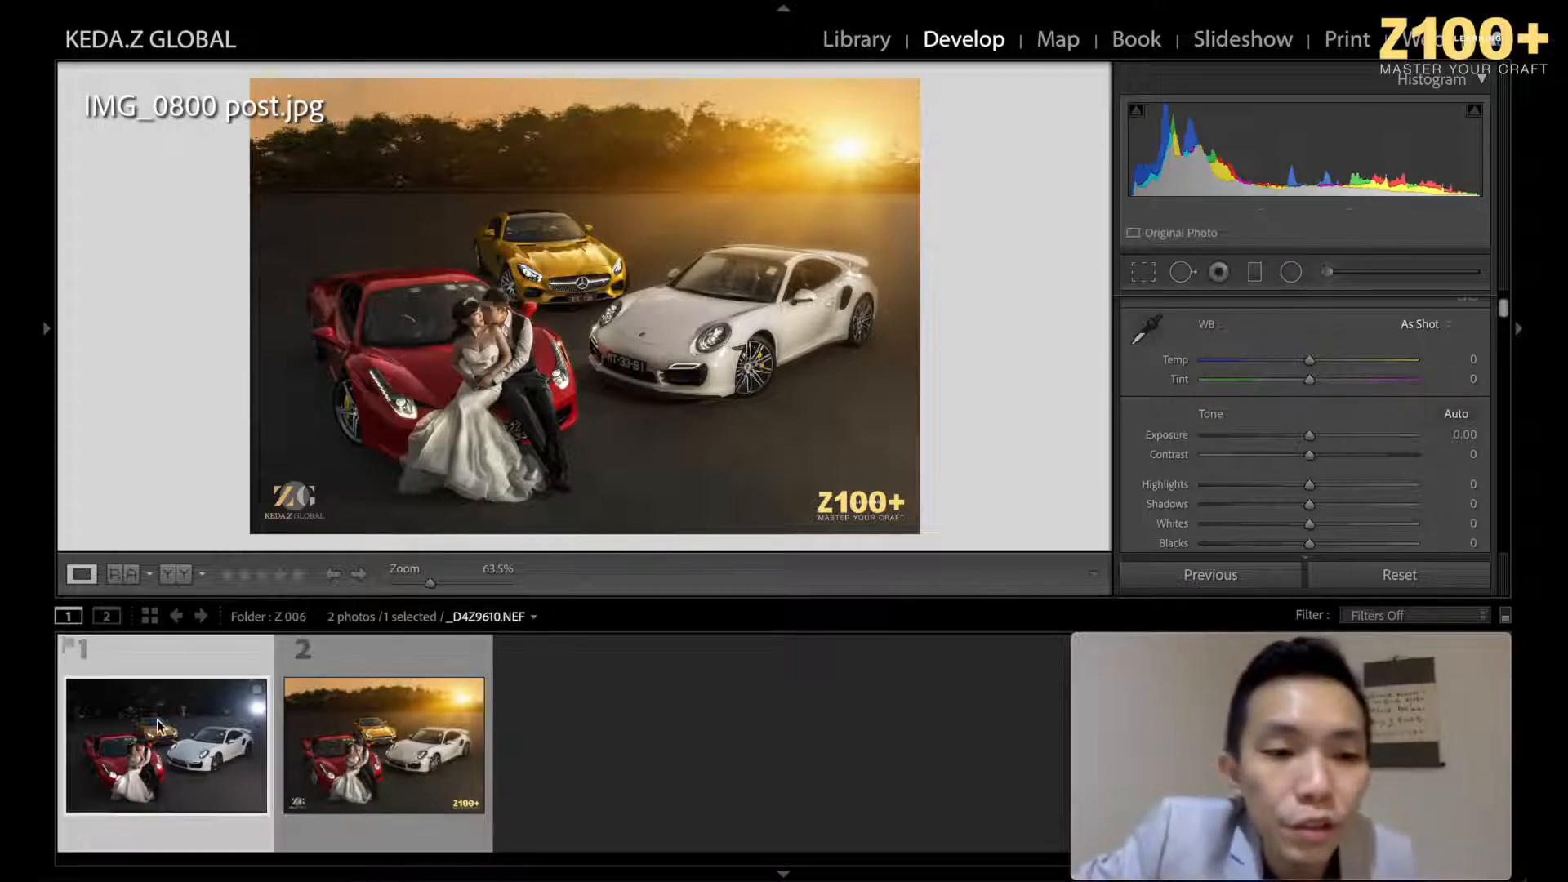
pyautogui.scroll(-2, 1362, 411)
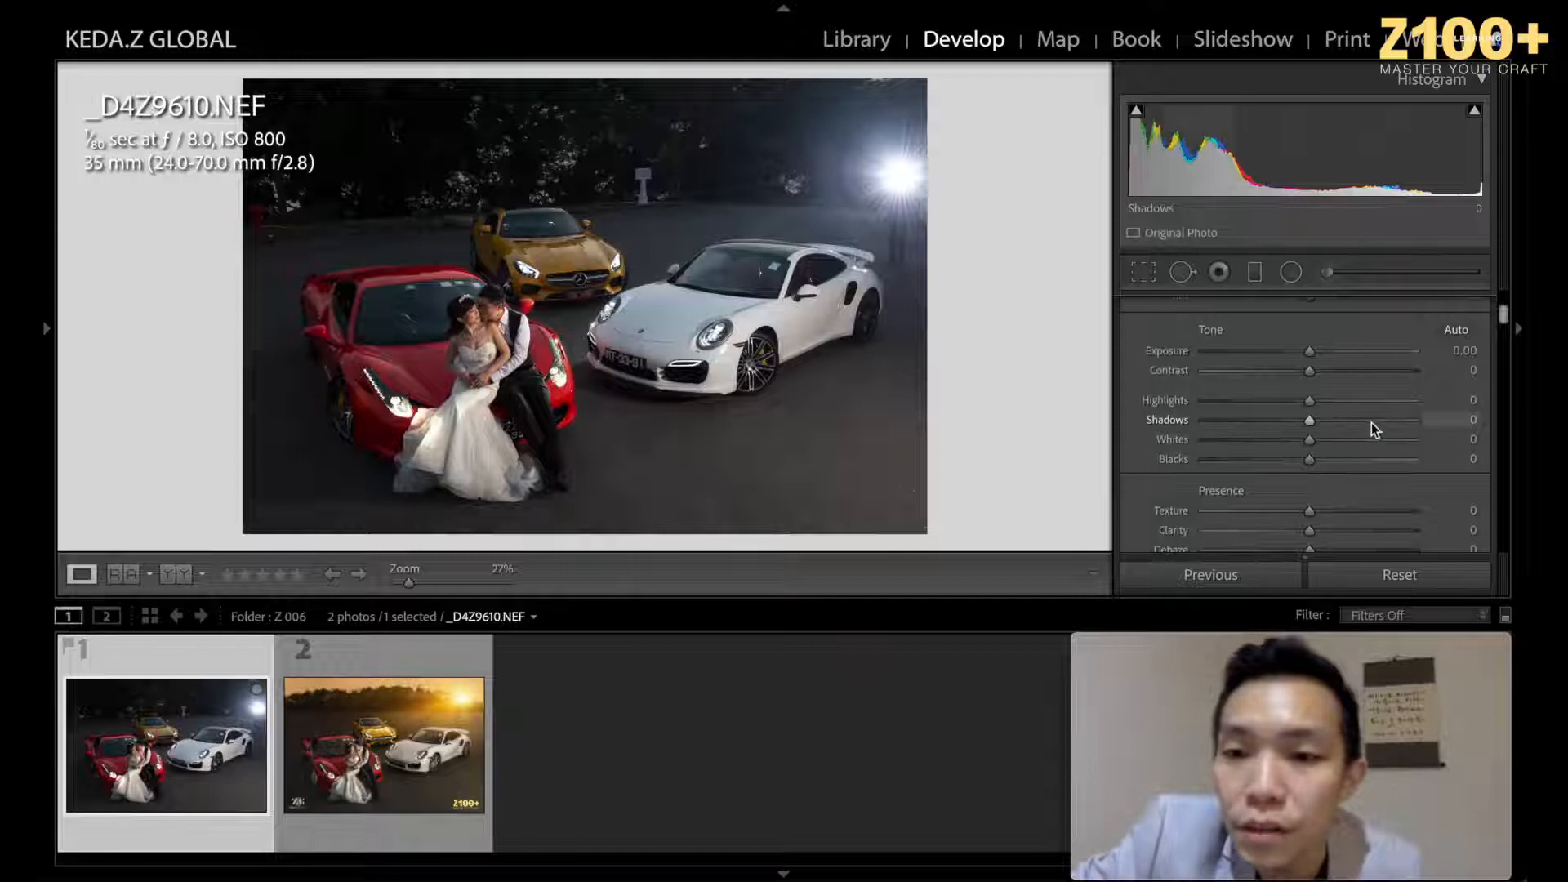
pyautogui.moveTo(1385, 420)
pyautogui.mouseDown()
pyautogui.moveTo(1346, 420)
pyautogui.moveTo(1366, 418)
pyautogui.mouseUp()
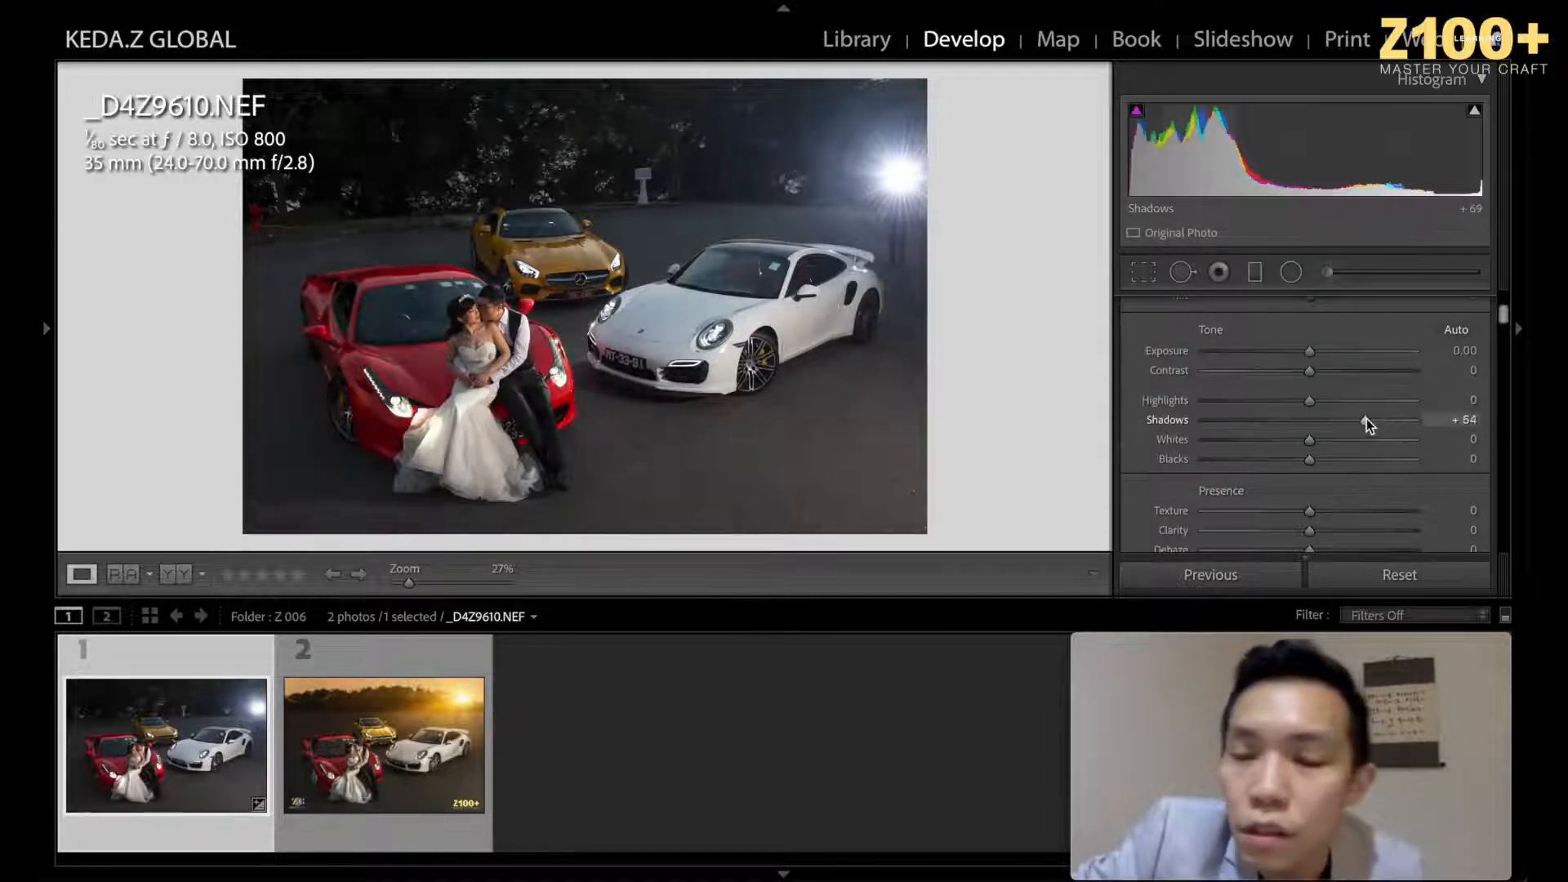
pyautogui.click(1238, 400)
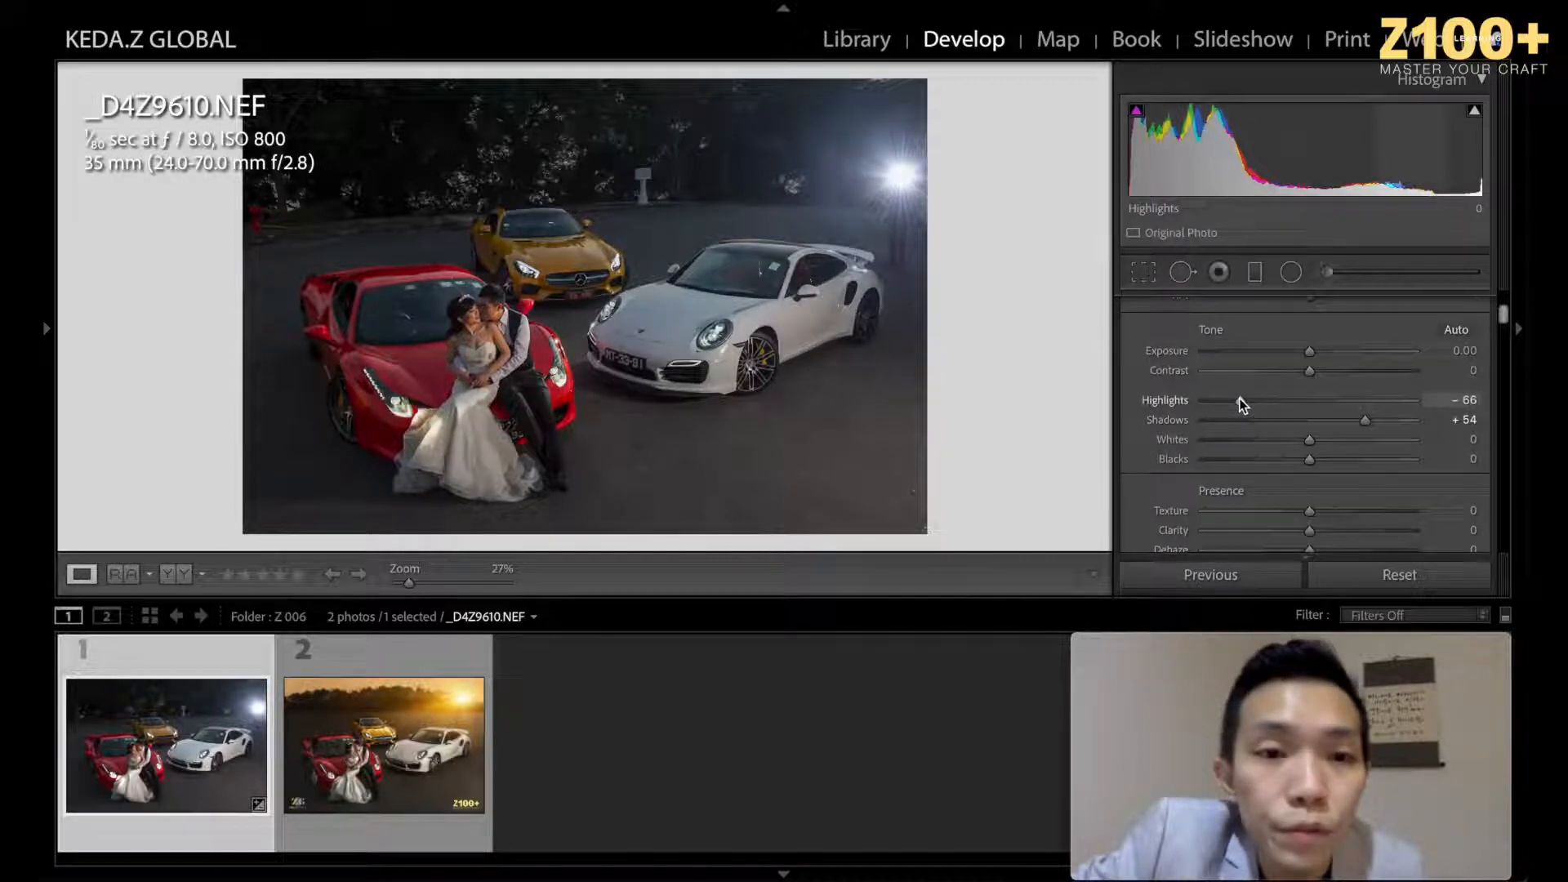
pyautogui.moveTo(1292, 399); pyautogui.dragTo(1248, 406)
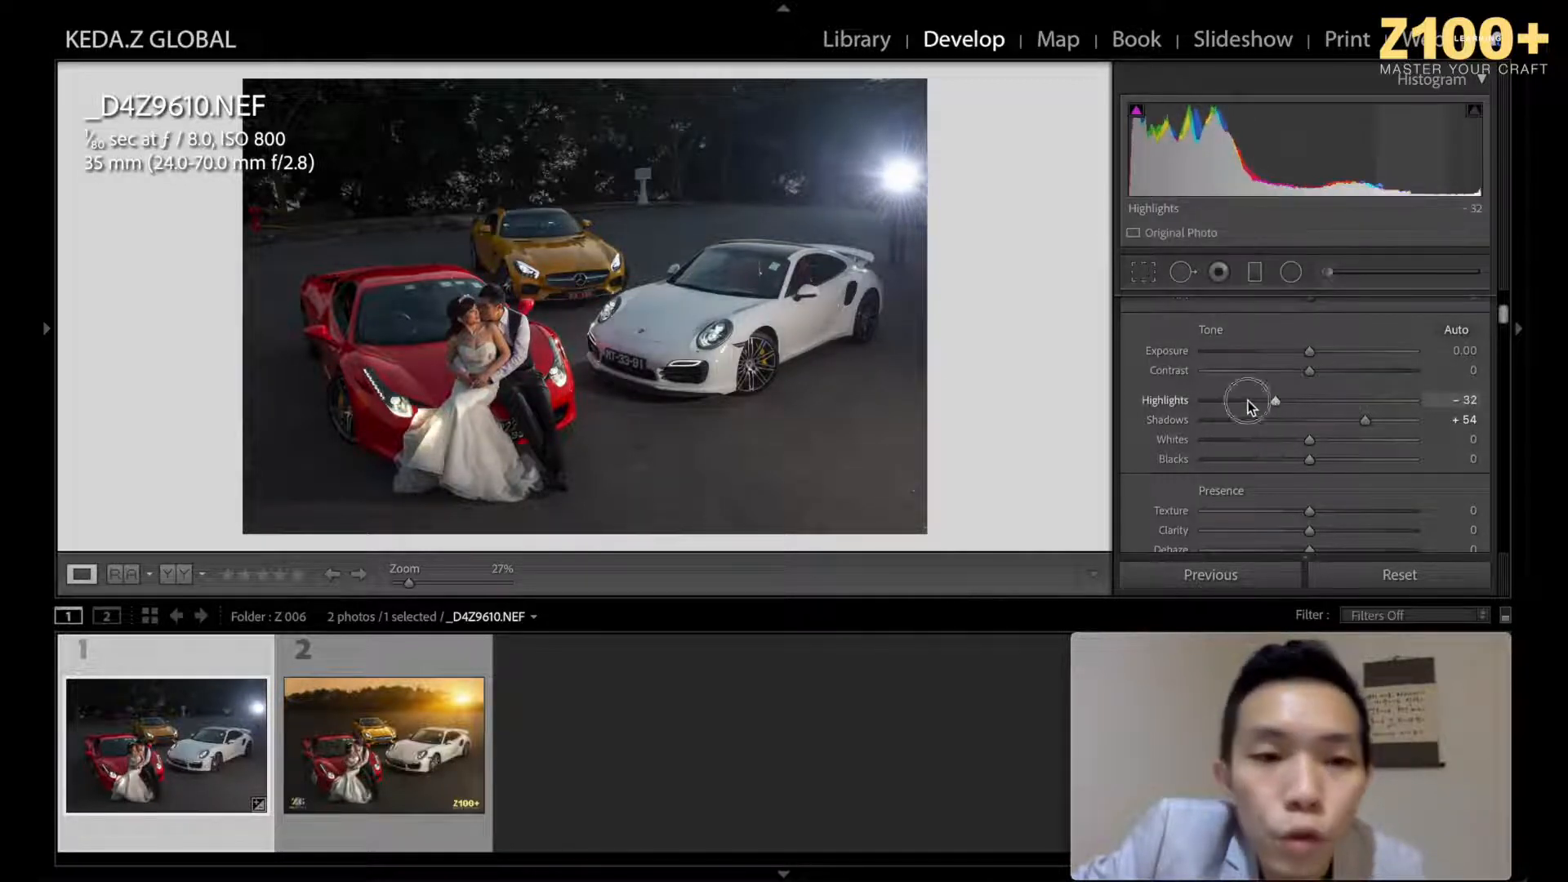
pyautogui.moveTo(1306, 403); pyautogui.dragTo(1257, 398)
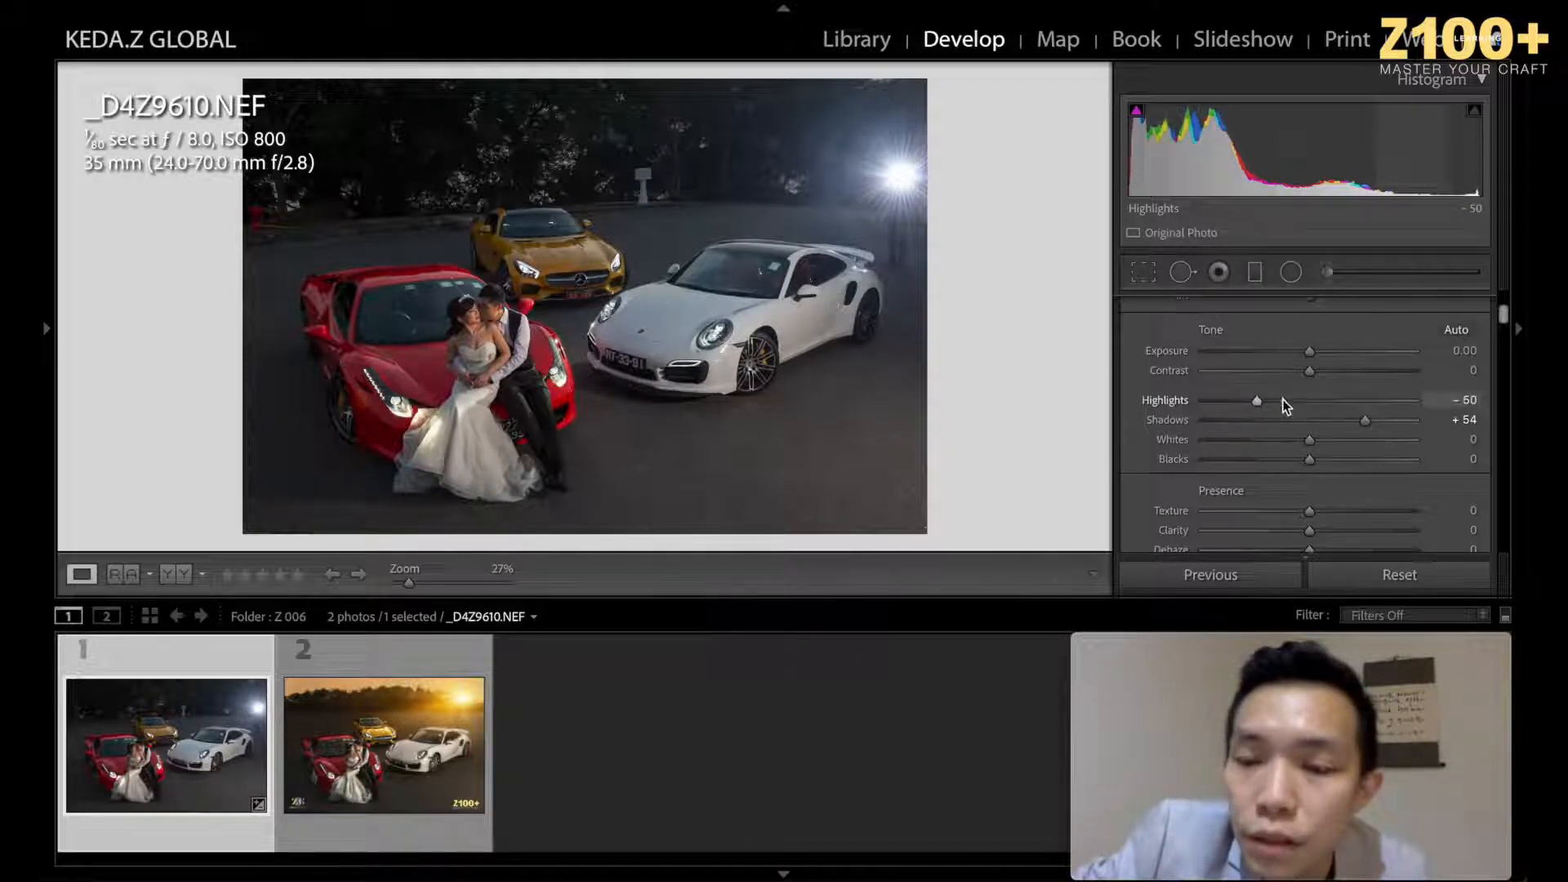
pyautogui.click(1462, 418)
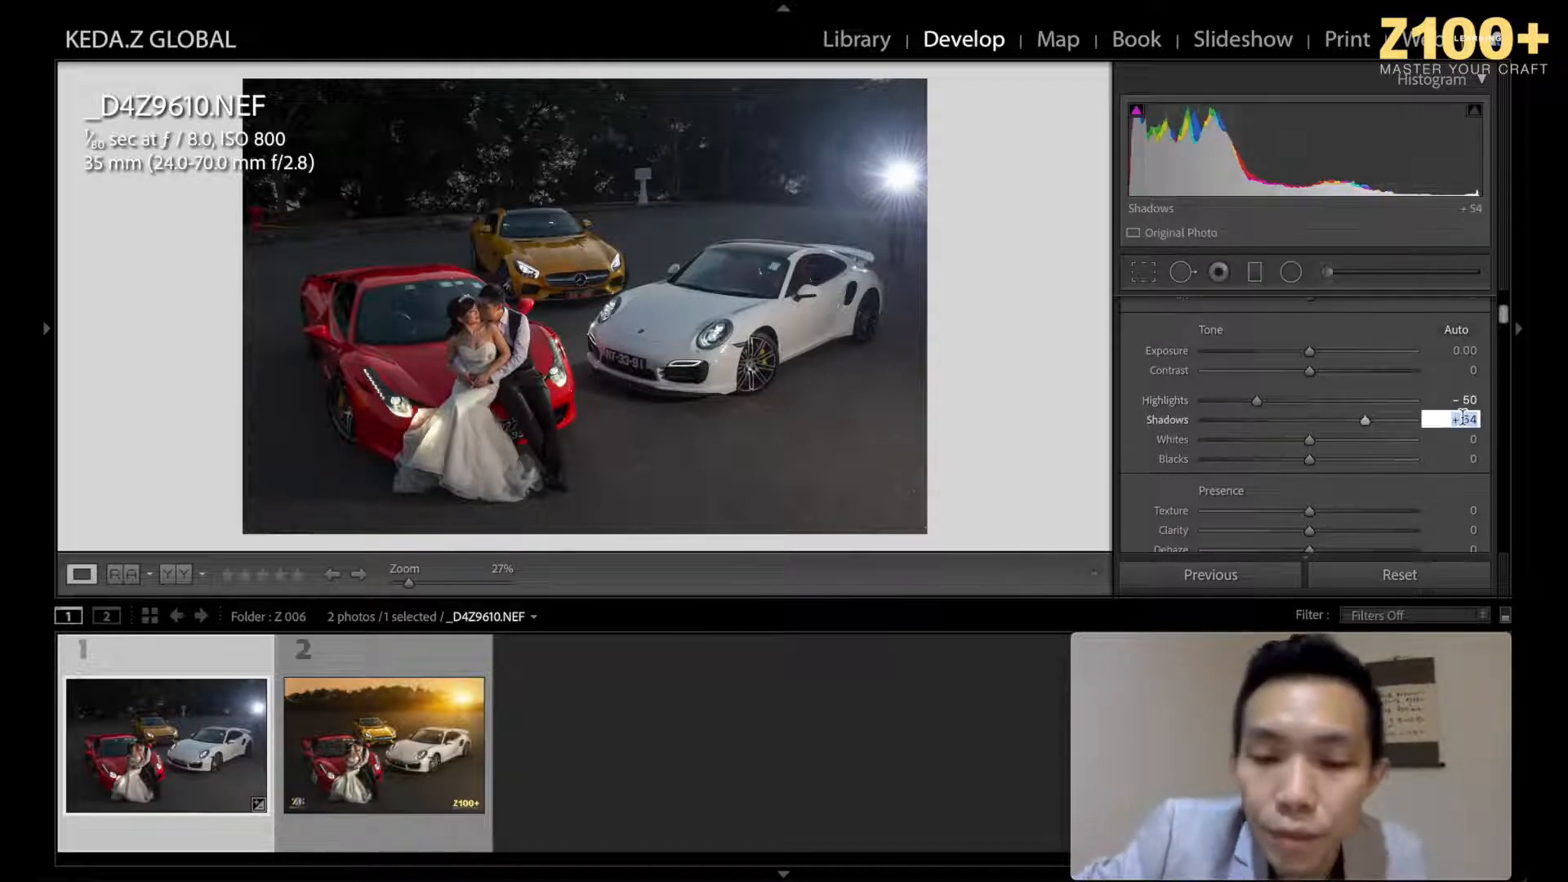
pyautogui.write('50')
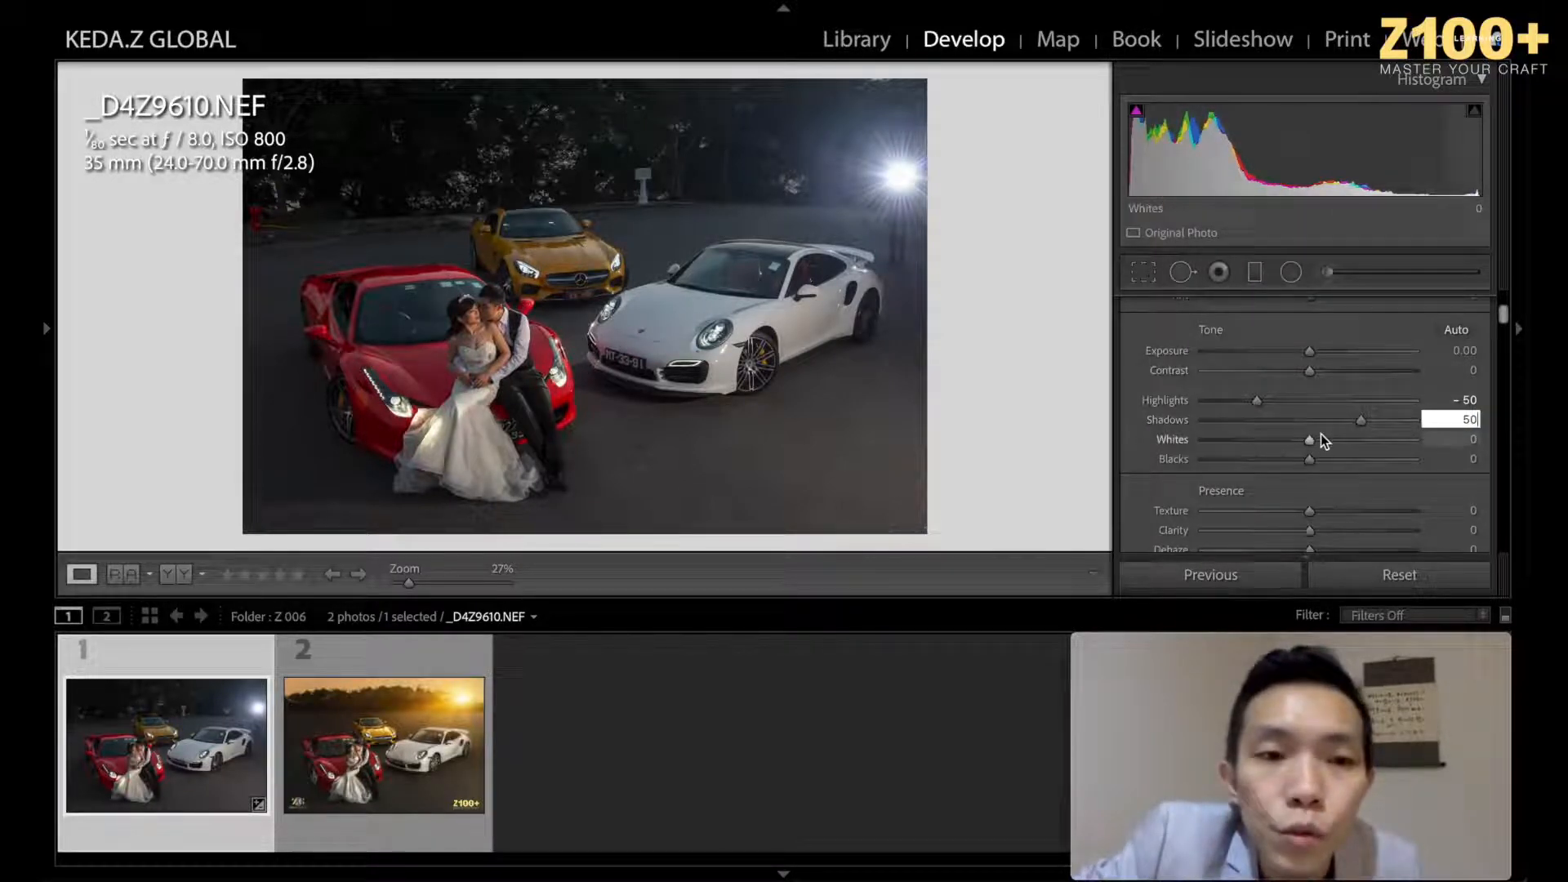
# Step: Set the raw photo's Clarity to +10
pyautogui.scroll(-2, 1333, 483)
pyautogui.moveTo(1319, 498); pyautogui.dragTo(1362, 498)
pyautogui.click(1316, 497)
pyautogui.moveTo(1317, 499); pyautogui.dragTo(1318, 496)
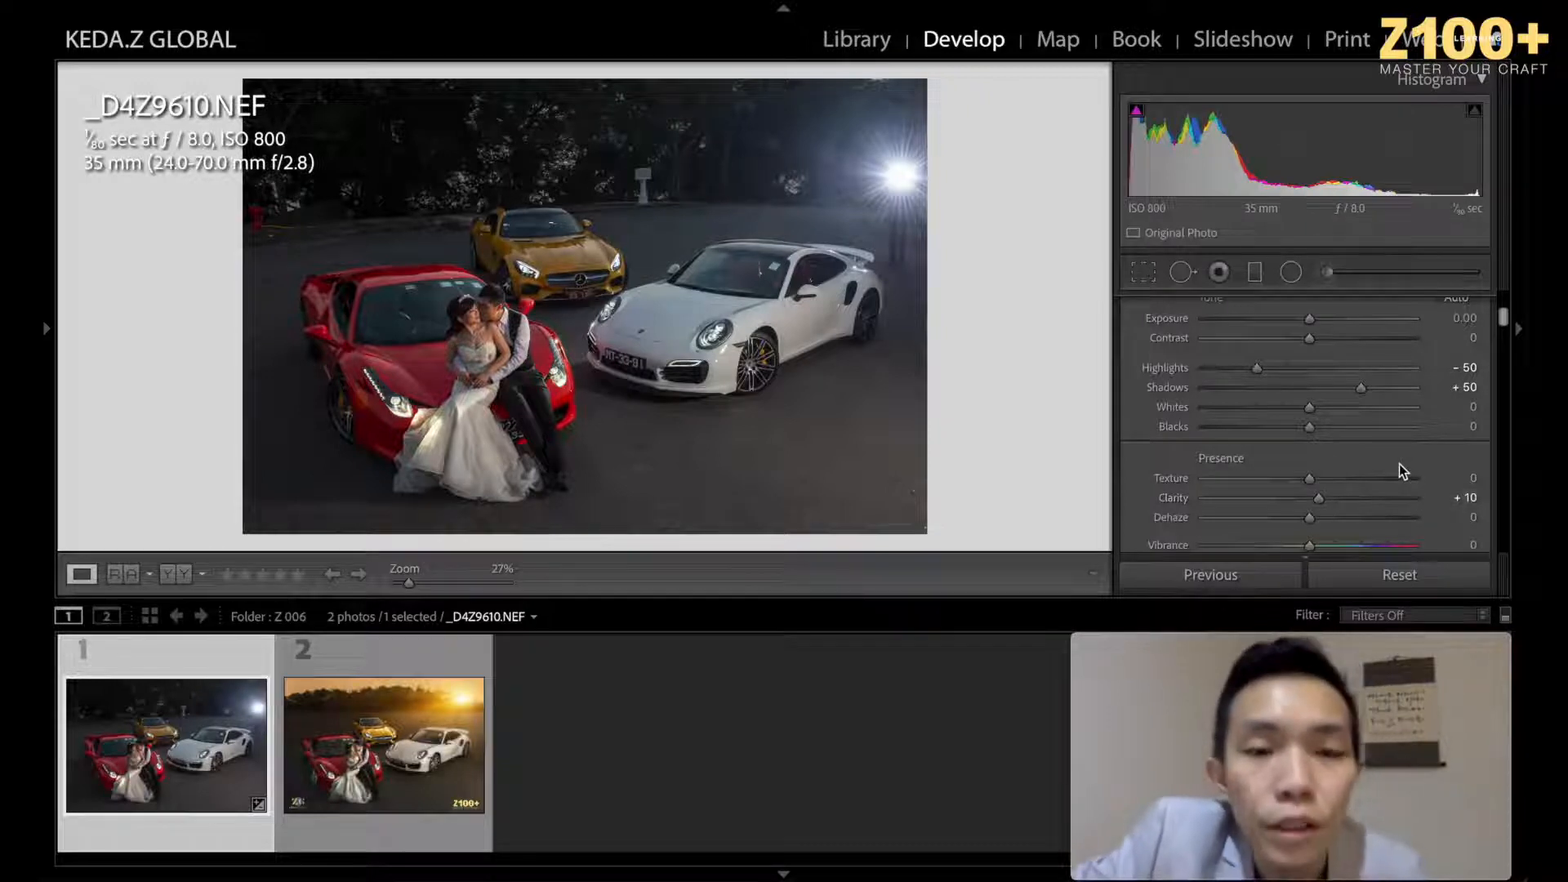
# Step: Set the Orange luminance to +50 in the HSL adjustments, judging the couple's skin at 100% zoom
pyautogui.scroll(-3, 1383, 372)
pyautogui.scroll(-8, 1385, 378)
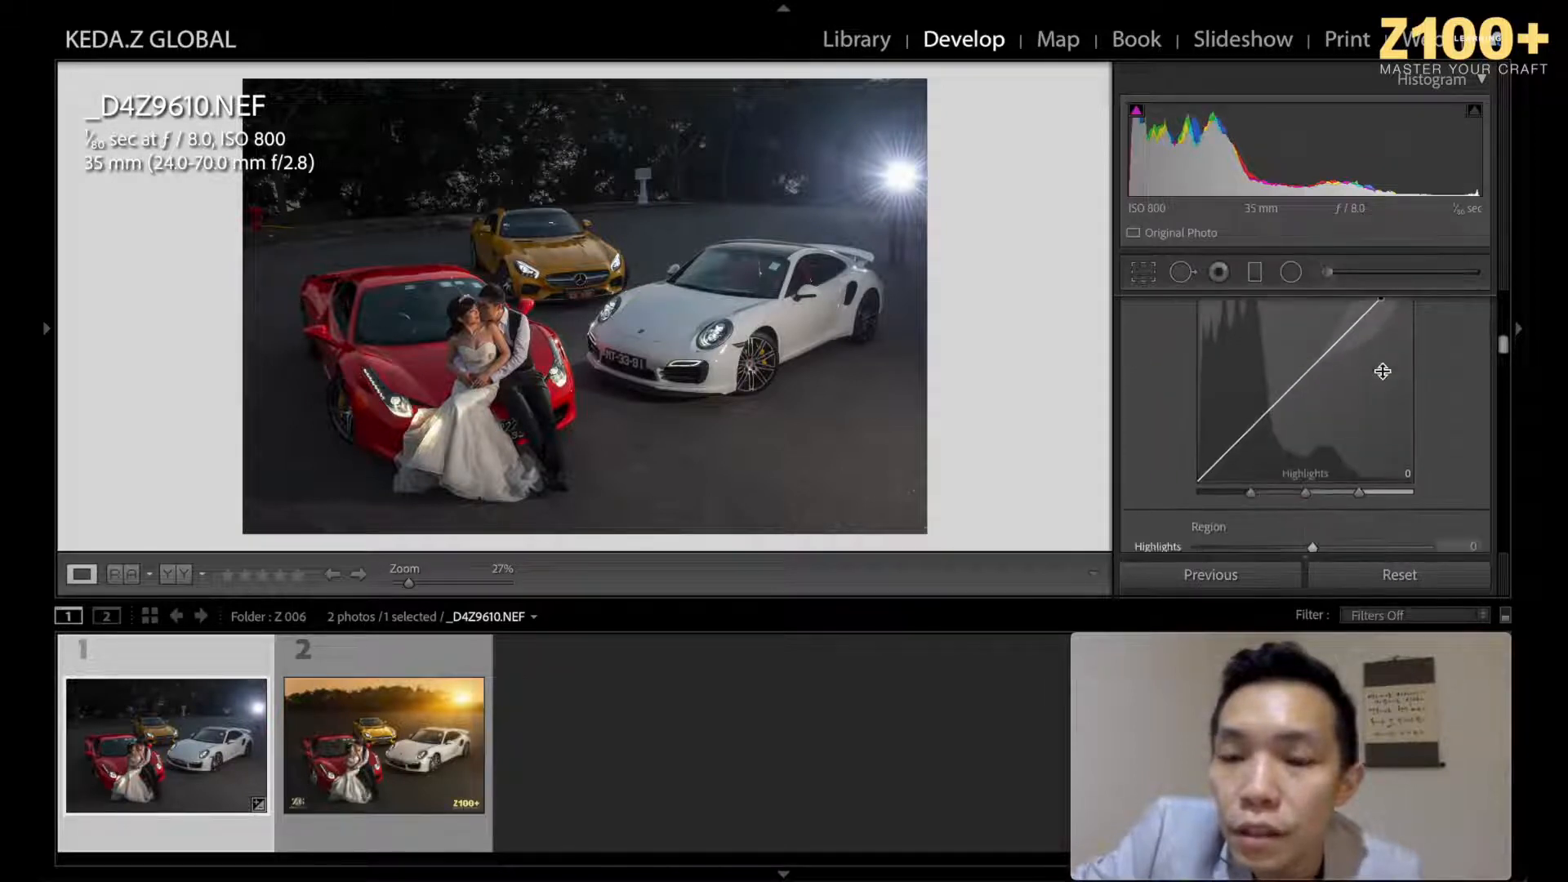
pyautogui.scroll(-4, 1382, 372)
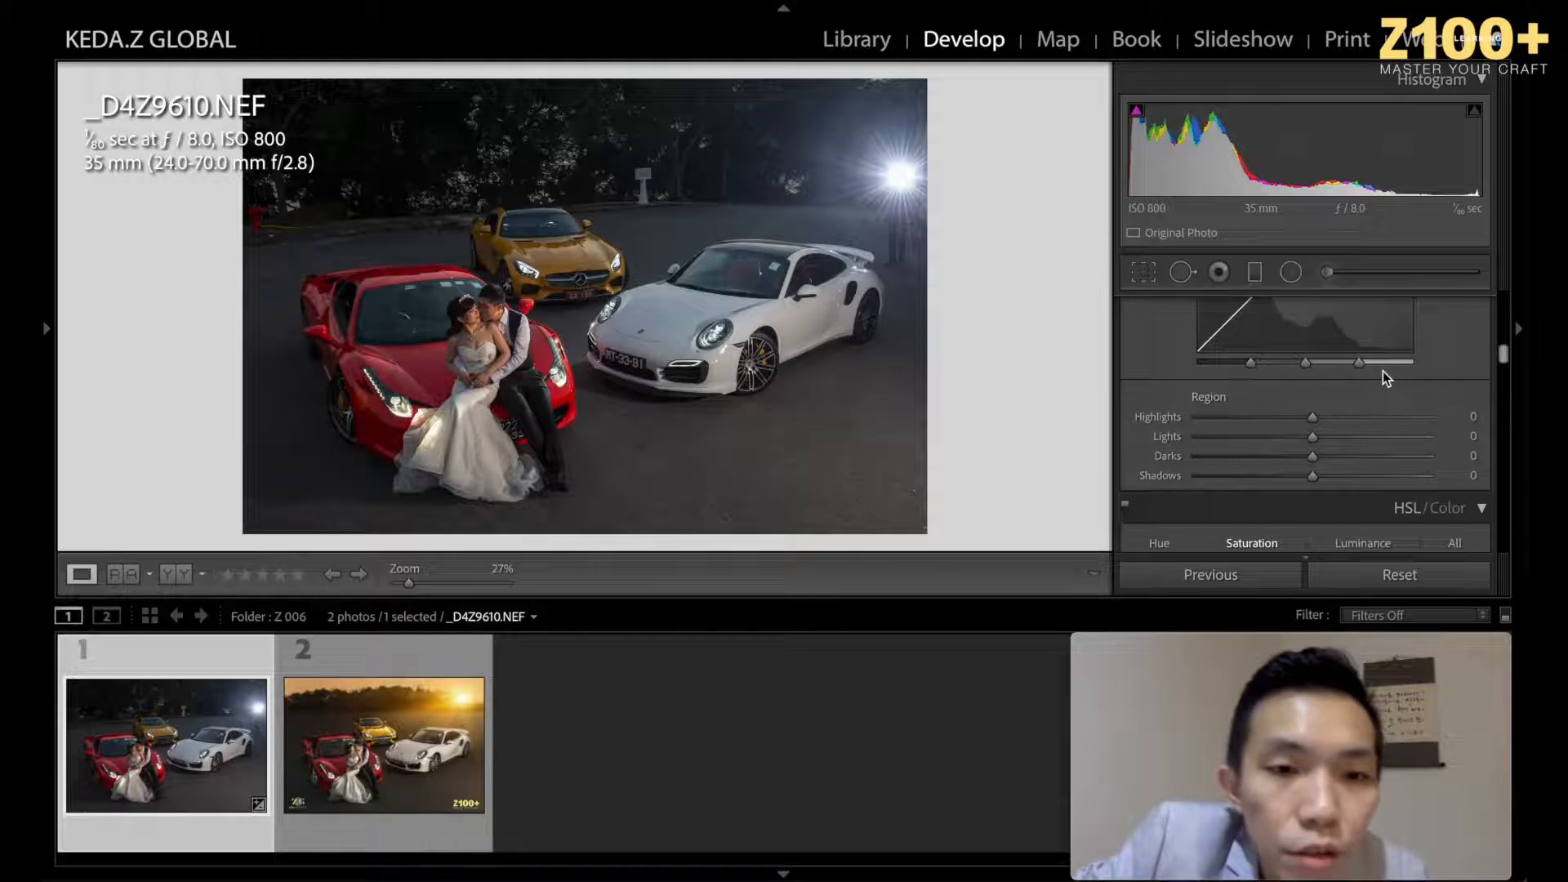
pyautogui.scroll(-2, 1384, 371)
pyautogui.scroll(-5, 1383, 371)
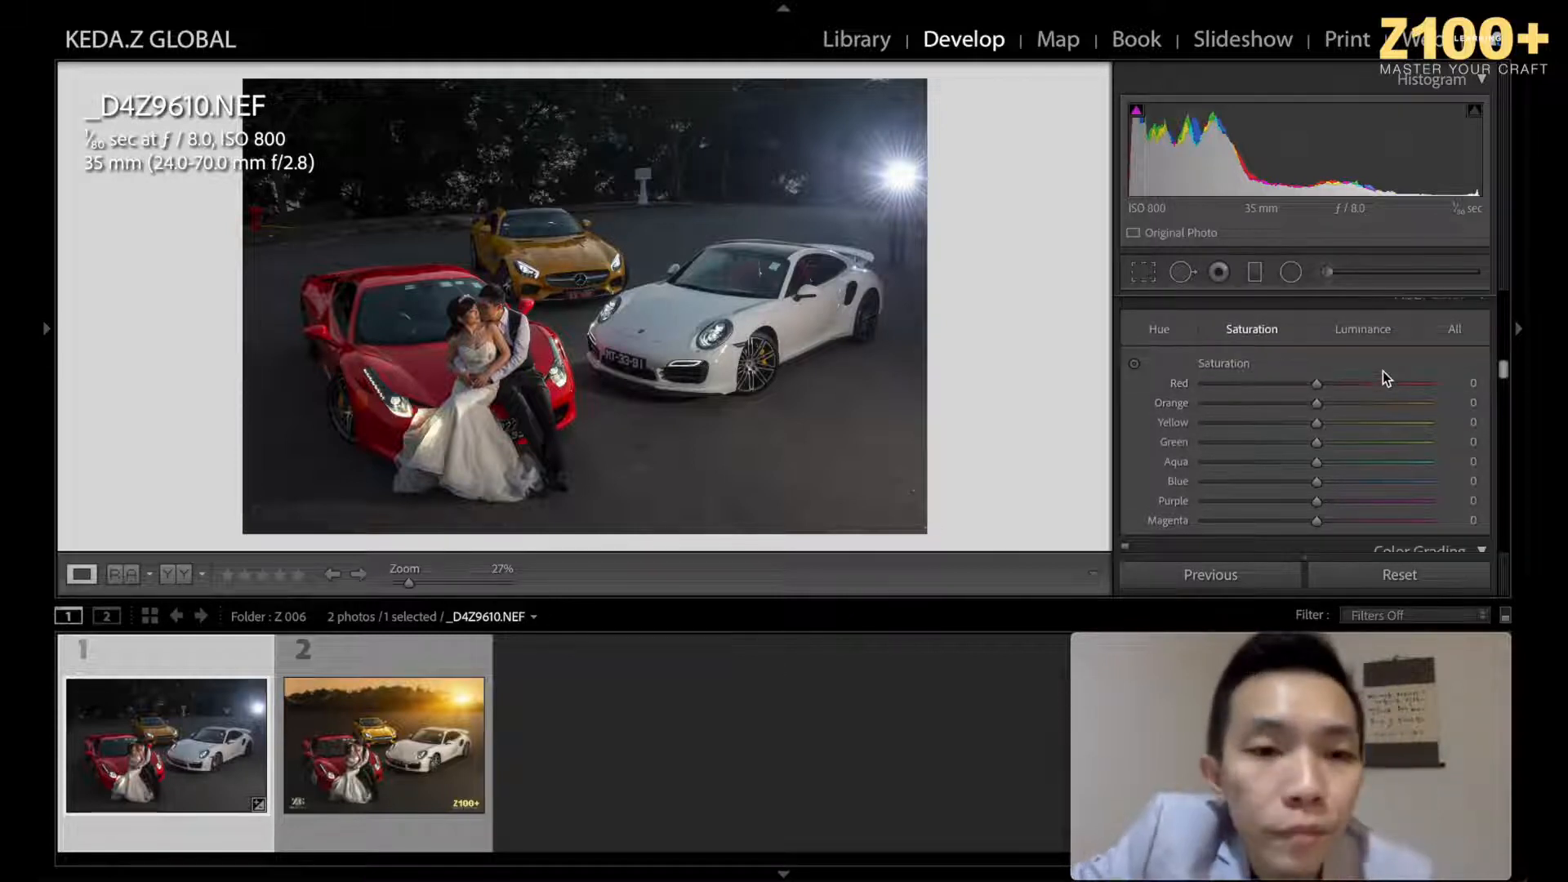
pyautogui.click(1361, 330)
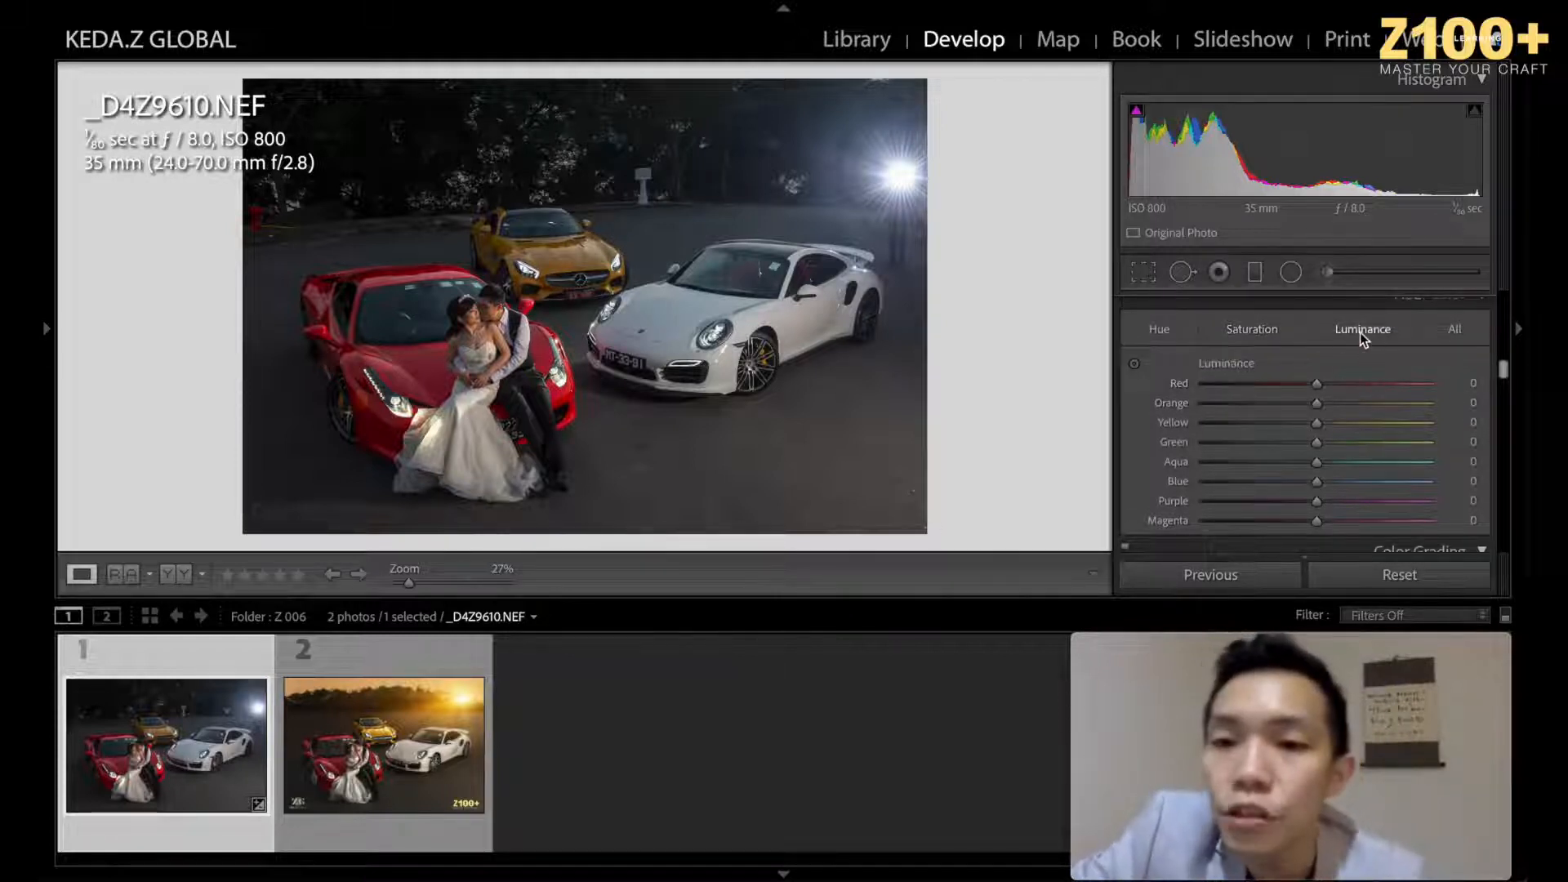
pyautogui.click(1379, 403)
pyautogui.click(1320, 399)
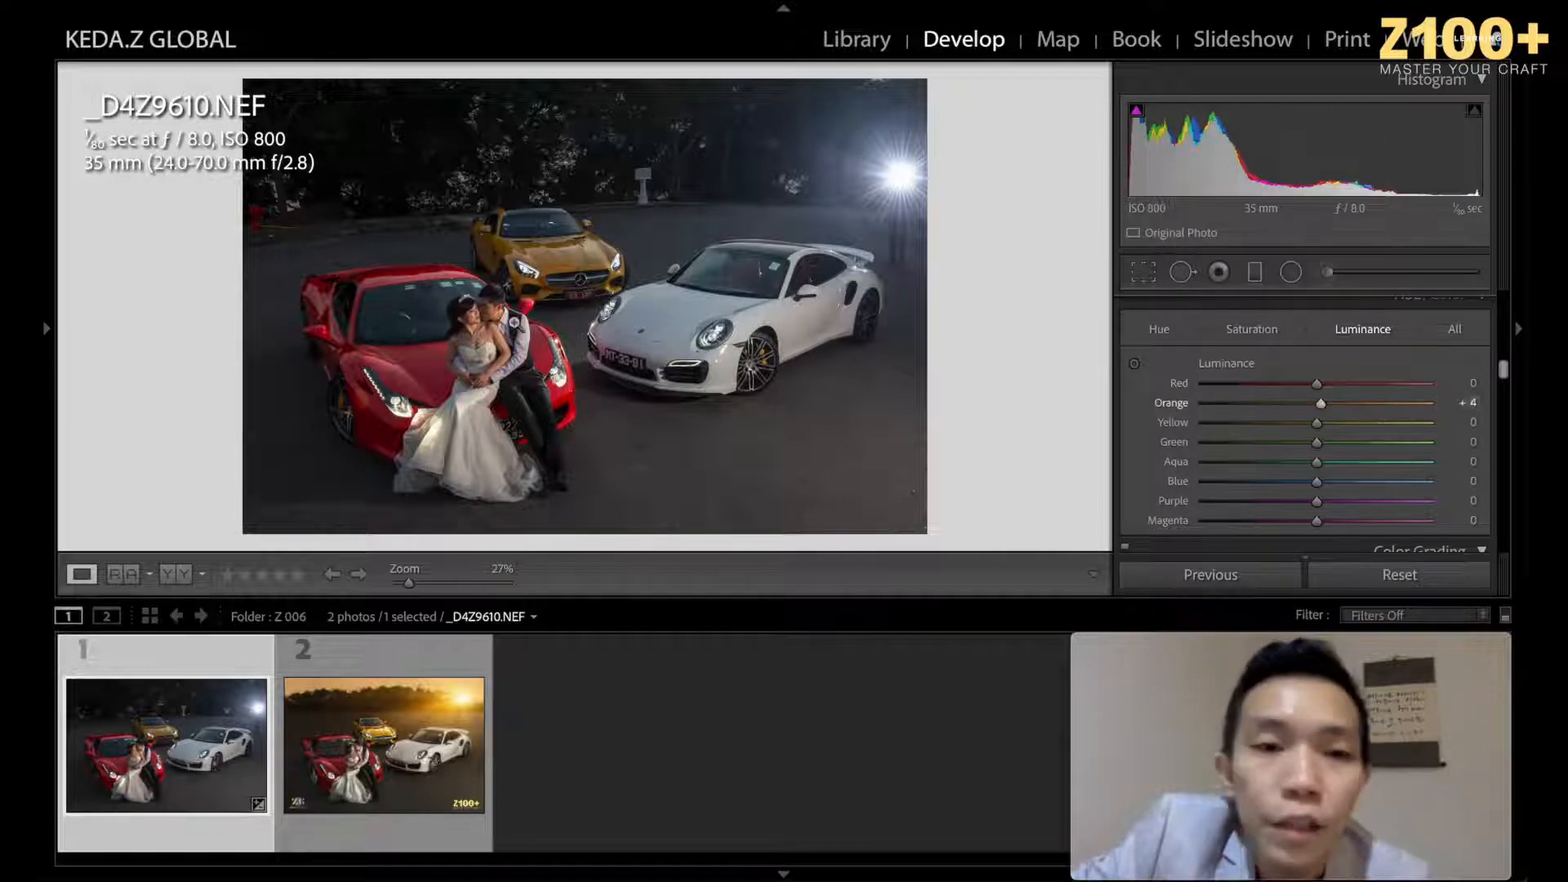
pyautogui.click(490, 312)
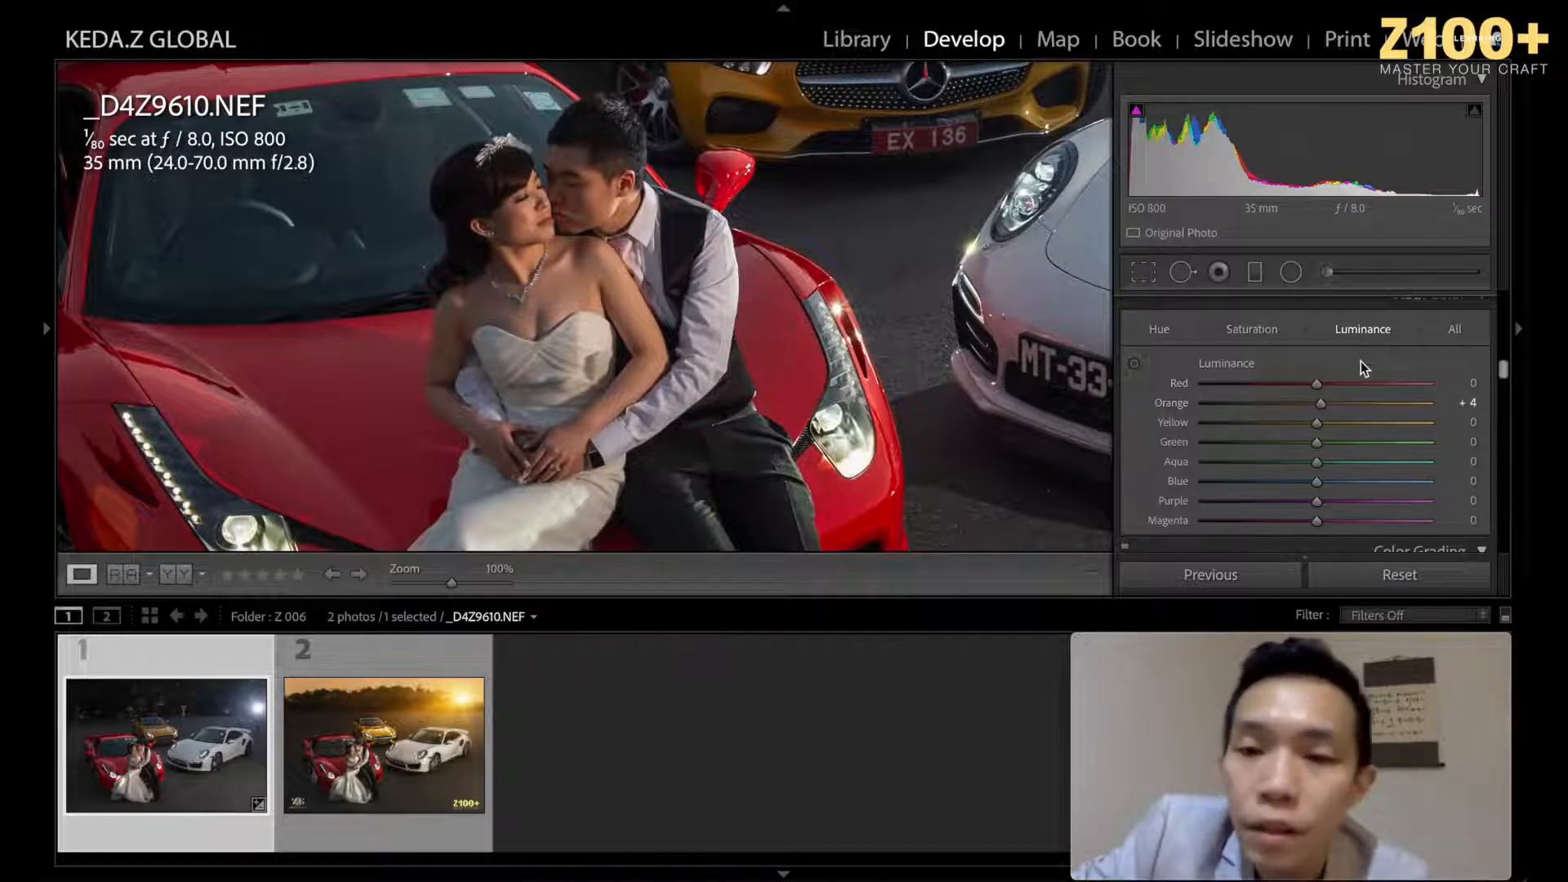
pyautogui.click(1379, 404)
pyautogui.moveTo(1379, 404); pyautogui.dragTo(1355, 405)
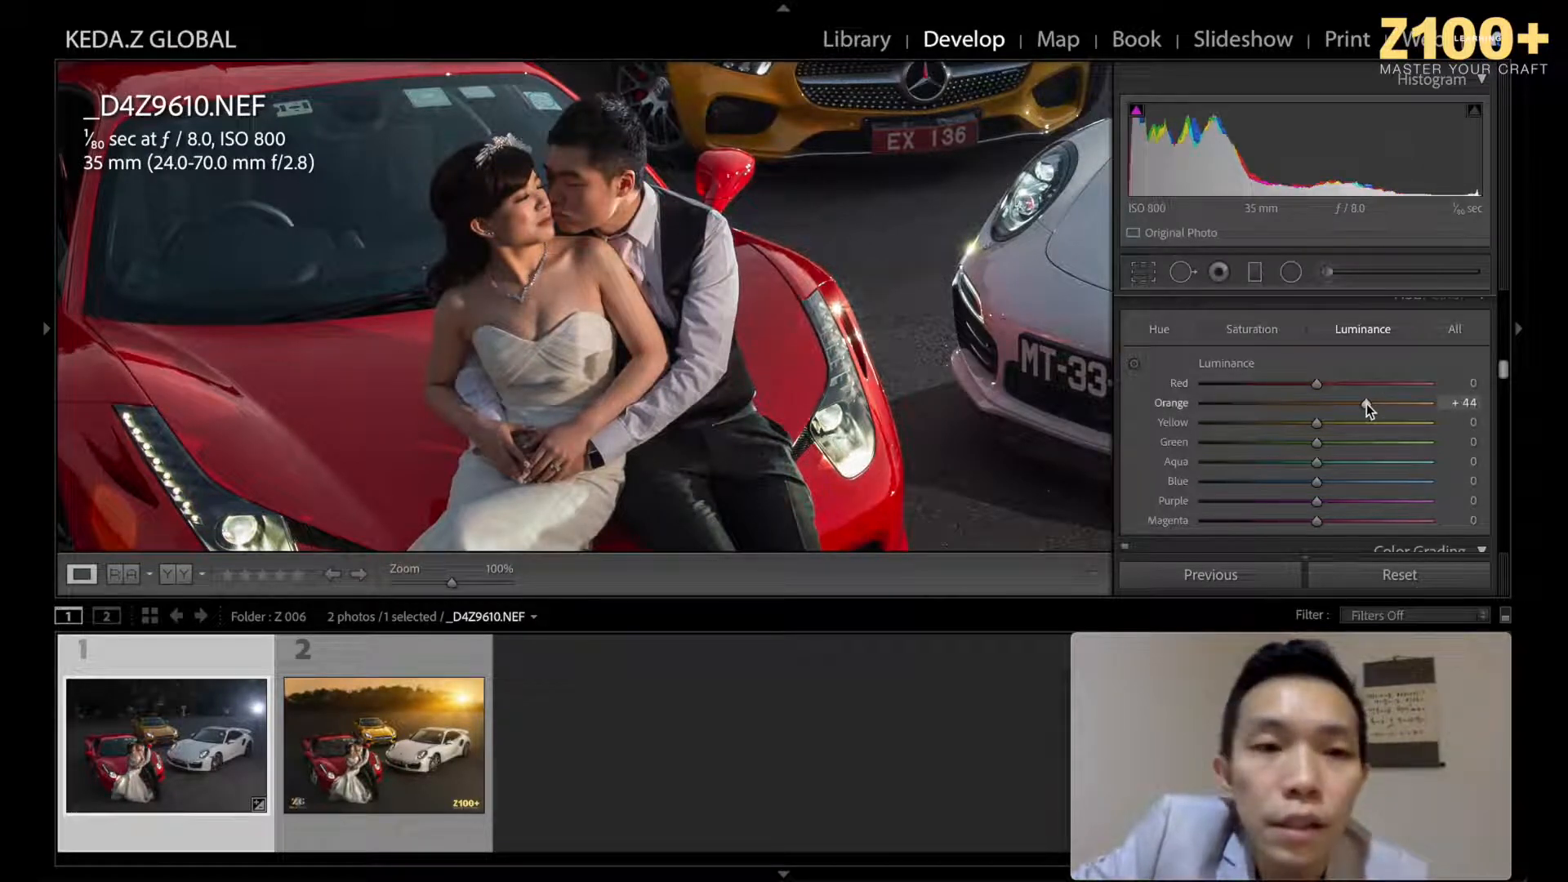
pyautogui.click(1370, 405)
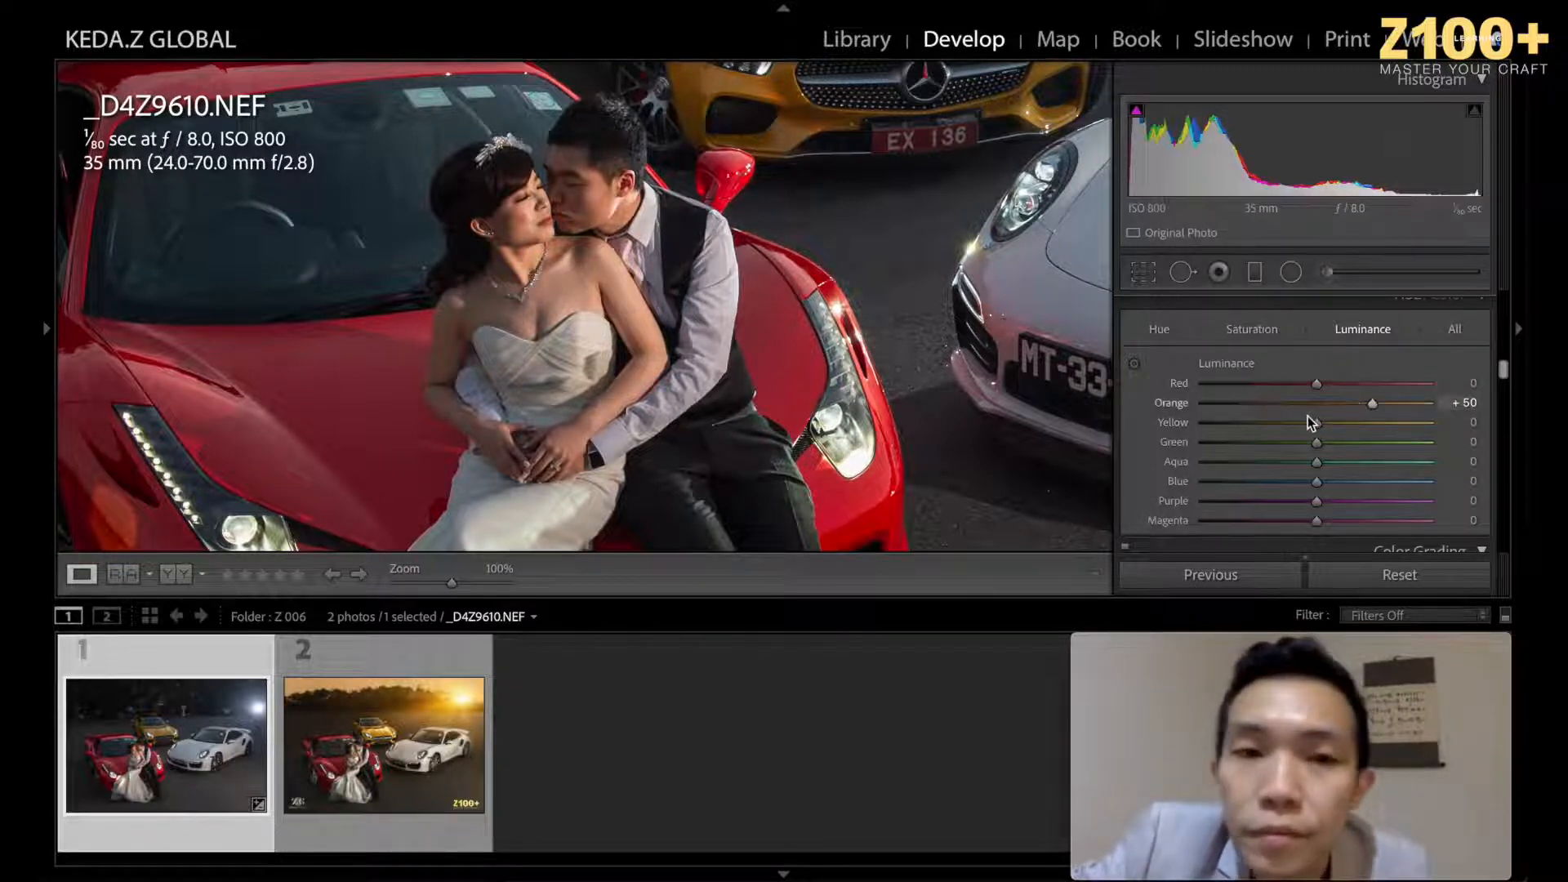
# Step: Set the Yellow luminance to +30 and the Yellow saturation to +80 in the HSL adjustments to brighten the yellow car
pyautogui.click(868, 270)
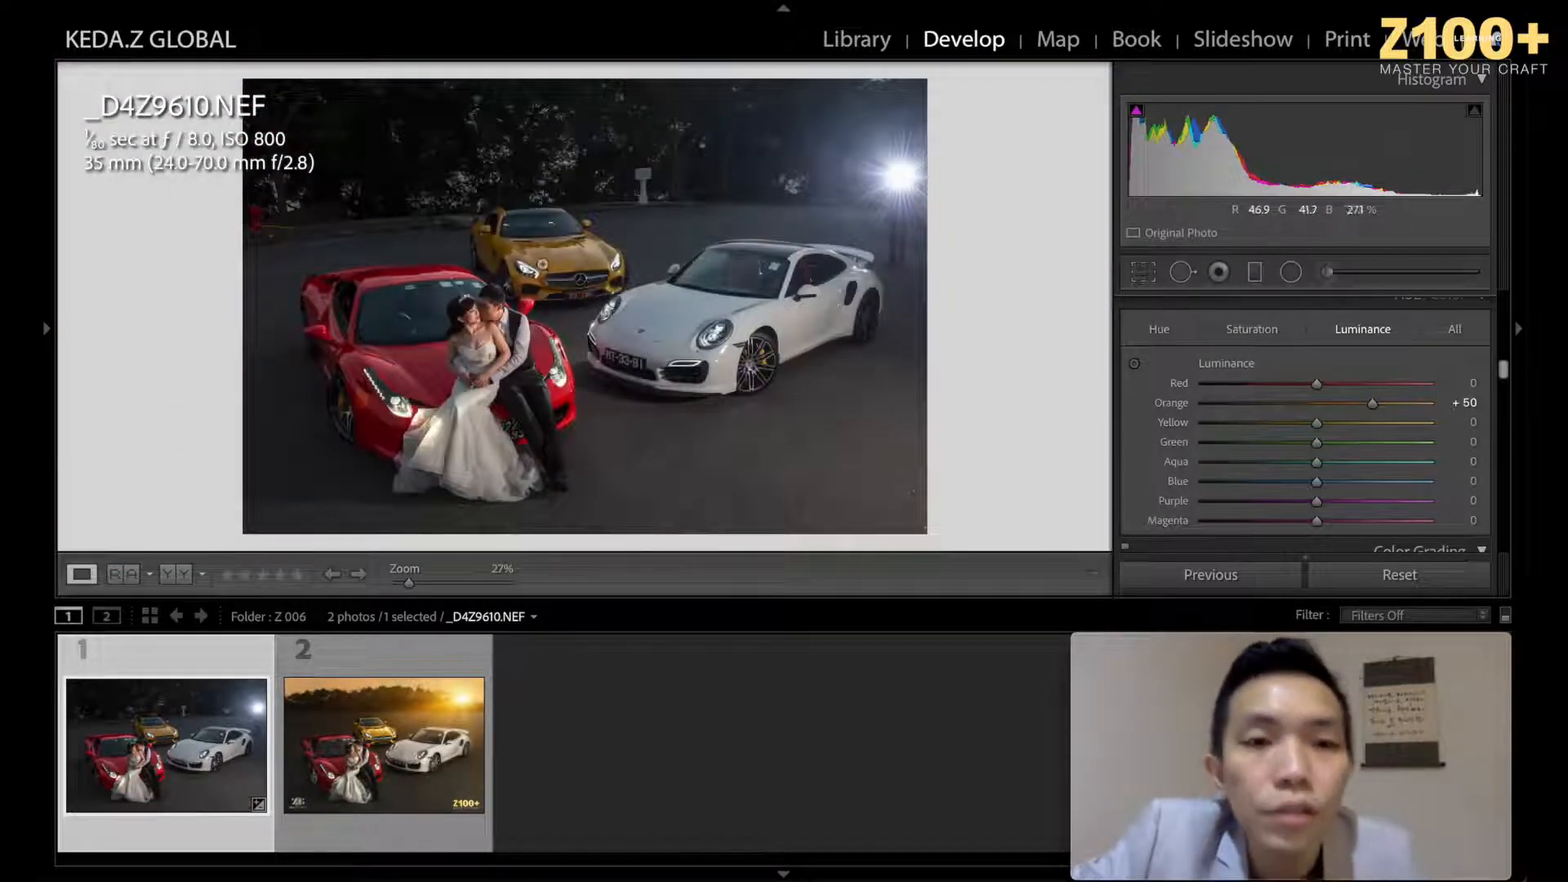
pyautogui.click(621, 257)
pyautogui.click(644, 255)
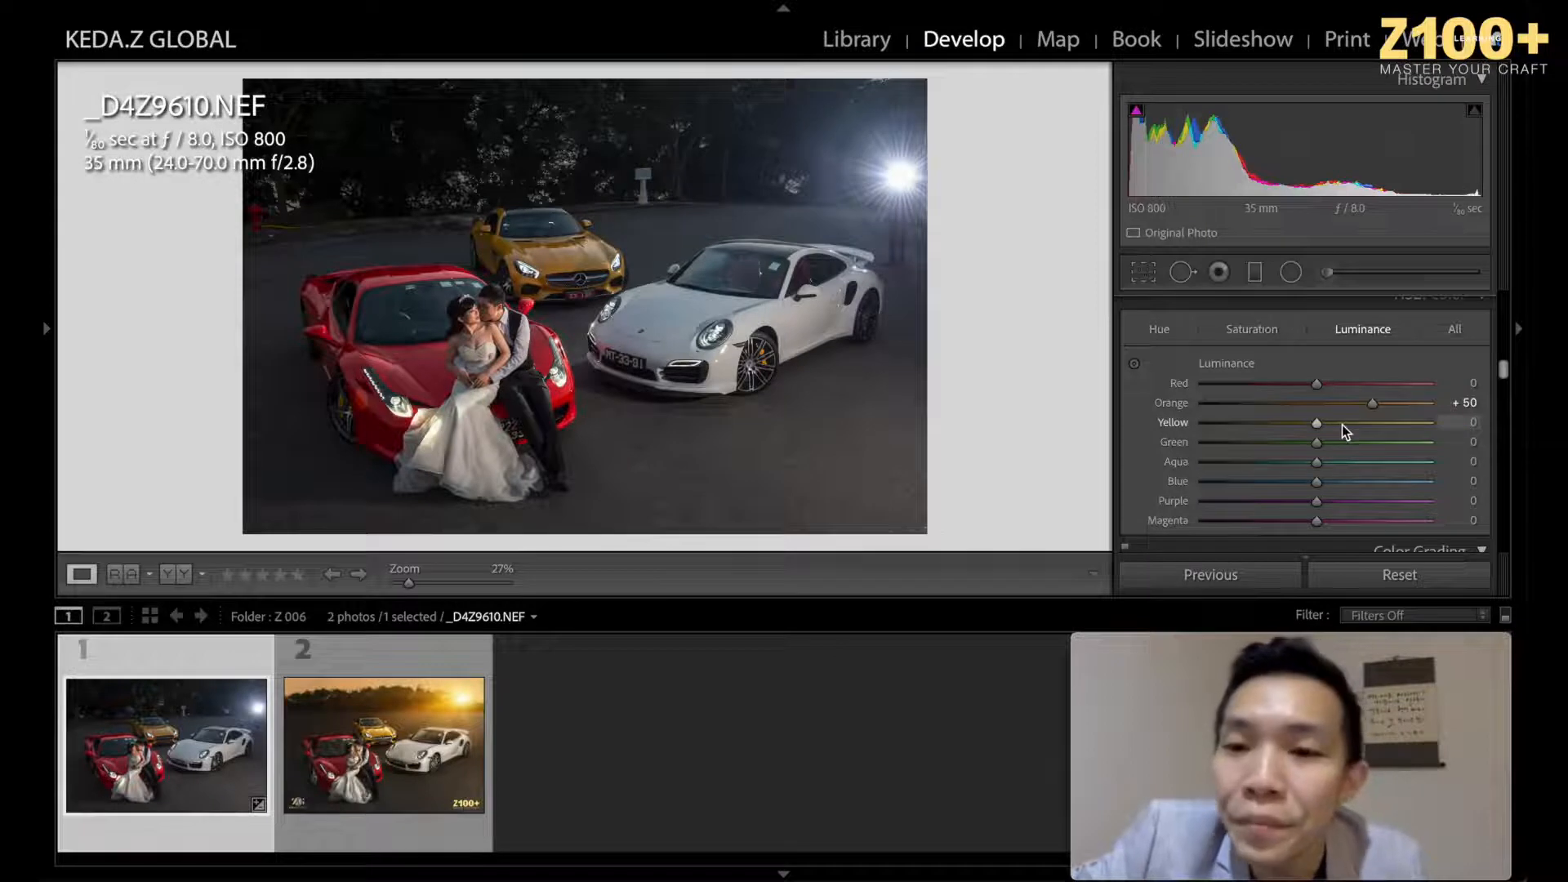
pyautogui.moveTo(1375, 427); pyautogui.dragTo(1350, 423)
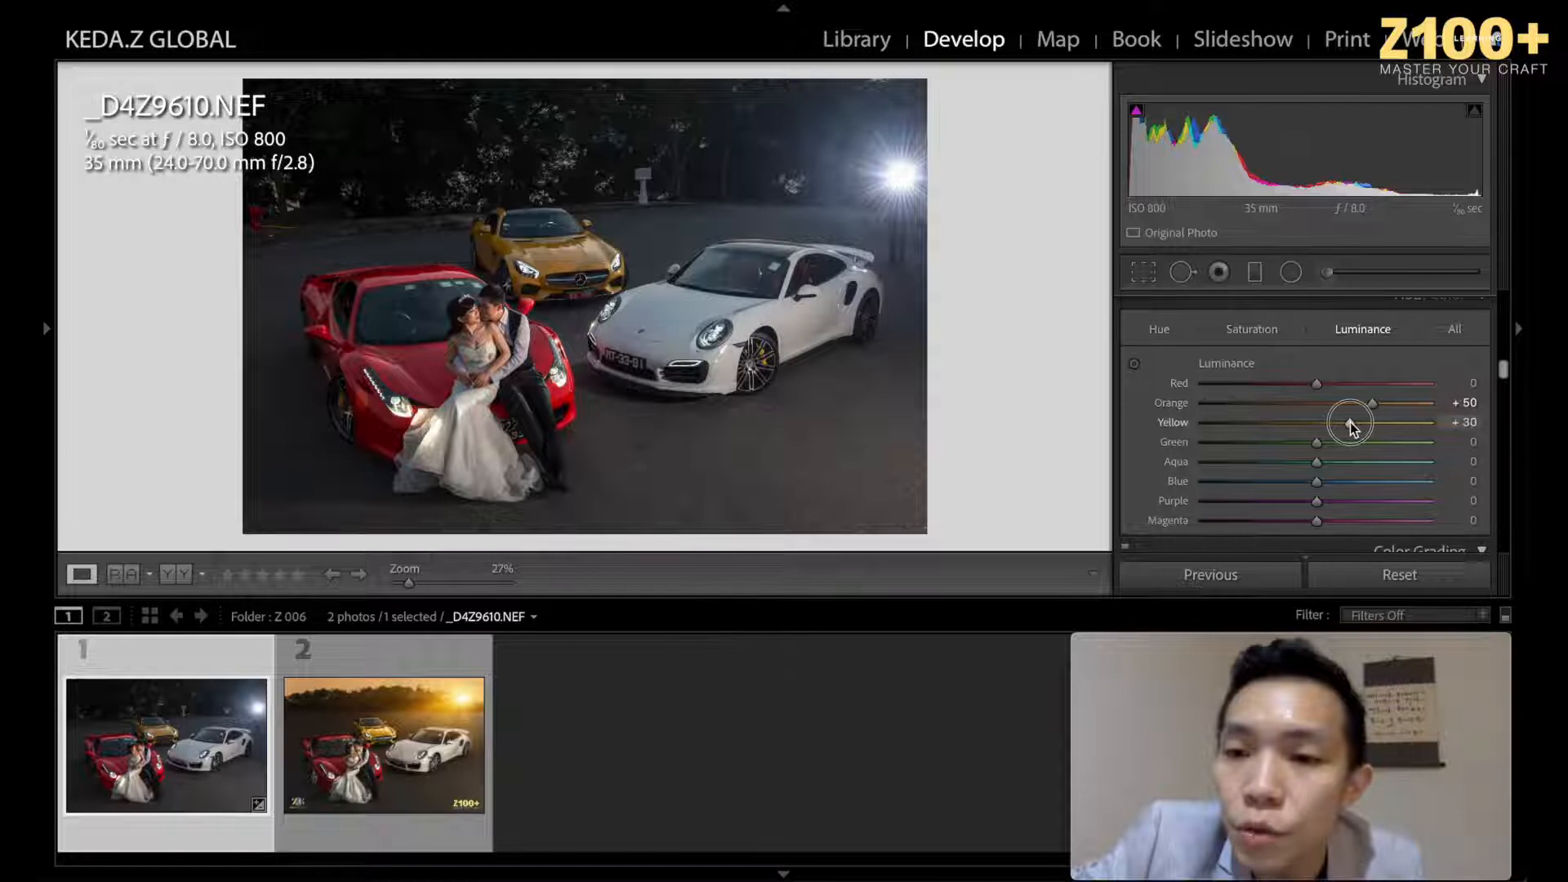
pyautogui.click(1251, 330)
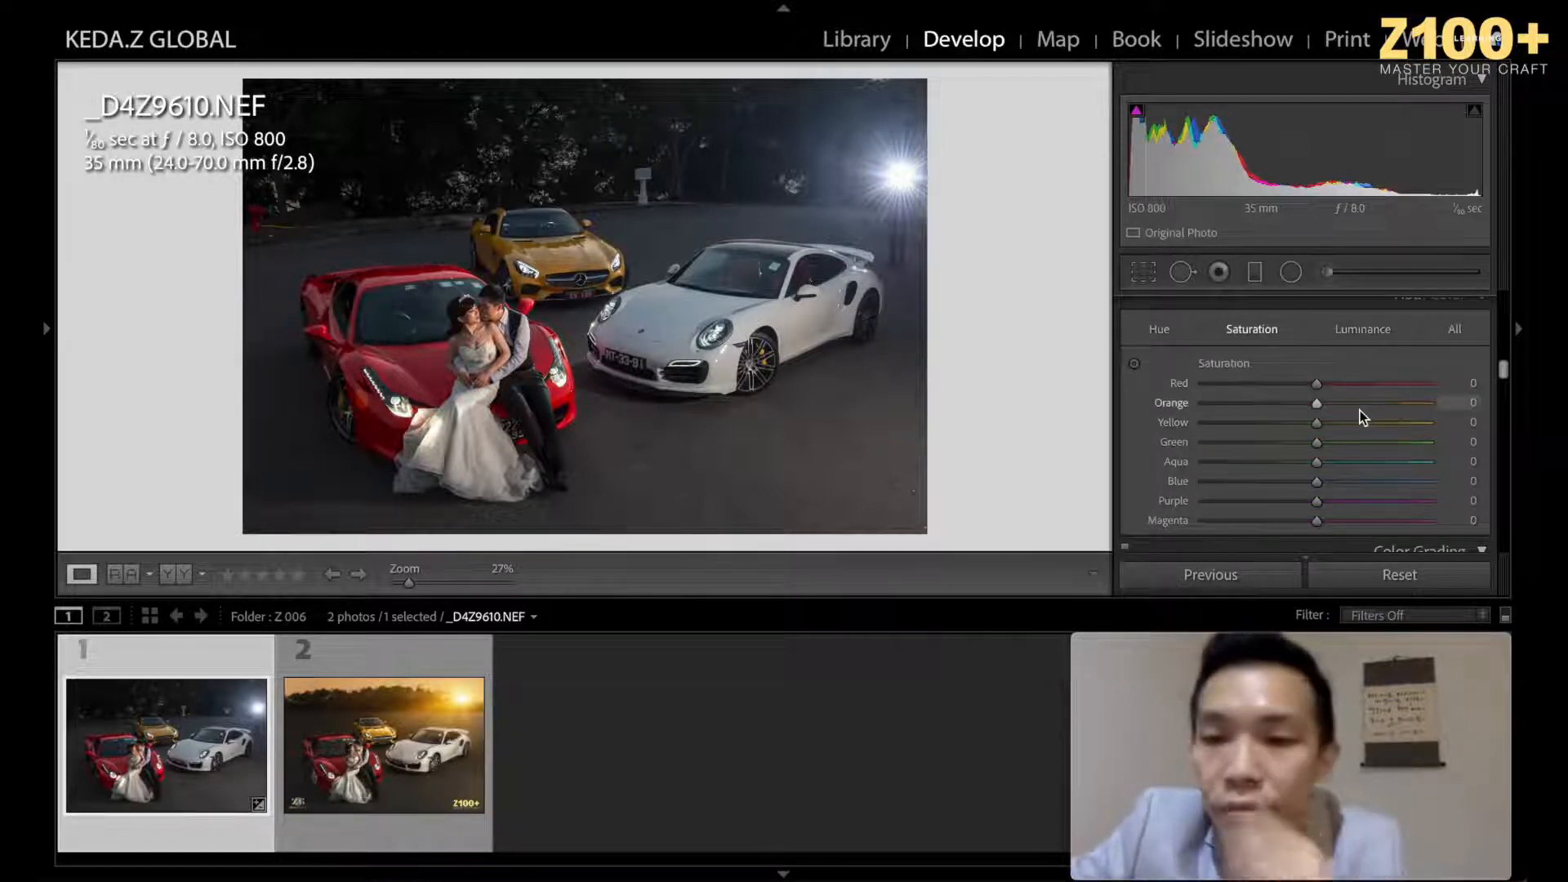
pyautogui.moveTo(1364, 424); pyautogui.dragTo(1406, 440)
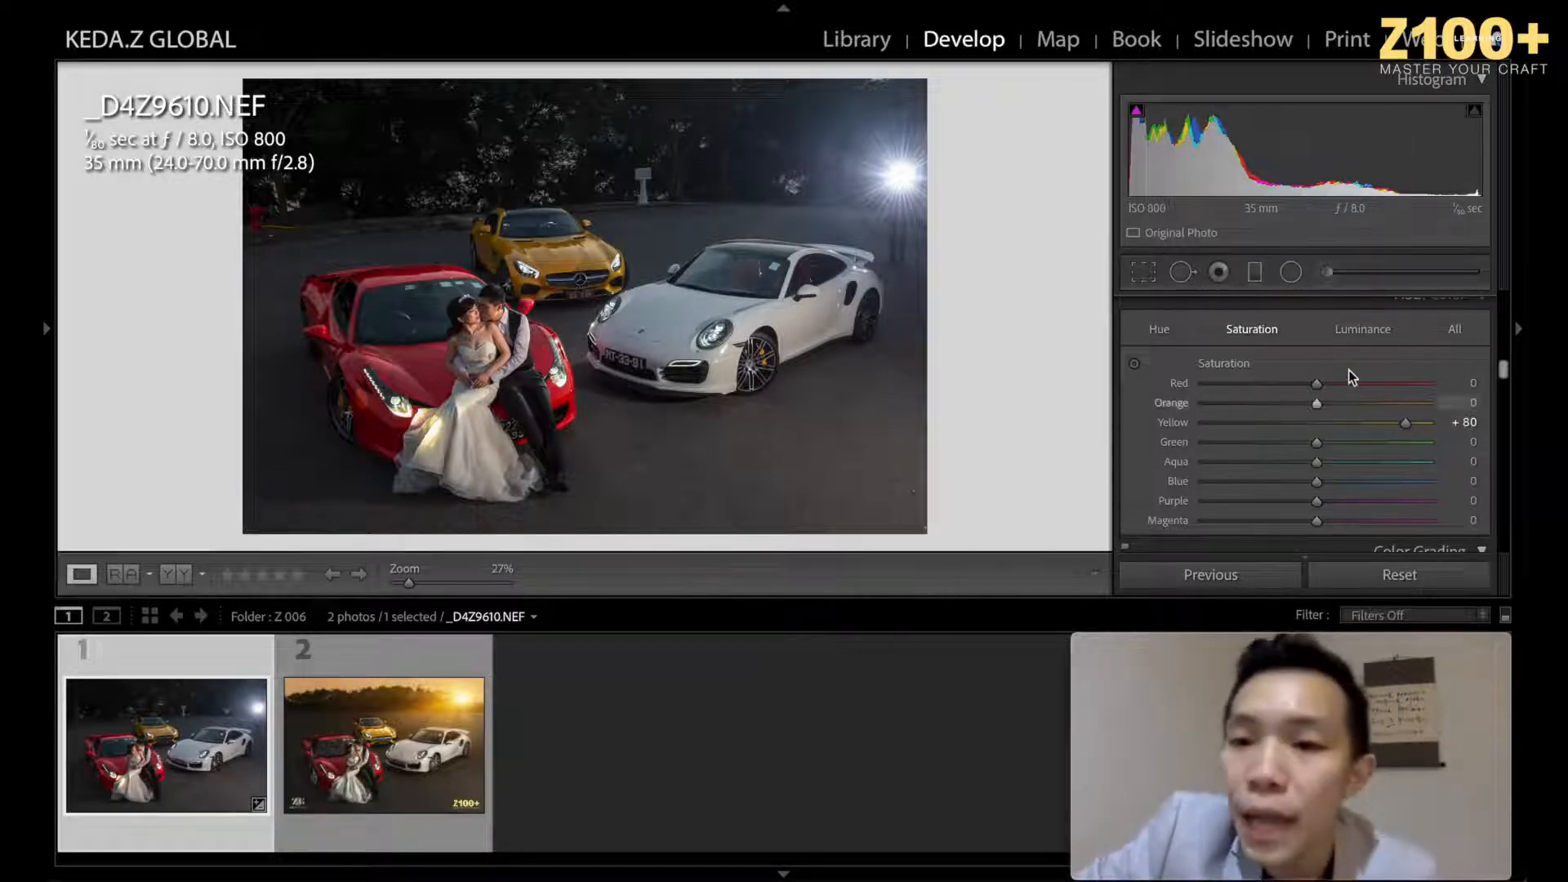
# Step: Set the Red saturation to +20 and the Red luminance to -20 in the HSL adjustments
pyautogui.click(1353, 330)
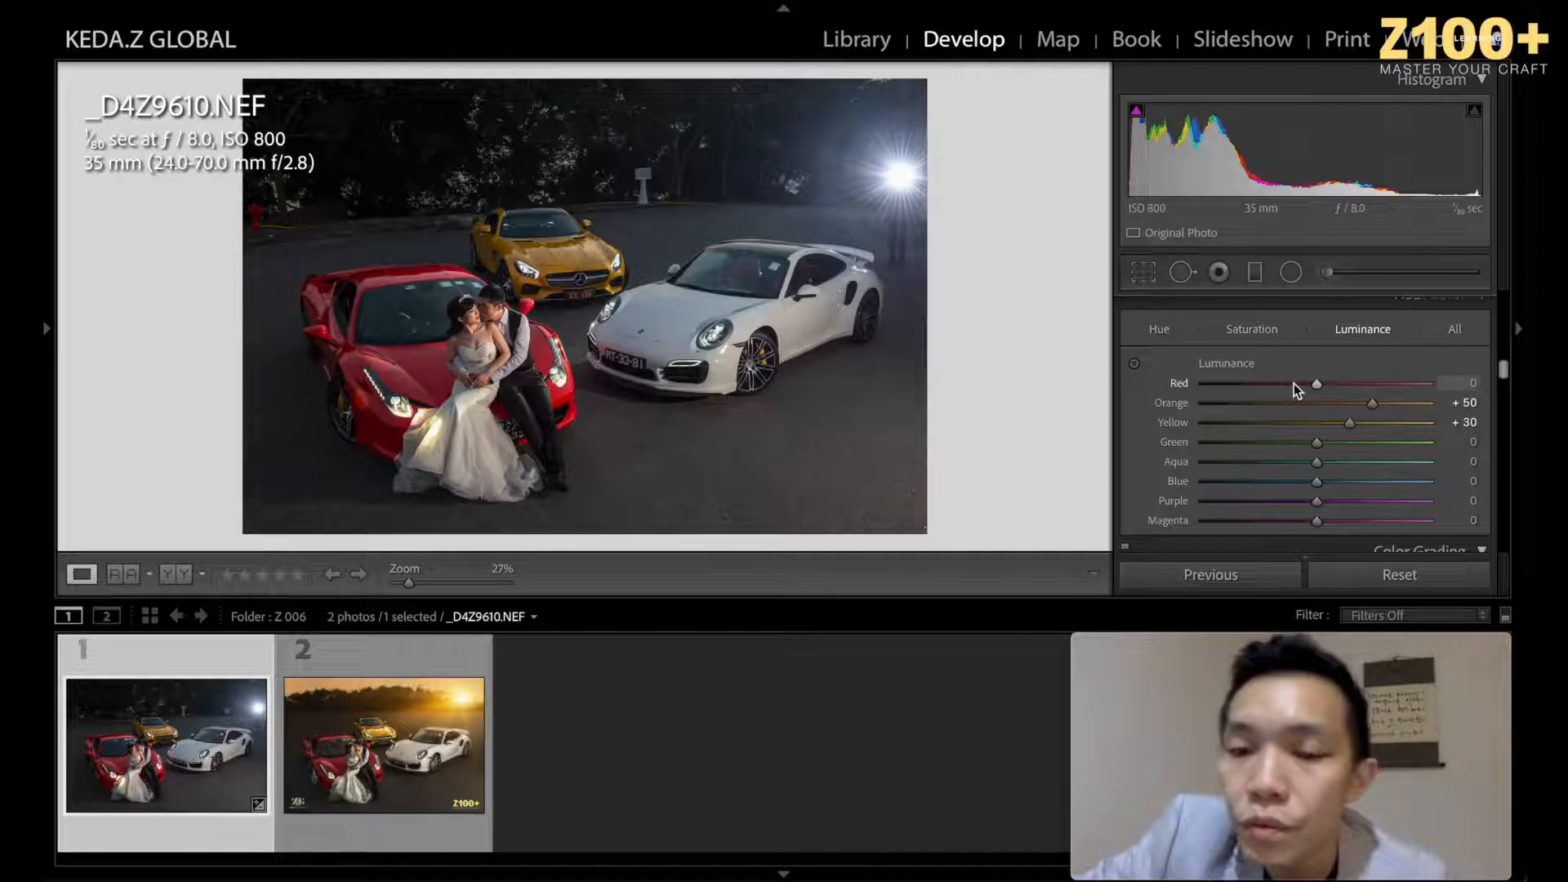
pyautogui.moveTo(1294, 383); pyautogui.dragTo(1339, 384)
pyautogui.click(1251, 330)
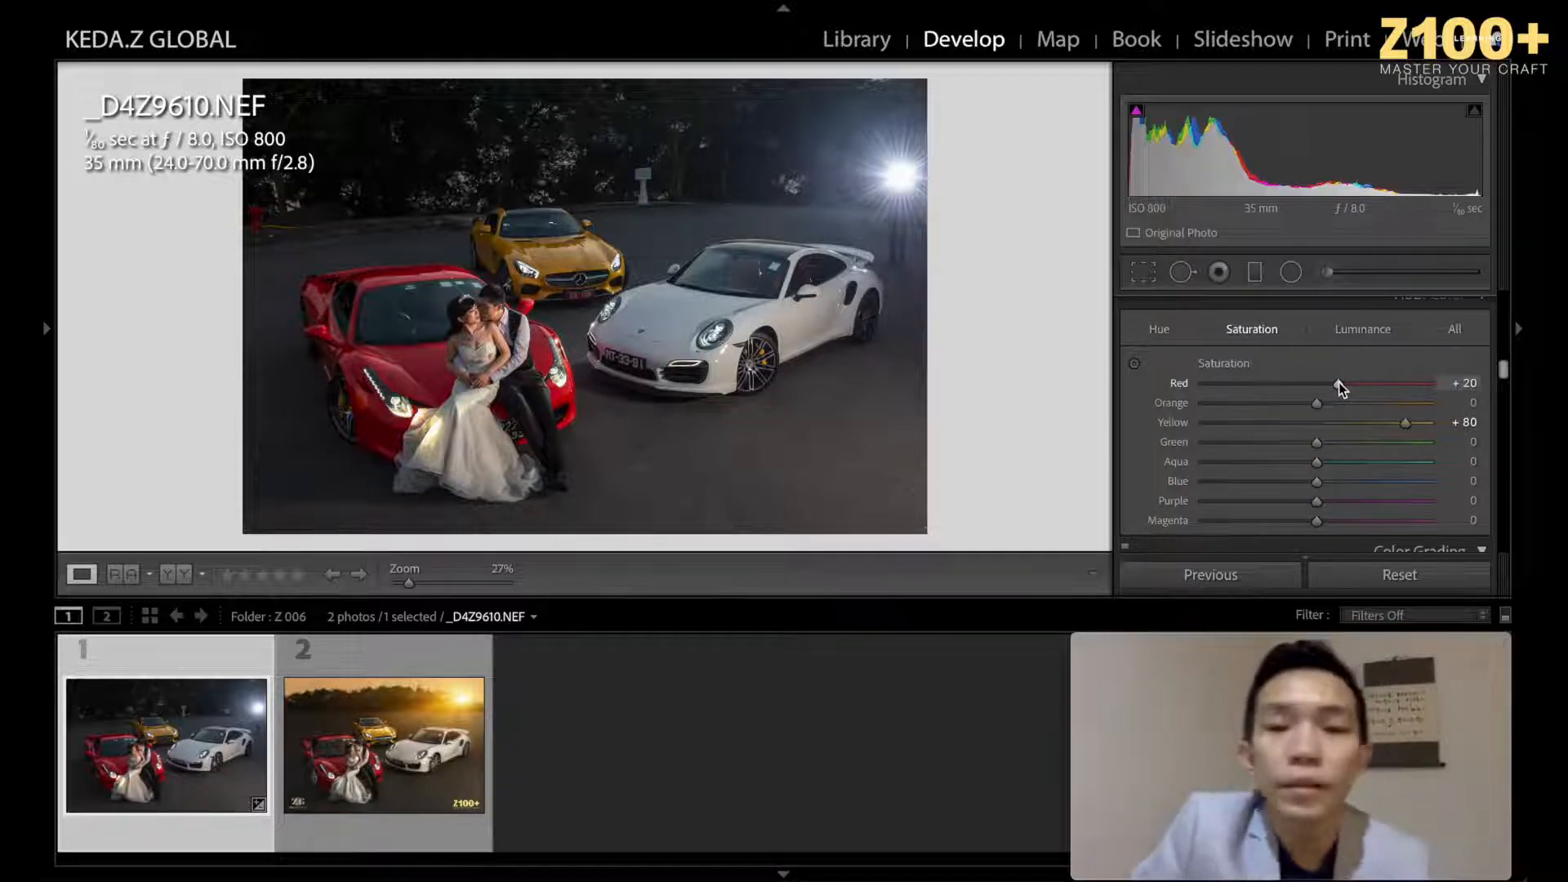
pyautogui.click(1358, 335)
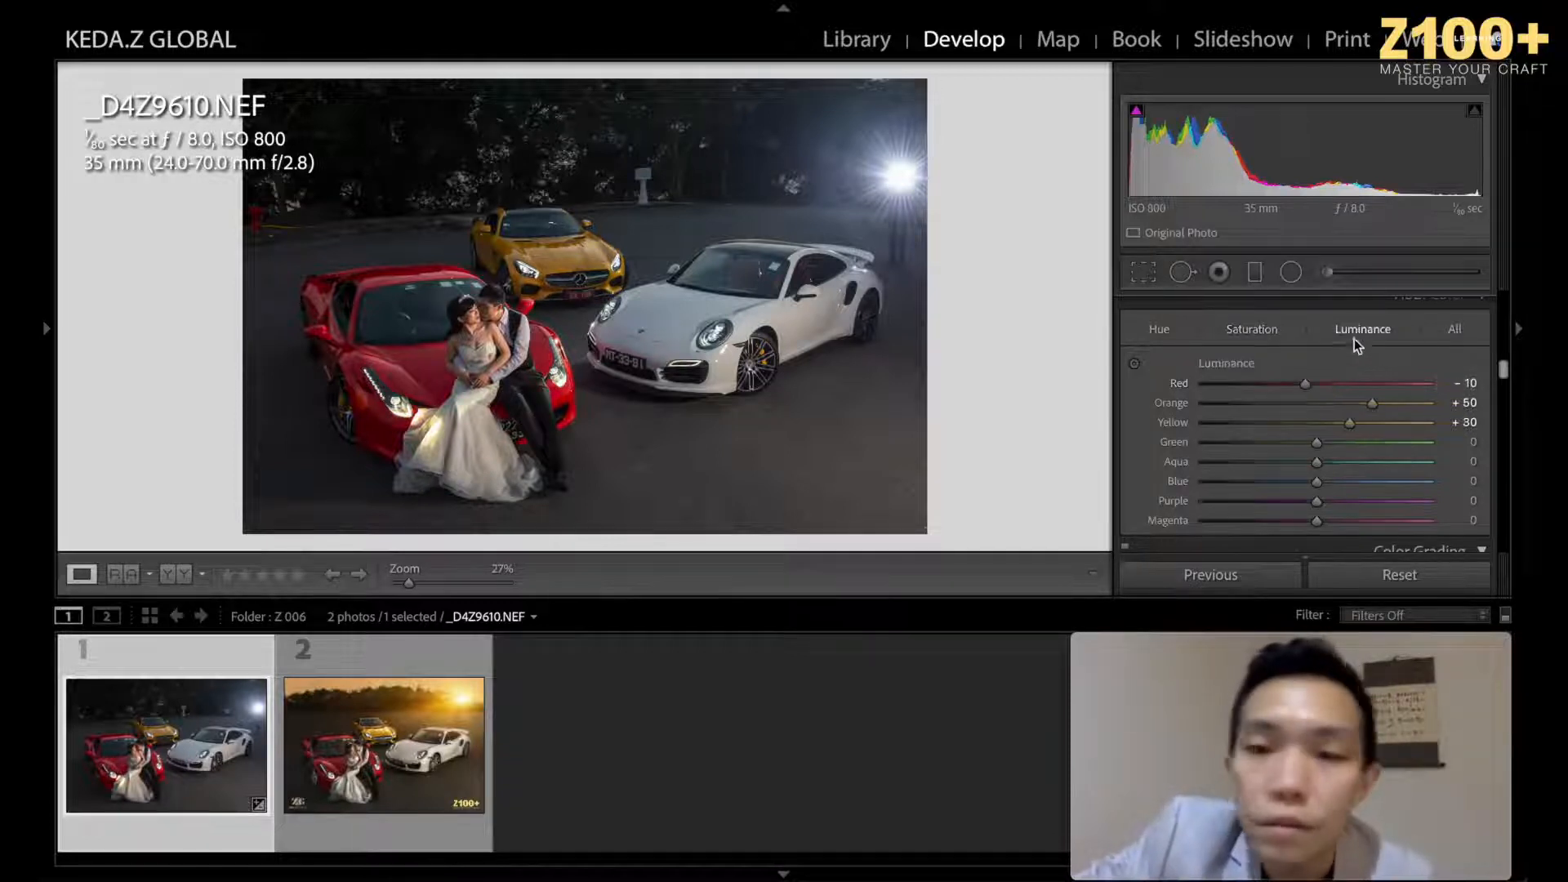
pyautogui.click(1290, 387)
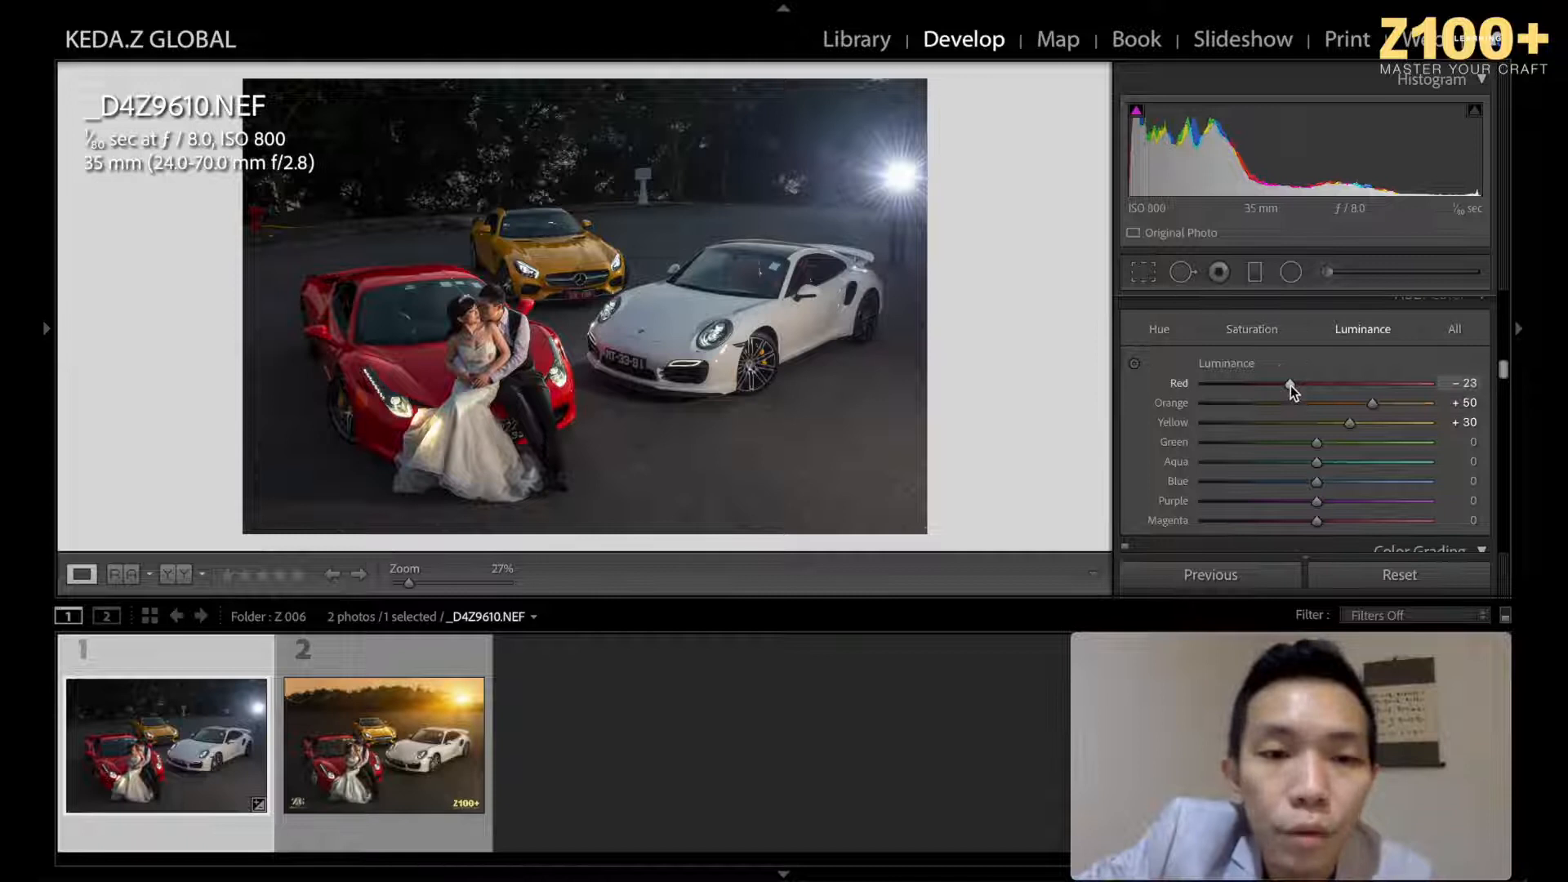
pyautogui.moveTo(1290, 385); pyautogui.dragTo(1294, 386)
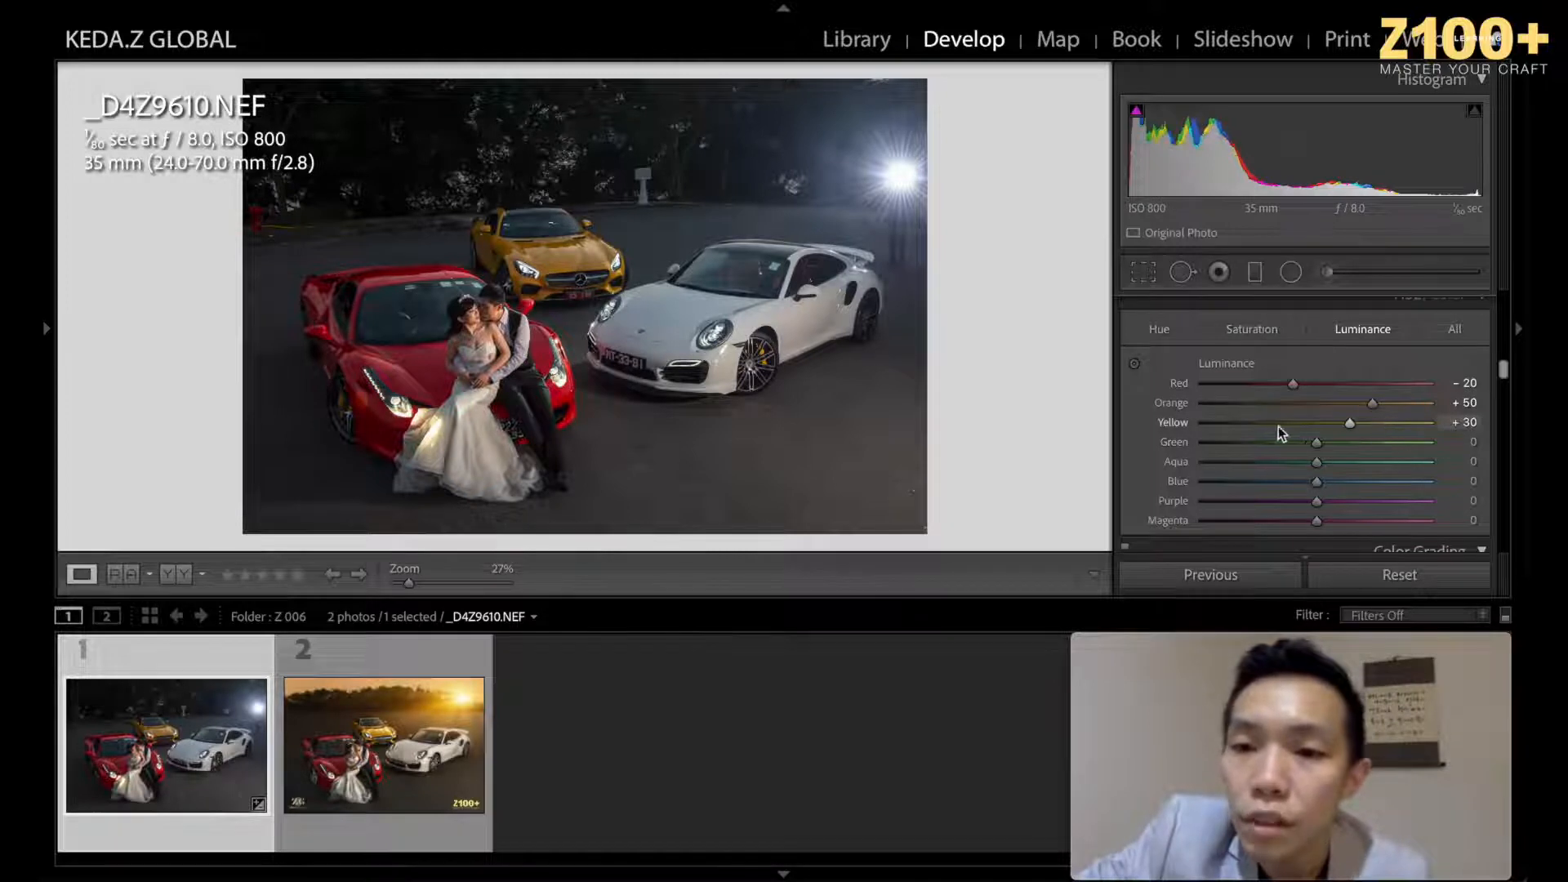
# Step: Compare brighter and darker Yellow luminance on the yellow car and set it to +40
pyautogui.click(1386, 426)
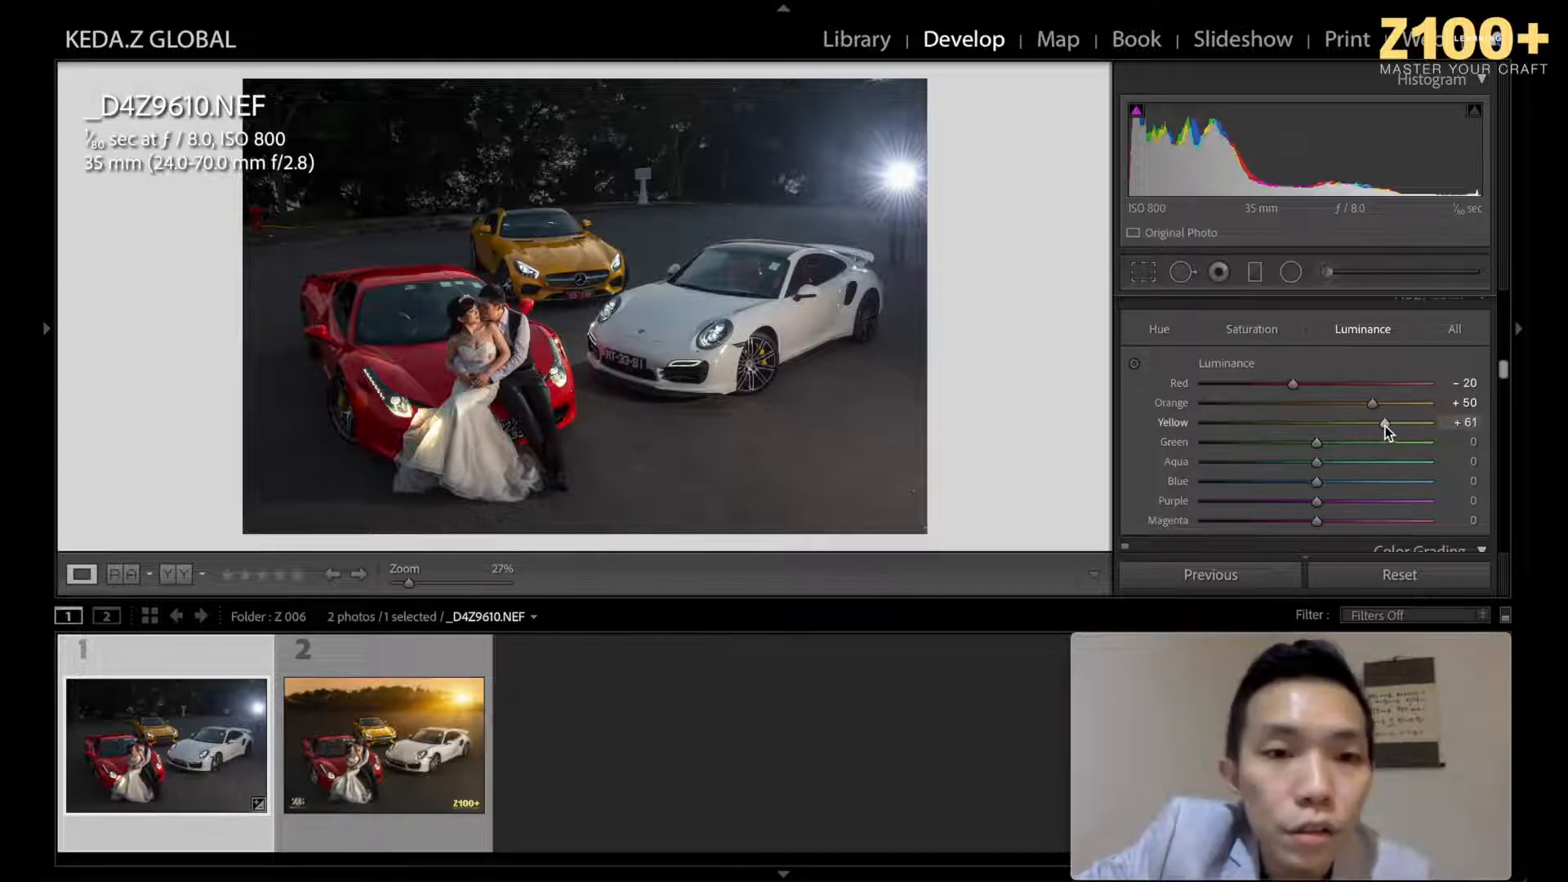
pyautogui.click(1325, 426)
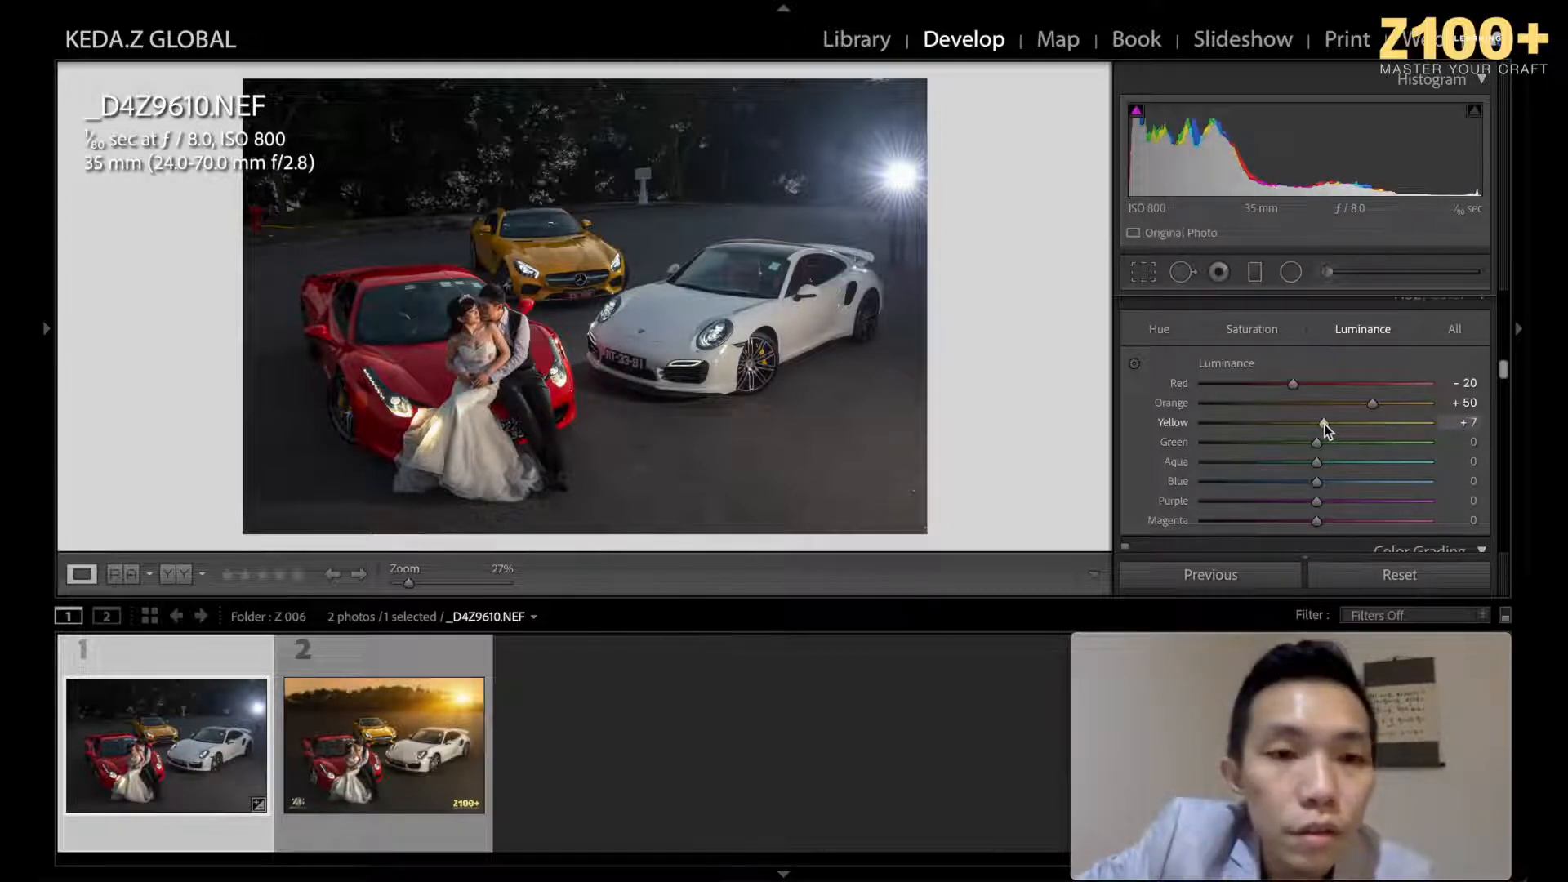
pyautogui.click(1372, 424)
pyautogui.moveTo(1372, 424); pyautogui.dragTo(1360, 423)
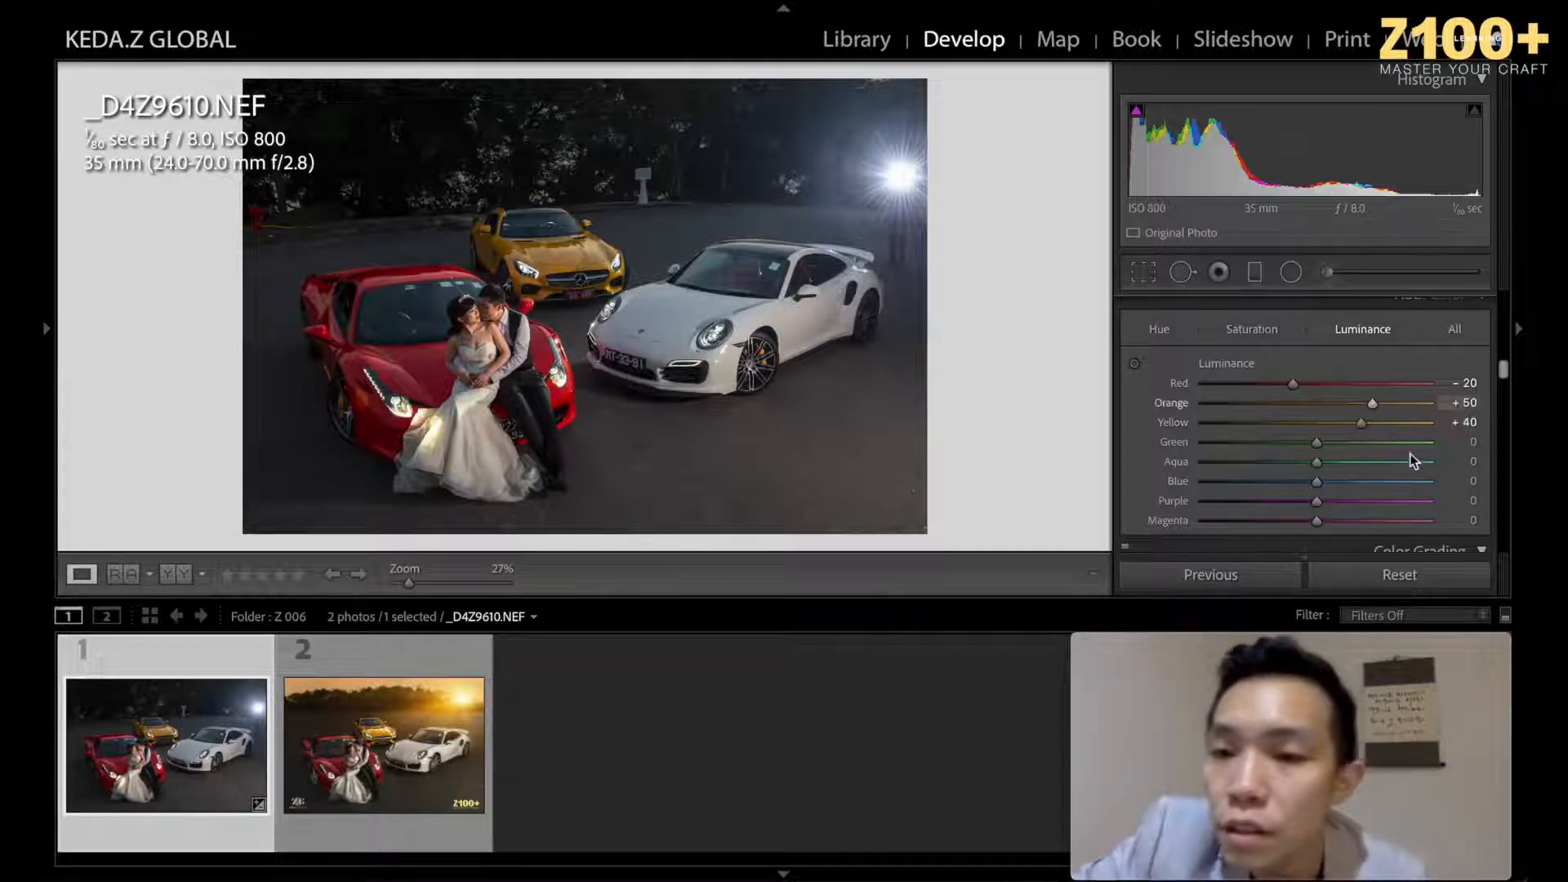
# Step: Try lowering the Blue and Aqua luminance, resetting both to 0
pyautogui.scroll(-2, 1419, 430)
pyautogui.scroll(2, 1419, 430)
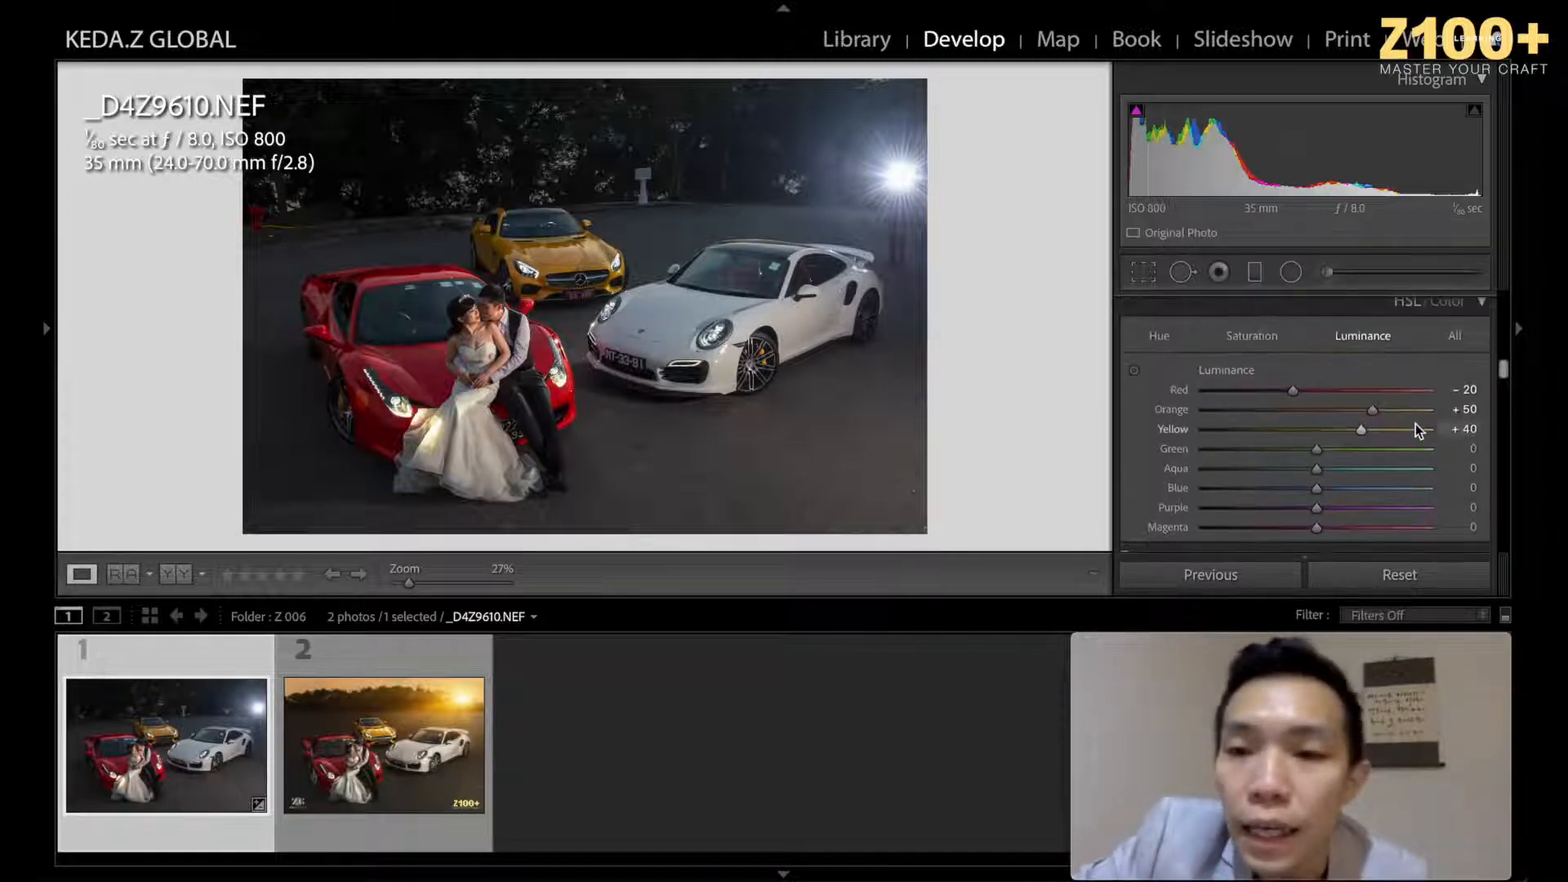
pyautogui.scroll(-1, 1415, 426)
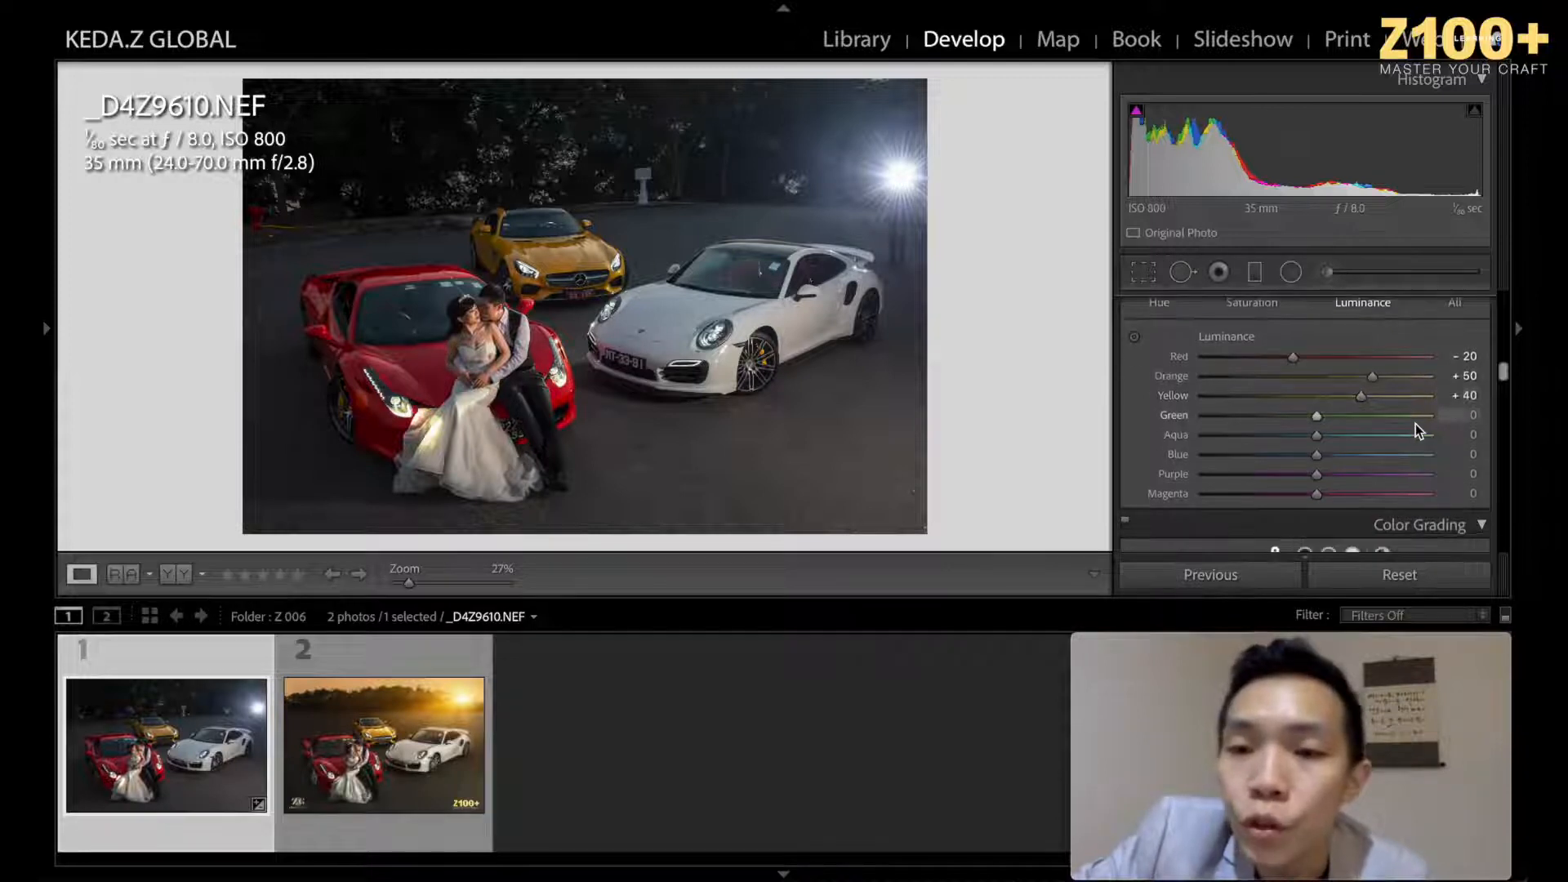
pyautogui.scroll(1, 1415, 424)
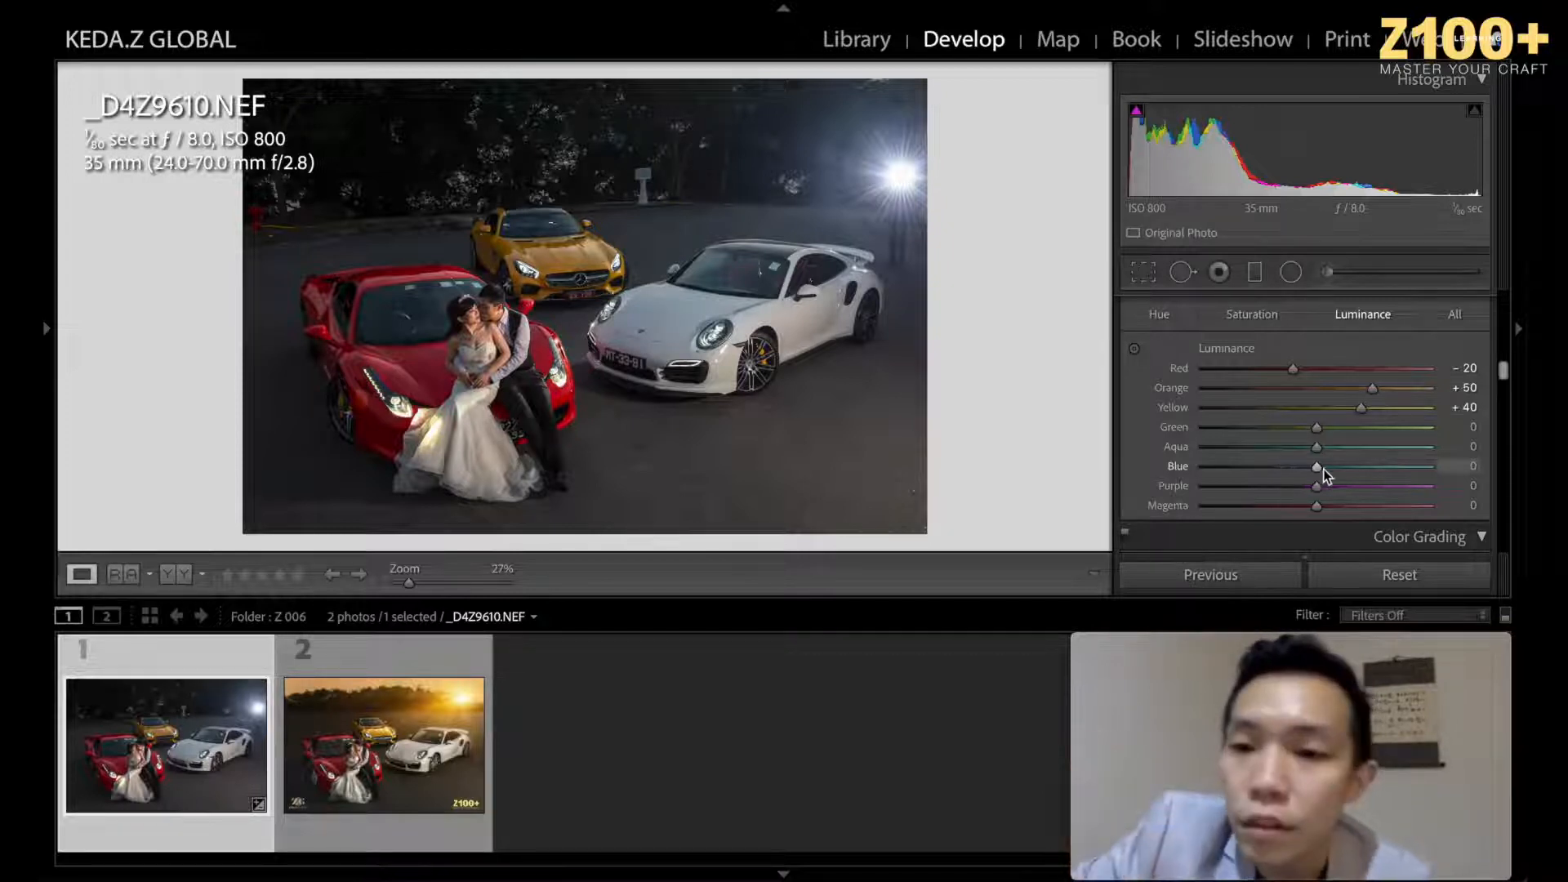
pyautogui.moveTo(1318, 463); pyautogui.dragTo(1139, 459)
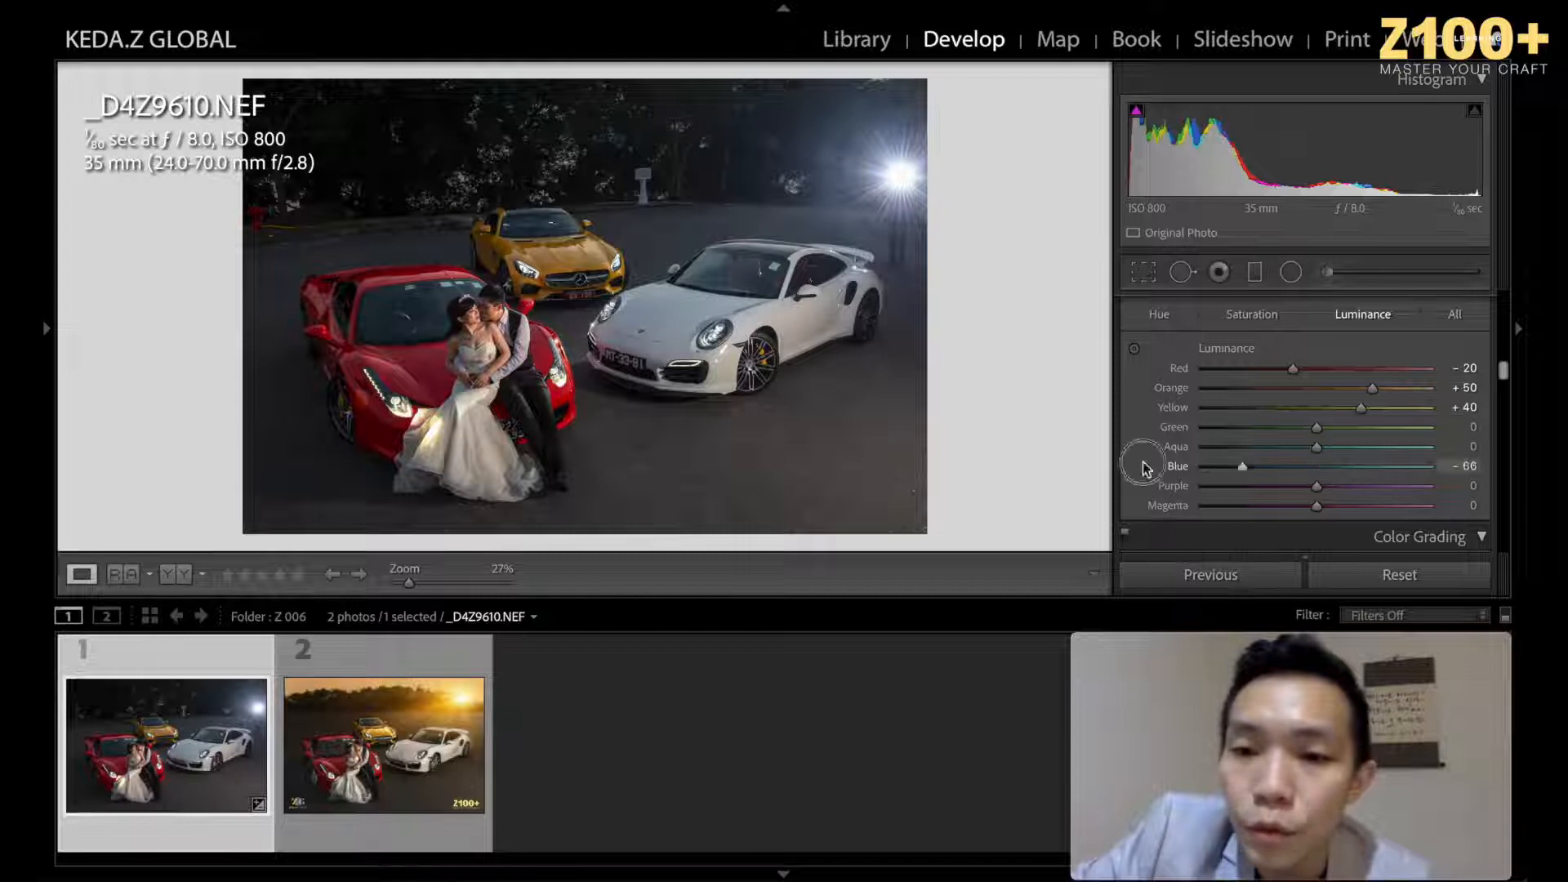
pyautogui.moveTo(1320, 451); pyautogui.dragTo(964, 463)
pyautogui.doubleClick(1314, 449)
pyautogui.click(1462, 465)
pyautogui.write('0')
# Step: Set both the Blue and Aqua saturation to -100 to remove the blue cast from the background
pyautogui.click(1251, 315)
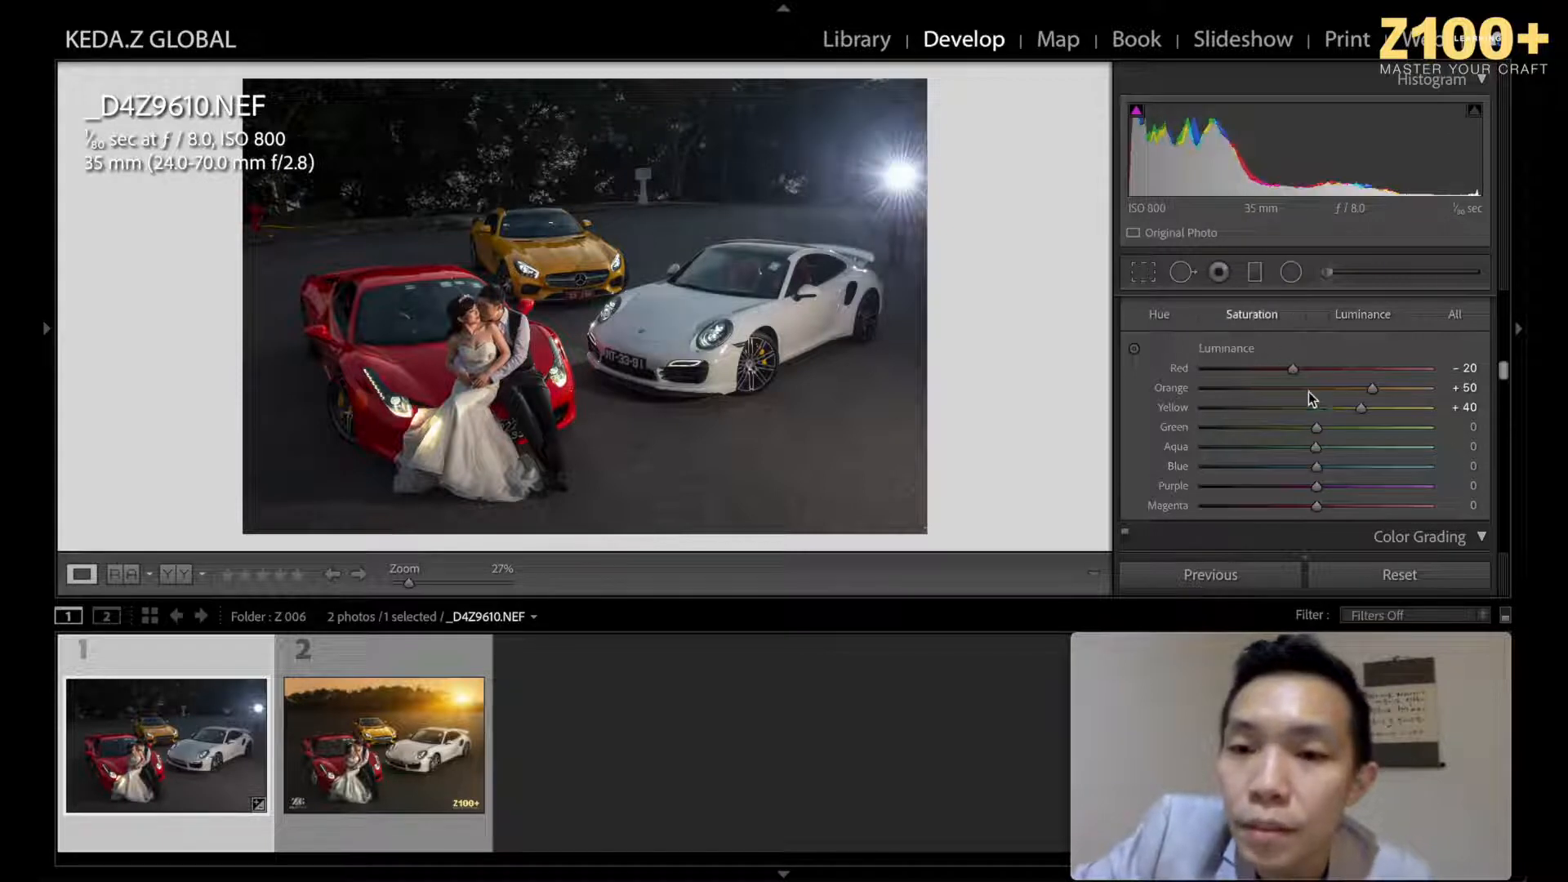
pyautogui.moveTo(1144, 467); pyautogui.dragTo(1114, 464)
pyautogui.moveTo(1316, 449); pyautogui.dragTo(1102, 447)
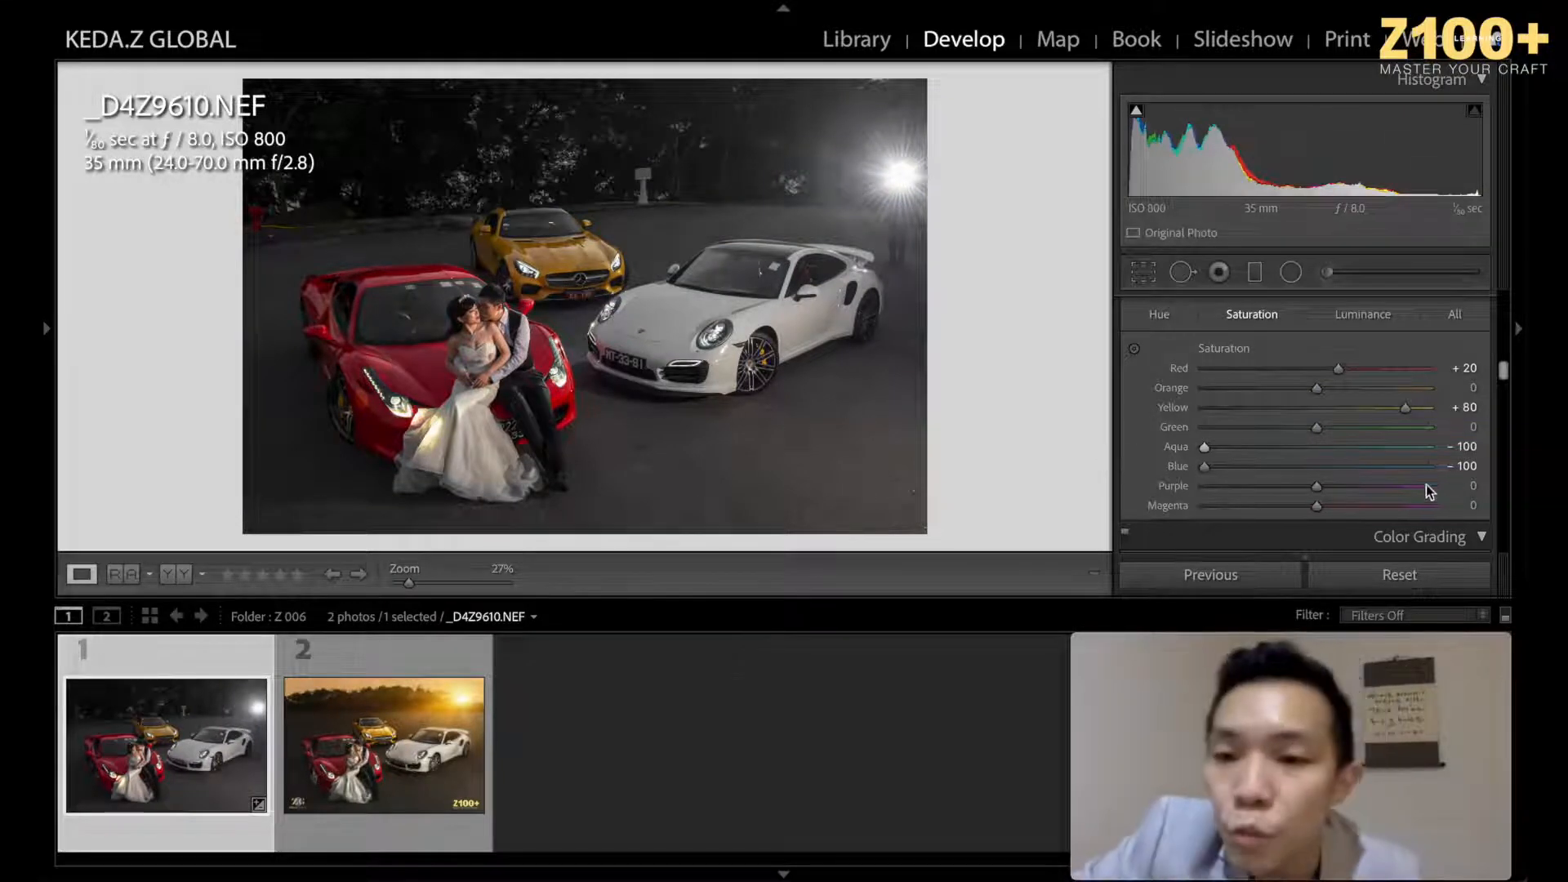
# Step: Try raising the Aqua saturation to +48 and the Blue saturation to +56, returning both to -100
pyautogui.click(1336, 466)
pyautogui.click(1336, 445)
pyautogui.click(1393, 446)
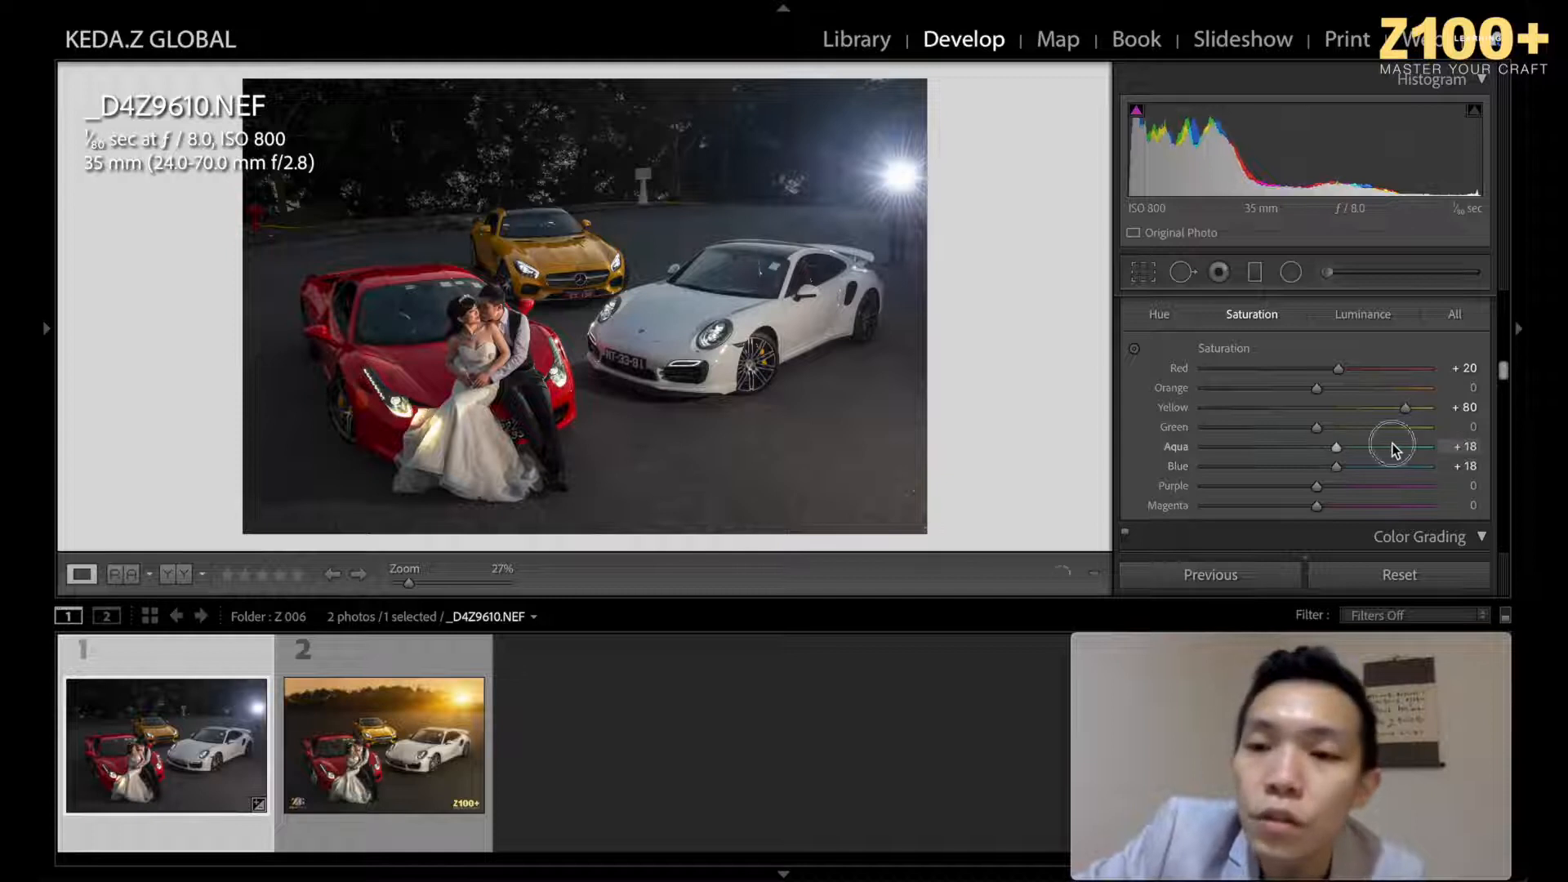
pyautogui.click(1395, 463)
pyautogui.click(1370, 447)
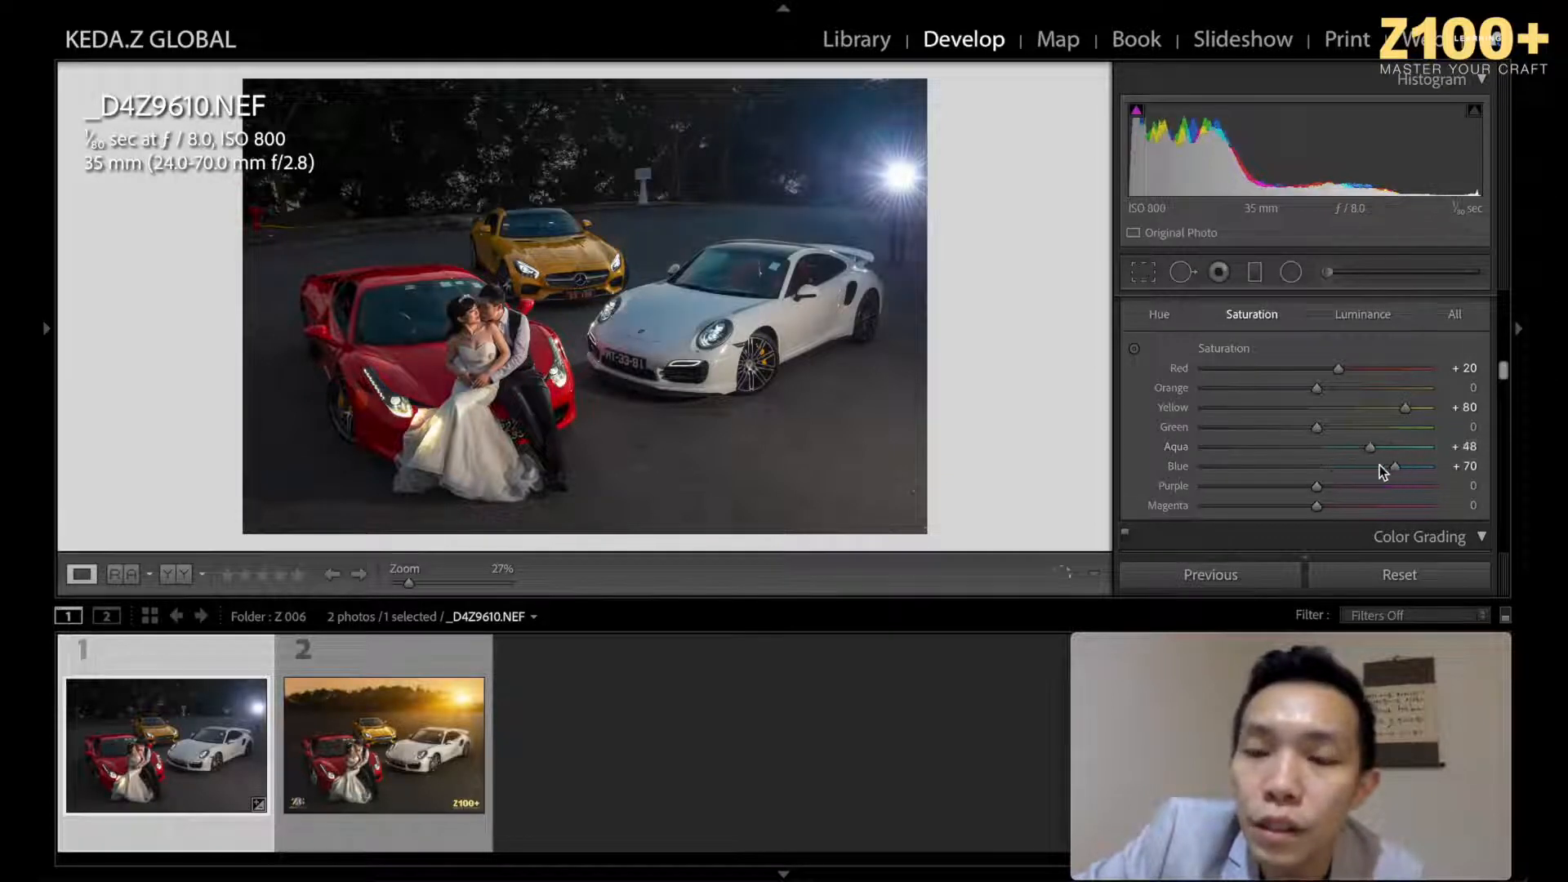
pyautogui.click(1379, 466)
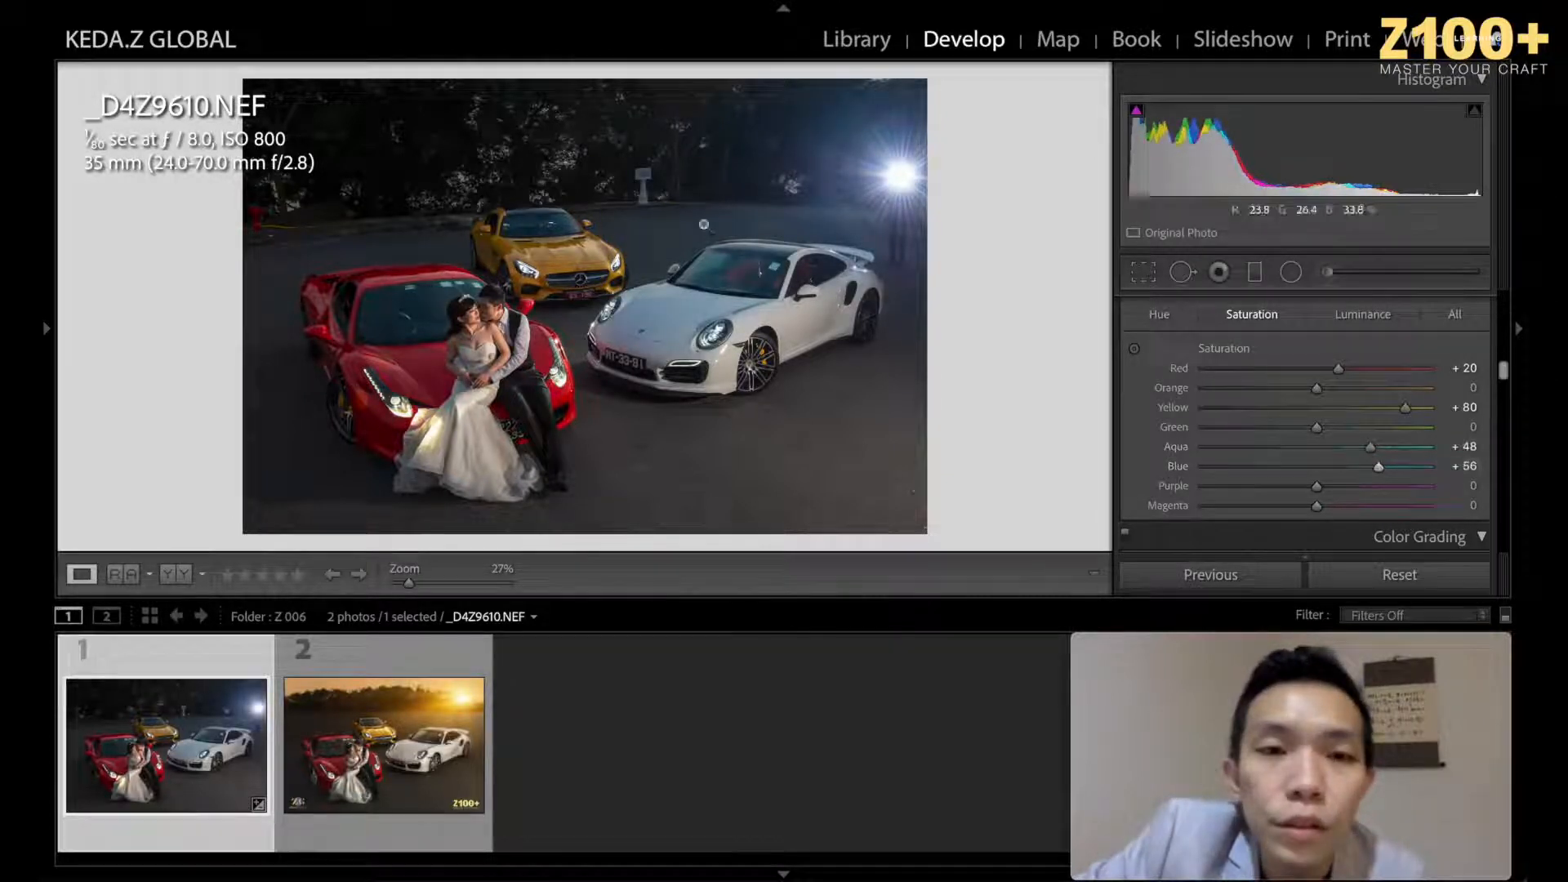
pyautogui.click(1303, 467)
pyautogui.moveTo(1203, 467); pyautogui.dragTo(1084, 462)
pyautogui.moveTo(1371, 448); pyautogui.dragTo(1042, 438)
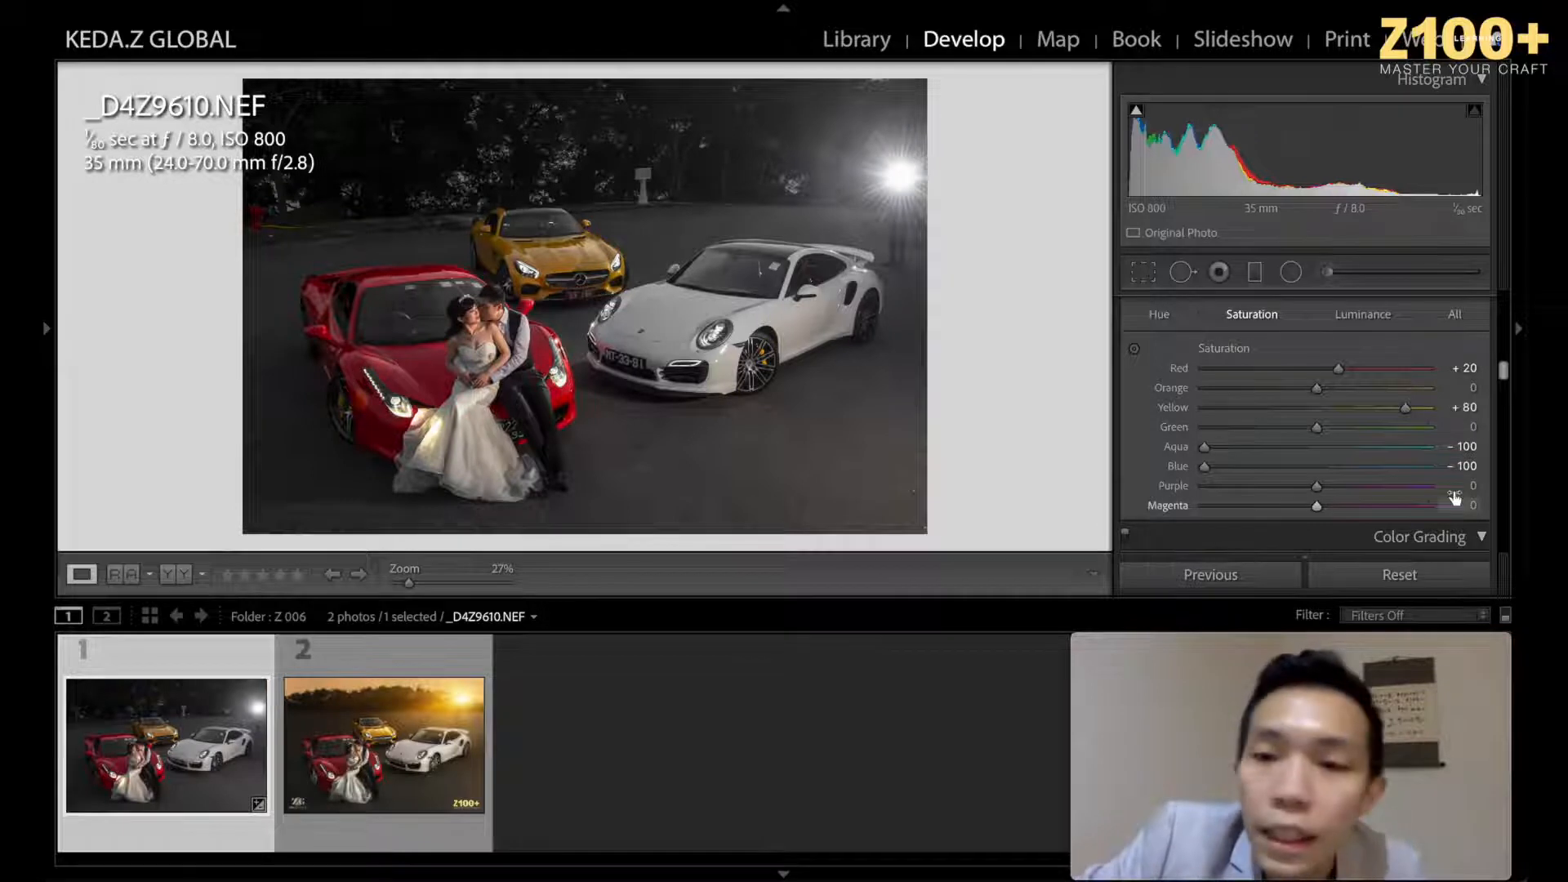
# Step: Set the Luminance noise reduction to 30 in the detail adjustments
pyautogui.scroll(-5, 1402, 425)
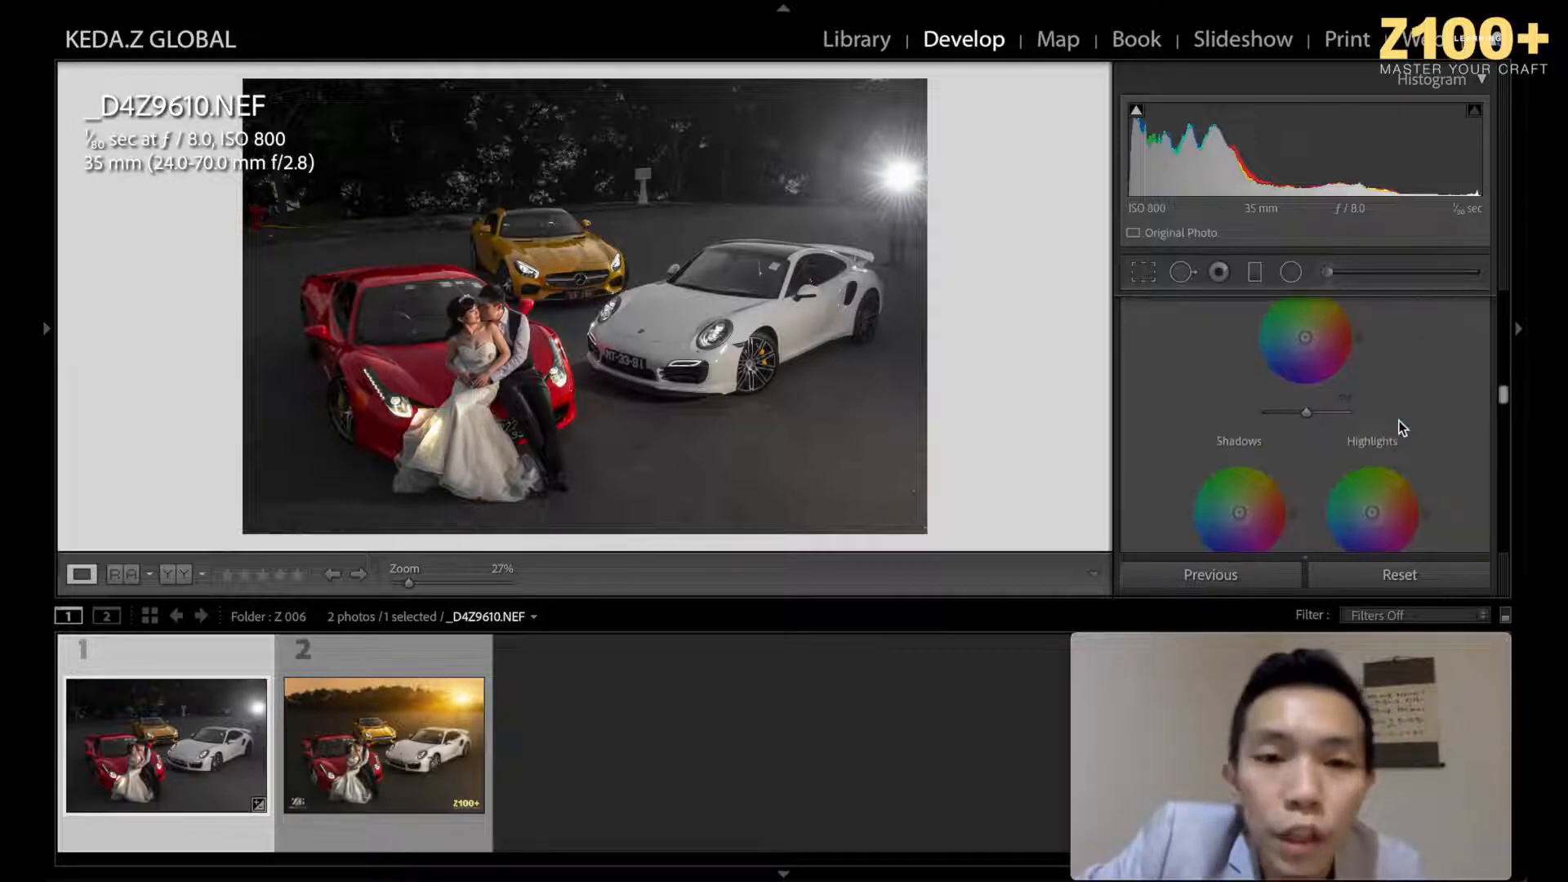
pyautogui.scroll(-8, 1402, 427)
pyautogui.scroll(-6, 1399, 428)
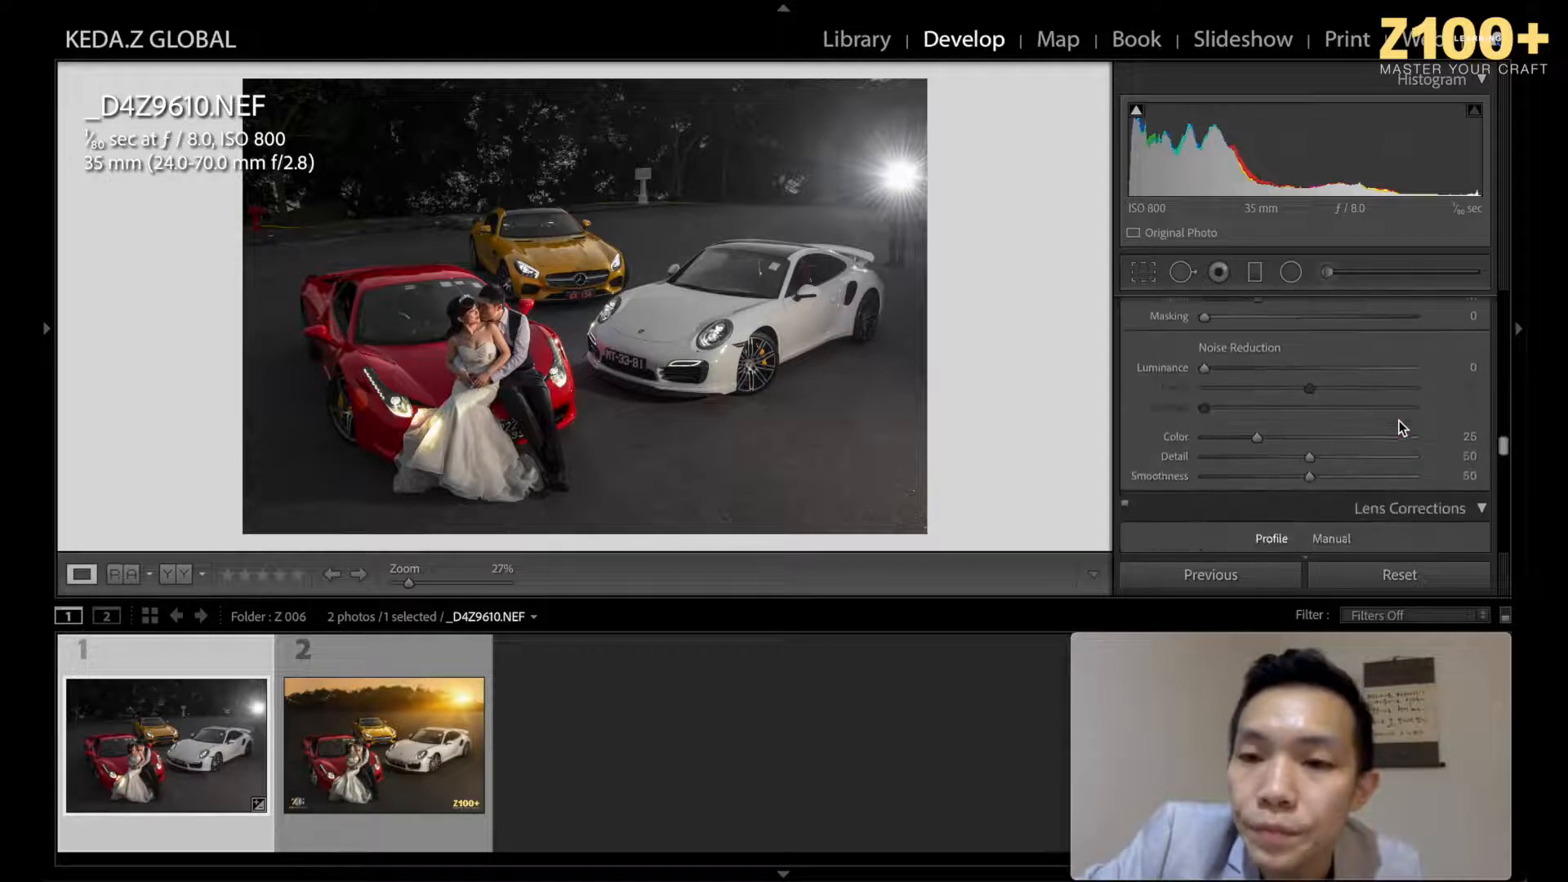
pyautogui.scroll(2, 1399, 419)
pyautogui.click(1238, 478)
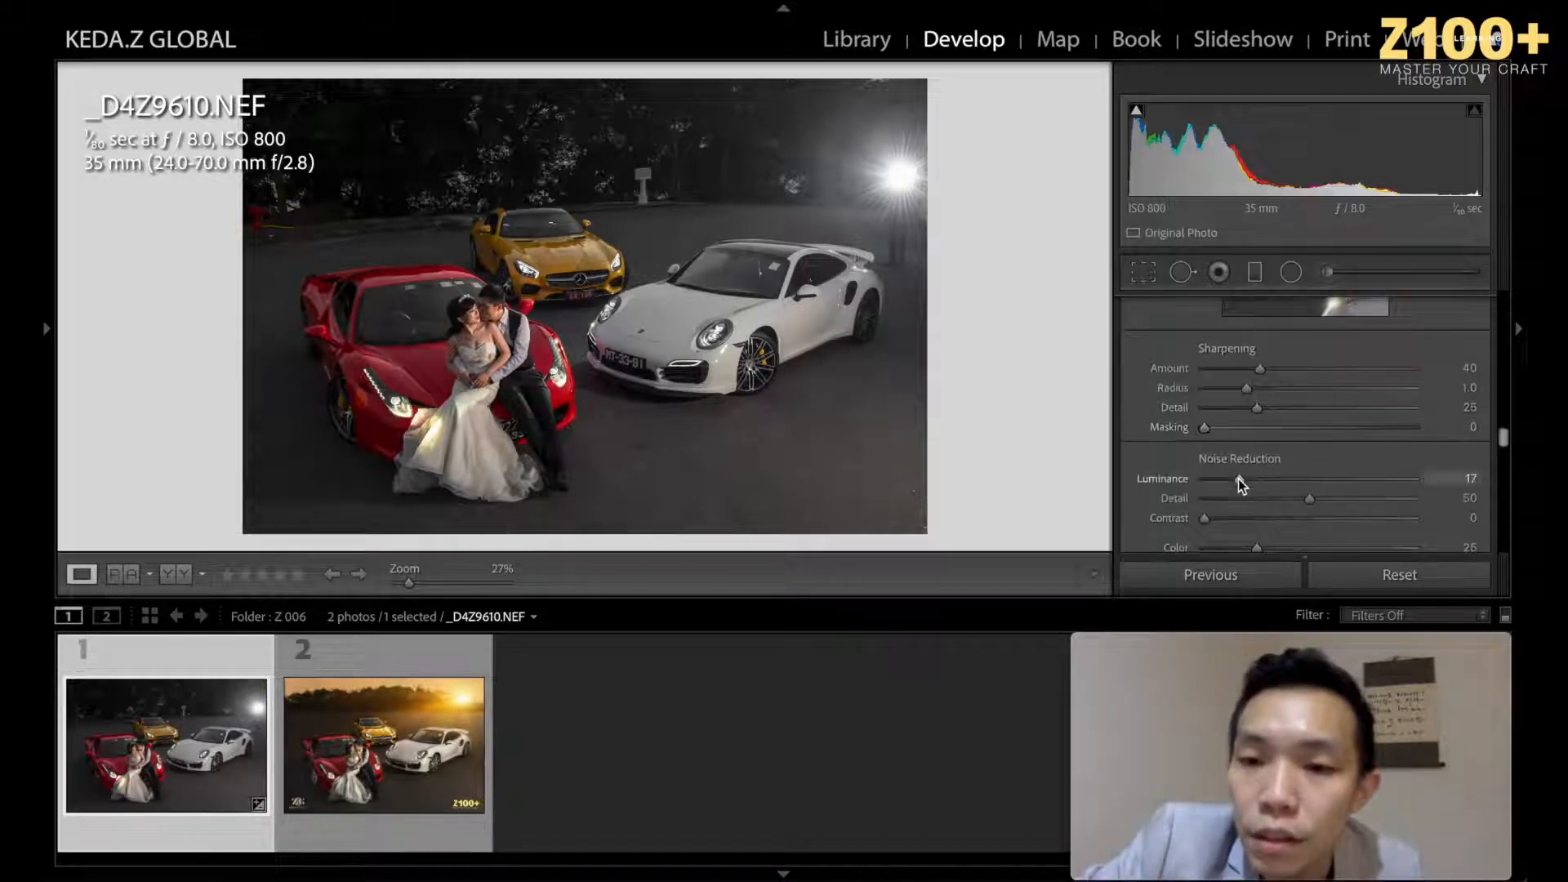
pyautogui.click(1456, 480)
pyautogui.press('BackSpace')
pyautogui.write('30')
pyautogui.press('Return')
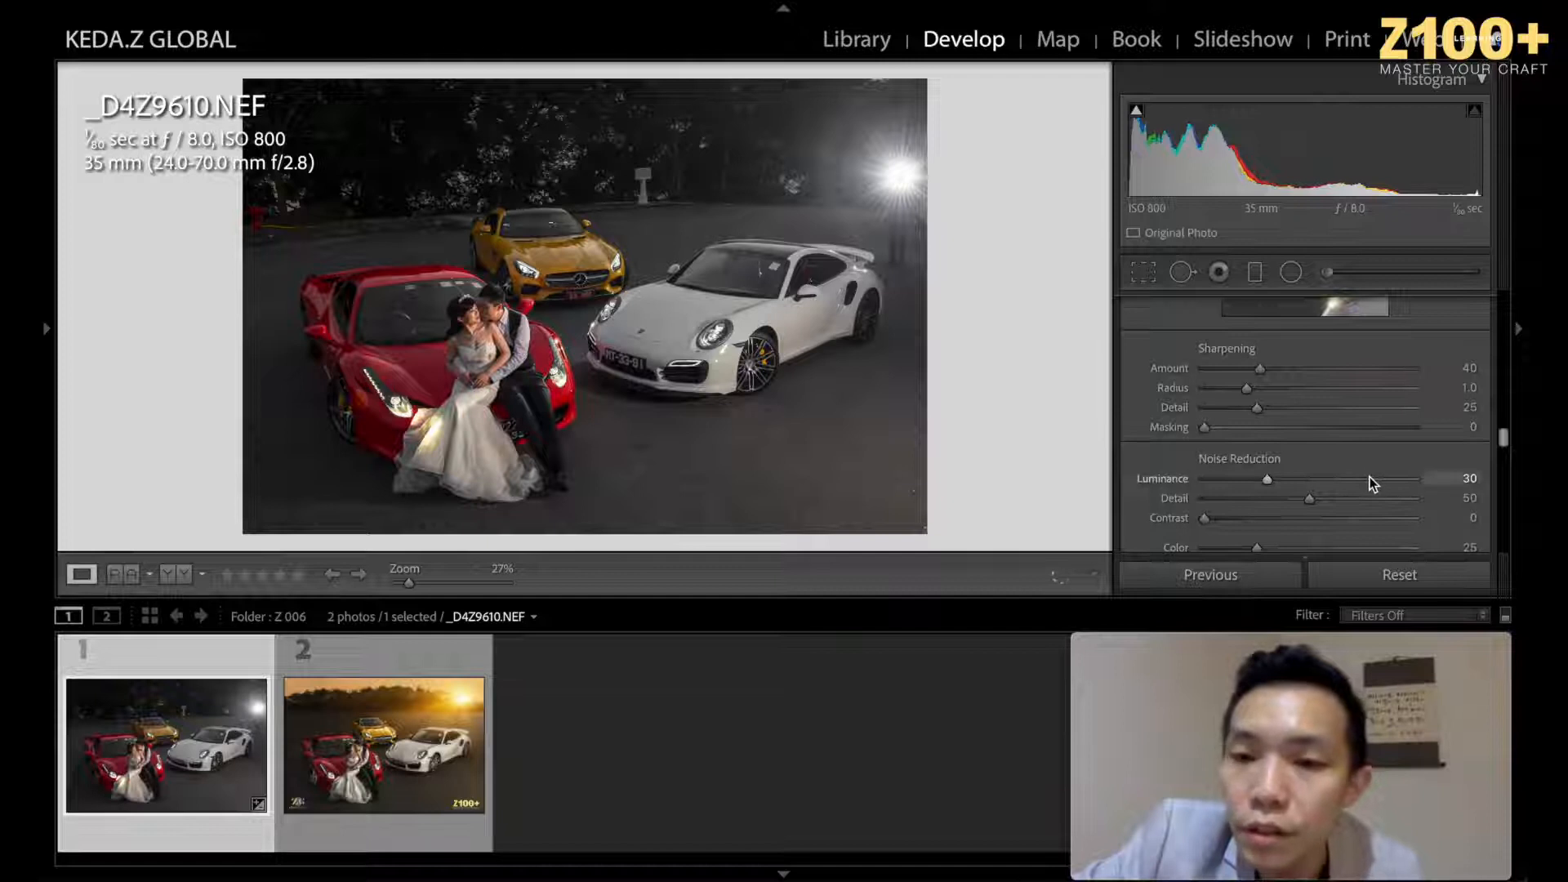
# Step: Set Aspect to +5 and Rotate to +0.3 in the Transform adjustments to correct the photo's proportions and tilt
pyautogui.scroll(-3, 1370, 477)
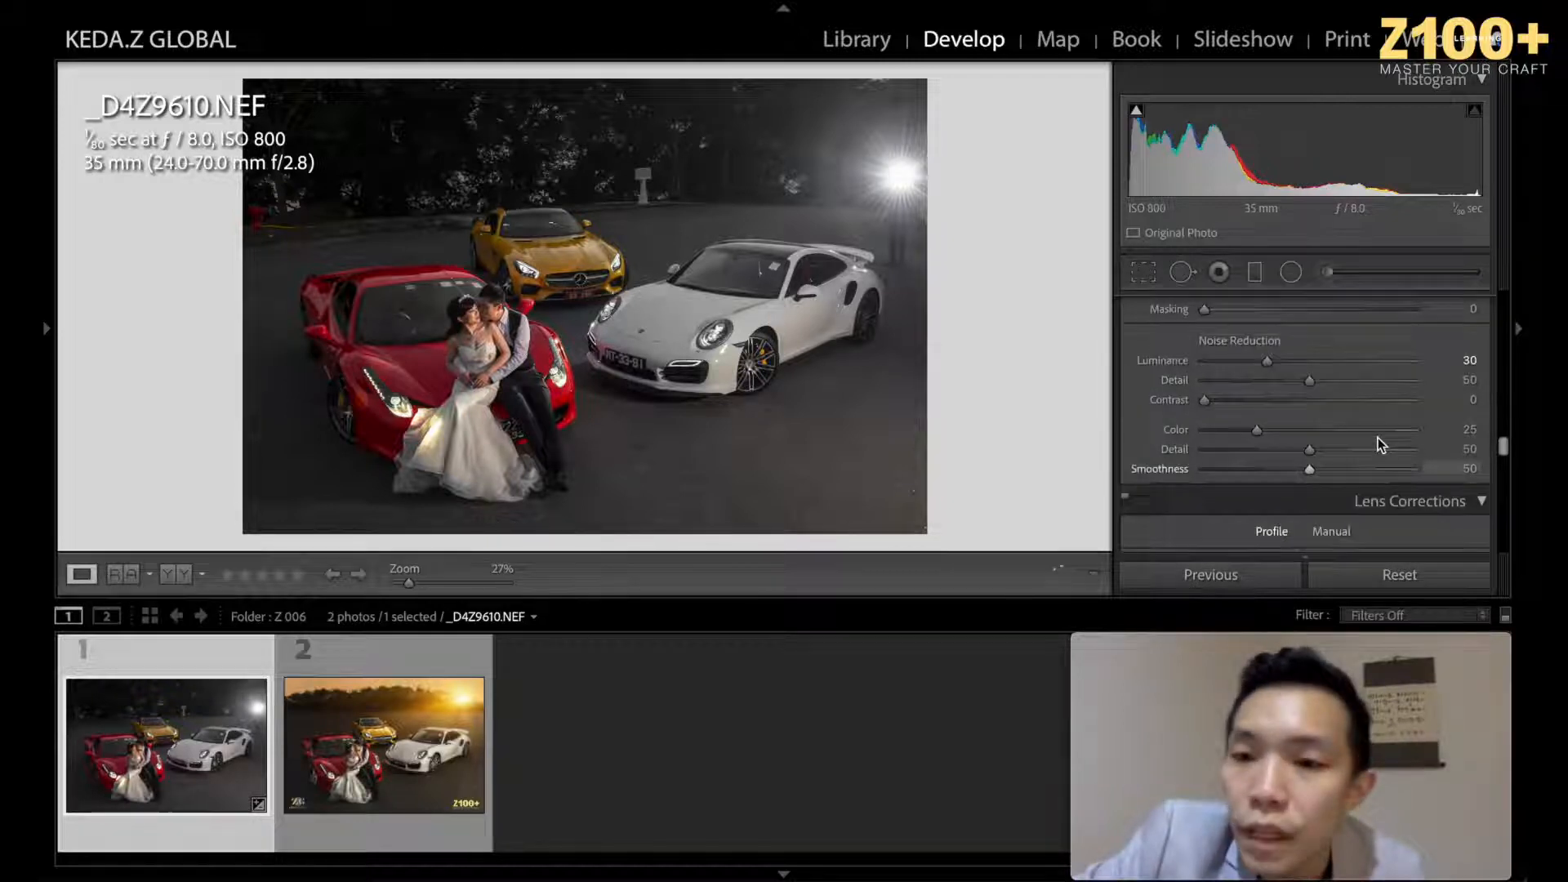
pyautogui.scroll(-5, 1379, 437)
pyautogui.scroll(-3, 1379, 438)
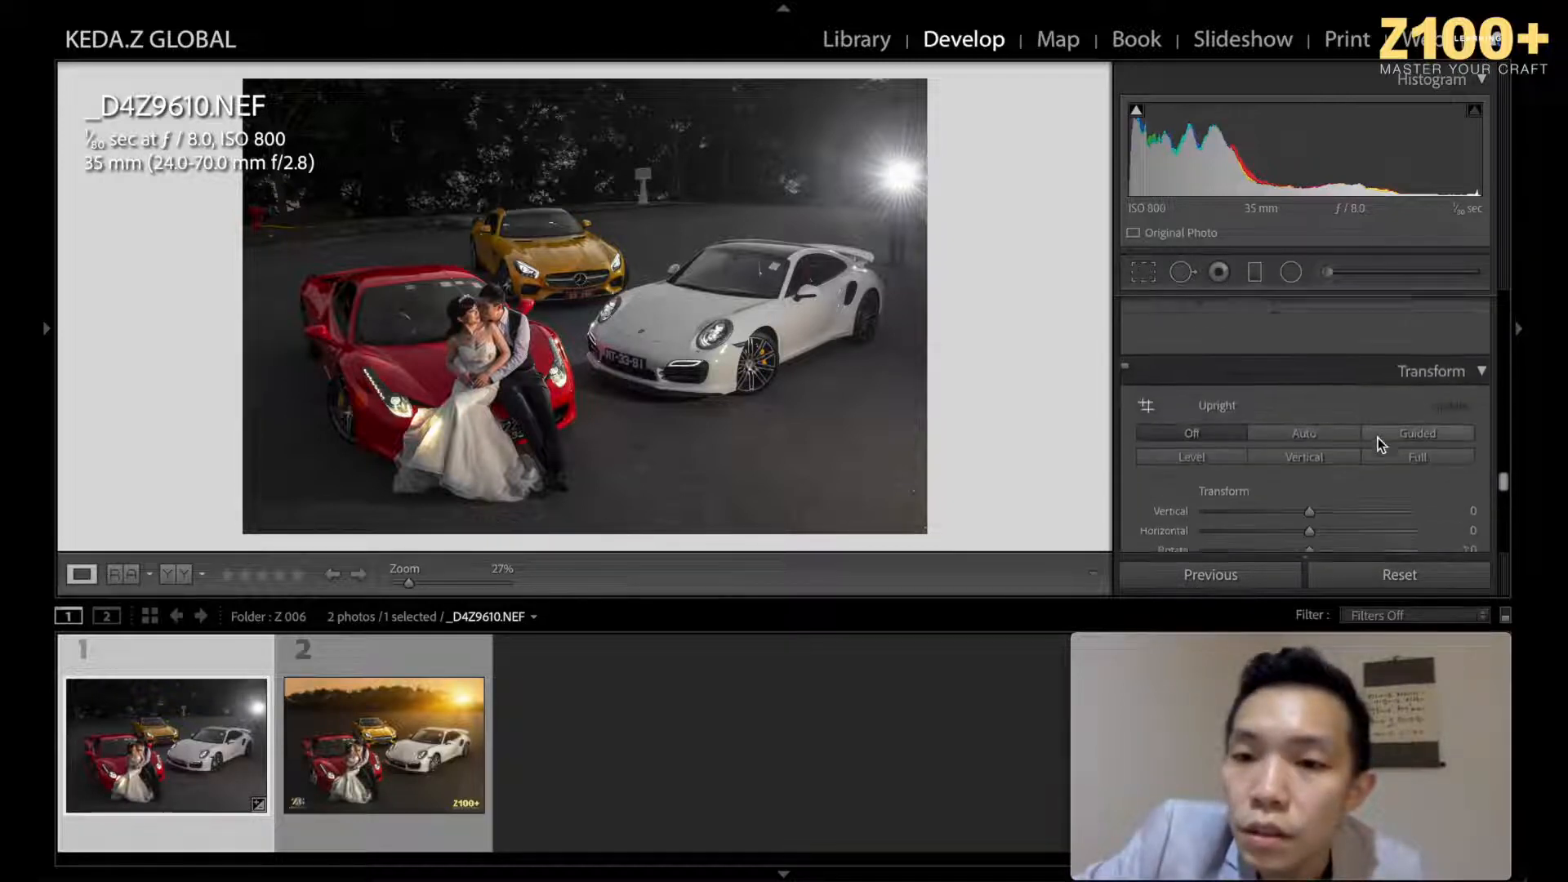
pyautogui.scroll(-2, 1379, 438)
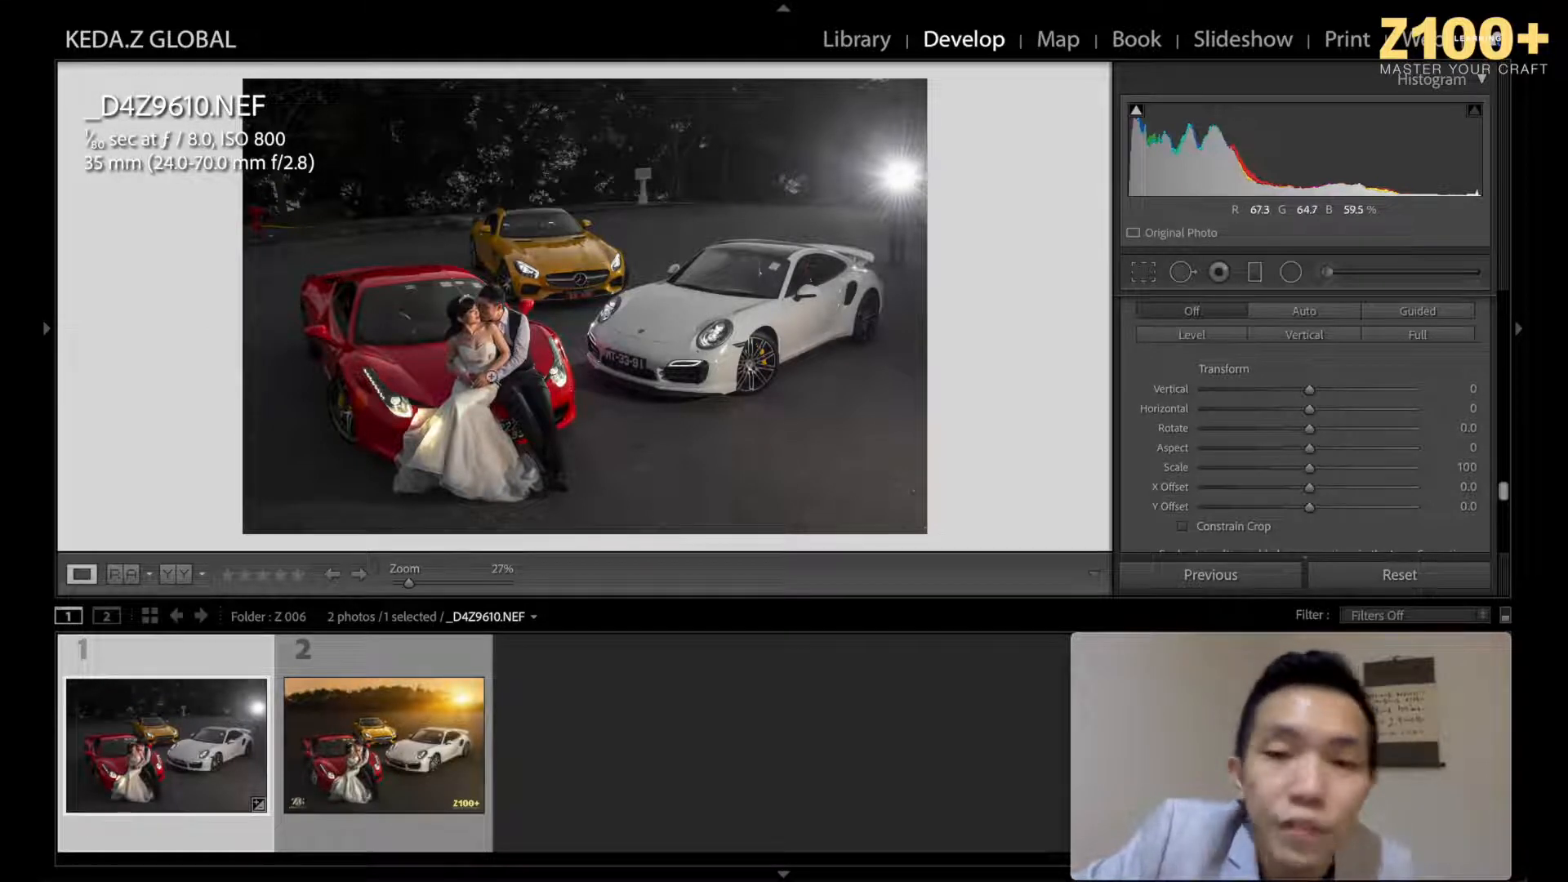
pyautogui.moveTo(1304, 462)
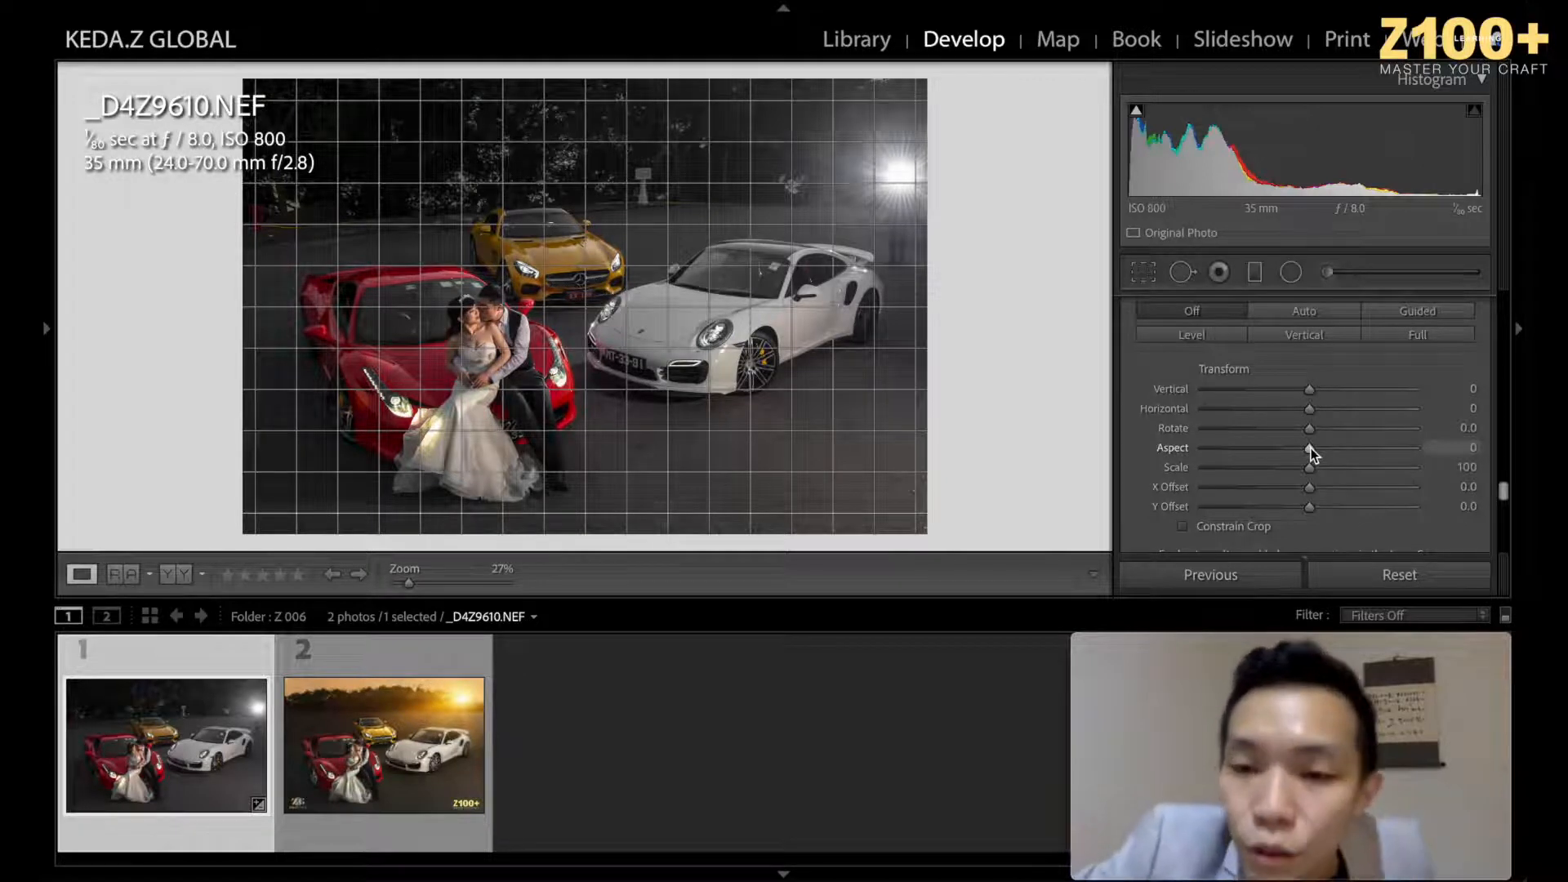
pyautogui.moveTo(1310, 447)
pyautogui.mouseDown()
pyautogui.moveTo(1295, 443)
pyautogui.moveTo(1321, 448)
pyautogui.mouseUp()
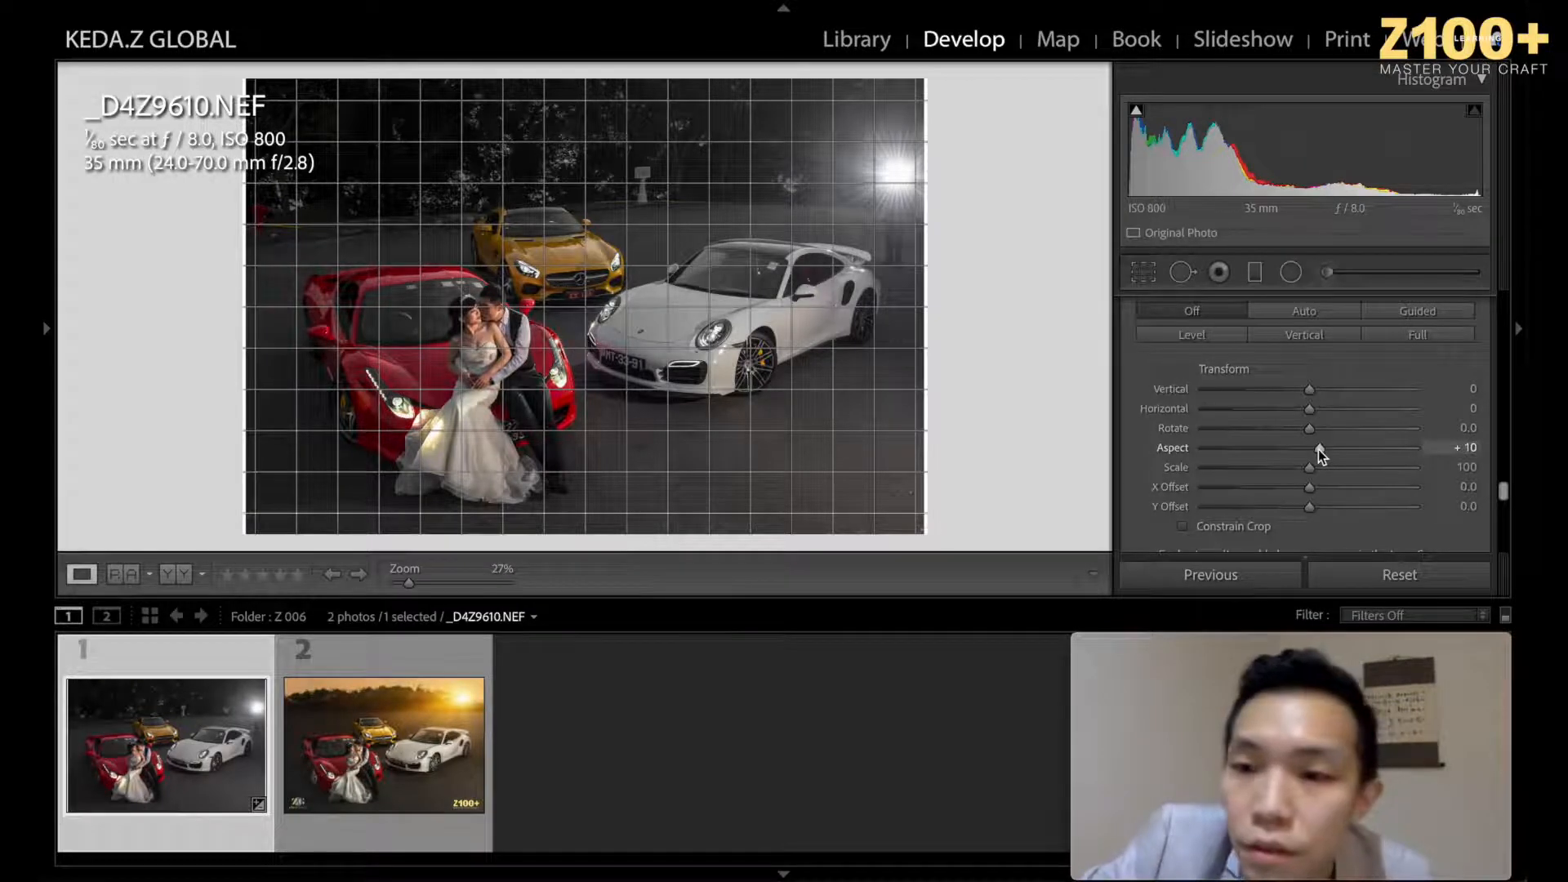
pyautogui.moveTo(1318, 449); pyautogui.dragTo(1313, 454)
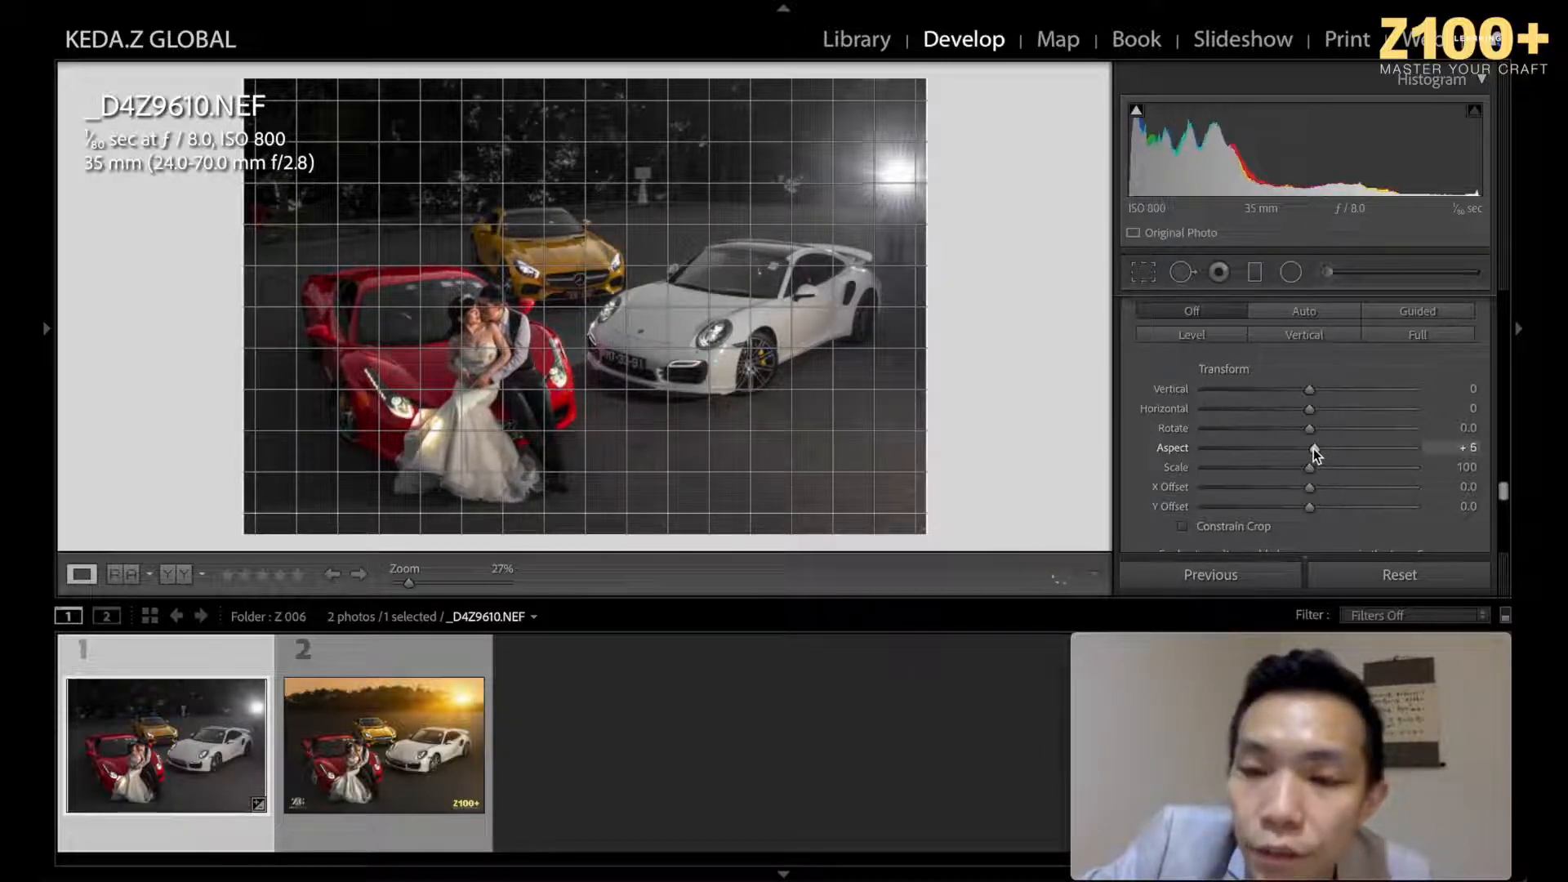
pyautogui.moveTo(1309, 393); pyautogui.dragTo(1308, 393)
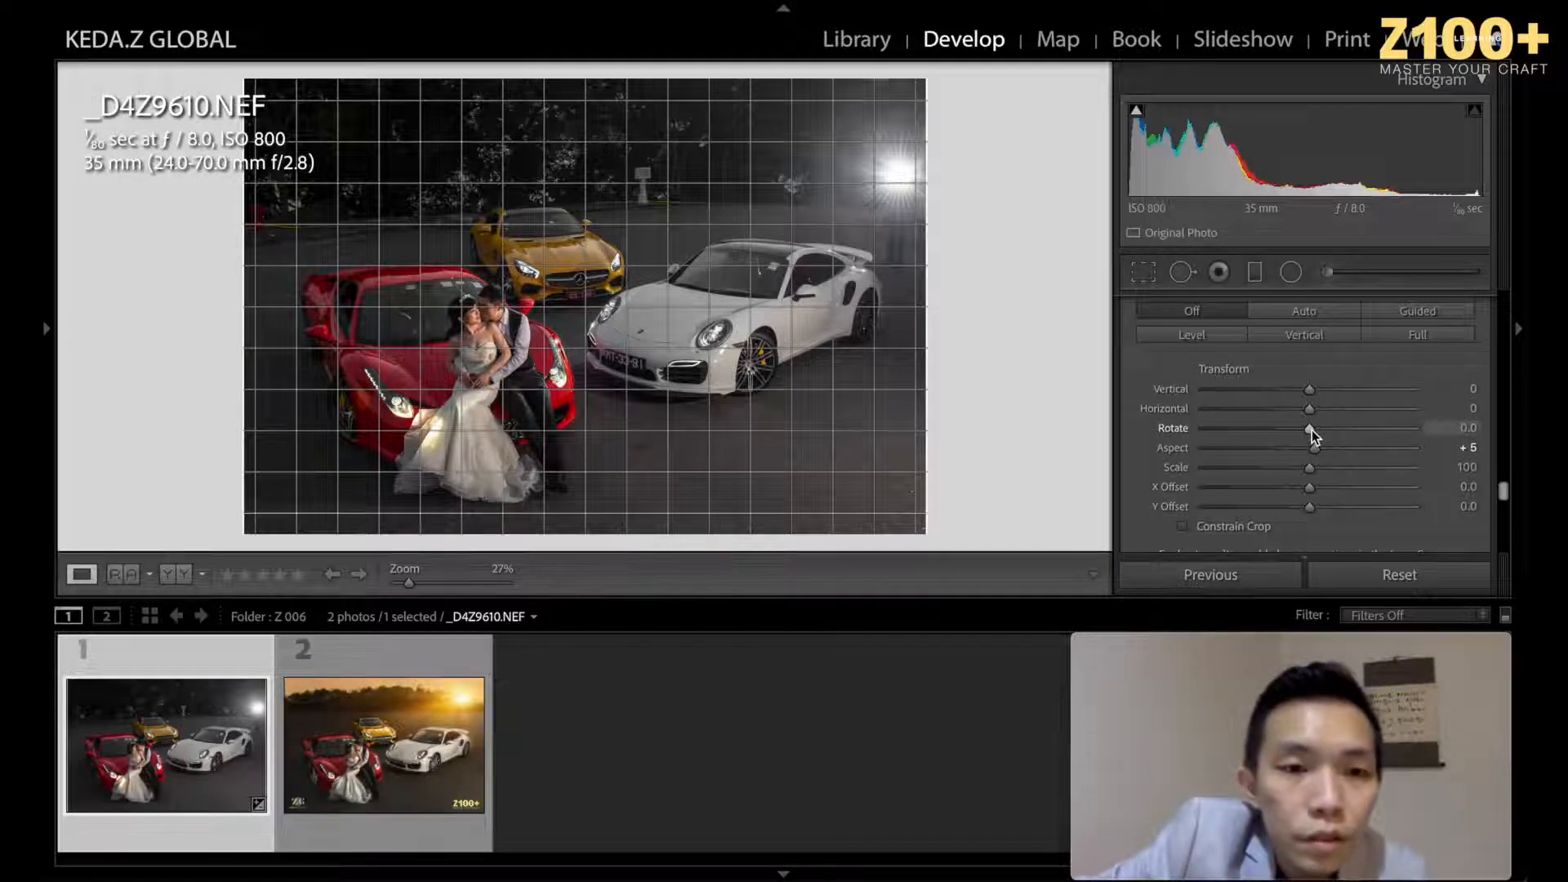
pyautogui.moveTo(1312, 430); pyautogui.dragTo(1313, 430)
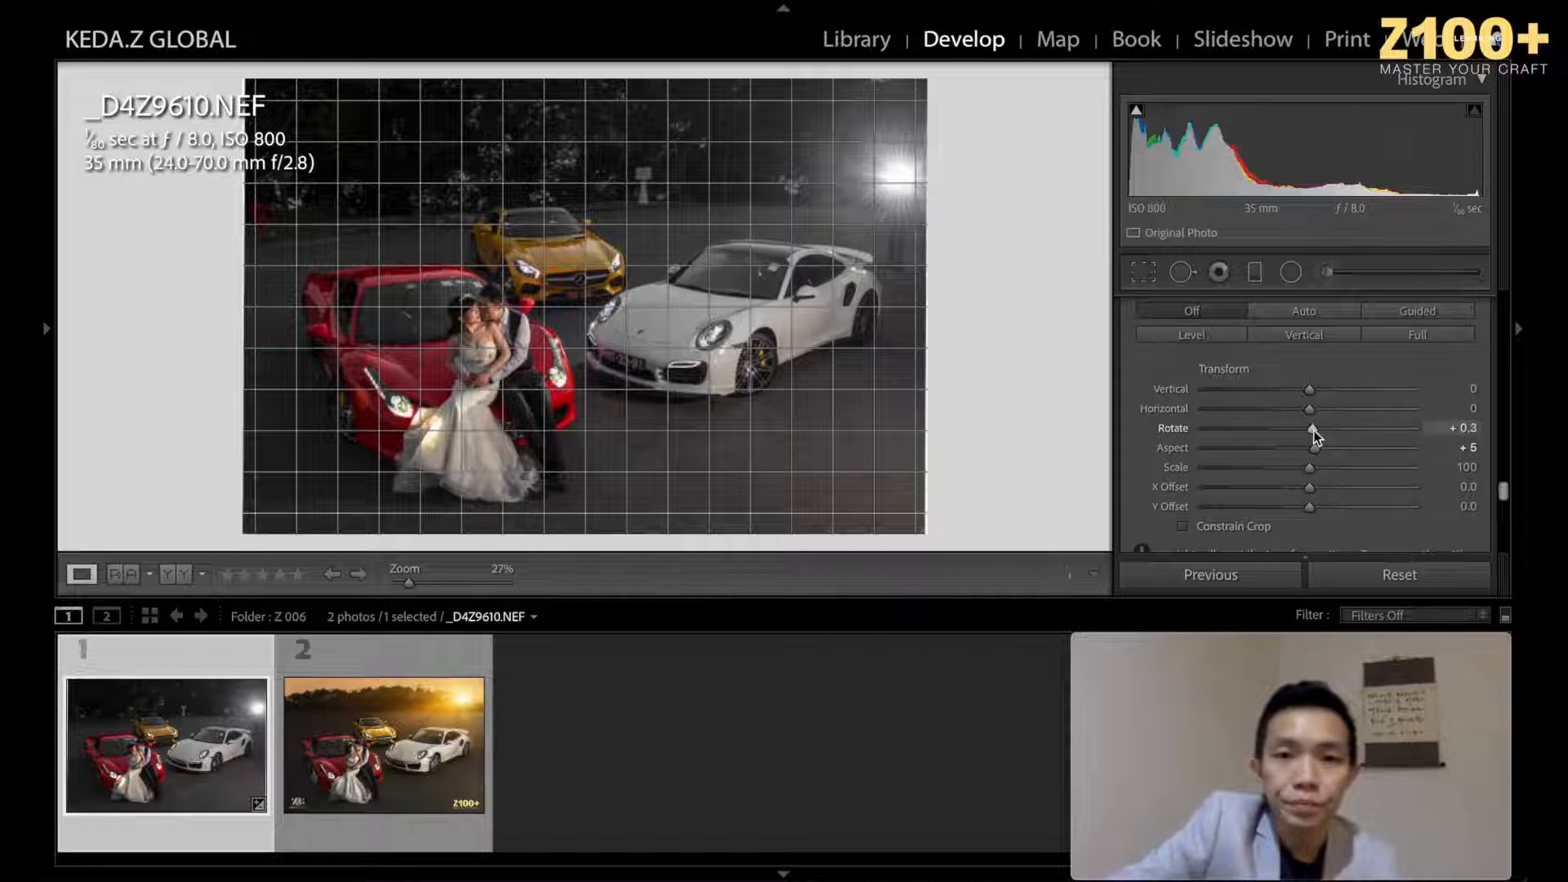
# Step: Keep the Transform Vertical and Horizontal at 0 and enable Constrain Crop to remove the photo's blank edges
pyautogui.moveTo(1309, 408)
pyautogui.mouseDown()
pyautogui.moveTo(1320, 417)
pyautogui.moveTo(1310, 408)
pyautogui.mouseUp()
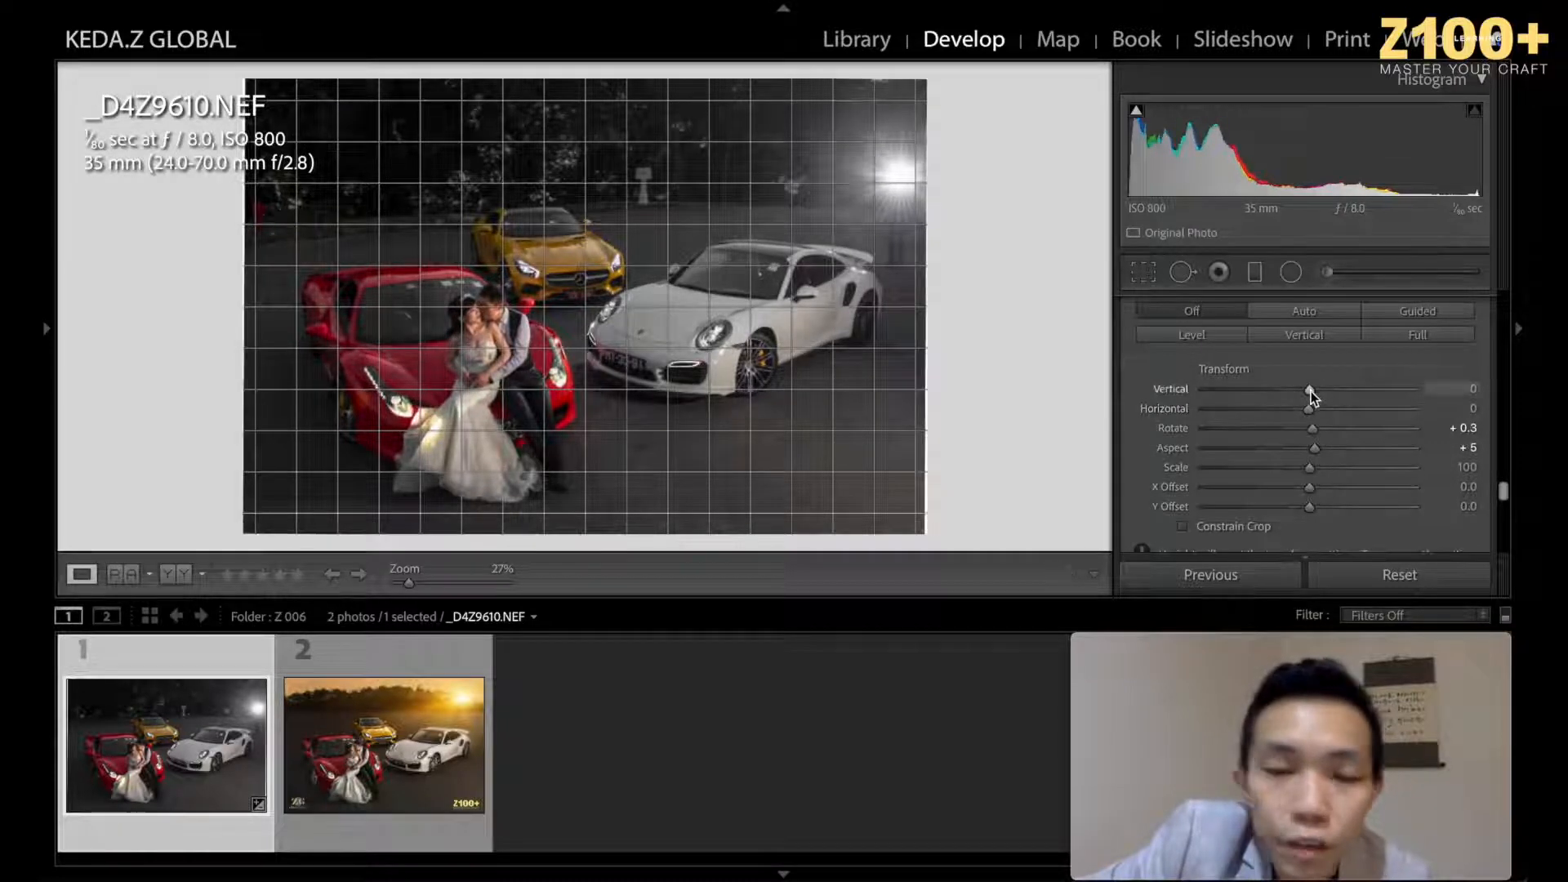
pyautogui.moveTo(1310, 391); pyautogui.dragTo(1309, 388)
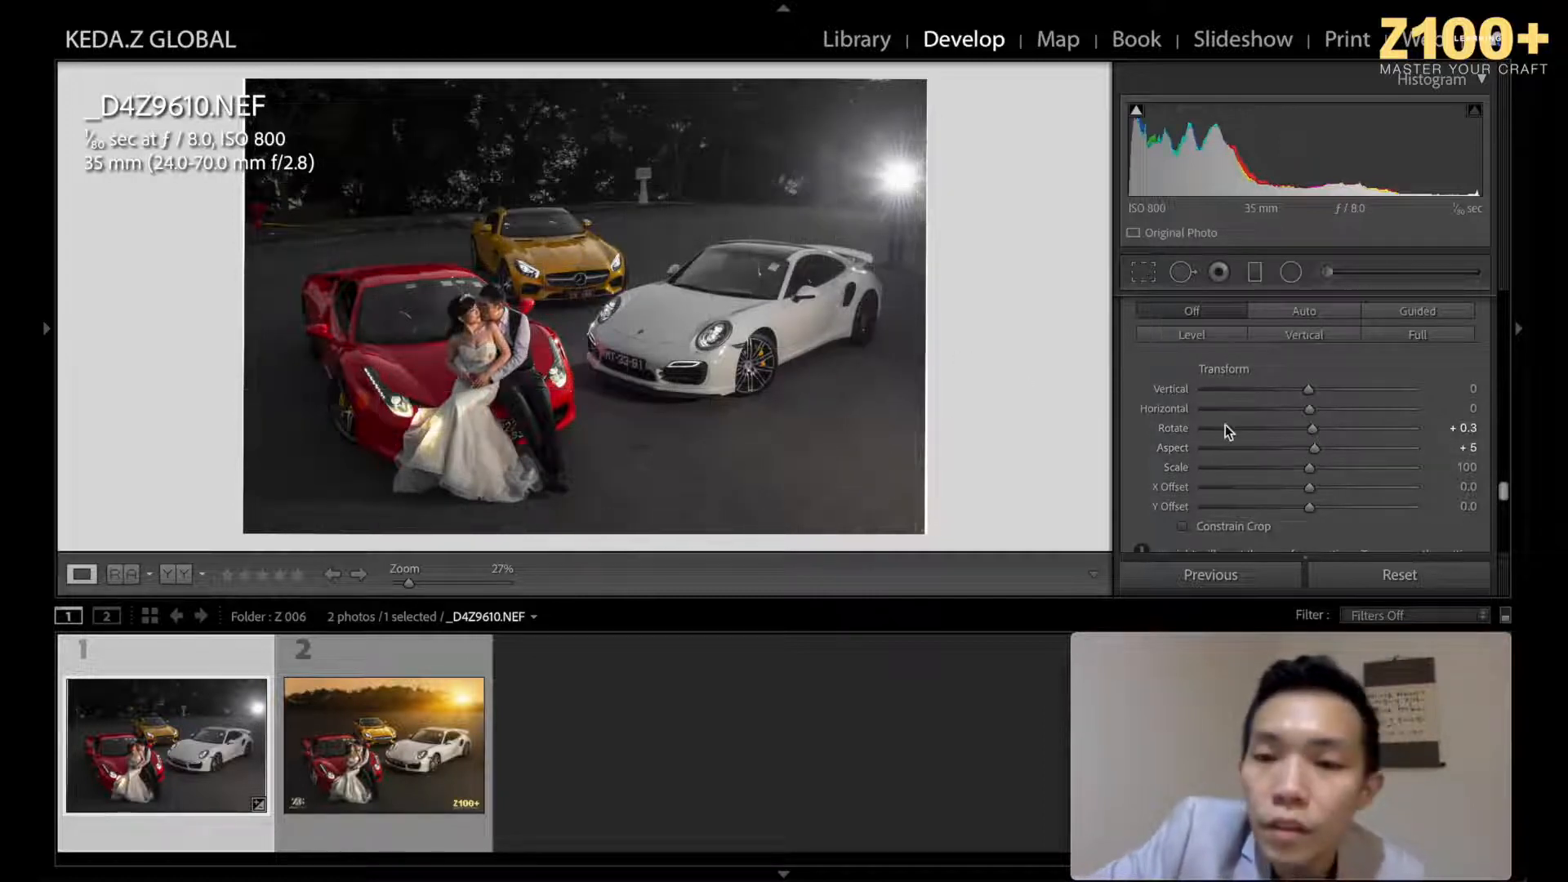
pyautogui.click(1188, 527)
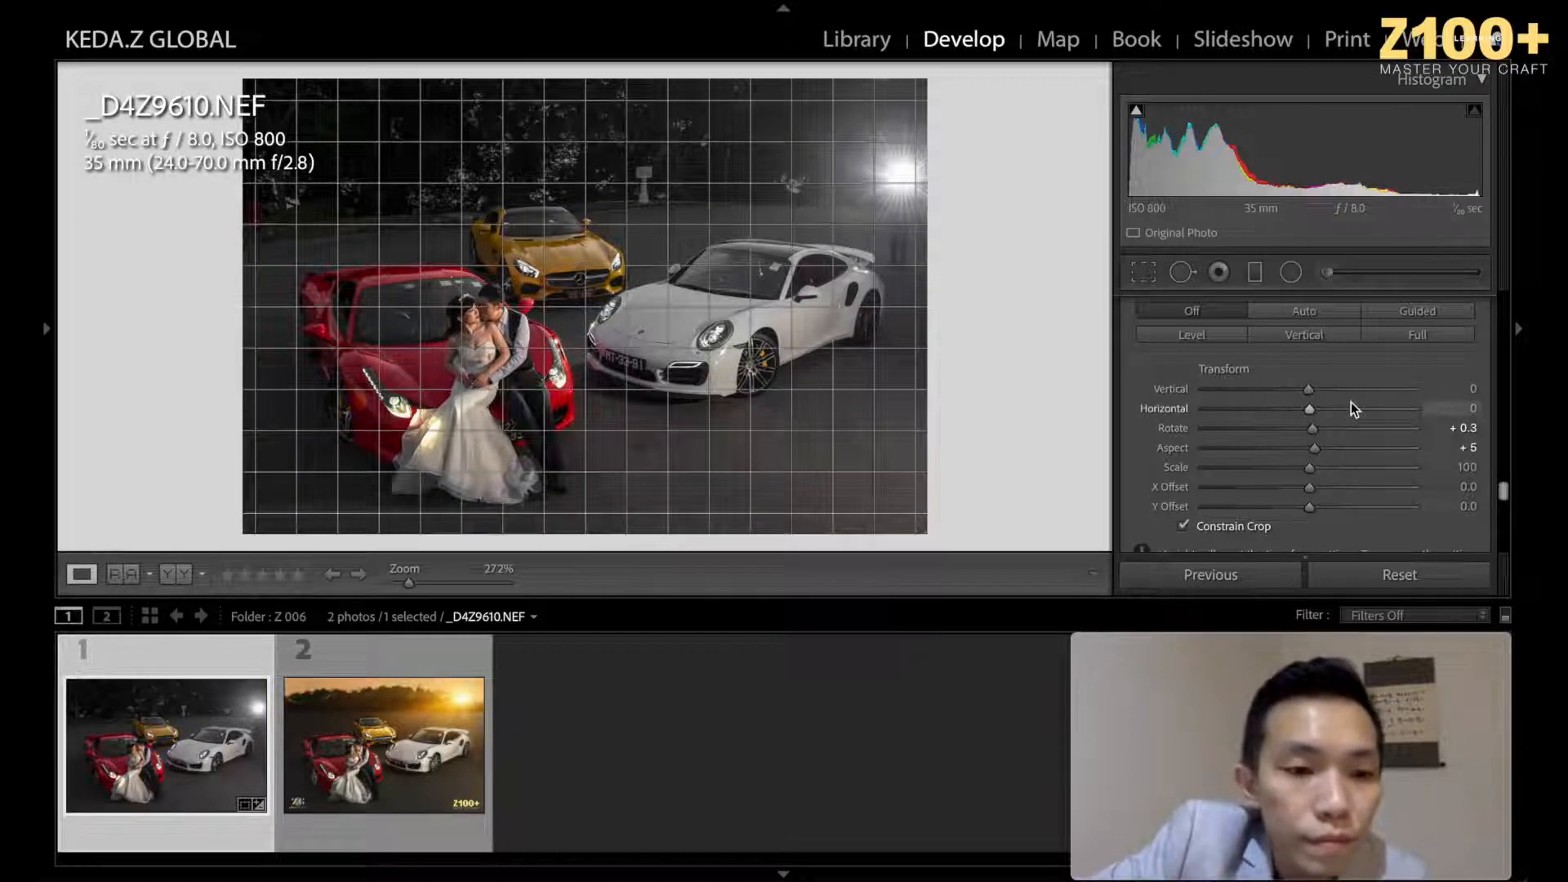
# Step: Try the Blue Primary saturation in Calibration at +55, -38 and +53 to compare the colours
pyautogui.scroll(-5, 1351, 406)
pyautogui.scroll(-6, 1350, 402)
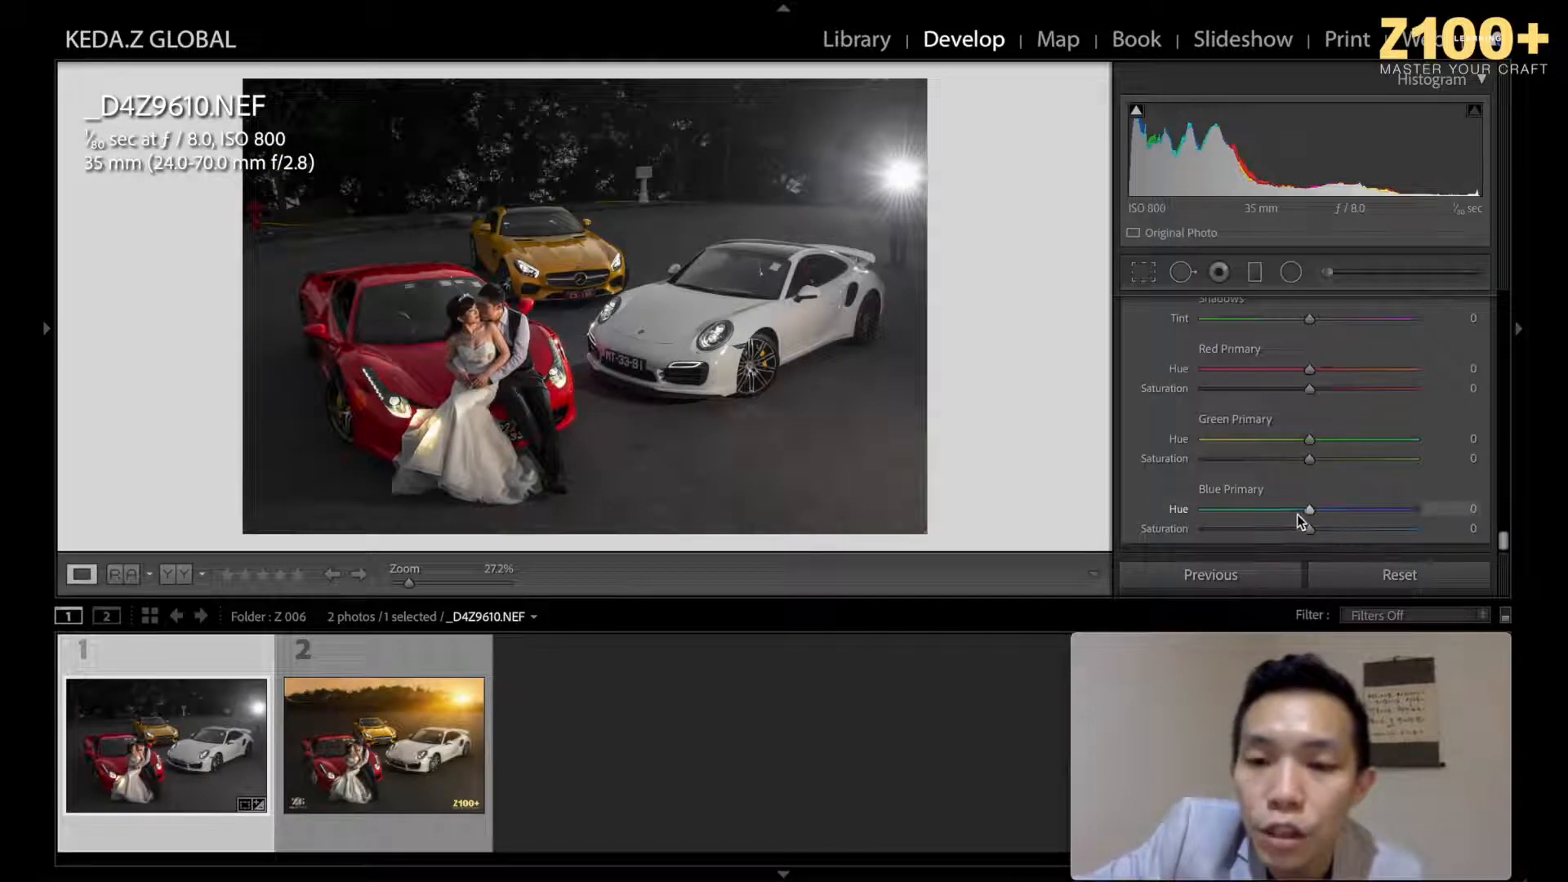
pyautogui.click(1366, 532)
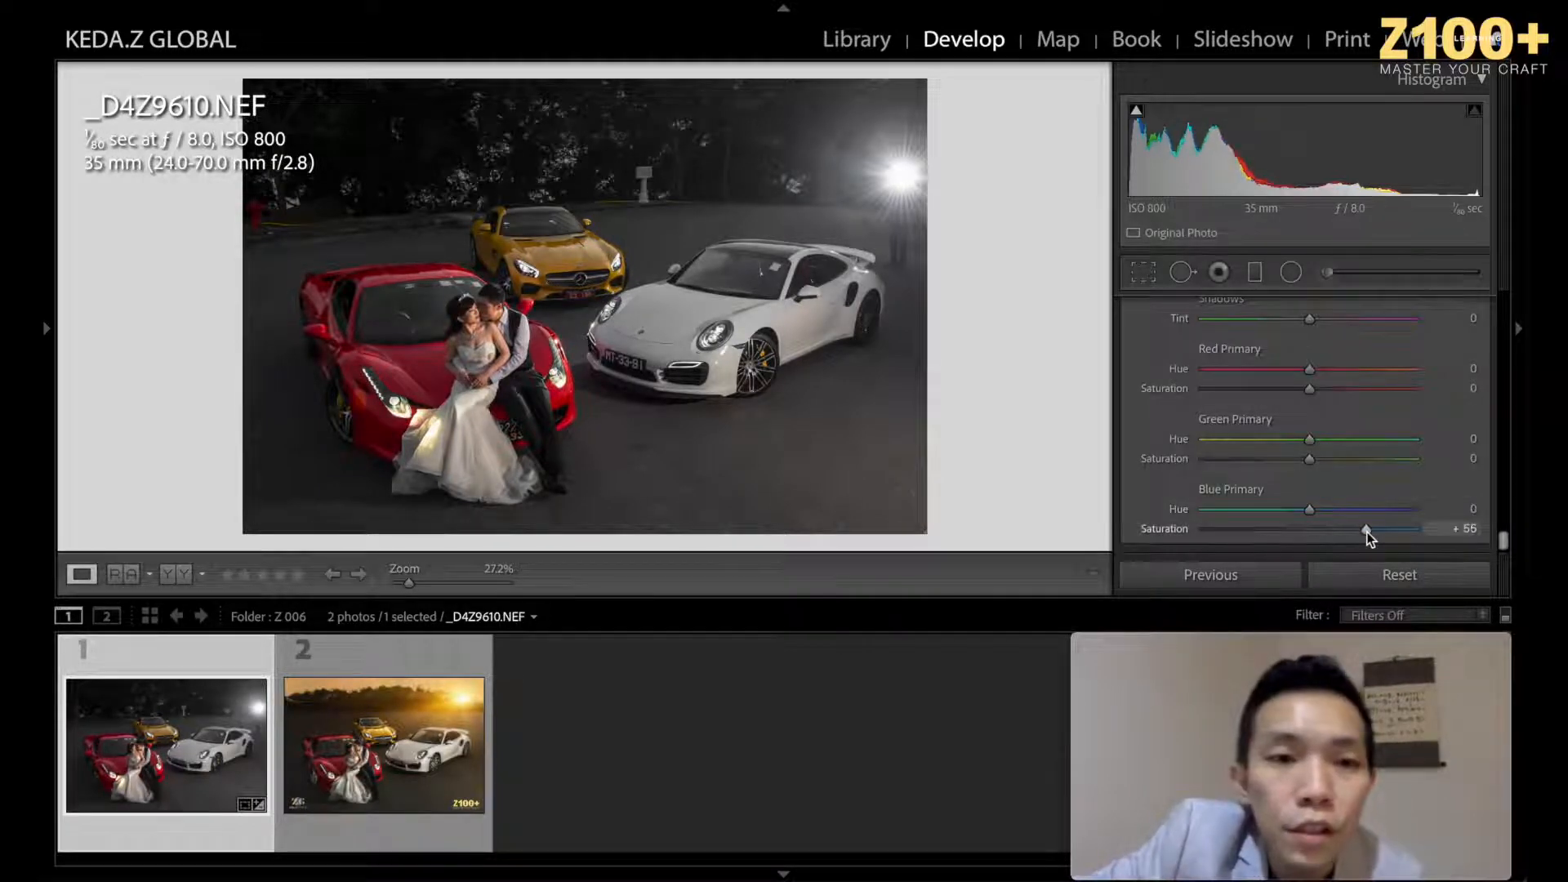
pyautogui.click(1267, 529)
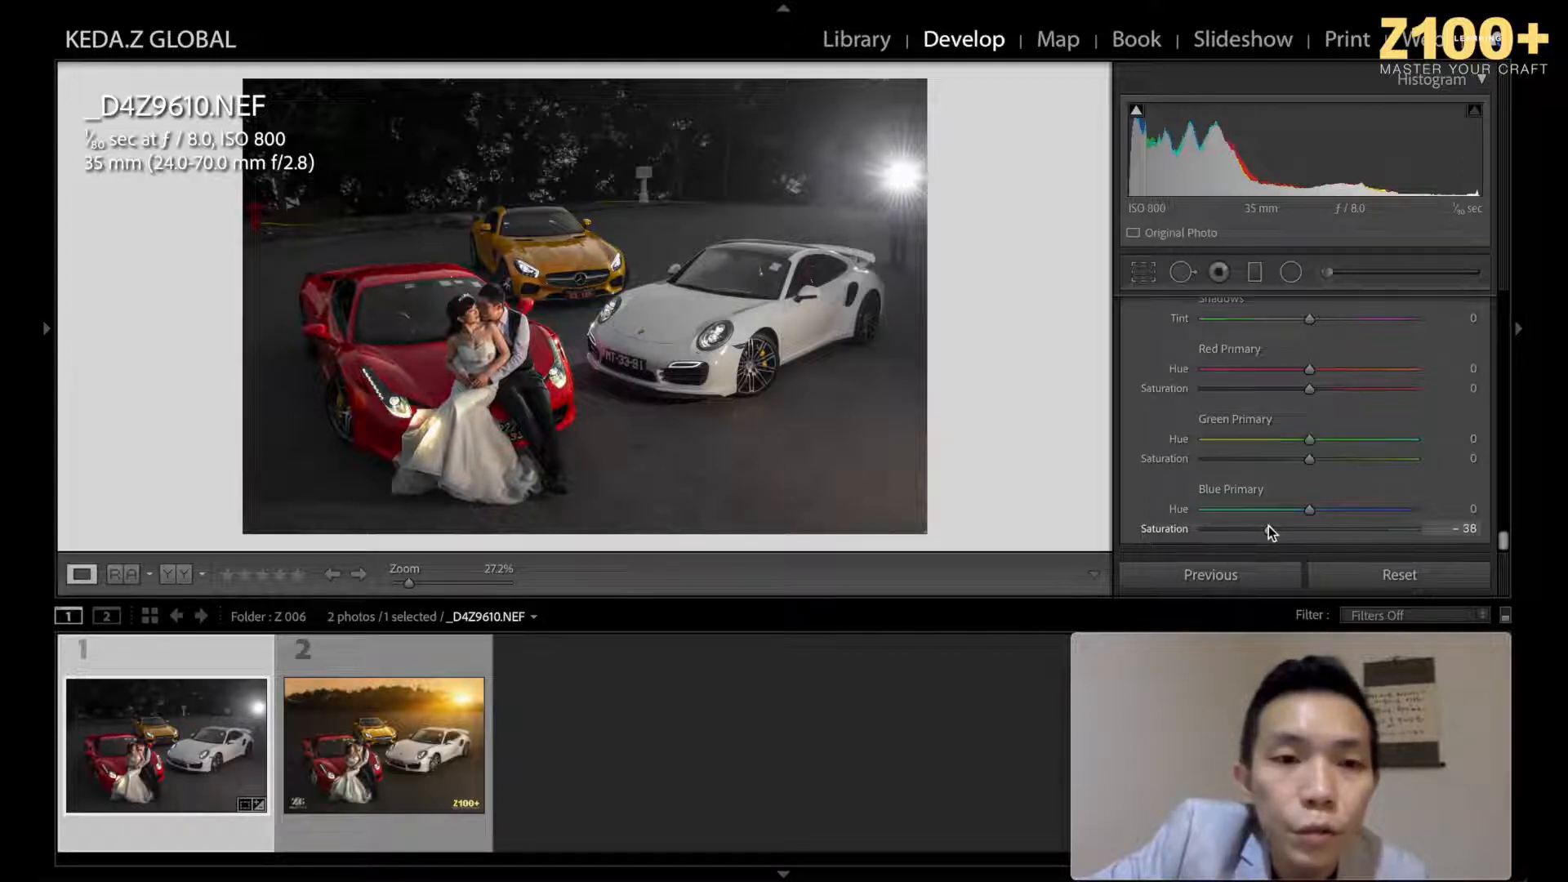
pyautogui.click(1364, 528)
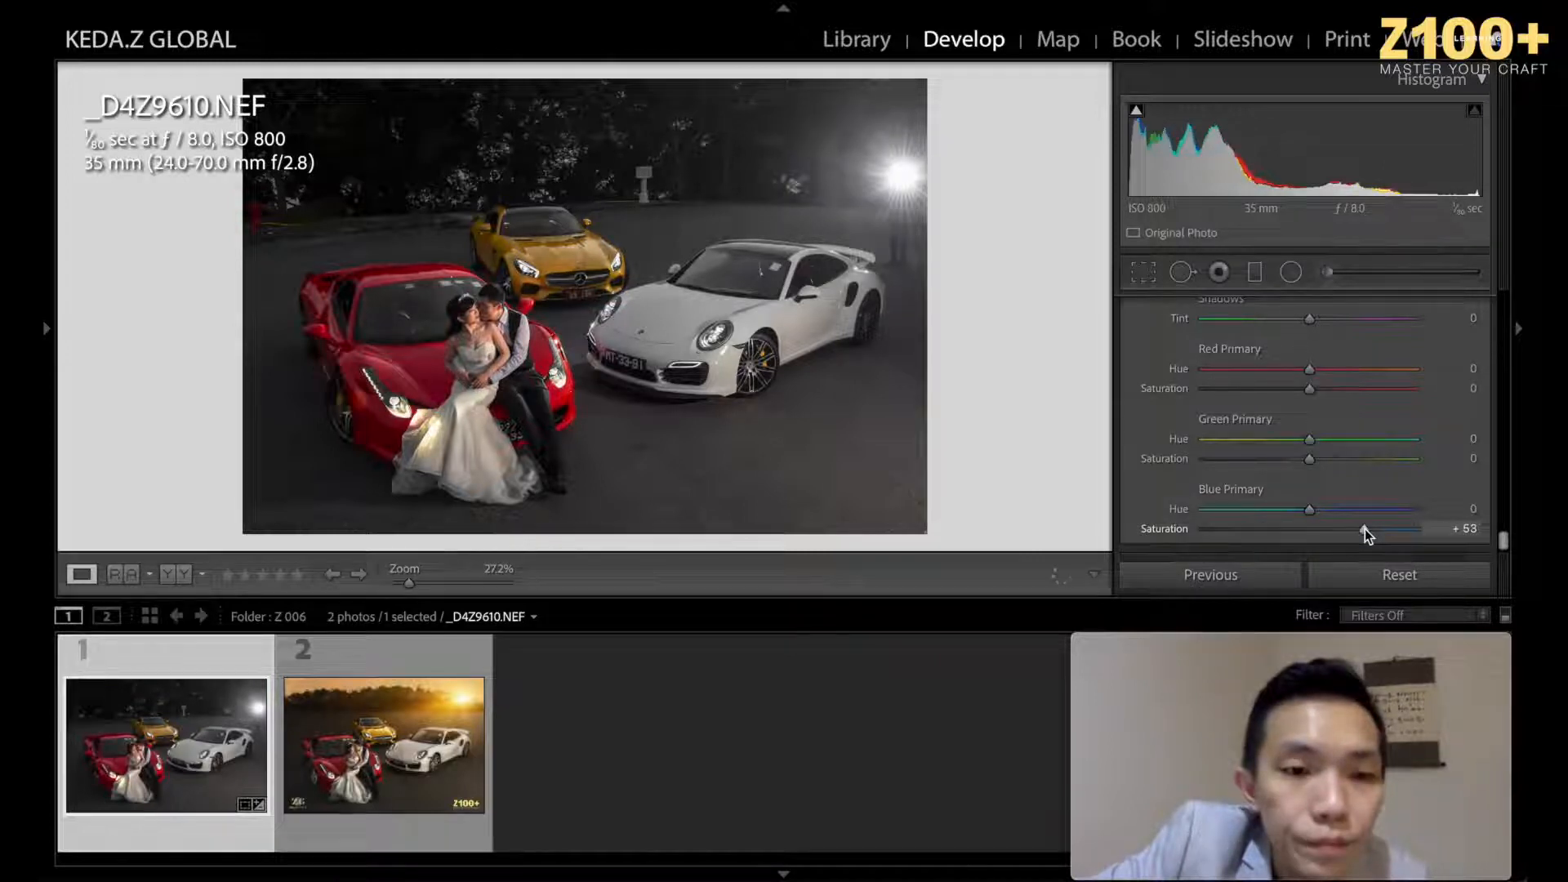
# Step: Set the Blue Primary saturation to -20 in the camera calibration
pyautogui.click(1312, 529)
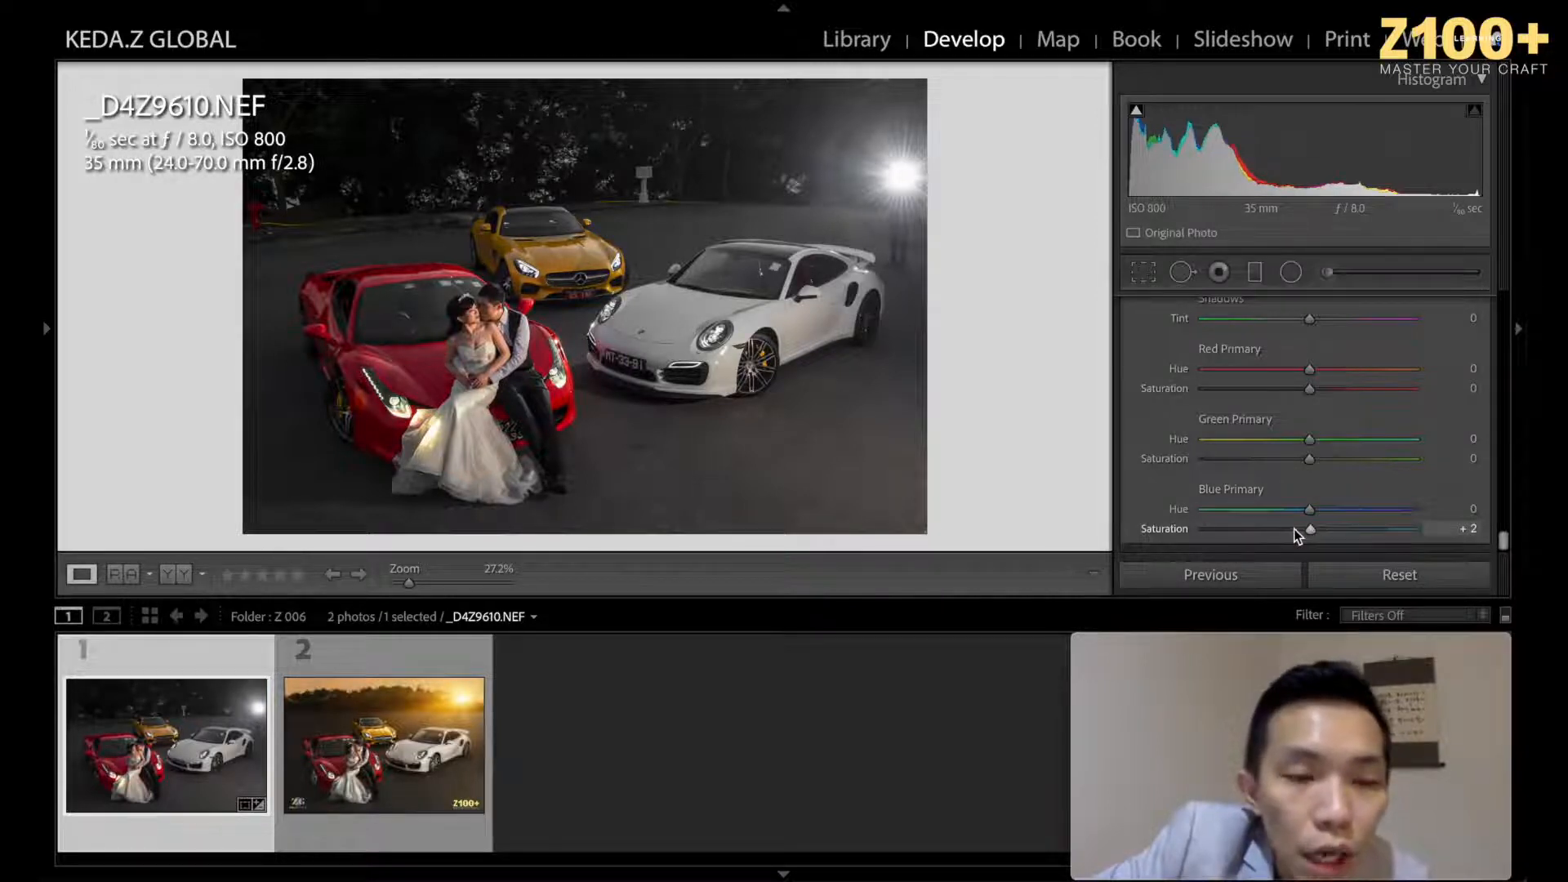
pyautogui.click(1295, 529)
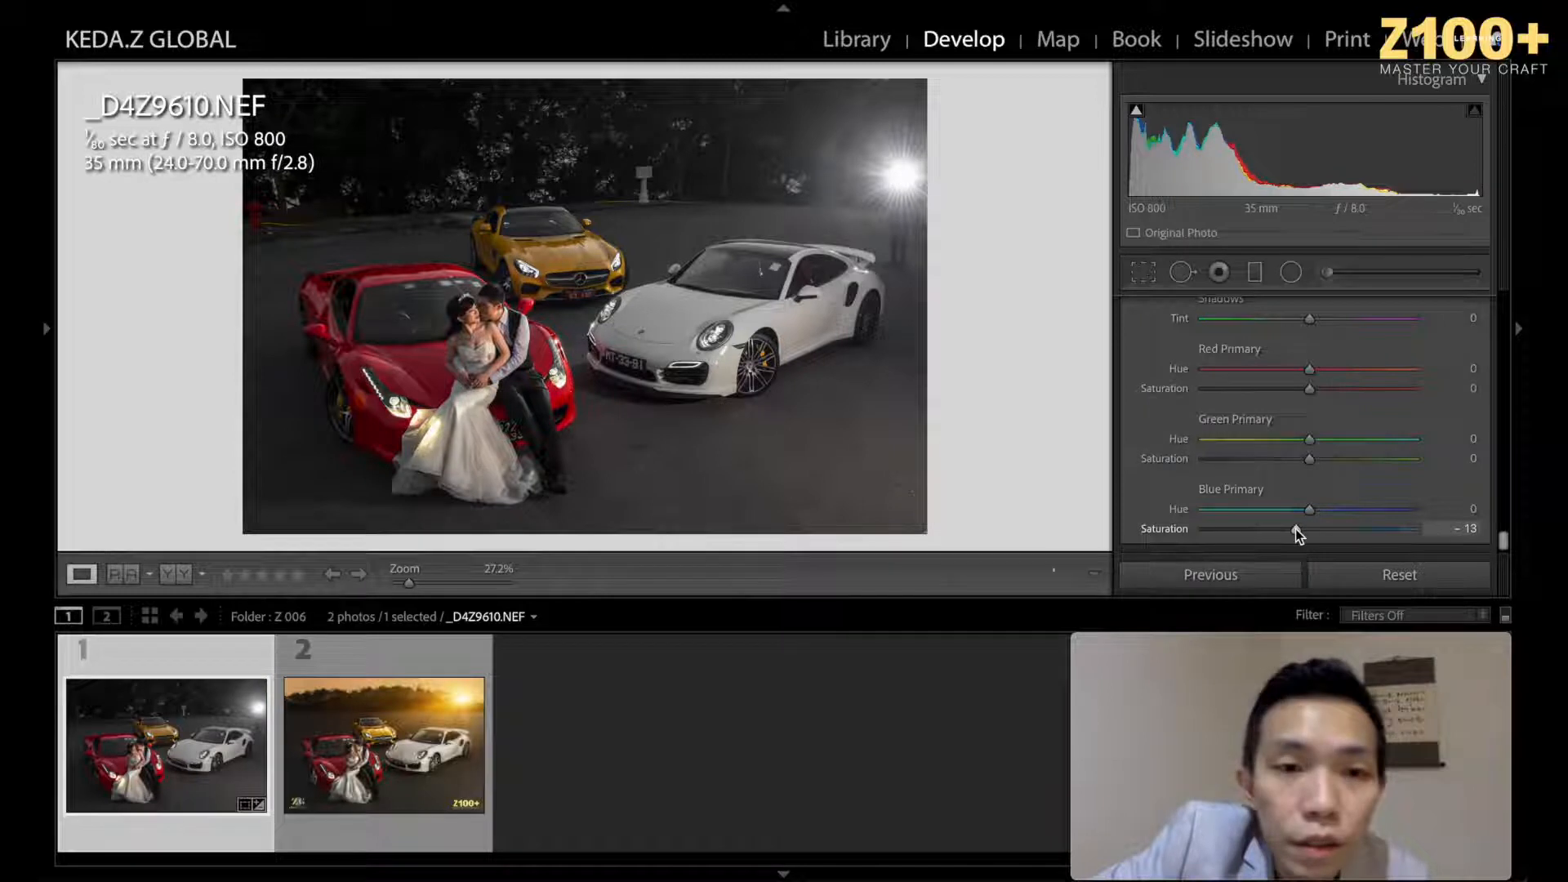
pyautogui.moveTo(1296, 530); pyautogui.dragTo(1290, 533)
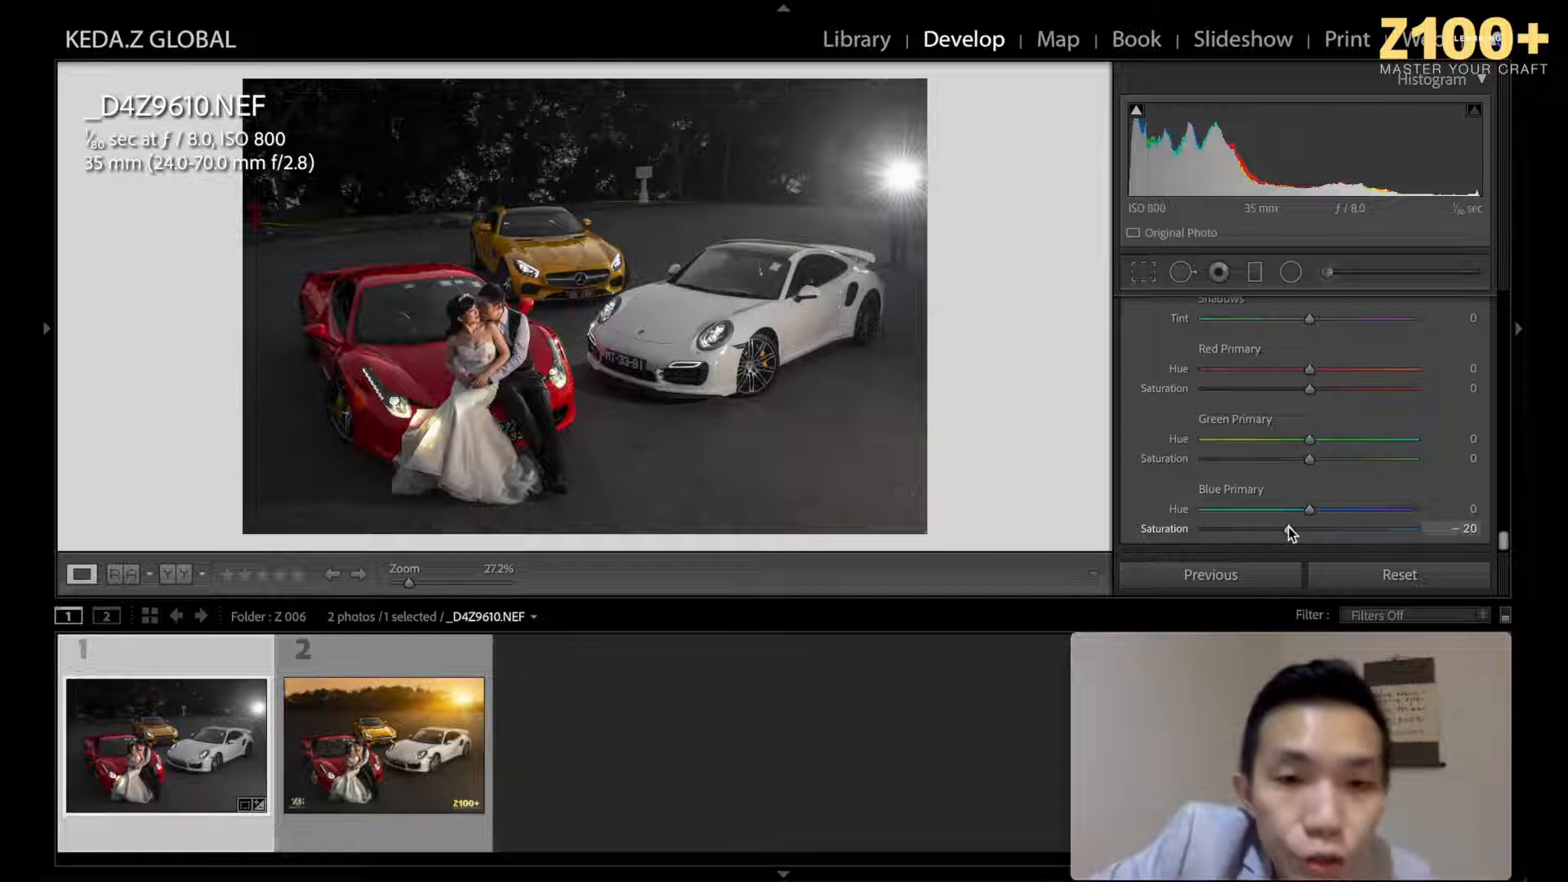
# Step: Draw an oval radial filter over the couple's faces and centre it between them
pyautogui.scroll(10, 1323, 372)
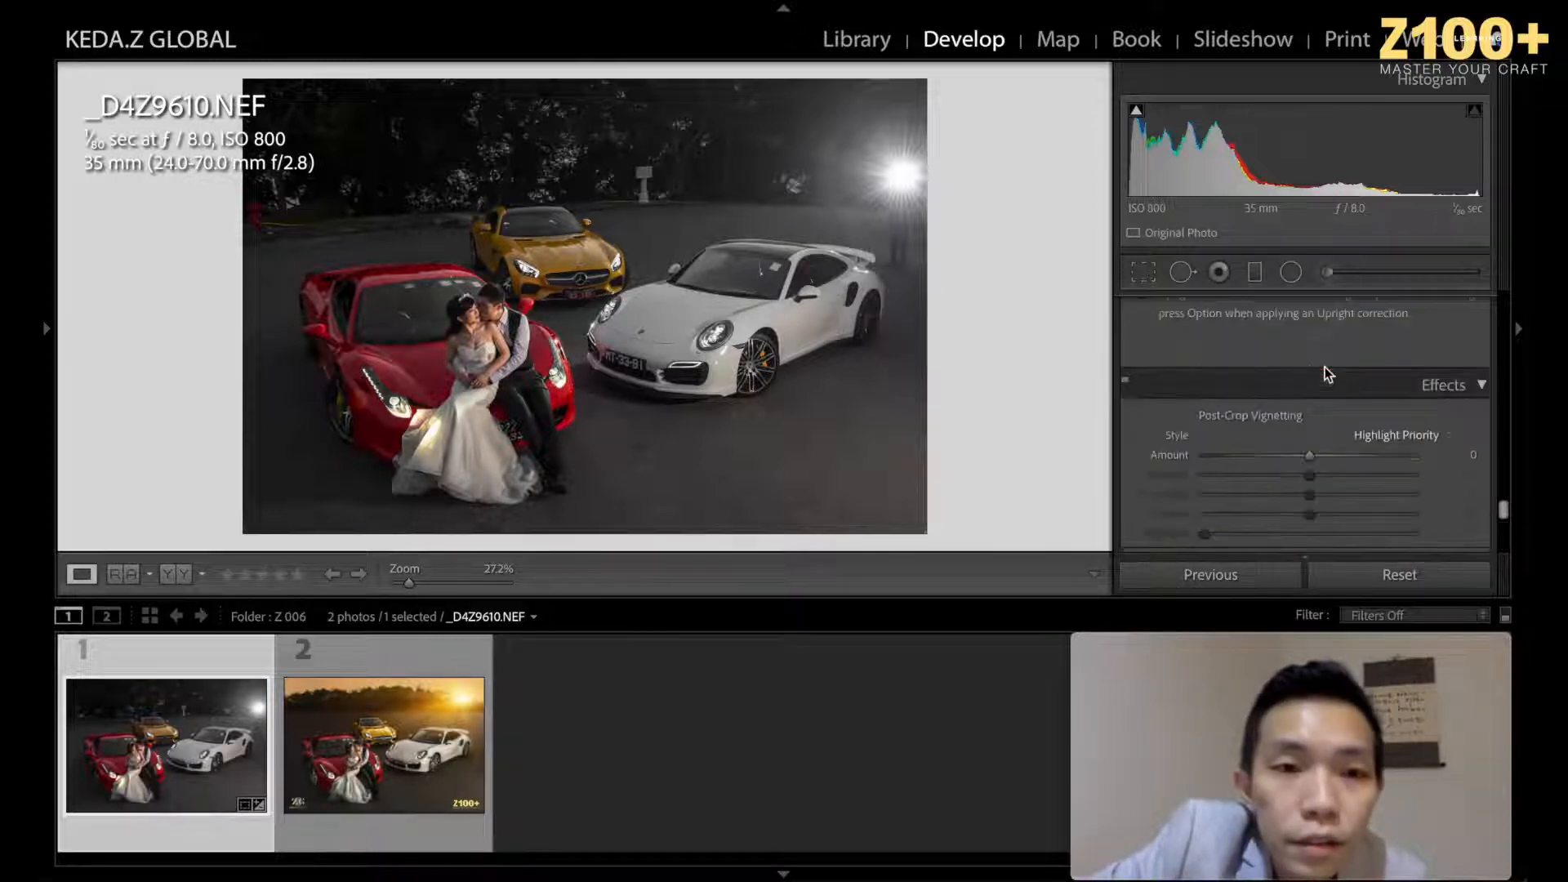
pyautogui.click(486, 318)
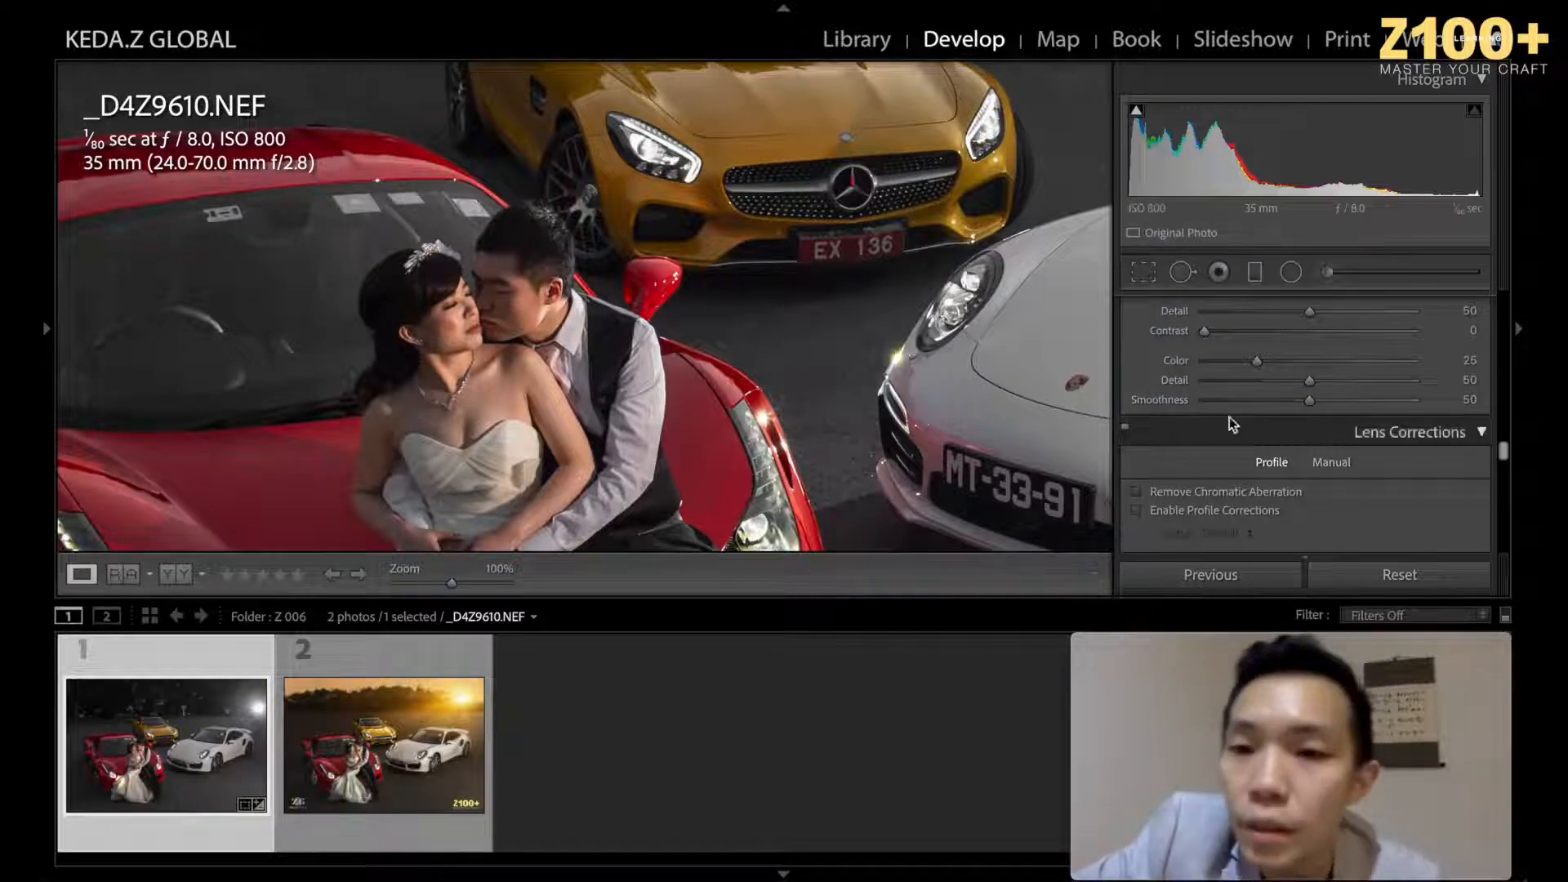
pyautogui.scroll(5, 1237, 409)
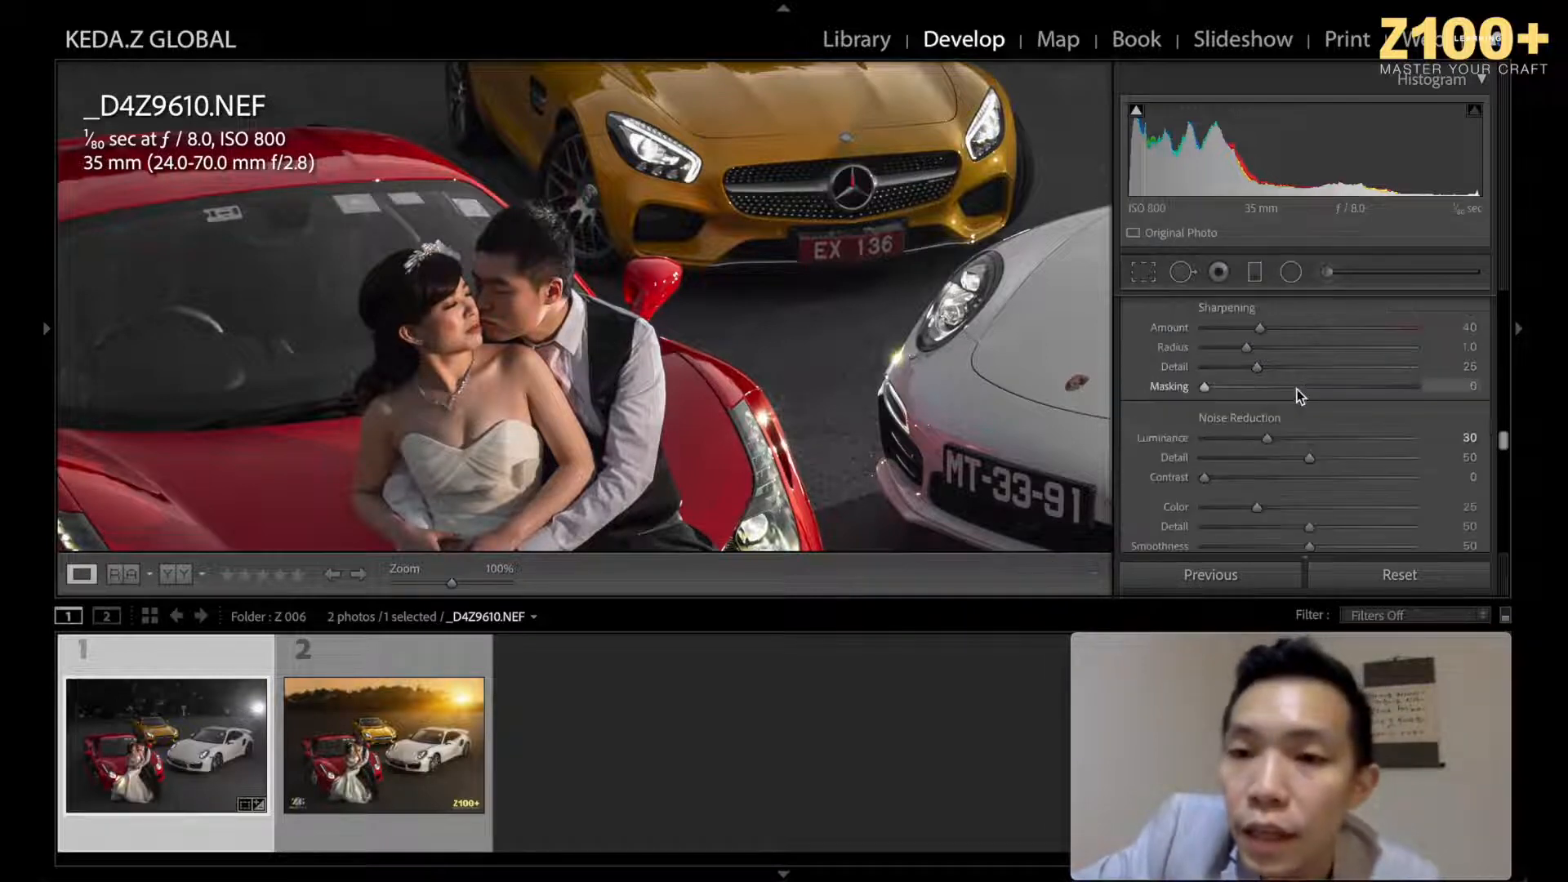
pyautogui.click(1290, 274)
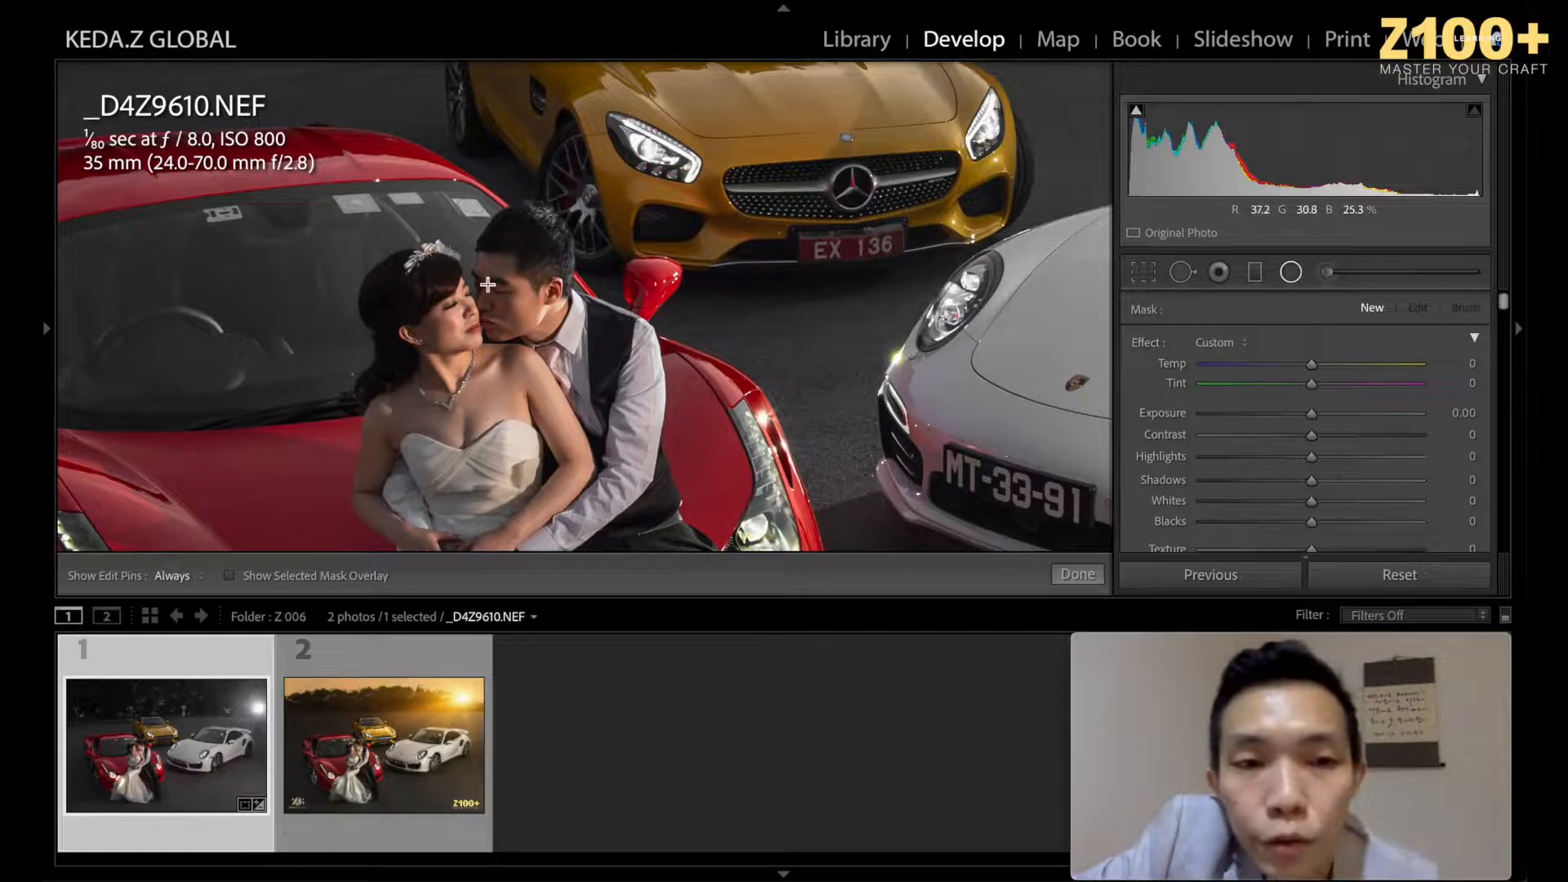
pyautogui.moveTo(498, 304); pyautogui.dragTo(532, 361)
pyautogui.moveTo(543, 374); pyautogui.dragTo(550, 395)
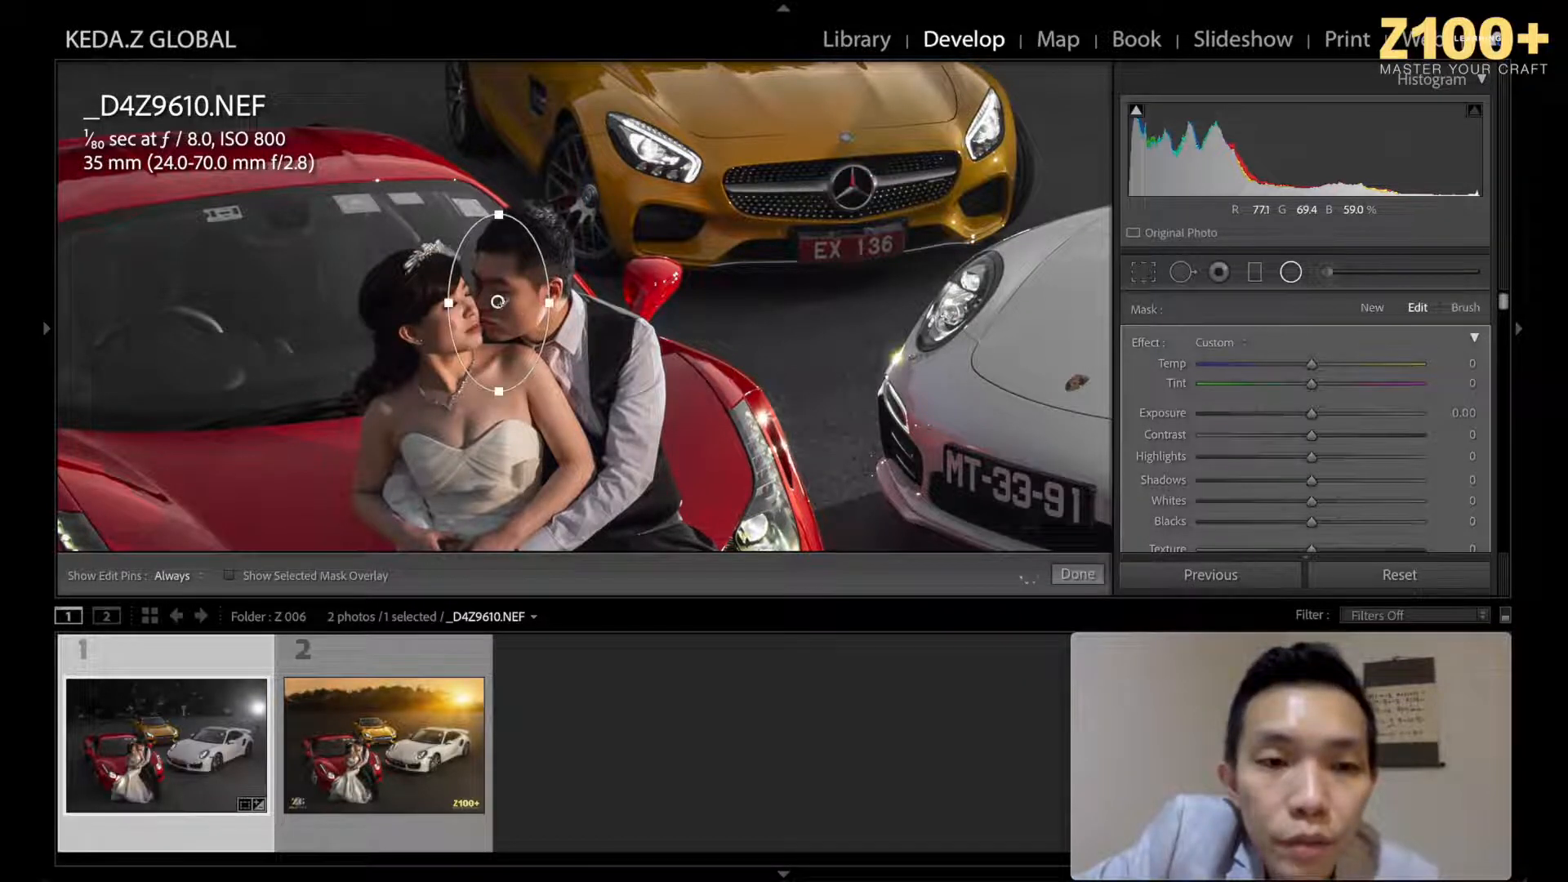
pyautogui.moveTo(502, 301); pyautogui.dragTo(502, 297)
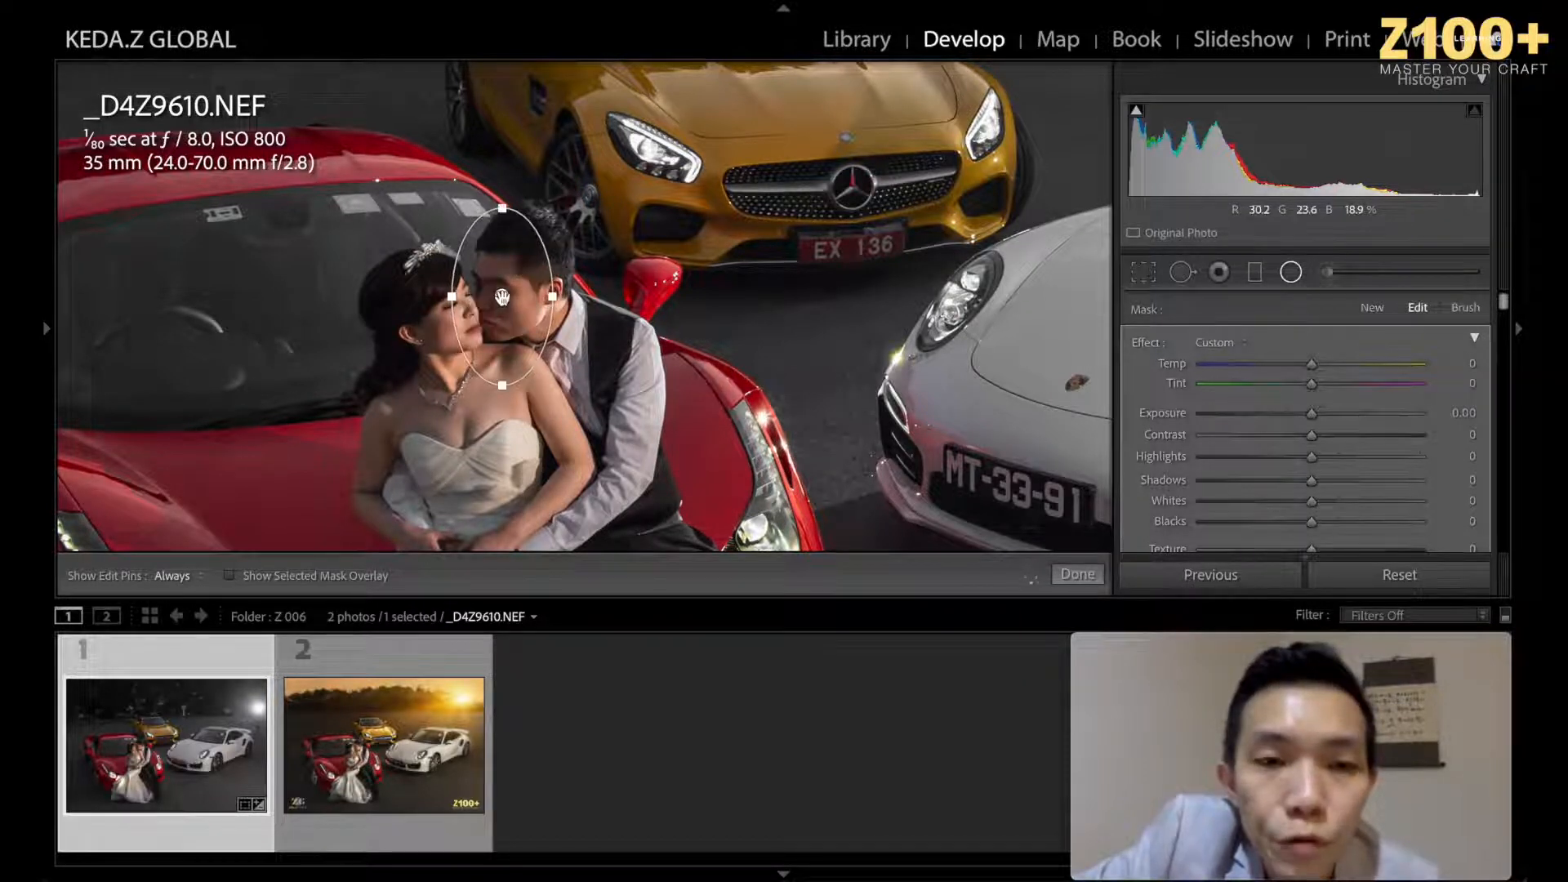
pyautogui.moveTo(502, 297)
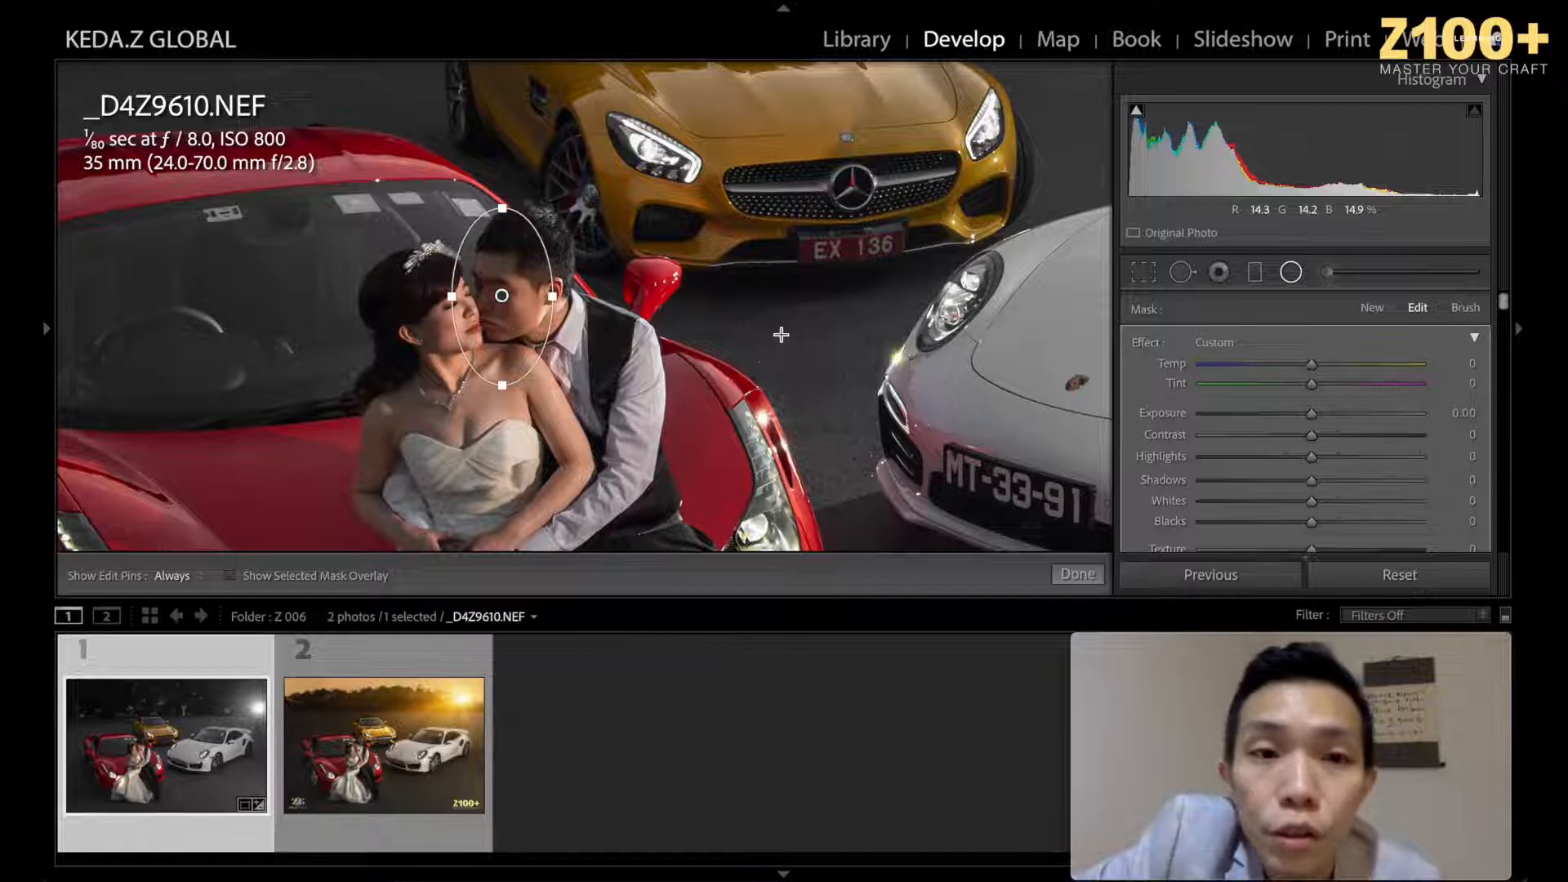
# Step: Set the radial mask's Contrast to -100 with Feather 100 and Invert kept on to soften the light on the faces
pyautogui.scroll(-2, 1416, 416)
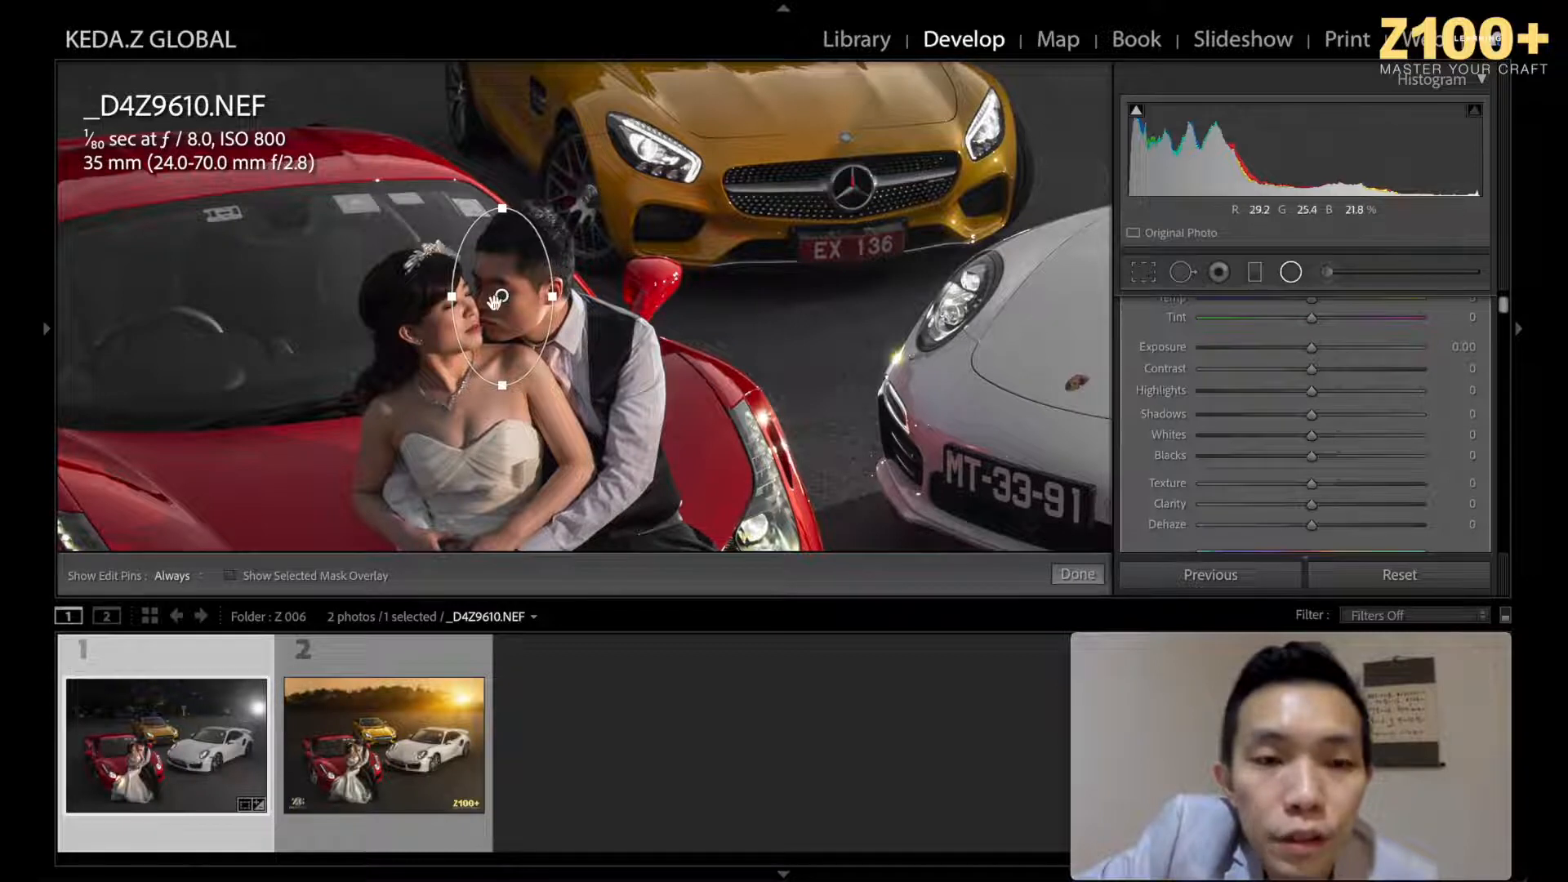
pyautogui.scroll(1, 1325, 387)
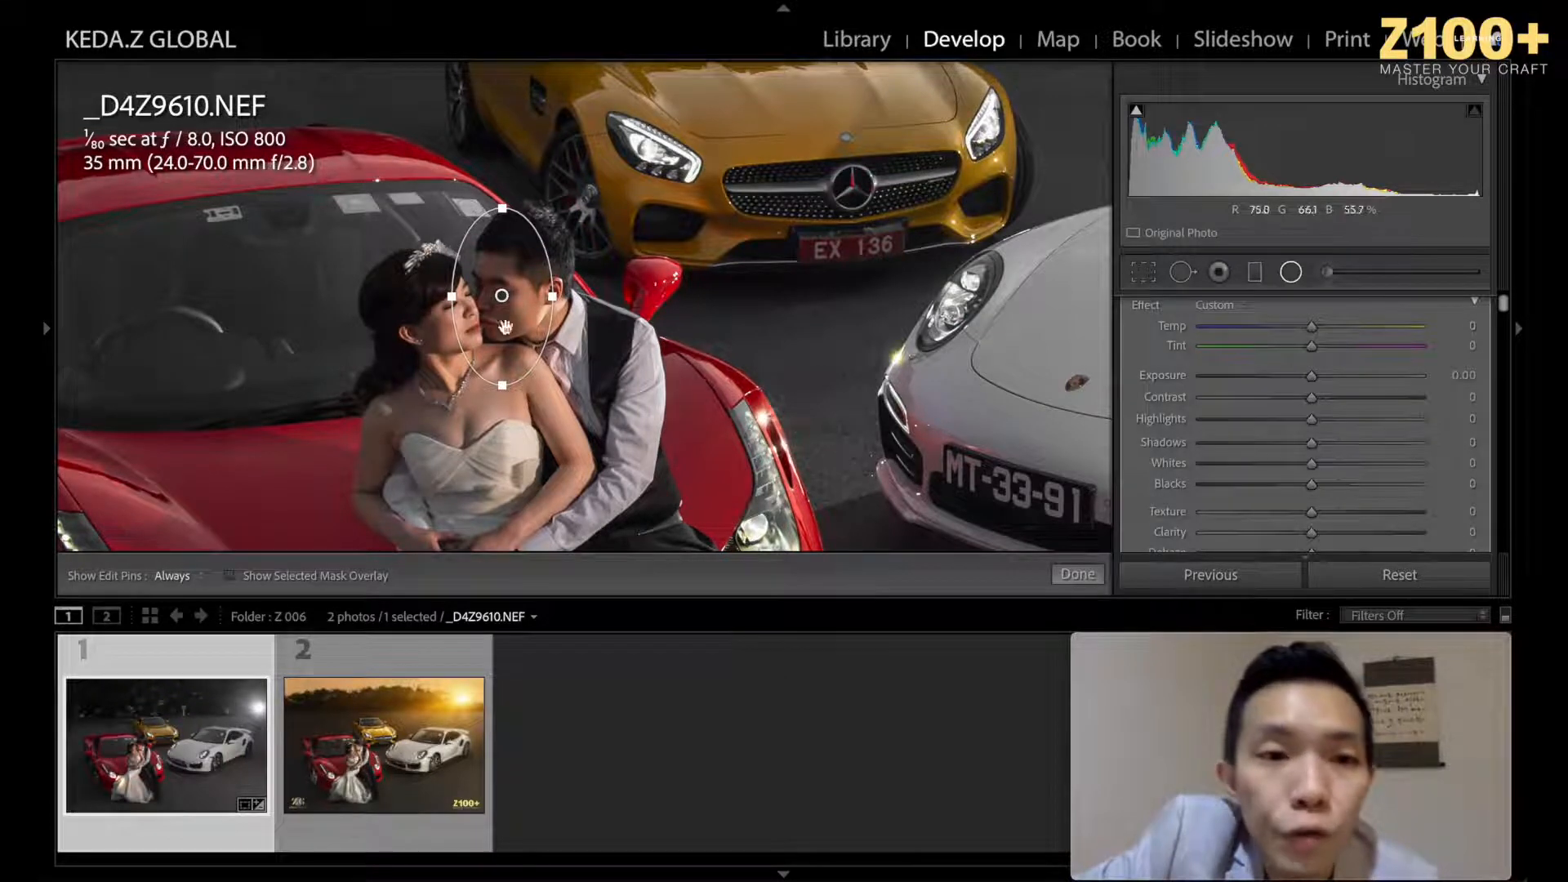
pyautogui.scroll(-4, 1458, 395)
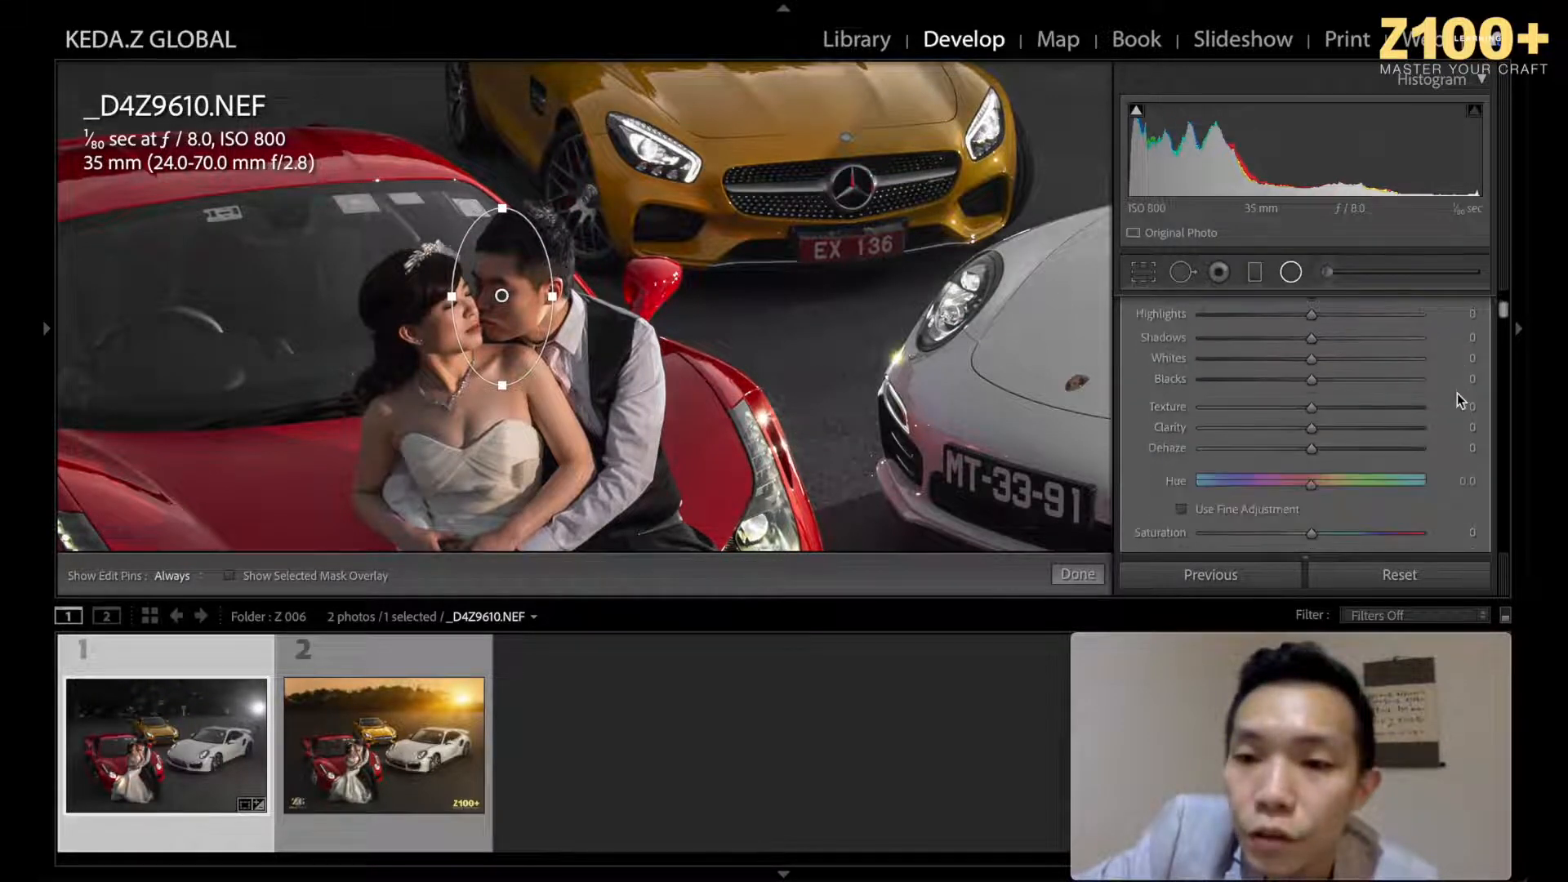
pyautogui.scroll(-5, 1300, 440)
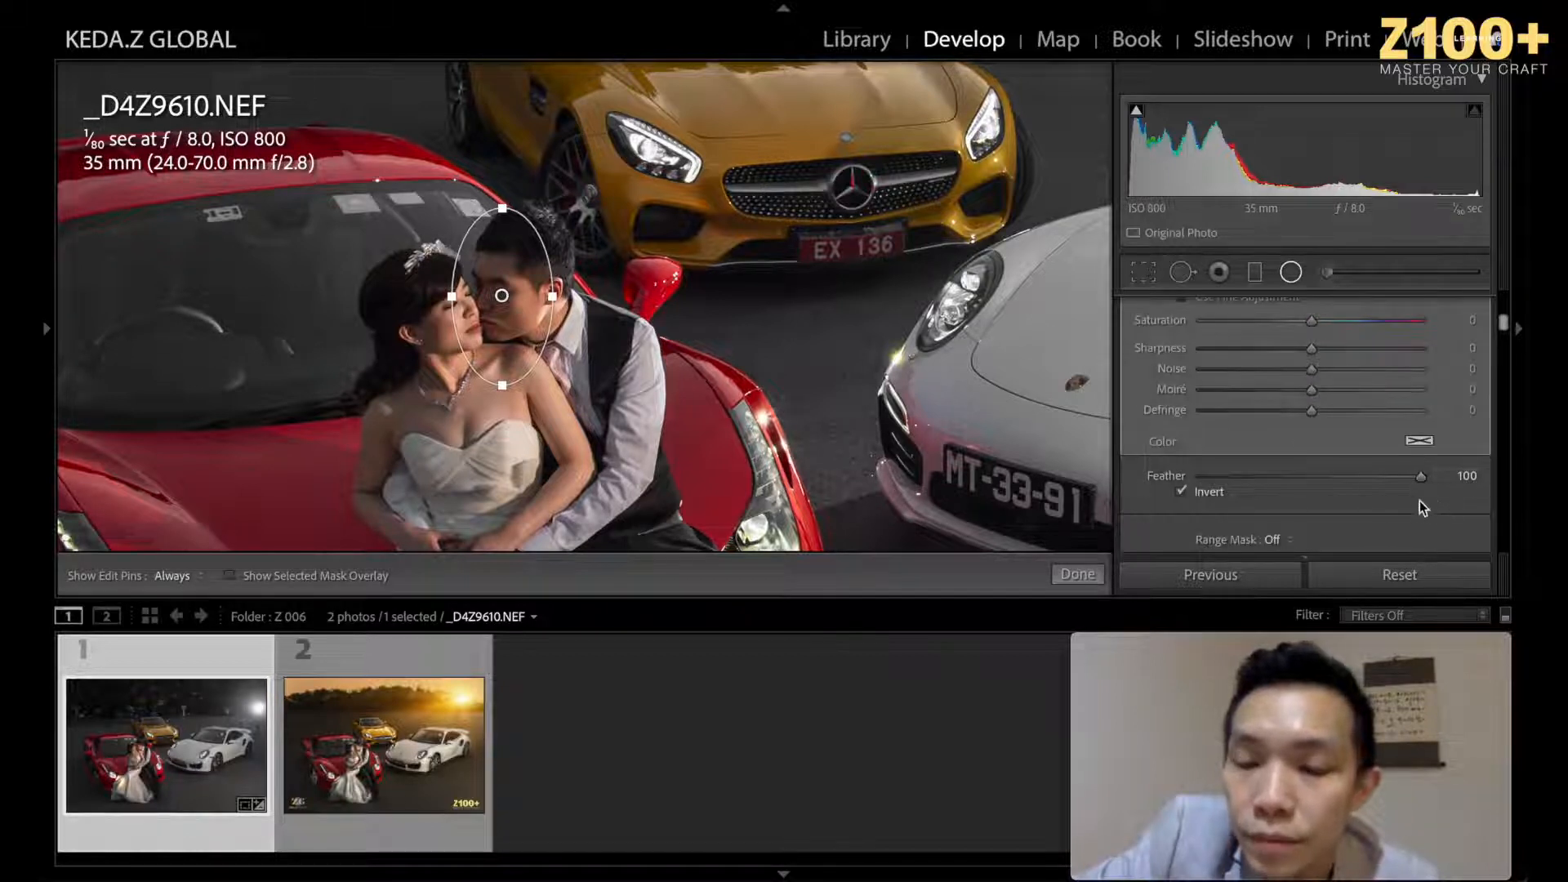
pyautogui.scroll(1, 1318, 478)
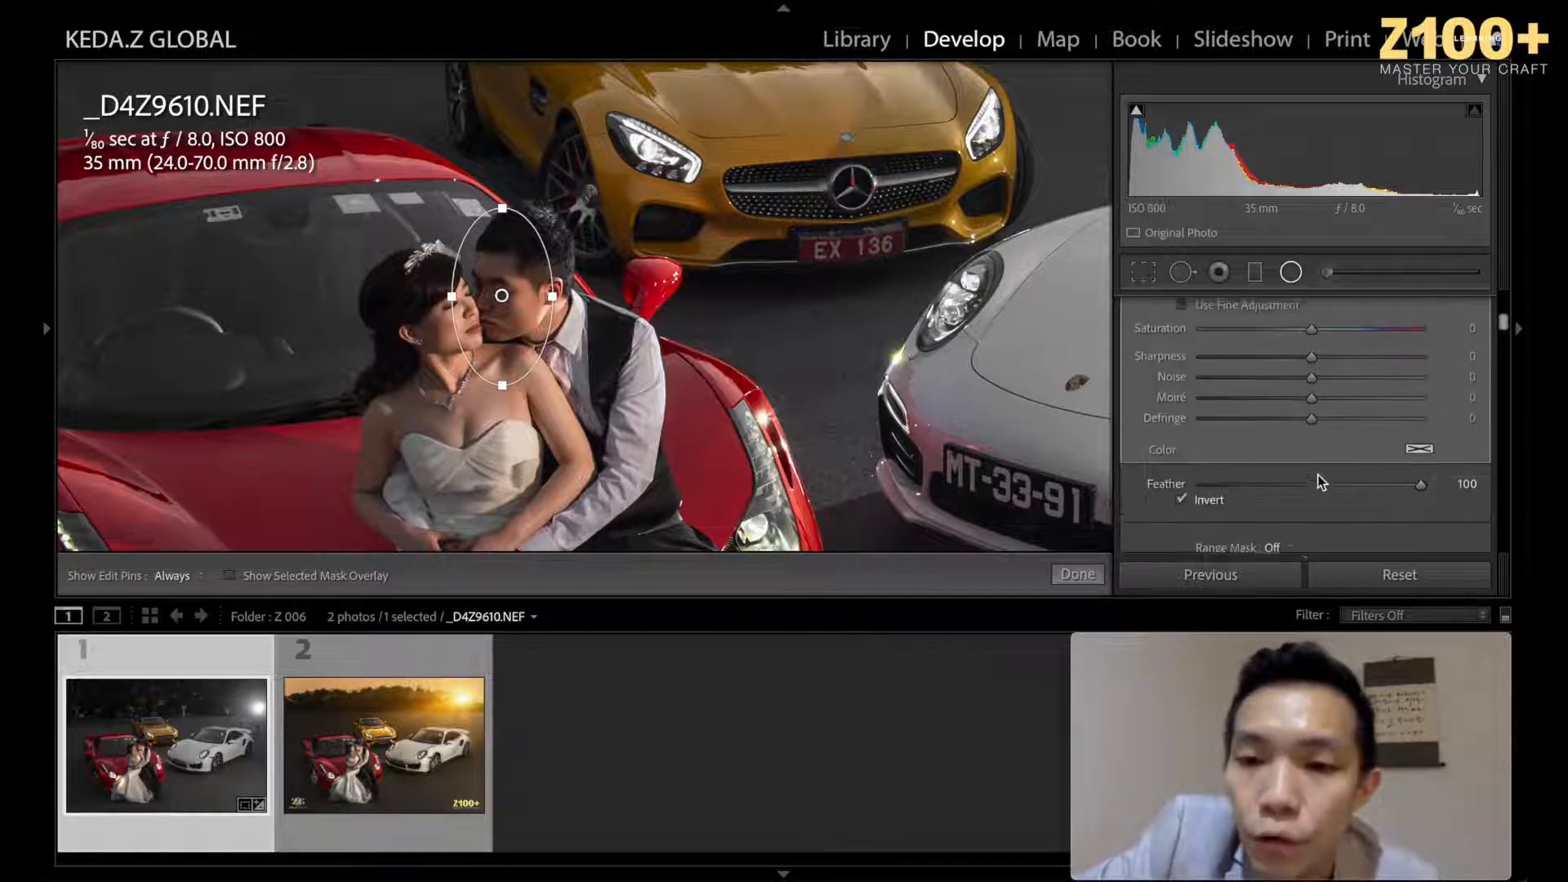
pyautogui.scroll(6, 1317, 475)
pyautogui.scroll(4, 1317, 474)
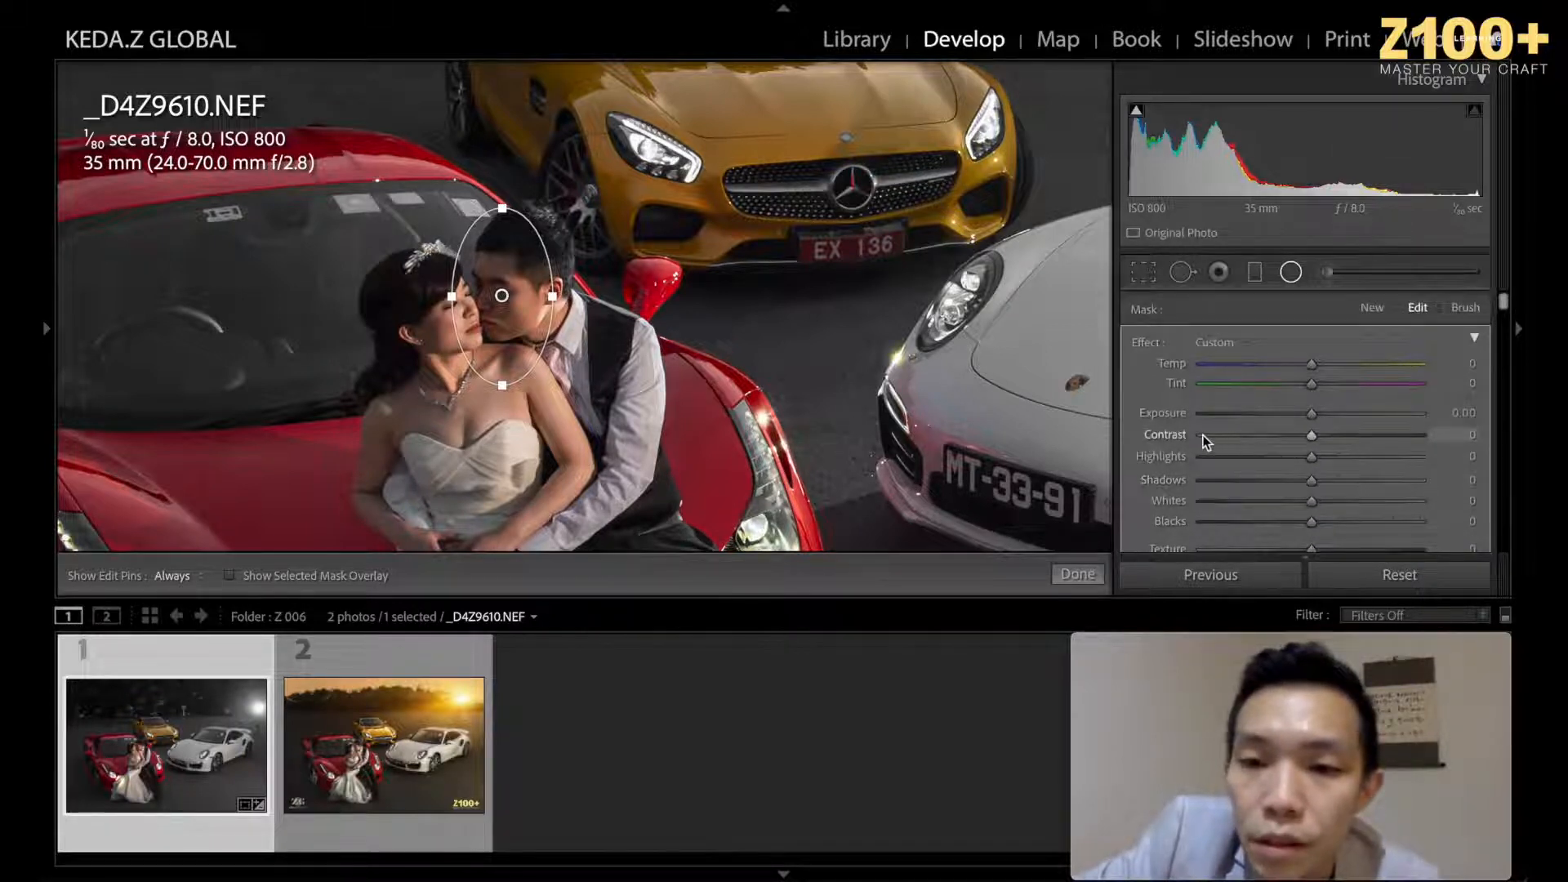
pyautogui.moveTo(1307, 434); pyautogui.dragTo(1158, 434)
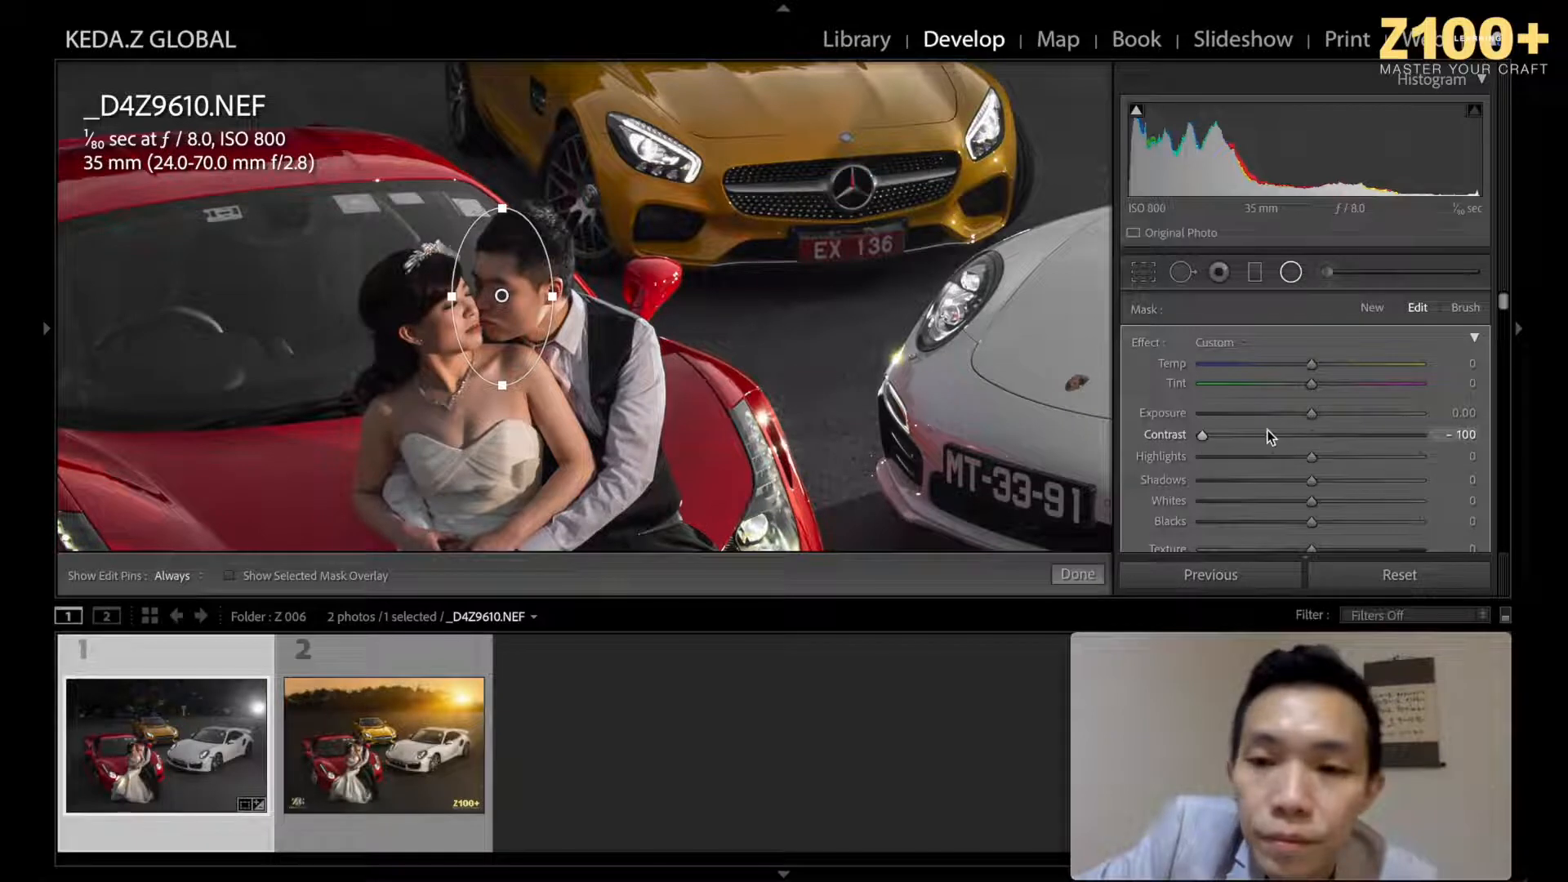
# Step: Compare the couple's faces with the radial filter adjustments switched off and on again
pyautogui.scroll(-6, 1251, 430)
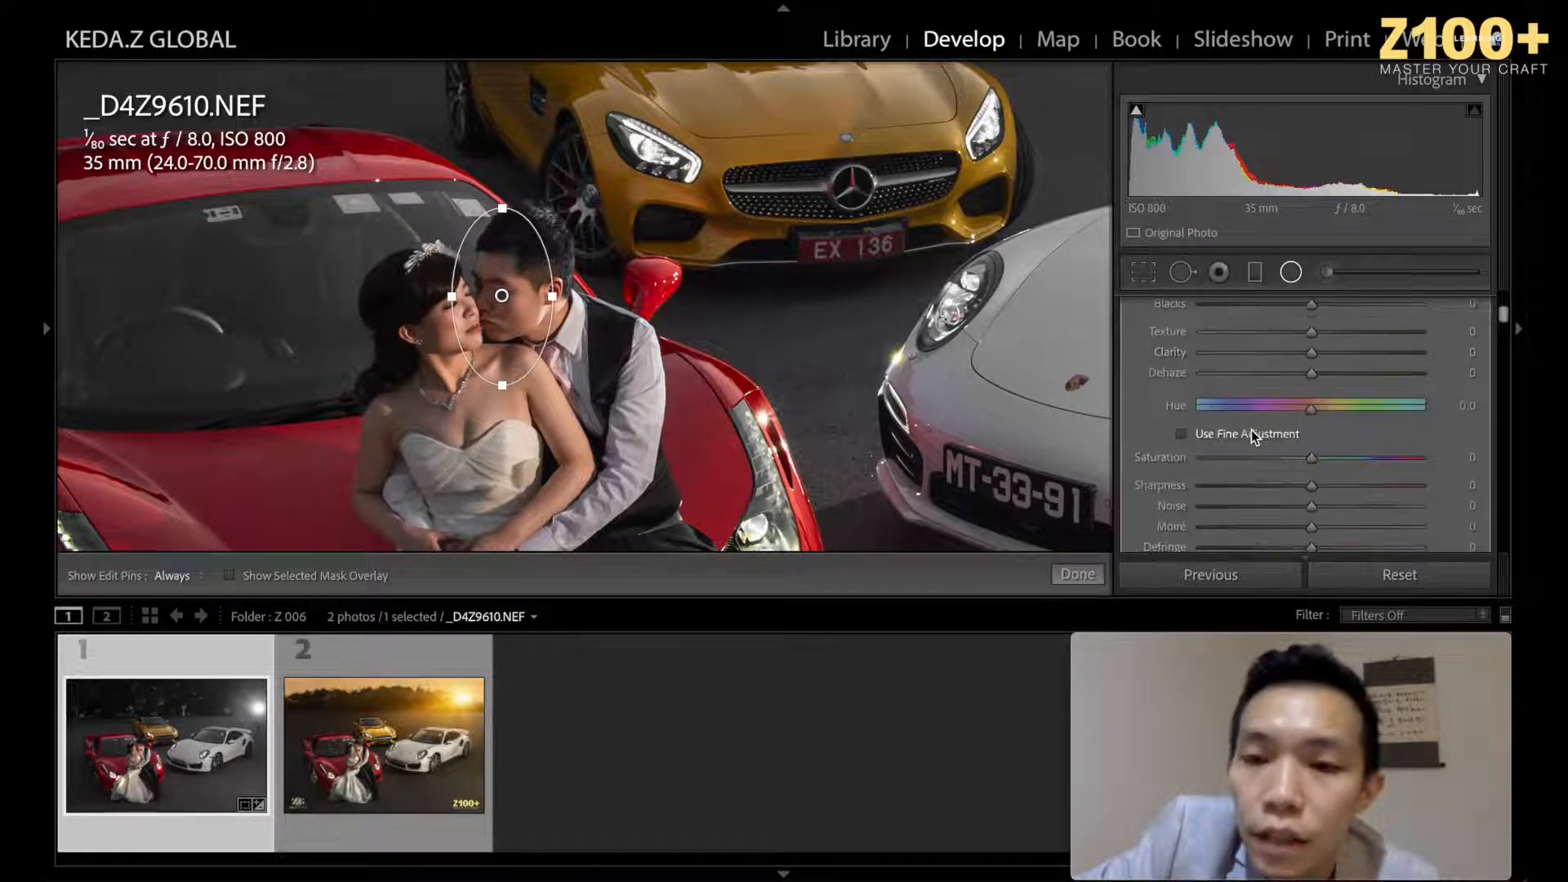
pyautogui.scroll(-2, 1251, 429)
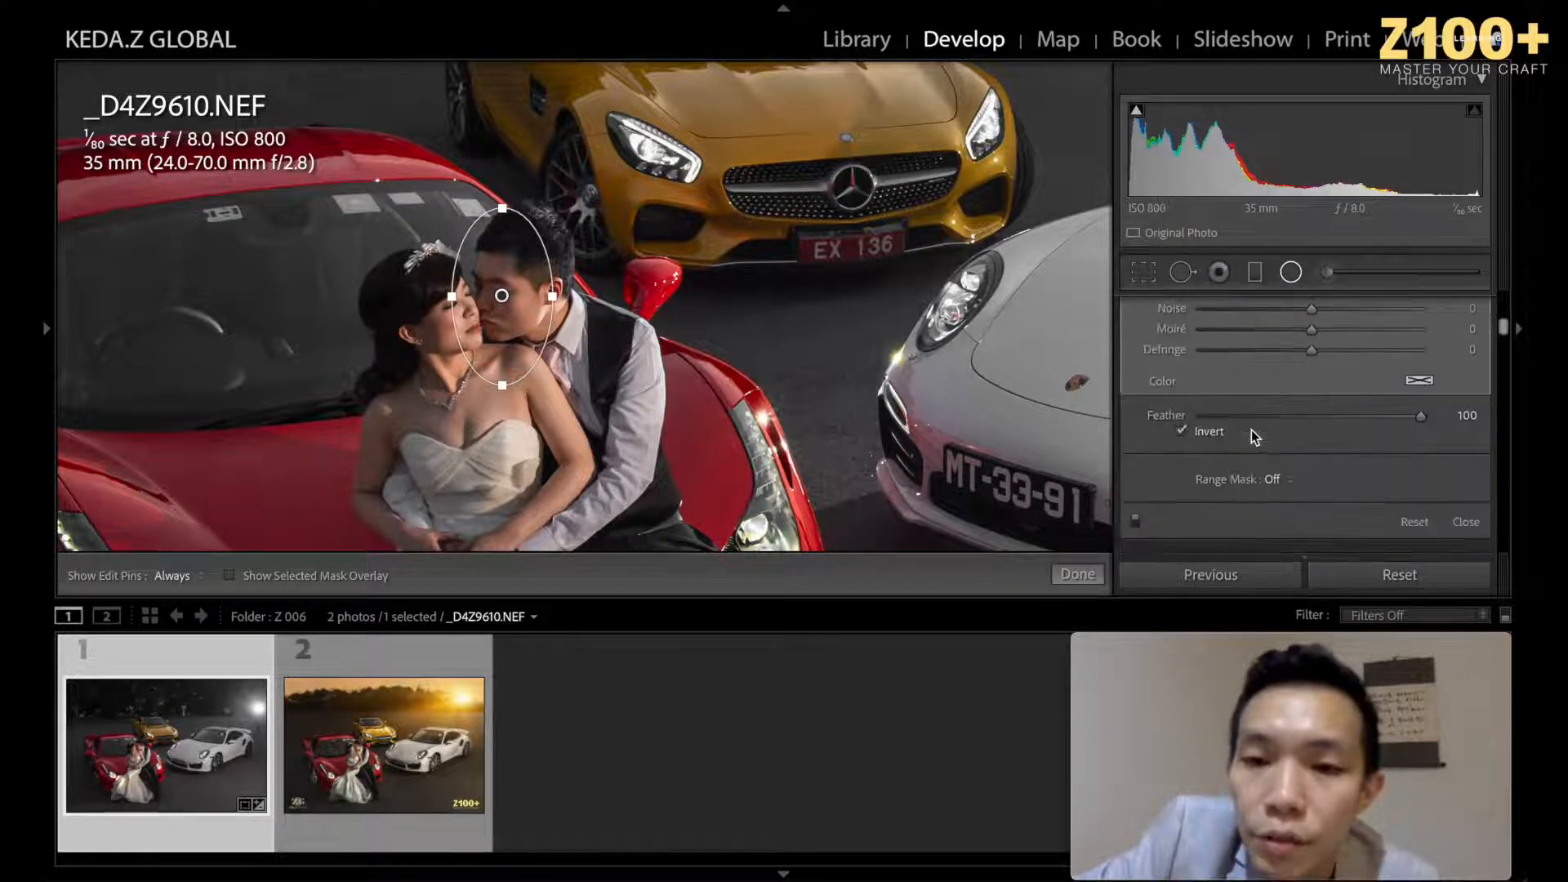
pyautogui.click(1134, 521)
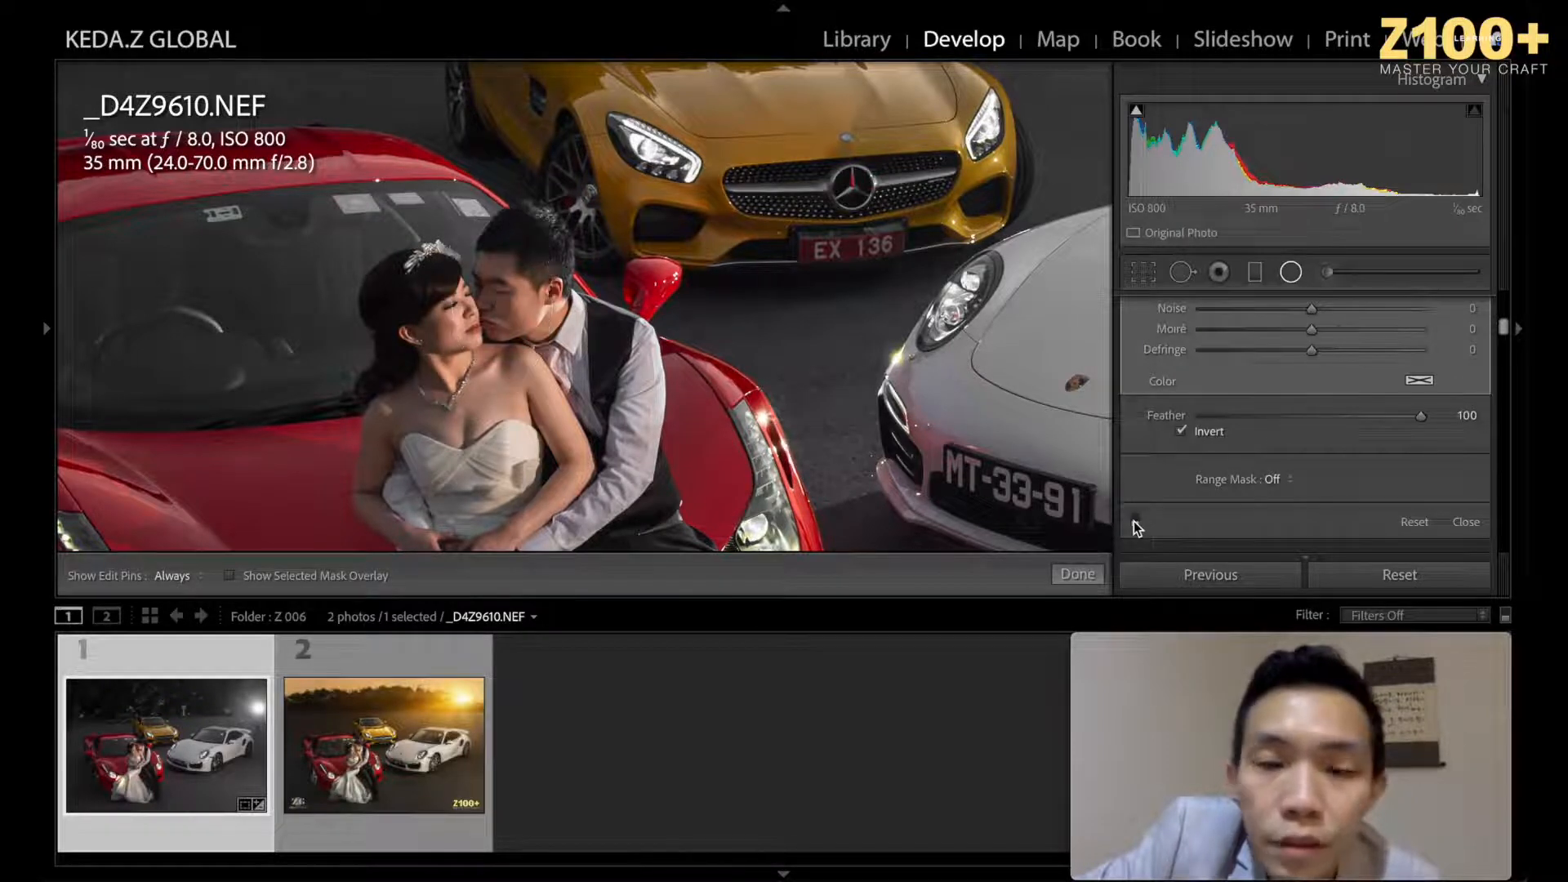
pyautogui.click(1133, 521)
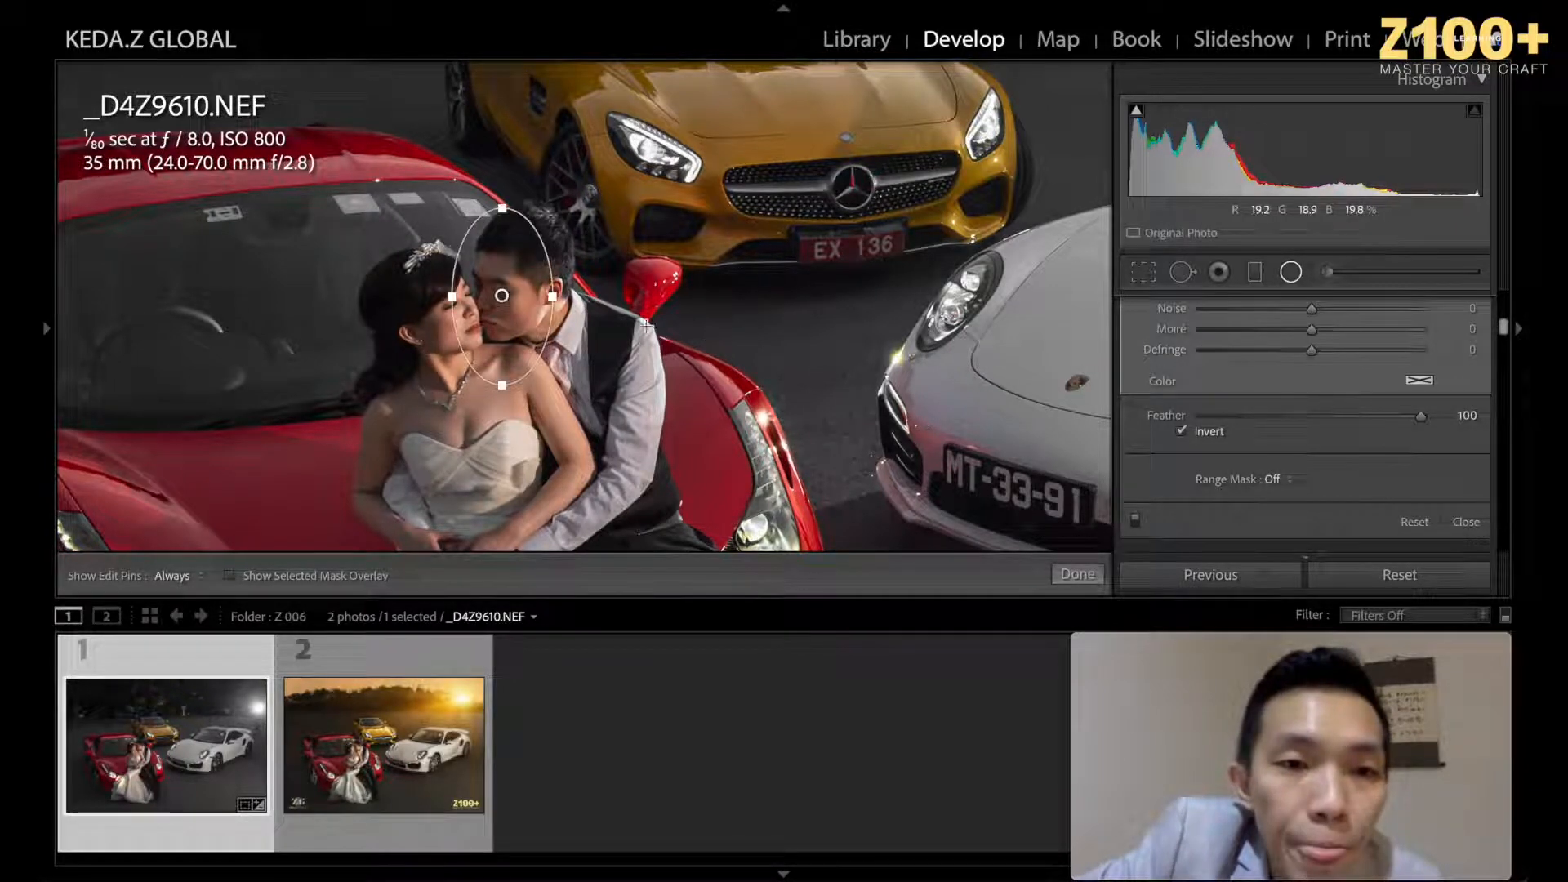
# Step: Enlarge the radial mask slightly to cover both heads and set its Shadows to 30
pyautogui.moveTo(562, 301); pyautogui.dragTo(575, 301)
pyautogui.moveTo(505, 215); pyautogui.dragTo(504, 206)
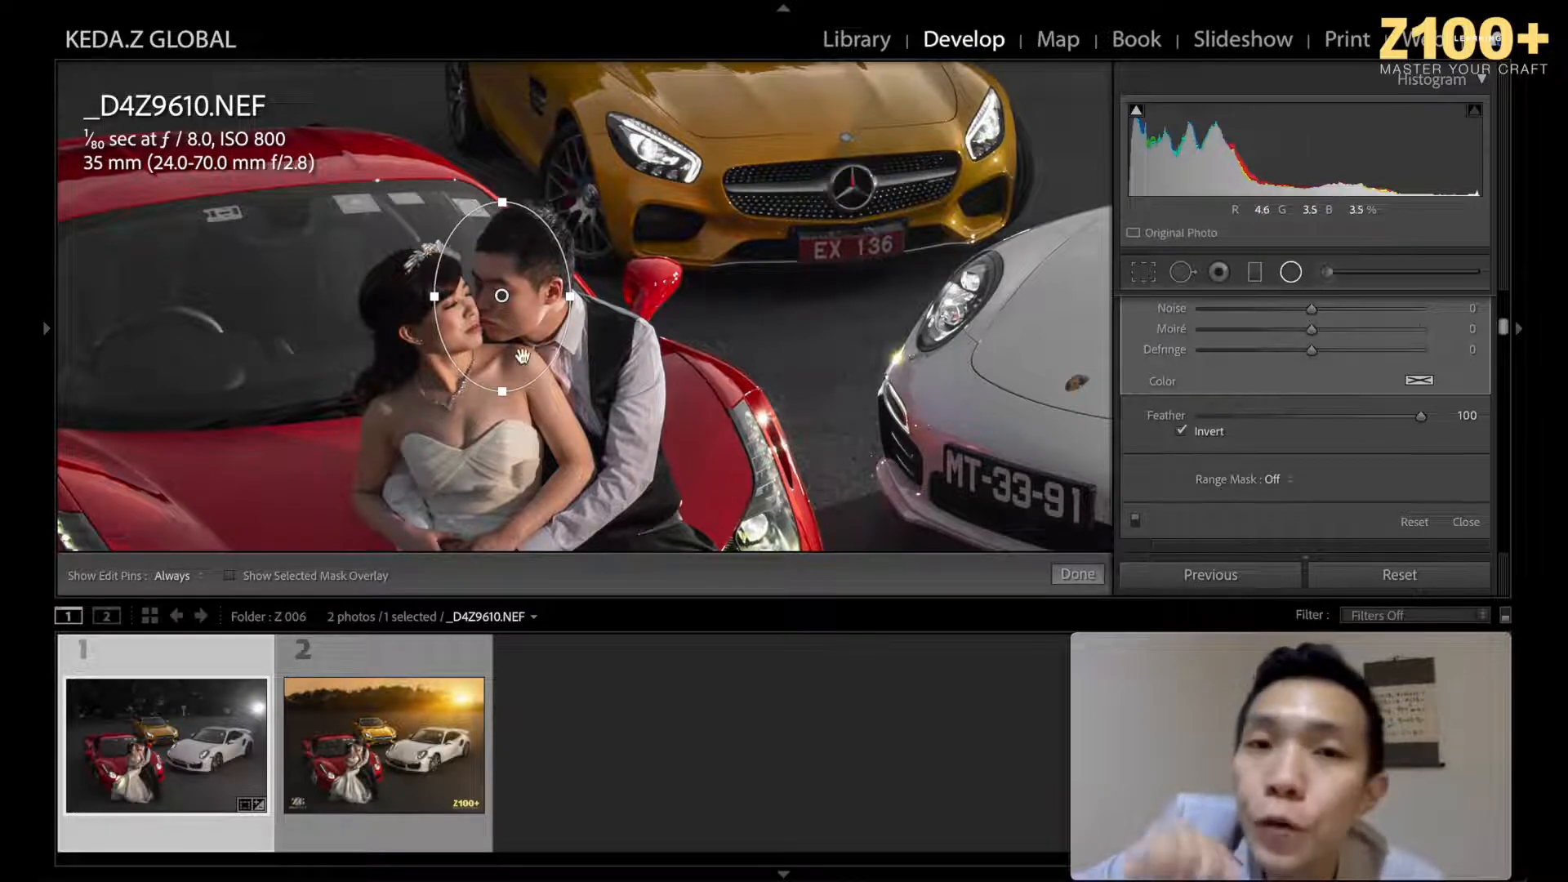
pyautogui.scroll(5, 1251, 419)
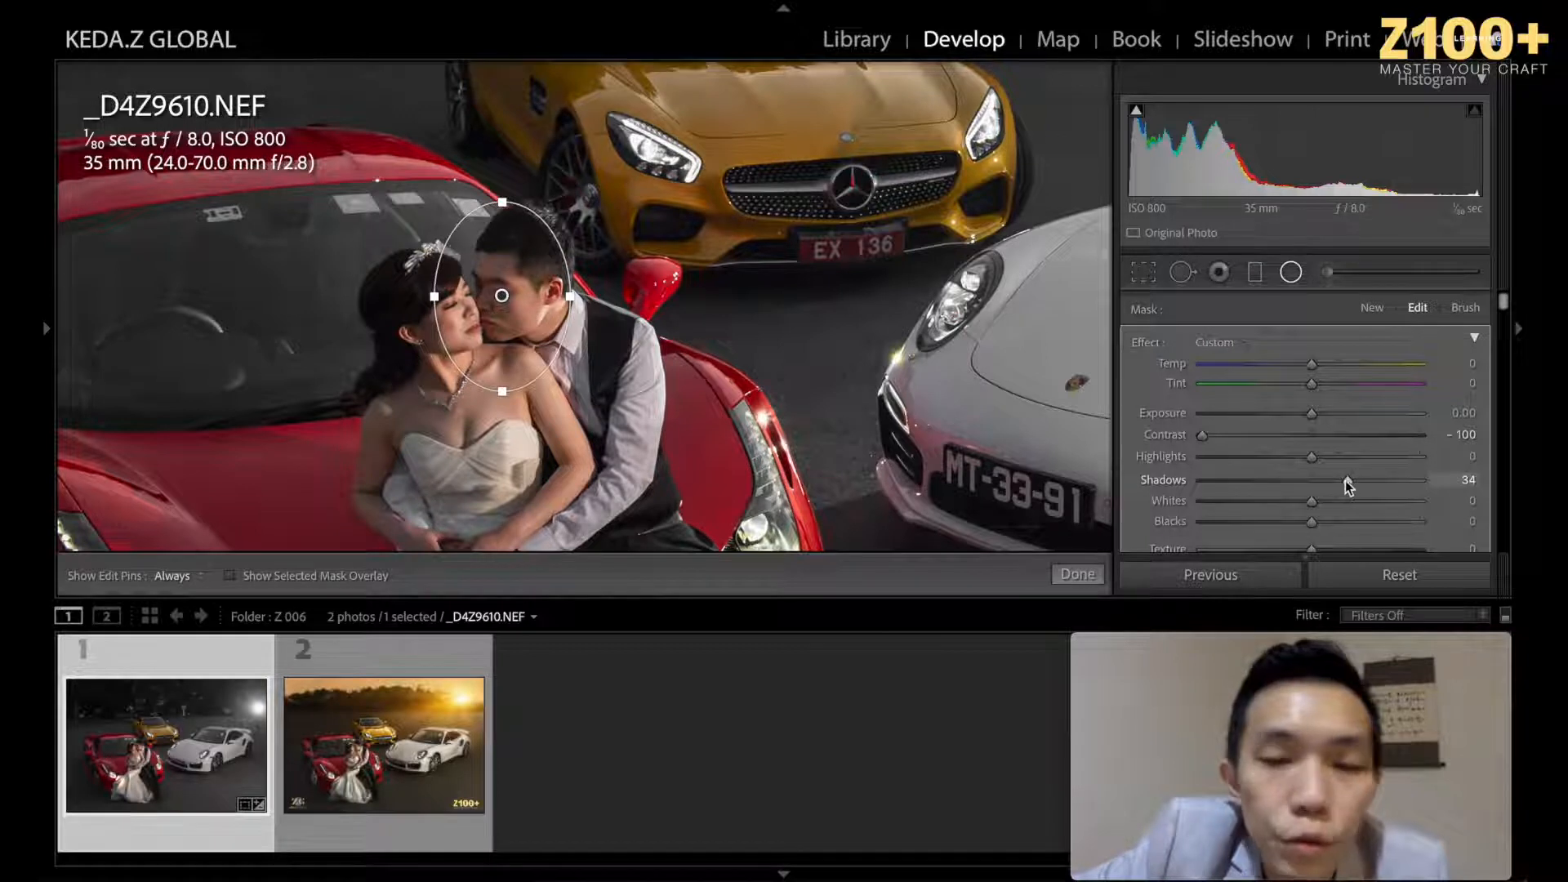
pyautogui.moveTo(1349, 480); pyautogui.dragTo(1339, 485)
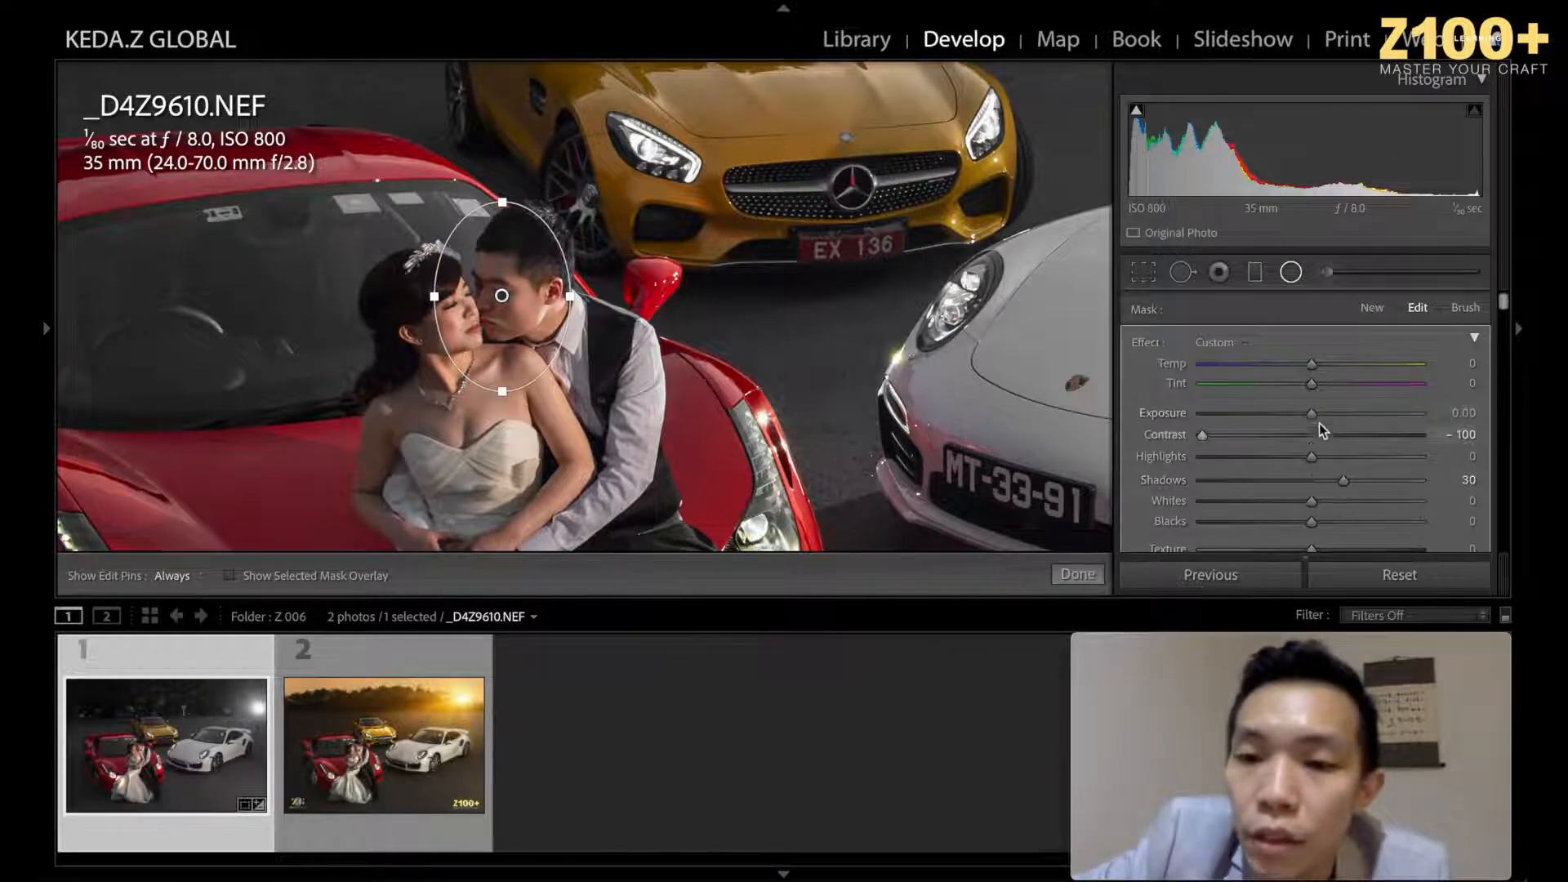
# Step: Set the radial mask's Exposure to 0.25 and Highlights to -20 to brighten the faces gently
pyautogui.moveTo(1313, 415); pyautogui.dragTo(1317, 420)
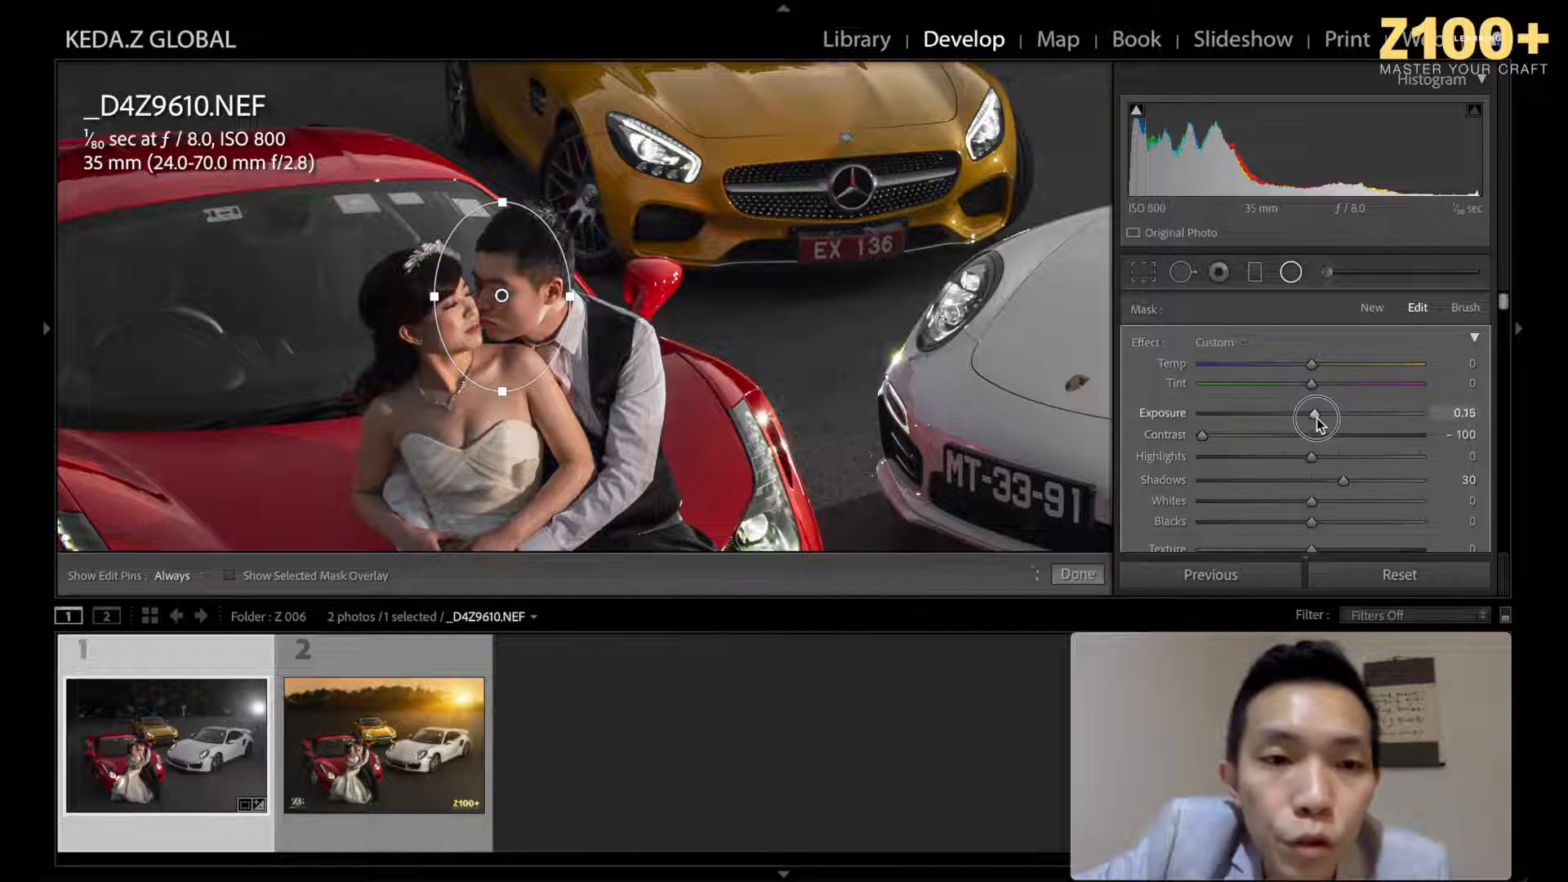
pyautogui.moveTo(1320, 419); pyautogui.dragTo(1320, 415)
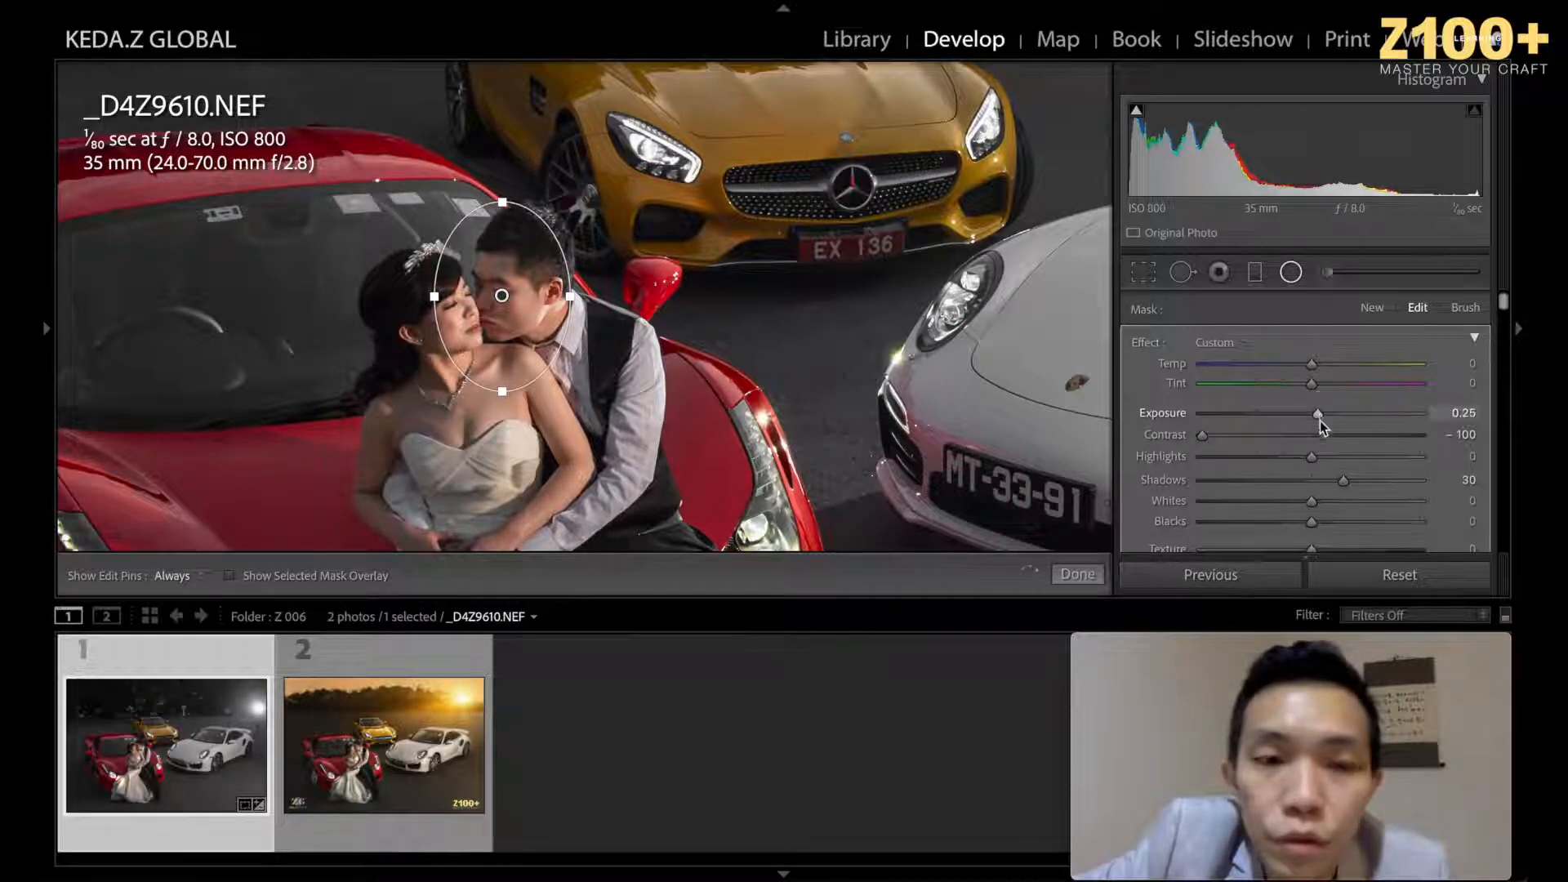
pyautogui.click(1282, 457)
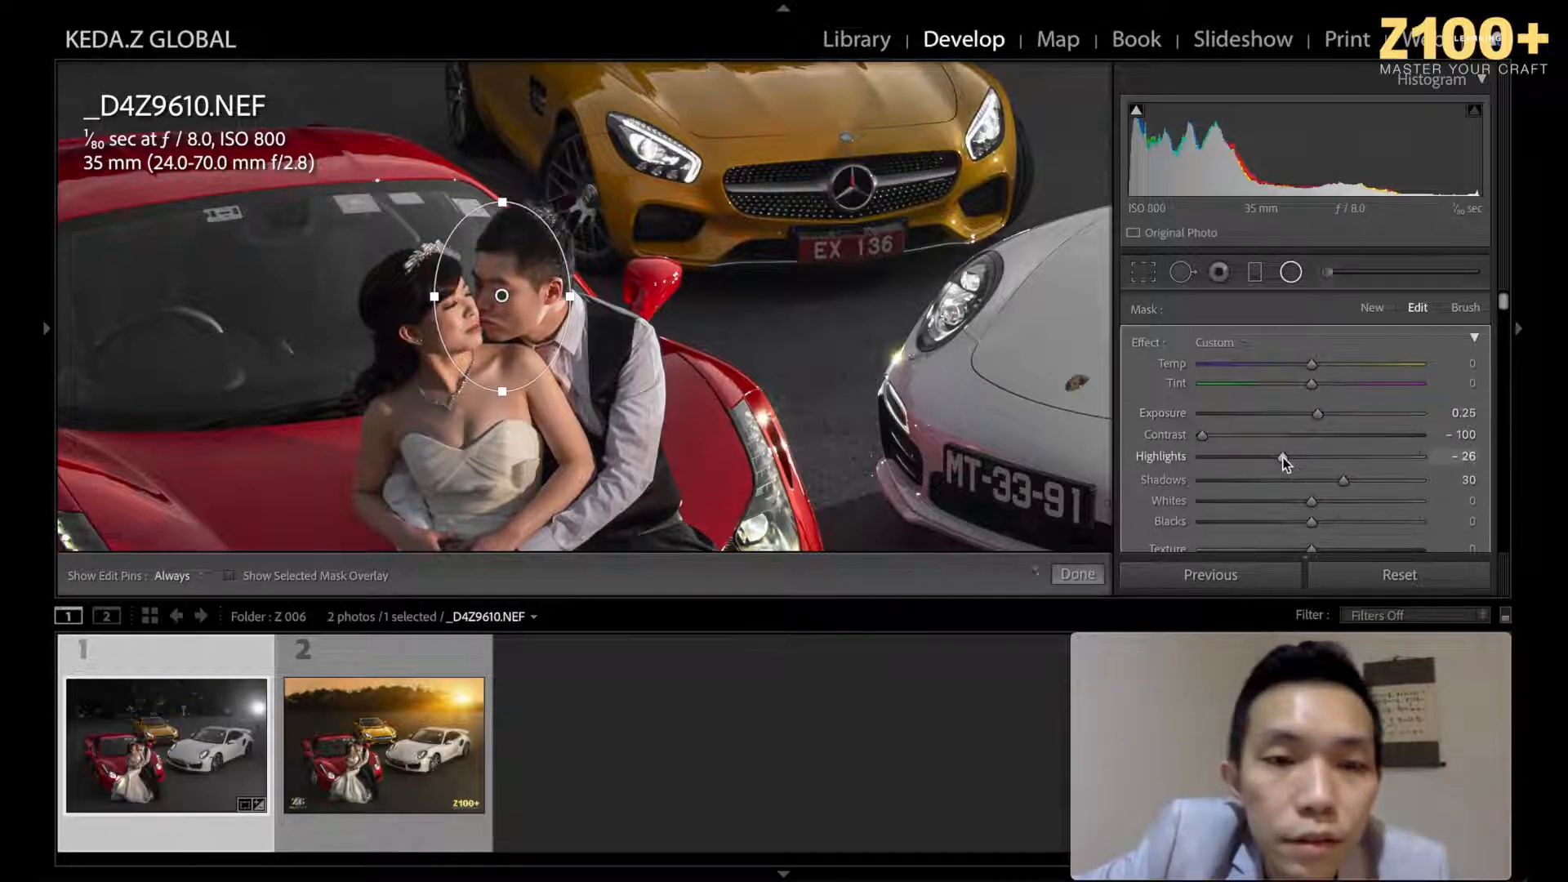
pyautogui.moveTo(1282, 459); pyautogui.dragTo(1291, 461)
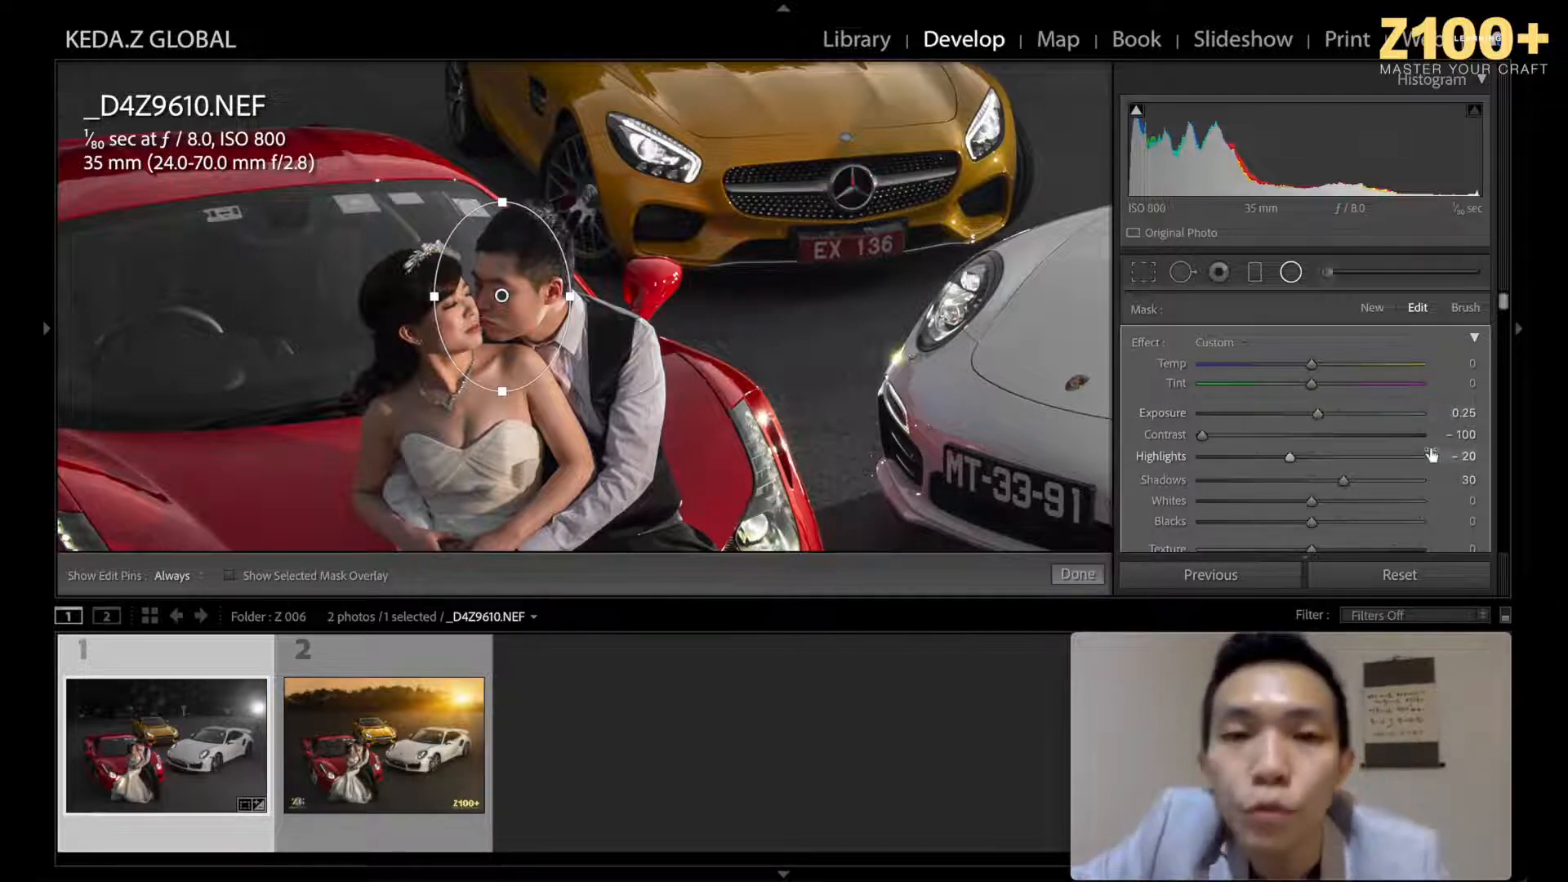
# Step: Compare the couple's faces with the radial filter's adjustments switched off and on
pyautogui.scroll(-10, 1199, 454)
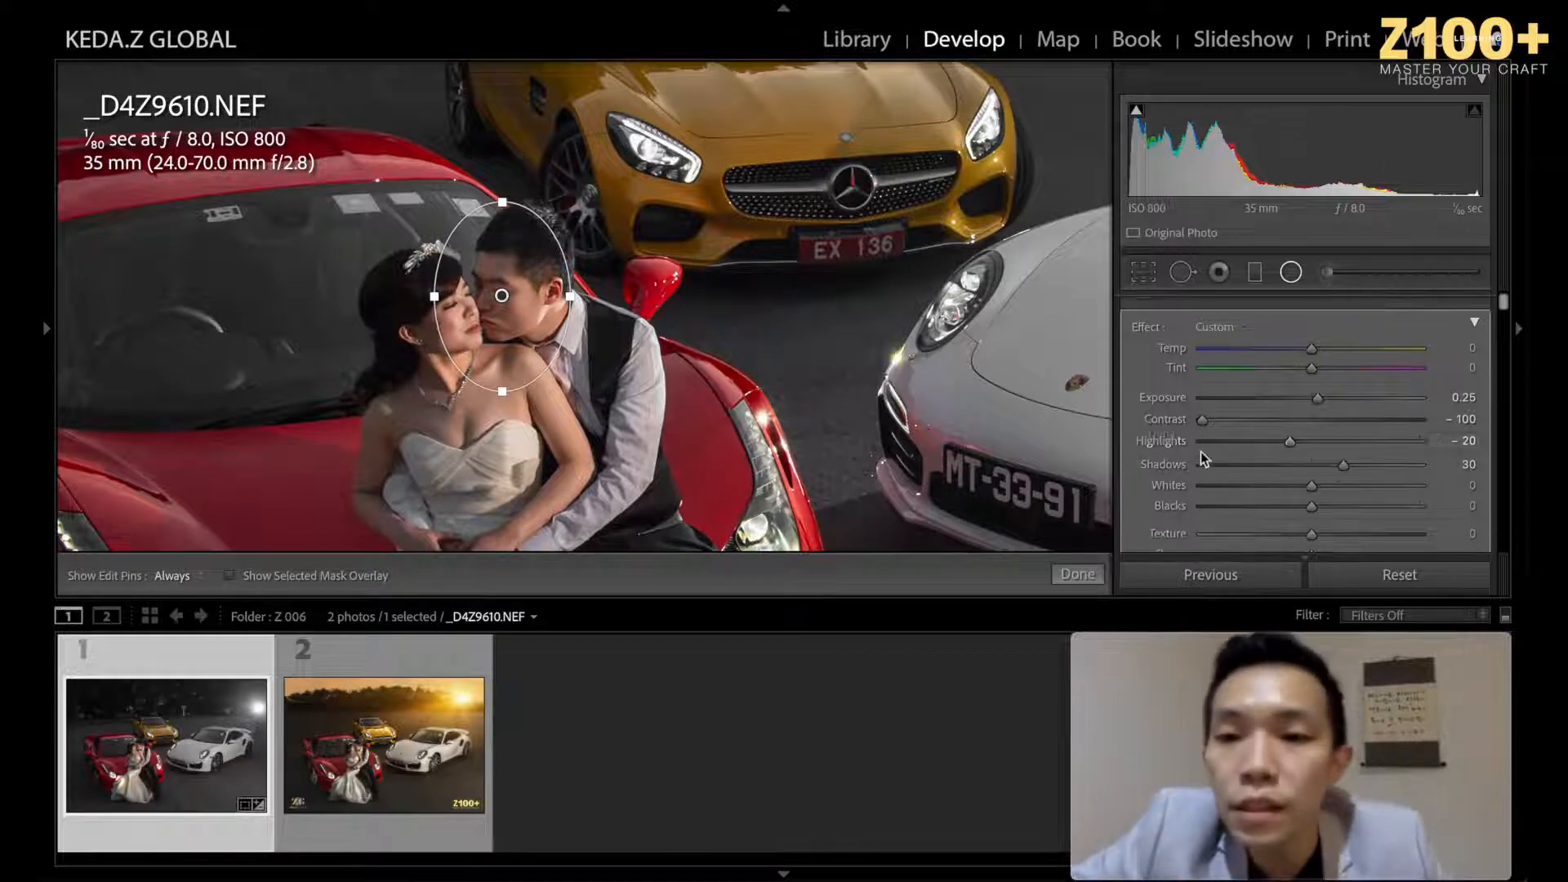
pyautogui.scroll(-1, 1168, 490)
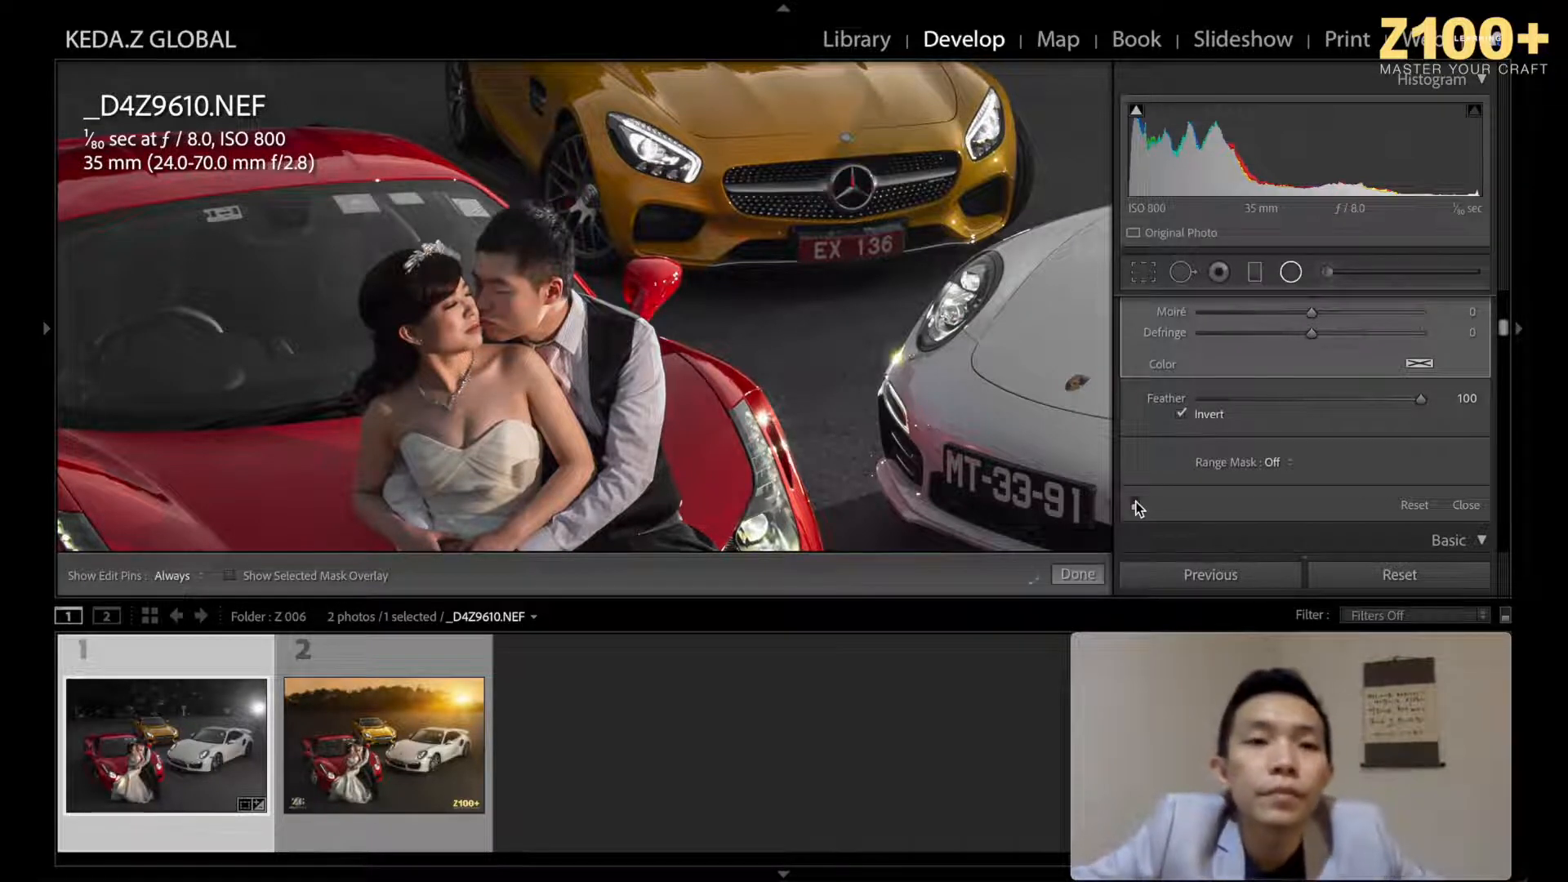
pyautogui.click(1137, 504)
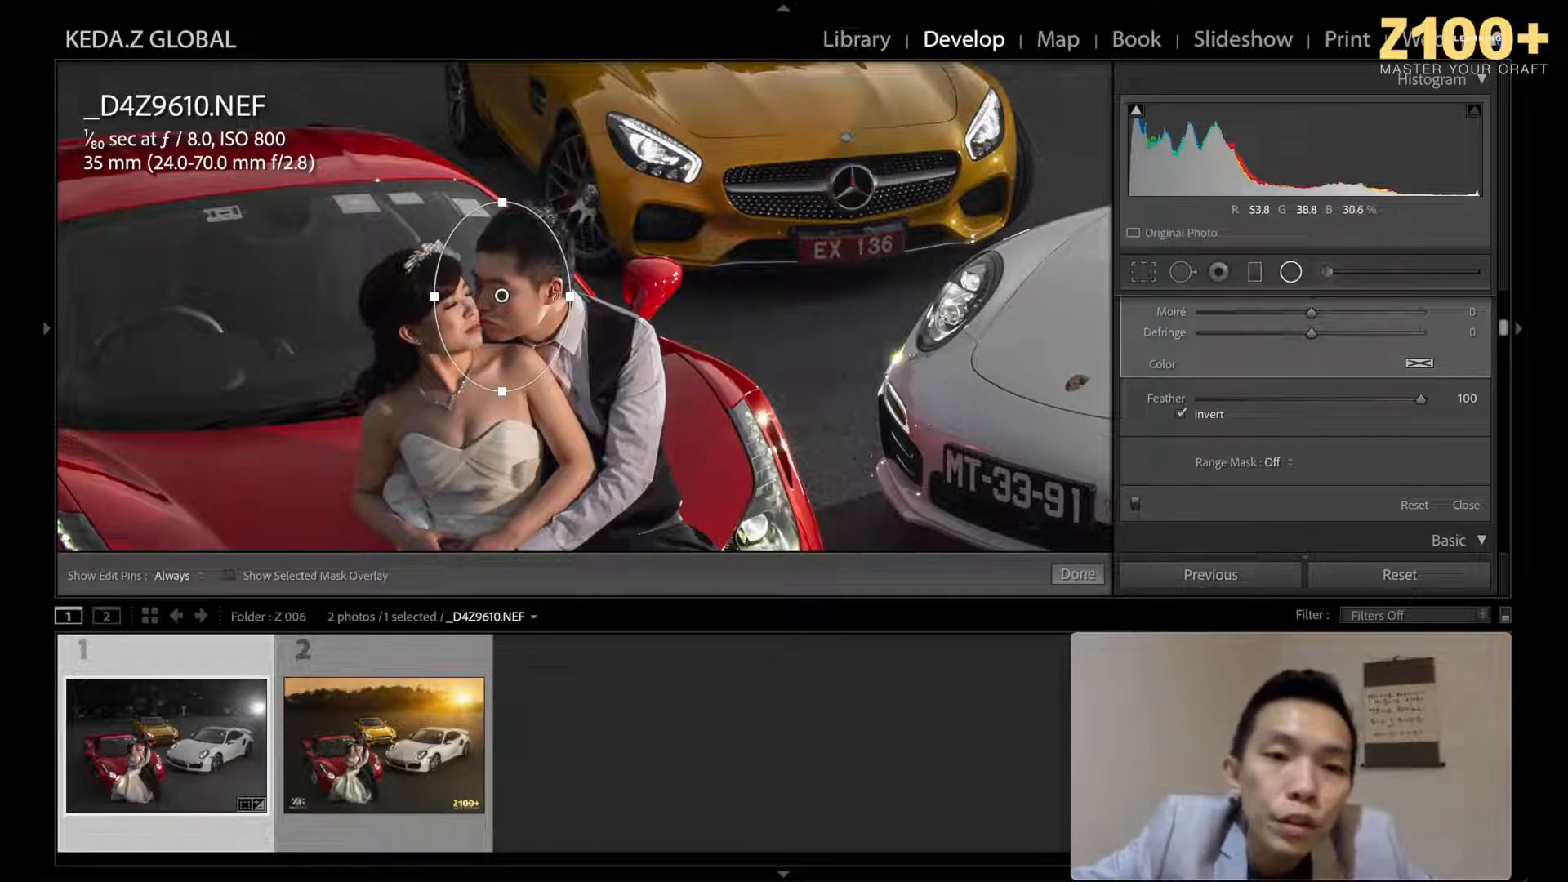
# Step: Widen the radial mask over both heads, rotate it to follow the tilt of the couple, and finish the radial filter editing
pyautogui.moveTo(570, 295); pyautogui.dragTo(602, 296)
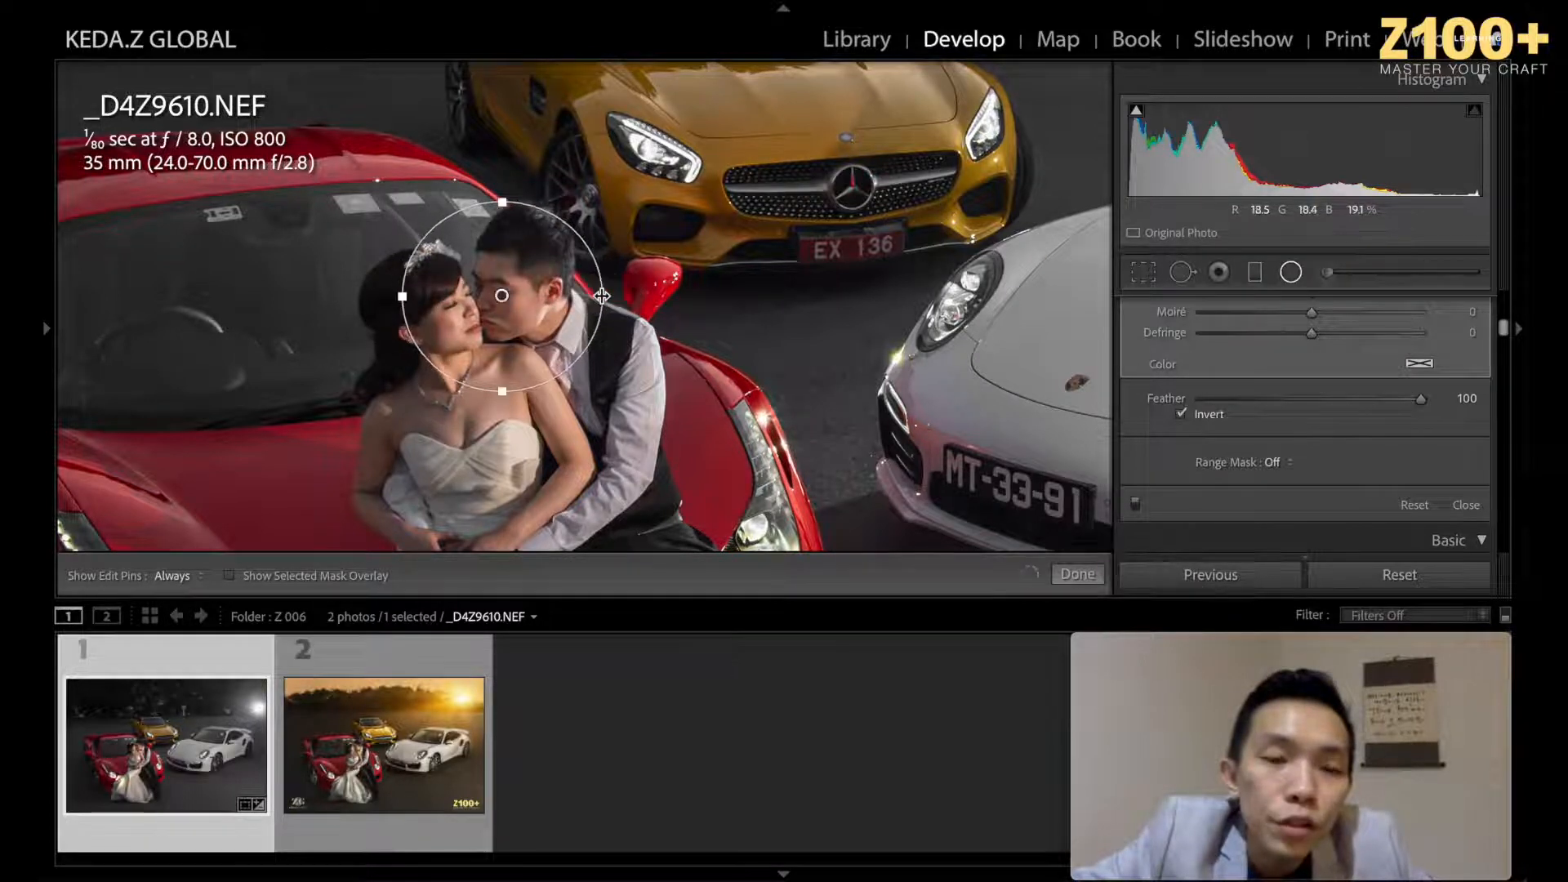
pyautogui.moveTo(500, 298)
pyautogui.mouseDown()
pyautogui.moveTo(531, 300)
pyautogui.moveTo(506, 299)
pyautogui.mouseUp()
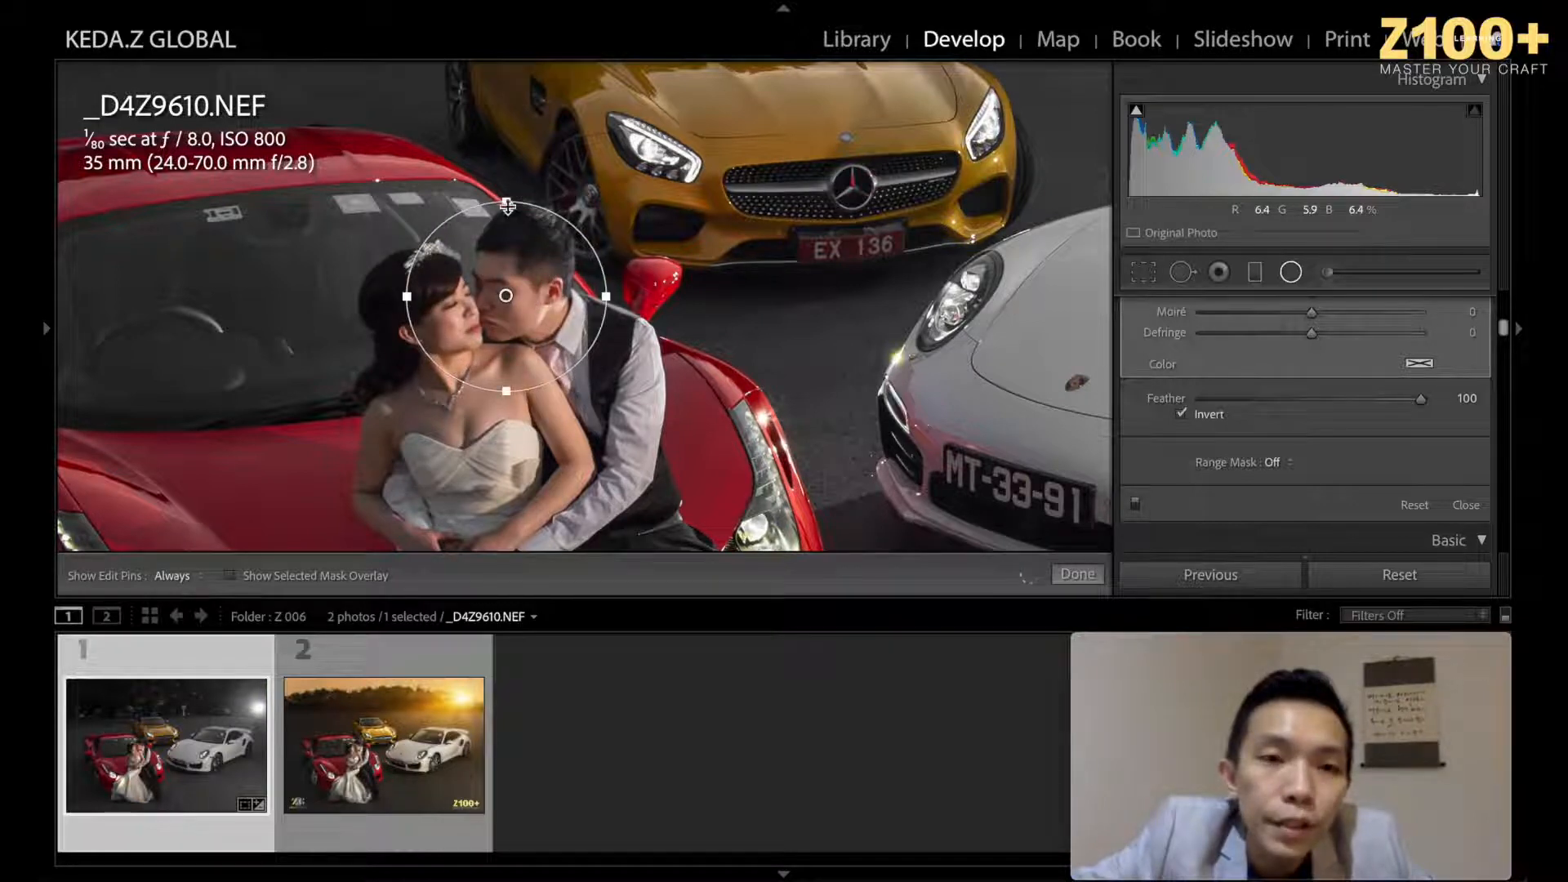
pyautogui.moveTo(621, 293)
pyautogui.mouseDown()
pyautogui.moveTo(665, 293)
pyautogui.moveTo(635, 293)
pyautogui.mouseUp()
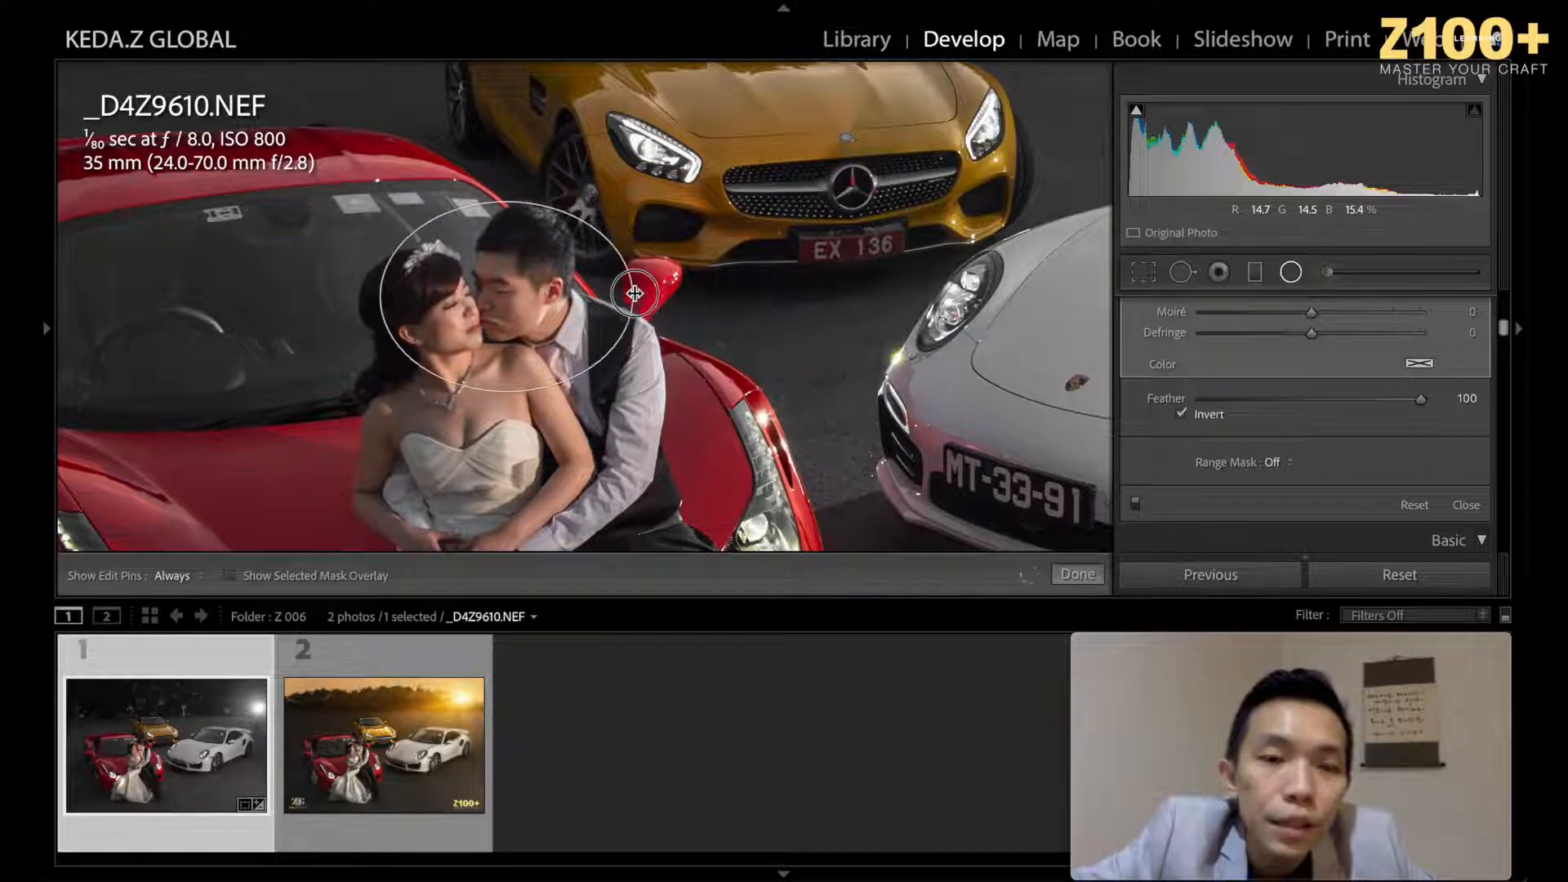
pyautogui.moveTo(456, 368); pyautogui.dragTo(440, 337)
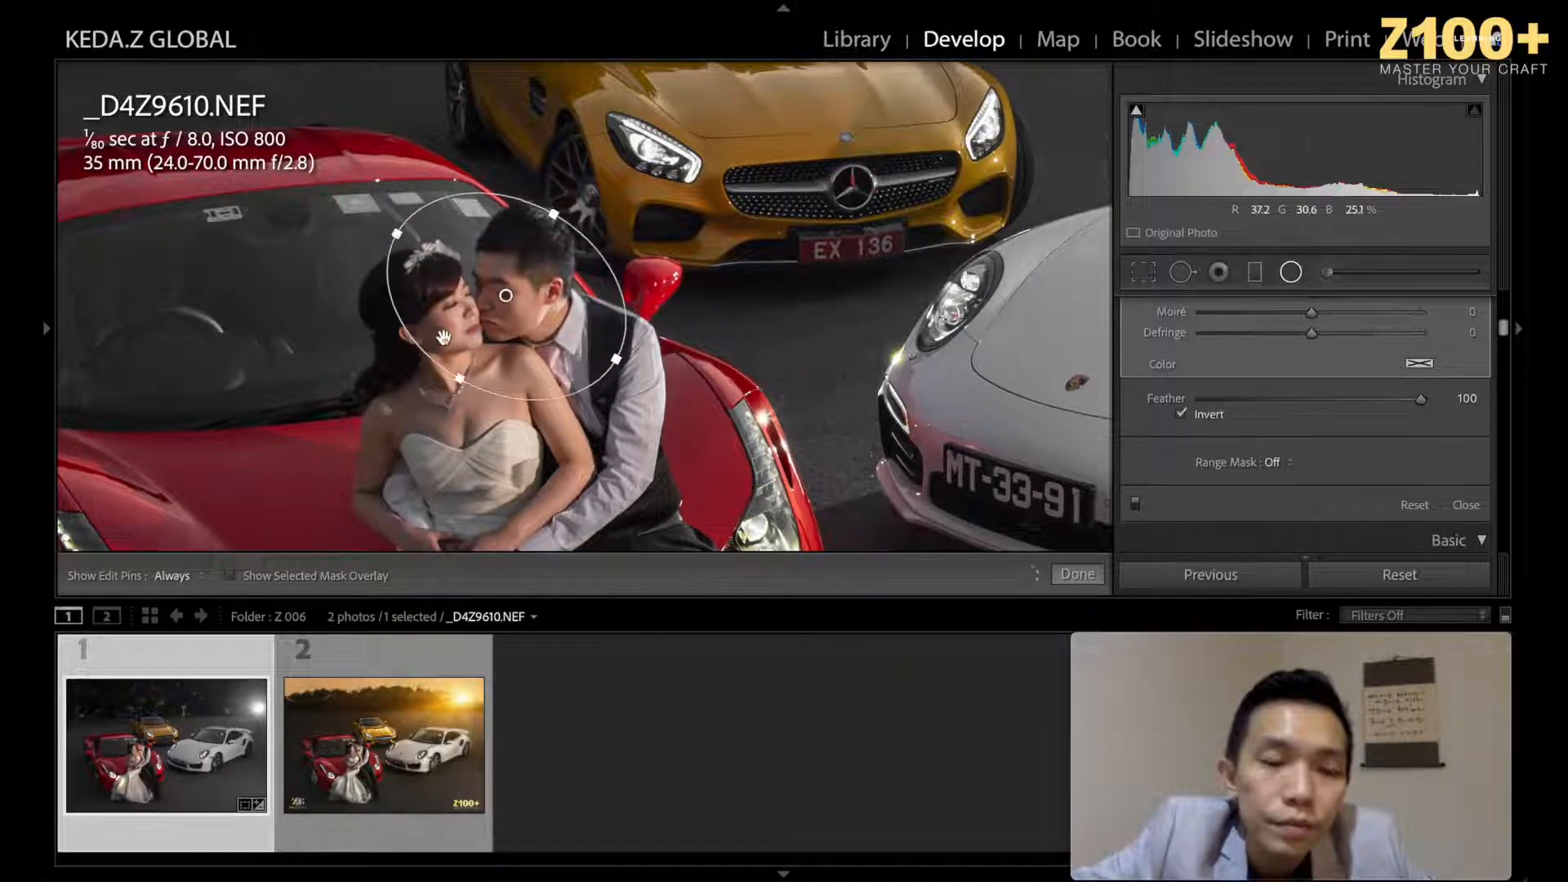
pyautogui.moveTo(459, 378); pyautogui.dragTo(463, 373)
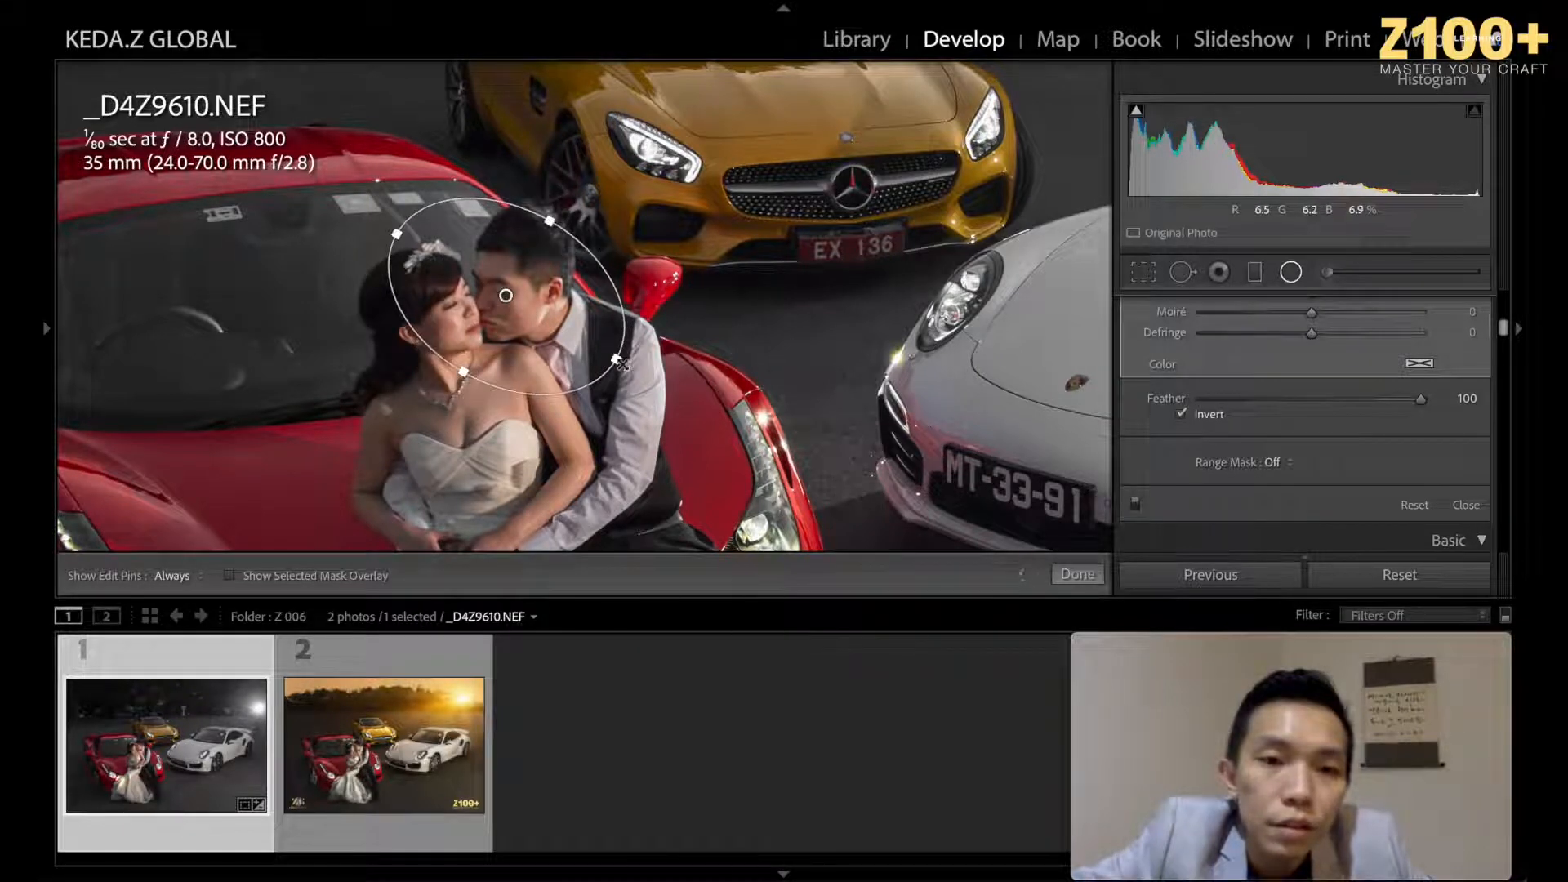
pyautogui.moveTo(616, 360); pyautogui.dragTo(652, 375)
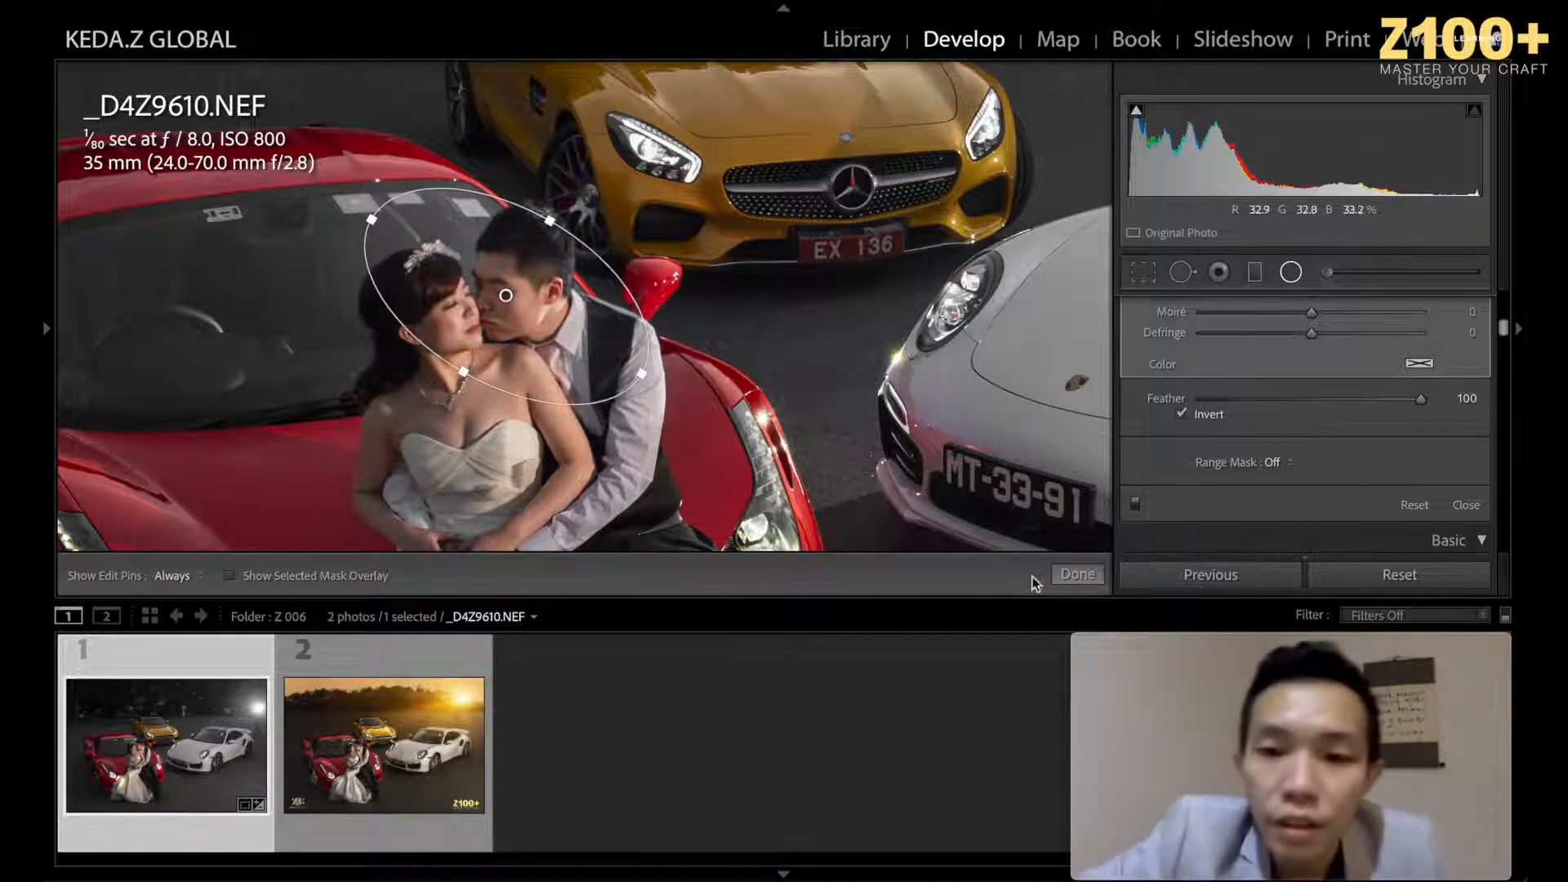
pyautogui.click(1076, 574)
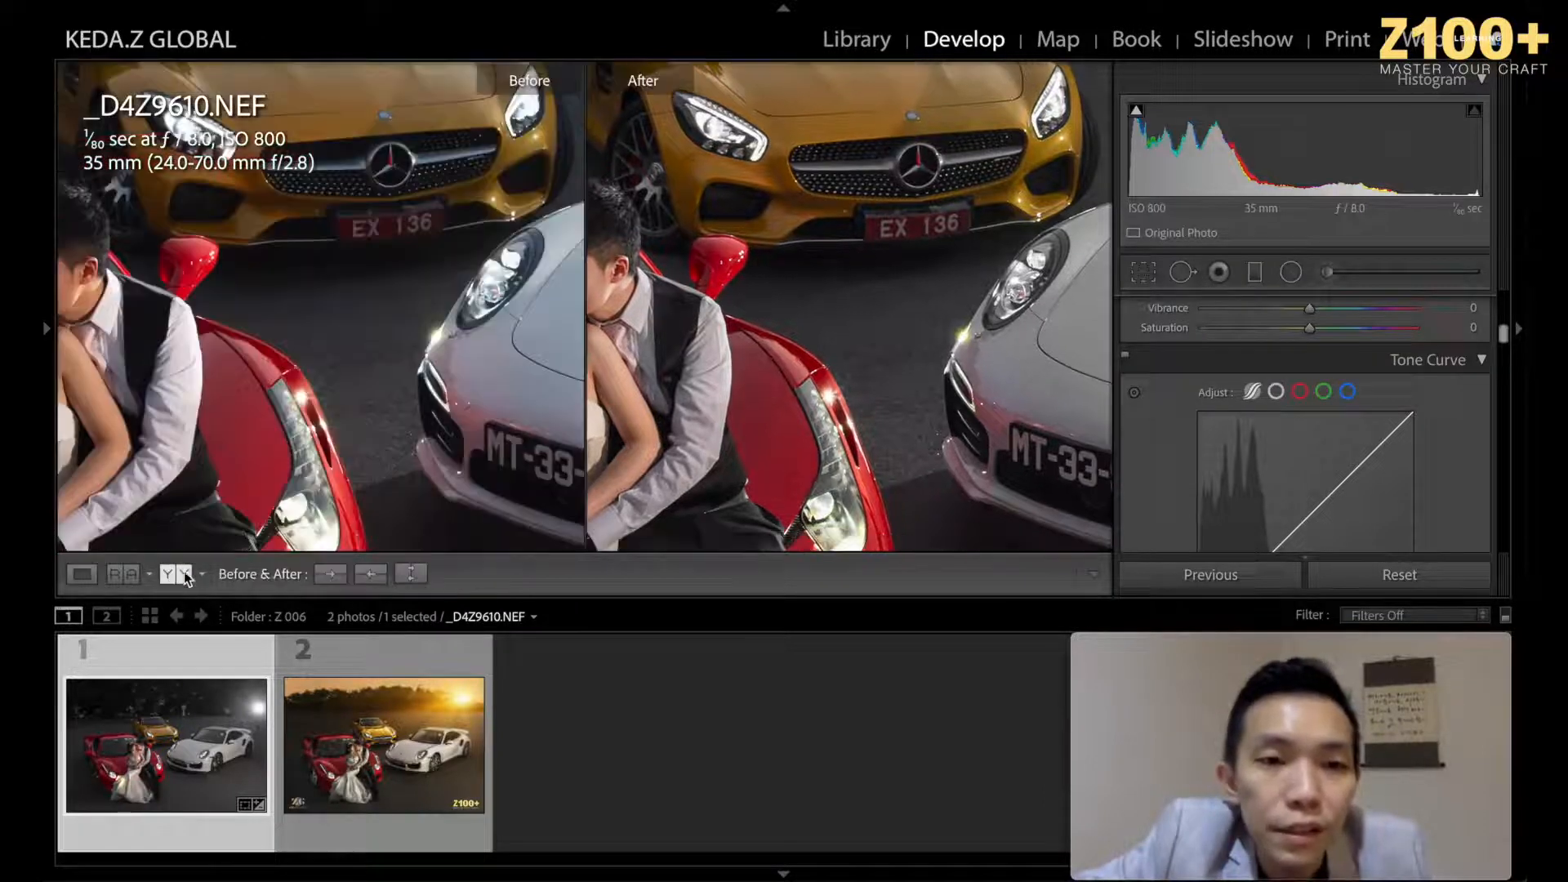
# Step: Compare the photo before and after side by side, close up on the couple and as a whole, then return to the single view
pyautogui.click(175, 573)
pyautogui.moveTo(592, 359); pyautogui.dragTo(788, 371)
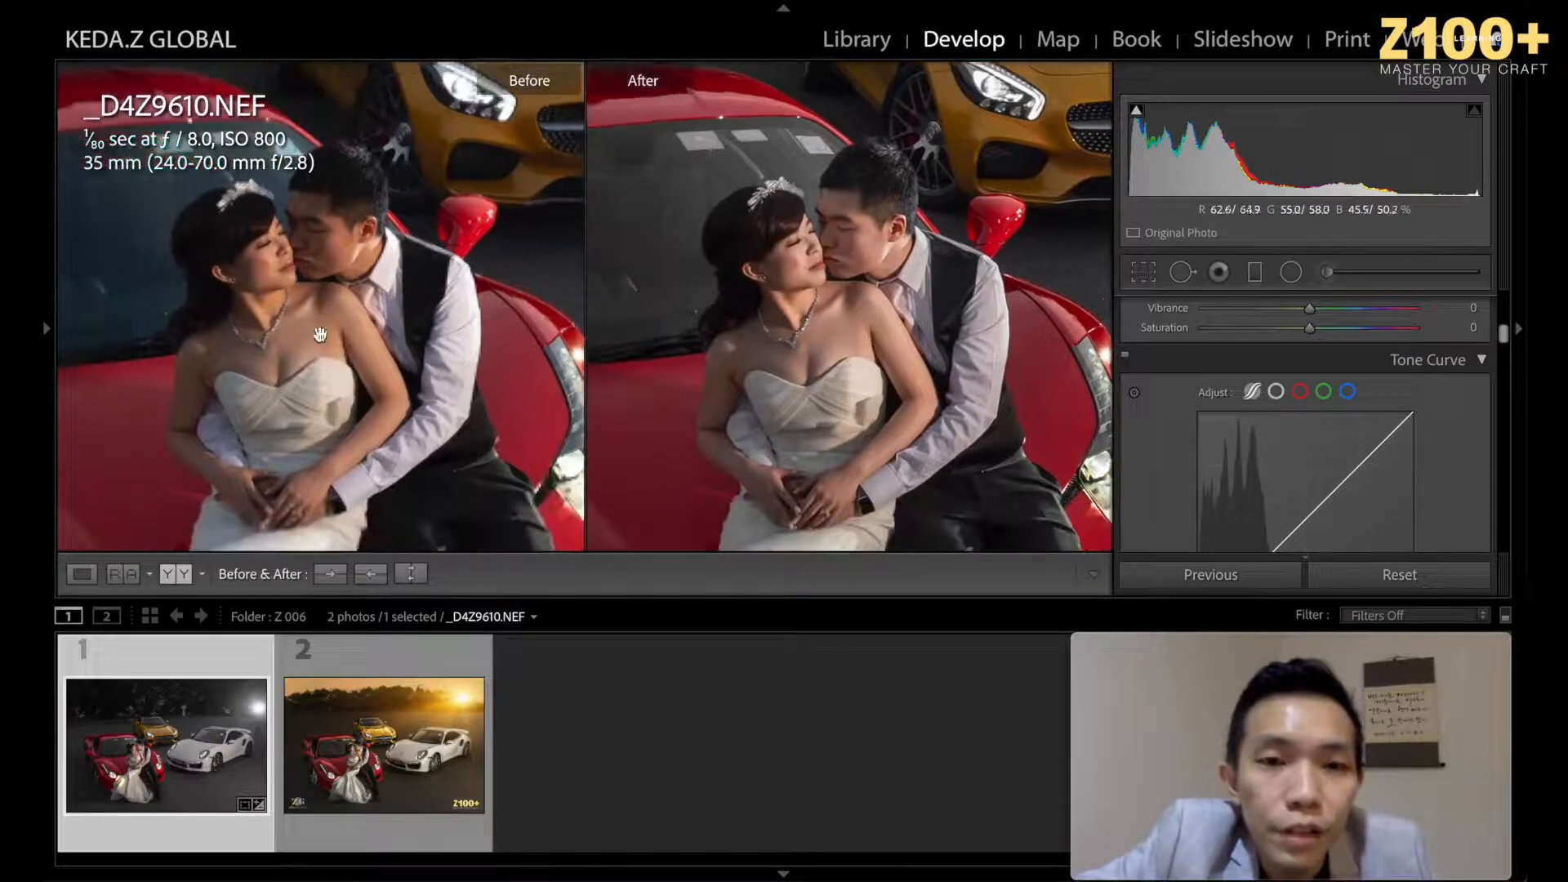
pyautogui.moveTo(263, 368); pyautogui.dragTo(323, 335)
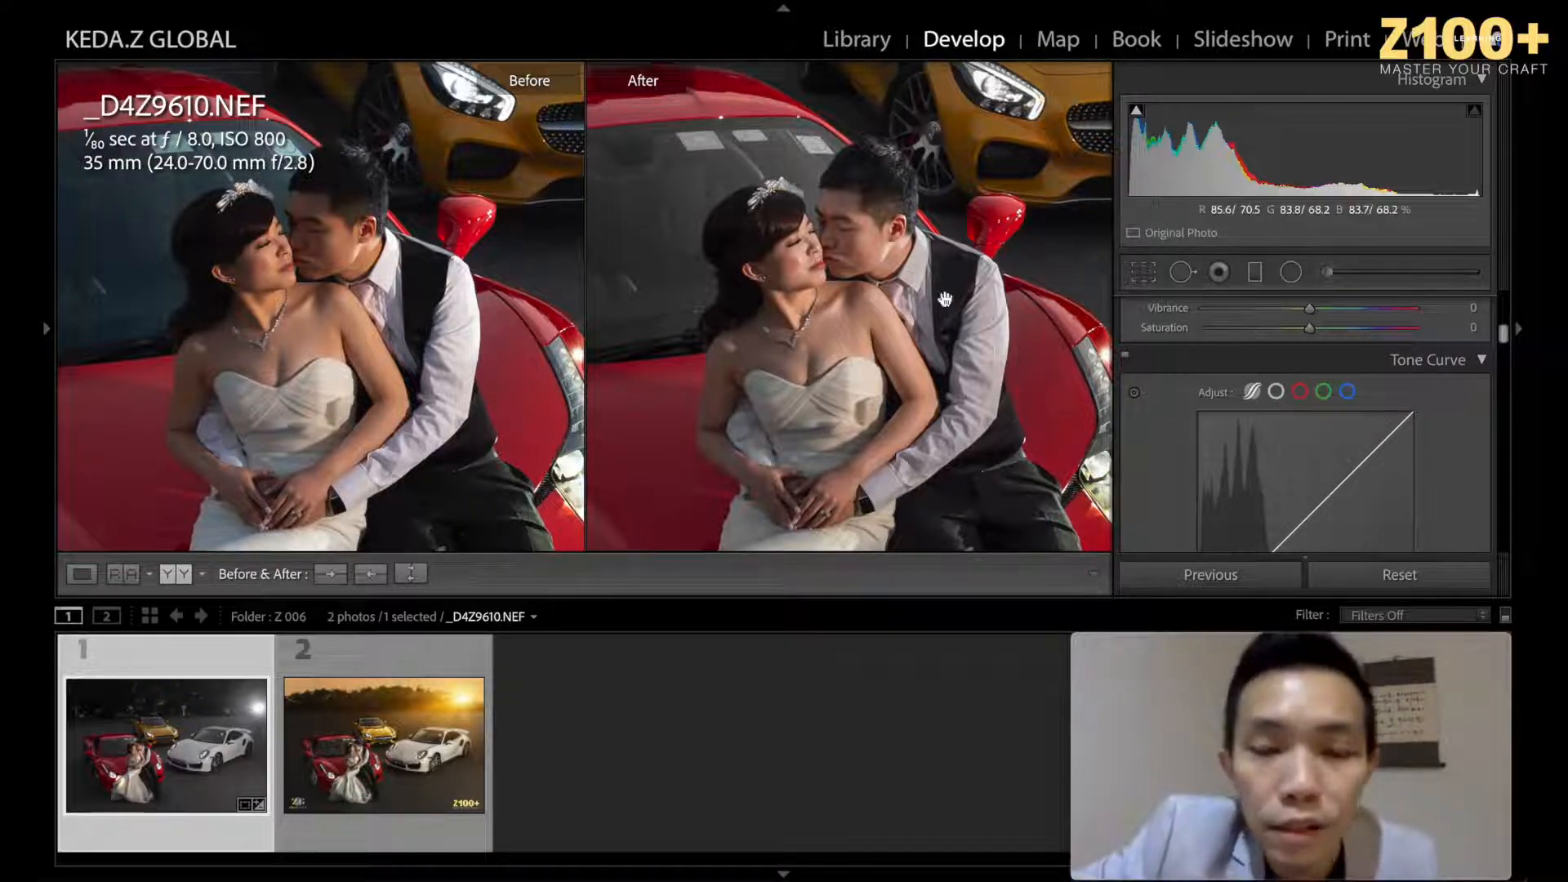
pyautogui.click(896, 293)
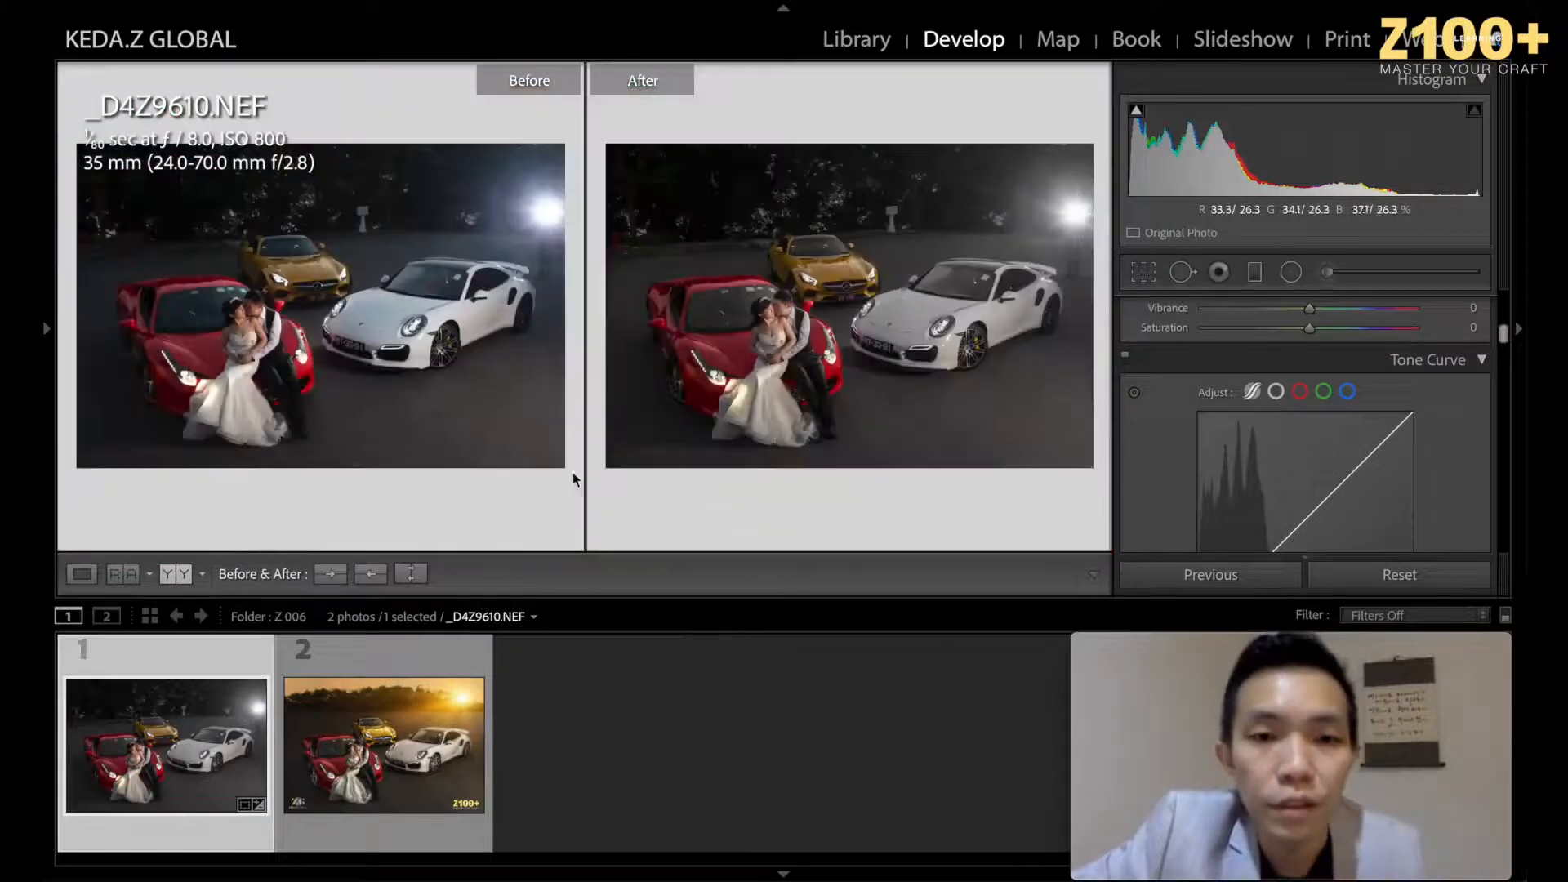
pyautogui.click(82, 575)
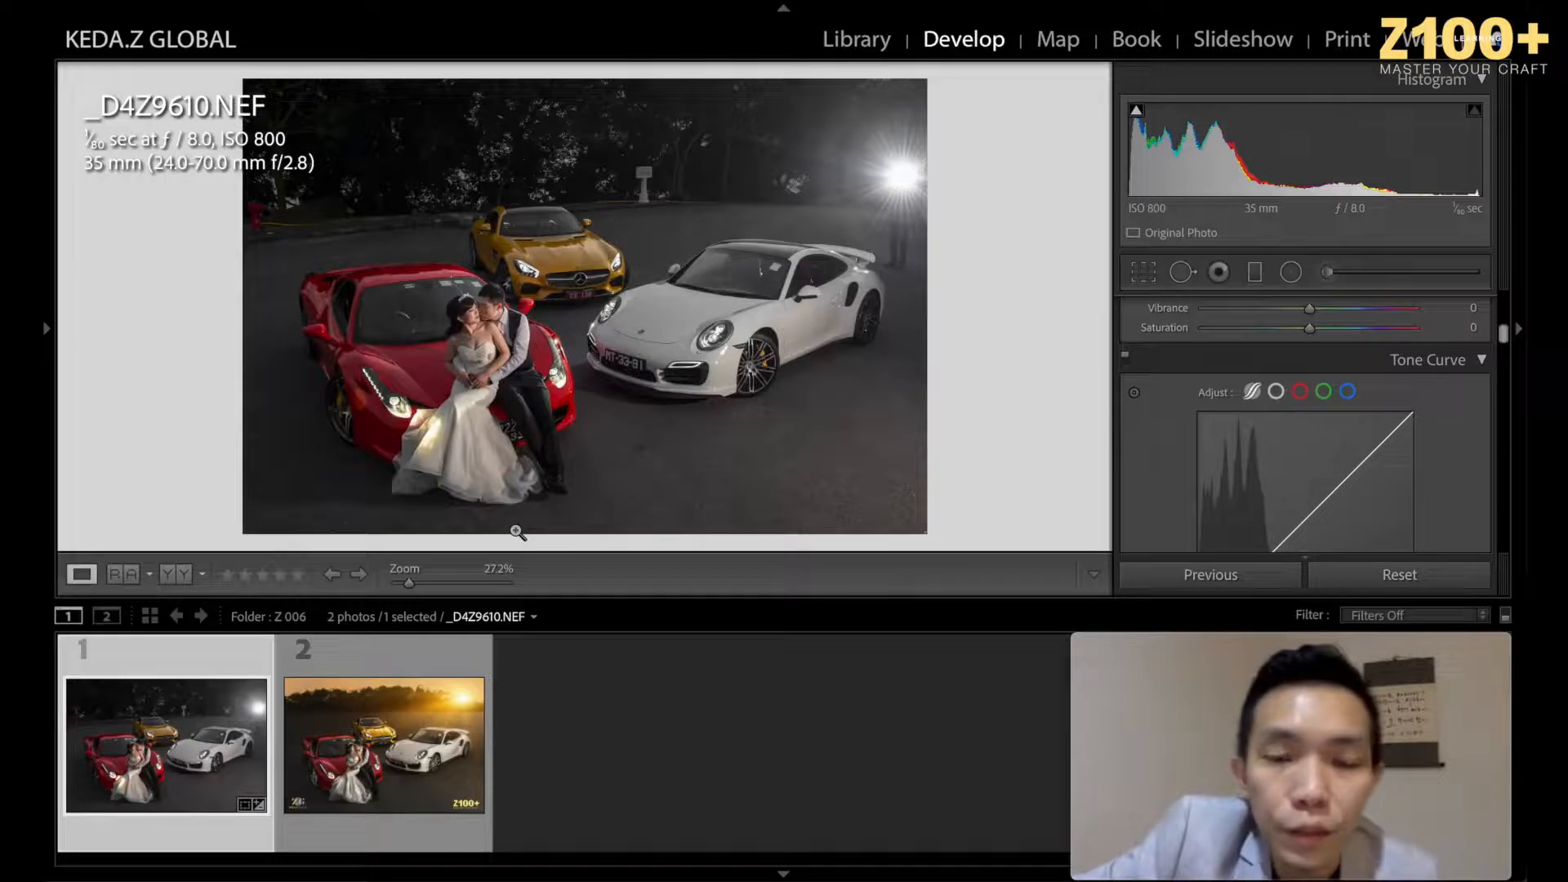
# Step: Export the edited _D4Z9610.NEF photo from the filmstrip
pyautogui.rightClick(227, 713)
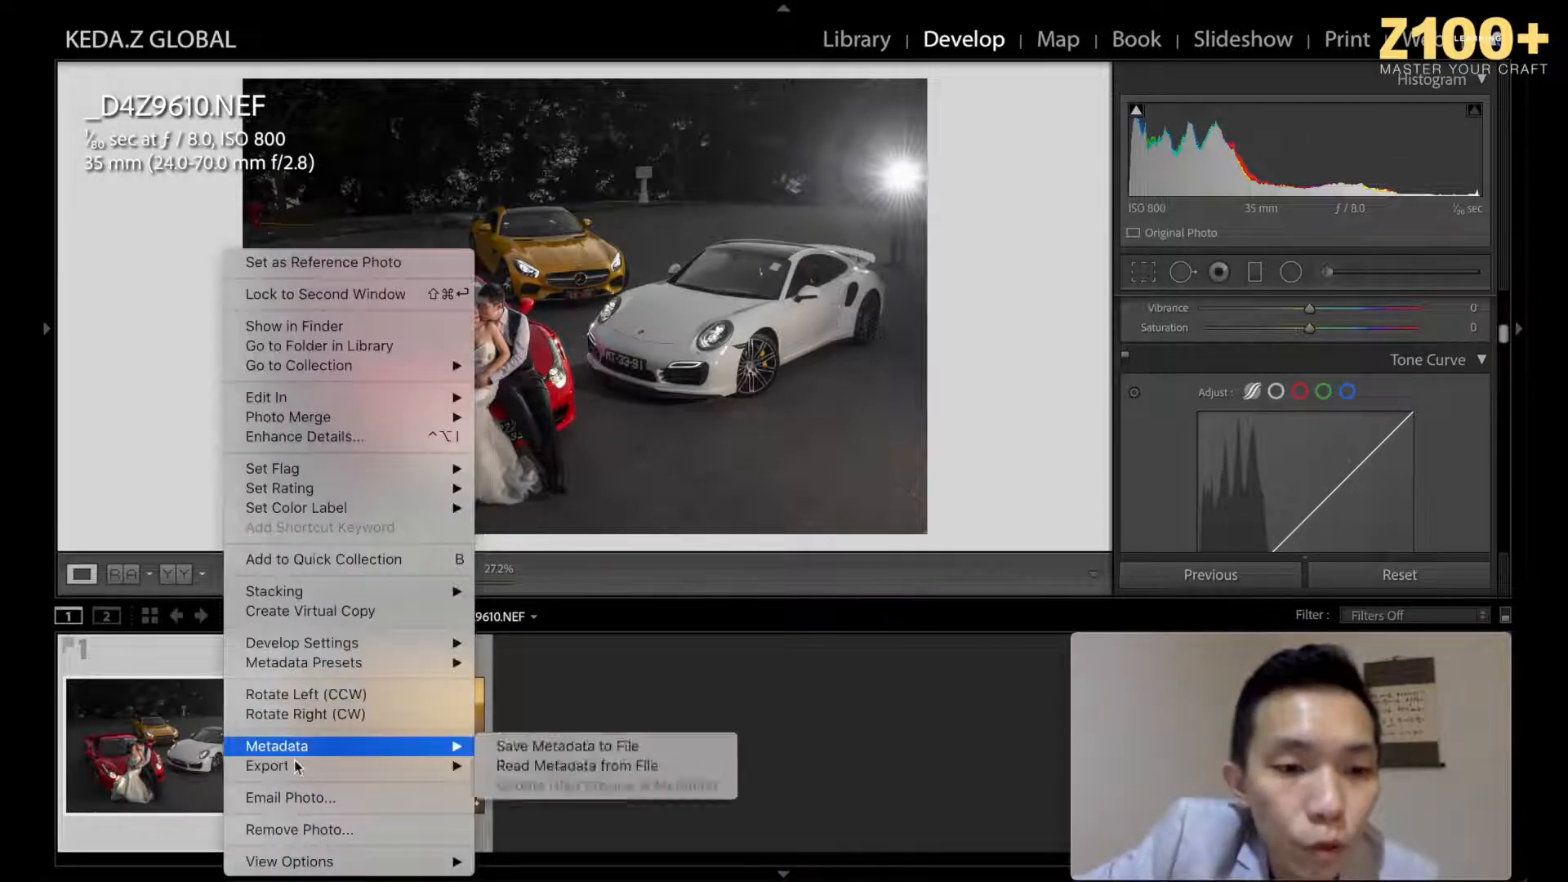
pyautogui.moveTo(465, 765)
pyautogui.click(524, 672)
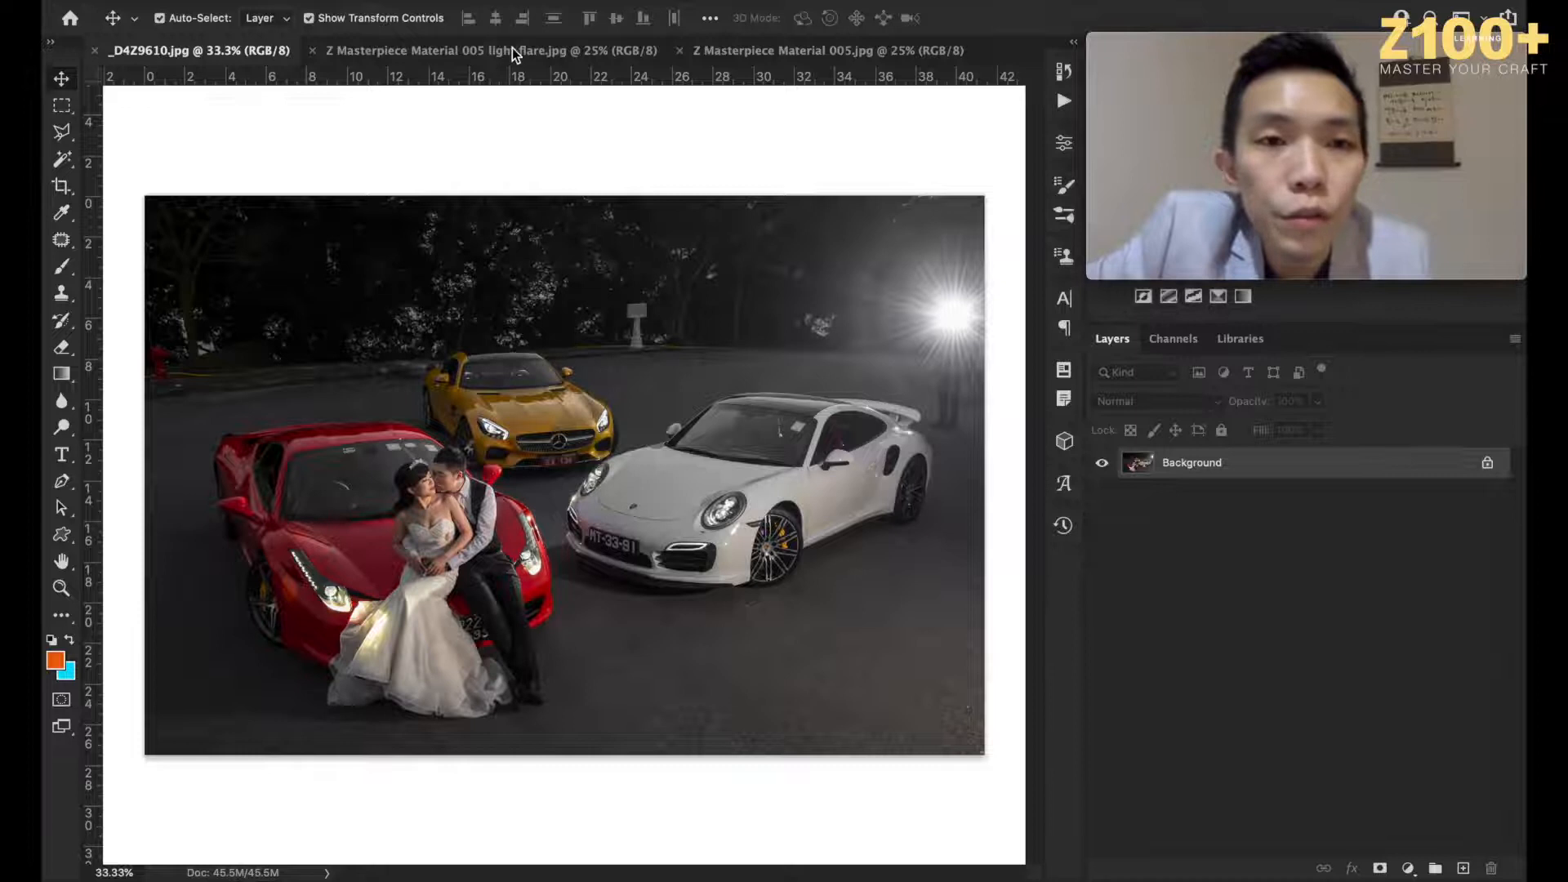
# Step: In Photoshop, review the light flare and sunset background material images, then return to the _D4Z9610.jpg photo
pyautogui.click(483, 50)
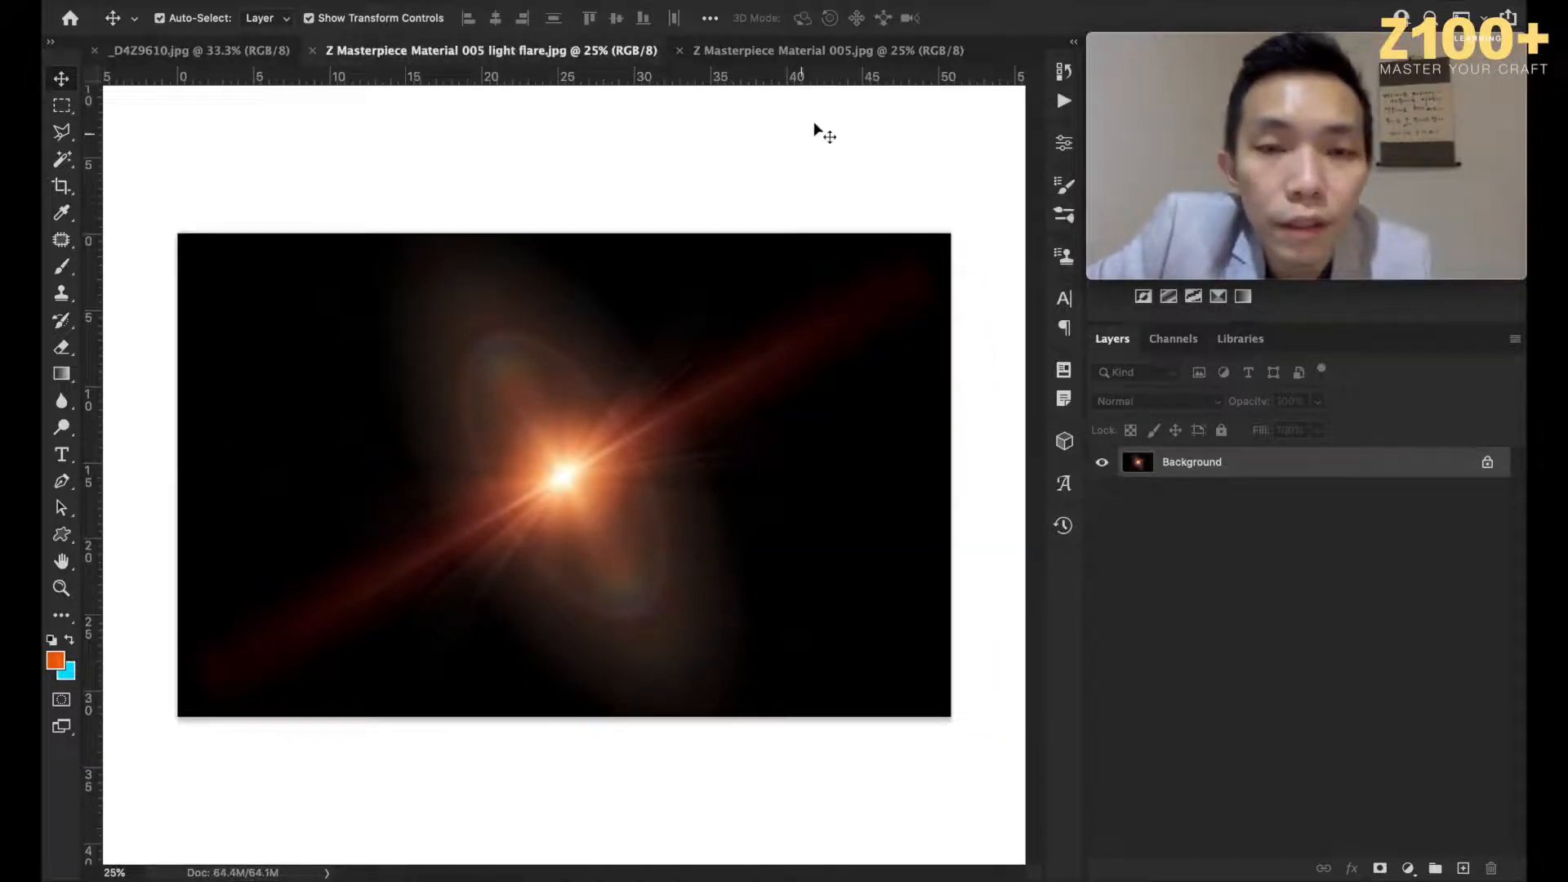
pyautogui.click(798, 50)
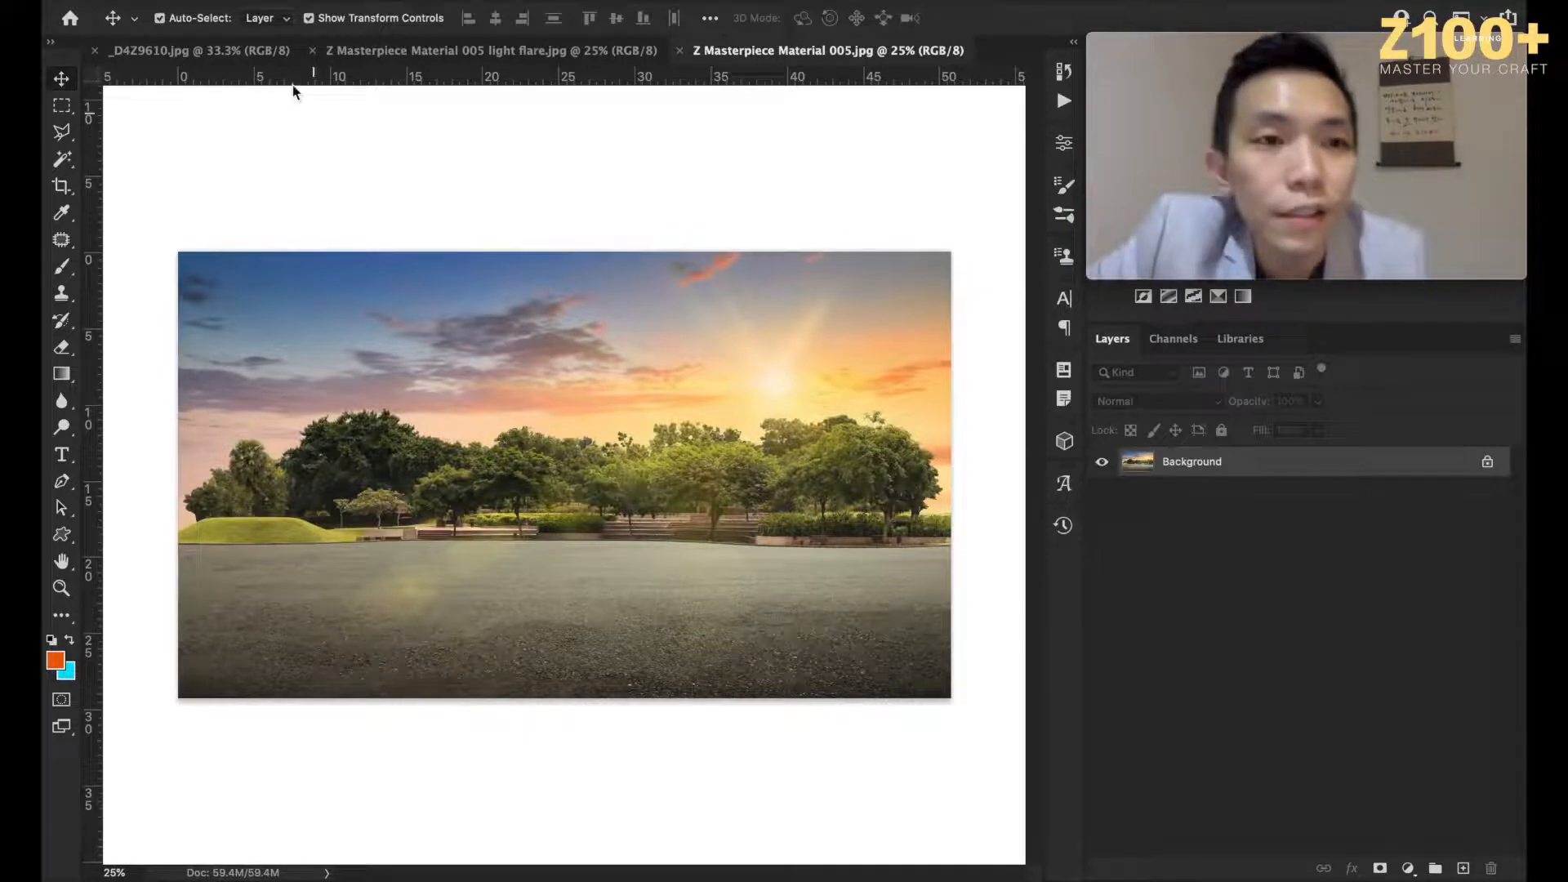
pyautogui.click(242, 52)
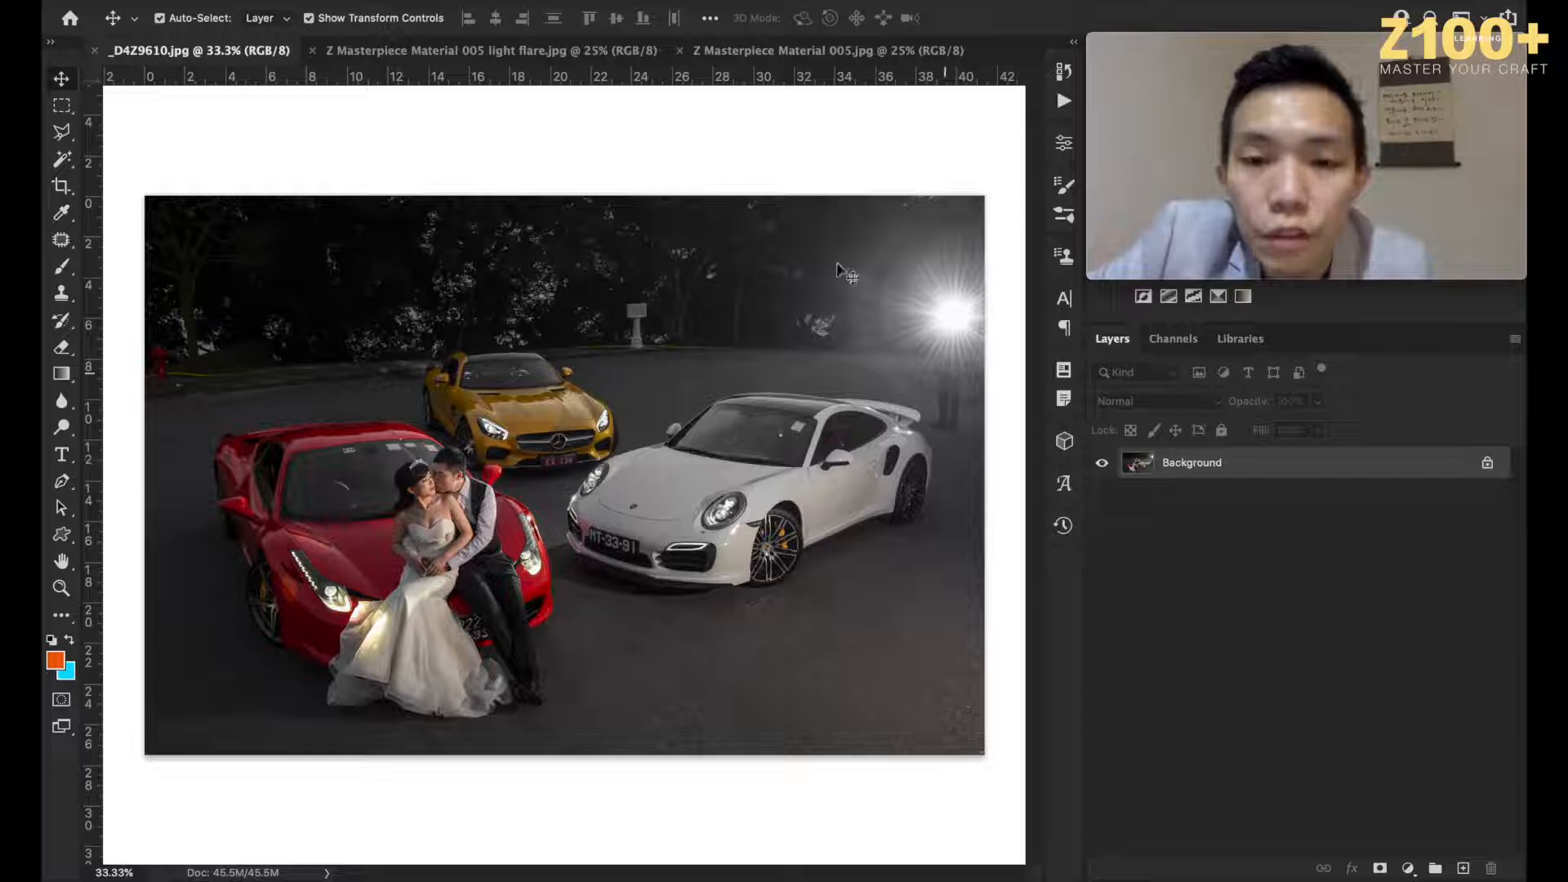
# Step: Outline the flash light and its stand behind the white car with the Patch tool and remove them with a Content-Aware fill
pyautogui.click(61, 240)
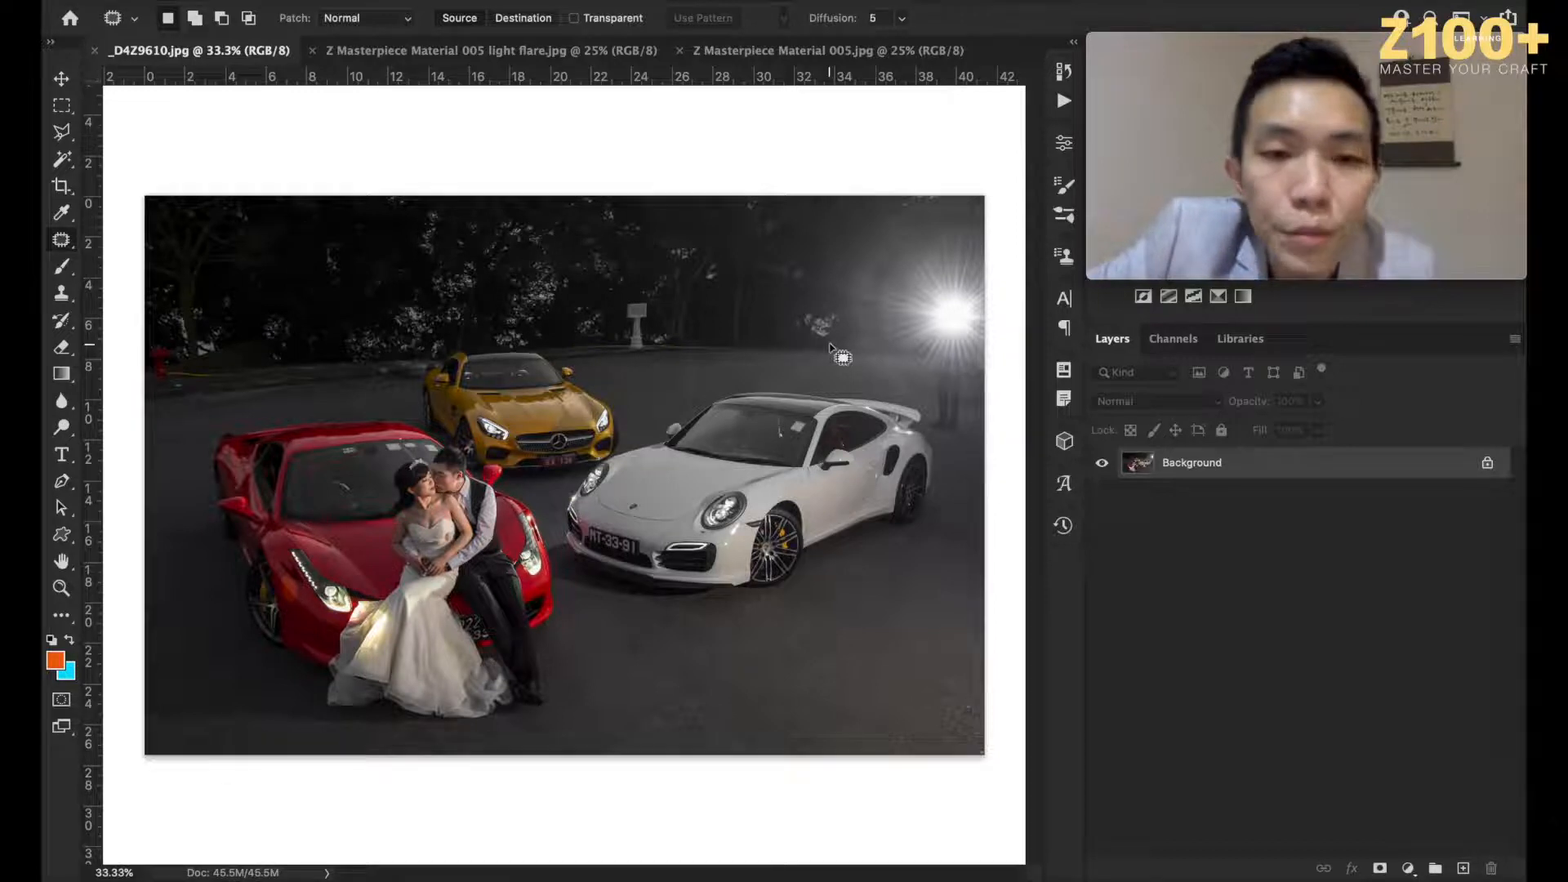
pyautogui.click(993, 217)
pyautogui.moveTo(994, 219)
pyautogui.mouseDown()
pyautogui.moveTo(865, 265)
pyautogui.moveTo(933, 436)
pyautogui.moveTo(979, 437)
pyautogui.moveTo(997, 409)
pyautogui.mouseUp()
pyautogui.hotkey('shift', 'BackSpace')
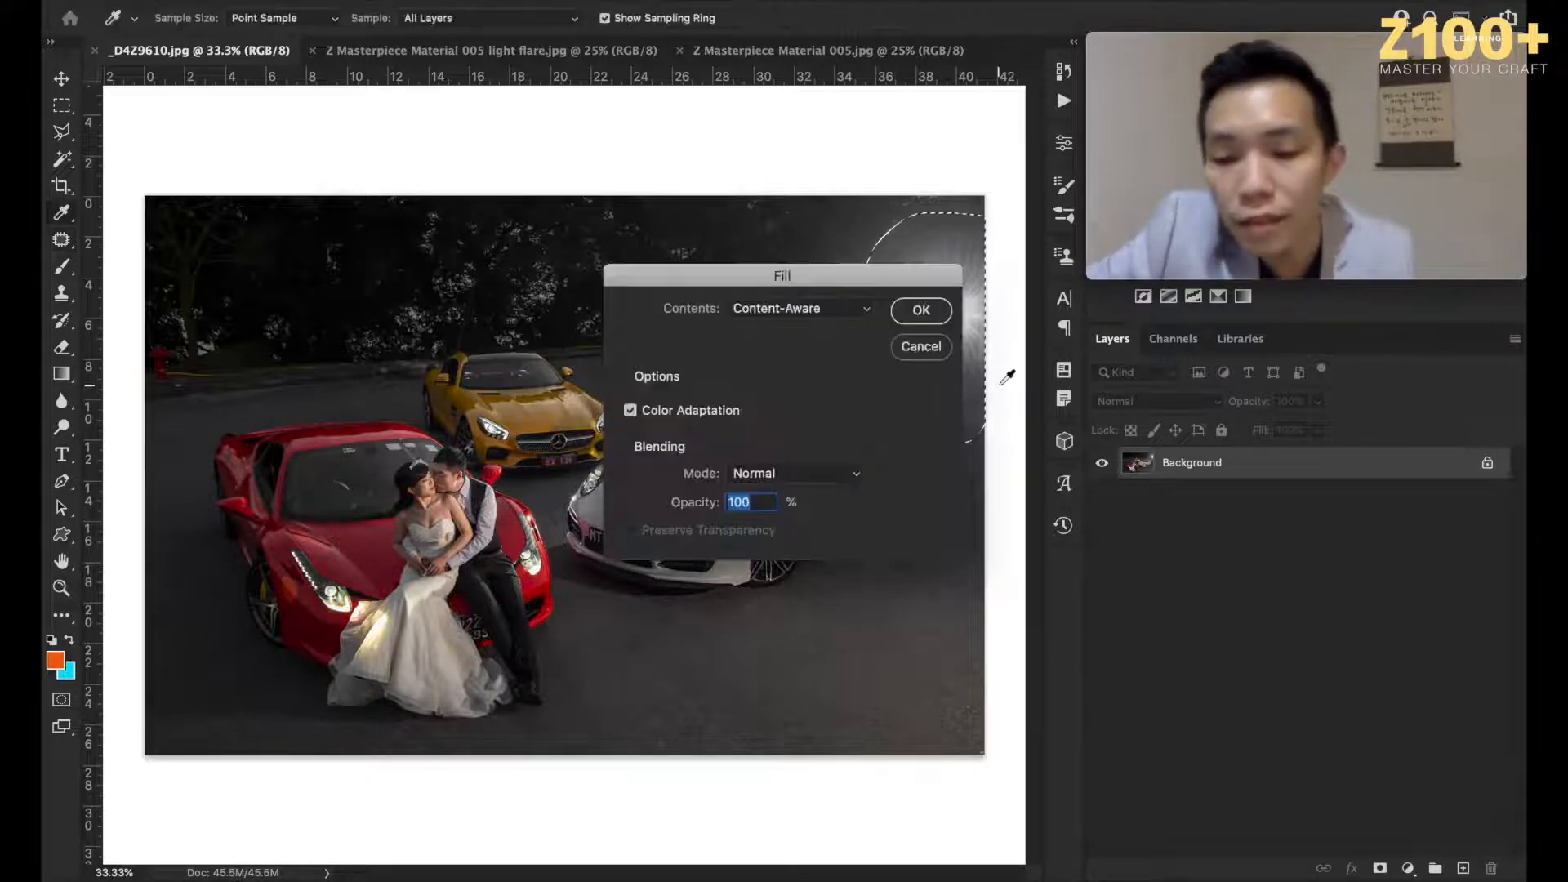
pyautogui.press('Return')
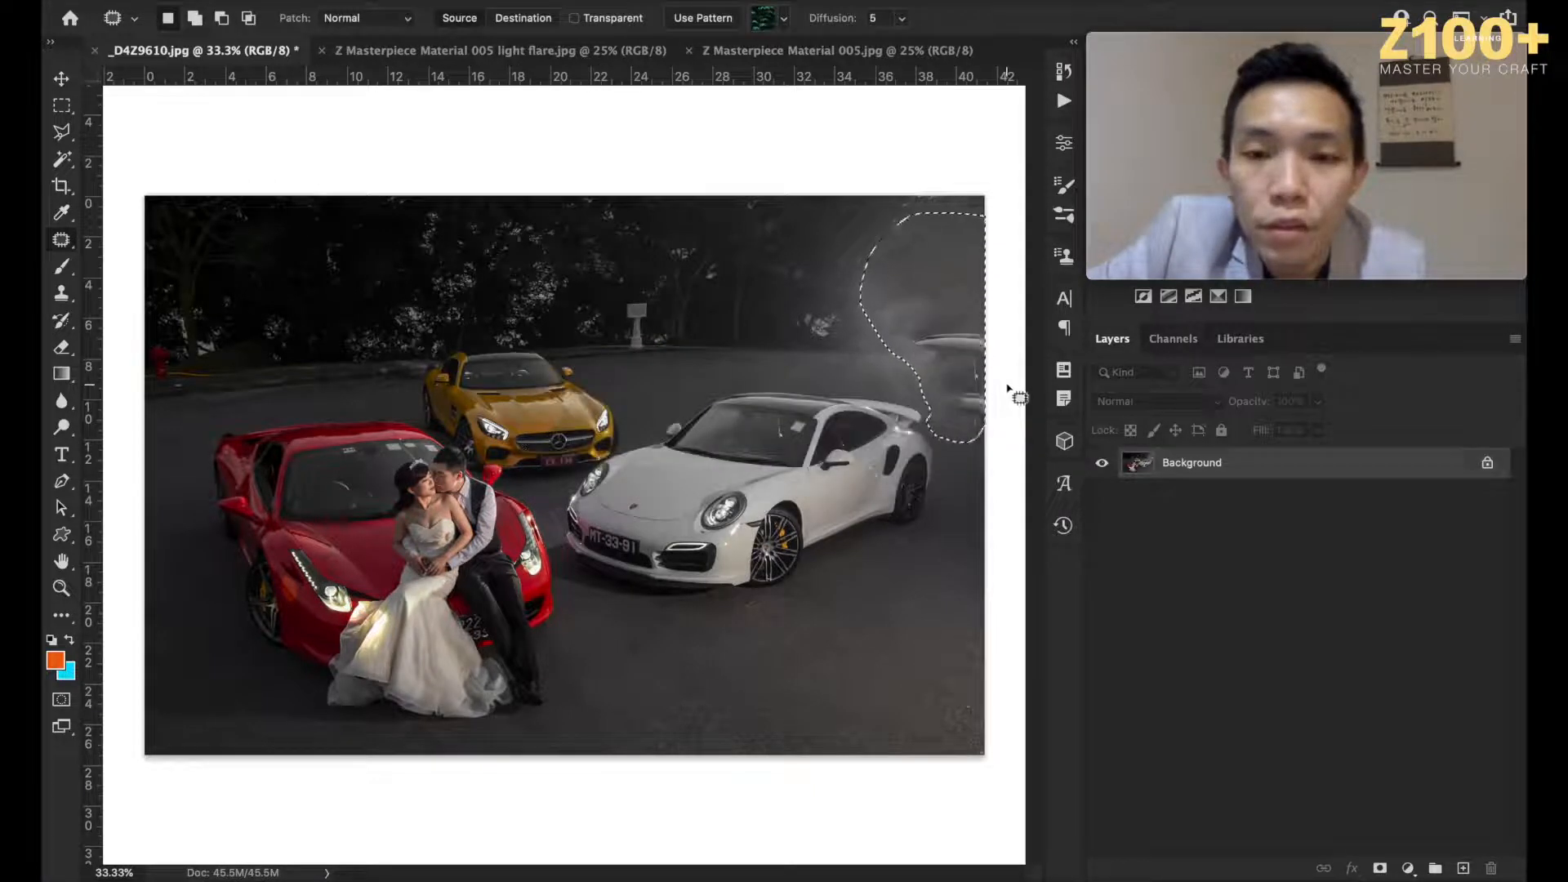
pyautogui.hotkey('ctrl', 'd')
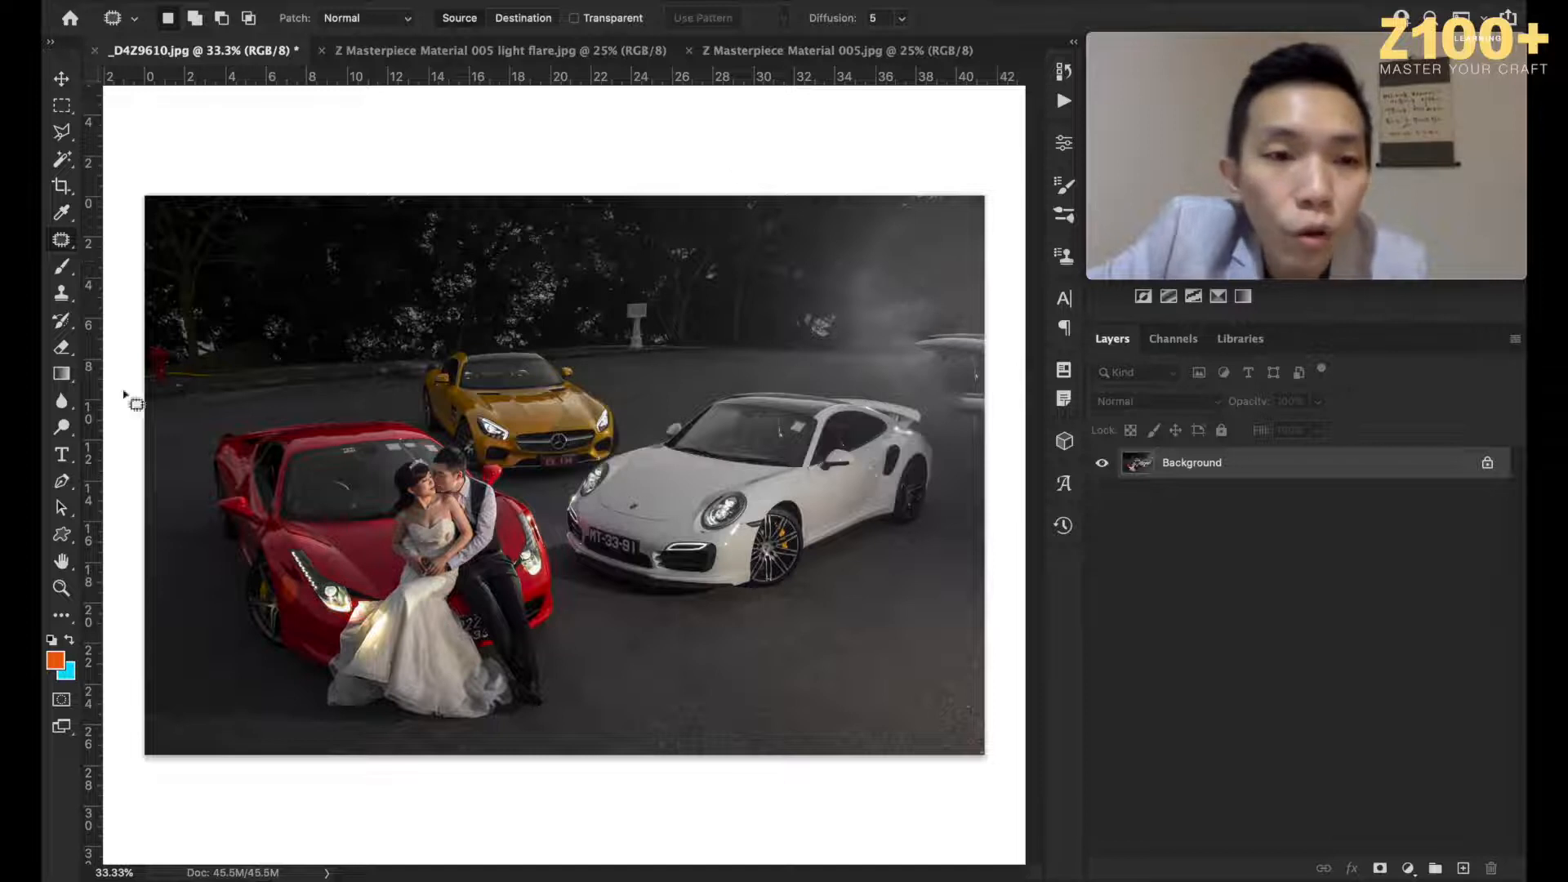
# Step: Patch out the ghost car shape behind the white car and fill the remaining area at the photo's edge with Content-Aware
pyautogui.moveTo(998, 314)
pyautogui.mouseDown()
pyautogui.moveTo(983, 305)
pyautogui.moveTo(915, 351)
pyautogui.moveTo(959, 413)
pyautogui.moveTo(992, 414)
pyautogui.moveTo(816, 323)
pyautogui.moveTo(690, 308)
pyautogui.moveTo(735, 315)
pyautogui.moveTo(851, 602)
pyautogui.moveTo(899, 646)
pyautogui.moveTo(880, 639)
pyautogui.mouseUp()
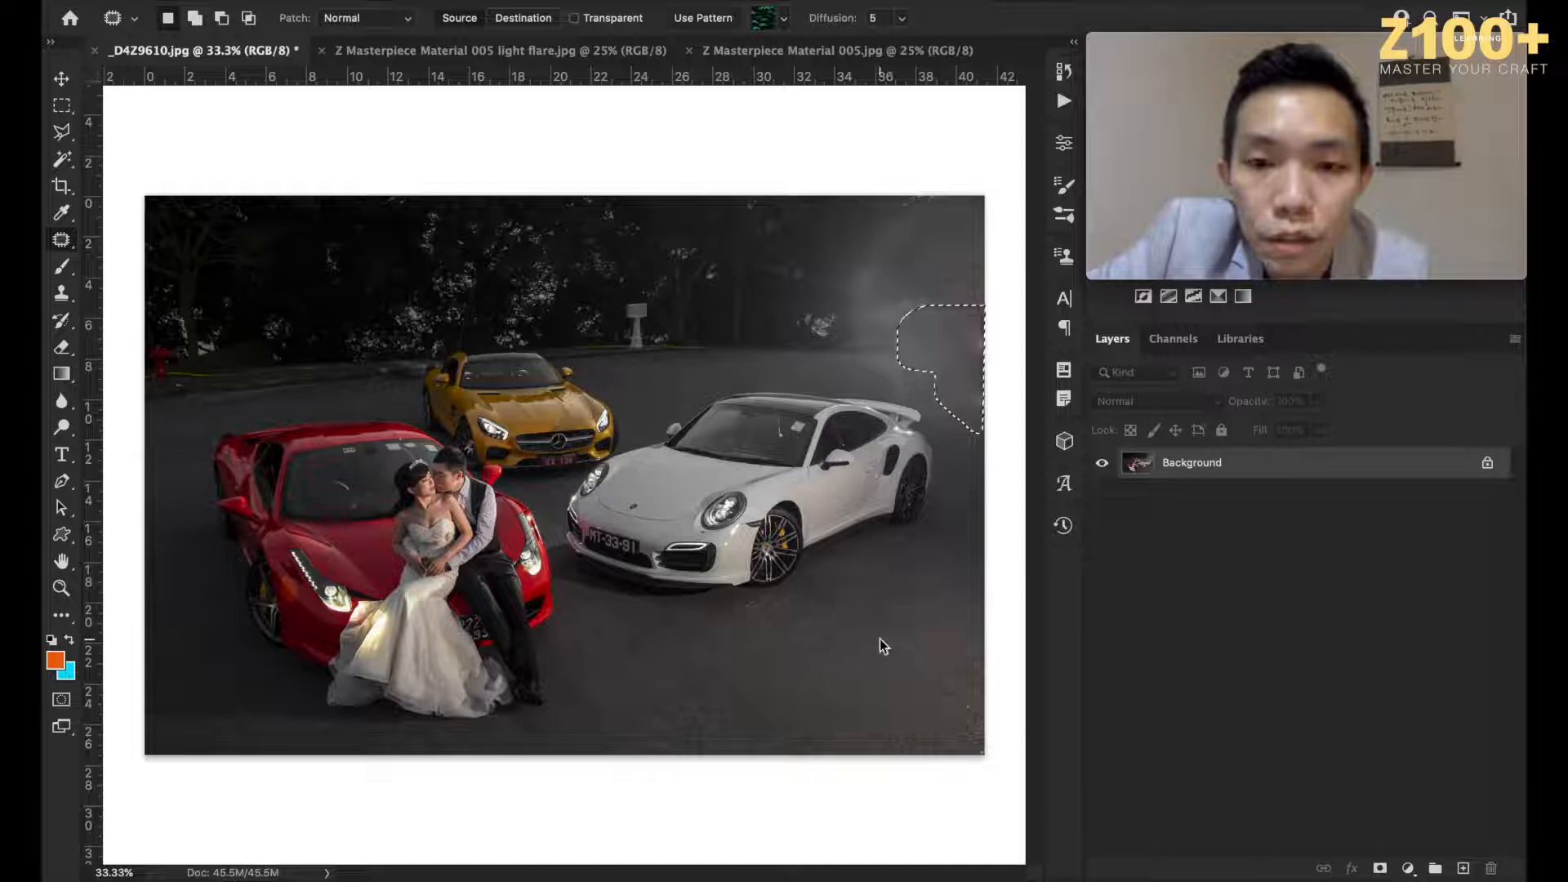
pyautogui.hotkey('ctrl', 'd')
pyautogui.moveTo(1008, 396)
pyautogui.mouseDown()
pyautogui.moveTo(1001, 339)
pyautogui.moveTo(932, 337)
pyautogui.moveTo(923, 380)
pyautogui.moveTo(974, 433)
pyautogui.moveTo(1009, 441)
pyautogui.mouseUp()
pyautogui.hotkey('shift', 'BackSpace')
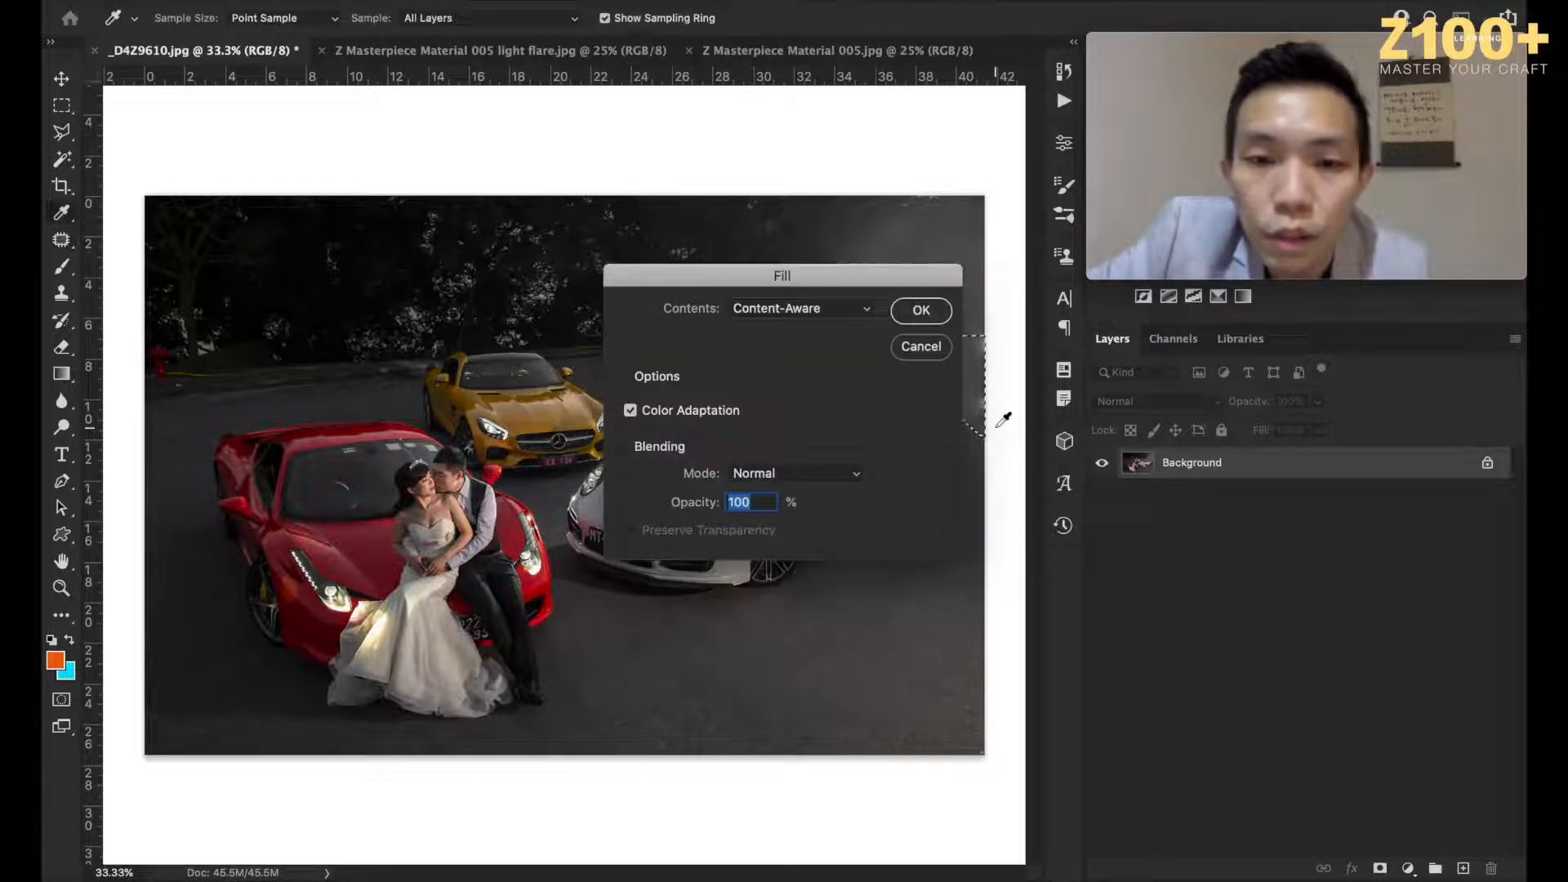
pyautogui.press('Return')
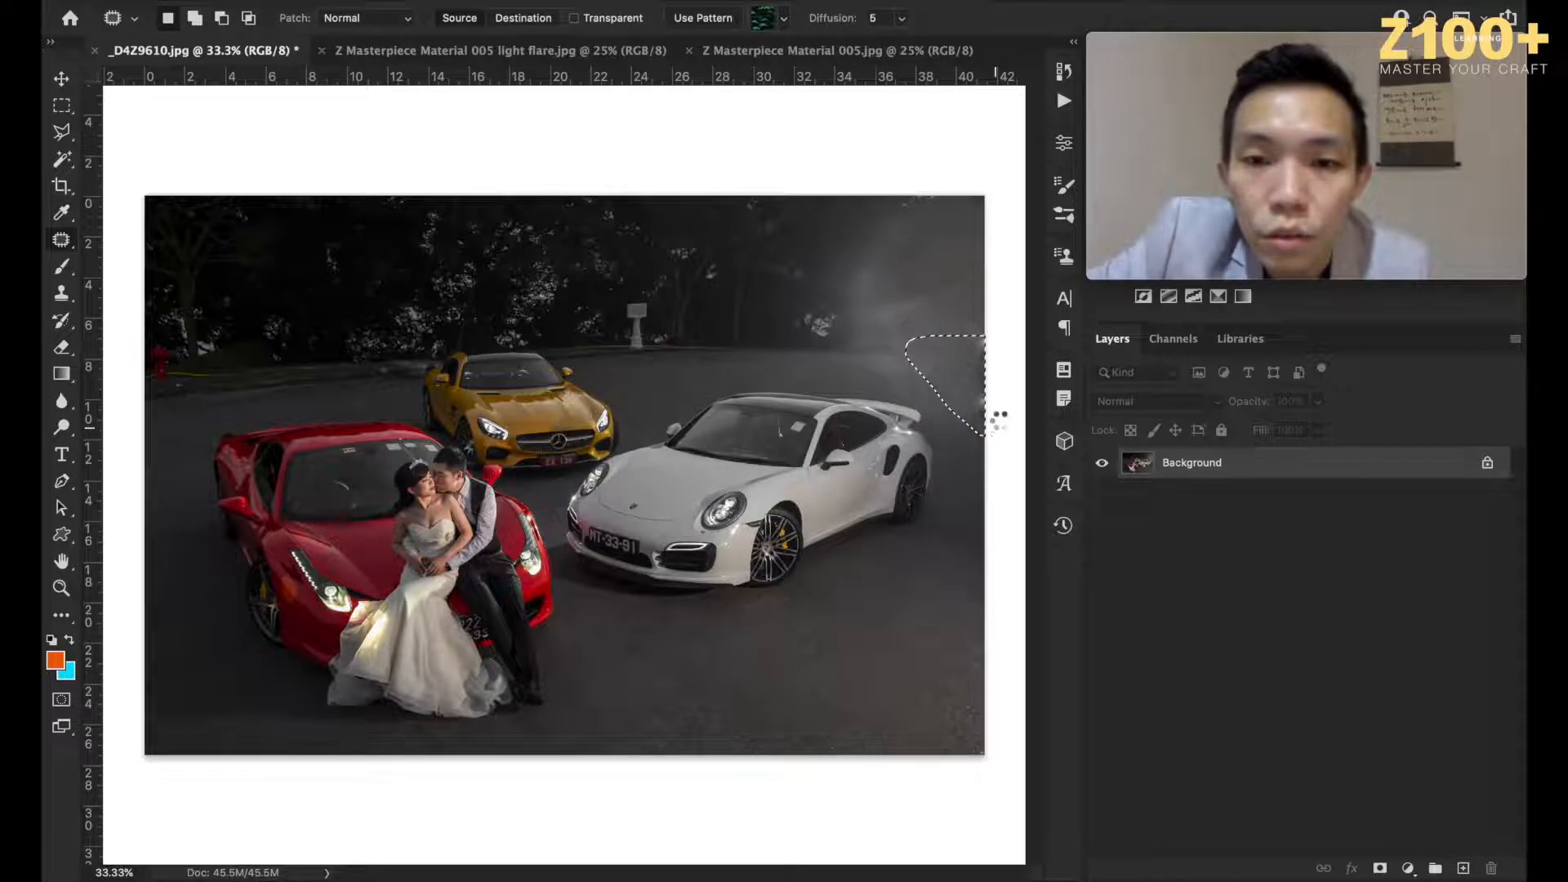
pyautogui.press('super+d')
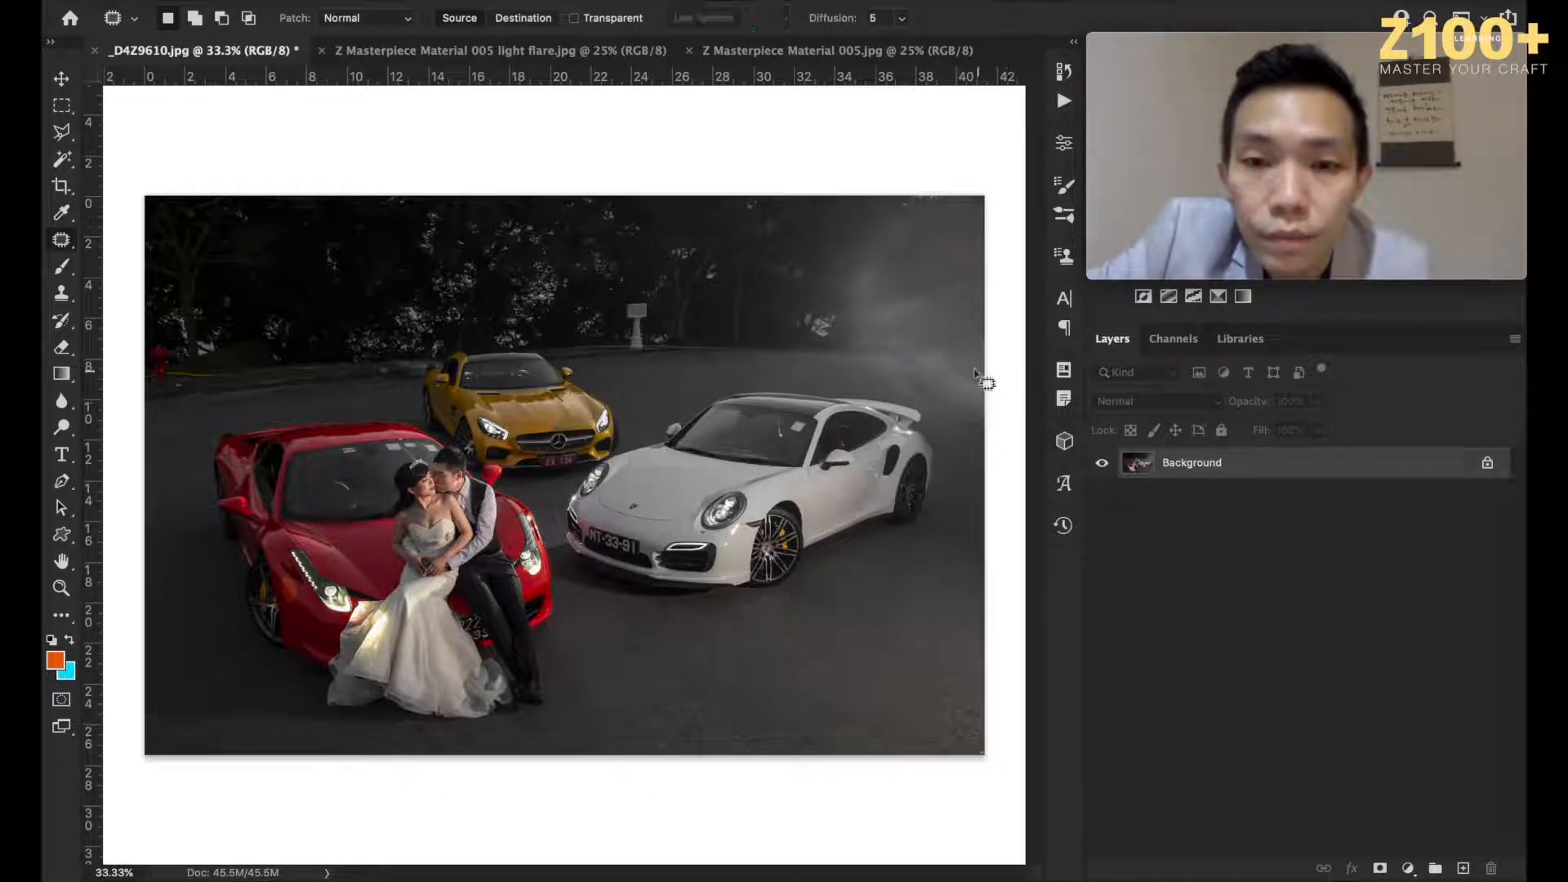
# Step: Patch the area above the white car's rear with pavement and apply a Content-Aware fill to the light streak there
pyautogui.moveTo(938, 360)
pyautogui.mouseDown()
pyautogui.moveTo(903, 357)
pyautogui.moveTo(928, 367)
pyautogui.moveTo(892, 367)
pyautogui.moveTo(890, 392)
pyautogui.moveTo(945, 426)
pyautogui.moveTo(986, 424)
pyautogui.moveTo(977, 405)
pyautogui.moveTo(739, 378)
pyautogui.moveTo(634, 345)
pyautogui.moveTo(718, 333)
pyautogui.moveTo(768, 350)
pyautogui.moveTo(620, 378)
pyautogui.moveTo(616, 360)
pyautogui.mouseUp()
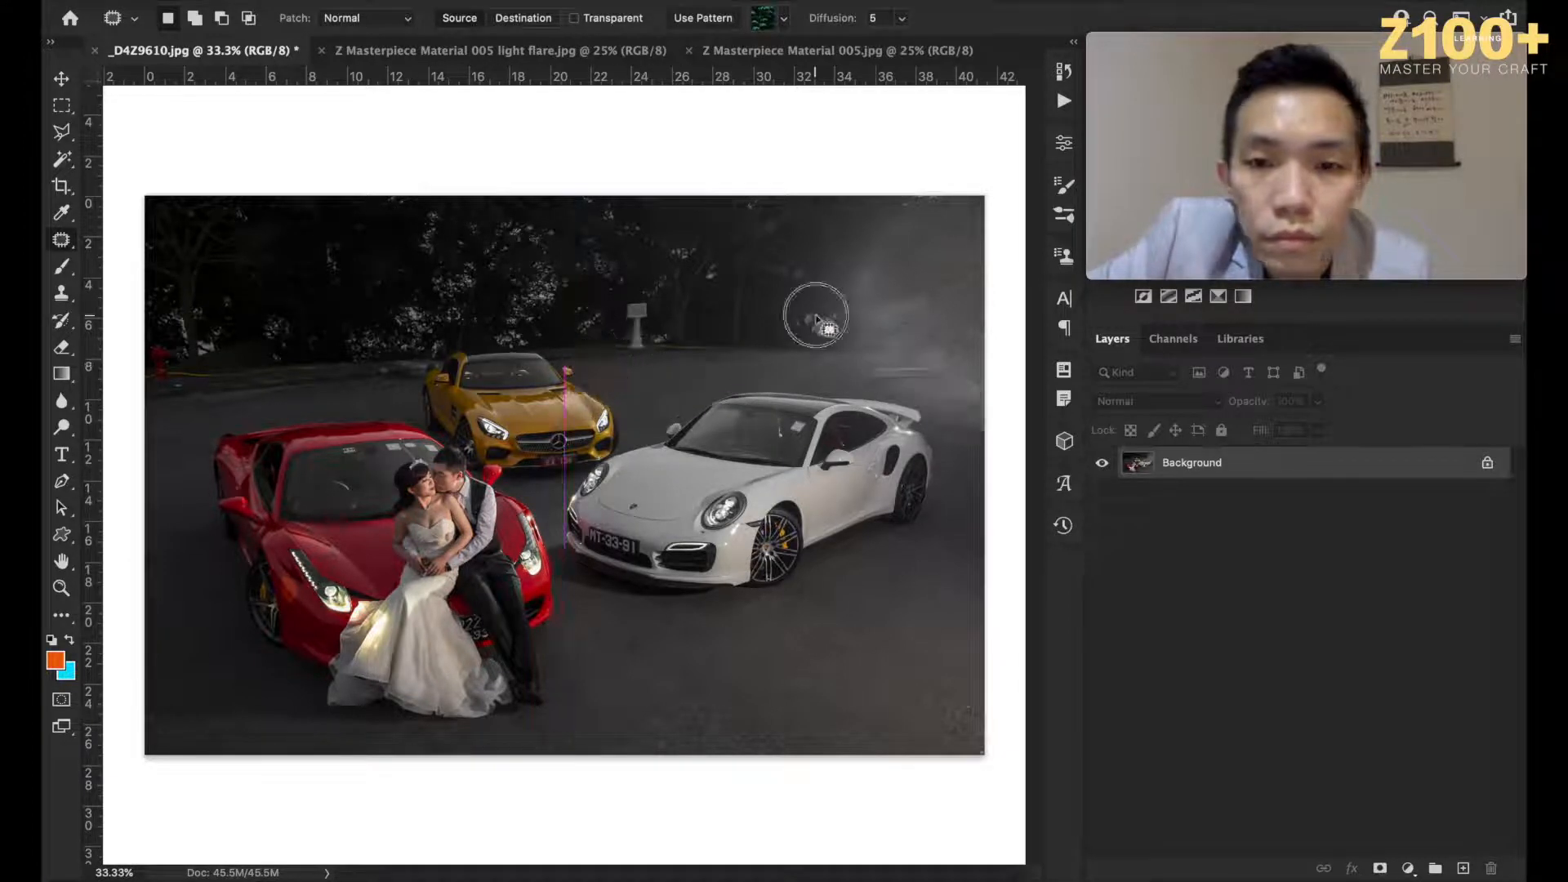
pyautogui.moveTo(960, 372)
pyautogui.mouseDown()
pyautogui.moveTo(908, 359)
pyautogui.moveTo(853, 374)
pyautogui.moveTo(962, 385)
pyautogui.moveTo(945, 368)
pyautogui.mouseUp()
pyautogui.hotkey('shift', 'BackSpace')
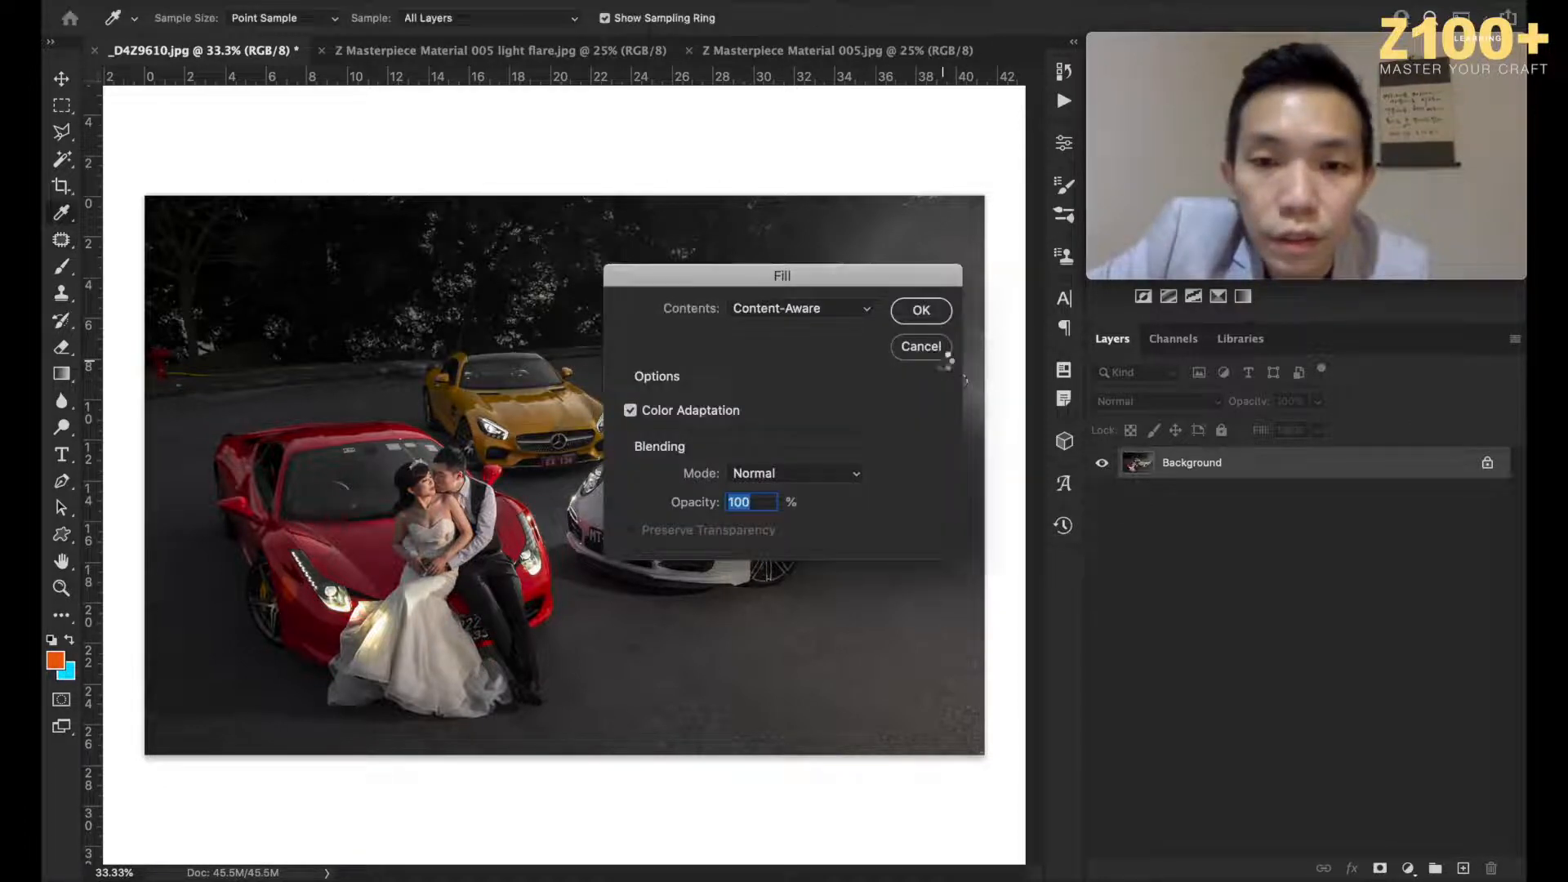
pyautogui.press('Return')
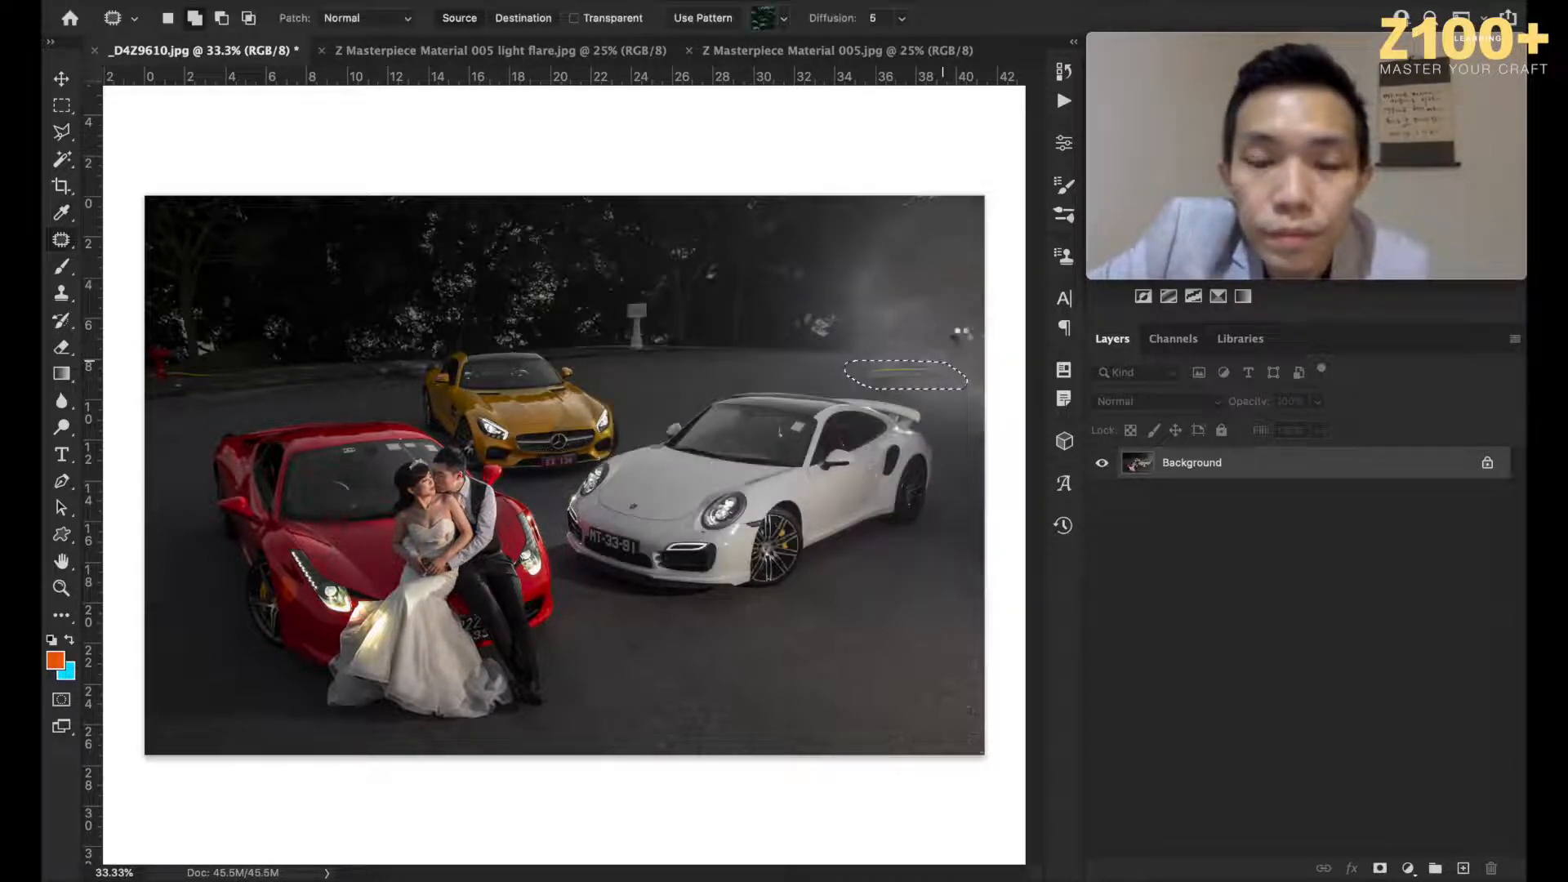
# Step: Patch the leftover streaks above and behind the white car's spoiler with clean pavement sampled beside them, and clear the selection
pyautogui.click(929, 342)
pyautogui.click(862, 374)
pyautogui.moveTo(862, 374)
pyautogui.mouseDown()
pyautogui.moveTo(902, 390)
pyautogui.moveTo(875, 368)
pyautogui.mouseUp()
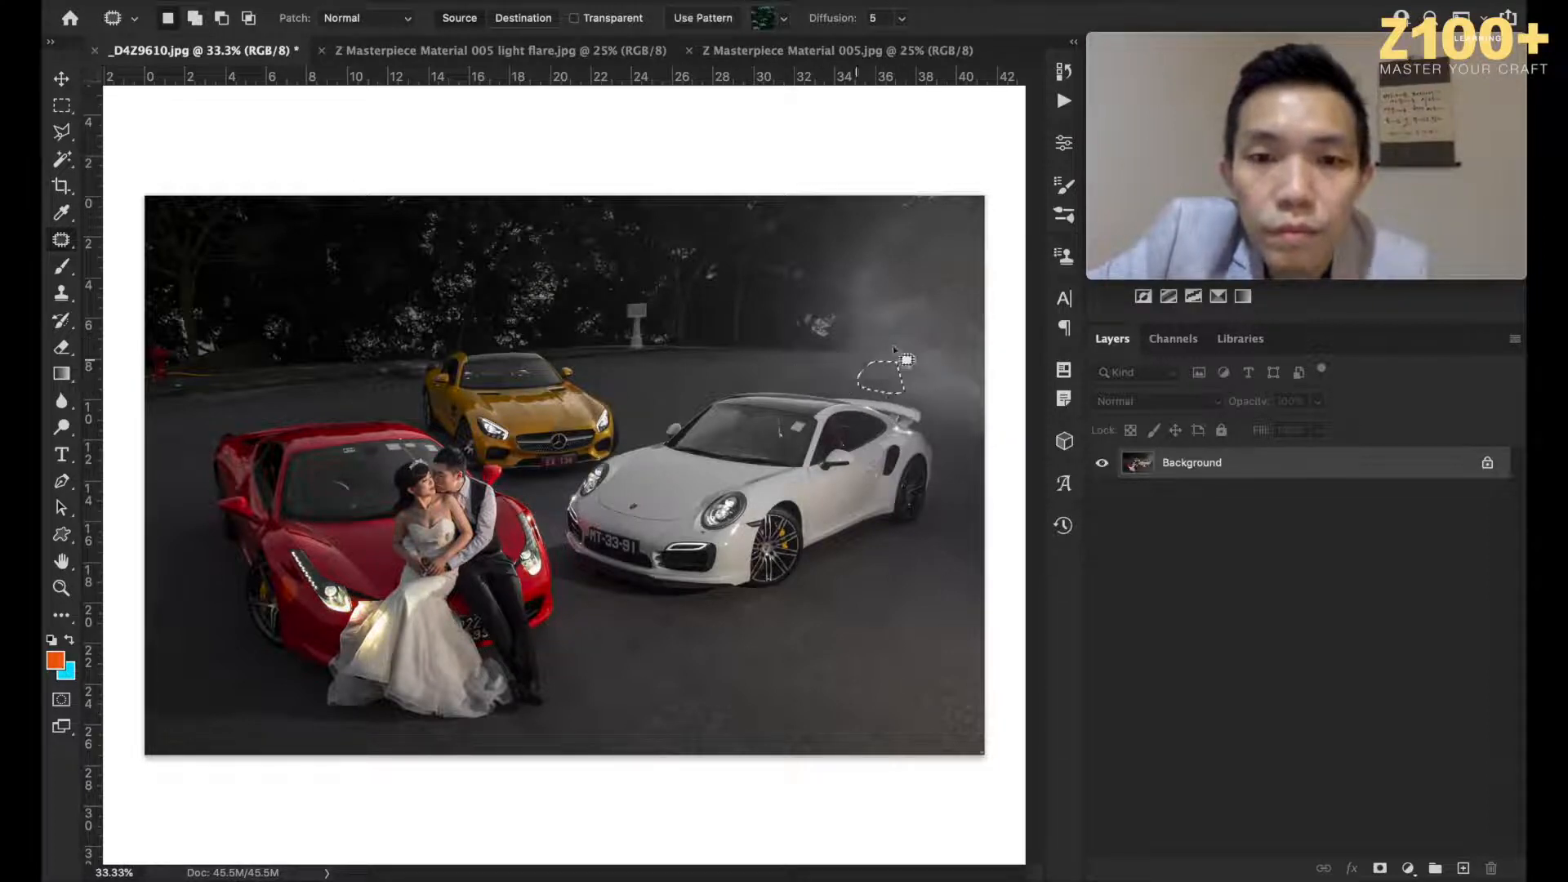
pyautogui.click(945, 341)
pyautogui.moveTo(962, 352)
pyautogui.mouseDown()
pyautogui.moveTo(908, 357)
pyautogui.moveTo(896, 388)
pyautogui.moveTo(951, 427)
pyautogui.moveTo(990, 425)
pyautogui.moveTo(1000, 394)
pyautogui.moveTo(917, 364)
pyautogui.moveTo(903, 392)
pyautogui.moveTo(979, 400)
pyautogui.moveTo(912, 379)
pyautogui.moveTo(849, 382)
pyautogui.moveTo(958, 386)
pyautogui.moveTo(900, 387)
pyautogui.moveTo(995, 433)
pyautogui.moveTo(824, 372)
pyautogui.mouseUp()
pyautogui.hotkey('ctrl', 'd')
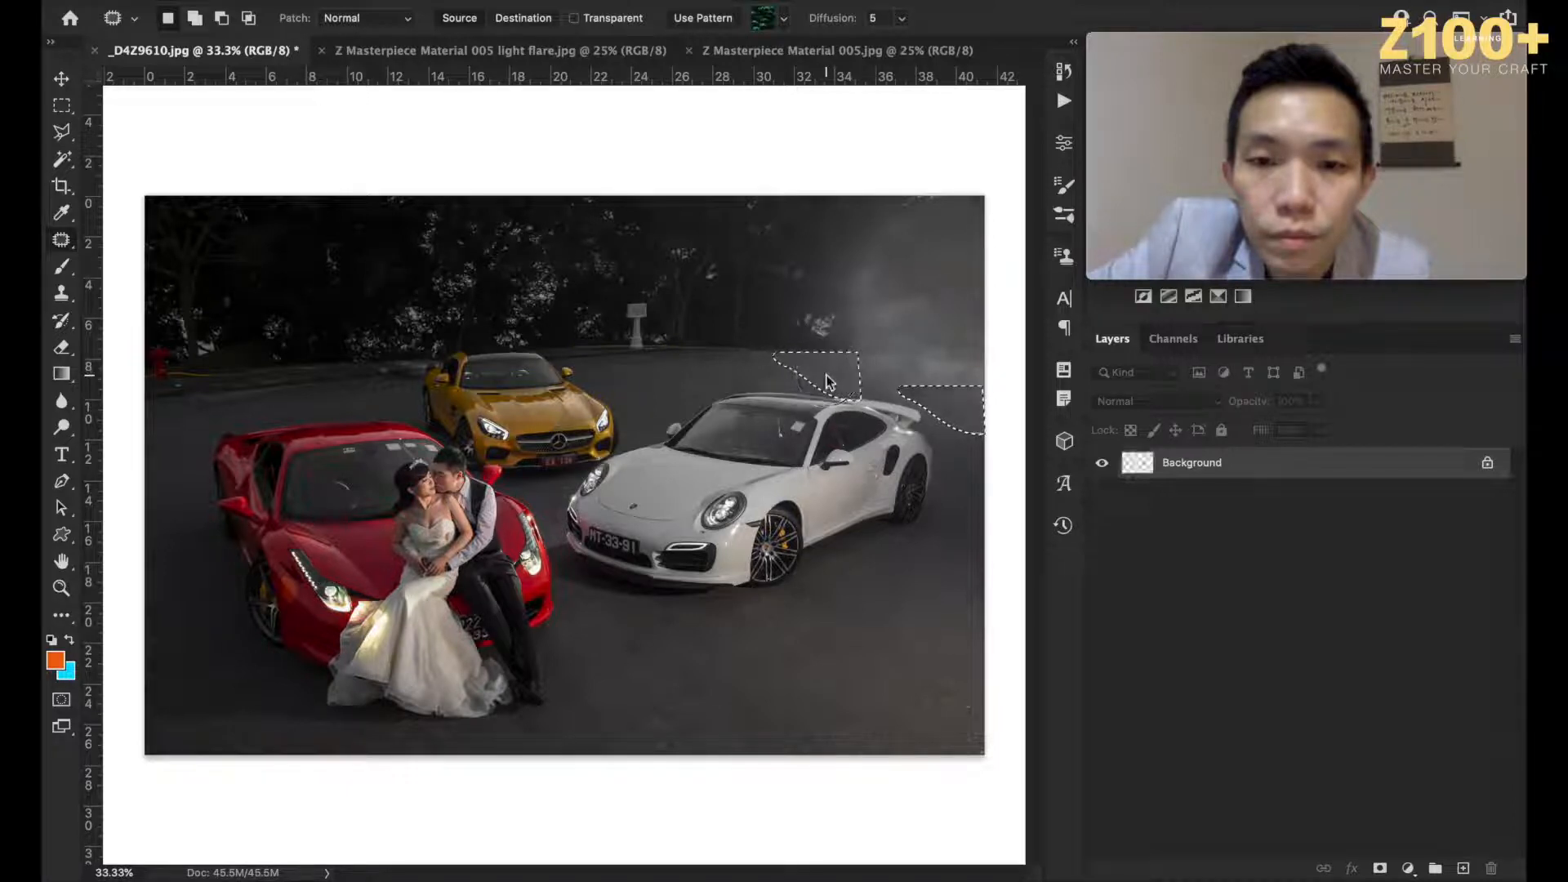
pyautogui.hotkey('ctrl', 'd')
# Step: Fill the dark patch at the photo's edge behind the white car with Content-Aware and patch the surrounding ground with clean pavement
pyautogui.moveTo(1013, 431)
pyautogui.mouseDown()
pyautogui.moveTo(997, 410)
pyautogui.moveTo(984, 441)
pyautogui.moveTo(1008, 458)
pyautogui.mouseUp()
pyautogui.hotkey('shift', 'BackSpace')
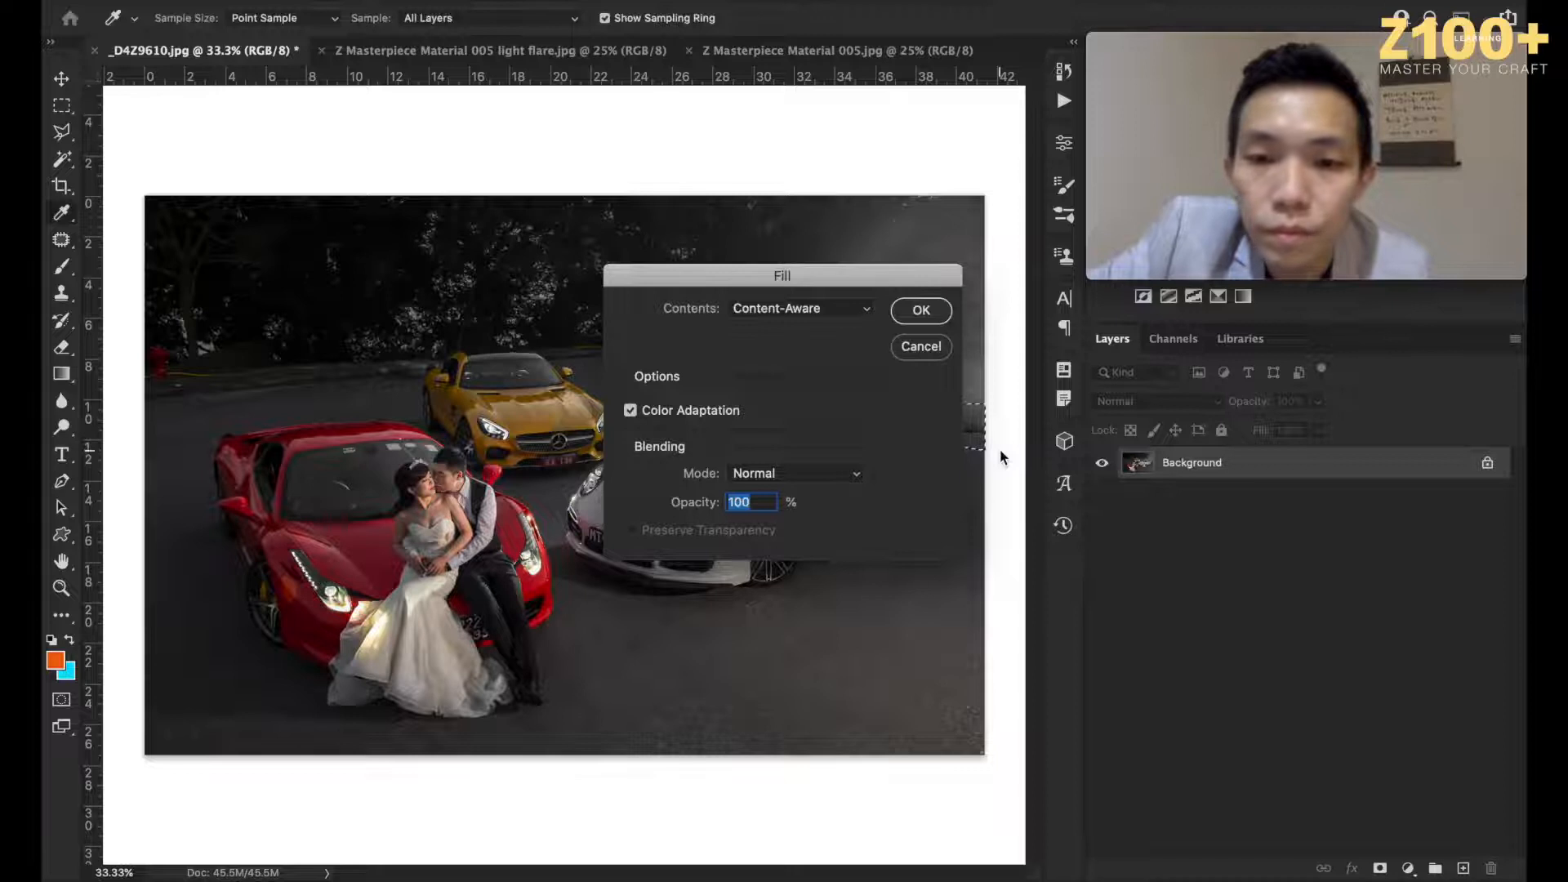
pyautogui.press('Return')
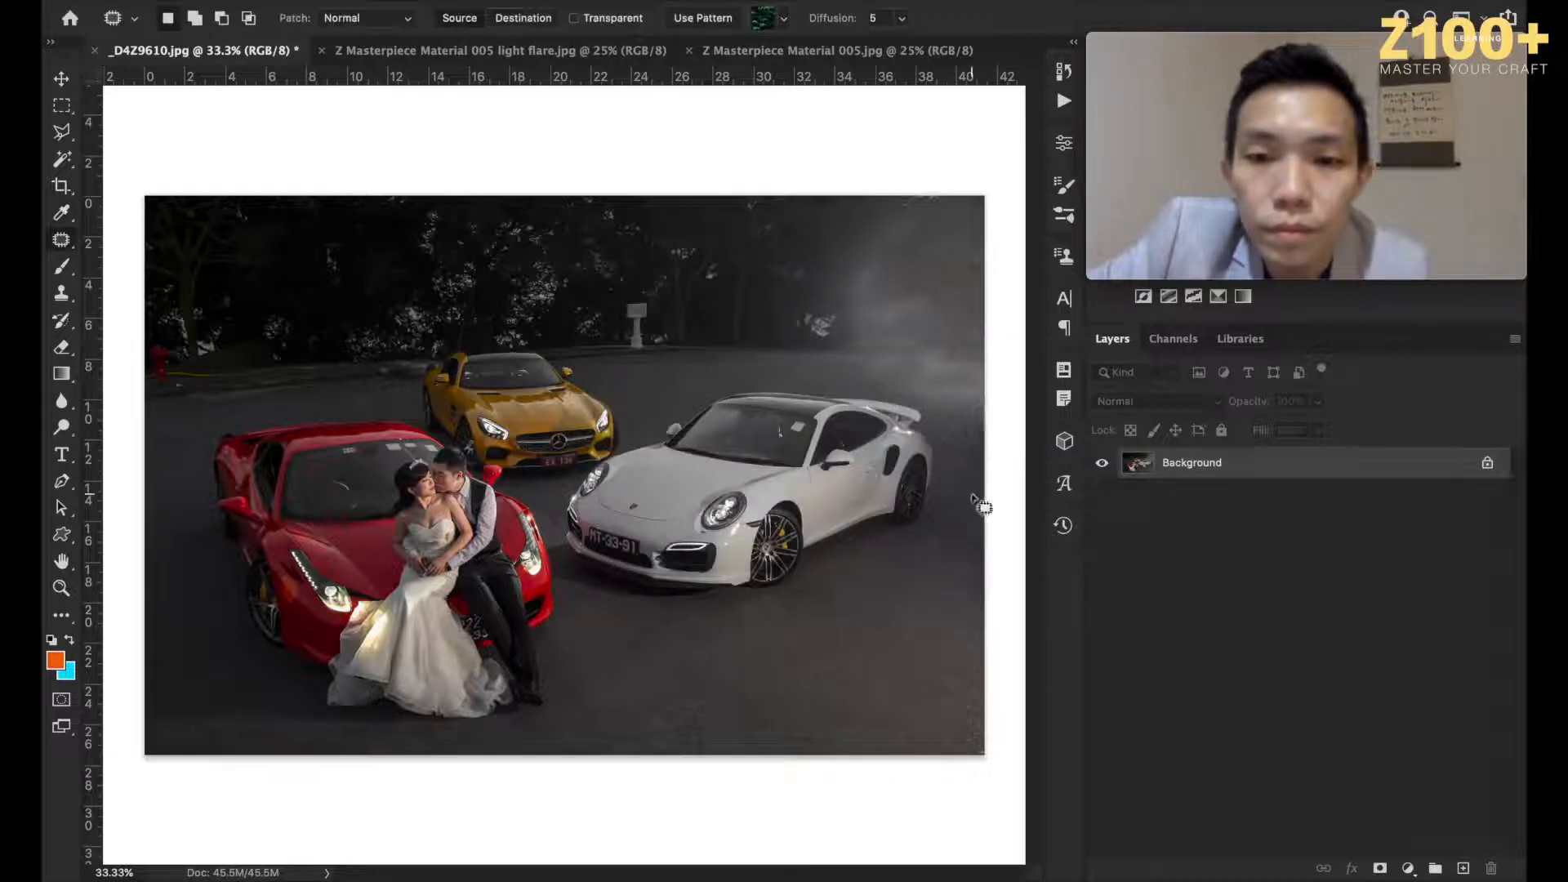
pyautogui.moveTo(977, 370)
pyautogui.mouseDown()
pyautogui.moveTo(899, 372)
pyautogui.moveTo(892, 390)
pyautogui.moveTo(968, 405)
pyautogui.moveTo(817, 377)
pyautogui.moveTo(660, 386)
pyautogui.mouseUp()
pyautogui.hotkey('ctrl', 'd')
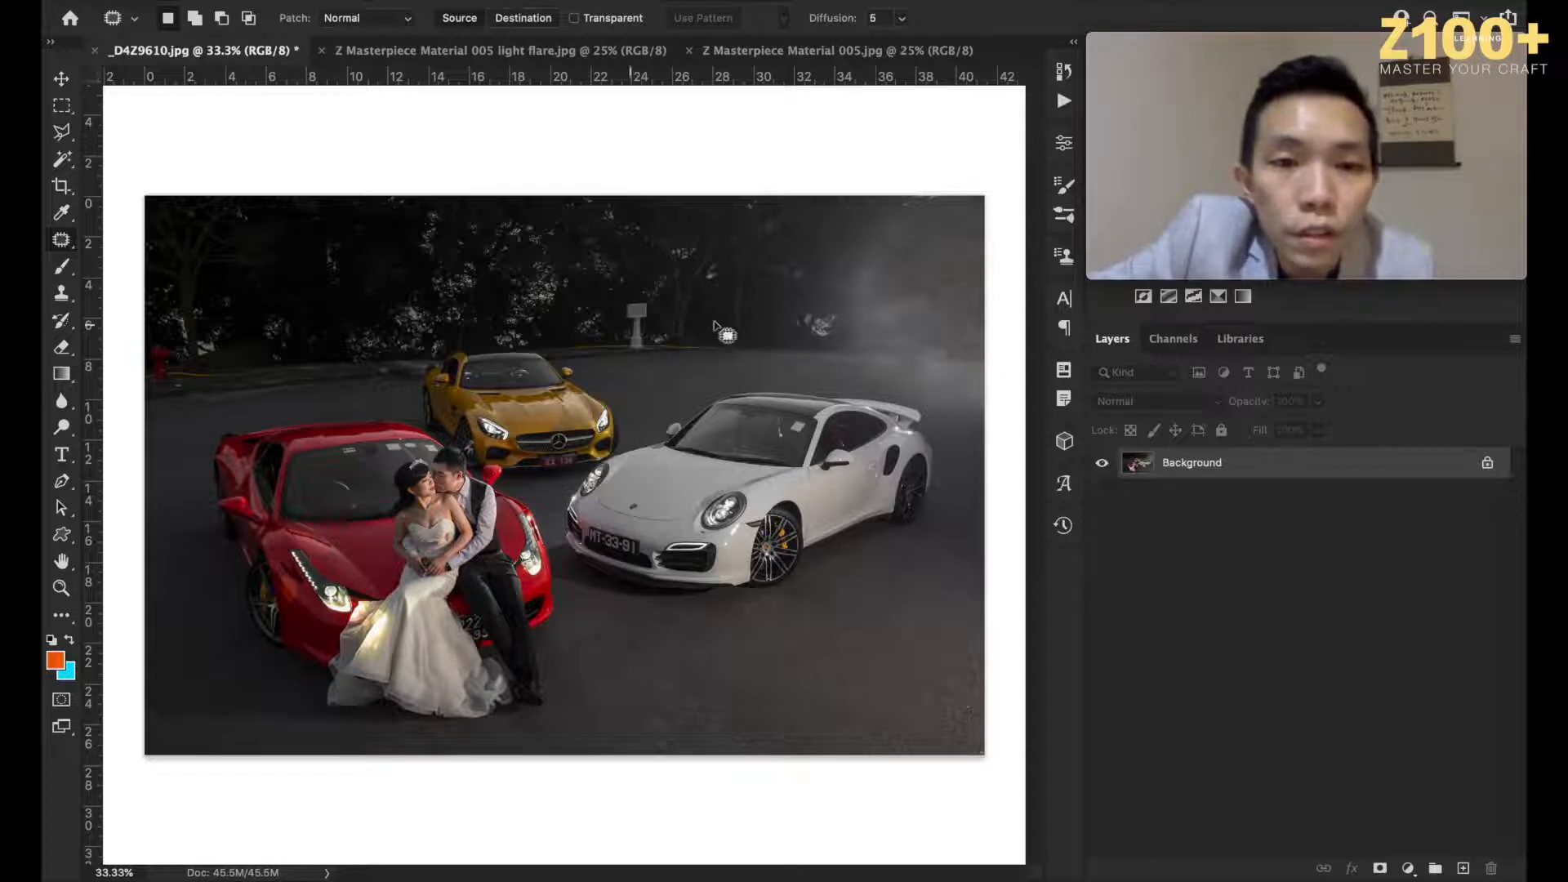
# Step: Patch the strip of ground and kerb behind the red car, beside the yellow car, using the Patch tool
pyautogui.moveTo(172, 331)
pyautogui.mouseDown()
pyautogui.moveTo(133, 340)
pyautogui.moveTo(136, 403)
pyautogui.moveTo(414, 381)
pyautogui.moveTo(423, 345)
pyautogui.mouseUp()
pyautogui.moveTo(384, 335); pyautogui.dragTo(387, 339)
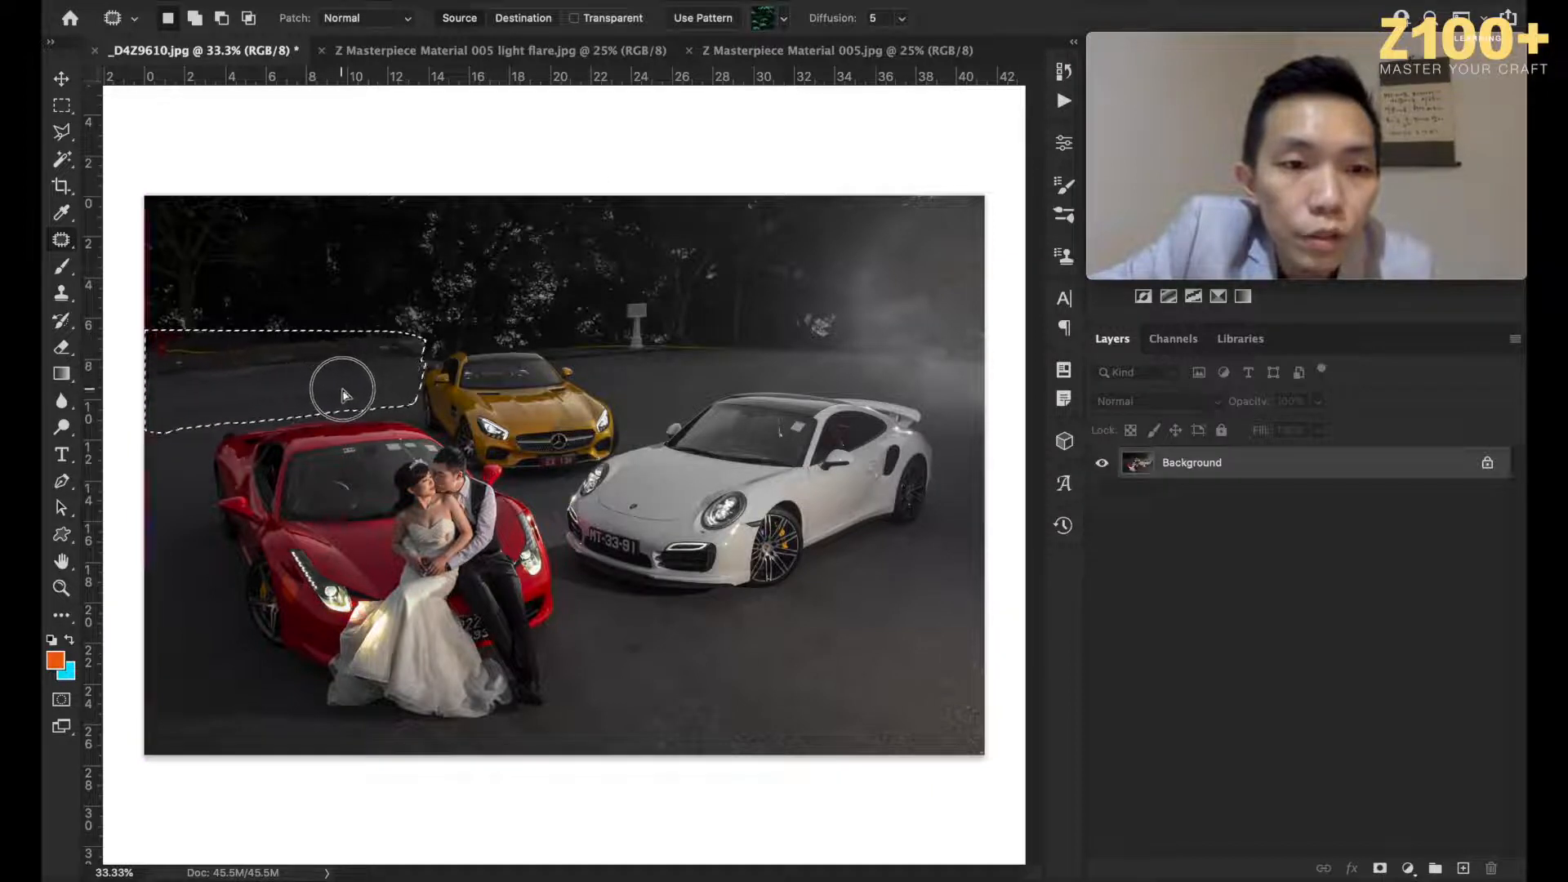
pyautogui.moveTo(343, 394); pyautogui.dragTo(457, 315)
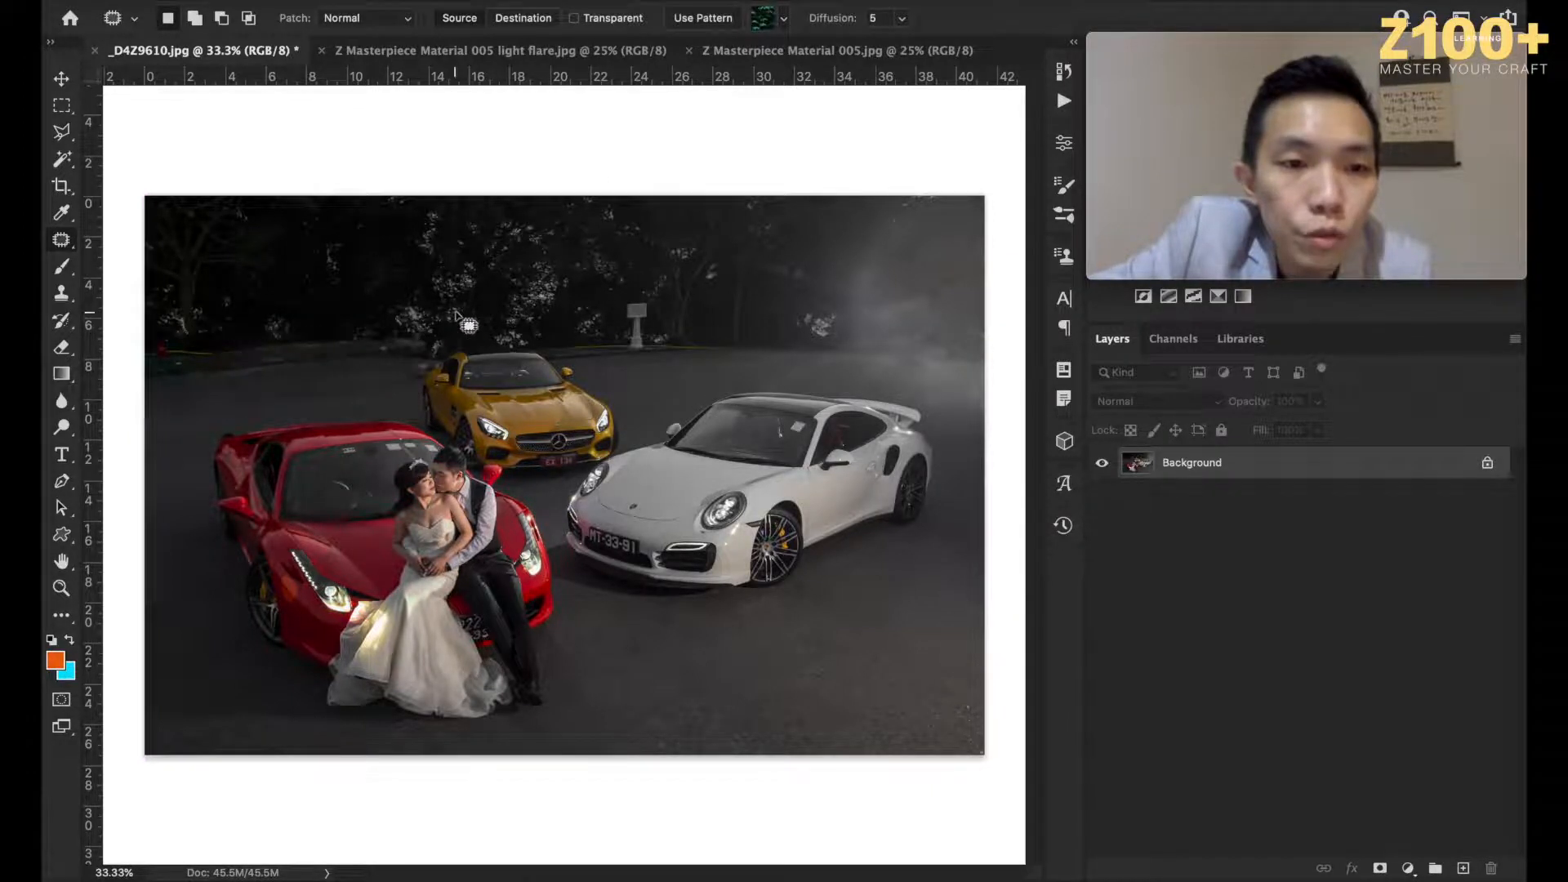
# Step: Copy a rectangular area around the yellow car's roof, windscreen and bonnet to a new layer
pyautogui.press('super+plus')
pyautogui.press('super+plus')
pyautogui.press('super+plus')
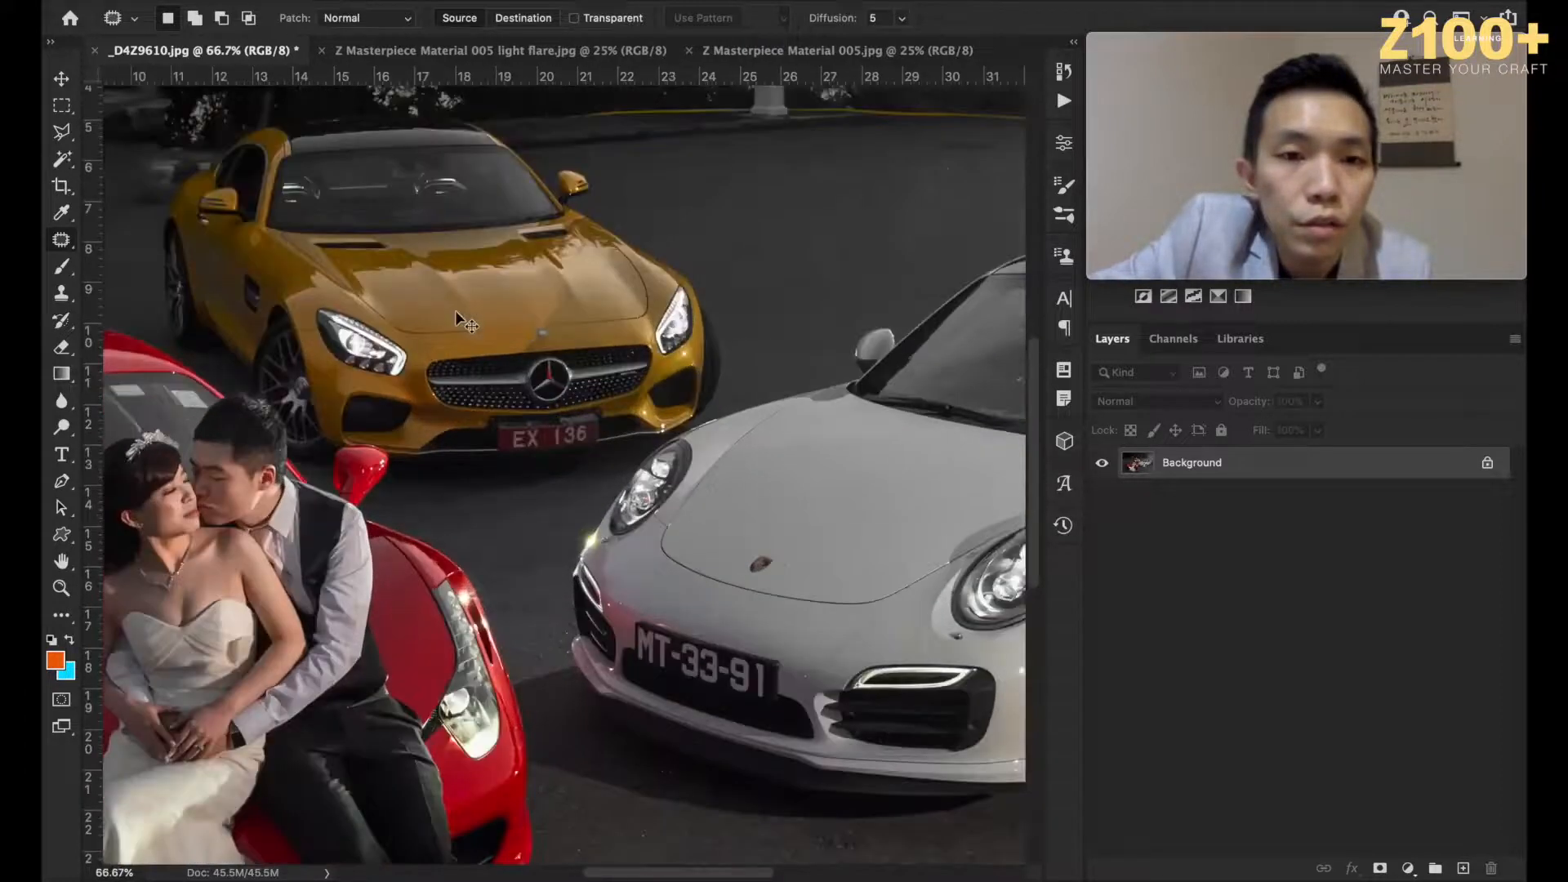
pyautogui.hscroll(-5, 679, 298)
pyautogui.scroll(1, 678, 297)
pyautogui.scroll(3, 678, 297)
pyautogui.hscroll(-5, 679, 297)
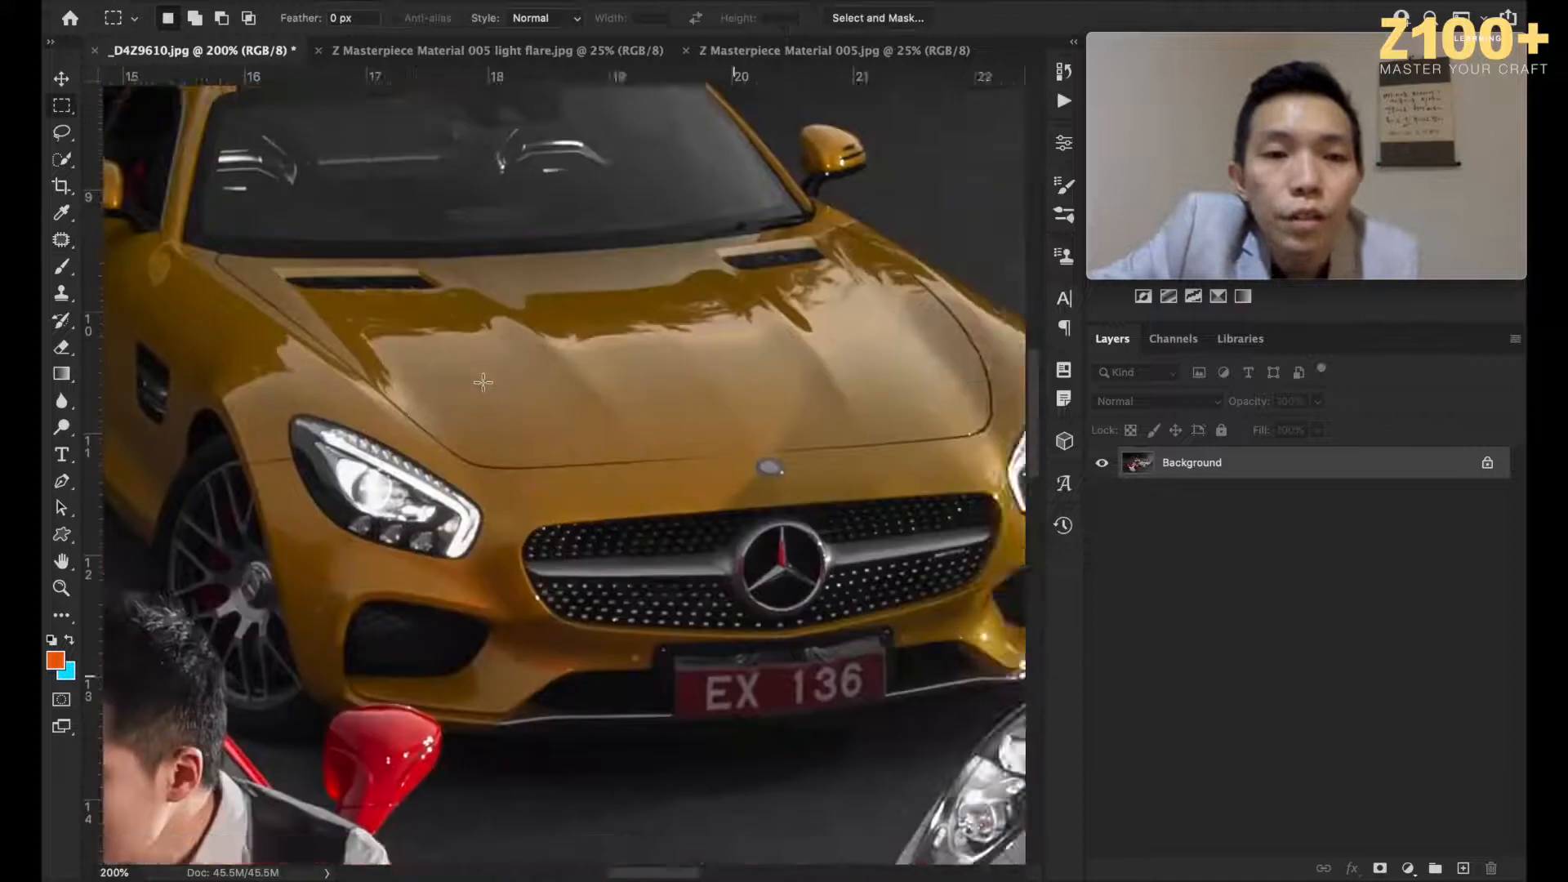
pyautogui.scroll(5, 482, 381)
pyautogui.hscroll(-5, 483, 381)
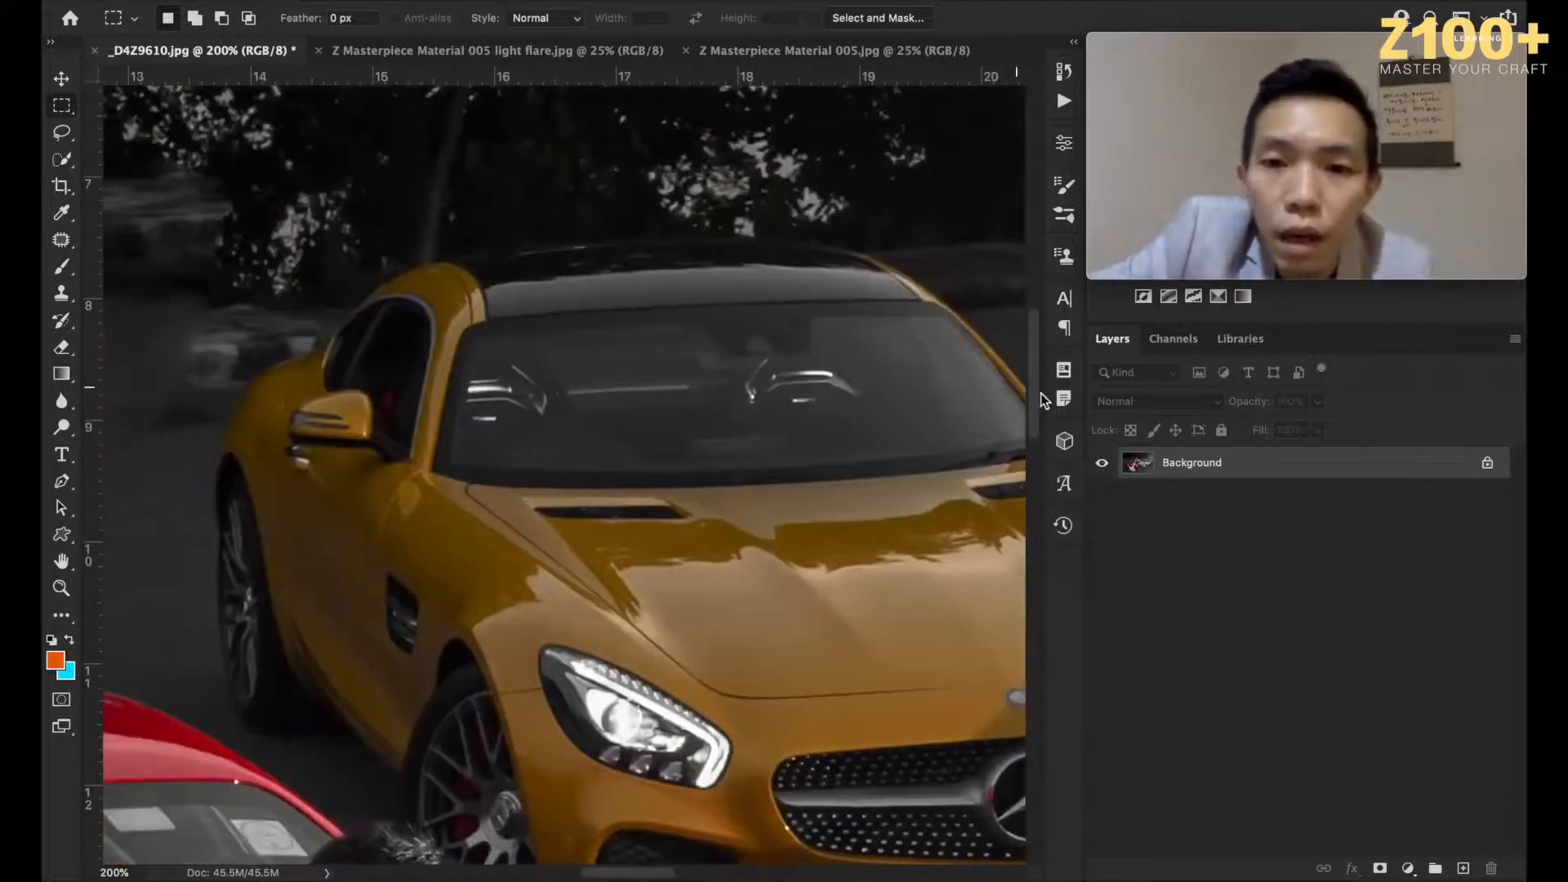
pyautogui.moveTo(159, 135); pyautogui.dragTo(801, 704)
pyautogui.hotkey('ctrl', '-')
pyautogui.hotkey('ctrl', '-')
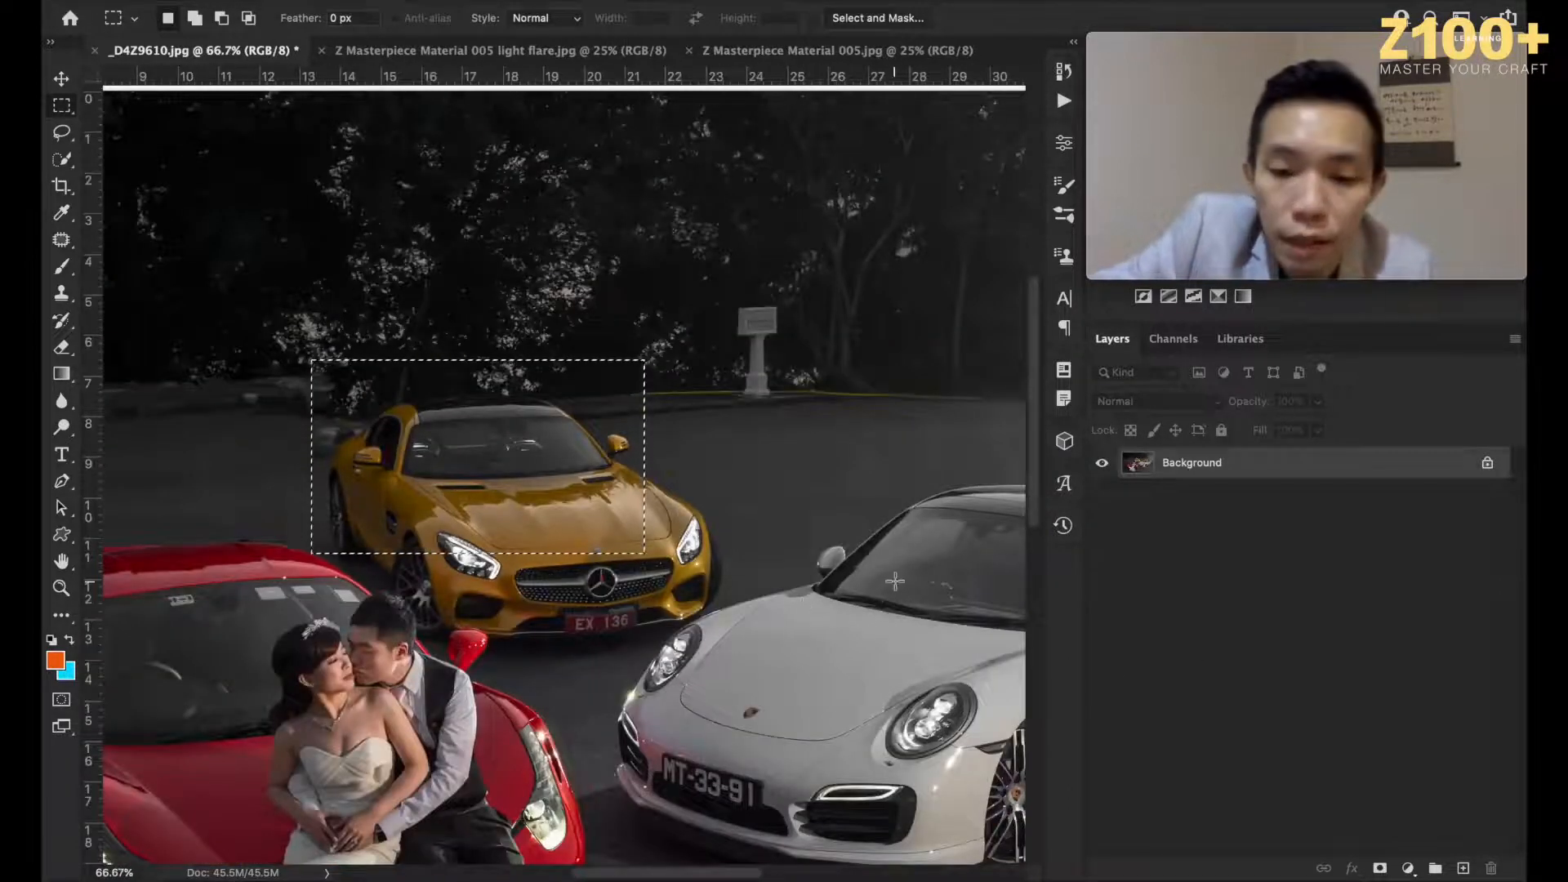
pyautogui.hotkey('ctrl', 'j')
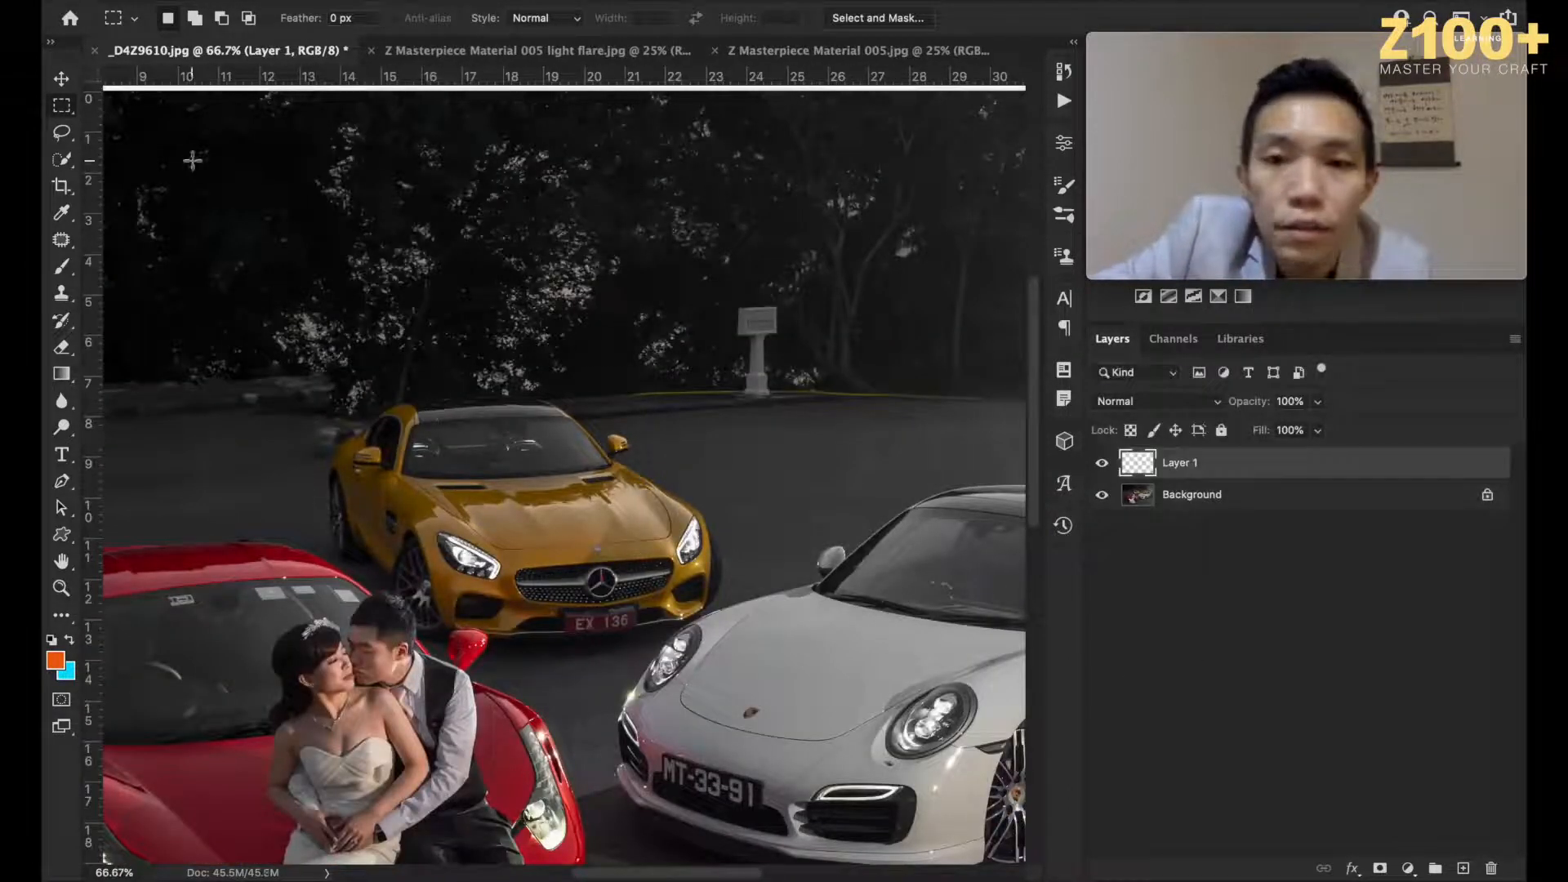
# Step: Hide the Background layer and select the yellow car on Layer 1 with Select Subject
pyautogui.click(61, 81)
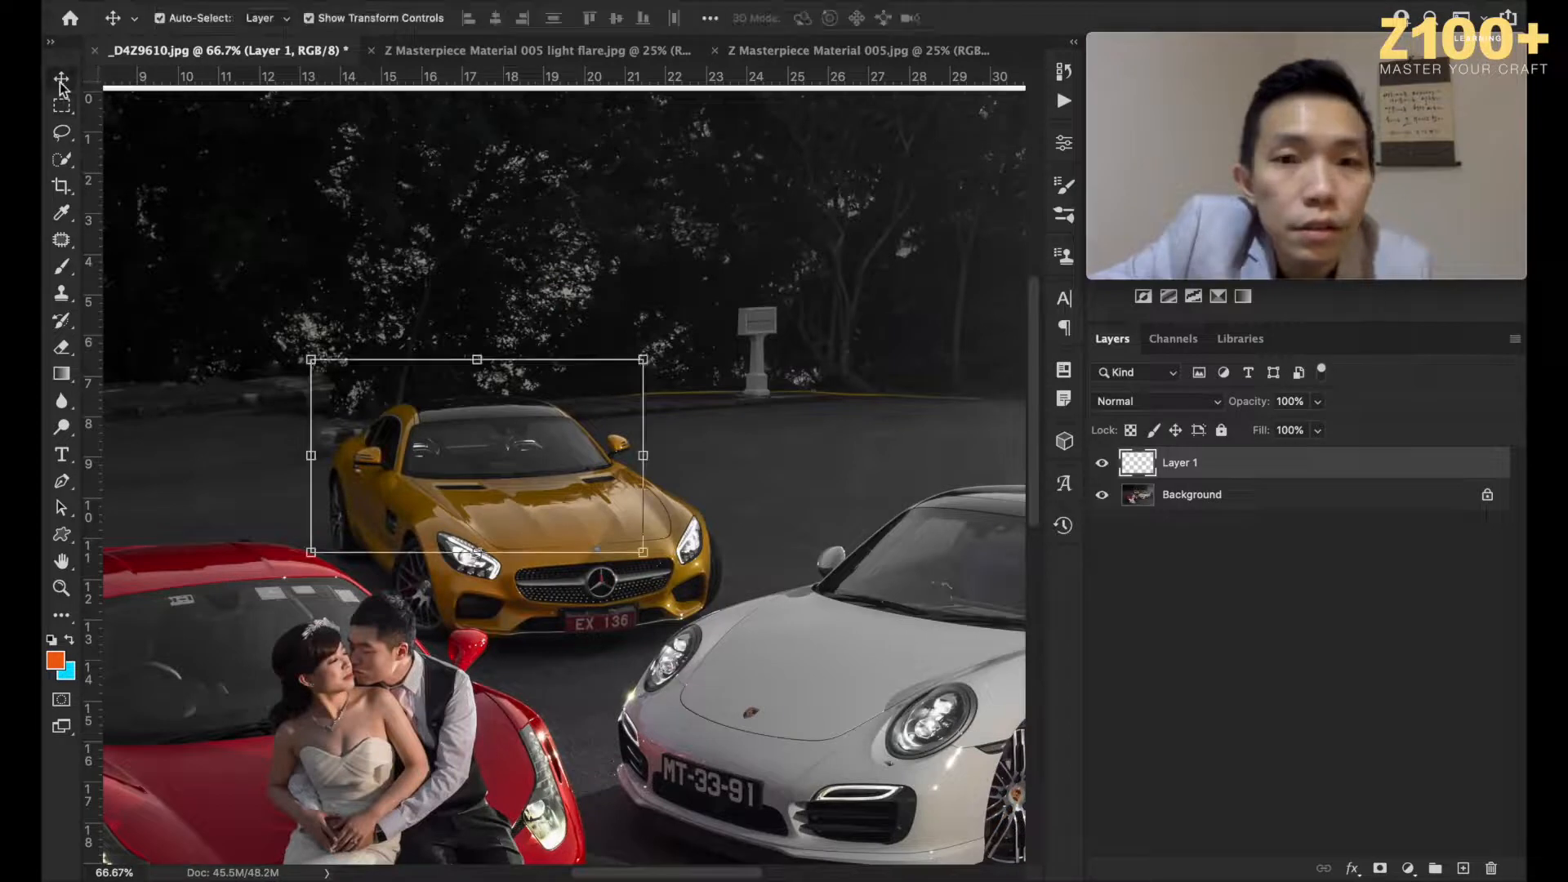
pyautogui.click(1104, 497)
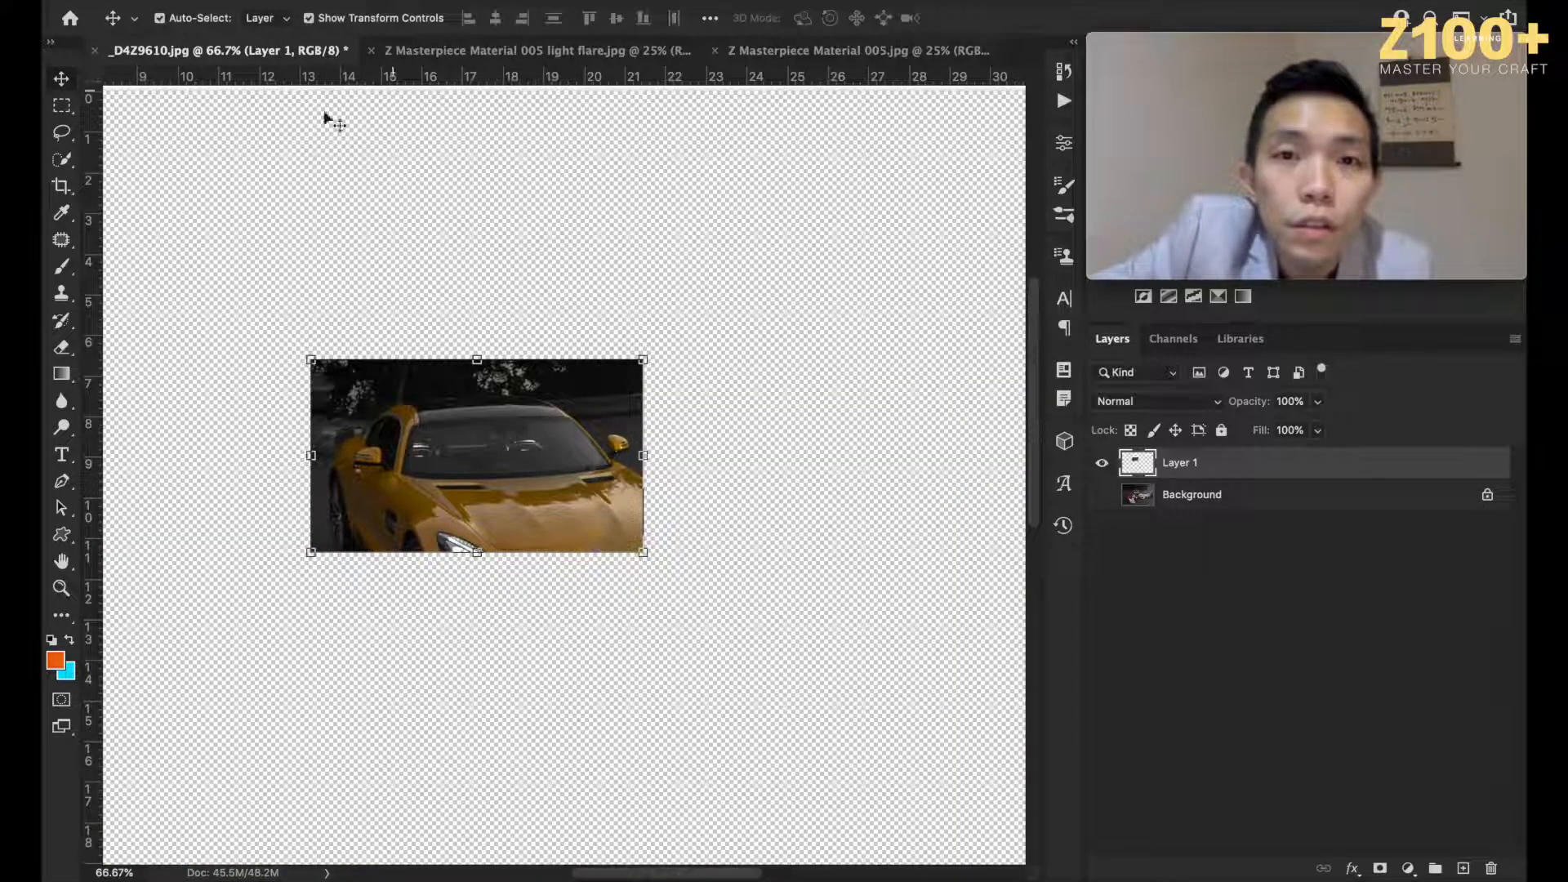
pyautogui.click(68, 169)
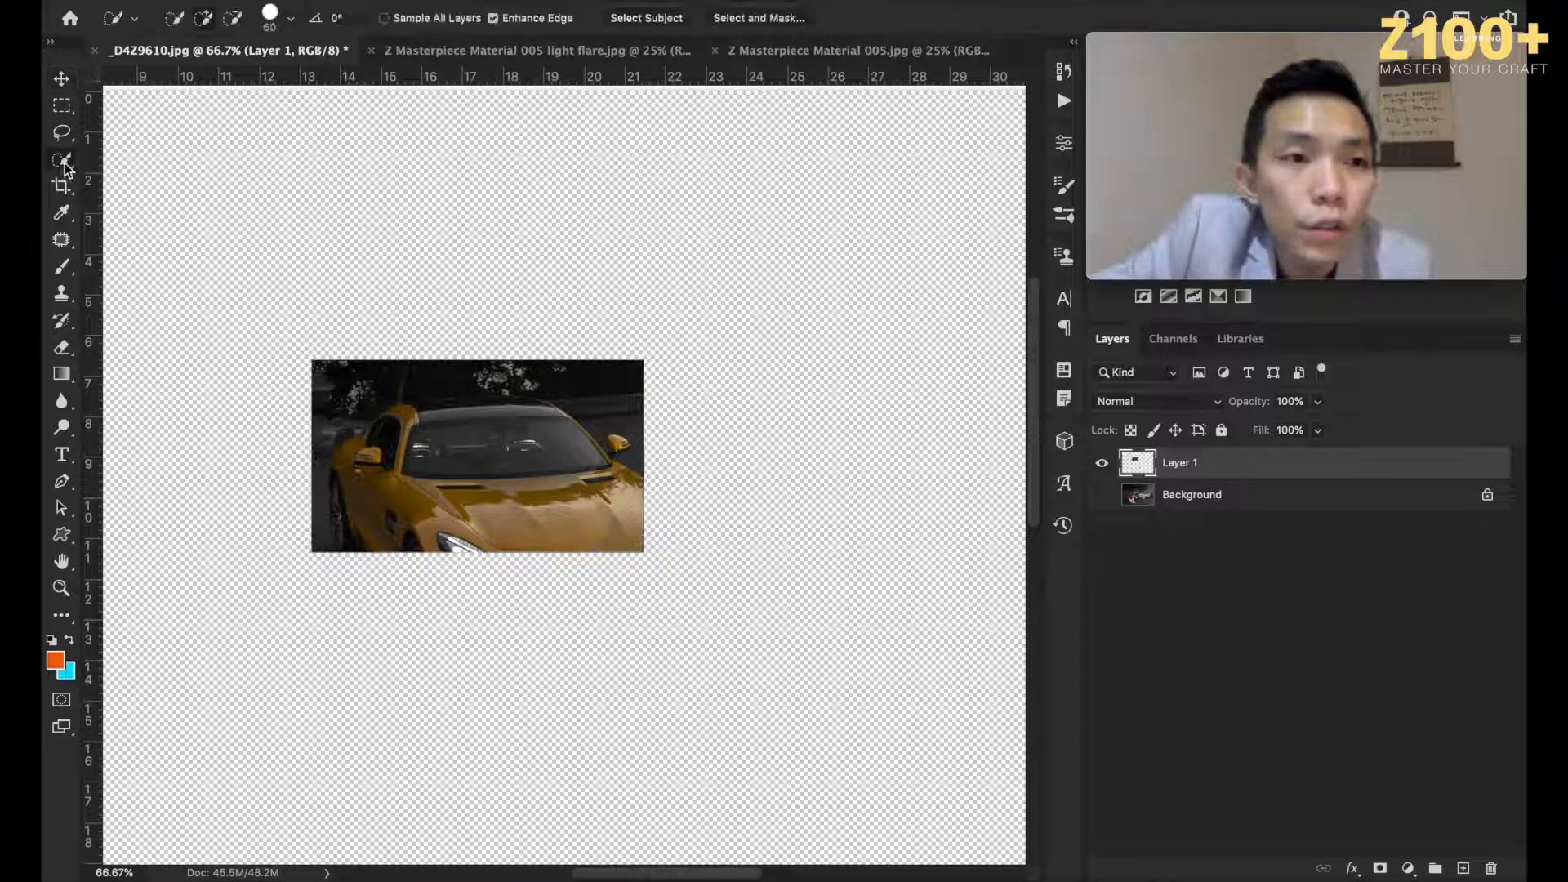
pyautogui.click(657, 20)
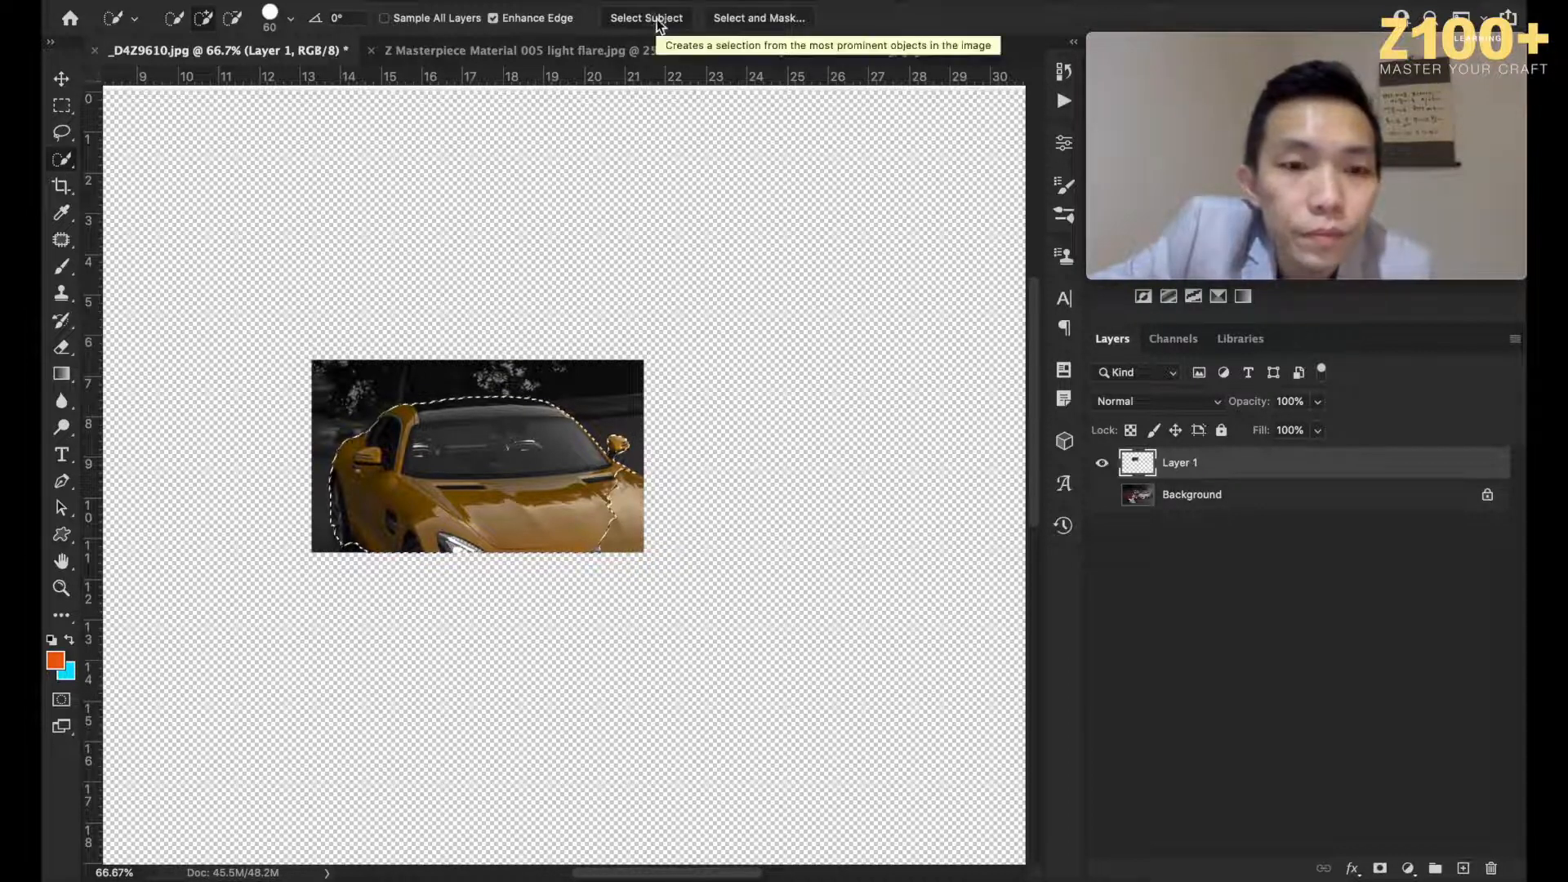
# Step: Refine the selection along the car's roof and side window with a smaller Quick Selection brush and convert it into a layer mask
pyautogui.press('super+plus')
pyautogui.press('super+plus')
pyautogui.press('super+plus')
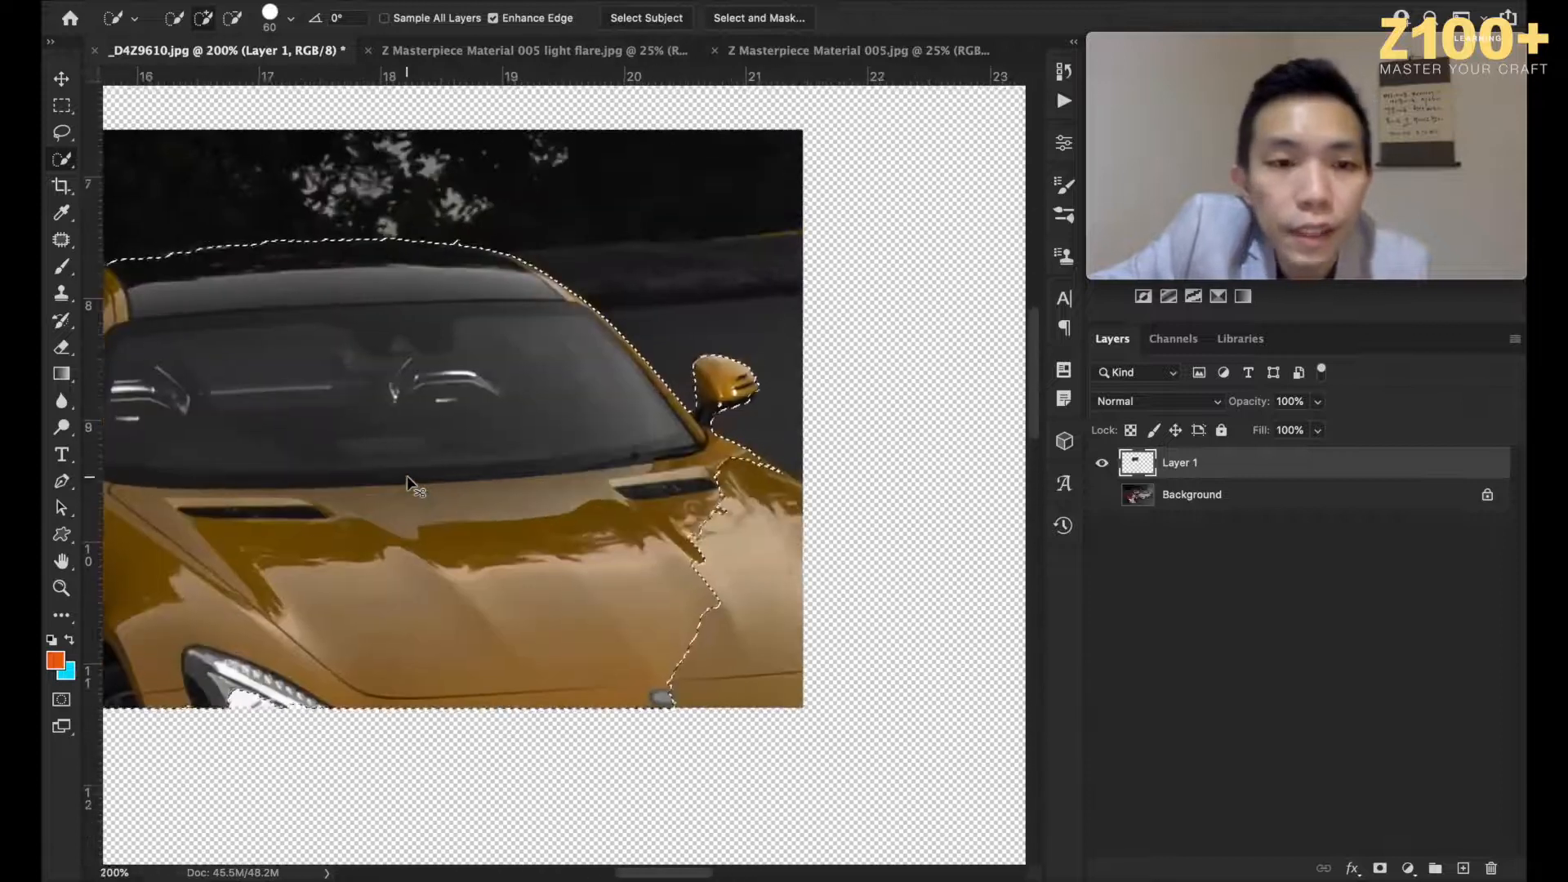
pyautogui.hscroll(-5, 741, 335)
pyautogui.scroll(2, 741, 335)
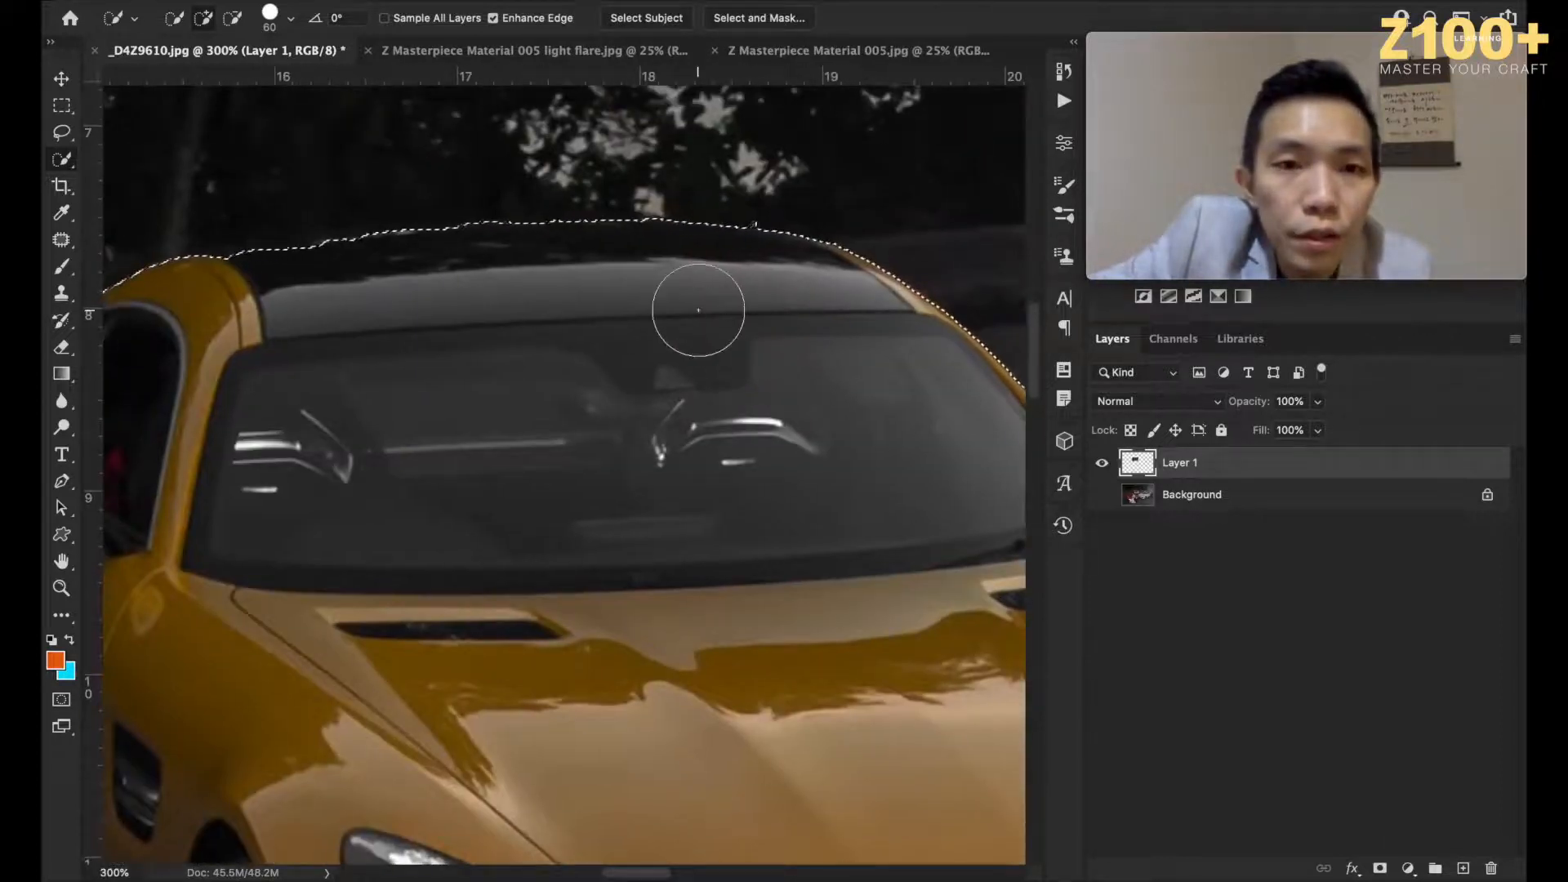
pyautogui.hscroll(-5, 698, 311)
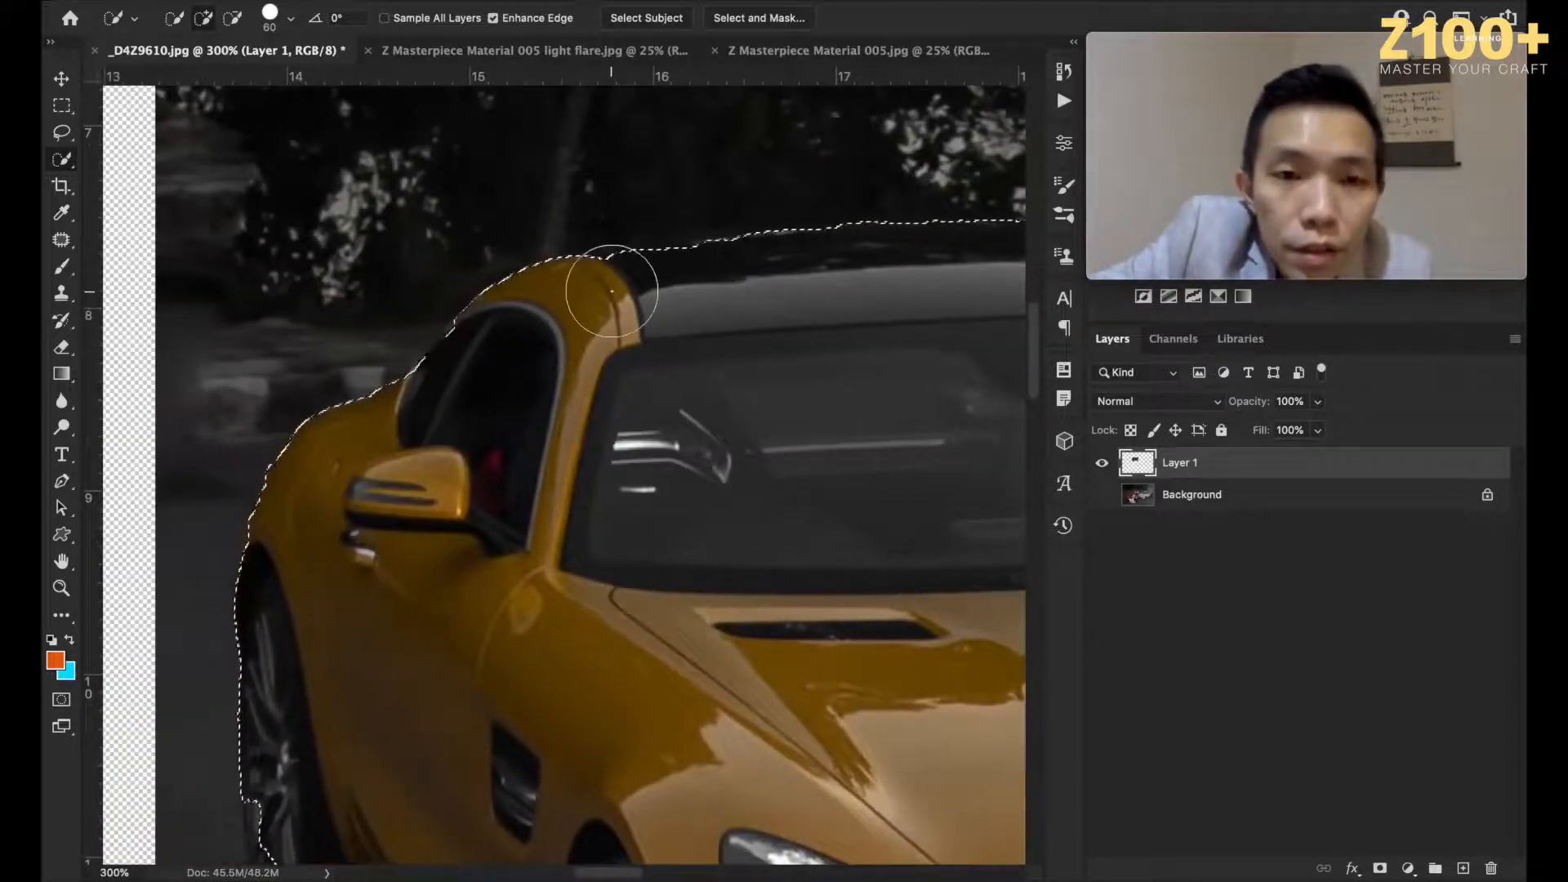
pyautogui.press('[')
pyautogui.press('[')
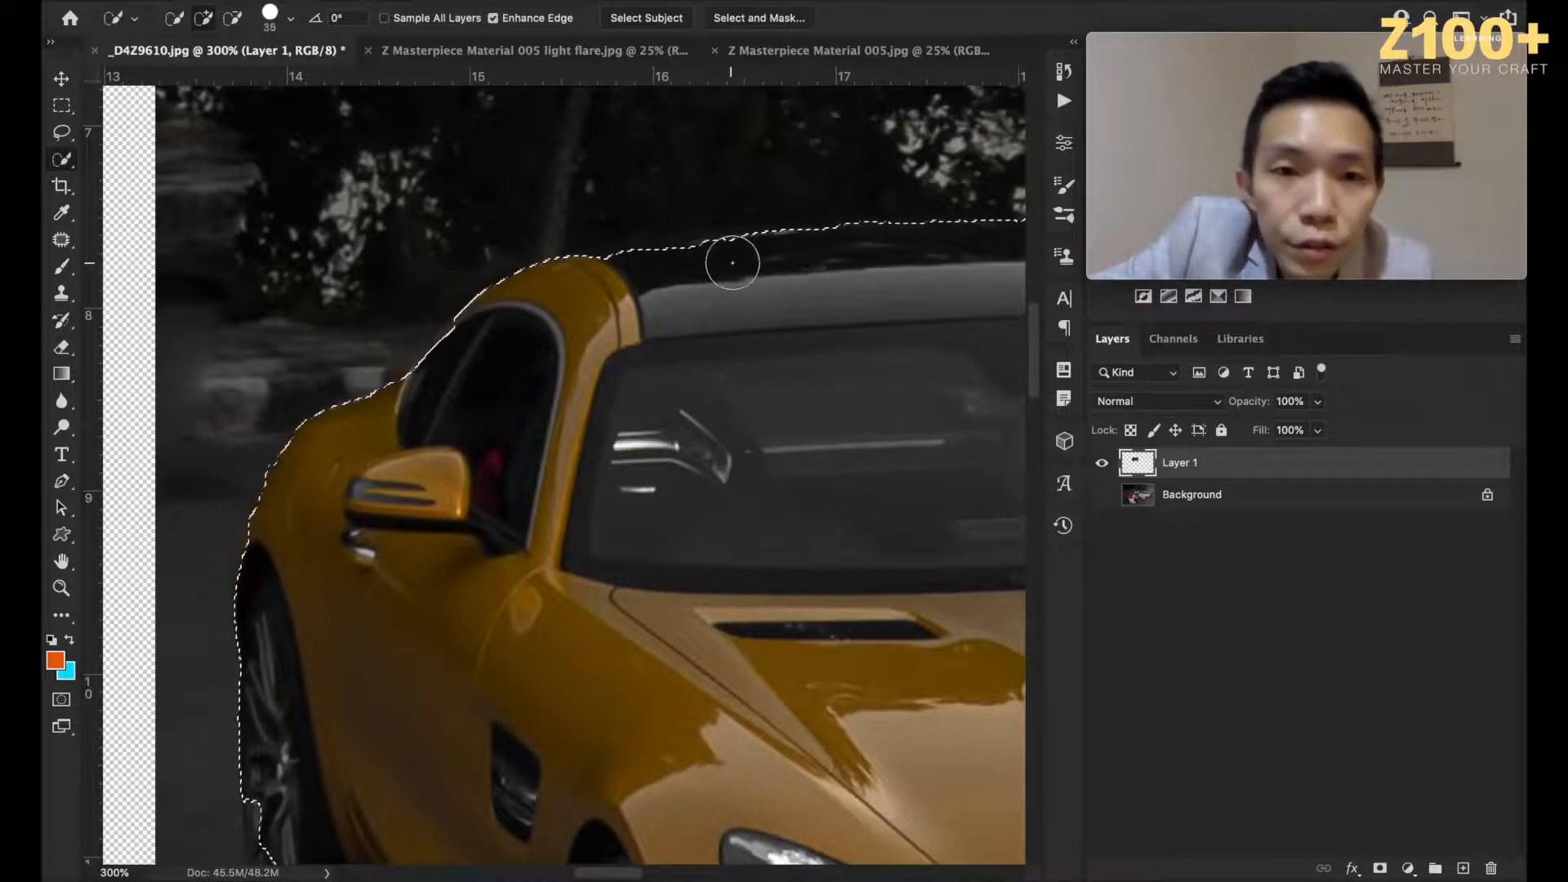
pyautogui.click(466, 344)
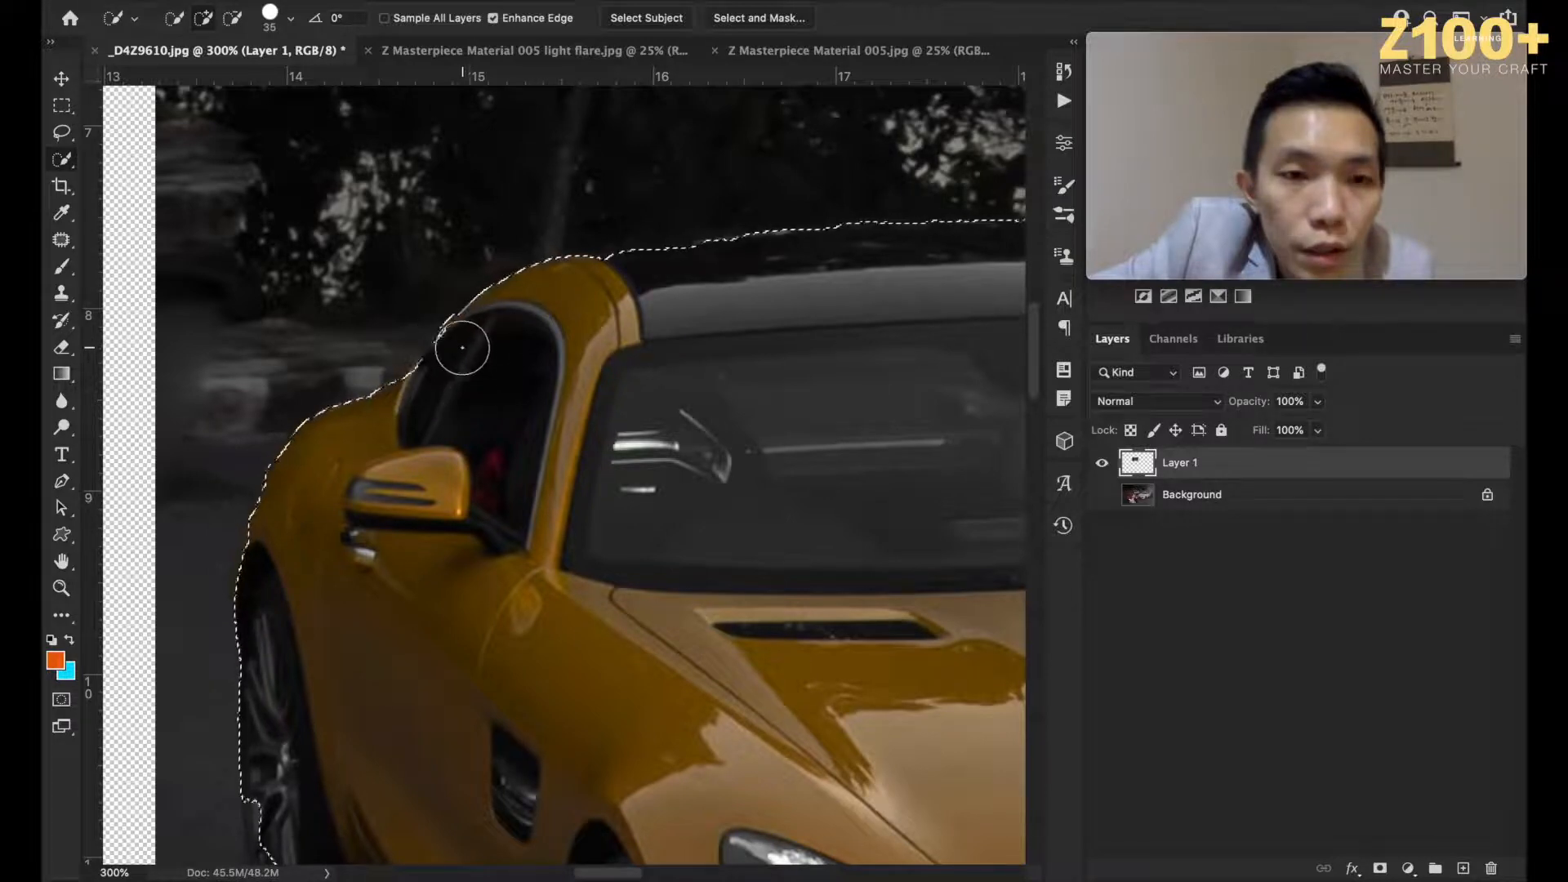
pyautogui.press('[')
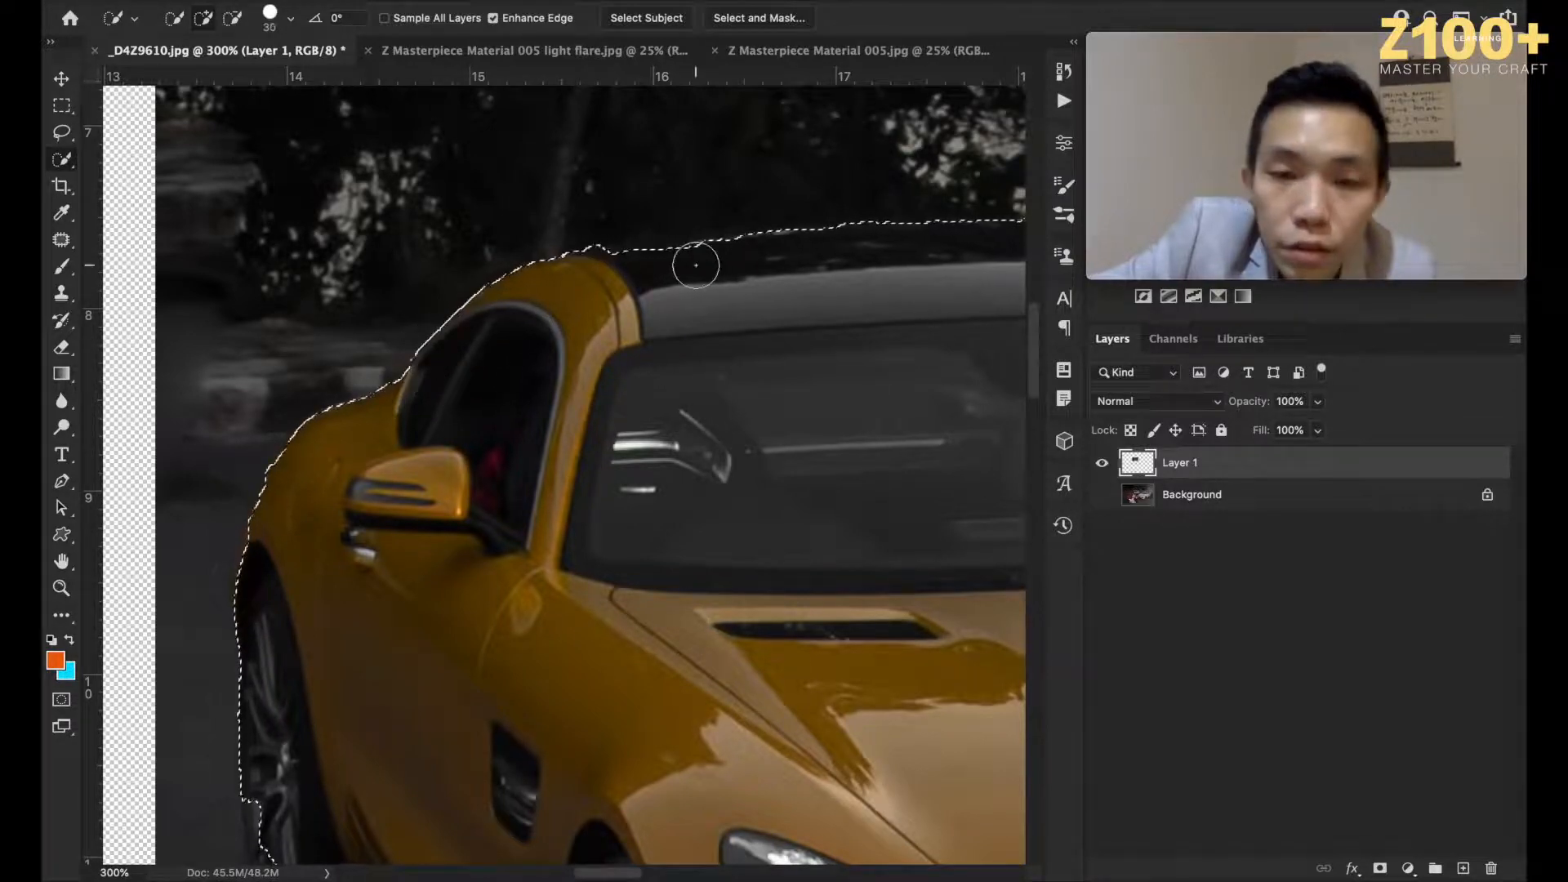
pyautogui.press('[')
pyautogui.press('[')
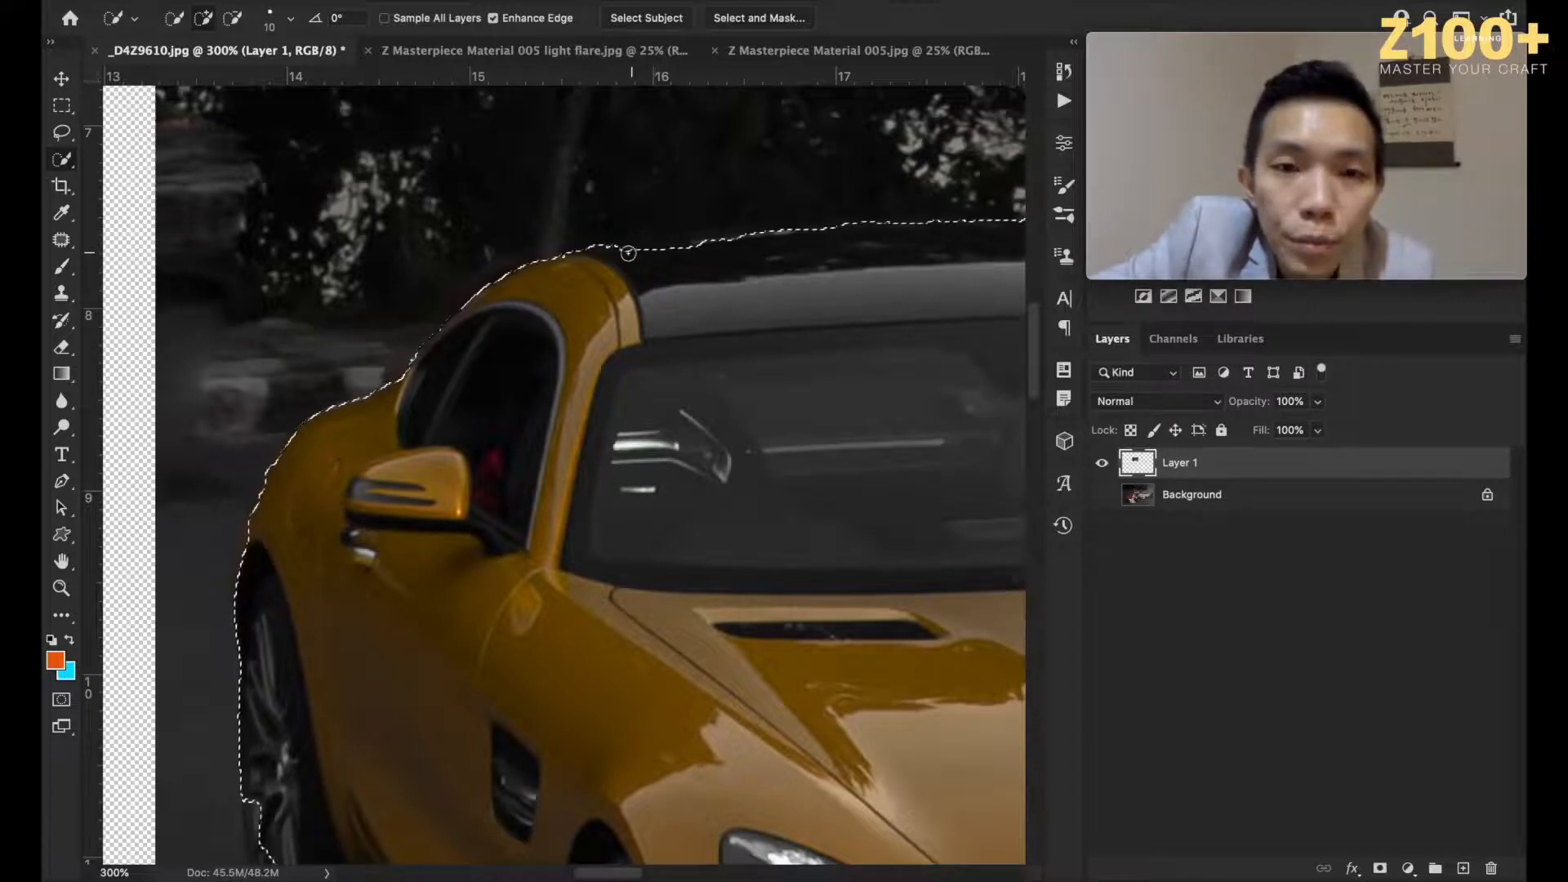
pyautogui.hscroll(5, 844, 238)
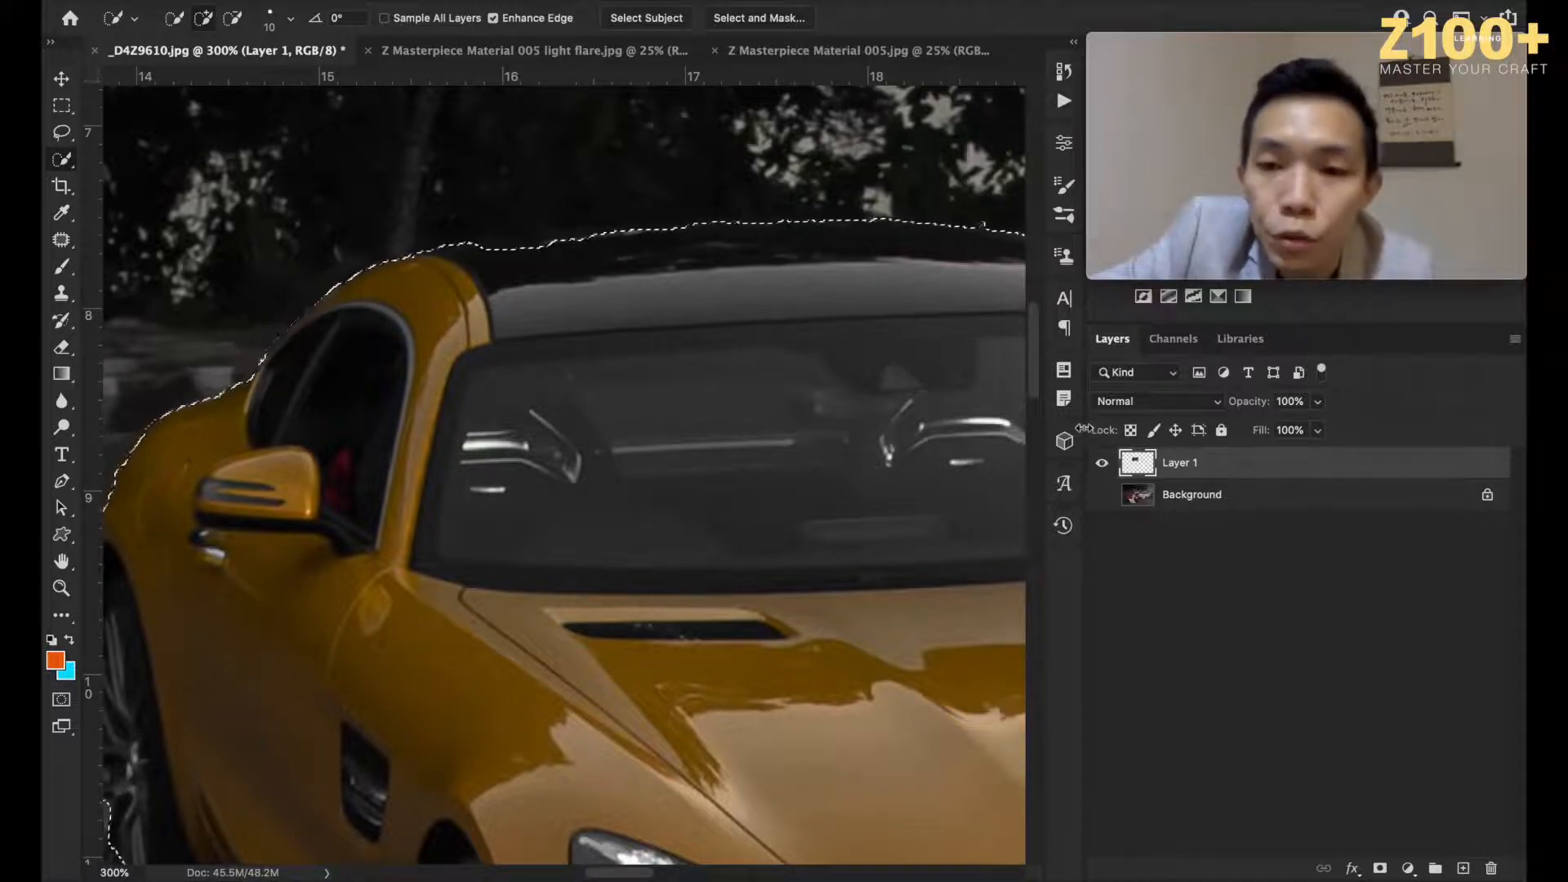
pyautogui.click(1379, 868)
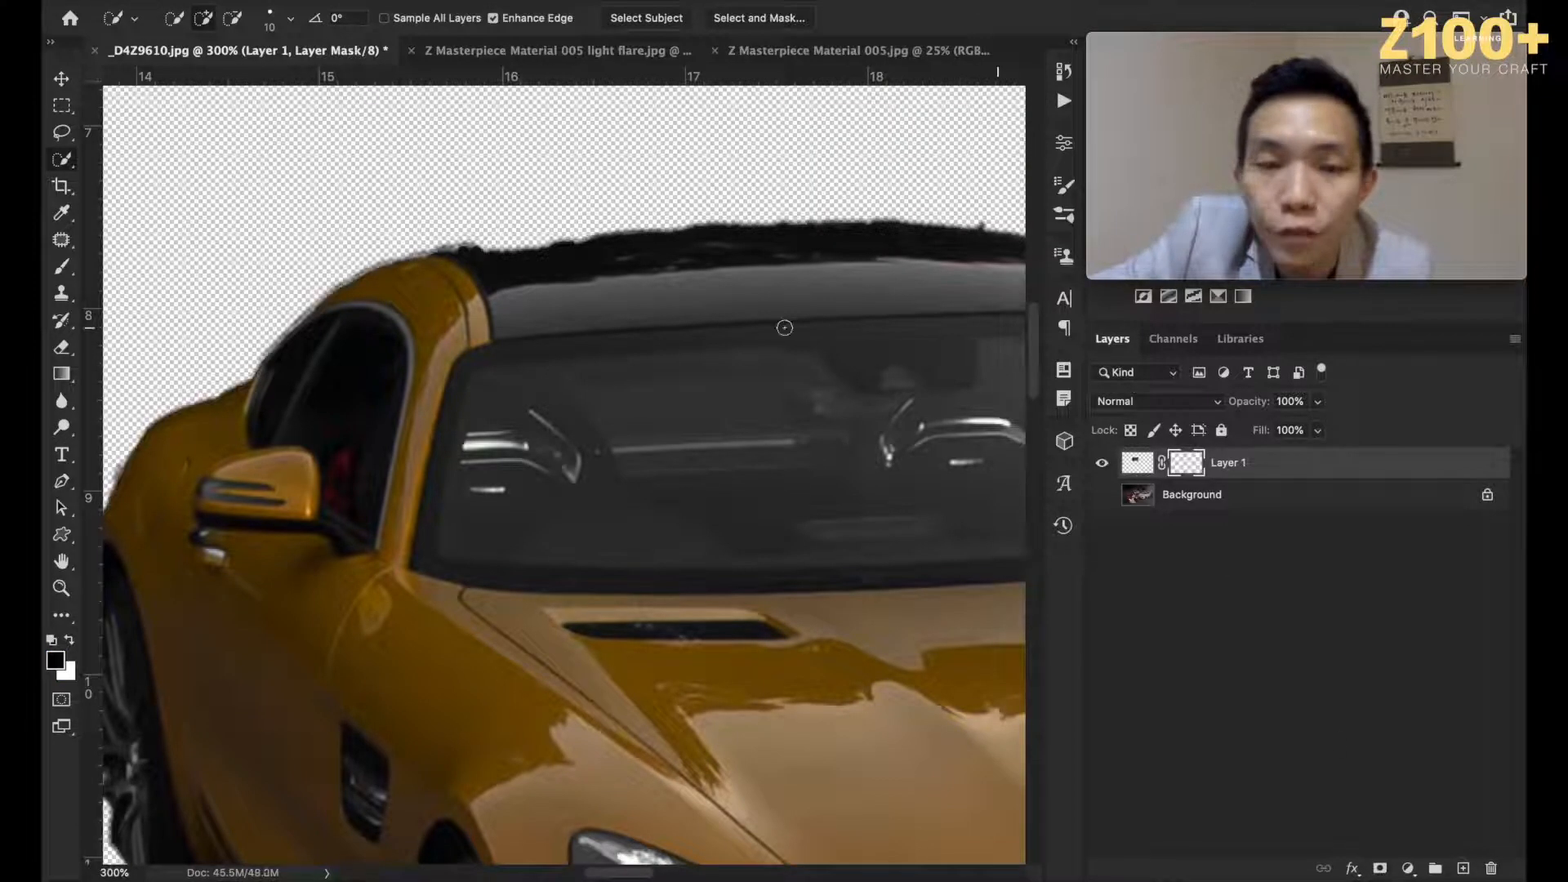
# Step: Set up the Eraser with a hard 35 px round brush for refining Layer 1's mask
pyautogui.press('super+minus')
pyautogui.press('super+minus')
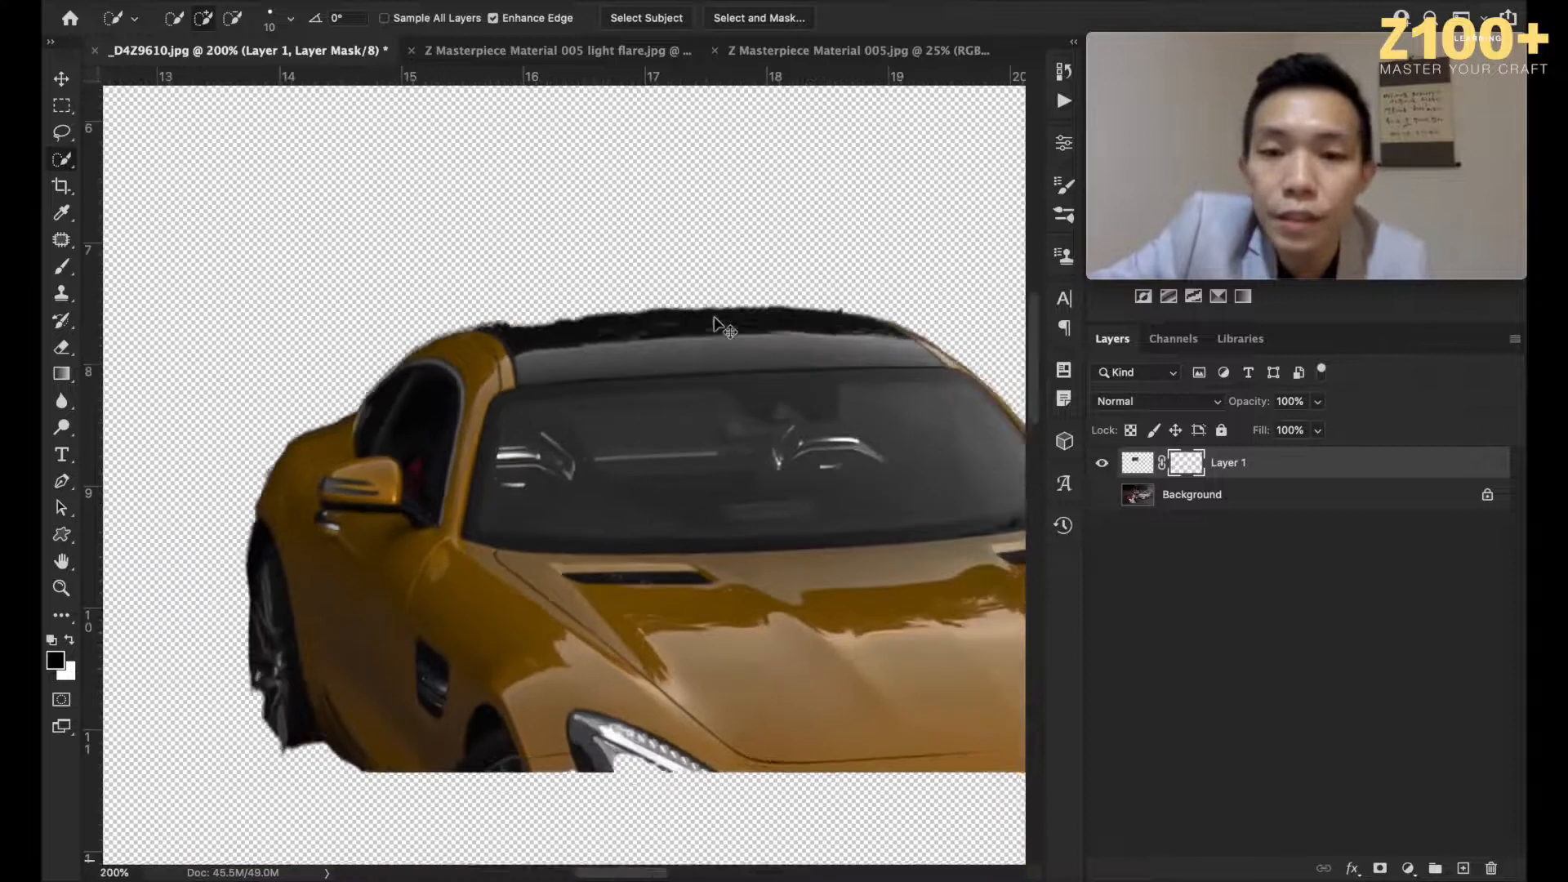
pyautogui.press('super+plus')
pyautogui.press('super+plus')
pyautogui.press('super+plus')
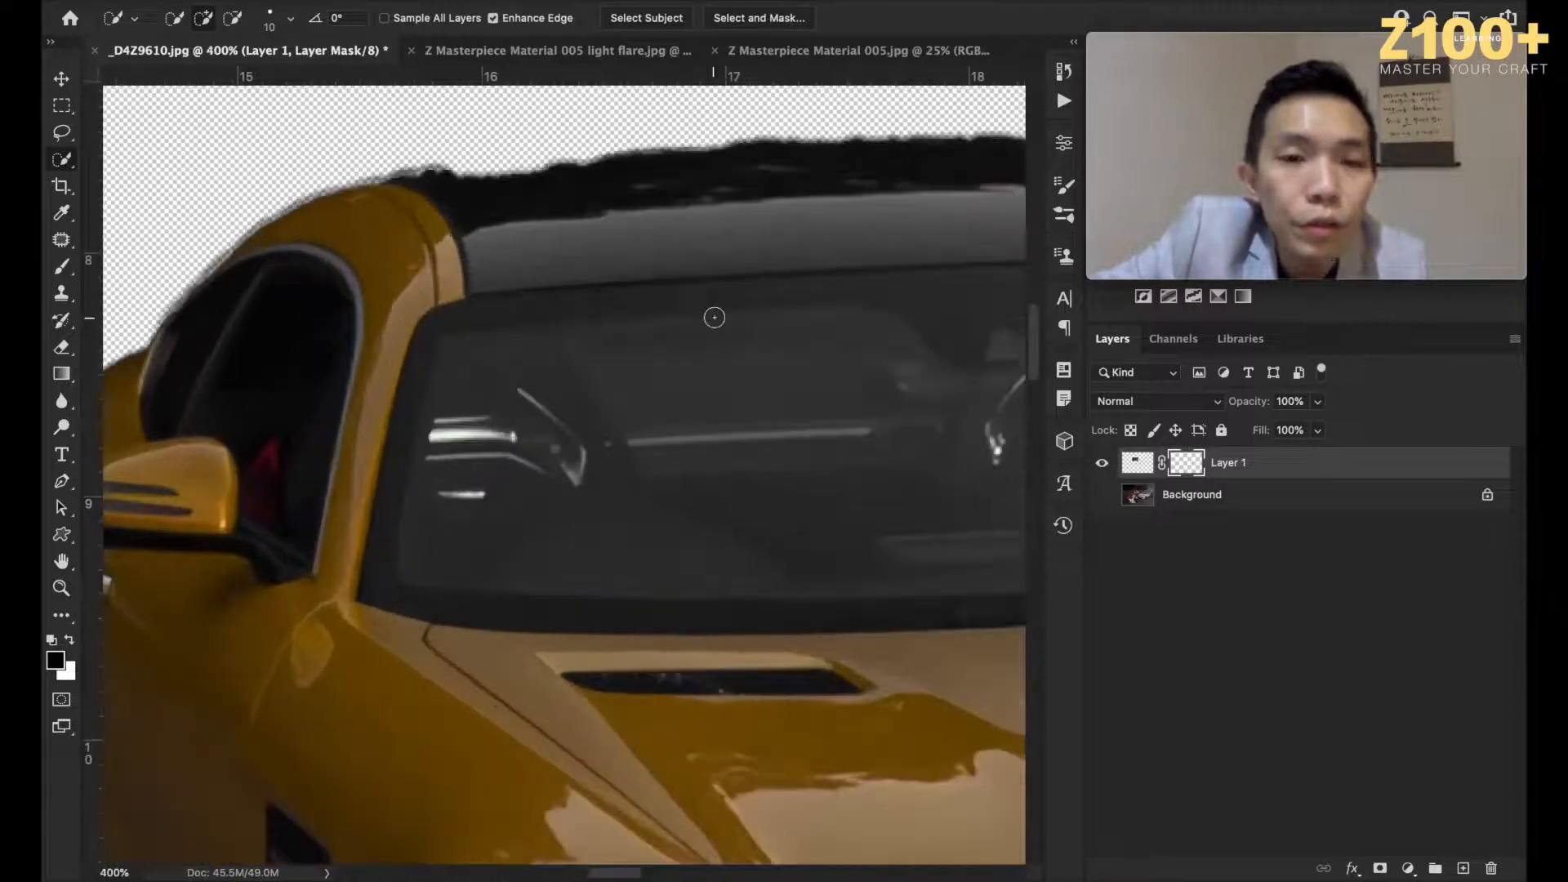
pyautogui.hscroll(3, 715, 317)
pyautogui.scroll(2, 715, 318)
pyautogui.click(61, 343)
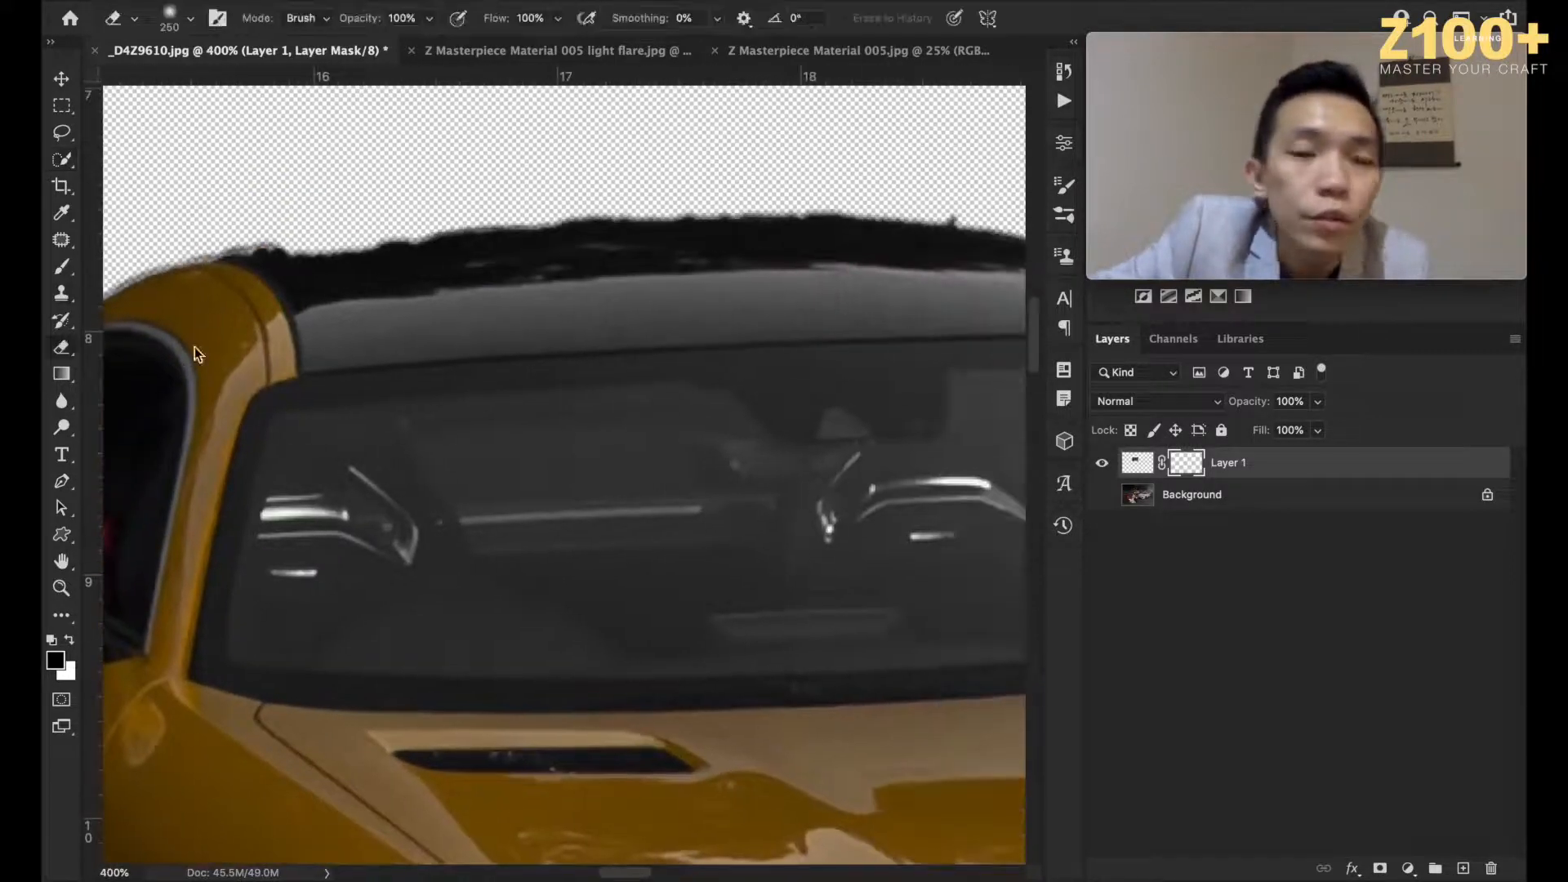
pyautogui.click(1192, 465)
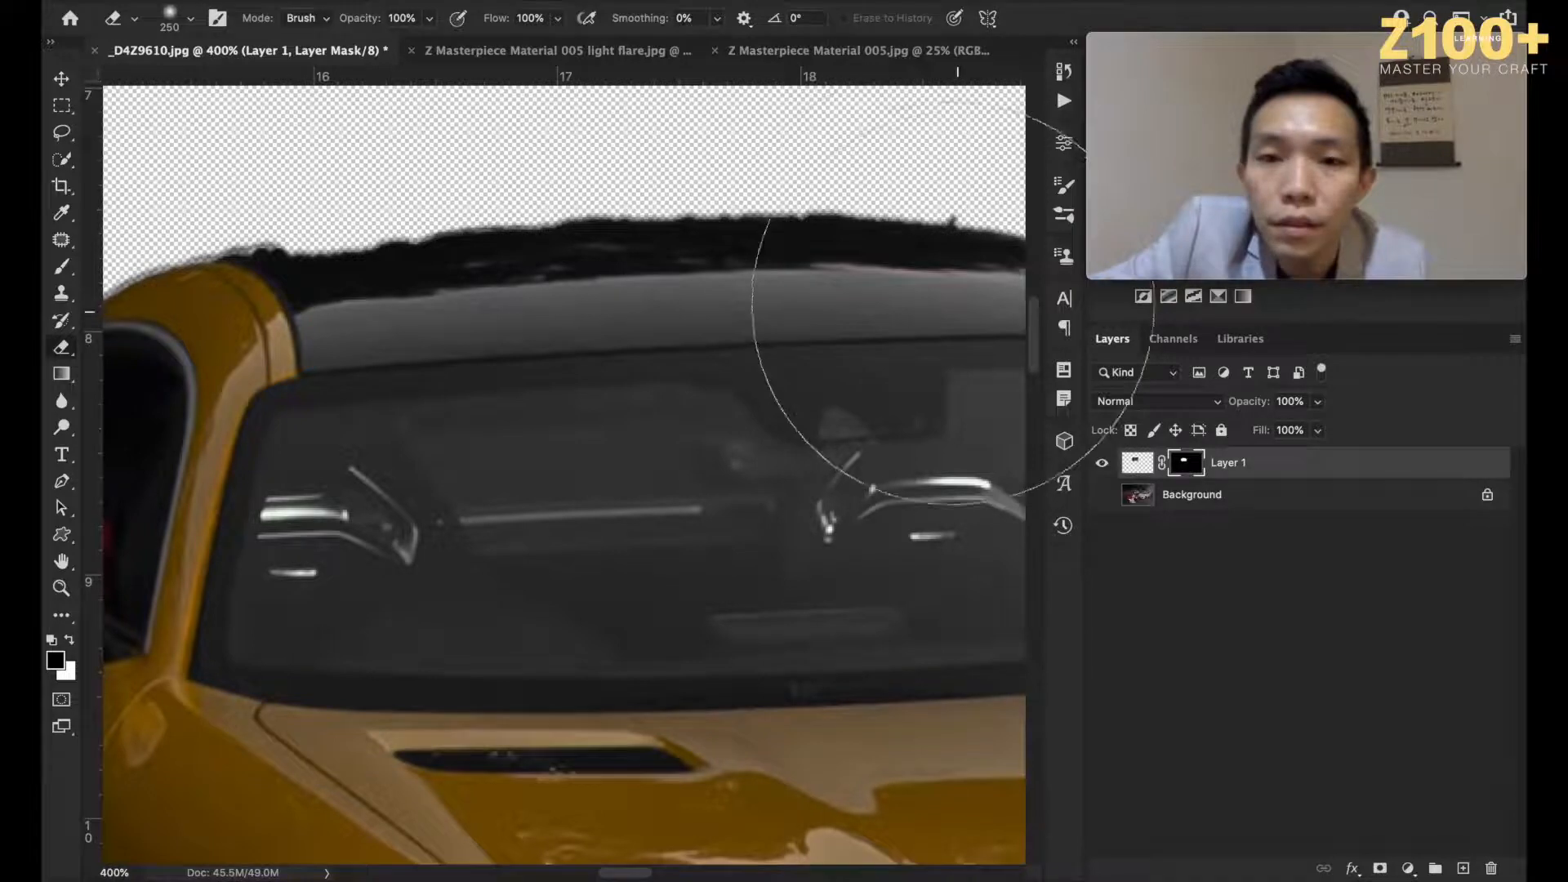
pyautogui.press('[')
pyautogui.press('[')
pyautogui.press('[')
pyautogui.press('[')
pyautogui.press('[')
pyautogui.press('[')
pyautogui.press('[')
pyautogui.press('[')
pyautogui.press('[')
pyautogui.press('[')
pyautogui.press('[')
pyautogui.press('[')
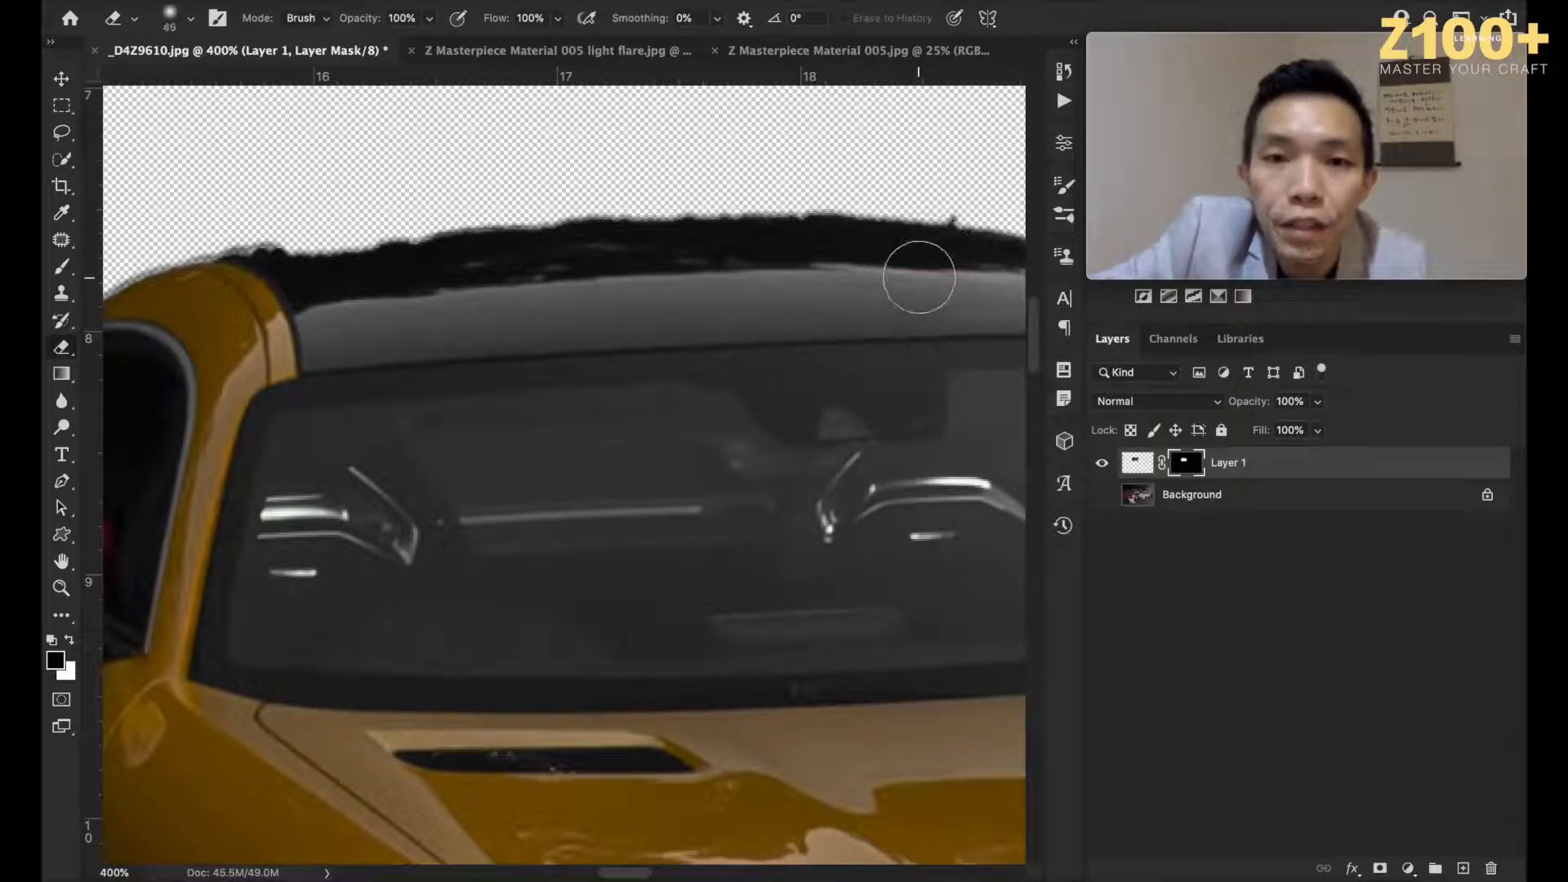
pyautogui.click(191, 19)
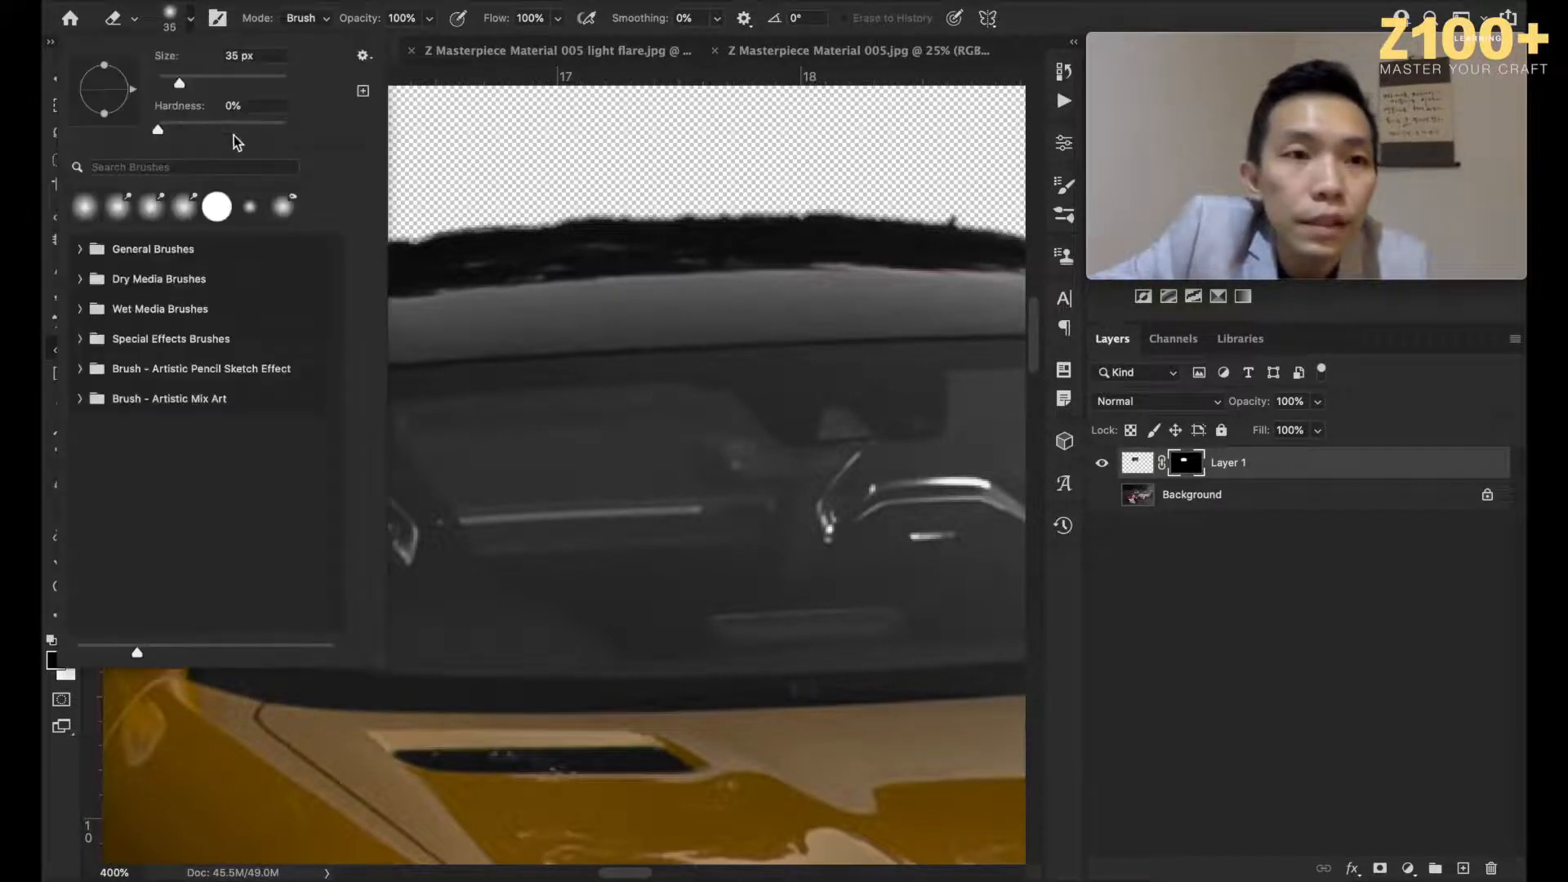
pyautogui.click(504, 2)
# Step: Smooth the mask edge along the yellow car's black roof with connected straight eraser strokes, continuing over the yellow roof pillar
pyautogui.hscroll(5, 873, 324)
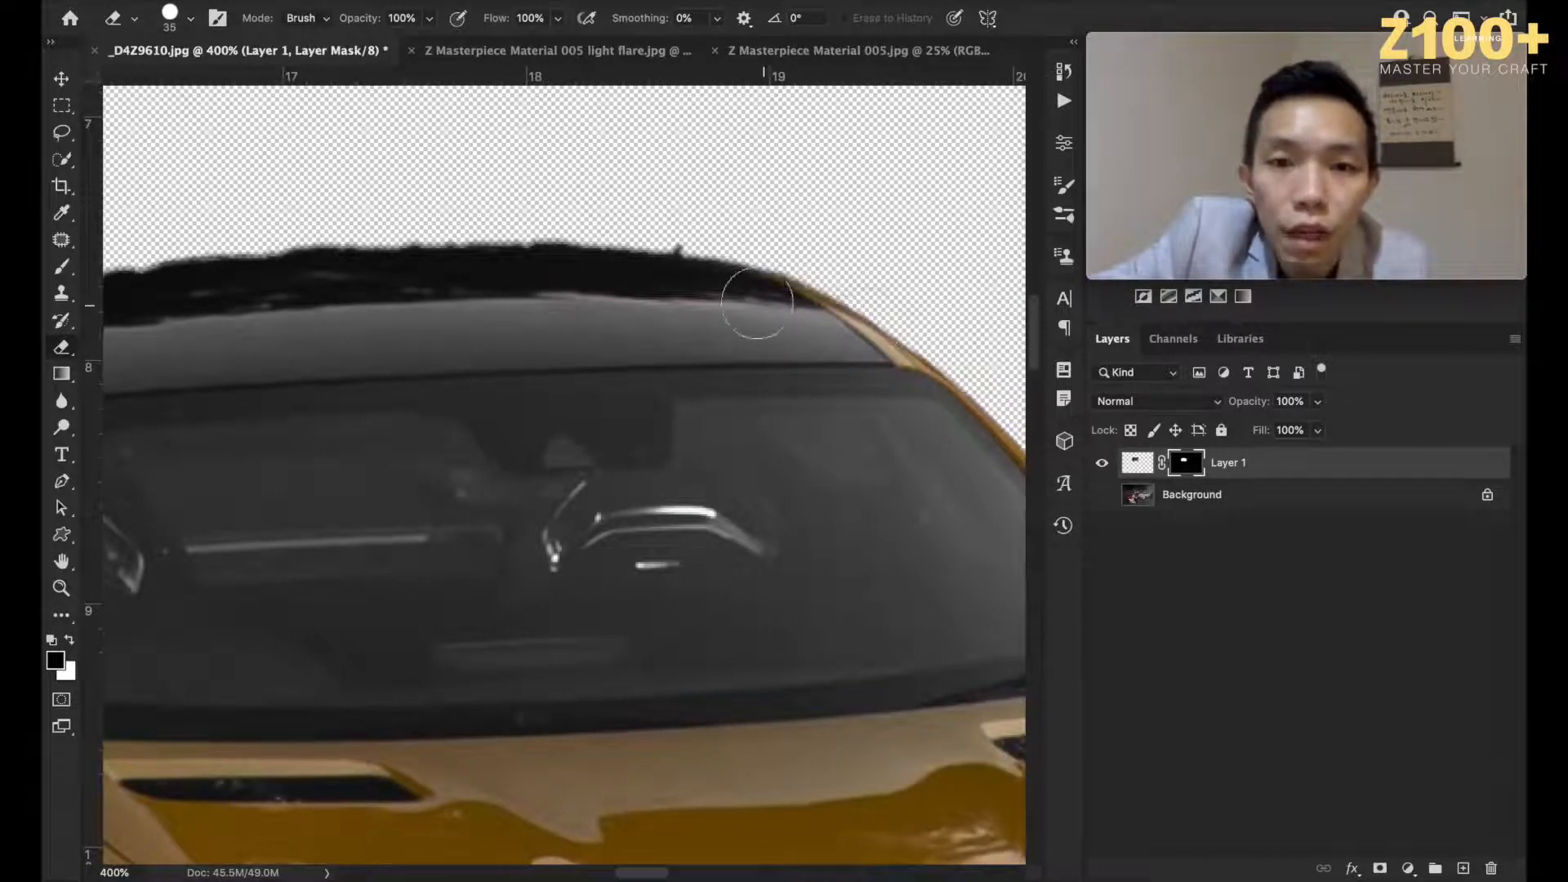
pyautogui.keyDown('shift'); pyautogui.click(633, 283); pyautogui.keyUp('shift')
pyautogui.keyDown('shift'); pyautogui.click(513, 277); pyautogui.keyUp('shift')
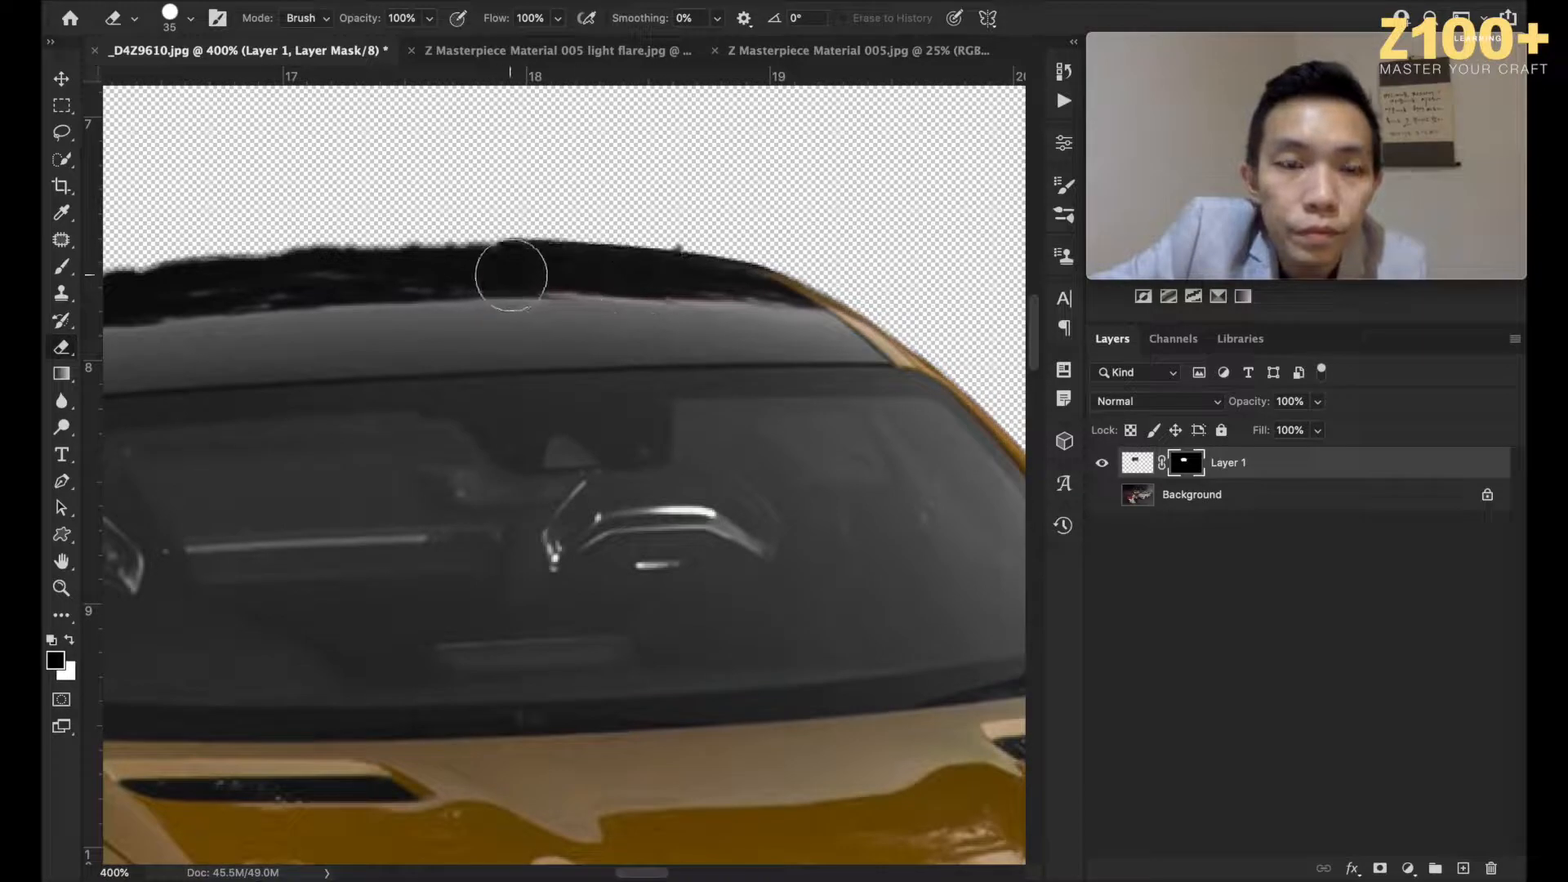
pyautogui.keyDown('shift'); pyautogui.click(376, 277); pyautogui.keyUp('shift')
pyautogui.keyDown('shift'); pyautogui.click(252, 283); pyautogui.keyUp('shift')
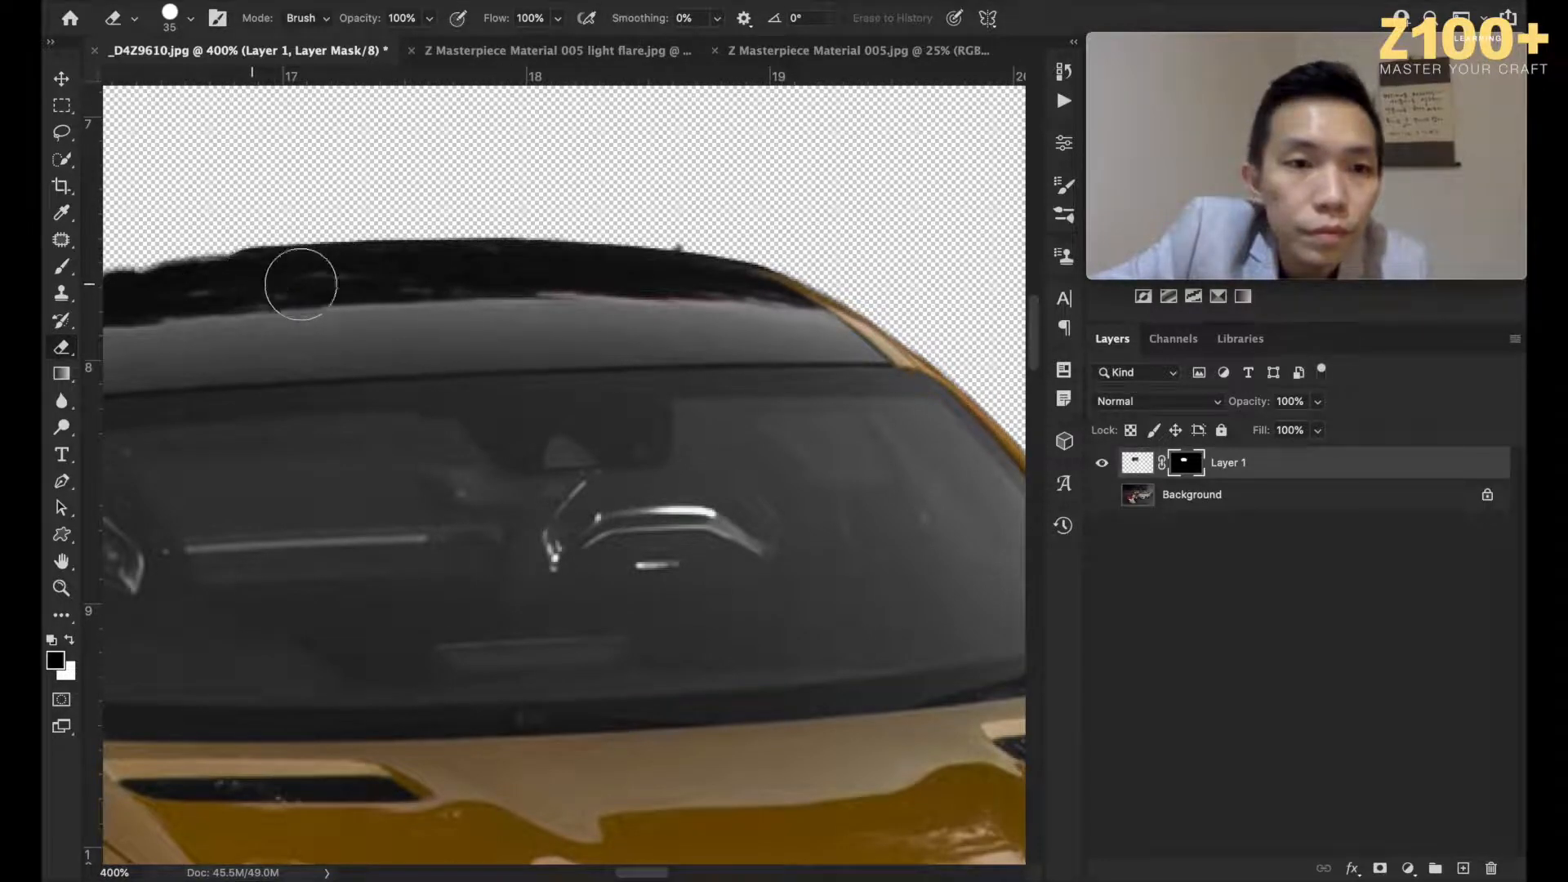
pyautogui.hscroll(-8, 411, 290)
pyautogui.keyDown('shift'); pyautogui.click(433, 280); pyautogui.keyUp('shift')
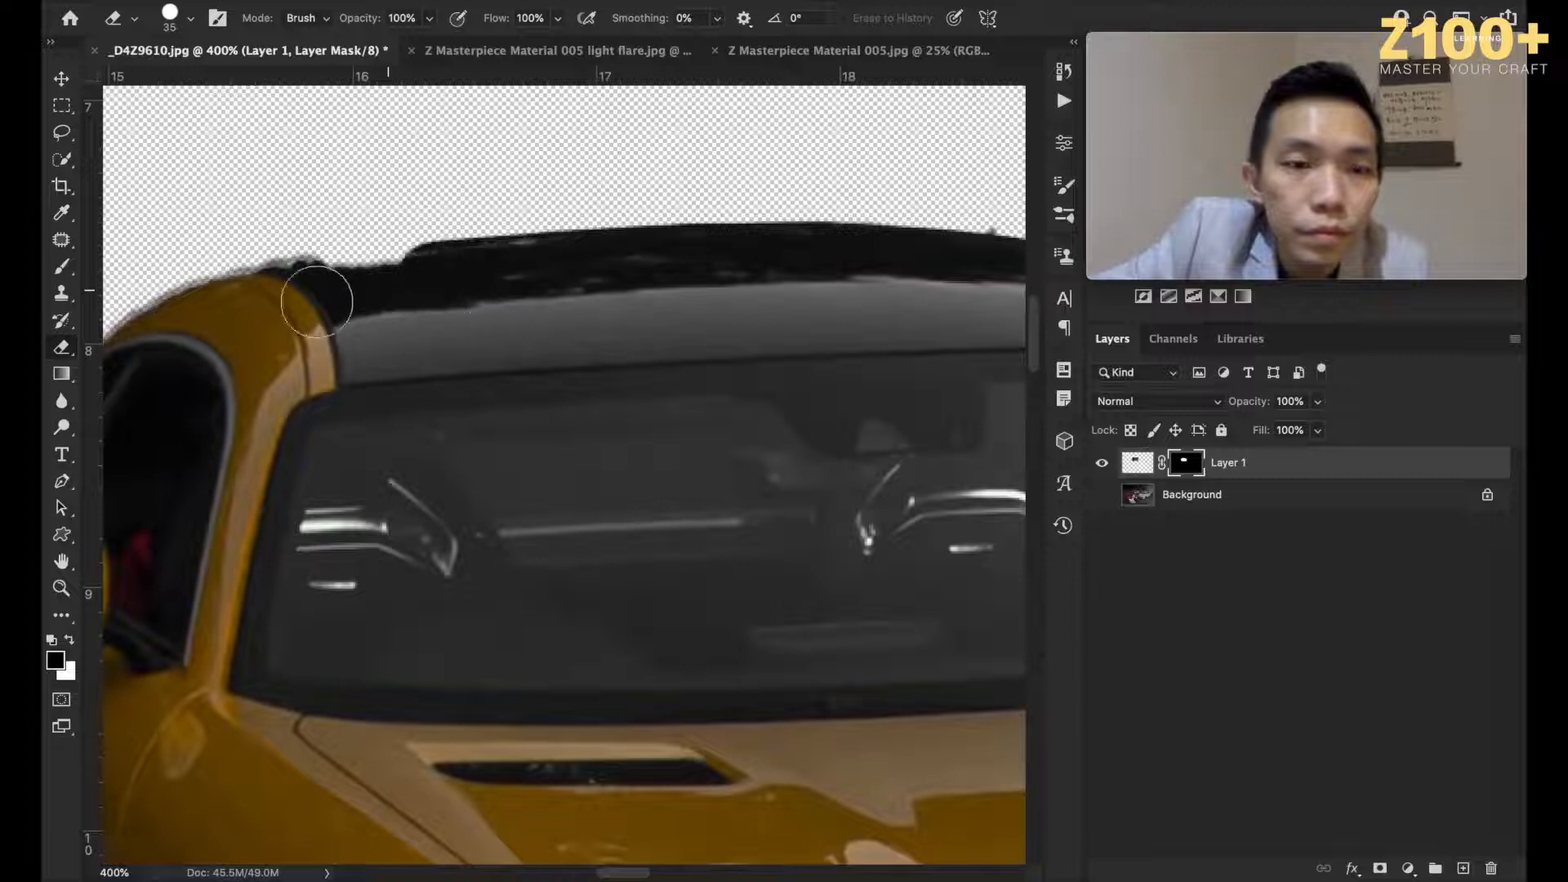
pyautogui.keyDown('shift'); pyautogui.click(304, 296); pyautogui.keyUp('shift')
pyautogui.keyDown('shift'); pyautogui.click(220, 314); pyautogui.keyUp('shift')
pyautogui.keyDown('shift'); pyautogui.click(178, 329); pyautogui.keyUp('shift')
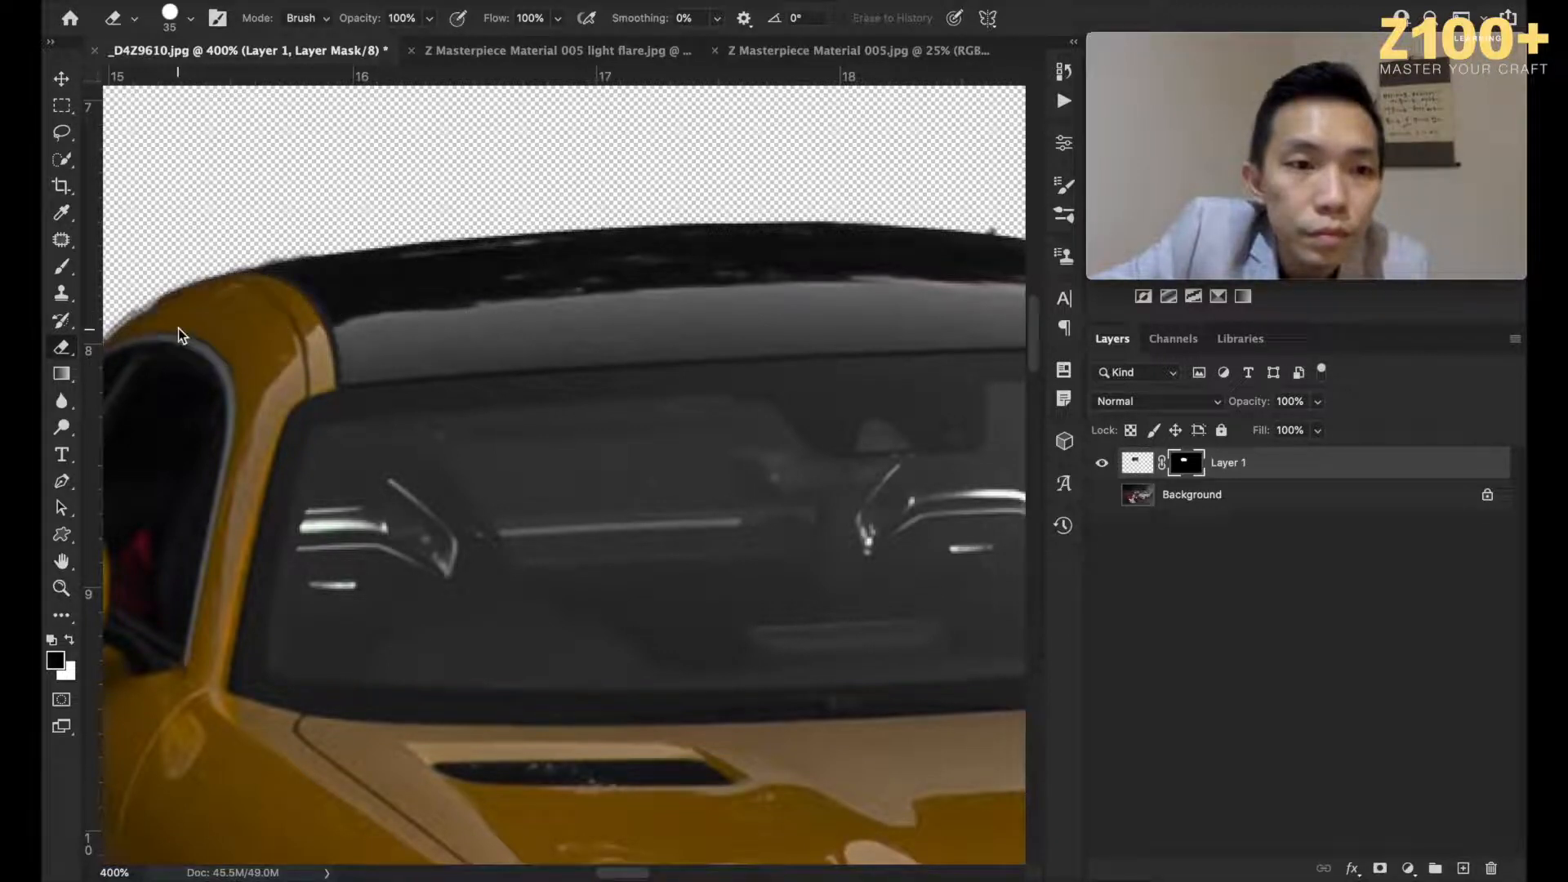
# Step: Smooth the mask edge along the car's side window and rear fender with the Eraser, and disable the layer mask
pyautogui.hscroll(-2, 323, 339)
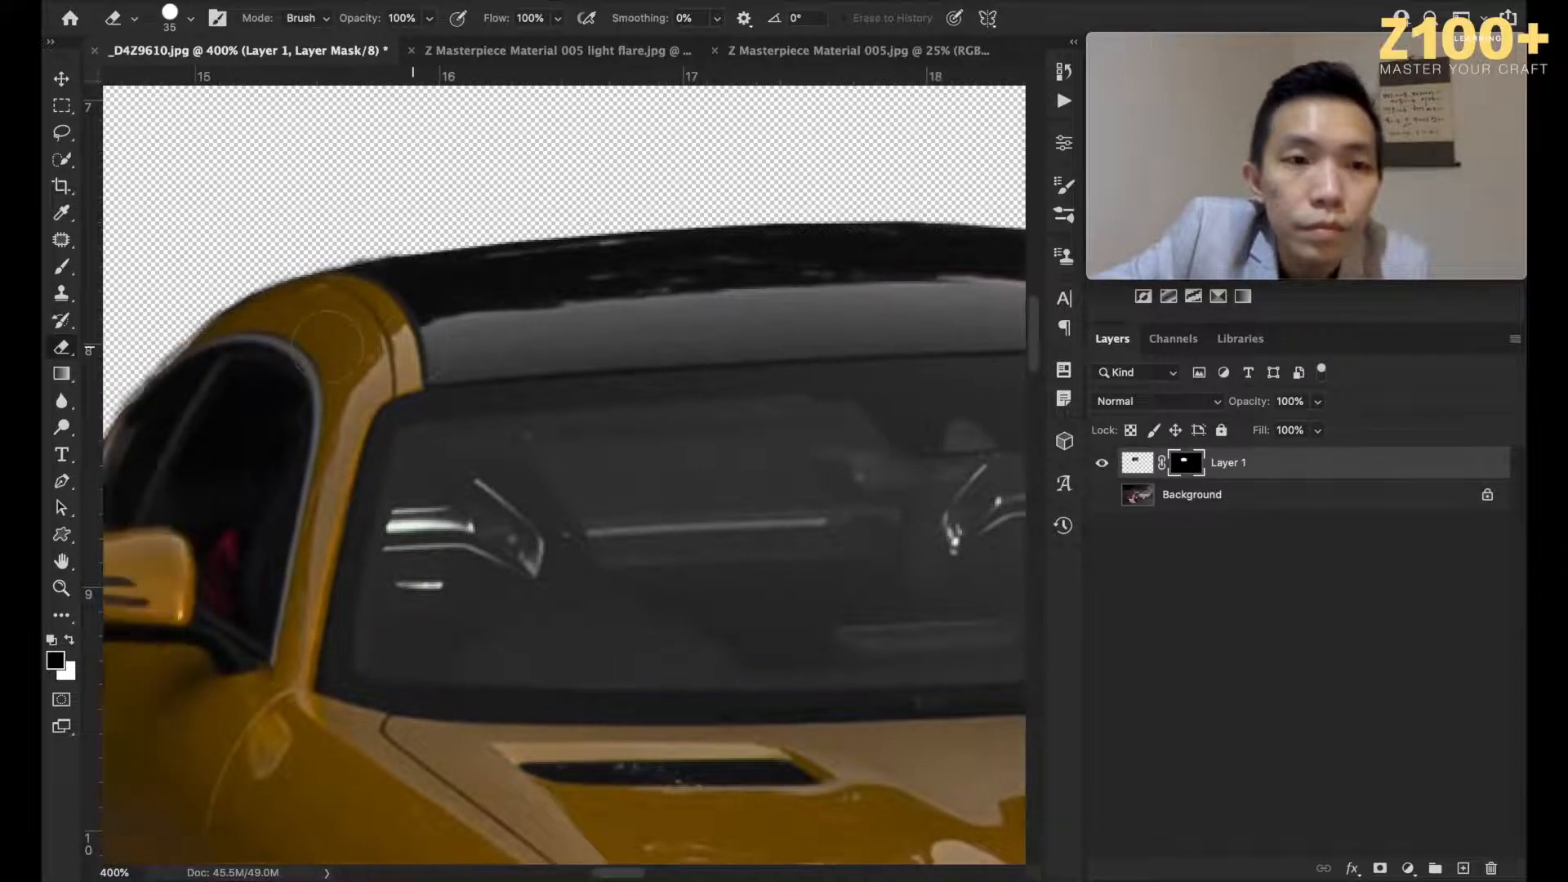
pyautogui.hscroll(-6, 326, 339)
pyautogui.scroll(-2, 327, 339)
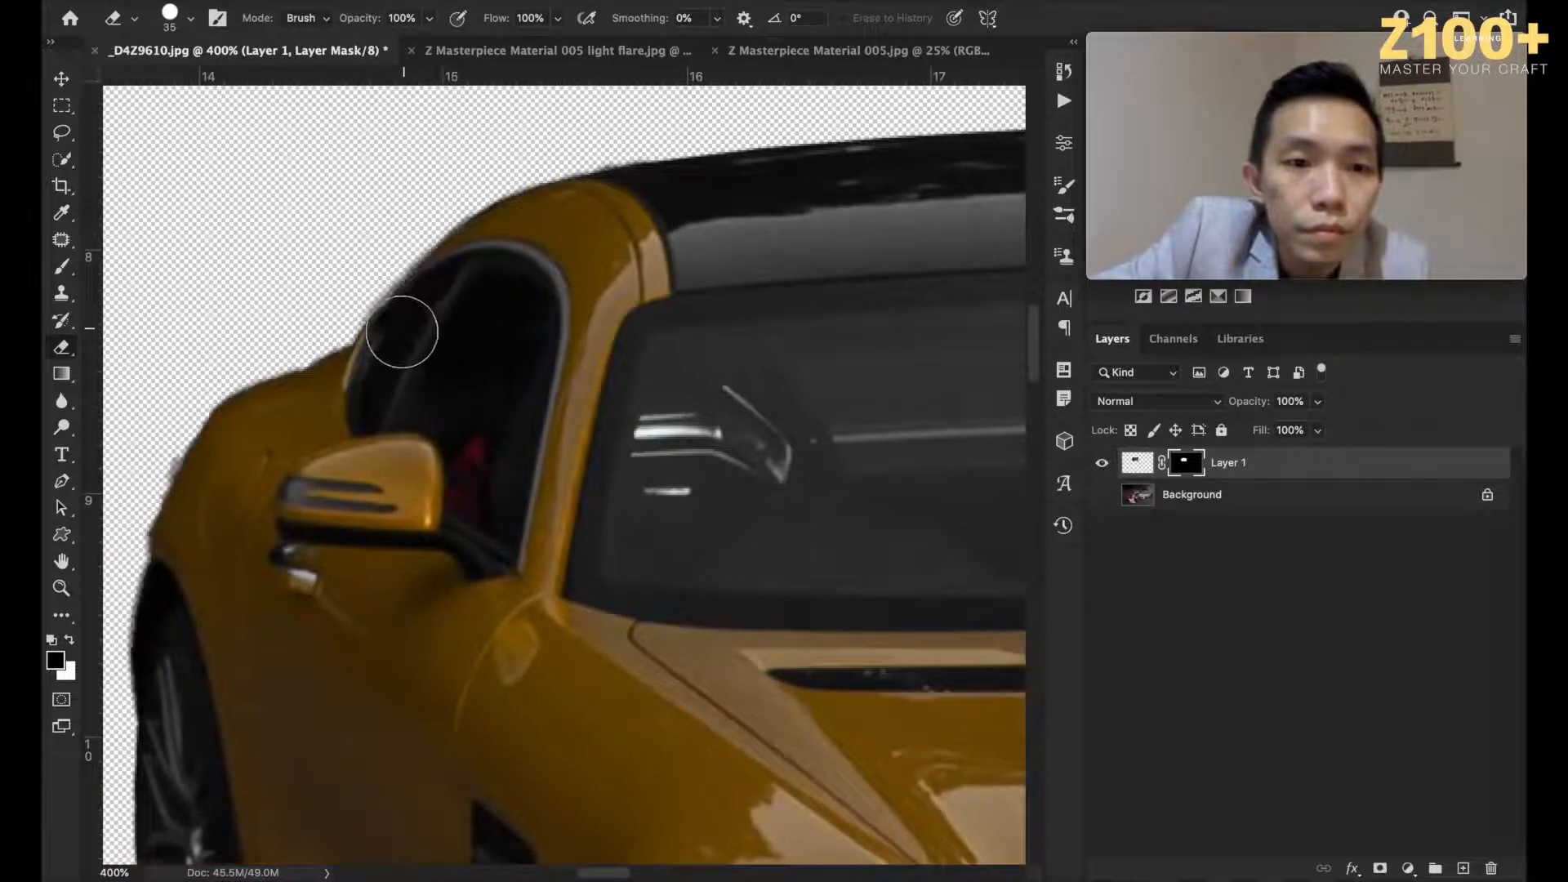
pyautogui.moveTo(402, 333)
pyautogui.mouseDown()
pyautogui.moveTo(381, 370)
pyautogui.moveTo(280, 402)
pyautogui.moveTo(206, 479)
pyautogui.moveTo(192, 519)
pyautogui.mouseUp()
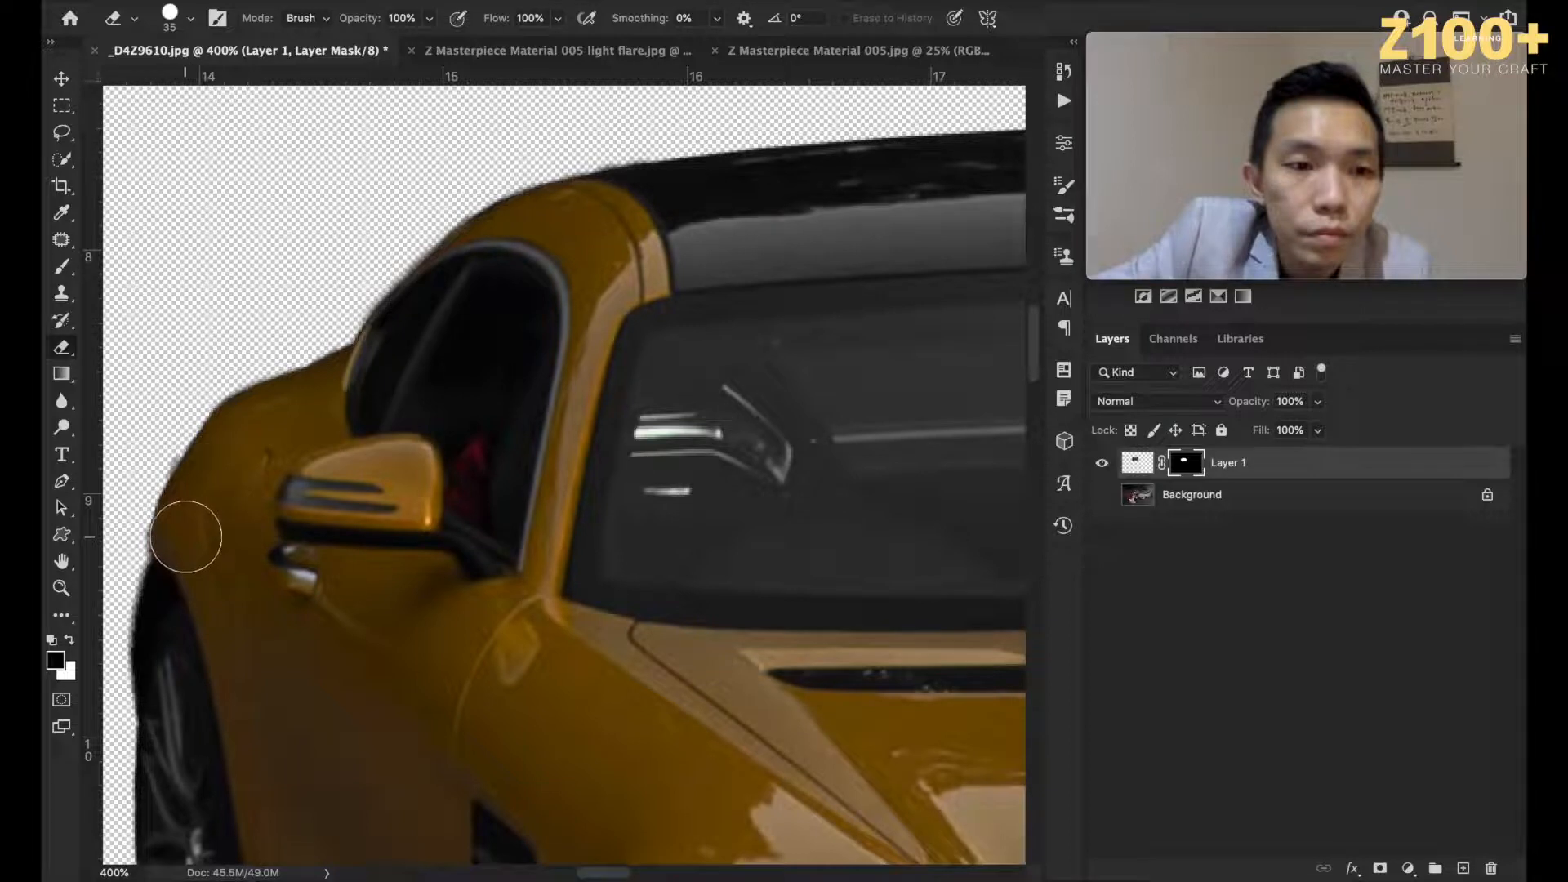
pyautogui.keyDown('shift'); pyautogui.click(1197, 472); pyautogui.keyUp('shift')
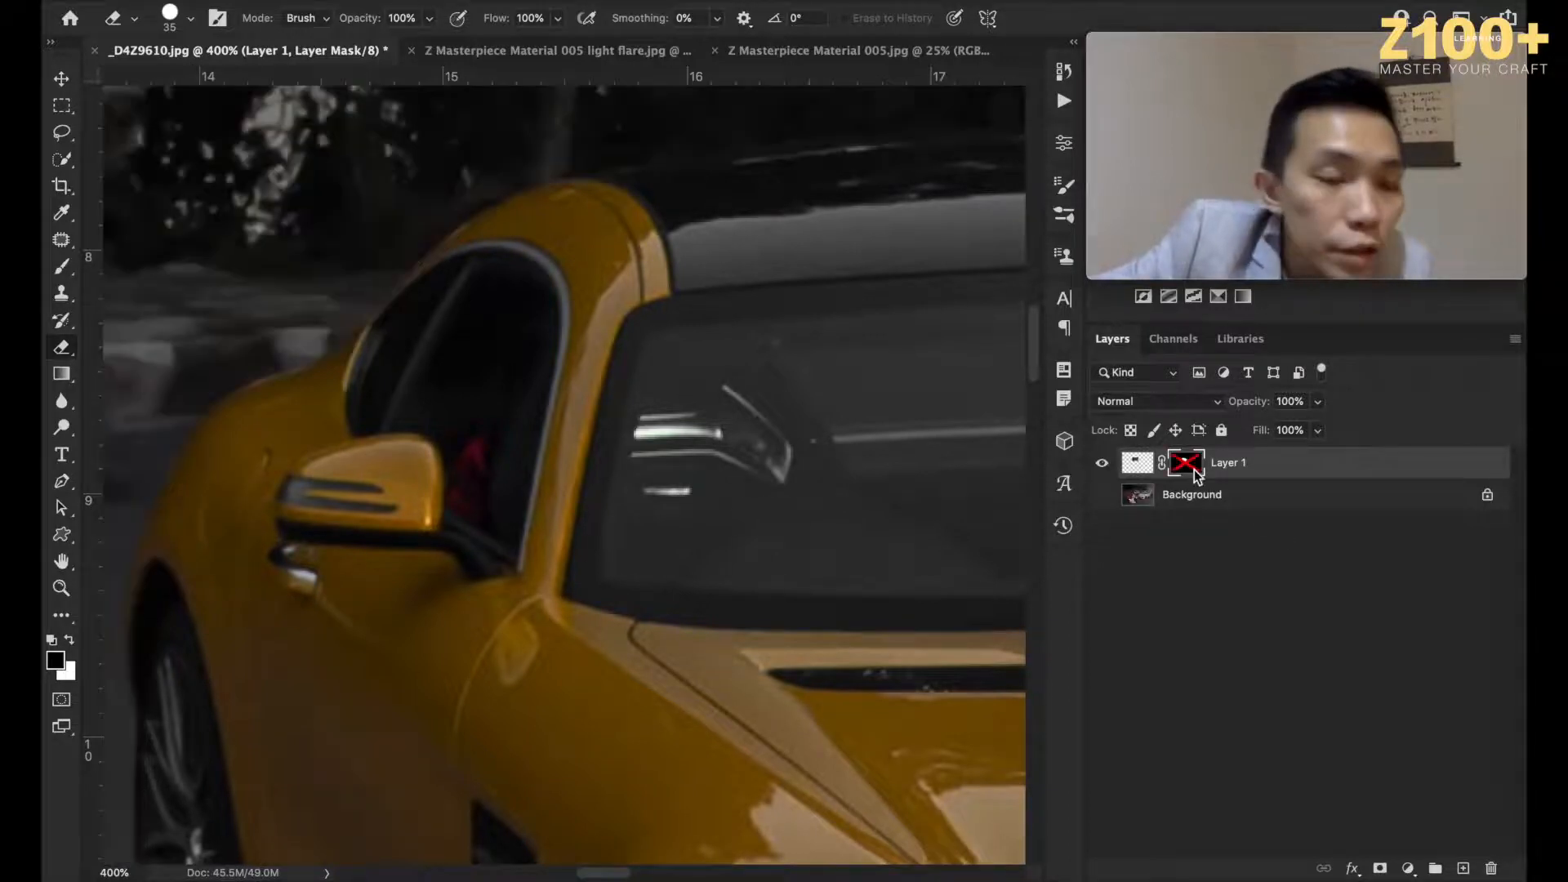
# Step: Compare the yellow car with and without Layer 1's mask, leave the mask enabled, and touch up its edge along the rear fender
pyautogui.keyDown('shift'); pyautogui.click(1197, 472); pyautogui.keyUp('shift')
pyautogui.keyDown('shift'); pyautogui.click(1197, 472); pyautogui.keyUp('shift')
pyautogui.keyDown('shift'); pyautogui.click(1194, 469); pyautogui.keyUp('shift')
pyautogui.keyDown('shift'); pyautogui.click(1194, 468); pyautogui.keyUp('shift')
pyautogui.keyDown('shift'); pyautogui.click(1194, 469); pyautogui.keyUp('shift')
pyautogui.moveTo(161, 667)
pyautogui.mouseDown()
pyautogui.moveTo(200, 511)
pyautogui.moveTo(164, 609)
pyautogui.moveTo(164, 700)
pyautogui.moveTo(164, 623)
pyautogui.moveTo(209, 479)
pyautogui.moveTo(164, 542)
pyautogui.moveTo(235, 438)
pyautogui.mouseUp()
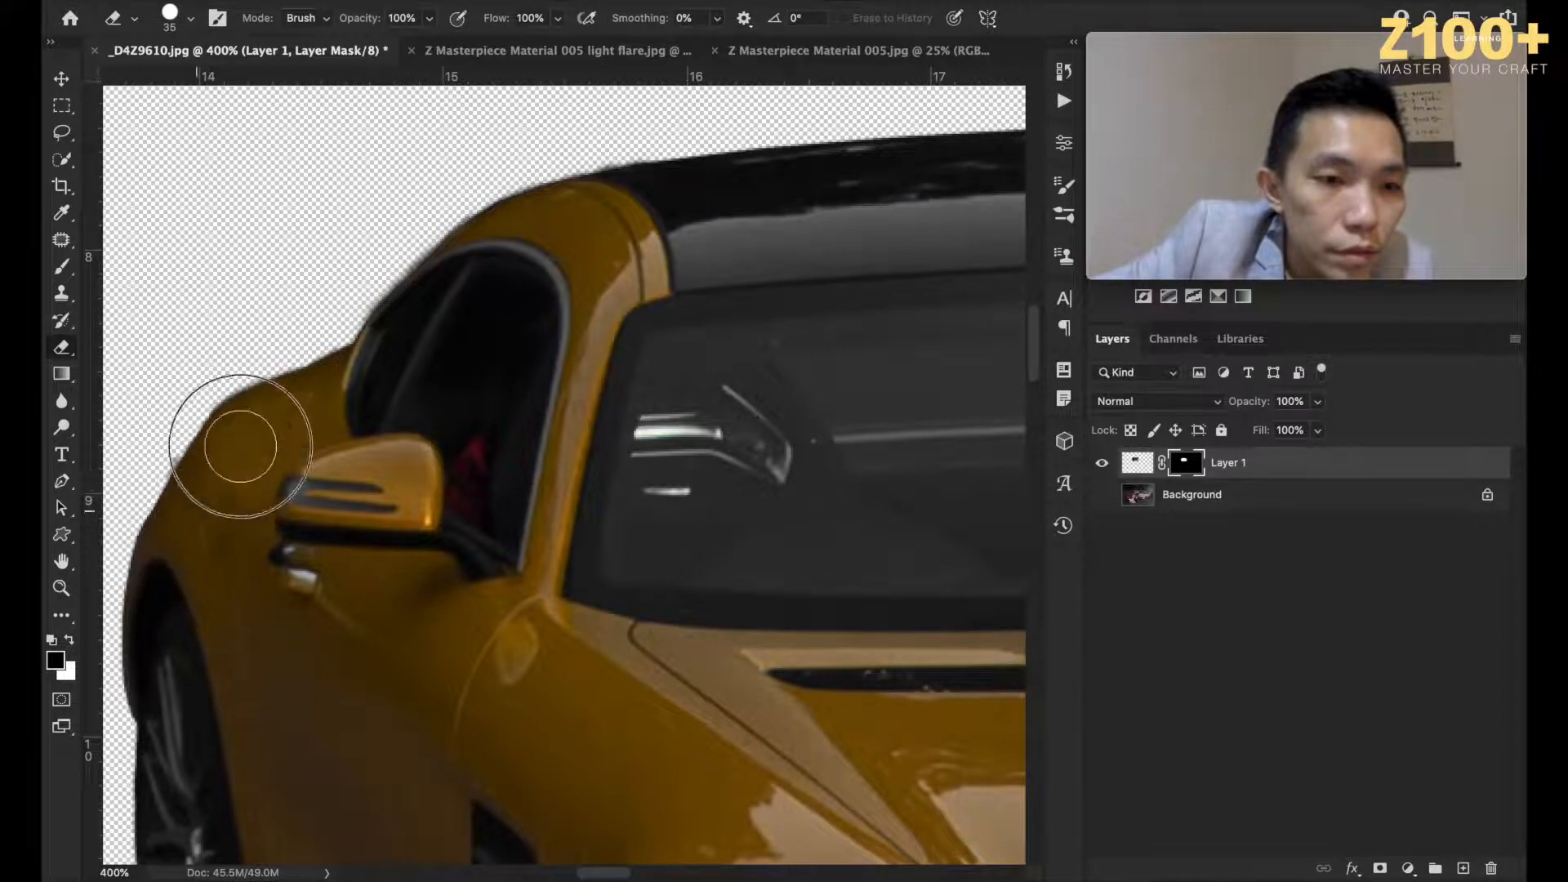
# Step: Check and touch up the mask edge along the yellow car's black roof, and show the Background layer again
pyautogui.hscroll(5, 512, 431)
pyautogui.scroll(3, 512, 431)
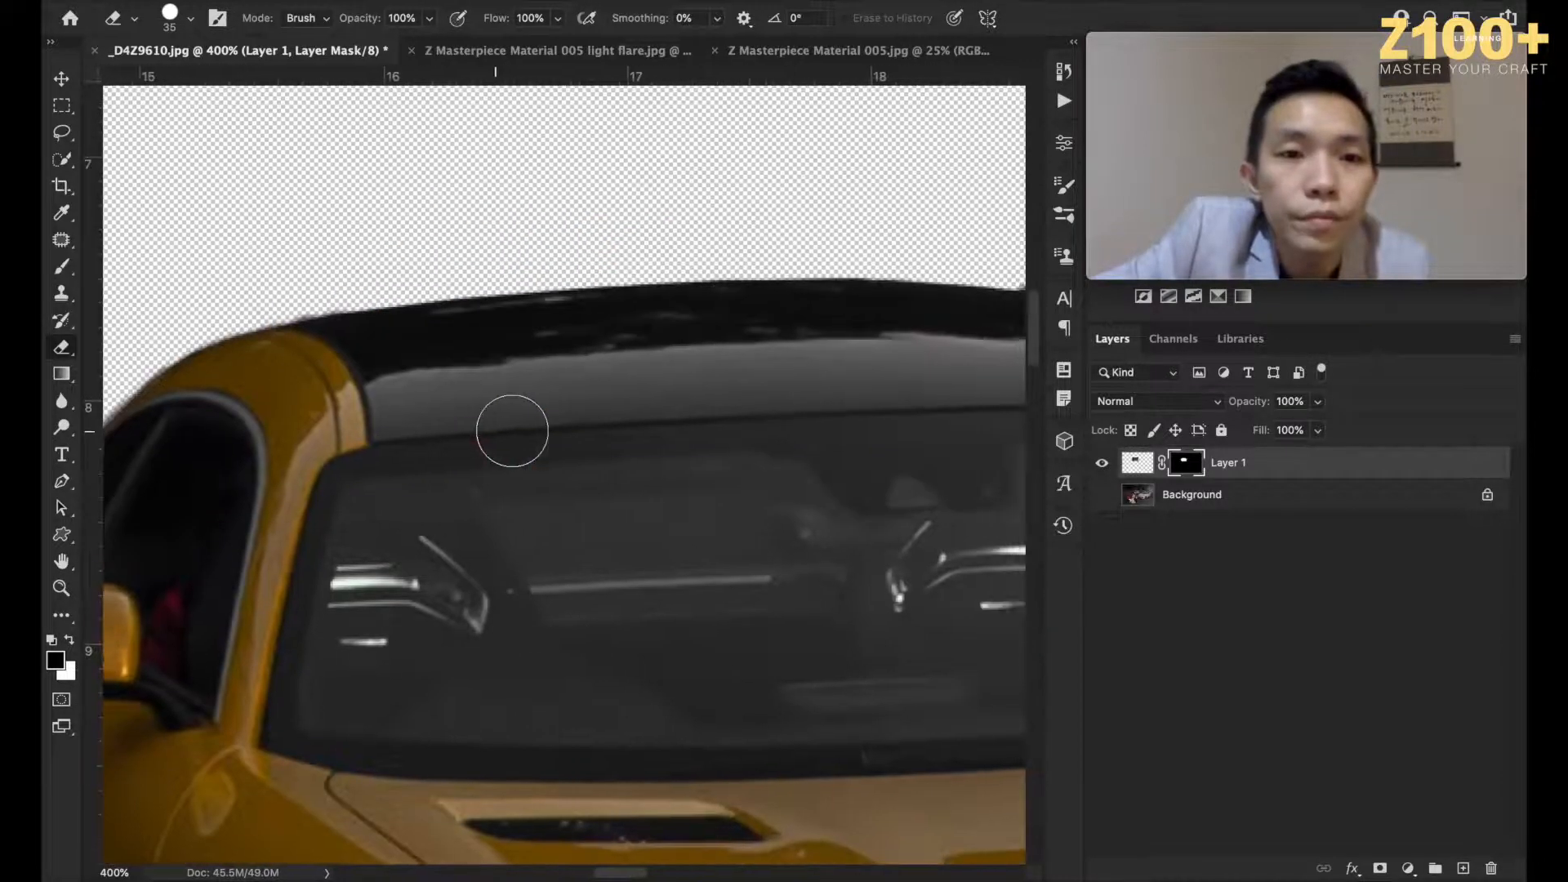
pyautogui.hscroll(-1, 512, 430)
pyautogui.press('x')
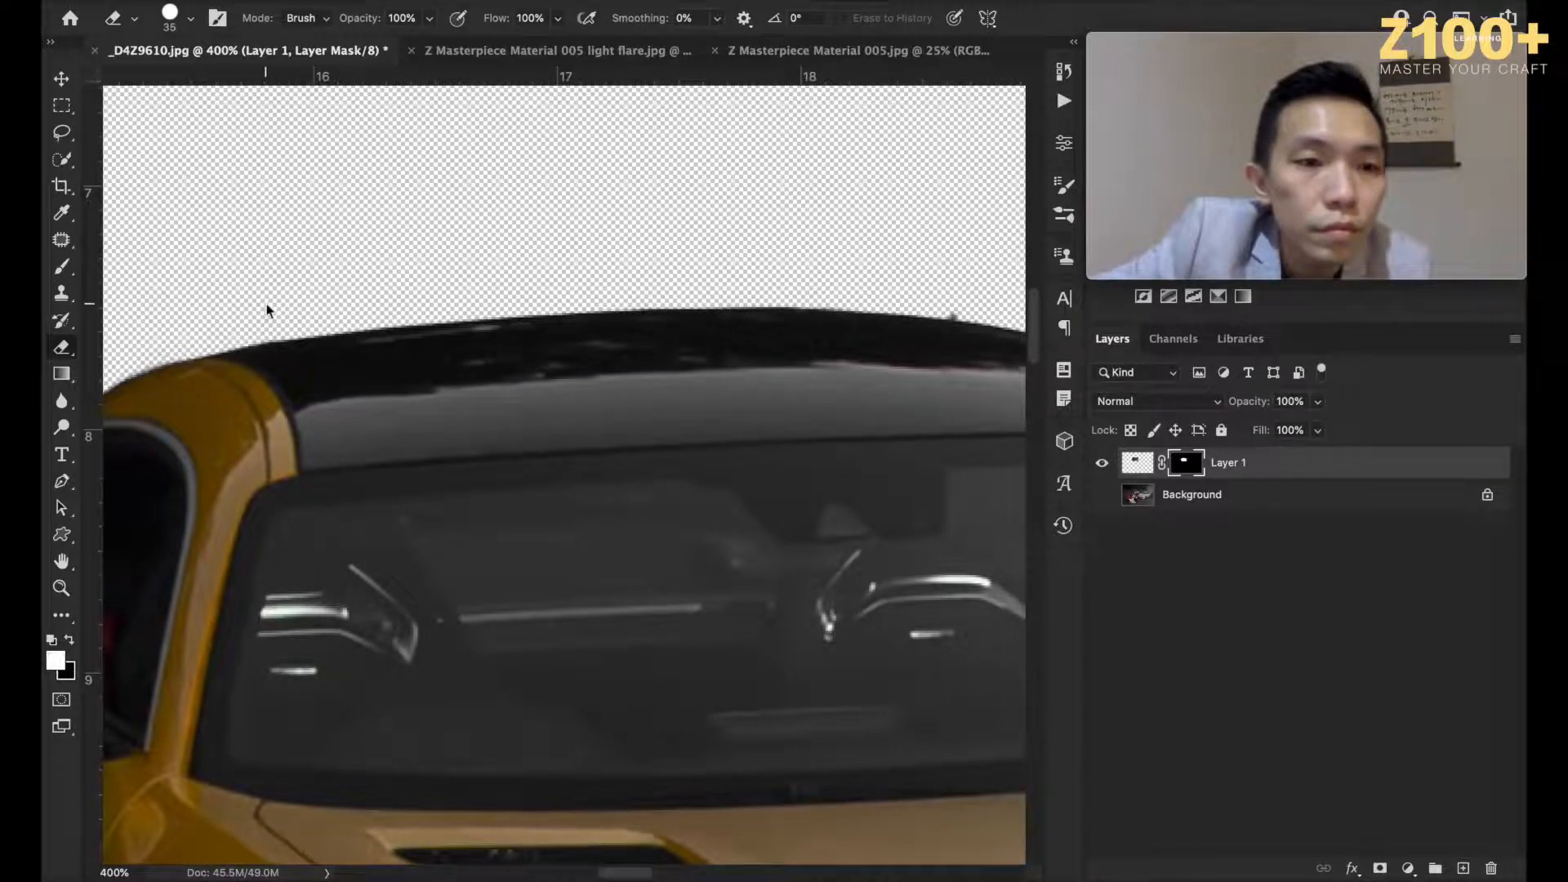
pyautogui.hscroll(-3, 286, 298)
pyautogui.scroll(-1, 286, 298)
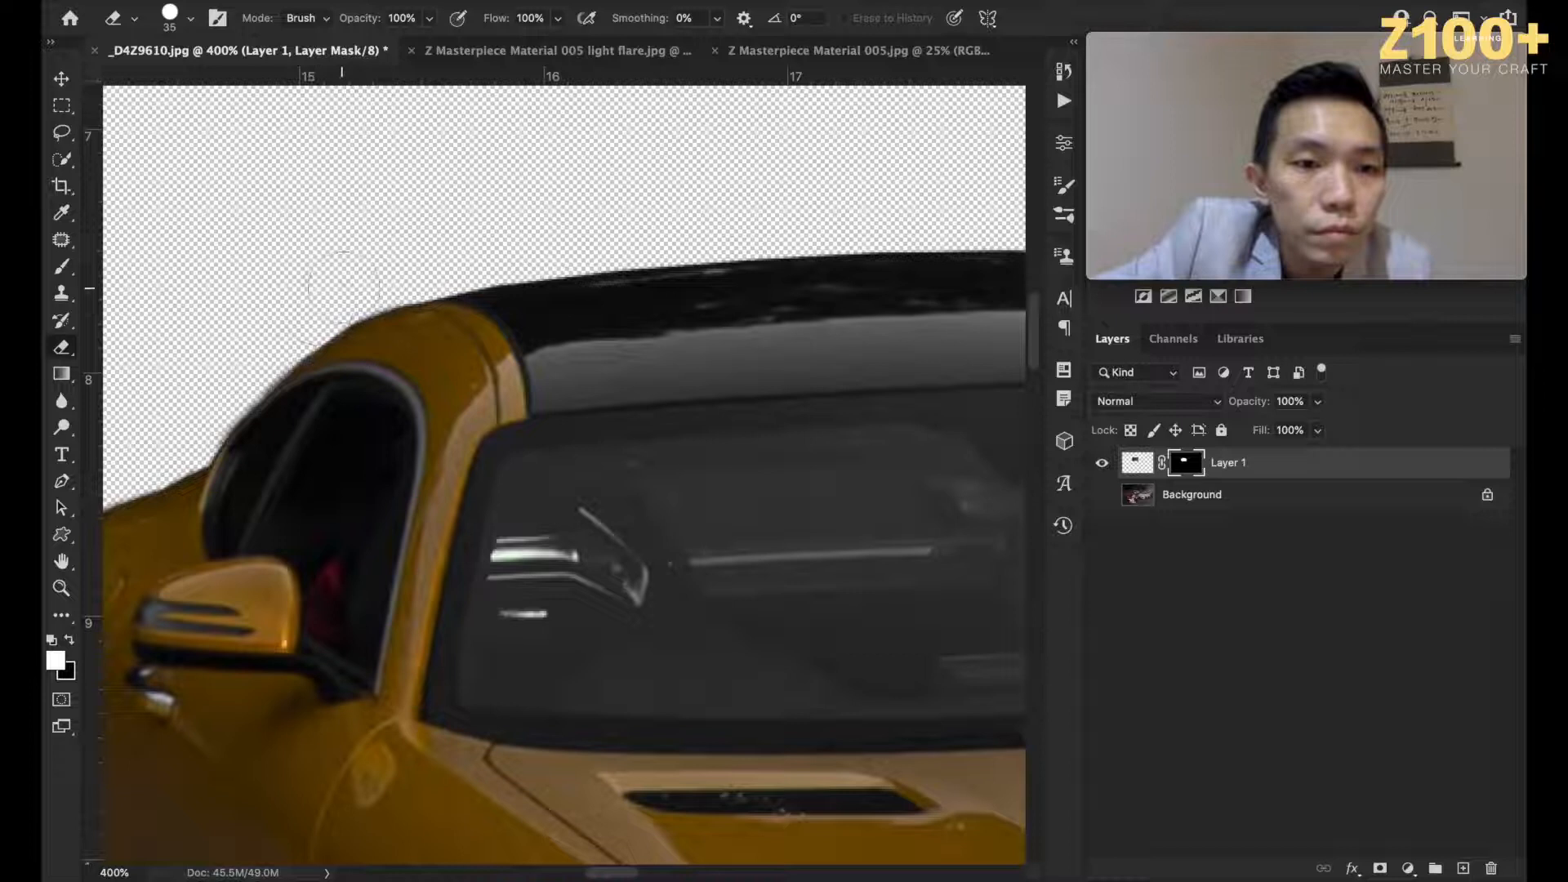
pyautogui.hscroll(10, 373, 276)
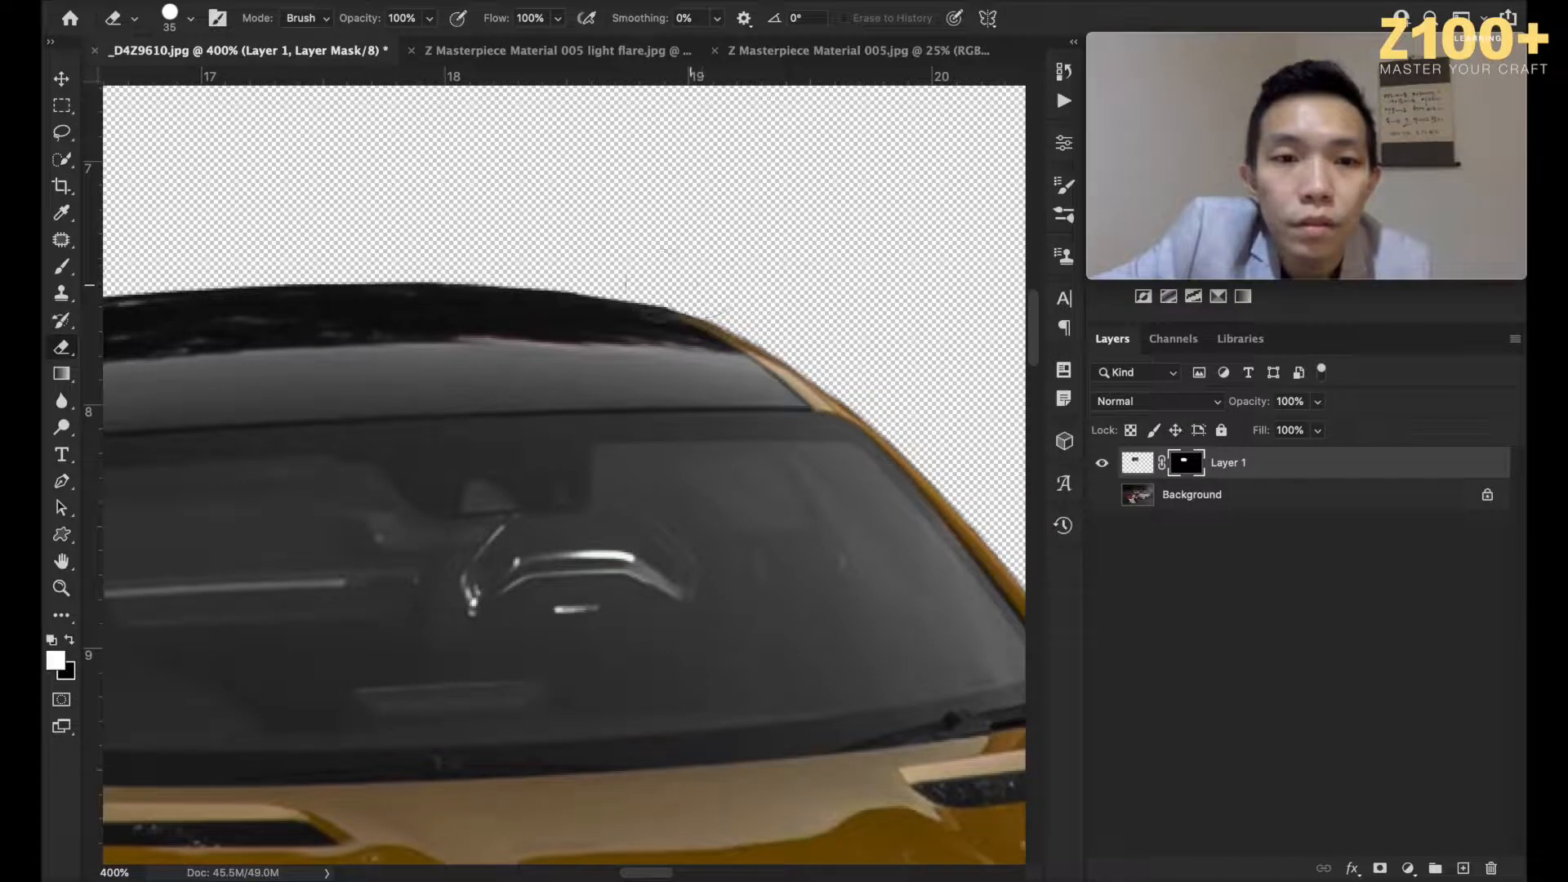
pyautogui.moveTo(638, 269); pyautogui.dragTo(630, 262)
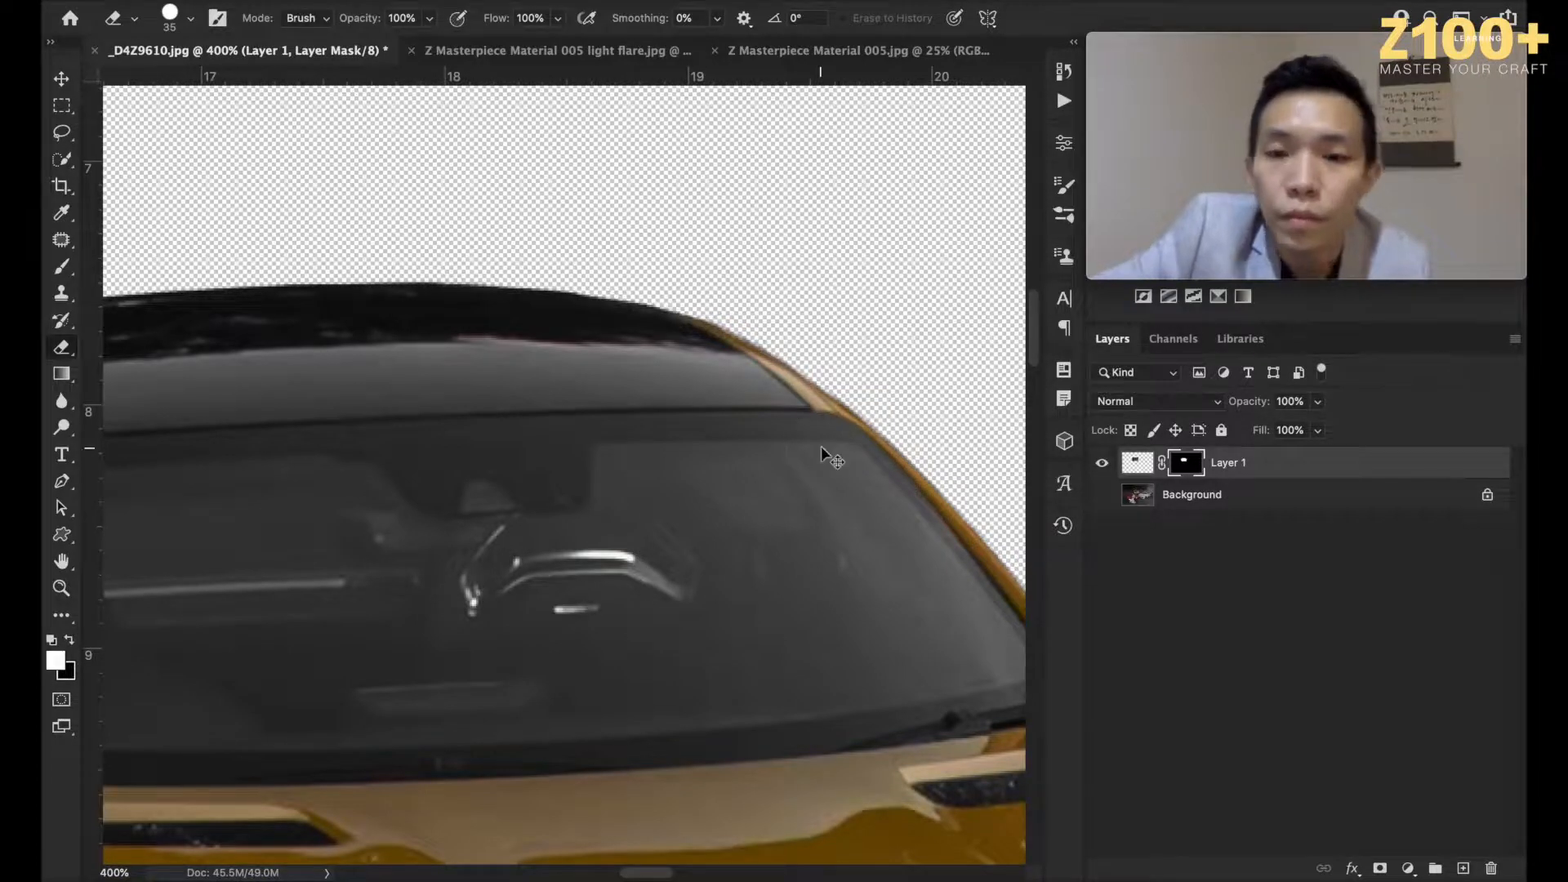
pyautogui.hotkey('ctrl', '-')
pyautogui.hotkey('ctrl', '-')
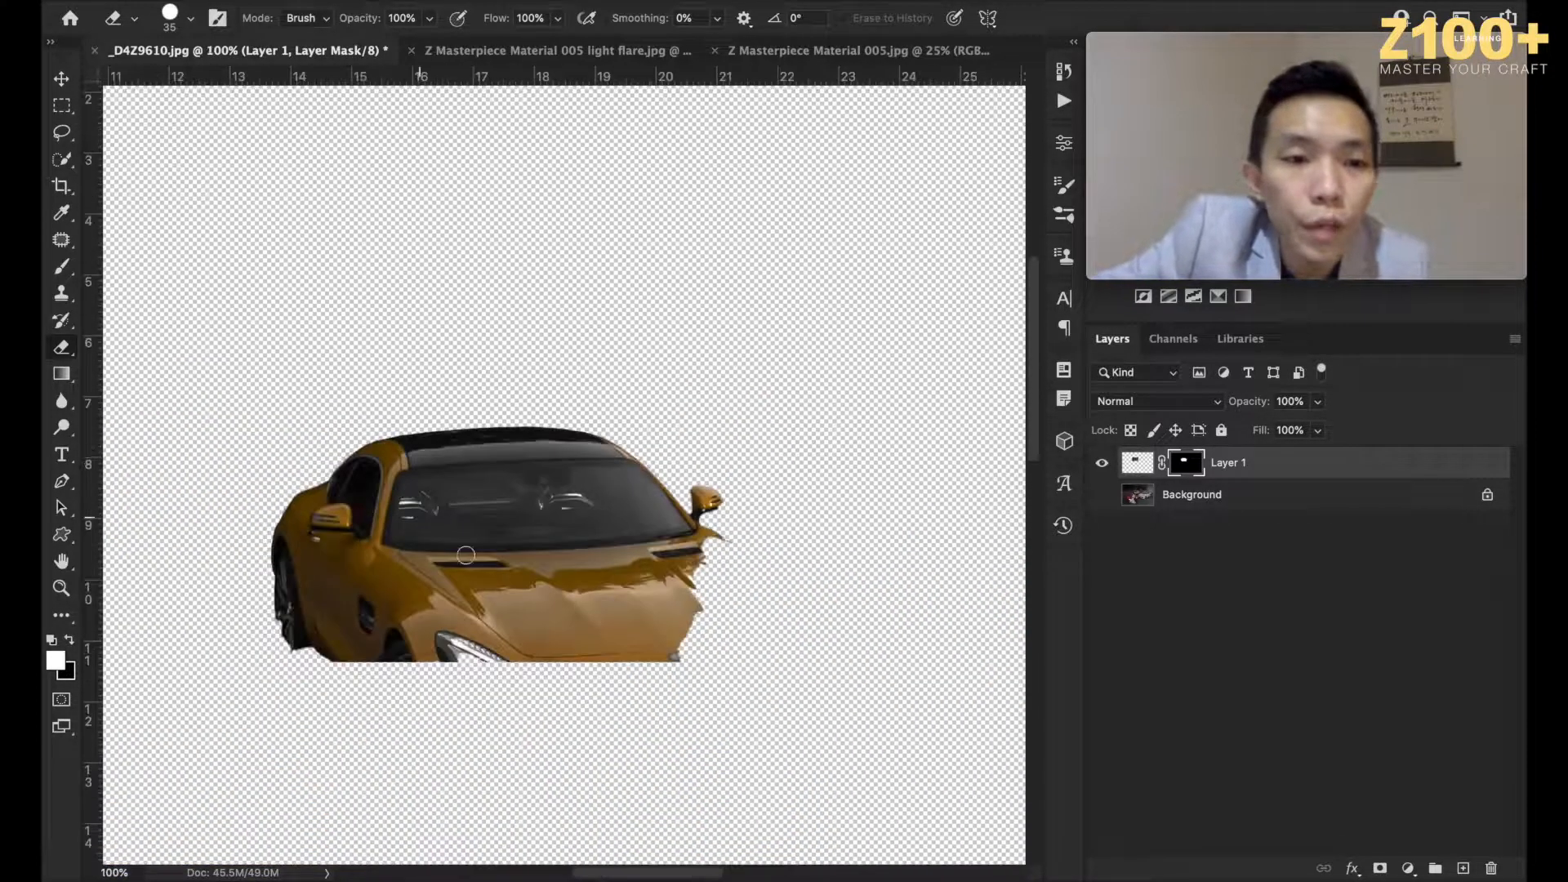
pyautogui.click(1103, 495)
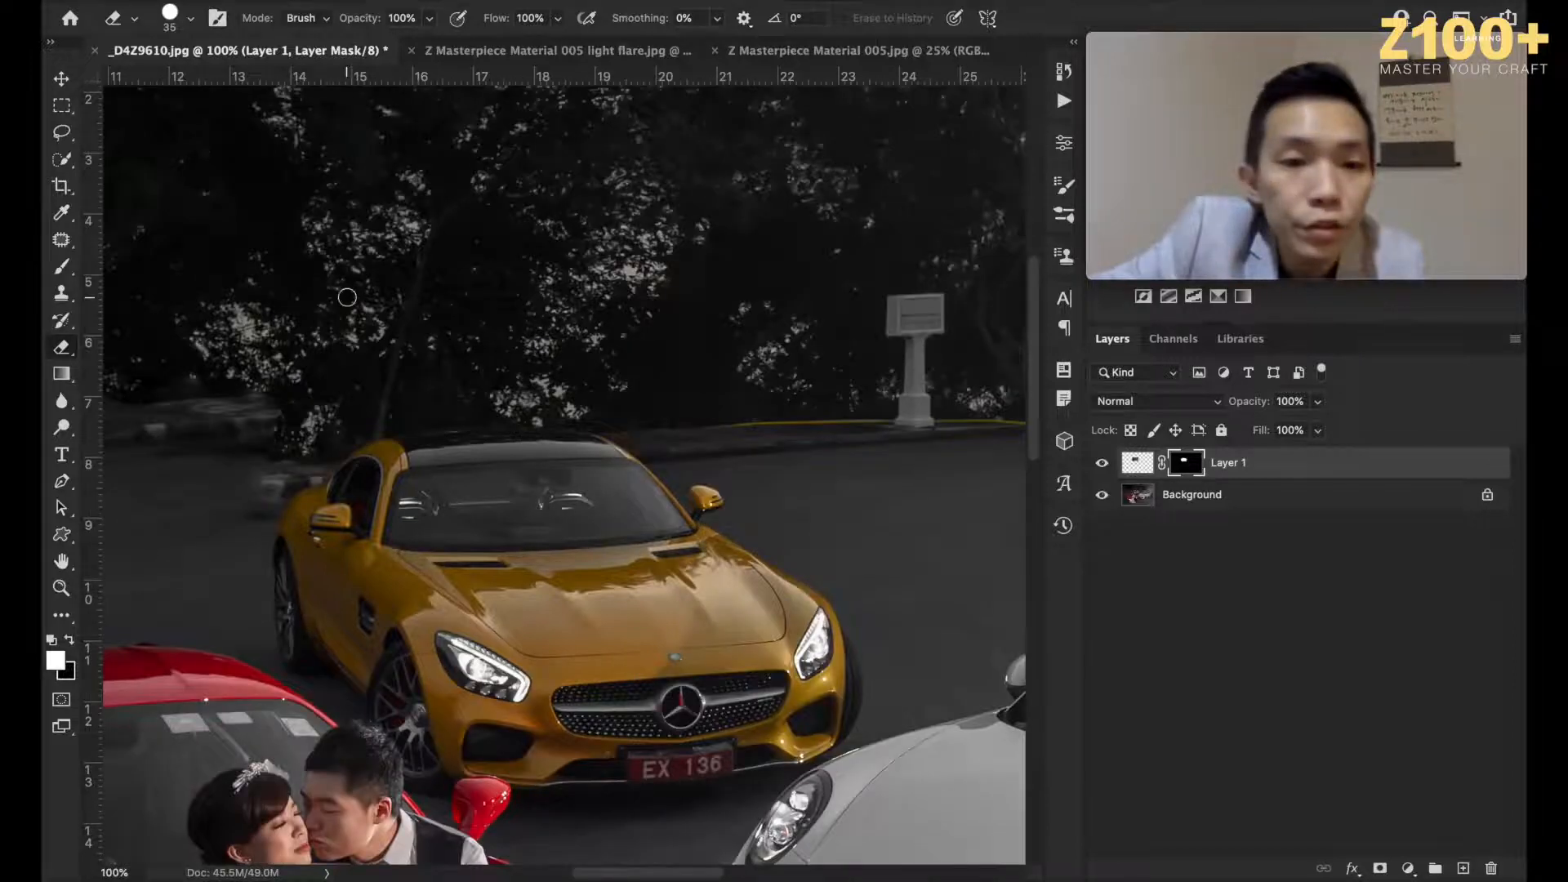
# Step: Bring the sunset landscape from Z Masterpiece Material 005.jpg into the wedding photo and place it between Layer 1 and the Background
pyautogui.click(62, 79)
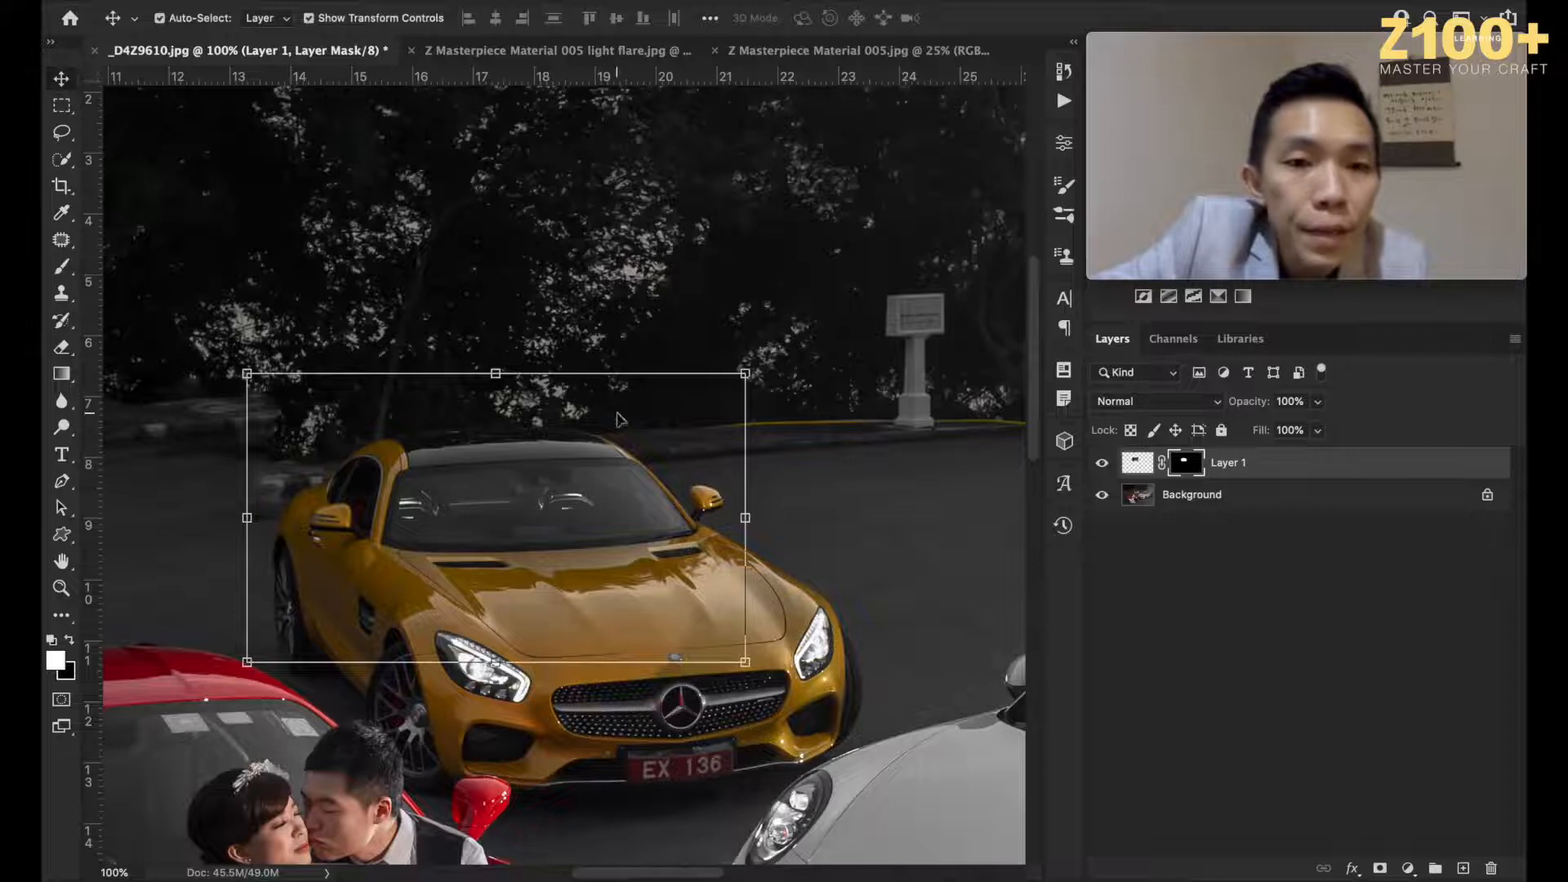
pyautogui.hscroll(3, 881, 454)
pyautogui.press('super+minus')
pyautogui.press('super+minus')
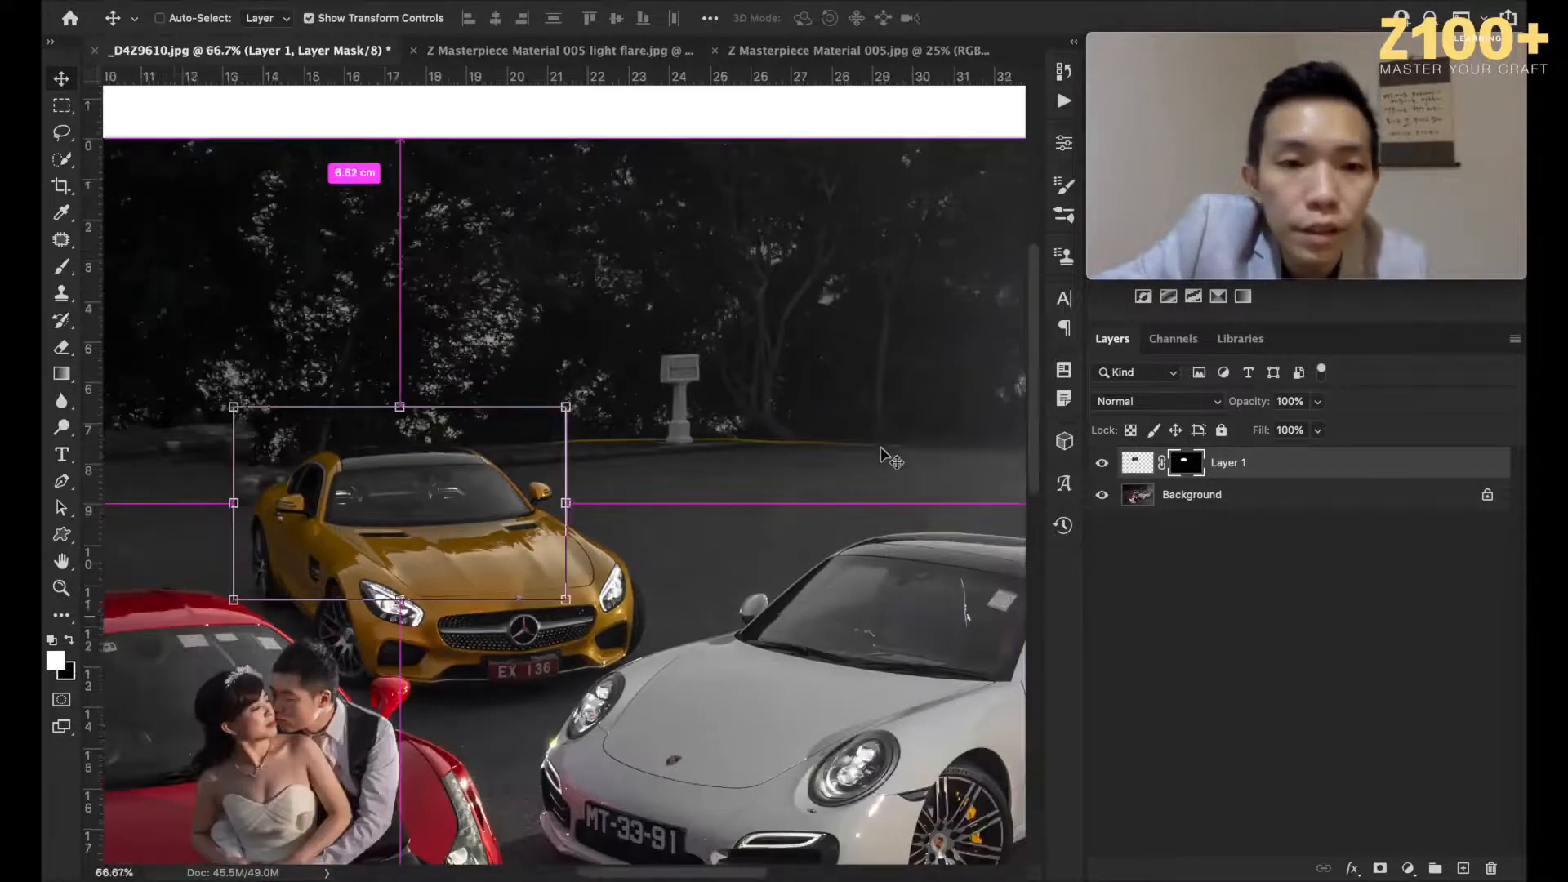
pyautogui.press('super+minus')
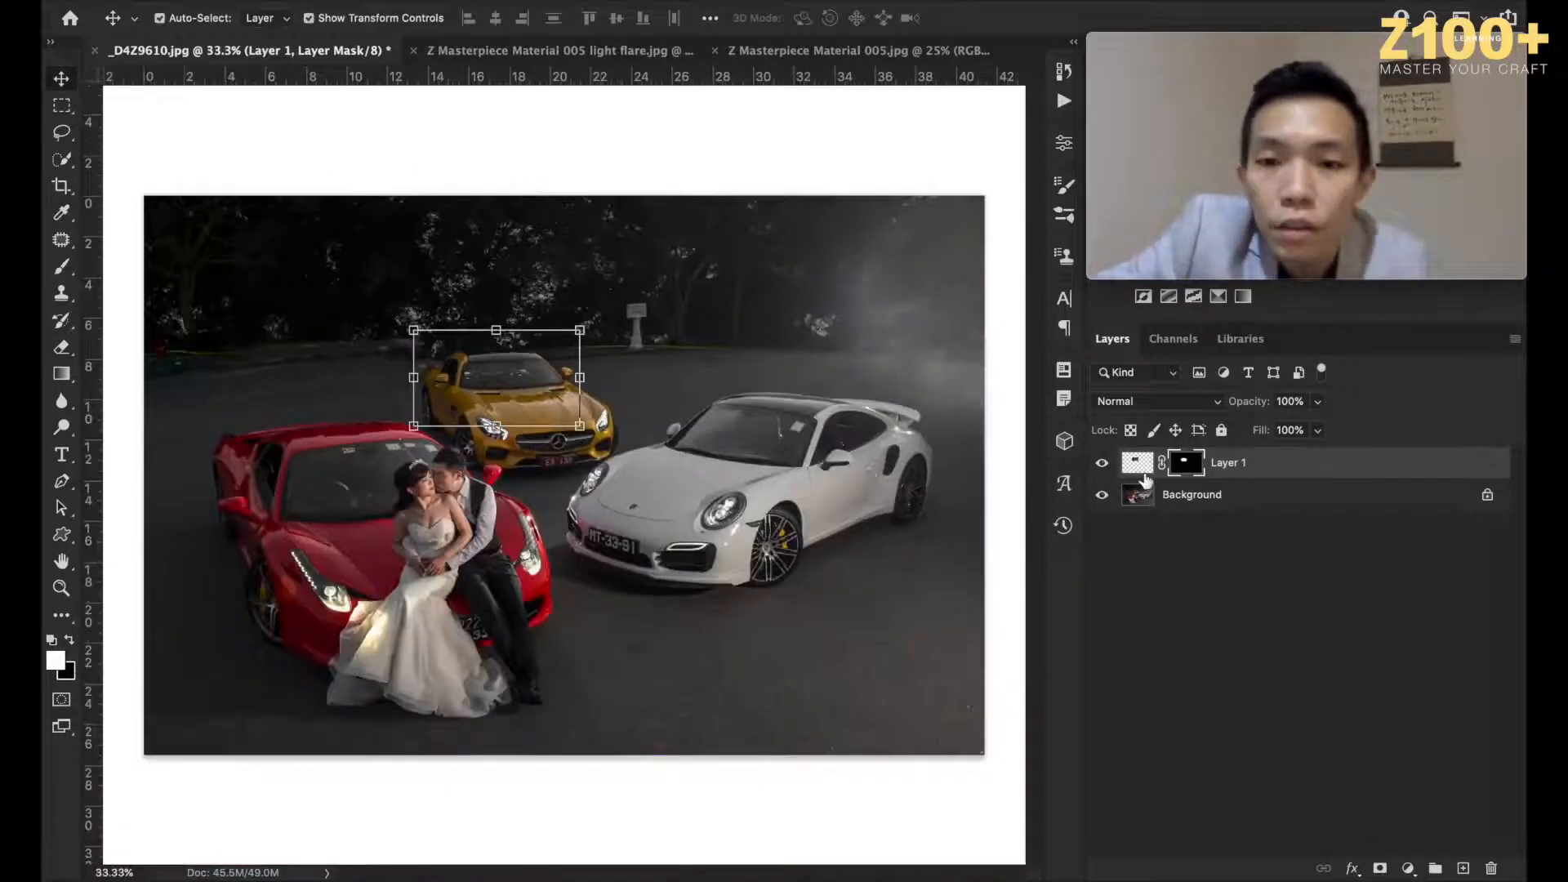
pyautogui.click(804, 52)
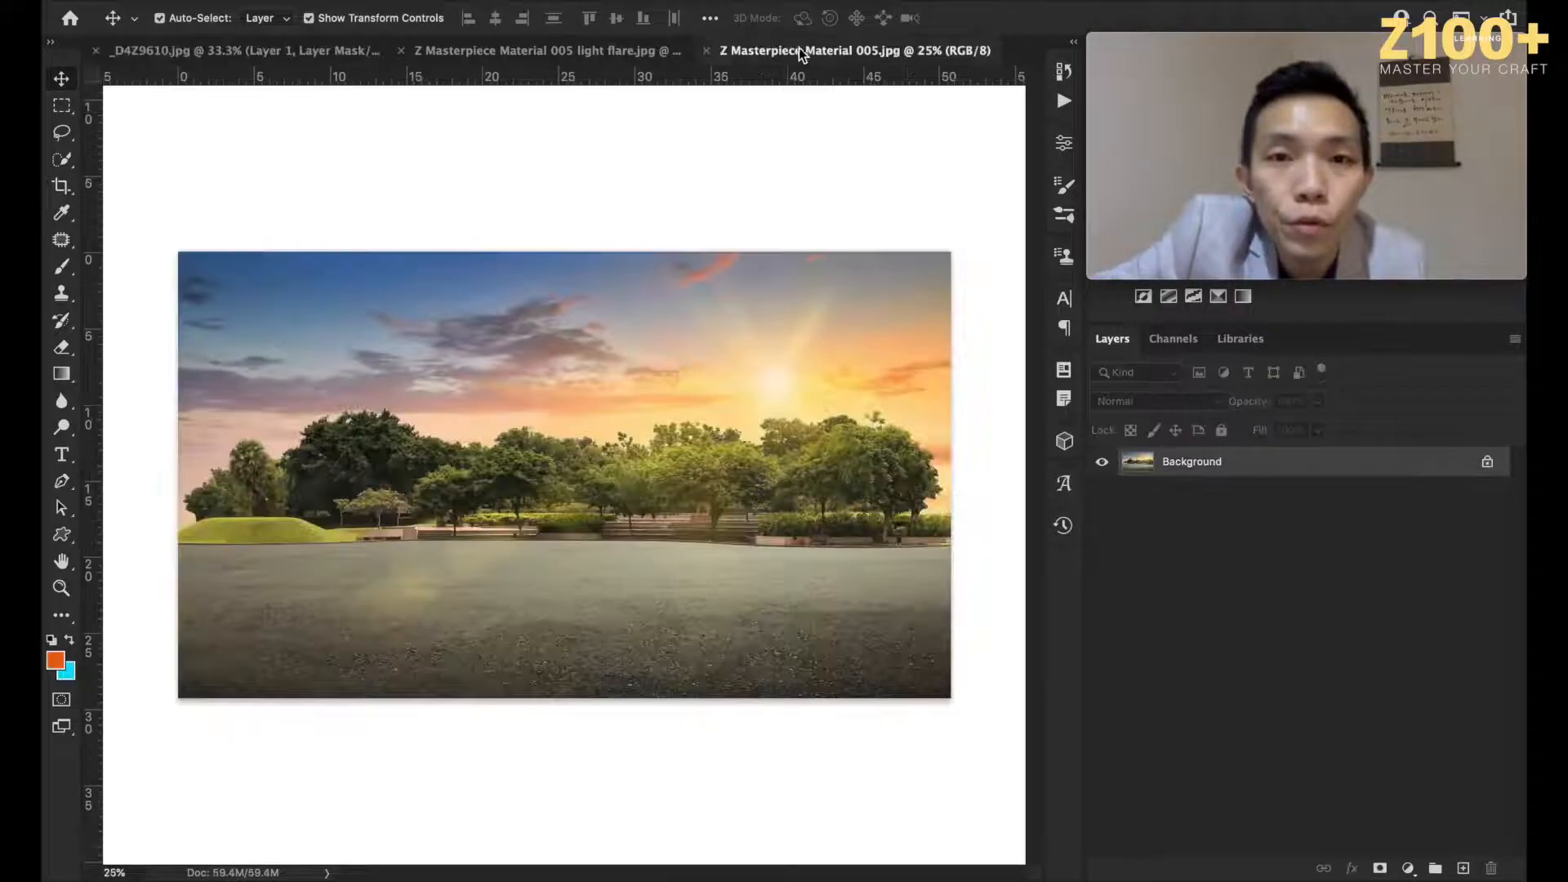
pyautogui.moveTo(628, 366); pyautogui.dragTo(484, 330)
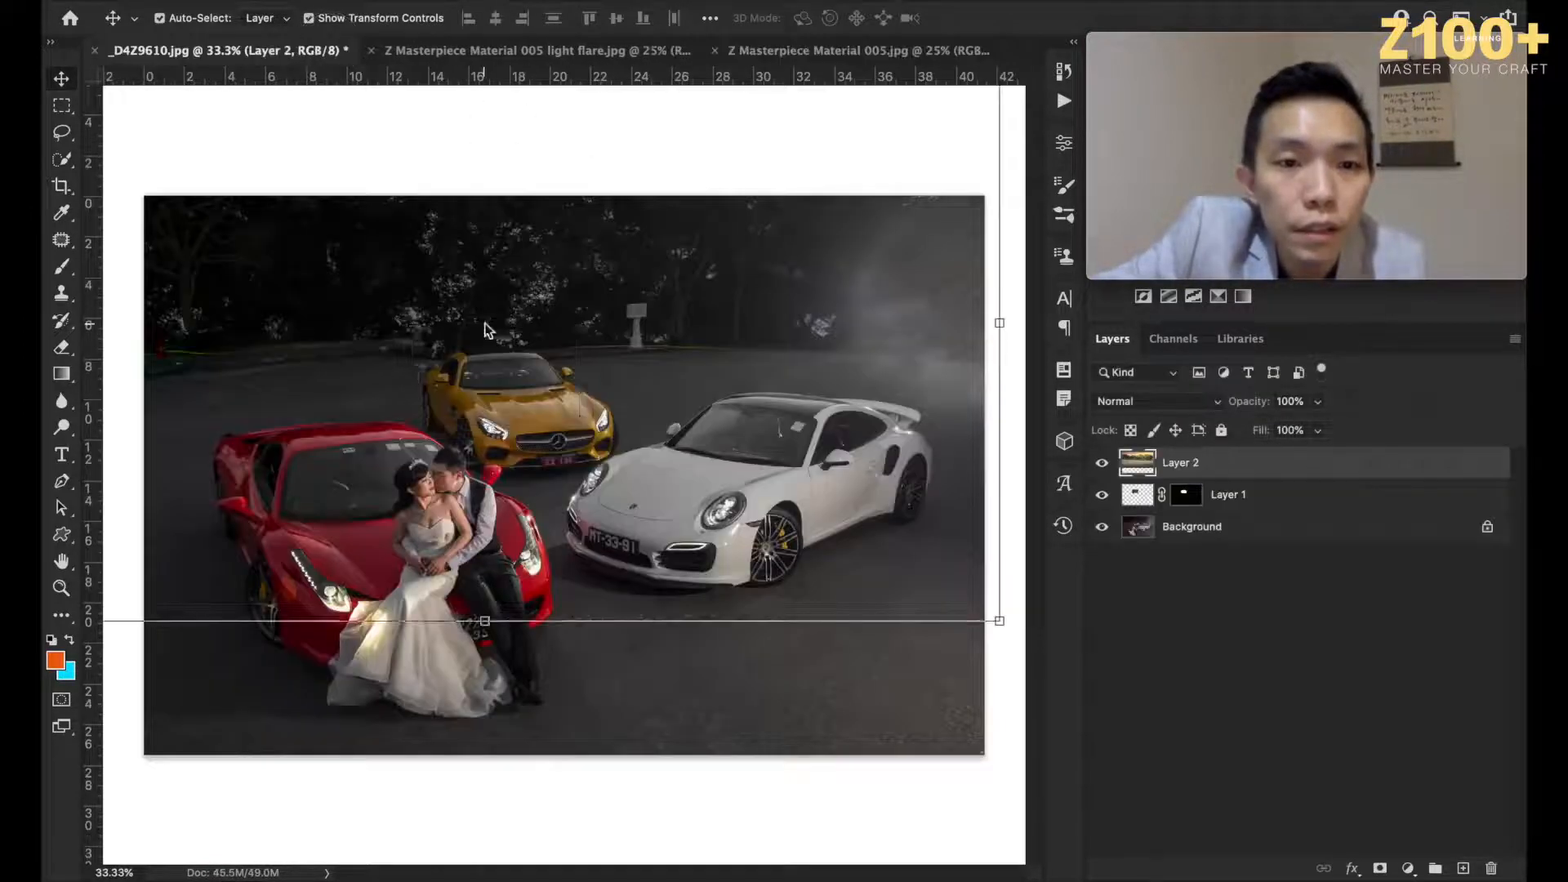
pyautogui.press('super+minus')
pyautogui.moveTo(1231, 465); pyautogui.dragTo(1235, 506)
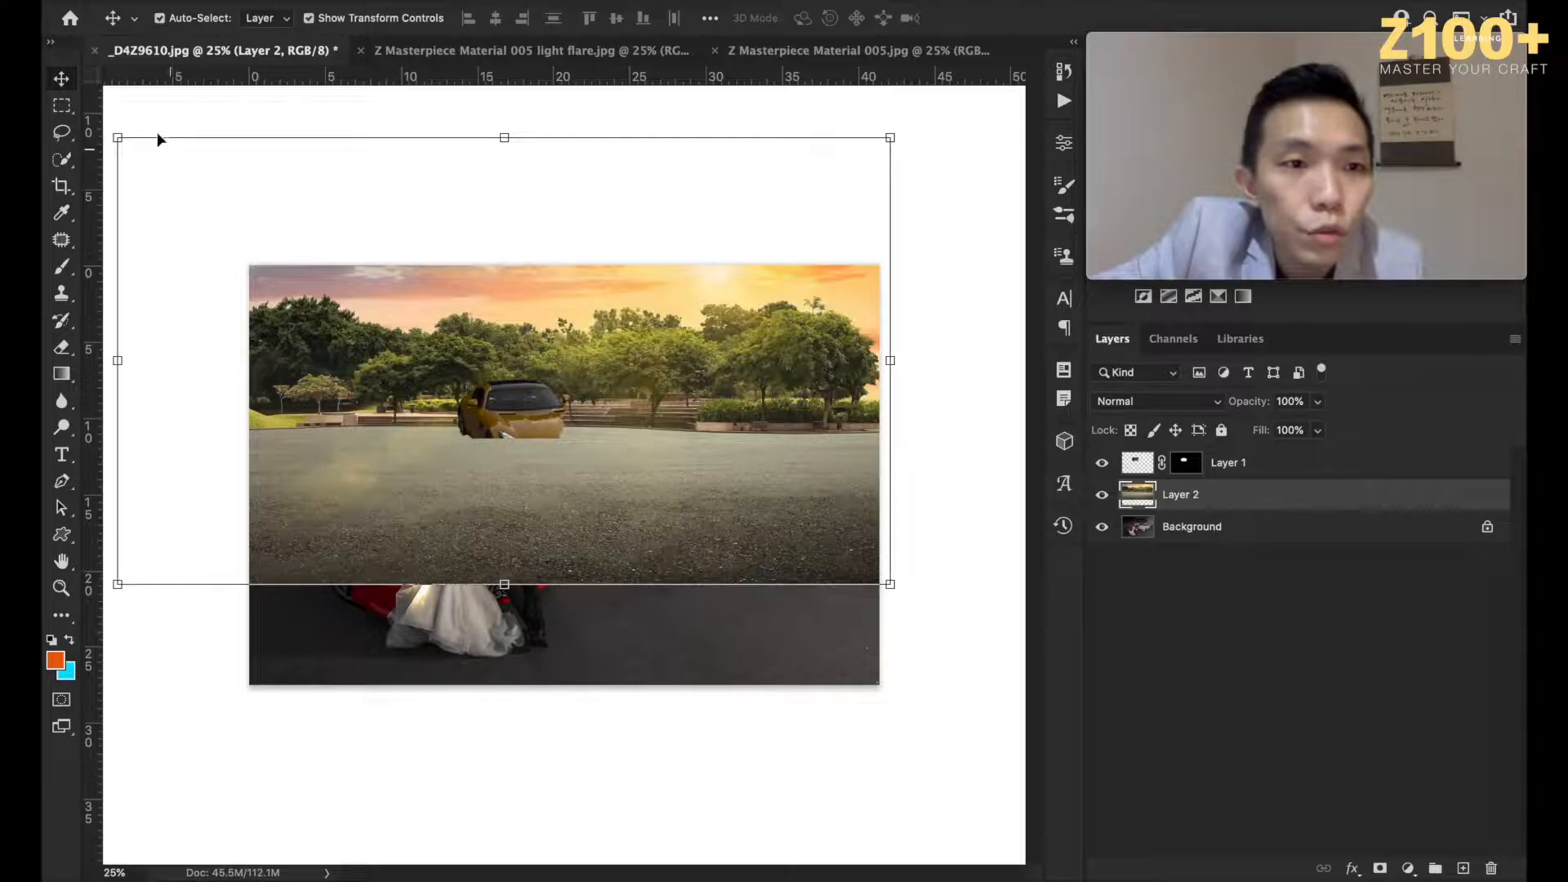
# Step: Scale the sunset layer proportionally to about 82.33% so it spans the width of the wedding photo
pyautogui.moveTo(118, 138); pyautogui.dragTo(244, 202)
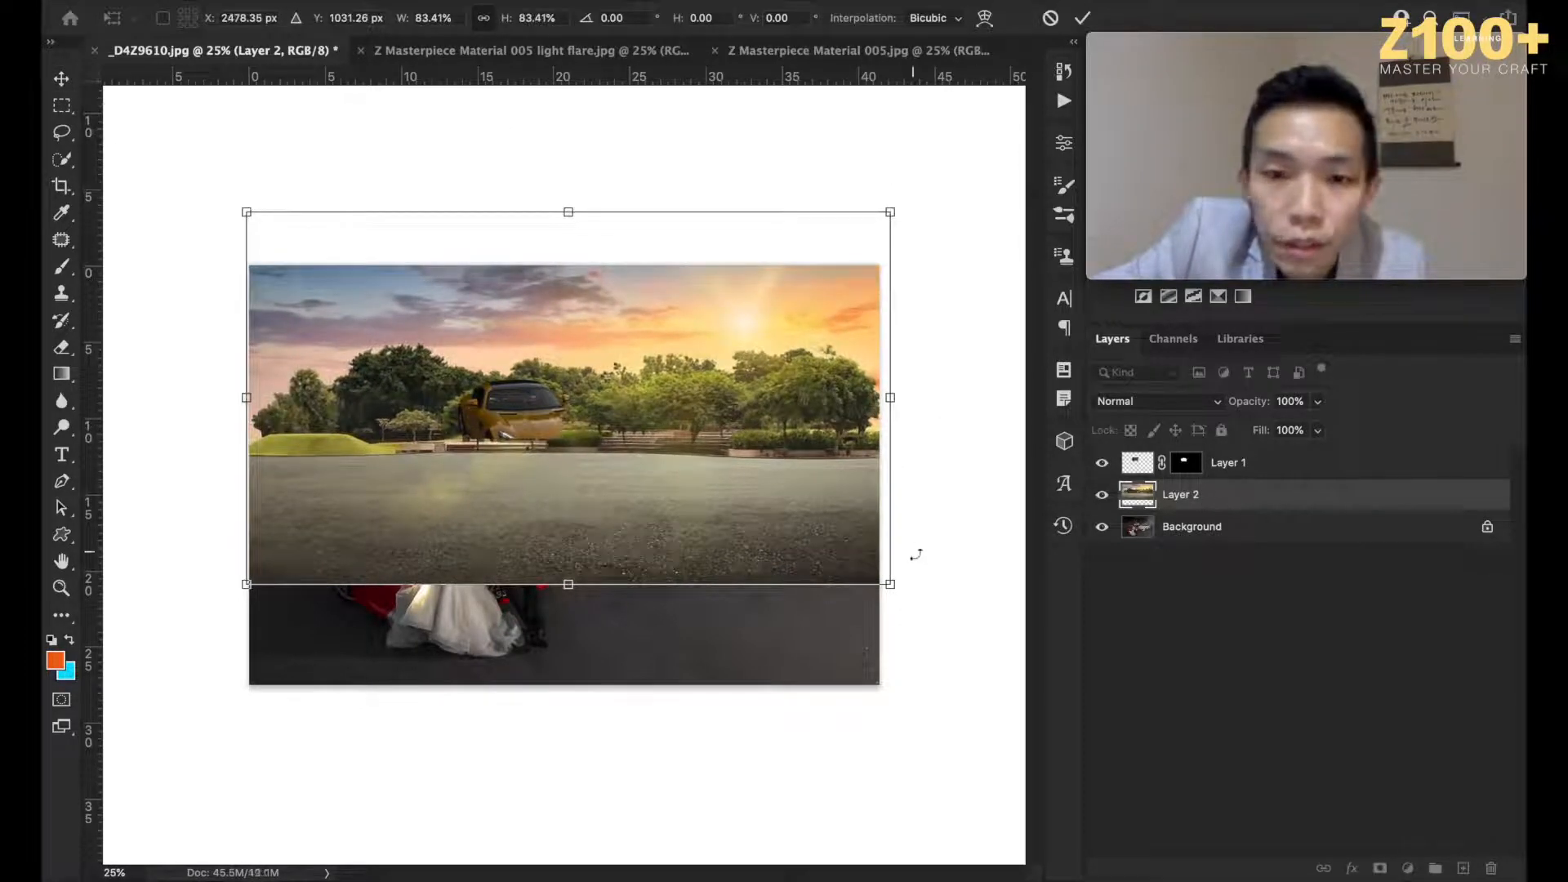
pyautogui.moveTo(890, 585); pyautogui.dragTo(882, 579)
pyautogui.hotkey('ctrl', 'z')
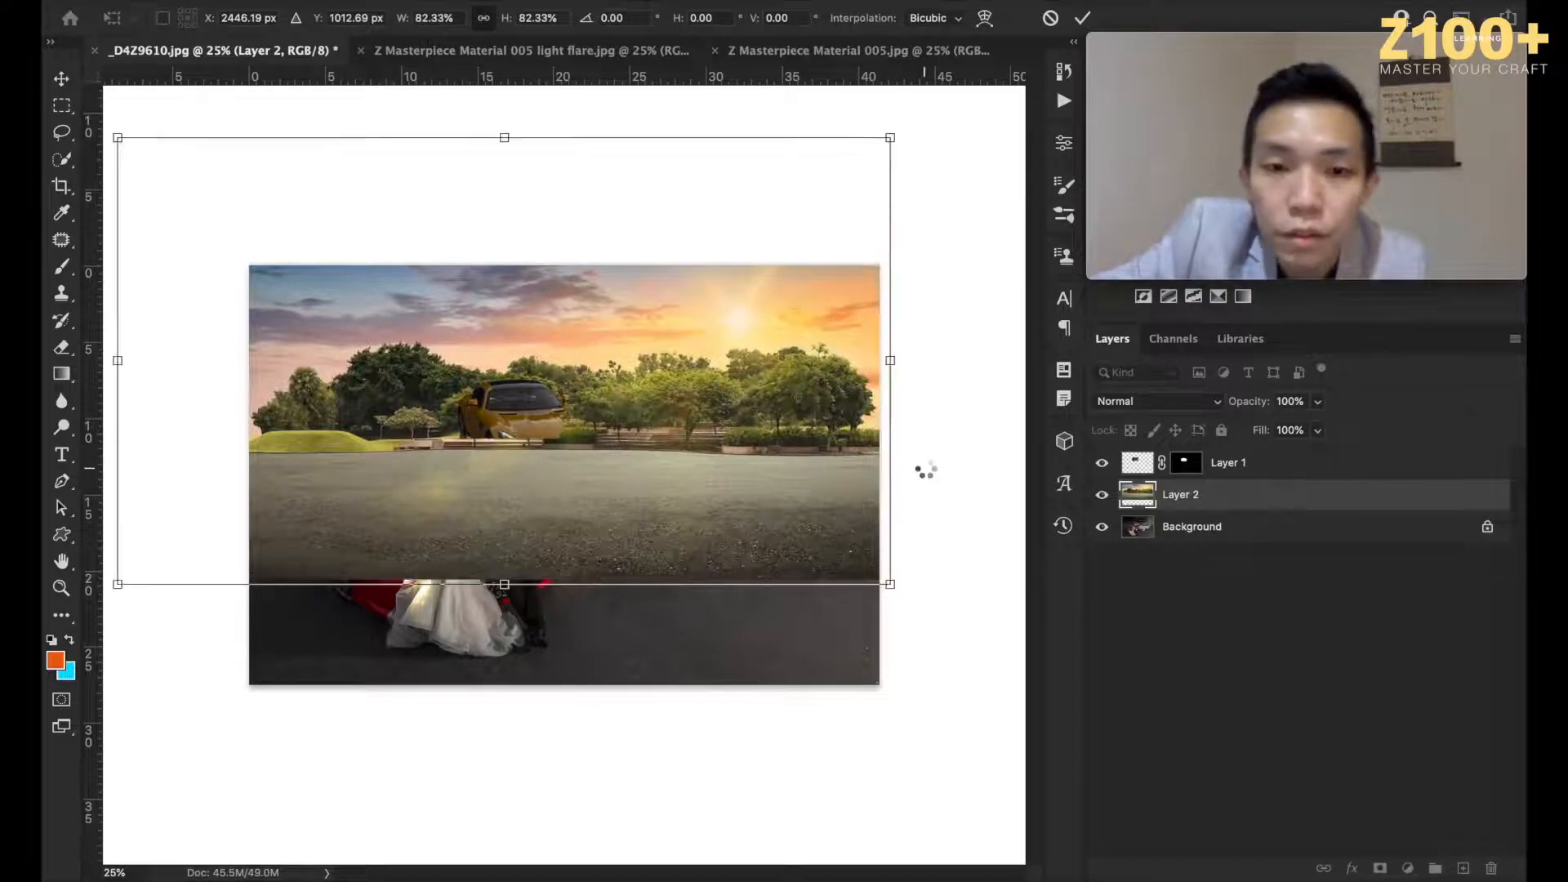
pyautogui.hotkey('ctrl', '=')
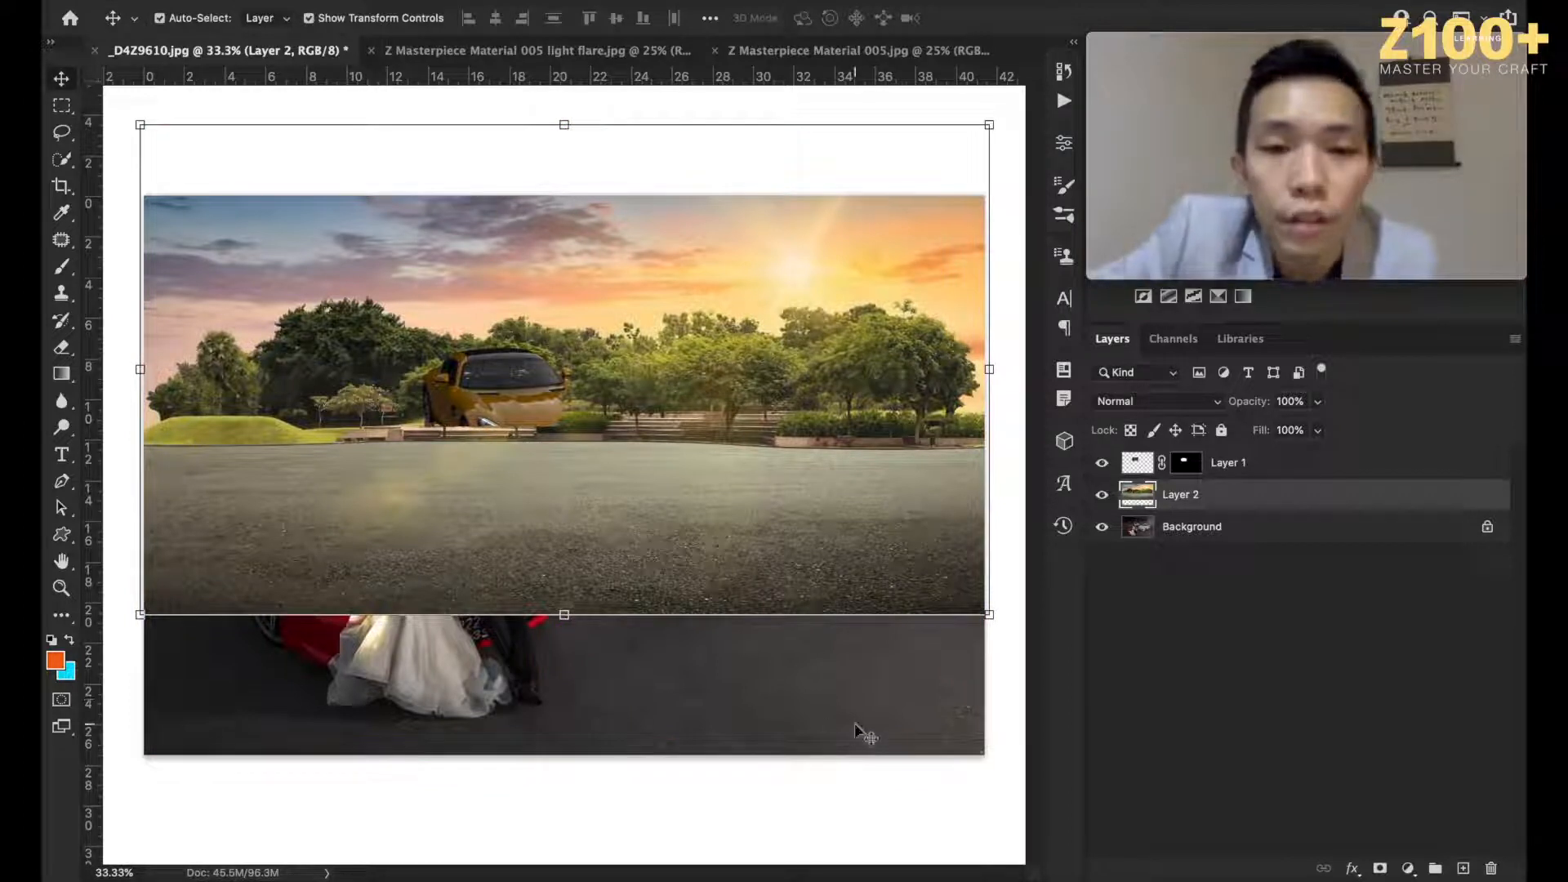
# Step: Reduce the sunset layer's fill to 51% and shift the layer up to align its horizon behind the yellow car
pyautogui.click(1317, 430)
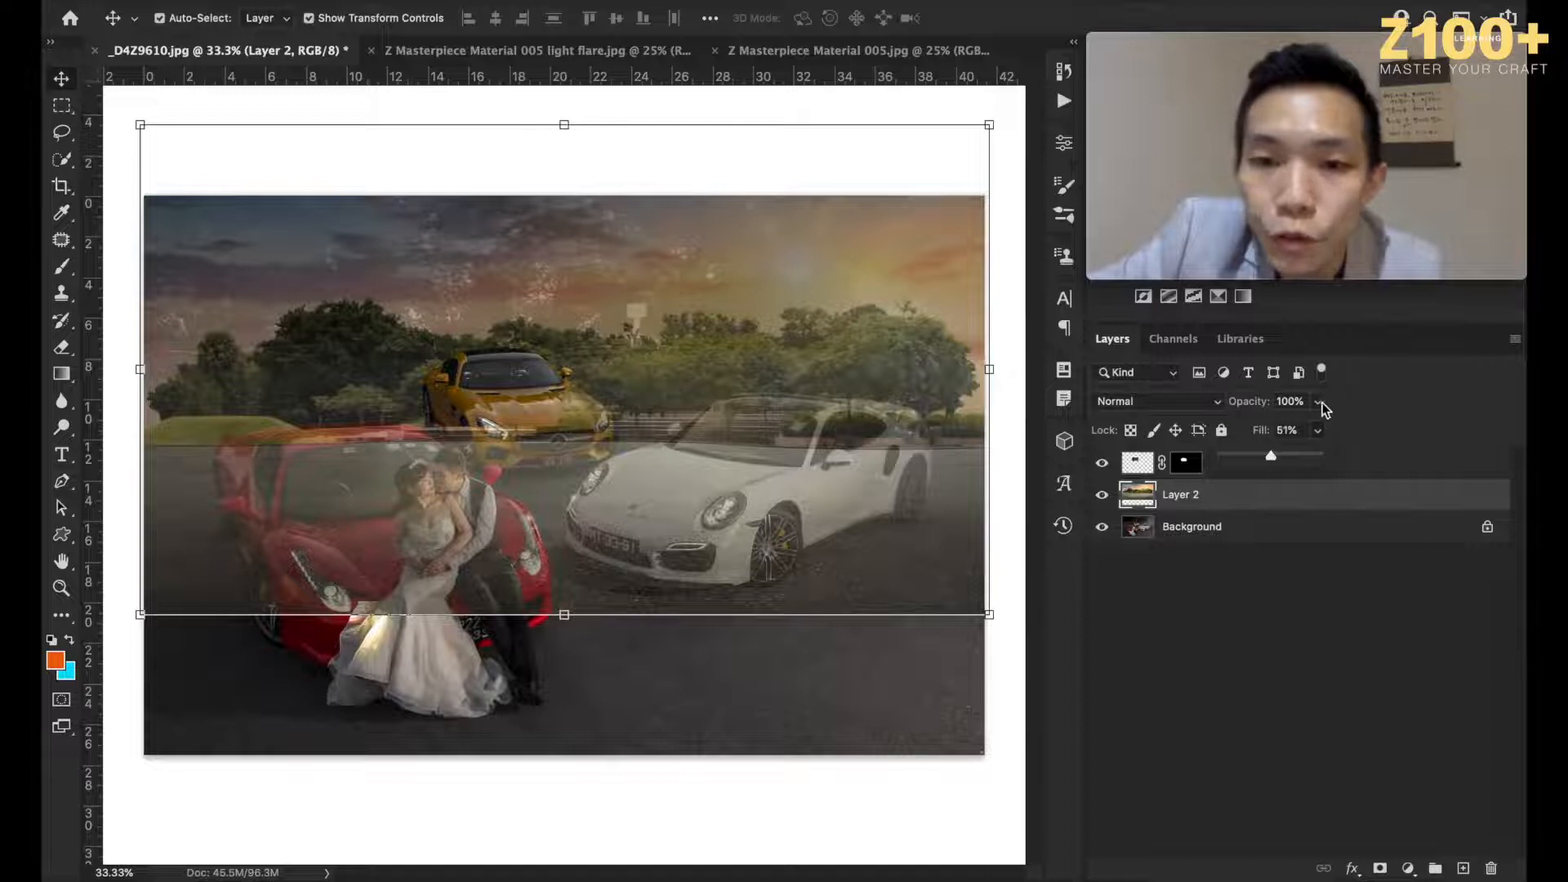
pyautogui.press('super+t')
pyautogui.moveTo(705, 389); pyautogui.dragTo(707, 328)
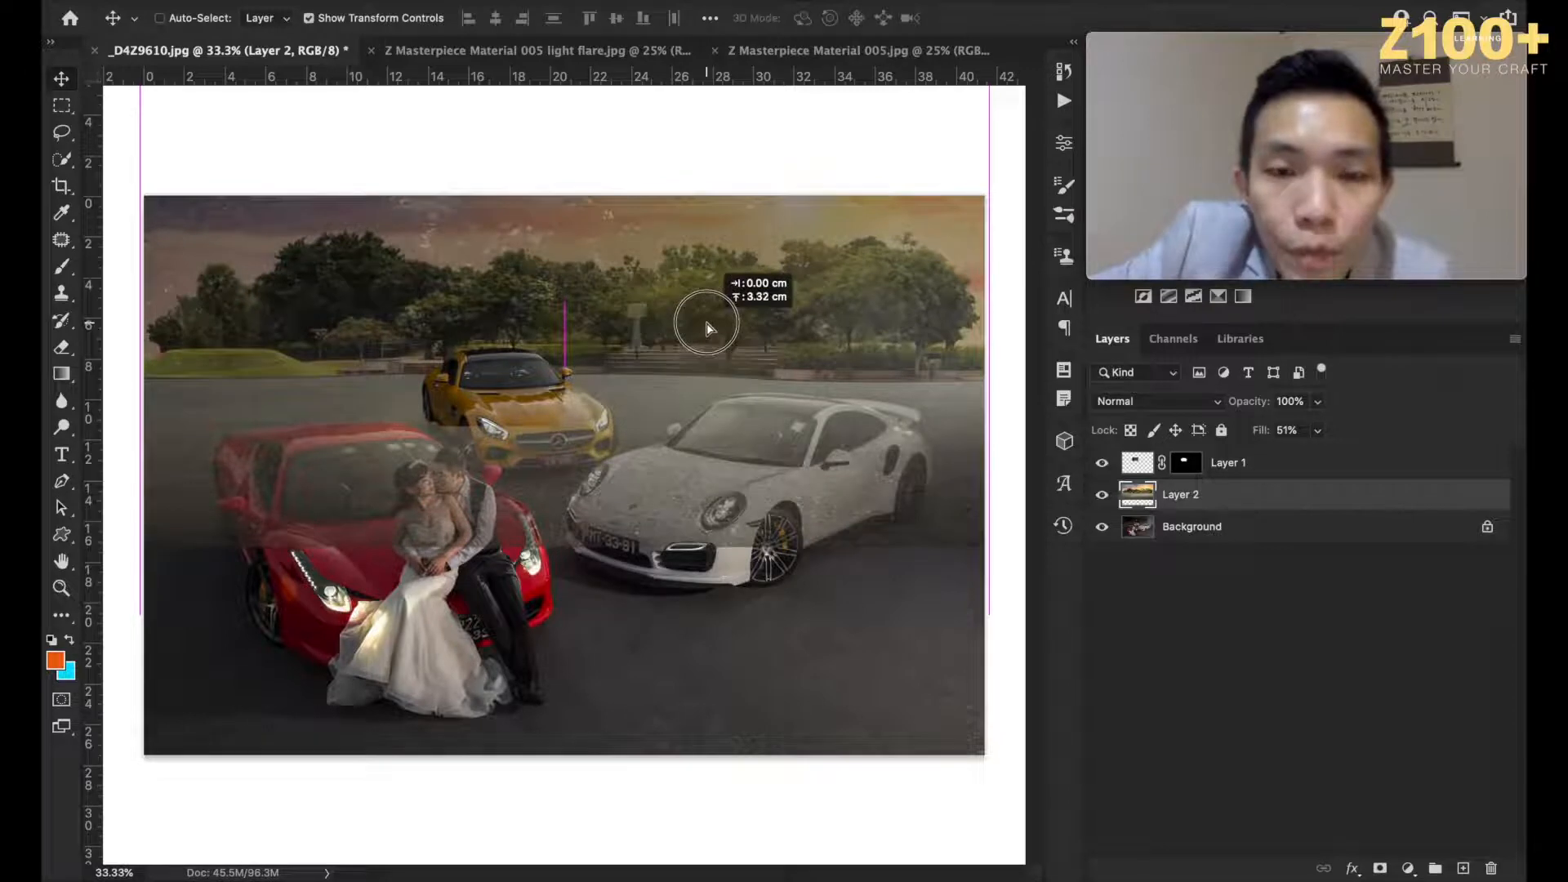
pyautogui.moveTo(707, 328)
pyautogui.mouseDown()
pyautogui.moveTo(708, 303)
pyautogui.moveTo(709, 321)
pyautogui.mouseUp()
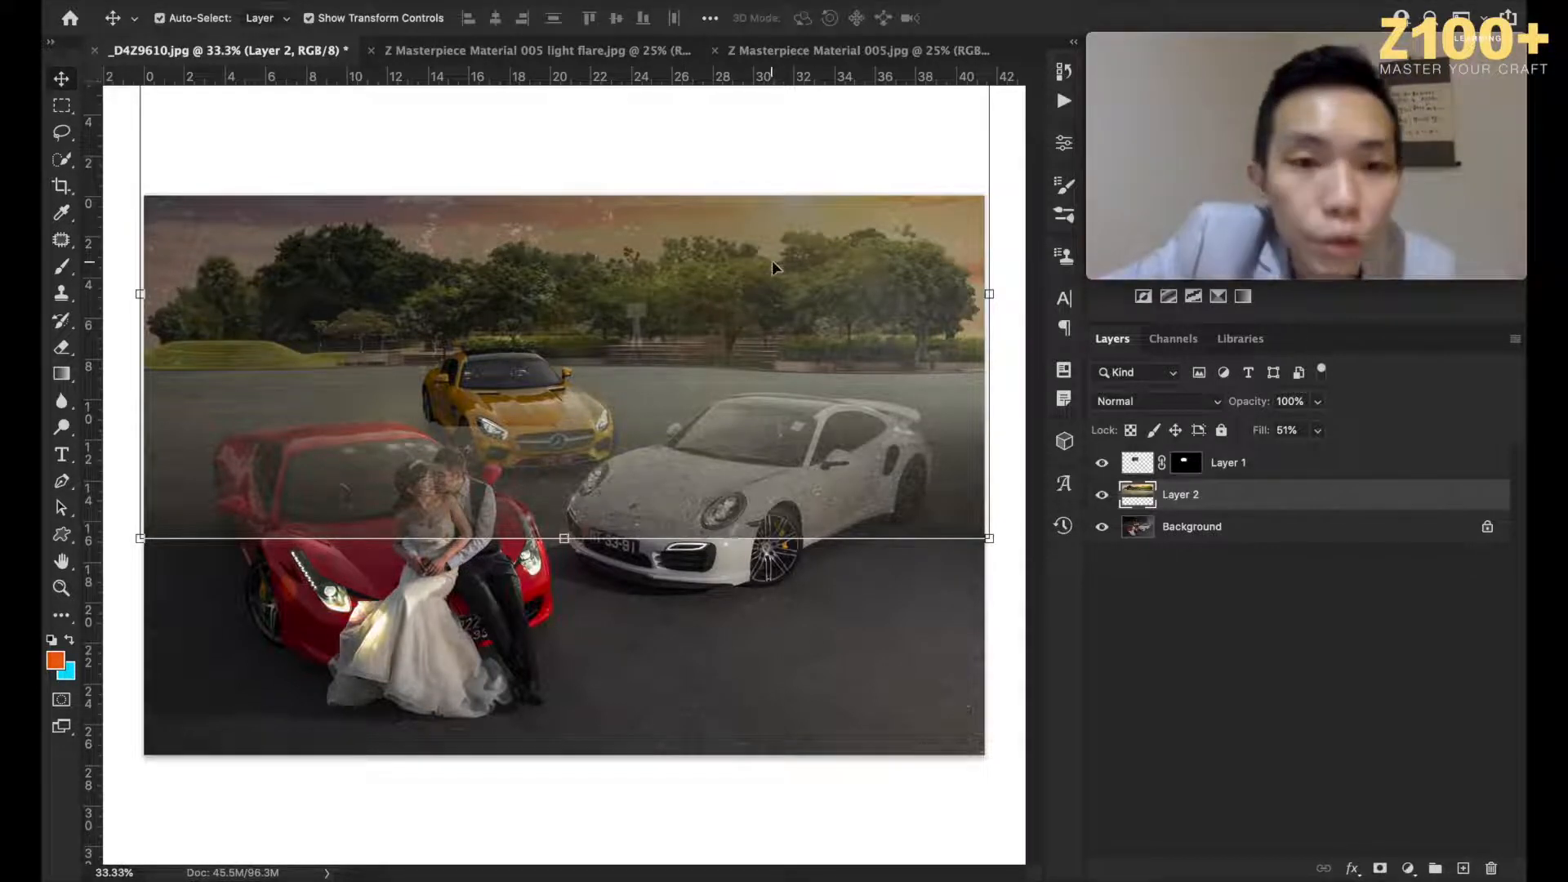
pyautogui.moveTo(706, 263); pyautogui.dragTo(700, 250)
# Step: Compress the sunset layer's height to about 87.23% without changing its width, and move it slightly up
pyautogui.press('super+minus')
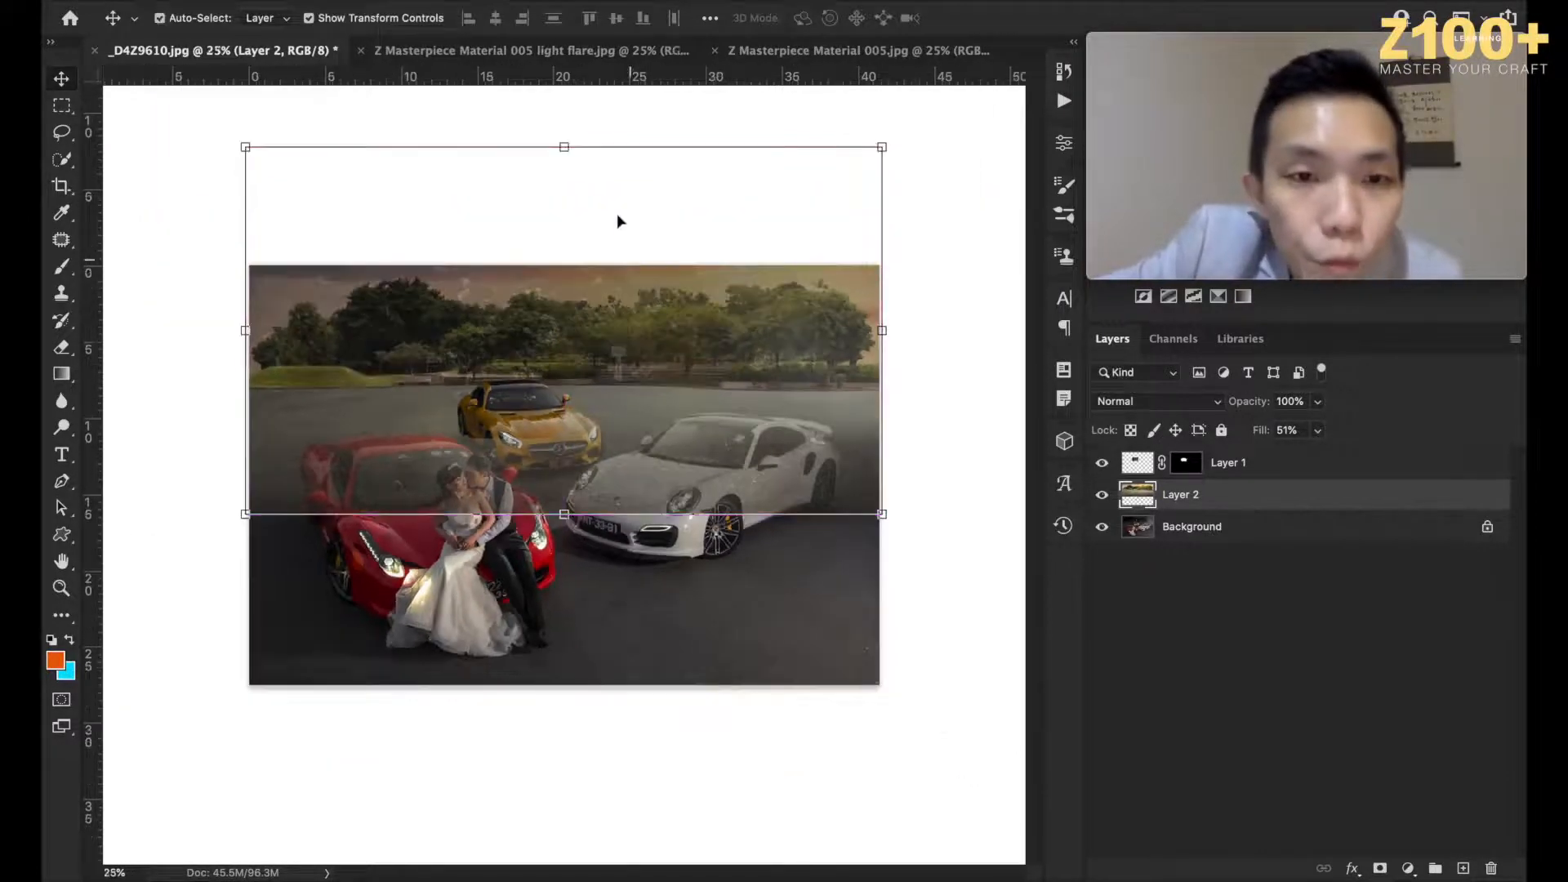
pyautogui.moveTo(563, 147); pyautogui.dragTo(565, 194)
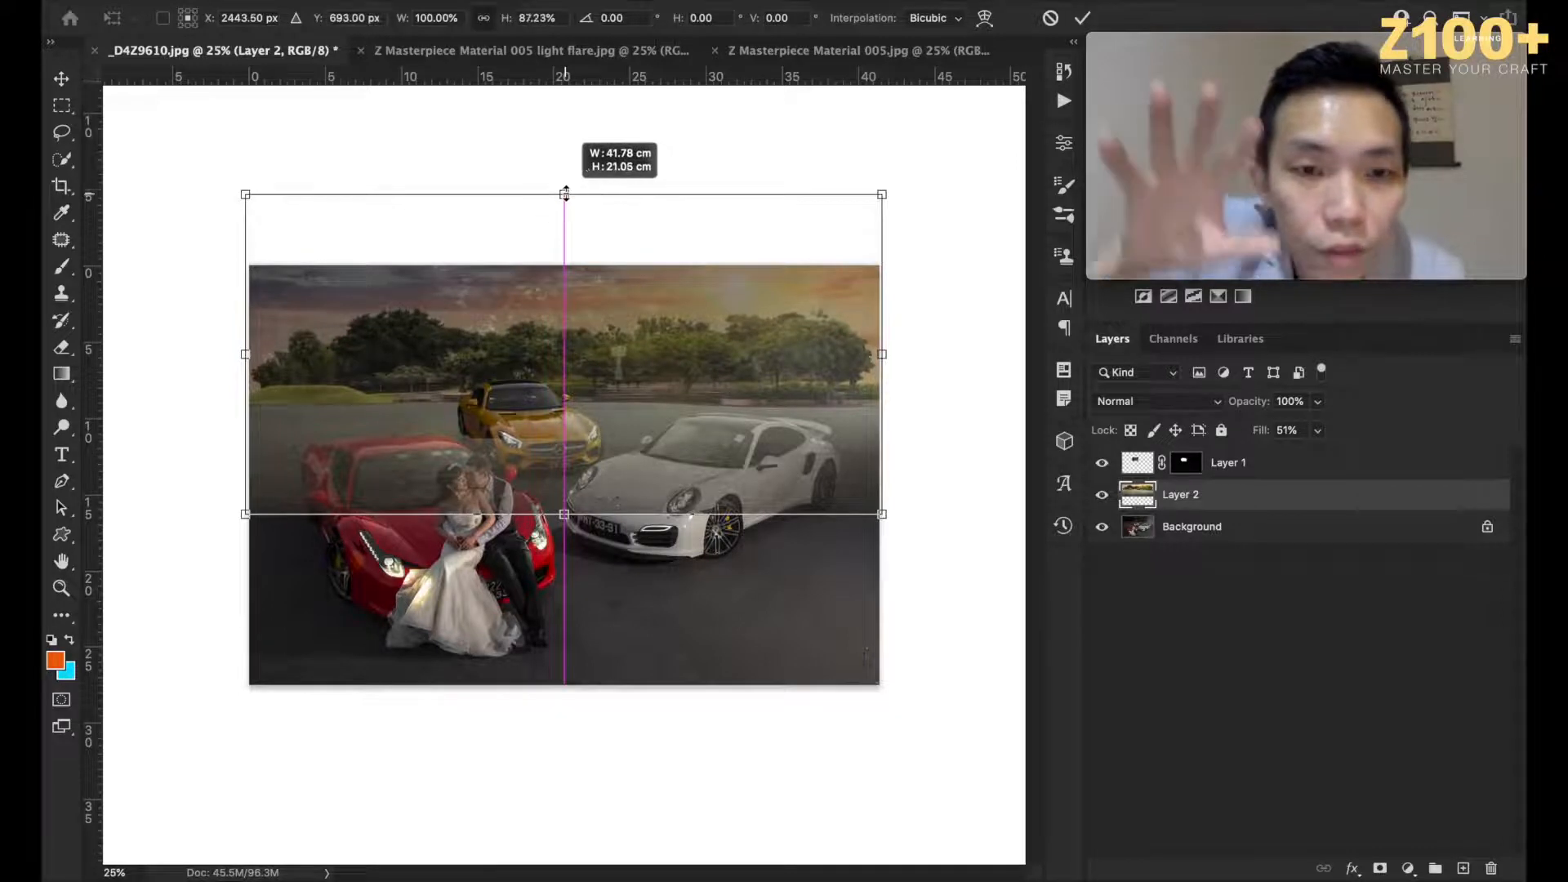
pyautogui.moveTo(602, 382); pyautogui.dragTo(605, 364)
pyautogui.press('Return')
# Step: Restore the sunset layer's fill to 100% and deselect the layer to review the composite
pyautogui.click(1317, 431)
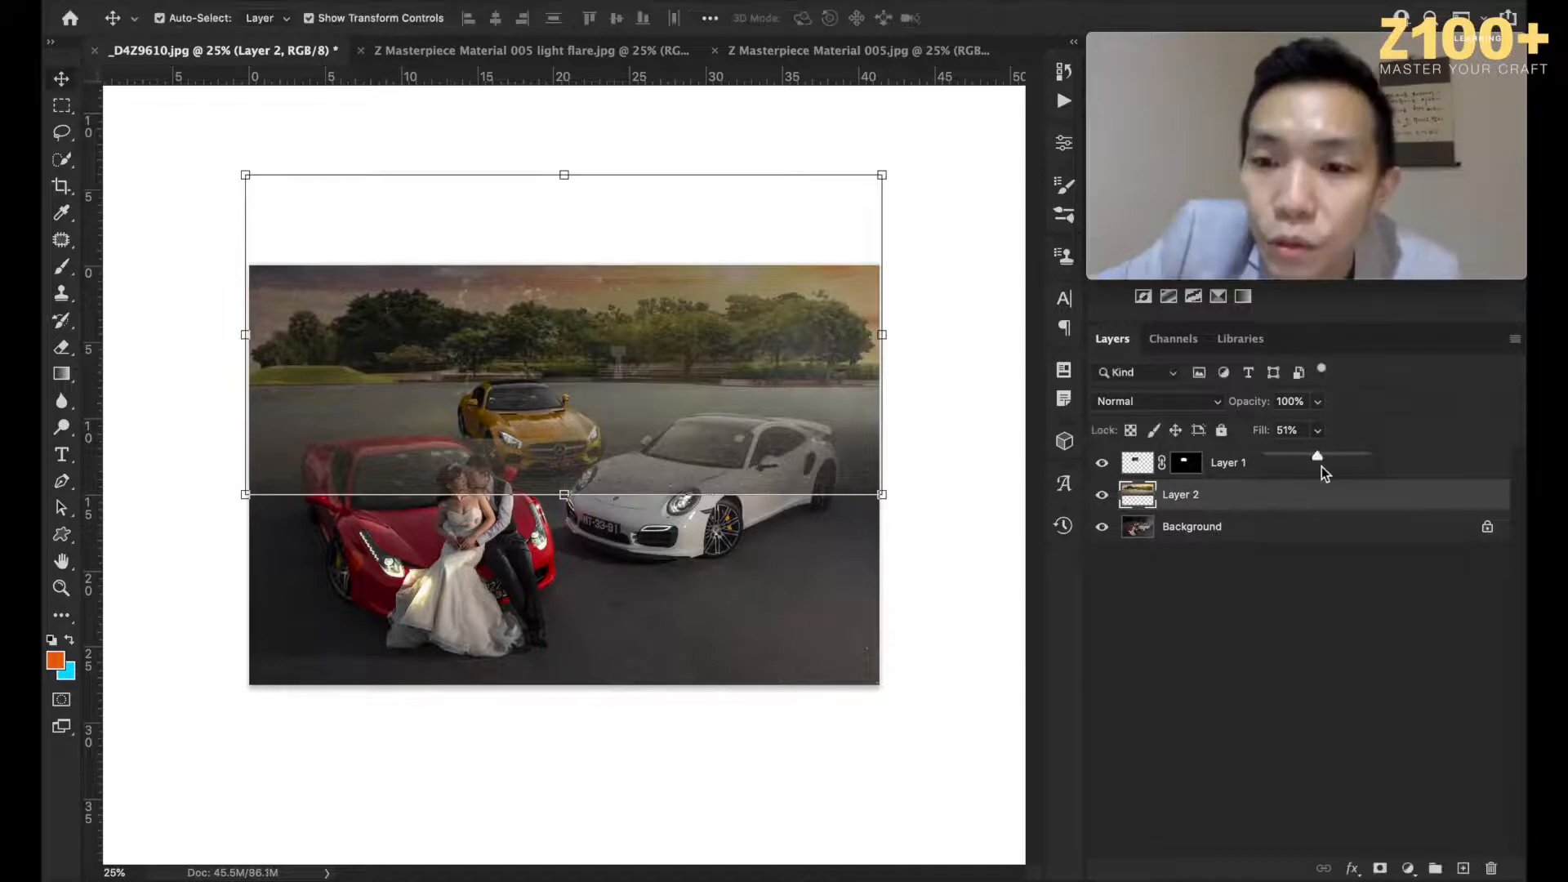
pyautogui.moveTo(1323, 460); pyautogui.dragTo(1434, 469)
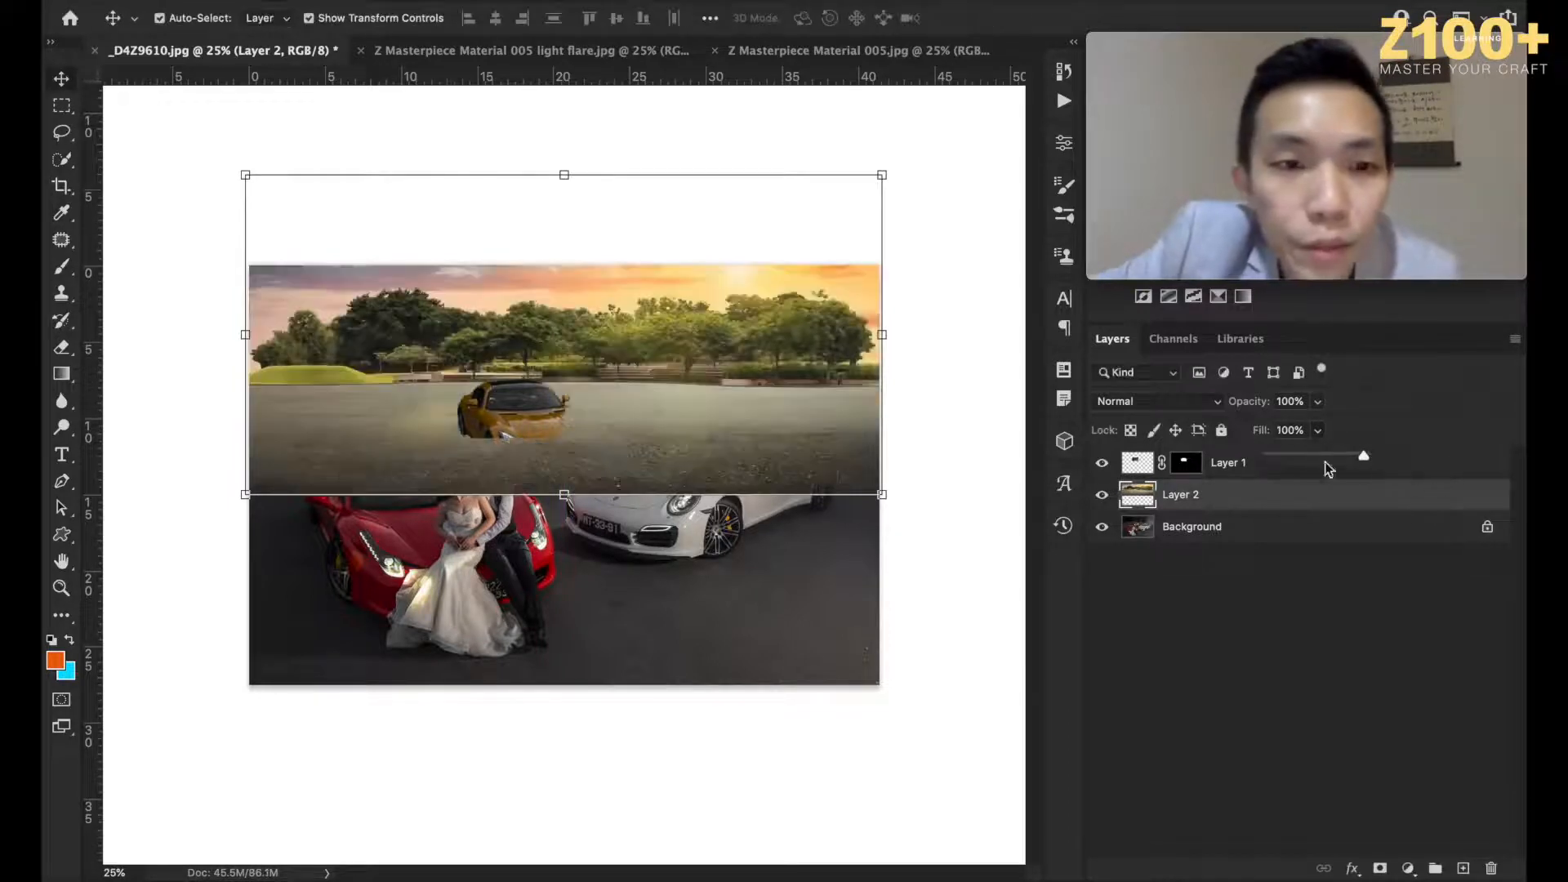
pyautogui.click(906, 586)
pyautogui.hotkey('ctrl', '=')
pyautogui.hotkey('ctrl', '=')
pyautogui.hotkey('ctrl', '-')
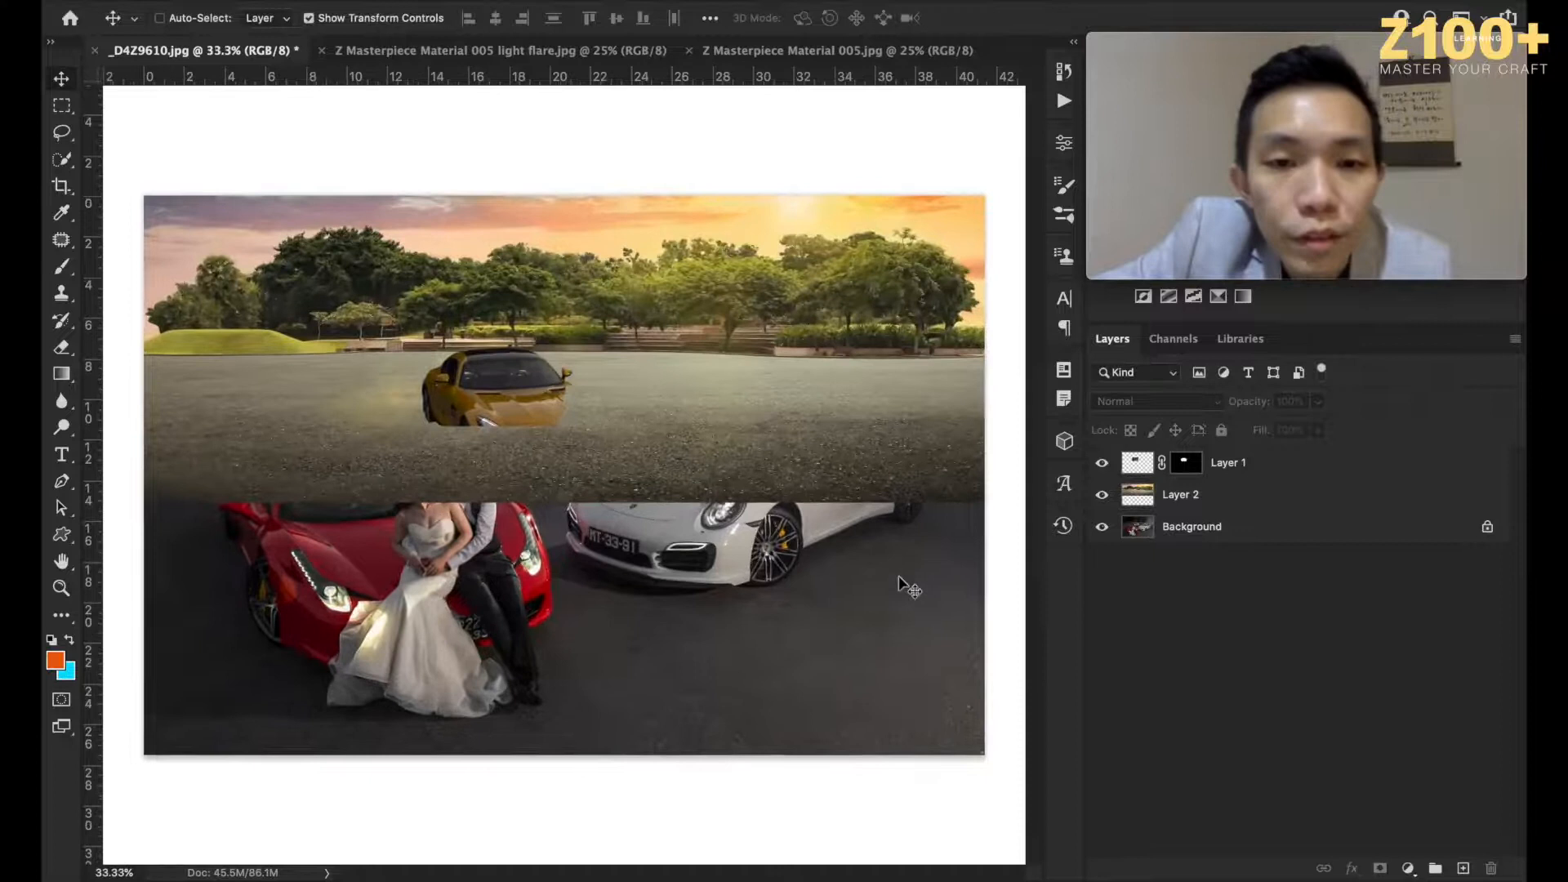
# Step: Add a layer mask to the sunset Layer 2 and set the Eraser to a soft 600 px brush with 0% hardness
pyautogui.keyDown('ctrl'); pyautogui.click(851, 435); pyautogui.keyUp('ctrl')
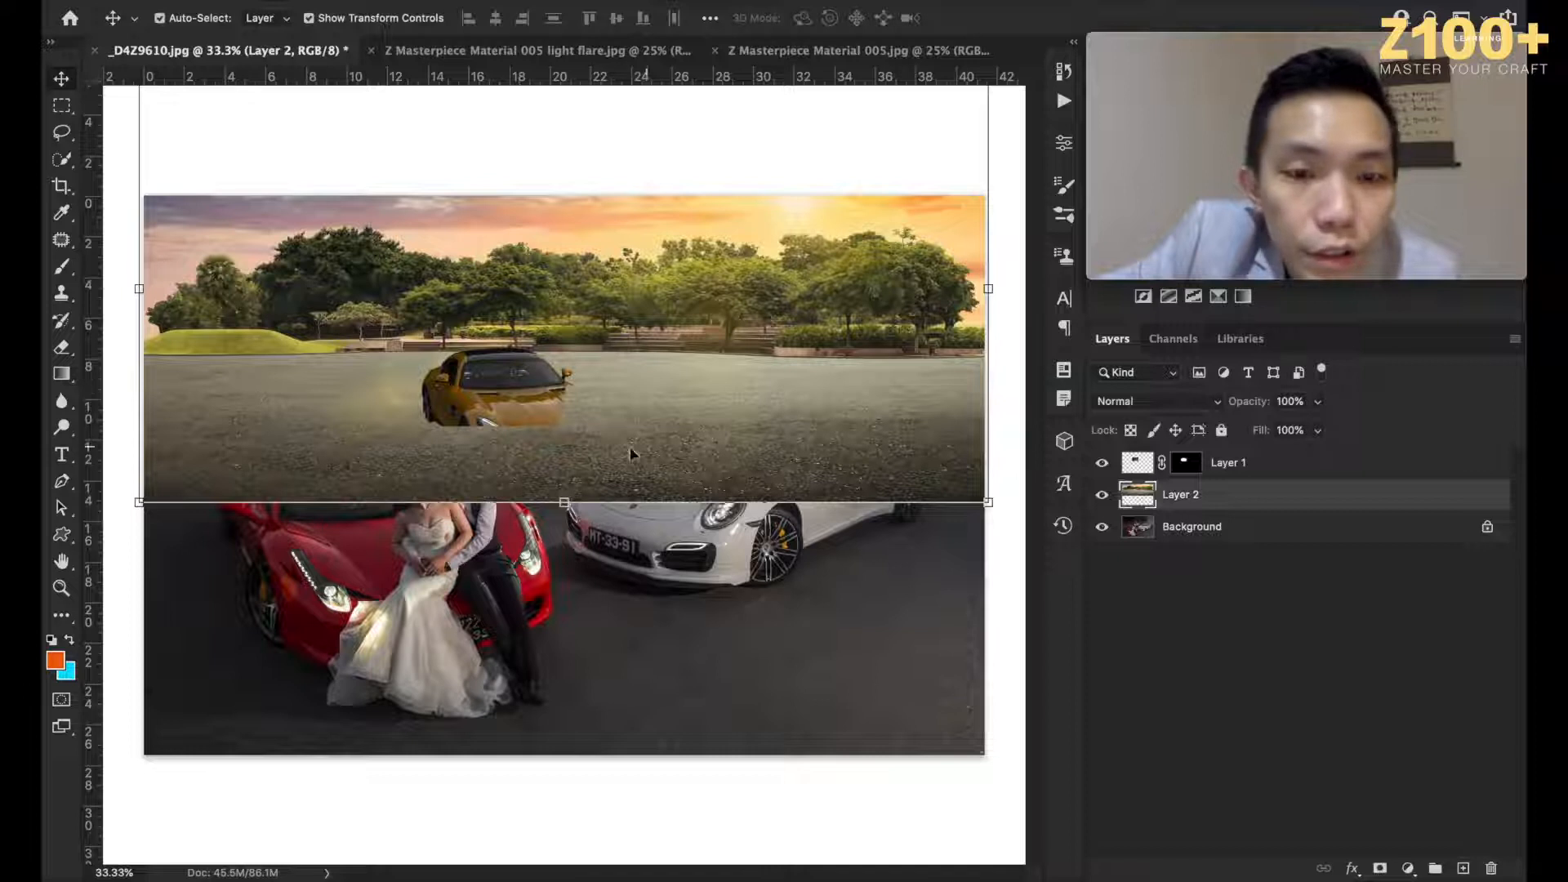
pyautogui.click(63, 349)
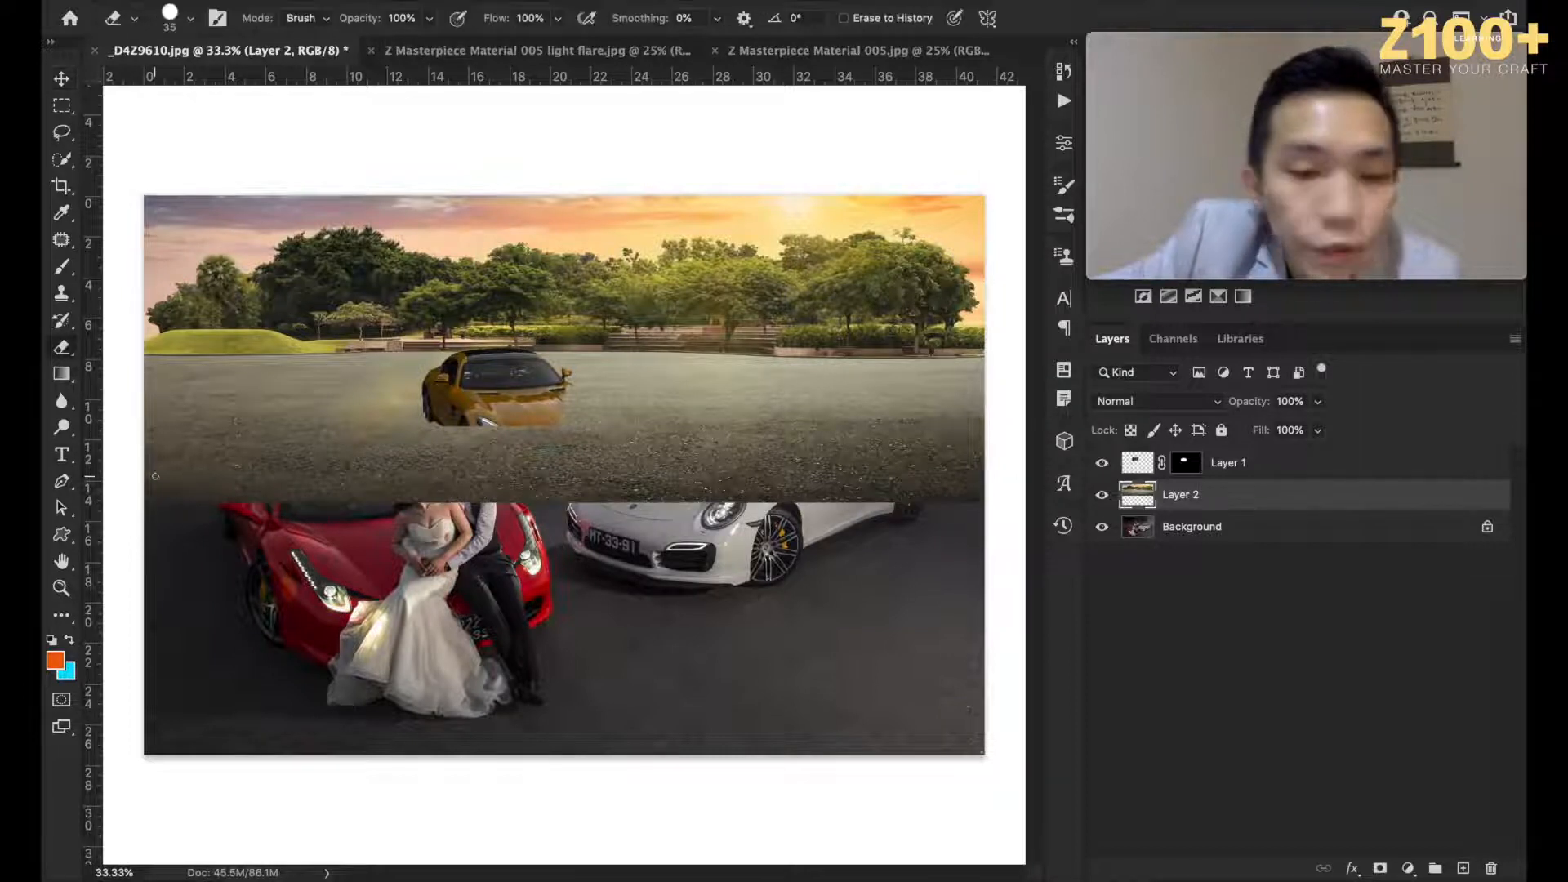
pyautogui.click(1381, 869)
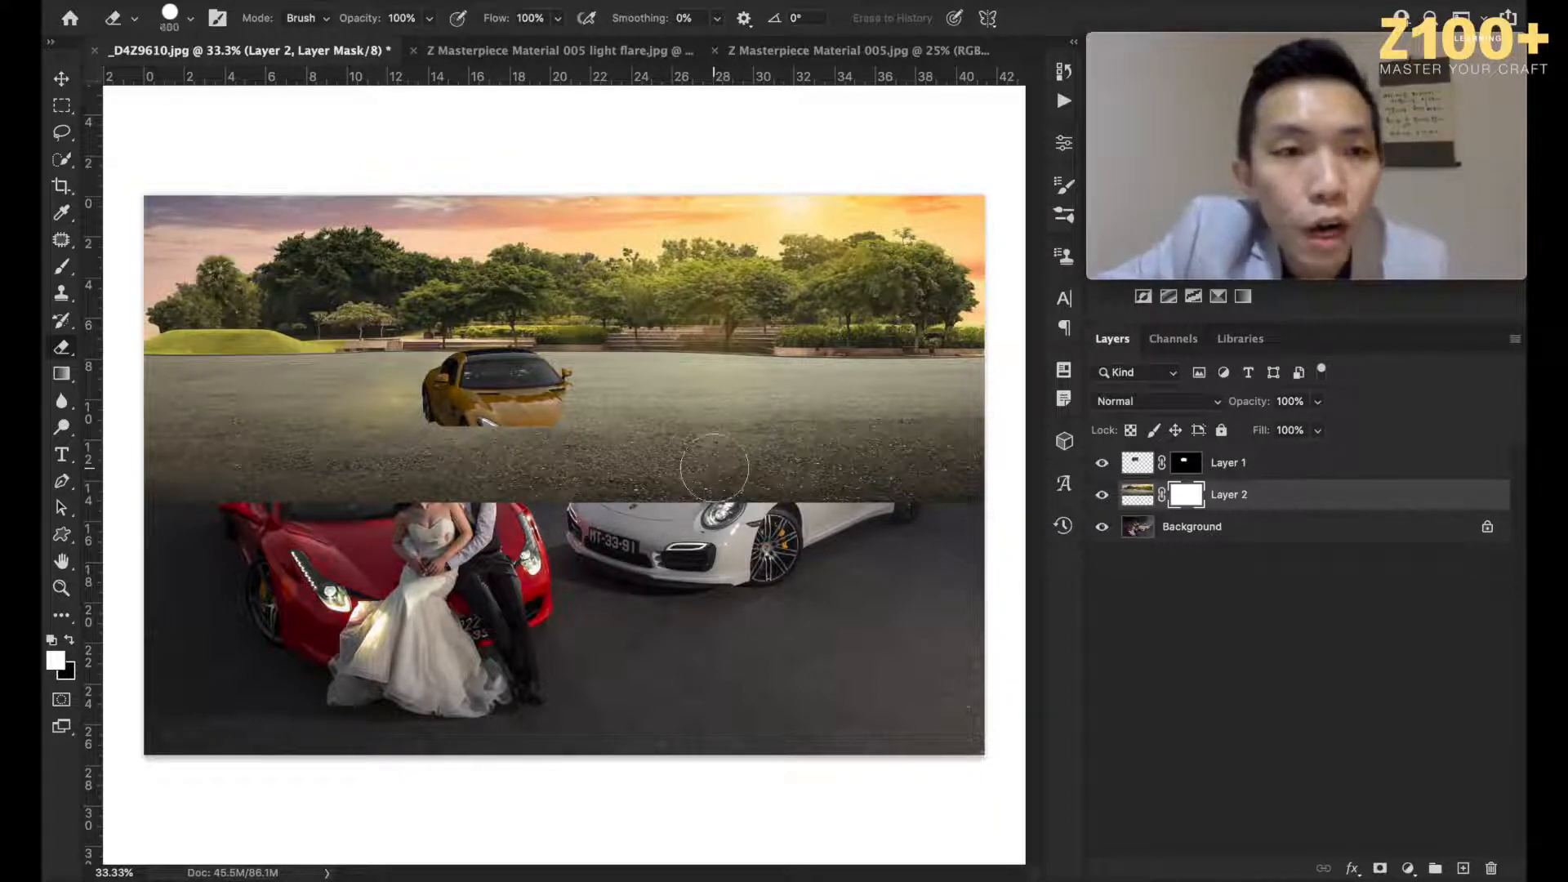
pyautogui.click(188, 24)
pyautogui.moveTo(208, 113); pyautogui.dragTo(134, 114)
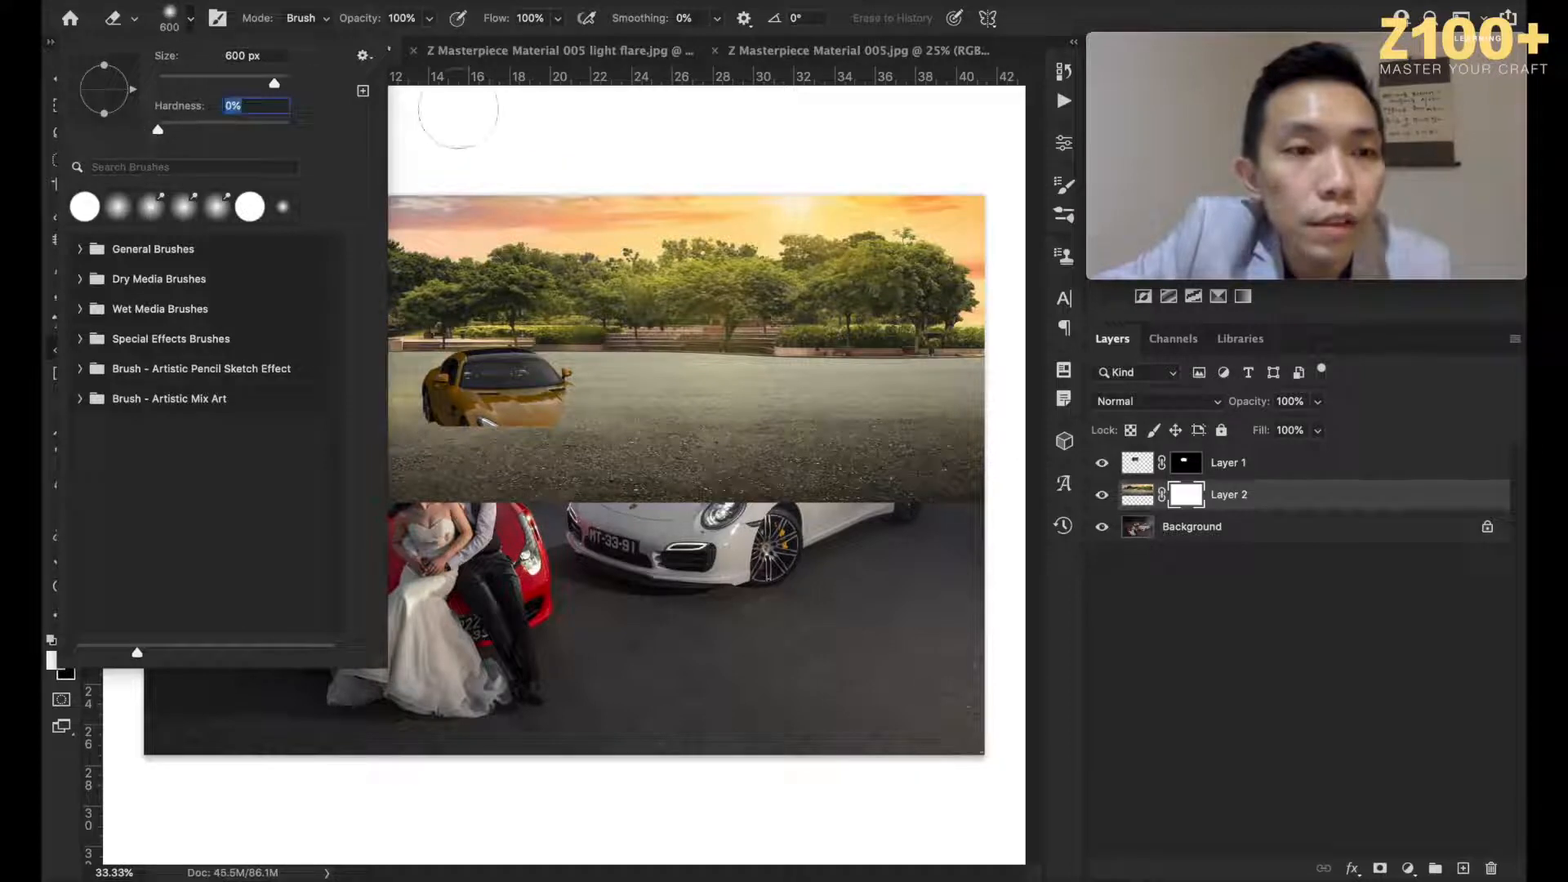
pyautogui.click(495, 11)
# Step: Mask away the lower part of the sunset ground with wide soft eraser strokes, revealing the three cars and the couple
pyautogui.click(147, 502)
pyautogui.keyDown('shift'); pyautogui.click(975, 498); pyautogui.keyUp('shift')
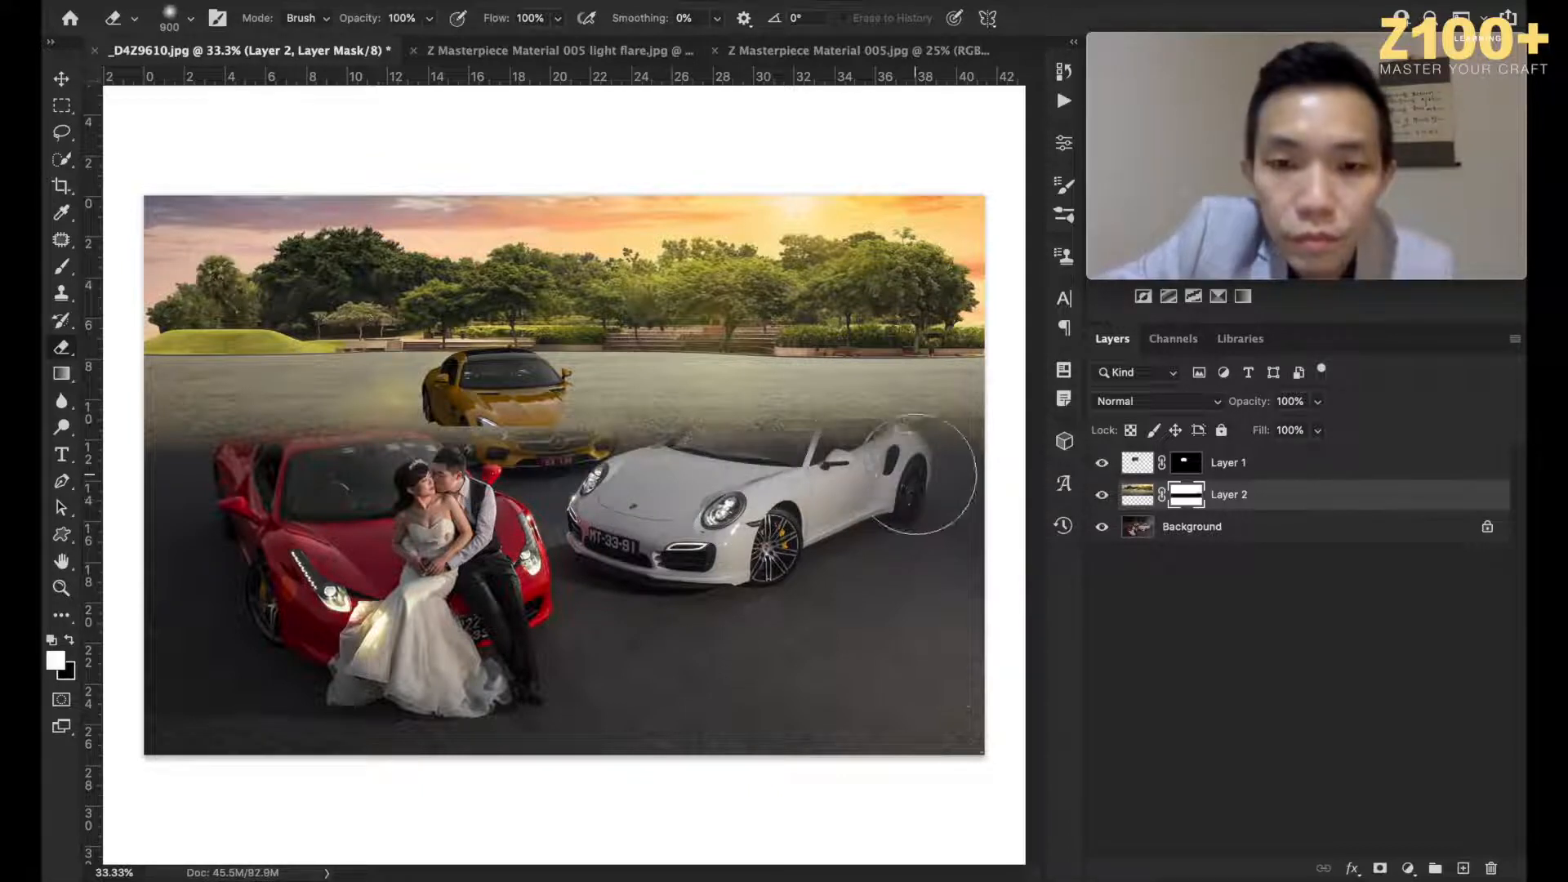
pyautogui.moveTo(928, 473); pyautogui.dragTo(802, 471)
pyautogui.moveTo(697, 478)
pyautogui.mouseDown()
pyautogui.moveTo(564, 420)
pyautogui.moveTo(490, 420)
pyautogui.moveTo(406, 477)
pyautogui.moveTo(327, 457)
pyautogui.moveTo(238, 490)
pyautogui.moveTo(157, 490)
pyautogui.mouseUp()
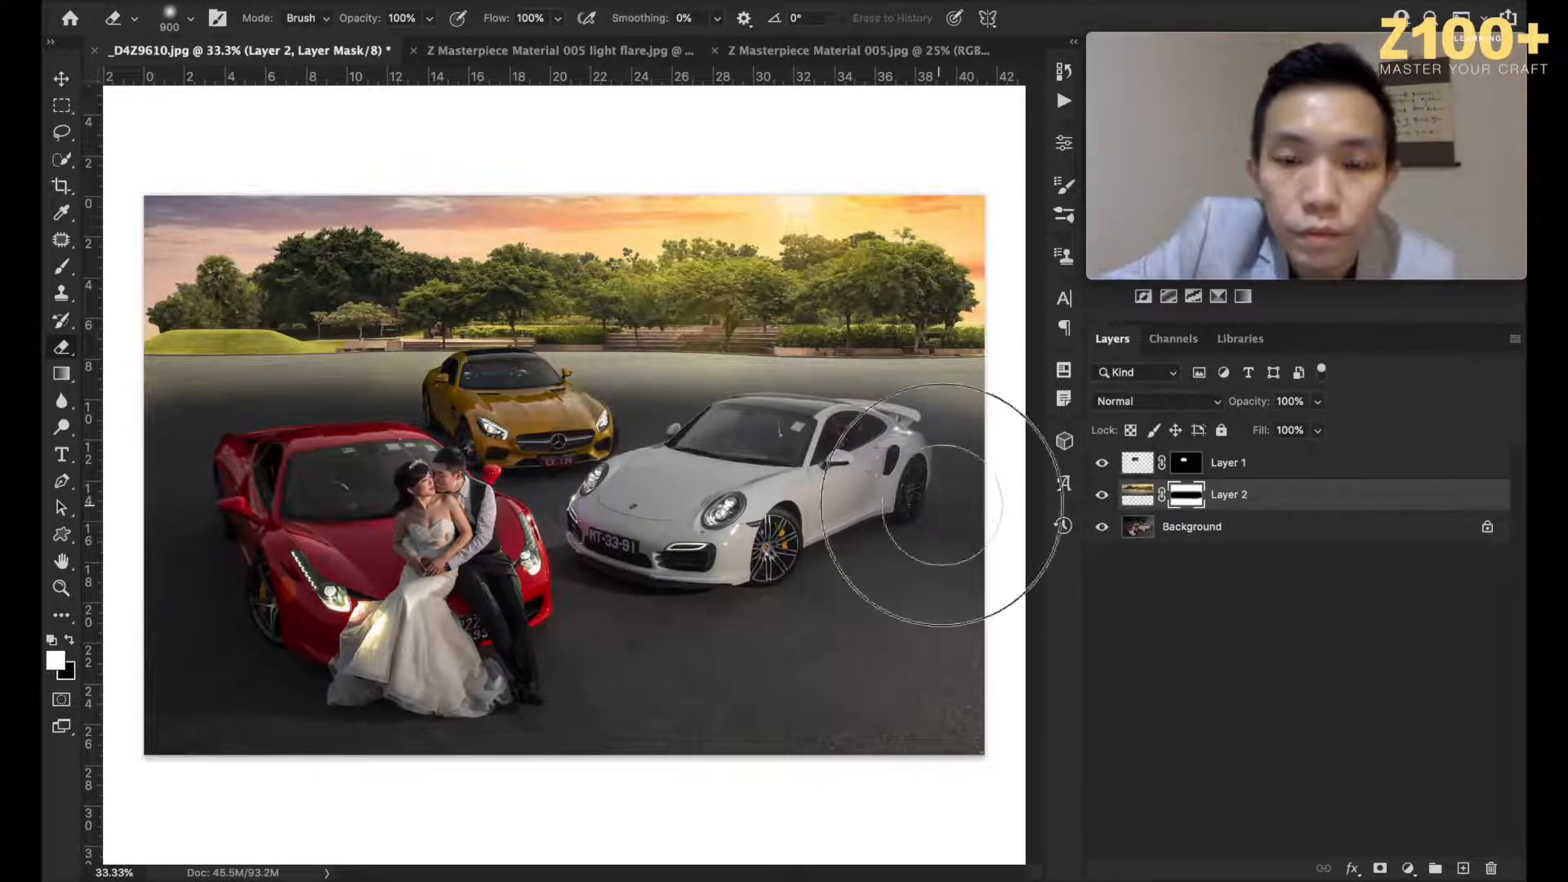
# Step: Reduce the eraser to 300 px and mask out the sunset ground around the white car's spoiler and roof
pyautogui.press('[')
pyautogui.press('[')
pyautogui.press('[')
pyautogui.press('[')
pyautogui.press('[')
pyautogui.press('[')
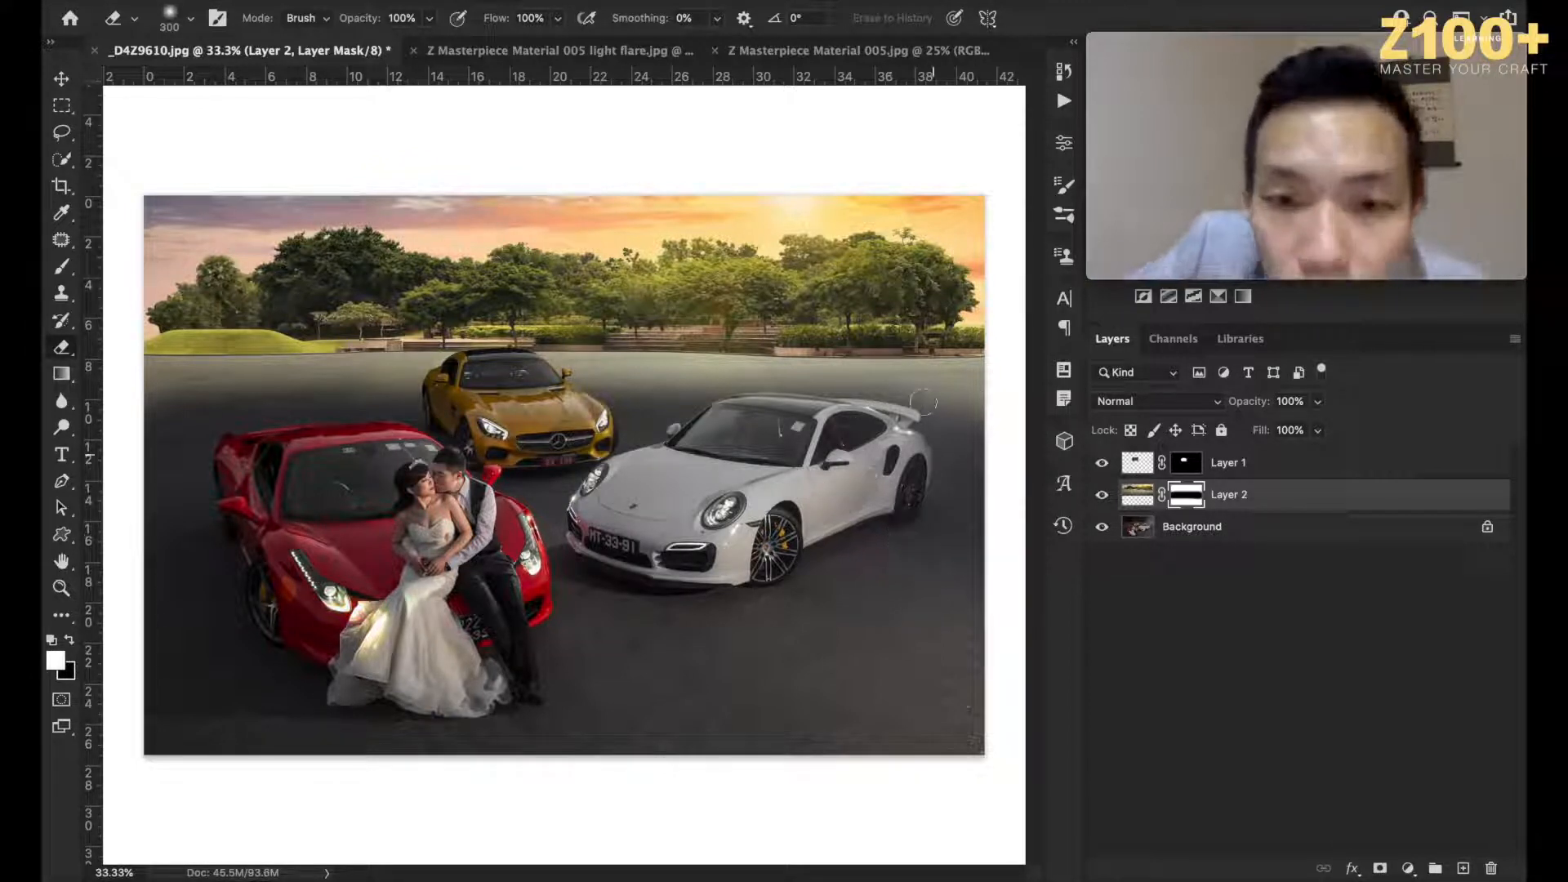
pyautogui.moveTo(897, 420); pyautogui.dragTo(749, 414)
# Step: Enlarge the soft eraser for the ground transition and undo the last two edits to Layer 2's mask
pyautogui.press('[')
pyautogui.press(']')
pyautogui.press(']')
pyautogui.press(']')
pyautogui.press(']')
pyautogui.press(']')
pyautogui.press(']')
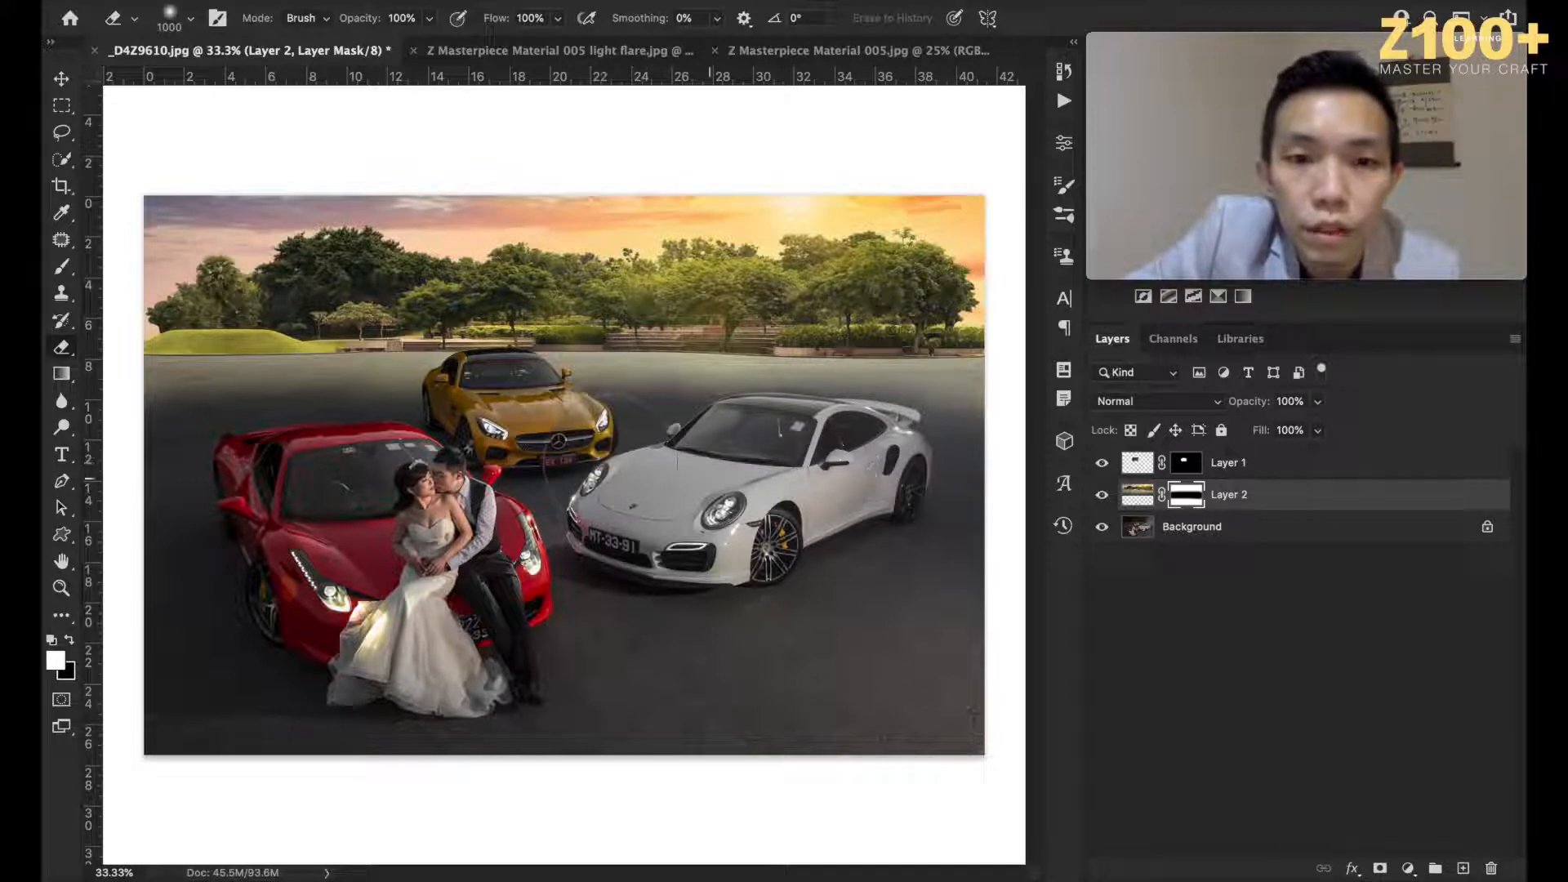
pyautogui.press('super+z')
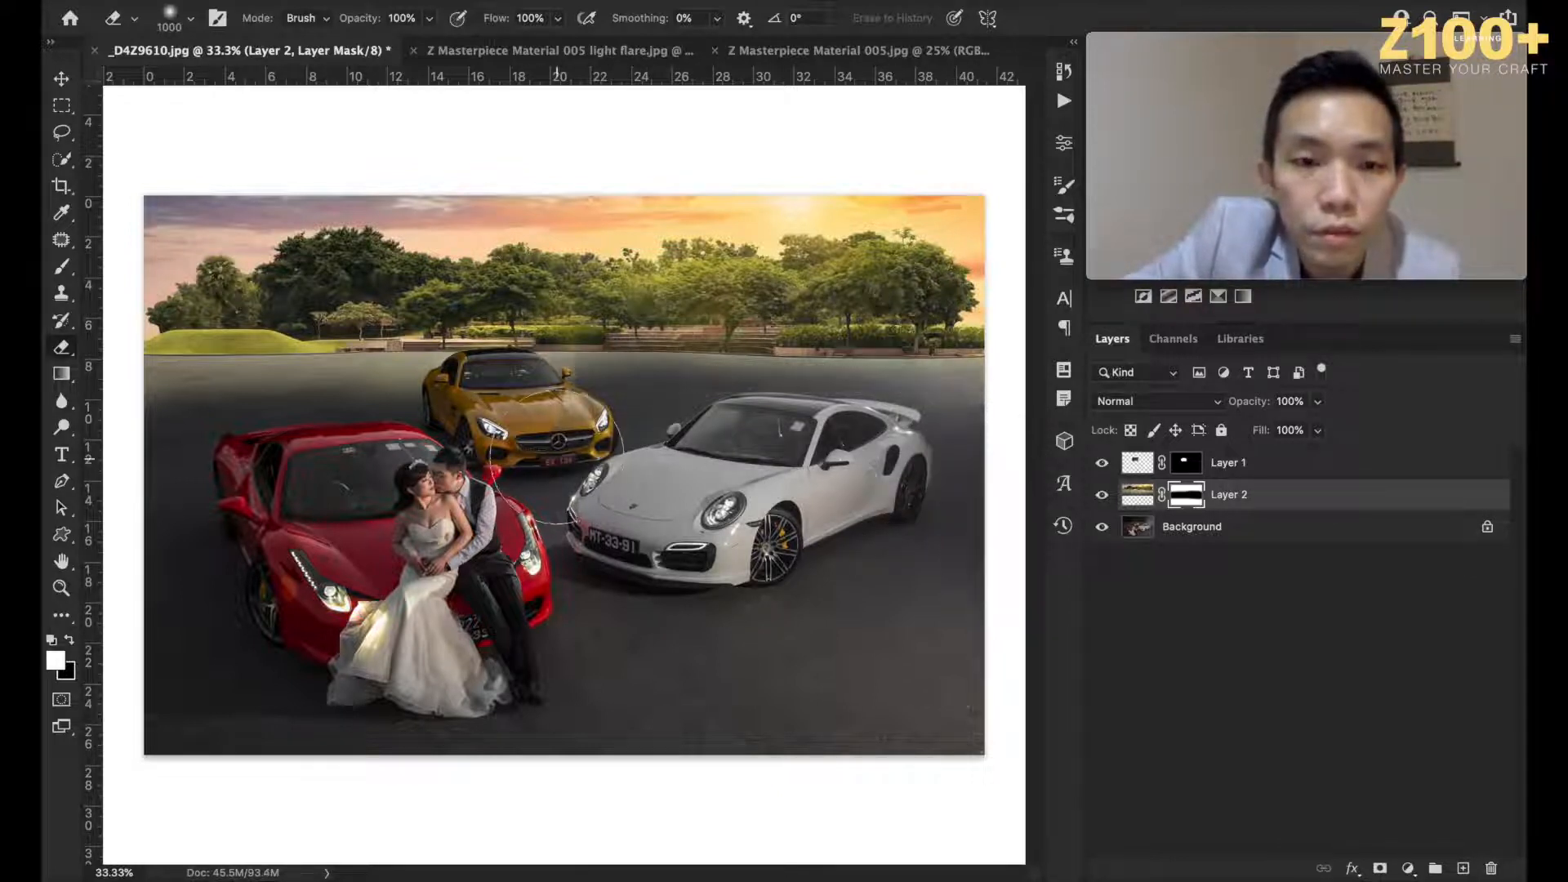
pyautogui.press('super+z')
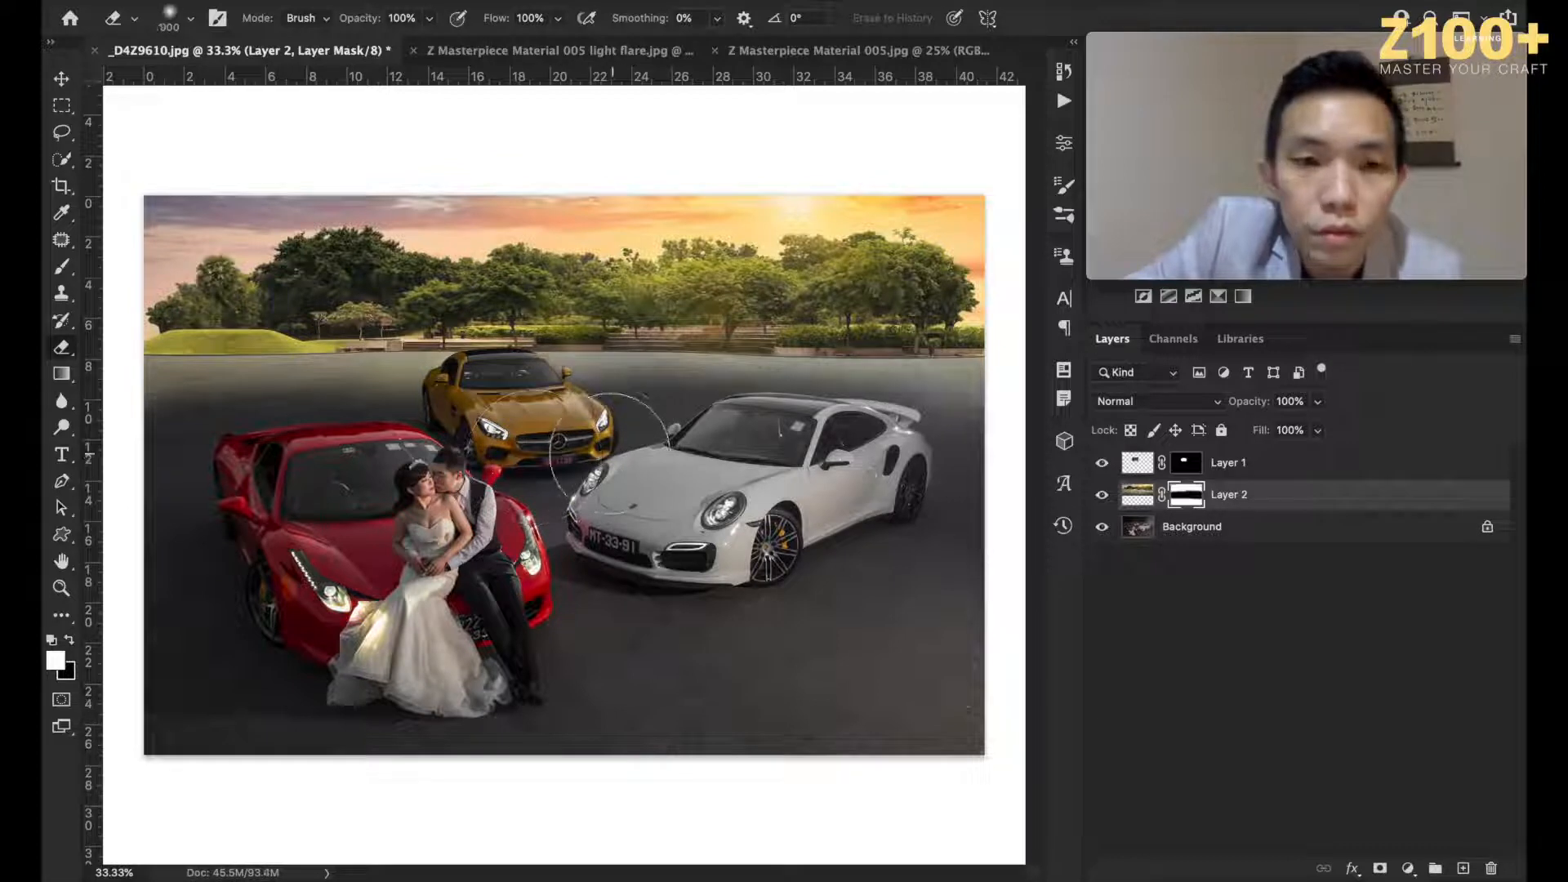
# Step: Duplicate the sunset Layer 2 together with its mask and hide the original
pyautogui.press('[')
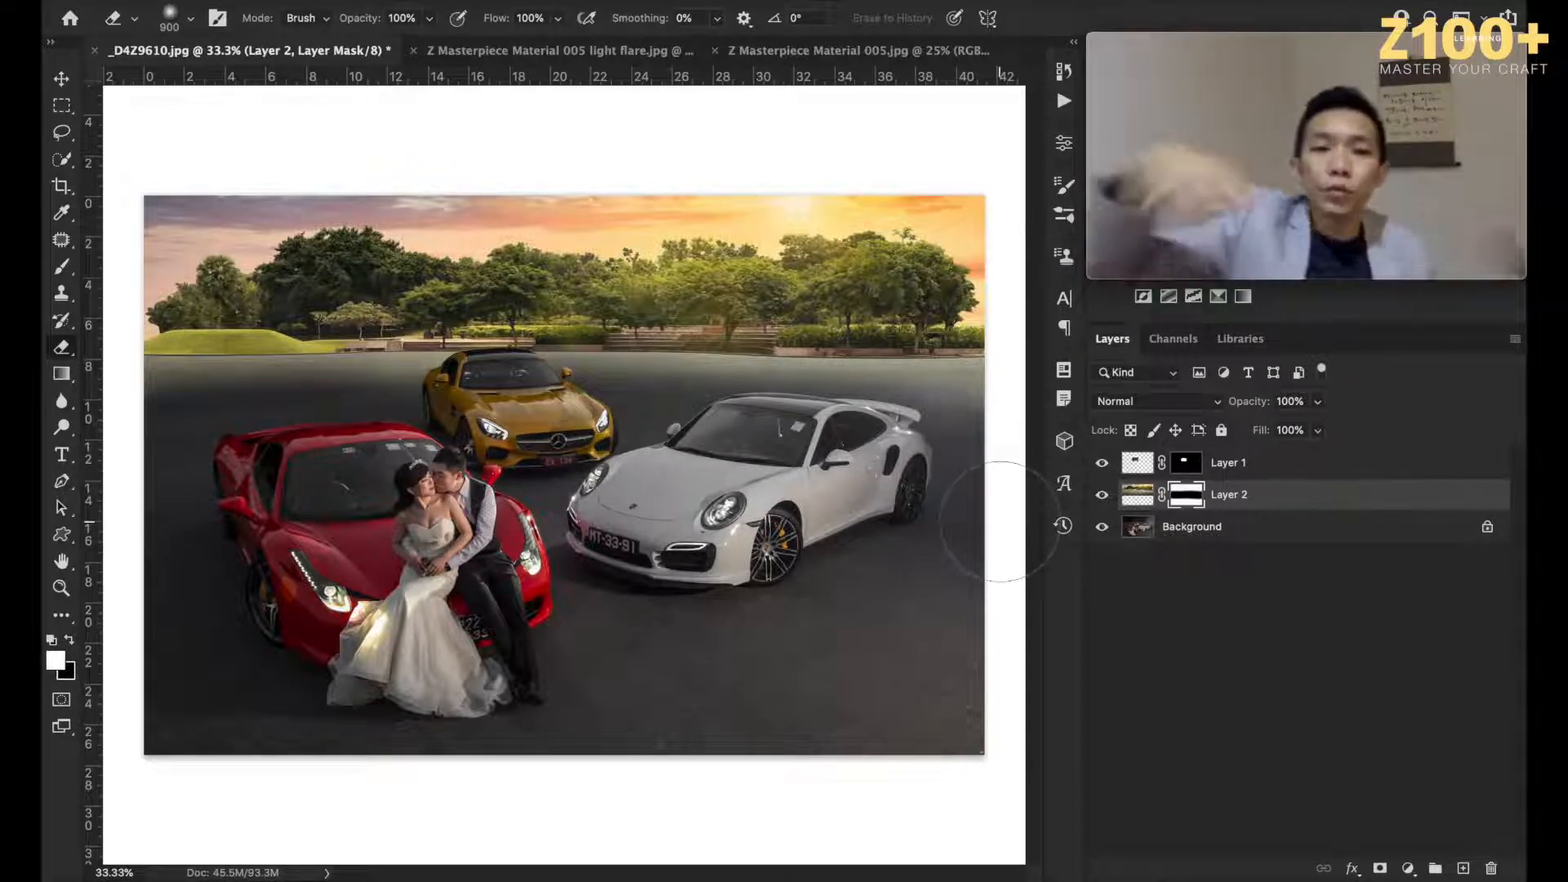
pyautogui.click(69, 422)
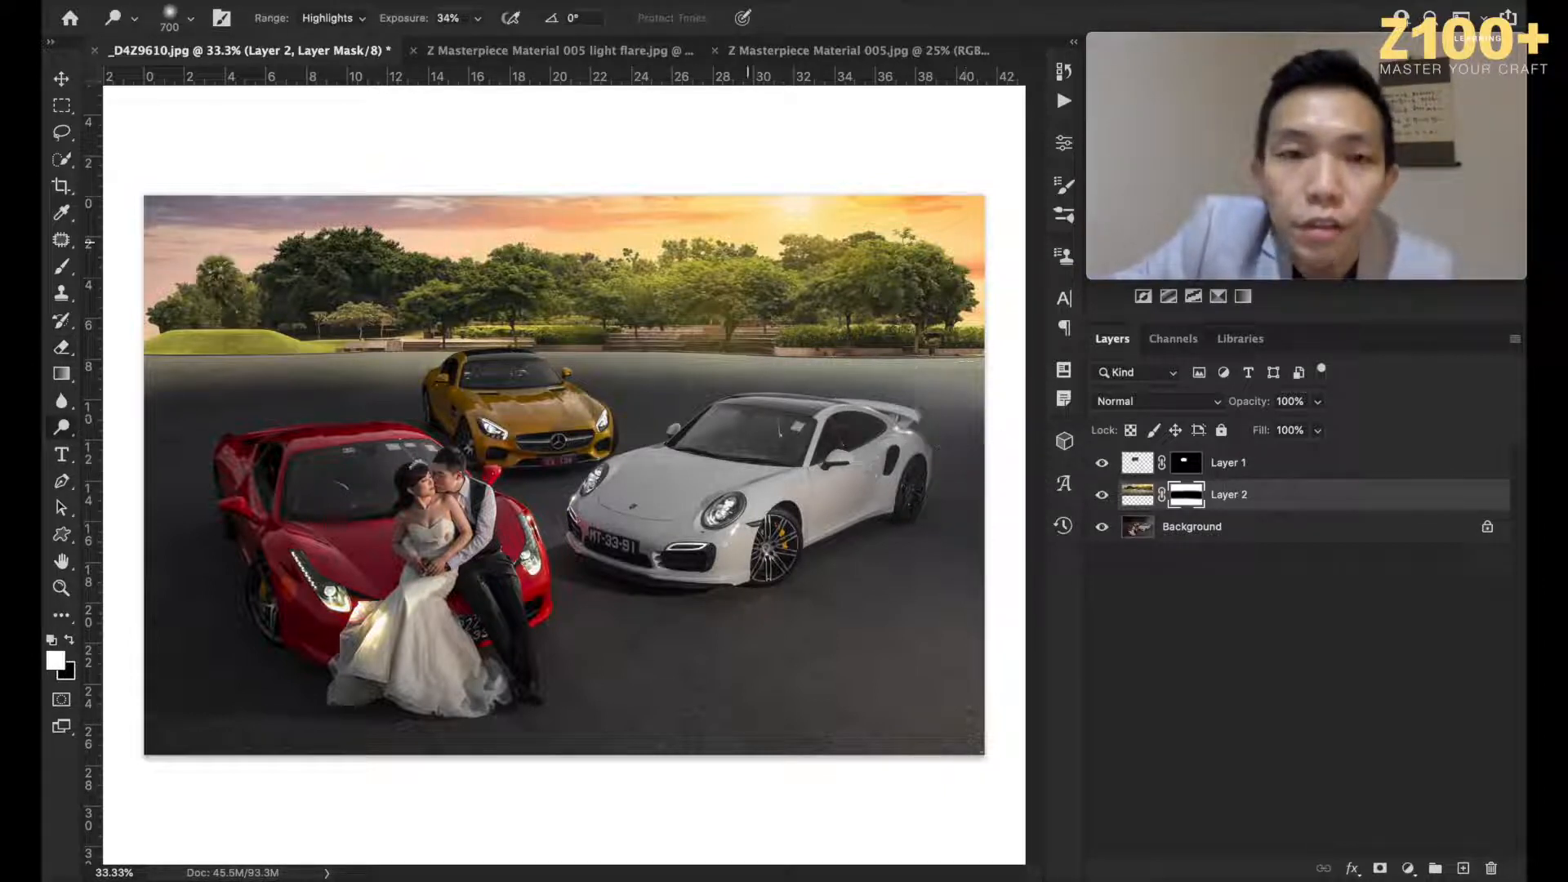
pyautogui.click(1138, 495)
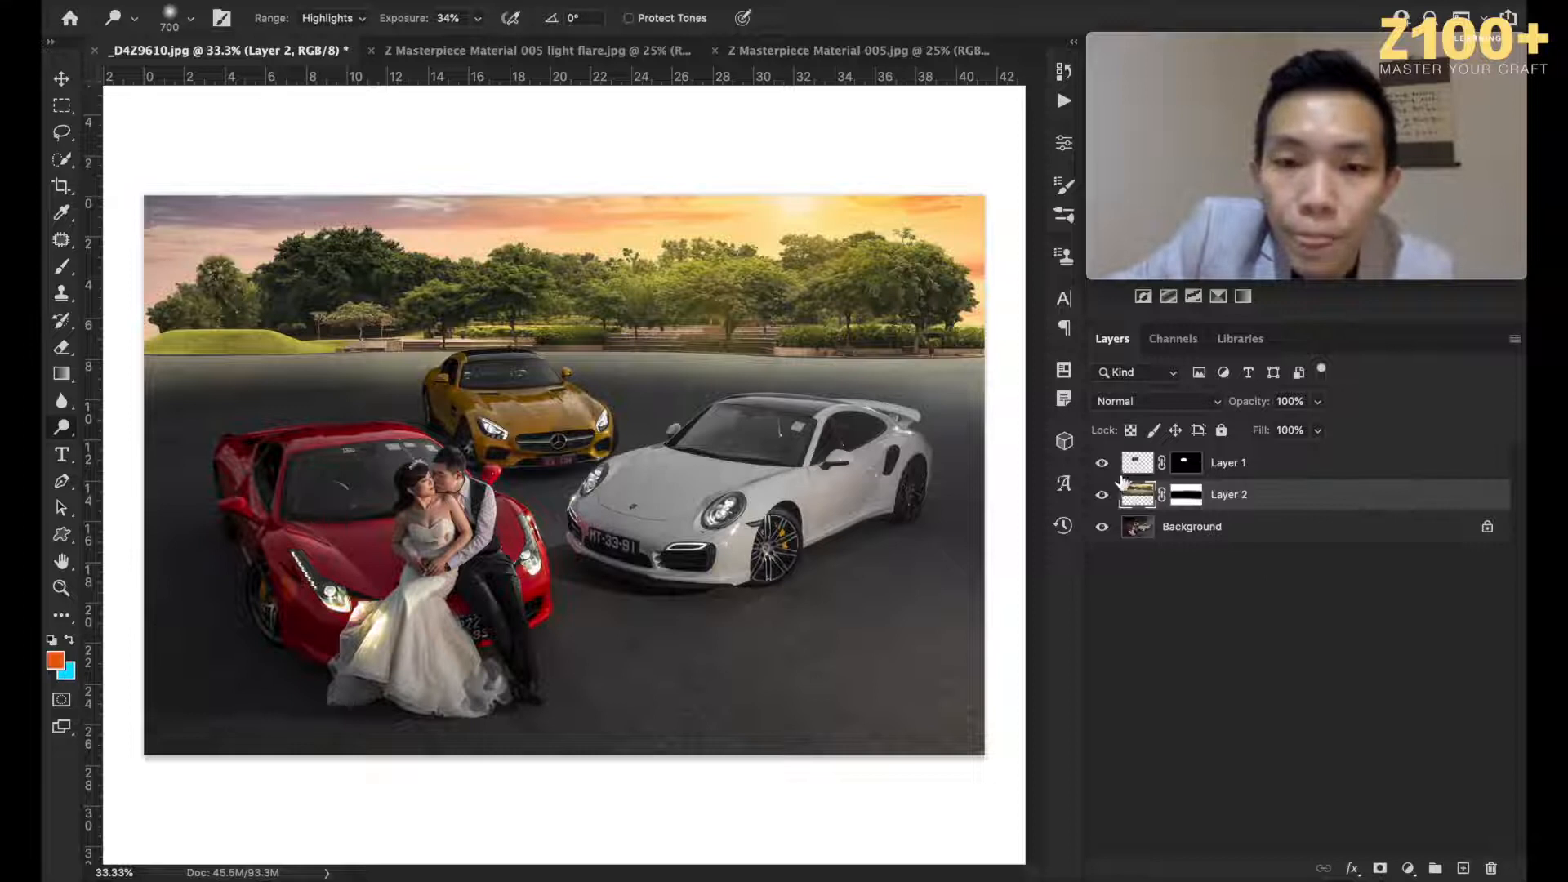
pyautogui.hotkey('ctrl', 'j')
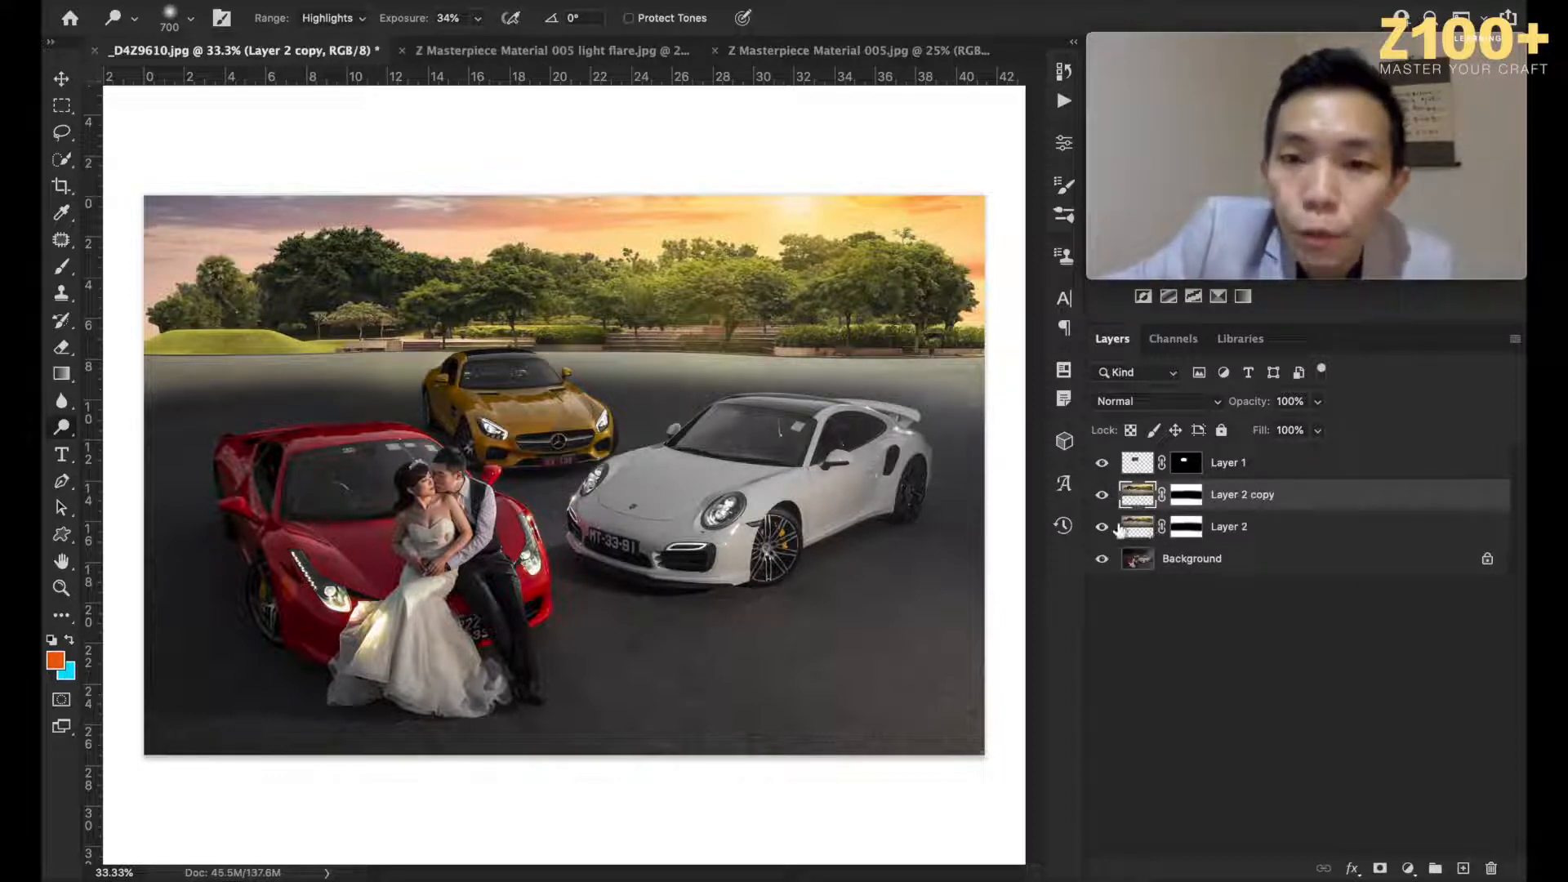
pyautogui.click(1103, 526)
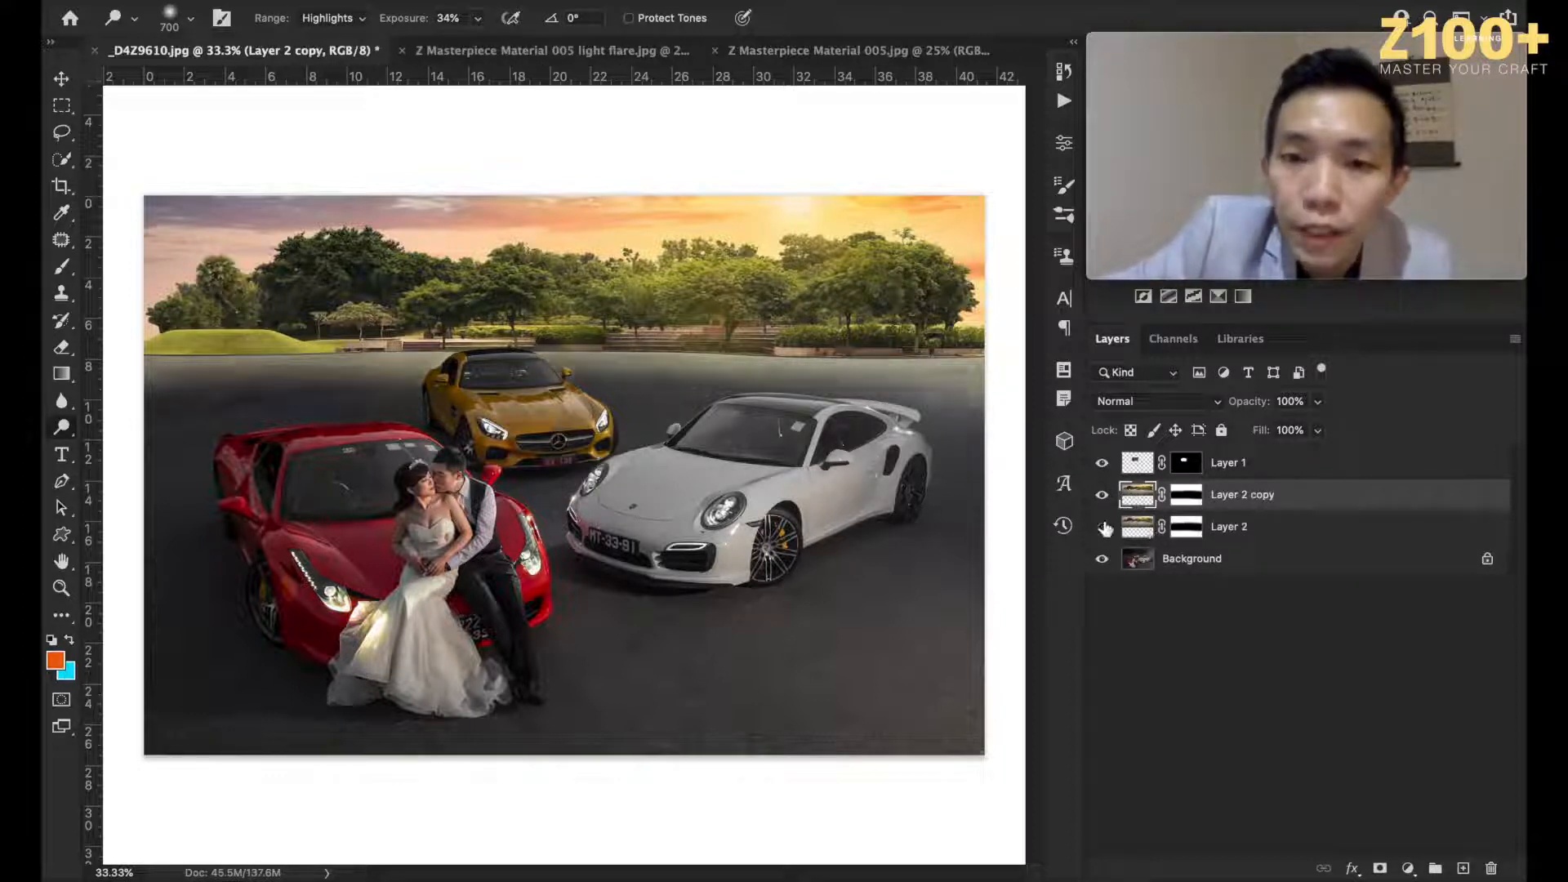
# Step: Rename the hidden original sunset layer "back up" and make Layer 2 copy the active layer
pyautogui.click(1242, 528)
pyautogui.doubleClick(1240, 527)
pyautogui.write('back up')
pyautogui.press('Return')
pyautogui.click(1235, 500)
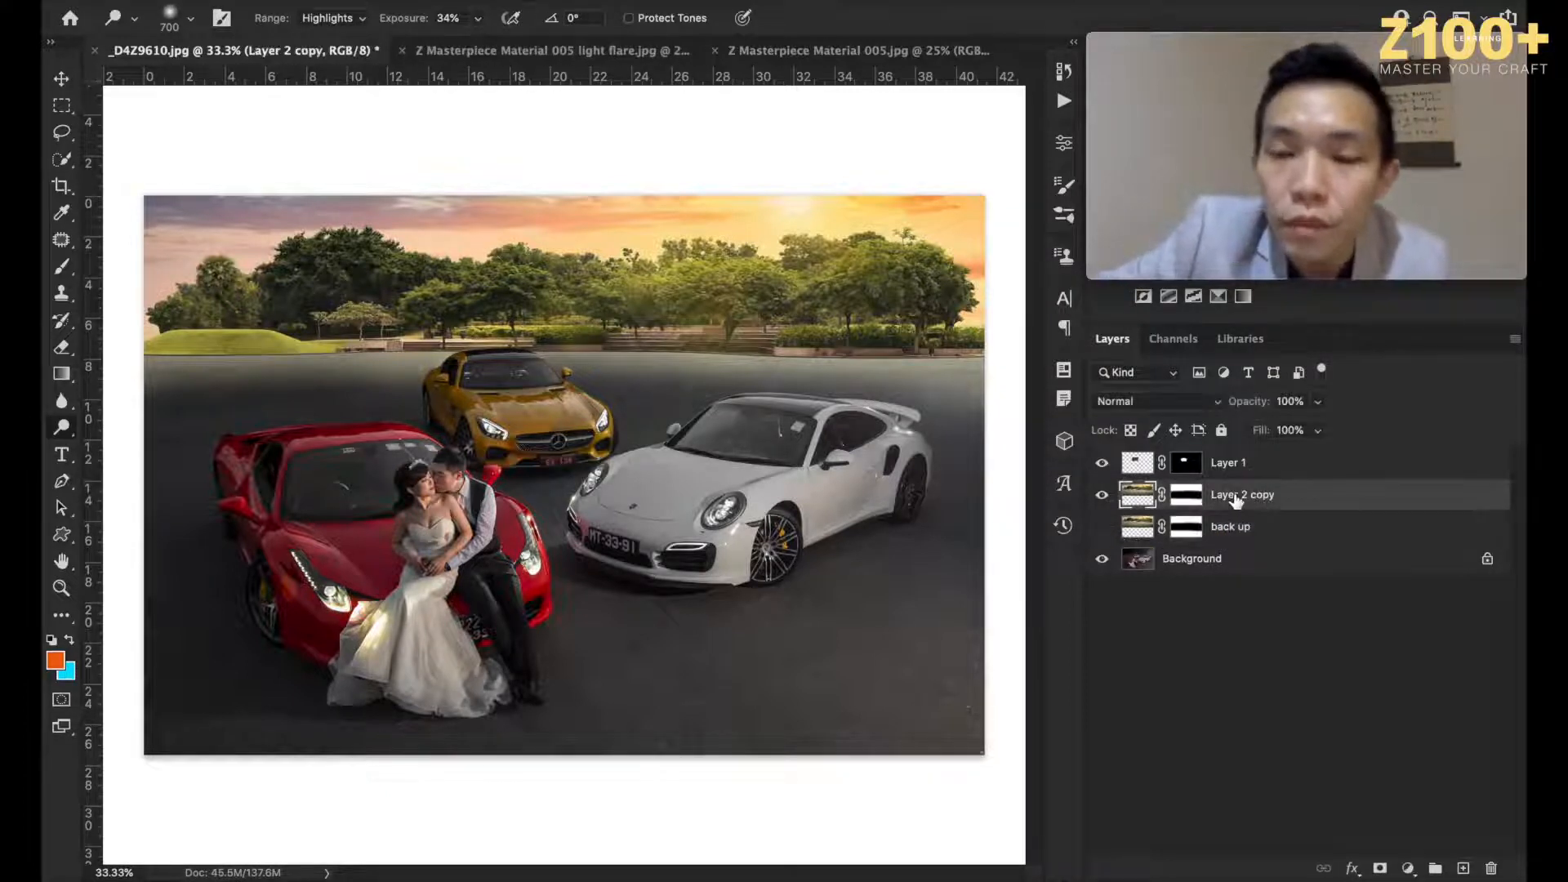
# Step: Set up the Burn tool for Highlights with 30% exposure and Protect Tones enabled
pyautogui.press(']')
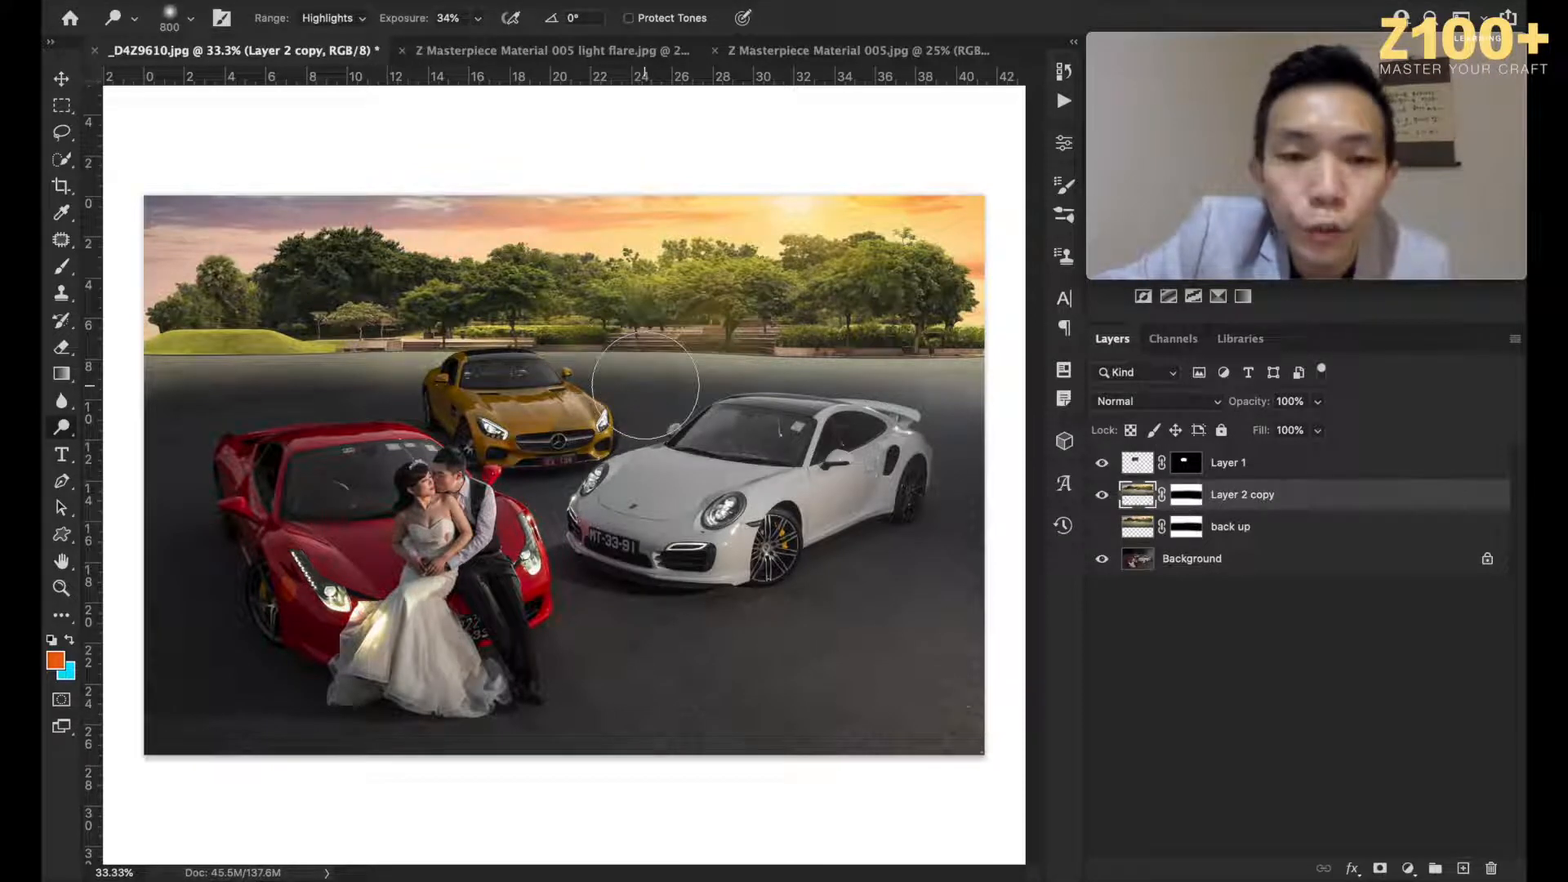
pyautogui.click(65, 430)
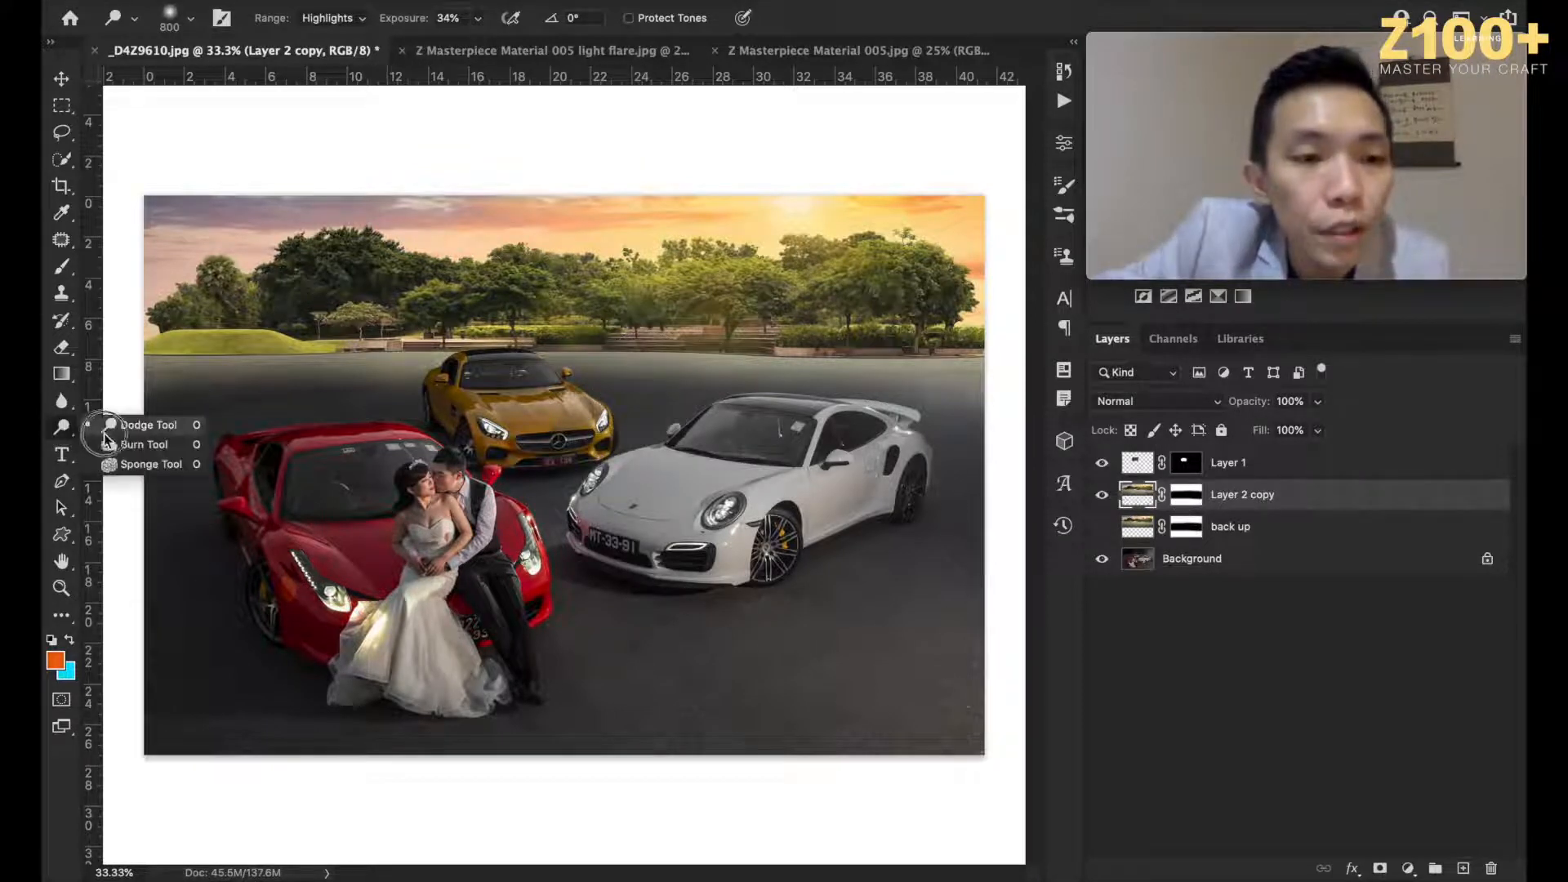
pyautogui.click(156, 445)
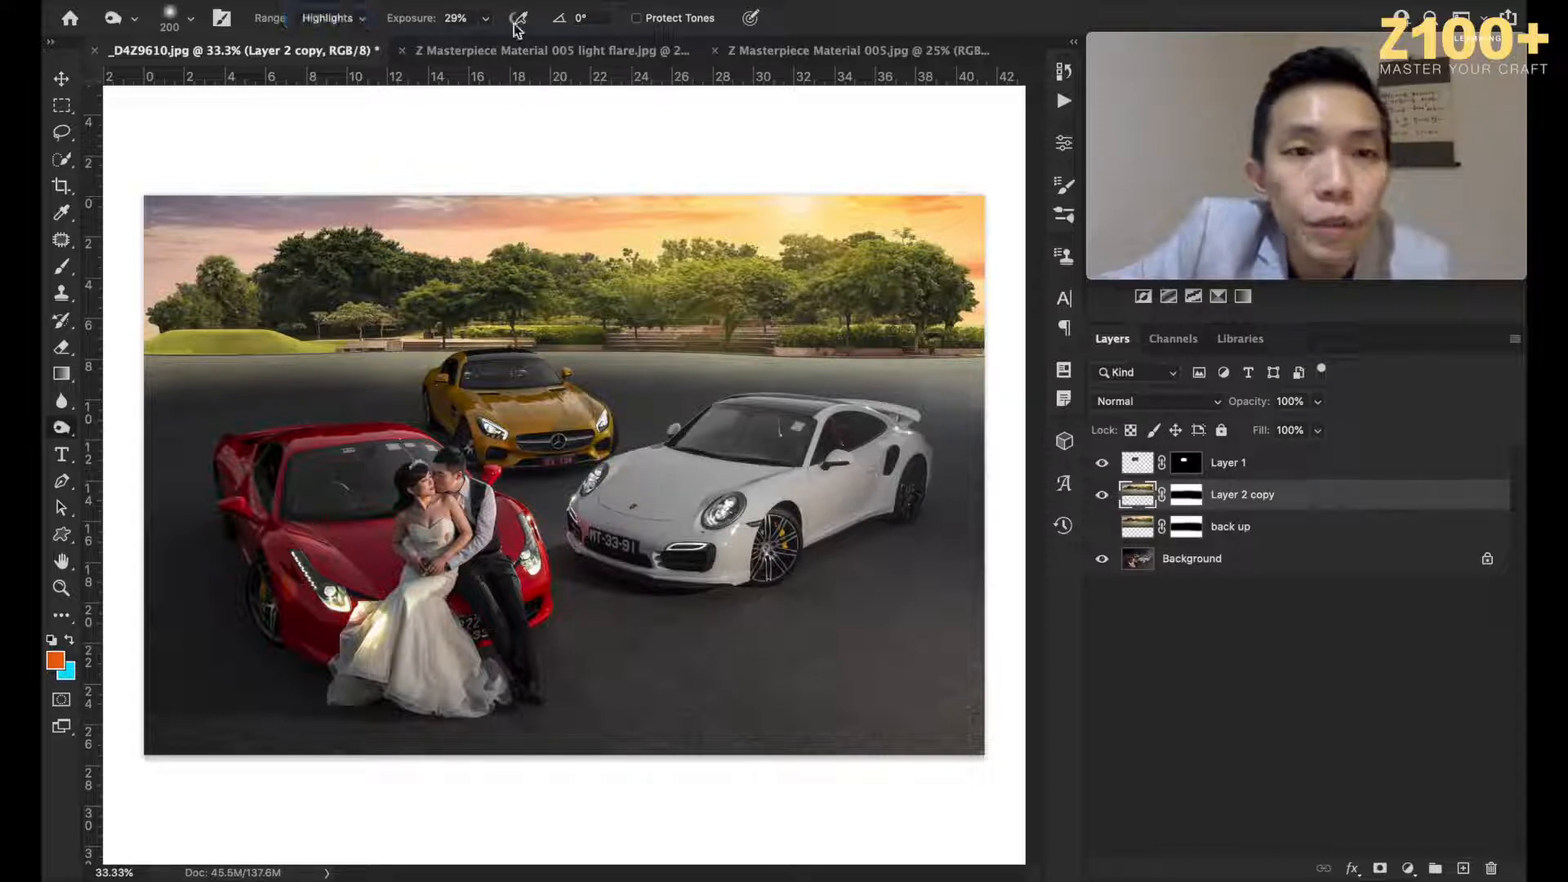
pyautogui.click(486, 18)
pyautogui.click(486, 41)
pyautogui.click(670, 18)
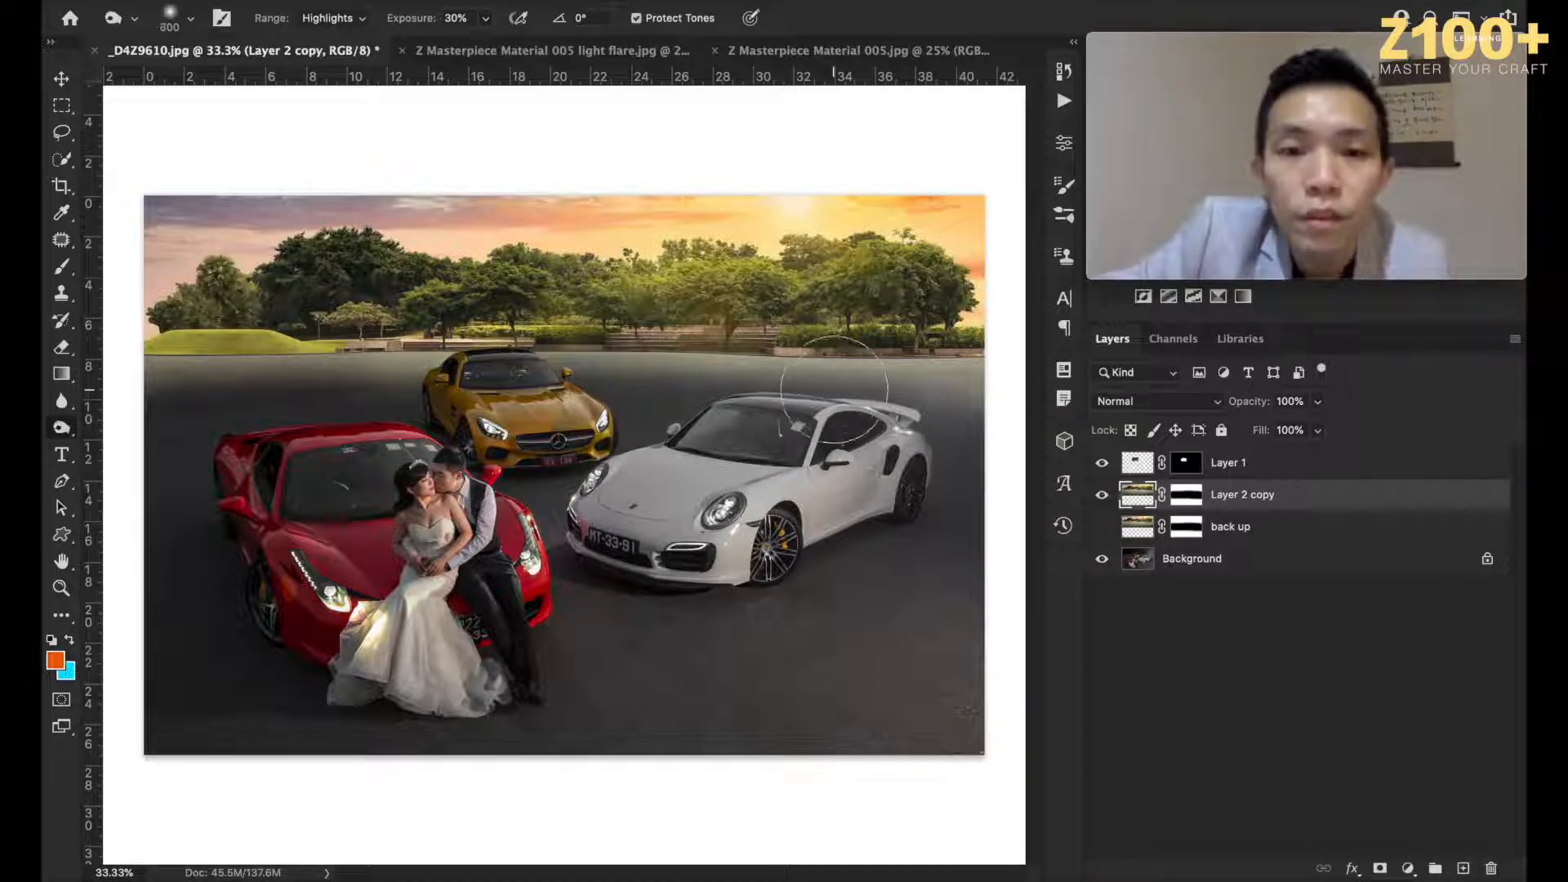
# Step: Burn the highlights of the bright ground along the horizon behind the cars on Layer 2 copy, varying the soft brush size
pyautogui.press(']')
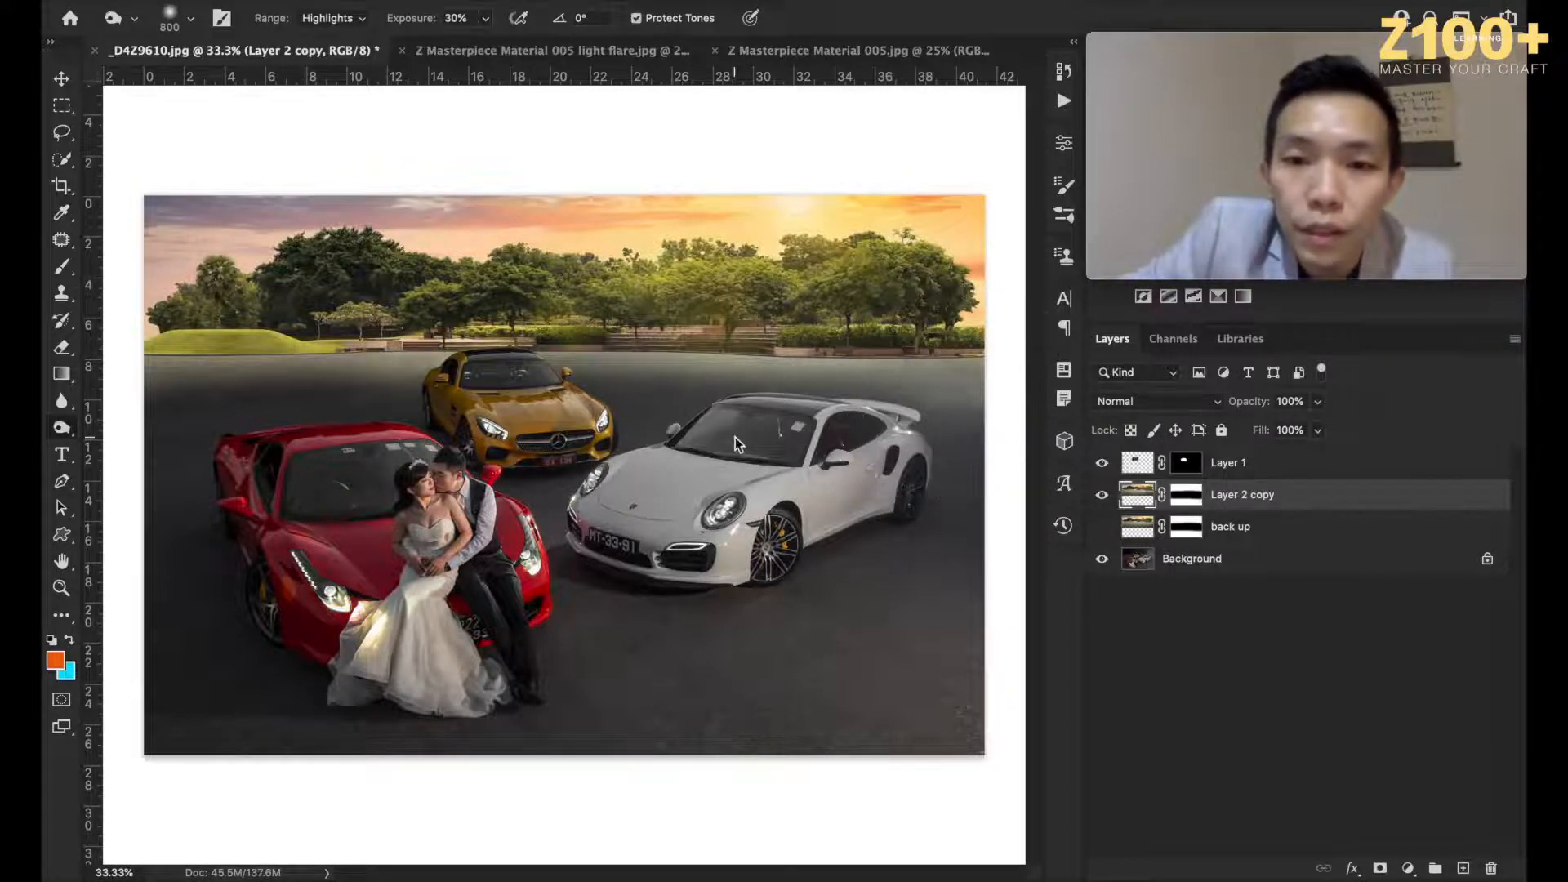
pyautogui.moveTo(798, 392)
pyautogui.mouseDown()
pyautogui.moveTo(694, 409)
pyautogui.moveTo(735, 392)
pyautogui.moveTo(838, 404)
pyautogui.mouseUp()
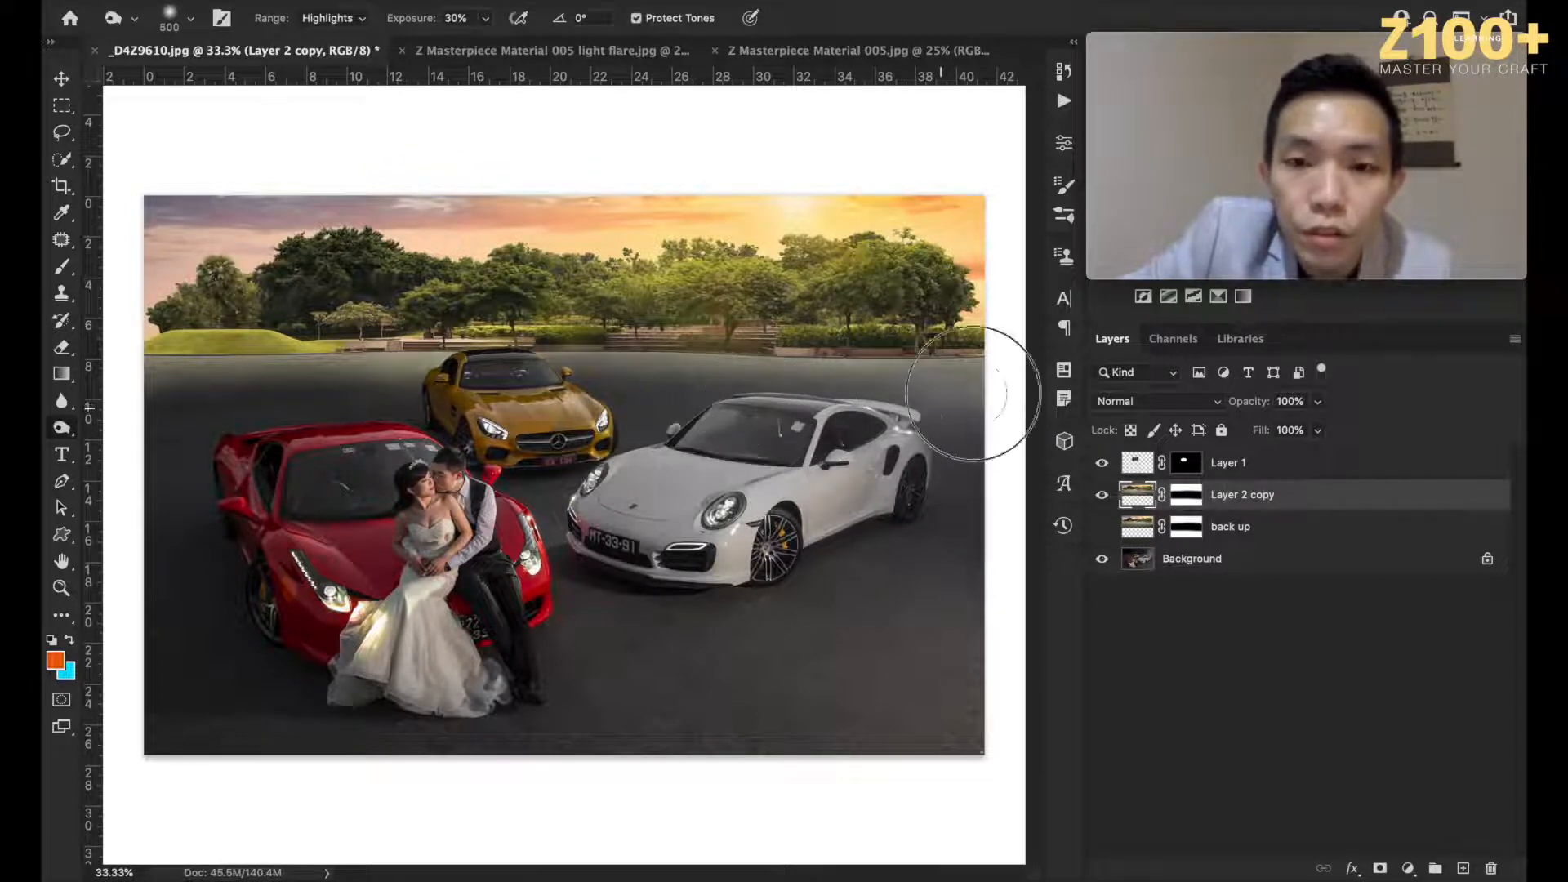
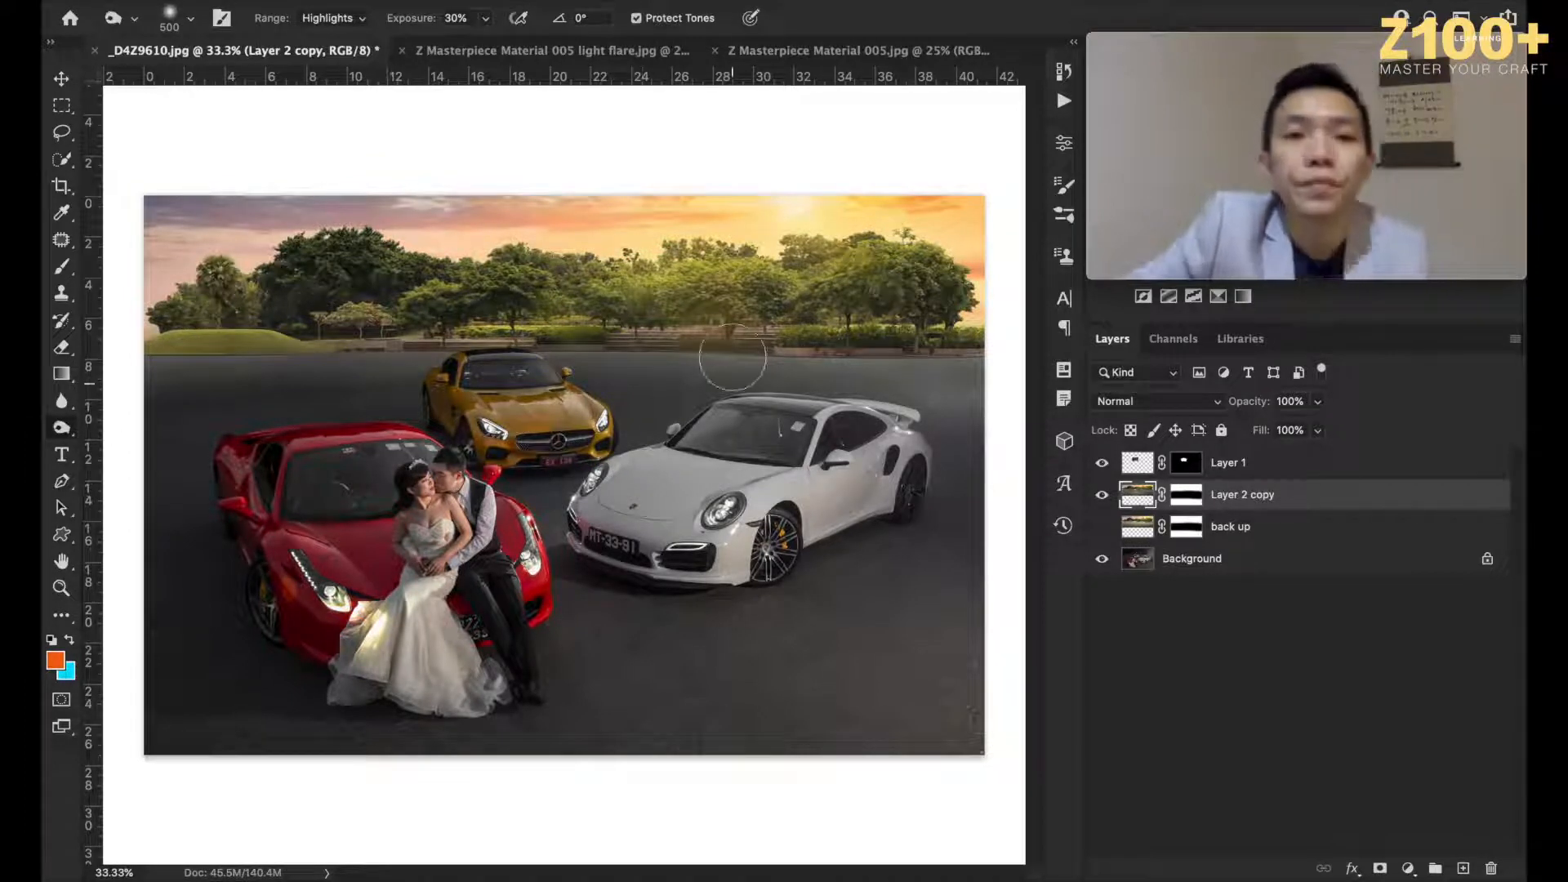
pyautogui.press(']')
pyautogui.press(']')
pyautogui.press(']')
pyautogui.press(']')
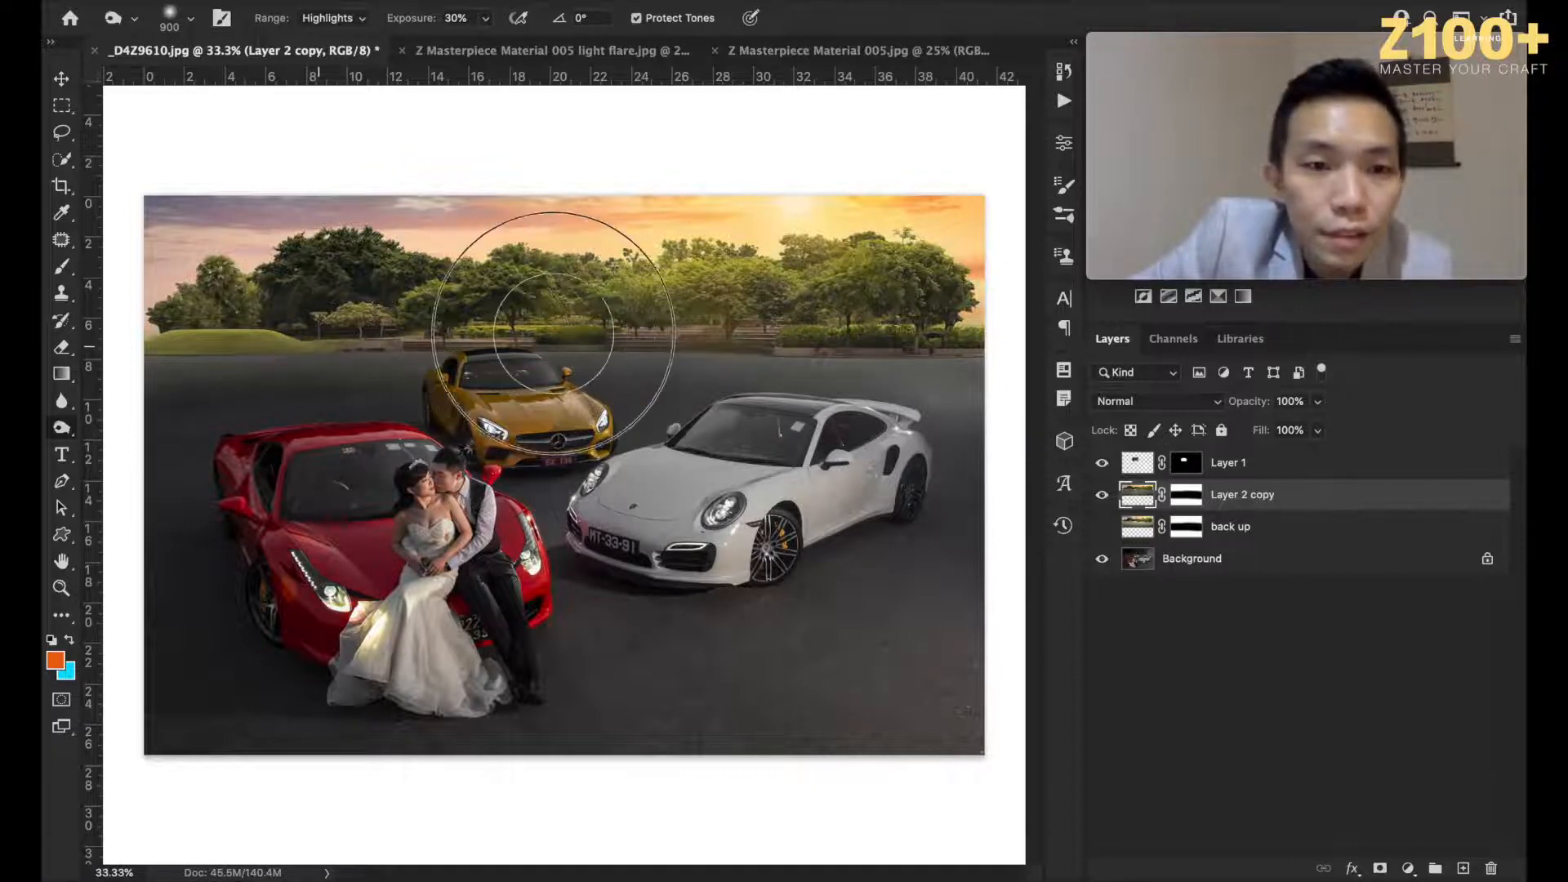
pyautogui.press('[')
pyautogui.press('[')
pyautogui.press('[')
pyautogui.press('[')
pyautogui.press('[')
pyautogui.press('[')
pyautogui.press('[')
pyautogui.press(']')
pyautogui.press(']')
pyautogui.press(']')
pyautogui.press(']')
pyautogui.press(']')
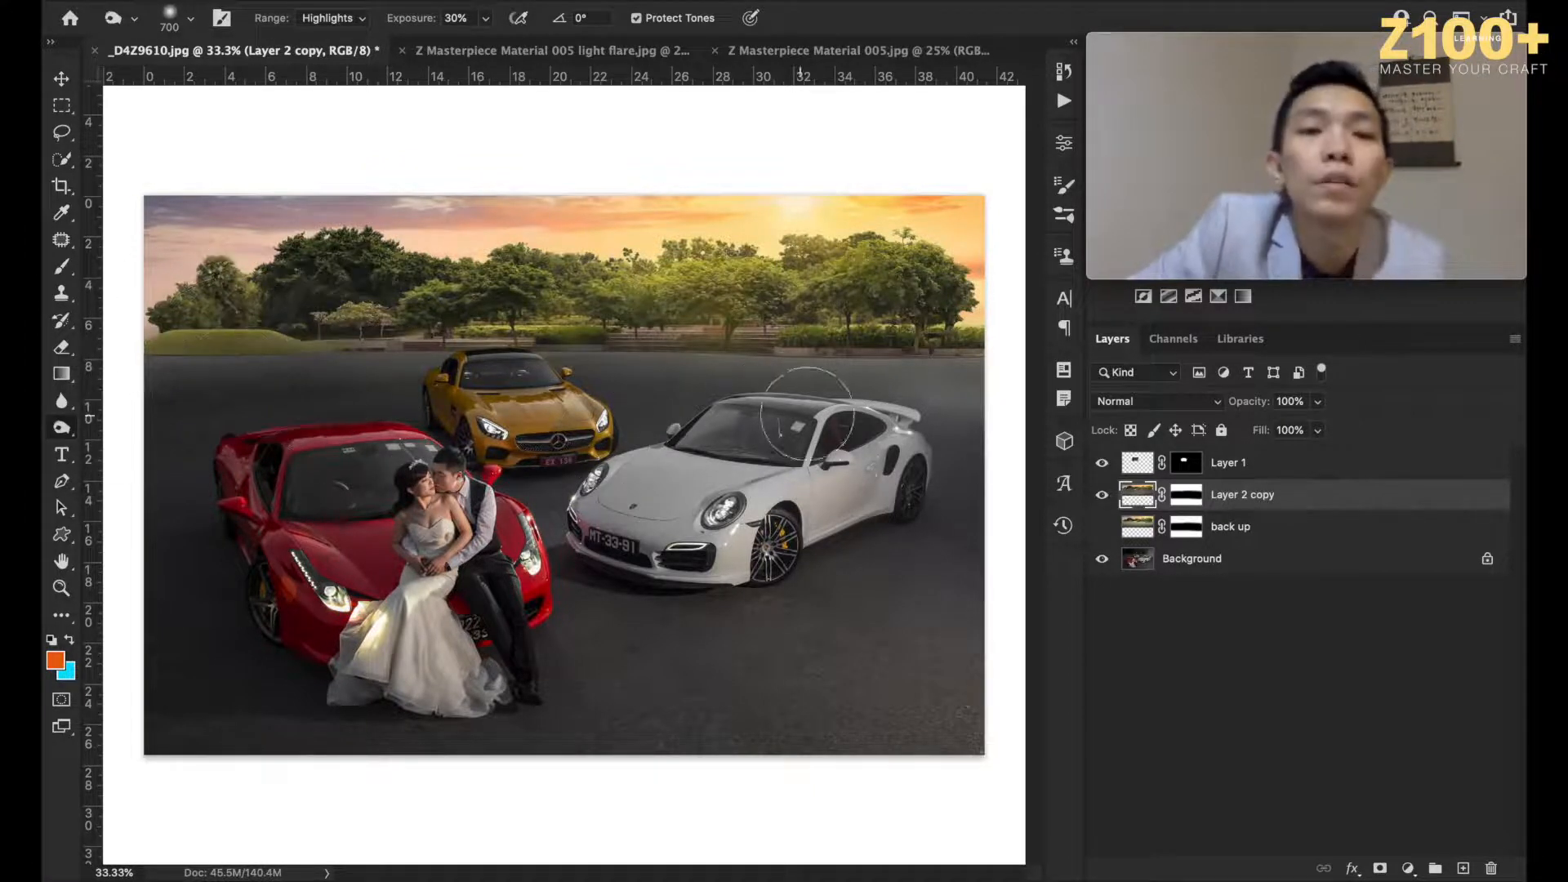
# Step: Burn the midtones of the steps and lawn along the horizon with a 500 px brush, undoing the last stroke
pyautogui.click(362, 18)
pyautogui.click(328, 4)
pyautogui.press('[')
pyautogui.moveTo(698, 317)
pyautogui.mouseDown()
pyautogui.moveTo(626, 312)
pyautogui.moveTo(955, 319)
pyautogui.mouseUp()
pyautogui.moveTo(821, 309)
pyautogui.mouseDown()
pyautogui.moveTo(917, 294)
pyautogui.moveTo(746, 319)
pyautogui.moveTo(439, 319)
pyautogui.moveTo(565, 318)
pyautogui.moveTo(512, 321)
pyautogui.mouseUp()
pyautogui.moveTo(211, 344)
pyautogui.mouseDown()
pyautogui.moveTo(675, 324)
pyautogui.moveTo(302, 321)
pyautogui.moveTo(306, 351)
pyautogui.moveTo(251, 338)
pyautogui.moveTo(141, 349)
pyautogui.moveTo(215, 335)
pyautogui.moveTo(202, 327)
pyautogui.moveTo(82, 336)
pyautogui.mouseUp()
pyautogui.press('super+z')
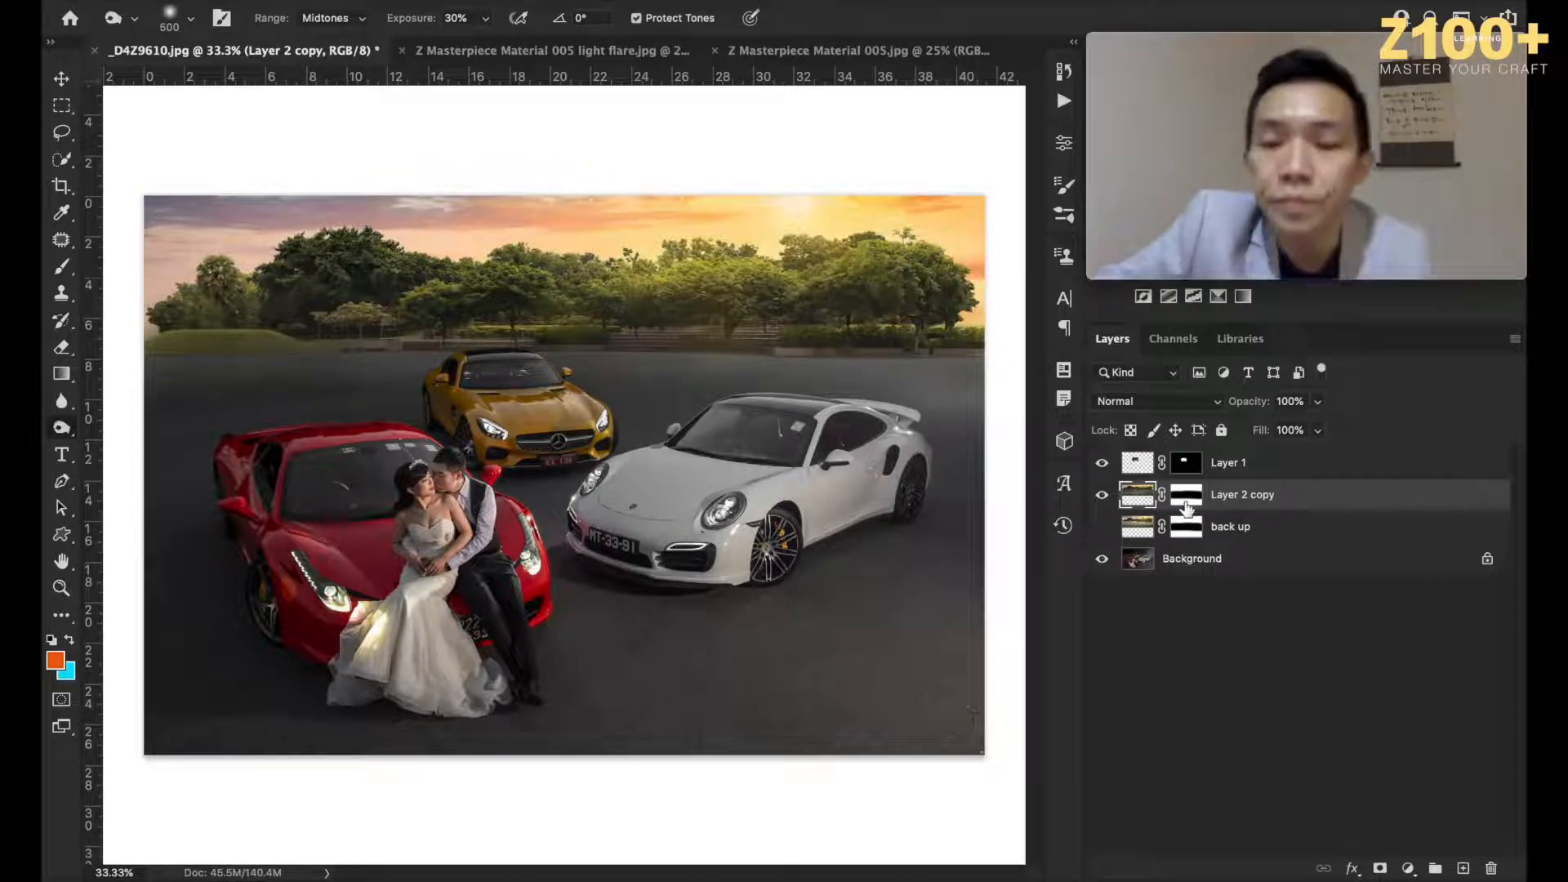
# Step: Burn the highlights of the ground around the white car on the Background layer, enlarging the brush to 500 px
pyautogui.click(1147, 562)
pyautogui.click(333, 18)
pyautogui.click(325, 34)
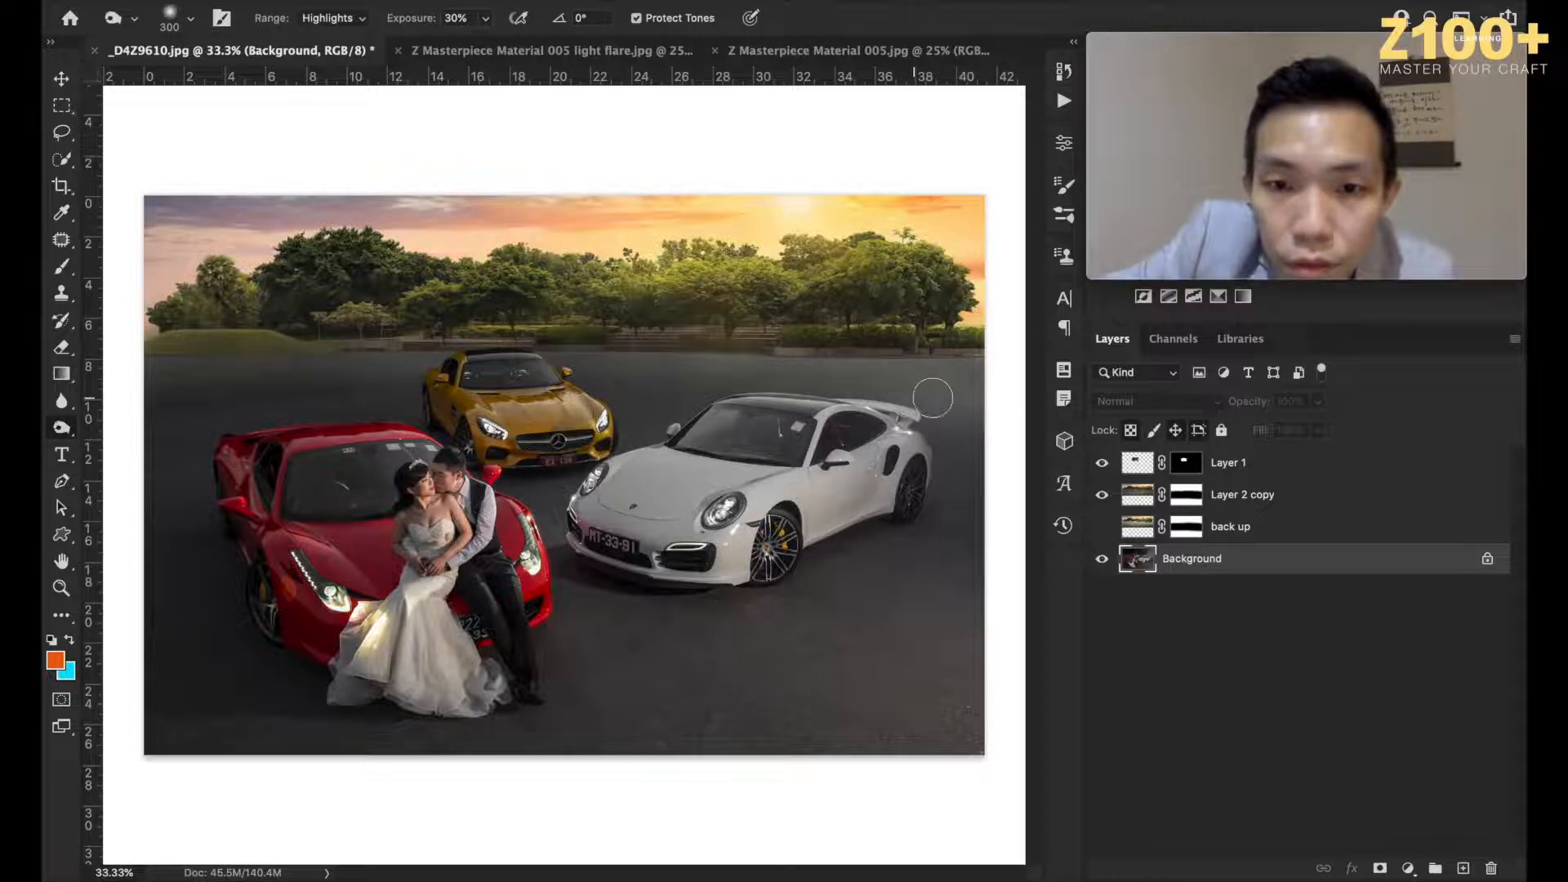
pyautogui.press(']')
pyautogui.press(']')
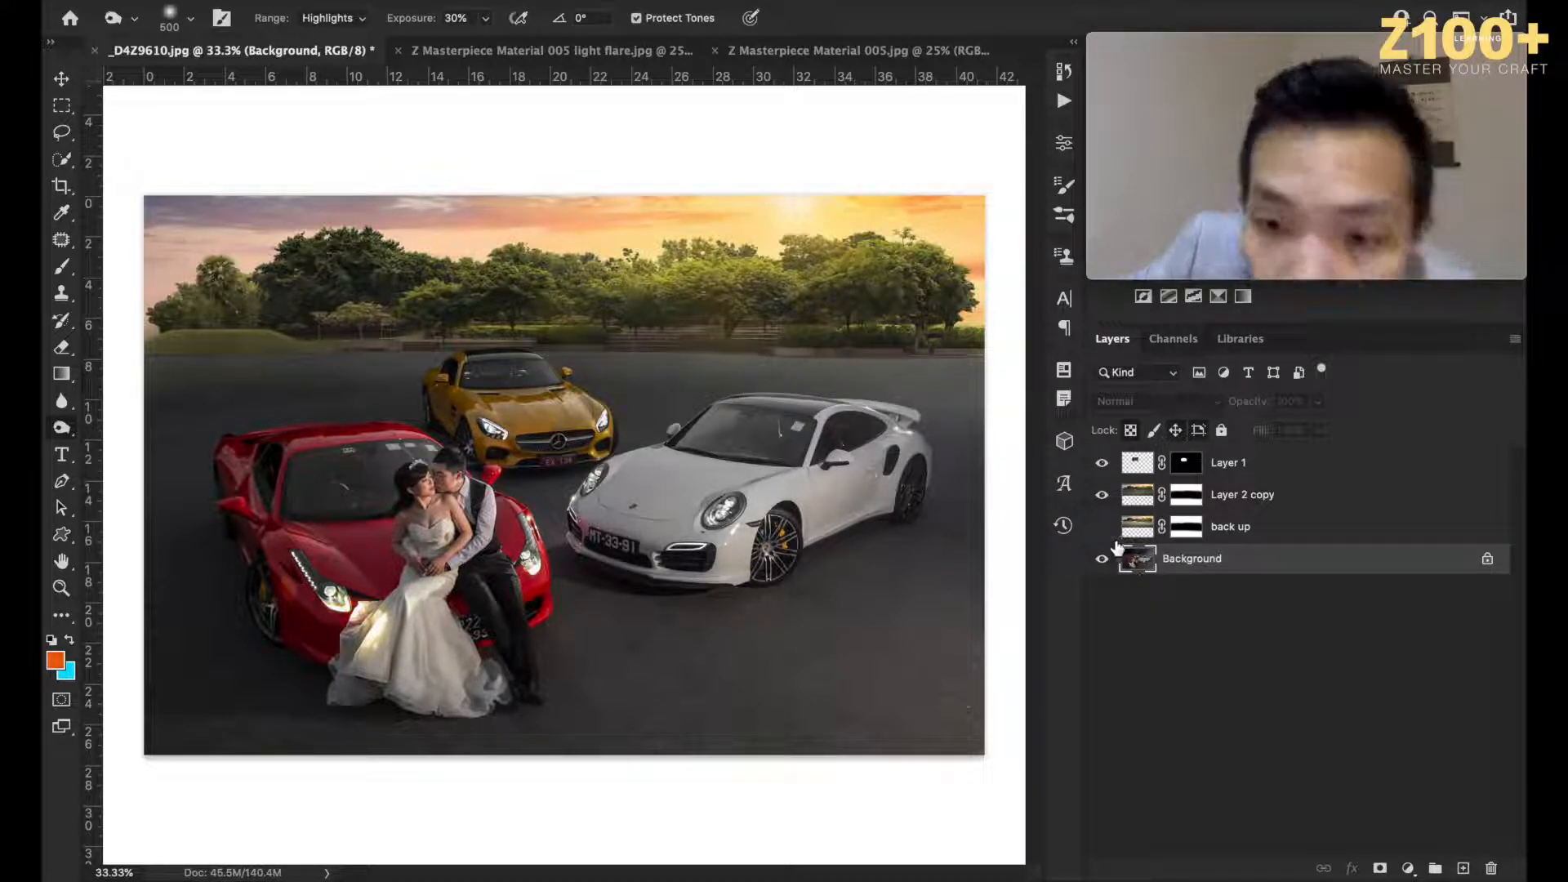
# Step: Compare the composite with and without Layer 2 copy by toggling its visibility
pyautogui.click(1102, 500)
pyautogui.click(1103, 500)
pyautogui.click(1102, 496)
pyautogui.click(1102, 497)
pyautogui.click(1103, 499)
pyautogui.click(1103, 498)
pyautogui.click(1103, 499)
pyautogui.click(1103, 498)
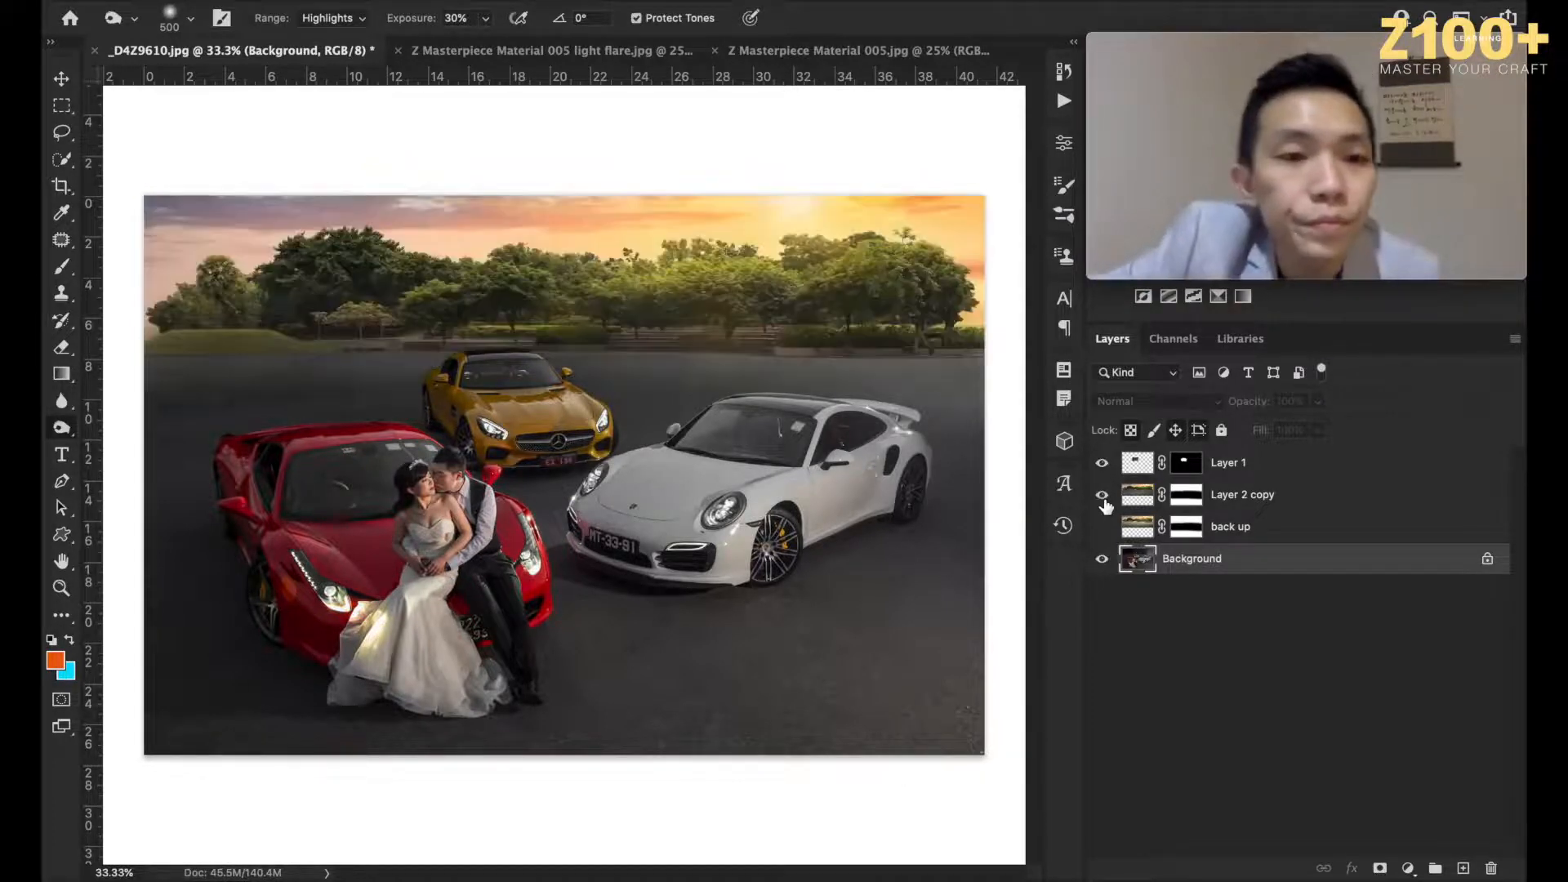
pyautogui.click(1103, 500)
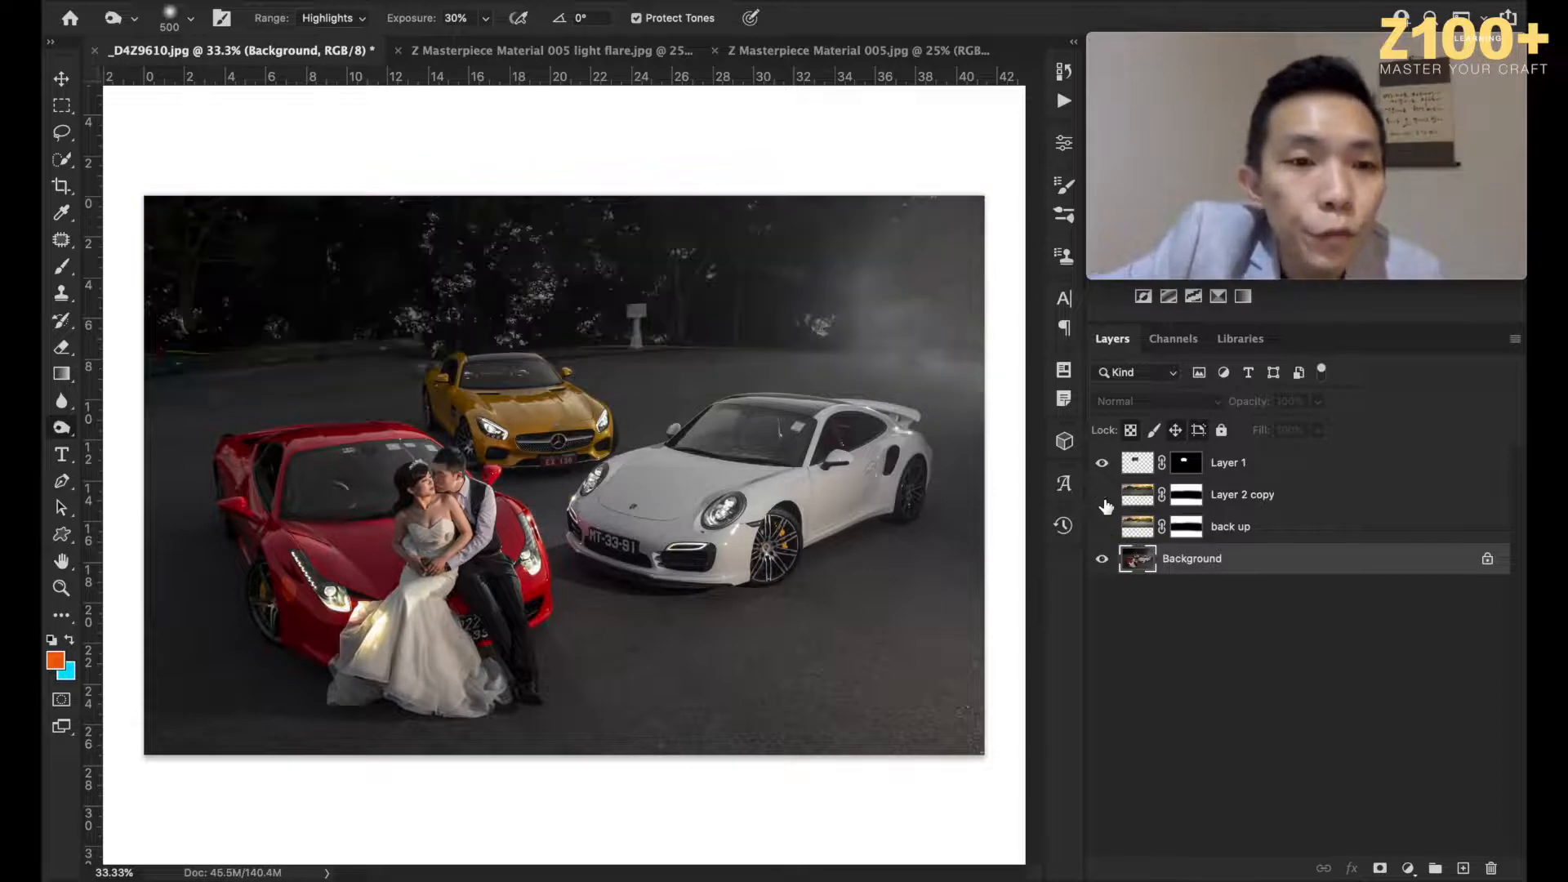
pyautogui.click(1103, 500)
pyautogui.click(1103, 500)
pyautogui.click(1103, 499)
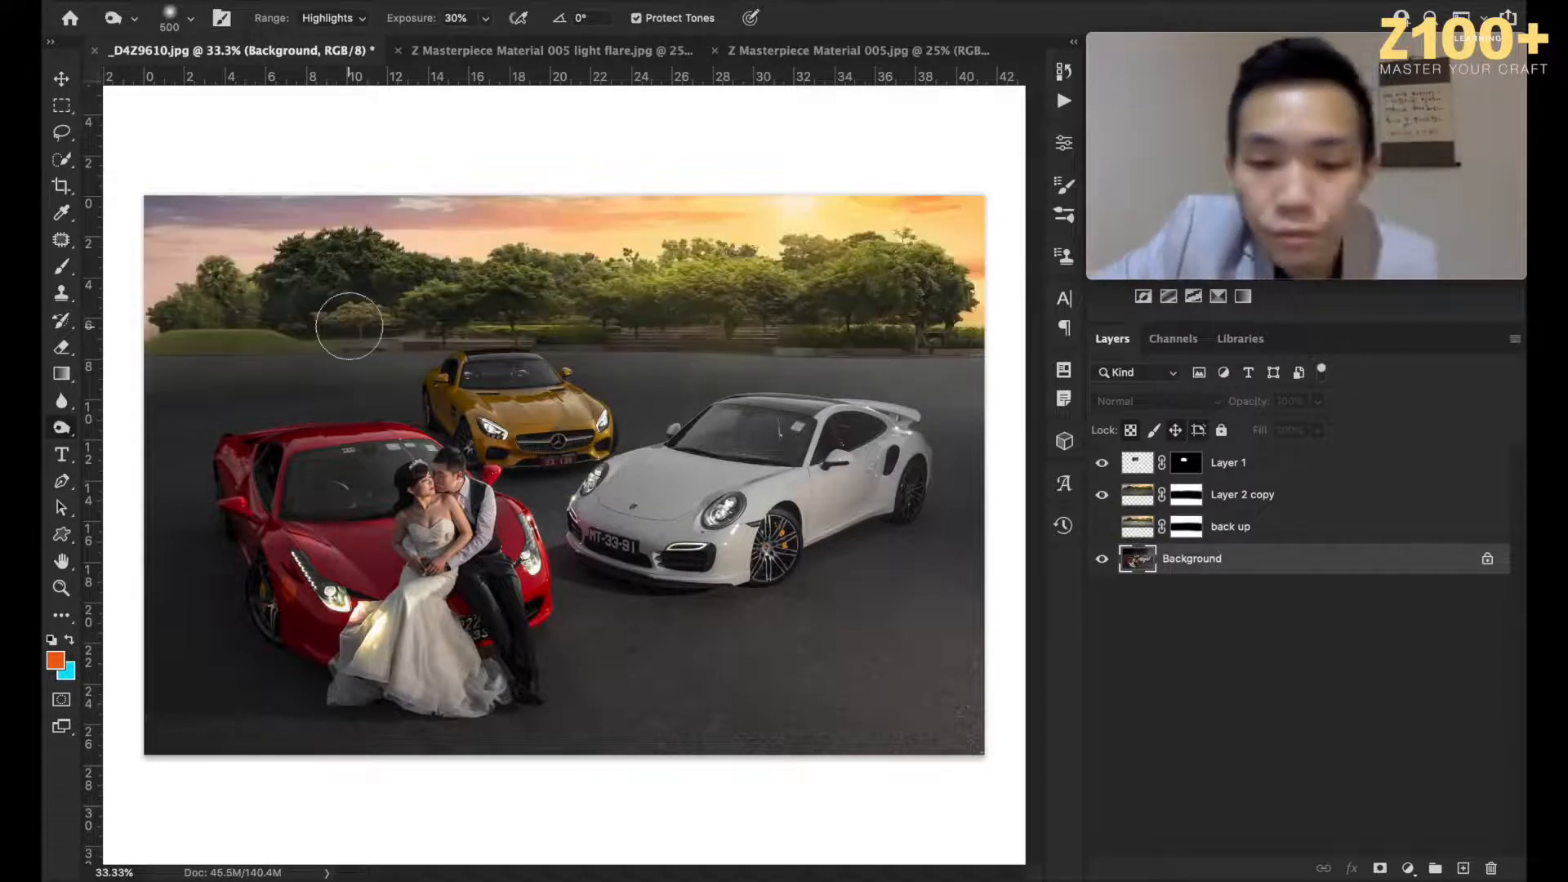
# Step: Inspect the ground around the yellow car at 200% with Layer 2 copy hidden and shown
pyautogui.press('super+plus')
pyautogui.press('super+plus')
pyautogui.press('super+plus')
pyautogui.press('super+plus')
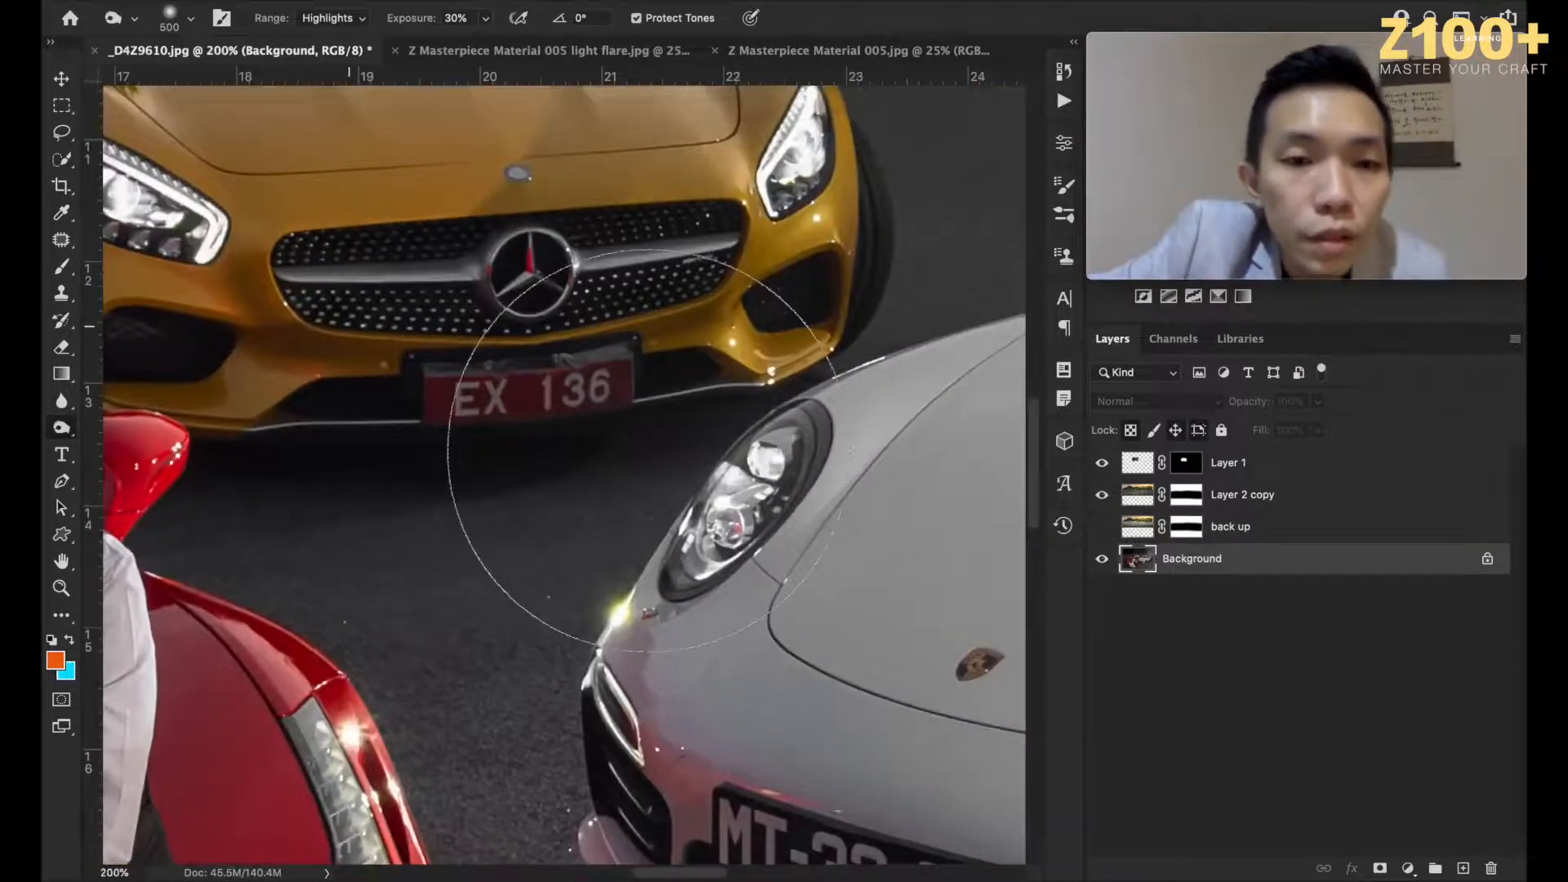
pyautogui.hscroll(-7, 645, 451)
pyautogui.scroll(5, 645, 451)
pyautogui.hscroll(-4, 648, 451)
pyautogui.scroll(2, 648, 451)
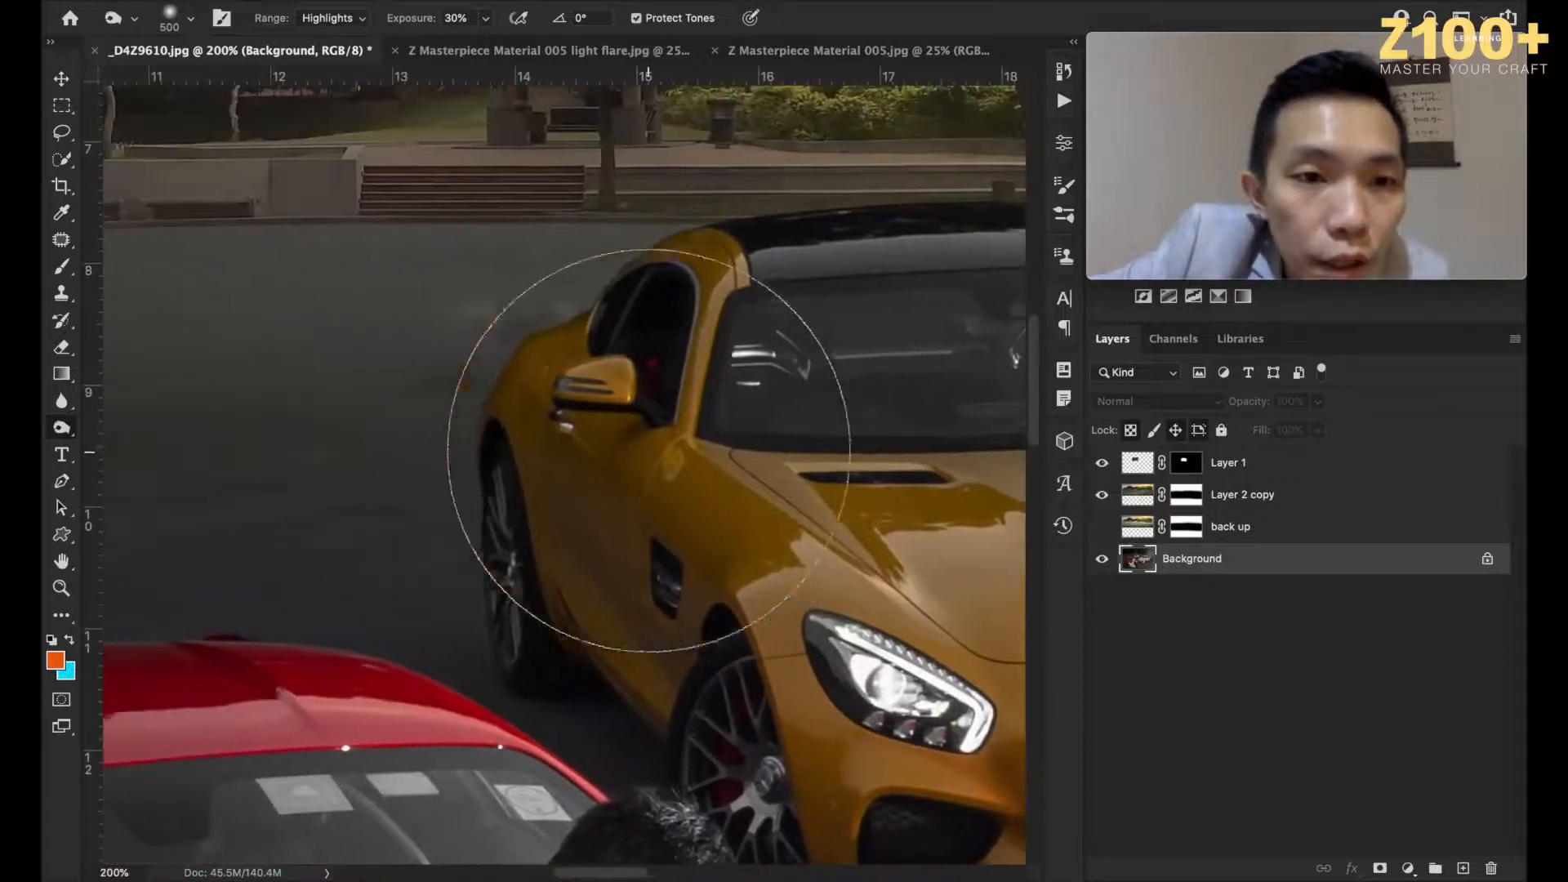
pyautogui.click(1102, 495)
pyautogui.click(1101, 495)
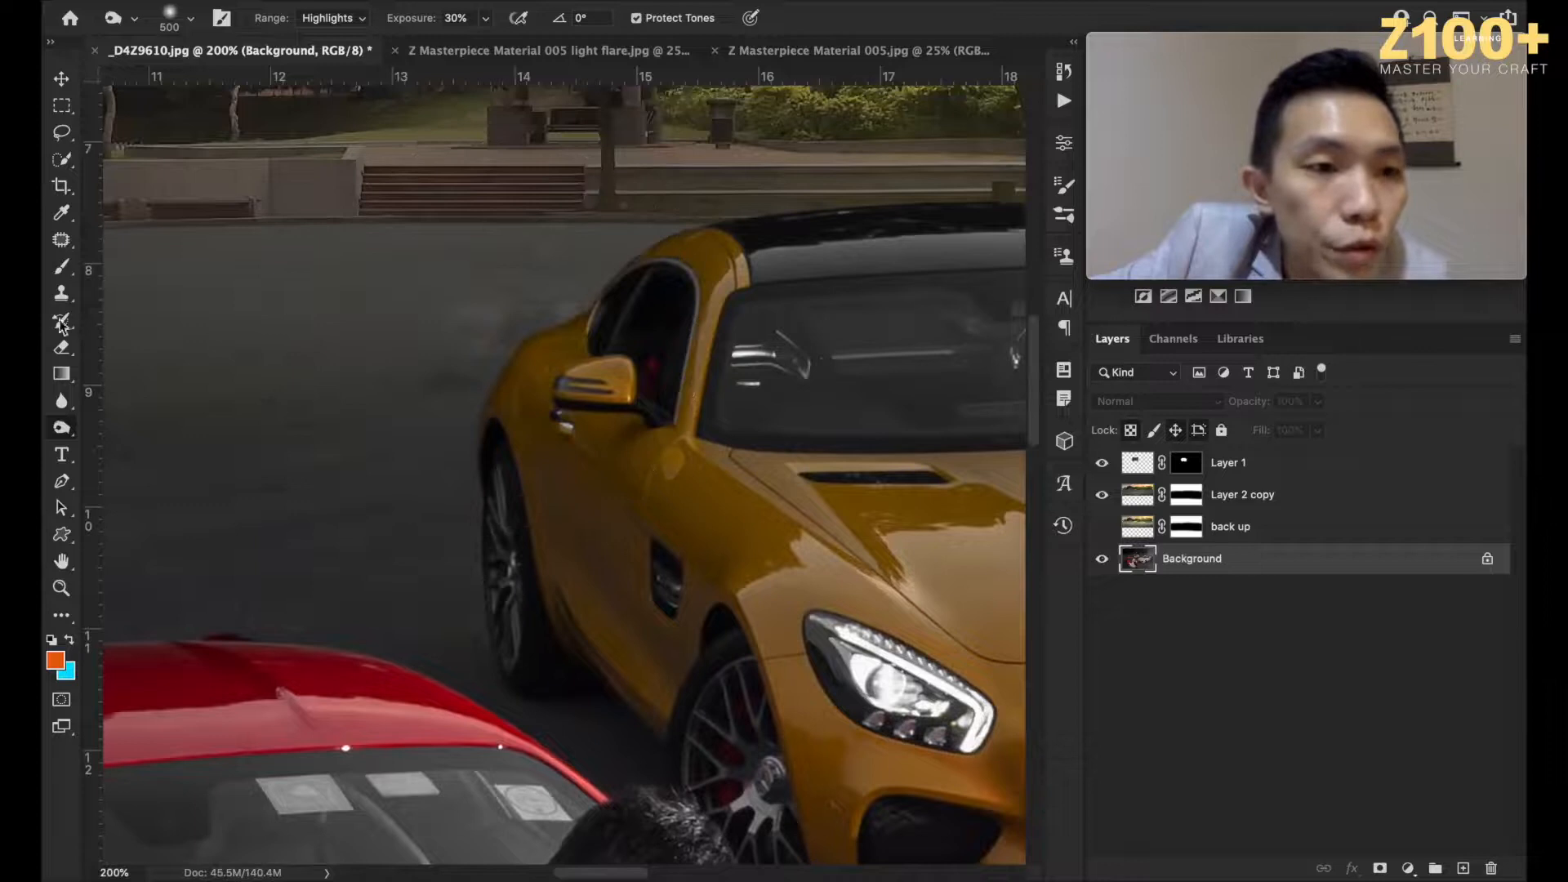
# Step: Load Layer 1's mask as a selection of the yellow car and invert the selection
pyautogui.click(64, 347)
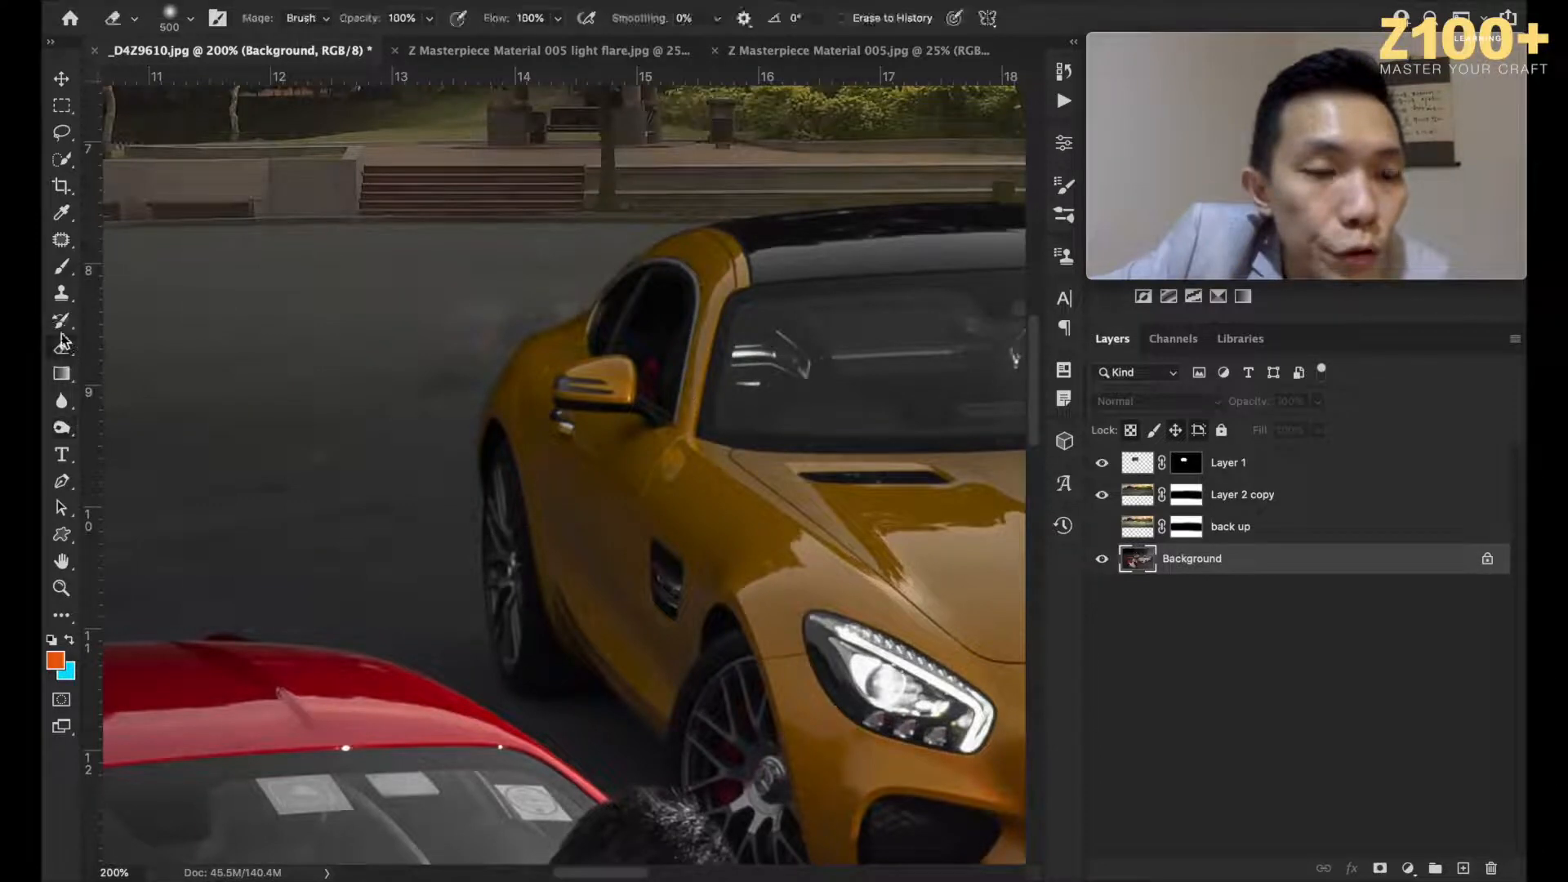
pyautogui.click(63, 80)
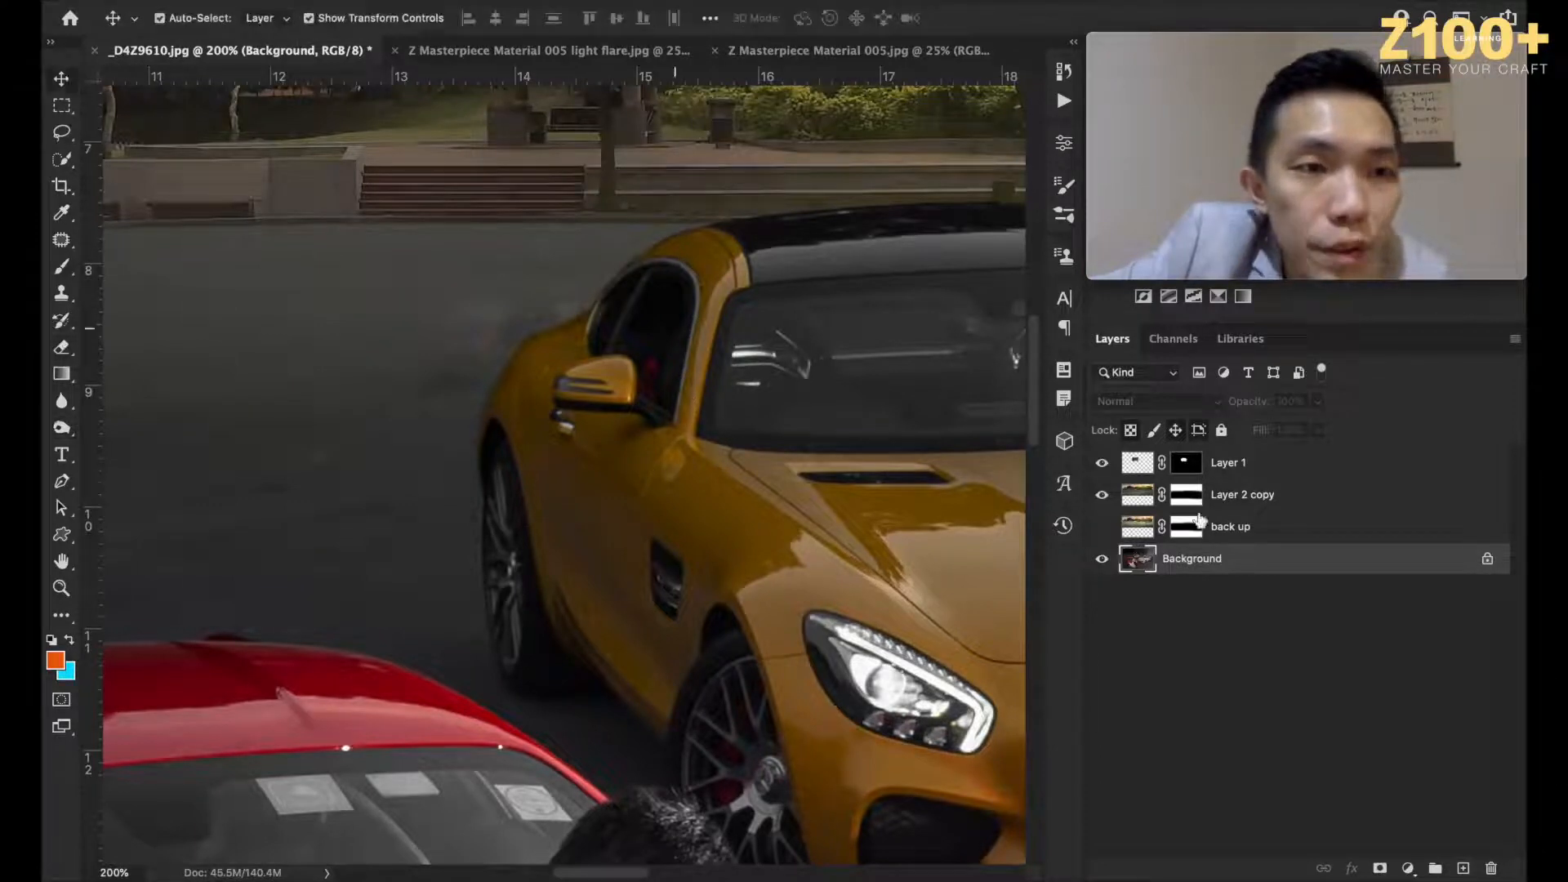
pyautogui.keyDown('ctrl'); pyautogui.click(1181, 471); pyautogui.keyUp('ctrl')
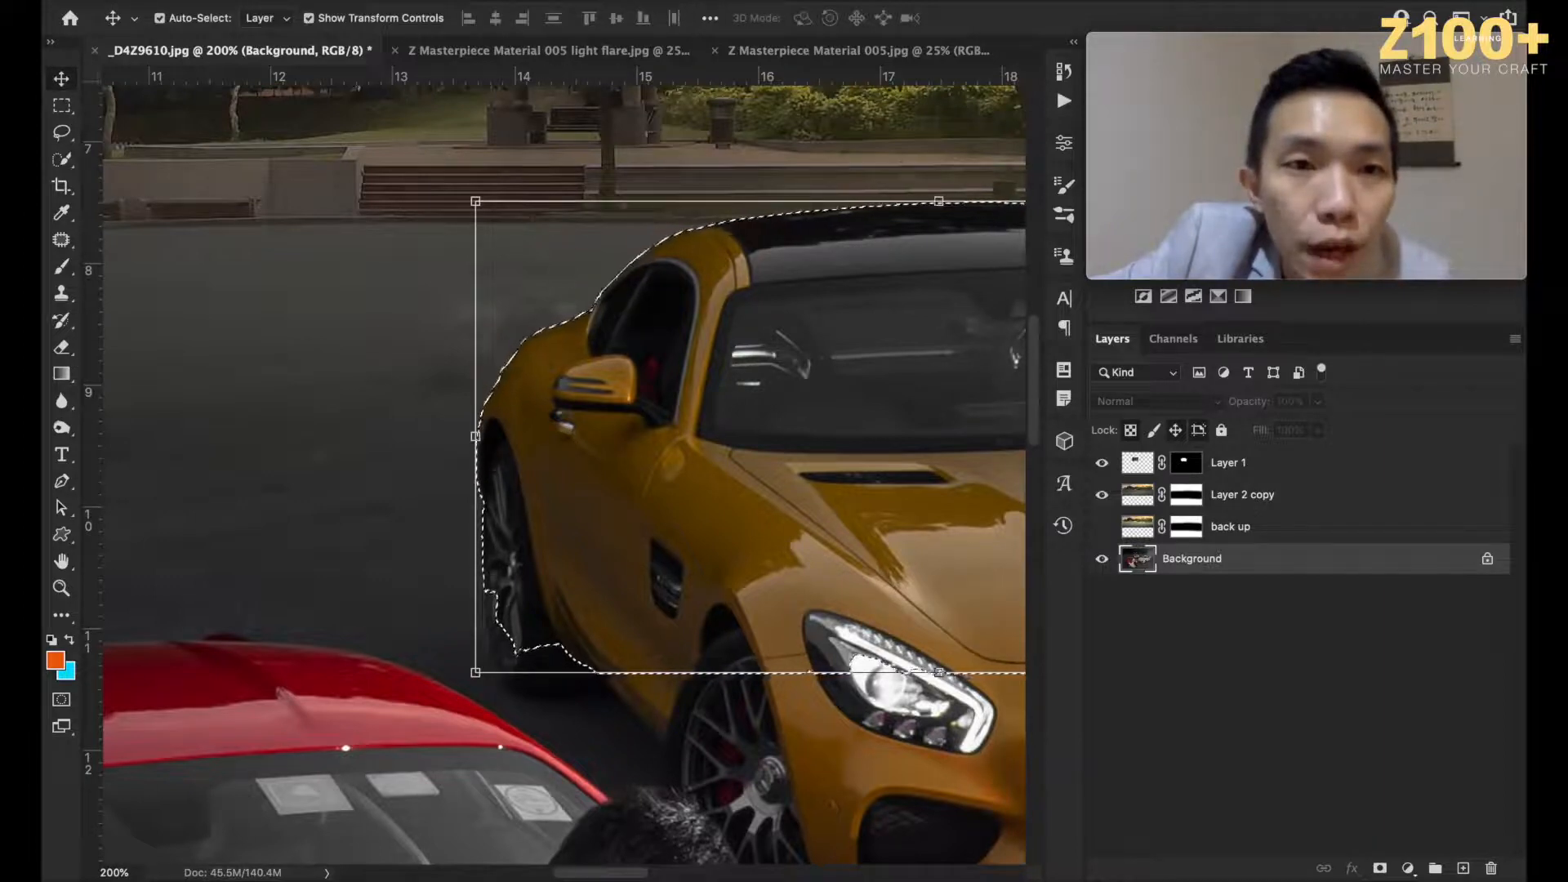
pyautogui.click(467, 0)
pyautogui.click(499, 52)
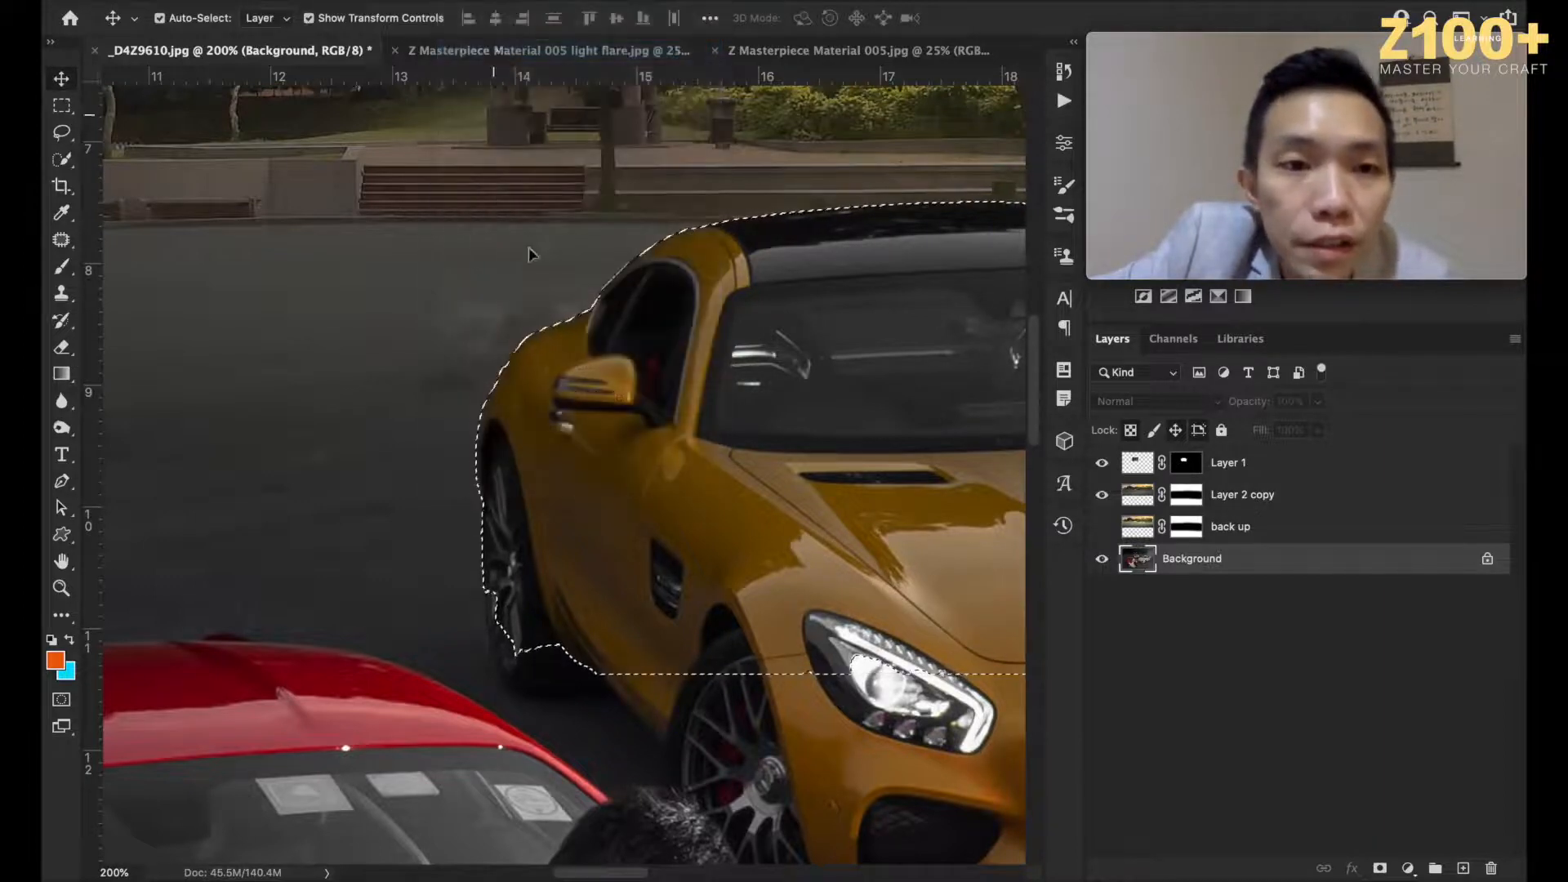
# Step: Clean up the smudged ground beside the yellow car on Layer 2 copy's mask with a soft 150 px eraser
pyautogui.click(65, 354)
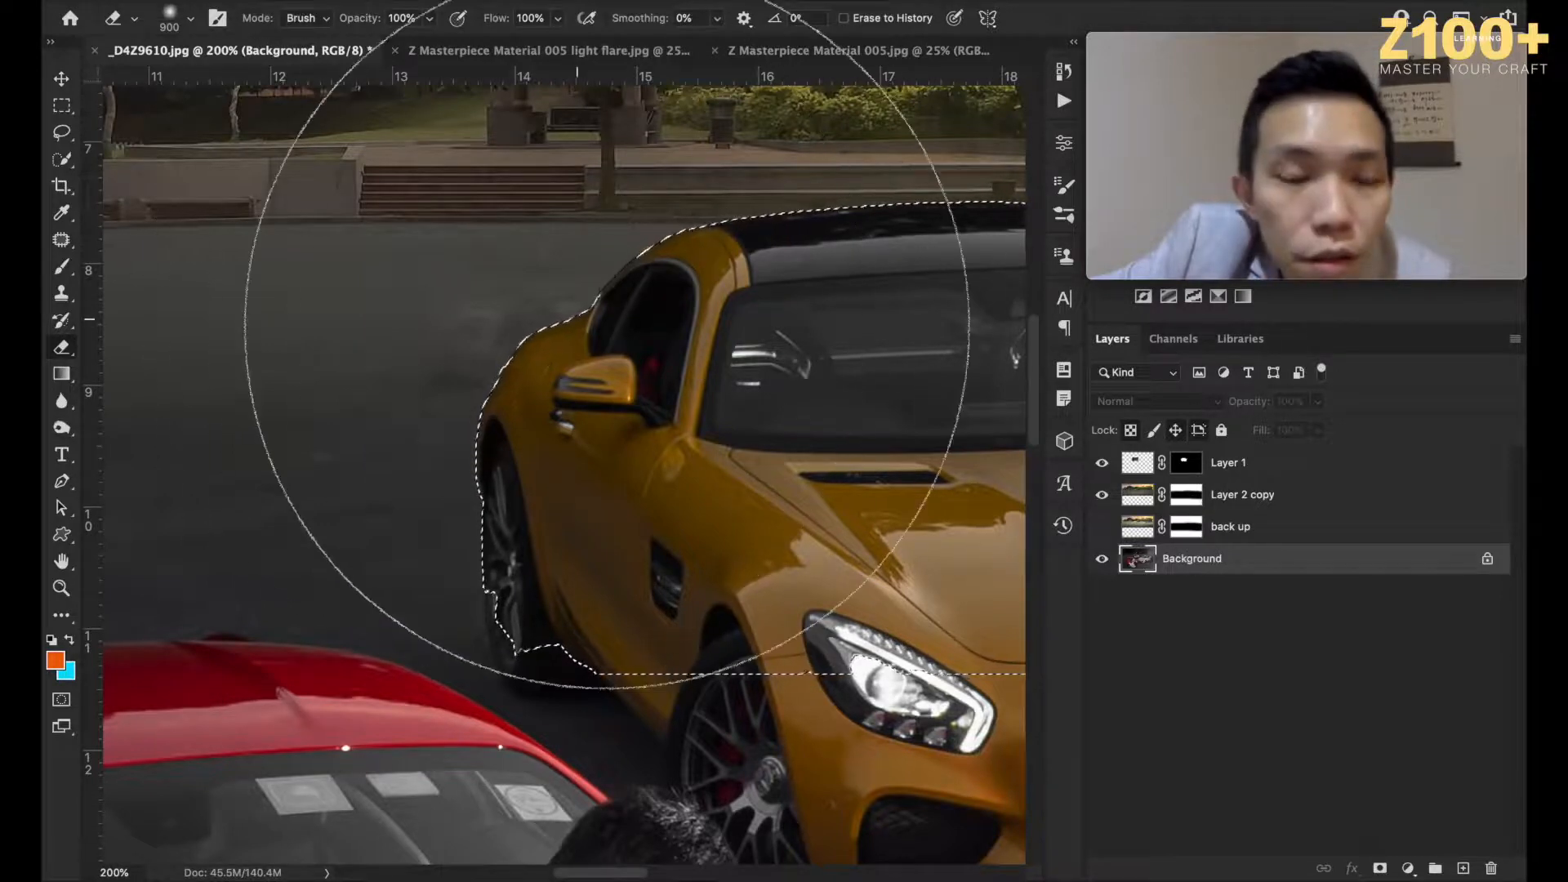
pyautogui.press('[')
pyautogui.press('[')
pyautogui.press('[')
pyautogui.press('[')
pyautogui.press('[')
pyautogui.press('[')
pyautogui.press('[')
pyautogui.press('[')
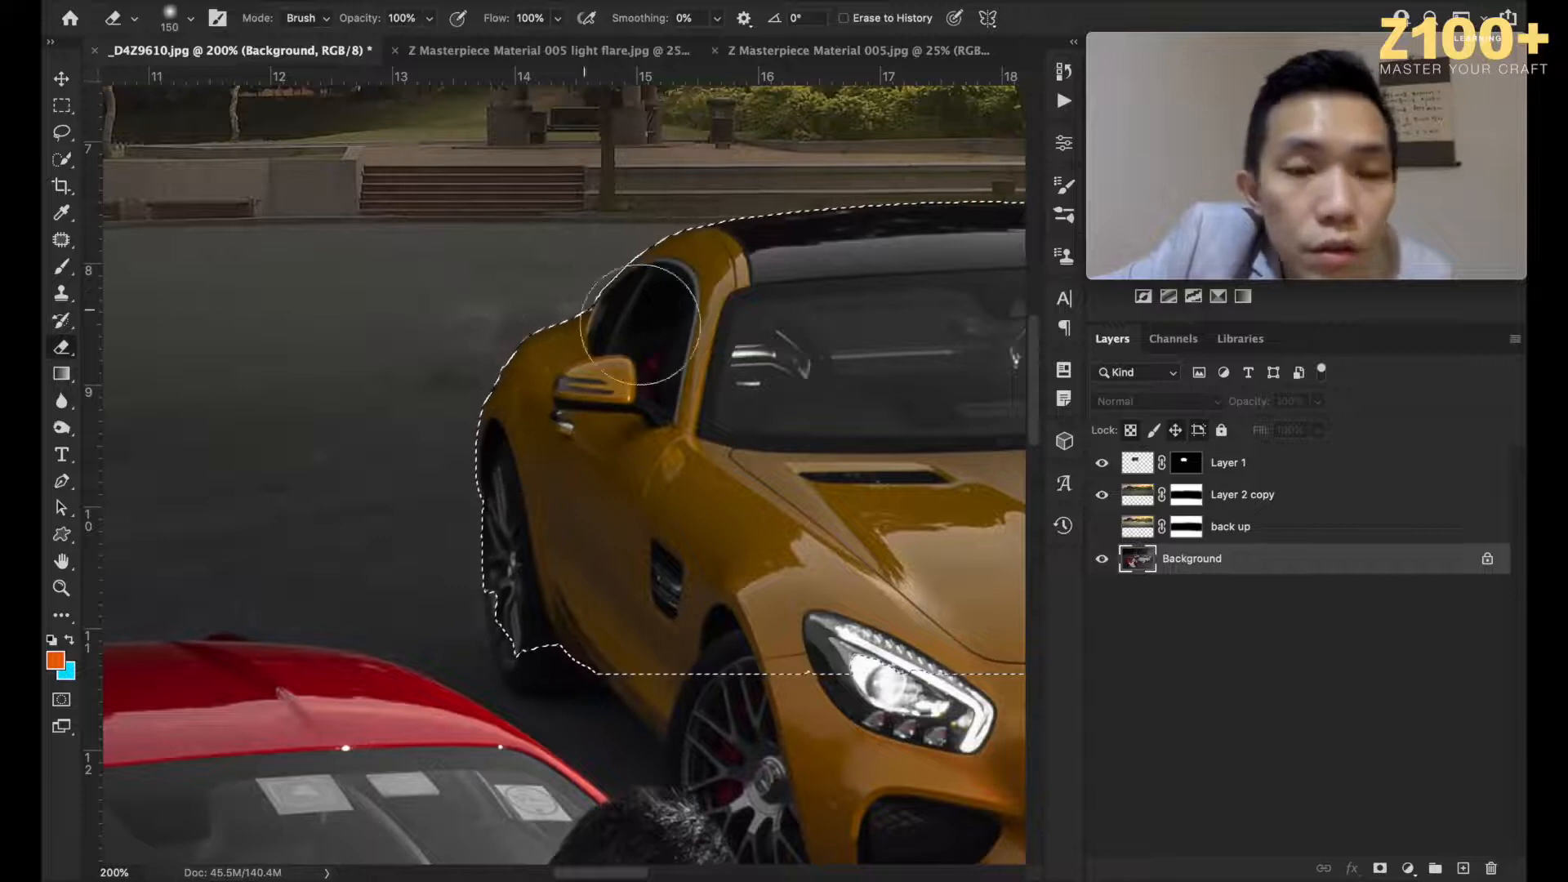
pyautogui.click(1185, 492)
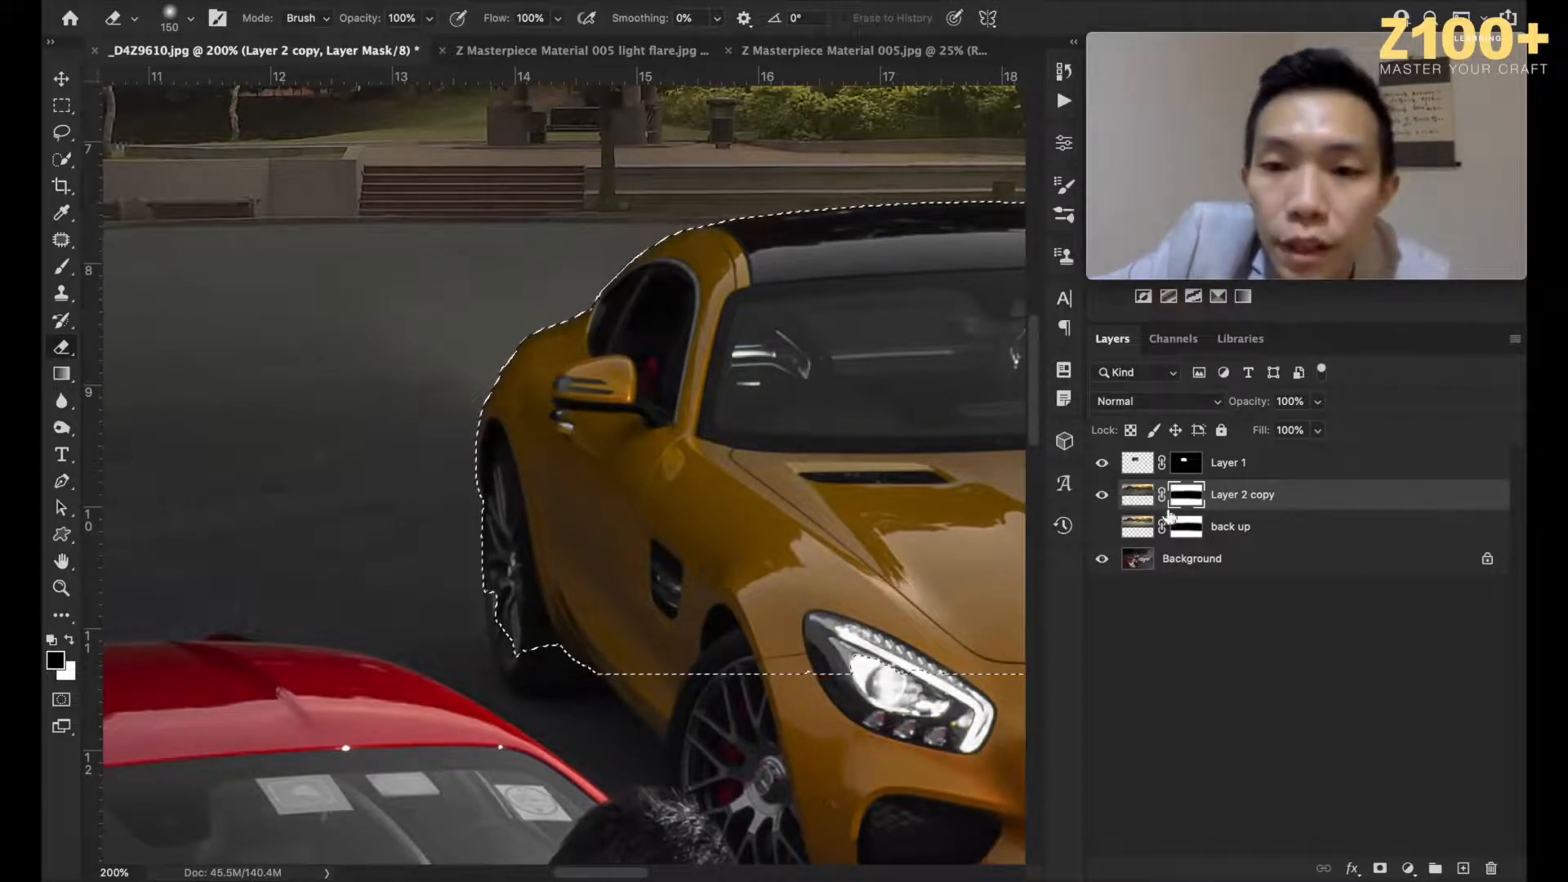
# Step: Burn the light patch of ground beside the yellow car on Layer 2 copy's image, with the range set to Midtones at 30% exposure
pyautogui.click(1136, 494)
pyautogui.click(62, 425)
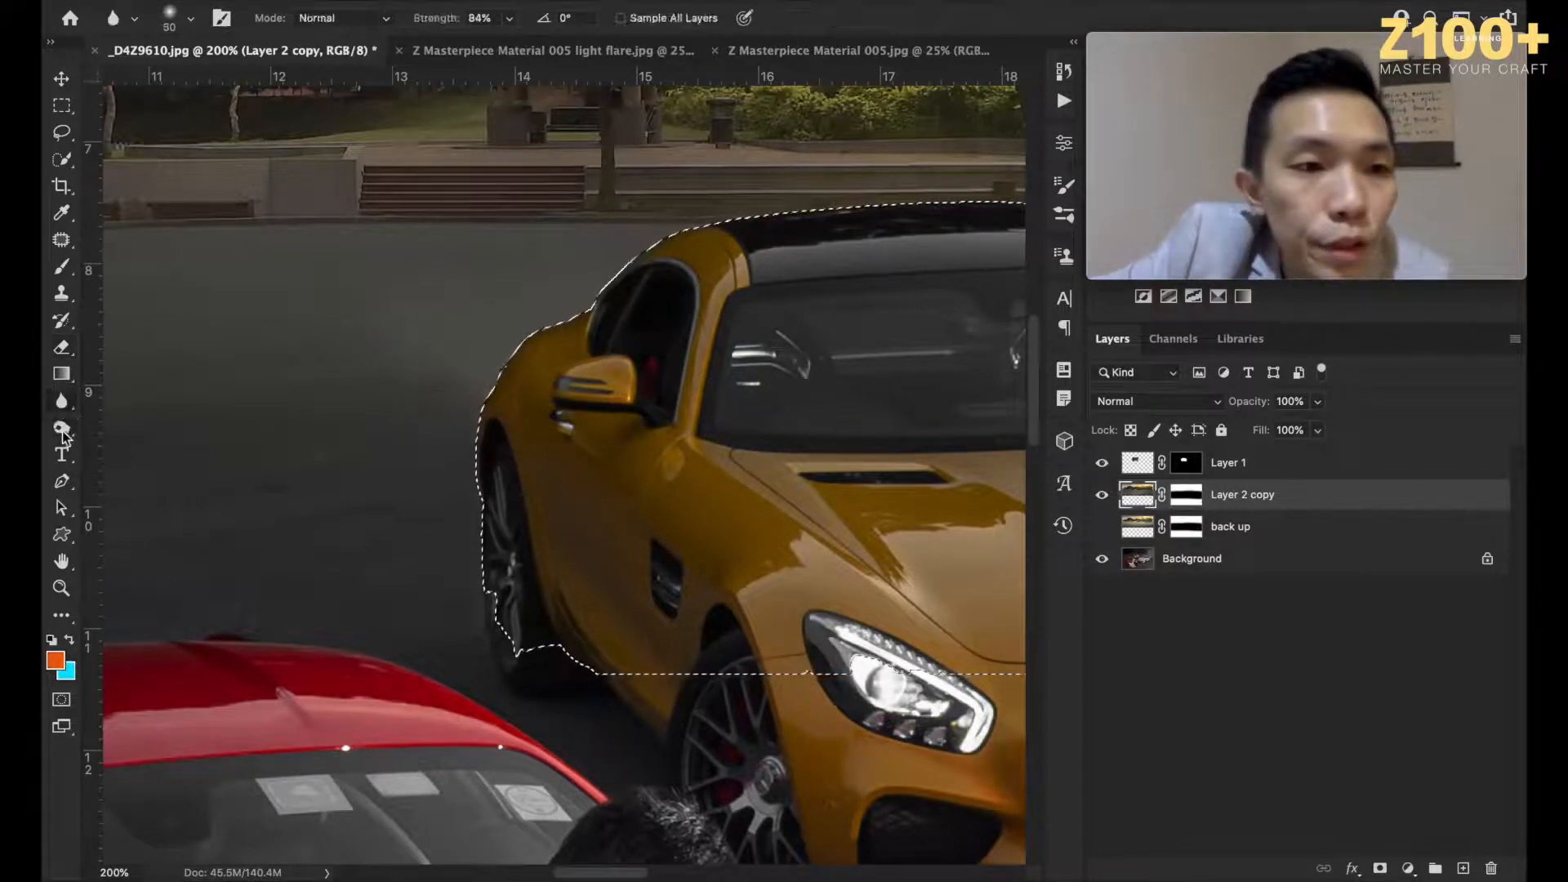
pyautogui.press('[')
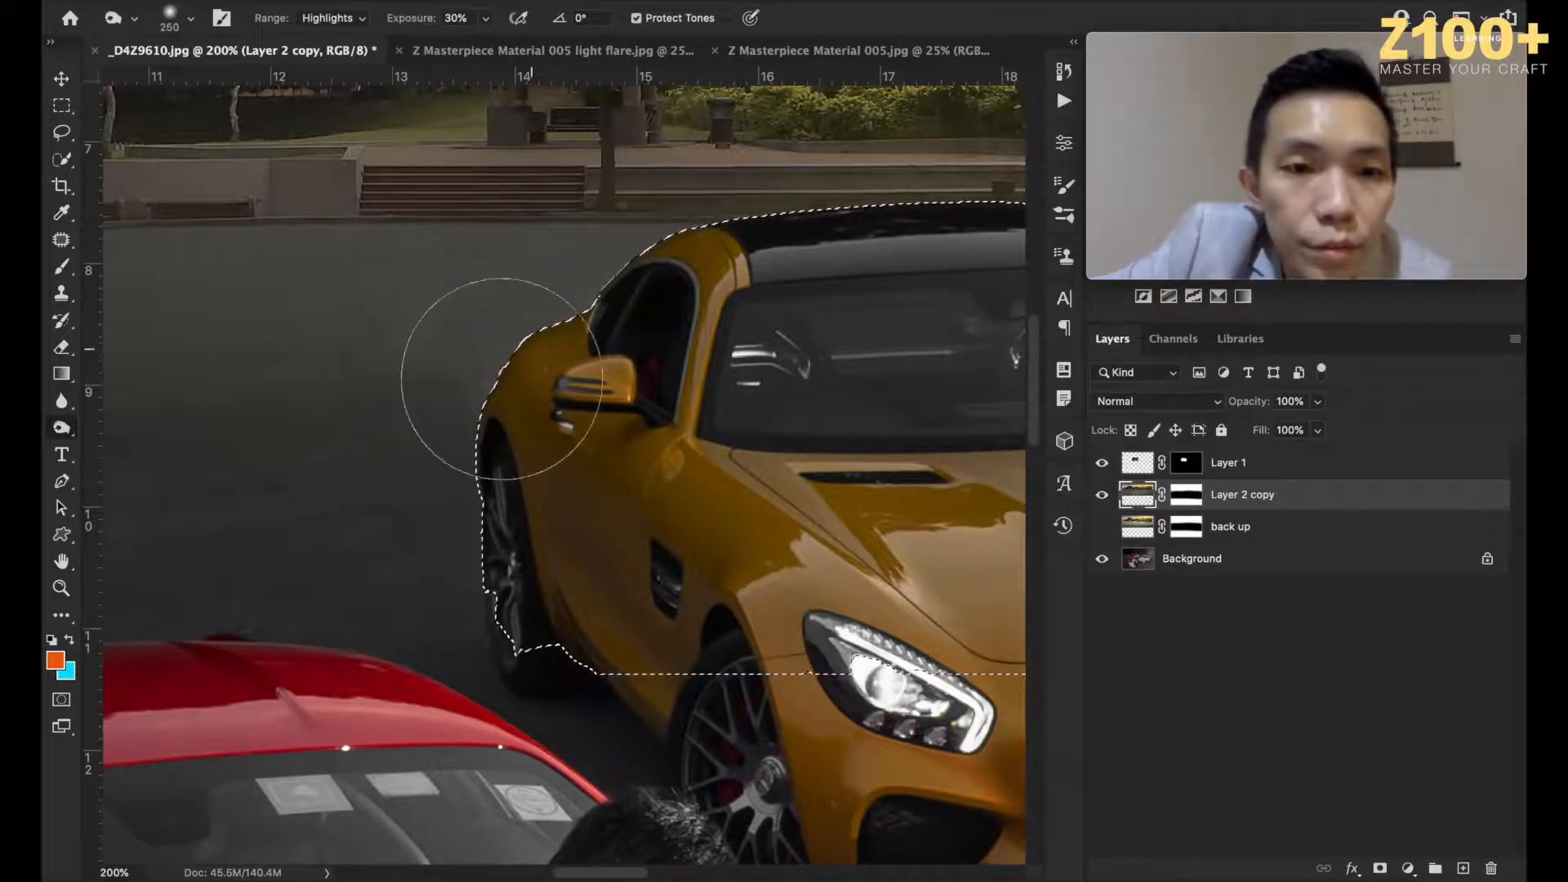
pyautogui.click(333, 18)
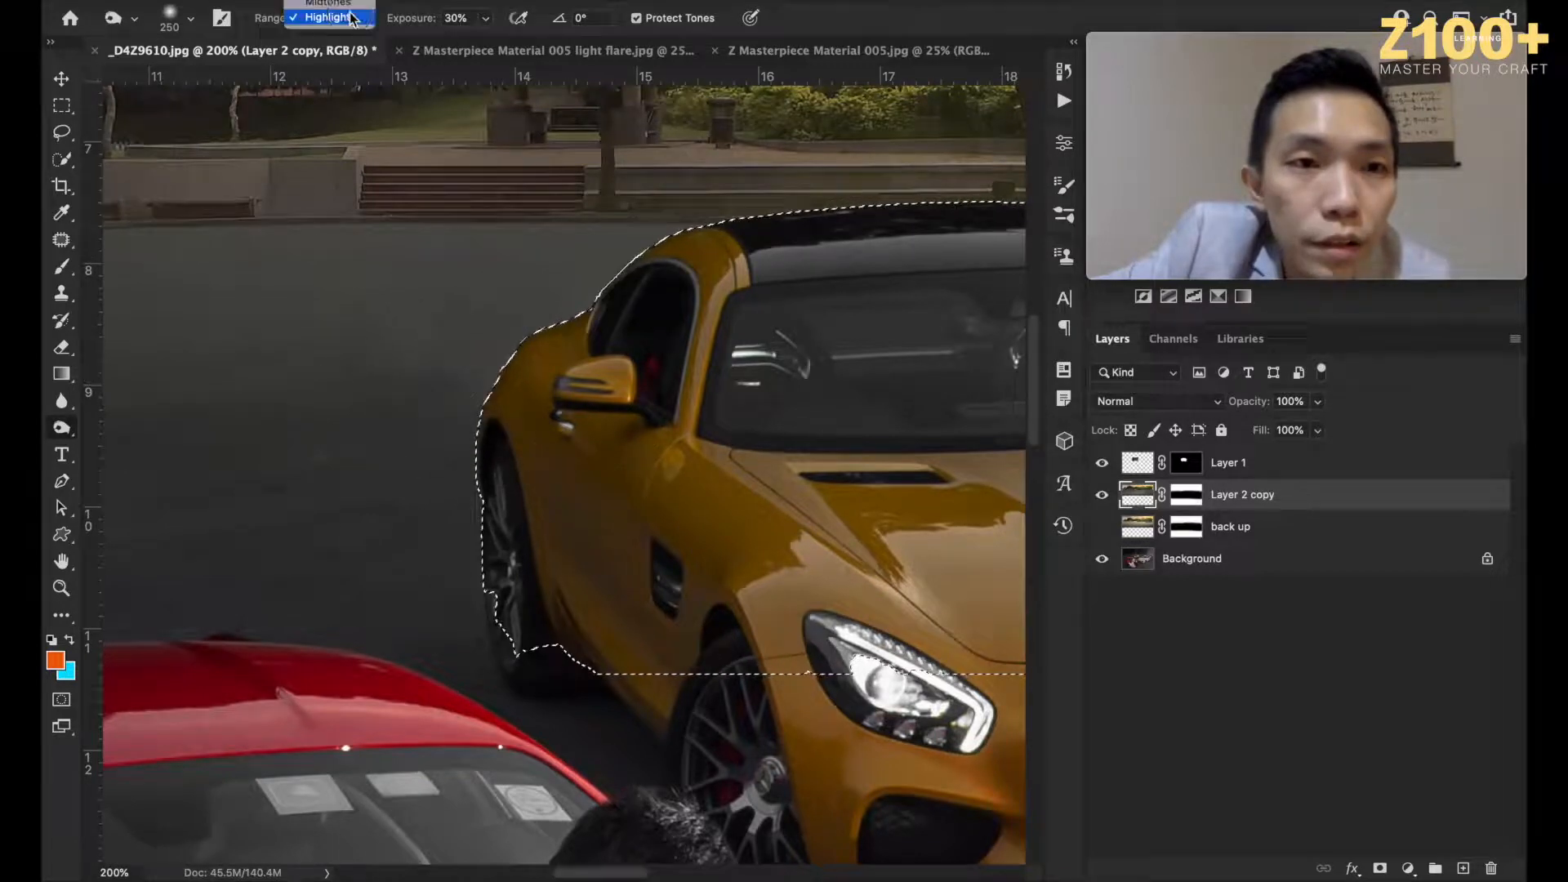
pyautogui.click(327, 16)
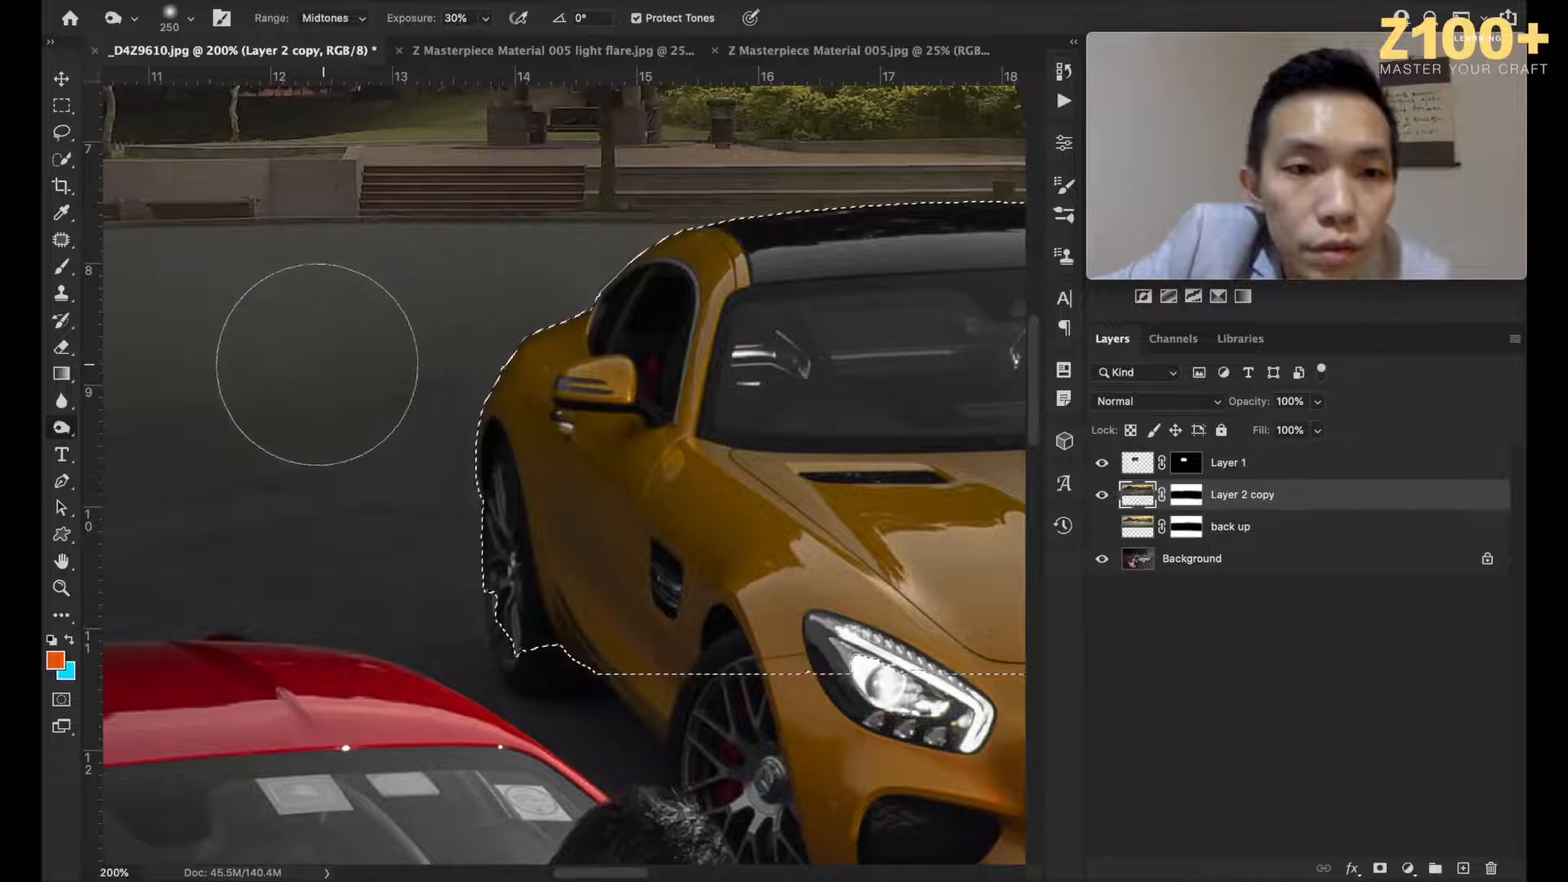
# Step: Check the burned ground against the whole composite and clear the inverted selection around the yellow car
pyautogui.press('super+minus')
pyautogui.press('super+minus')
pyautogui.press('super+minus')
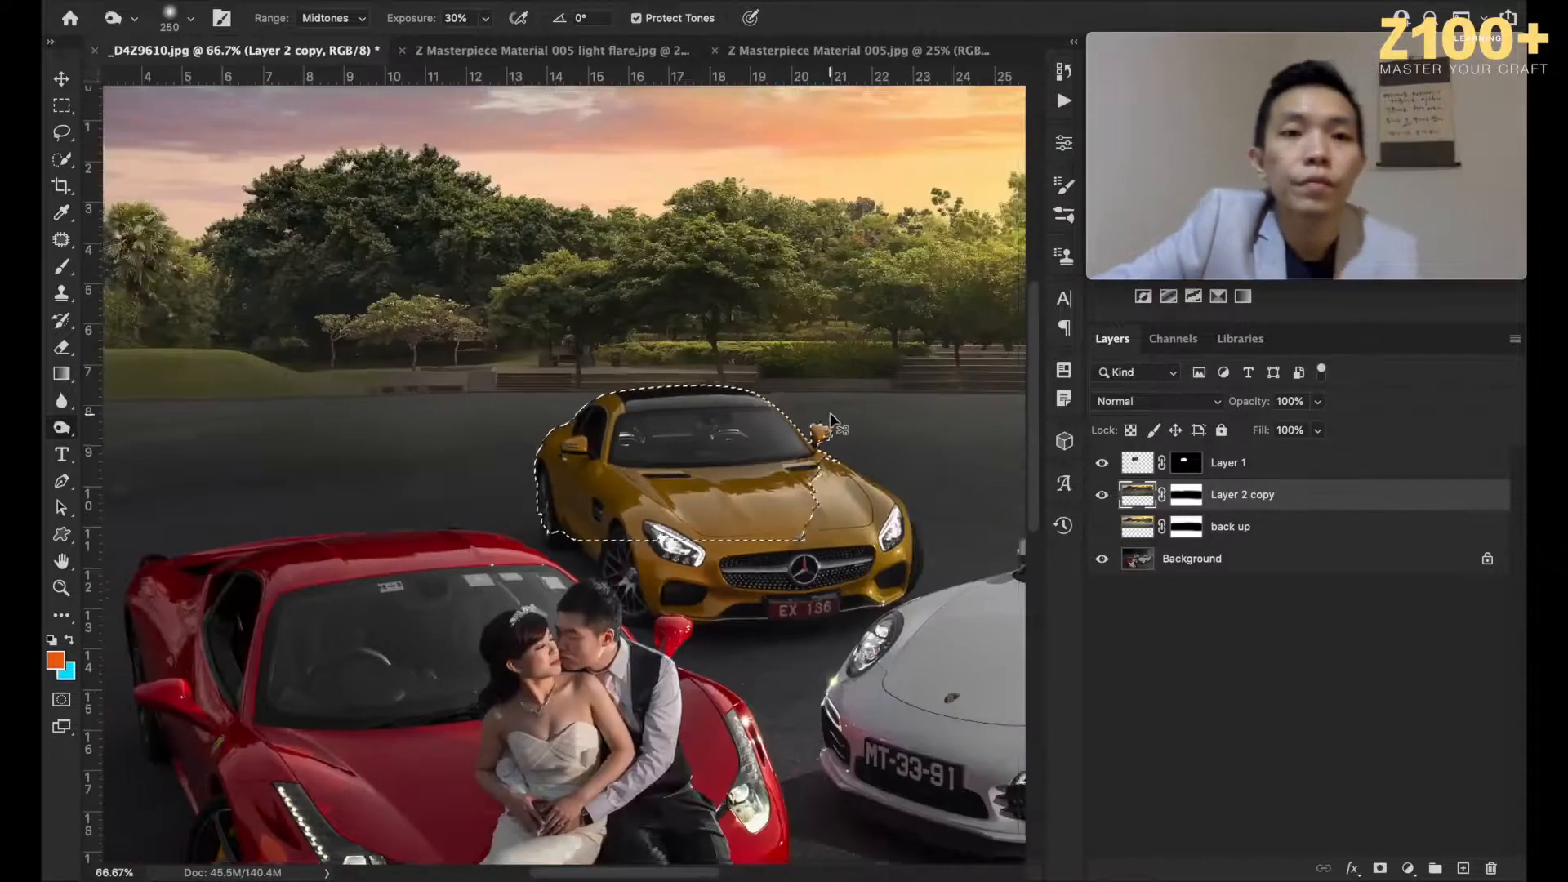
pyautogui.press('super+minus')
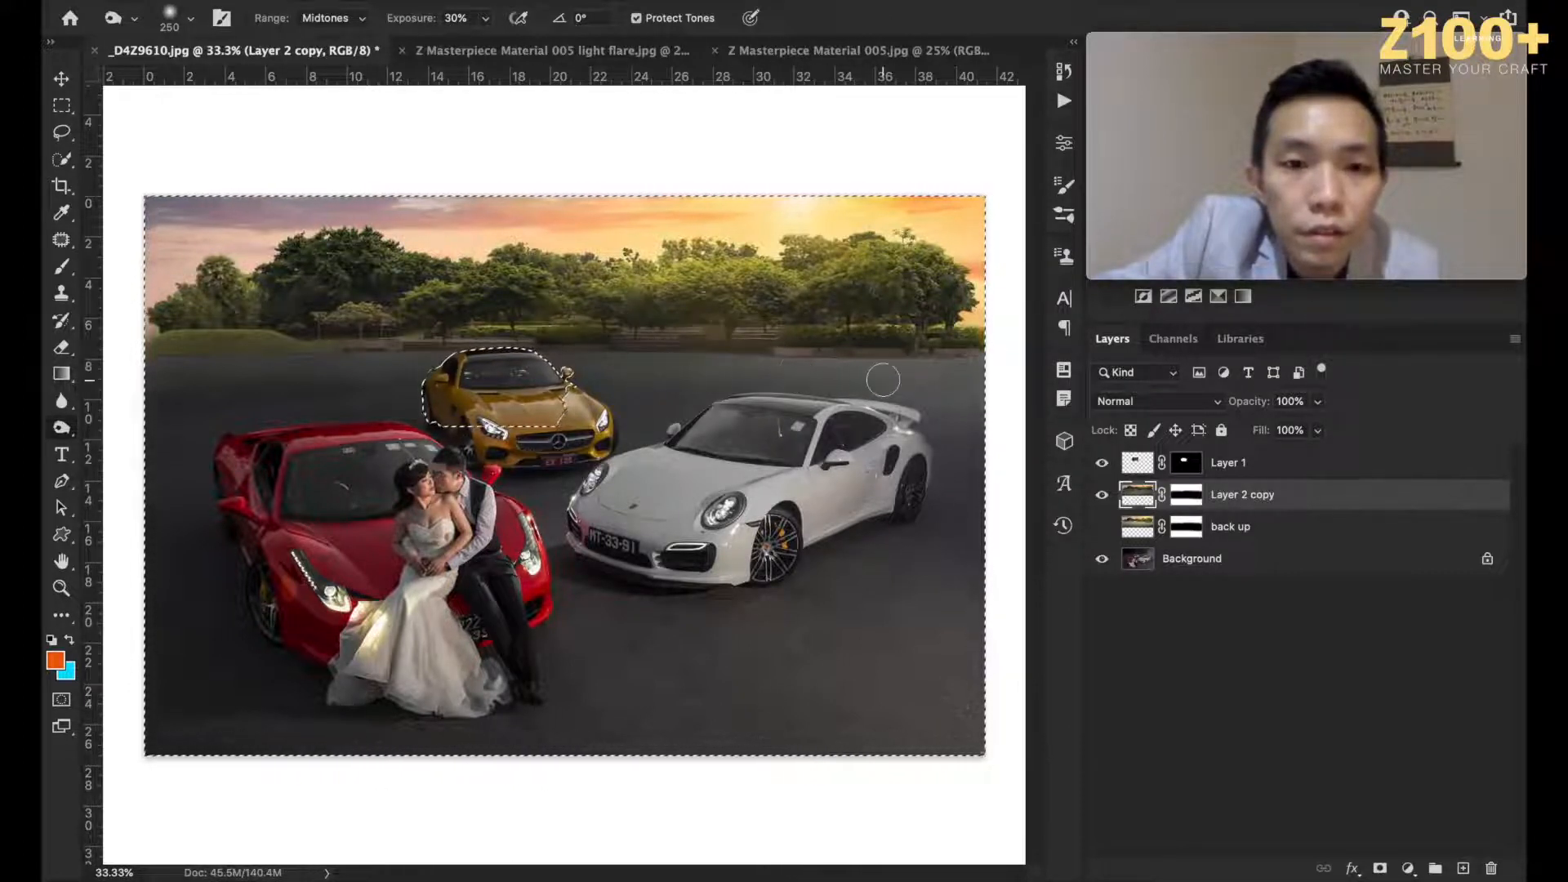
pyautogui.click(61, 106)
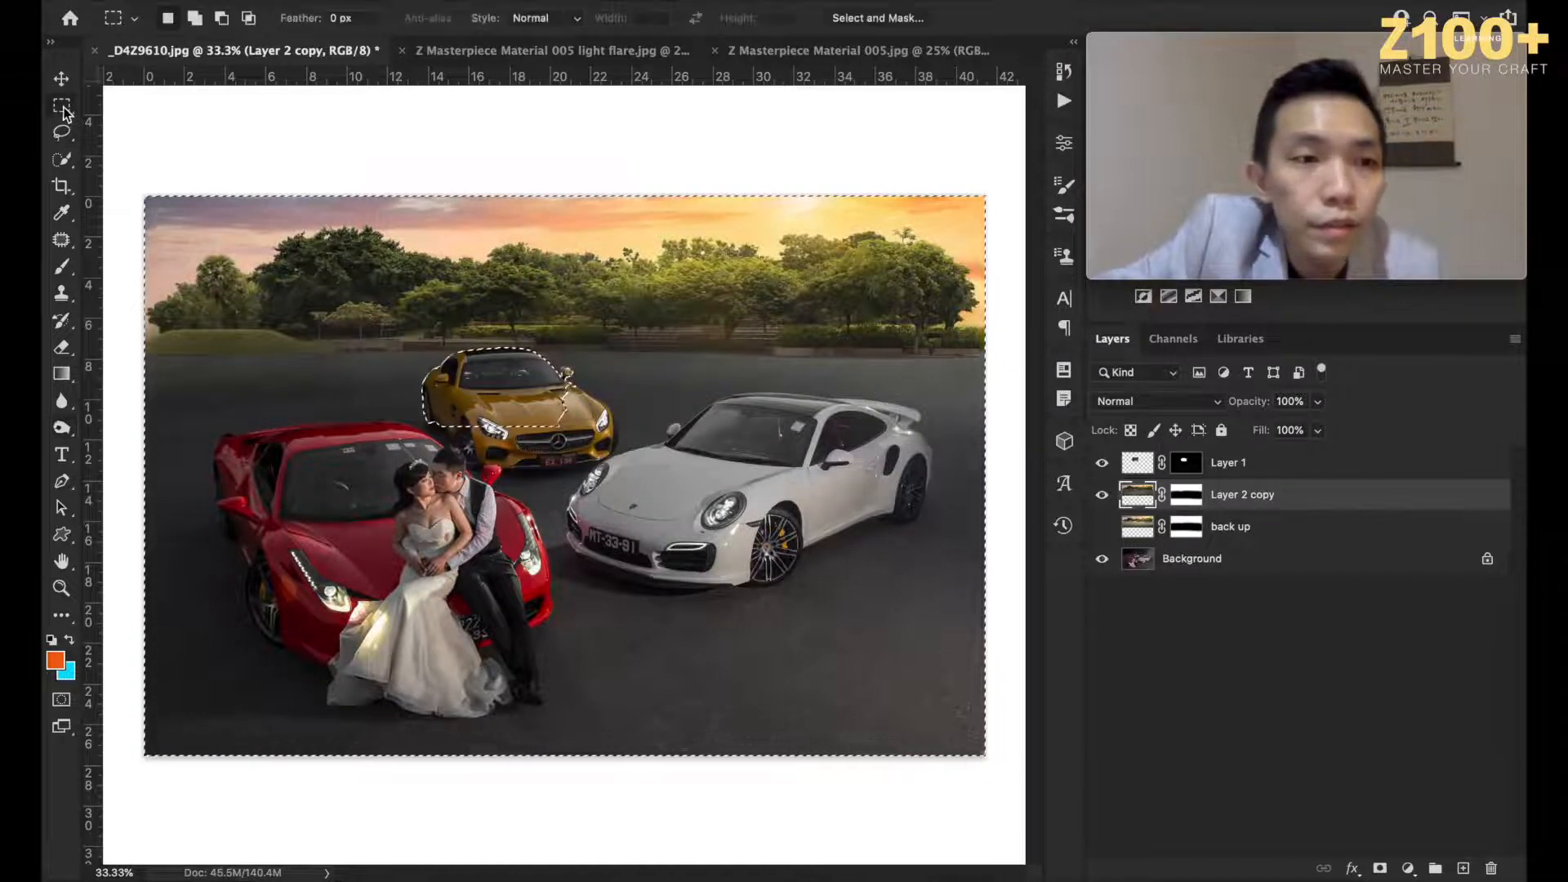
pyautogui.click(533, 156)
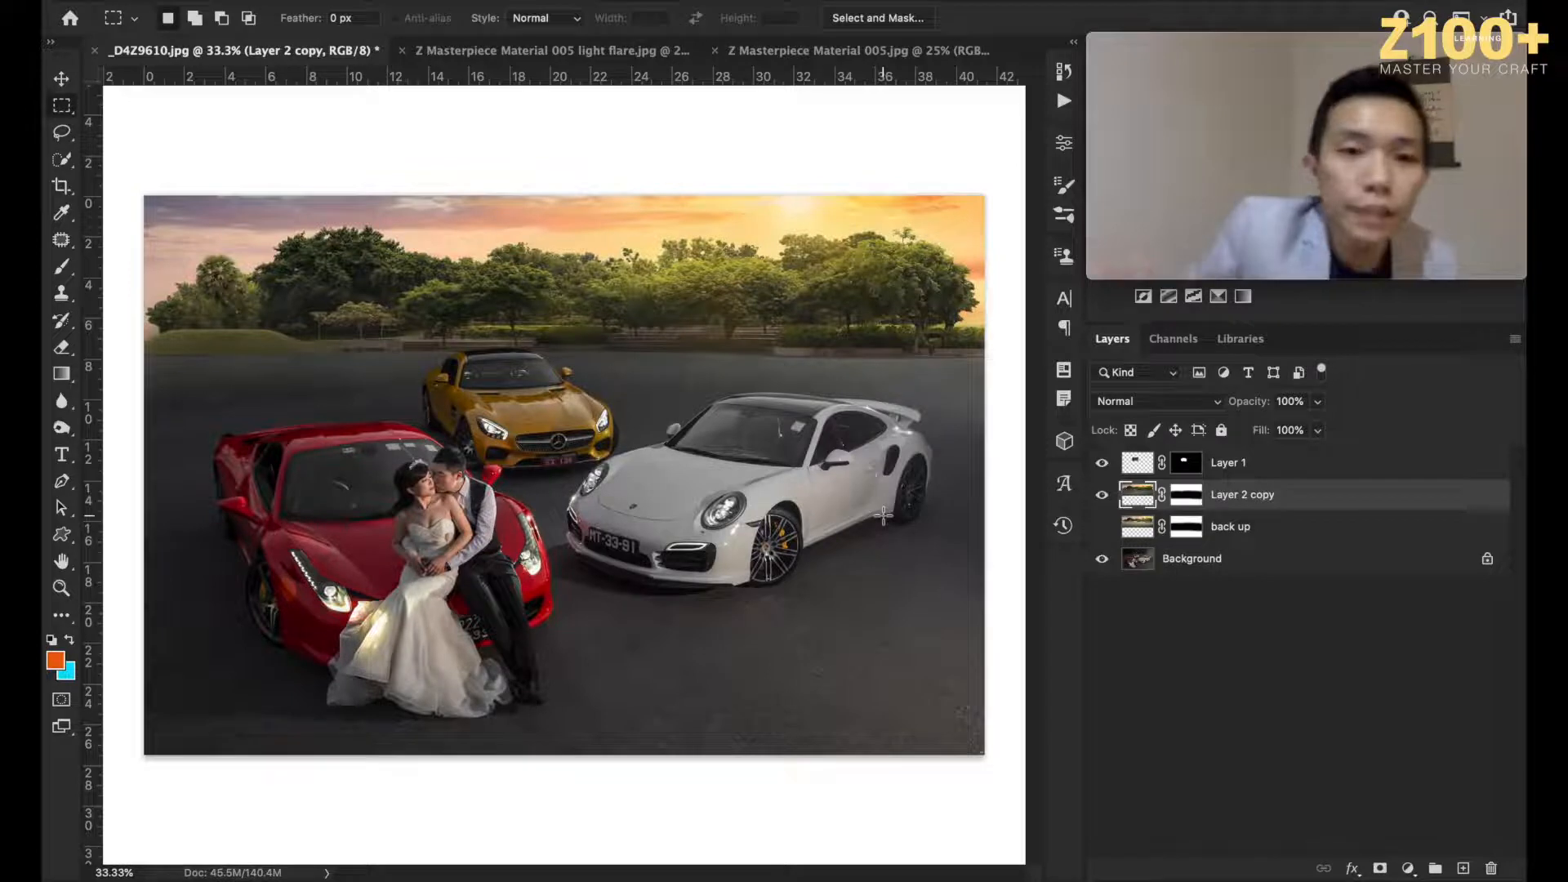
# Step: Load Layer 1's mask as a selection of the yellow car and compare the layer with its mask disabled and enabled
pyautogui.click(1138, 470)
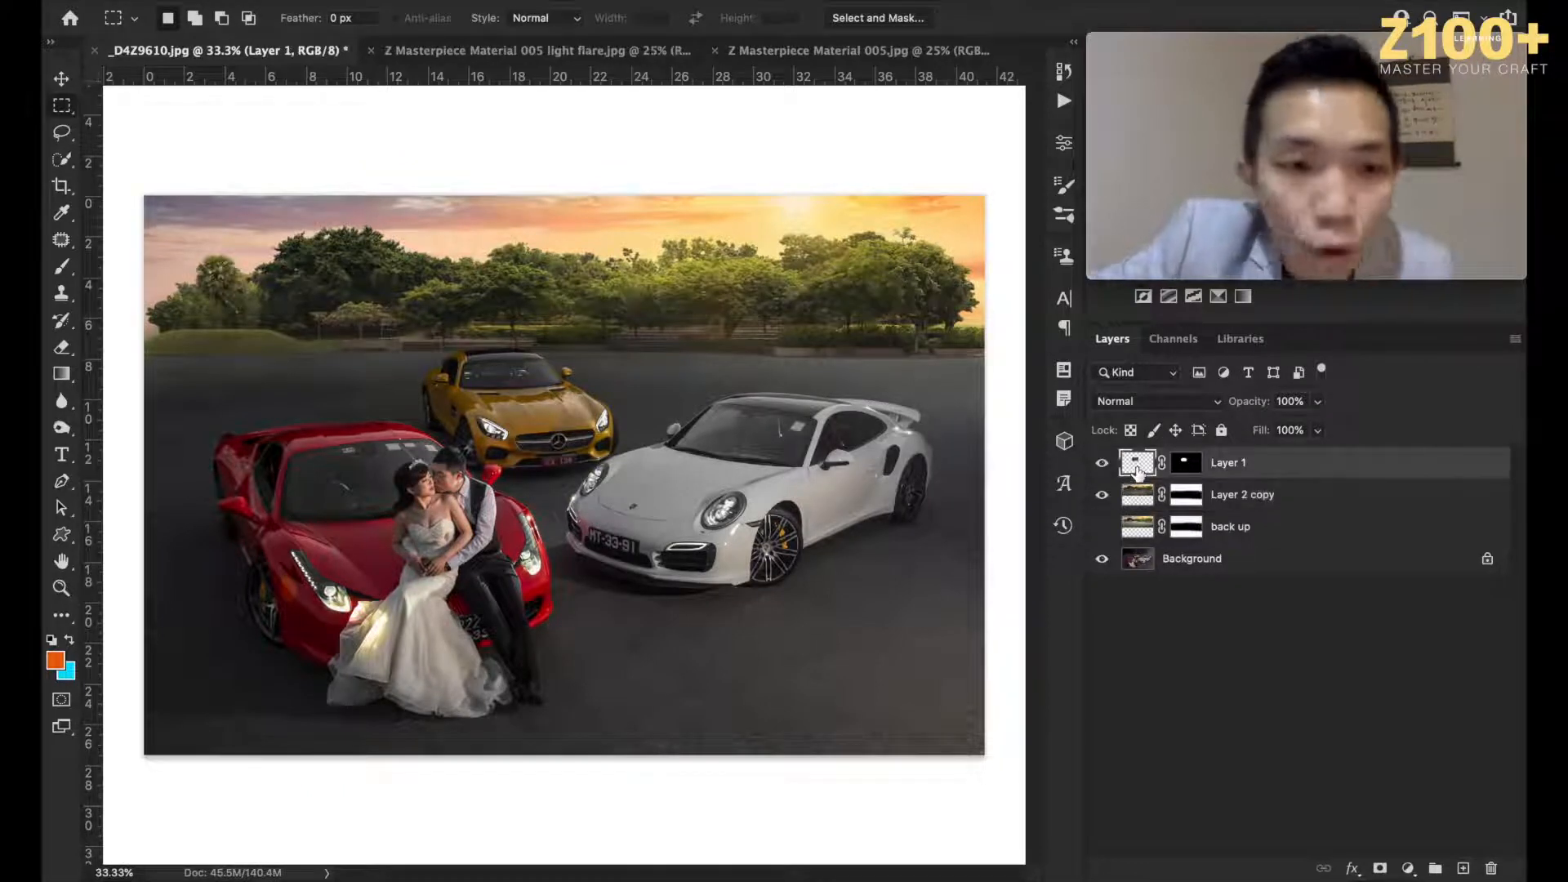
pyautogui.press('super+plus')
pyautogui.press('super+plus')
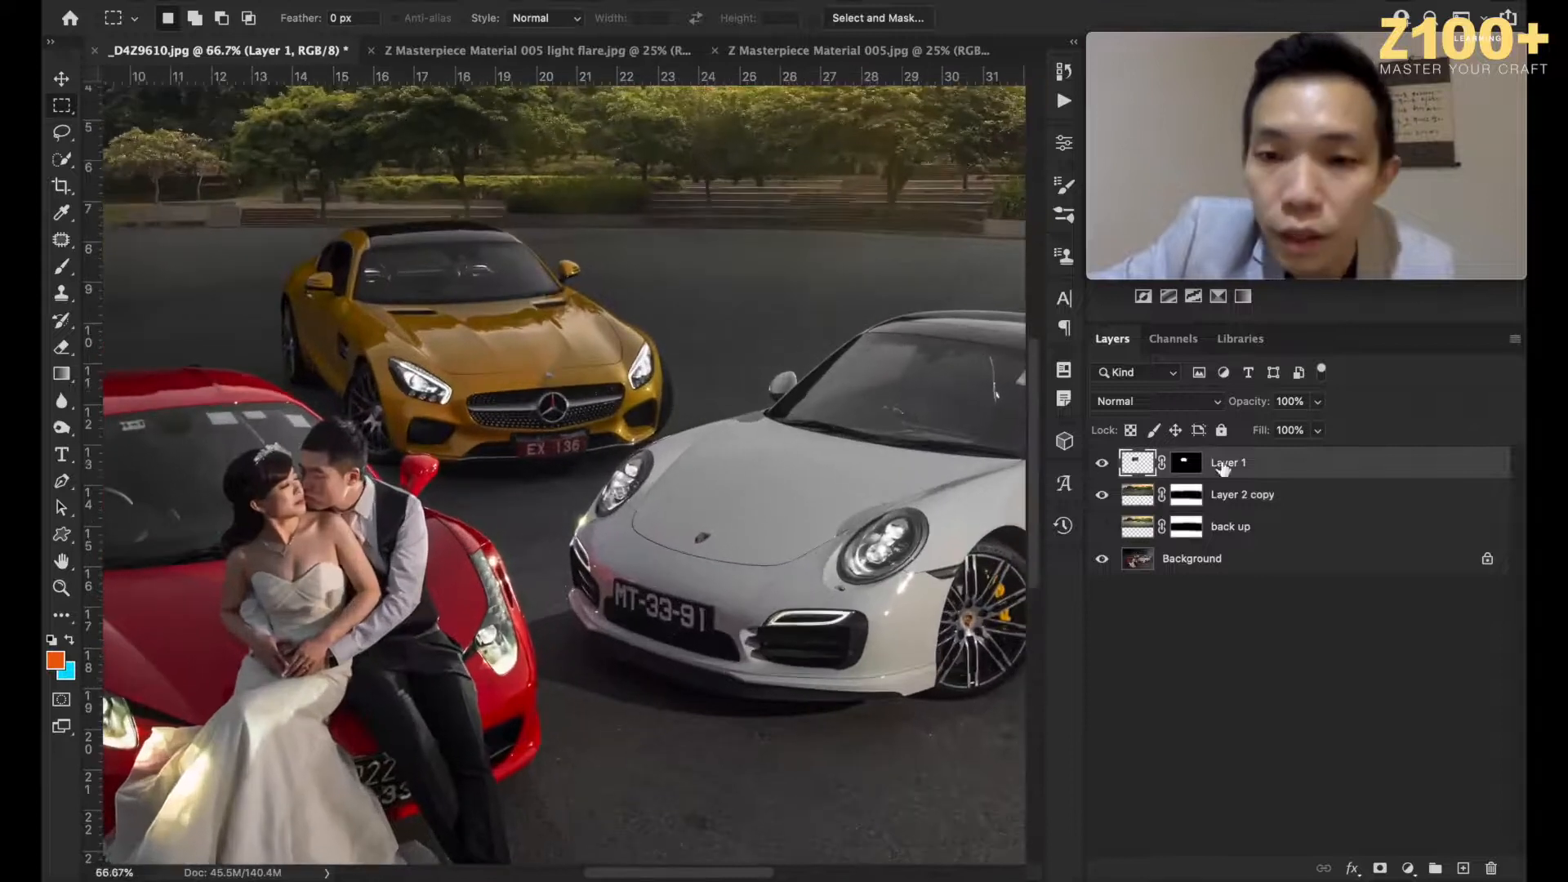
pyautogui.keyDown('super'); pyautogui.click(1188, 464); pyautogui.keyUp('super')
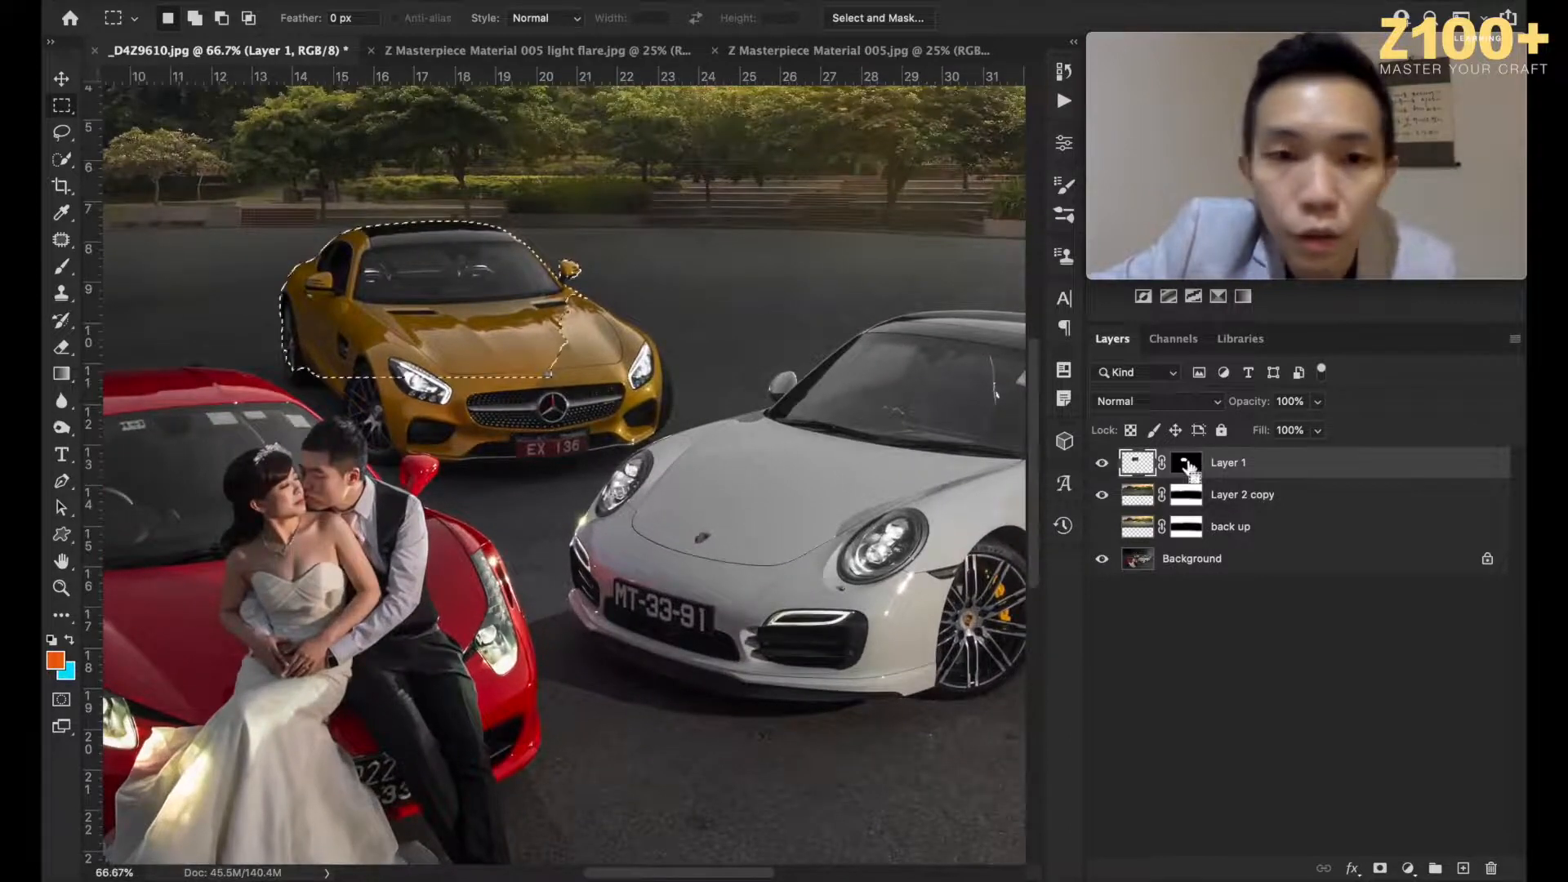
pyautogui.press('super+plus')
pyautogui.press('super+plus')
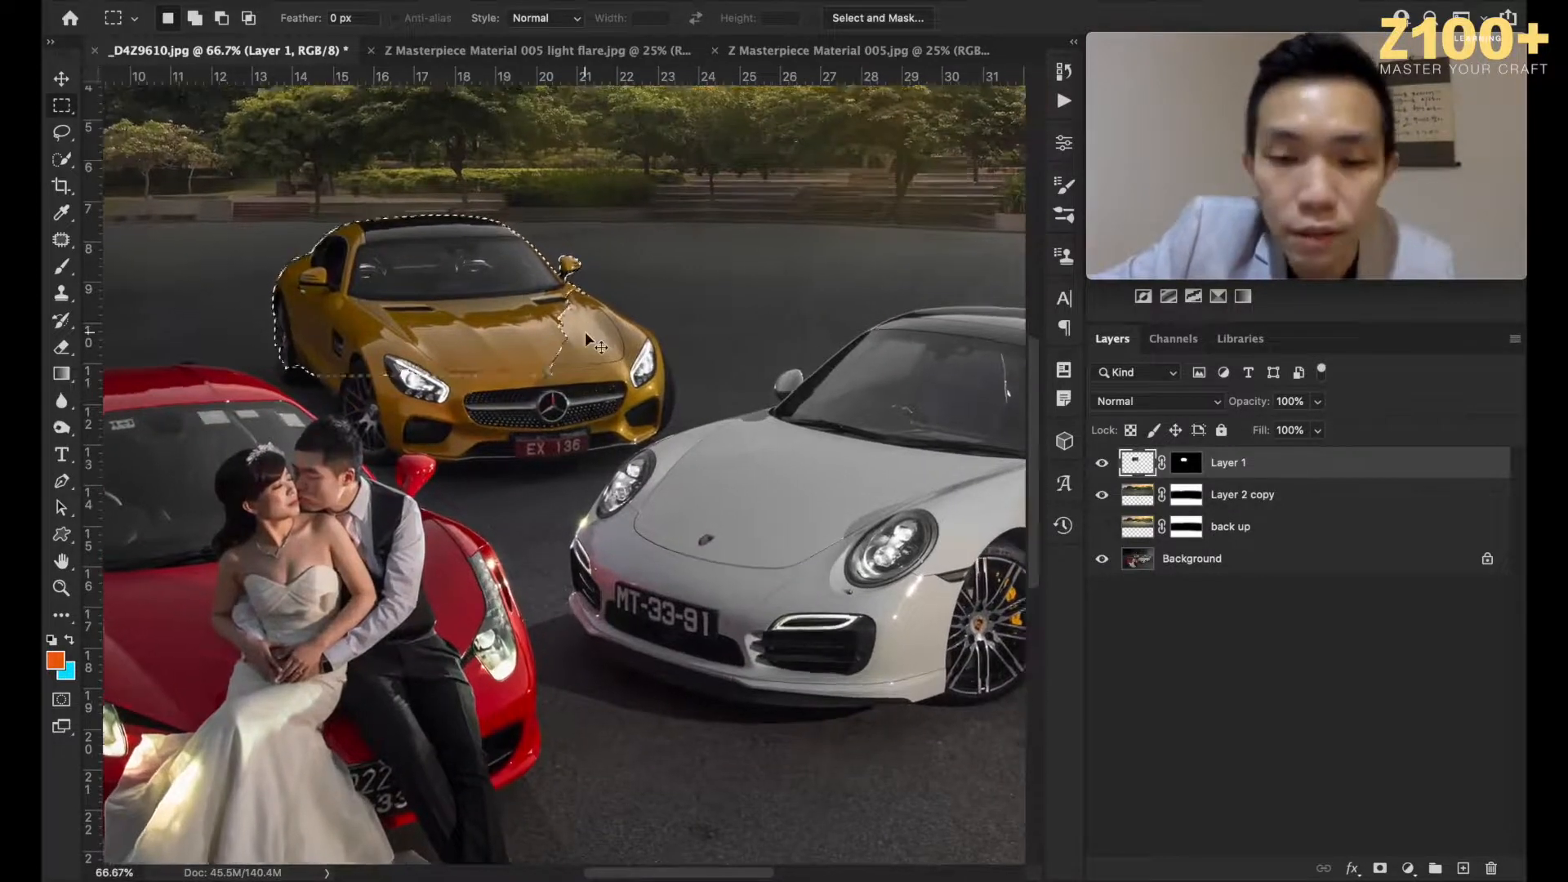
pyautogui.scroll(5, 585, 332)
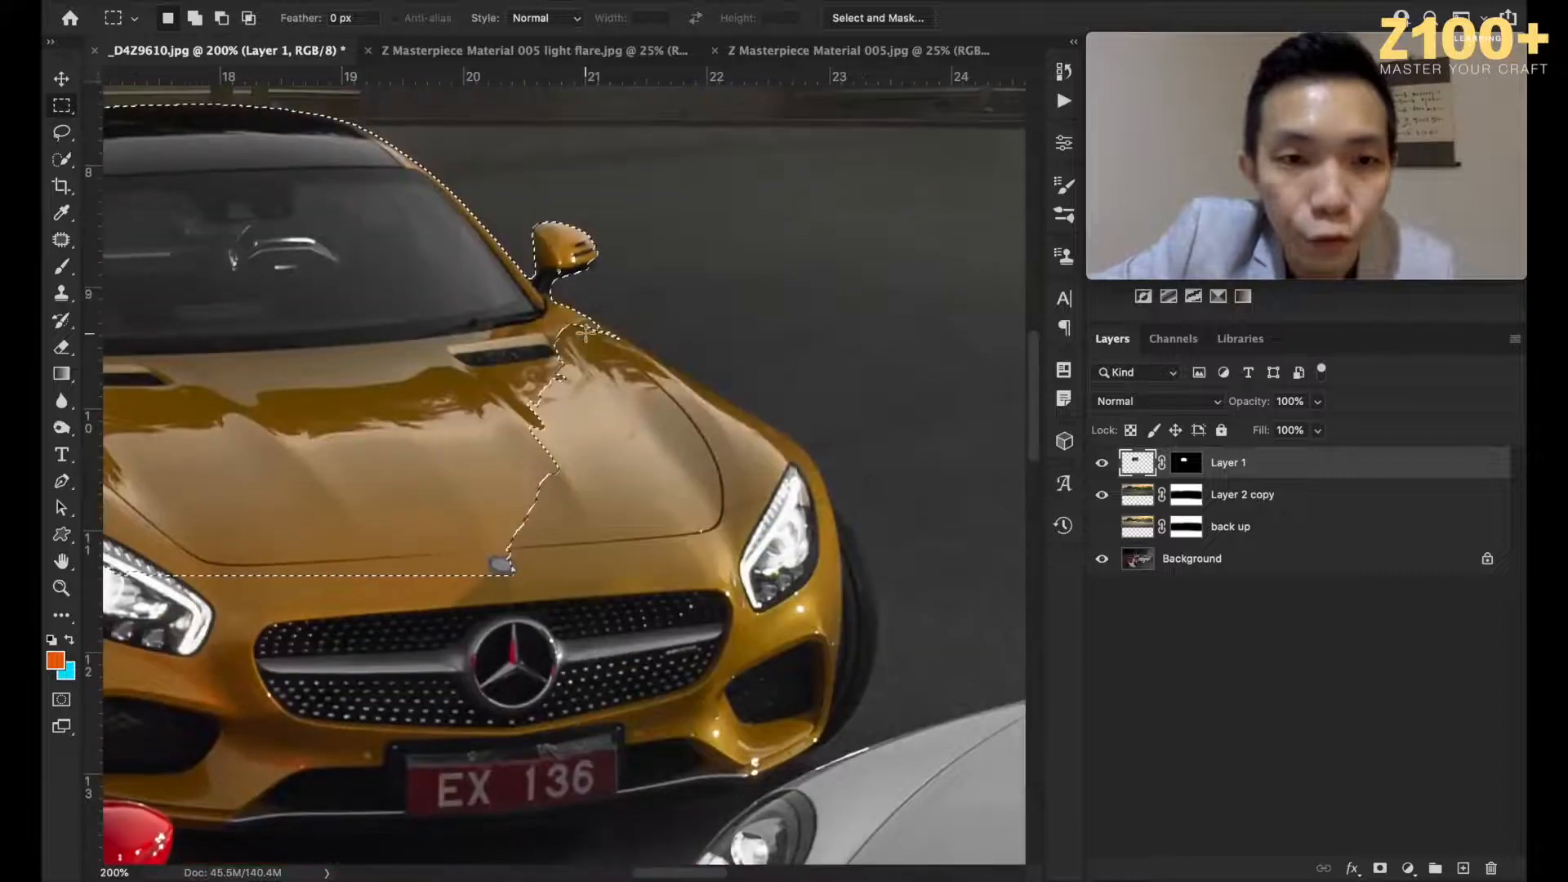
pyautogui.keyDown('shift'); pyautogui.click(1186, 464); pyautogui.keyUp('shift')
pyautogui.keyDown('shift'); pyautogui.click(1185, 464); pyautogui.keyUp('shift')
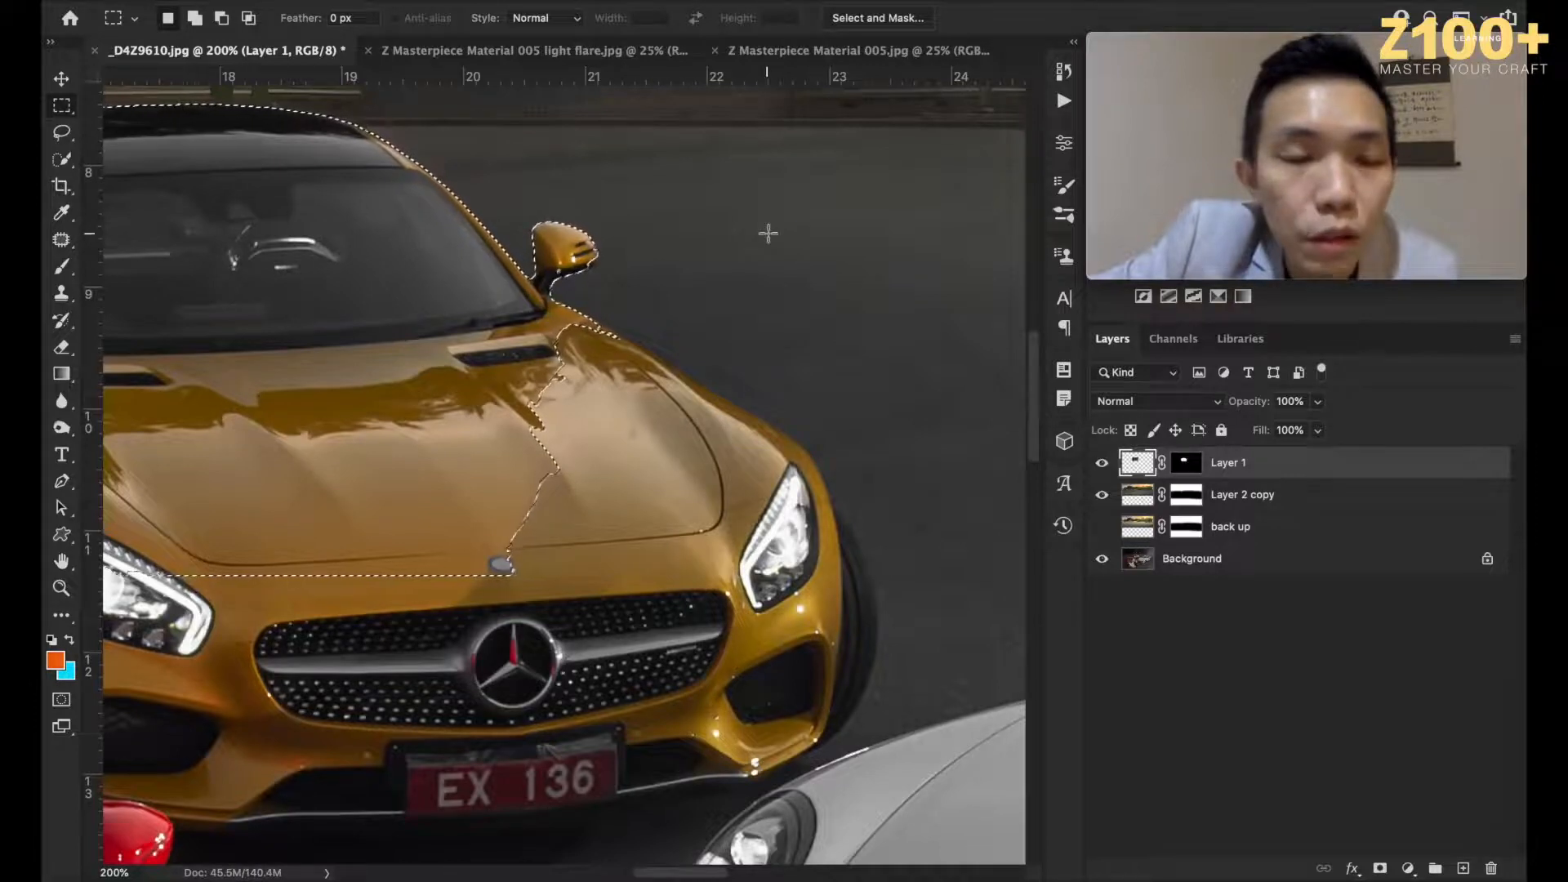
# Step: Extend the selection on the Background layer over the car's hood edge, headlight and front bumper with a 45 px Quick Selection brush
pyautogui.click(1184, 562)
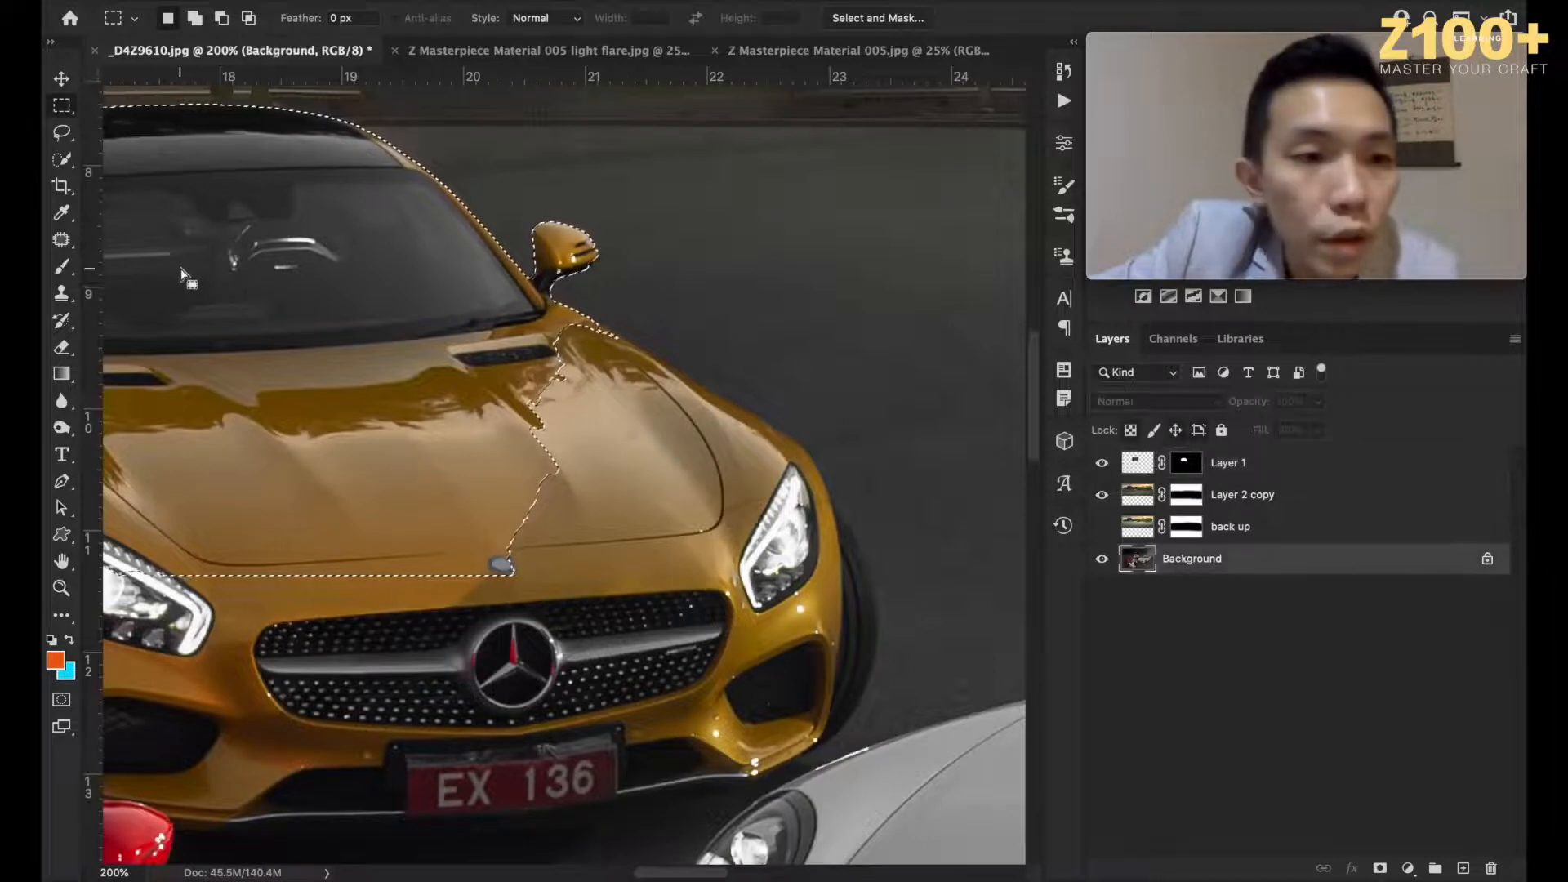
pyautogui.click(63, 161)
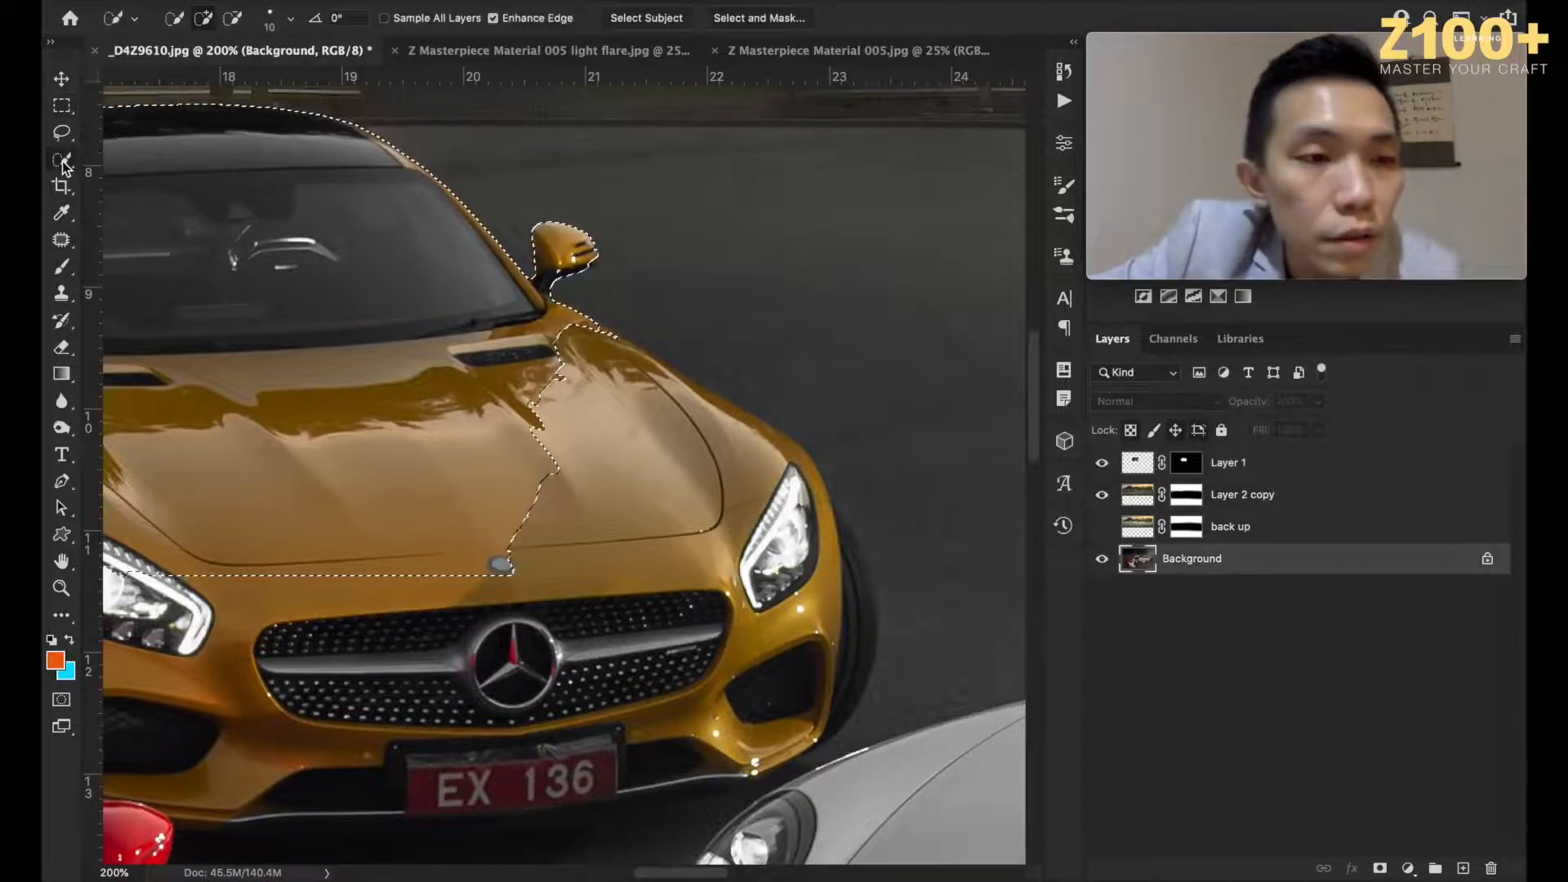
pyautogui.press(']')
pyautogui.press(']')
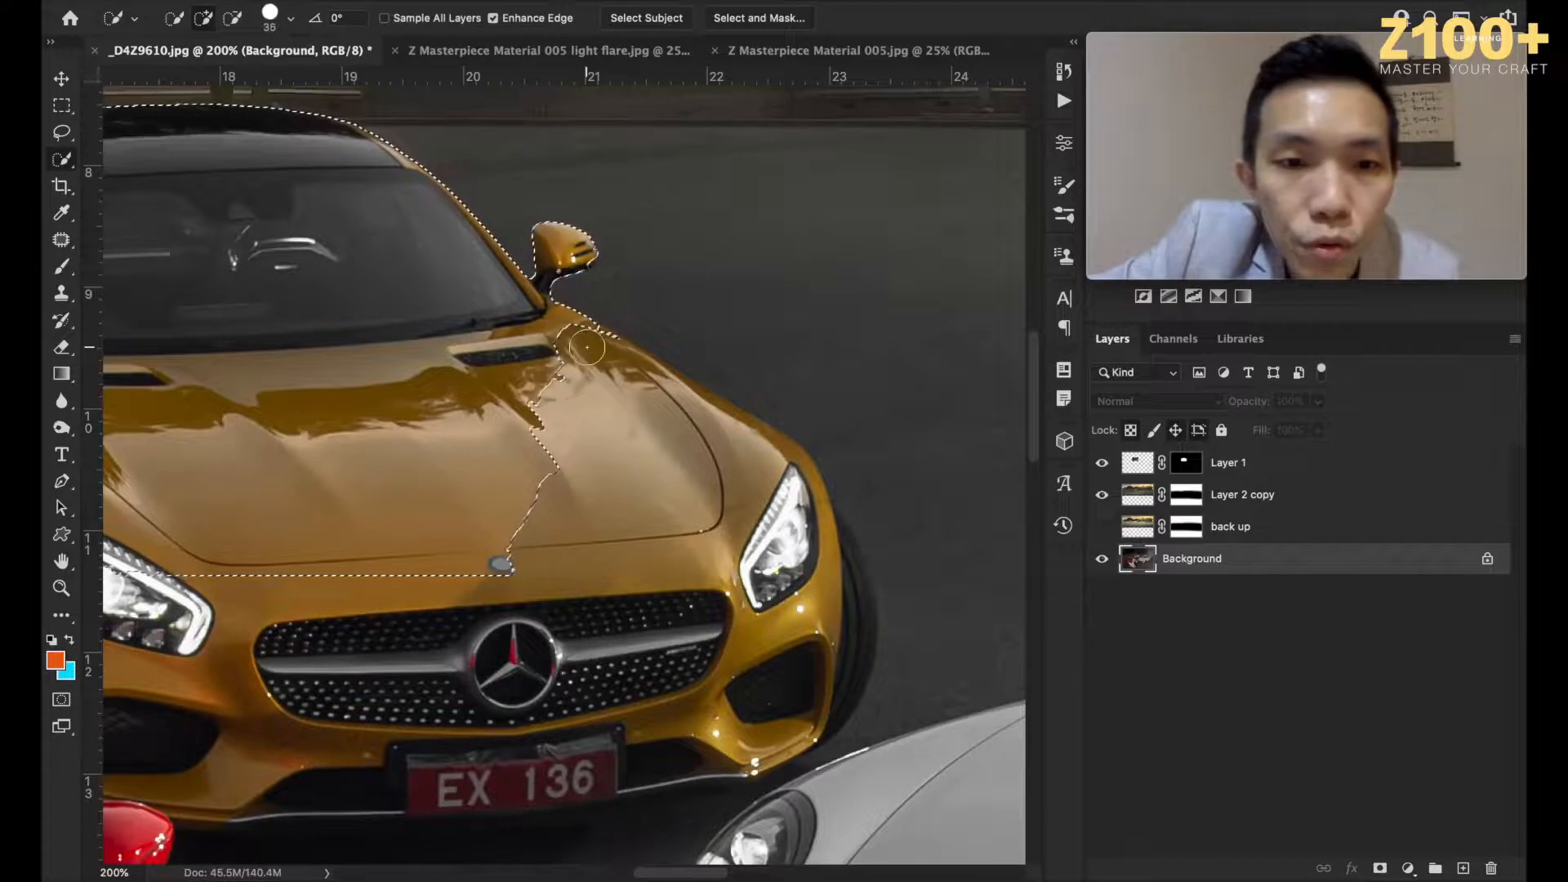
pyautogui.moveTo(587, 347)
pyautogui.mouseDown()
pyautogui.moveTo(597, 336)
pyautogui.moveTo(789, 472)
pyautogui.mouseUp()
pyautogui.press(']')
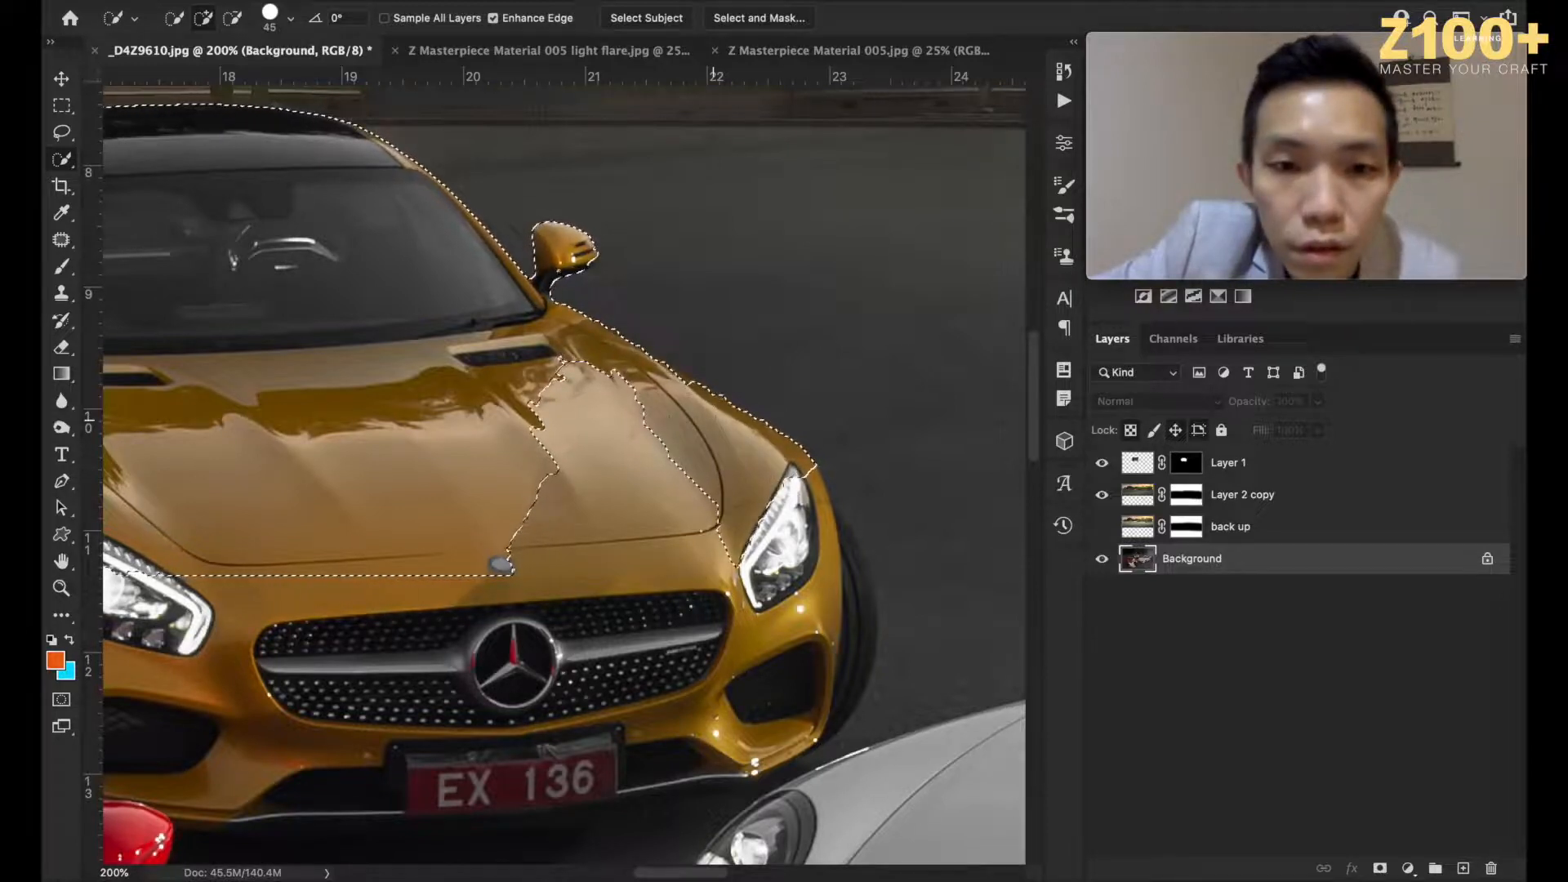
pyautogui.moveTo(658, 385); pyautogui.dragTo(632, 371)
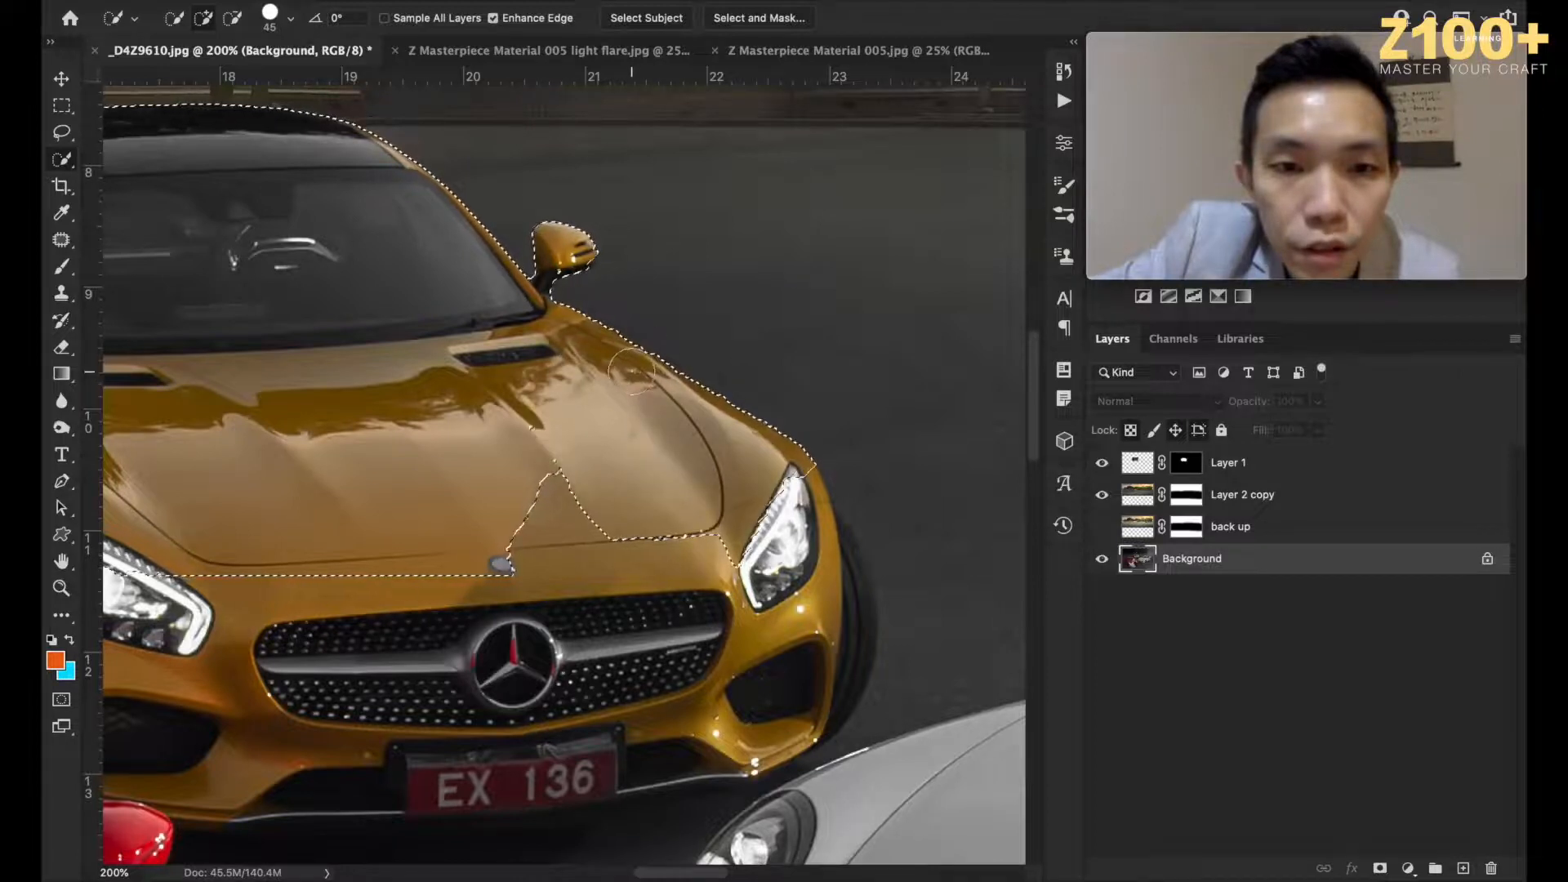
pyautogui.moveTo(801, 505); pyautogui.dragTo(819, 546)
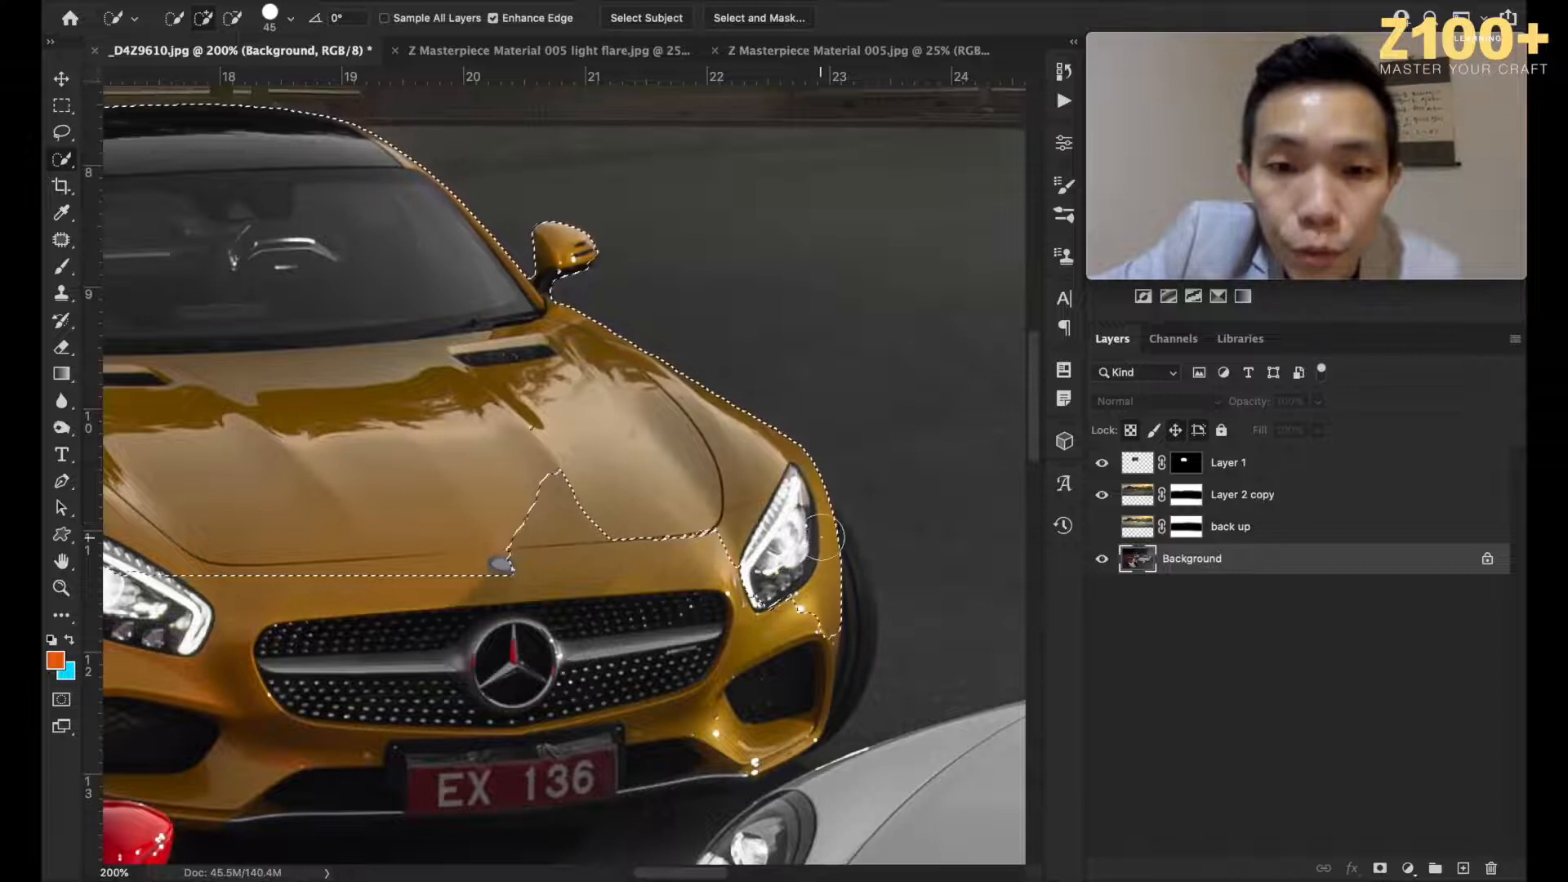
pyautogui.moveTo(809, 645)
pyautogui.mouseDown()
pyautogui.moveTo(763, 677)
pyautogui.moveTo(755, 763)
pyautogui.mouseUp()
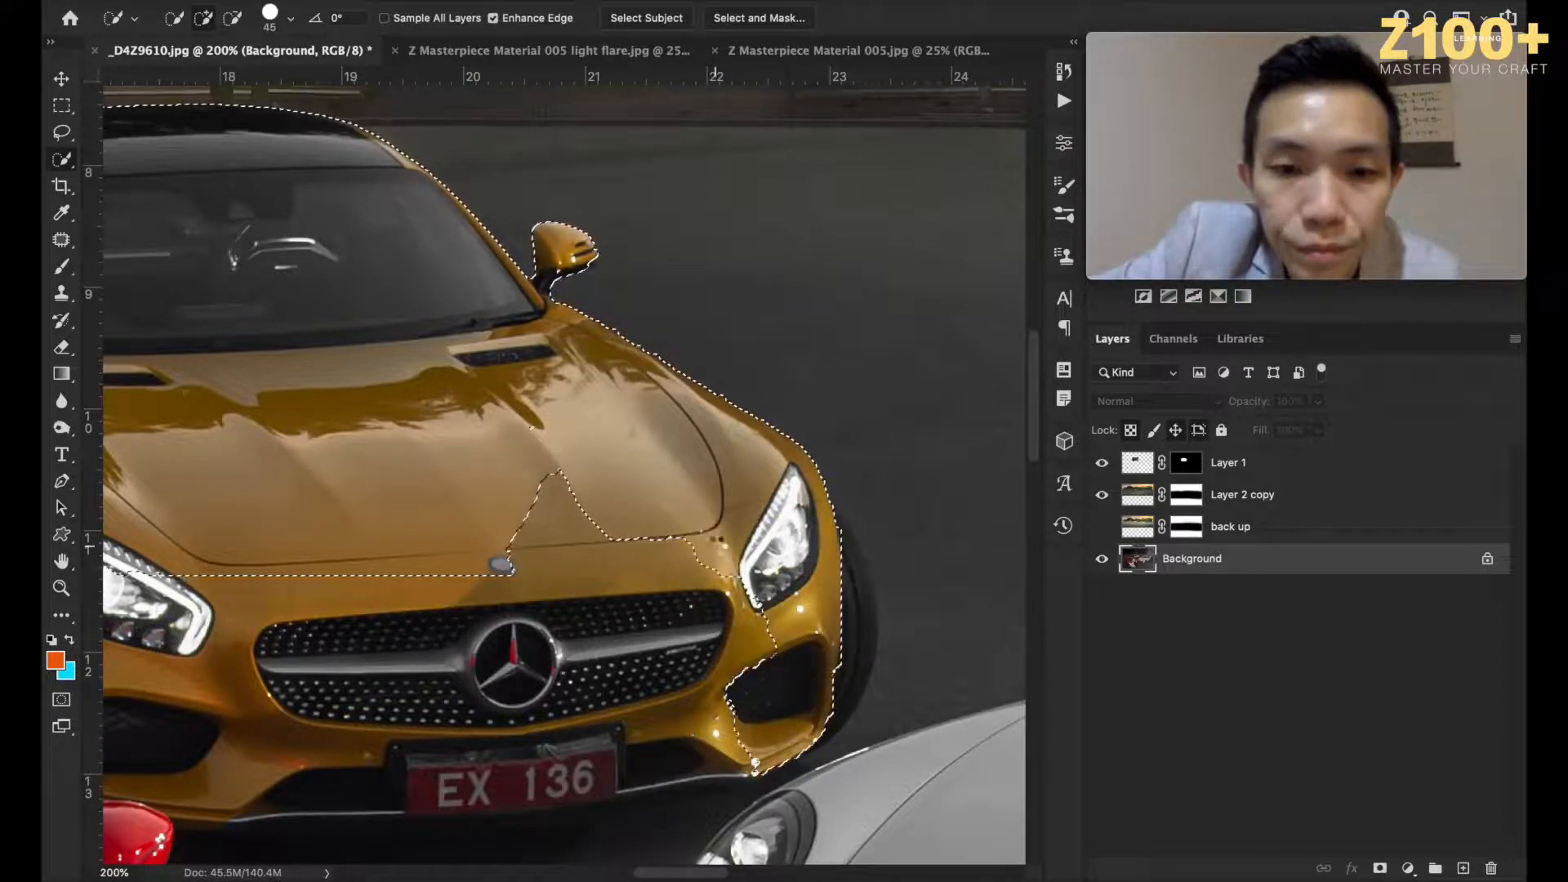
# Step: Add the rest of the yellow car's hood down to the grille to the selection with a 90 px Quick Selection brush
pyautogui.press(']')
pyautogui.press(']')
pyautogui.press(']')
pyautogui.press(']')
pyautogui.press(']')
pyautogui.moveTo(597, 570); pyautogui.dragTo(546, 480)
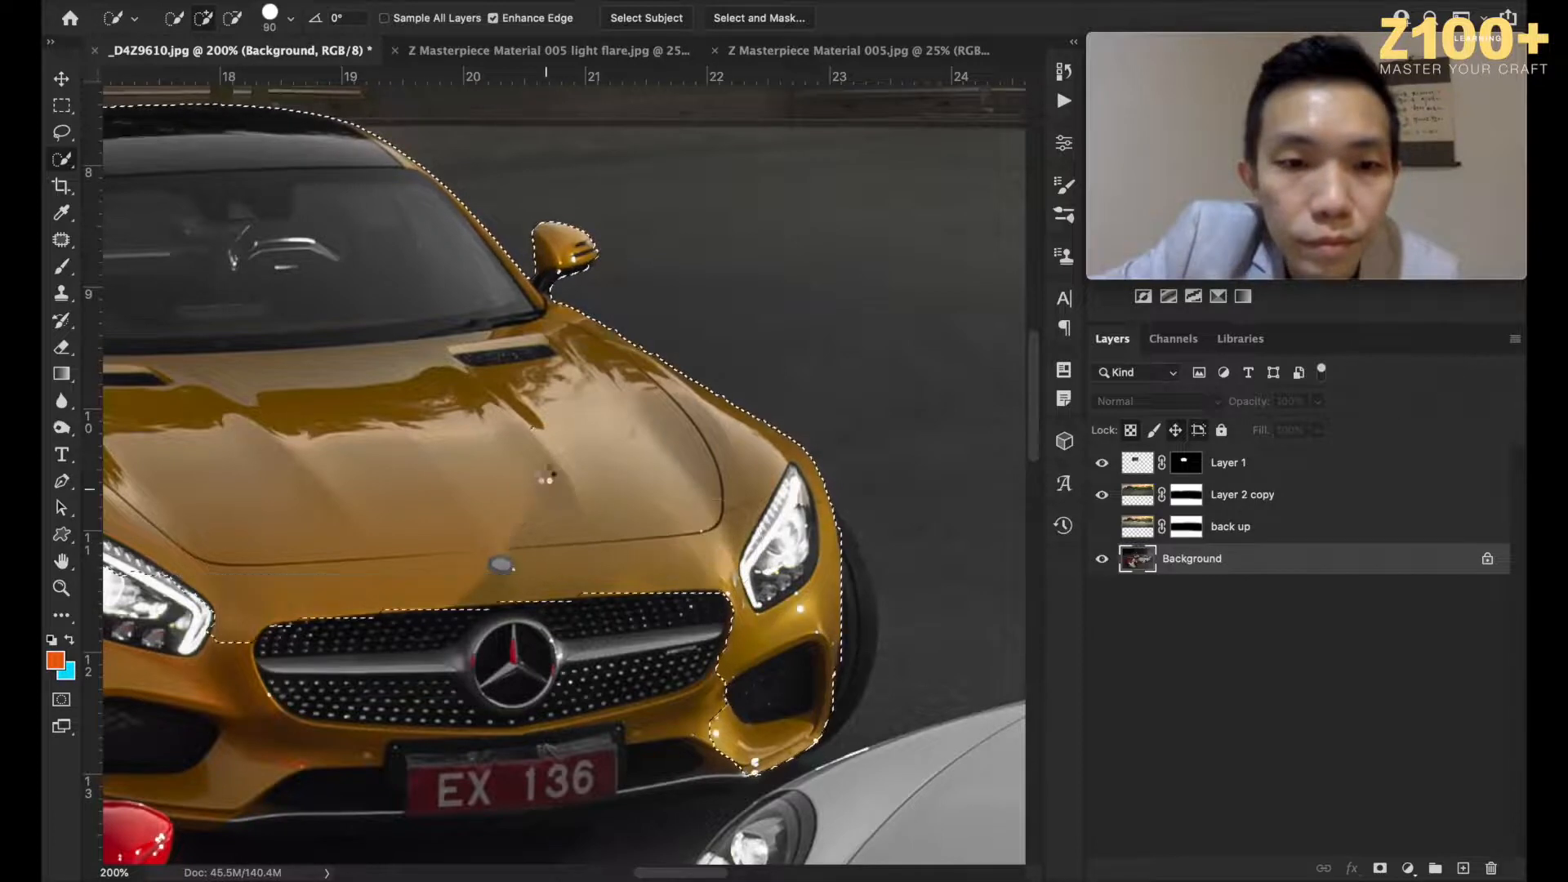
pyautogui.moveTo(664, 599); pyautogui.dragTo(676, 569)
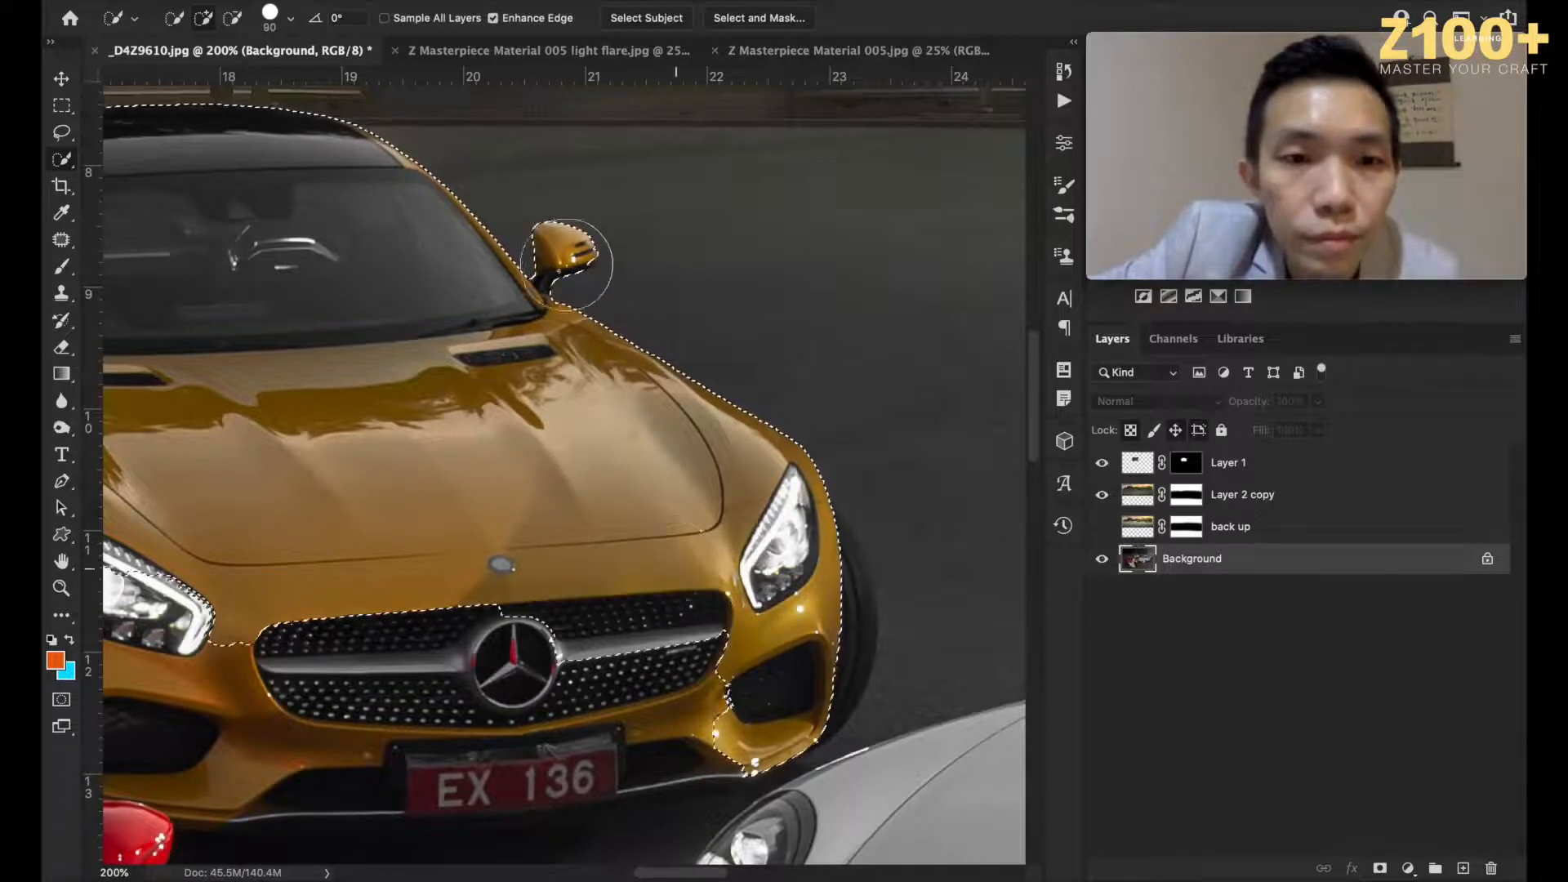
# Step: Refine the selection around the yellow car's side mirror with a 20 px Quick Selection brush and check the windshield area
pyautogui.press('[')
pyautogui.press('[')
pyautogui.press('[')
pyautogui.press('[')
pyautogui.press('[')
pyautogui.press('[')
pyautogui.press('[')
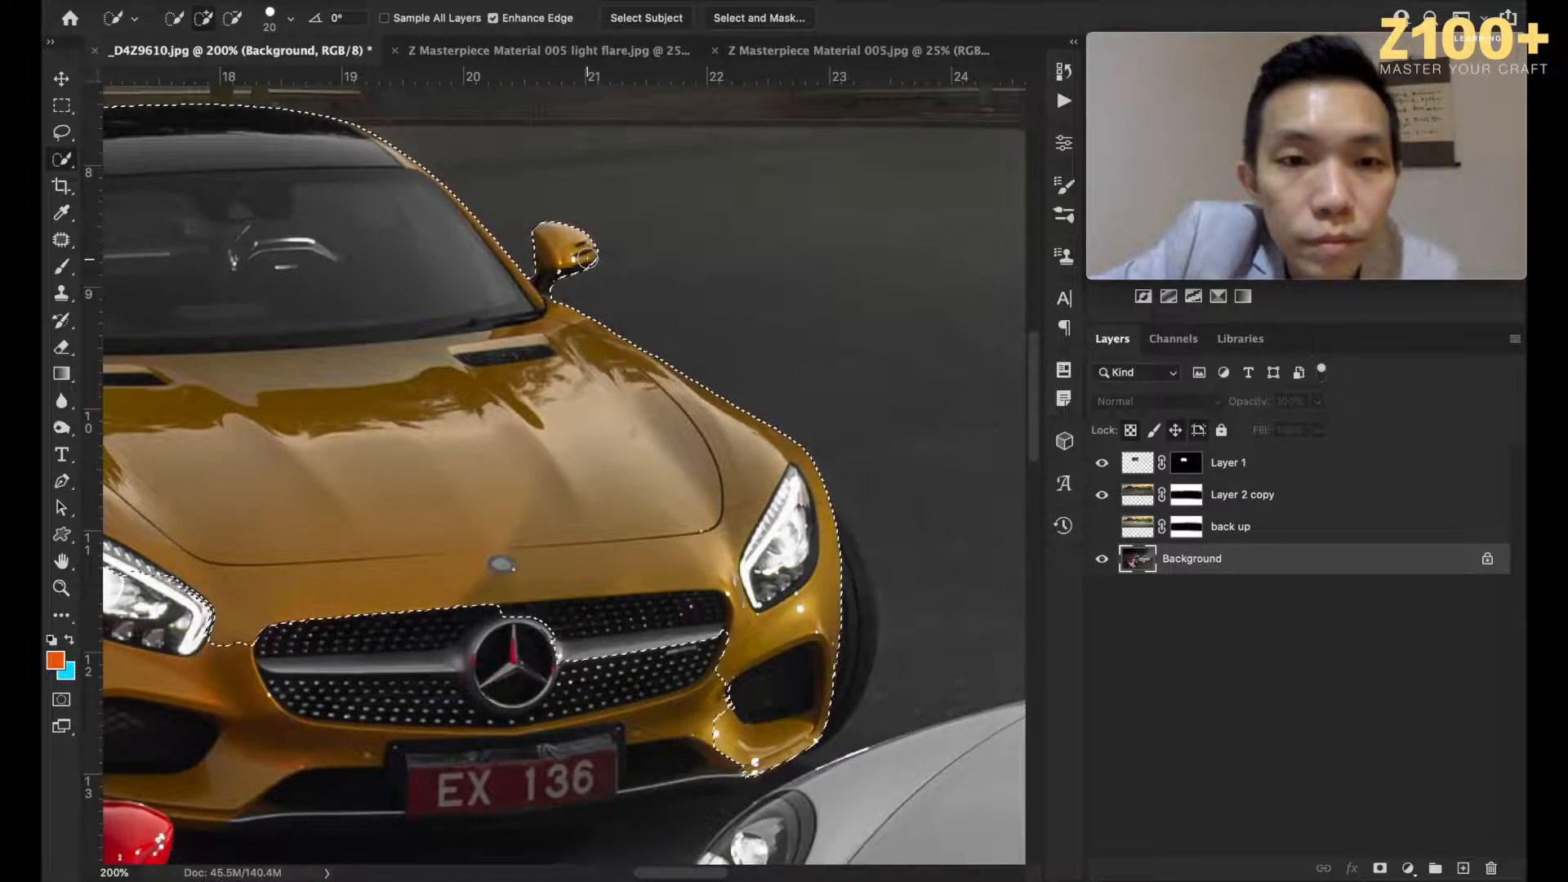
pyautogui.hscroll(-3, 374, 345)
pyautogui.scroll(1, 374, 345)
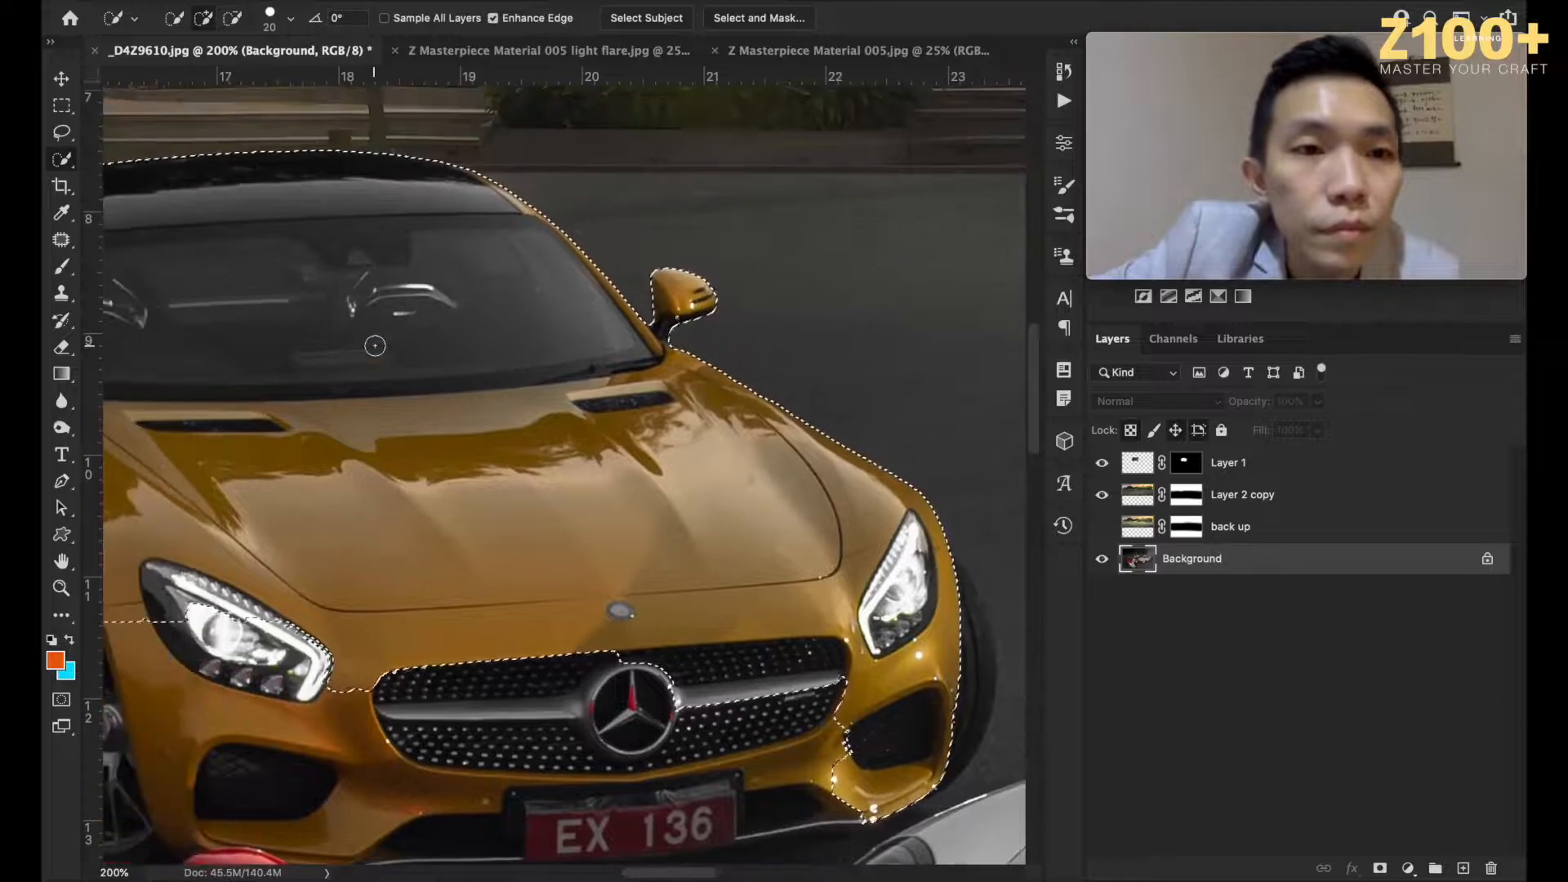
pyautogui.press('m')
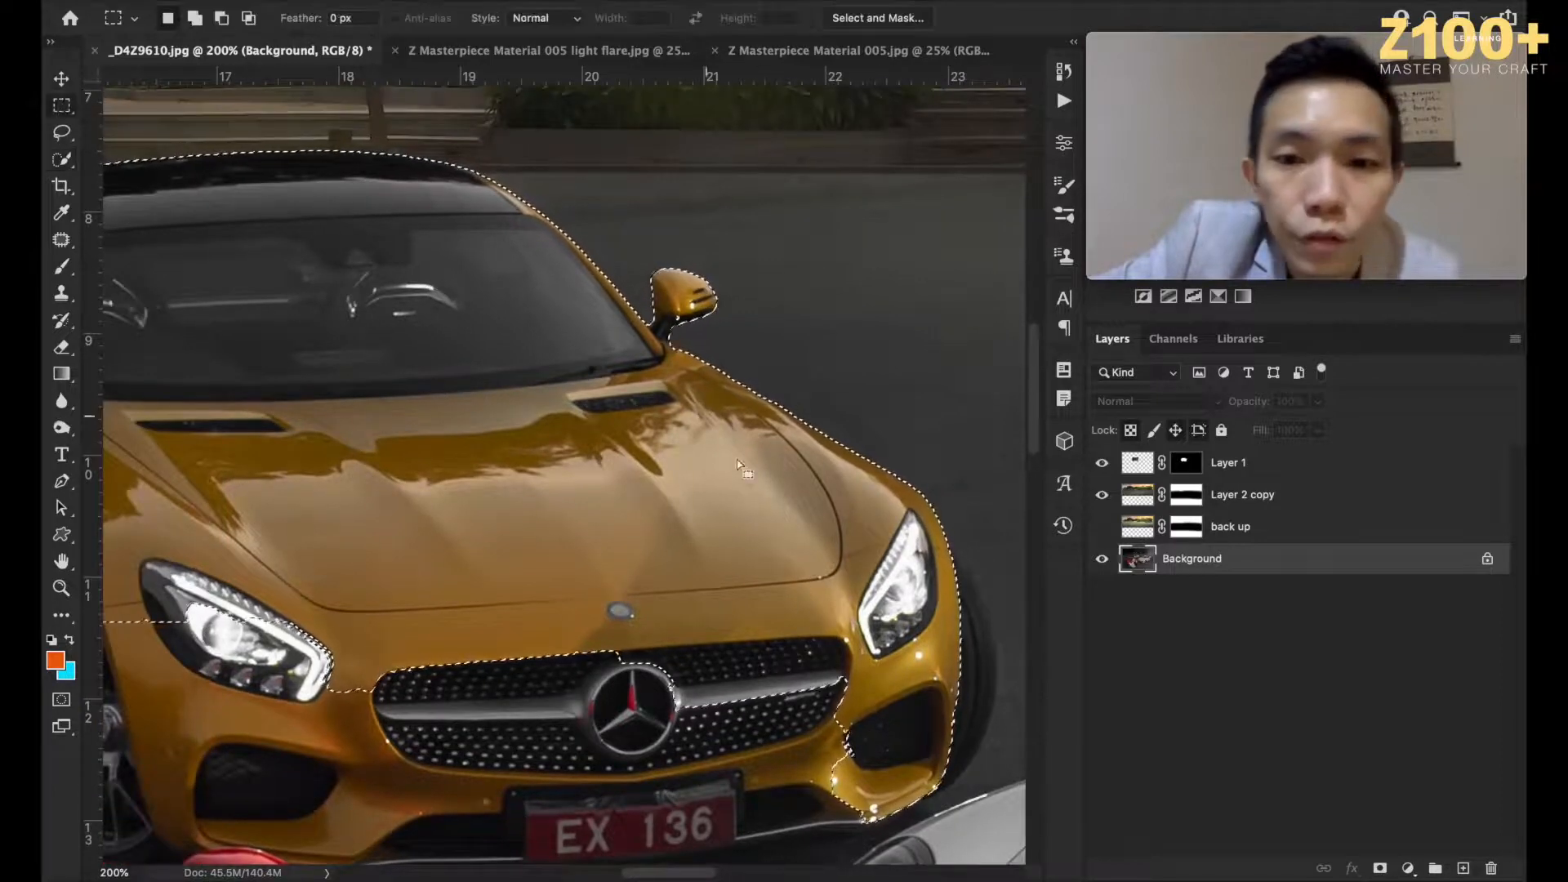
# Step: Add a bright yellow Solid Color fill layer above Layer 1, masked to the selected part of the car
pyautogui.press('super+minus')
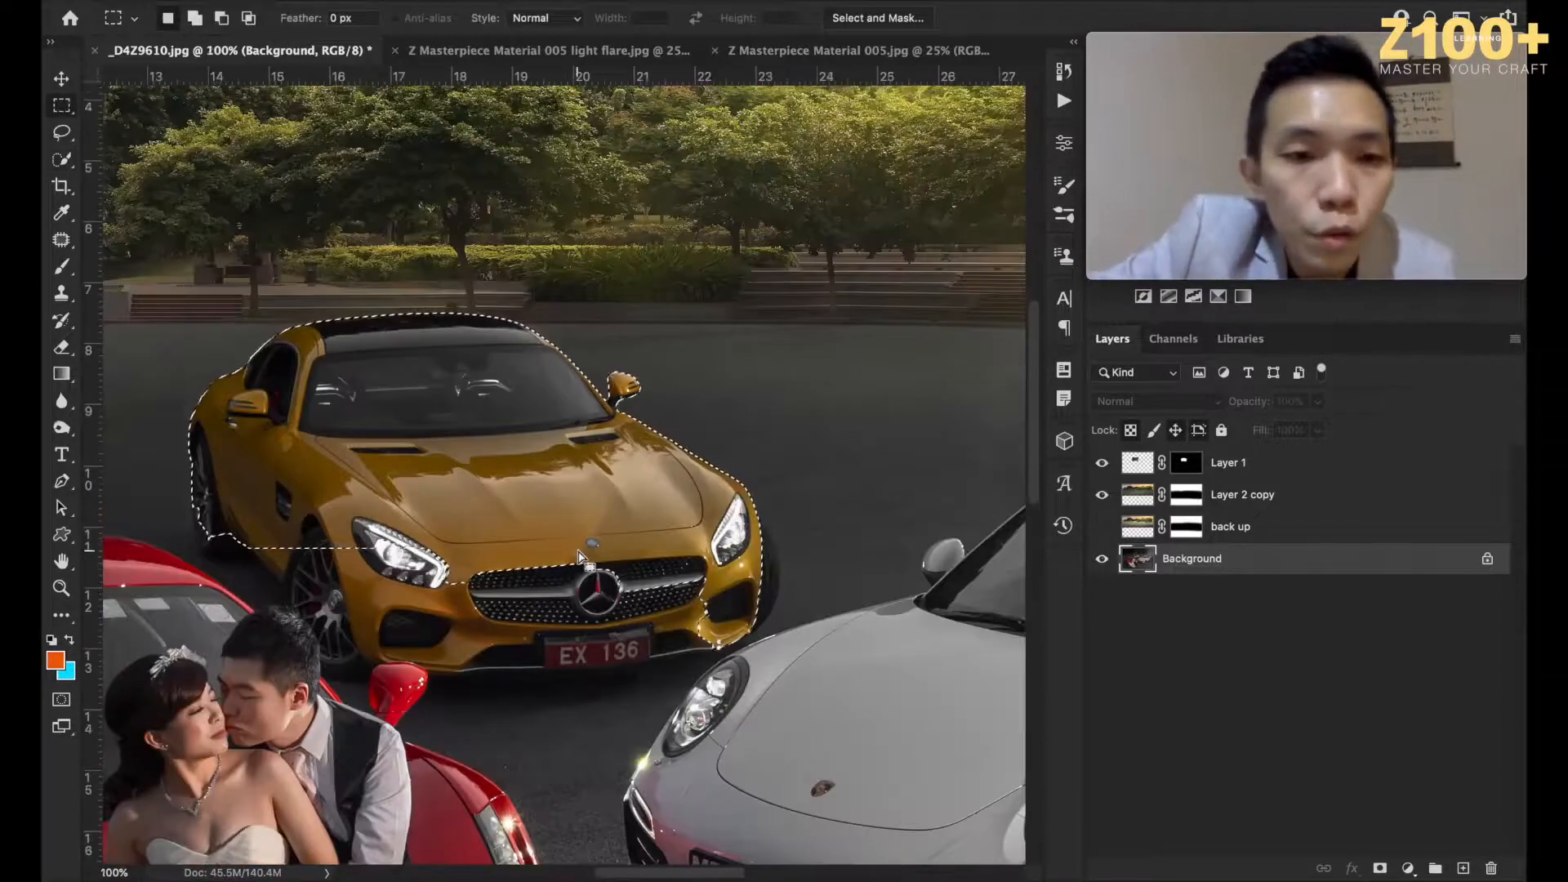
pyautogui.click(1270, 464)
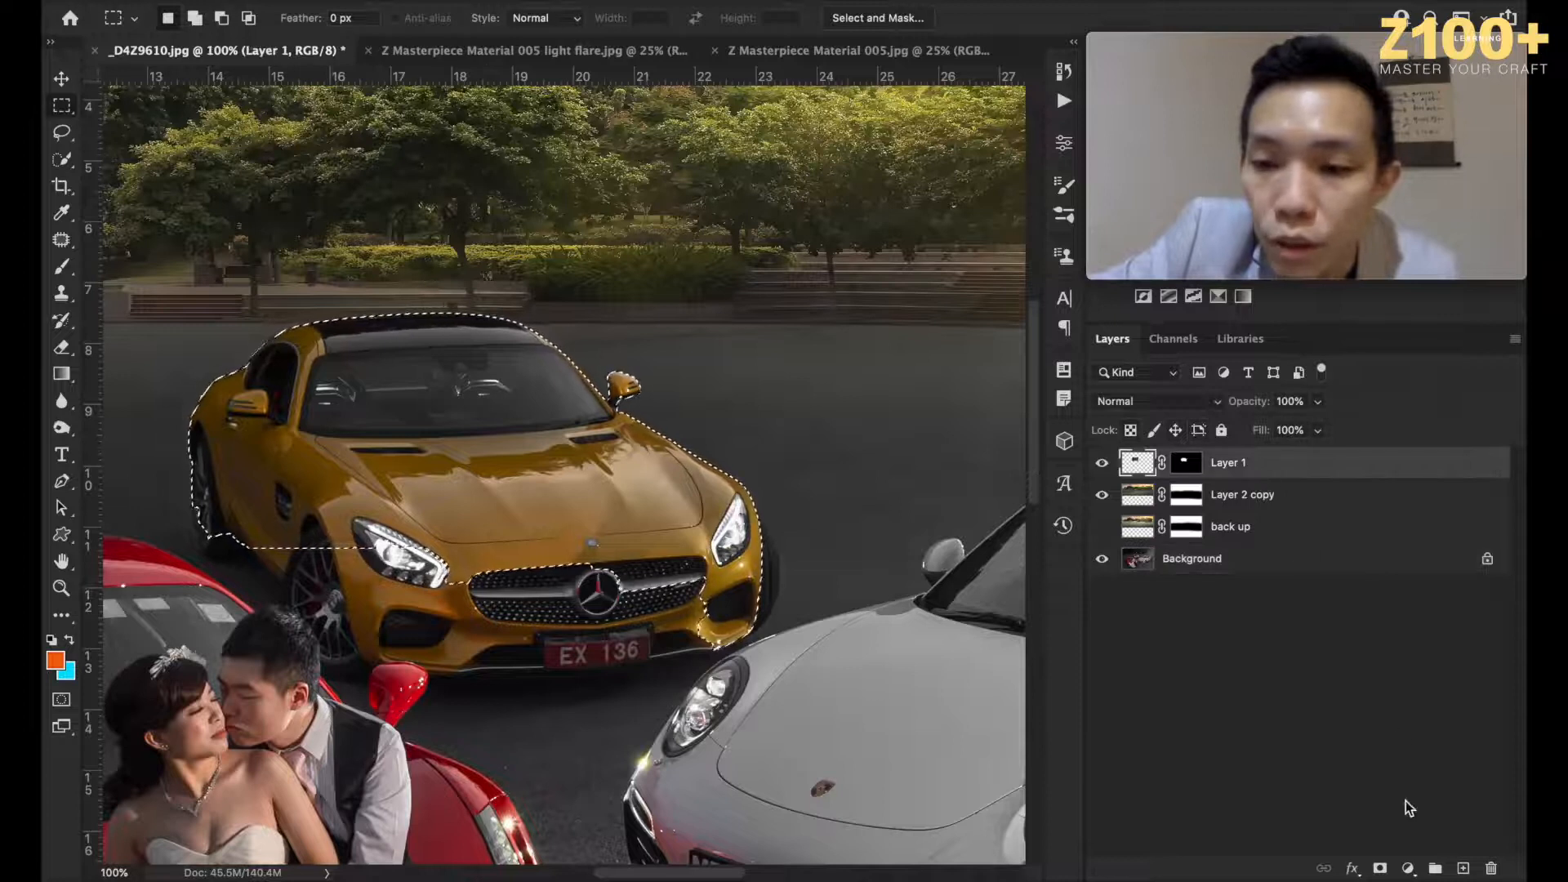
pyautogui.click(1408, 868)
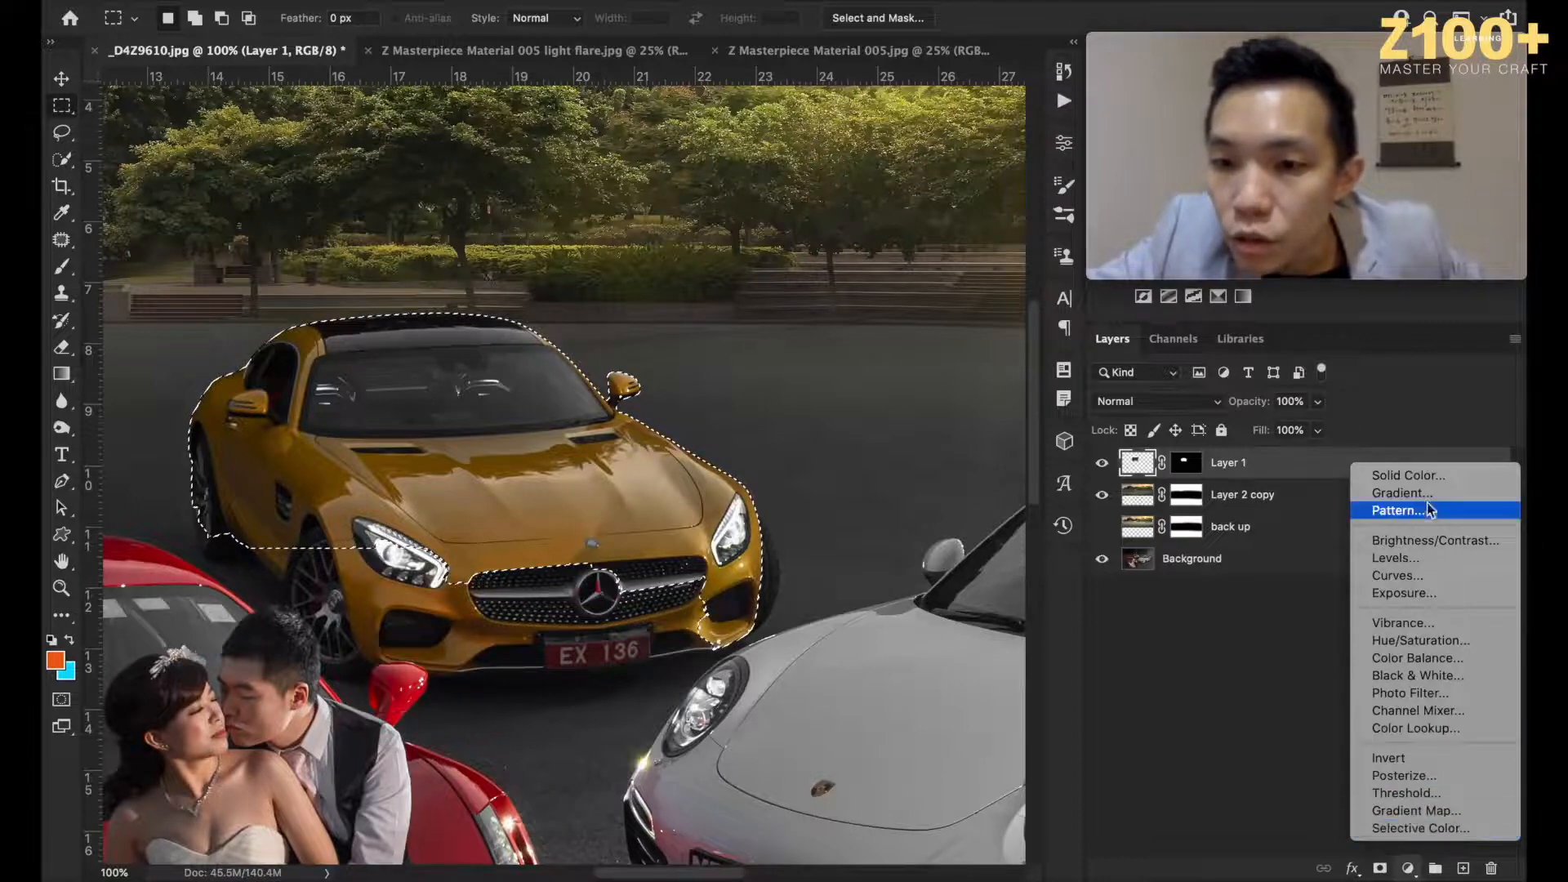
pyautogui.click(1421, 475)
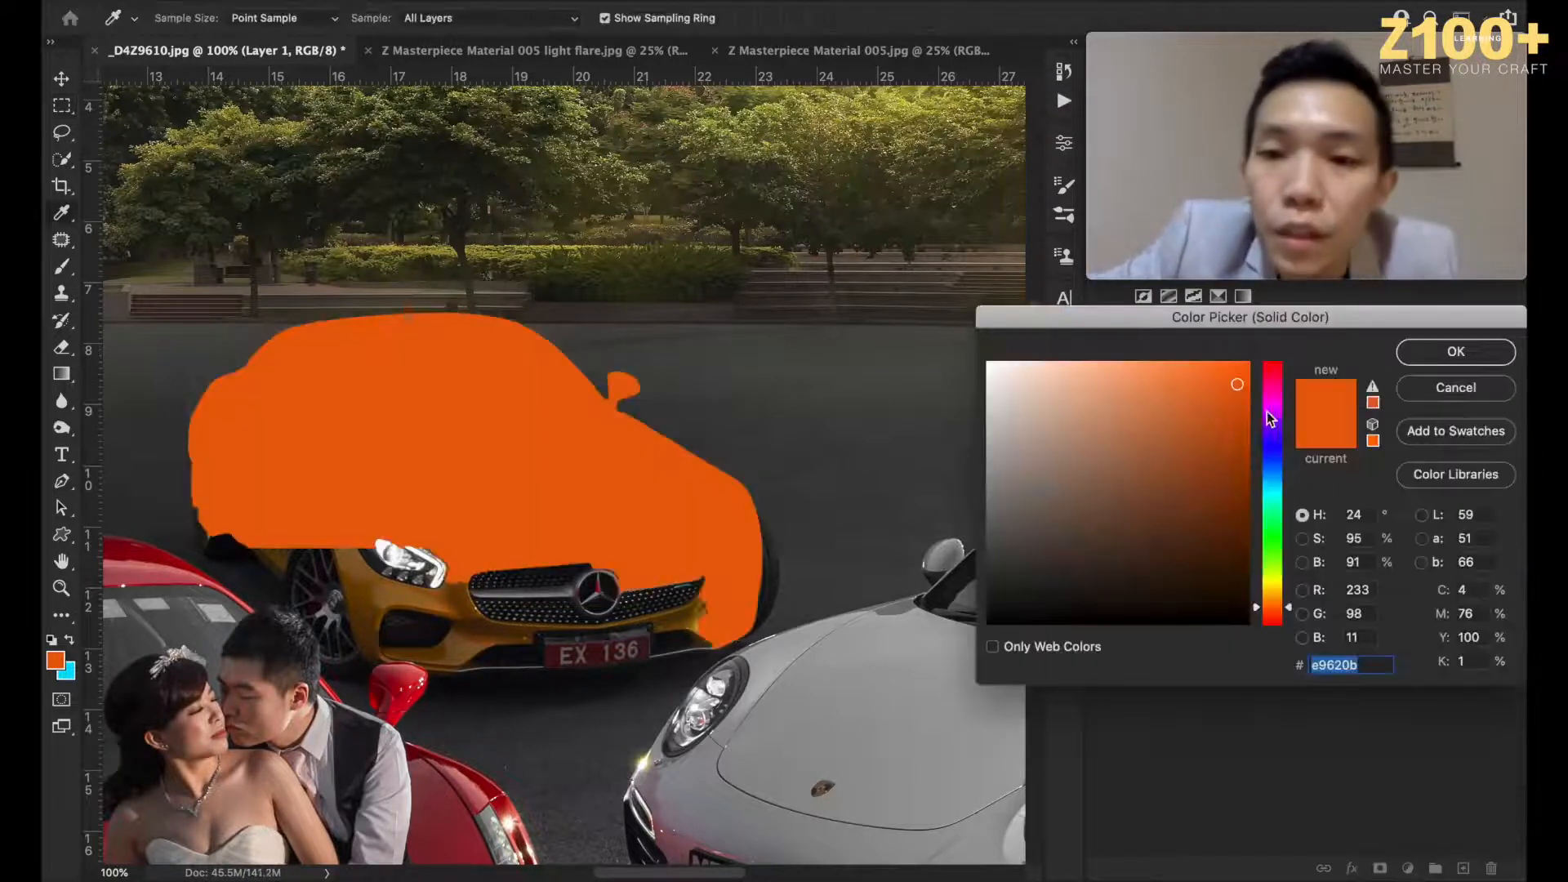
pyautogui.click(1271, 589)
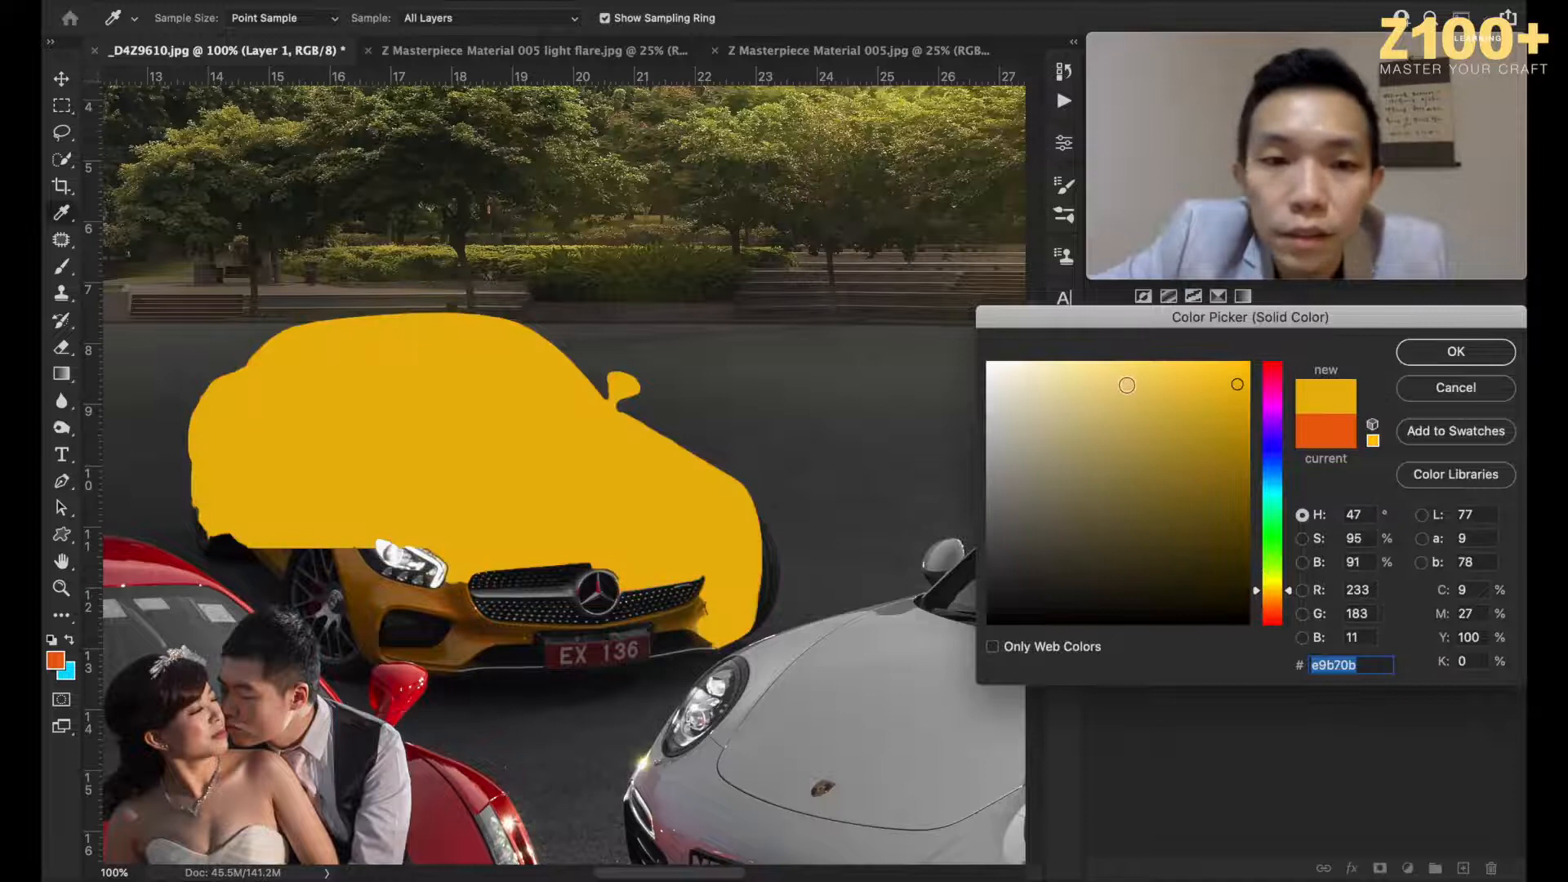
pyautogui.moveTo(1140, 379)
pyautogui.mouseDown()
pyautogui.moveTo(1154, 310)
pyautogui.moveTo(1195, 326)
pyautogui.mouseUp()
pyautogui.click(1456, 352)
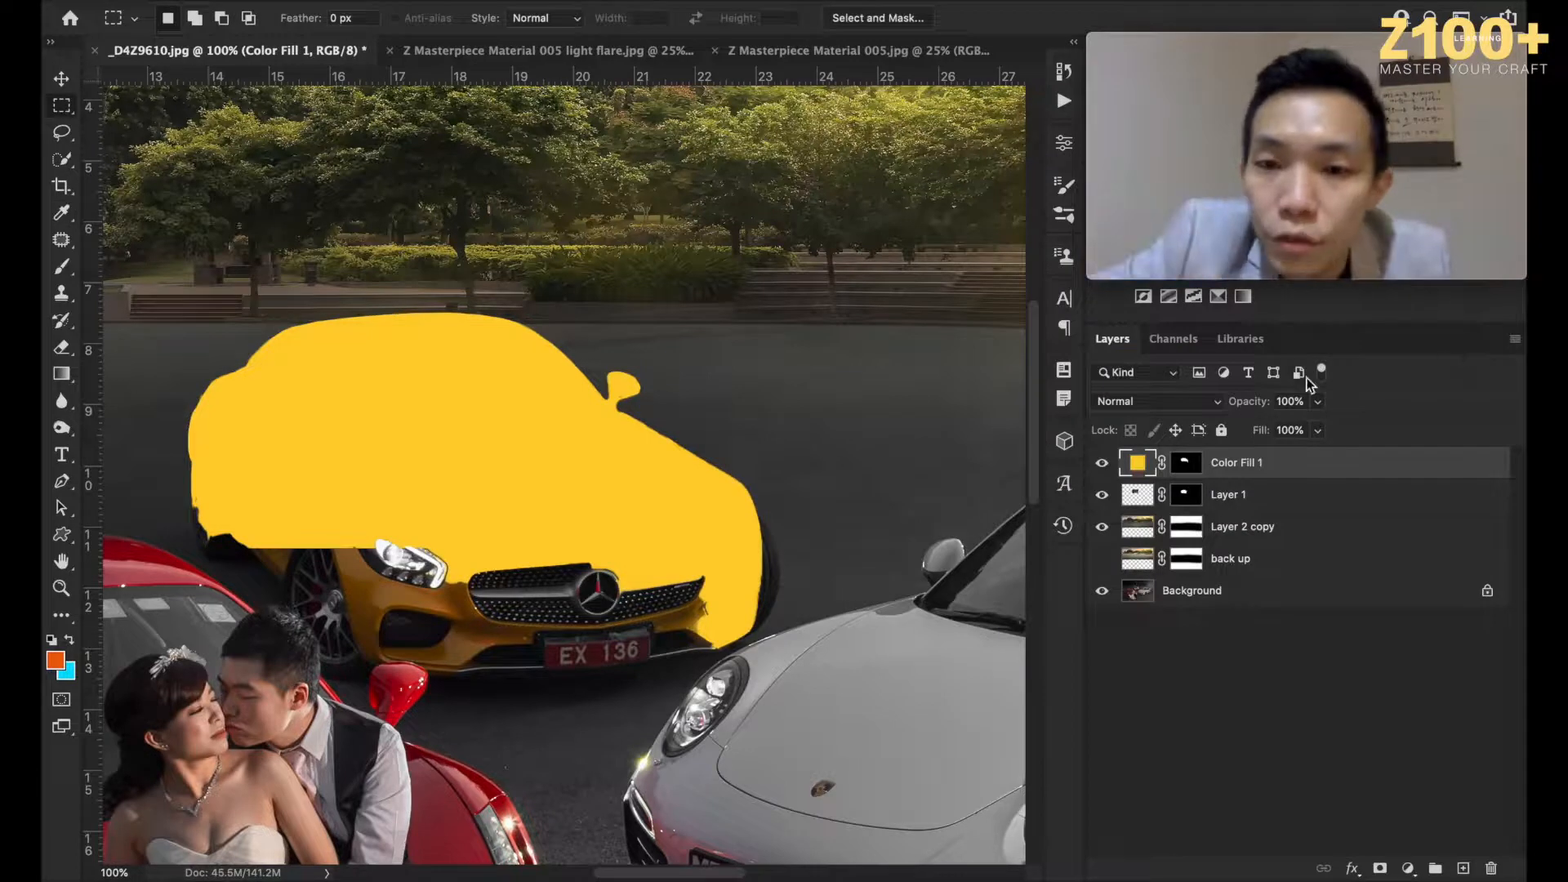
# Step: Blend the yellow fill layer with Linear Dodge (Add) at 20% fill and duplicate it
pyautogui.click(1189, 397)
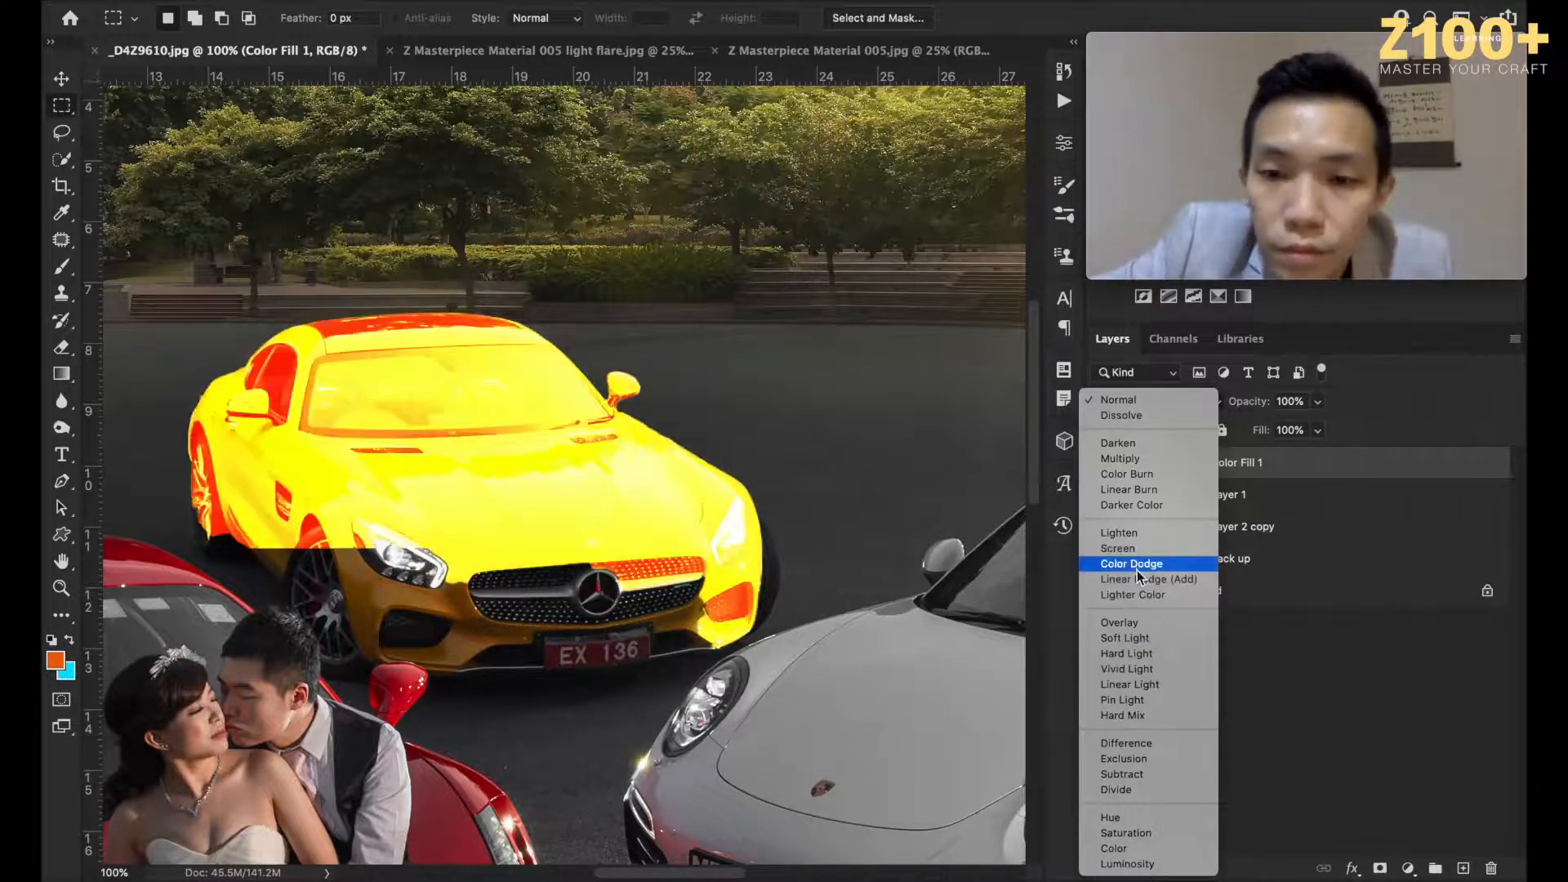
pyautogui.moveTo(1317, 430); pyautogui.dragTo(1244, 455)
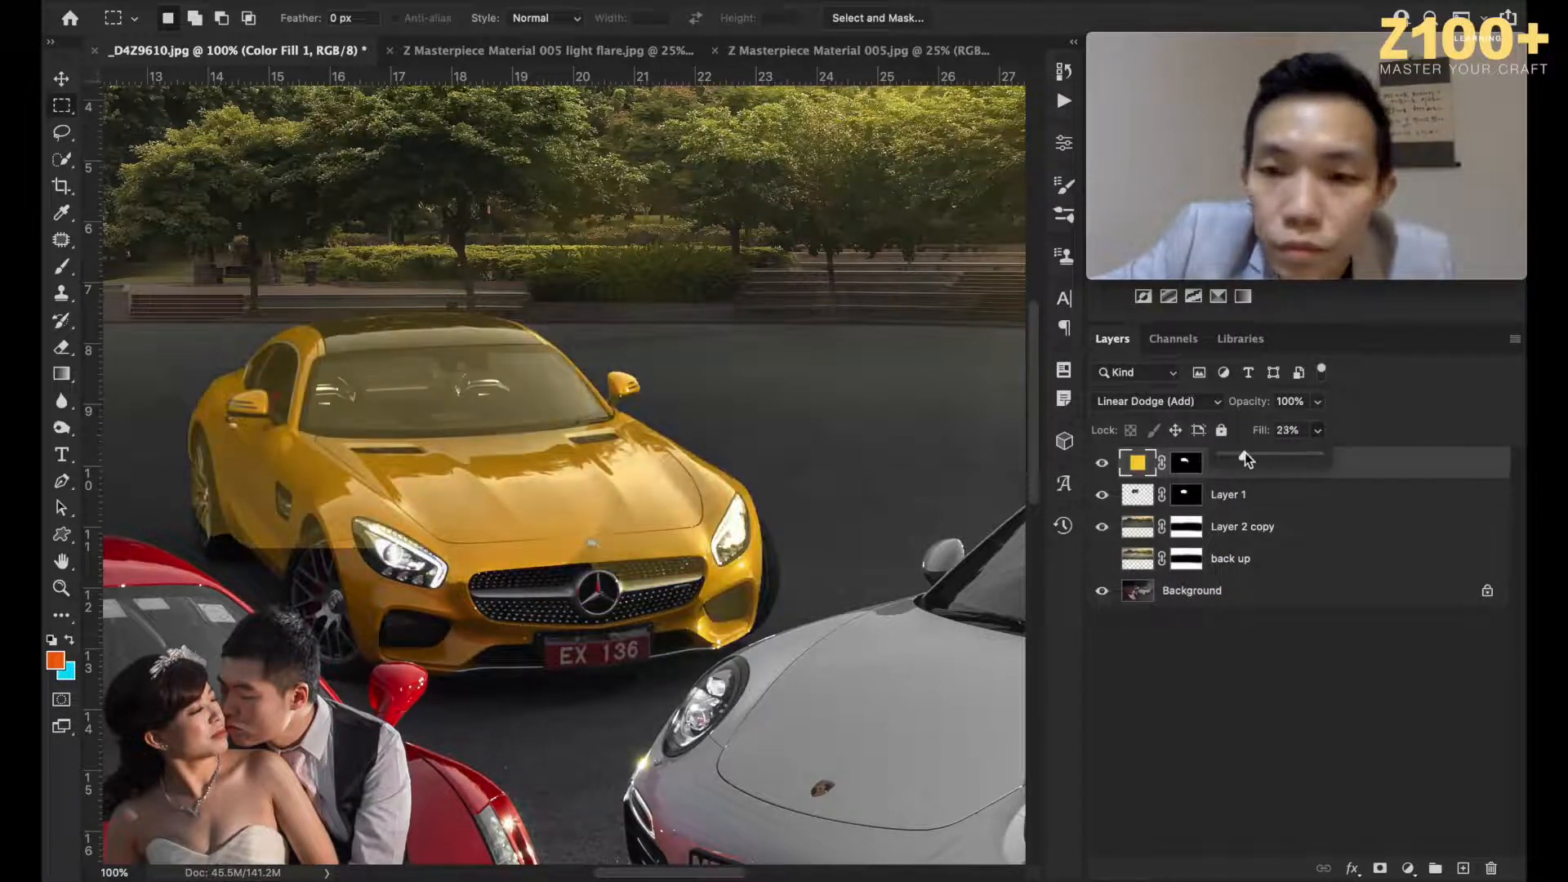
pyautogui.click(1140, 472)
pyautogui.press('super+j')
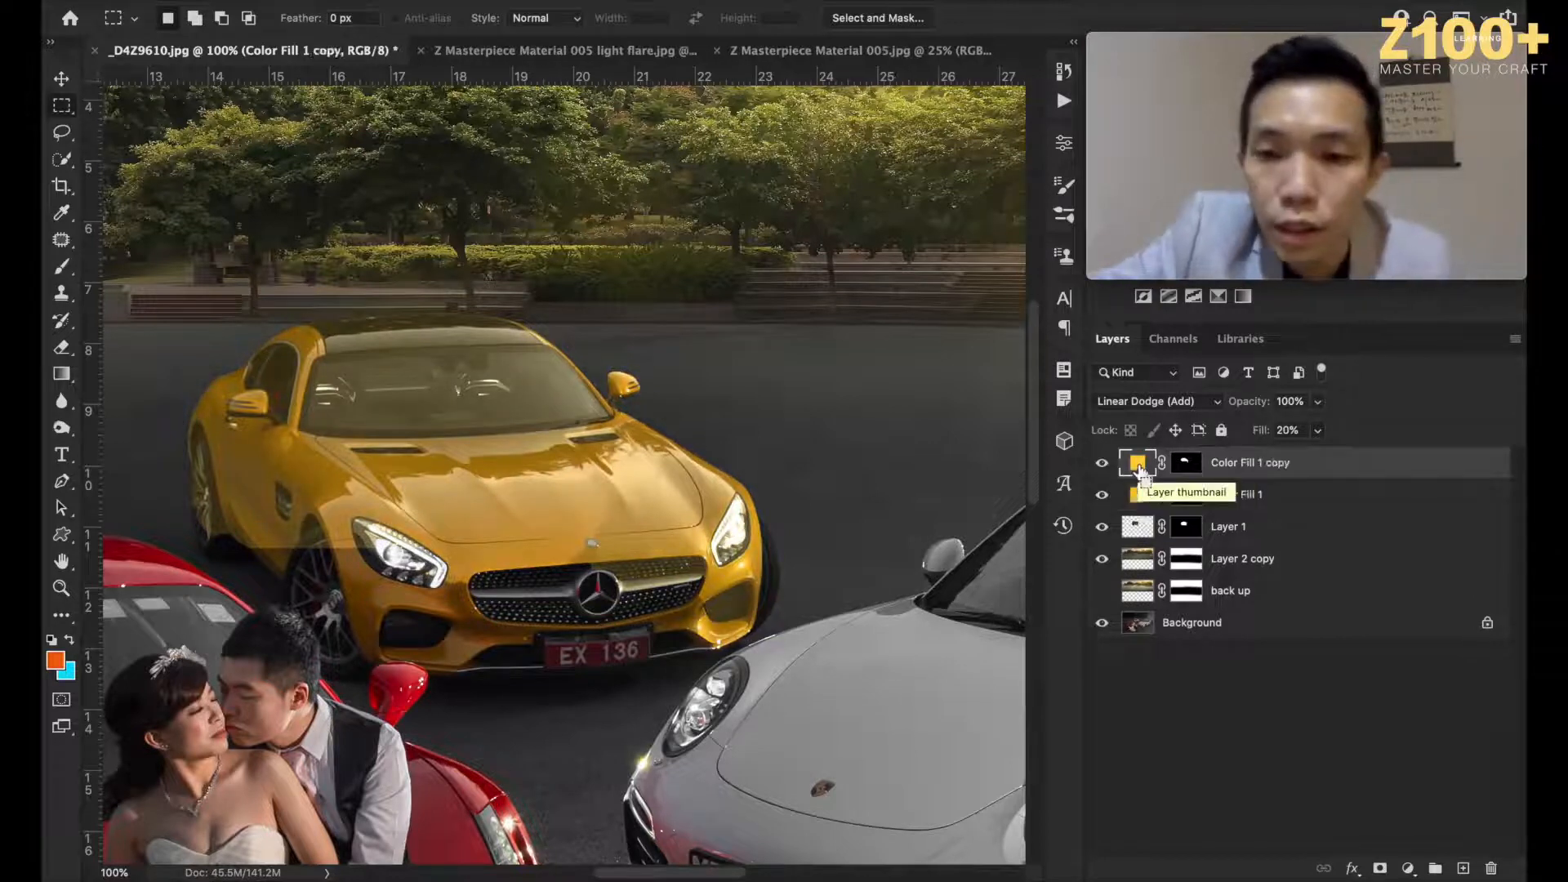
# Step: Change the duplicated yellow fill layer's blend mode to Color Dodge and compare the car with that layer hidden and shown
pyautogui.click(1145, 403)
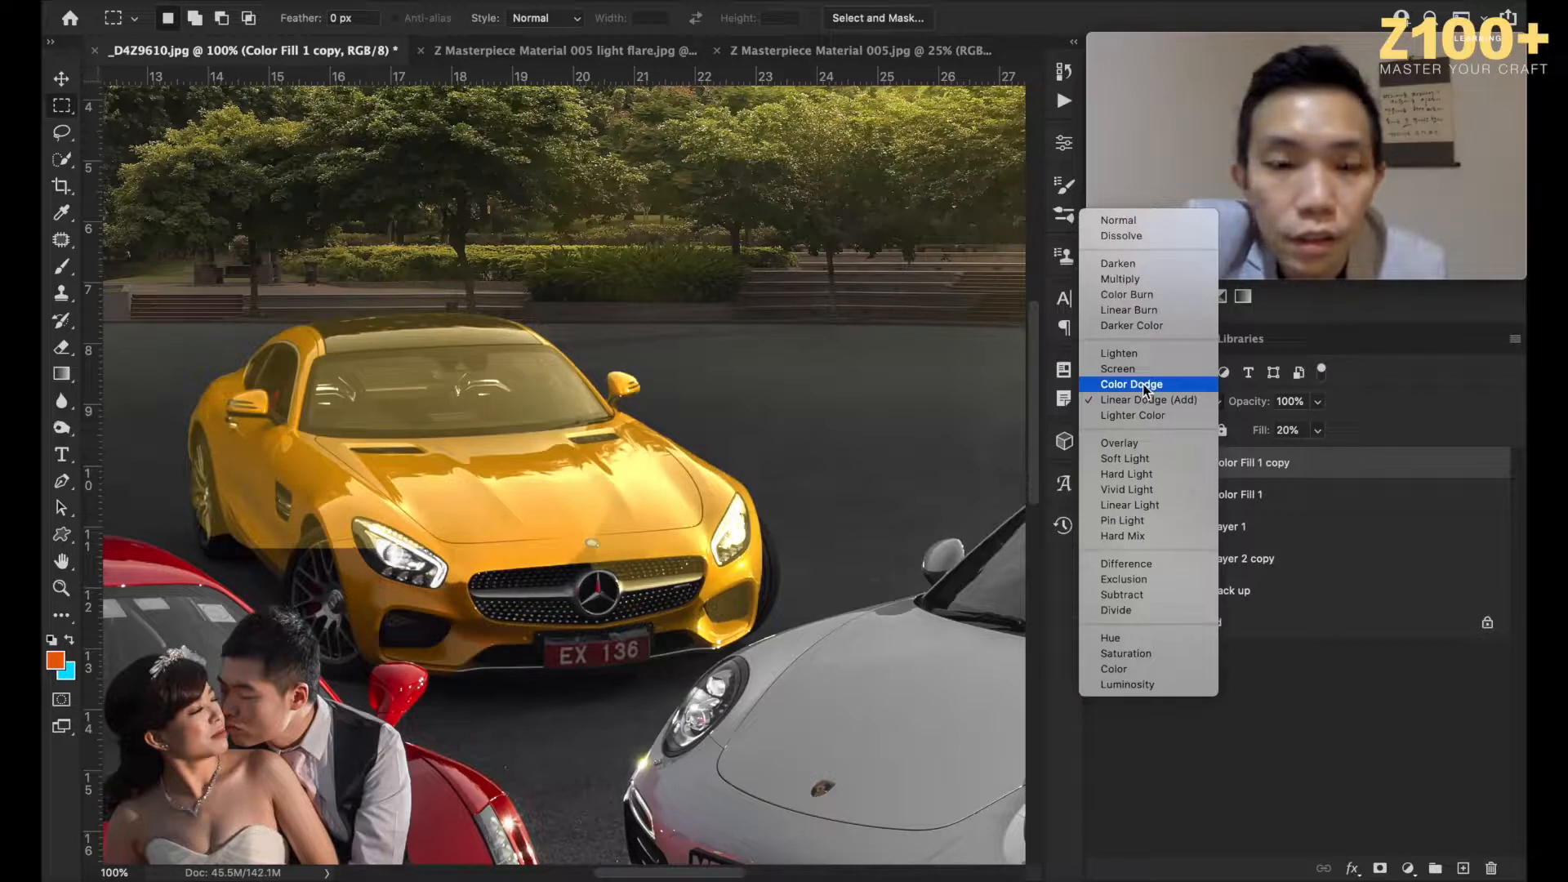
pyautogui.click(1143, 384)
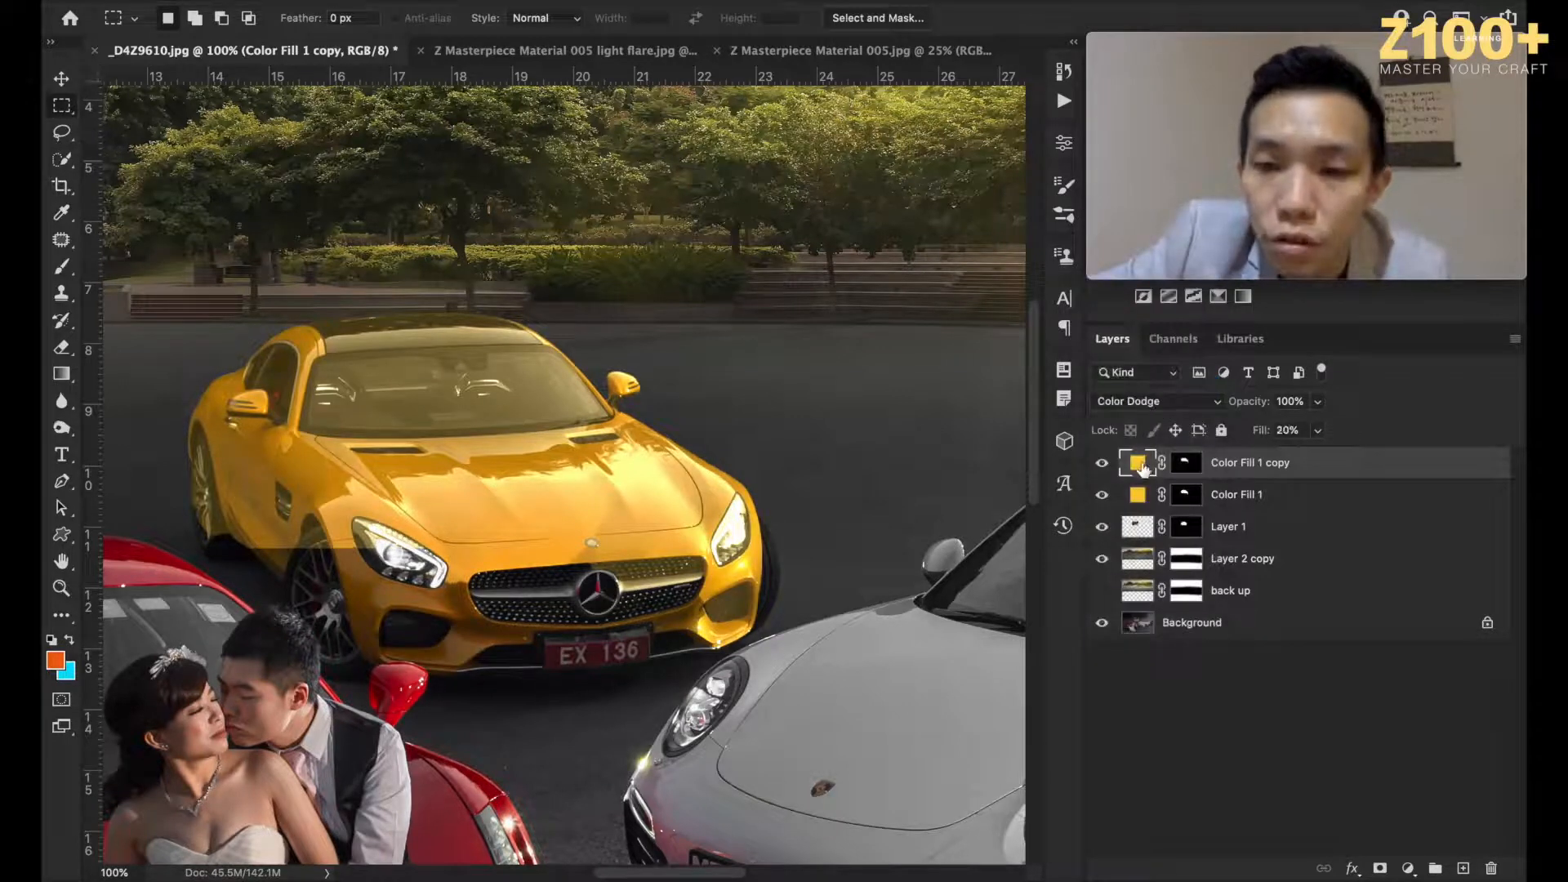
pyautogui.click(1104, 464)
pyautogui.click(1104, 464)
pyautogui.click(1104, 464)
pyautogui.click(1104, 464)
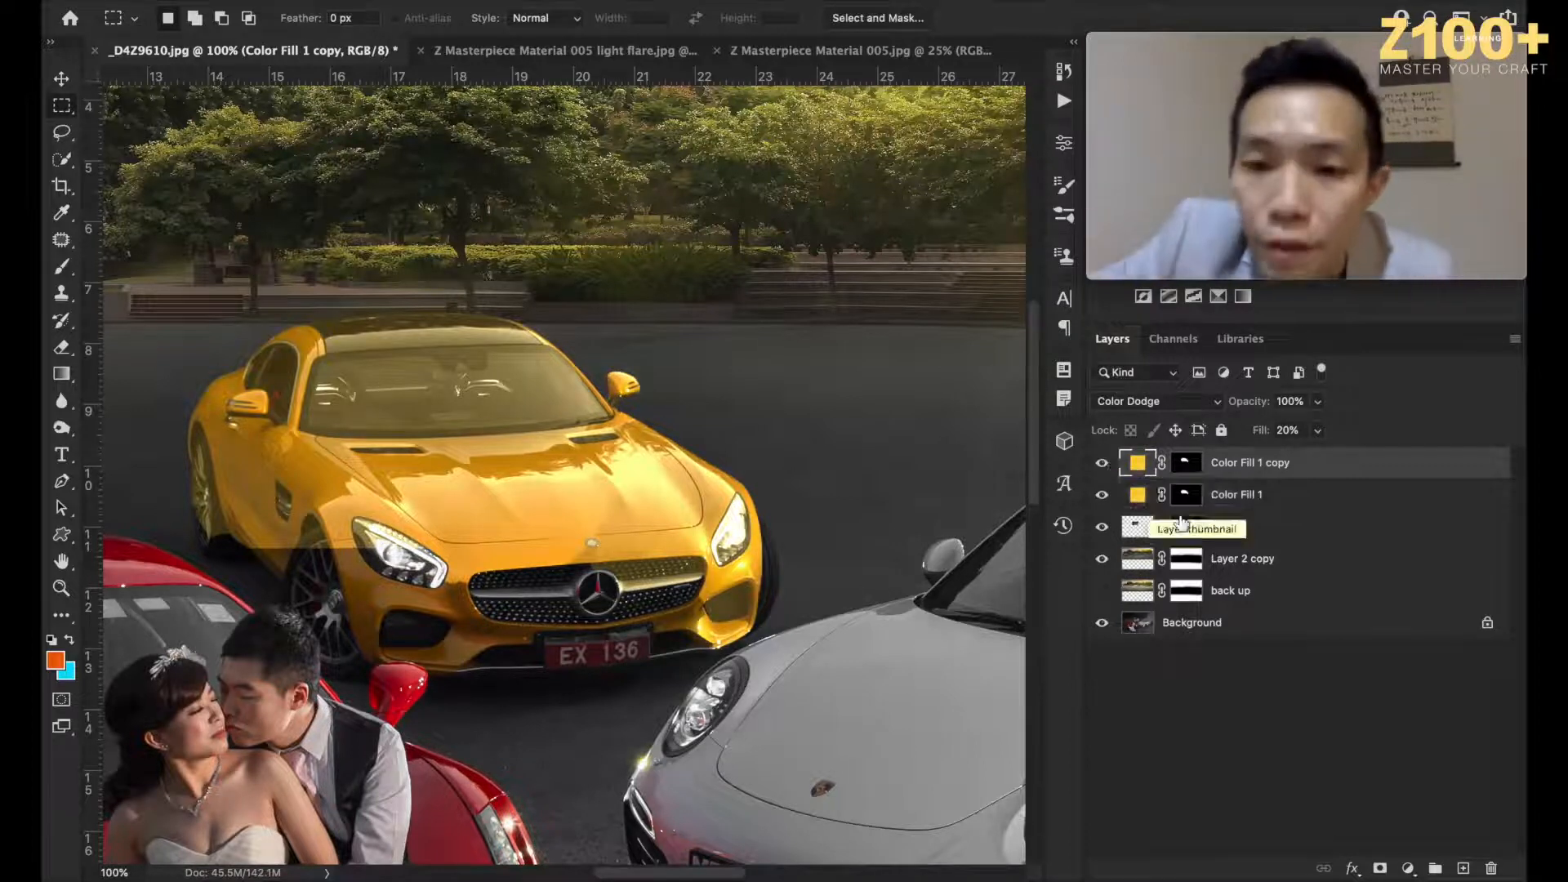
# Step: Group the two yellow fill layers, add a layer mask to the group and invert it to black
pyautogui.keyDown('shift'); pyautogui.click(1243, 497); pyautogui.keyUp('shift')
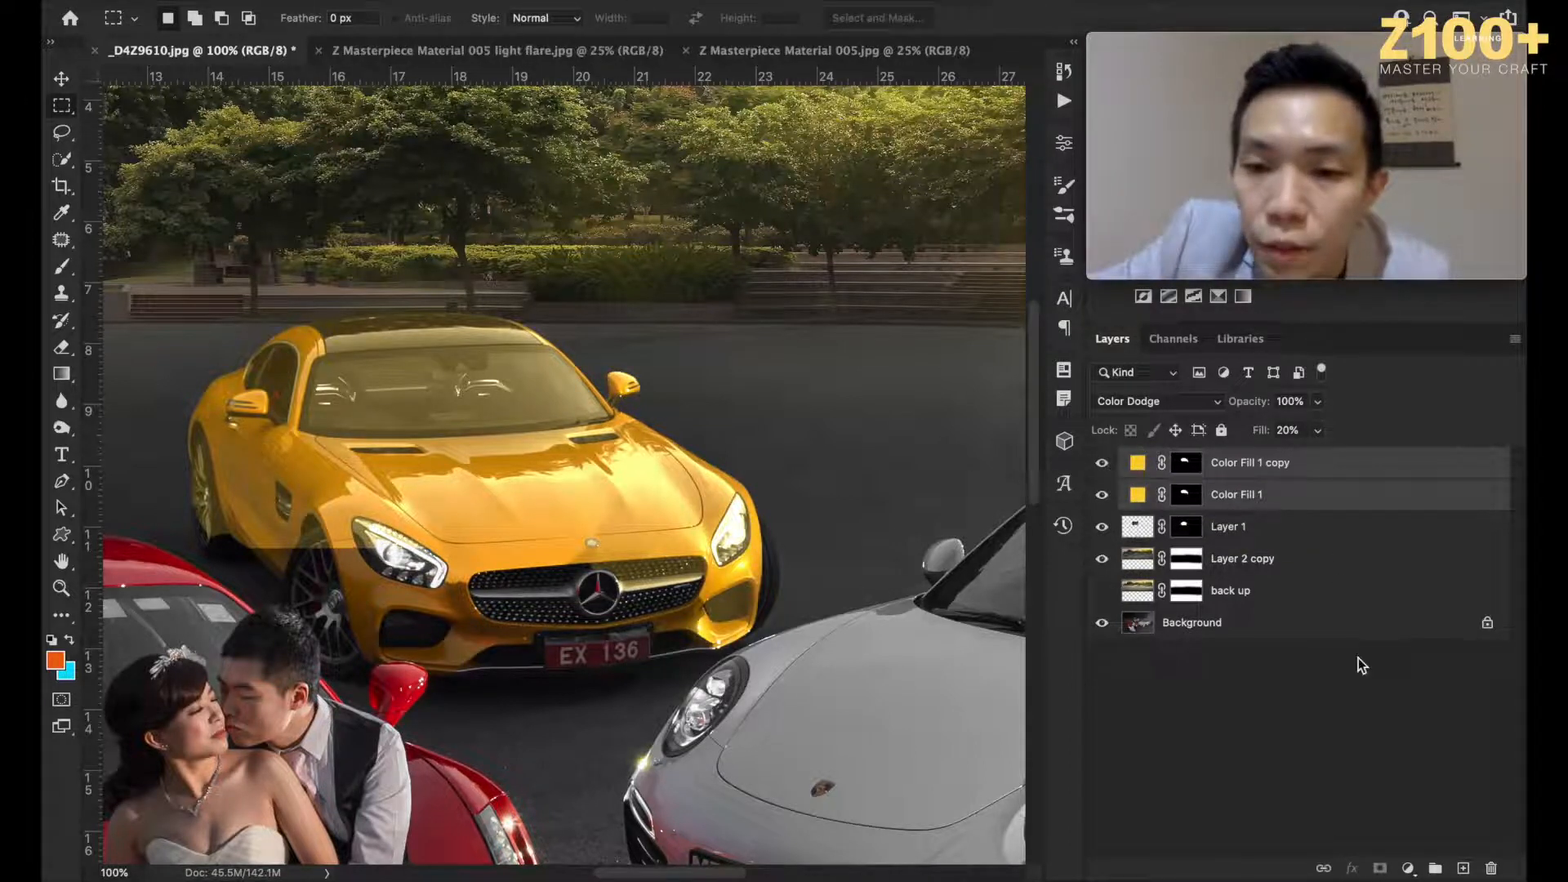
pyautogui.click(1435, 868)
pyautogui.doubleClick(1178, 460)
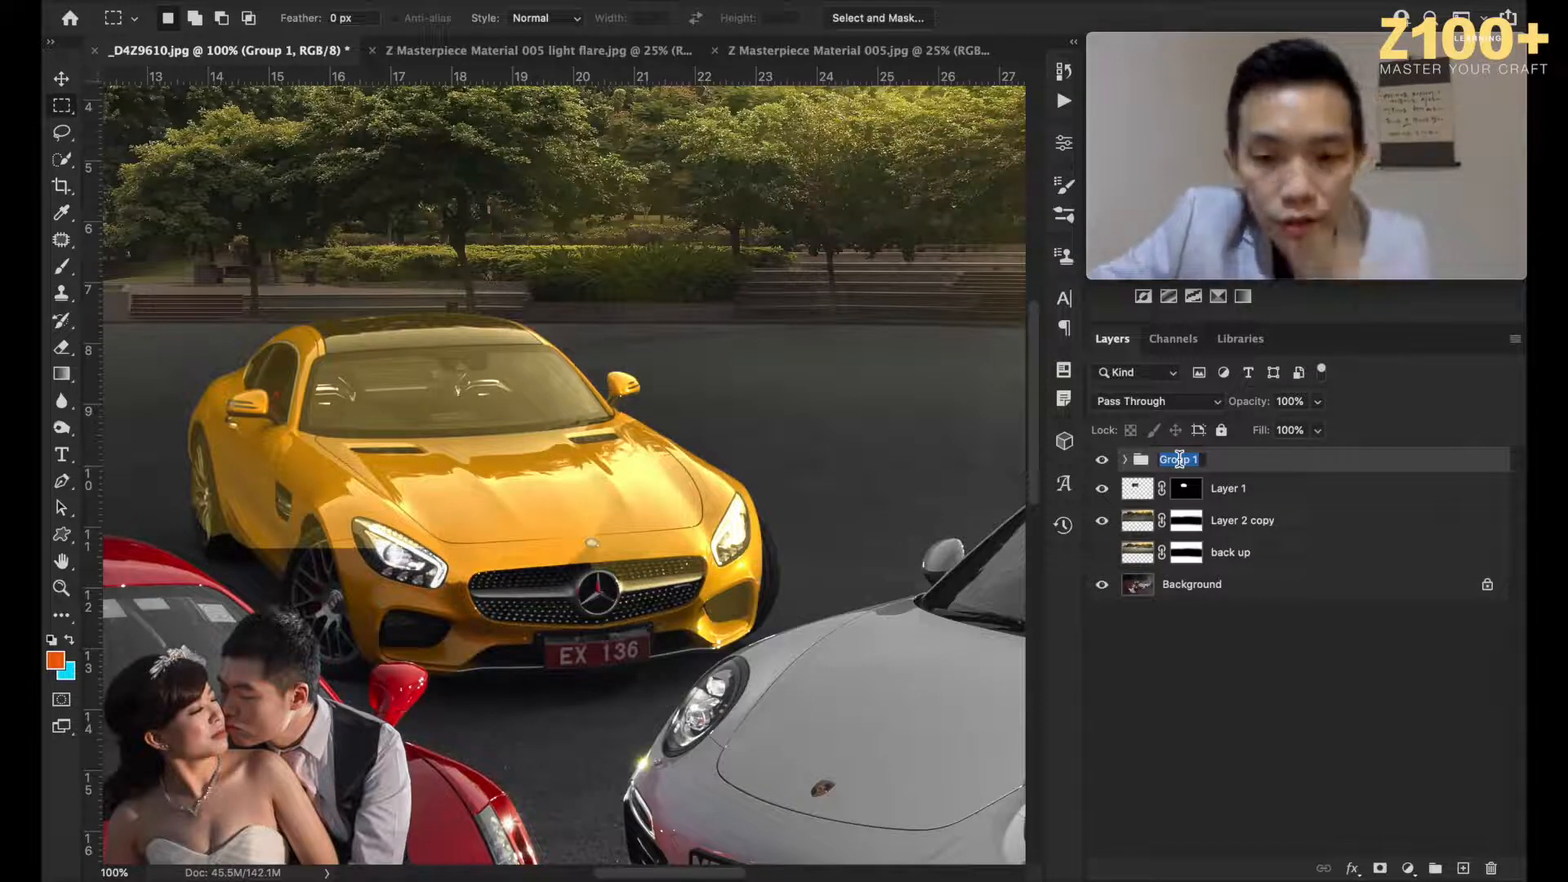
pyautogui.click(1251, 685)
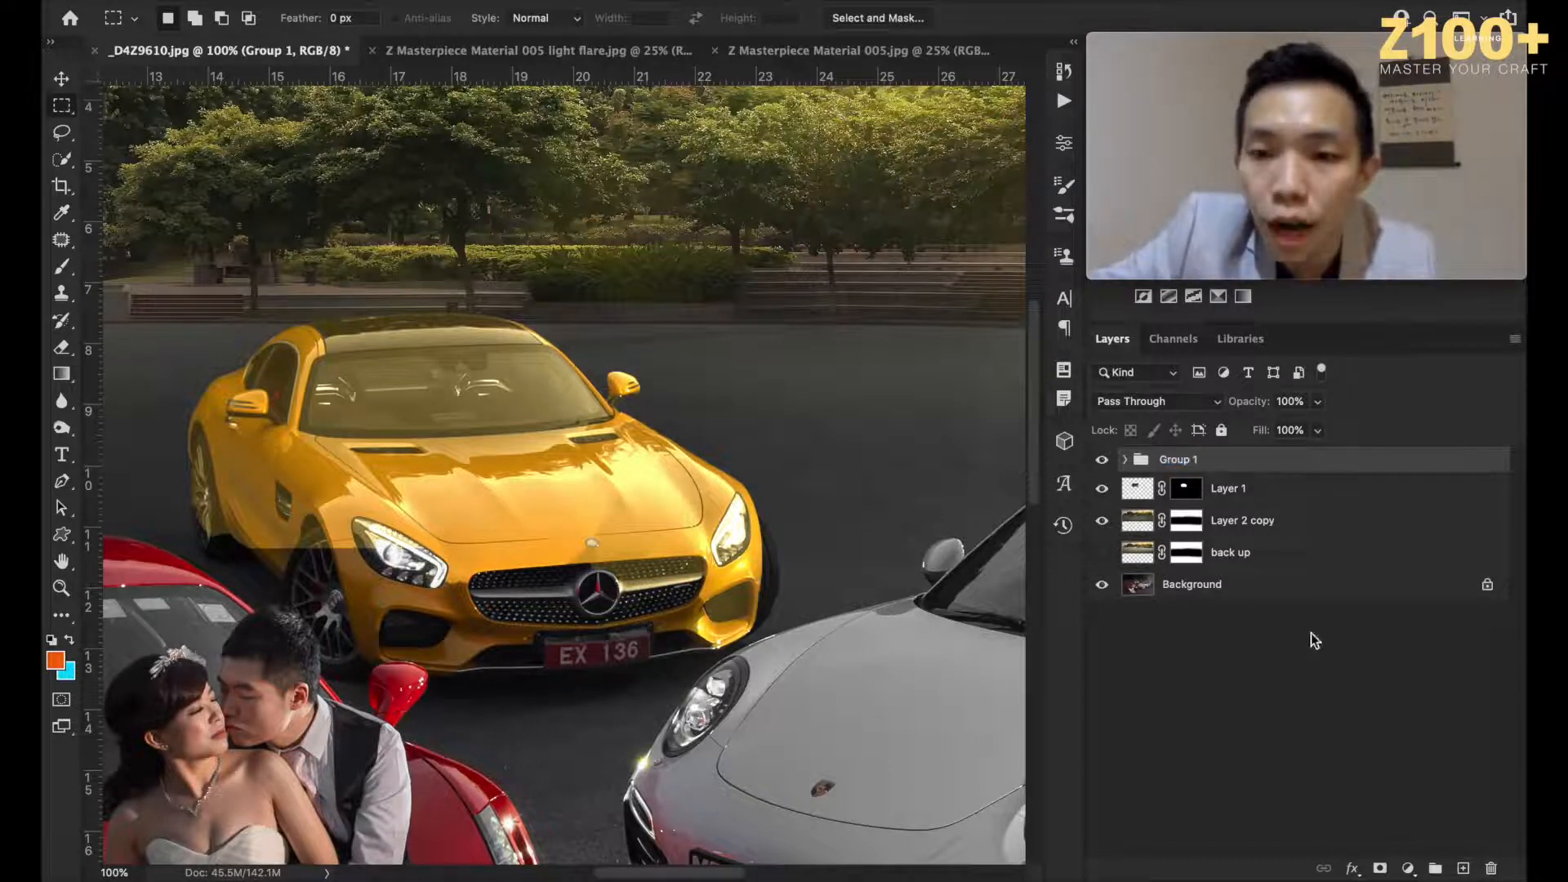
pyautogui.click(1379, 868)
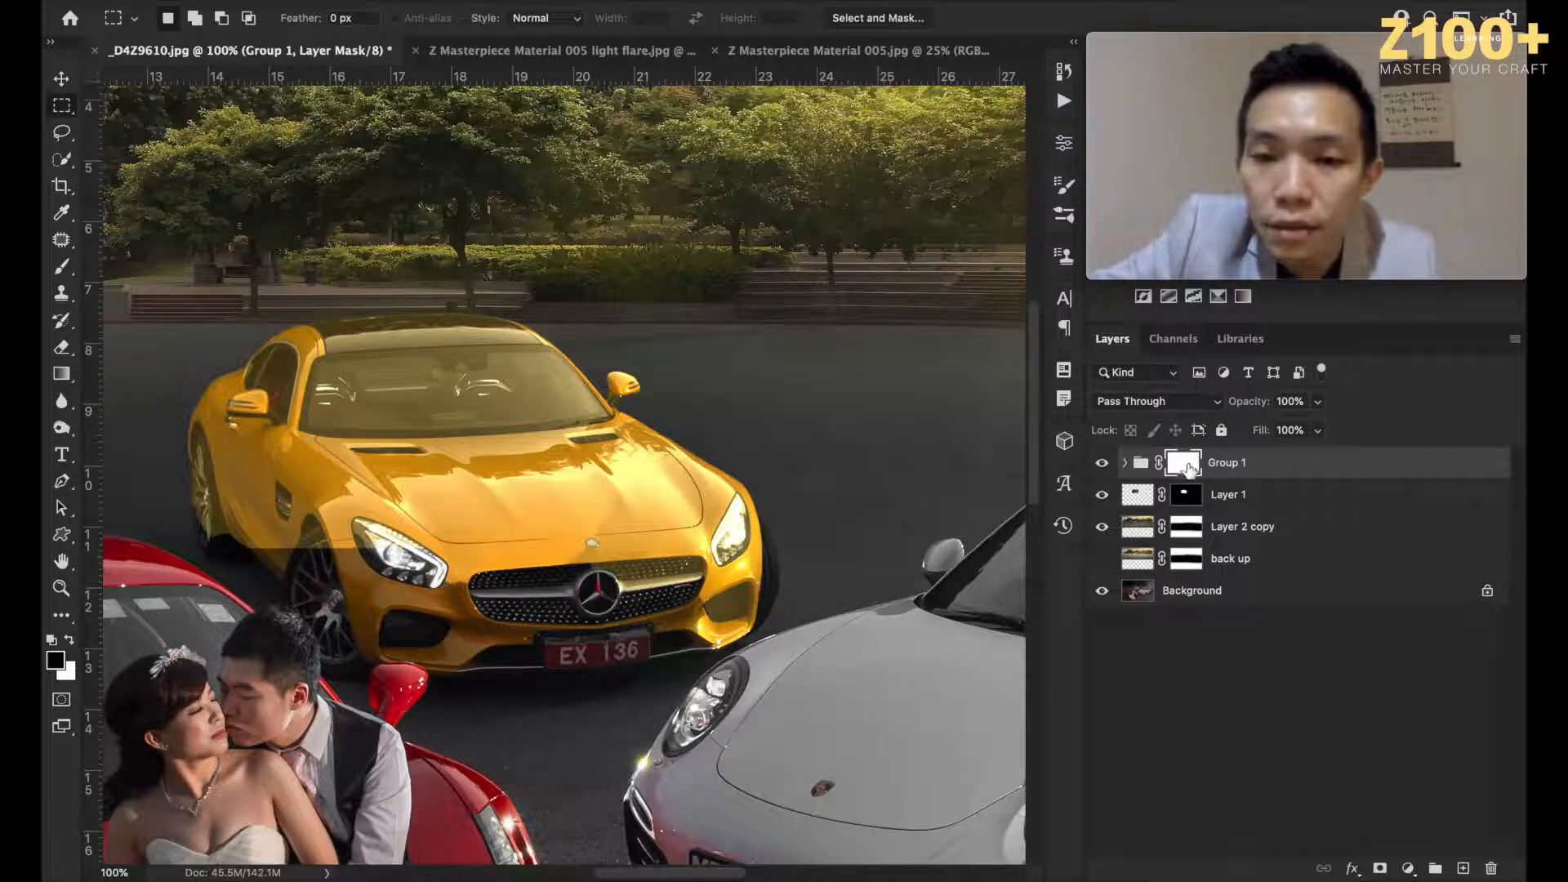
pyautogui.hotkey('ctrl', 'i')
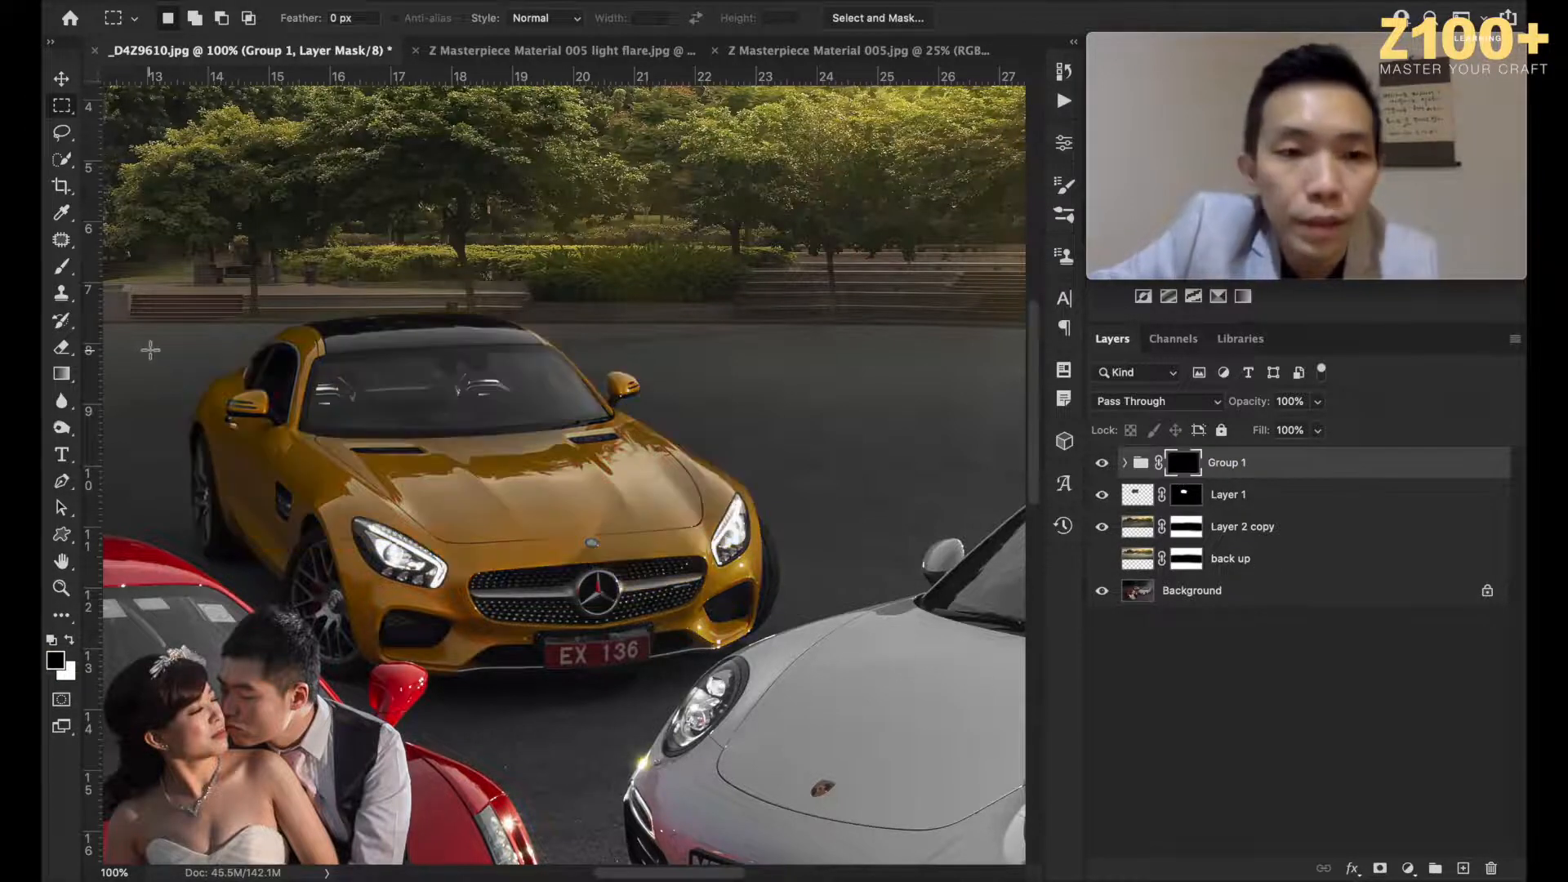
# Step: Reveal the yellow glow on the car through the group mask using a 175 px Eraser at 50% opacity
pyautogui.click(63, 347)
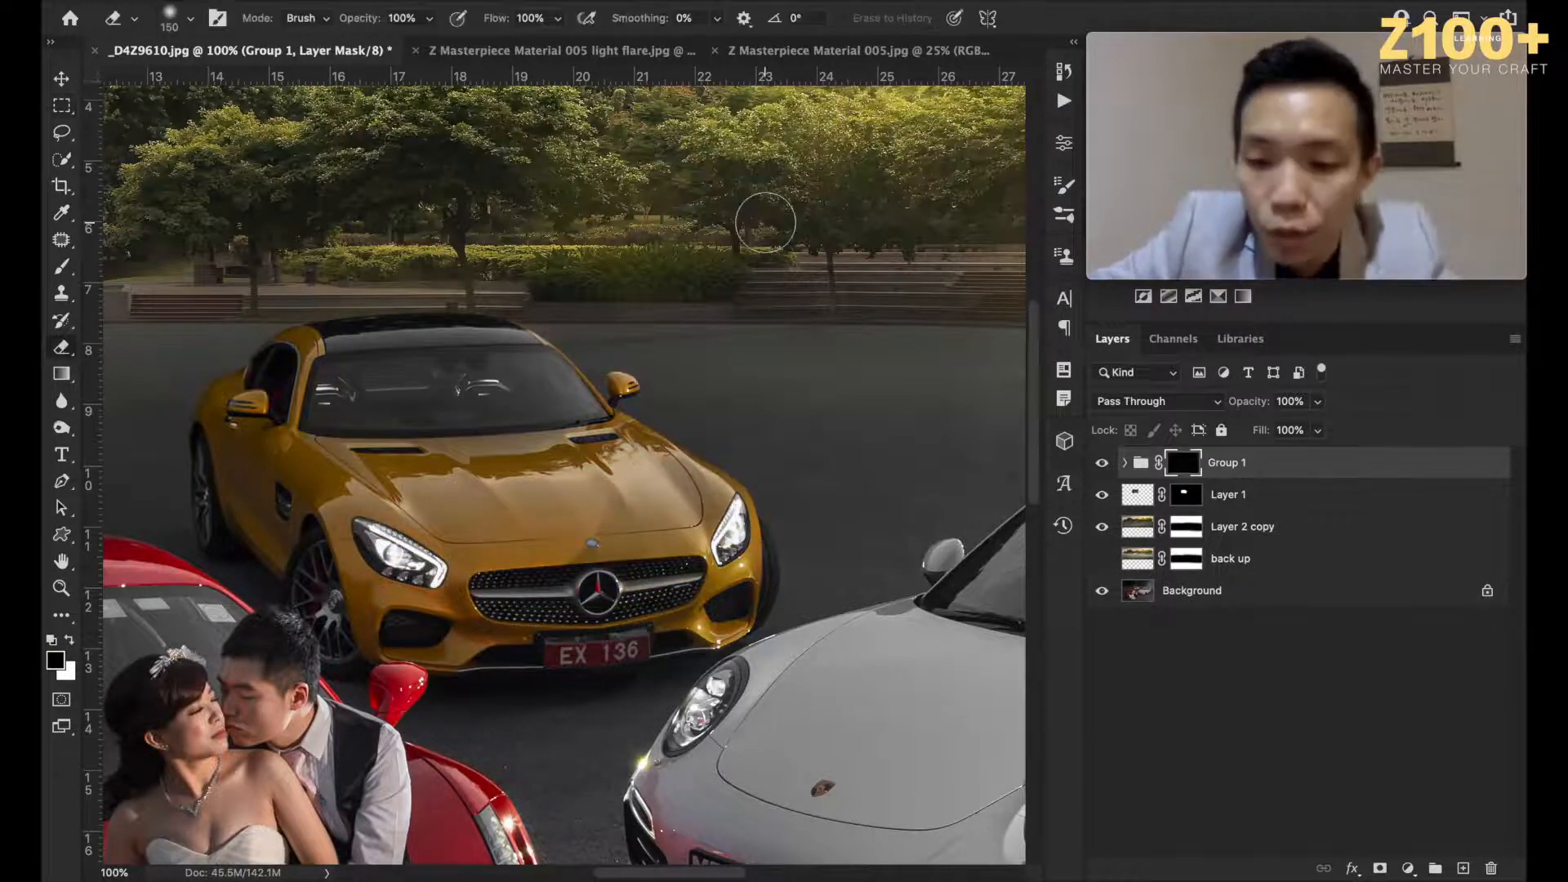
pyautogui.hscroll(-2, 763, 221)
pyautogui.press(']')
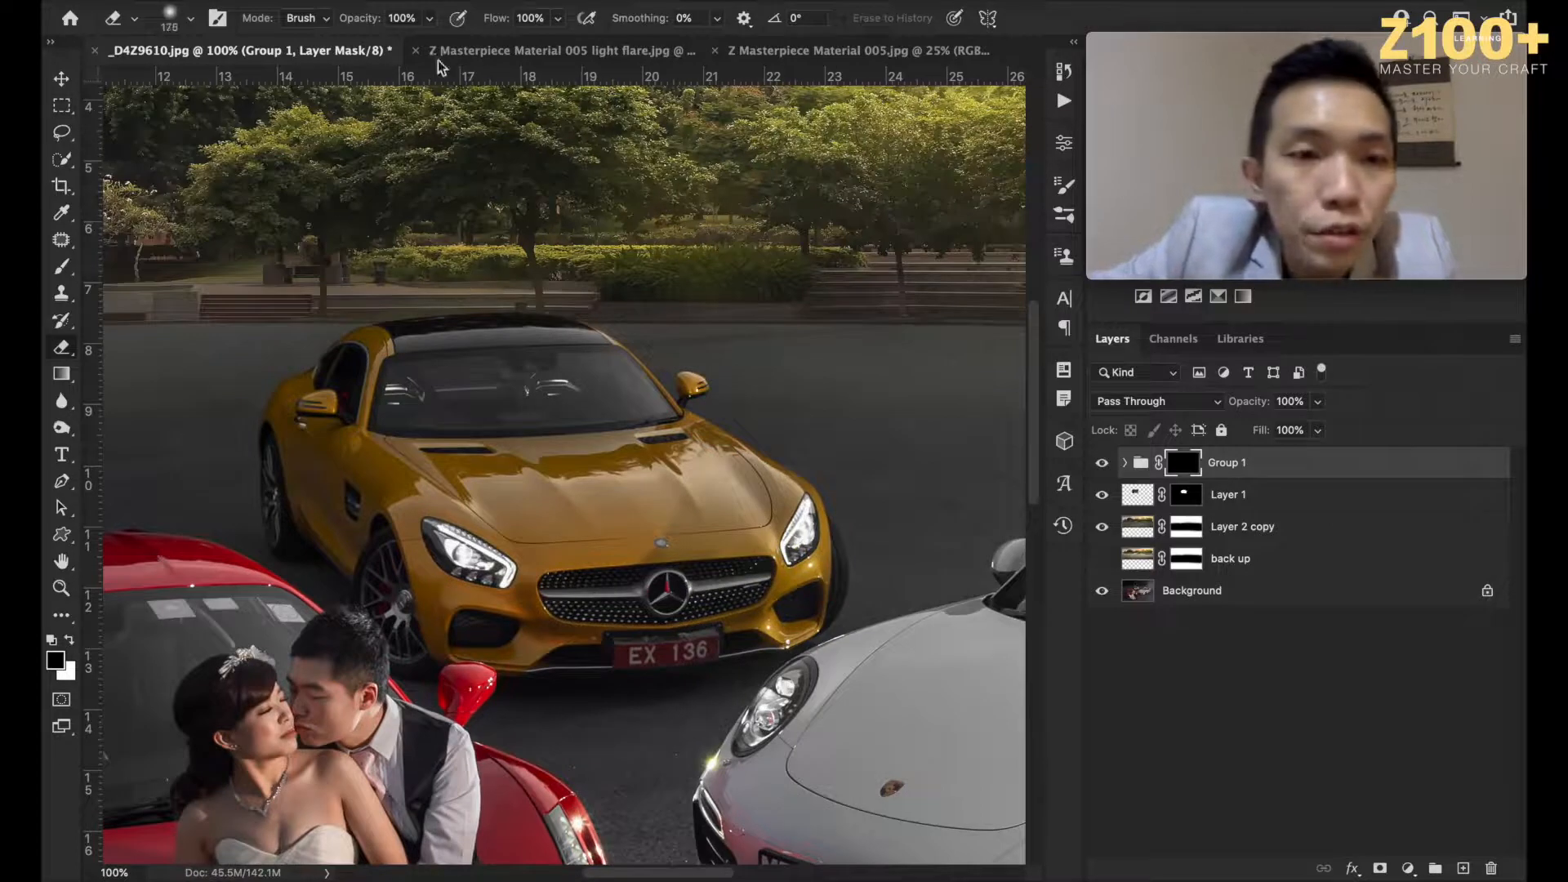
pyautogui.click(429, 19)
pyautogui.moveTo(390, 45); pyautogui.dragTo(380, 45)
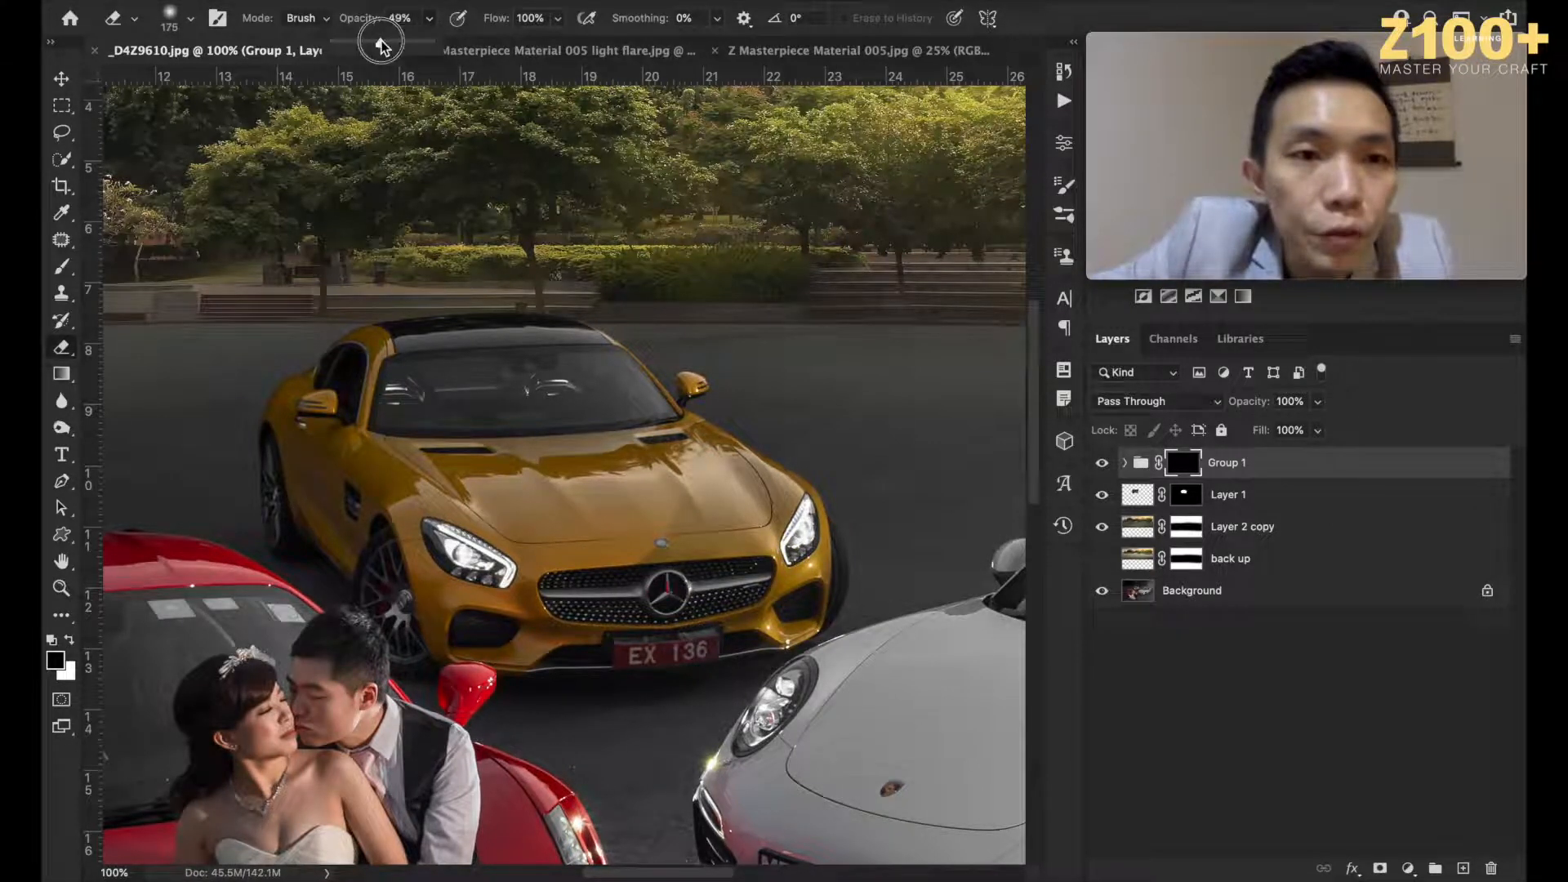
pyautogui.click(290, 256)
pyautogui.press(']')
pyautogui.press('[')
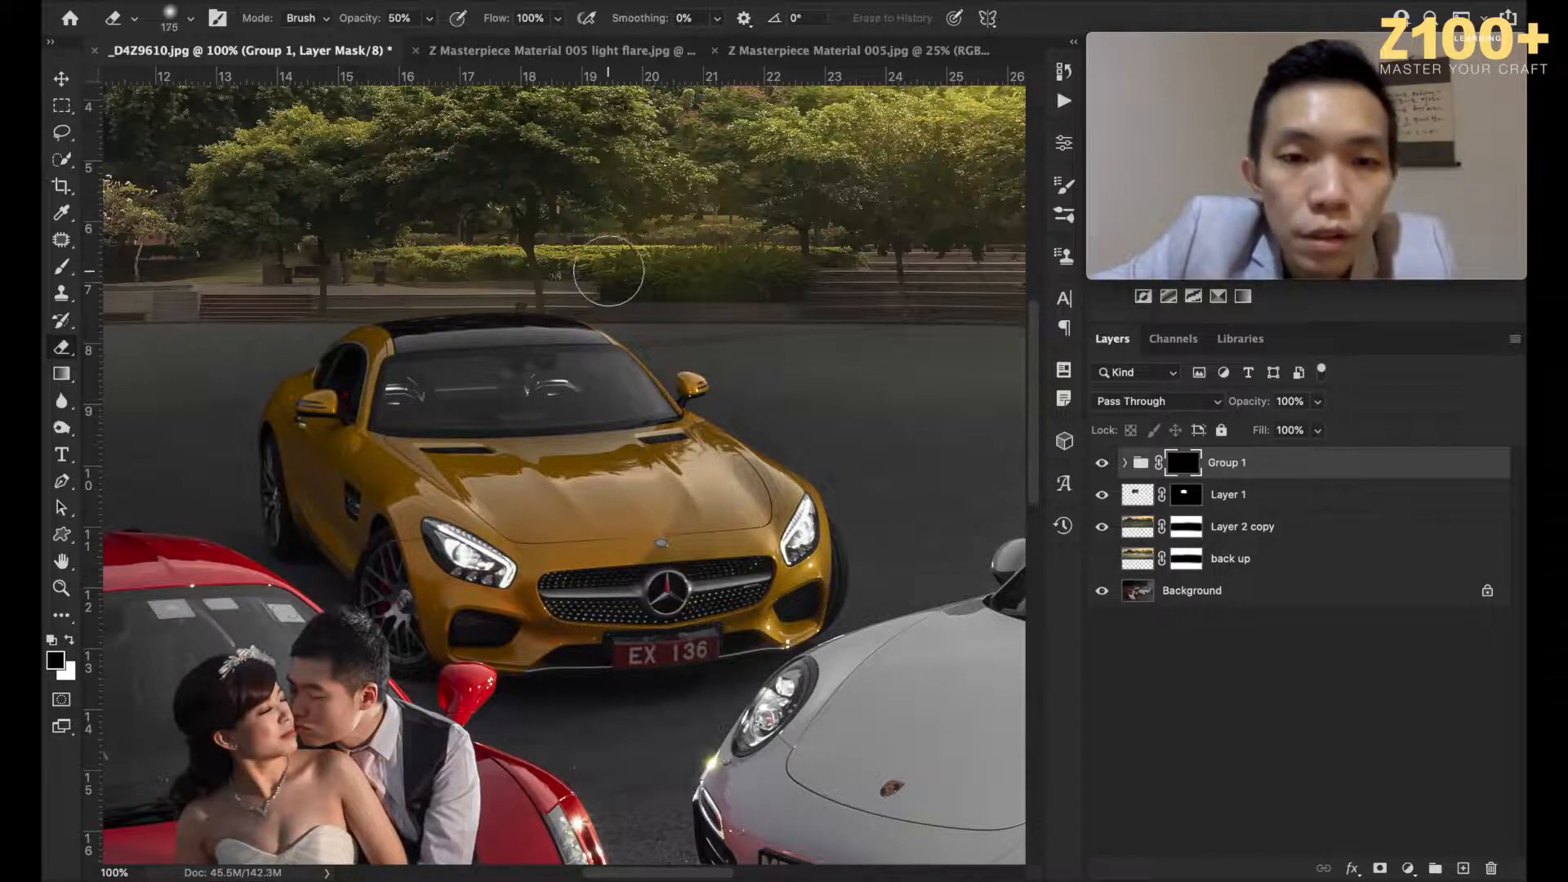
pyautogui.hotkey('ctrl', '-')
pyautogui.hotkey('ctrl', '-')
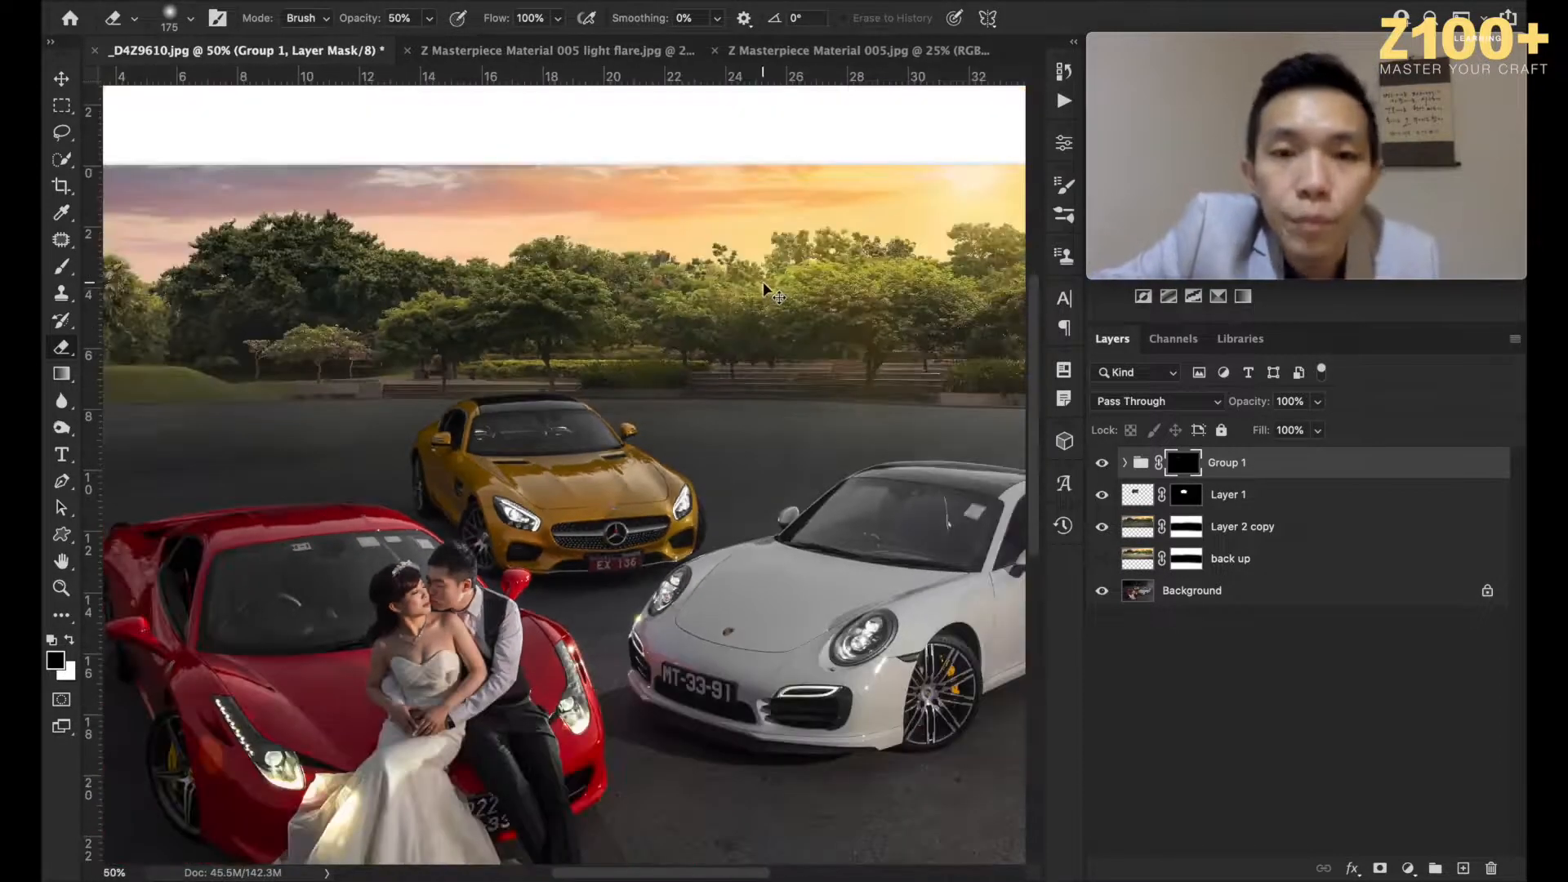
pyautogui.hscroll(3, 767, 292)
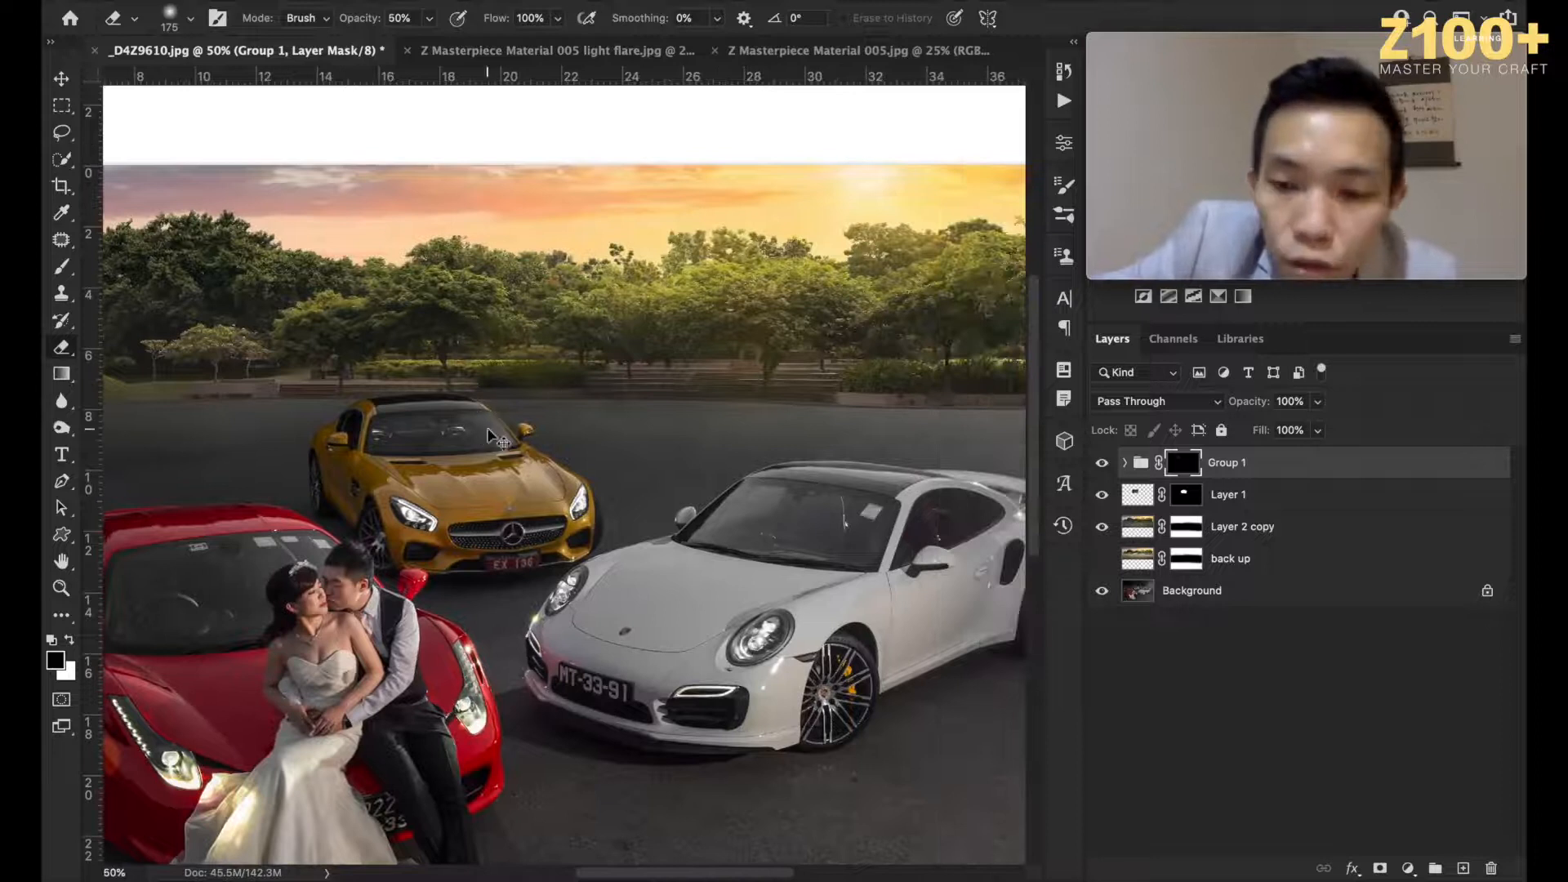
pyautogui.scroll(2, 523, 442)
pyautogui.moveTo(687, 463)
pyautogui.mouseDown()
pyautogui.moveTo(490, 313)
pyautogui.moveTo(417, 287)
pyautogui.moveTo(241, 284)
pyautogui.moveTo(441, 295)
pyautogui.mouseUp()
# Step: Reveal more glow along the yellow car's sunlit hood and fender edge with an 80 px Eraser on the group mask
pyautogui.press('[')
pyautogui.press('[')
pyautogui.press('[')
pyautogui.press('[')
pyautogui.press('[')
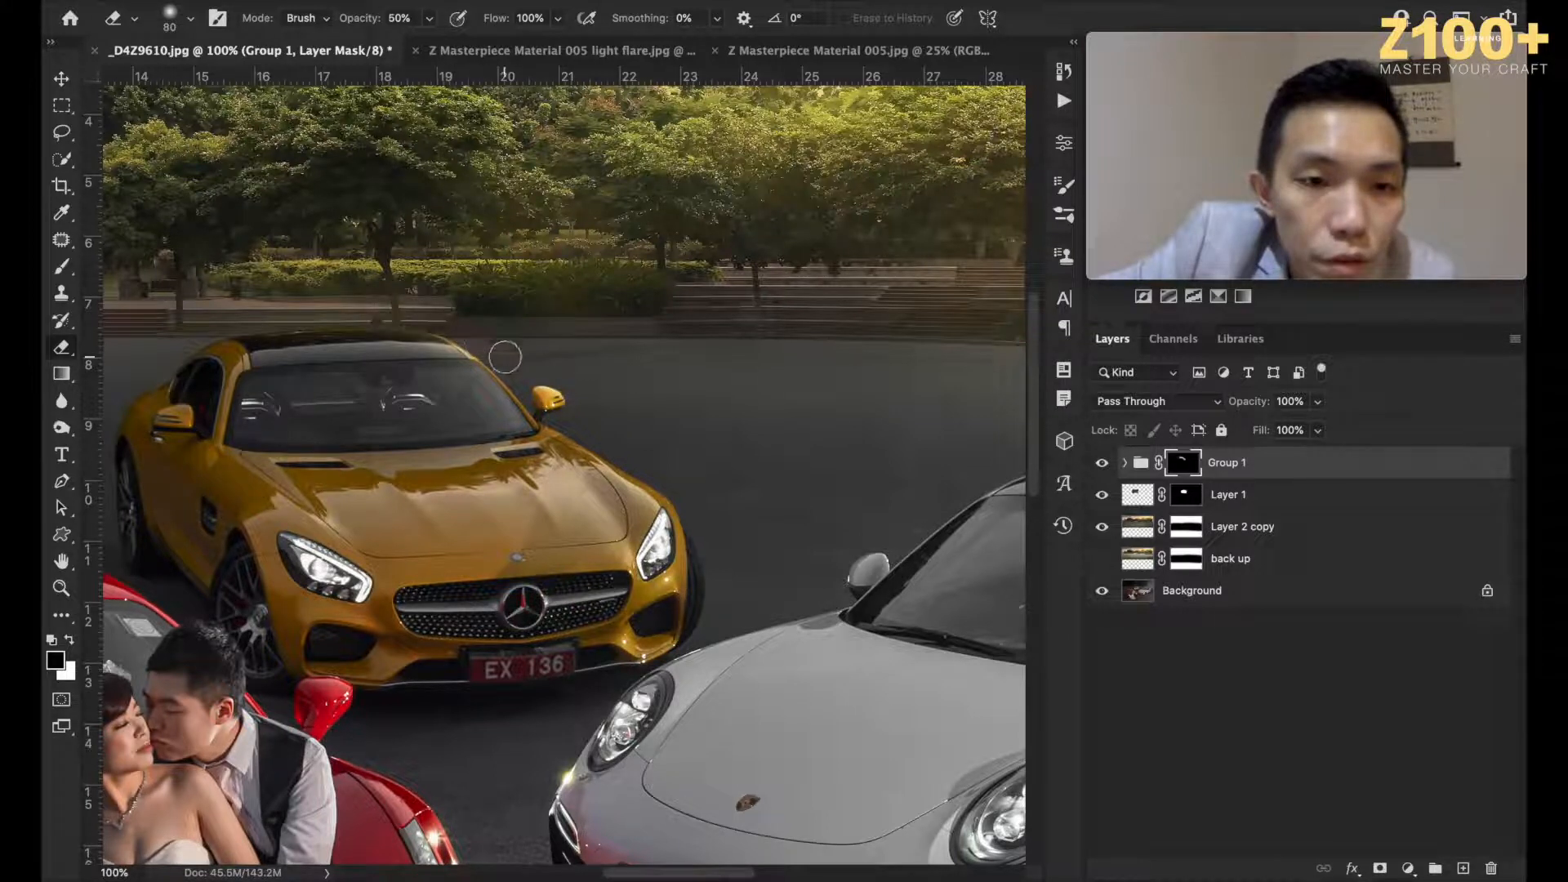
pyautogui.moveTo(590, 441)
pyautogui.mouseDown()
pyautogui.moveTo(553, 423)
pyautogui.moveTo(697, 505)
pyautogui.moveTo(706, 606)
pyautogui.mouseUp()
# Step: Compare the yellow car with the glow group hidden and shown, both in the overall view and close up at 200%
pyautogui.hotkey('ctrl', '-')
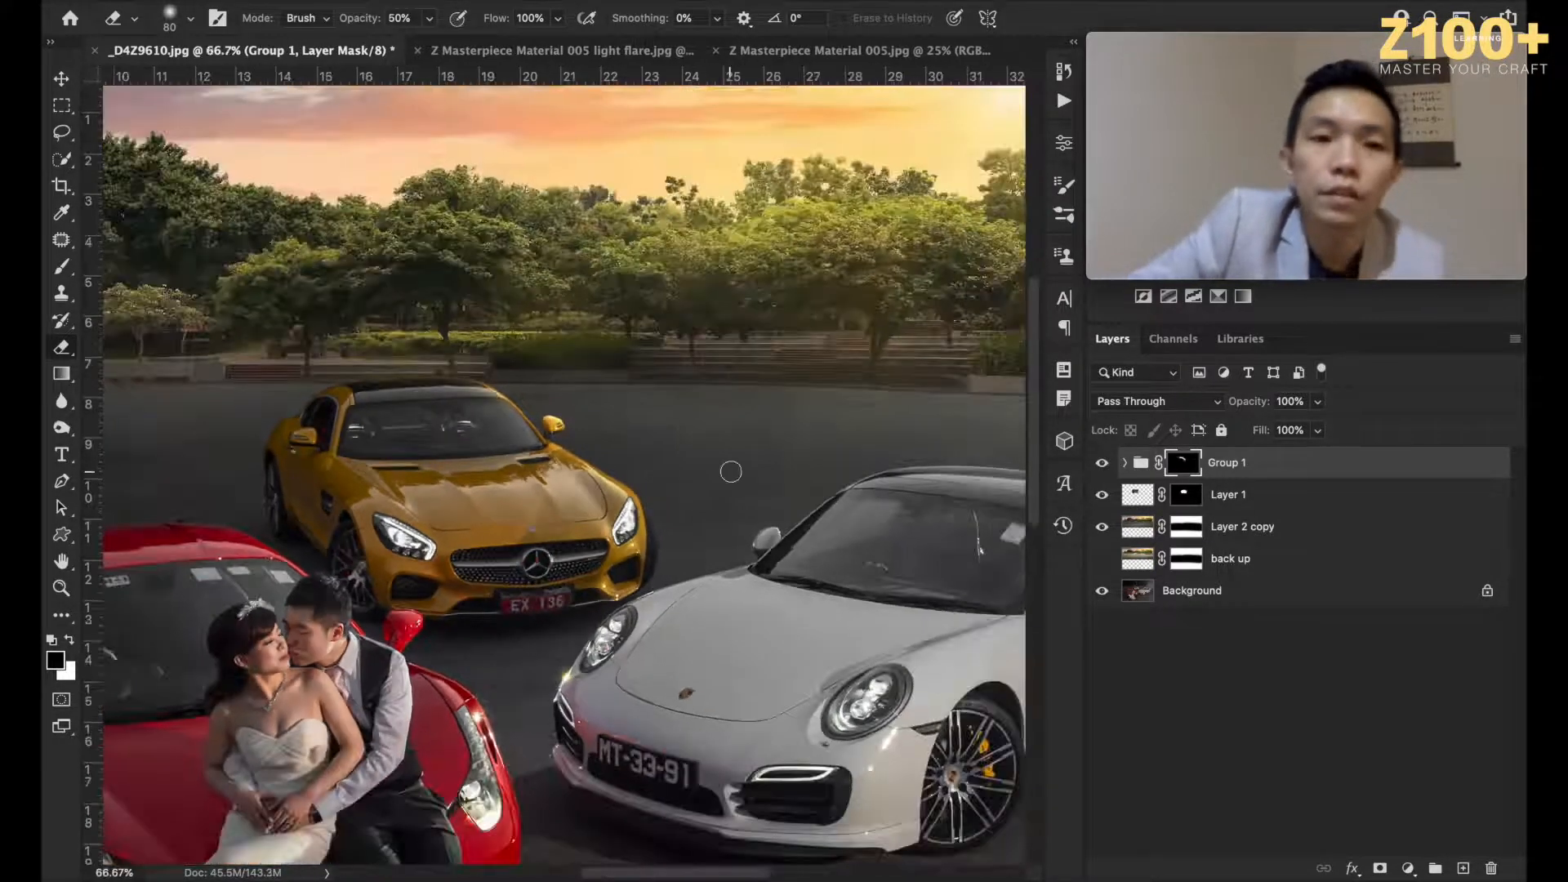
pyautogui.click(1101, 463)
pyautogui.click(1102, 463)
pyautogui.click(1103, 463)
pyautogui.click(1102, 463)
pyautogui.click(1103, 463)
pyautogui.click(1103, 463)
pyautogui.hotkey('ctrl', '+')
pyautogui.hotkey('ctrl', '+')
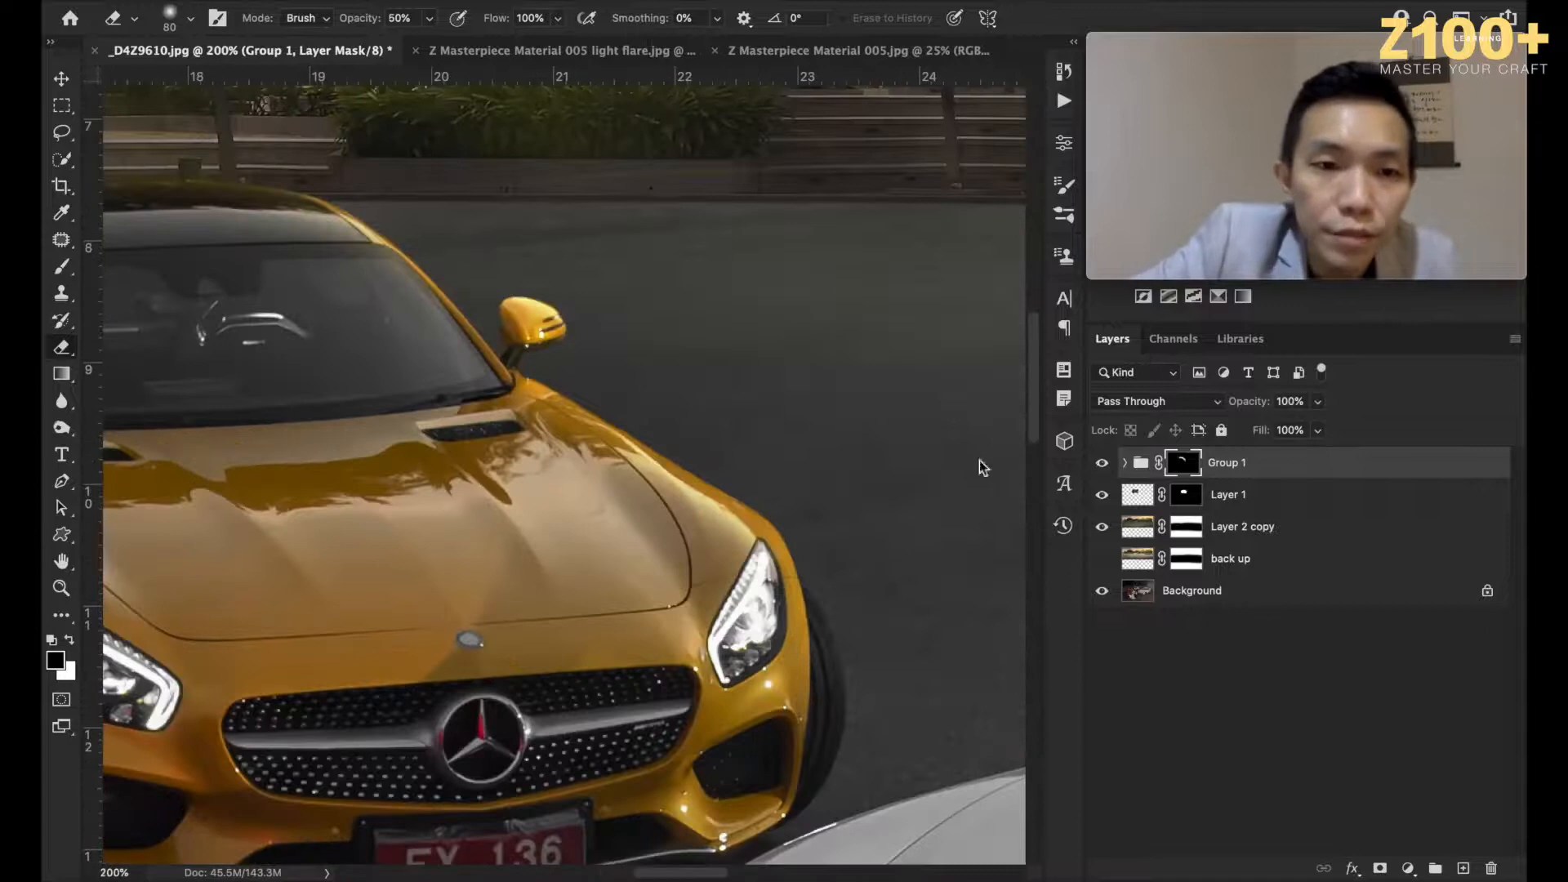
pyautogui.hscroll(-3, 704, 422)
pyautogui.scroll(1, 704, 421)
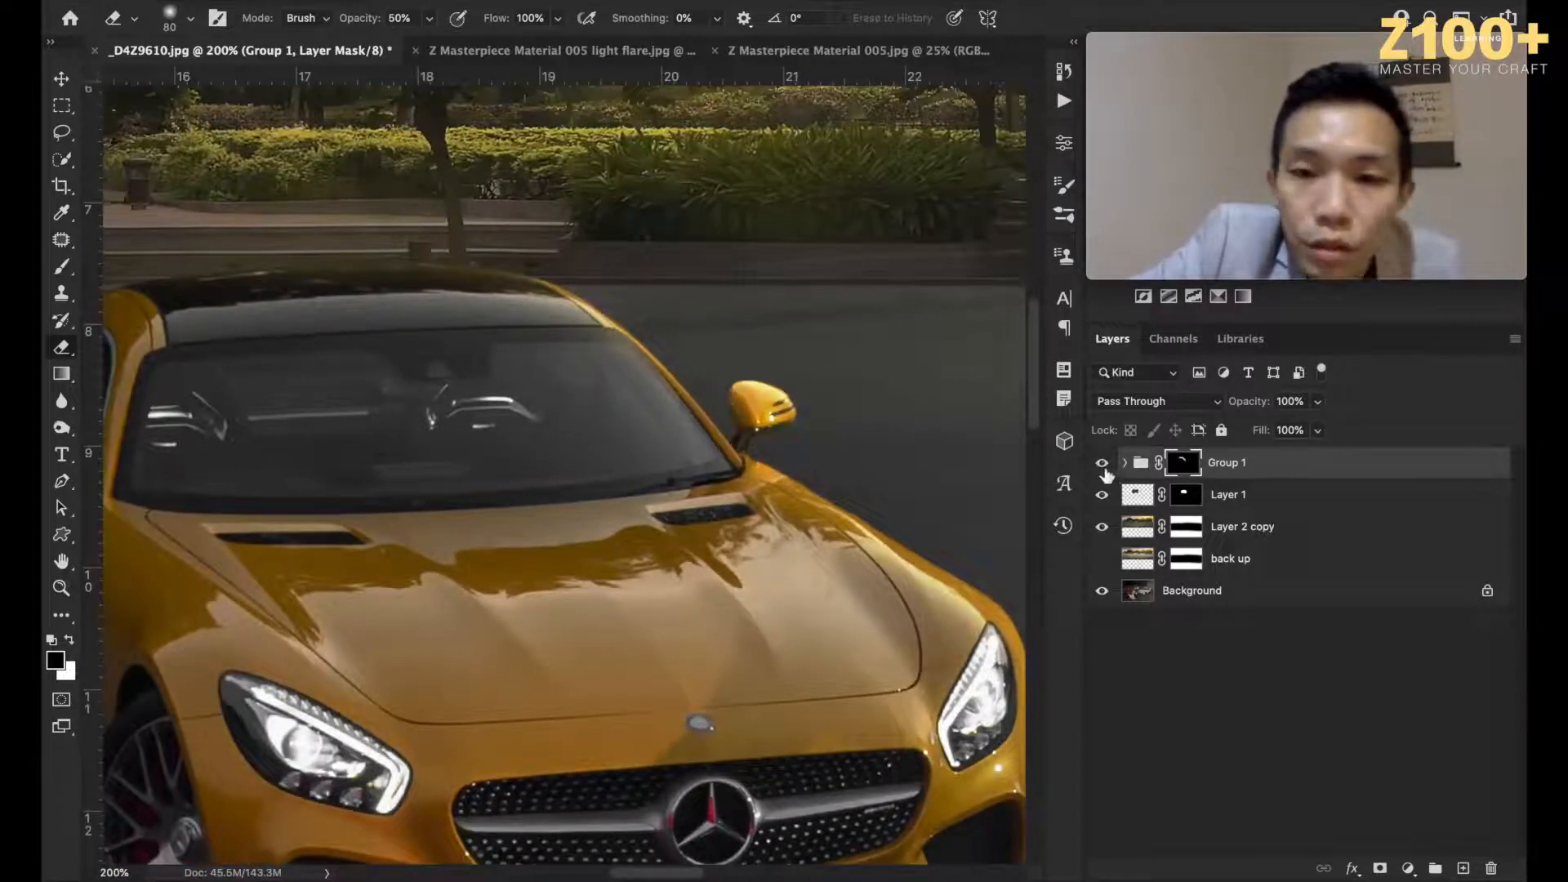
pyautogui.click(1102, 463)
pyautogui.click(1103, 464)
pyautogui.click(1102, 463)
pyautogui.click(1103, 463)
pyautogui.click(1102, 463)
pyautogui.click(1102, 463)
pyautogui.hotkey('ctrl', '-')
pyautogui.hotkey('ctrl', '-')
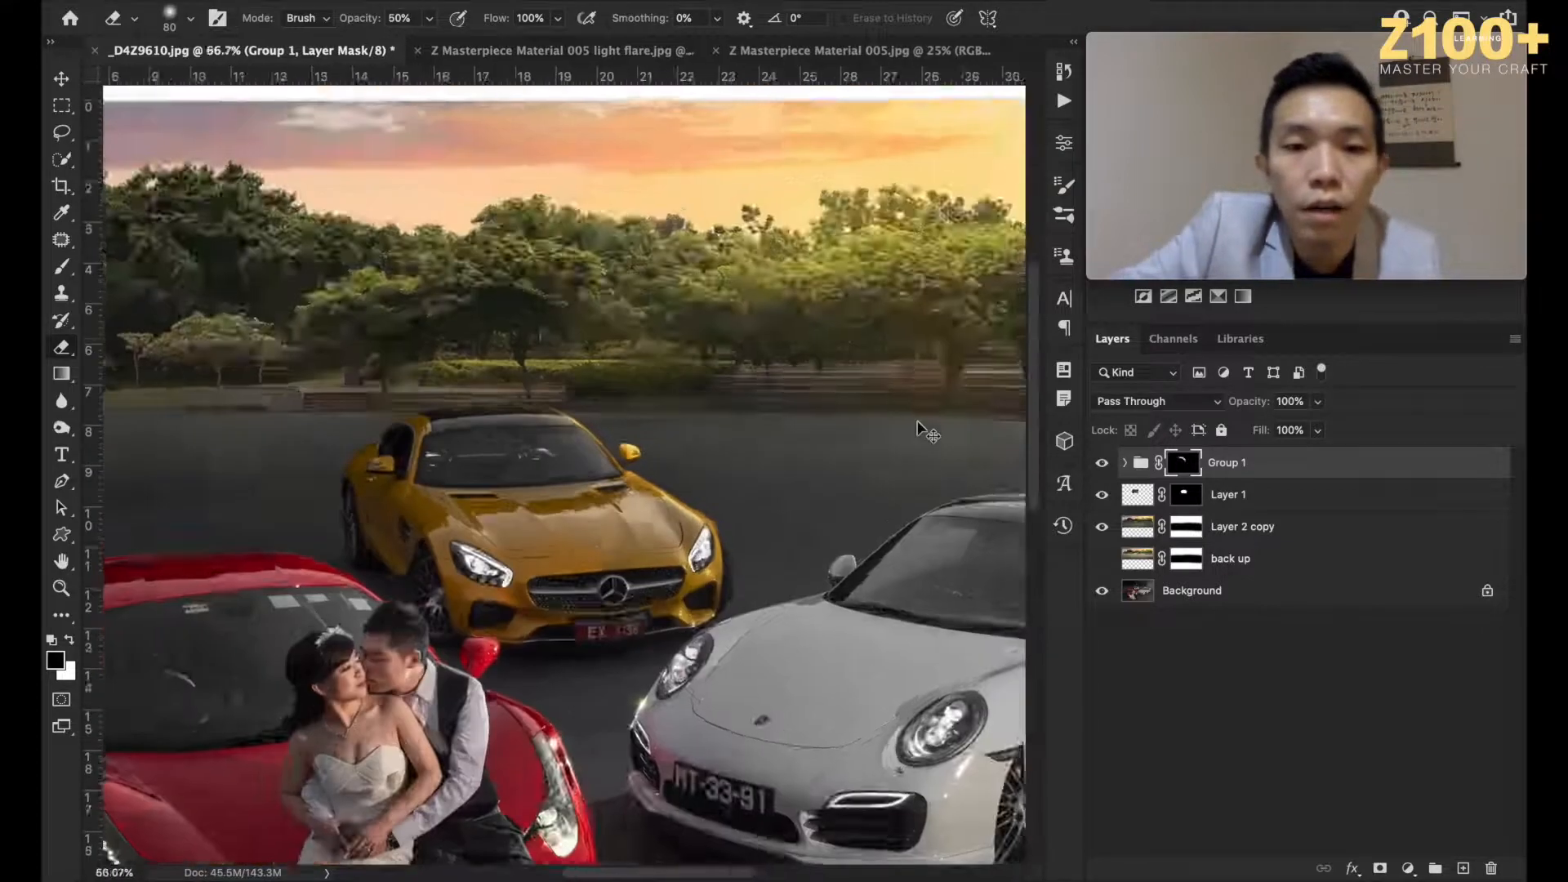
# Step: Enlarge the Eraser brush to 250 px for working on the group mask
pyautogui.hotkey('ctrl', '-')
pyautogui.press(']')
pyautogui.press(']')
pyautogui.press(']')
pyautogui.press(']')
pyautogui.press(']')
pyautogui.press(']')
pyautogui.press(']')
pyautogui.press('[')
pyautogui.press('[')
pyautogui.press('[')
pyautogui.press('[')
pyautogui.press('[')
pyautogui.press('[')
pyautogui.press('[')
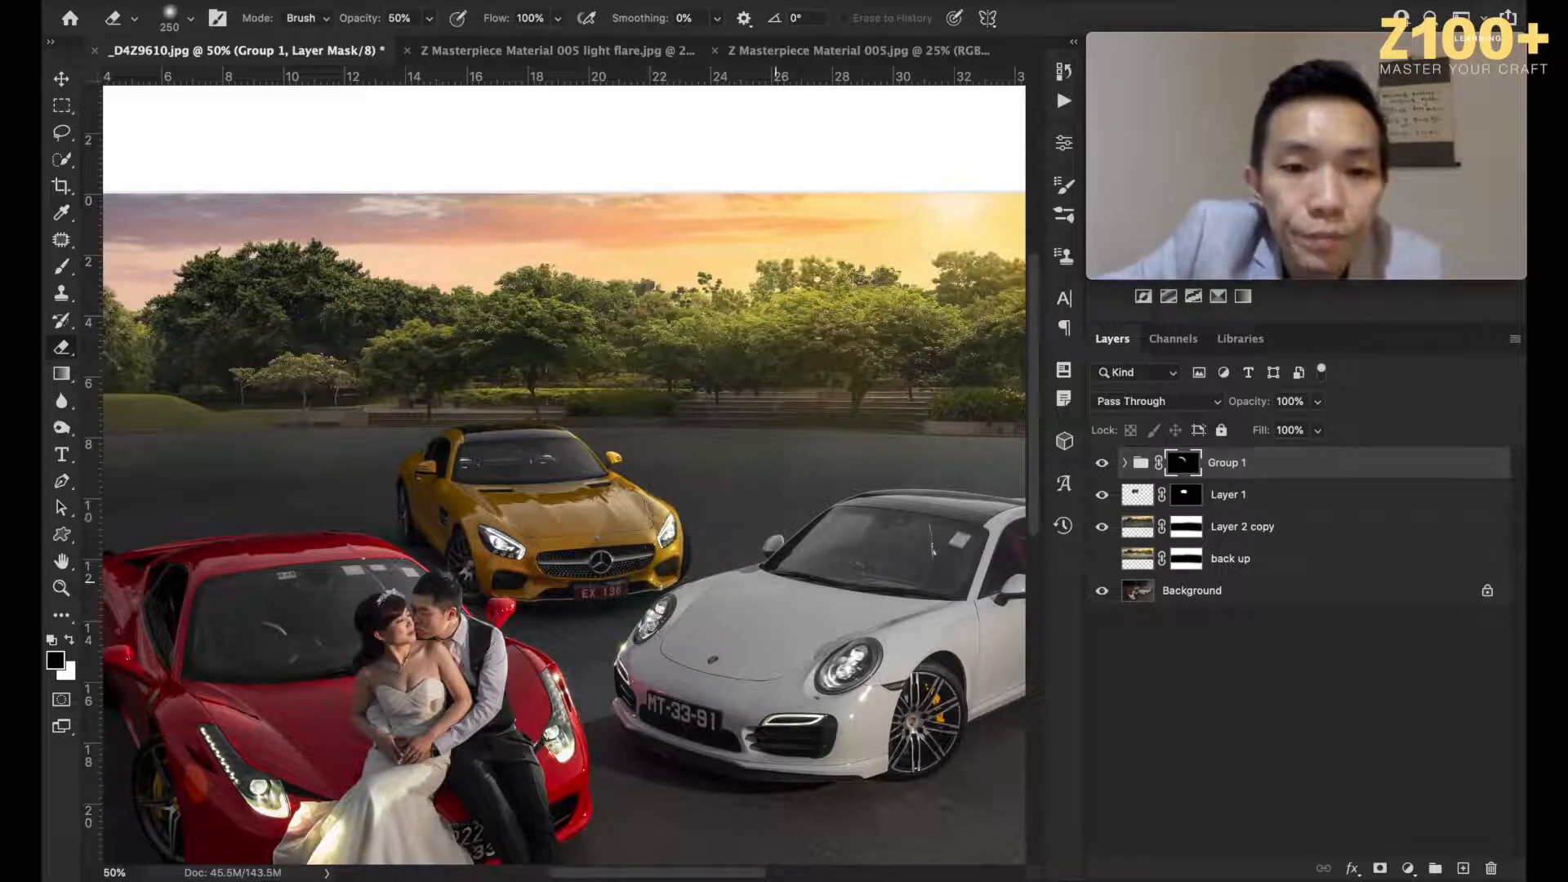
# Step: Compare the yellow car's glow with the group's layer mask disabled and enabled
pyautogui.keyDown('shift'); pyautogui.click(1183, 463); pyautogui.keyUp('shift')
pyautogui.keyDown('shift'); pyautogui.click(1183, 463); pyautogui.keyUp('shift')
pyautogui.keyDown('shift'); pyautogui.click(1183, 463); pyautogui.keyUp('shift')
pyautogui.keyDown('shift'); pyautogui.click(1183, 463); pyautogui.keyUp('shift')
pyautogui.keyDown('shift'); pyautogui.click(1183, 463); pyautogui.keyUp('shift')
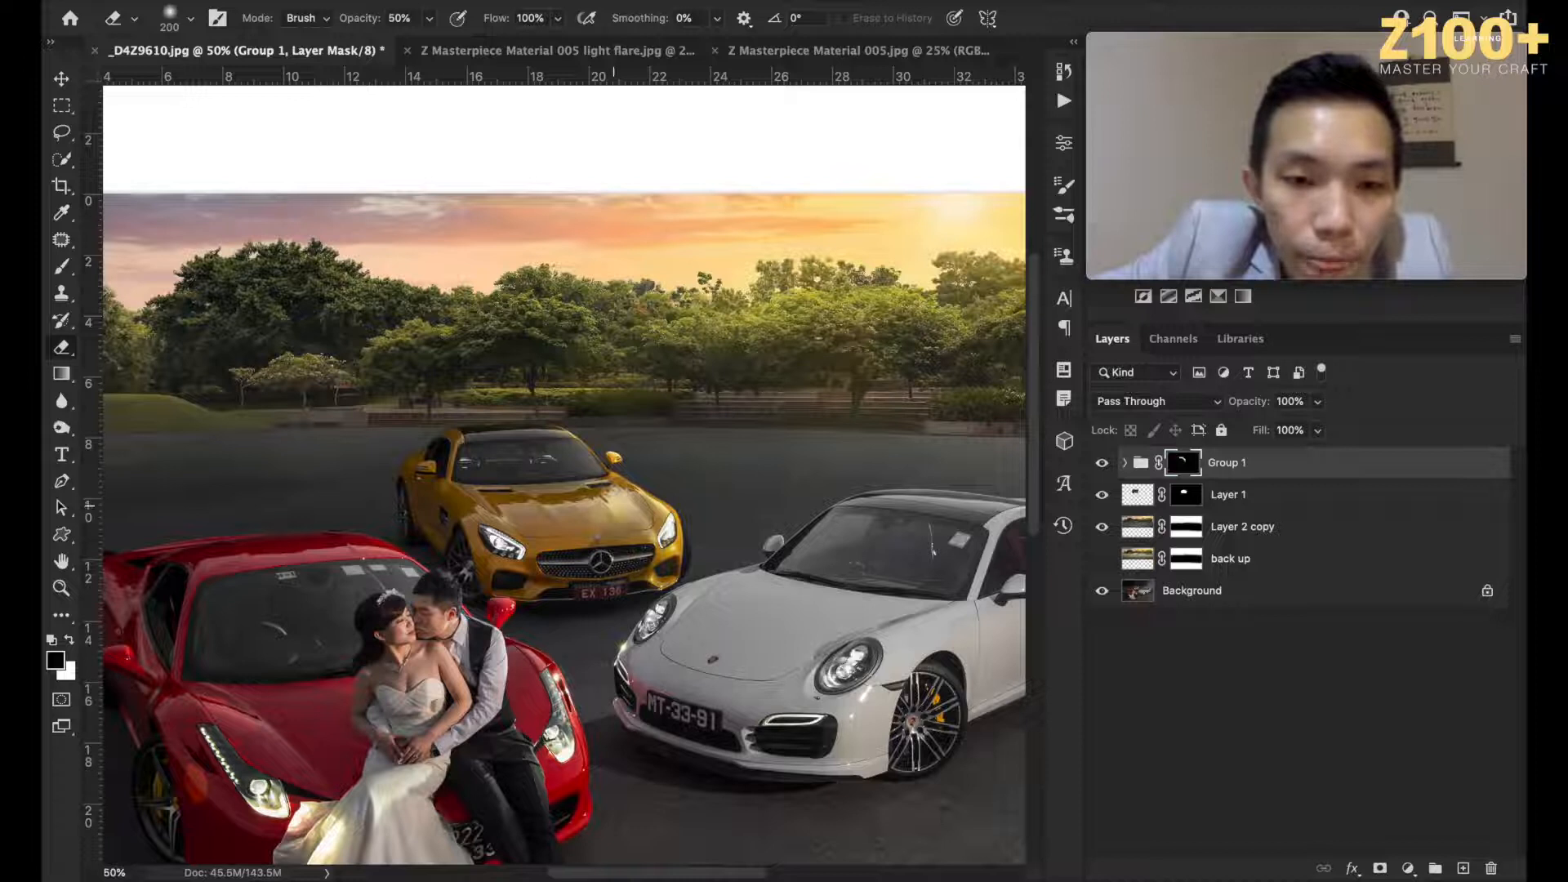
# Step: Erase on the Group 1 mask over the yellow car at 50% opacity and compare the image with the group hidden
pyautogui.press('[')
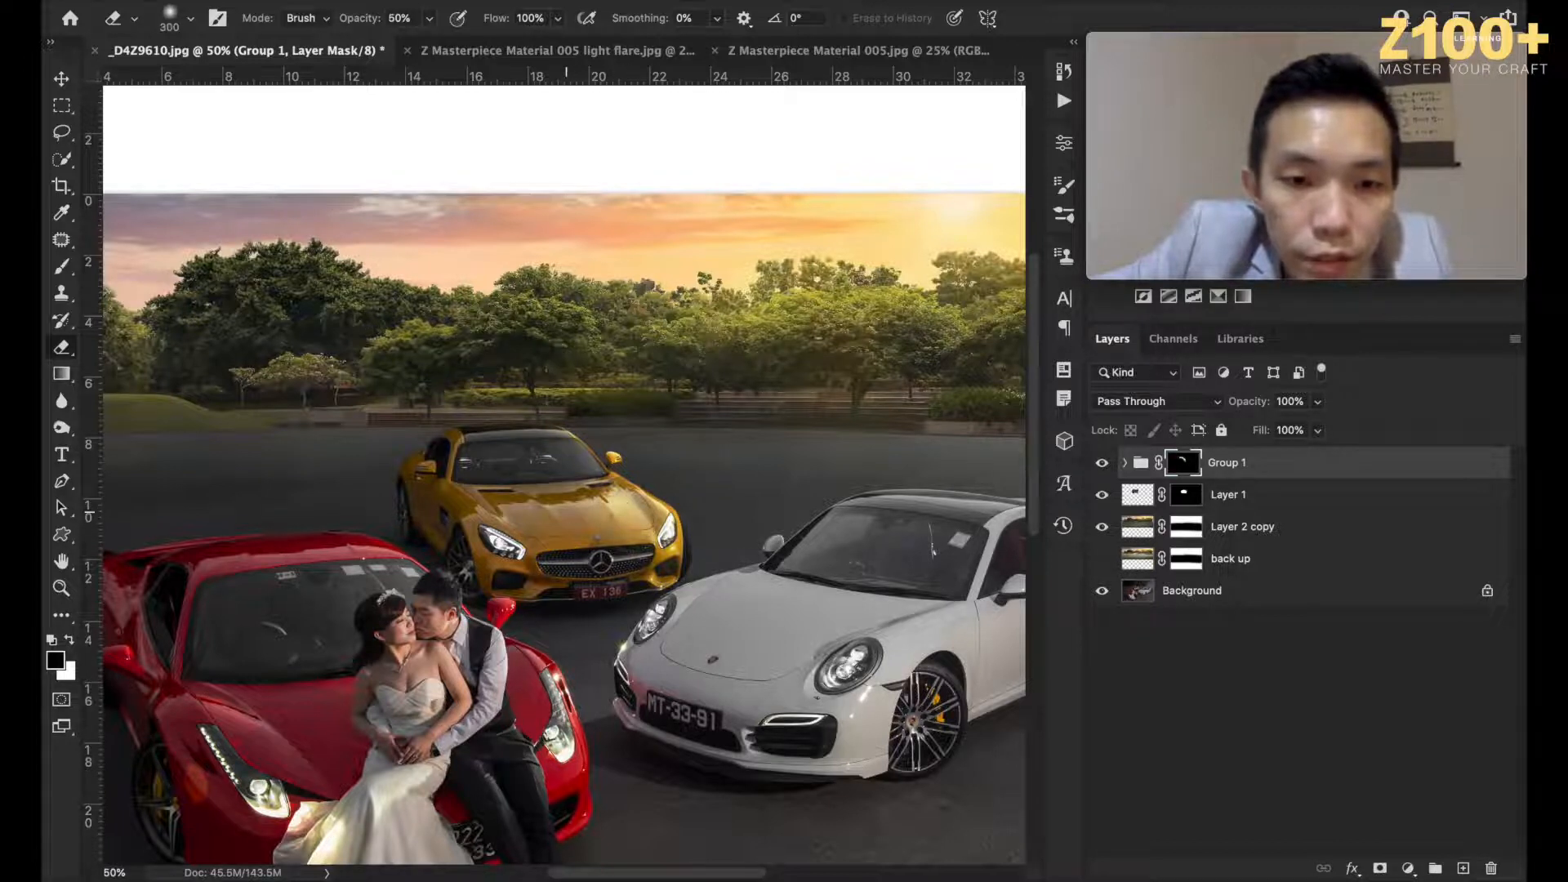
pyautogui.click(565, 513)
pyautogui.click(582, 540)
pyautogui.press('[')
pyautogui.press('[')
pyautogui.click(505, 517)
pyautogui.press(']')
pyautogui.click(532, 532)
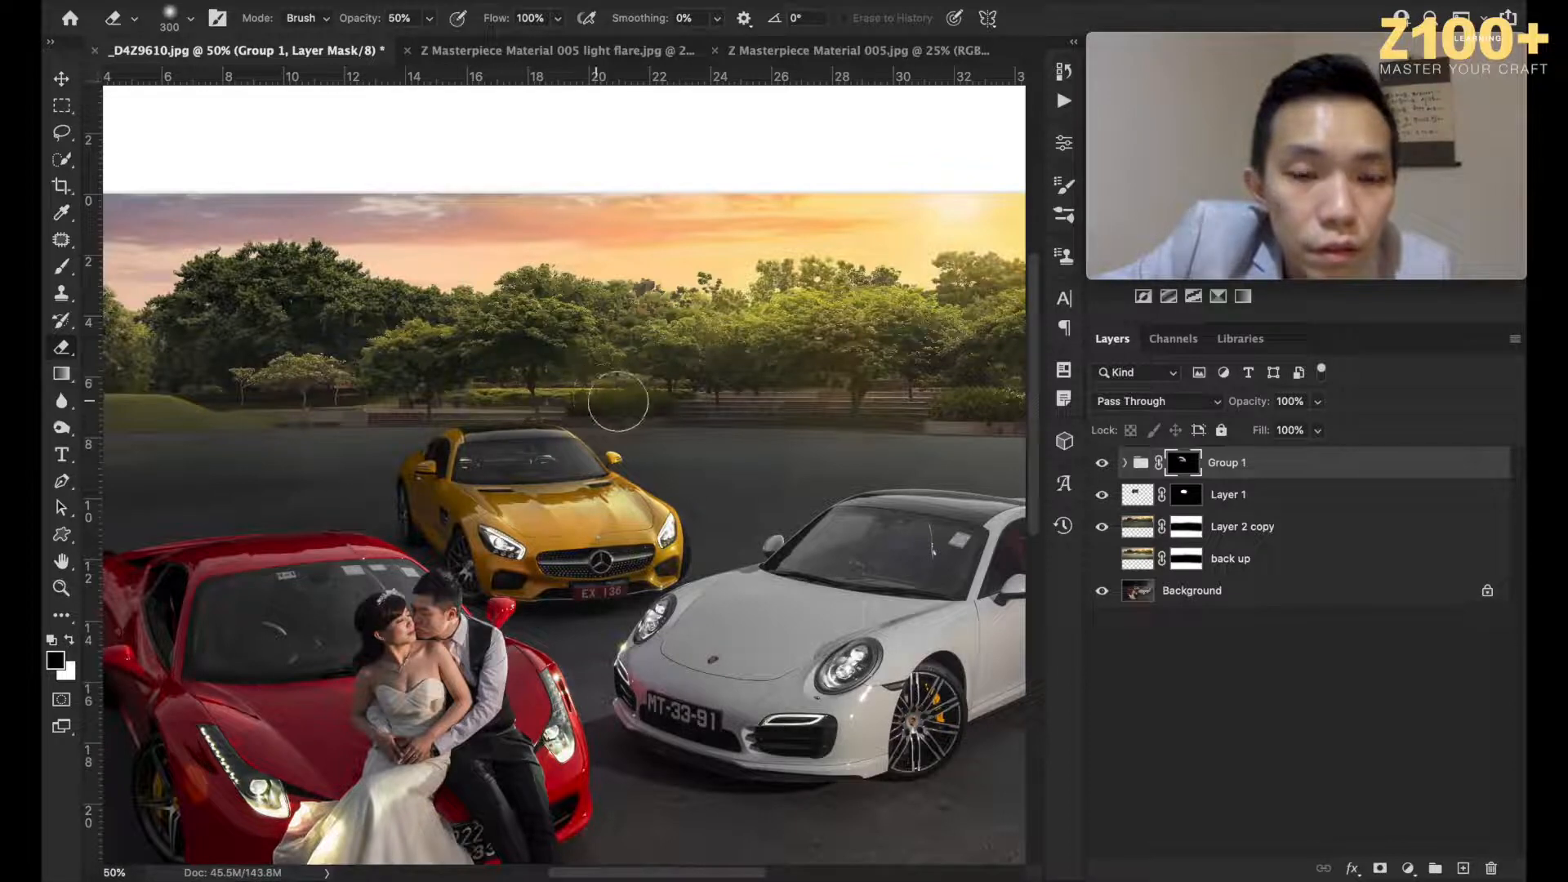
pyautogui.click(1103, 463)
pyautogui.click(1103, 463)
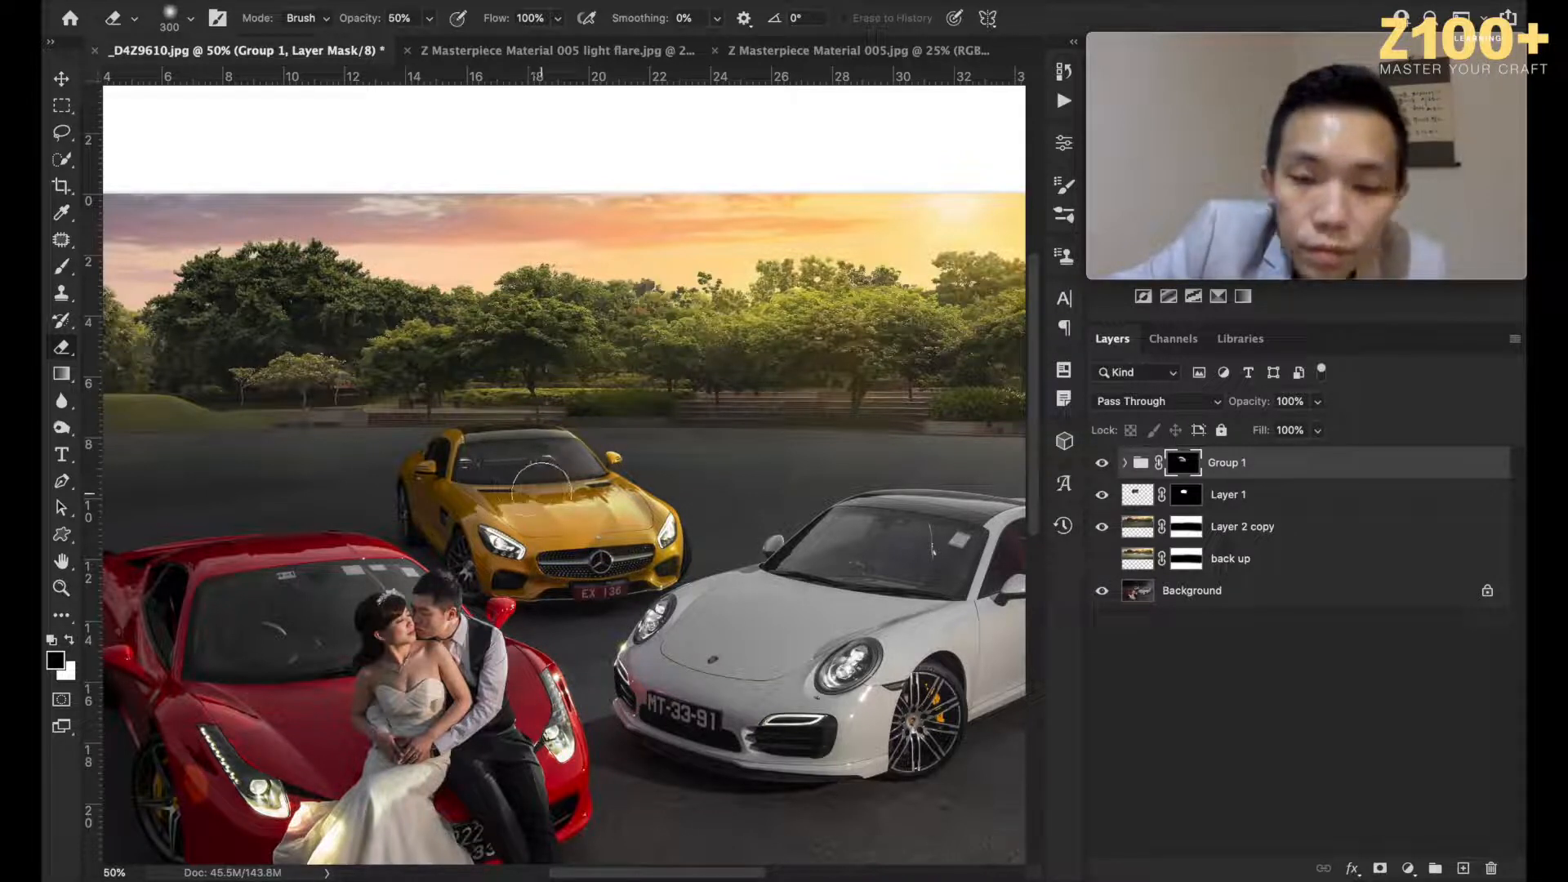
# Step: Refine the Group 1 mask around the yellow car using the Eraser at 19% opacity with a soft tip up to 400 px
pyautogui.press('[')
pyautogui.press('[')
pyautogui.press('[')
pyautogui.press('[')
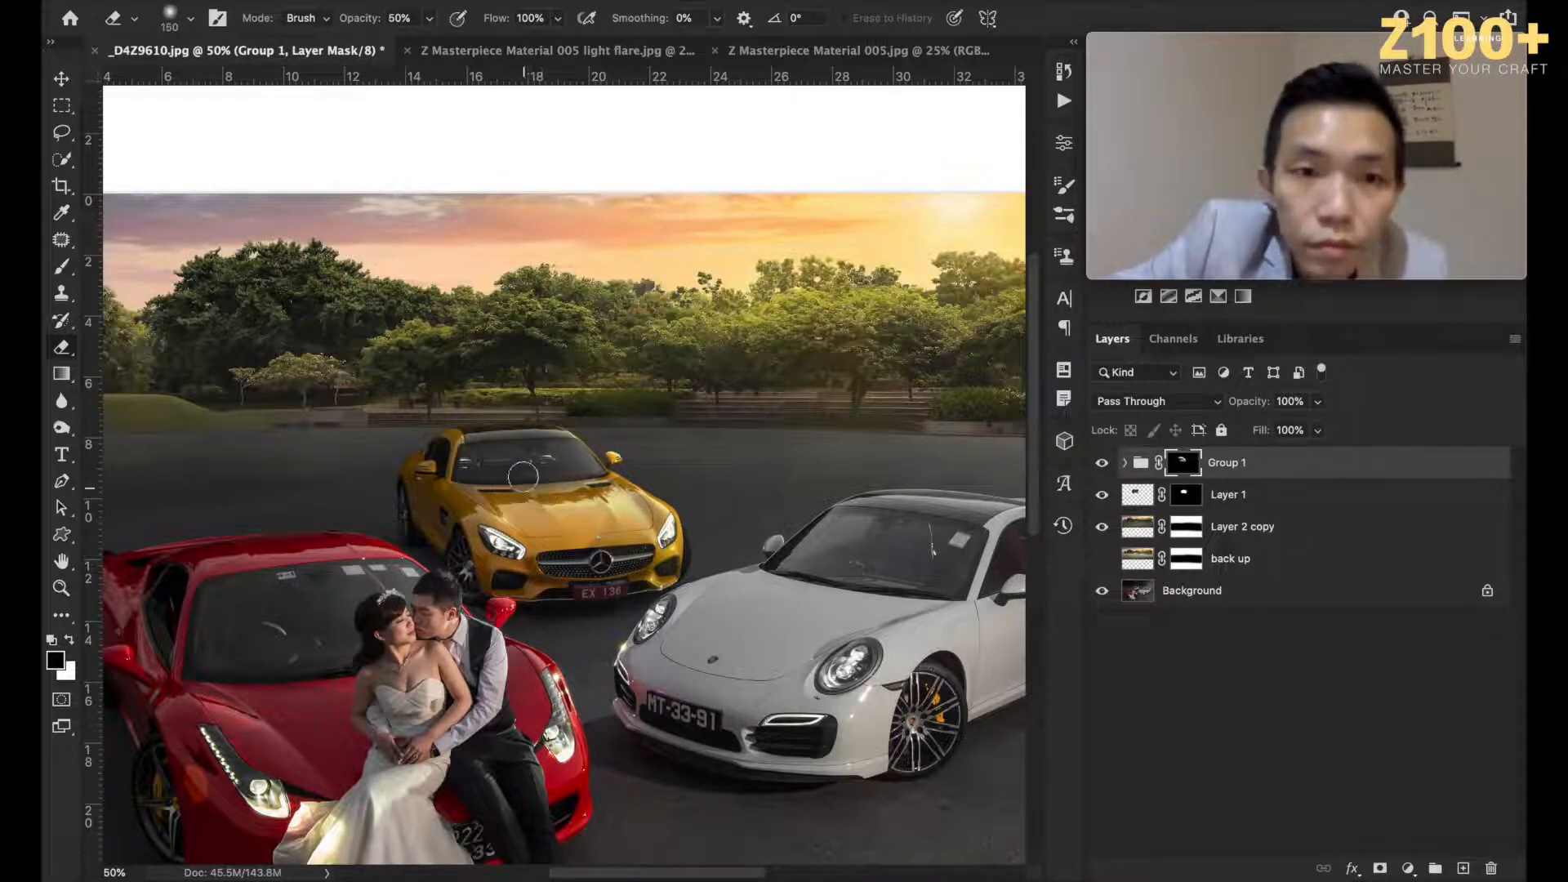
pyautogui.moveTo(428, 19); pyautogui.dragTo(402, 49)
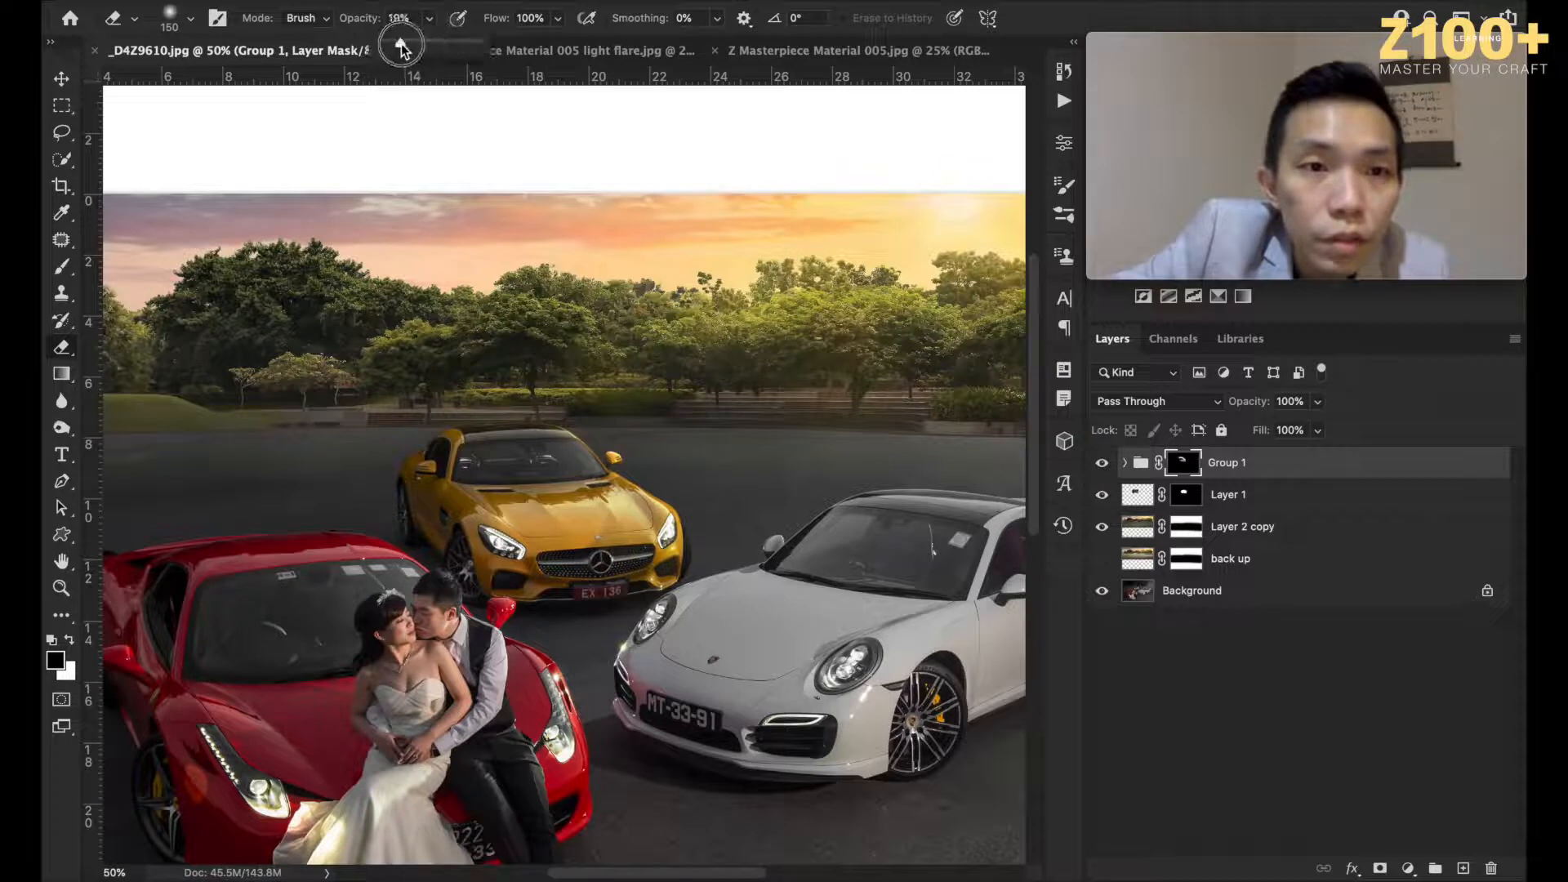
pyautogui.press('[')
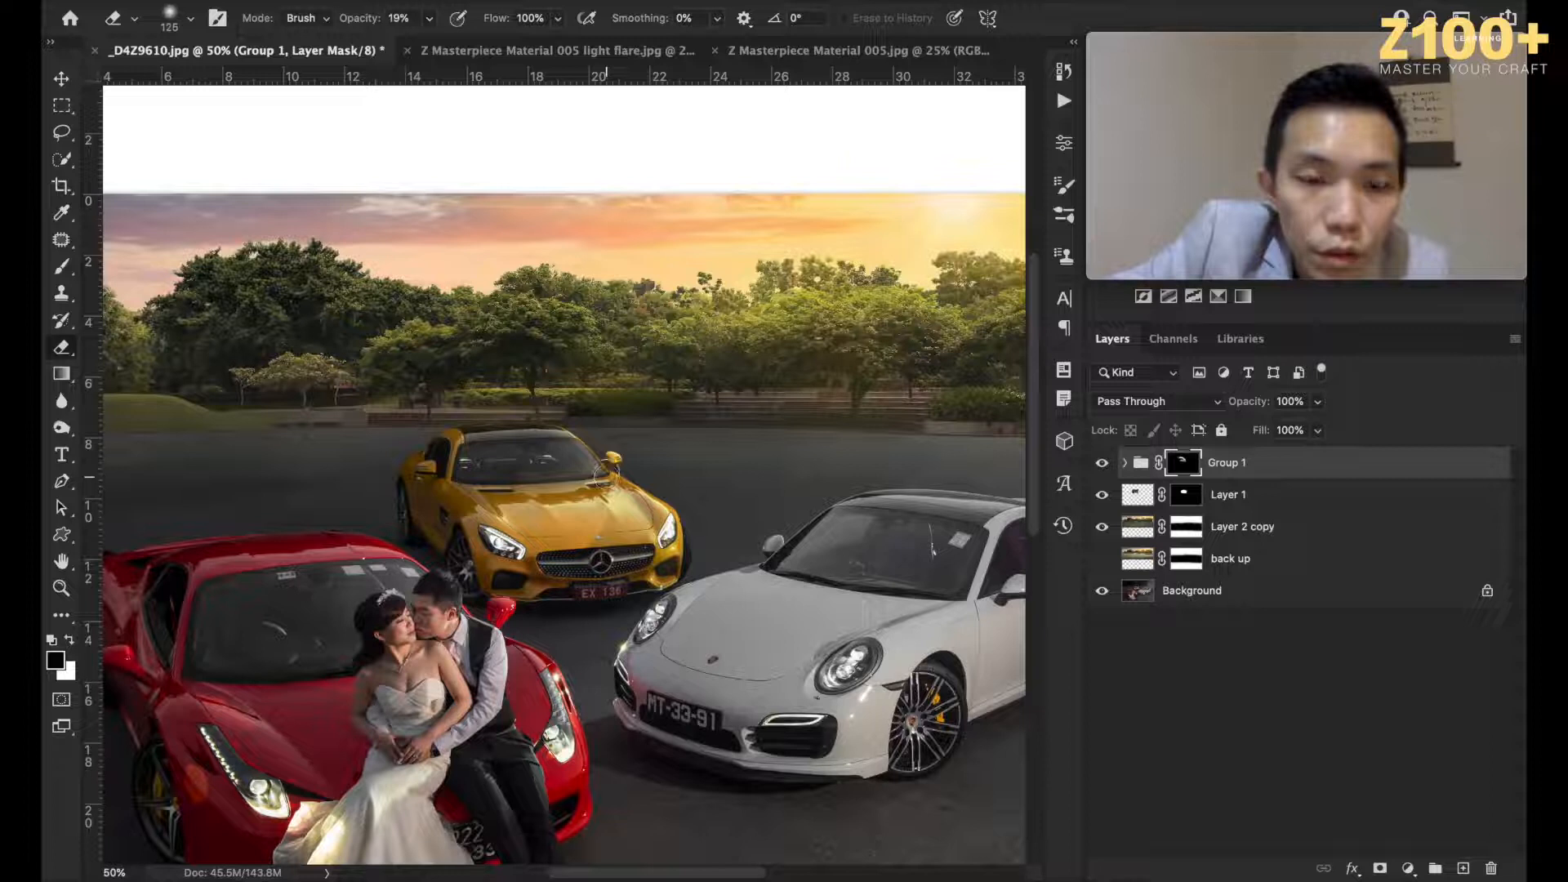
pyautogui.press(']')
pyautogui.press(']')
pyautogui.press(']')
pyautogui.press(']')
pyautogui.press(']')
pyautogui.press(']')
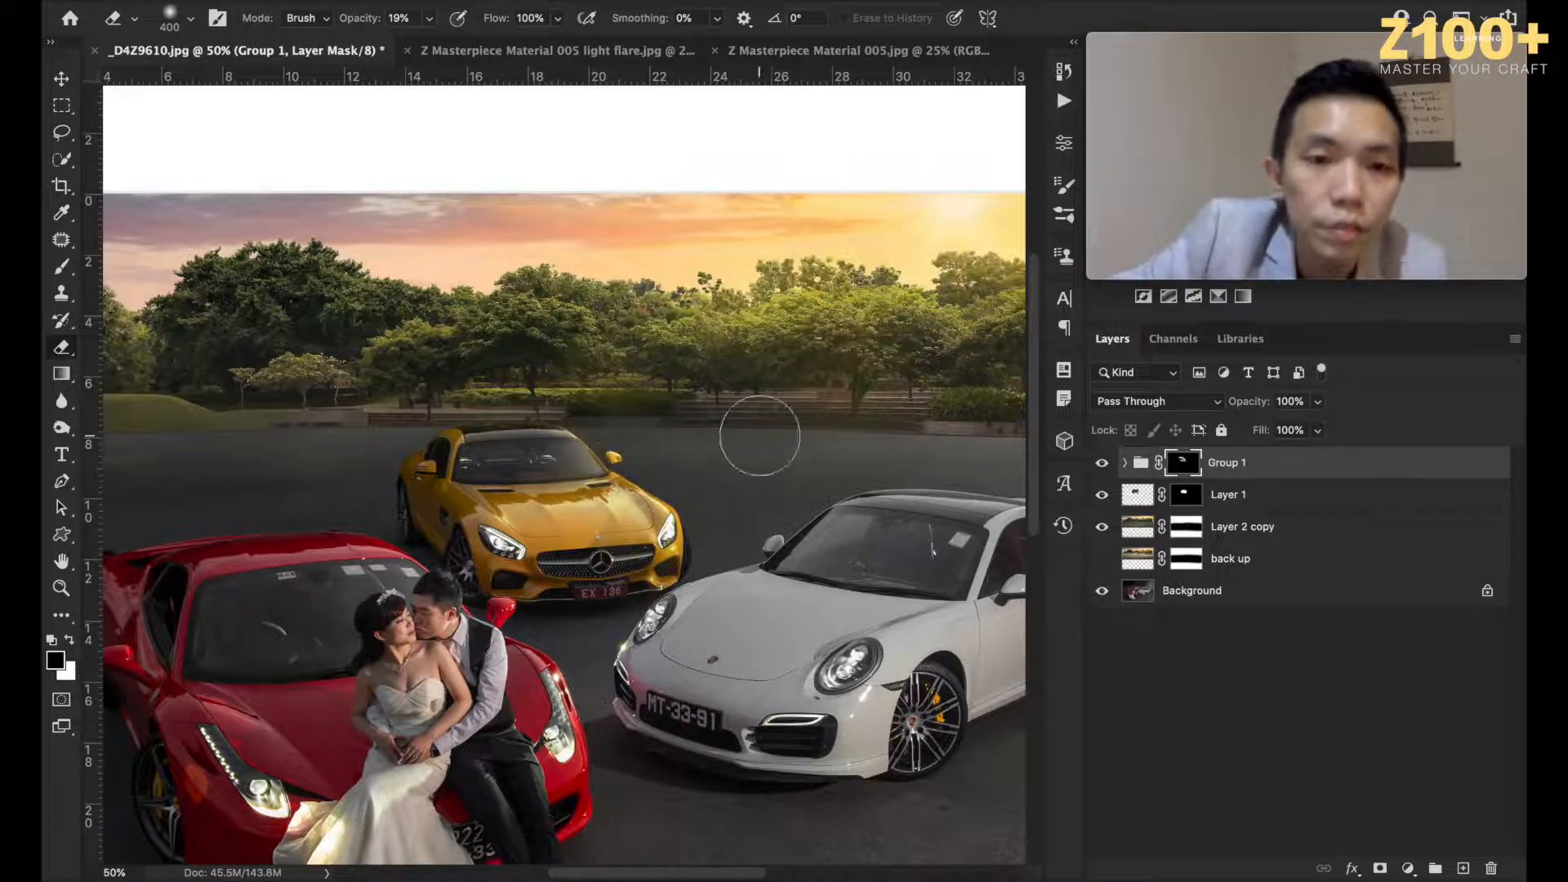
pyautogui.press('x')
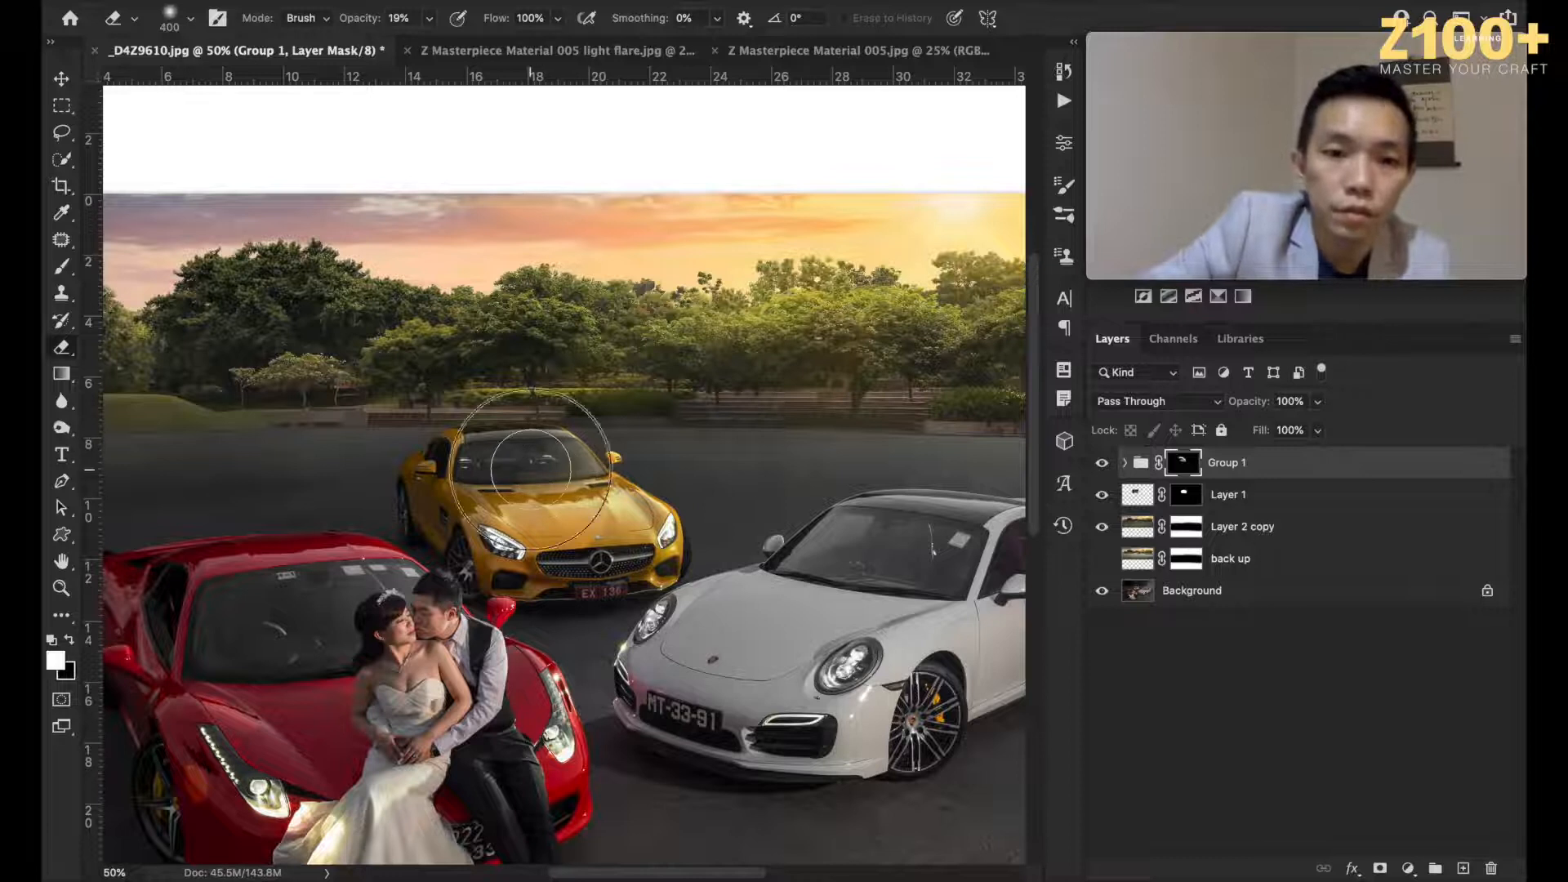
pyautogui.press('x')
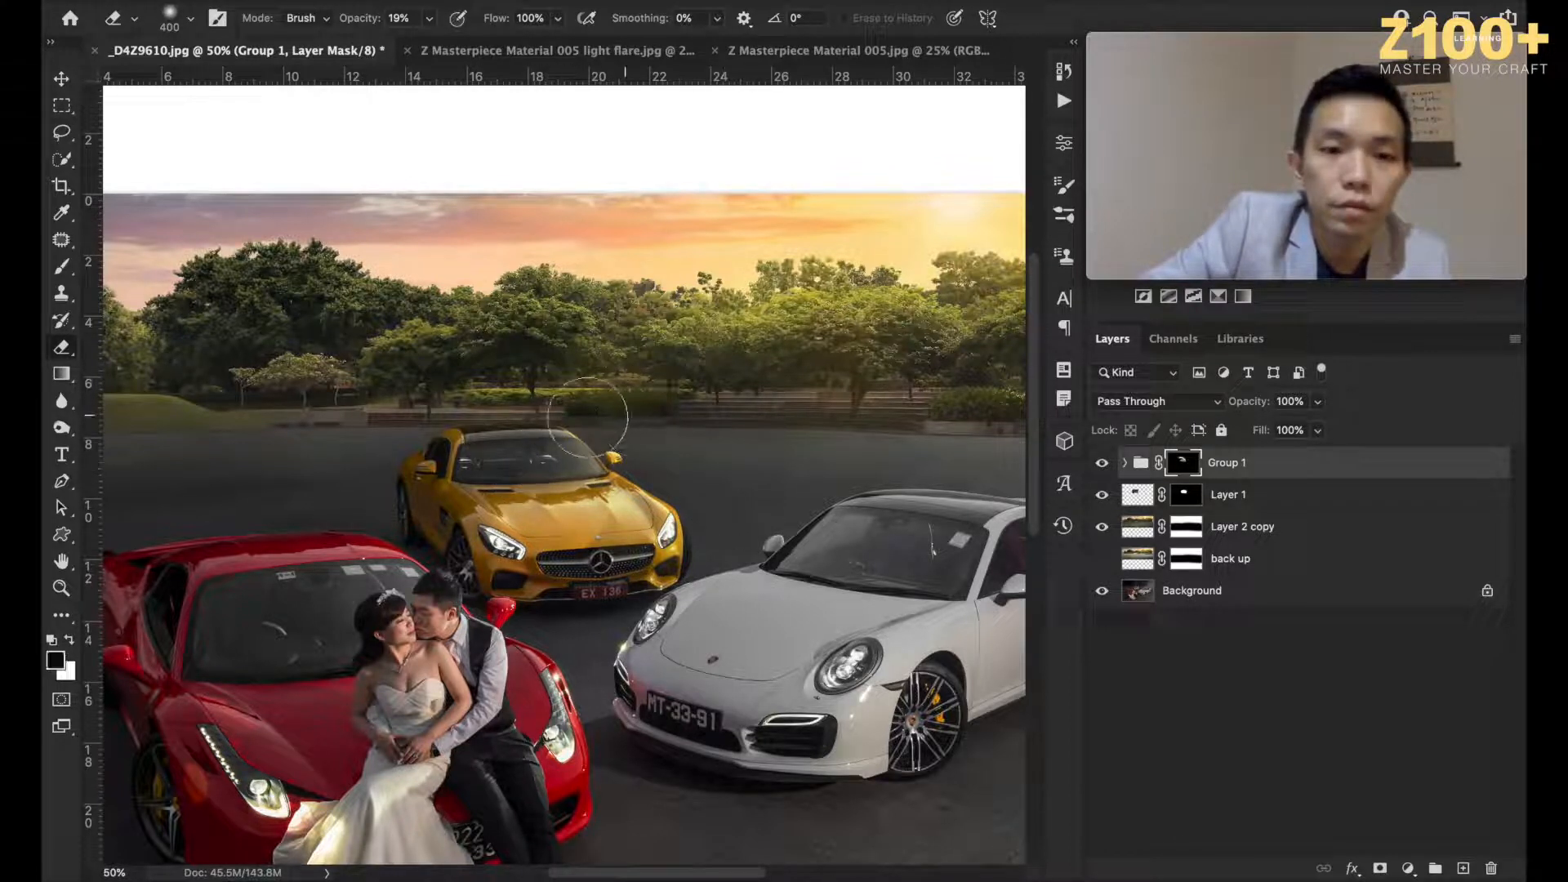
pyautogui.press('x')
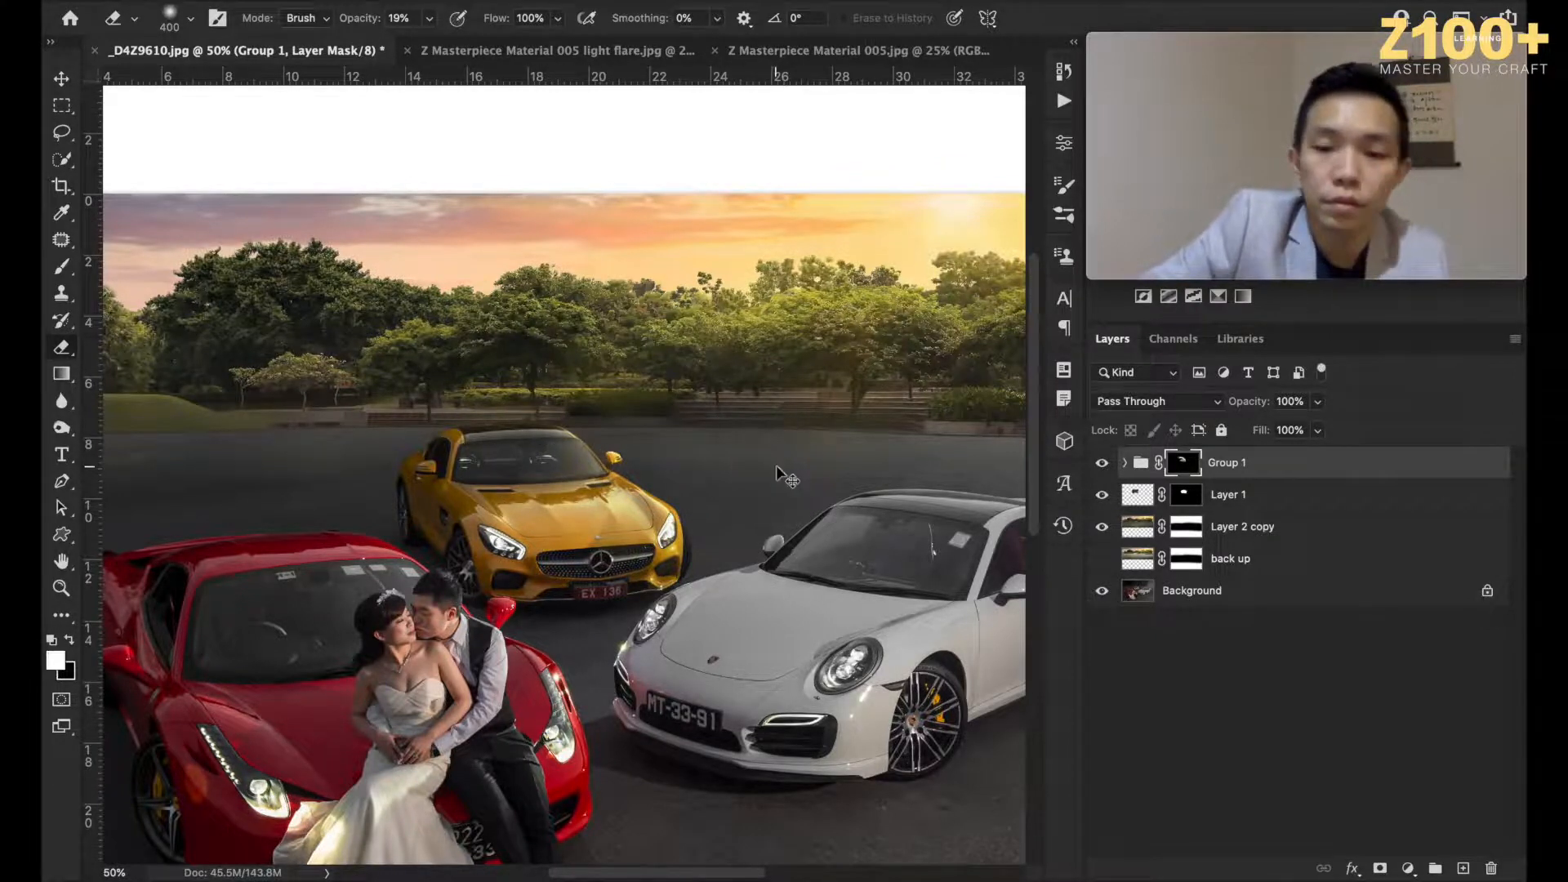
# Step: Compare the whole image with and without Group 1 to judge the yellow car's adjustment
pyautogui.hotkey('ctrl', '-')
pyautogui.hotkey('ctrl', '-')
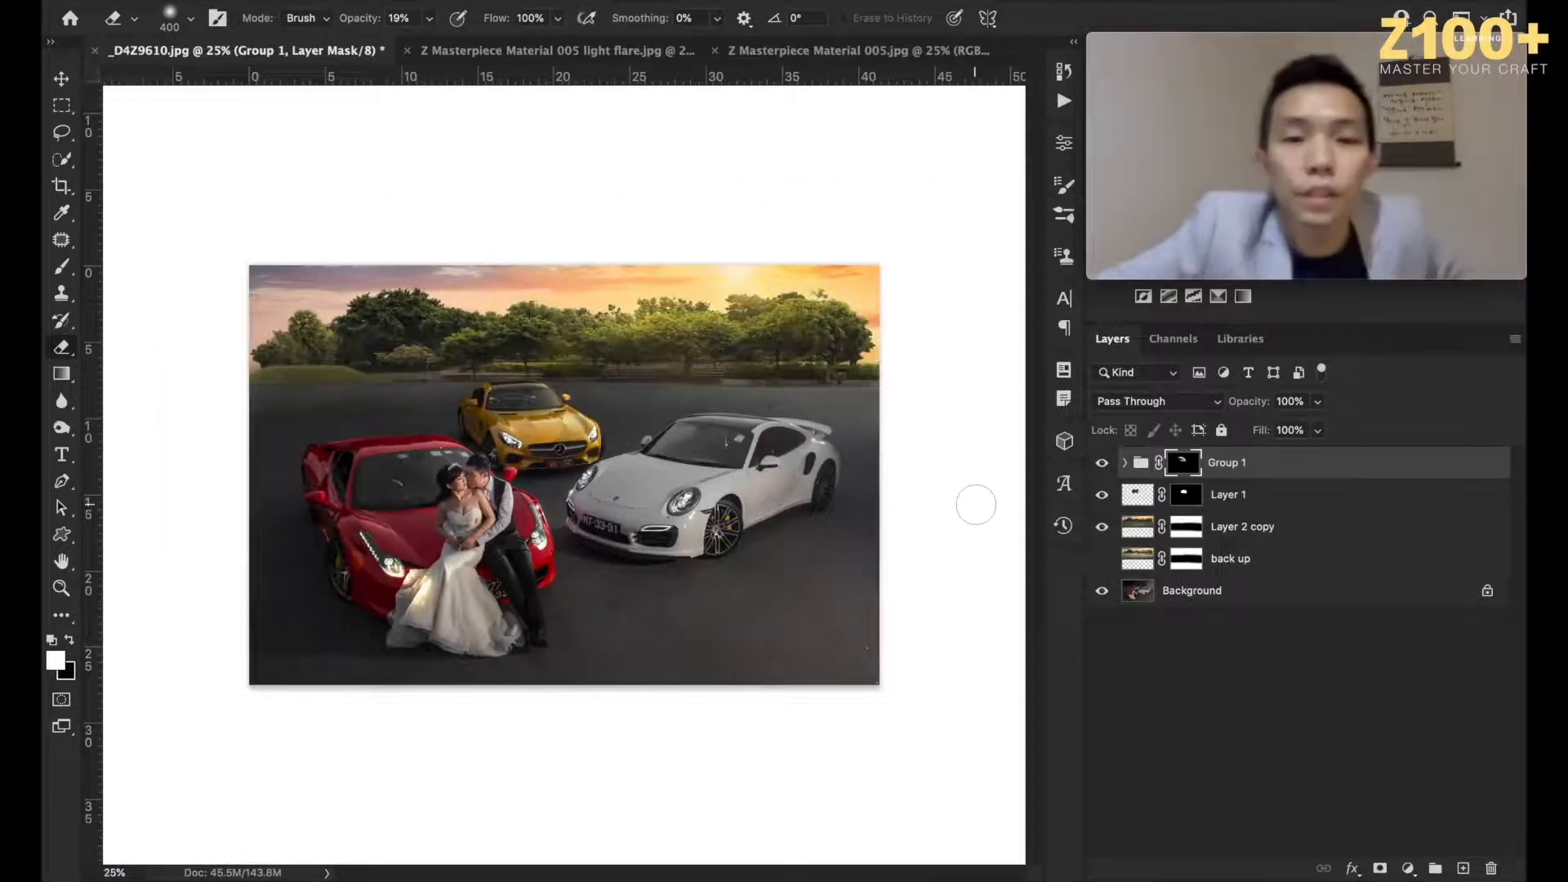
pyautogui.click(1102, 463)
pyautogui.click(1101, 463)
pyautogui.click(1101, 463)
pyautogui.click(1102, 467)
pyautogui.click(1103, 467)
pyautogui.click(1102, 465)
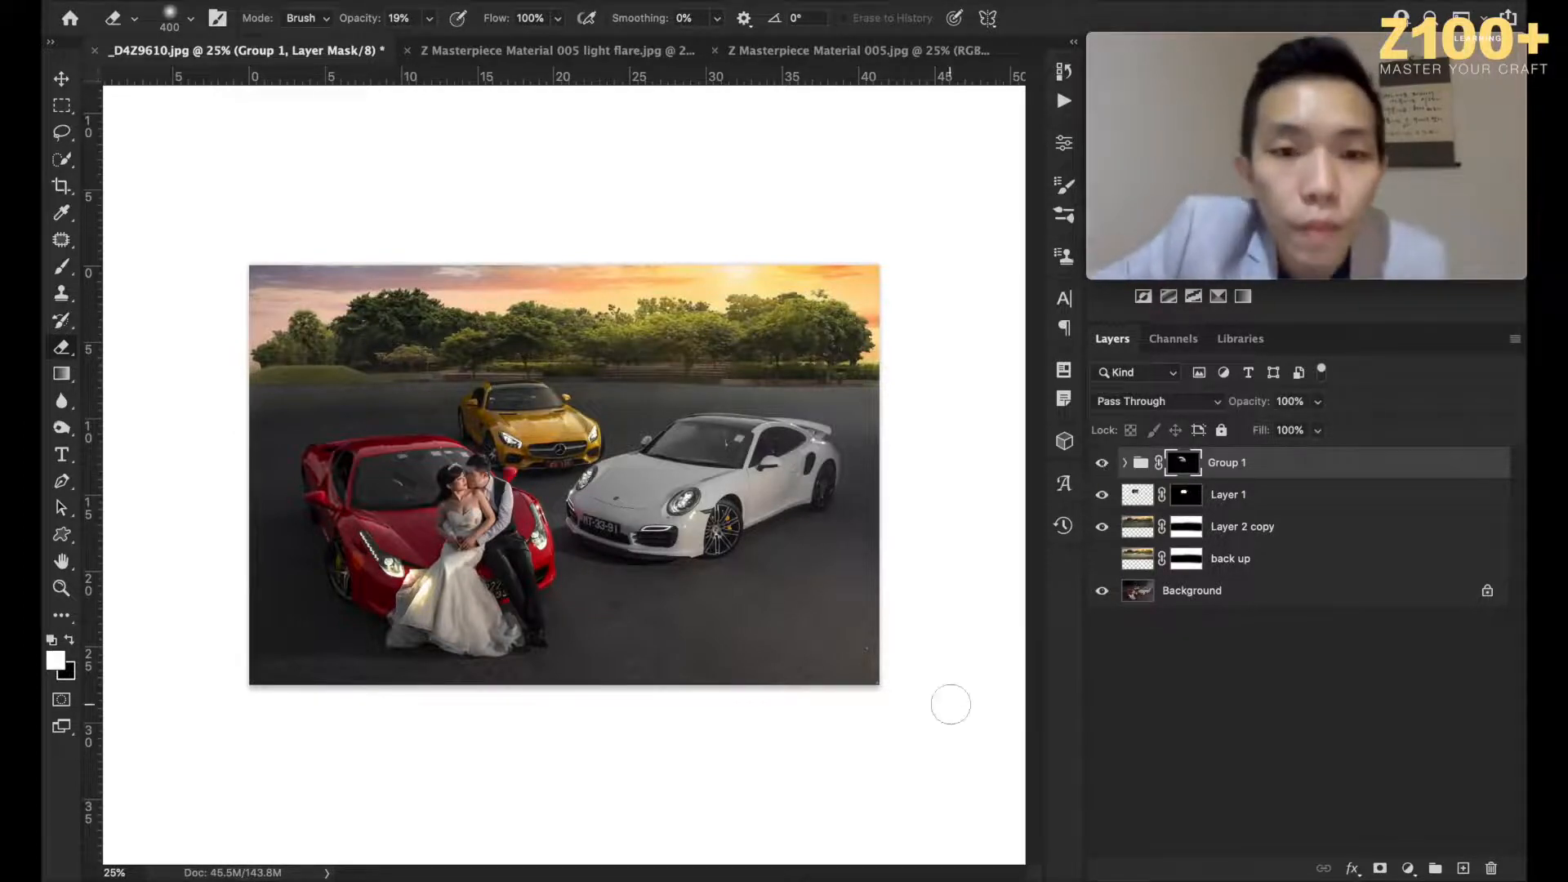
# Step: Rename Group 1 as "Yellow Car"
pyautogui.hotkey('ctrl', '+')
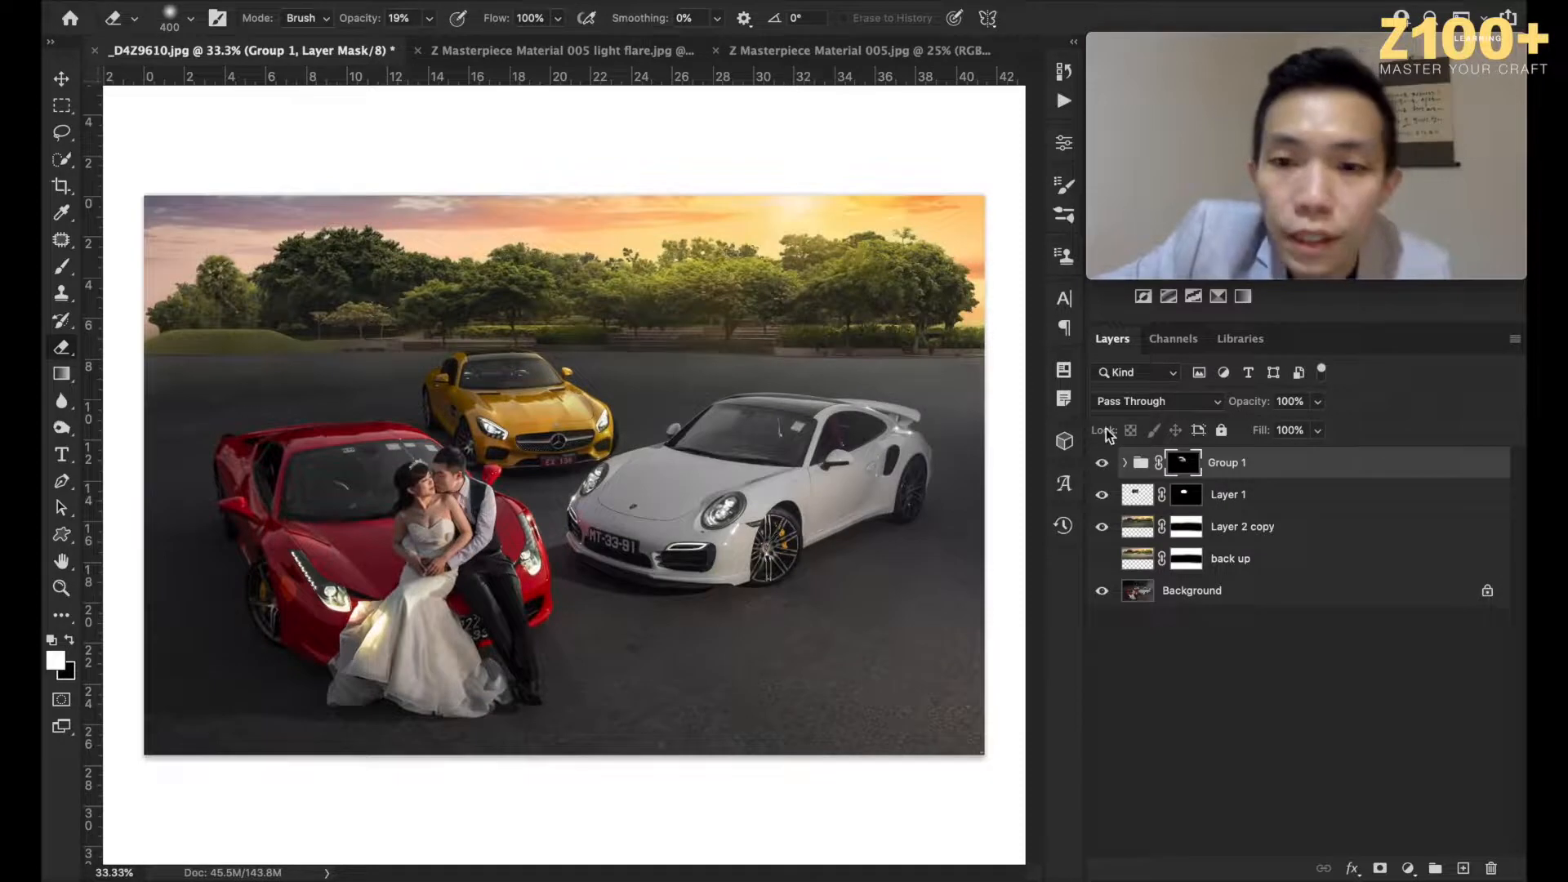
pyautogui.doubleClick(1233, 462)
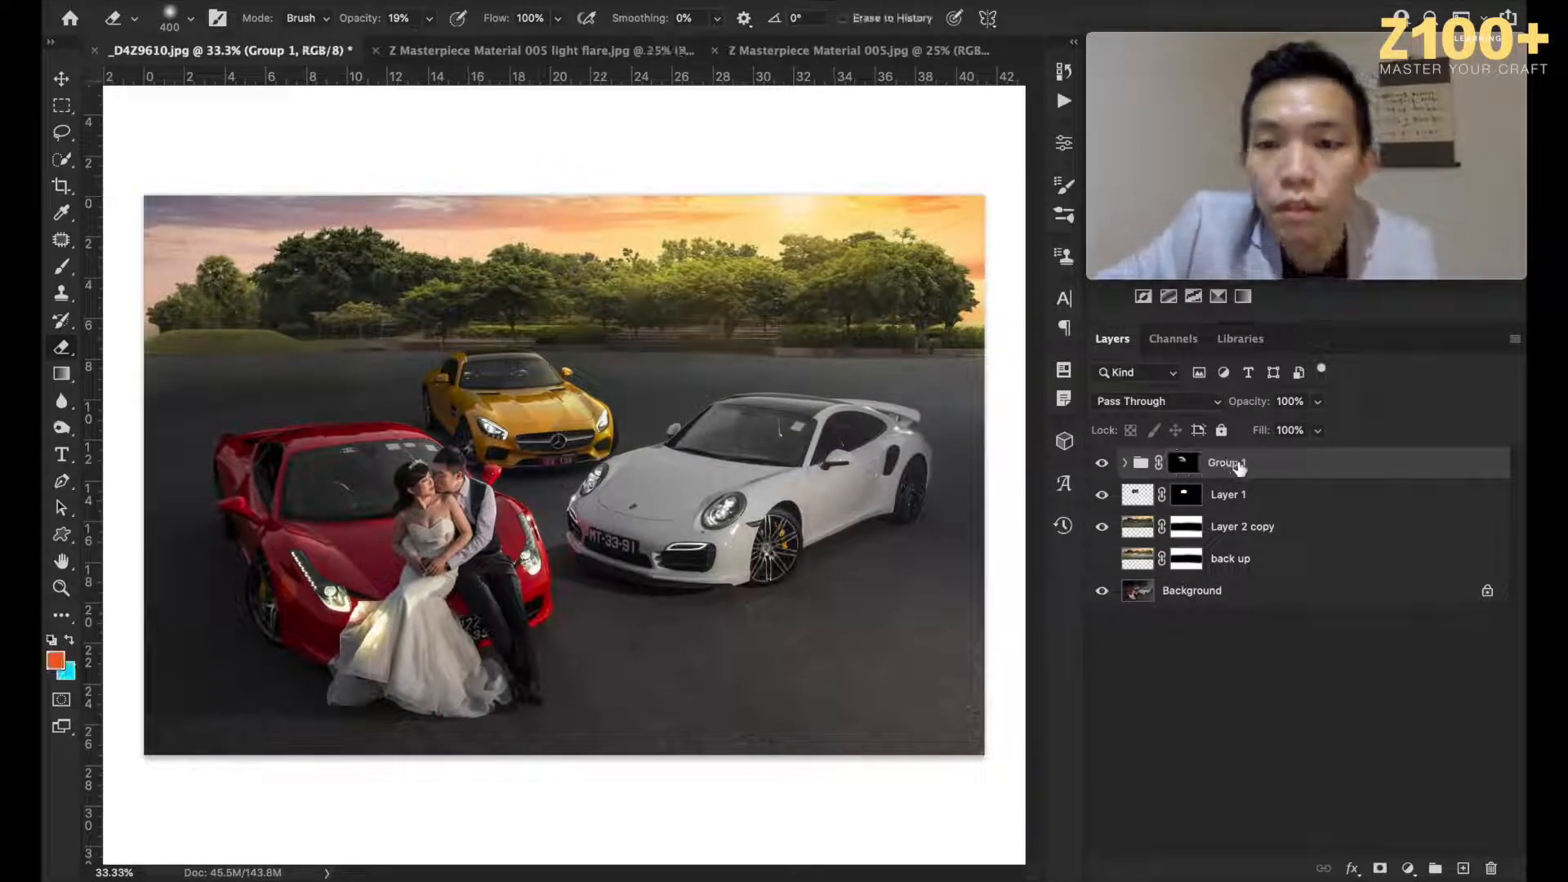
pyautogui.write('Yellow')
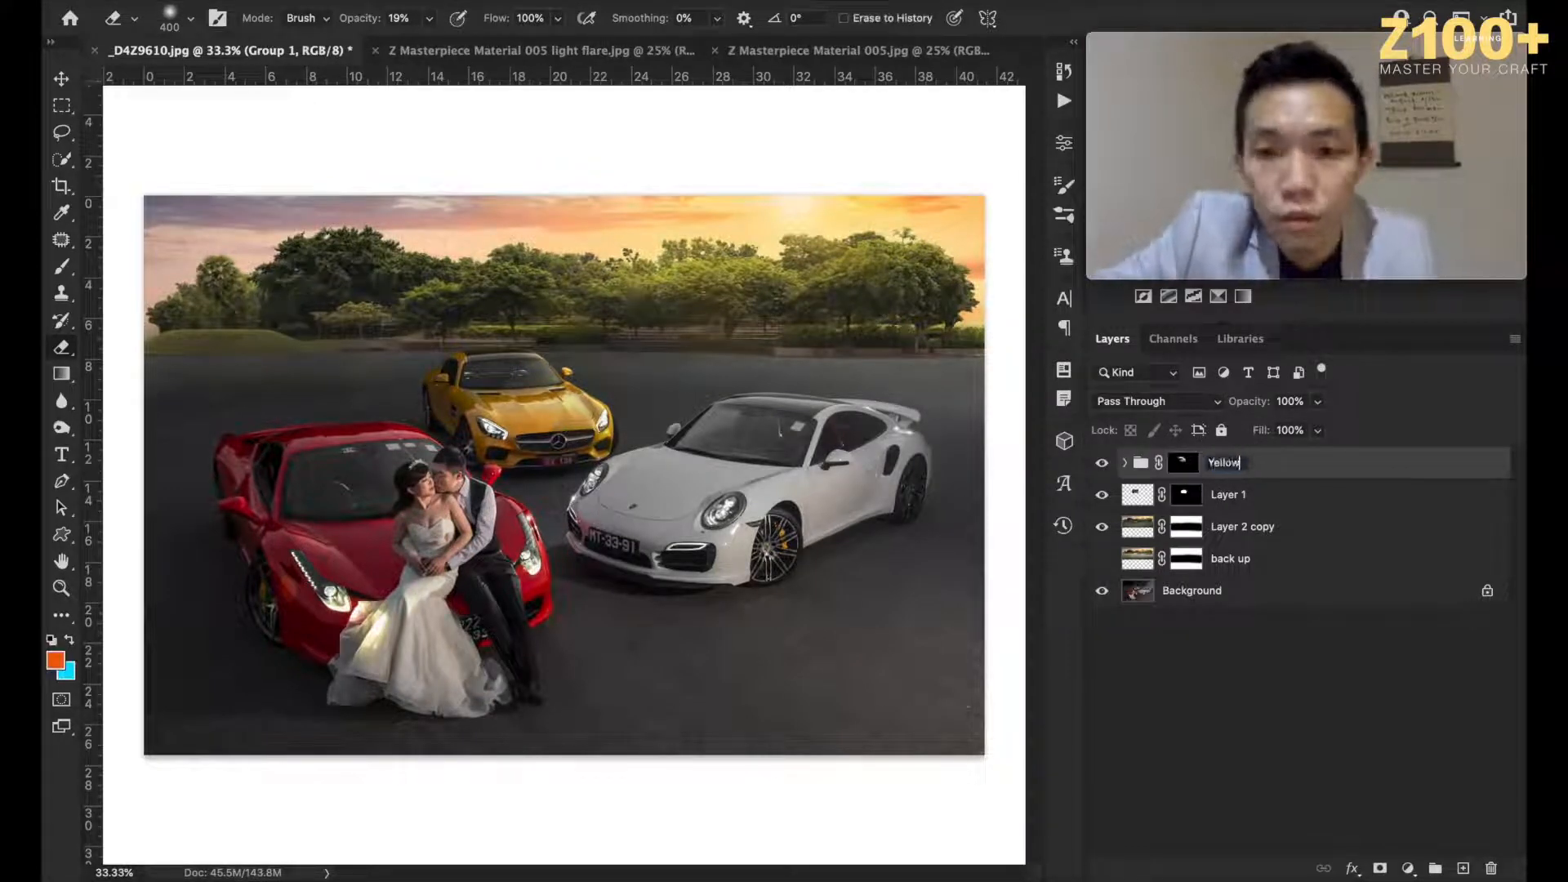
pyautogui.write(' Car')
pyautogui.press('Return')
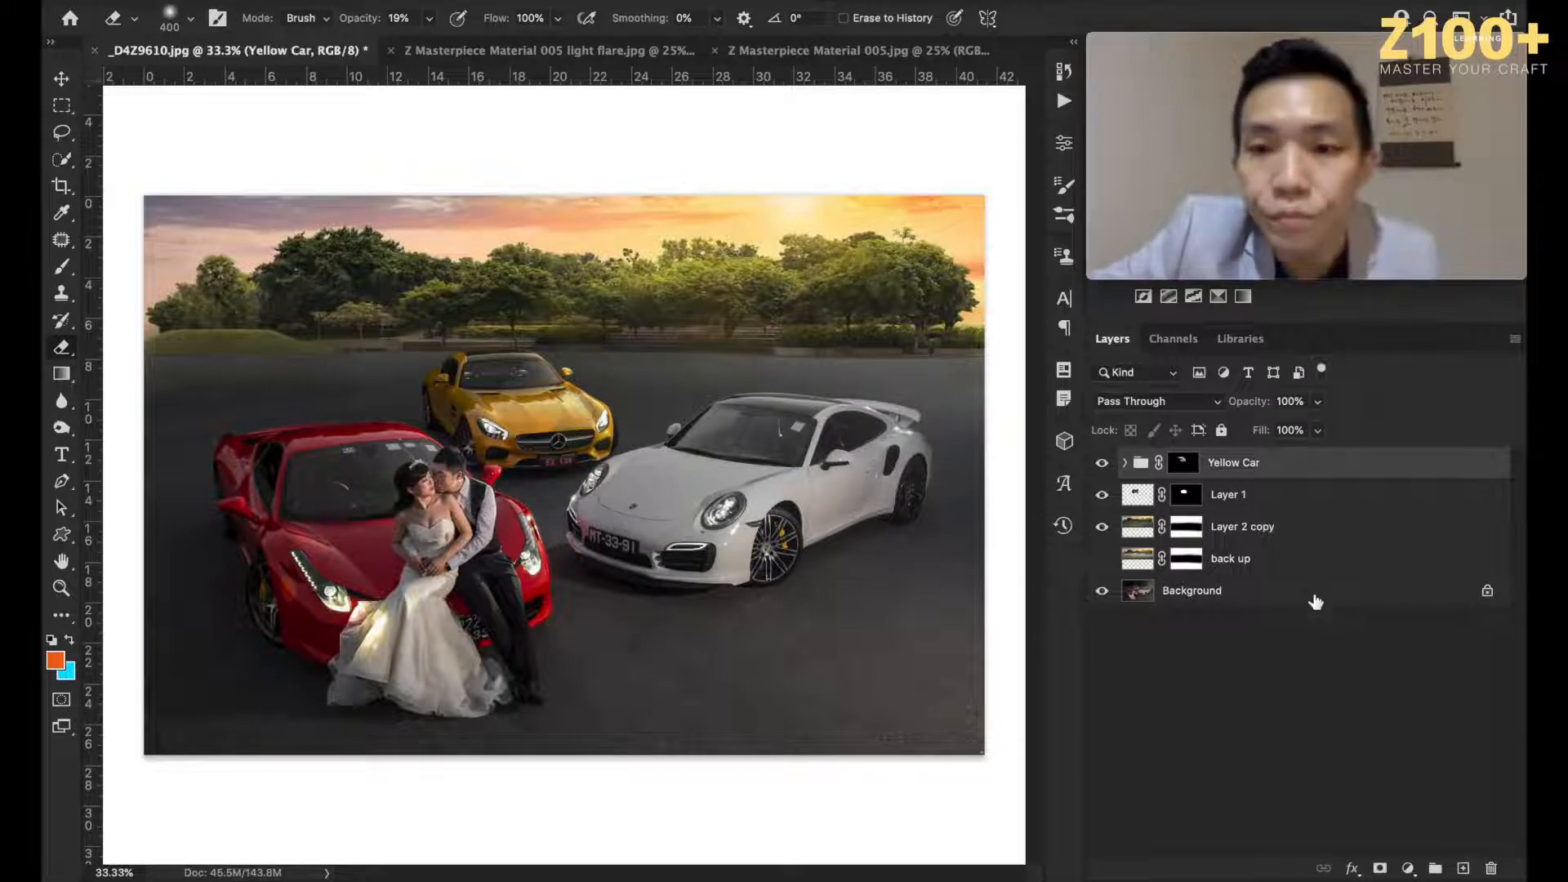
# Step: Check what Layer 1 contributes, rename it "Selection", and leave no layer selected
pyautogui.click(1102, 494)
pyautogui.click(1102, 495)
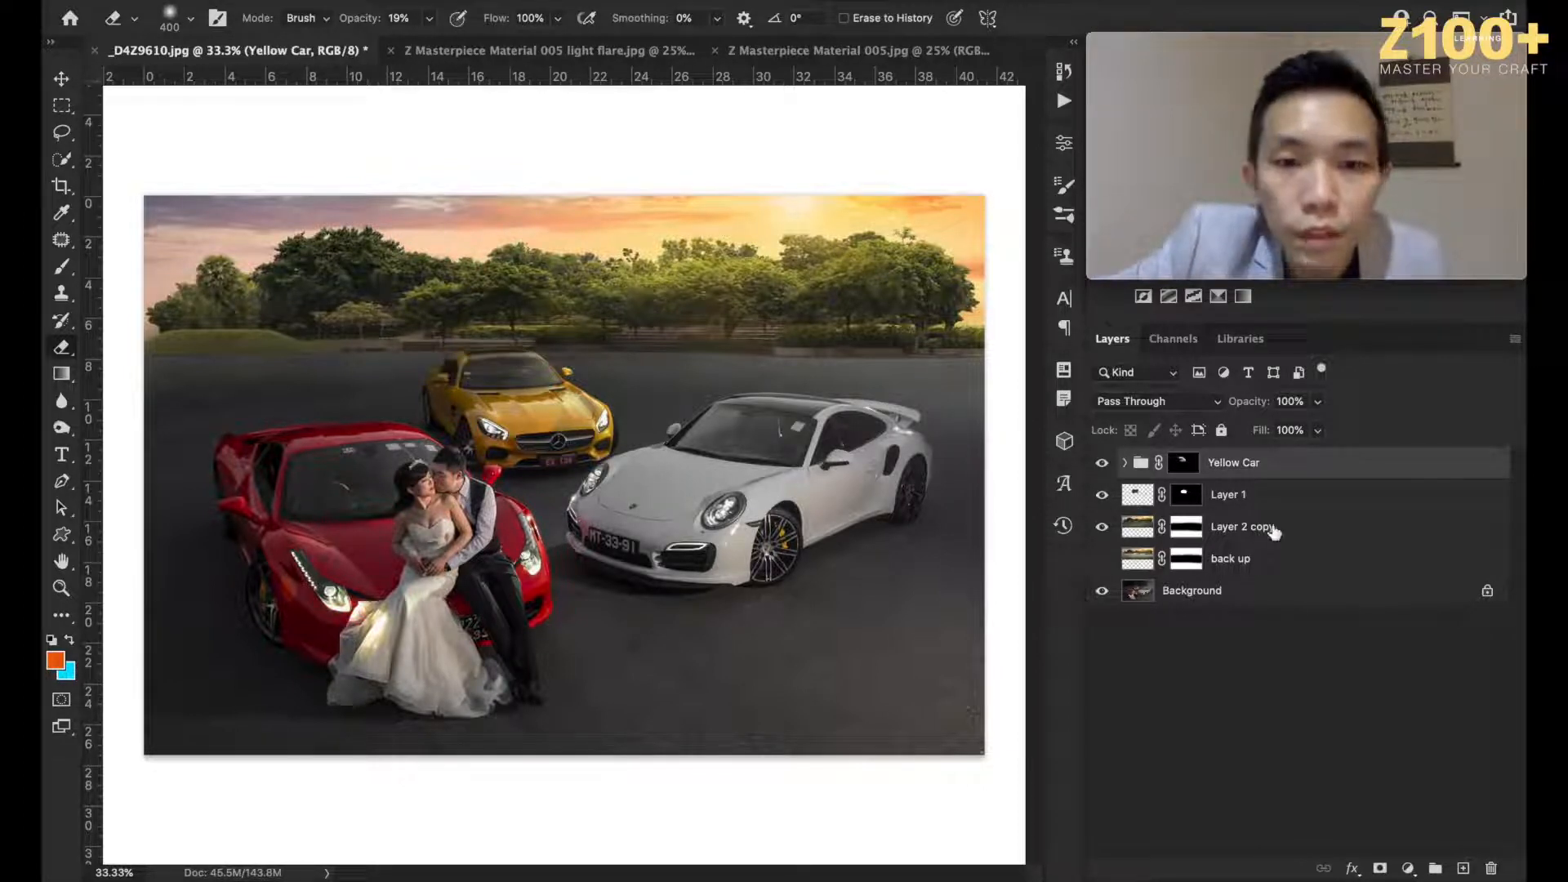
pyautogui.doubleClick(1235, 496)
pyautogui.write('Selection')
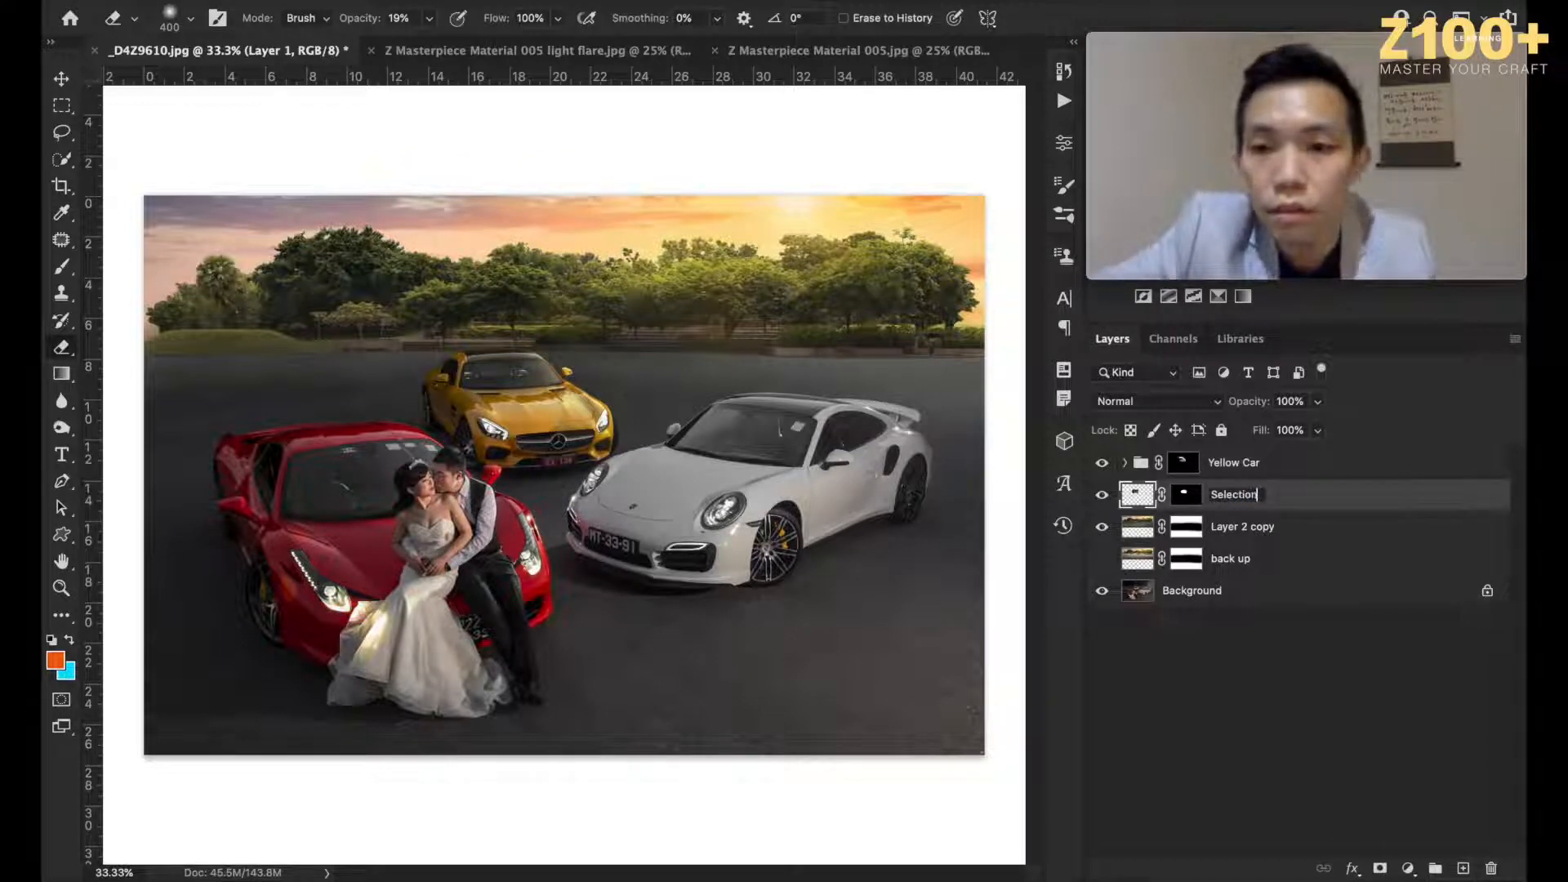
pyautogui.press('Return')
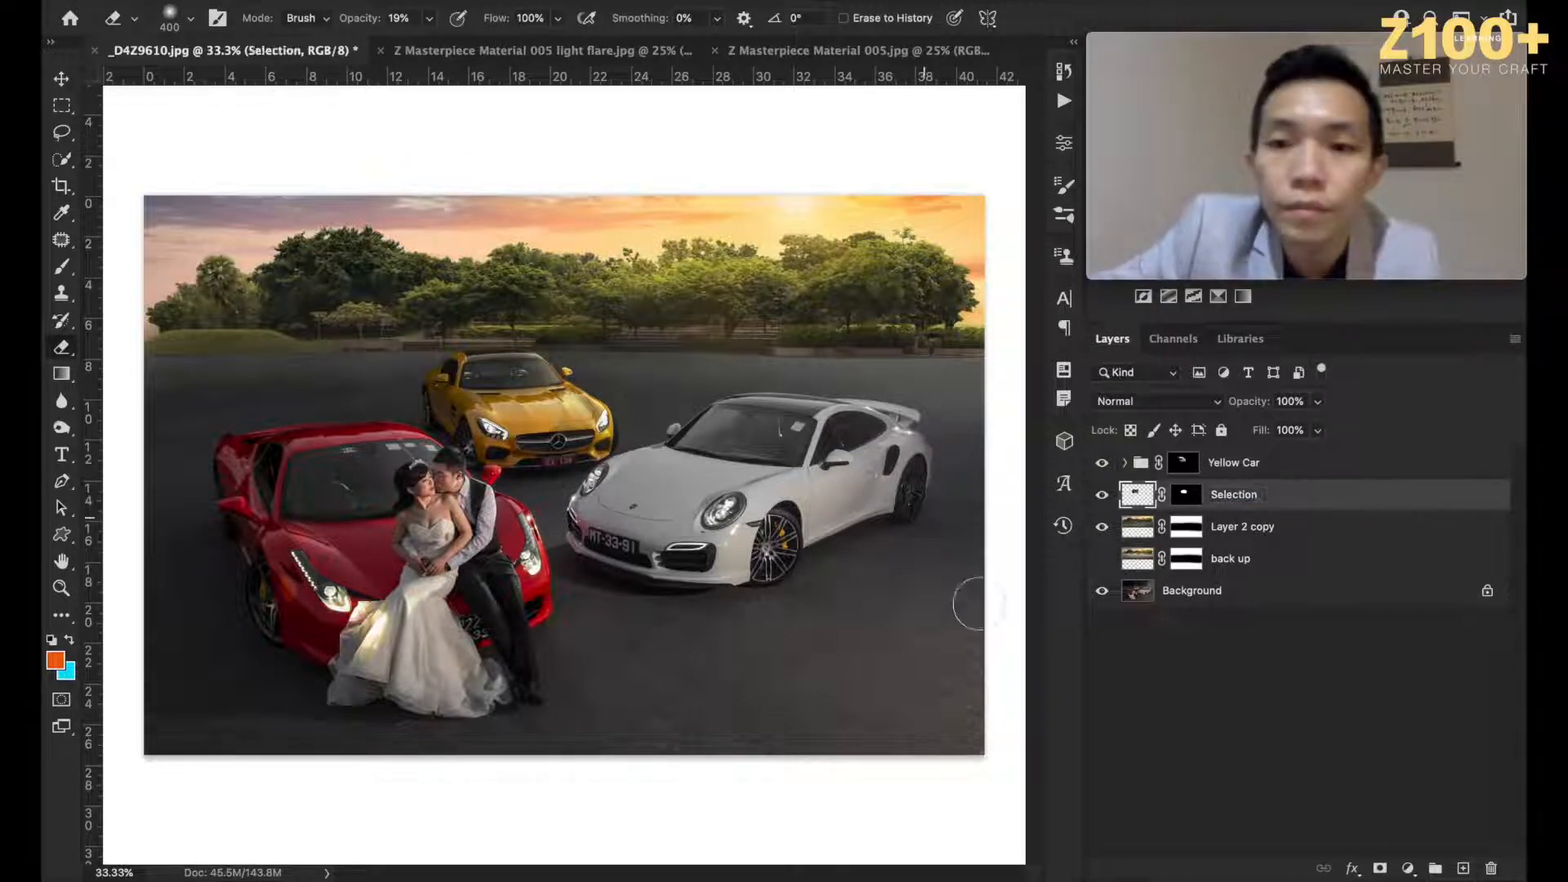
pyautogui.click(1115, 668)
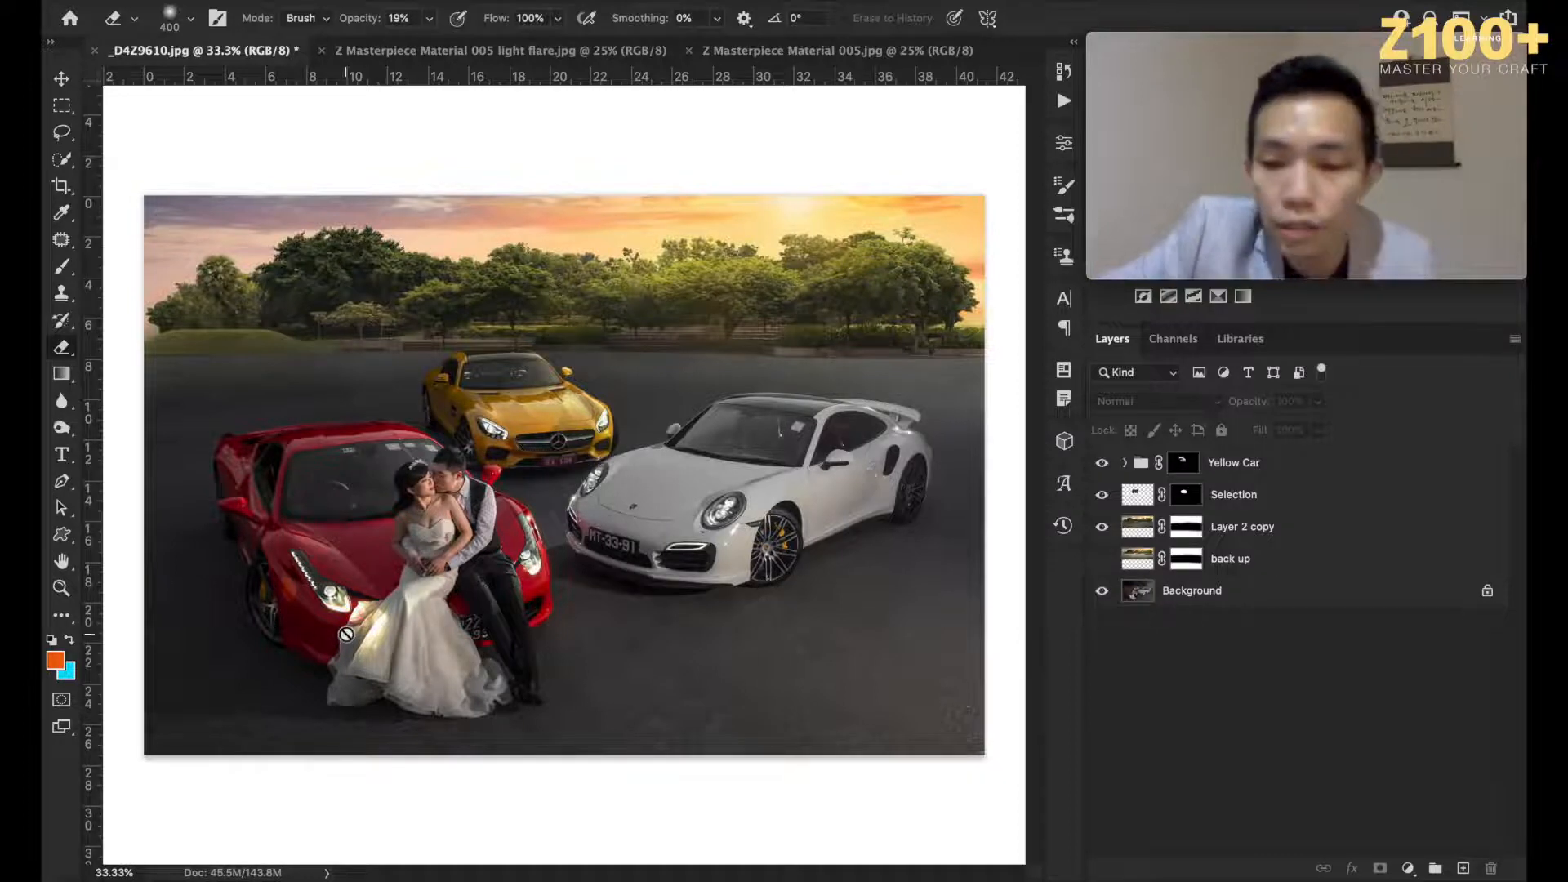
# Step: Duplicate the Background layer for retouching the brightly lit dress fabric beside the red car's headlight with the Patch tool
pyautogui.scroll(3, 346, 634)
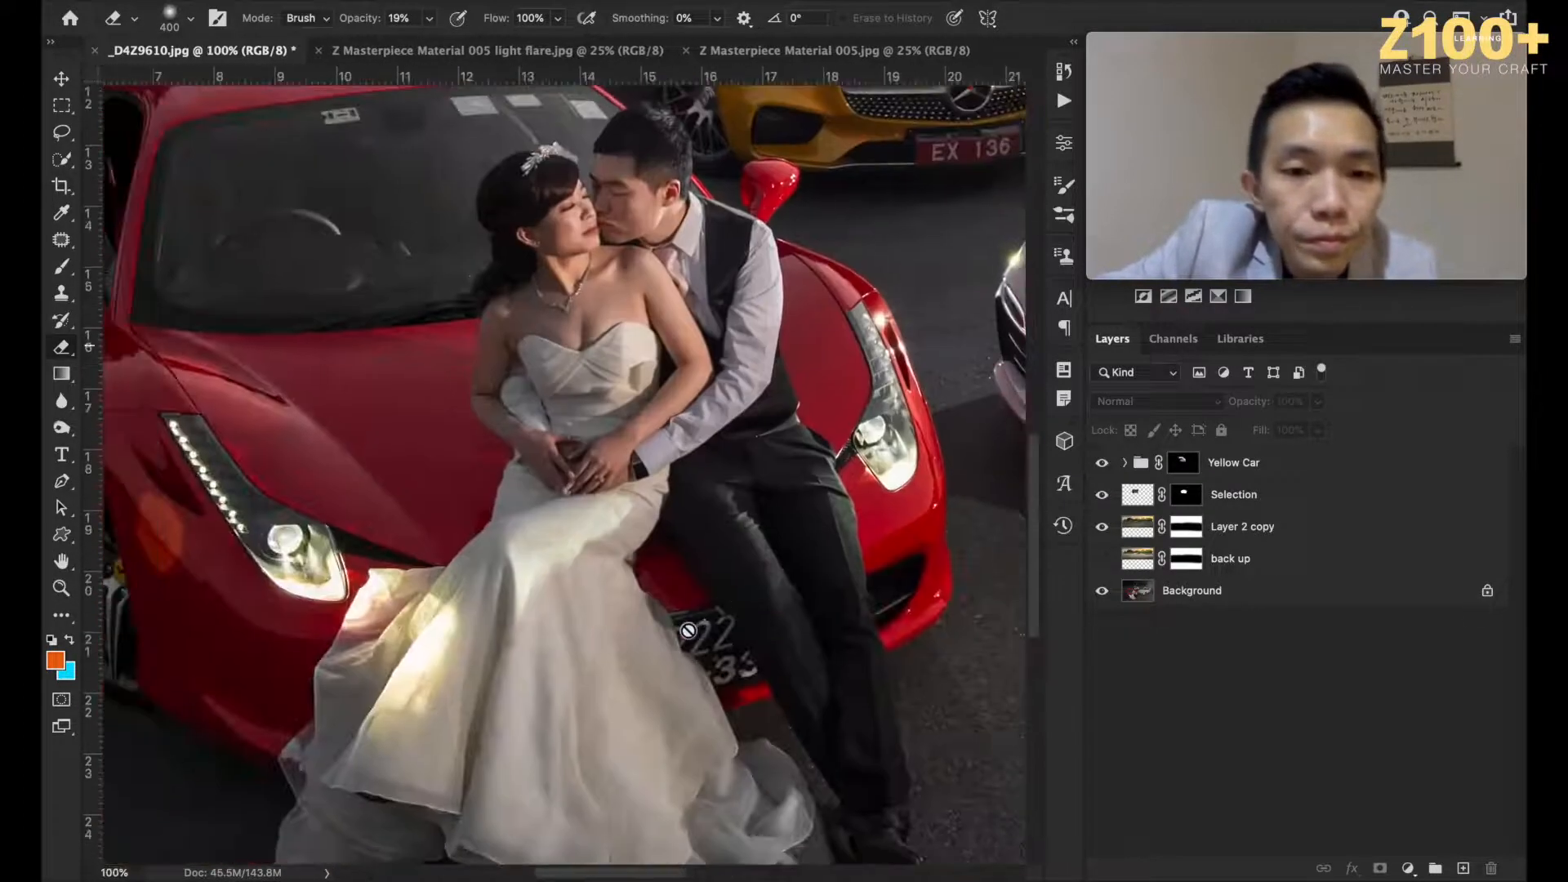
pyautogui.scroll(-3, 688, 630)
pyautogui.hscroll(-3, 689, 630)
pyautogui.scroll(3, 683, 459)
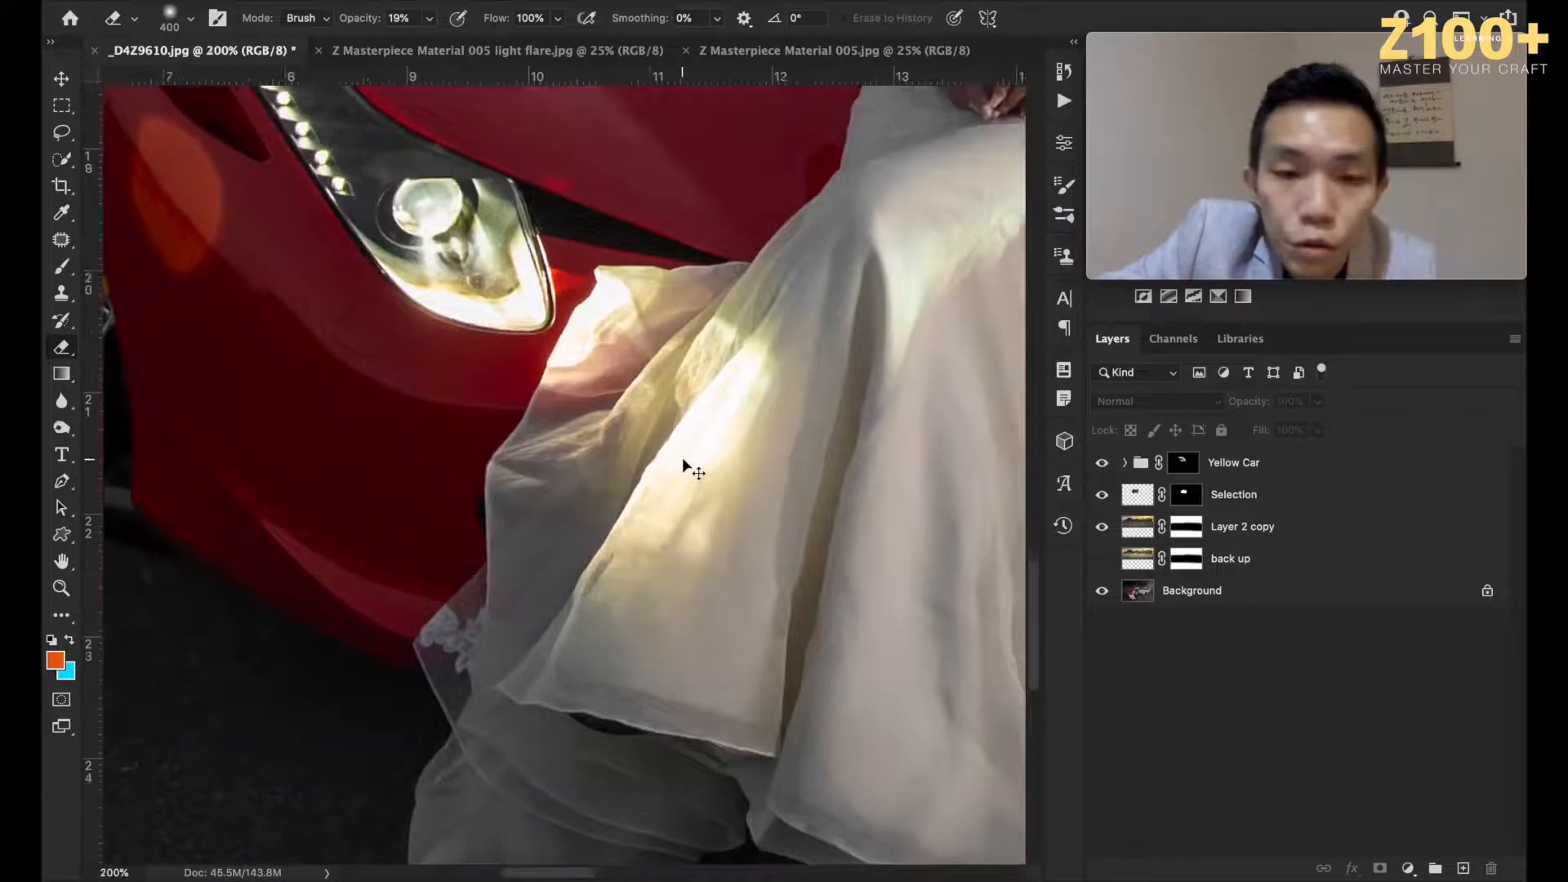
pyautogui.scroll(-2, 683, 459)
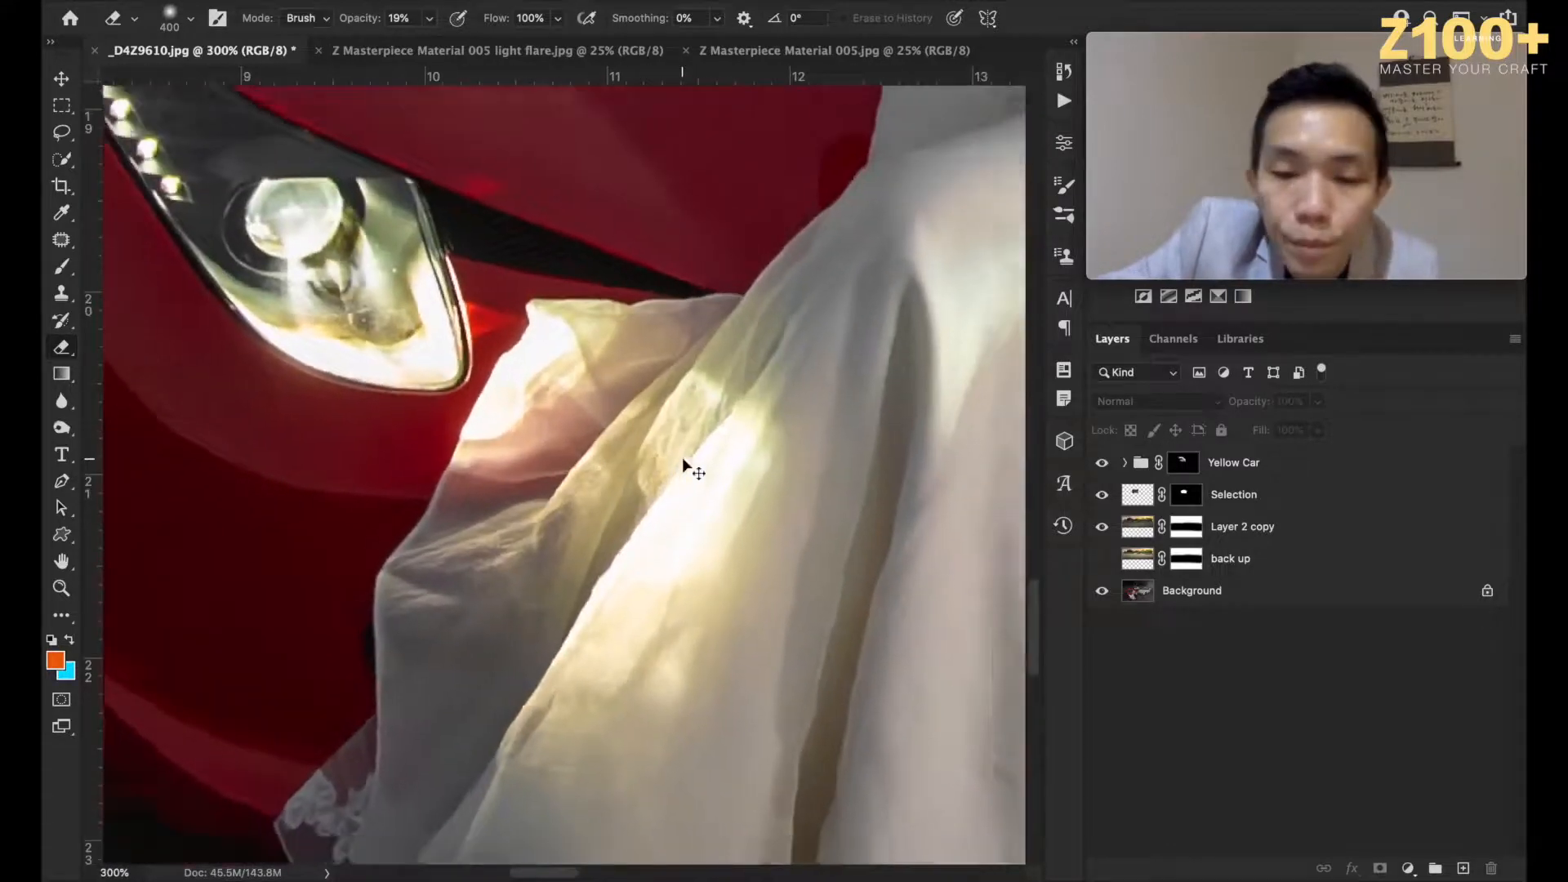
pyautogui.click(62, 240)
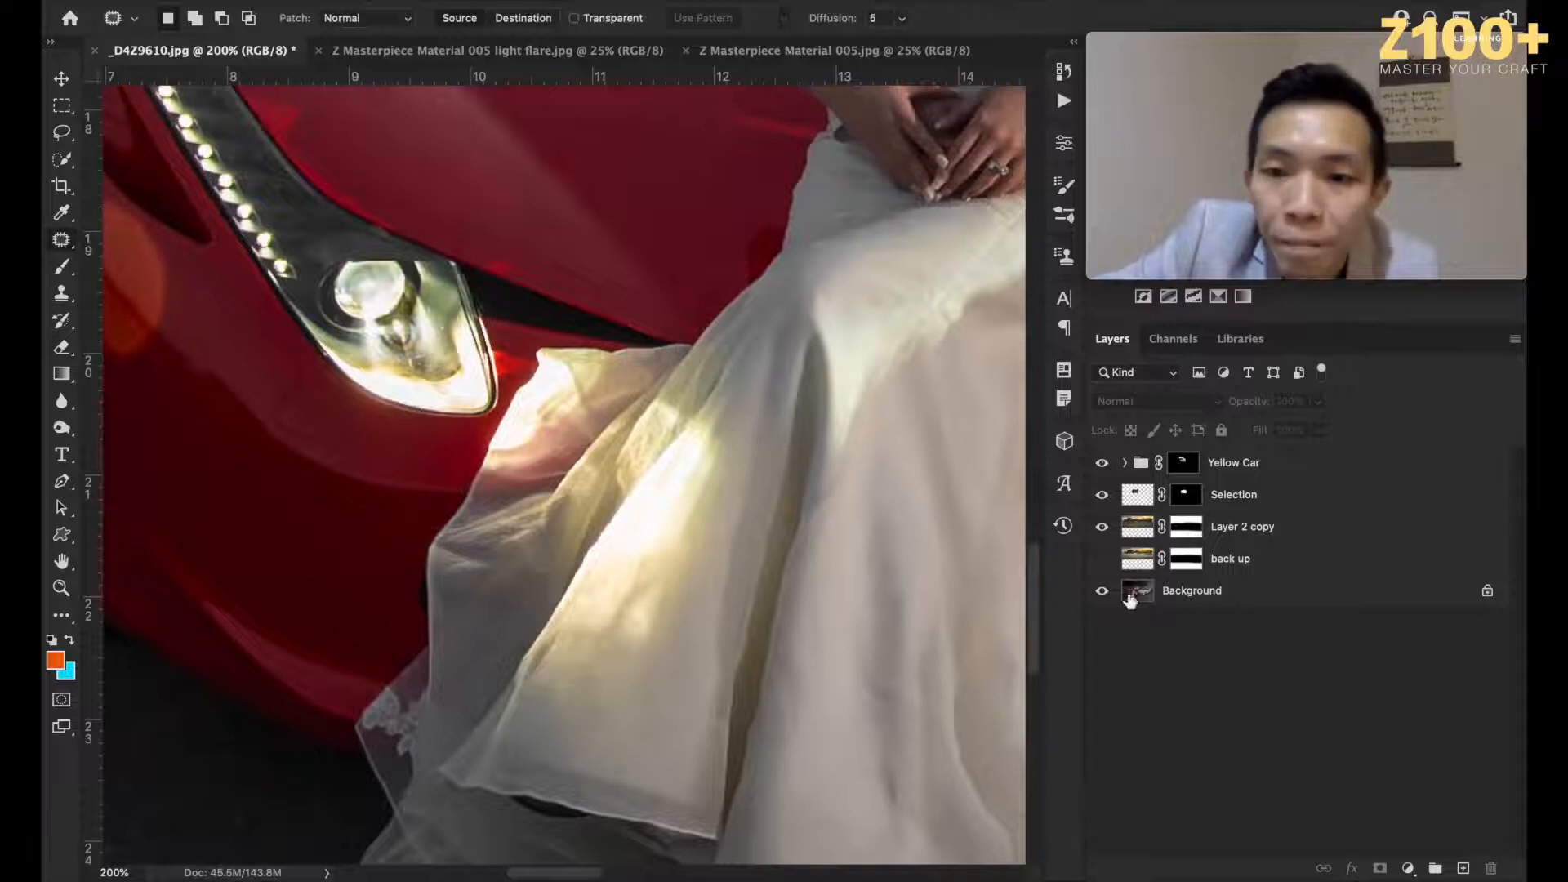
pyautogui.moveTo(1129, 601); pyautogui.dragTo(1462, 868)
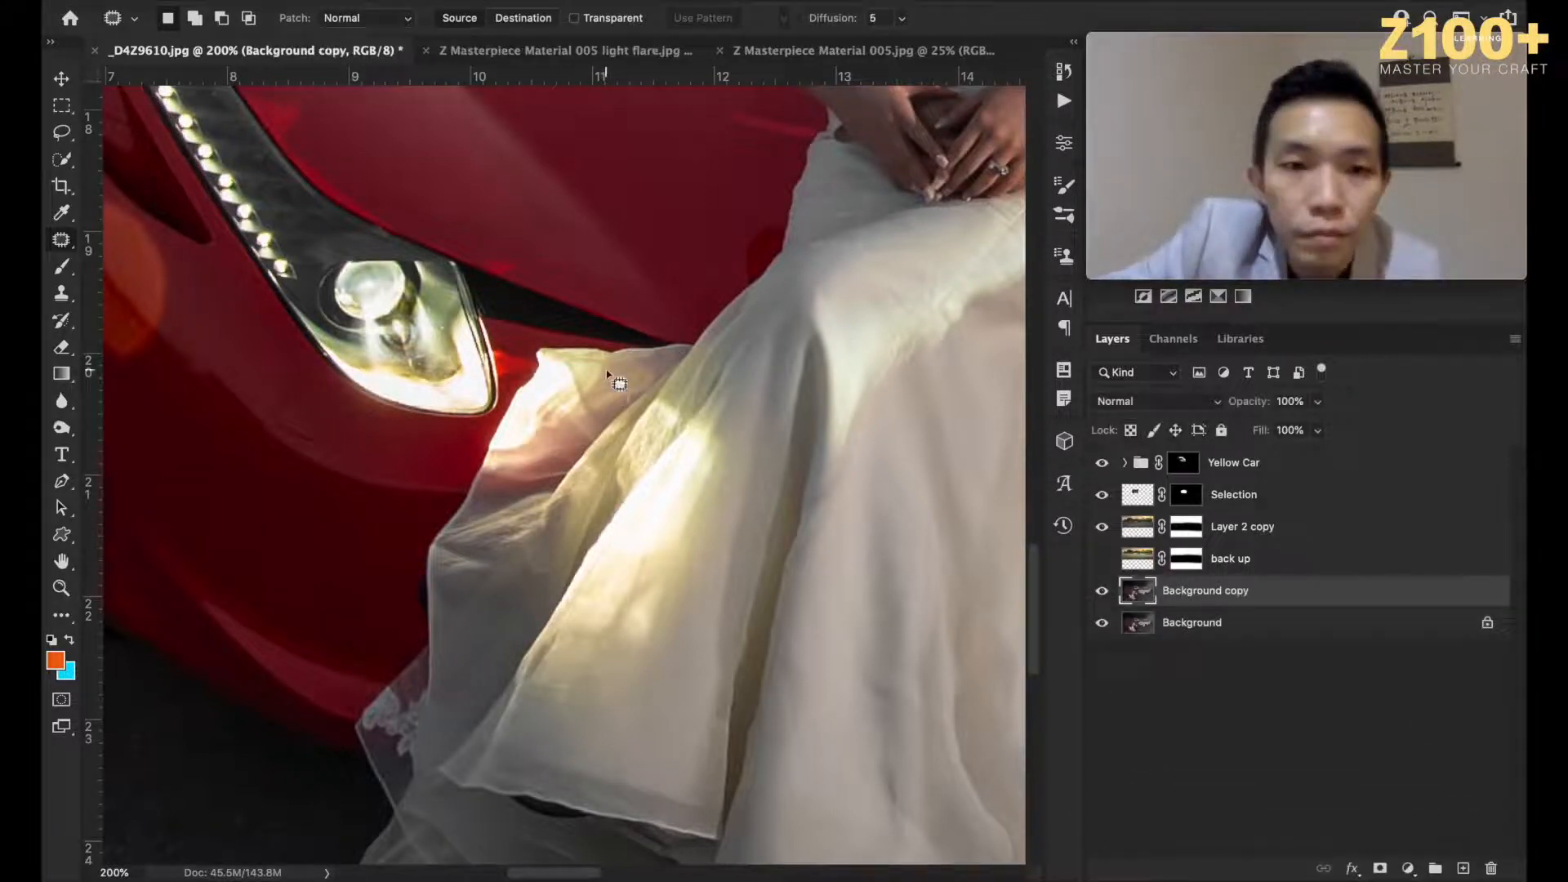
# Step: Replace the overlit flap of dress fabric beside the red car's headlight using a Content-Aware fill
pyautogui.moveTo(591, 341)
pyautogui.mouseDown()
pyautogui.moveTo(545, 342)
pyautogui.moveTo(527, 359)
pyautogui.moveTo(472, 470)
pyautogui.moveTo(559, 478)
pyautogui.moveTo(635, 382)
pyautogui.moveTo(617, 349)
pyautogui.mouseUp()
pyautogui.hotkey('shift', 'BackSpace')
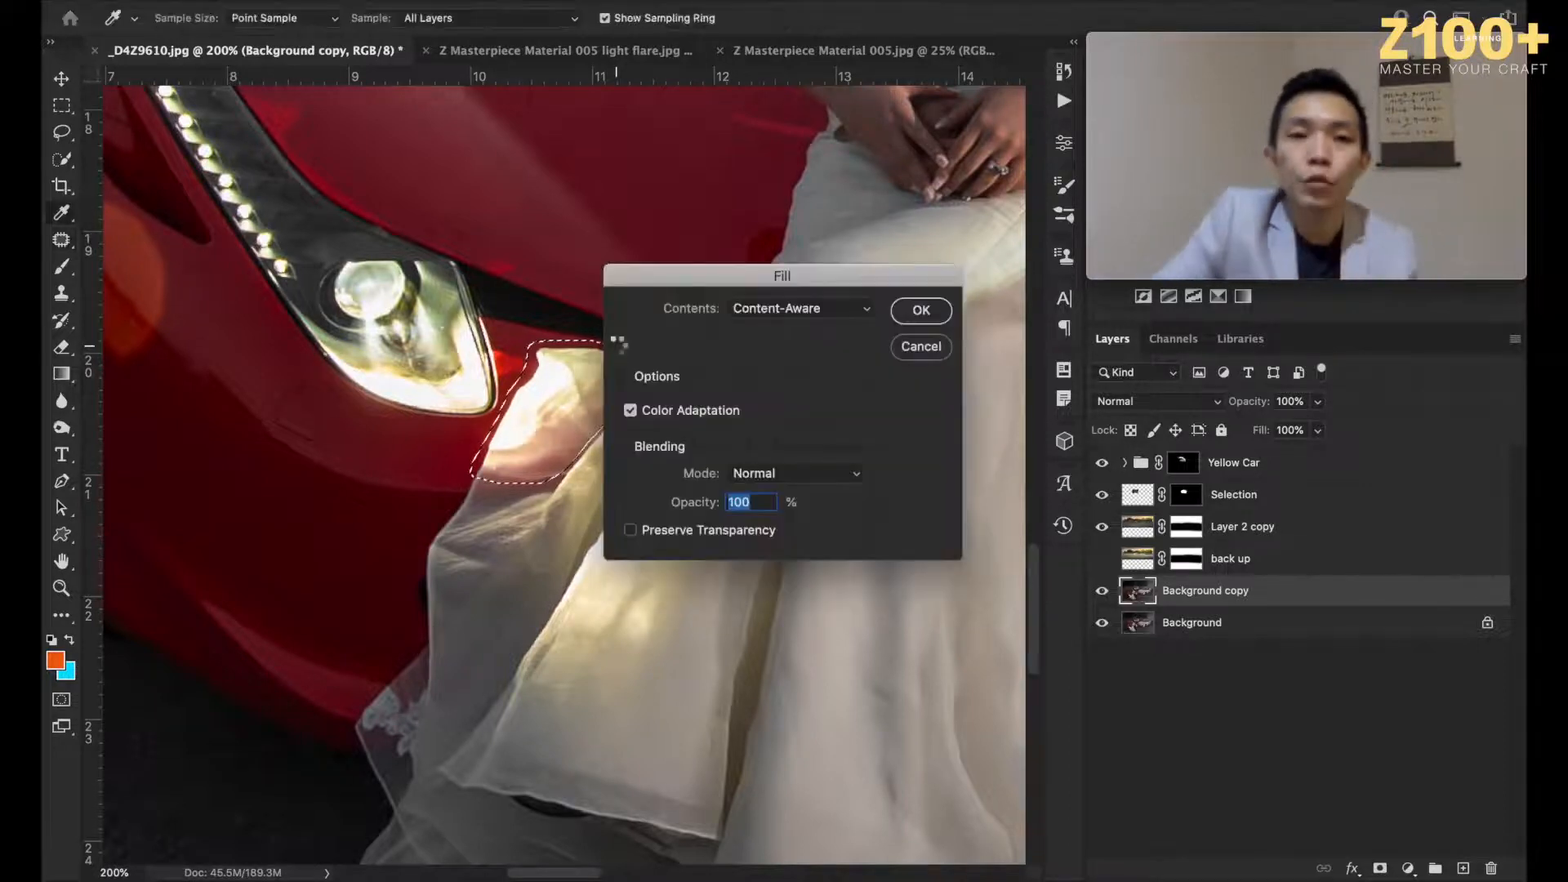
pyautogui.press('Return')
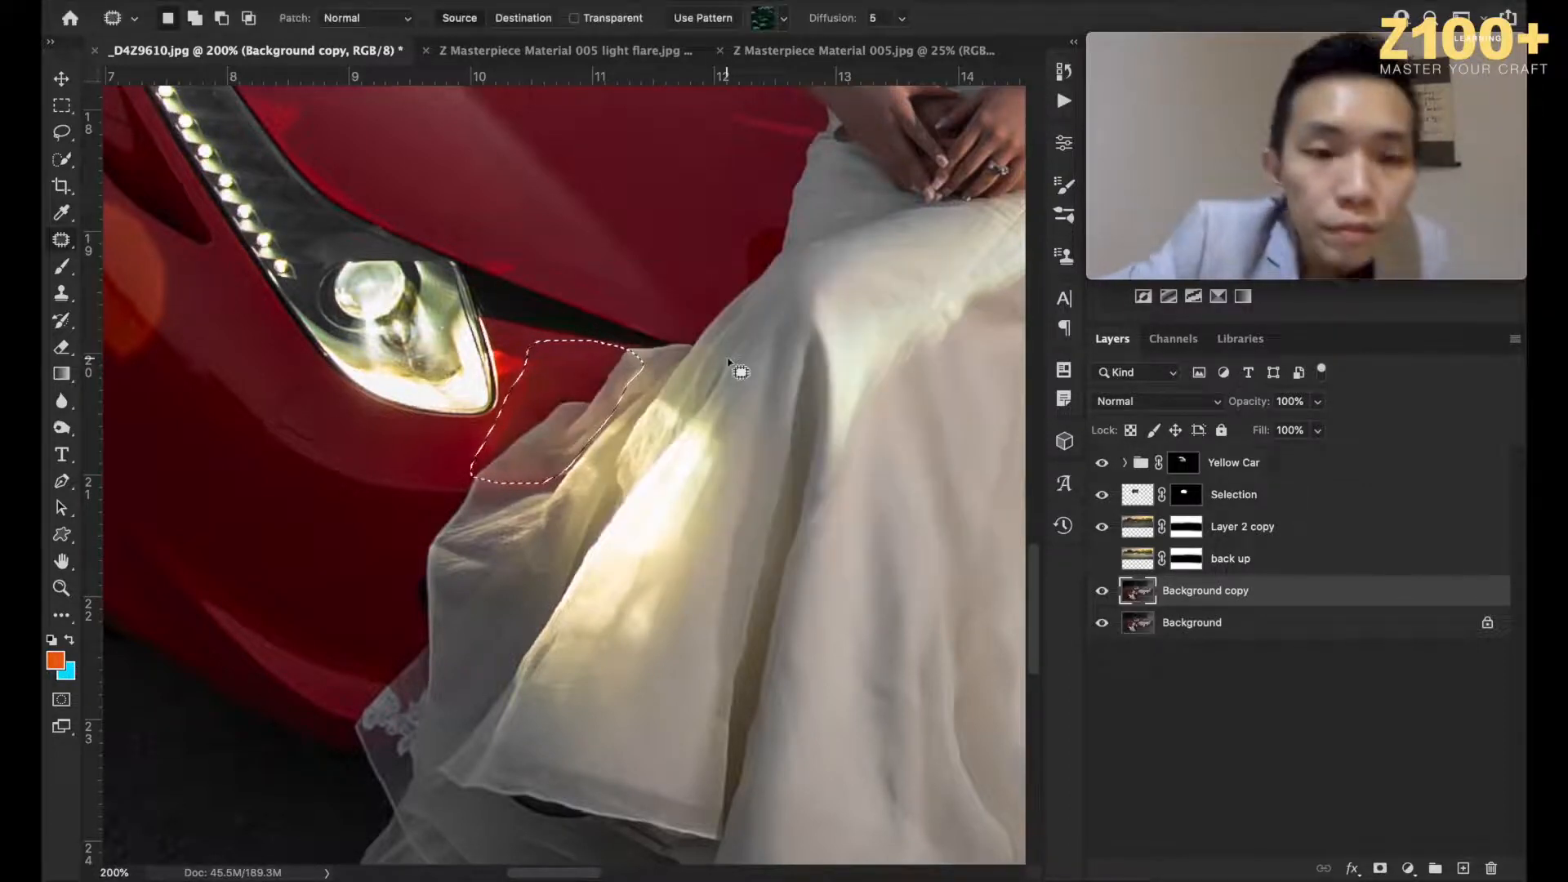
pyautogui.hotkey('ctrl', 'd')
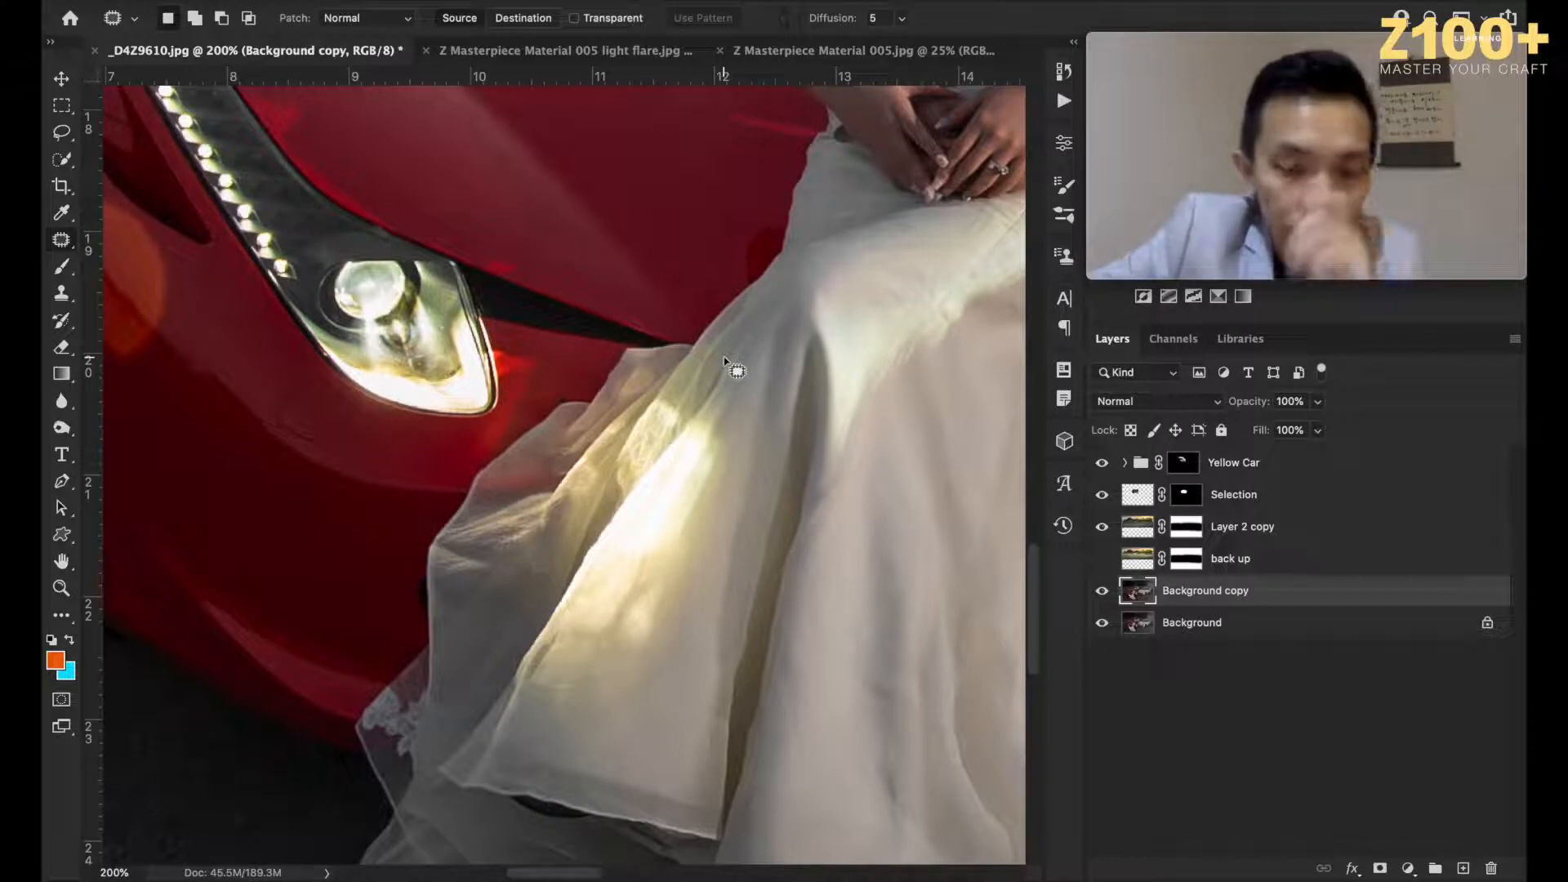
# Step: Clean up the small area on the veil fabric's upper edge with a Content-Aware fill
pyautogui.moveTo(577, 394)
pyautogui.mouseDown()
pyautogui.moveTo(553, 396)
pyautogui.moveTo(567, 407)
pyautogui.mouseUp()
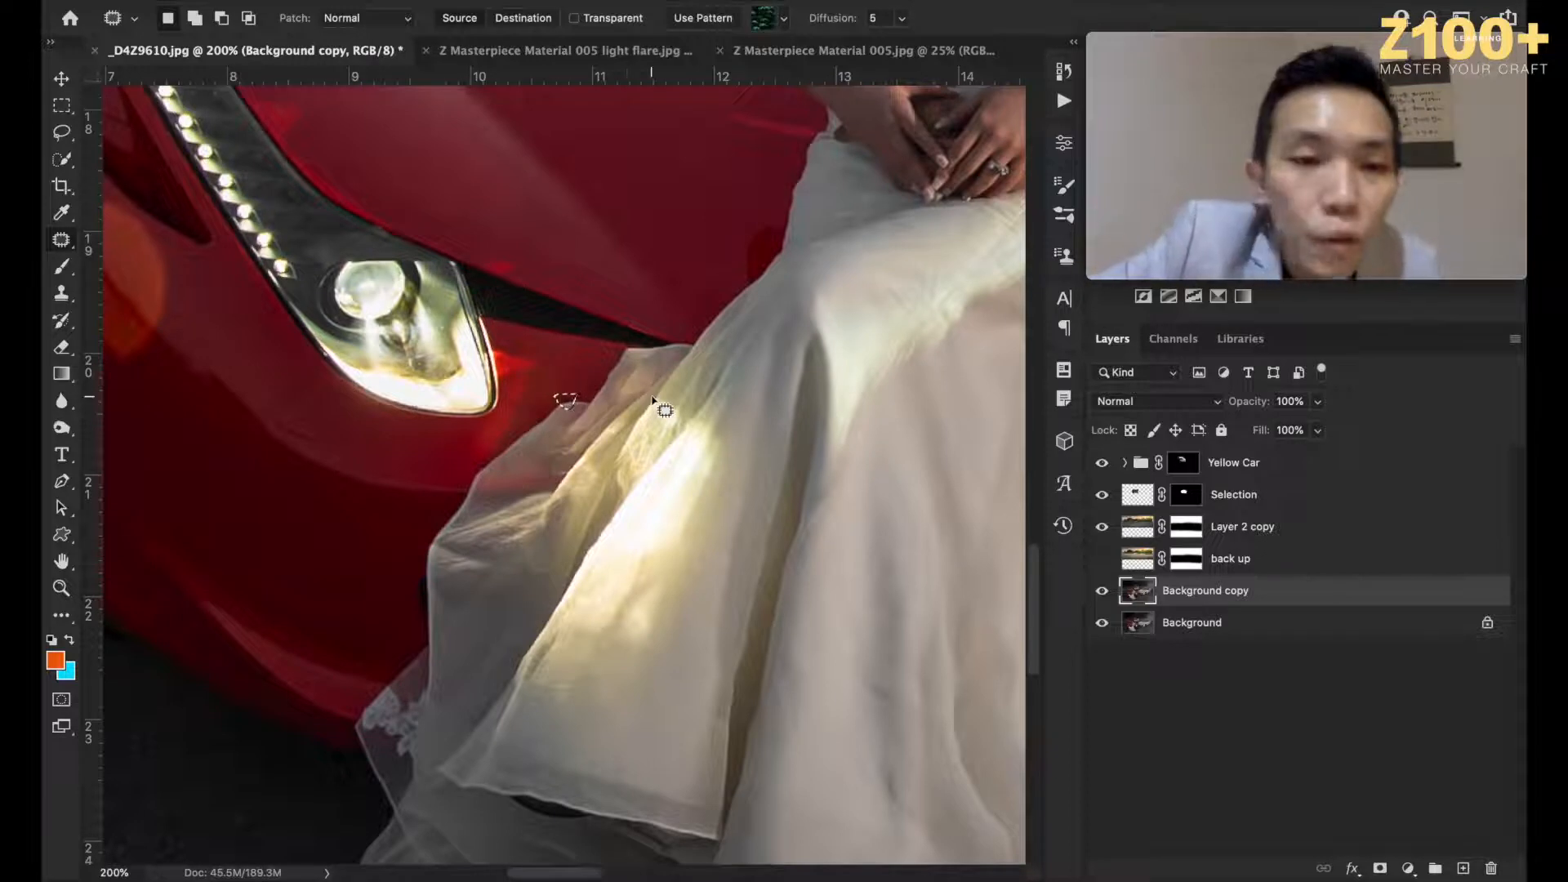
pyautogui.hotkey('shift', 'BackSpace')
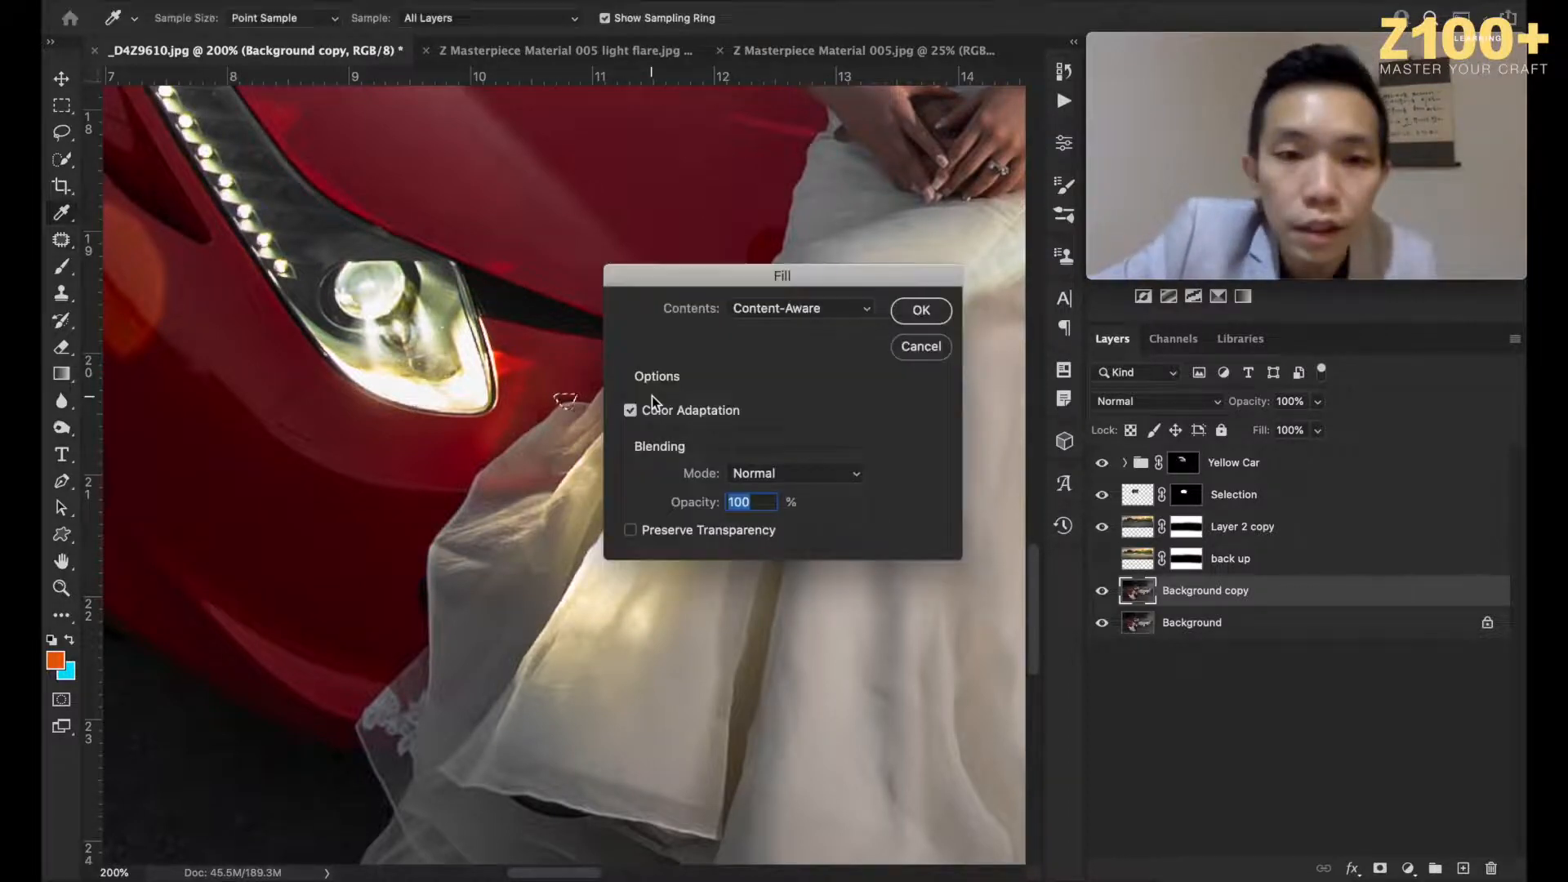
pyautogui.press('Return')
pyautogui.press('j')
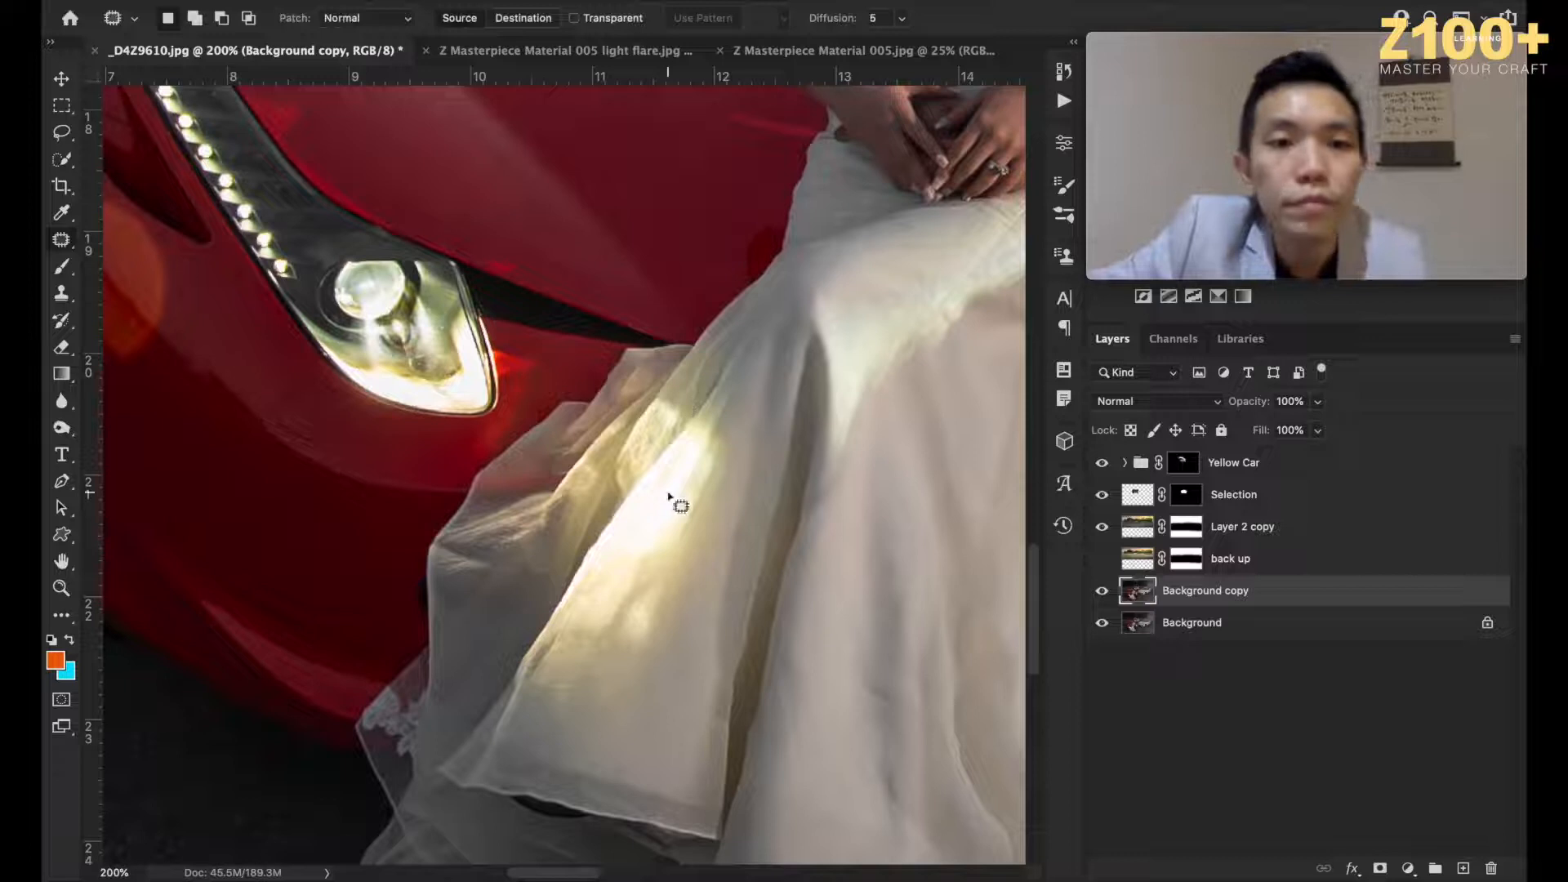
# Step: Select the bright red glow on the bodywork beside the headlight and remove it with a Content-Aware fill
pyautogui.moveTo(548, 357)
pyautogui.mouseDown()
pyautogui.moveTo(527, 363)
pyautogui.moveTo(476, 463)
pyautogui.moveTo(547, 359)
pyautogui.moveTo(713, 196)
pyautogui.mouseUp()
pyautogui.hotkey('ctrl', 'd')
pyautogui.moveTo(541, 371)
pyautogui.mouseDown()
pyautogui.moveTo(510, 341)
pyautogui.moveTo(479, 369)
pyautogui.moveTo(495, 402)
pyautogui.moveTo(539, 382)
pyautogui.moveTo(532, 360)
pyautogui.moveTo(563, 368)
pyautogui.moveTo(506, 339)
pyautogui.moveTo(500, 378)
pyautogui.moveTo(556, 374)
pyautogui.mouseUp()
pyautogui.hotkey('ctrl', 'd')
pyautogui.hotkey('ctrl', 'd')
pyautogui.press('super+z')
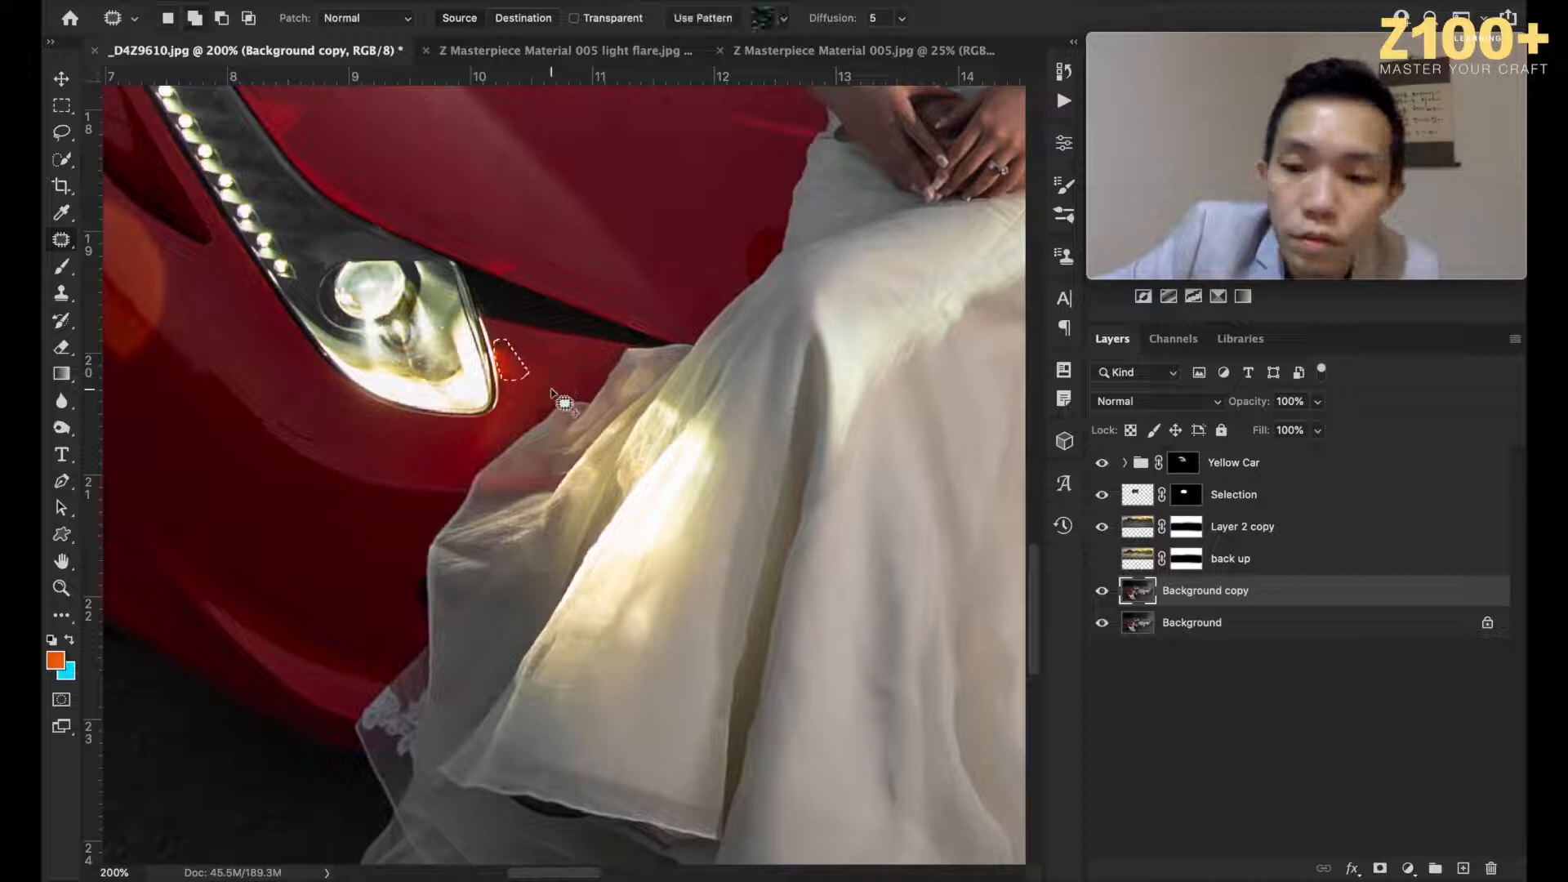
pyautogui.hotkey('shift', 'F5')
pyautogui.press('Return')
pyautogui.press('super+d')
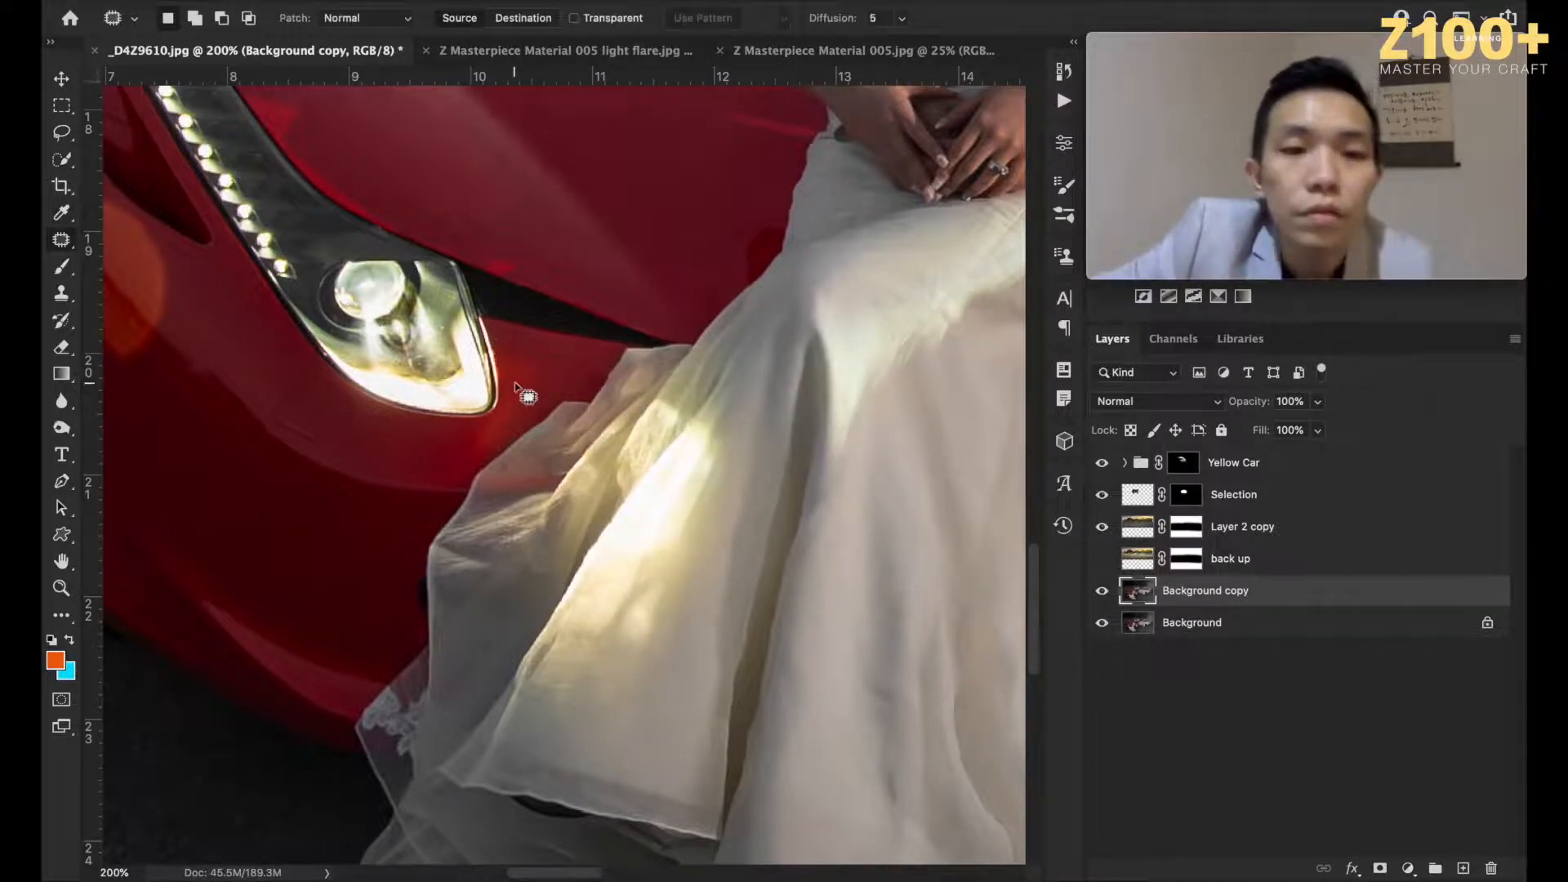
# Step: Fill the remaining narrow glow along the headlight's outer edge with Content-Aware content
pyautogui.press('super+equal')
pyautogui.moveTo(440, 222)
pyautogui.mouseDown()
pyautogui.moveTo(404, 282)
pyautogui.moveTo(447, 296)
pyautogui.mouseUp()
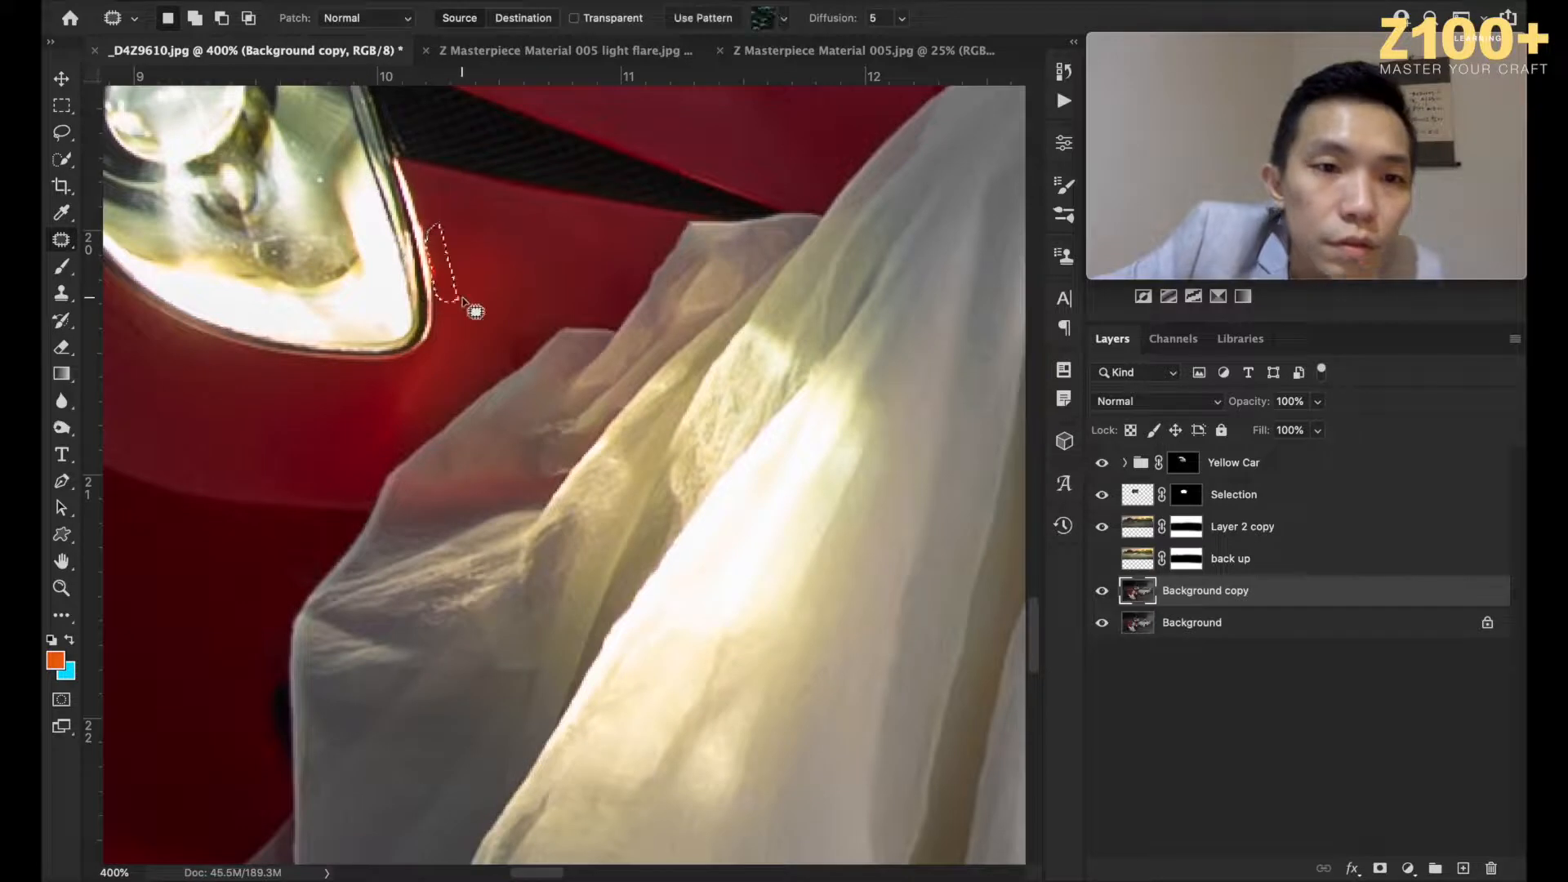
pyautogui.hotkey('shift', 'F5')
pyautogui.press('Return')
pyautogui.press('super+d')
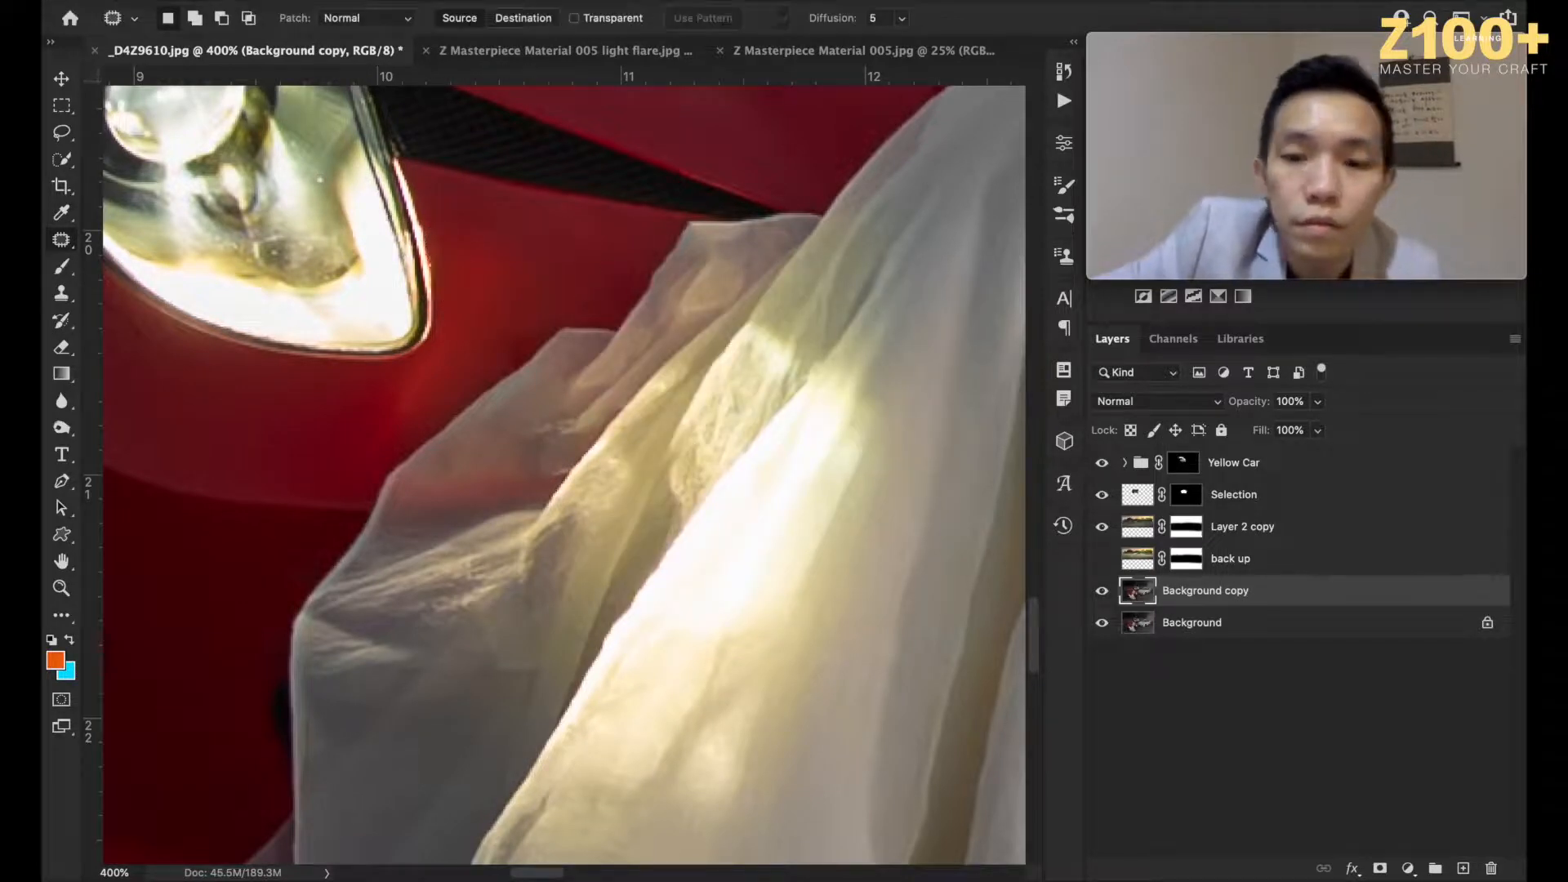
# Step: Select the evenly lit lower part of the dress fold beside the headlight and copy it to a new layer
pyautogui.press('super+minus')
pyautogui.press('super+minus')
pyautogui.press('super+minus')
pyautogui.press('super+minus')
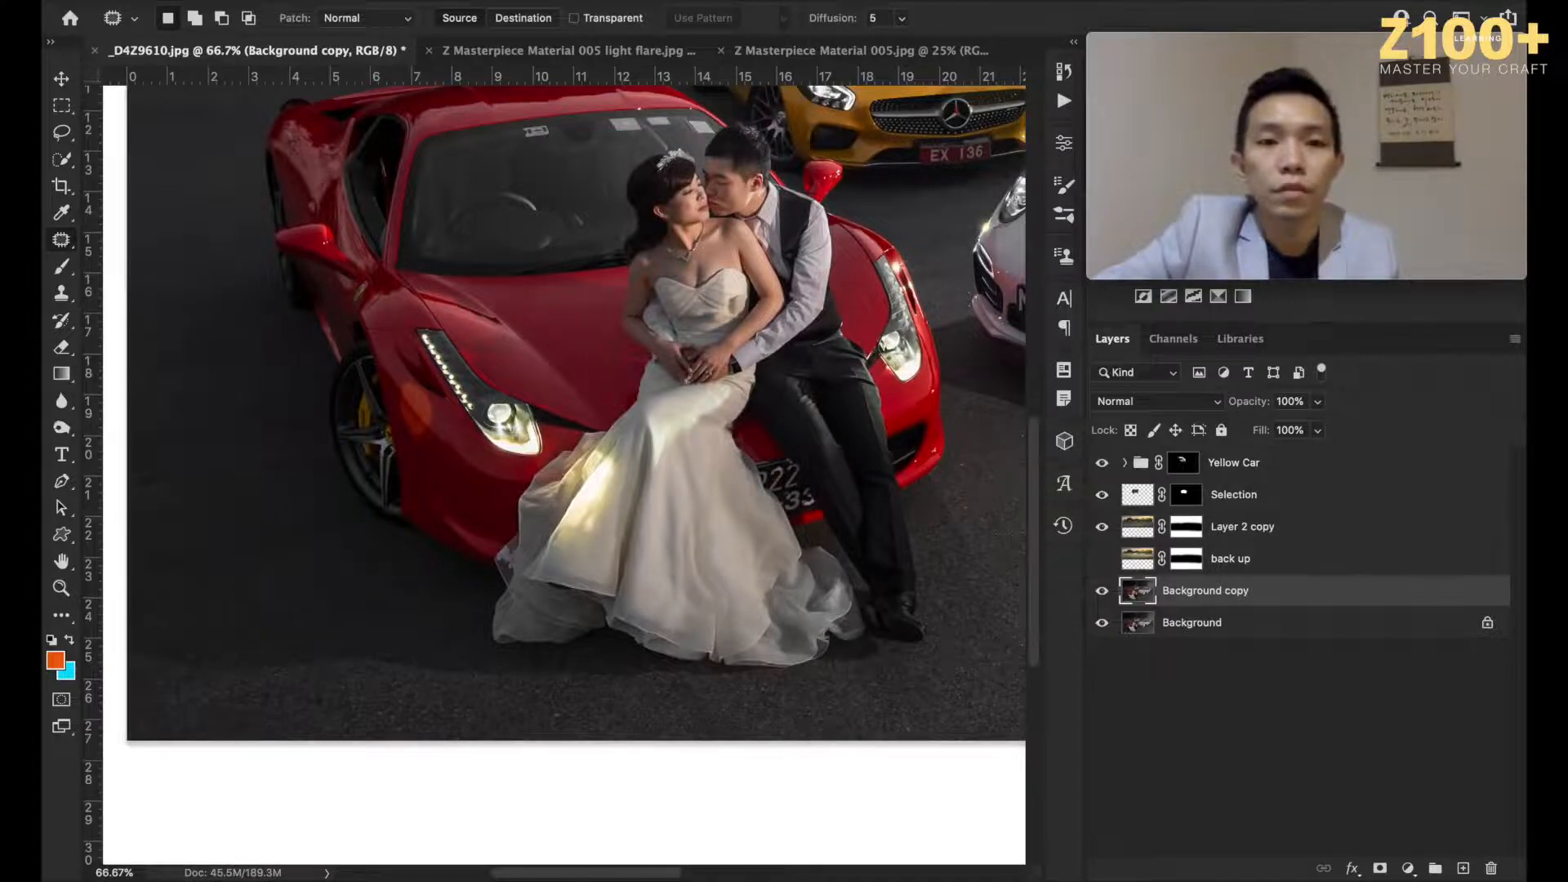
pyautogui.press('super+plus')
pyautogui.press('super+plus')
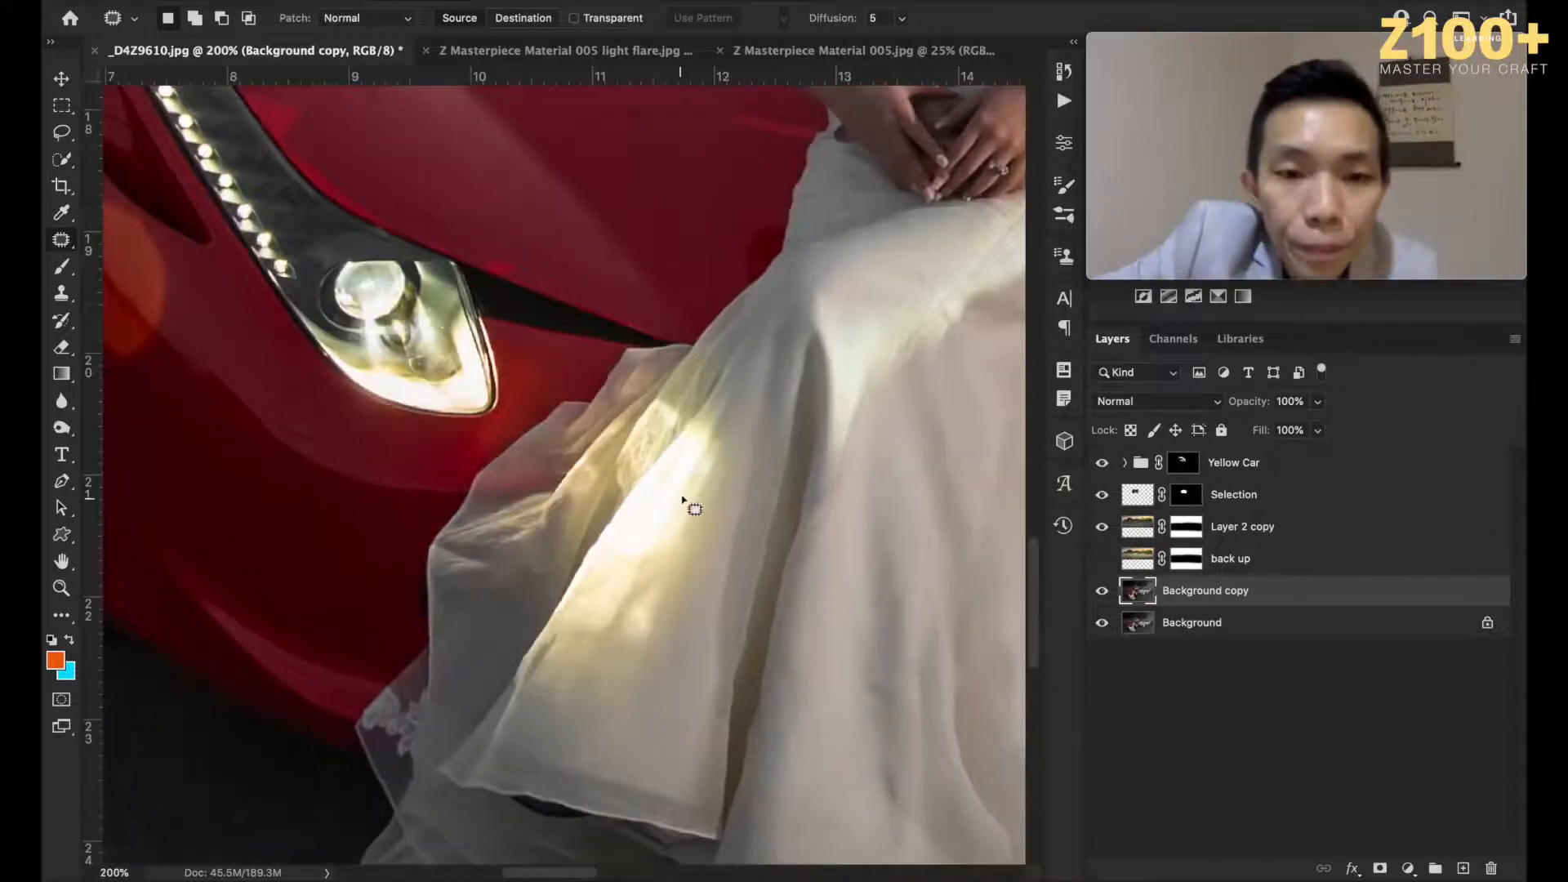
pyautogui.scroll(-5, 625, 673)
pyautogui.hscroll(5, 624, 674)
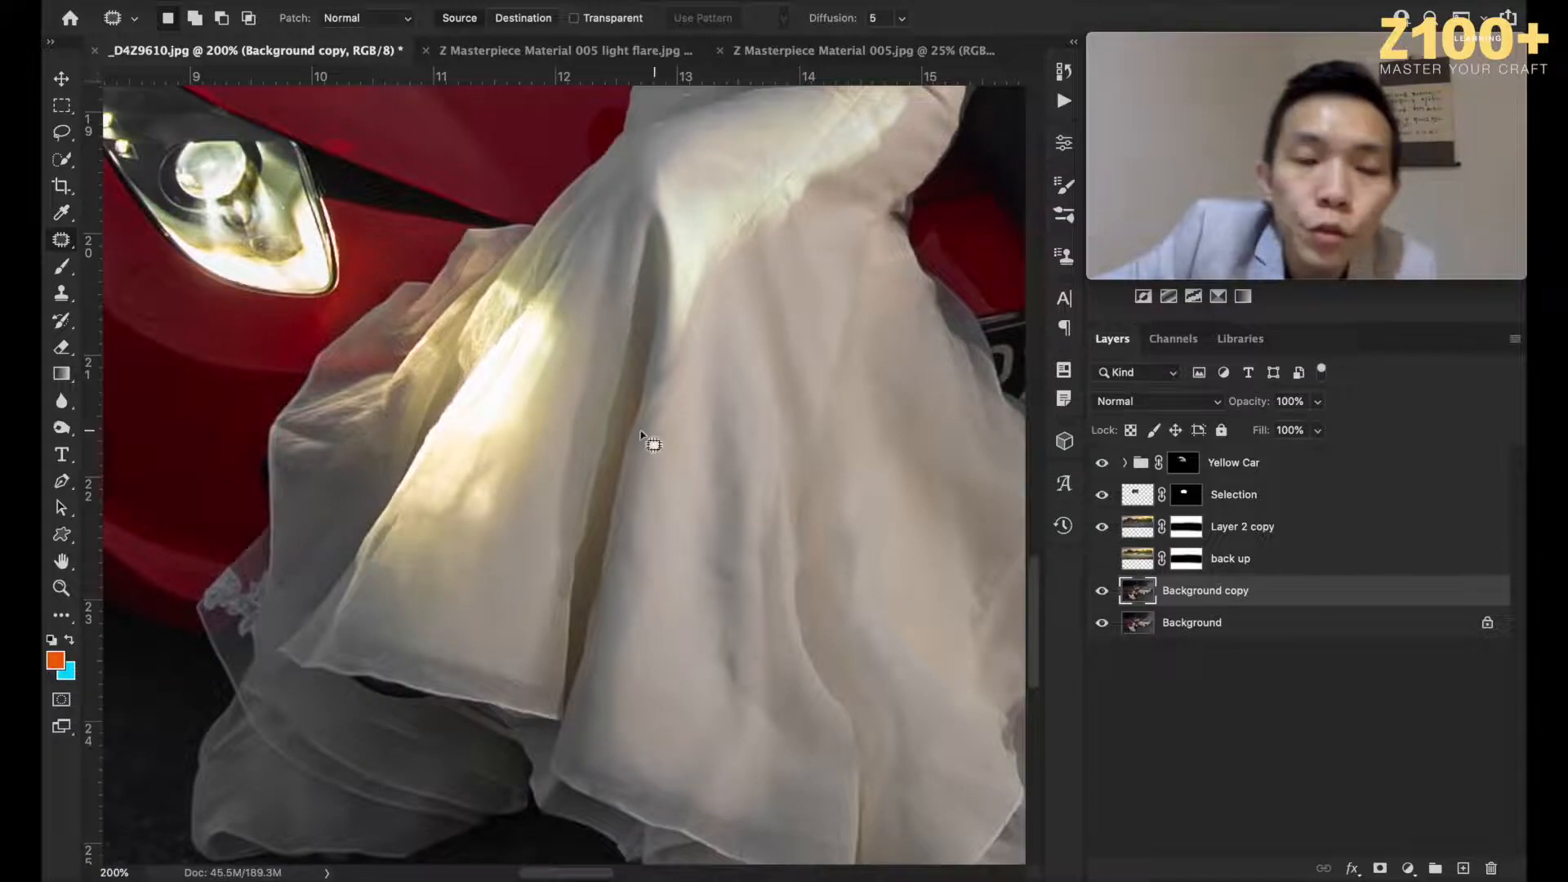
pyautogui.moveTo(490, 438)
pyautogui.mouseDown()
pyautogui.moveTo(434, 458)
pyautogui.moveTo(409, 518)
pyautogui.moveTo(506, 508)
pyautogui.mouseUp()
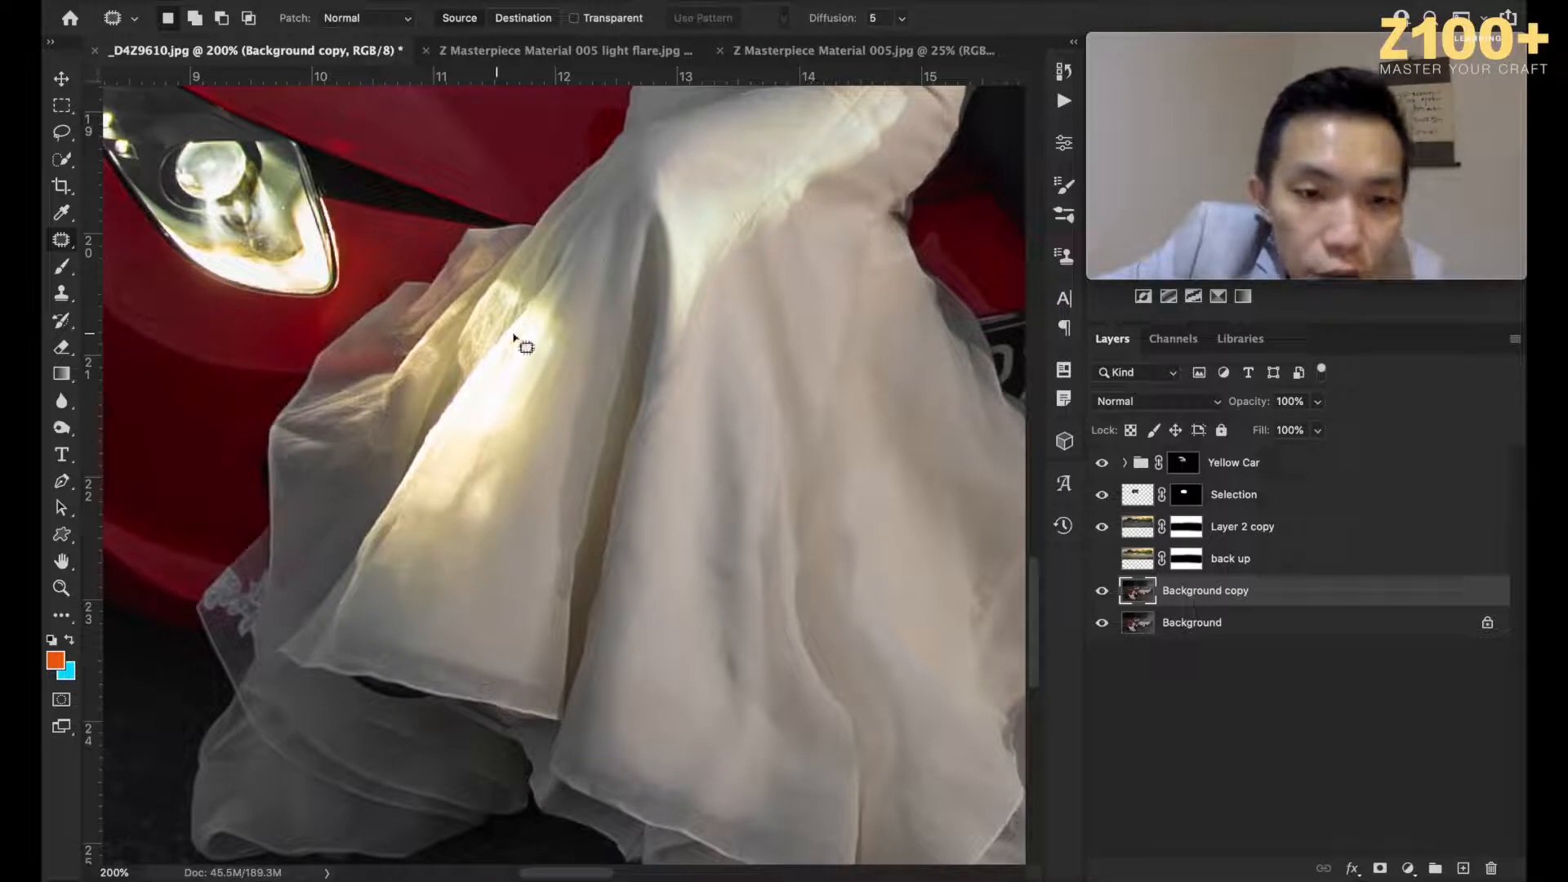
pyautogui.moveTo(430, 466)
pyautogui.mouseDown()
pyautogui.moveTo(351, 615)
pyautogui.moveTo(346, 647)
pyautogui.moveTo(376, 661)
pyautogui.moveTo(438, 666)
pyautogui.moveTo(467, 598)
pyautogui.moveTo(502, 460)
pyautogui.moveTo(496, 444)
pyautogui.moveTo(431, 464)
pyautogui.mouseUp()
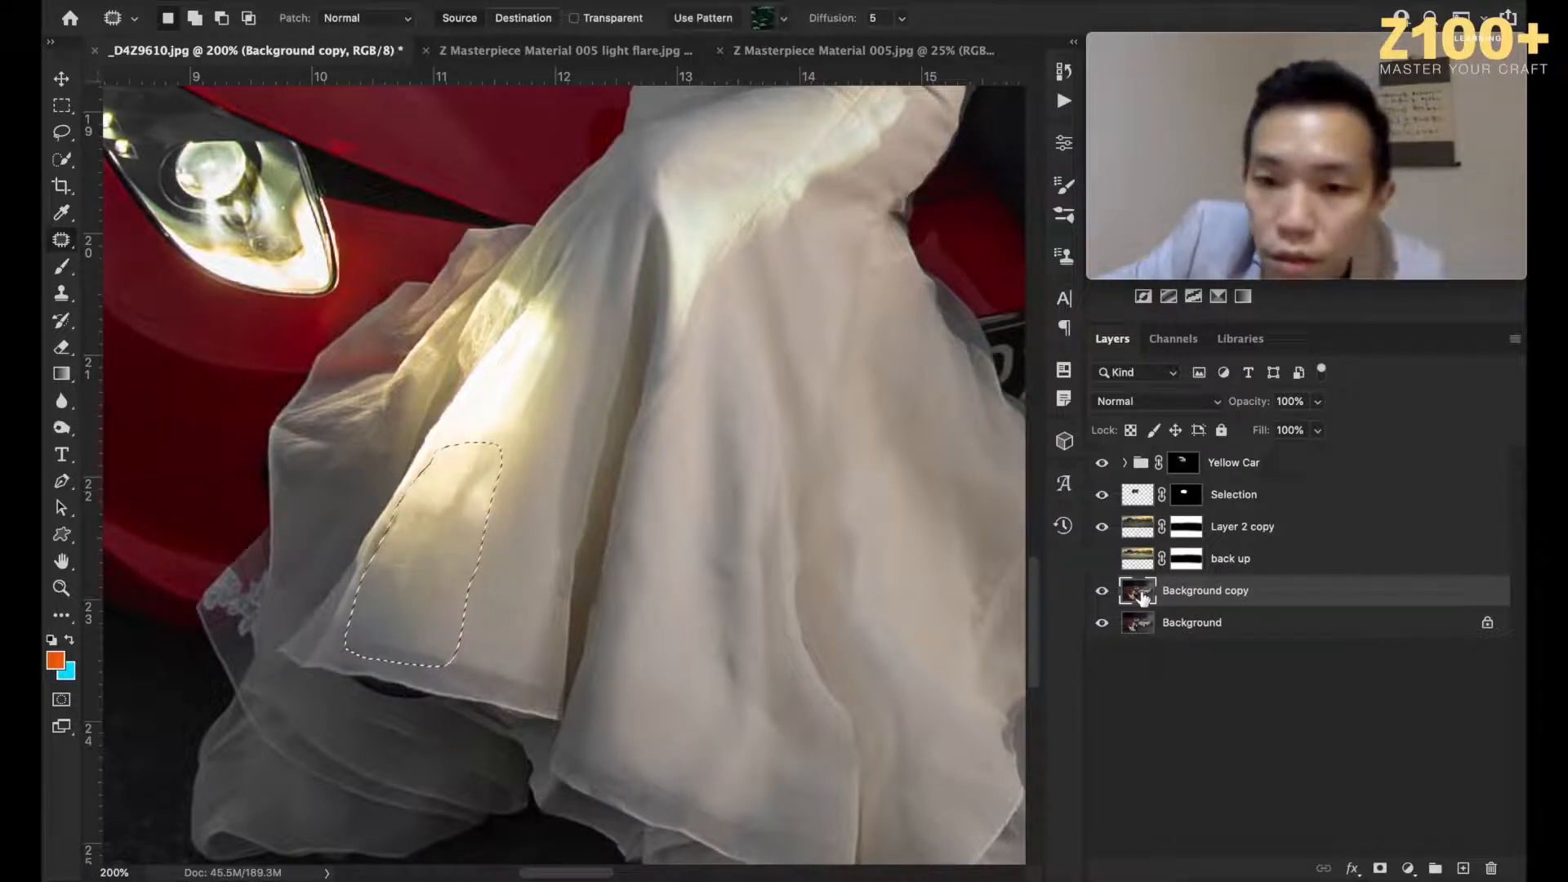
pyautogui.press('super+j')
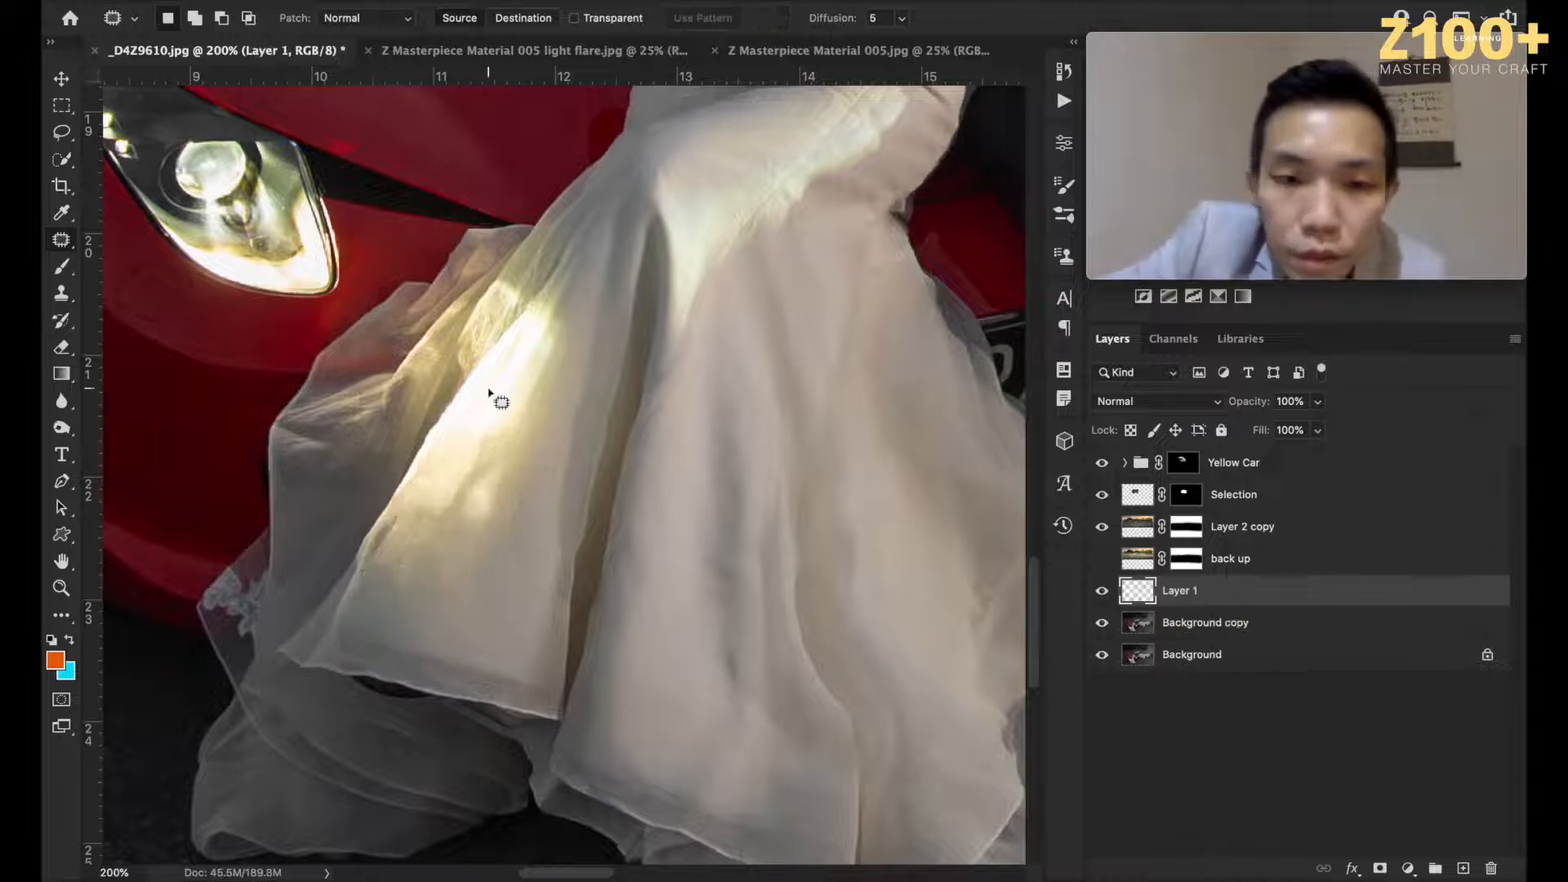
# Step: Move the copied fabric patch up over the blown-out highlight and transform it to follow the fold's edges
pyautogui.press('v')
pyautogui.moveTo(432, 537); pyautogui.dragTo(479, 427)
pyautogui.press('super+t')
pyautogui.moveTo(561, 326); pyautogui.dragTo(587, 281)
pyautogui.moveTo(553, 343); pyautogui.dragTo(518, 405)
pyautogui.moveTo(598, 287); pyautogui.dragTo(601, 292)
pyautogui.moveTo(474, 470); pyautogui.dragTo(470, 478)
pyautogui.moveTo(560, 596); pyautogui.dragTo(569, 604)
pyautogui.moveTo(470, 604); pyautogui.dragTo(458, 605)
pyautogui.press('Return')
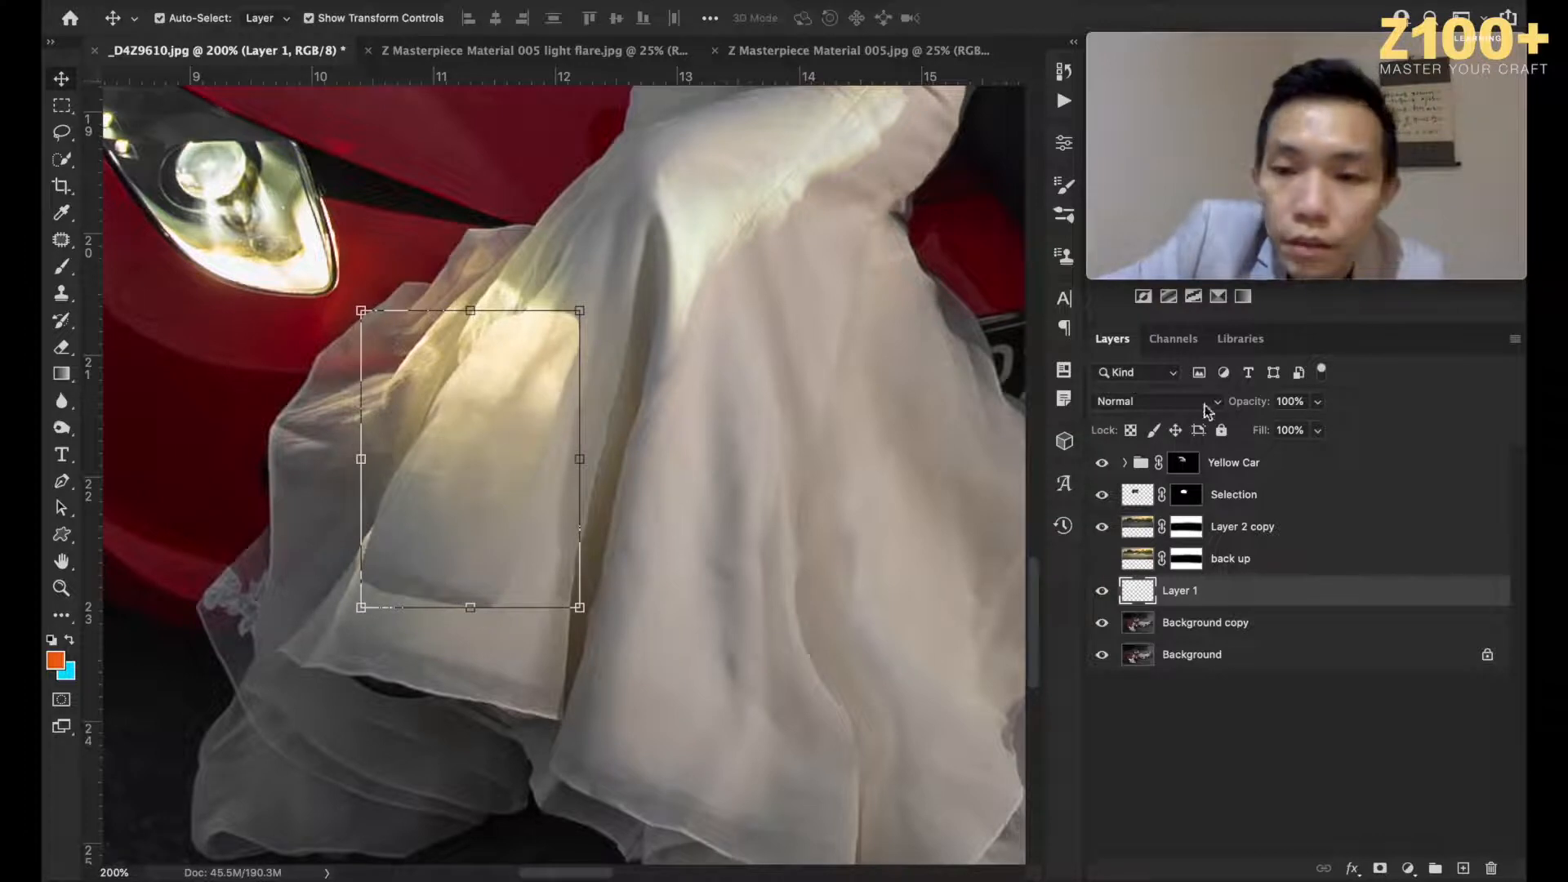
# Step: Set the fabric patch layer's blend mode to Darken and compare the dress with the layer hidden and shown
pyautogui.click(1168, 402)
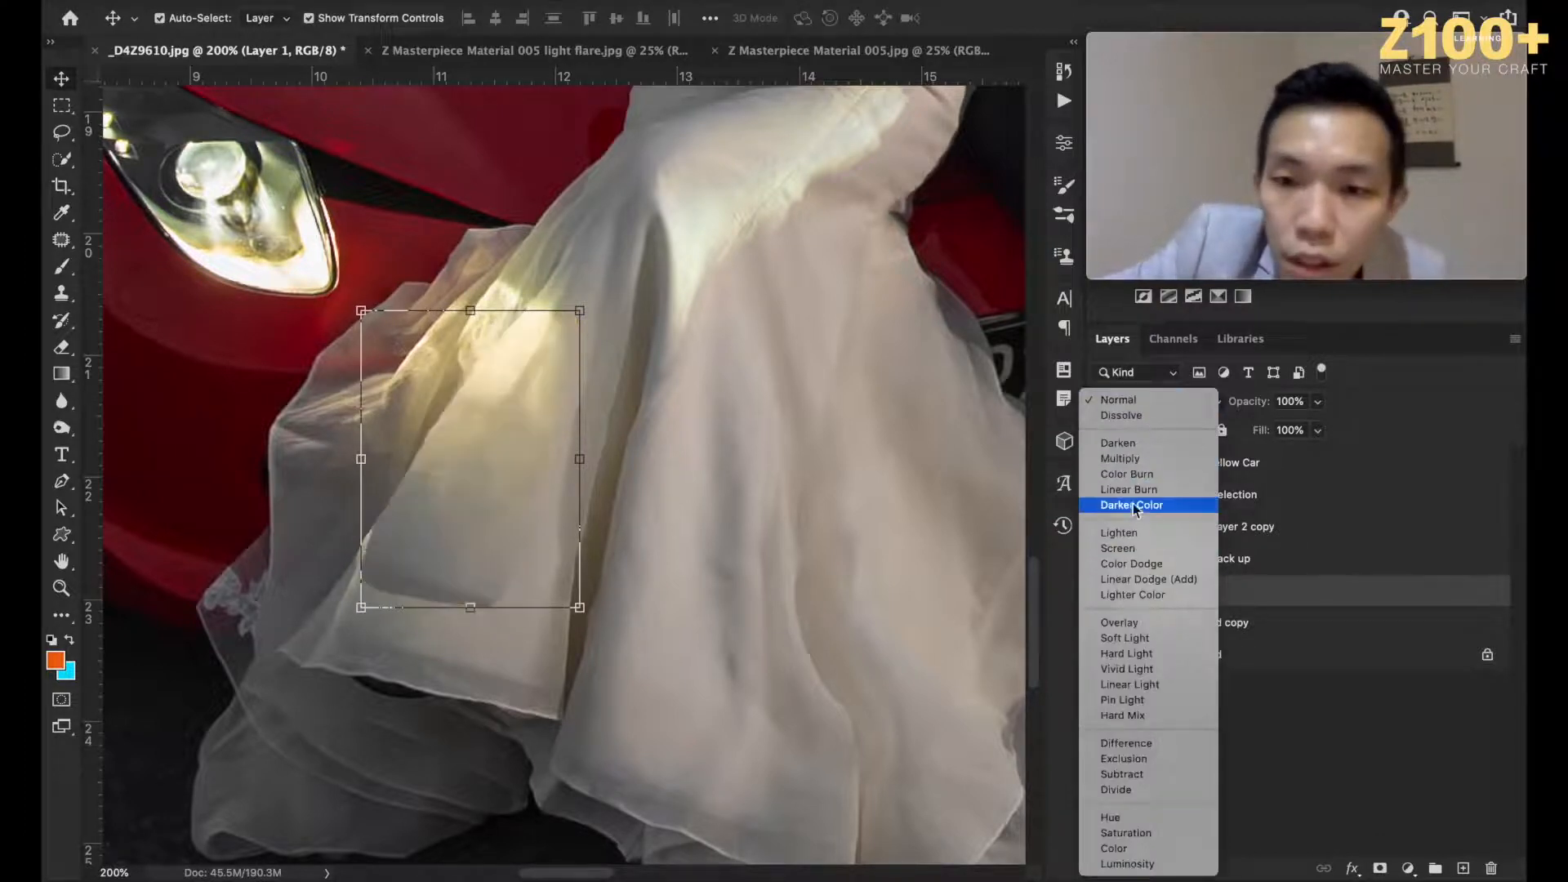
pyautogui.click(1132, 449)
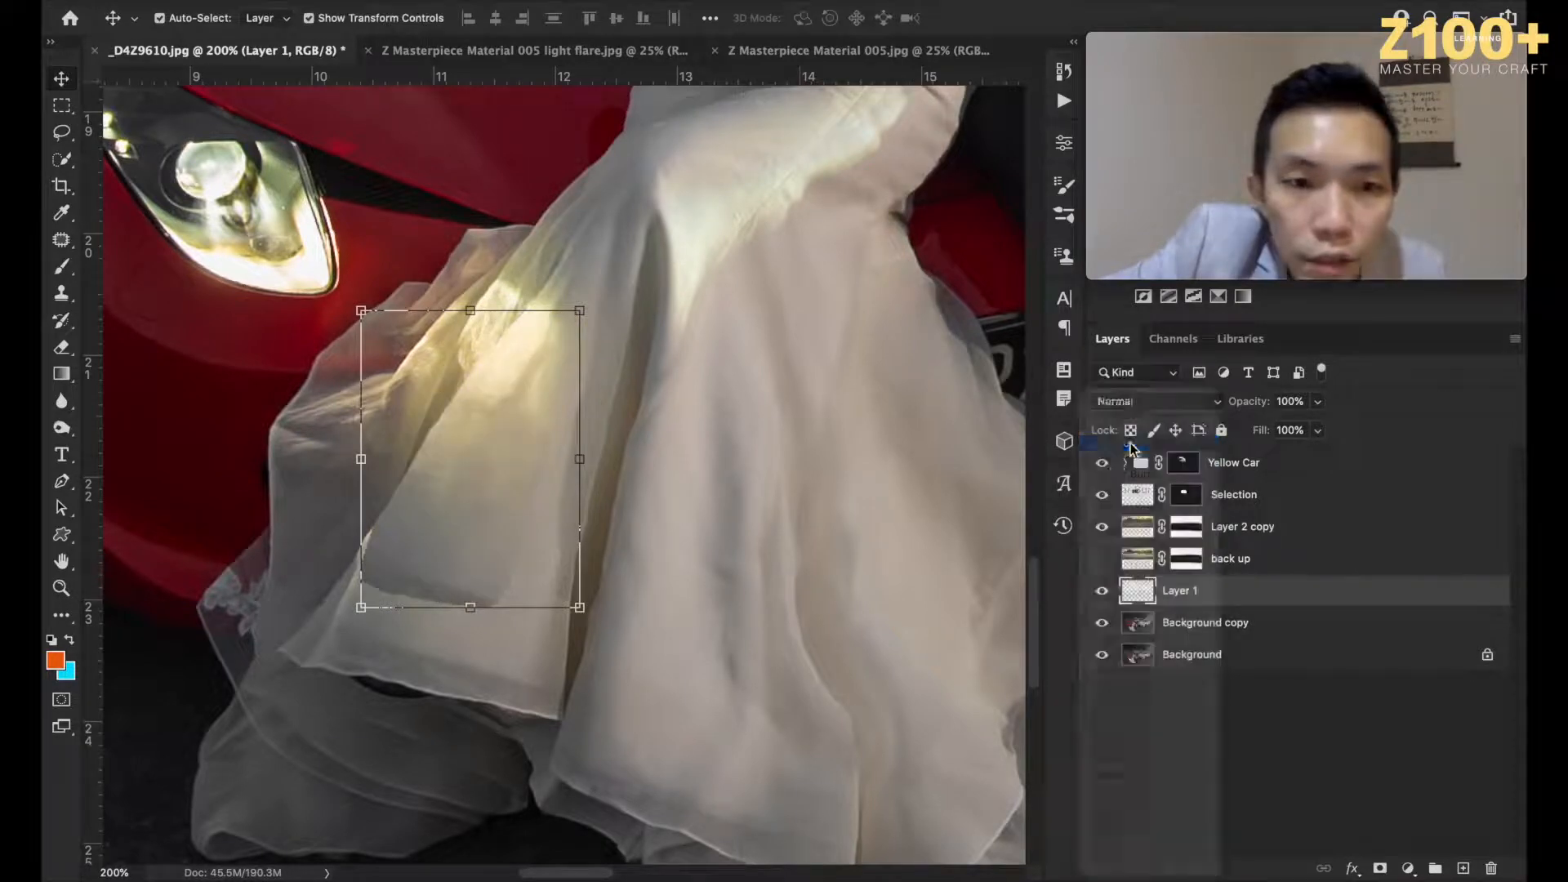
pyautogui.click(1102, 589)
pyautogui.click(1102, 589)
pyautogui.click(1101, 590)
pyautogui.click(1102, 590)
pyautogui.click(1102, 590)
pyautogui.click(1102, 590)
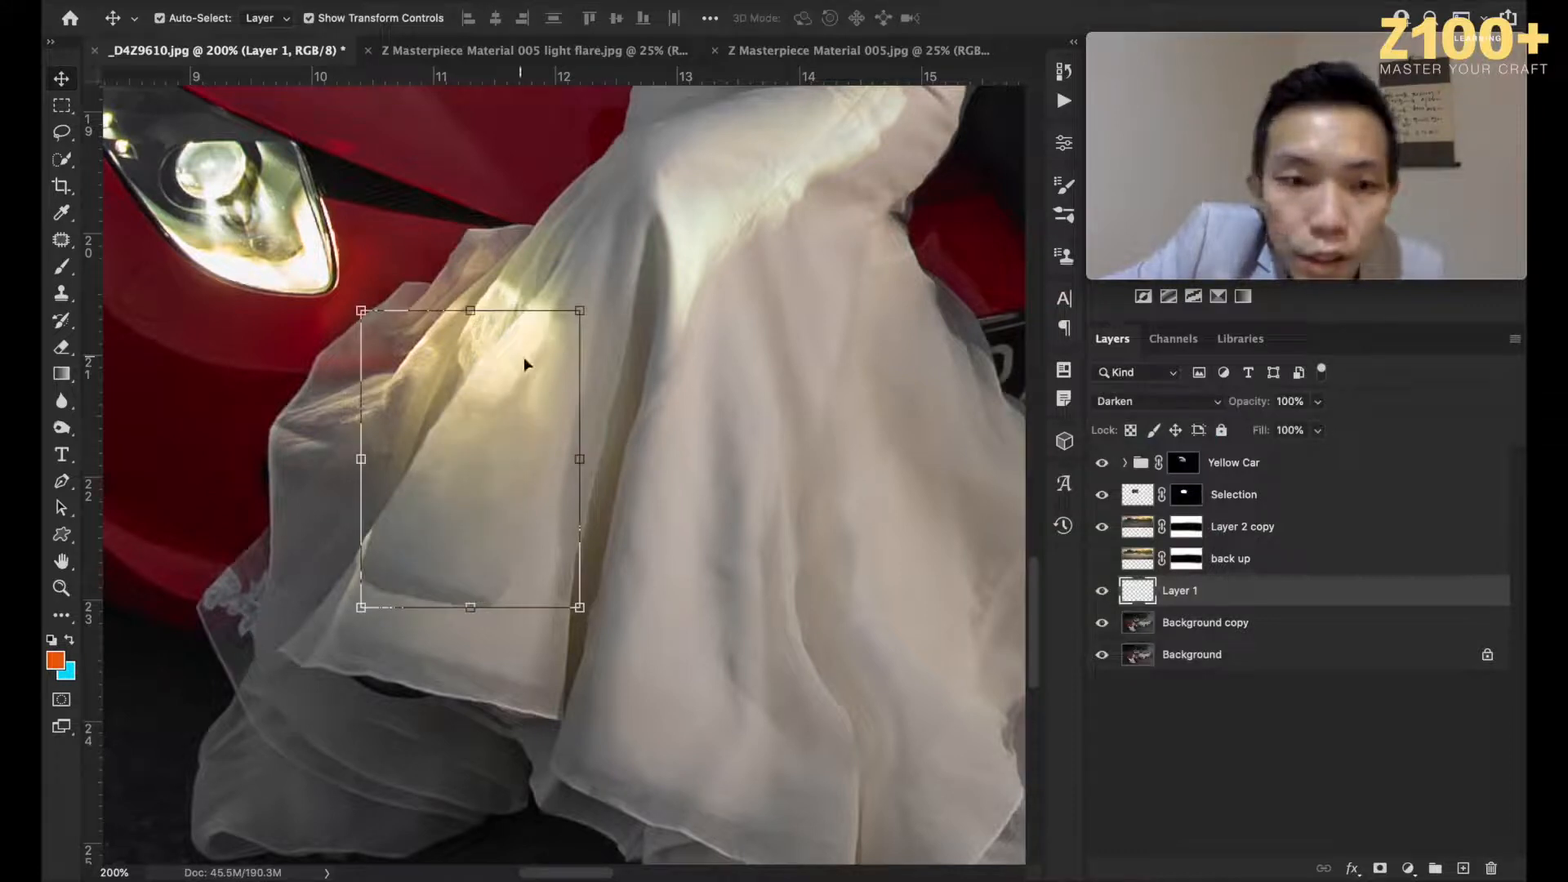
# Step: Brighten the fabric patch with the Dodge tool on Highlights at 34% exposure, using a size 80 brush
pyautogui.click(62, 424)
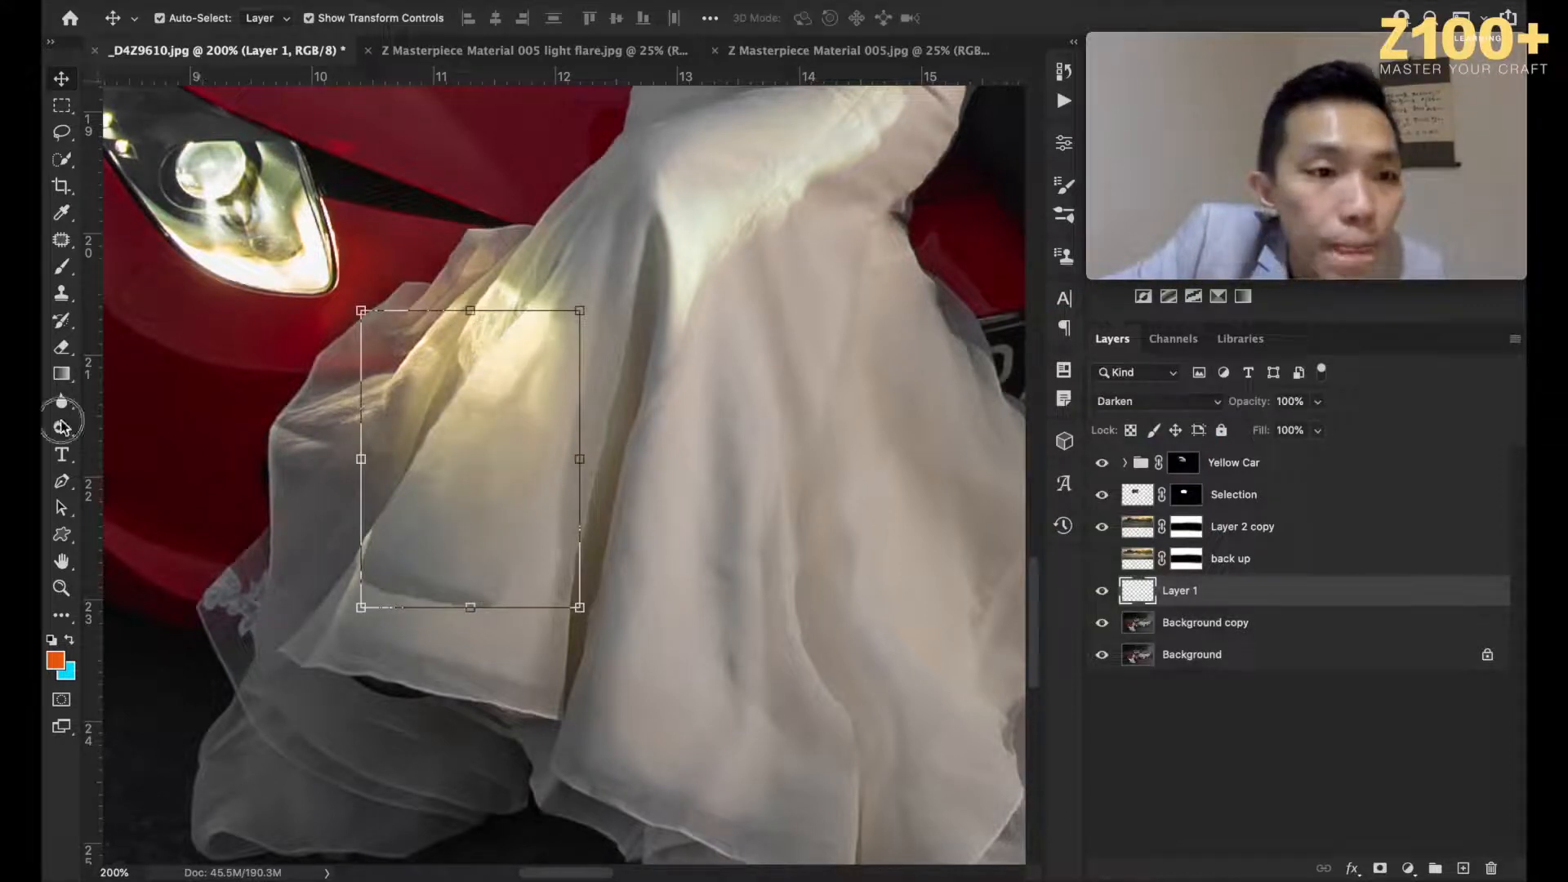
pyautogui.moveTo(63, 431)
pyautogui.mouseDown()
pyautogui.moveTo(127, 454)
pyautogui.moveTo(127, 426)
pyautogui.mouseUp()
pyautogui.press('[')
pyautogui.press('[')
pyautogui.press('[')
pyautogui.press('[')
pyautogui.press('[')
pyautogui.press('[')
pyautogui.press('[')
pyautogui.press('[')
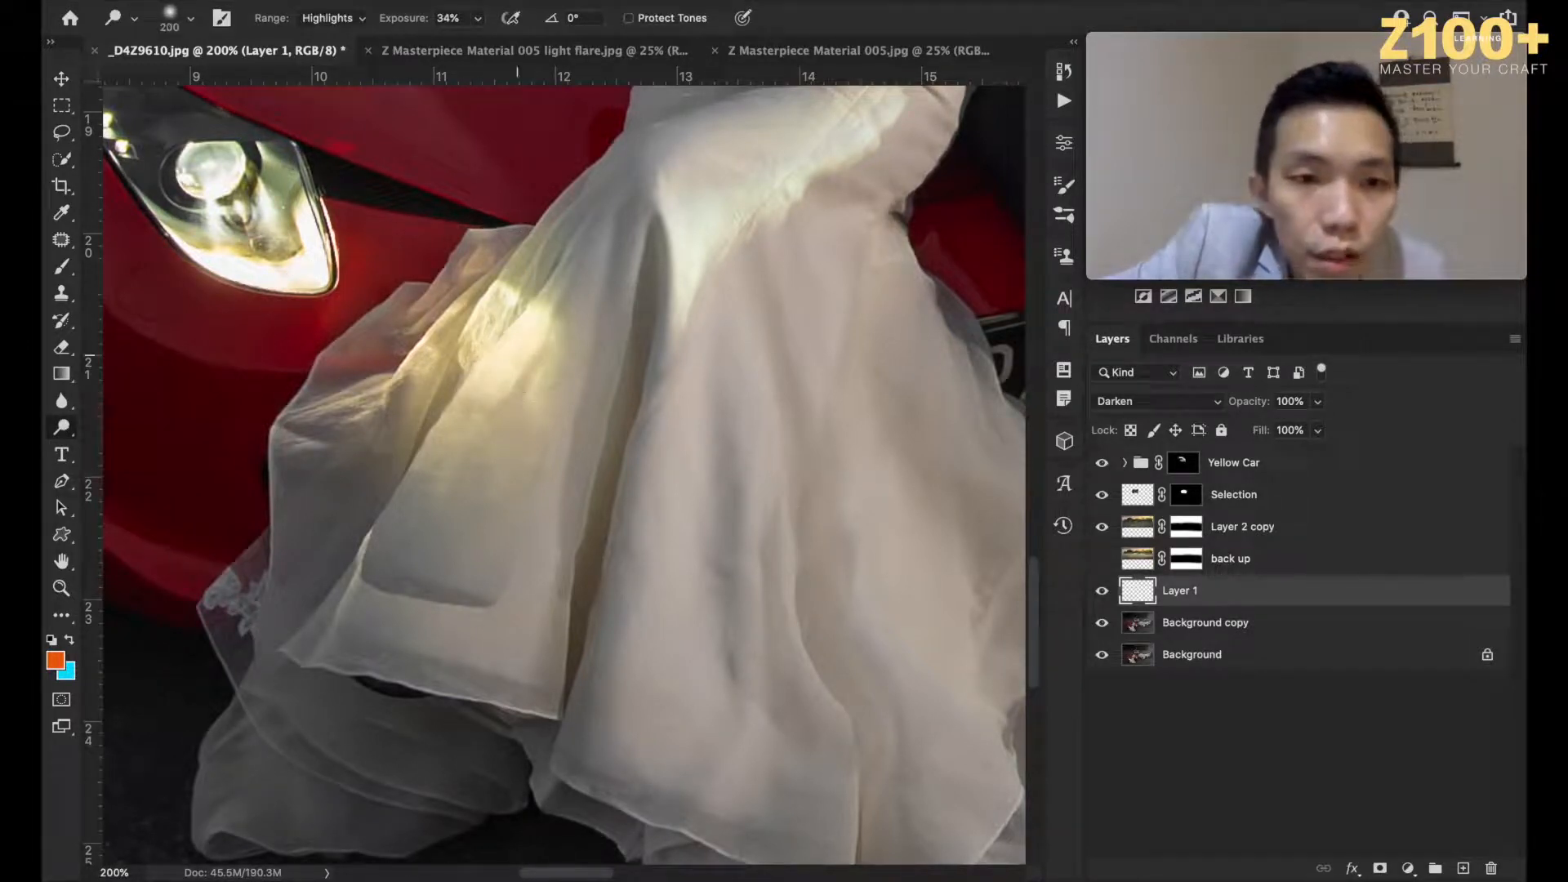
pyautogui.moveTo(432, 509)
pyautogui.mouseDown()
pyautogui.moveTo(423, 542)
pyautogui.moveTo(390, 532)
pyautogui.moveTo(417, 371)
pyautogui.mouseUp()
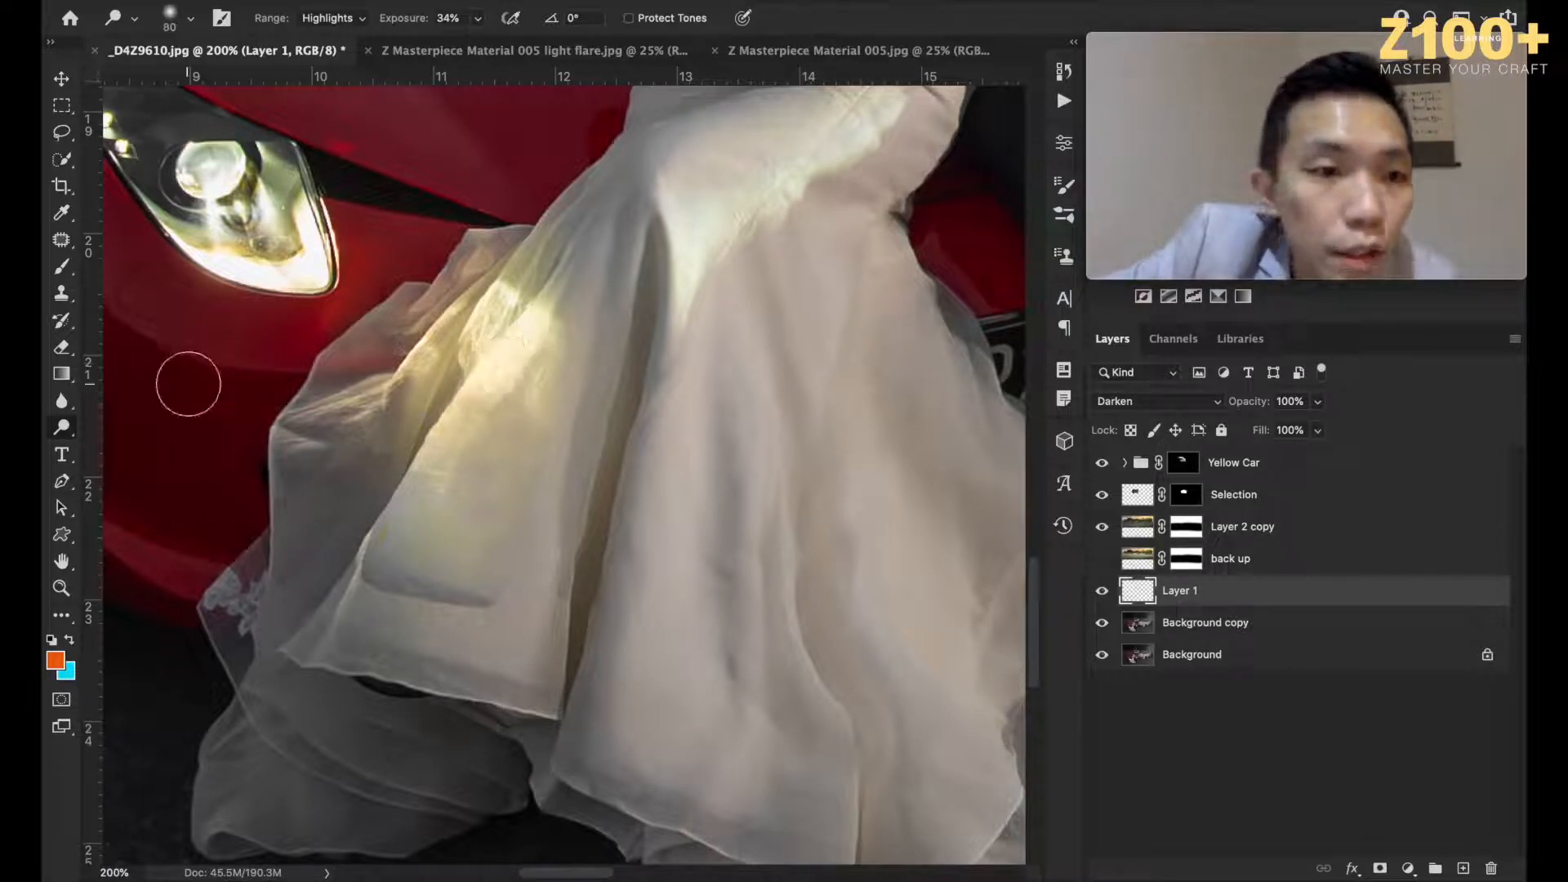
# Step: Darken the bright upper part of the fabric patch with the Burn tool on Midtones at 15% exposure
pyautogui.rightClick(61, 427)
pyautogui.click(122, 445)
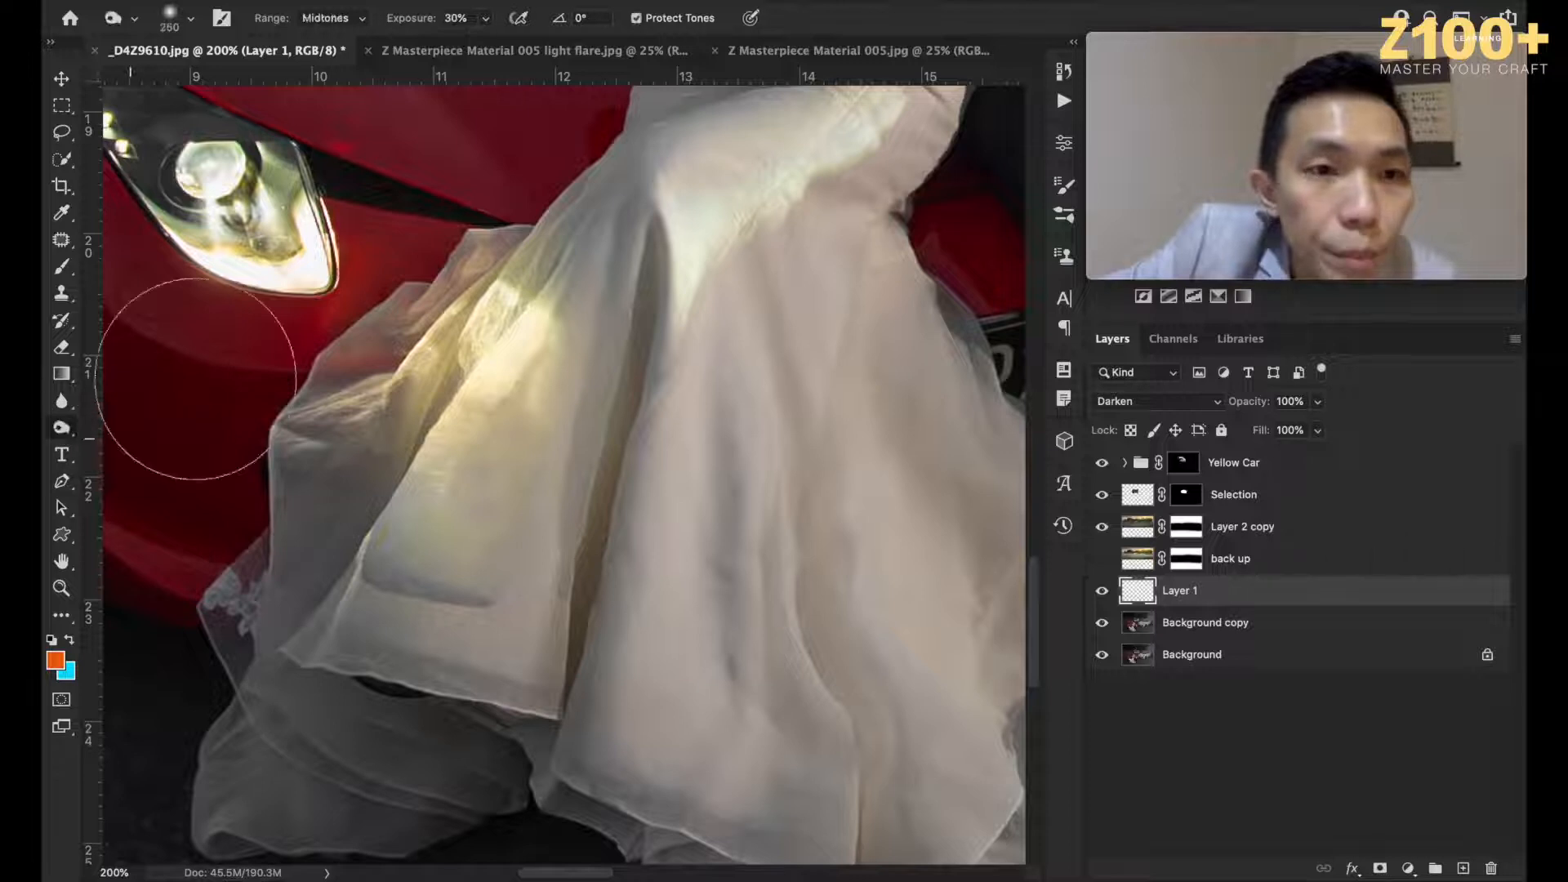
pyautogui.click(331, 17)
pyautogui.click(326, 5)
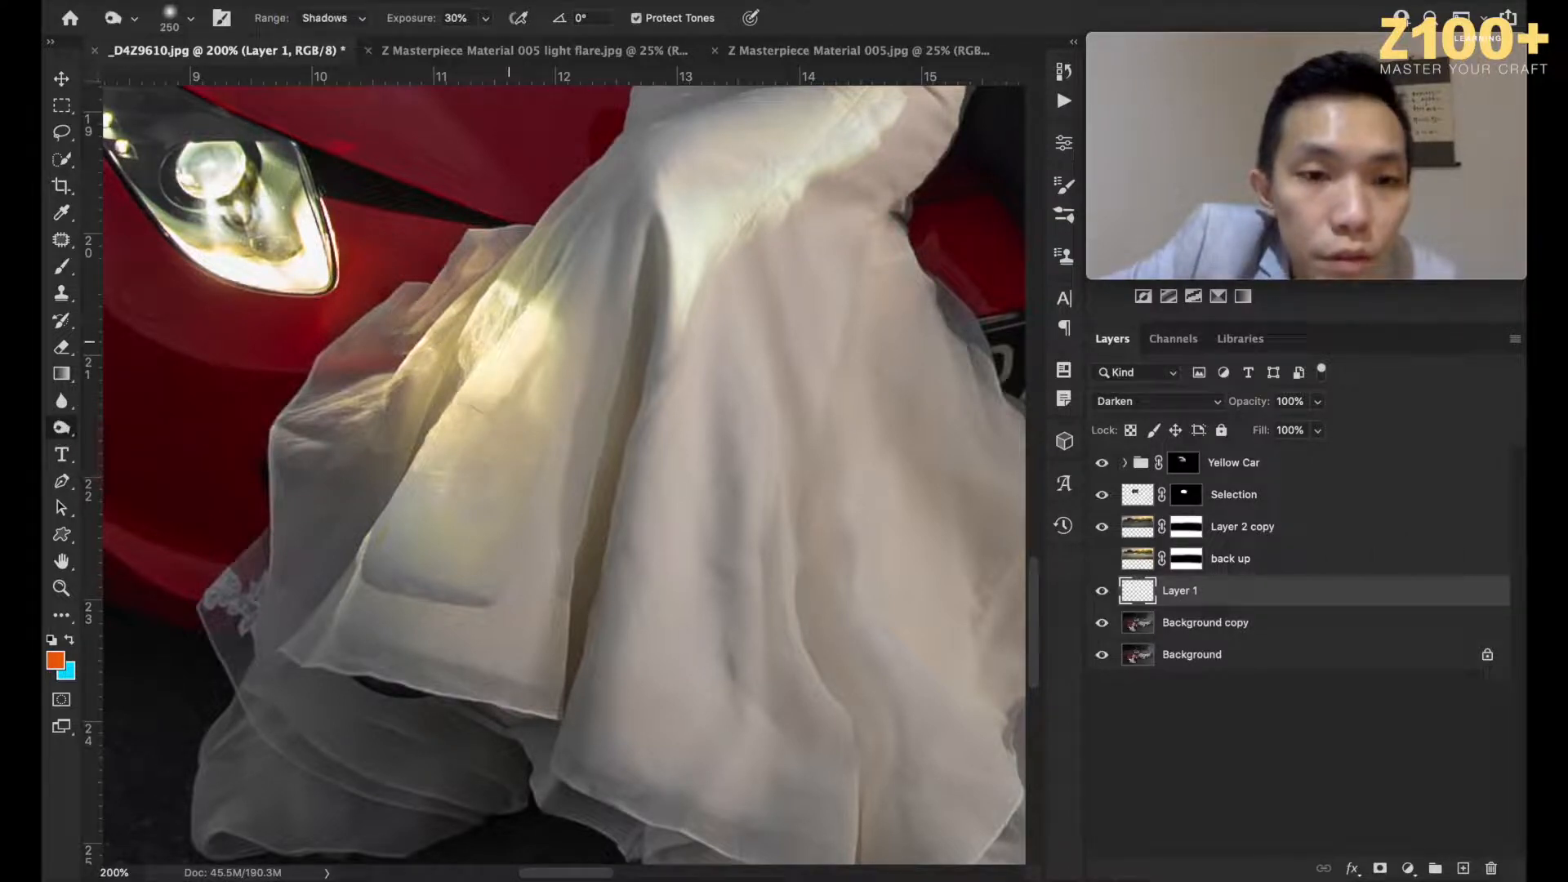
pyautogui.click(331, 17)
pyautogui.click(322, 31)
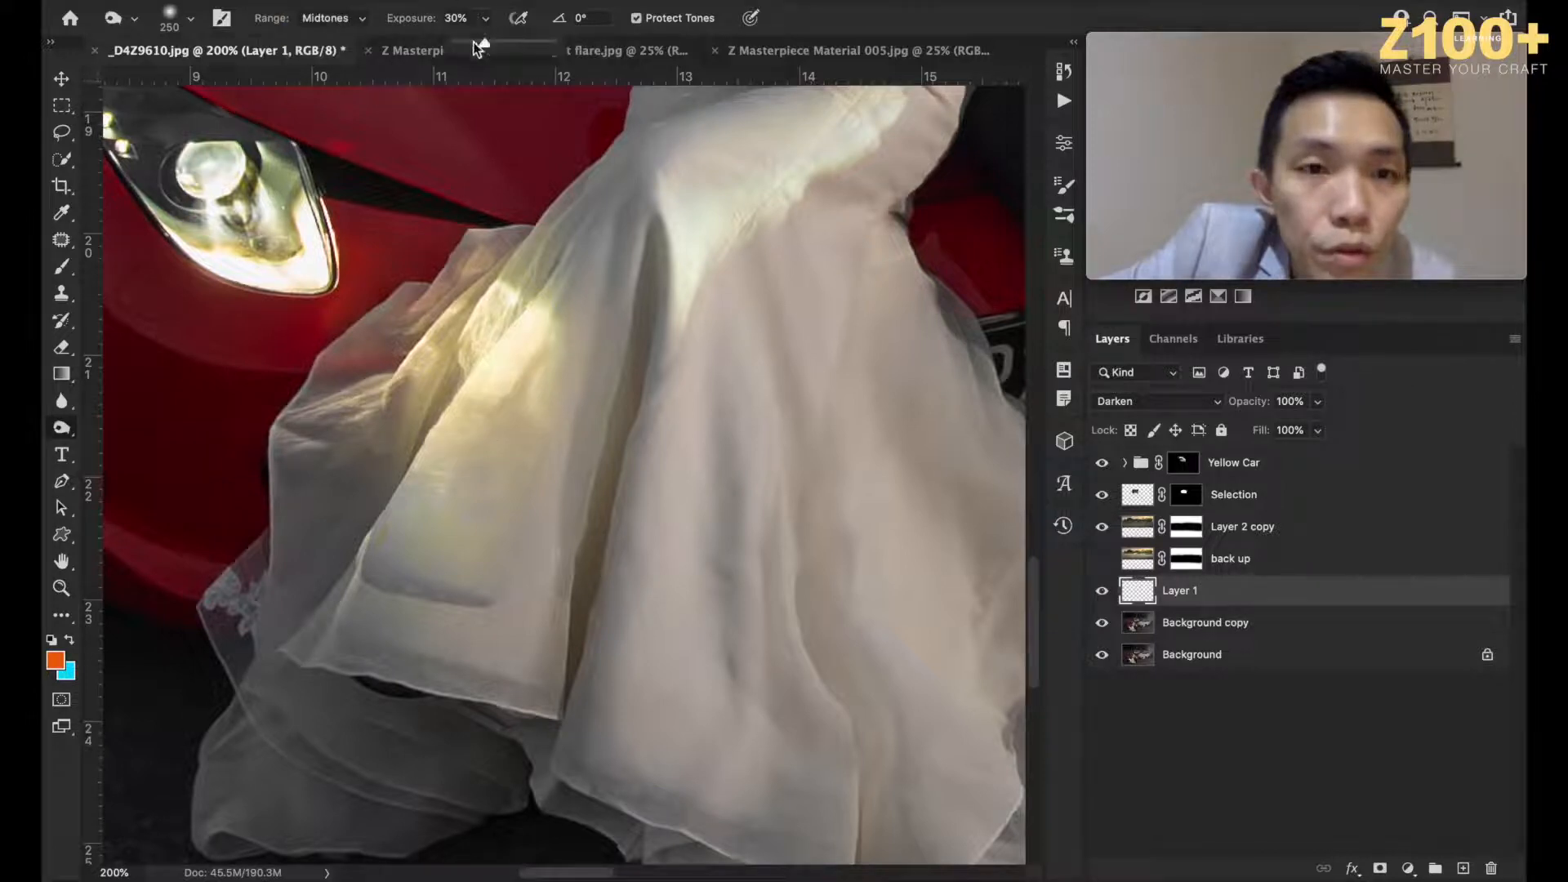
pyautogui.click(485, 347)
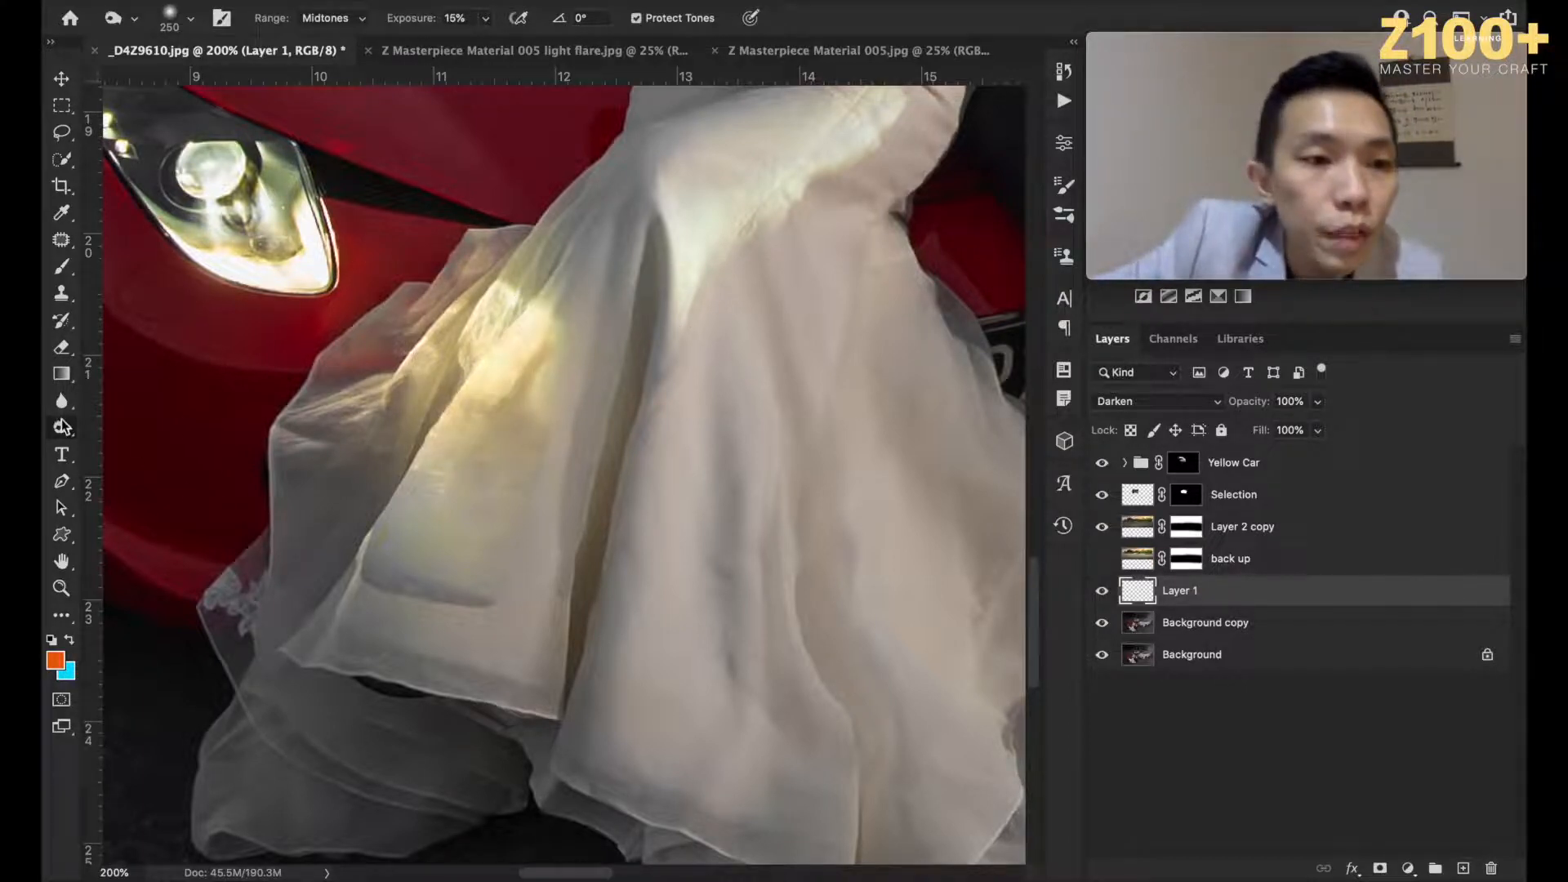
# Step: Dodge the patch's highlights at 34% exposure with a size 100 brush and compare the dress with and without the patch layer
pyautogui.moveTo(61, 430); pyautogui.dragTo(155, 444)
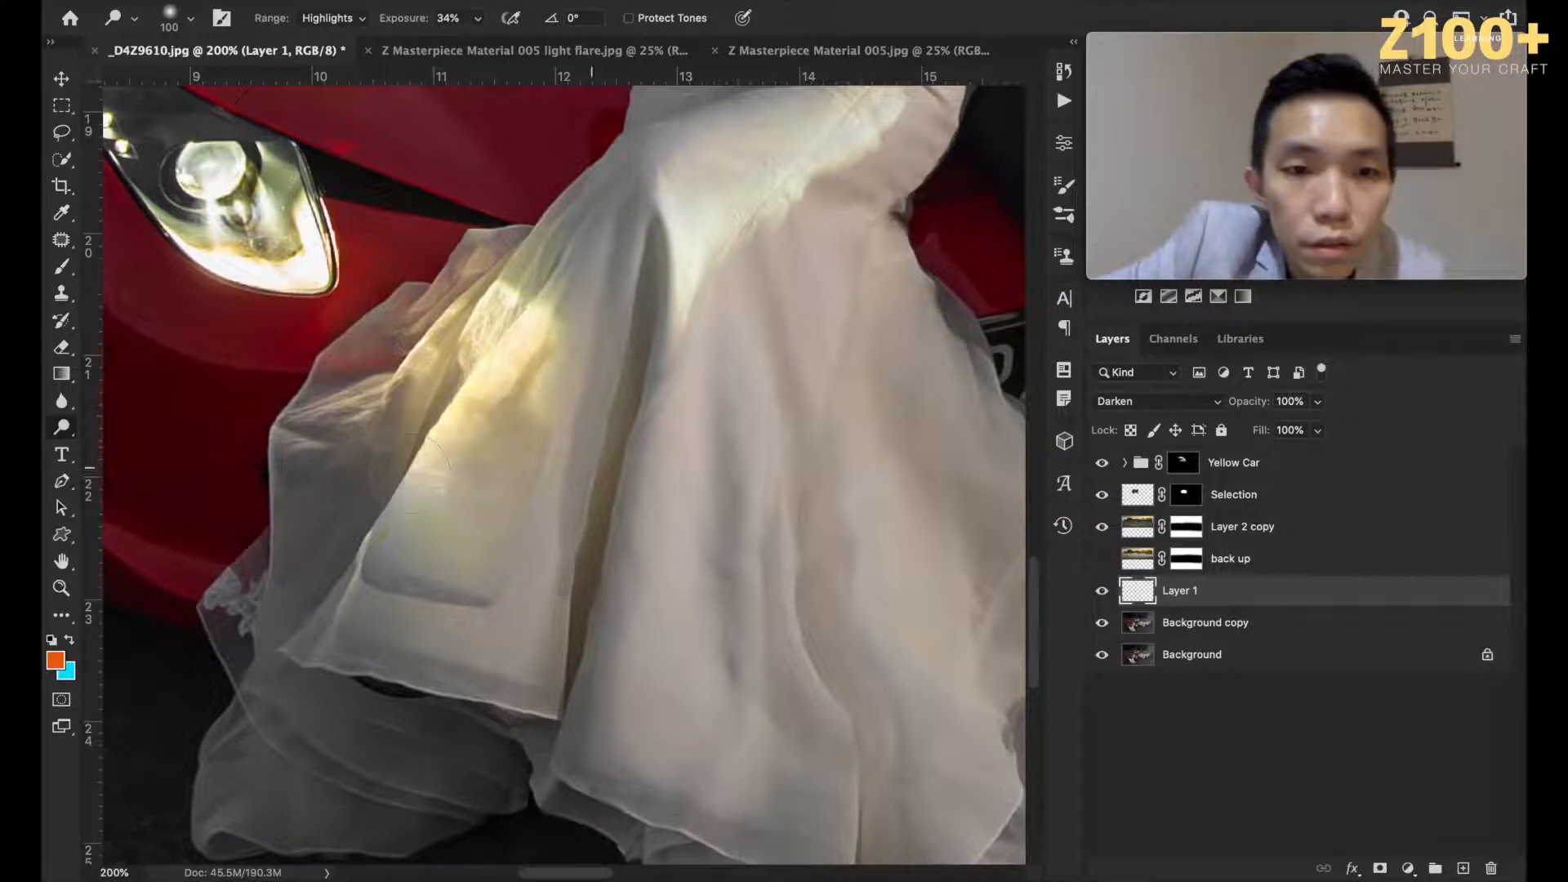
pyautogui.click(1104, 591)
pyautogui.click(1104, 591)
pyautogui.click(1104, 591)
pyautogui.click(1104, 591)
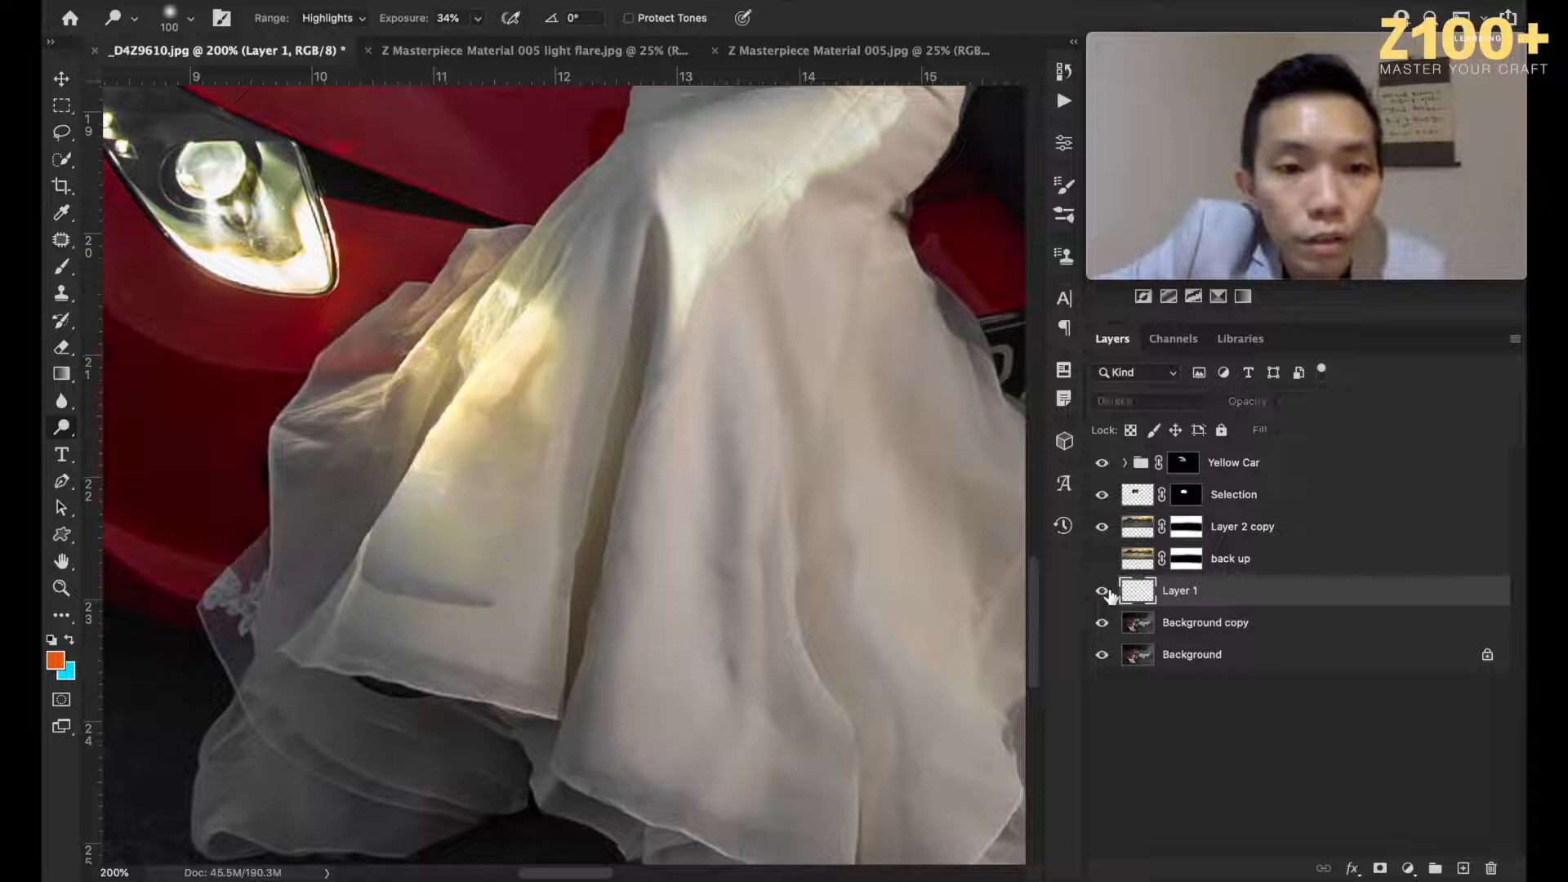
pyautogui.click(1104, 591)
pyautogui.click(1104, 591)
pyautogui.click(1104, 590)
pyautogui.click(1104, 590)
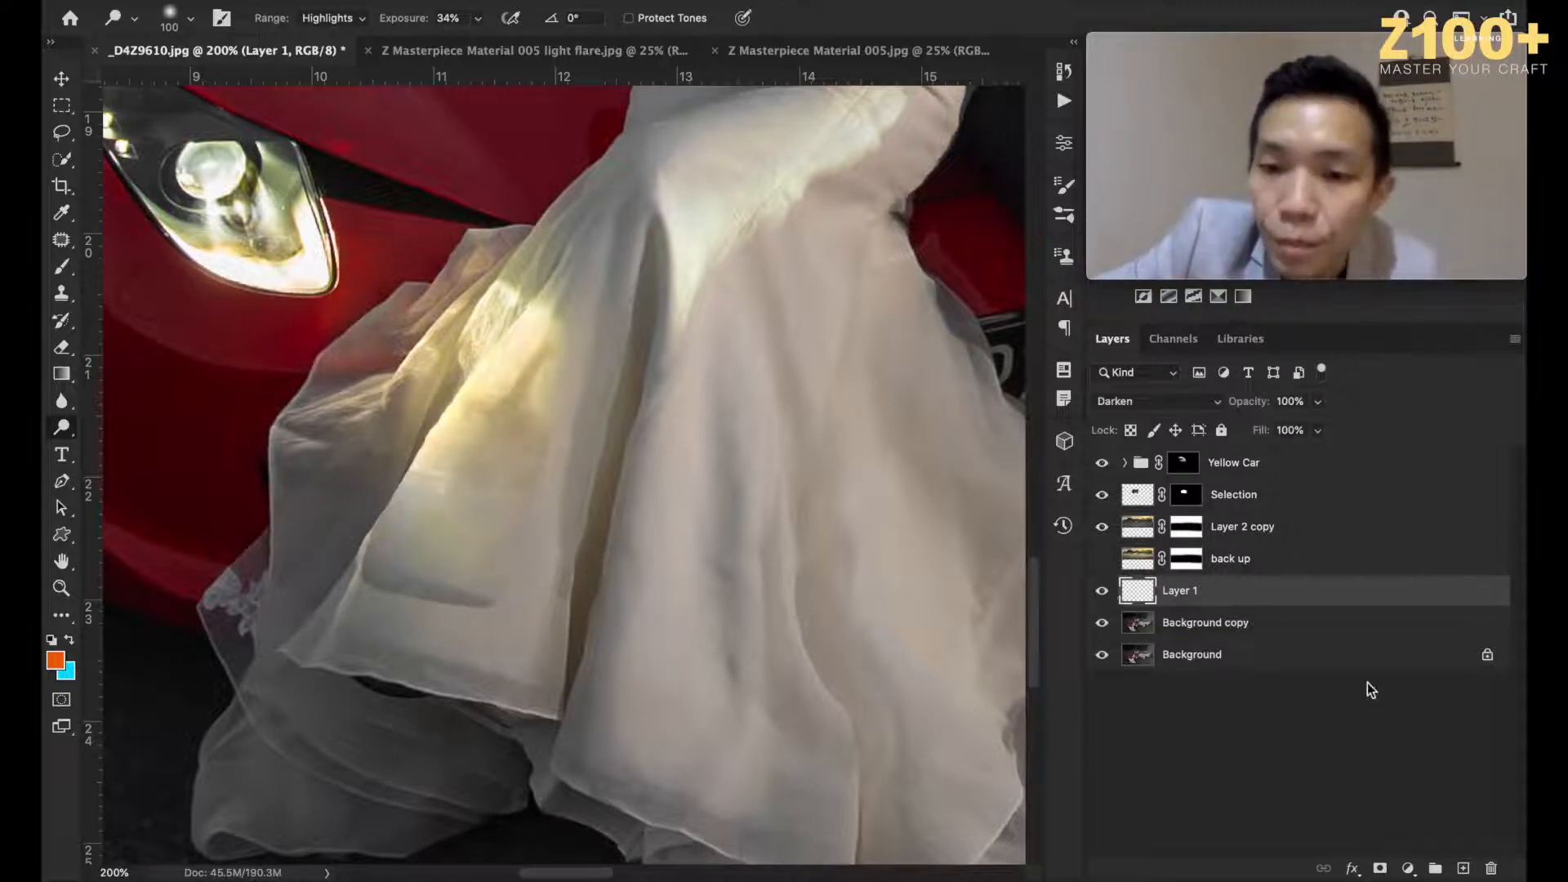
# Step: Add a mask to the patch layer and erase the patch's hard lower edges with the Eraser at 73% opacity
pyautogui.click(1379, 867)
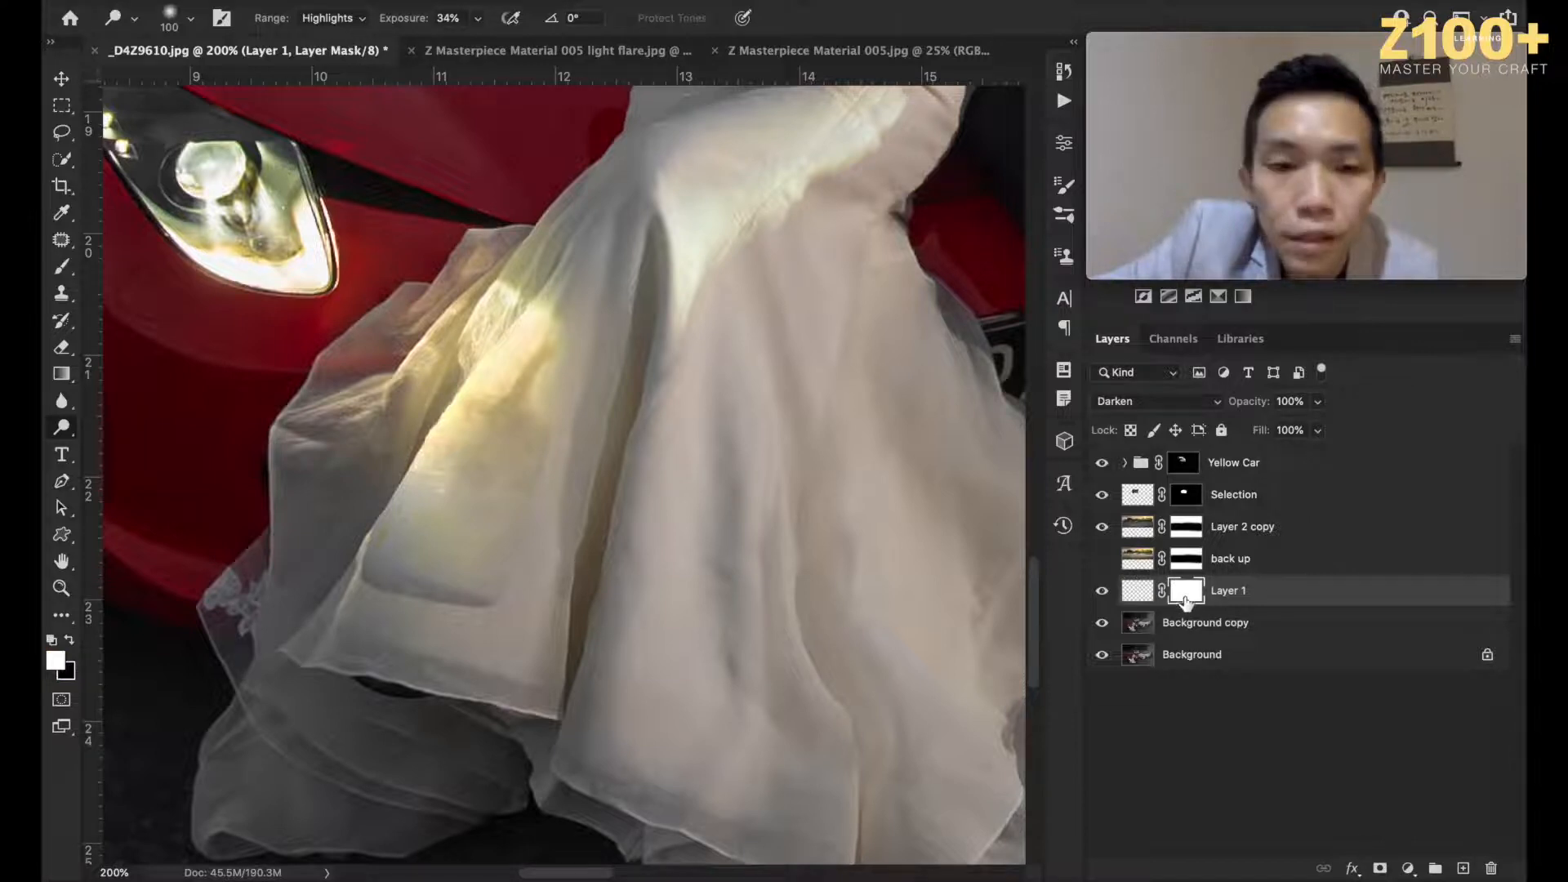
pyautogui.click(61, 348)
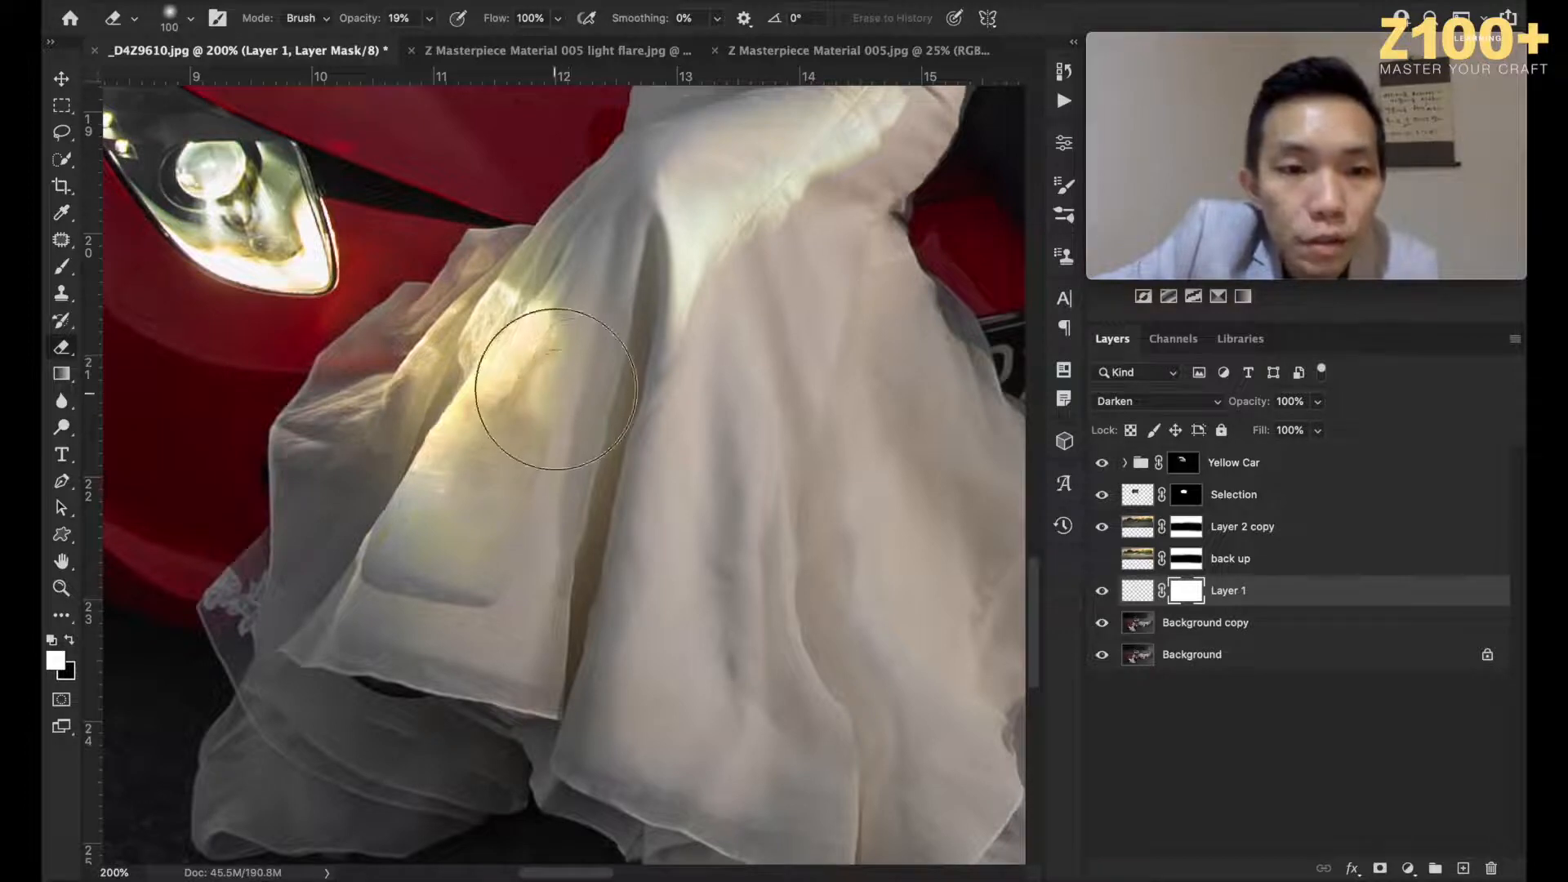
pyautogui.moveTo(548, 424)
pyautogui.mouseDown()
pyautogui.moveTo(520, 530)
pyautogui.moveTo(552, 490)
pyautogui.moveTo(471, 602)
pyautogui.moveTo(493, 591)
pyautogui.moveTo(458, 605)
pyautogui.mouseUp()
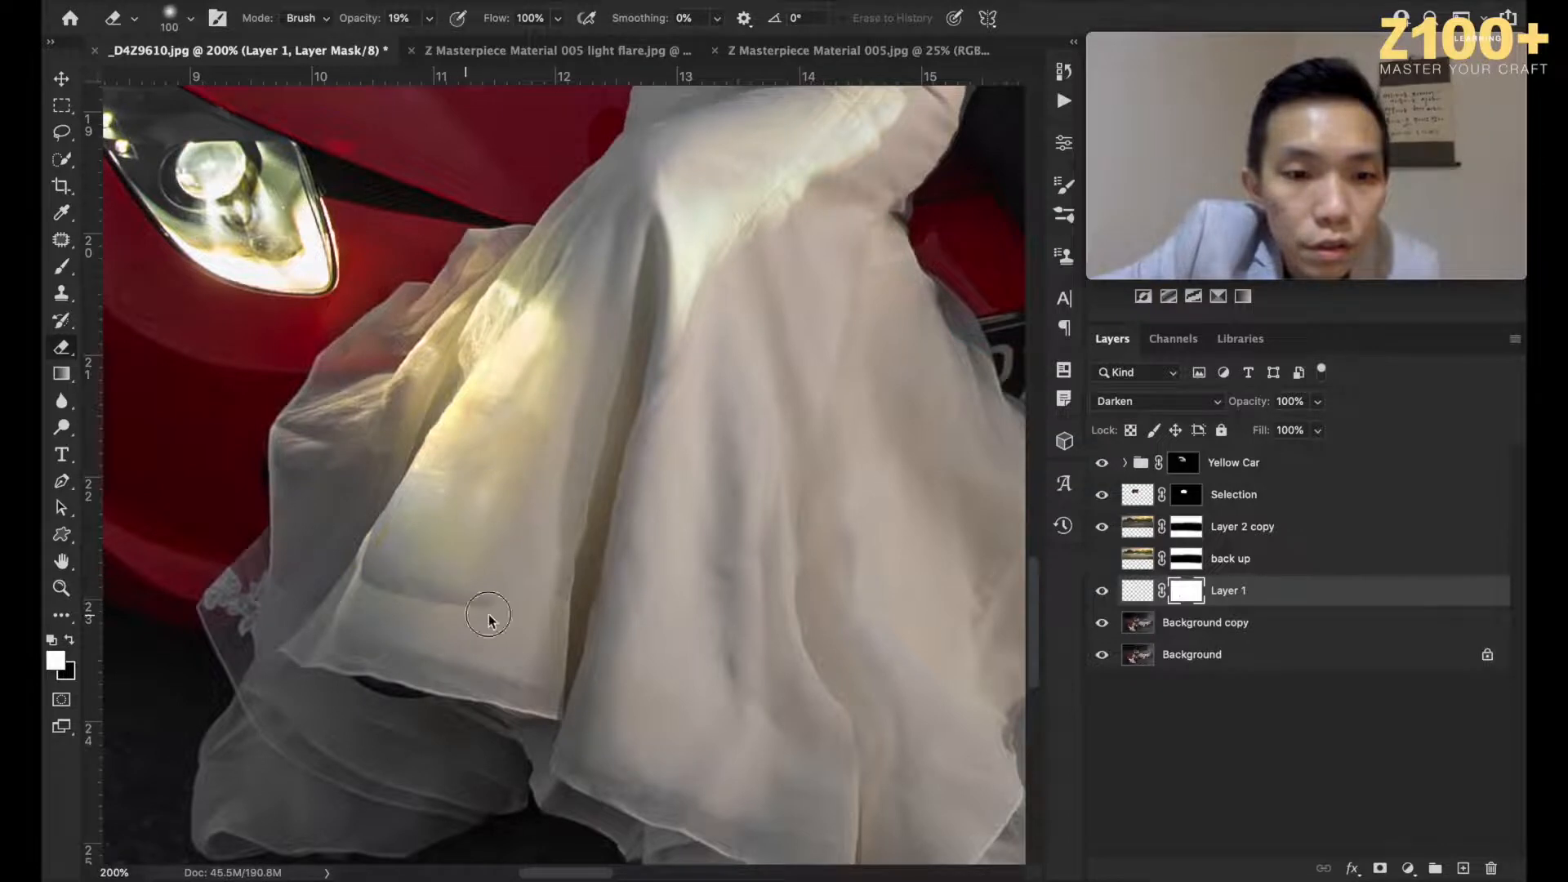
pyautogui.click(430, 20)
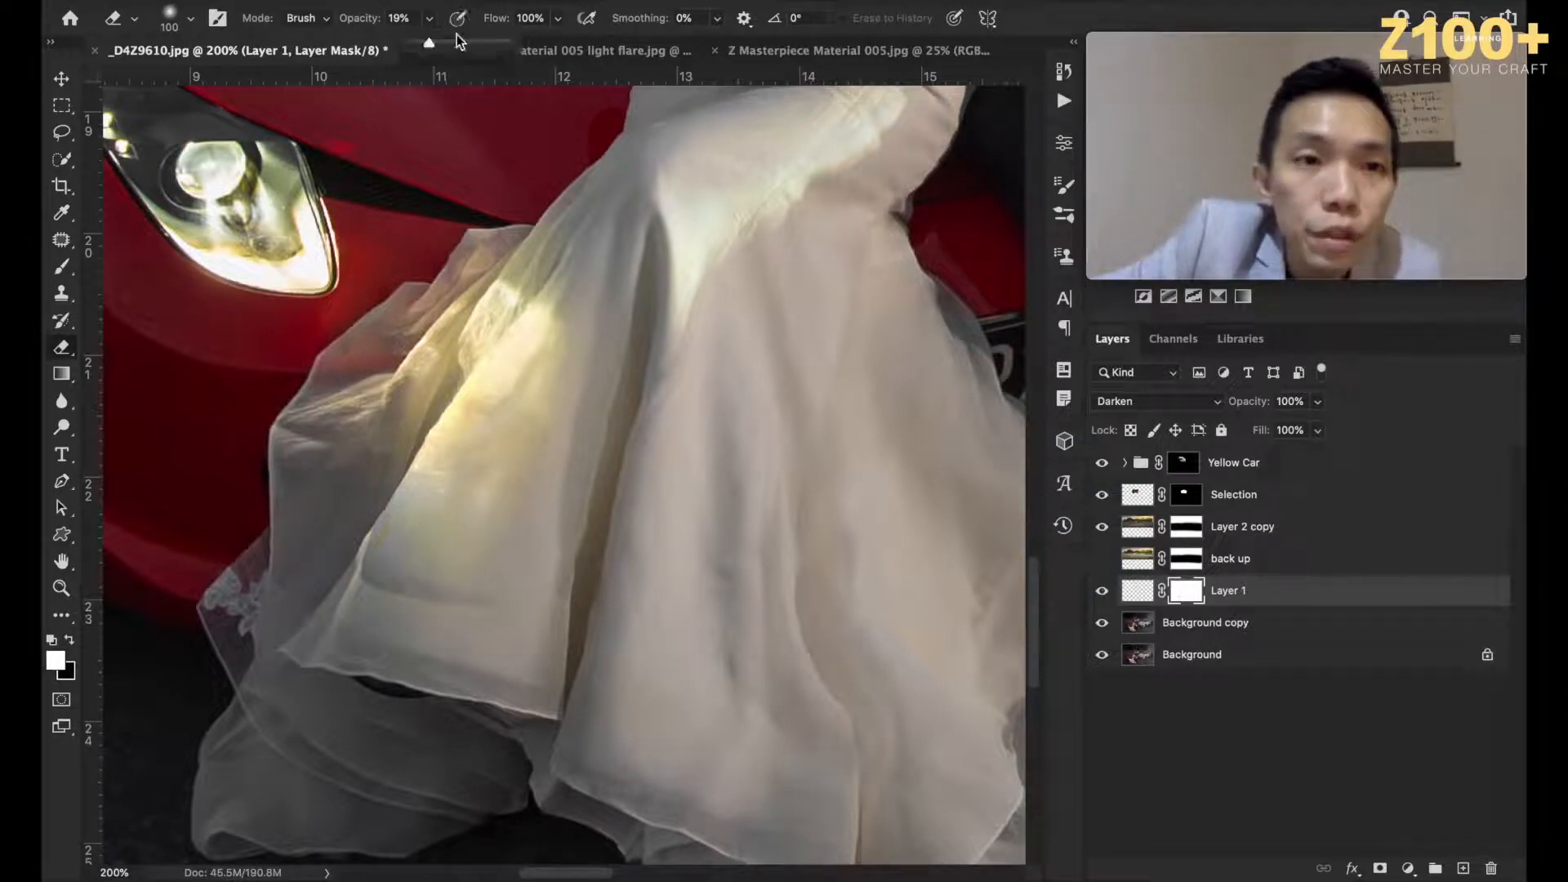
pyautogui.moveTo(463, 587)
pyautogui.mouseDown()
pyautogui.moveTo(395, 591)
pyautogui.moveTo(357, 542)
pyautogui.mouseUp()
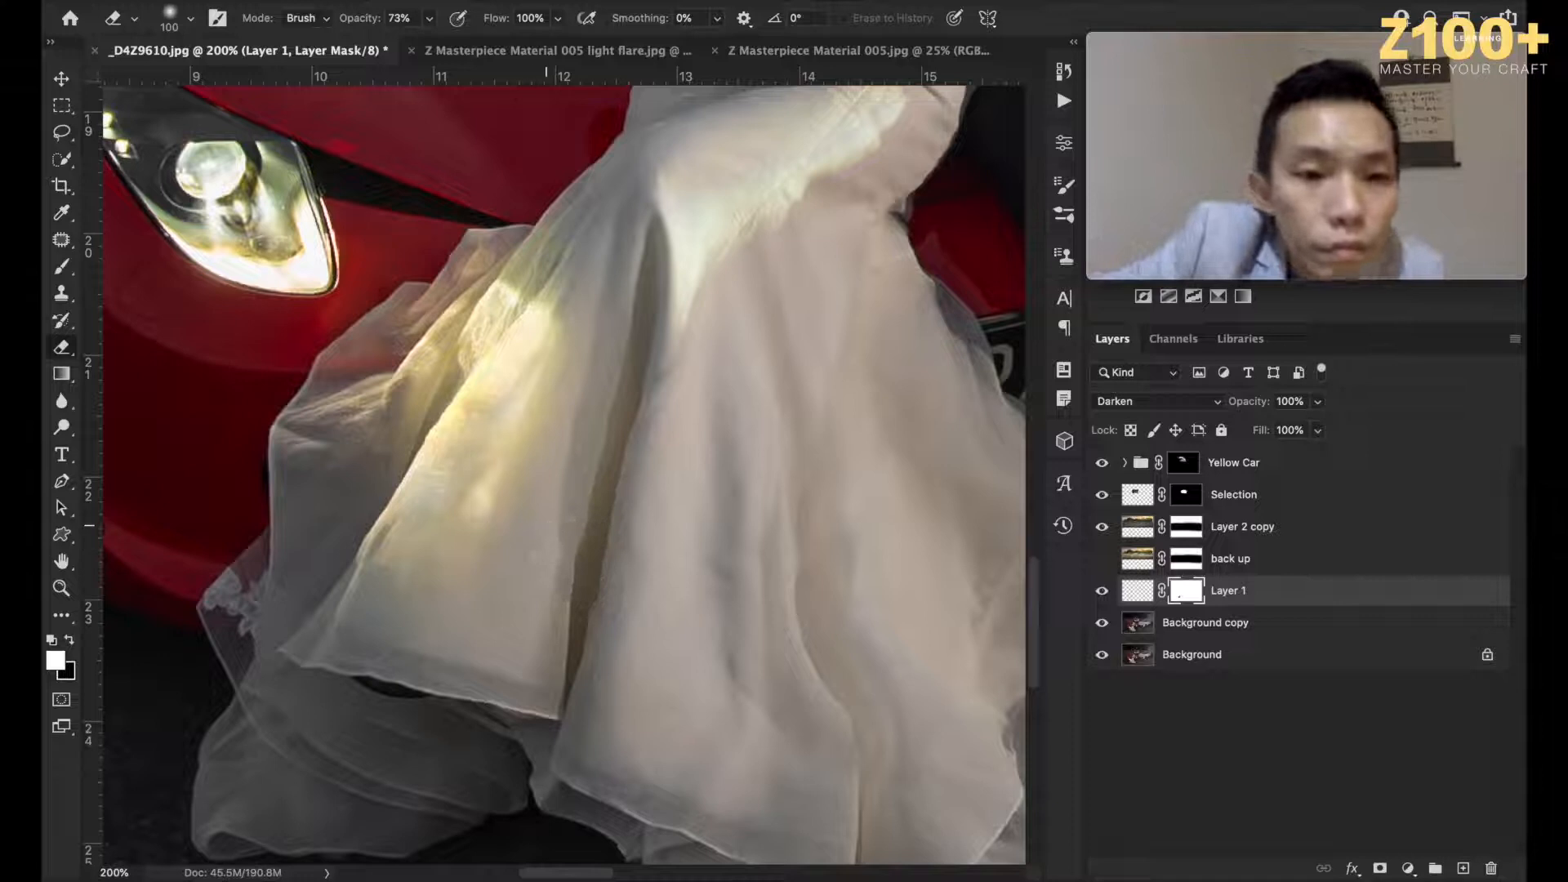
pyautogui.press('x')
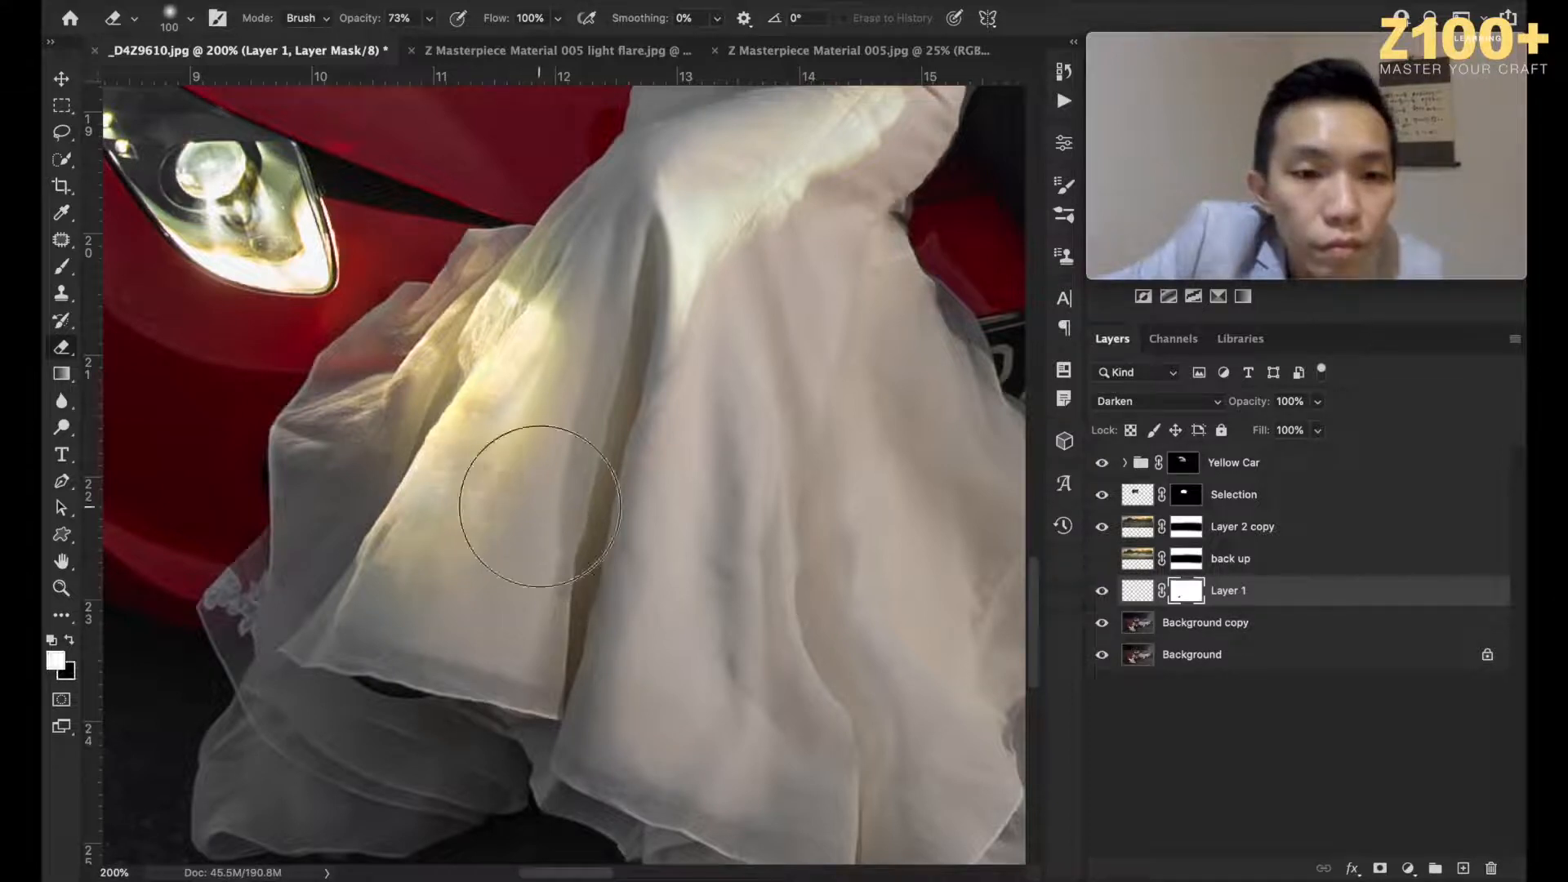
pyautogui.hotkey('ctrl', '-')
pyautogui.hotkey('ctrl', '-')
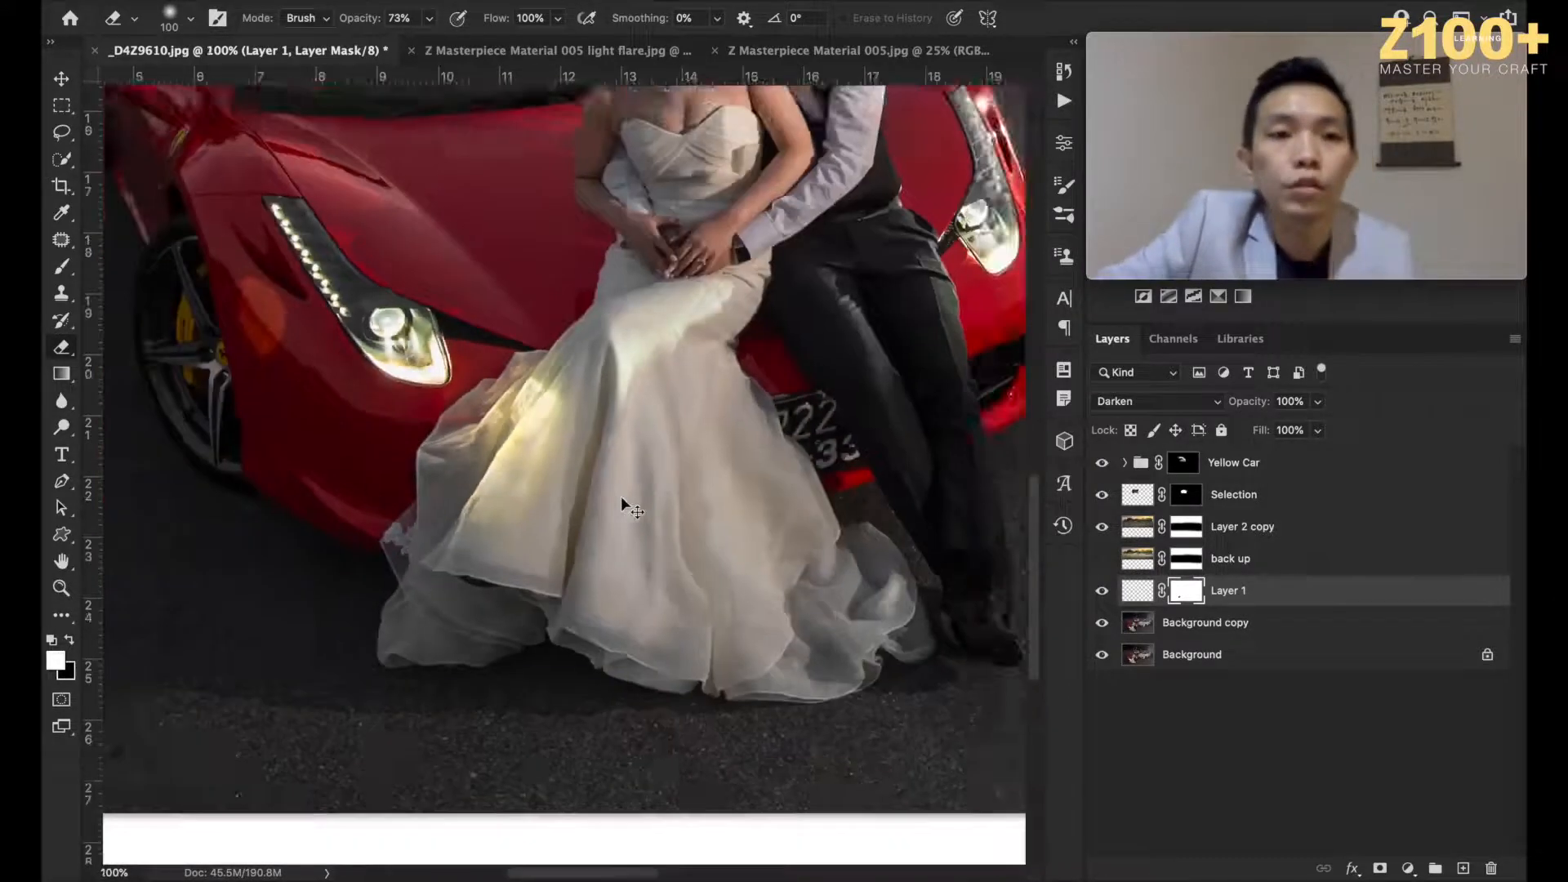
pyautogui.click(1102, 591)
pyautogui.click(1102, 590)
pyautogui.click(1102, 590)
pyautogui.click(1102, 591)
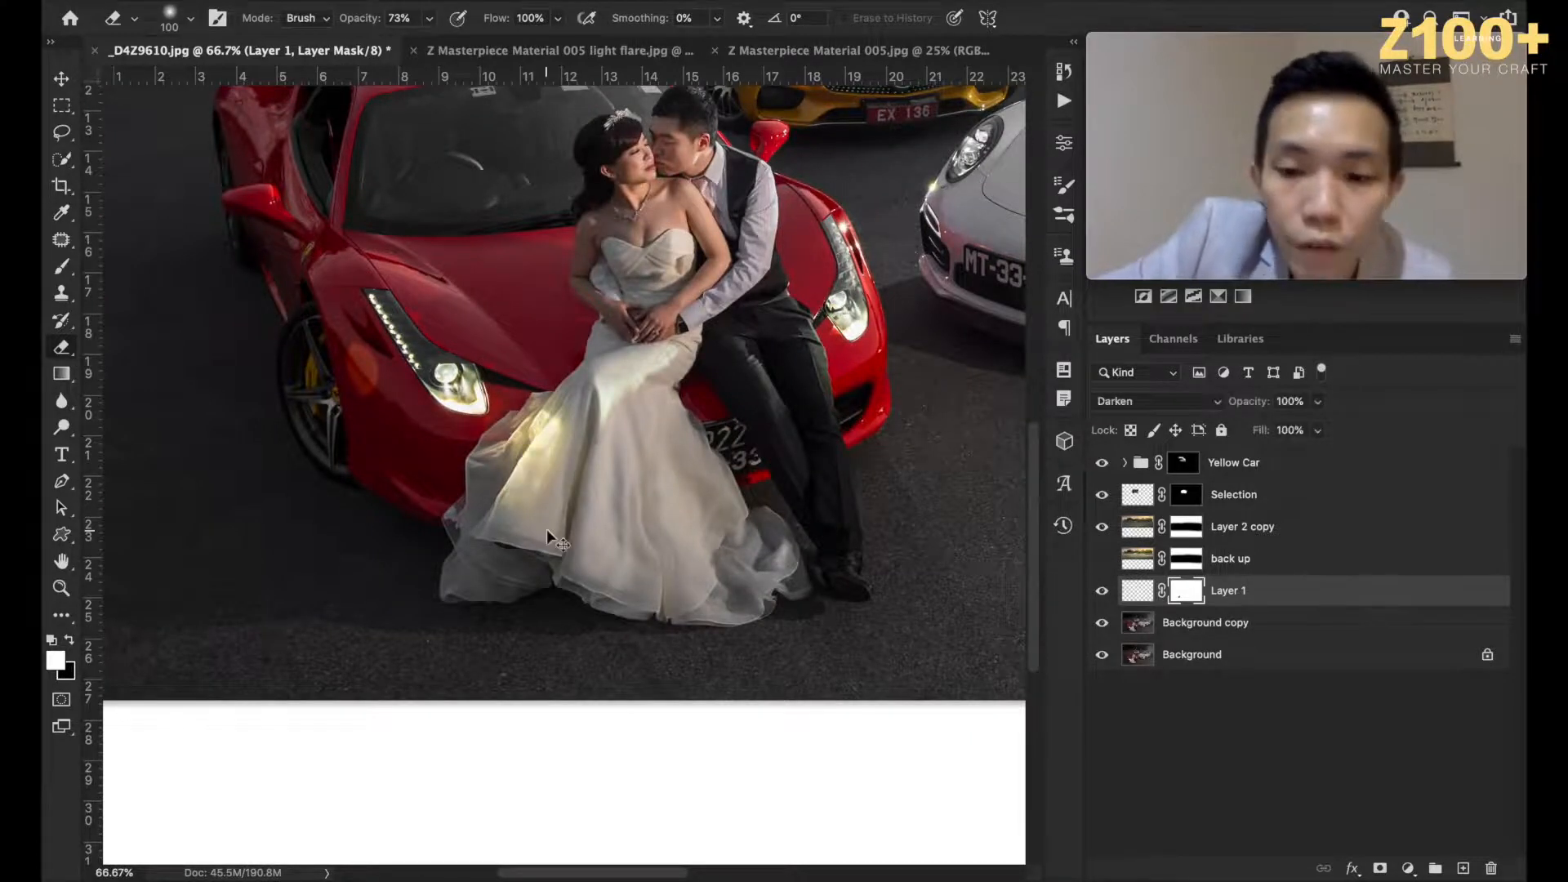
# Step: Lighten the dark spot on the patch's upper part with the Dodge tool on Midtones at 34% exposure, using a size 45 brush
pyautogui.hotkey('ctrl', '+')
pyautogui.hotkey('ctrl', '+')
pyautogui.hotkey('ctrl', '+')
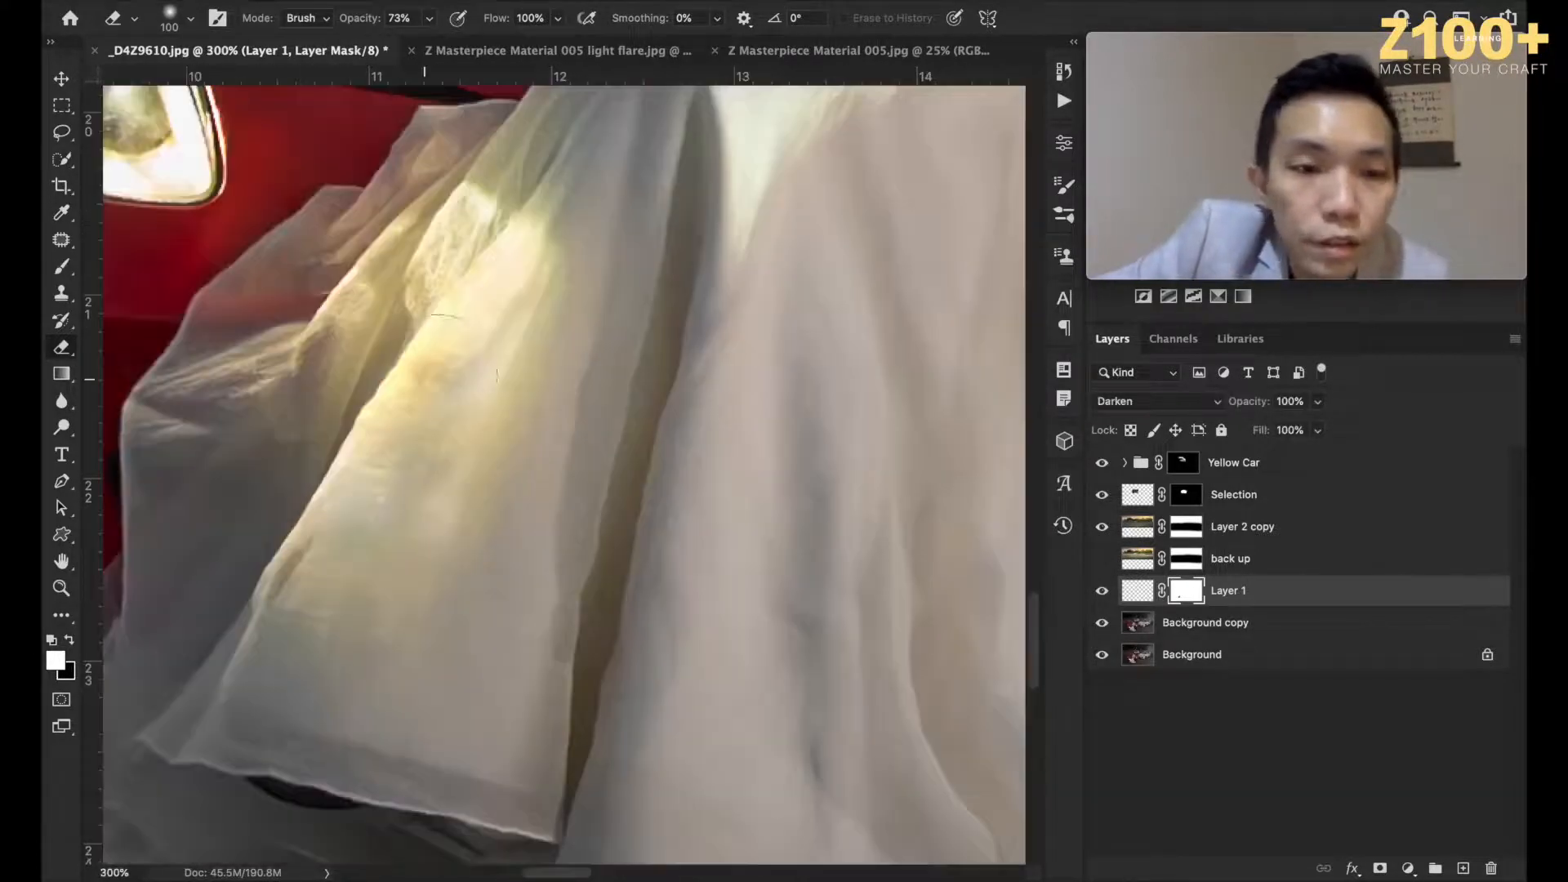
pyautogui.press('[')
pyautogui.press('[')
pyautogui.click(1136, 590)
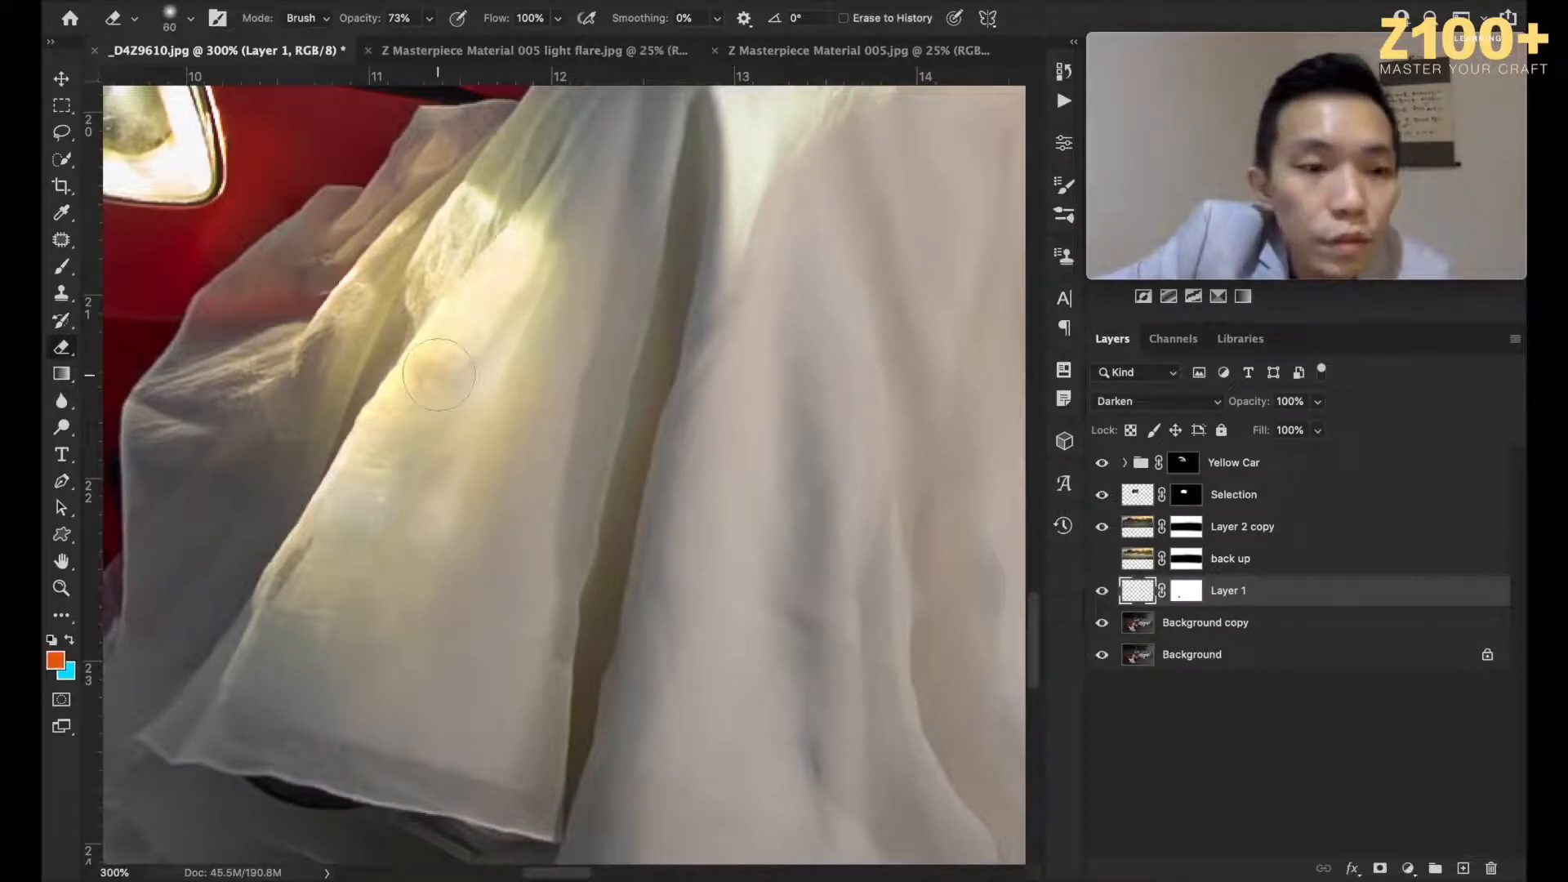
pyautogui.press('o')
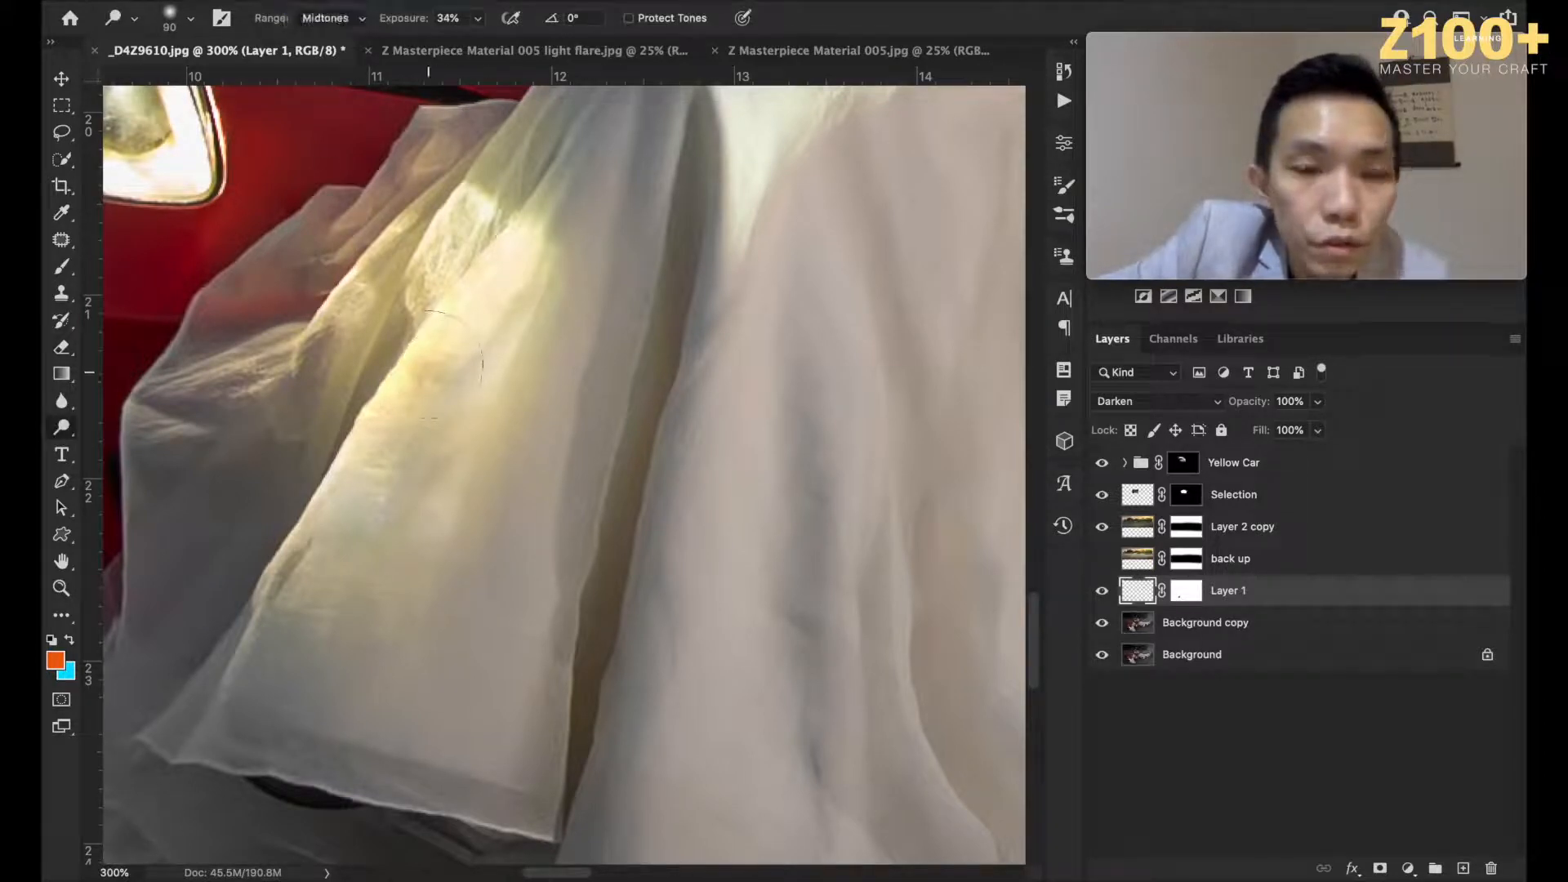
pyautogui.moveTo(430, 369); pyautogui.dragTo(426, 385)
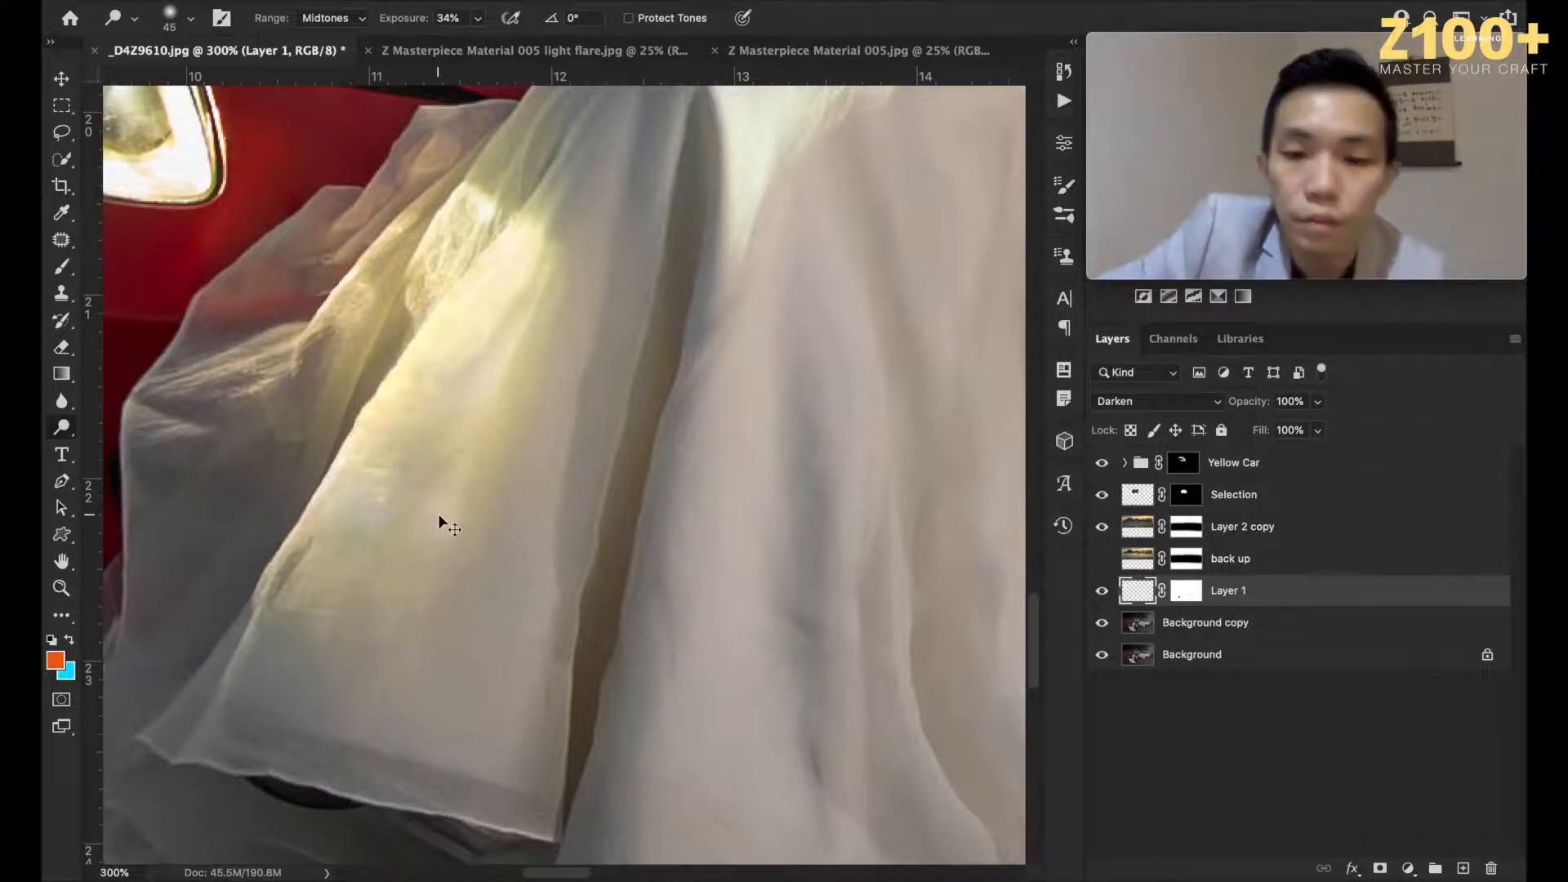
# Step: Merge the patch layer with Background copy and compare the merged retouch against the original background
pyautogui.press('super+minus')
pyautogui.press('super+minus')
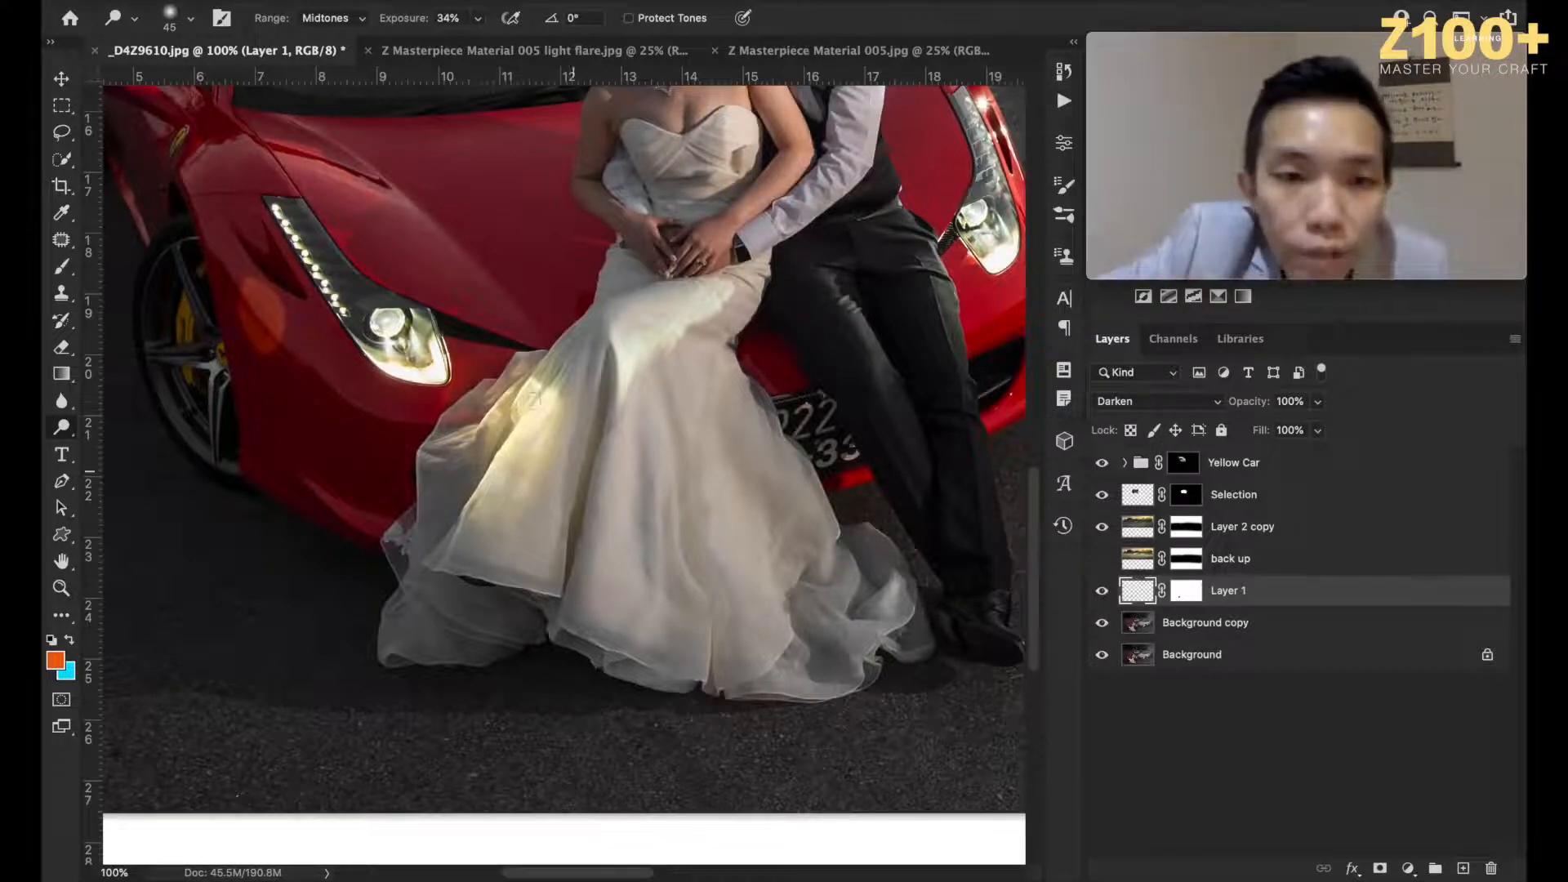
pyautogui.keyDown('shift'); pyautogui.click(1172, 624); pyautogui.keyUp('shift')
pyautogui.hotkey('ctrl', 'e')
pyautogui.click(1104, 592)
pyautogui.click(1104, 592)
pyautogui.click(1104, 592)
pyautogui.click(1104, 592)
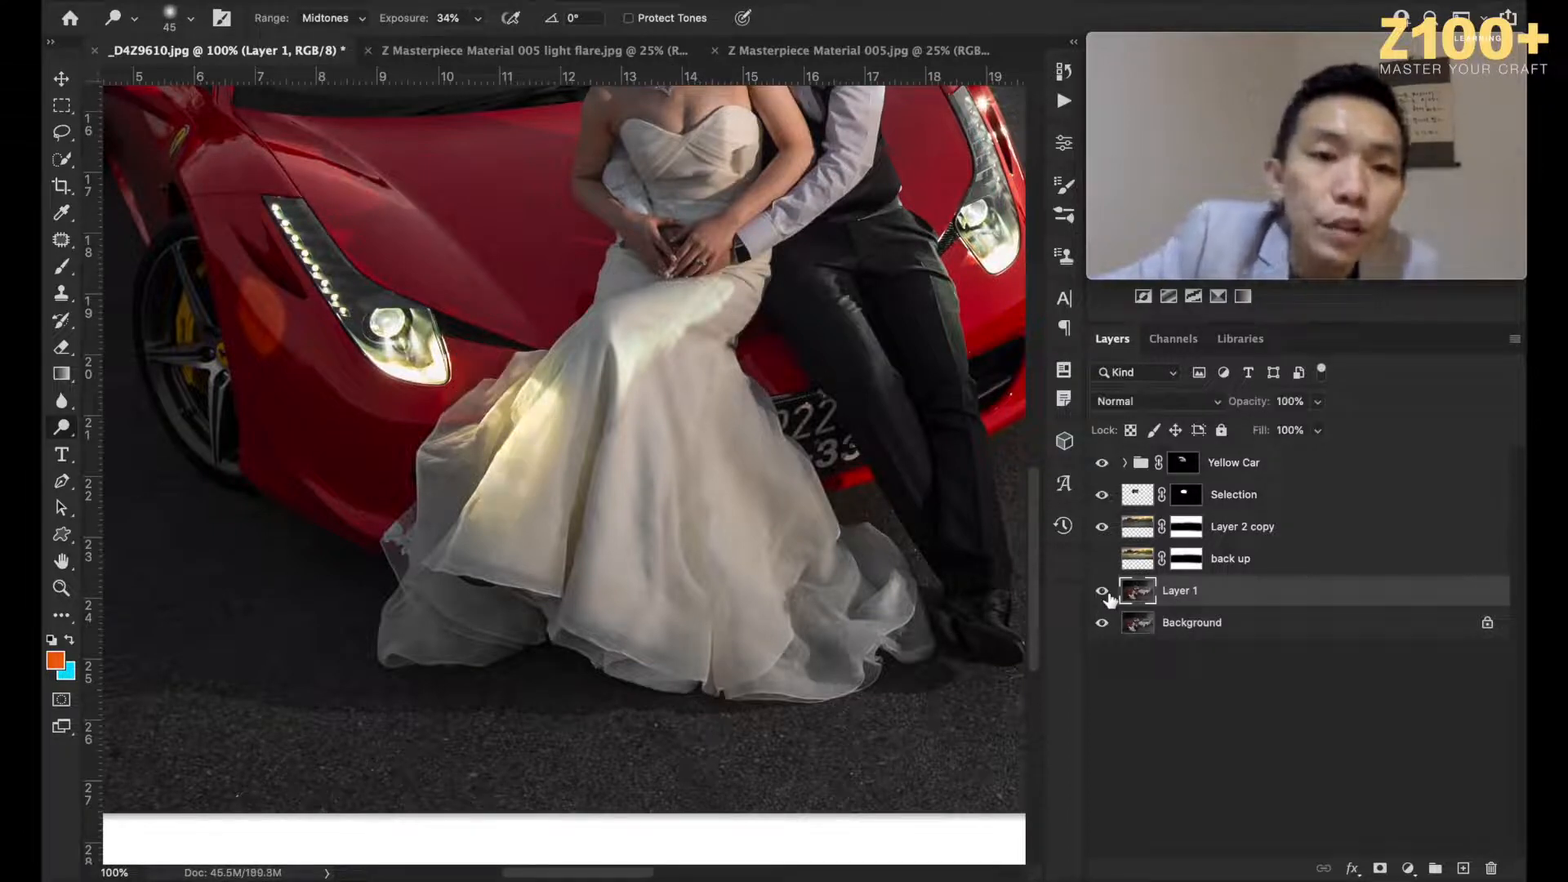
pyautogui.click(1104, 592)
pyautogui.click(1104, 592)
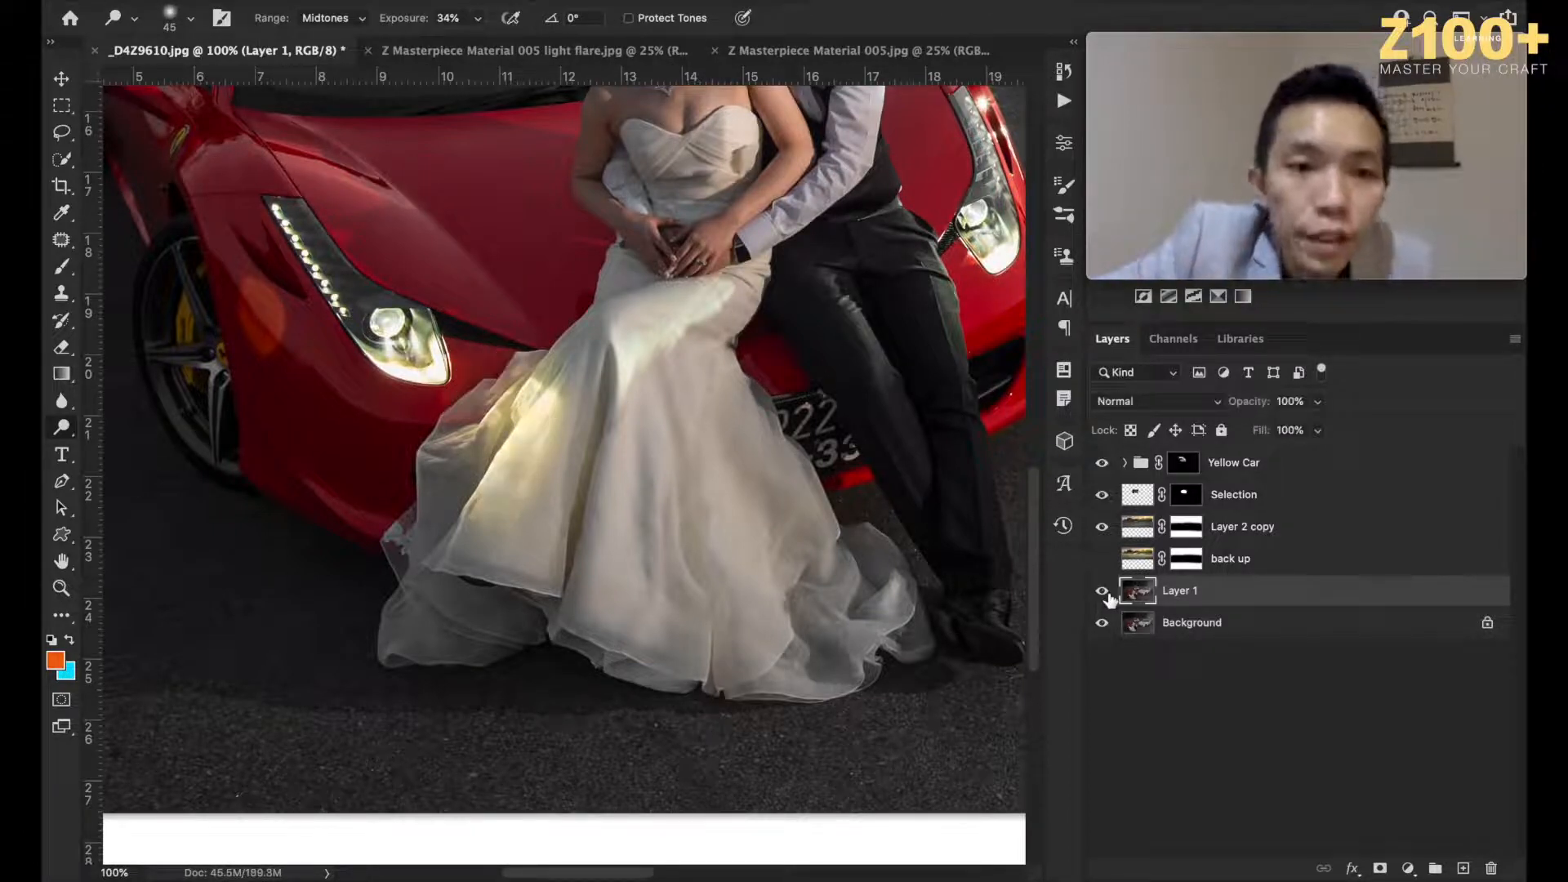
# Step: Compare the photo with and without Layer 1 and check the dress retouch across the whole image
pyautogui.click(1104, 592)
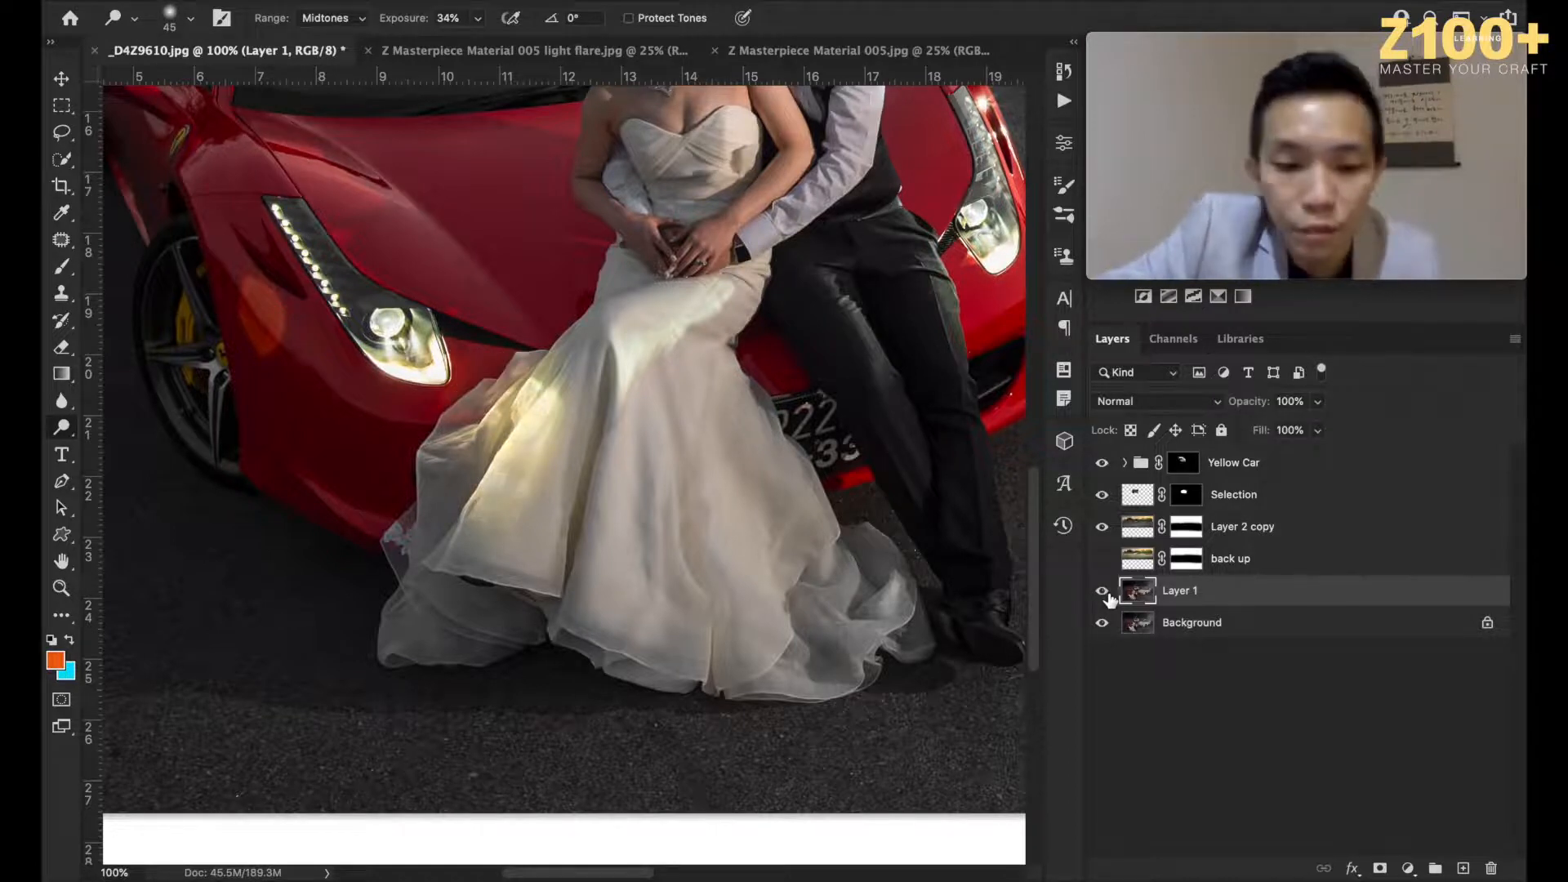
pyautogui.press('super+minus')
pyautogui.press('super+minus')
pyautogui.press('super+minus')
pyautogui.press('super+minus')
pyautogui.press('super+equal')
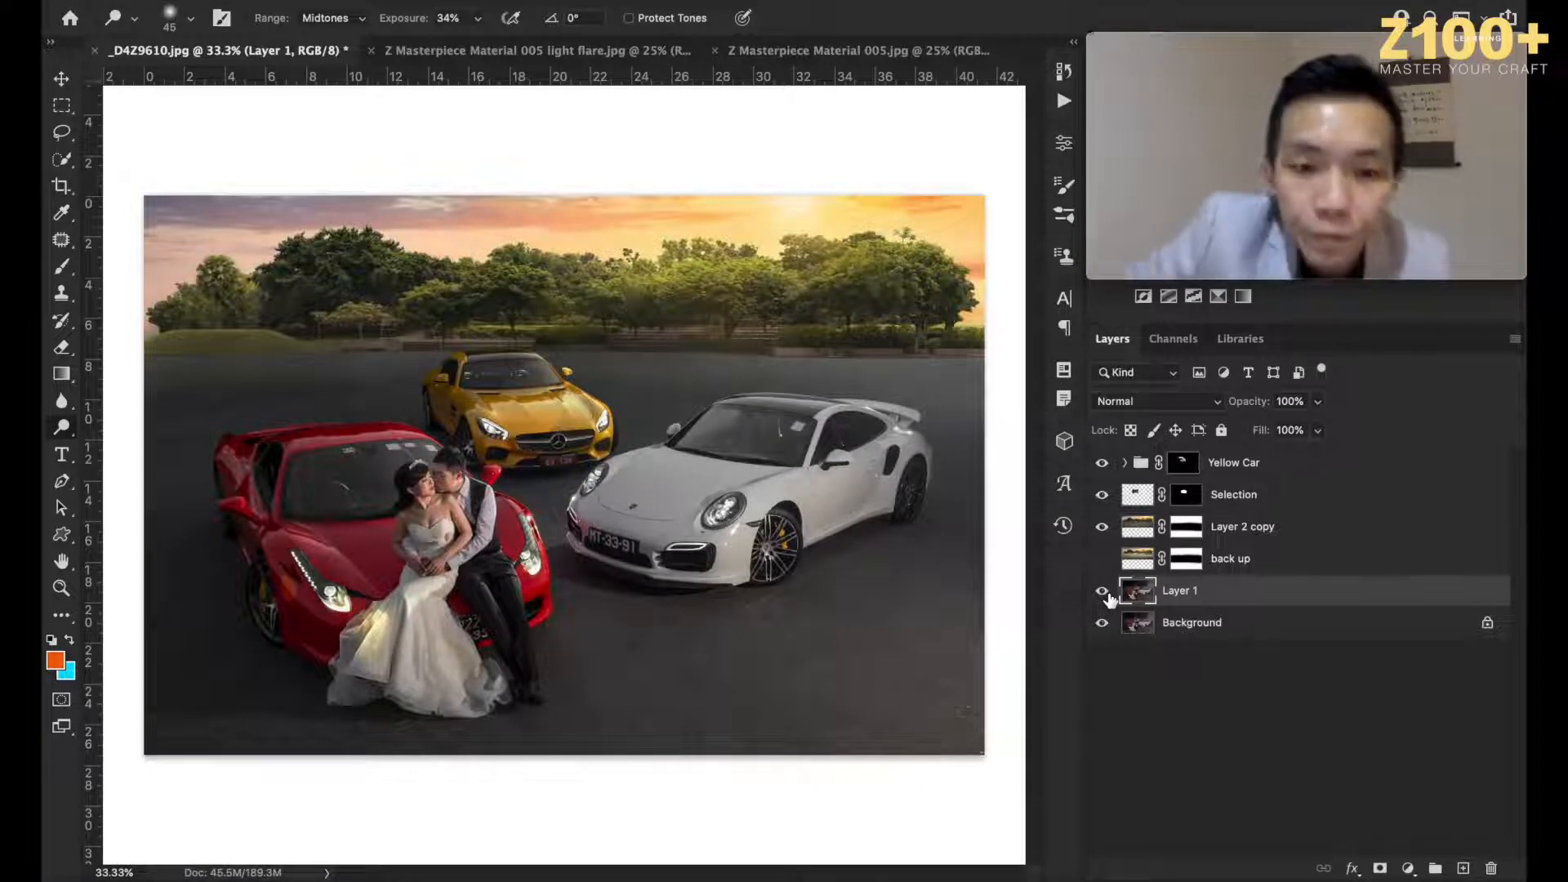
# Step: Clean up the marks on the asphalt in front of the white car and along the photo's lower edge with the Patch tool
pyautogui.press('j')
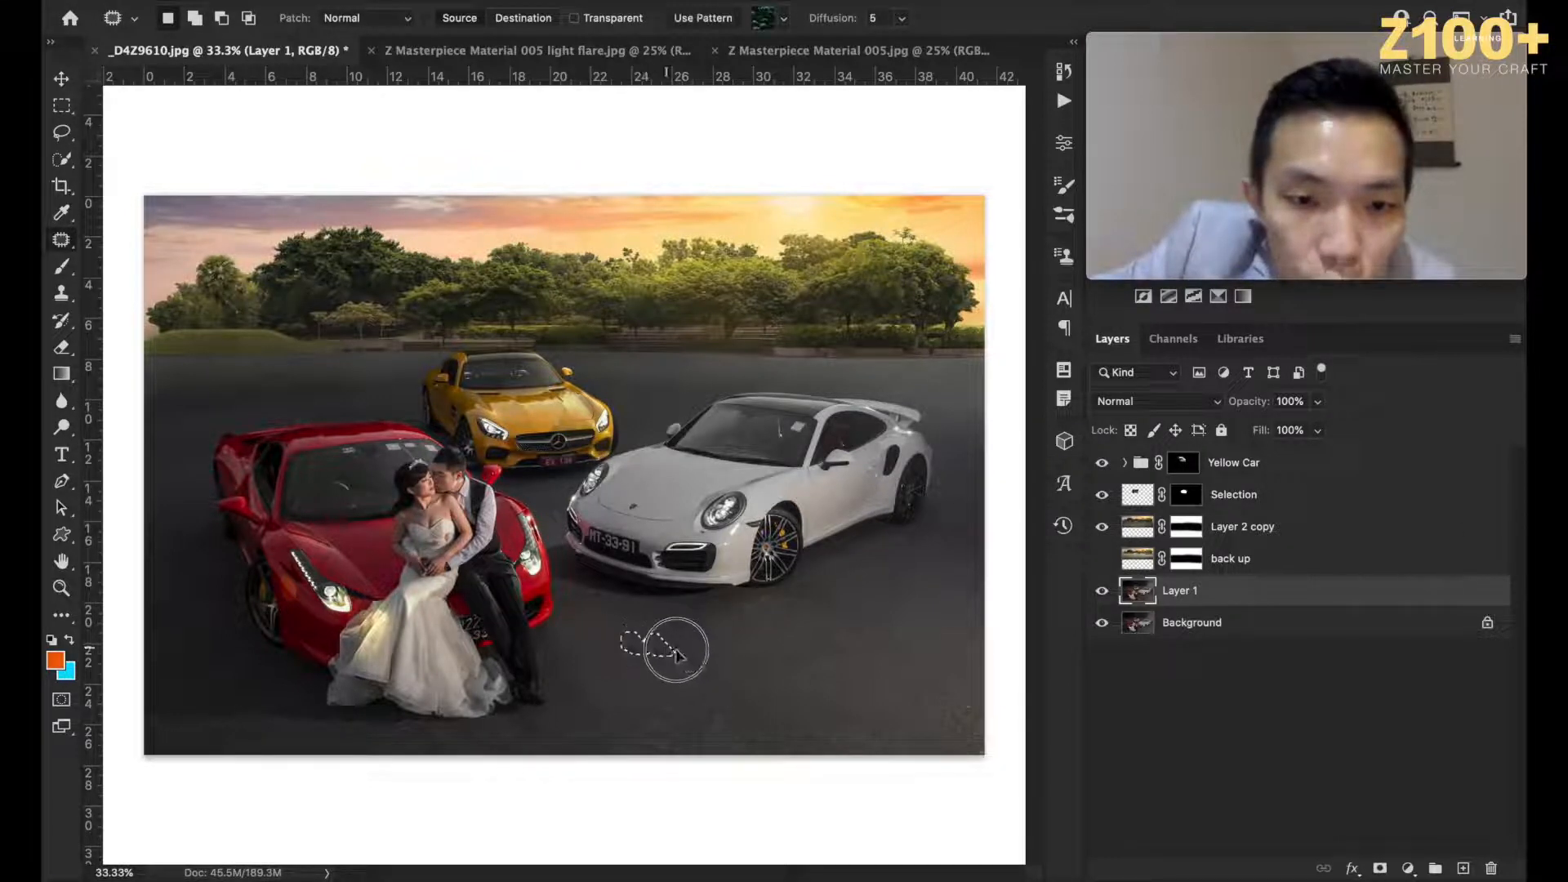
pyautogui.moveTo(677, 604)
pyautogui.mouseDown()
pyautogui.moveTo(646, 614)
pyautogui.moveTo(712, 609)
pyautogui.mouseUp()
pyautogui.press('super+d')
pyautogui.moveTo(672, 732)
pyautogui.mouseDown()
pyautogui.moveTo(641, 743)
pyautogui.moveTo(685, 758)
pyautogui.moveTo(731, 742)
pyautogui.mouseUp()
pyautogui.moveTo(791, 596)
pyautogui.mouseDown()
pyautogui.moveTo(822, 611)
pyautogui.moveTo(770, 594)
pyautogui.moveTo(736, 613)
pyautogui.moveTo(773, 596)
pyautogui.mouseUp()
pyautogui.press('super+d')
pyautogui.moveTo(754, 613); pyautogui.dragTo(704, 632)
pyautogui.press('super+d')
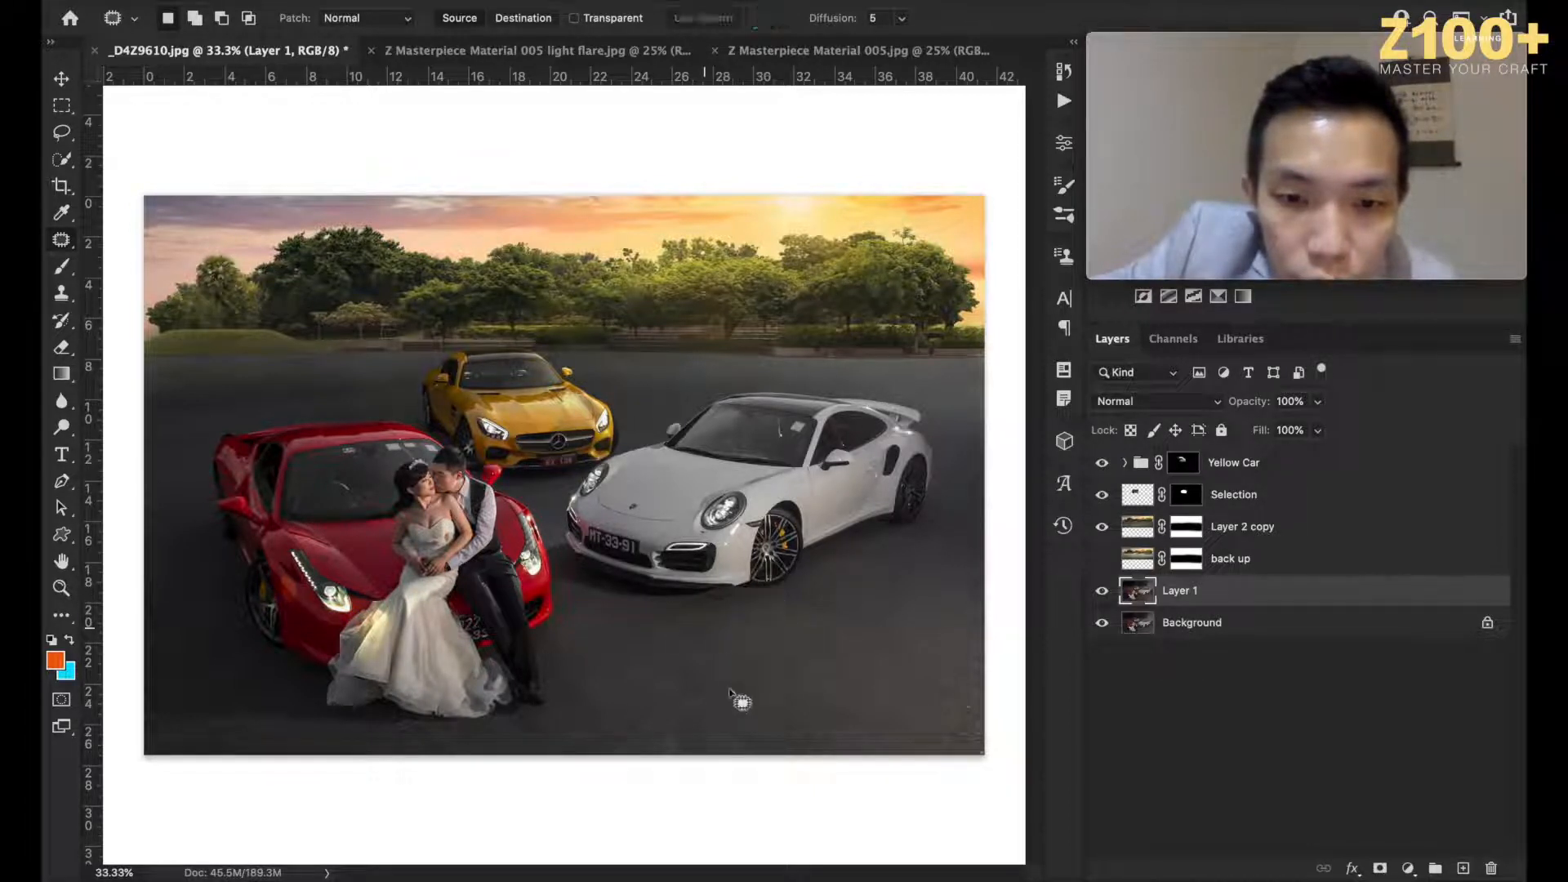
pyautogui.moveTo(703, 703)
pyautogui.mouseDown()
pyautogui.moveTo(679, 718)
pyautogui.moveTo(710, 716)
pyautogui.mouseUp()
pyautogui.moveTo(703, 713)
pyautogui.mouseDown()
pyautogui.moveTo(744, 706)
pyautogui.moveTo(654, 751)
pyautogui.moveTo(683, 745)
pyautogui.mouseUp()
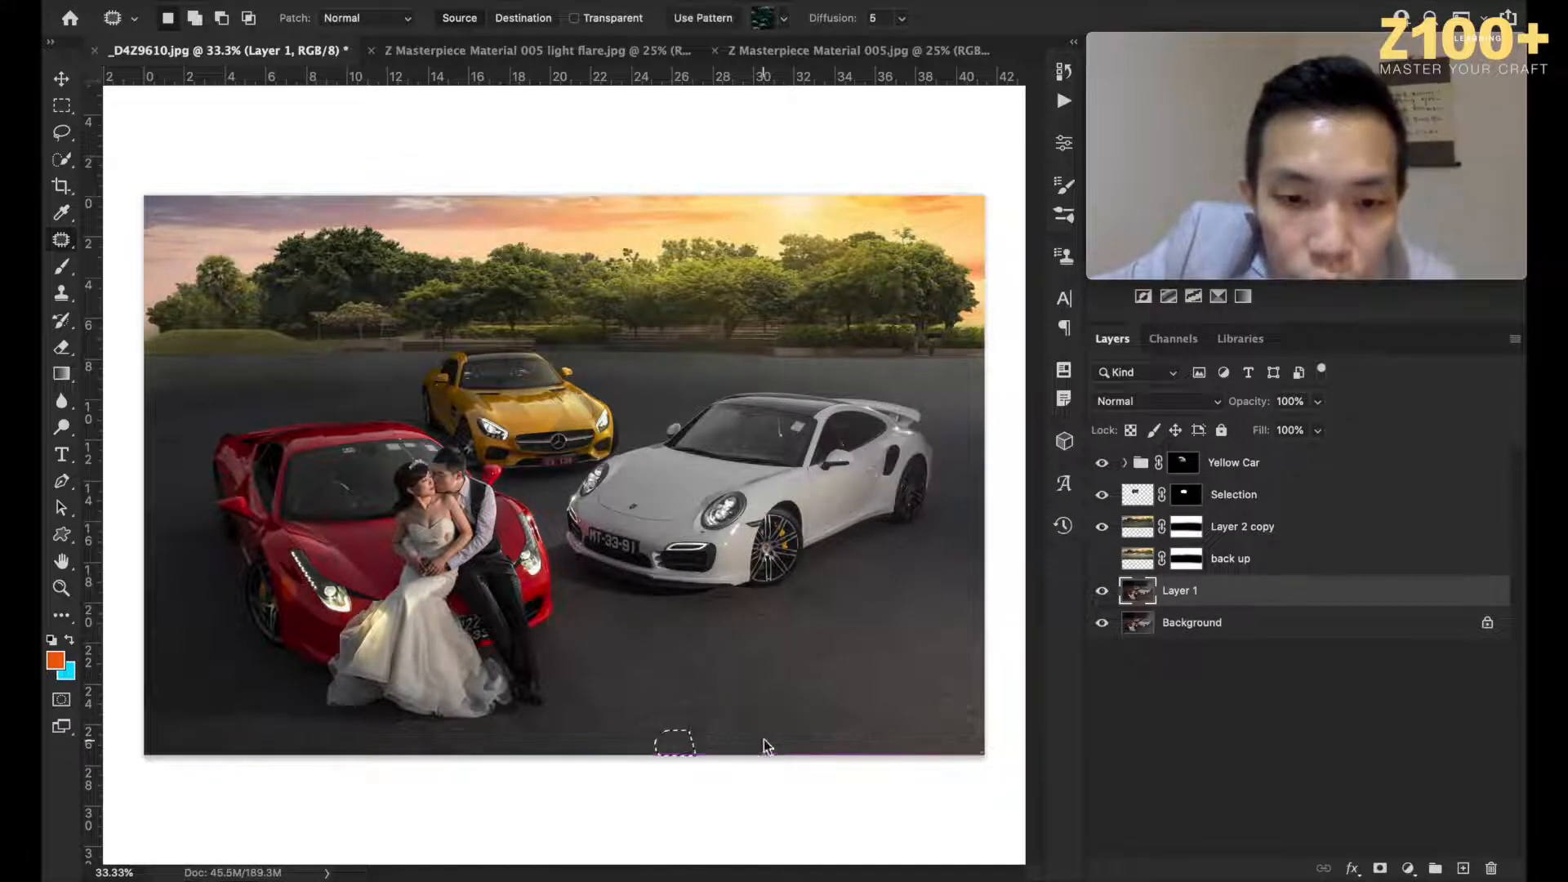
pyautogui.moveTo(949, 705)
pyautogui.mouseDown()
pyautogui.moveTo(982, 729)
pyautogui.moveTo(916, 715)
pyautogui.mouseUp()
pyautogui.press('super+d')
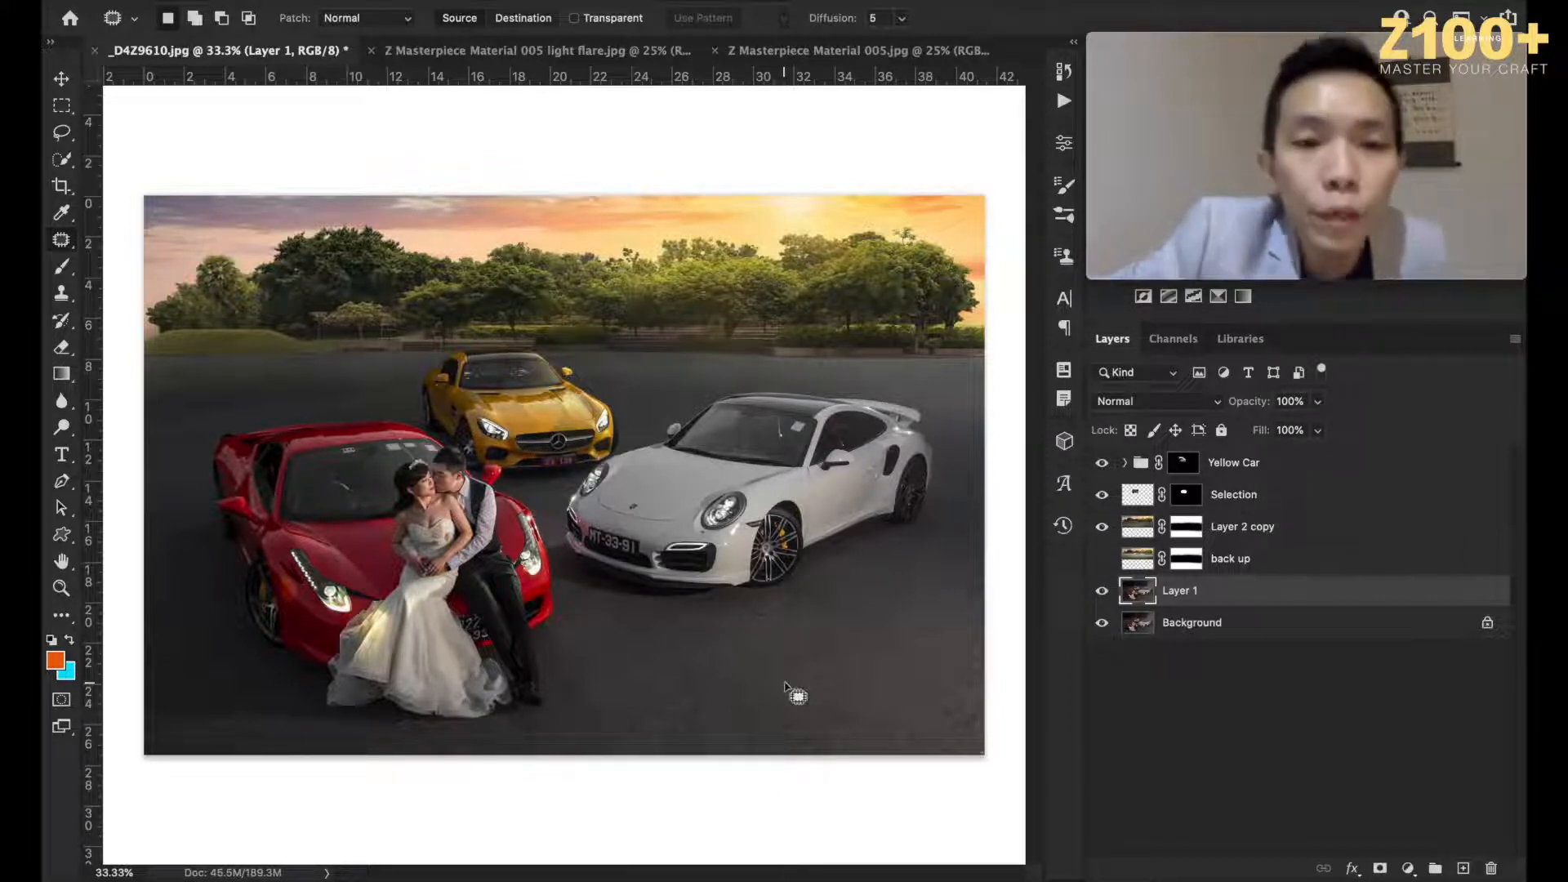
# Step: Copy the image from Z Masterpiece Material 005 light flare.jpg into _D4Z9610.jpg as a layer above the Yellow Car group
pyautogui.press('v')
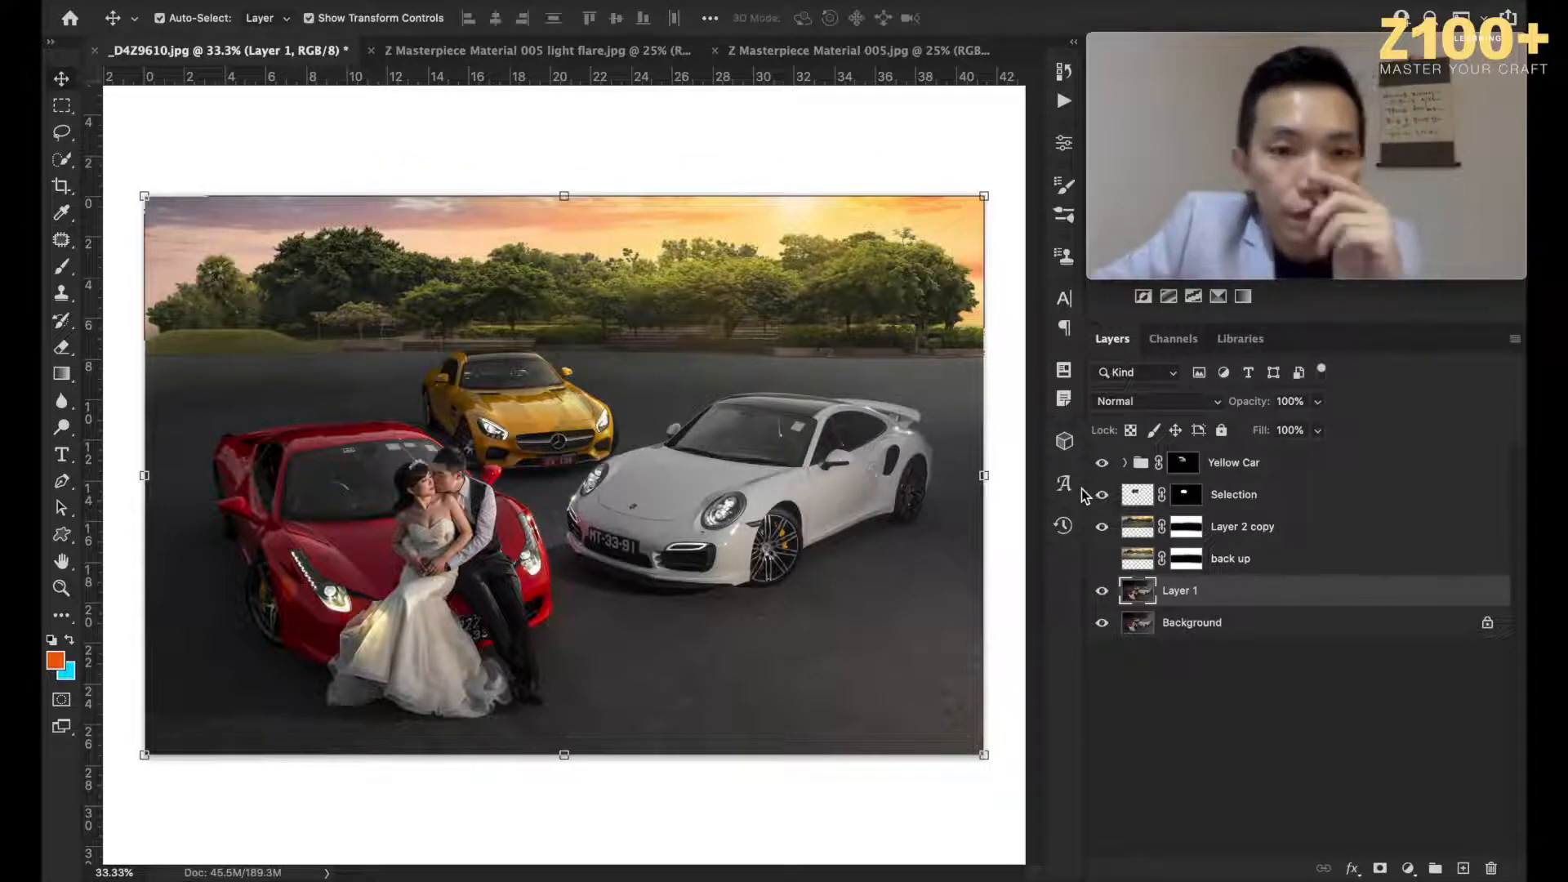
pyautogui.click(1255, 468)
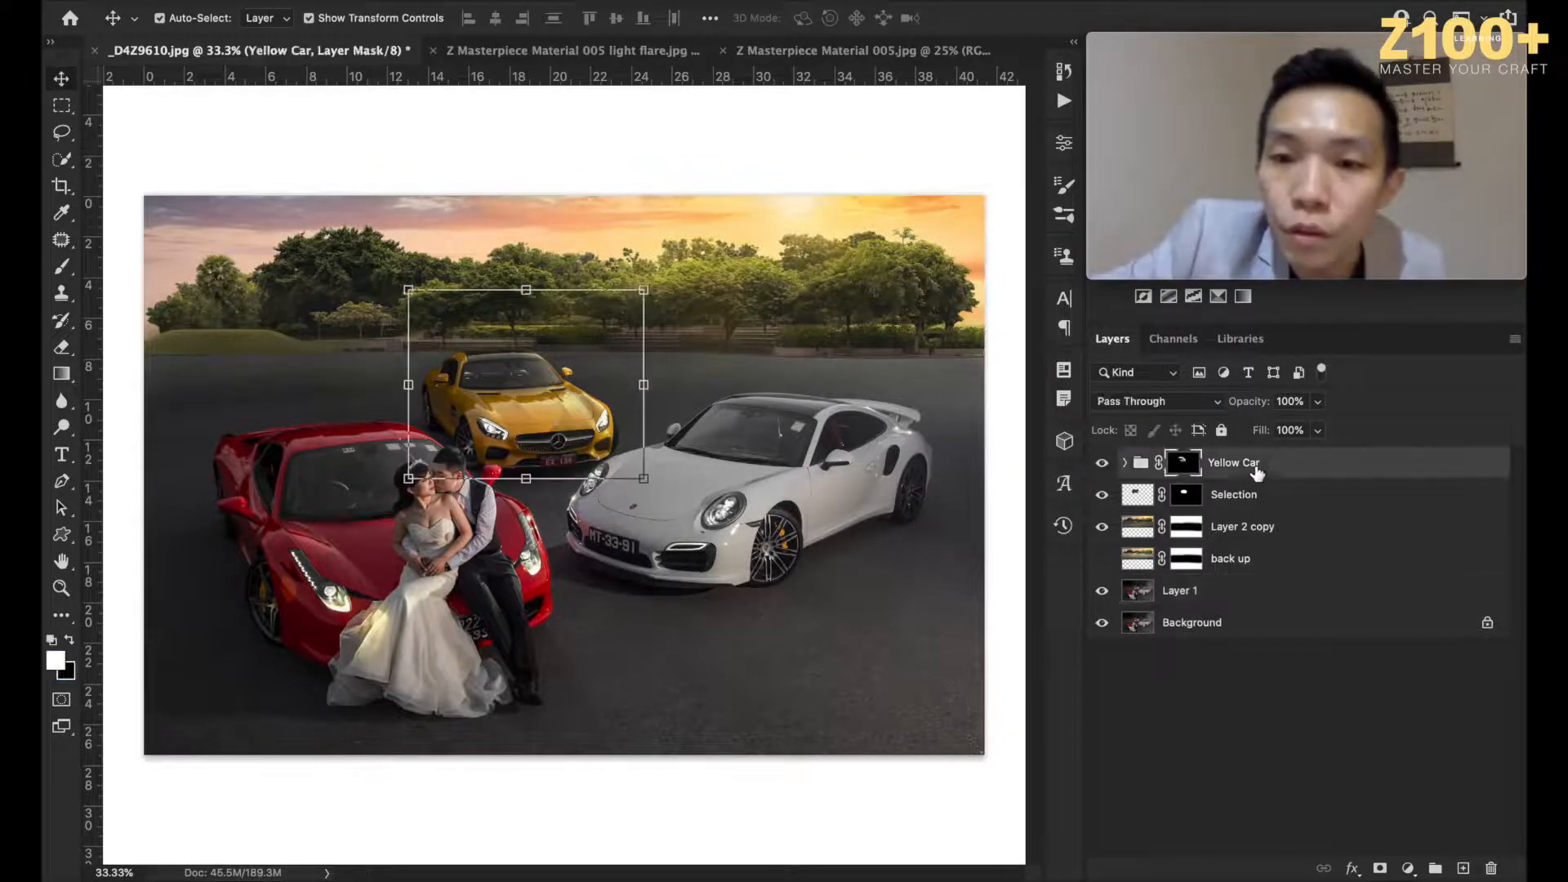
pyautogui.click(506, 51)
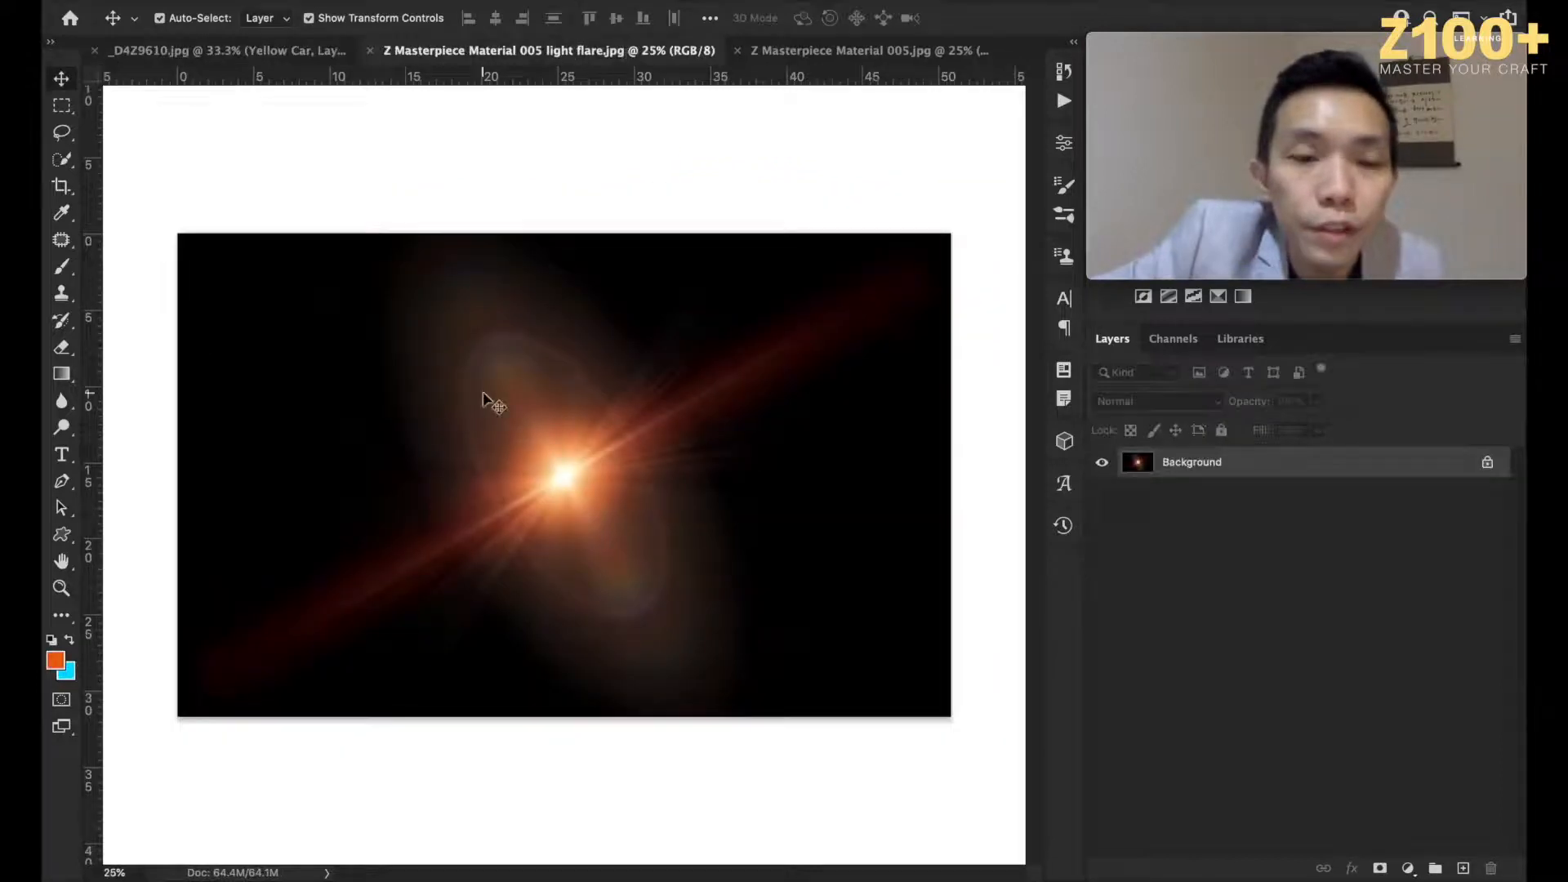
pyautogui.click(270, 51)
pyautogui.moveTo(270, 51); pyautogui.dragTo(640, 312)
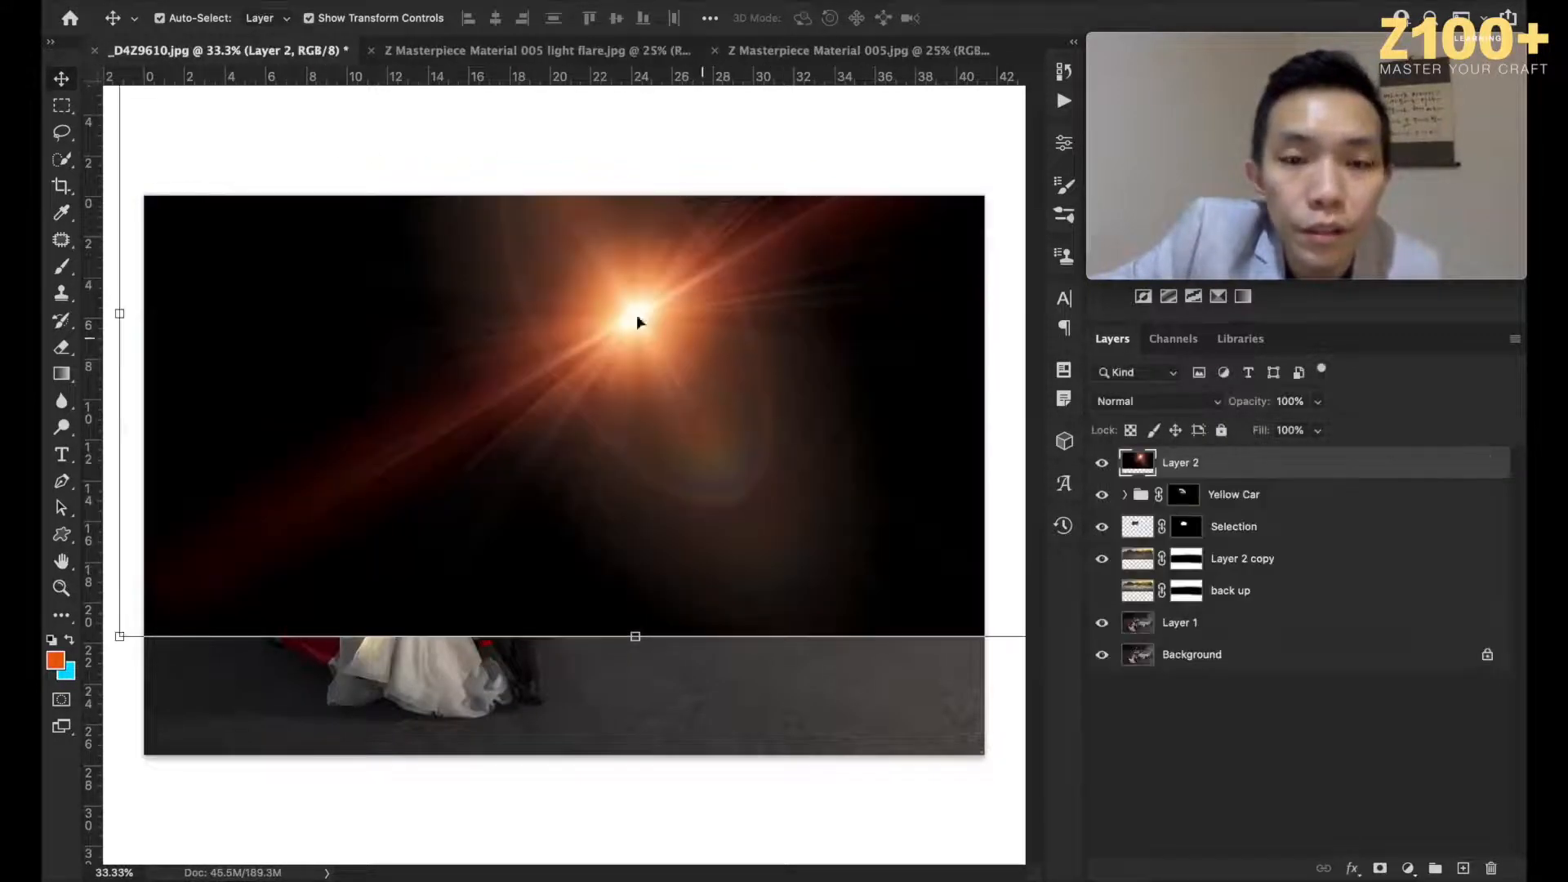
# Step: Scale the light flare layer to 80.68% and move it over the trees behind the white car
pyautogui.press('super+minus')
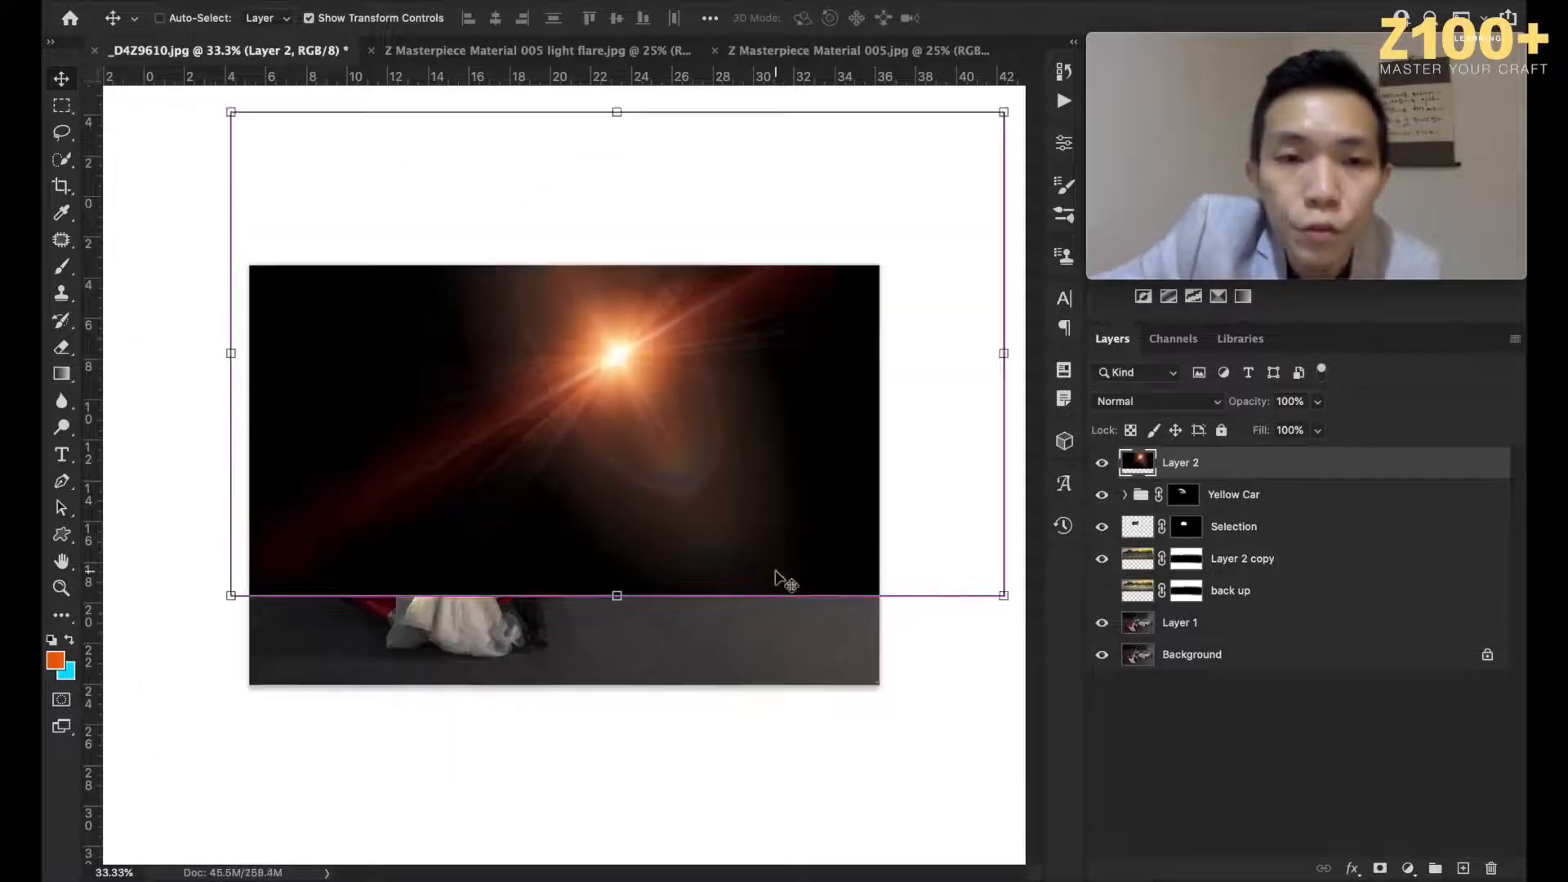
pyautogui.click(1003, 594)
pyautogui.moveTo(1003, 595); pyautogui.dragTo(850, 507)
pyautogui.moveTo(724, 368); pyautogui.dragTo(849, 398)
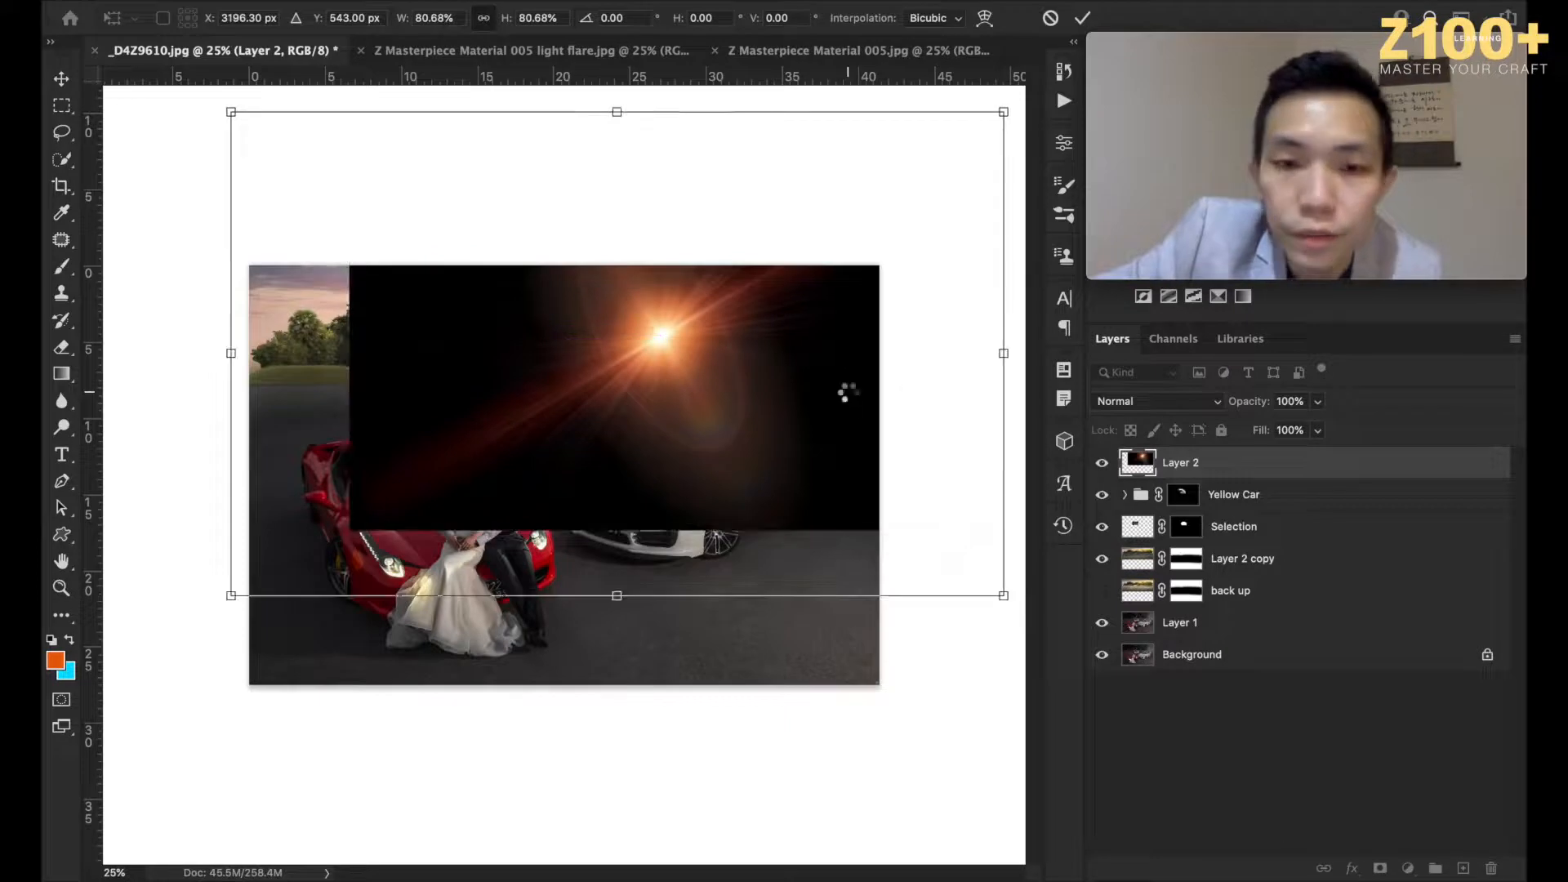
# Step: Set the flare layer's blend mode to Screen and place its bright centre on the sun above the trees
pyautogui.click(1184, 401)
pyautogui.click(1185, 404)
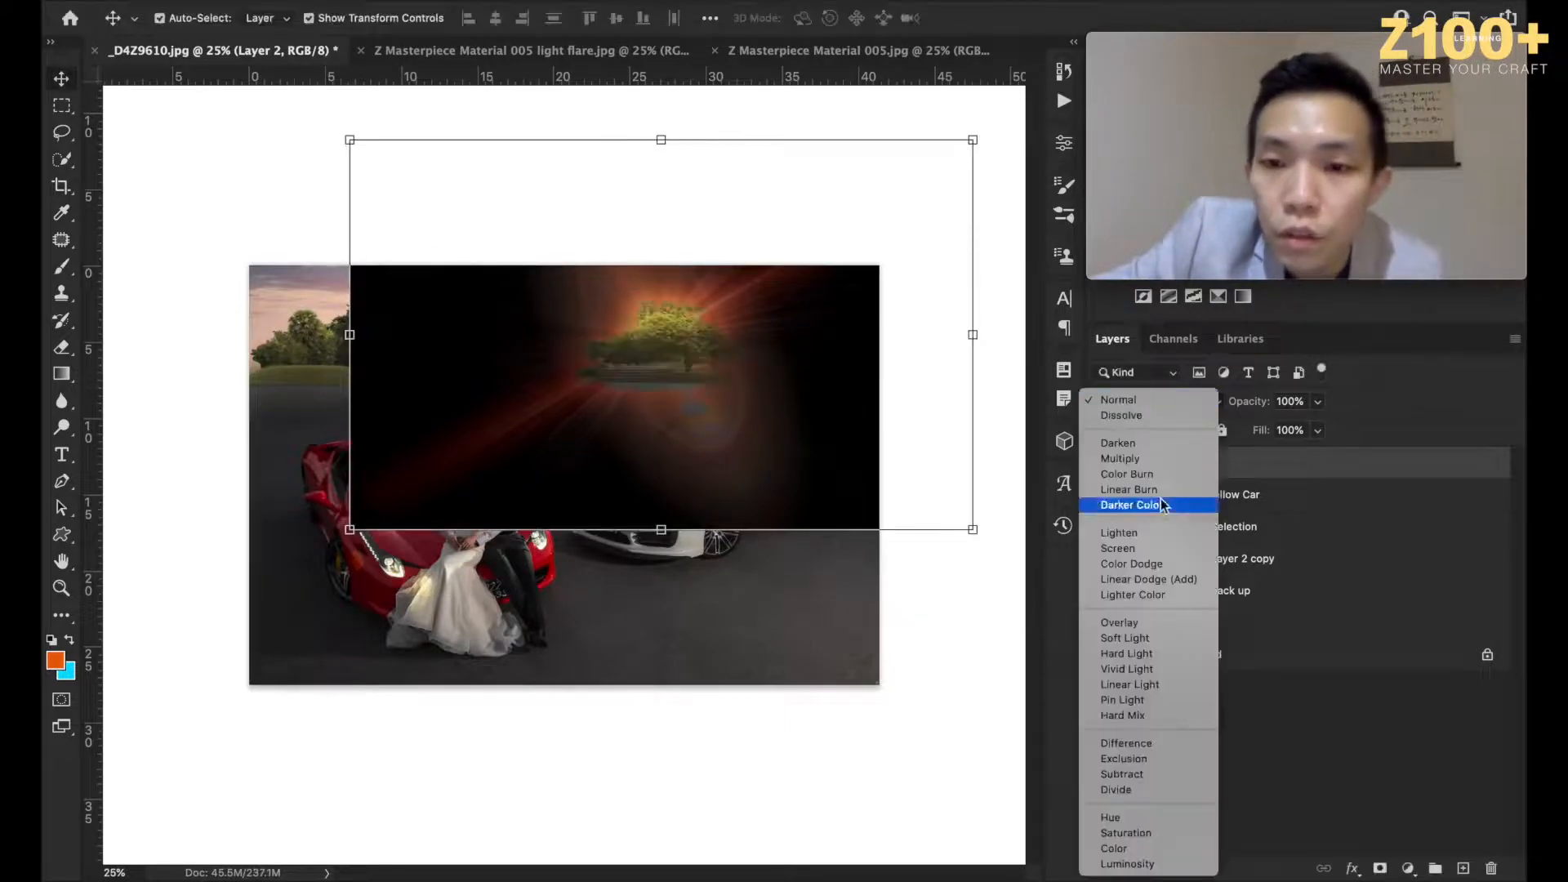
pyautogui.click(1151, 549)
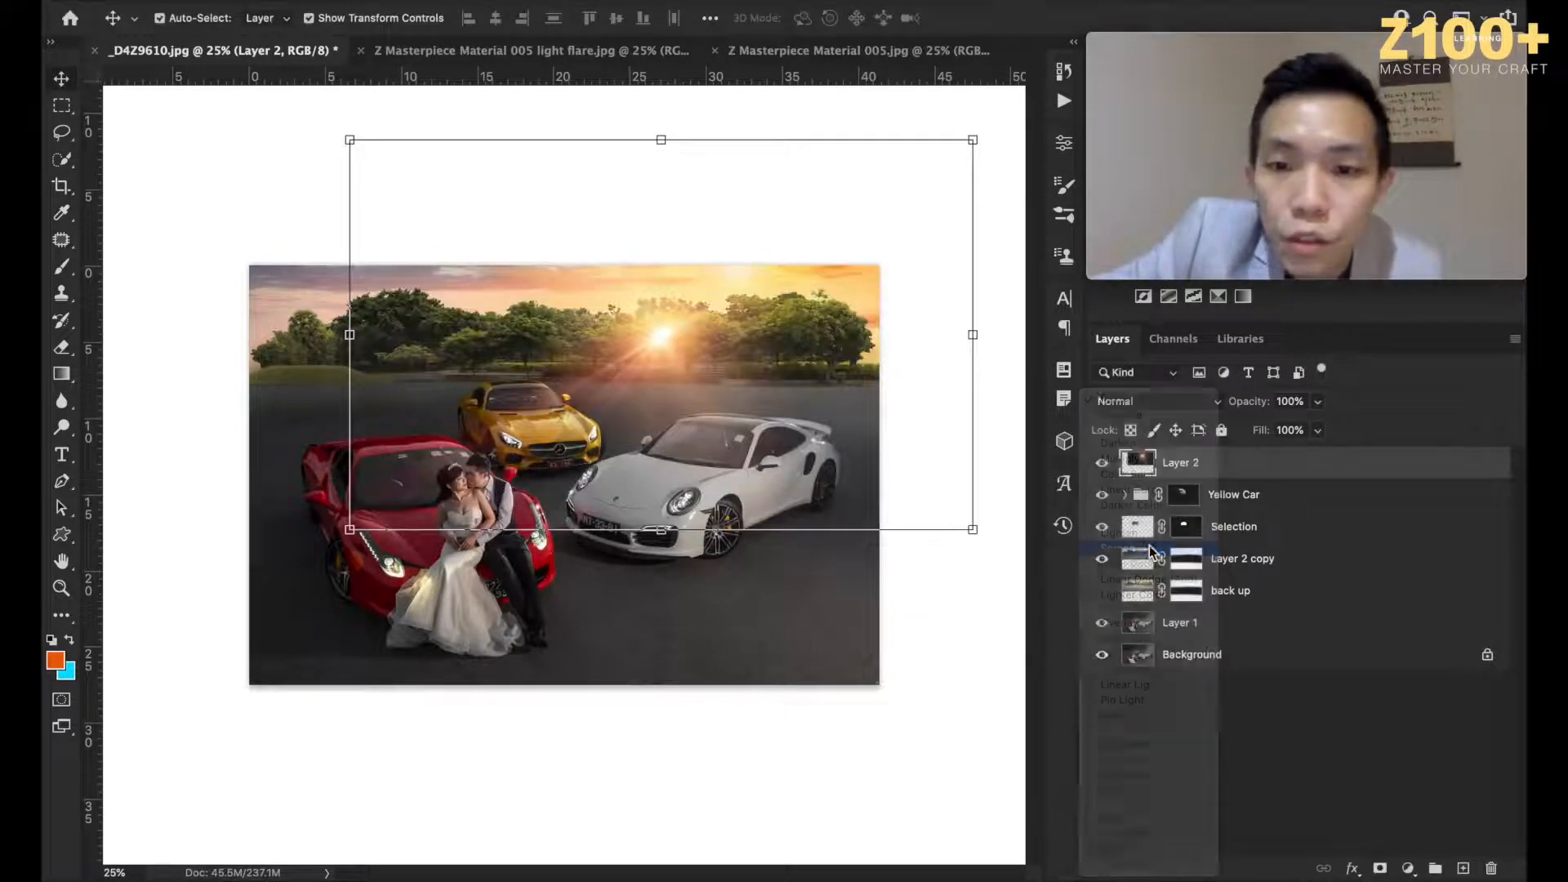
pyautogui.moveTo(689, 360); pyautogui.dragTo(731, 327)
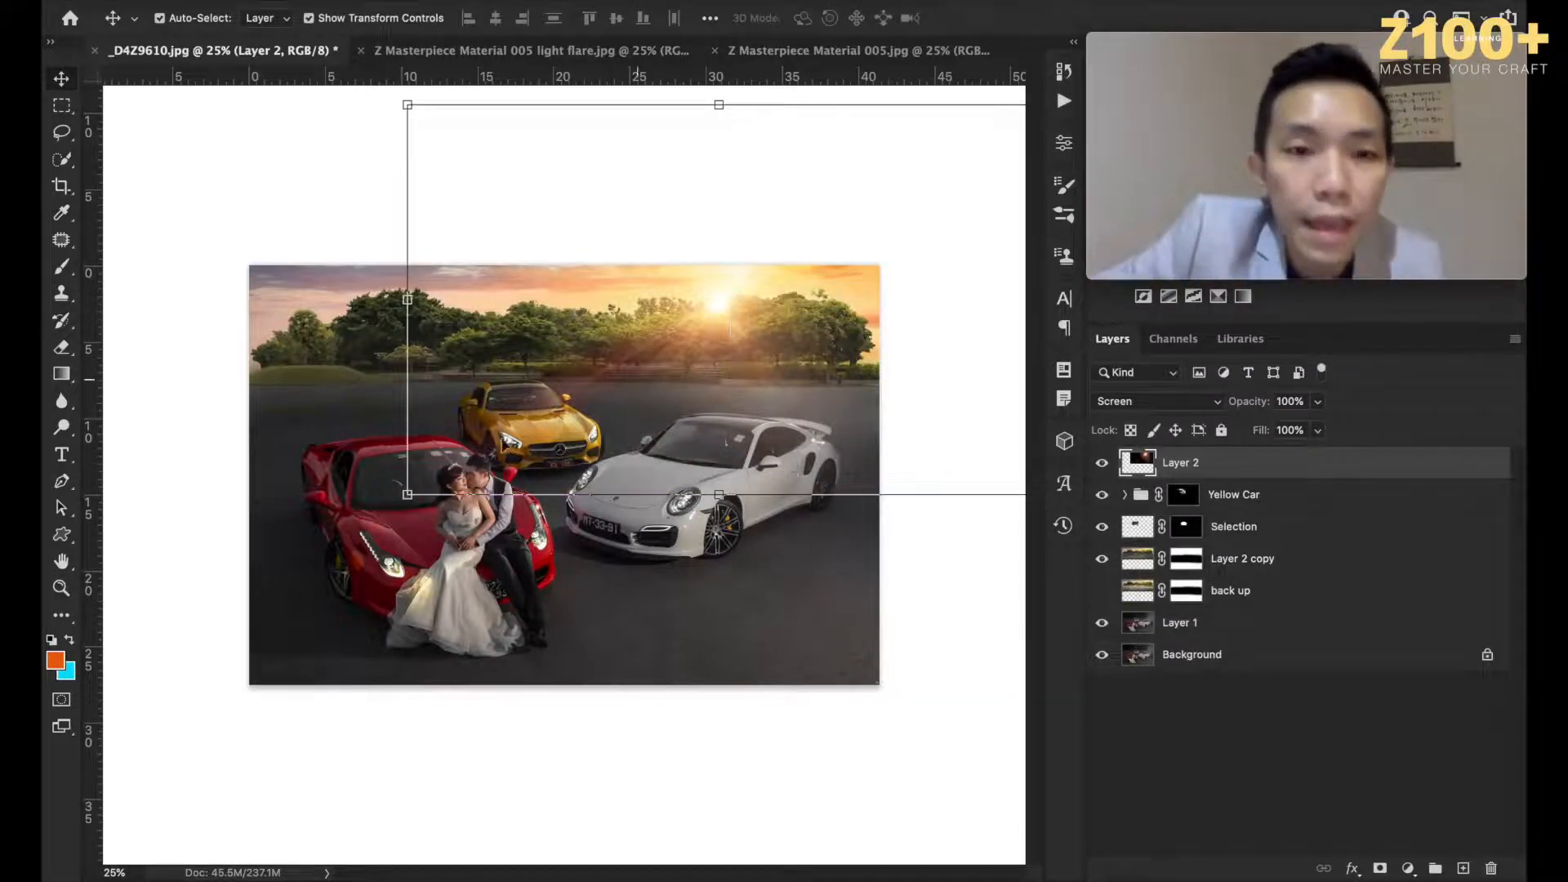
# Step: Enlarge the flare layer so its glow spreads over the cars while its centre stays on the sun
pyautogui.moveTo(408, 494); pyautogui.dragTo(137, 646)
pyautogui.moveTo(583, 462); pyautogui.dragTo(703, 387)
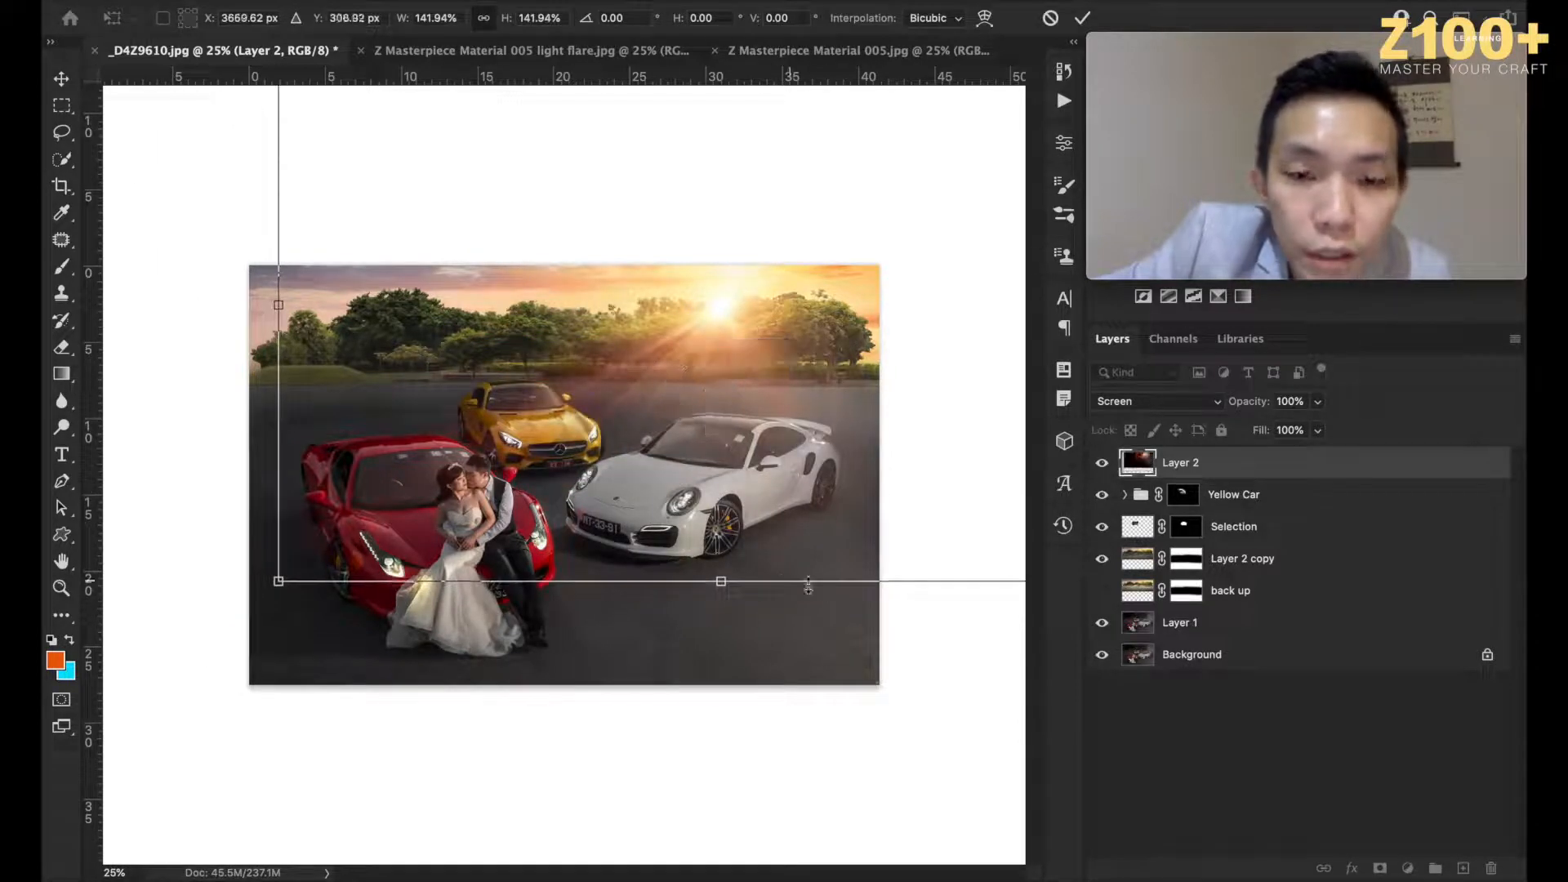
pyautogui.moveTo(826, 595); pyautogui.dragTo(796, 755)
pyautogui.press('Return')
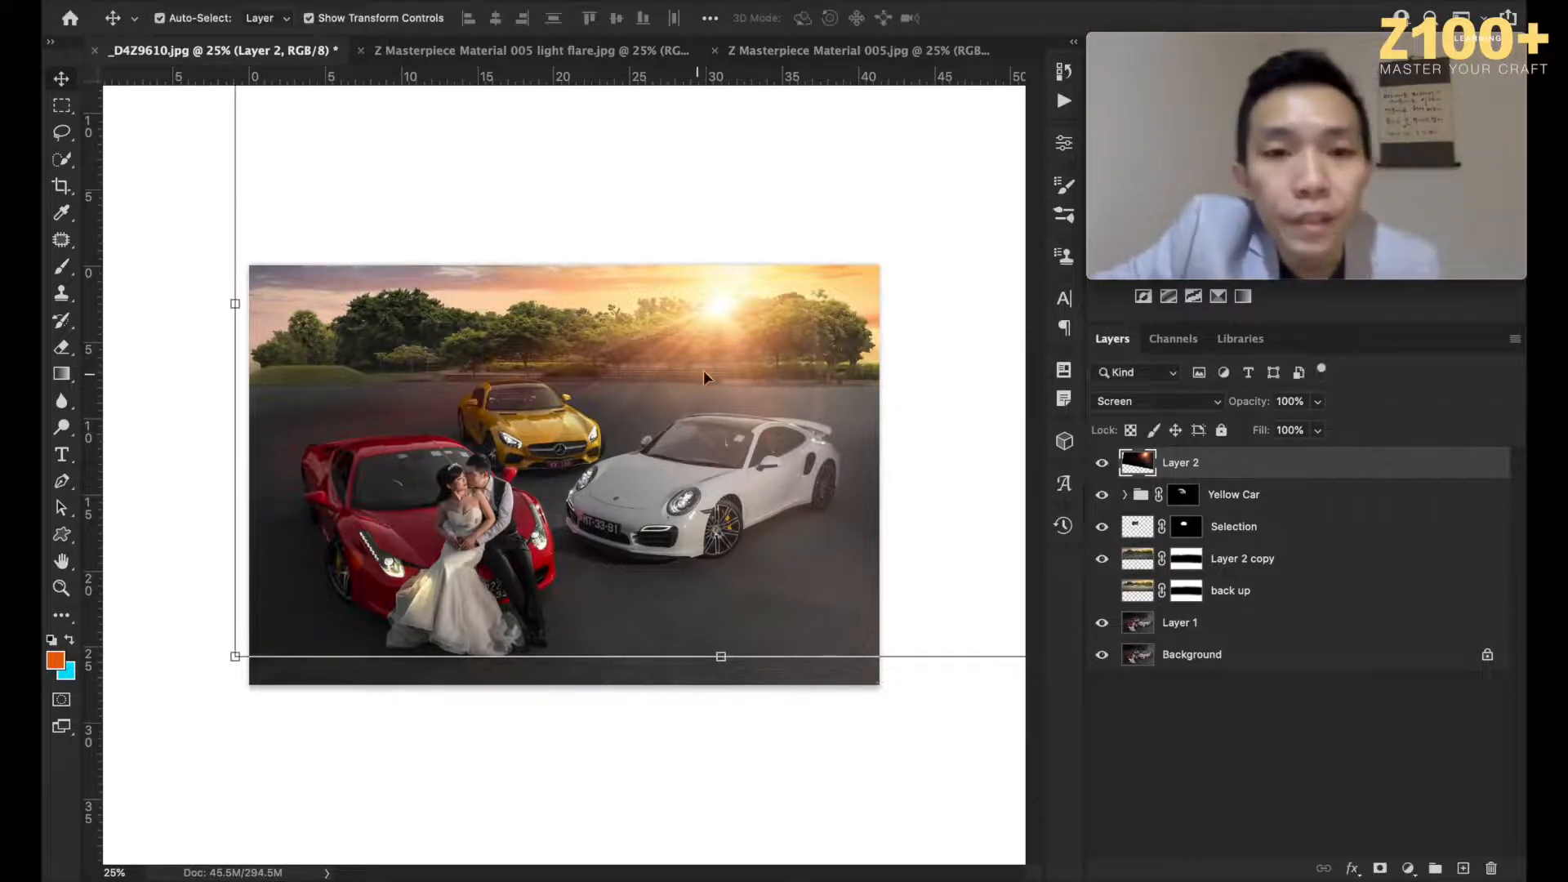
# Step: Soften the flare layer with a Gaussian Blur of 35 pixels radius
pyautogui.hotkey('ctrl', '+')
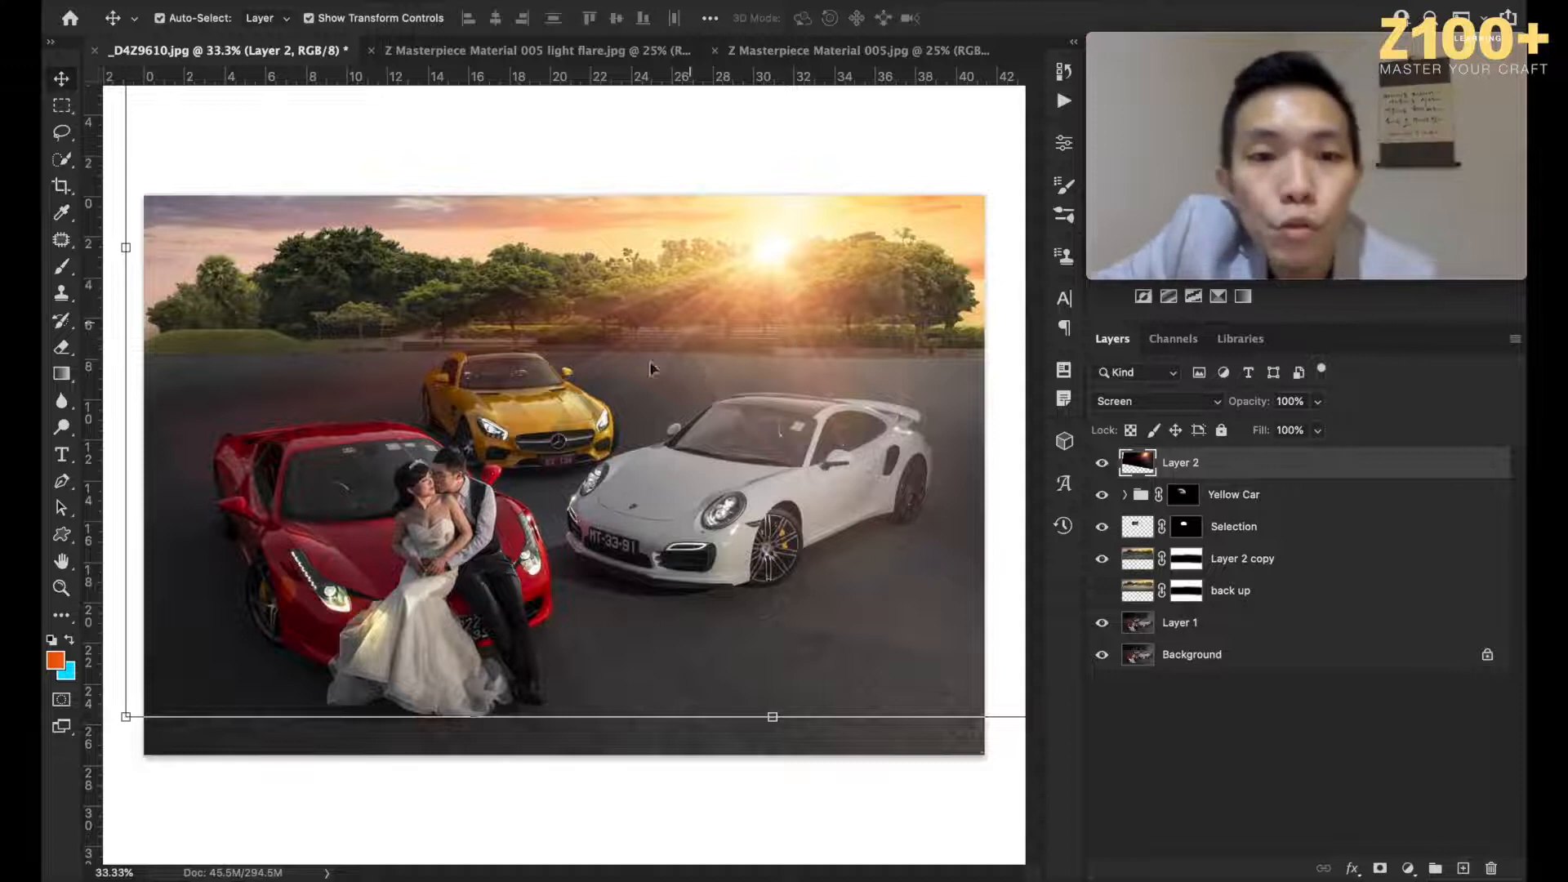
pyautogui.click(523, 2)
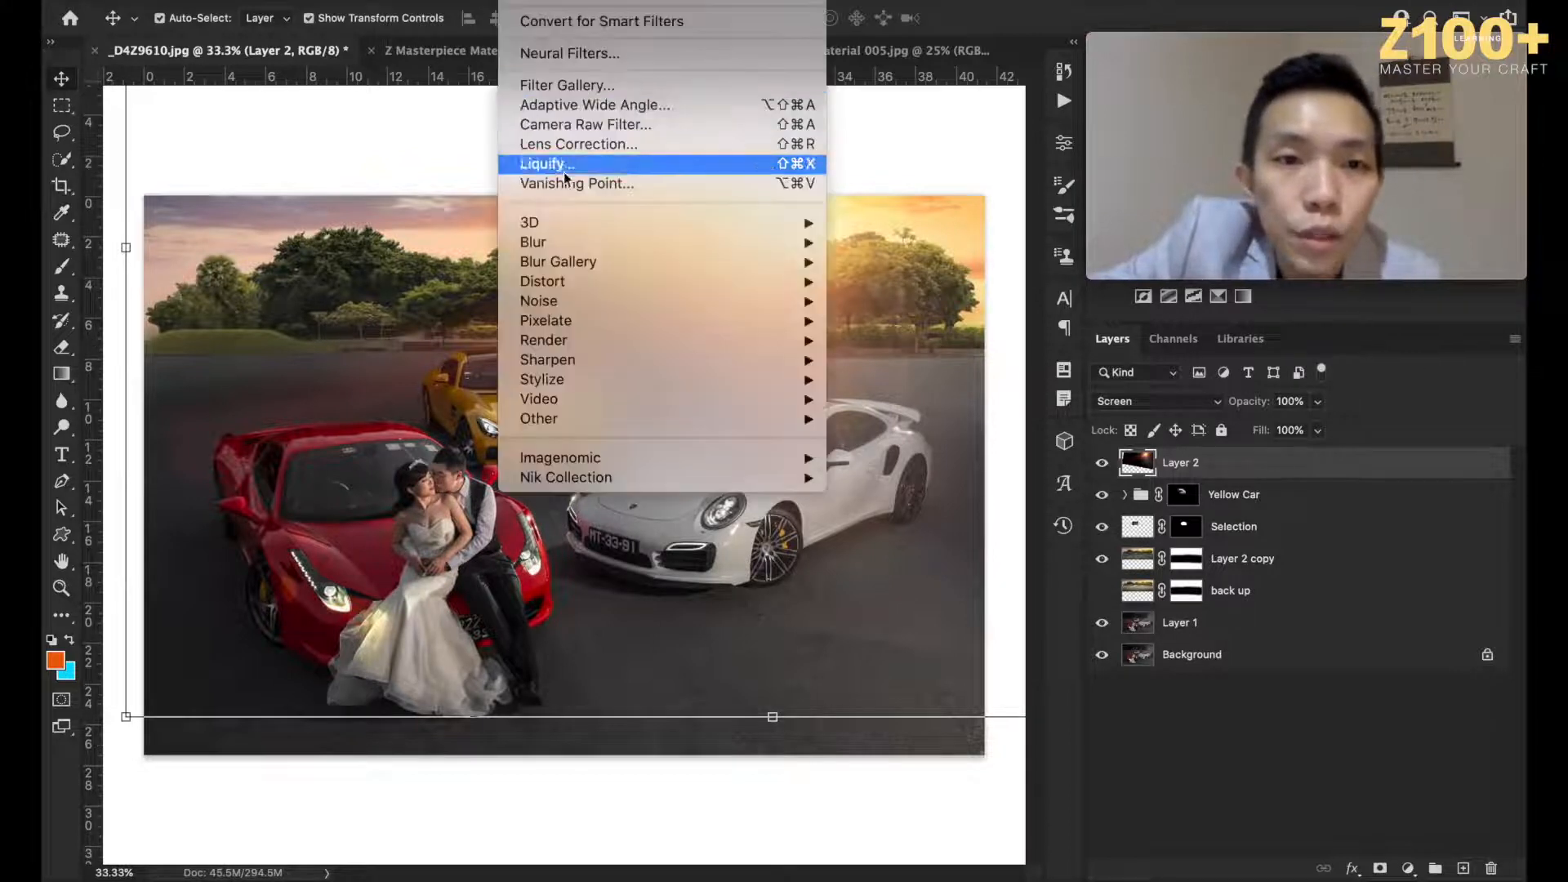
pyautogui.moveTo(566, 244)
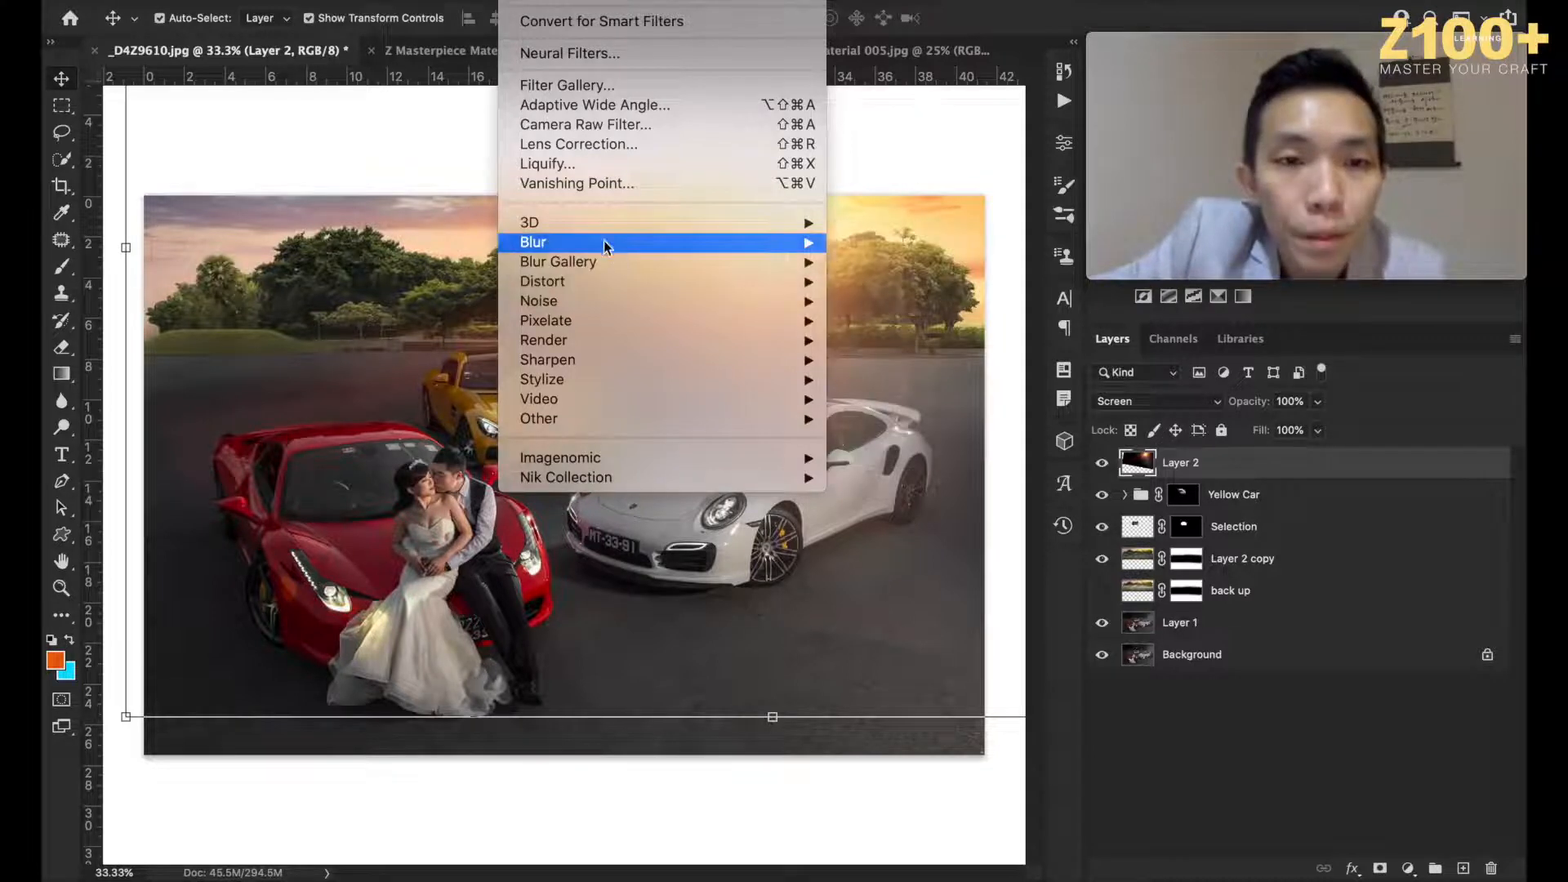
pyautogui.click(947, 326)
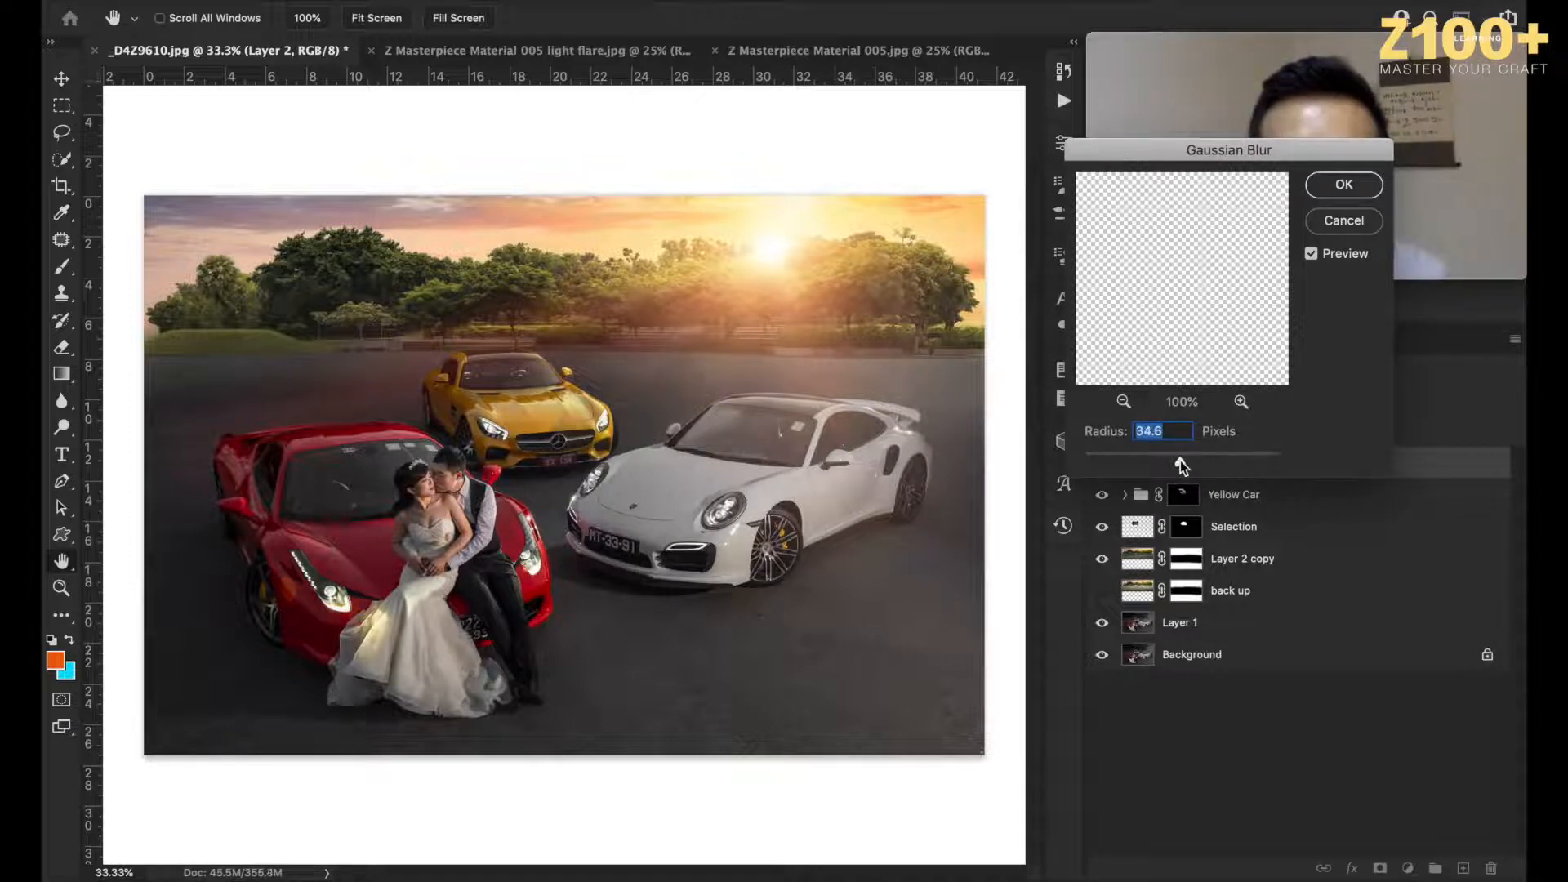
pyautogui.write('35')
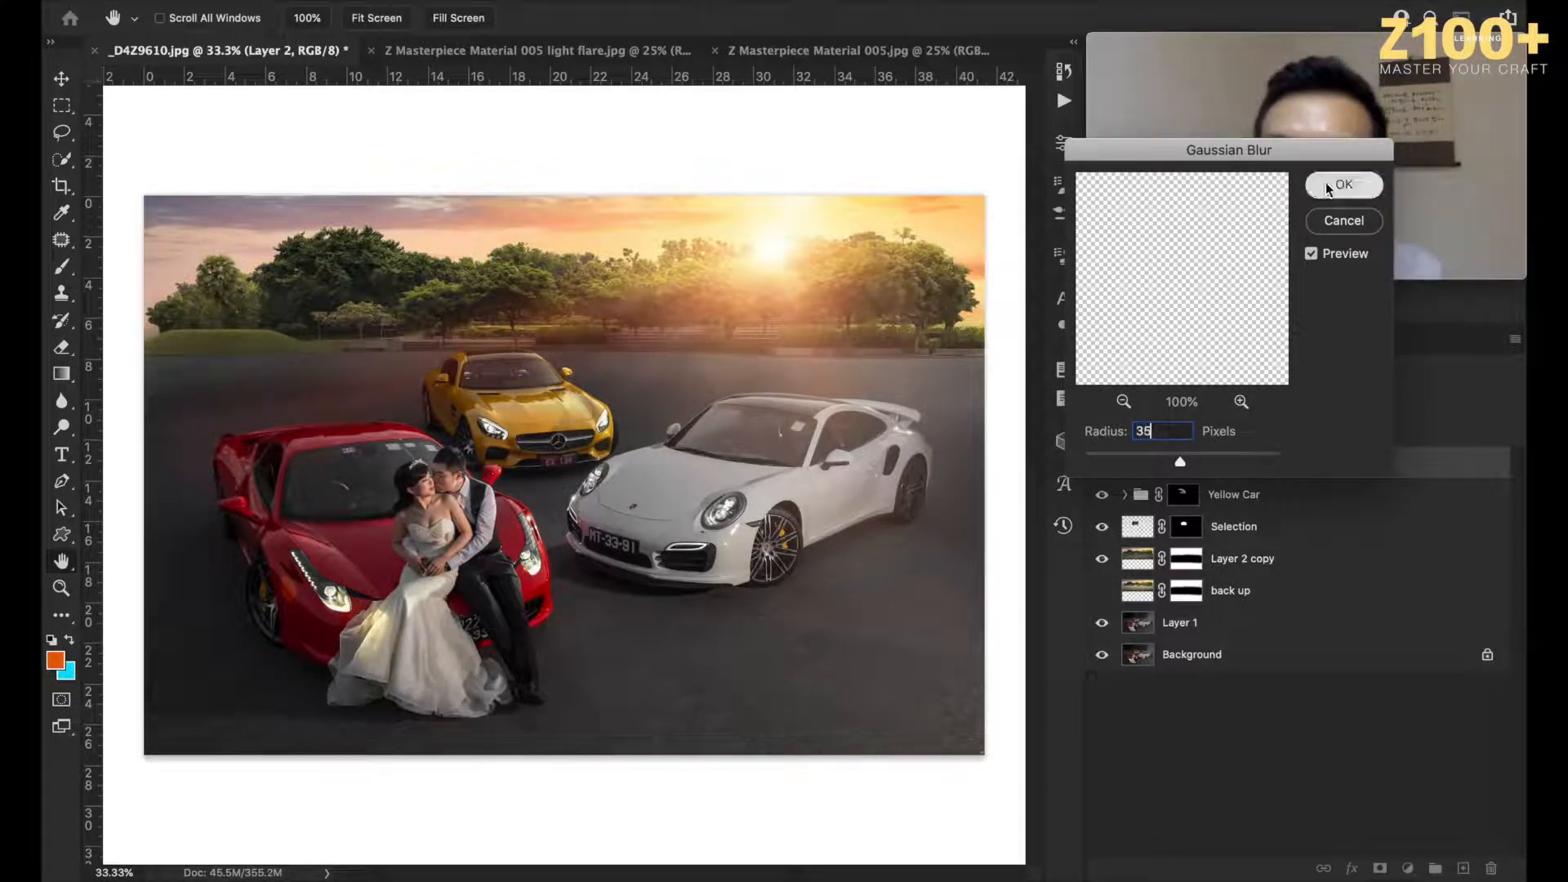
pyautogui.press('Return')
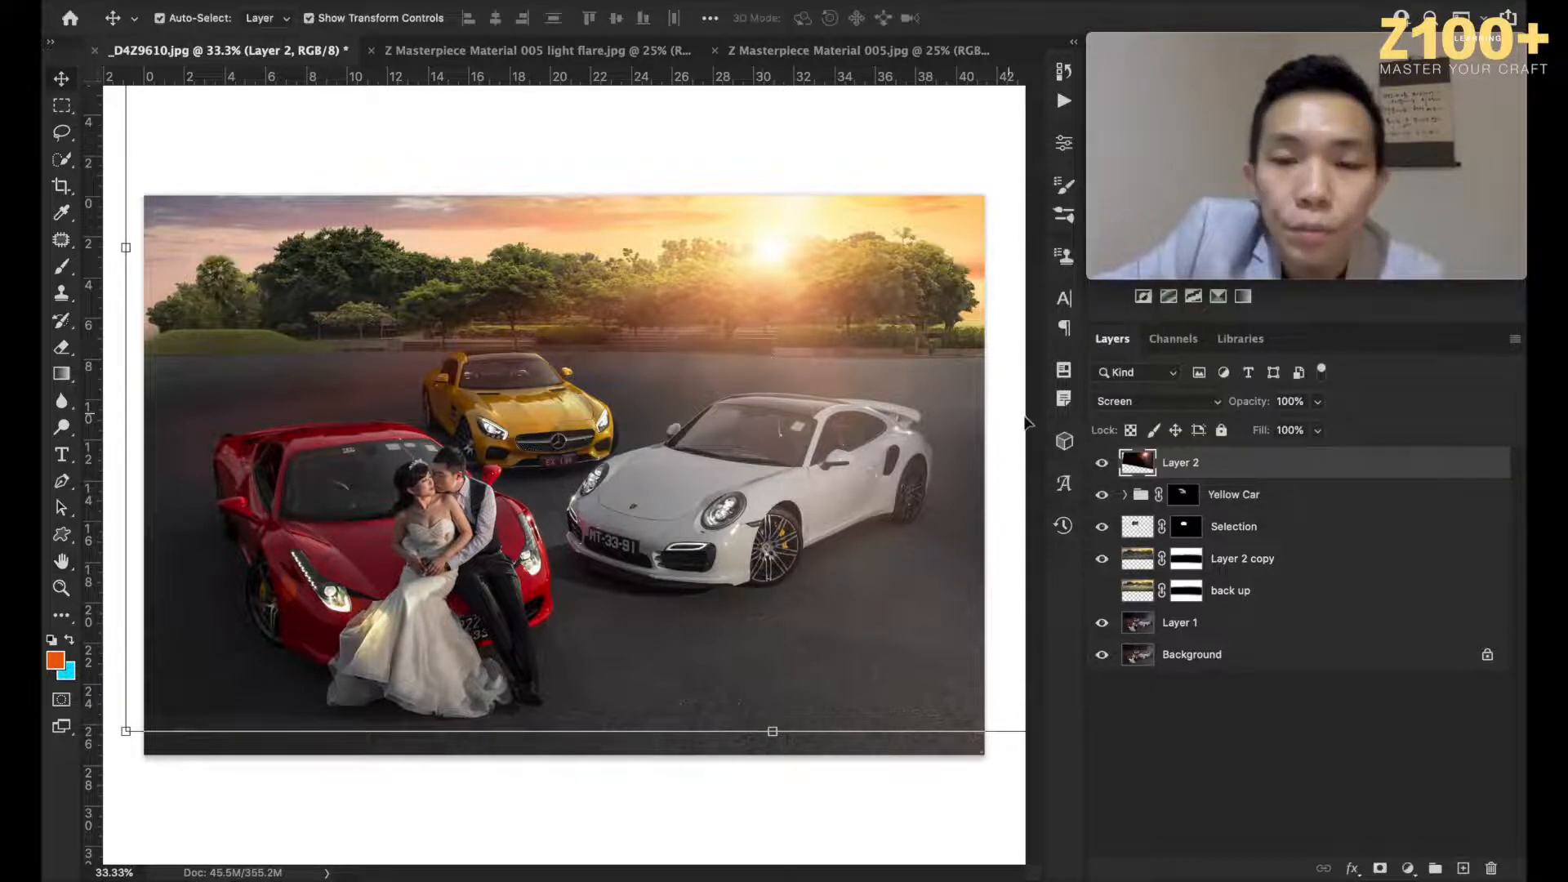
# Step: Compare the photo with and without the blurred flare layer
pyautogui.click(1102, 464)
pyautogui.click(1103, 464)
pyautogui.click(1102, 463)
pyautogui.click(1102, 463)
# Step: Scale the blurred flare layer to 80.77% and shift it so its centre sits on the sun again
pyautogui.press('super+minus')
pyautogui.press('super+minus')
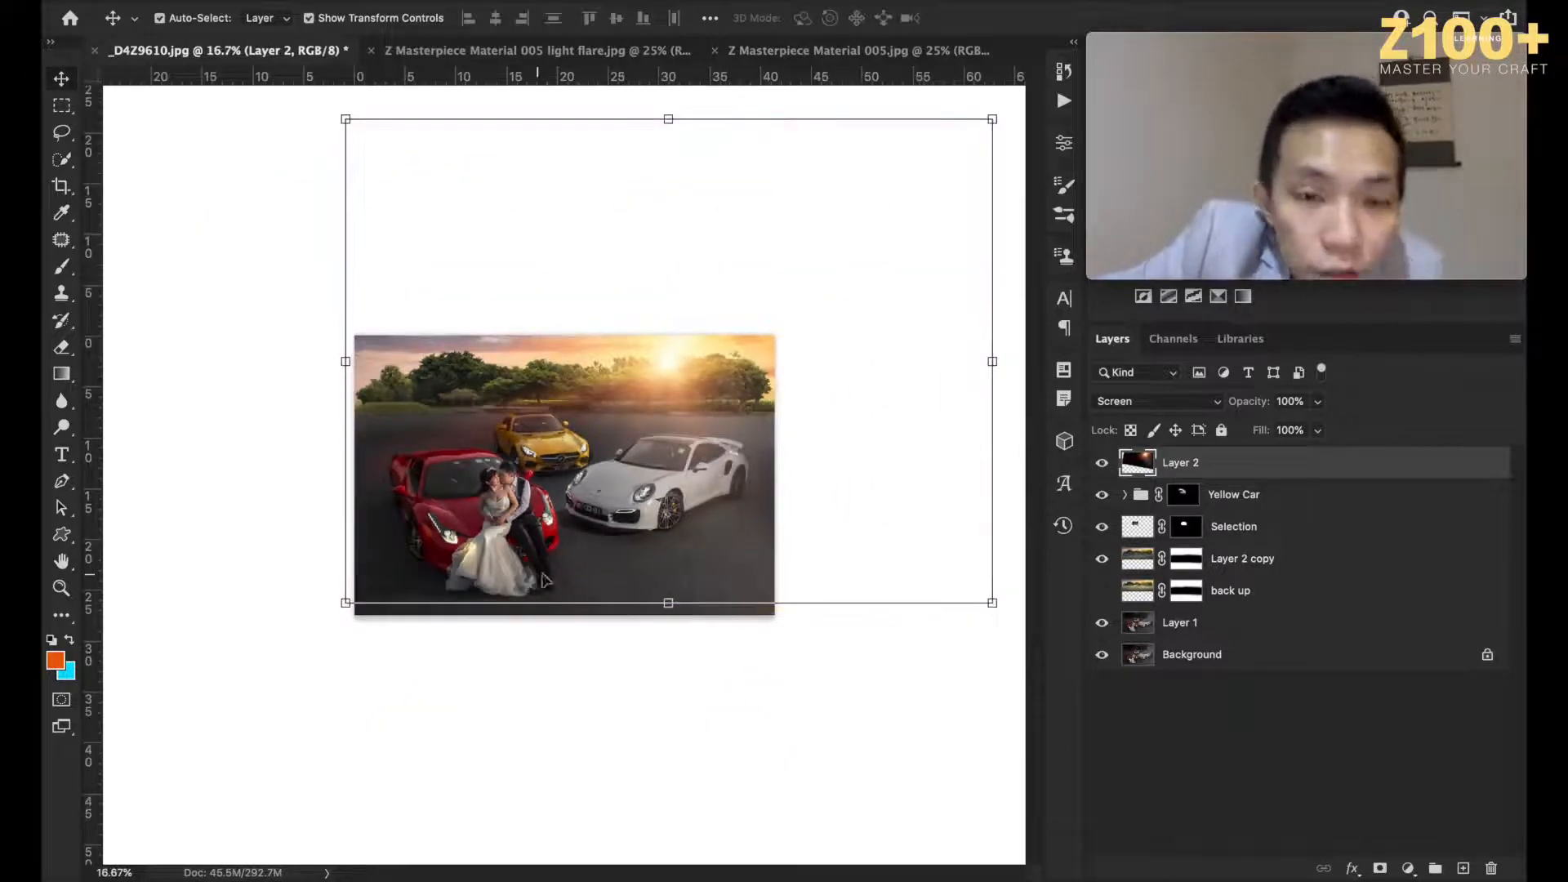
pyautogui.moveTo(1001, 601); pyautogui.dragTo(875, 511)
pyautogui.moveTo(749, 468); pyautogui.dragTo(807, 469)
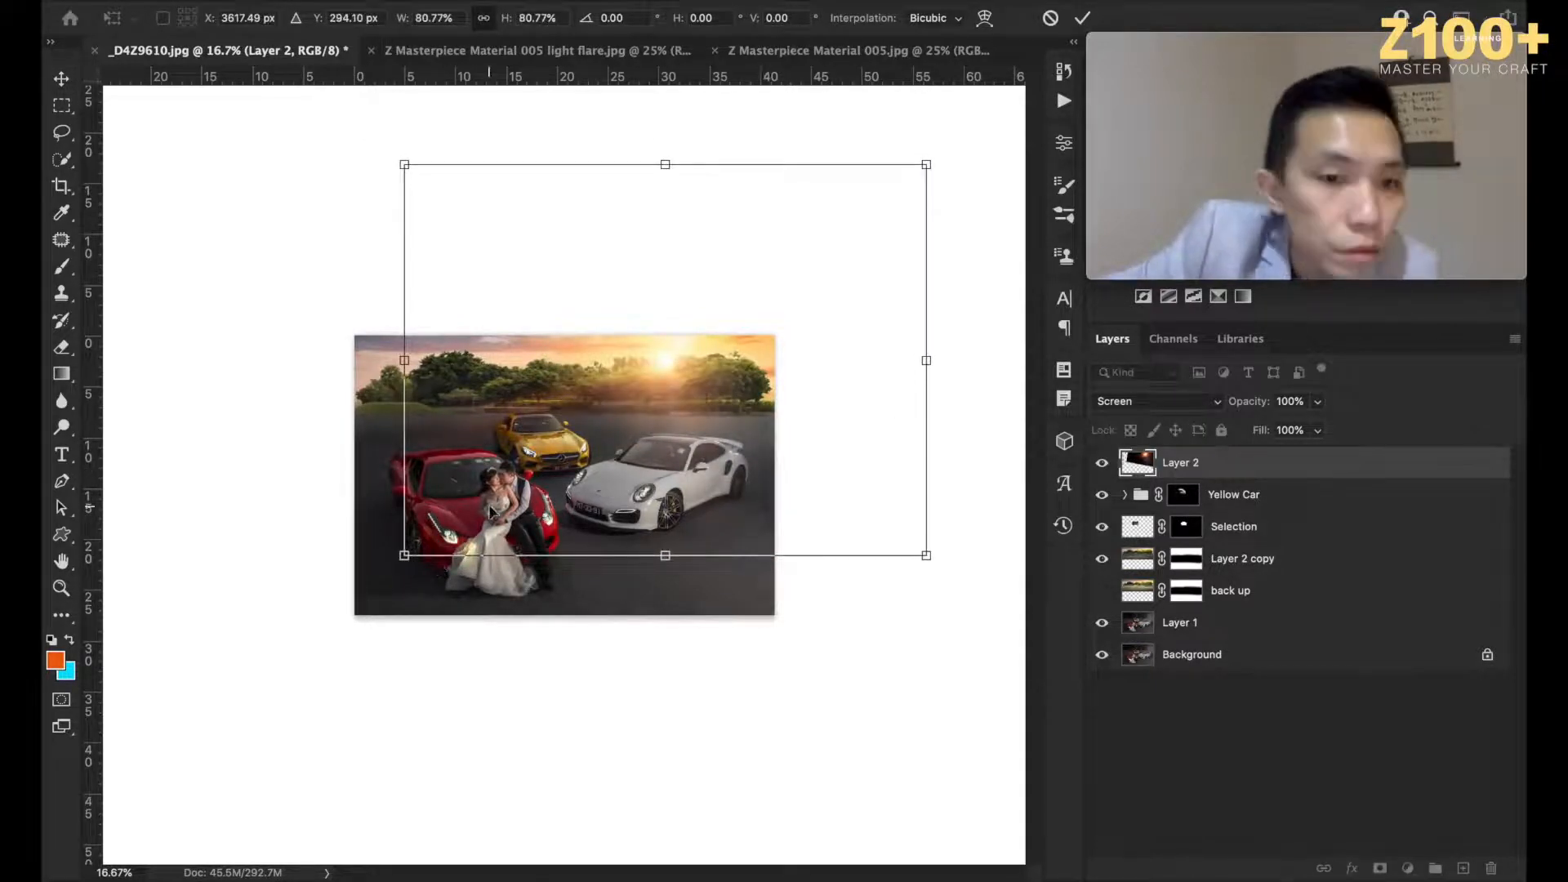
# Step: Distort the flare layer's corners so it widens toward the red car and narrows behind the white car
pyautogui.moveTo(926, 555)
pyautogui.mouseDown()
pyautogui.moveTo(902, 502)
pyautogui.moveTo(919, 534)
pyautogui.mouseUp()
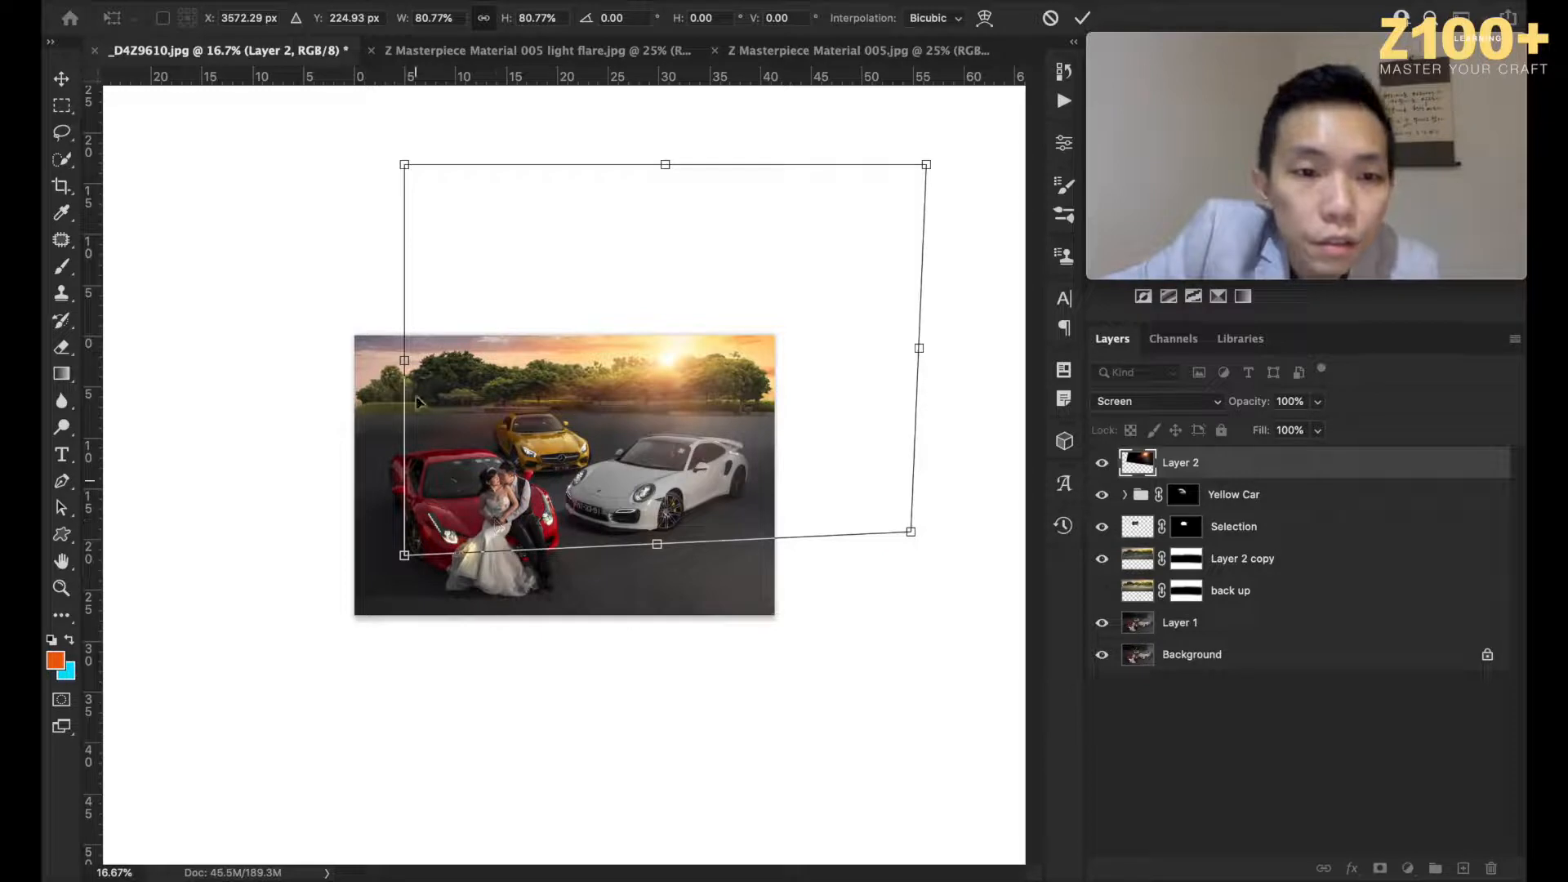
pyautogui.moveTo(404, 164); pyautogui.dragTo(317, 125)
pyautogui.moveTo(402, 555); pyautogui.dragTo(332, 624)
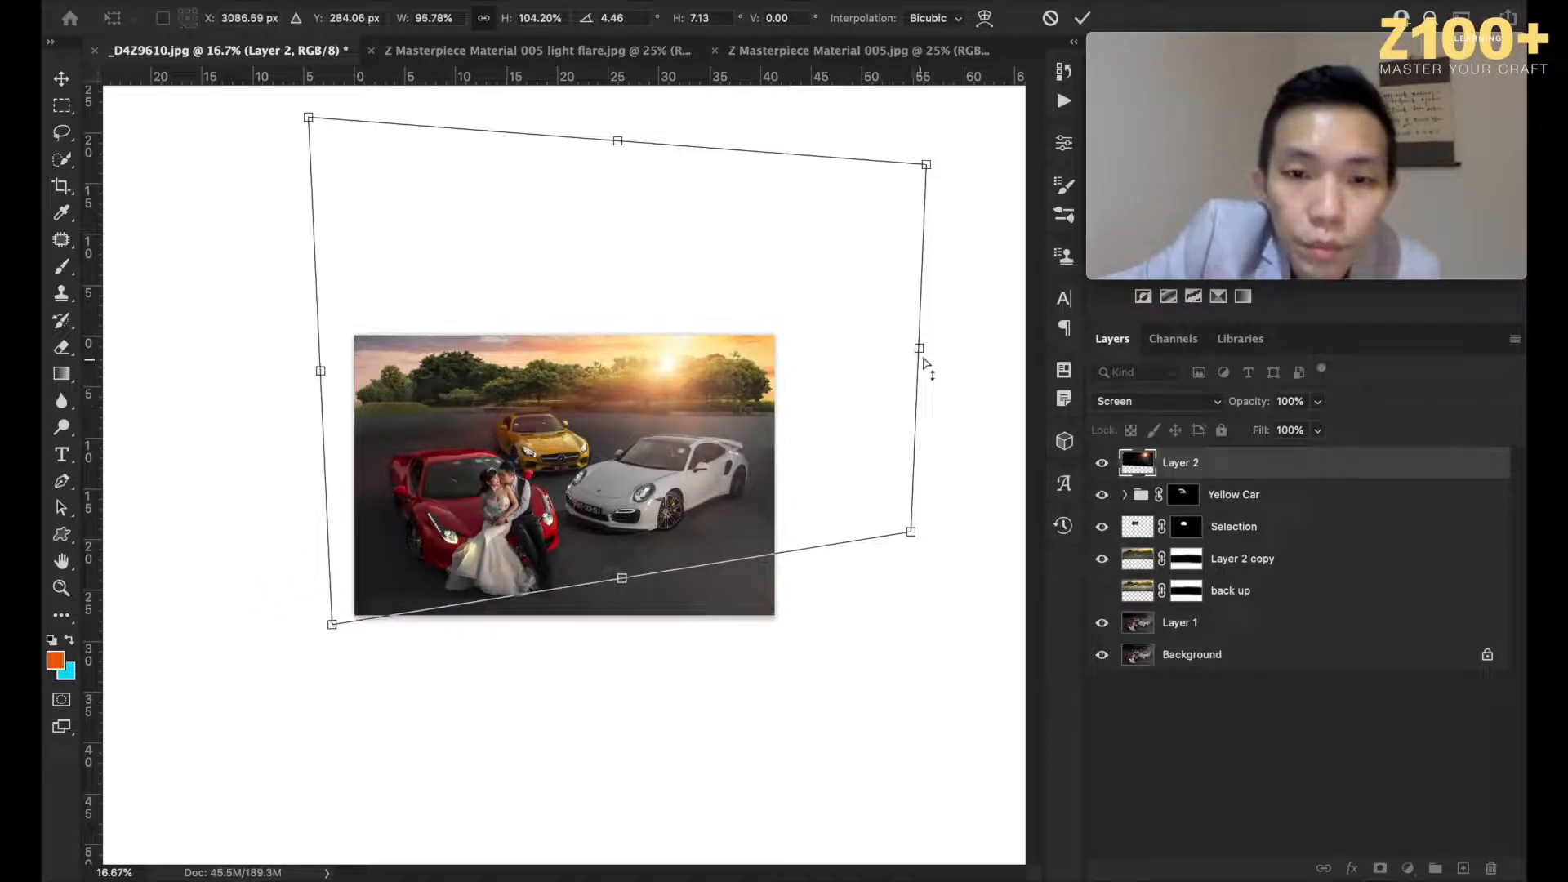
pyautogui.moveTo(928, 167); pyautogui.dragTo(892, 204)
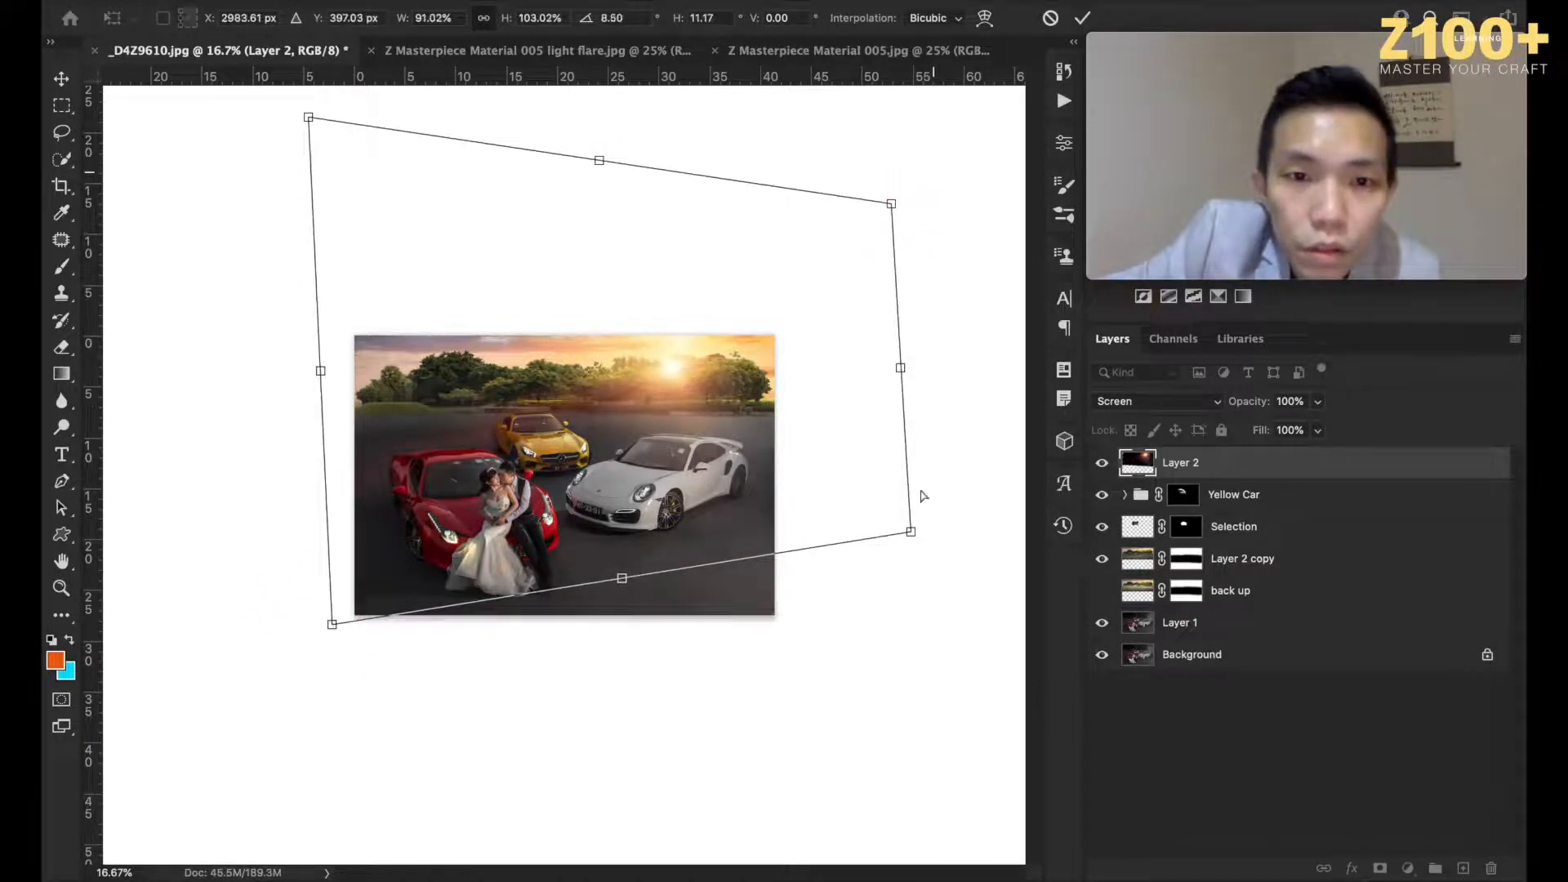
pyautogui.moveTo(910, 534); pyautogui.dragTo(890, 505)
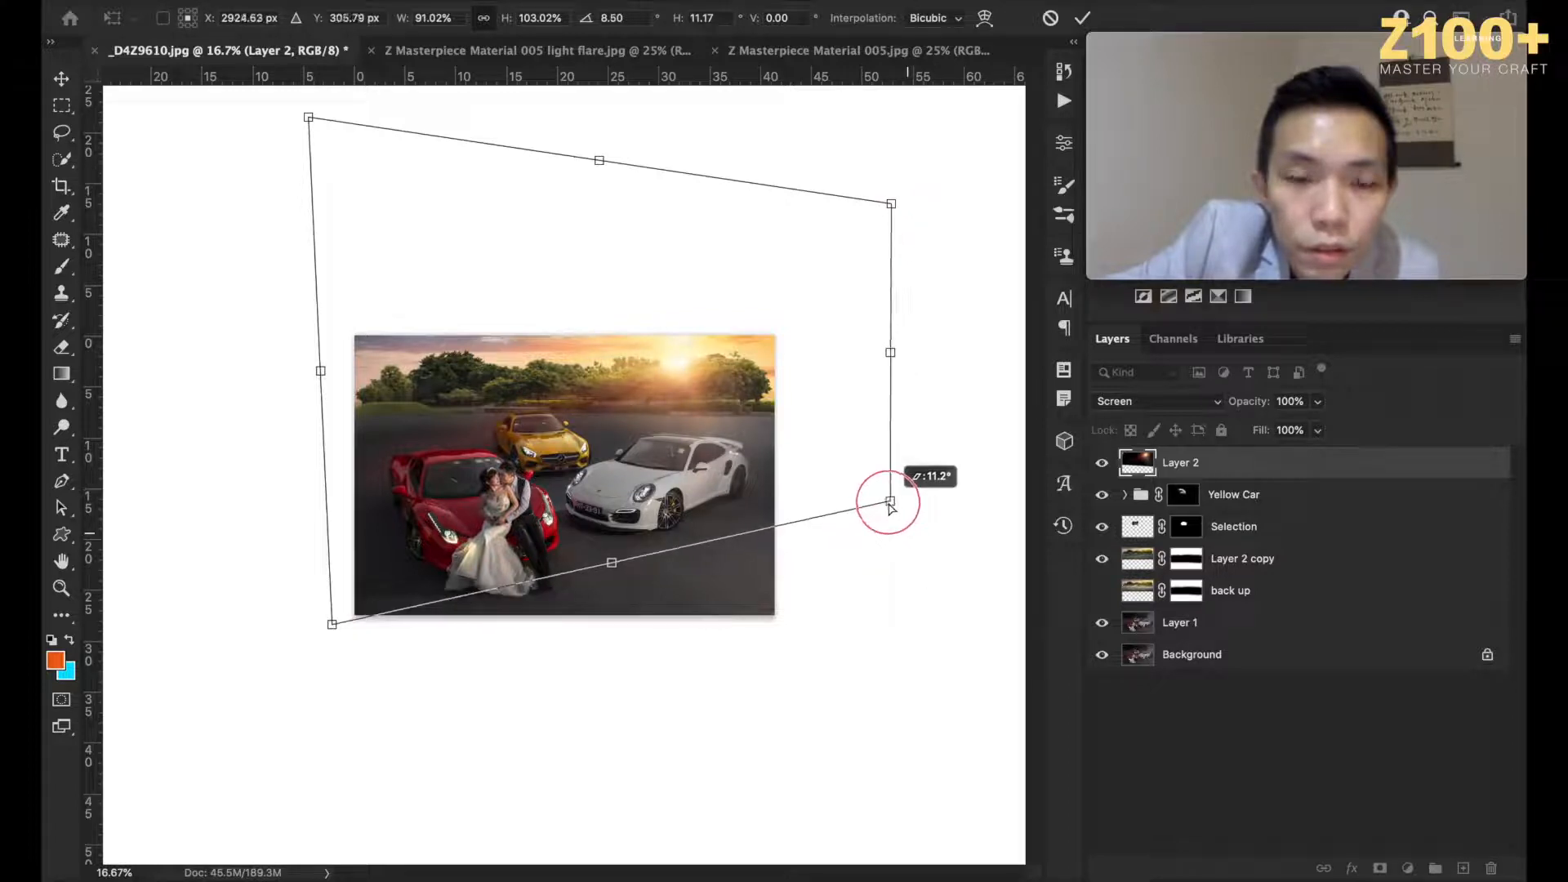
# Step: Move and nudge the distorted flare so its bright centre lines up with the sun, and apply the transformation
pyautogui.moveTo(690, 378)
pyautogui.mouseDown()
pyautogui.moveTo(674, 368)
pyautogui.moveTo(773, 353)
pyautogui.moveTo(699, 360)
pyautogui.moveTo(680, 381)
pyautogui.moveTo(670, 365)
pyautogui.mouseUp()
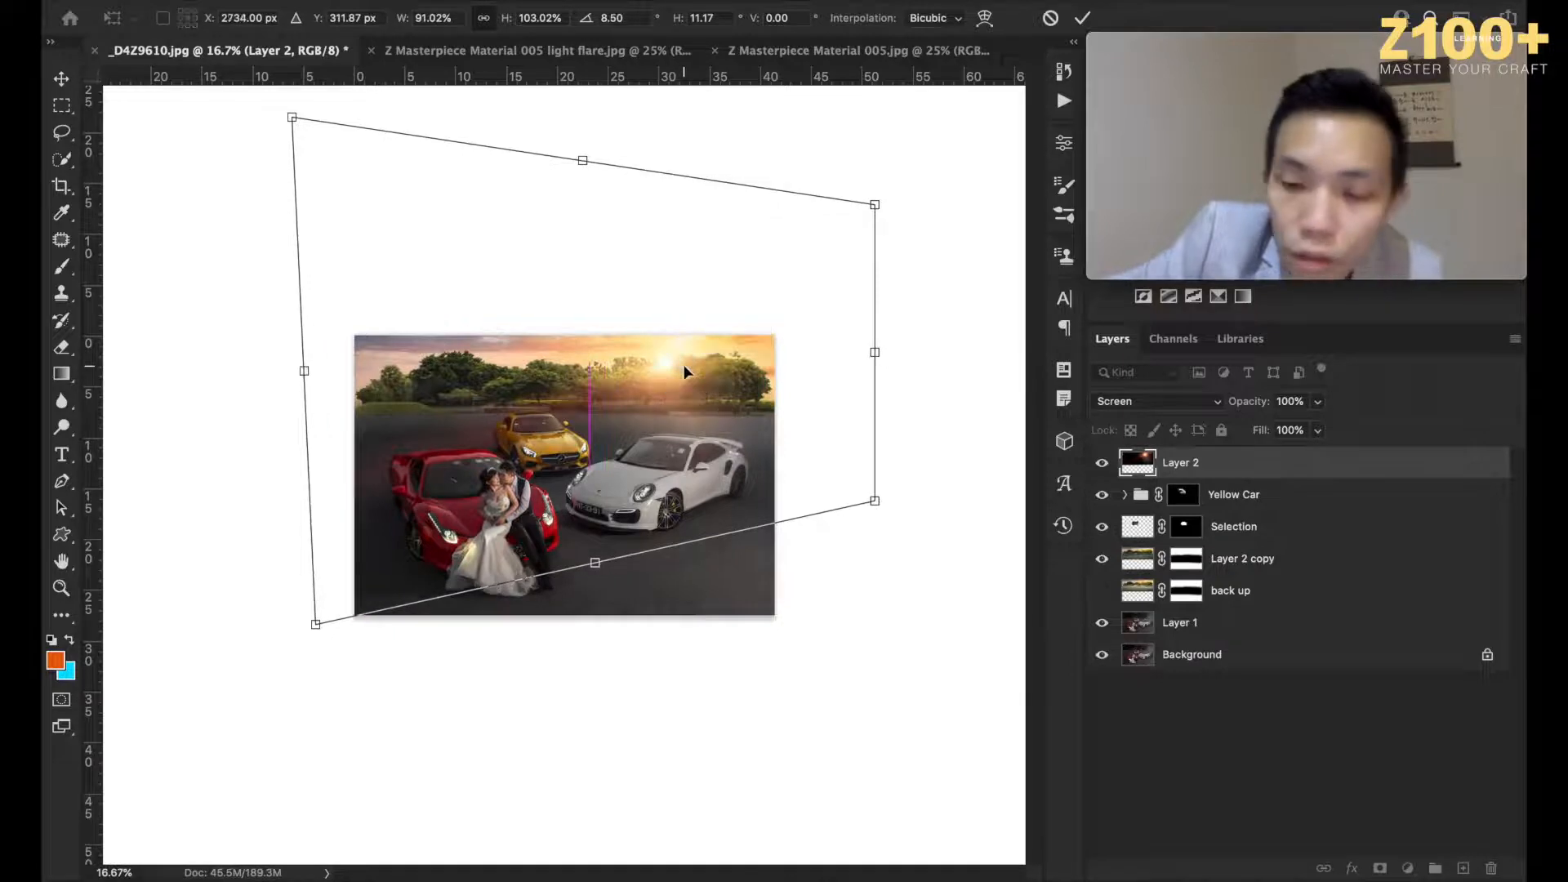
pyautogui.press('Right')
pyautogui.press('Up')
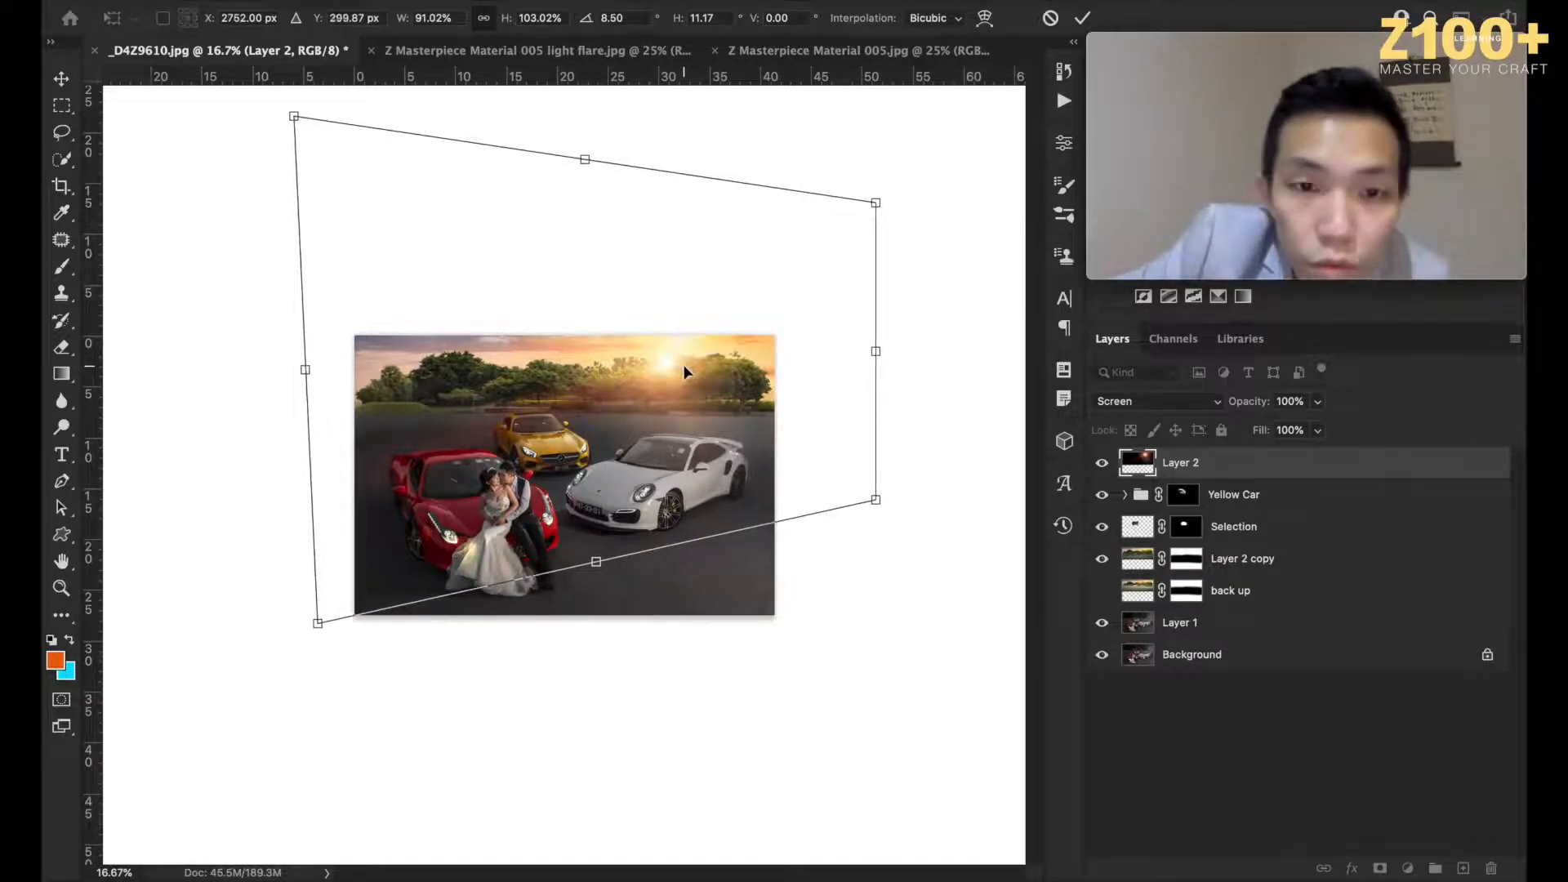
pyautogui.press('Up')
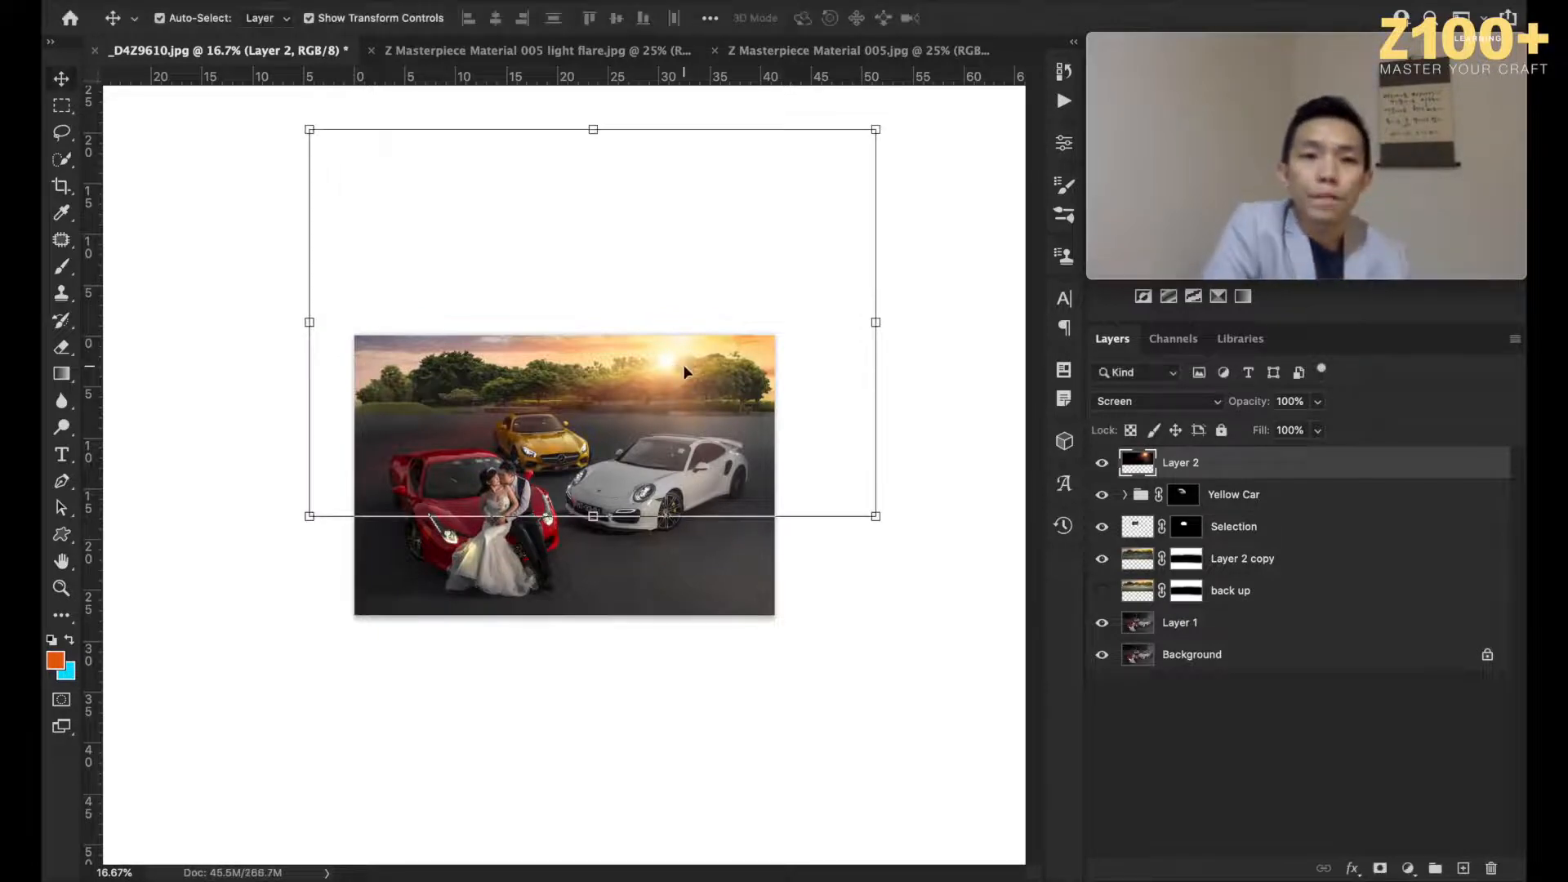
# Step: Add a solid colour fill layer in golden tan (#cbaa62) above the Yellow Car group, beneath the flare layer
pyautogui.hotkey('ctrl', '+')
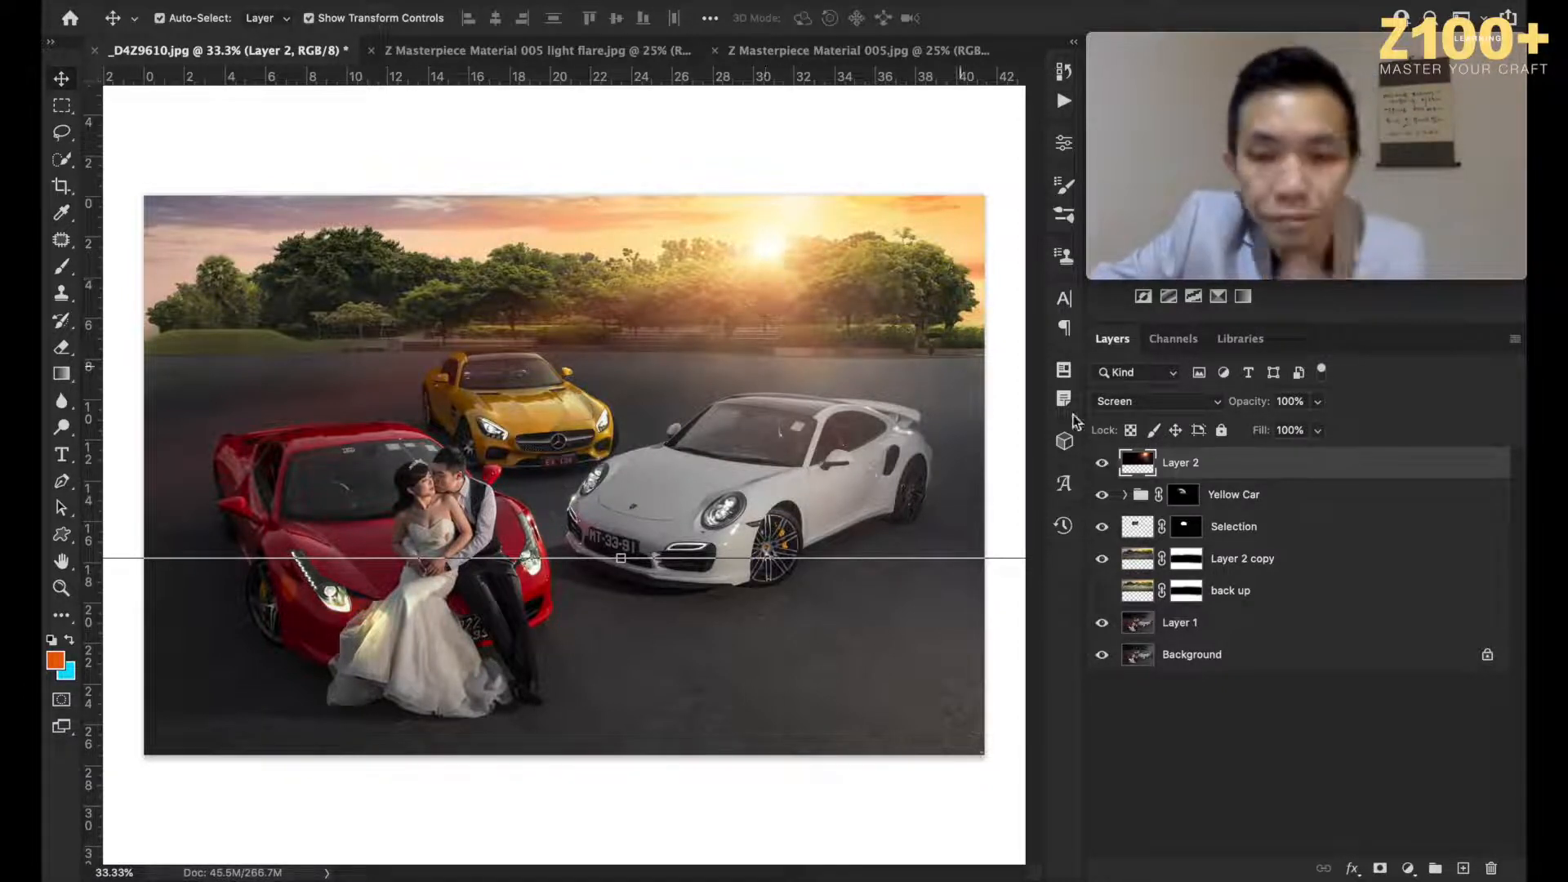
pyautogui.click(1203, 752)
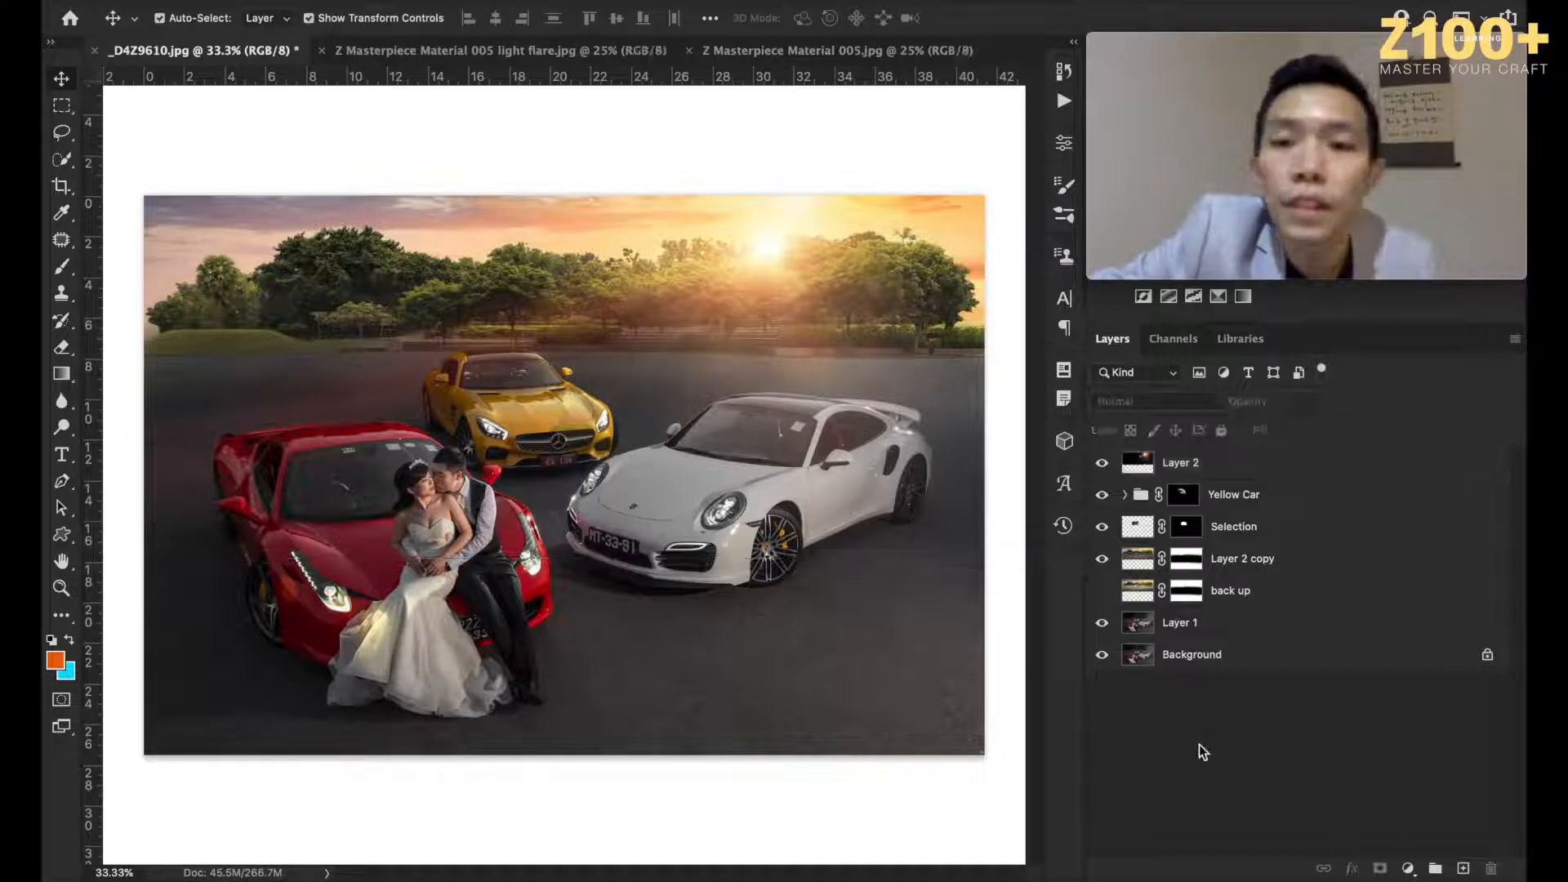
pyautogui.click(1270, 494)
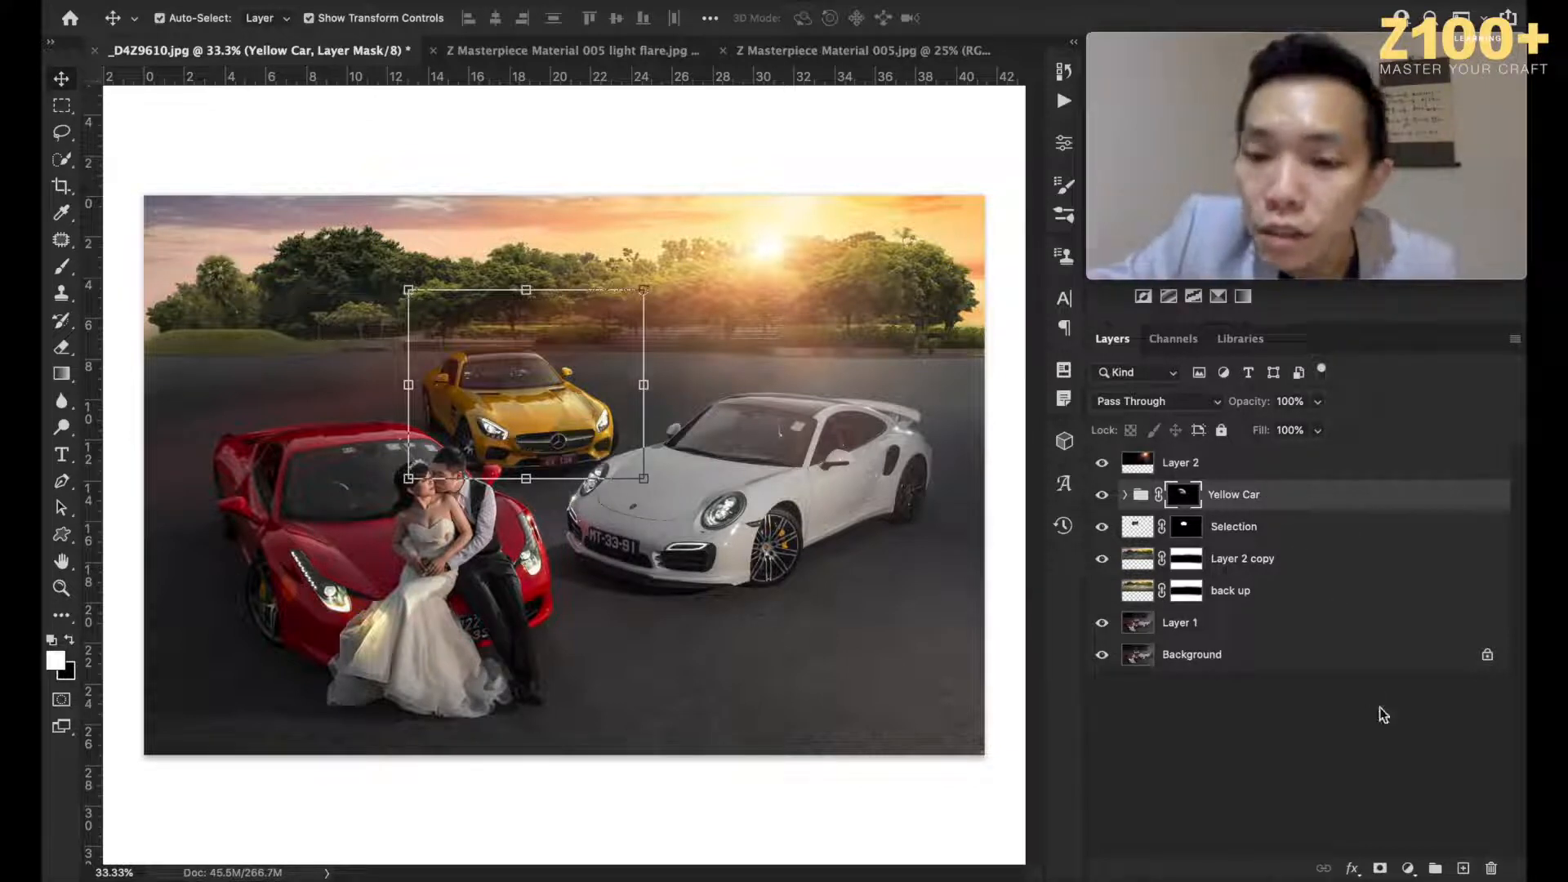
pyautogui.click(1407, 869)
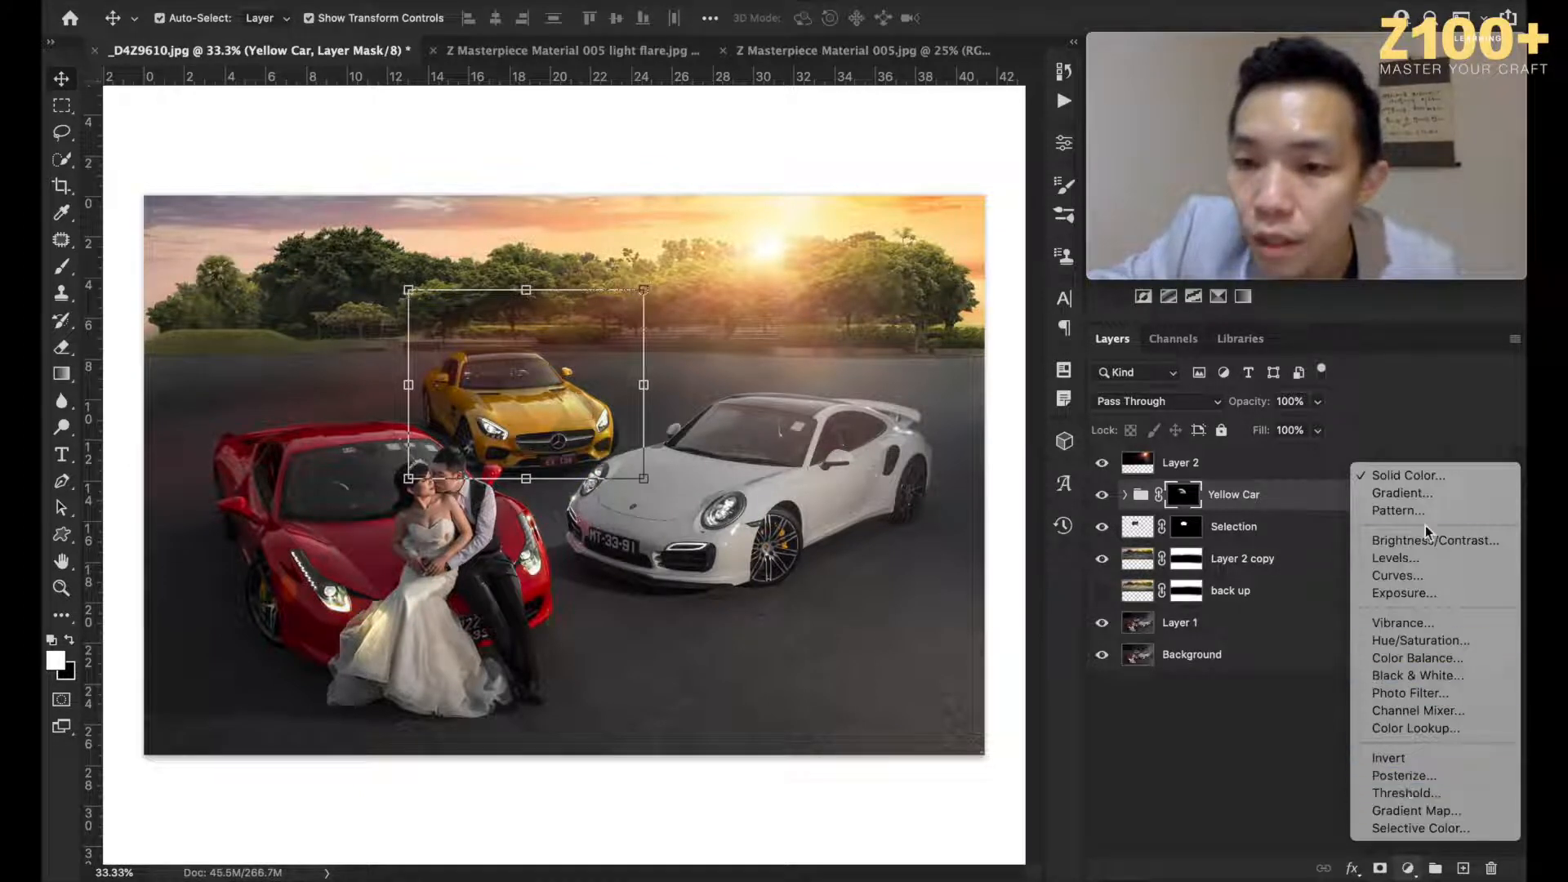
pyautogui.click(1408, 475)
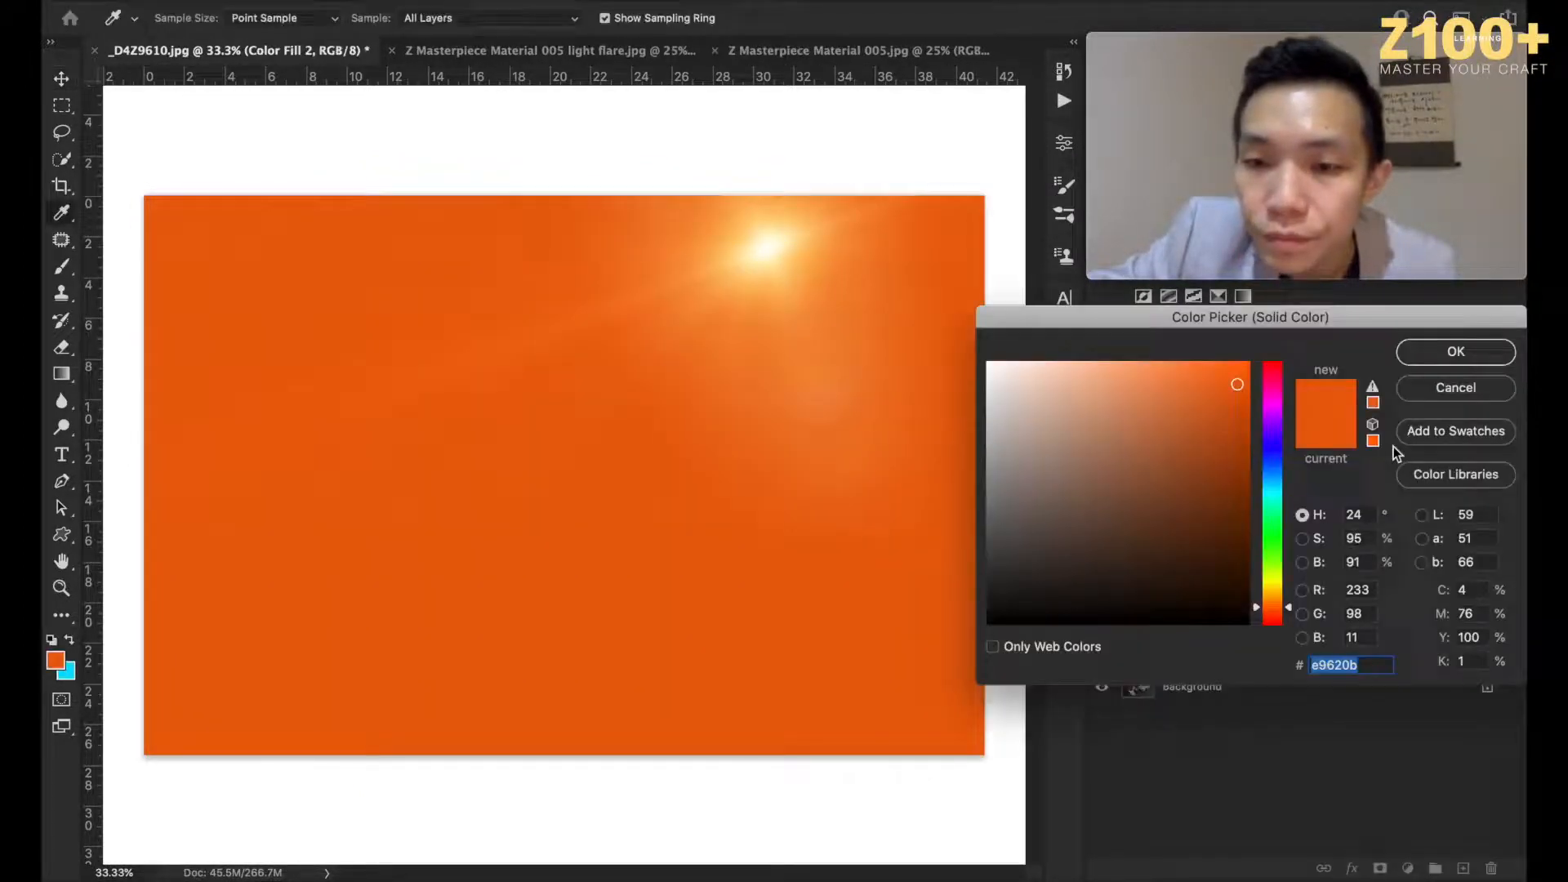
pyautogui.click(1272, 594)
pyautogui.click(1133, 387)
pyautogui.moveTo(1133, 386)
pyautogui.mouseDown()
pyautogui.moveTo(1130, 360)
pyautogui.moveTo(1096, 367)
pyautogui.moveTo(1136, 392)
pyautogui.moveTo(1123, 415)
pyautogui.mouseUp()
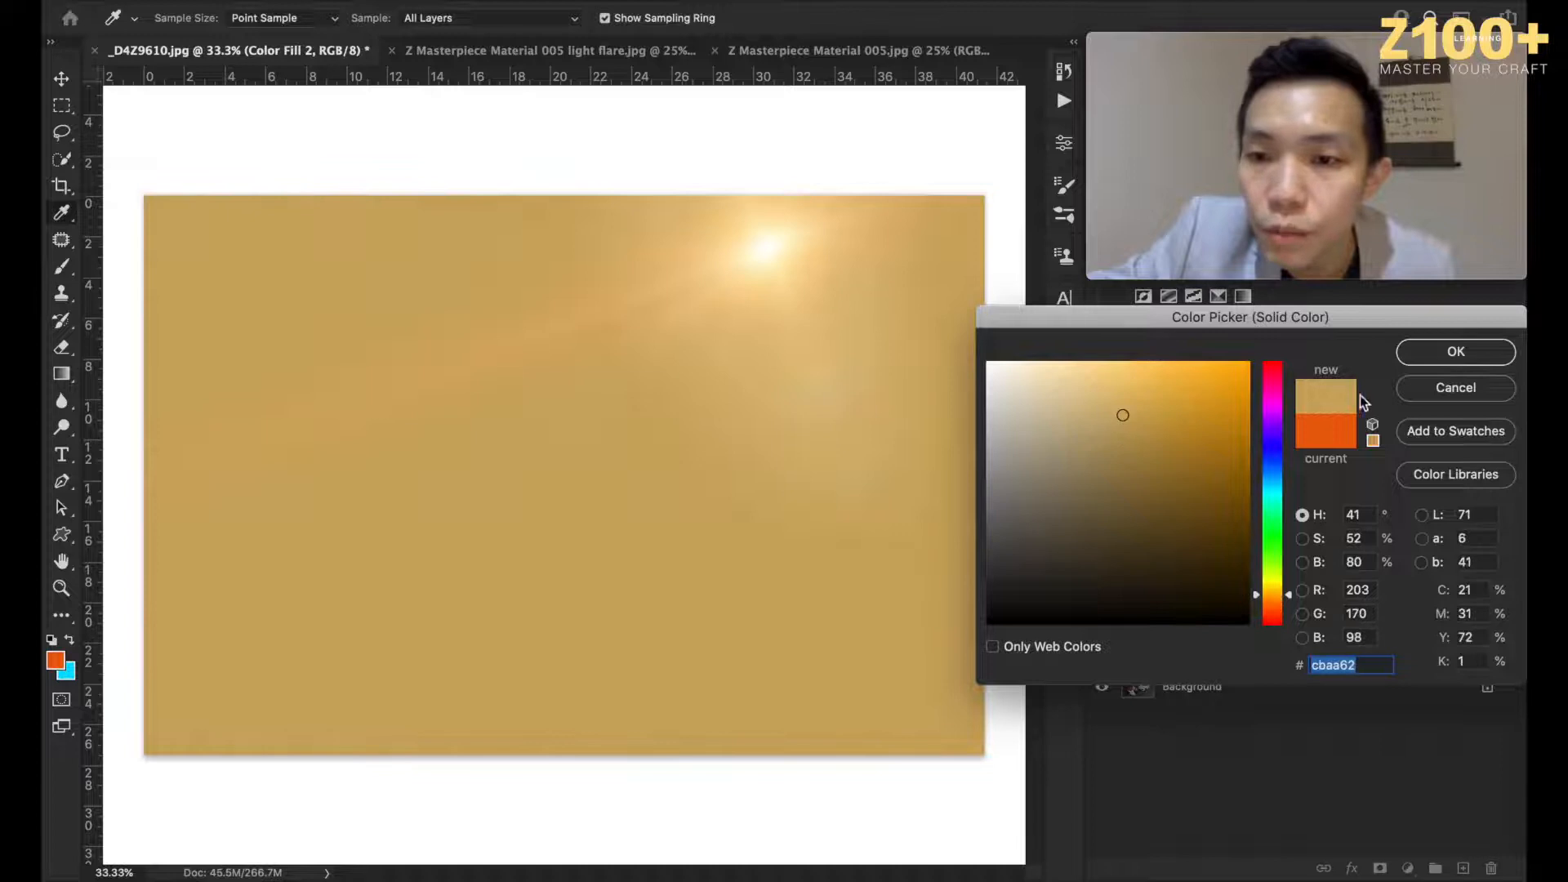
pyautogui.click(1434, 361)
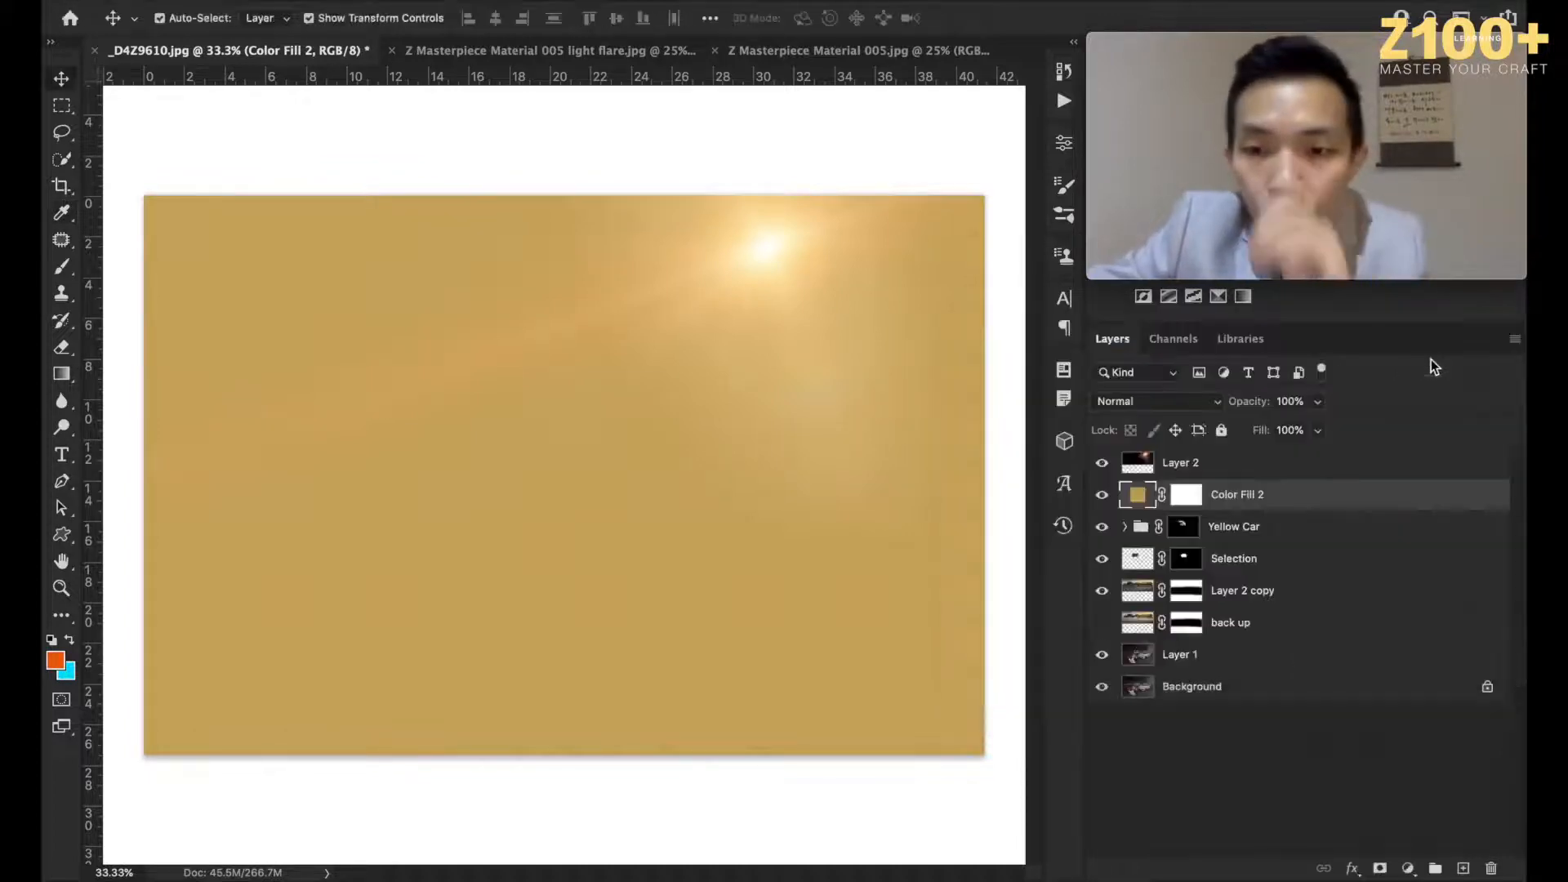
# Step: Blend the colour fill layer in Soft Light mode and reduce its fill to 50%
pyautogui.click(1152, 401)
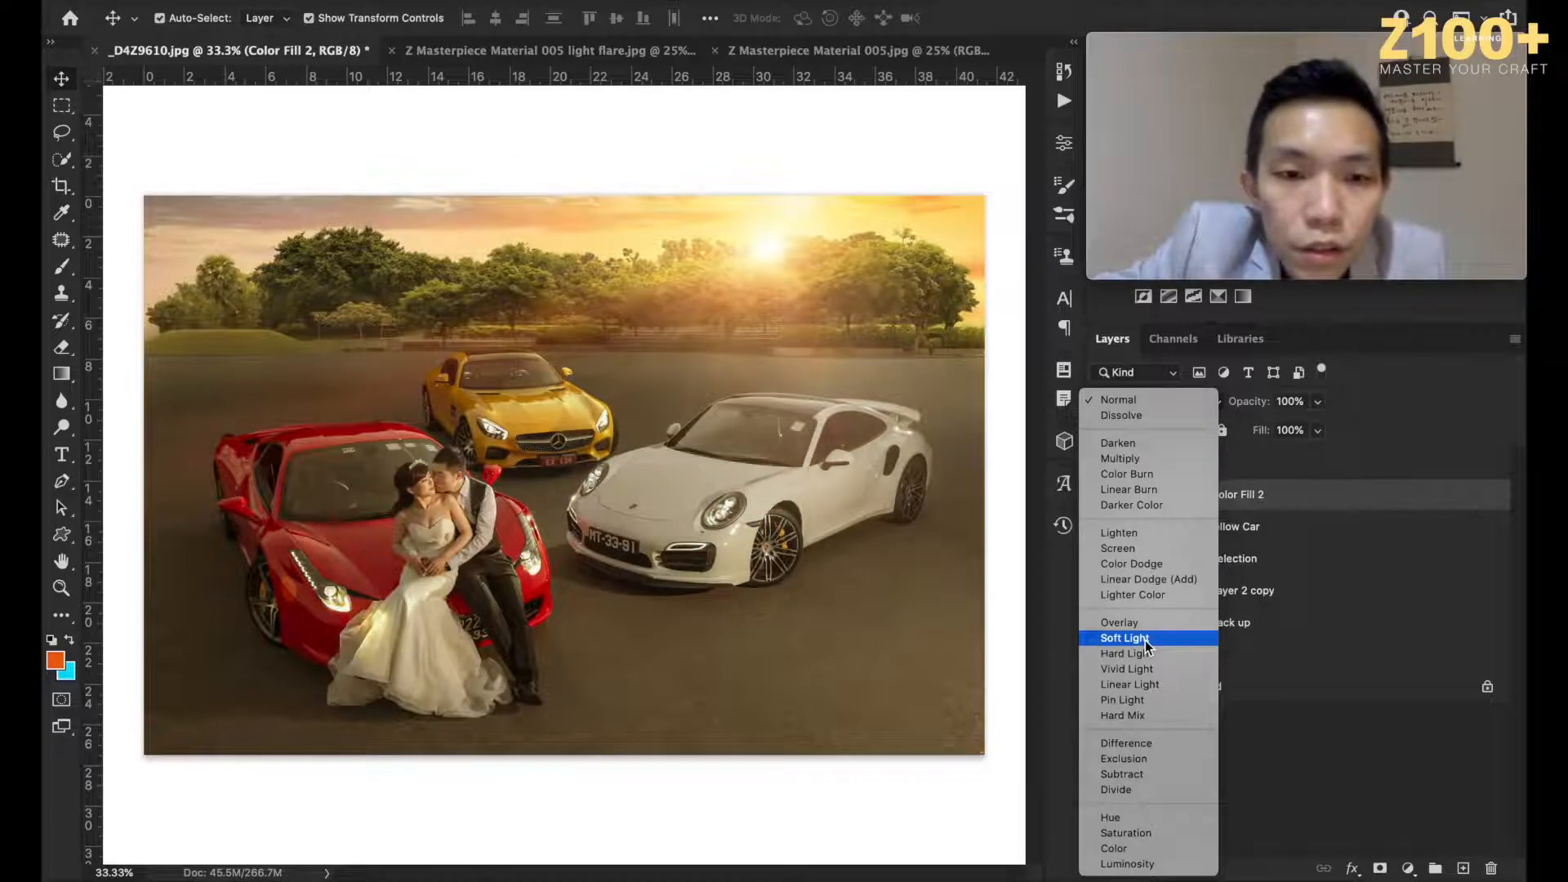
pyautogui.click(1145, 640)
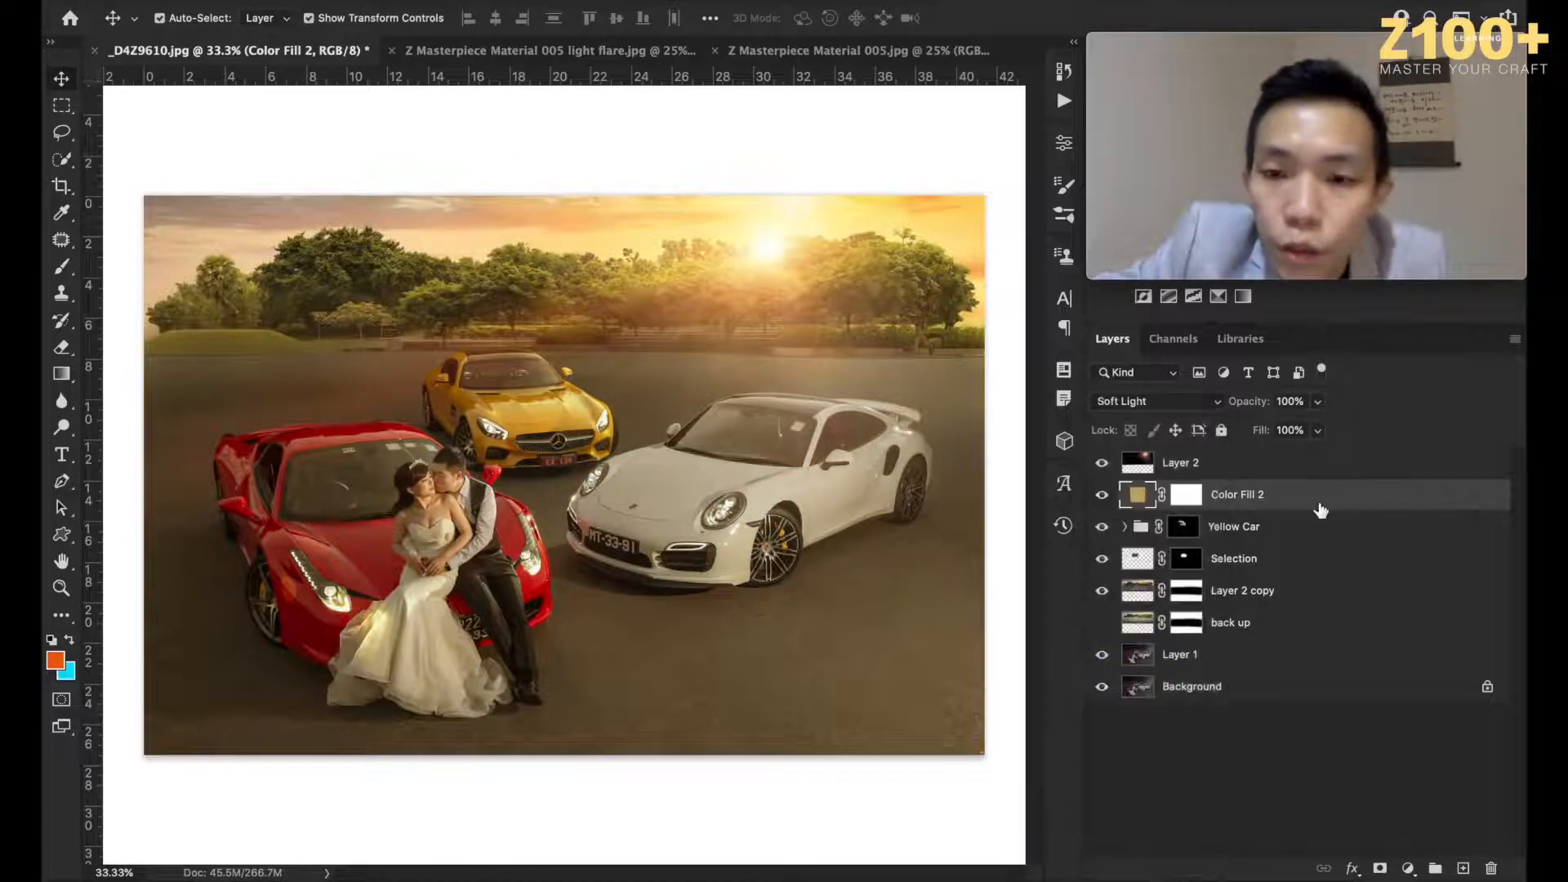
pyautogui.click(1319, 433)
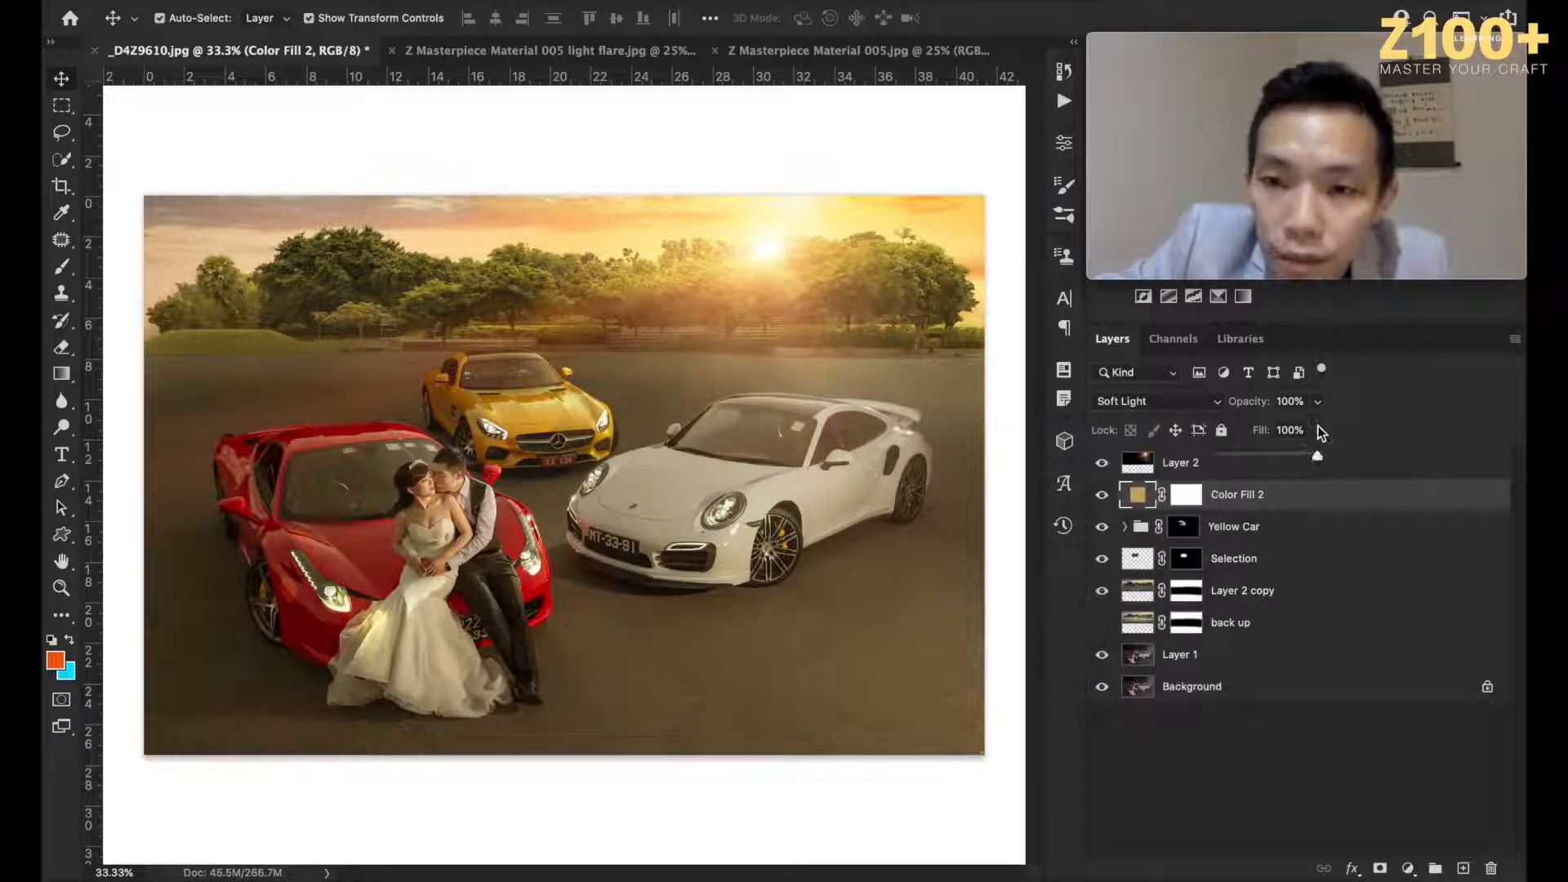
pyautogui.click(1270, 456)
pyautogui.moveTo(1265, 458); pyautogui.dragTo(1271, 457)
# Step: Compare the photo with and without the warm colour fill layer
pyautogui.click(1102, 494)
pyautogui.click(1102, 495)
pyautogui.click(1102, 495)
pyautogui.click(1102, 494)
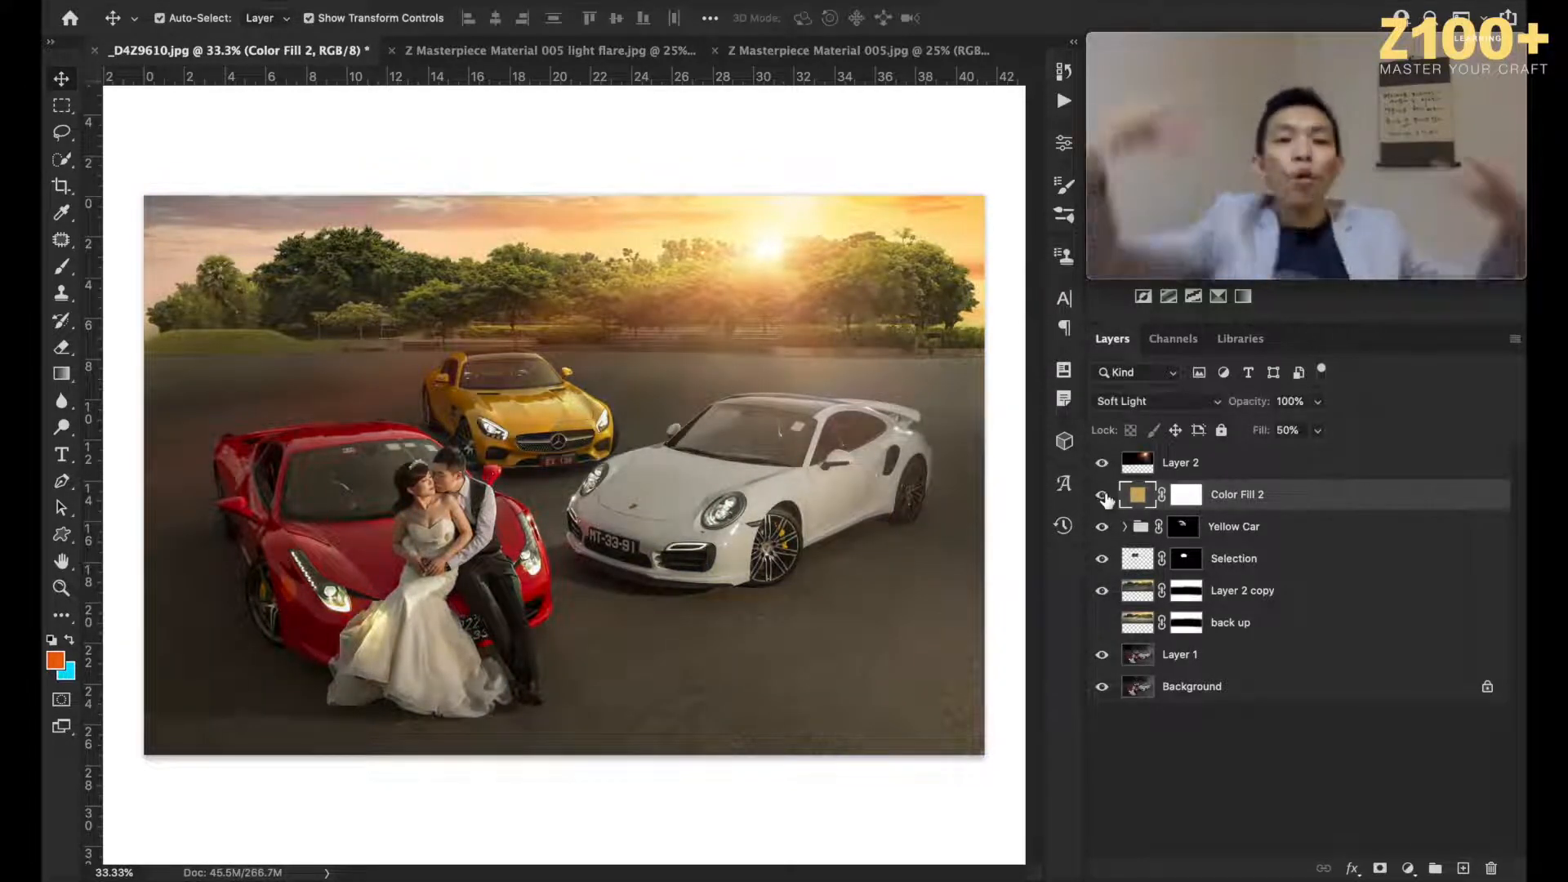
# Step: Change the fill layer's colour to a more saturated orange-gold, #c68f2f
pyautogui.doubleClick(1136, 495)
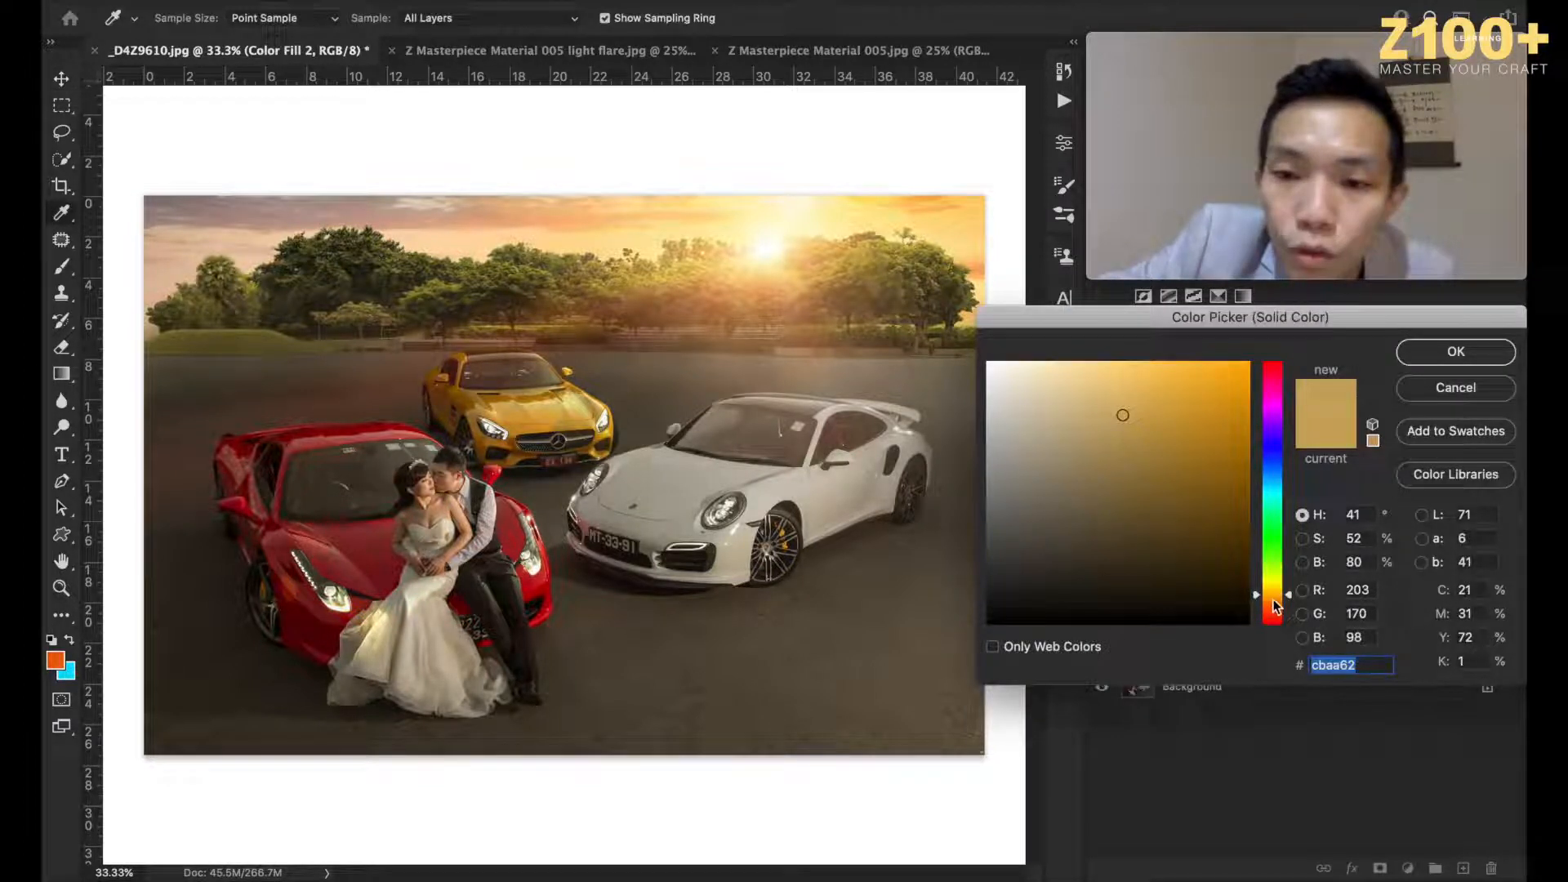
pyautogui.moveTo(1272, 600)
pyautogui.mouseDown()
pyautogui.moveTo(1272, 413)
pyautogui.moveTo(1279, 604)
pyautogui.mouseUp()
pyautogui.moveTo(1215, 431)
pyautogui.mouseDown()
pyautogui.moveTo(1169, 419)
pyautogui.moveTo(1189, 423)
pyautogui.mouseUp()
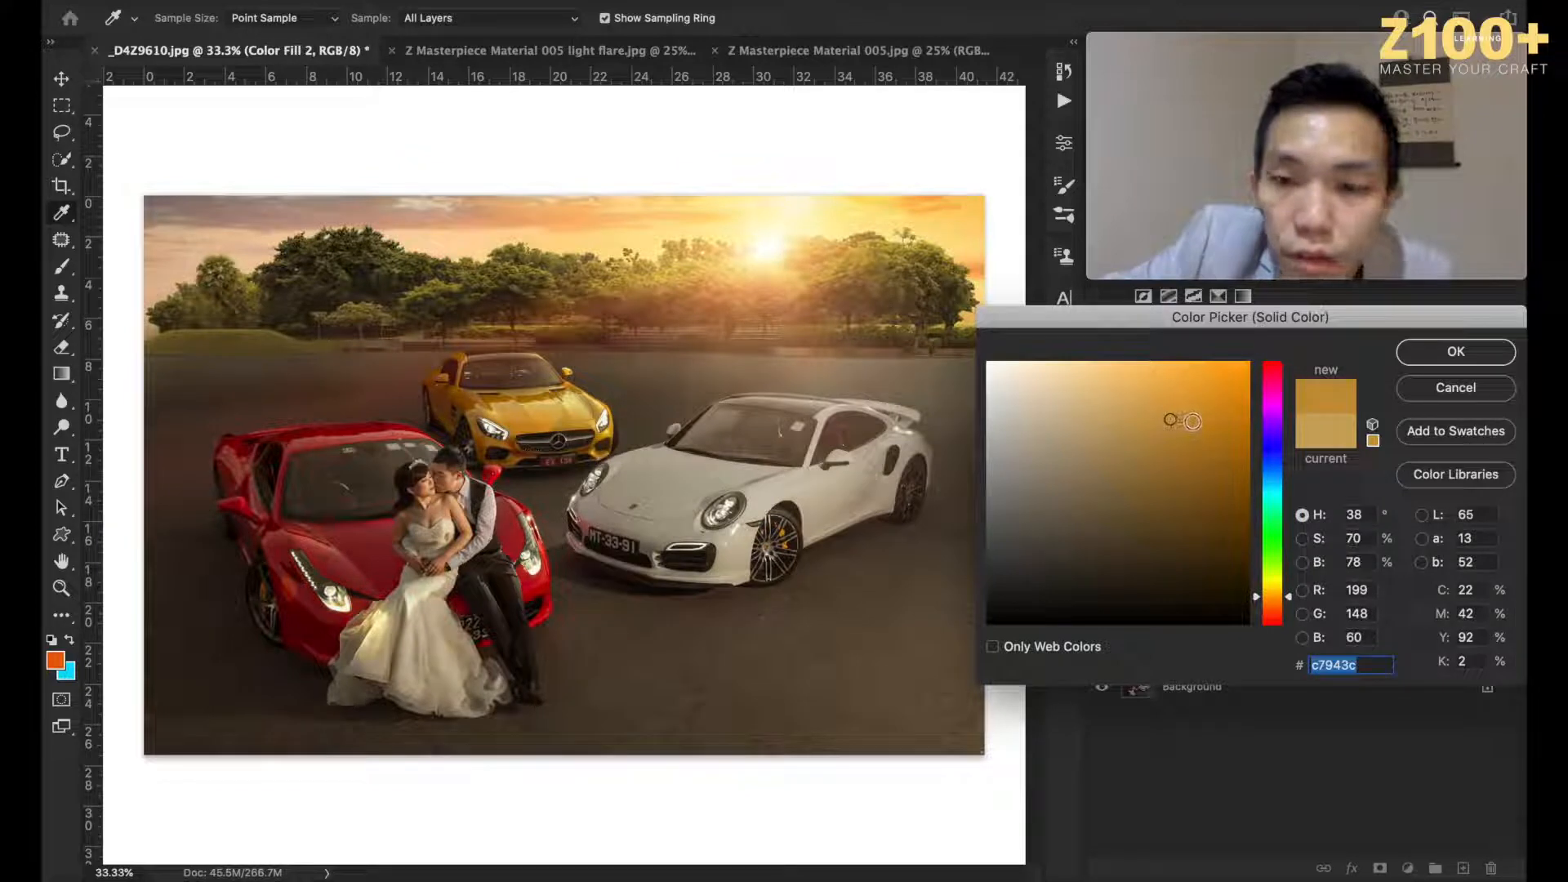
pyautogui.click(1187, 419)
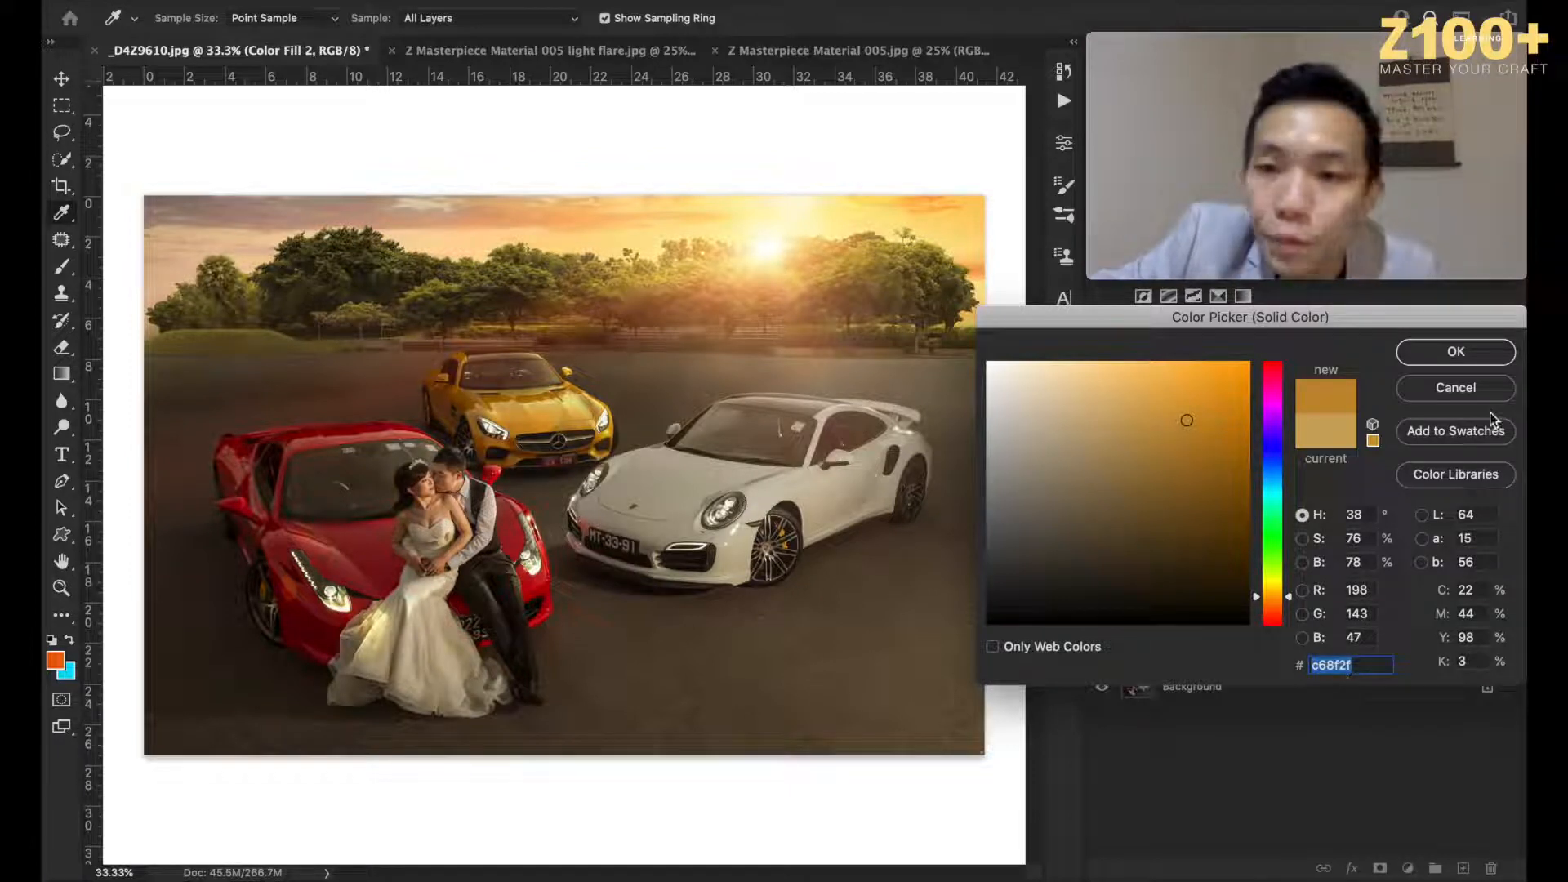
pyautogui.click(1443, 366)
# Step: Lower the colour fill layer's fill to 25% and check the photo with the layer hidden and shown
pyautogui.click(1318, 429)
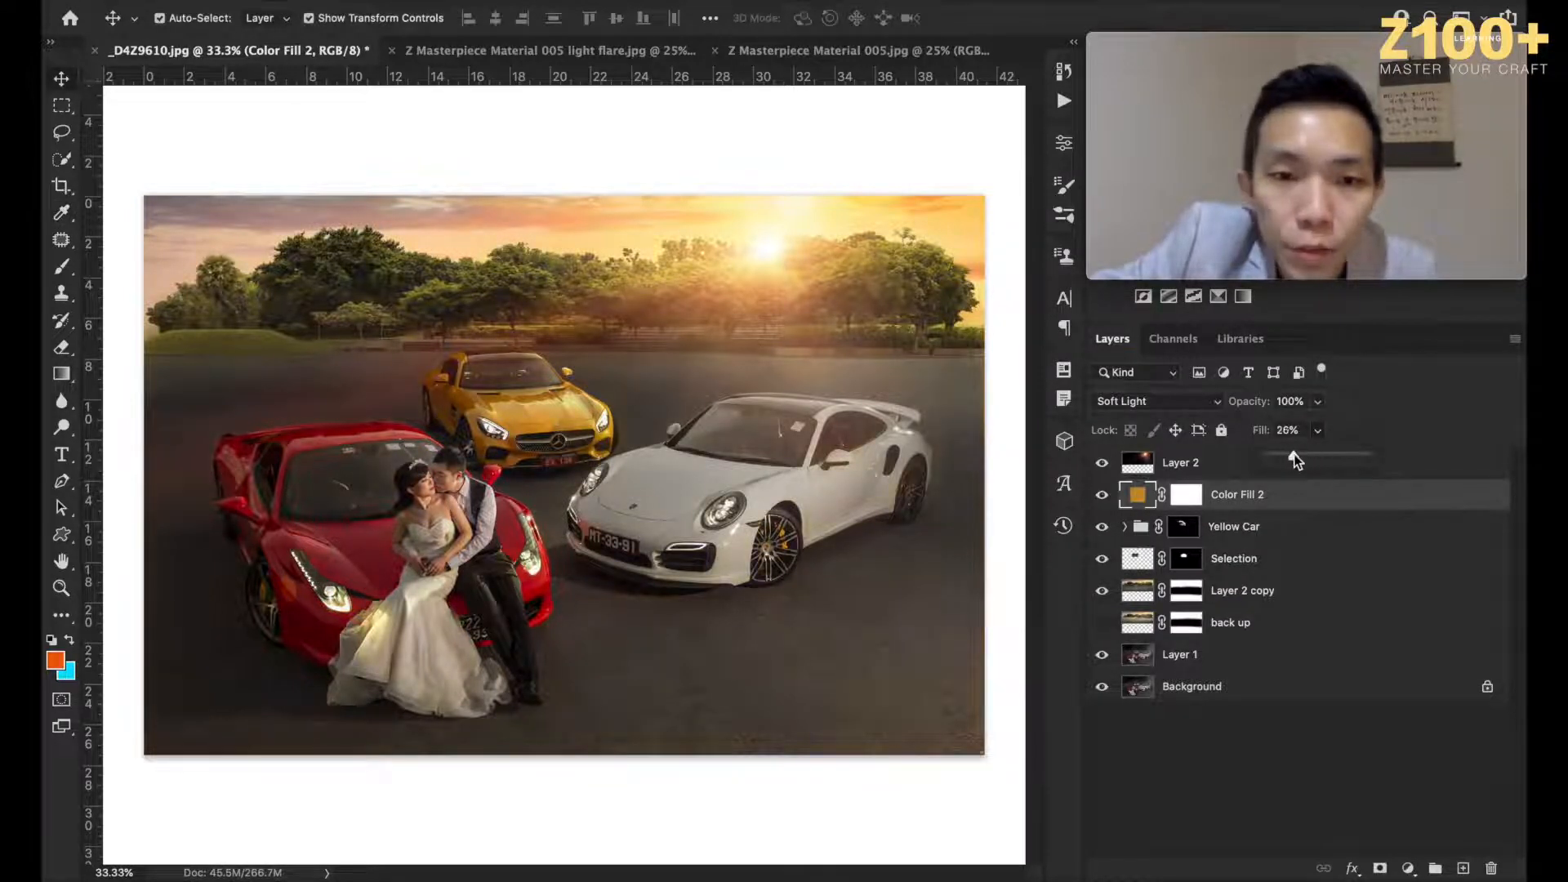
pyautogui.click(1101, 495)
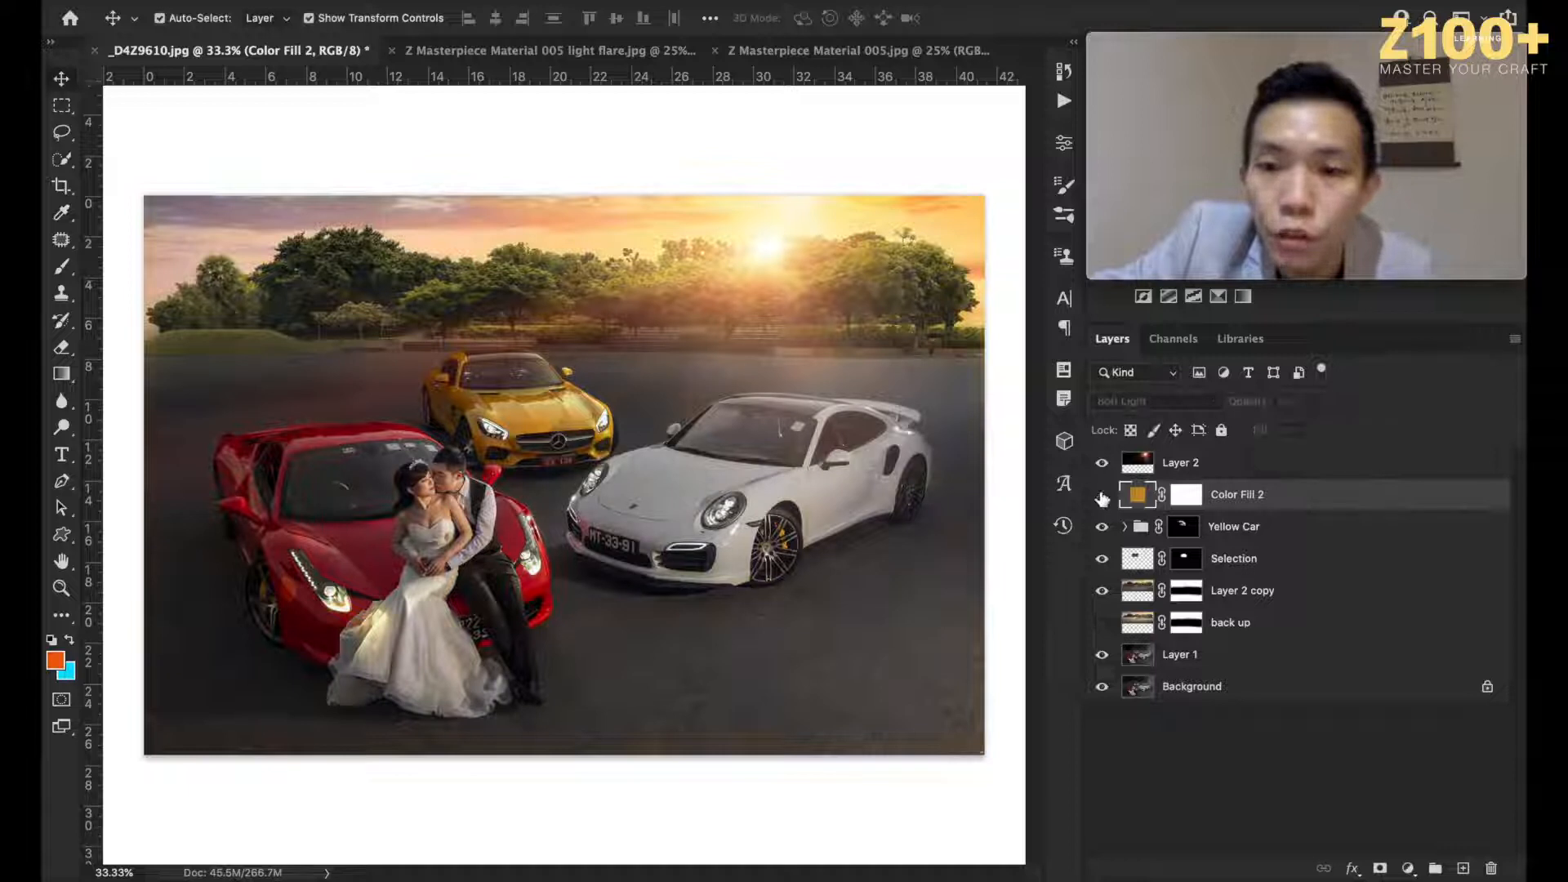
pyautogui.click(1101, 495)
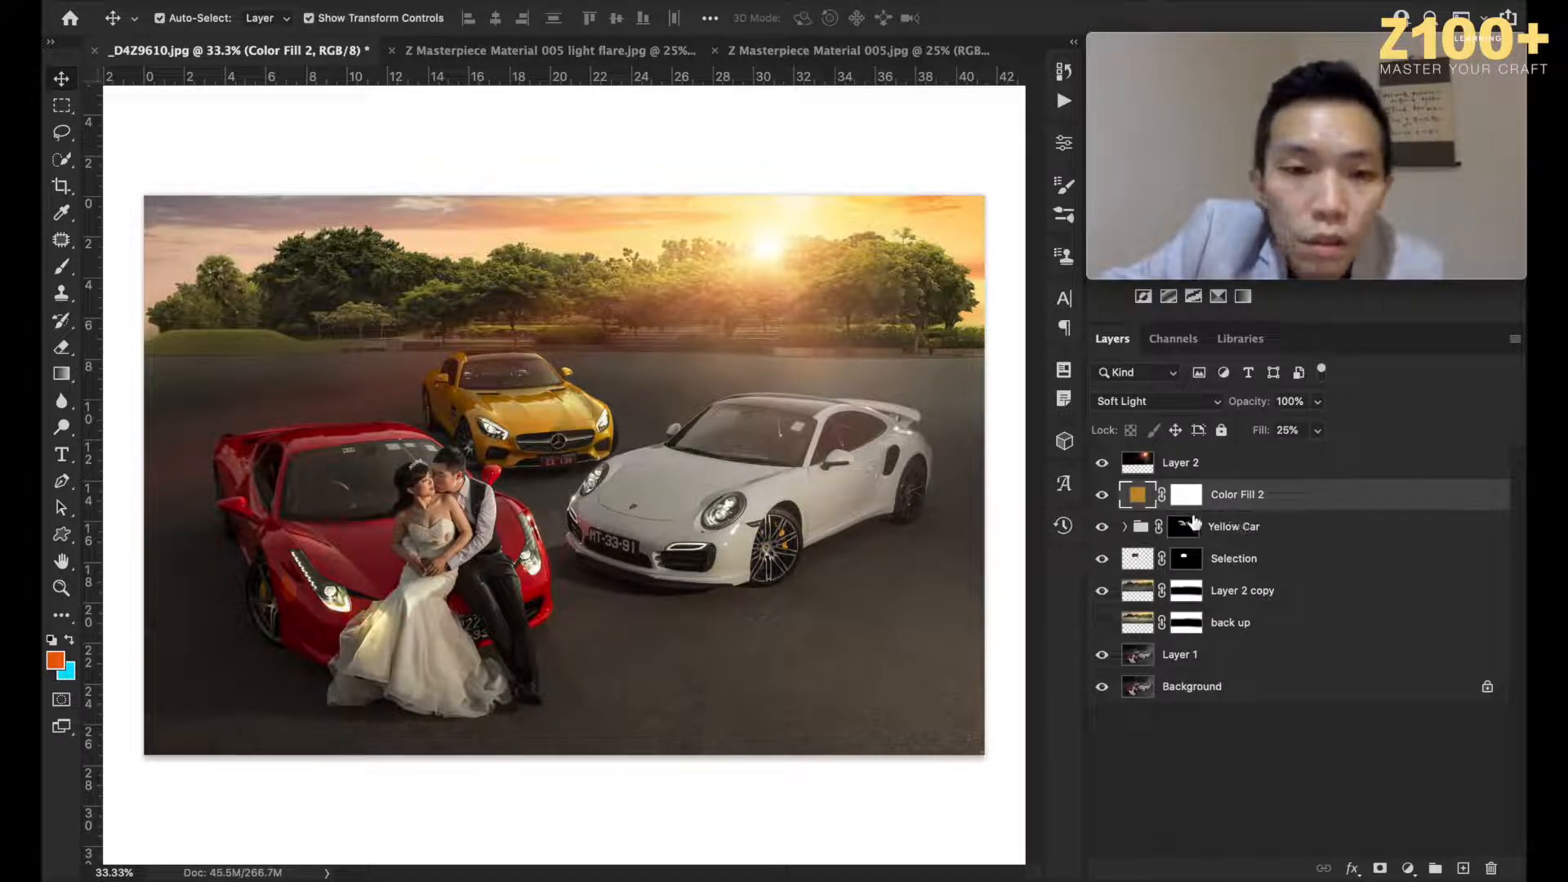
# Step: Change the fill layer's colour to a deeper orange, #be8015
pyautogui.doubleClick(1142, 498)
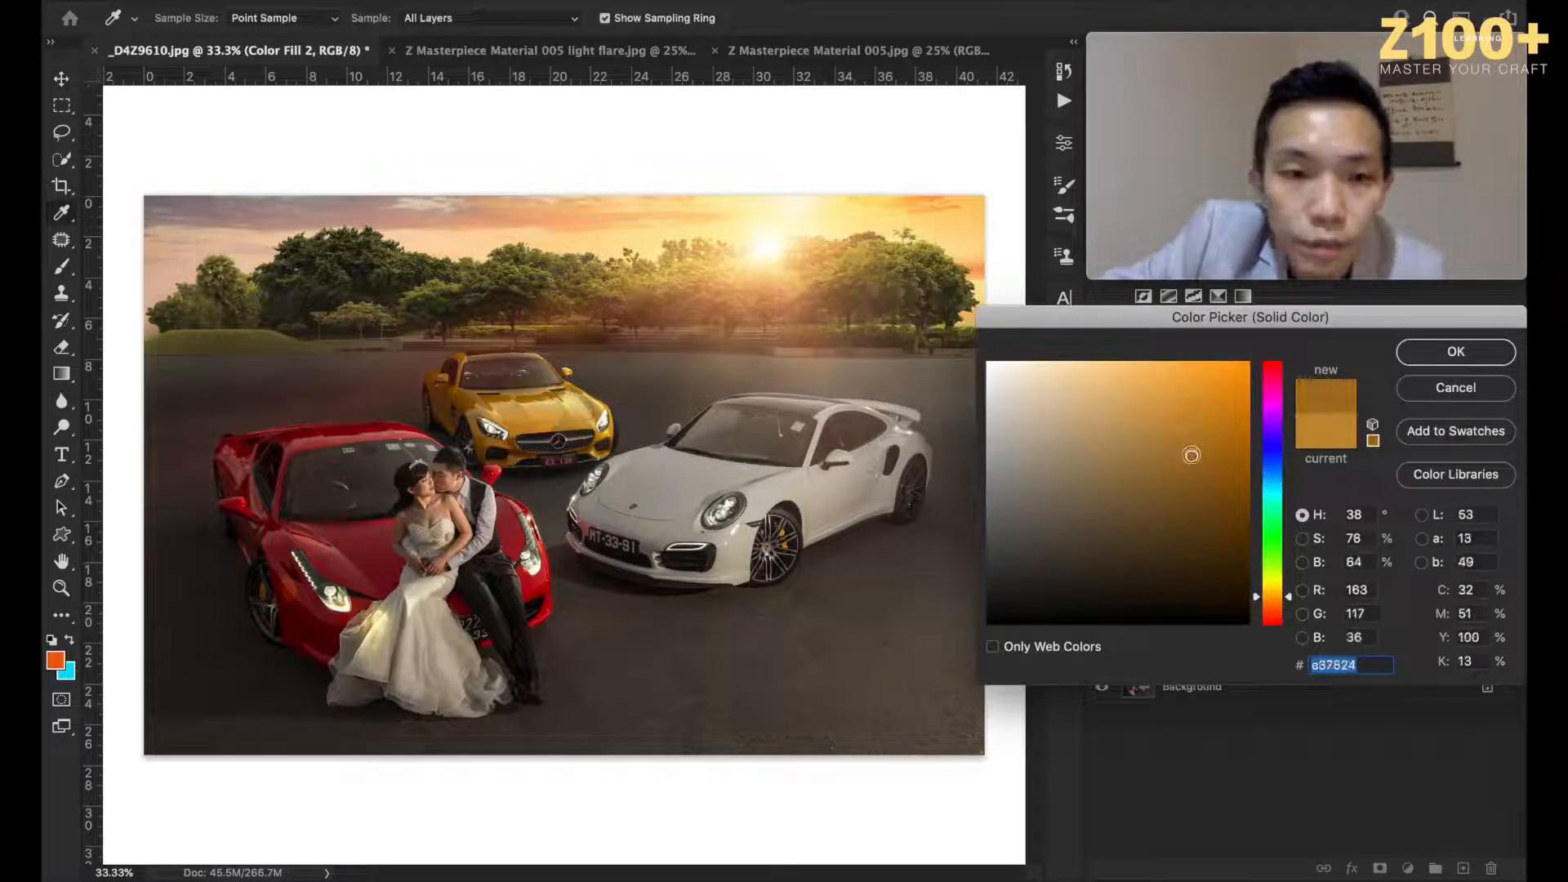
pyautogui.click(1214, 443)
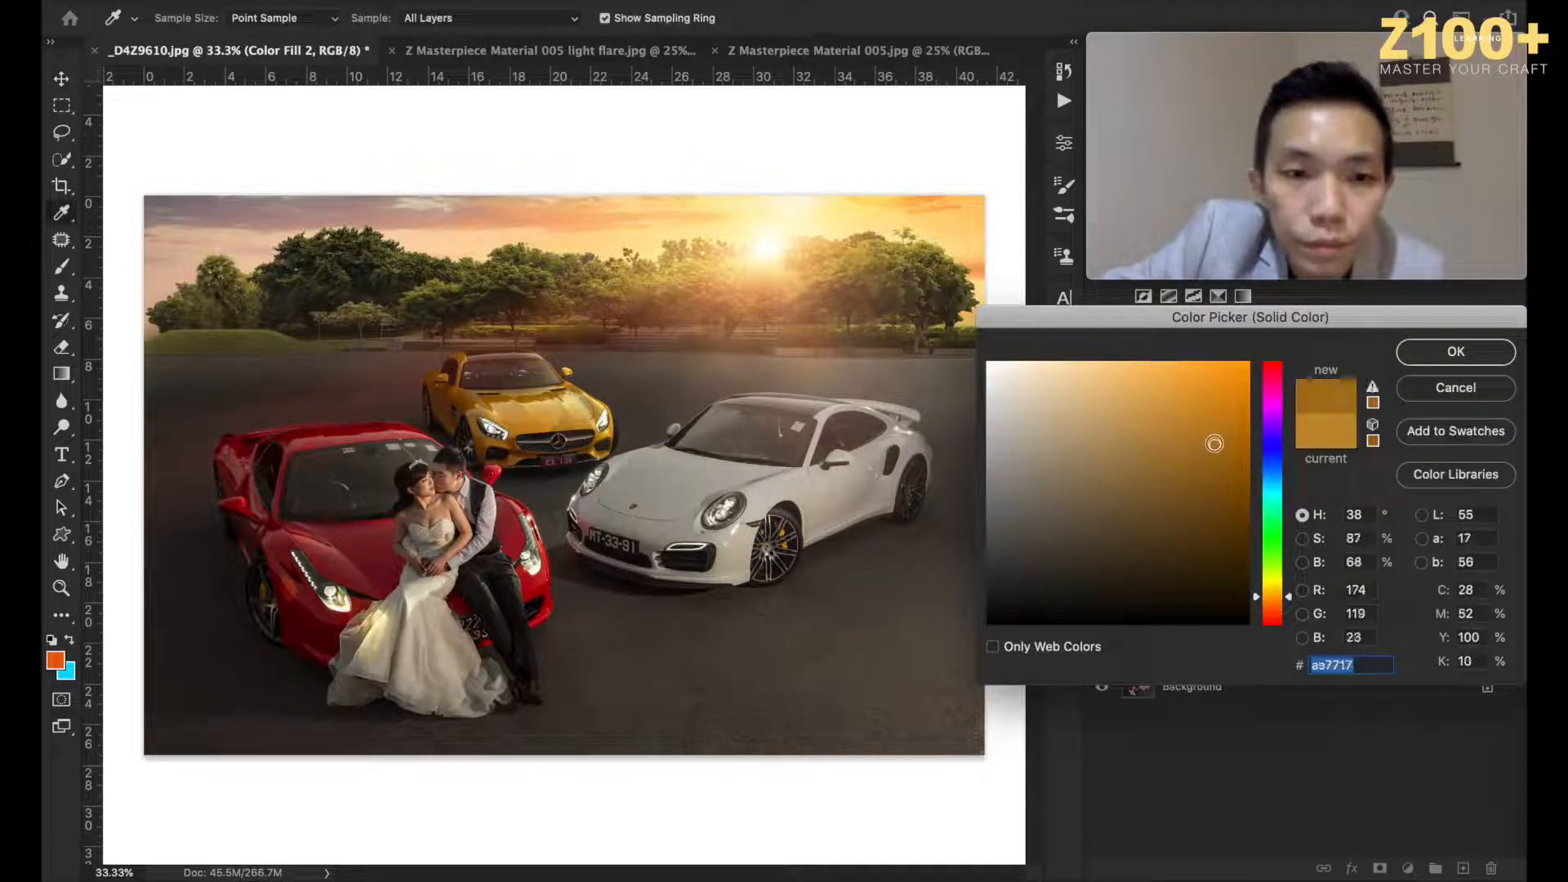
pyautogui.click(1220, 426)
pyautogui.click(1222, 430)
pyautogui.moveTo(1367, 666); pyautogui.dragTo(1268, 667)
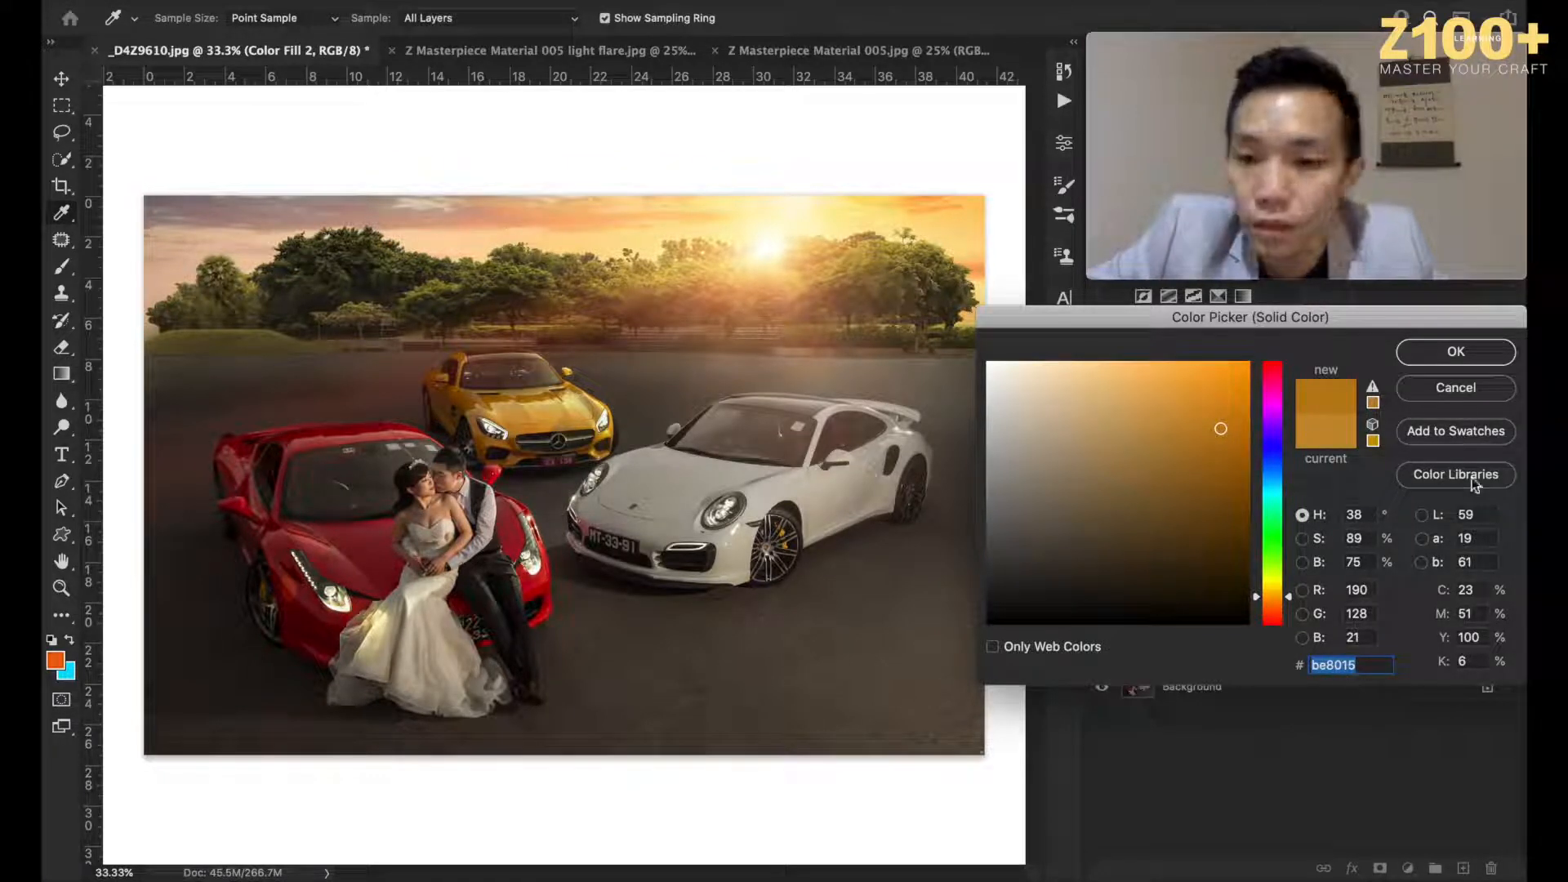
pyautogui.click(1442, 364)
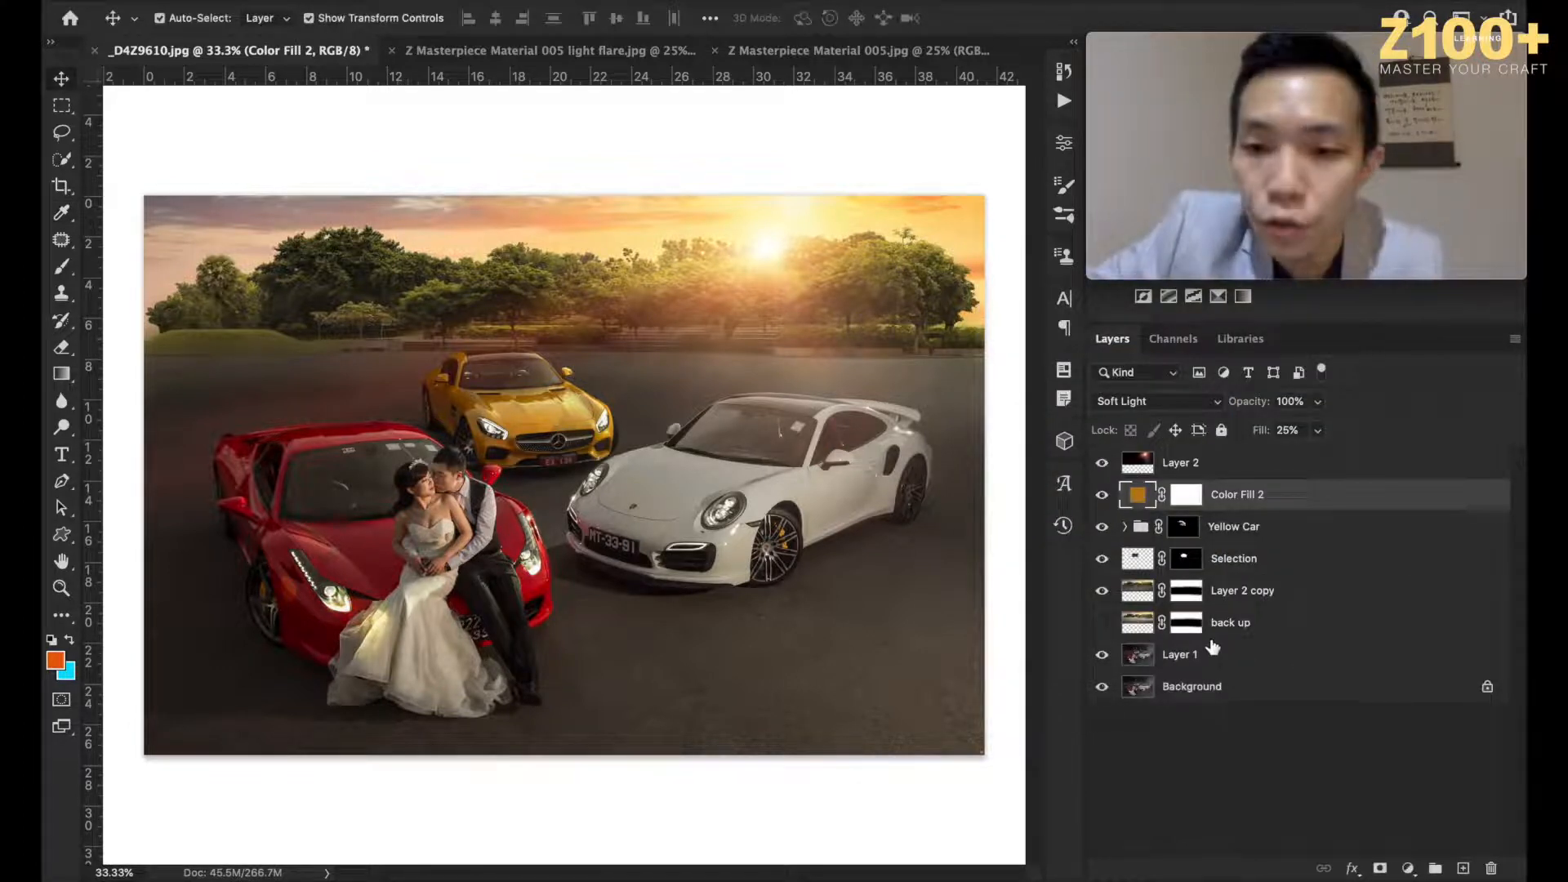
# Step: Merge all layers from Layer 1 up to the flare layer into one, leaving the Background separate
pyautogui.click(1201, 658)
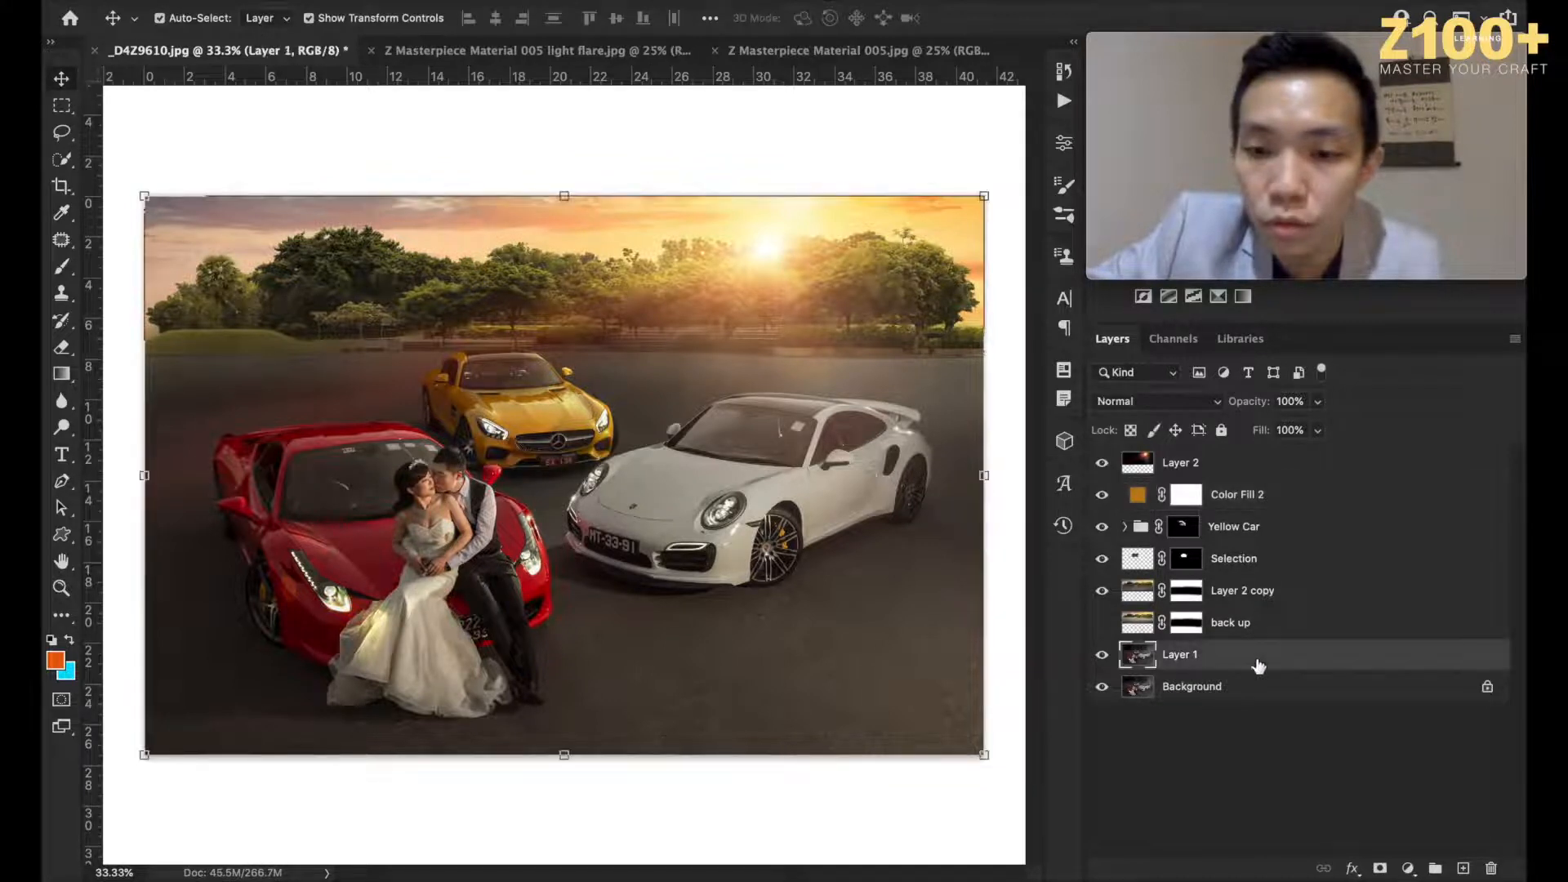
pyautogui.keyDown('shift'); pyautogui.click(1178, 460); pyautogui.keyUp('shift')
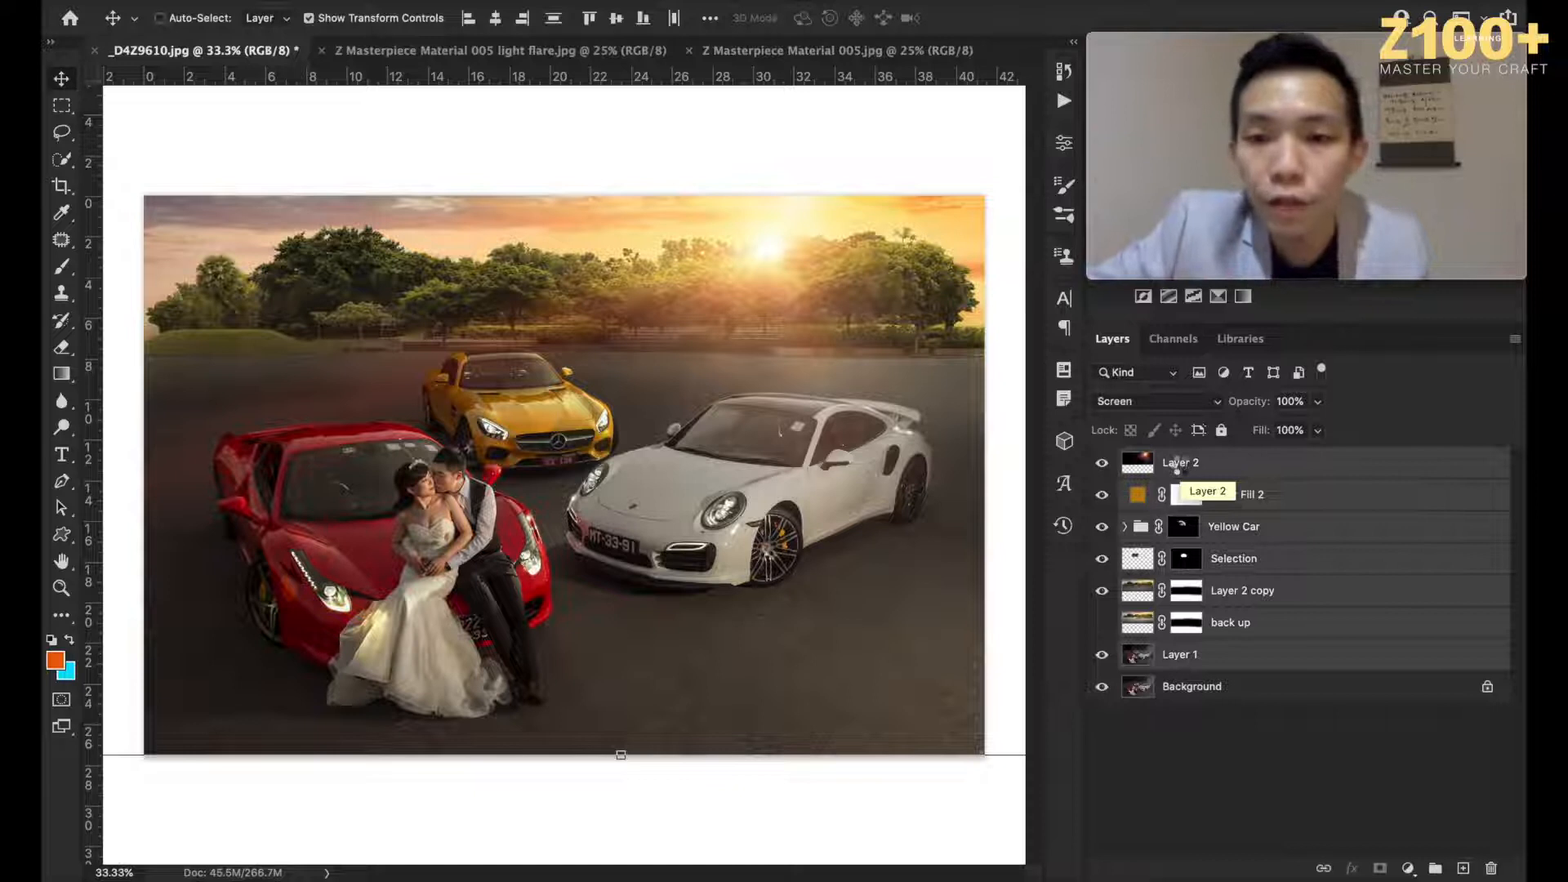
pyautogui.press('super+e')
# Step: Compare the merged composite with the original Background photo
pyautogui.click(1103, 463)
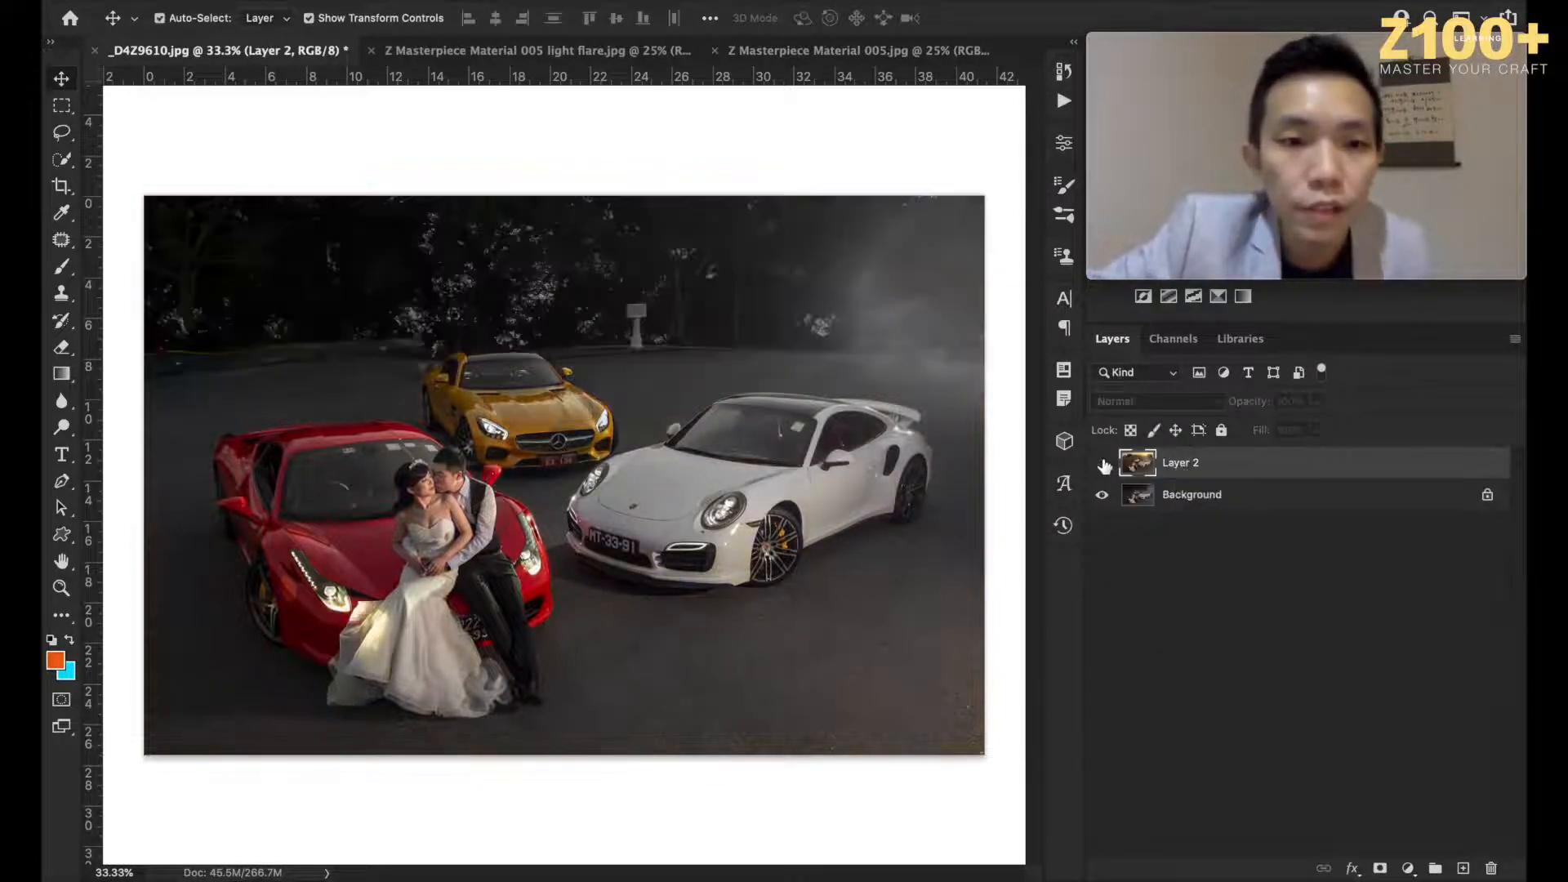
pyautogui.click(1102, 463)
pyautogui.click(1103, 463)
pyautogui.click(1102, 463)
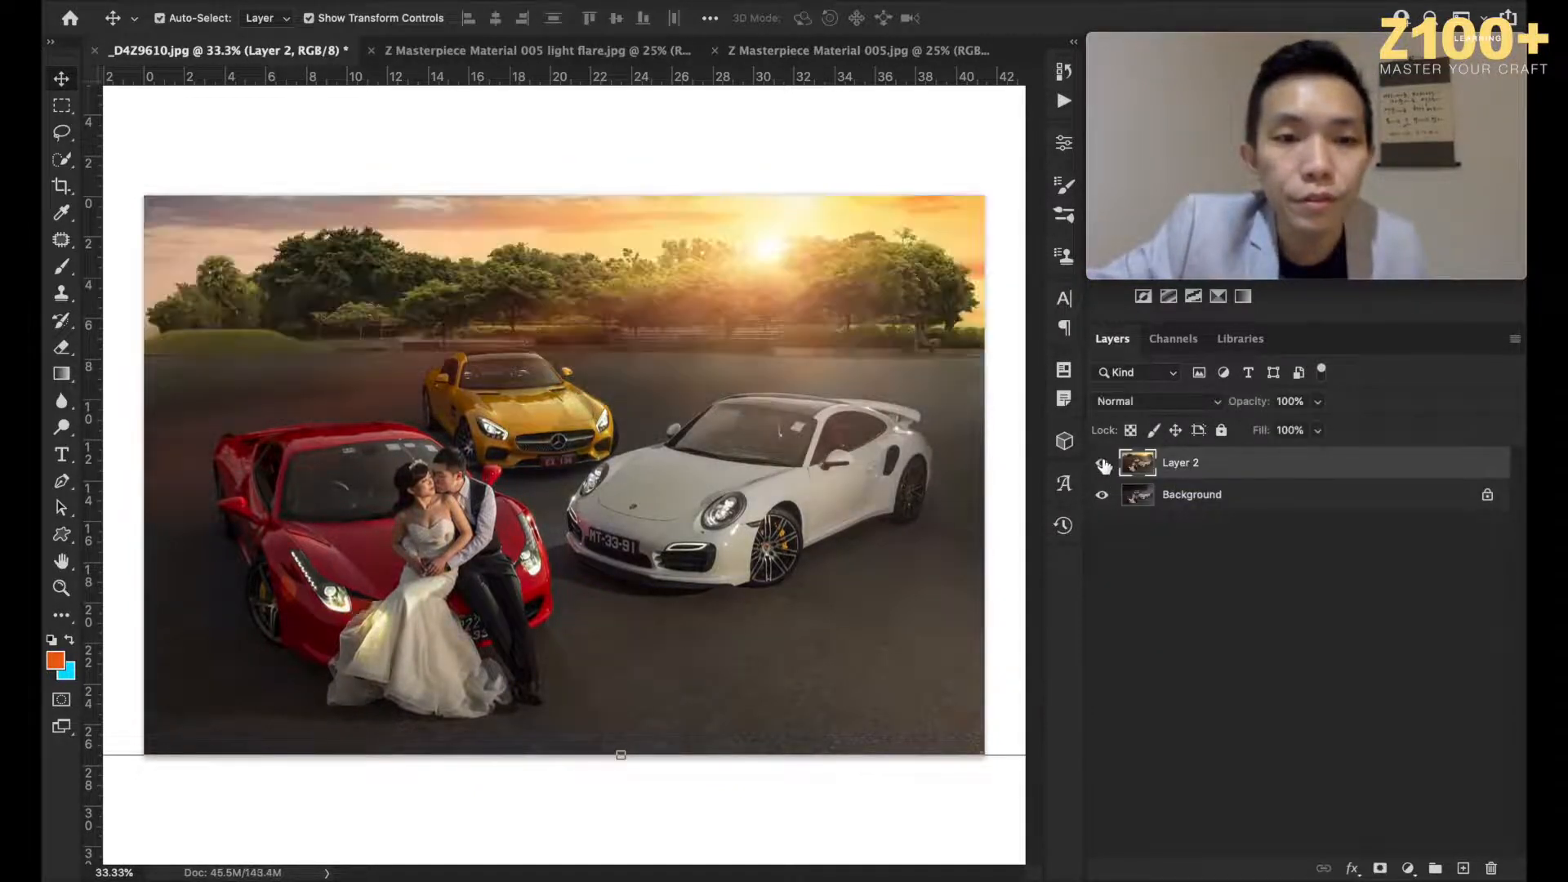
pyautogui.click(1103, 463)
pyautogui.click(1103, 463)
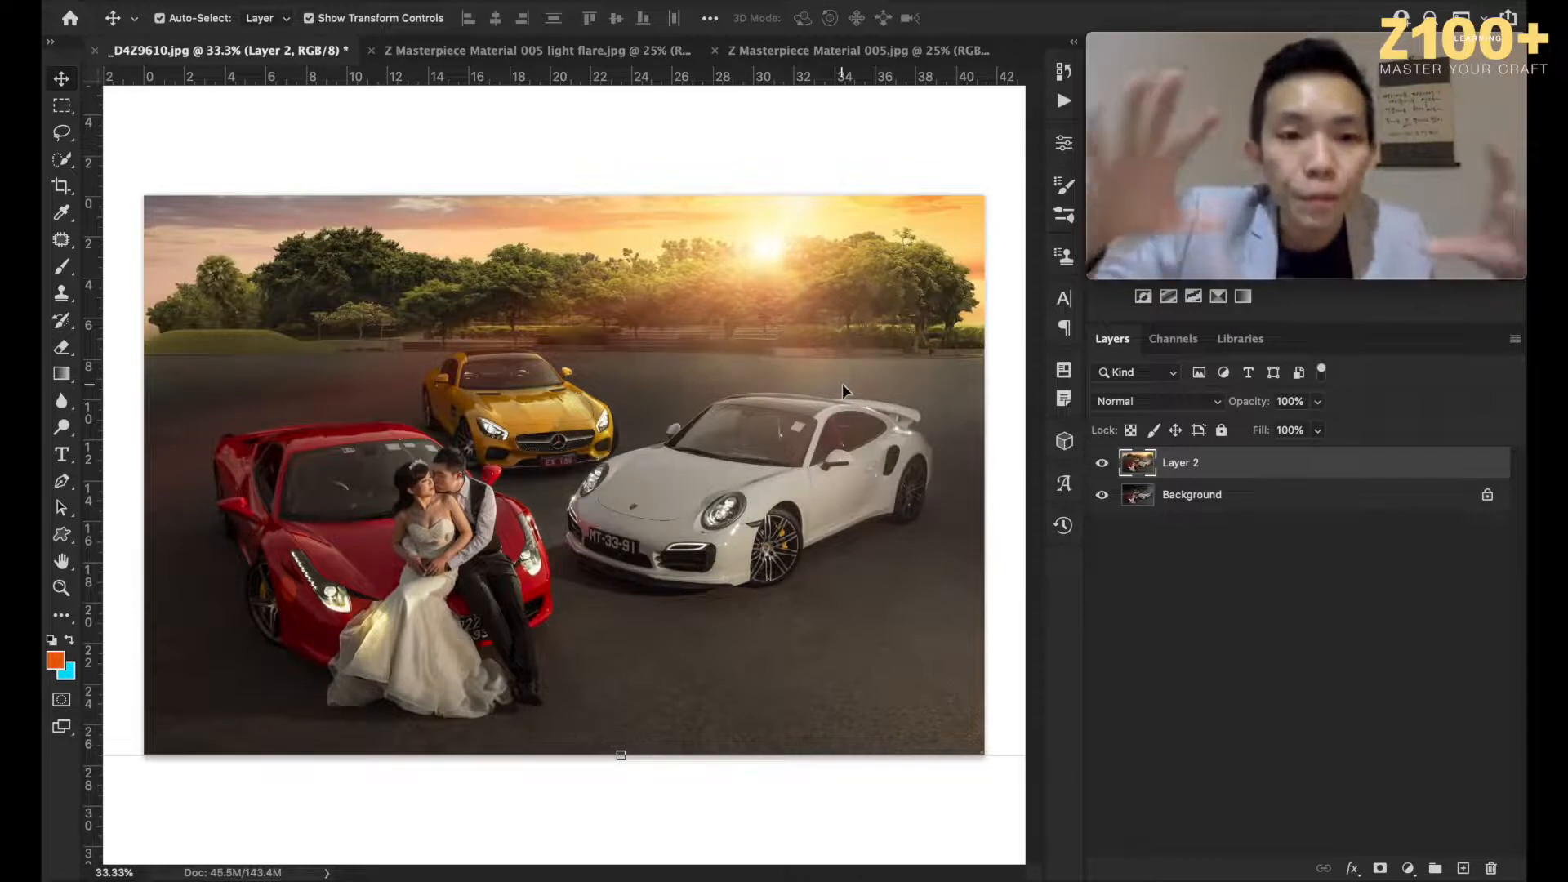
# Step: Review the merged composite at smaller and larger scales and check it against the original photo once more
pyautogui.press('super+minus')
pyautogui.press('super+minus')
pyautogui.press('super+minus')
pyautogui.press('super+plus')
pyautogui.press('super+plus')
pyautogui.press('super+plus')
pyautogui.press('super+plus')
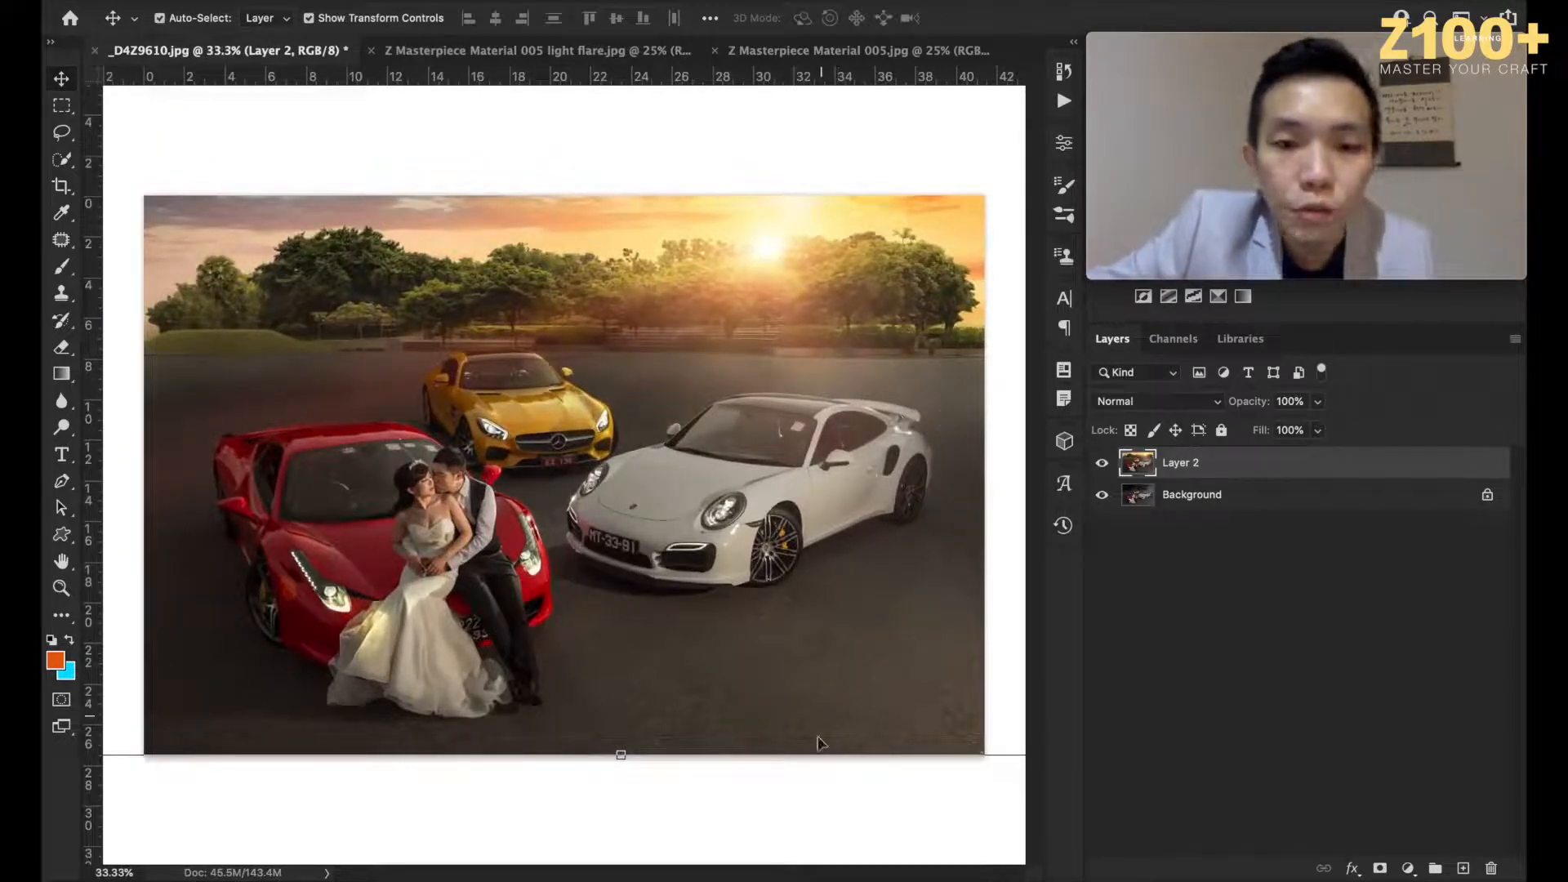
pyautogui.click(814, 812)
pyautogui.click(1164, 462)
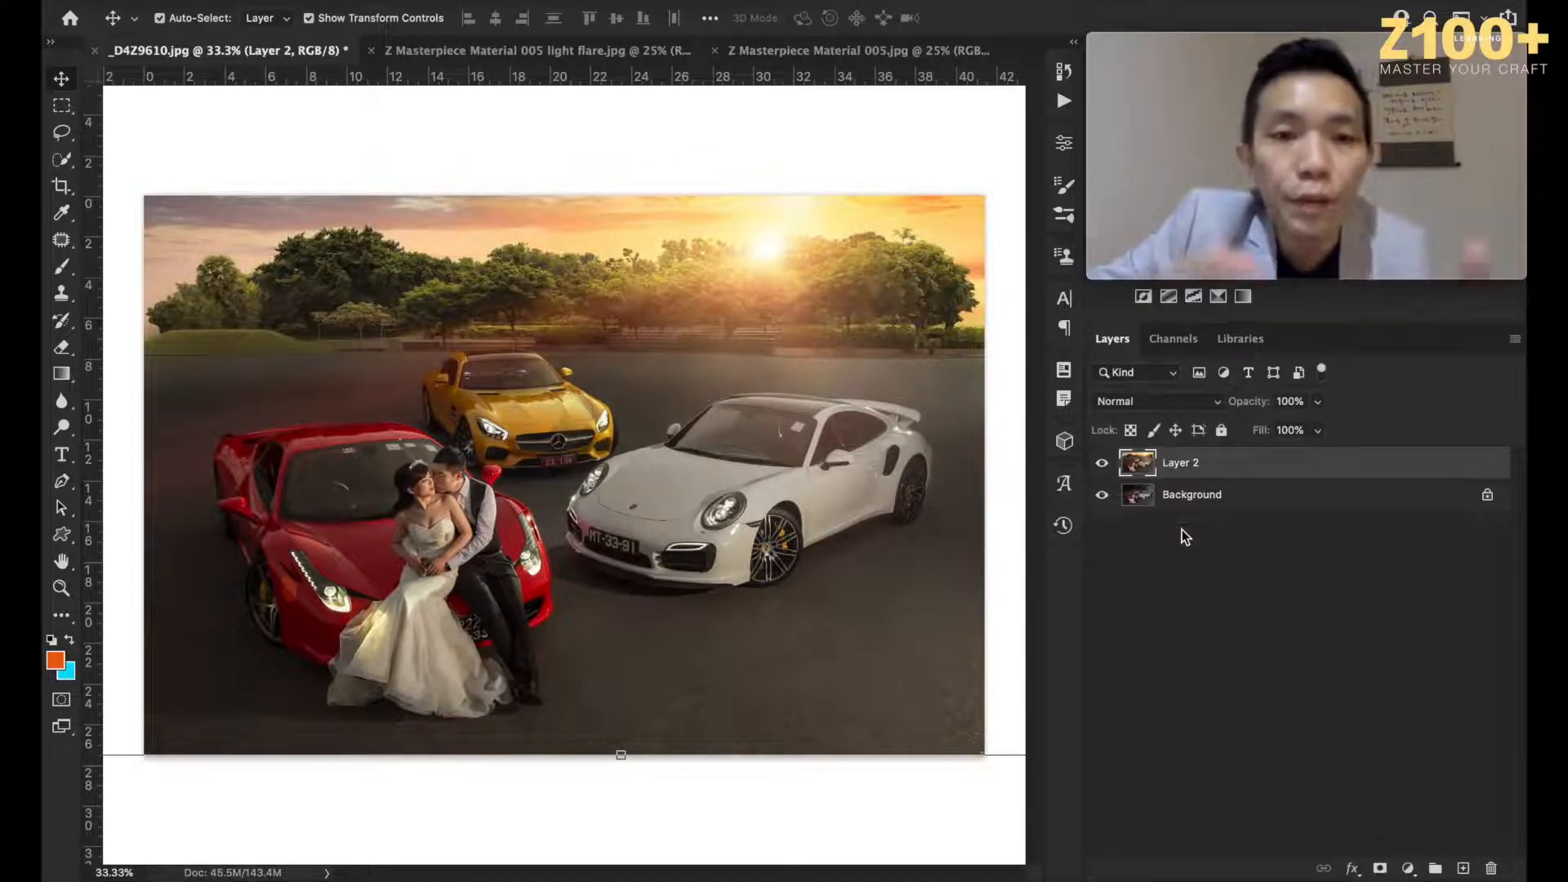
pyautogui.click(1103, 463)
pyautogui.click(1102, 463)
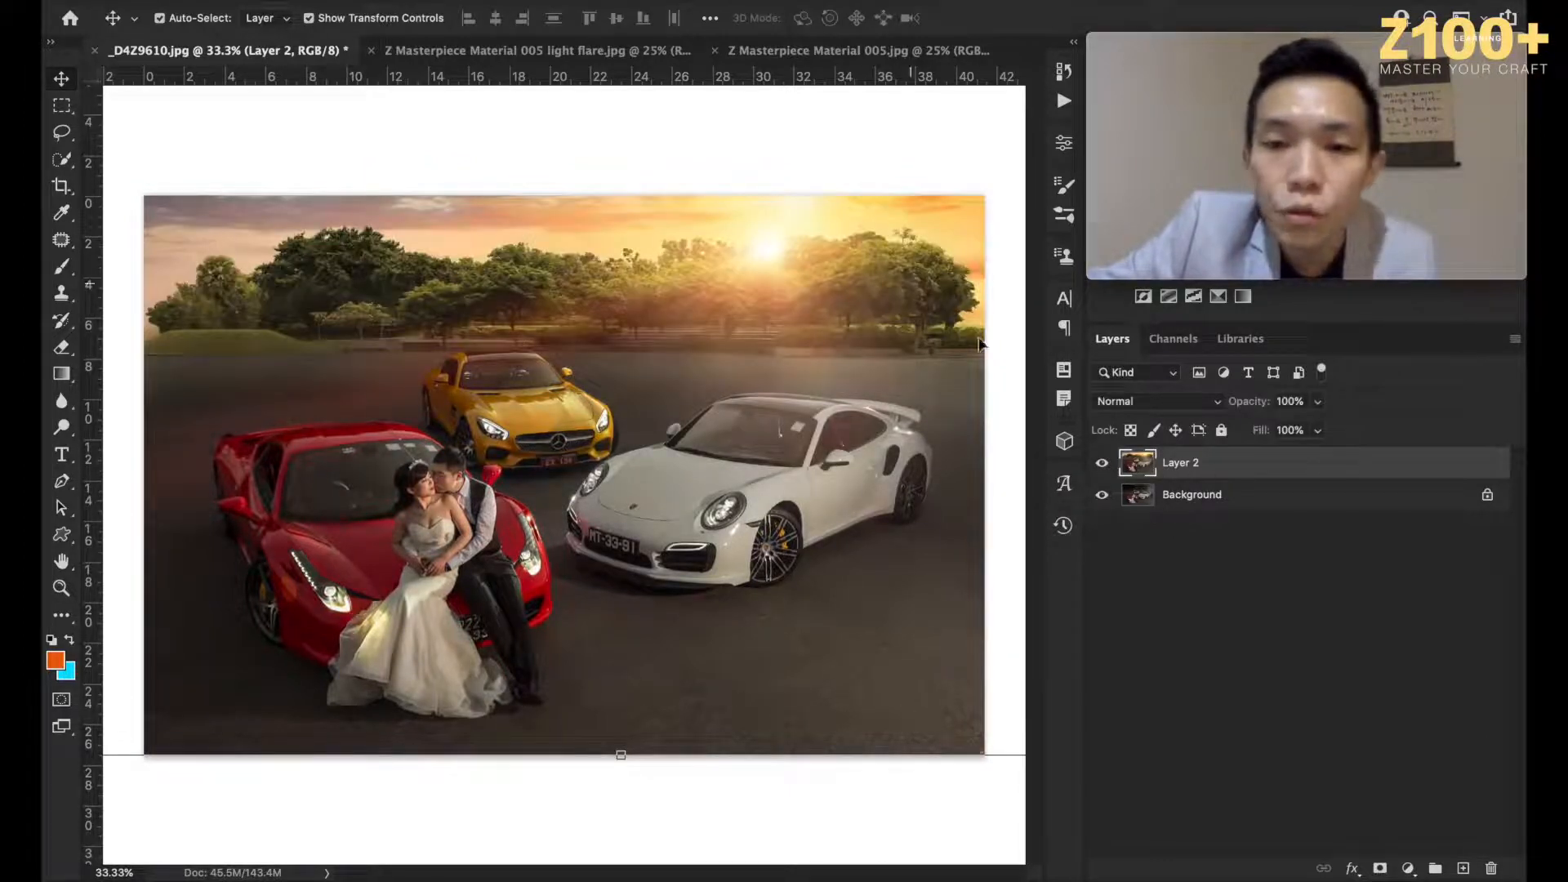
# Step: Duplicate the merged layer and set up Apply Image on the copy with Multiply blending and a merged Gray channel mask
pyautogui.moveTo(1217, 467); pyautogui.dragTo(1462, 868)
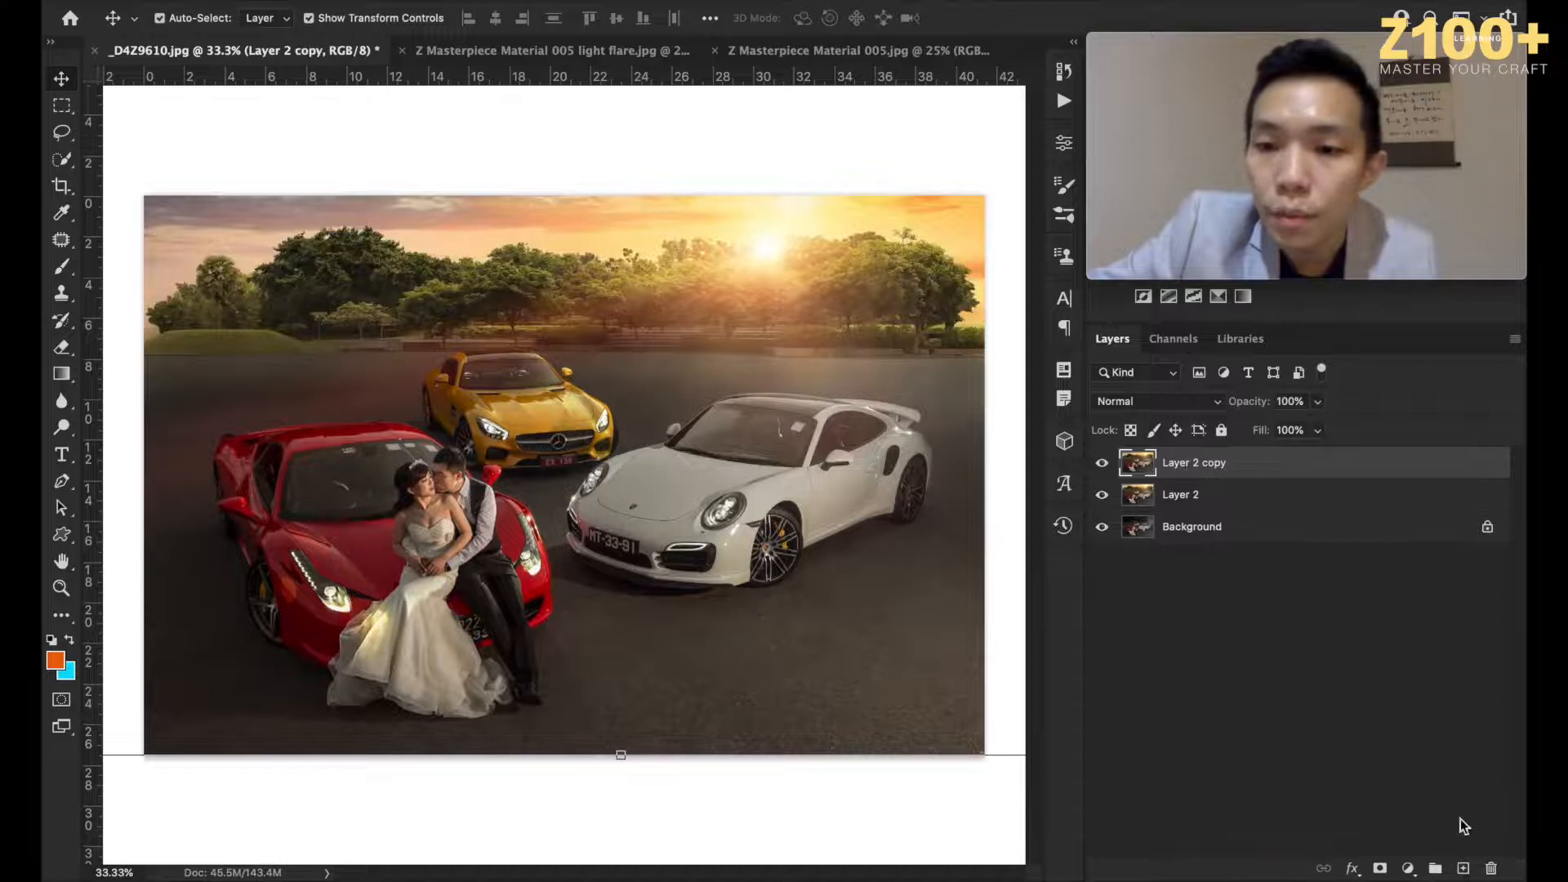
pyautogui.click(282, 1)
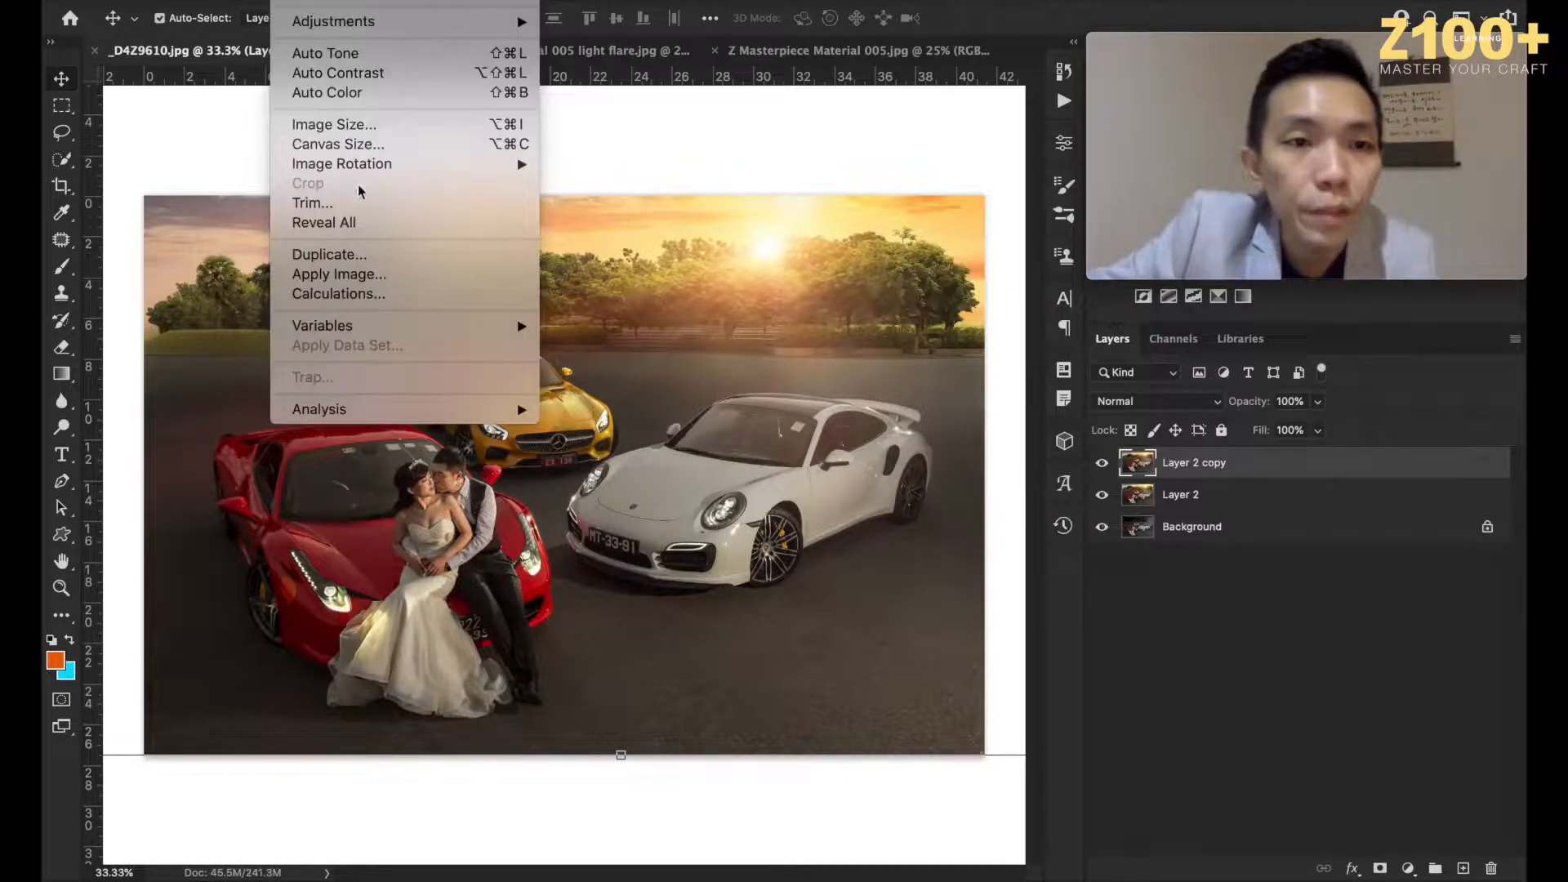
pyautogui.click(352, 271)
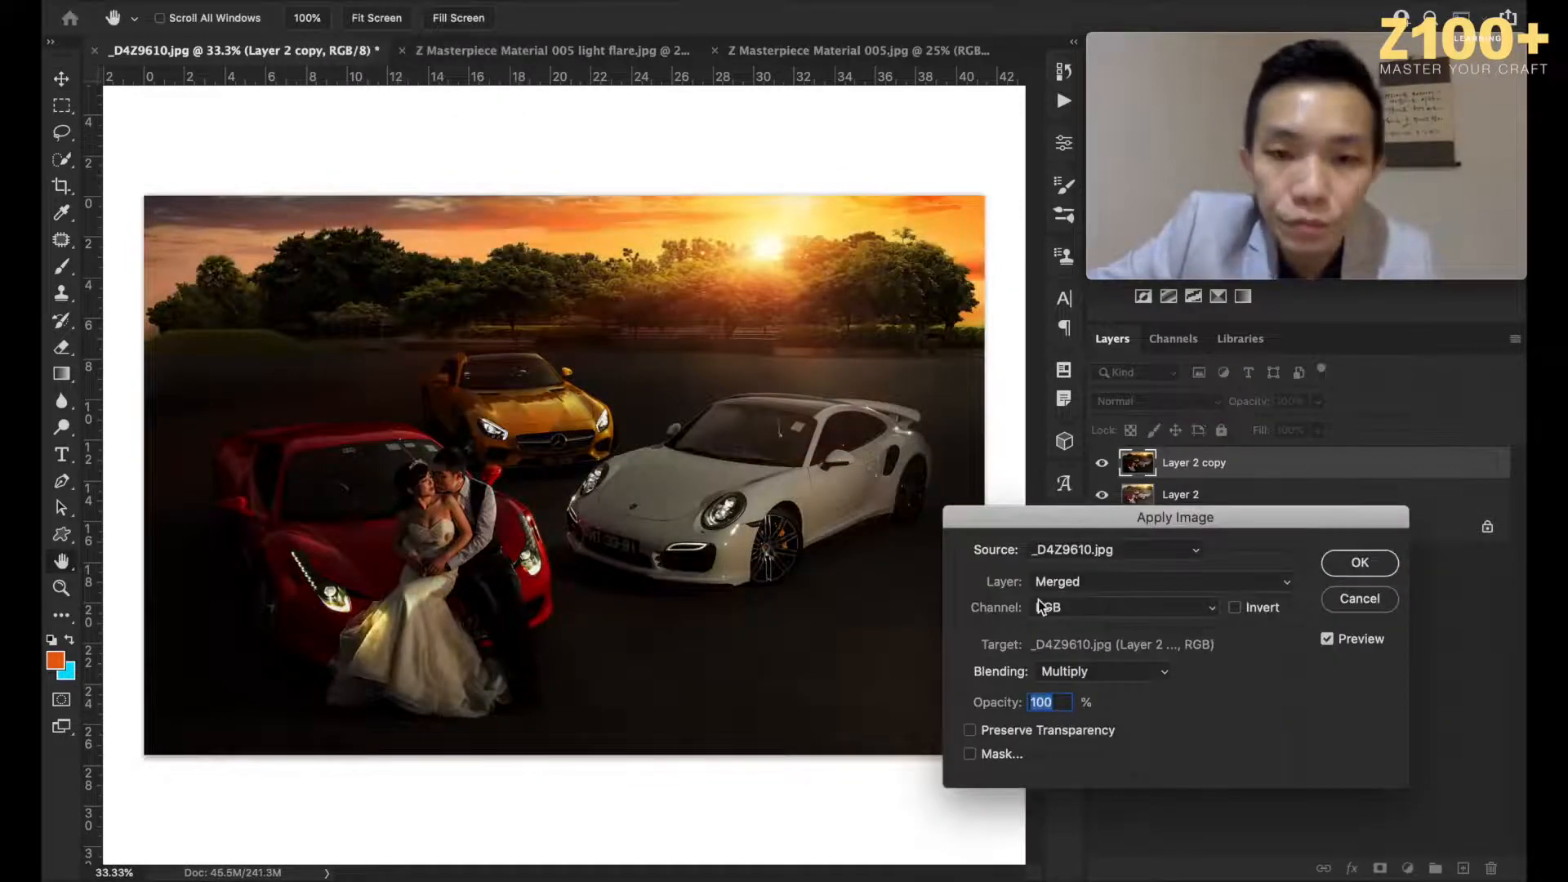
pyautogui.click(991, 755)
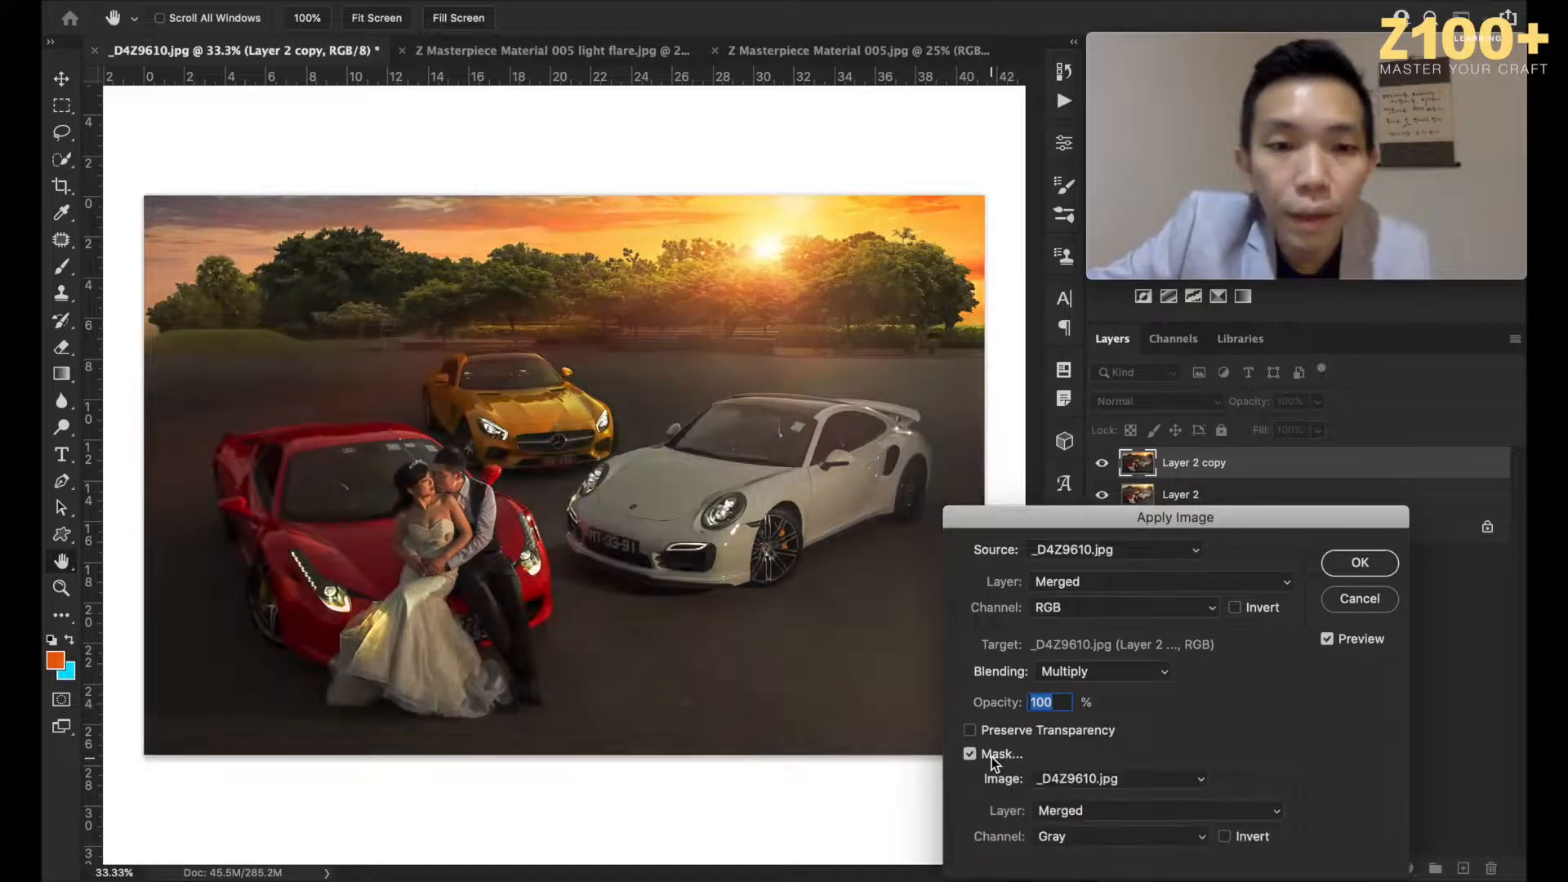
# Step: Compare the RGB and Red source channels in Apply Image and apply the Multiply blend with the Red channel
pyautogui.click(1093, 612)
pyautogui.click(1065, 625)
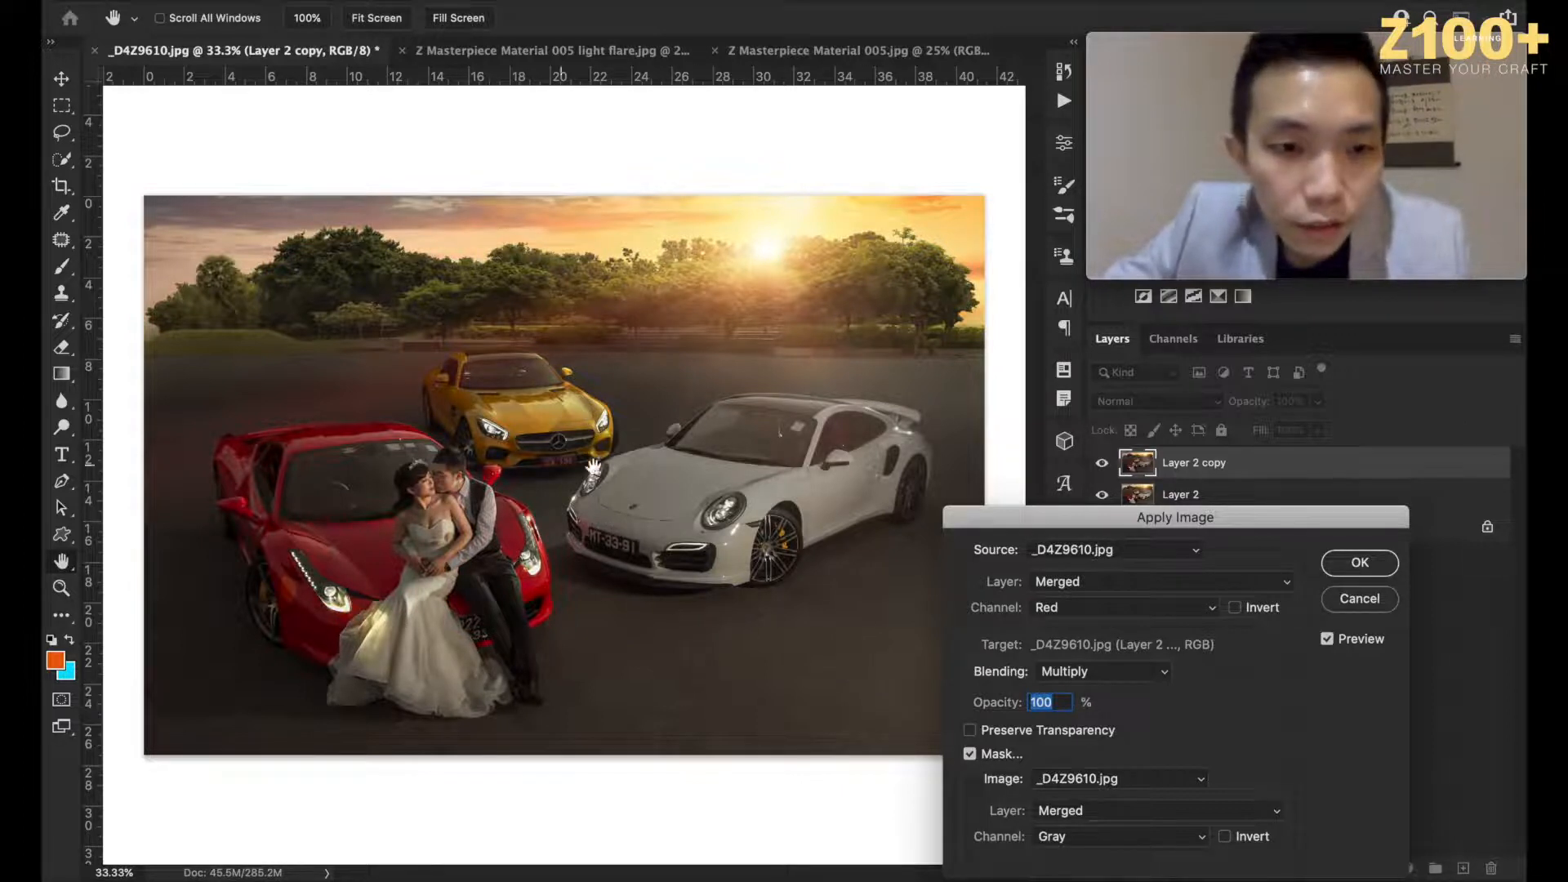
pyautogui.click(1071, 607)
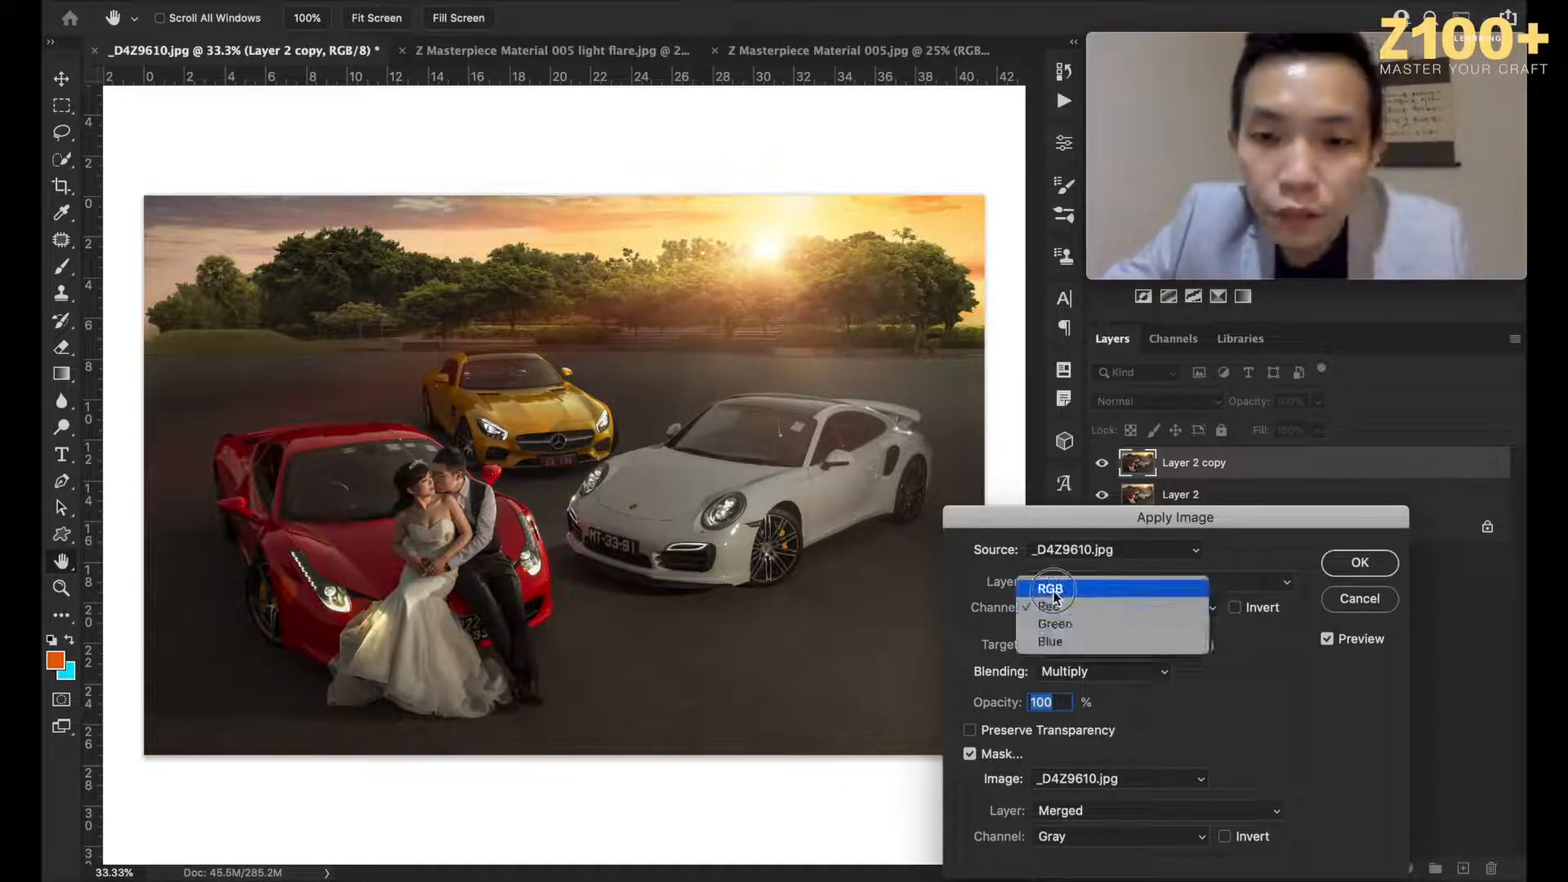
pyautogui.click(1052, 589)
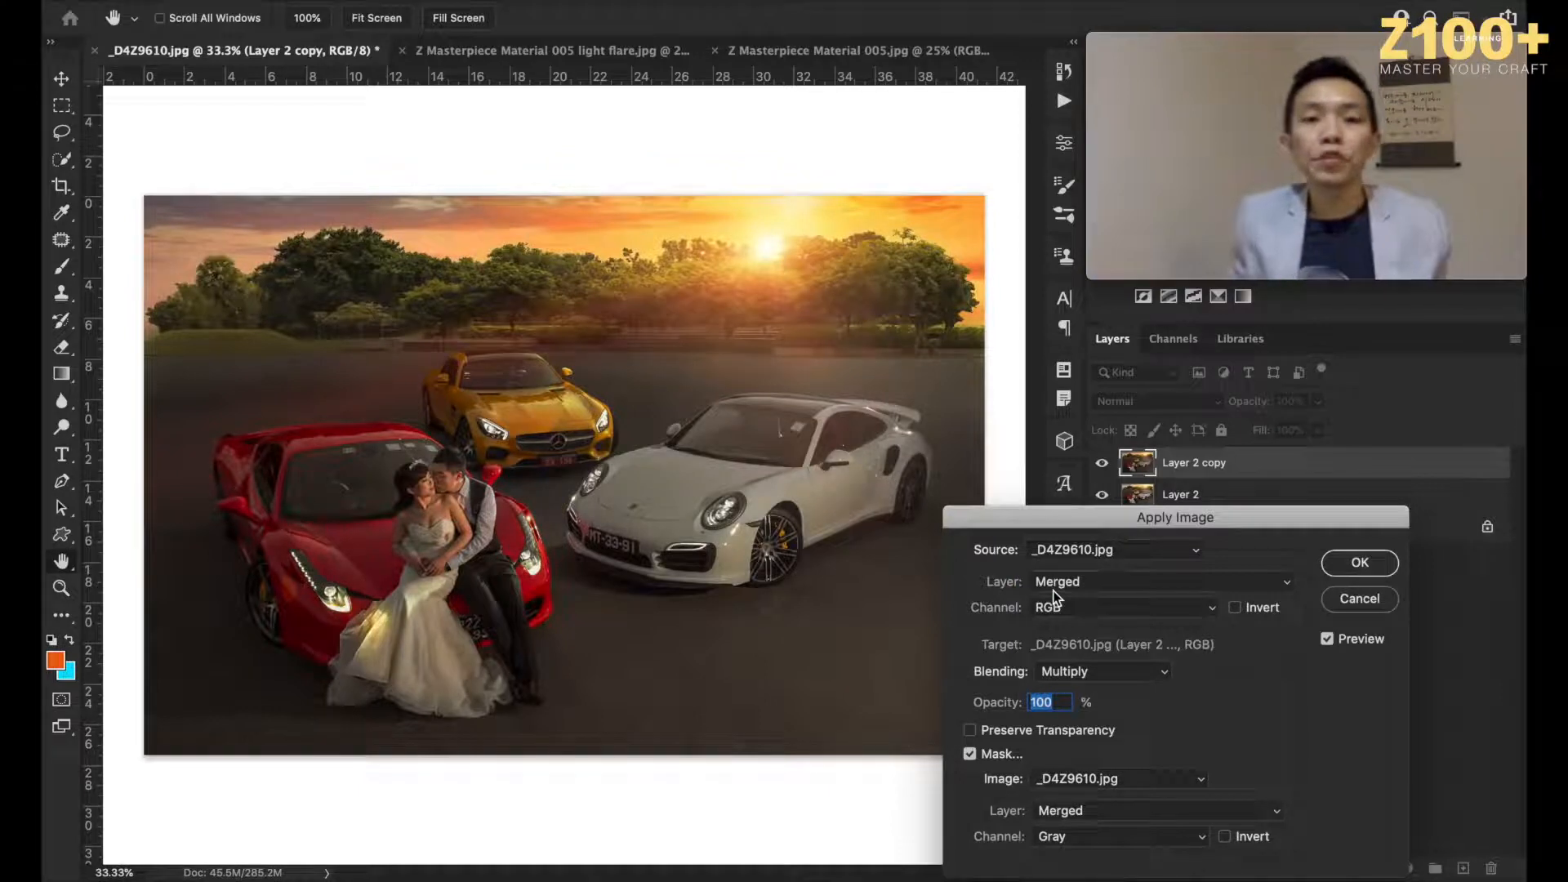
pyautogui.click(1064, 612)
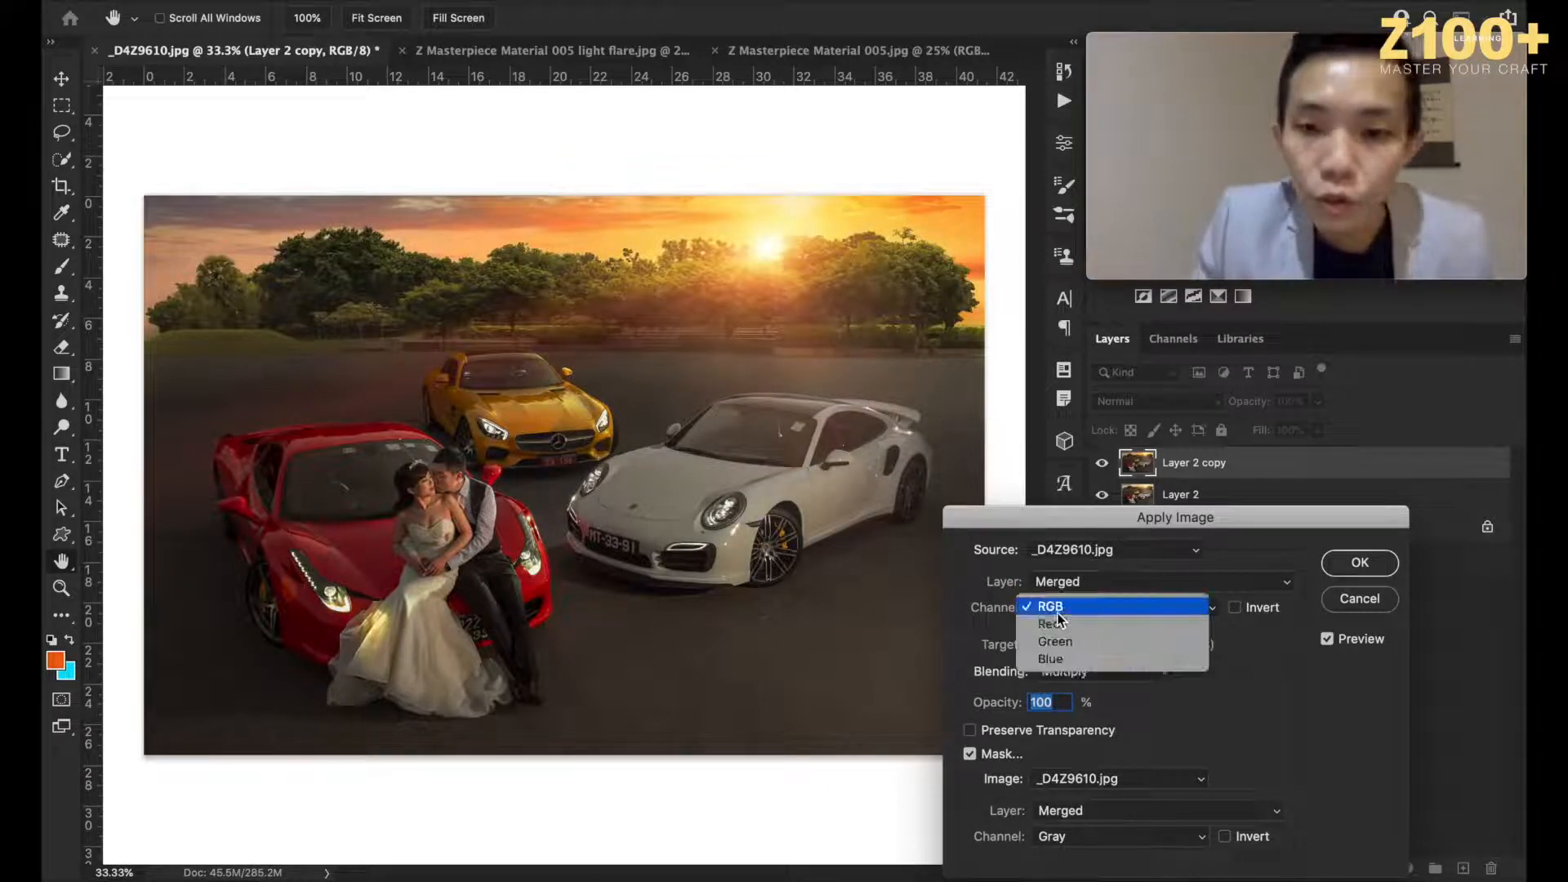
pyautogui.click(1057, 620)
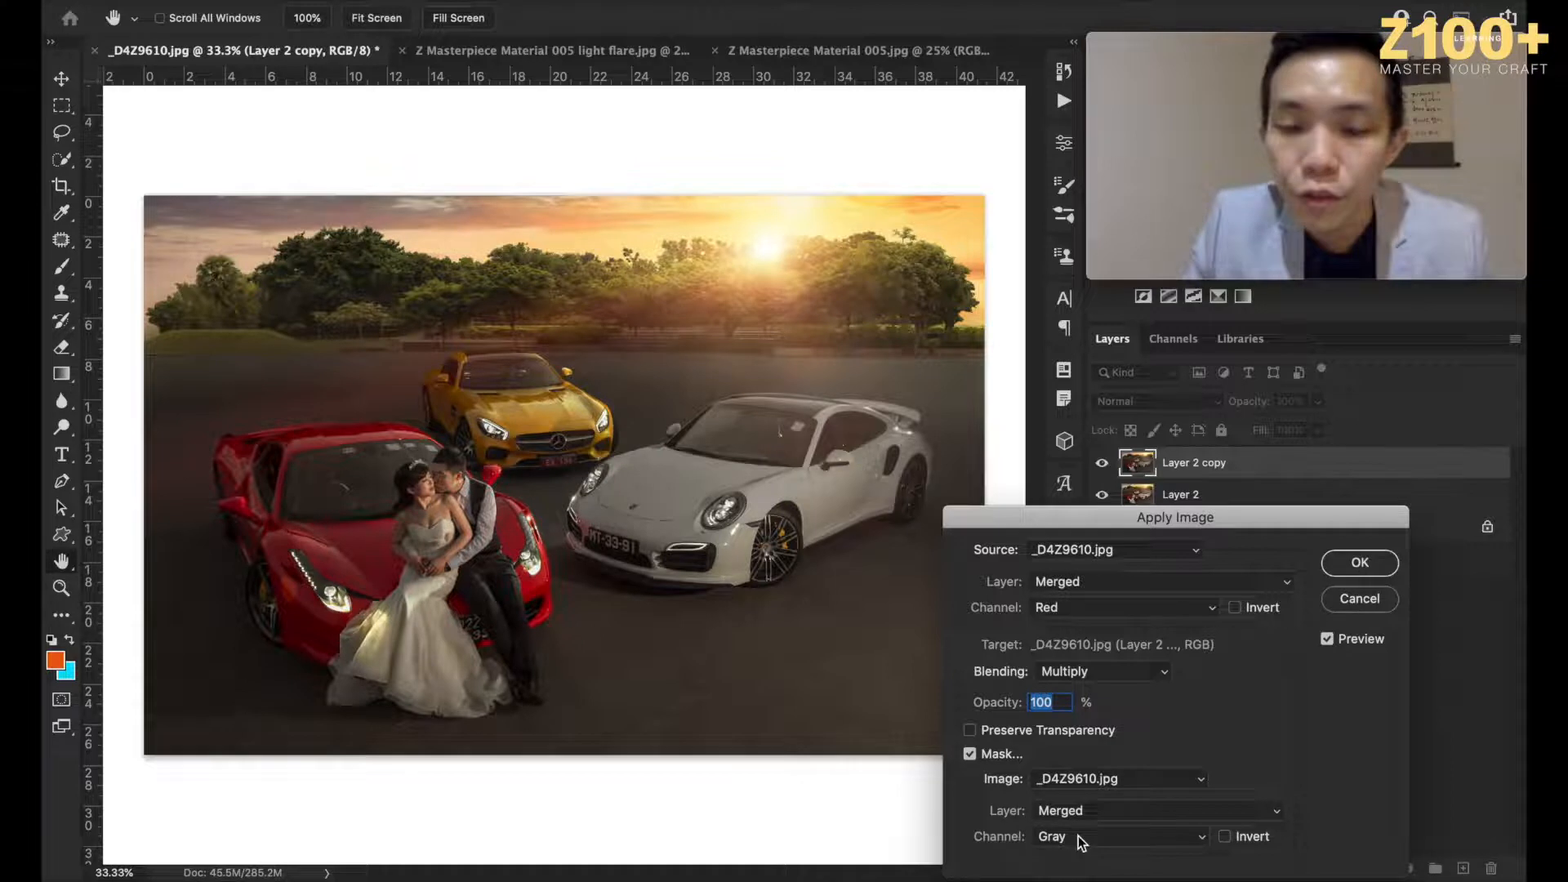
pyautogui.click(1120, 519)
pyautogui.moveTo(1119, 519); pyautogui.dragTo(1114, 458)
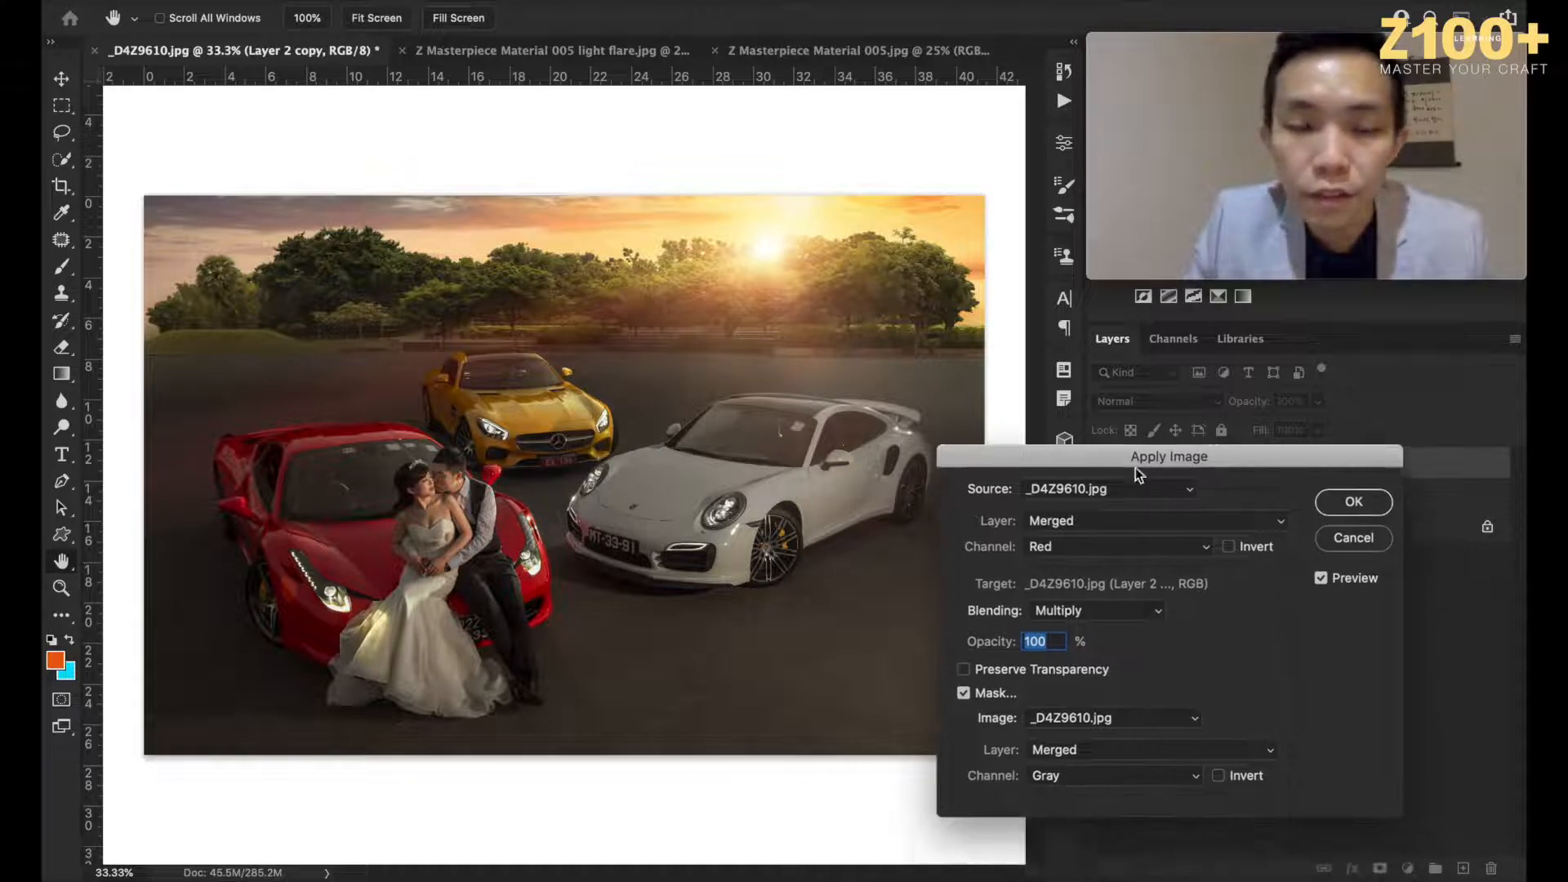
pyautogui.click(1353, 502)
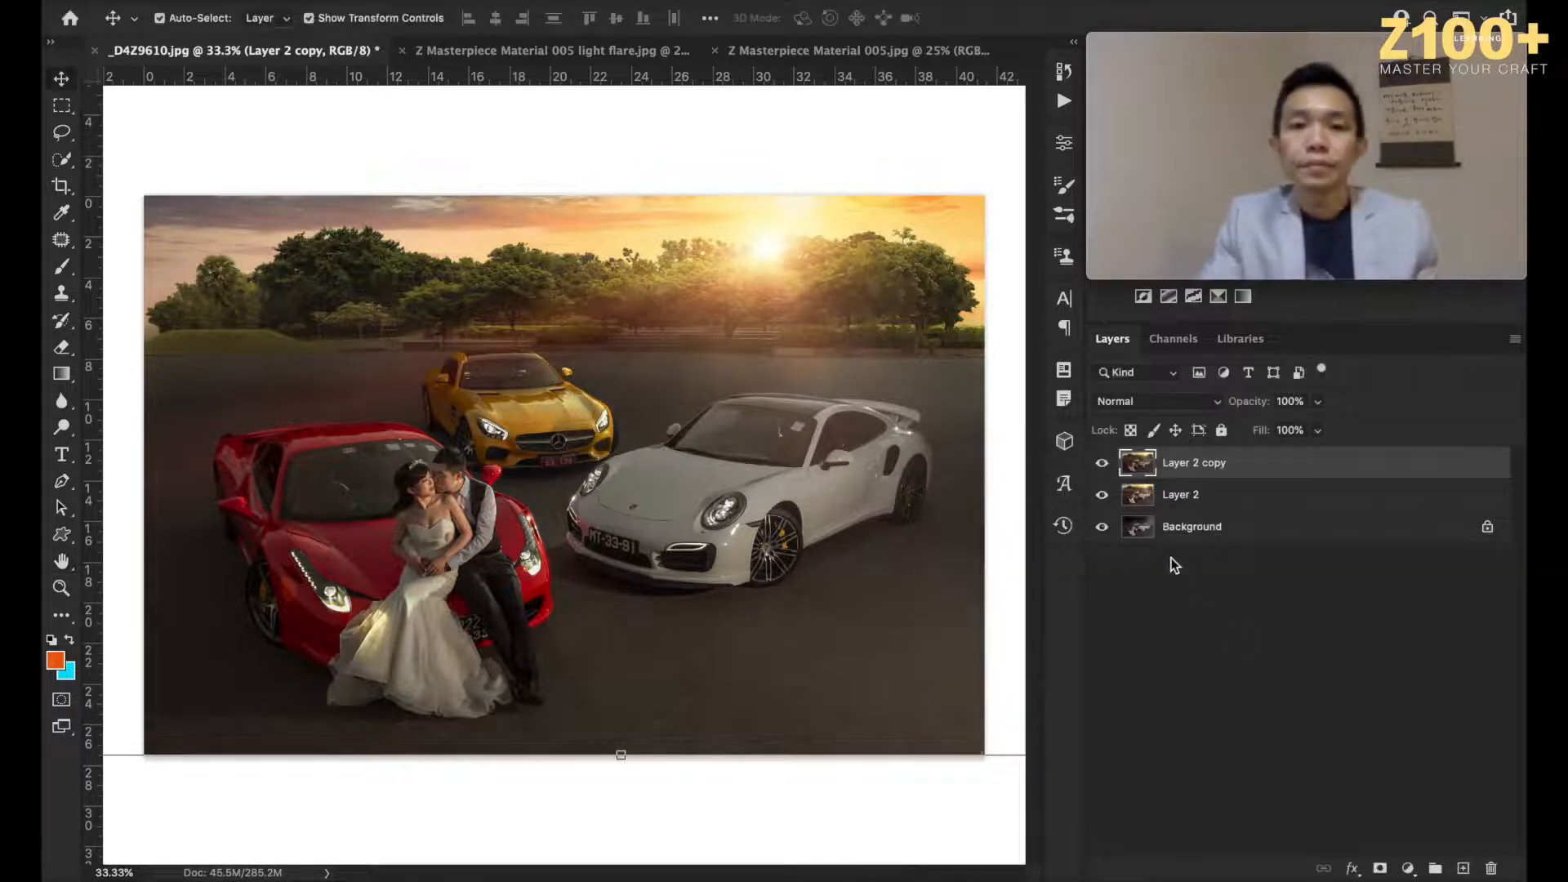
# Step: Compare the picture with and without the darkened Layer 2 copy
pyautogui.click(1101, 463)
pyautogui.click(1101, 463)
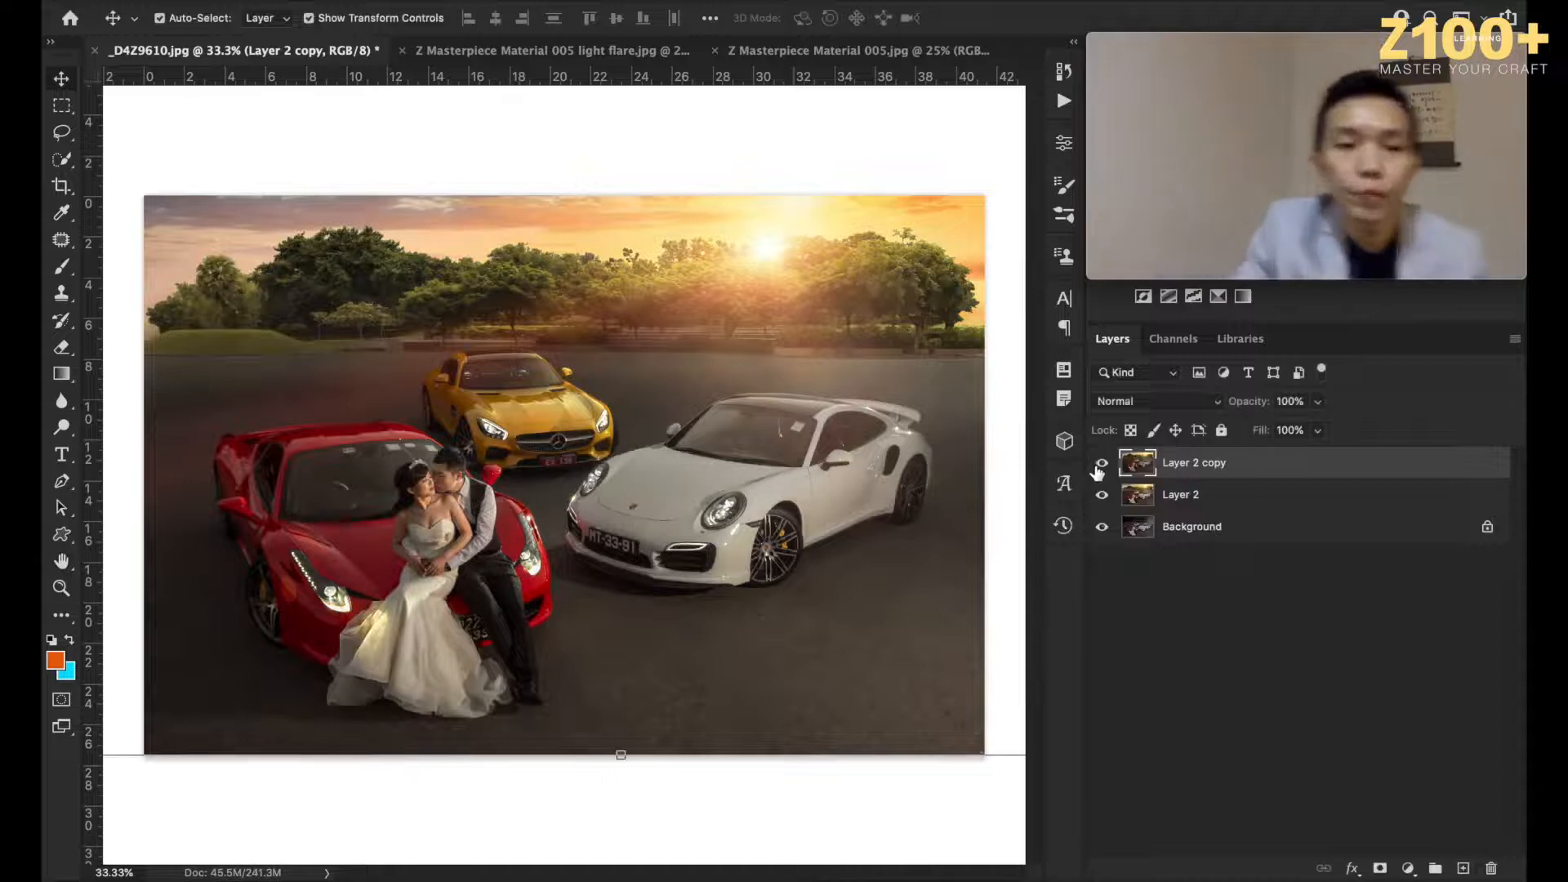
pyautogui.click(1099, 465)
pyautogui.click(1098, 466)
pyautogui.click(1098, 466)
pyautogui.click(1098, 466)
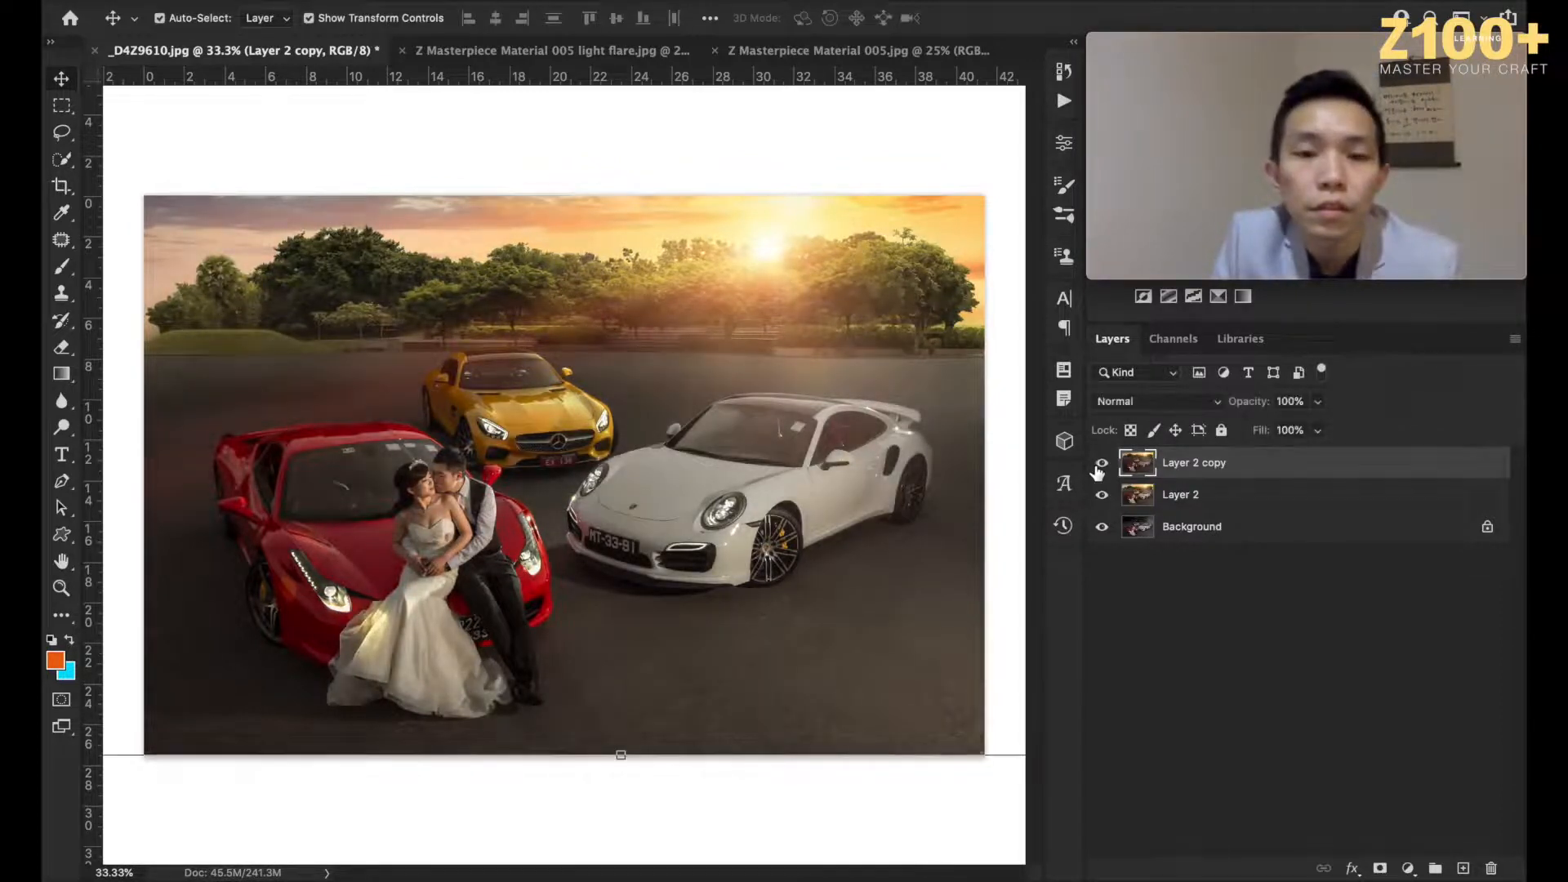
pyautogui.click(1099, 466)
pyautogui.click(1099, 466)
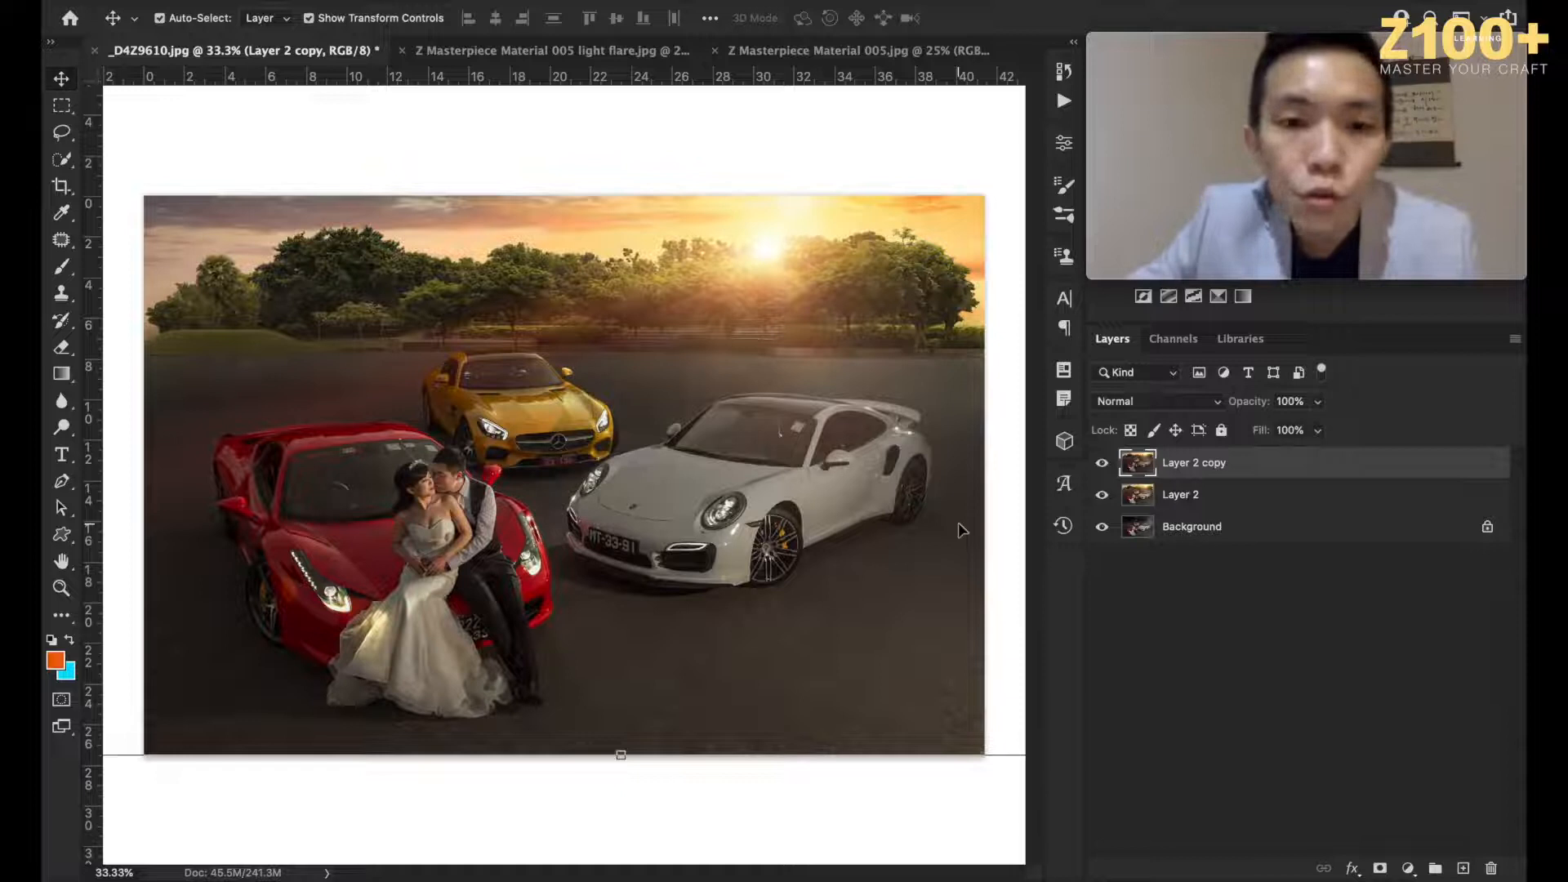
# Step: Choose the Eraser tool, add a white layer mask to Layer 2 copy and try it inverted
pyautogui.click(61, 351)
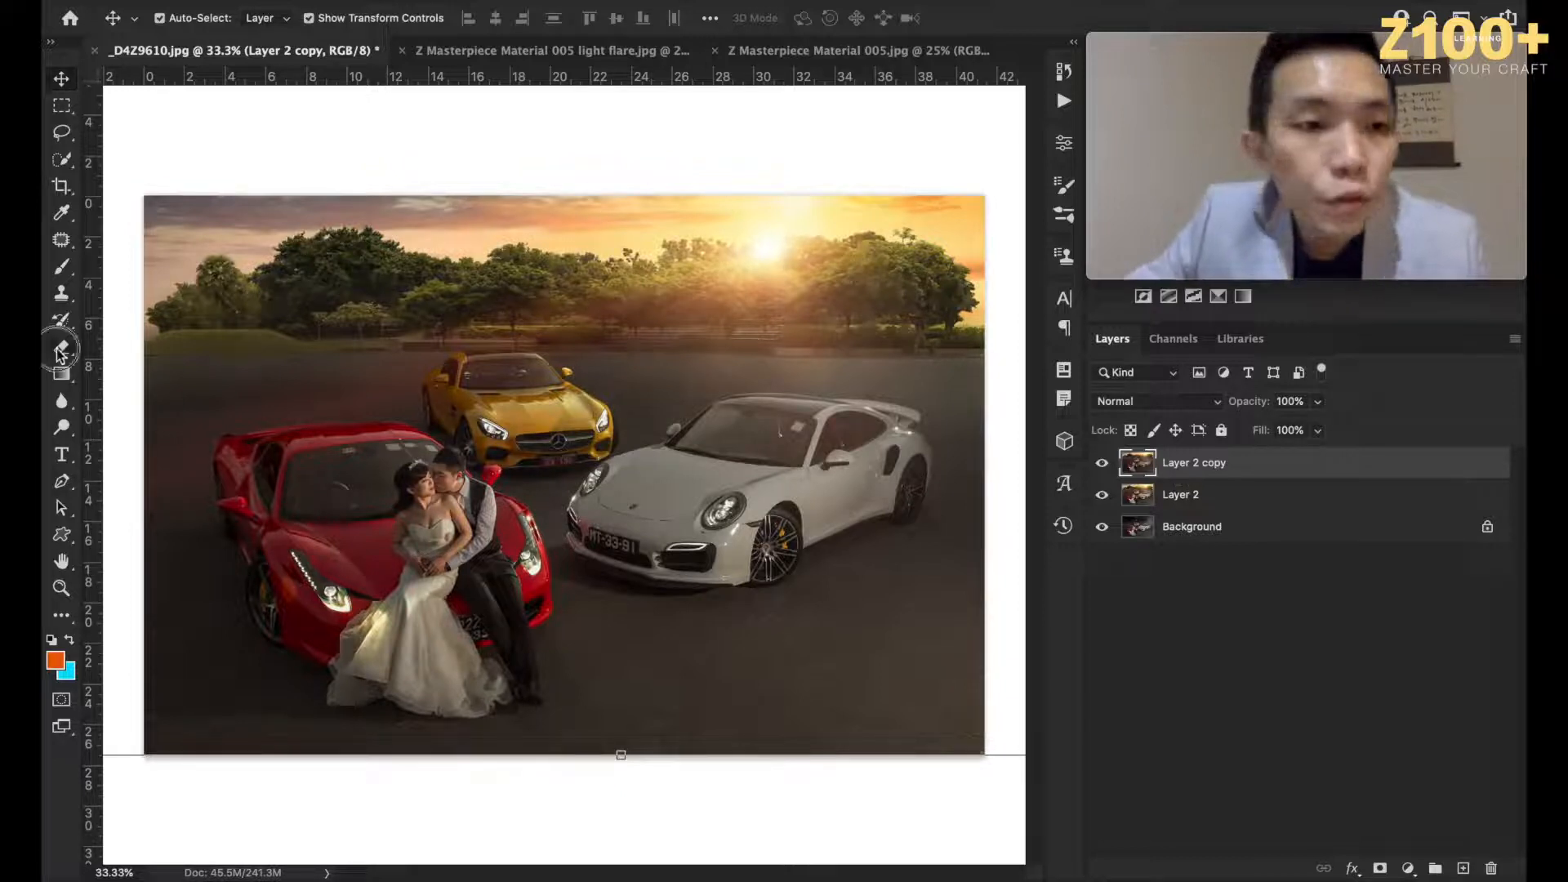
pyautogui.click(1380, 868)
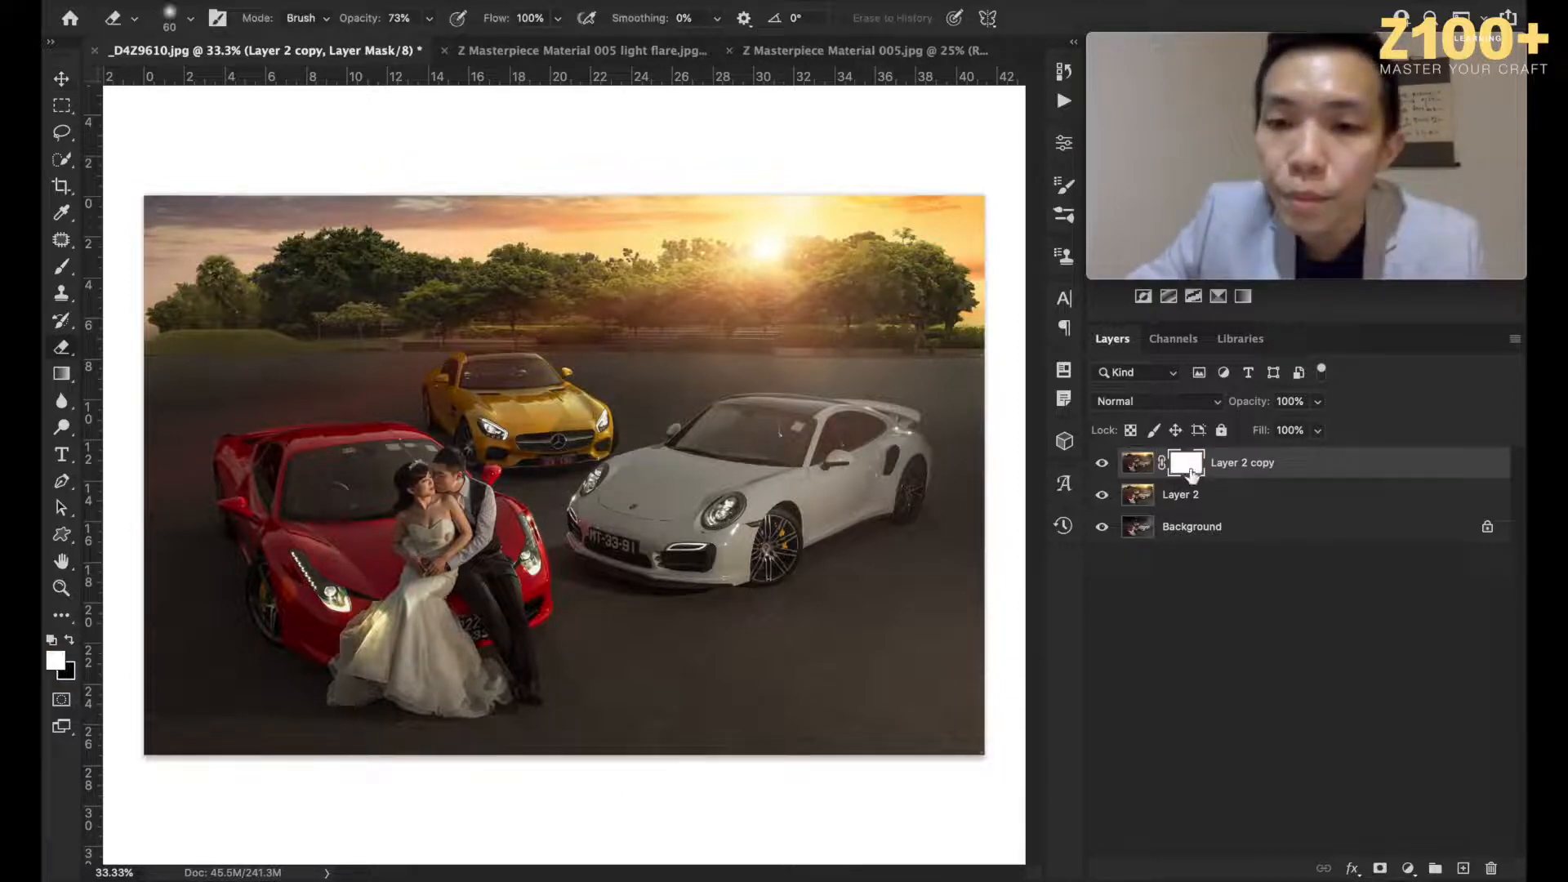
pyautogui.hotkey('ctrl', 'i')
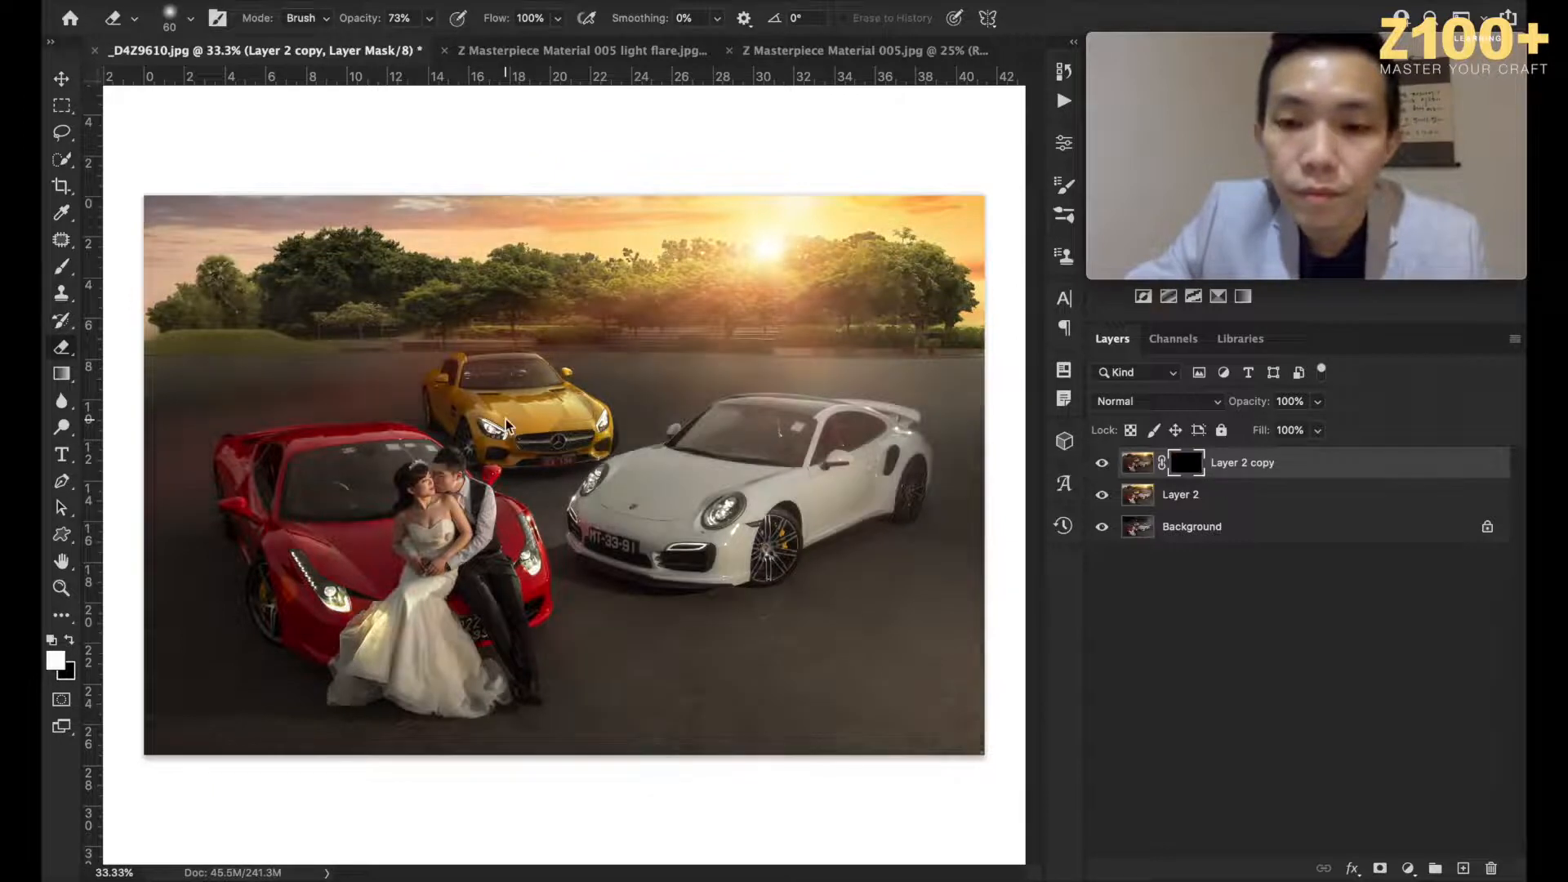
pyautogui.hotkey('ctrl', 'i')
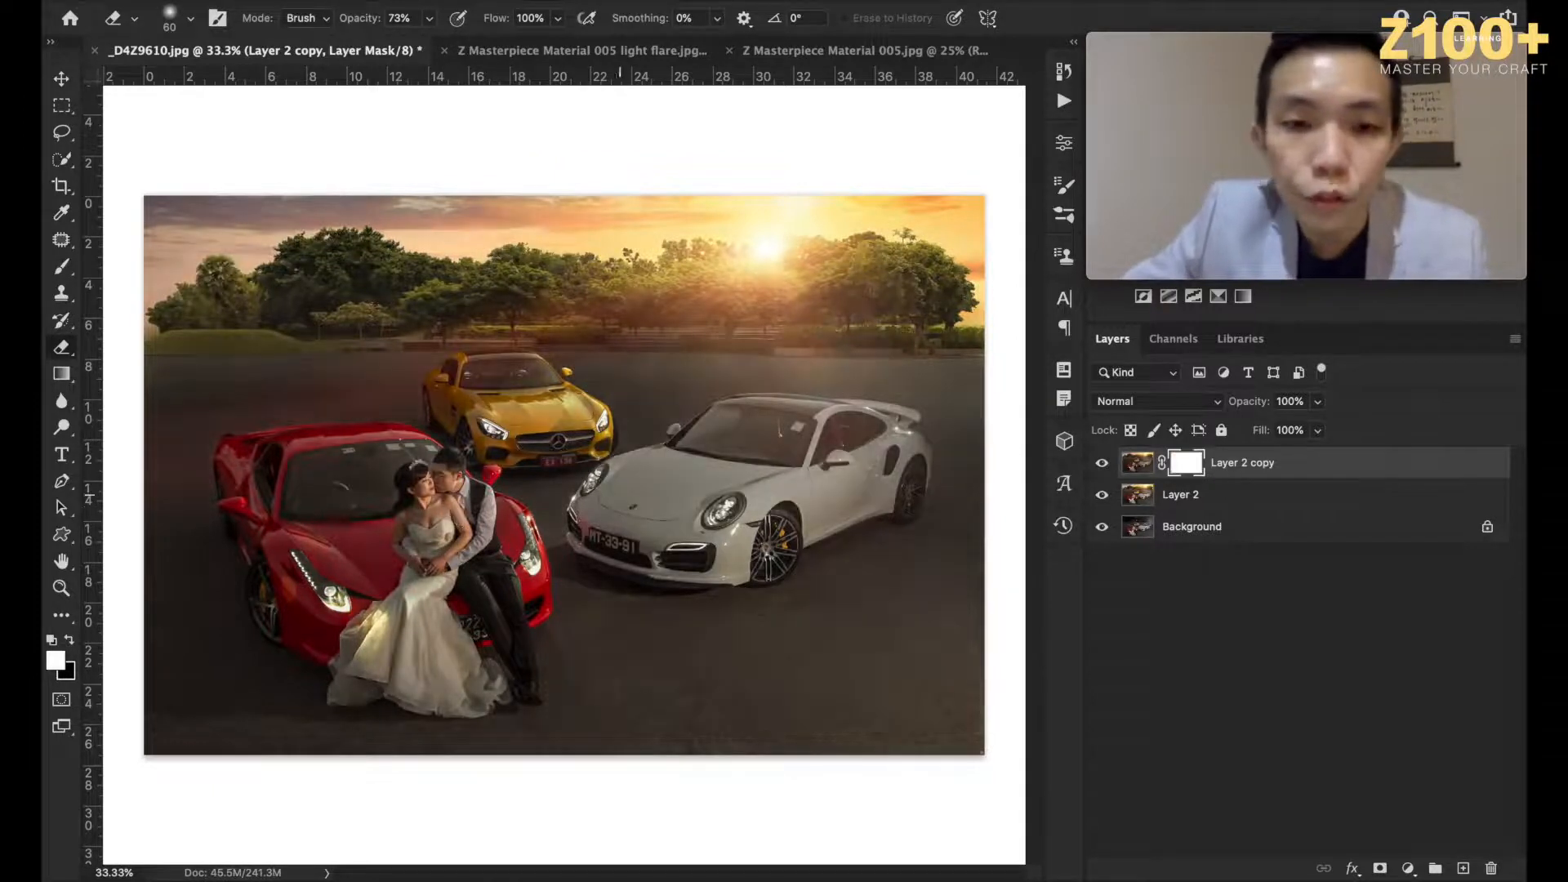
# Step: Mask the darkening off the couple's upper bodies with a 250 px soft eraser at 73% opacity
pyautogui.press(']')
pyautogui.press(']')
pyautogui.press(']')
pyautogui.press(']')
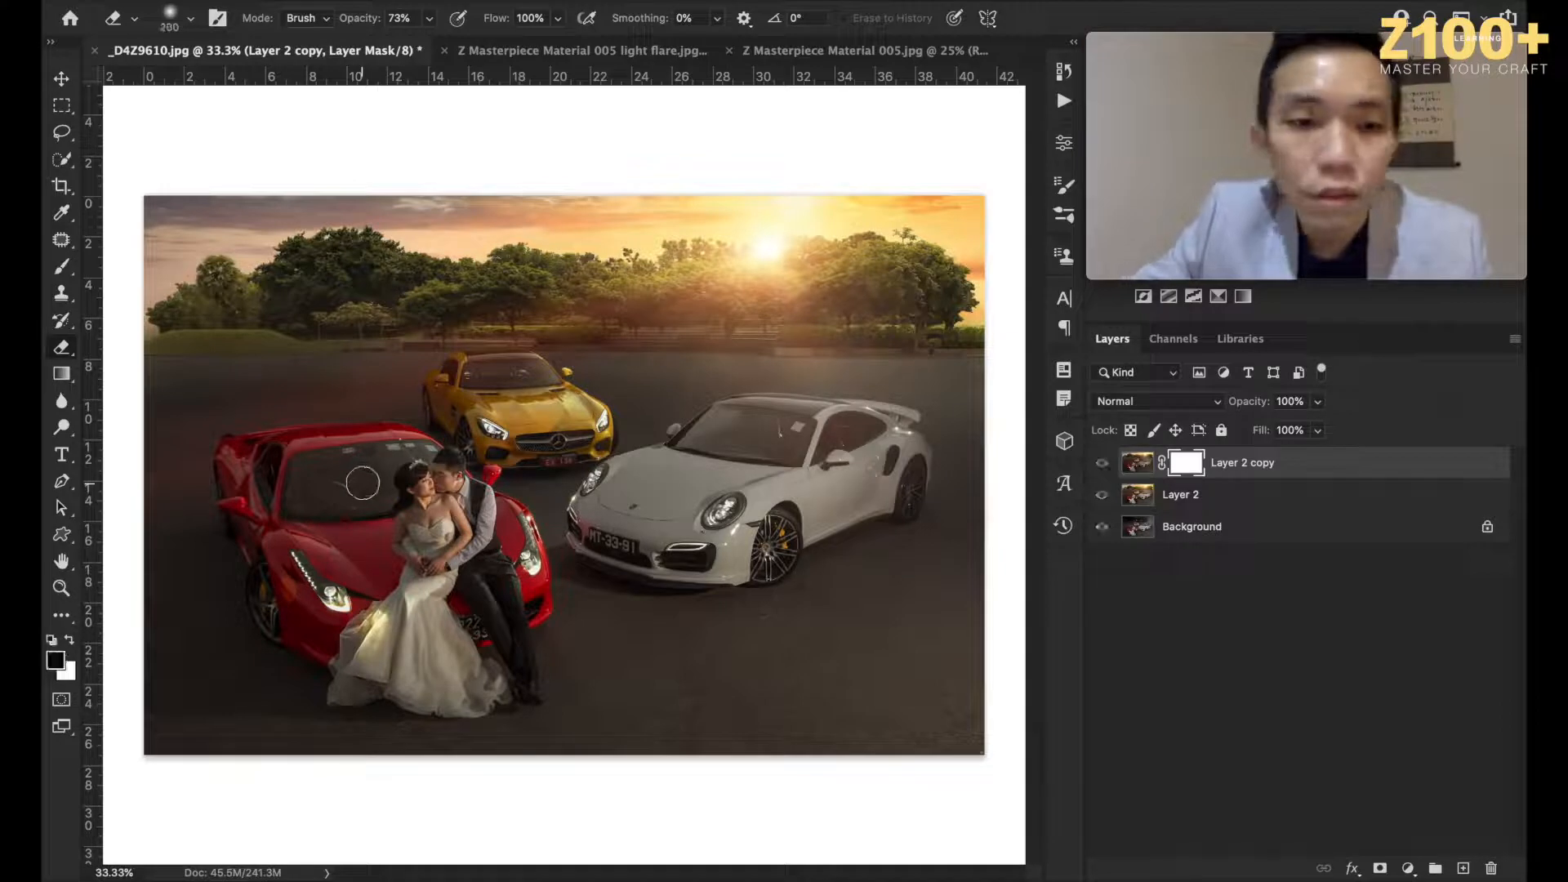
pyautogui.press(']')
pyautogui.moveTo(426, 485)
pyautogui.mouseDown()
pyautogui.moveTo(462, 524)
pyautogui.moveTo(441, 551)
pyautogui.moveTo(444, 487)
pyautogui.mouseUp()
pyautogui.press('\\')
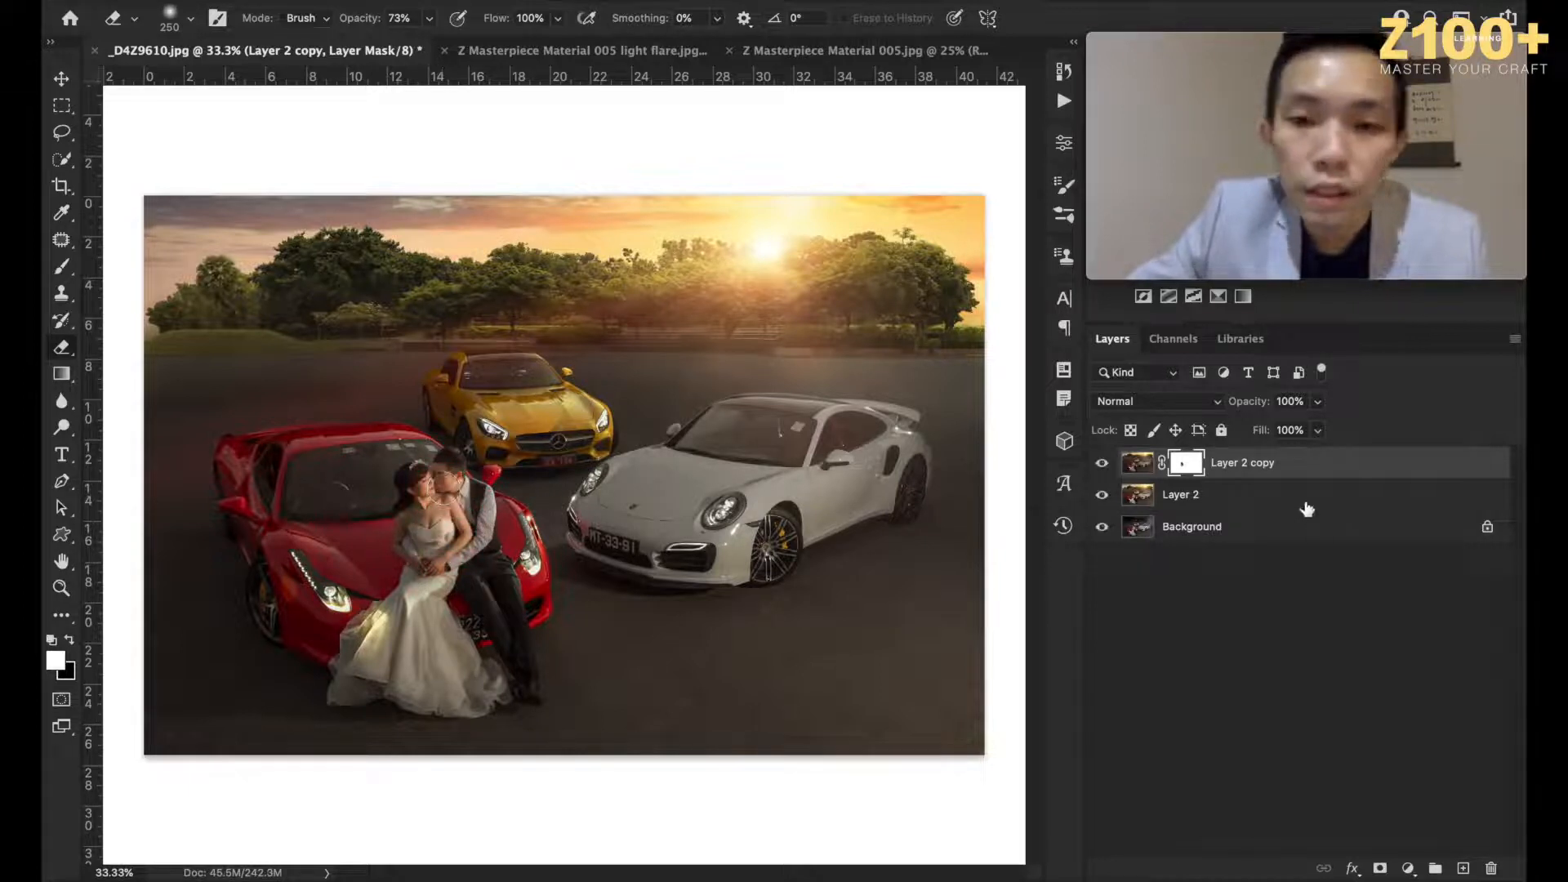
# Step: Compare the couple's brightness with Layer 2 copy hidden and with its mask disabled
pyautogui.click(1103, 463)
pyautogui.click(1102, 463)
pyautogui.keyDown('shift'); pyautogui.click(1186, 466); pyautogui.keyUp('shift')
pyautogui.keyDown('shift'); pyautogui.click(1186, 465); pyautogui.keyUp('shift')
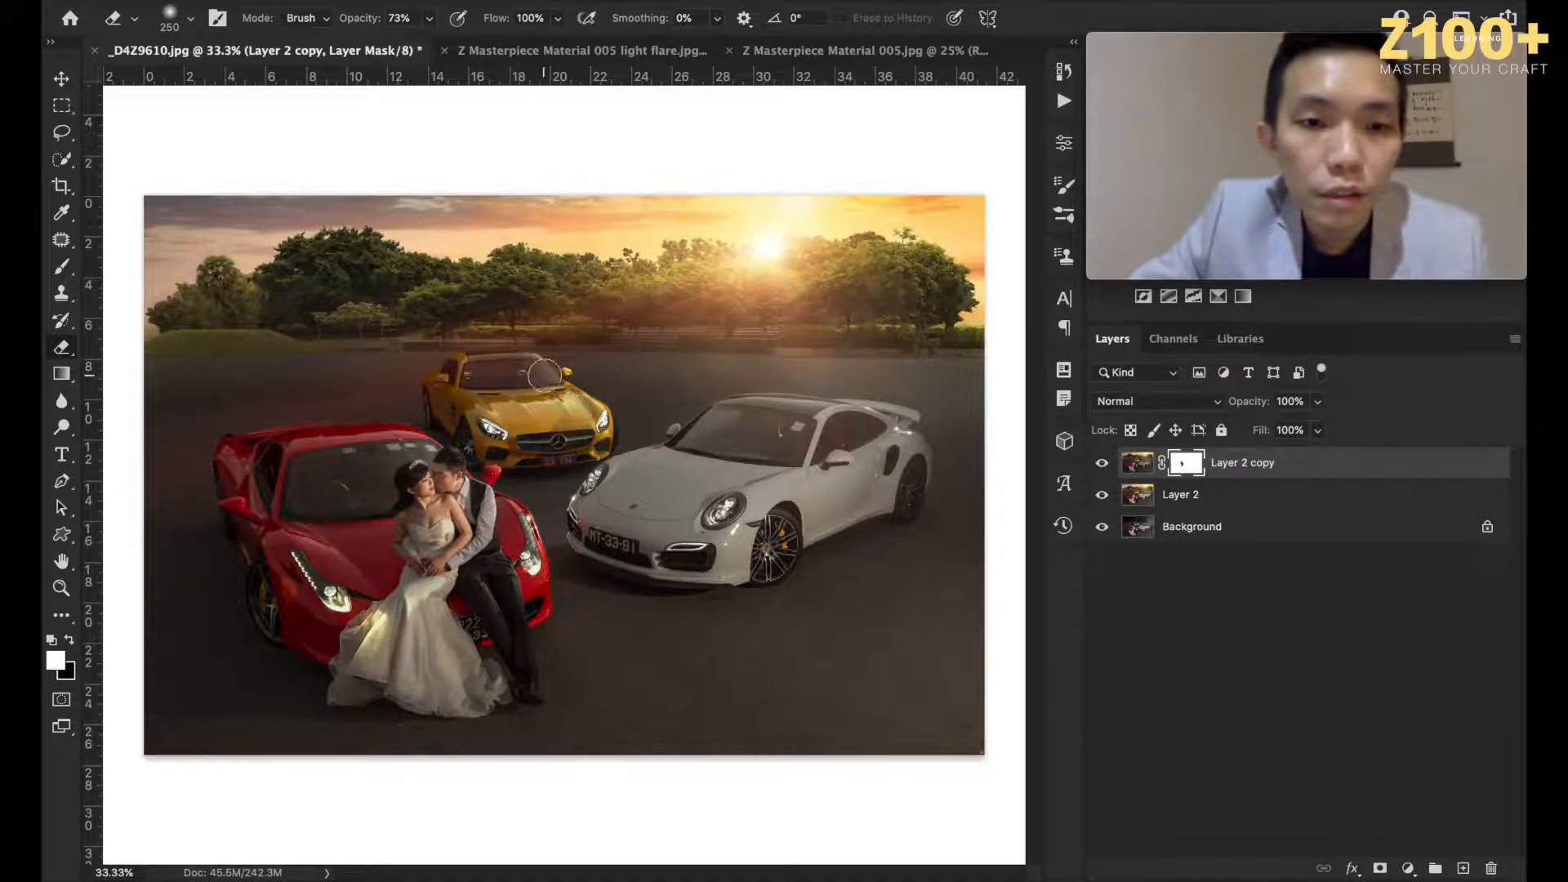
# Step: Mask the darkening off the yellow car and the white car's body with the eraser at 73% opacity
pyautogui.moveTo(557, 389)
pyautogui.mouseDown()
pyautogui.moveTo(506, 392)
pyautogui.moveTo(578, 430)
pyautogui.moveTo(540, 433)
pyautogui.moveTo(588, 431)
pyautogui.moveTo(533, 430)
pyautogui.mouseUp()
pyautogui.press(']')
pyautogui.press(']')
pyautogui.press(']')
pyautogui.press(']')
pyautogui.press(']')
pyautogui.press(']')
pyautogui.press(']')
pyautogui.press(']')
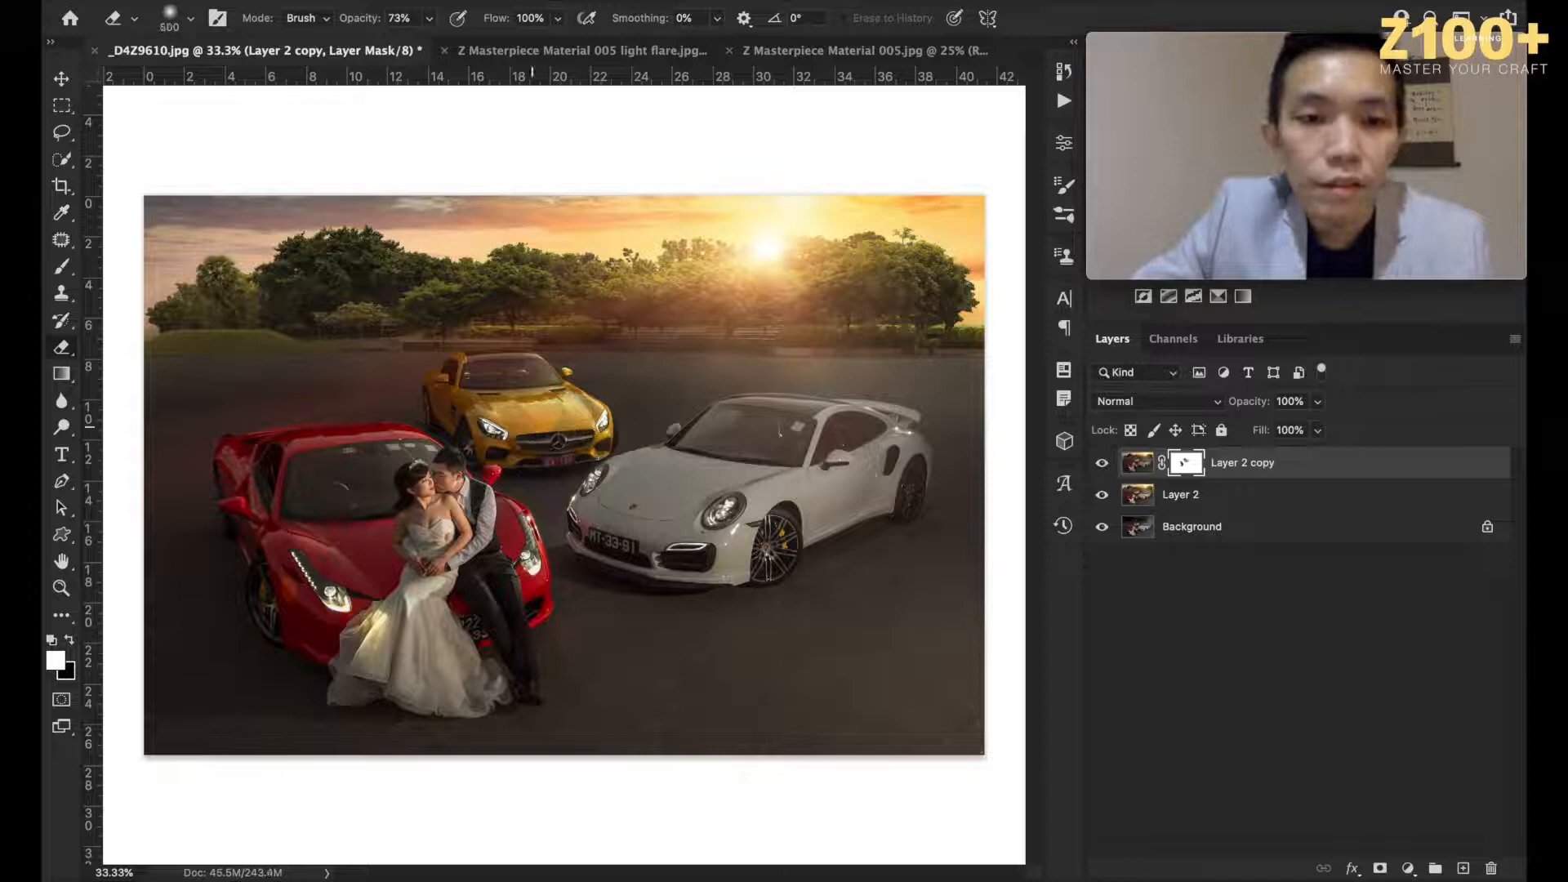
pyautogui.press(']')
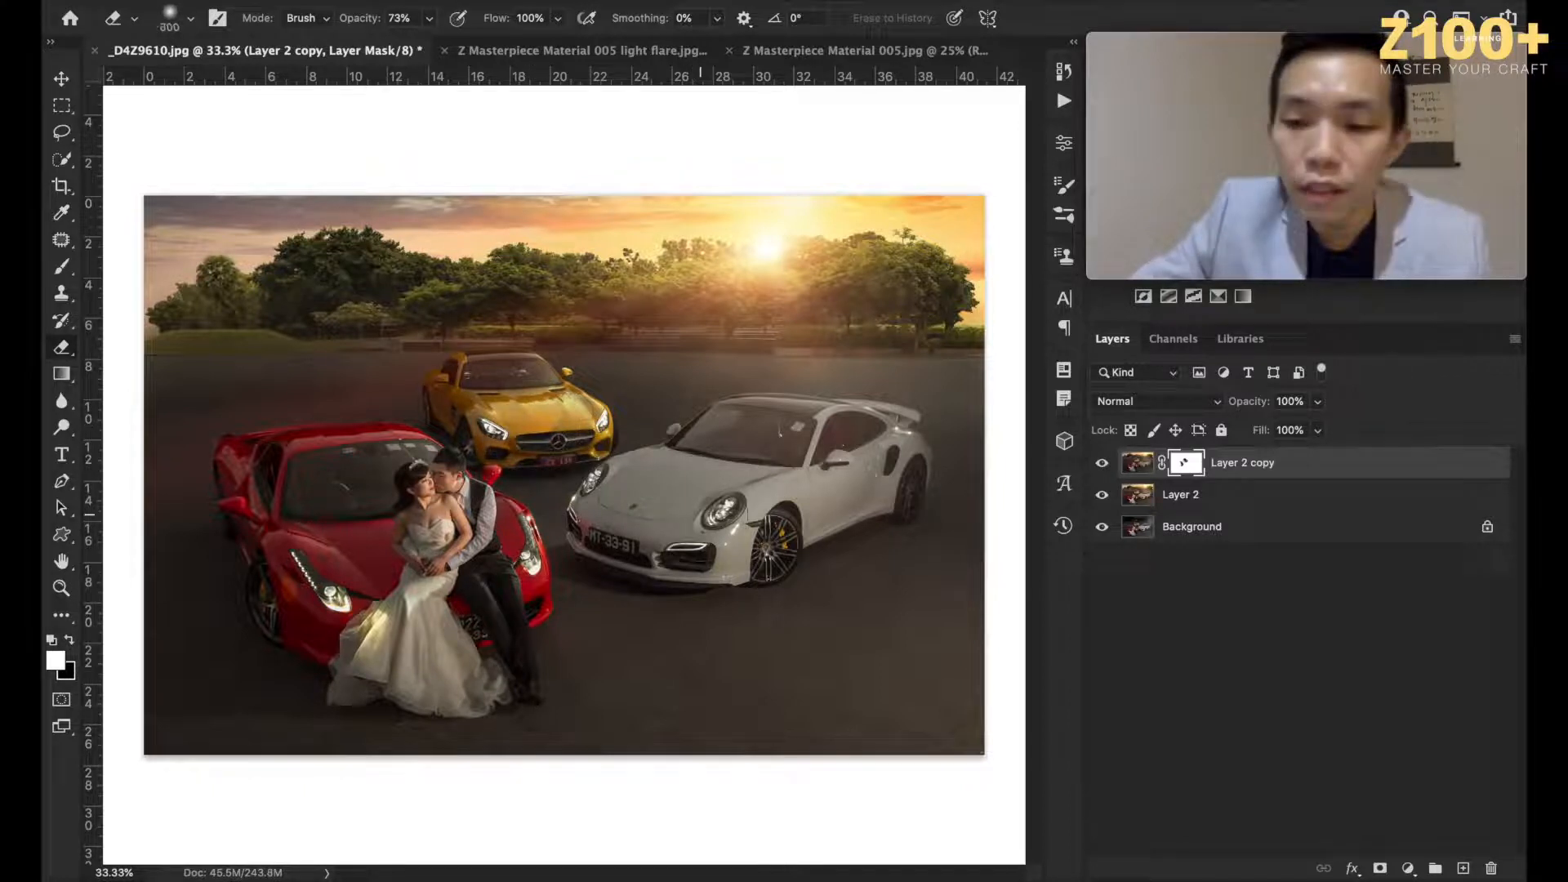
pyautogui.press(']')
pyautogui.moveTo(658, 533)
pyautogui.mouseDown()
pyautogui.moveTo(646, 523)
pyautogui.moveTo(910, 453)
pyautogui.moveTo(880, 438)
pyautogui.mouseUp()
pyautogui.click(721, 507)
pyautogui.press('[')
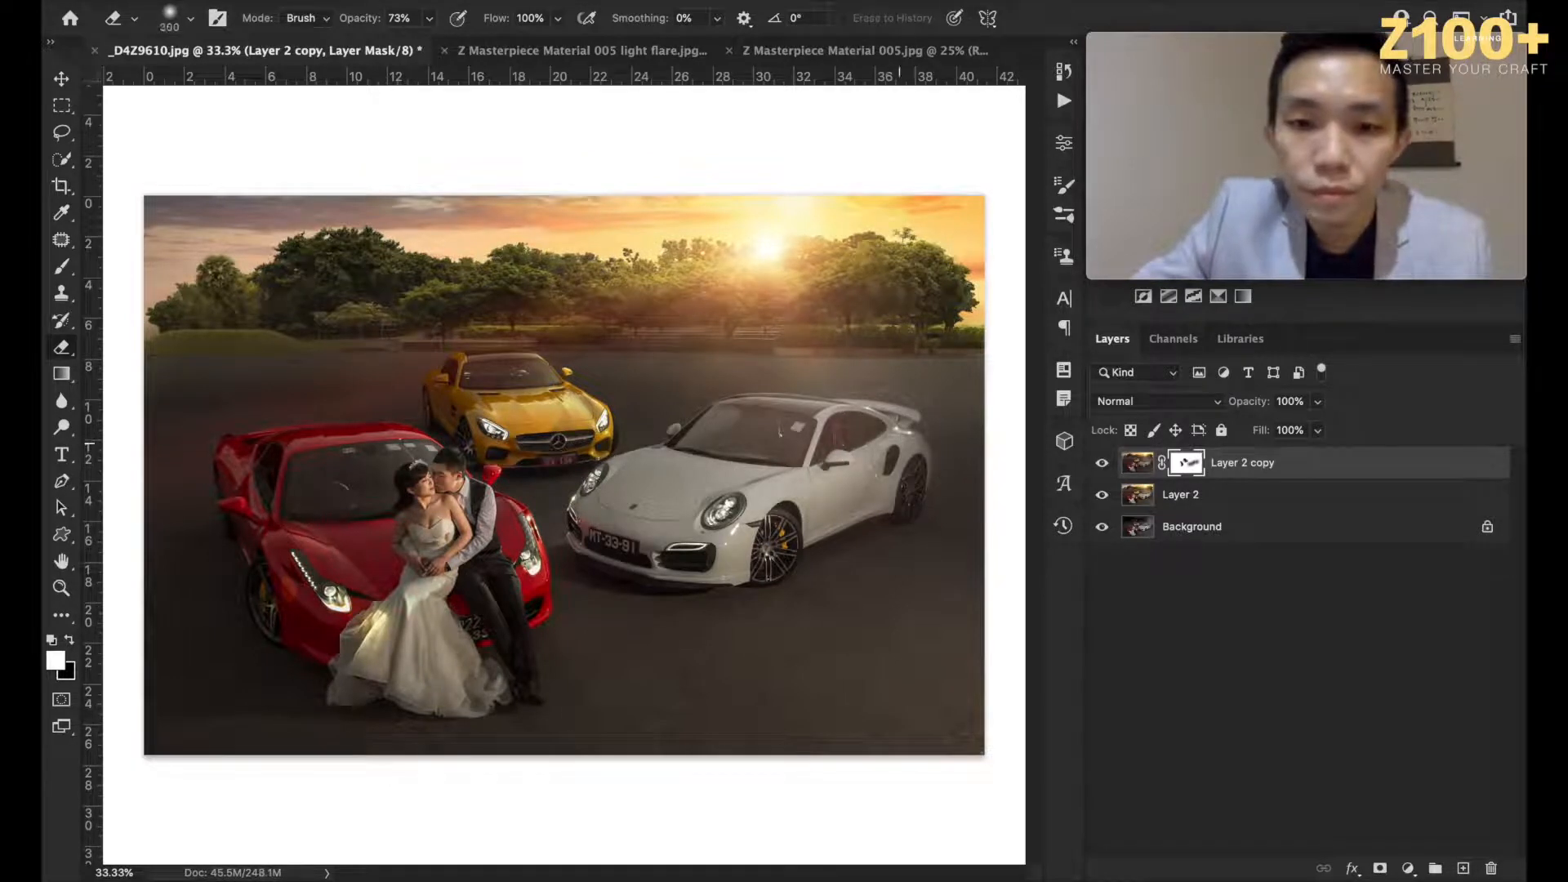
pyautogui.press('[')
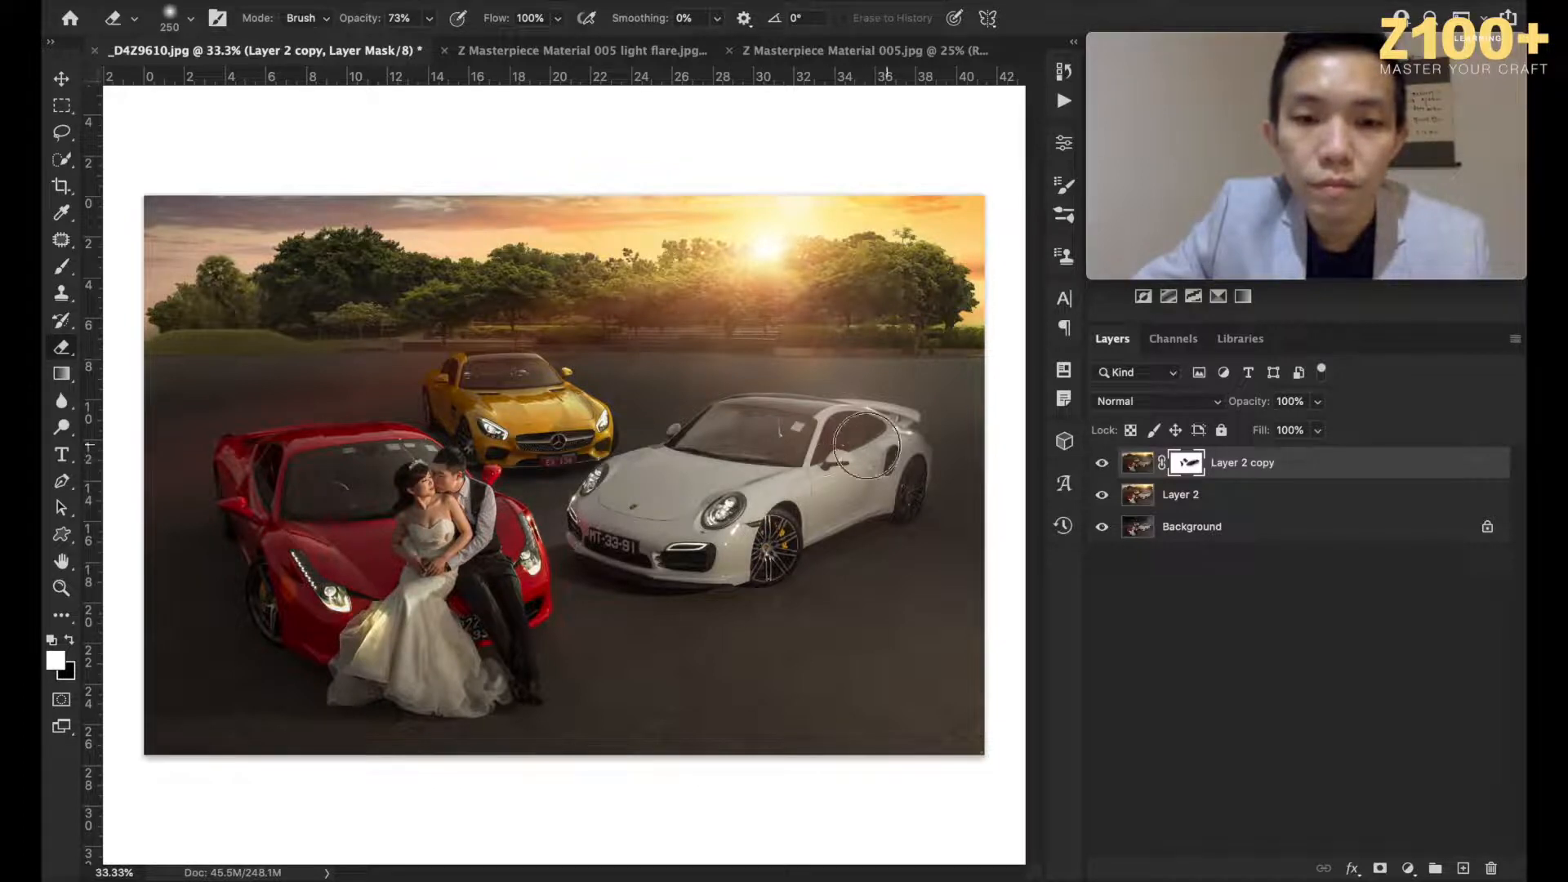
# Step: Display the mask overlay and erase the darkening over the bride's dress, using a 200 px eraser near the hem
pyautogui.press('\\')
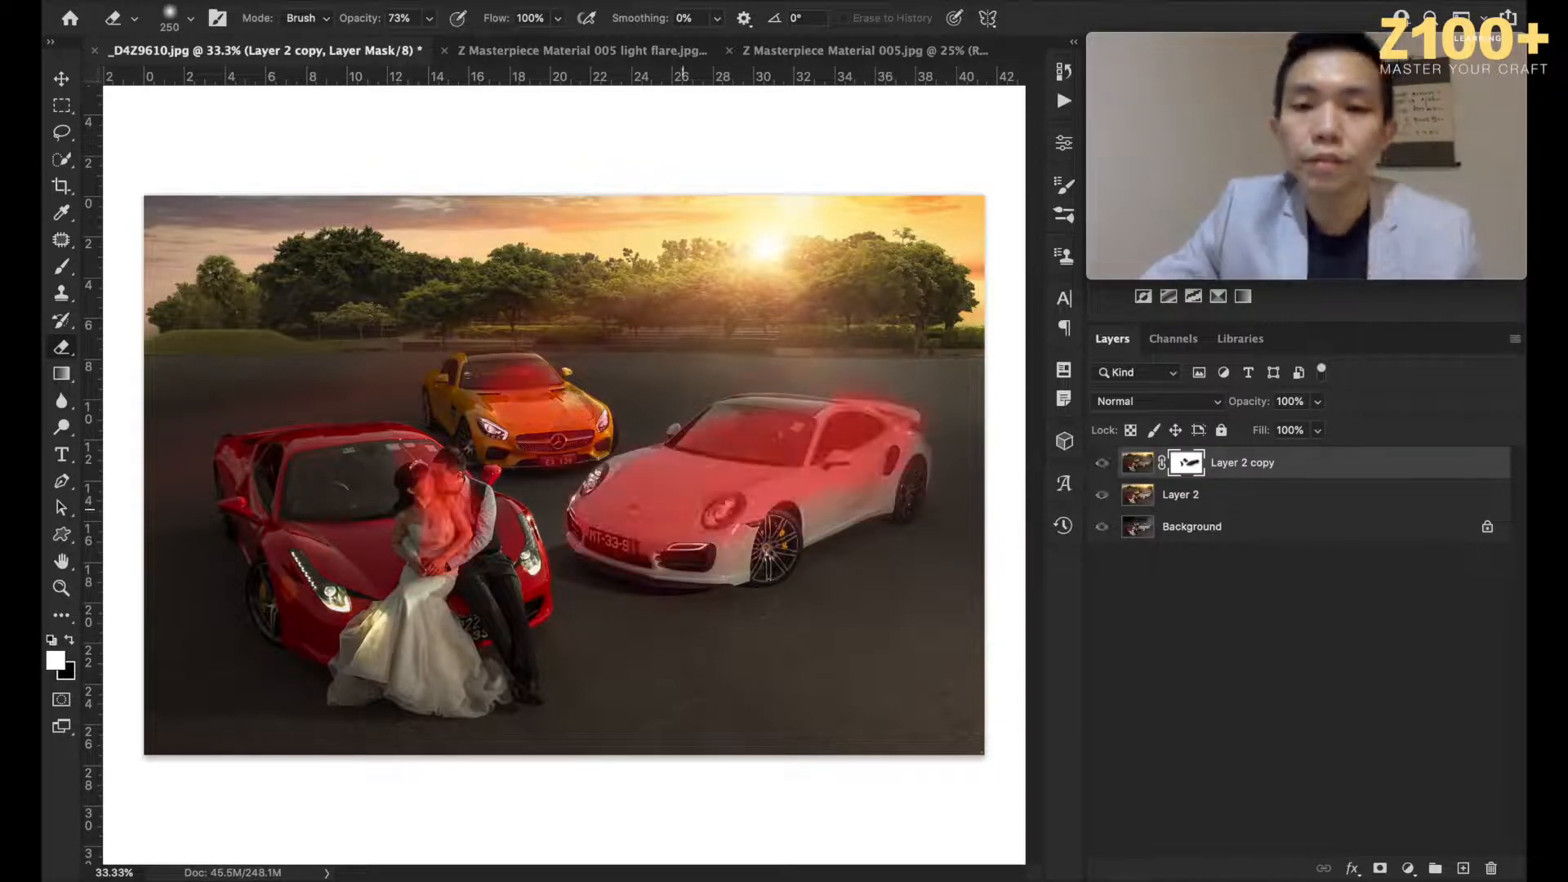
pyautogui.press('x')
pyautogui.press('[')
pyautogui.press('[')
pyautogui.press('[')
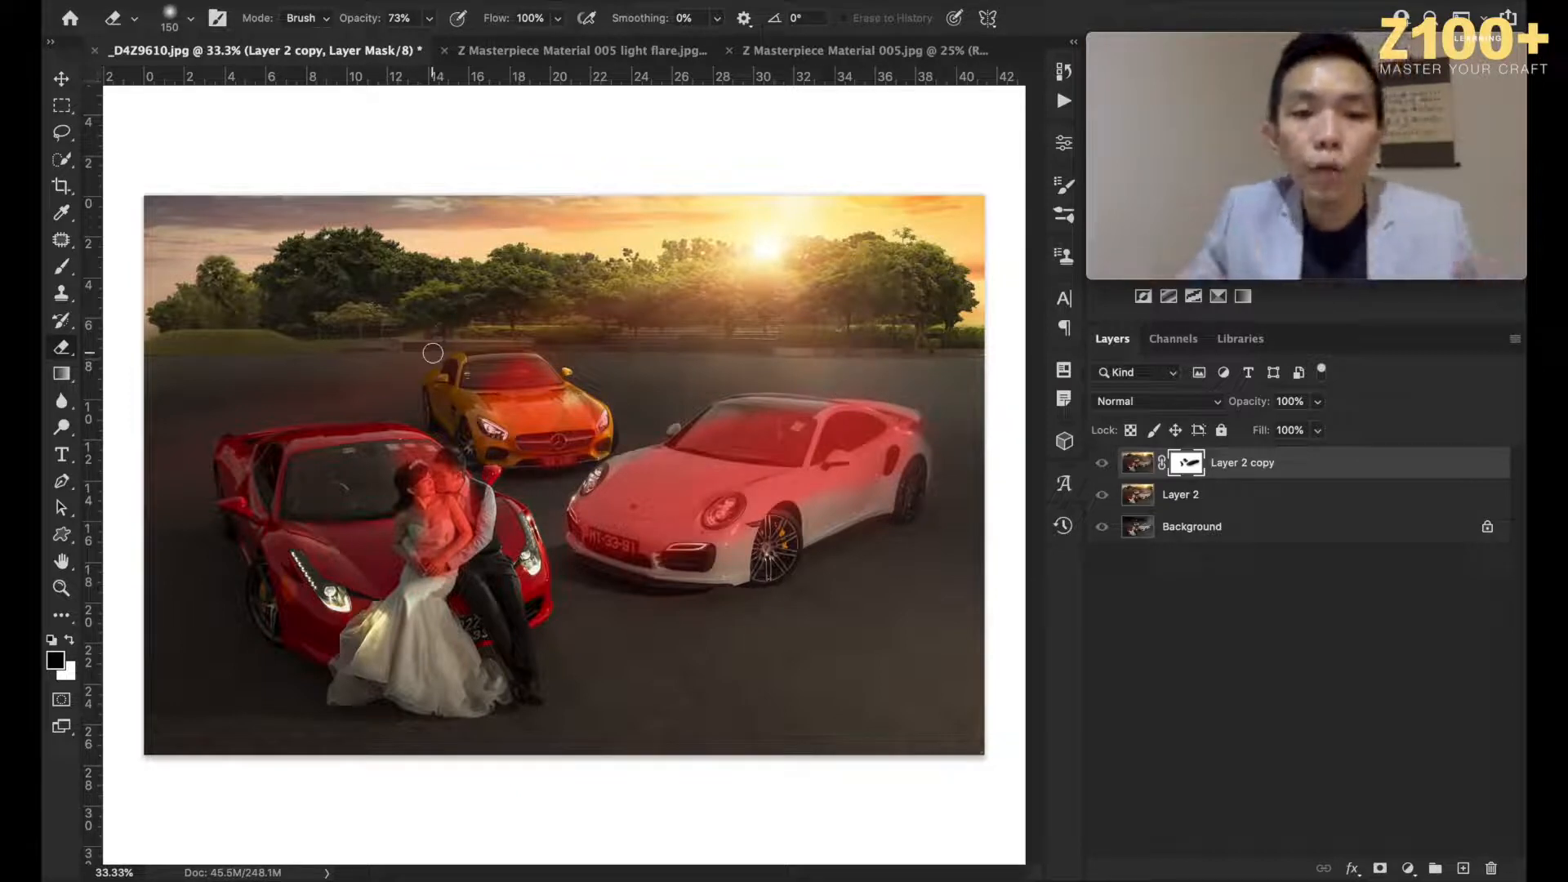
pyautogui.press(']')
pyautogui.press(']')
pyautogui.press(']')
pyautogui.press(']')
pyautogui.press(']')
pyautogui.press(']')
pyautogui.press(']')
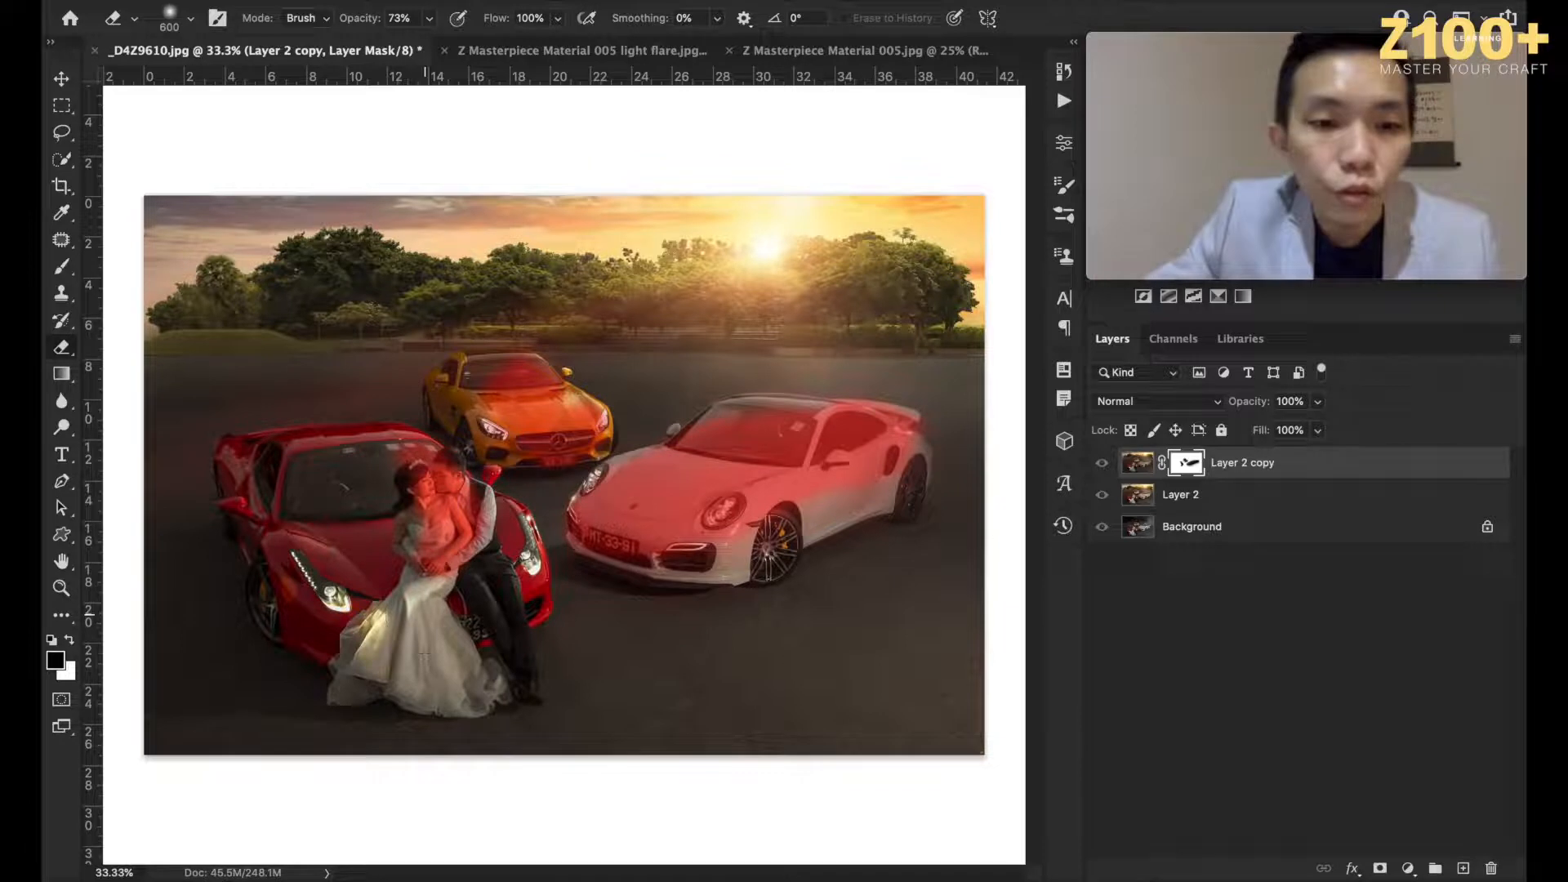
pyautogui.press('x')
pyautogui.moveTo(425, 619); pyautogui.dragTo(433, 658)
pyautogui.press('[')
pyautogui.press('[')
pyautogui.press('[')
pyautogui.press('[')
pyautogui.press('[')
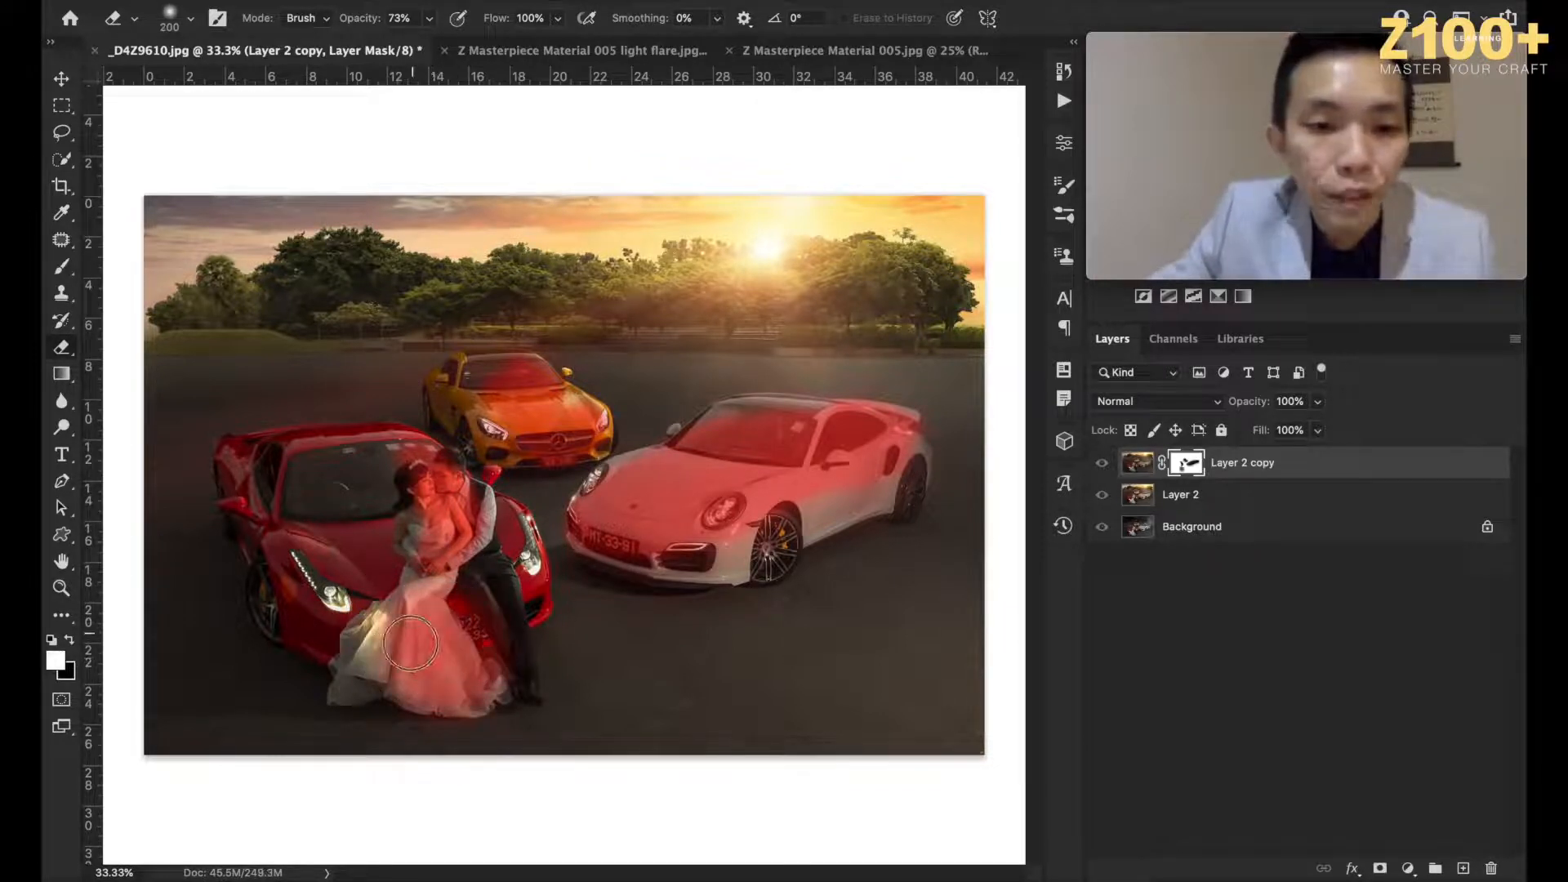
pyautogui.moveTo(391, 670)
pyautogui.mouseDown()
pyautogui.moveTo(455, 586)
pyautogui.moveTo(407, 616)
pyautogui.moveTo(443, 596)
pyautogui.moveTo(458, 674)
pyautogui.moveTo(485, 691)
pyautogui.moveTo(453, 696)
pyautogui.moveTo(498, 668)
pyautogui.moveTo(456, 696)
pyautogui.moveTo(399, 685)
pyautogui.mouseUp()
# Step: Mask the darkening off the red car's headlights with a 70 px eraser and hide the mask overlay
pyautogui.press('[')
pyautogui.press('[')
pyautogui.press('[')
pyautogui.press('[')
pyautogui.press('[')
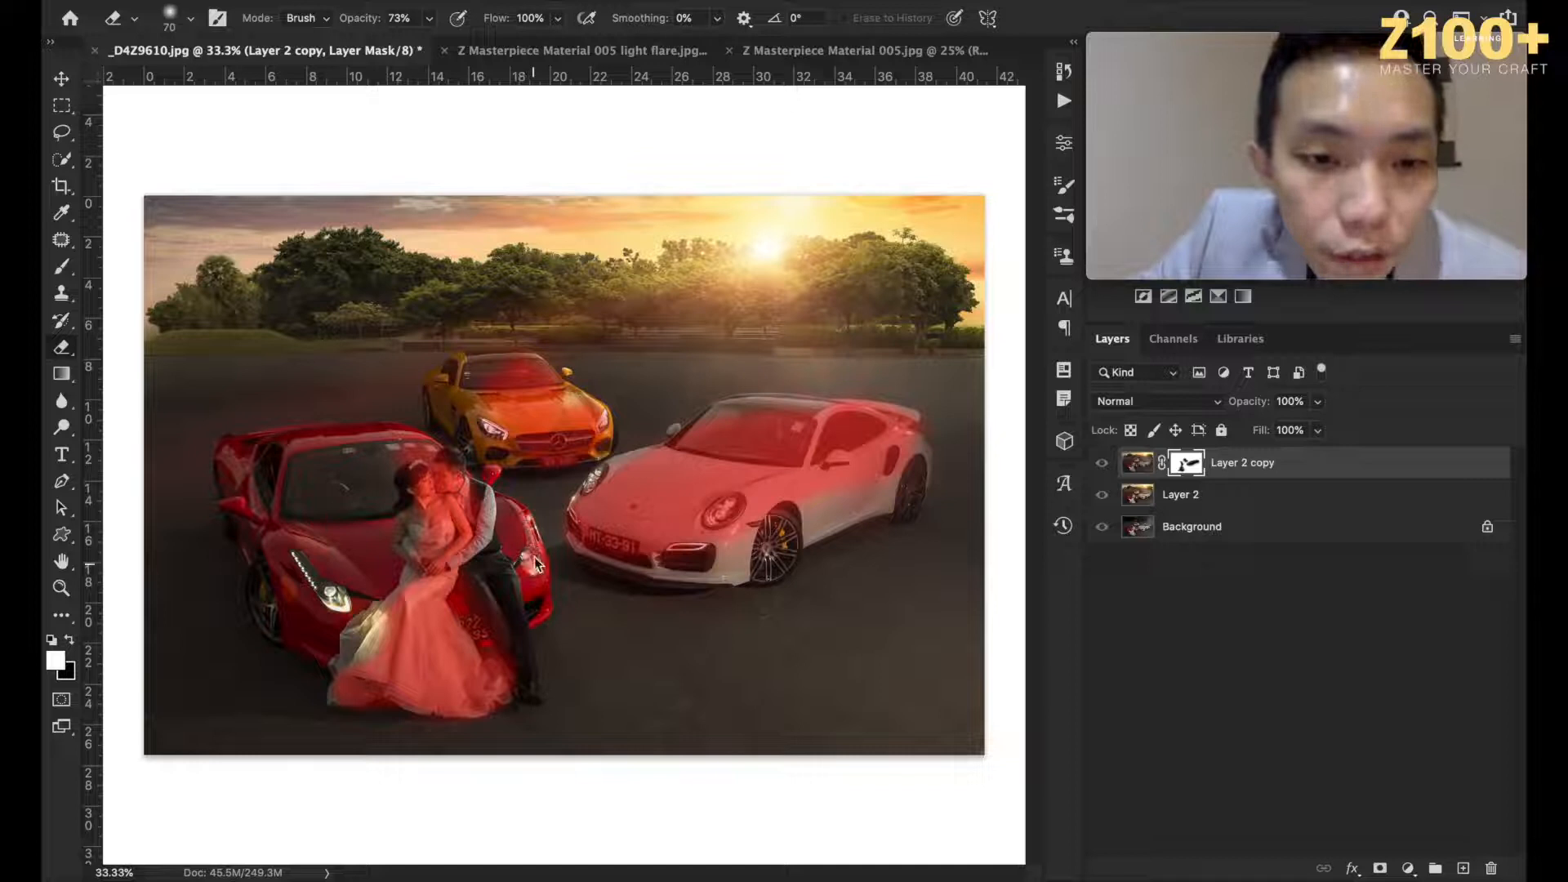
pyautogui.moveTo(317, 582)
pyautogui.mouseDown()
pyautogui.moveTo(296, 559)
pyautogui.moveTo(315, 573)
pyautogui.mouseUp()
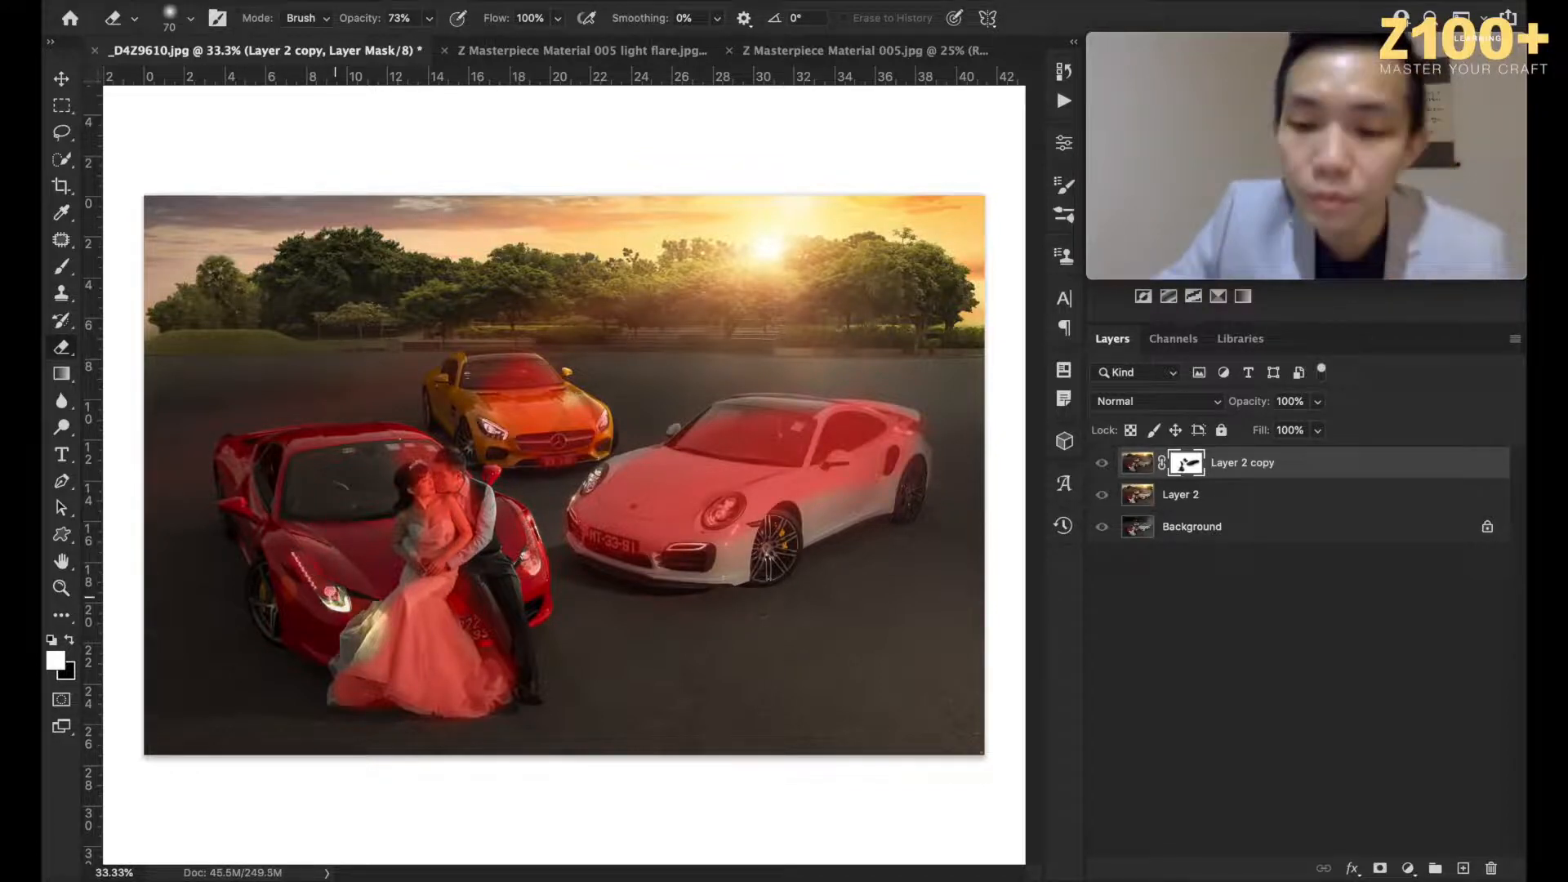
pyautogui.press('\\')
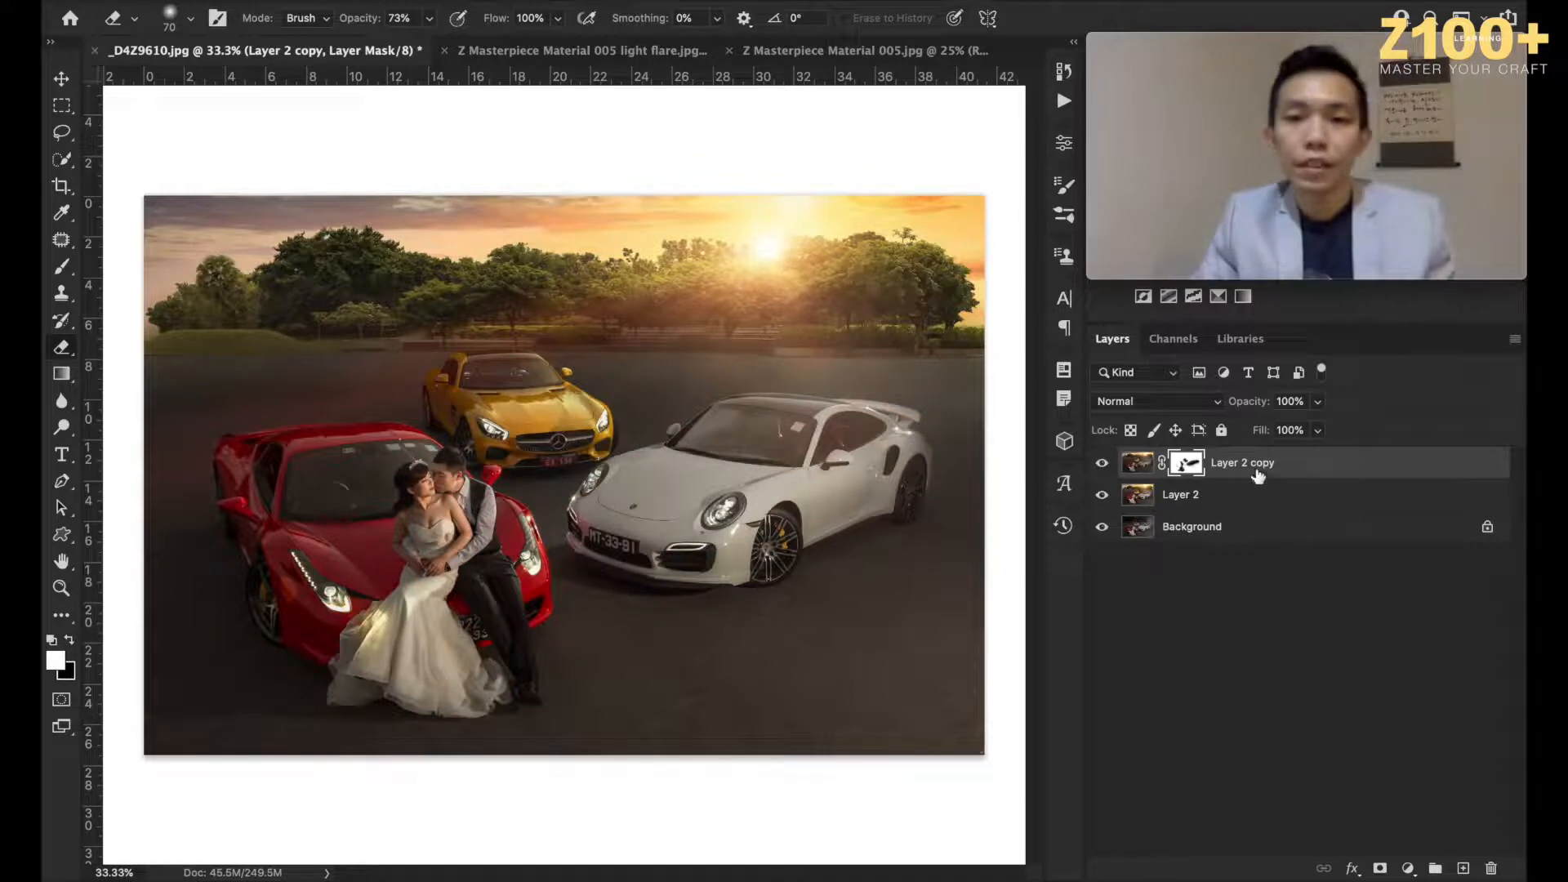
# Step: Compare the picture with Layer 2 copy's mask enabled and disabled
pyautogui.keyDown('shift'); pyautogui.click(1186, 463); pyautogui.keyUp('shift')
pyautogui.keyDown('shift'); pyautogui.click(1186, 463); pyautogui.keyUp('shift')
pyautogui.keyDown('shift'); pyautogui.click(1187, 463); pyautogui.keyUp('shift')
pyautogui.keyDown('shift'); pyautogui.click(1187, 463); pyautogui.keyUp('shift')
pyautogui.keyDown('shift'); pyautogui.click(1187, 463); pyautogui.keyUp('shift')
pyautogui.keyDown('shift'); pyautogui.click(1187, 463); pyautogui.keyUp('shift')
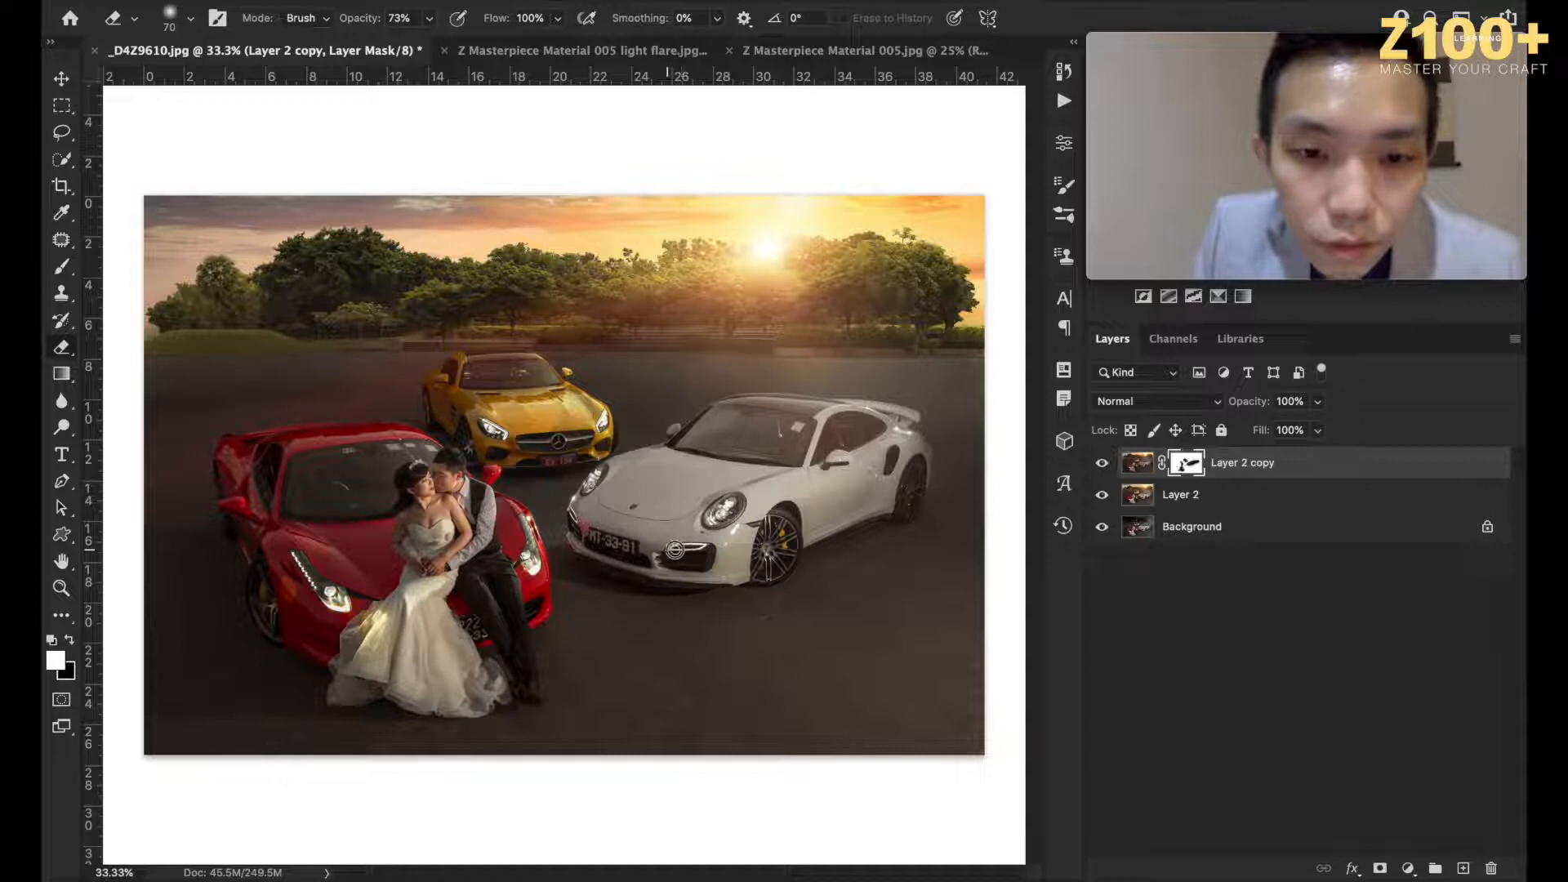
# Step: Mask the darkening off the white car's front and rear wheels with a 125 px eraser
pyautogui.press(']')
pyautogui.press(']')
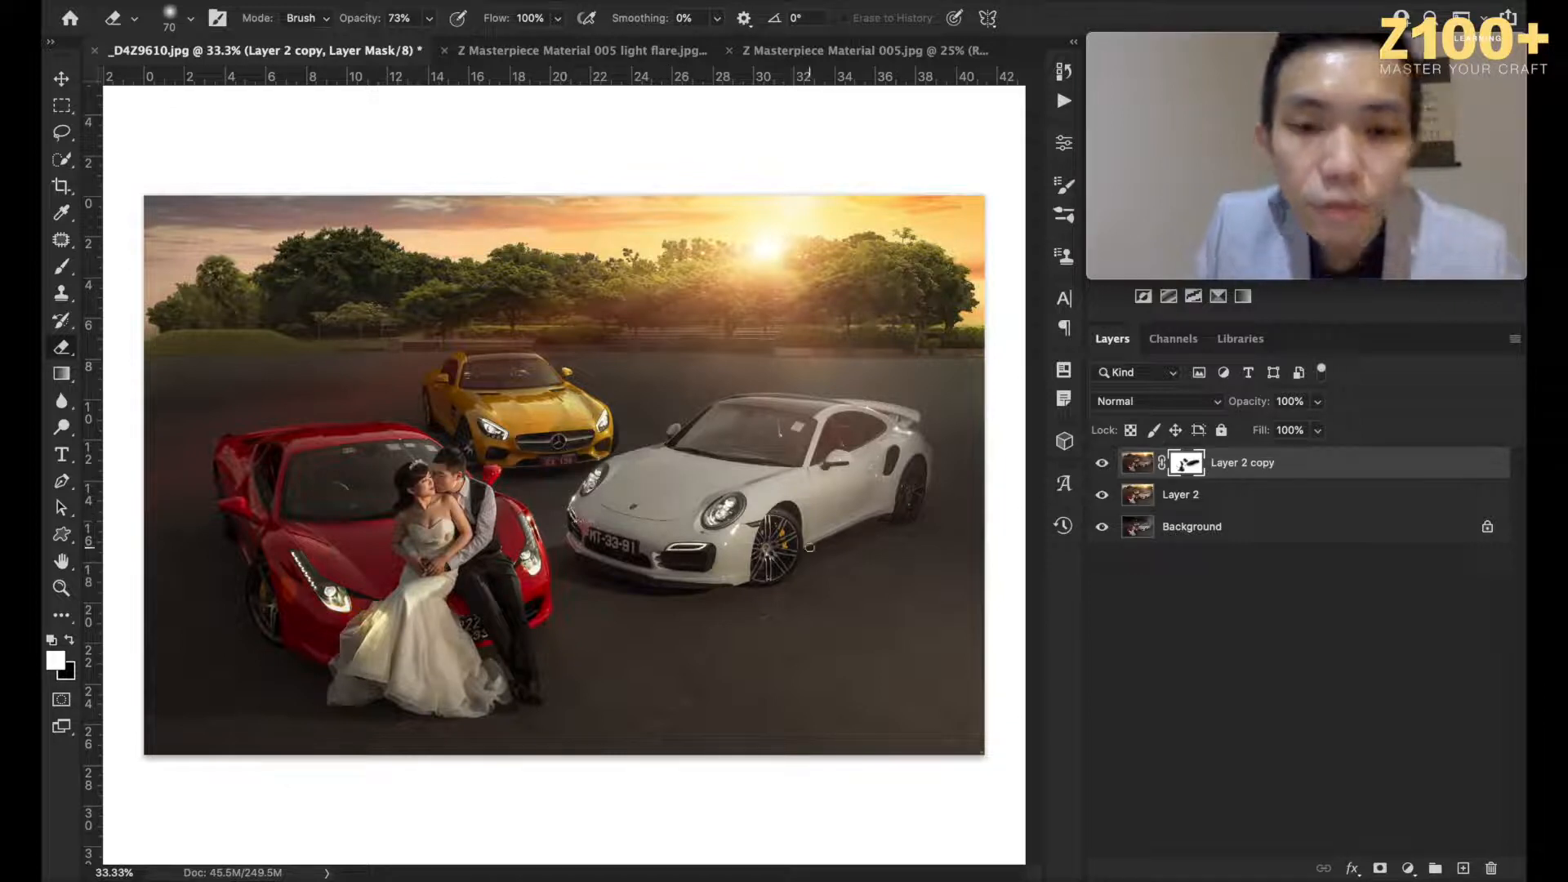
pyautogui.press(']')
pyautogui.press(']')
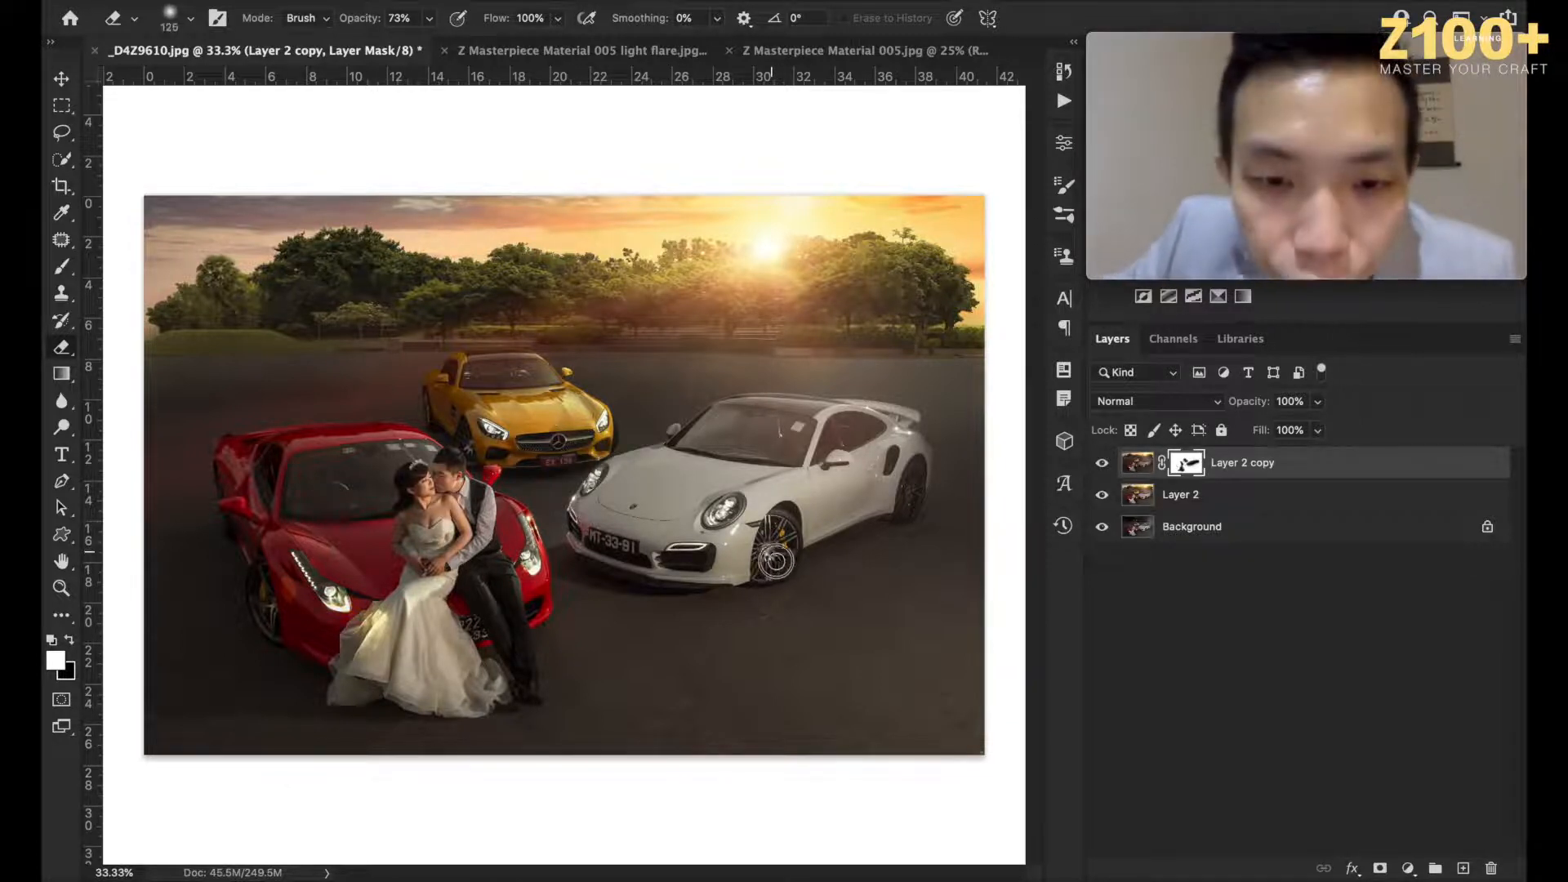
pyautogui.moveTo(784, 530); pyautogui.dragTo(800, 544)
pyautogui.moveTo(915, 477)
pyautogui.mouseDown()
pyautogui.moveTo(910, 499)
pyautogui.moveTo(917, 480)
pyautogui.mouseUp()
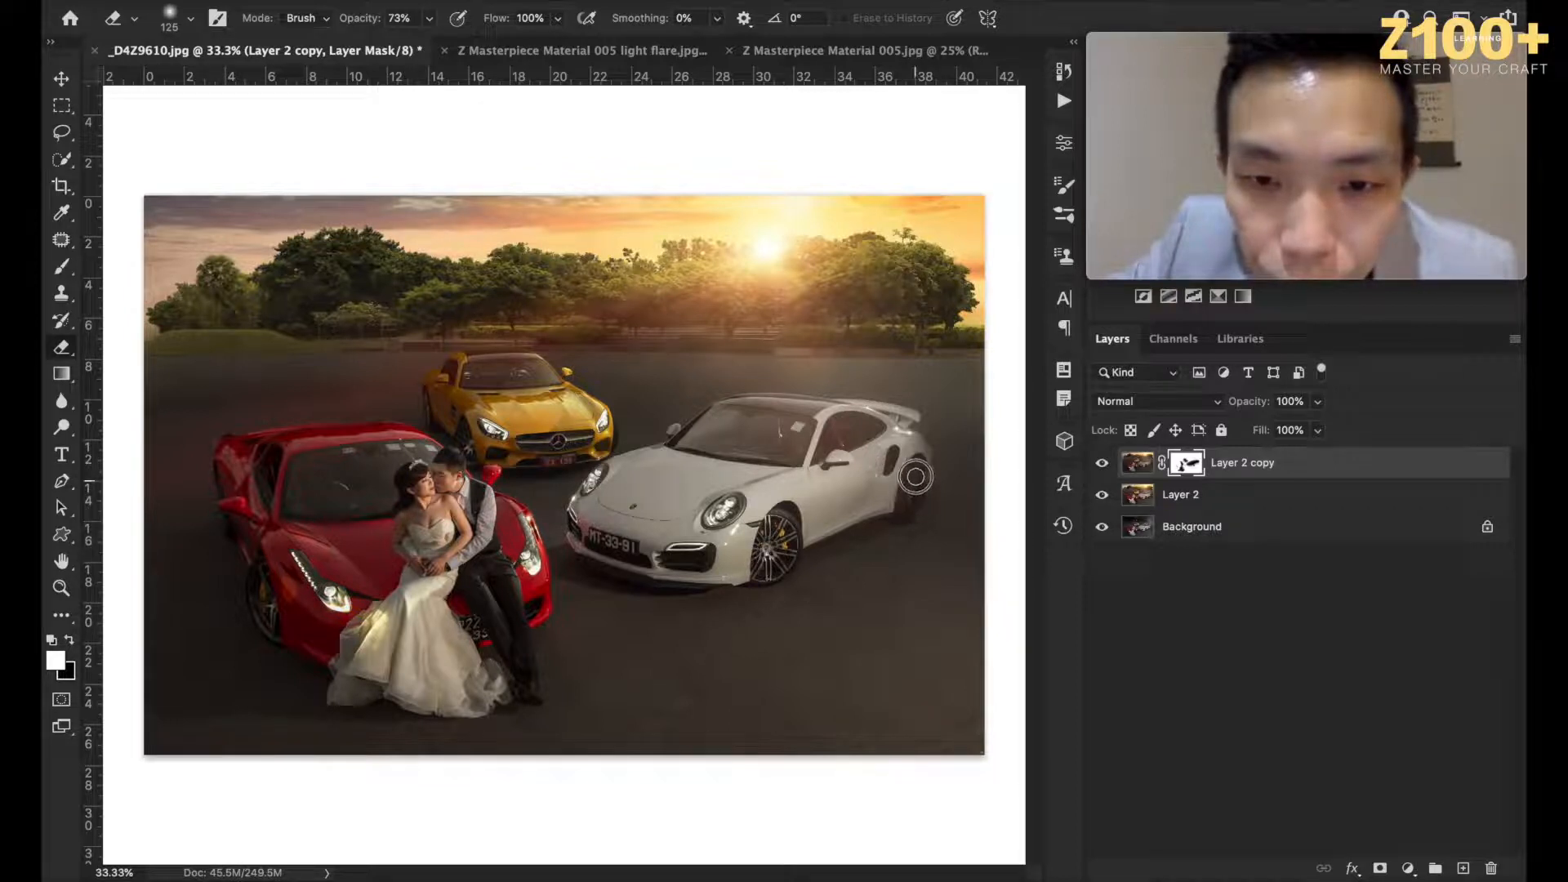
# Step: Compare the composite before and after the masked Layer 2 copy
pyautogui.click(1102, 464)
pyautogui.click(1102, 464)
pyautogui.click(1104, 467)
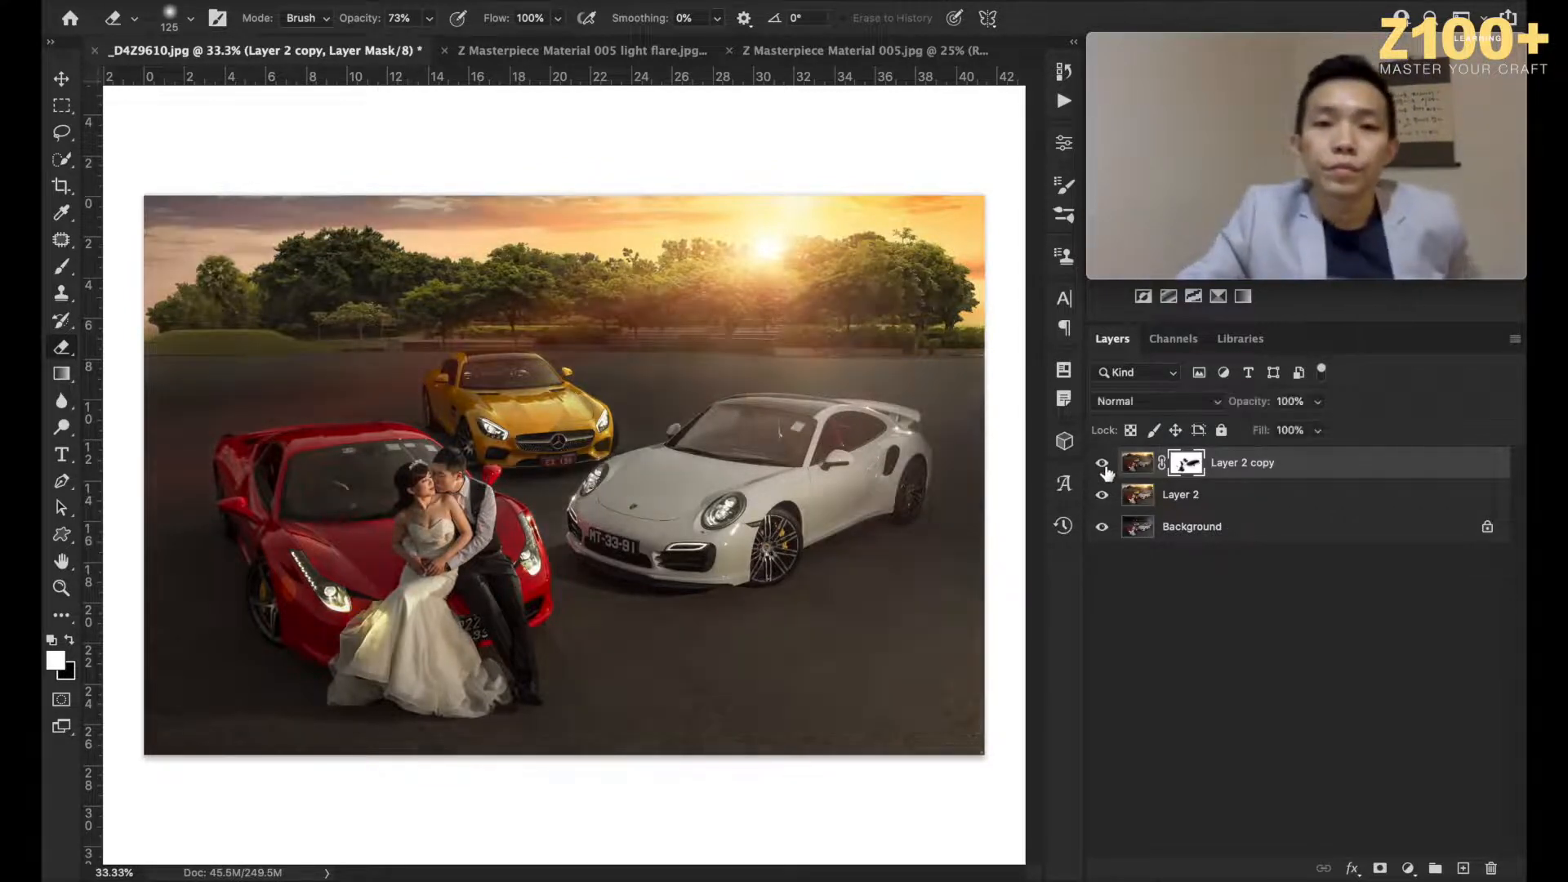
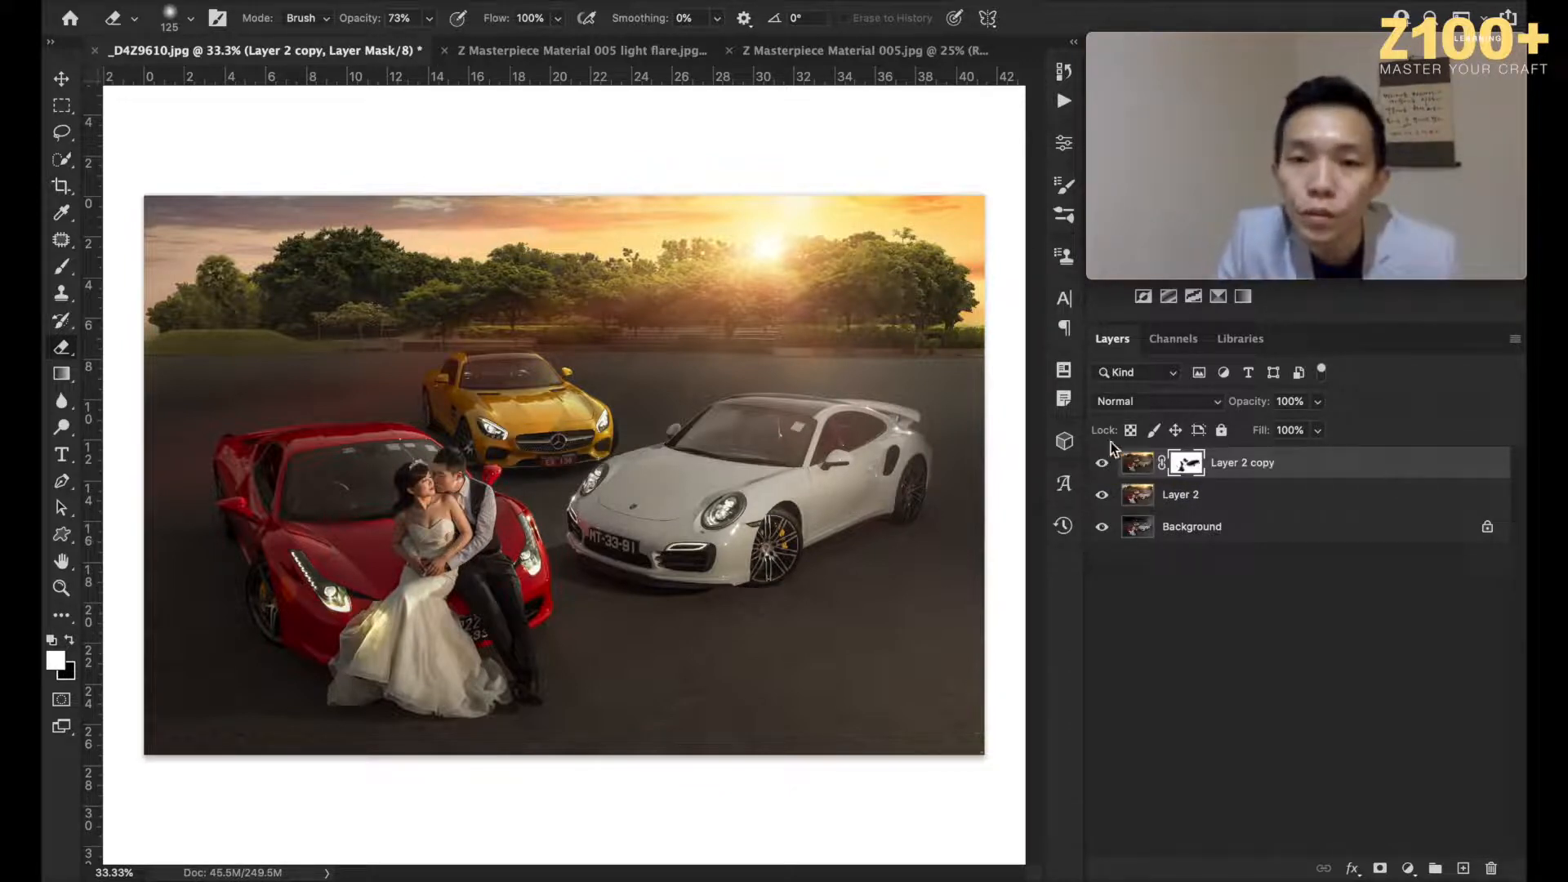
pyautogui.click(1102, 463)
pyautogui.click(1102, 462)
pyautogui.click(1101, 462)
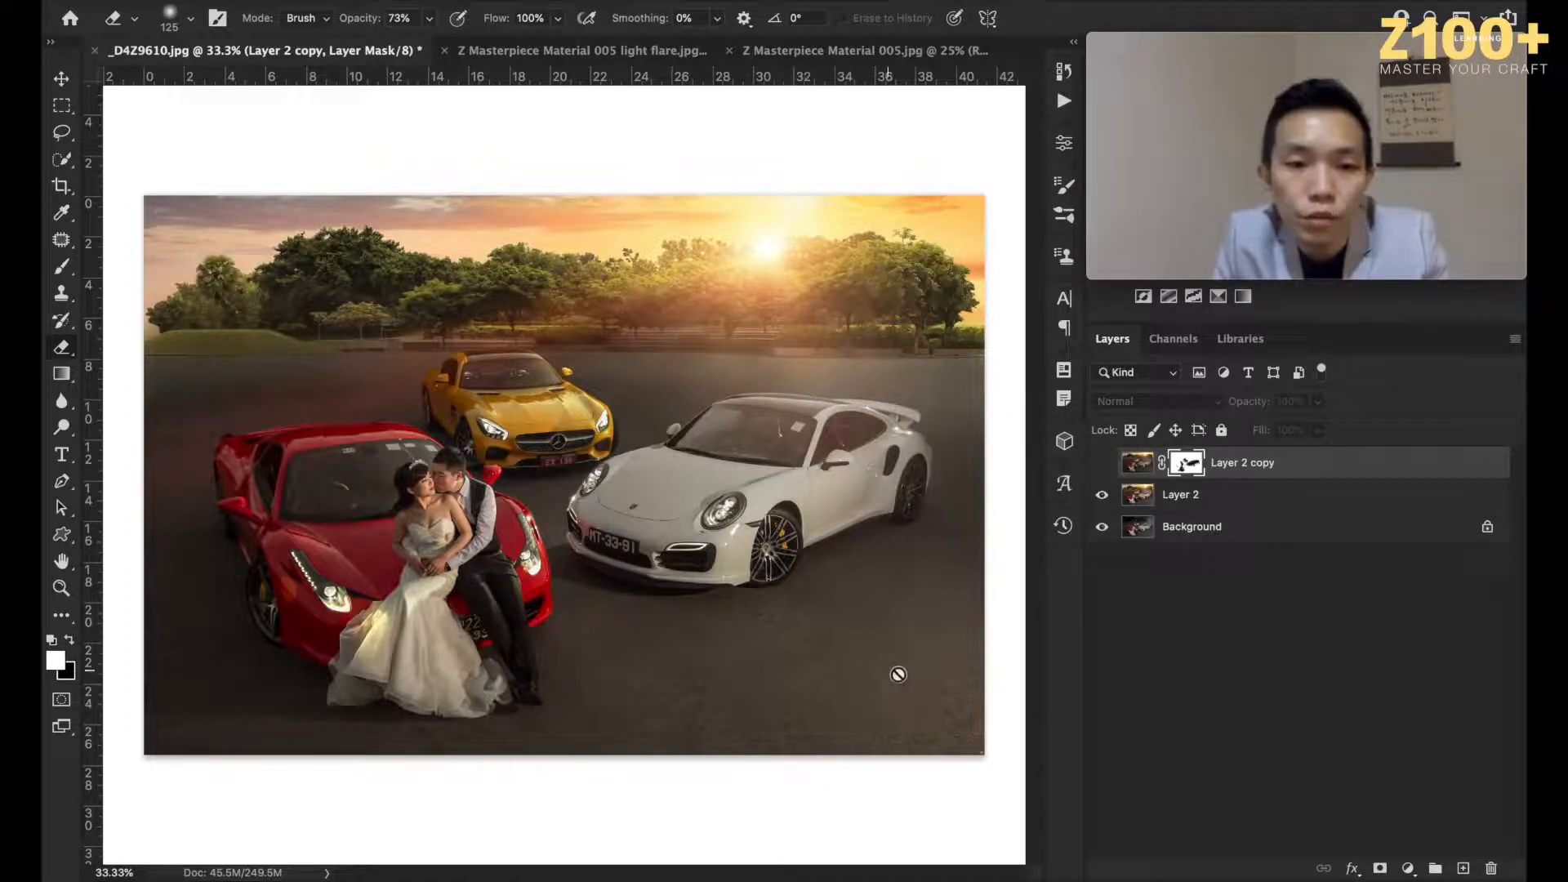
# Step: Compare the composite repeatedly with the masked Layer 2 copy hidden and shown
pyautogui.click(1103, 465)
pyautogui.click(1102, 464)
pyautogui.click(1102, 465)
pyautogui.click(1102, 465)
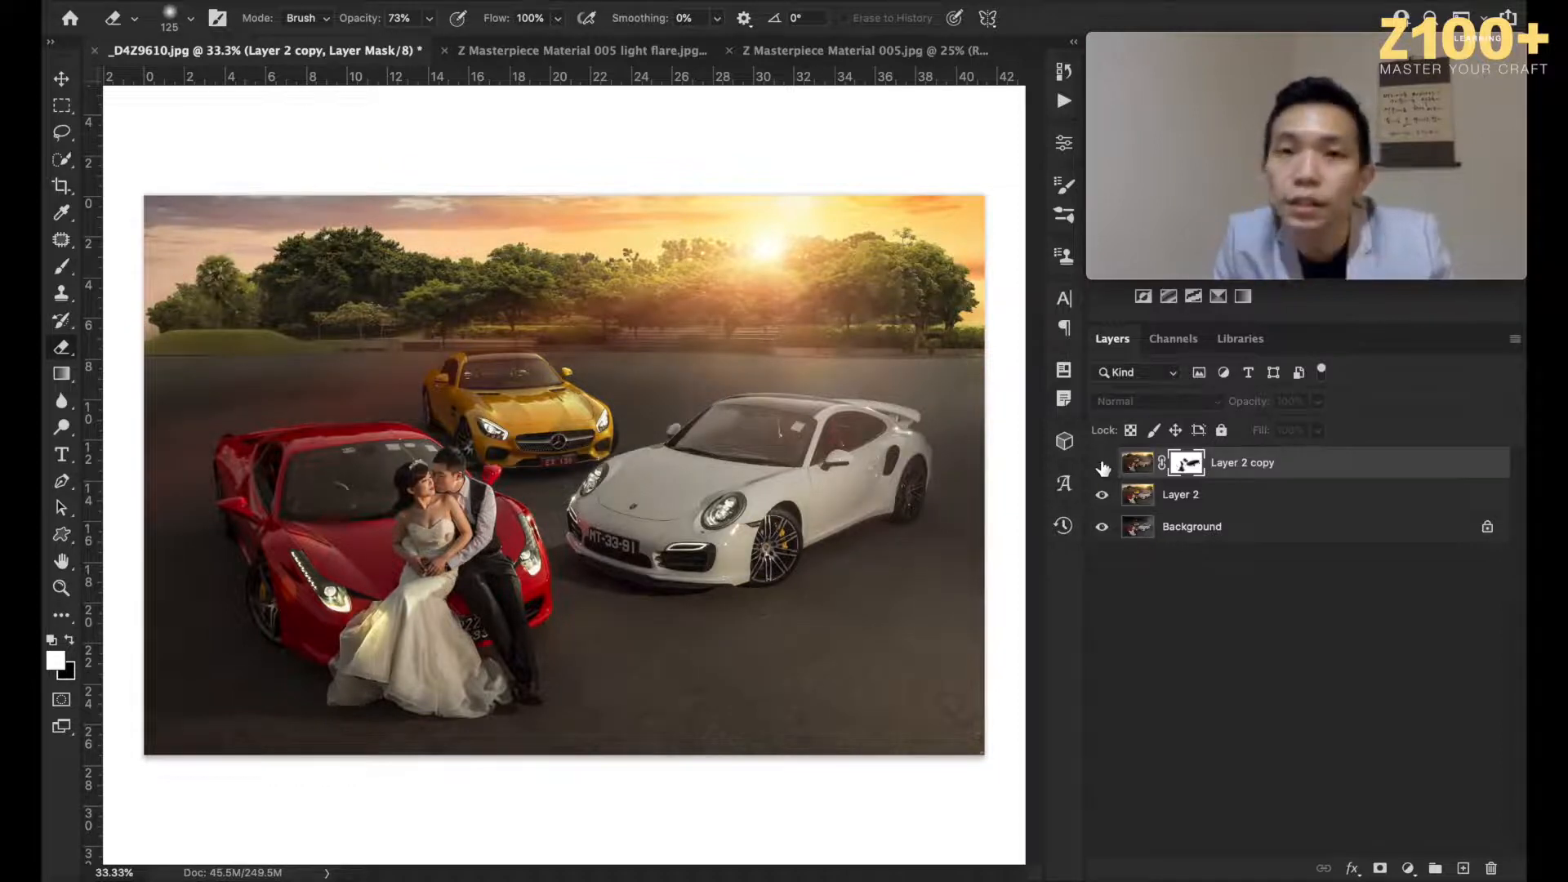
pyautogui.click(1102, 465)
pyautogui.click(1103, 465)
pyautogui.click(1103, 465)
pyautogui.click(1102, 464)
pyautogui.click(1103, 465)
pyautogui.click(1103, 464)
pyautogui.click(1102, 465)
pyautogui.click(1103, 464)
pyautogui.click(1103, 464)
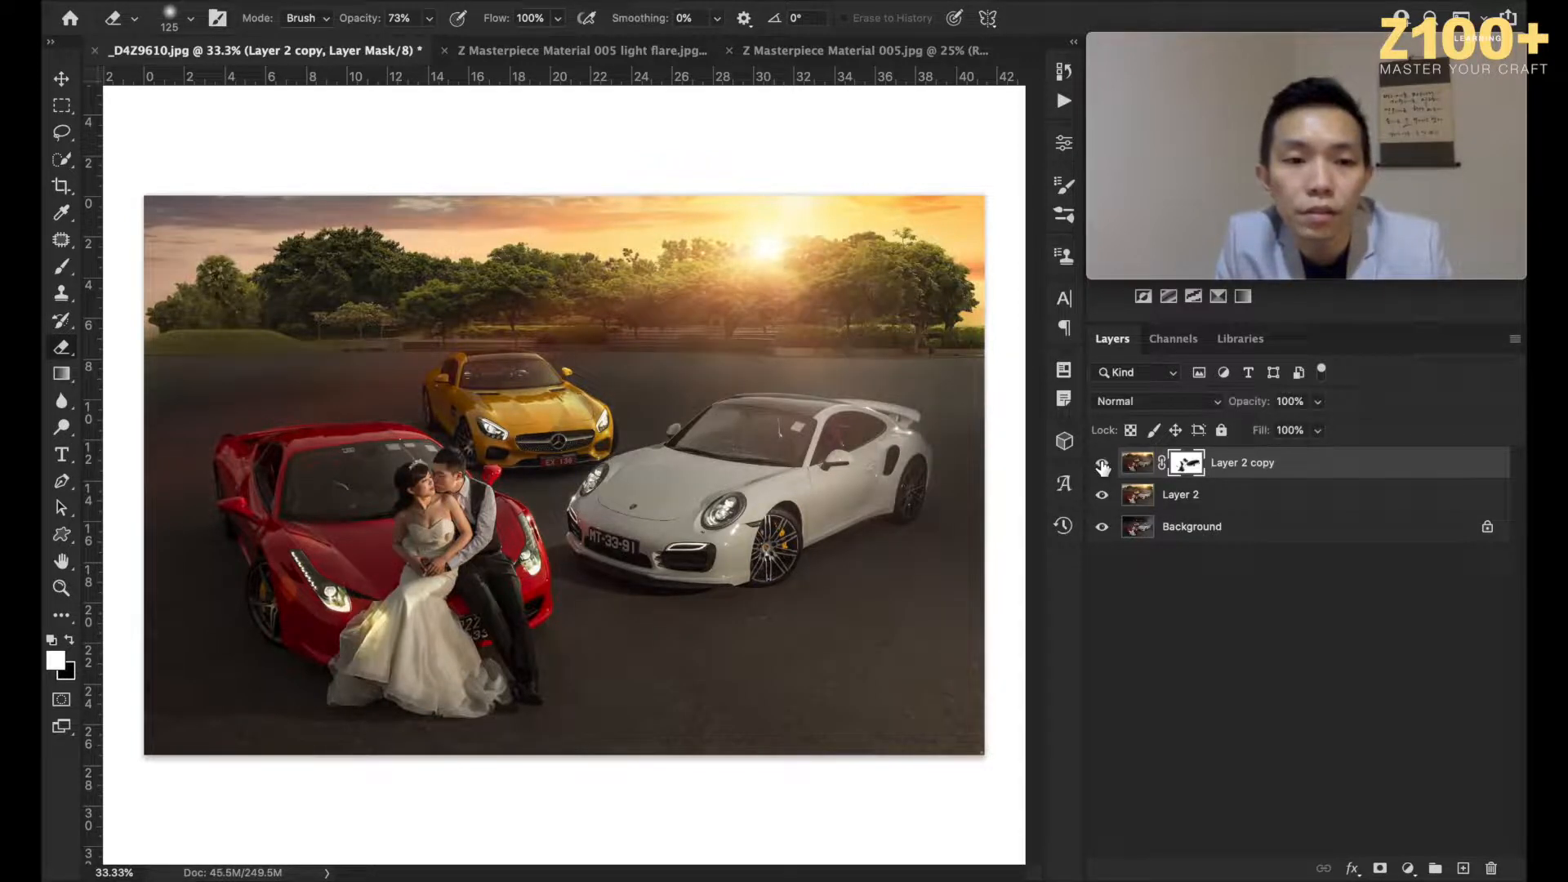
pyautogui.click(1102, 464)
pyautogui.click(1102, 464)
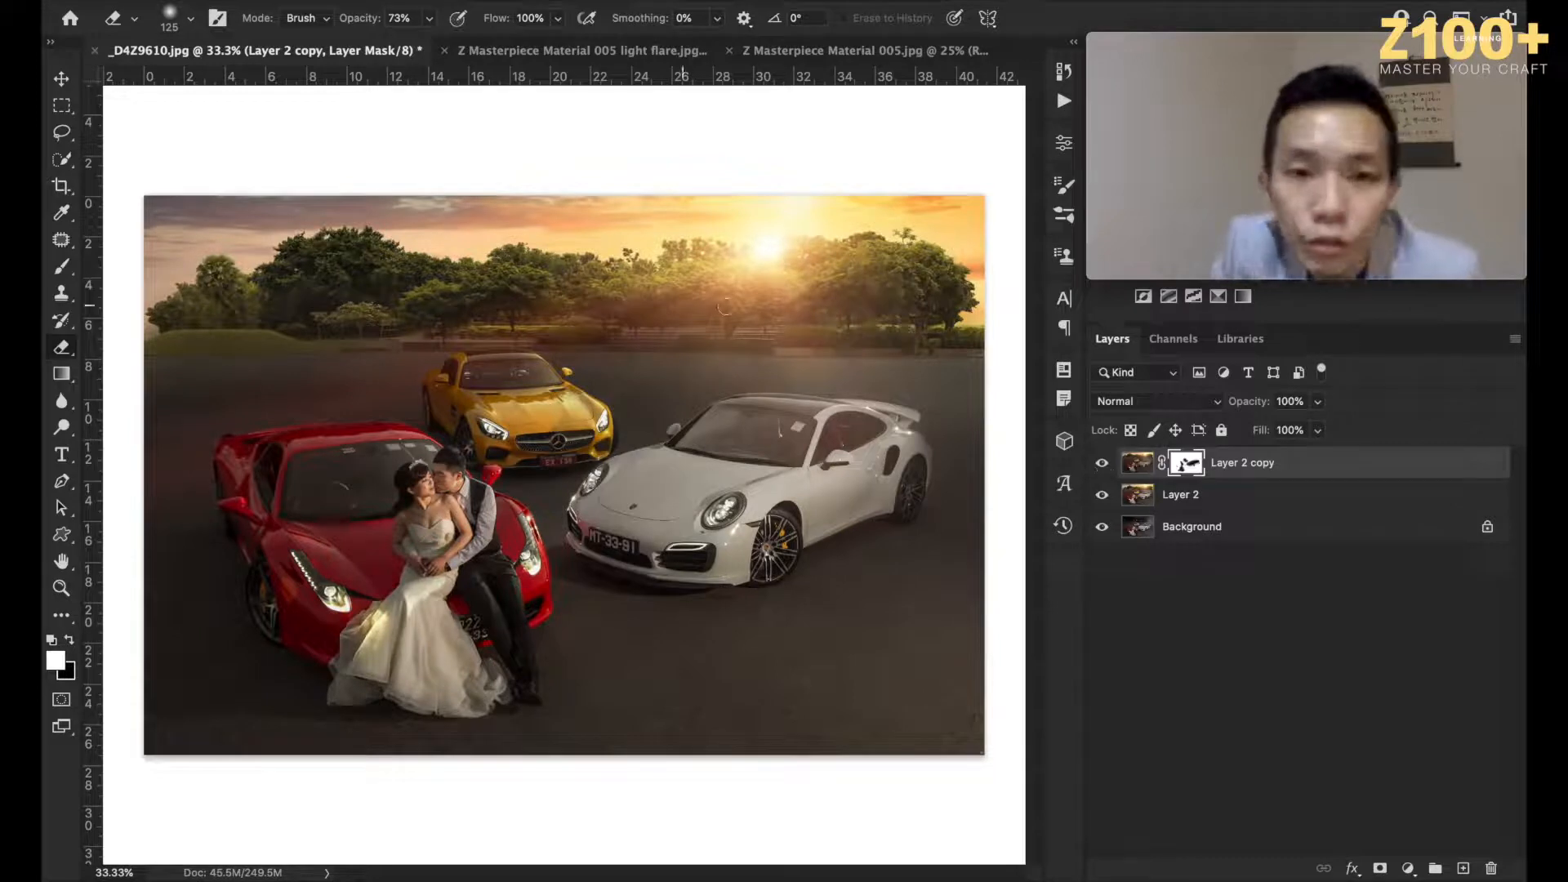
pyautogui.click(1102, 464)
pyautogui.click(1102, 464)
pyautogui.click(1102, 464)
pyautogui.click(1102, 464)
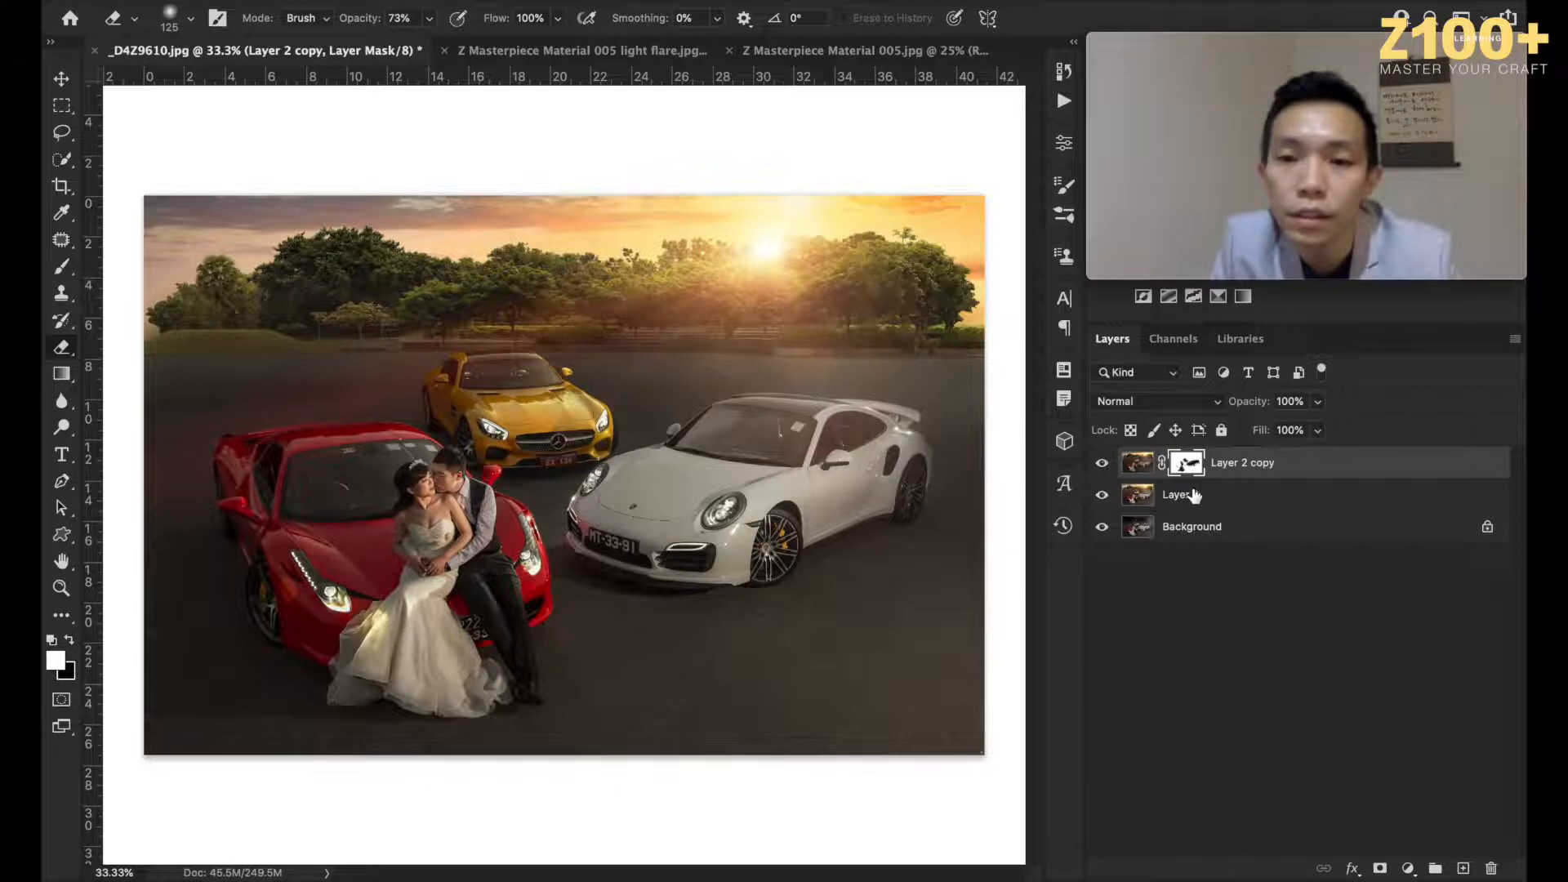
# Step: Merge Layer 2 copy with Layer 2 and duplicate the merged layer
pyautogui.click(1199, 496)
pyautogui.hotkey('ctrl', 'e')
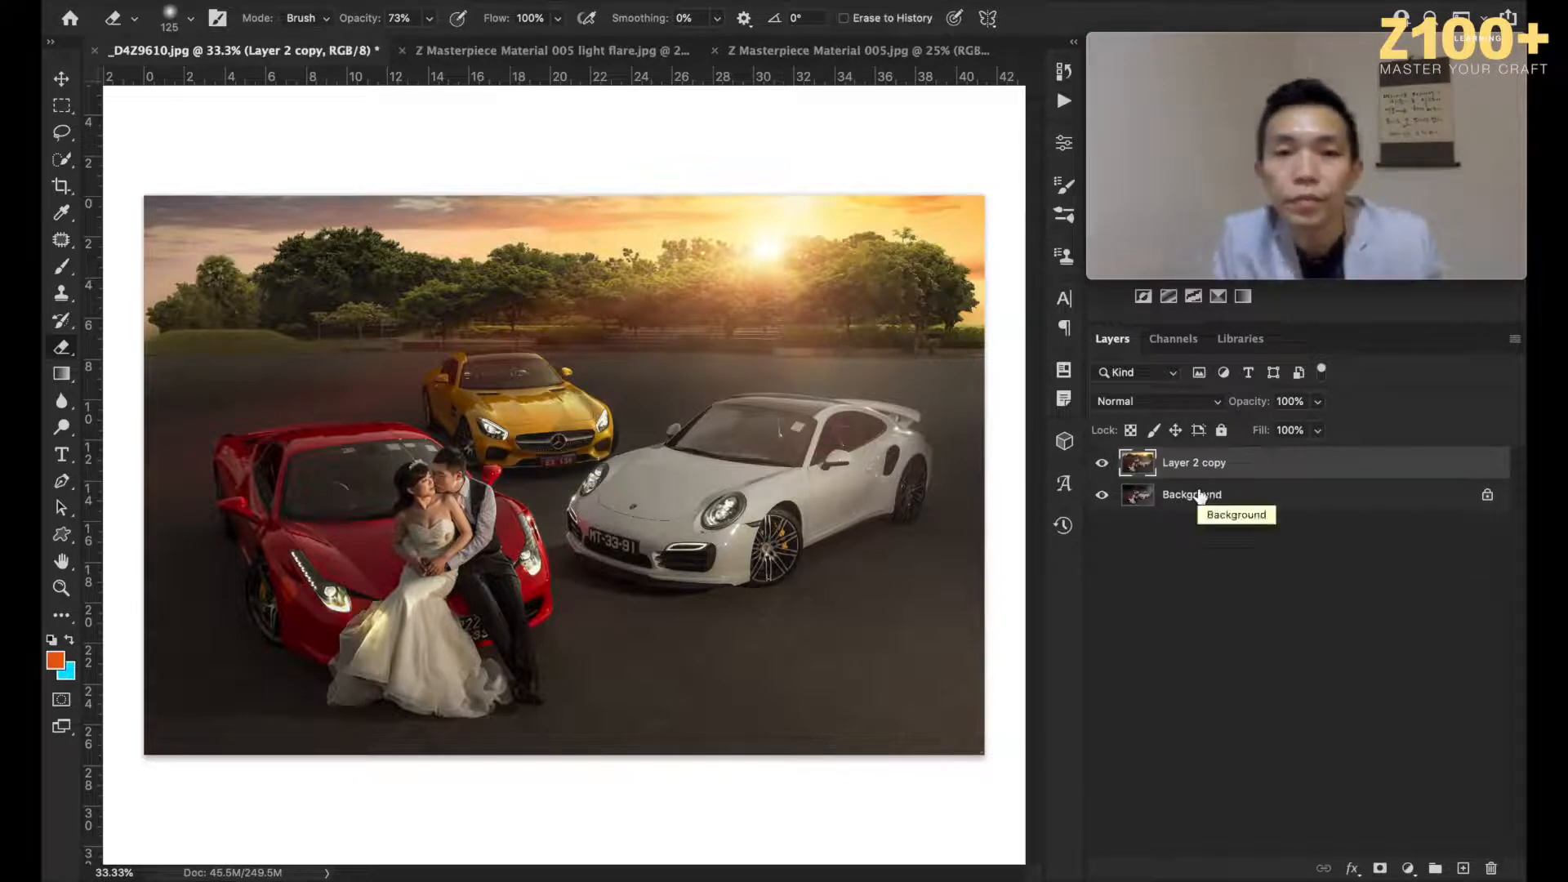
pyautogui.click(61, 78)
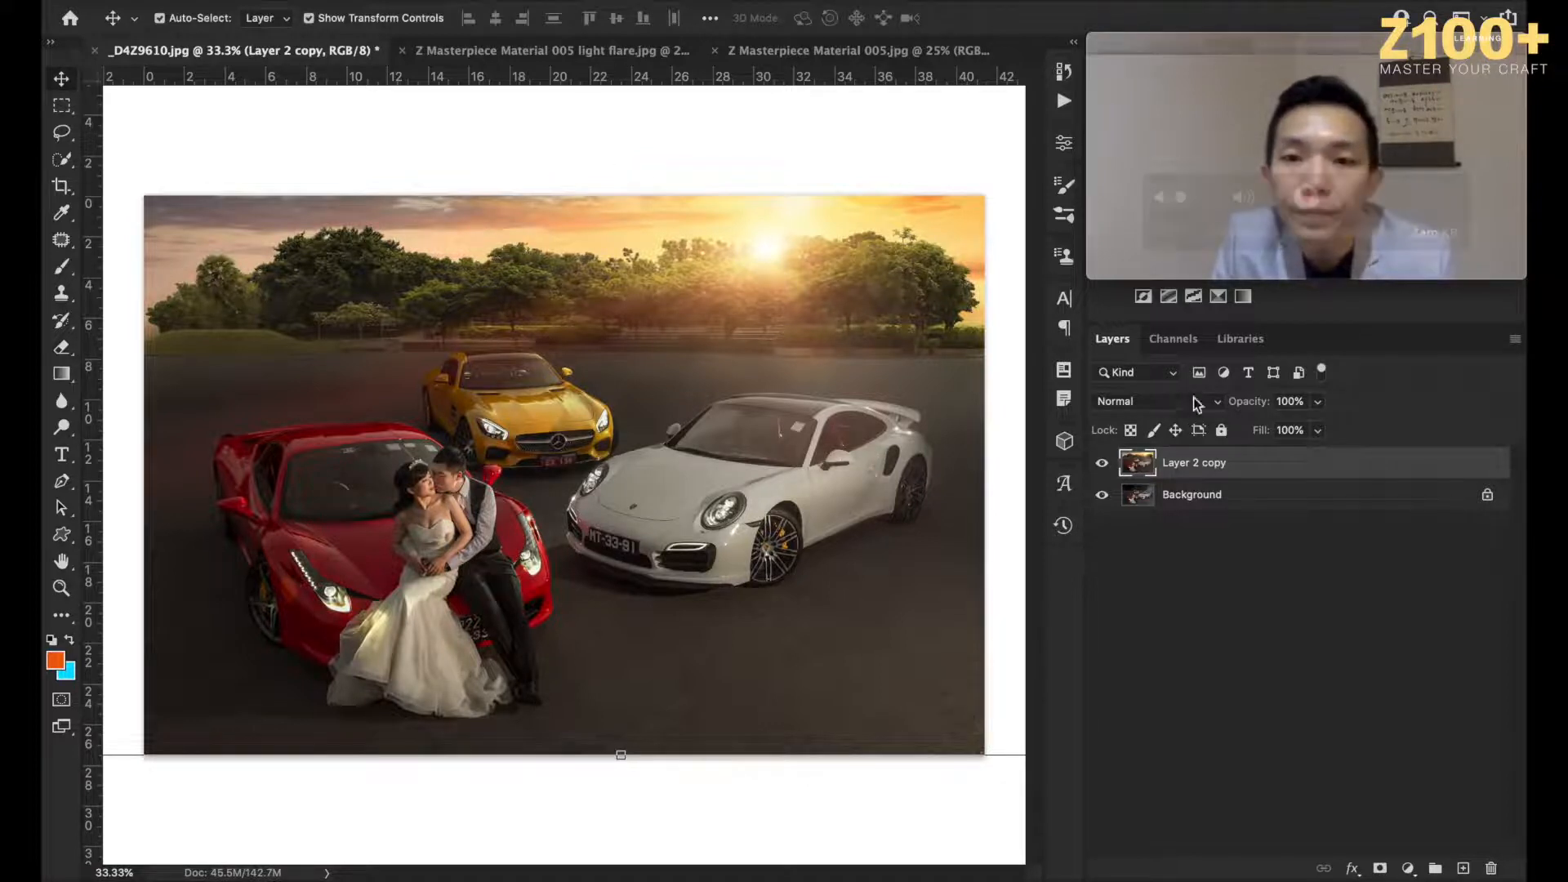
pyautogui.moveTo(1183, 463); pyautogui.dragTo(1462, 865)
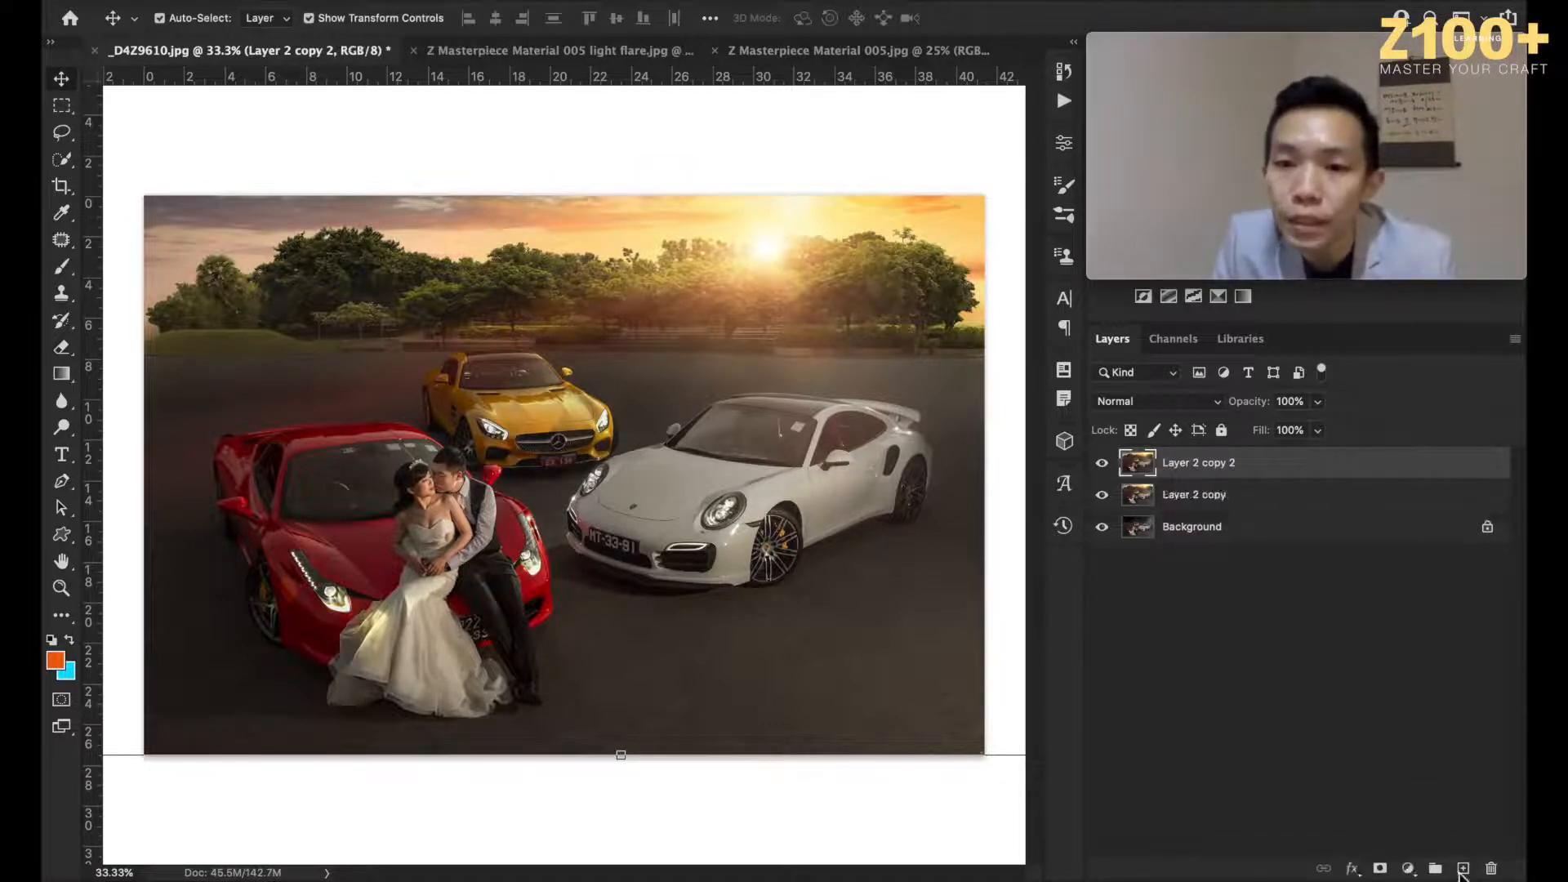
# Step: Start Apply Image on the duplicated layer with the merged RGB channel, Multiply blending and 100% opacity
pyautogui.click(286, 2)
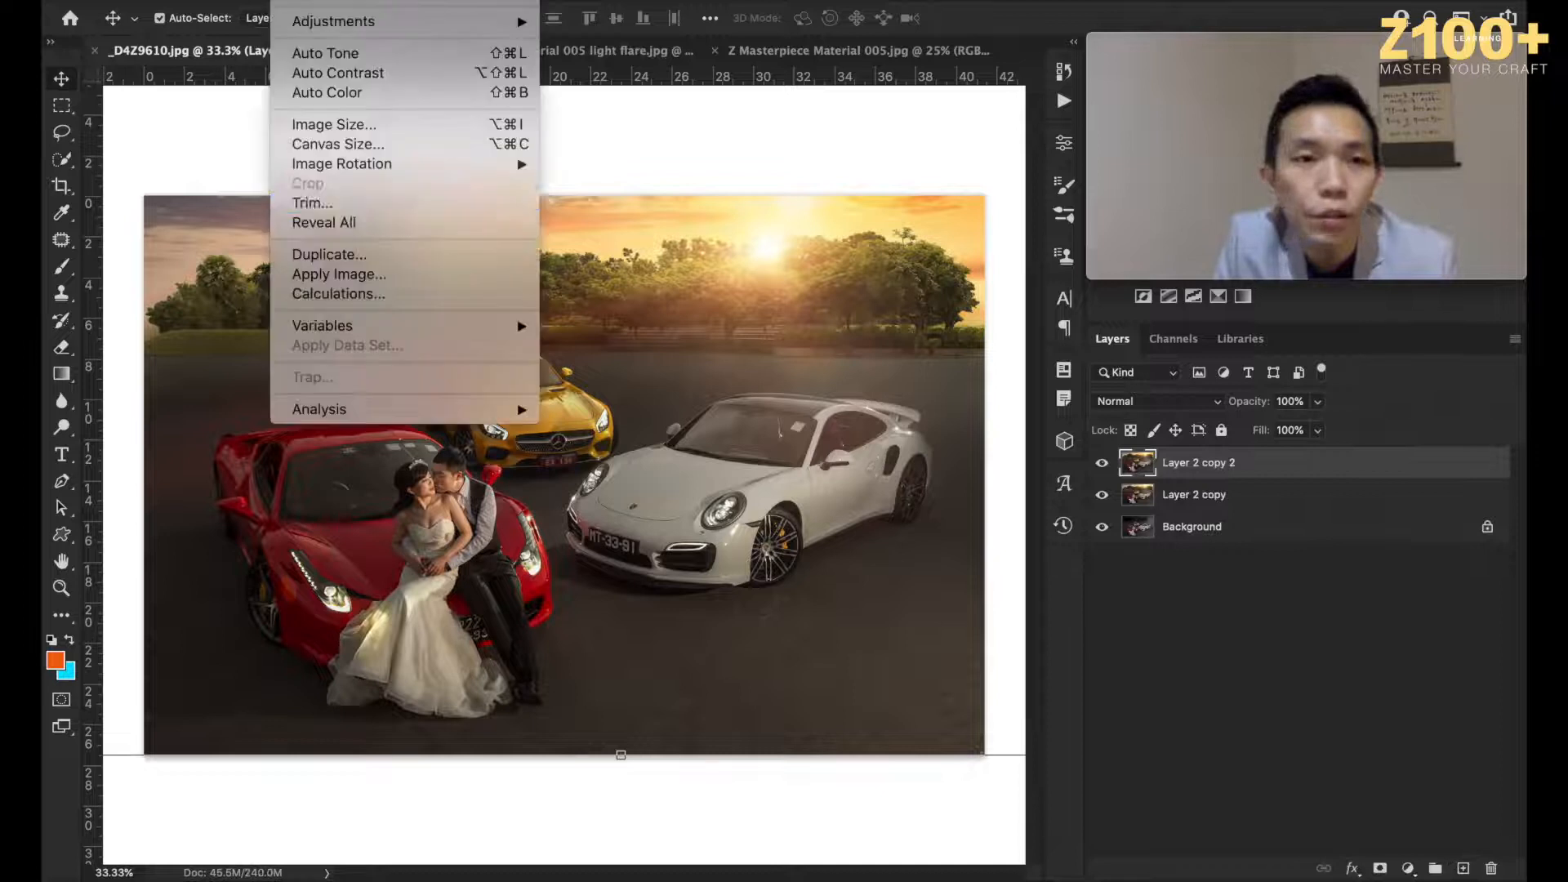
pyautogui.click(339, 274)
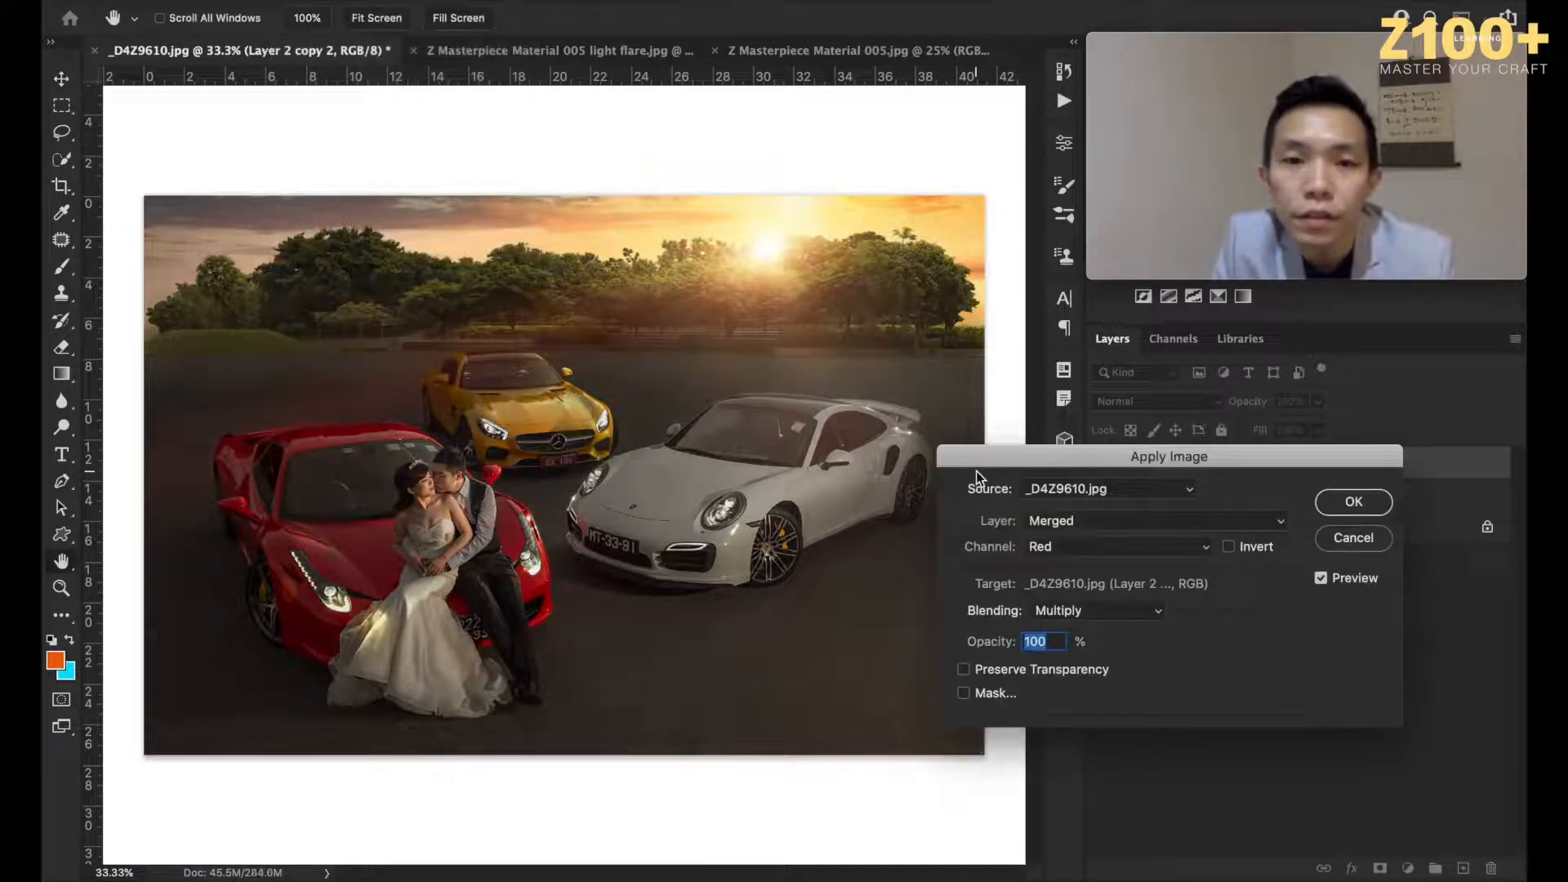
pyautogui.click(1127, 546)
pyautogui.click(1059, 527)
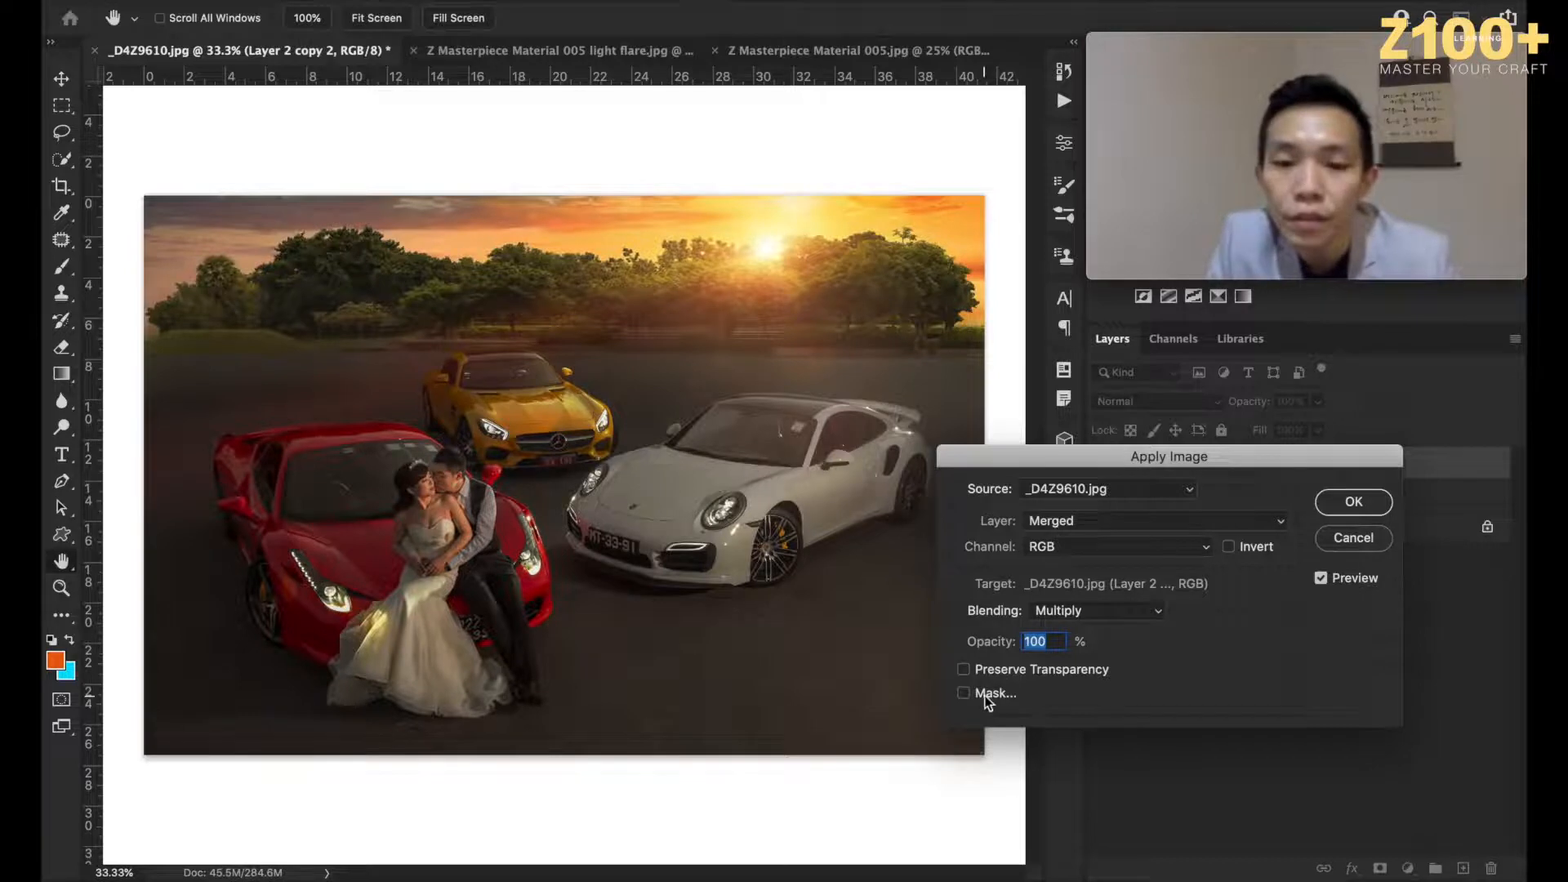
# Step: Enable the Apply Image mask, try its Red, Green, Blue and Gray channels, and apply it with Gray
pyautogui.click(964, 692)
pyautogui.click(1068, 776)
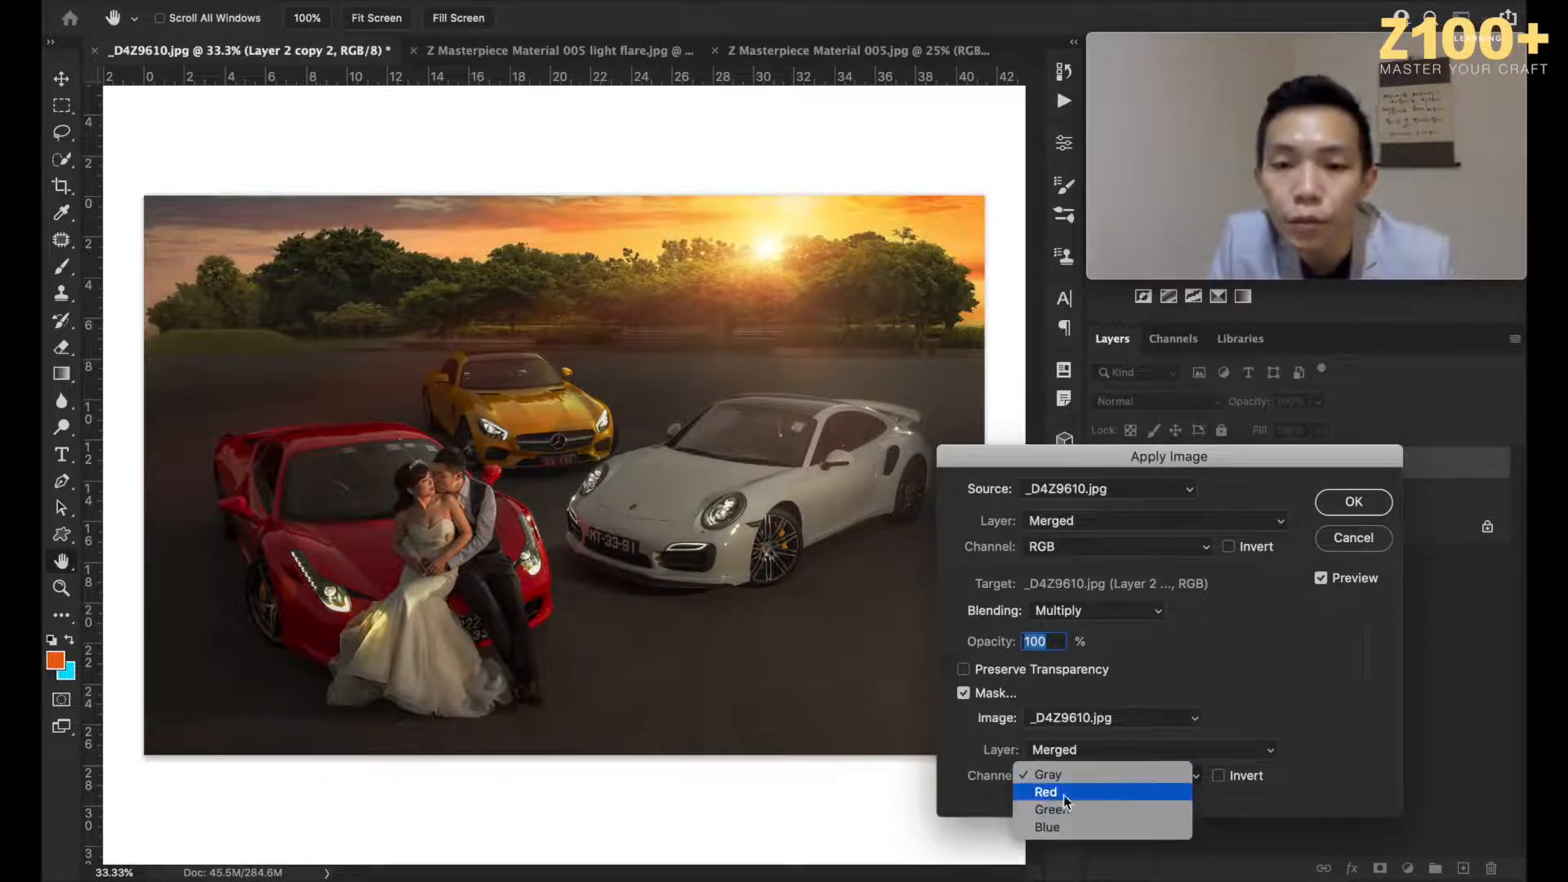
pyautogui.click(1060, 794)
pyautogui.click(1048, 776)
pyautogui.click(1052, 792)
pyautogui.click(1076, 777)
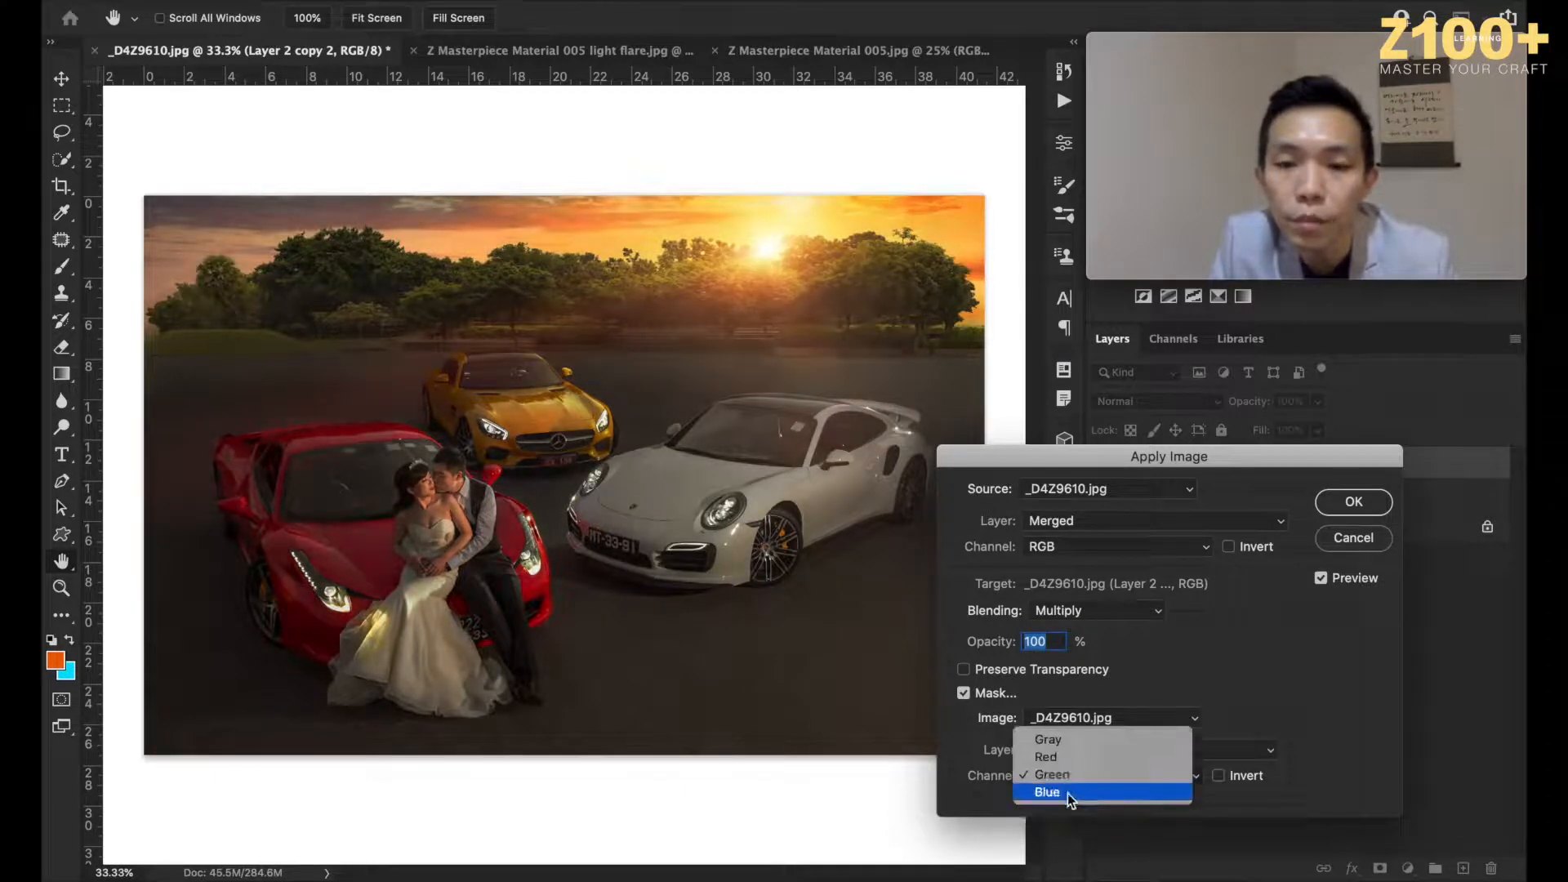
pyautogui.click(1068, 793)
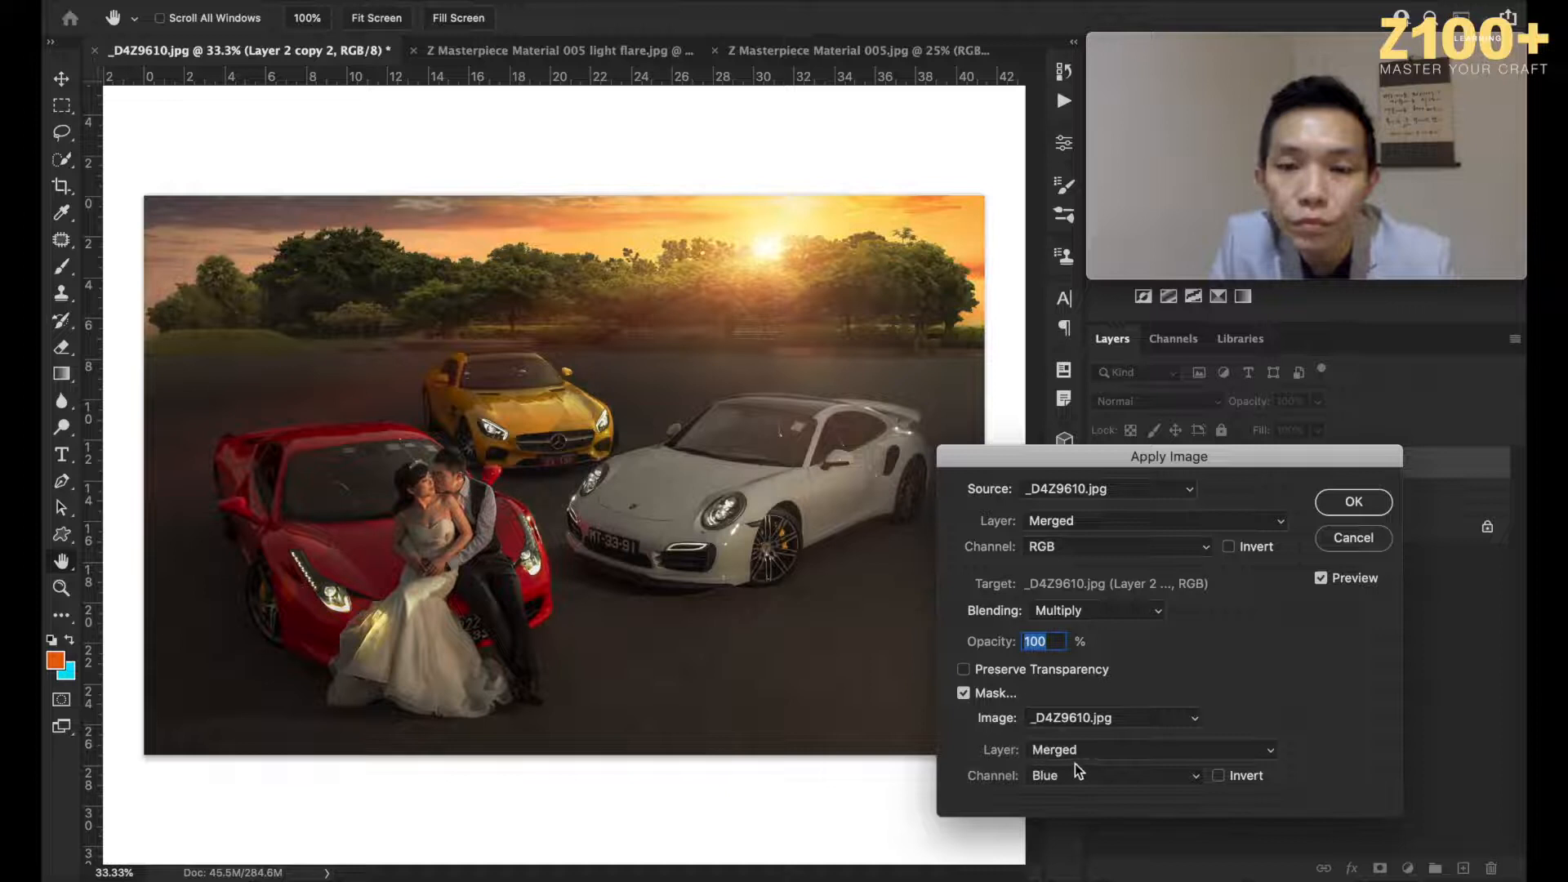
pyautogui.click(1065, 774)
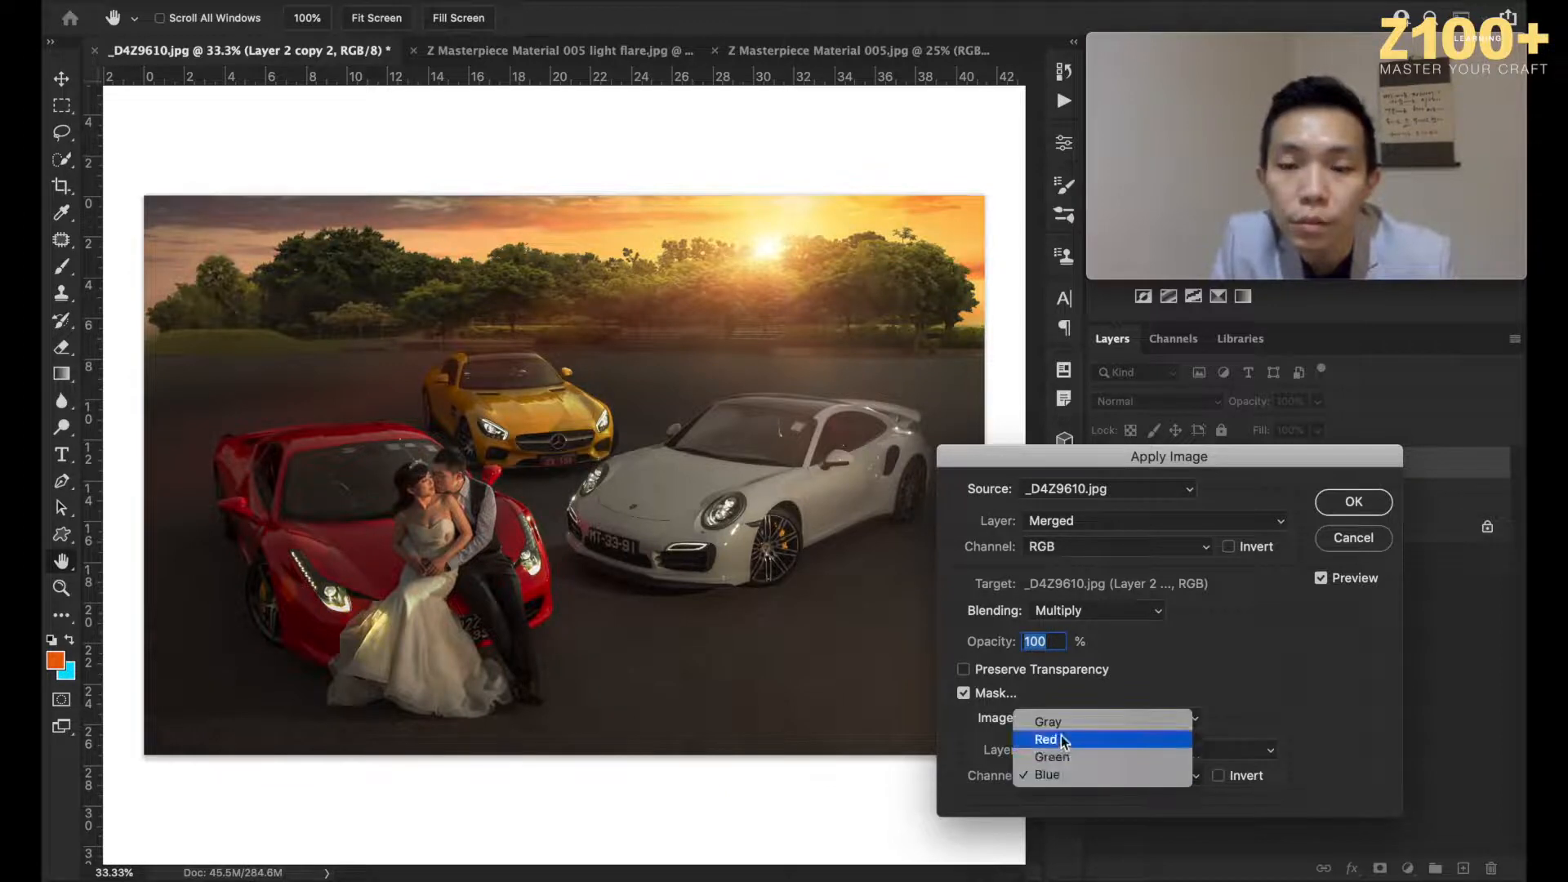
pyautogui.click(1058, 722)
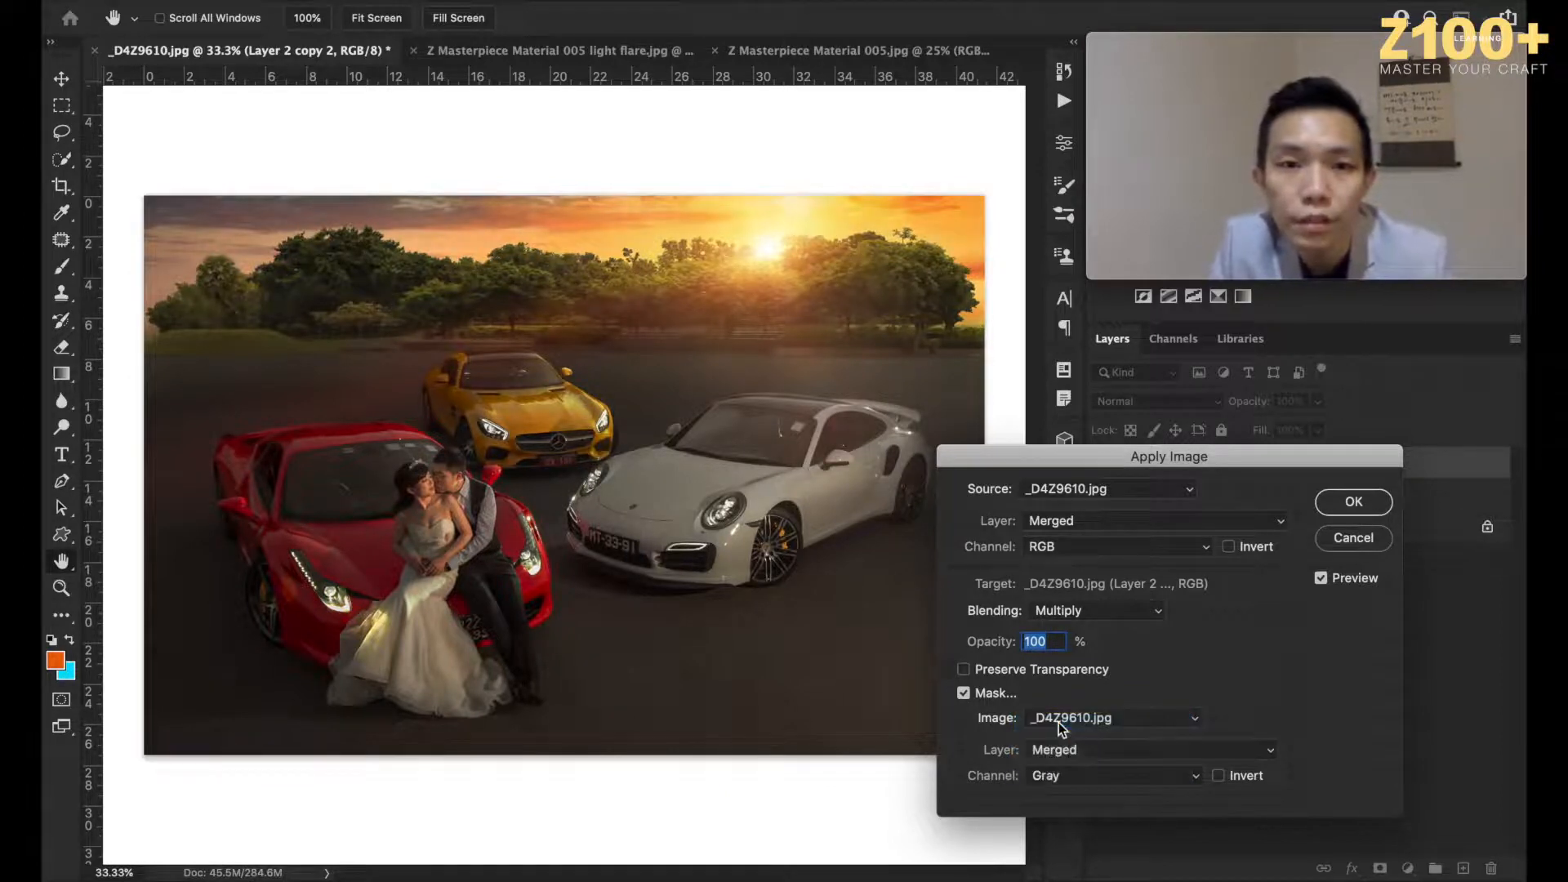
pyautogui.click(1060, 778)
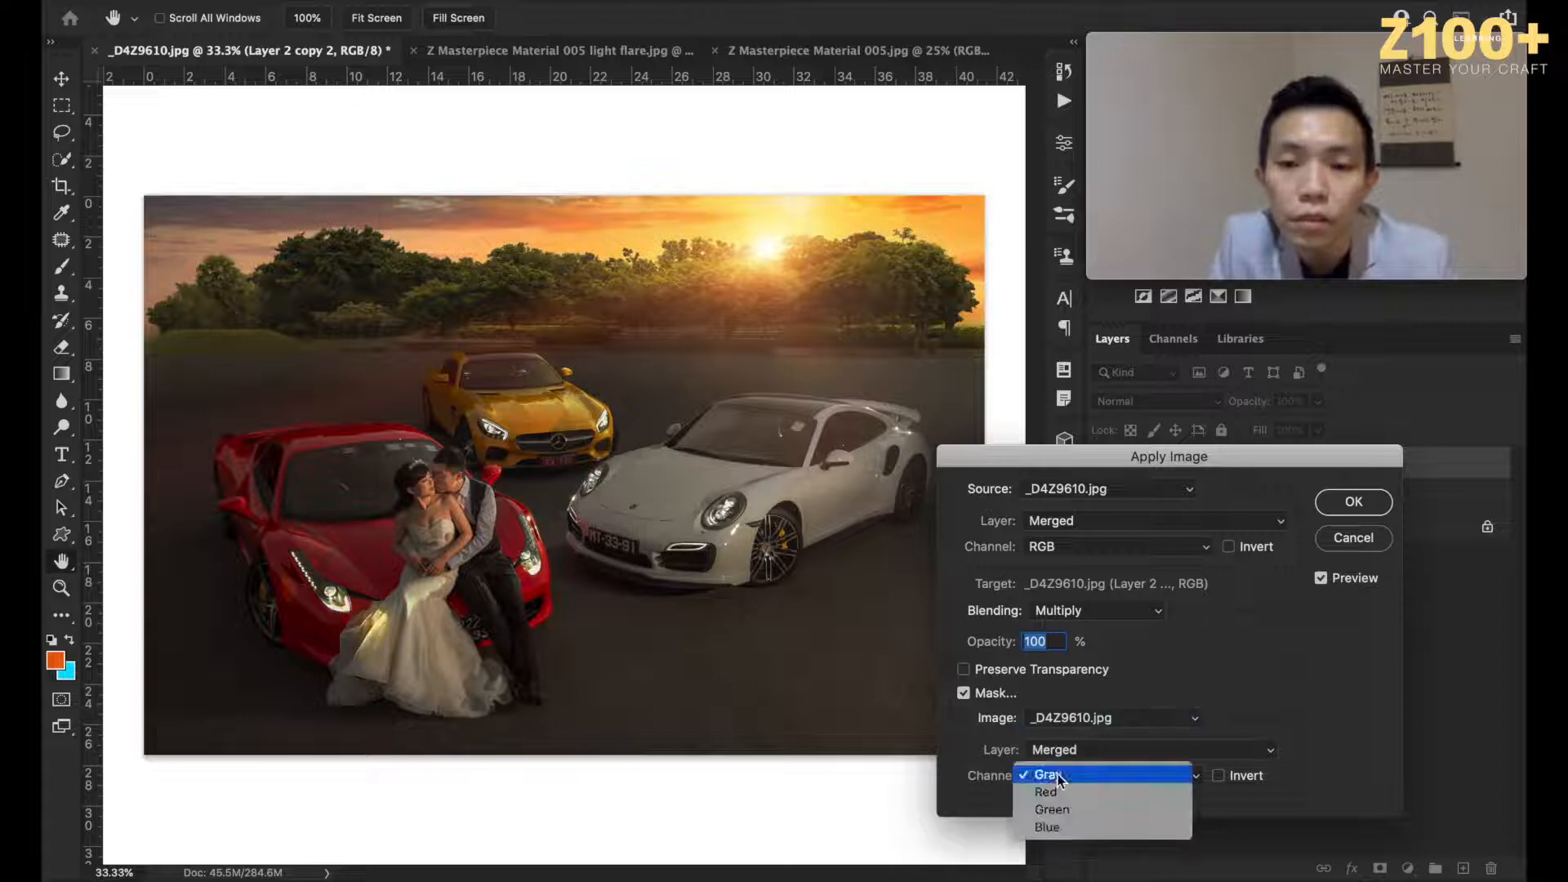
pyautogui.click(1066, 824)
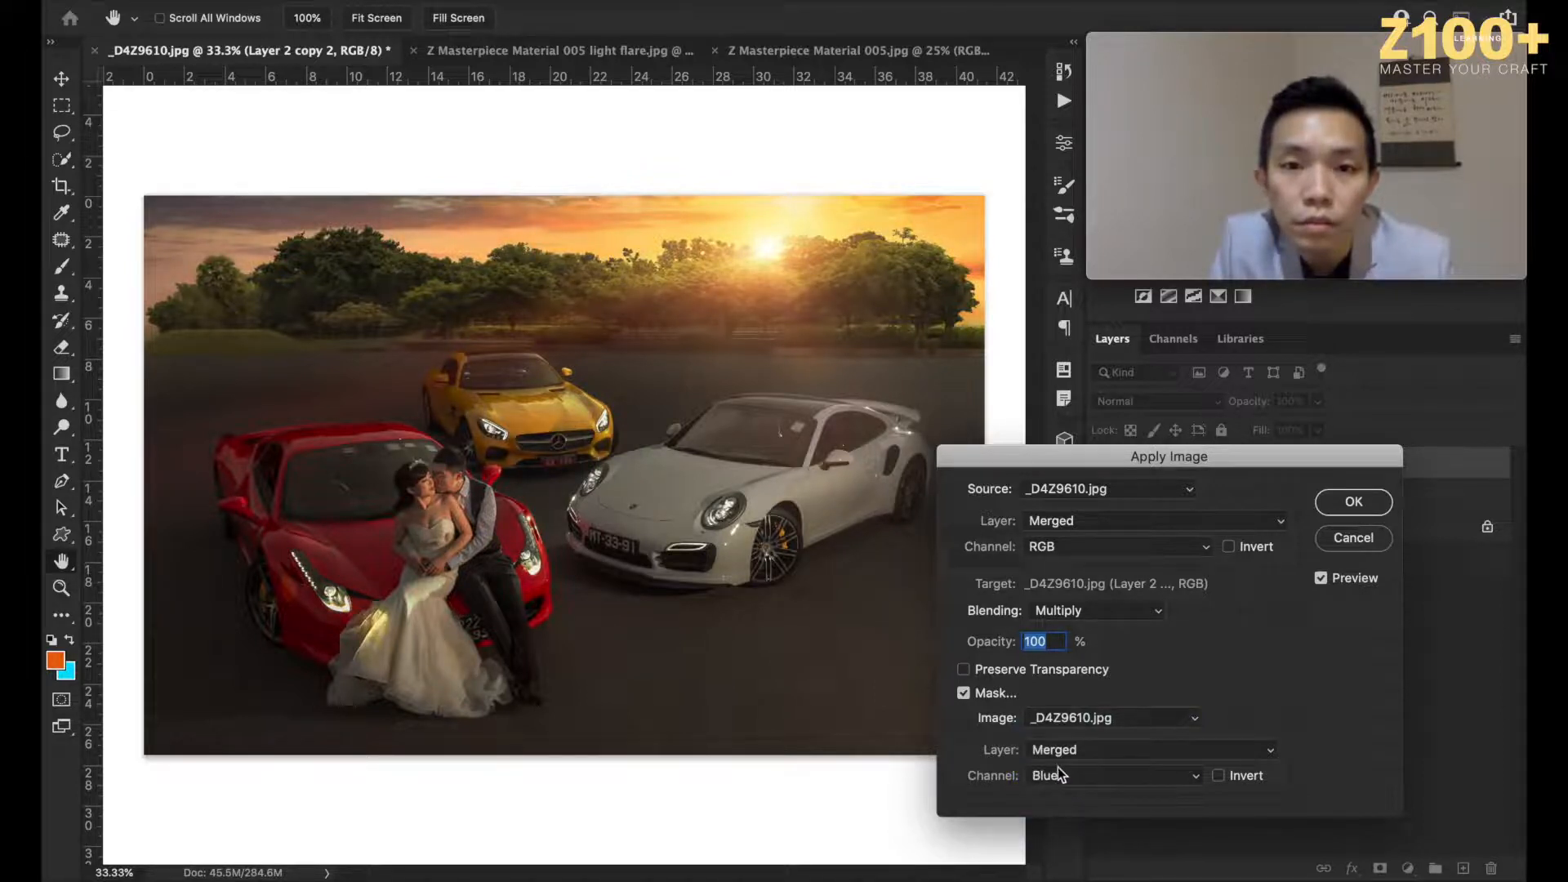
pyautogui.click(1052, 776)
pyautogui.click(1049, 727)
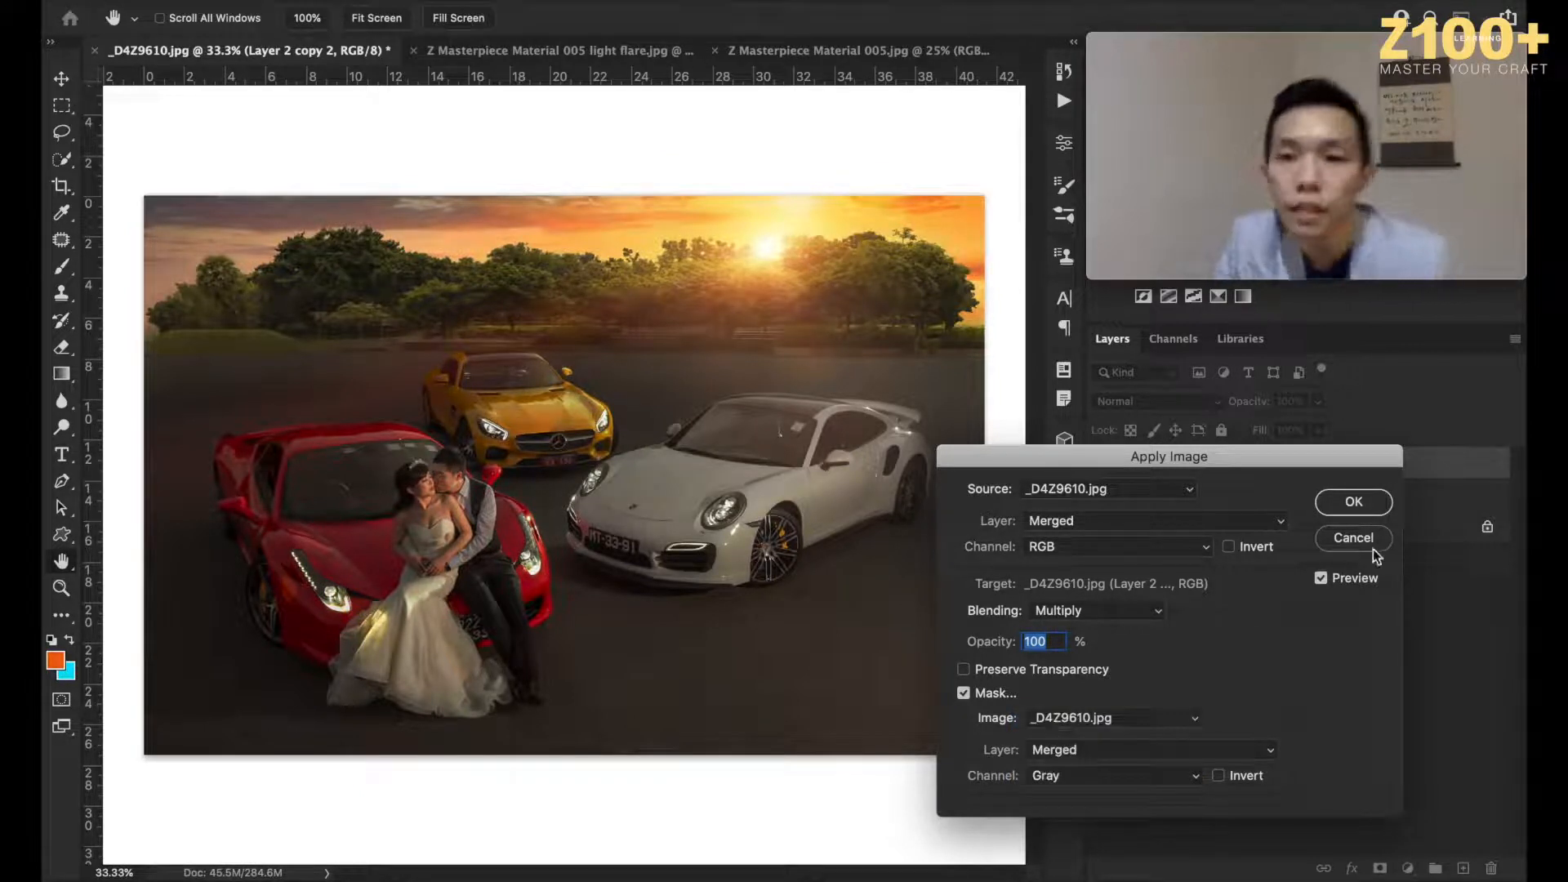
pyautogui.click(1345, 507)
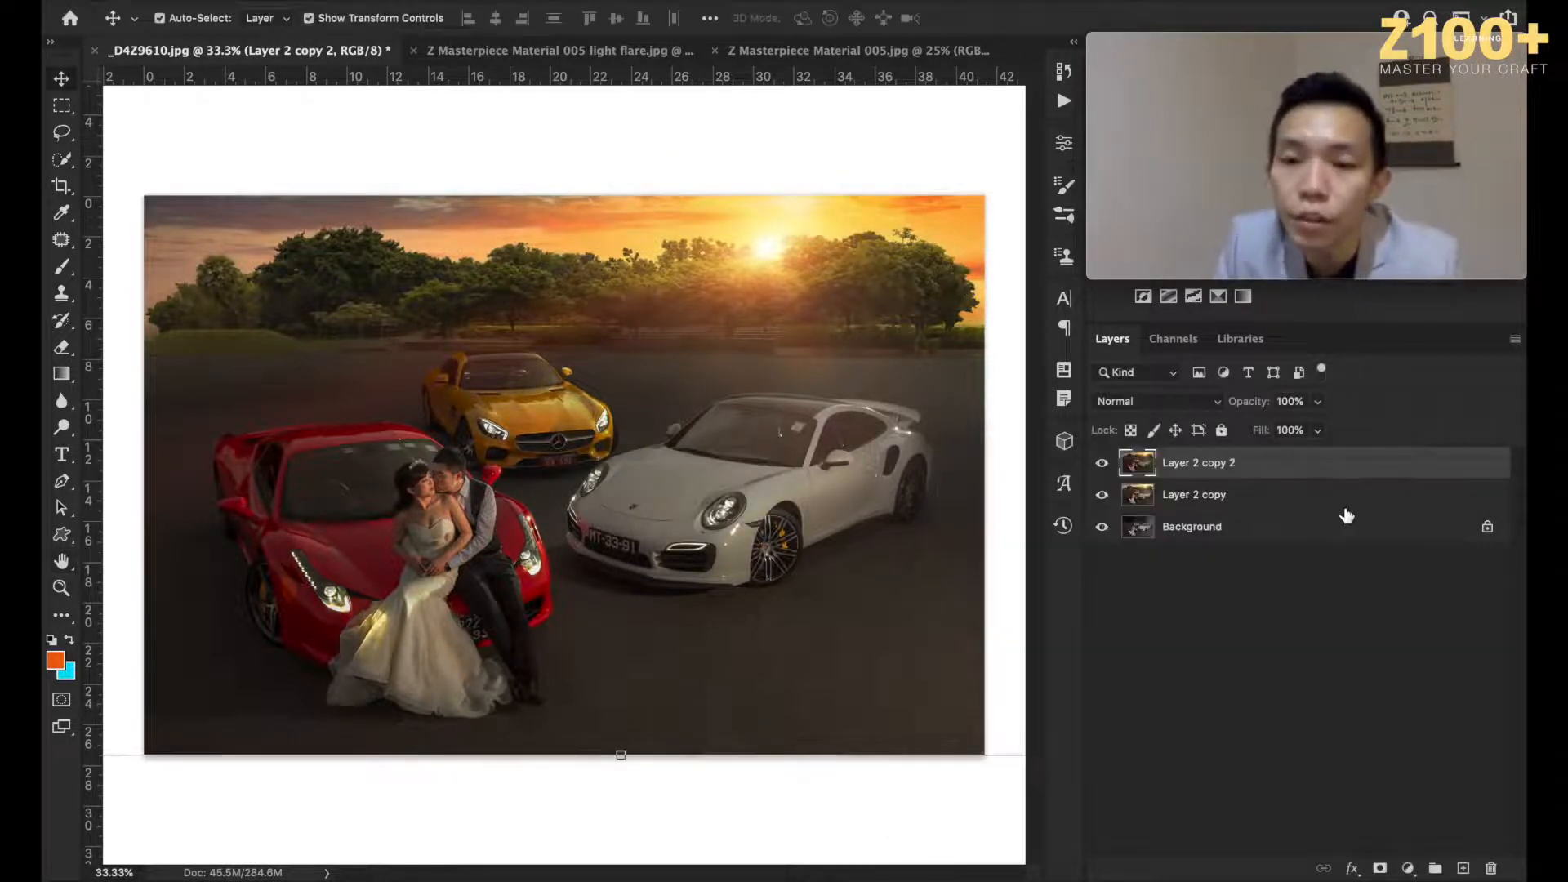
# Step: Add a black mask to Layer 2 copy 2 and reveal its darkening over the sky and trees with a 1100 px eraser
pyautogui.keyDown('alt'); pyautogui.click(1386, 868); pyautogui.keyUp('alt')
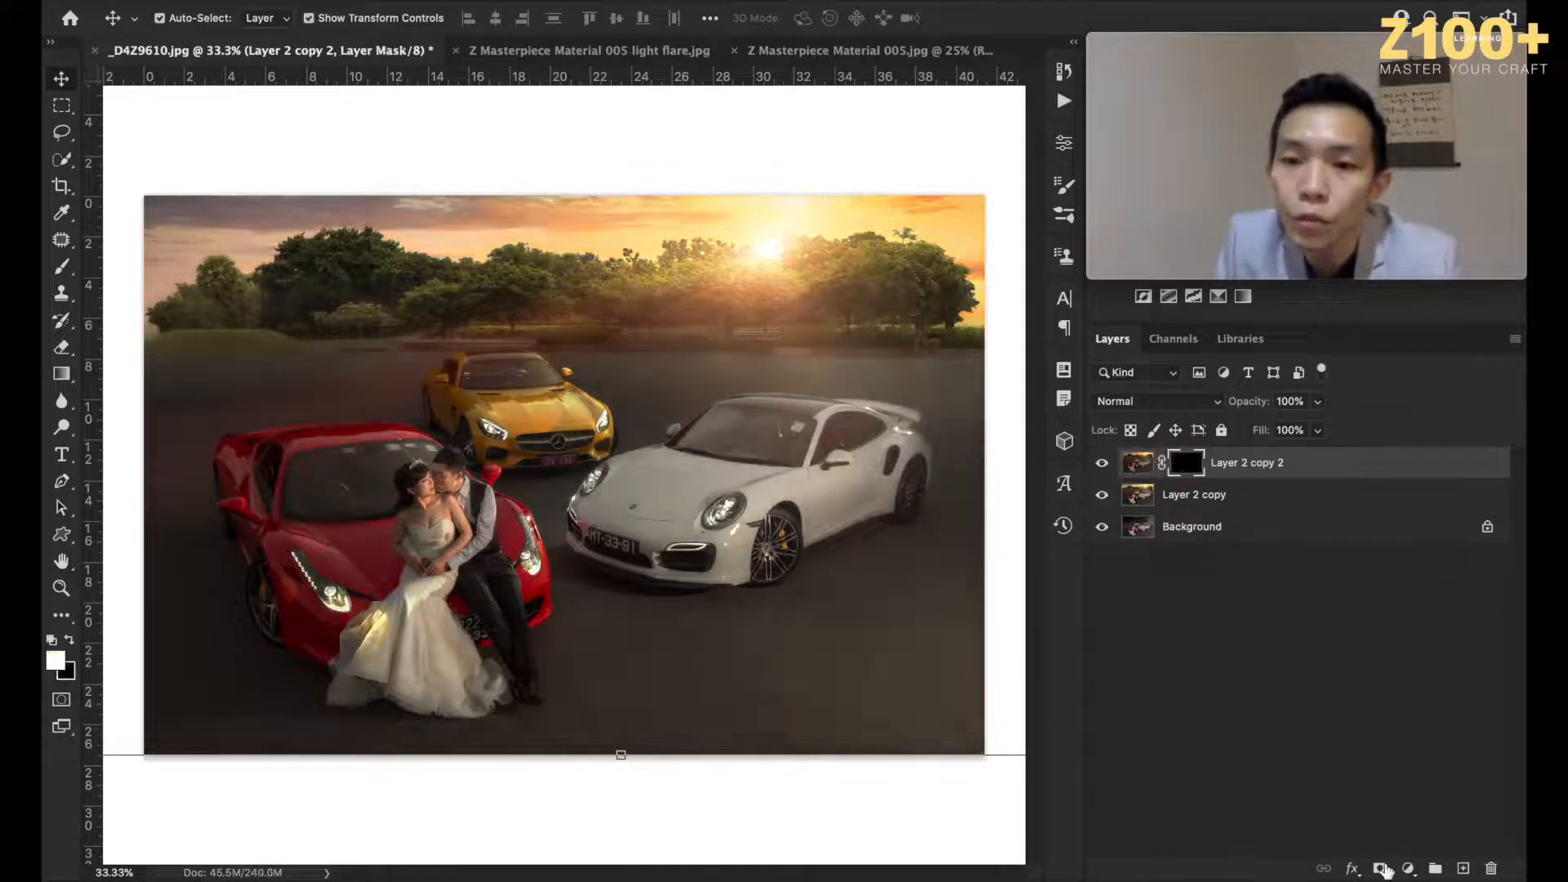
pyautogui.click(63, 349)
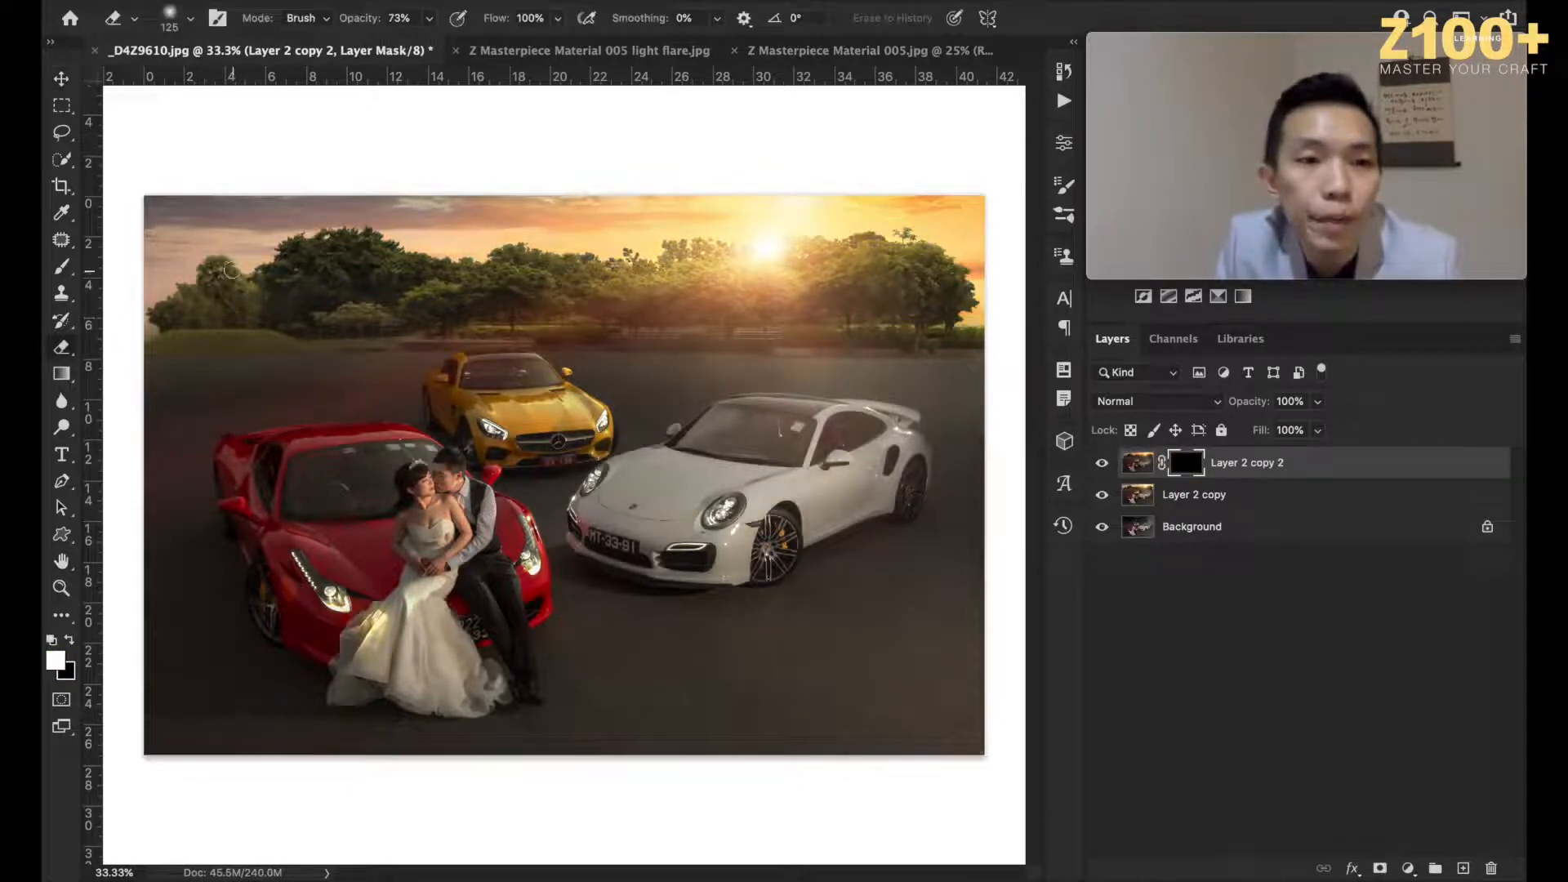
pyautogui.press(']')
pyautogui.press(']')
pyautogui.press(']')
pyautogui.press(']')
pyautogui.press(']')
pyautogui.press(']')
pyautogui.press(']')
pyautogui.press(']')
pyautogui.press(']')
pyautogui.press(']')
pyautogui.press(']')
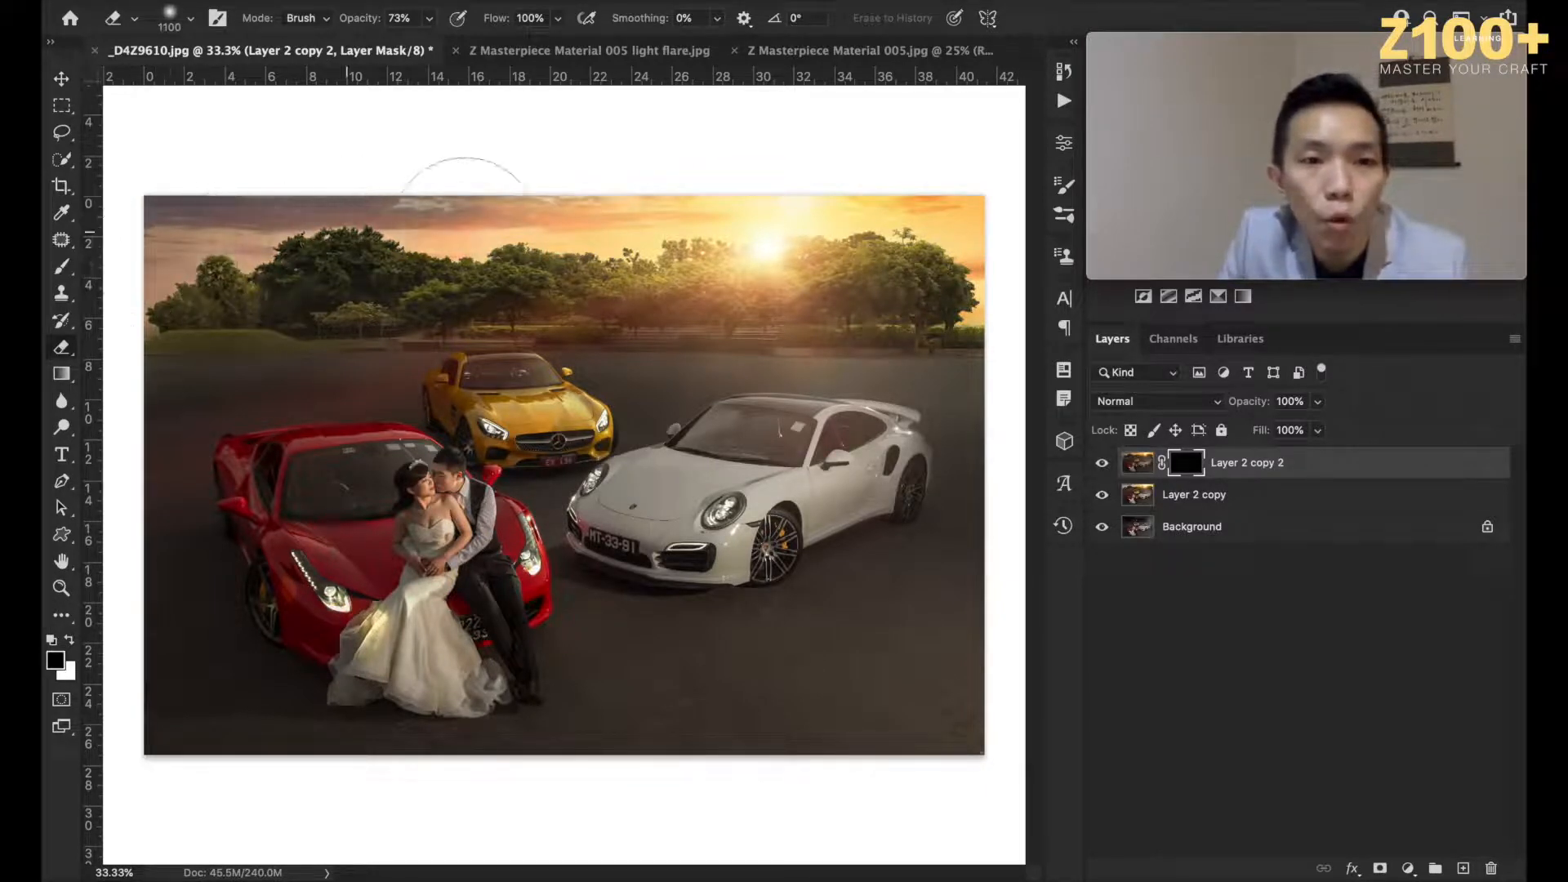
pyautogui.moveTo(651, 249)
pyautogui.mouseDown()
pyautogui.moveTo(857, 228)
pyautogui.moveTo(980, 245)
pyautogui.moveTo(944, 188)
pyautogui.moveTo(876, 236)
pyautogui.mouseUp()
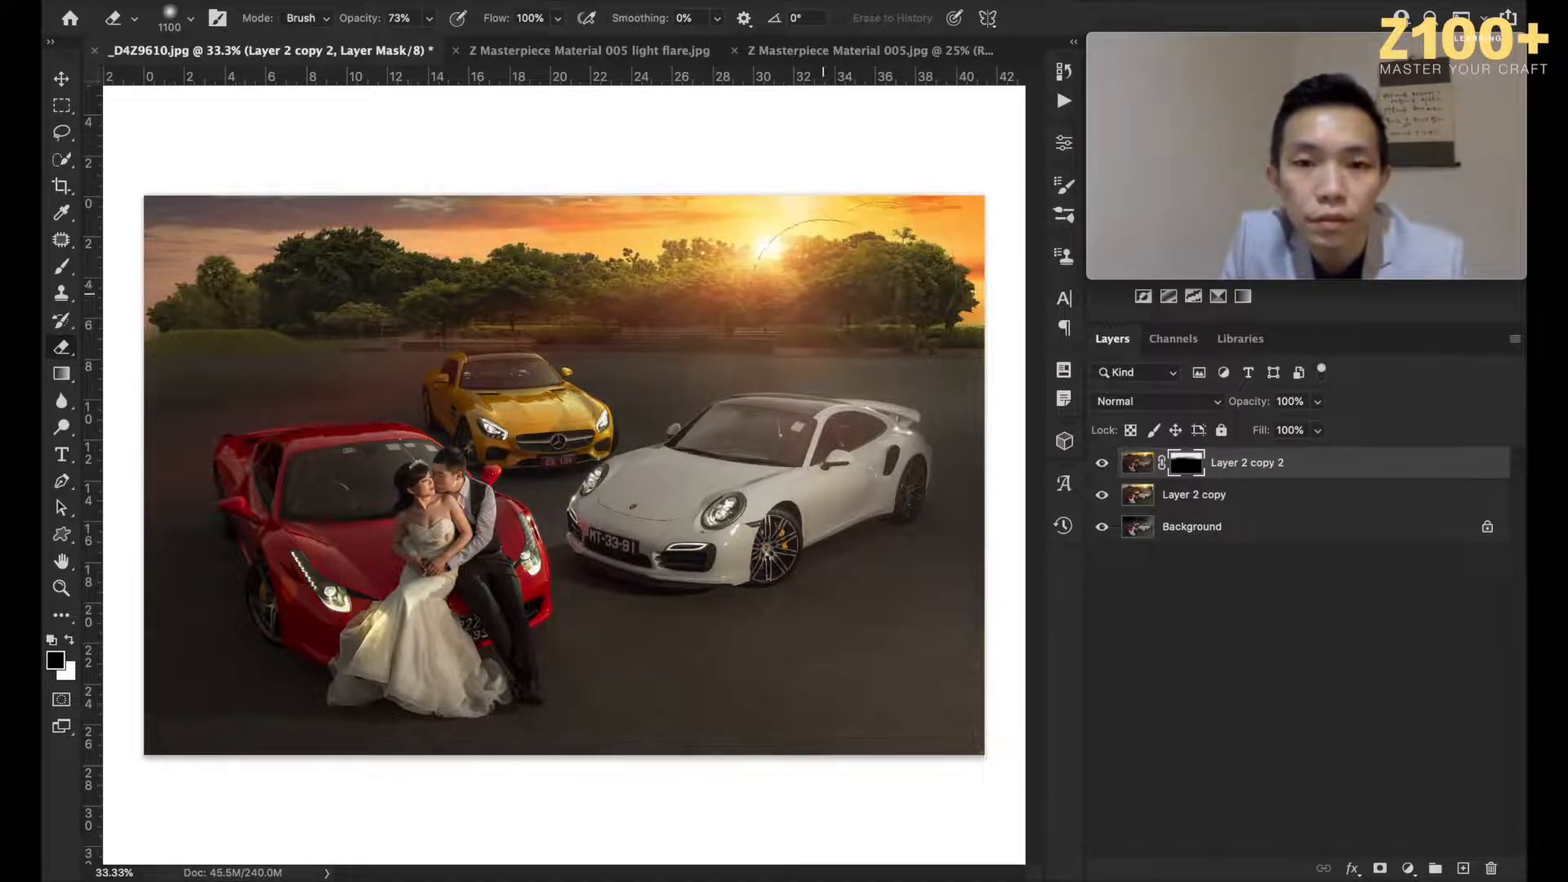
pyautogui.moveTo(914, 280); pyautogui.dragTo(1053, 317)
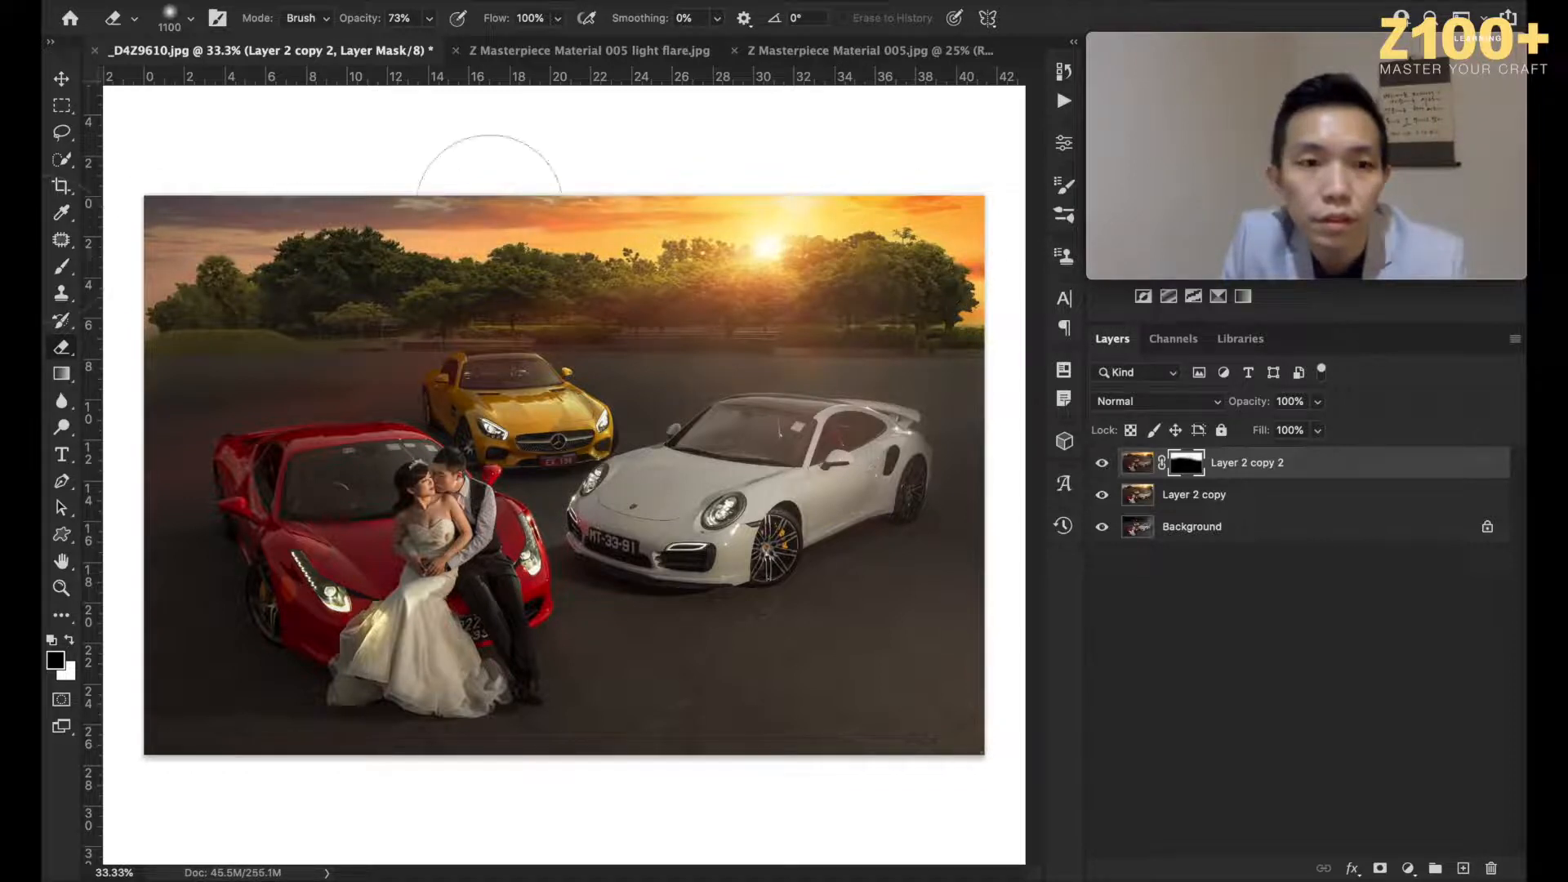
# Step: Compare the picture with Layer 2 copy 2 hidden and shown, and examine the whole composite at a smaller size
pyautogui.click(1110, 462)
pyautogui.click(1111, 462)
pyautogui.click(1110, 462)
pyautogui.click(1110, 462)
pyautogui.click(1102, 462)
pyautogui.click(1103, 462)
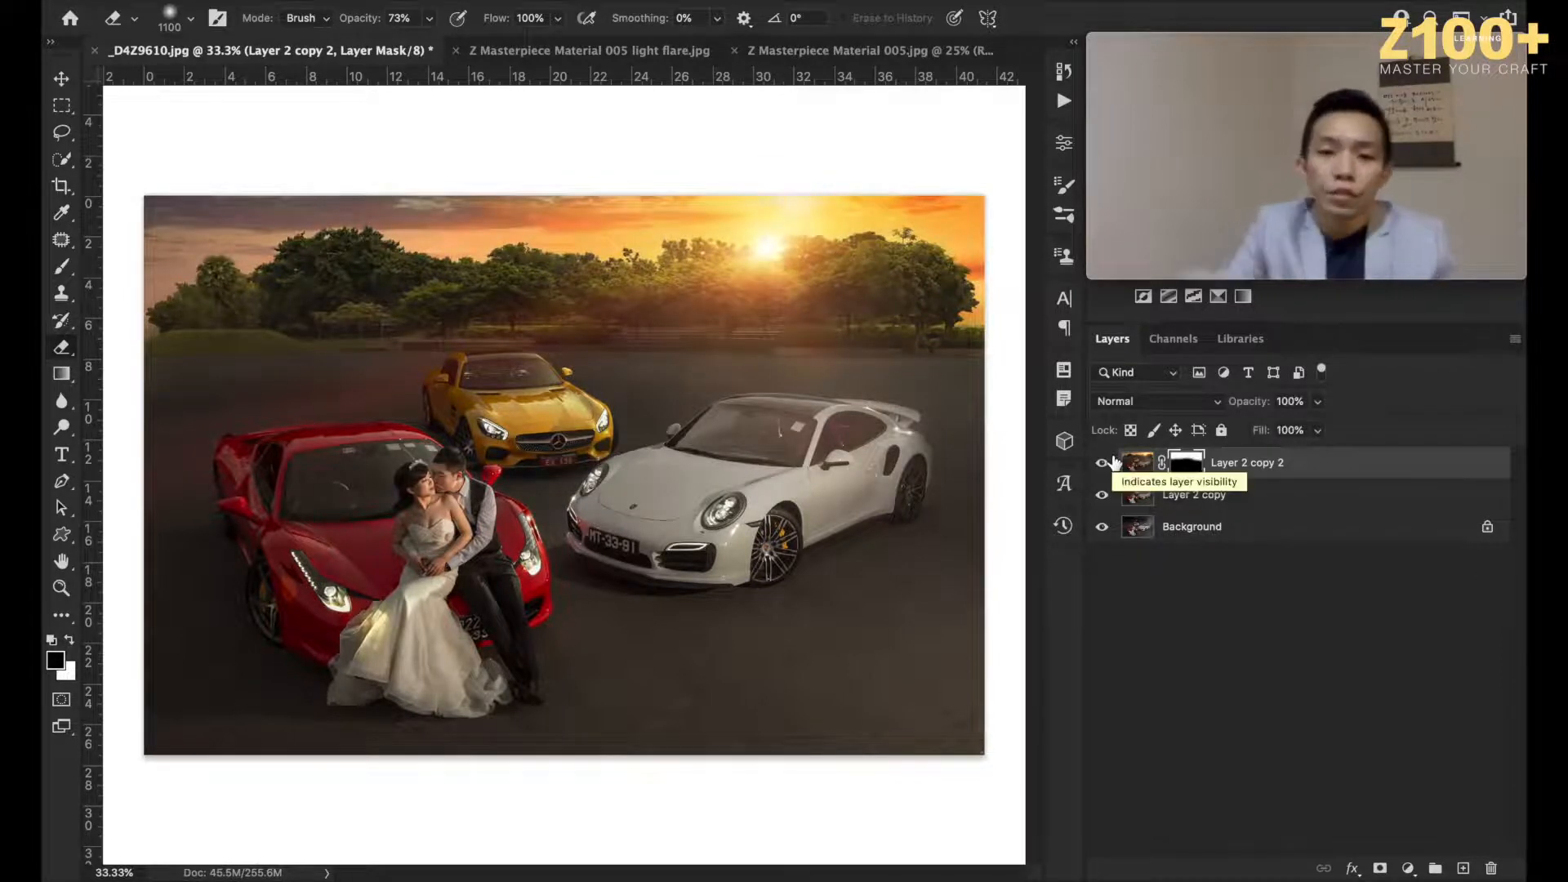
pyautogui.press('super+minus')
pyautogui.press('super+minus')
pyautogui.press('super+minus')
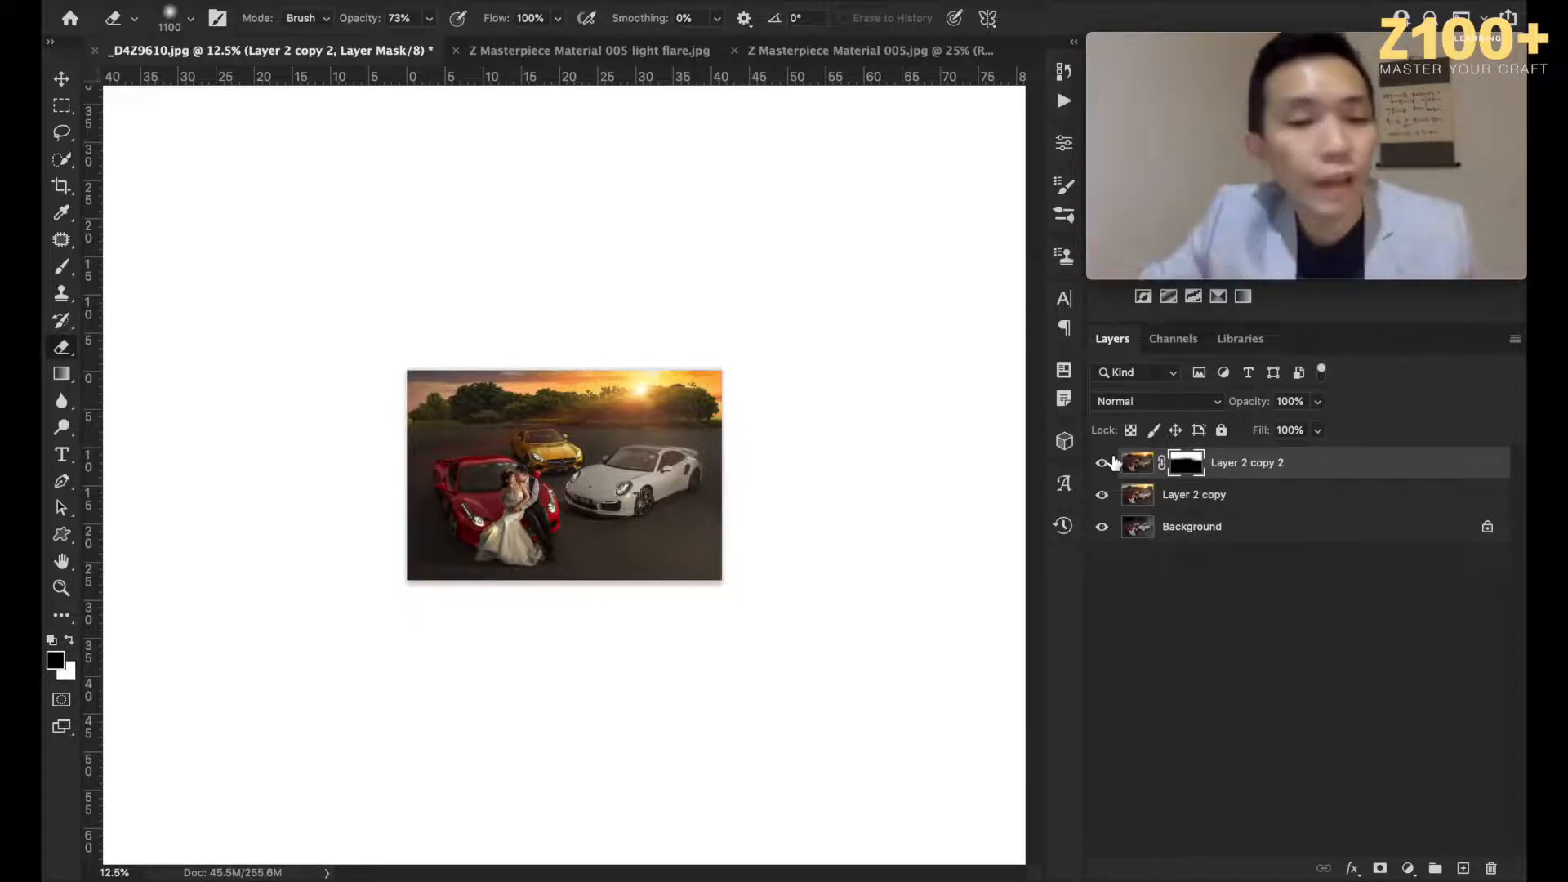
pyautogui.press('super+equal')
pyautogui.press('super+equal')
pyautogui.press('super+equal')
pyautogui.press('super+minus')
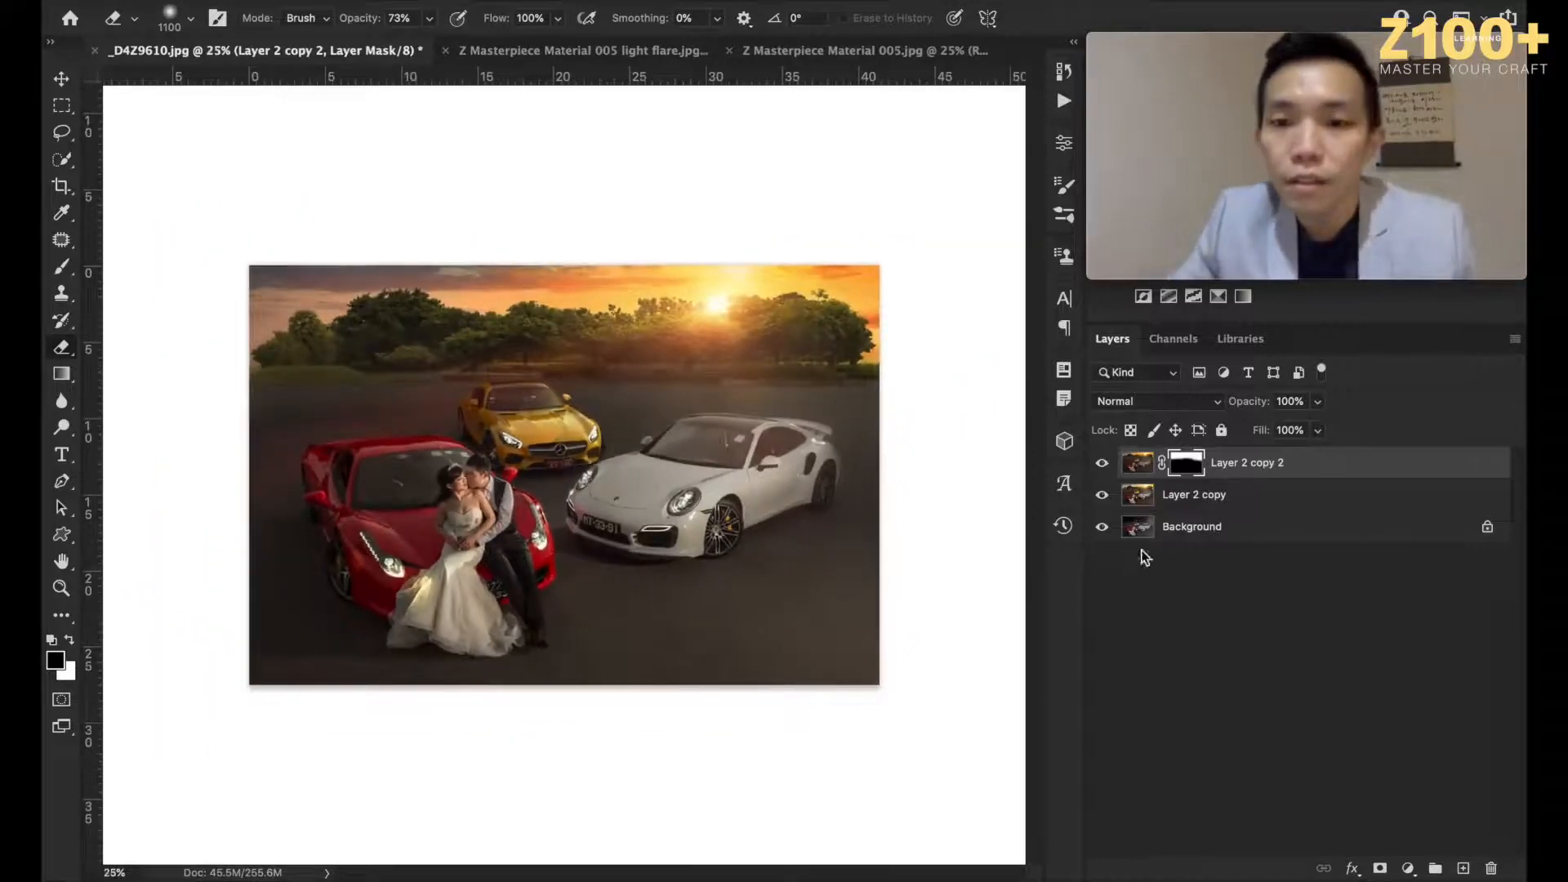
# Step: Merge Layer 2 copy 2 with Layer 2 copy and compare the merged result with the original Background
pyautogui.keyDown('shift'); pyautogui.click(1184, 496); pyautogui.keyUp('shift')
pyautogui.press('super+e')
pyautogui.click(1103, 462)
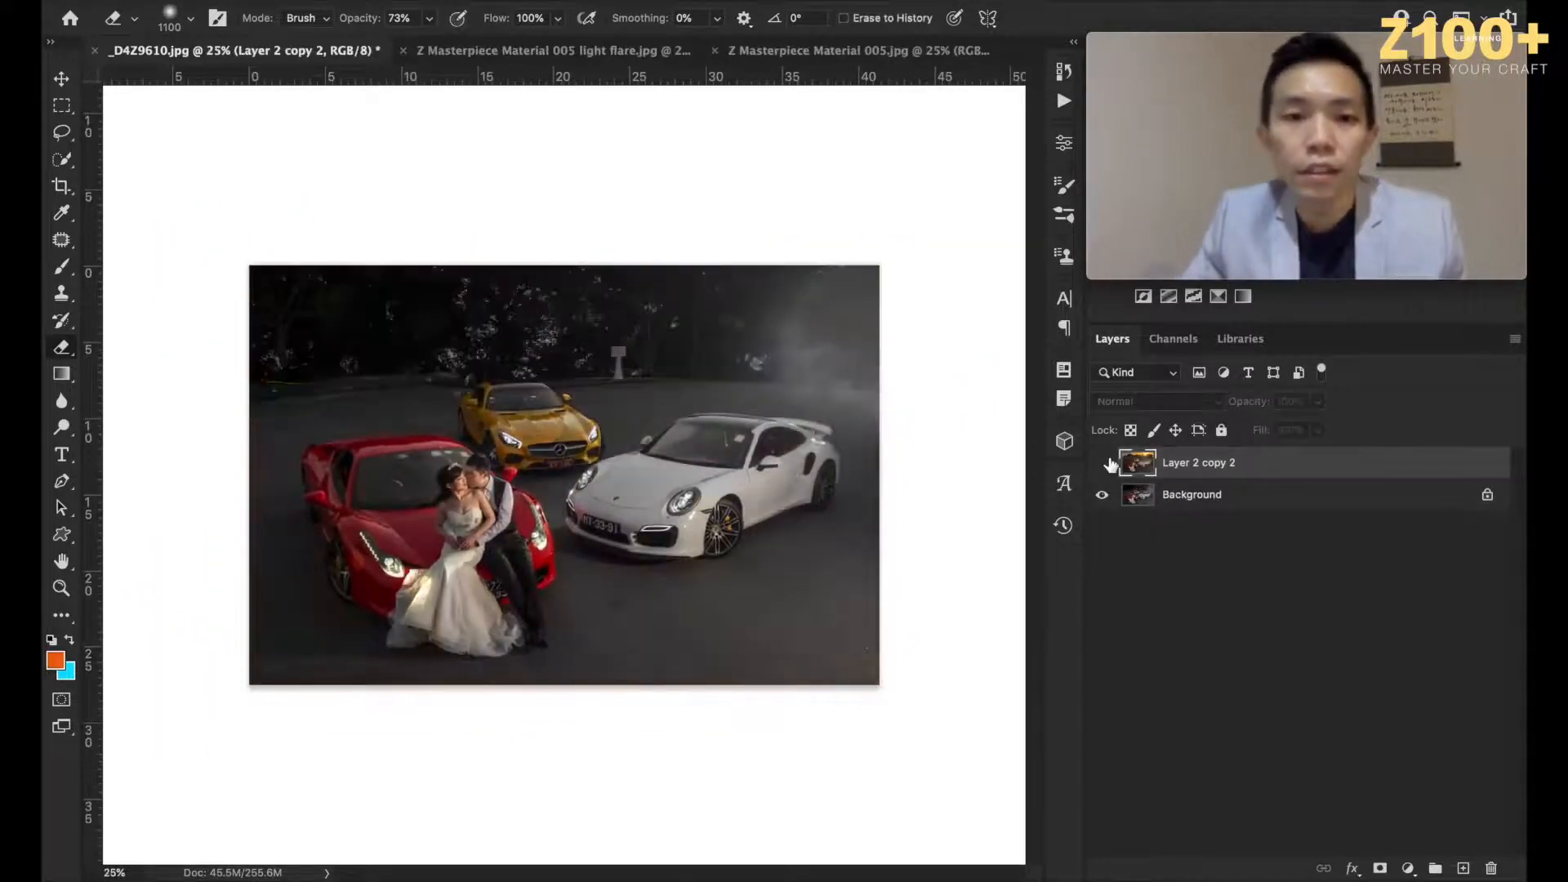
pyautogui.click(1102, 463)
pyautogui.click(1104, 463)
pyautogui.click(1104, 463)
pyautogui.click(1104, 463)
pyautogui.click(1104, 463)
# Step: Retouch the bright patch on the bride's skirt beside the headlight using the Dodge tool with Highlights range and 34% exposure
pyautogui.press('super+equal')
pyautogui.press('super+equal')
pyautogui.press('super+equal')
pyautogui.press('super+equal')
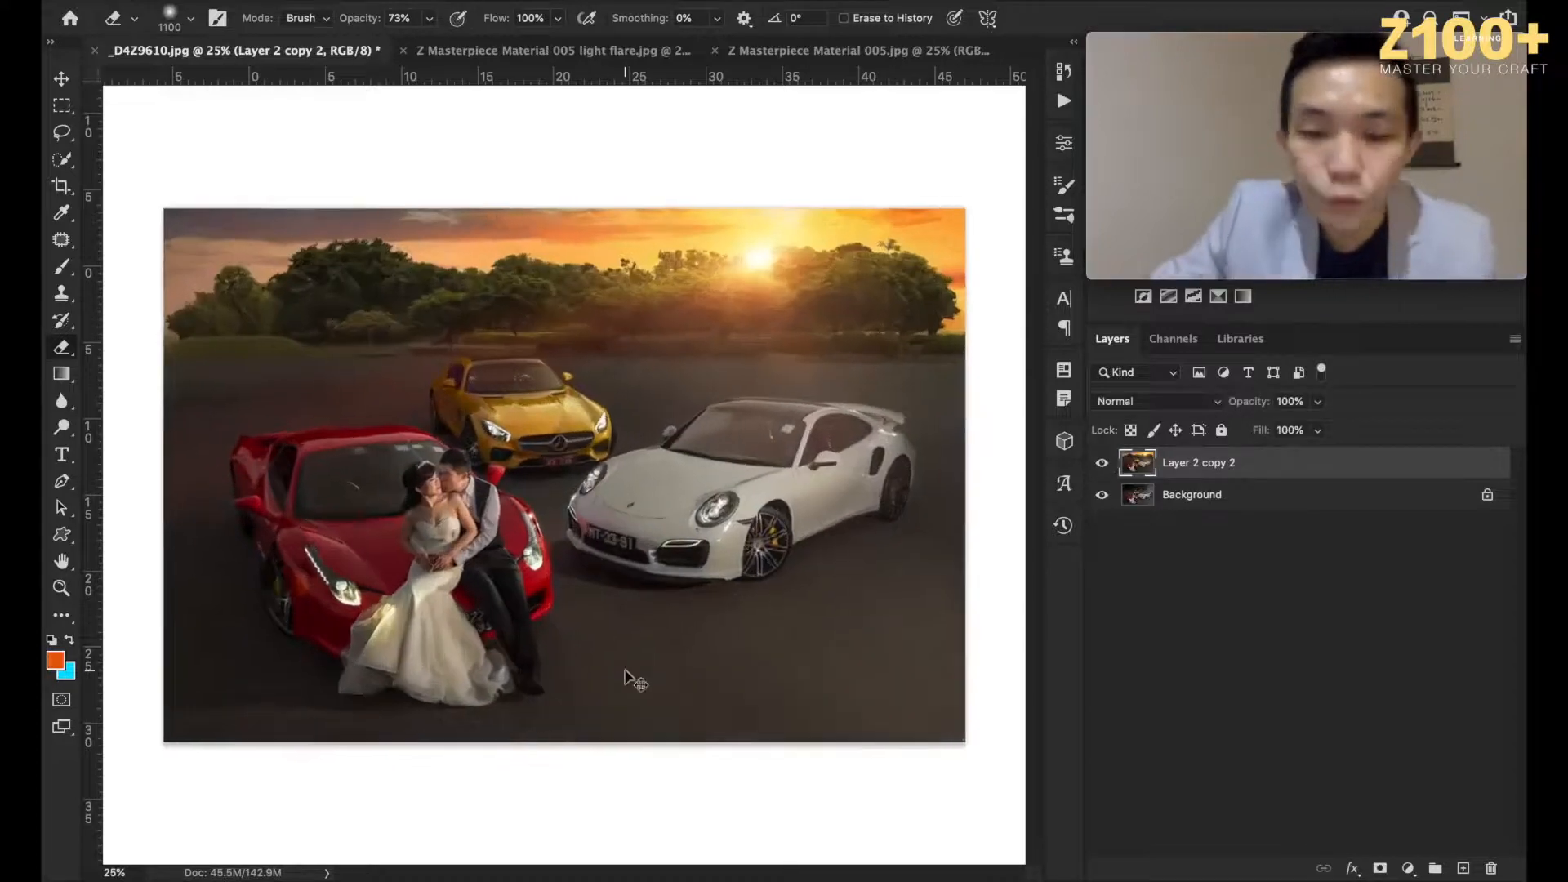
pyautogui.press('super+equal')
pyautogui.hscroll(-10, 626, 670)
pyautogui.scroll(-10, 625, 670)
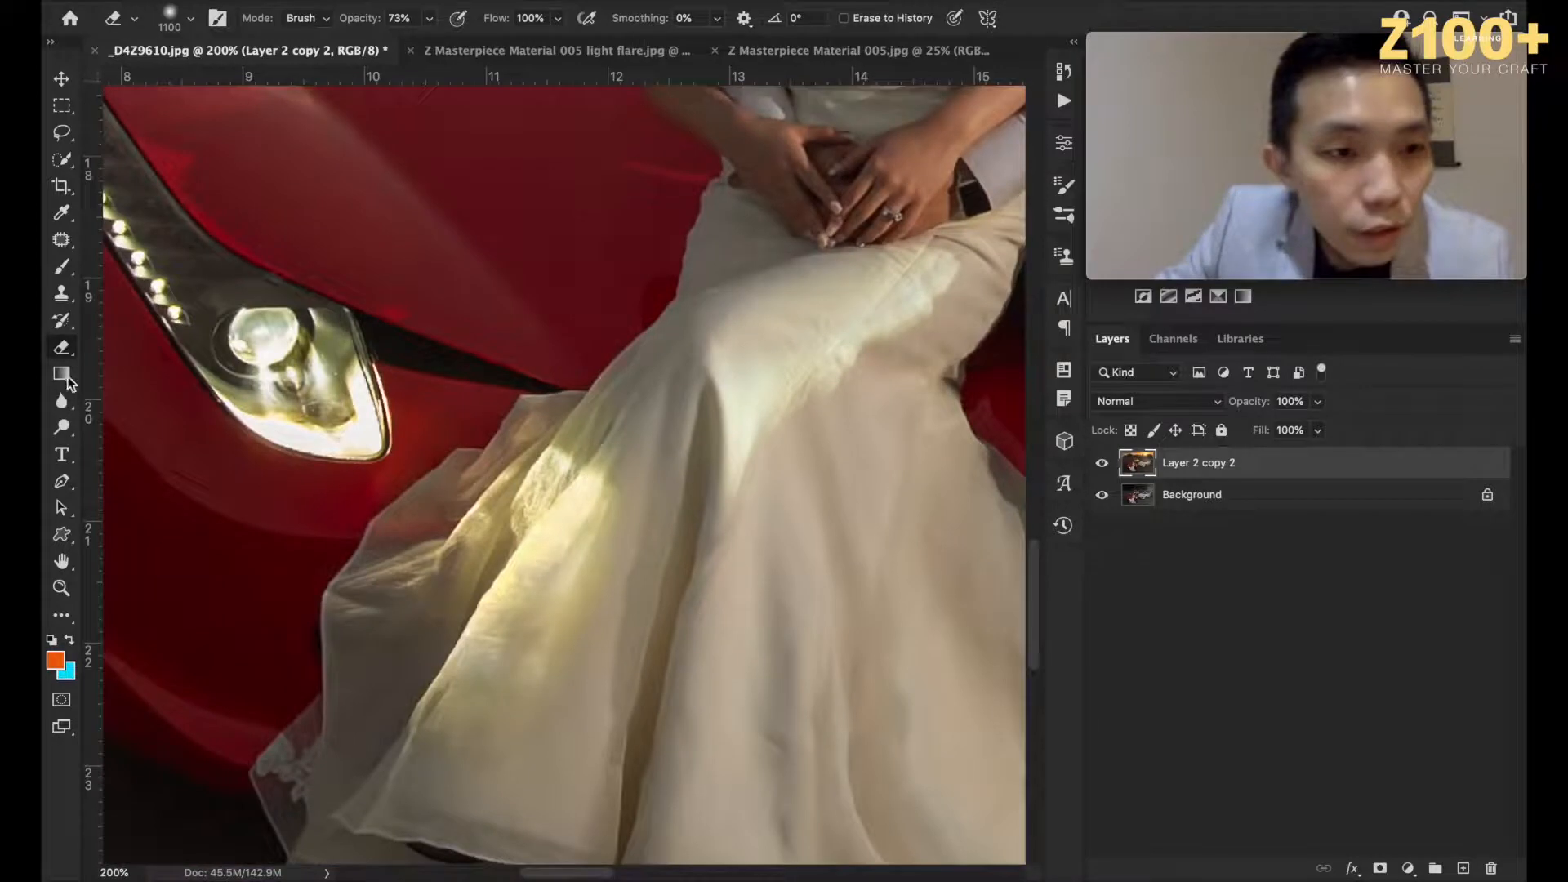
pyautogui.click(69, 434)
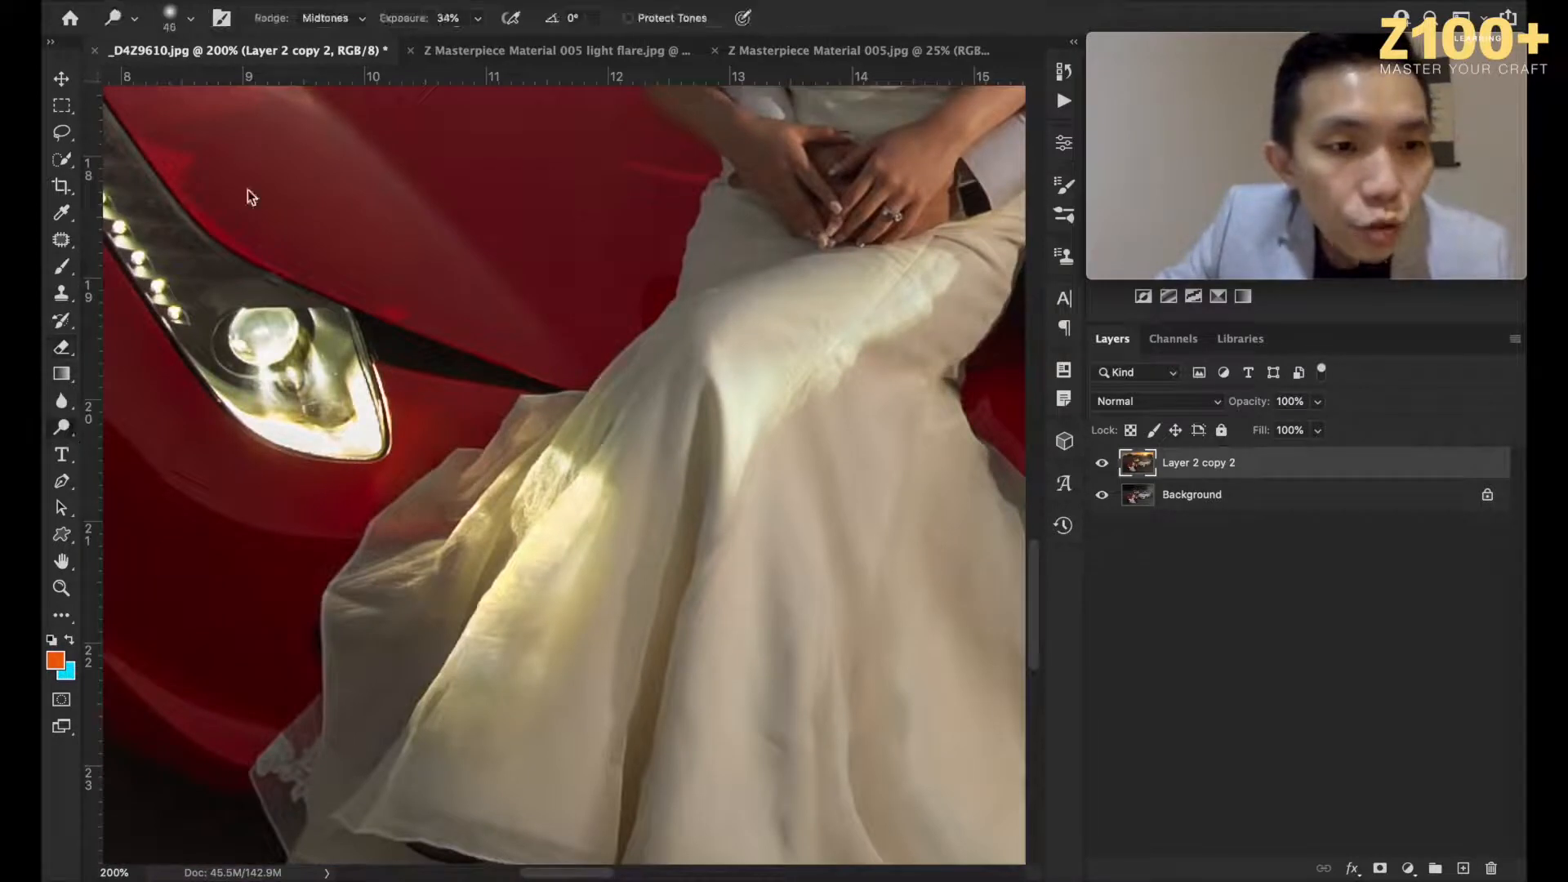
pyautogui.click(350, 16)
pyautogui.click(338, 32)
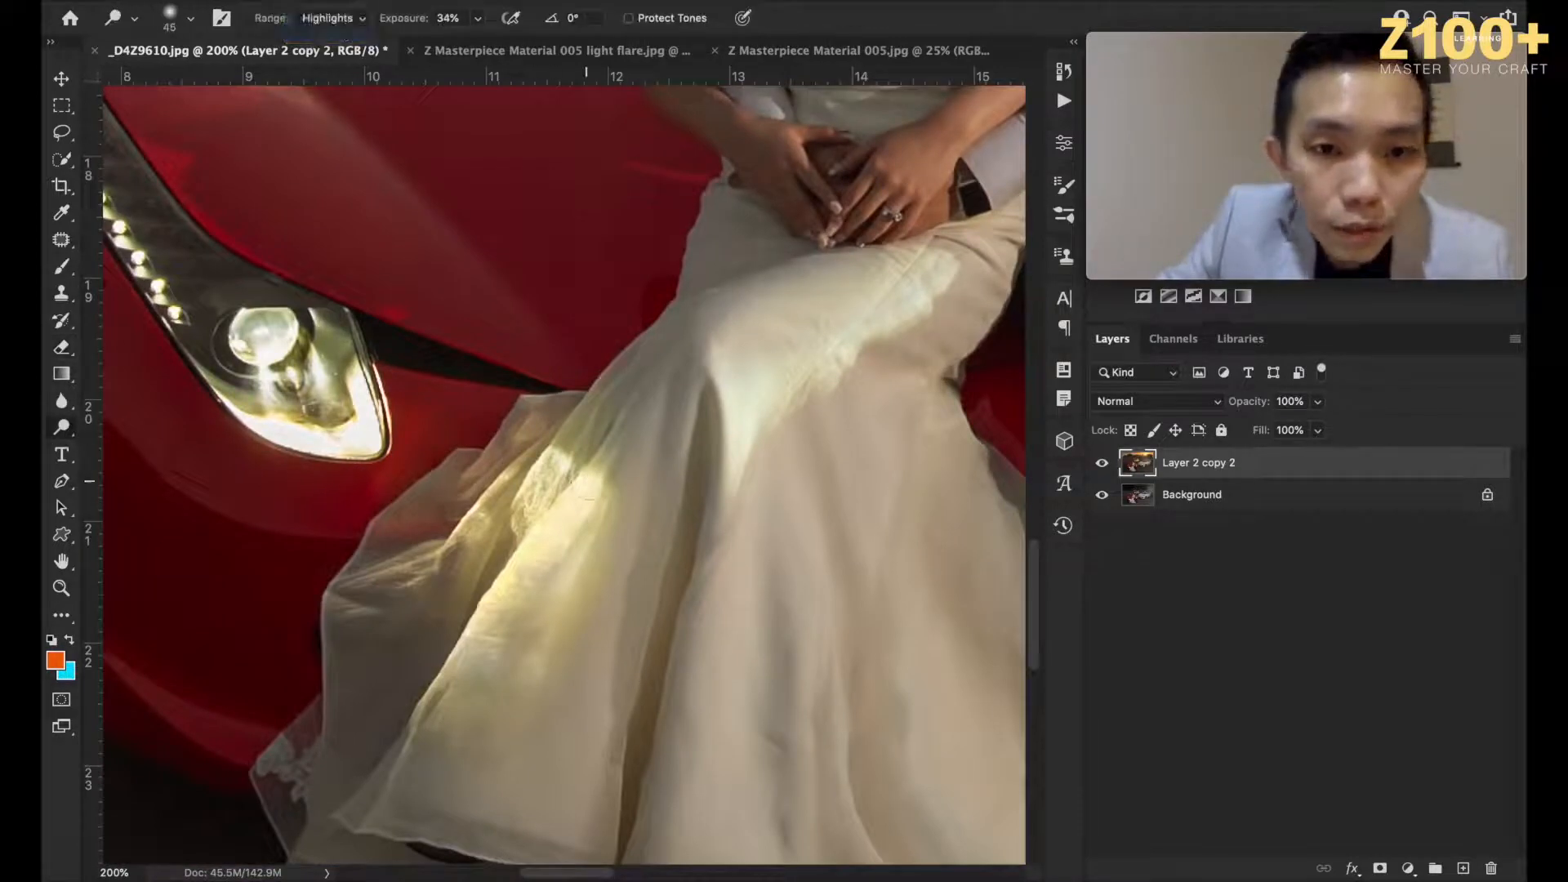
pyautogui.click(601, 501)
# Step: Lower the tool's exposure to 16% and even out the yellow glare on the skirt with several 100 px dabs
pyautogui.click(476, 18)
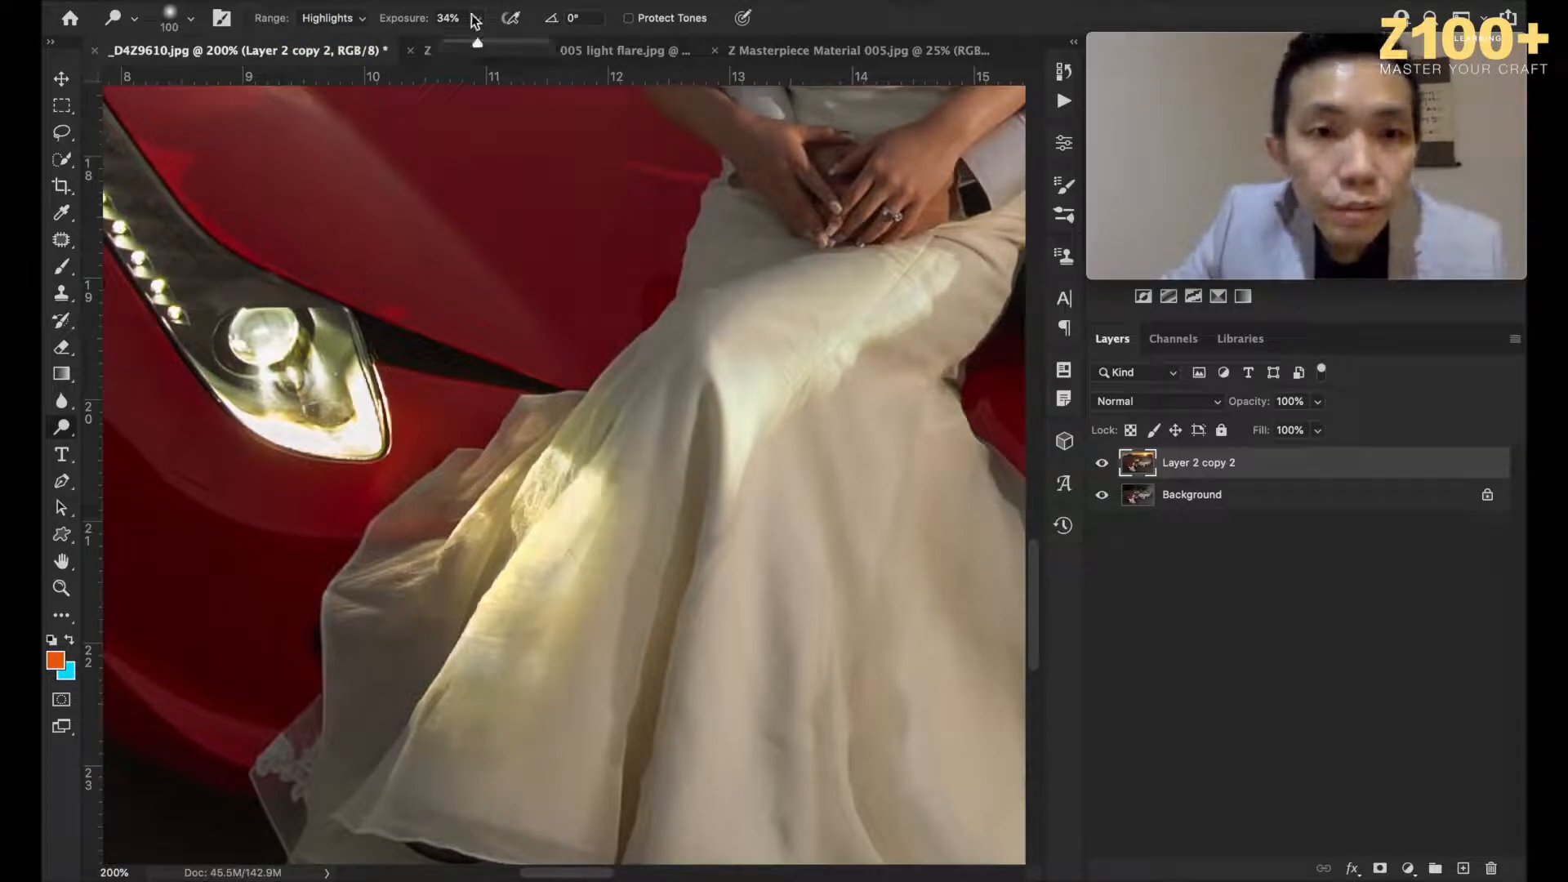
pyautogui.click(797, 38)
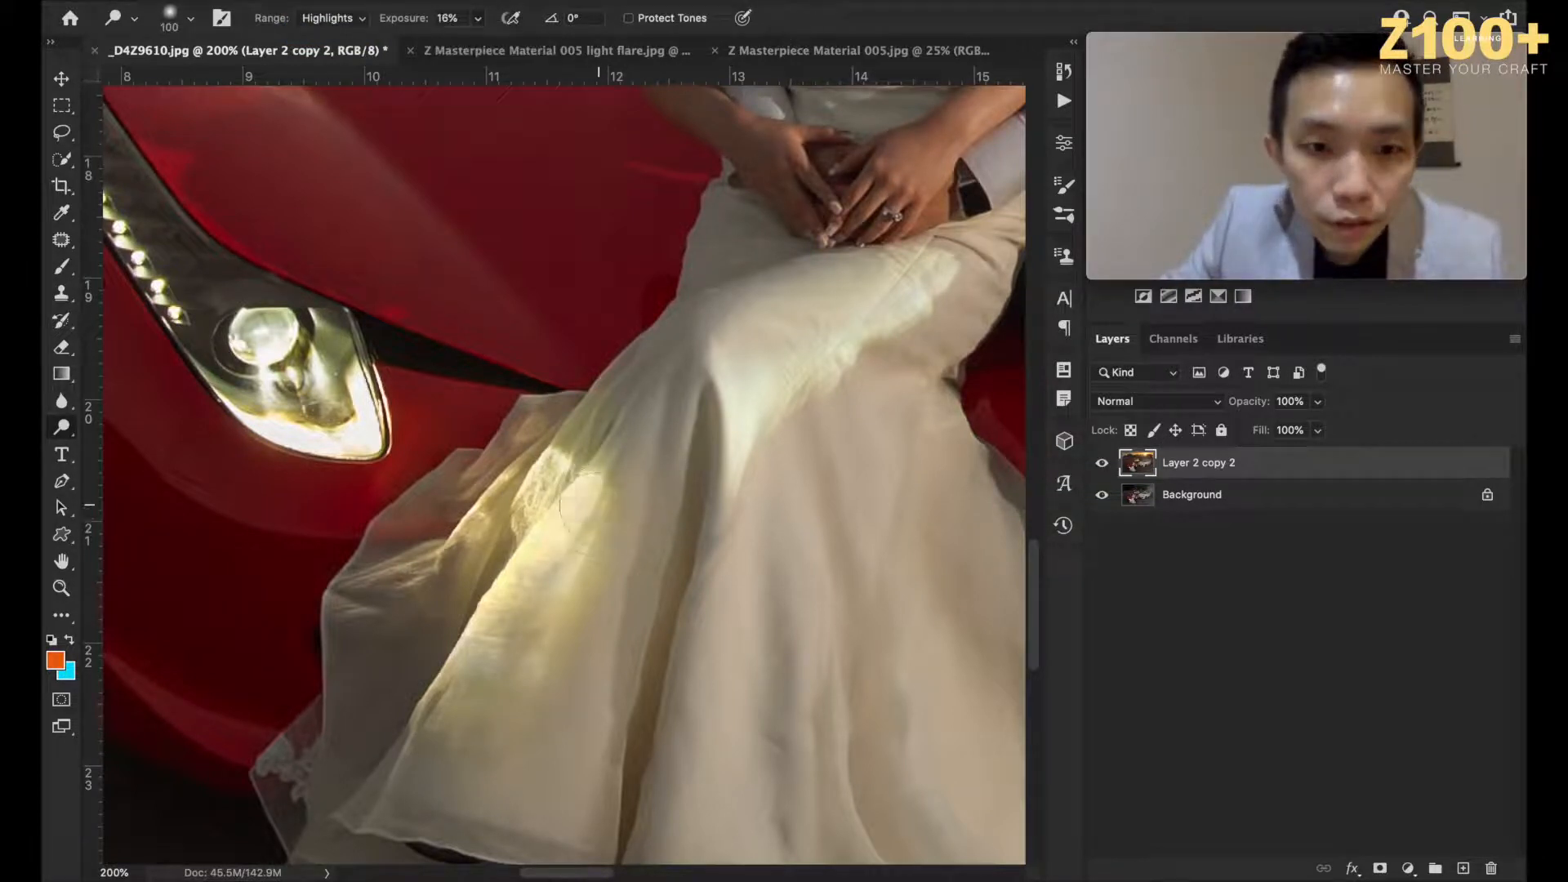
pyautogui.click(591, 537)
pyautogui.click(561, 460)
pyautogui.click(553, 468)
pyautogui.click(542, 500)
pyautogui.click(569, 541)
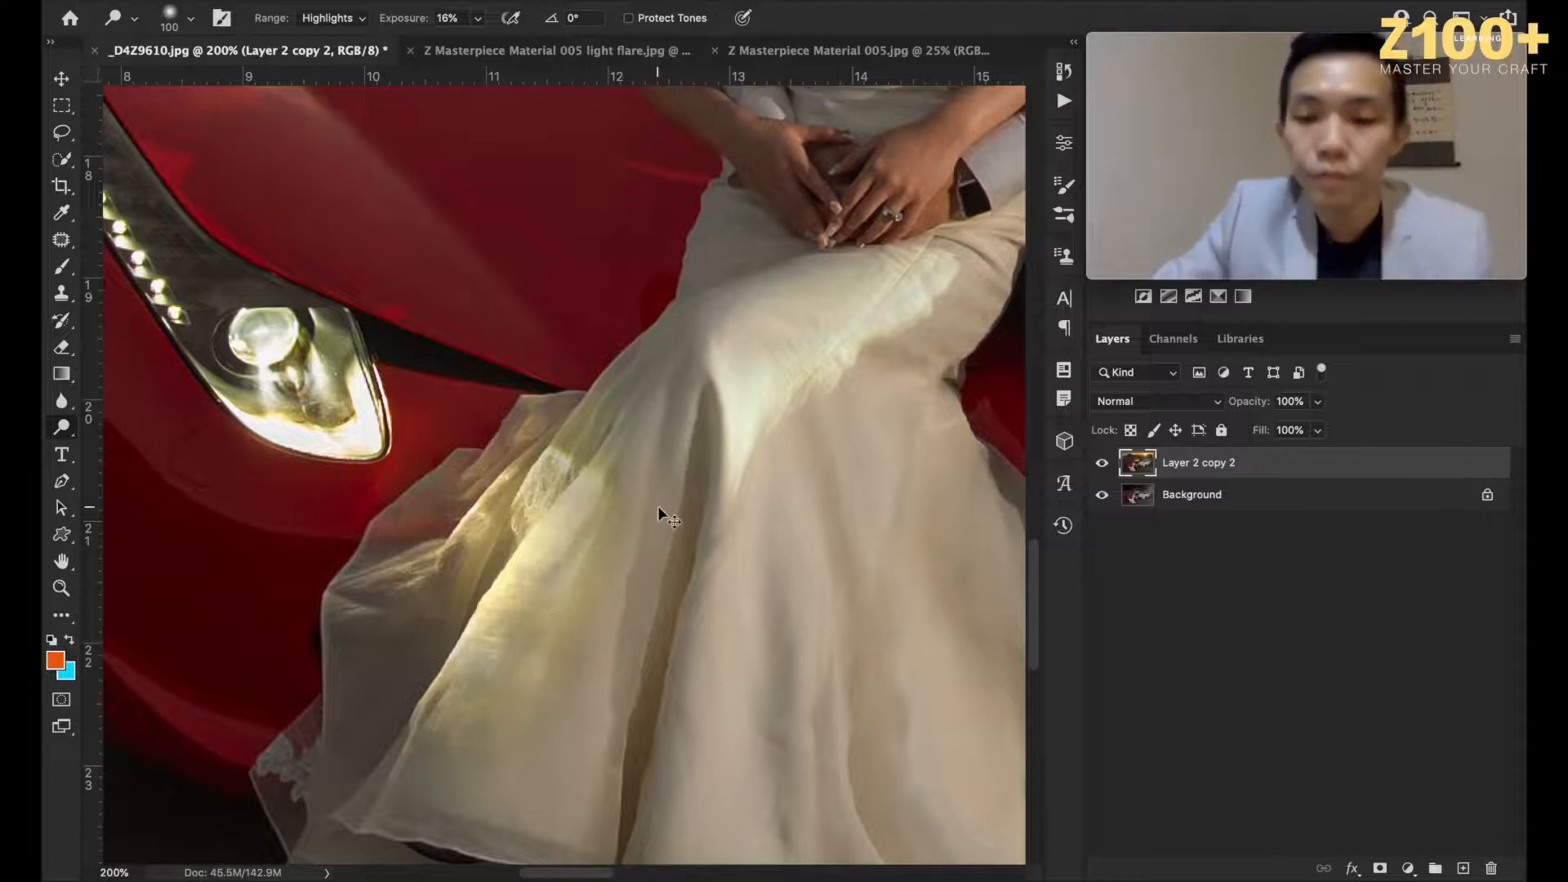
# Step: Examine the whole composite at a smaller size, and inspect the couple and cars again up close
pyautogui.press('super+minus')
pyautogui.press('super+minus')
pyautogui.press('super+minus')
pyautogui.press('super+minus')
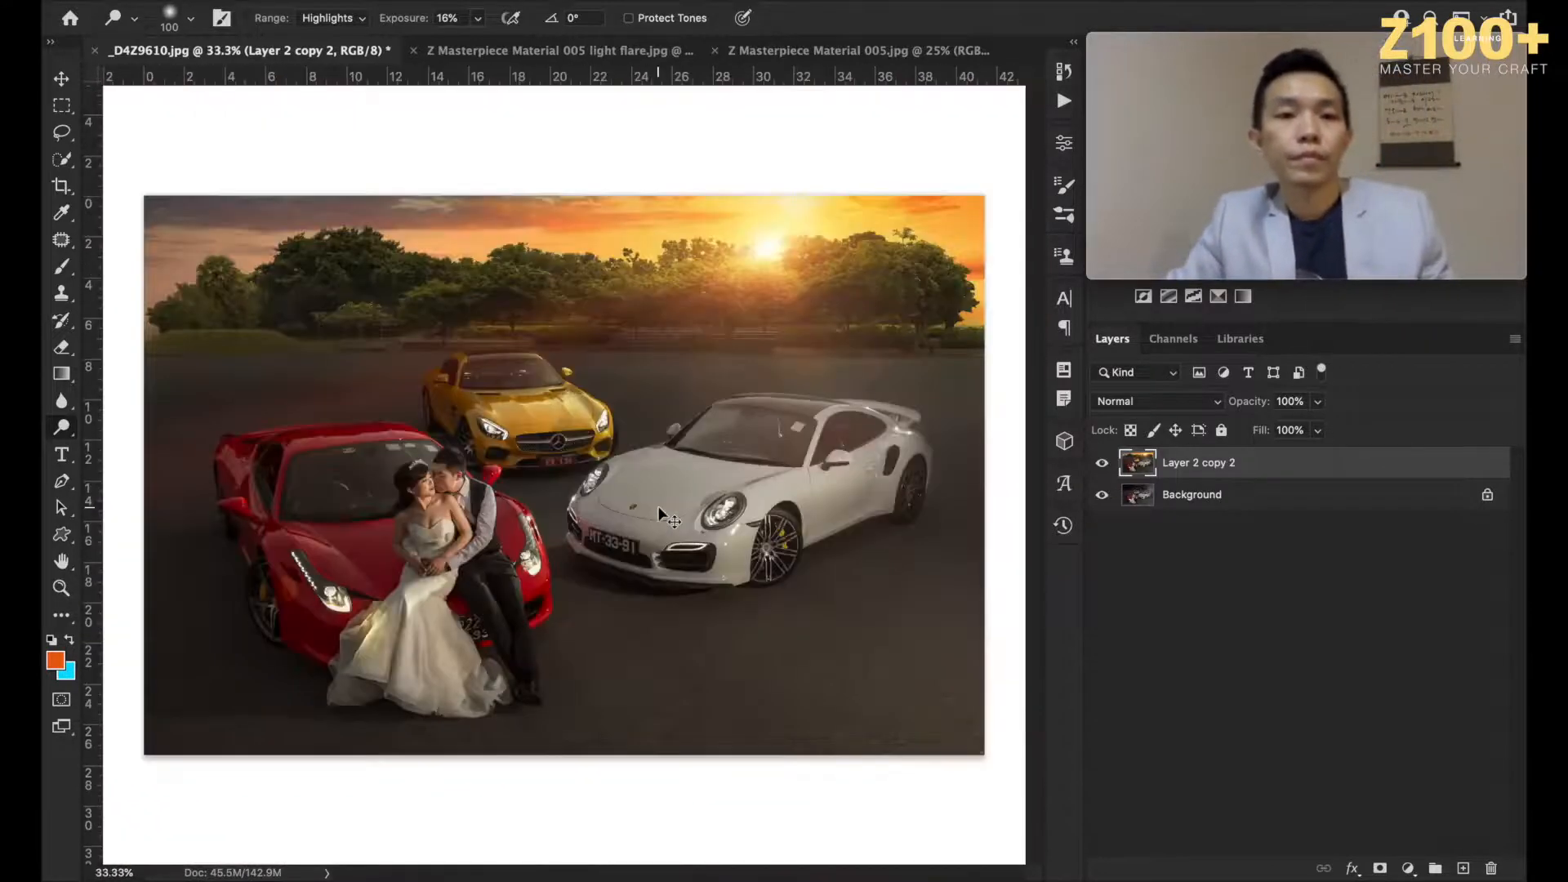
pyautogui.press('super+plus')
pyautogui.press('super+plus')
pyautogui.press('super+plus')
pyautogui.press('super+plus')
pyautogui.press('super+plus')
pyautogui.press('super+plus')
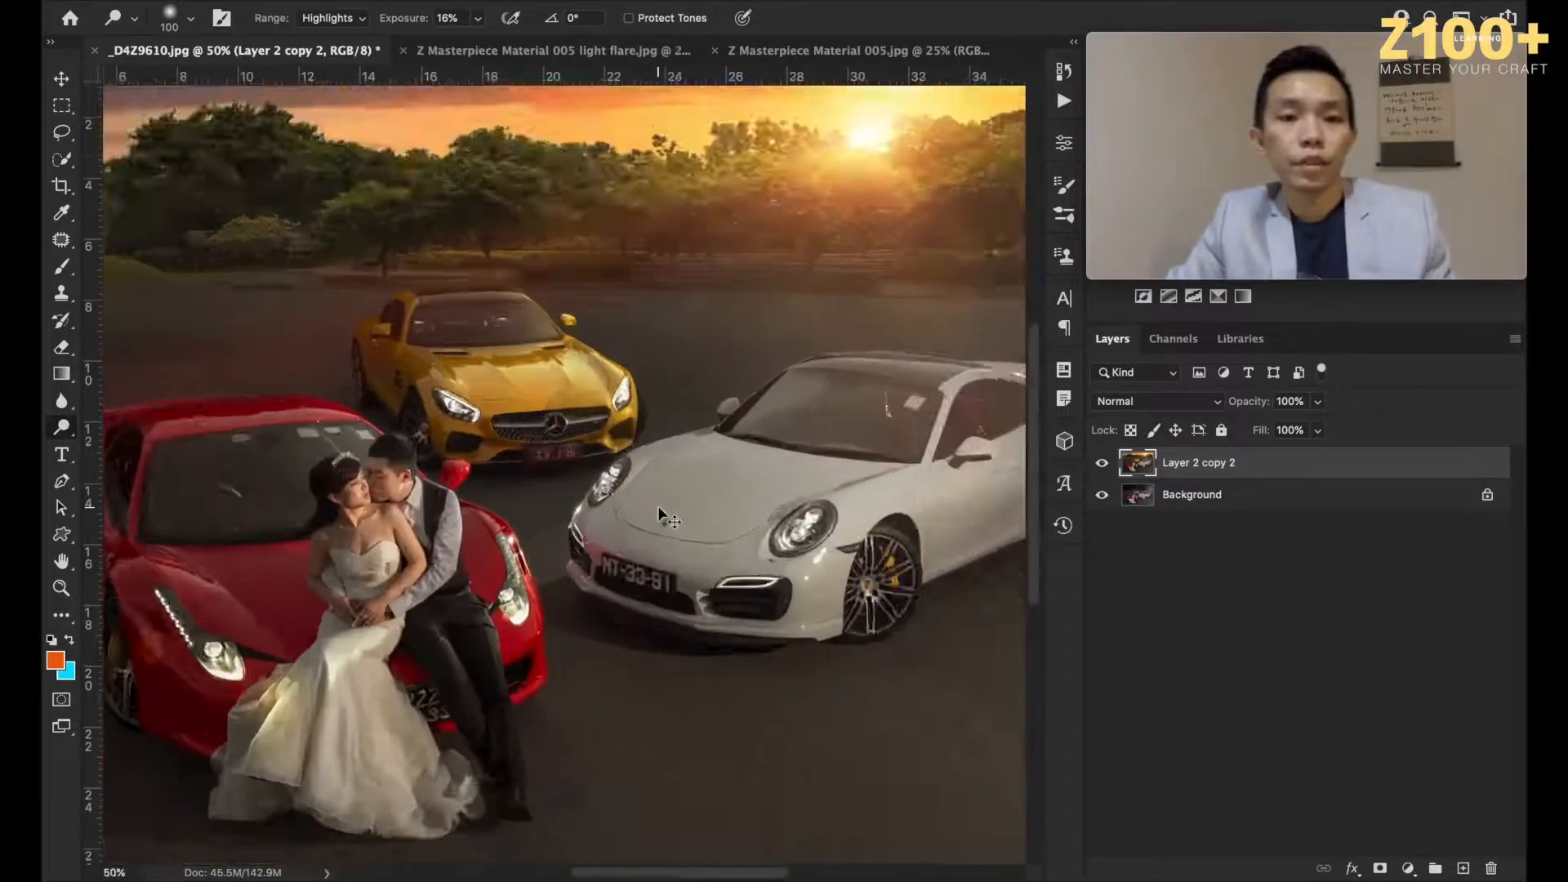
# Step: Use the Patch tool to blend the hard-edged bright lace spot on the skirt fold beside the headlight into cleaner nearby fabric
pyautogui.scroll(-20, 659, 507)
pyautogui.hscroll(-20, 659, 506)
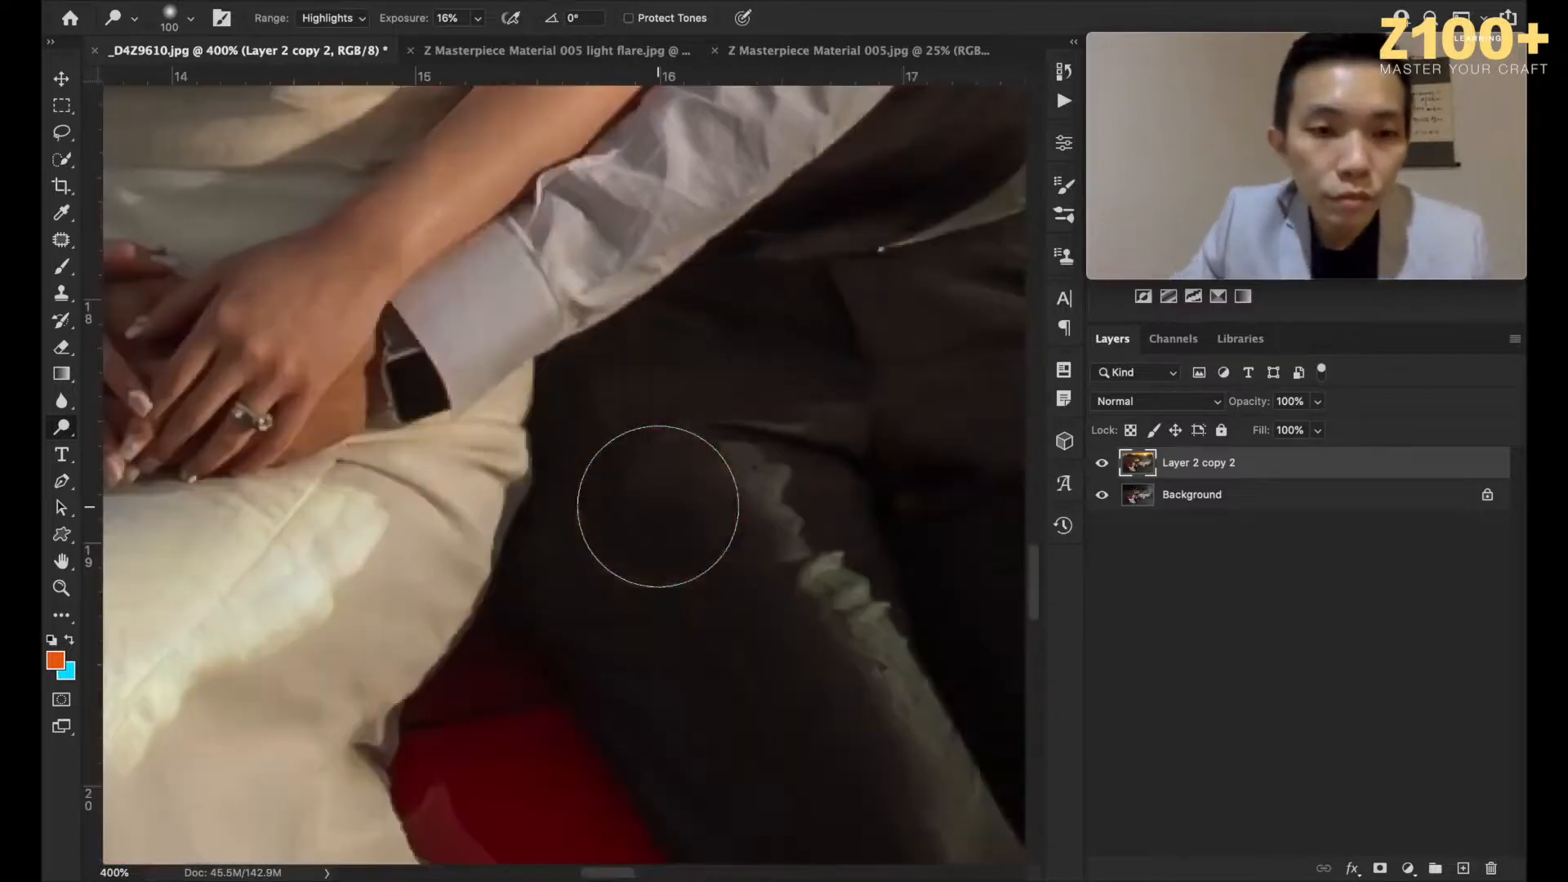
pyautogui.hscroll(-2, 659, 506)
pyautogui.scroll(-2, 658, 507)
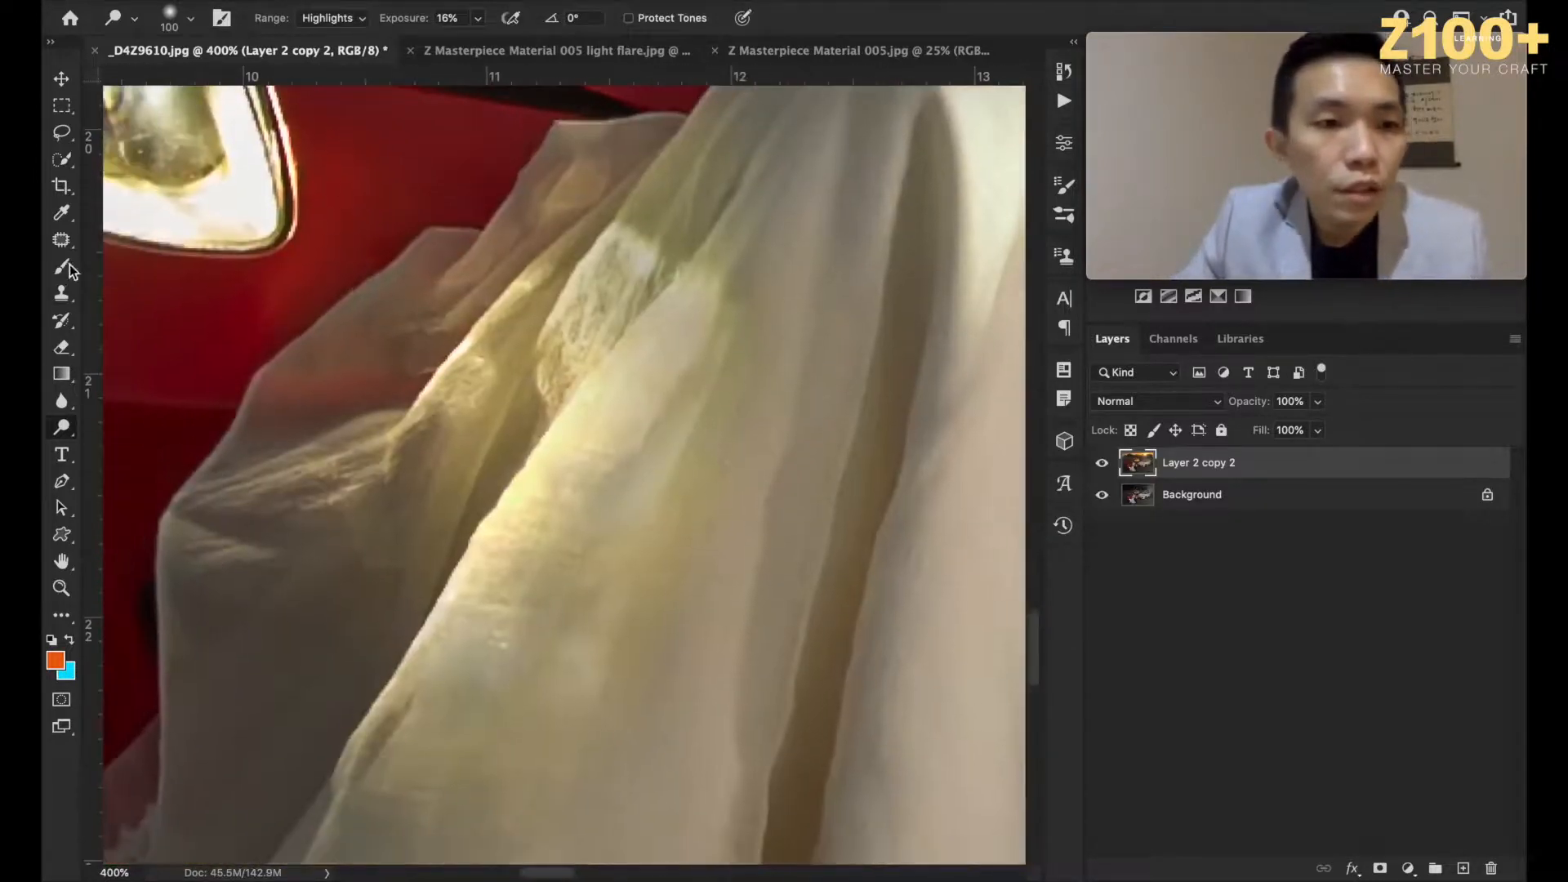
pyautogui.click(62, 239)
pyautogui.moveTo(650, 203)
pyautogui.mouseDown()
pyautogui.moveTo(612, 267)
pyautogui.moveTo(613, 289)
pyautogui.moveTo(639, 300)
pyautogui.moveTo(689, 237)
pyautogui.moveTo(653, 244)
pyautogui.moveTo(679, 198)
pyautogui.mouseUp()
pyautogui.click(722, 174)
pyautogui.moveTo(621, 259)
pyautogui.mouseDown()
pyautogui.moveTo(573, 303)
pyautogui.moveTo(560, 357)
pyautogui.moveTo(622, 308)
pyautogui.mouseUp()
pyautogui.moveTo(596, 308); pyautogui.dragTo(677, 183)
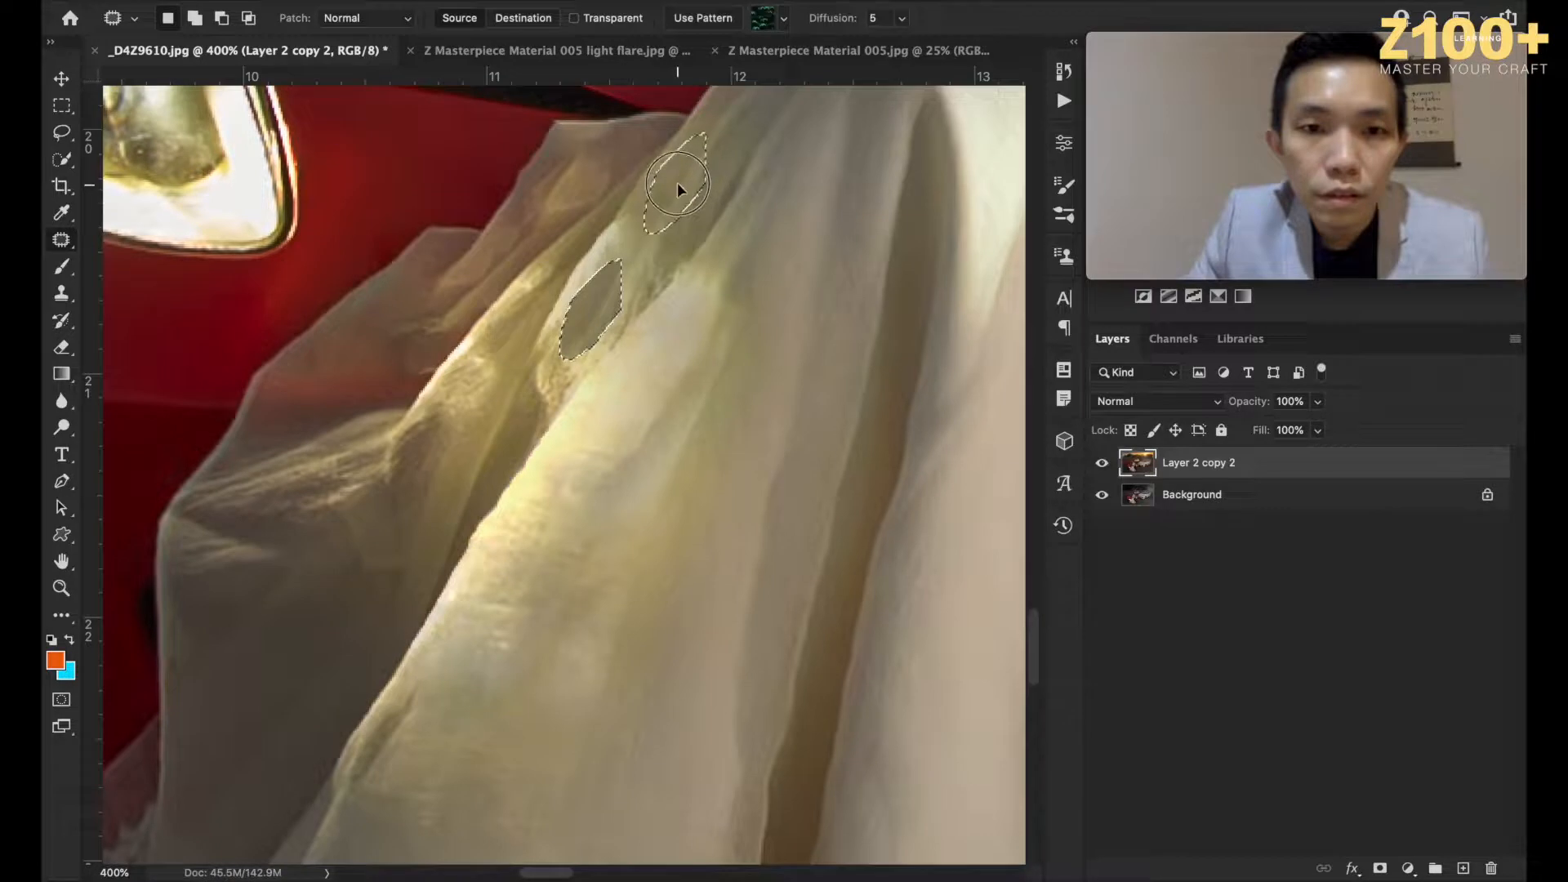
pyautogui.hotkey('ctrl', 'd')
# Step: Patch the remaining uneven spots at the lower end of the lace and along the edge of the adjoining skirt fold
pyautogui.moveTo(566, 408)
pyautogui.mouseDown()
pyautogui.moveTo(560, 332)
pyautogui.moveTo(549, 384)
pyautogui.moveTo(567, 368)
pyautogui.mouseUp()
pyautogui.moveTo(694, 270)
pyautogui.mouseDown()
pyautogui.moveTo(612, 322)
pyautogui.moveTo(680, 254)
pyautogui.mouseUp()
pyautogui.moveTo(659, 275); pyautogui.dragTo(743, 165)
pyautogui.hotkey('ctrl', 'd')
pyautogui.moveTo(691, 263)
pyautogui.mouseDown()
pyautogui.moveTo(682, 298)
pyautogui.moveTo(655, 317)
pyautogui.mouseUp()
pyautogui.hotkey('ctrl', 'd')
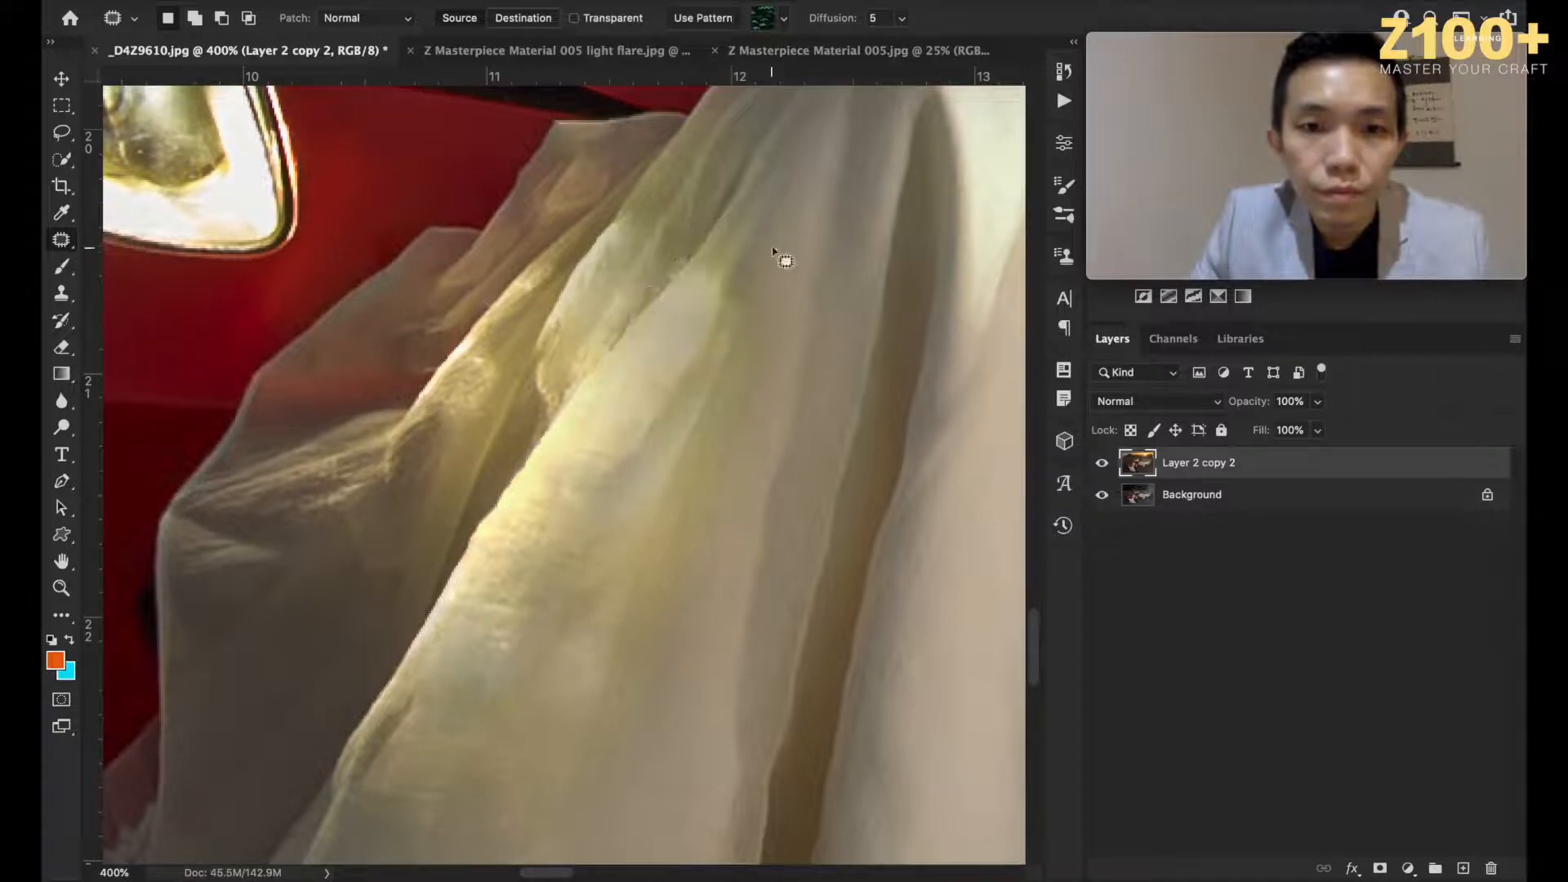
# Step: Patch the glare and greenish blotches on the upper part of the bright skirt panel next to the lace
pyautogui.scroll(-4, 737, 363)
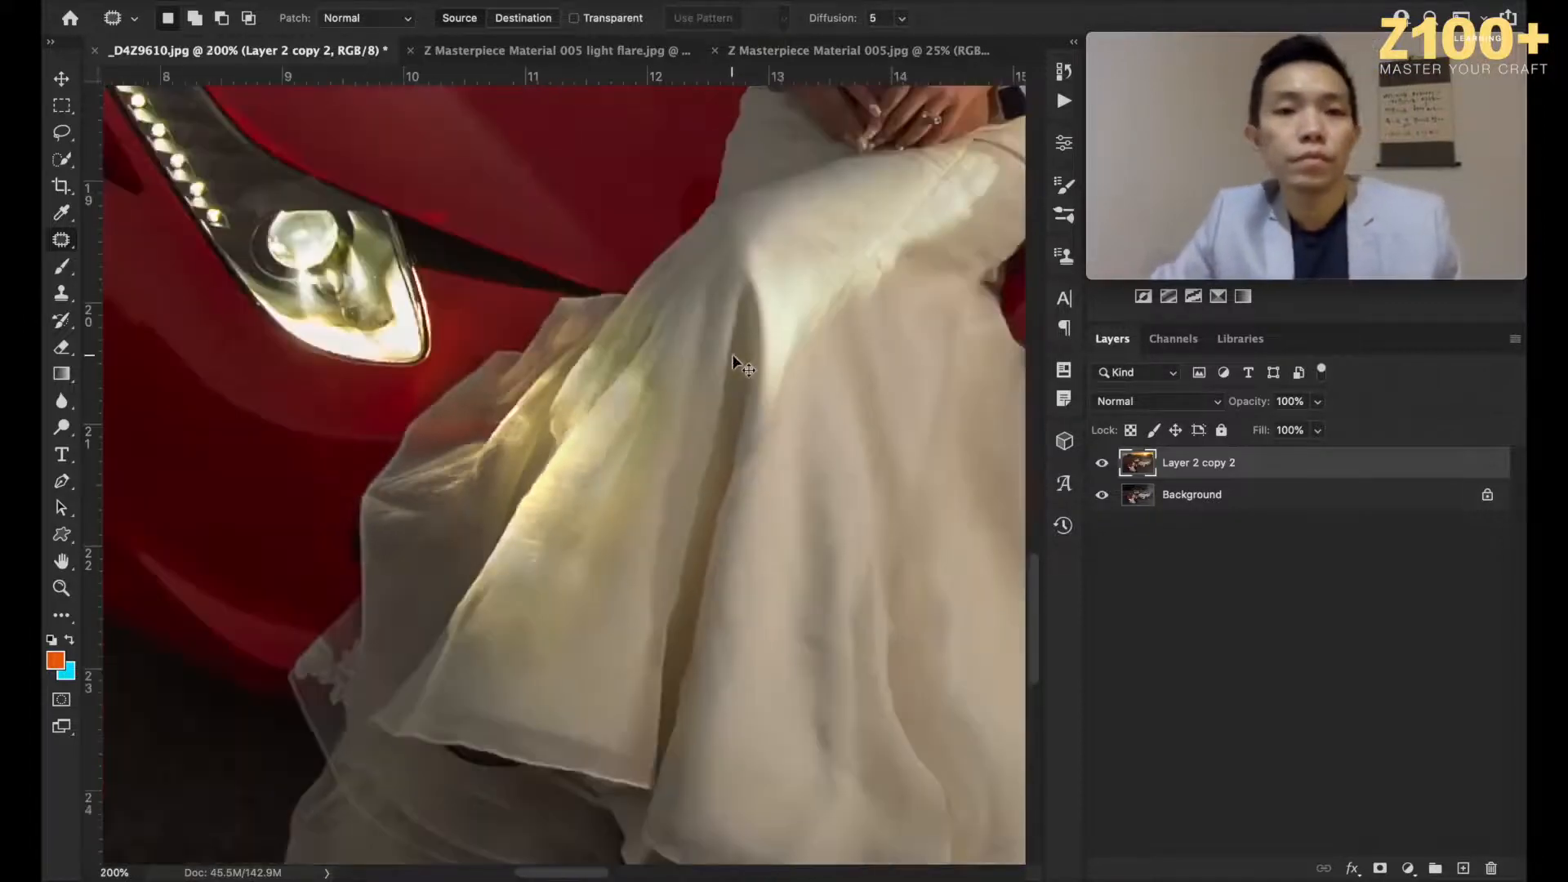
pyautogui.scroll(2, 735, 360)
pyautogui.scroll(2, 737, 364)
pyautogui.moveTo(725, 253)
pyautogui.mouseDown()
pyautogui.moveTo(668, 292)
pyautogui.moveTo(658, 385)
pyautogui.moveTo(770, 297)
pyautogui.moveTo(762, 262)
pyautogui.moveTo(651, 359)
pyautogui.moveTo(704, 387)
pyautogui.moveTo(734, 354)
pyautogui.moveTo(701, 304)
pyautogui.moveTo(684, 441)
pyautogui.moveTo(728, 322)
pyautogui.moveTo(651, 420)
pyautogui.moveTo(753, 324)
pyautogui.mouseUp()
pyautogui.click(721, 399)
pyautogui.click(764, 315)
pyautogui.click(758, 319)
pyautogui.moveTo(665, 417)
pyautogui.mouseDown()
pyautogui.moveTo(670, 458)
pyautogui.moveTo(727, 445)
pyautogui.mouseUp()
pyautogui.click(727, 444)
pyautogui.moveTo(630, 414)
pyautogui.mouseDown()
pyautogui.moveTo(613, 420)
pyautogui.moveTo(619, 452)
pyautogui.moveTo(672, 361)
pyautogui.mouseUp()
pyautogui.click(672, 361)
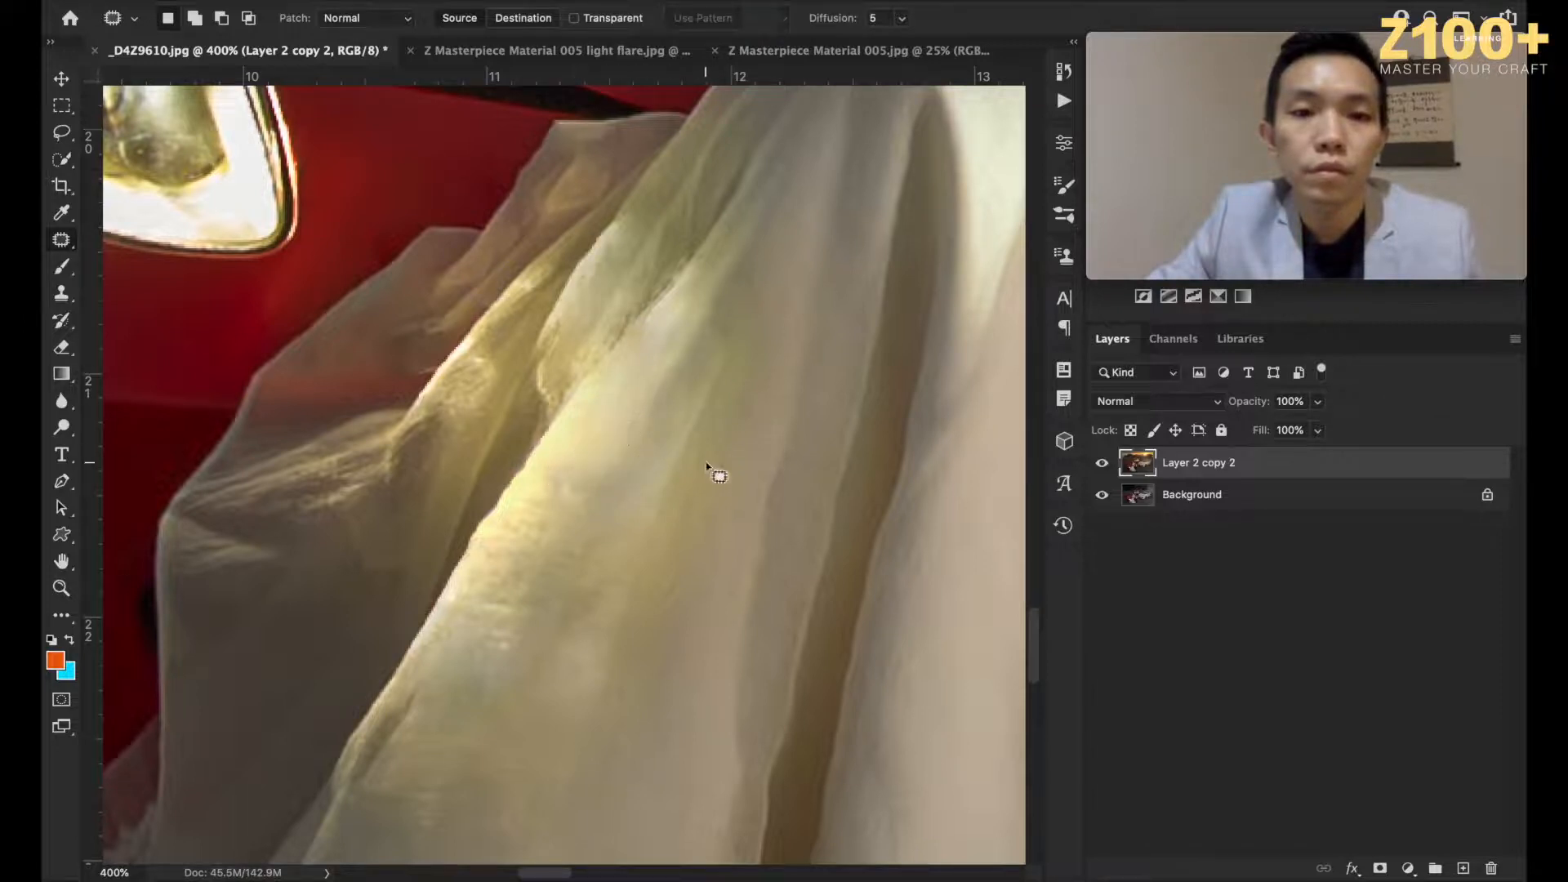
# Step: Patch the yellow blotches in the middle and lower part of the bright skirt panel with neighbouring fabric
pyautogui.scroll(-10, 707, 467)
pyautogui.scroll(6, 706, 463)
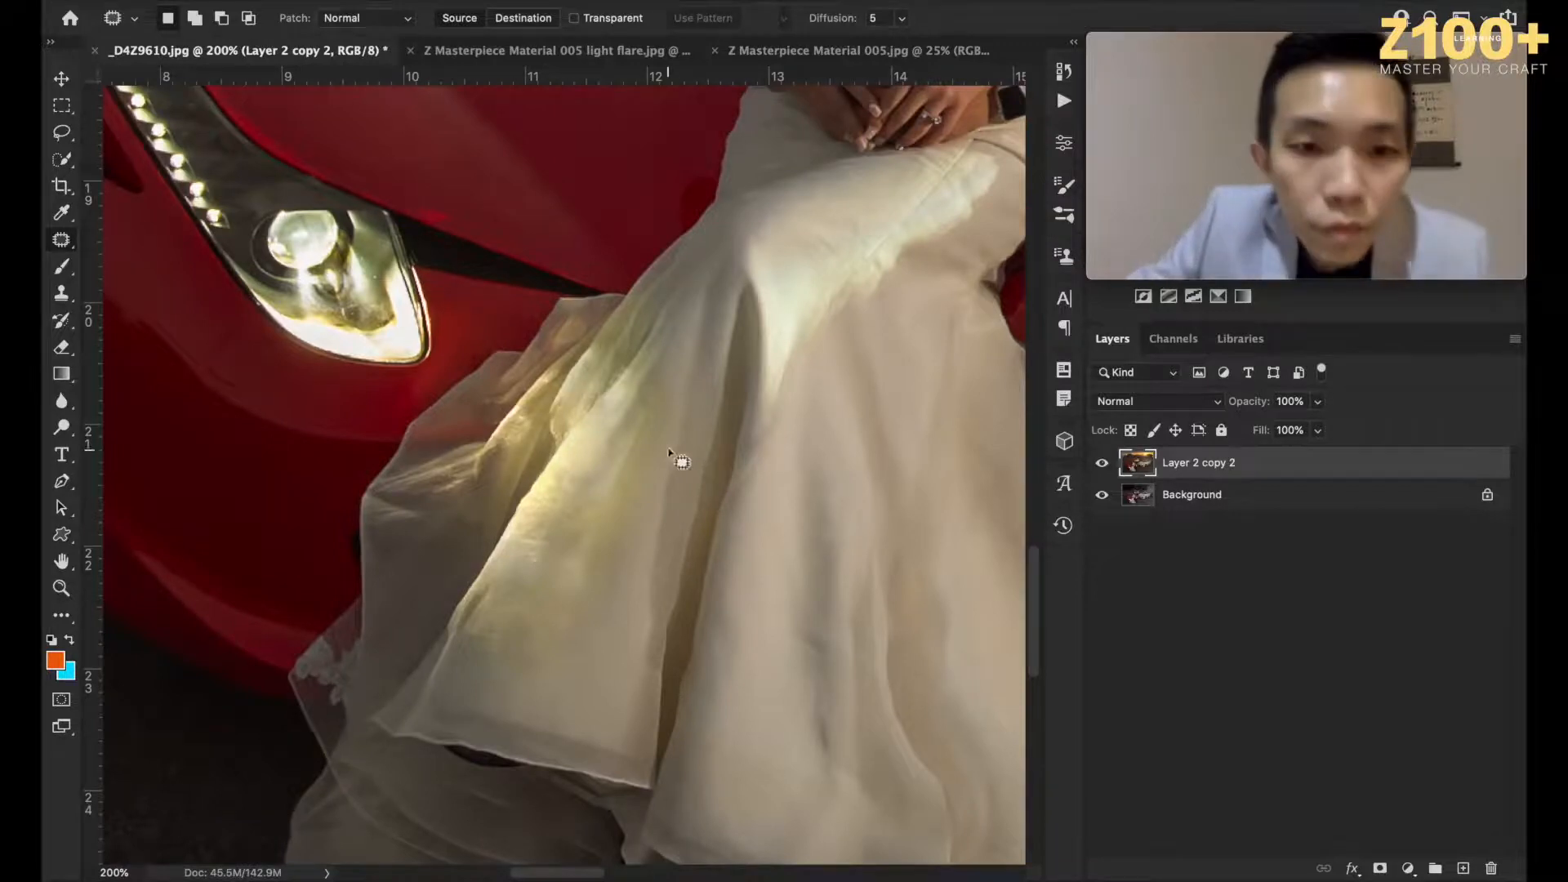
pyautogui.moveTo(612, 441)
pyautogui.mouseDown()
pyautogui.moveTo(564, 465)
pyautogui.moveTo(596, 455)
pyautogui.moveTo(575, 494)
pyautogui.moveTo(555, 482)
pyautogui.moveTo(584, 492)
pyautogui.moveTo(551, 541)
pyautogui.mouseUp()
pyautogui.press('super+d')
pyautogui.click(608, 467)
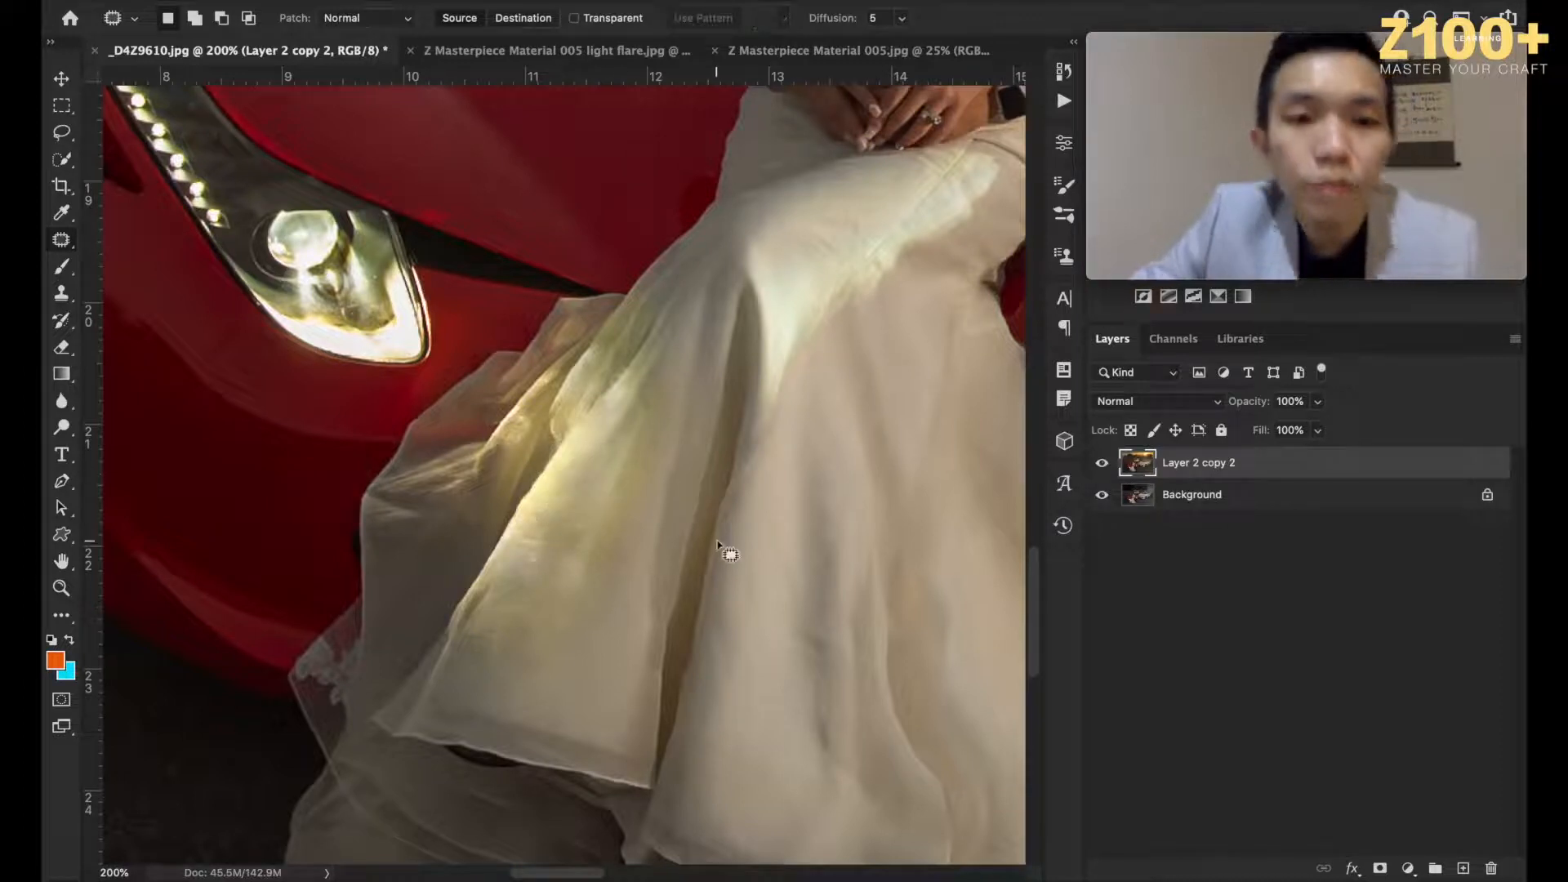
pyautogui.moveTo(553, 537)
pyautogui.mouseDown()
pyautogui.moveTo(531, 572)
pyautogui.moveTo(546, 567)
pyautogui.moveTo(529, 551)
pyautogui.moveTo(503, 605)
pyautogui.mouseUp()
pyautogui.press('super+d')
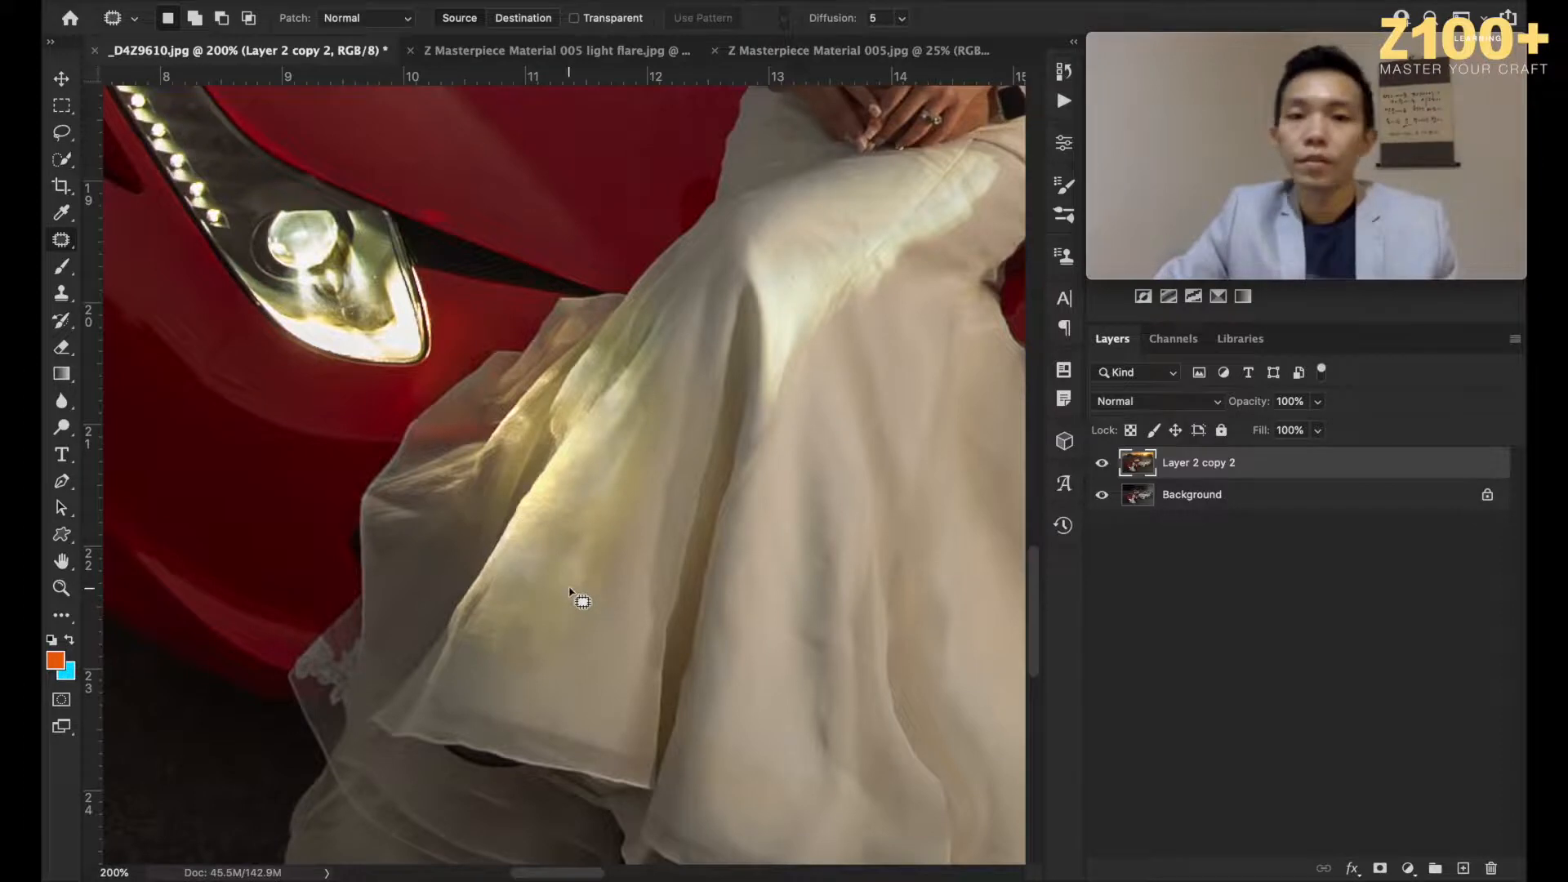
# Step: Add a new layer above Layer 2 copy 2 and set its blend mode to Color
pyautogui.press('super+minus')
pyautogui.press('super+minus')
pyautogui.press('super+plus')
pyautogui.press('super+plus')
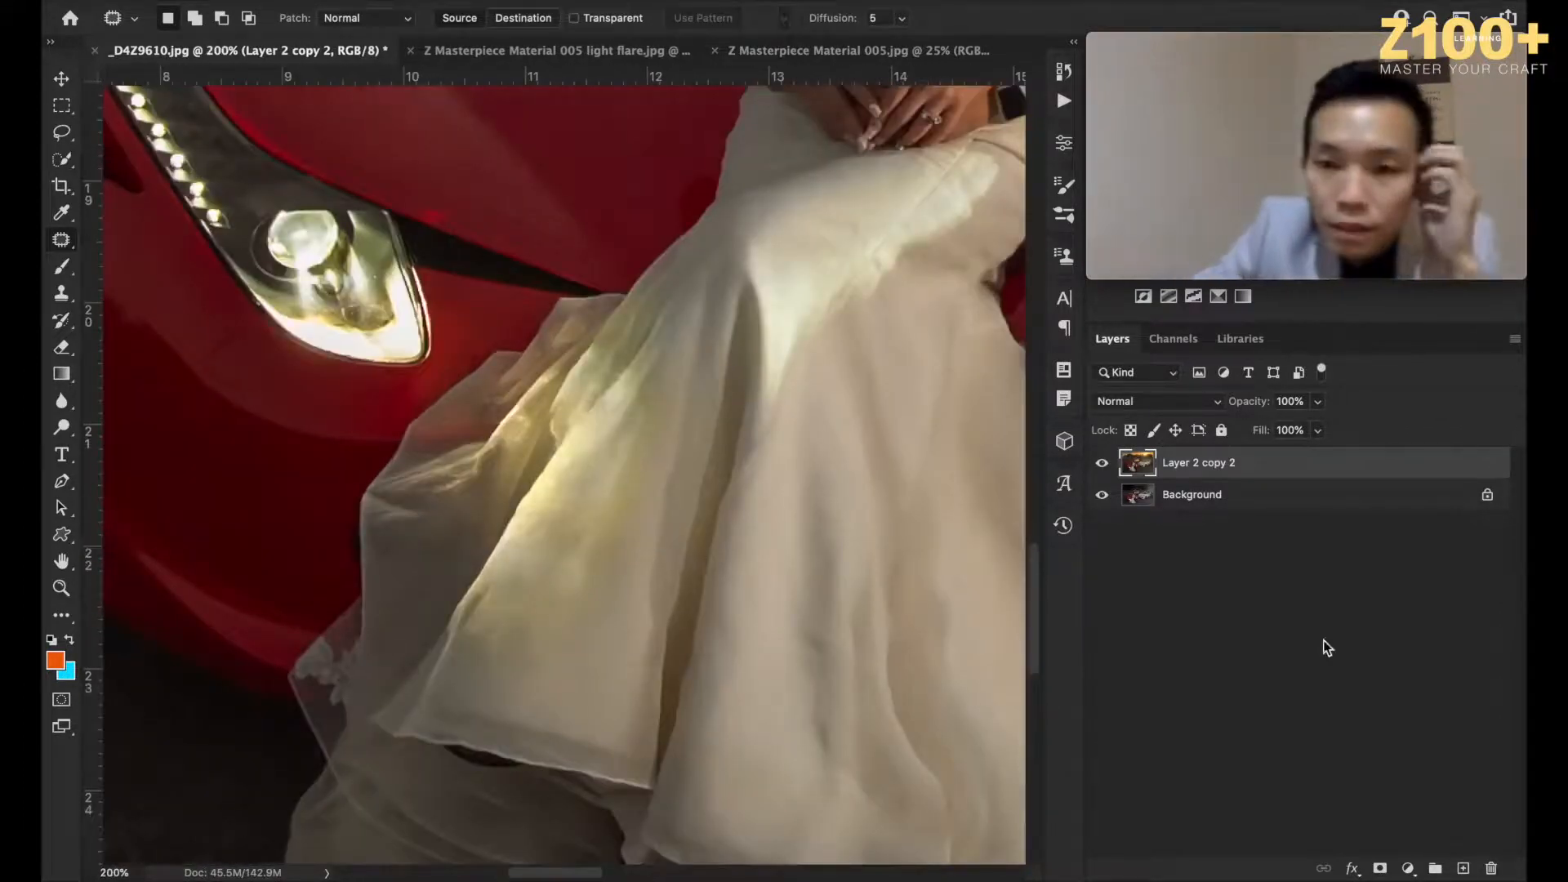
pyautogui.click(1463, 868)
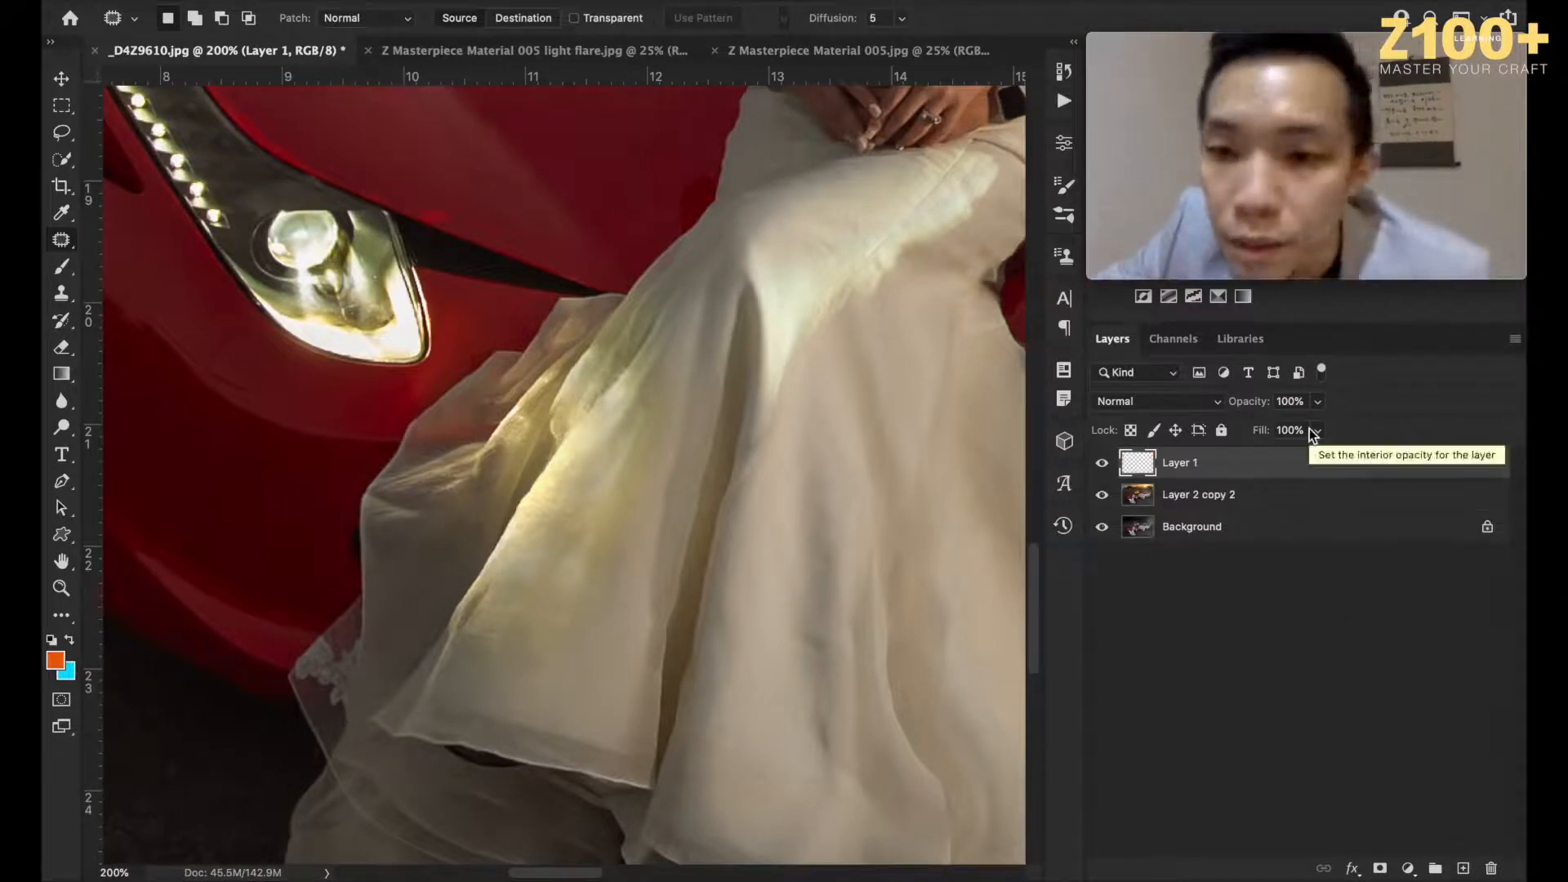
pyautogui.click(1217, 402)
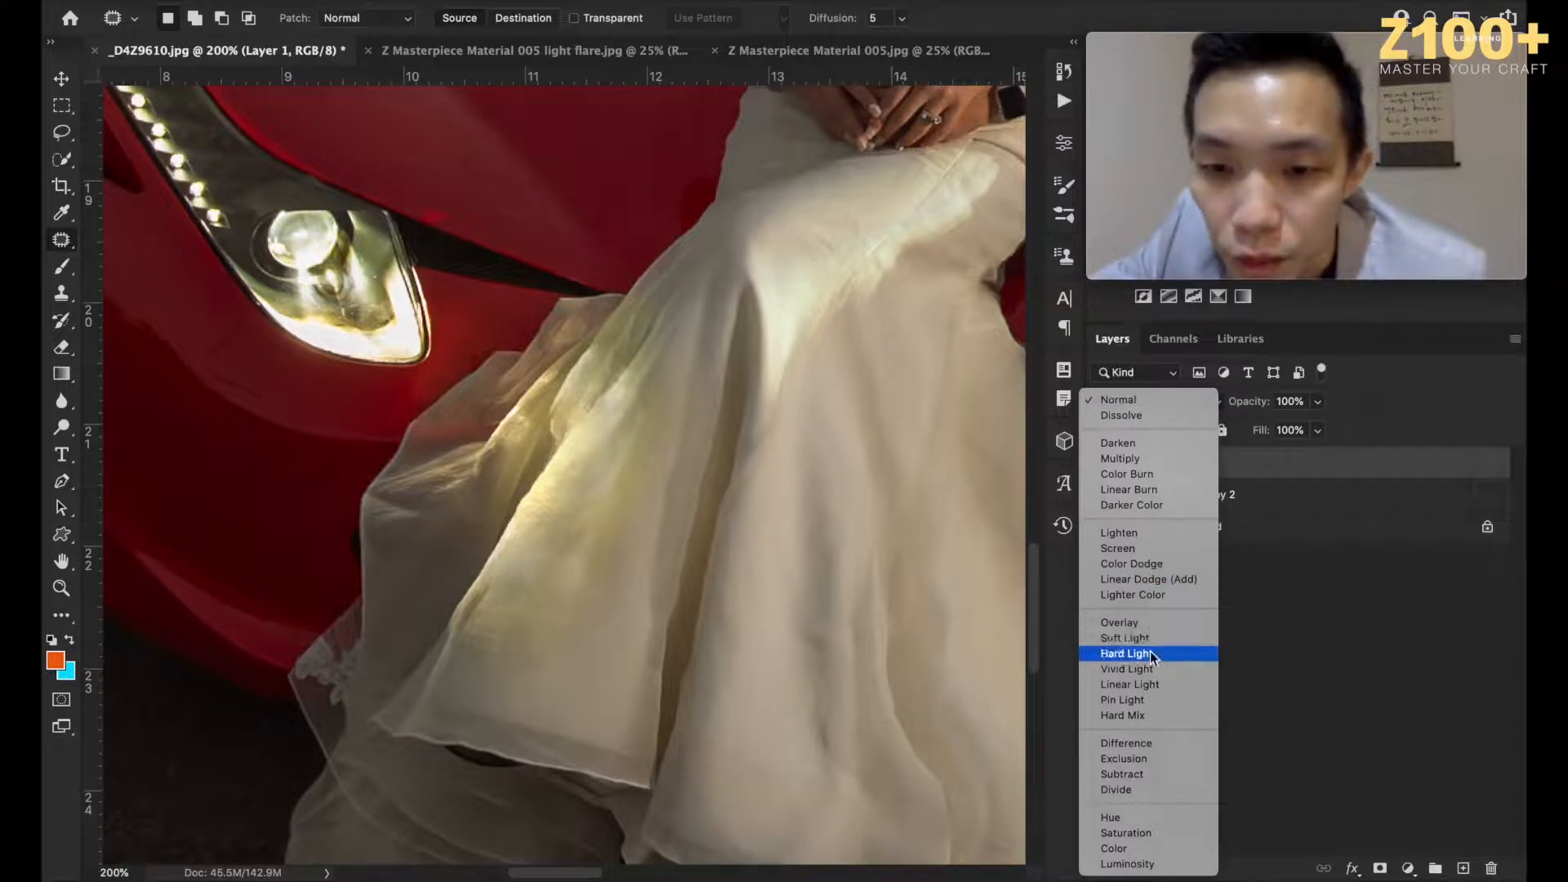
pyautogui.click(1131, 850)
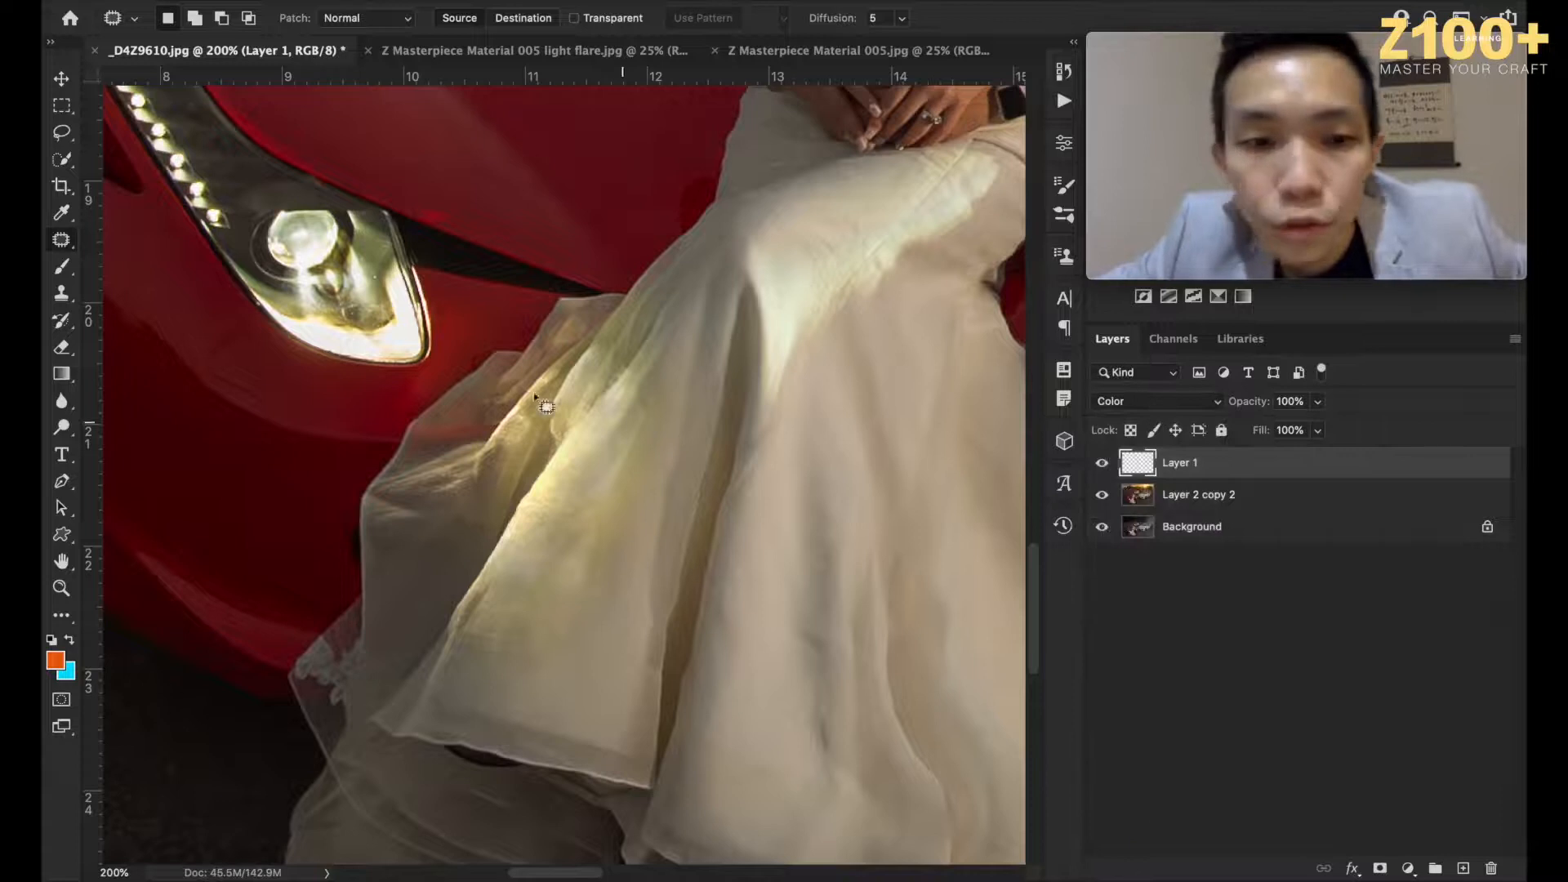
# Step: Sample a neutral beige from the skirt as the Brush colour and set the brush hardness to 0%
pyautogui.press('b')
pyautogui.keyDown('alt'); pyautogui.click(674, 357); pyautogui.keyUp('alt')
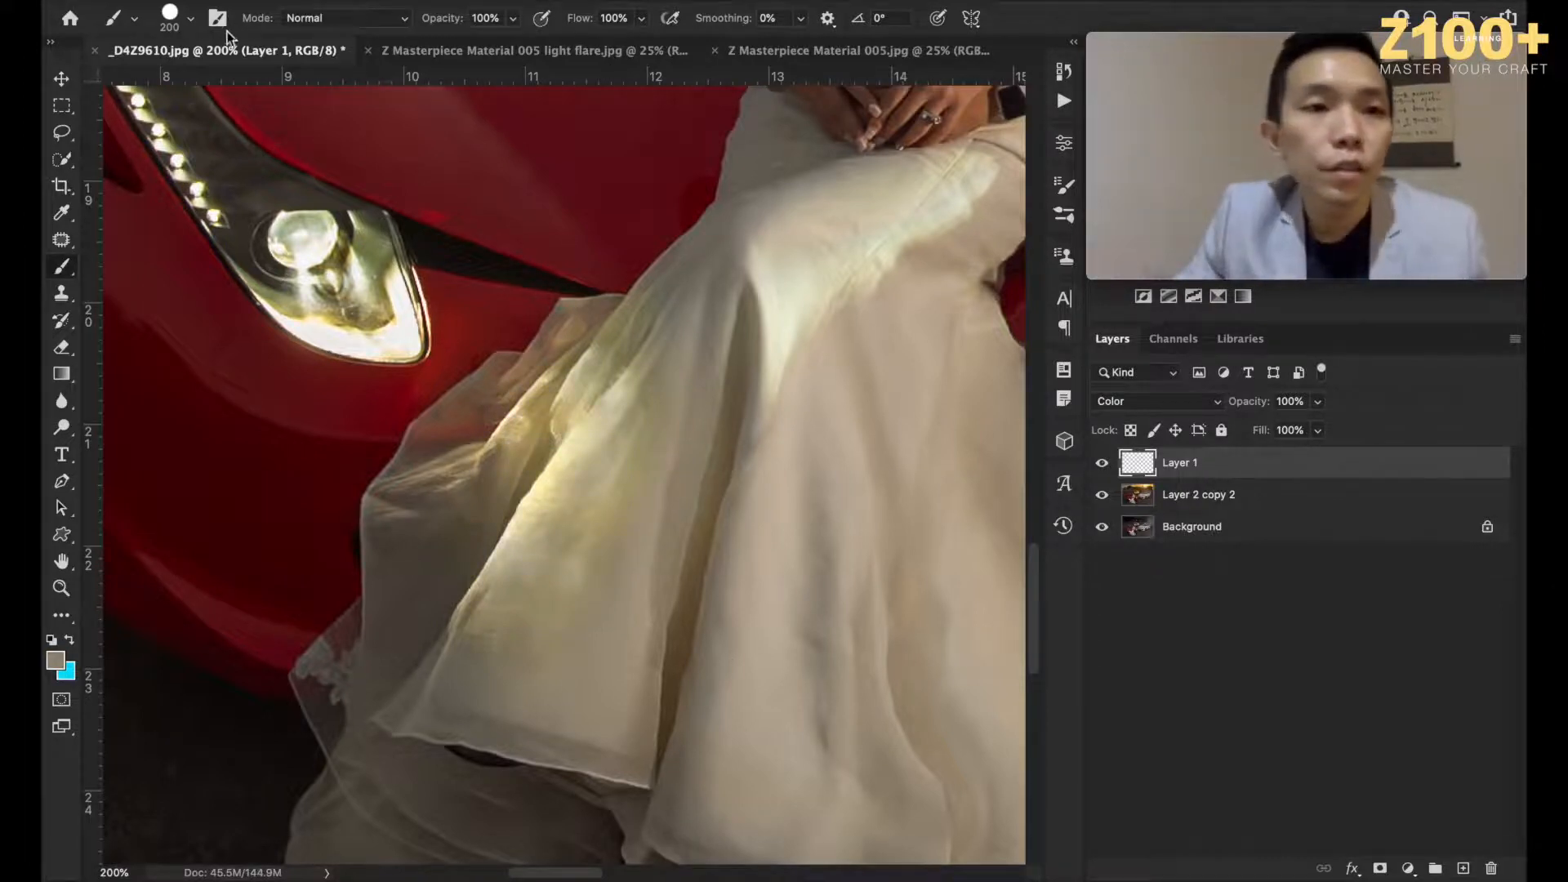
pyautogui.click(189, 20)
pyautogui.moveTo(211, 129); pyautogui.dragTo(134, 129)
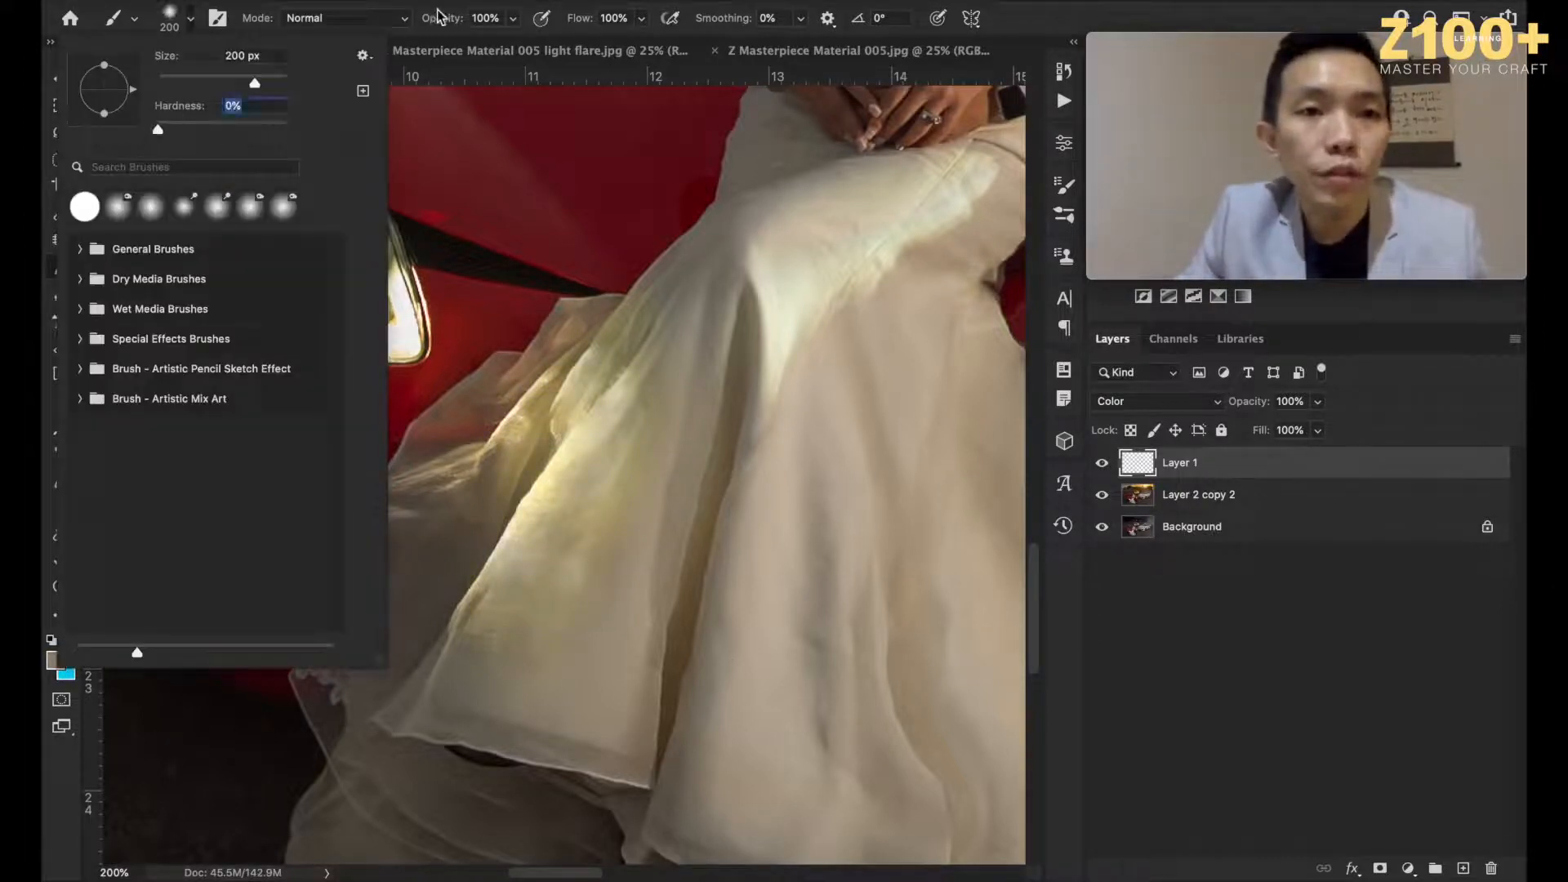
pyautogui.press('Return')
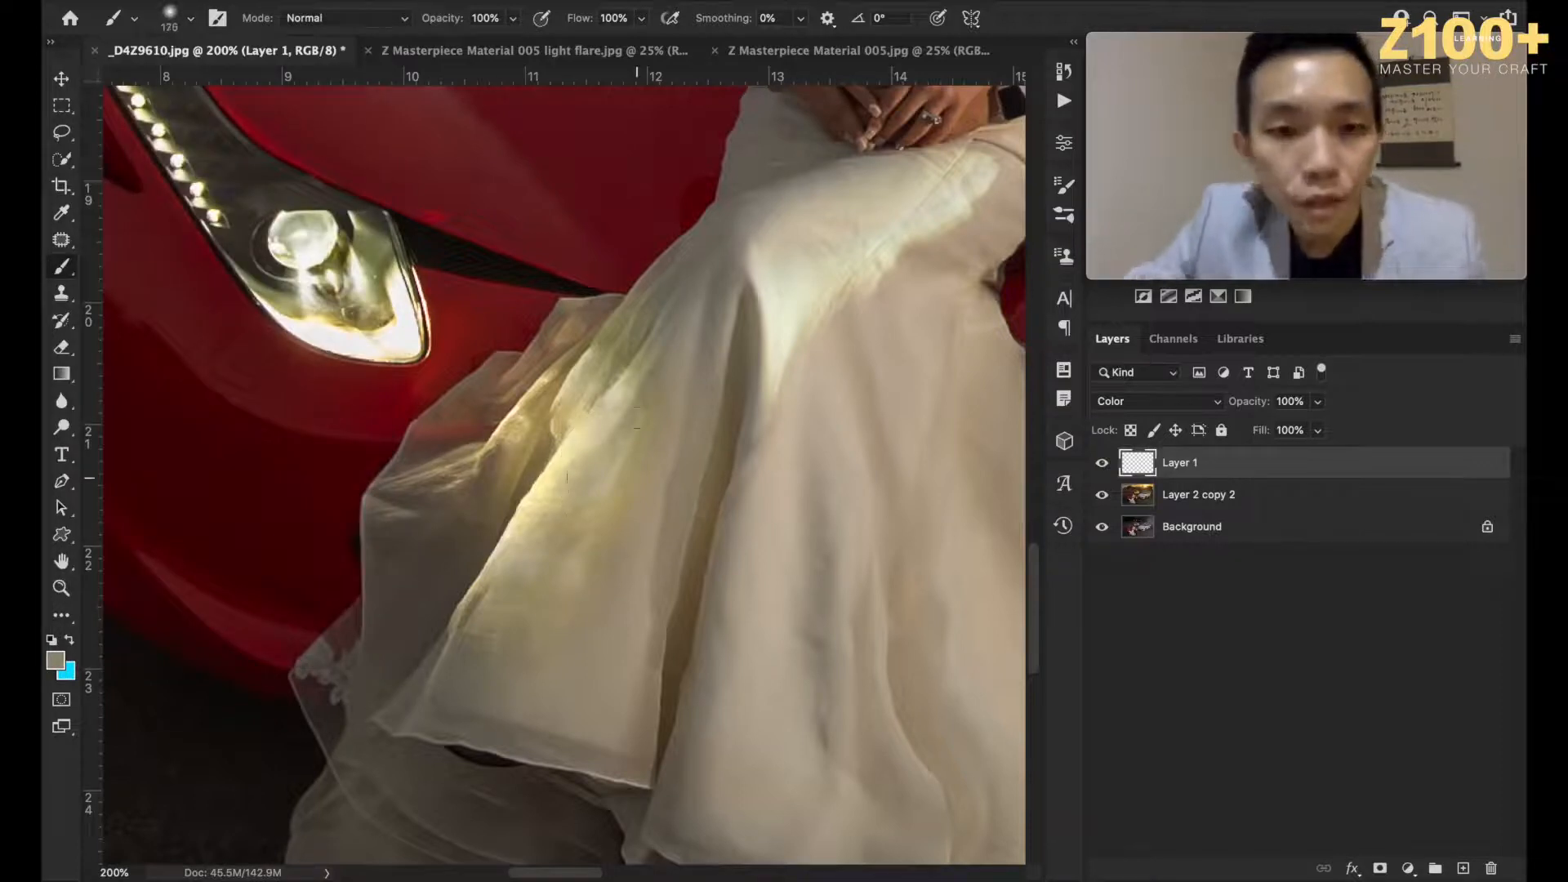
# Step: Paint the sampled colour over the skirt's yellow glare with a 125 px brush, reducing its opacity to 33% for the finer areas
pyautogui.press('[')
pyautogui.press('[')
pyautogui.moveTo(539, 694)
pyautogui.mouseDown()
pyautogui.moveTo(590, 616)
pyautogui.moveTo(477, 700)
pyautogui.mouseUp()
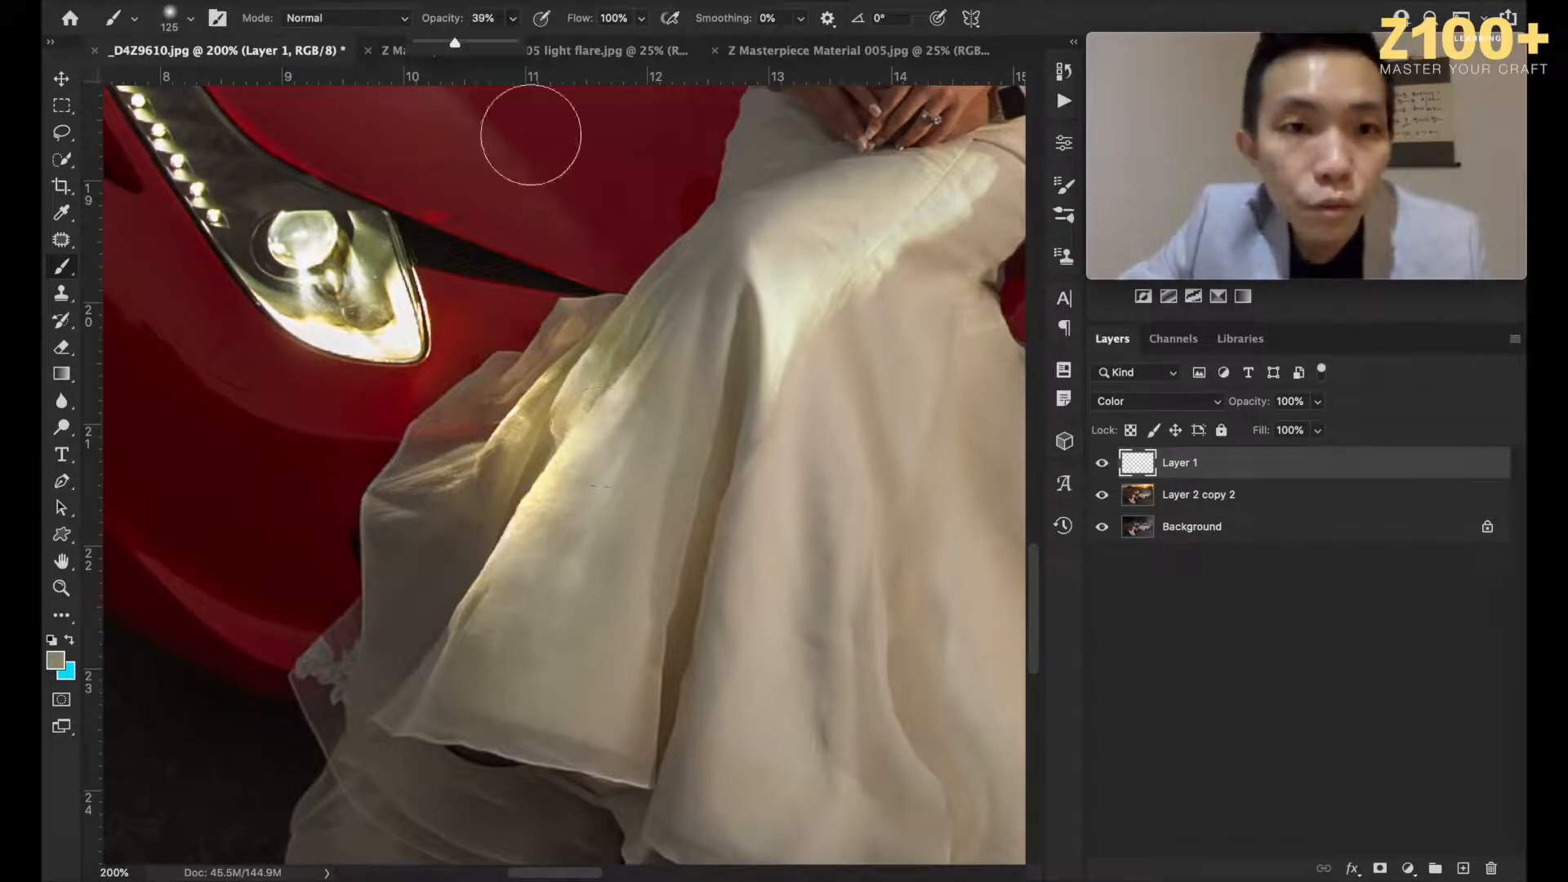
pyautogui.moveTo(454, 45); pyautogui.dragTo(450, 46)
pyautogui.click(649, 355)
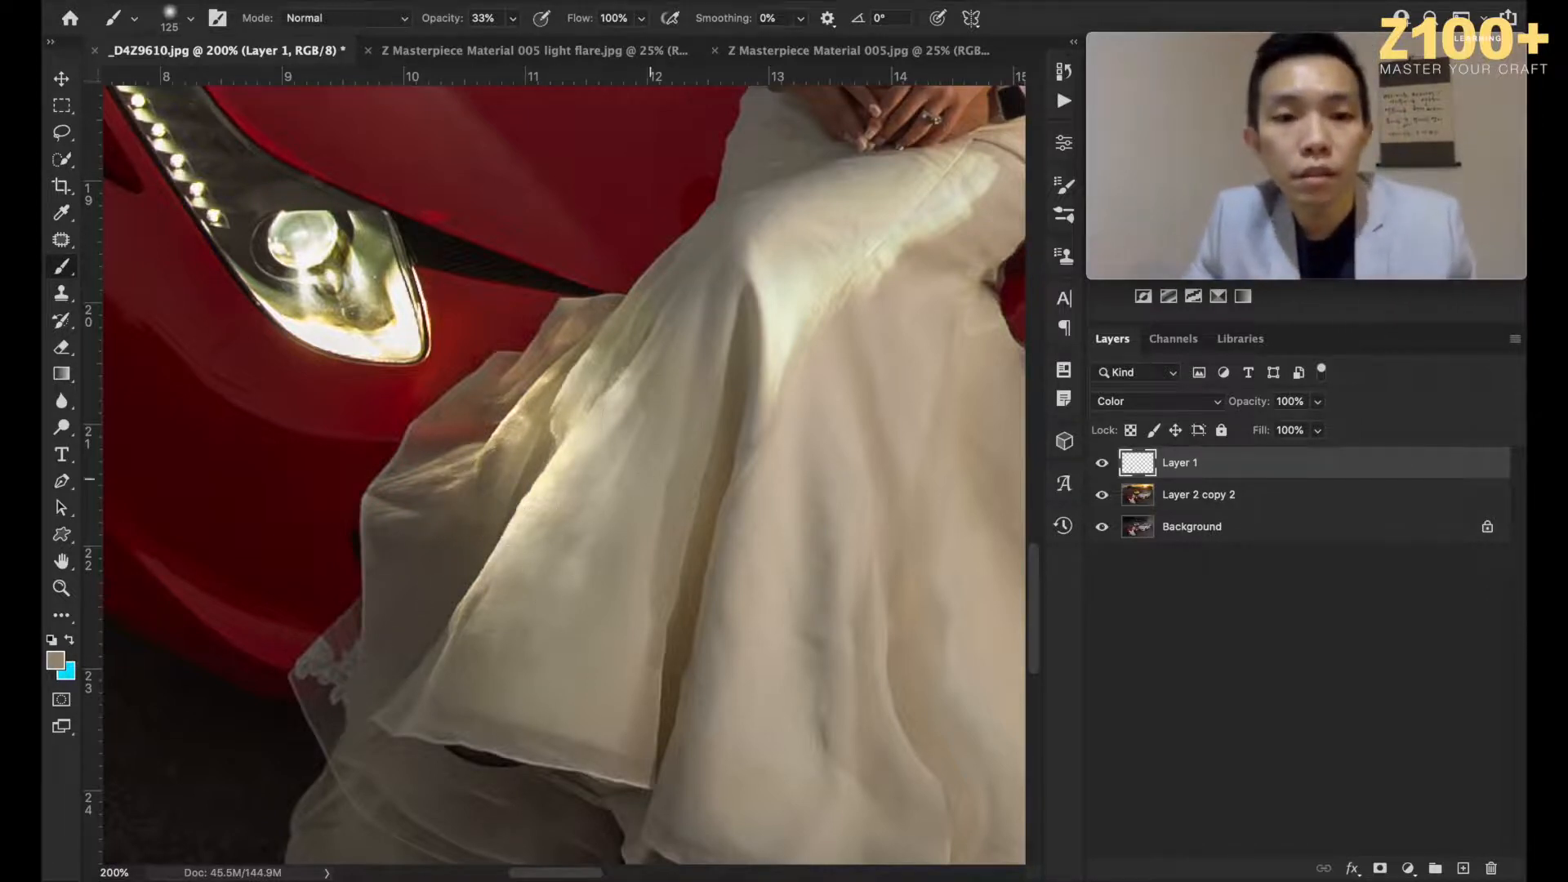
pyautogui.moveTo(455, 648)
pyautogui.mouseDown()
pyautogui.moveTo(438, 664)
pyautogui.moveTo(480, 561)
pyautogui.moveTo(413, 403)
pyautogui.moveTo(428, 455)
pyautogui.moveTo(405, 533)
pyautogui.mouseUp()
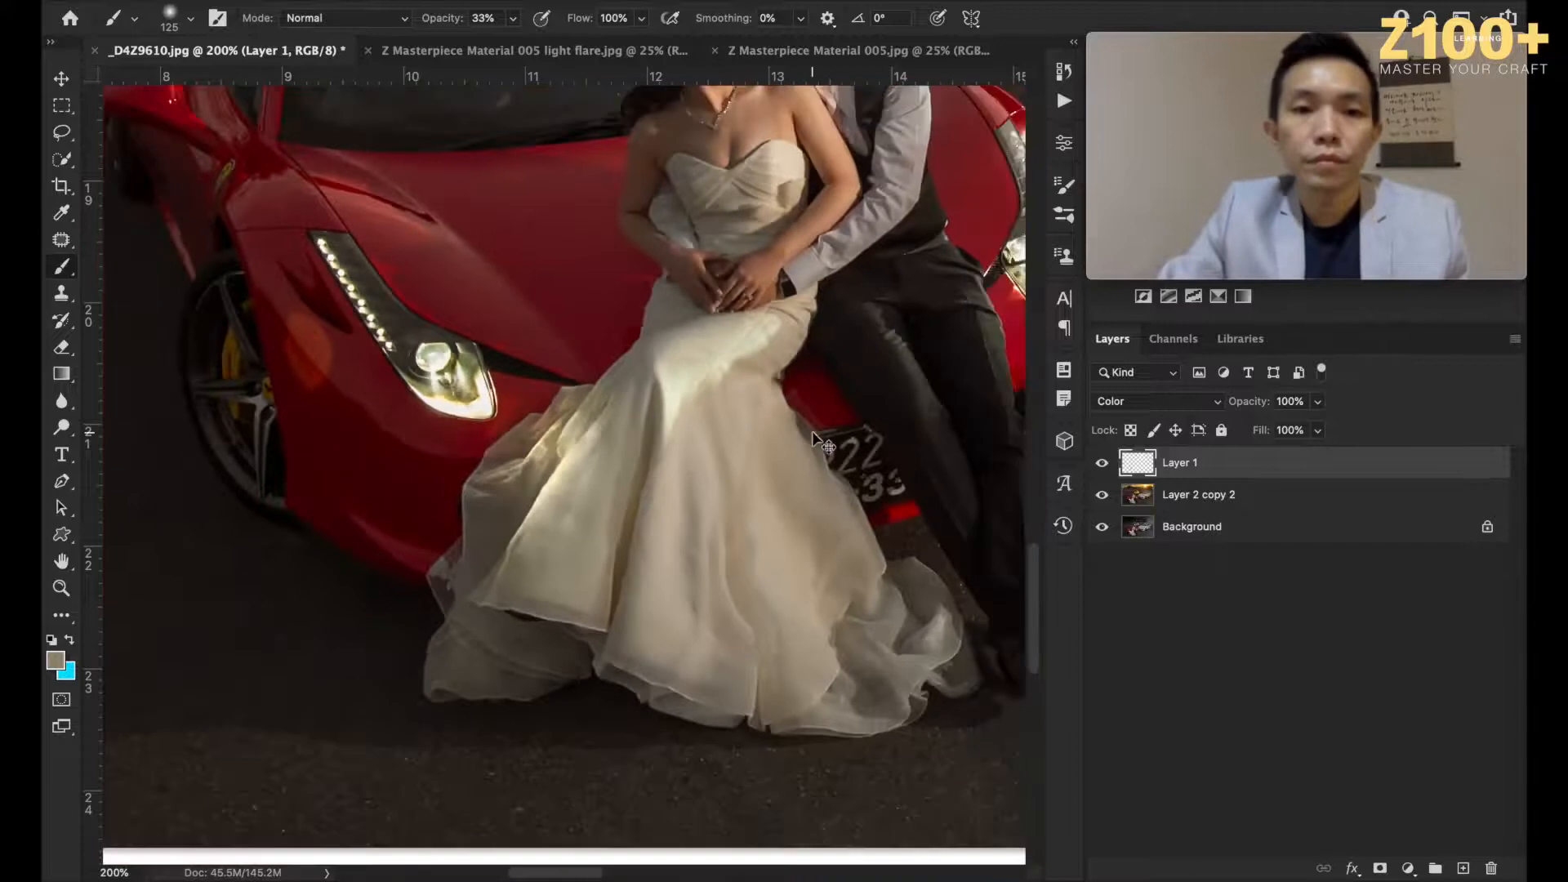
# Step: Raise the brush opacity to 75% and neutralise the yellow tint across the rest of the skirt and the bodice
pyautogui.press('super+minus')
pyautogui.press('super+minus')
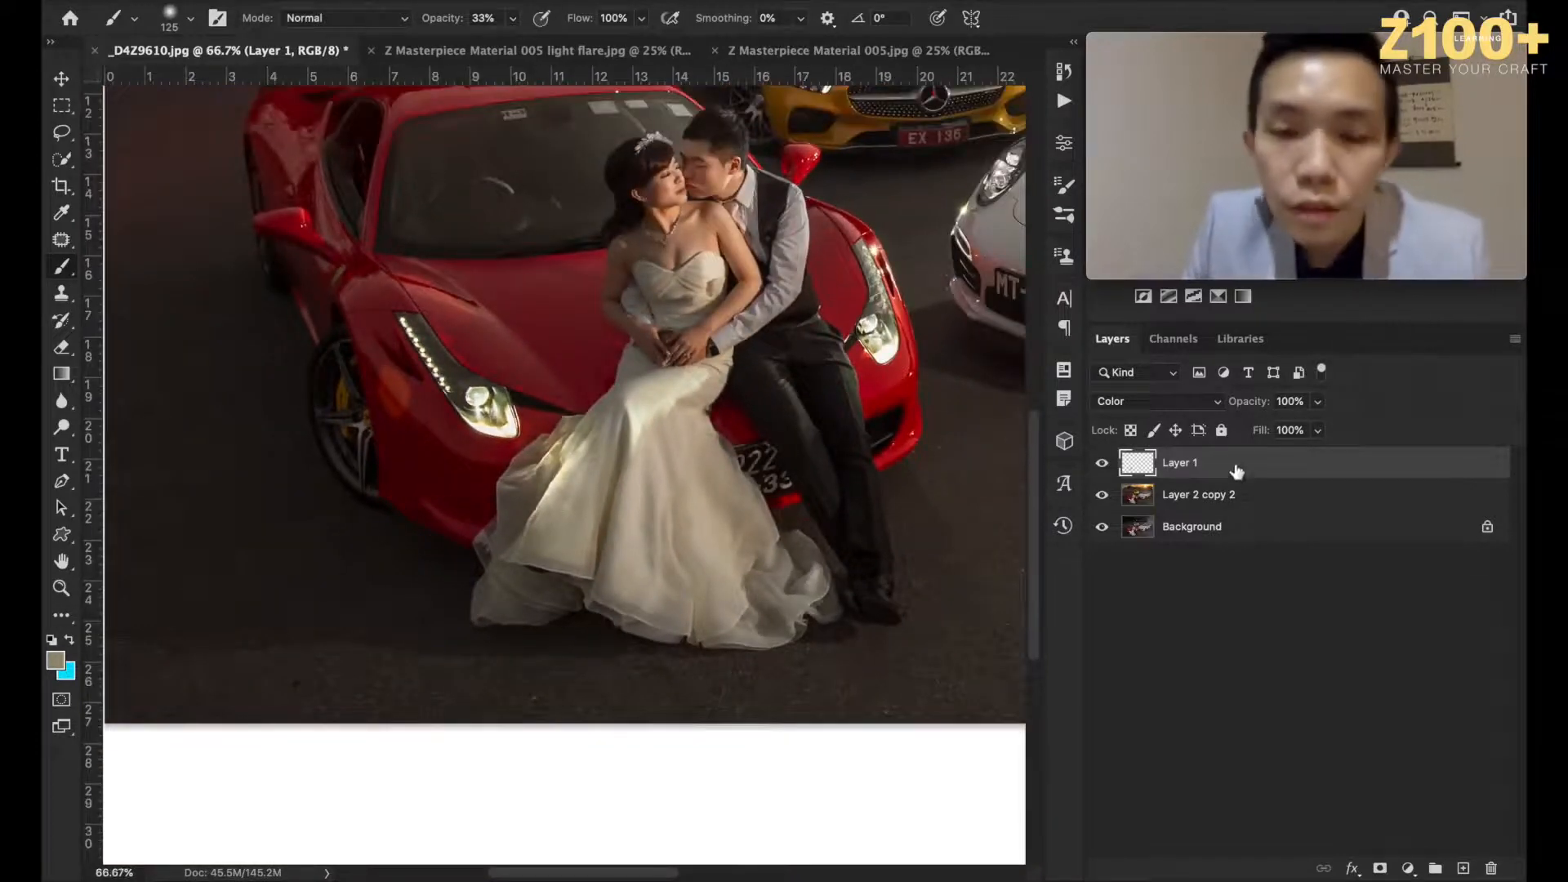
pyautogui.click(1104, 465)
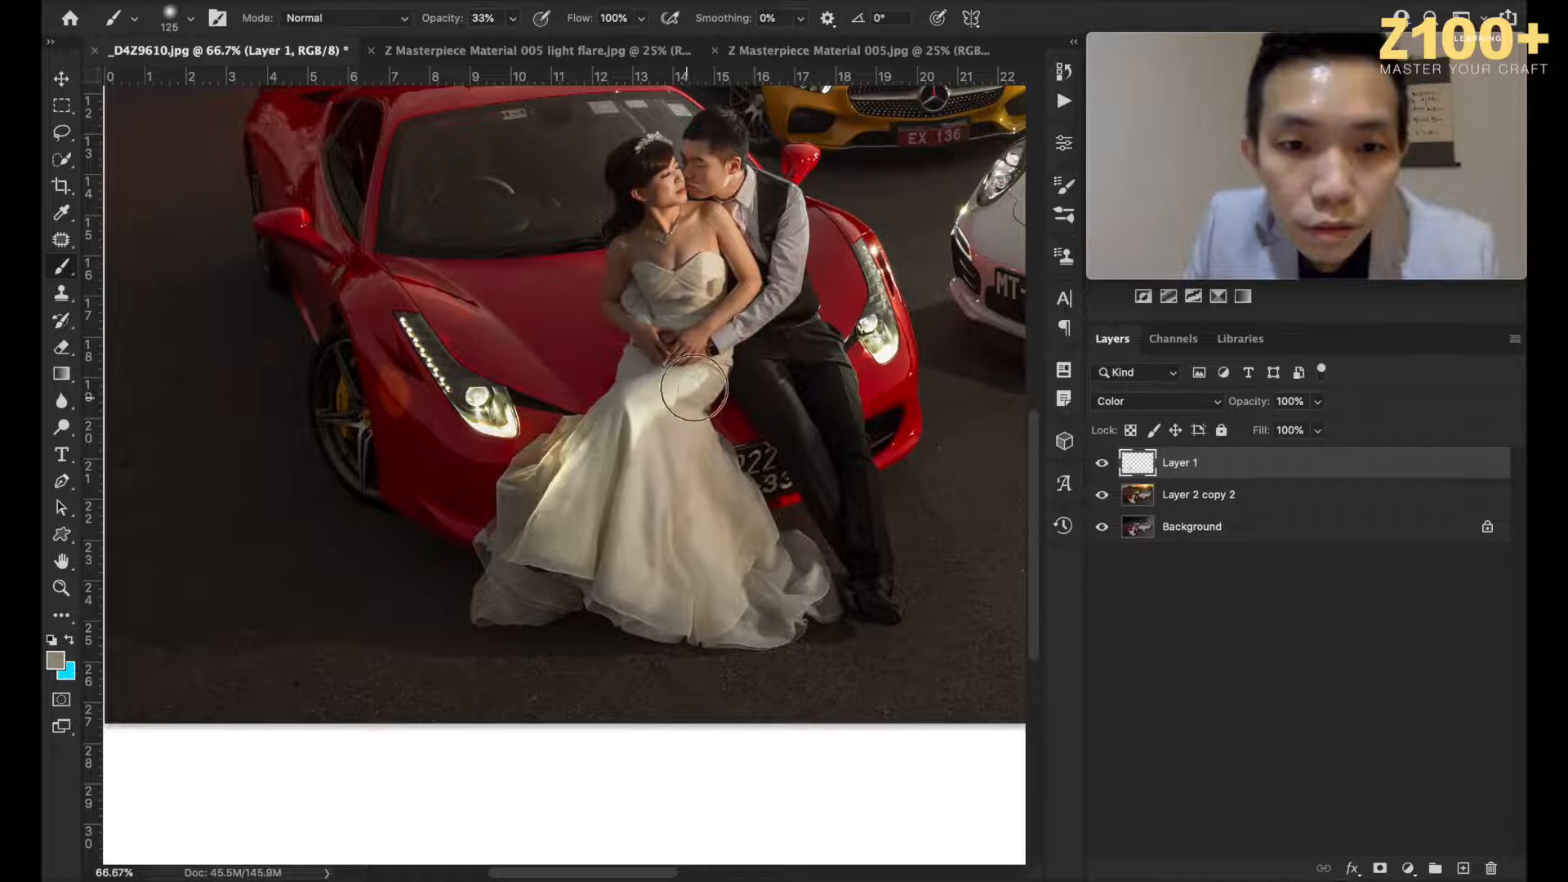
pyautogui.click(513, 17)
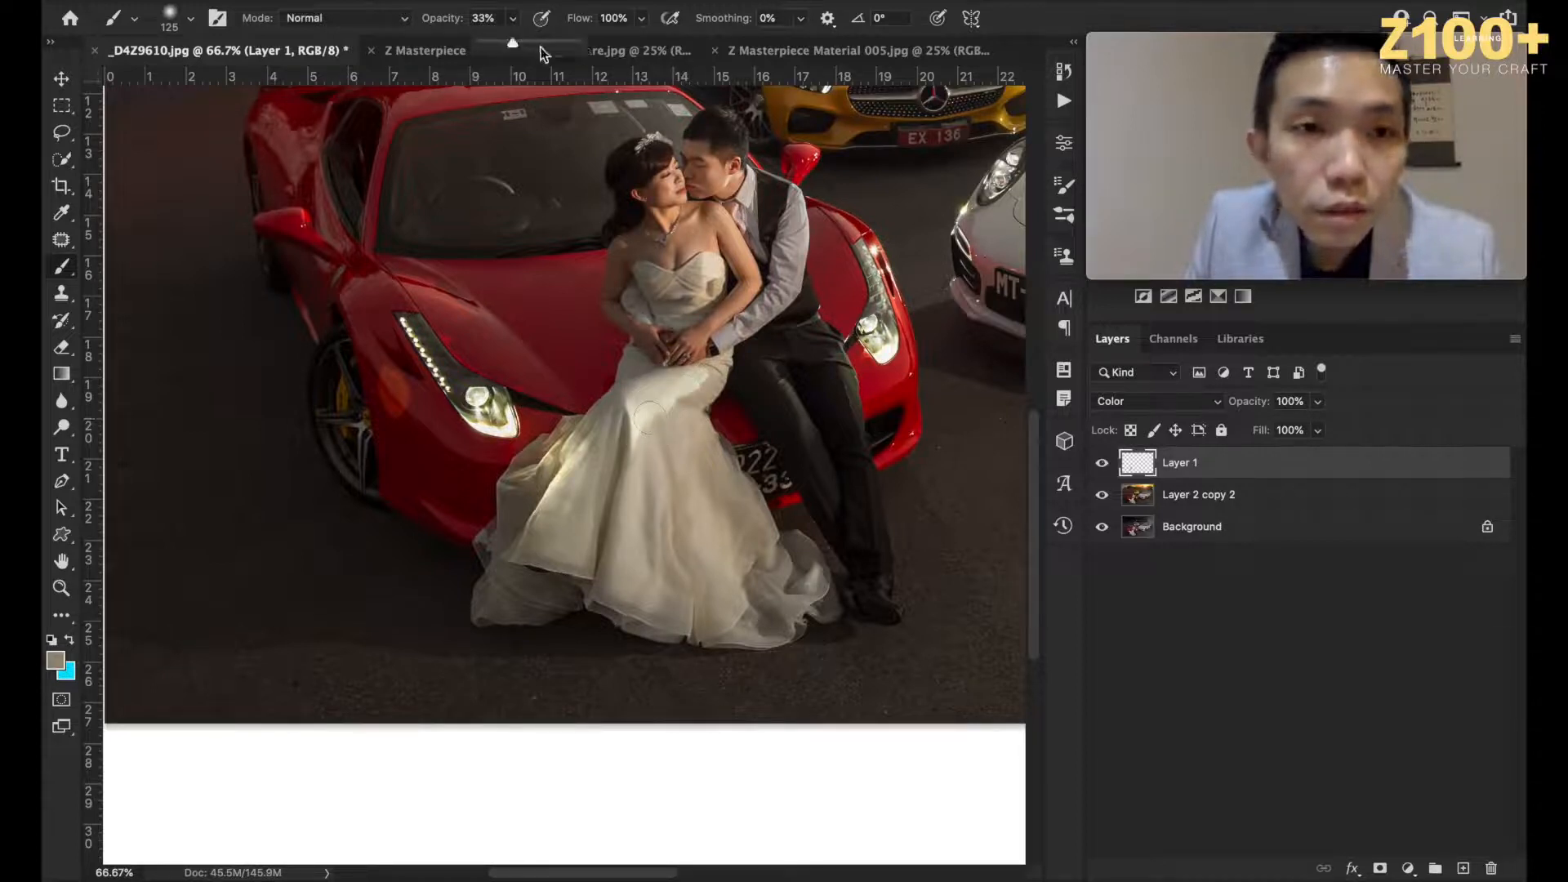
pyautogui.click(697, 386)
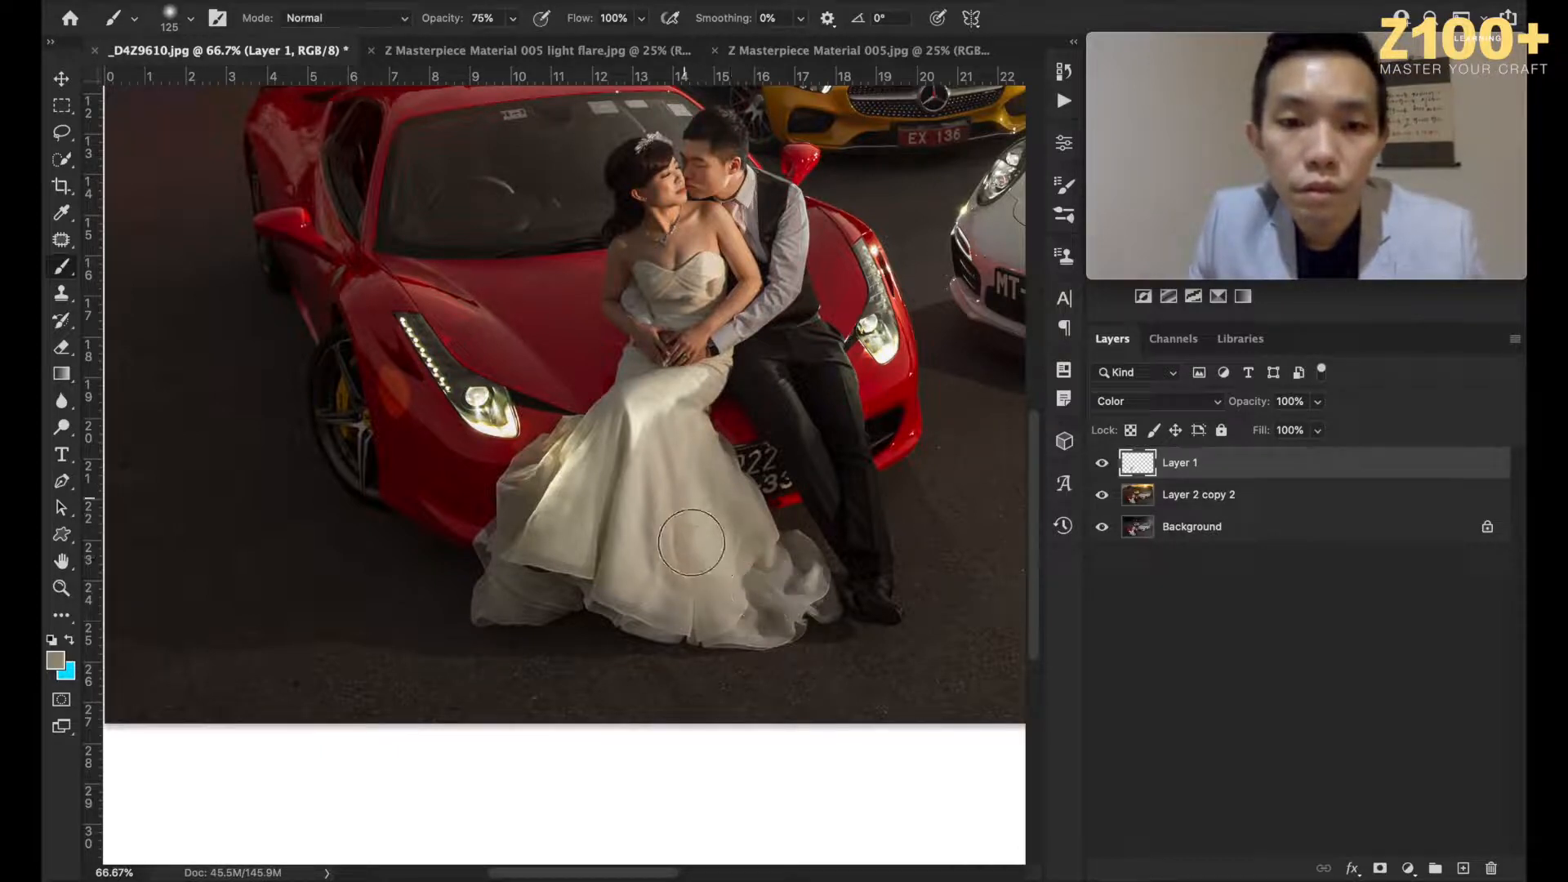
pyautogui.moveTo(609, 567)
pyautogui.mouseDown()
pyautogui.moveTo(596, 503)
pyautogui.moveTo(672, 487)
pyautogui.moveTo(691, 426)
pyautogui.mouseUp()
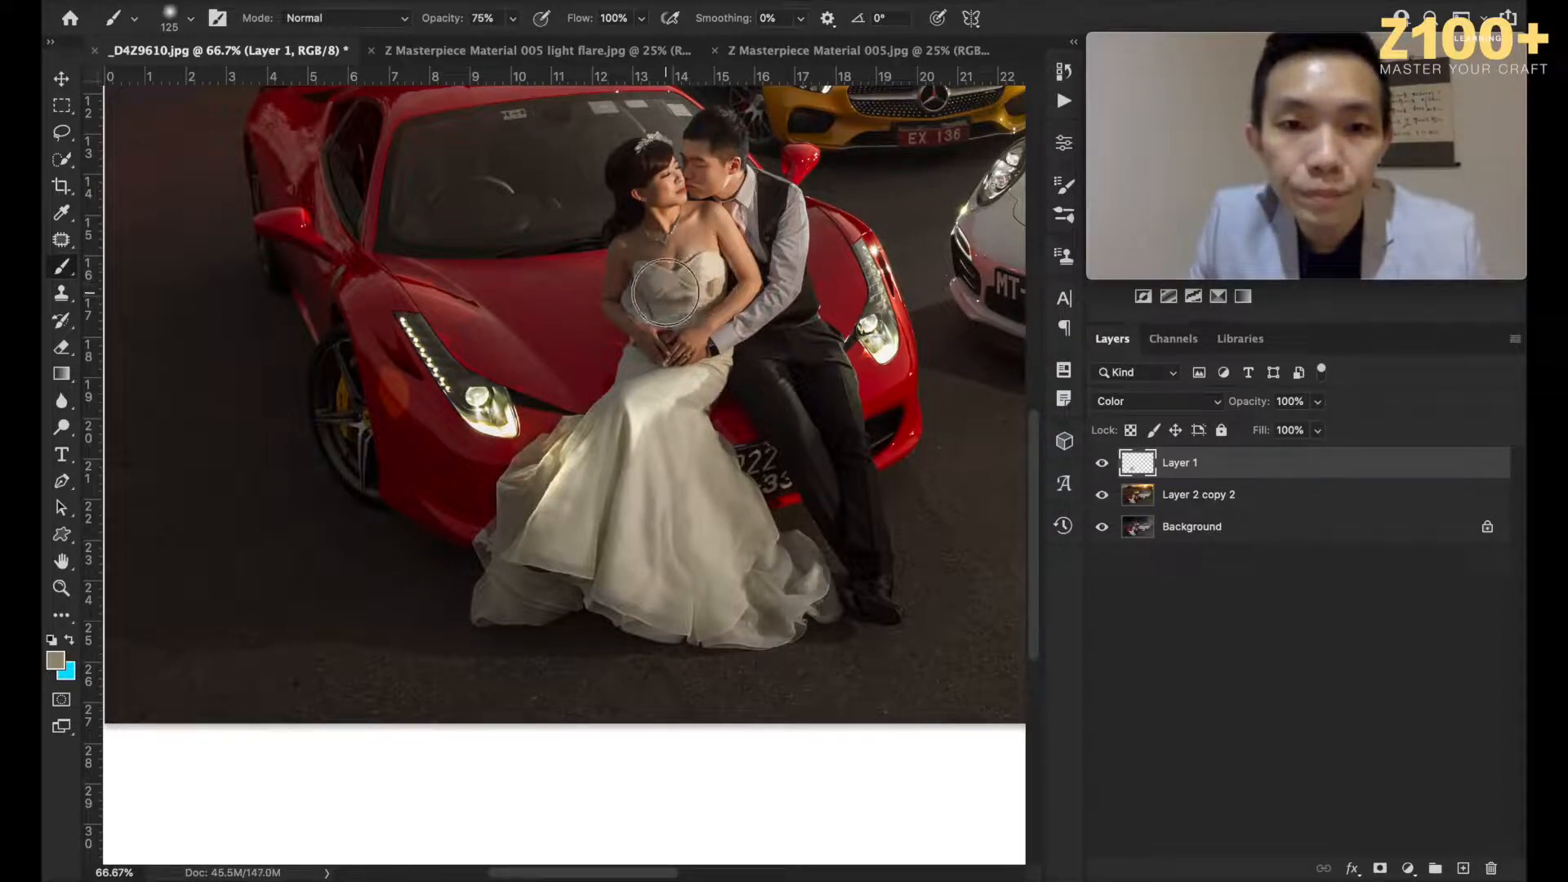
pyautogui.moveTo(671, 305); pyautogui.dragTo(704, 282)
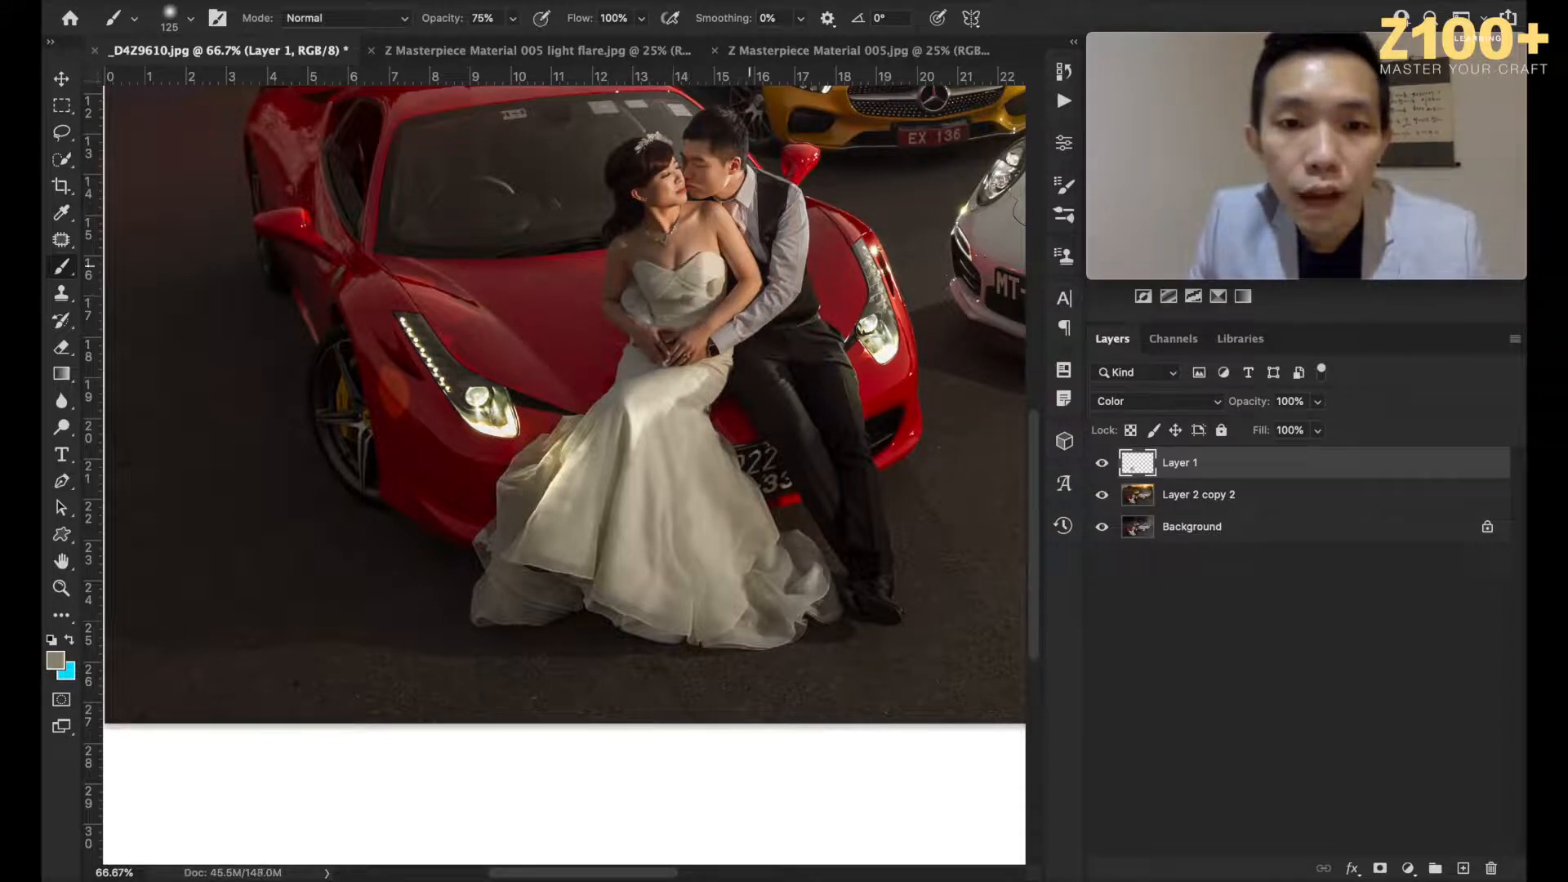
# Step: Compare the picture with Layer 1 hidden and shown, and merge Layer 1 with Layer 2 copy 2
pyautogui.press('super+minus')
pyautogui.press('super+minus')
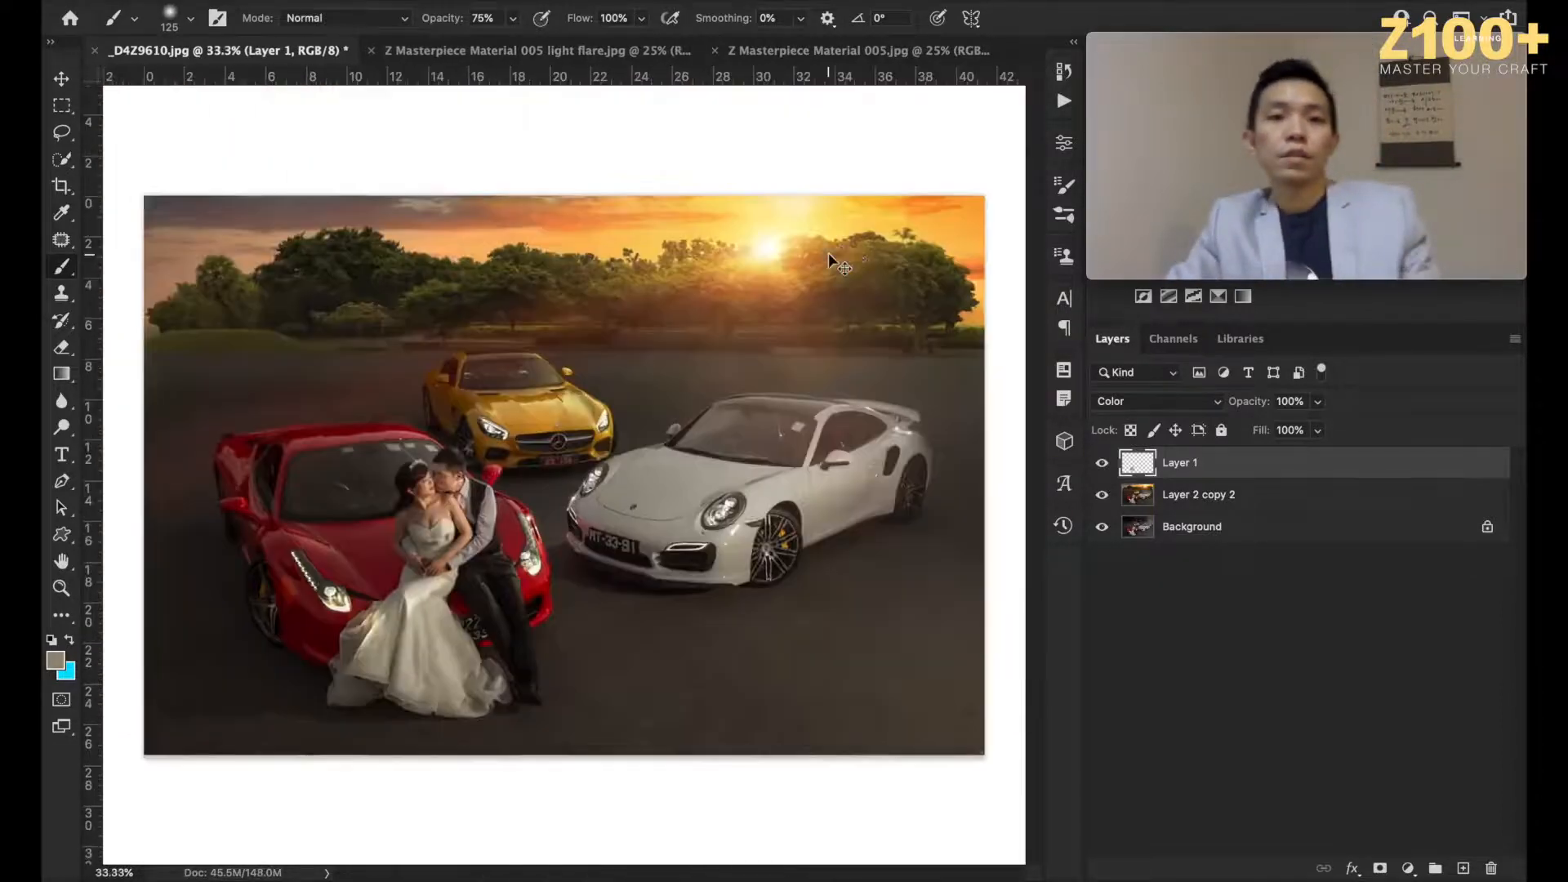
pyautogui.press('super+minus')
pyautogui.press('super+equal')
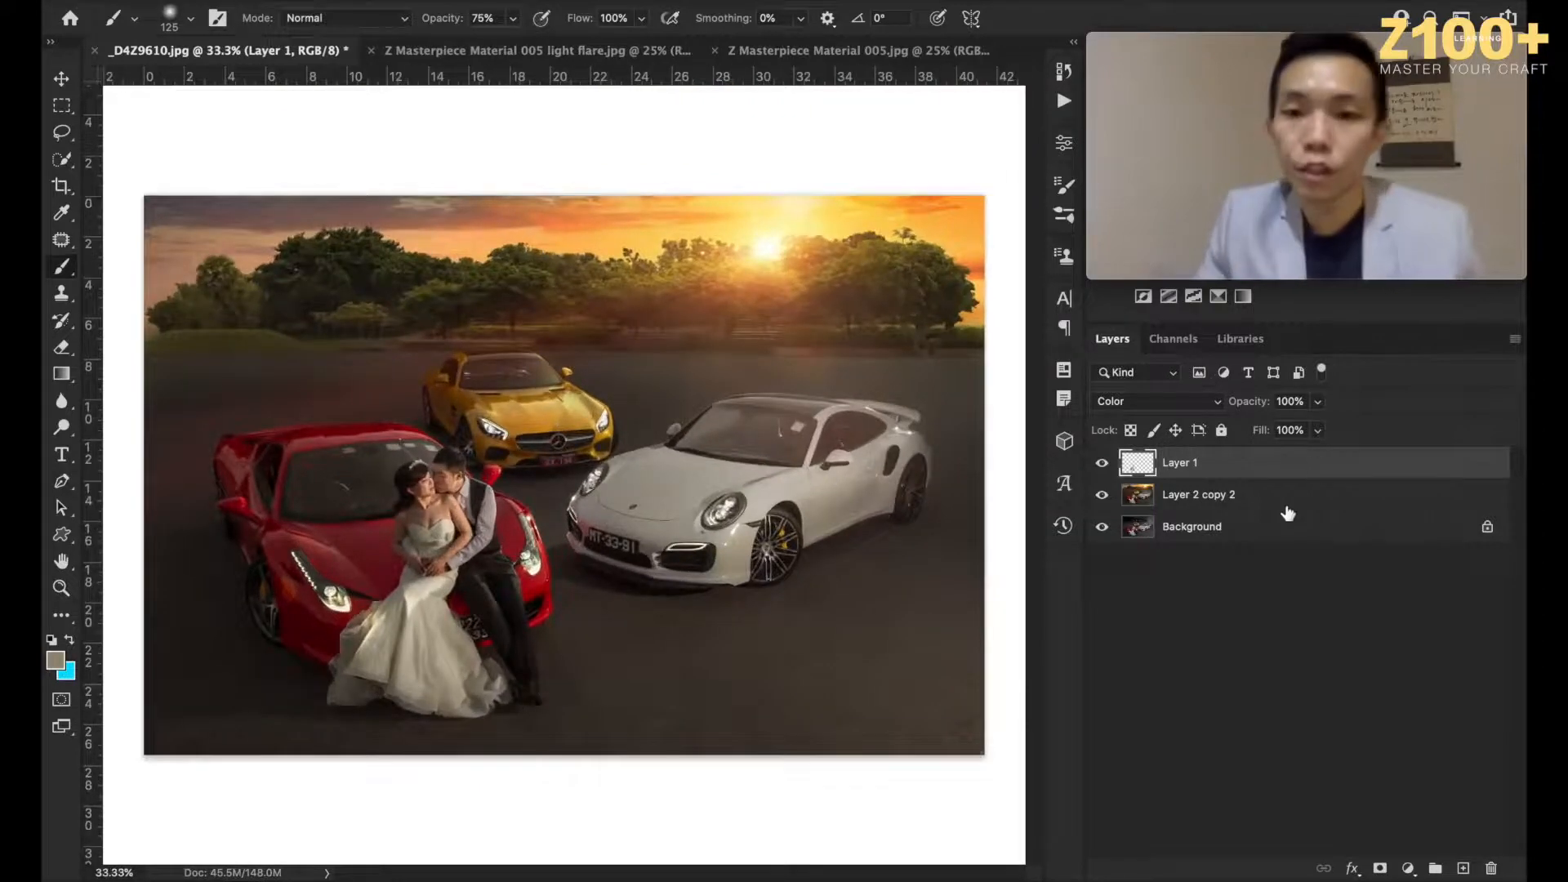
pyautogui.click(1103, 463)
pyautogui.click(1103, 463)
pyautogui.keyDown('shift'); pyautogui.click(1227, 497); pyautogui.keyUp('shift')
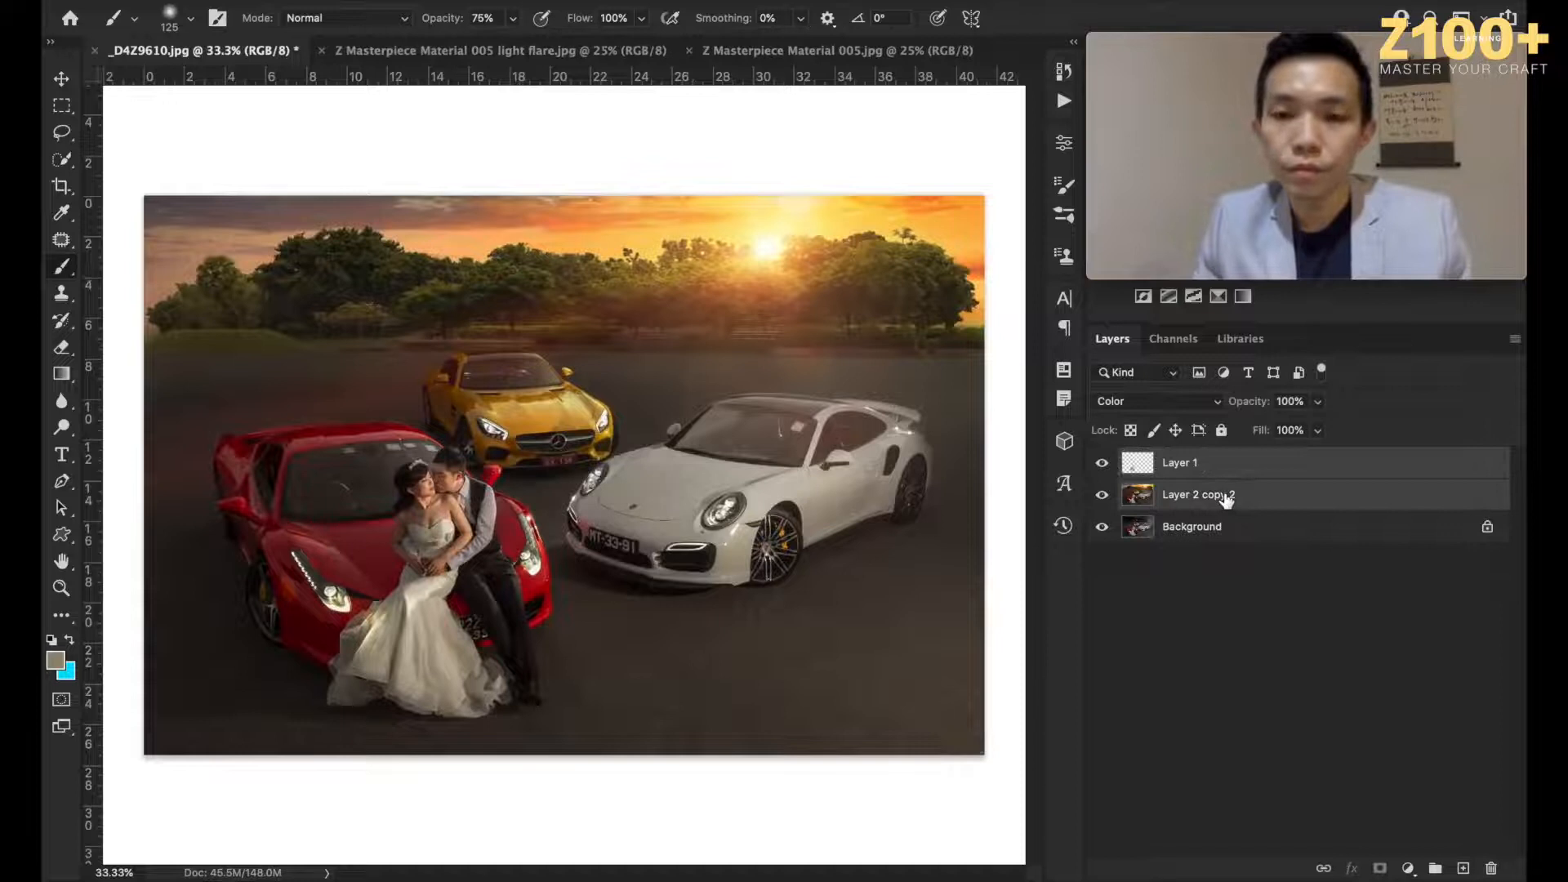
pyautogui.press('super+e')
# Step: Switch to the Move tool and examine the couple and cars up close, then the whole merged composite
pyautogui.click(61, 80)
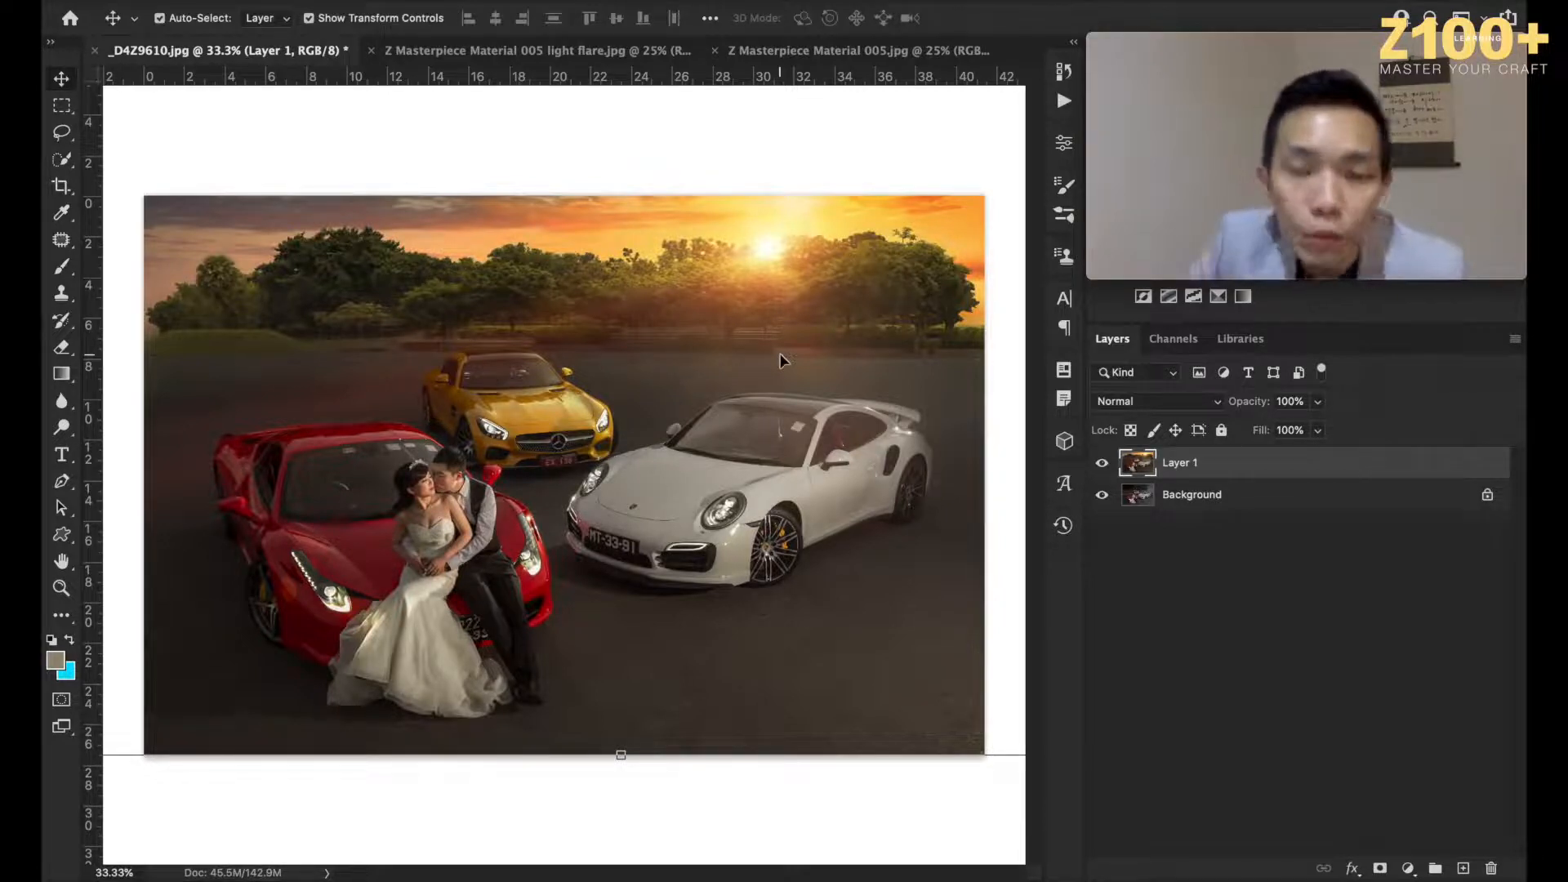
pyautogui.press('super+equal')
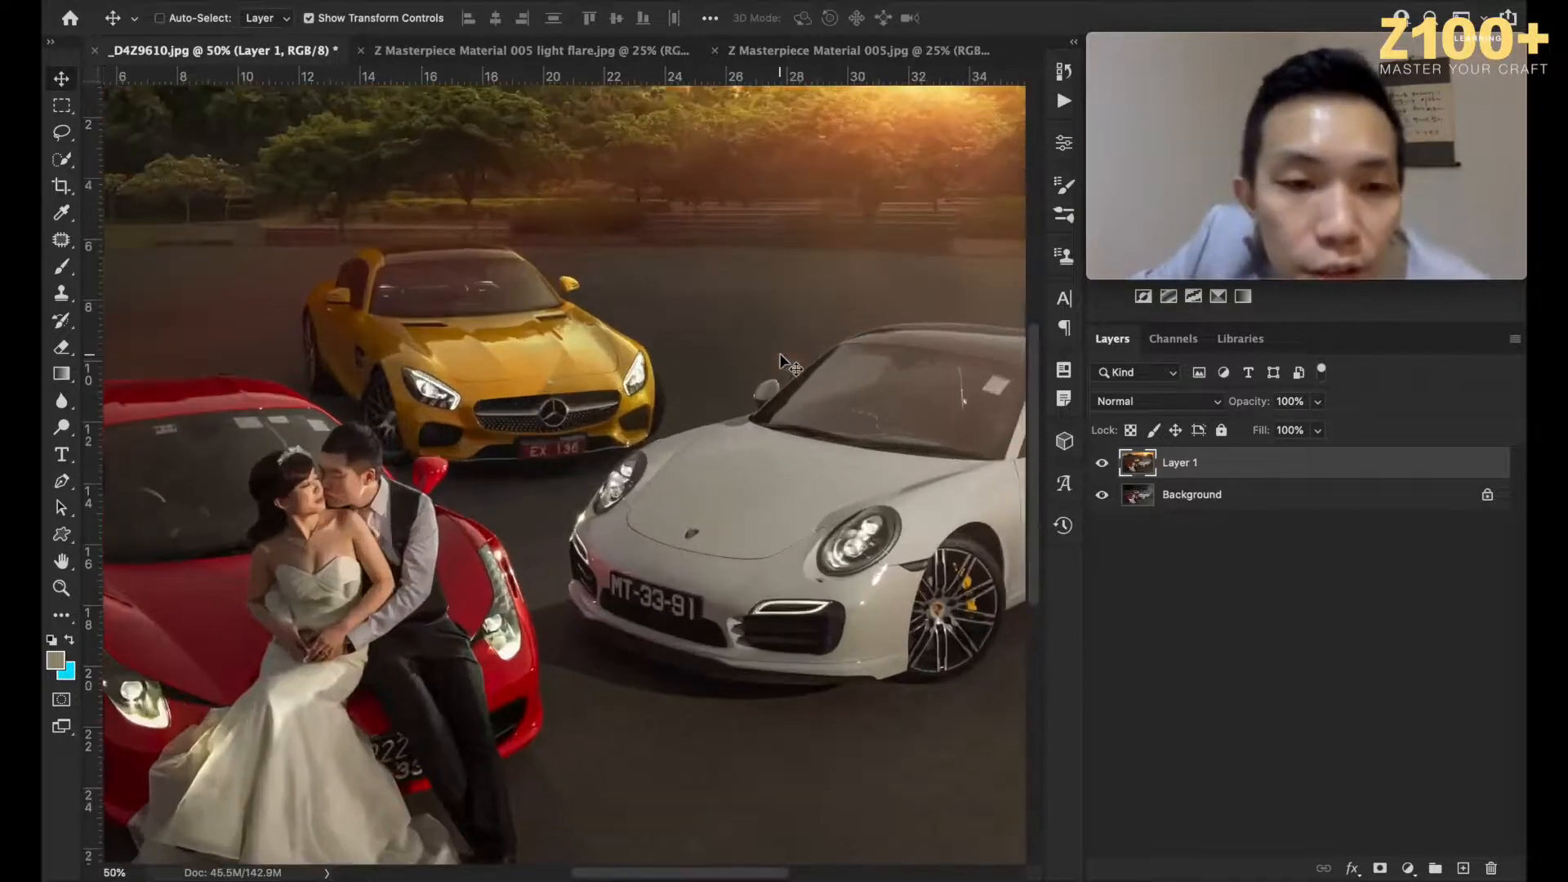
pyautogui.press('super+equal')
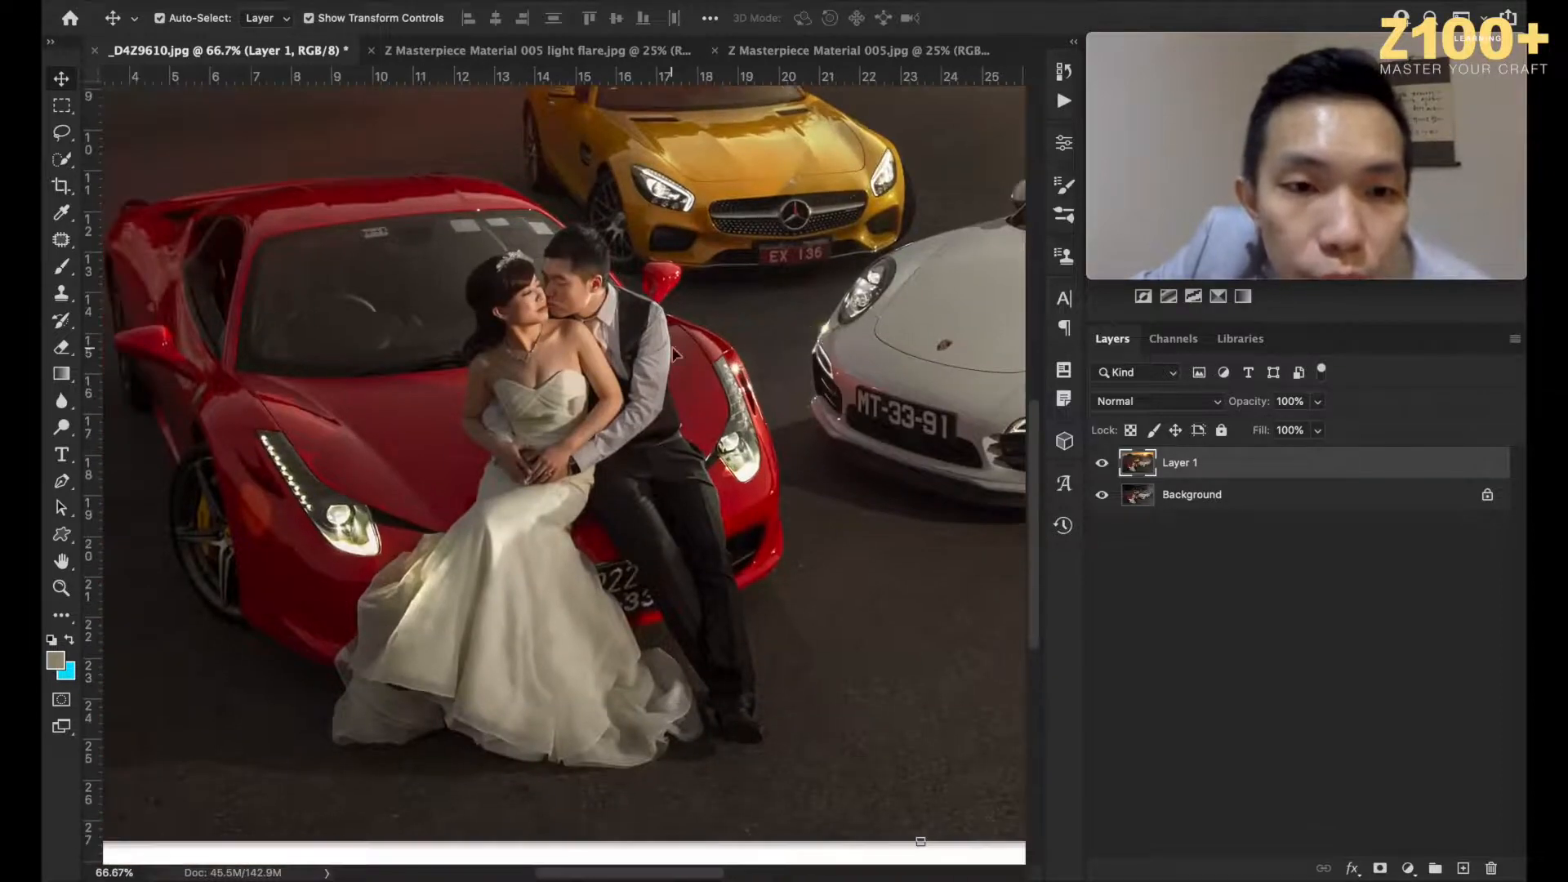
pyautogui.press('super+minus')
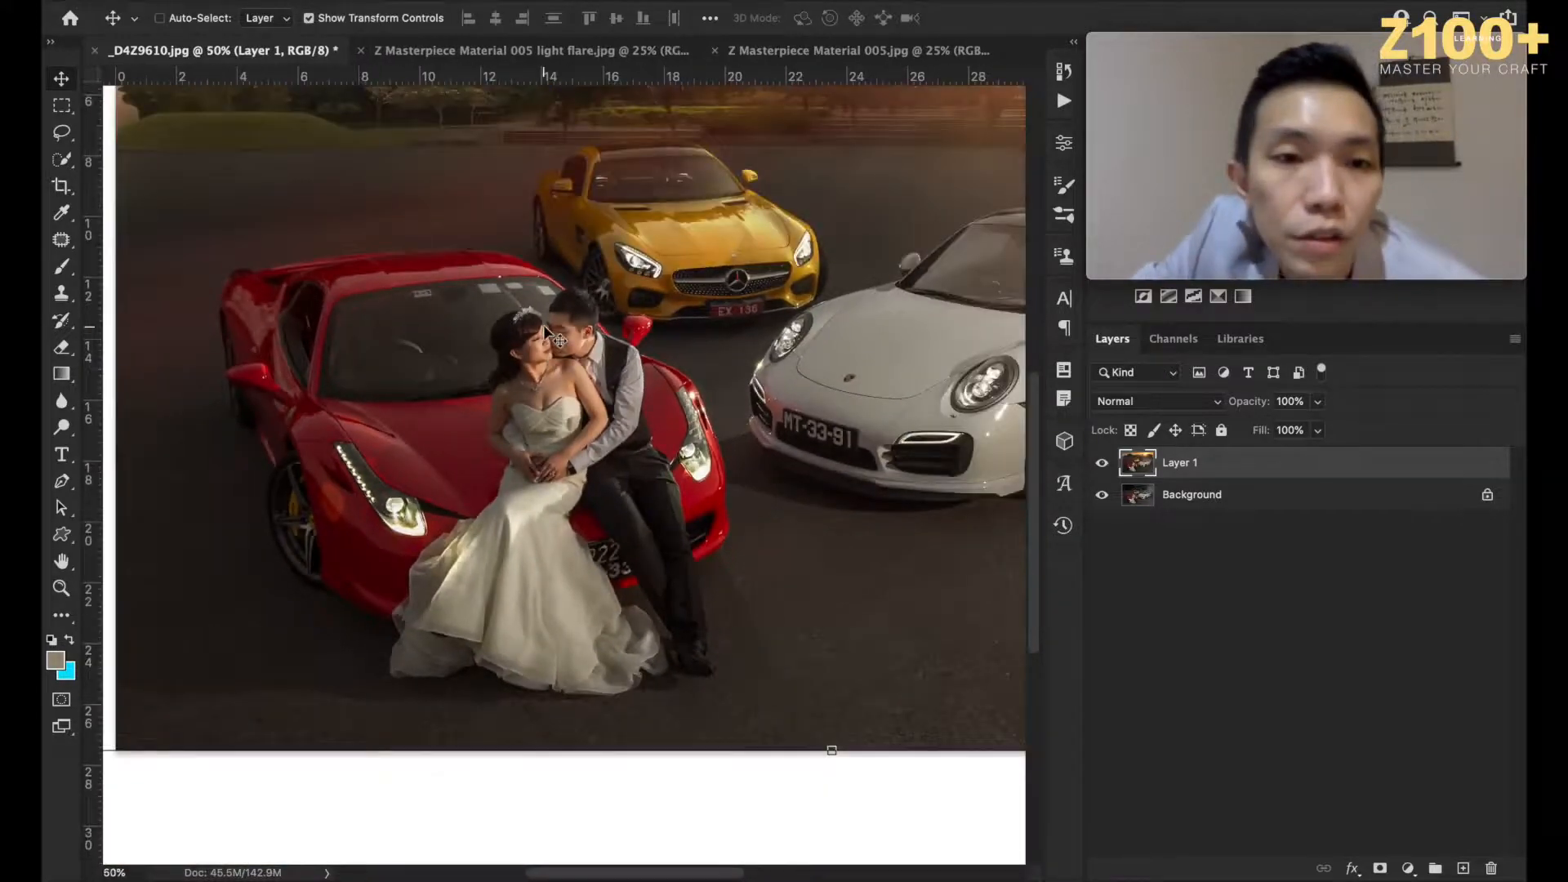
pyautogui.press('super+minus')
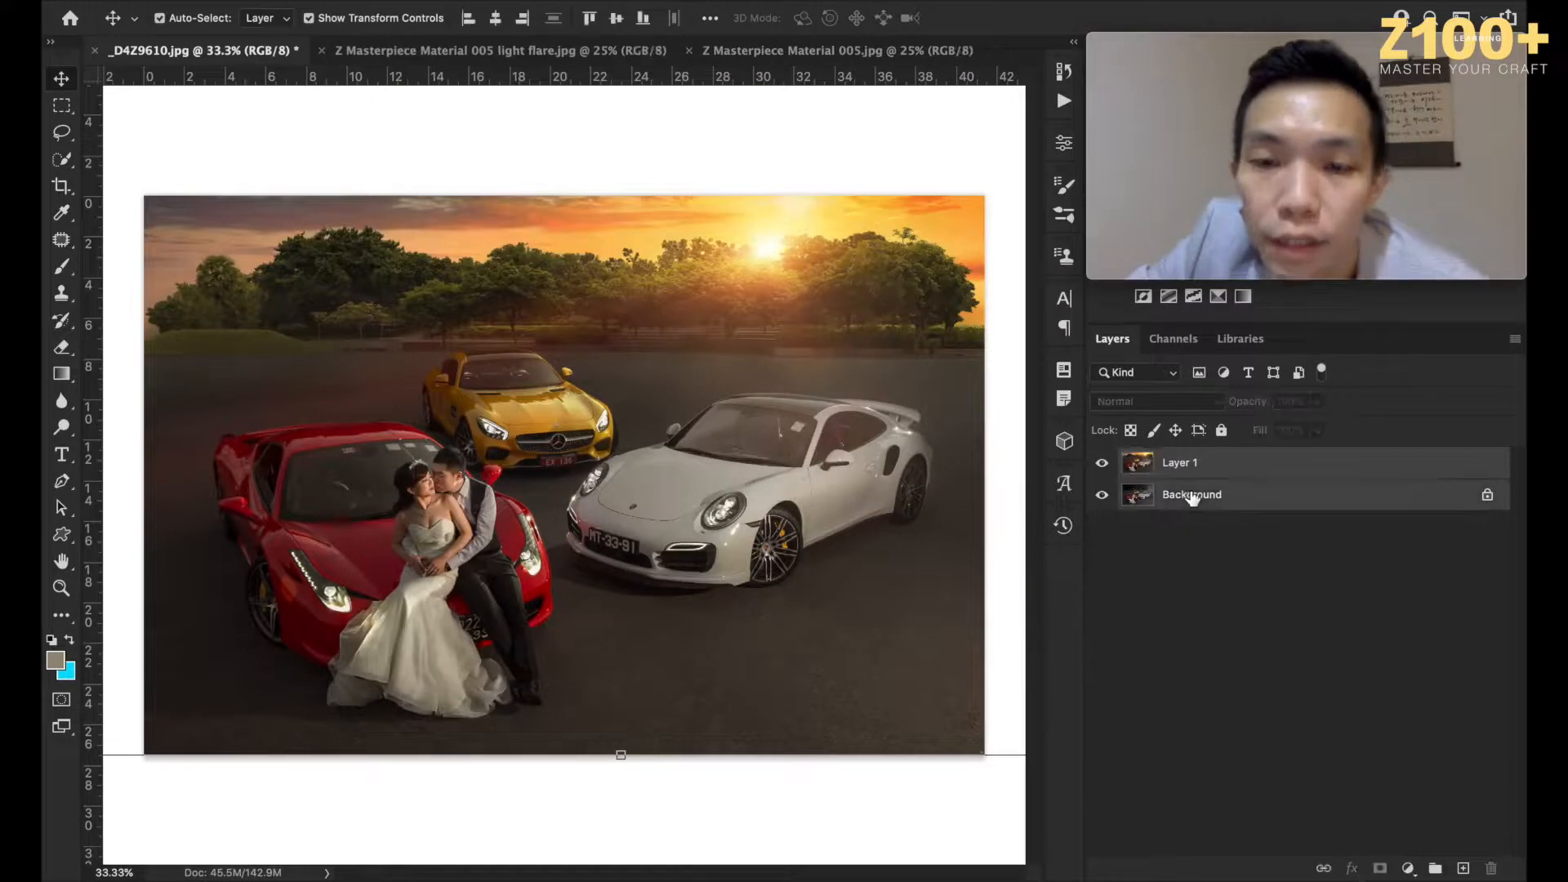
# Step: Merge Layer 1 with the Background and make a rectangular marquee selection around the couple's upper bodies
pyautogui.keyDown('shift'); pyautogui.click(1192, 494); pyautogui.keyUp('shift')
pyautogui.press('super+e')
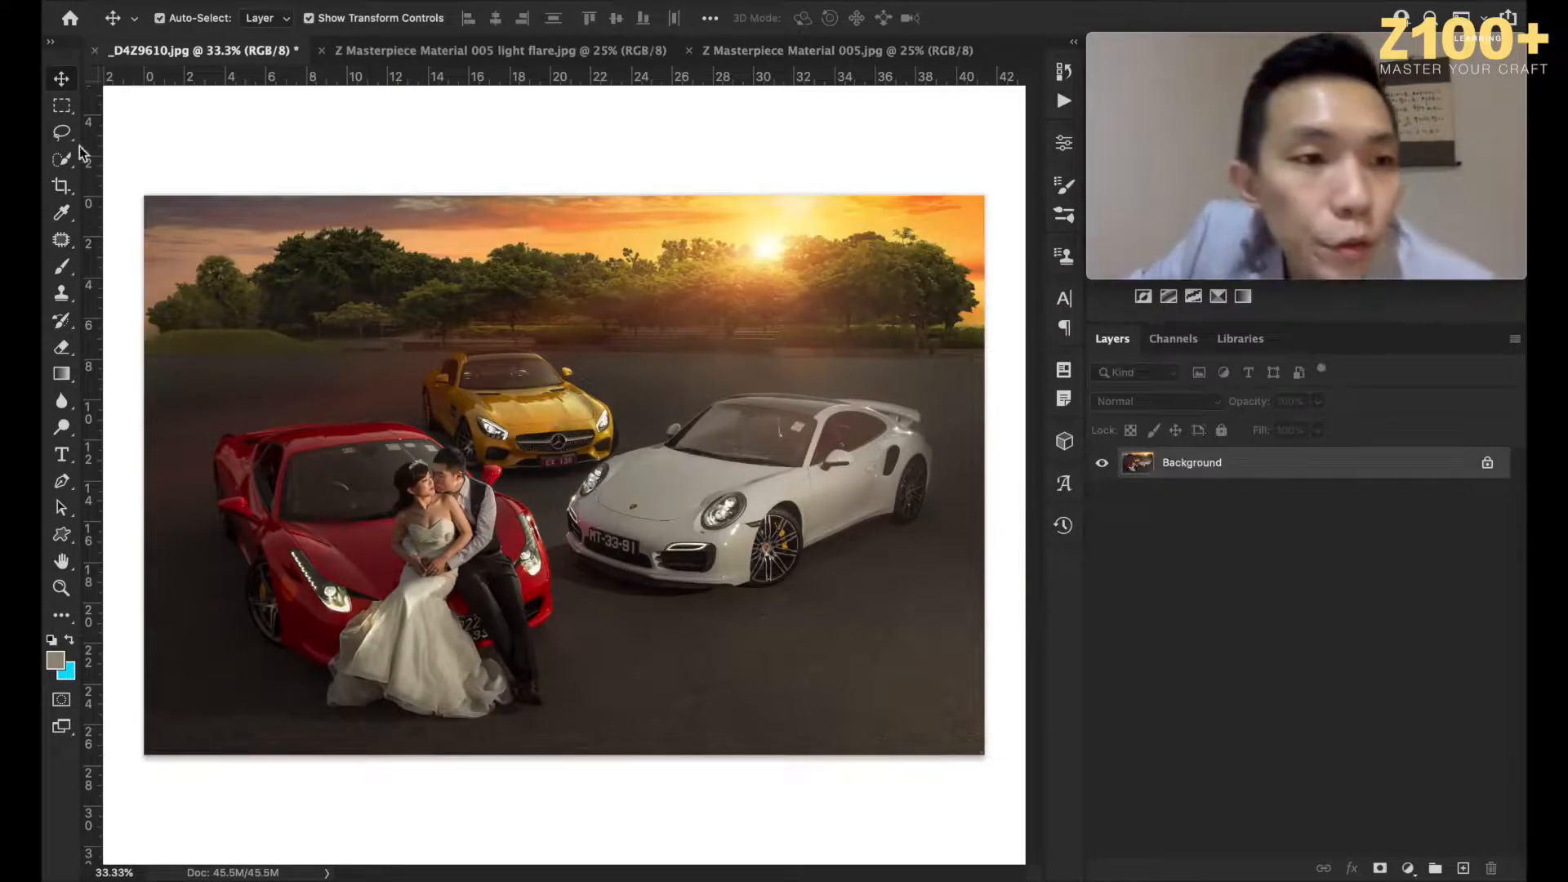
pyautogui.click(61, 105)
pyautogui.moveTo(378, 417); pyautogui.dragTo(504, 589)
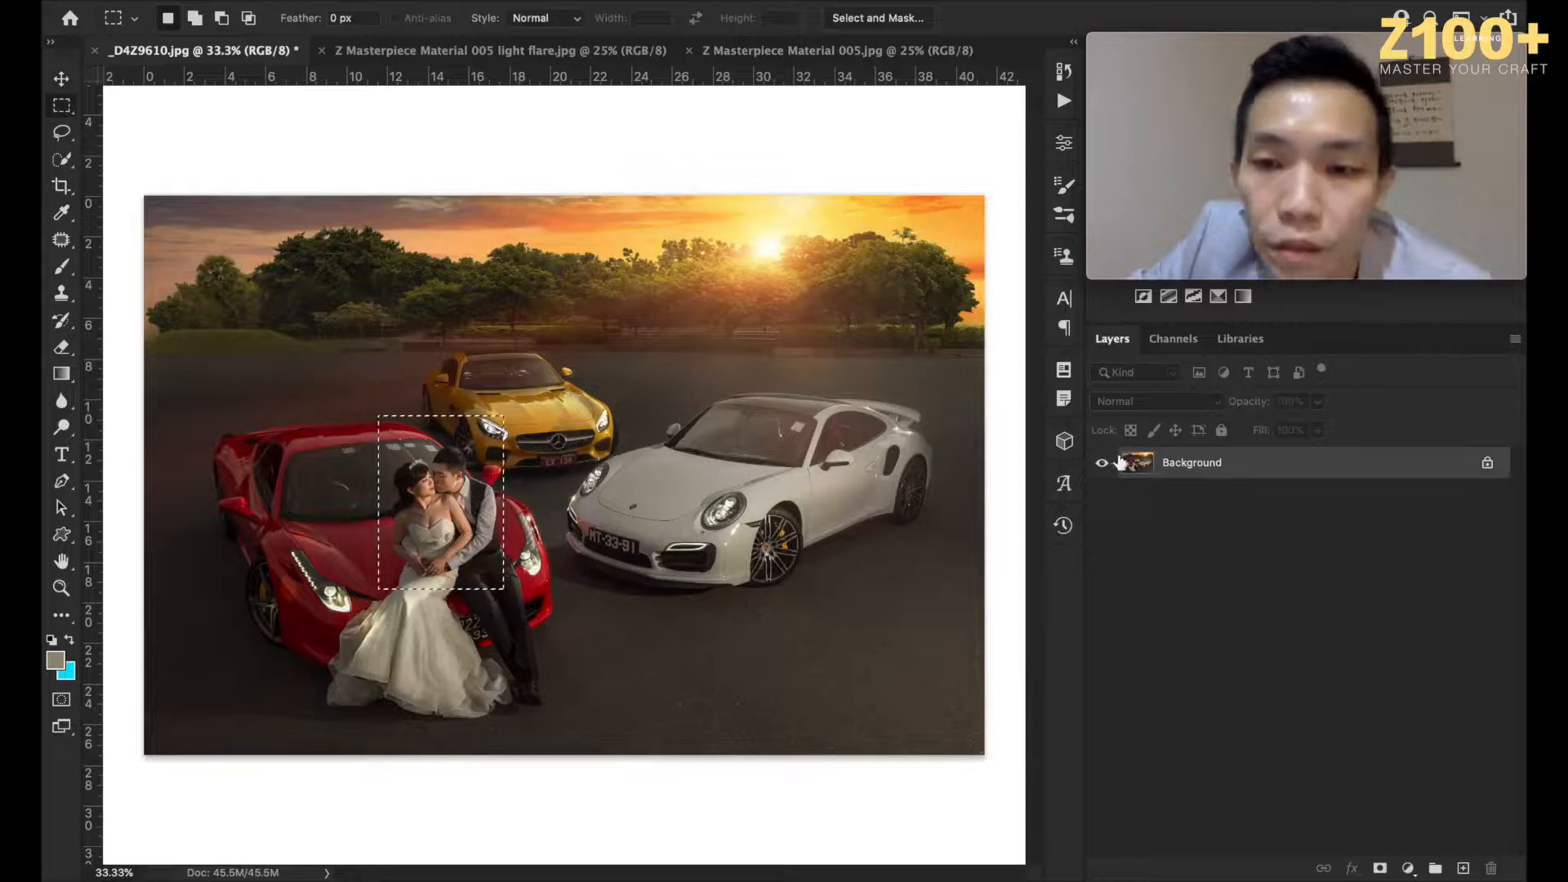
# Step: Save the composite as a separate JPEG named "_D4Z9610 b.jpg" in the Z 006 folder
pyautogui.click(229, 0)
pyautogui.moveTo(200, 0)
pyautogui.click(257, 196)
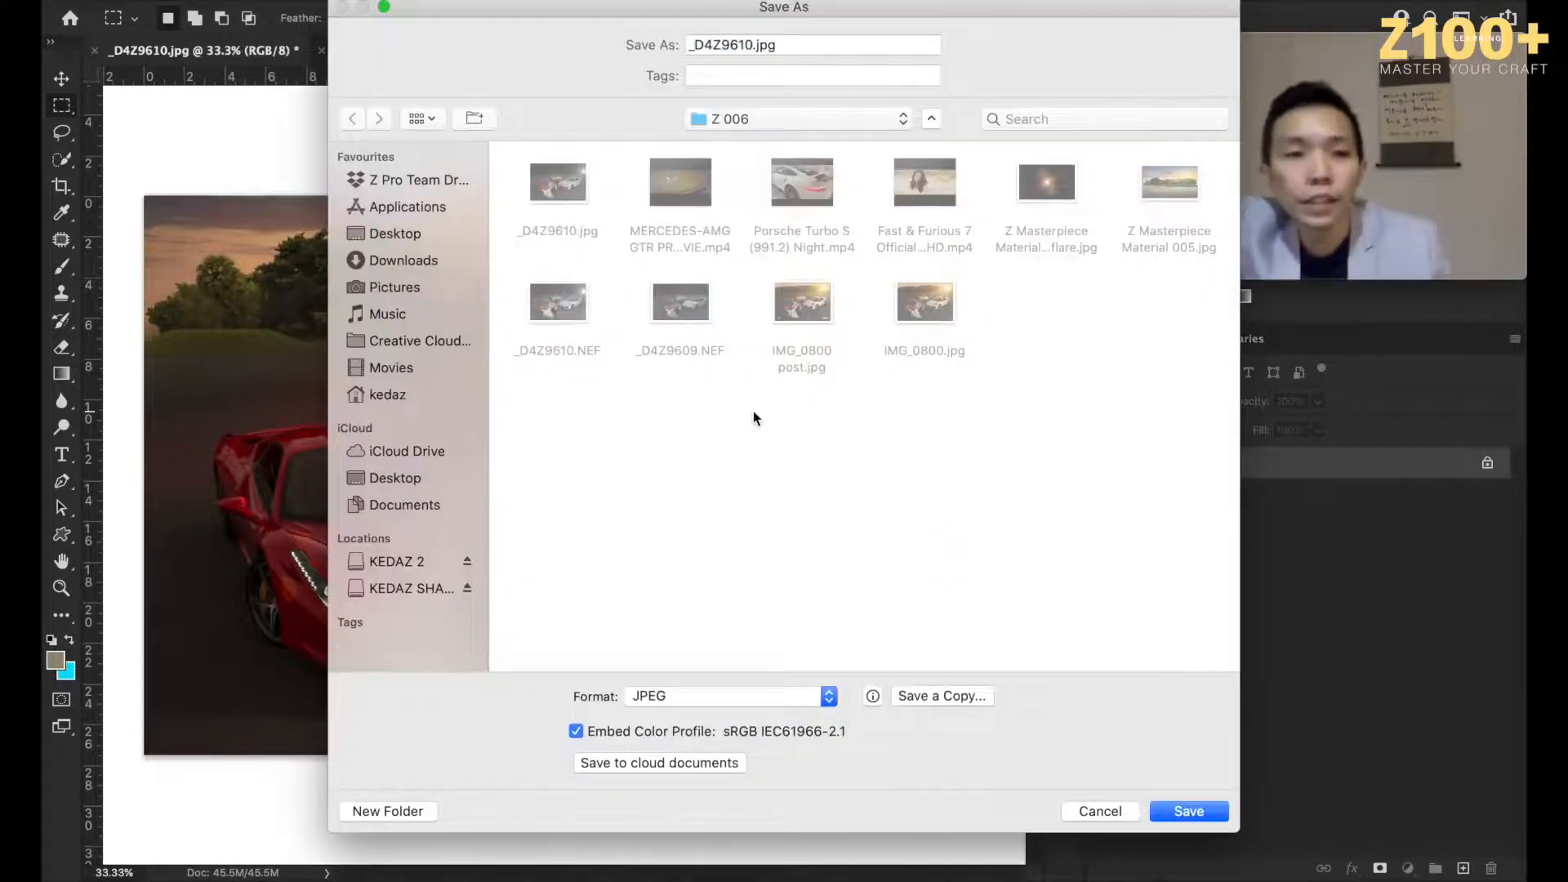
pyautogui.click(753, 45)
pyautogui.write('b')
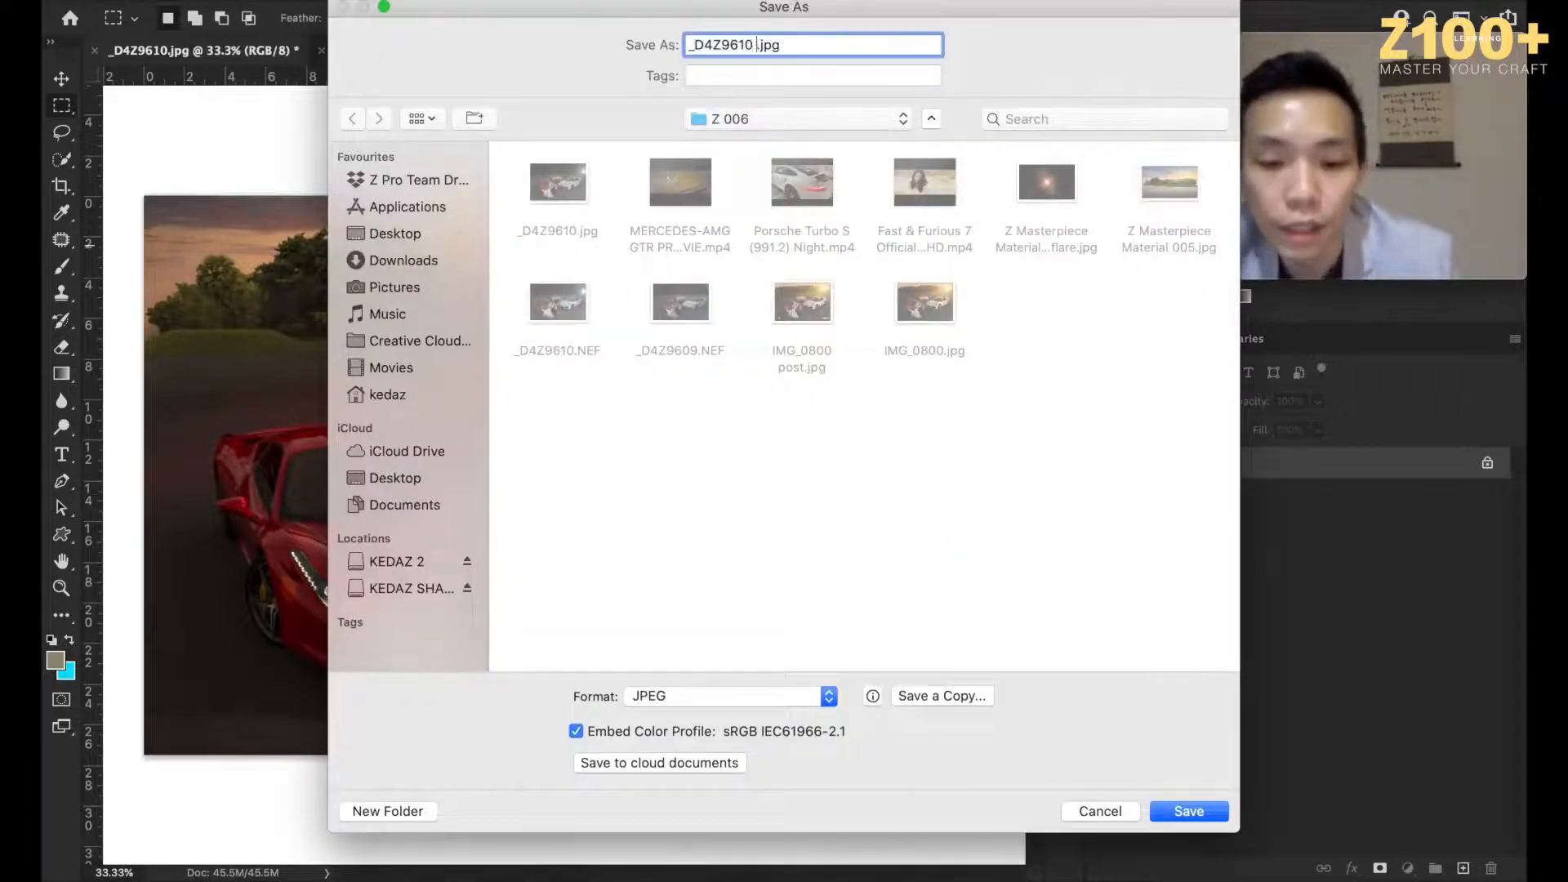
pyautogui.press('Return')
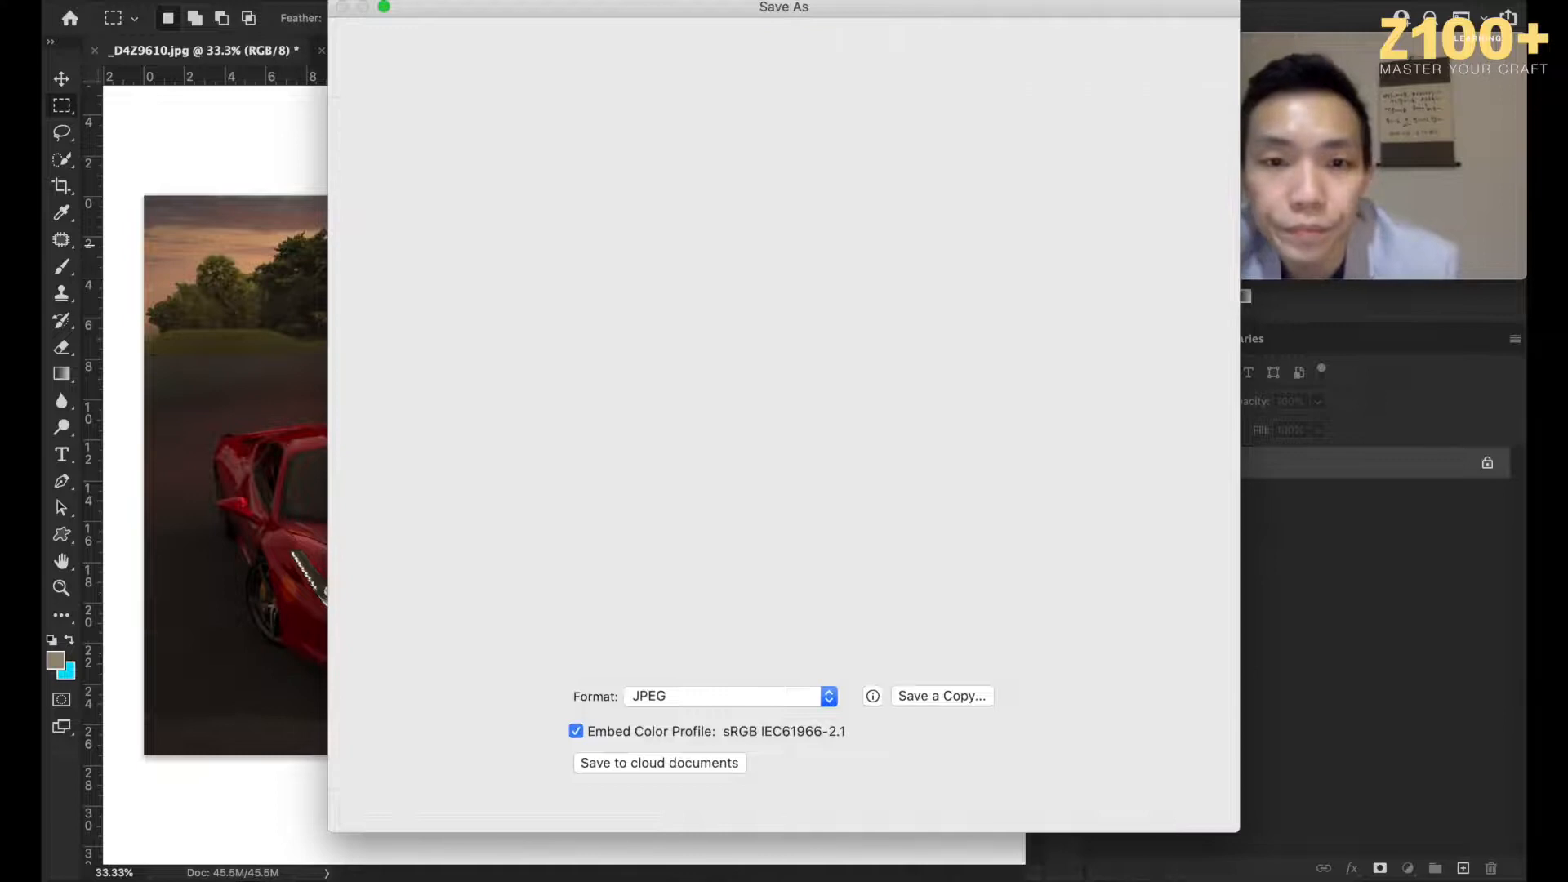
pyautogui.press('Return')
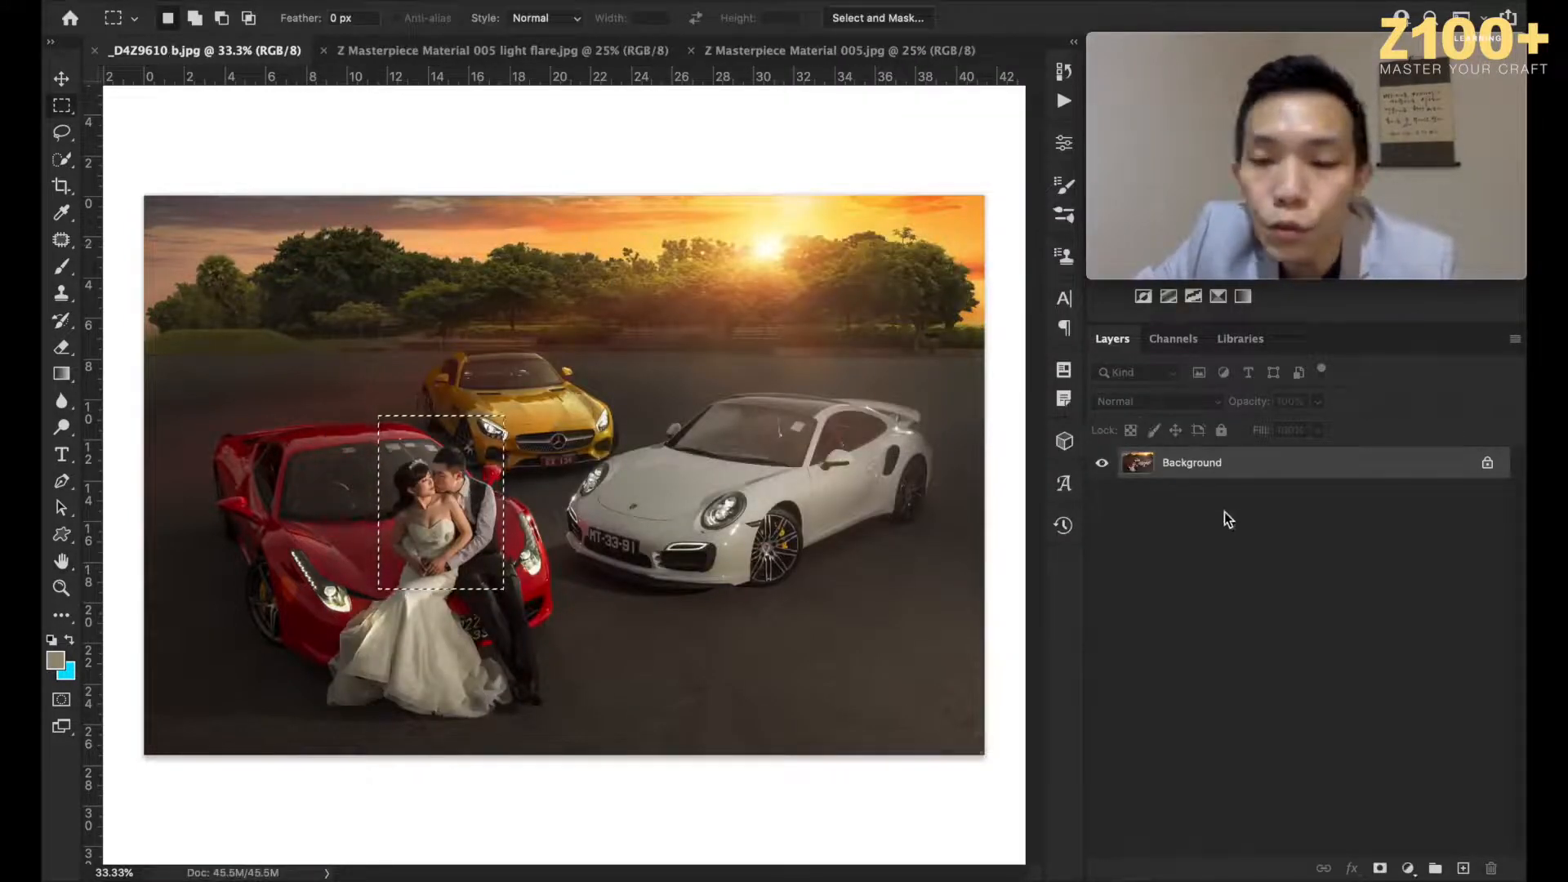
# Step: Copy the selected couple to a new layer shown without the Background, and open the Portraiture filter on it
pyautogui.hotkey('ctrl', 'j')
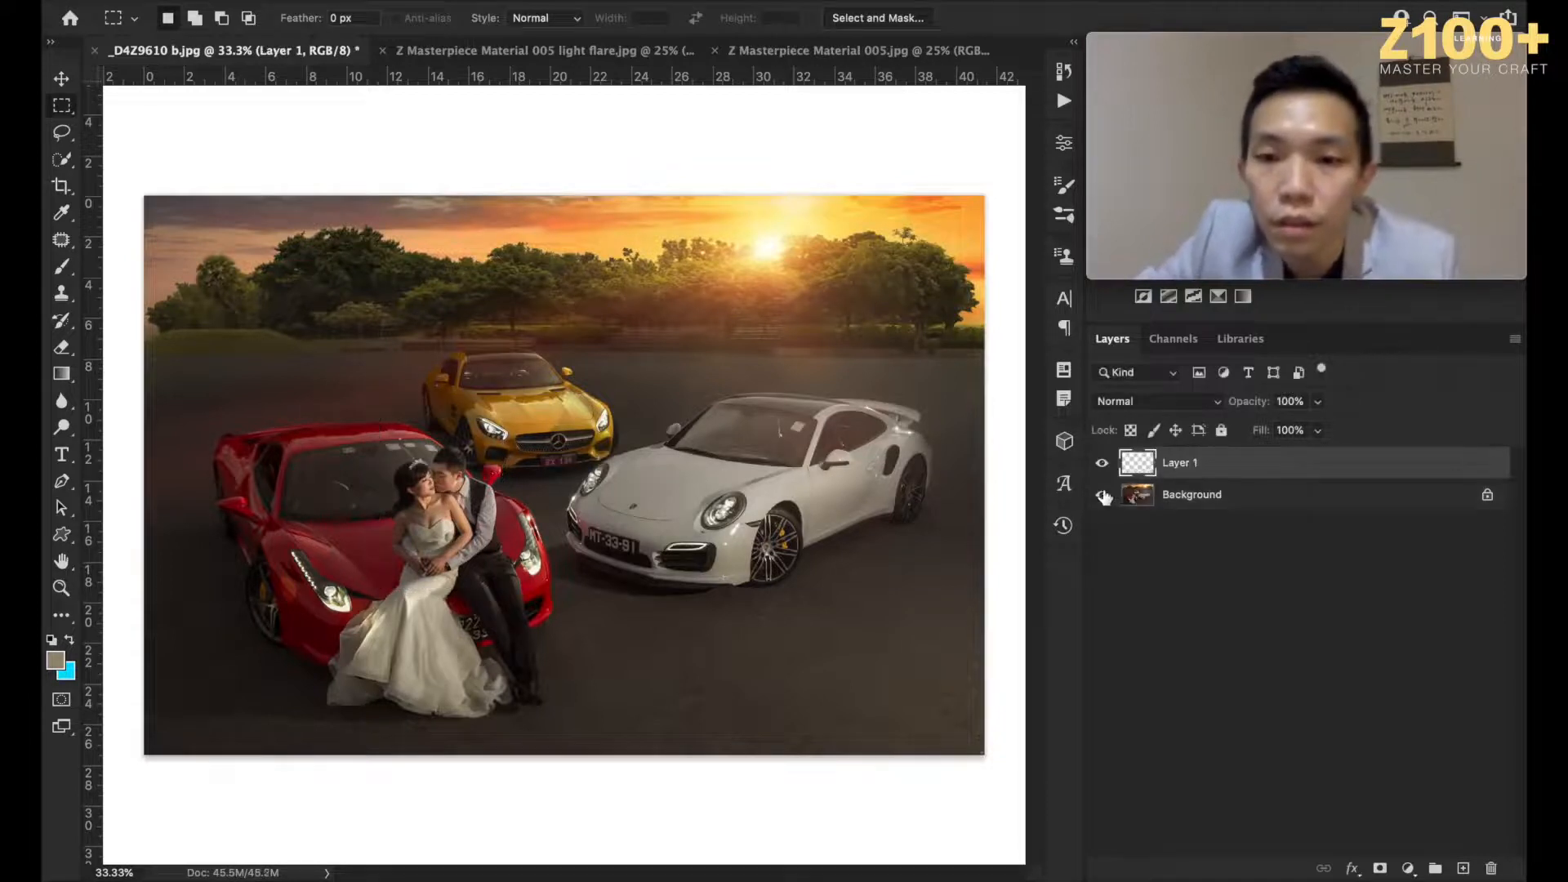
pyautogui.click(1102, 494)
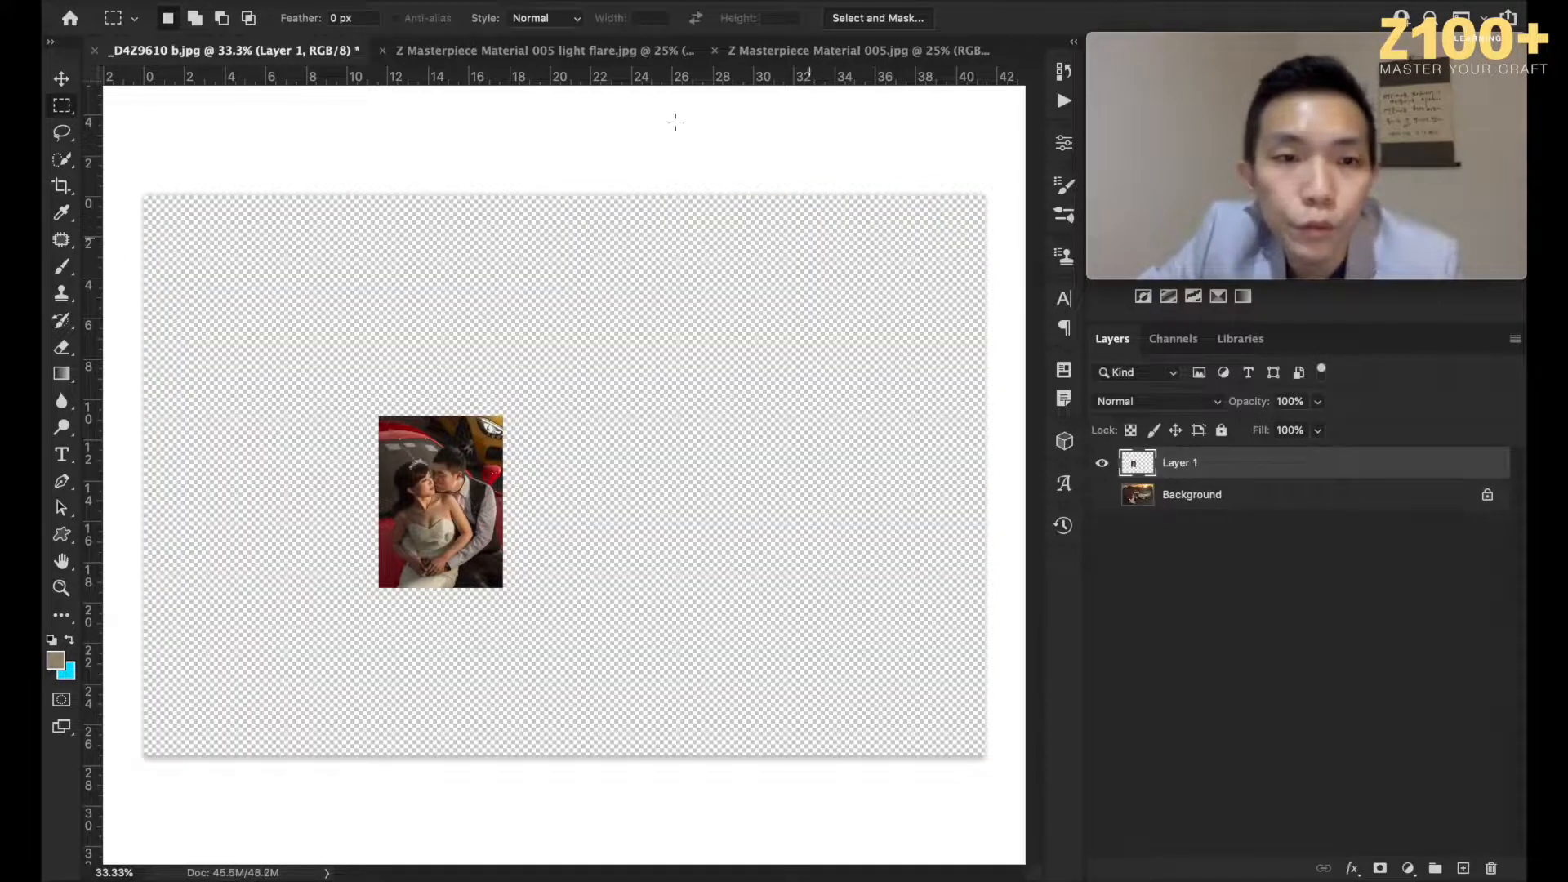
pyautogui.click(531, 2)
pyautogui.click(864, 465)
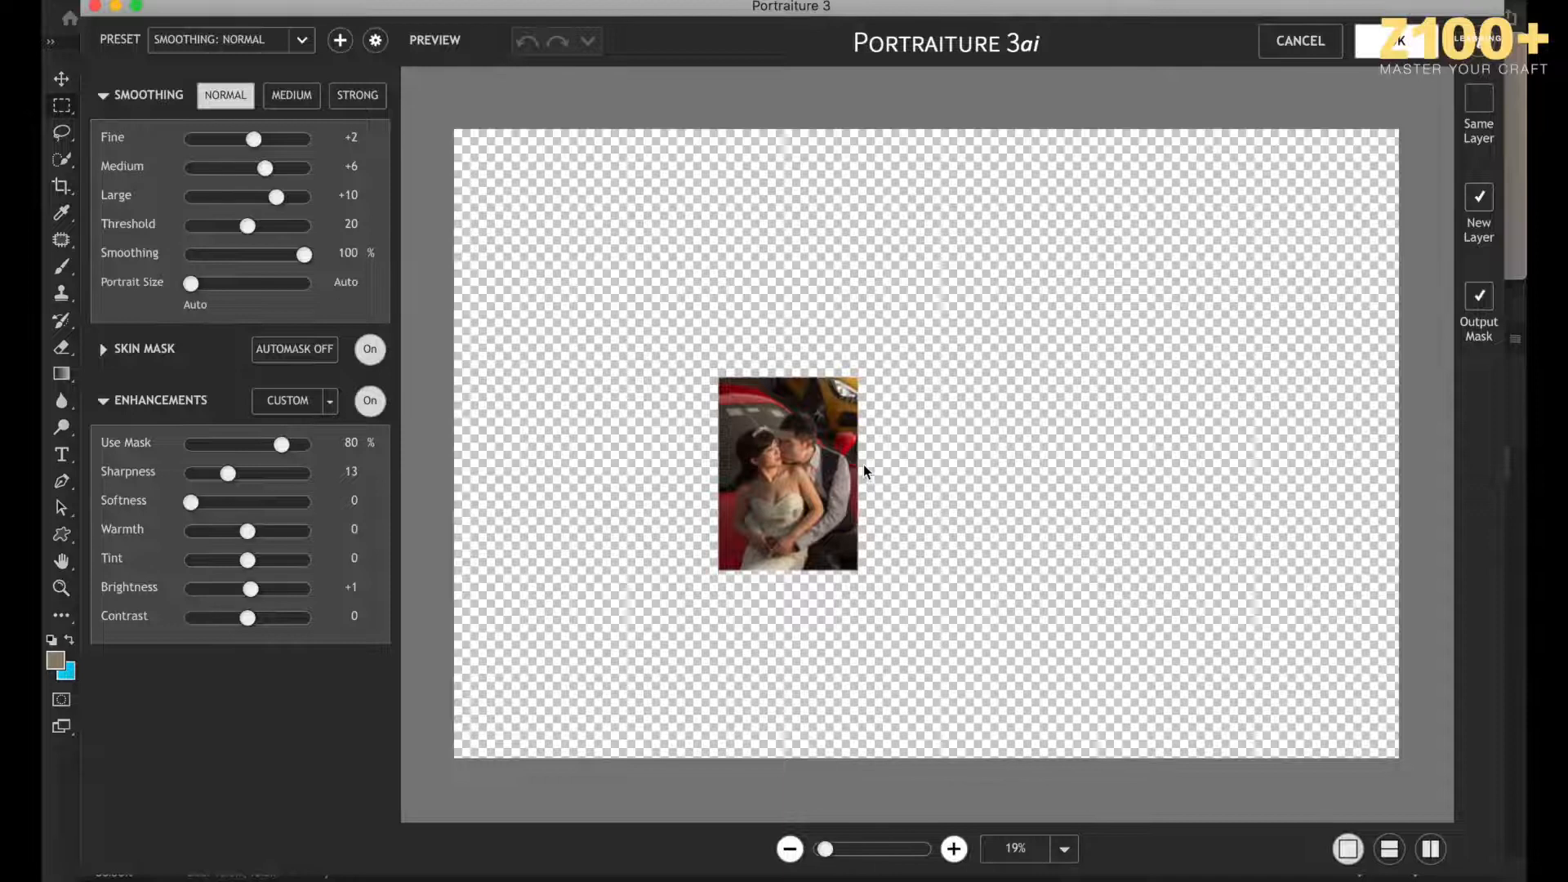
# Step: Define the Portraiture skin mask by sampling skin tones from the bride's cheek and chest and the groom's cheek and forehead
pyautogui.click(953, 849)
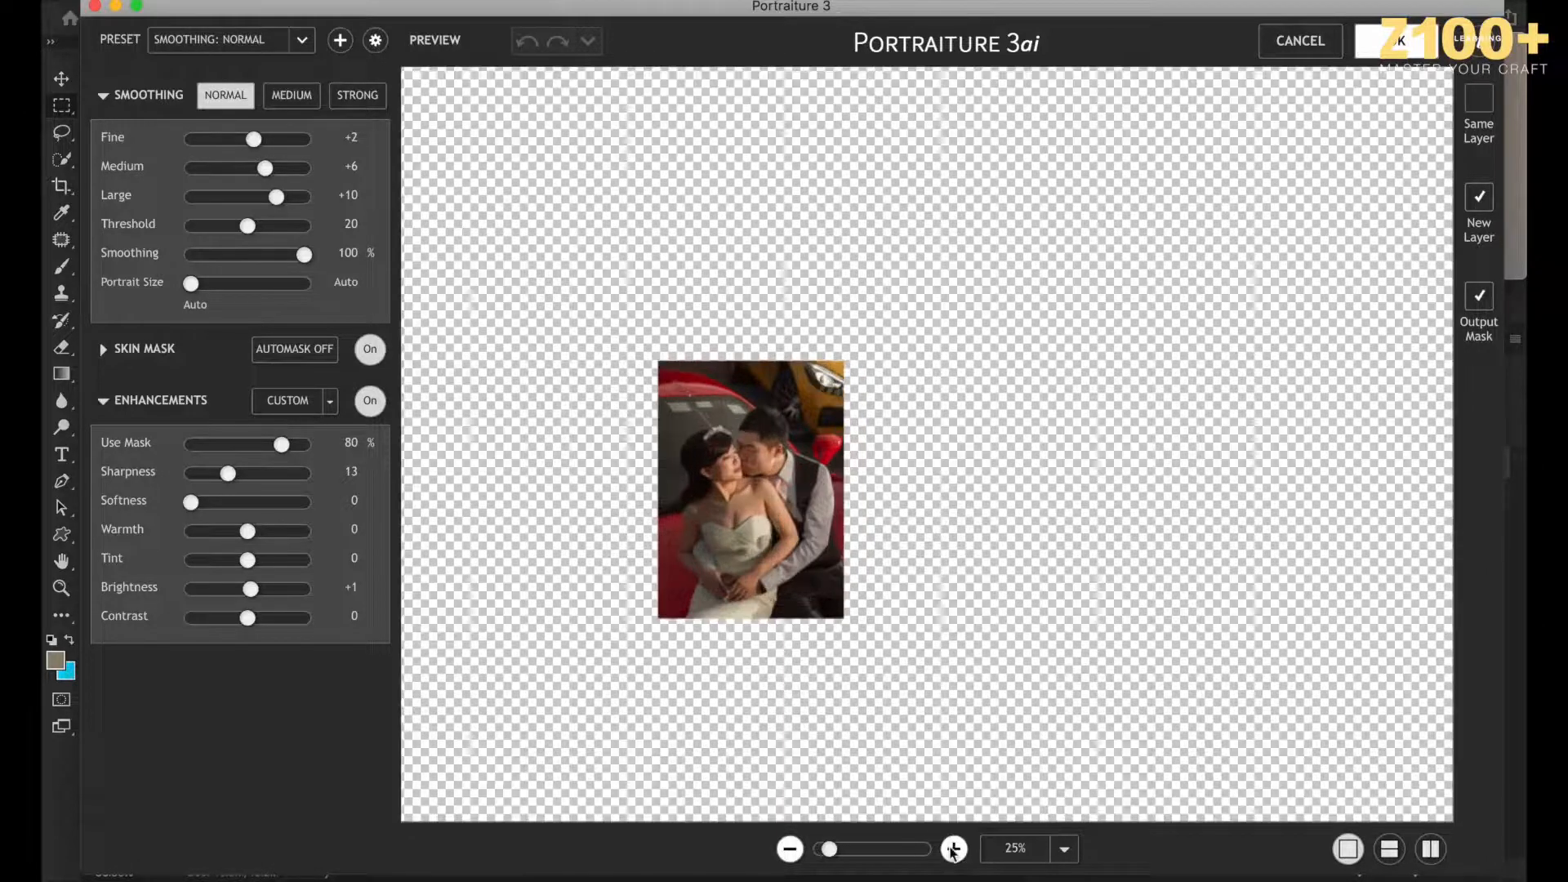
pyautogui.click(953, 849)
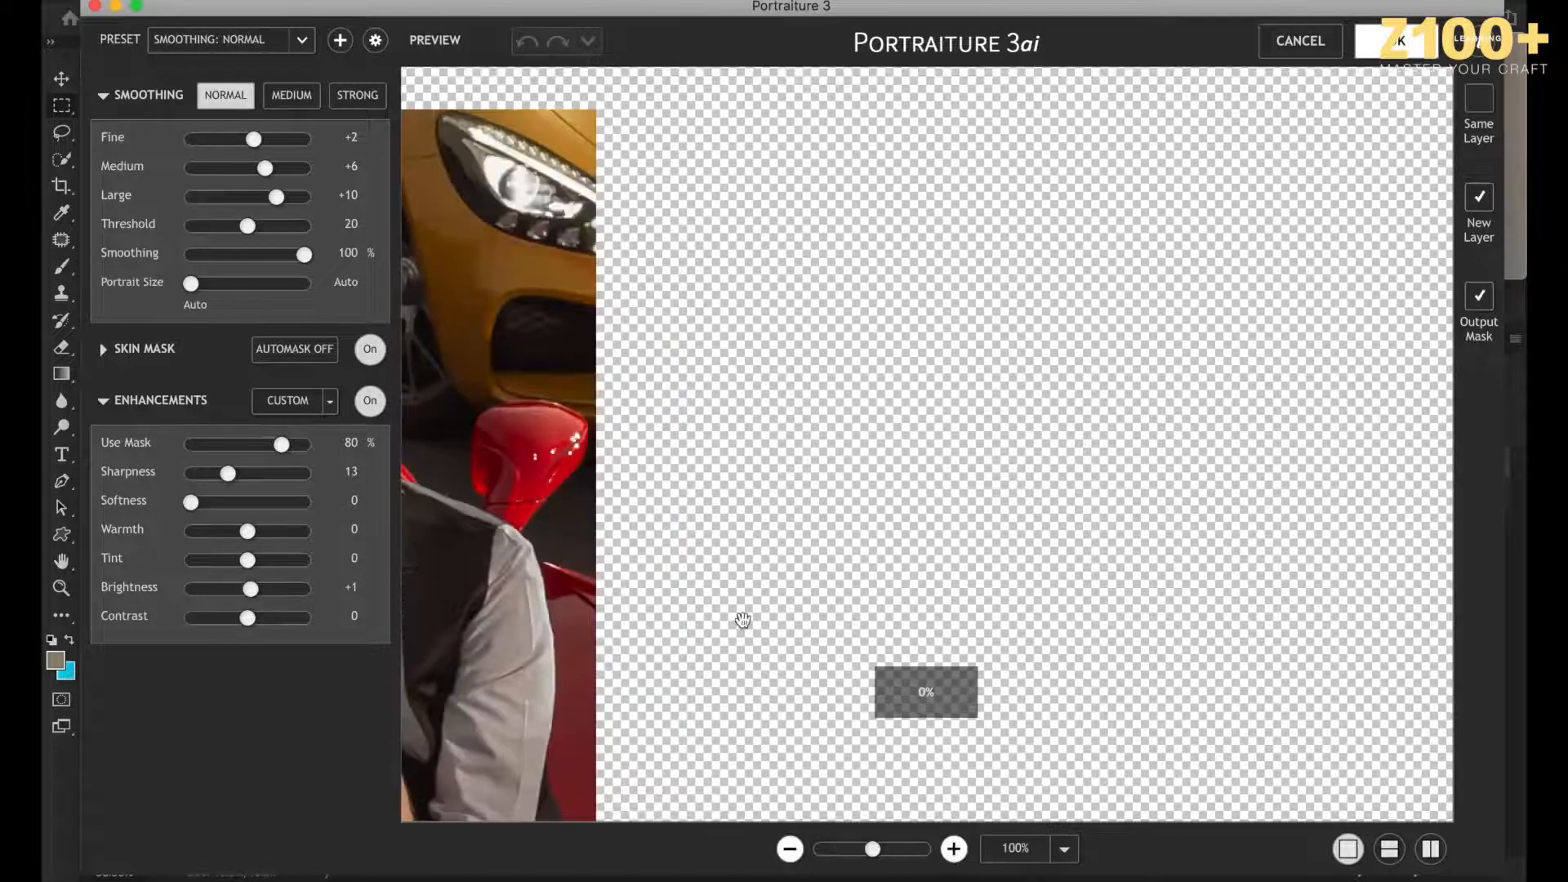
pyautogui.moveTo(565, 562); pyautogui.dragTo(1053, 435)
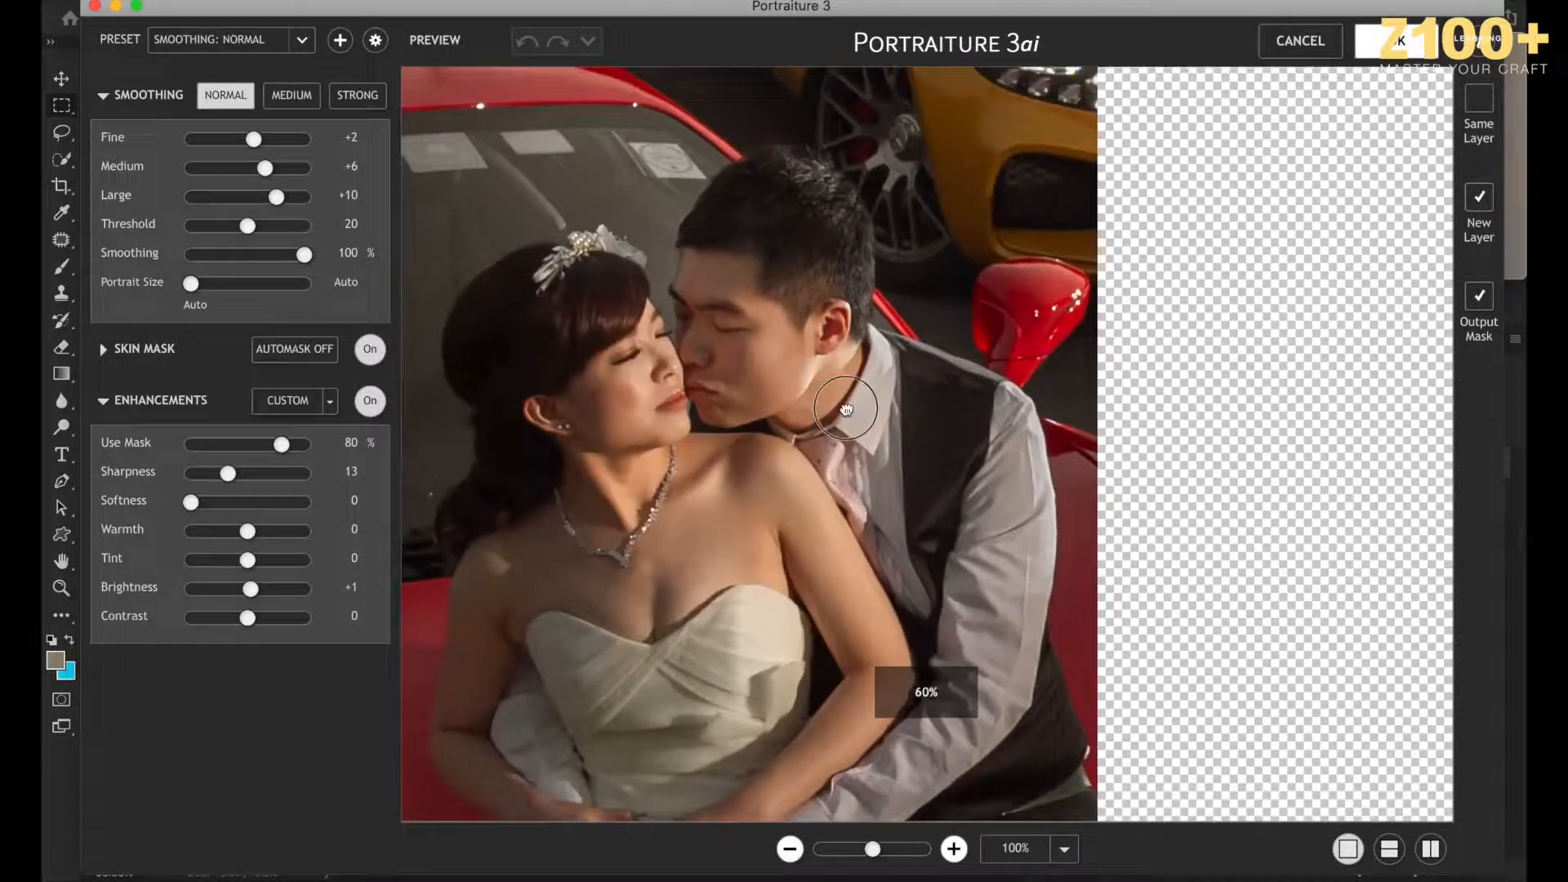
pyautogui.moveTo(743, 542); pyautogui.dragTo(857, 407)
pyautogui.click(104, 349)
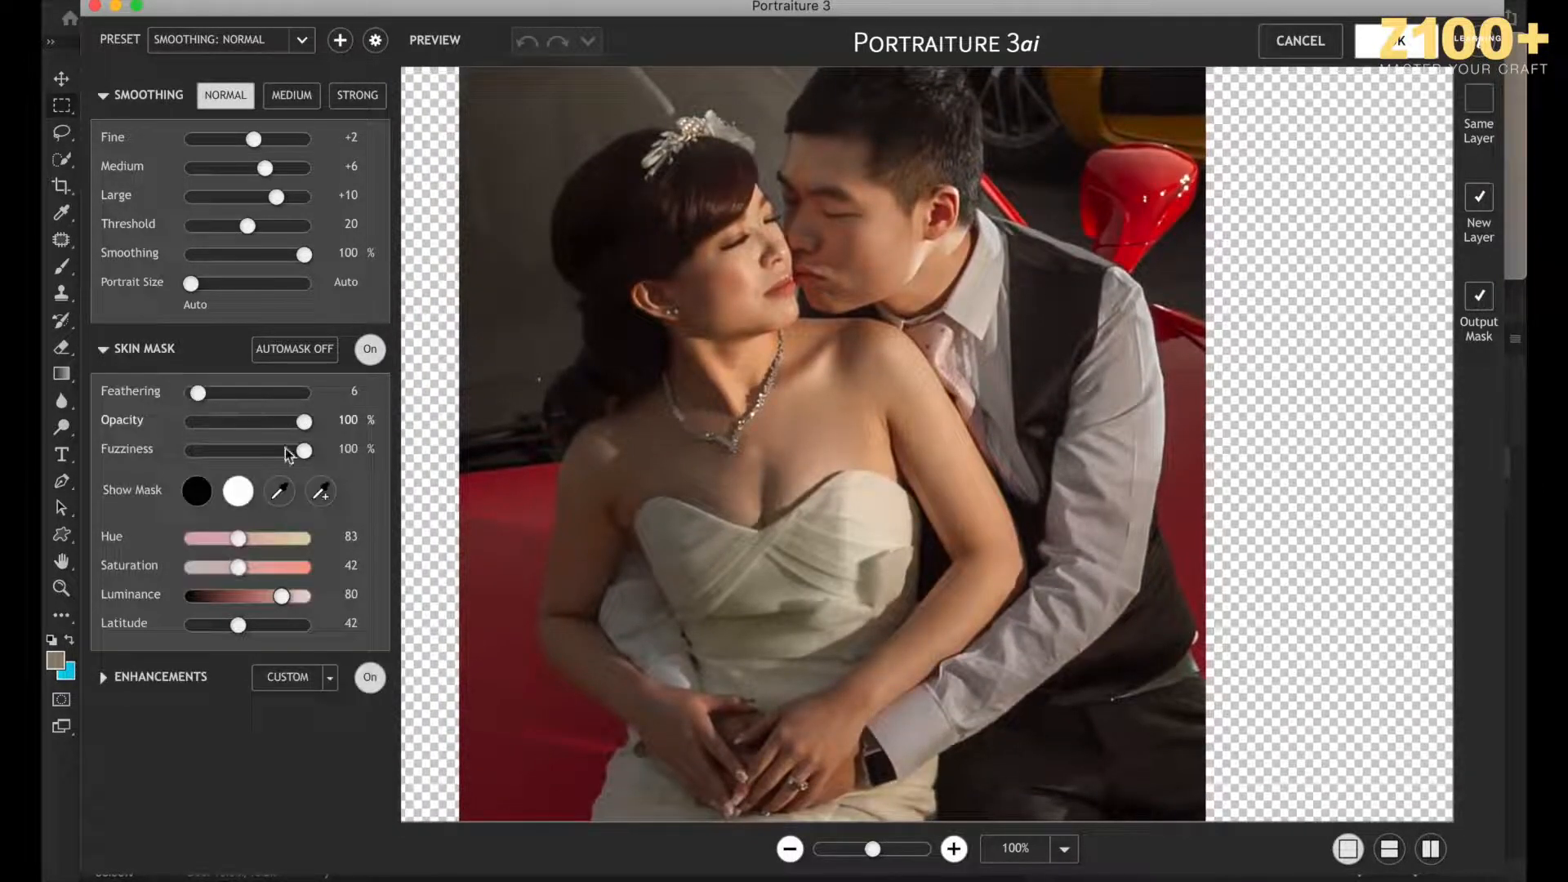
pyautogui.click(280, 490)
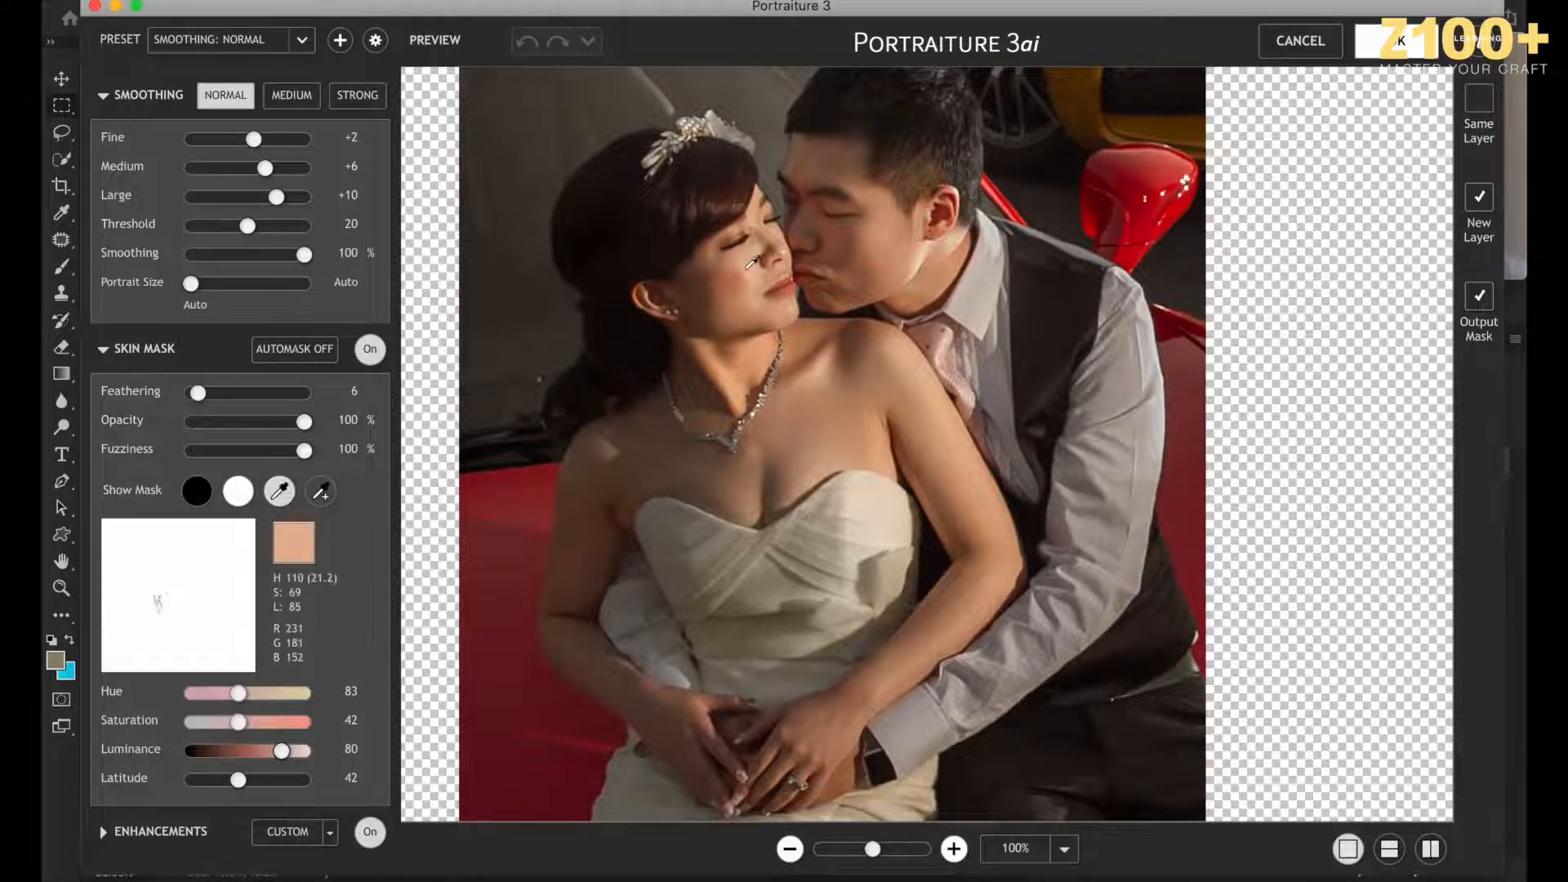
pyautogui.click(747, 270)
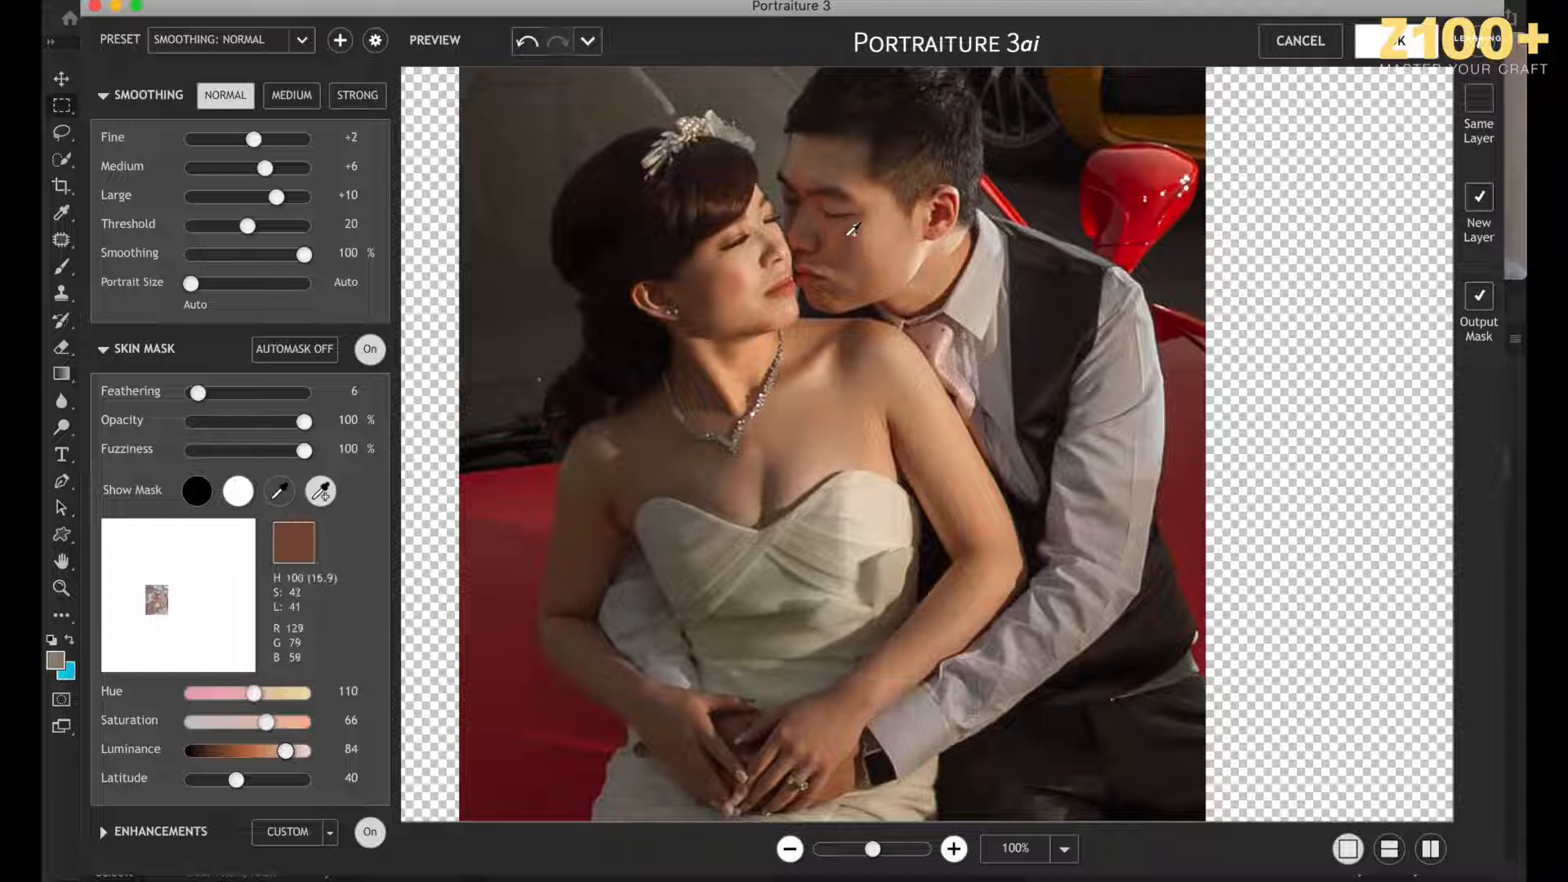
pyautogui.click(851, 238)
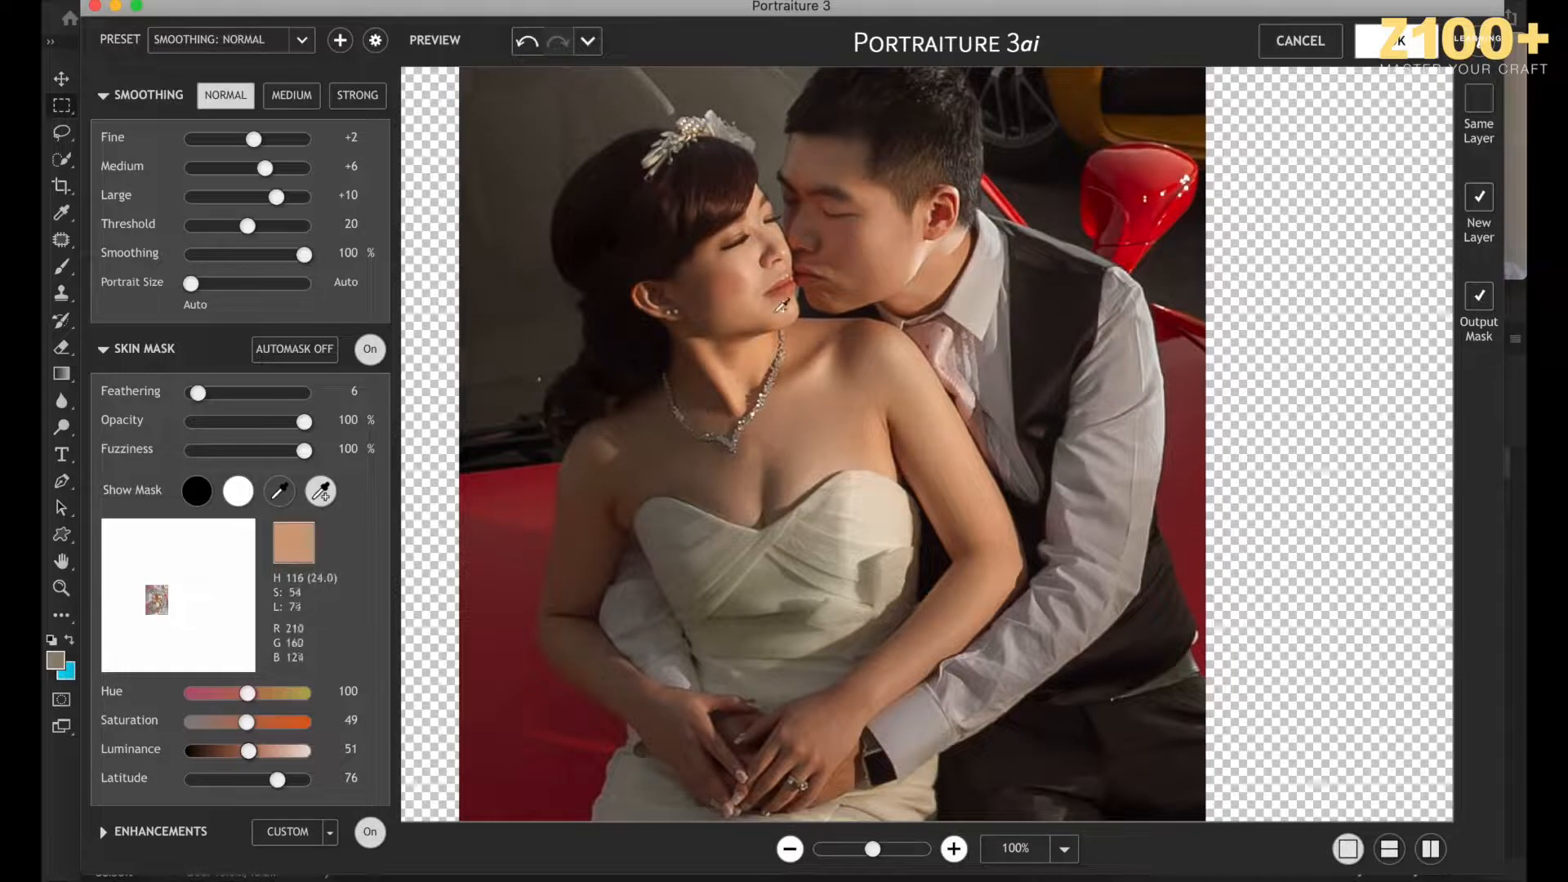
pyautogui.click(831, 381)
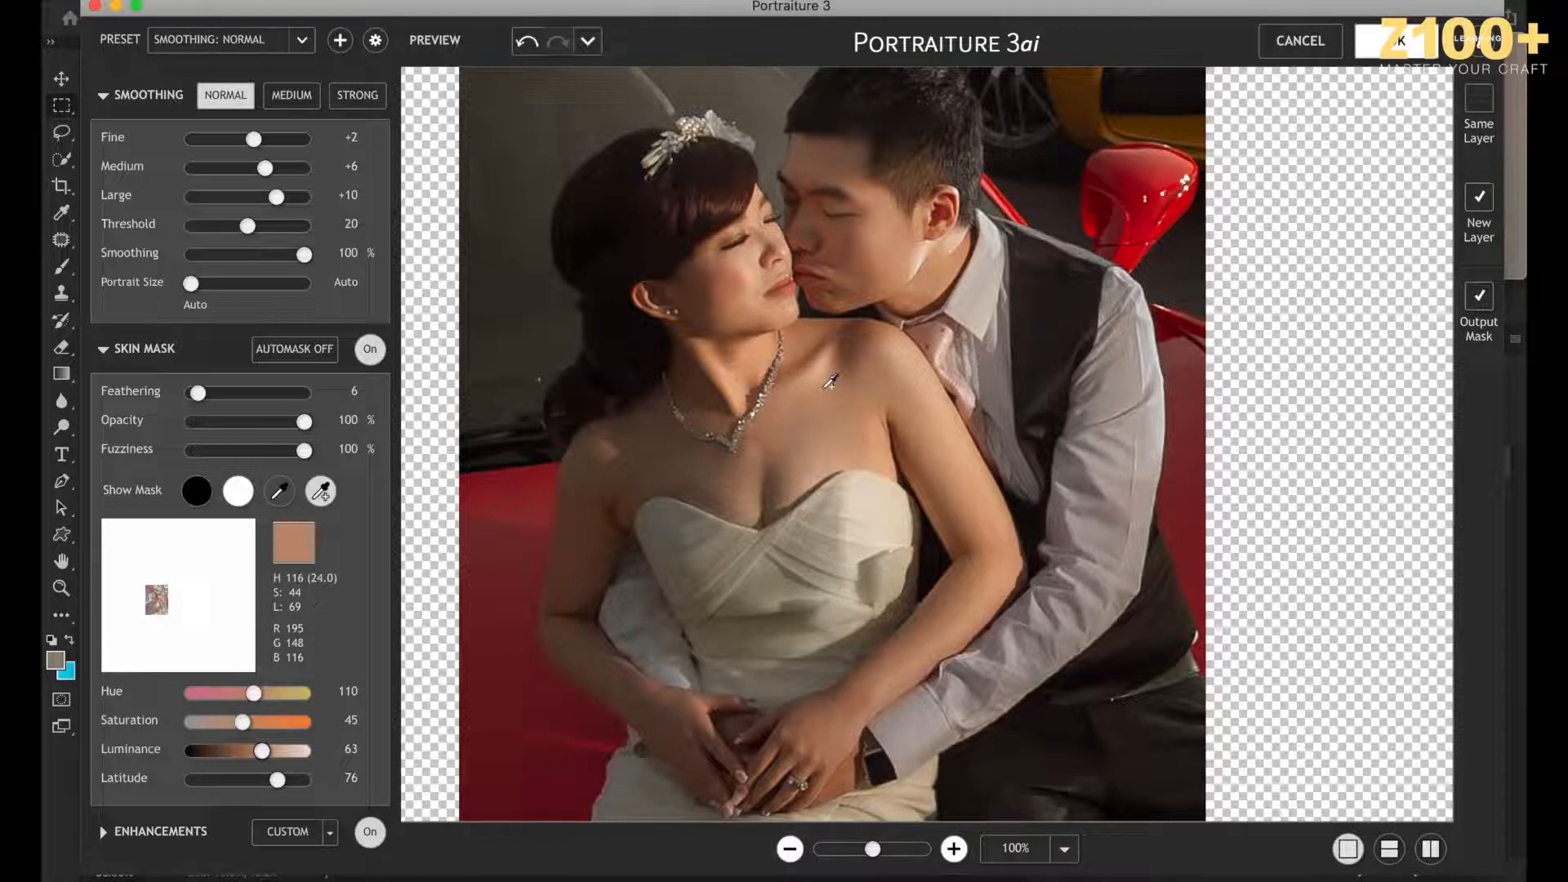
pyautogui.click(819, 169)
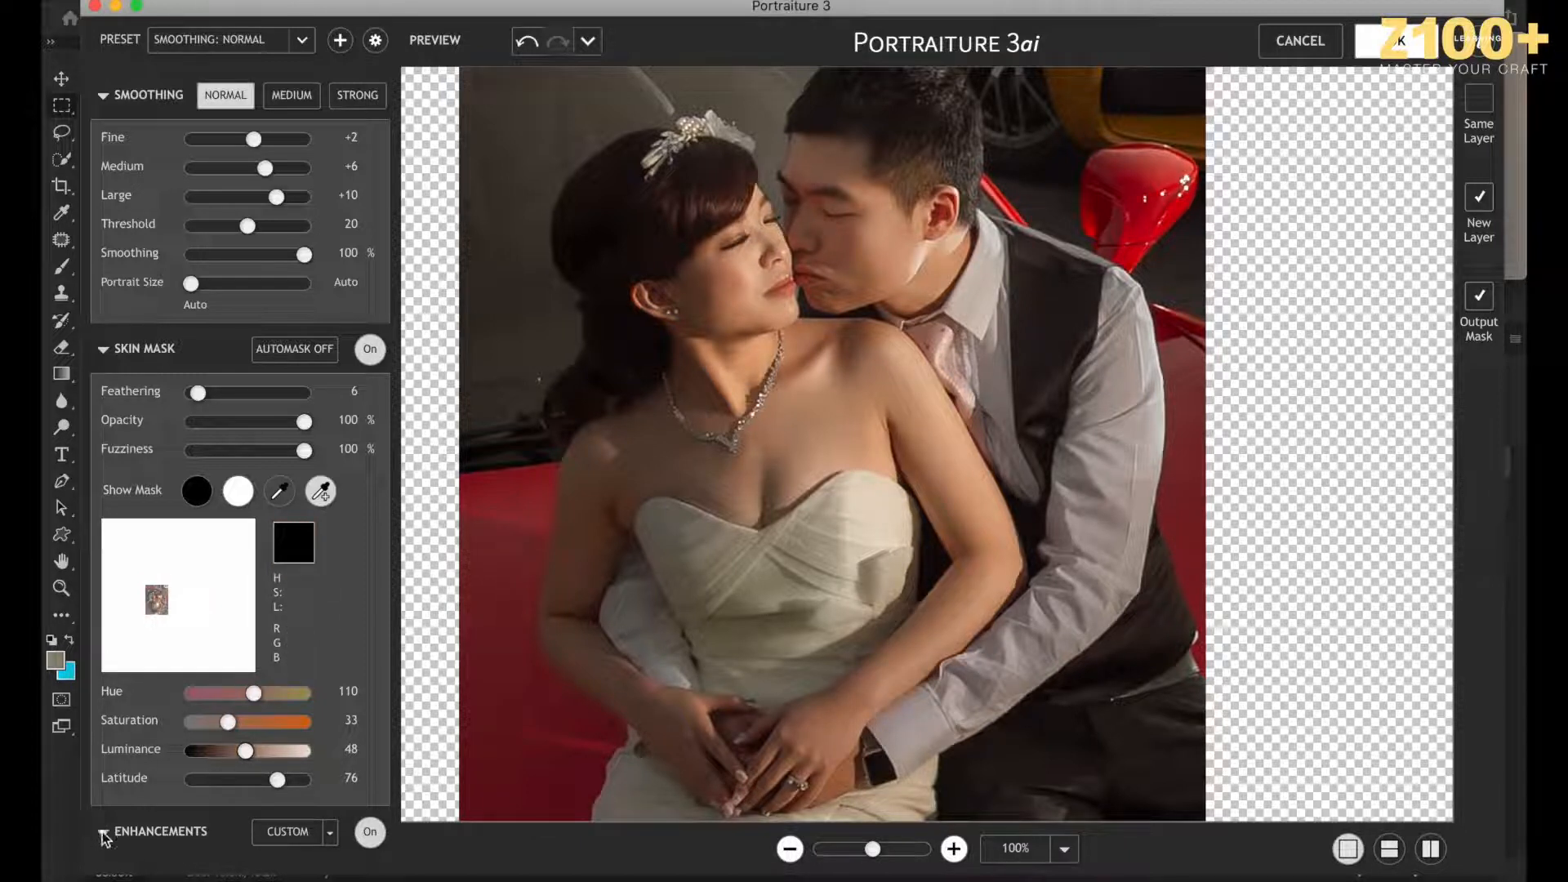
# Step: In the Portraiture enhancements, set Warmth to -3, Brightness to -2 and Contrast to +2
pyautogui.click(104, 833)
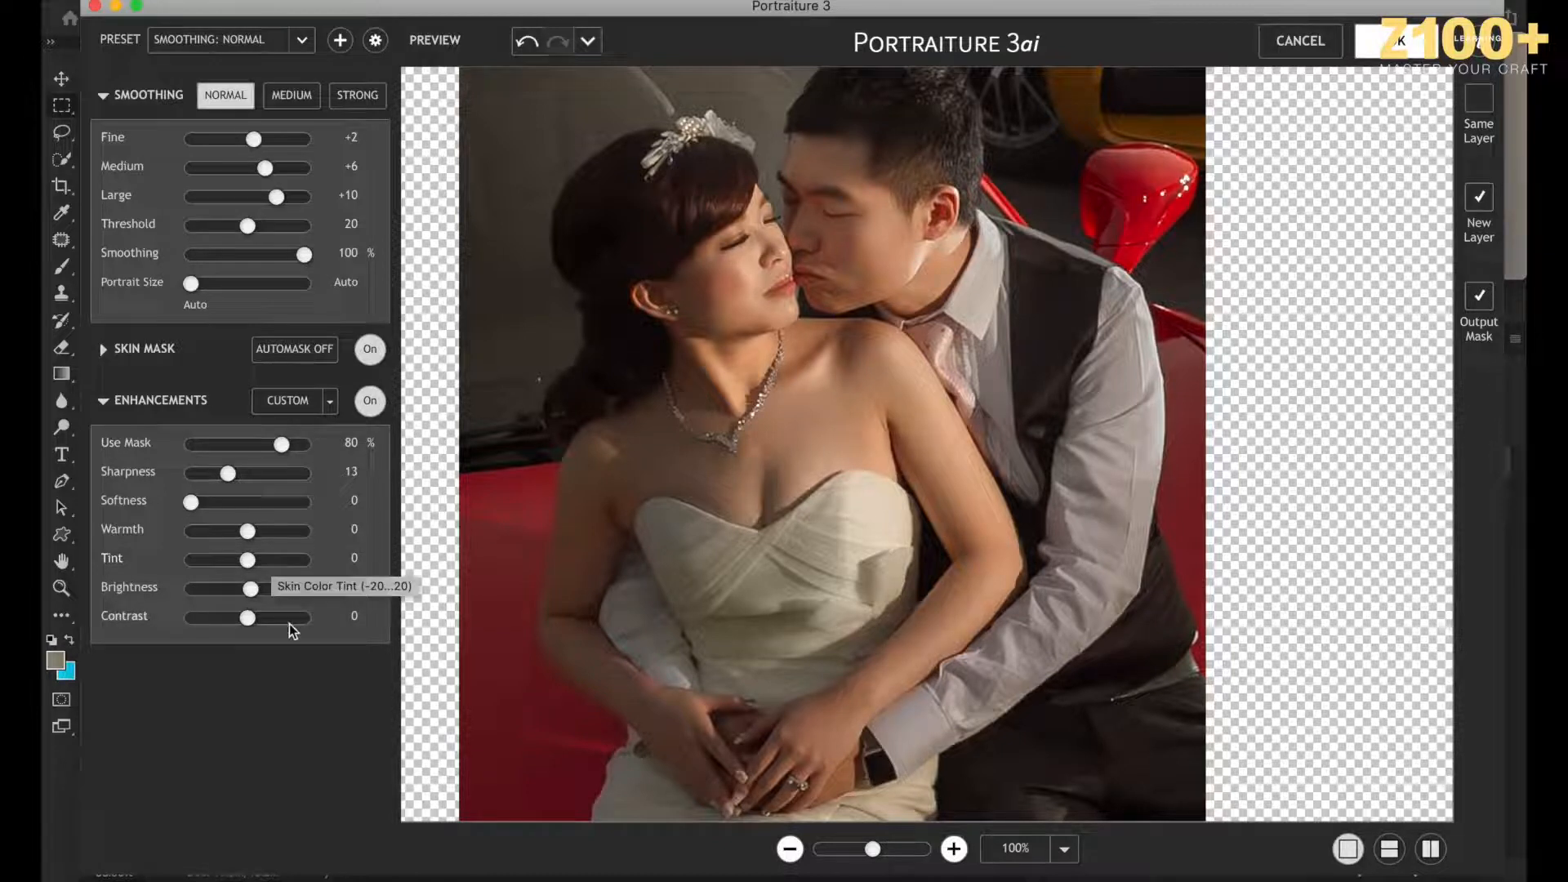
pyautogui.moveTo(247, 530); pyautogui.dragTo(243, 541)
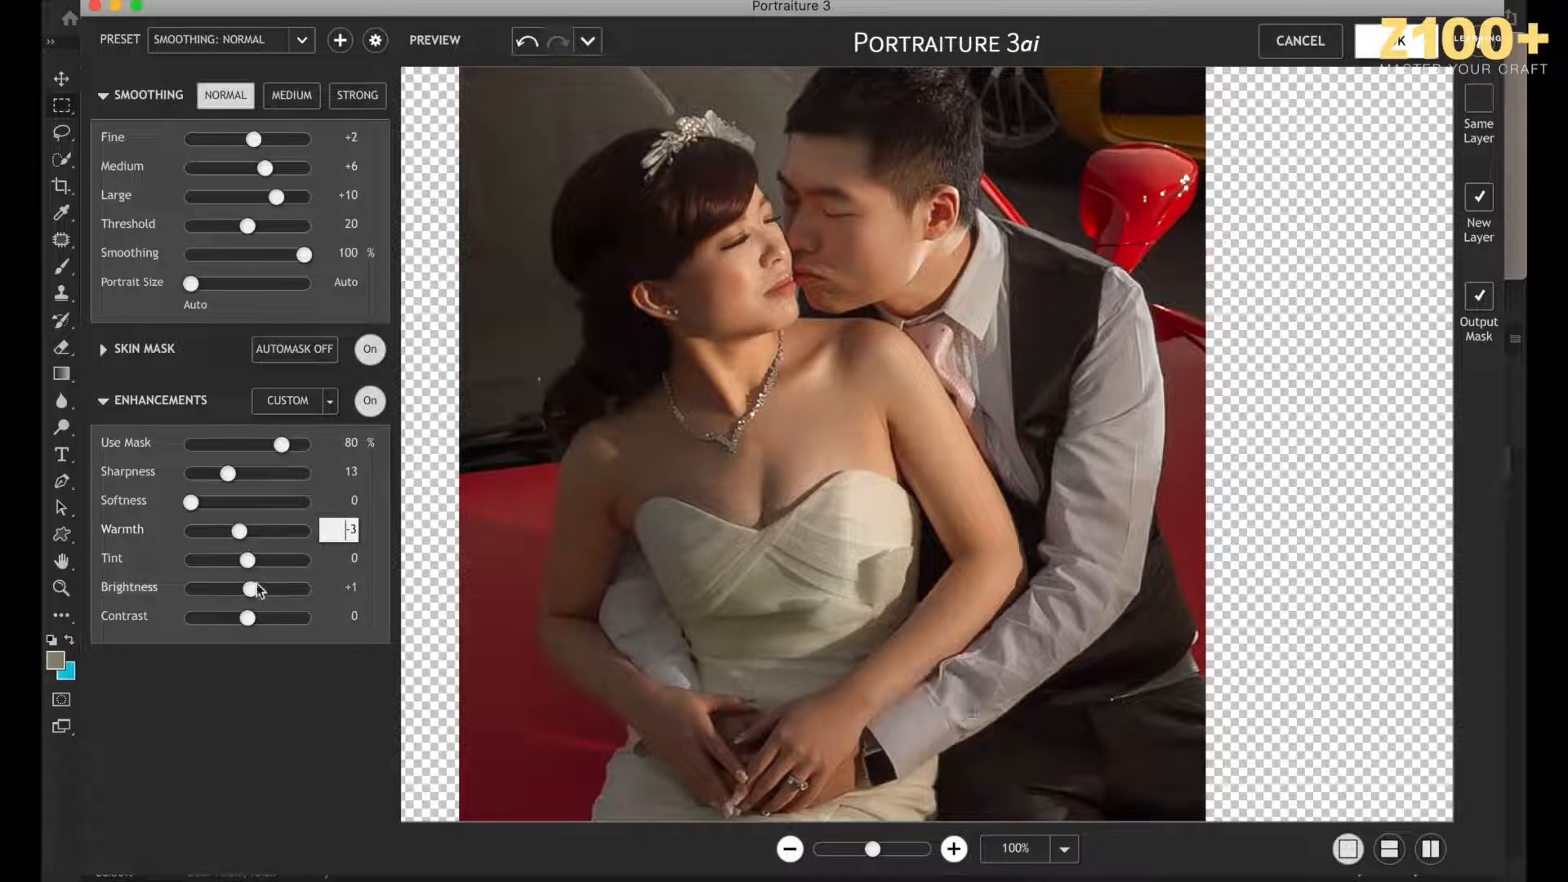
pyautogui.moveTo(250, 590); pyautogui.dragTo(247, 594)
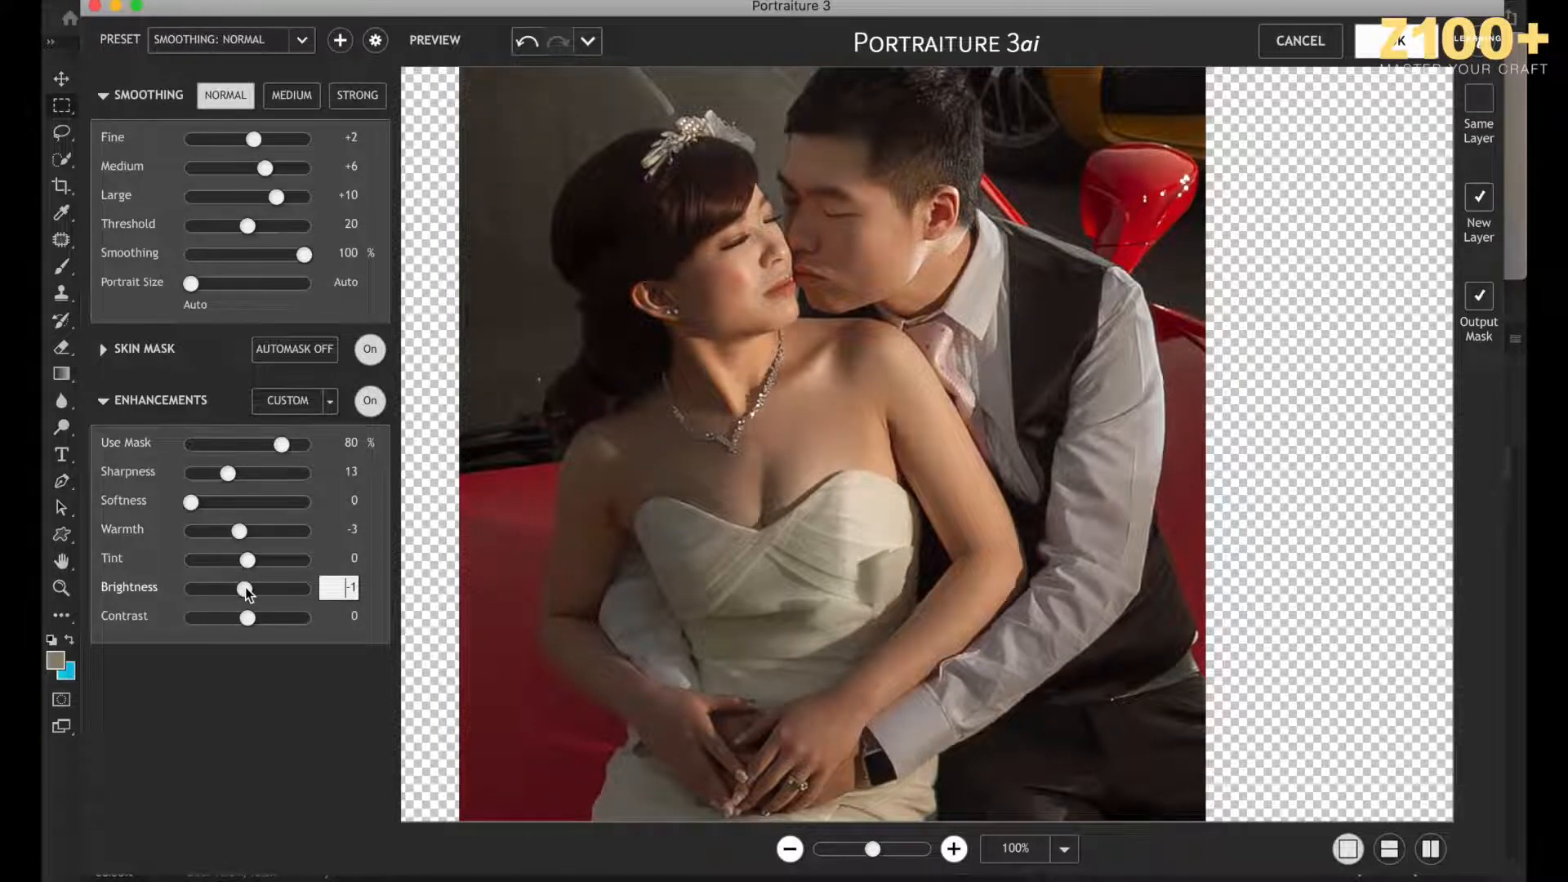
pyautogui.moveTo(248, 618); pyautogui.dragTo(256, 619)
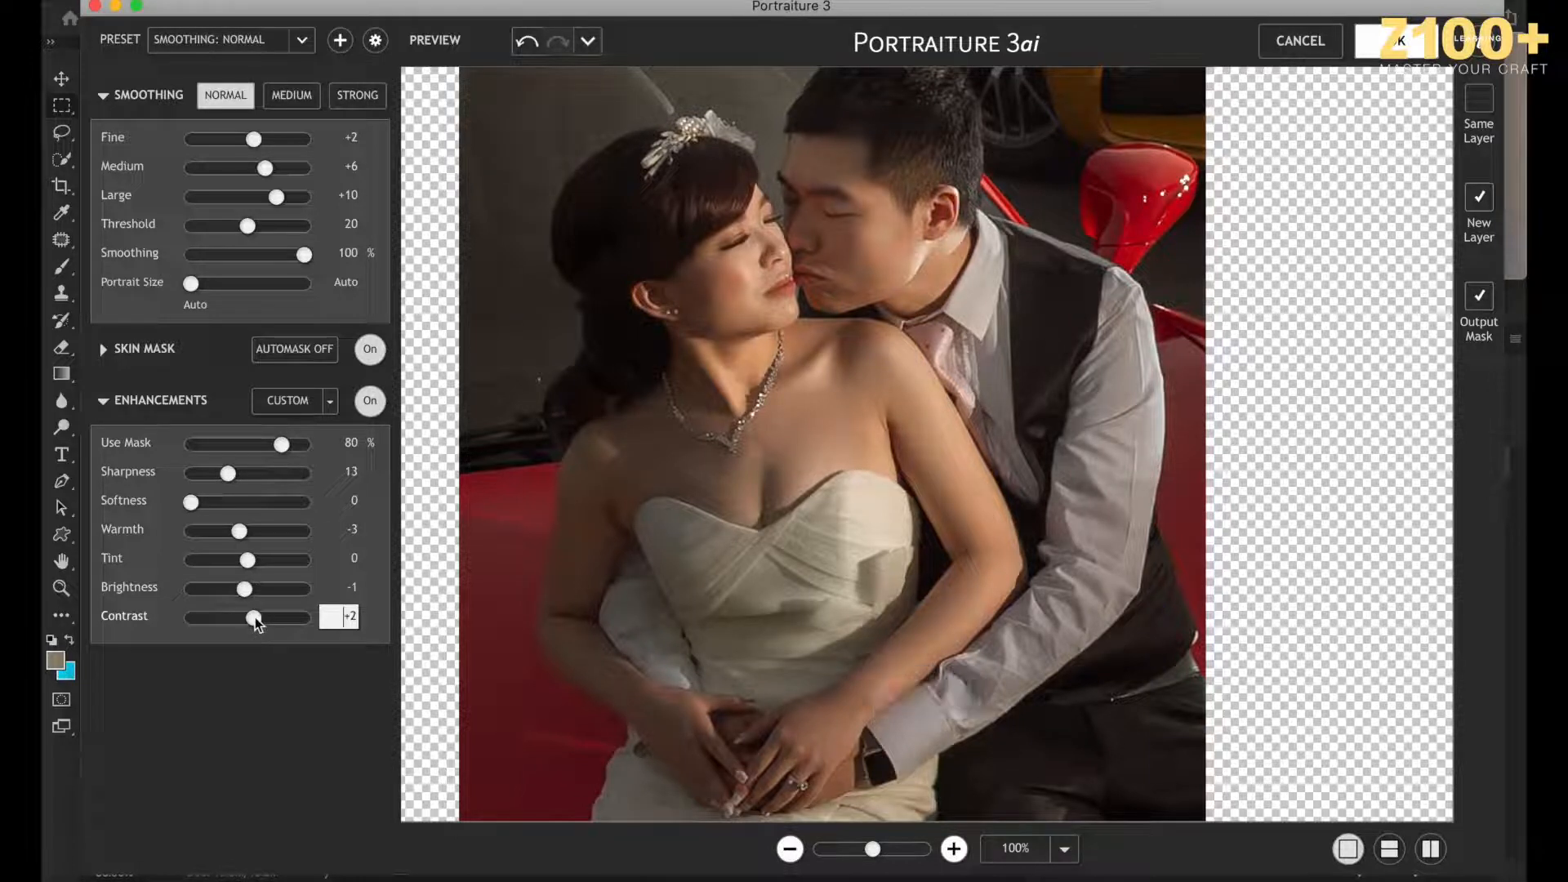
pyautogui.moveTo(244, 588); pyautogui.dragTo(242, 590)
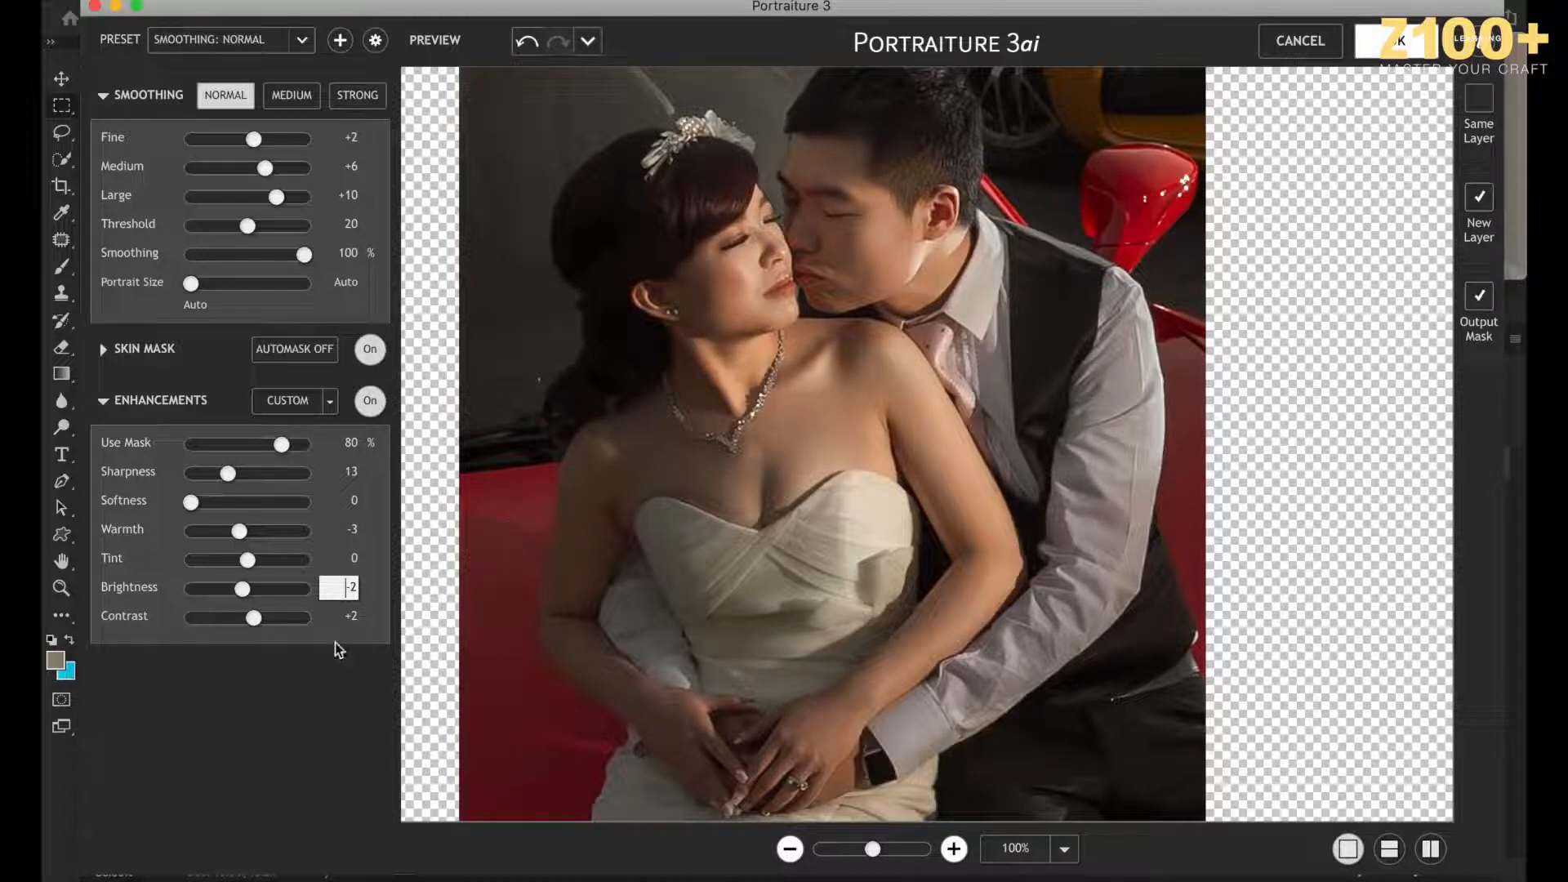
# Step: Set the skin enhancement Tint to +2 and Sharpness to 8
pyautogui.click(278, 560)
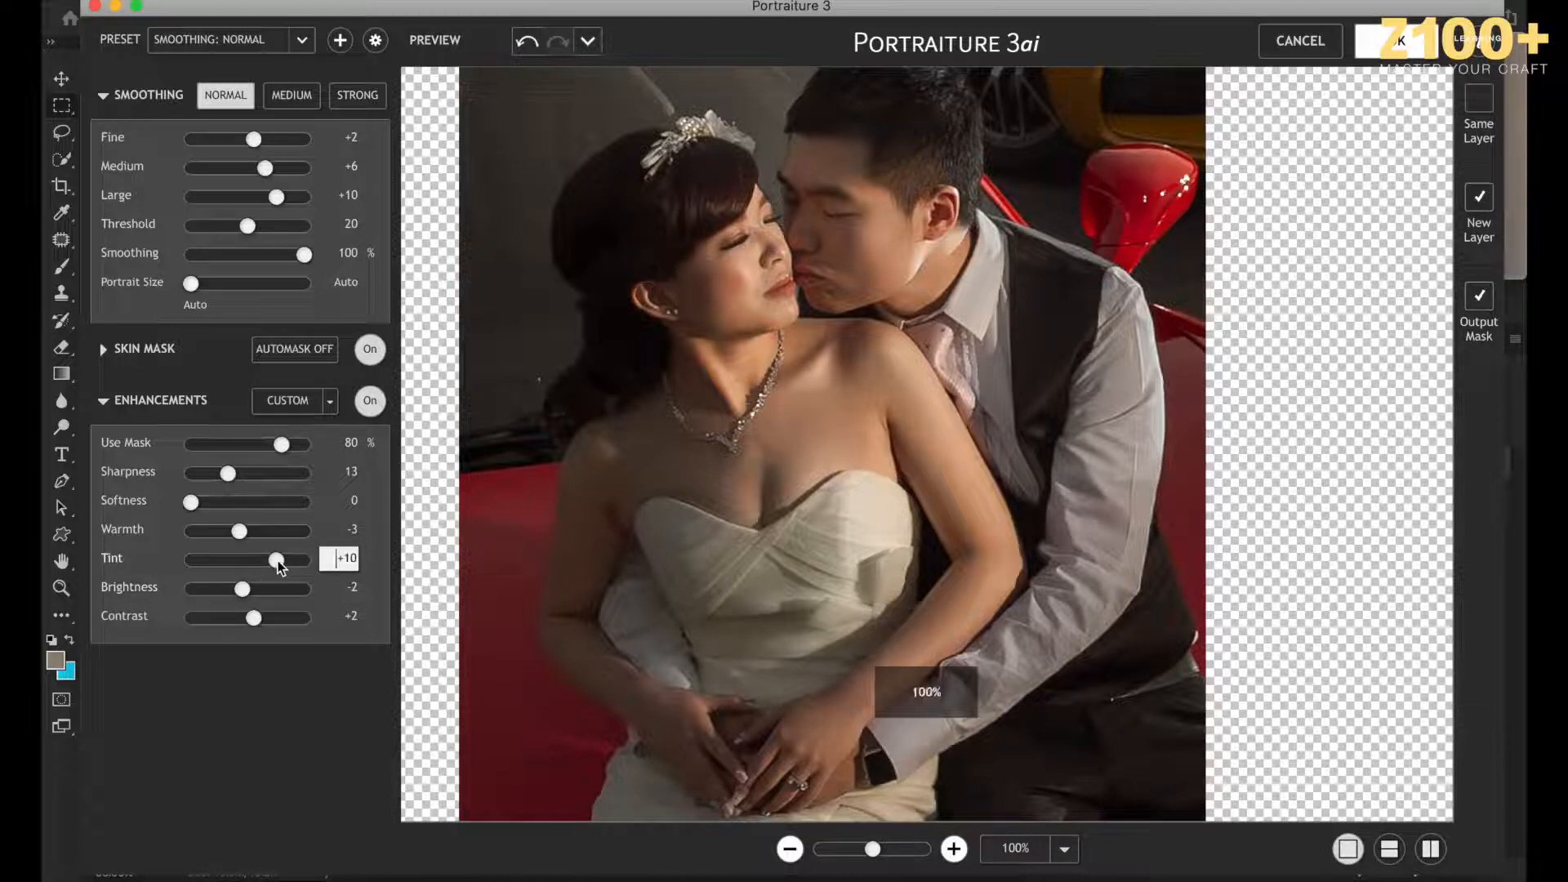
pyautogui.moveTo(278, 560); pyautogui.dragTo(253, 562)
pyautogui.moveTo(254, 564); pyautogui.dragTo(258, 567)
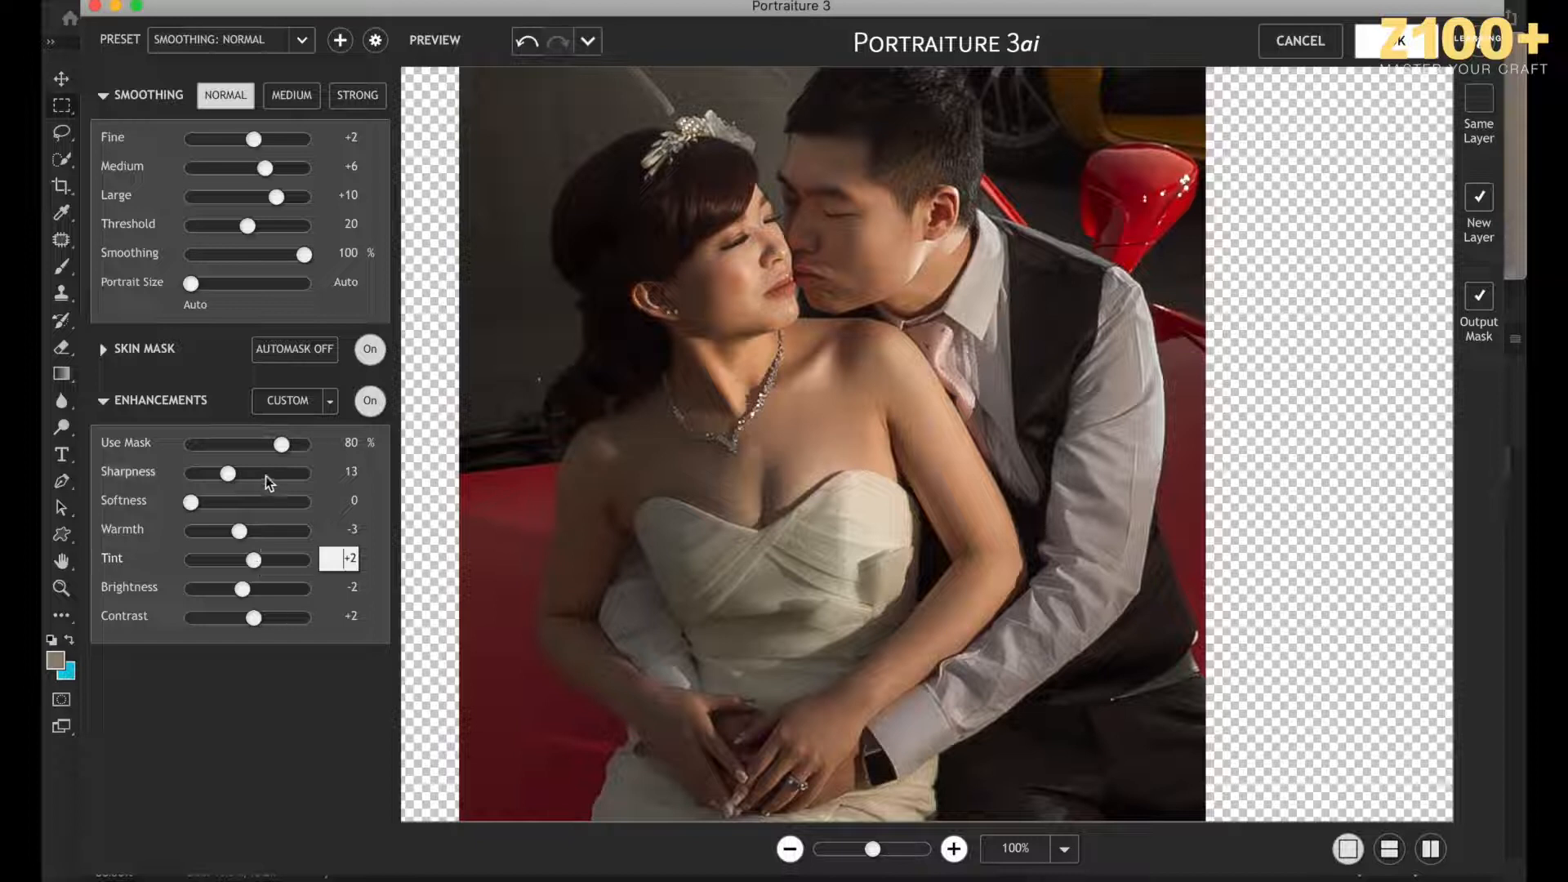
pyautogui.moveTo(228, 474); pyautogui.dragTo(217, 478)
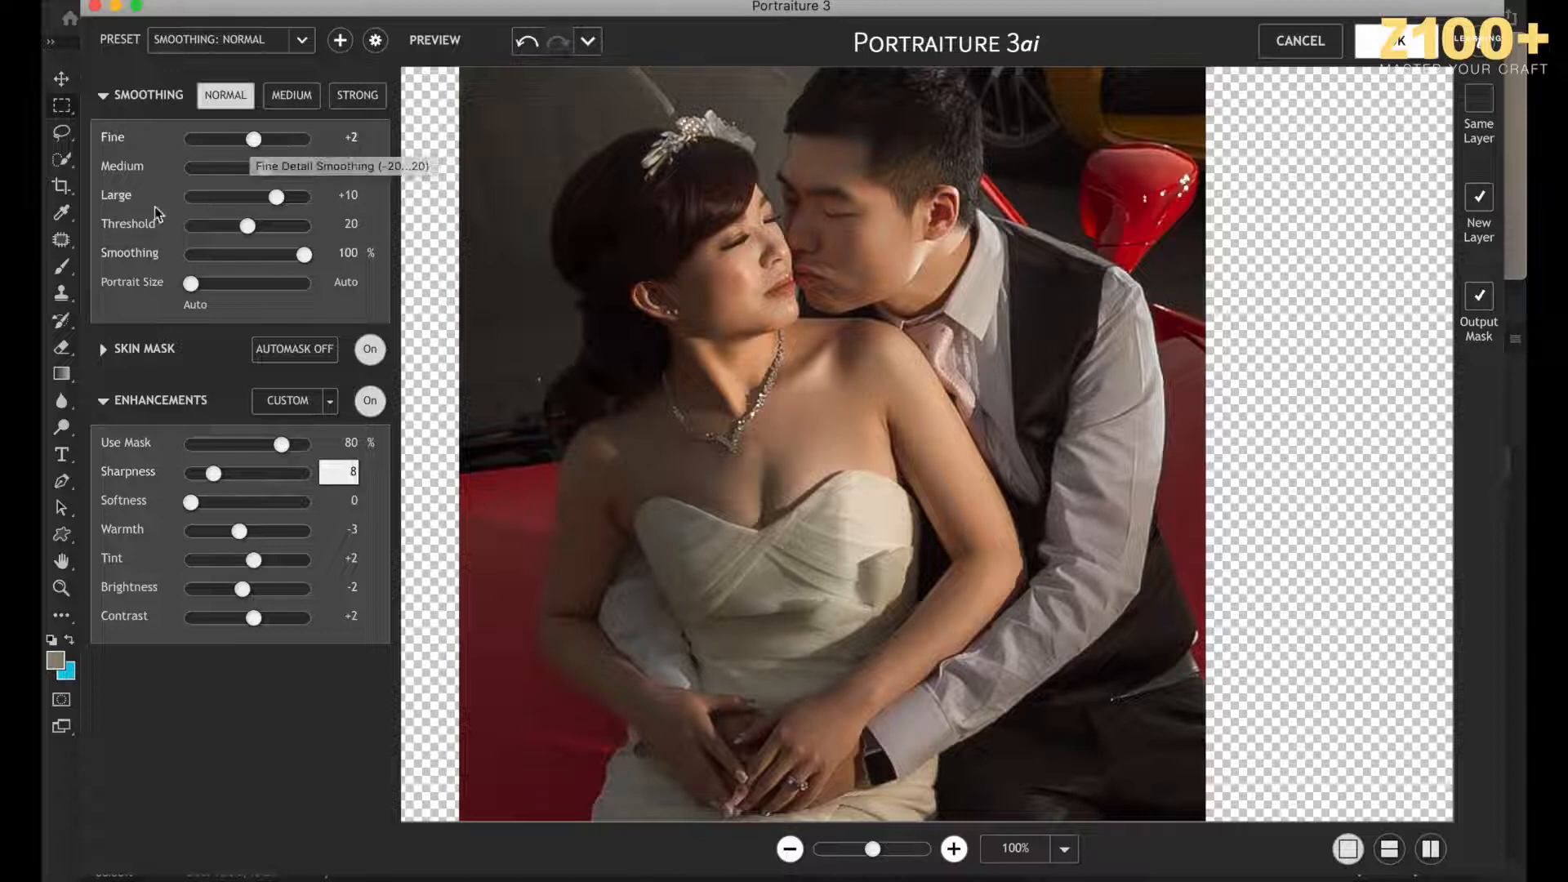
# Step: Strengthen the skin smoothing with Fine +16, Medium +16, Large +15 and Threshold 28
pyautogui.moveTo(256, 142); pyautogui.dragTo(285, 144)
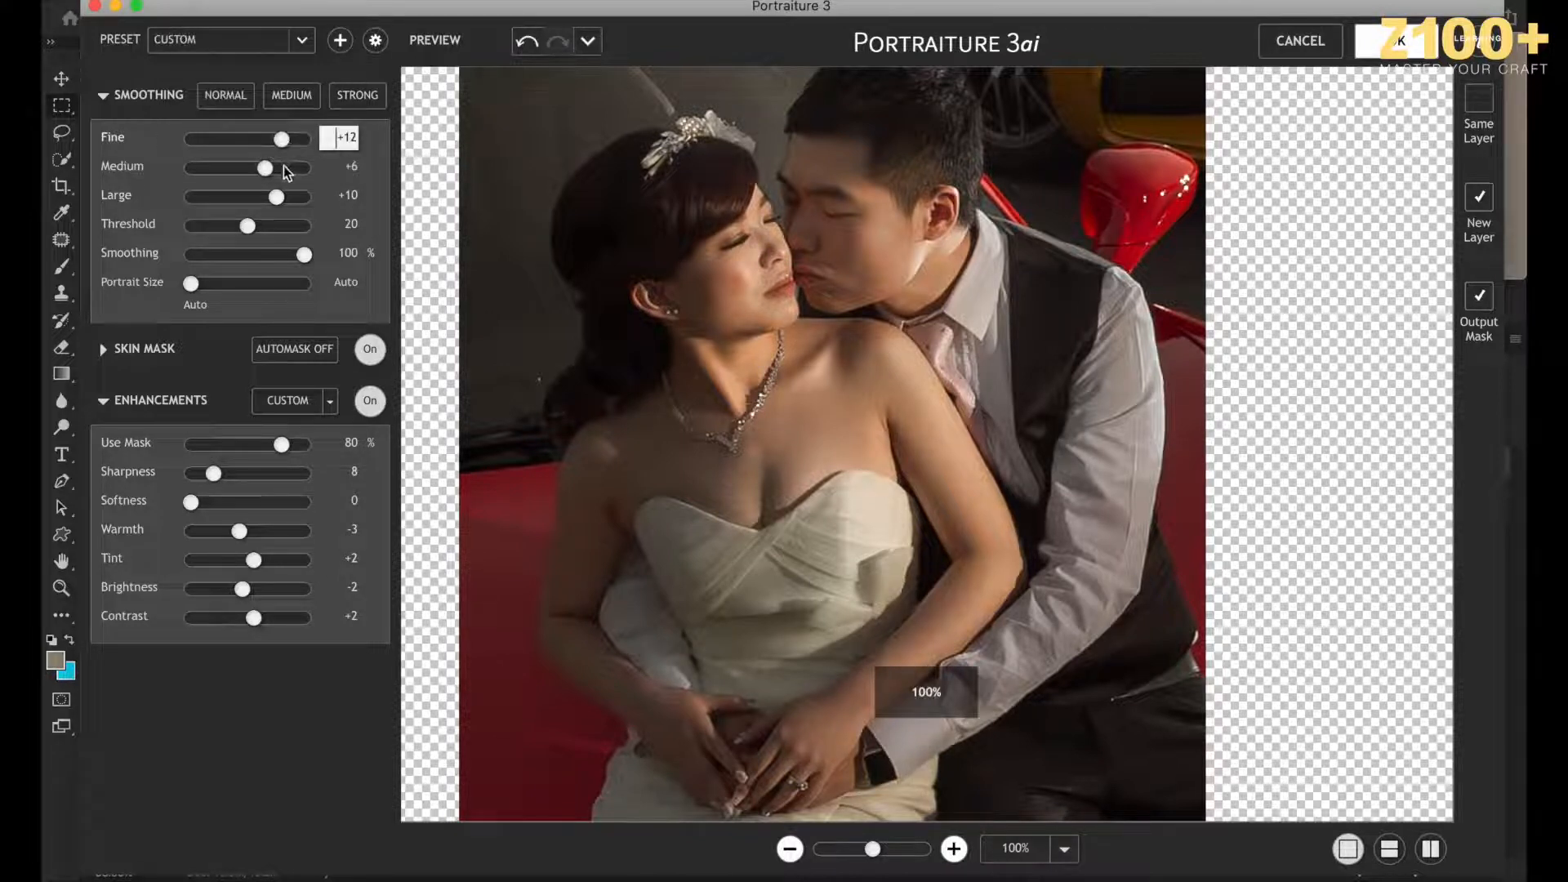
pyautogui.click(282, 140)
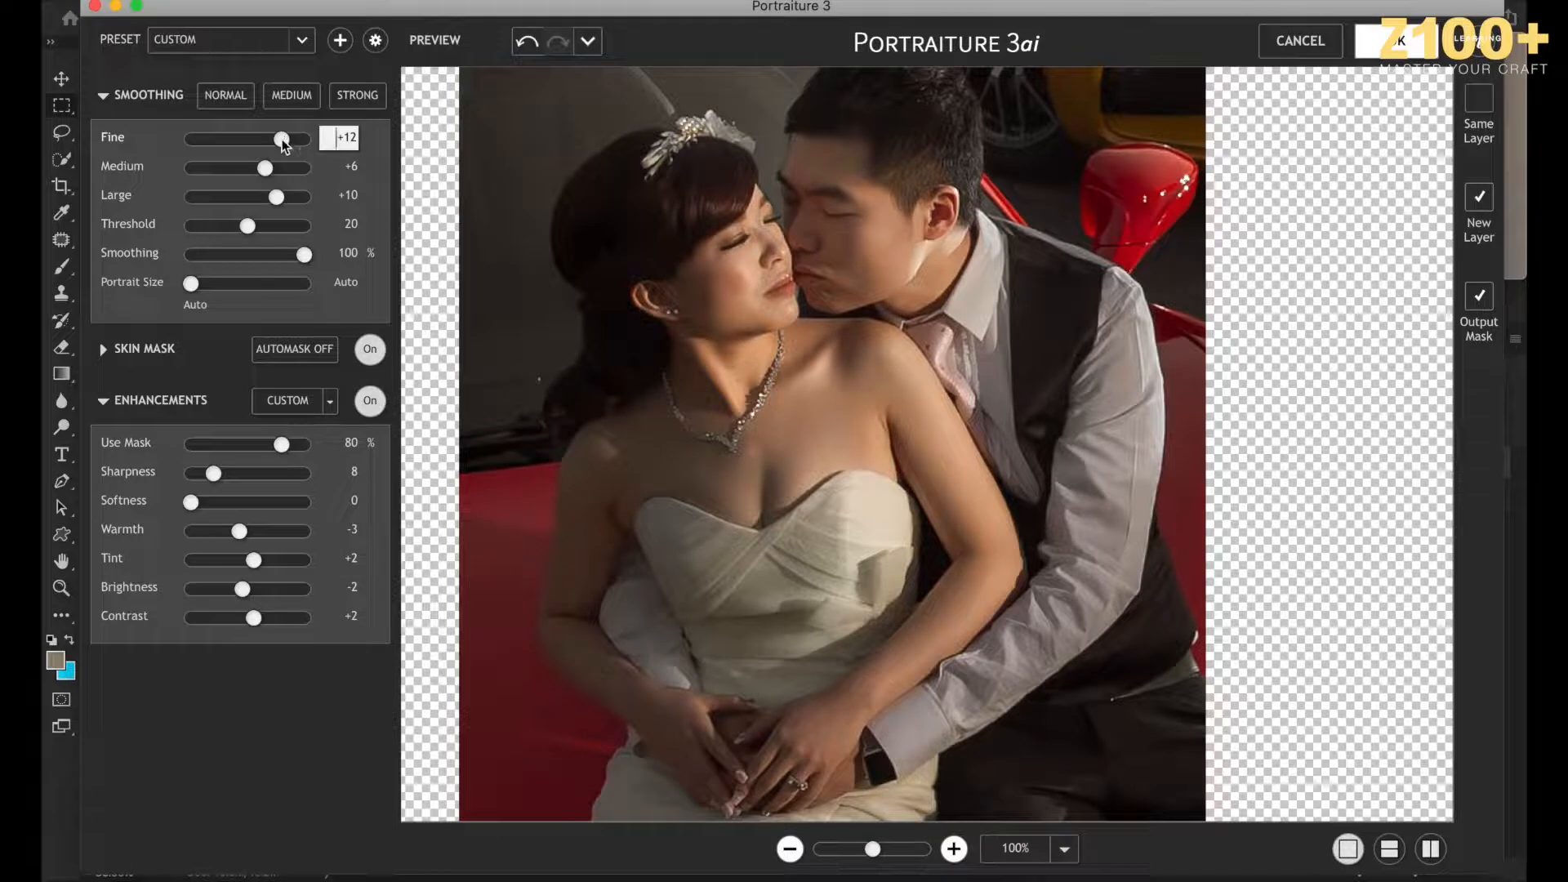
pyautogui.click(279, 173)
pyautogui.moveTo(281, 178); pyautogui.dragTo(279, 175)
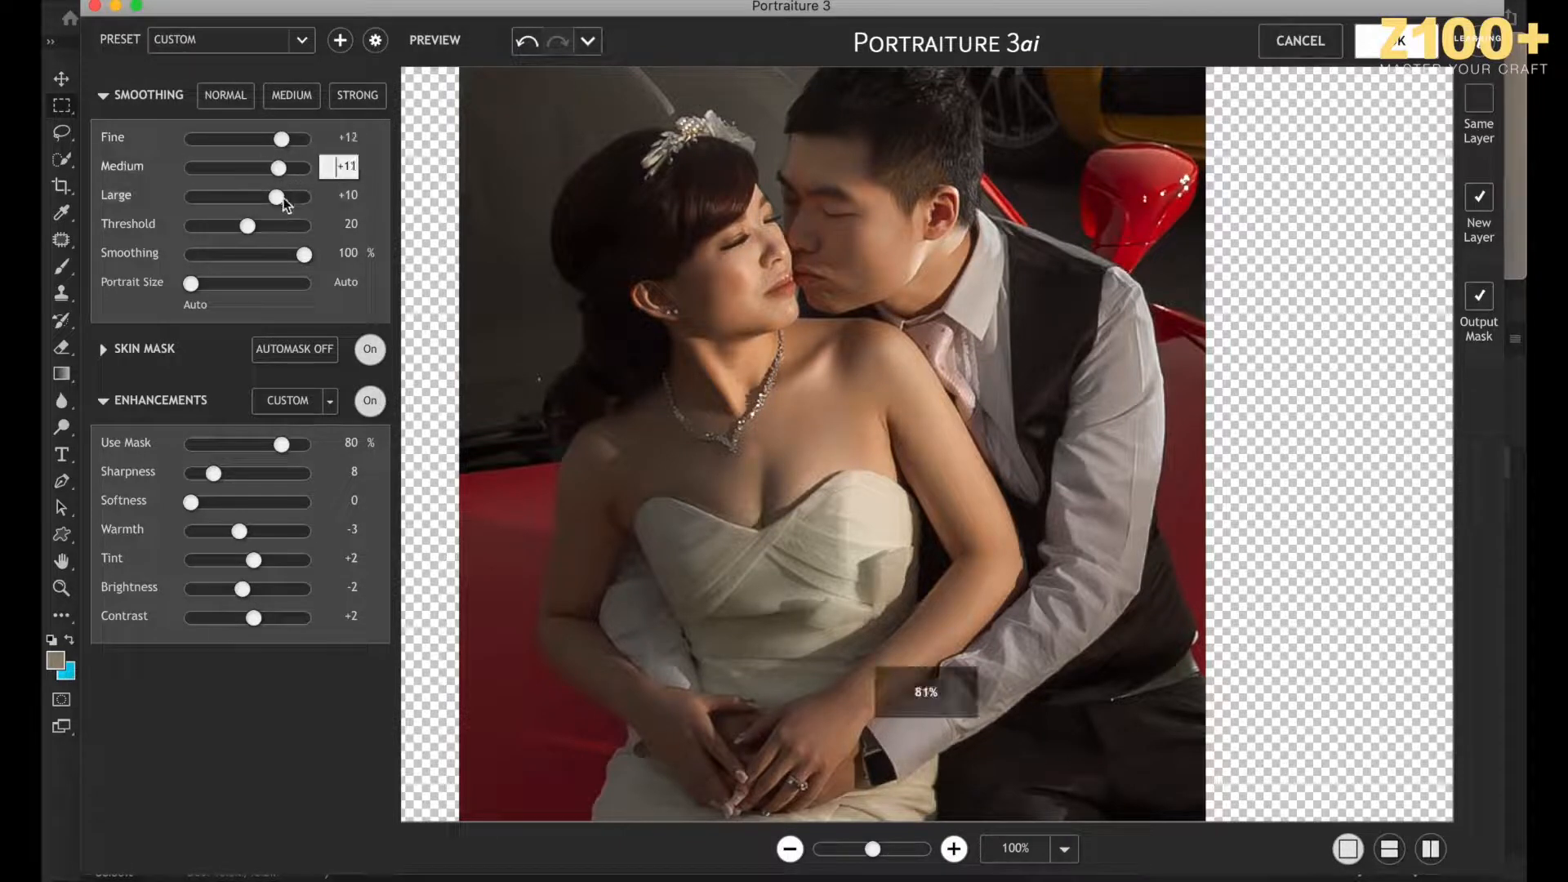
pyautogui.click(291, 196)
pyautogui.click(292, 168)
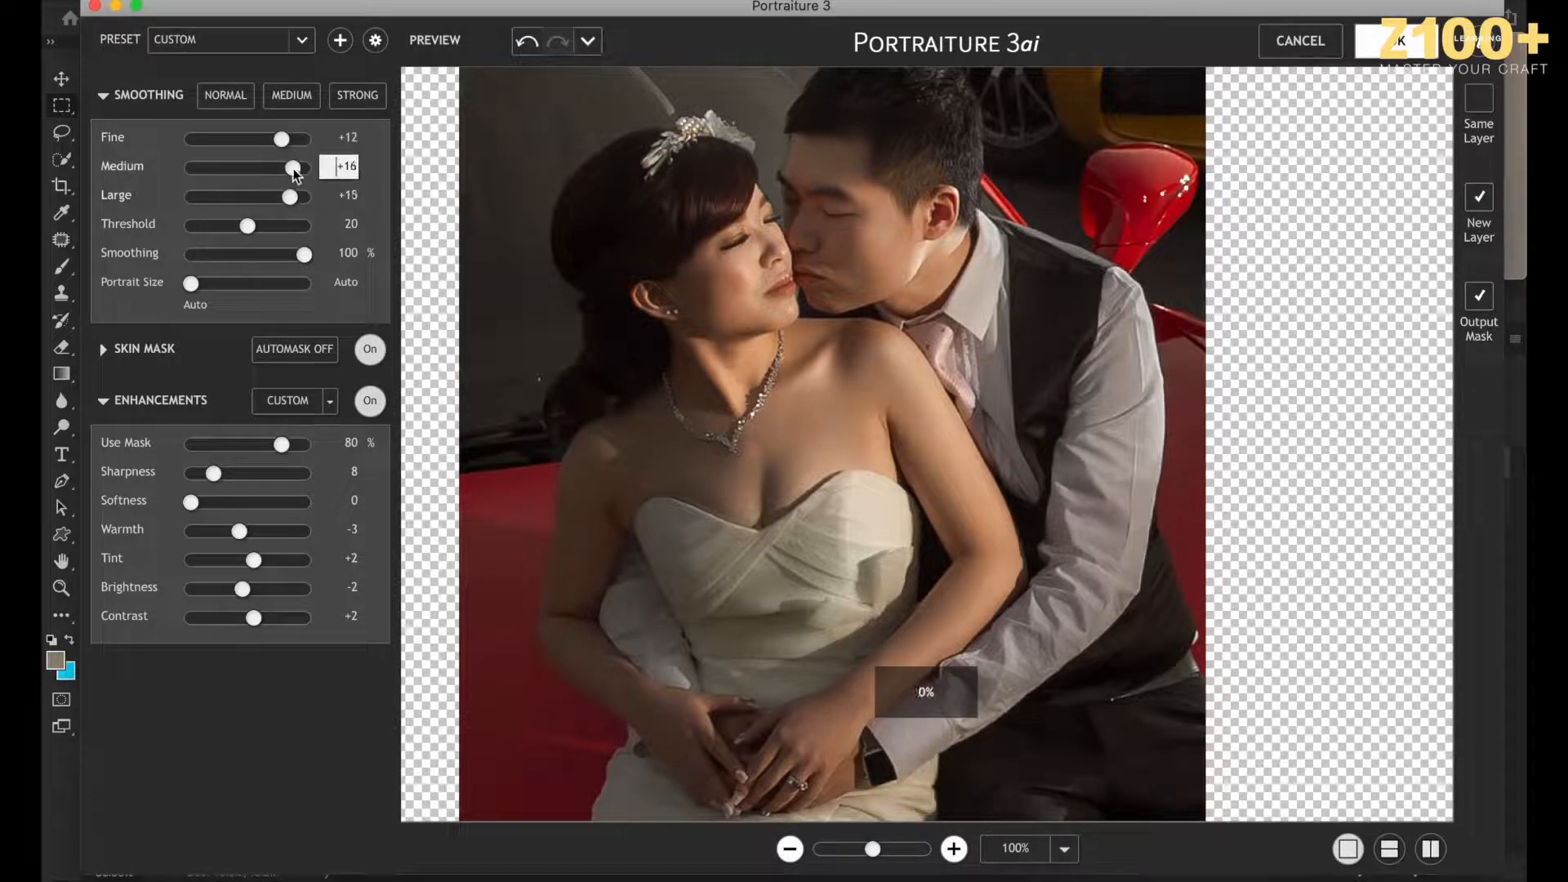
pyautogui.click(293, 139)
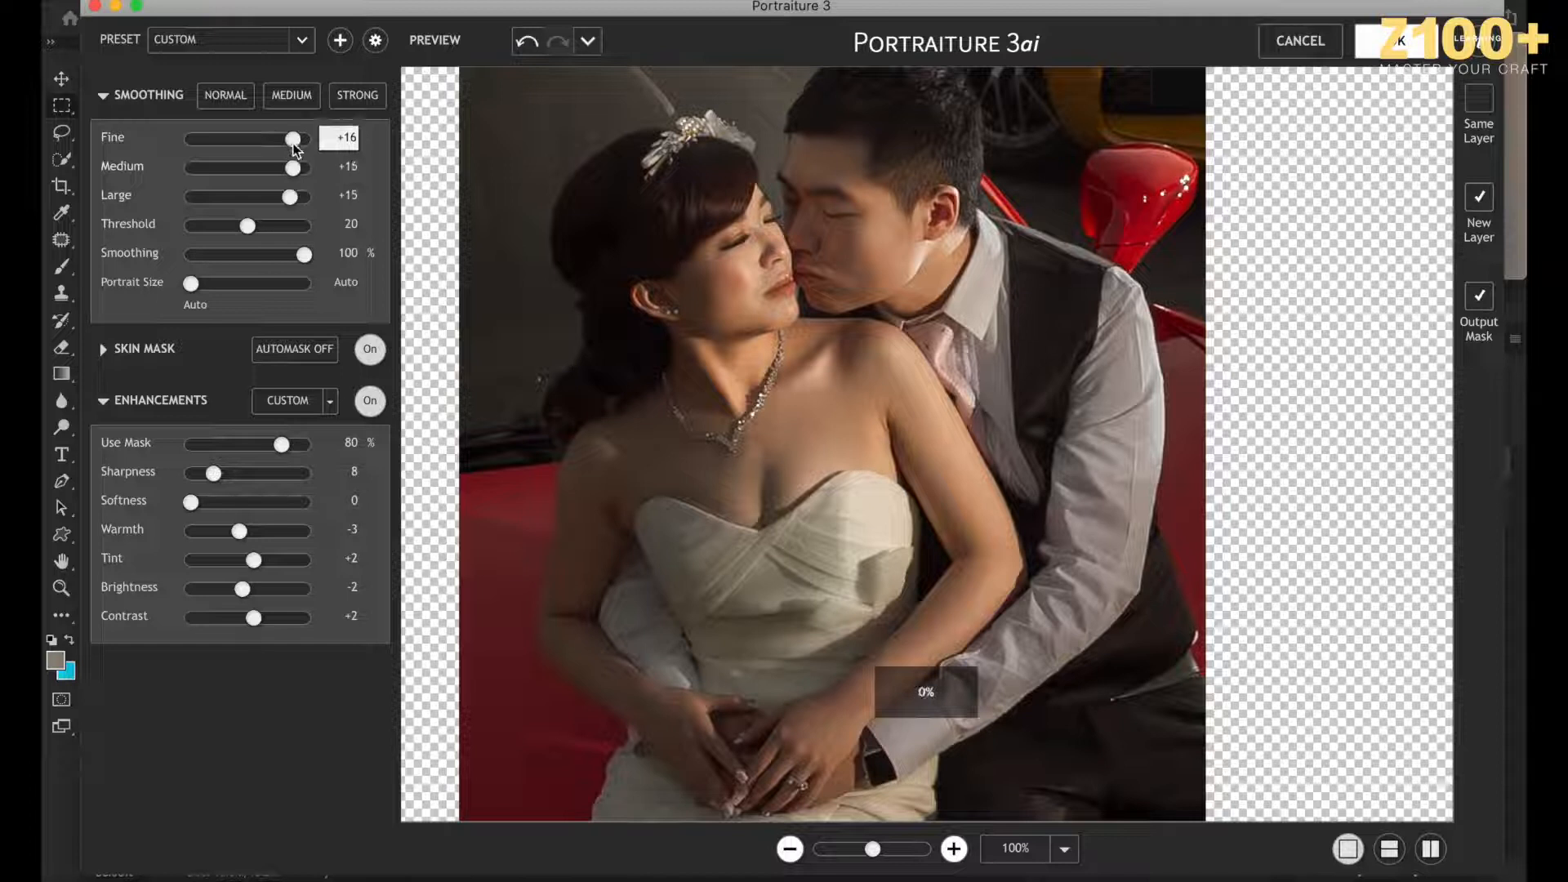
pyautogui.click(269, 227)
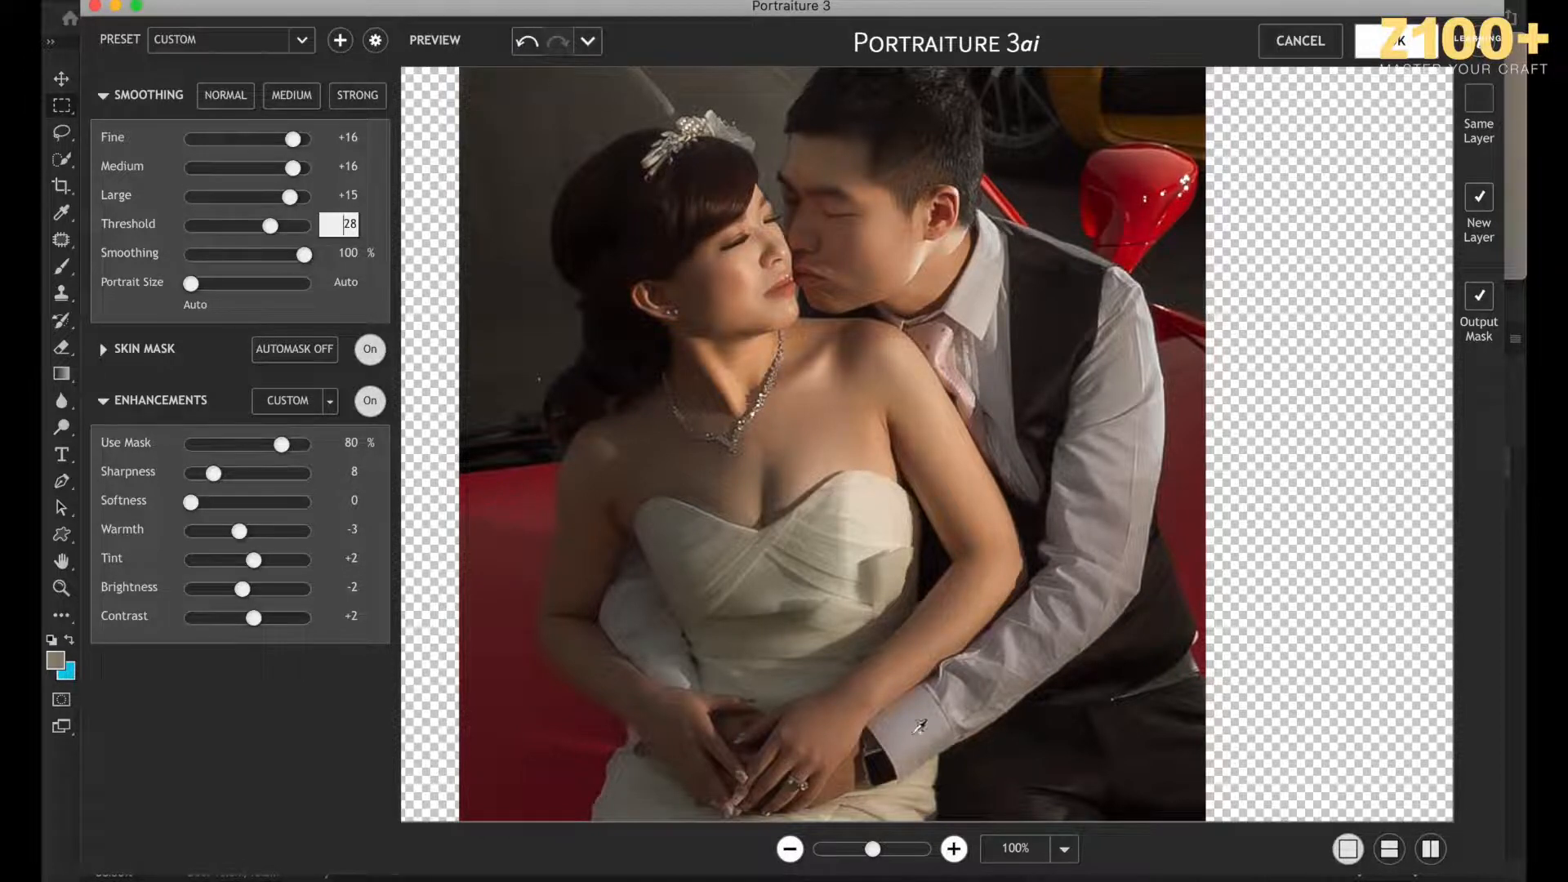
# Step: Apply the Portraiture retouch to a new layer and inspect the couple up close
pyautogui.click(789, 848)
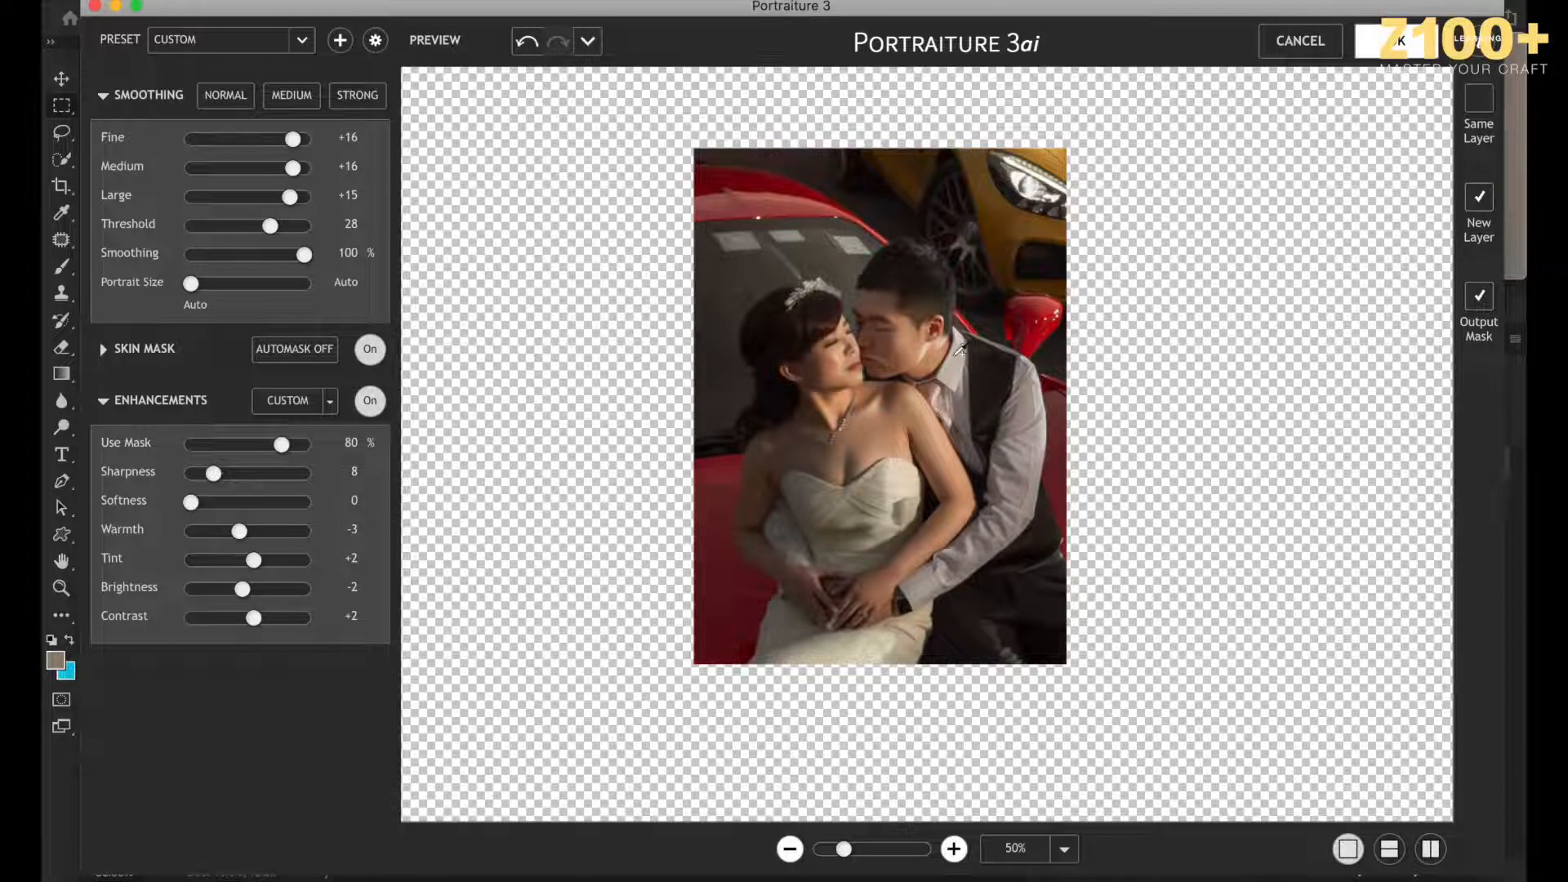
pyautogui.click(1388, 41)
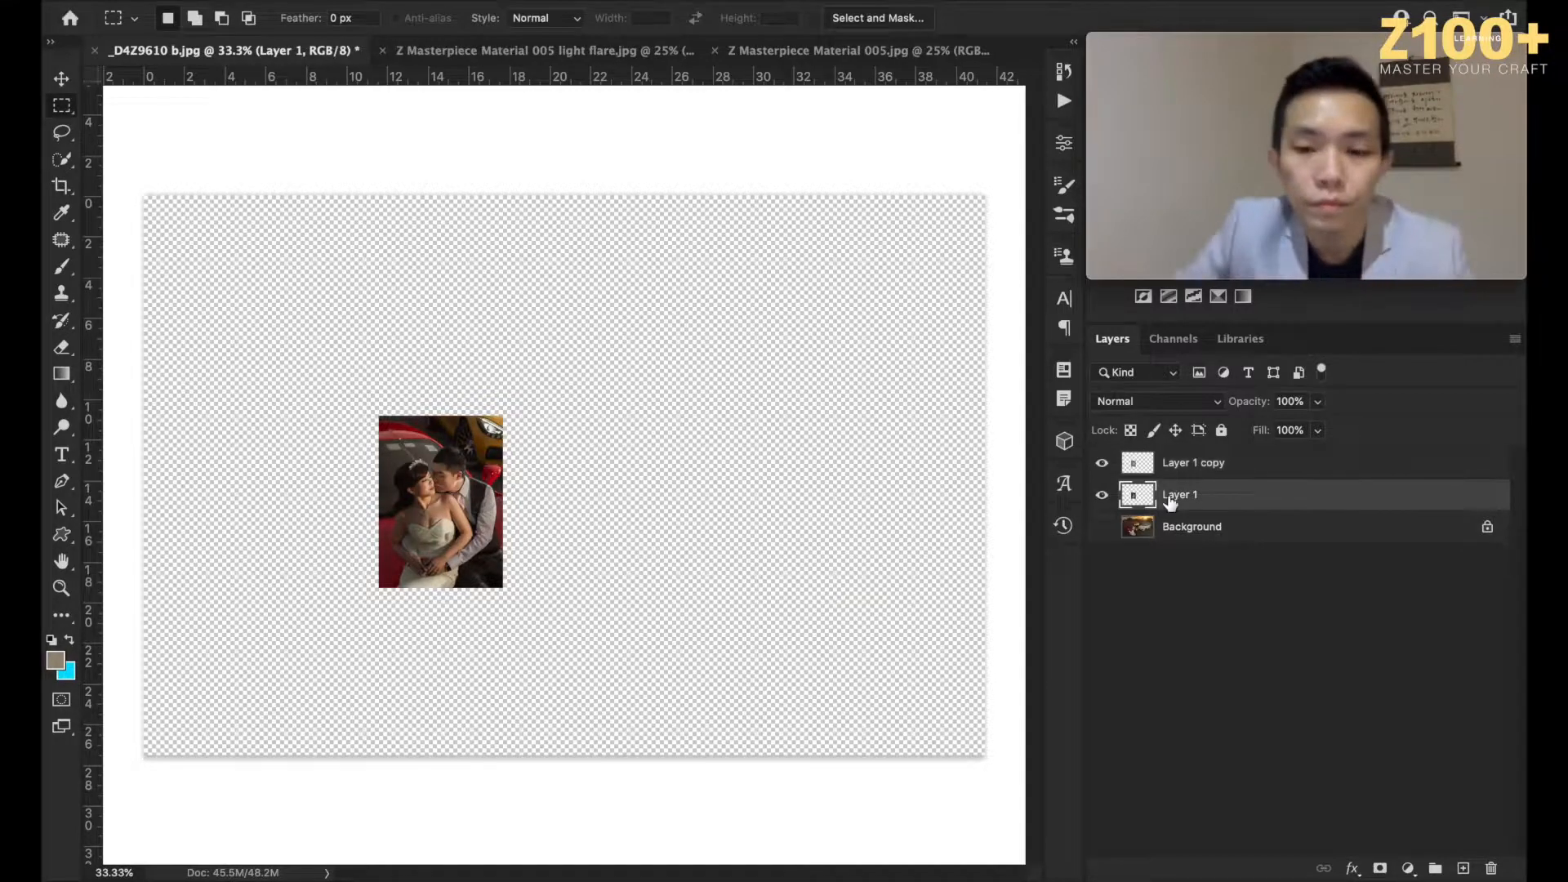
pyautogui.press('super+plus')
pyautogui.press('super+plus')
pyautogui.hscroll(-3, 823, 541)
pyautogui.scroll(-1, 823, 540)
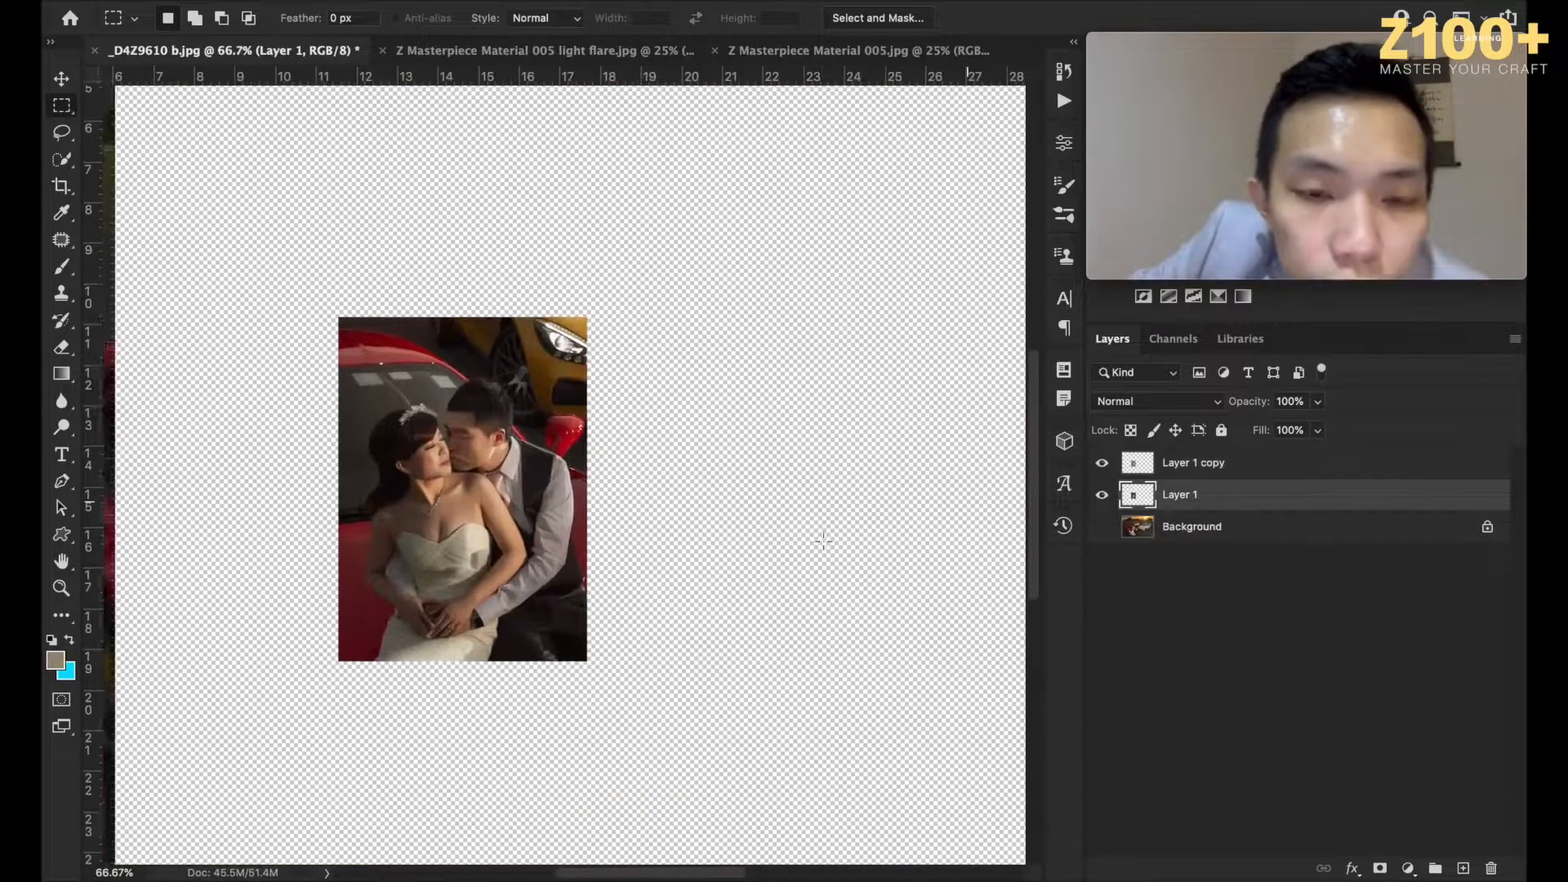
# Step: Compare the couple's skin with and without the retouched Layer 1 copy
pyautogui.press('super+plus')
pyautogui.hscroll(-3, 644, 535)
pyautogui.scroll(-1, 644, 535)
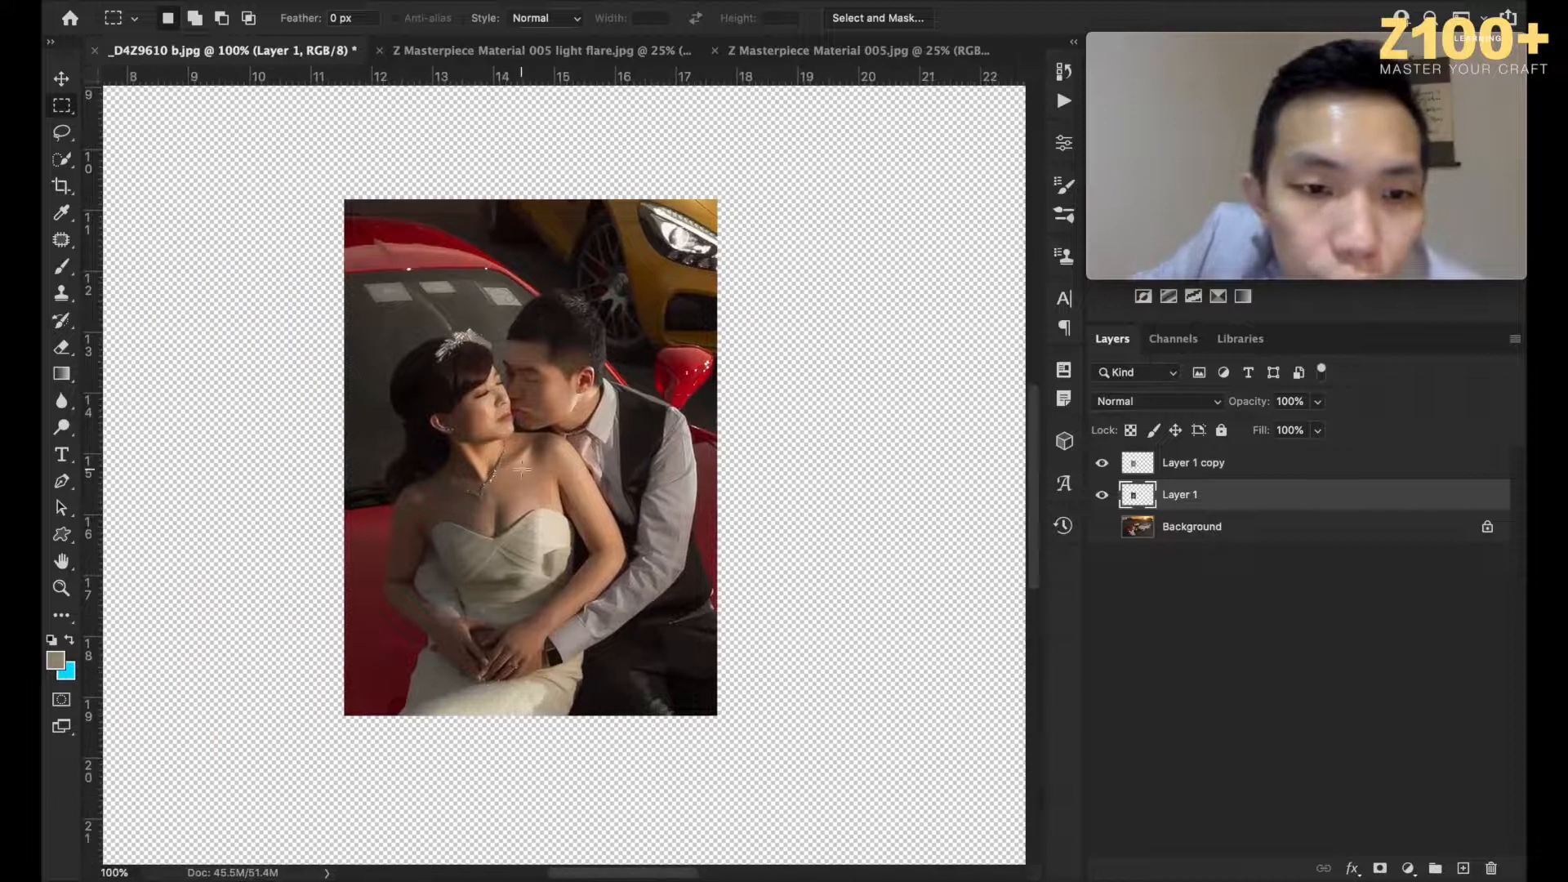
pyautogui.click(1101, 463)
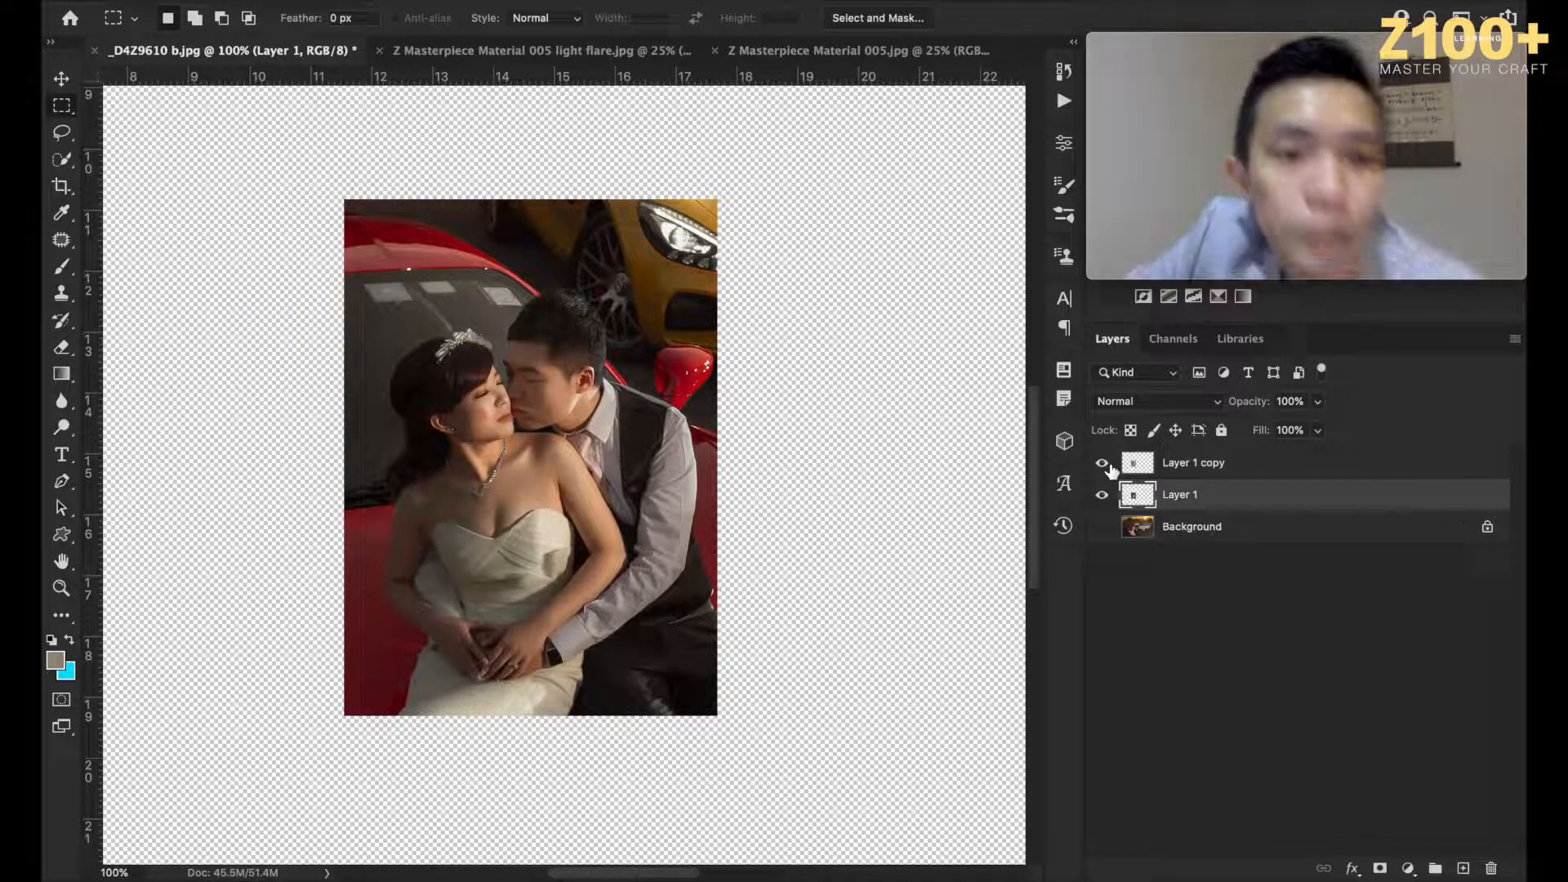
pyautogui.click(1103, 464)
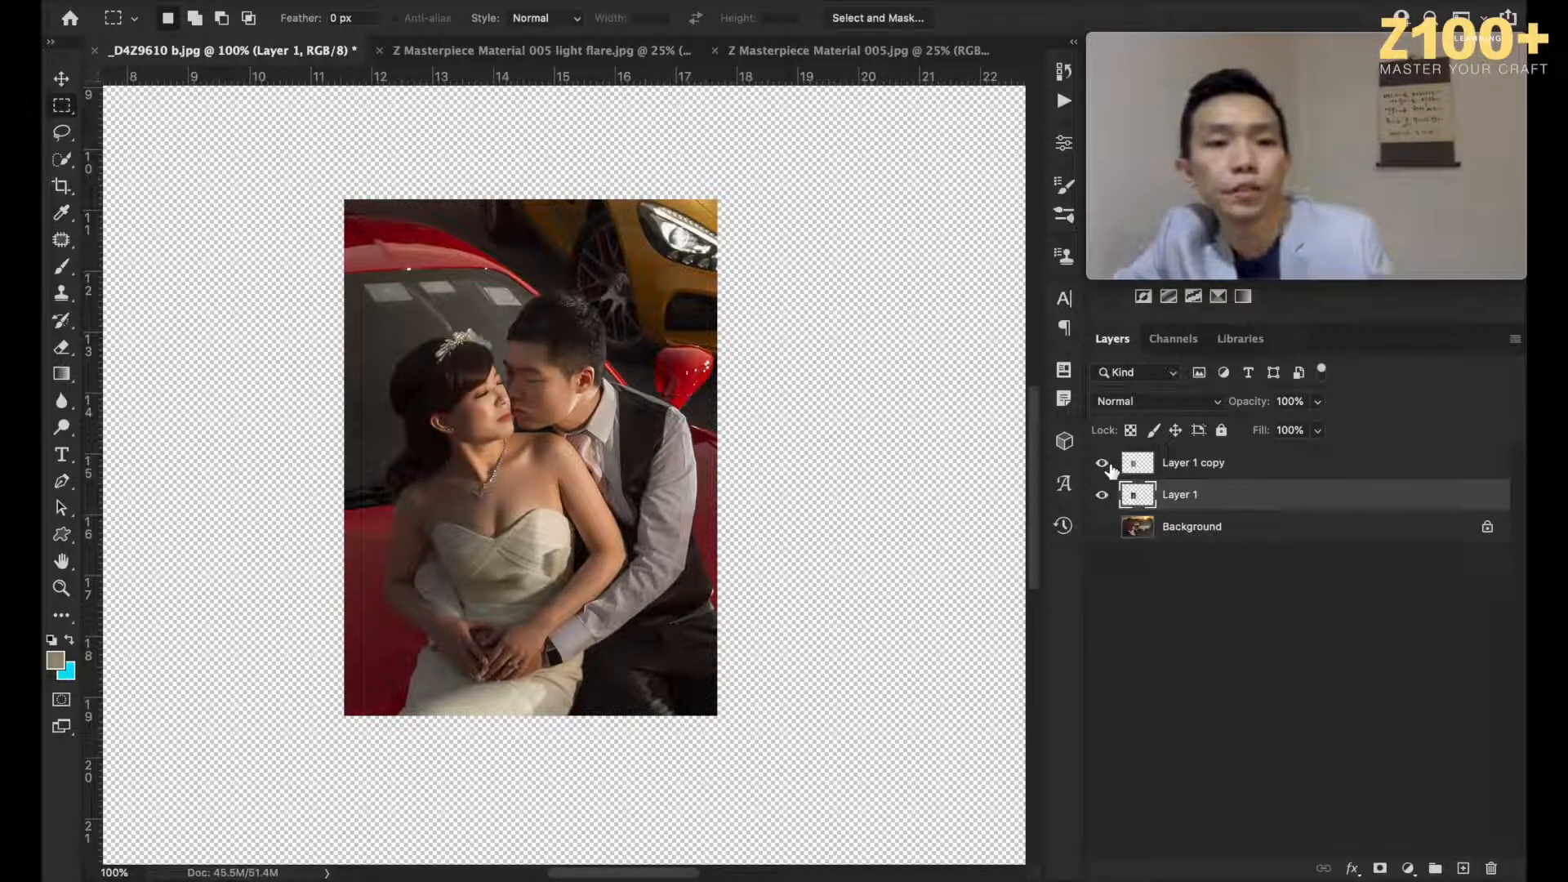
# Step: Hide Layer 1 copy behind a black mask and reveal the retouch on the couple's faces with a 150 px eraser at 73% opacity
pyautogui.click(1196, 464)
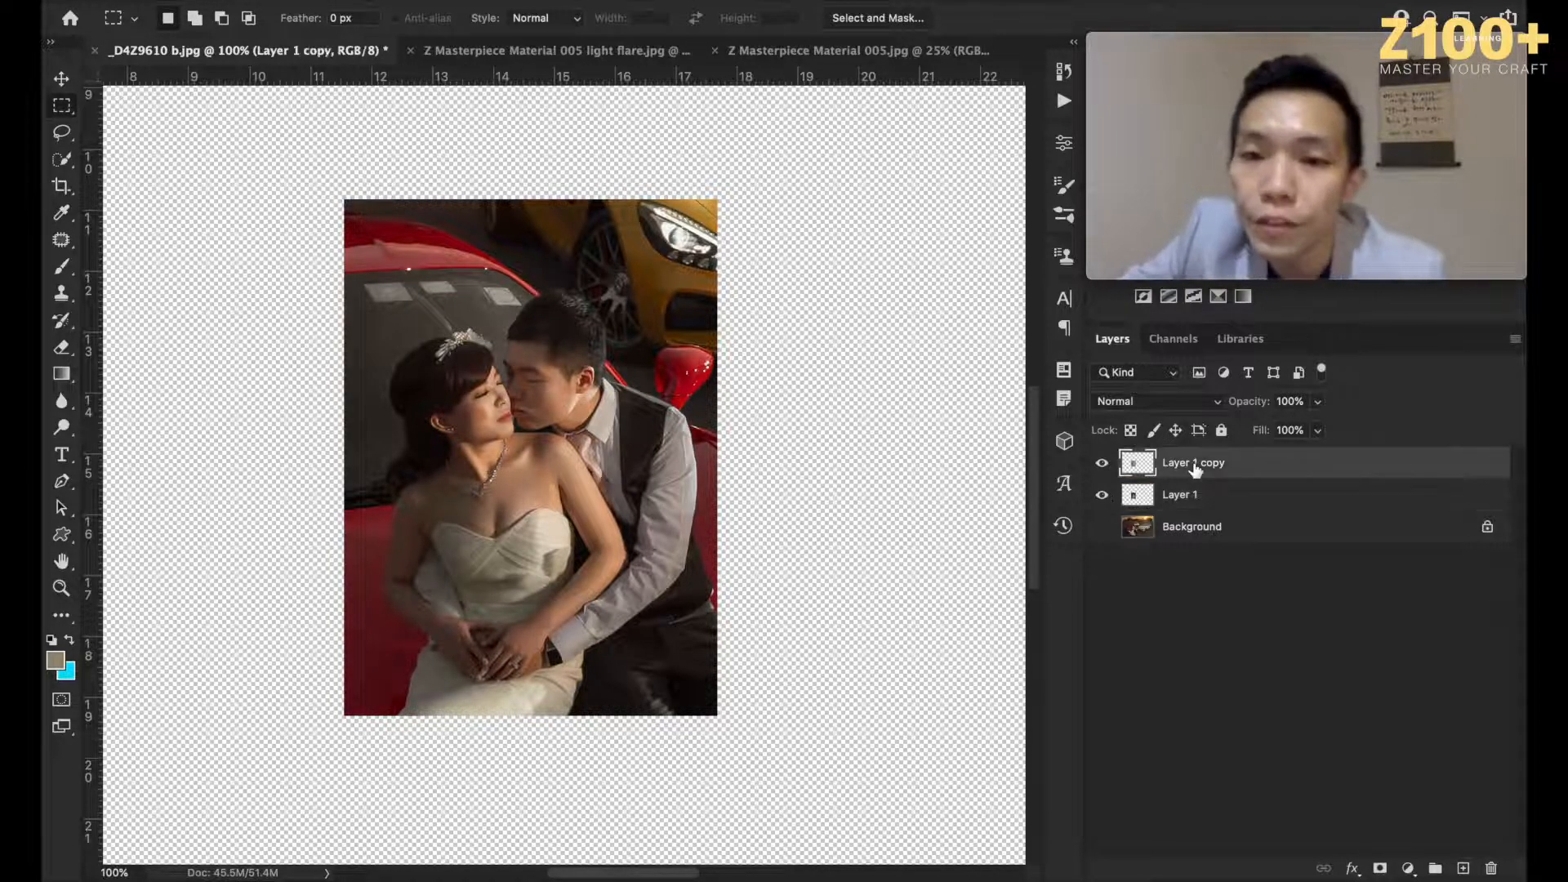
pyautogui.keyDown('alt'); pyautogui.click(1378, 865); pyautogui.keyUp('alt')
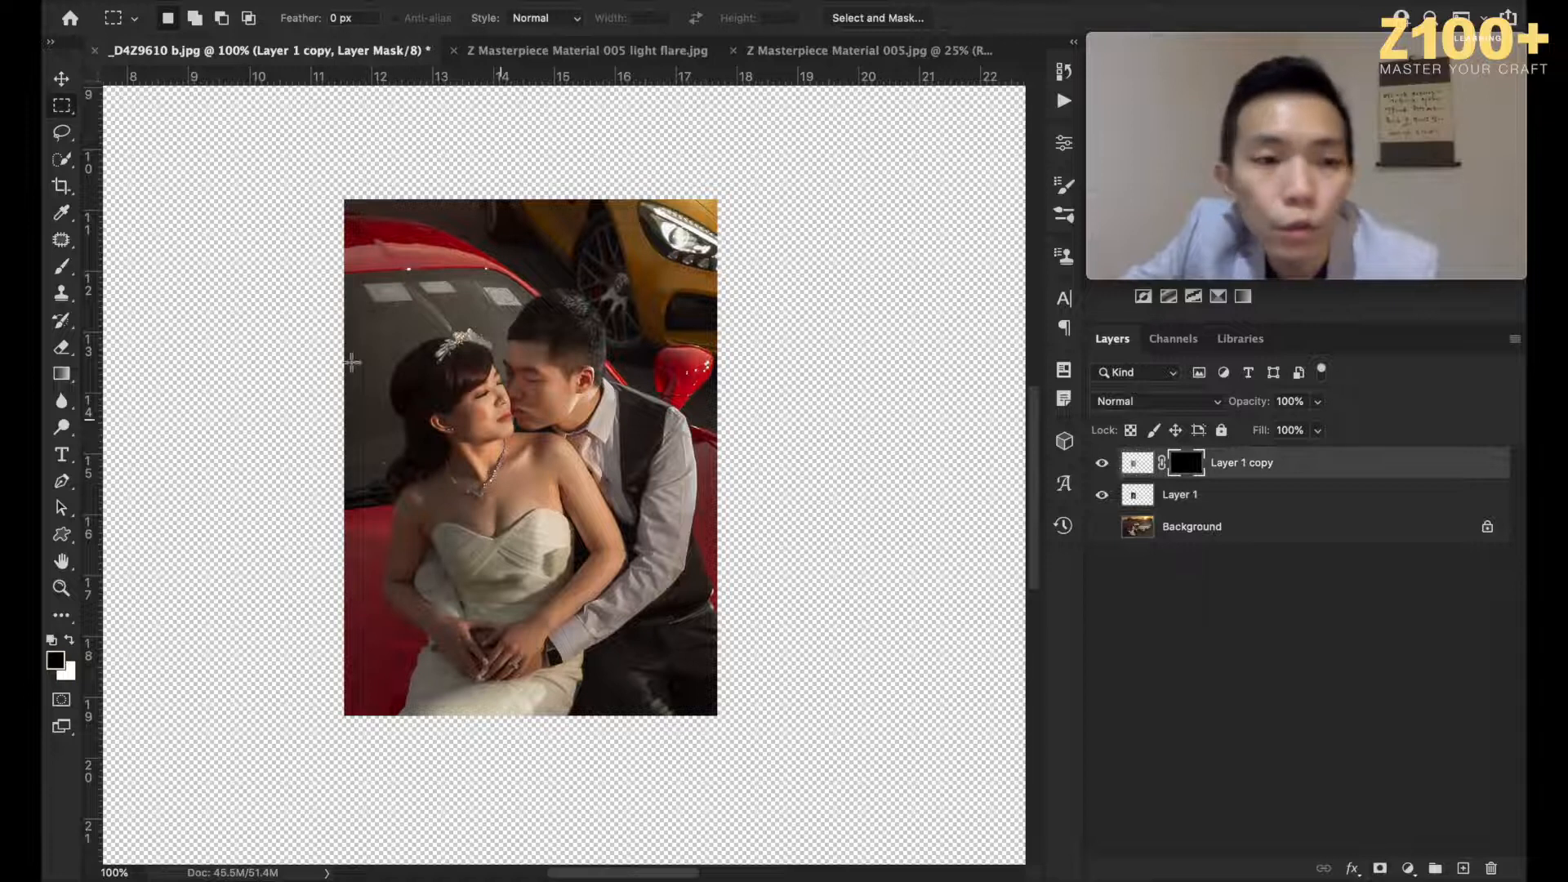
pyautogui.click(63, 347)
pyautogui.press('[')
pyautogui.press('[')
pyautogui.press('[')
pyautogui.press('[')
pyautogui.press('[')
pyautogui.press('[')
pyautogui.press('[')
pyautogui.press('[')
pyautogui.press('[')
pyautogui.press('[')
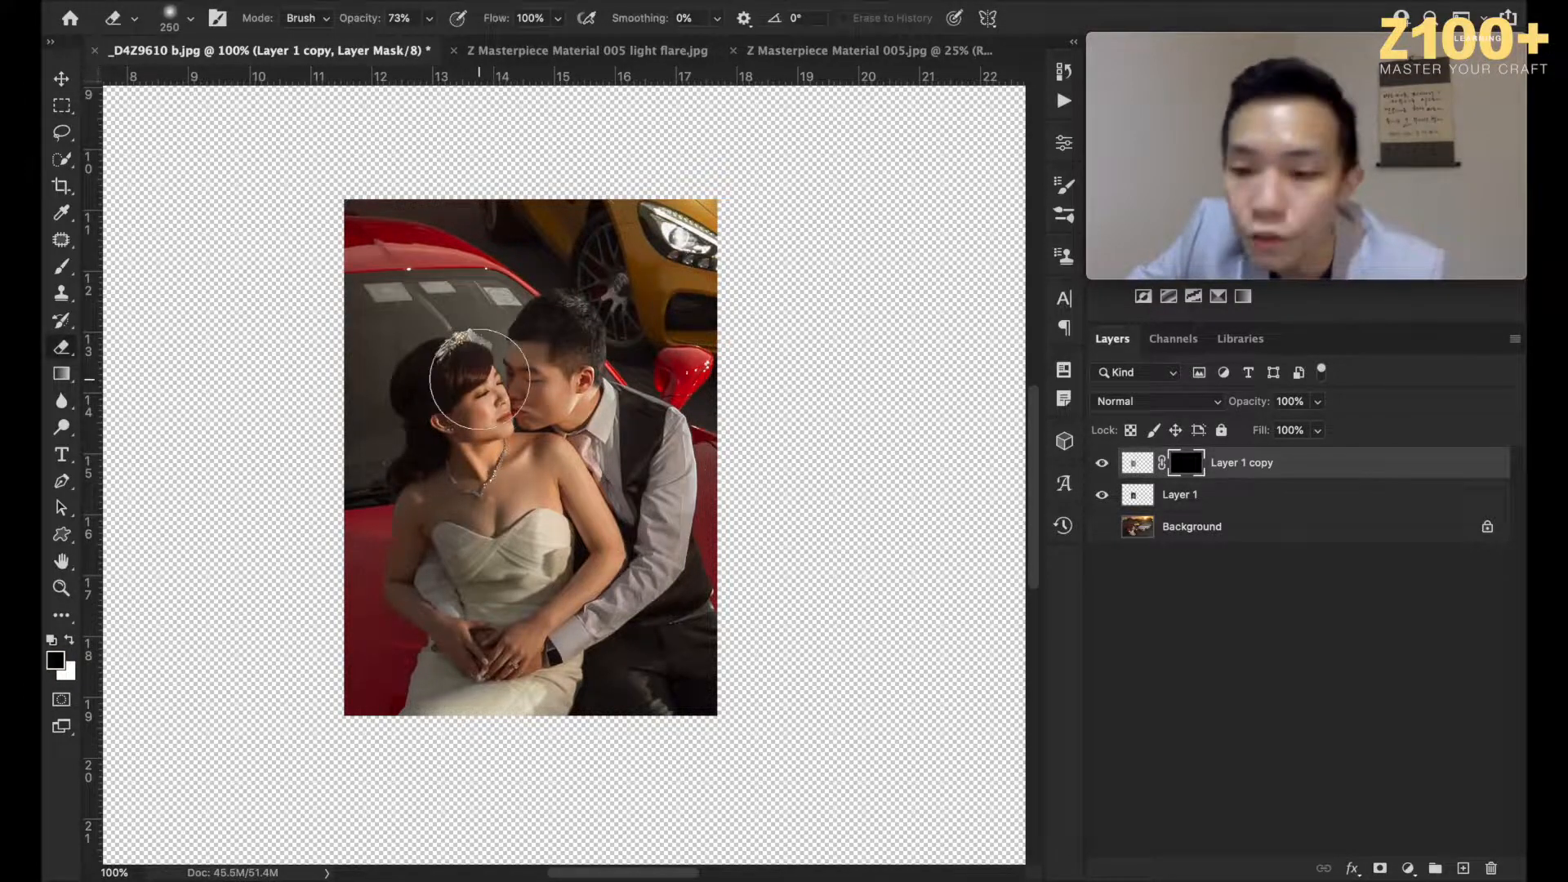
pyautogui.press('\\')
pyautogui.press('[')
pyautogui.press('[')
pyautogui.moveTo(481, 405)
pyautogui.mouseDown()
pyautogui.moveTo(469, 392)
pyautogui.moveTo(490, 368)
pyautogui.moveTo(529, 394)
pyautogui.mouseUp()
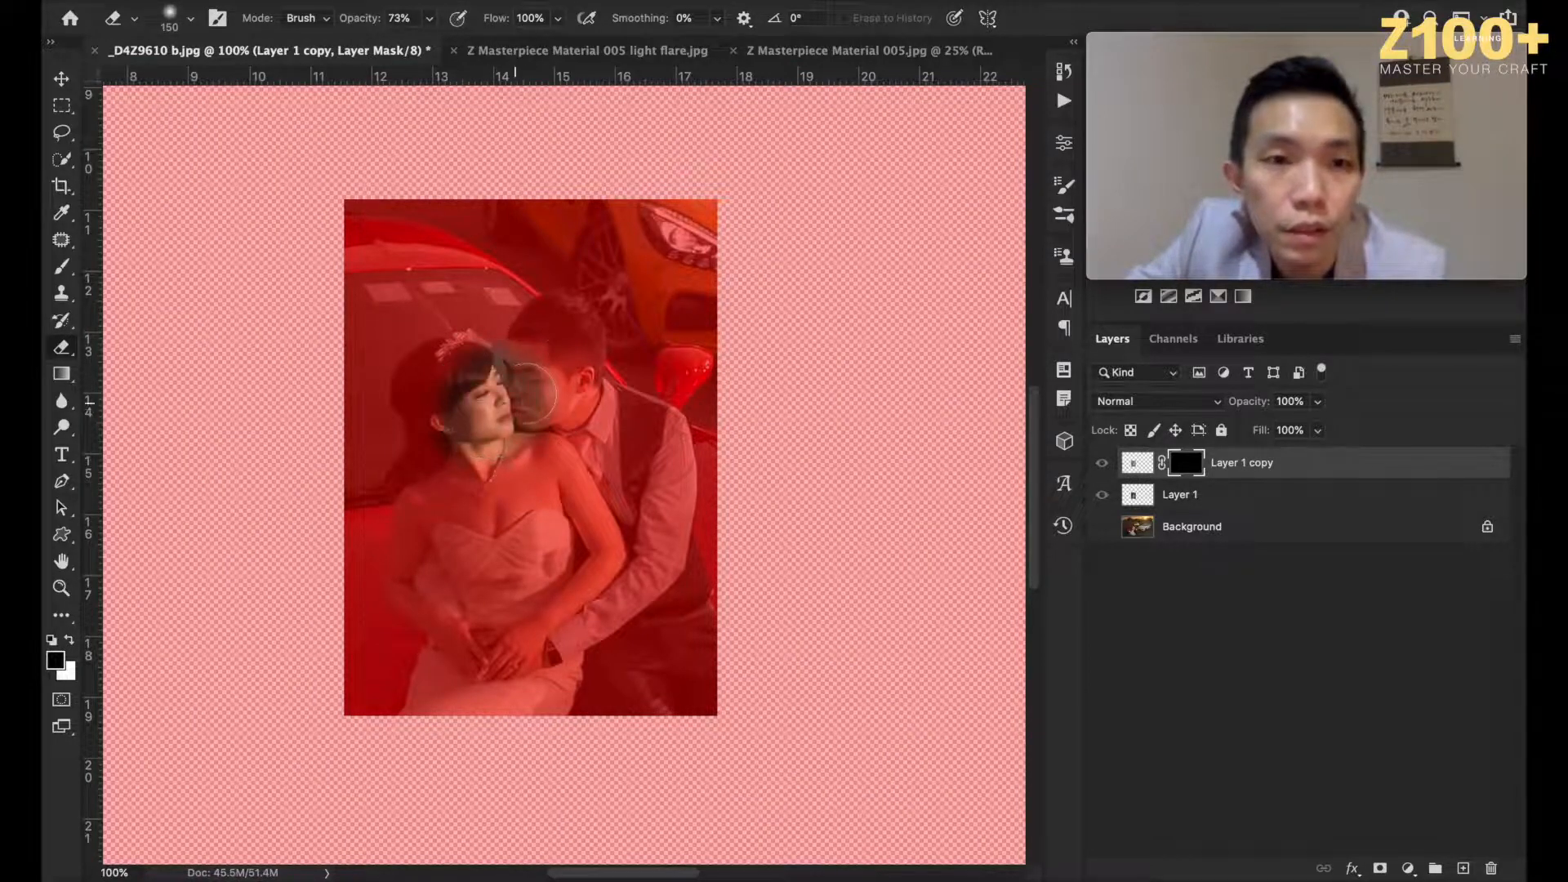
# Step: Raise the eraser opacity to 100% and reveal the retouch over the groom's face and the couple's upper bodies, arms and hands
pyautogui.click(430, 19)
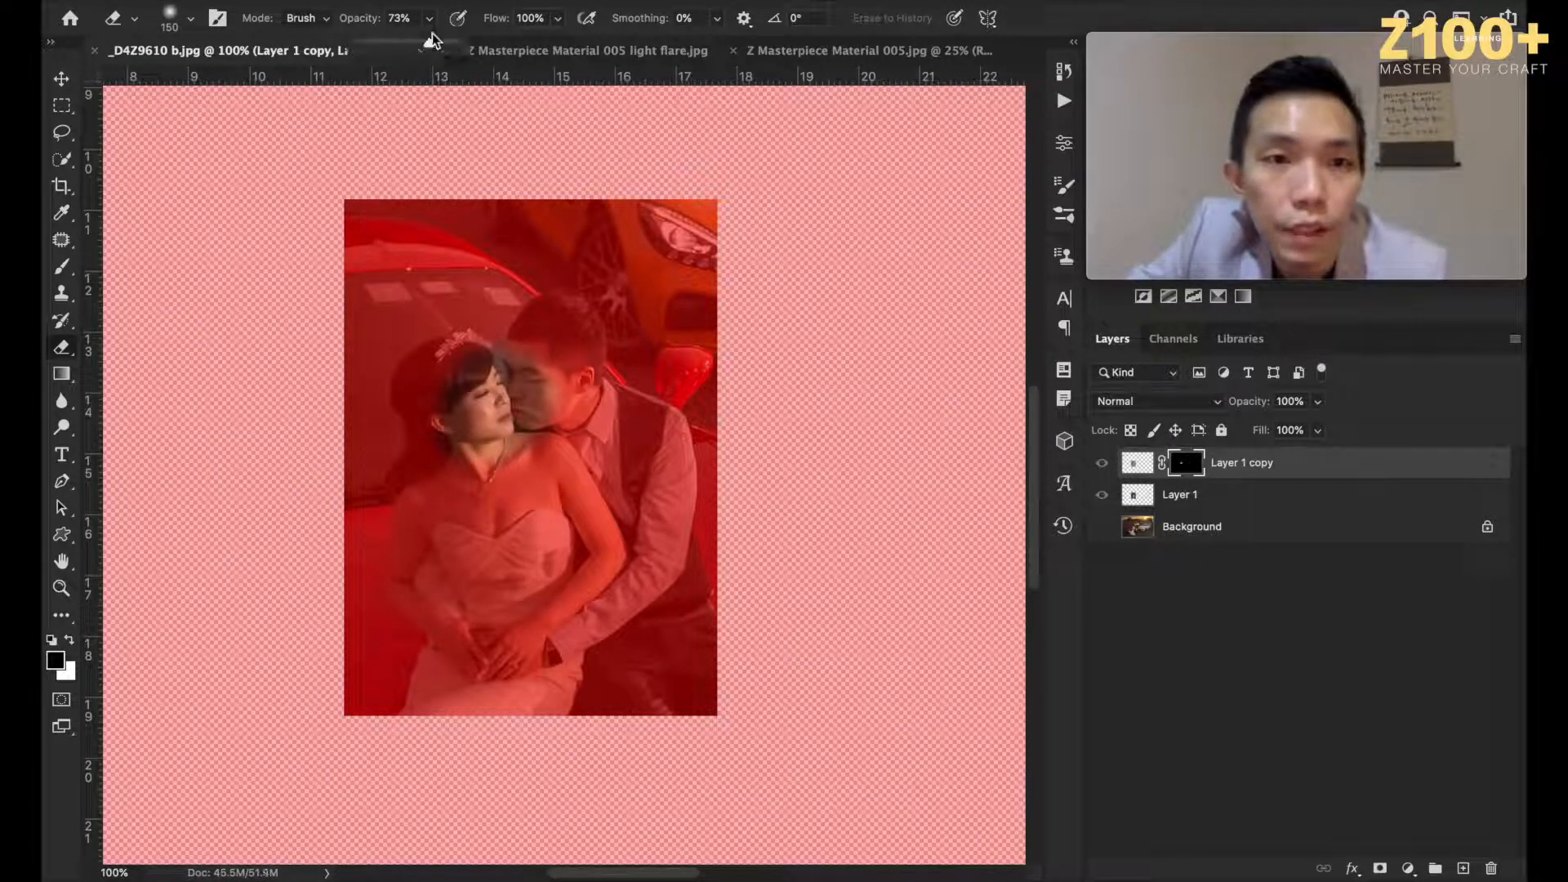
pyautogui.moveTo(430, 44); pyautogui.dragTo(457, 44)
pyautogui.moveTo(533, 308)
pyautogui.mouseDown()
pyautogui.moveTo(568, 430)
pyautogui.moveTo(495, 408)
pyautogui.moveTo(421, 565)
pyautogui.moveTo(424, 603)
pyautogui.moveTo(466, 636)
pyautogui.moveTo(517, 645)
pyautogui.moveTo(601, 586)
pyautogui.moveTo(578, 504)
pyautogui.moveTo(518, 552)
pyautogui.moveTo(509, 522)
pyautogui.moveTo(487, 542)
pyautogui.moveTo(561, 554)
pyautogui.moveTo(595, 496)
pyautogui.moveTo(552, 436)
pyautogui.moveTo(546, 392)
pyautogui.moveTo(463, 437)
pyautogui.moveTo(527, 423)
pyautogui.moveTo(524, 386)
pyautogui.moveTo(556, 424)
pyautogui.mouseUp()
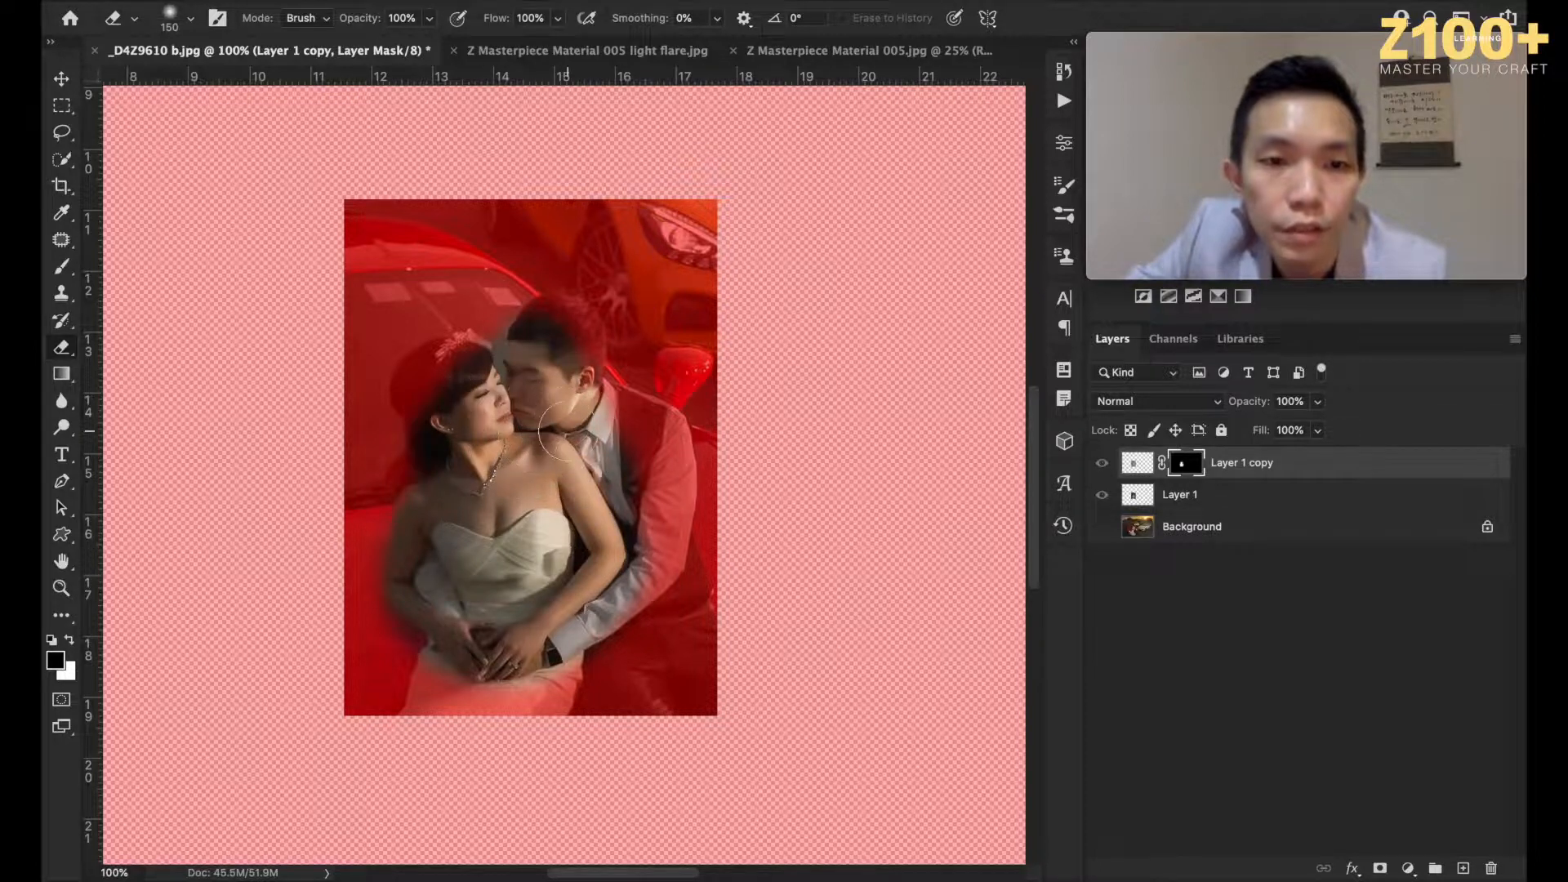
pyautogui.press('\\')
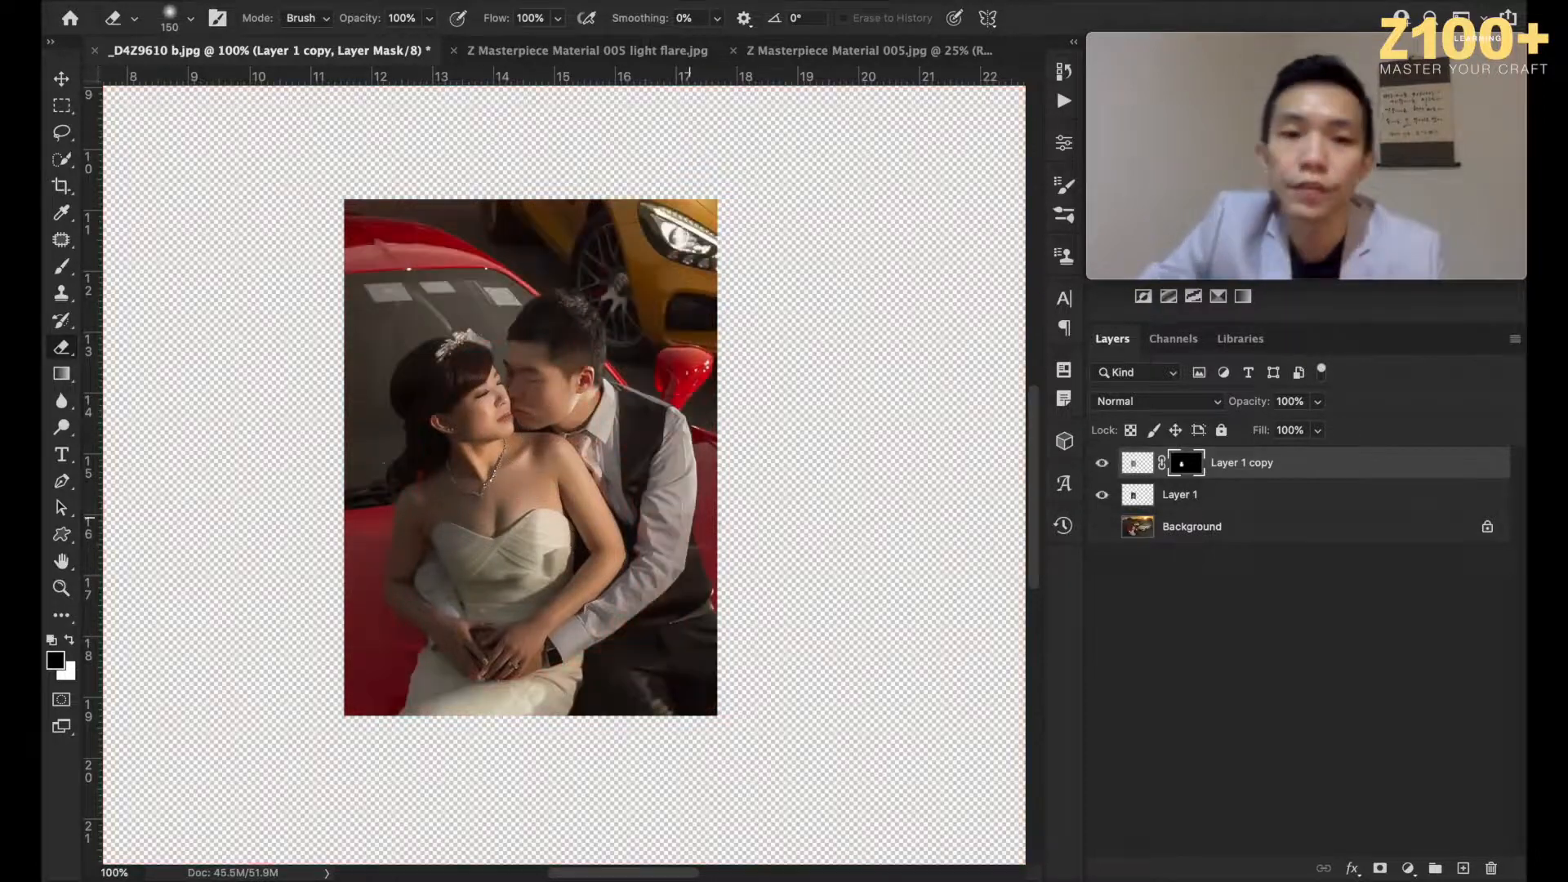
# Step: Show the Background layer and compare the composite with and without the masked skin retouch
pyautogui.click(1102, 527)
pyautogui.click(1100, 477)
pyautogui.click(1100, 476)
pyautogui.click(1100, 476)
pyautogui.click(1100, 476)
pyautogui.click(1100, 476)
pyautogui.click(1100, 476)
pyautogui.click(1100, 477)
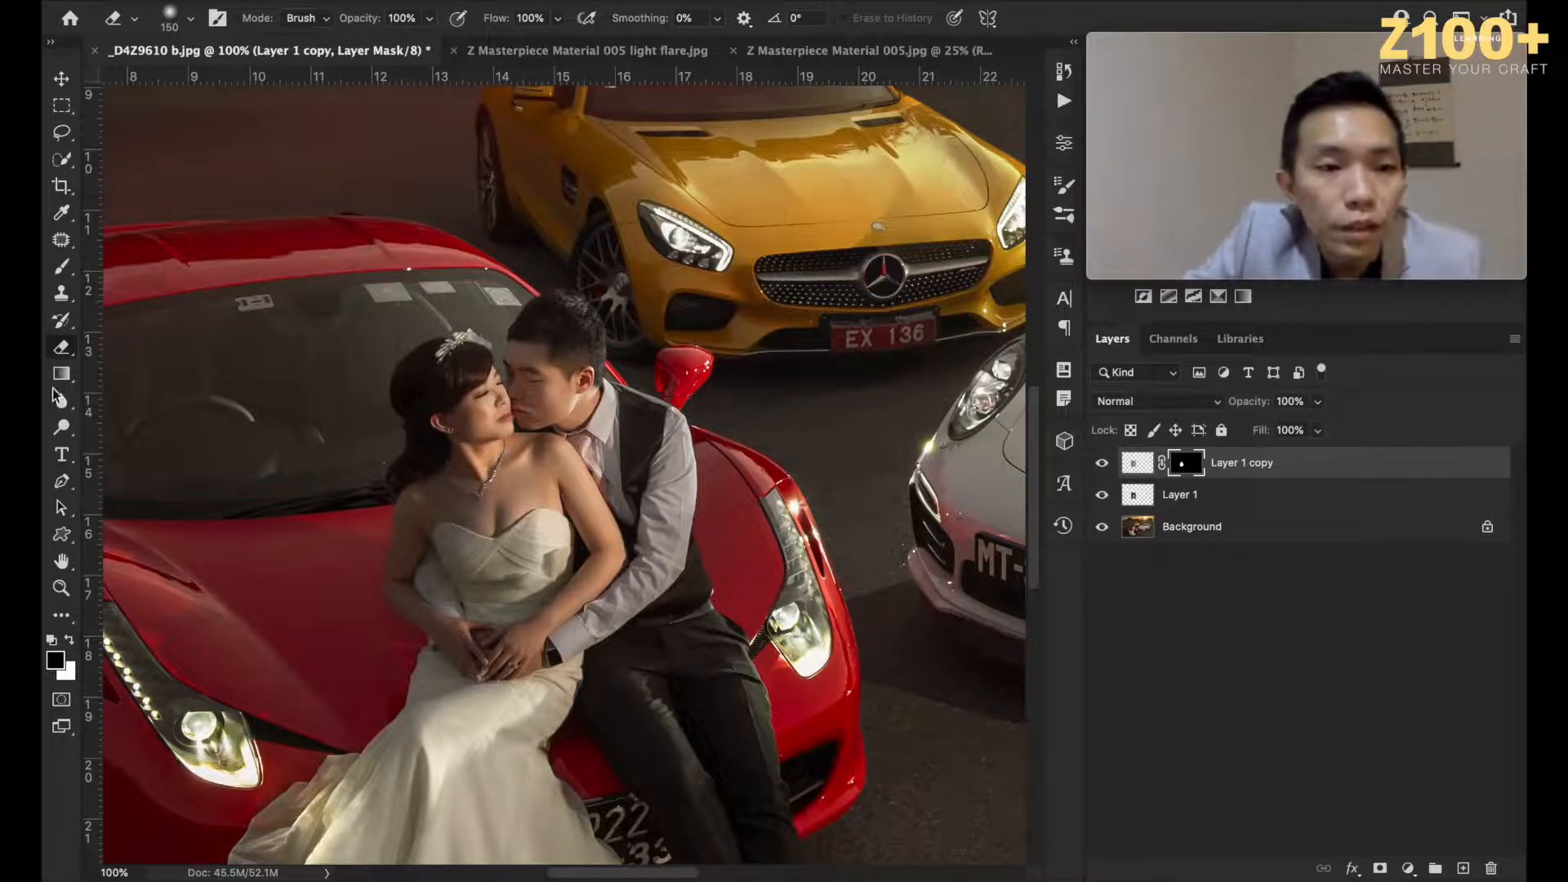
# Step: Merge all layers into the Background and ready the Dodge tool
pyautogui.click(61, 425)
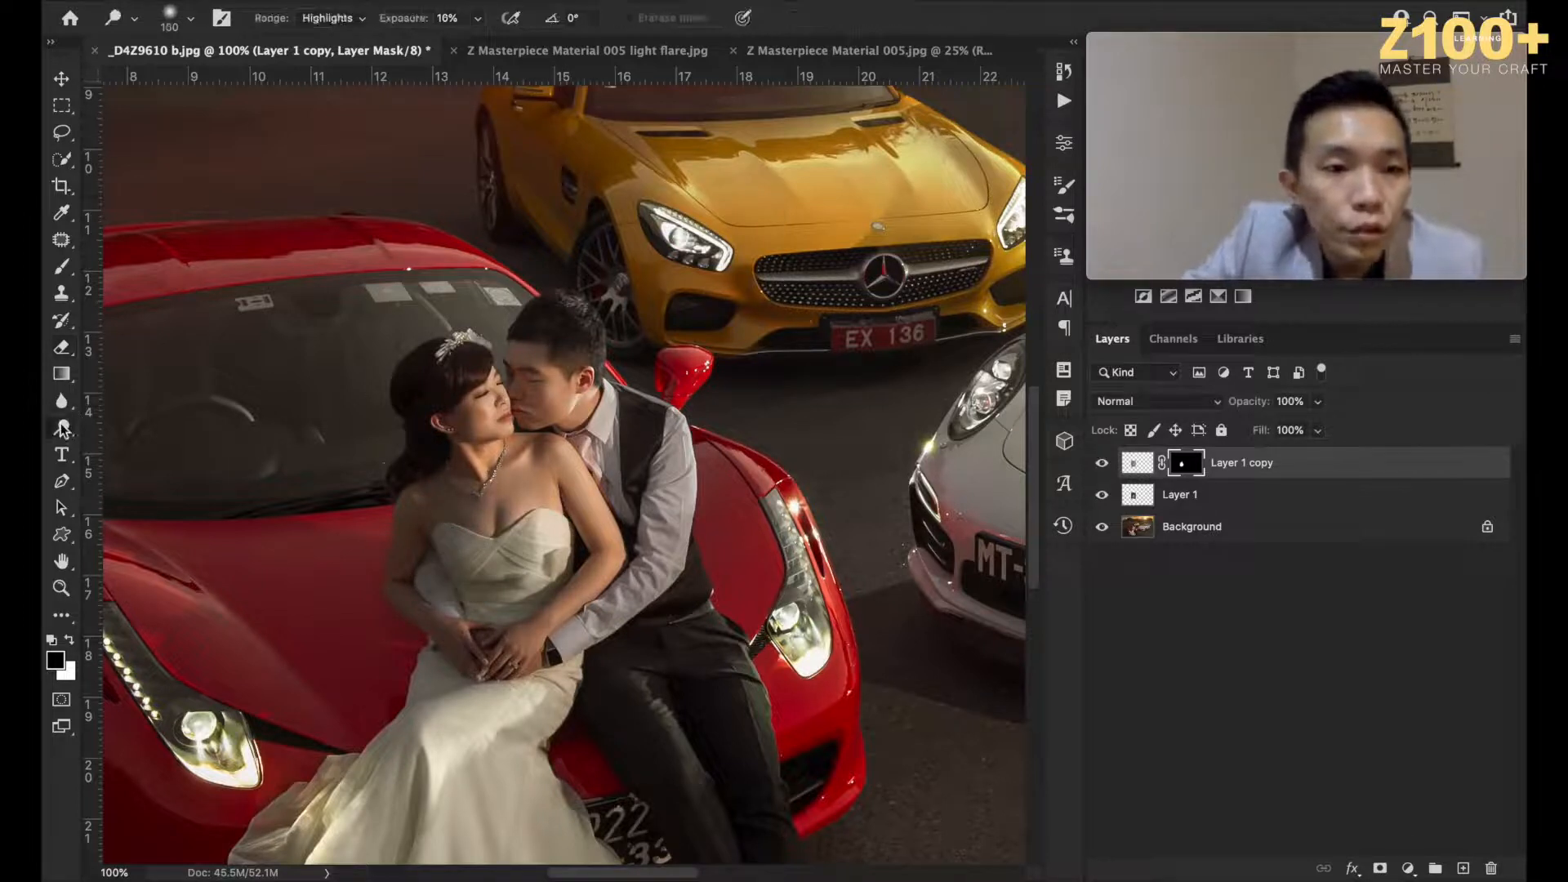
pyautogui.click(1214, 528)
pyautogui.hotkey('ctrl', 'shift', 'e')
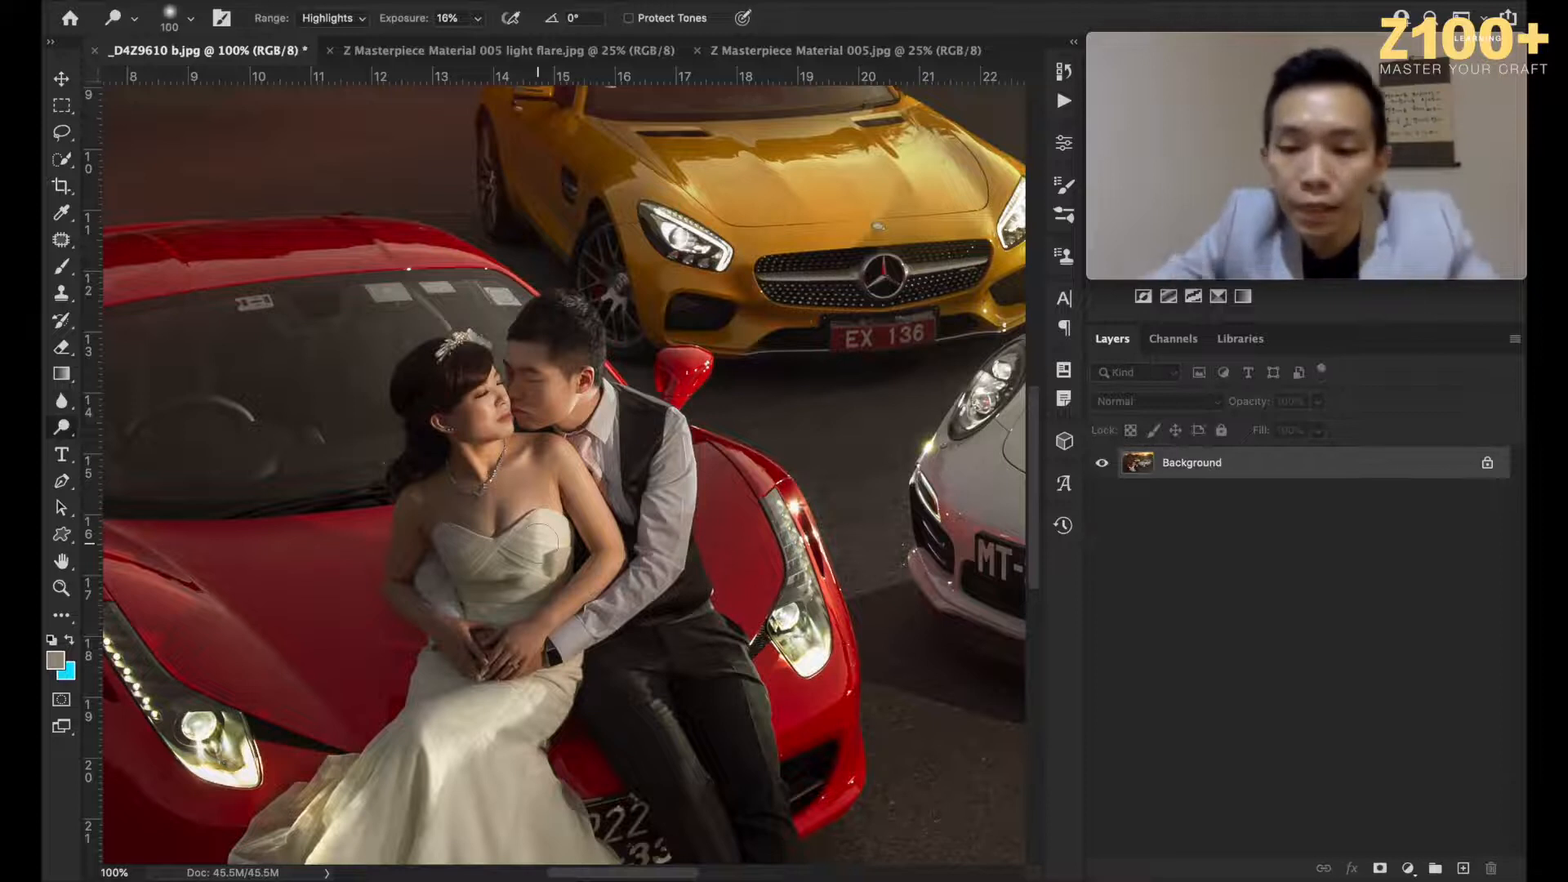
# Step: Dodge the midtones of the couple's faces with a 70 to 100 px brush at 16% exposure
pyautogui.click(331, 18)
pyautogui.click(327, 5)
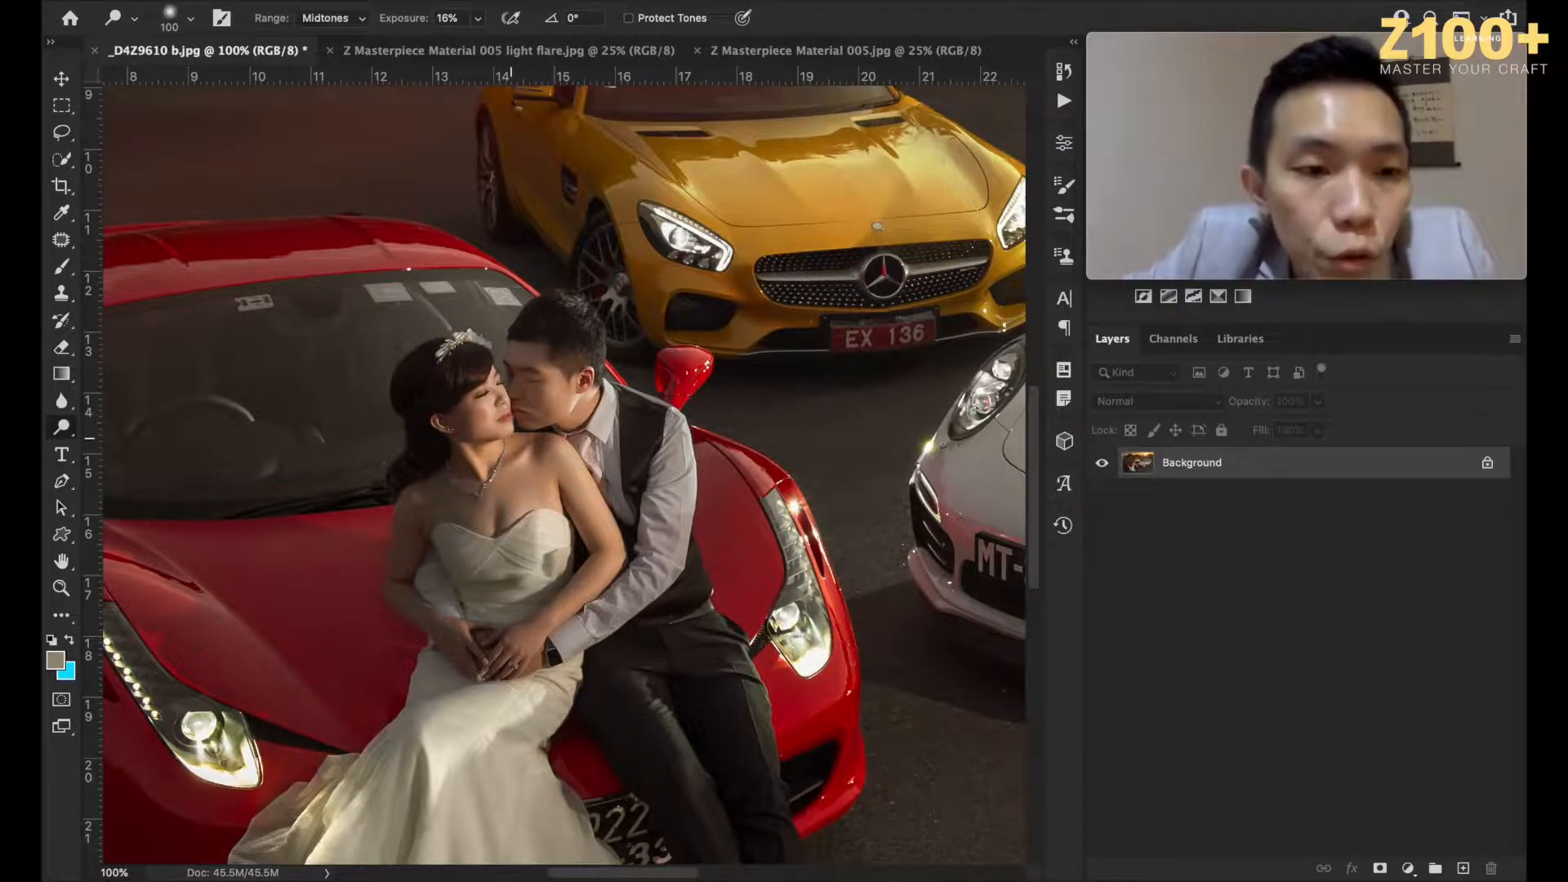
pyautogui.press(']')
pyautogui.press(']')
pyautogui.press('[')
pyautogui.press('[')
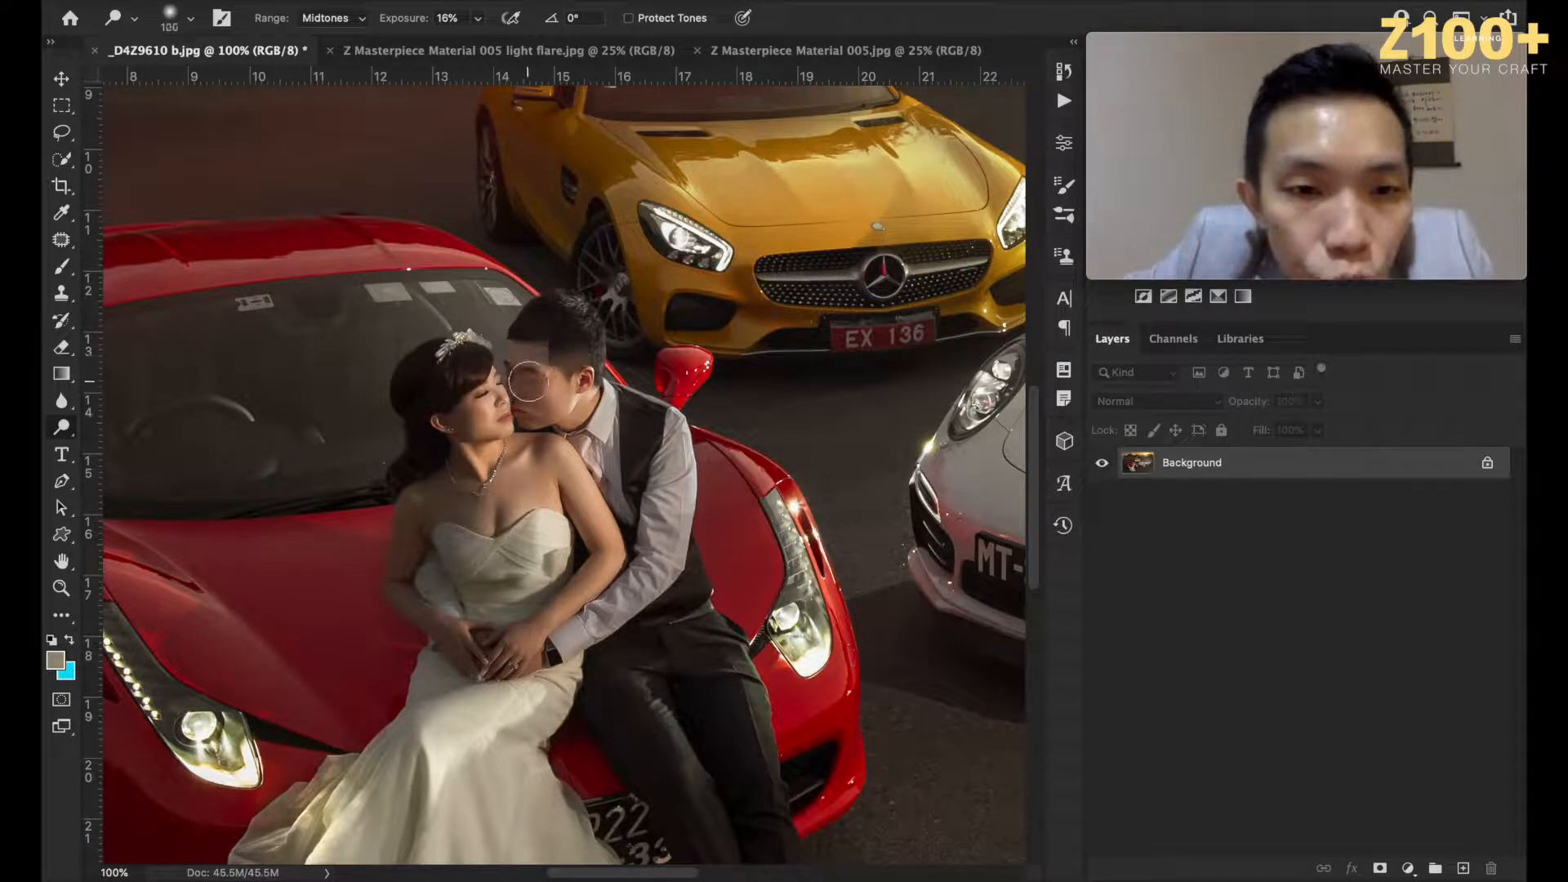
pyautogui.press(']')
pyautogui.press('[')
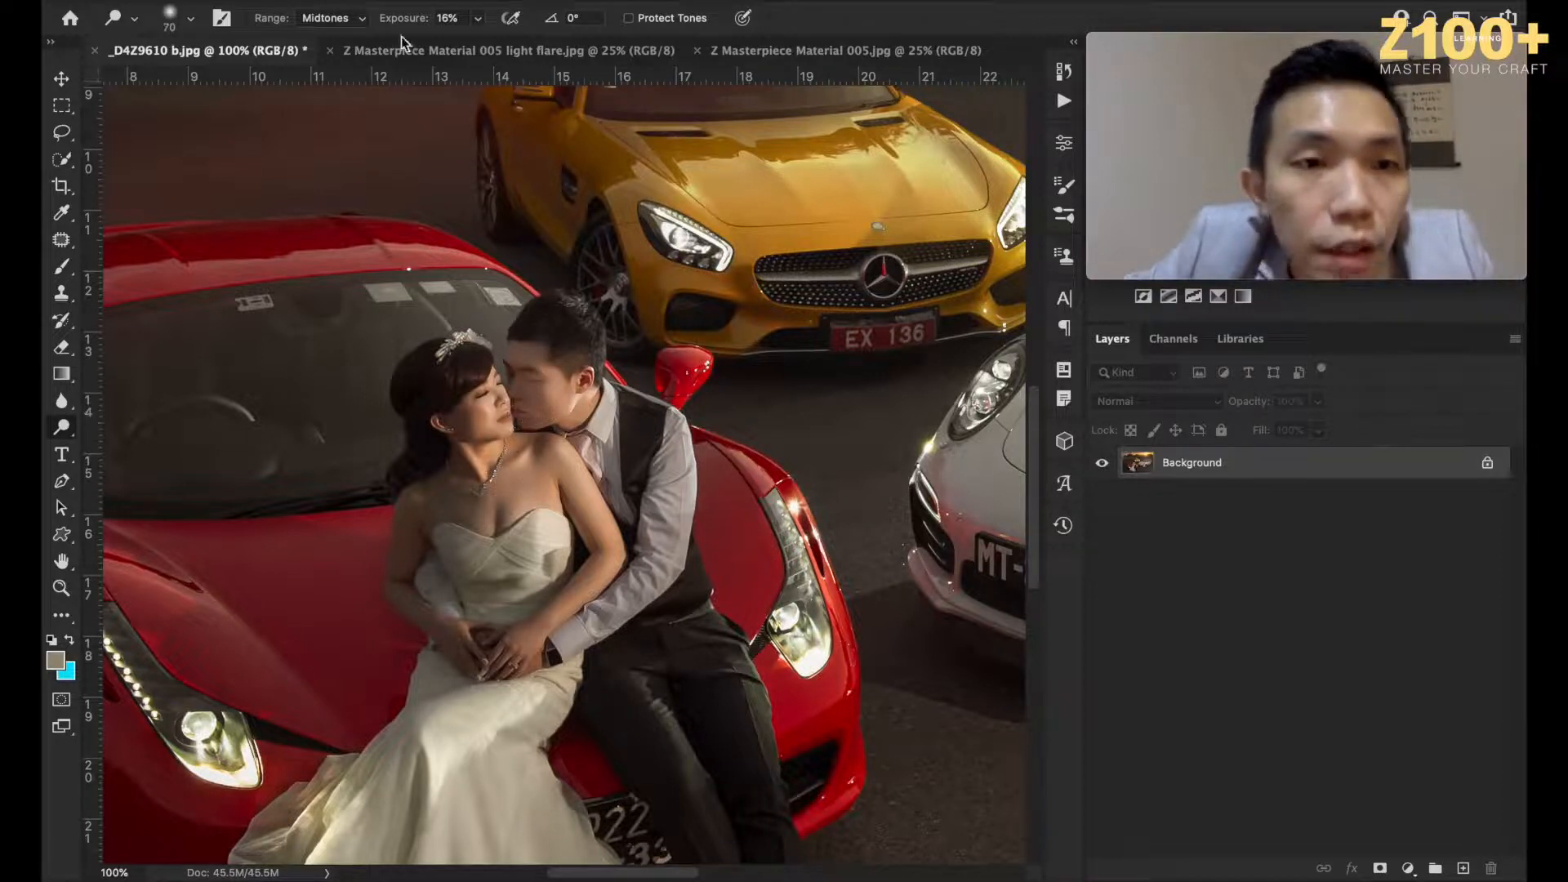
# Step: Dodge the highlights on the couple's faces at 16% exposure with a small brush of about 35 to 50 px
pyautogui.click(353, 20)
pyautogui.click(351, 32)
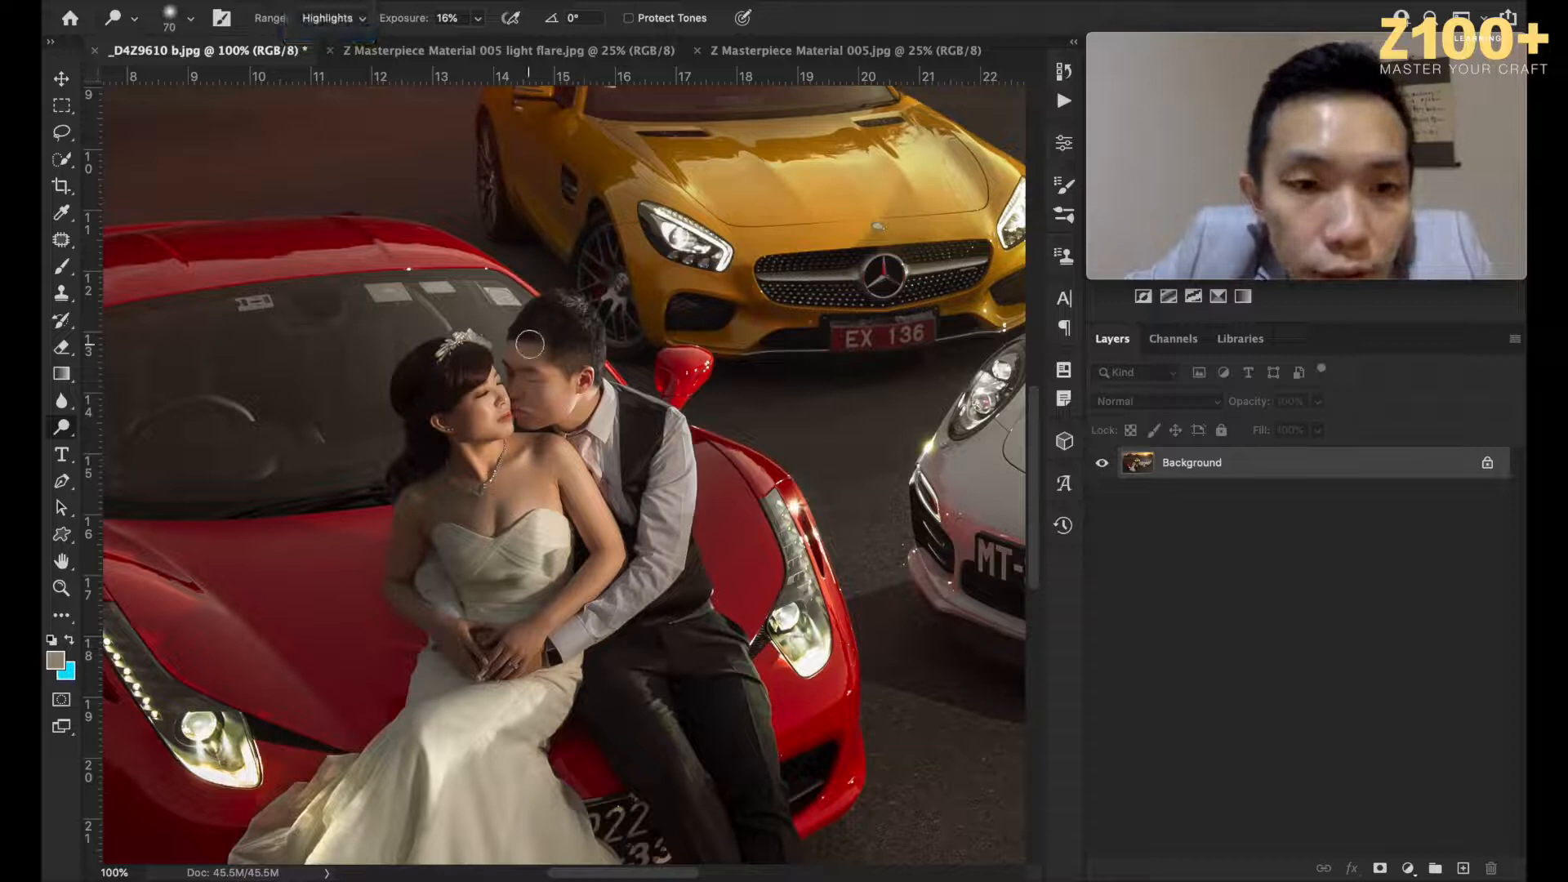
pyautogui.press('[')
pyautogui.press('[')
pyautogui.press(']')
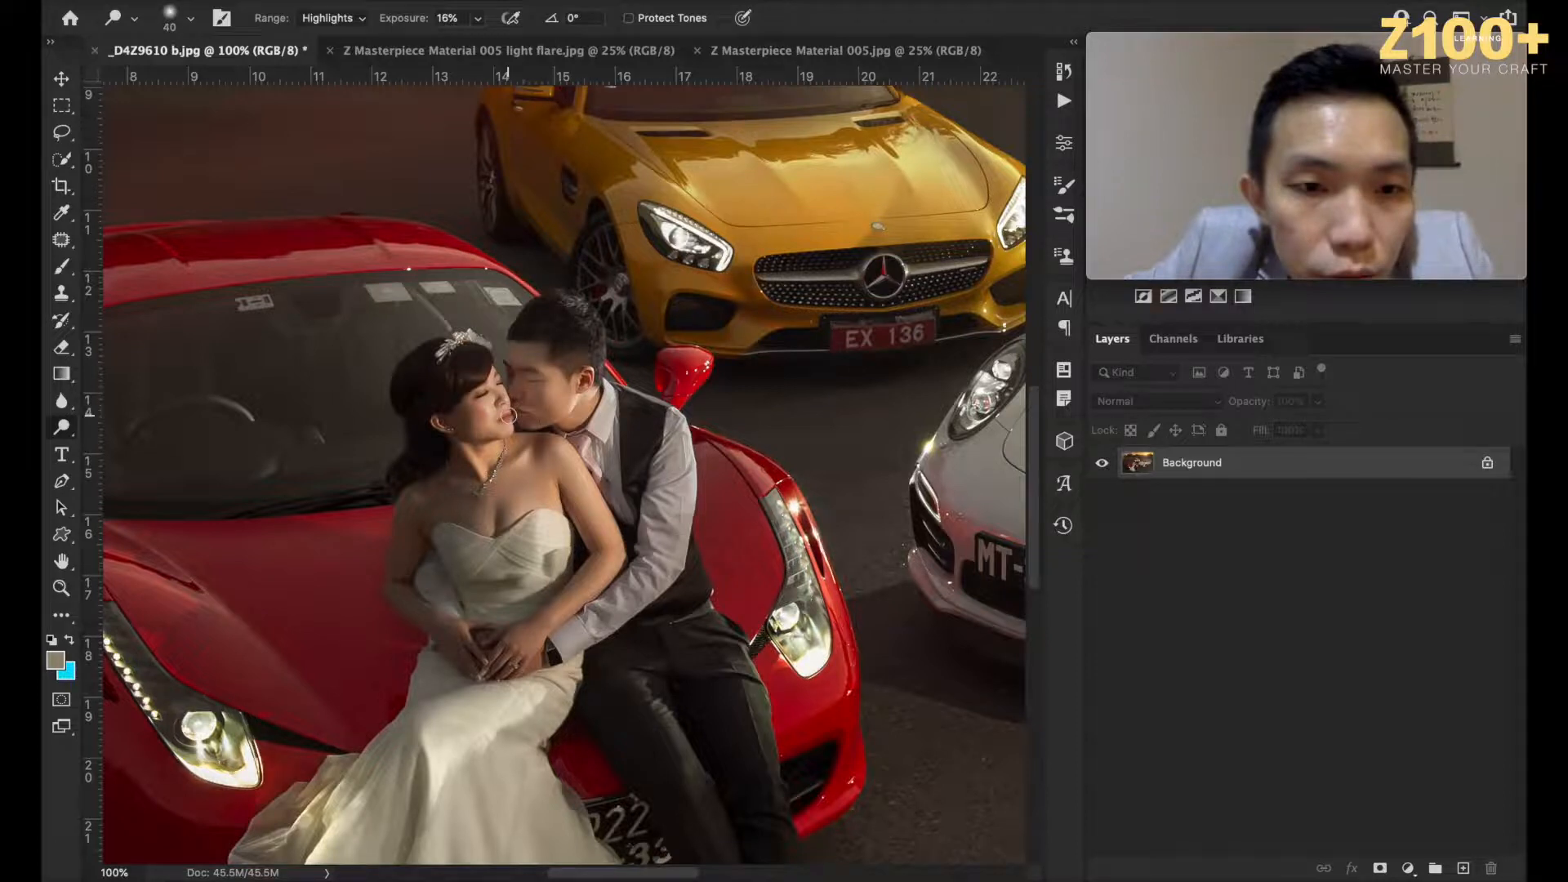
pyautogui.press(']')
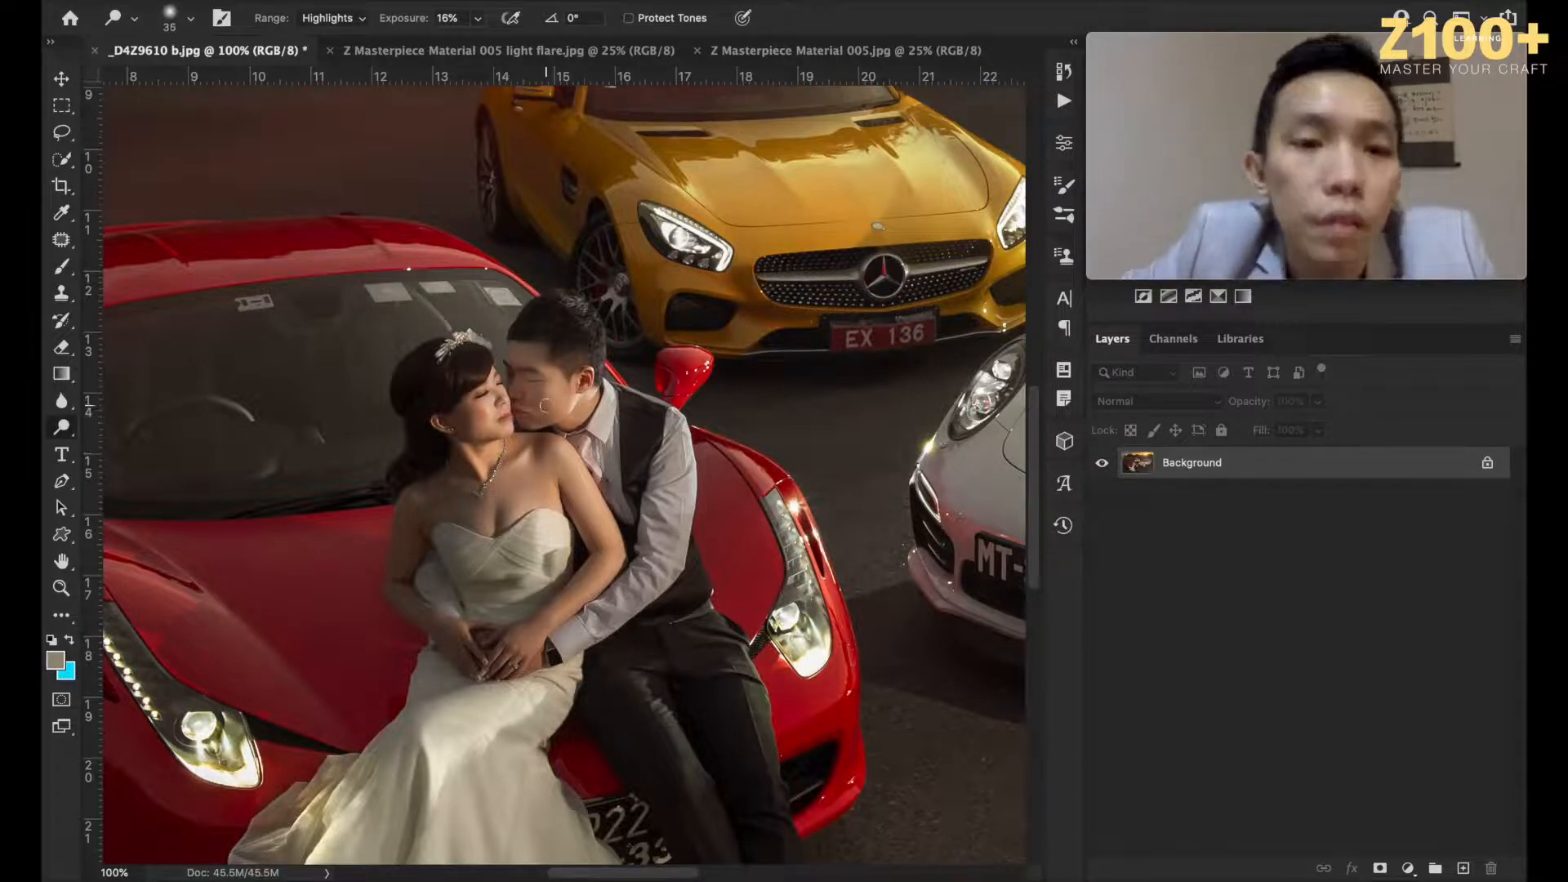
pyautogui.press(']')
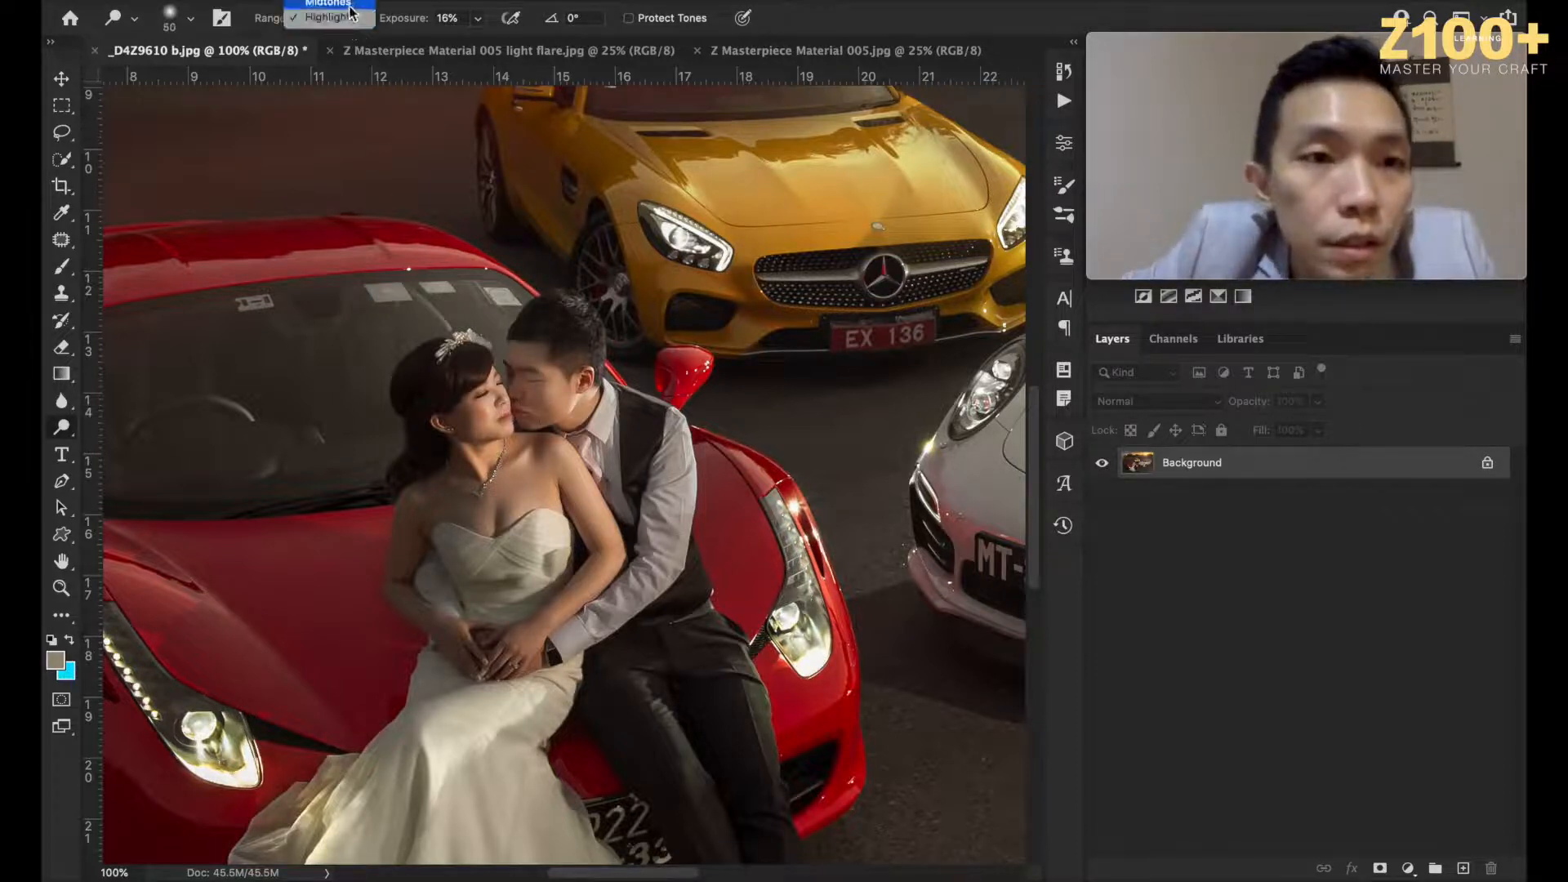
# Step: Dodge the midtones around the bride's shoulder and arm with a brush enlarged to about 190 px
pyautogui.click(329, 16)
pyautogui.press(']')
pyautogui.press(']')
pyautogui.press(']')
pyautogui.press(']')
pyautogui.press(']')
pyautogui.press(']')
pyautogui.press(']')
pyautogui.press(']')
pyautogui.press(']')
pyautogui.press('[')
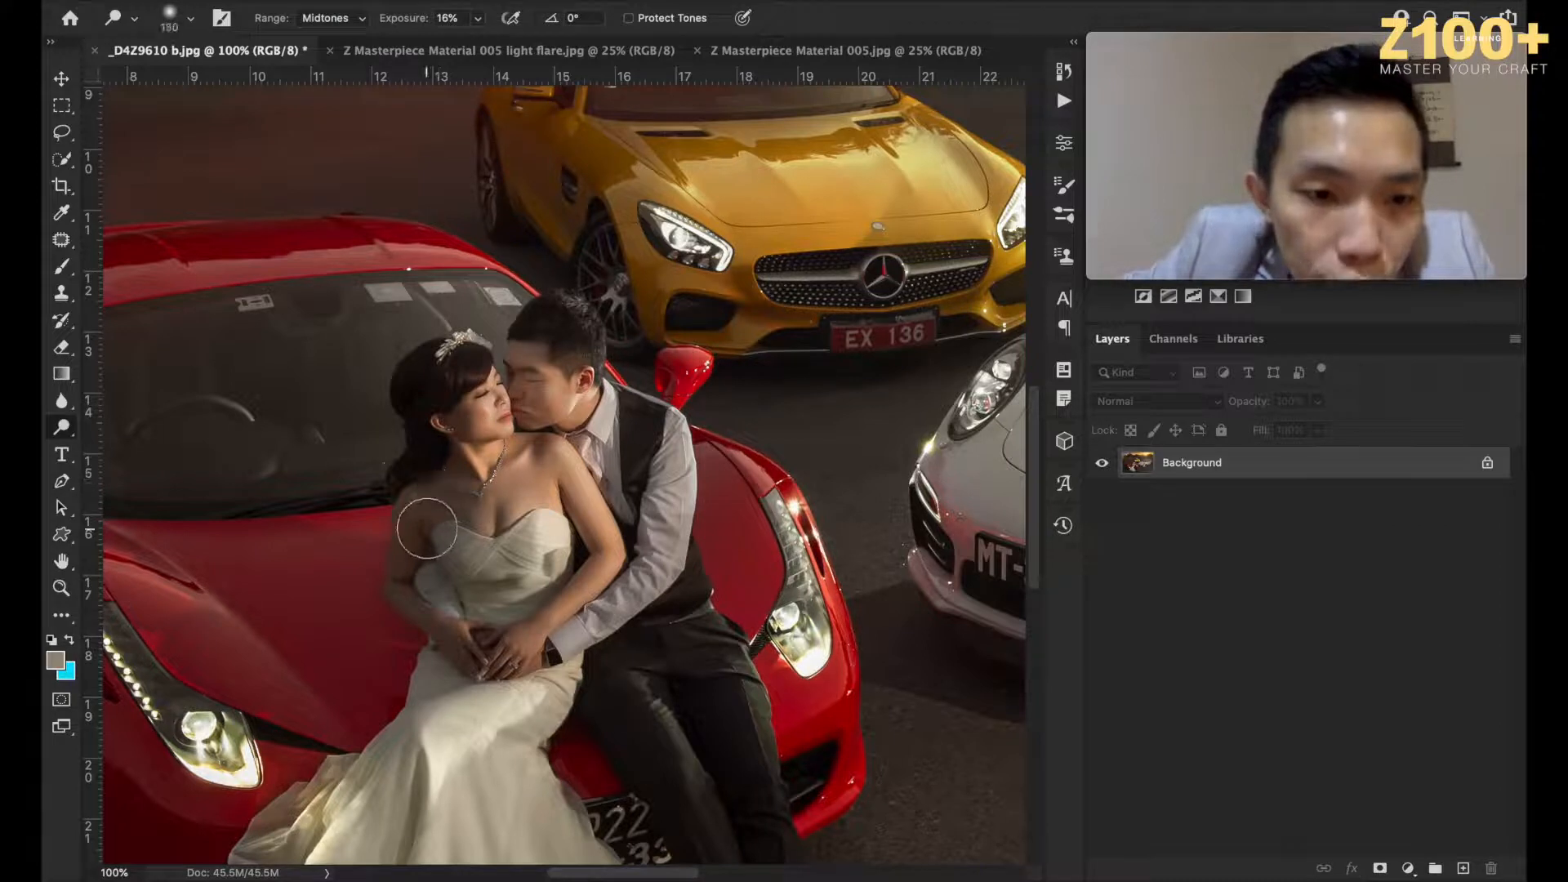
# Step: Dodge the bride's shaded arm, dress and hands in the Midtones range at 16% exposure, varying the brush size between 125 and 400
pyautogui.press(']')
pyautogui.press(']')
pyautogui.press(']')
pyautogui.press(']')
pyautogui.press(']')
pyautogui.press(']')
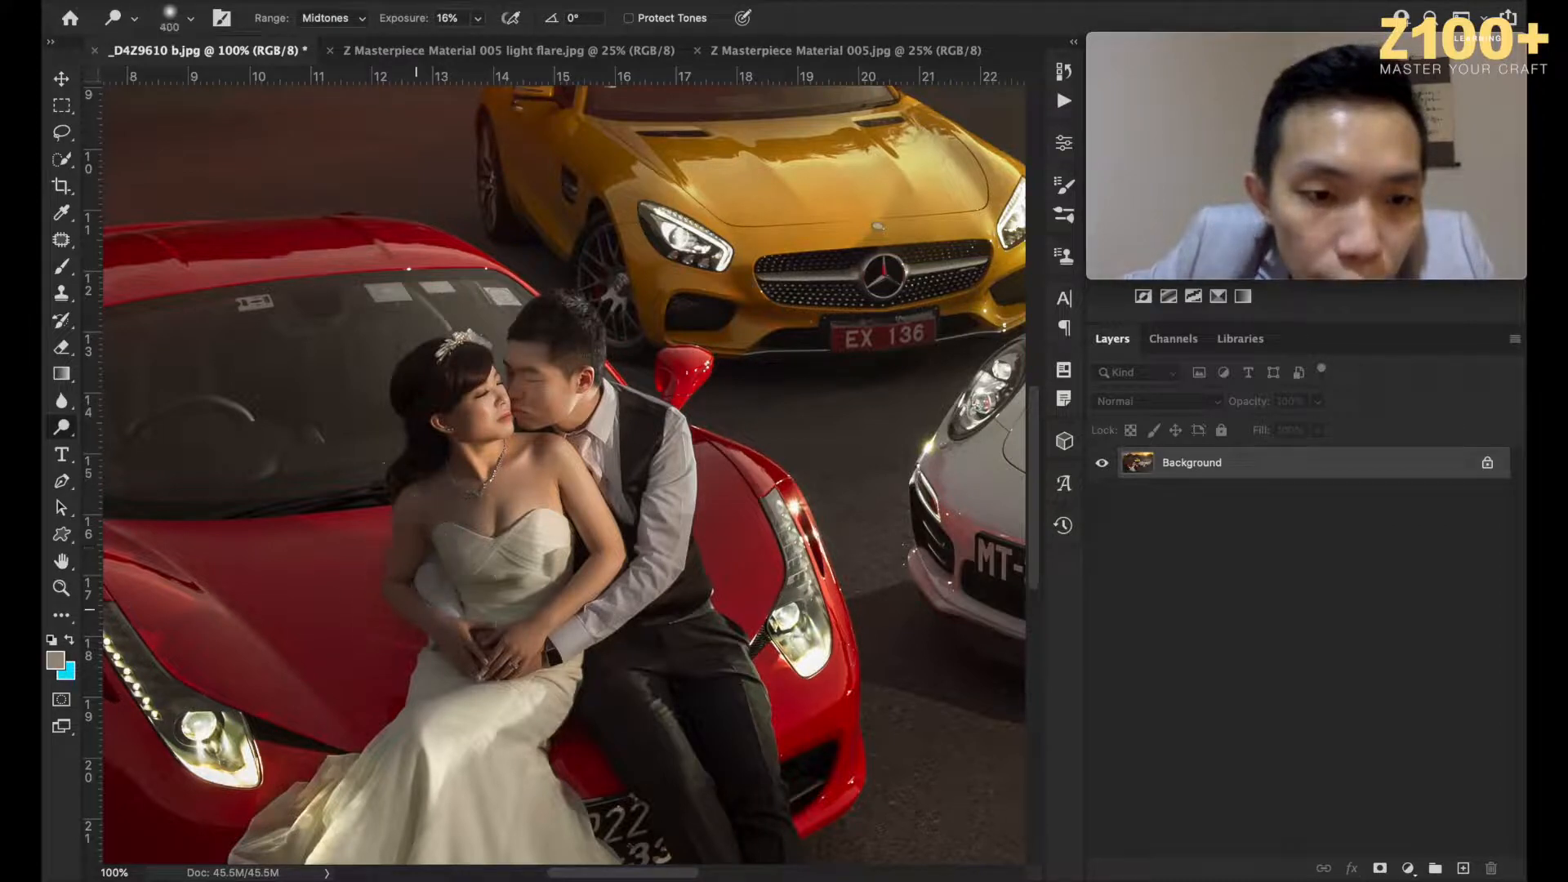
pyautogui.press('[')
pyautogui.press('[')
pyautogui.press('[')
pyautogui.press('[')
pyautogui.press('[')
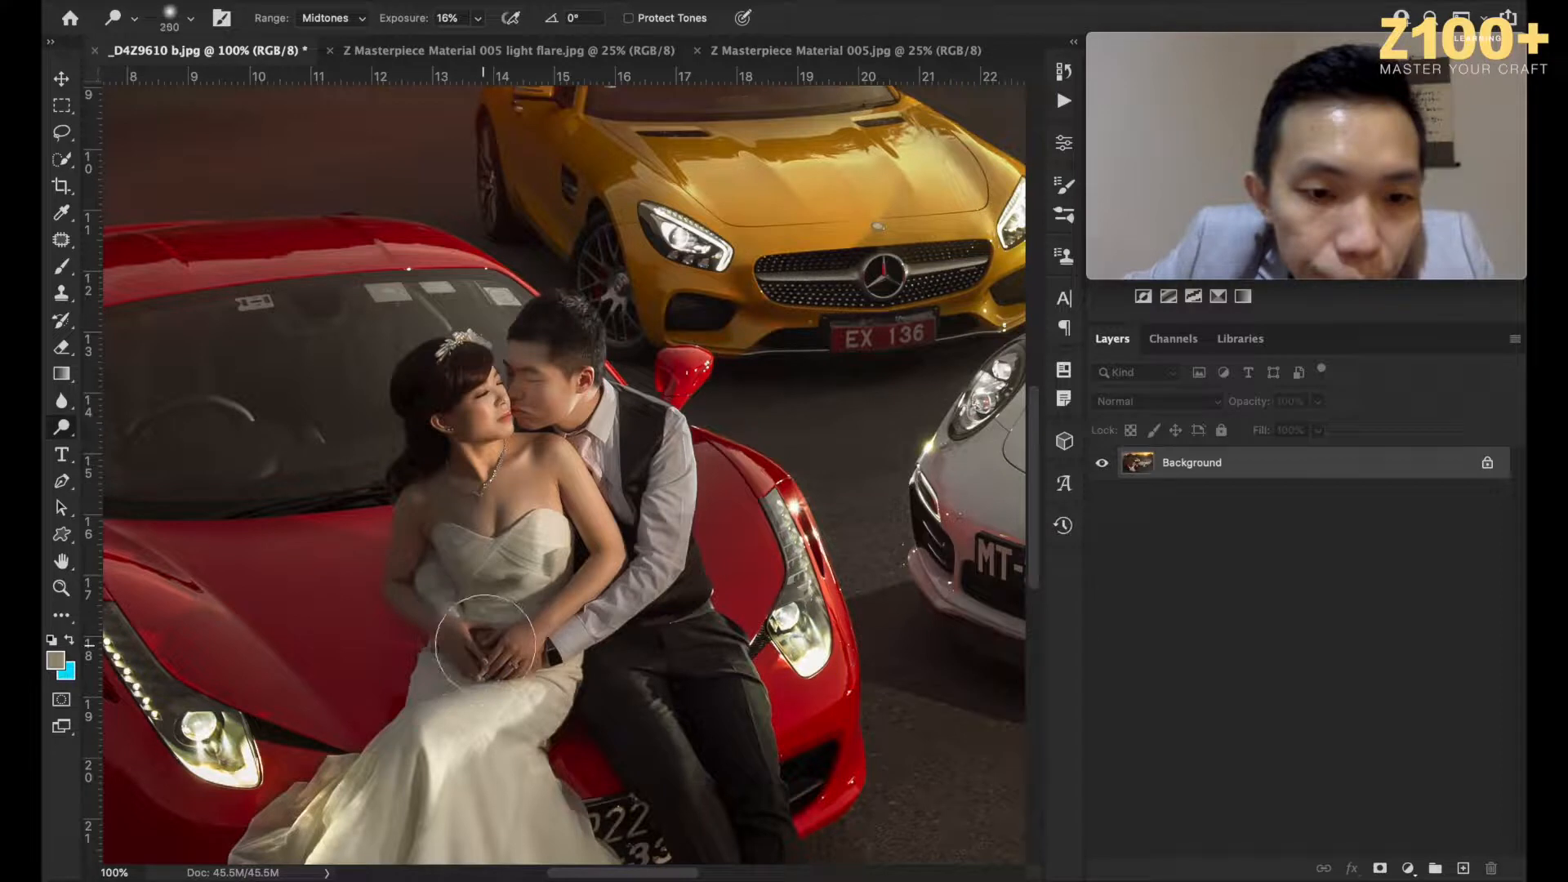
pyautogui.press('[')
pyautogui.press('[')
pyautogui.press('[')
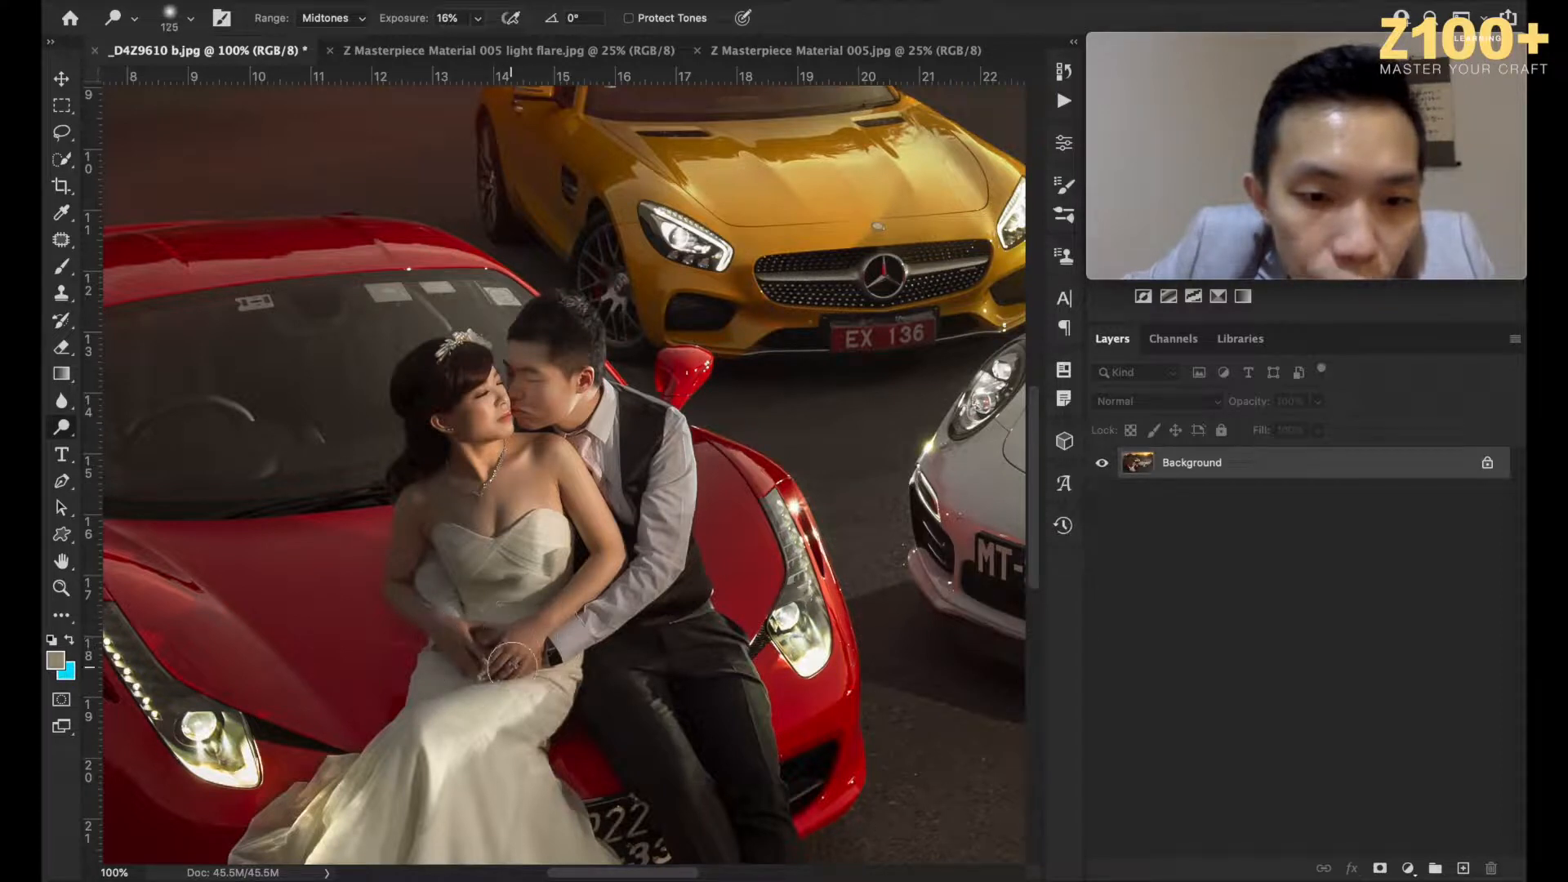
pyautogui.press(']')
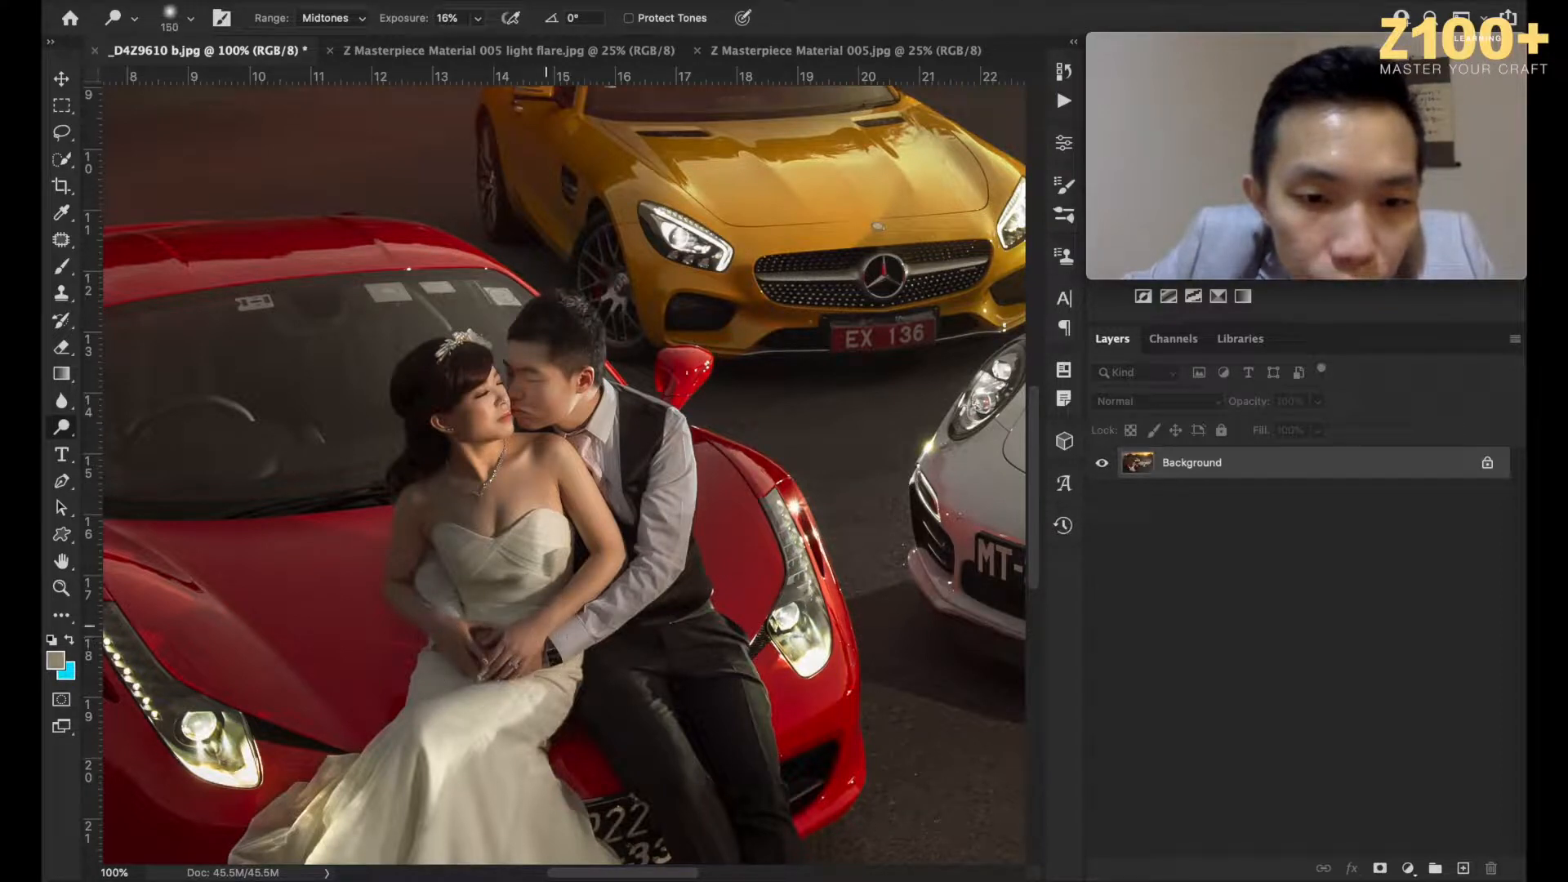
pyautogui.moveTo(506, 664); pyautogui.dragTo(513, 650)
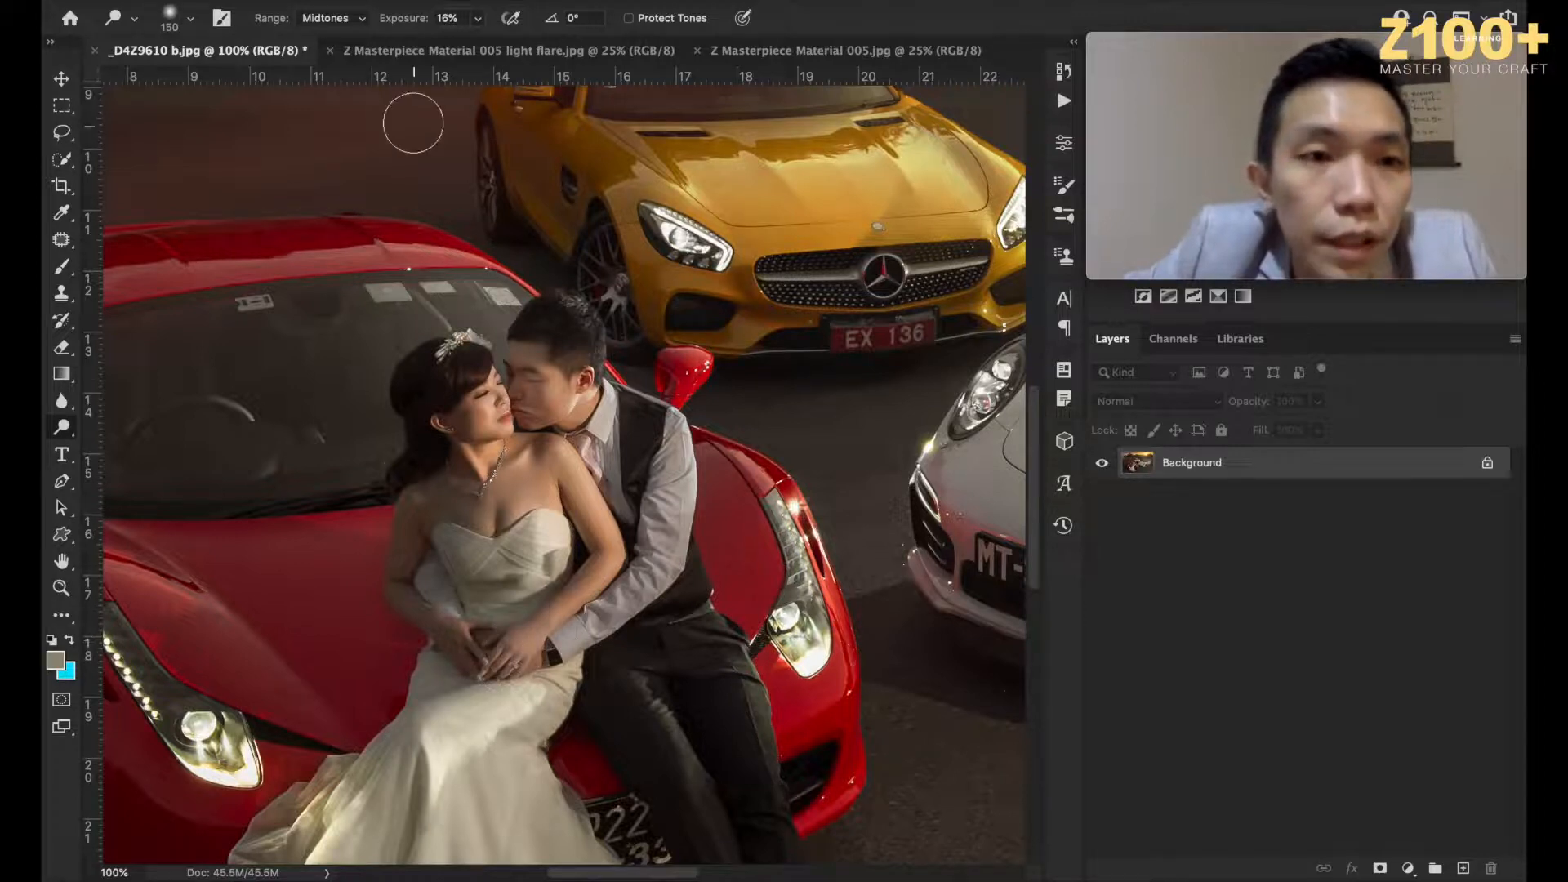
# Step: Brighten the bride's necklace with the Dodge tool set to Highlights, 35% exposure and a brush size of 10
pyautogui.click(343, 24)
pyautogui.click(335, 33)
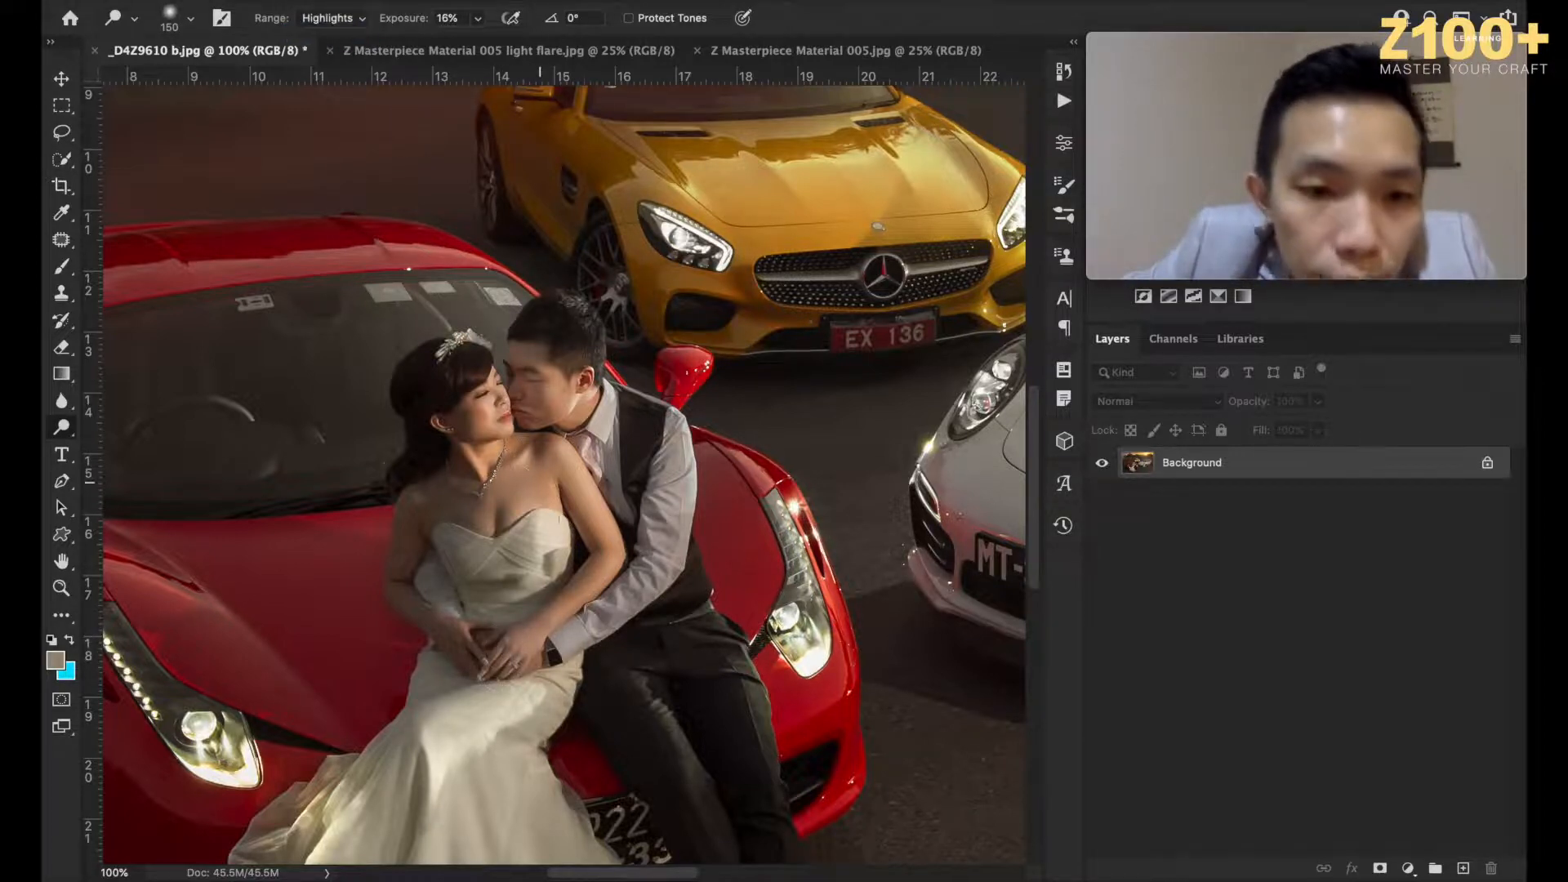
pyautogui.press('[')
pyautogui.press('[')
pyautogui.press('[')
pyautogui.press('[')
pyautogui.press('[')
pyautogui.press('[')
pyautogui.press('[')
pyautogui.press('[')
pyautogui.press('[')
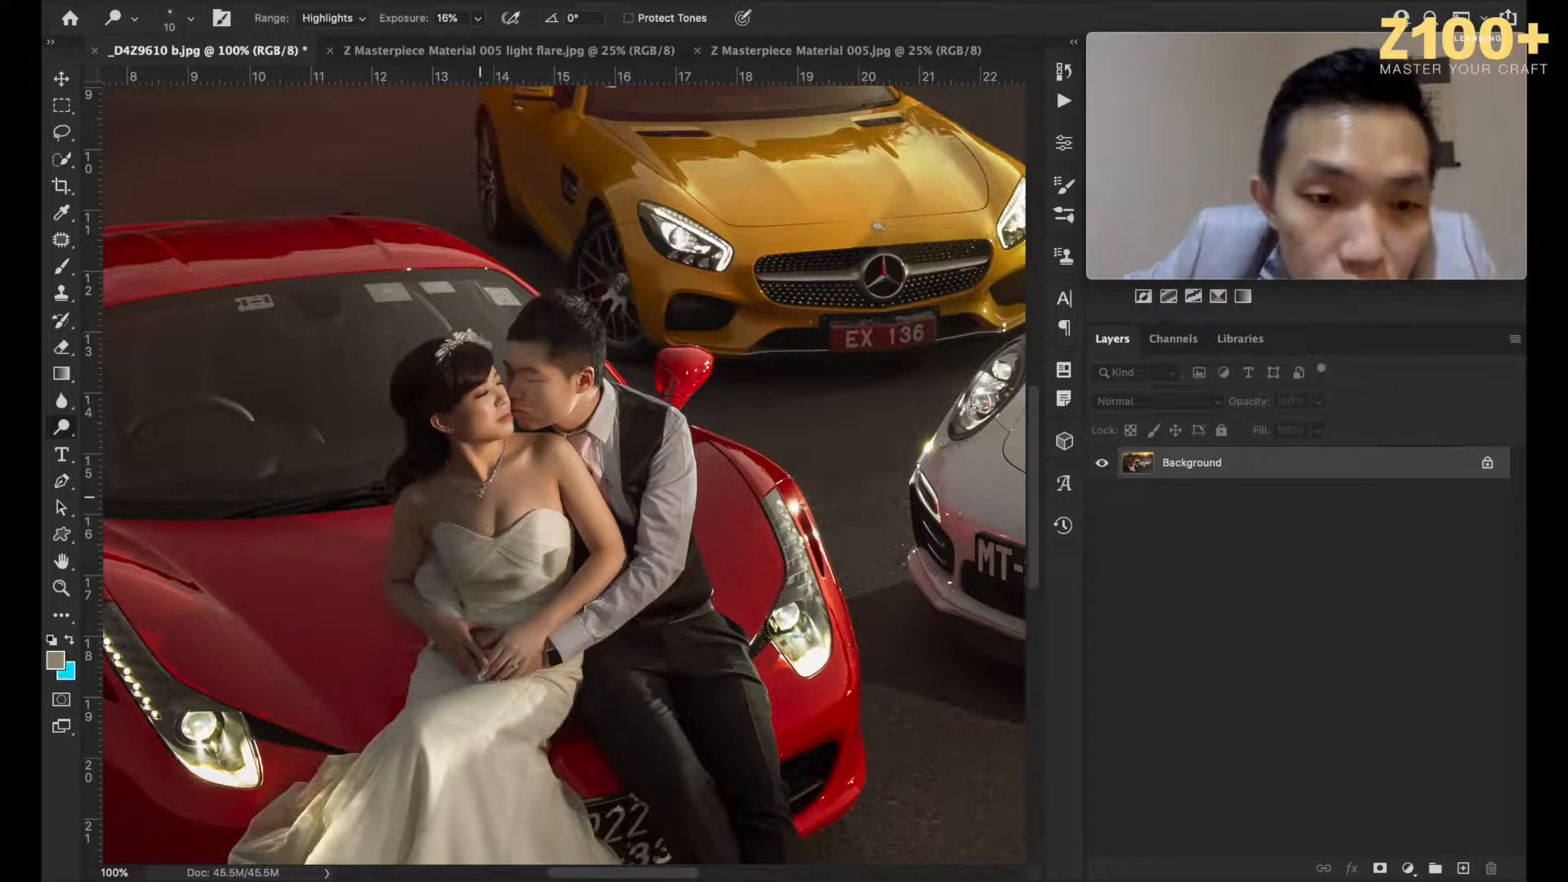
pyautogui.moveTo(482, 21); pyautogui.dragTo(498, 358)
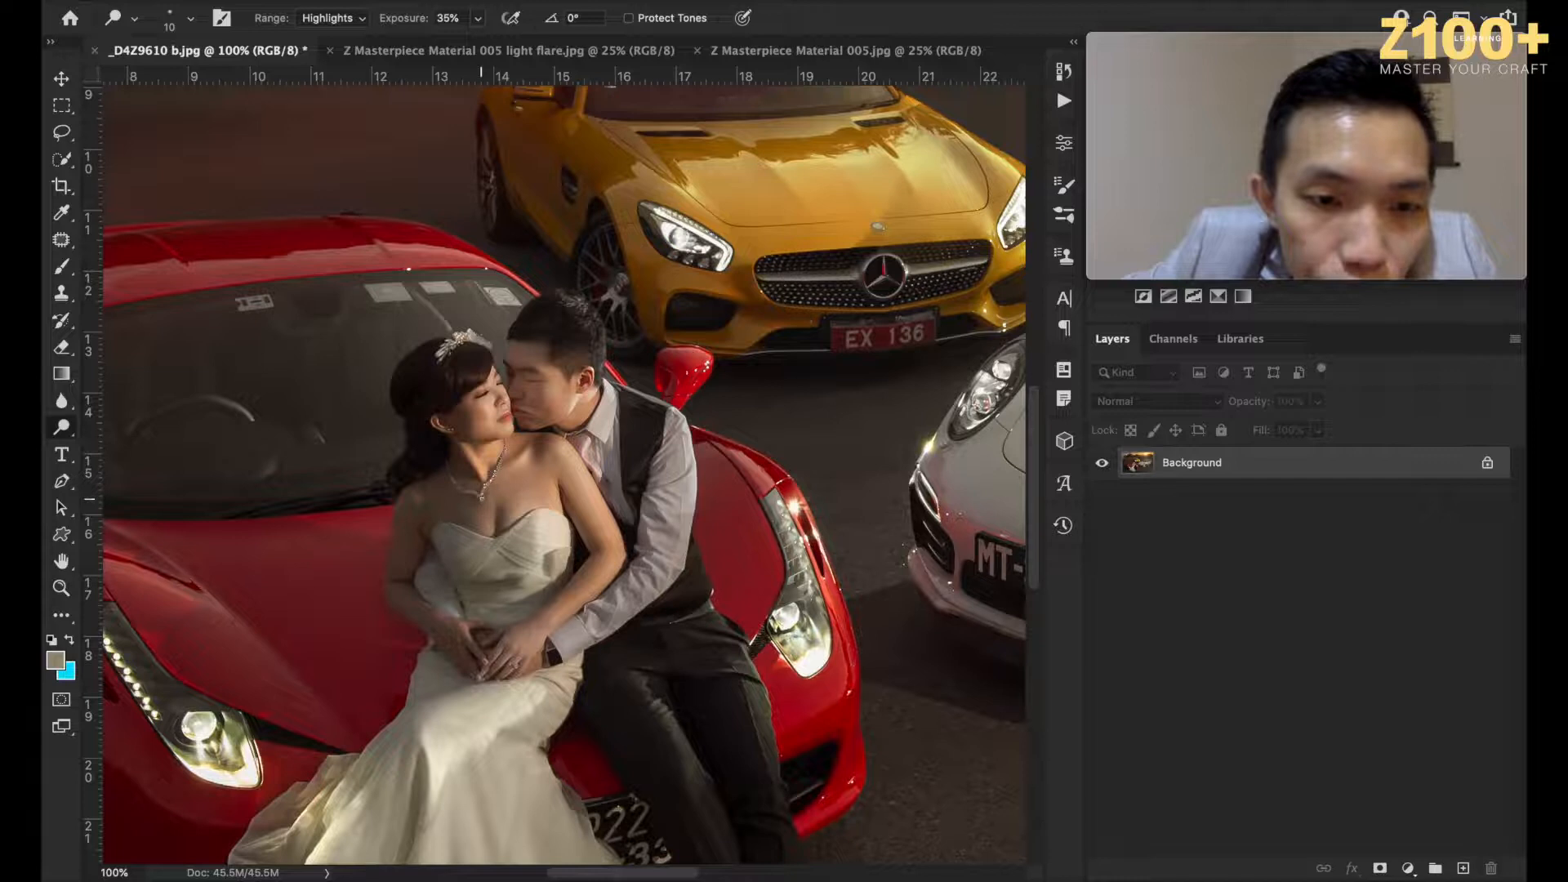
pyautogui.press(']')
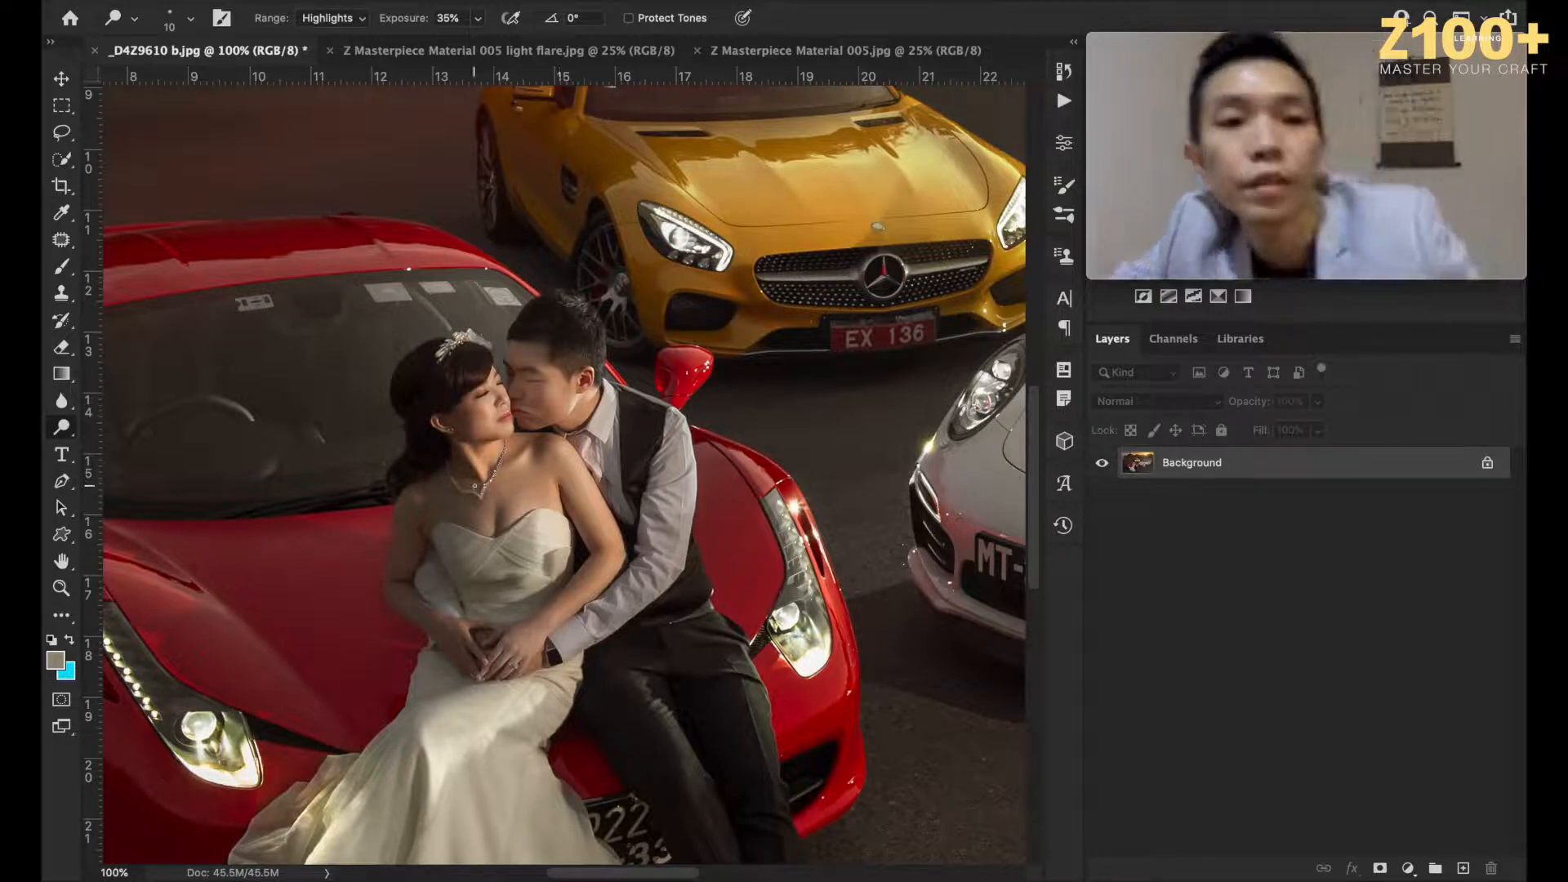
# Step: Dodge the highlights of the ring on the bride's hand at 35% exposure with a brush size of 9
pyautogui.press('super+plus')
pyautogui.press('super+plus')
pyautogui.moveTo(506, 664); pyautogui.dragTo(668, 497)
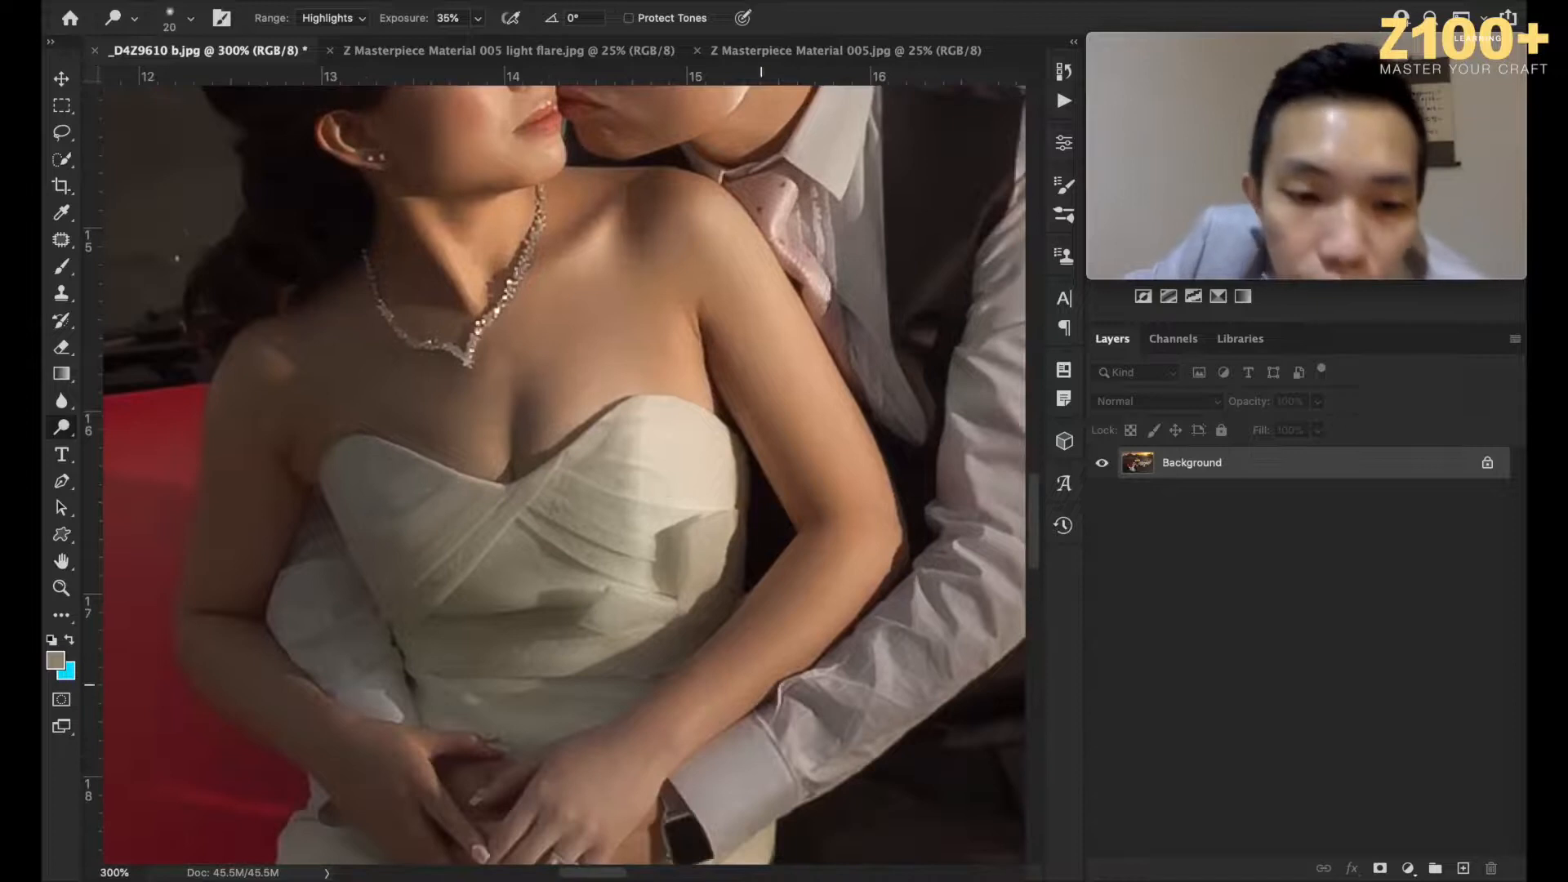
pyautogui.scroll(-5, 688, 731)
pyautogui.press('[')
pyautogui.press('[')
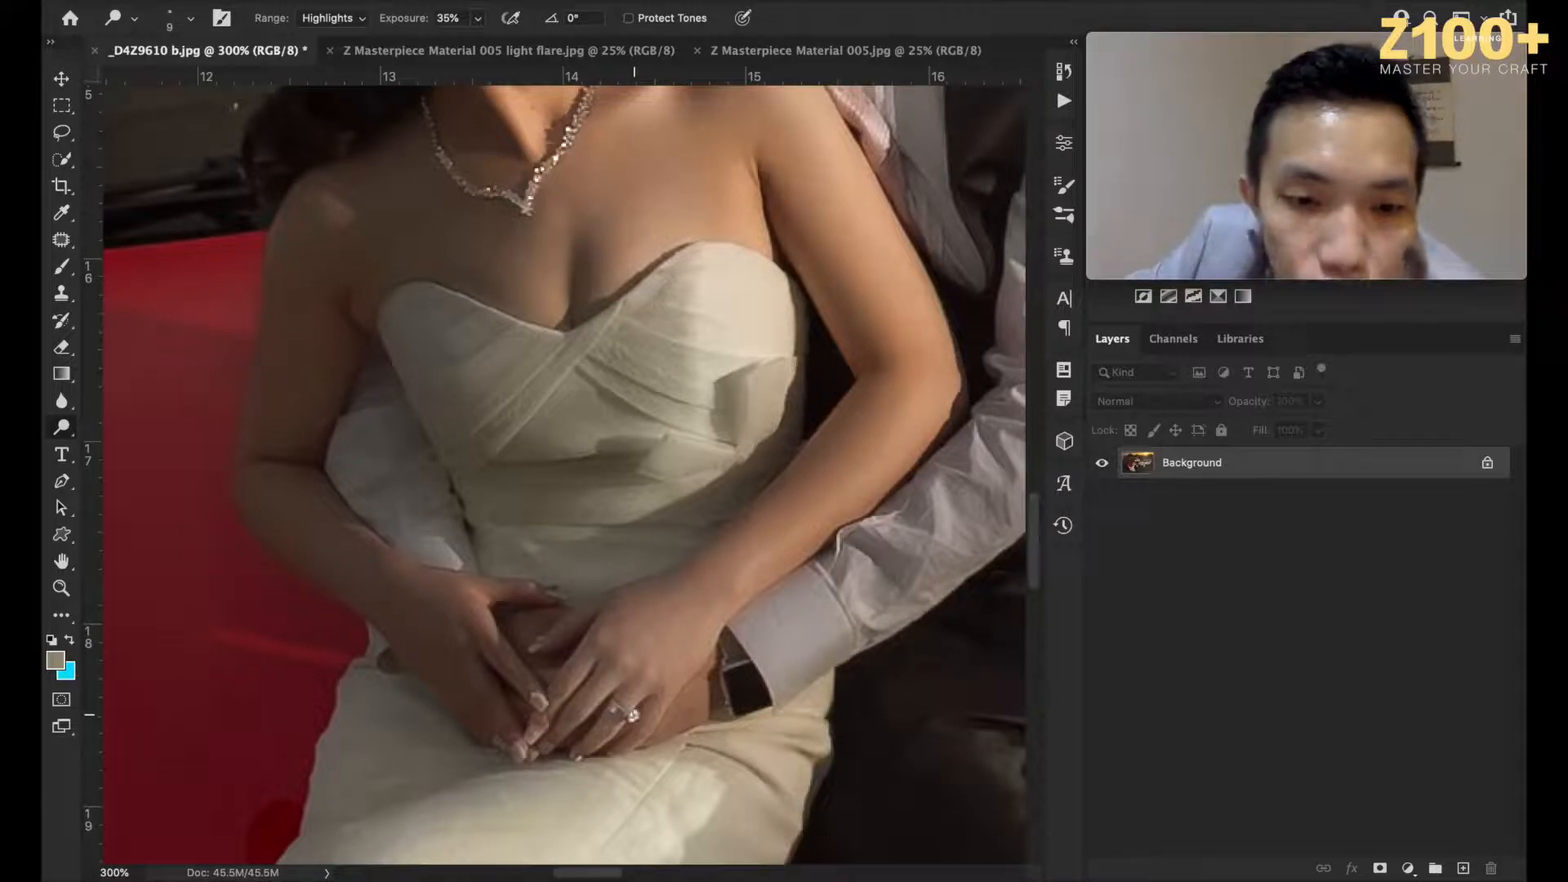
pyautogui.press('super+minus')
pyautogui.press('super+minus')
pyautogui.press('super+minus')
pyautogui.press('super+minus')
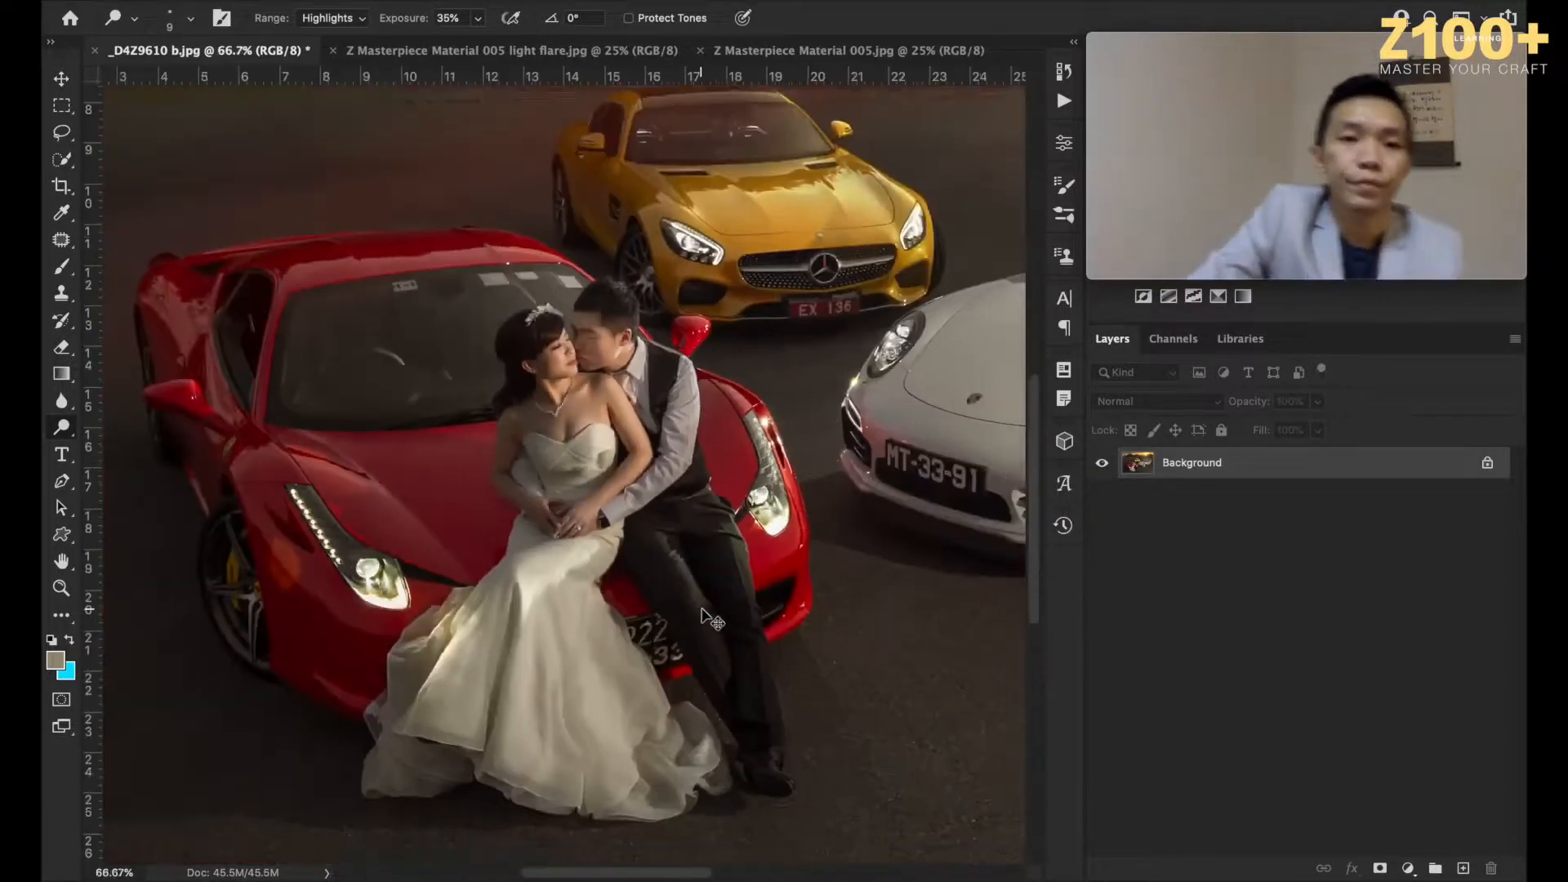
# Step: Dodge the highlights of the bride's earring with the same small brush at 35% exposure
pyautogui.press('super+plus')
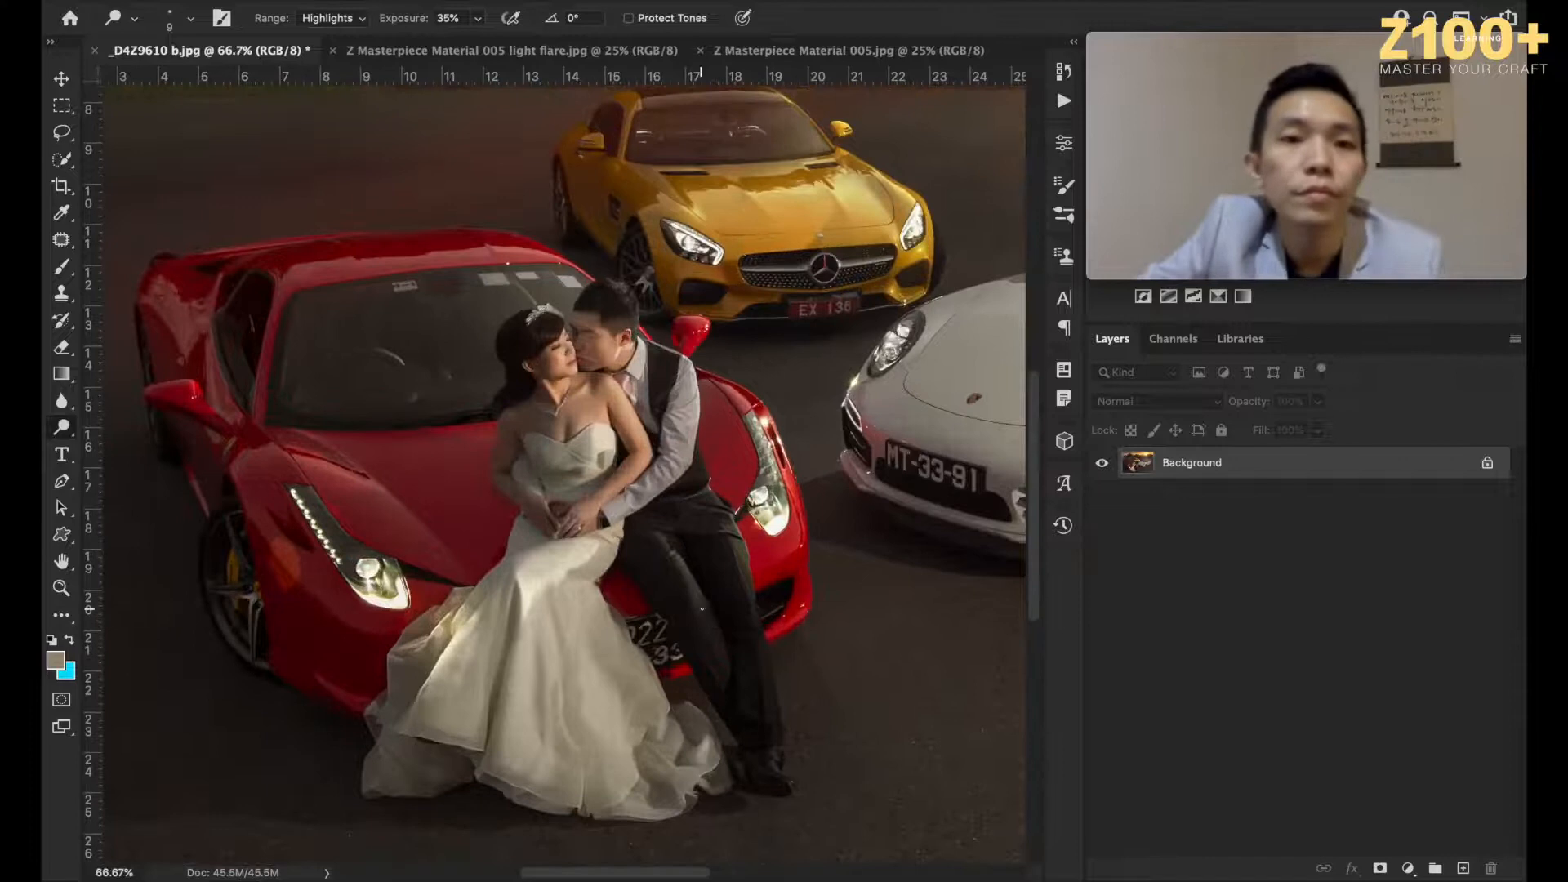
pyautogui.press('super+plus')
pyautogui.press('super+plus')
pyautogui.press('super+plus')
pyautogui.scroll(5, 538, 329)
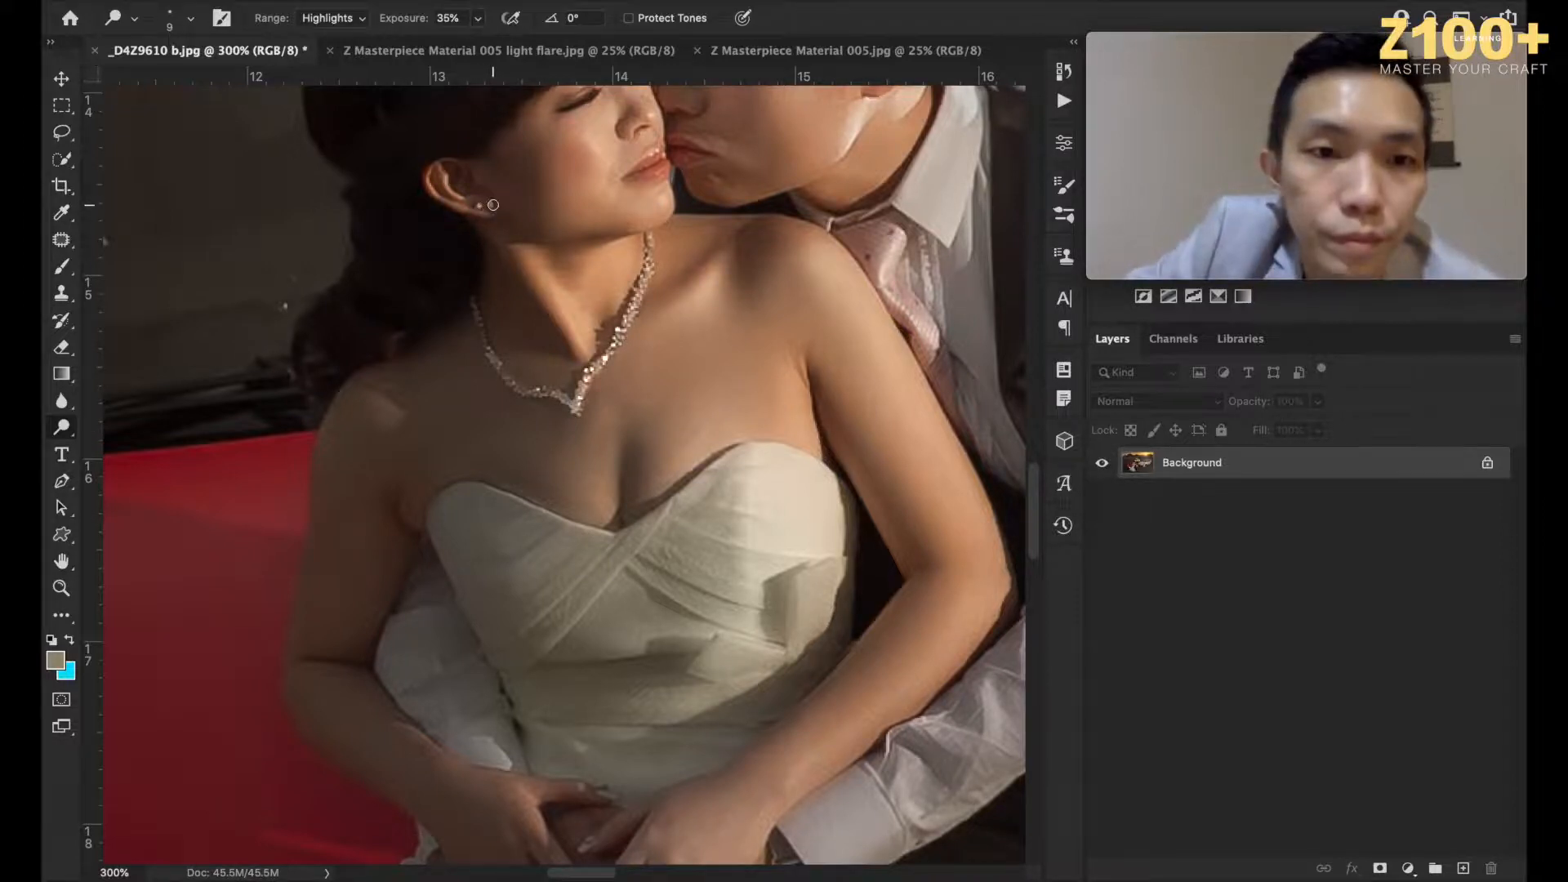
# Step: Check the bride's brightened jewellery close up and in the context of the whole picture
pyautogui.hotkey('ctrl', '-')
pyautogui.hotkey('ctrl', '-')
pyautogui.hotkey('ctrl', '-')
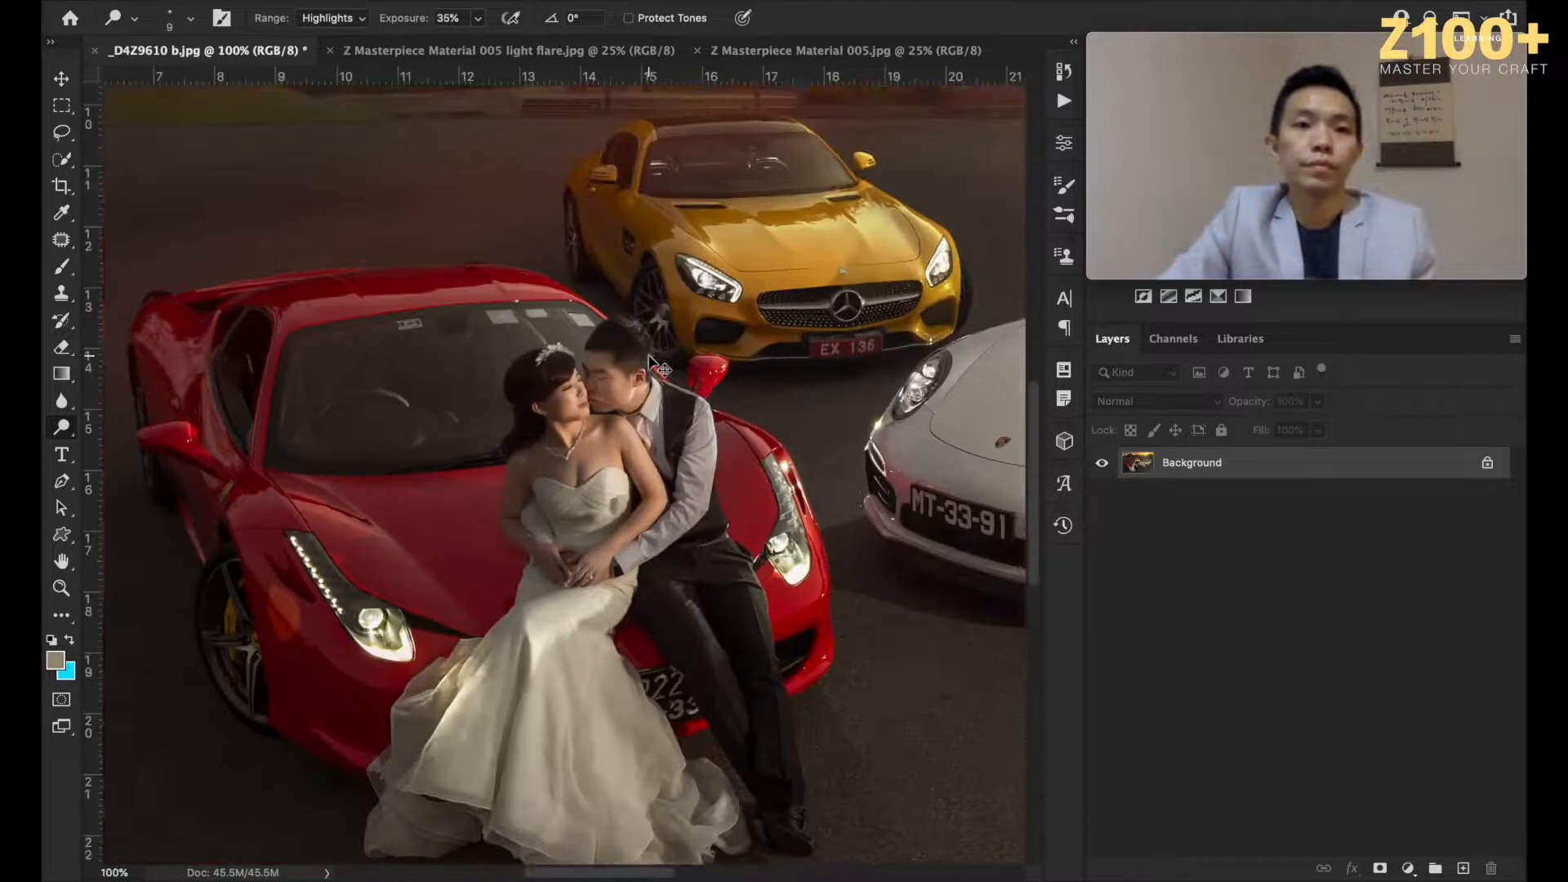
pyautogui.hotkey('ctrl', '-')
pyautogui.hotkey('ctrl', '+')
pyautogui.hotkey('ctrl', '+')
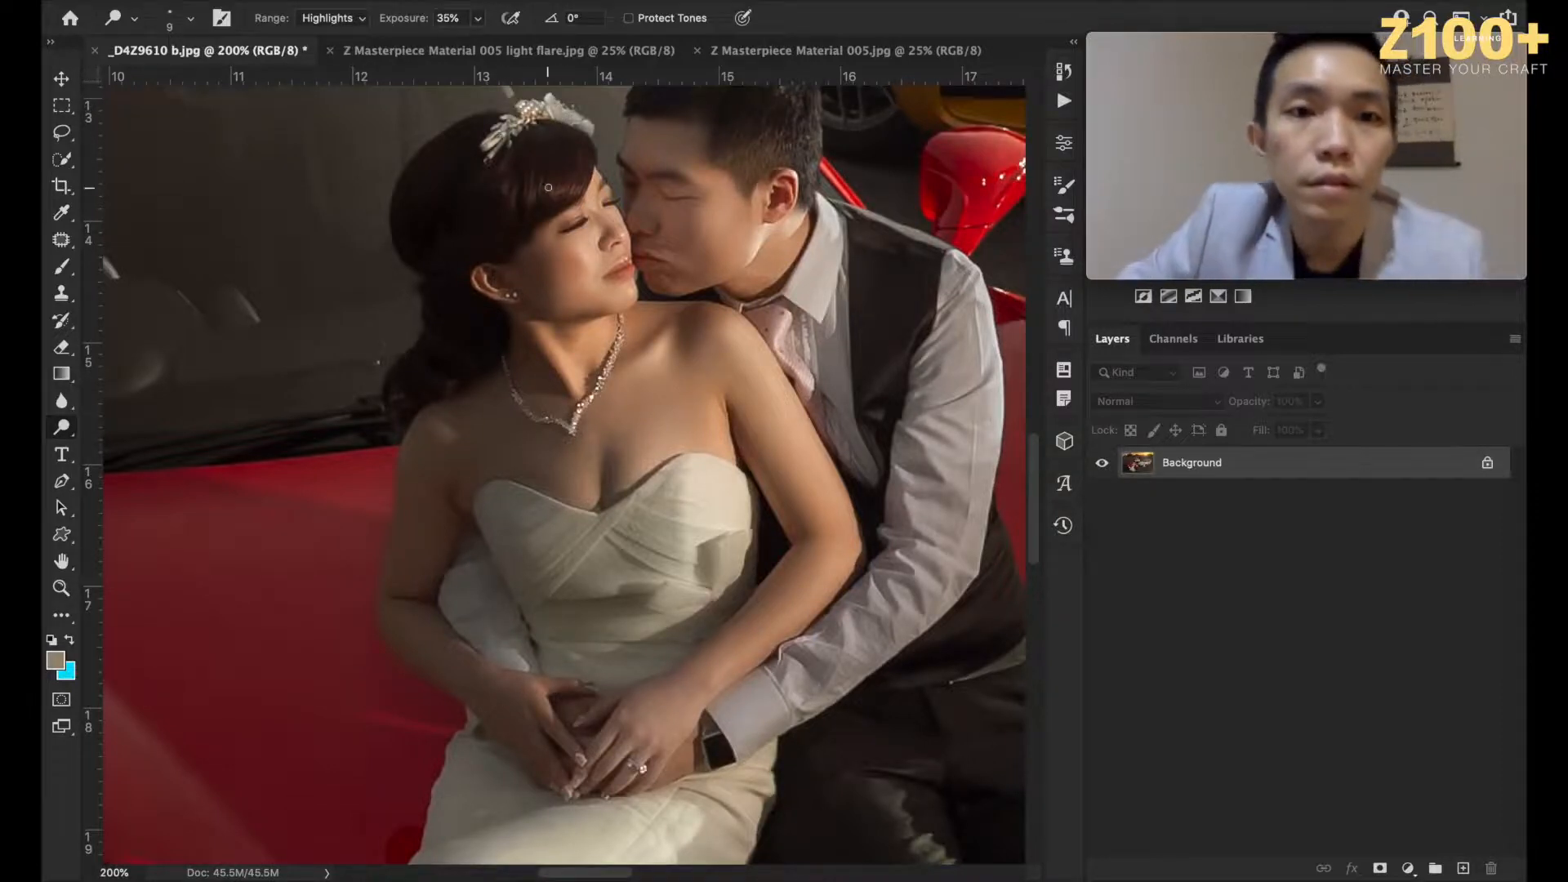
pyautogui.press('super+minus')
pyautogui.press('super+minus')
pyautogui.press('super+minus')
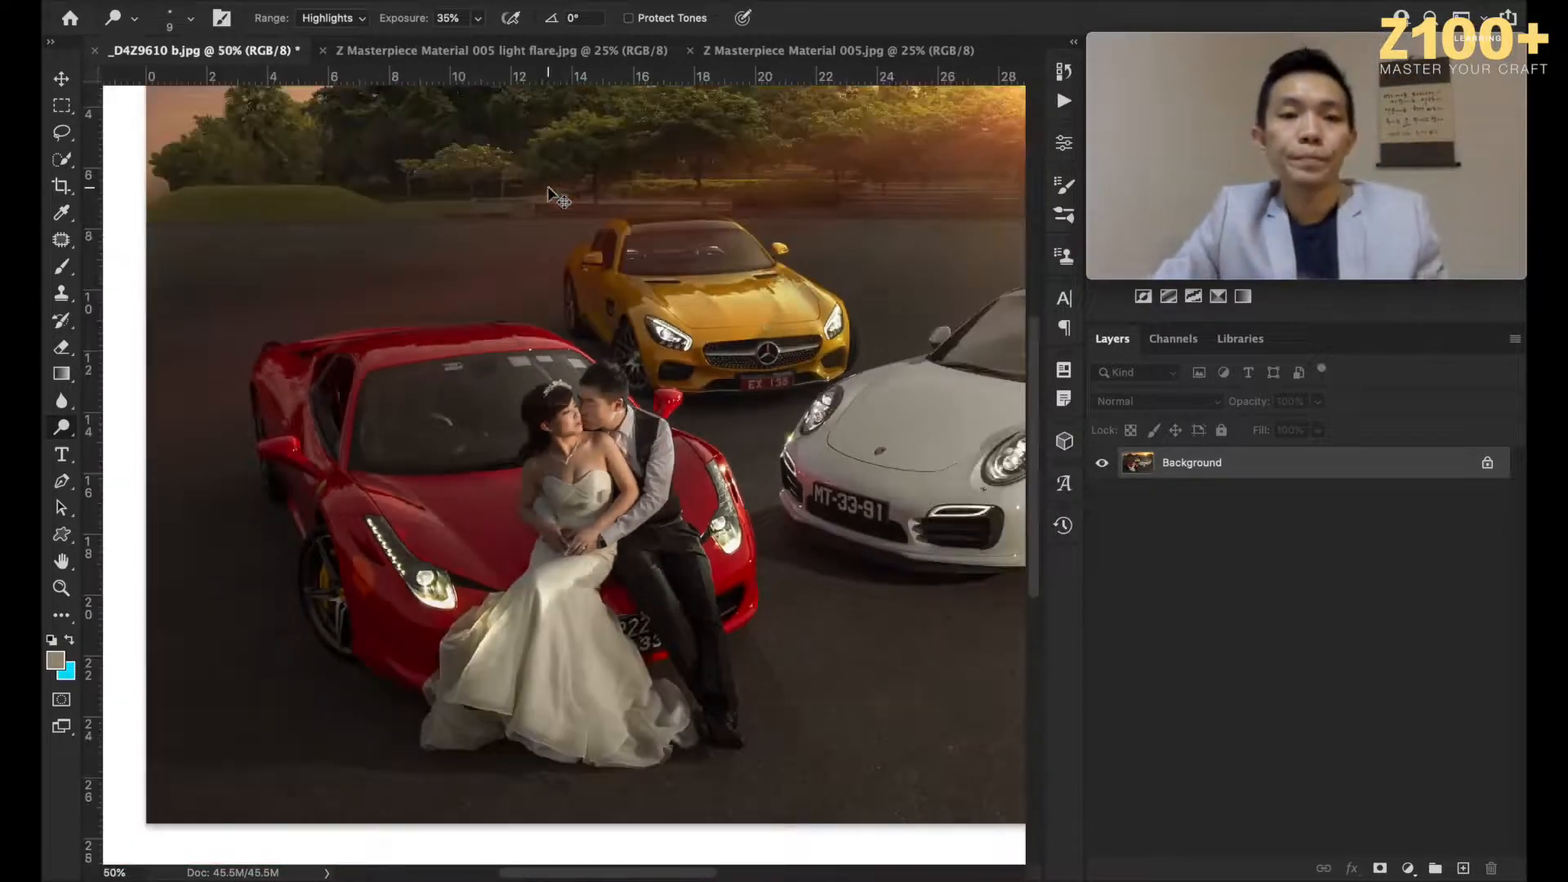
pyautogui.press('super+minus')
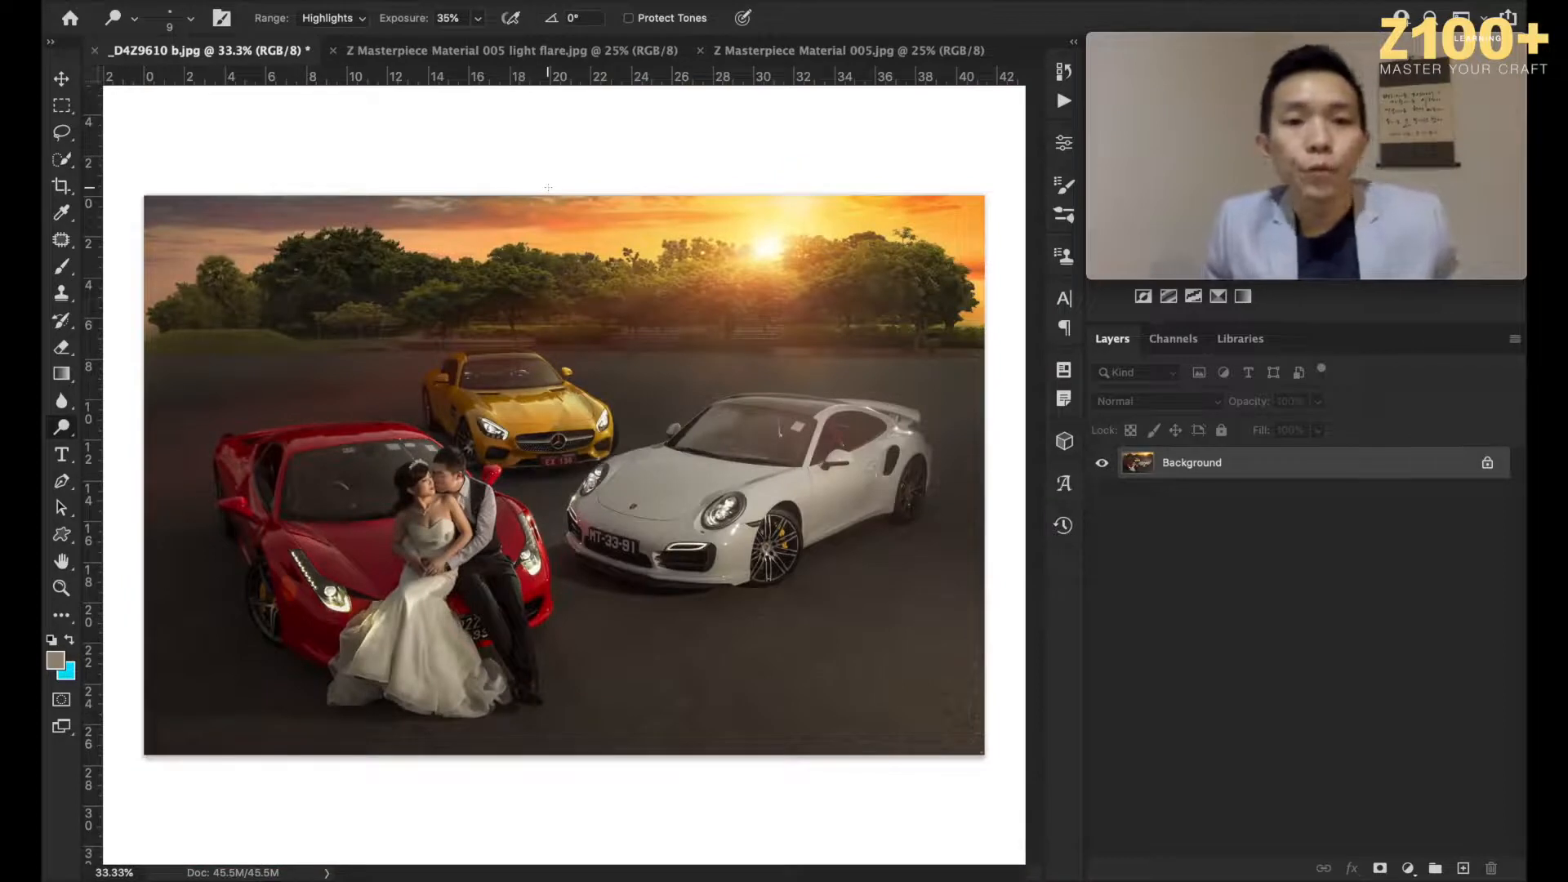
# Step: Open the Nik Collection Sharpener Pro 3: (2) Output Sharpener filter and fit the whole photo in its preview
pyautogui.click(60, 80)
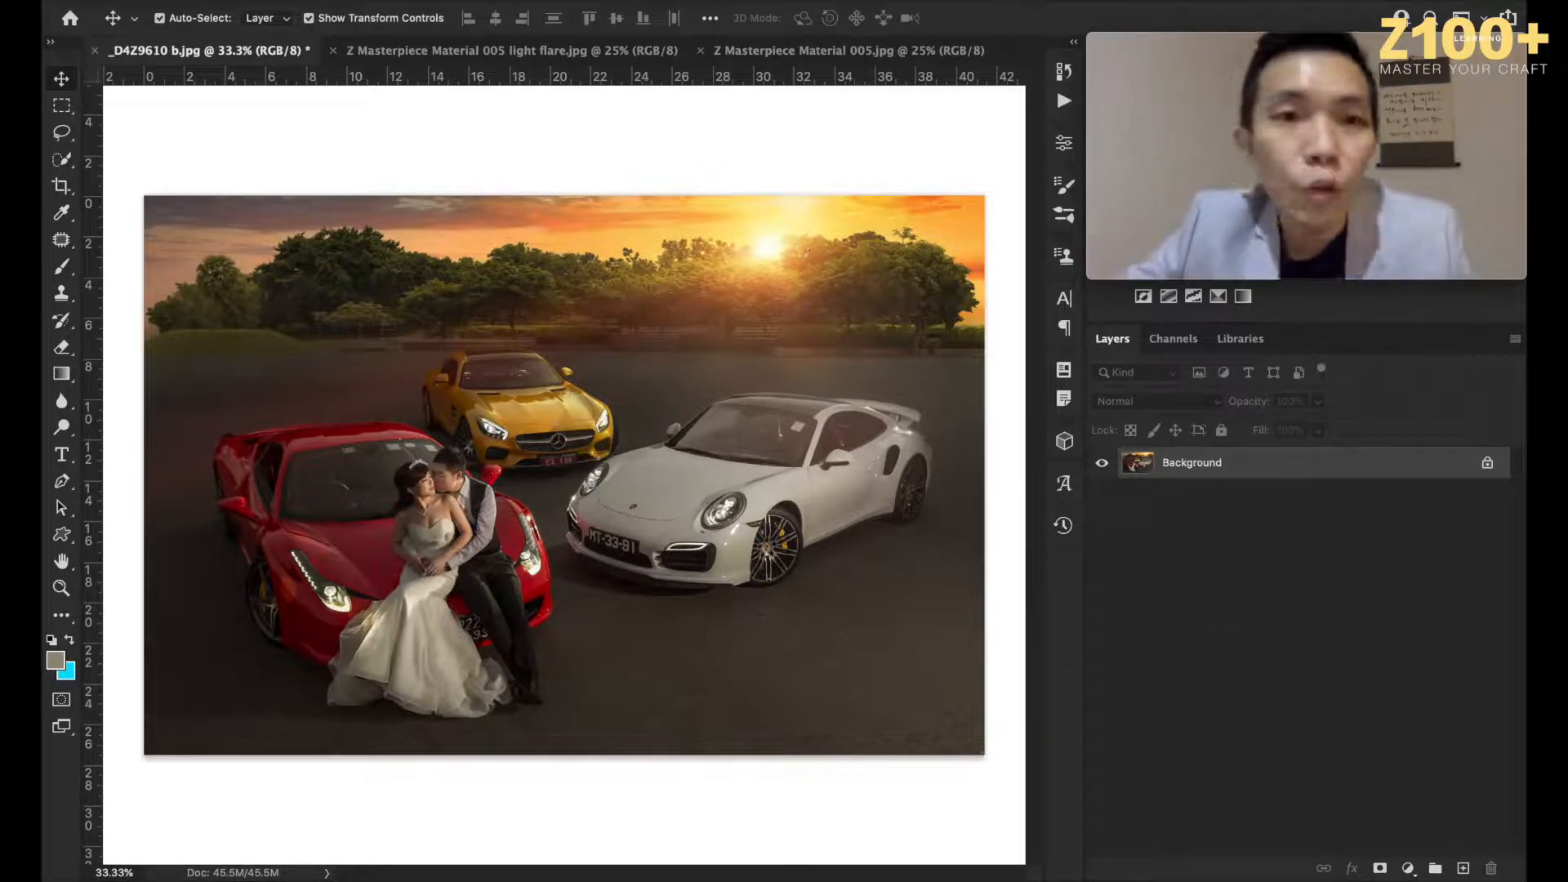
pyautogui.click(523, 0)
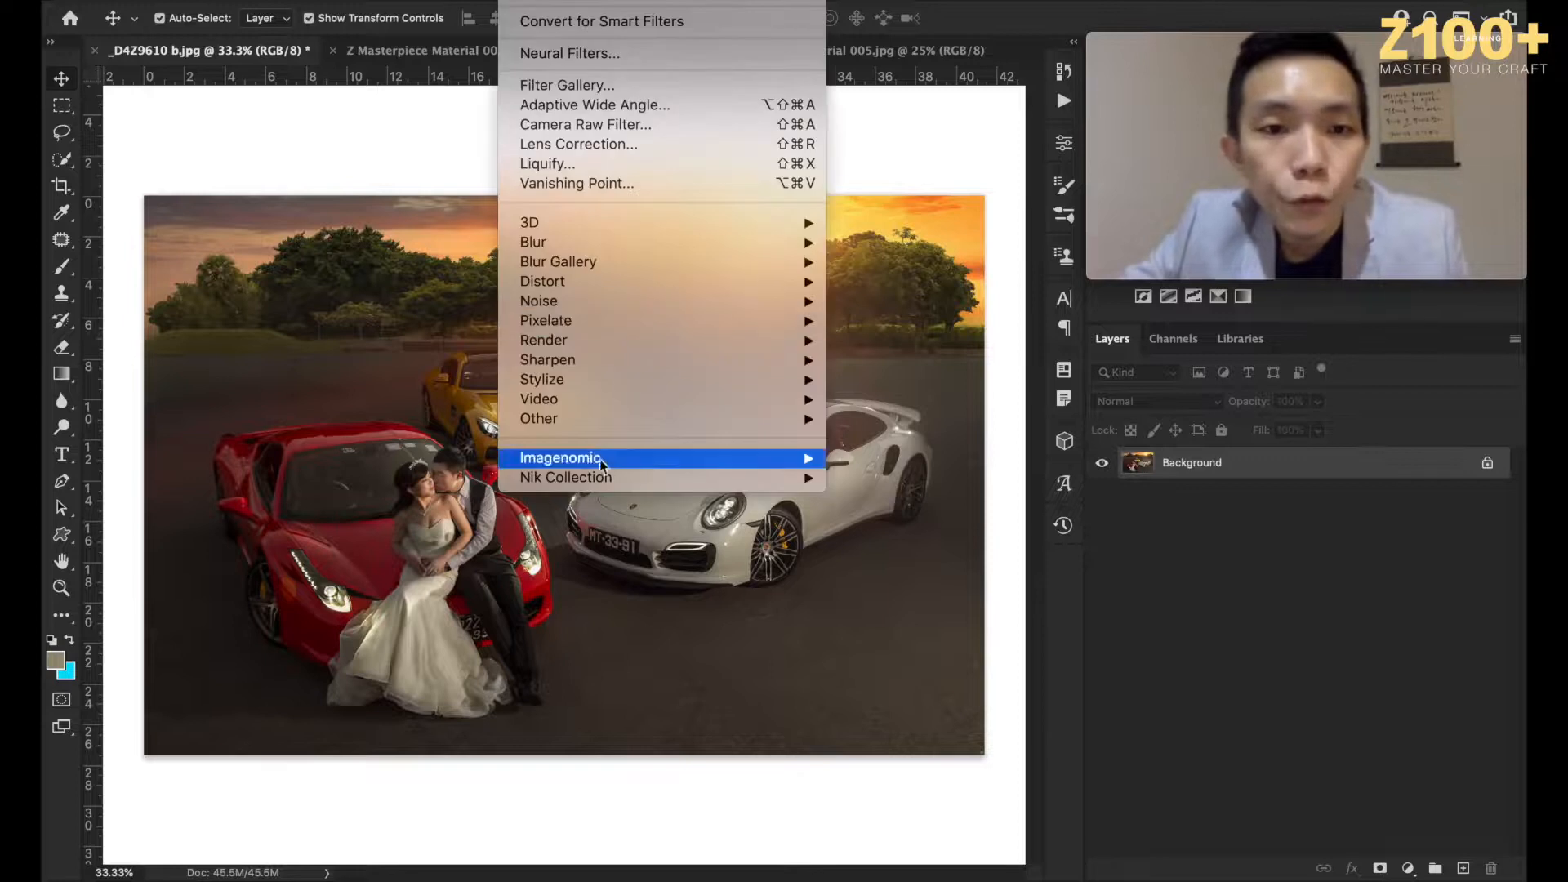
pyautogui.moveTo(602, 479)
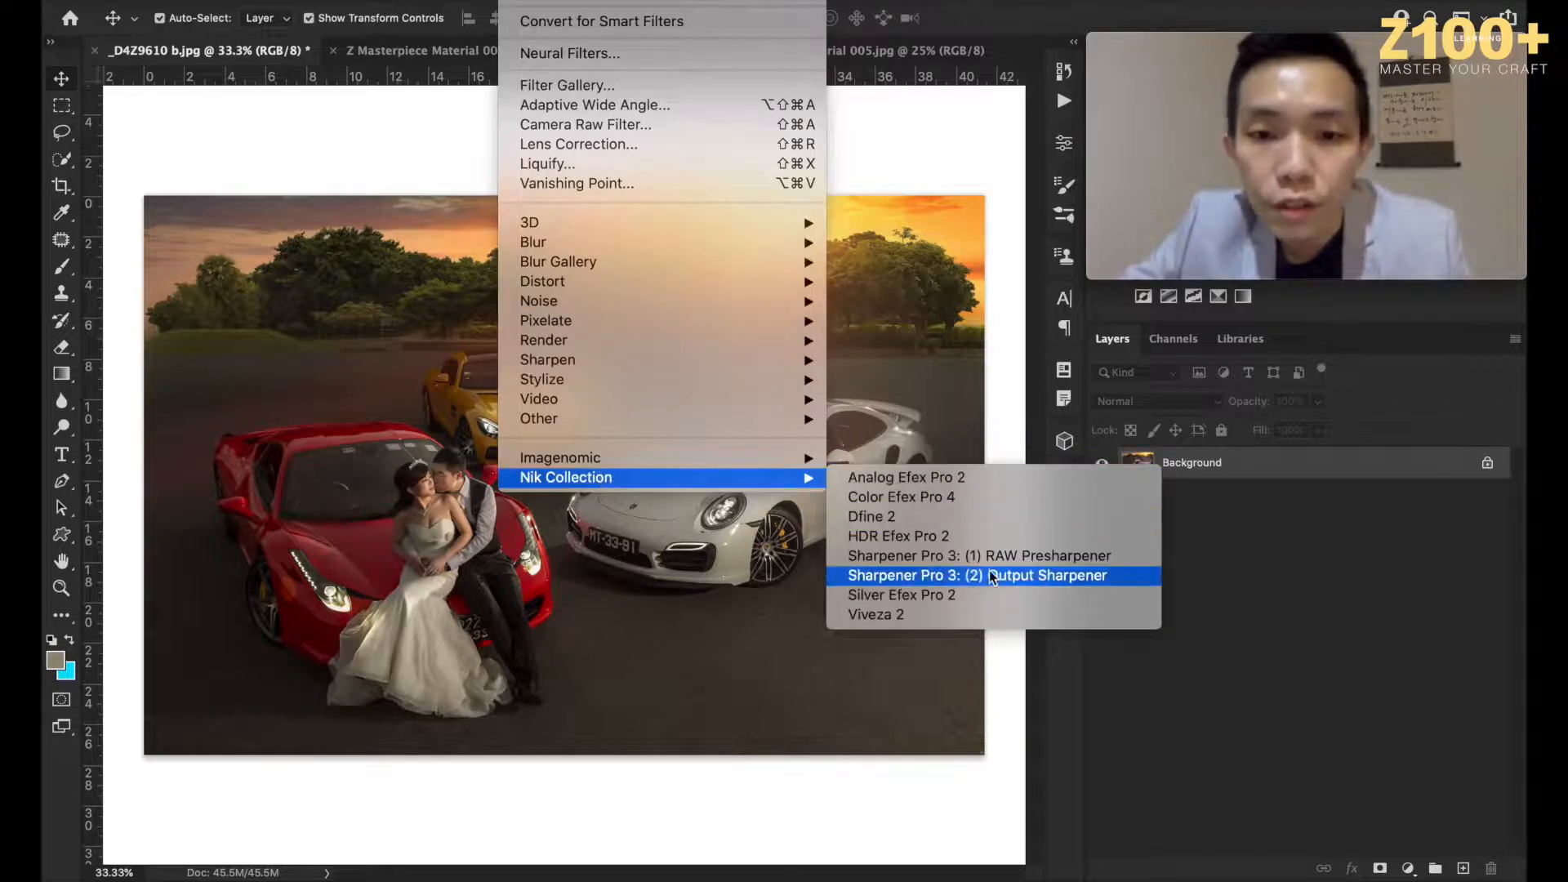
pyautogui.click(1031, 575)
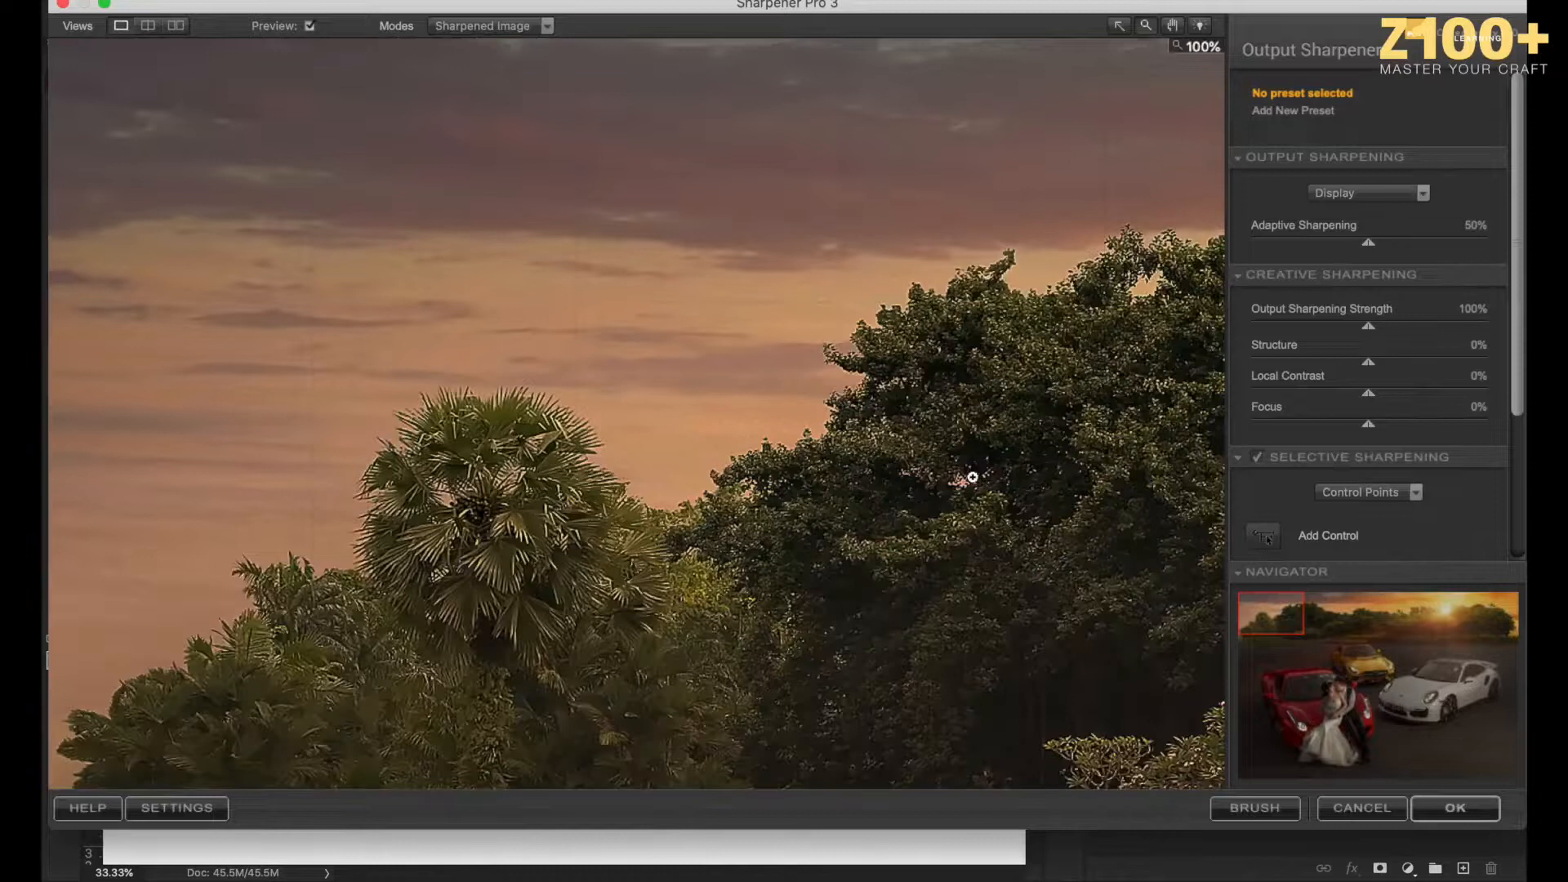
pyautogui.click(980, 513)
pyautogui.click(897, 550)
pyautogui.click(860, 542)
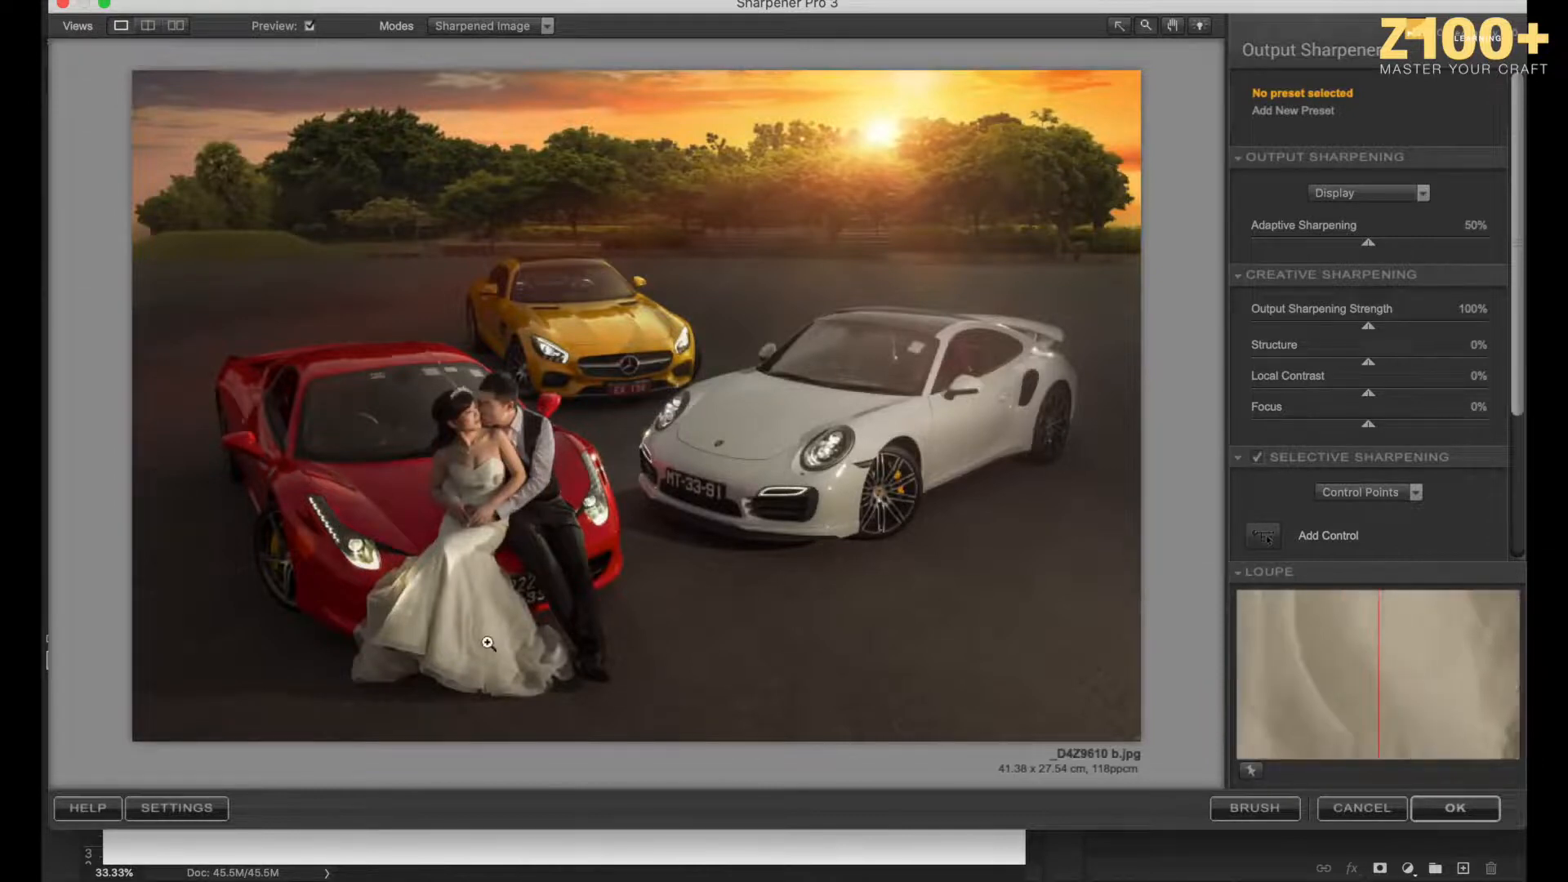
# Step: Set Output Sharpening Strength and Adaptive Sharpening to 0% and Structure to 50%, and apply the filter
pyautogui.moveTo(1365, 326); pyautogui.dragTo(1189, 333)
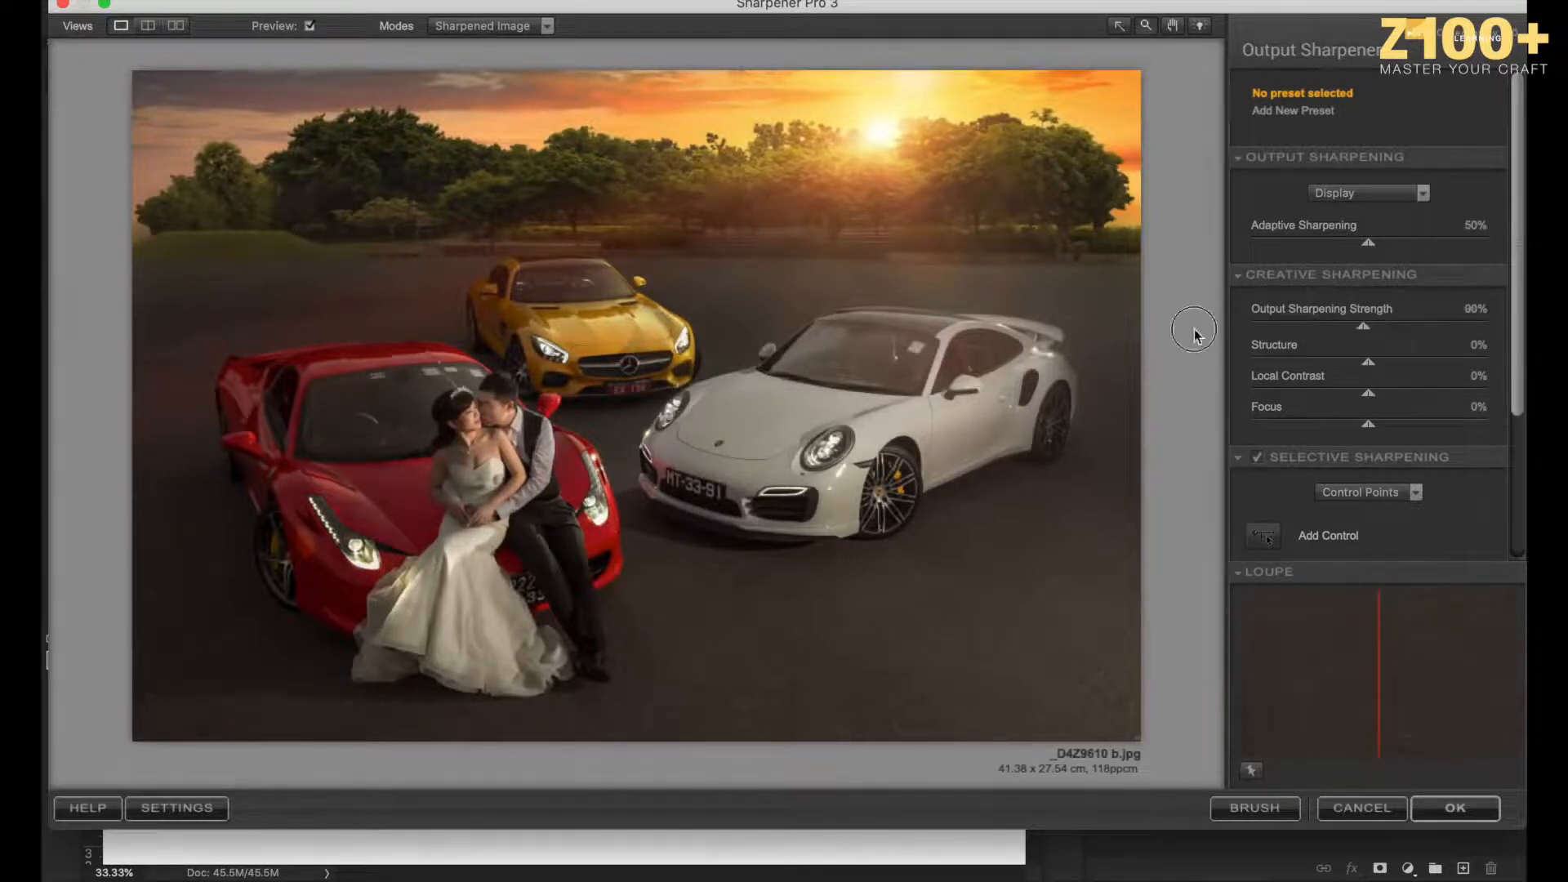
pyautogui.moveTo(1368, 243); pyautogui.dragTo(1228, 256)
pyautogui.click(1423, 361)
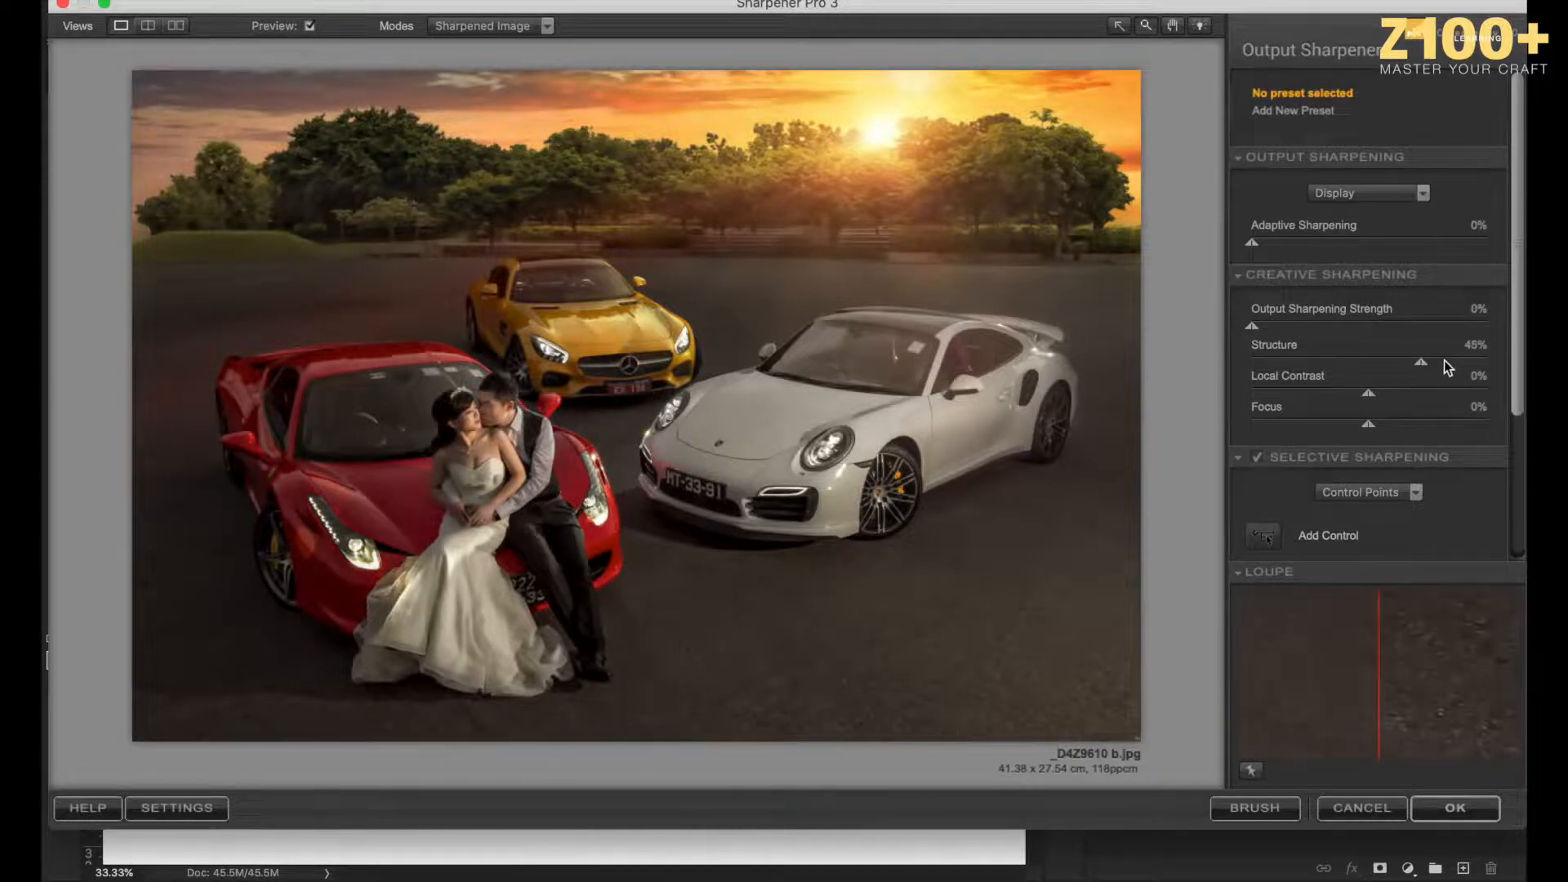
pyautogui.click(1369, 361)
pyautogui.click(1418, 361)
pyautogui.click(1476, 345)
pyautogui.write('50')
pyautogui.click(1458, 807)
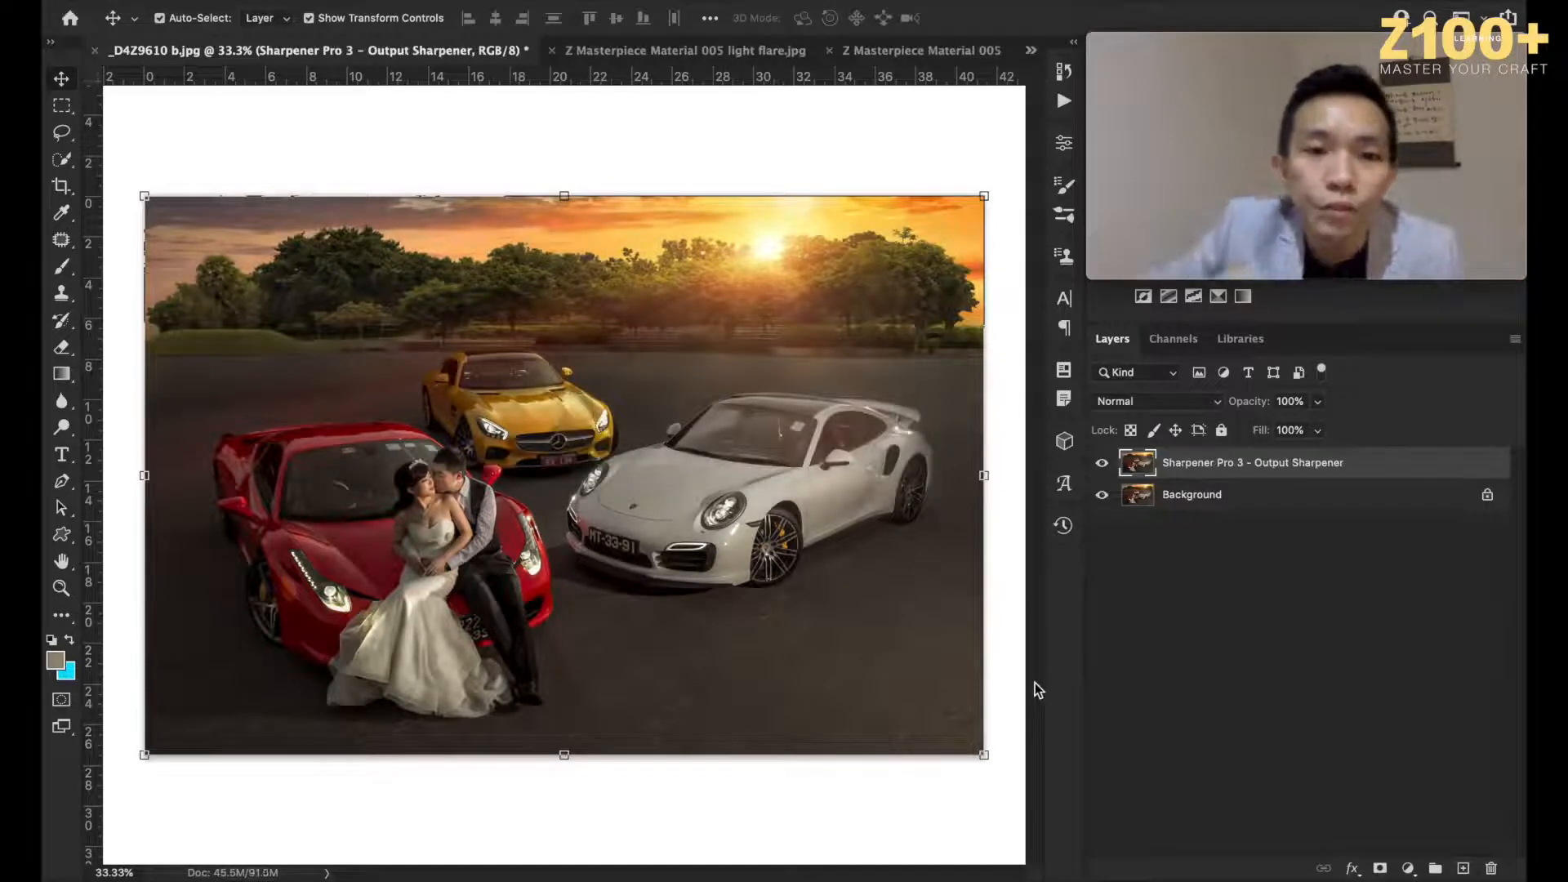
# Step: Add a black mask to the Output Sharpener layer and erase it over the bride's gown with a soft eraser of about size 600
pyautogui.keyDown('alt'); pyautogui.click(1380, 867); pyautogui.keyUp('alt')
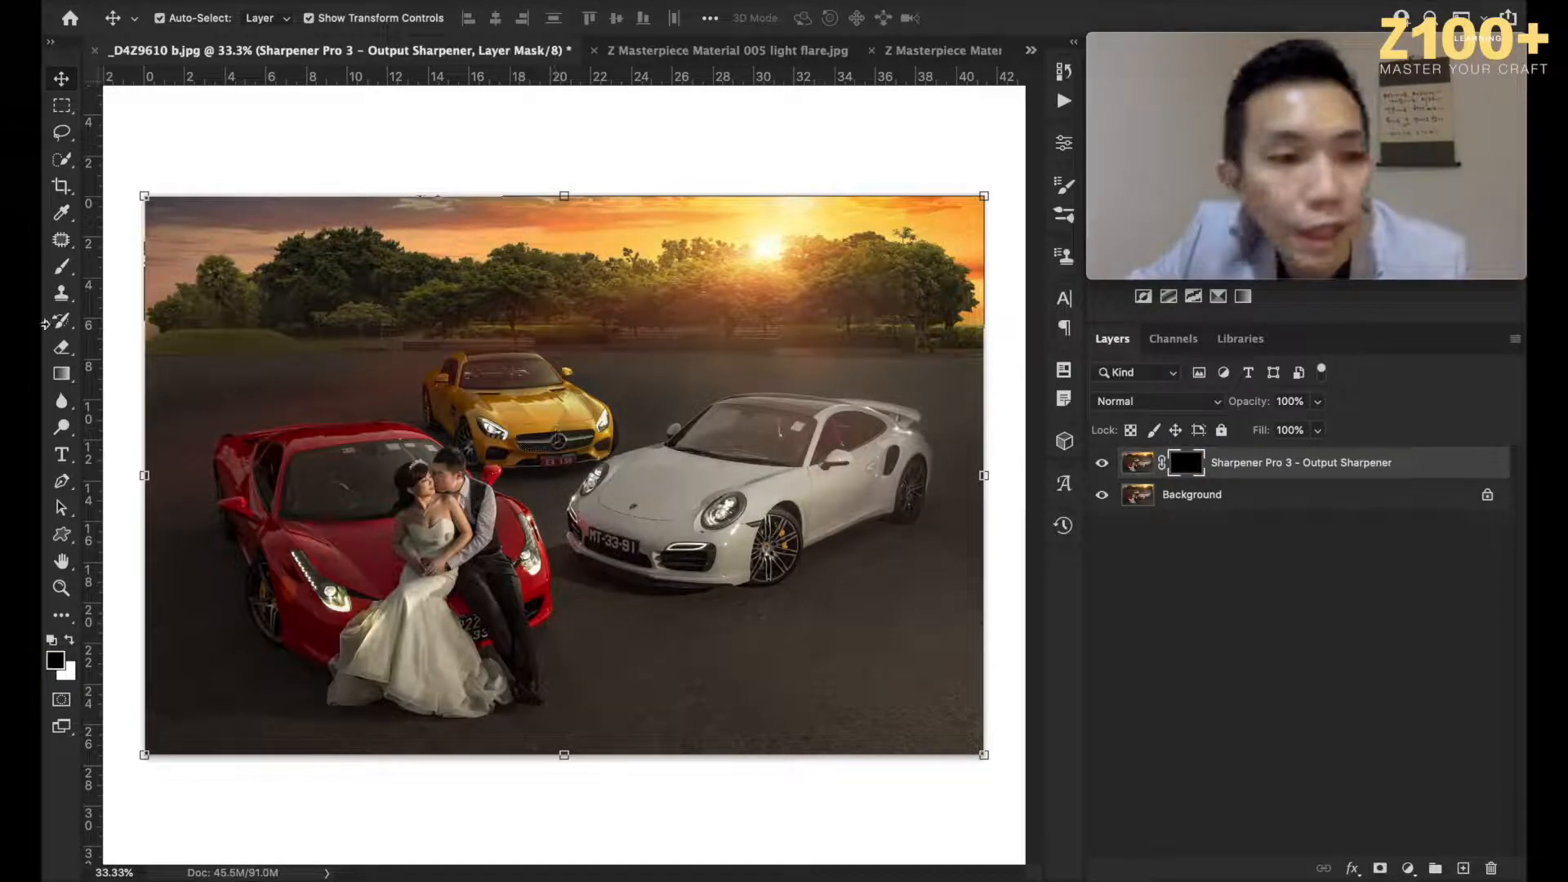
pyautogui.click(62, 349)
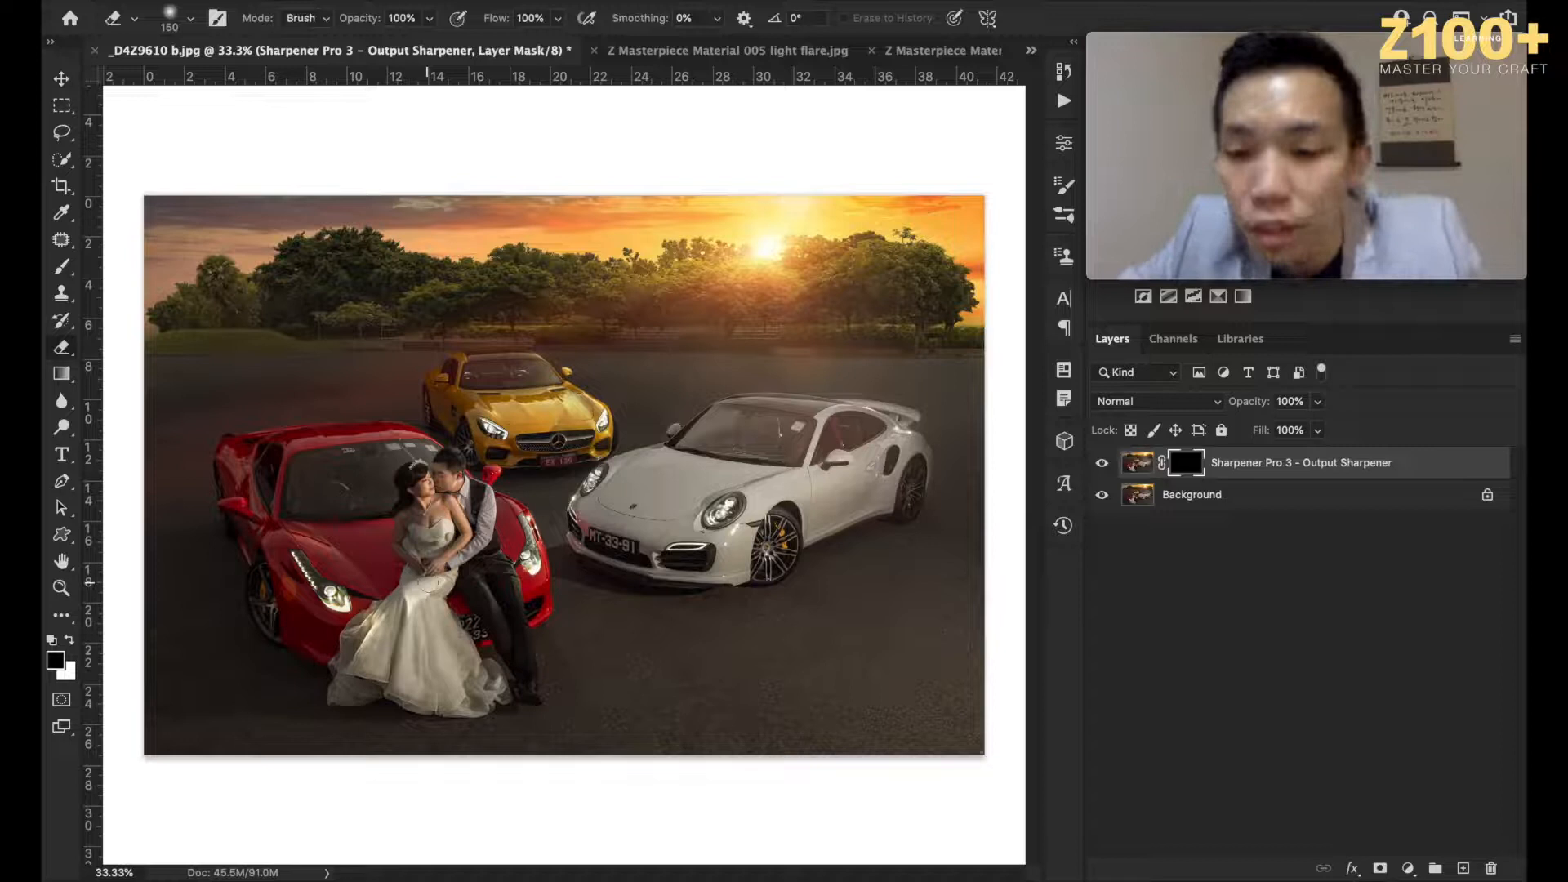
pyautogui.press(']')
pyautogui.press(']')
pyautogui.press(']')
pyautogui.press(']')
pyautogui.press(']')
pyautogui.press('[')
pyautogui.click(415, 634)
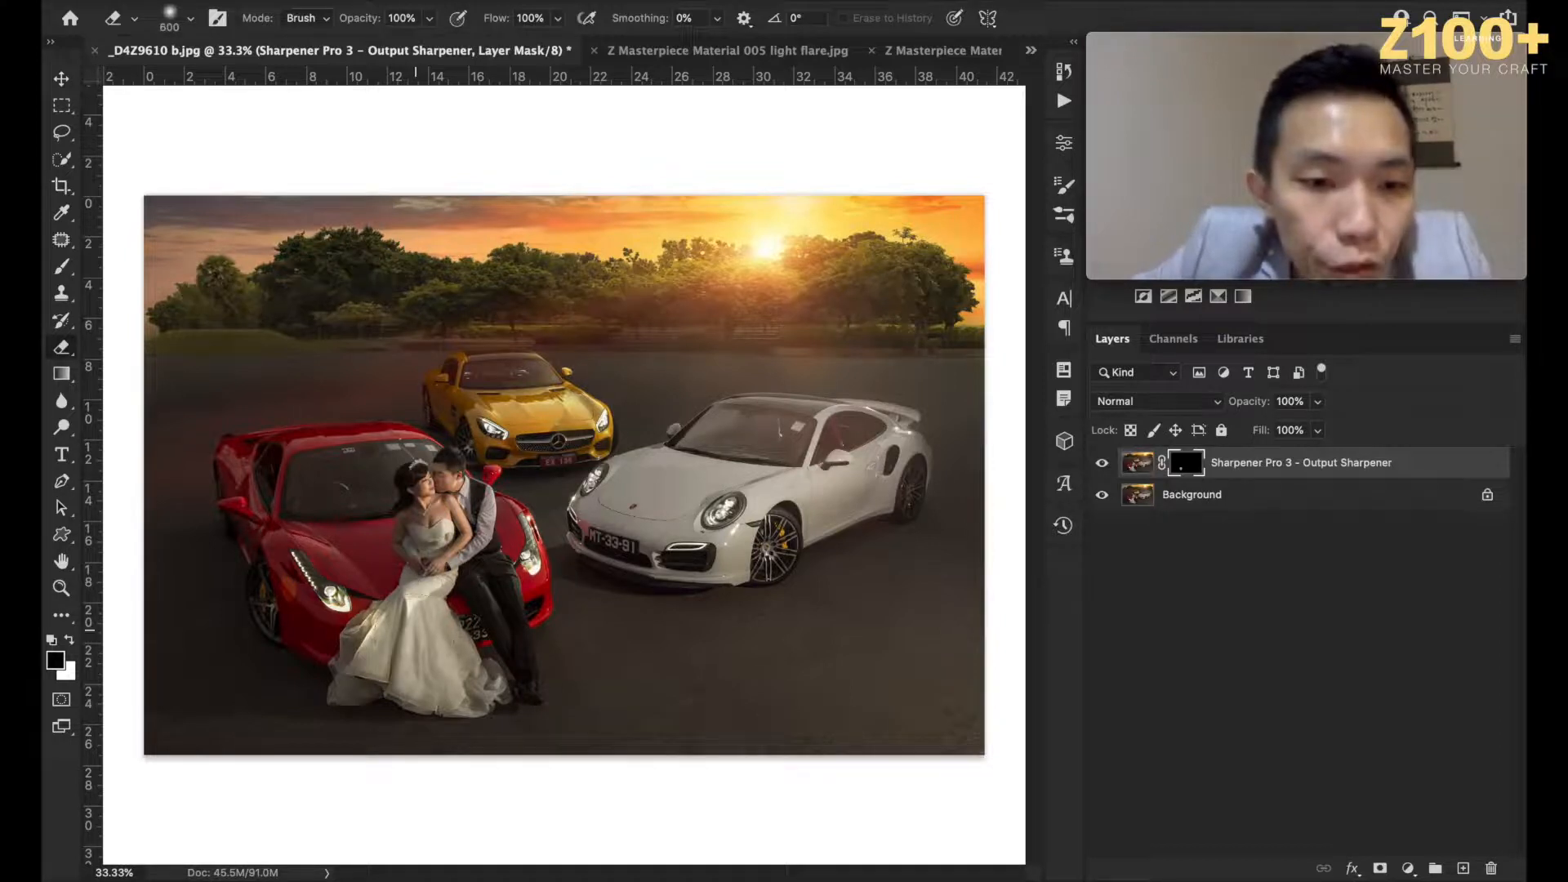
pyautogui.press(']')
pyautogui.press(']')
pyautogui.moveTo(424, 609)
pyautogui.mouseDown()
pyautogui.moveTo(426, 660)
pyautogui.moveTo(468, 678)
pyautogui.mouseUp()
pyautogui.press(']')
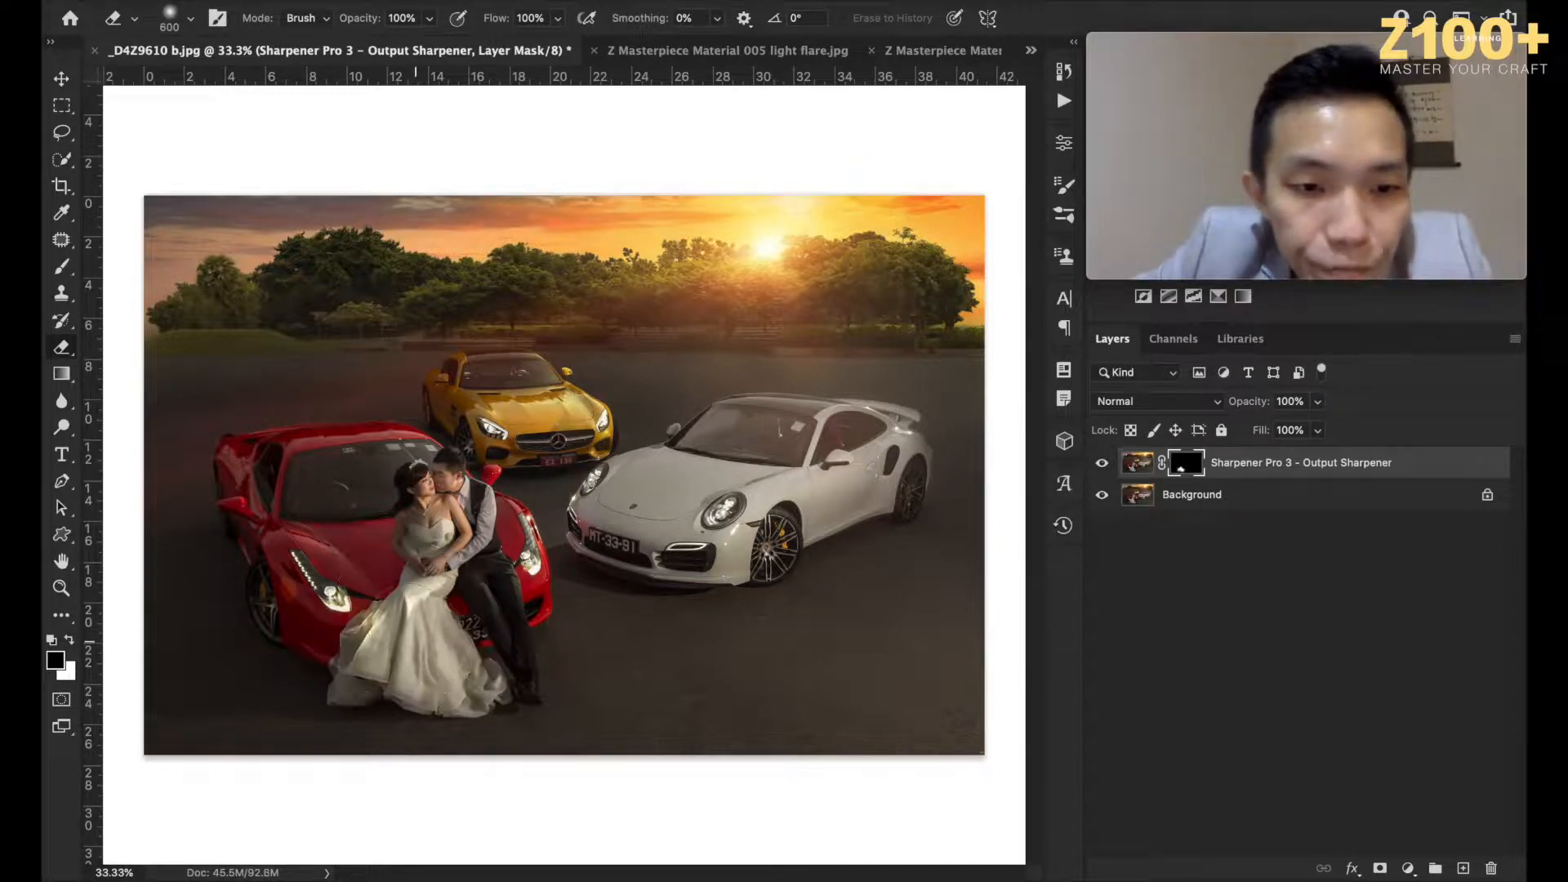
# Step: Toggle the Output Sharpener layer's visibility repeatedly to compare the gown with and without the added structure
pyautogui.click(1102, 463)
pyautogui.click(1101, 463)
pyautogui.click(1102, 463)
pyautogui.click(1102, 463)
pyautogui.click(1102, 464)
pyautogui.click(1103, 464)
pyautogui.click(1102, 464)
pyautogui.click(1103, 463)
pyautogui.click(1103, 464)
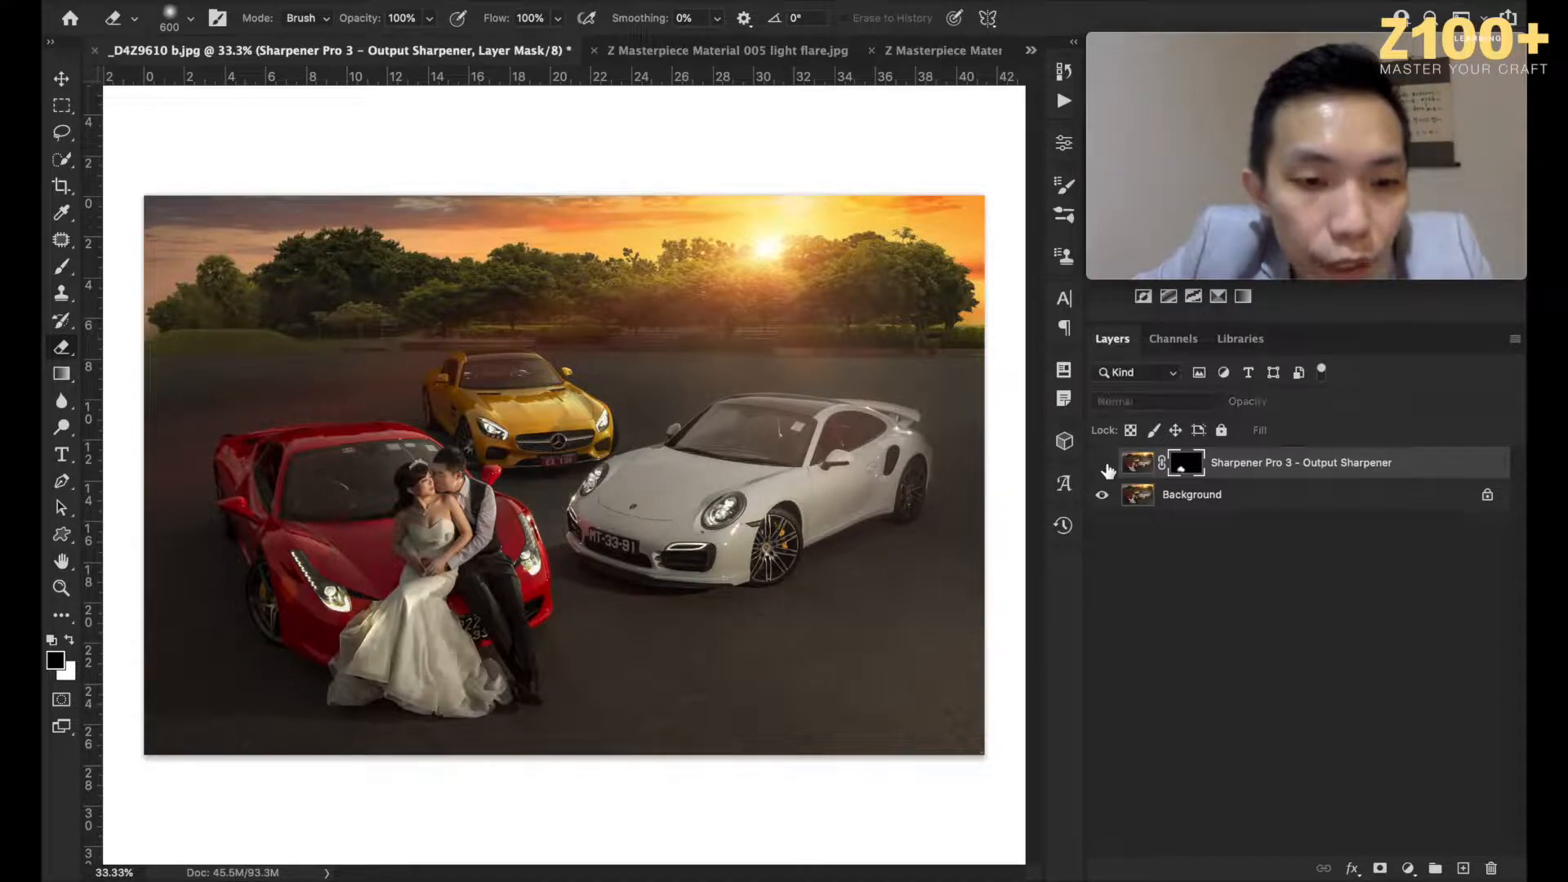
pyautogui.click(1102, 464)
pyautogui.click(1103, 464)
pyautogui.click(1102, 463)
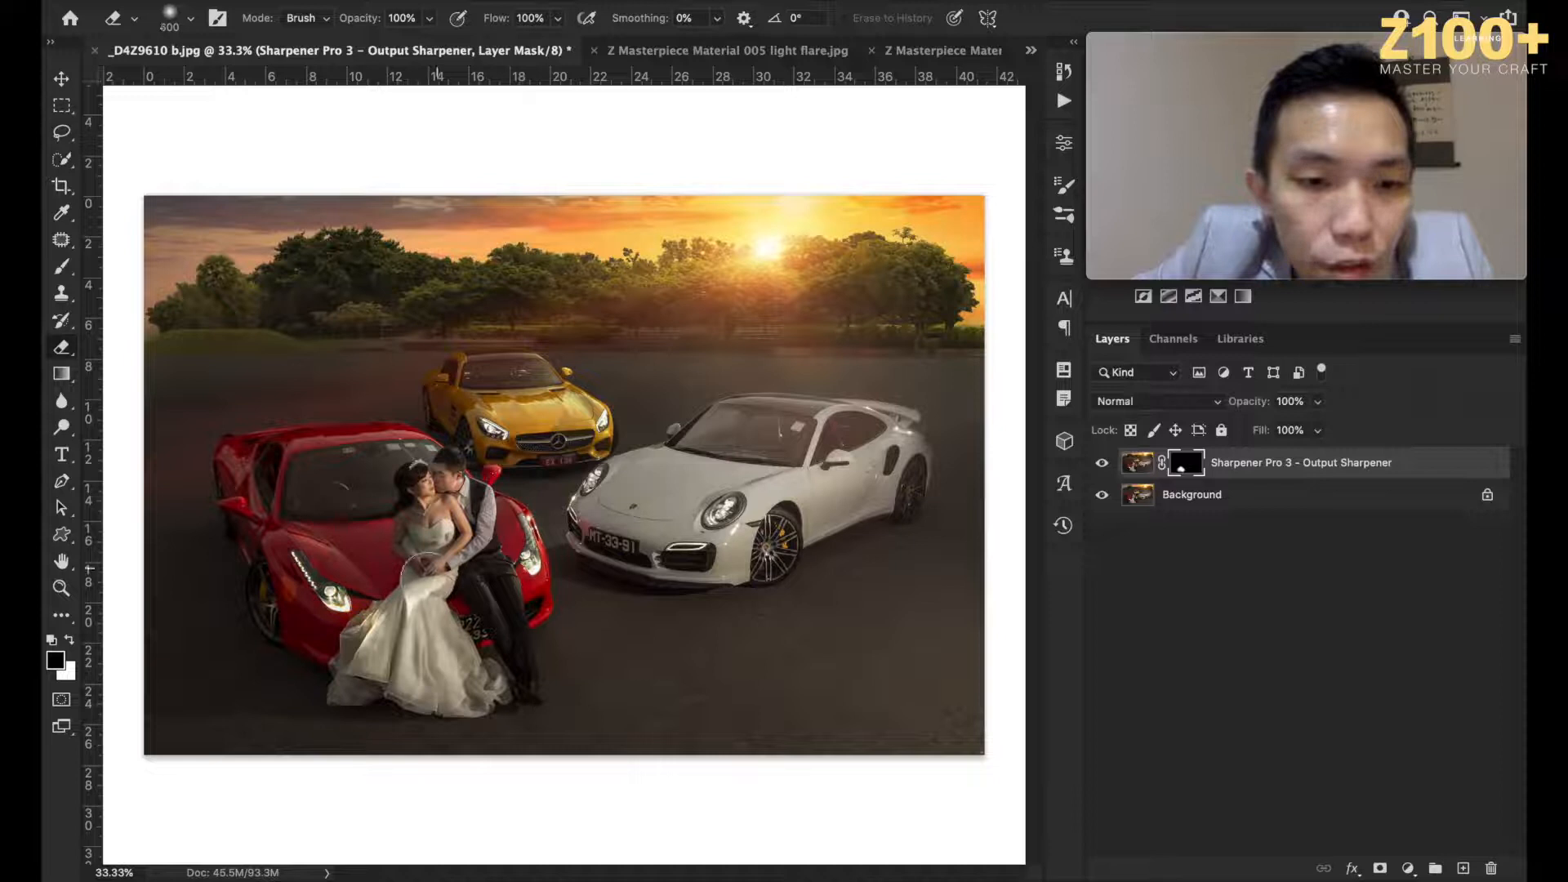
# Step: Erase the layer mask over the bride's bodice and arms with a soft eraser between size 250 and 400
pyautogui.press('[')
pyautogui.press('[')
pyautogui.press('[')
pyautogui.press('[')
pyautogui.press('[')
pyautogui.press(']')
pyautogui.press(']')
pyautogui.press(']')
pyautogui.press(']')
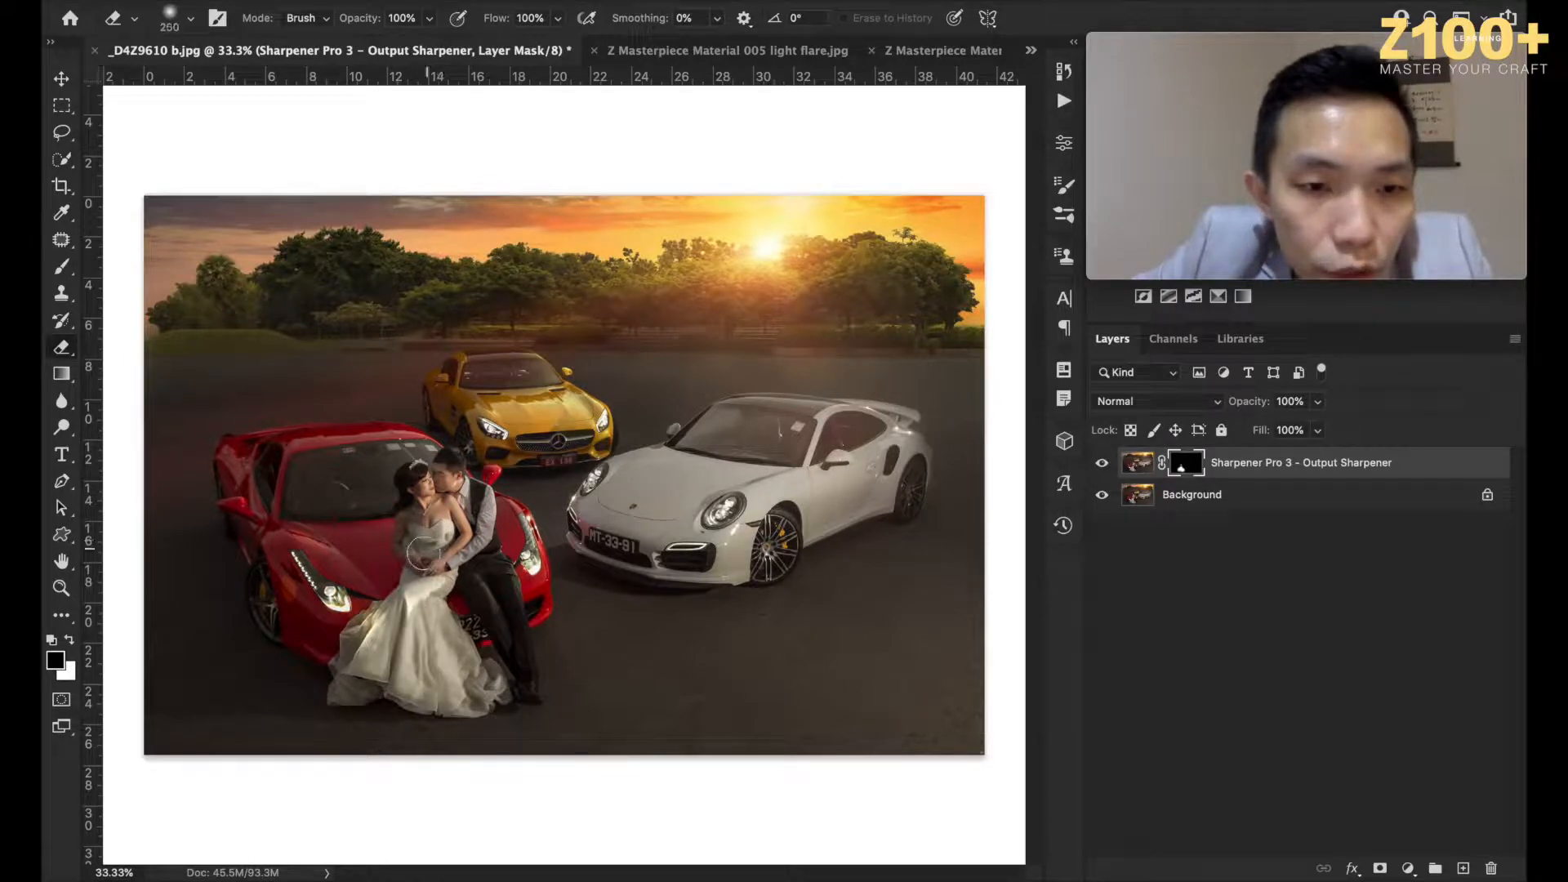
pyautogui.moveTo(468, 543); pyautogui.dragTo(479, 552)
pyautogui.press('[')
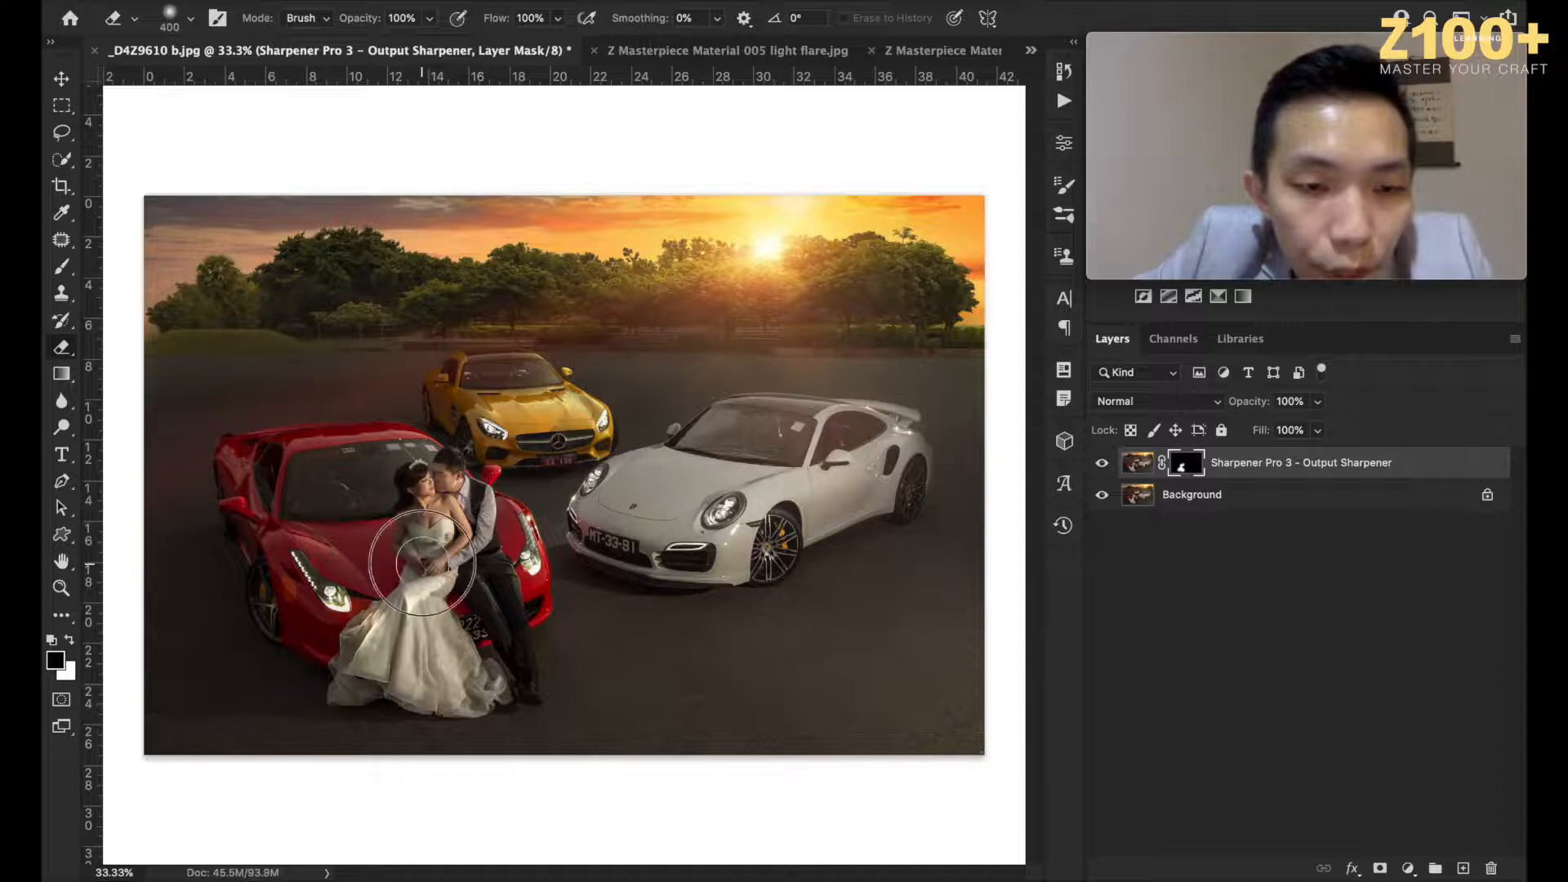
pyautogui.press('super+plus')
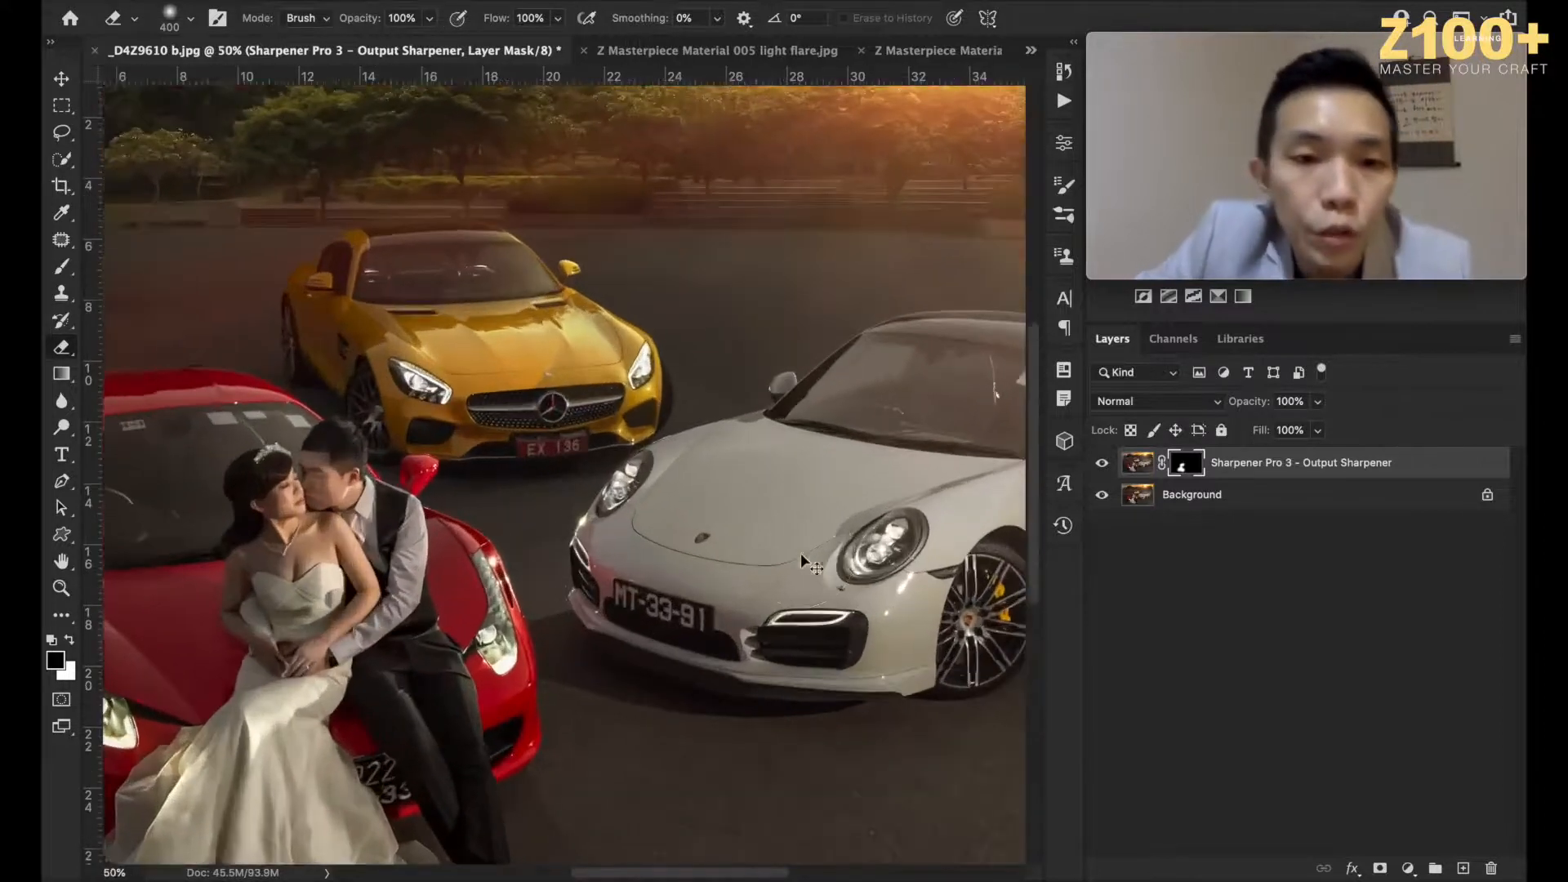
# Step: Toggle the Output Sharpener layer's mask on and off repeatedly to compare masked and full sharpening at 100% zoom
pyautogui.press('super+plus')
pyautogui.press('super+plus')
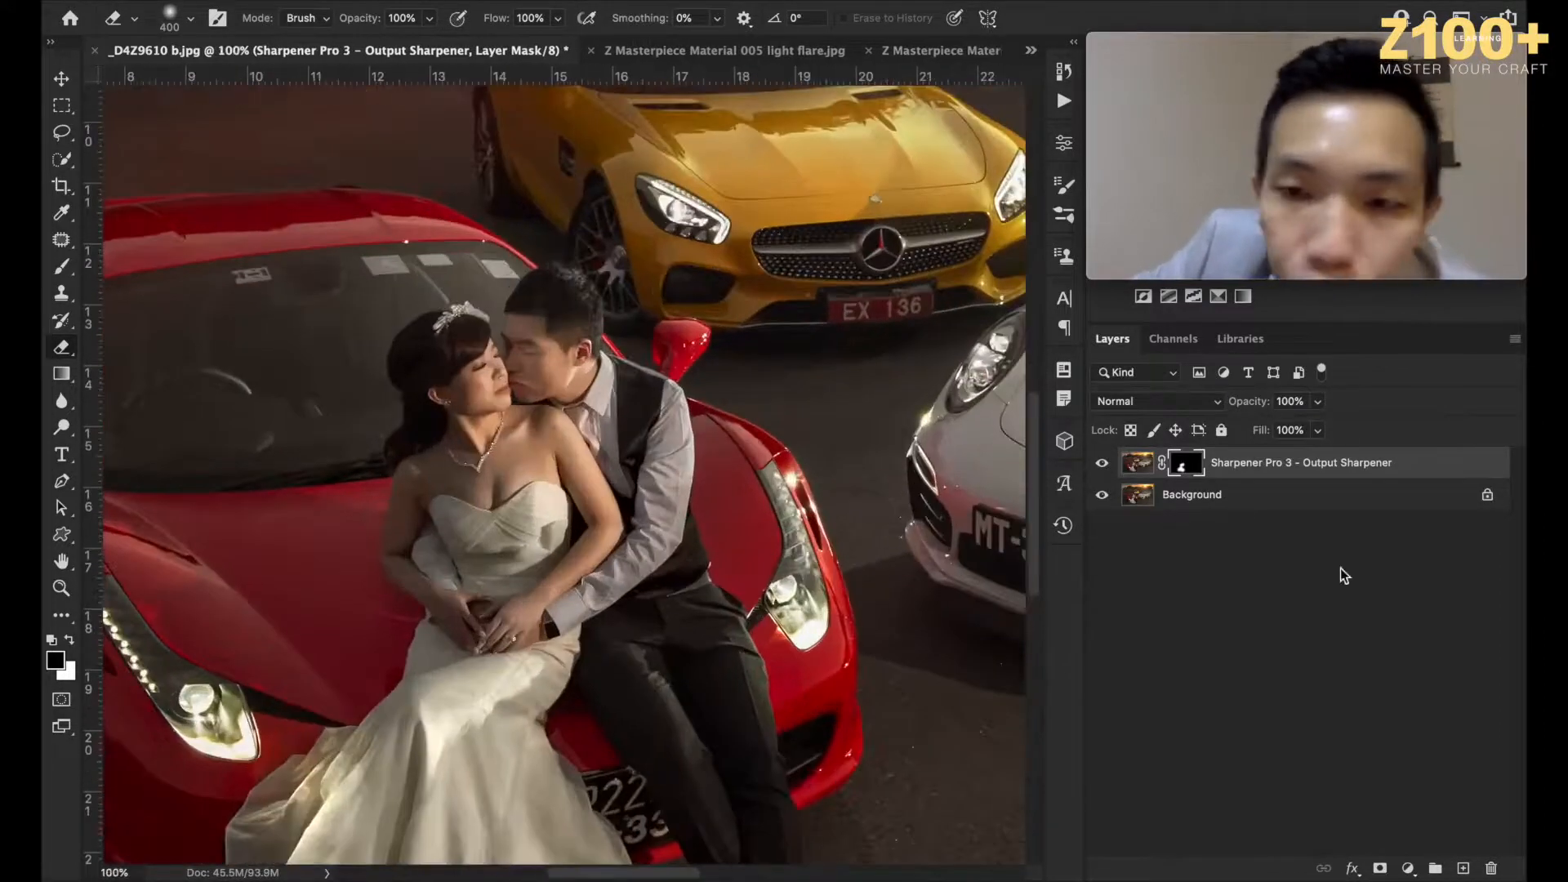
pyautogui.keyDown('shift'); pyautogui.click(1189, 463); pyautogui.keyUp('shift')
pyautogui.keyDown('shift'); pyautogui.click(1189, 463); pyautogui.keyUp('shift')
pyautogui.keyDown('shift'); pyautogui.click(1189, 463); pyautogui.keyUp('shift')
pyautogui.keyDown('shift'); pyautogui.click(1189, 463); pyautogui.keyUp('shift')
pyautogui.keyDown('shift'); pyautogui.click(1189, 463); pyautogui.keyUp('shift')
pyautogui.keyDown('shift'); pyautogui.click(1189, 463); pyautogui.keyUp('shift')
pyautogui.keyDown('shift'); pyautogui.click(1189, 463); pyautogui.keyUp('shift')
pyautogui.keyDown('shift'); pyautogui.click(1188, 463); pyautogui.keyUp('shift')
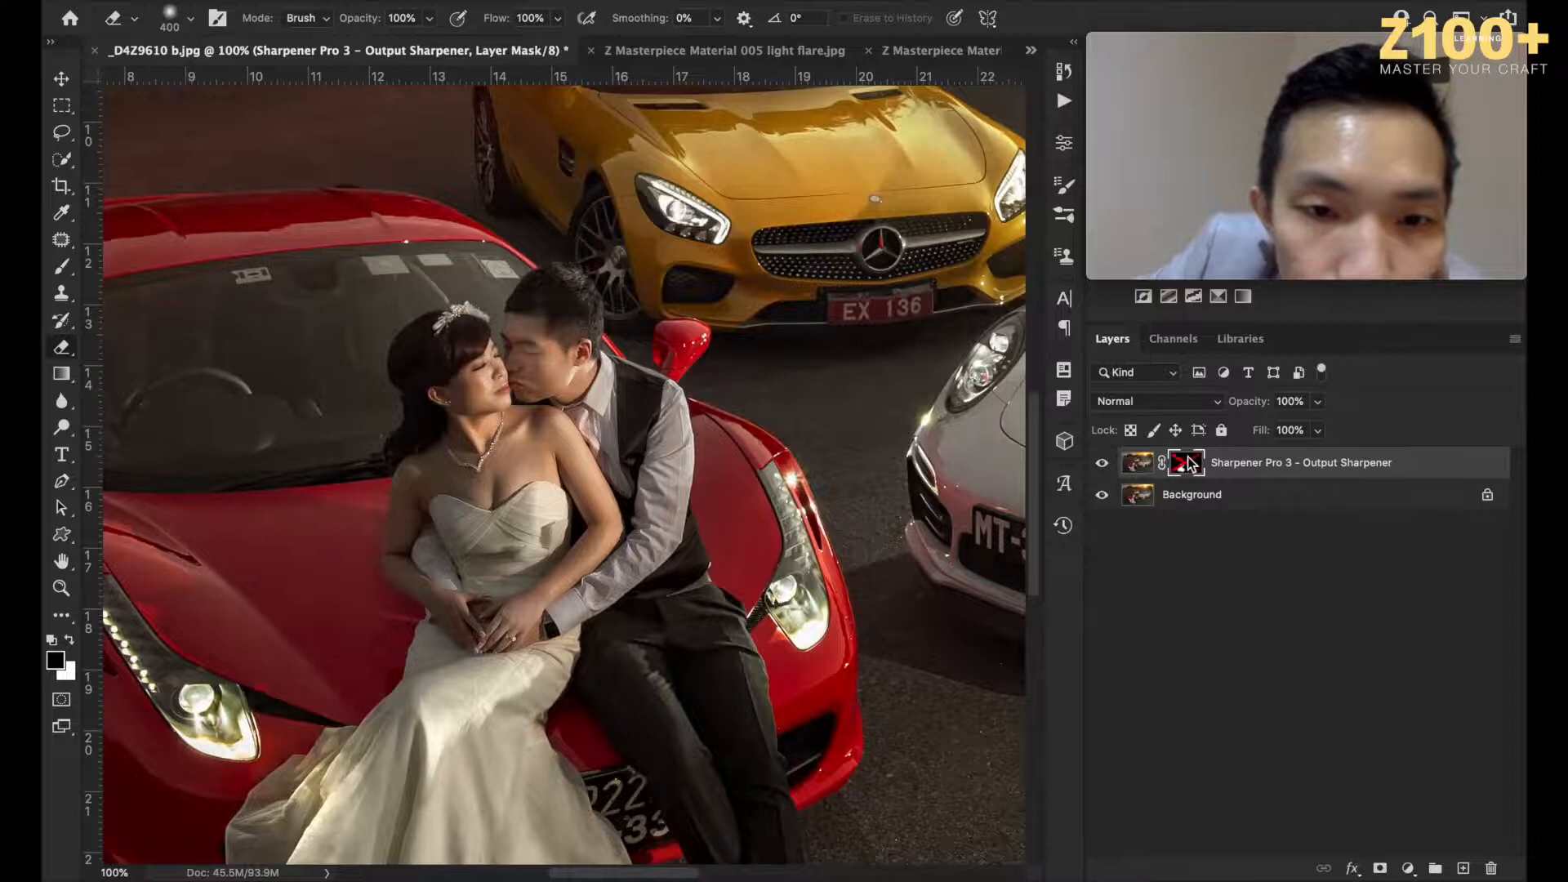
pyautogui.keyDown('shift'); pyautogui.click(1189, 463); pyautogui.keyUp('shift')
pyautogui.keyDown('shift'); pyautogui.click(1189, 463); pyautogui.keyUp('shift')
pyautogui.keyDown('shift'); pyautogui.click(1189, 463); pyautogui.keyUp('shift')
pyautogui.keyDown('shift'); pyautogui.click(1190, 463); pyautogui.keyUp('shift')
pyautogui.keyDown('shift'); pyautogui.click(1189, 463); pyautogui.keyUp('shift')
pyautogui.keyDown('shift'); pyautogui.click(1189, 463); pyautogui.keyUp('shift')
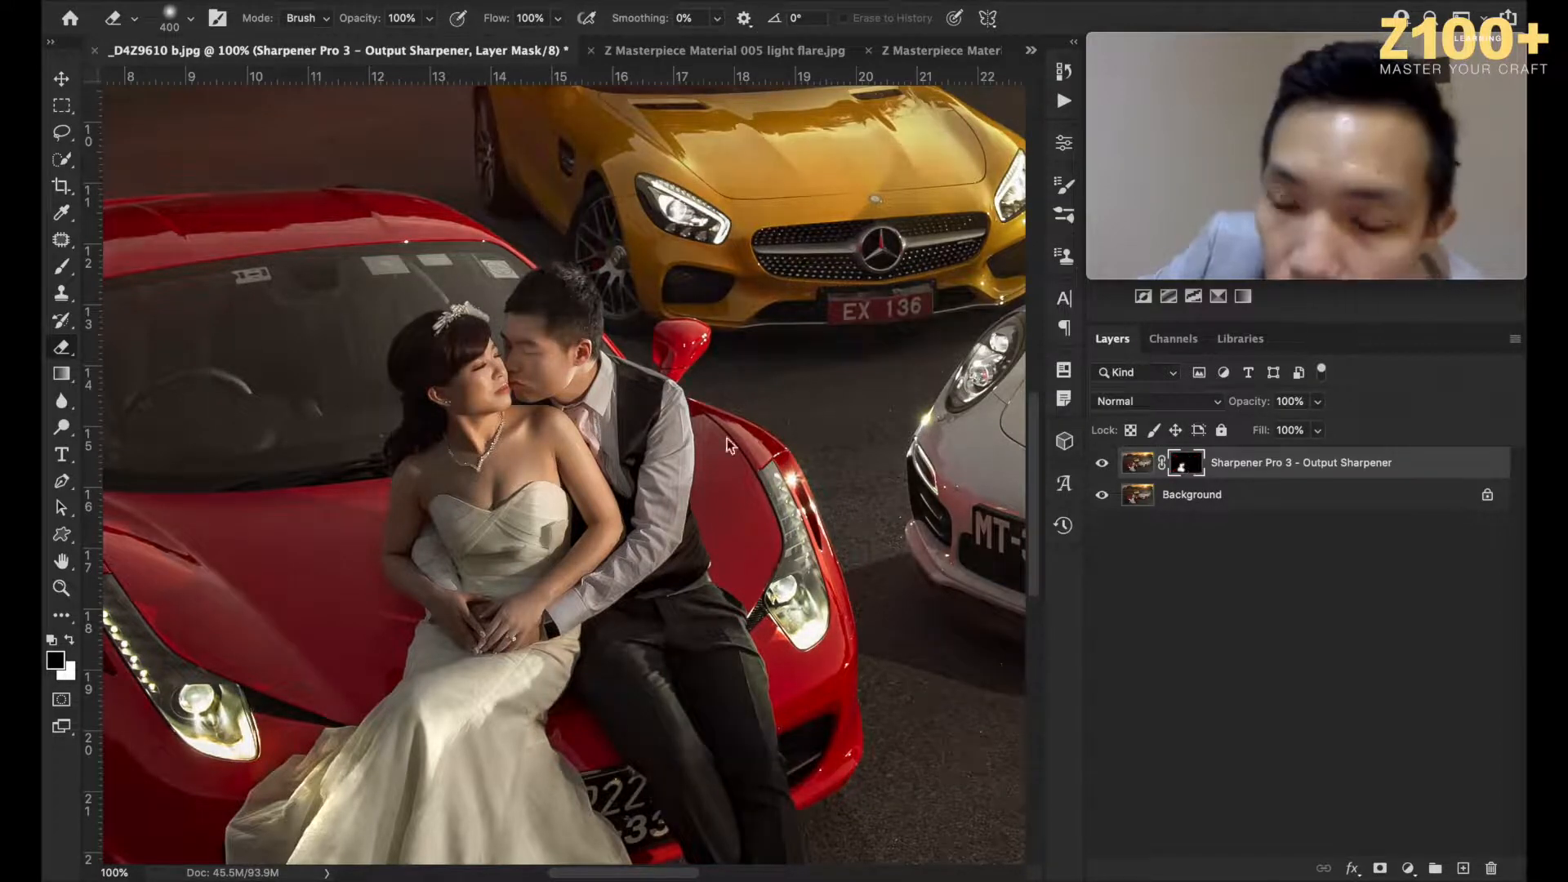
# Step: Erase the Output Sharpener layer mask over the groom's and bride's eyes with a size 20 soft eraser, using the red mask overlay as a guide
pyautogui.press('\\')
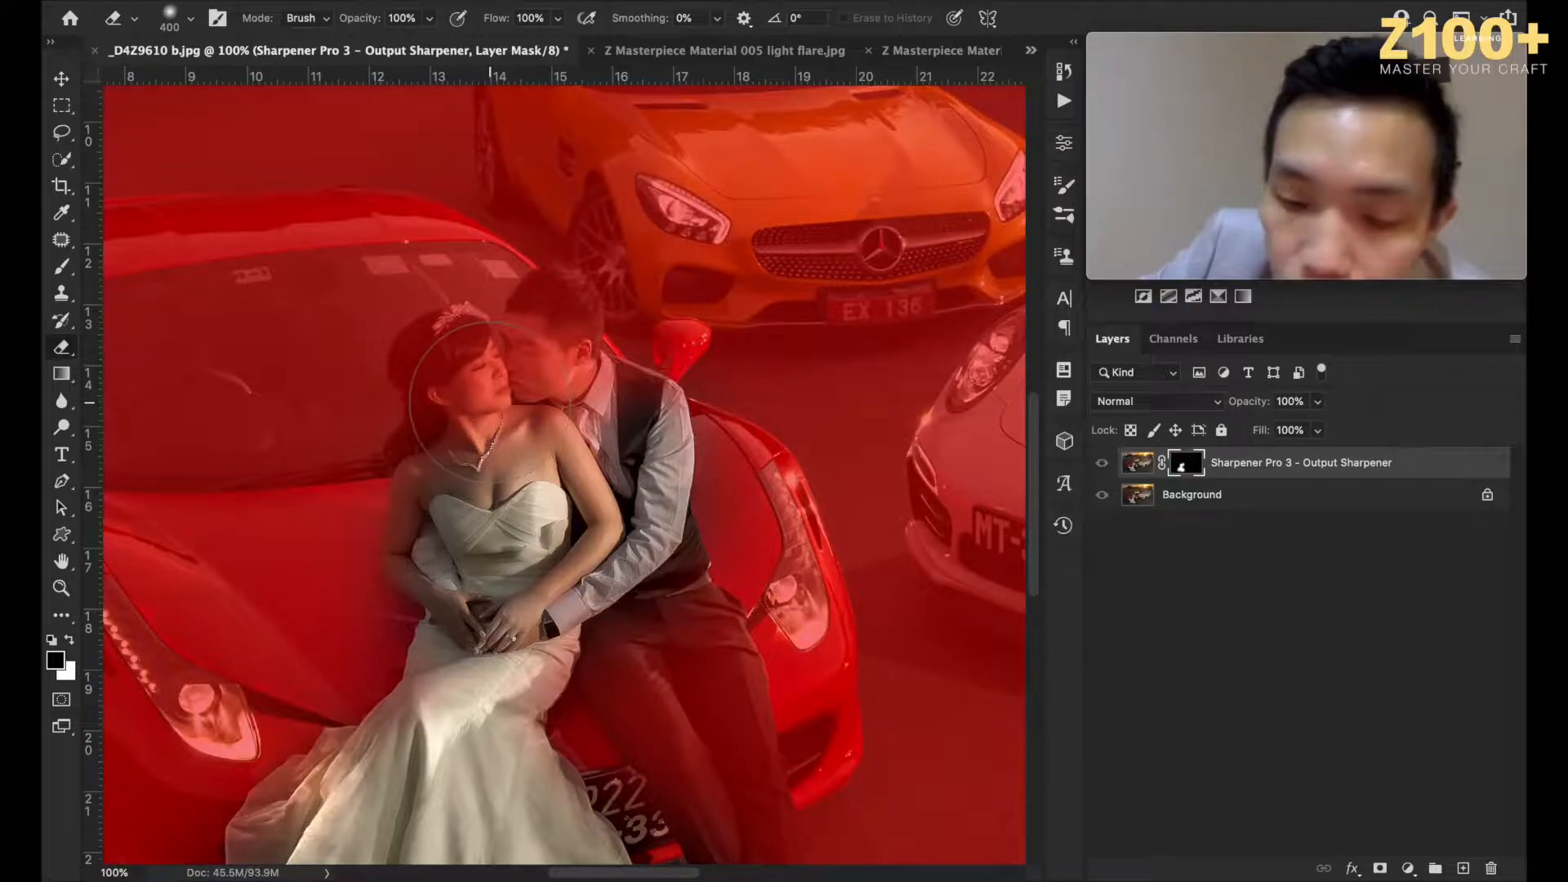
pyautogui.press('[')
pyautogui.press('[')
pyautogui.press('[')
pyautogui.press('[')
pyautogui.press('[')
pyautogui.press('[')
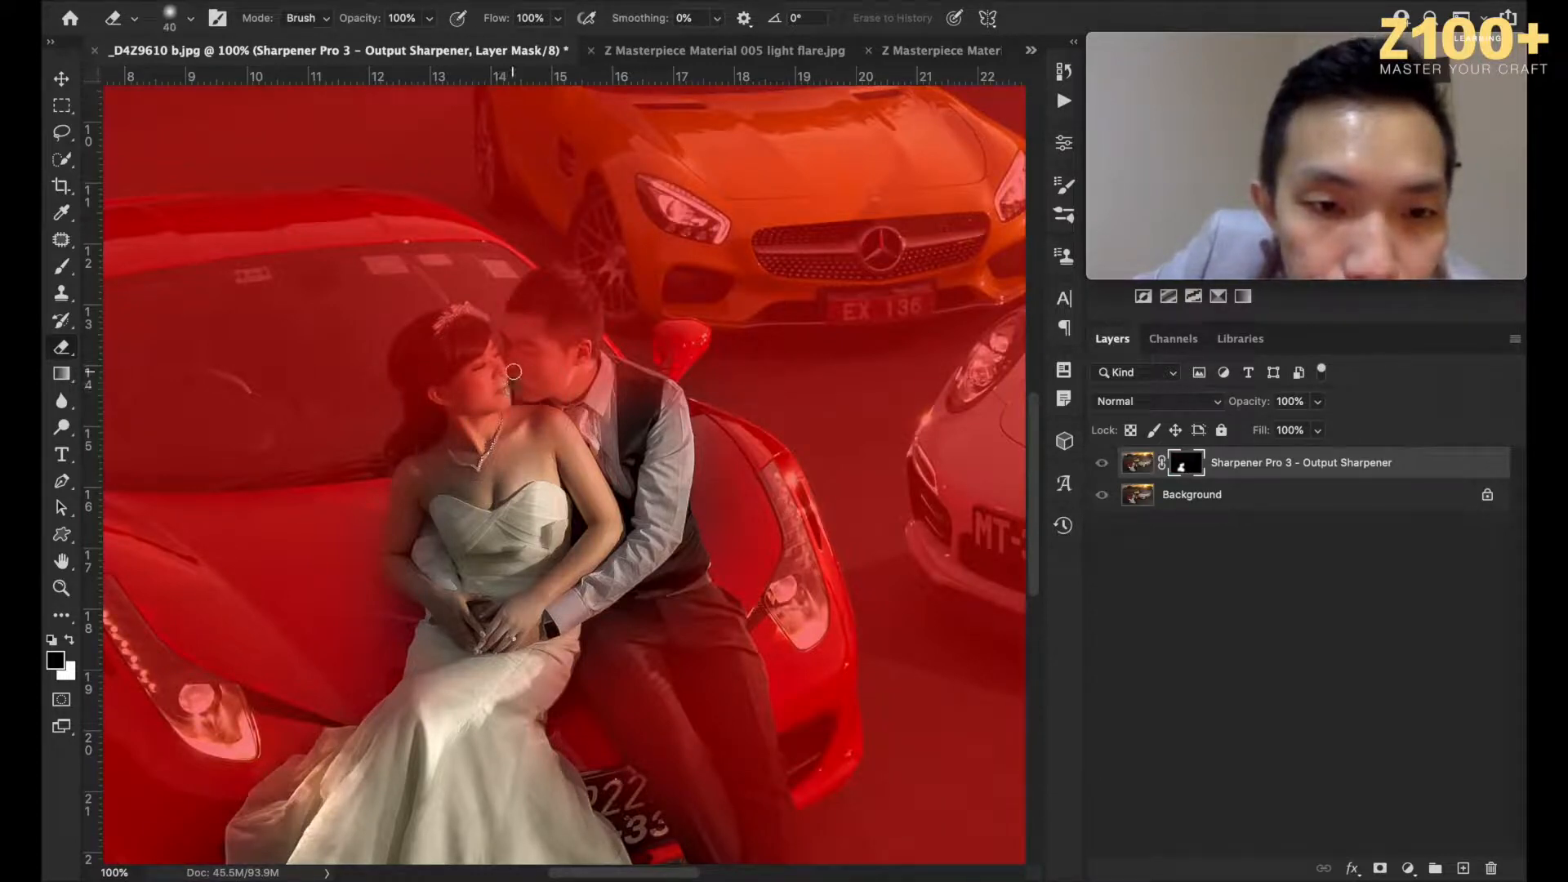
pyautogui.press('[')
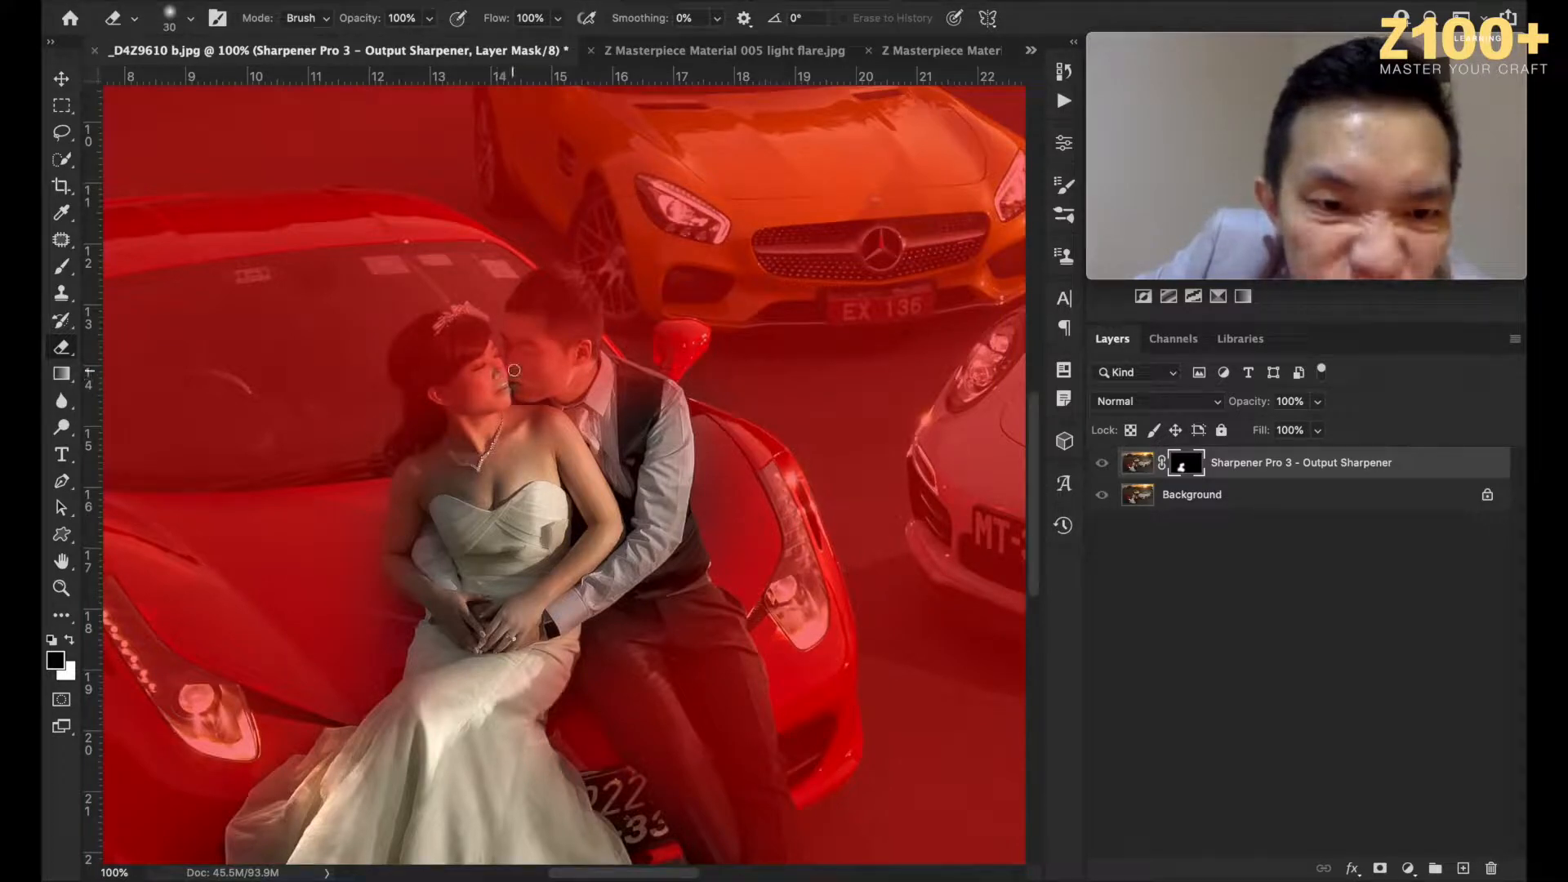
pyautogui.press('[')
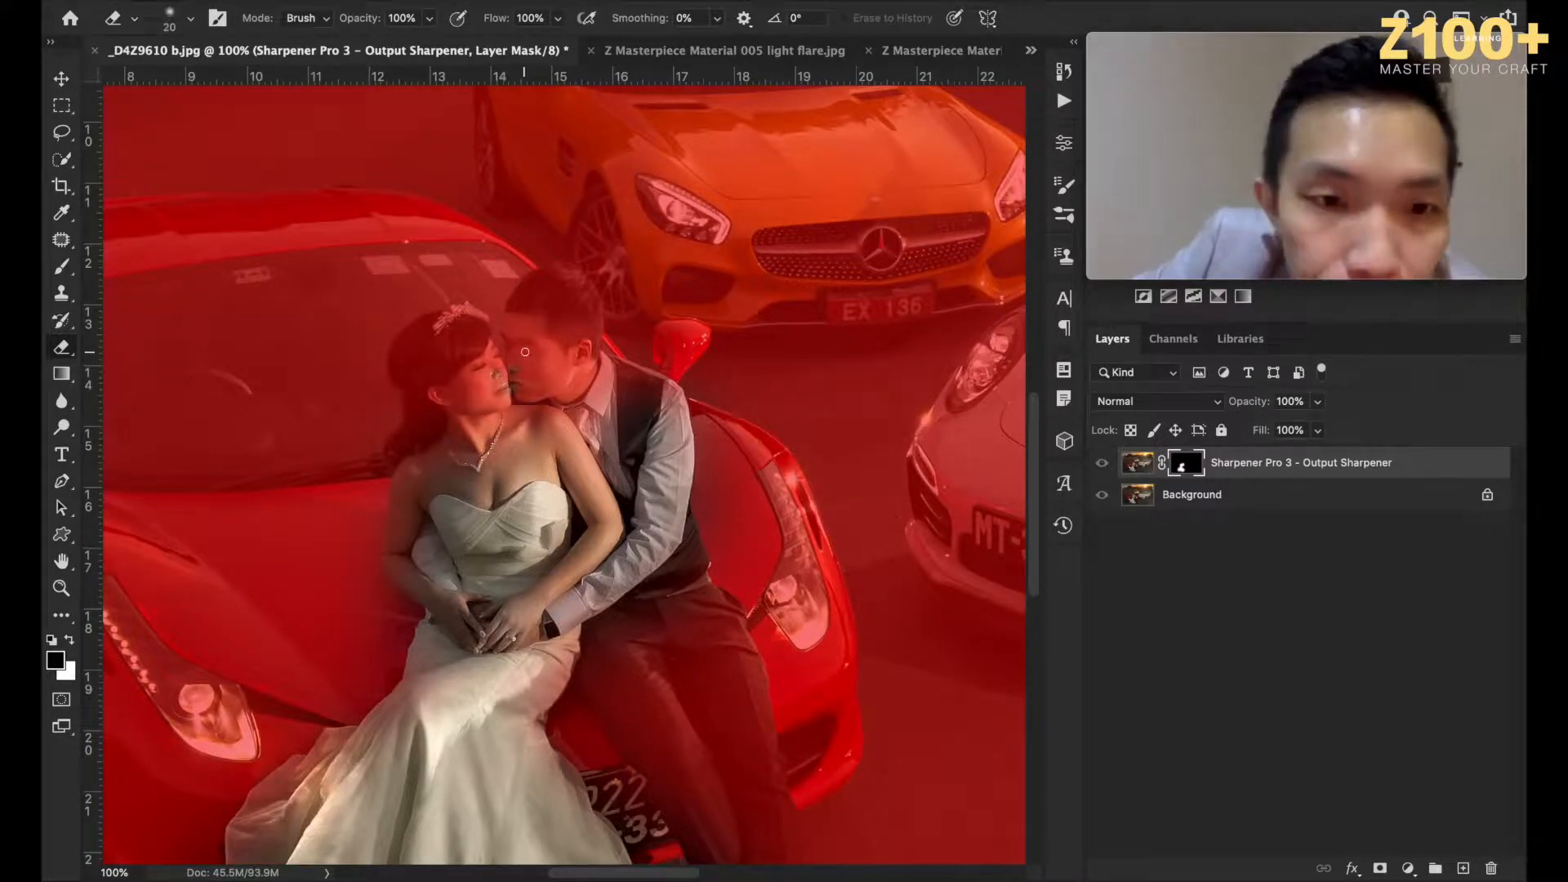
pyautogui.moveTo(538, 353); pyautogui.dragTo(527, 351)
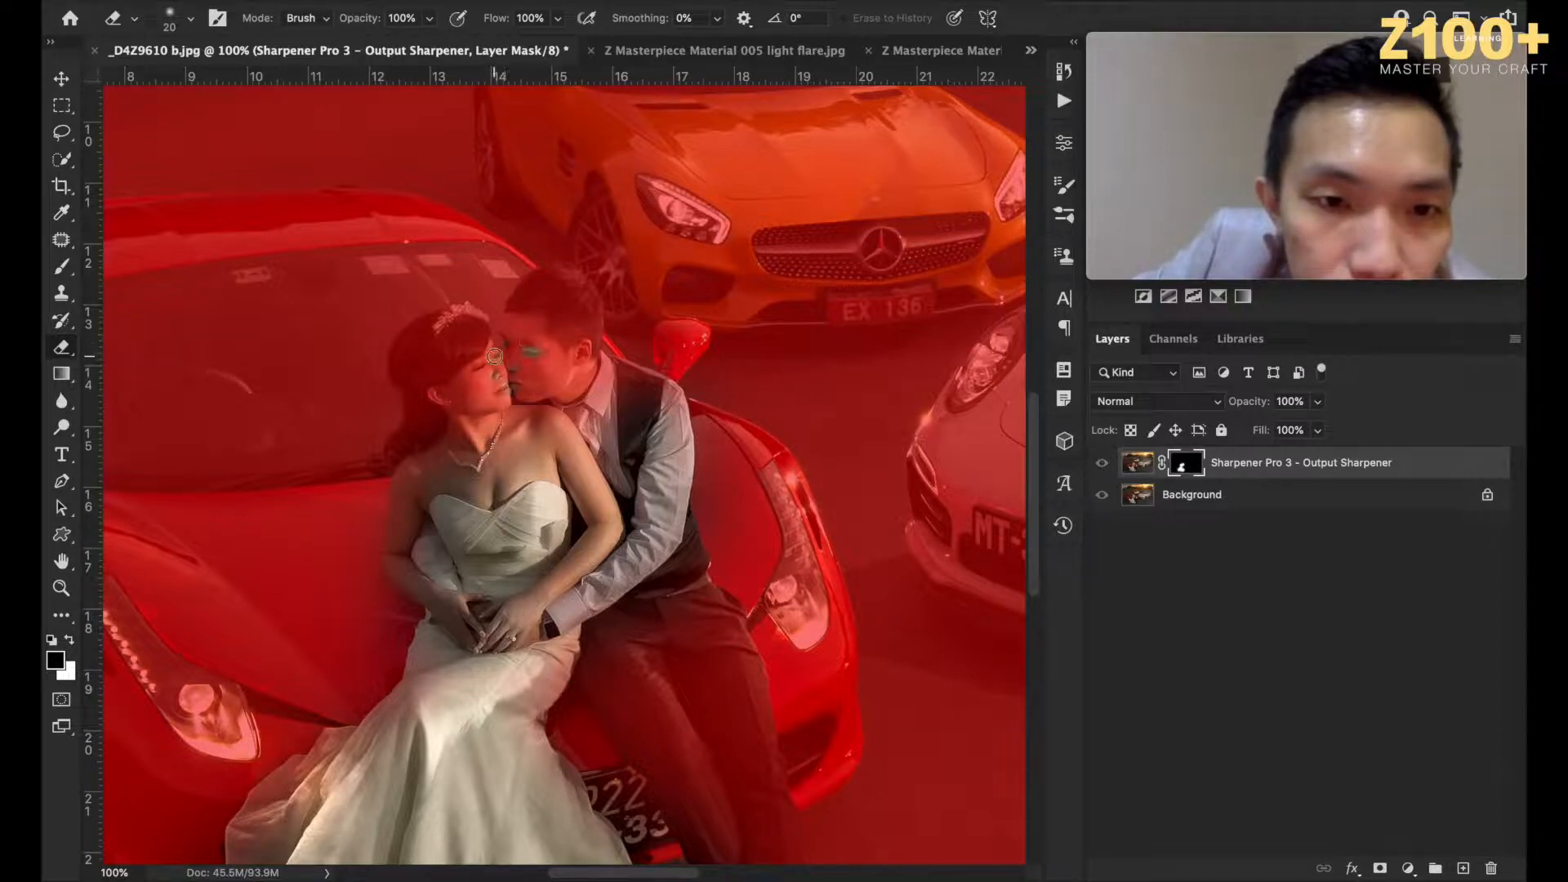
pyautogui.moveTo(499, 360); pyautogui.dragTo(489, 372)
pyautogui.press('\\')
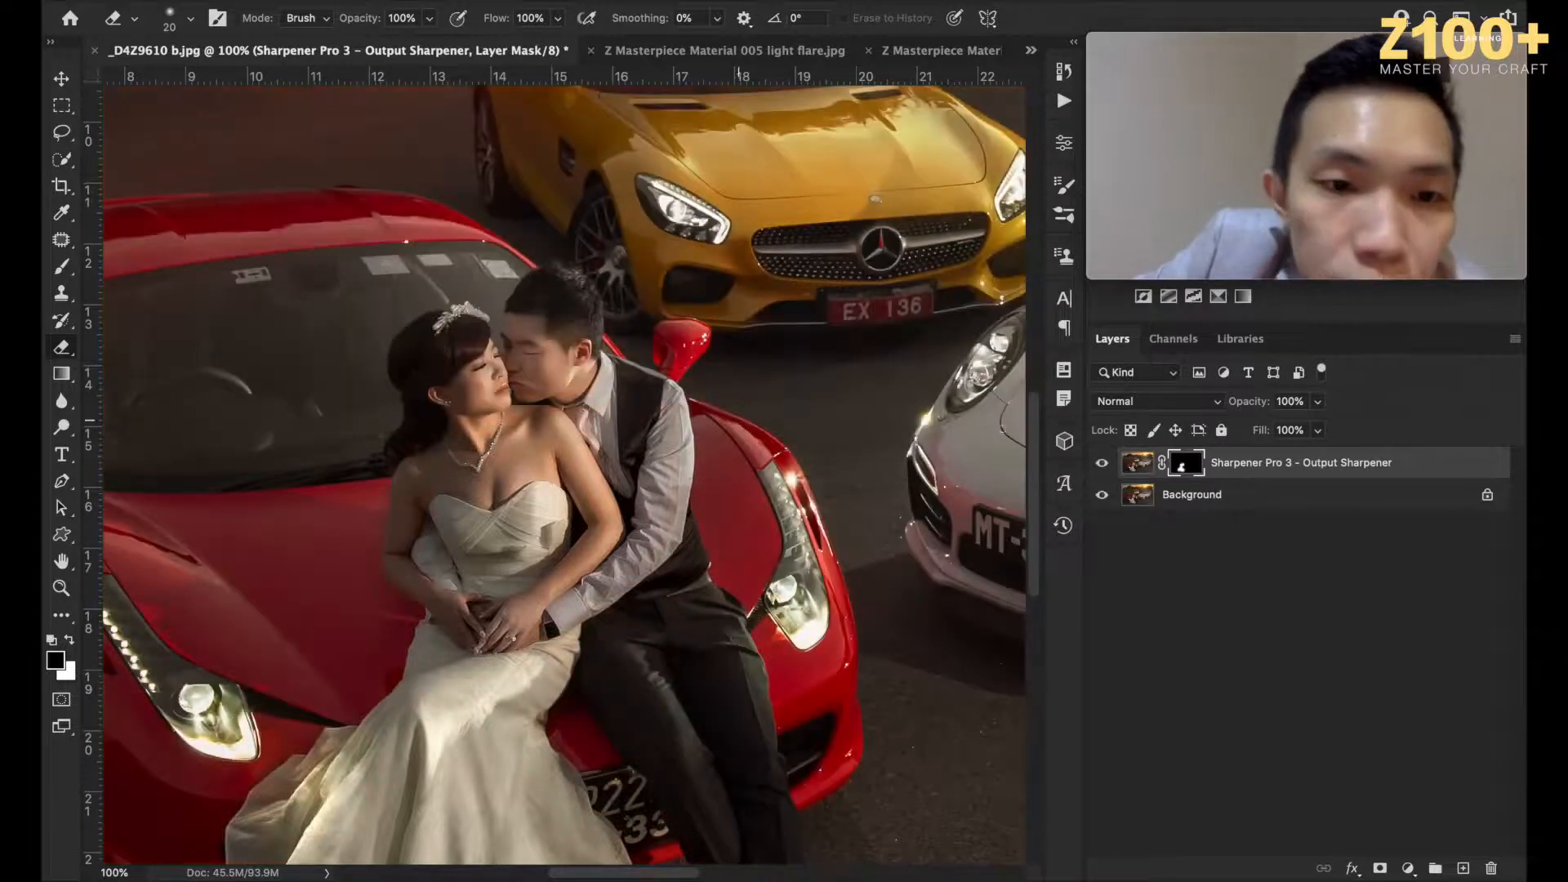
# Step: Toggle the Output Sharpener layer's visibility to compare the couple with and without the structure, and view the whole photo
pyautogui.click(1103, 464)
pyautogui.click(1103, 464)
pyautogui.click(1103, 464)
pyautogui.click(1103, 464)
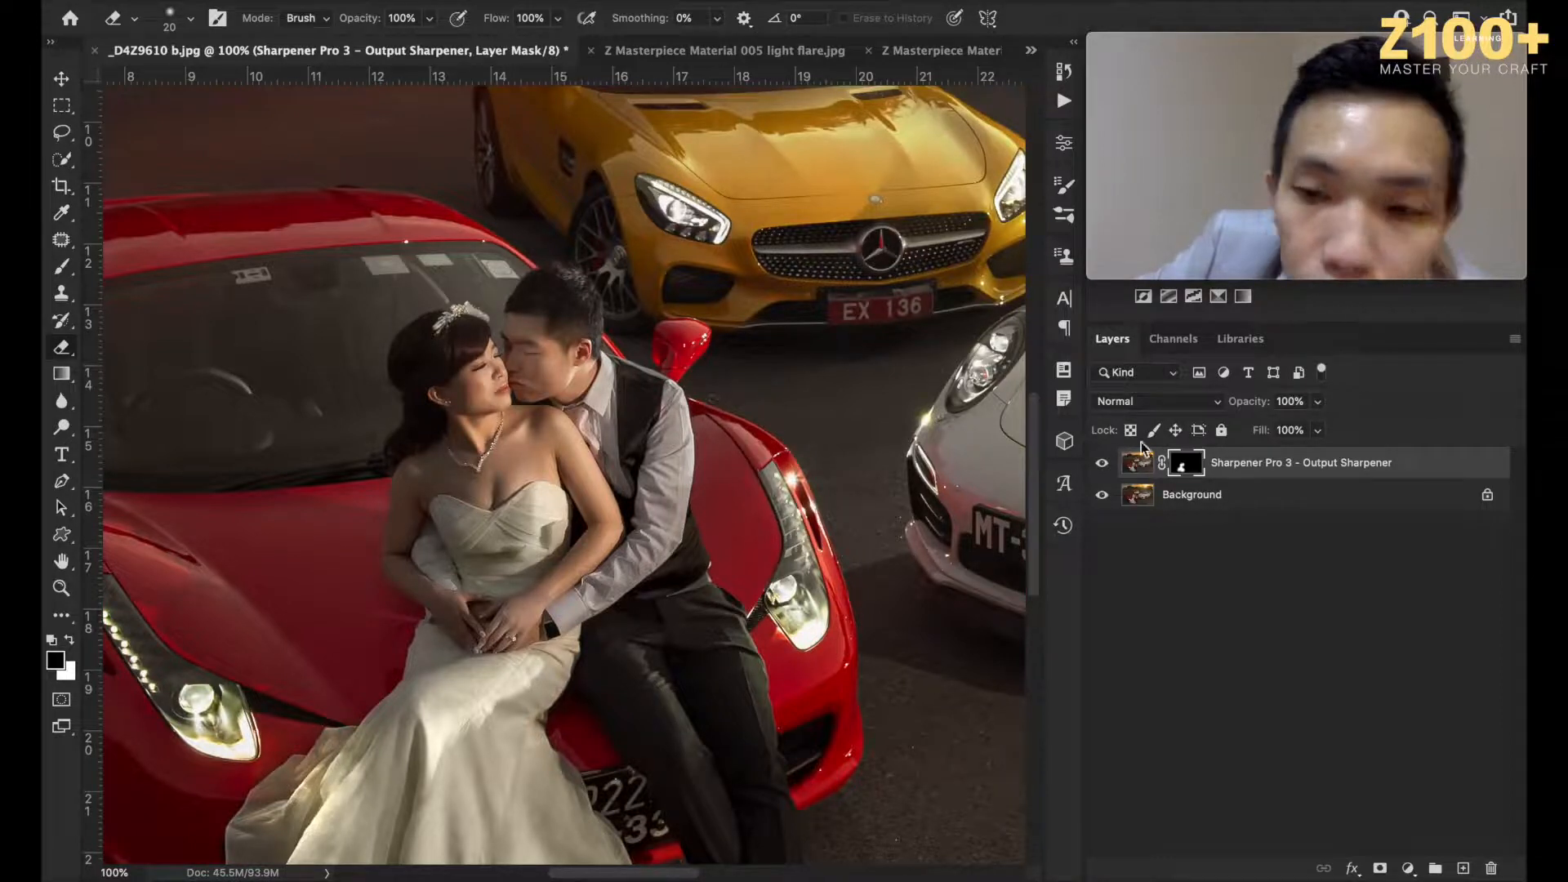
pyautogui.click(1101, 463)
pyautogui.click(1101, 463)
pyautogui.click(1102, 463)
pyautogui.click(1102, 463)
pyautogui.scroll(-2, 693, 555)
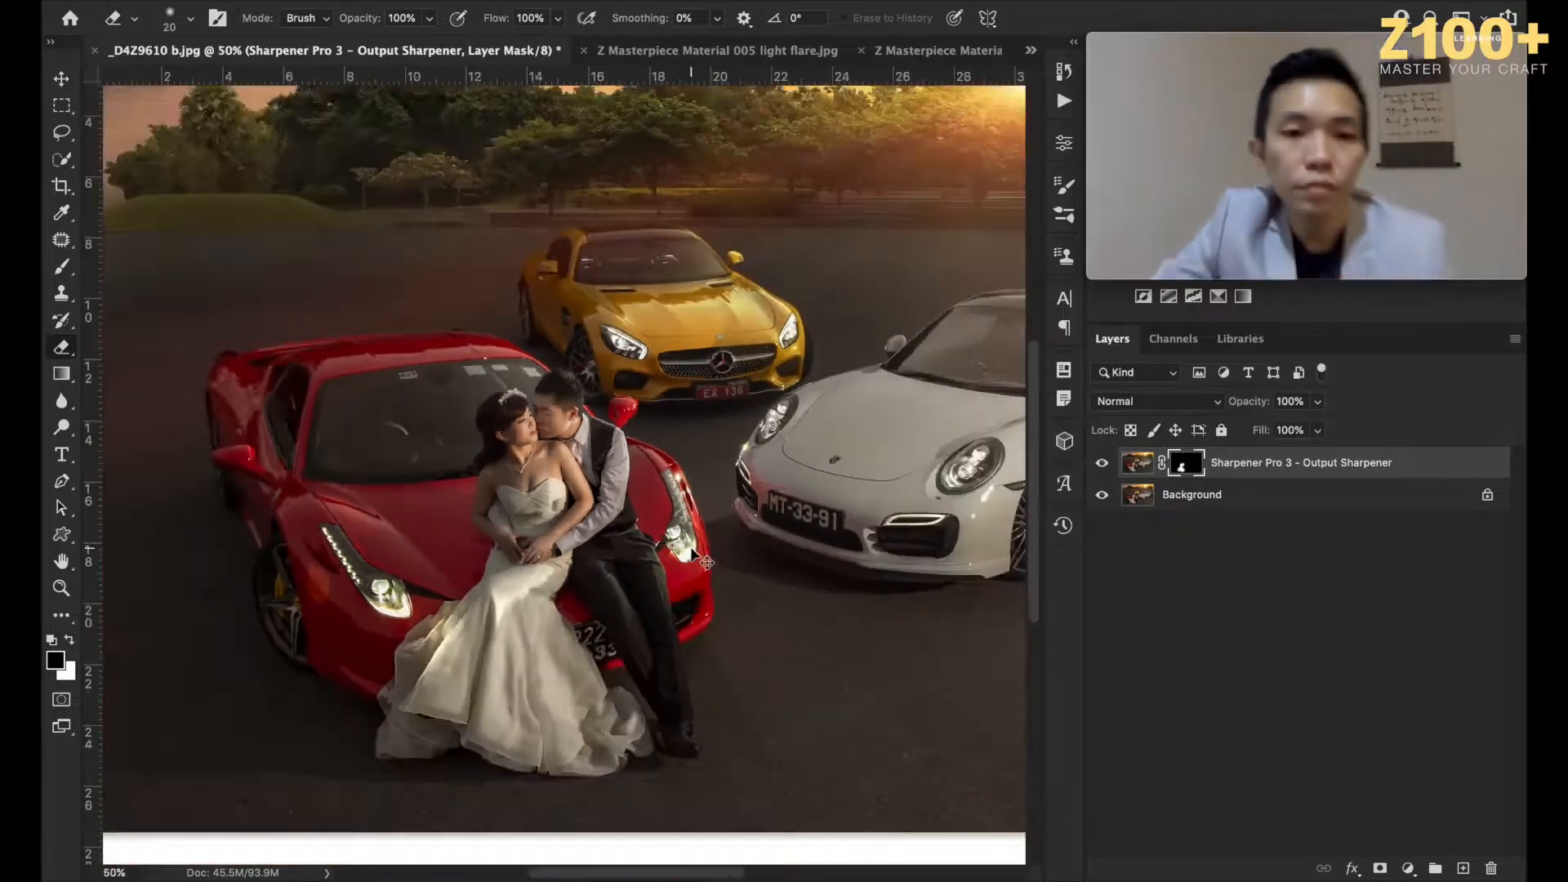
pyautogui.scroll(-2, 693, 558)
pyautogui.scroll(1, 698, 558)
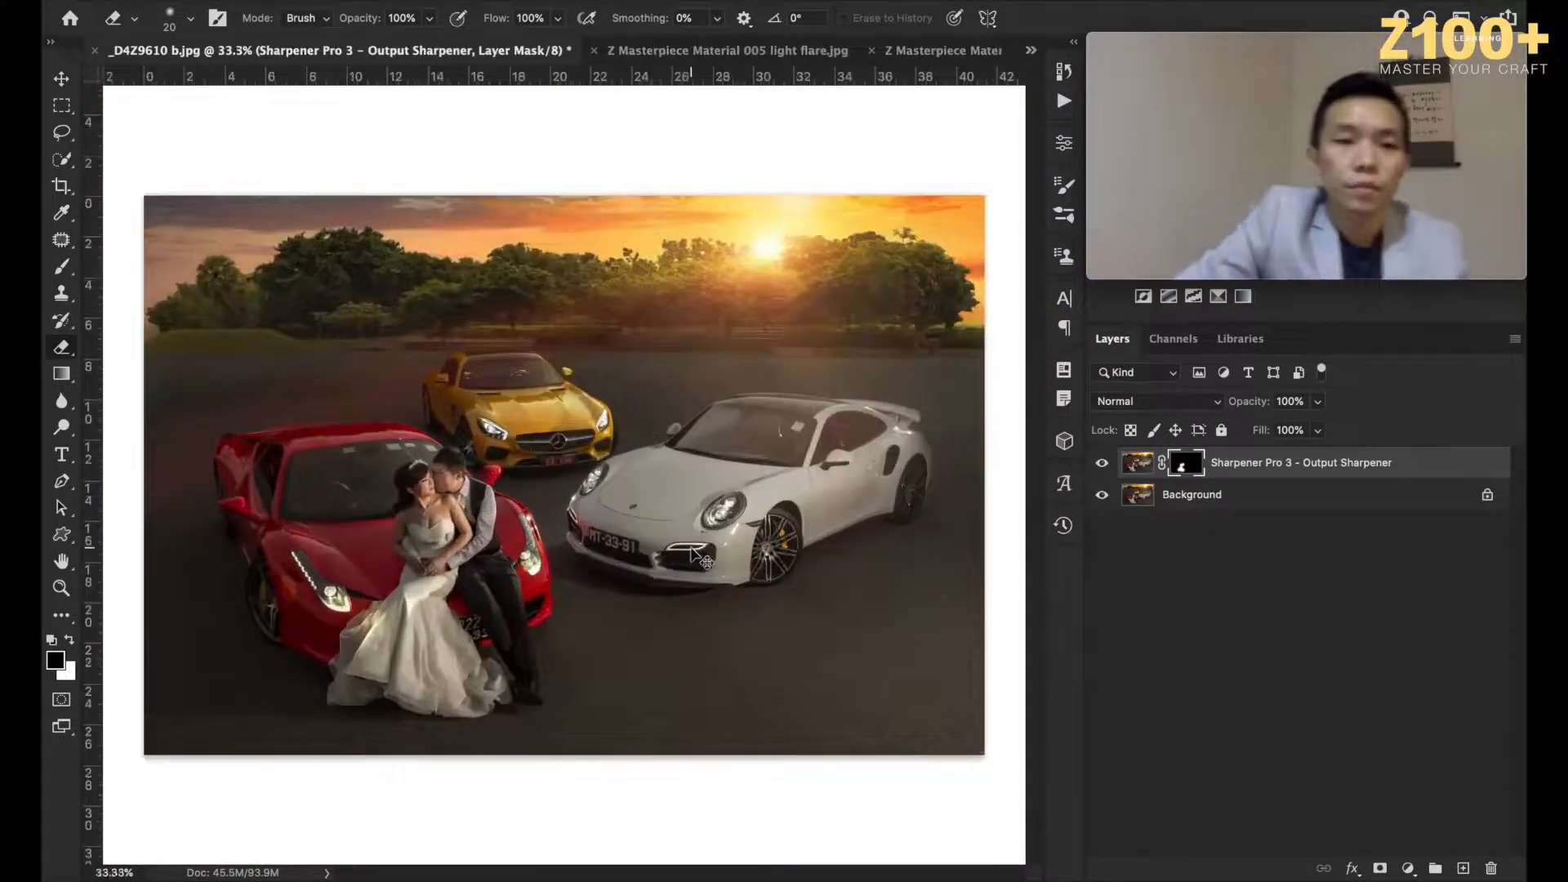
# Step: Merge the Output Sharpener layer with the Background and open the result in Color Efex Pro 4
pyautogui.click(1190, 496)
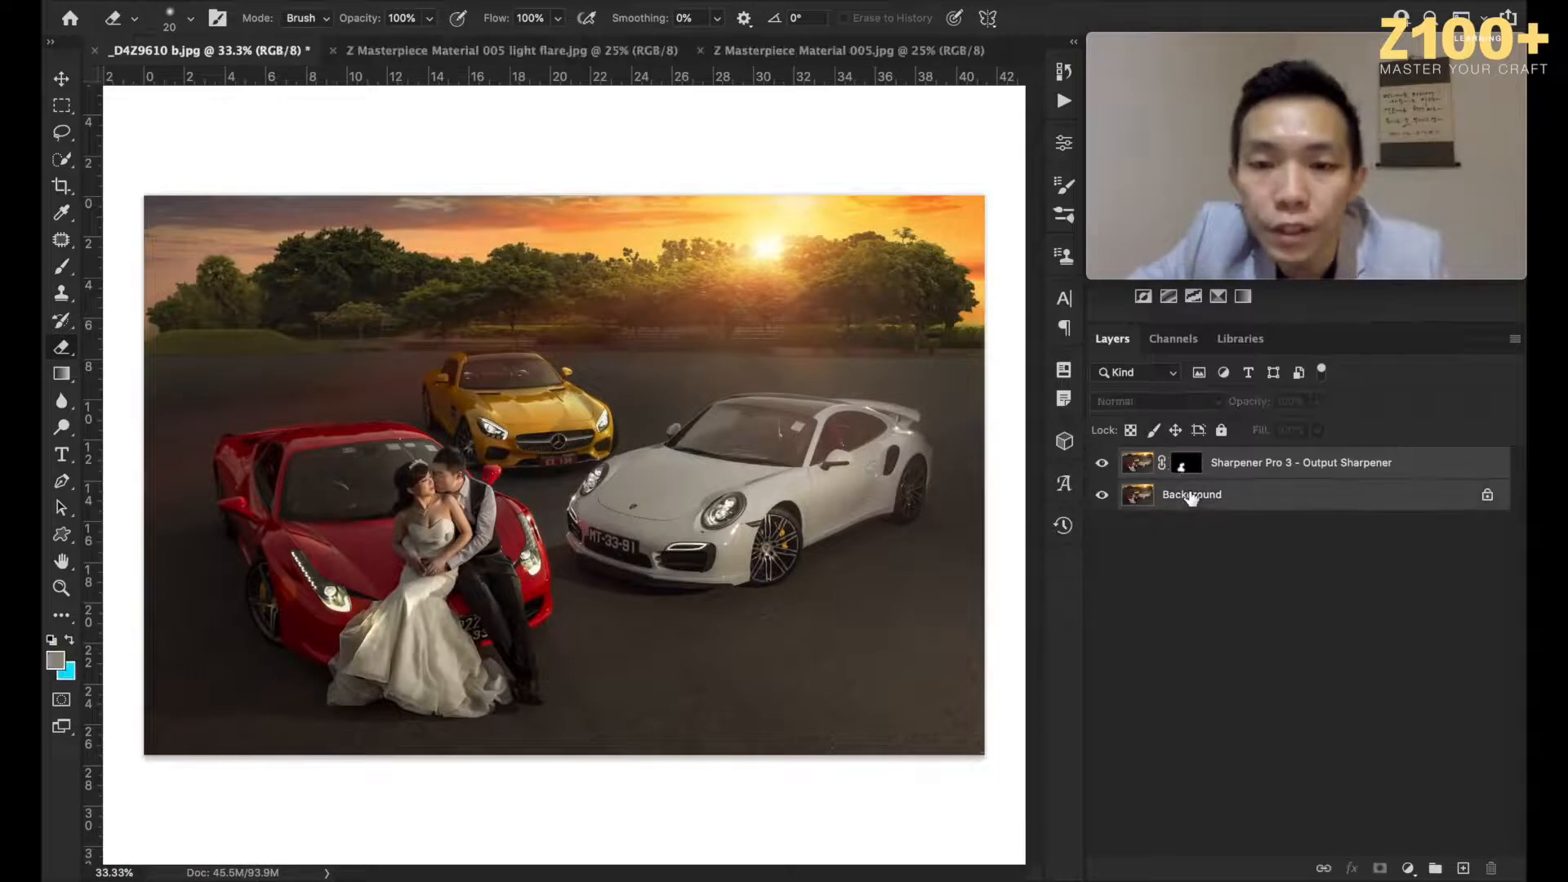
pyautogui.press('super+e')
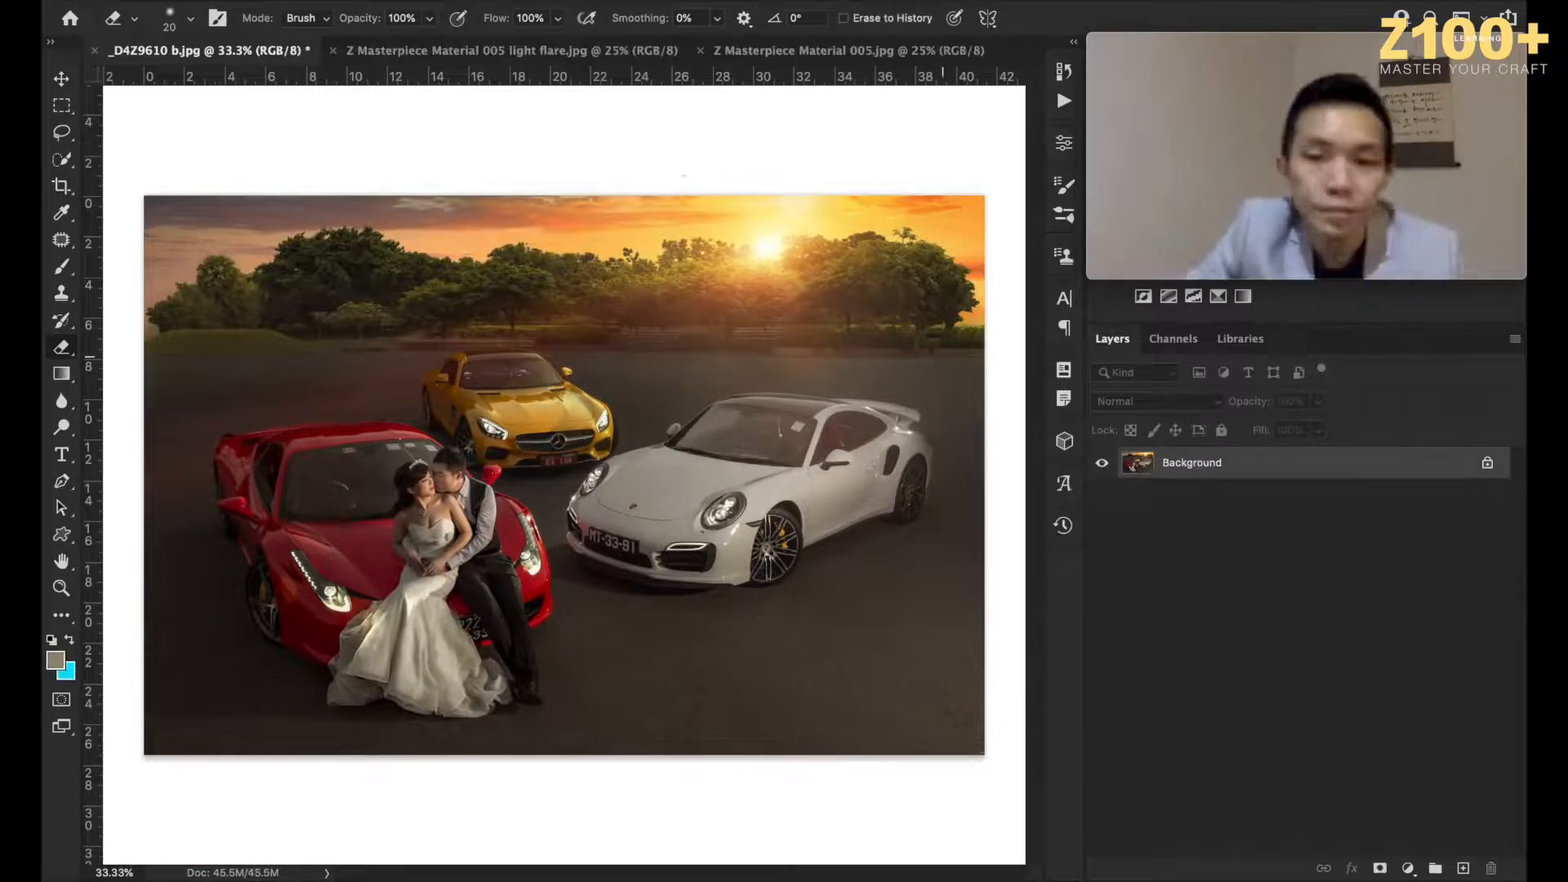
pyautogui.click(531, 1)
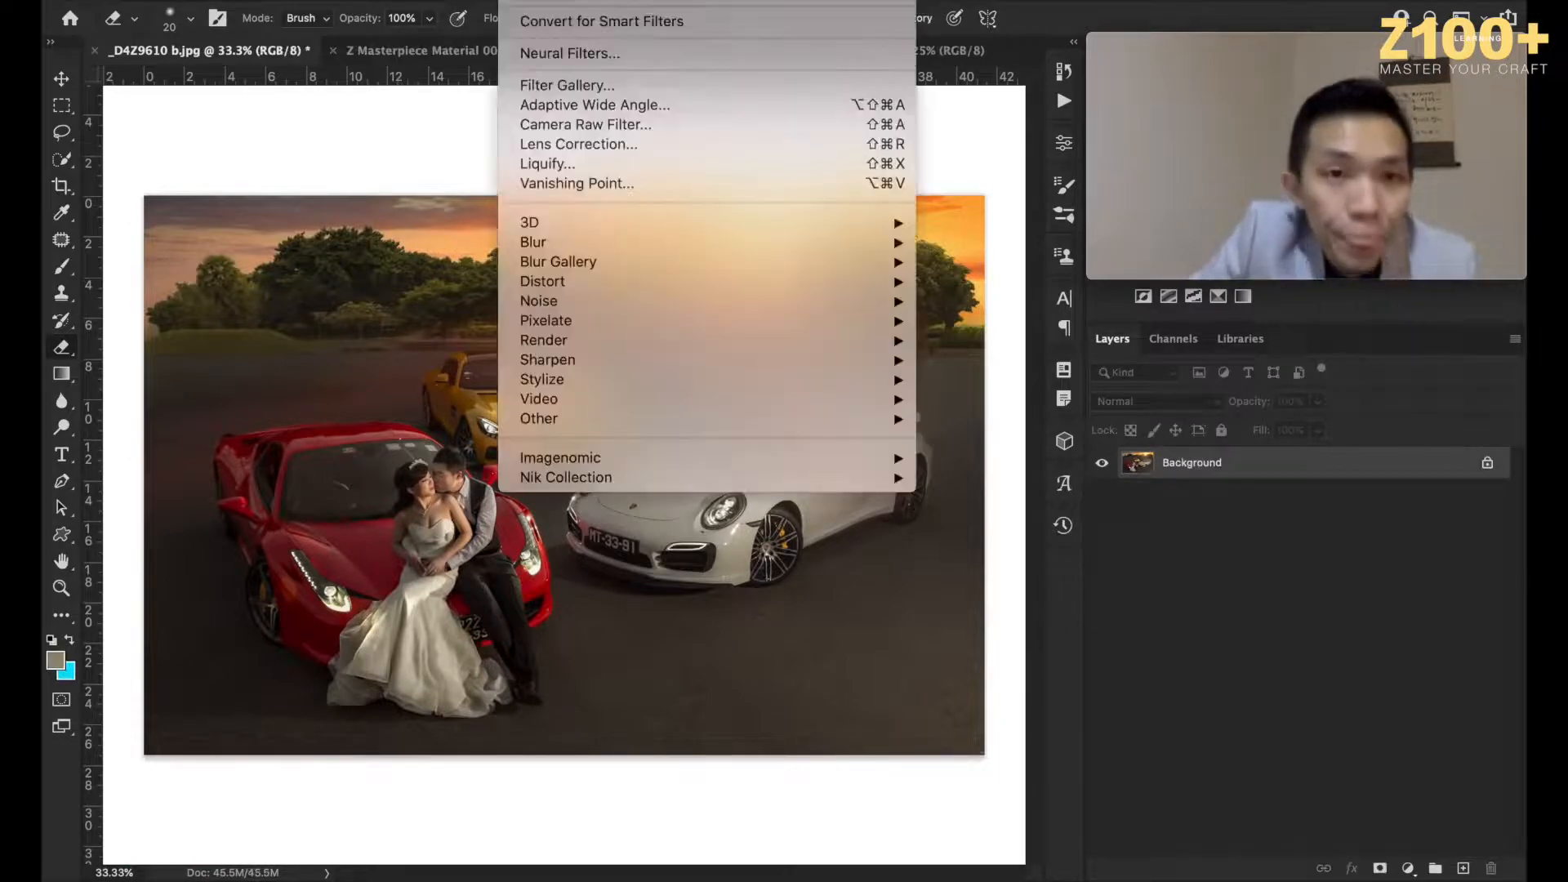
pyautogui.moveTo(665, 479)
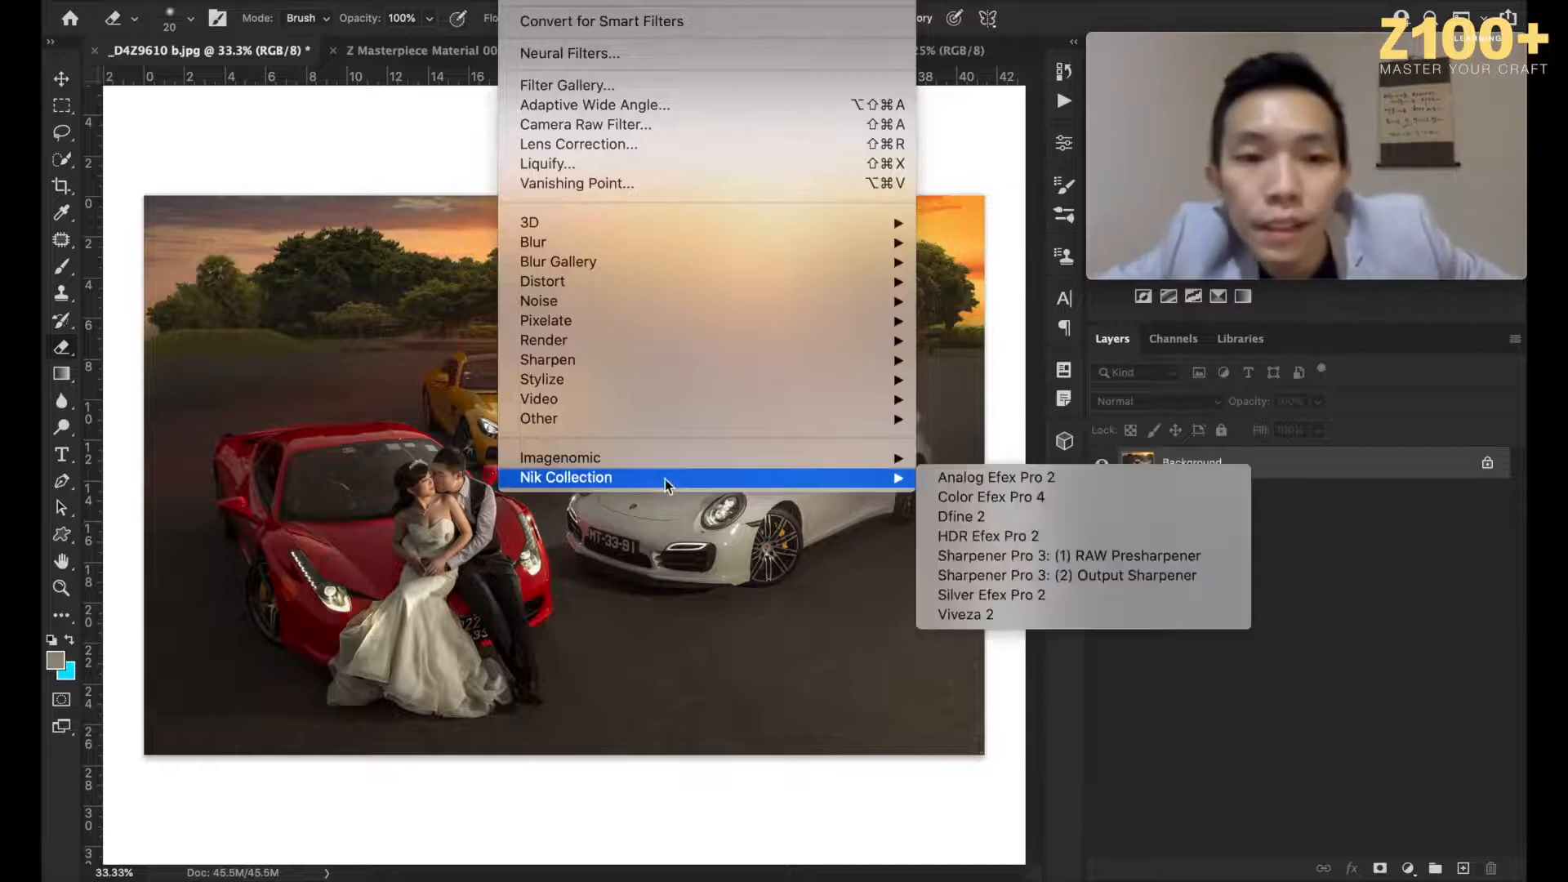
pyautogui.click(1028, 499)
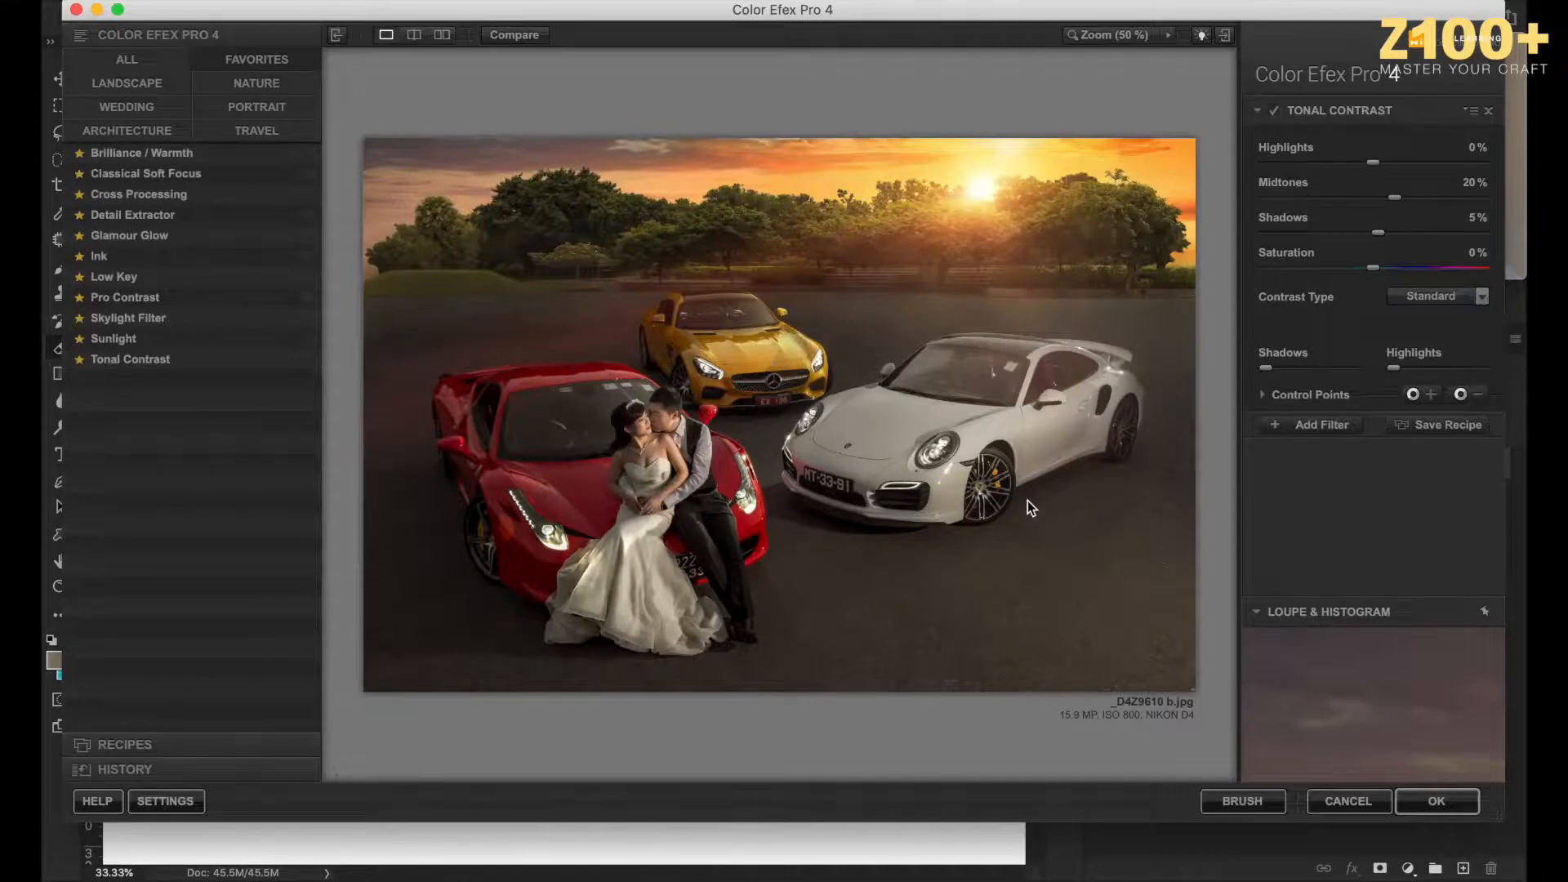
# Step: Choose the Tonal Contrast filter and set its Shadows to 10% and Midtones to 70%
pyautogui.click(137, 360)
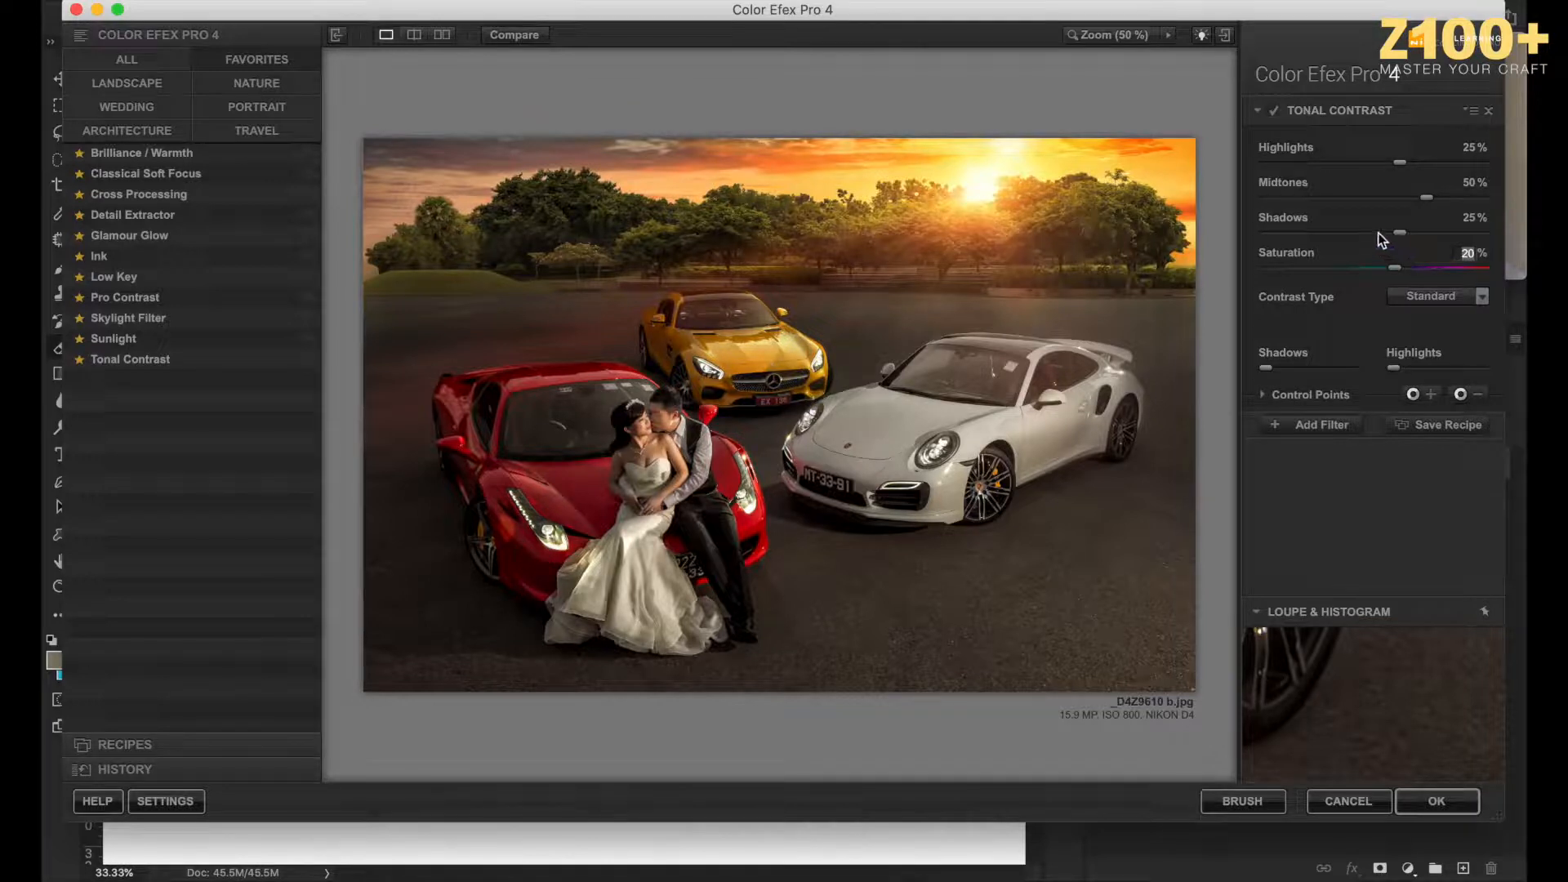
pyautogui.click(1345, 233)
pyautogui.click(1385, 233)
pyautogui.moveTo(1385, 237); pyautogui.dragTo(1384, 231)
pyautogui.moveTo(1426, 198); pyautogui.dragTo(1335, 197)
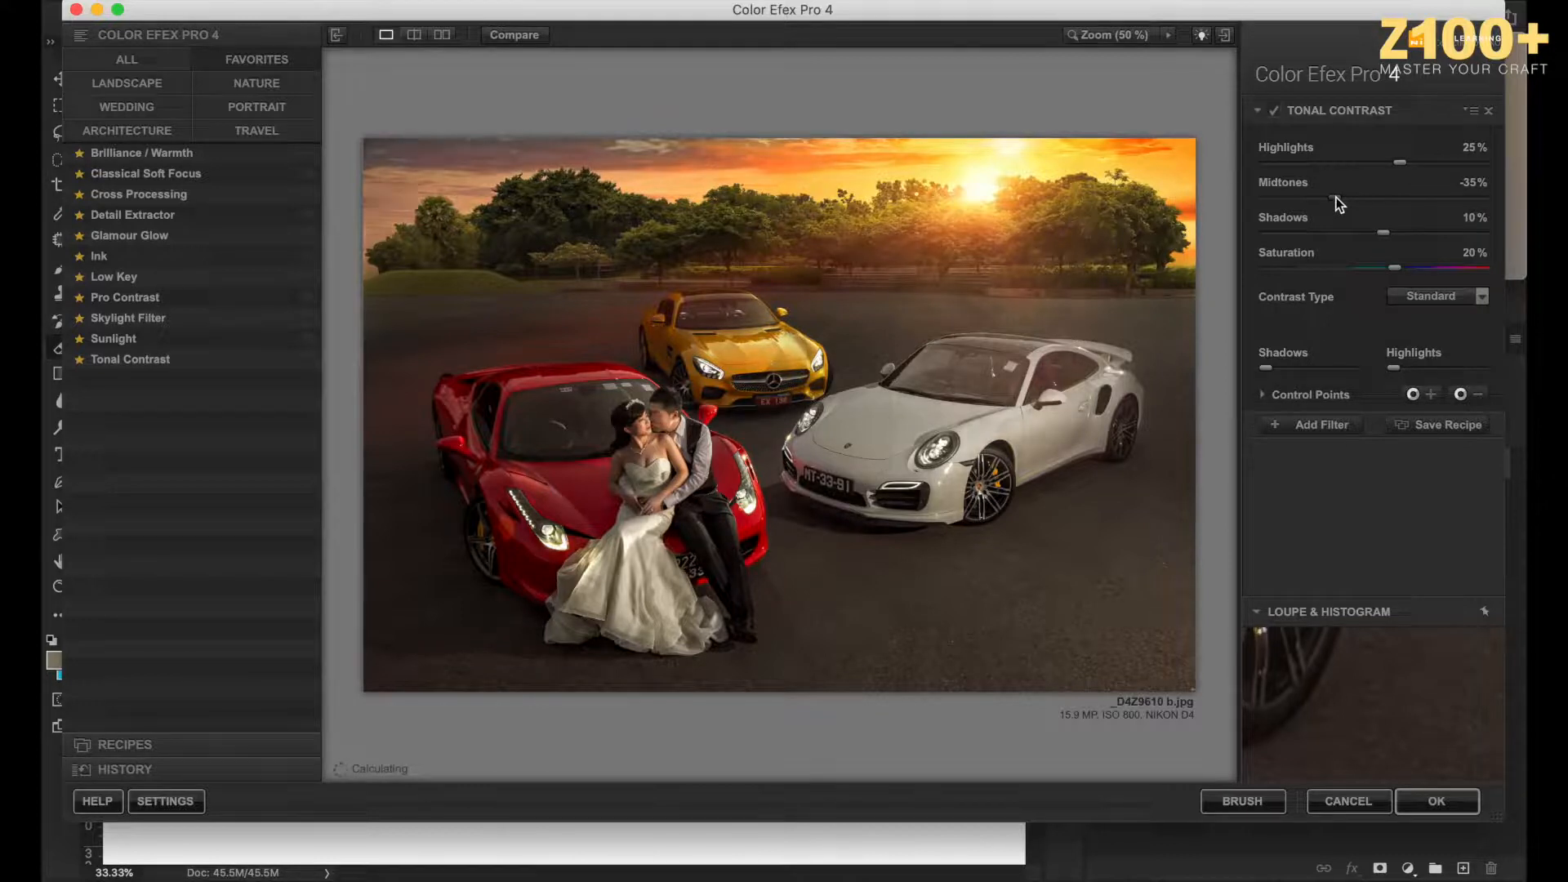
pyautogui.moveTo(1438, 197); pyautogui.dragTo(1441, 198)
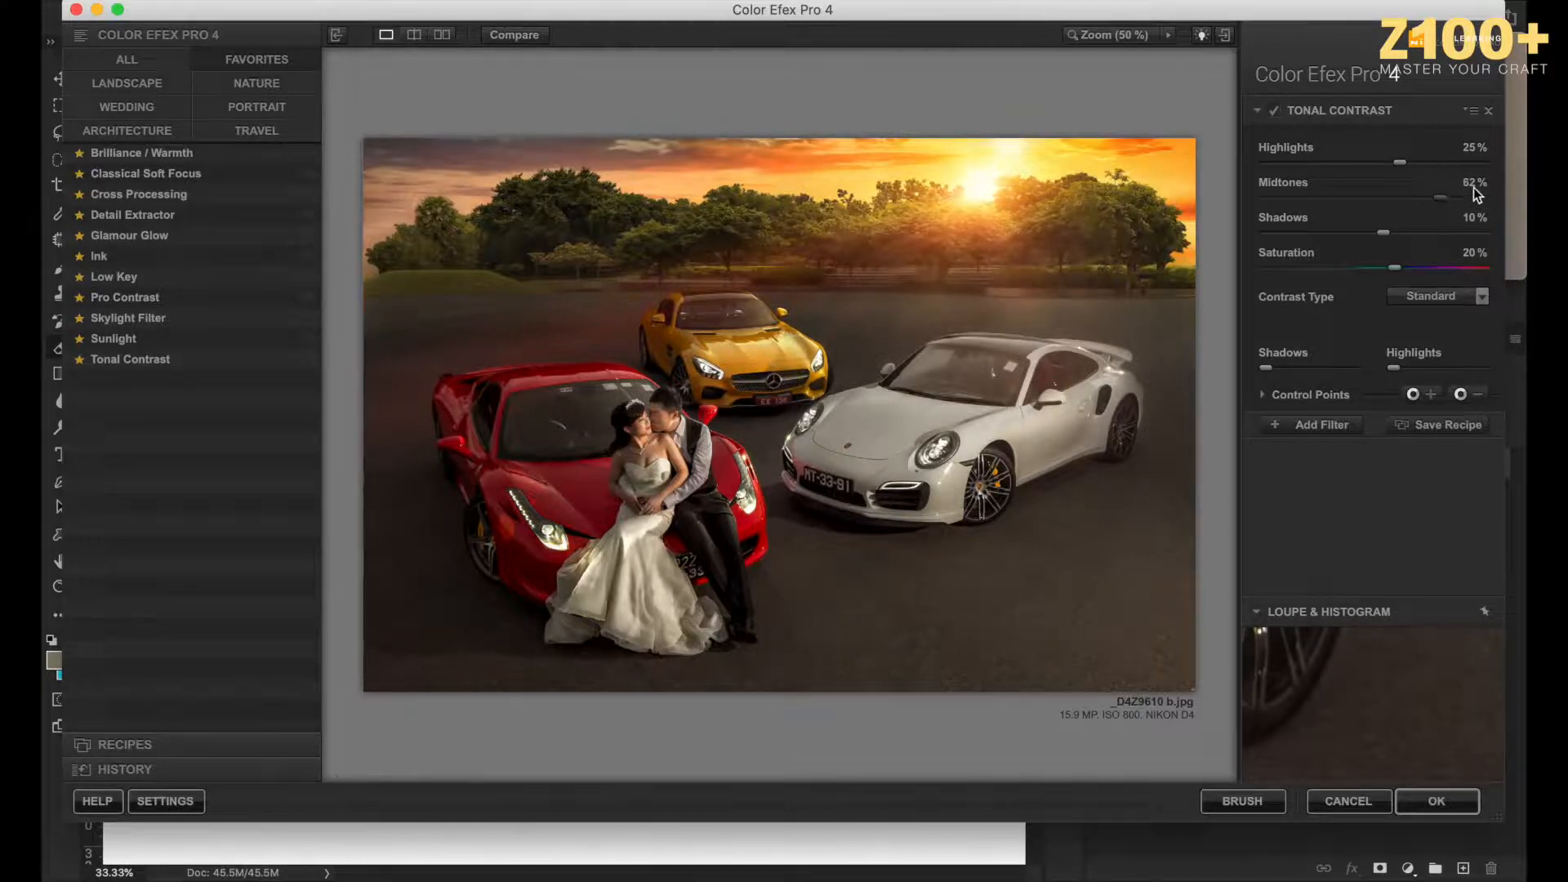
pyautogui.moveTo(1440, 198); pyautogui.dragTo(1448, 197)
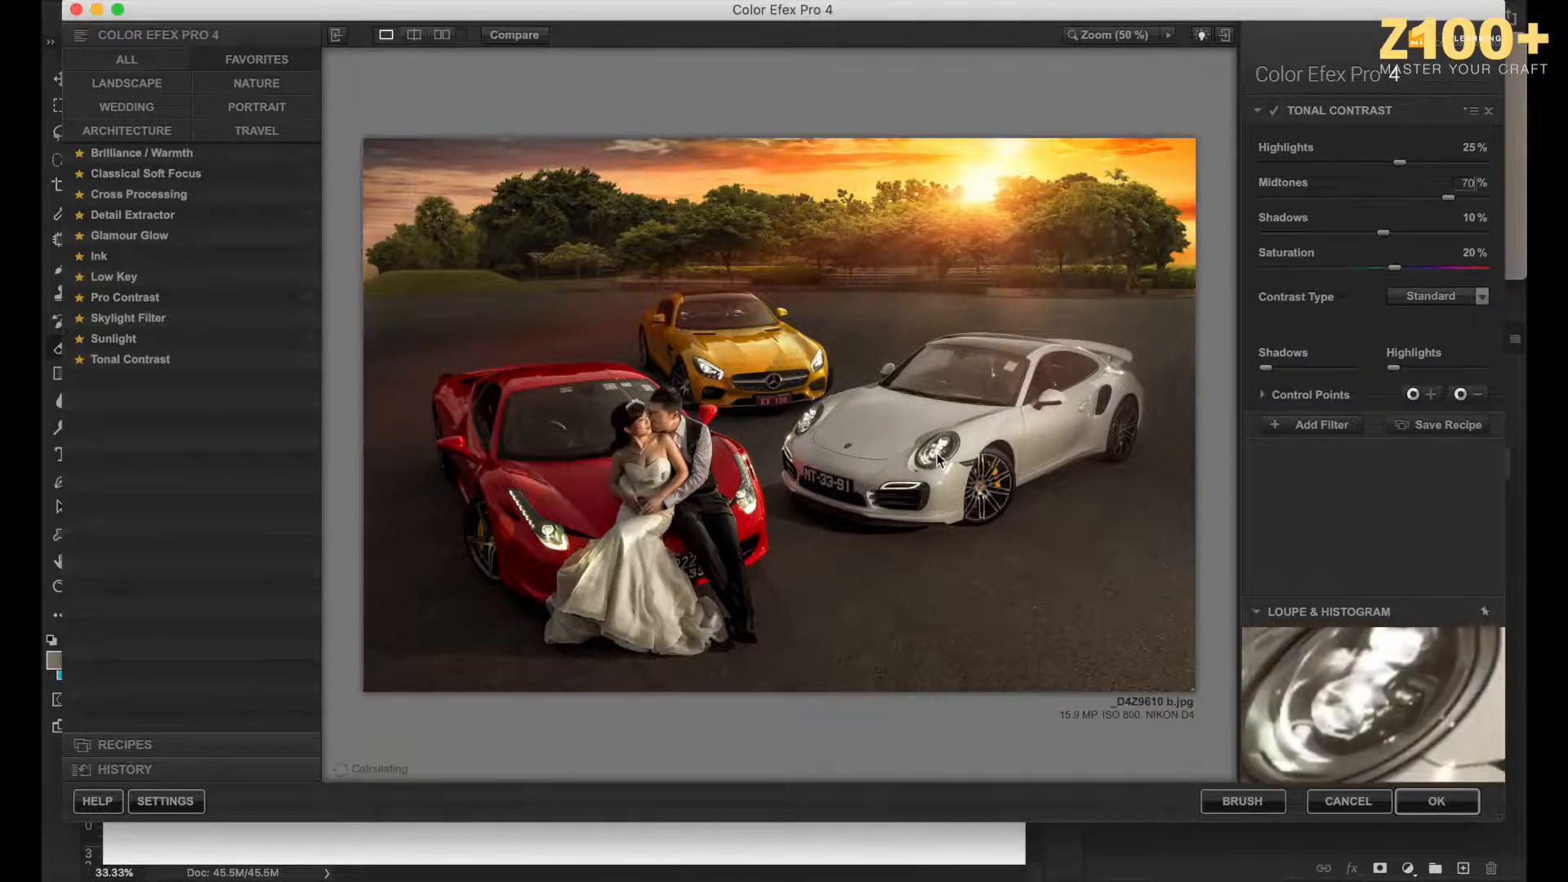
# Step: Try different Highlights values for Tonal Contrast, set Highlights to 0%, and apply the filter
pyautogui.click(1331, 161)
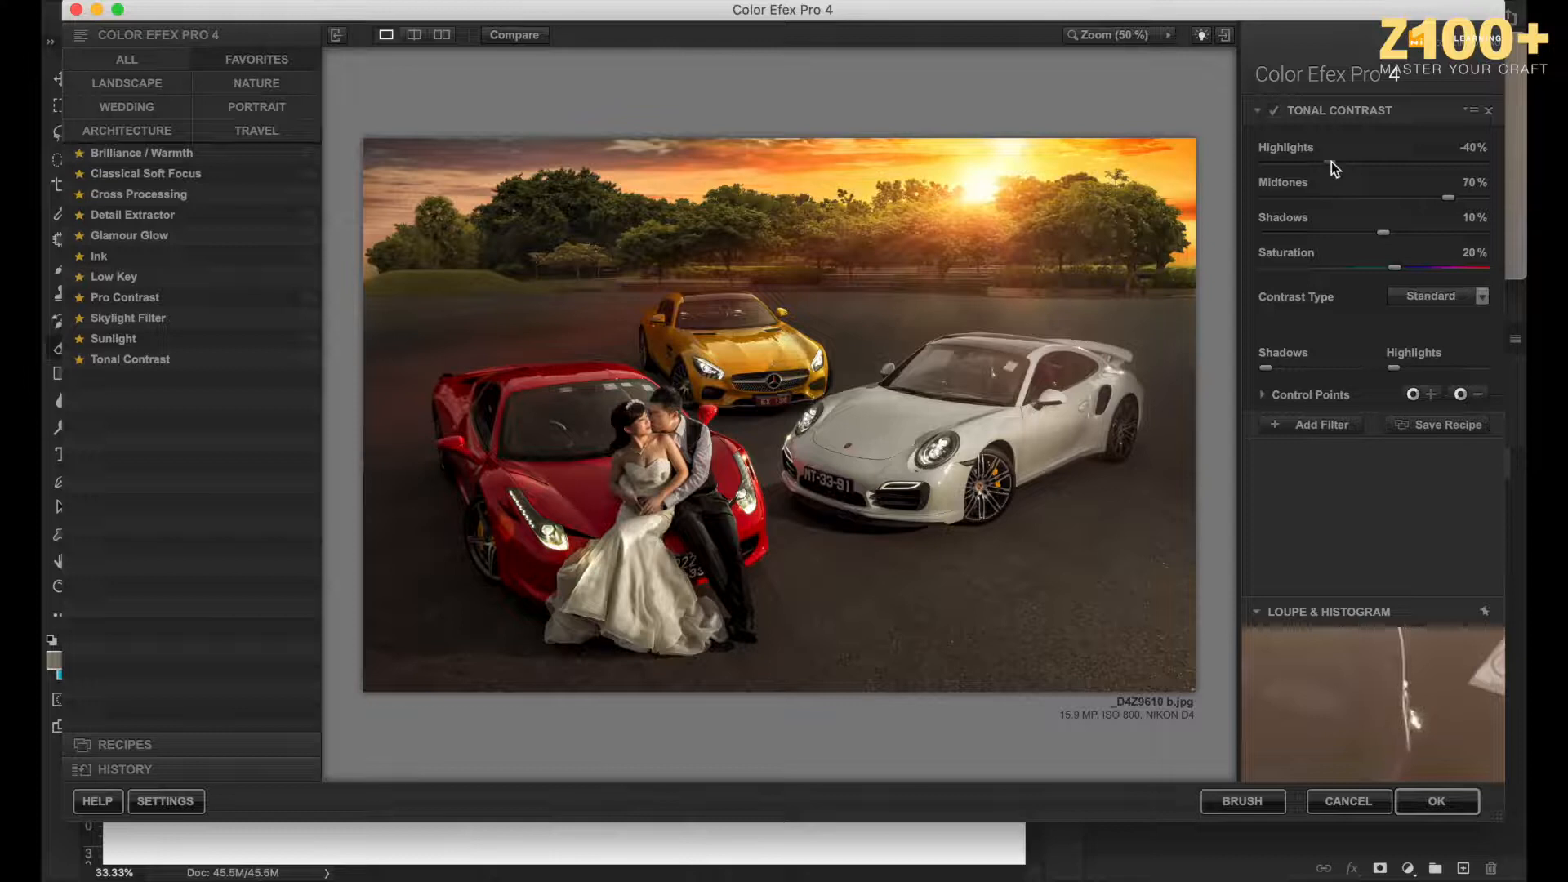
pyautogui.click(1427, 162)
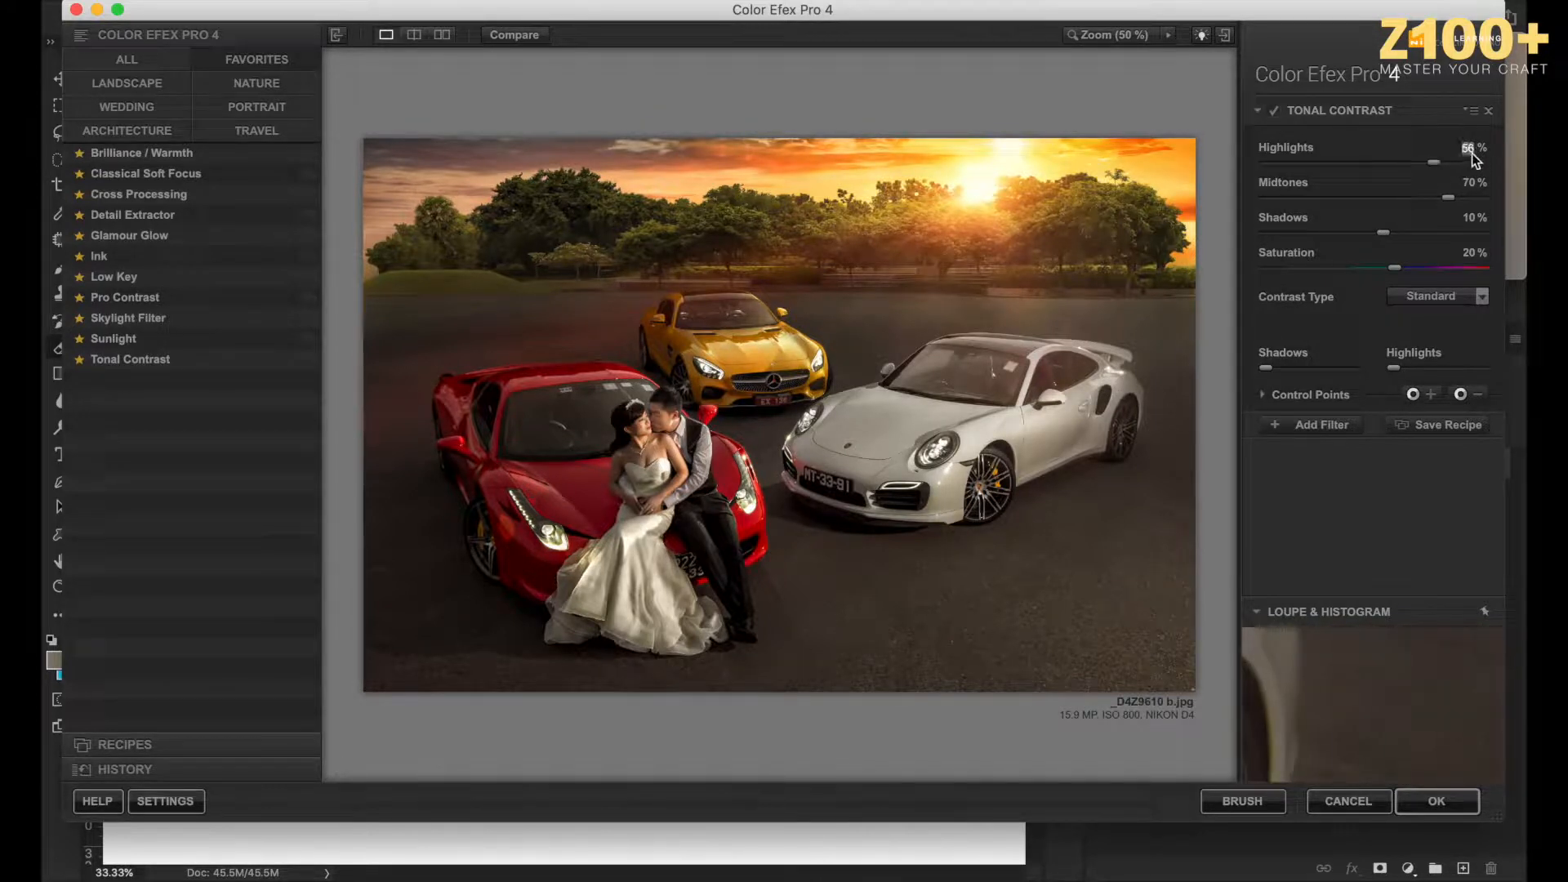
pyautogui.click(1359, 161)
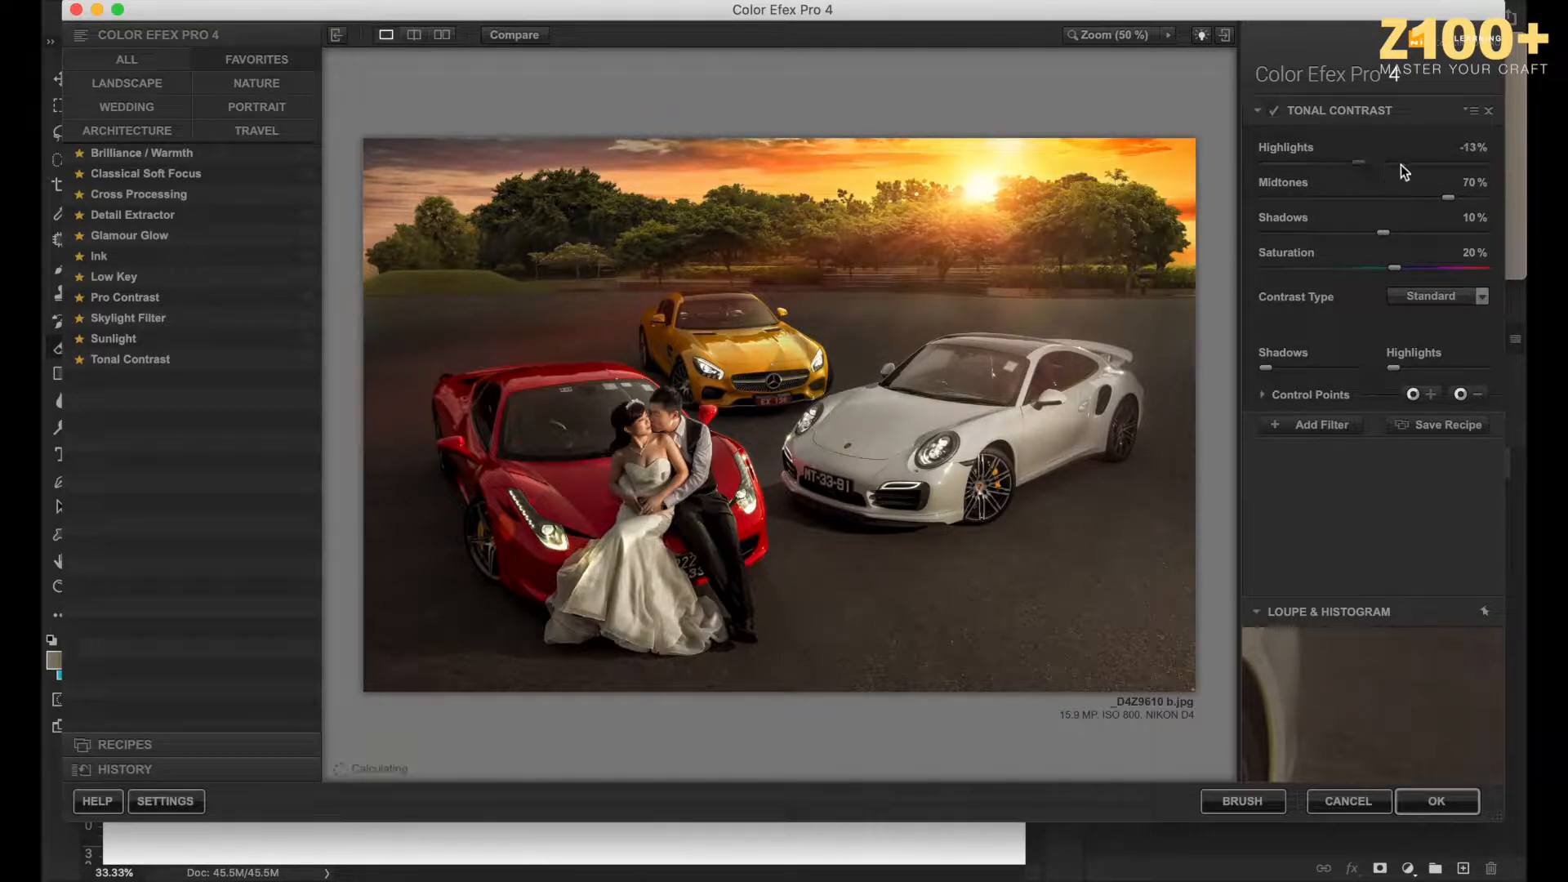
pyautogui.doubleClick(1467, 150)
pyautogui.write('0')
pyautogui.press('Return')
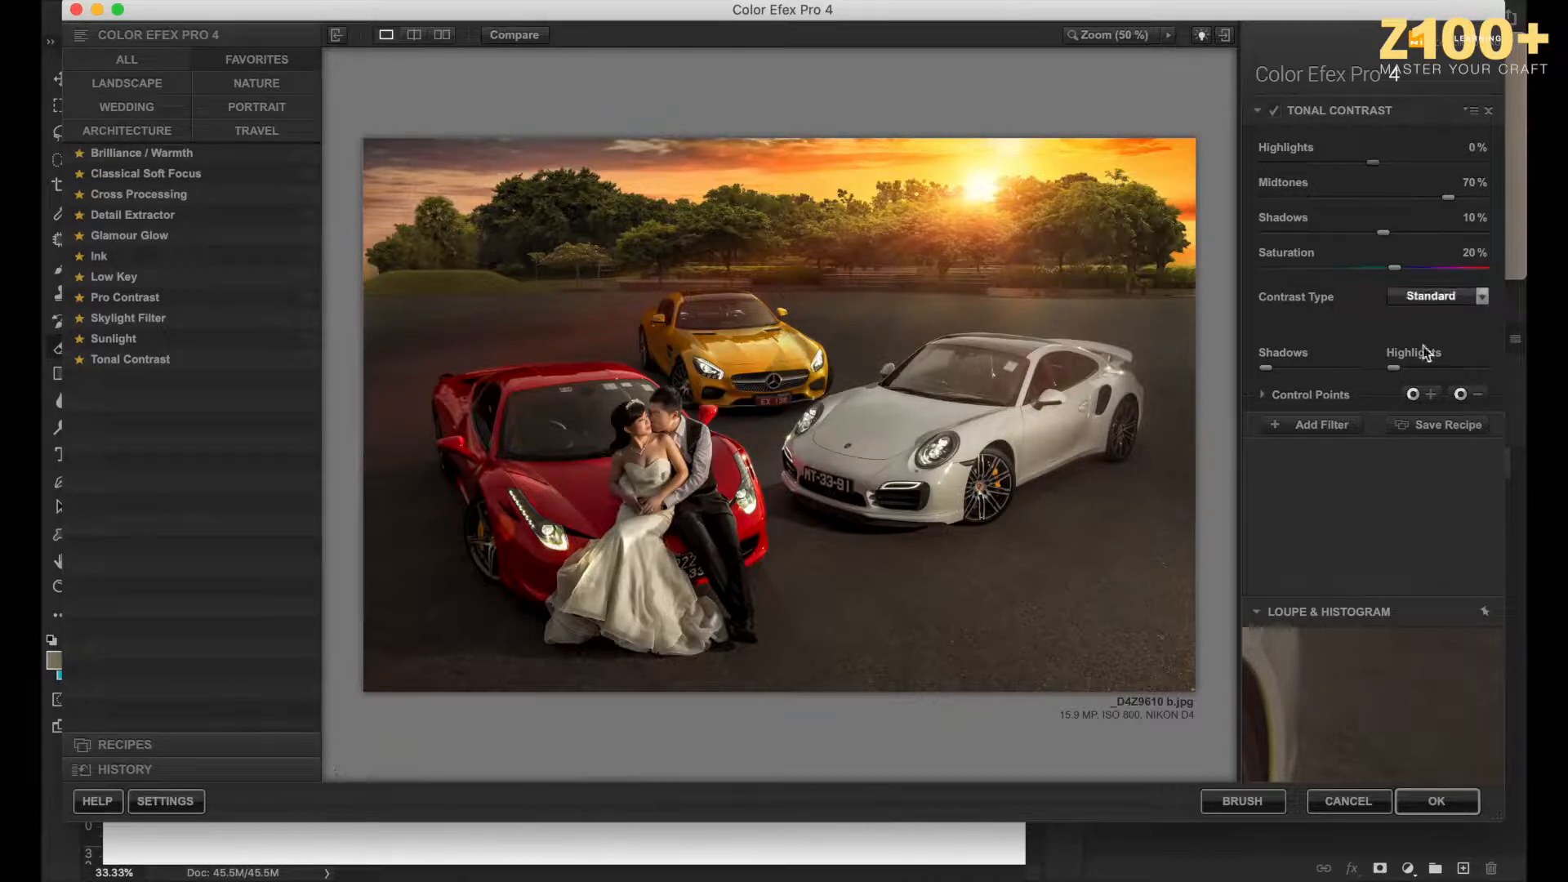
pyautogui.click(1438, 804)
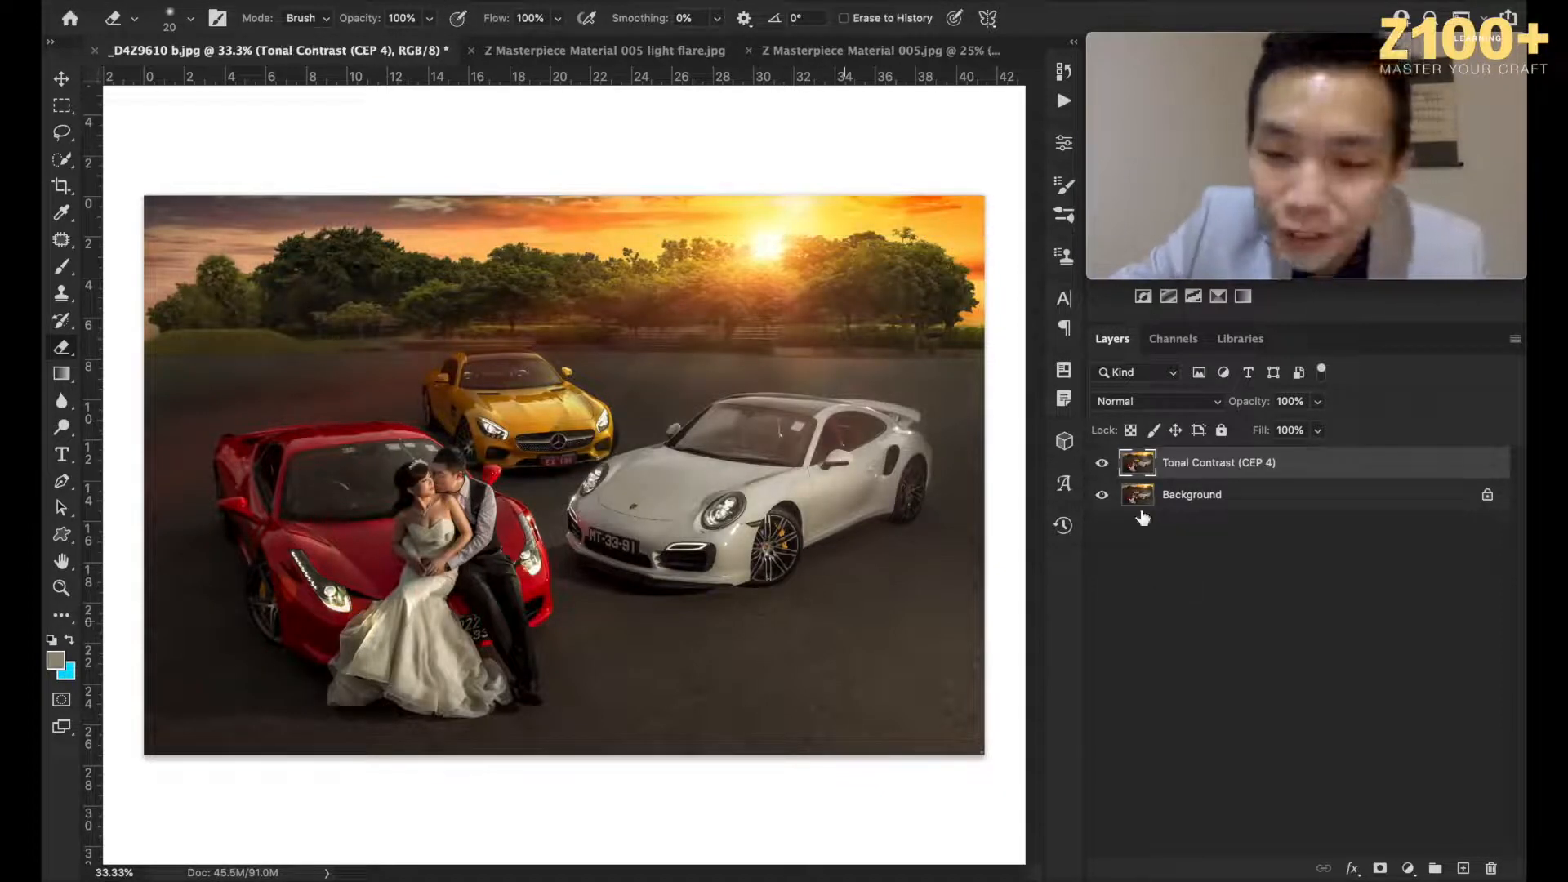
# Step: Toggle the Tonal Contrast layer's visibility repeatedly to compare the whole photo with and without the filter
pyautogui.click(1102, 464)
pyautogui.click(1103, 464)
pyautogui.click(1103, 463)
pyautogui.click(1102, 464)
pyautogui.click(1102, 464)
pyautogui.click(1103, 464)
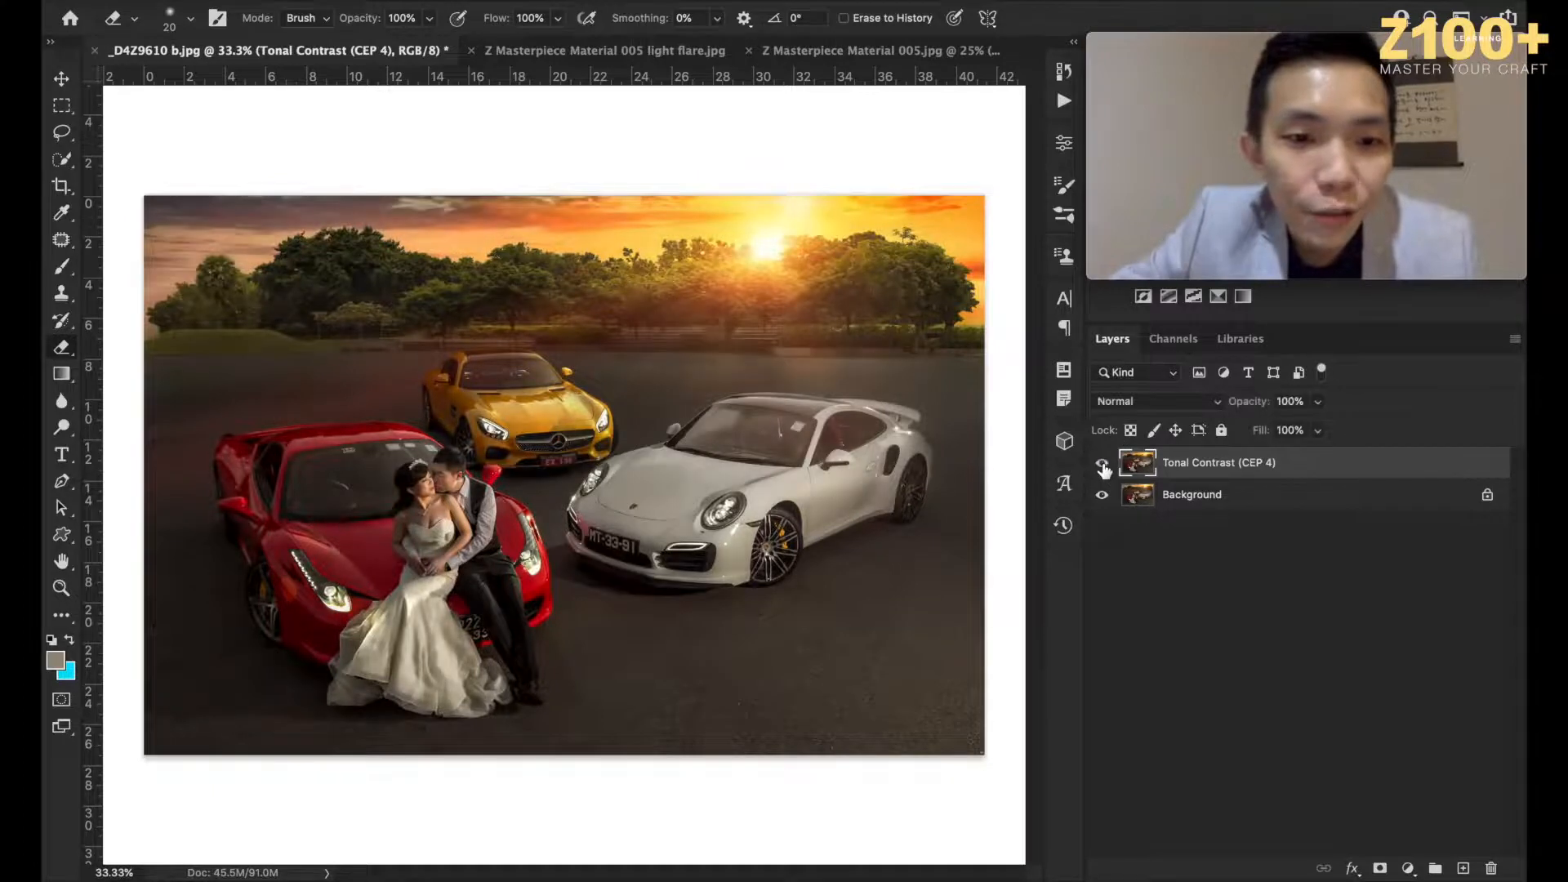
pyautogui.click(1102, 464)
pyautogui.click(1103, 464)
pyautogui.click(1103, 463)
pyautogui.click(1102, 464)
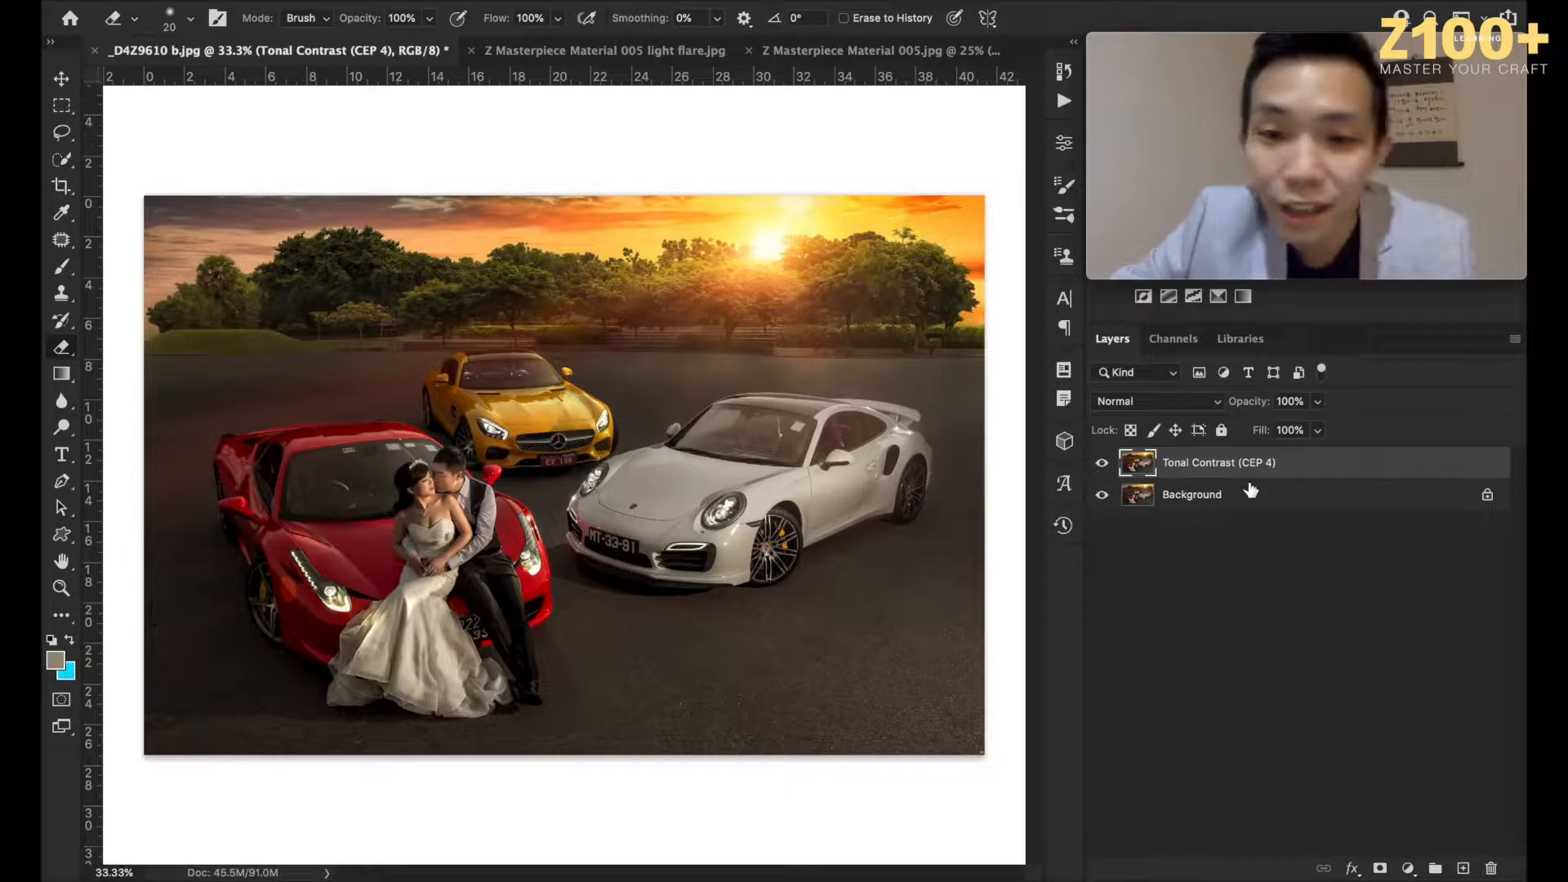
# Step: Add a black mask to the Tonal Contrast layer and erase it over the yellow car with a size 400 soft eraser
pyautogui.keyDown('alt'); pyautogui.click(1378, 868); pyautogui.keyUp('alt')
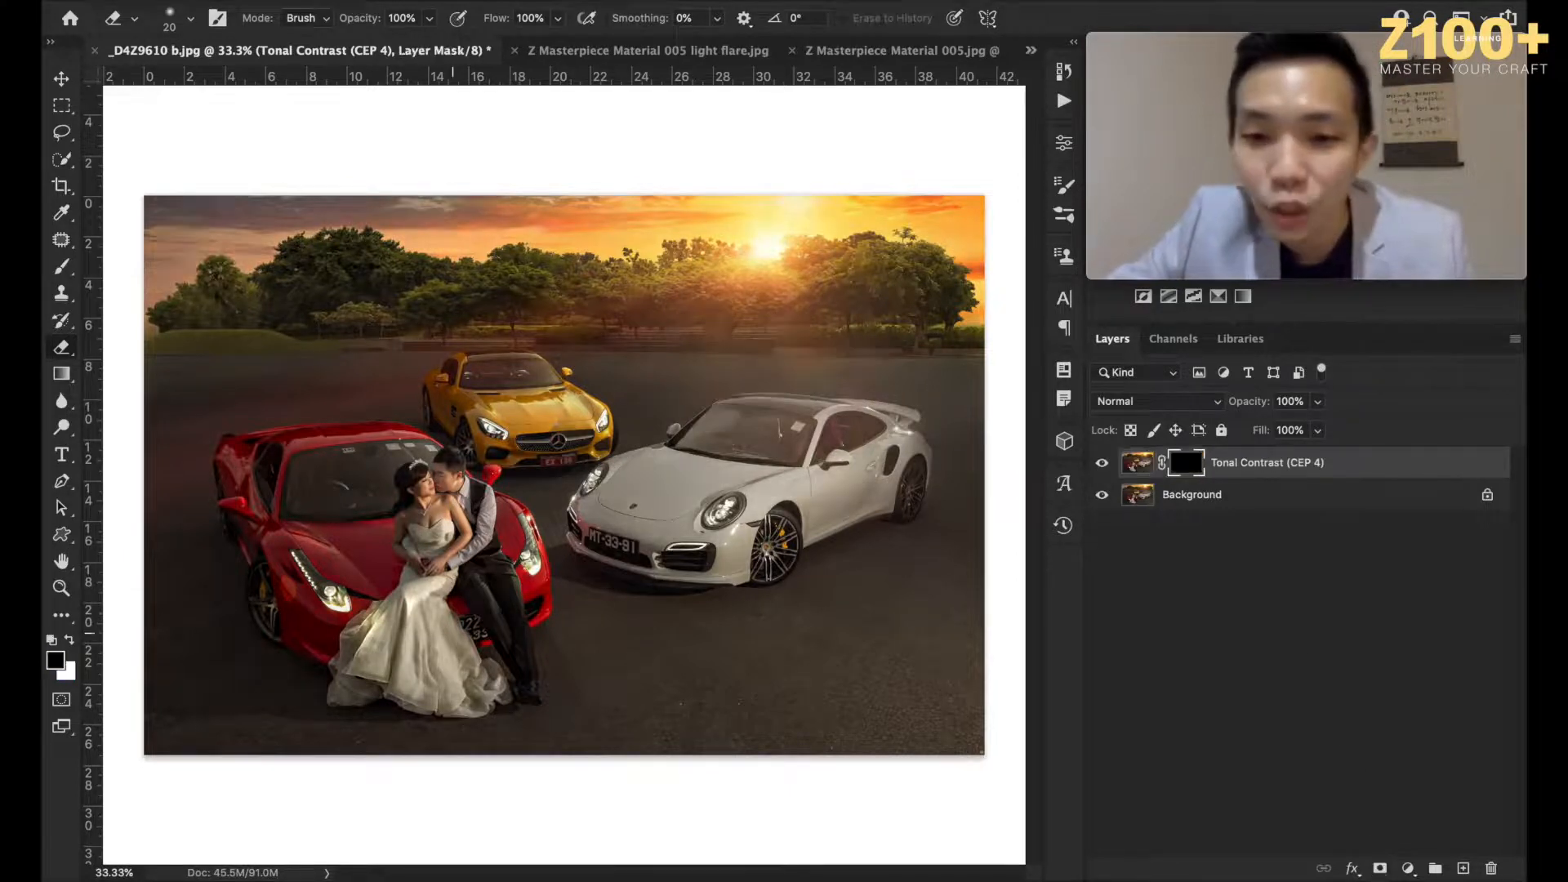
pyautogui.press('super+plus')
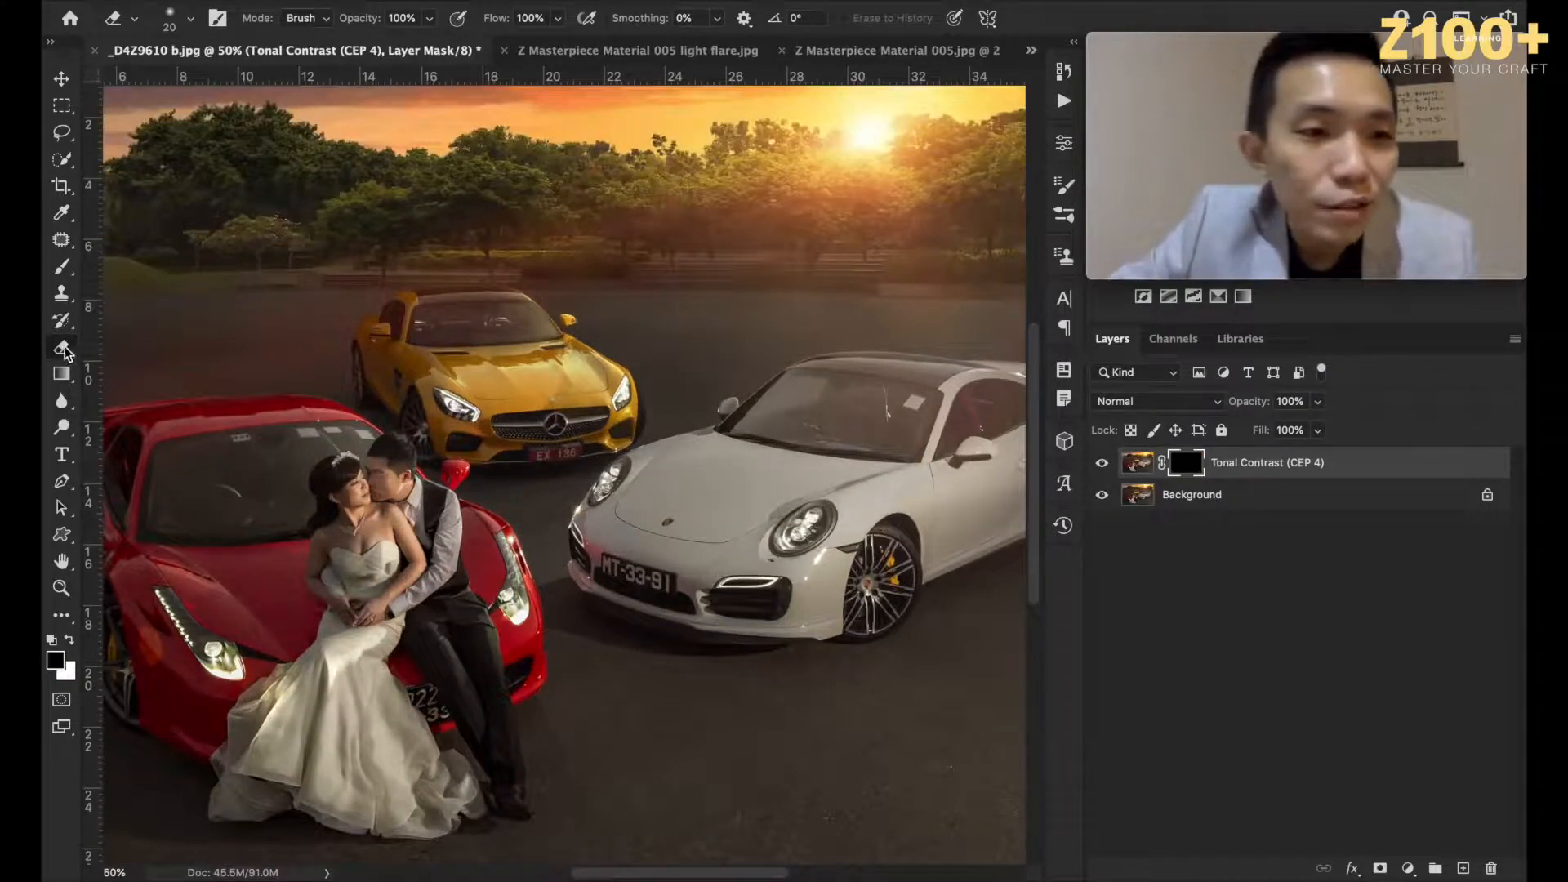
pyautogui.press(']')
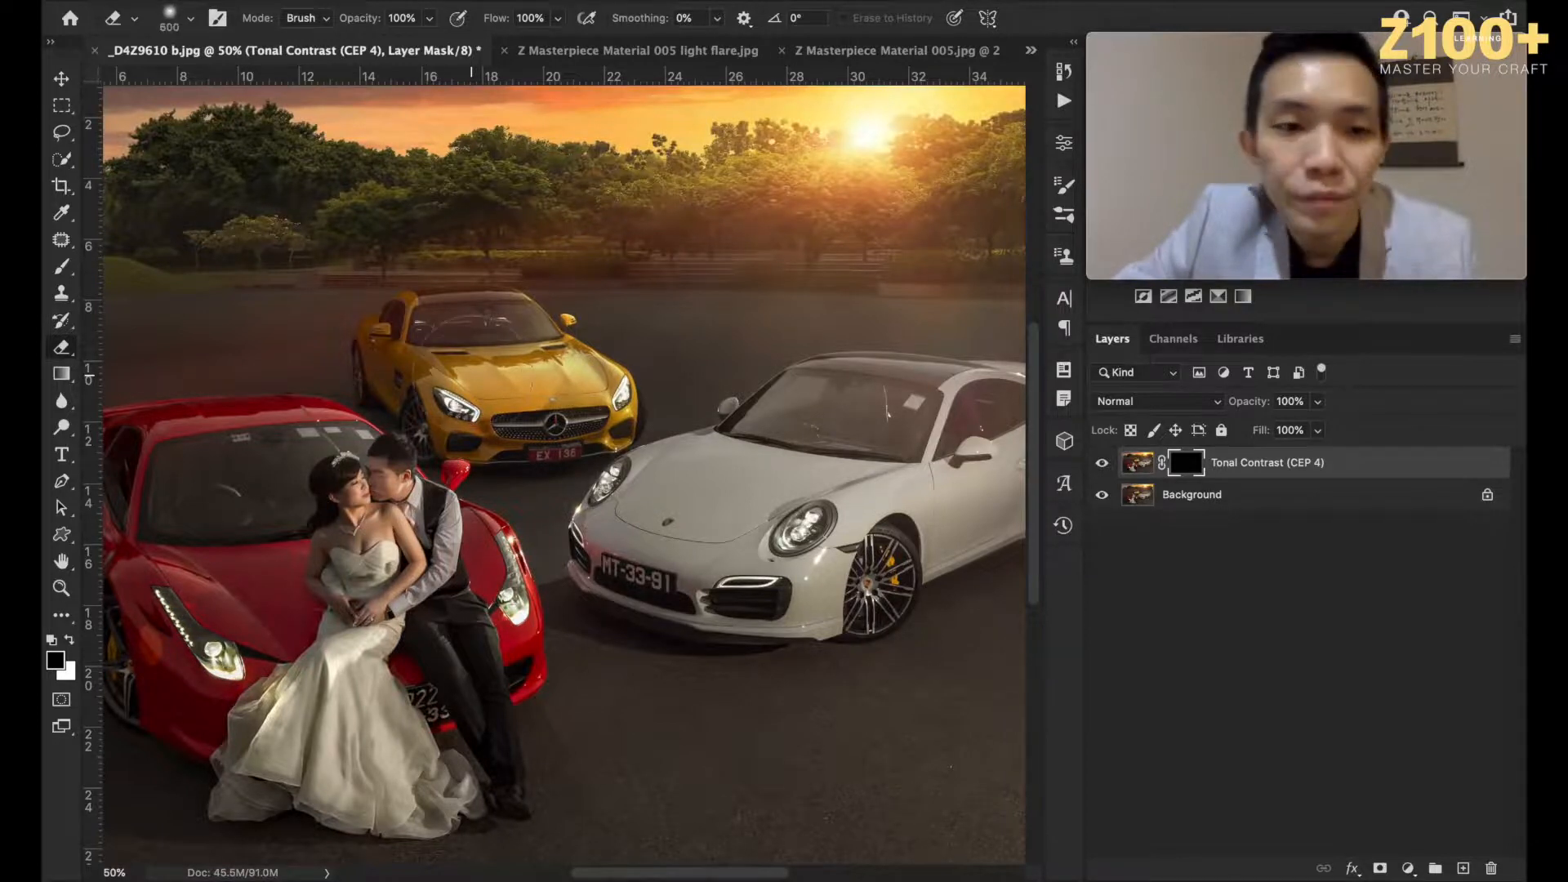
pyautogui.press('\\')
pyautogui.press('[')
pyautogui.press('[')
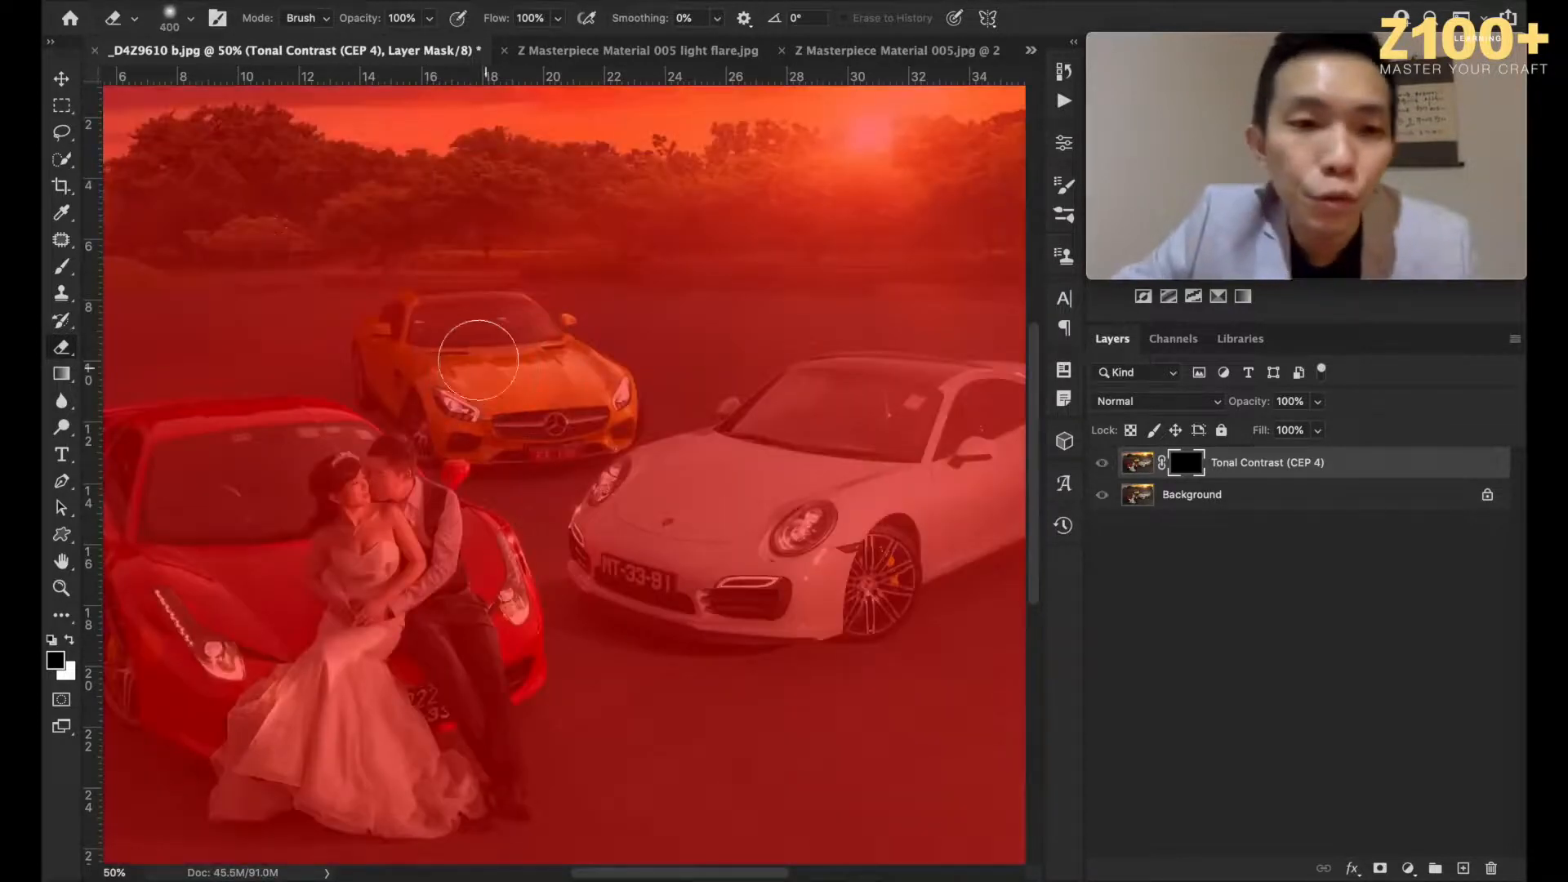
pyautogui.moveTo(424, 345)
pyautogui.mouseDown()
pyautogui.moveTo(430, 359)
pyautogui.moveTo(400, 357)
pyautogui.moveTo(426, 402)
pyautogui.moveTo(525, 411)
pyautogui.moveTo(595, 395)
pyautogui.moveTo(482, 350)
pyautogui.moveTo(470, 364)
pyautogui.mouseUp()
# Step: Erase the Tonal Contrast layer mask over the white and red cars with a size 250 soft eraser, and hide the mask overlay
pyautogui.press('[')
pyautogui.press('[')
pyautogui.hscroll(5, 470, 363)
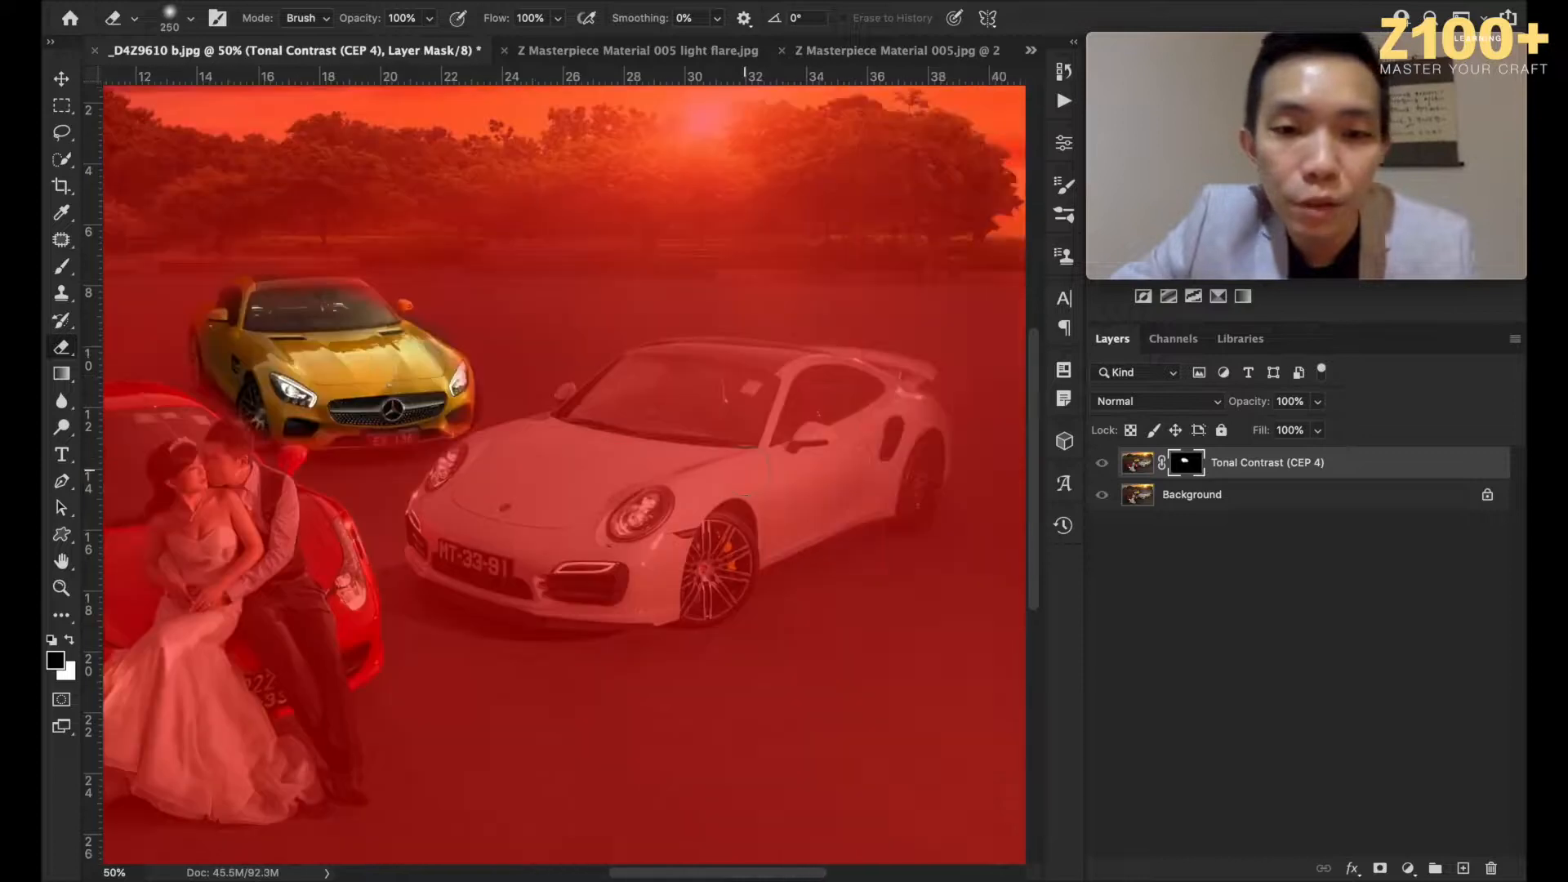
pyautogui.moveTo(670, 408)
pyautogui.mouseDown()
pyautogui.moveTo(560, 424)
pyautogui.moveTo(451, 510)
pyautogui.moveTo(497, 561)
pyautogui.moveTo(646, 523)
pyautogui.moveTo(700, 560)
pyautogui.moveTo(793, 506)
pyautogui.moveTo(910, 469)
pyautogui.moveTo(904, 368)
pyautogui.moveTo(713, 372)
pyautogui.moveTo(605, 506)
pyautogui.moveTo(645, 523)
pyautogui.moveTo(738, 486)
pyautogui.mouseUp()
pyautogui.hscroll(-5, 738, 486)
pyautogui.scroll(-2, 737, 486)
pyautogui.moveTo(582, 445)
pyautogui.mouseDown()
pyautogui.moveTo(497, 454)
pyautogui.moveTo(568, 486)
pyautogui.moveTo(506, 581)
pyautogui.moveTo(471, 529)
pyautogui.moveTo(433, 540)
pyautogui.moveTo(335, 492)
pyautogui.moveTo(241, 561)
pyautogui.moveTo(265, 593)
pyautogui.moveTo(213, 540)
pyautogui.moveTo(266, 597)
pyautogui.moveTo(204, 436)
pyautogui.moveTo(140, 361)
pyautogui.moveTo(268, 327)
pyautogui.moveTo(387, 328)
pyautogui.moveTo(325, 425)
pyautogui.moveTo(333, 545)
pyautogui.moveTo(229, 371)
pyautogui.moveTo(264, 409)
pyautogui.moveTo(344, 388)
pyautogui.moveTo(361, 463)
pyautogui.moveTo(321, 542)
pyautogui.moveTo(467, 566)
pyautogui.moveTo(594, 548)
pyautogui.mouseUp()
pyautogui.press('\\')
pyautogui.press('super+minus')
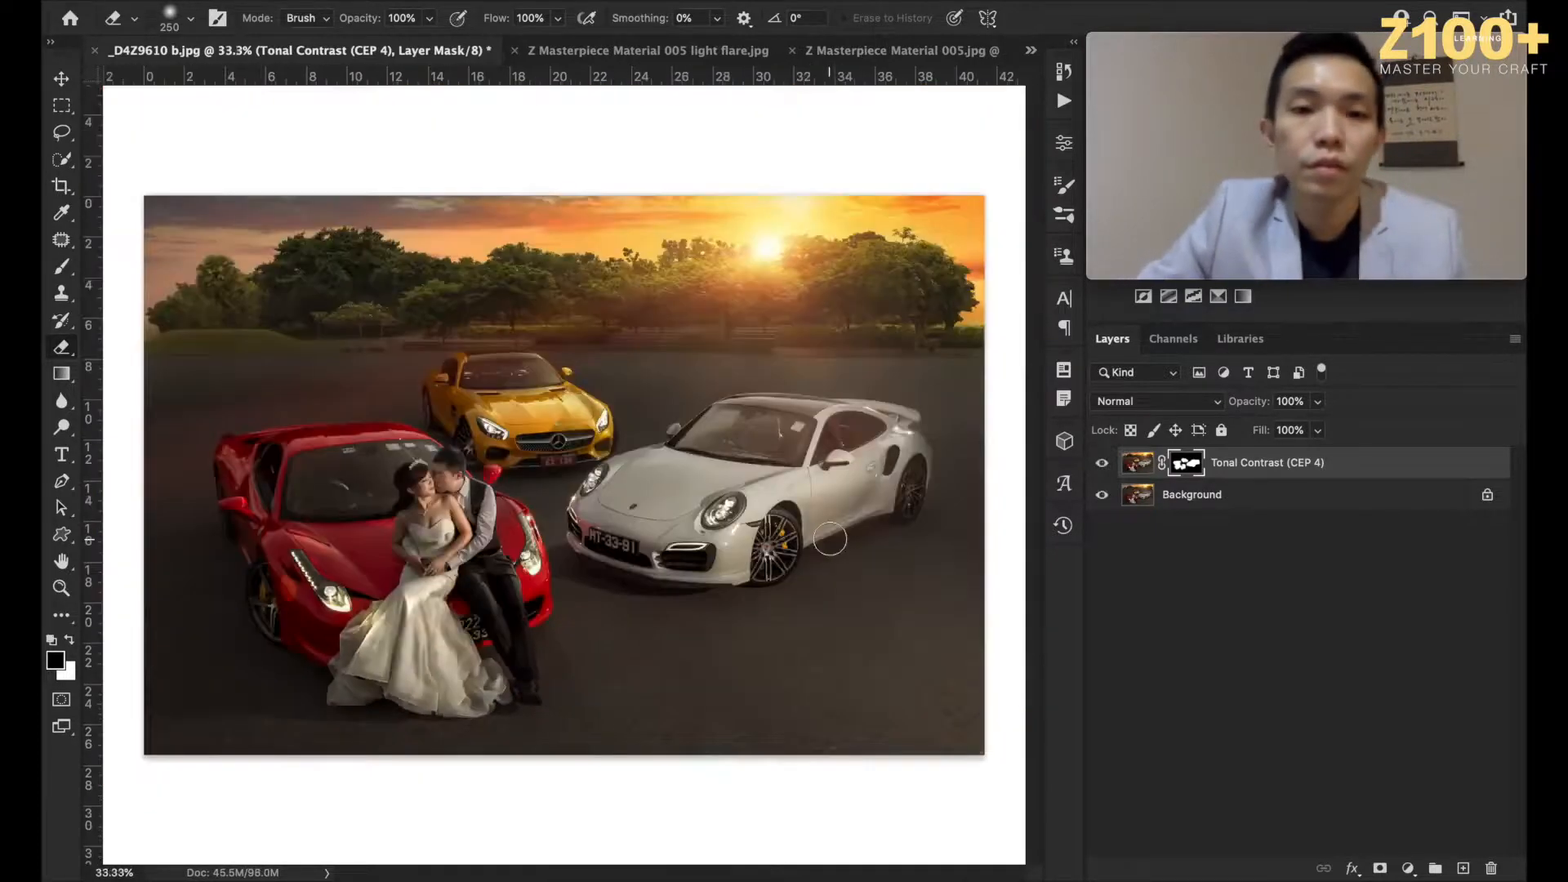
# Step: Toggle the masked Tonal Contrast layer's visibility repeatedly to compare the cars before and after
pyautogui.click(1101, 462)
pyautogui.click(1101, 462)
pyautogui.click(1102, 462)
pyautogui.click(1103, 474)
pyautogui.click(1102, 473)
pyautogui.click(1102, 474)
pyautogui.click(1103, 474)
pyautogui.click(1103, 474)
pyautogui.click(1102, 473)
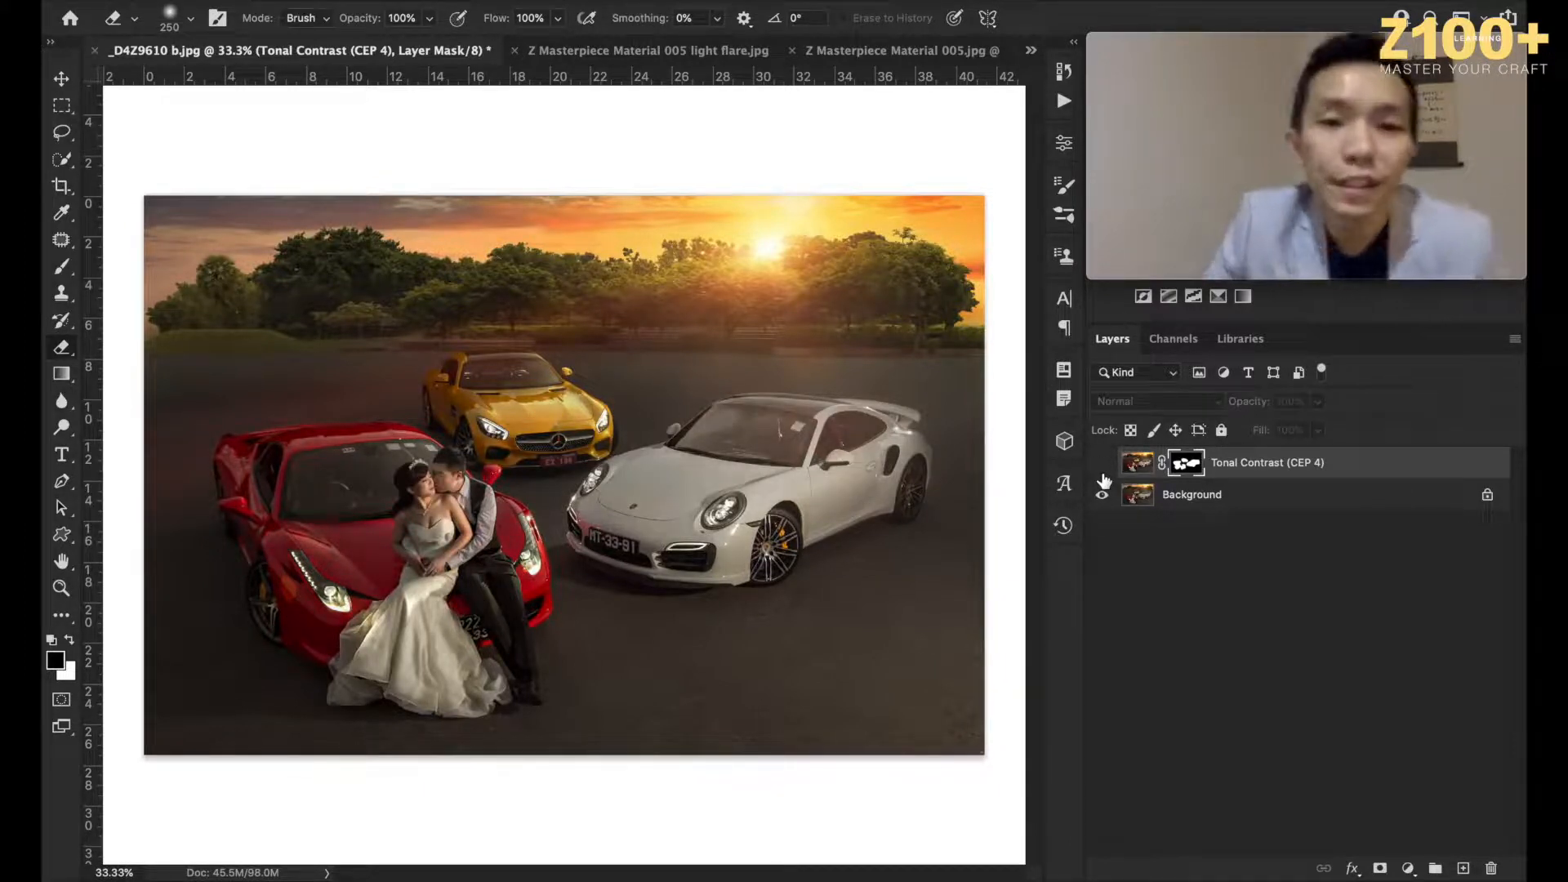
# Step: Compare the photo with the masked Tonal Contrast layer hidden and shown
pyautogui.click(1102, 474)
pyautogui.click(1103, 474)
pyautogui.click(1102, 474)
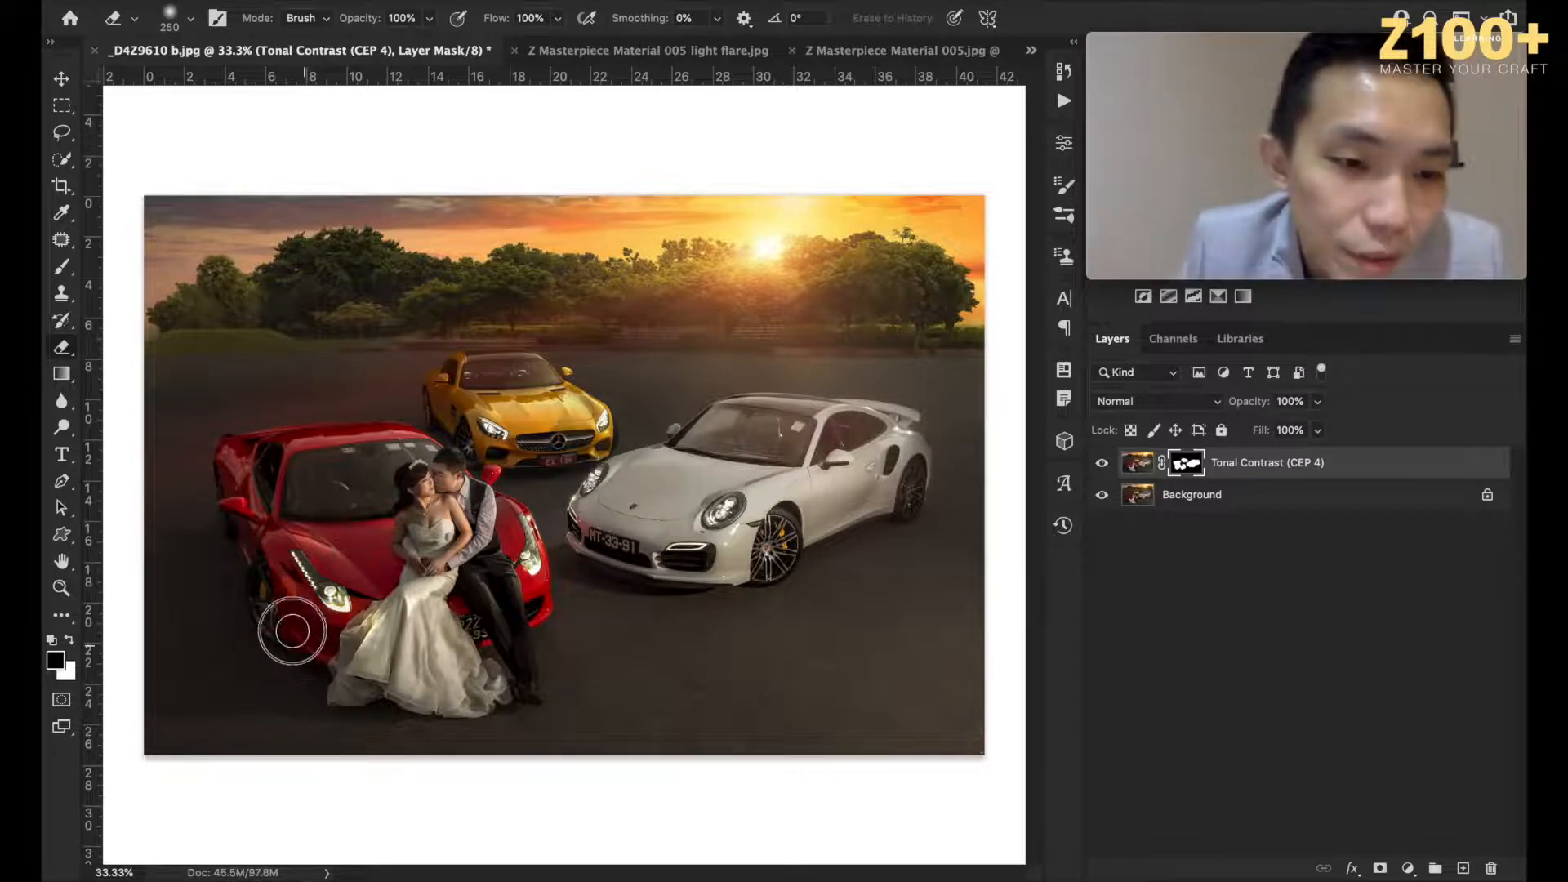
# Step: Show the mask overlay and erase the Tonal Contrast mask over the ground beside the red car with a soft eraser of size 1300 to 1700
pyautogui.press(']')
pyautogui.press(']')
pyautogui.press(']')
pyautogui.press(']')
pyautogui.press(']')
pyautogui.press(']')
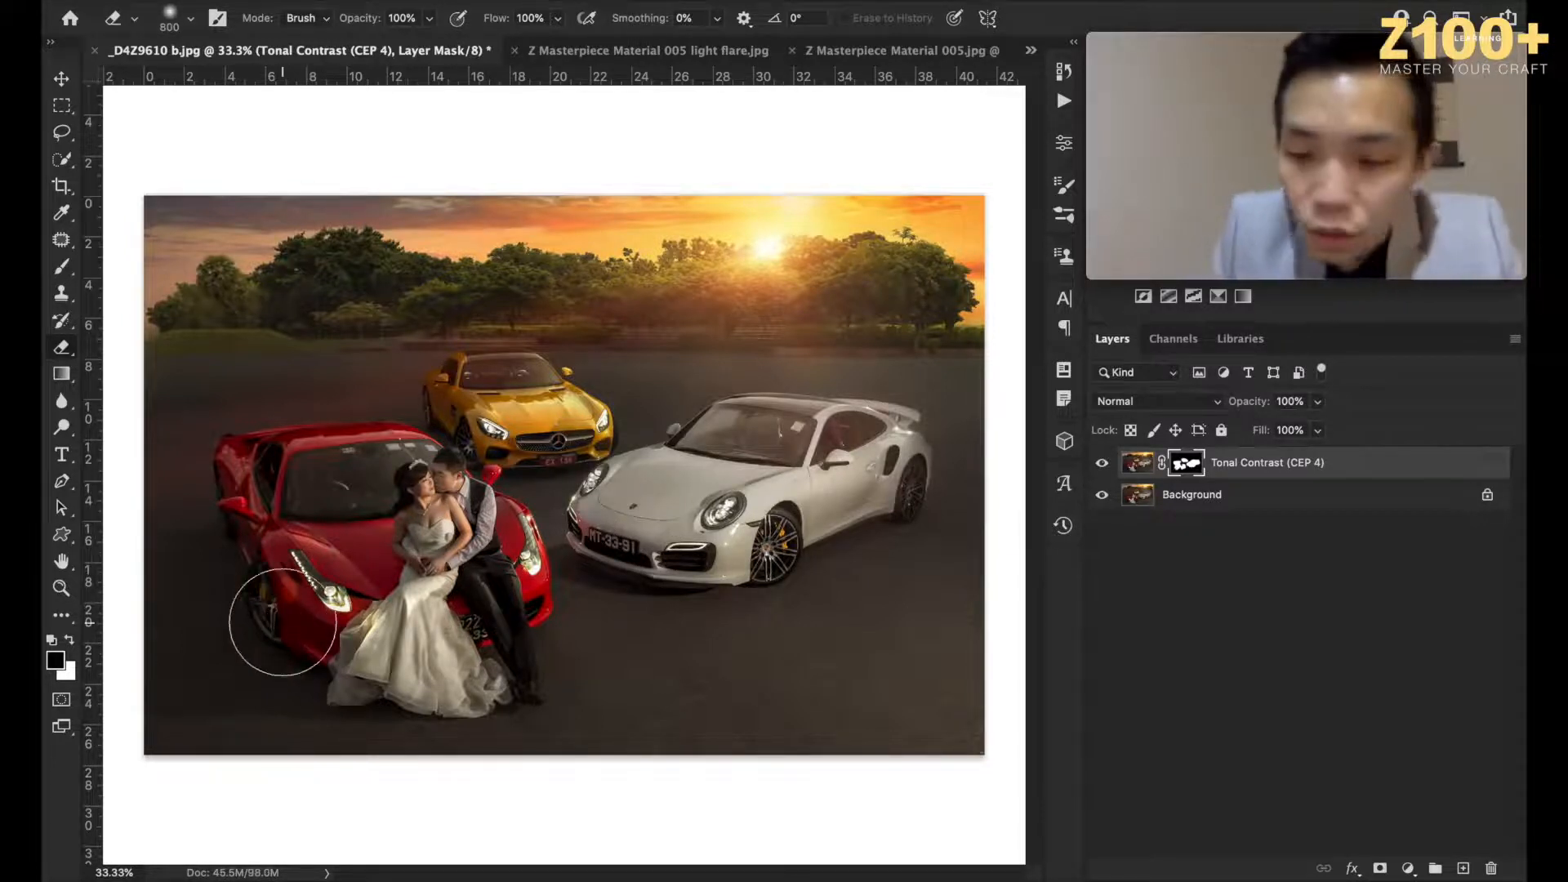
pyautogui.press('\\')
pyautogui.press(']')
pyautogui.press(']')
pyautogui.press(']')
pyautogui.press(']')
pyautogui.press(']')
pyautogui.press(']')
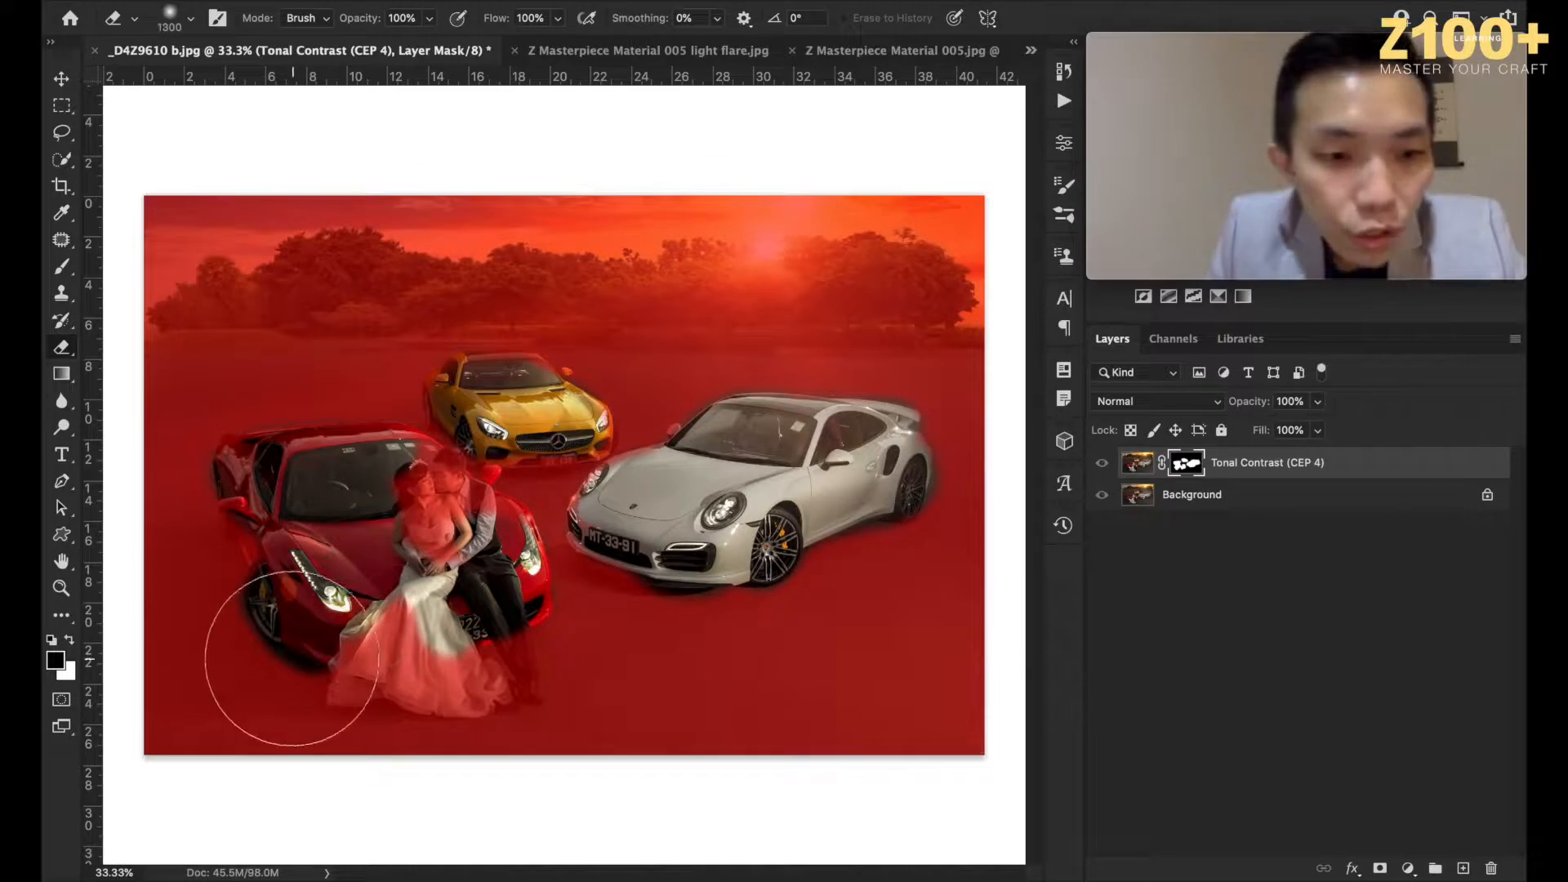
pyautogui.click(292, 658)
pyautogui.press(']')
pyautogui.press(']')
pyautogui.press(']')
pyautogui.press(']')
pyautogui.press(']')
pyautogui.press(']')
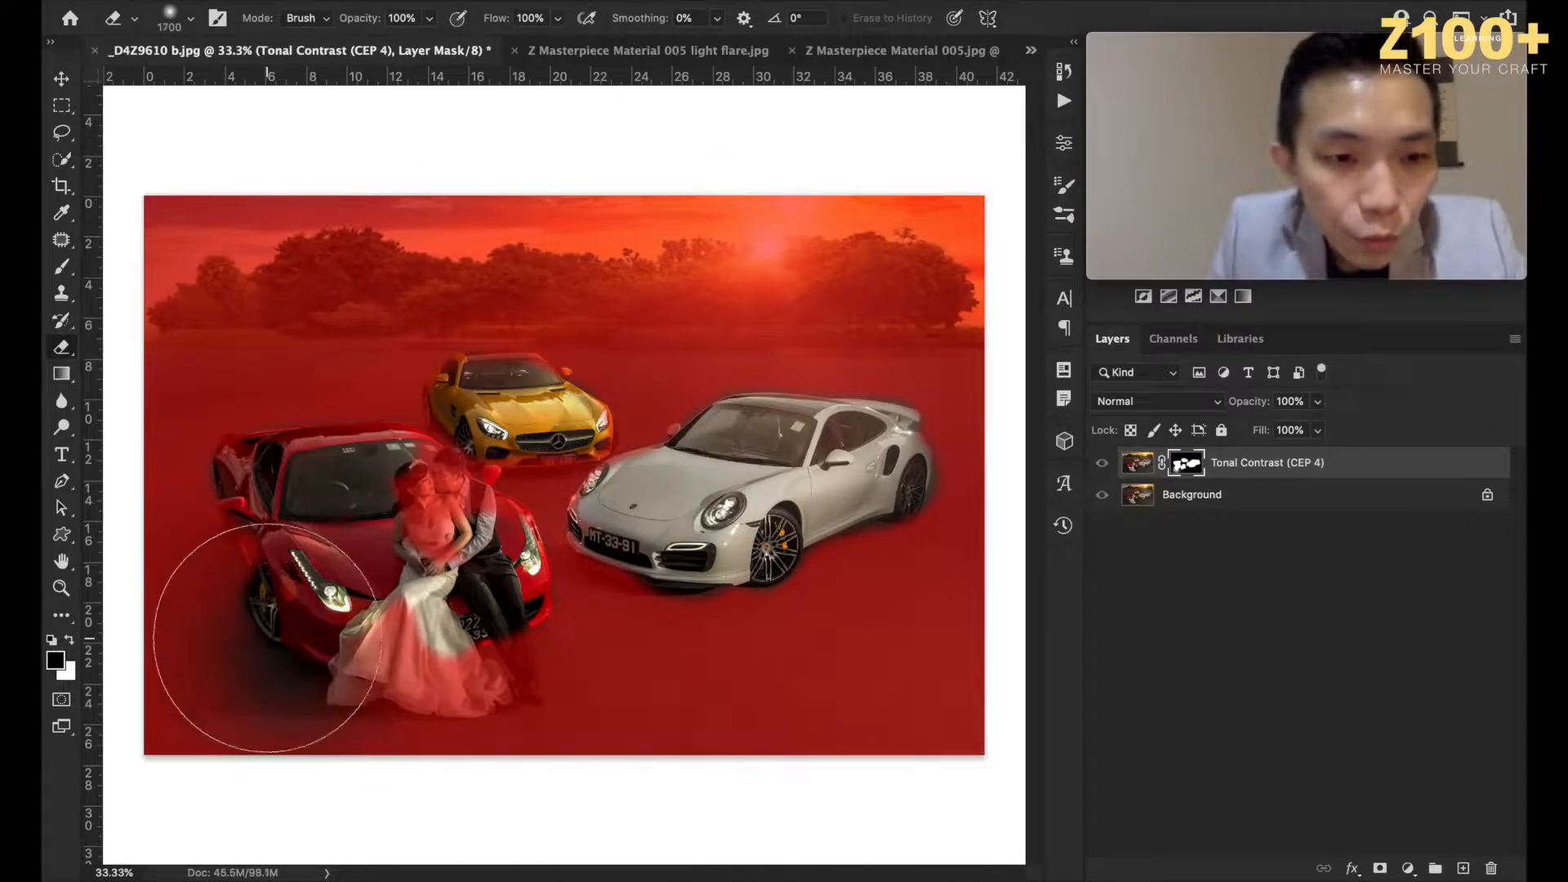
# Step: Erase the mask over the ground between the couple and the white car with a very large soft eraser, and hide the mask overlay
pyautogui.press('[')
pyautogui.press('[')
pyautogui.press('[')
pyautogui.press('[')
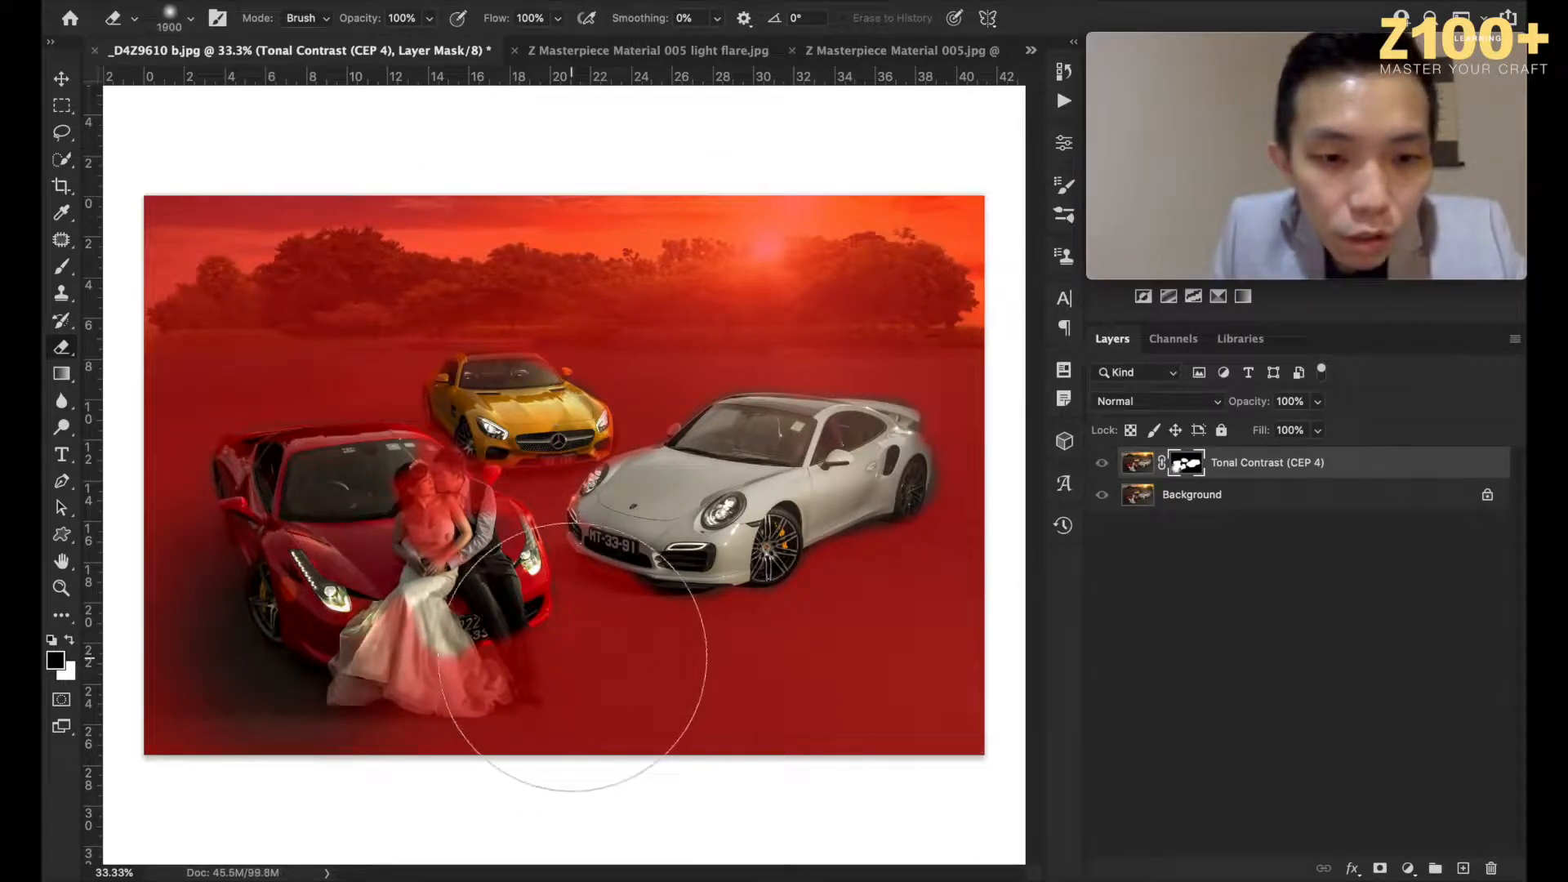
pyautogui.moveTo(578, 646)
pyautogui.mouseDown()
pyautogui.moveTo(647, 655)
pyautogui.moveTo(689, 595)
pyautogui.moveTo(737, 609)
pyautogui.mouseUp()
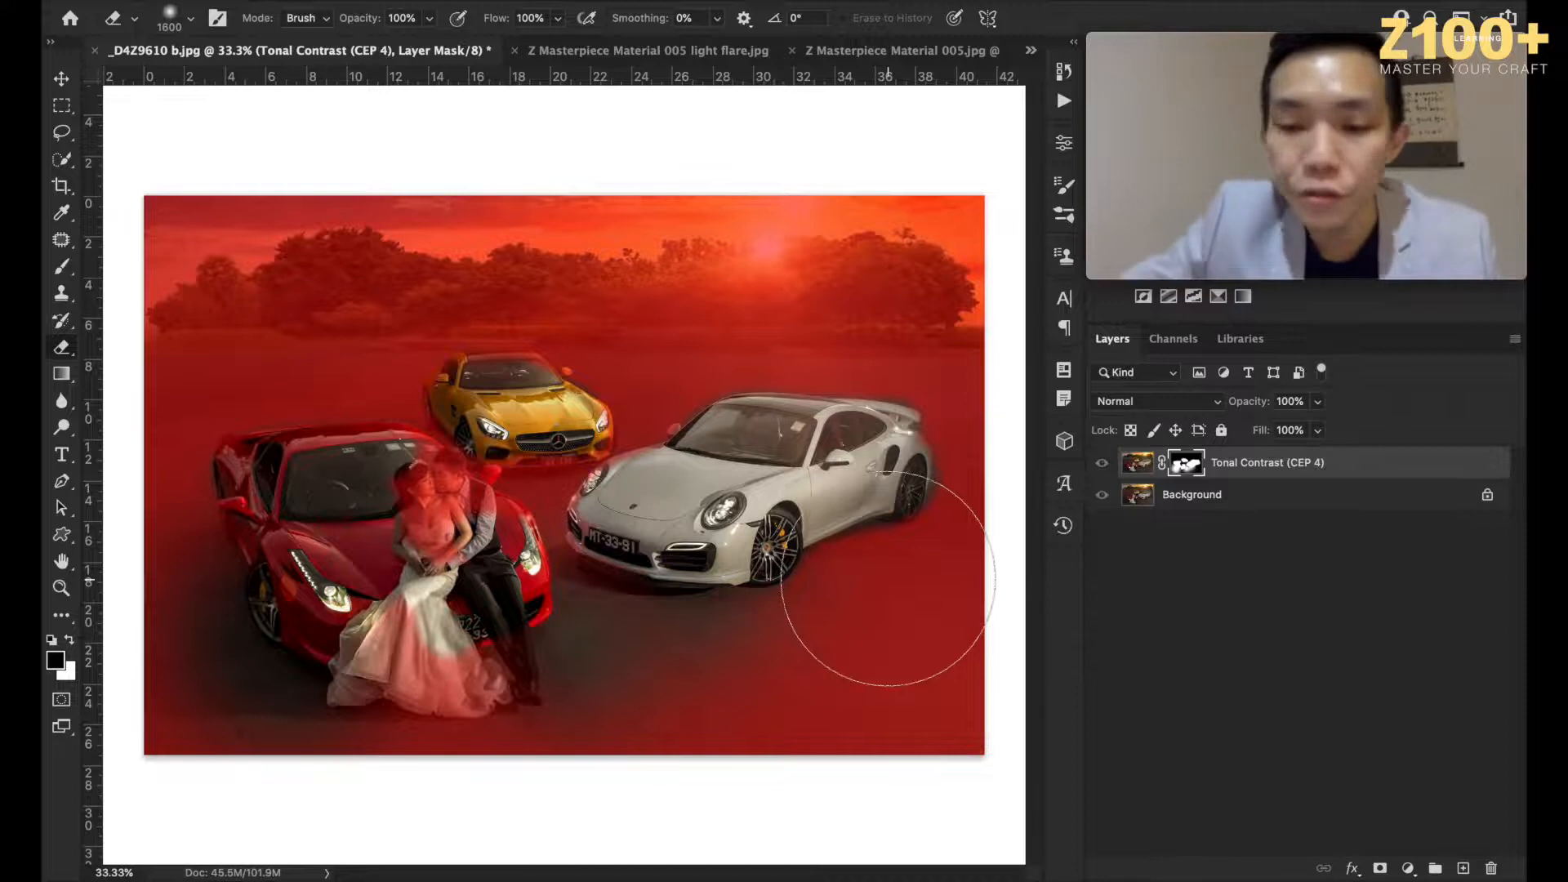
pyautogui.press('\\')
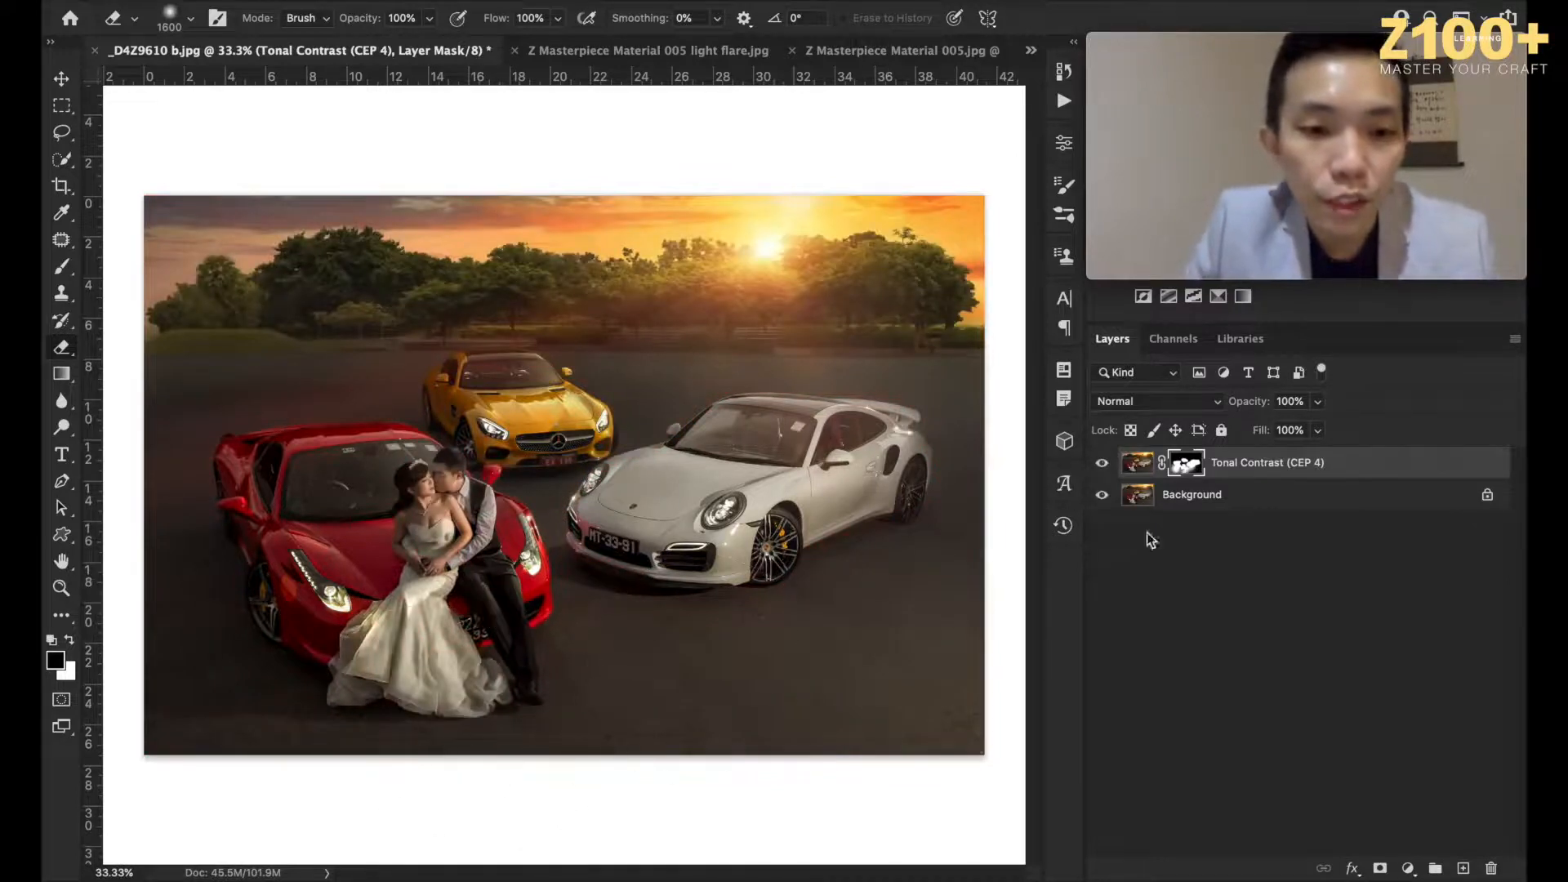
# Step: Toggle the Tonal Contrast layer's visibility repeatedly to compare the ground and cars before and after the extended mask
pyautogui.click(1101, 463)
pyautogui.click(1101, 463)
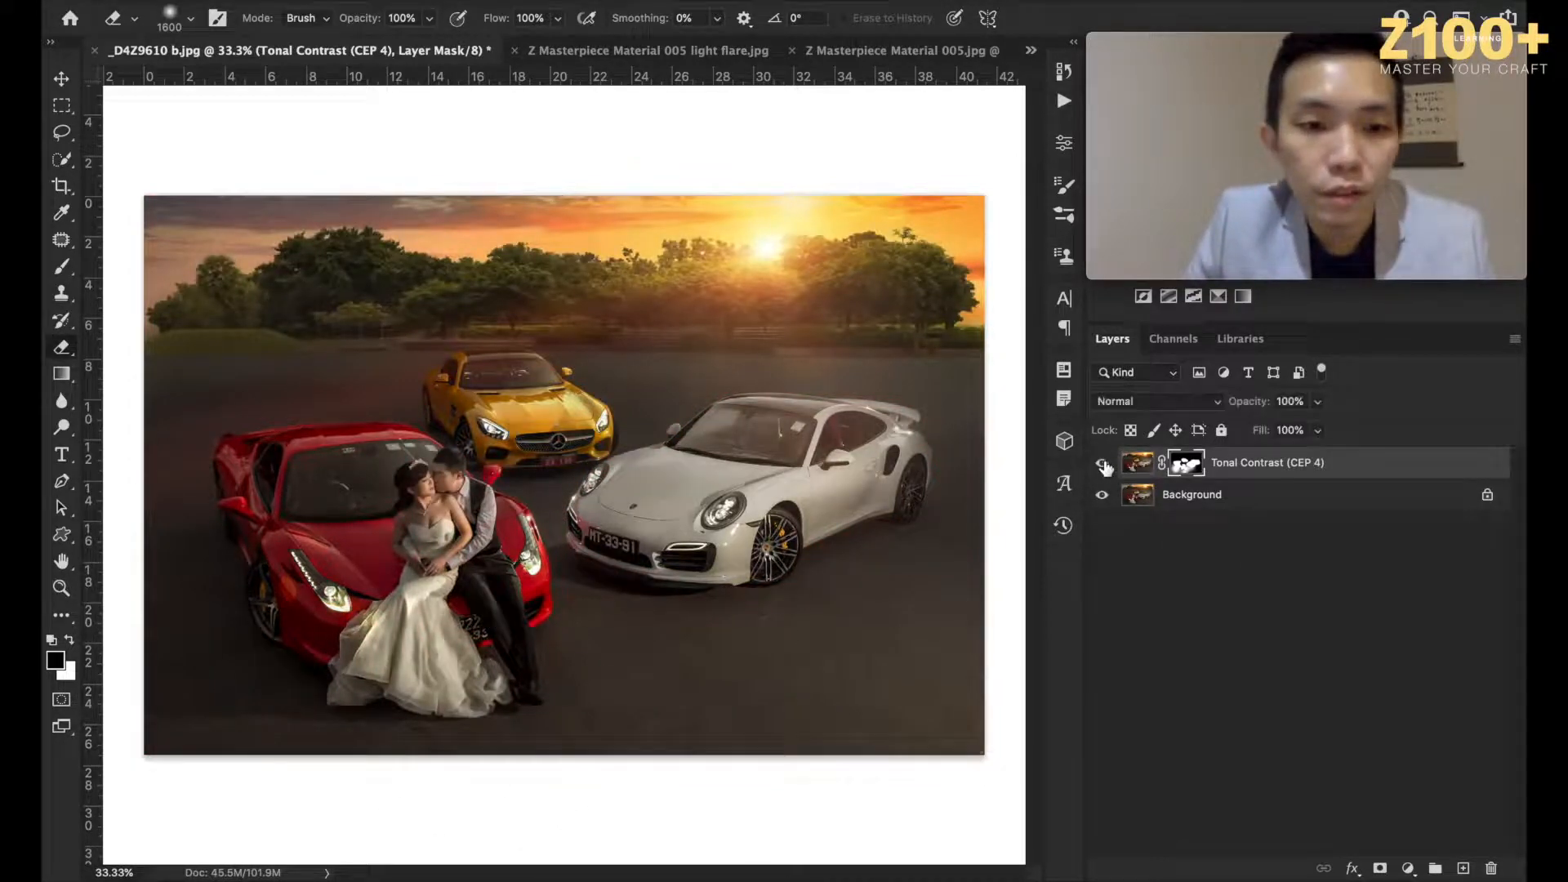
pyautogui.click(1102, 463)
pyautogui.click(1102, 463)
pyautogui.click(1102, 463)
pyautogui.click(1102, 463)
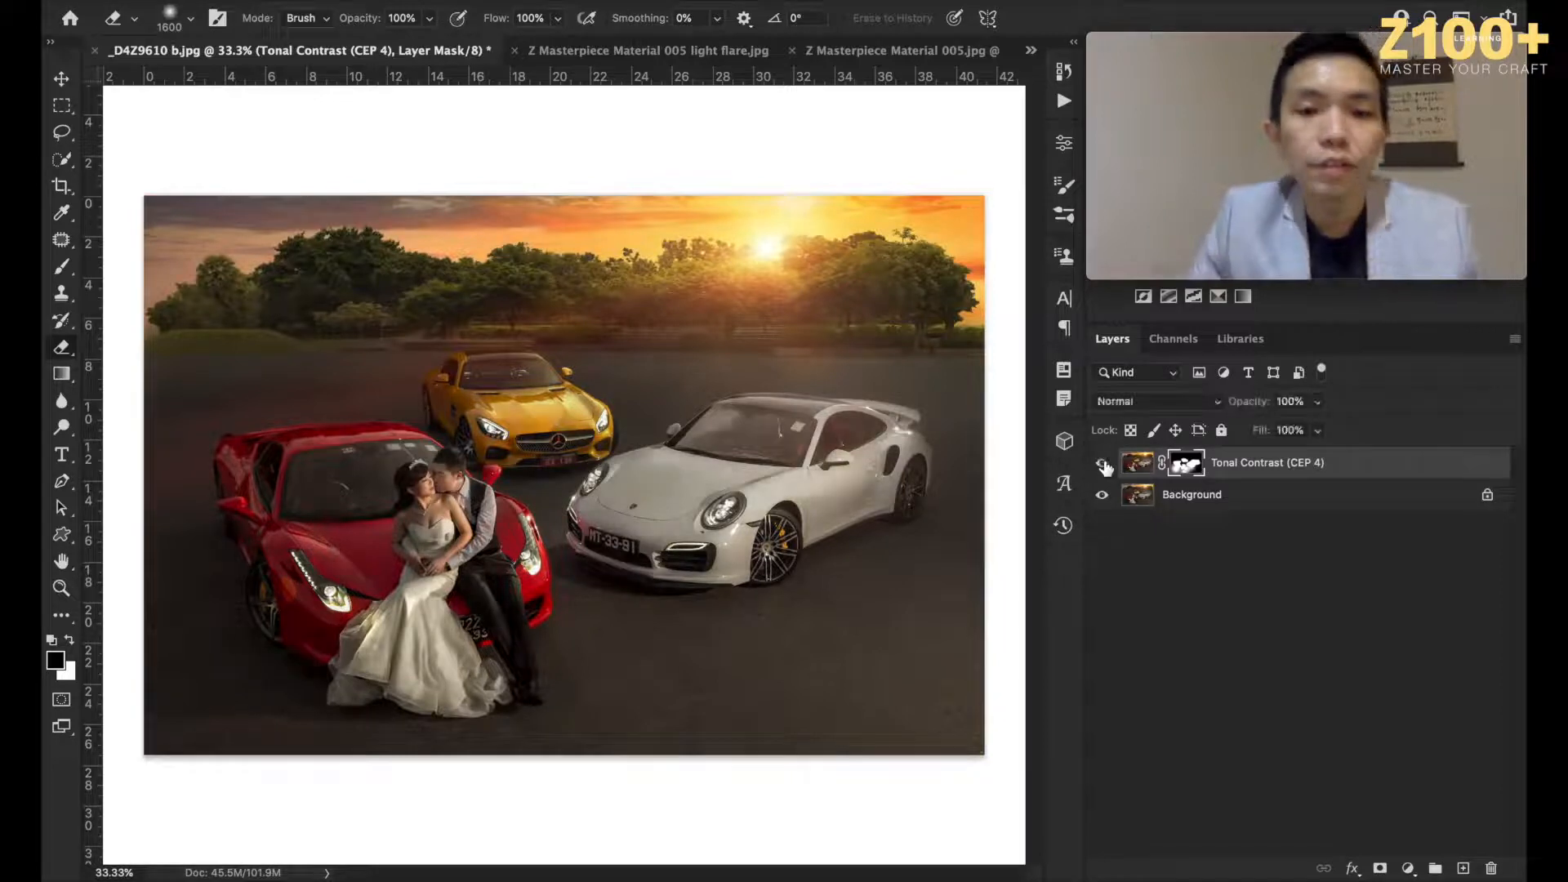
pyautogui.click(1101, 463)
pyautogui.click(1101, 463)
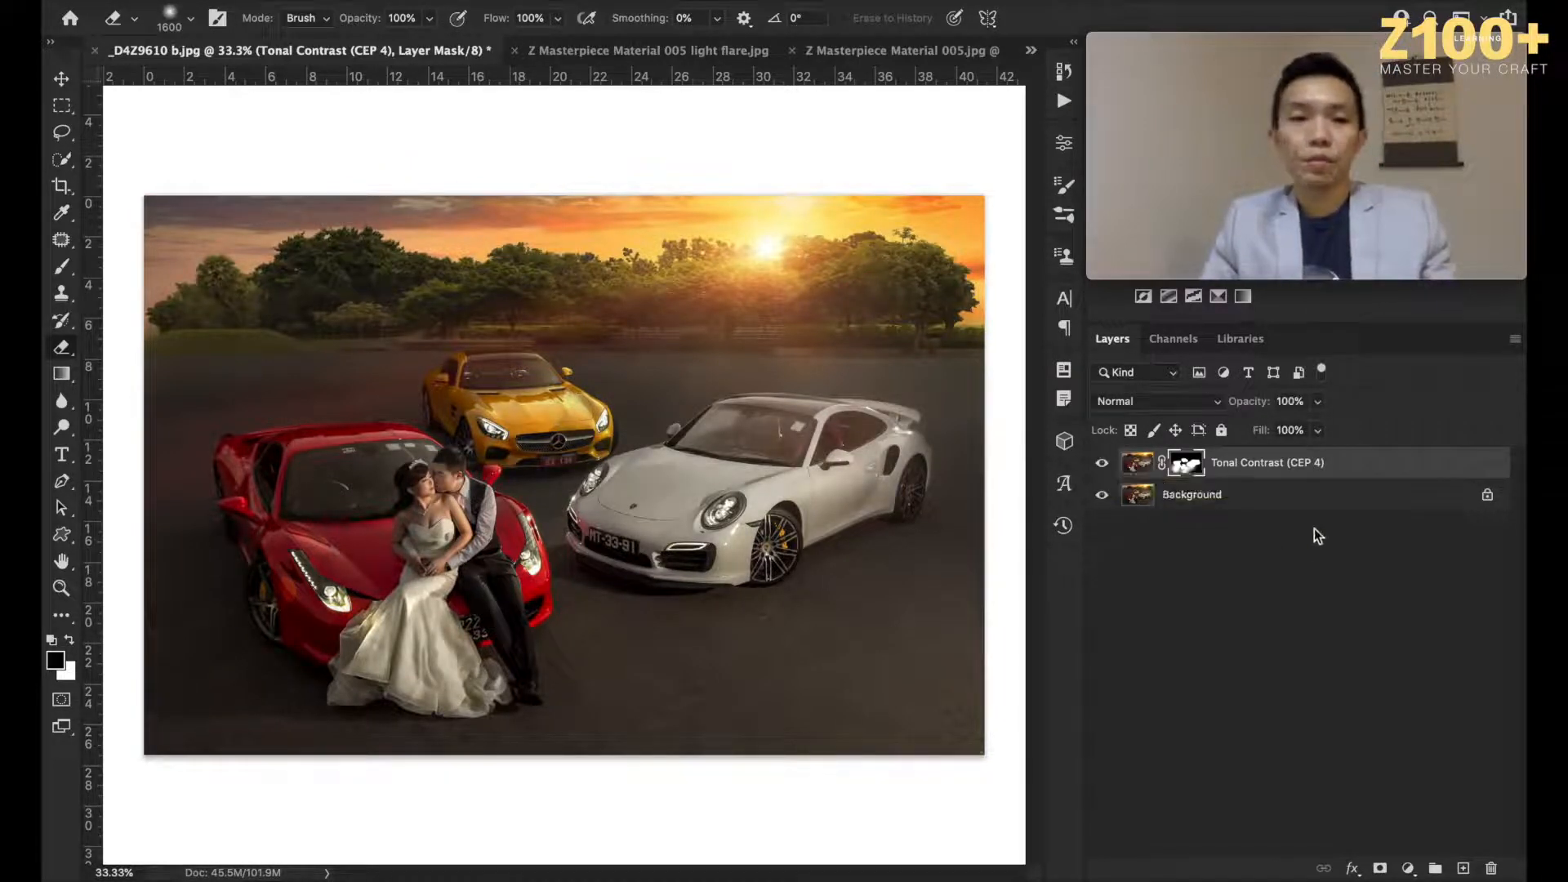
# Step: Merge the Tonal Contrast layer into the background and undo the merge
pyautogui.press('super+e')
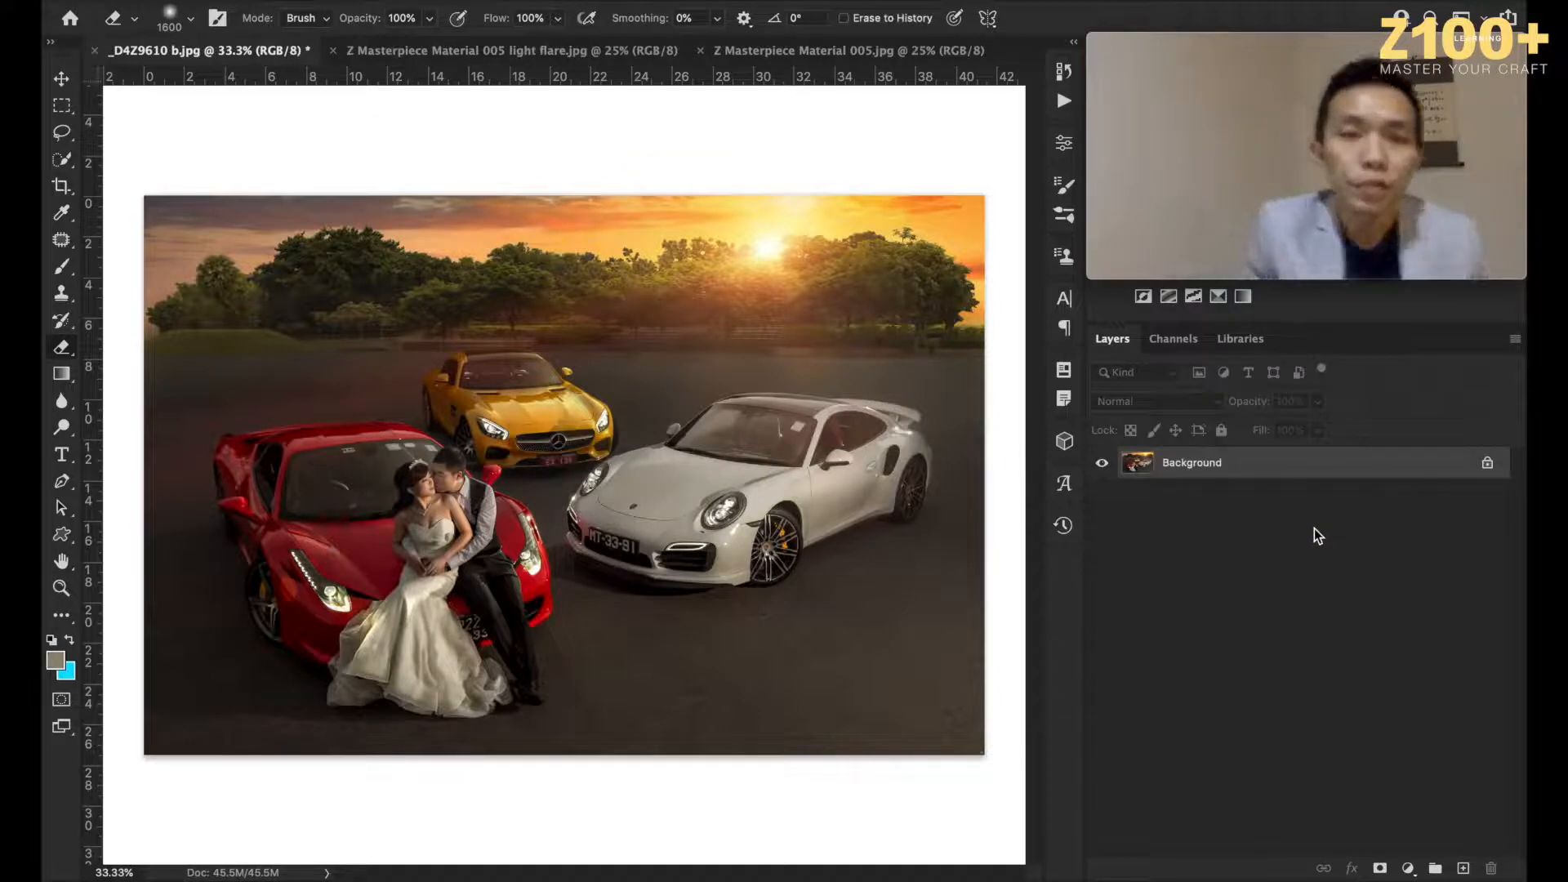
pyautogui.press('super+z')
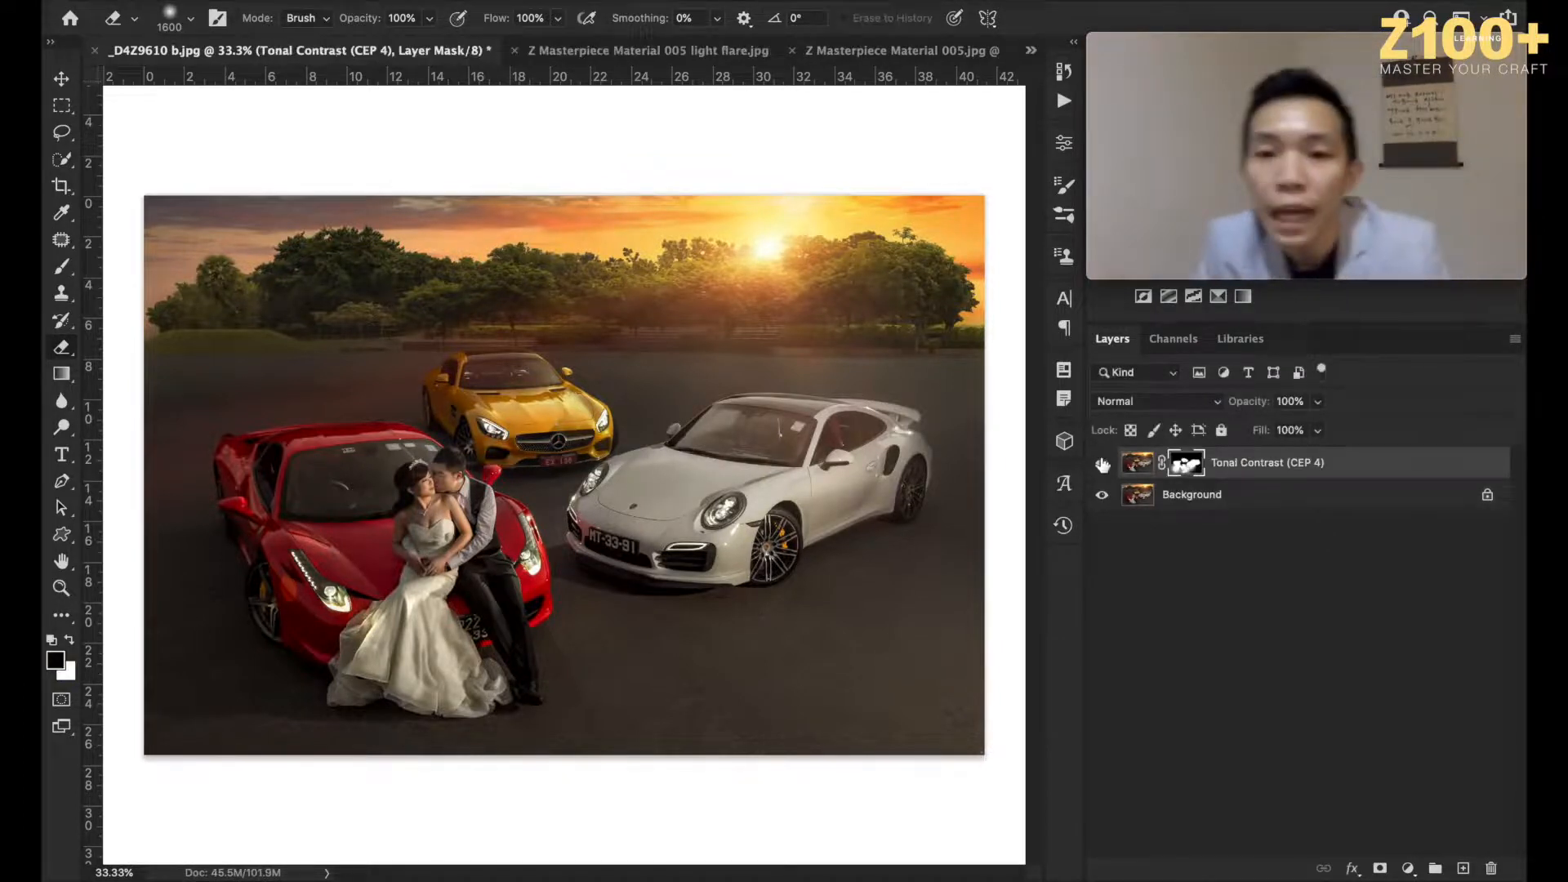
# Step: Inspect the Tonal Contrast layer alone with the background hidden, check its mask overlay, and show the background again
pyautogui.click(1102, 463)
pyautogui.click(1102, 463)
pyautogui.click(1102, 463)
pyautogui.click(1102, 494)
pyautogui.click(1101, 463)
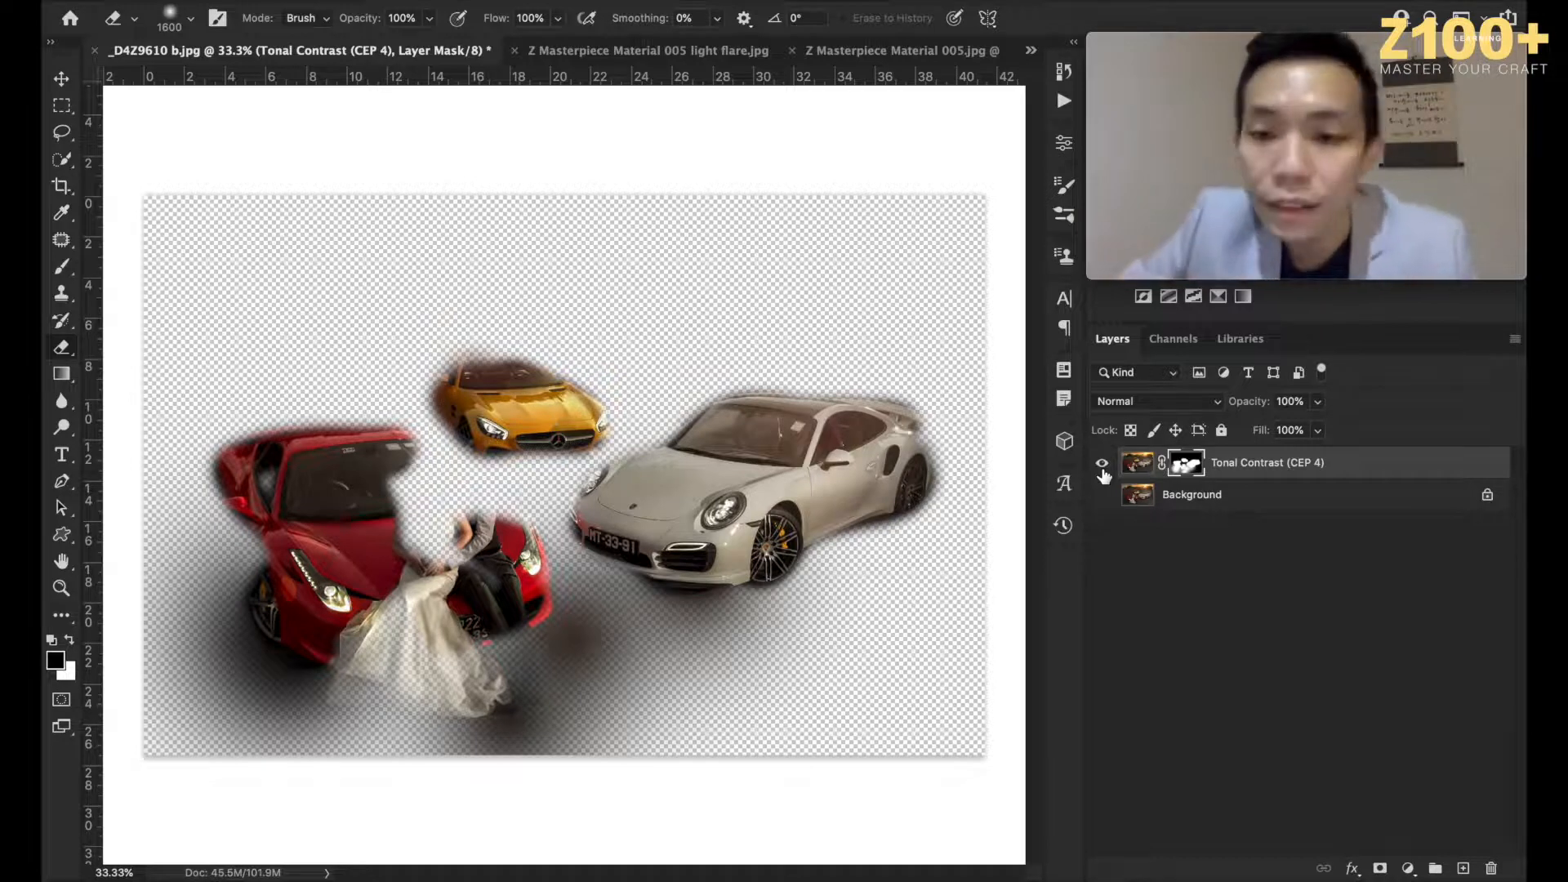
pyautogui.press('\\')
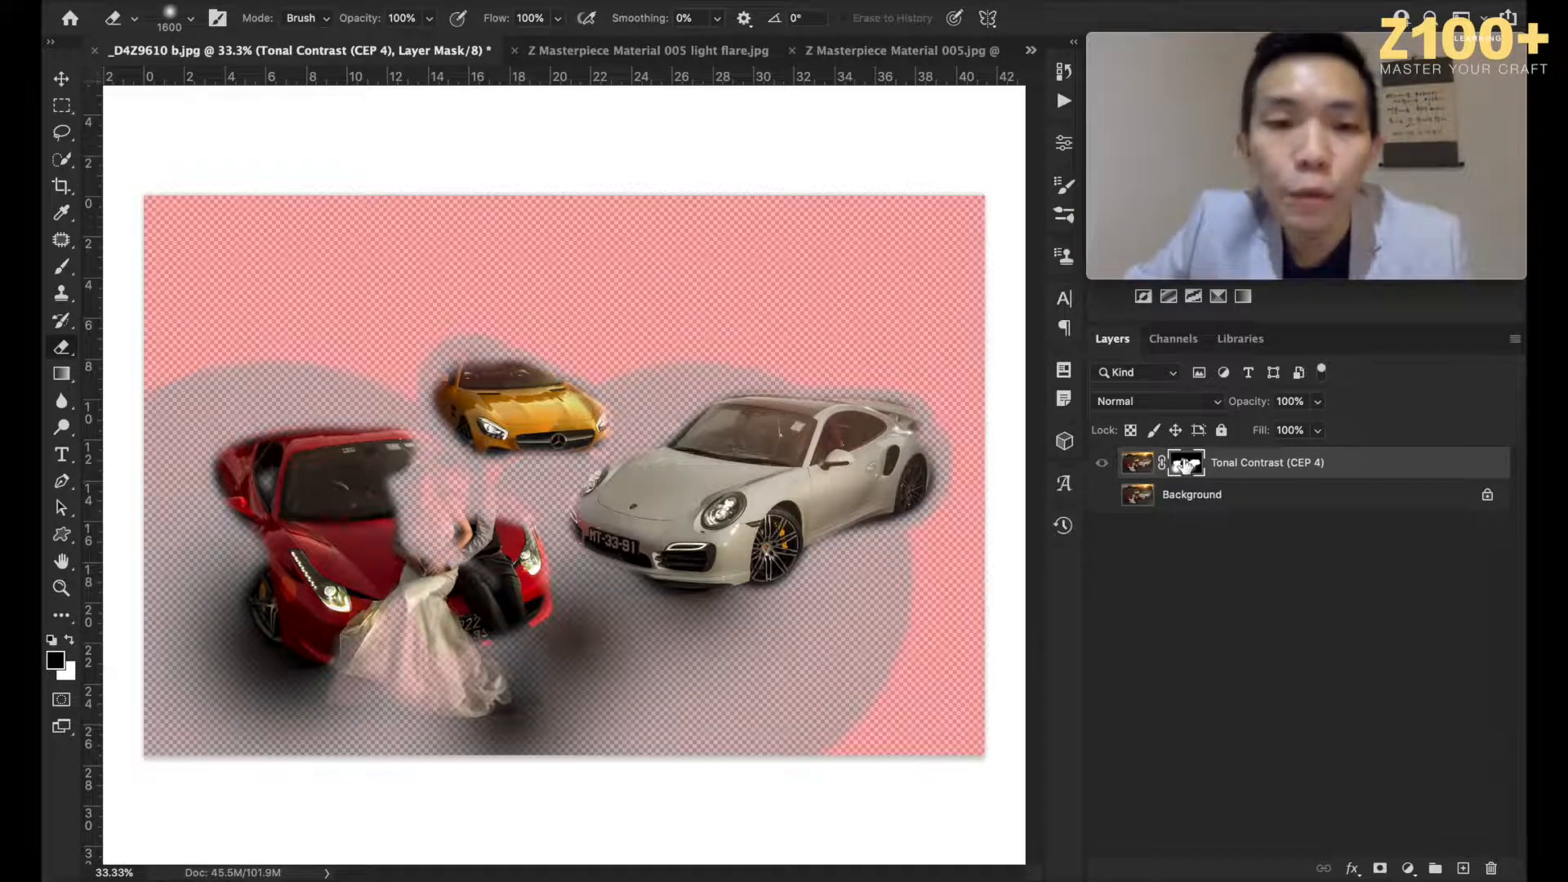
pyautogui.press('\\')
pyautogui.click(1103, 494)
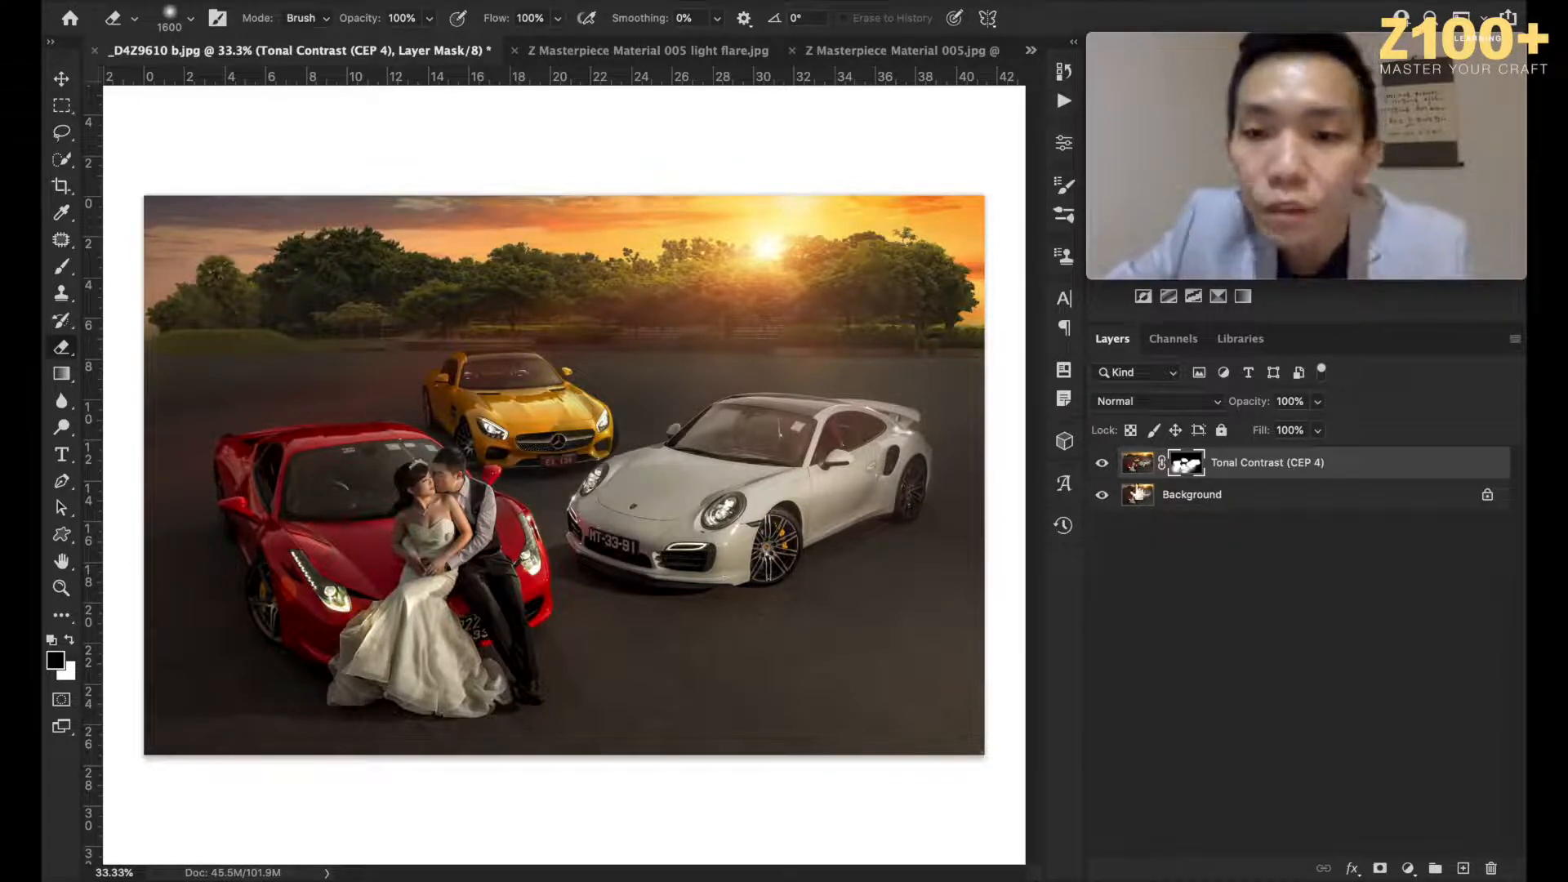
# Step: Merge the Tonal Contrast layer with the background and save the photo
pyautogui.keyDown('shift'); pyautogui.click(1168, 488); pyautogui.keyUp('shift')
pyautogui.press('super+e')
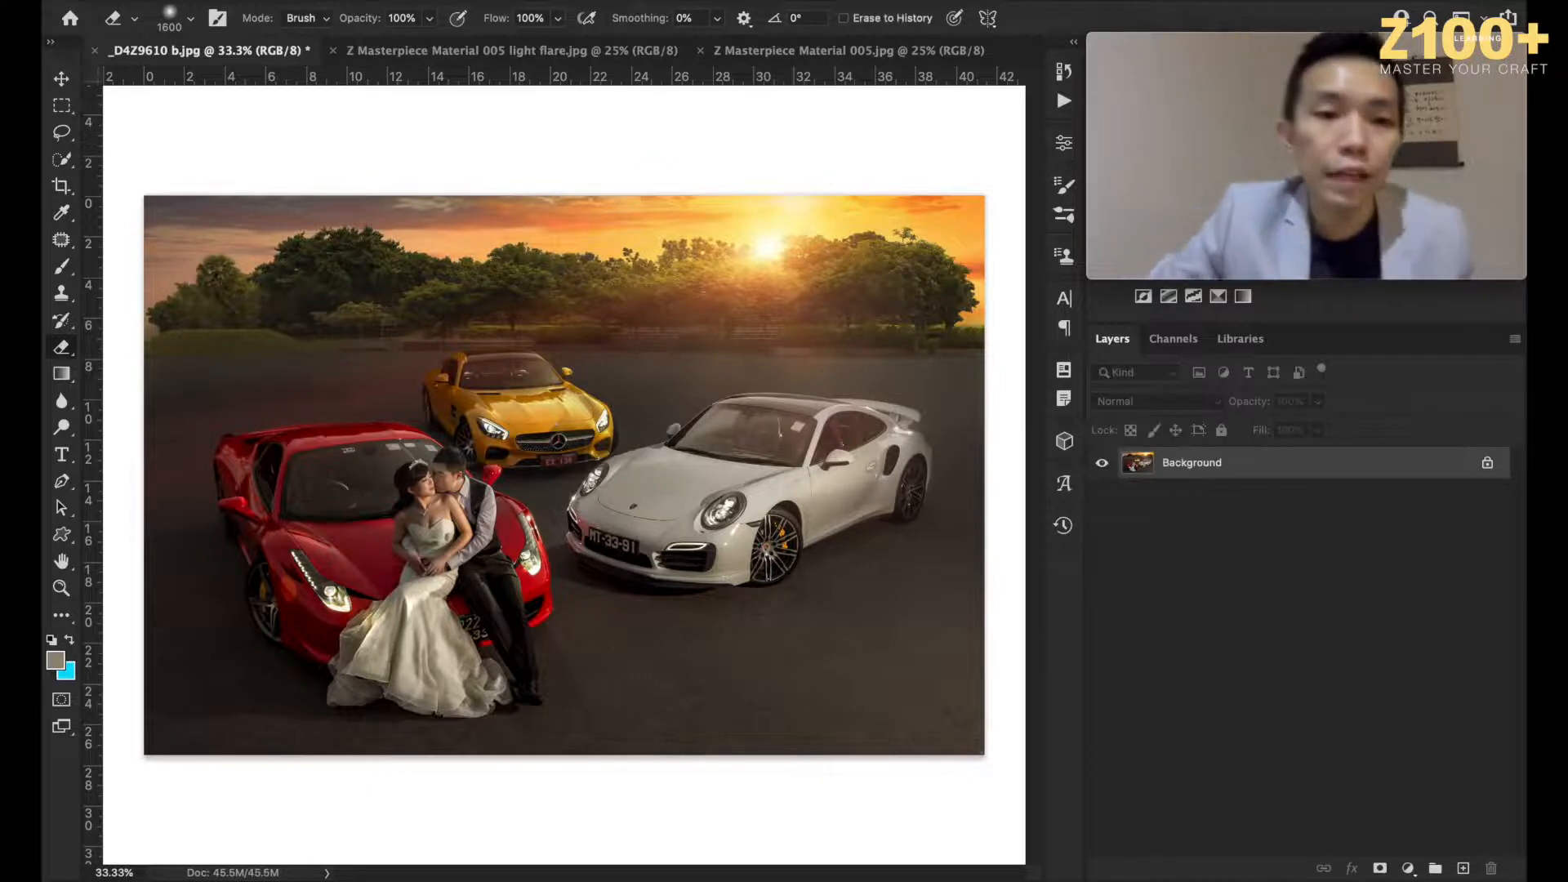
pyautogui.click(62, 80)
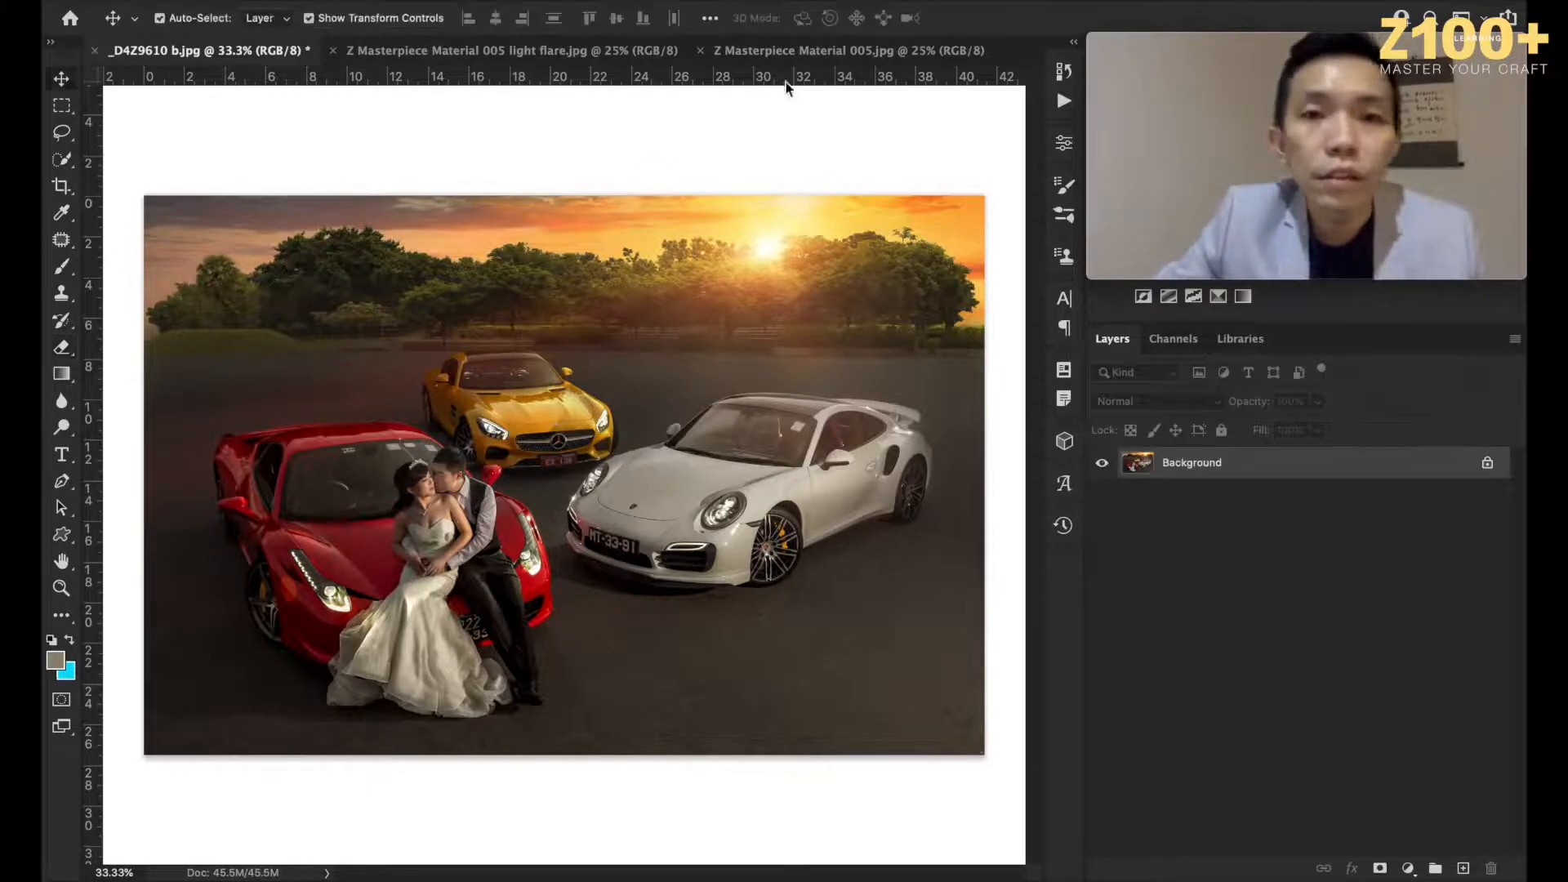
pyautogui.press('super+equal')
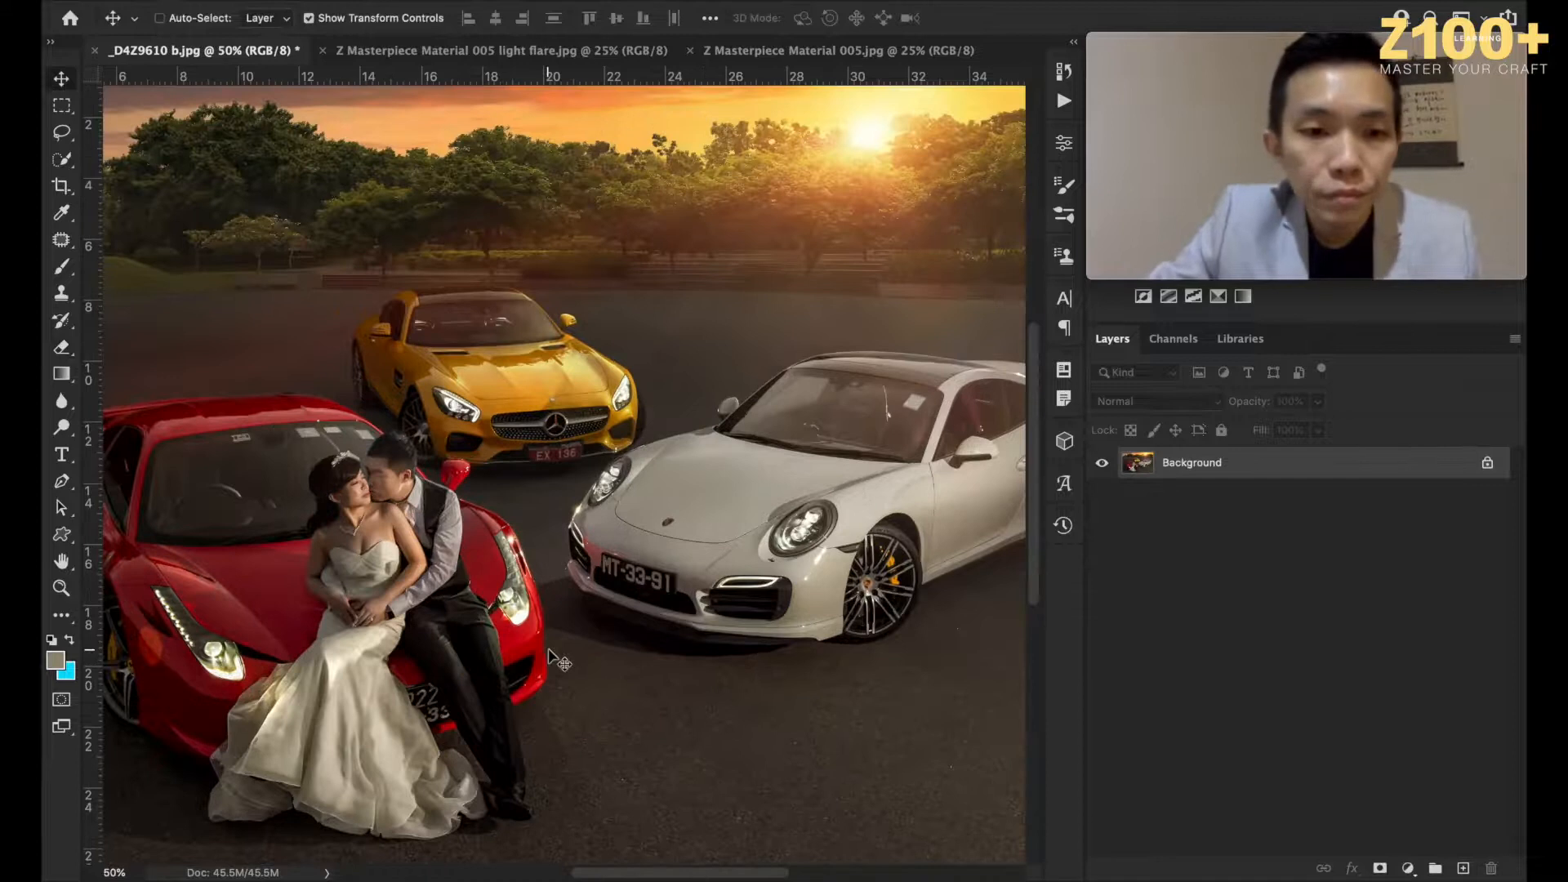
pyautogui.press('super+equal')
pyautogui.press('super+minus')
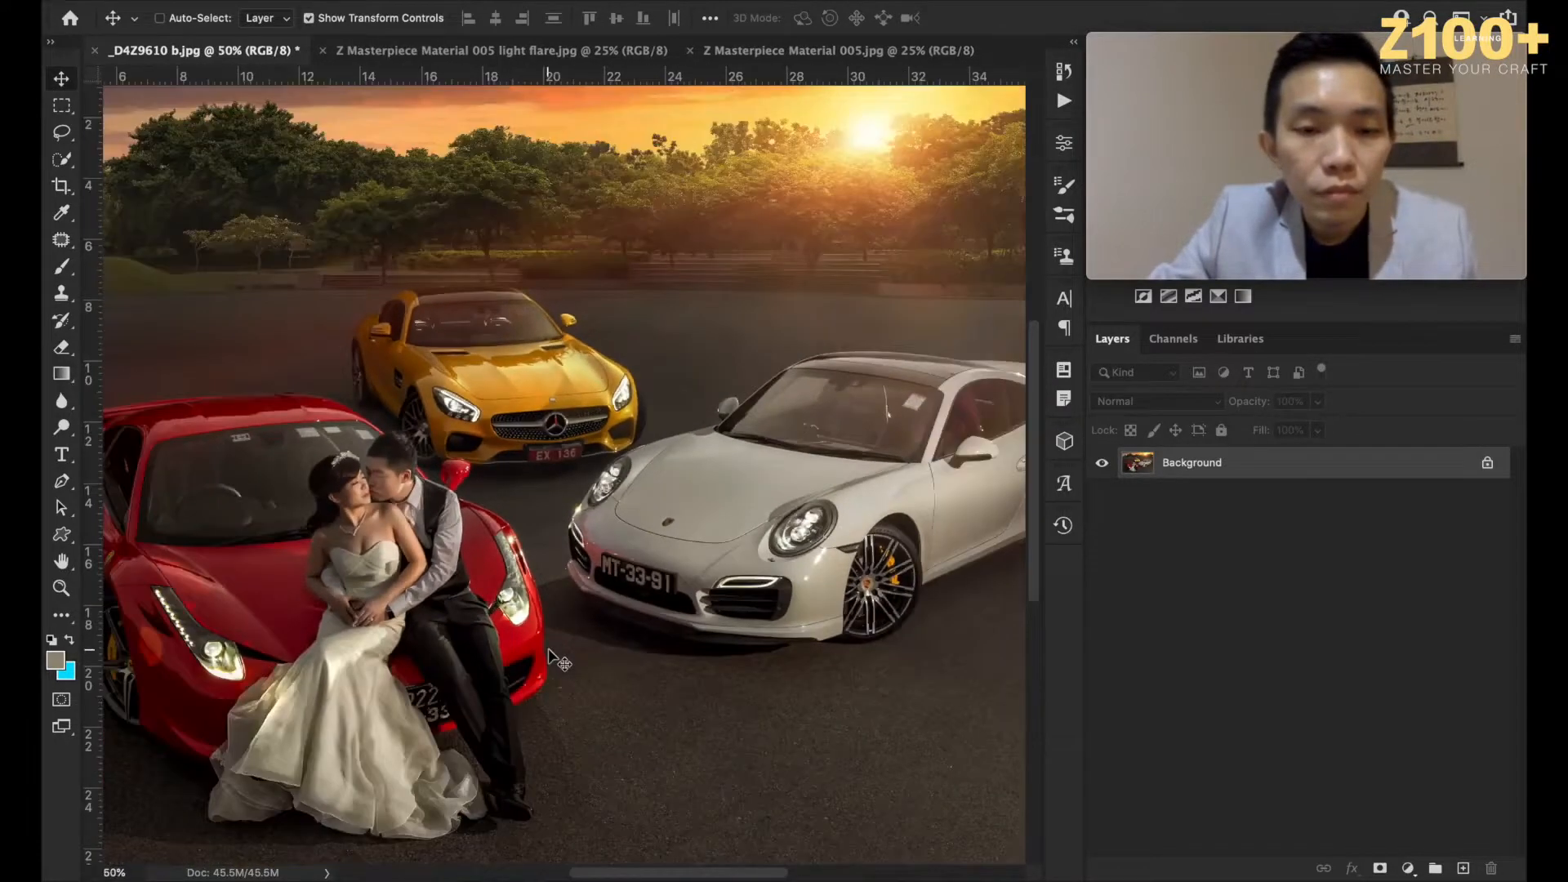
pyautogui.press('super+minus')
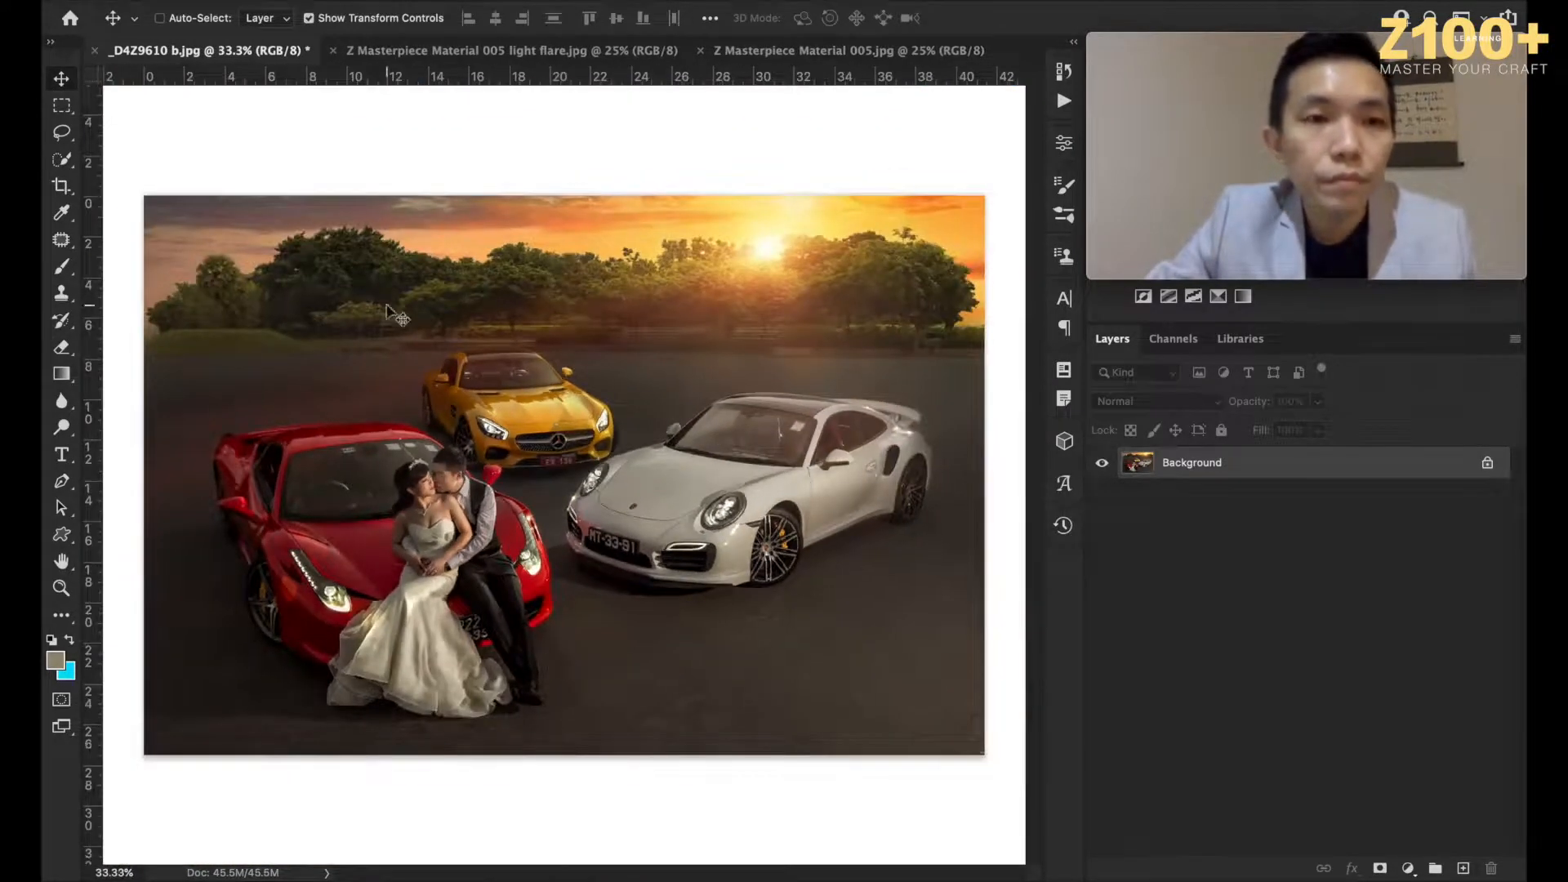
pyautogui.press('super+s')
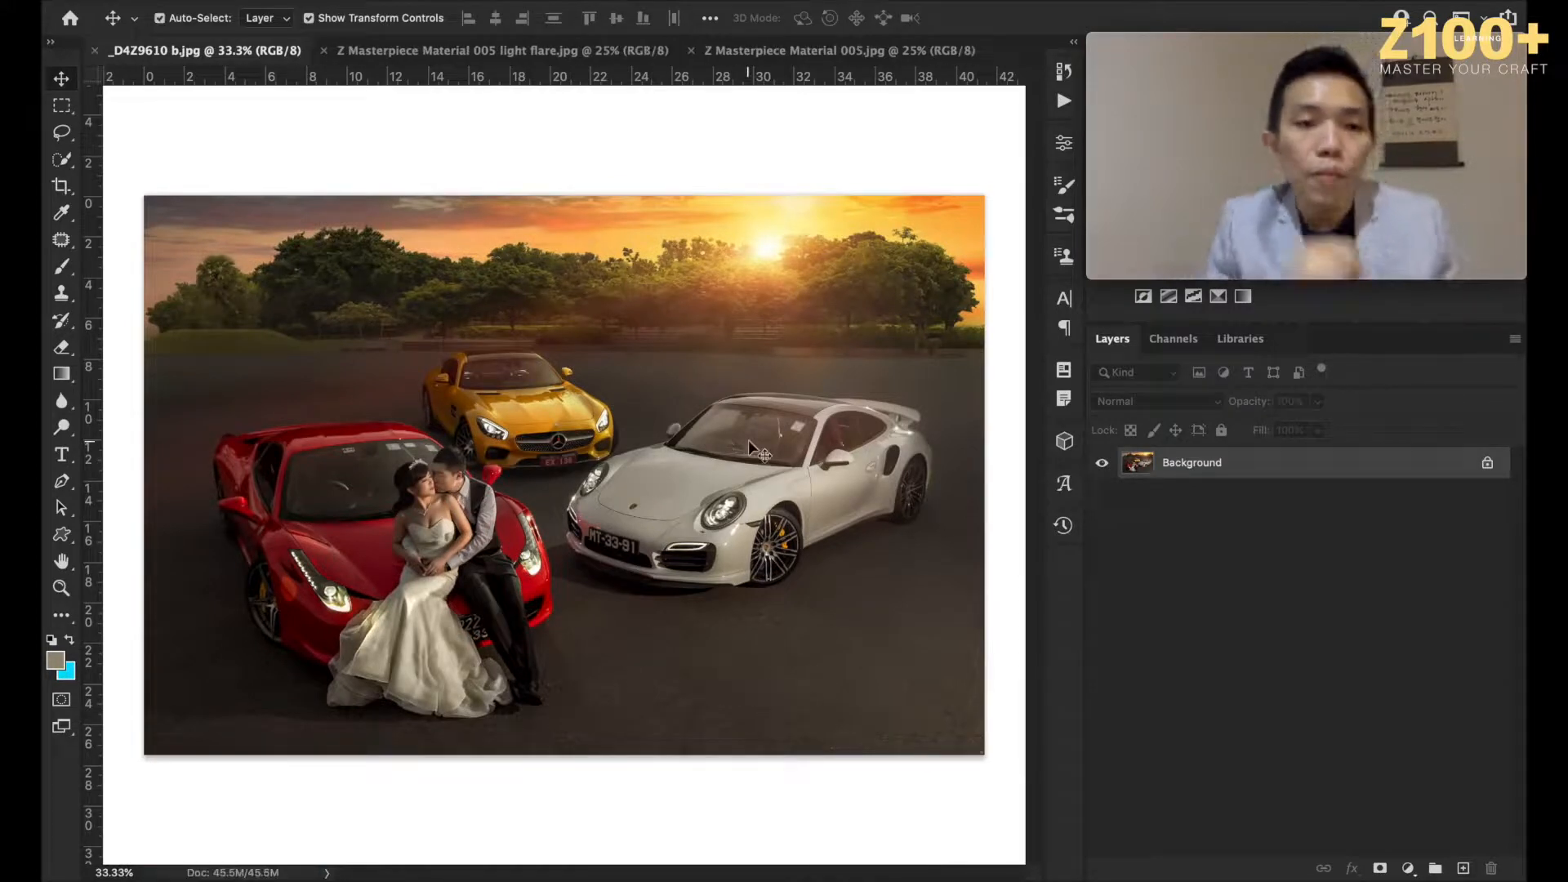
# Step: Select a rectangular area around the couple and open it in the Liquify filter
pyautogui.press('super+plus')
pyautogui.press('super+plus')
pyautogui.press('super+minus')
pyautogui.press('super+minus')
pyautogui.press('super+minus')
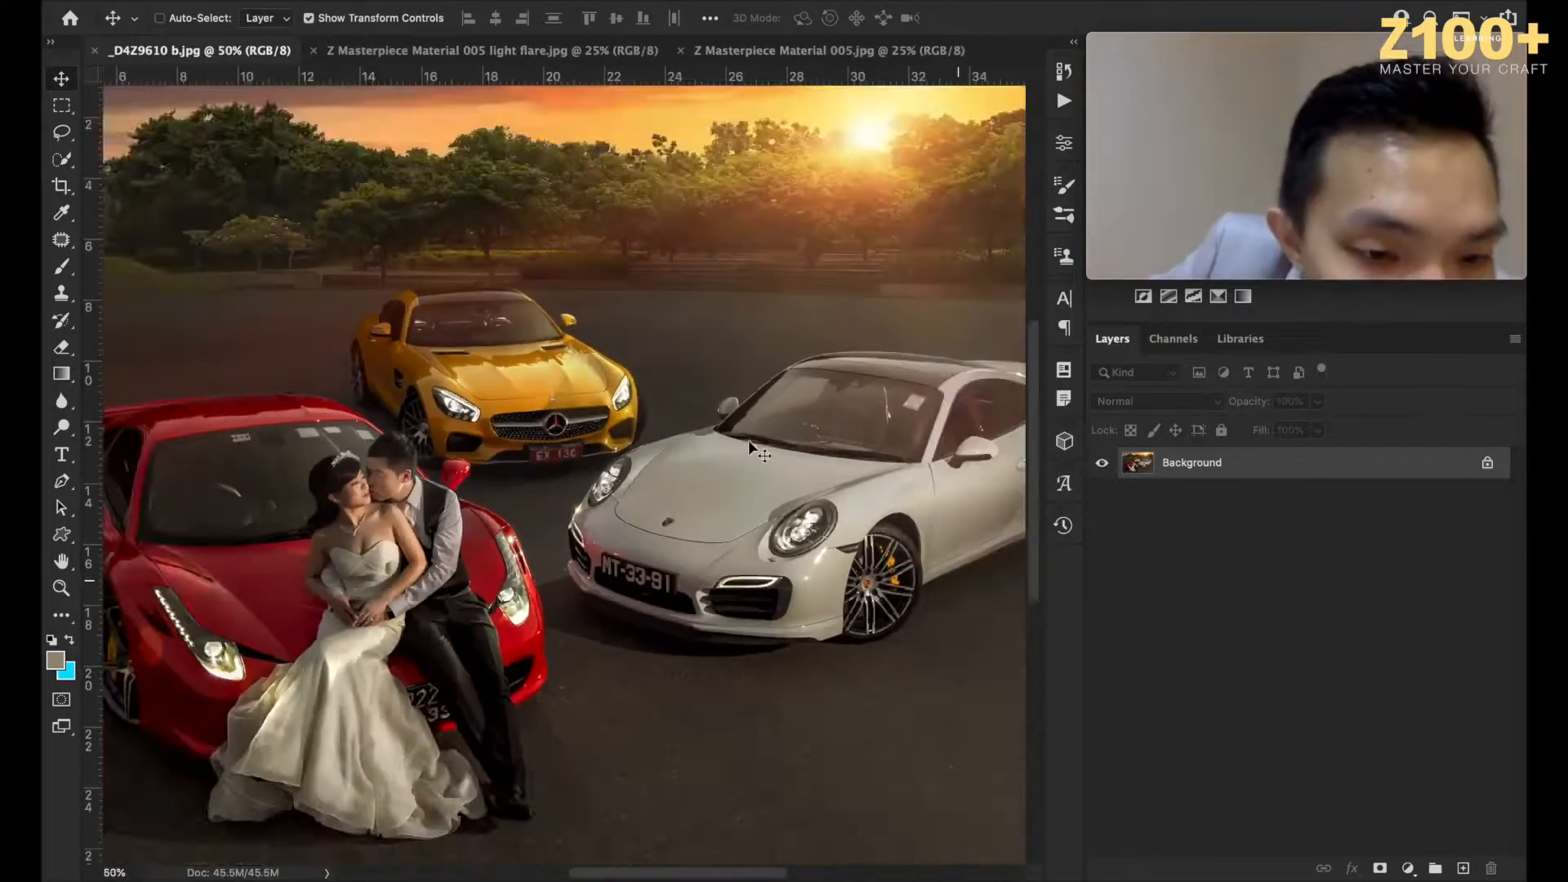
pyautogui.click(62, 107)
pyautogui.moveTo(349, 415); pyautogui.dragTo(571, 684)
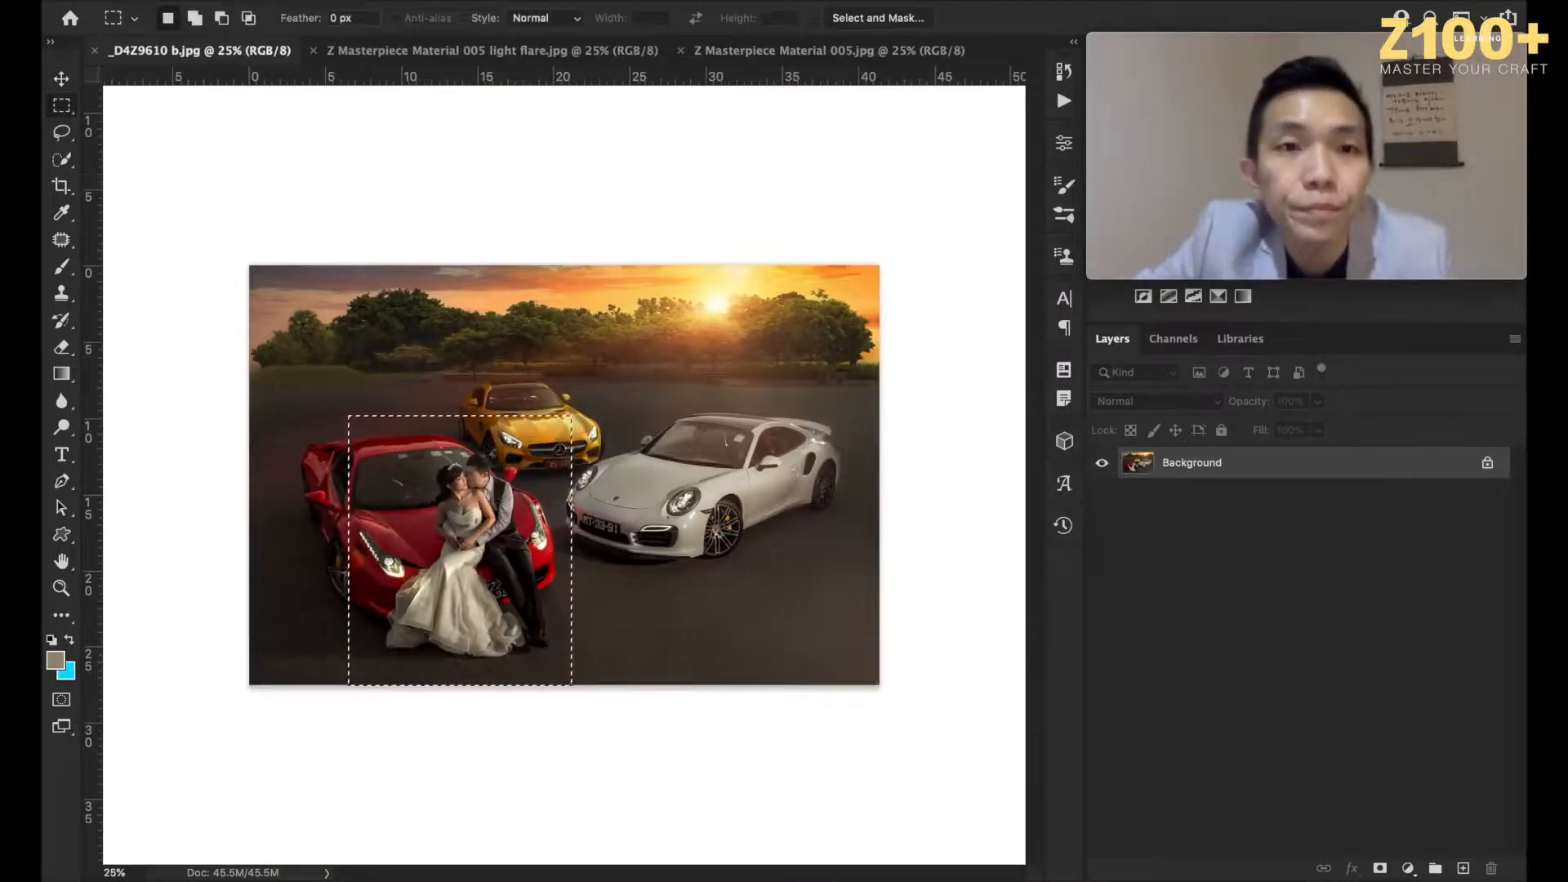
pyautogui.click(511, 2)
pyautogui.click(548, 167)
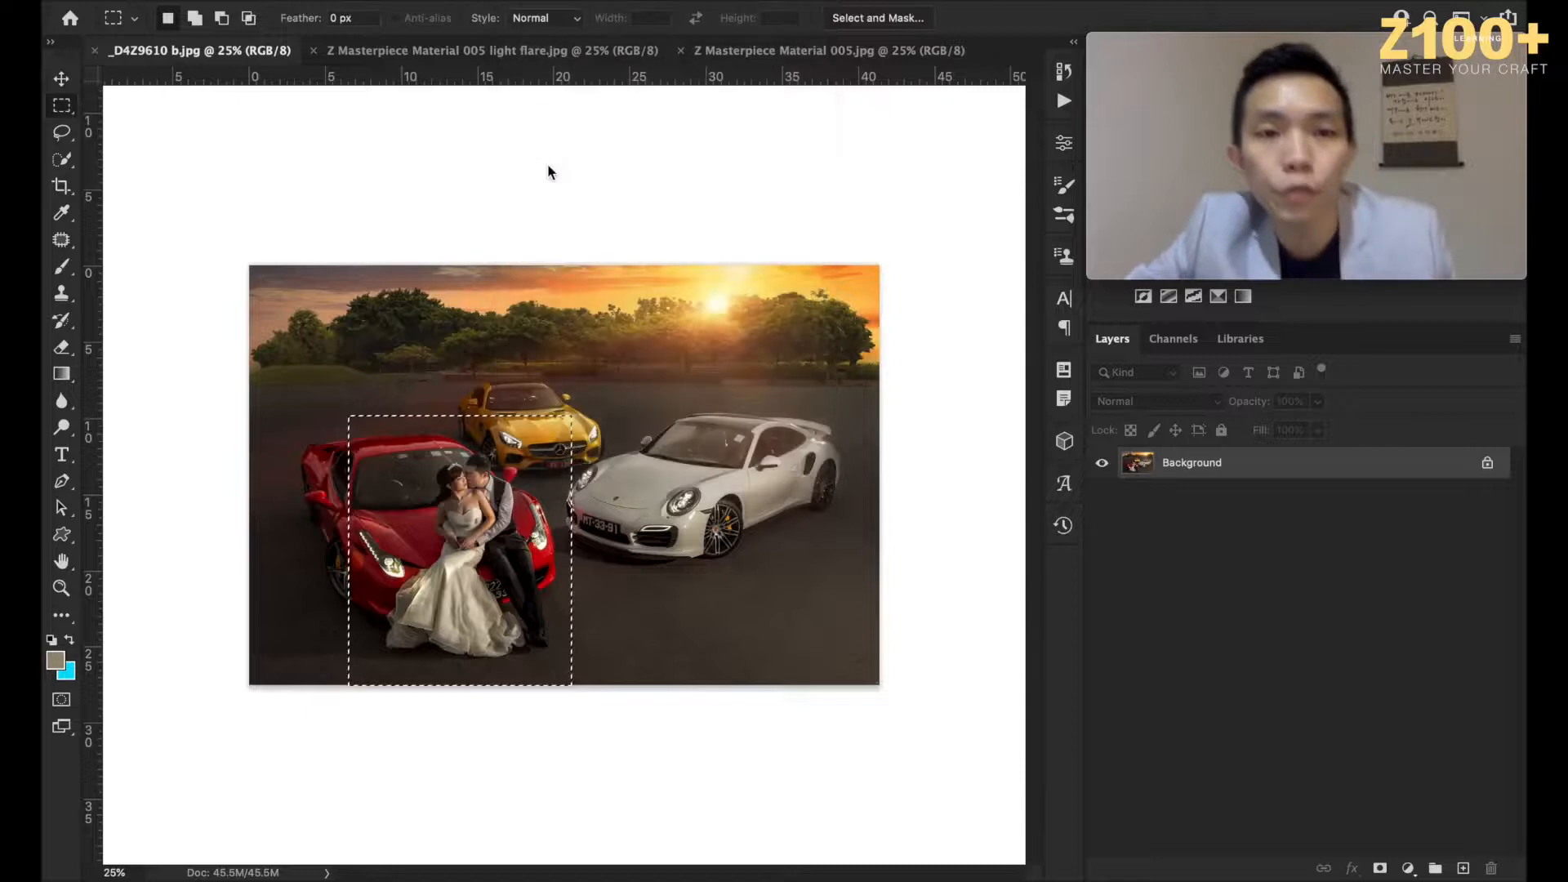
# Step: Nudge the skin beside the bride's underarm toward her bodice with a size 70 Forward Warp brush
pyautogui.press('[')
pyautogui.press('[')
pyautogui.press('[')
pyautogui.press('[')
pyautogui.press('[')
pyautogui.press('[')
pyautogui.press('[')
pyautogui.press('[')
pyautogui.press('super+plus')
pyautogui.press('super+plus')
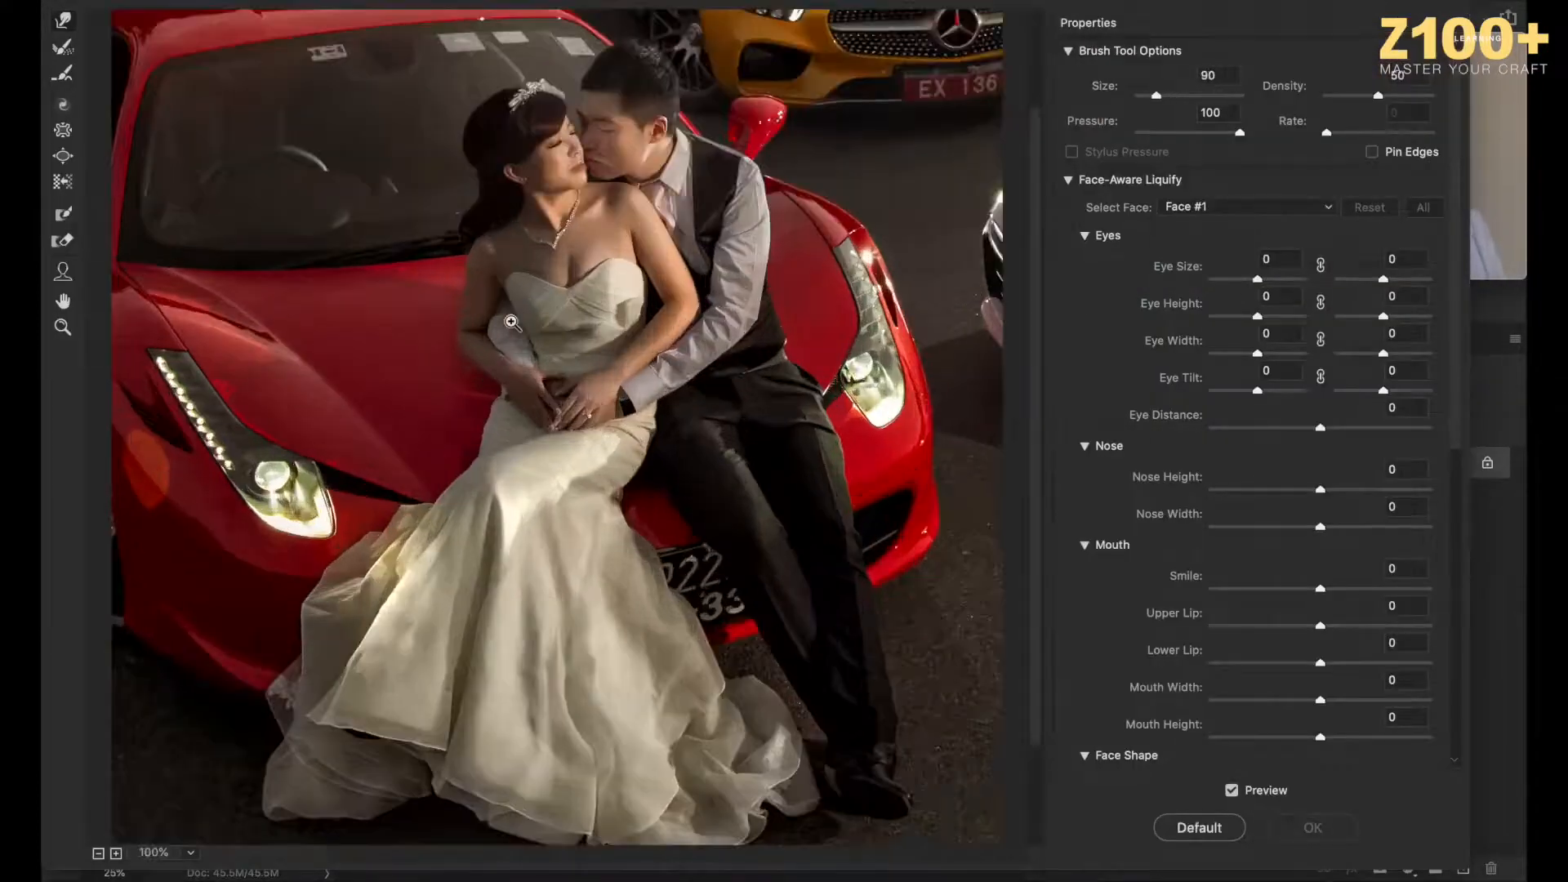
pyautogui.press('[')
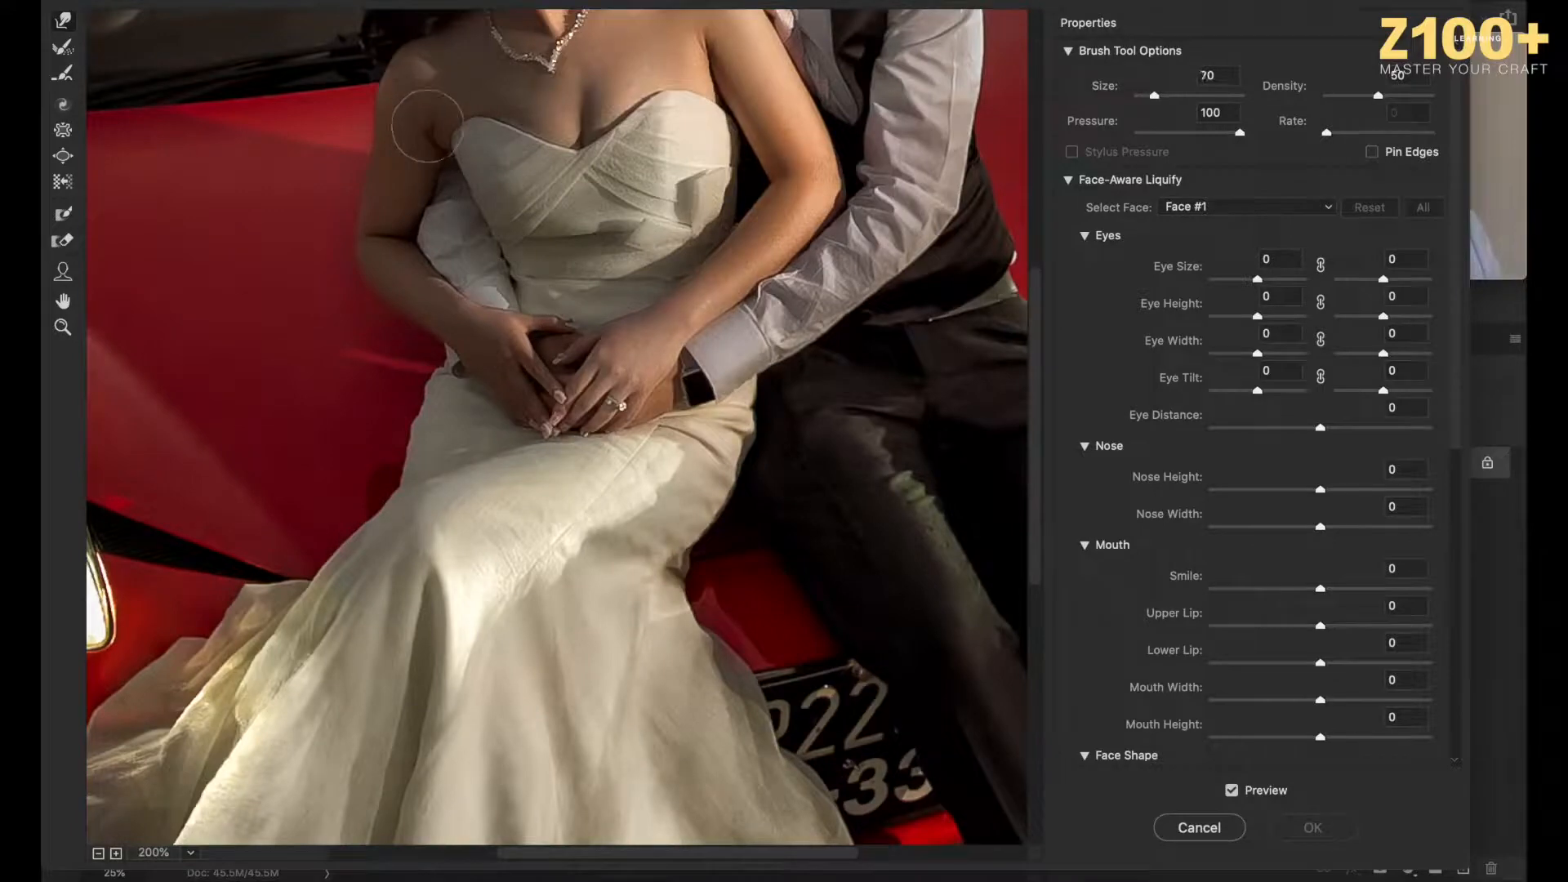
pyautogui.moveTo(431, 138); pyautogui.dragTo(436, 135)
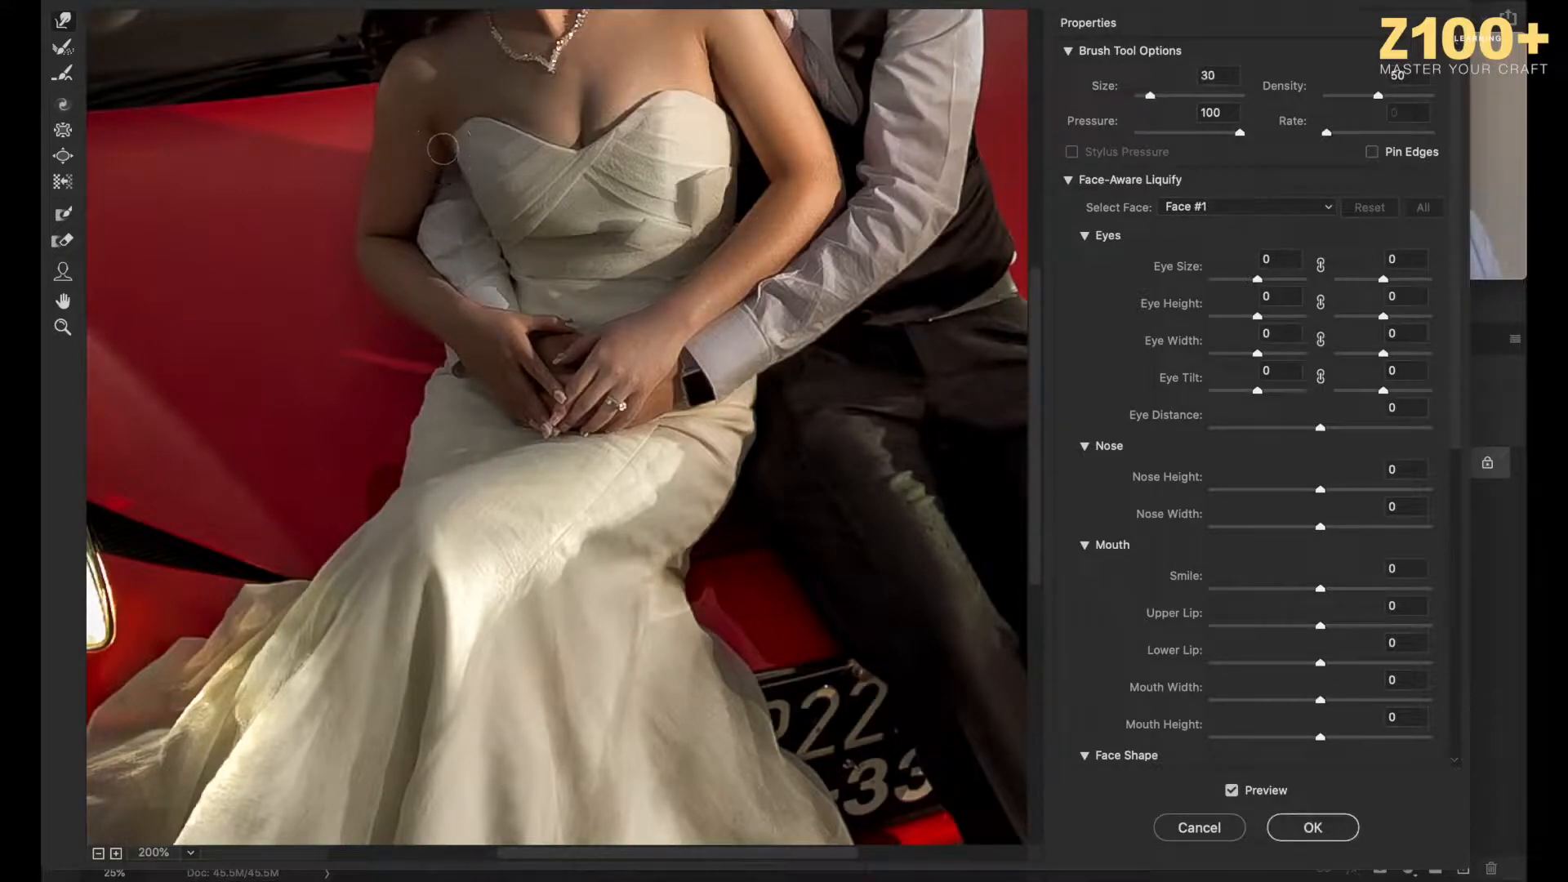
# Step: Refine the bride's underarm with a small warp brush and slim her upper arm with a size 175 brush
pyautogui.press(']')
pyautogui.press('[')
pyautogui.press(']')
pyautogui.press(']')
pyautogui.press(']')
pyautogui.press(']')
pyautogui.press(']')
pyautogui.press('super+minus')
pyautogui.press(']')
pyautogui.press(']')
pyautogui.press(']')
pyautogui.press(']')
pyautogui.press(']')
pyautogui.press(']')
pyautogui.press(']')
pyautogui.press(']')
pyautogui.press(']')
pyautogui.press(']')
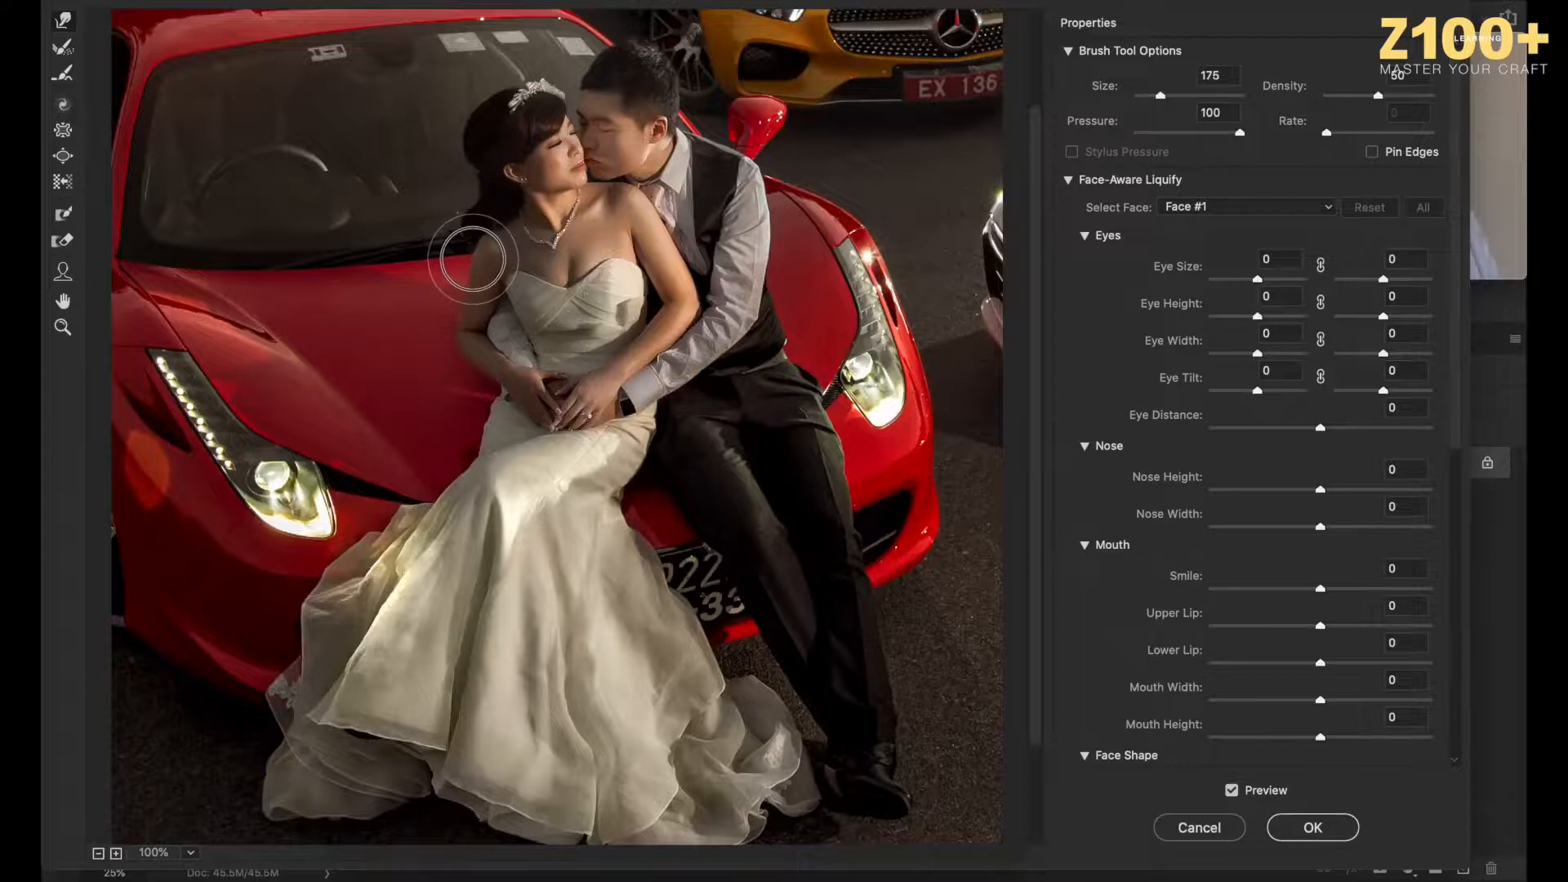
# Step: Push the bride's lower arm beside her waist slightly inward with a size 300 warp brush
pyautogui.press(']')
pyautogui.press(']')
pyautogui.press(']')
pyautogui.press(']')
pyautogui.press(']')
pyautogui.press(']')
pyautogui.press('[')
pyautogui.press('[')
pyautogui.press('[')
pyautogui.press('[')
pyautogui.press('[')
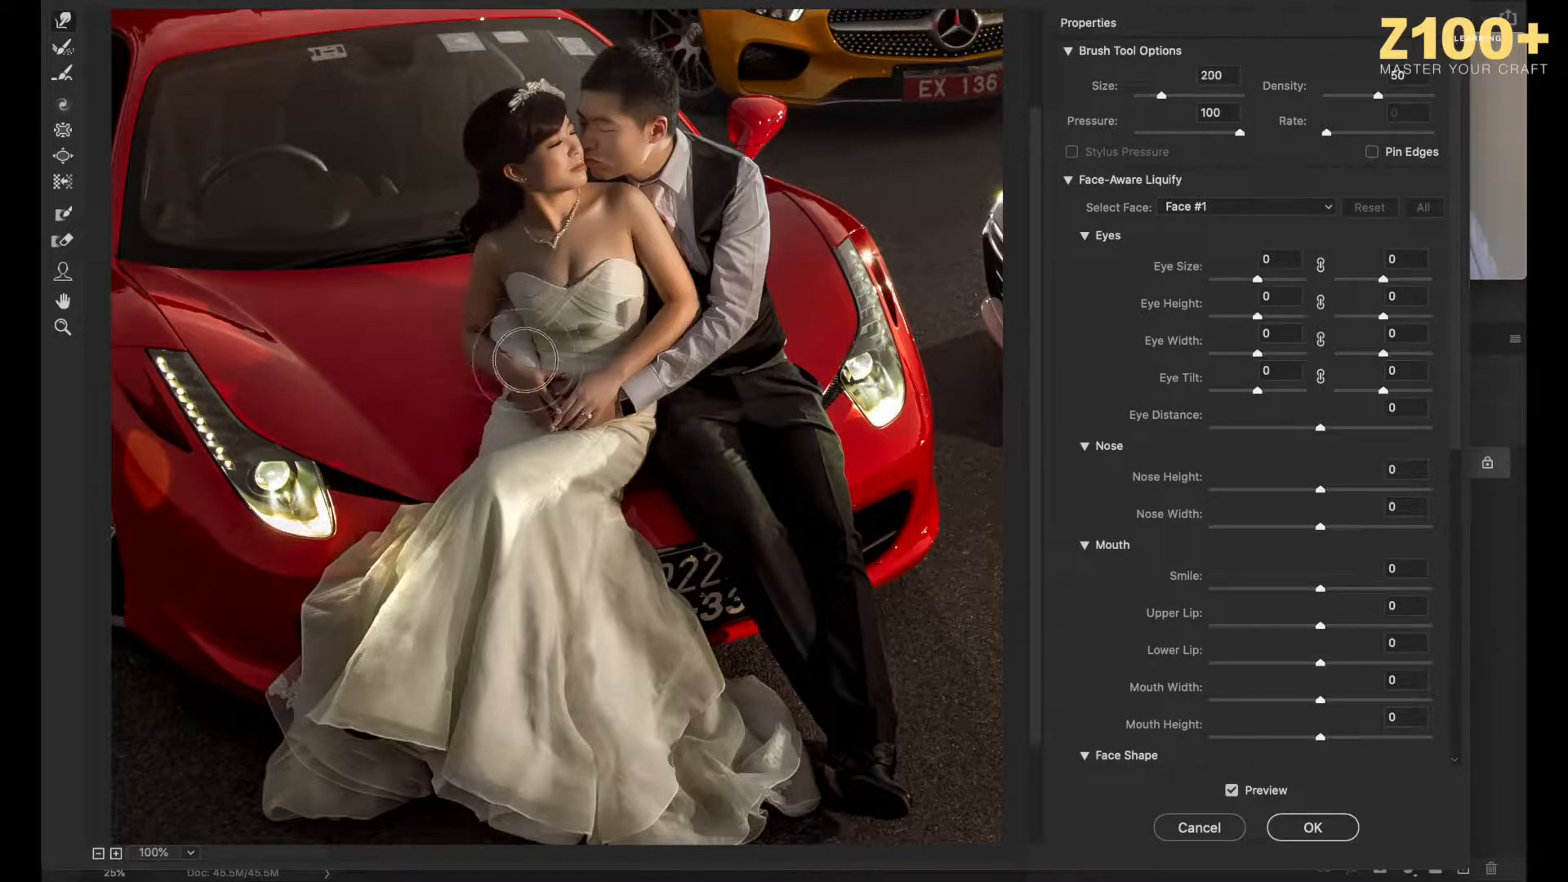
pyautogui.press(']')
pyautogui.press(']')
pyautogui.press(']')
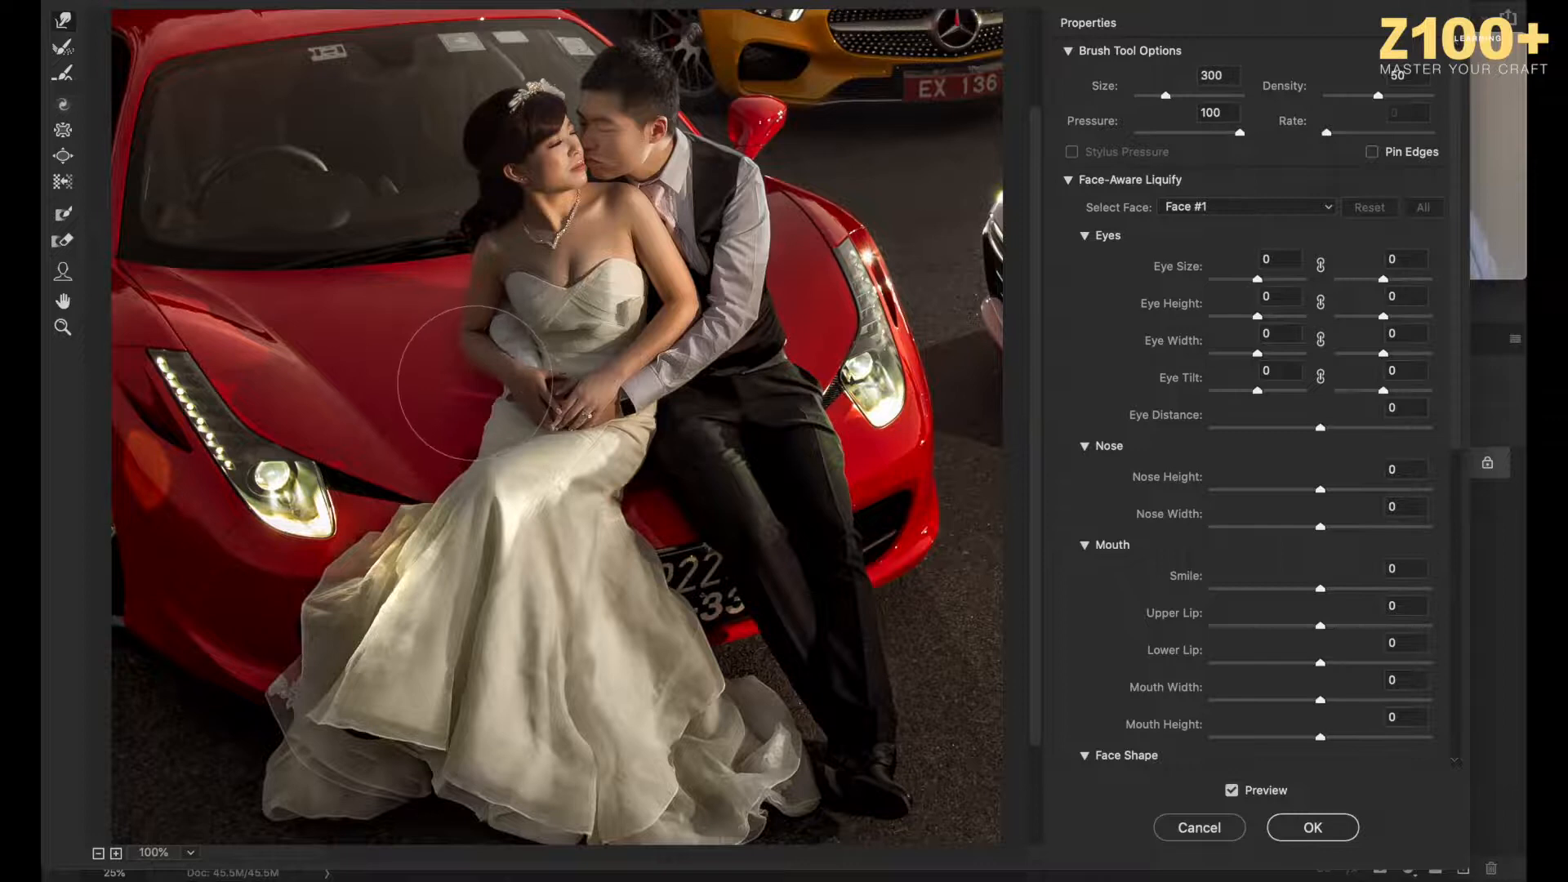
pyautogui.moveTo(475, 385); pyautogui.dragTo(480, 385)
# Step: Refine the outline of the bride's shoulder and upper arm with a size 70 warp brush
pyautogui.press('[')
pyautogui.press('[')
pyautogui.press('[')
pyautogui.press('[')
pyautogui.press('[')
pyautogui.press('[')
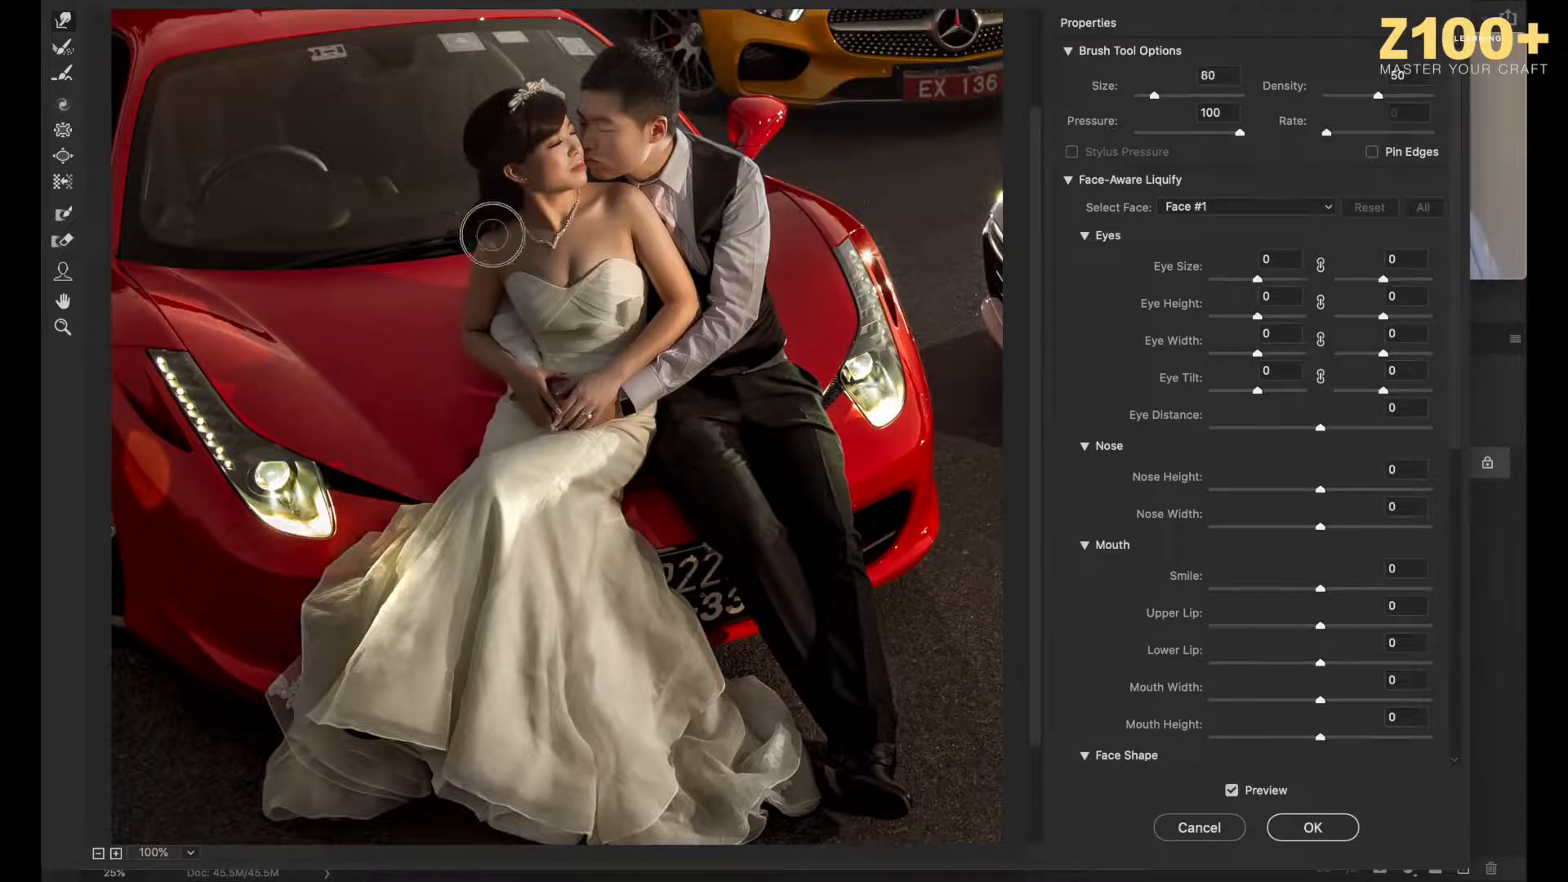
pyautogui.press('[')
pyautogui.press('[')
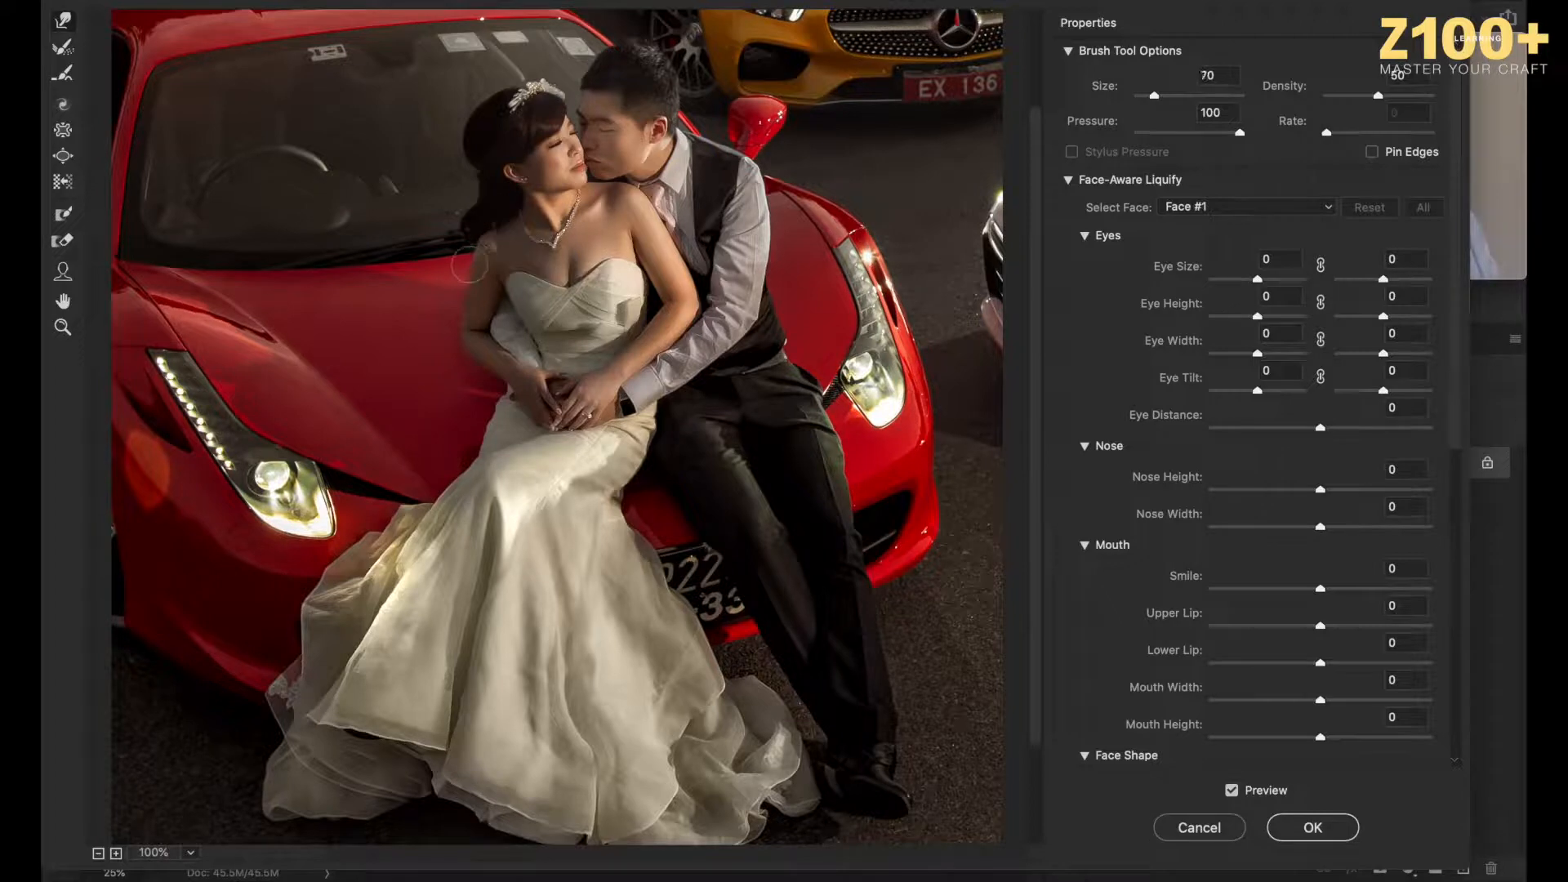
# Step: Reshape the area around the bride's raised elbow and the groom's sleeve with a size 300 warp brush
pyautogui.press(']')
pyautogui.press(']')
pyautogui.press(']')
pyautogui.press(']')
pyautogui.press(']')
pyautogui.press(']')
pyautogui.press(']')
pyautogui.press(']')
pyautogui.press(']')
pyautogui.press(']')
pyautogui.press(']')
pyautogui.press(']')
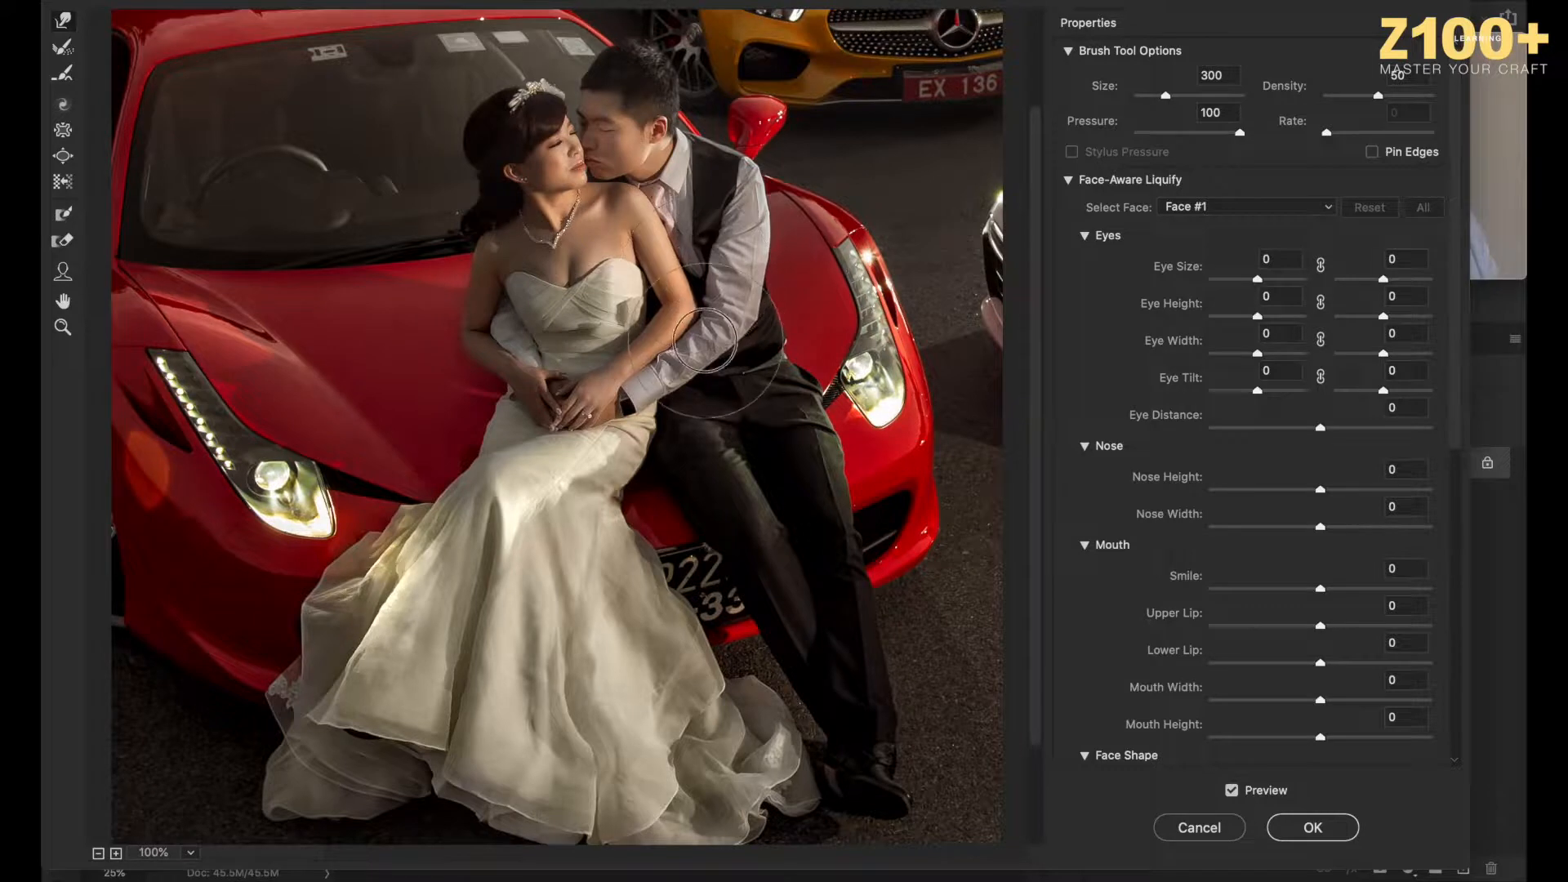
# Step: Refine the bride's bent forearm beside her waist with a size 175 warp brush
pyautogui.press('[')
pyautogui.press('[')
pyautogui.press('[')
pyautogui.press('[')
pyautogui.press('[')
pyautogui.press('[')
pyautogui.press('[')
pyautogui.press('[')
pyautogui.press('[')
pyautogui.press('[')
pyautogui.press('[')
pyautogui.press('[')
pyautogui.press('[')
pyautogui.press('[')
pyautogui.press('[')
pyautogui.press('[')
pyautogui.press('[')
pyautogui.press('[')
pyautogui.press('[')
pyautogui.press('[')
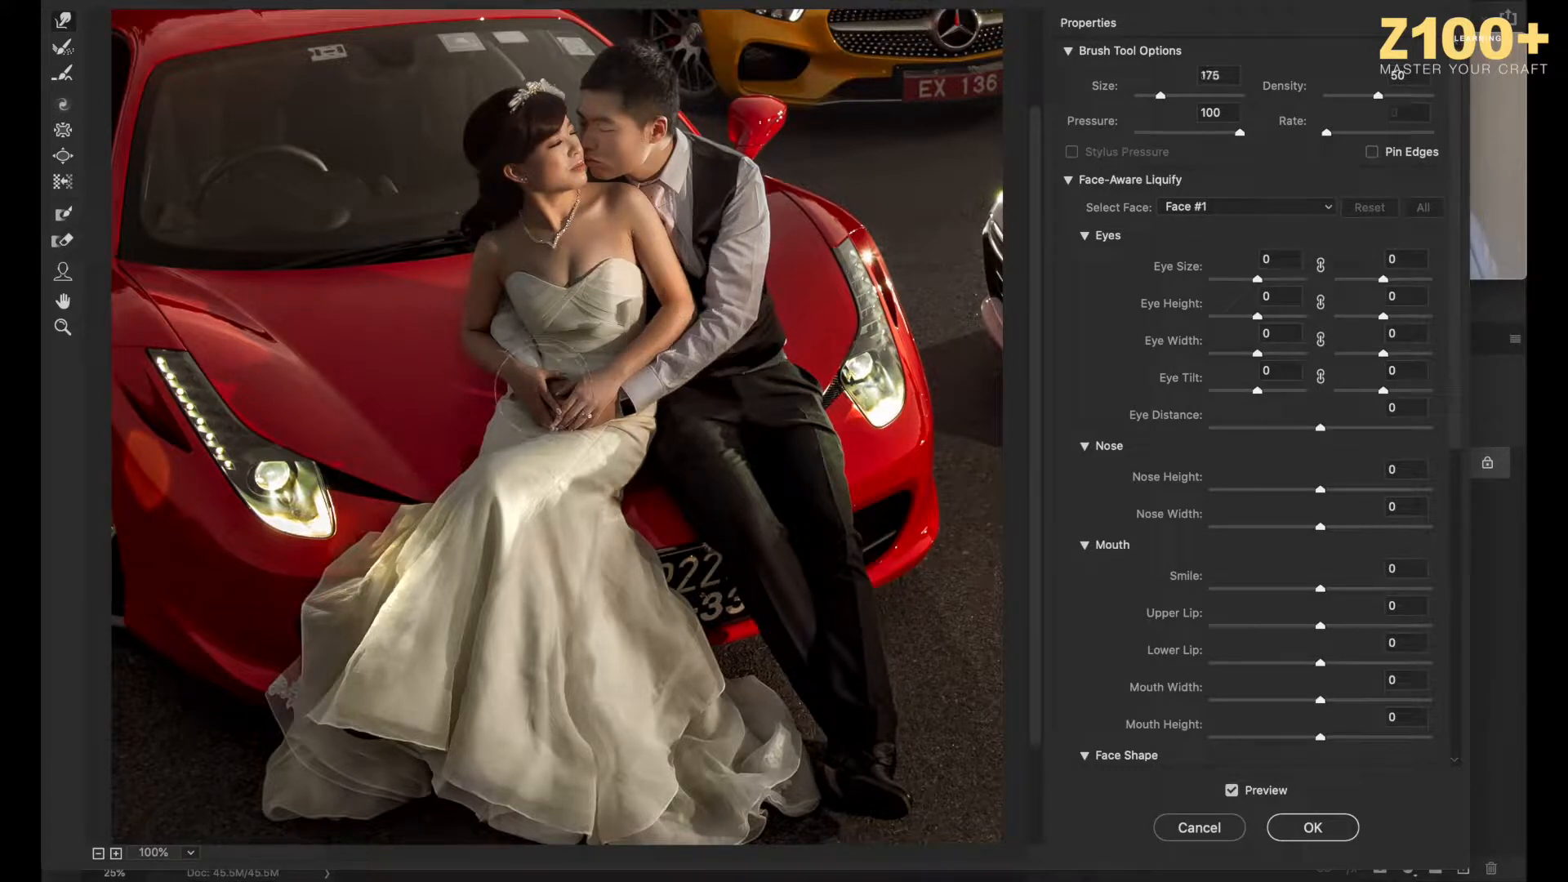
# Step: Reshape the bride's wrist and the edge of her lap with warp brushes of size 100 and 80
pyautogui.press(']')
pyautogui.press(']')
pyautogui.press(']')
pyautogui.press(']')
pyautogui.press(']')
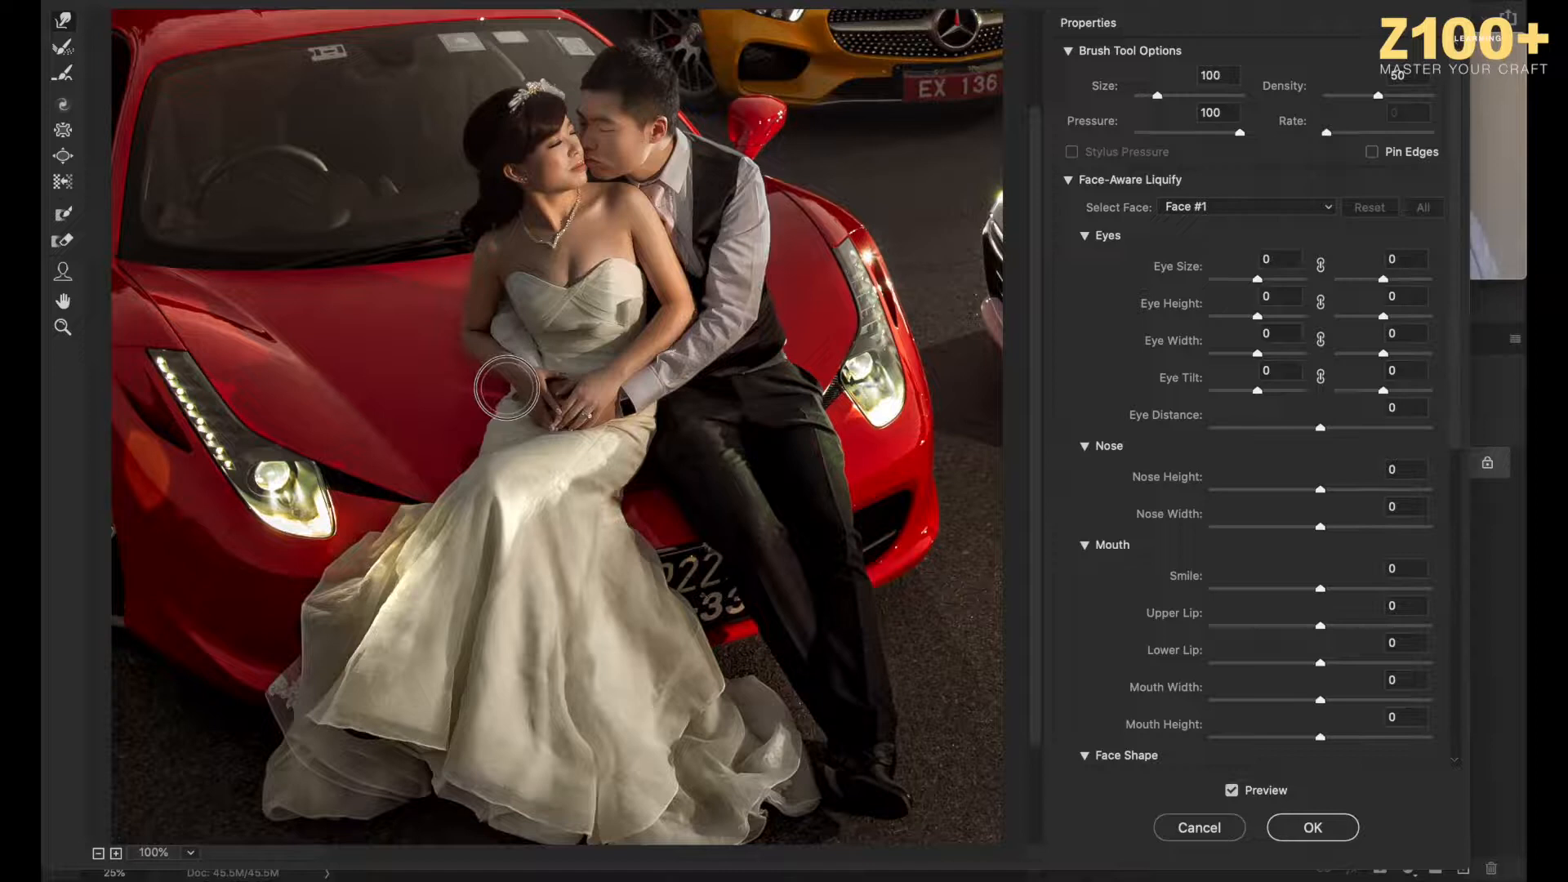
pyautogui.press('[')
pyautogui.press('[')
pyautogui.press('[')
pyautogui.press('[')
pyautogui.press('[')
pyautogui.press('[')
pyautogui.press('[')
pyautogui.press('[')
pyautogui.press('[')
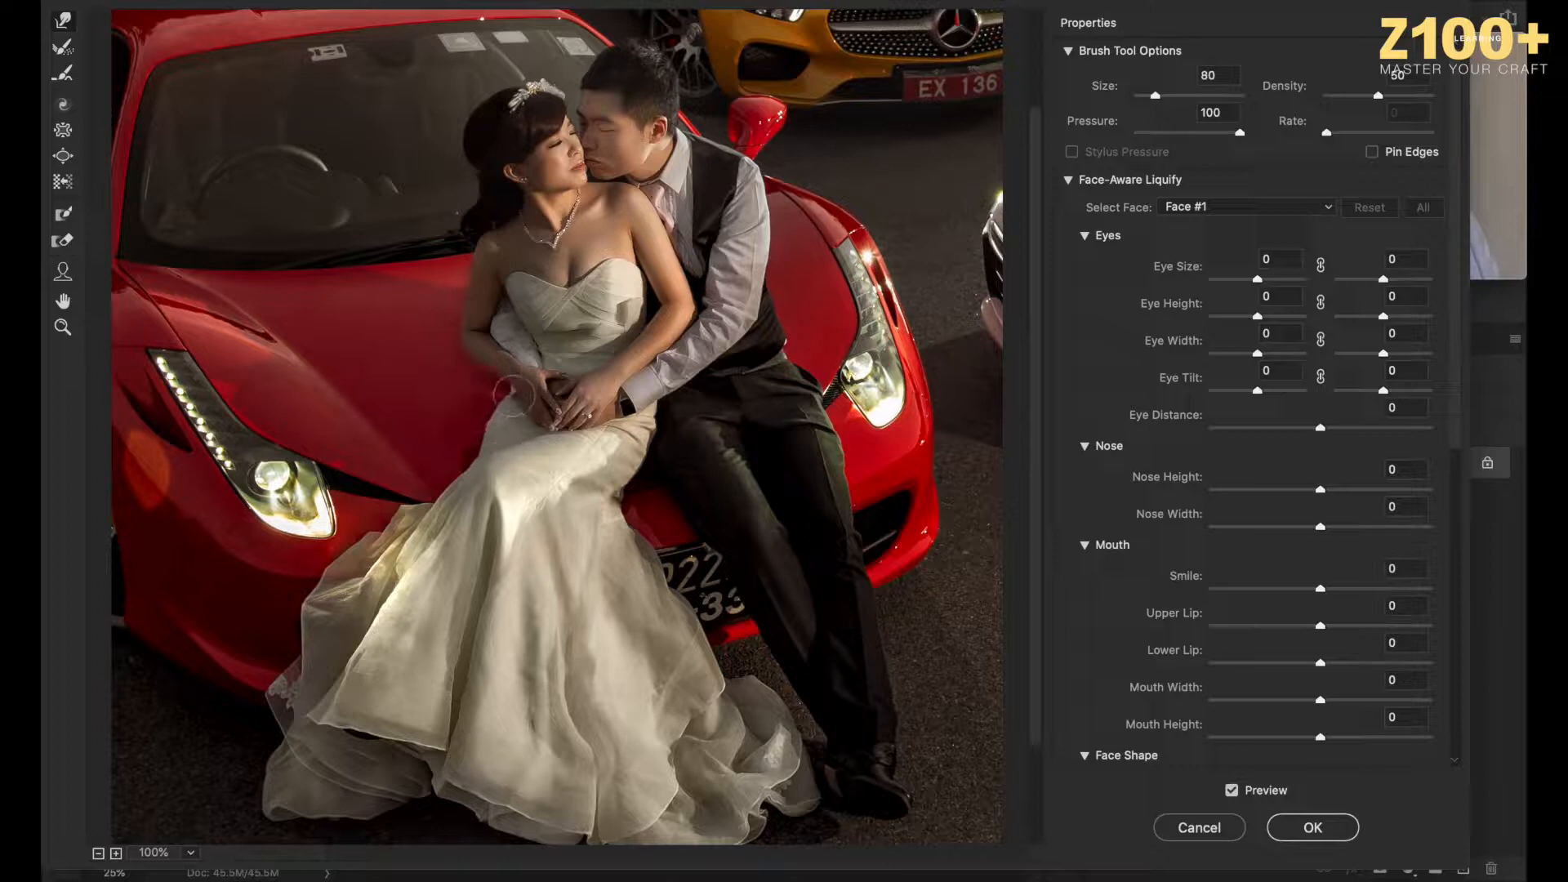
# Step: Reshape the bride's hip and thigh outline on the groom's side with warp brushes of size 200 and 150
pyautogui.press(']')
pyautogui.press(']')
pyautogui.press(']')
pyautogui.press(']')
pyautogui.press(']')
pyautogui.press(']')
pyautogui.press(']')
pyautogui.press(']')
pyautogui.press(']')
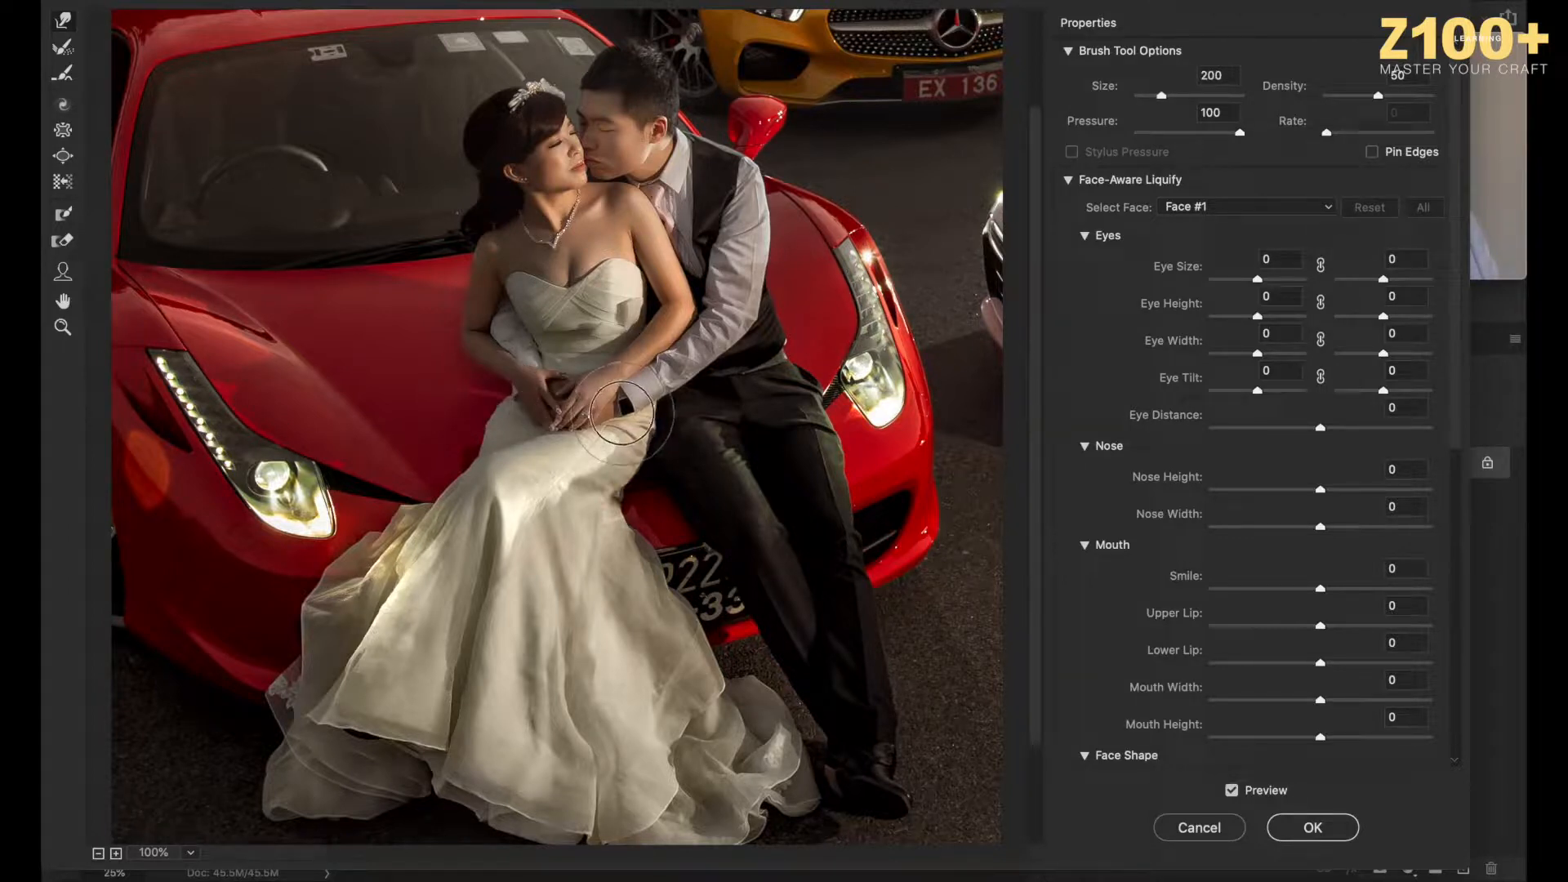
pyautogui.press('[')
pyautogui.press('[')
pyautogui.press('[')
pyautogui.press('[')
pyautogui.press('[')
pyautogui.press('[')
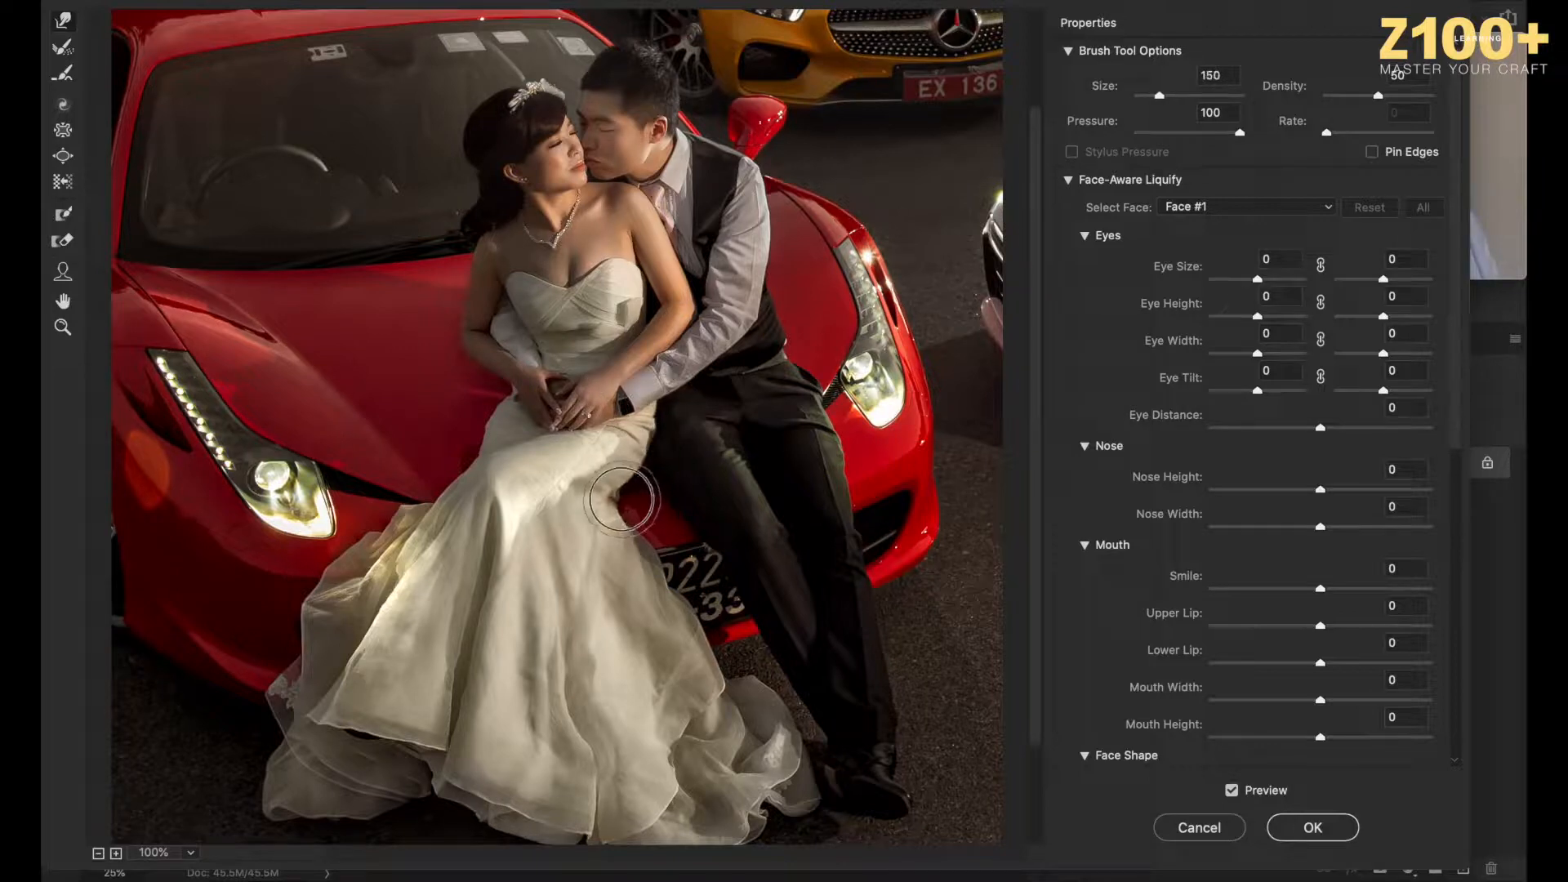
# Step: Refine the dress edge against the red car's hood with warp brushes from size 80 down to 25, and apply Liquify
pyautogui.press('[')
pyautogui.press('[')
pyautogui.press('[')
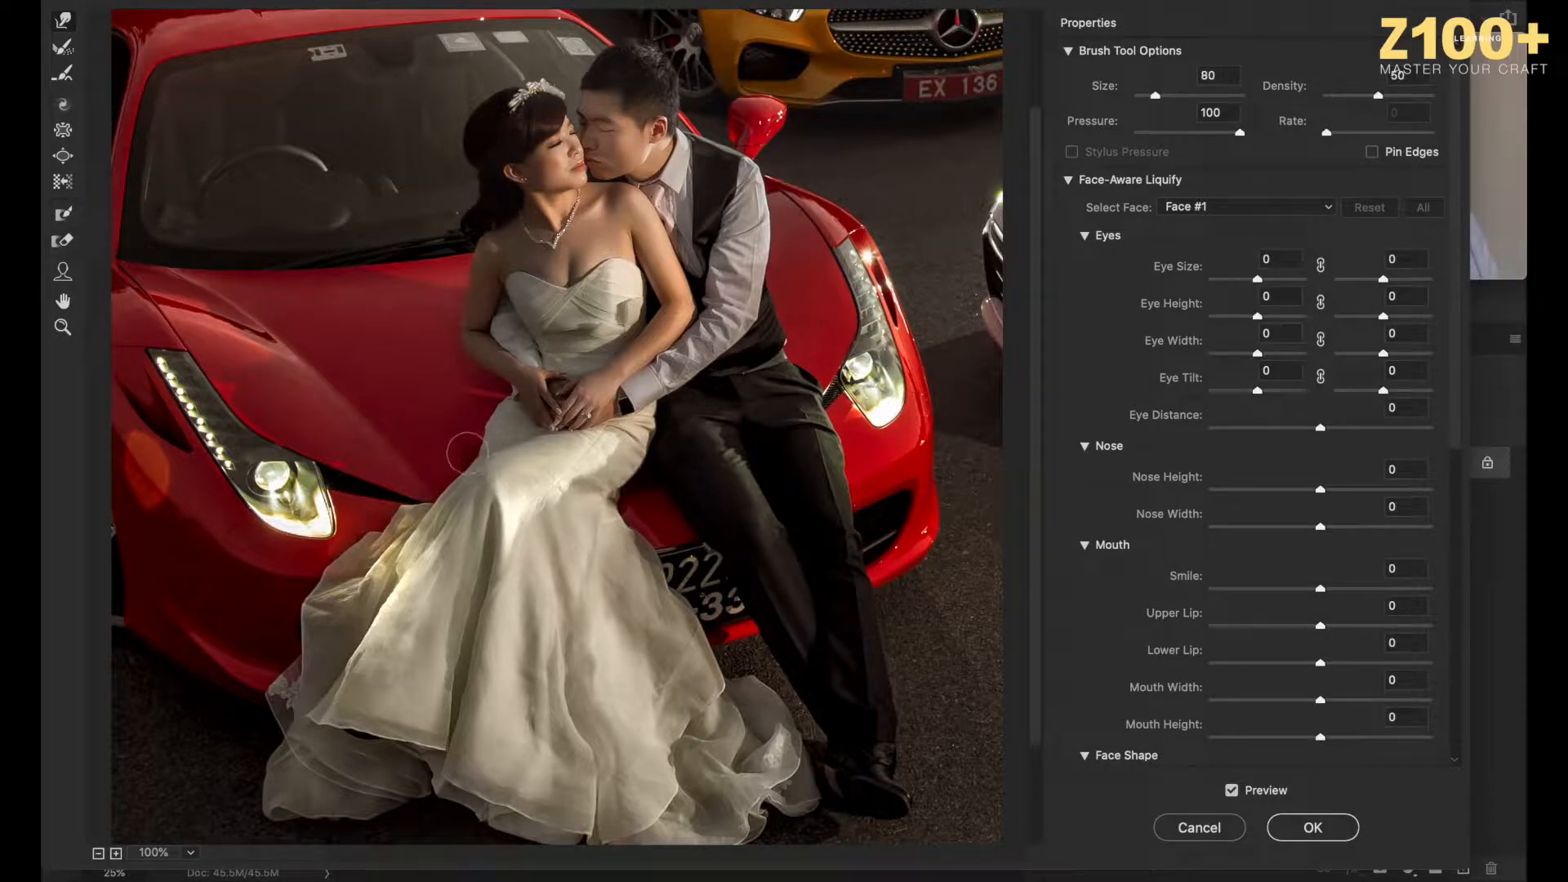
pyautogui.press('[')
pyautogui.press('[')
pyautogui.press('[')
pyautogui.press('[')
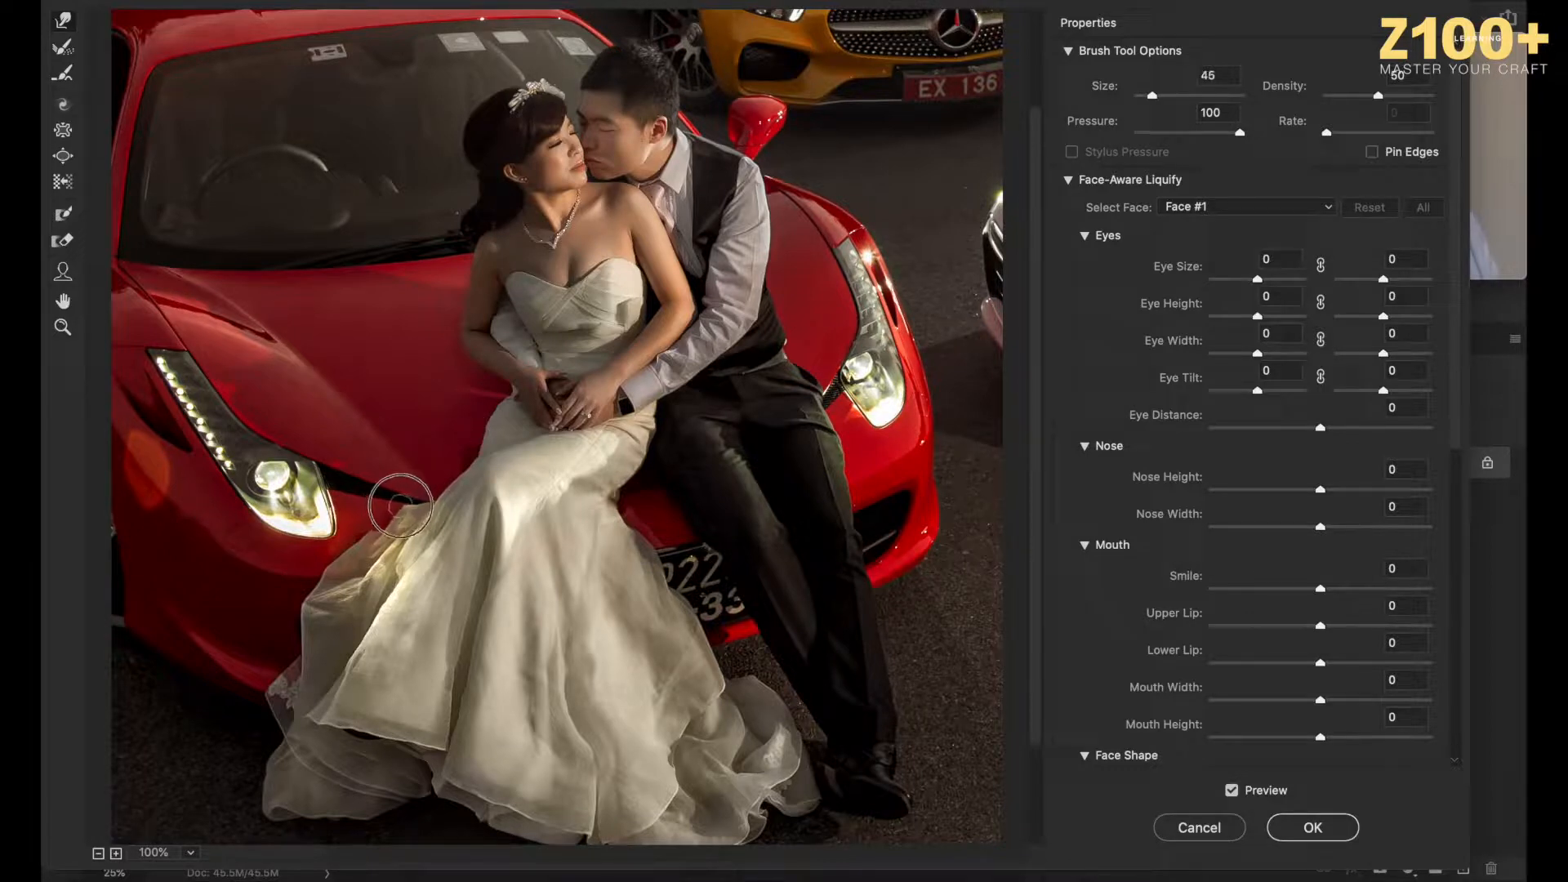
pyautogui.press('[')
pyautogui.press('[')
pyautogui.press('[')
pyautogui.press('[')
pyautogui.press('[')
pyautogui.press('[')
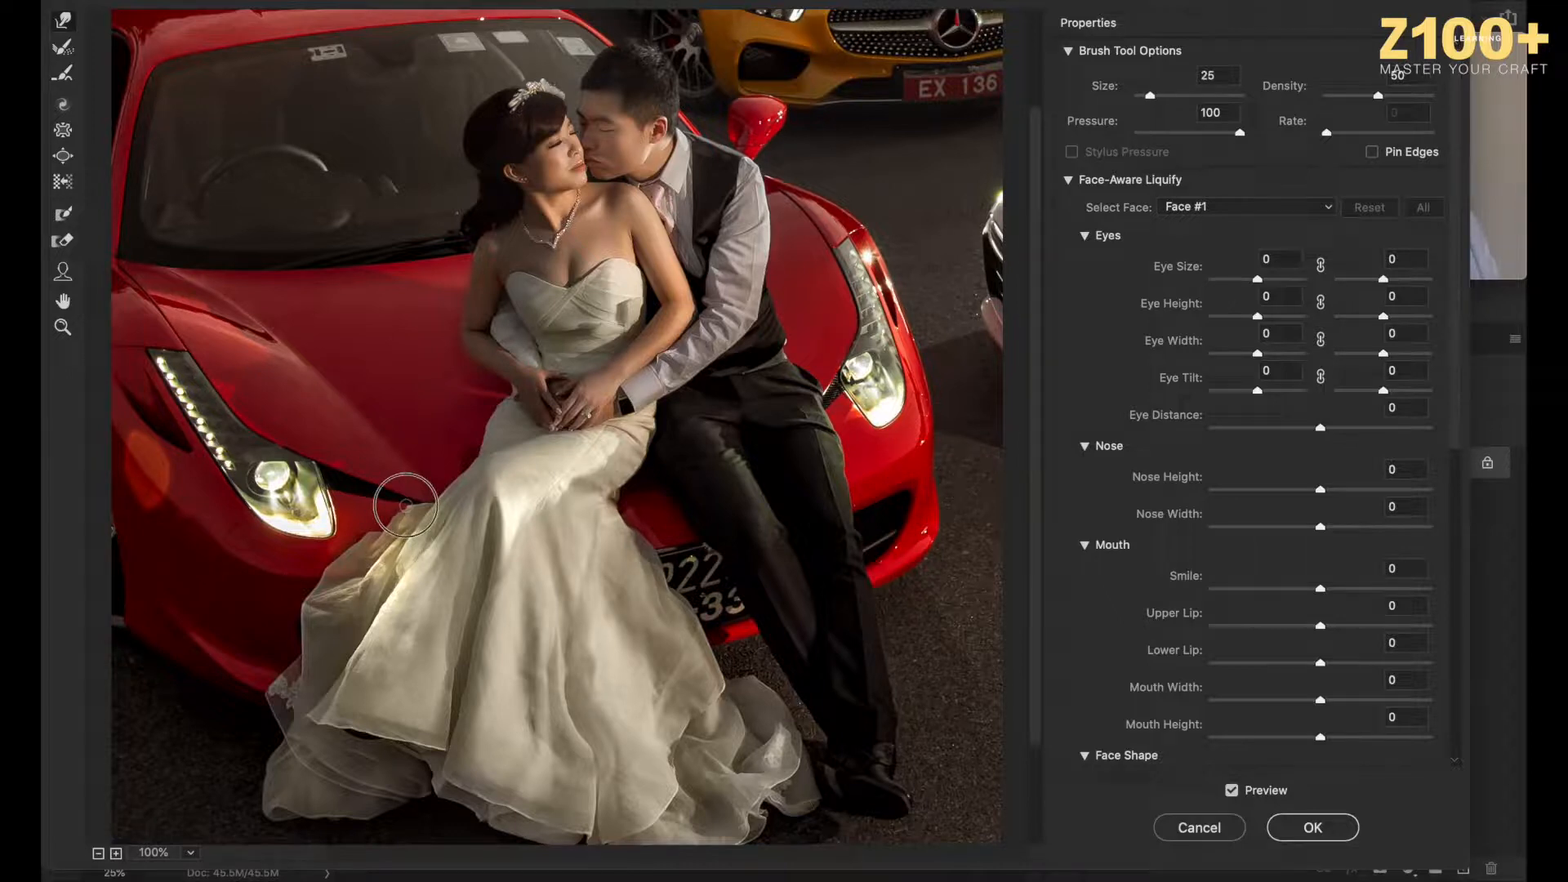
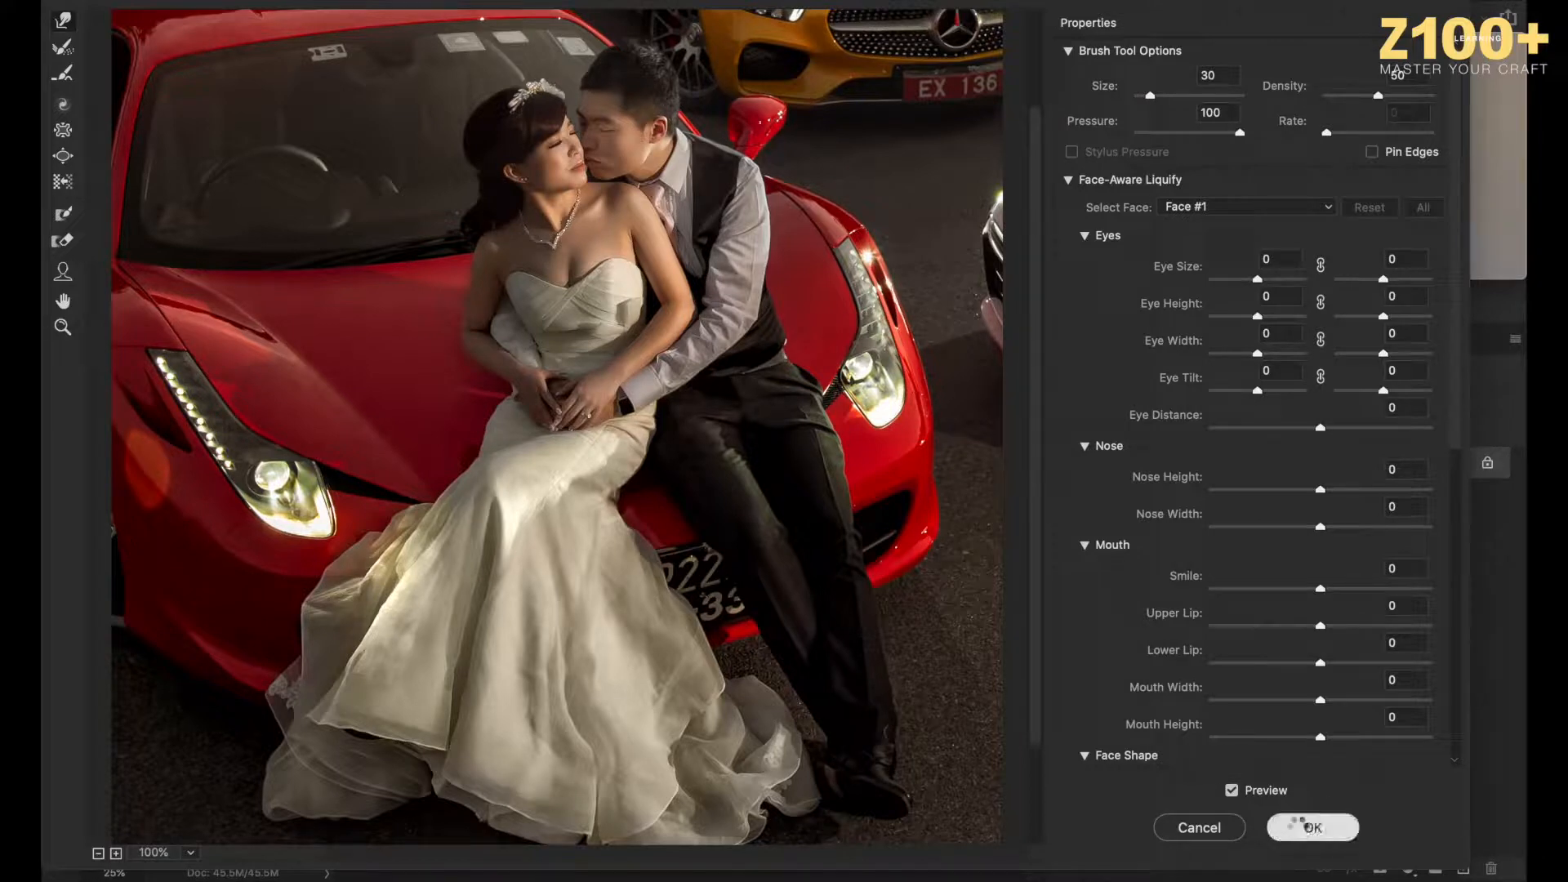
pyautogui.click(1303, 827)
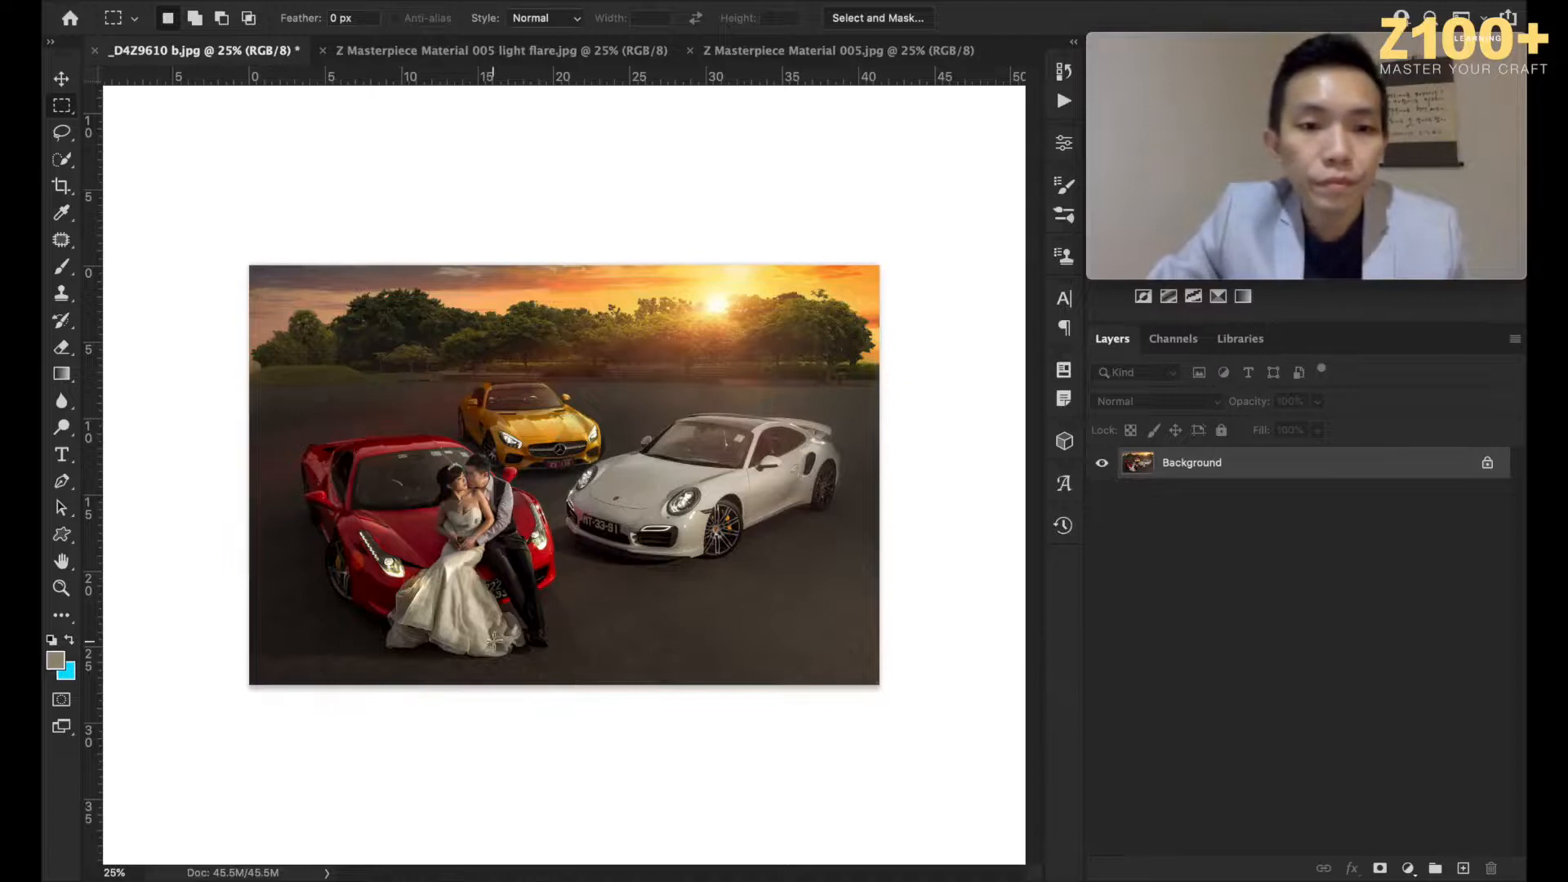
# Step: Try to fill the dark gap beneath the dress's front hem with Fill on a Patch tool selection
pyautogui.press('super+equal')
pyautogui.press('super+equal')
pyautogui.press('super+equal')
pyautogui.press('super+equal')
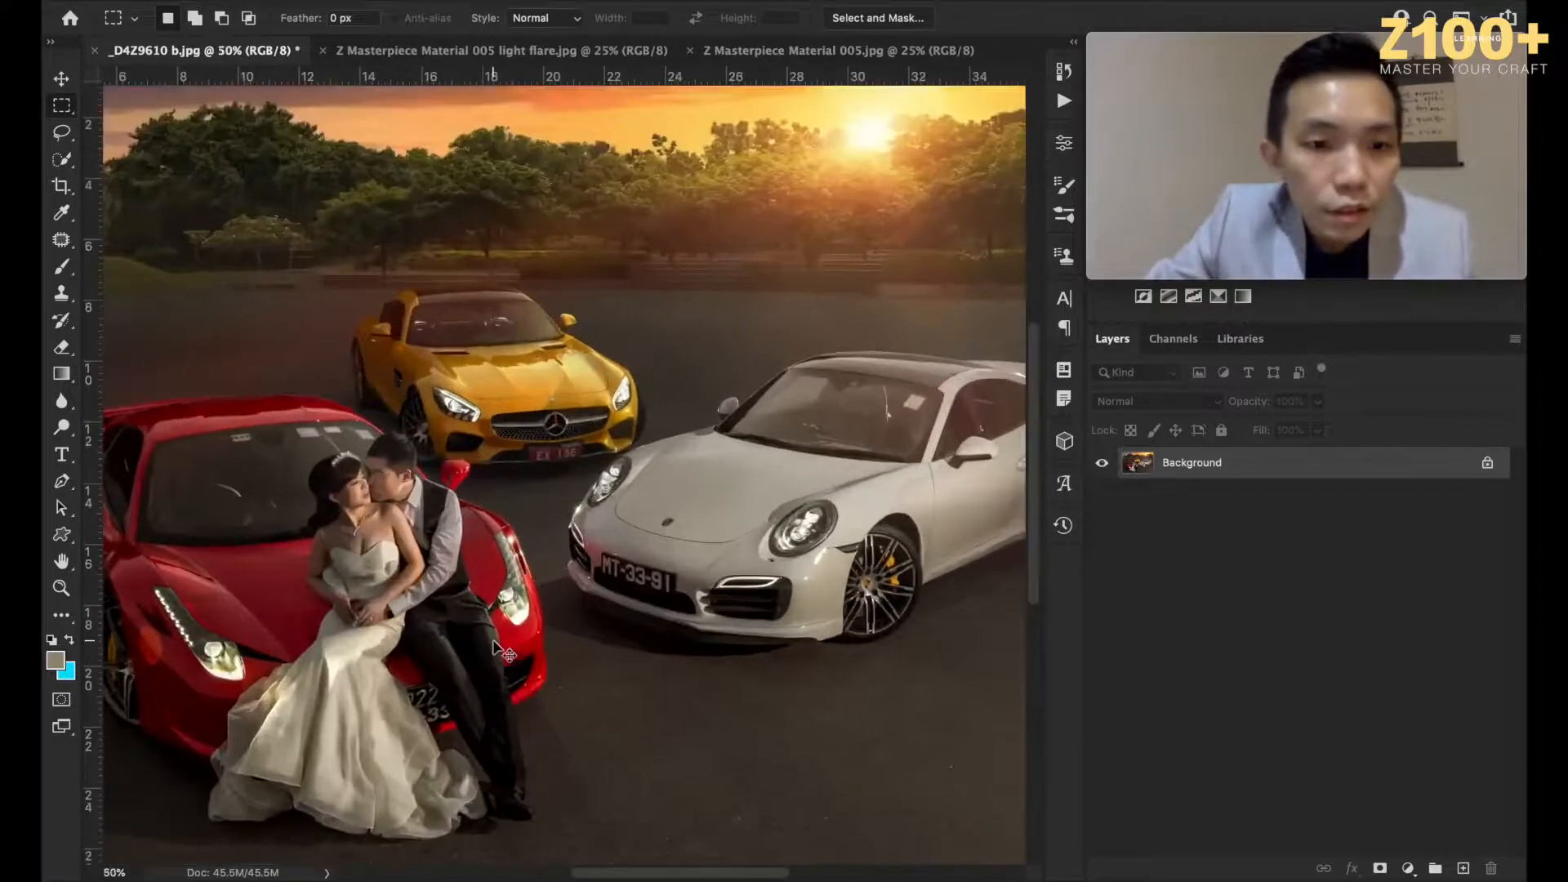
pyautogui.scroll(-10, 493, 641)
pyautogui.hscroll(-10, 493, 641)
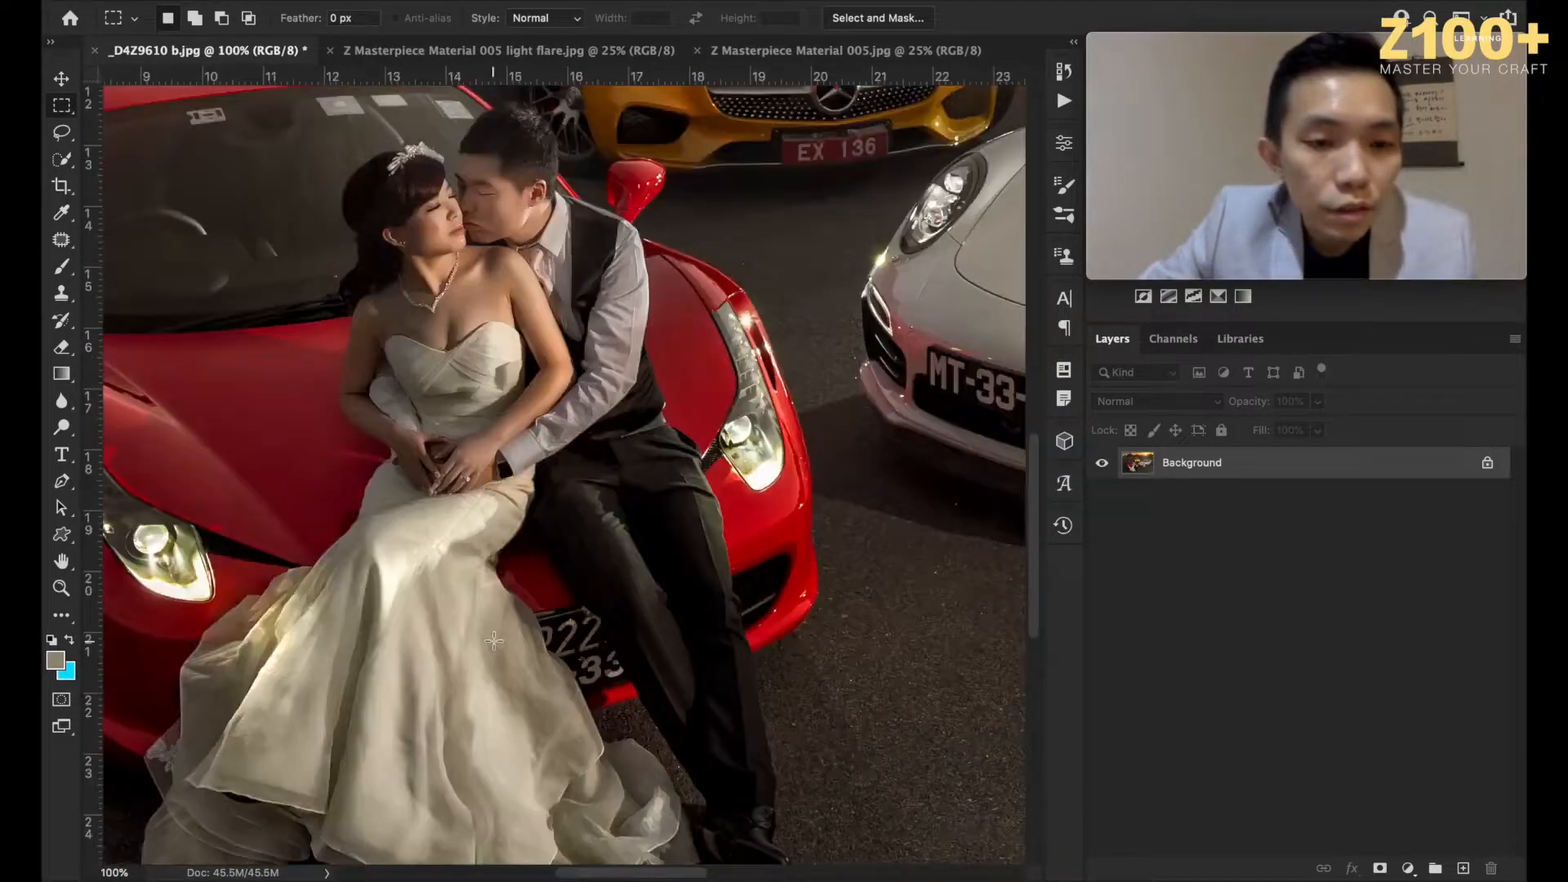
pyautogui.scroll(3, 493, 641)
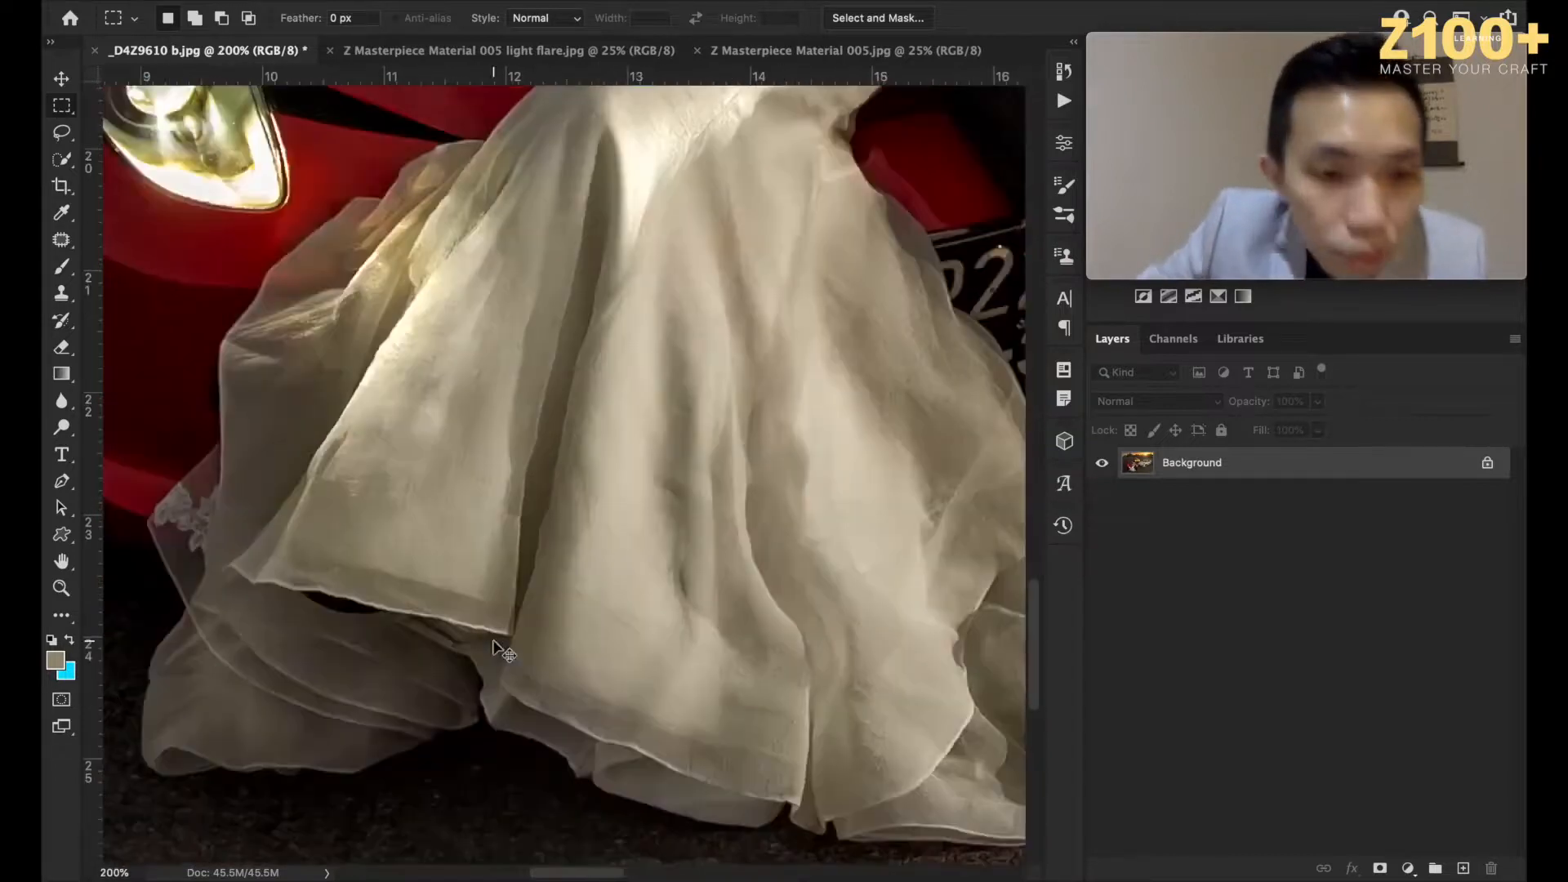
pyautogui.scroll(-3, 493, 641)
pyautogui.hscroll(-4, 505, 624)
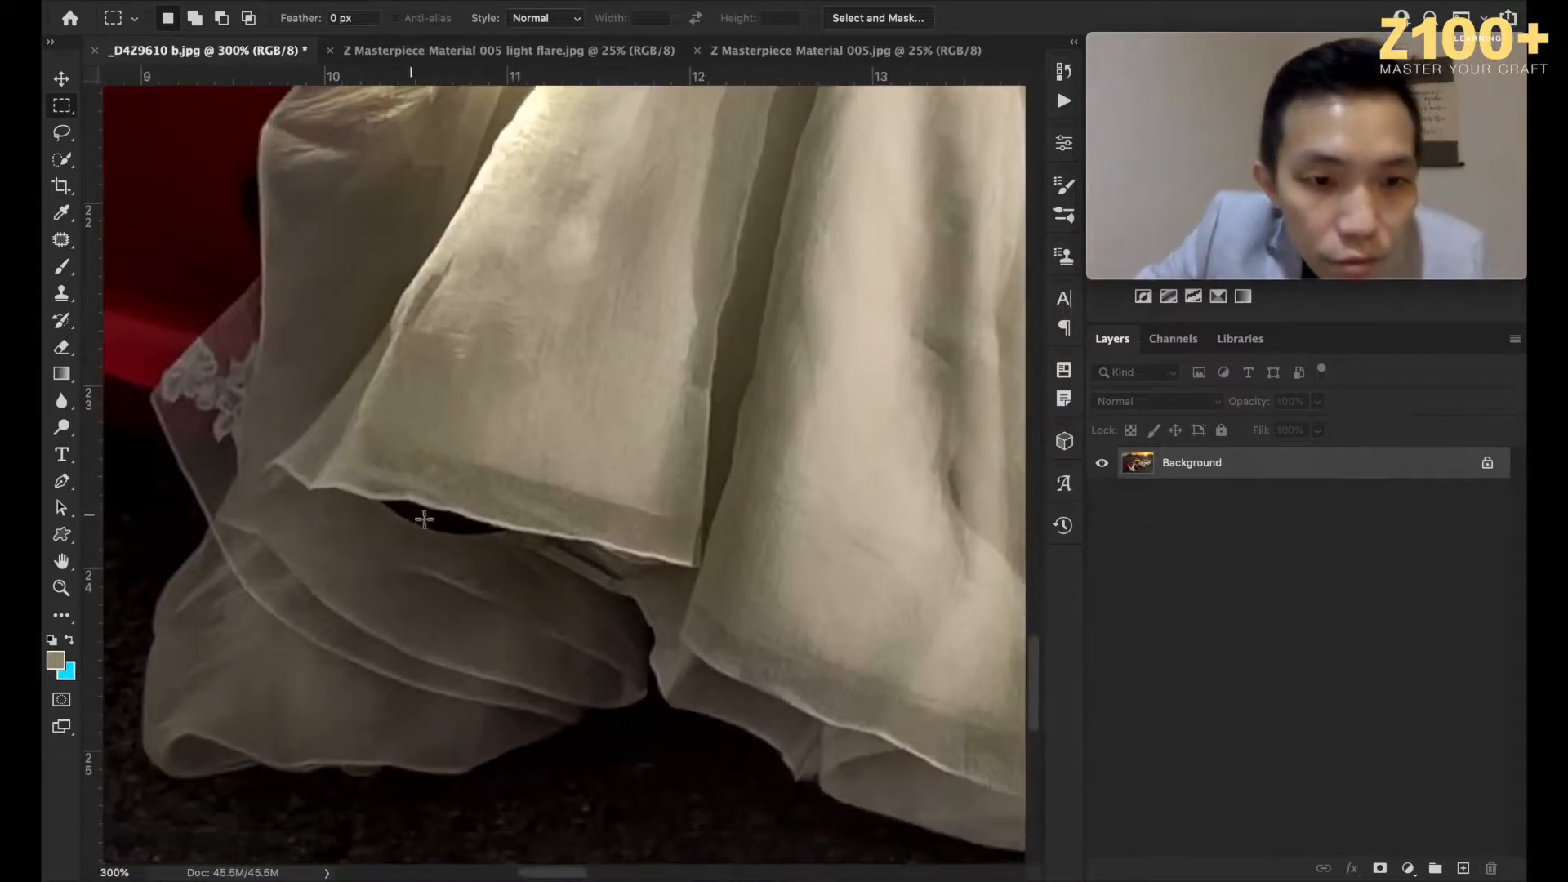
pyautogui.click(62, 242)
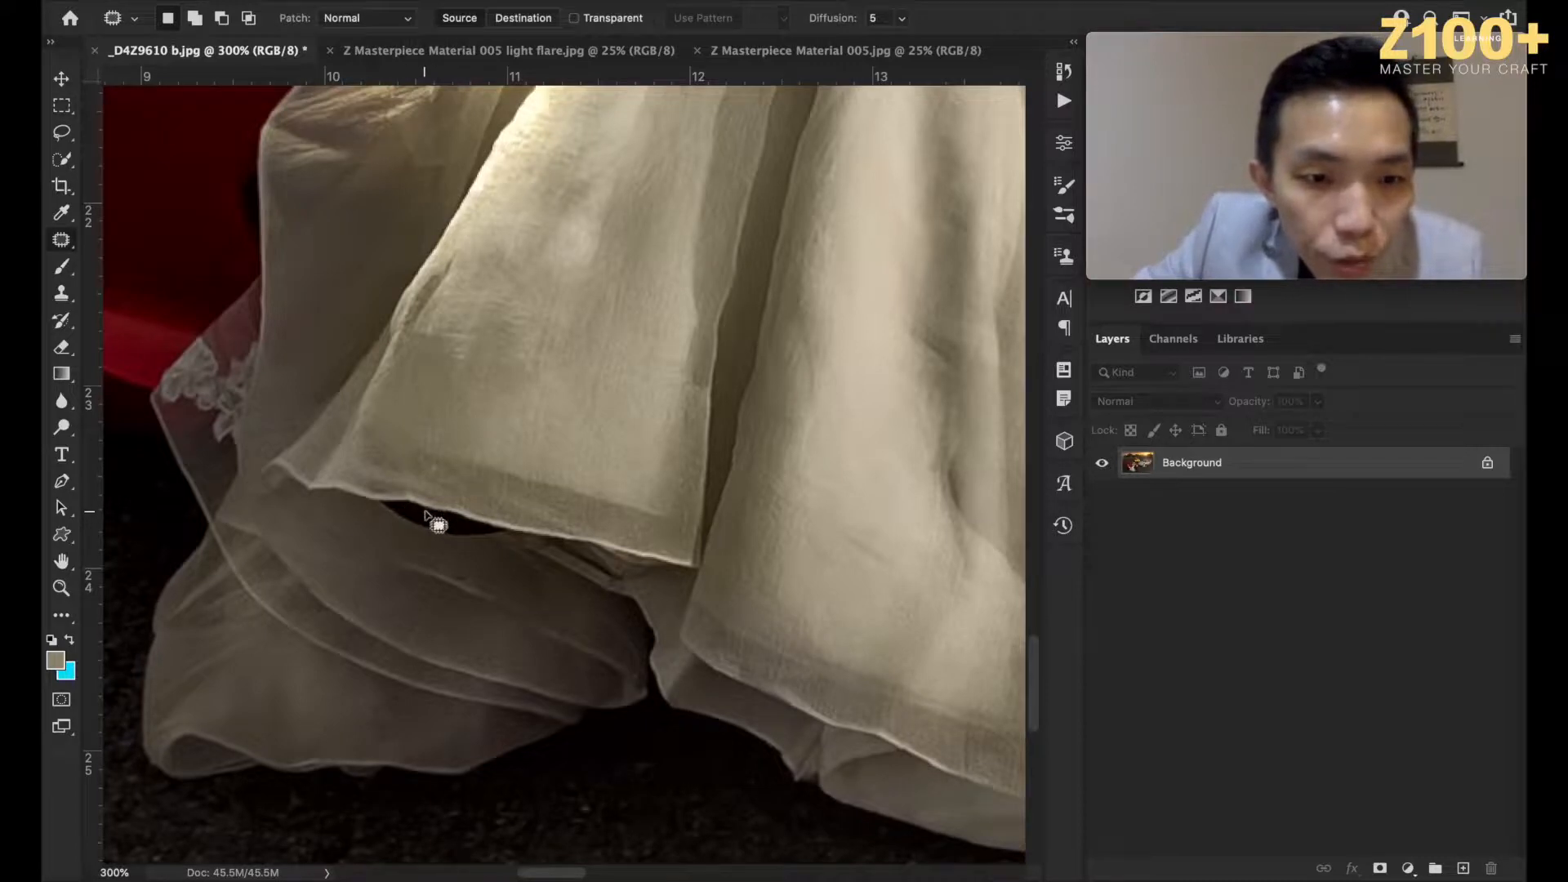
pyautogui.moveTo(397, 498)
pyautogui.mouseDown()
pyautogui.moveTo(375, 505)
pyautogui.moveTo(413, 531)
pyautogui.moveTo(508, 530)
pyautogui.mouseUp()
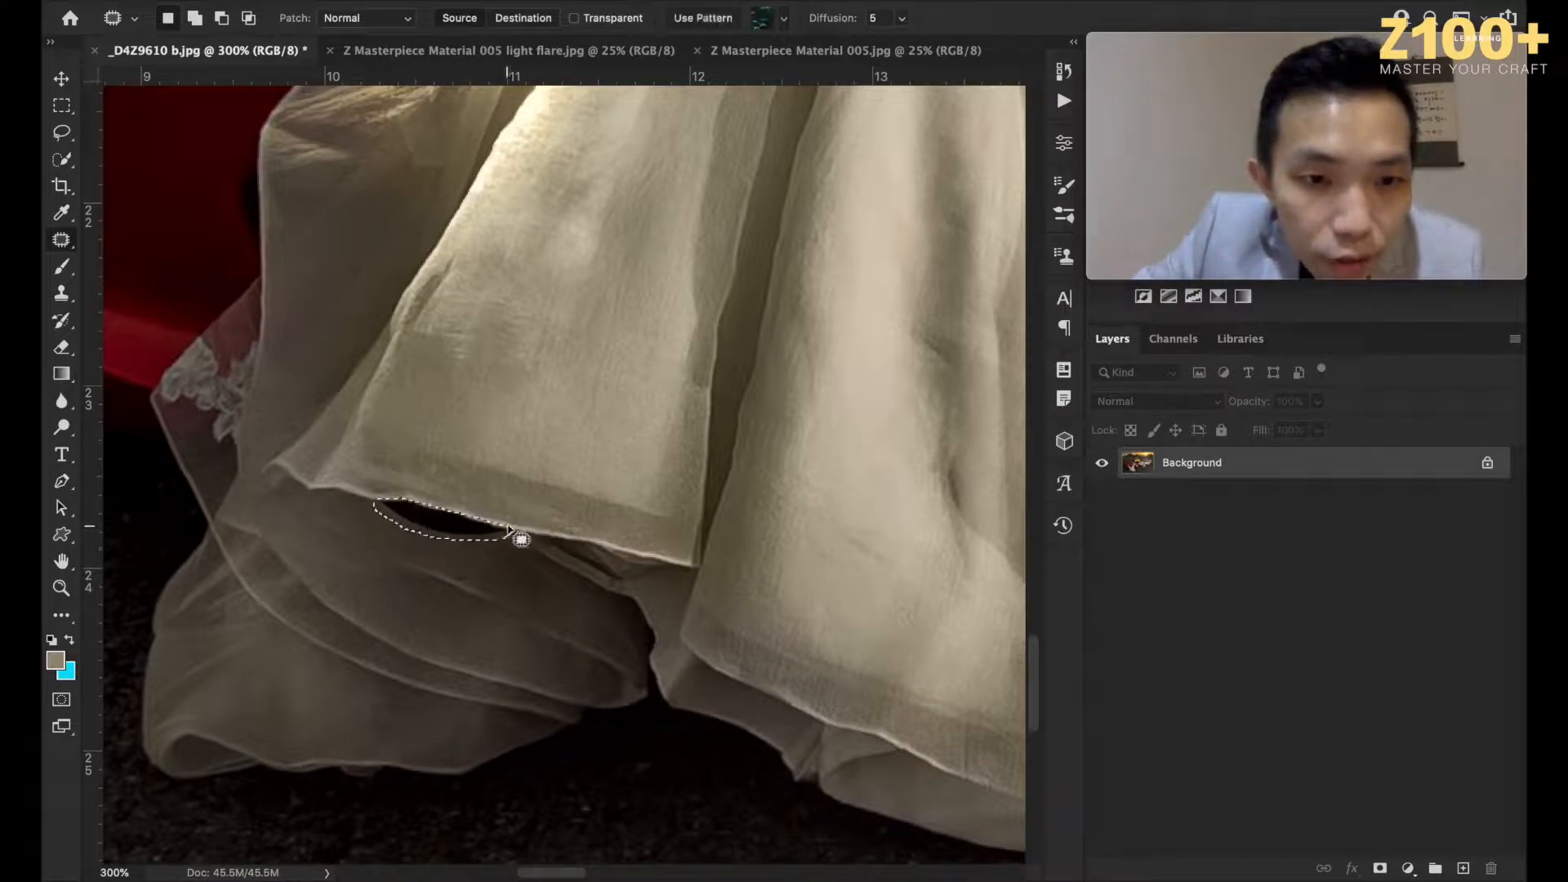
pyautogui.hotkey('shift', 'BackSpace')
pyautogui.press('Return')
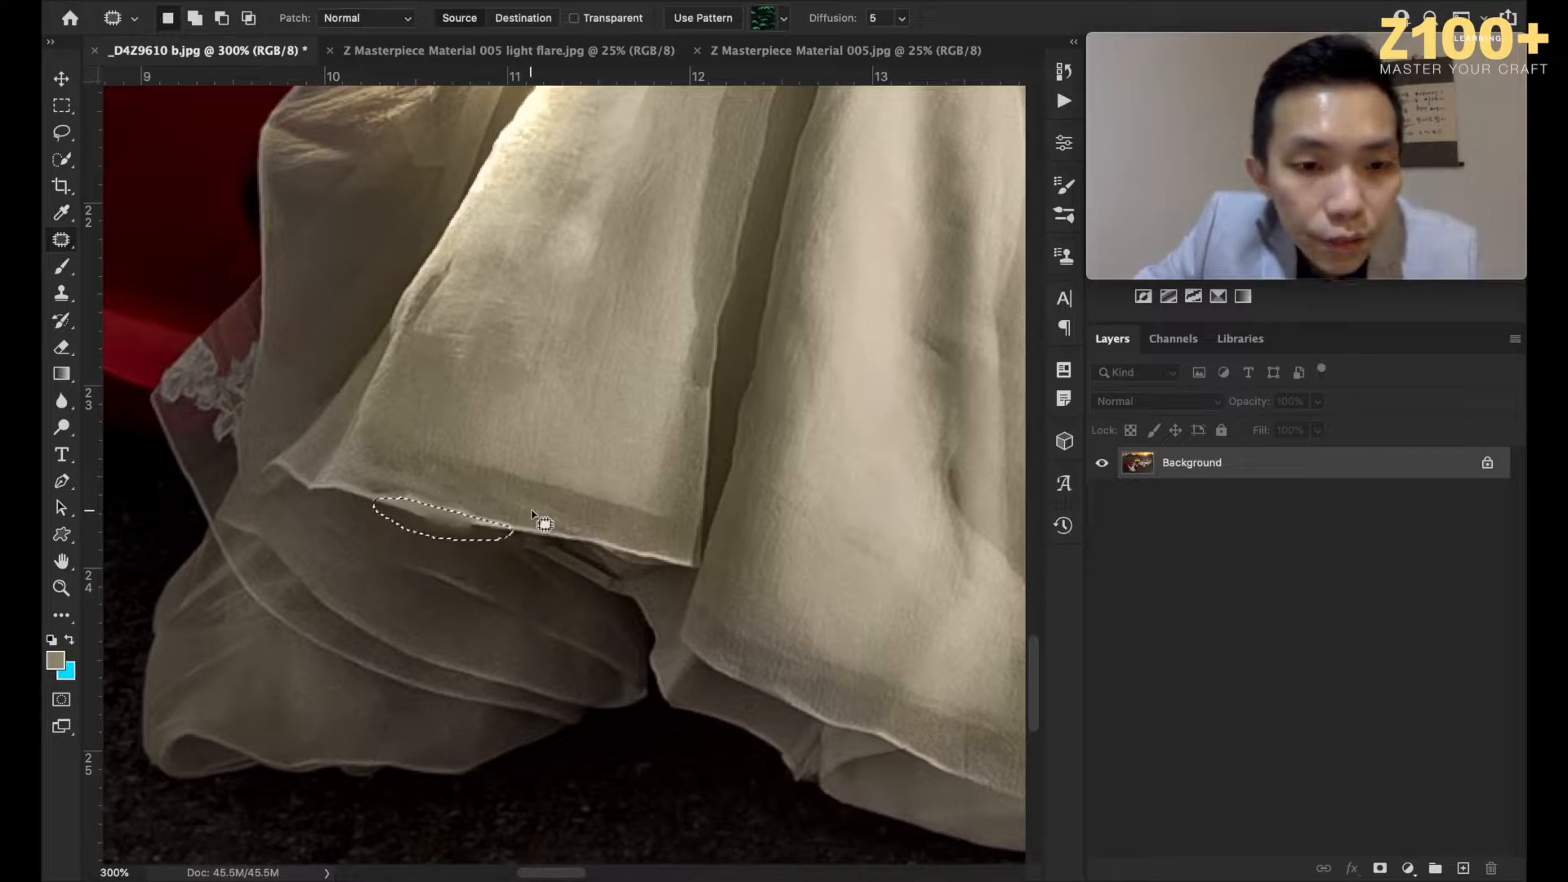
pyautogui.hotkey('ctrl', 'd')
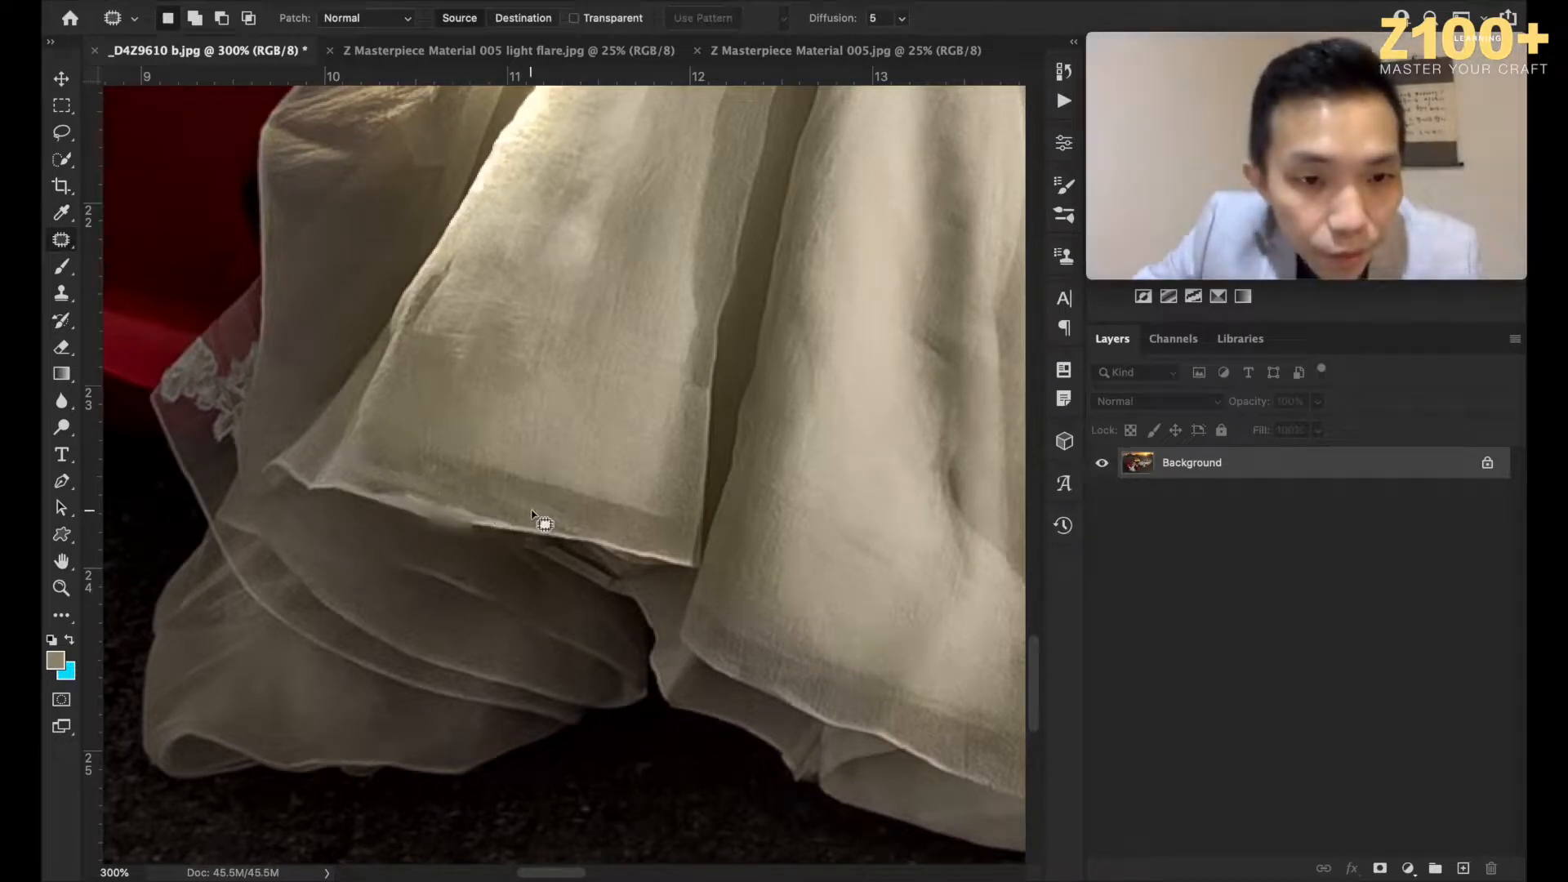
pyautogui.moveTo(437, 531); pyautogui.dragTo(500, 534)
pyautogui.press('super+d')
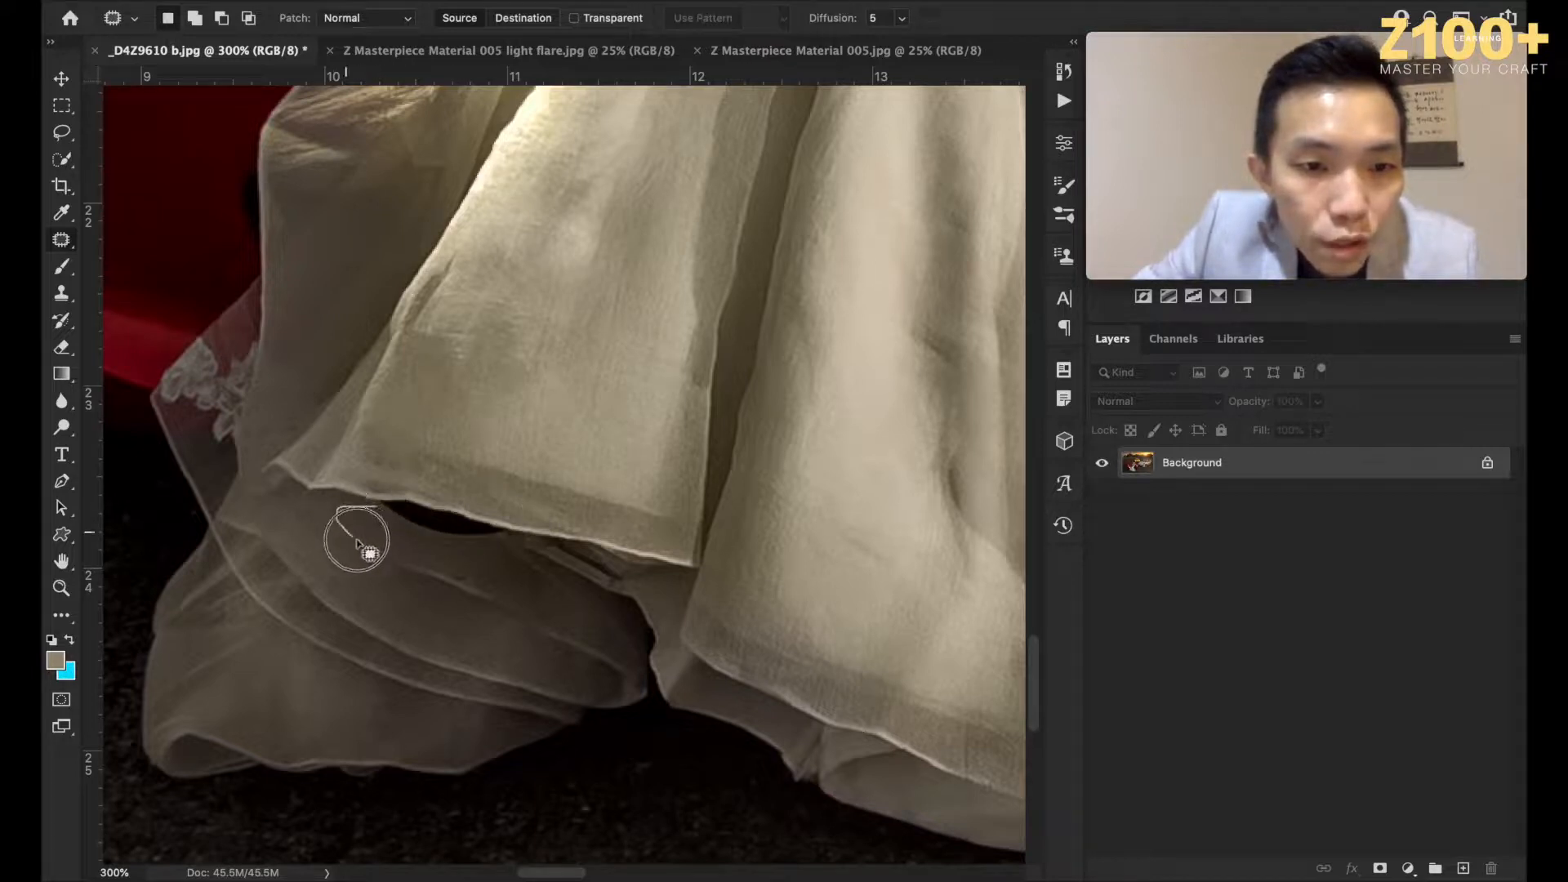
# Step: Copy a strip of the underskirt just below the dark gap to a new layer and fit it over the gap
pyautogui.moveTo(408, 569)
pyautogui.mouseDown()
pyautogui.moveTo(448, 583)
pyautogui.moveTo(518, 570)
pyautogui.moveTo(492, 543)
pyautogui.moveTo(405, 525)
pyautogui.mouseUp()
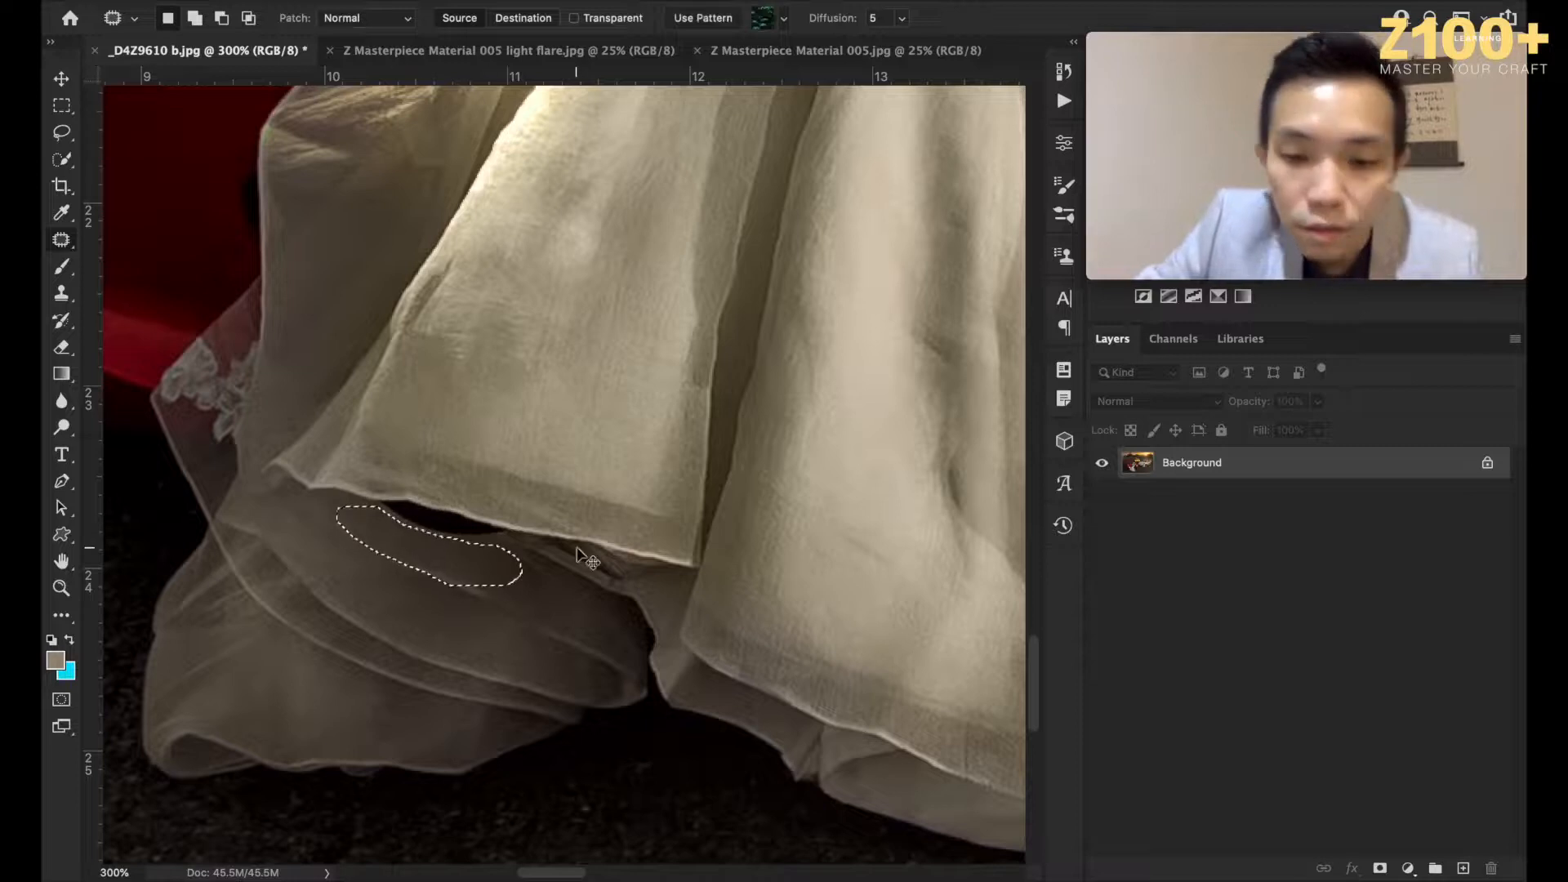
pyautogui.press('super+j')
pyautogui.press('v')
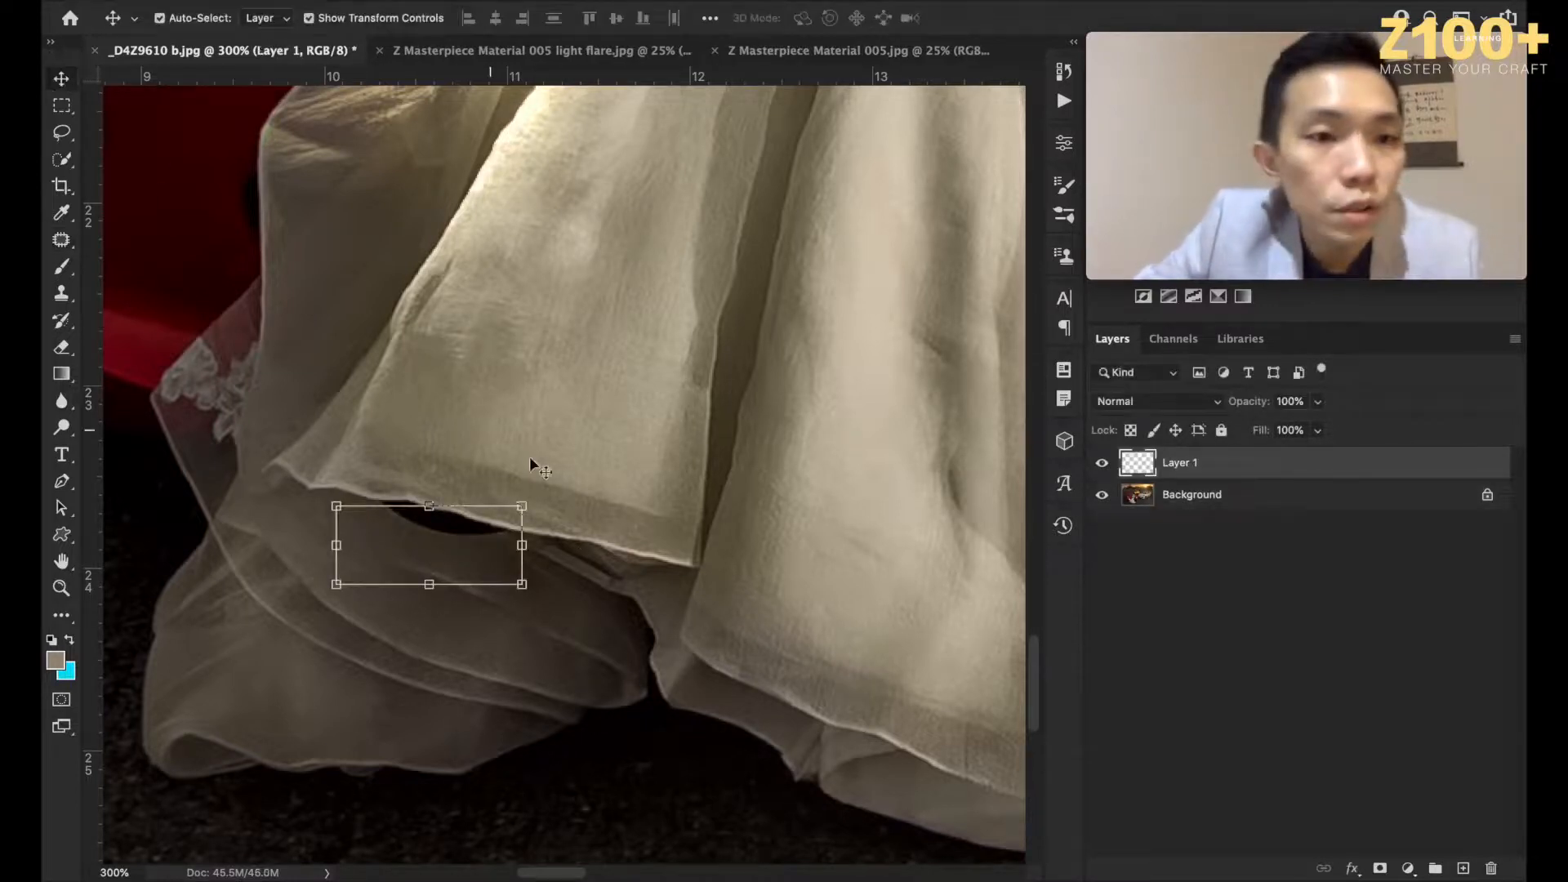
pyautogui.moveTo(468, 559); pyautogui.dragTo(561, 572)
pyautogui.press('Return')
pyautogui.press('super+equal')
pyautogui.press('super+equal')
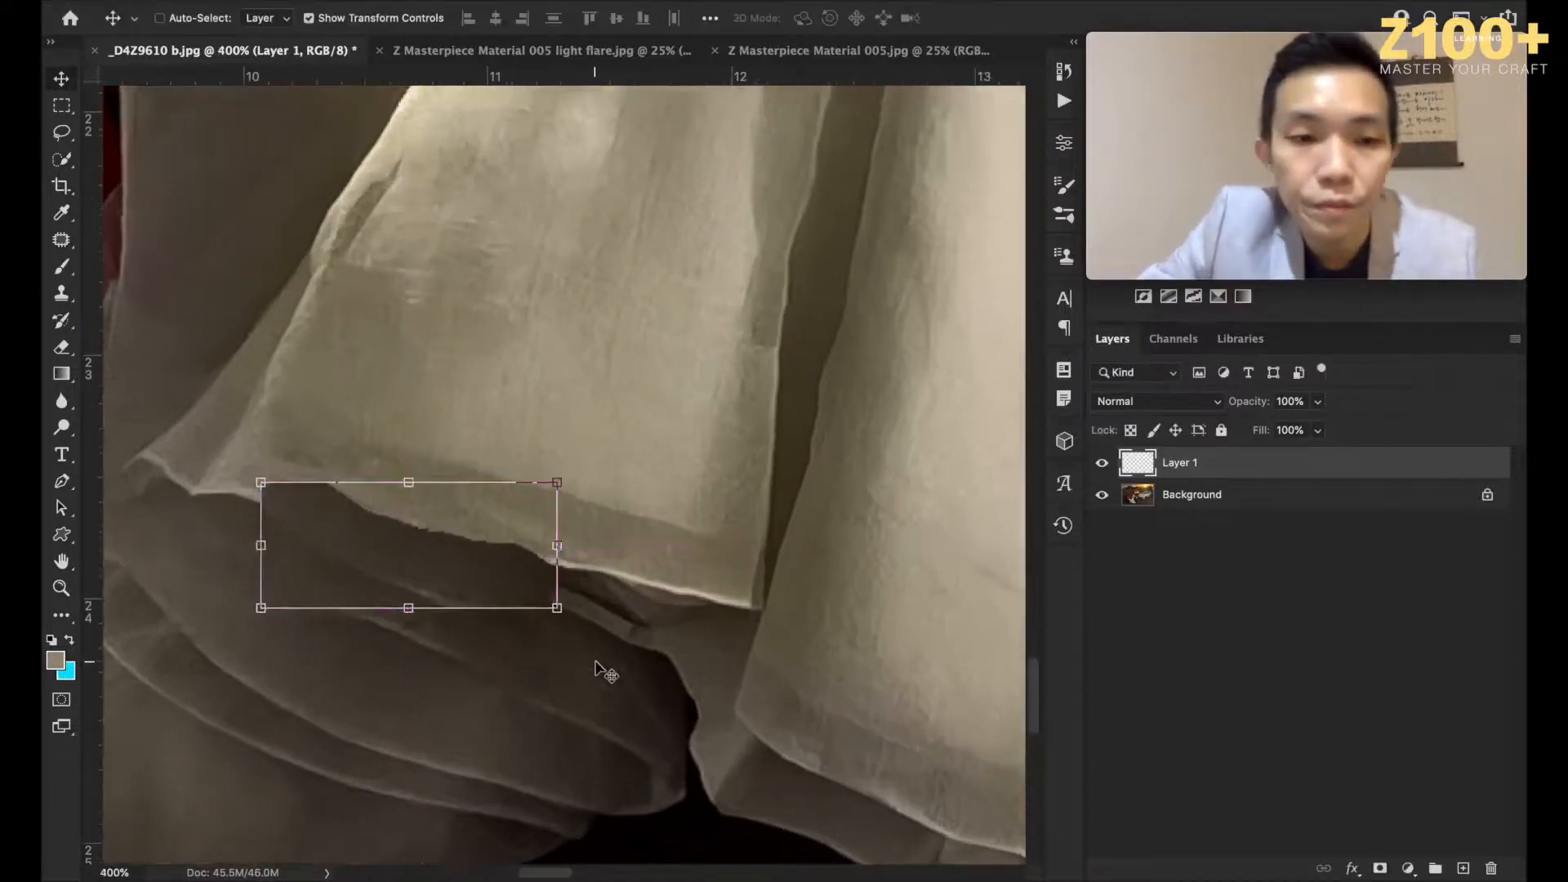
pyautogui.press('super+equal')
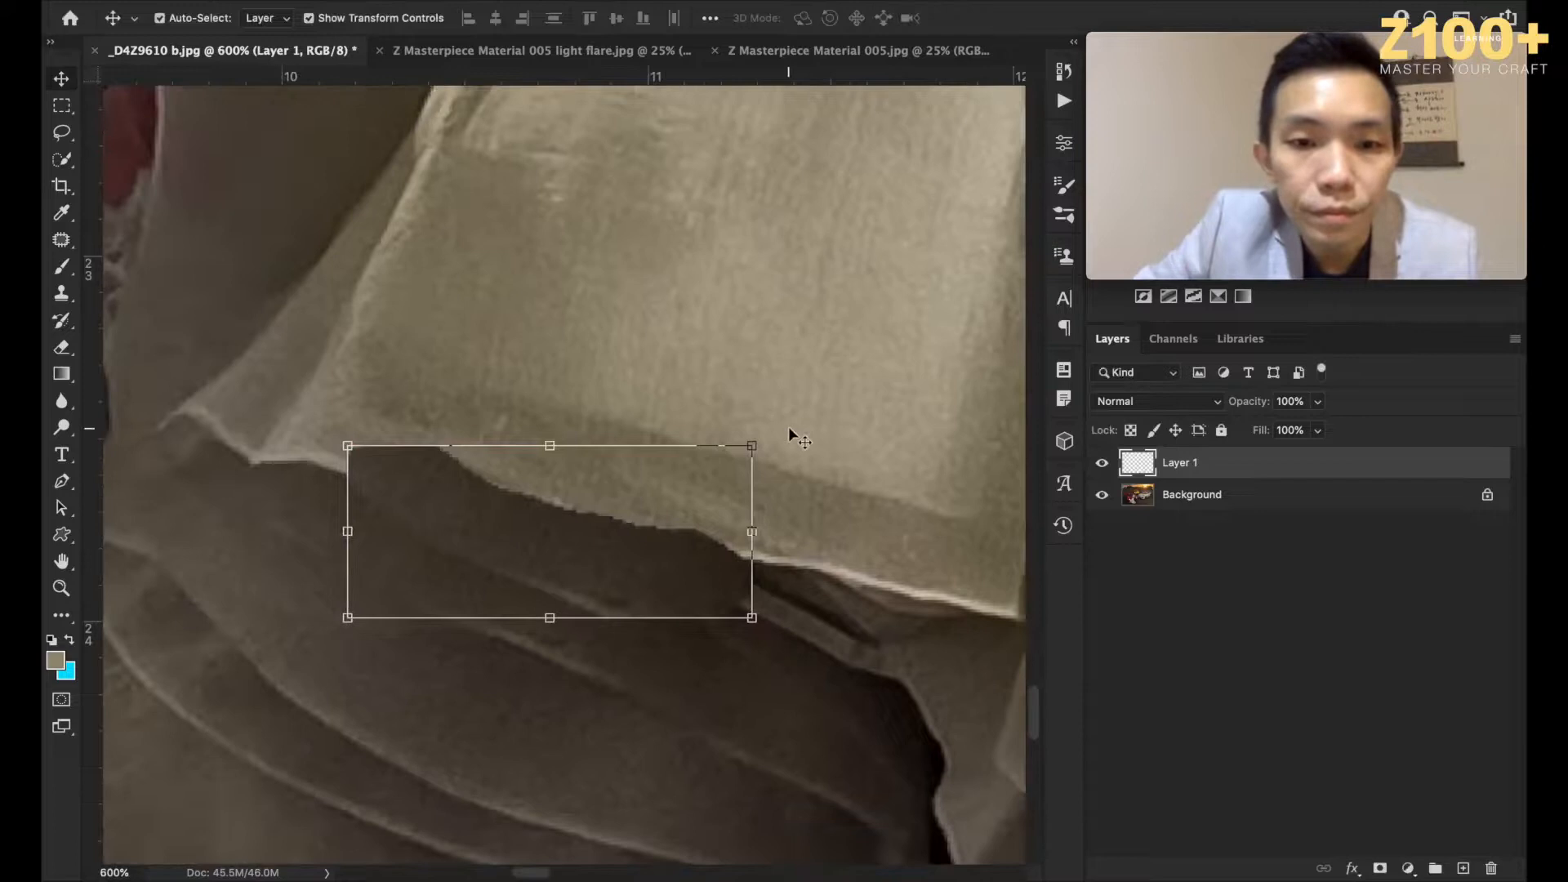
pyautogui.moveTo(778, 428); pyautogui.dragTo(767, 408)
pyautogui.press('Escape')
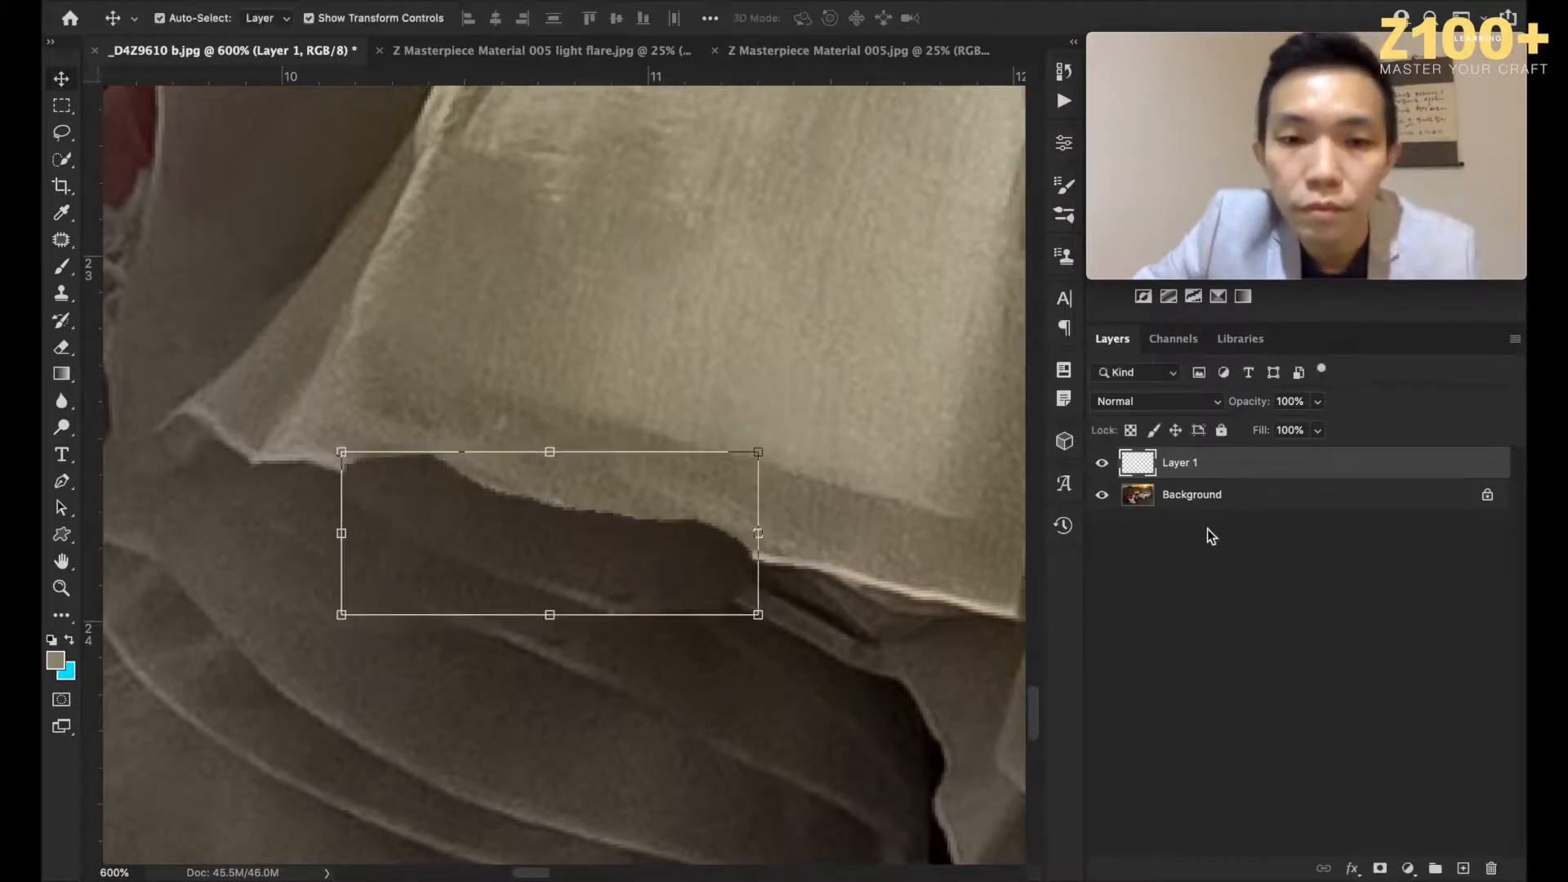
# Step: Add a black hide-all mask to the copied fabric layer and set the Eraser to 100% hardness
pyautogui.keyDown('alt'); pyautogui.click(1378, 867); pyautogui.keyUp('alt')
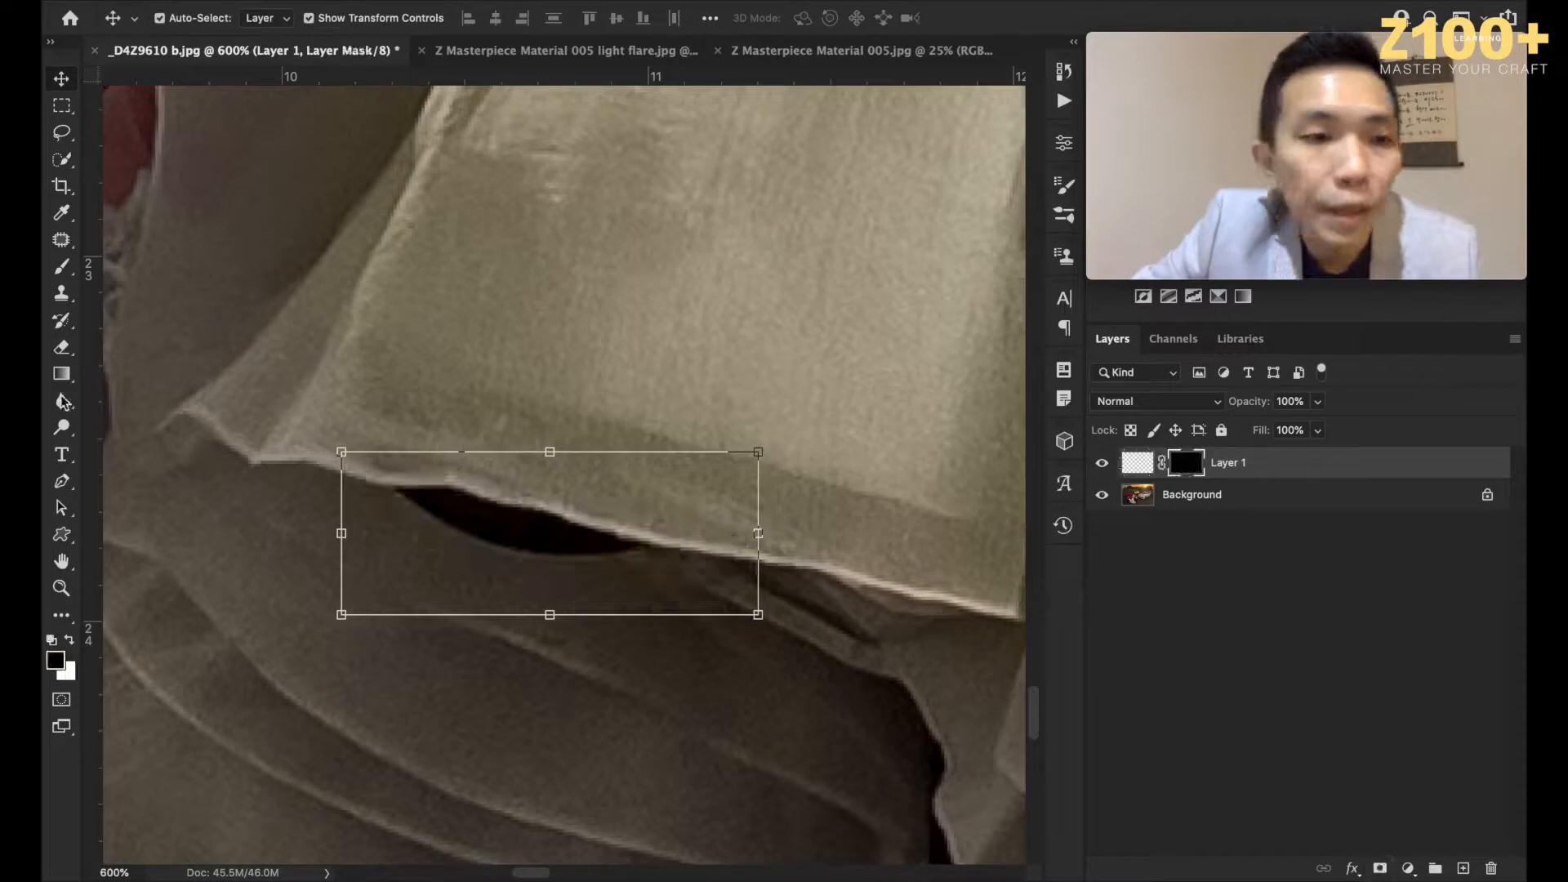
pyautogui.click(63, 351)
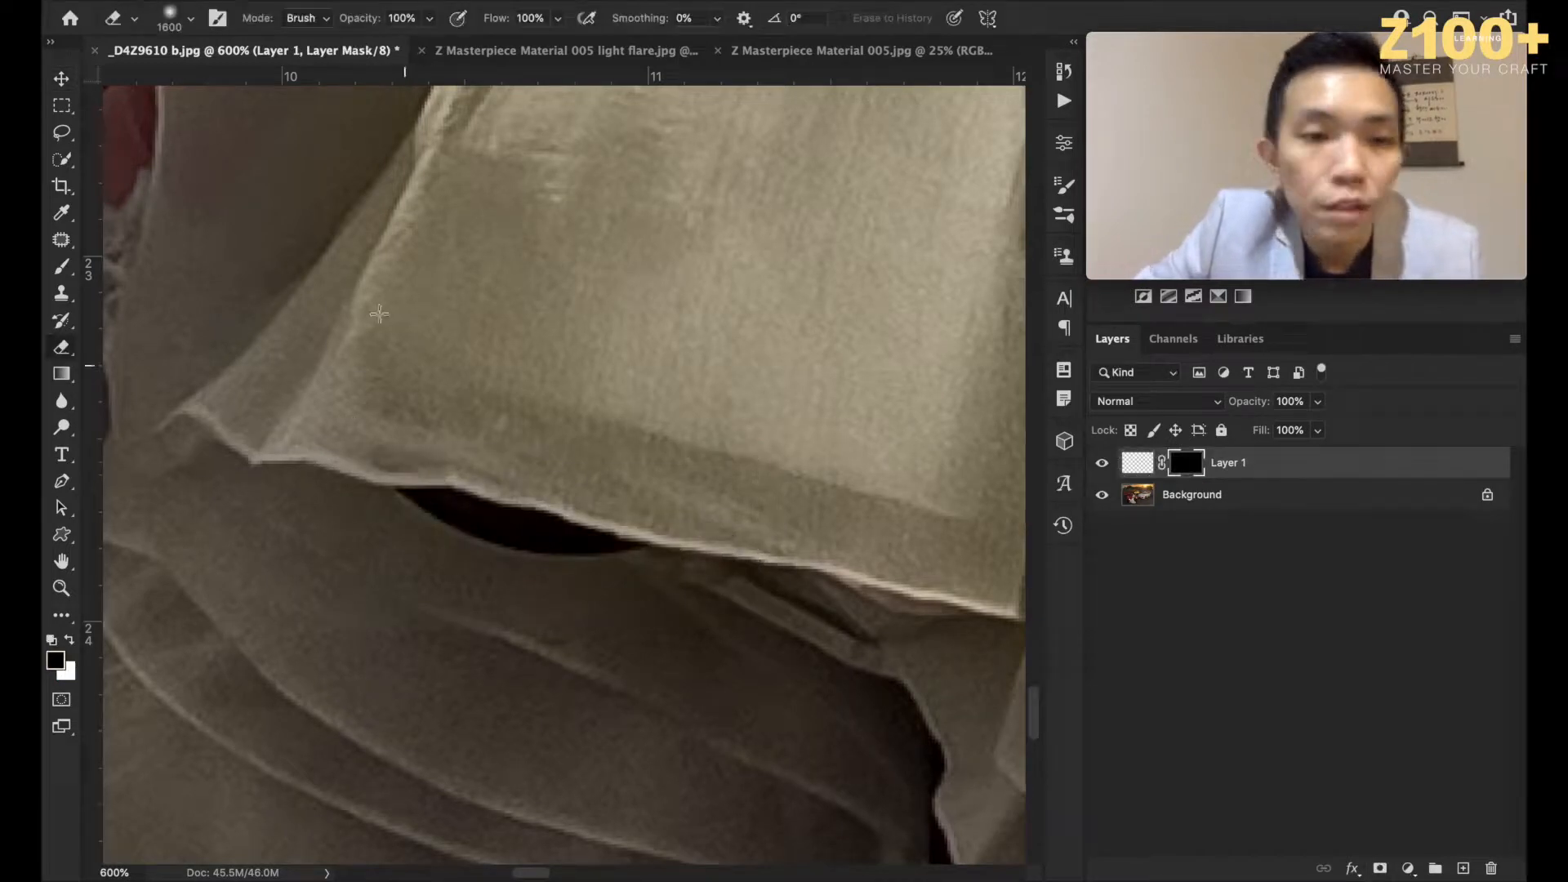
pyautogui.click(191, 21)
pyautogui.moveTo(187, 127); pyautogui.dragTo(360, 131)
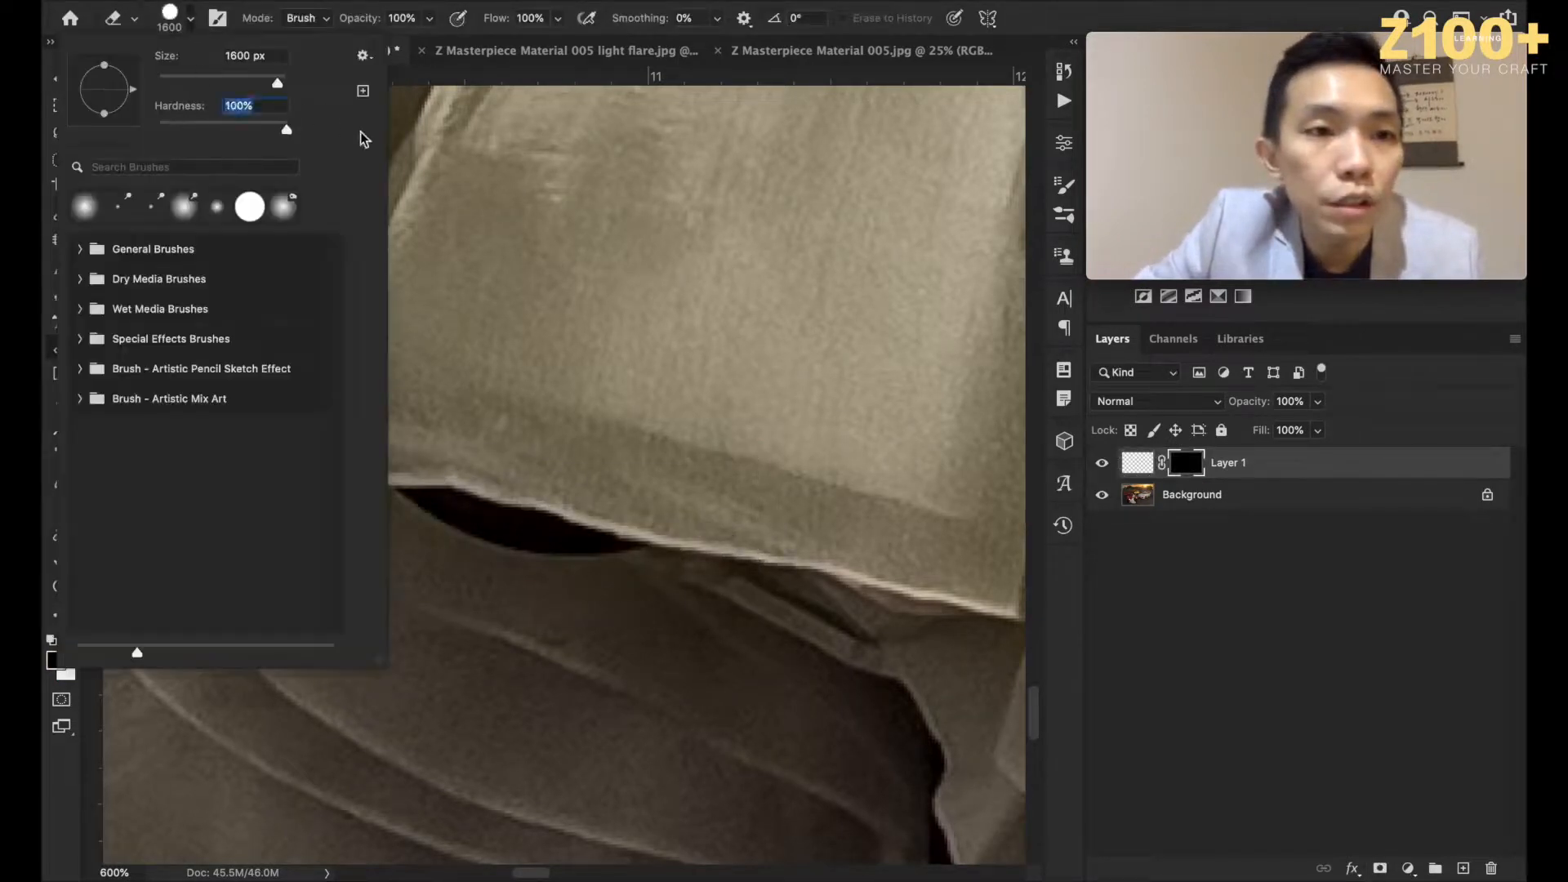
pyautogui.click(536, 449)
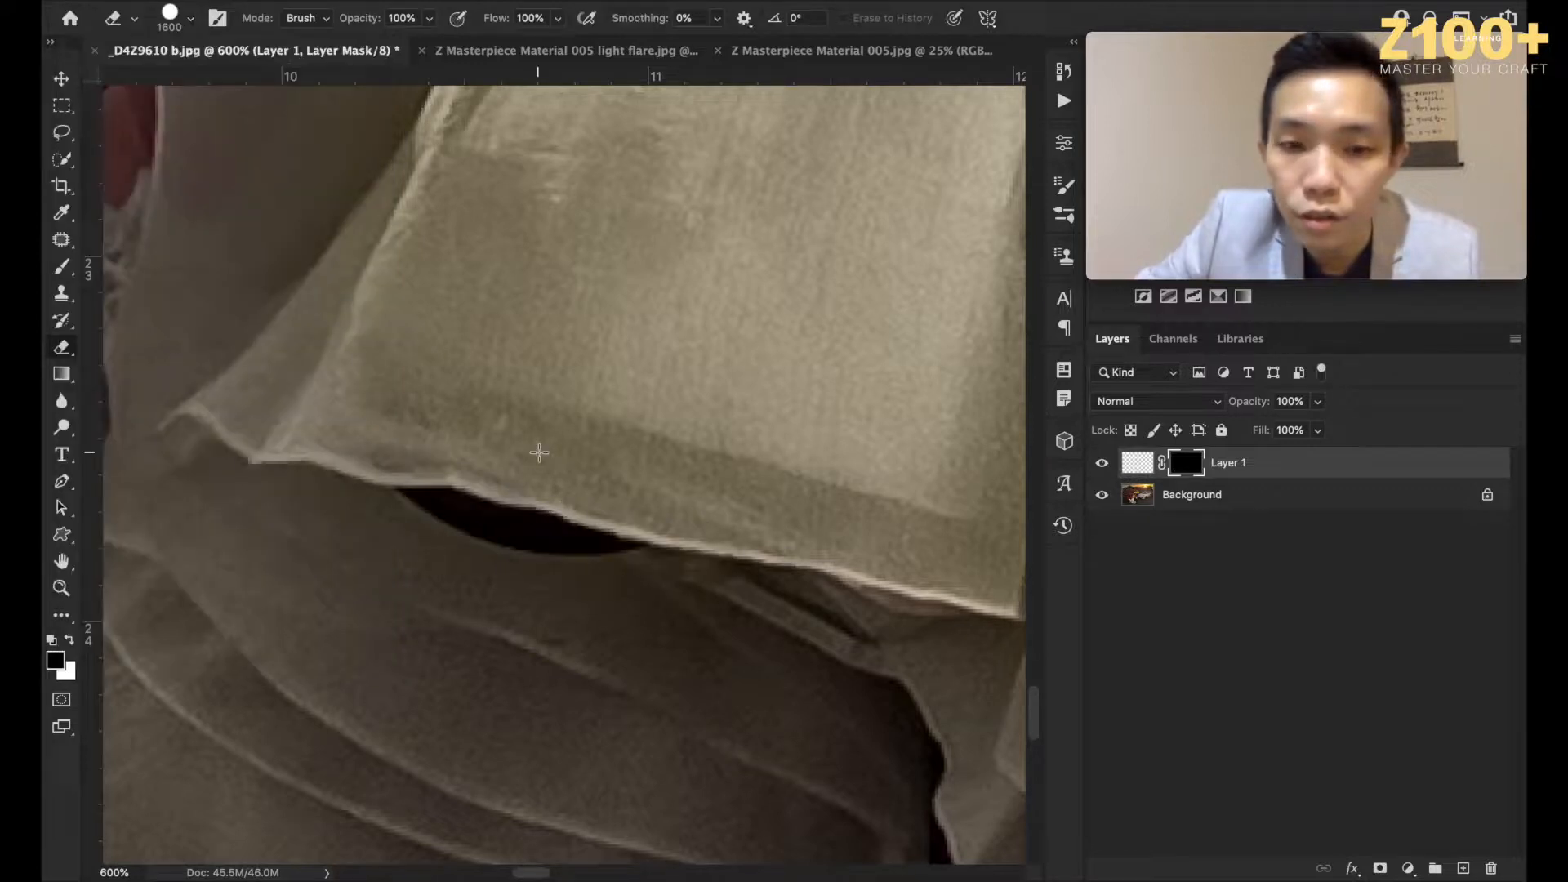
# Step: Reveal the copied fabric on the mask along the lower edge of the hem with a size 4 Eraser
pyautogui.press('[')
pyautogui.press('[')
pyautogui.press('[')
pyautogui.press('[')
pyautogui.press('[')
pyautogui.press('[')
pyautogui.press('[')
pyautogui.press('[')
pyautogui.press('[')
pyautogui.press('[')
pyautogui.press('[')
pyautogui.press('[')
pyautogui.press('[')
pyautogui.press('[')
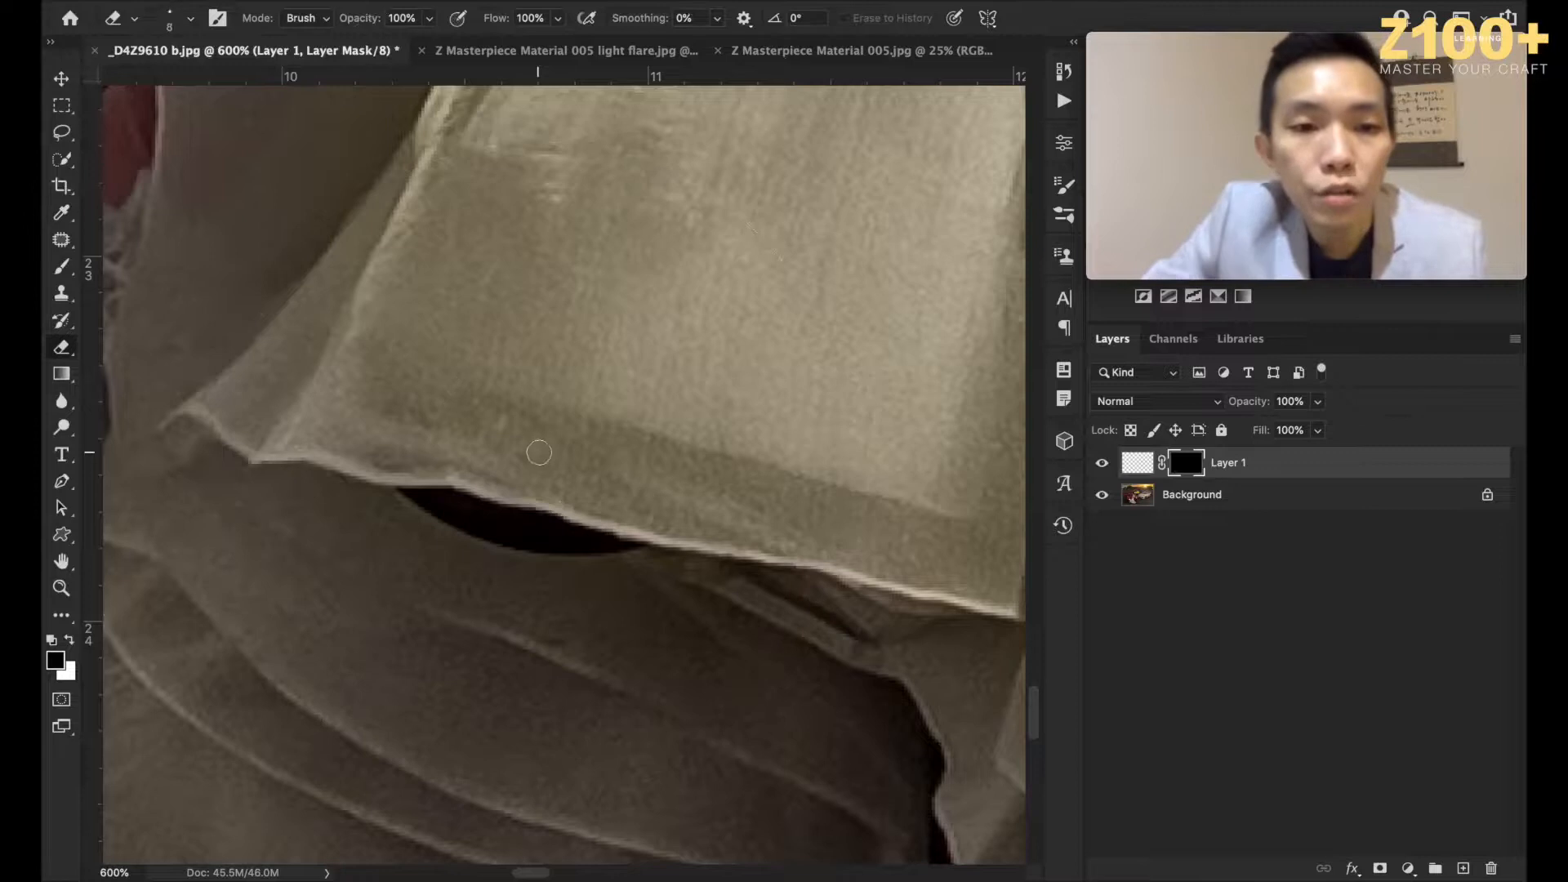
pyautogui.press('[')
pyautogui.press('[')
pyautogui.press('[')
pyautogui.press('[')
pyautogui.press('[')
pyautogui.press('[')
pyautogui.press('[')
pyautogui.press('[')
pyautogui.moveTo(641, 551); pyautogui.dragTo(613, 546)
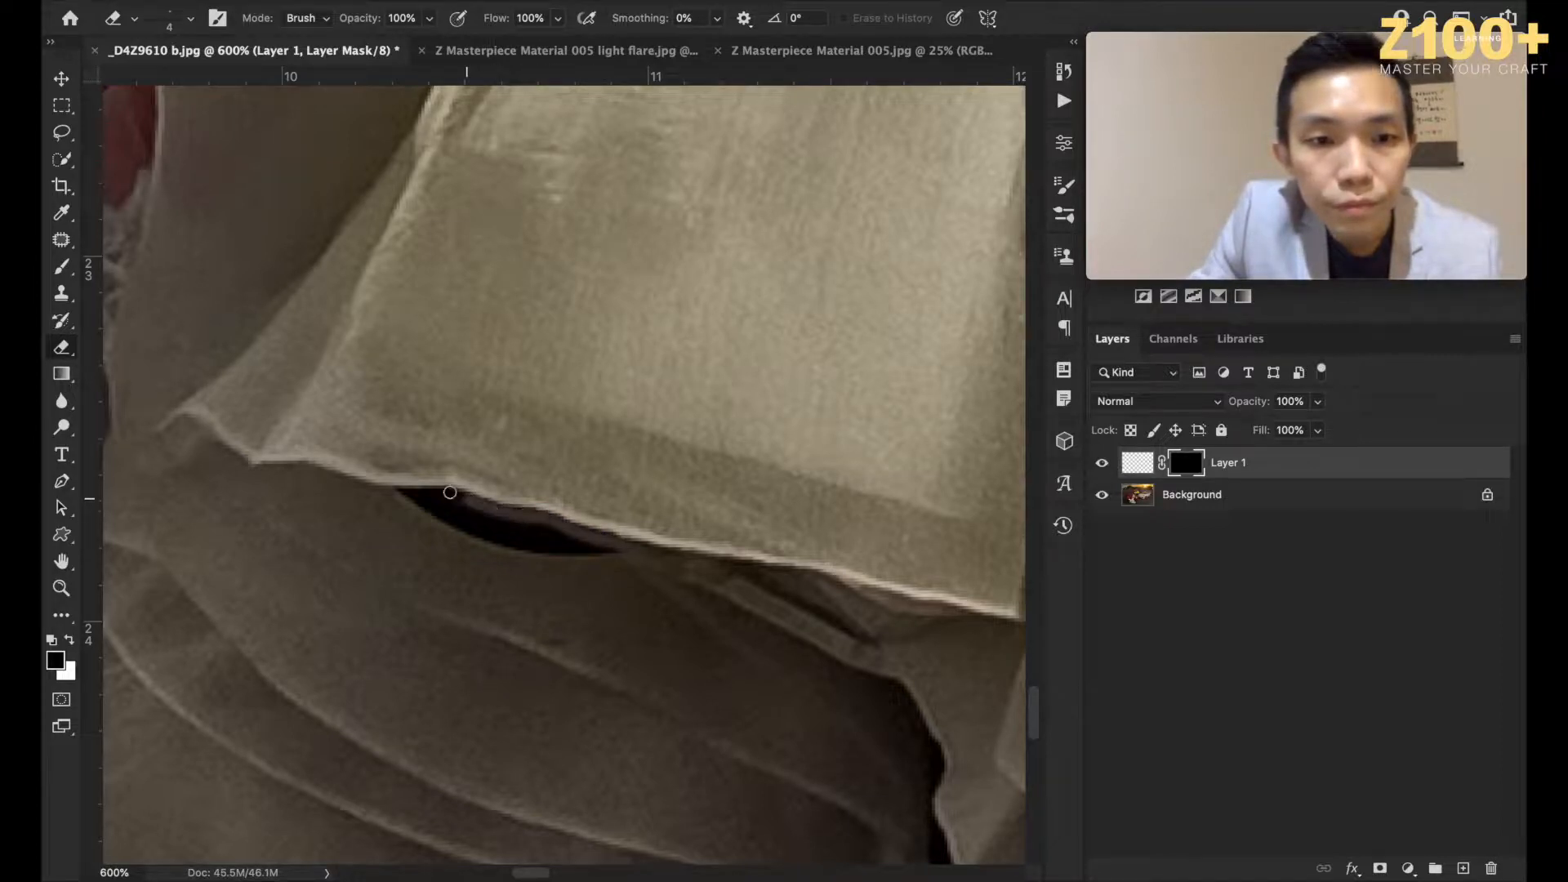
pyautogui.keyDown('shift'); pyautogui.click(406, 492); pyautogui.keyUp('shift')
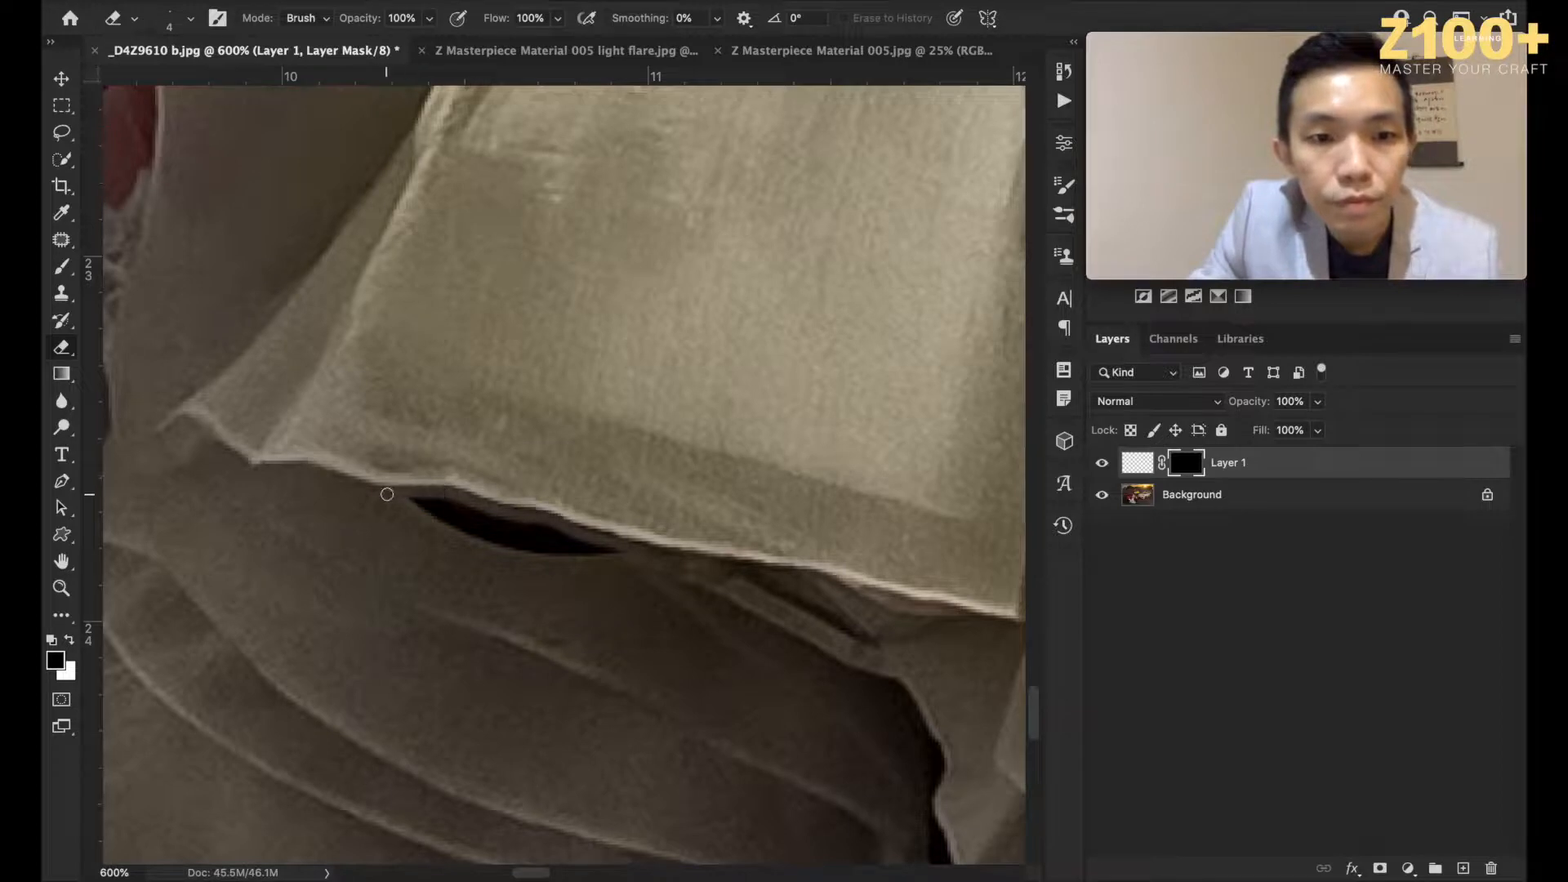
# Step: Reveal the copied fabric across the rest of the dark gap with a size 8 Eraser
pyautogui.press(']')
pyautogui.press(']')
pyautogui.press(']')
pyautogui.press(']')
pyautogui.moveTo(421, 502)
pyautogui.mouseDown()
pyautogui.moveTo(610, 553)
pyautogui.moveTo(455, 525)
pyautogui.mouseUp()
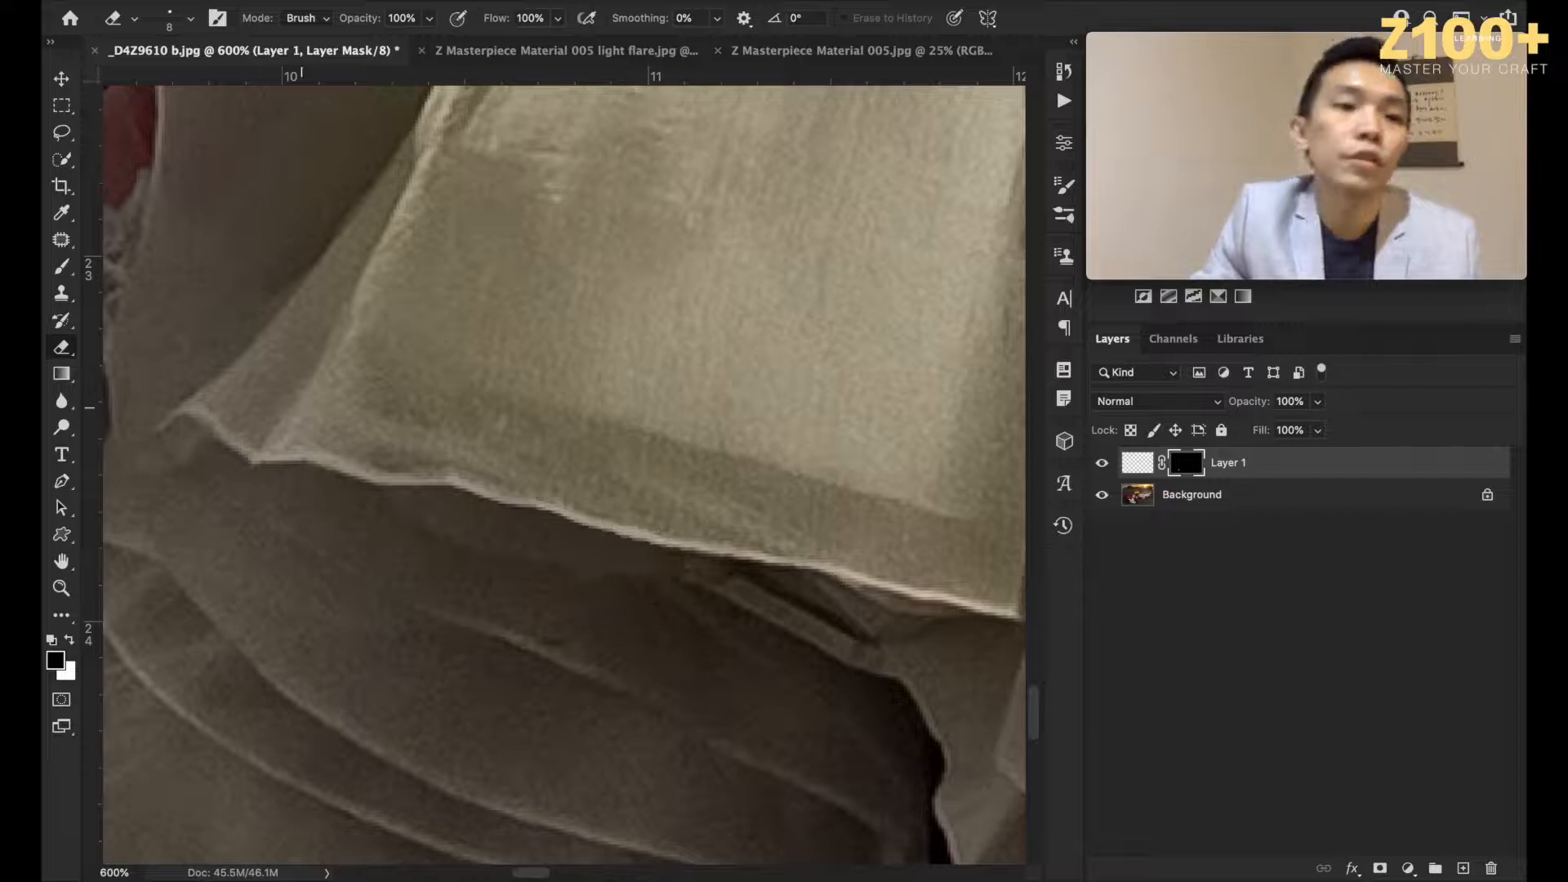
# Step: Merge the masked fabric layer into the Background layer
pyautogui.click(61, 240)
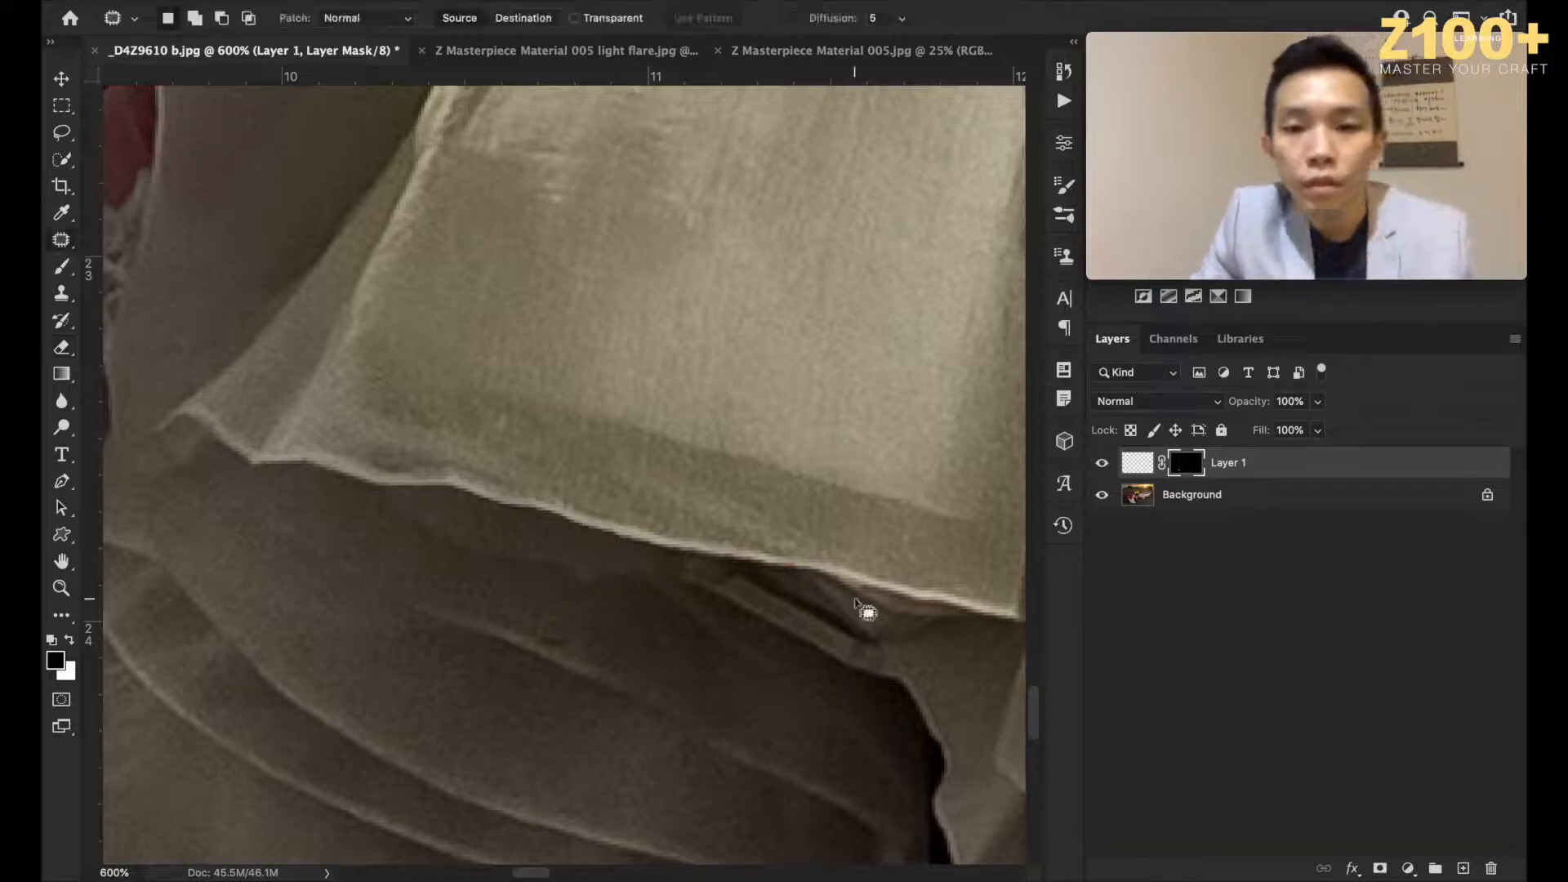
pyautogui.keyDown('shift'); pyautogui.click(1179, 499); pyautogui.keyUp('shift')
pyautogui.press('super+e')
# Step: Smooth the seams and leftover marks on the underskirt below the hem with the Patch tool
pyautogui.moveTo(500, 527)
pyautogui.mouseDown()
pyautogui.moveTo(435, 512)
pyautogui.moveTo(400, 534)
pyautogui.moveTo(590, 603)
pyautogui.moveTo(629, 581)
pyautogui.moveTo(554, 576)
pyautogui.moveTo(560, 597)
pyautogui.moveTo(528, 603)
pyautogui.mouseUp()
pyautogui.press('super+d')
pyautogui.moveTo(636, 569); pyautogui.dragTo(637, 603)
pyautogui.moveTo(628, 586)
pyautogui.mouseDown()
pyautogui.moveTo(533, 636)
pyautogui.moveTo(564, 650)
pyautogui.moveTo(641, 643)
pyautogui.mouseUp()
pyautogui.press('super+d')
pyautogui.moveTo(441, 510)
pyautogui.mouseDown()
pyautogui.moveTo(378, 517)
pyautogui.moveTo(559, 580)
pyautogui.mouseUp()
pyautogui.click(689, 596)
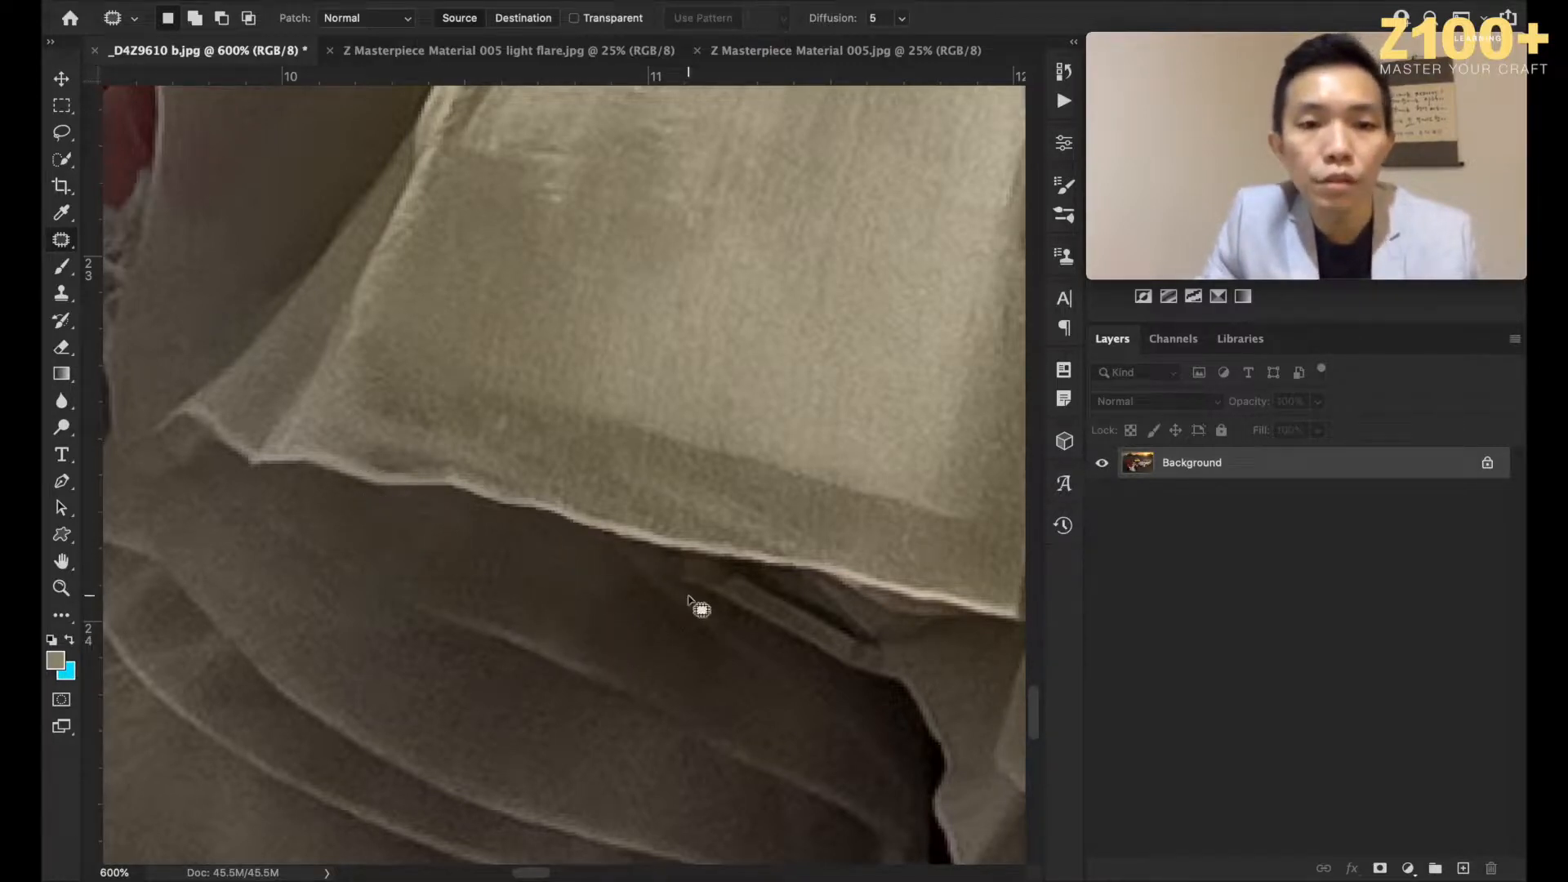
pyautogui.press('super+minus')
pyautogui.press('super+minus')
pyautogui.press('super+minus')
pyautogui.press('super+minus')
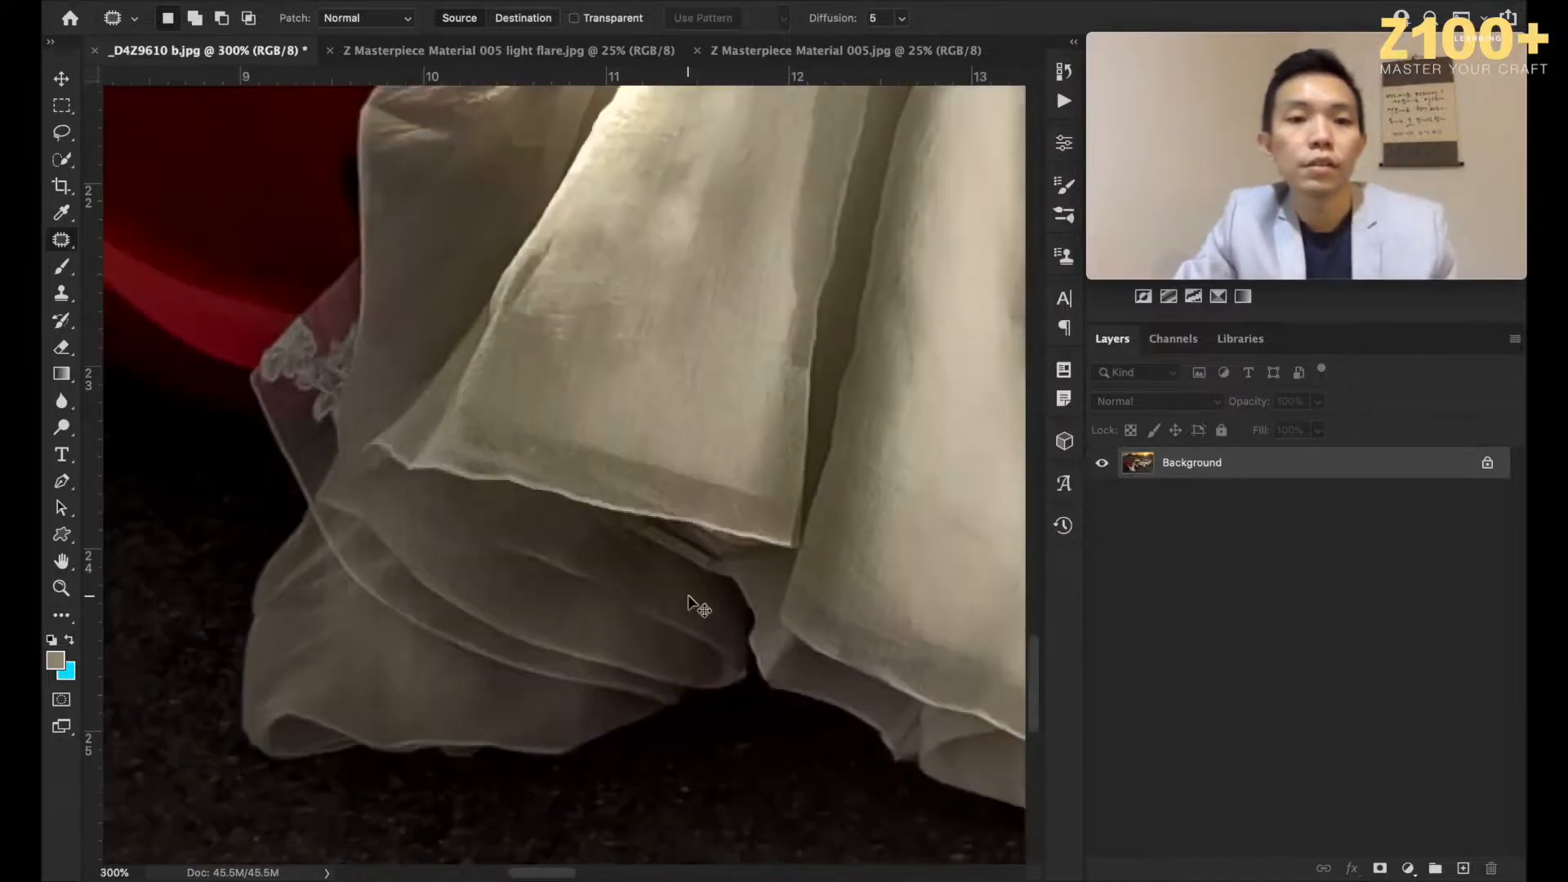
# Step: Patch a small spot on the ground near the lower-left corner of the photo
pyautogui.press('super+minus')
pyautogui.press('super+minus')
pyautogui.press('super+minus')
pyautogui.press('super+minus')
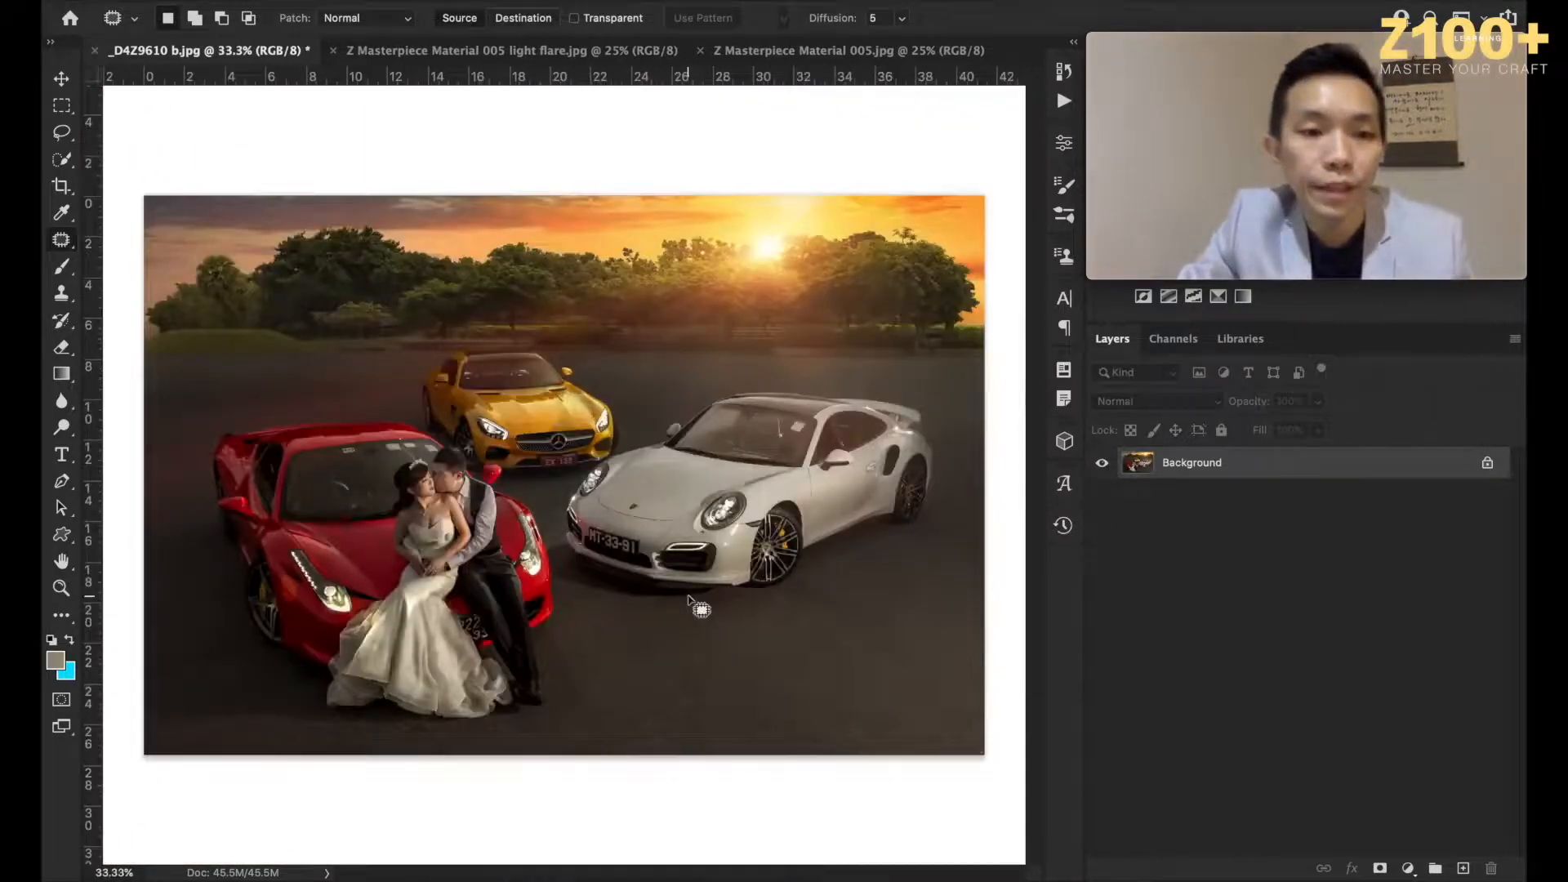
pyautogui.moveTo(251, 730); pyautogui.dragTo(234, 735)
pyautogui.moveTo(241, 736); pyautogui.dragTo(258, 732)
pyautogui.click(313, 713)
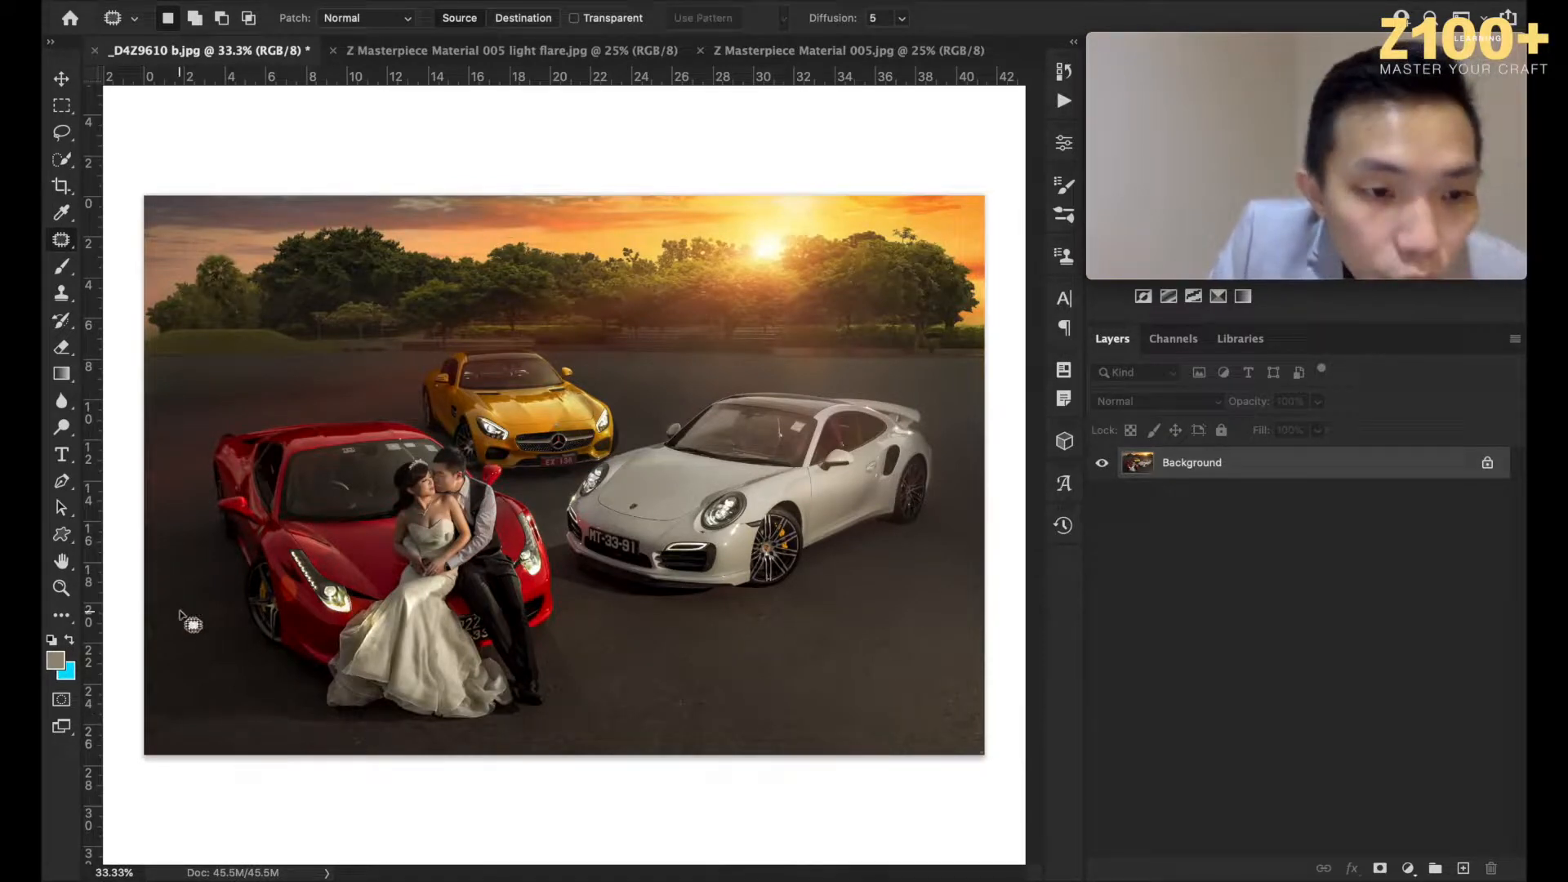
# Step: Examine the overall composite at full-image view and at slightly smaller magnifications
pyautogui.click(62, 78)
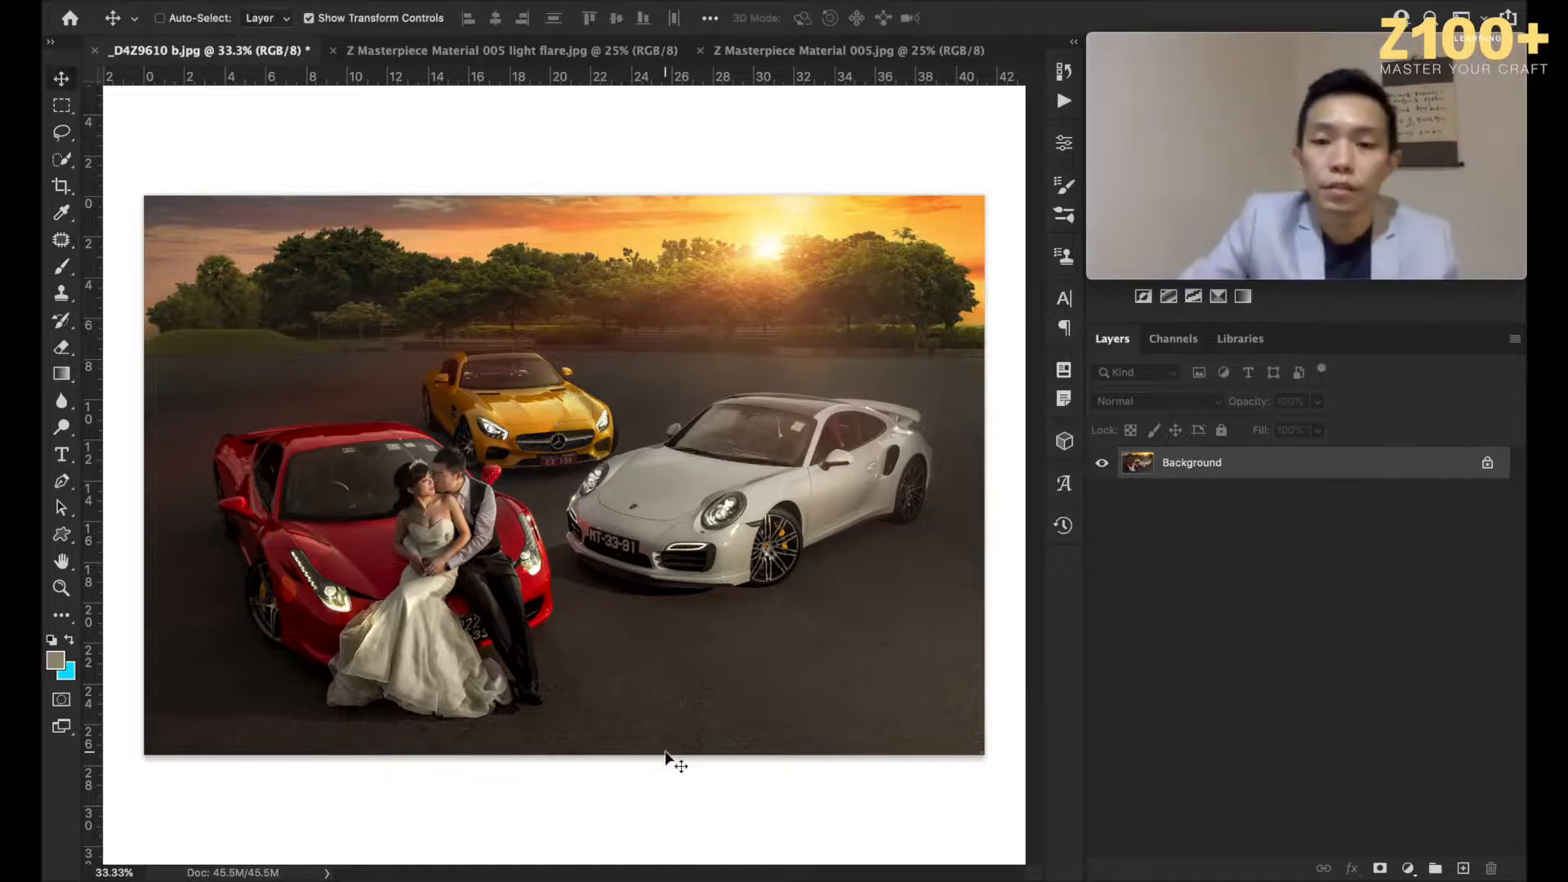
pyautogui.press('super+minus')
pyautogui.press('super+minus')
pyautogui.press('super+equal')
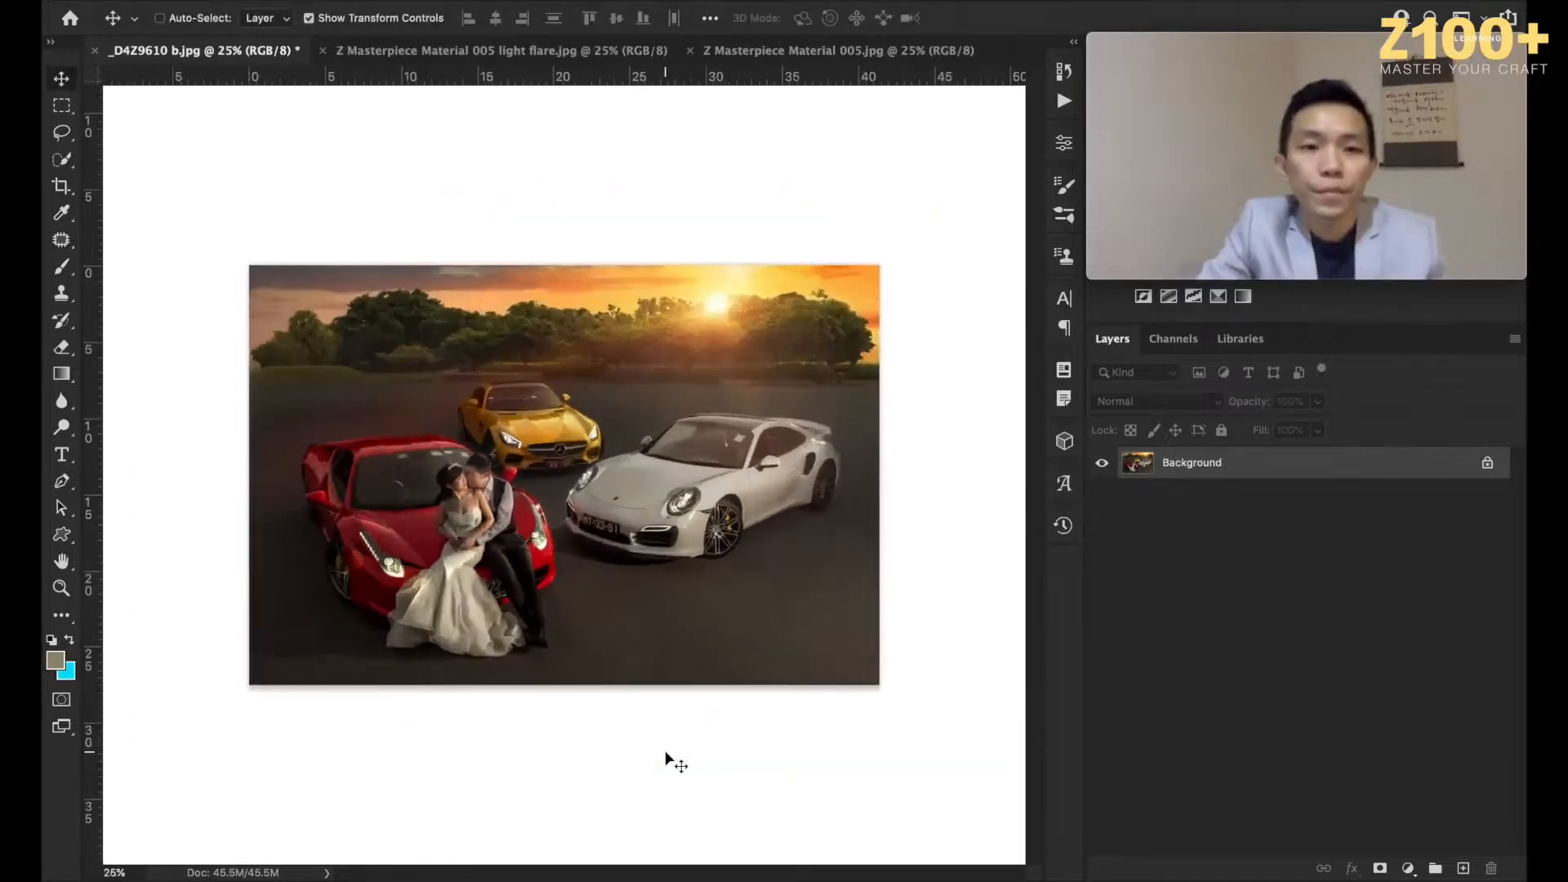
pyautogui.press('super+equal')
pyautogui.press('super+minus')
pyautogui.press('super+equal')
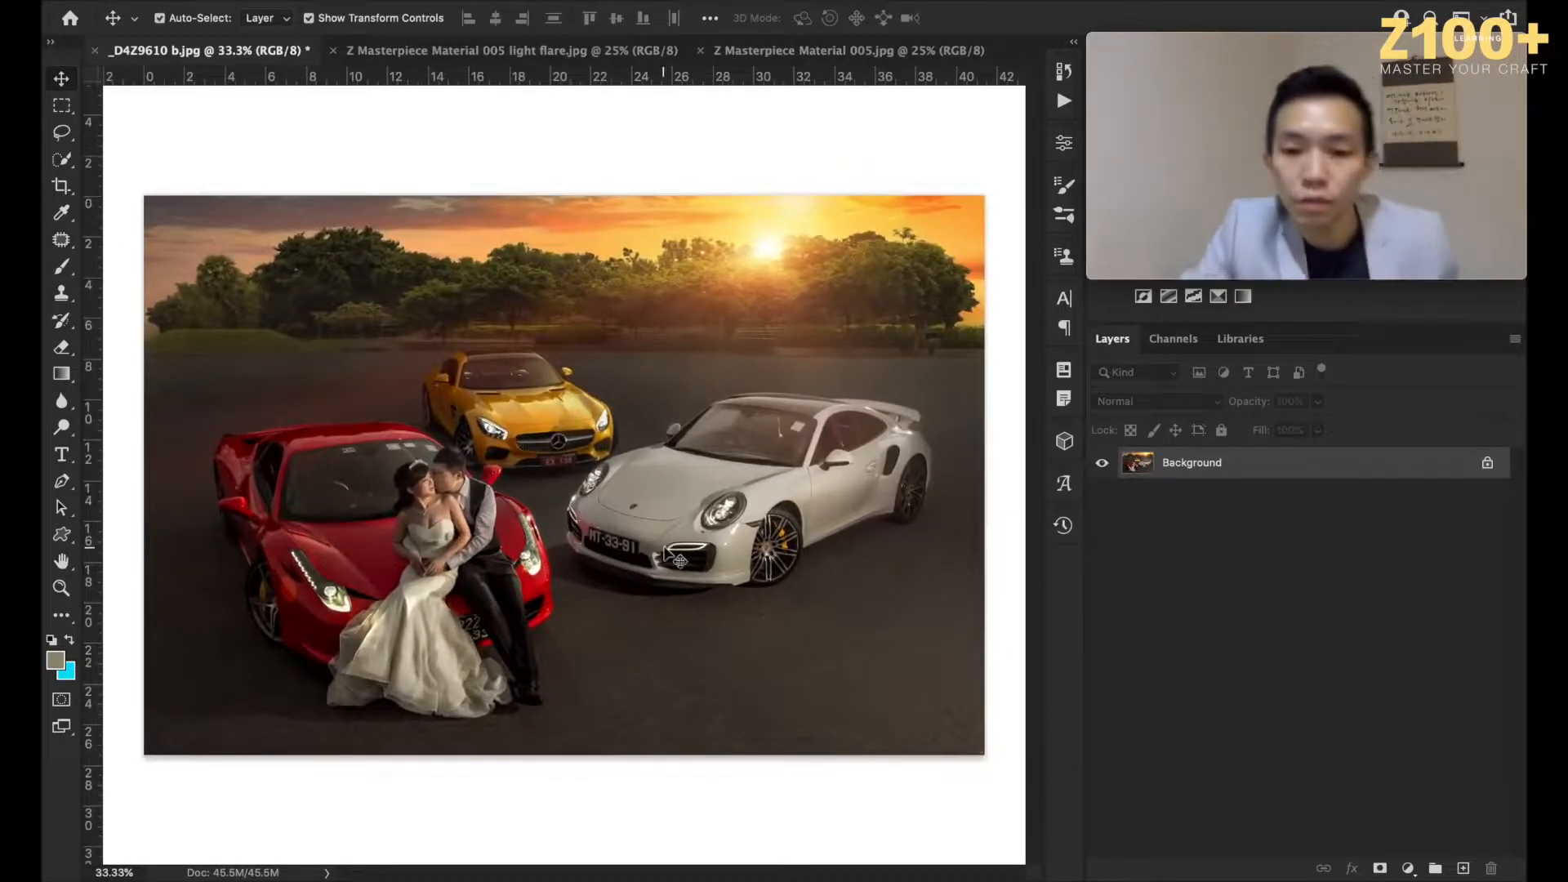
pyautogui.press('super+minus')
pyautogui.press('super+equal')
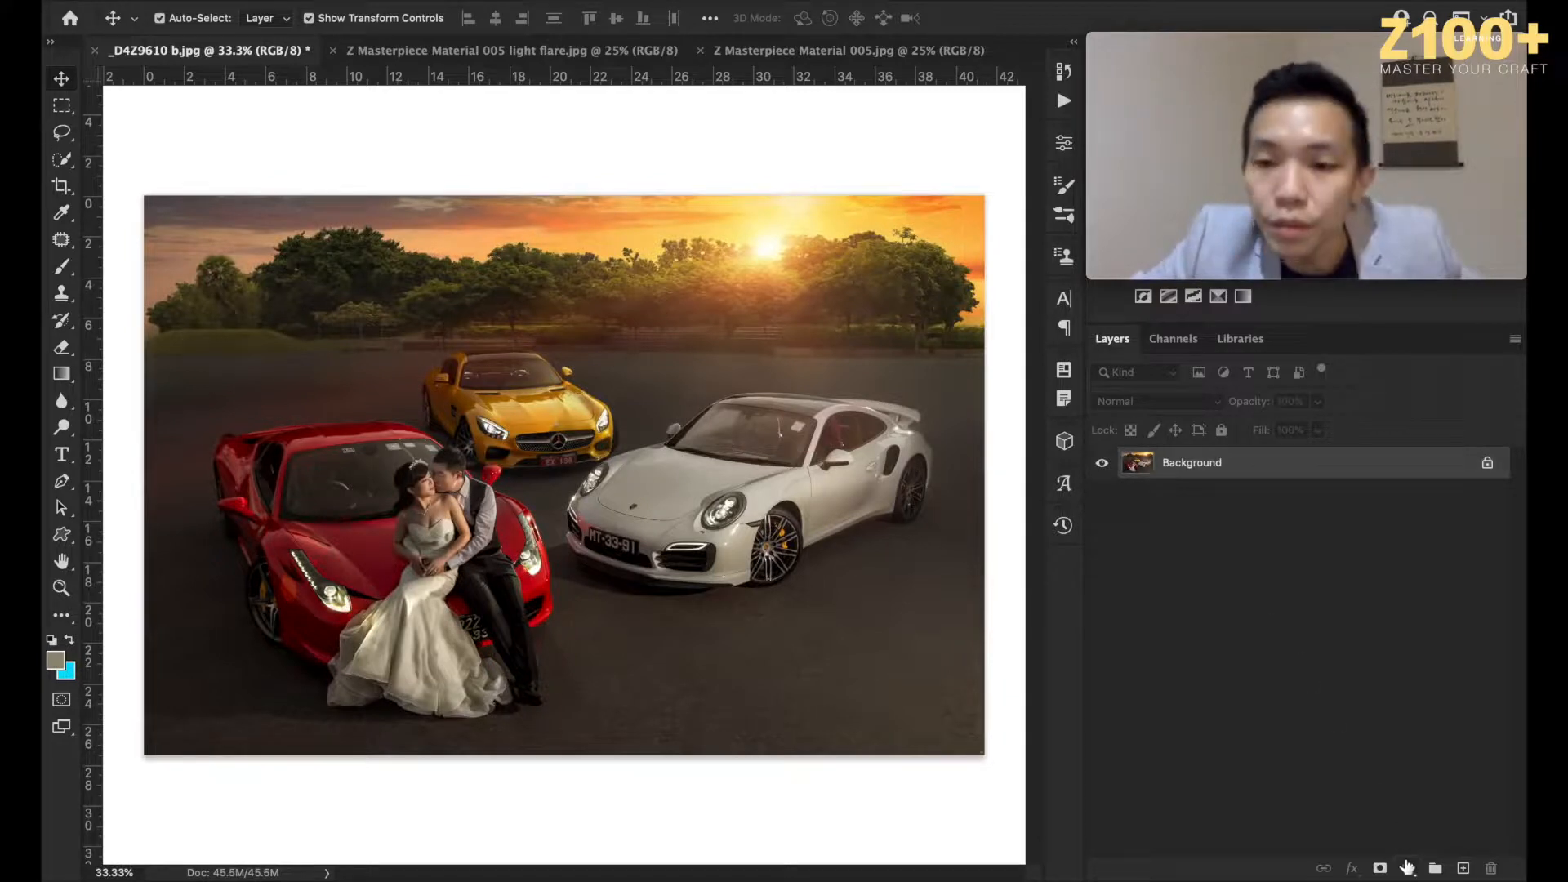
# Step: Add a Levels adjustment layer above the Background and darken its midtones to 0.89
pyautogui.click(1407, 867)
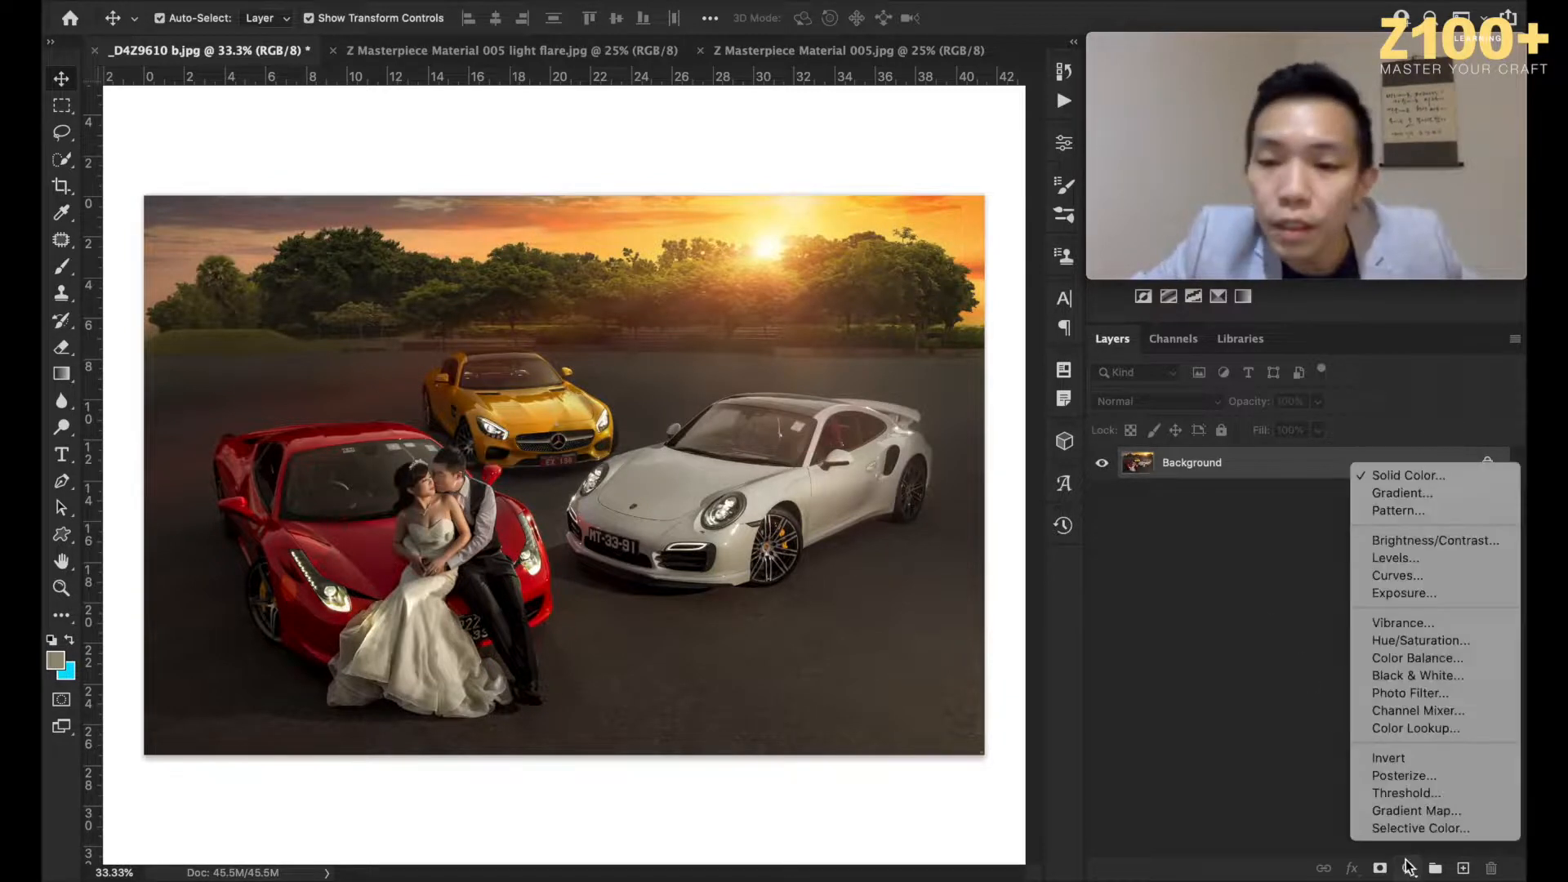
pyautogui.click(1413, 559)
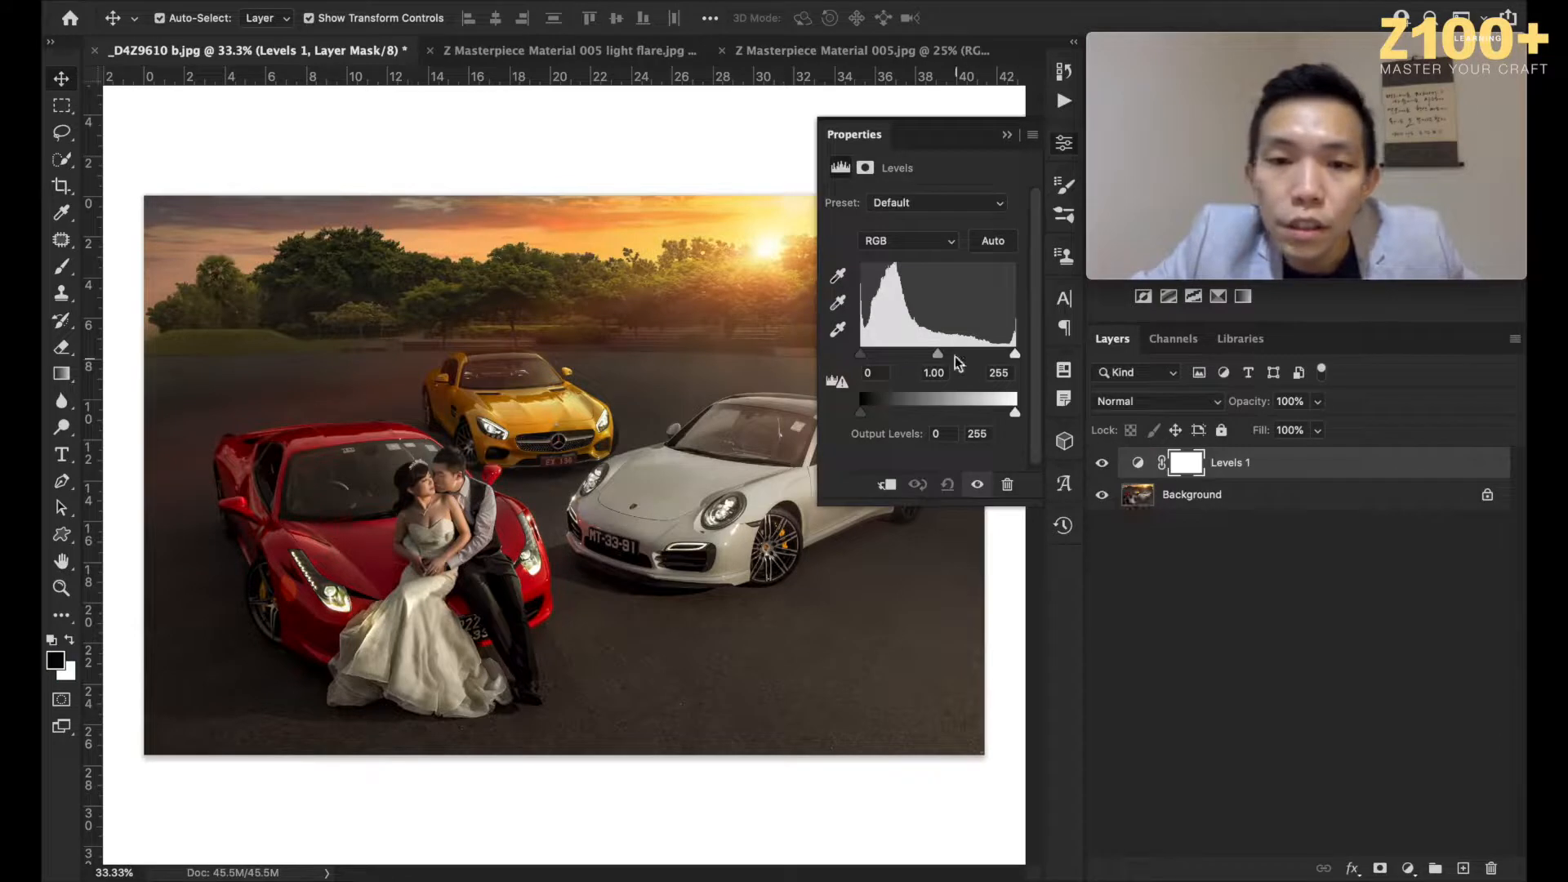
pyautogui.moveTo(955, 357); pyautogui.dragTo(947, 362)
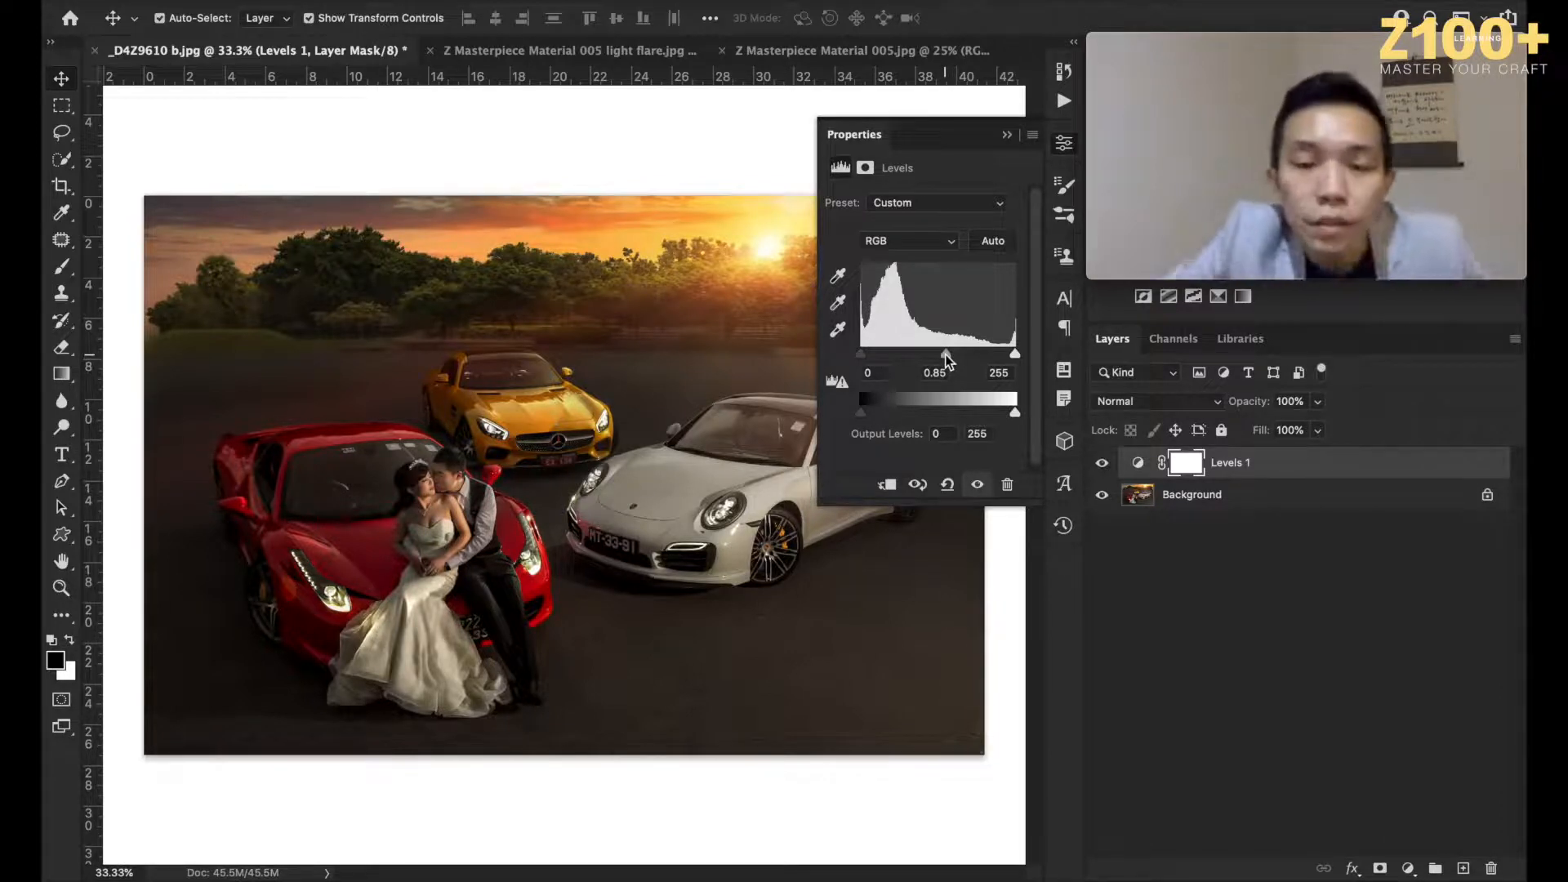
pyautogui.moveTo(944, 355); pyautogui.dragTo(941, 358)
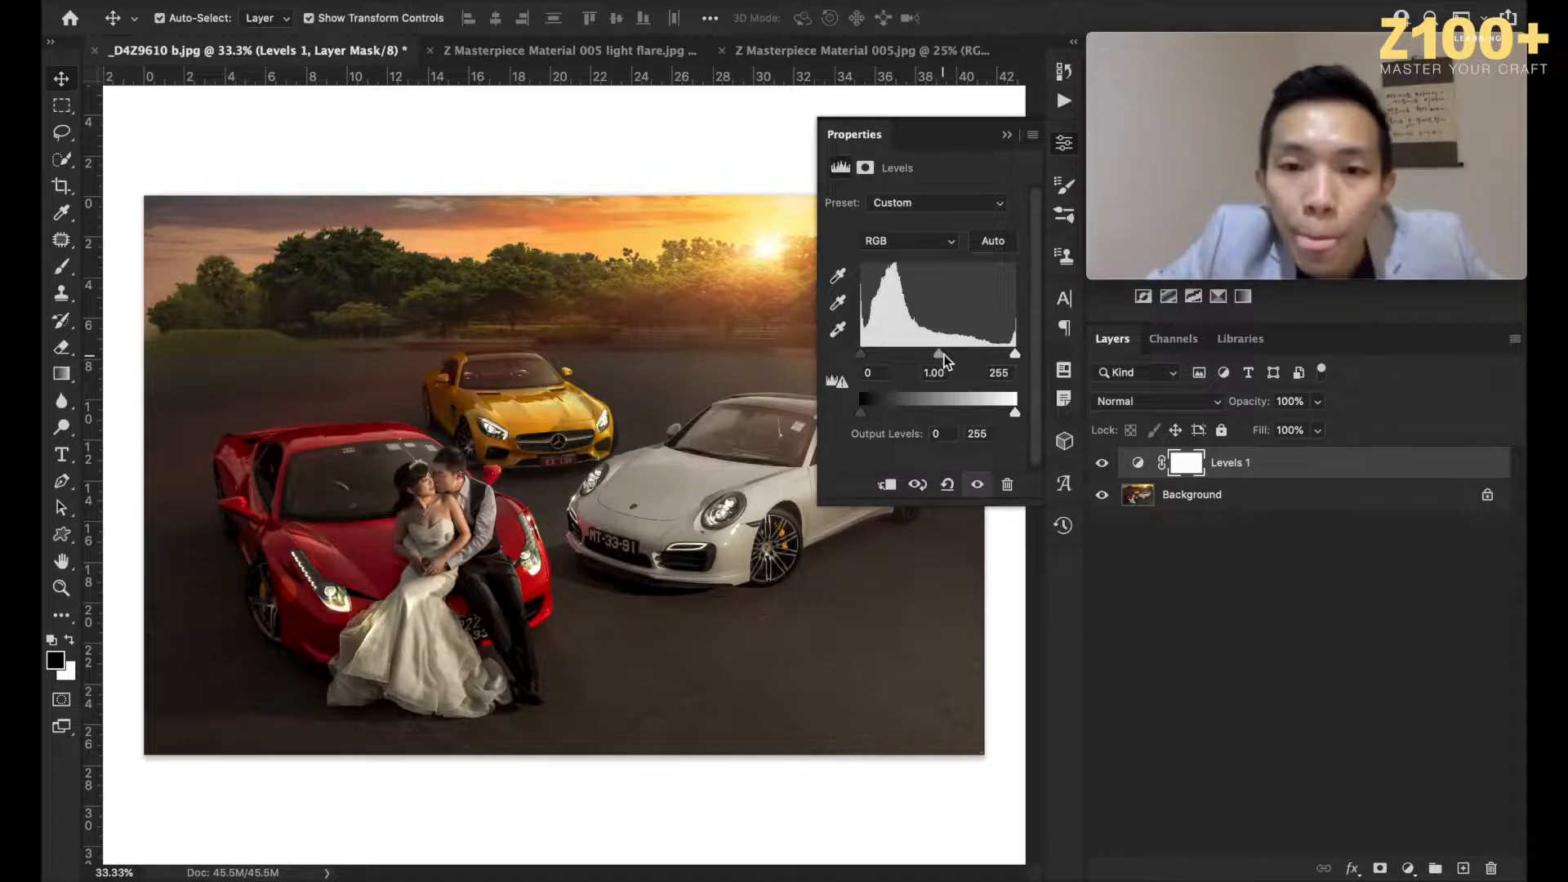
pyautogui.click(944, 353)
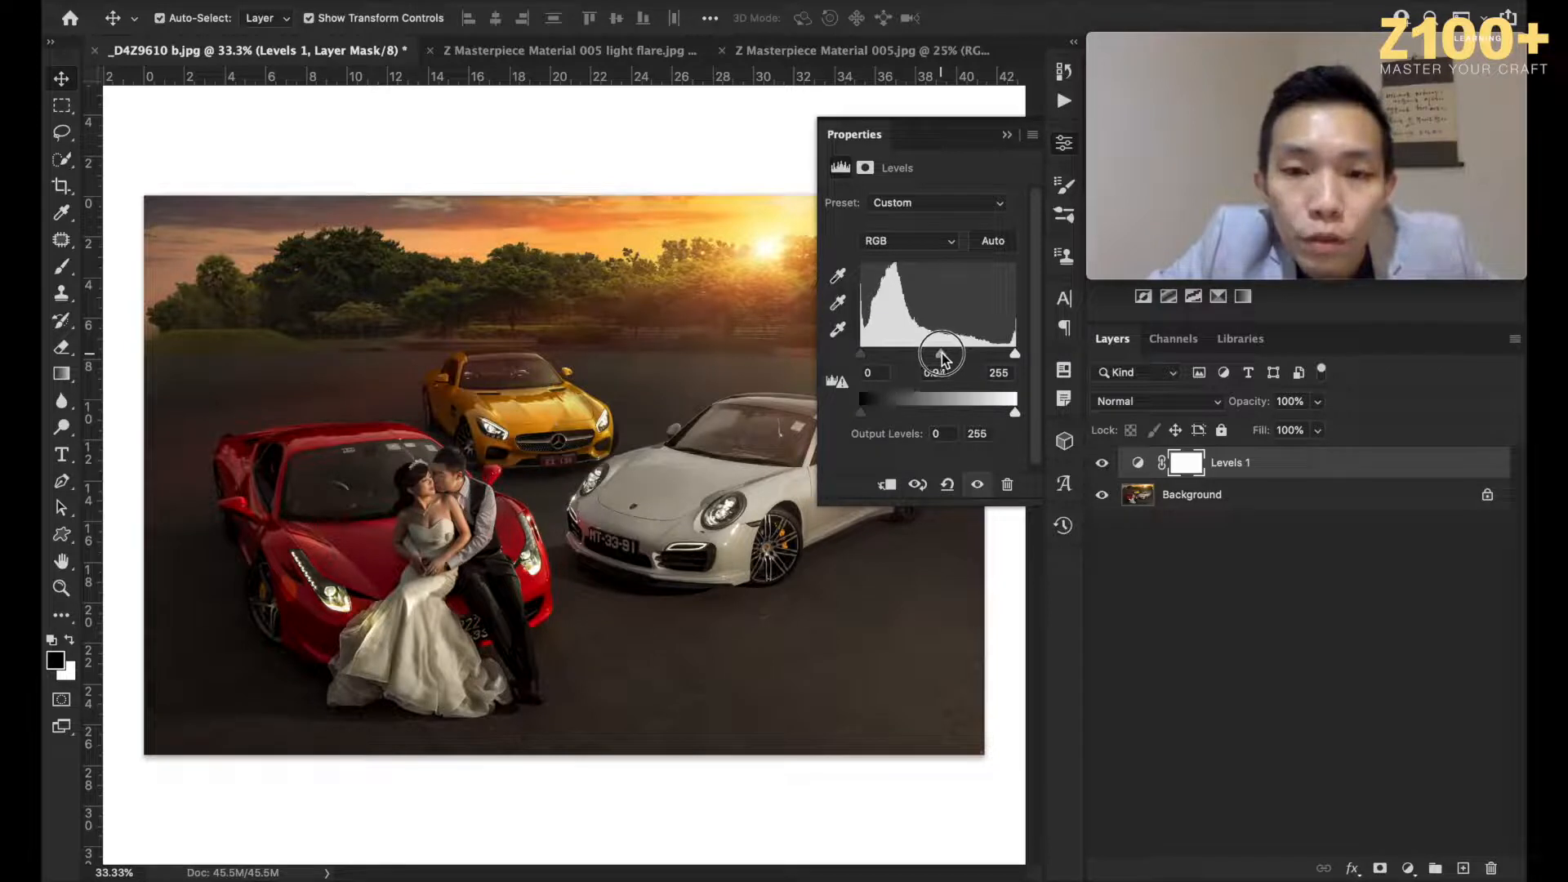
pyautogui.moveTo(941, 356); pyautogui.dragTo(944, 359)
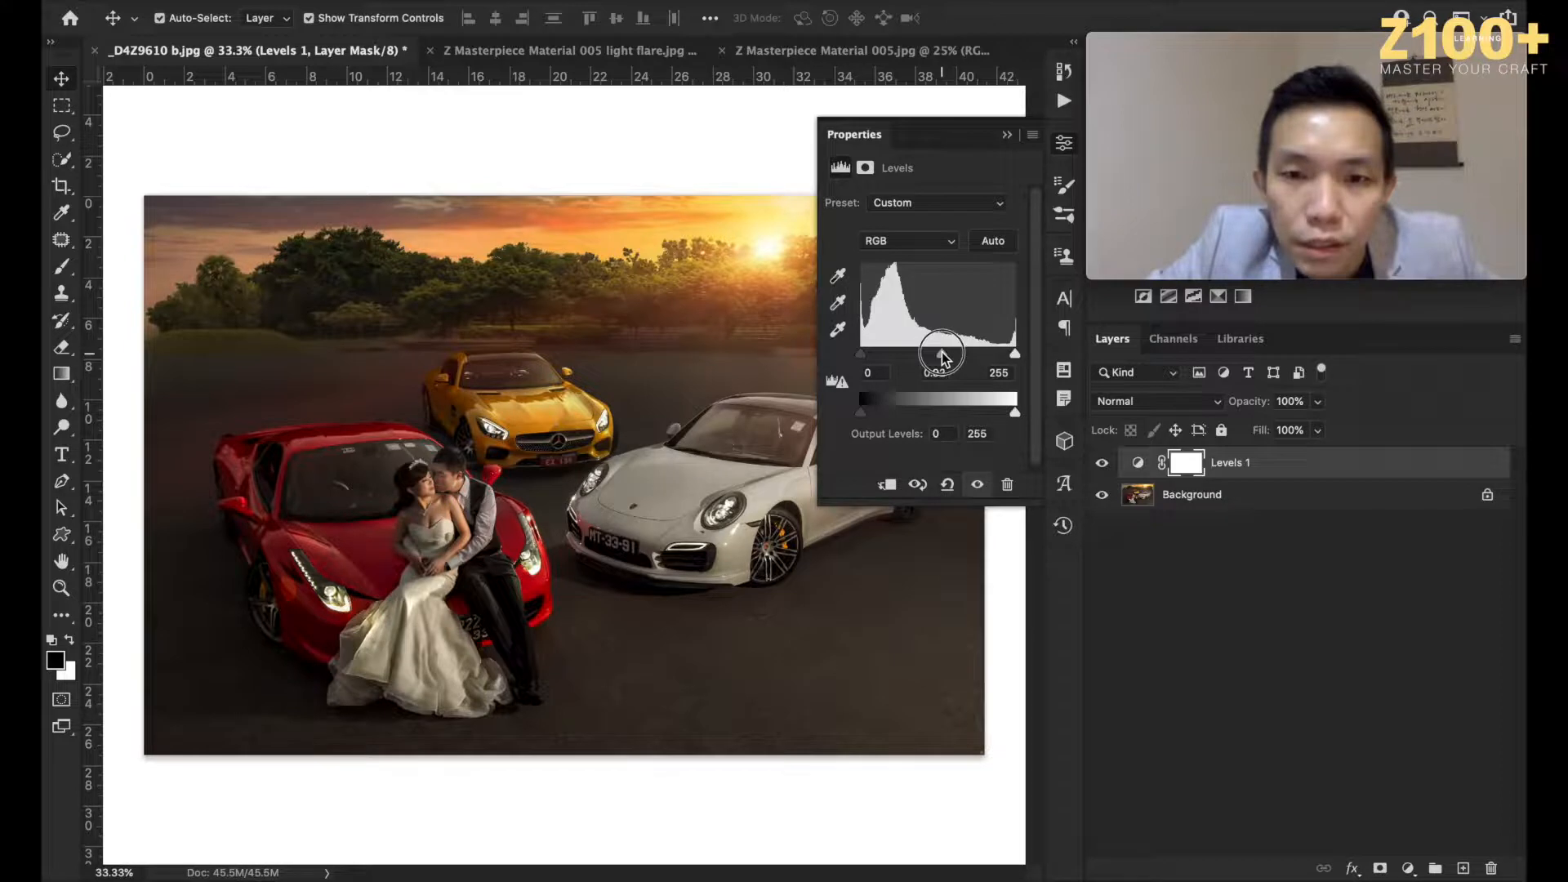
pyautogui.moveTo(944, 356); pyautogui.dragTo(943, 357)
pyautogui.click(1096, 460)
pyautogui.click(1098, 461)
pyautogui.click(1098, 463)
pyautogui.click(1099, 463)
pyautogui.moveTo(944, 354); pyautogui.dragTo(946, 356)
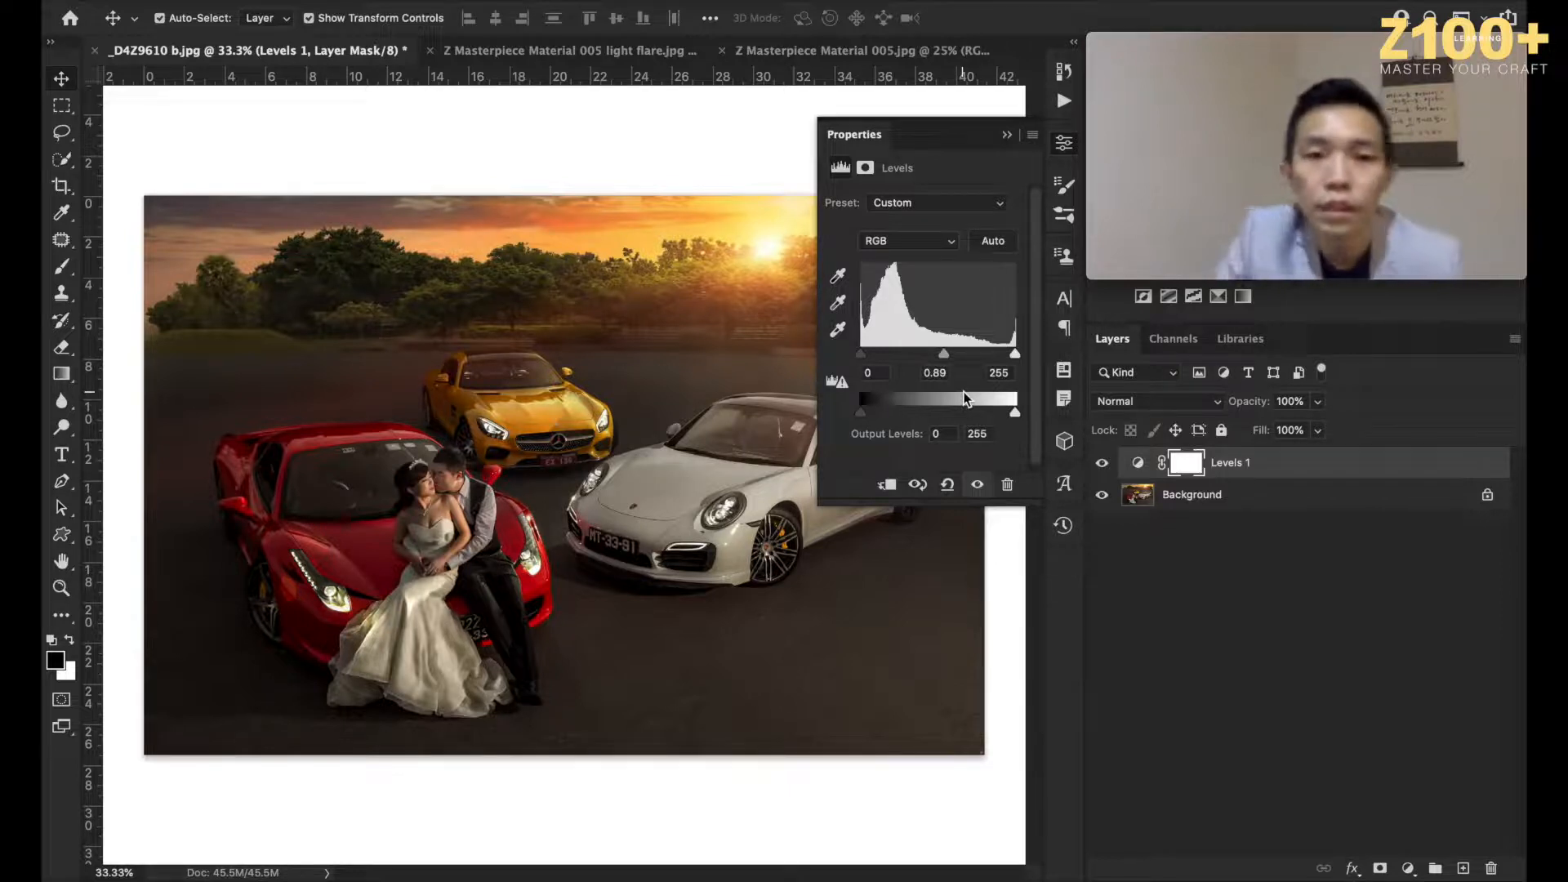
pyautogui.click(1071, 143)
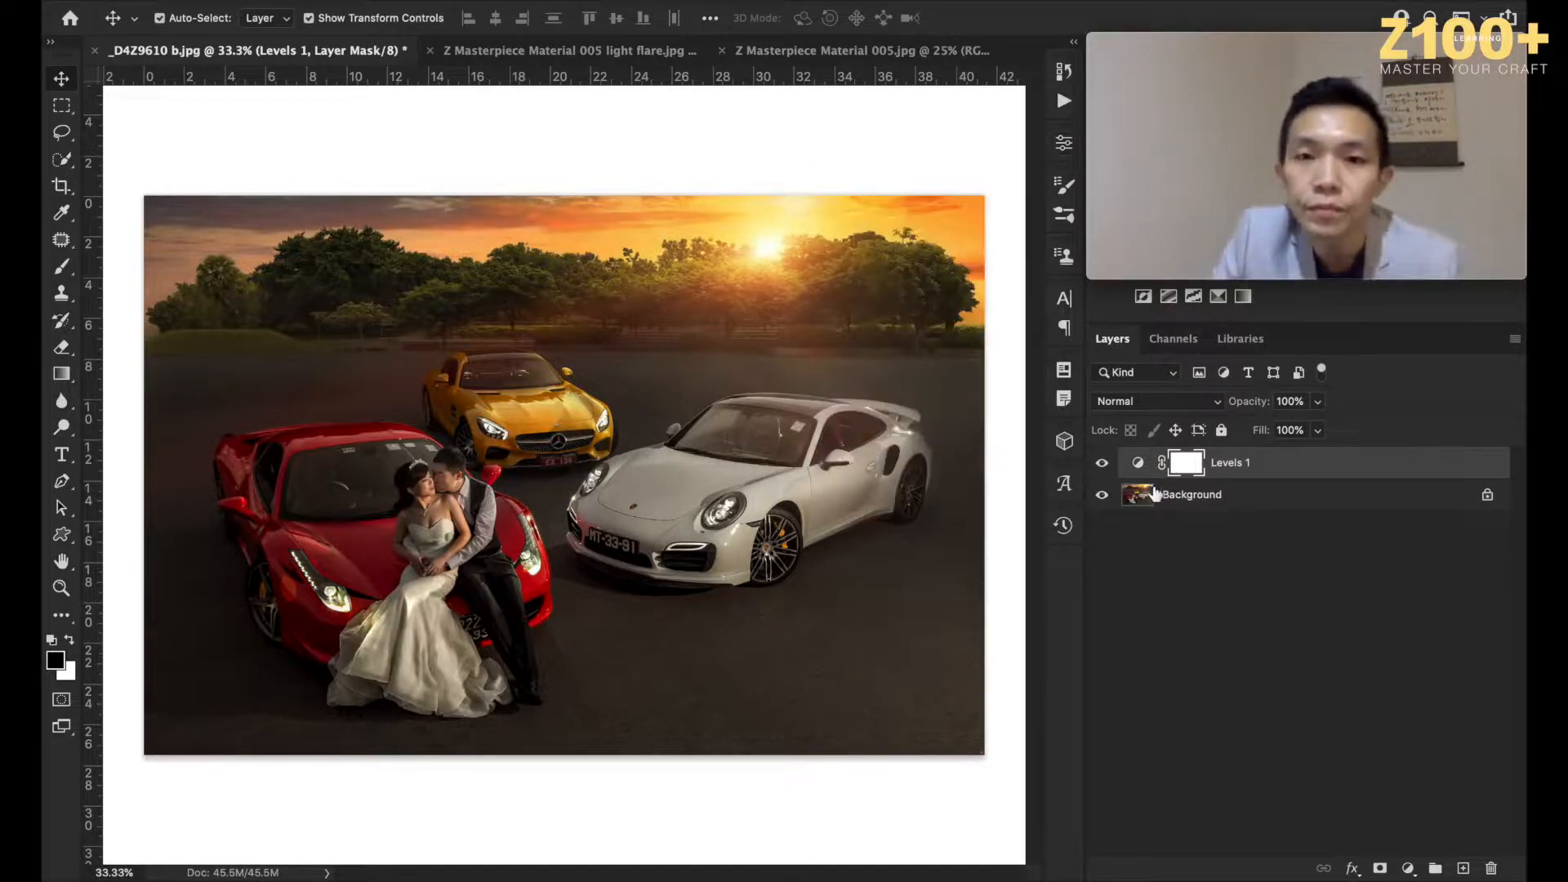
# Step: Compare the whole photo with and without the Levels adjustment
pyautogui.click(1113, 471)
pyautogui.click(1113, 471)
pyautogui.click(1113, 471)
pyautogui.click(1113, 471)
pyautogui.click(1113, 471)
pyautogui.click(1113, 471)
pyautogui.click(1113, 471)
pyautogui.click(1113, 471)
pyautogui.click(1113, 471)
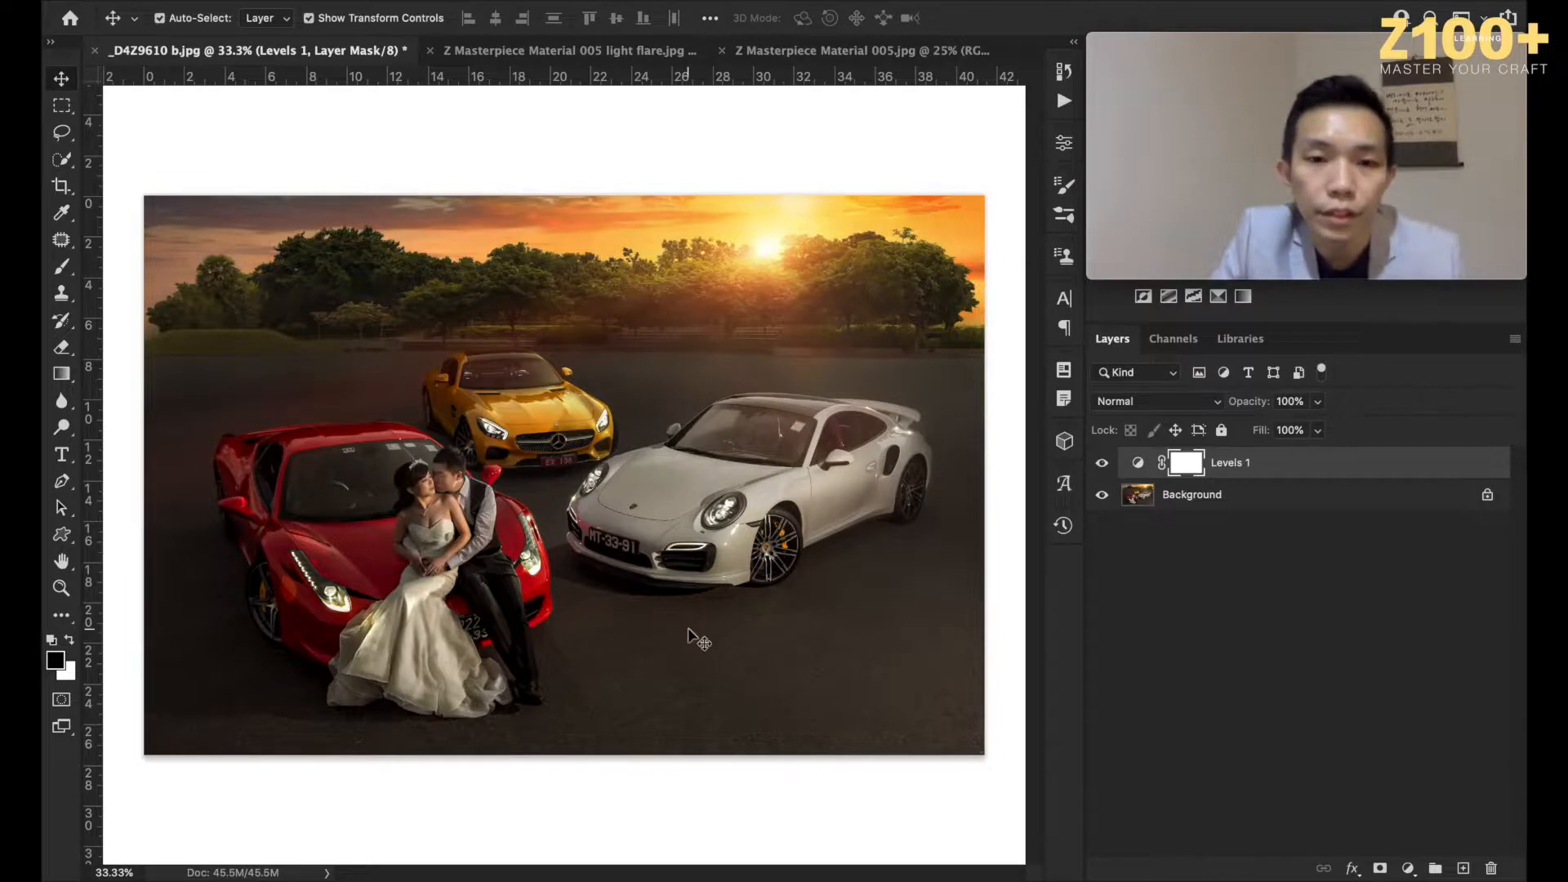
# Step: Set up the Eraser with 0% hardness for working on the Levels mask around the couple
pyautogui.press('super+plus')
pyautogui.press('super+plus')
pyautogui.hscroll(-5, 687, 629)
pyautogui.scroll(-2, 688, 628)
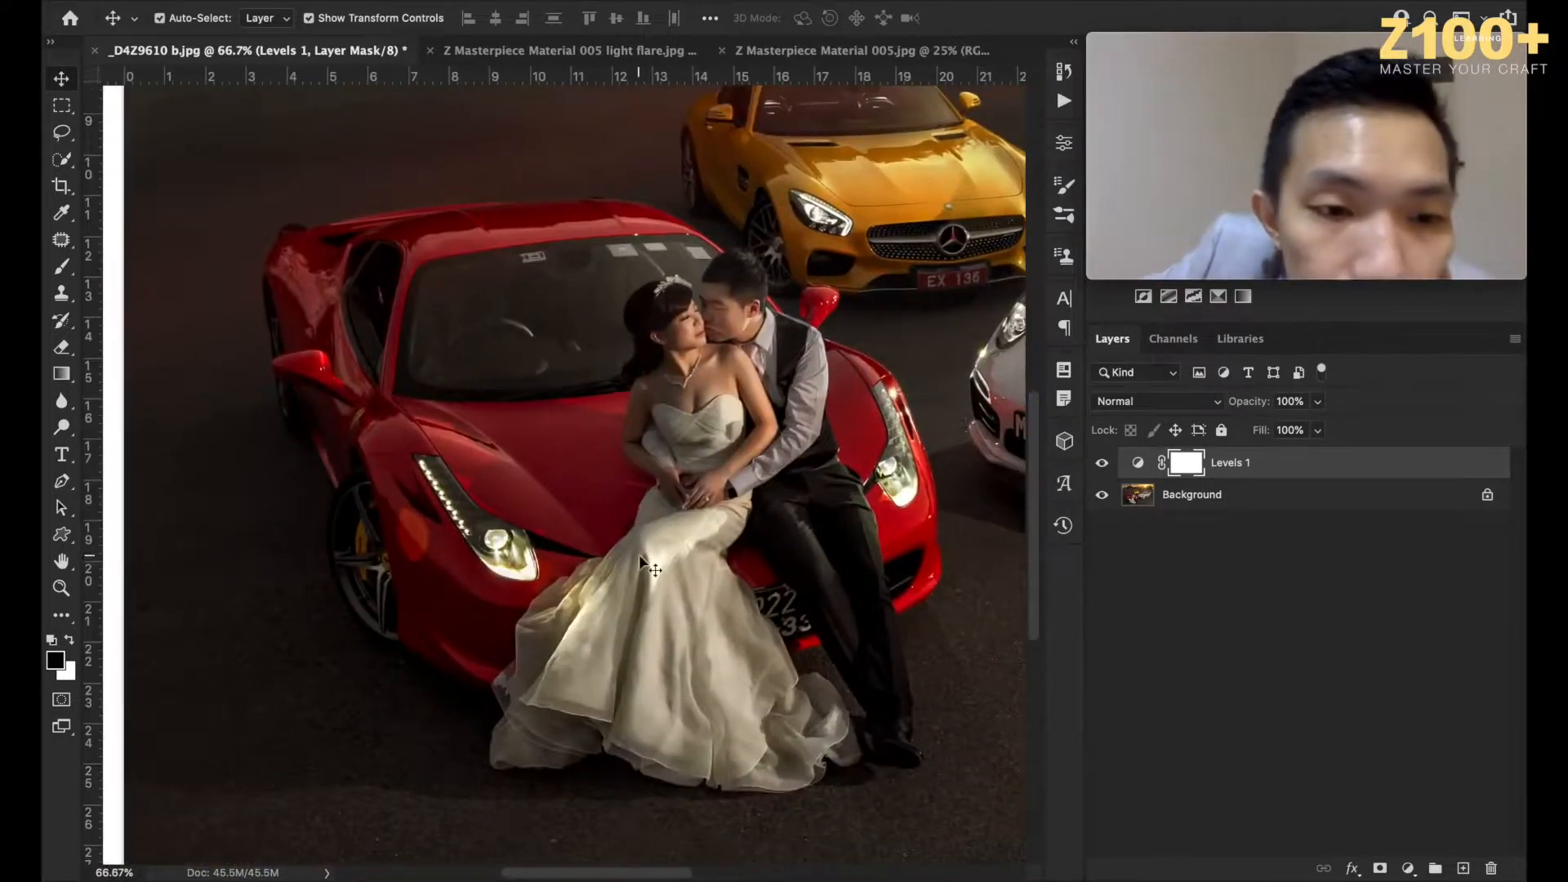
pyautogui.hscroll(3, 639, 555)
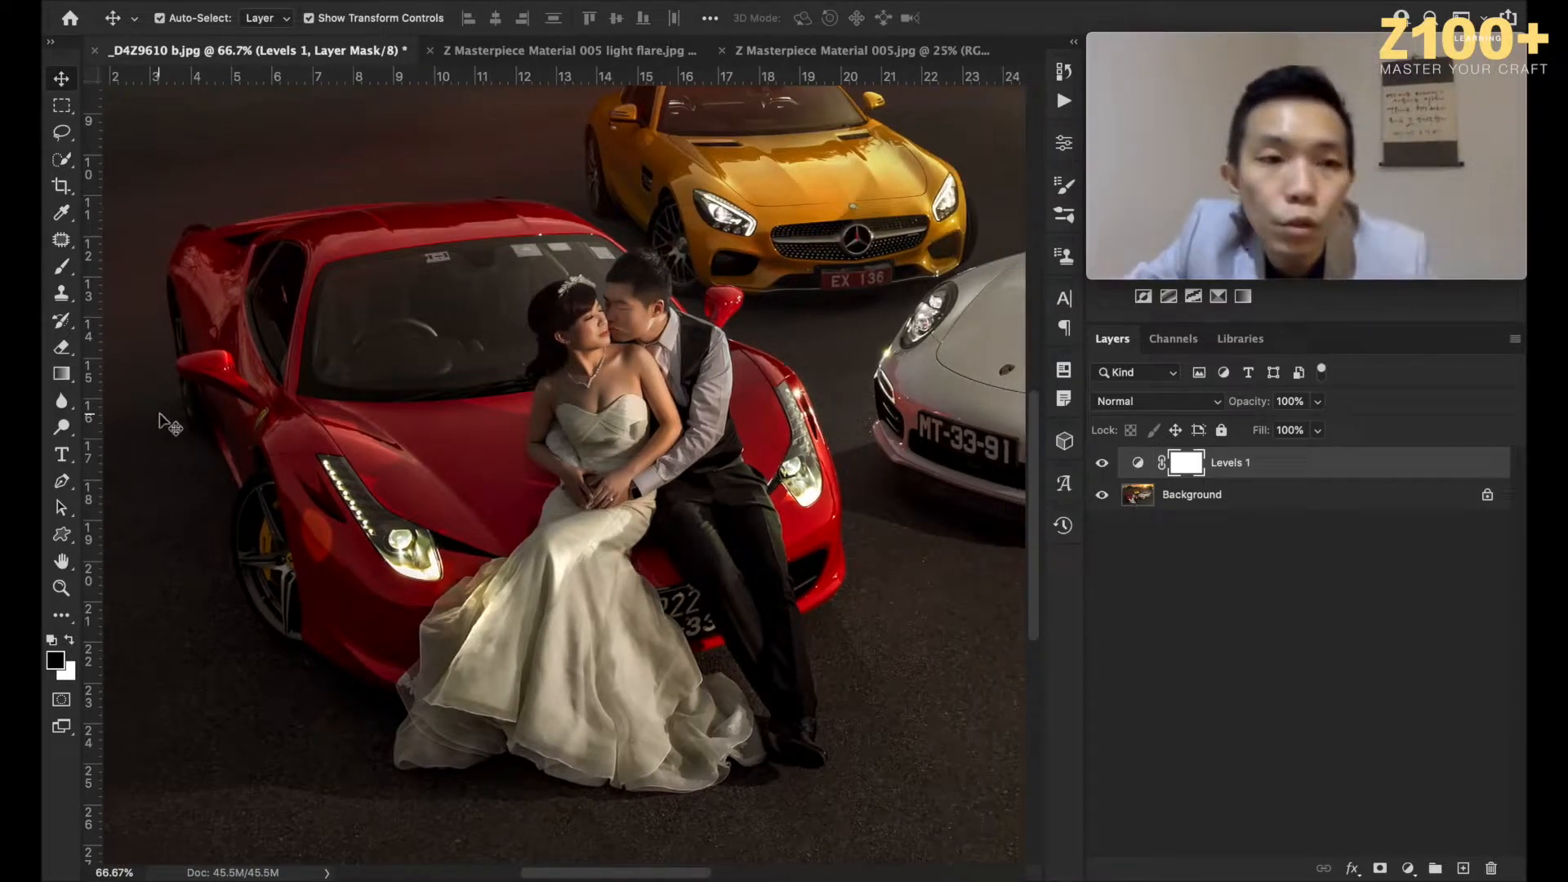
pyautogui.click(62, 347)
pyautogui.press(']')
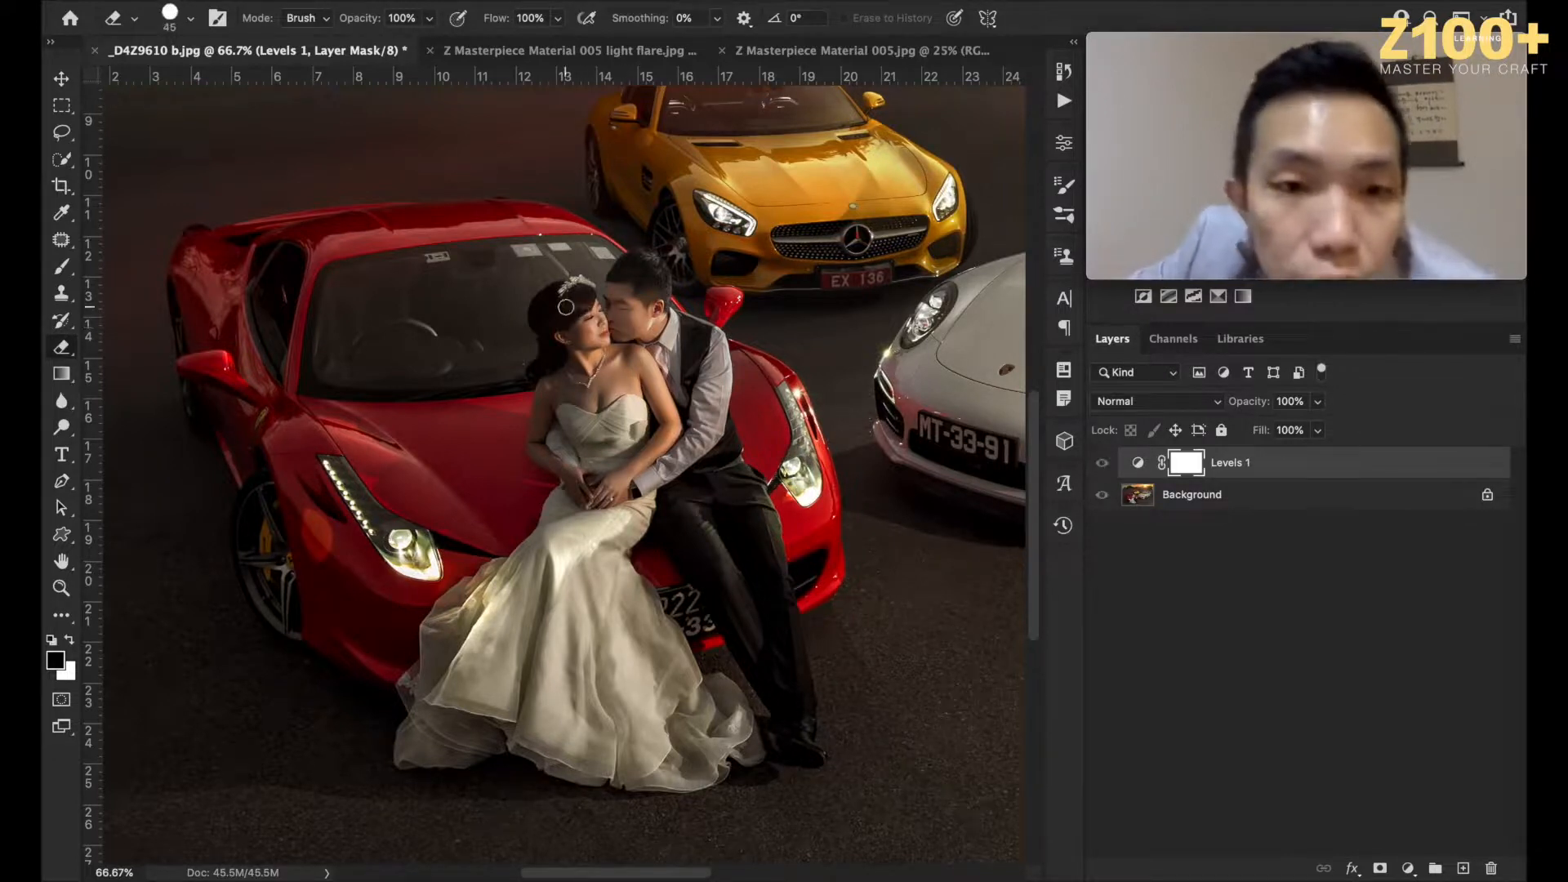
pyautogui.press('x')
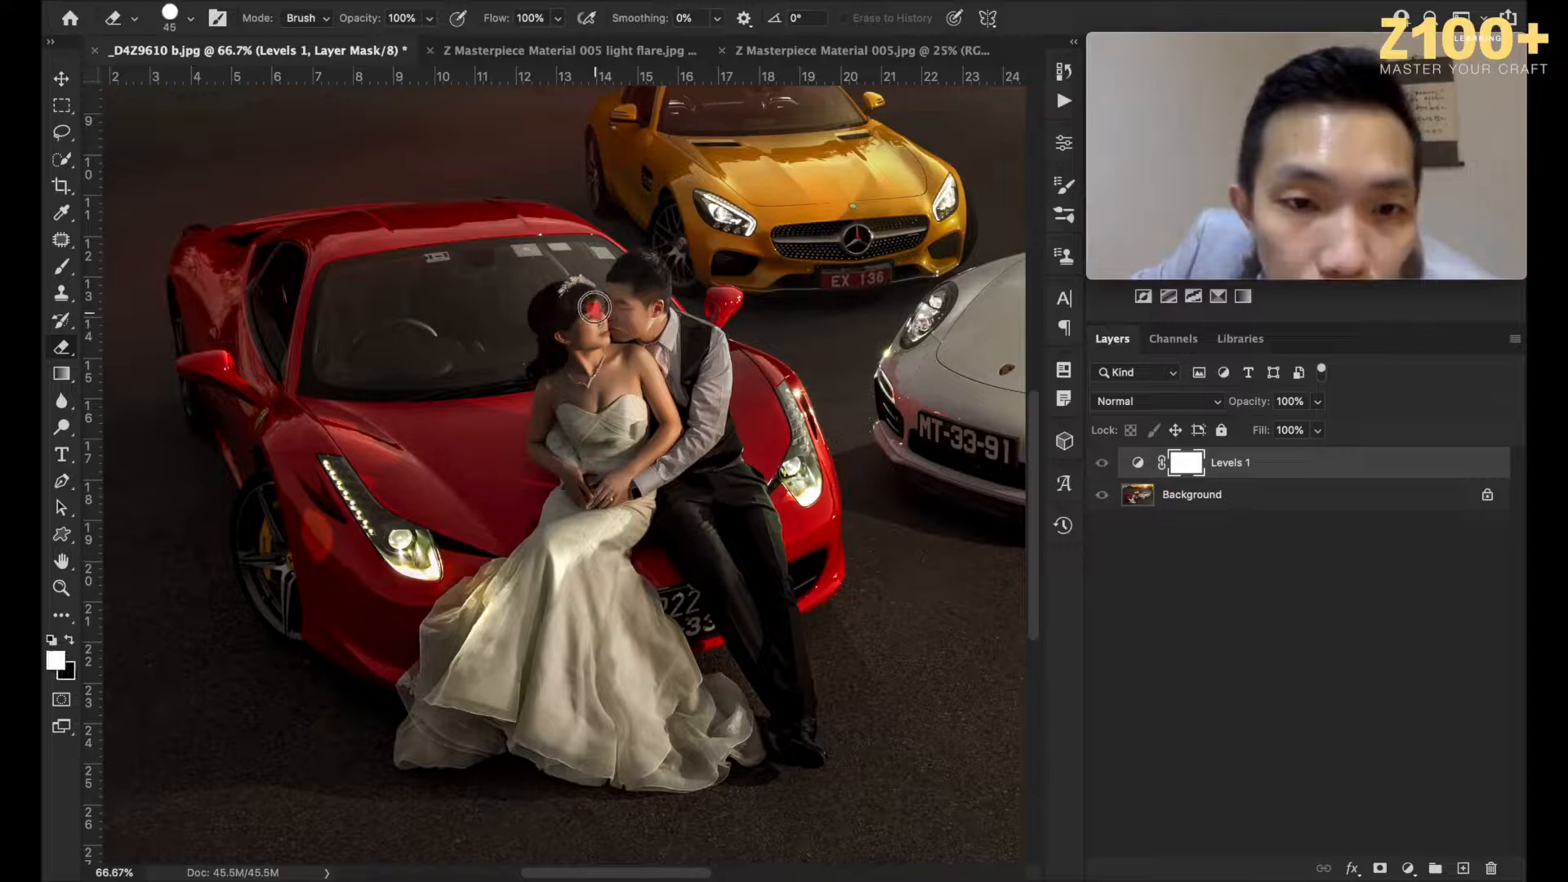
pyautogui.click(190, 18)
pyautogui.moveTo(193, 105); pyautogui.dragTo(159, 110)
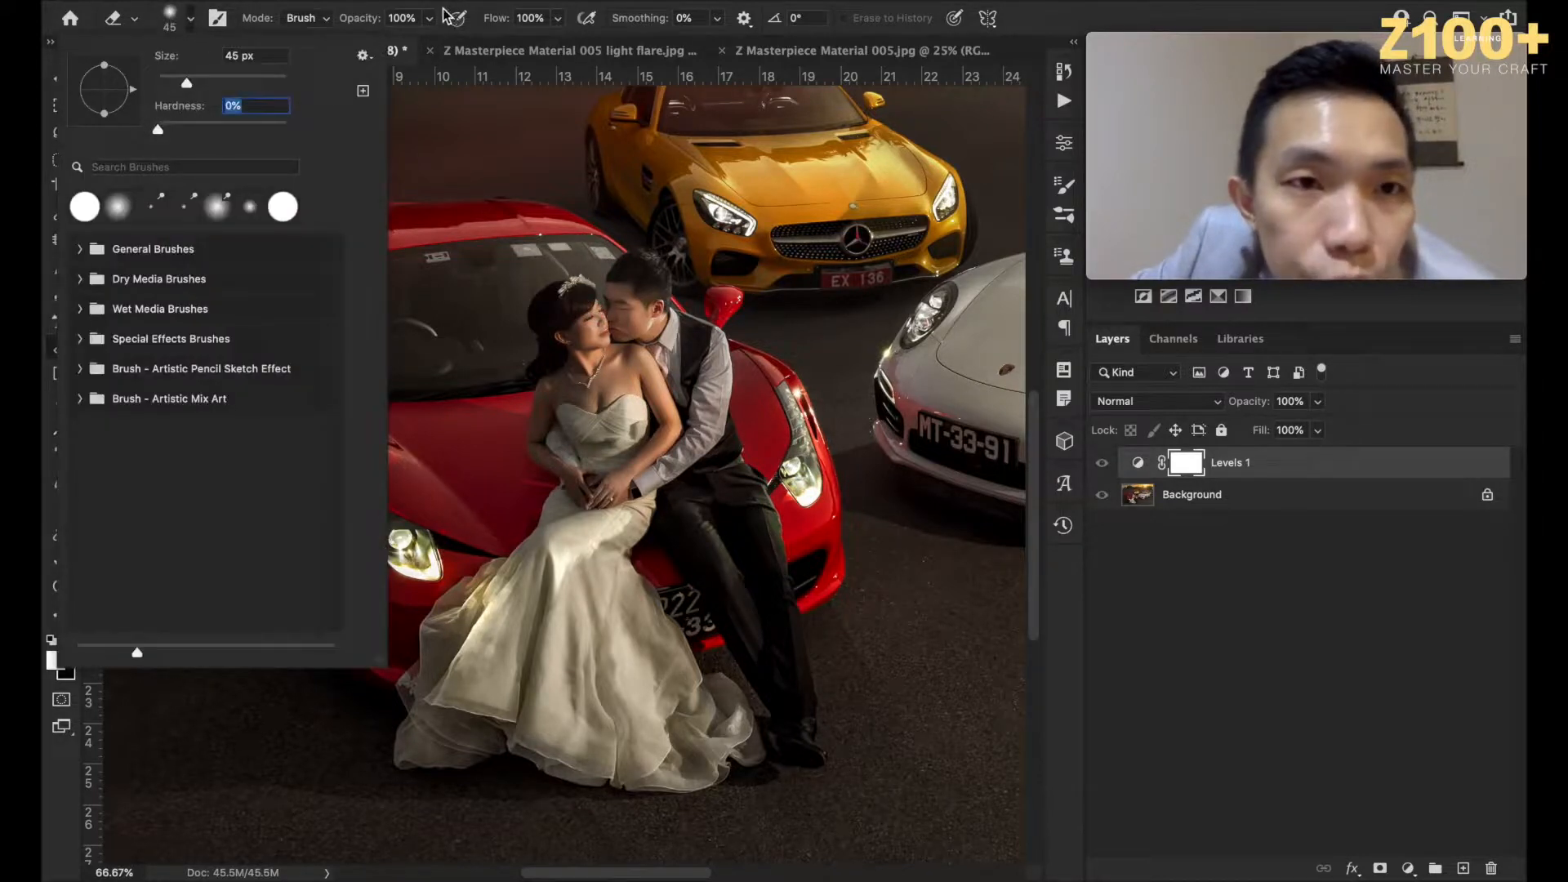
pyautogui.click(443, 9)
# Step: Erase the Levels darkening from the bride's face and arm on the mask with a soft size 80 Eraser
pyautogui.moveTo(594, 308); pyautogui.dragTo(600, 330)
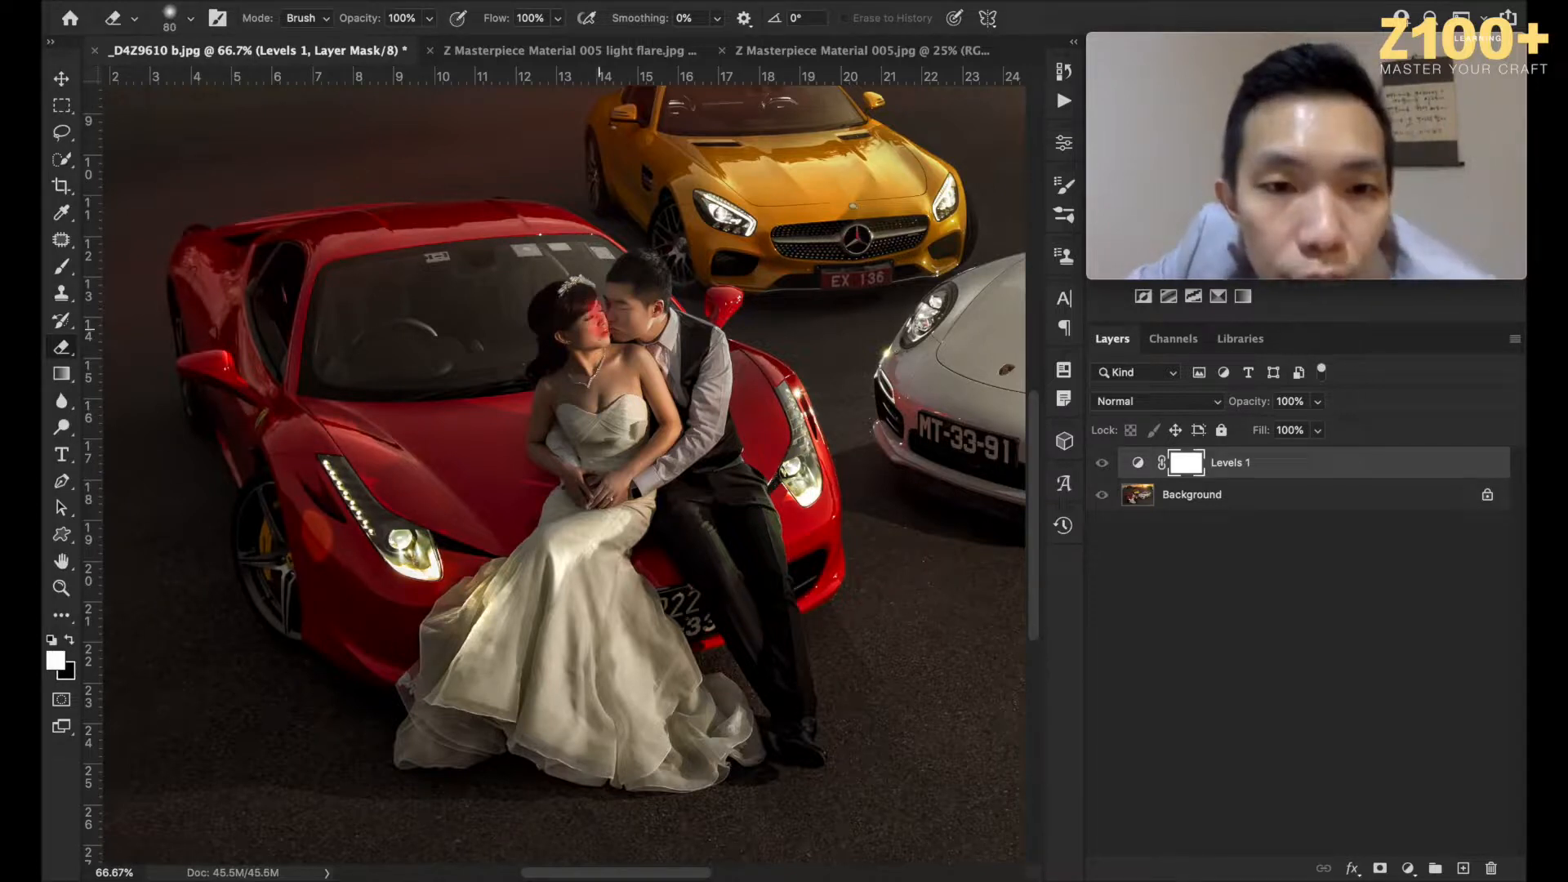
pyautogui.moveTo(645, 353); pyautogui.dragTo(688, 426)
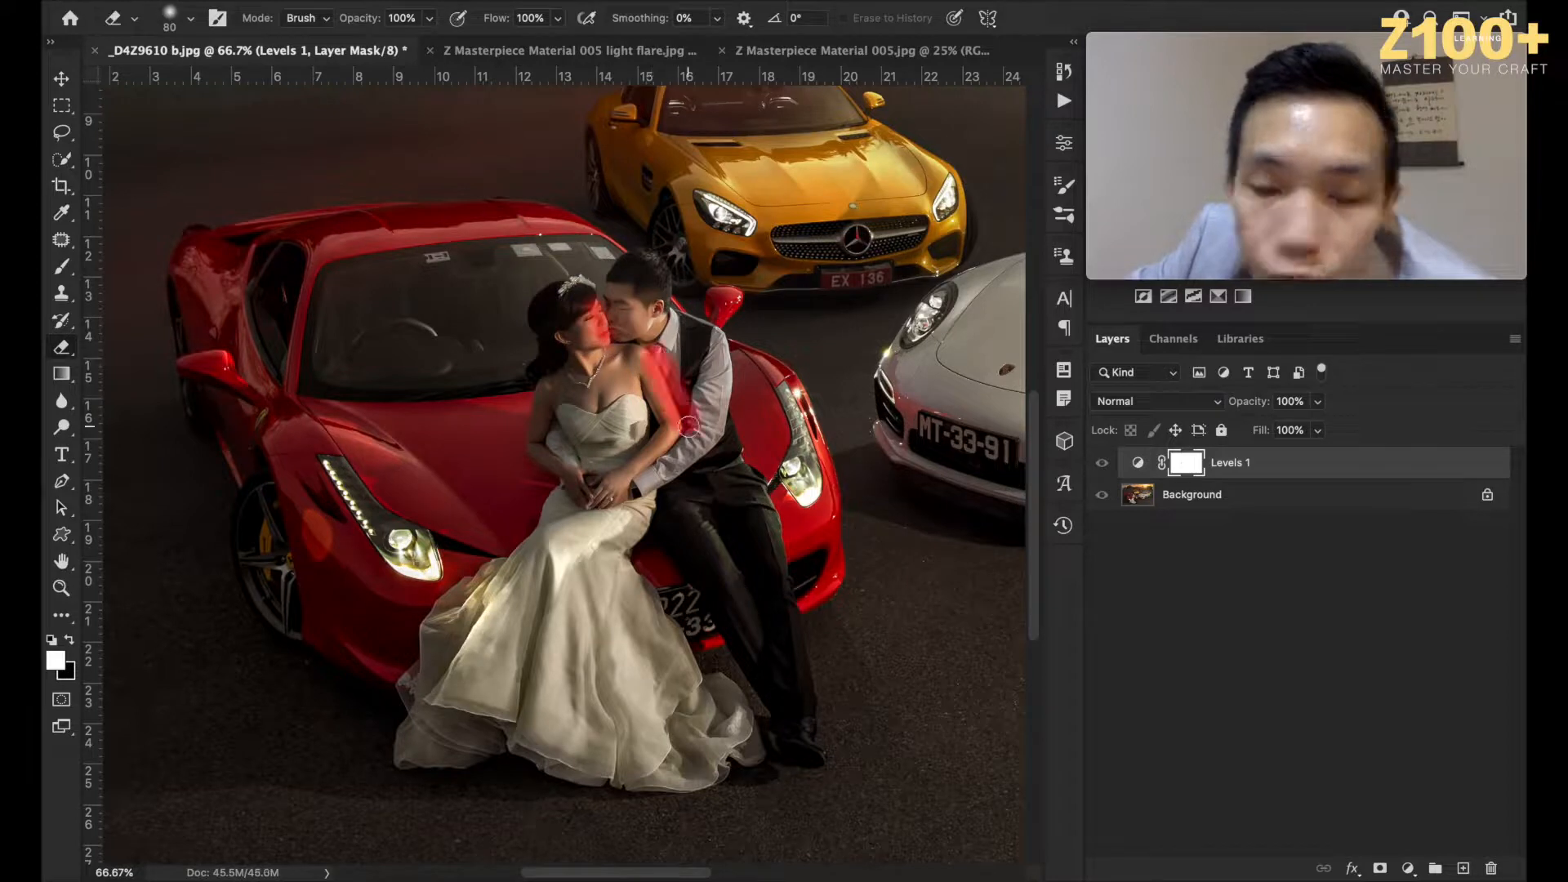
pyautogui.press('\\')
pyautogui.press('x')
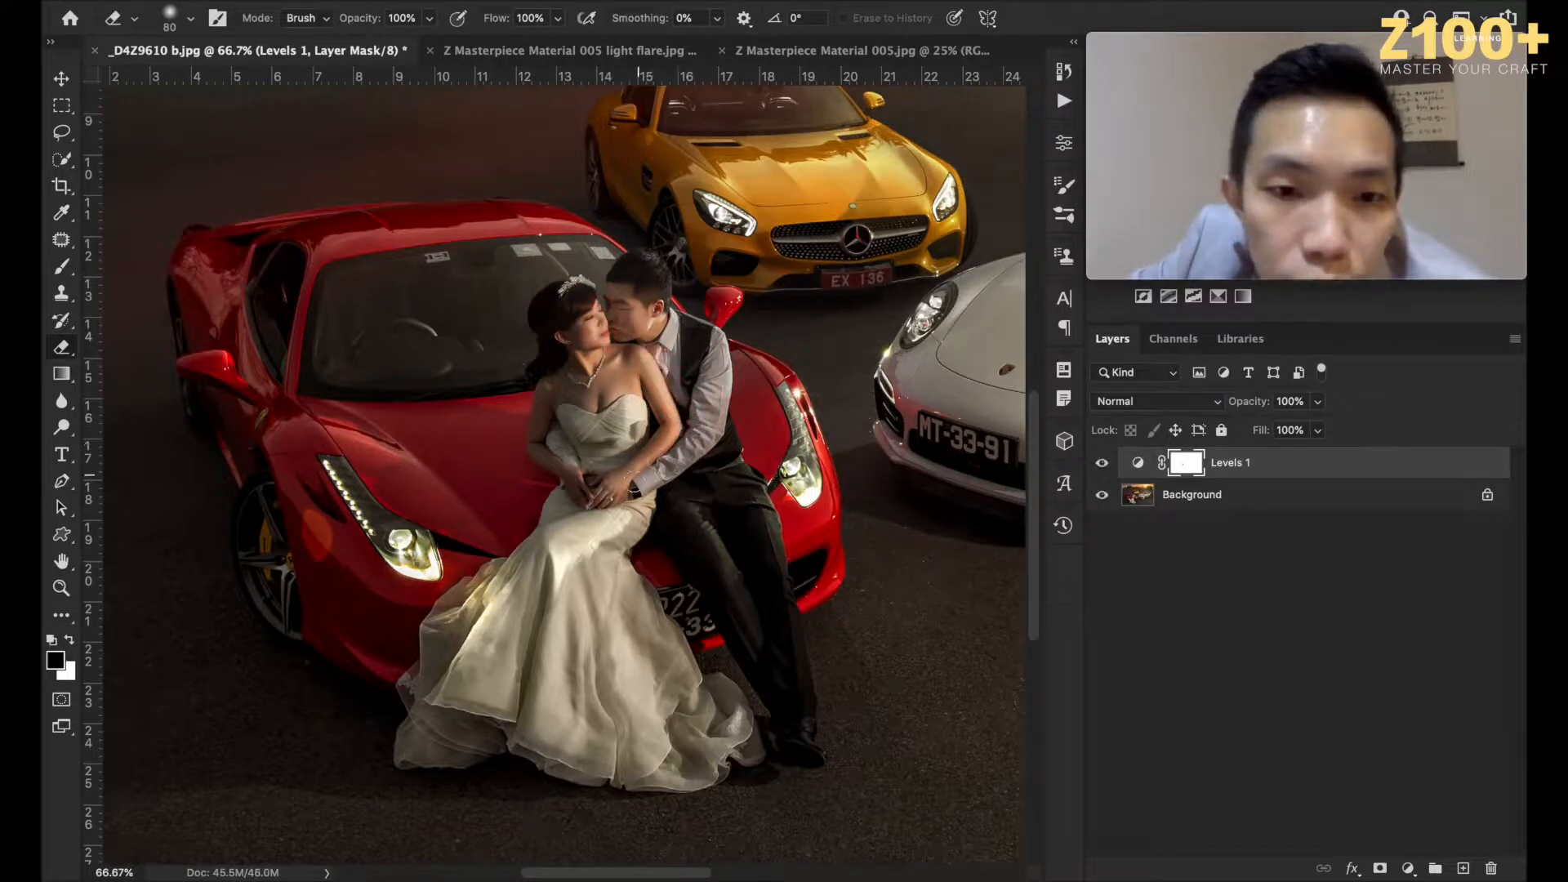
pyautogui.press('x')
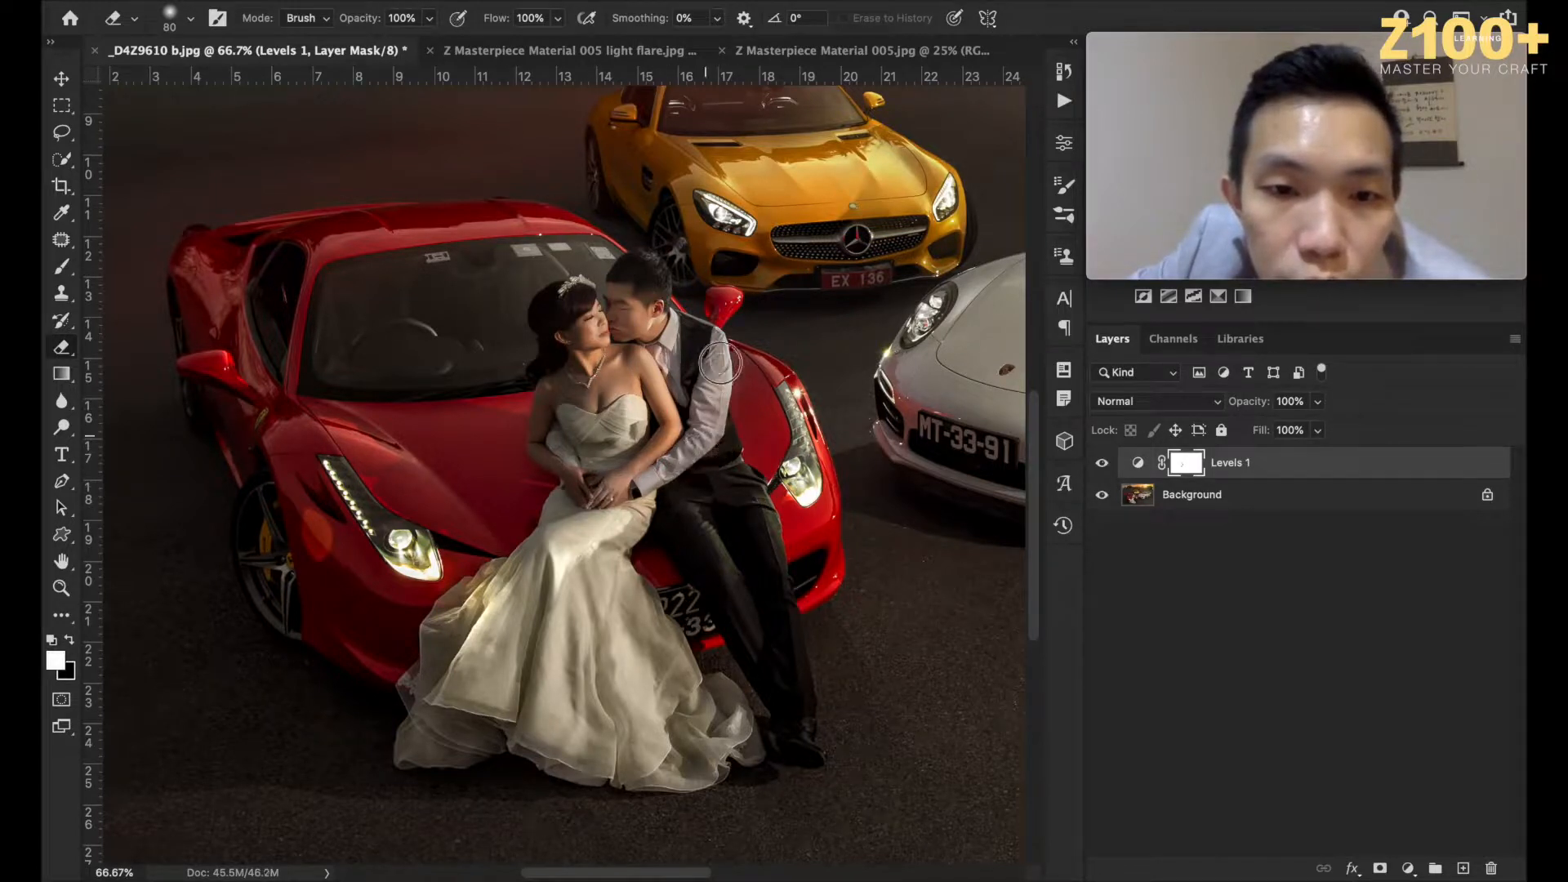
pyautogui.press('x')
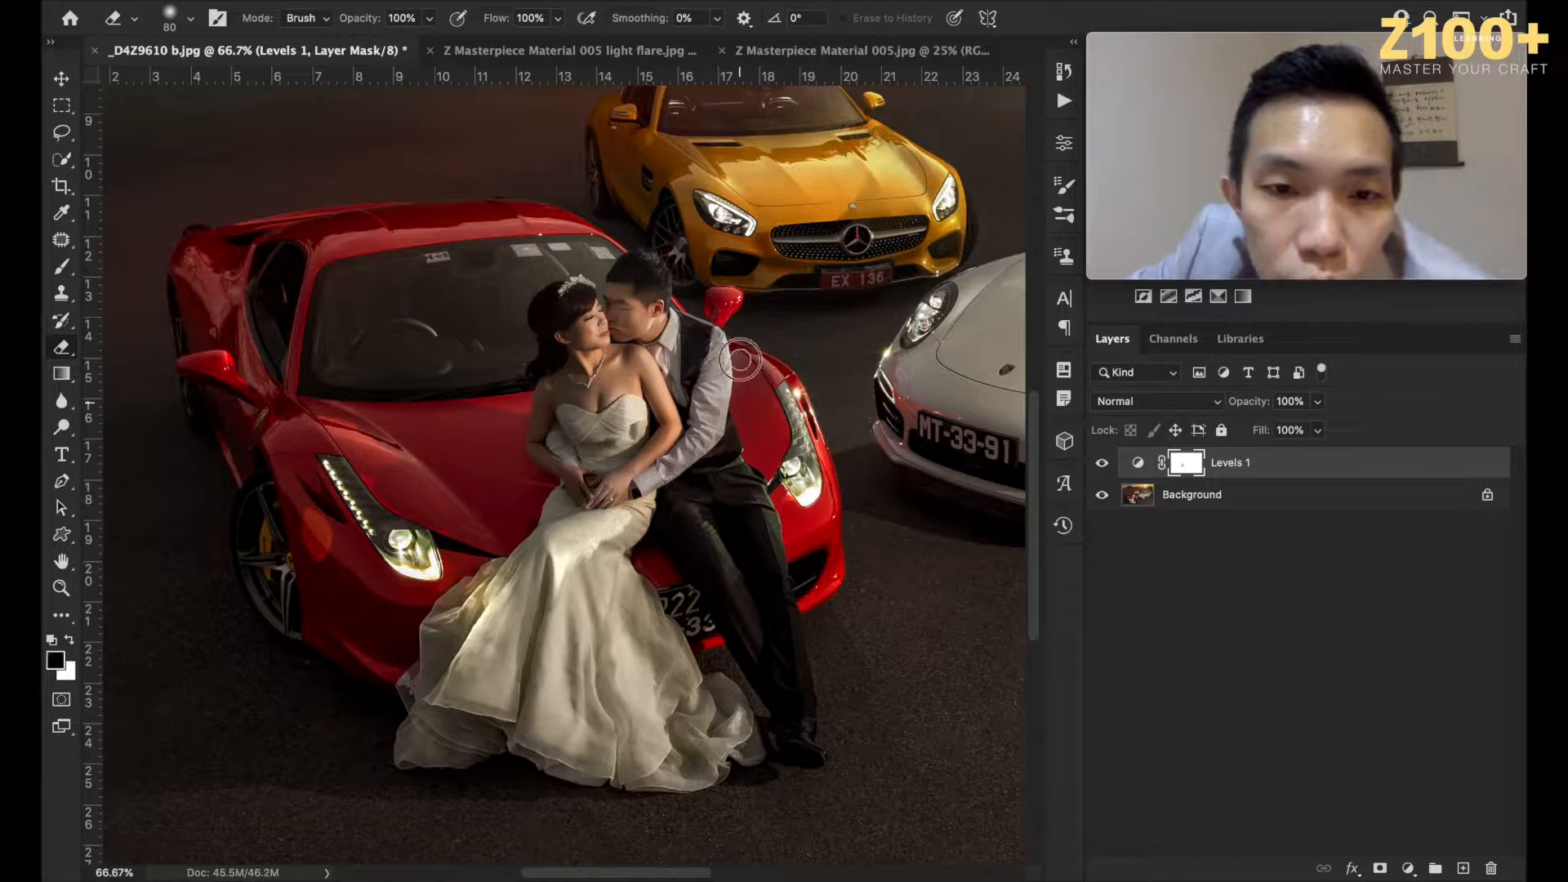
pyautogui.press('x')
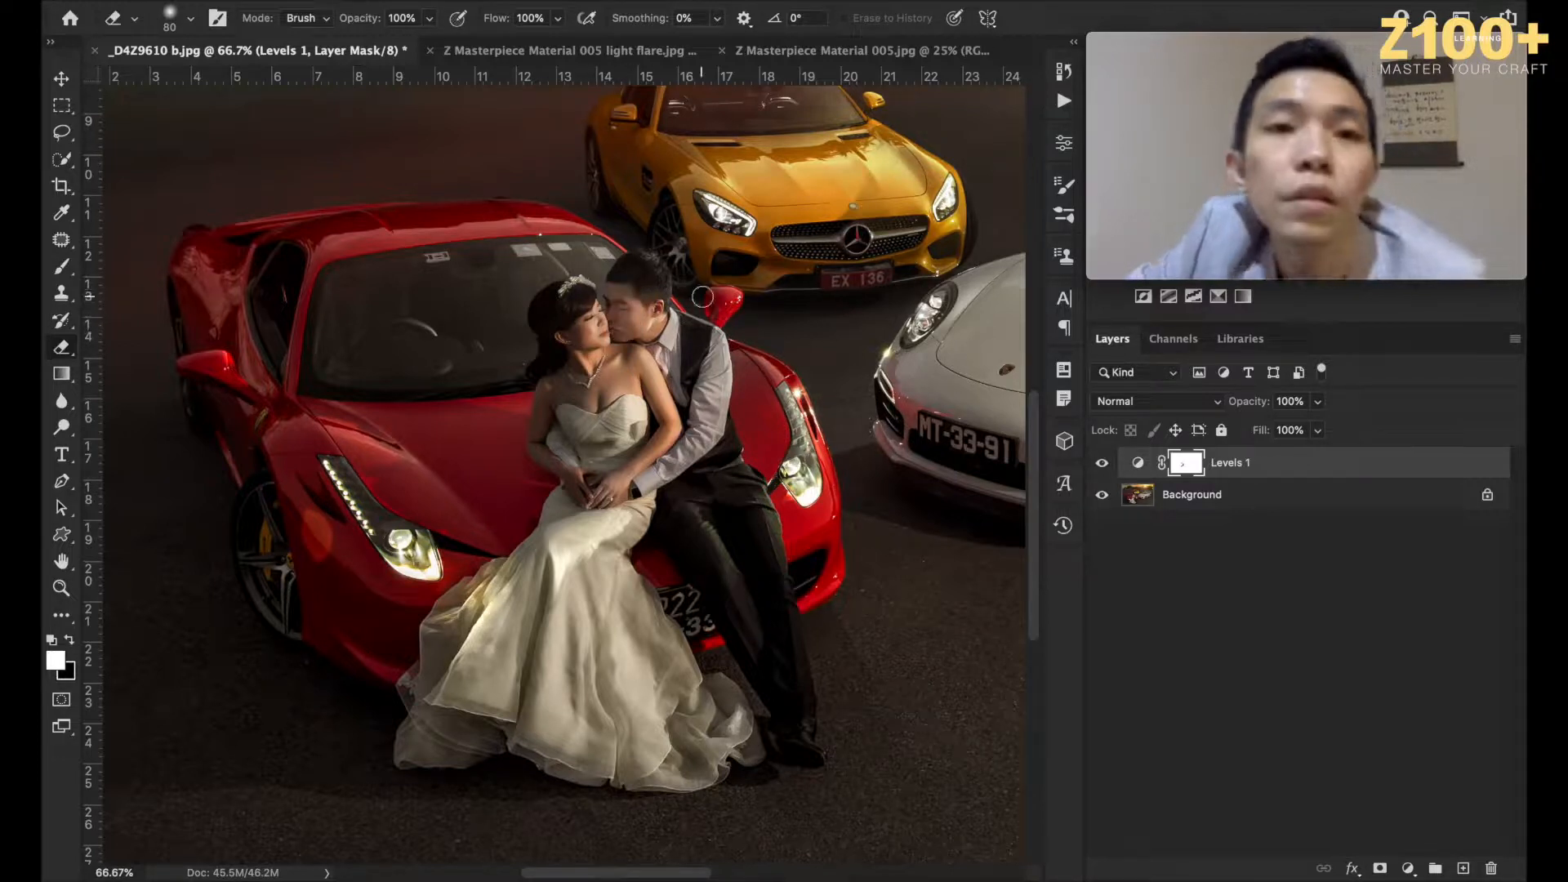
# Step: Lighten the area around the couple by erasing the Levels mask with a soft size 200 Eraser, comparing with the layer hidden
pyautogui.press(']')
pyautogui.press(']')
pyautogui.press(']')
pyautogui.press(']')
pyautogui.press(']')
pyautogui.press(']')
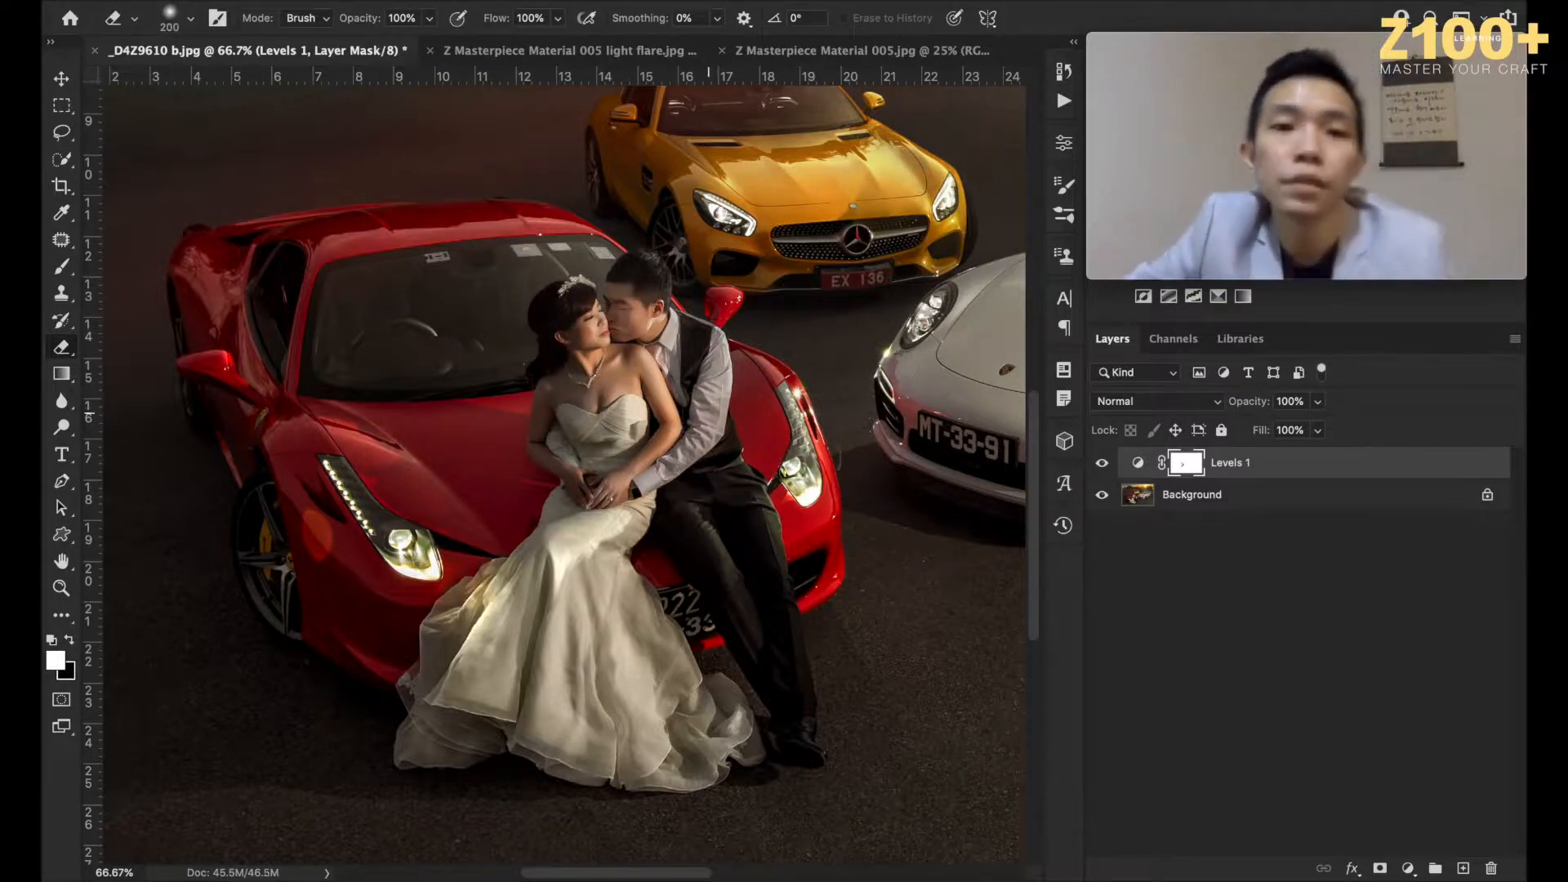
pyautogui.click(1100, 464)
pyautogui.click(1100, 464)
pyautogui.click(1100, 464)
pyautogui.click(1100, 464)
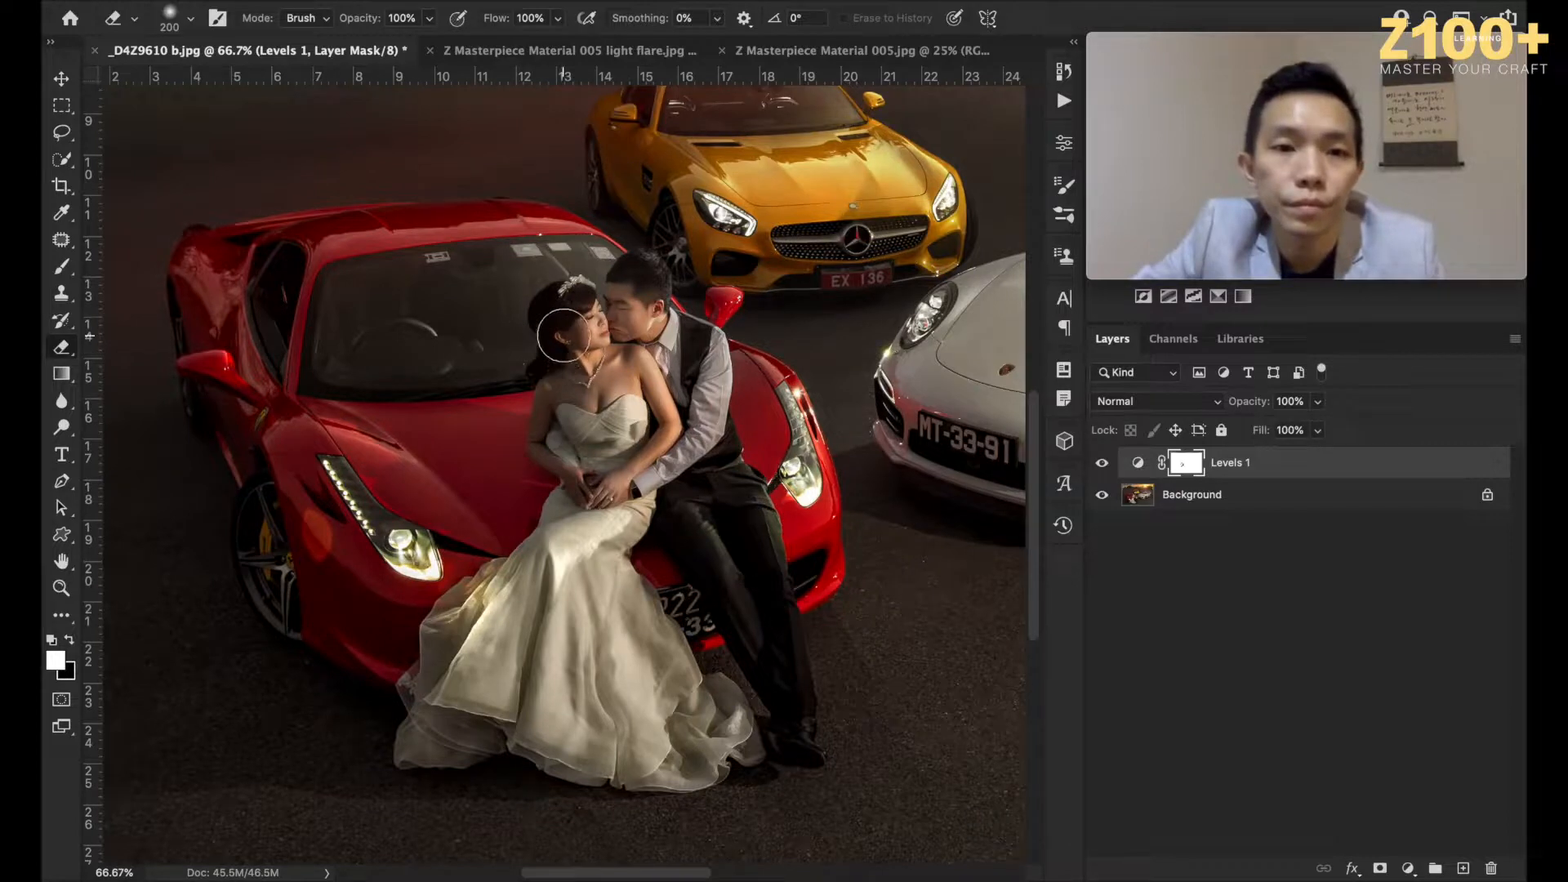
pyautogui.click(1102, 466)
pyautogui.click(1102, 465)
pyautogui.click(1101, 465)
pyautogui.click(1102, 465)
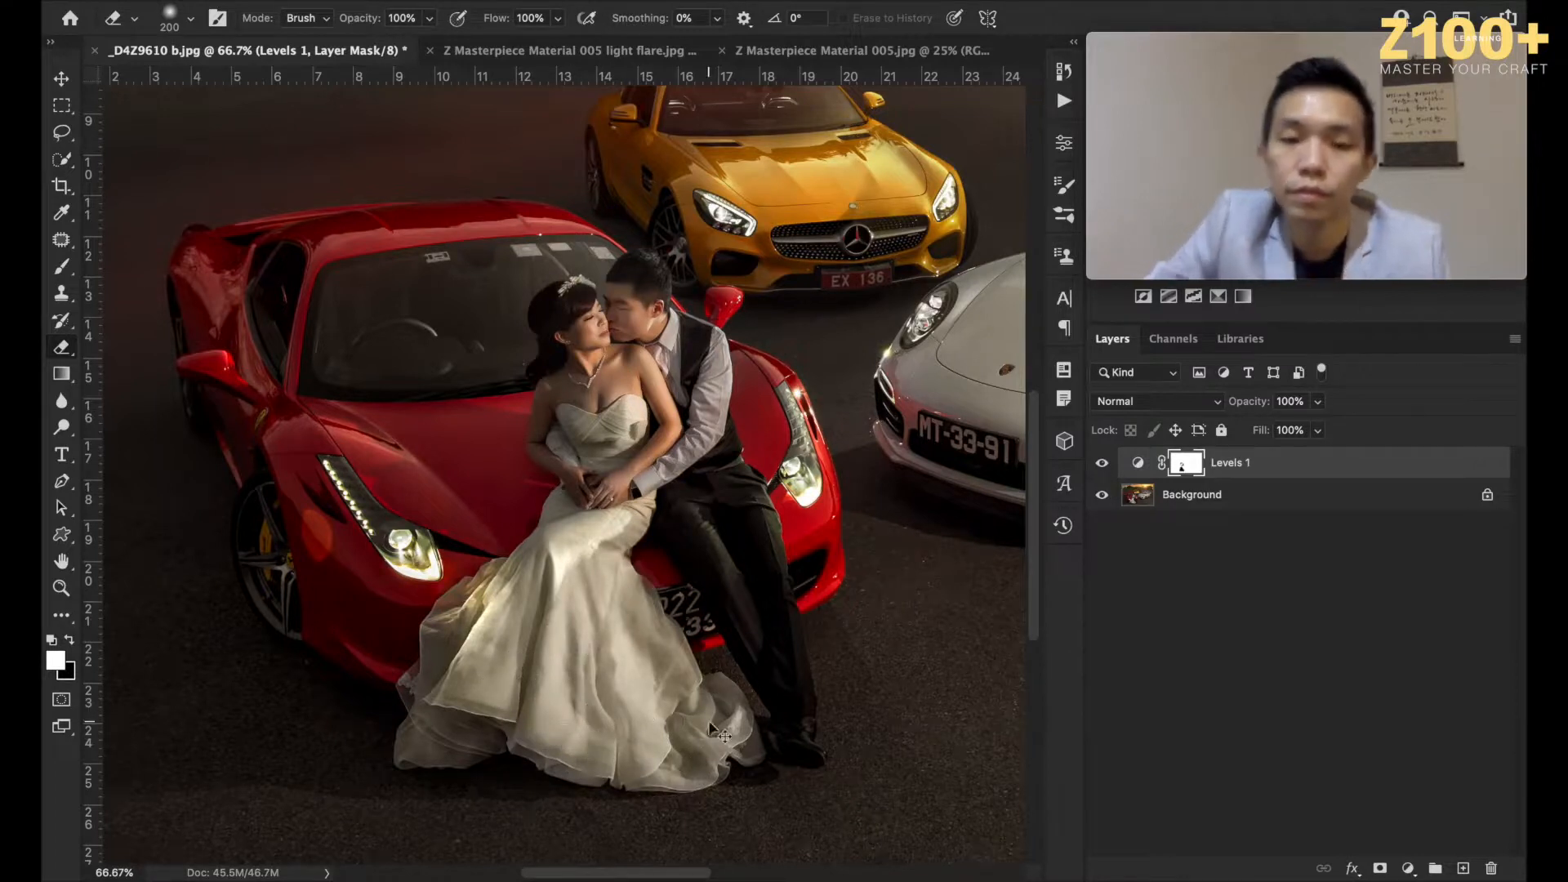
# Step: Compare the full image with and without the masked Levels layer
pyautogui.hotkey('ctrl', '-')
pyautogui.hotkey('ctrl', '-')
pyautogui.hotkey('ctrl', '-')
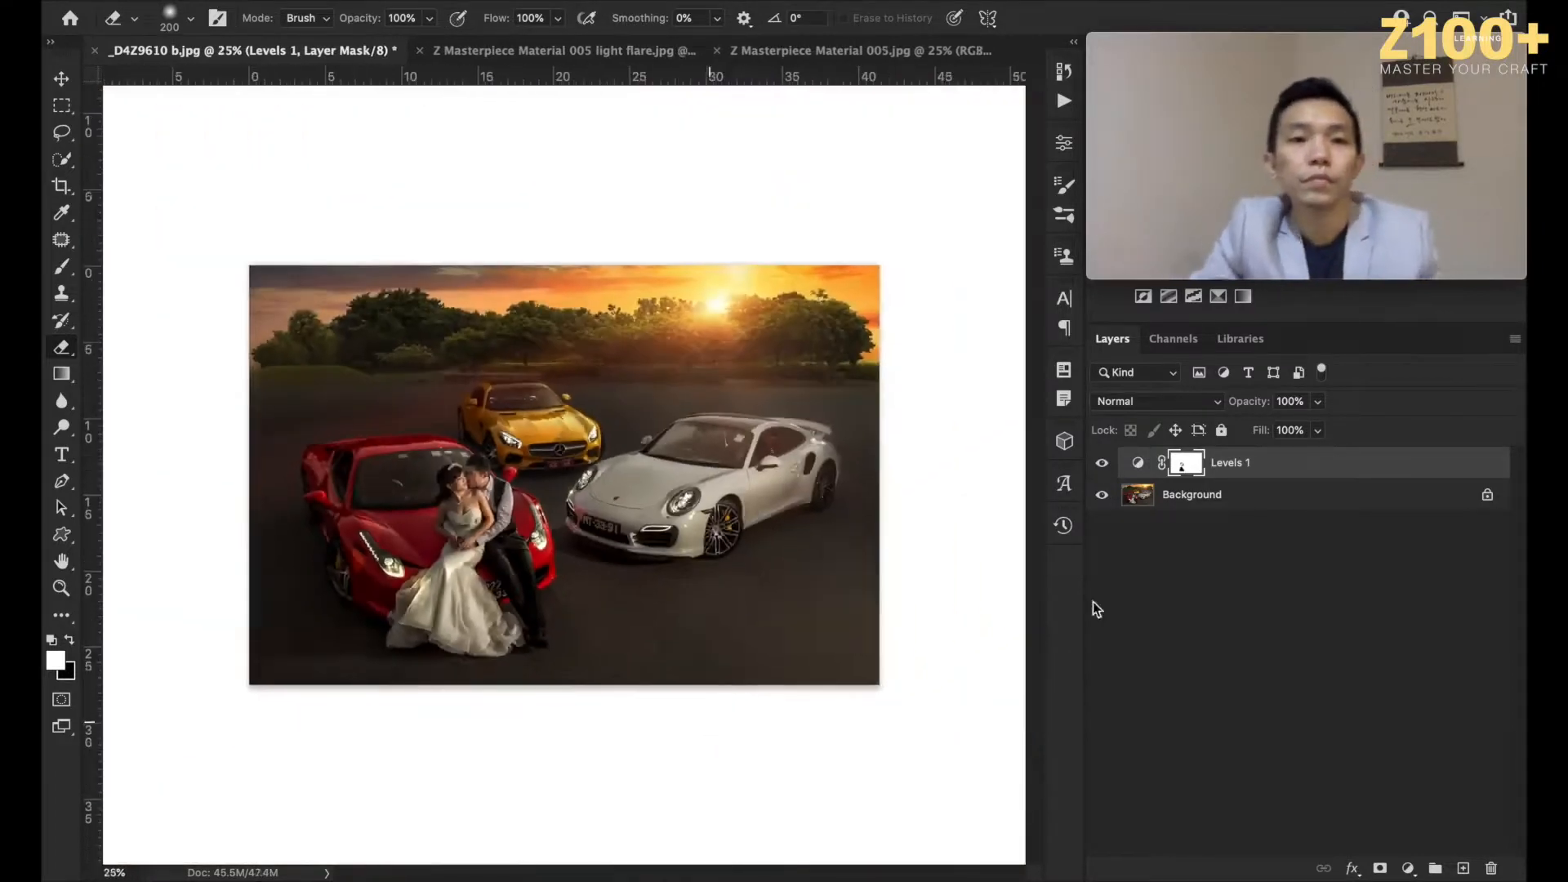
pyautogui.click(1102, 464)
pyautogui.click(1102, 464)
pyautogui.click(1102, 464)
pyautogui.click(1102, 463)
pyautogui.click(1103, 464)
pyautogui.click(1102, 464)
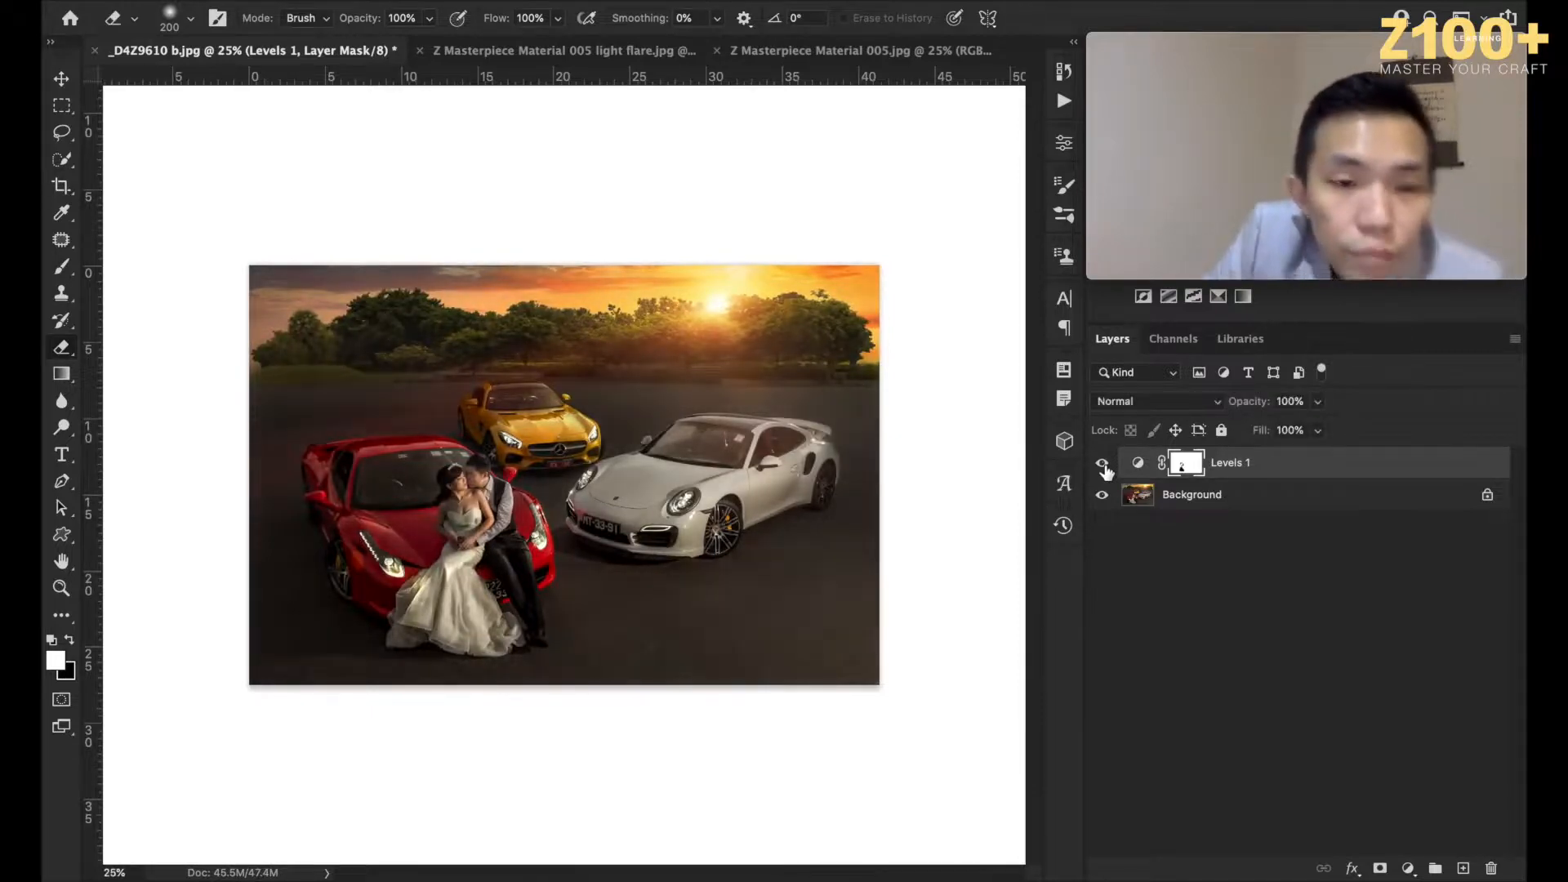
# Step: Merge the masked Levels layer into the Background layer
pyautogui.click(1188, 499)
pyautogui.press('BackSpace')
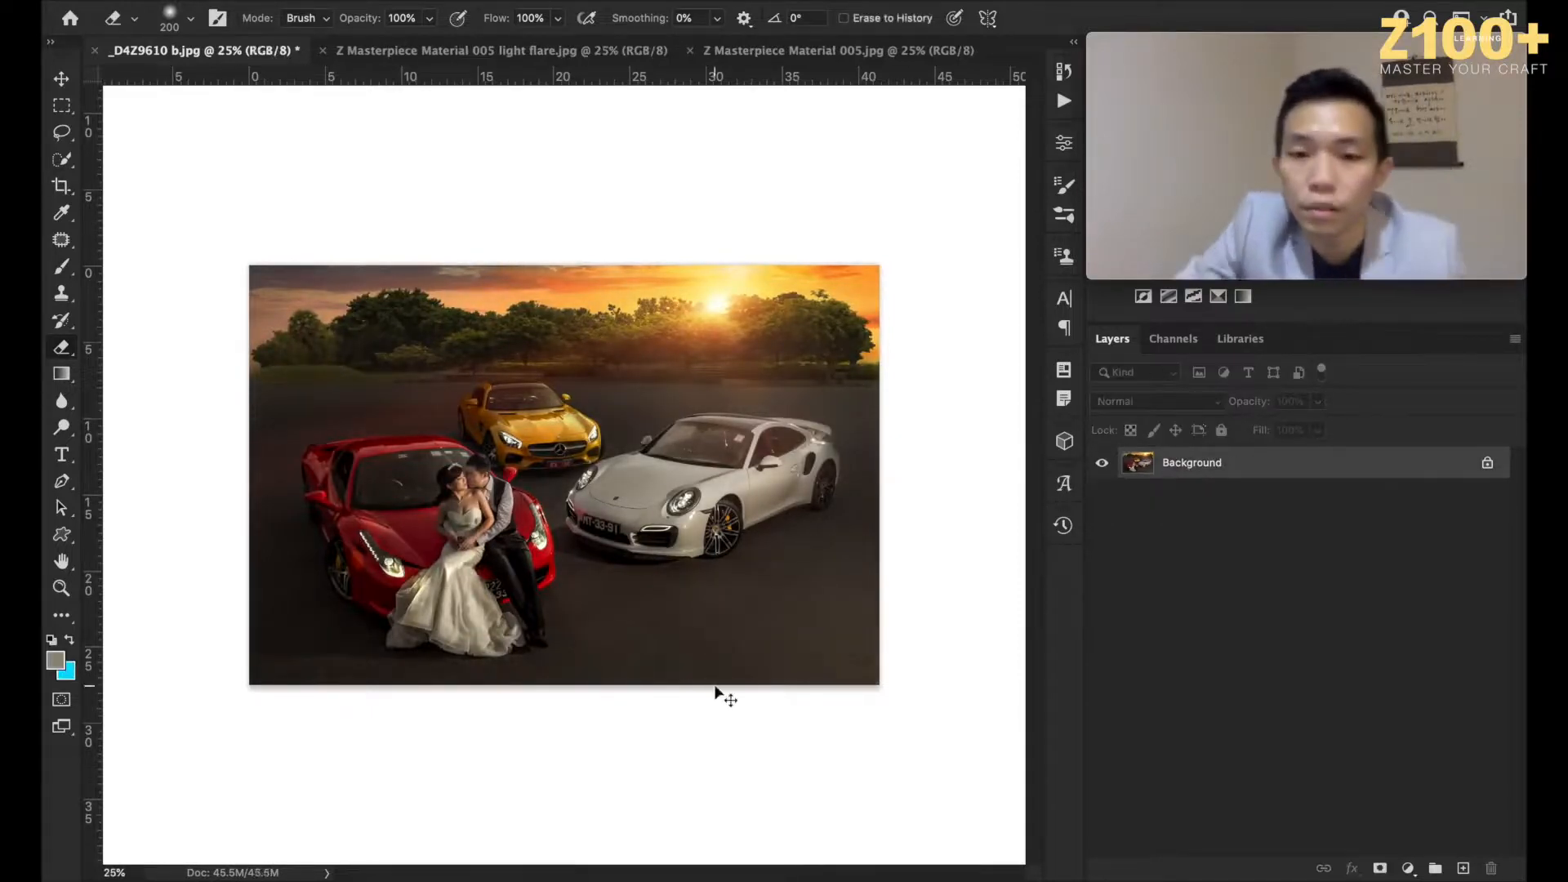
pyautogui.hotkey('ctrl', '+')
pyautogui.hotkey('ctrl', '-')
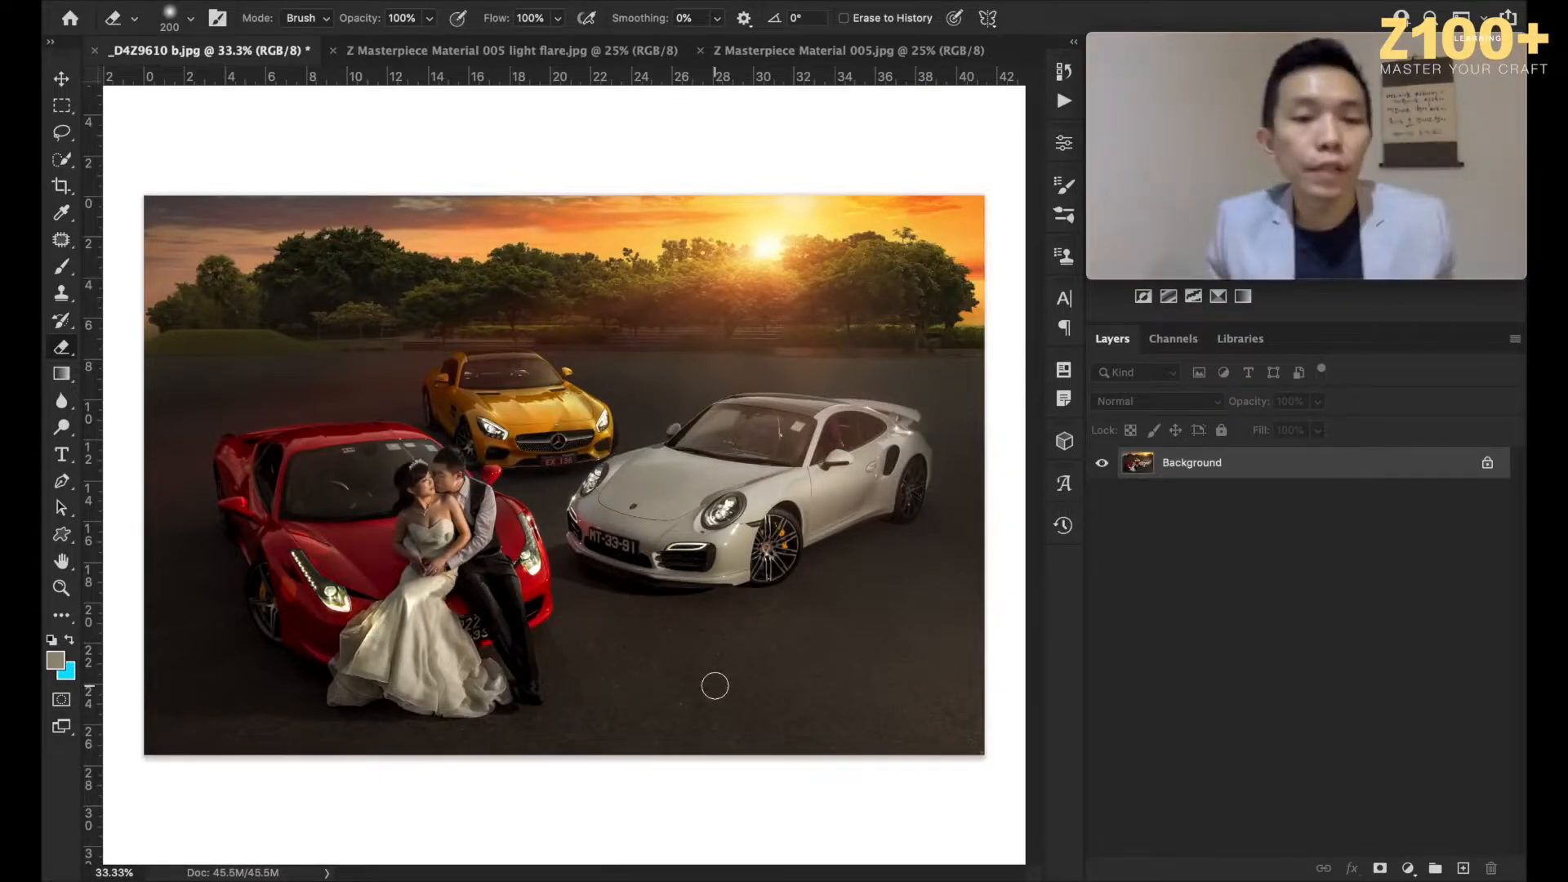
# Step: Add a Solid Color fill layer above the Background in brown #7d5e31
pyautogui.click(62, 84)
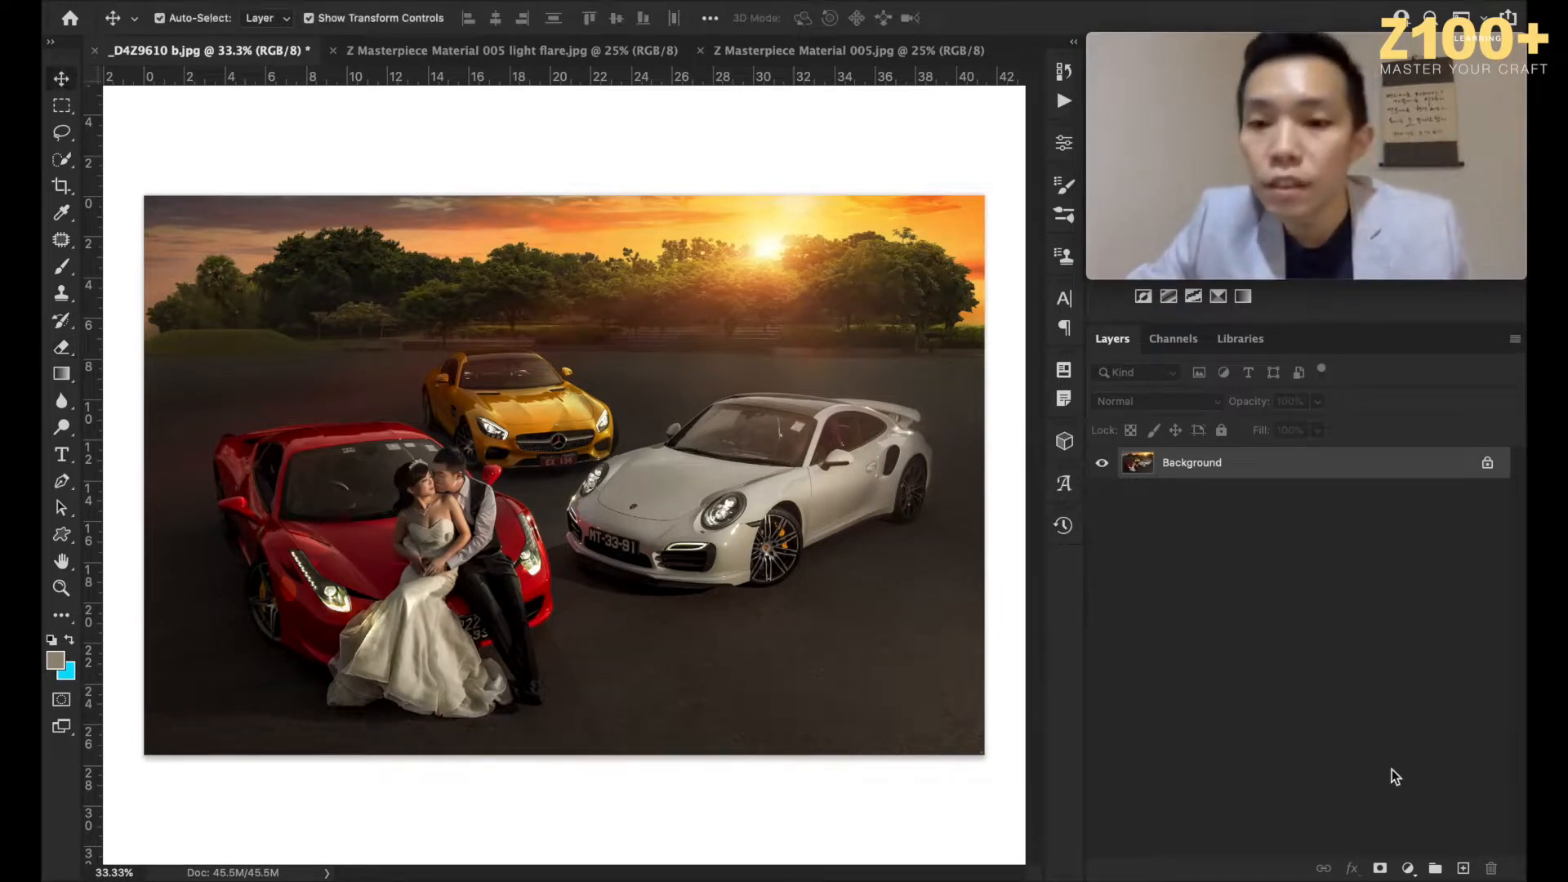
pyautogui.click(1407, 868)
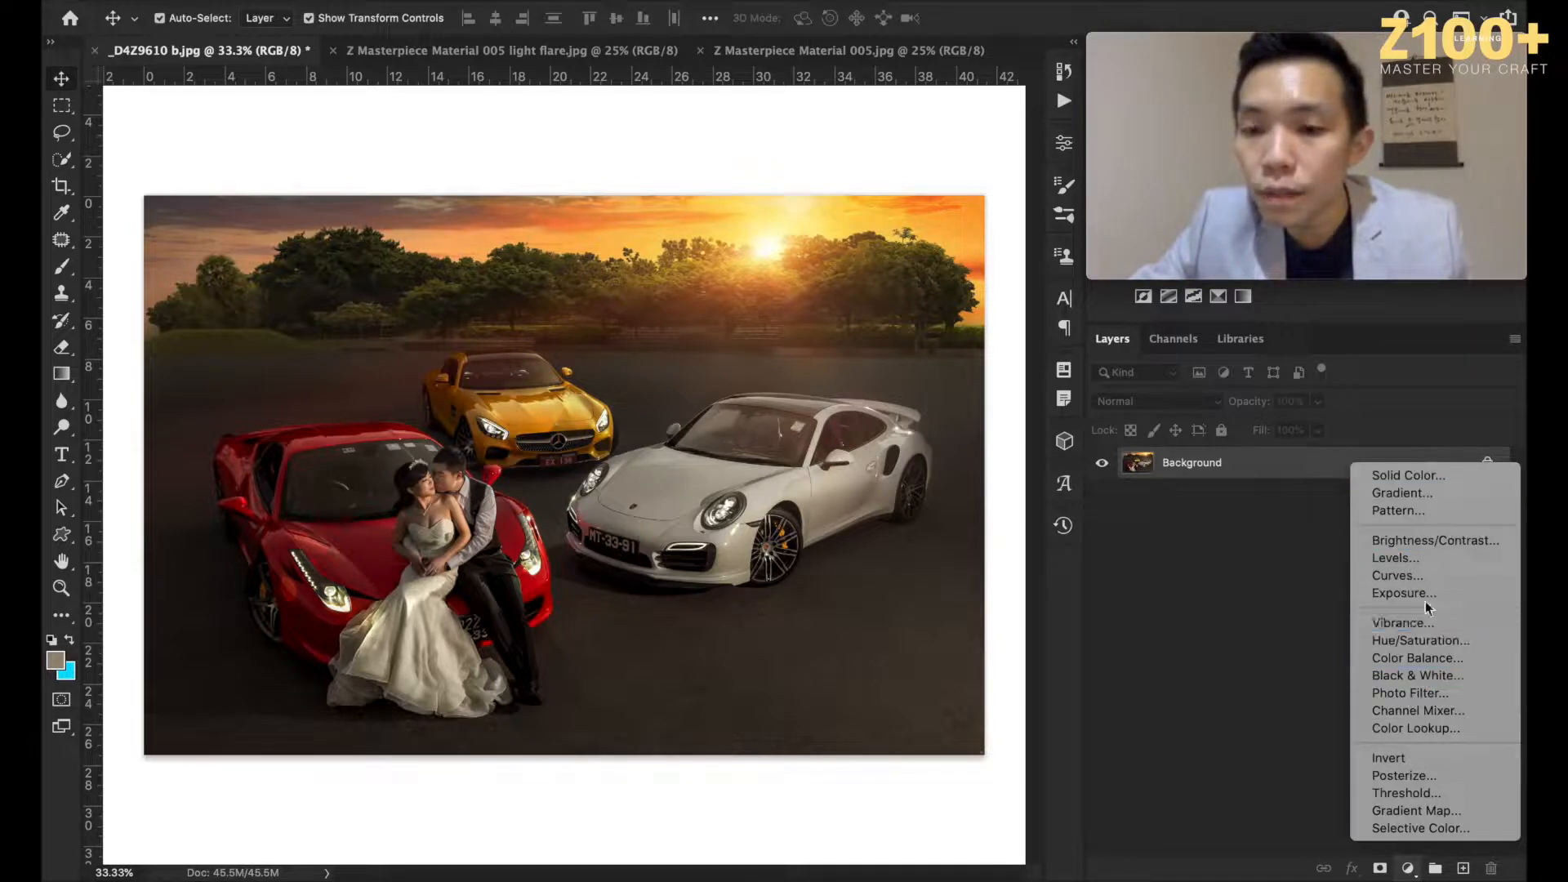
pyautogui.click(1405, 481)
pyautogui.moveTo(1181, 476); pyautogui.dragTo(1158, 489)
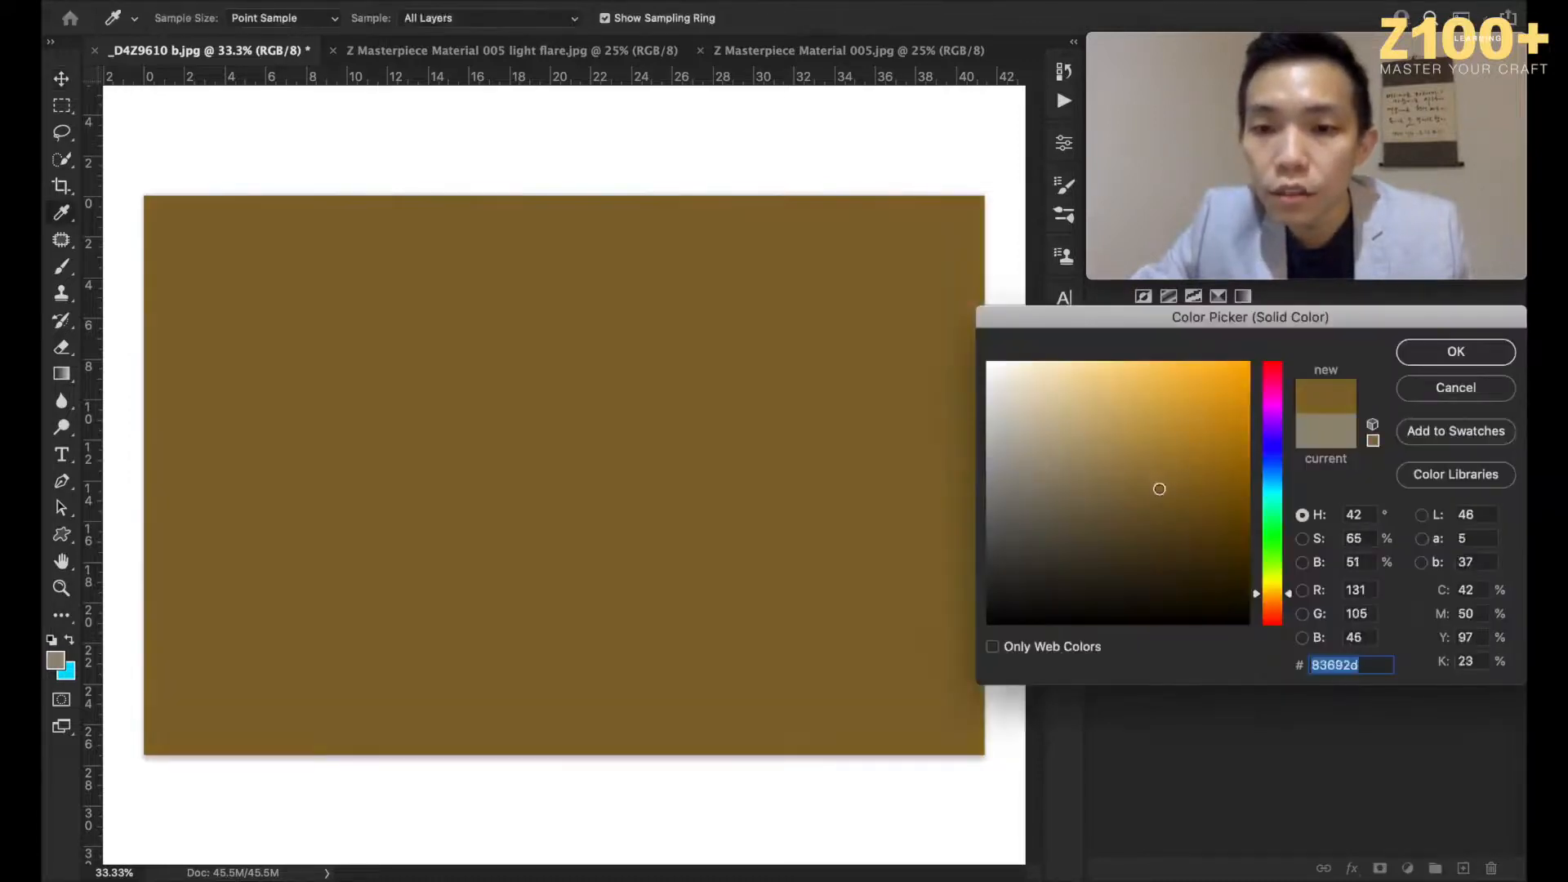
pyautogui.moveTo(1270, 596); pyautogui.dragTo(1280, 599)
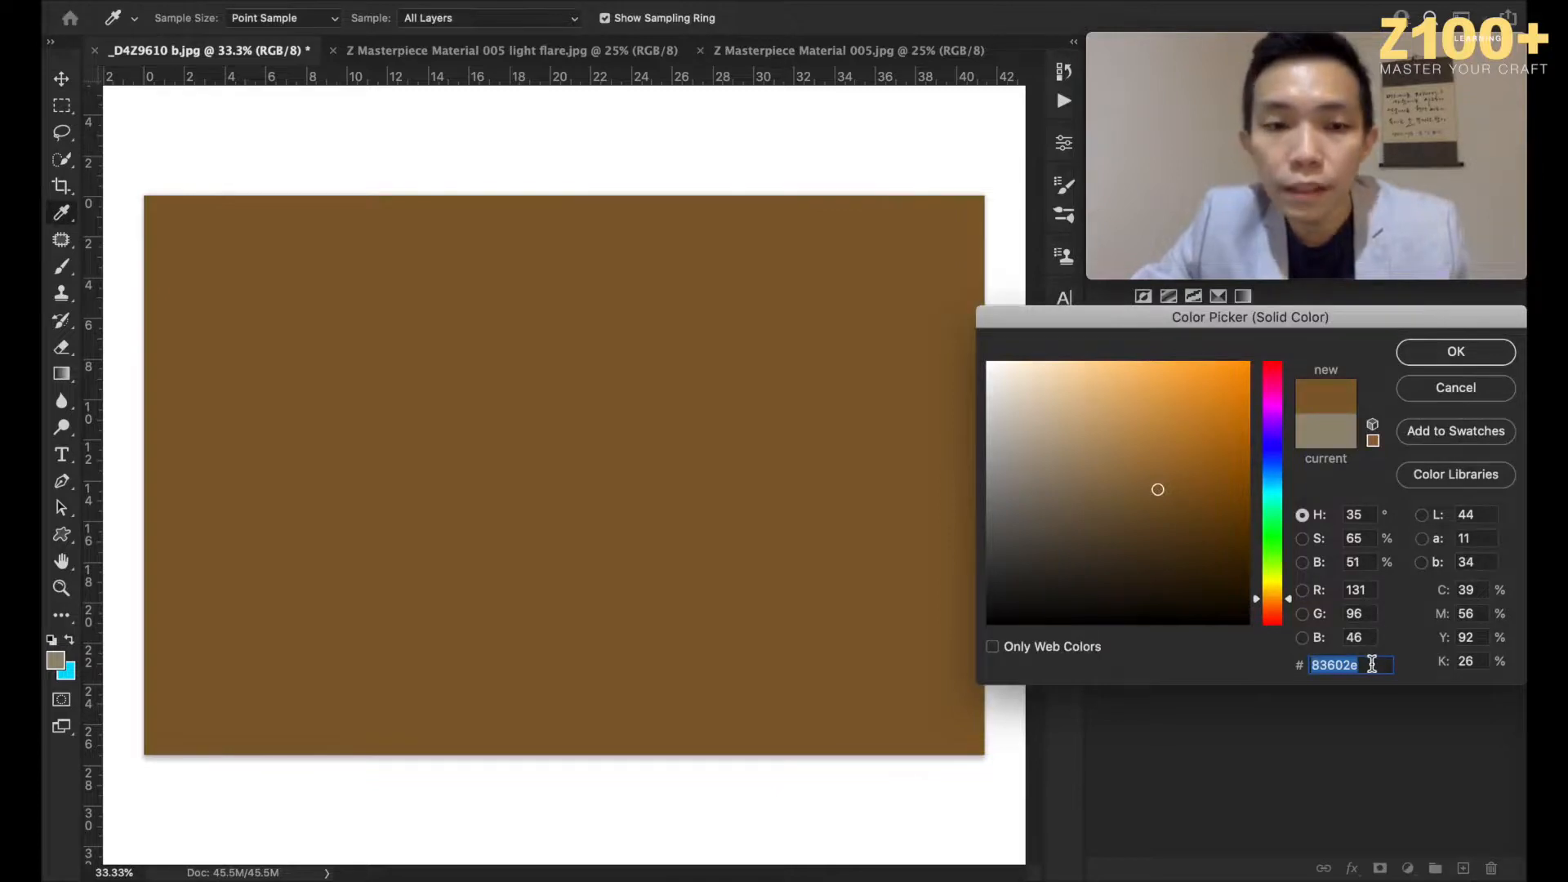
pyautogui.click(1147, 494)
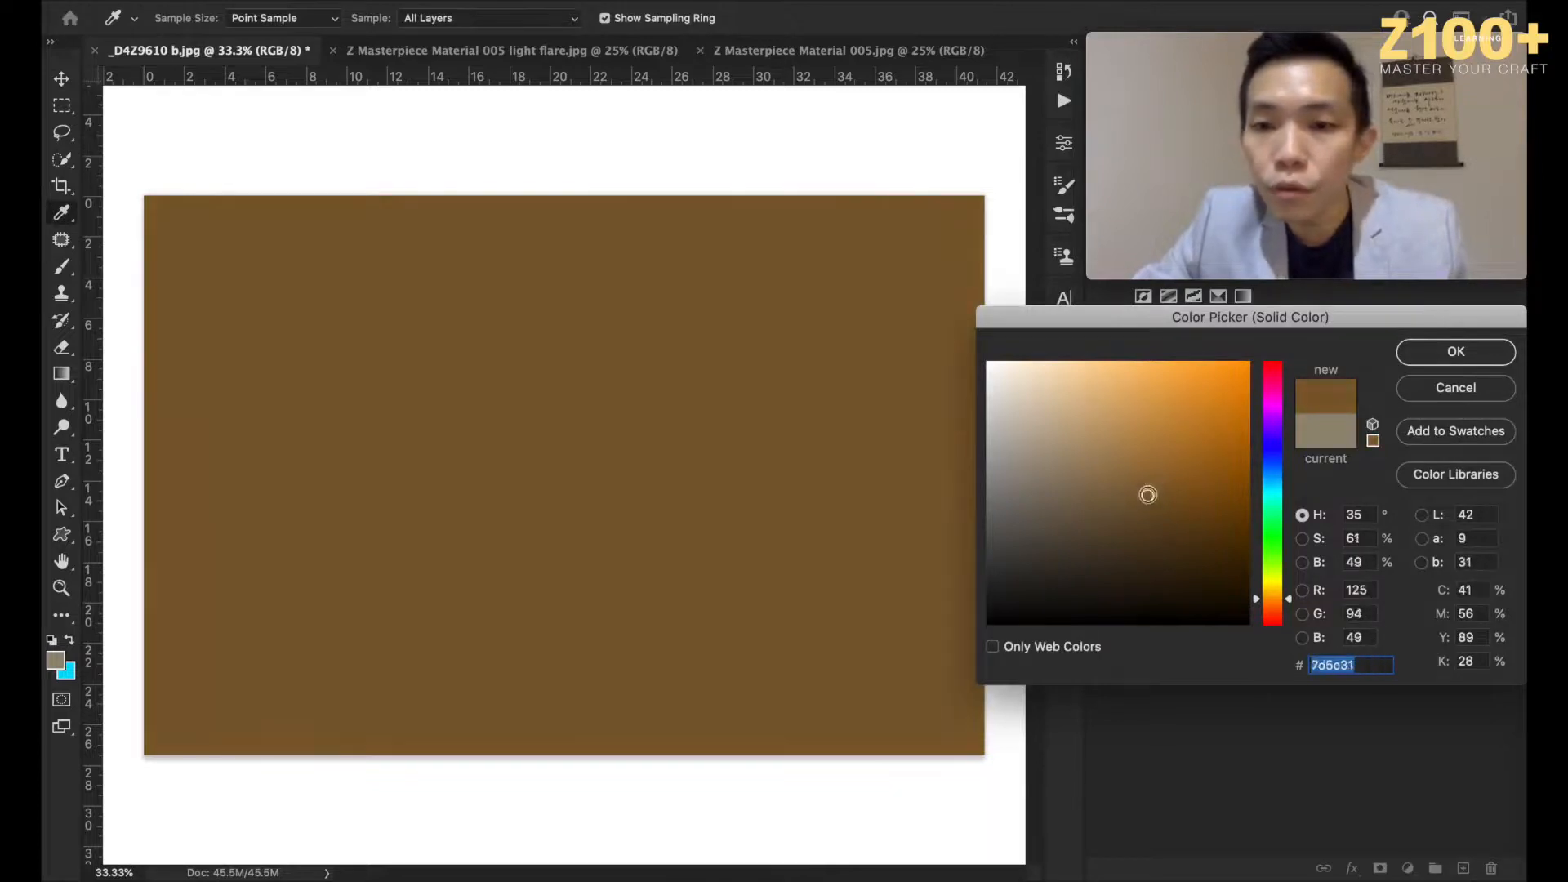
pyautogui.click(1357, 668)
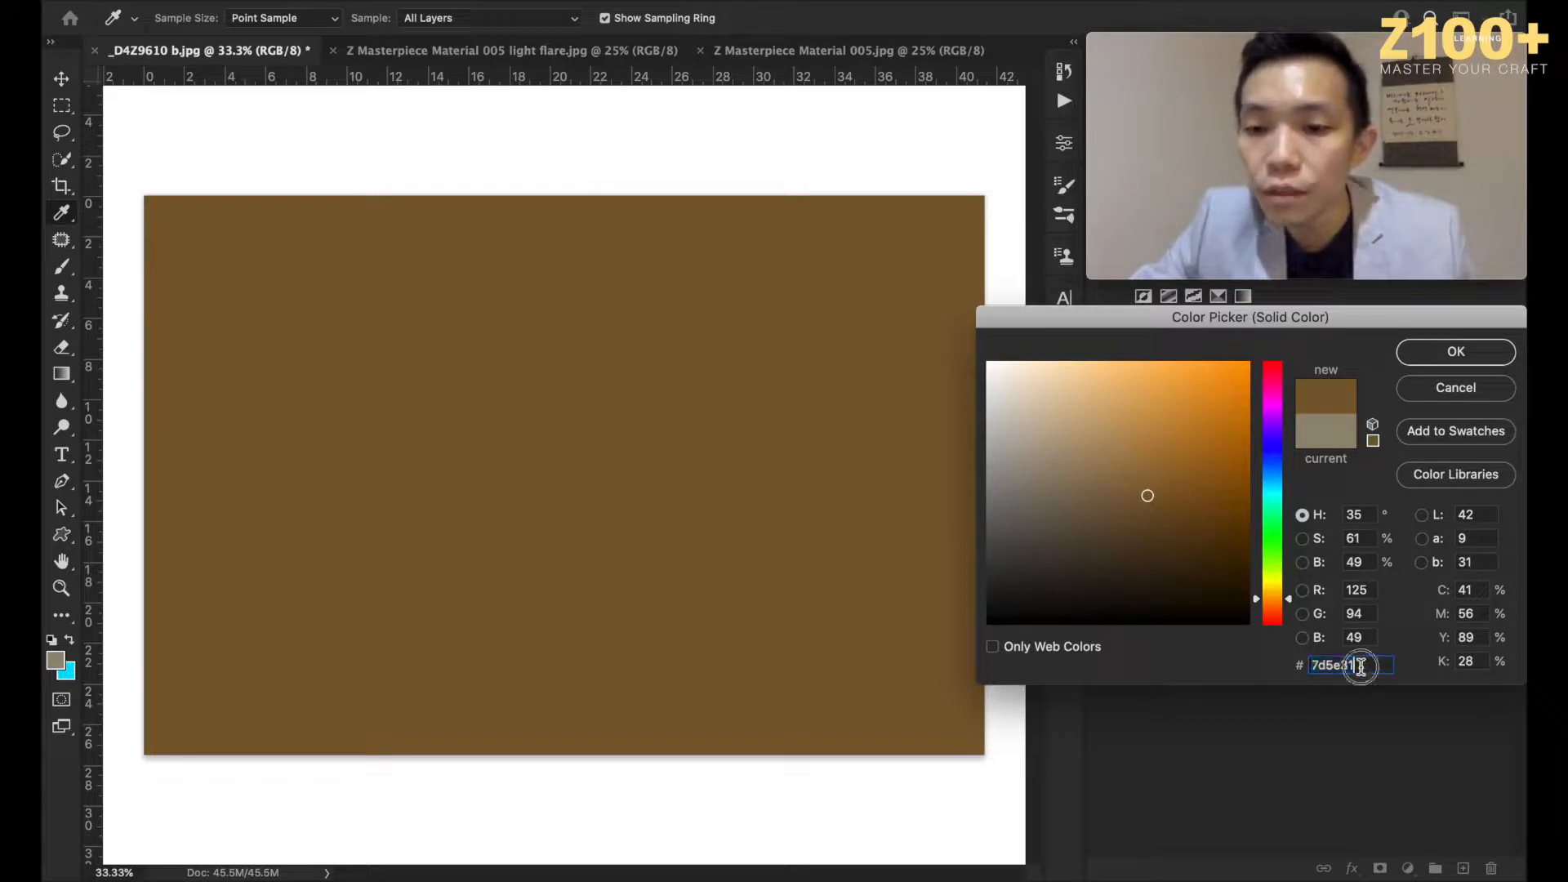
pyautogui.click(1466, 354)
# Step: Try Soft Light on the brown fill layer, lower its Fill to 17%, and switch the blend mode to Color
pyautogui.click(1187, 397)
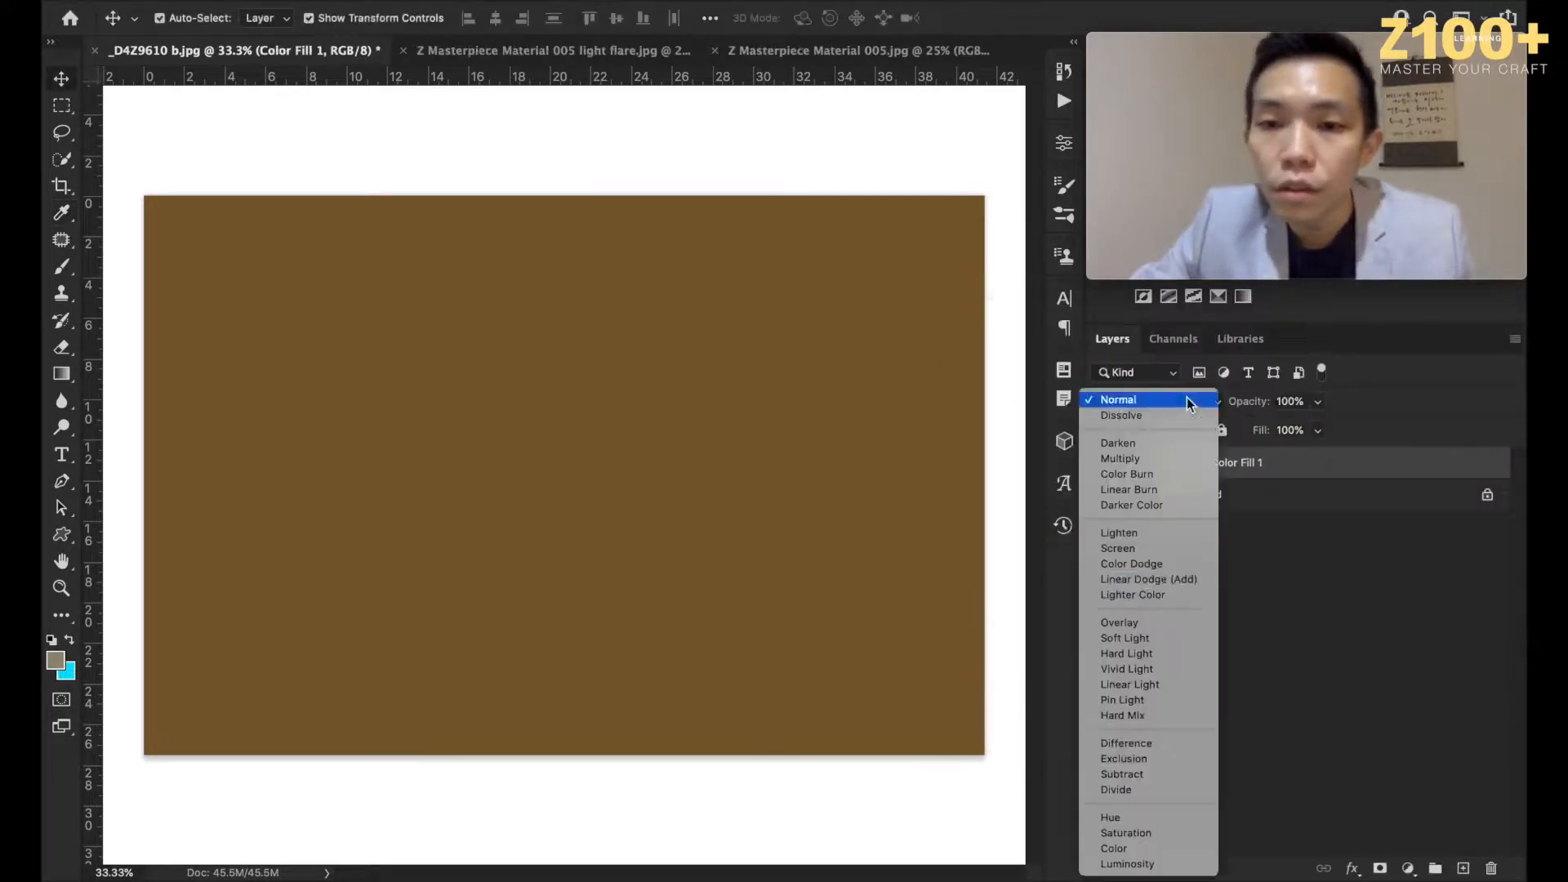
pyautogui.click(1146, 638)
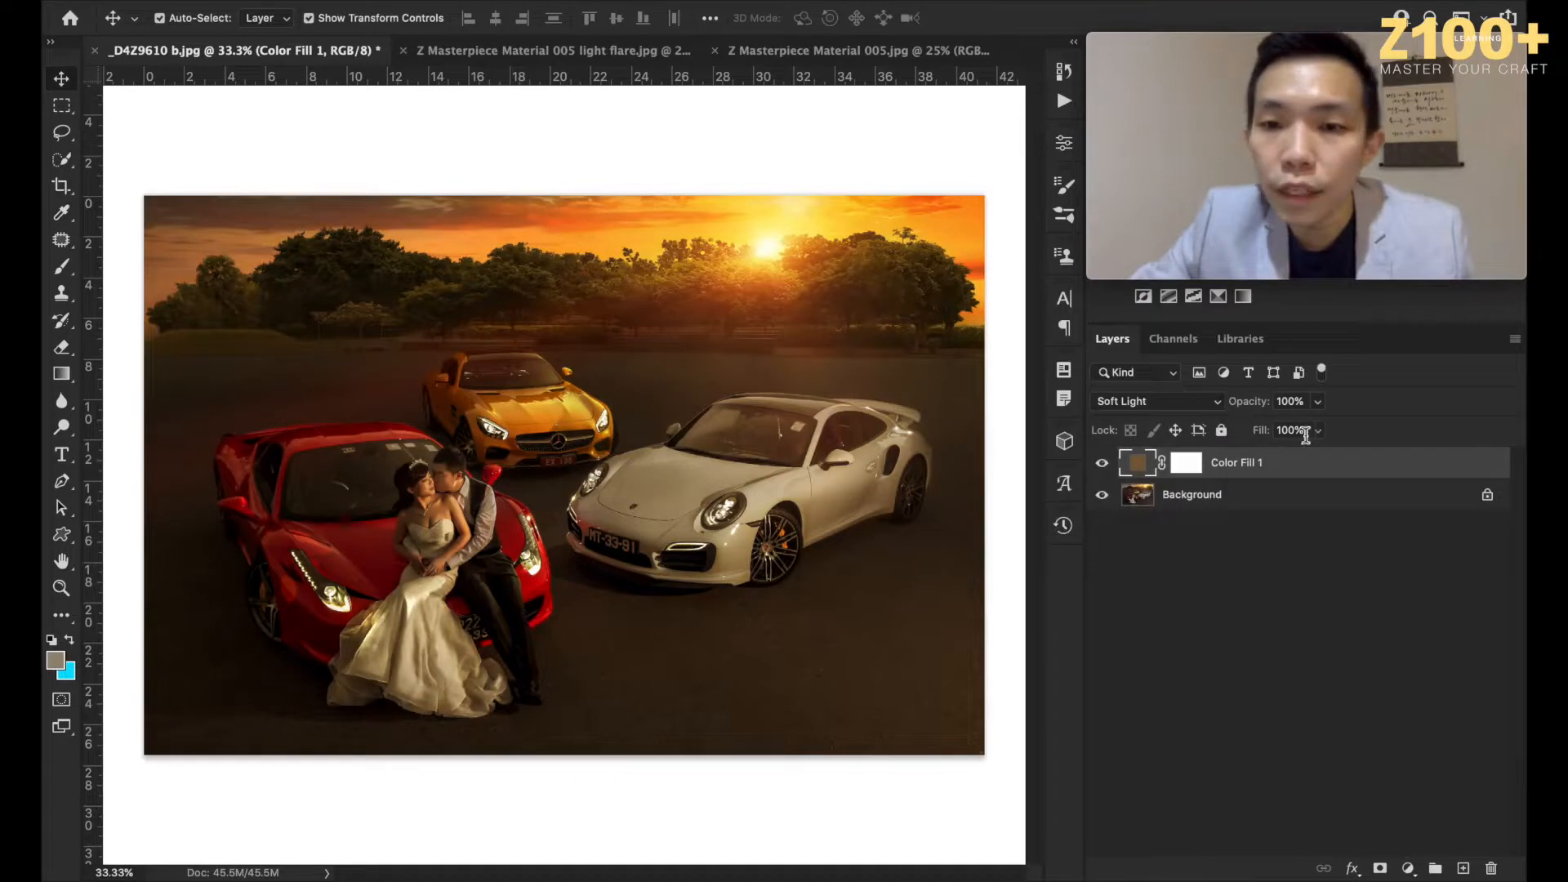
pyautogui.click(1317, 430)
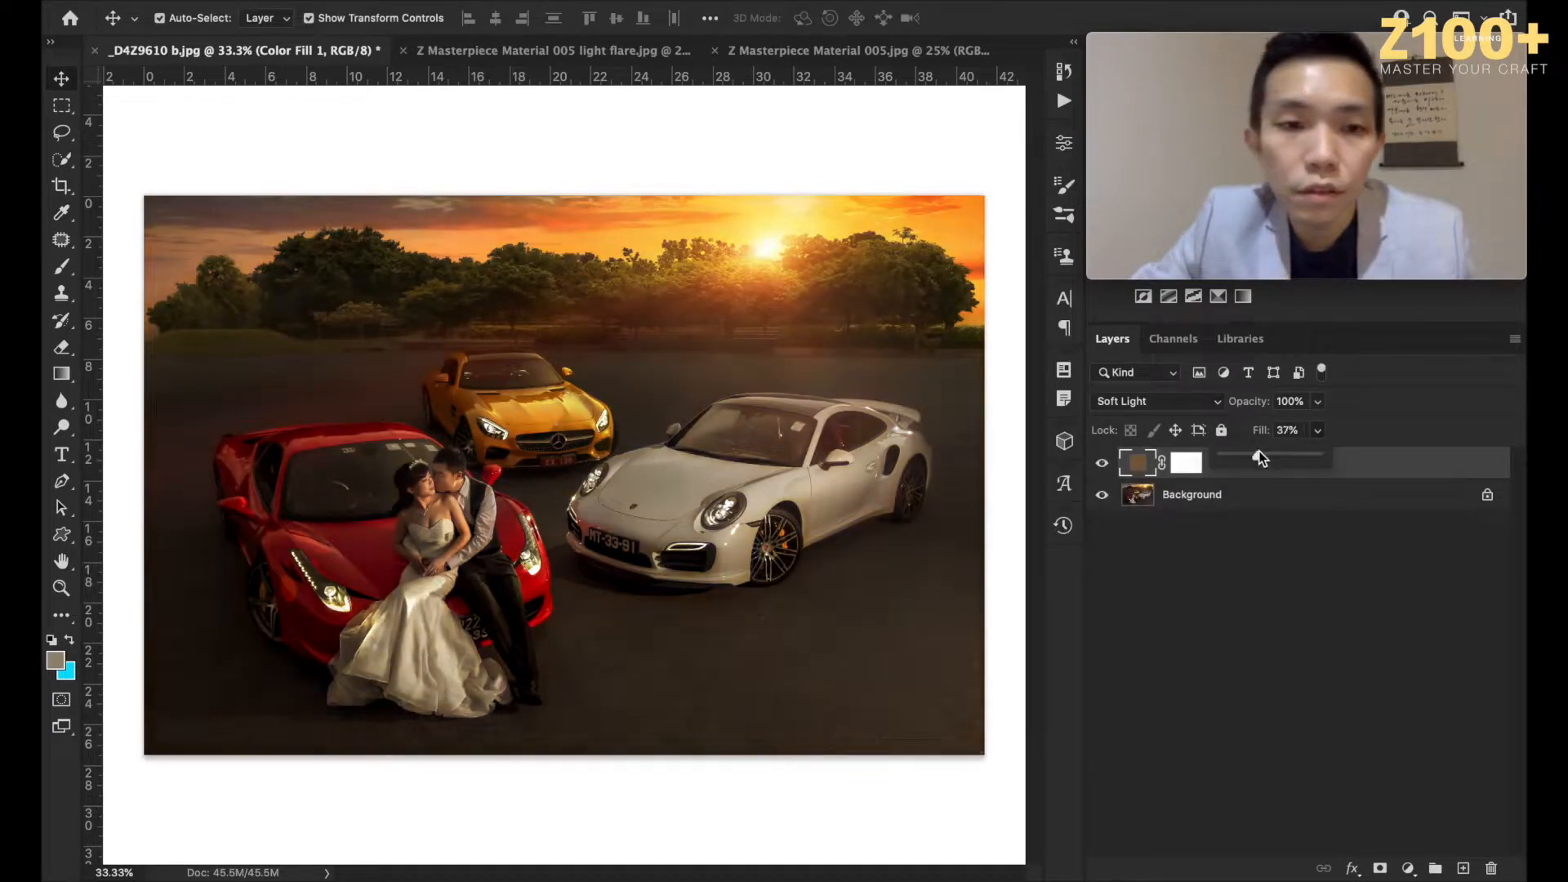
pyautogui.click(1174, 402)
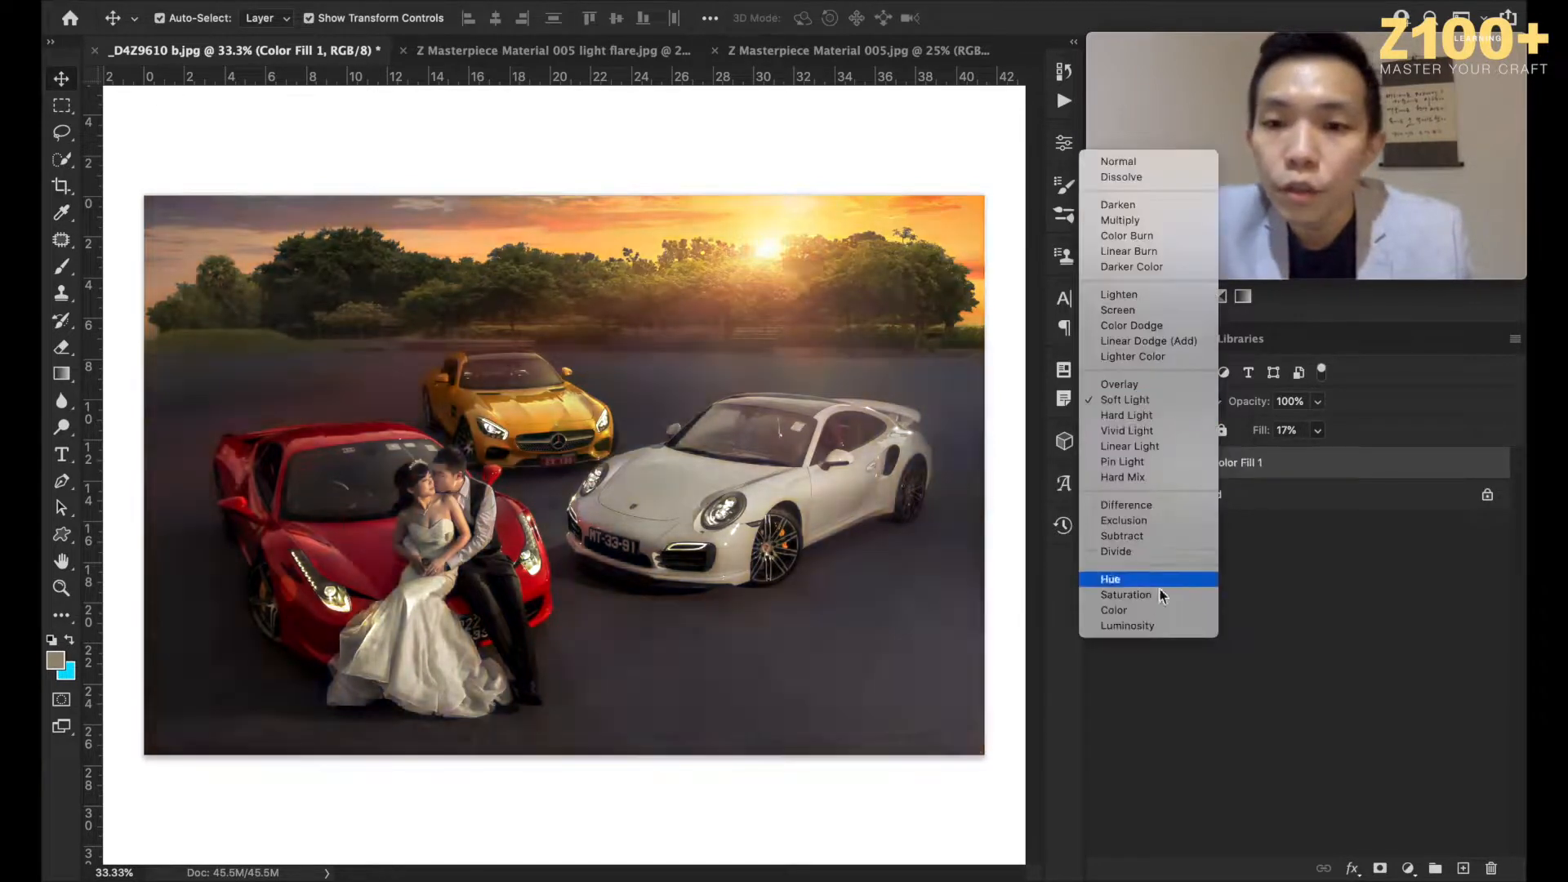
pyautogui.click(1153, 610)
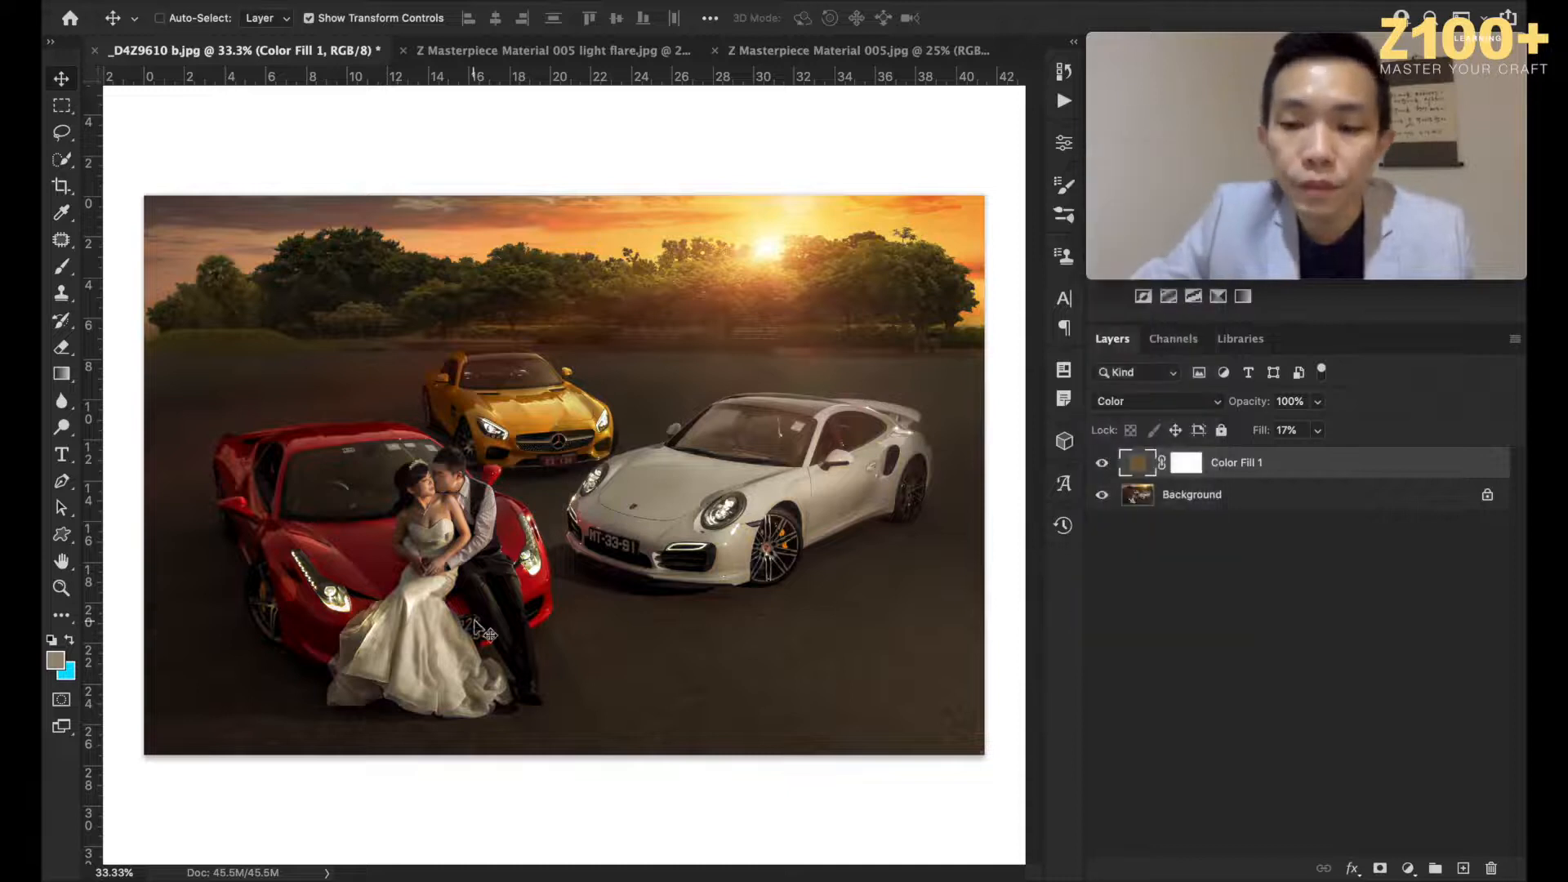
# Step: Examine the couple's skin tones up close and in the full image with the brown fill layer hidden and shown
pyautogui.press('super+equal')
pyautogui.press('super+equal')
pyautogui.press('super+equal')
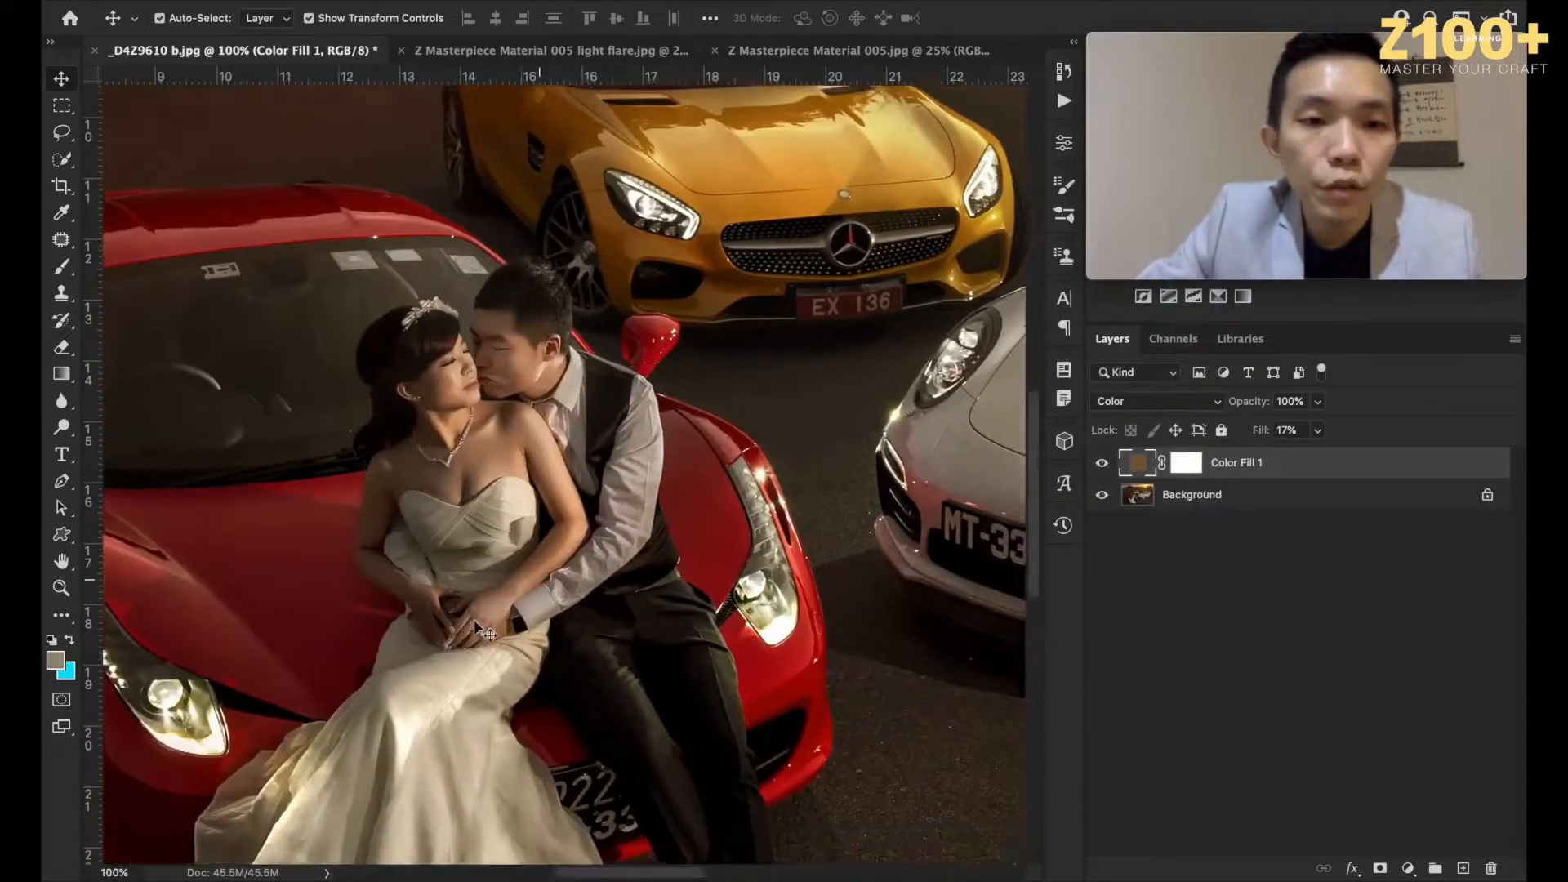
pyautogui.press('super+minus')
pyautogui.press('super+minus')
pyautogui.press('super+minus')
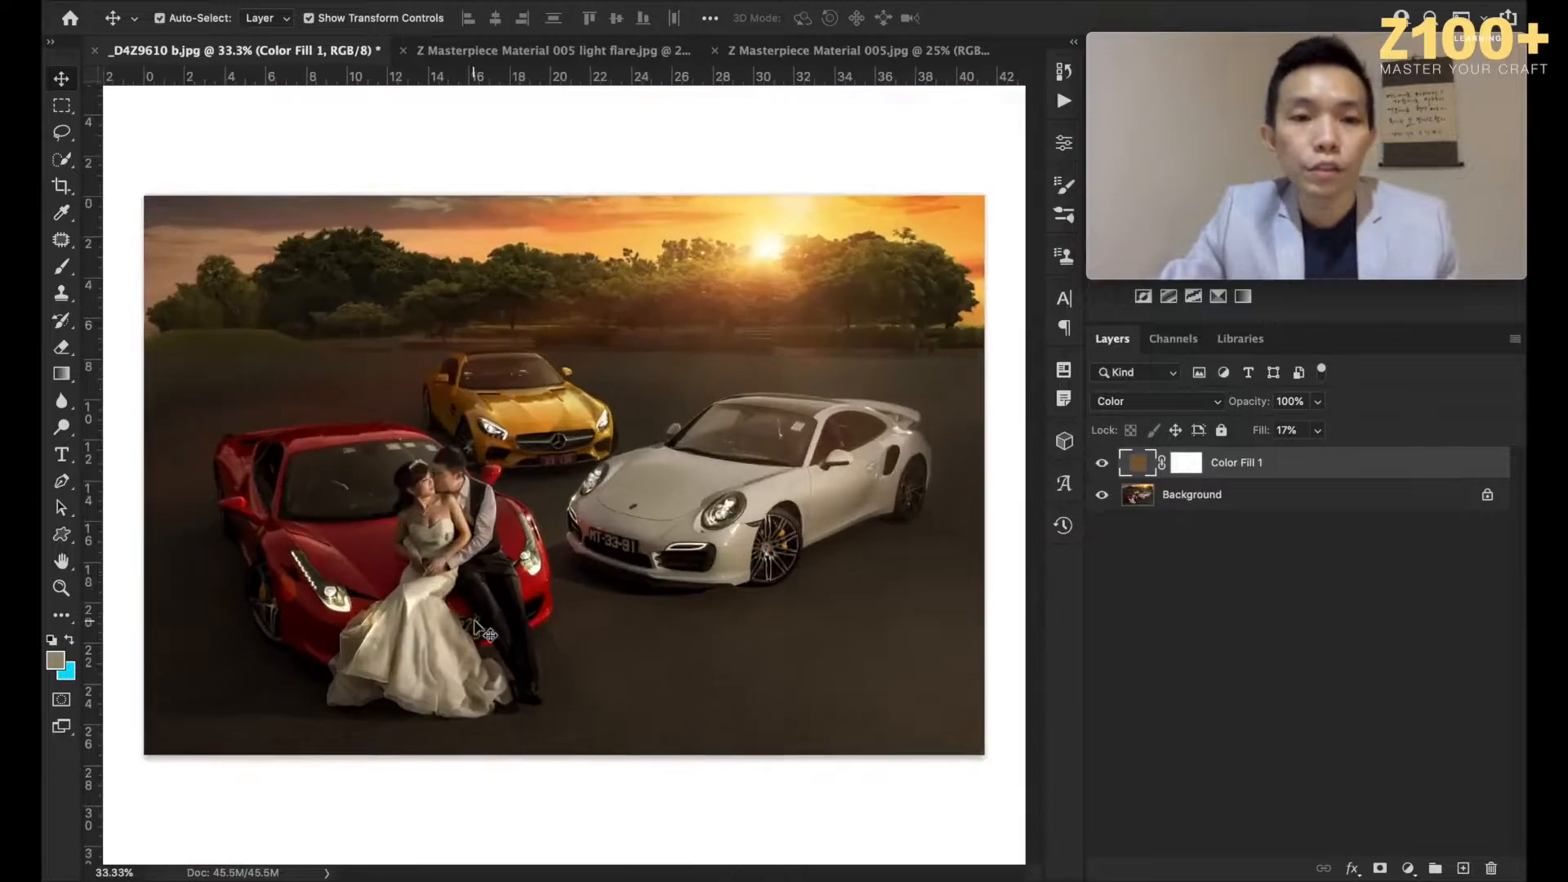
pyautogui.click(1102, 463)
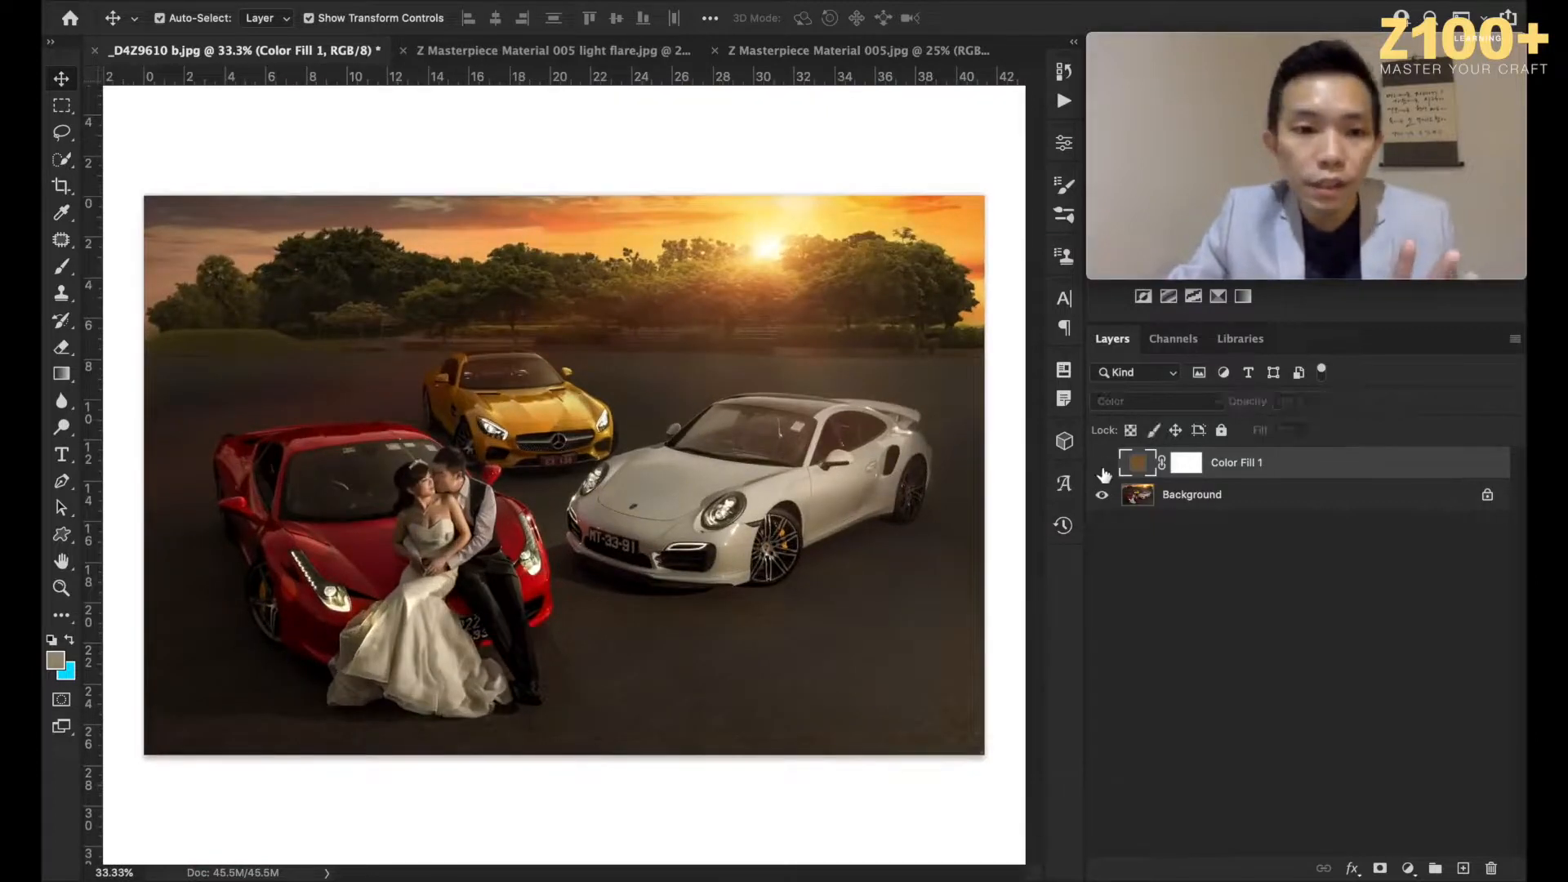
pyautogui.press('super+equal')
pyautogui.press('super+equal')
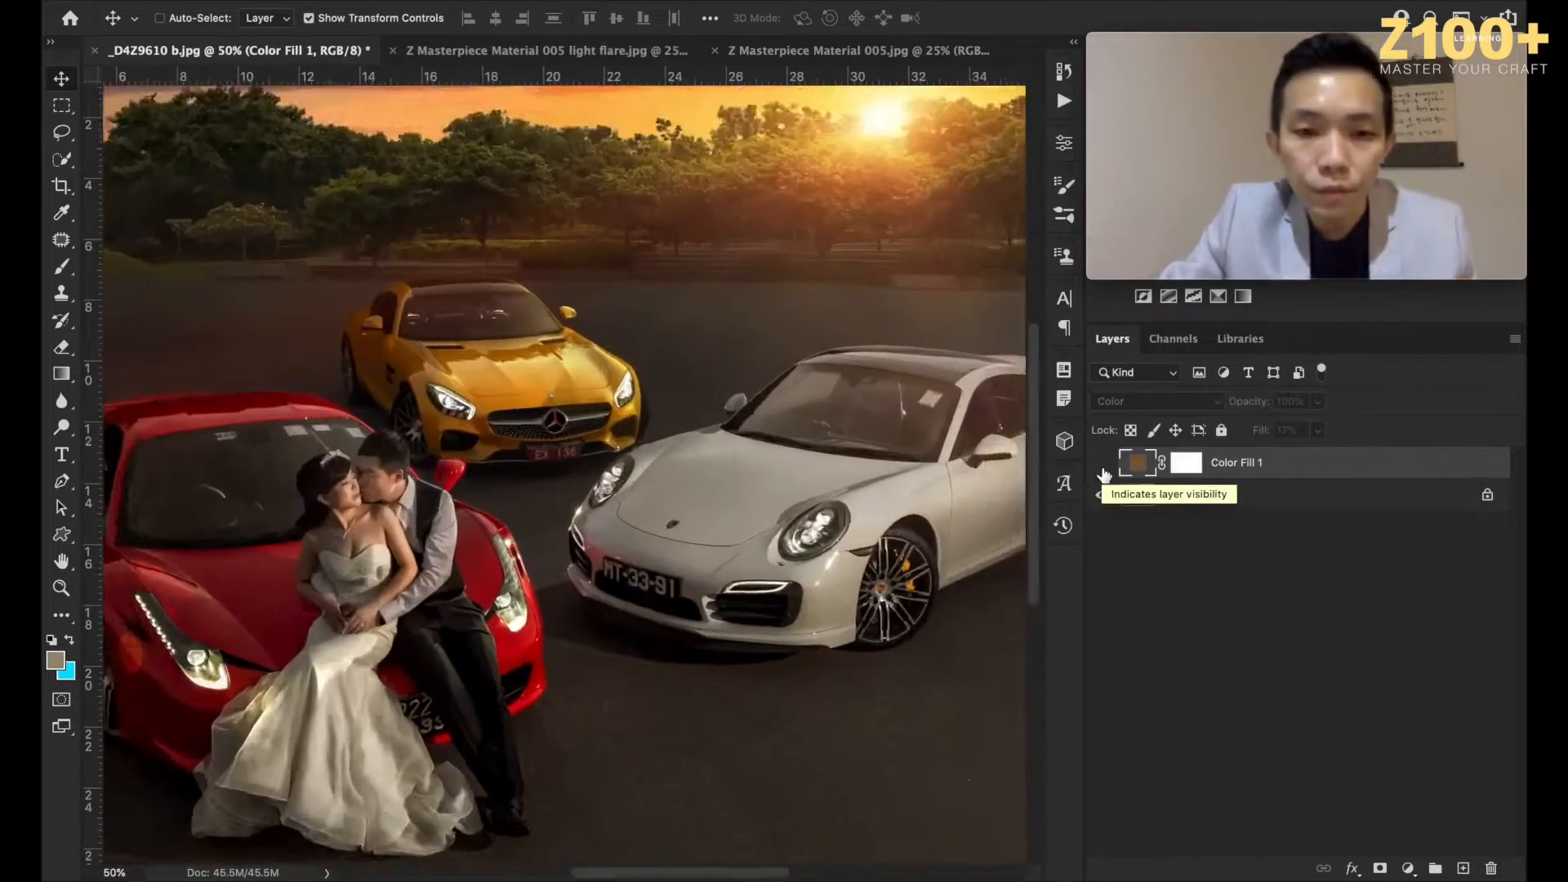
pyautogui.scroll(-5, 772, 472)
pyautogui.hscroll(-5, 772, 471)
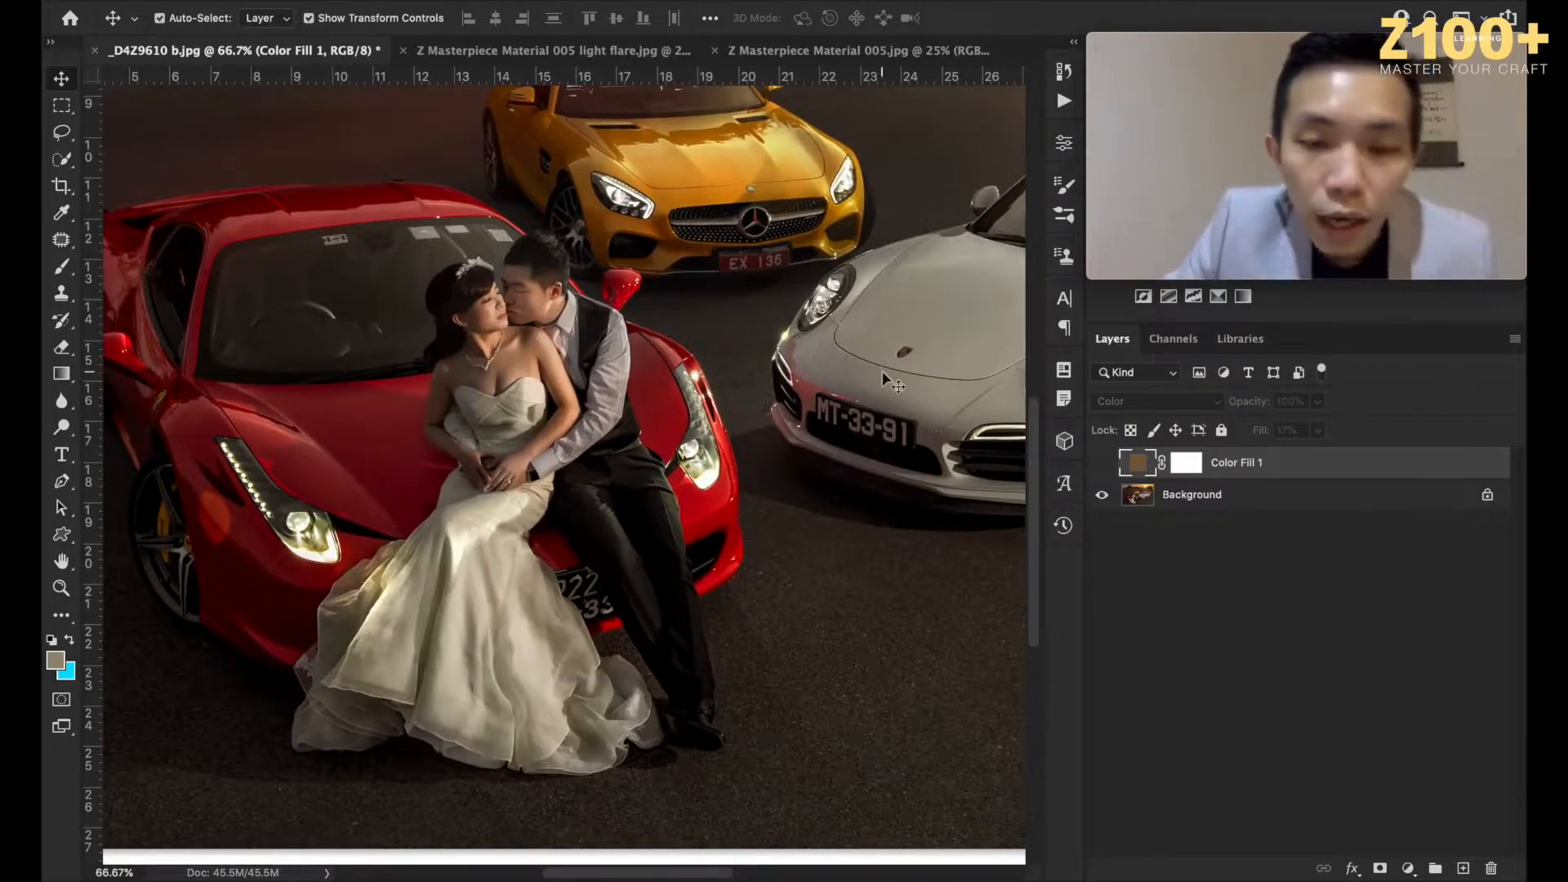
pyautogui.click(1102, 464)
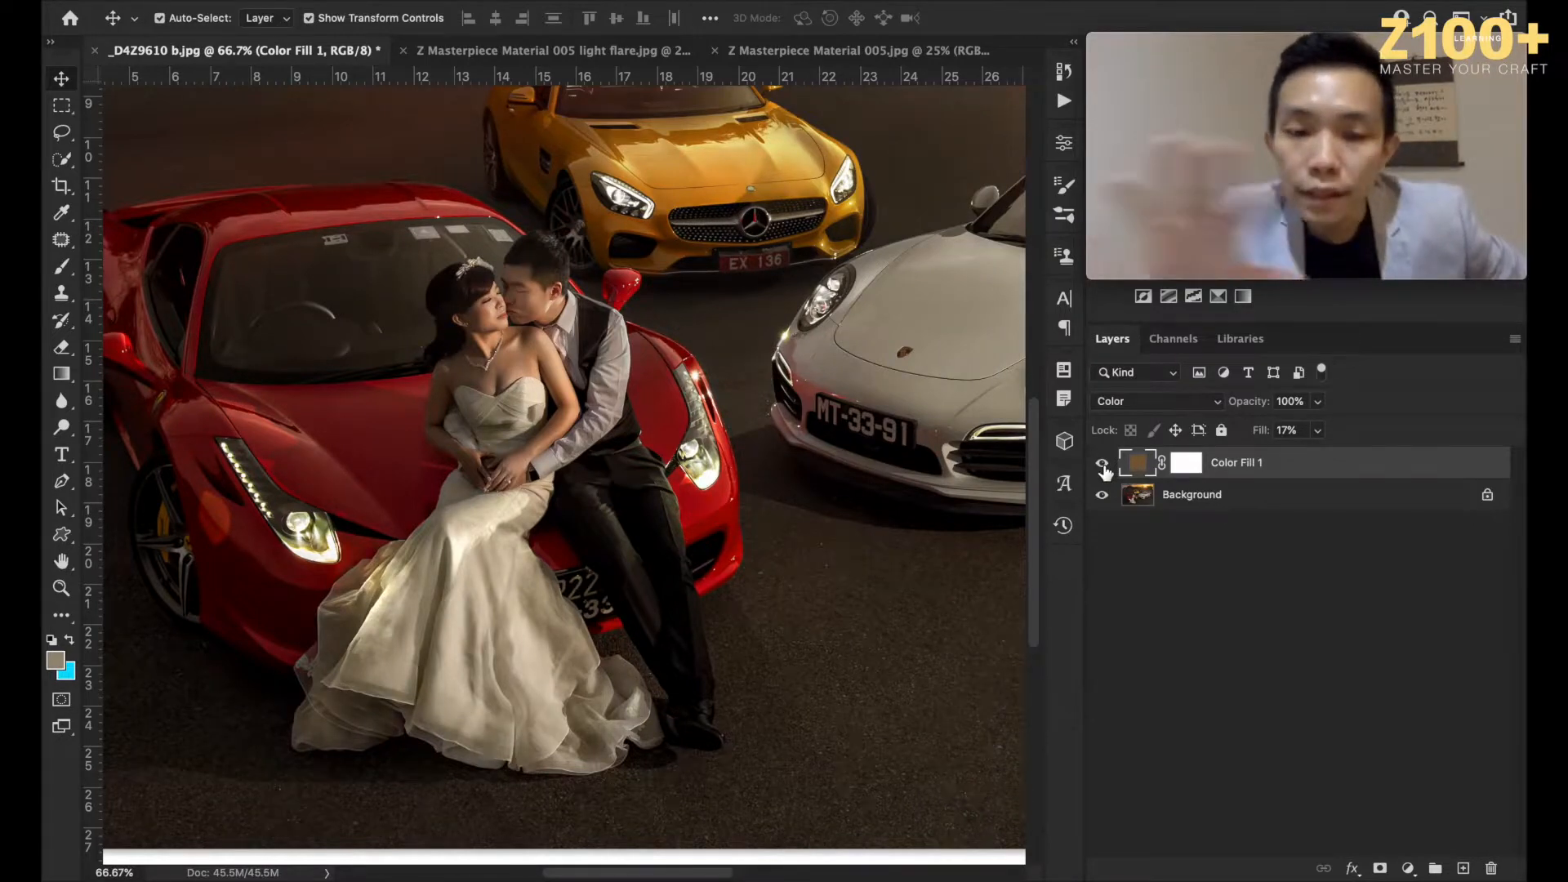
pyautogui.click(1103, 465)
pyautogui.click(1102, 463)
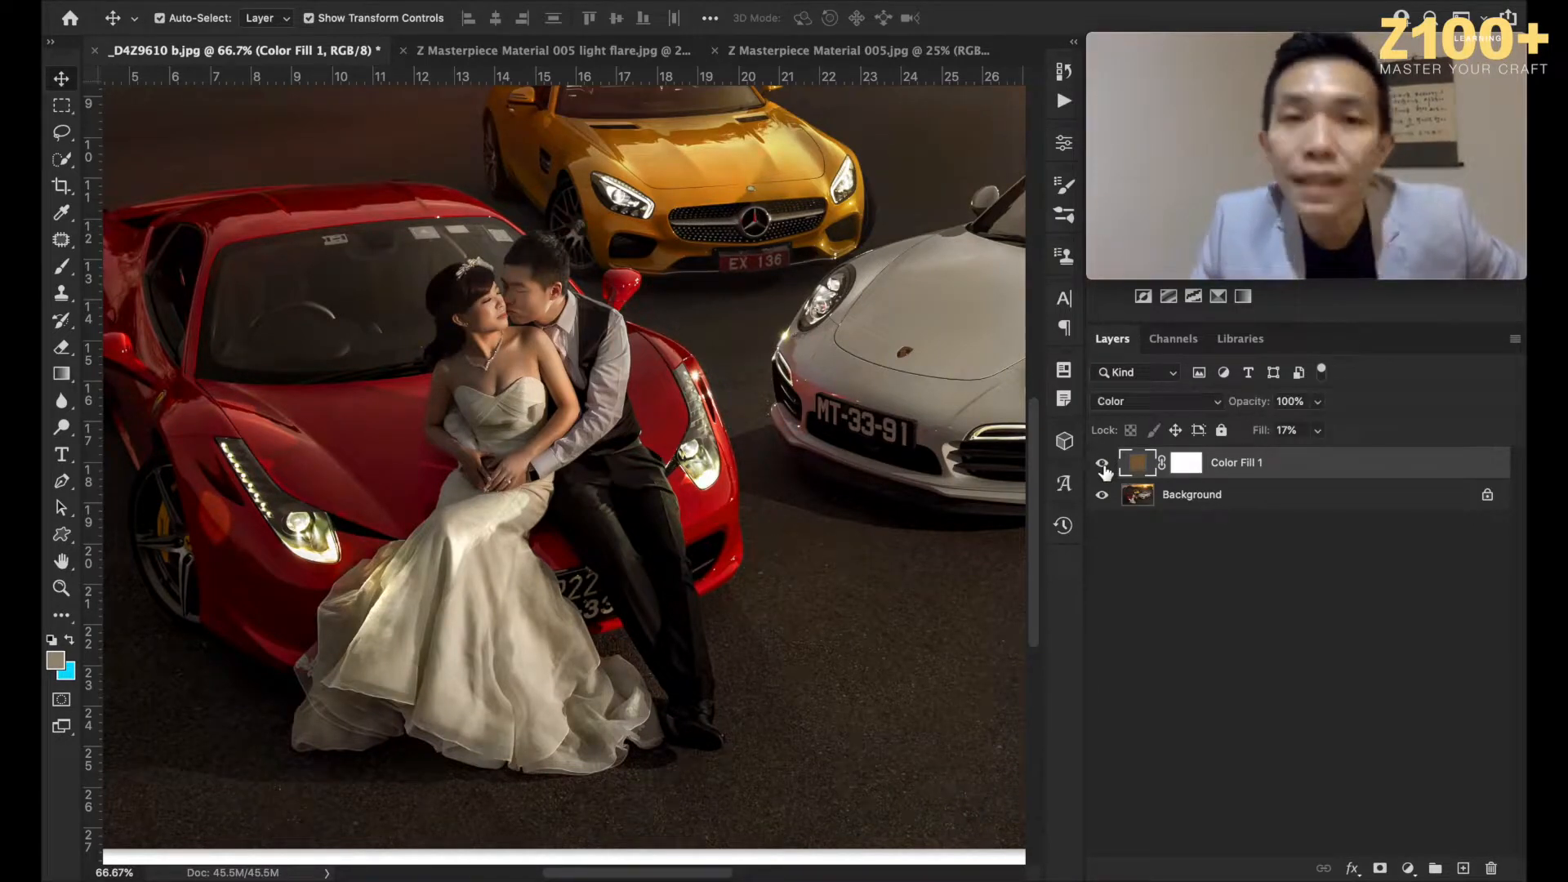
pyautogui.click(1103, 466)
pyautogui.click(1103, 466)
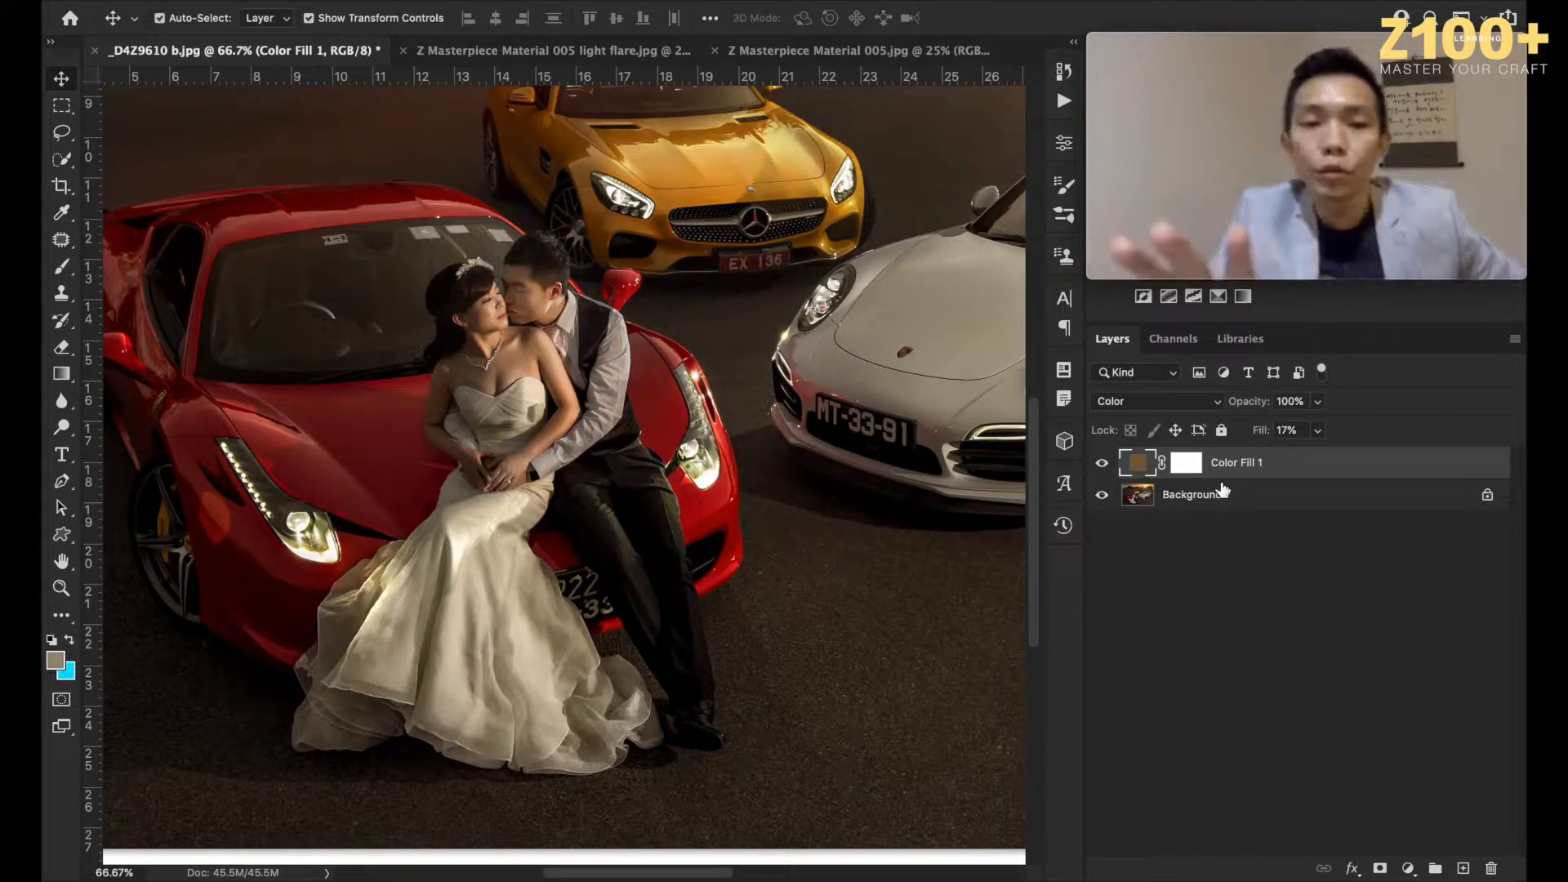
pyautogui.press('super+minus')
pyautogui.press('super+minus')
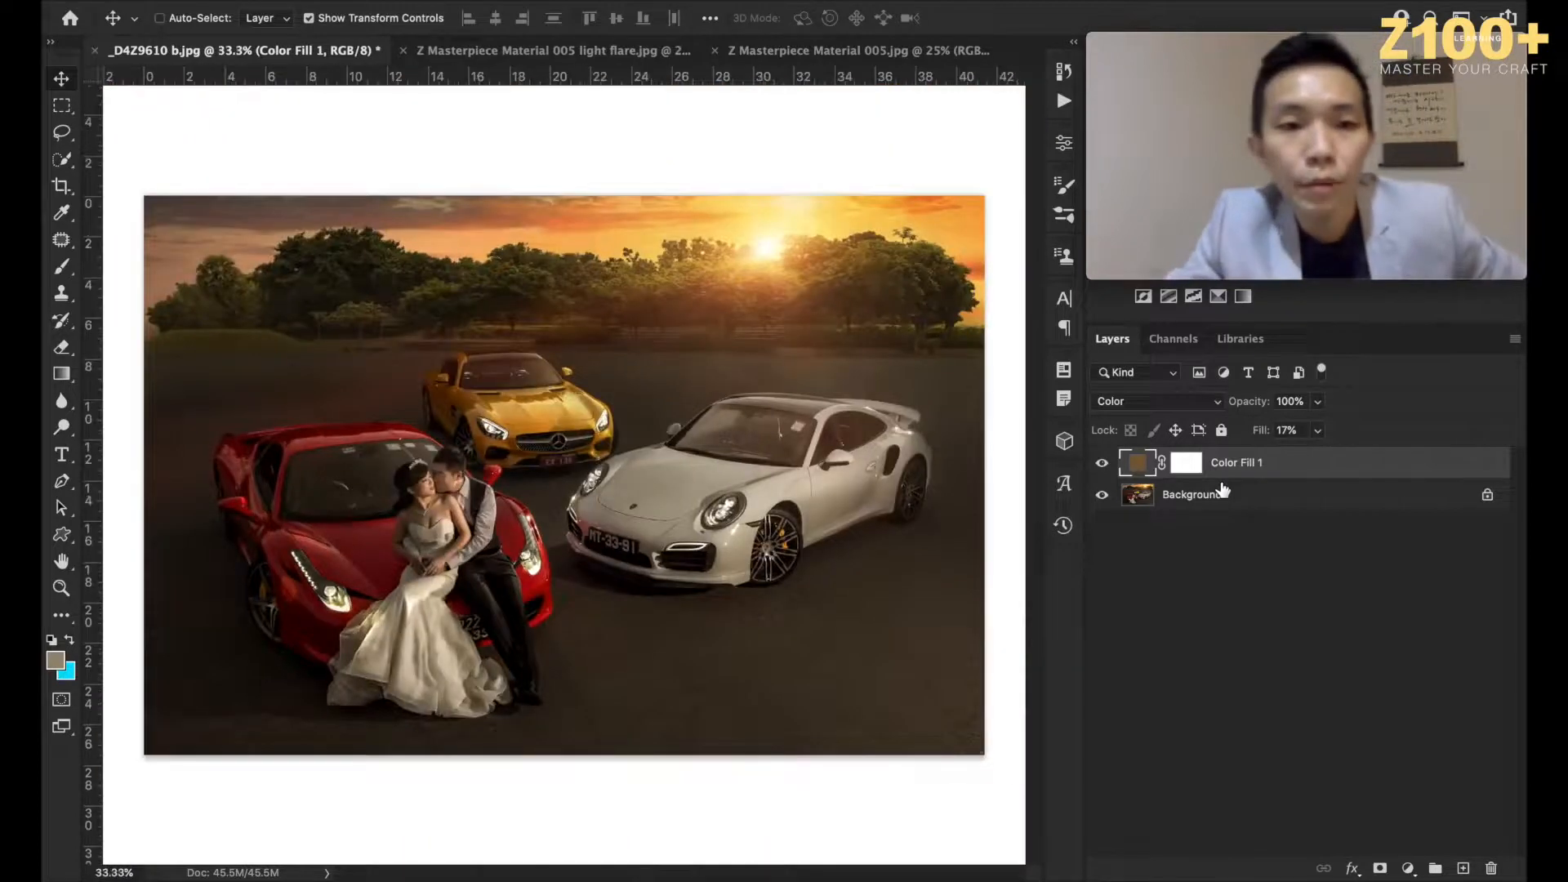
# Step: Set the brown fill layer's Fill to 15% and invert its mask to black
pyautogui.click(1289, 430)
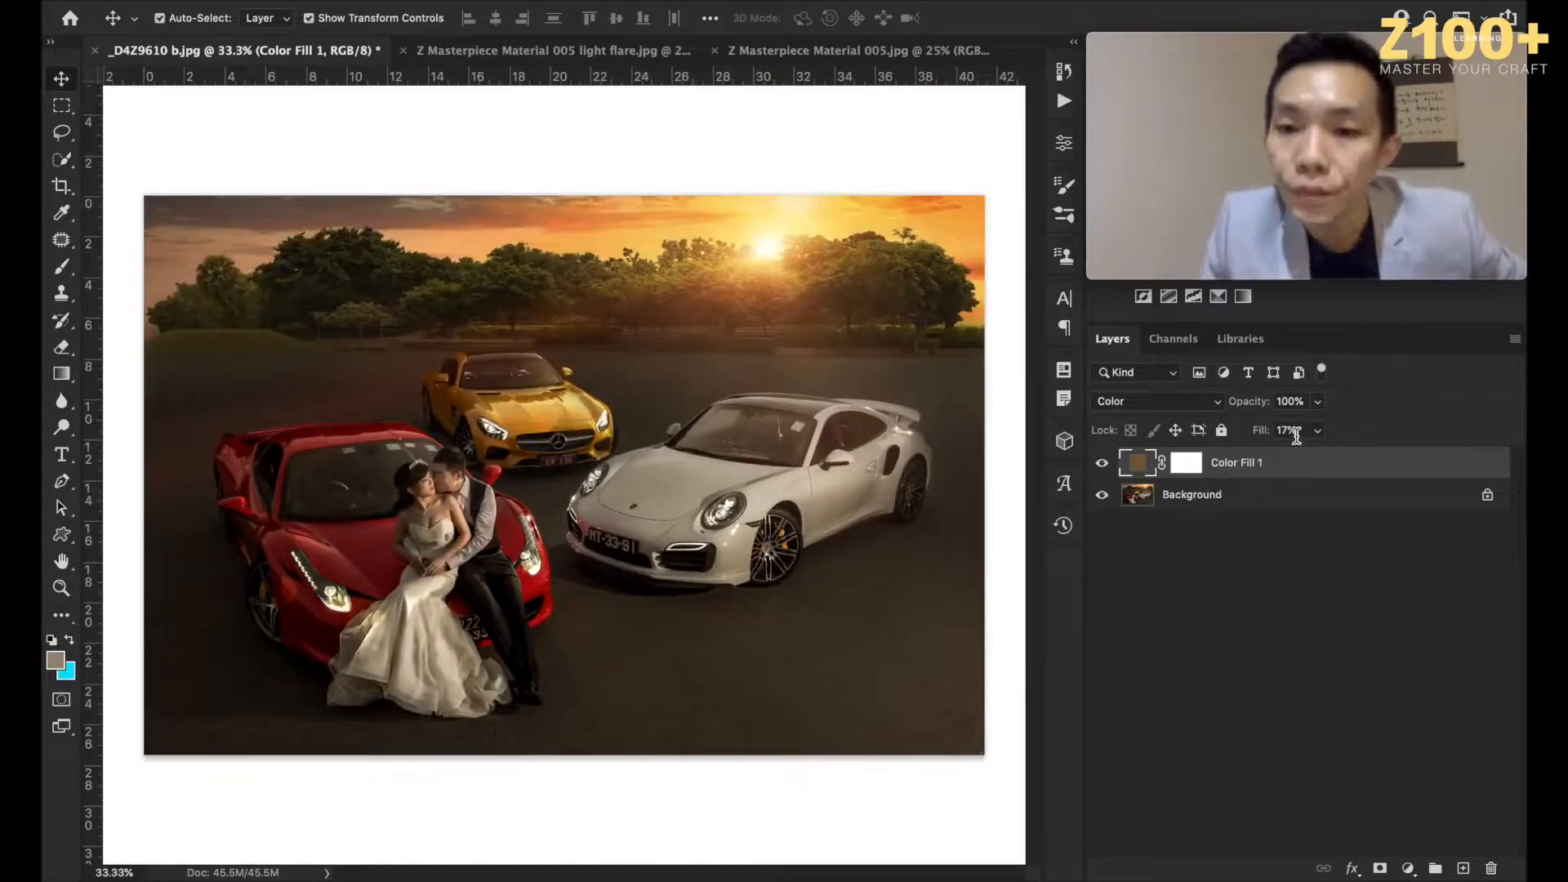
pyautogui.write('15')
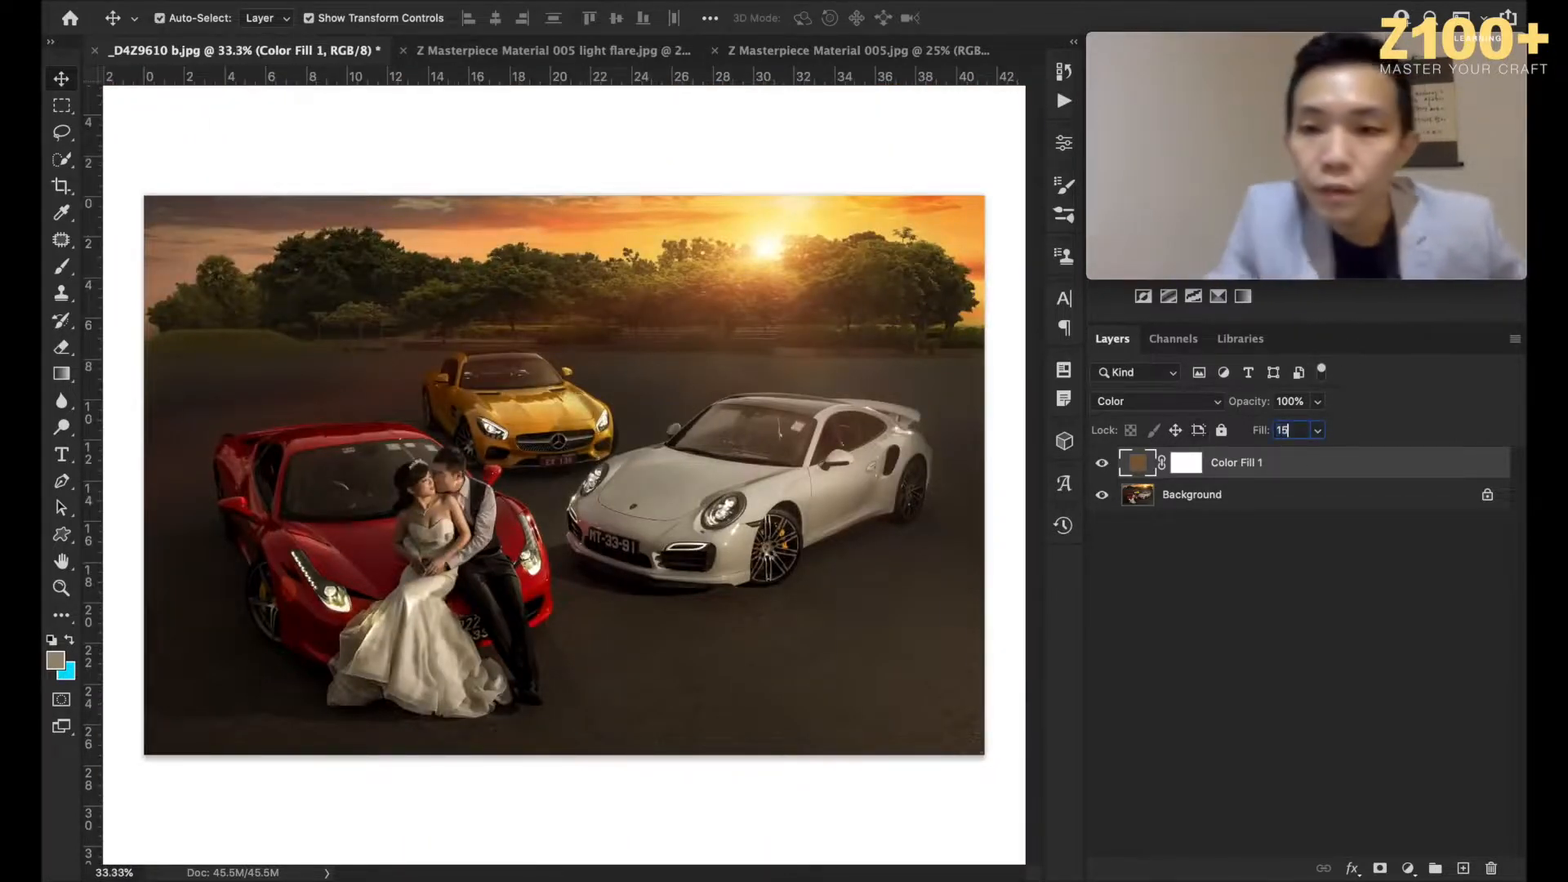
pyautogui.press('Return')
pyautogui.click(1186, 463)
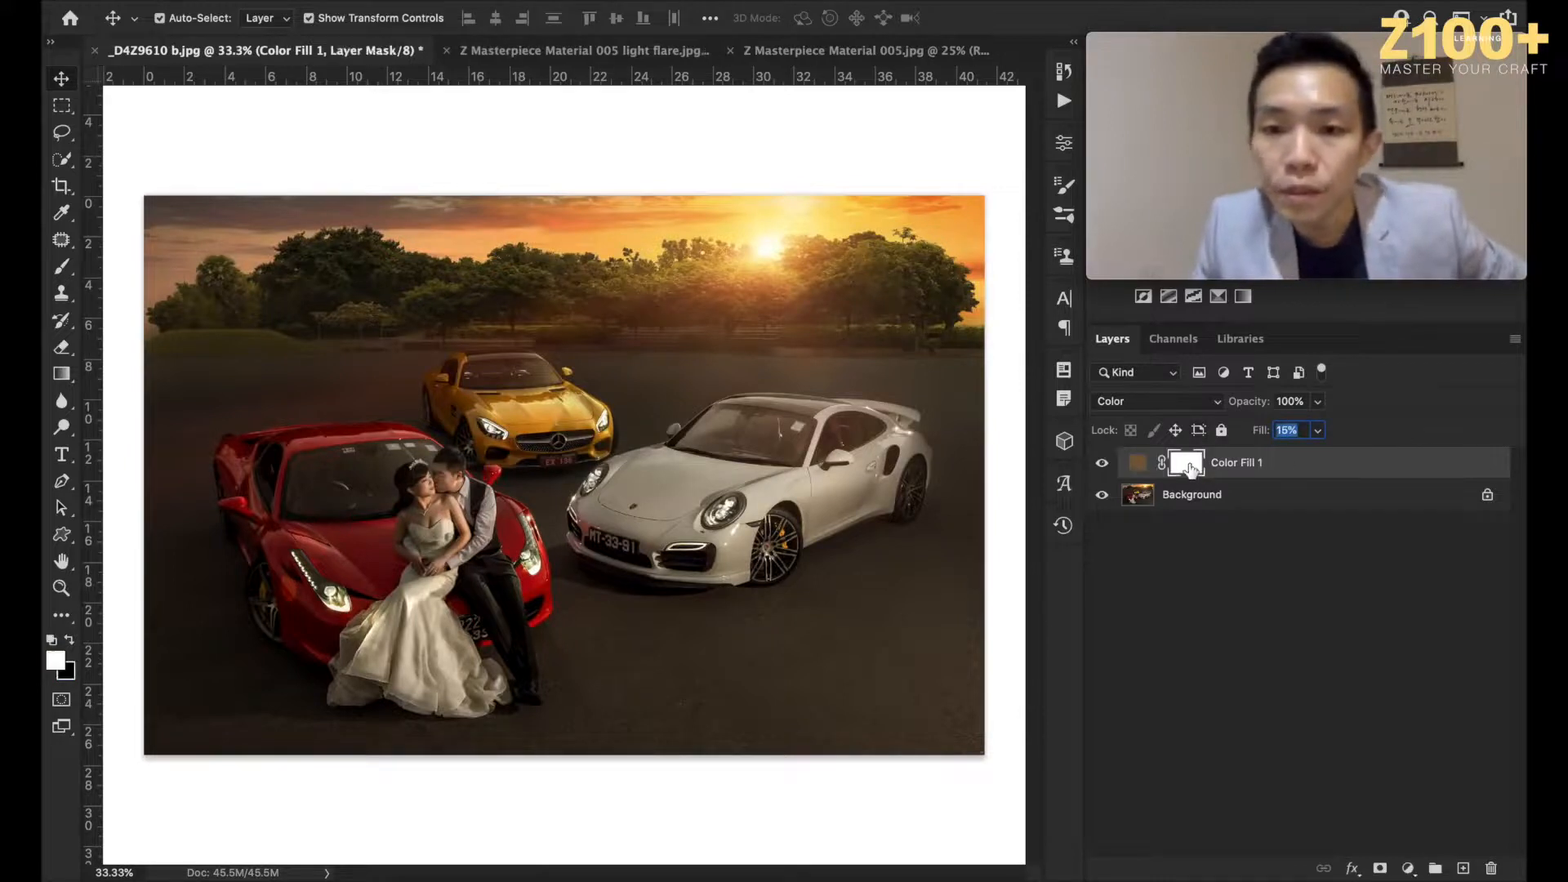
pyautogui.hotkey('ctrl', 'i')
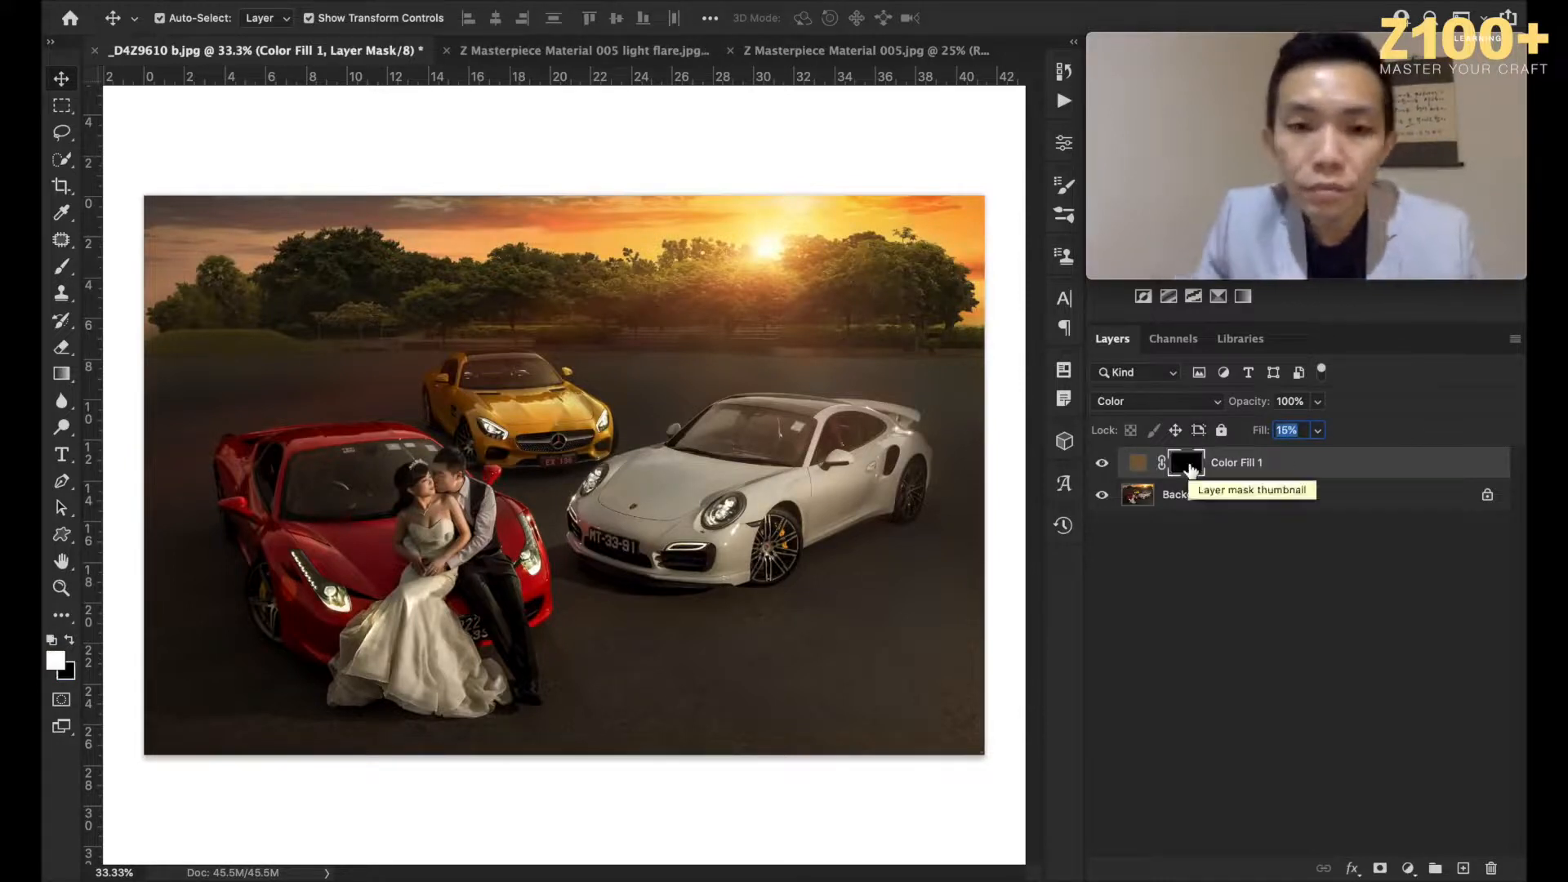
# Step: Reveal the brown tint on the couple's faces by erasing the mask with a soft size 200 Eraser, using the red mask overlay
pyautogui.click(63, 350)
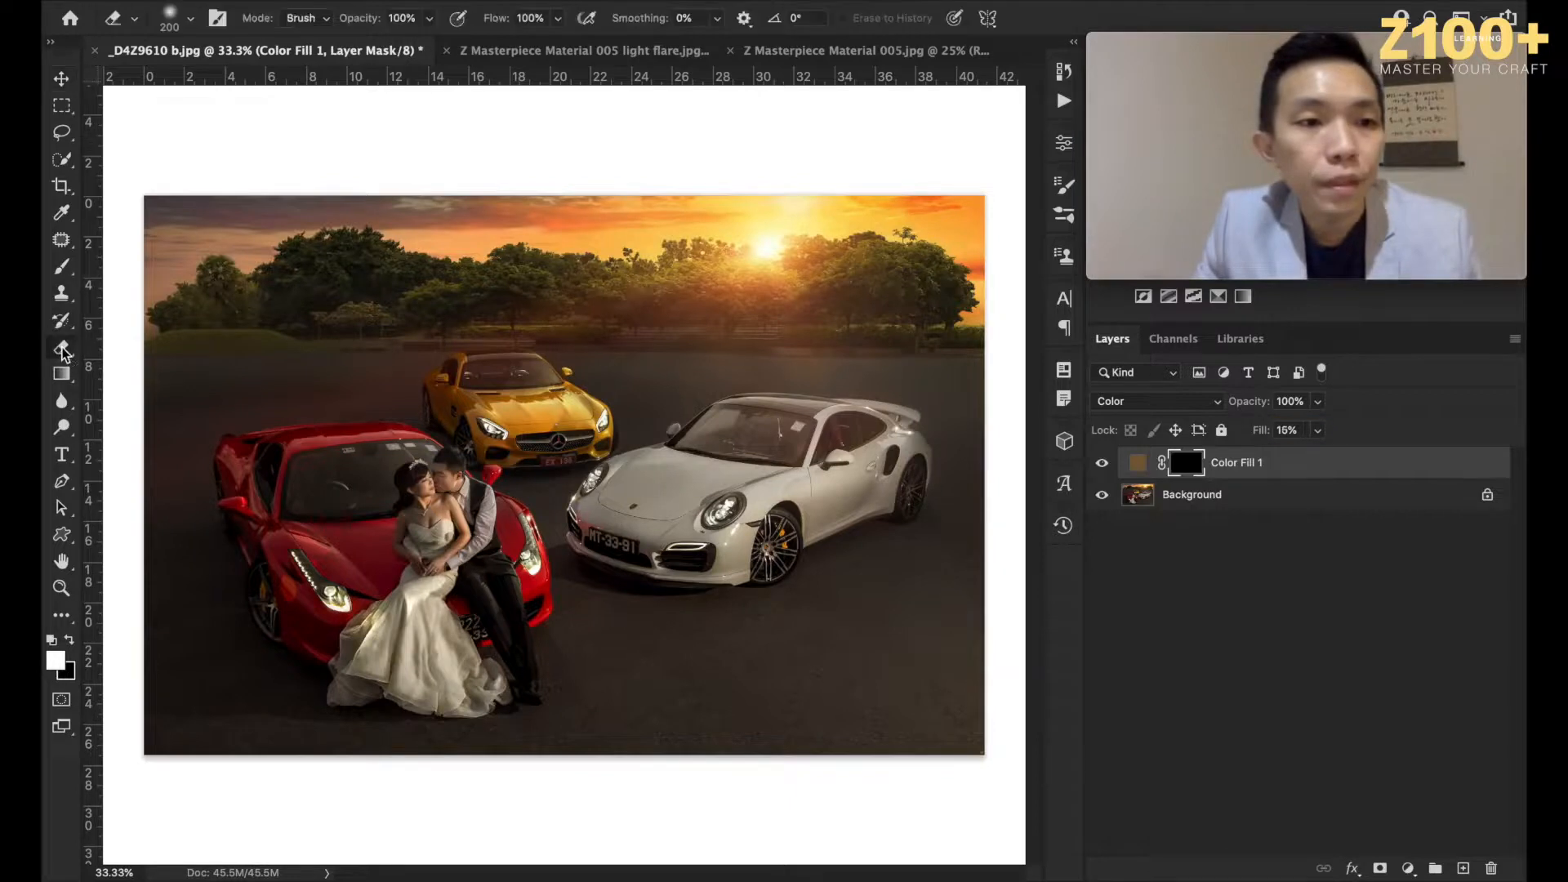
pyautogui.press('\\')
pyautogui.press('x')
pyautogui.moveTo(431, 487)
pyautogui.mouseDown()
pyautogui.moveTo(444, 493)
pyautogui.moveTo(427, 511)
pyautogui.mouseUp()
# Step: Extend the brown tint over the bride's chest, arms and hands by erasing the mask with a size 70 Eraser, then hide the overlay
pyautogui.hotkey('ctrl', '+')
pyautogui.hotkey('ctrl', '+')
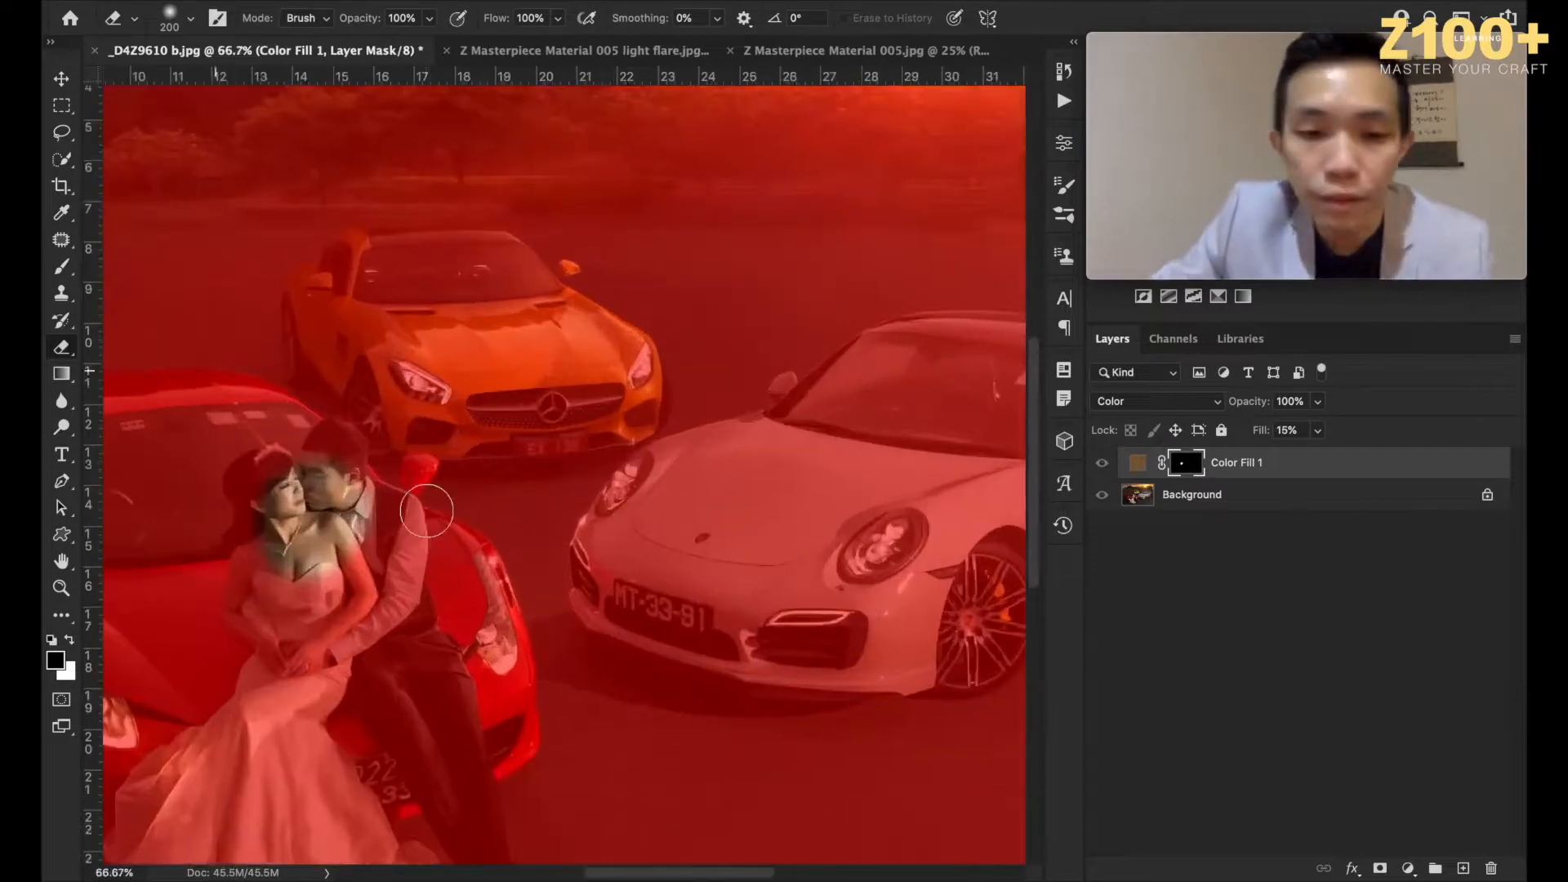
pyautogui.hotkey('ctrl', '+')
pyautogui.press('[')
pyautogui.press('[')
pyautogui.press('[')
pyautogui.press('[')
pyautogui.press('[')
pyautogui.press('[')
pyautogui.press('[')
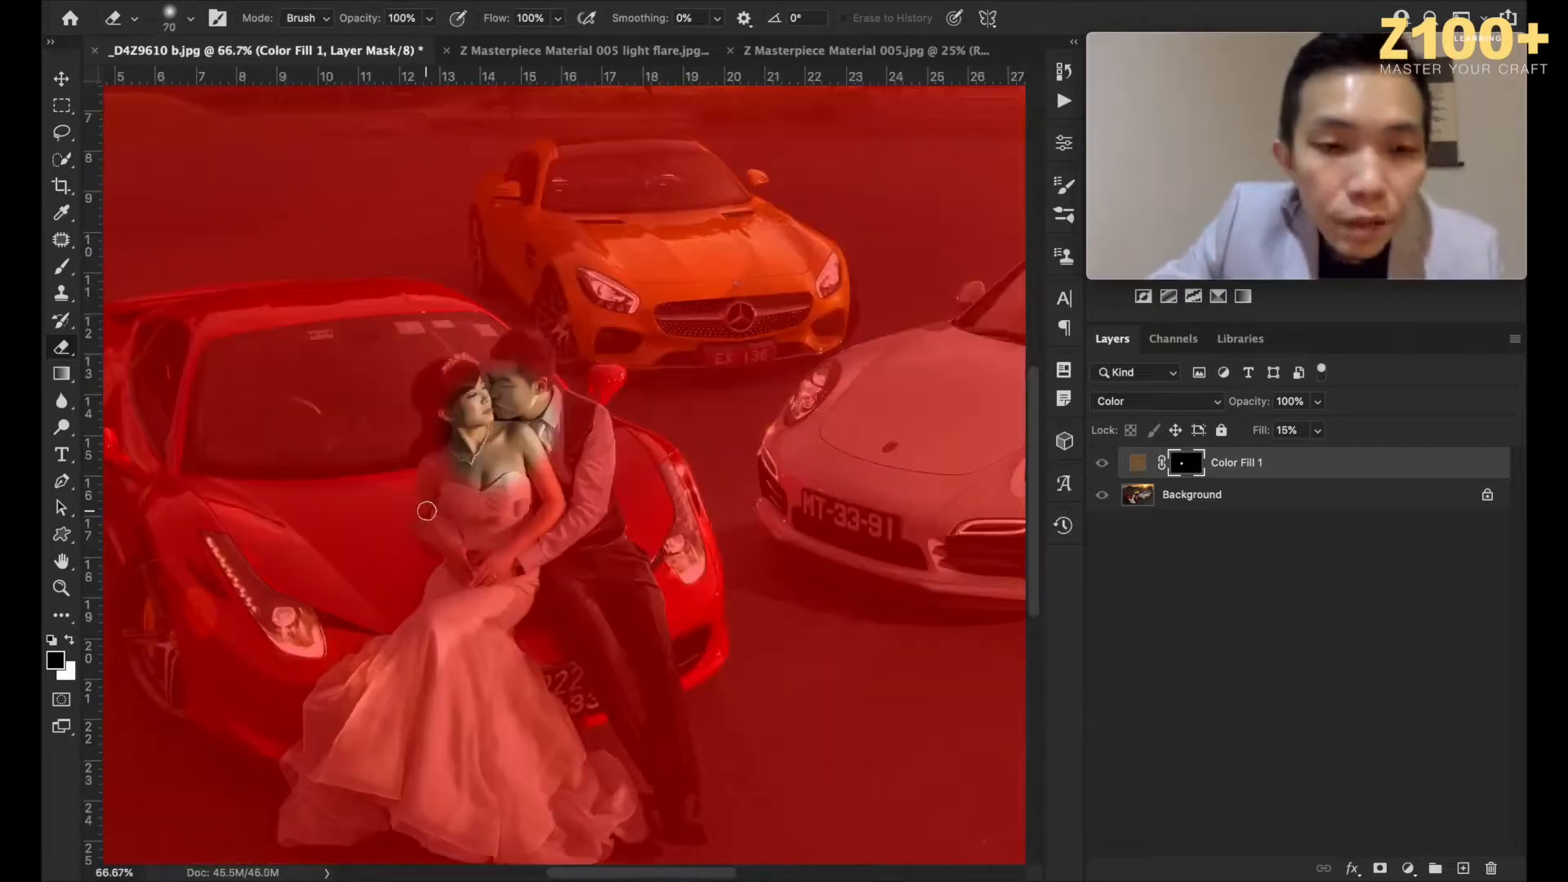
pyautogui.moveTo(489, 458)
pyautogui.mouseDown()
pyautogui.moveTo(527, 462)
pyautogui.moveTo(555, 499)
pyautogui.moveTo(486, 571)
pyautogui.moveTo(425, 517)
pyautogui.moveTo(430, 467)
pyautogui.moveTo(459, 459)
pyautogui.moveTo(472, 475)
pyautogui.moveTo(445, 413)
pyautogui.moveTo(457, 433)
pyautogui.moveTo(453, 393)
pyautogui.moveTo(501, 395)
pyautogui.moveTo(510, 367)
pyautogui.moveTo(535, 404)
pyautogui.mouseUp()
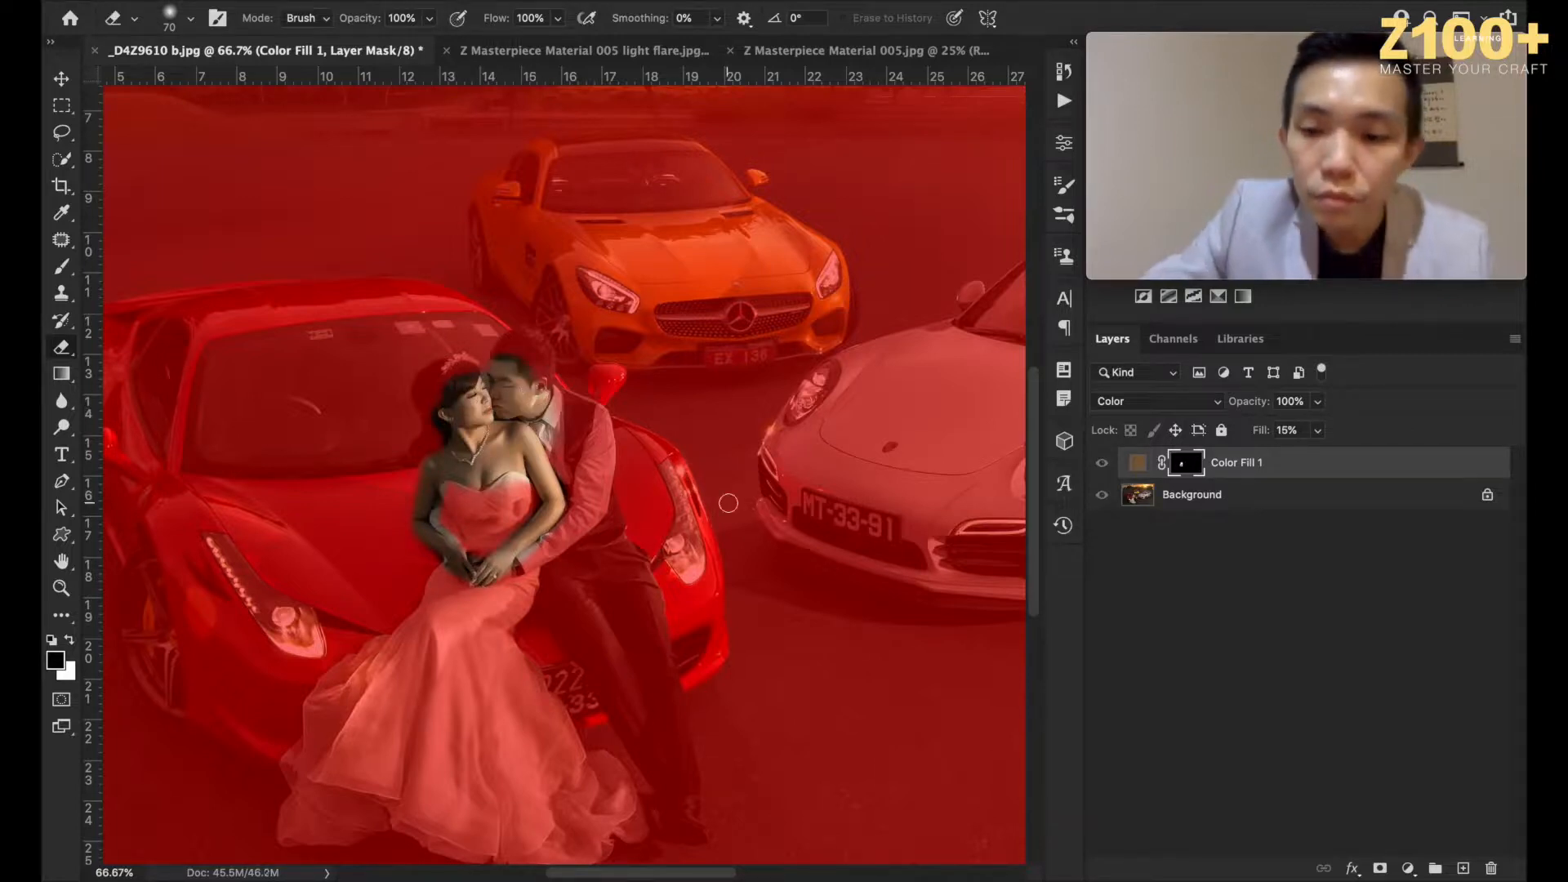
pyautogui.press('\\')
pyautogui.press('x')
# Step: Raise the brown fill layer's Fill to 20%, comparing the skin tones with the layer hidden and shown
pyautogui.click(1107, 464)
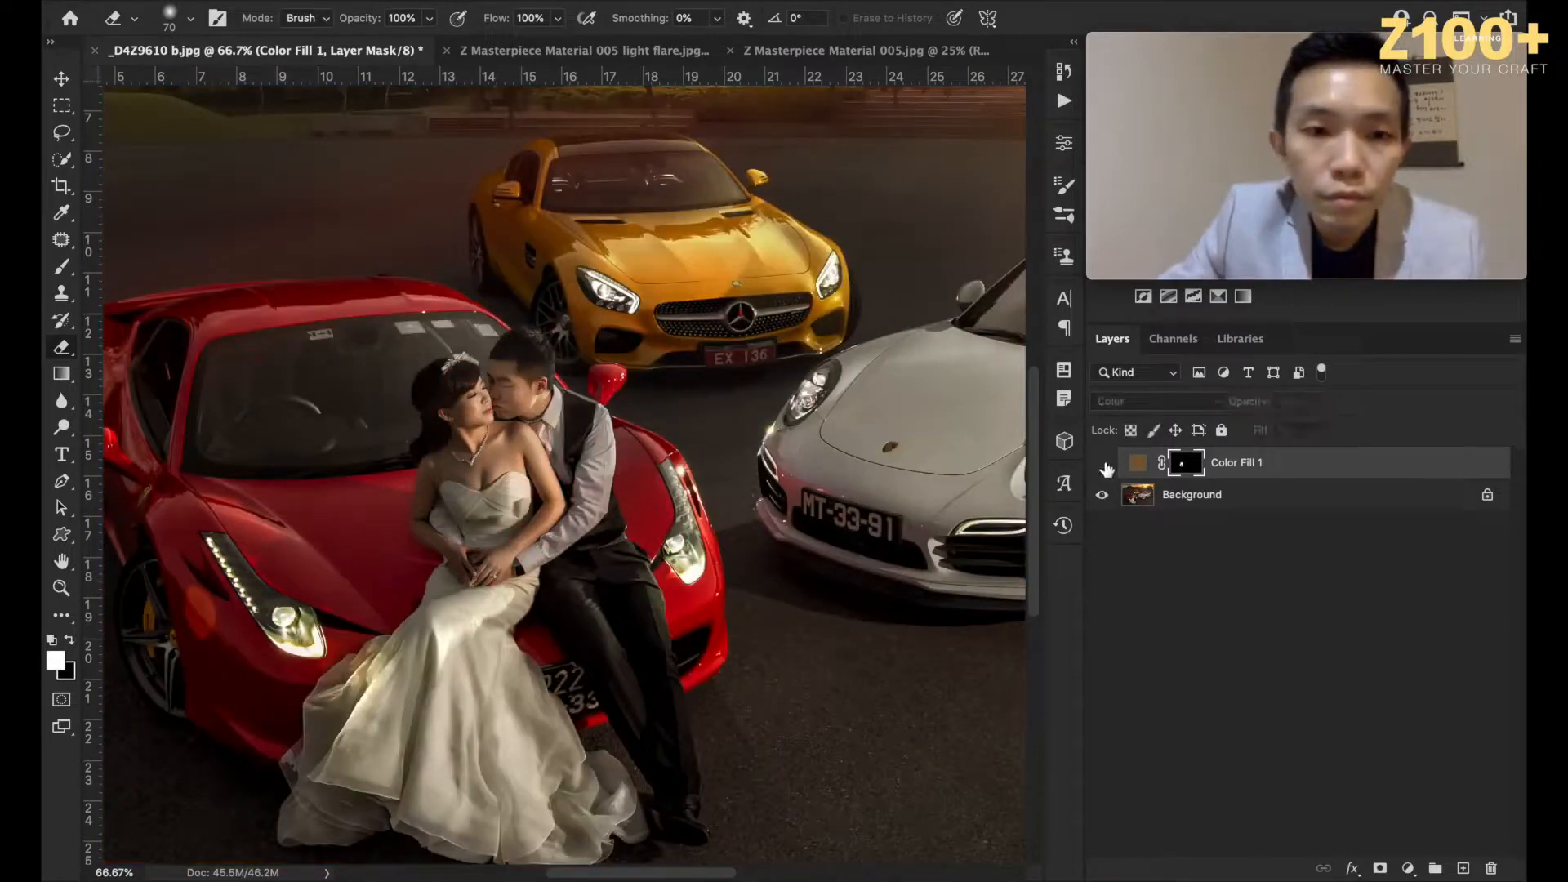
pyautogui.click(1104, 464)
pyautogui.click(1104, 464)
pyautogui.click(1104, 464)
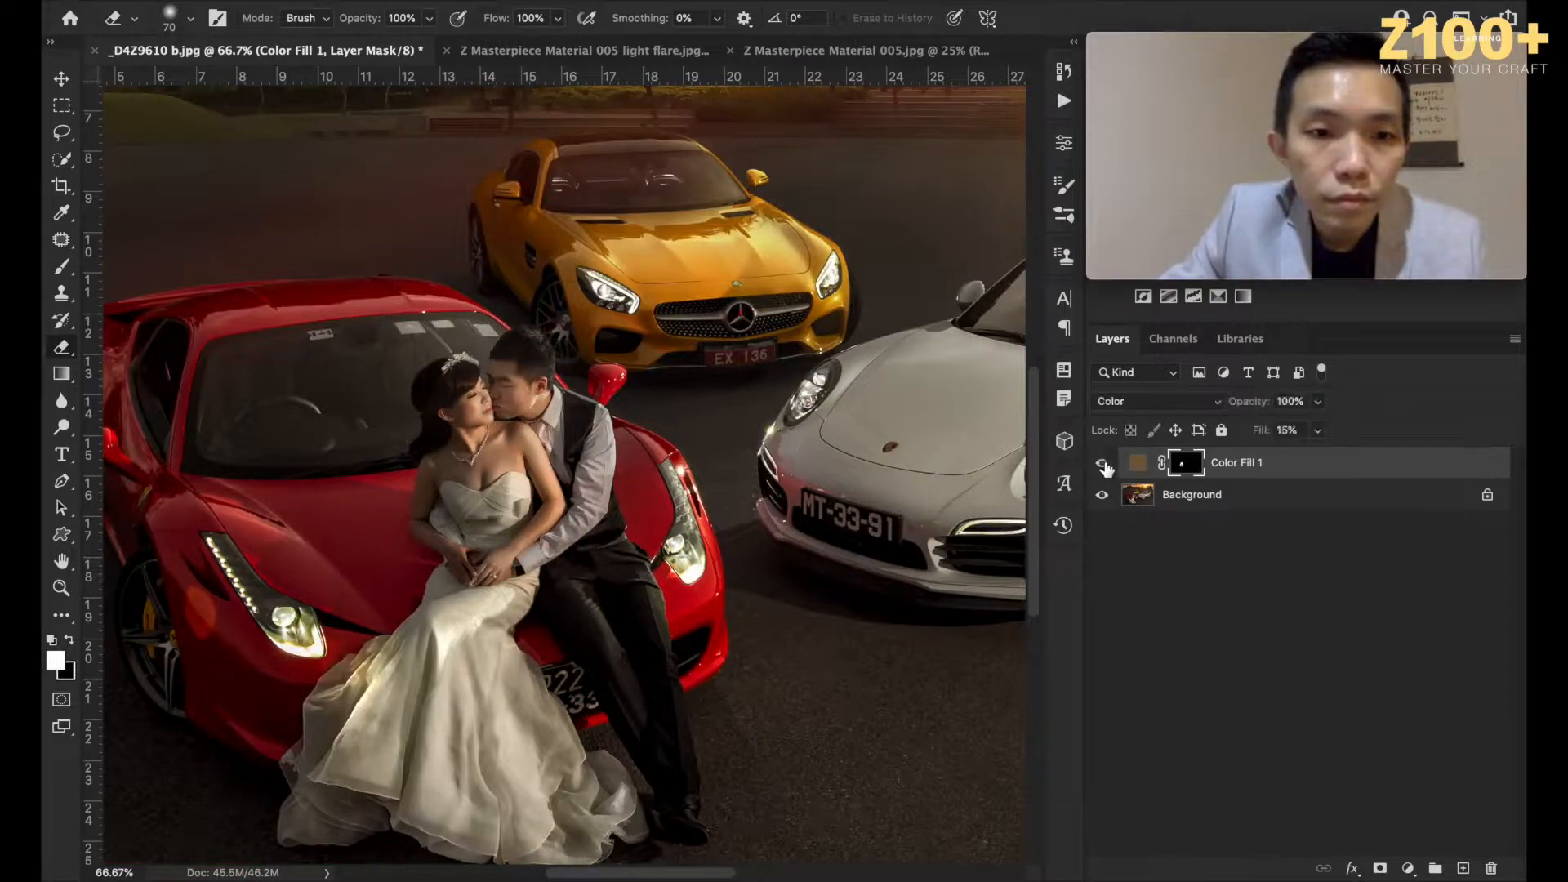
pyautogui.click(1317, 430)
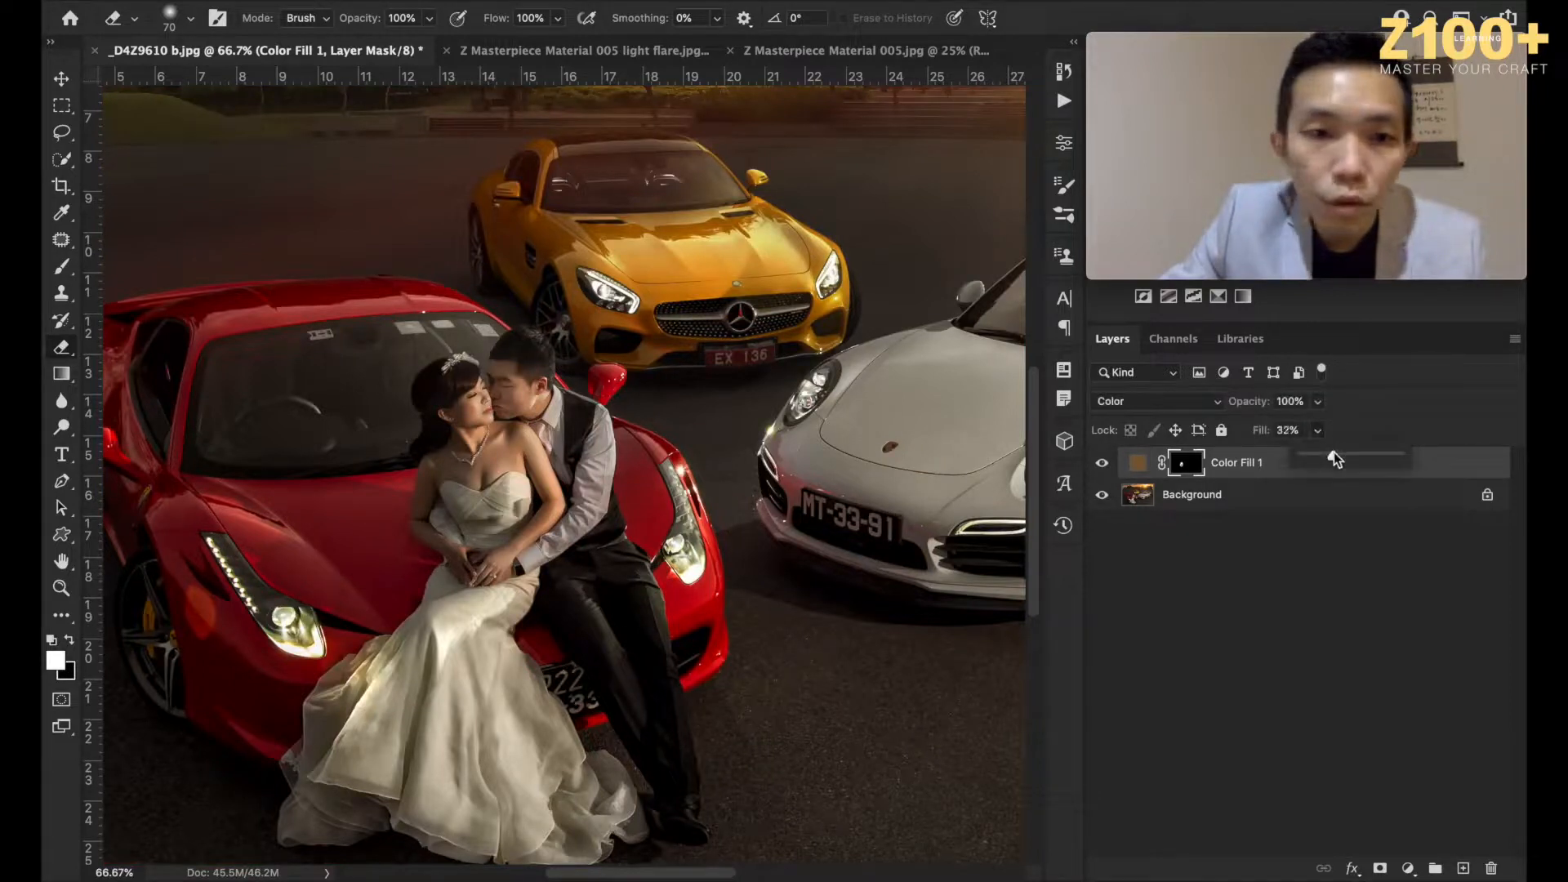
pyautogui.moveTo(1326, 454); pyautogui.dragTo(1323, 457)
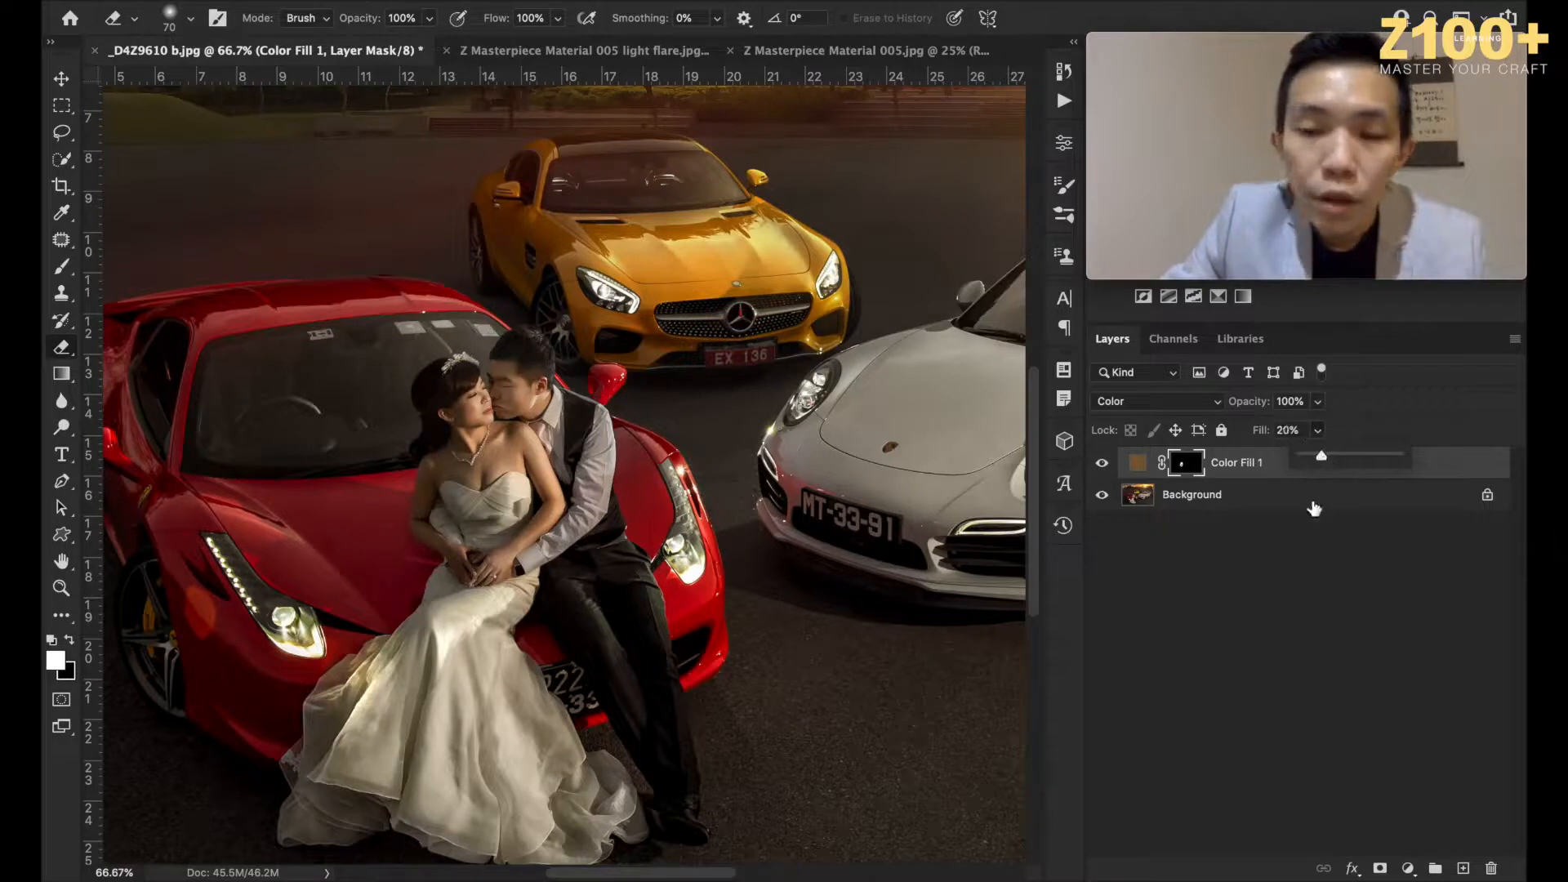
pyautogui.click(1105, 466)
pyautogui.click(1106, 466)
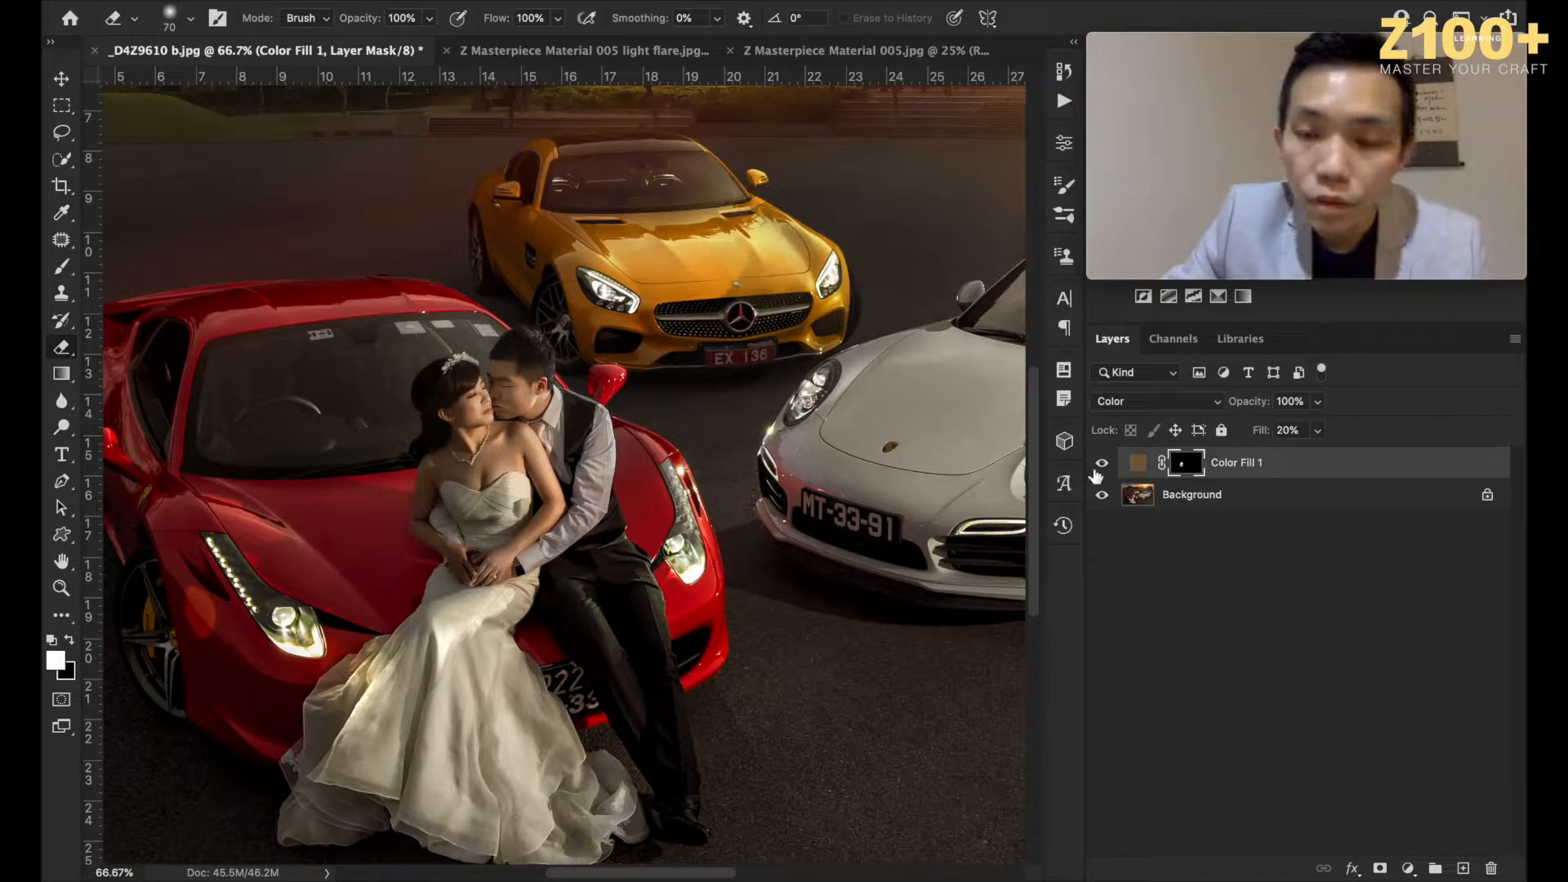
pyautogui.click(1105, 468)
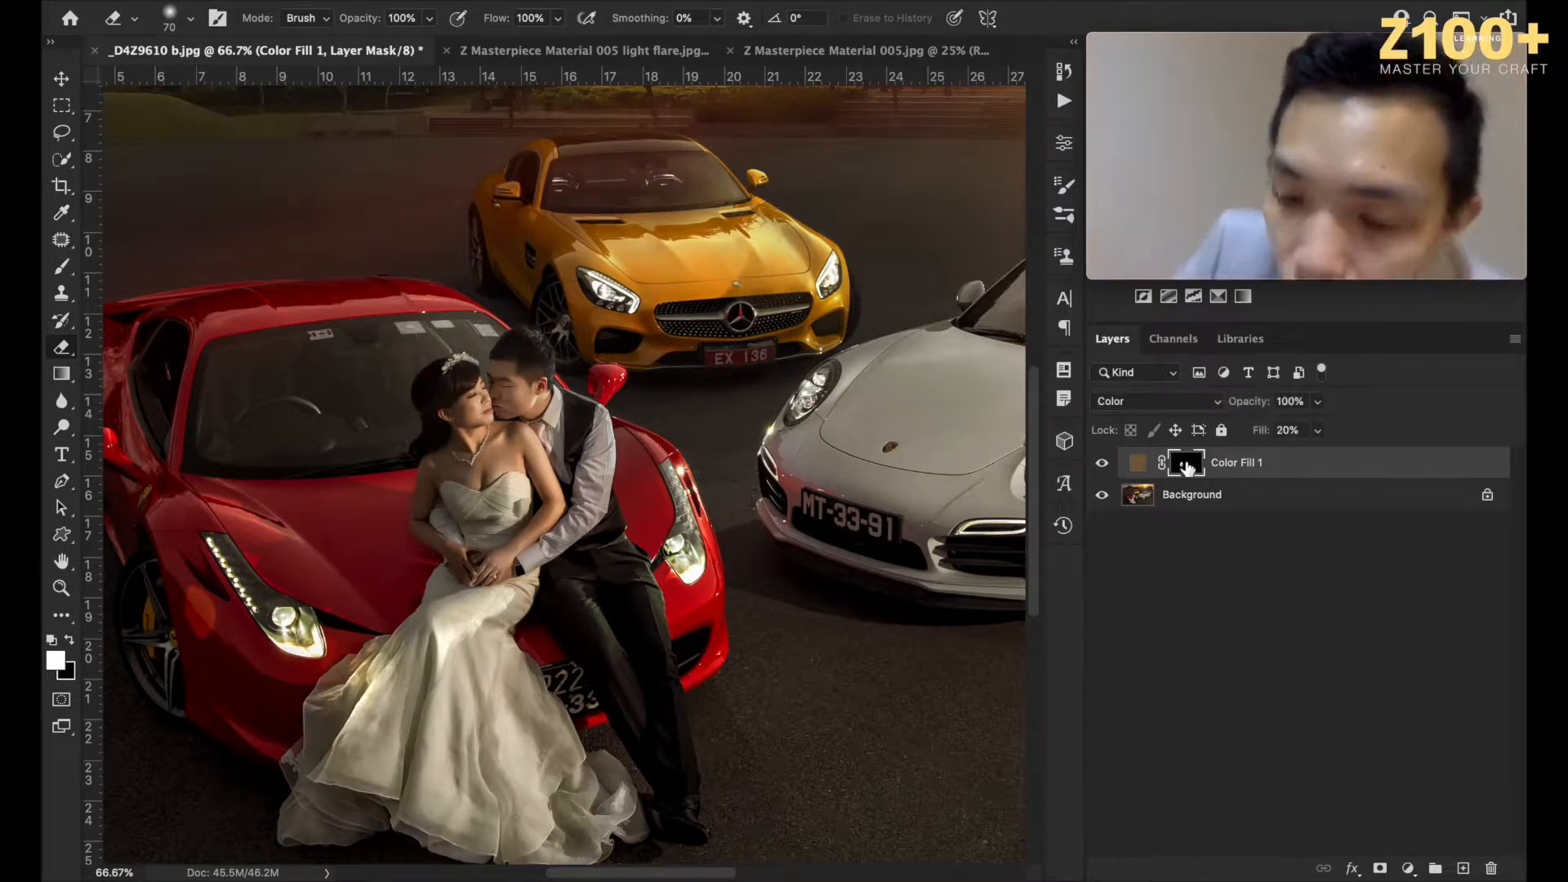
# Step: Check the brown fill layer's mask coverage with the red overlay, then hide the overlay
pyautogui.press('x')
pyautogui.press('\\')
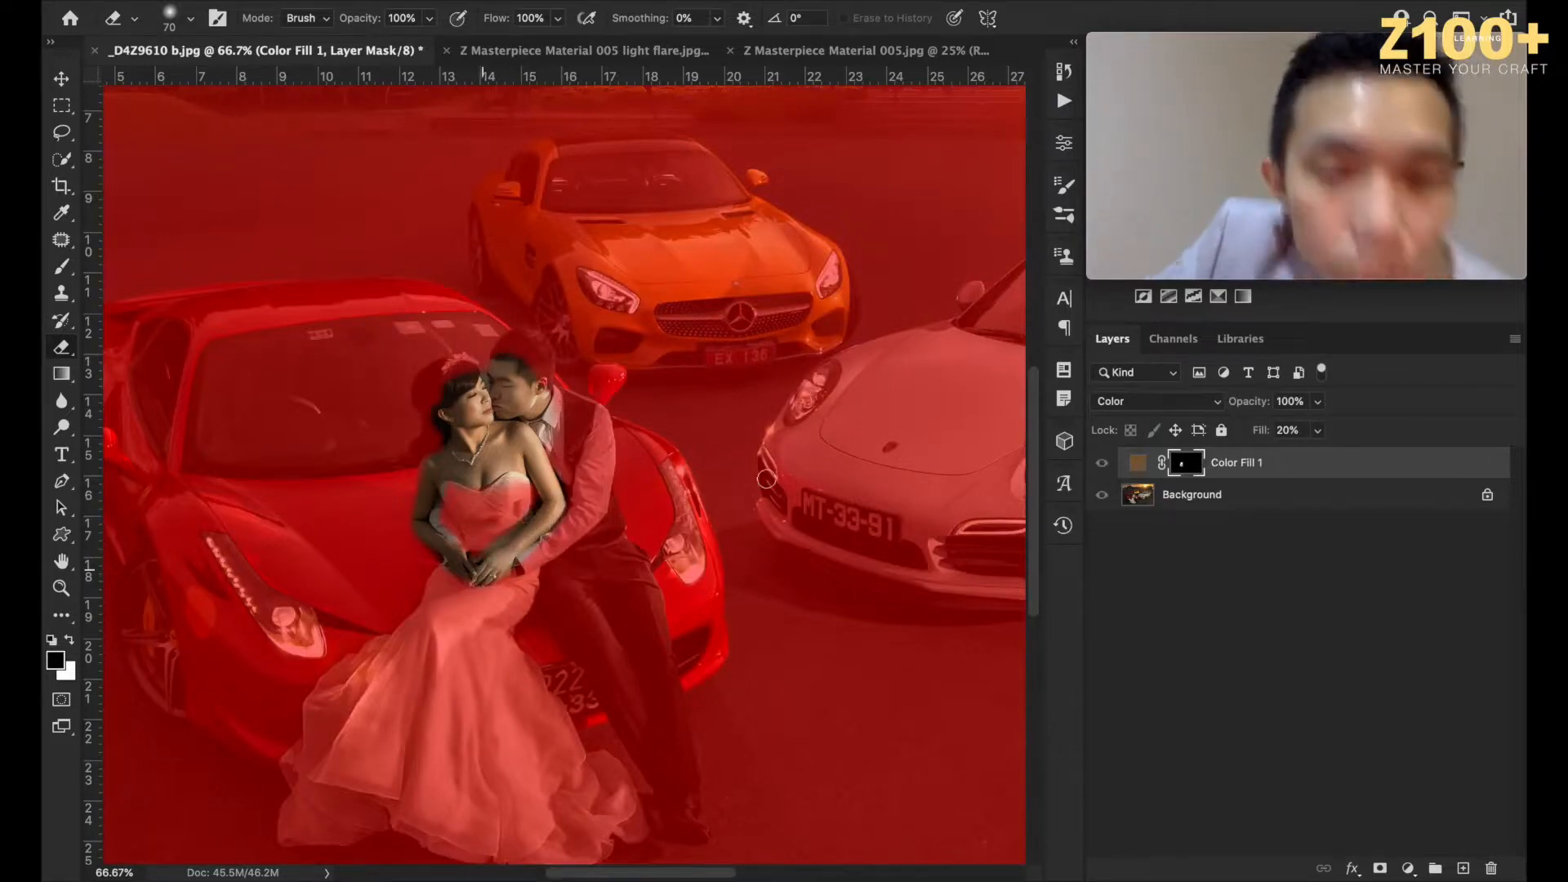
pyautogui.press('\\')
pyautogui.press('x')
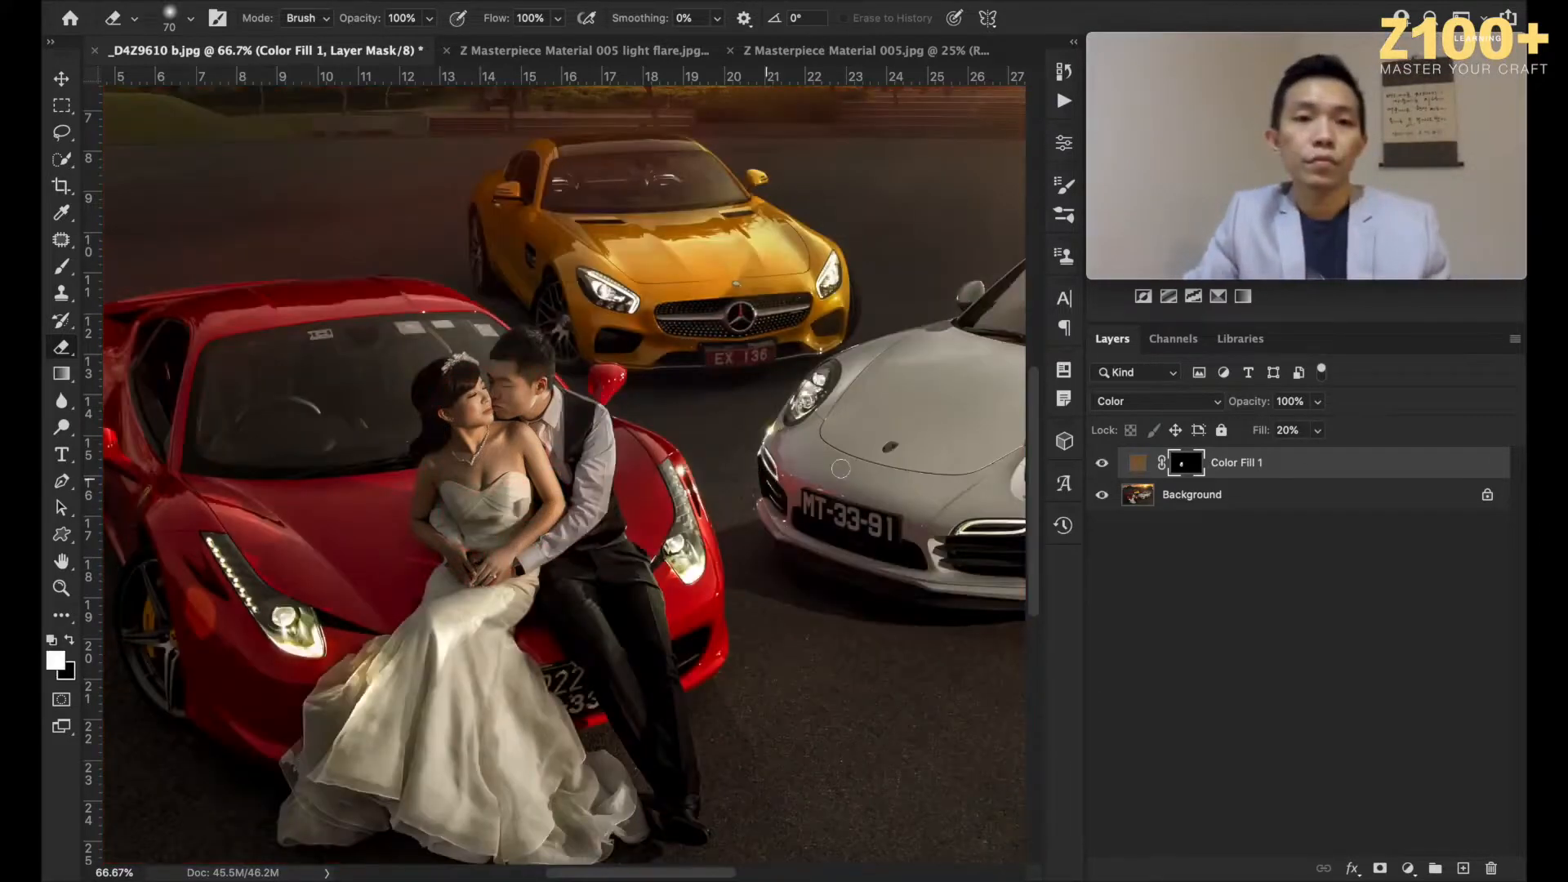
# Step: Edit the brown fill layer's colour, trying darker and less saturated shades before picking 5a411e
pyautogui.doubleClick(1137, 466)
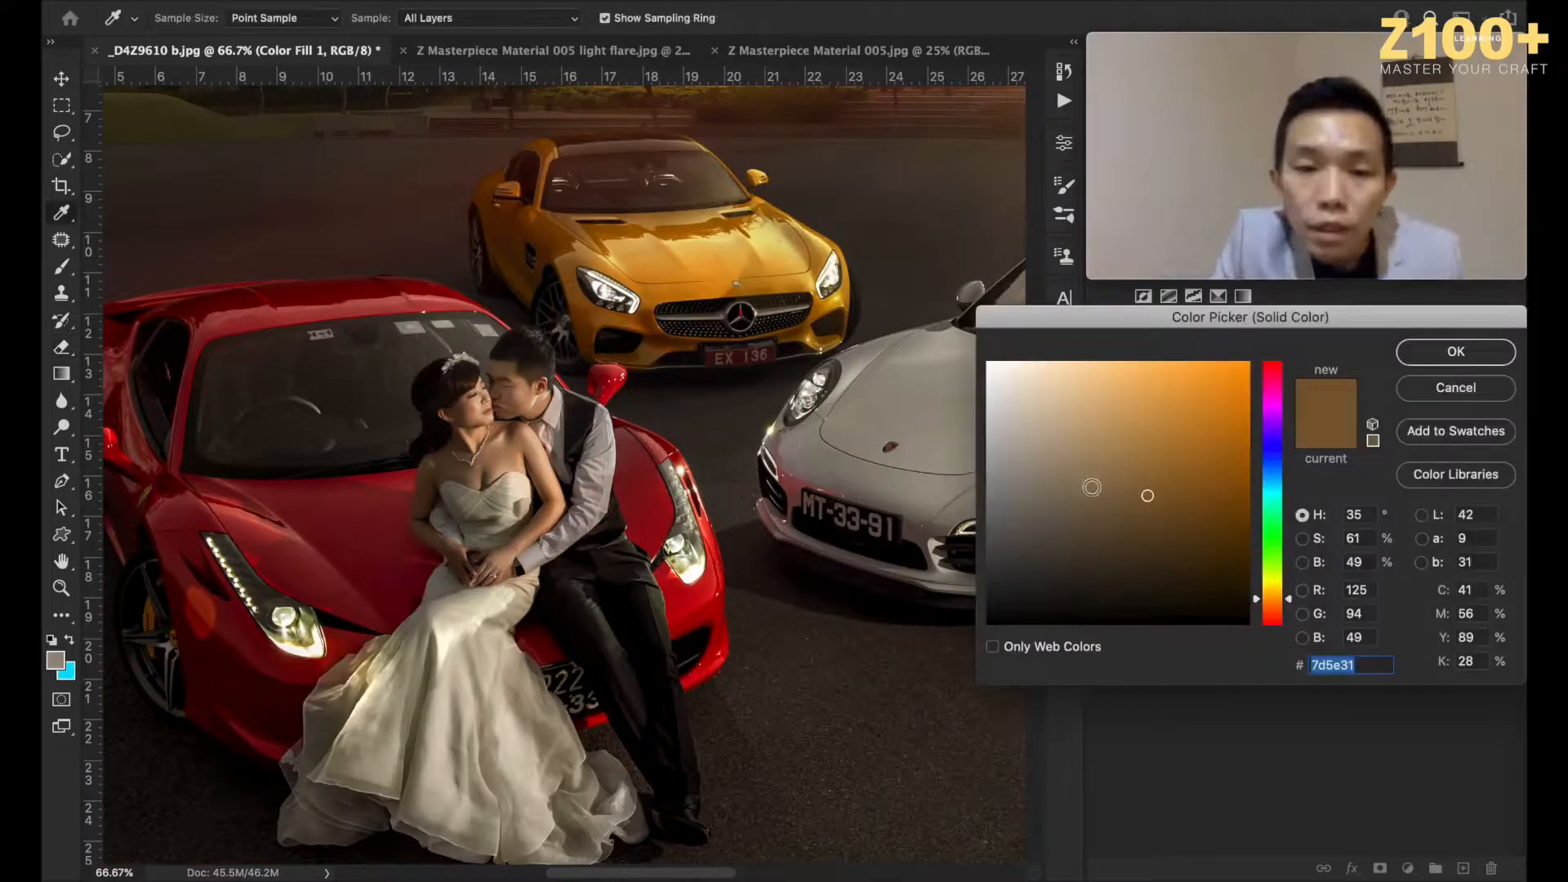
pyautogui.click(1093, 440)
pyautogui.moveTo(1094, 439); pyautogui.dragTo(1053, 548)
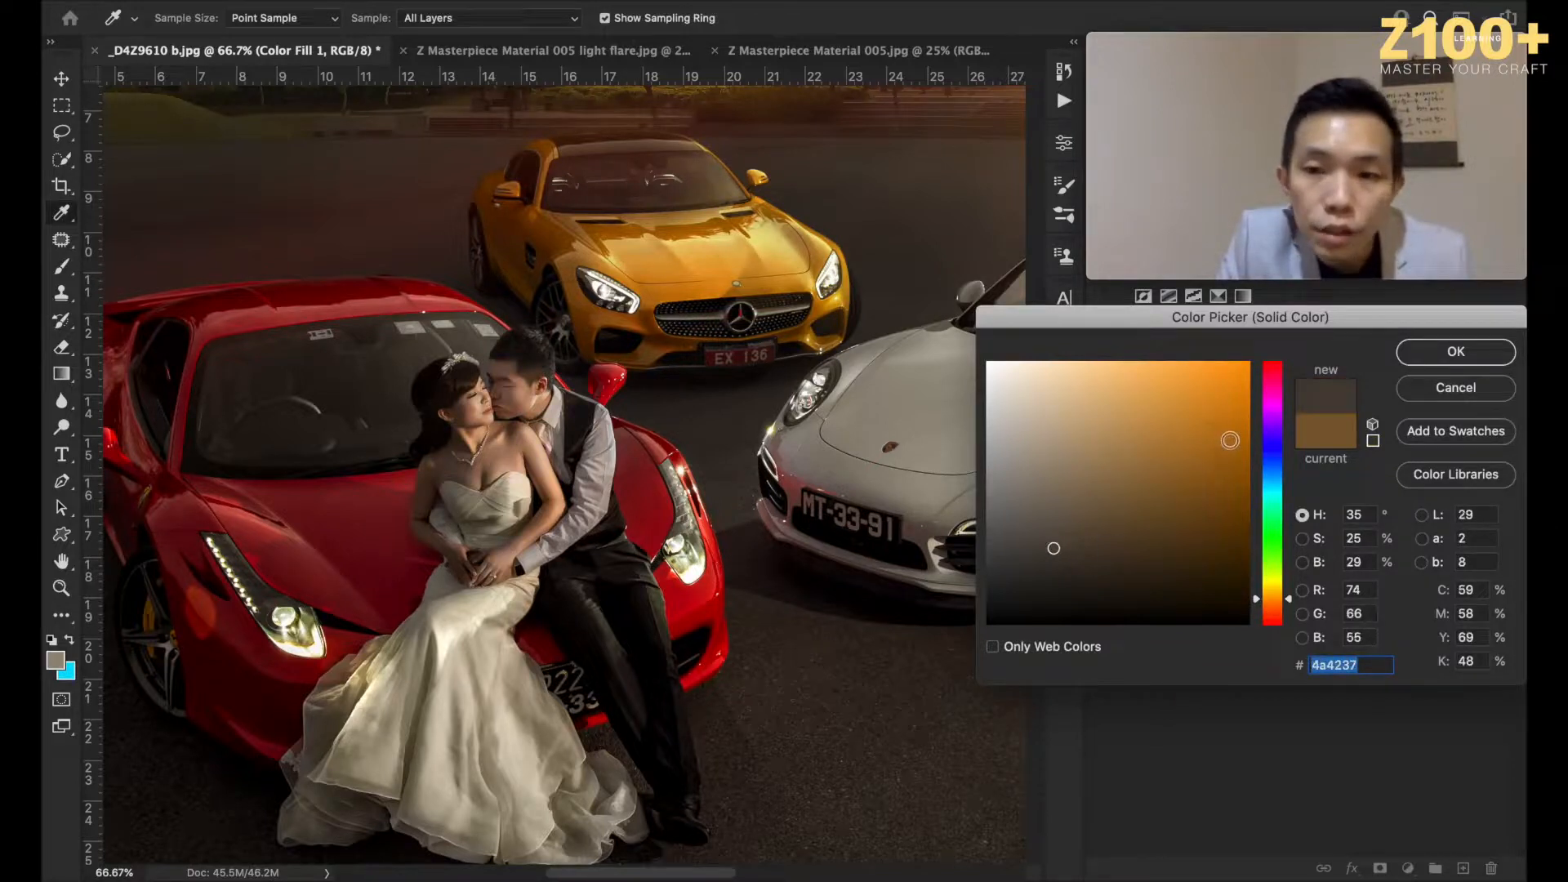
pyautogui.click(1230, 434)
pyautogui.click(1036, 558)
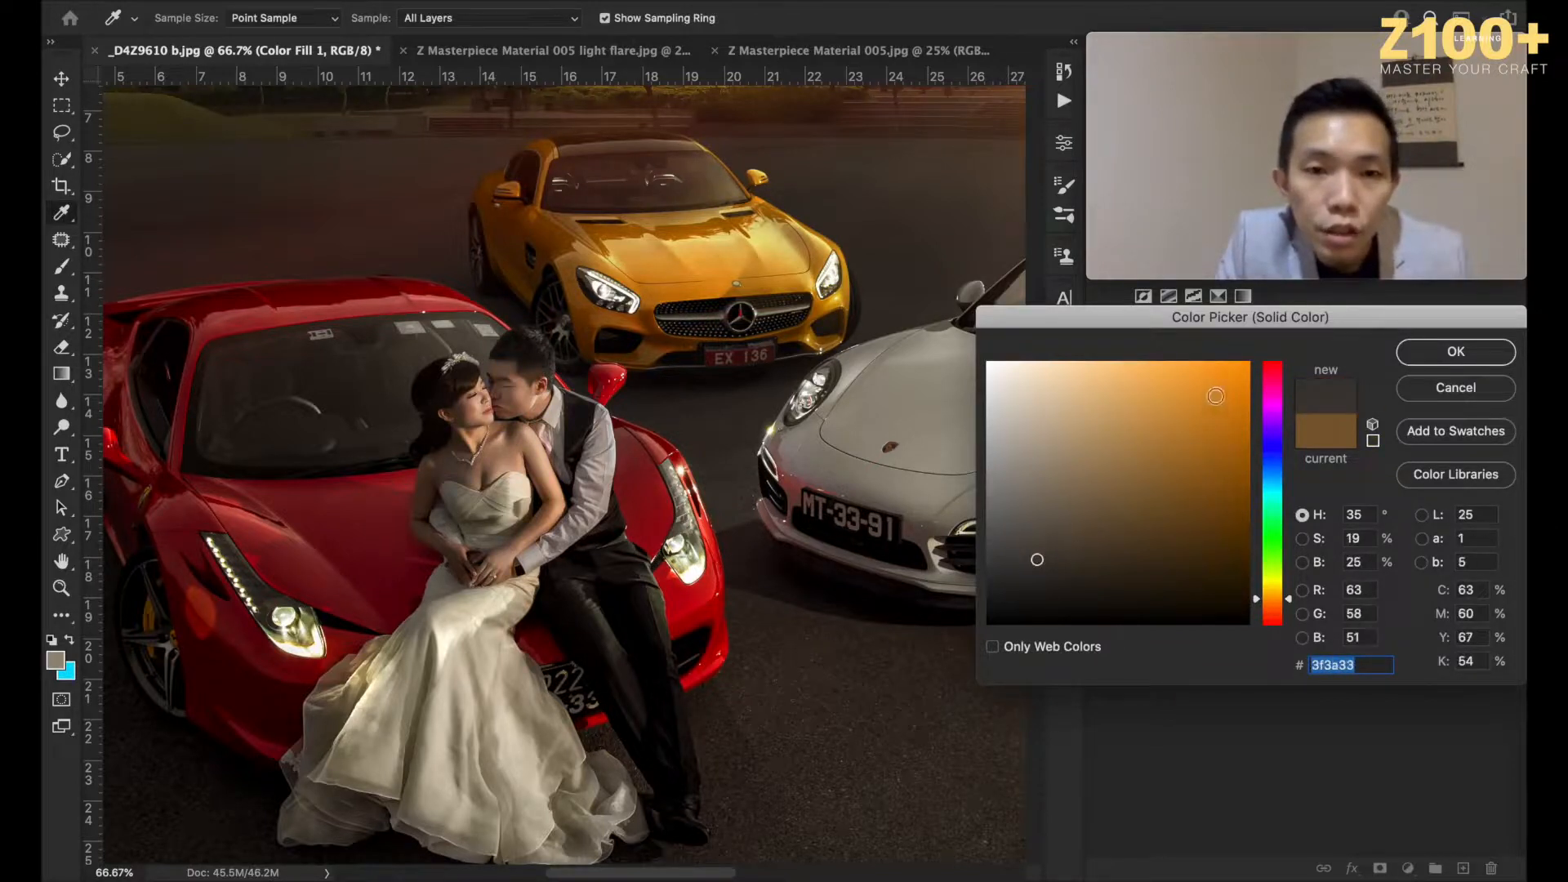
pyautogui.click(1227, 396)
pyautogui.click(1095, 520)
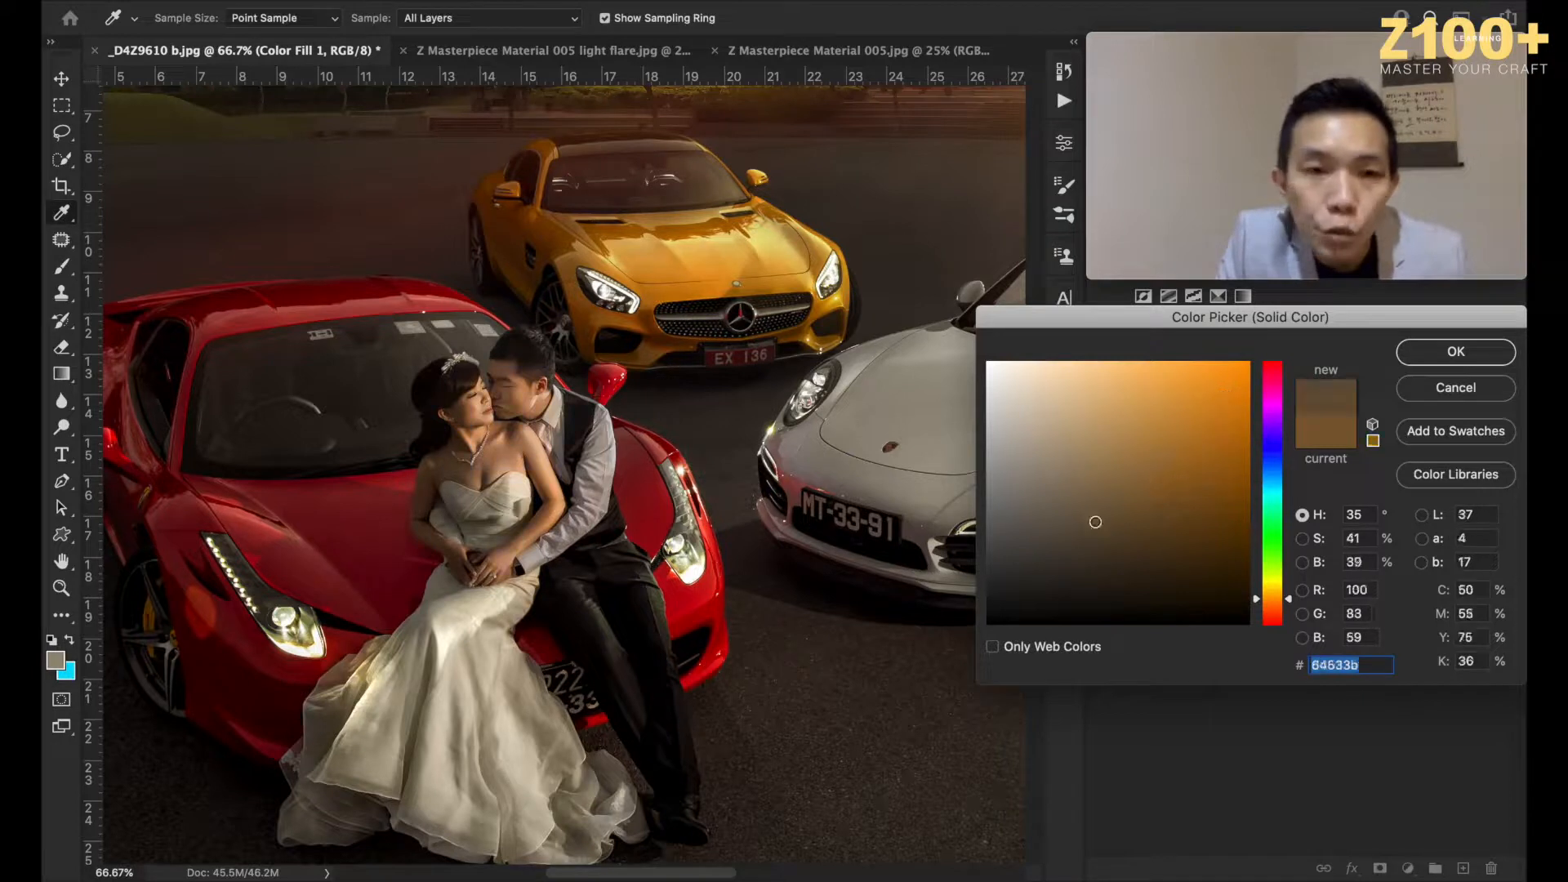
pyautogui.click(1120, 537)
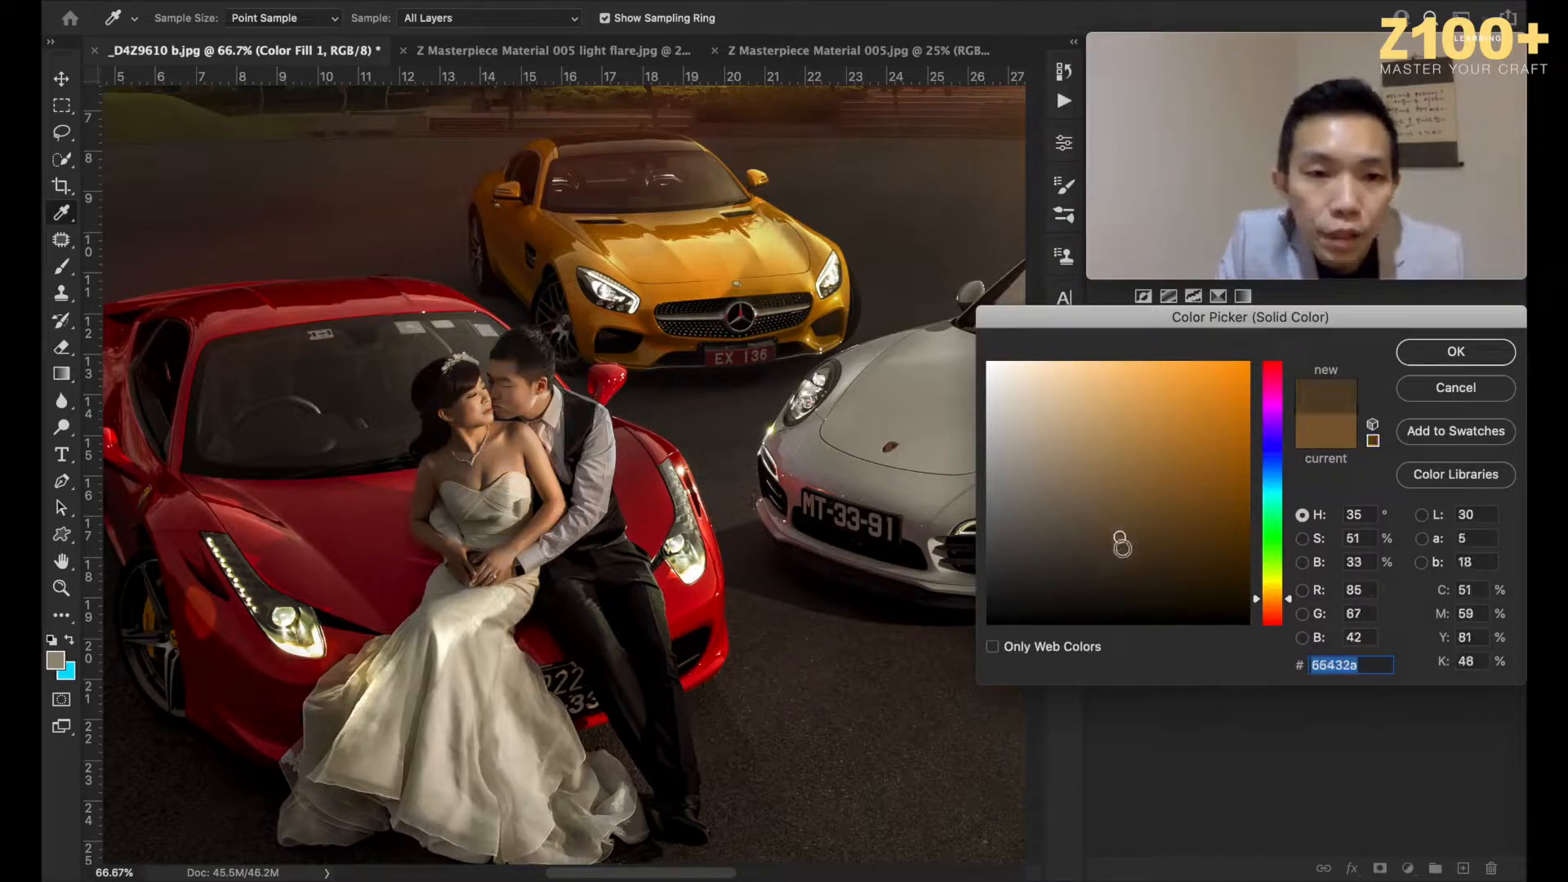
pyautogui.click(1172, 533)
pyautogui.click(1172, 513)
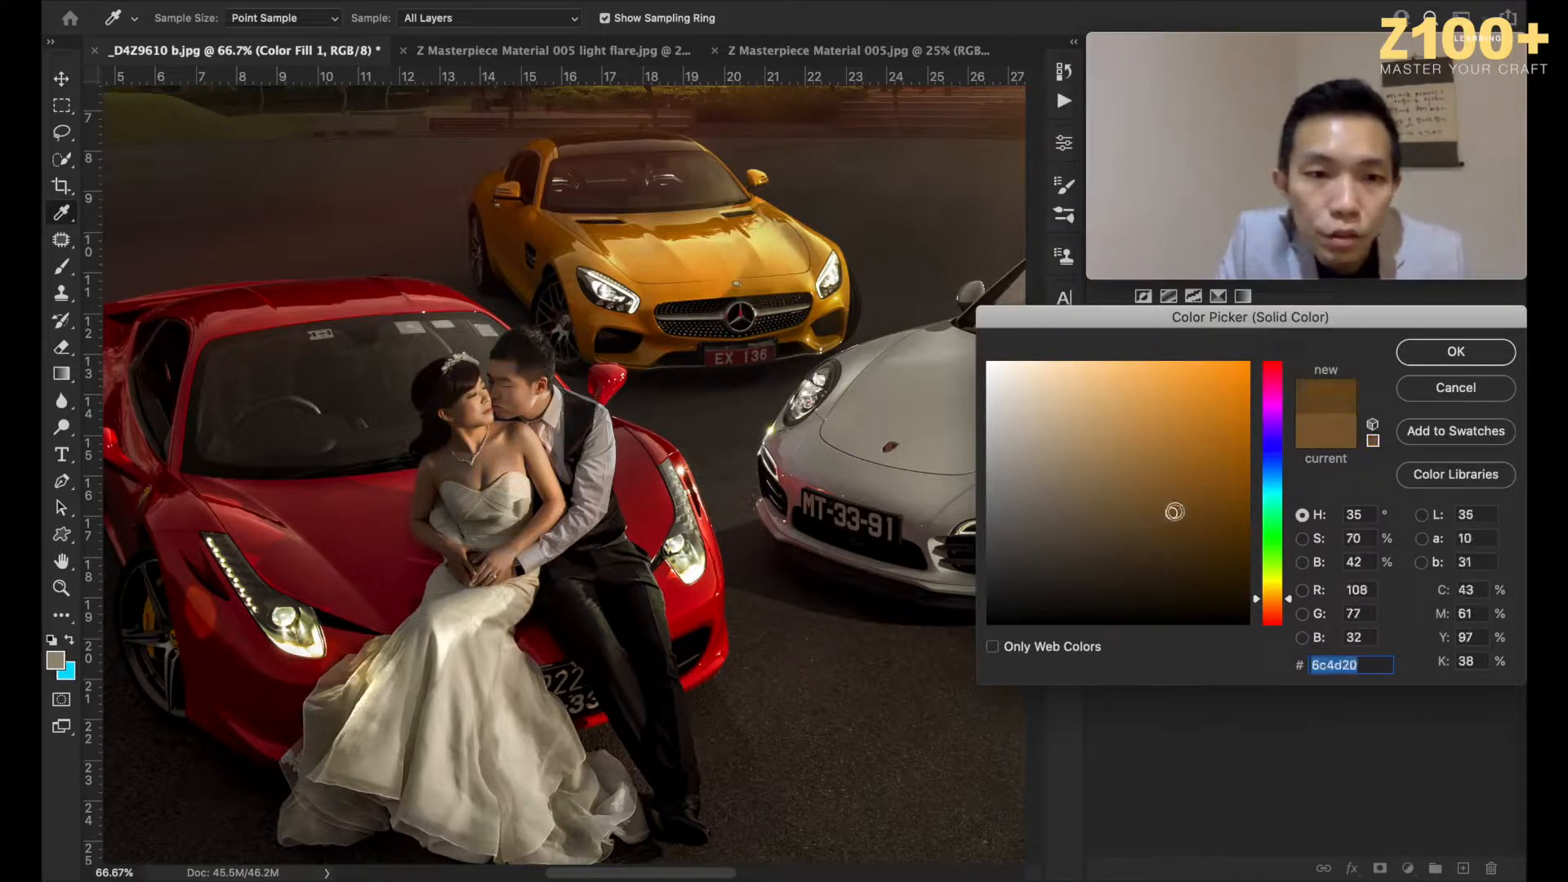
pyautogui.click(1162, 531)
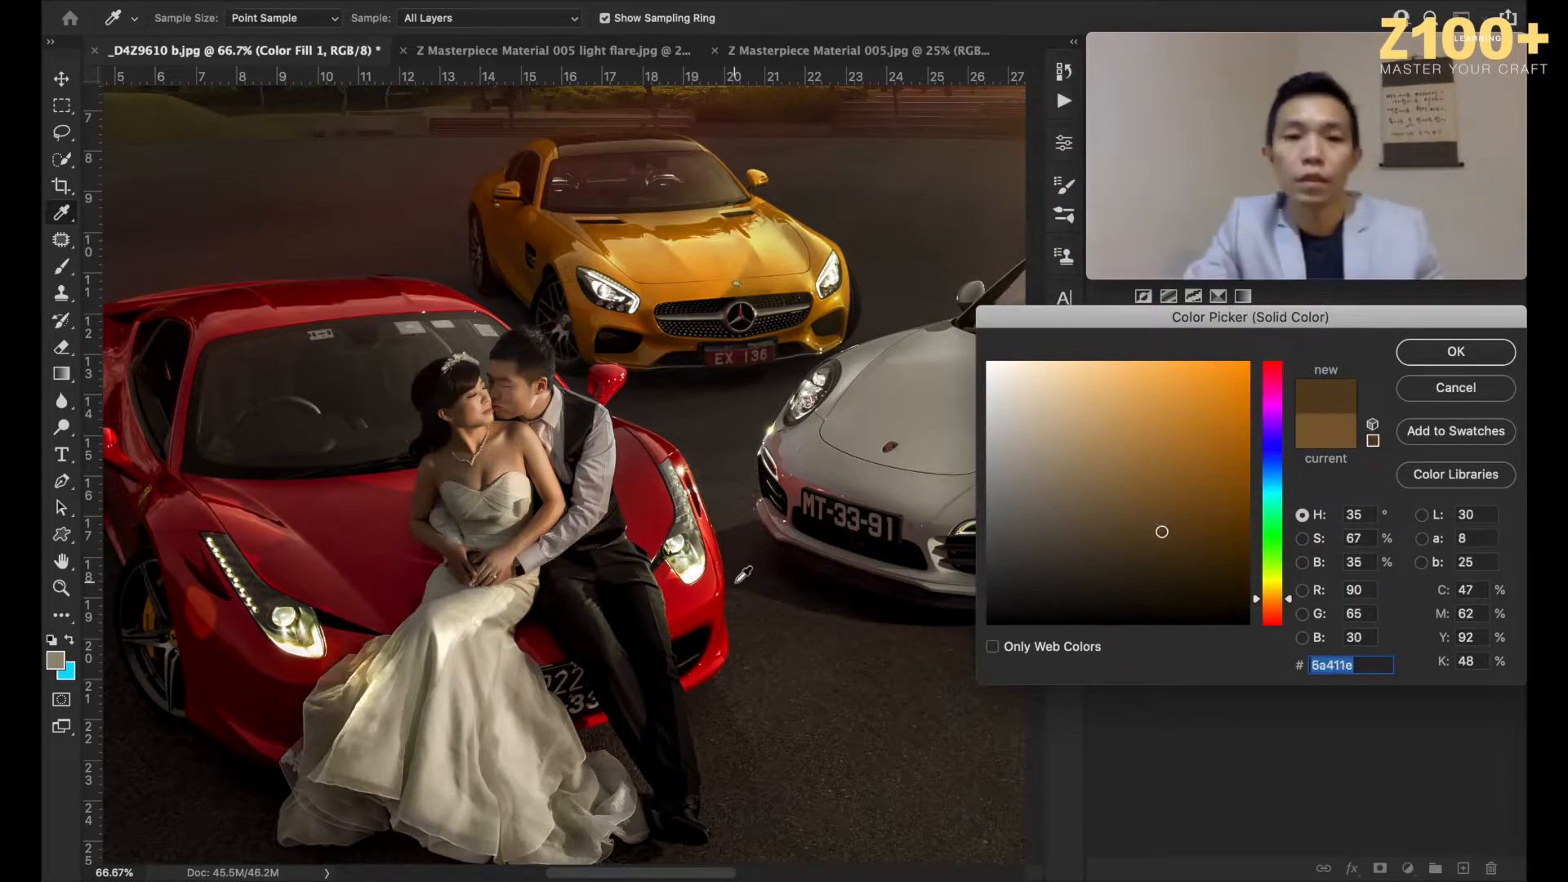
# Step: Refine the fill colour to brown 5d441f while judging the whole photo, and apply it
pyautogui.press('super+minus')
pyautogui.press('super+minus')
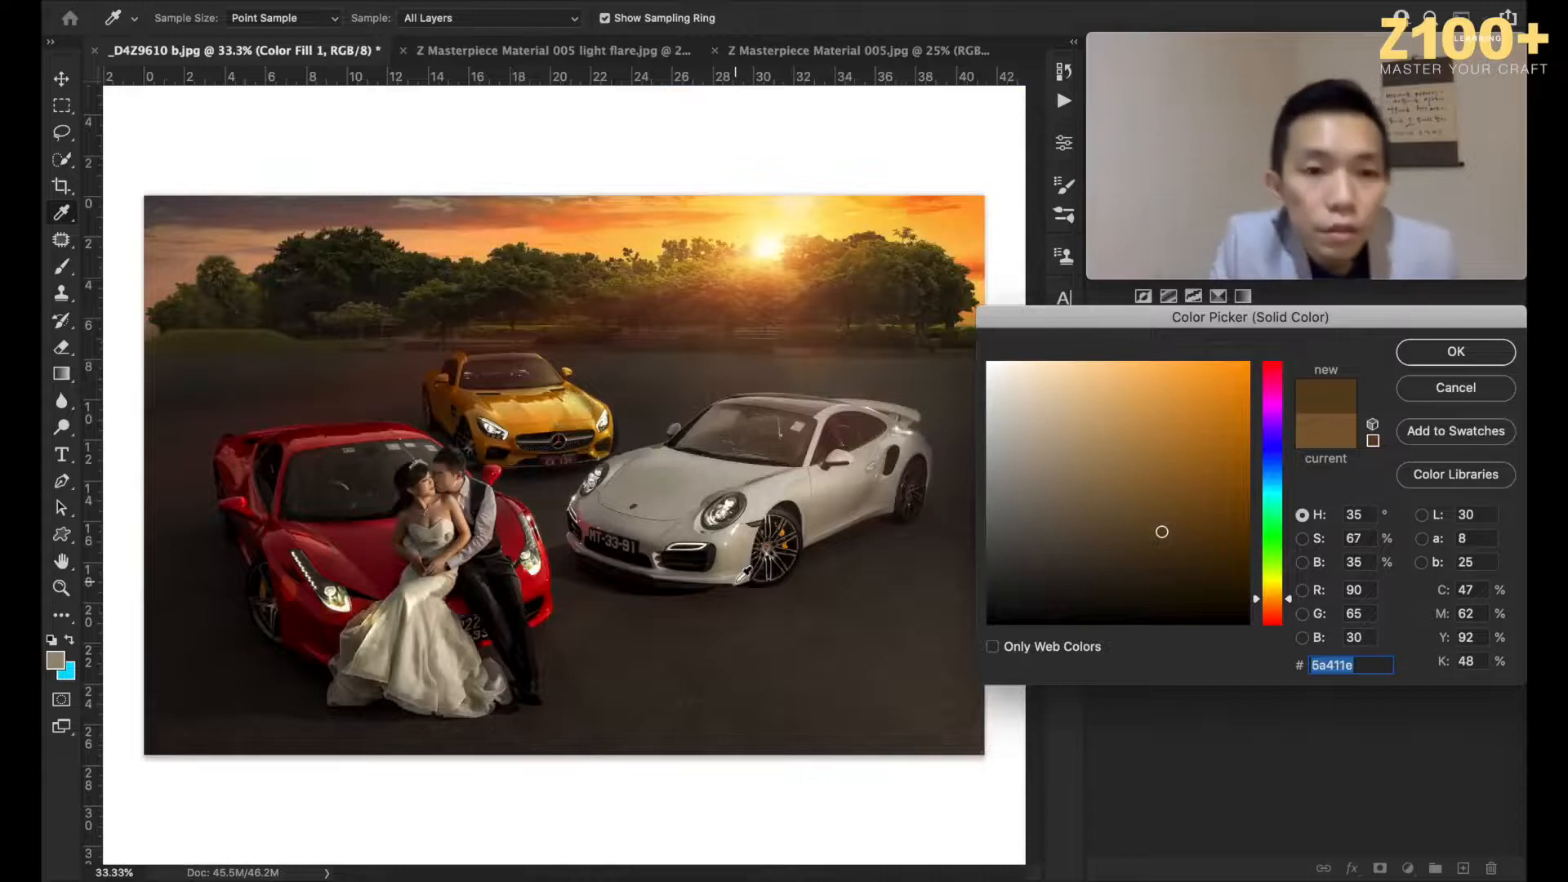
pyautogui.click(1219, 494)
pyautogui.moveTo(1218, 494); pyautogui.dragTo(1161, 527)
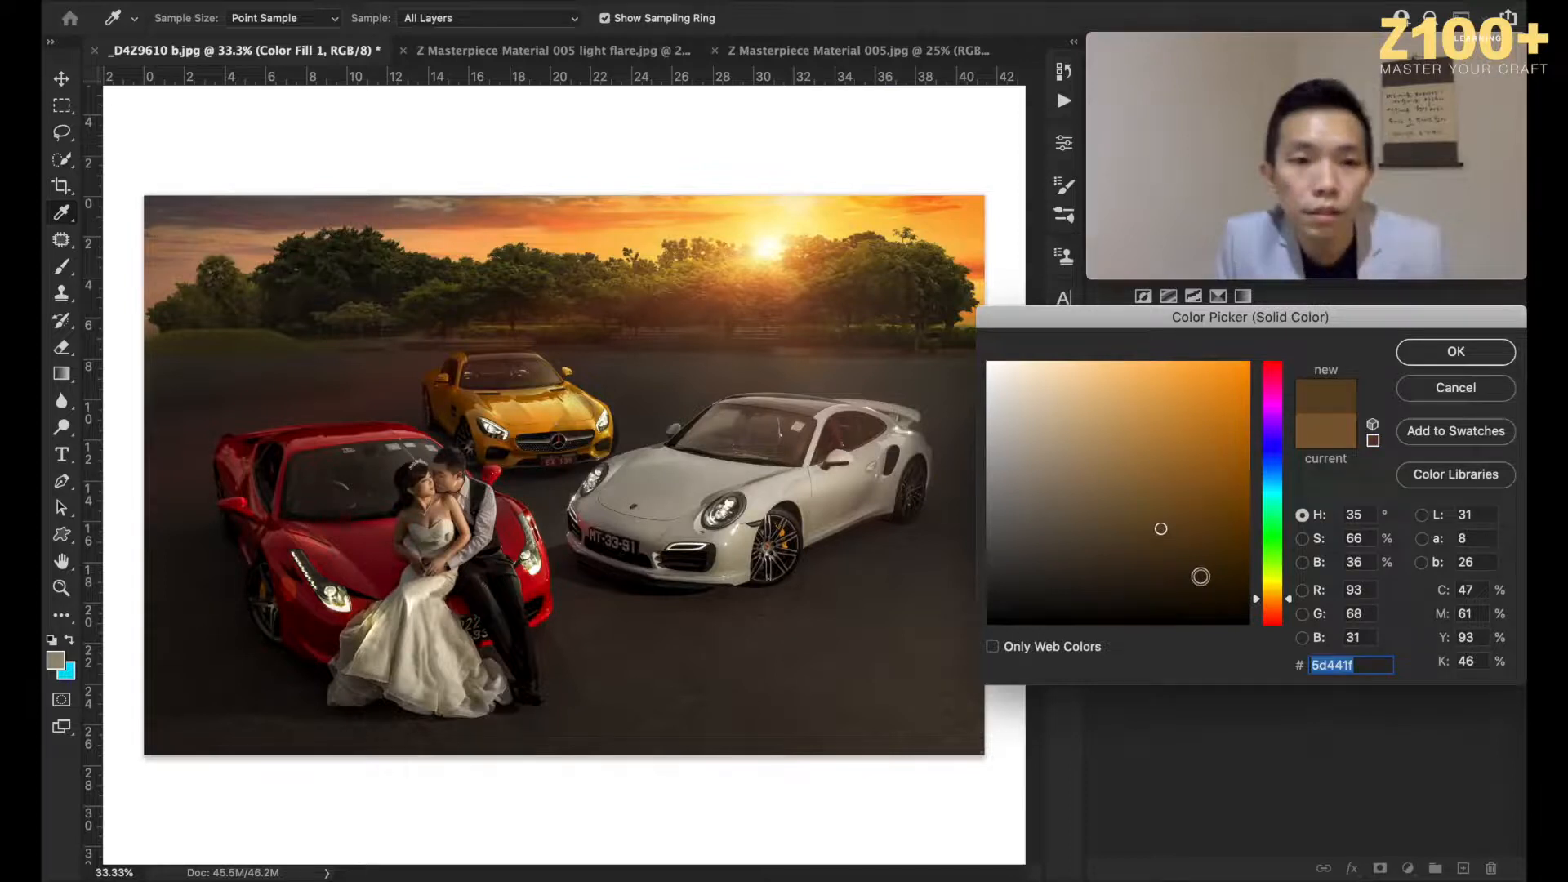
pyautogui.click(1469, 352)
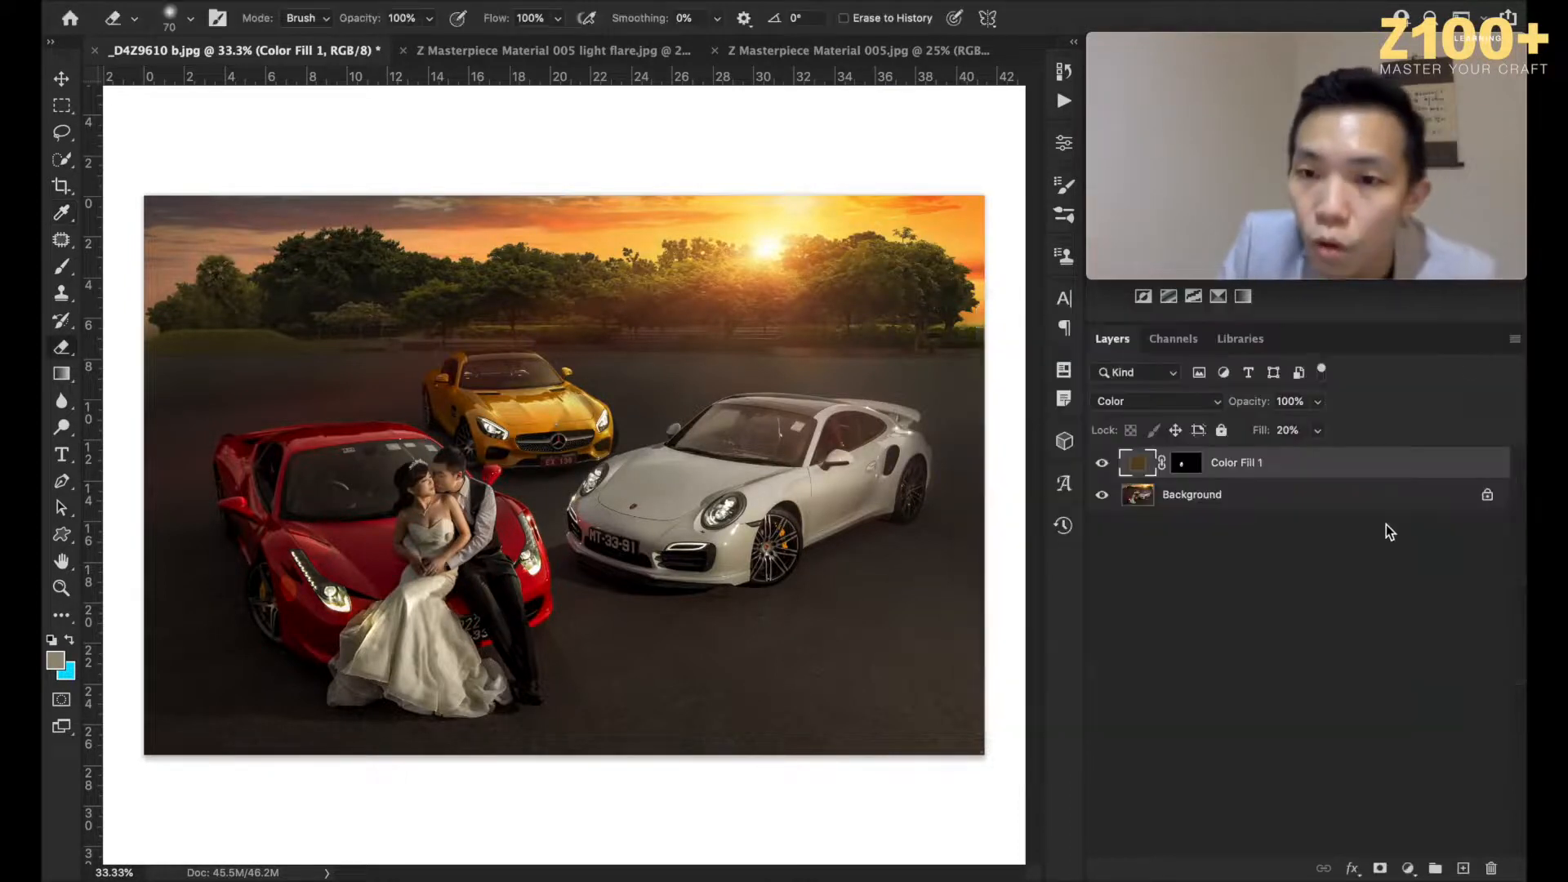
# Step: Try a higher Fill such as 38% on the brown fill layer, then set the Fill to 20%
pyautogui.click(1315, 432)
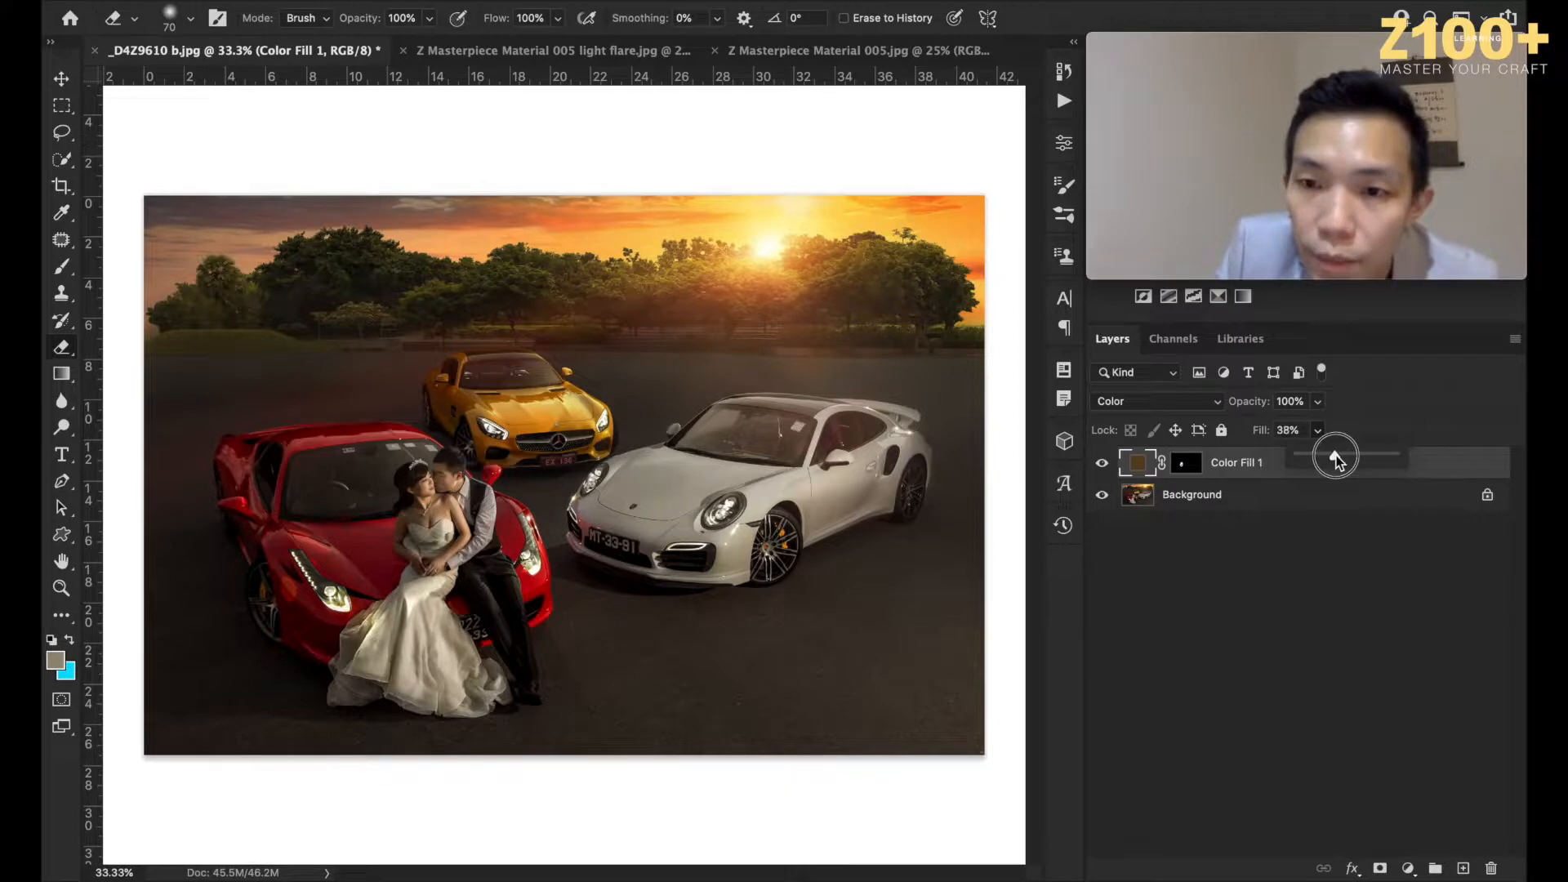
pyautogui.moveTo(1331, 454); pyautogui.dragTo(1326, 454)
pyautogui.click(1225, 569)
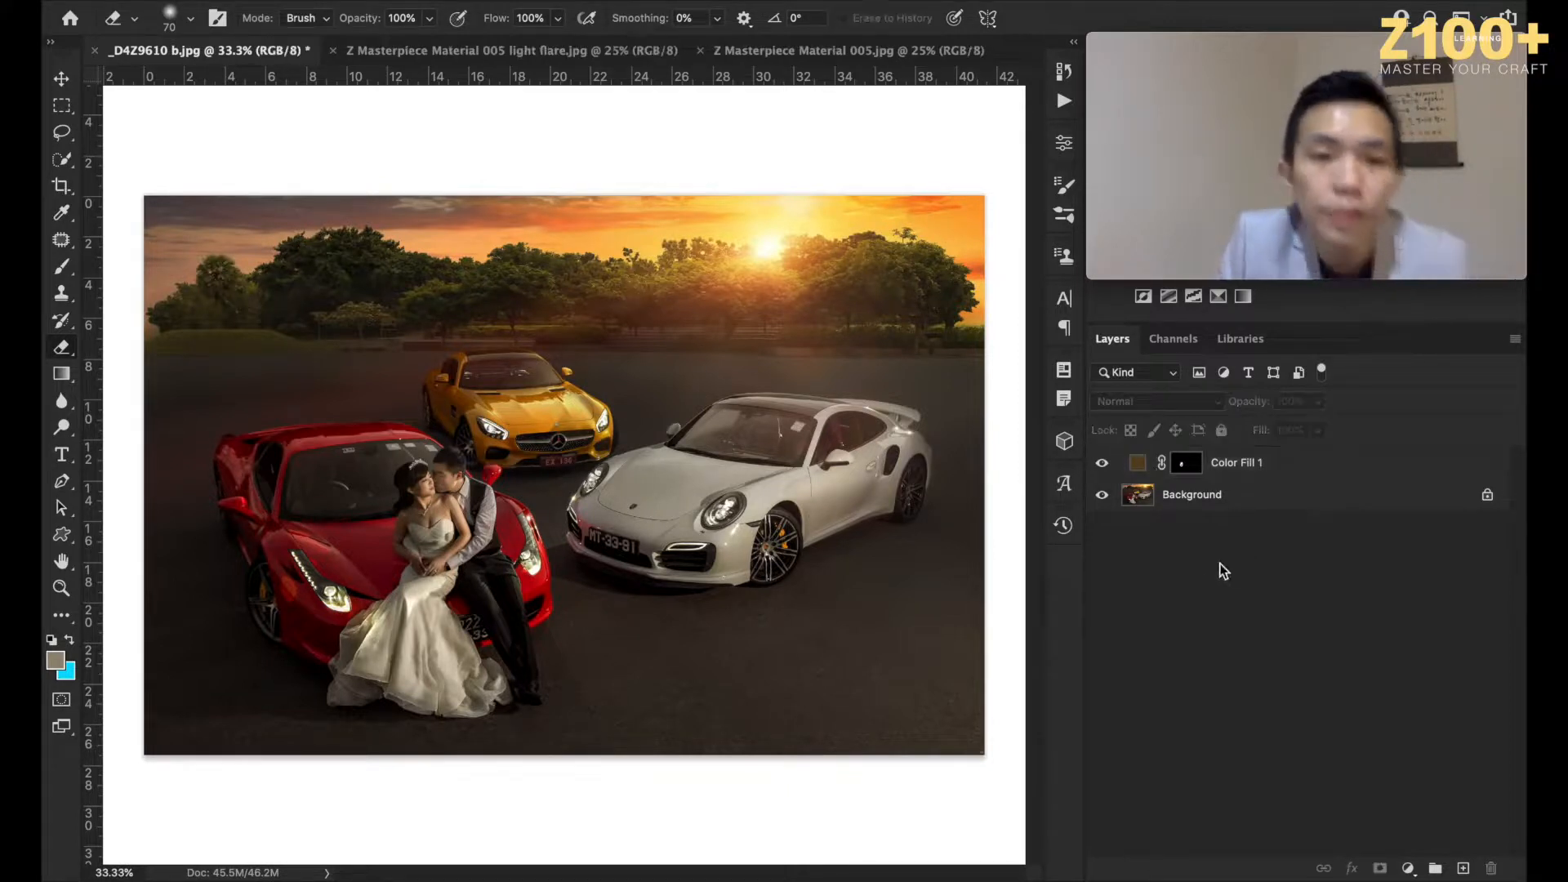
pyautogui.press('super+plus')
pyautogui.press('super+plus')
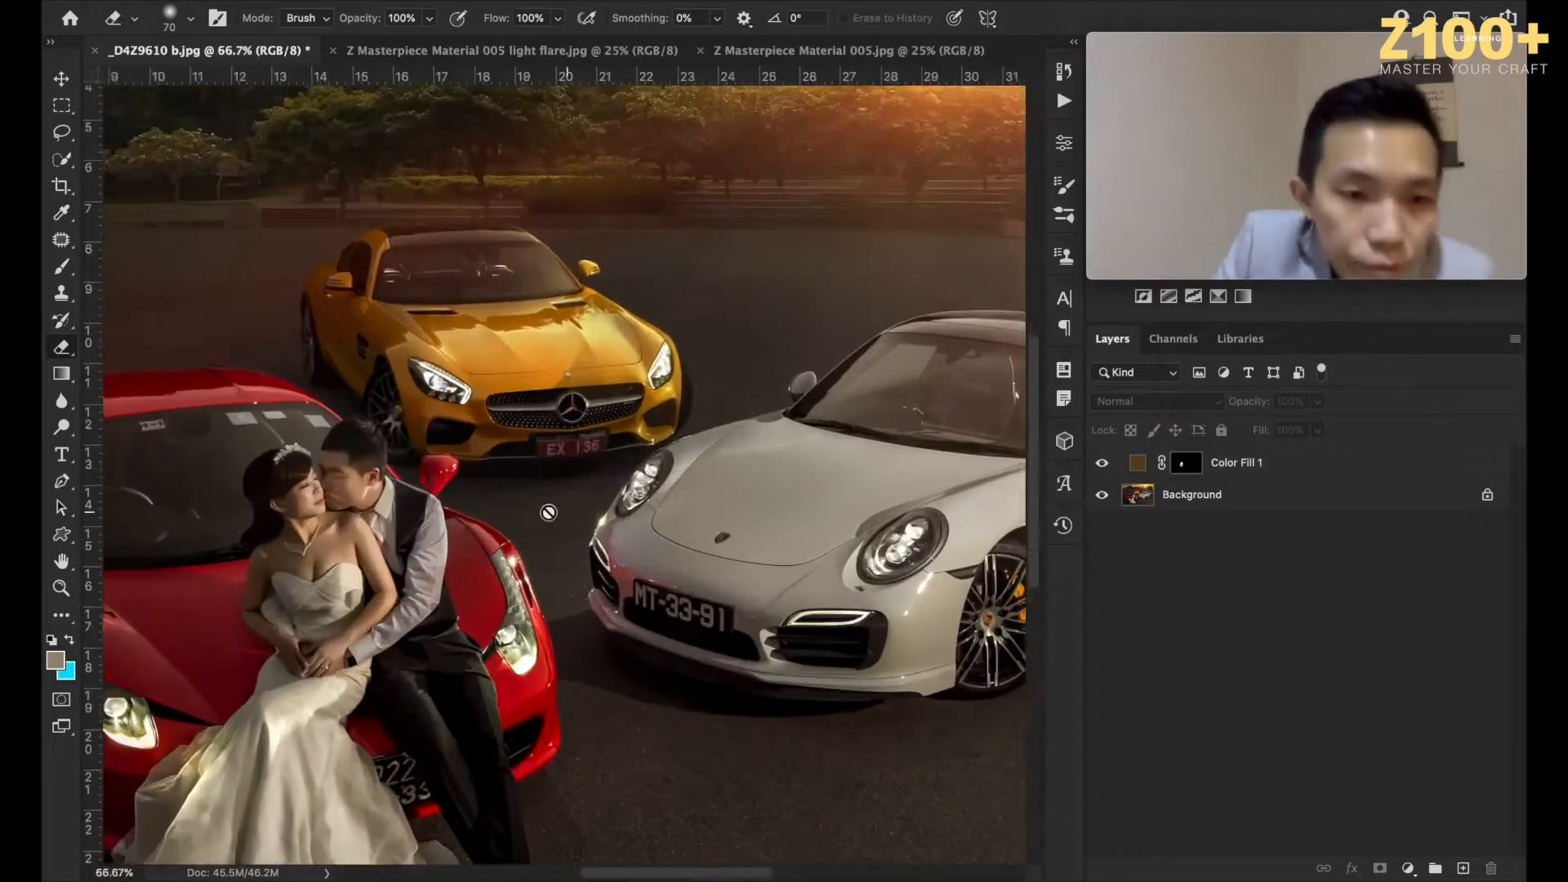
pyautogui.hscroll(-5, 548, 513)
pyautogui.scroll(-3, 548, 513)
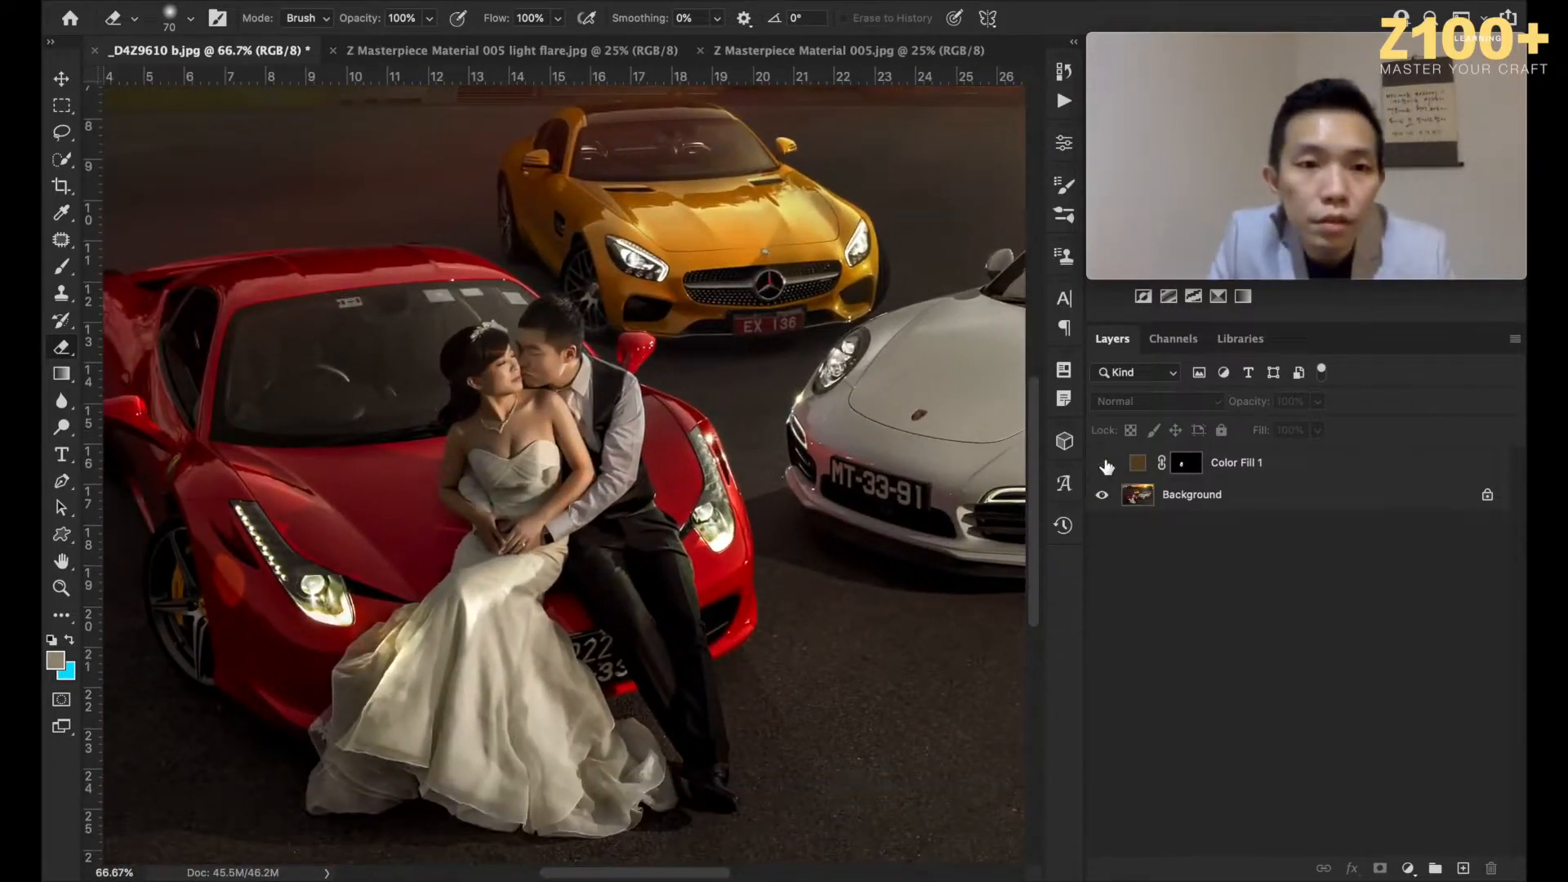
pyautogui.click(1251, 462)
pyautogui.click(1317, 430)
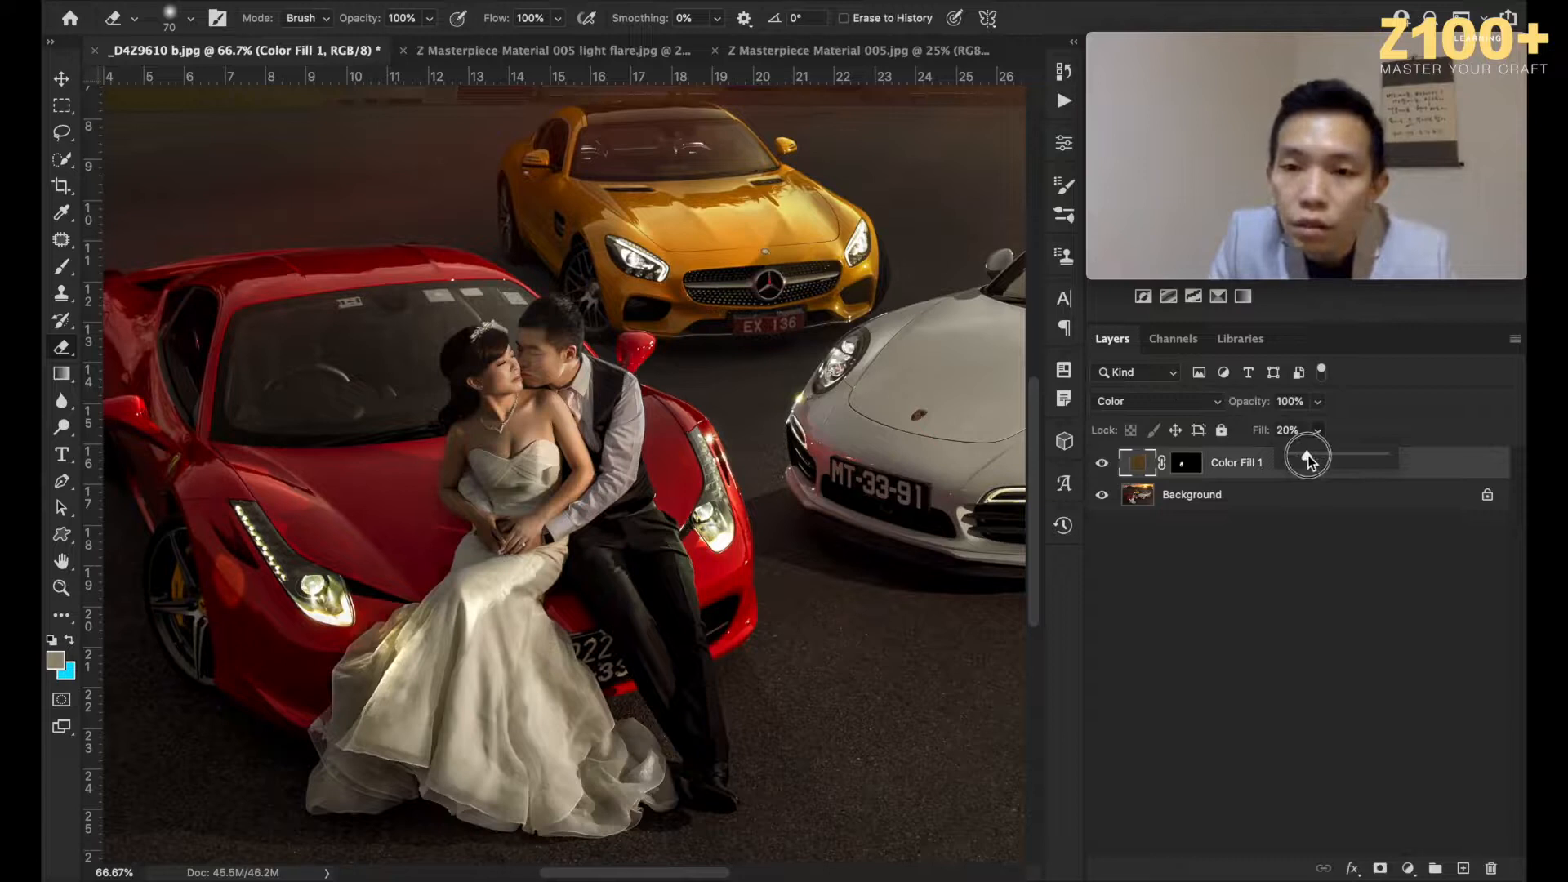
pyautogui.click(1142, 466)
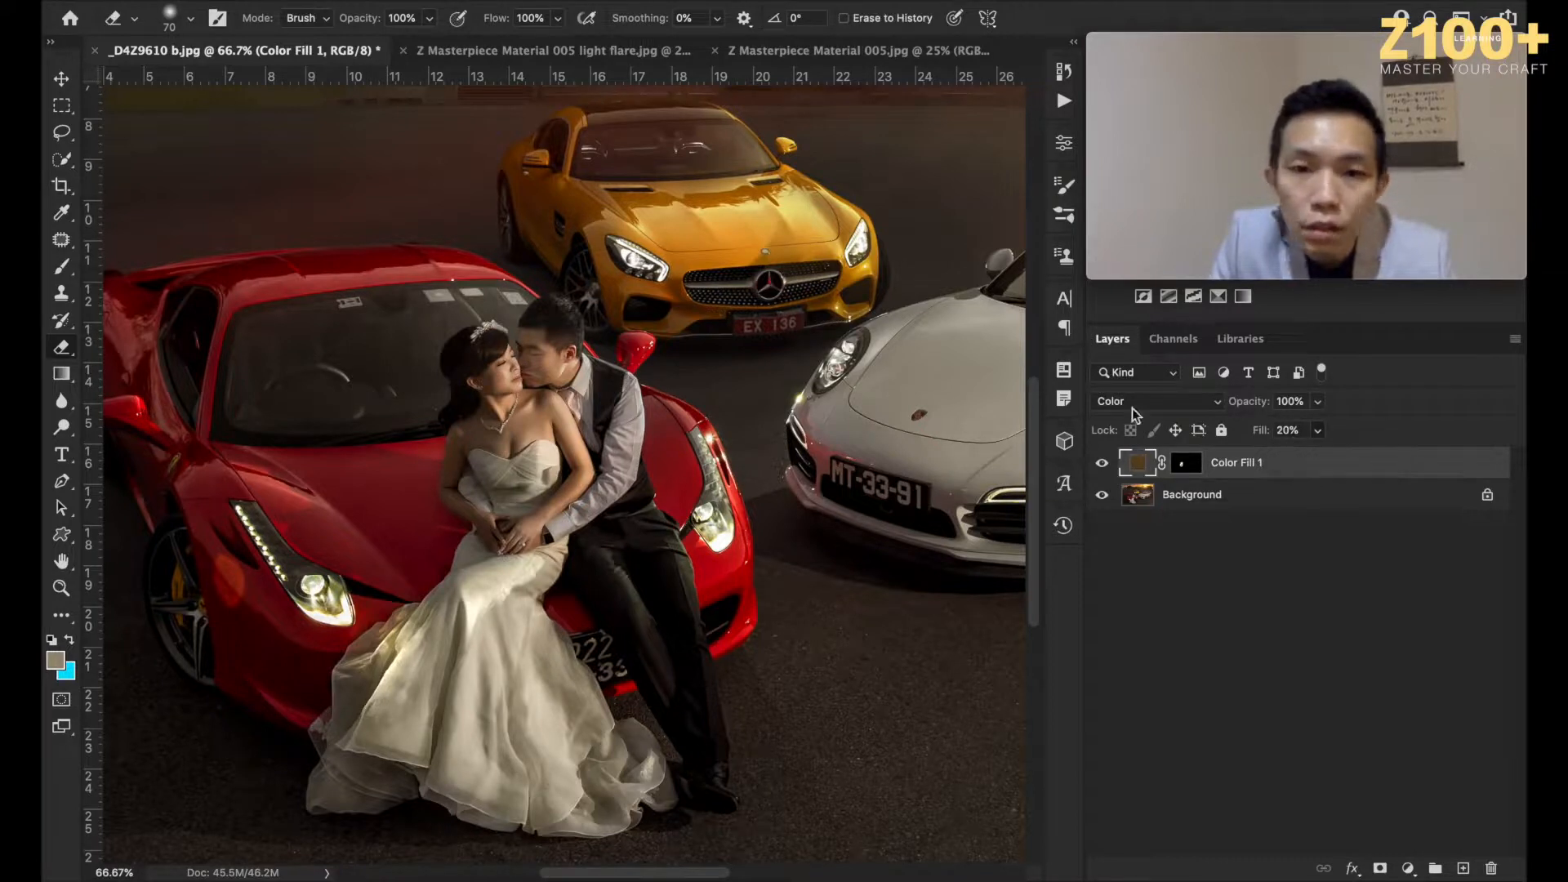
# Step: Set the brown fill's hue to 31° for colour 5d3f1f, and compare the skin tones with the layer hidden and shown
pyautogui.doubleClick(1139, 461)
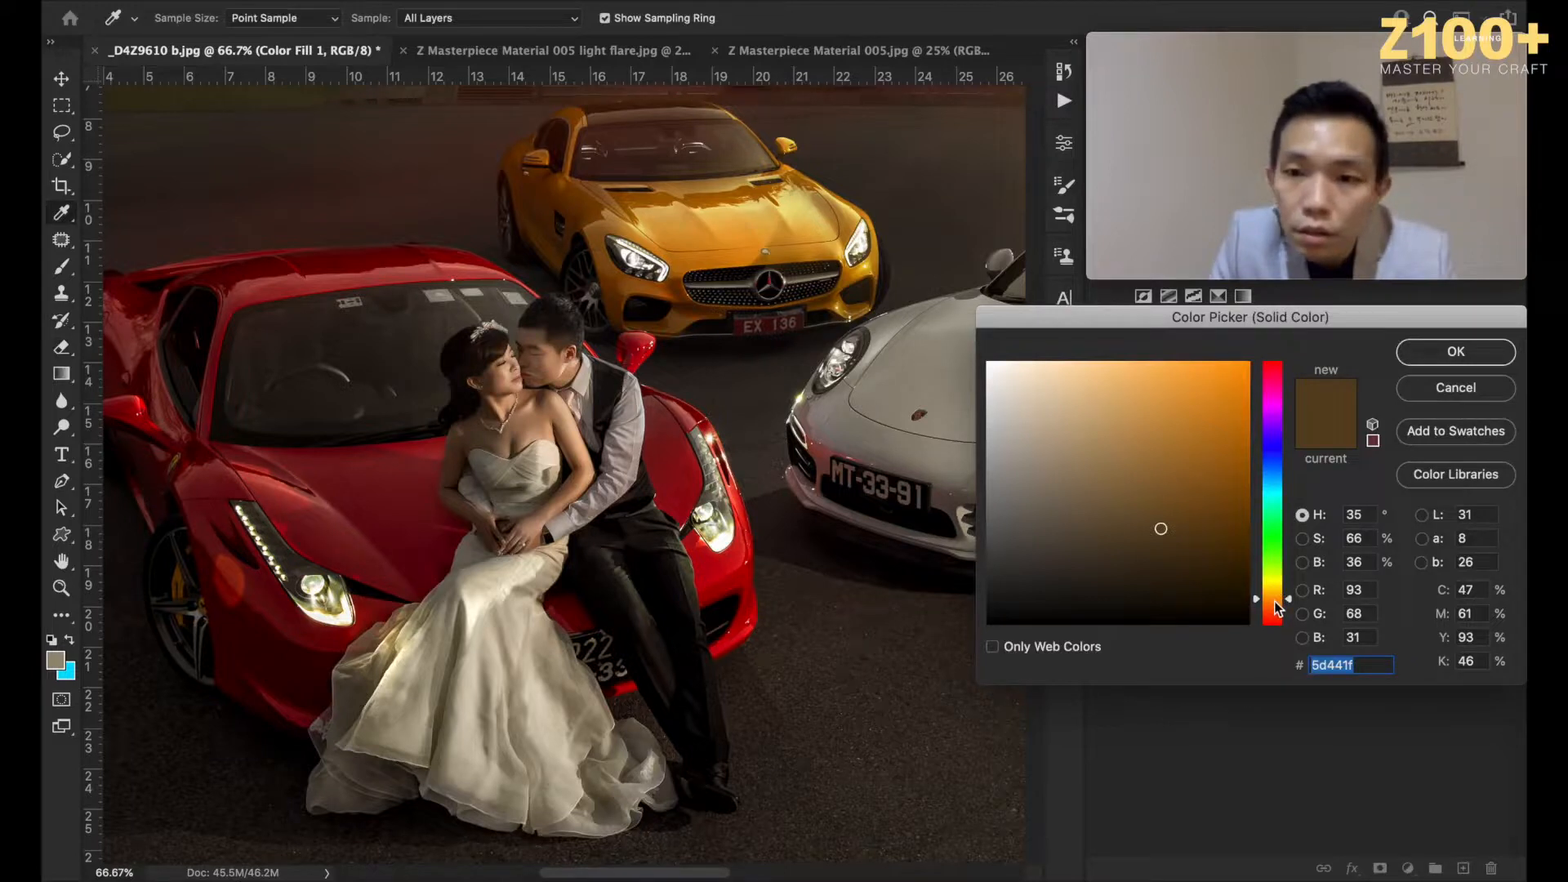
pyautogui.moveTo(1277, 601); pyautogui.dragTo(1278, 607)
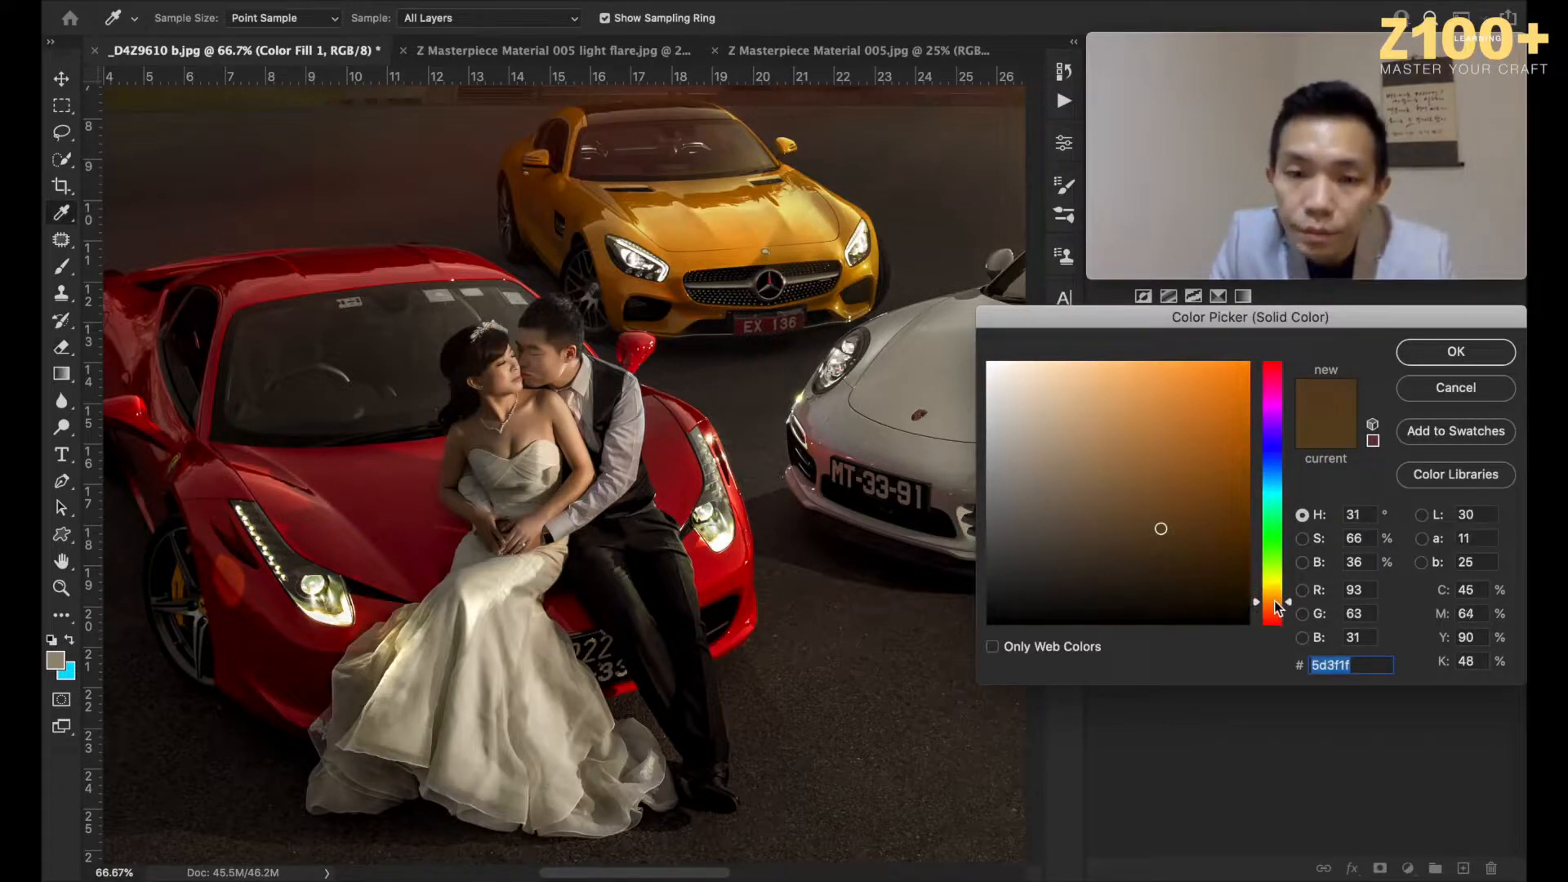
pyautogui.click(1456, 351)
pyautogui.click(1103, 463)
pyautogui.click(1103, 465)
pyautogui.click(1103, 465)
pyautogui.click(1103, 465)
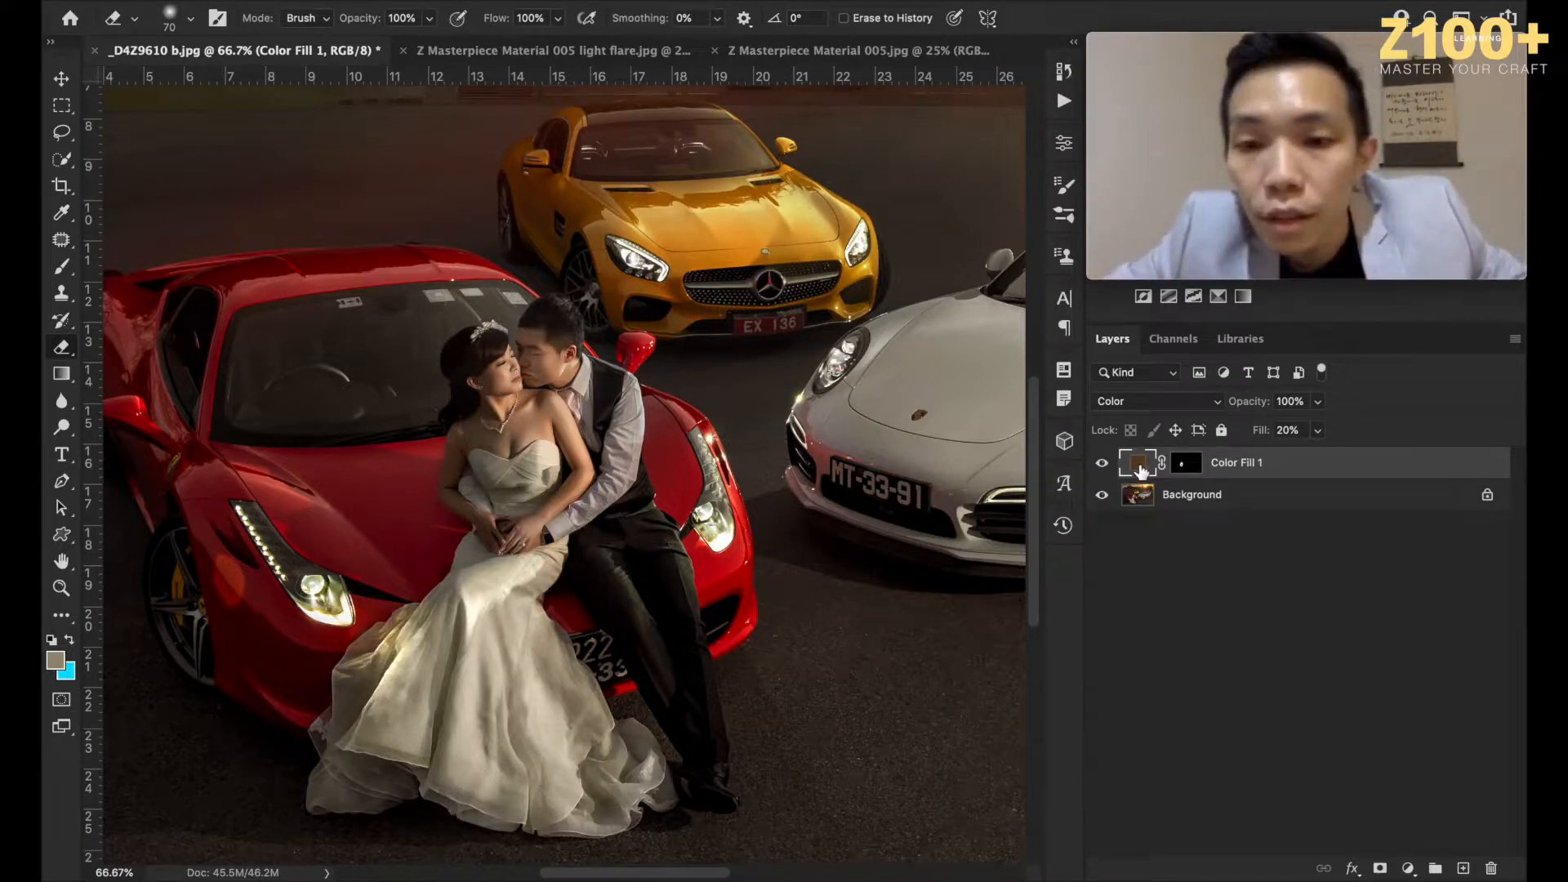
# Step: Examine the brown fill's hex colour code, keeping the colour as it is
pyautogui.doubleClick(1141, 467)
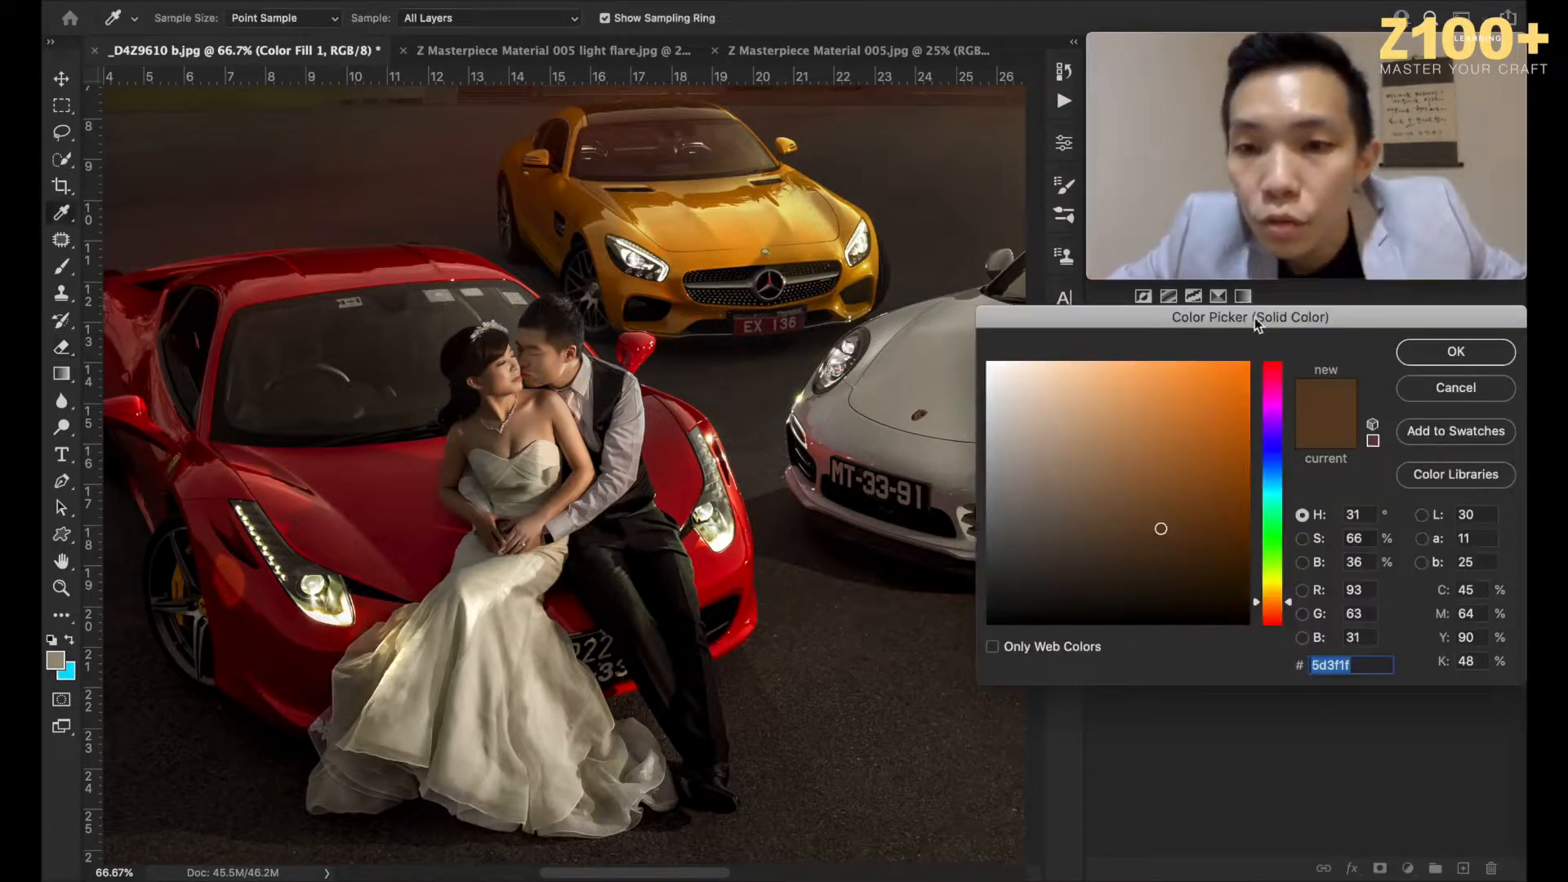
pyautogui.moveTo(1256, 318); pyautogui.dragTo(1119, 328)
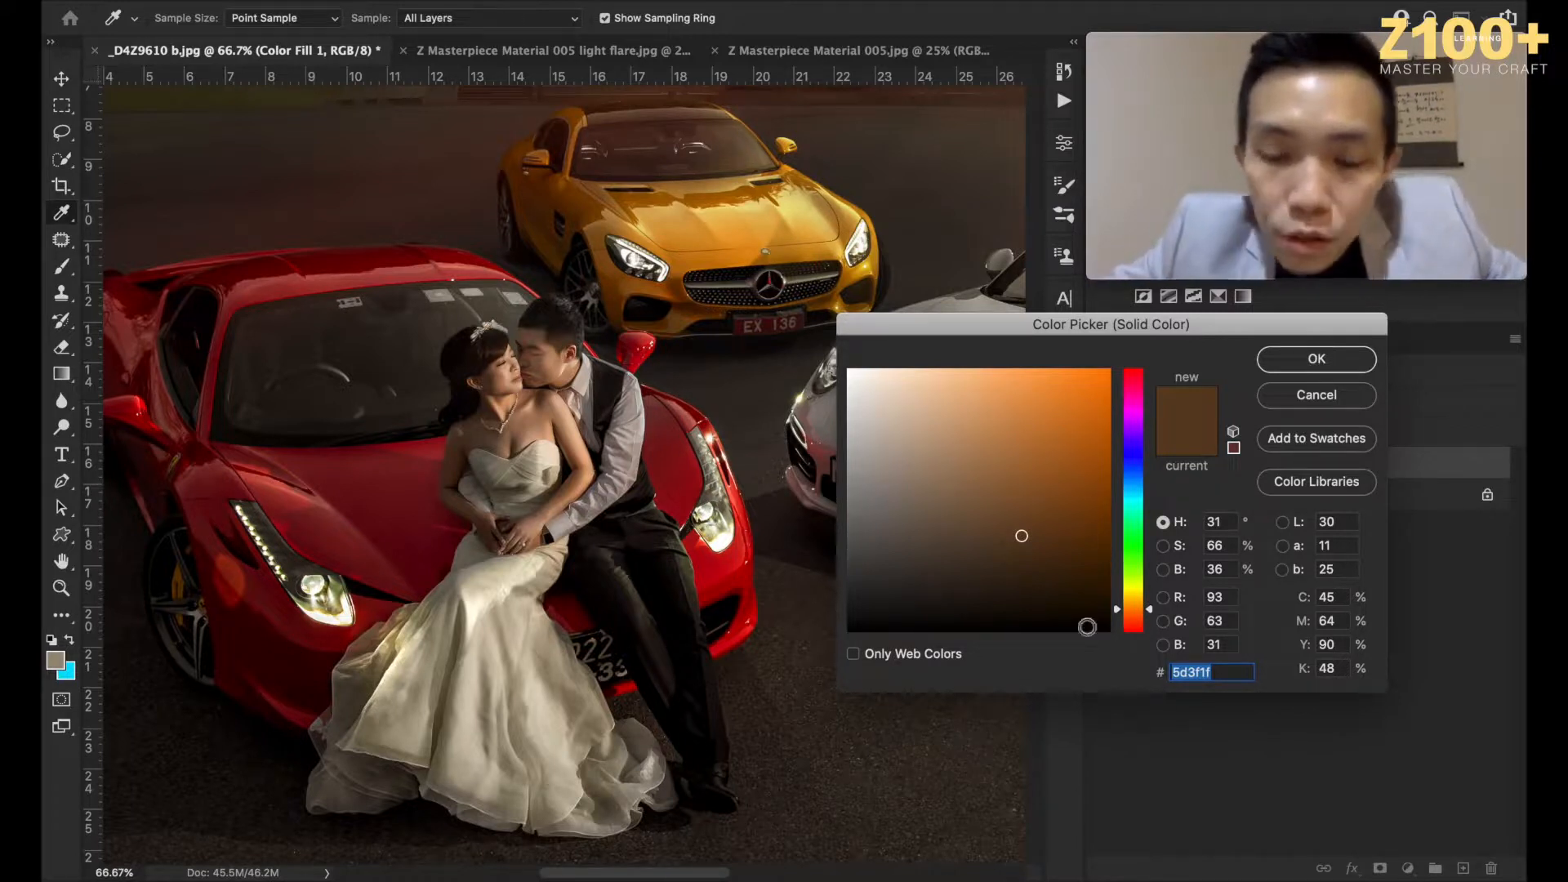
pyautogui.moveTo(1227, 672); pyautogui.dragTo(1172, 674)
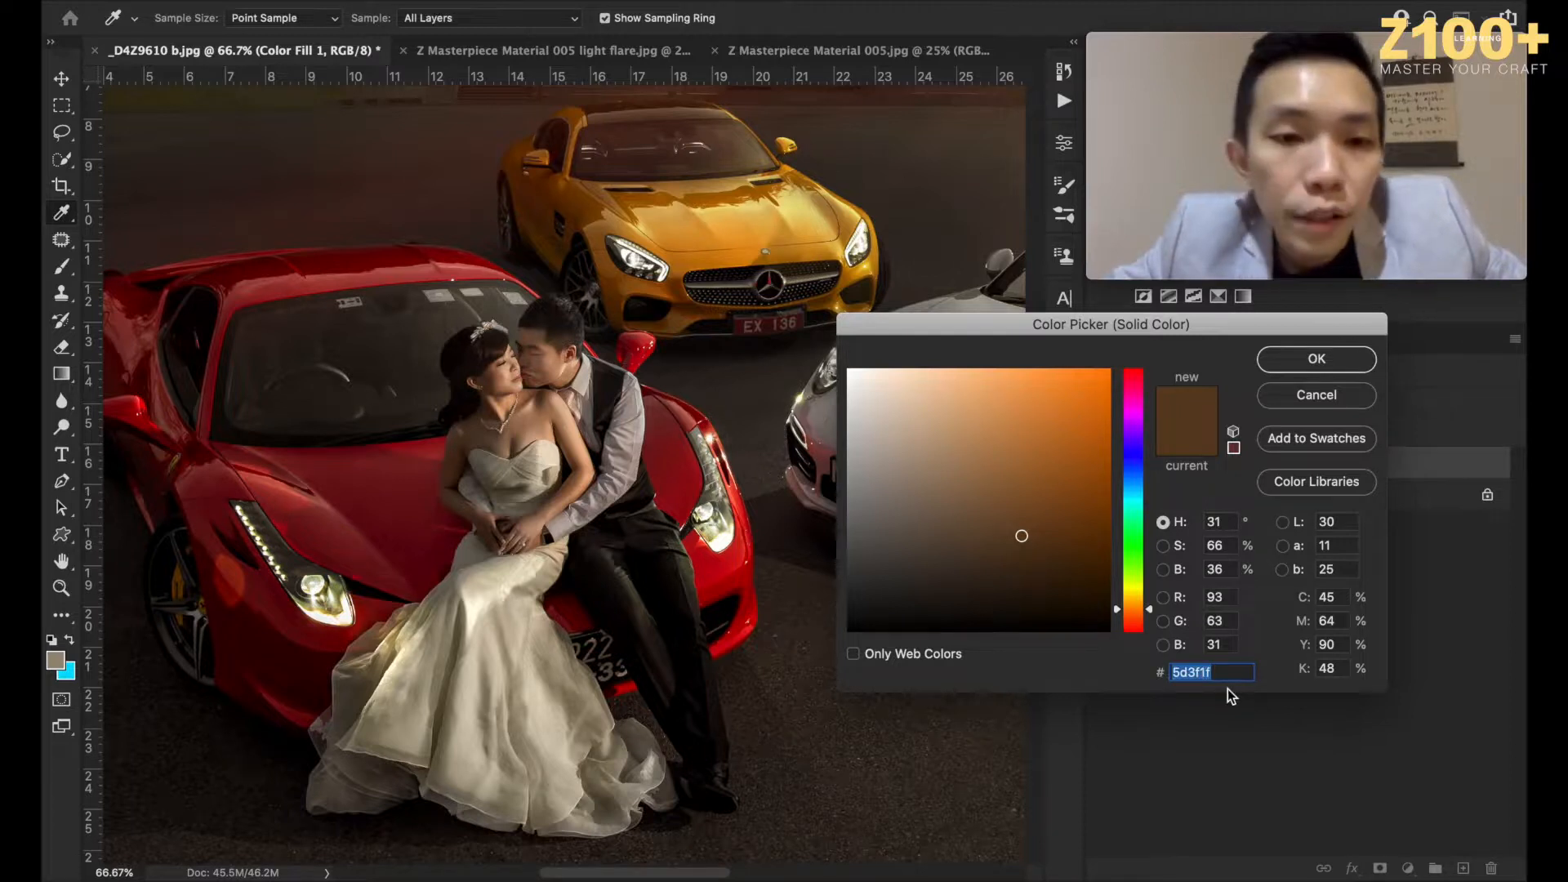
pyautogui.click(1317, 359)
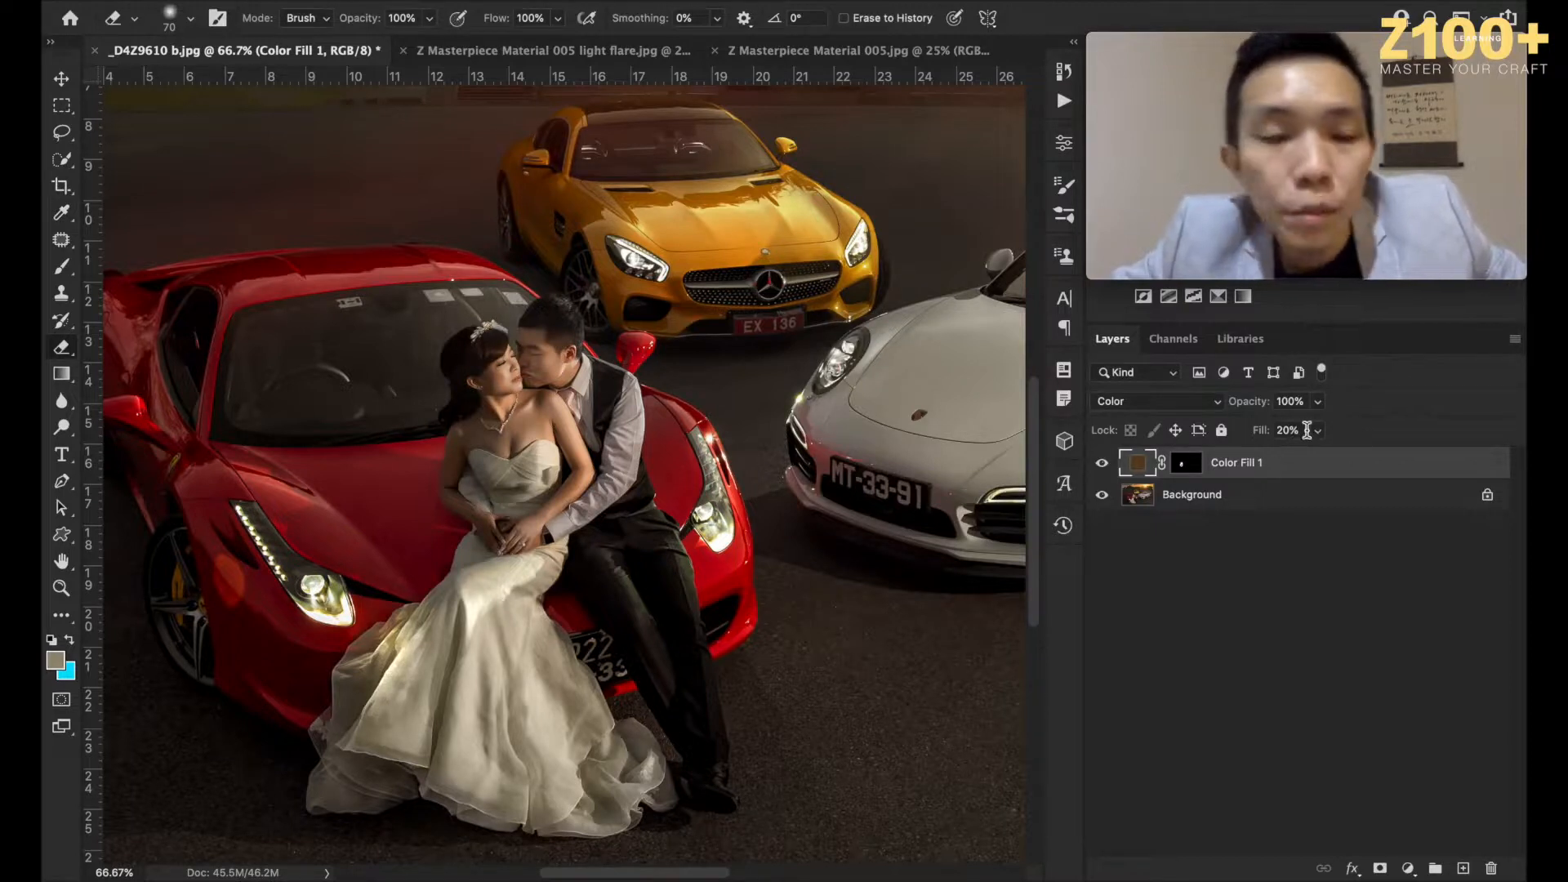
# Step: Compare the couple's skin tones at 200% zoom with the brown fill layer hidden and shown
pyautogui.click(1100, 463)
pyautogui.click(1100, 463)
pyautogui.press('super+plus')
pyautogui.press('super+plus')
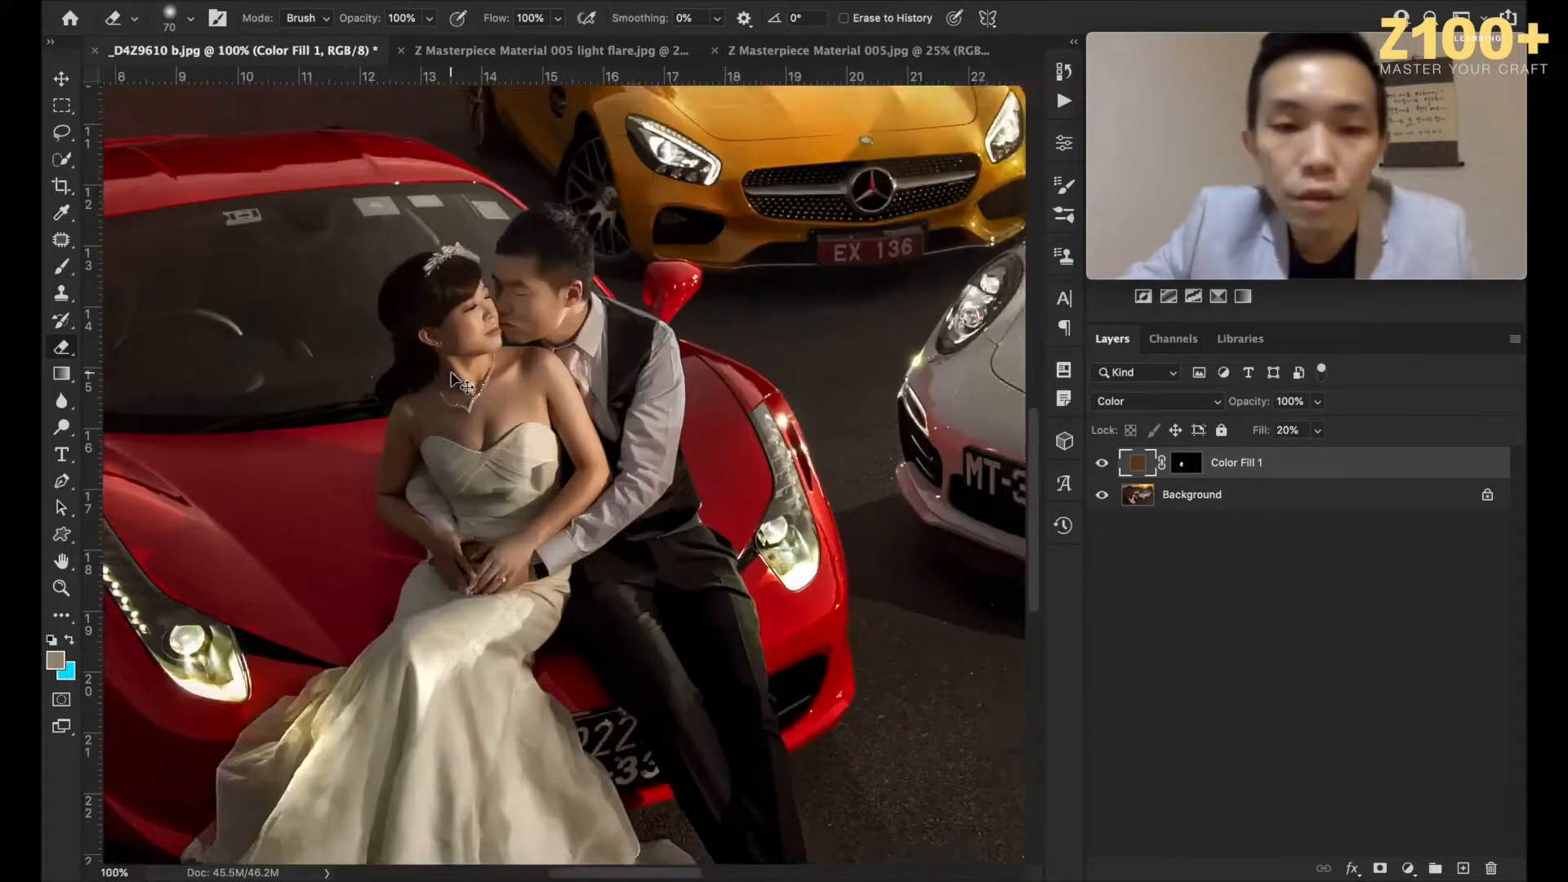
pyautogui.moveTo(452, 373); pyautogui.dragTo(525, 508)
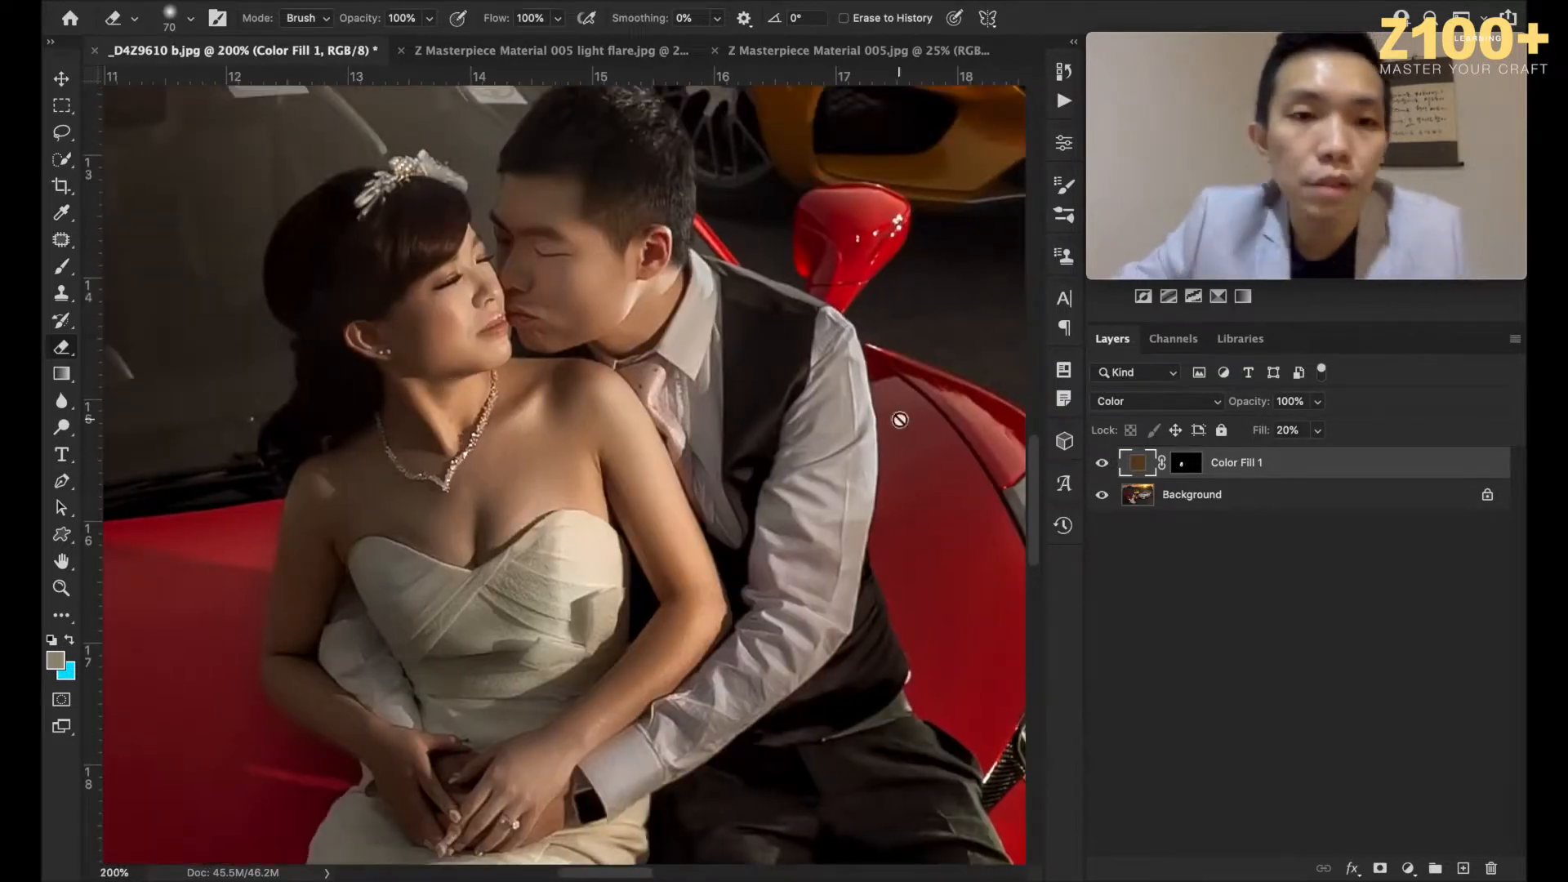
pyautogui.click(1101, 465)
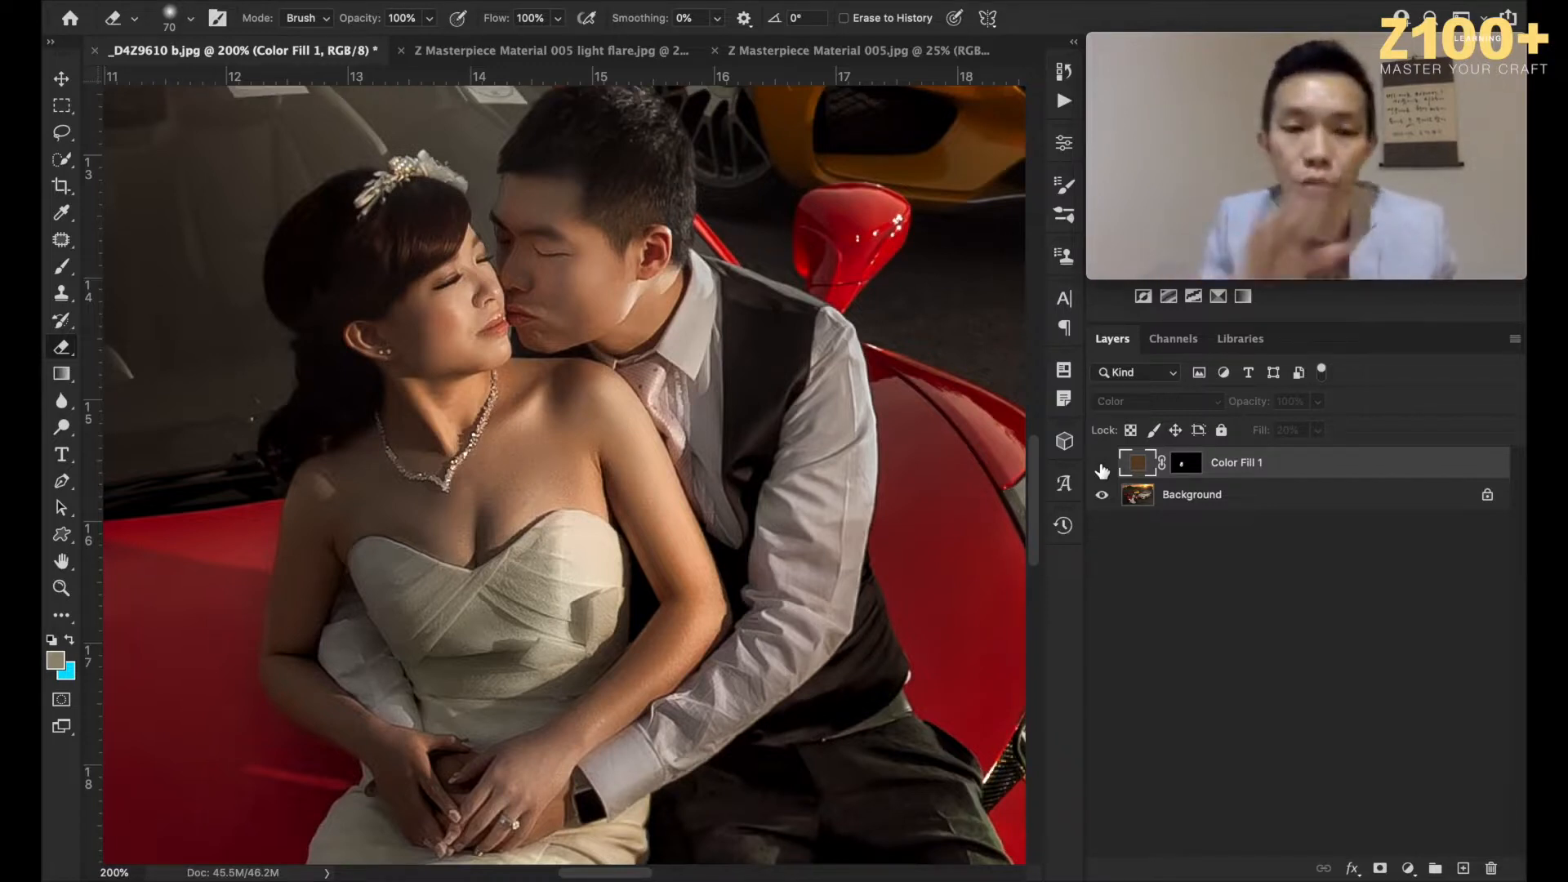
pyautogui.click(1102, 470)
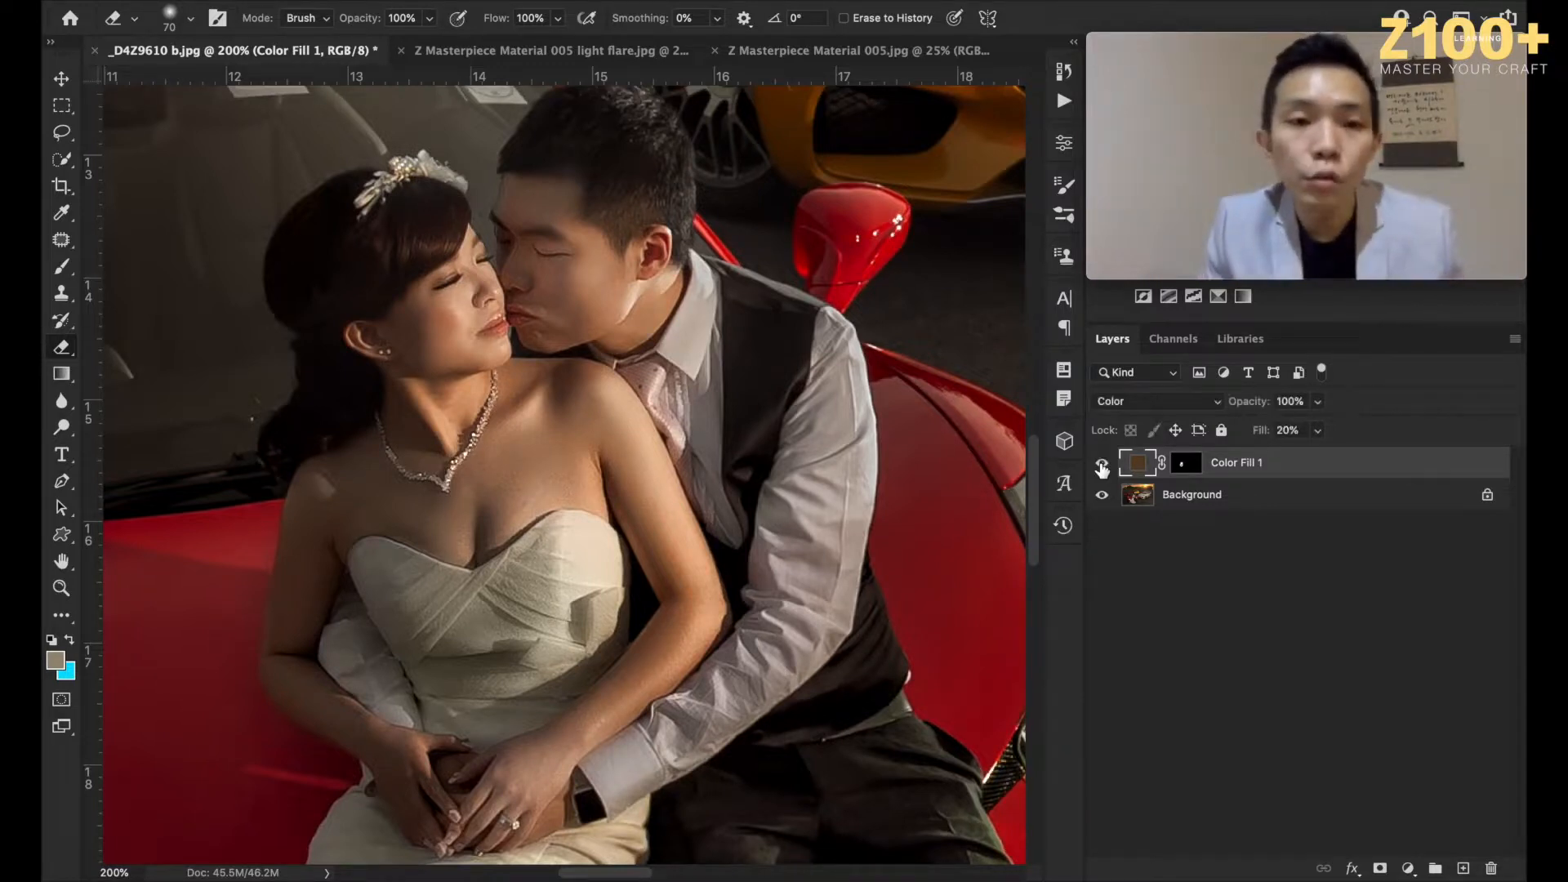
pyautogui.click(1102, 470)
pyautogui.click(1102, 470)
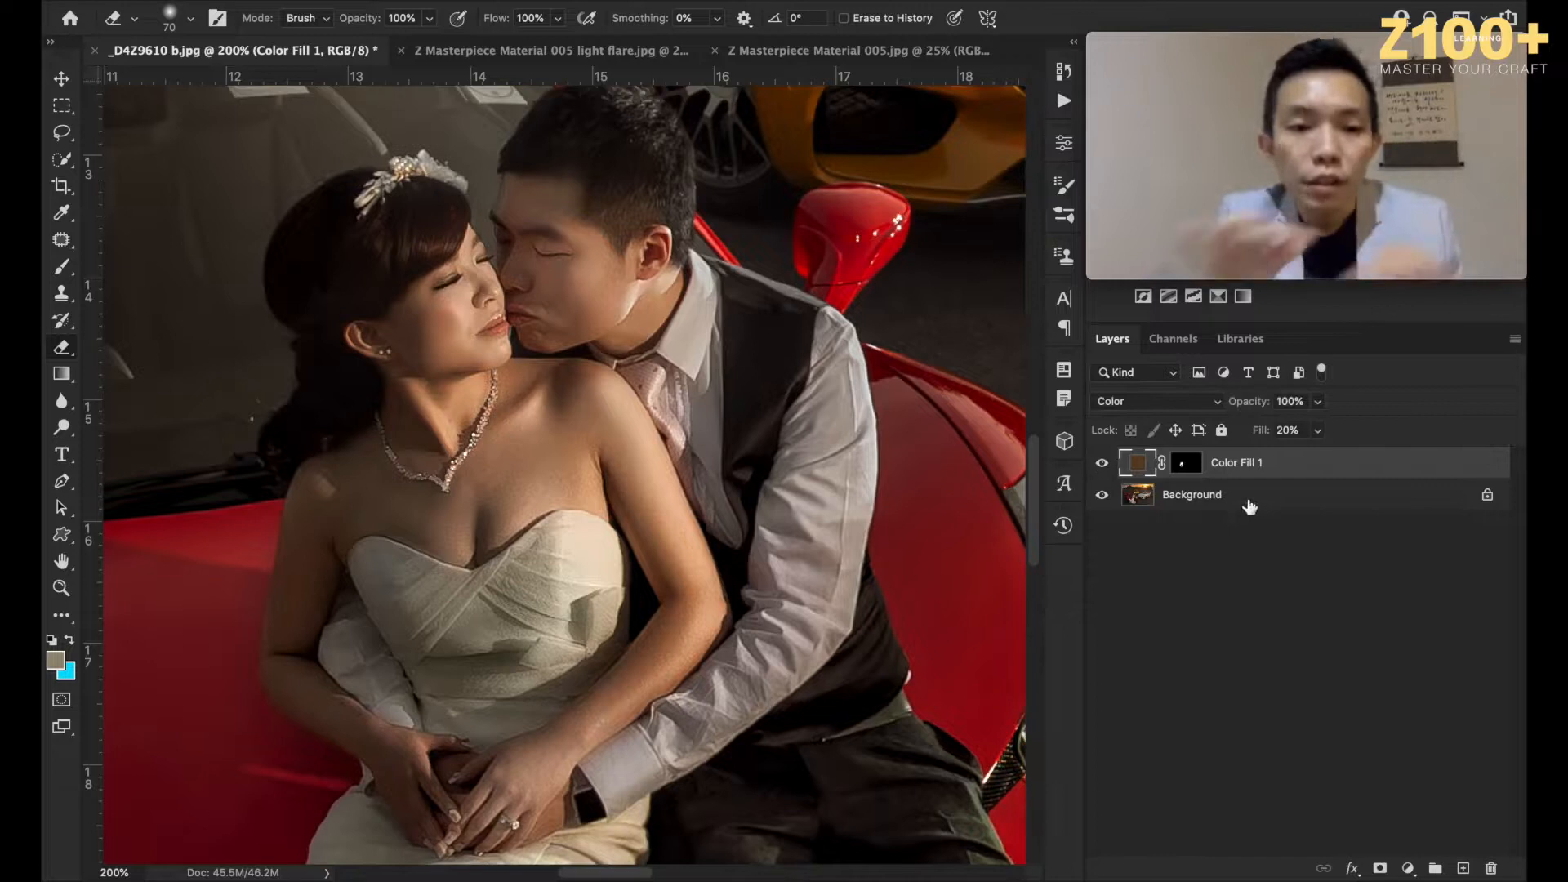
# Step: Merge the Color Fill 1 layer with the Background and check the whole photo
pyautogui.keyDown('shift'); pyautogui.click(1222, 495); pyautogui.keyUp('shift')
pyautogui.press('super+e')
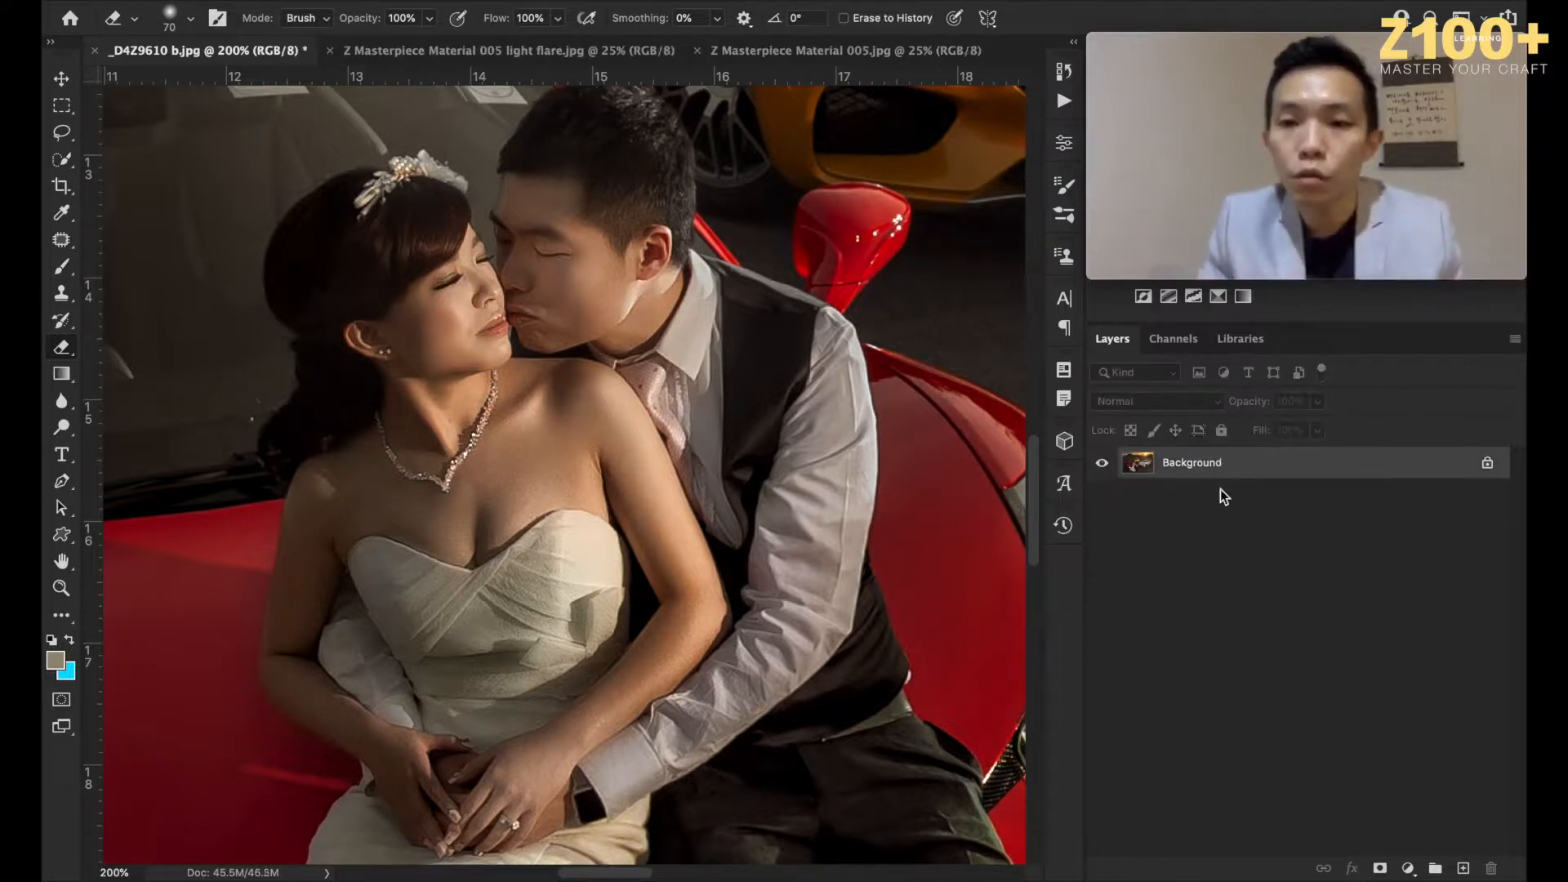
pyautogui.press('super+minus')
pyautogui.press('super+minus')
pyautogui.press('super+minus')
pyautogui.press('super+minus')
pyautogui.press('super+minus')
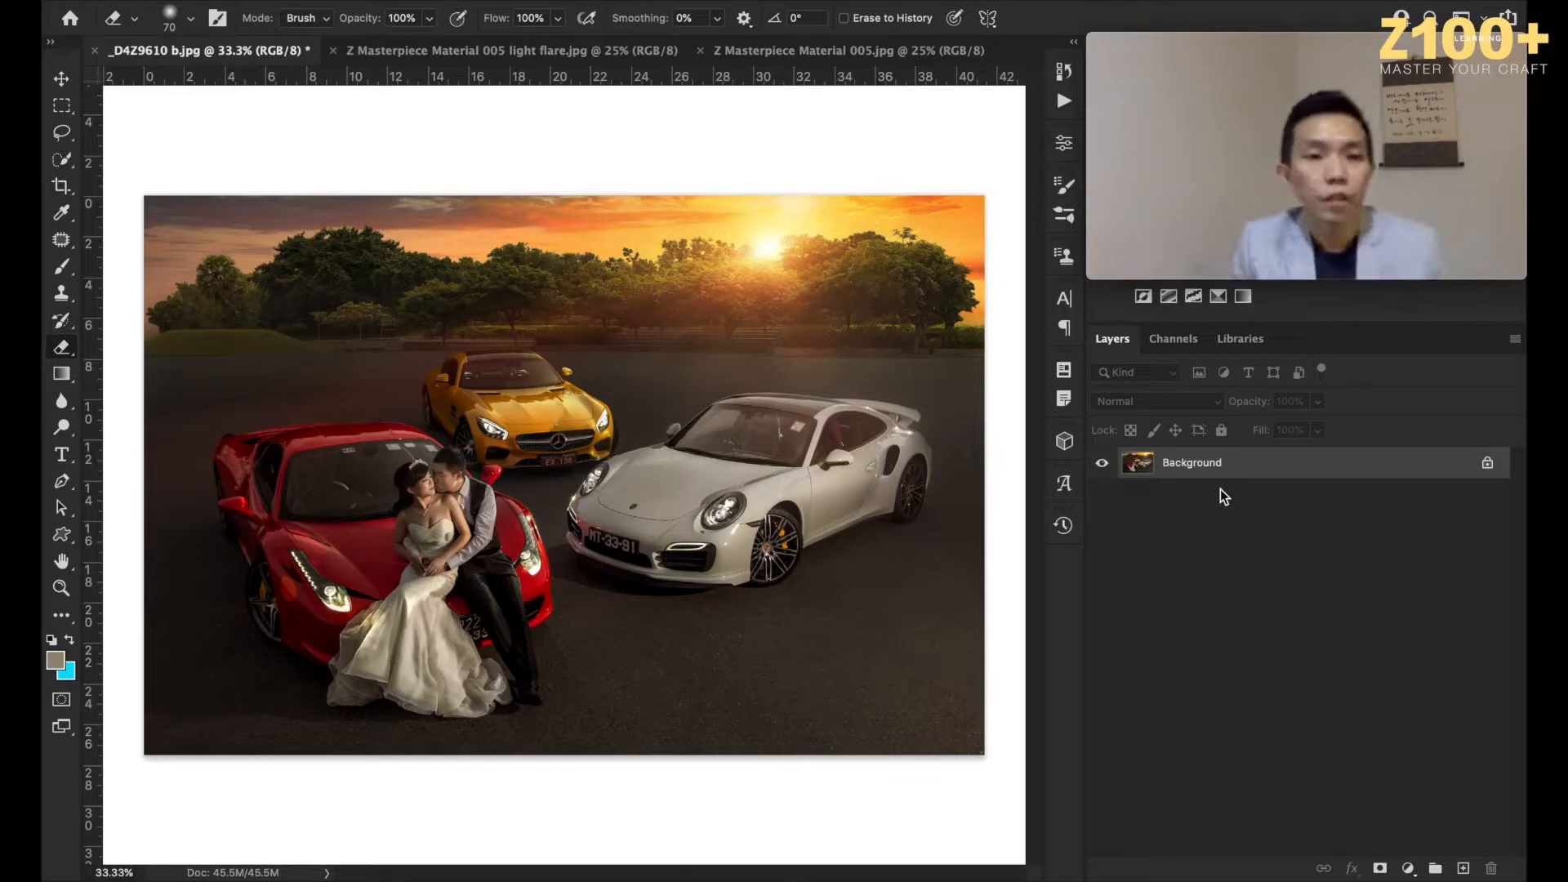
# Step: Display the original _D4Z9610.jpg history snapshot to compare it with the retouched photo
pyautogui.click(1067, 71)
pyautogui.scroll(10, 926, 330)
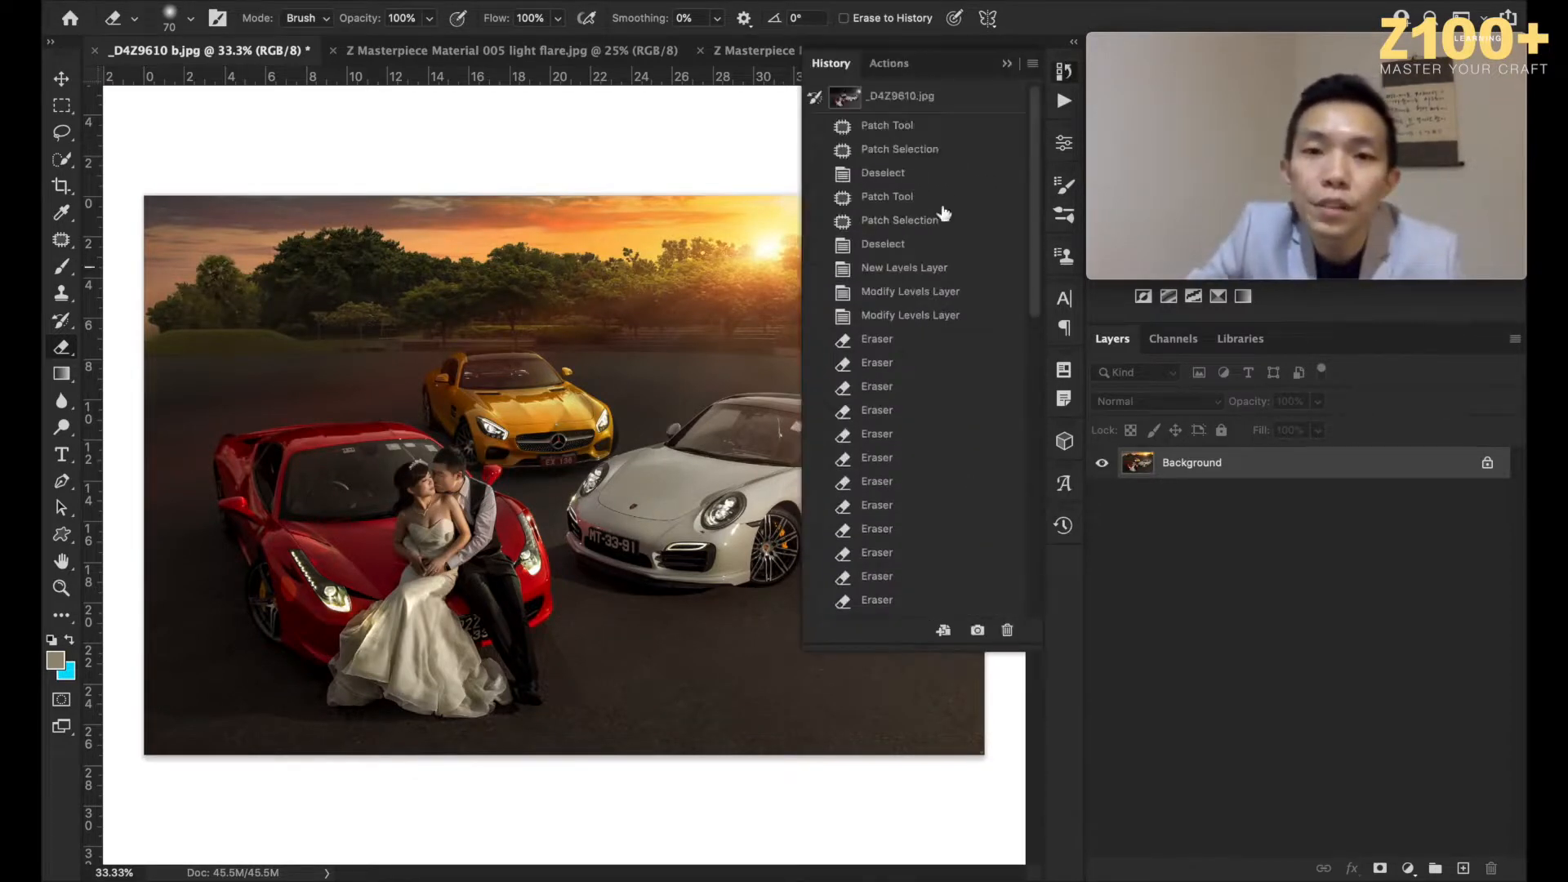
pyautogui.click(916, 97)
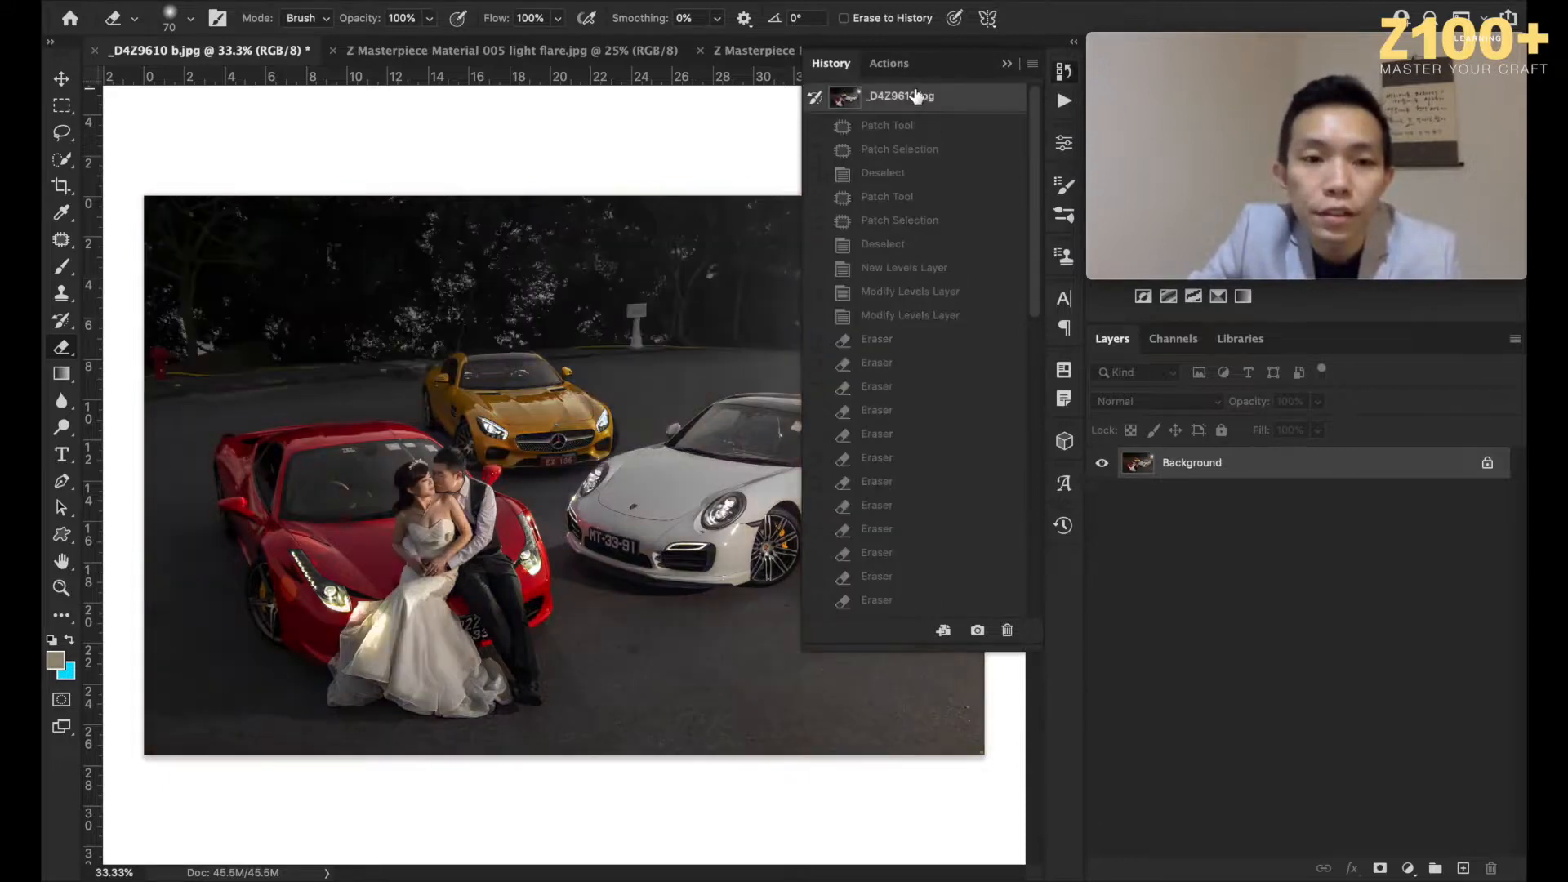
pyautogui.click(1062, 73)
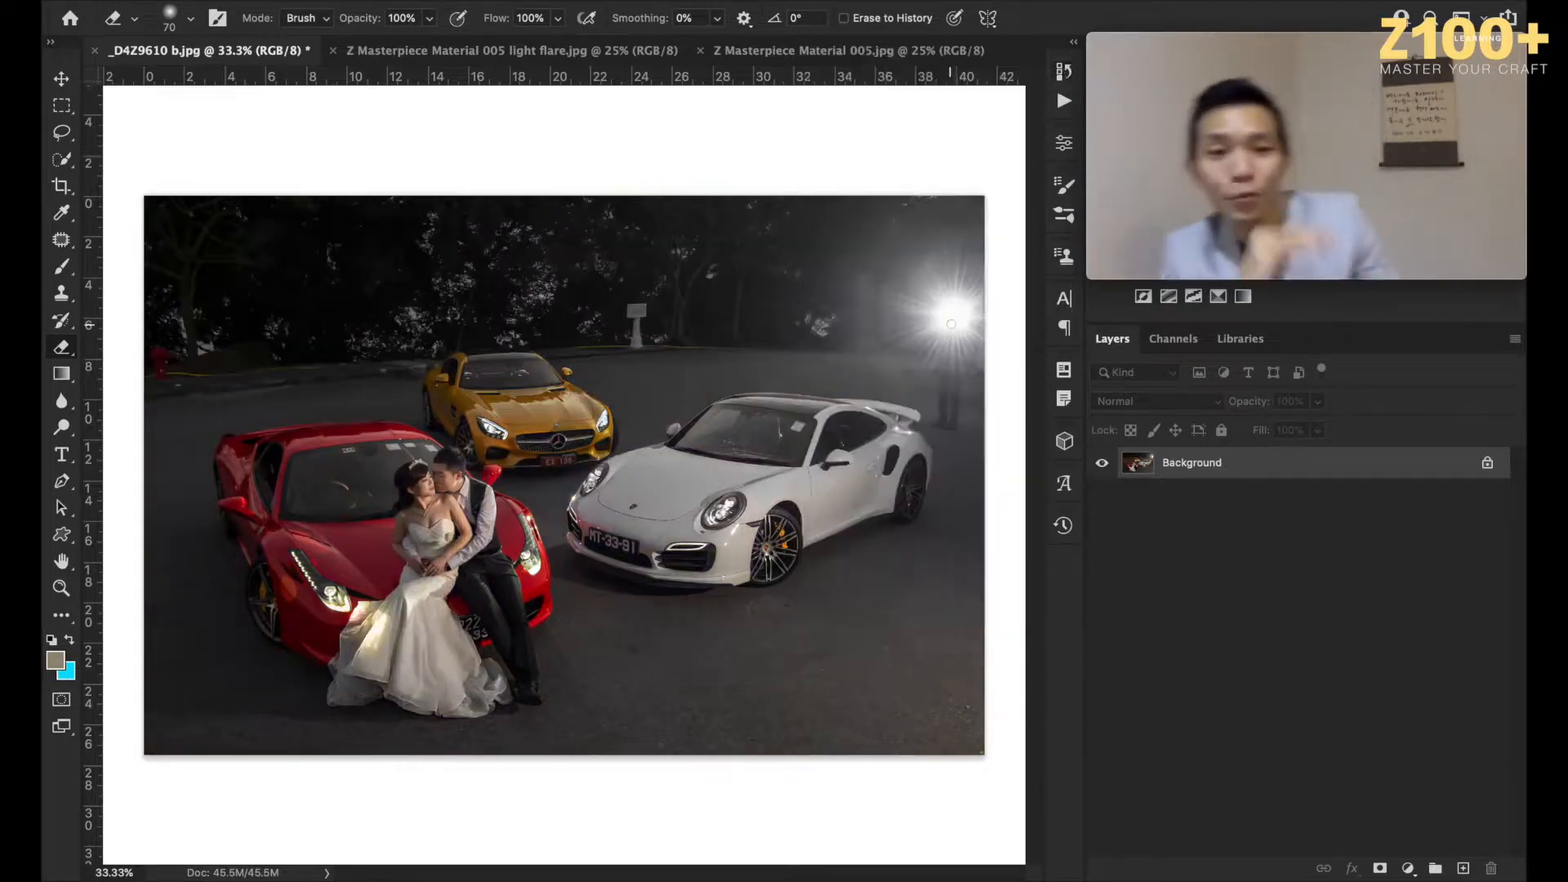
# Step: Compare the original wedding photo with the retouched sunset version by switching repeatedly between the two history states
pyautogui.press('super+z')
pyautogui.press('super+shift+z')
pyautogui.press('super+z')
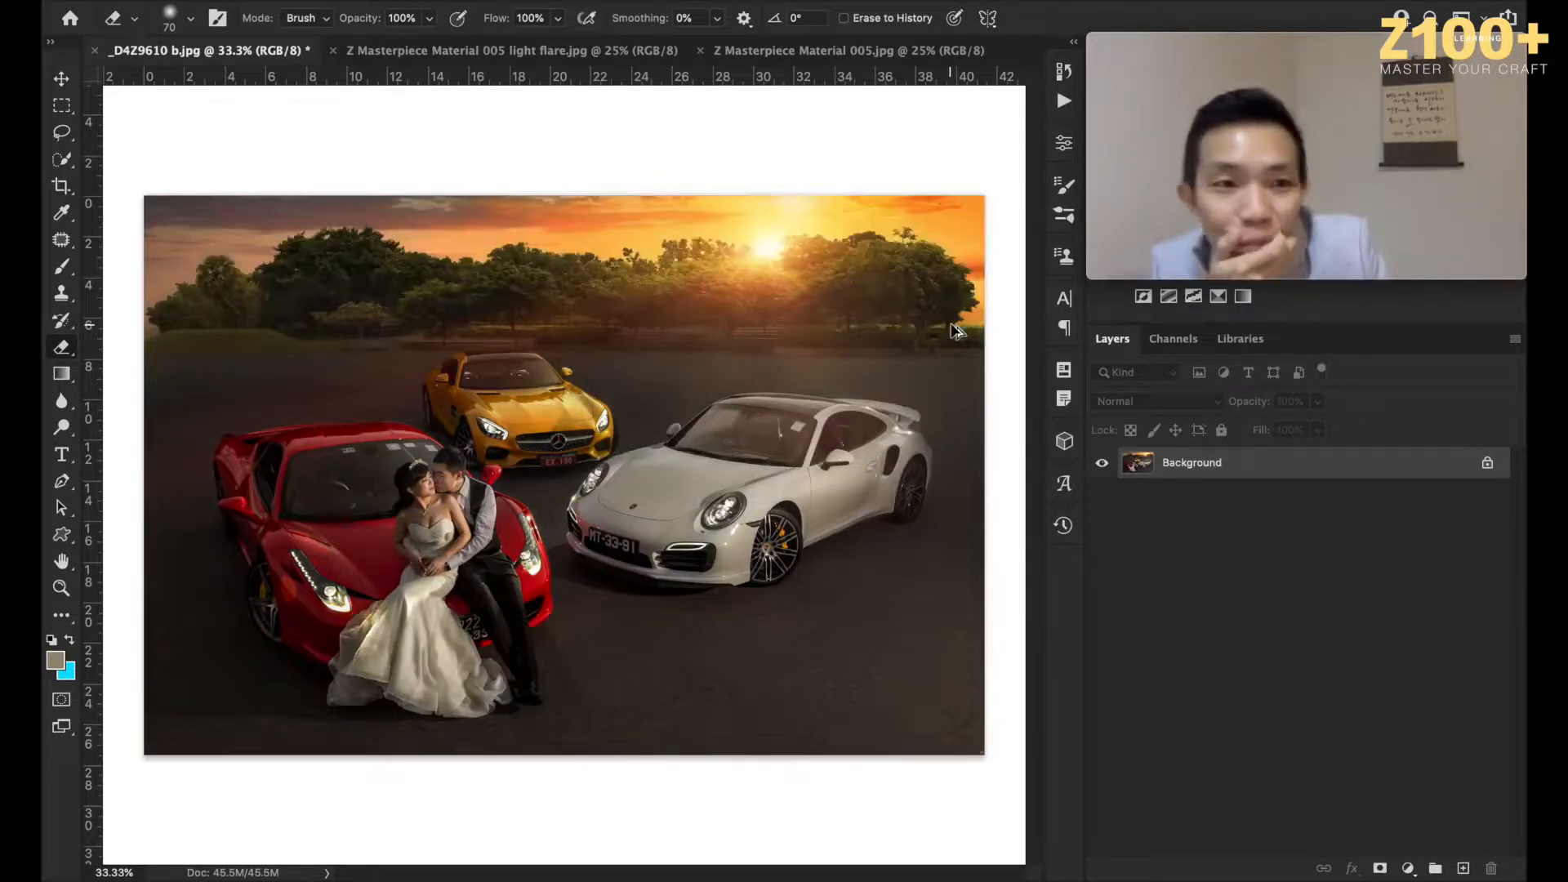
pyautogui.press('super+z')
pyautogui.press('super+shift+z')
pyautogui.press('super+z')
pyautogui.press('super+shift+z')
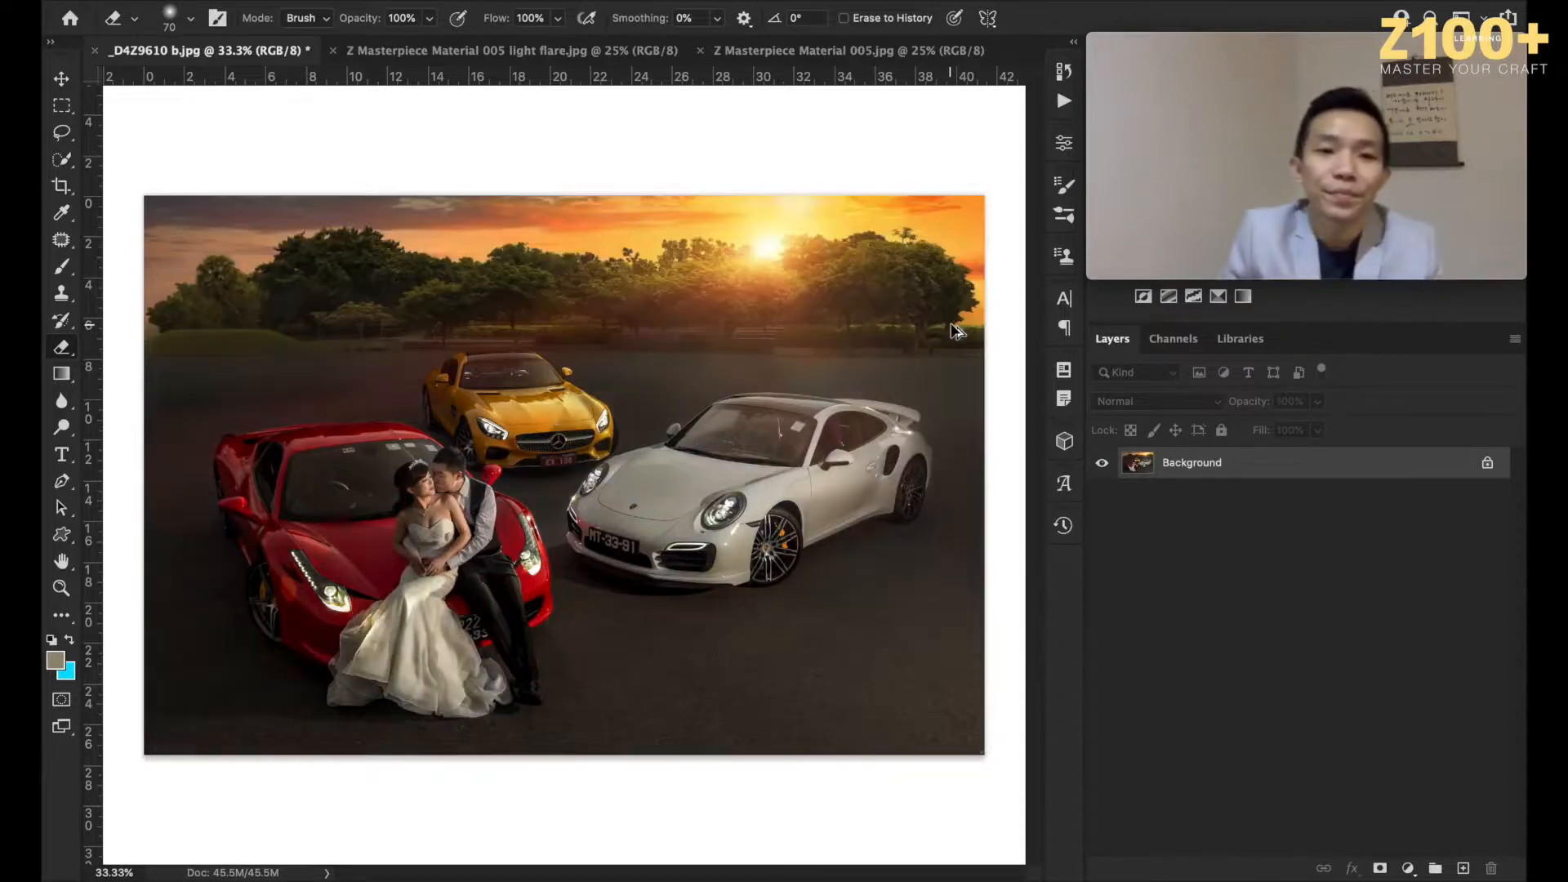
pyautogui.press('super+z')
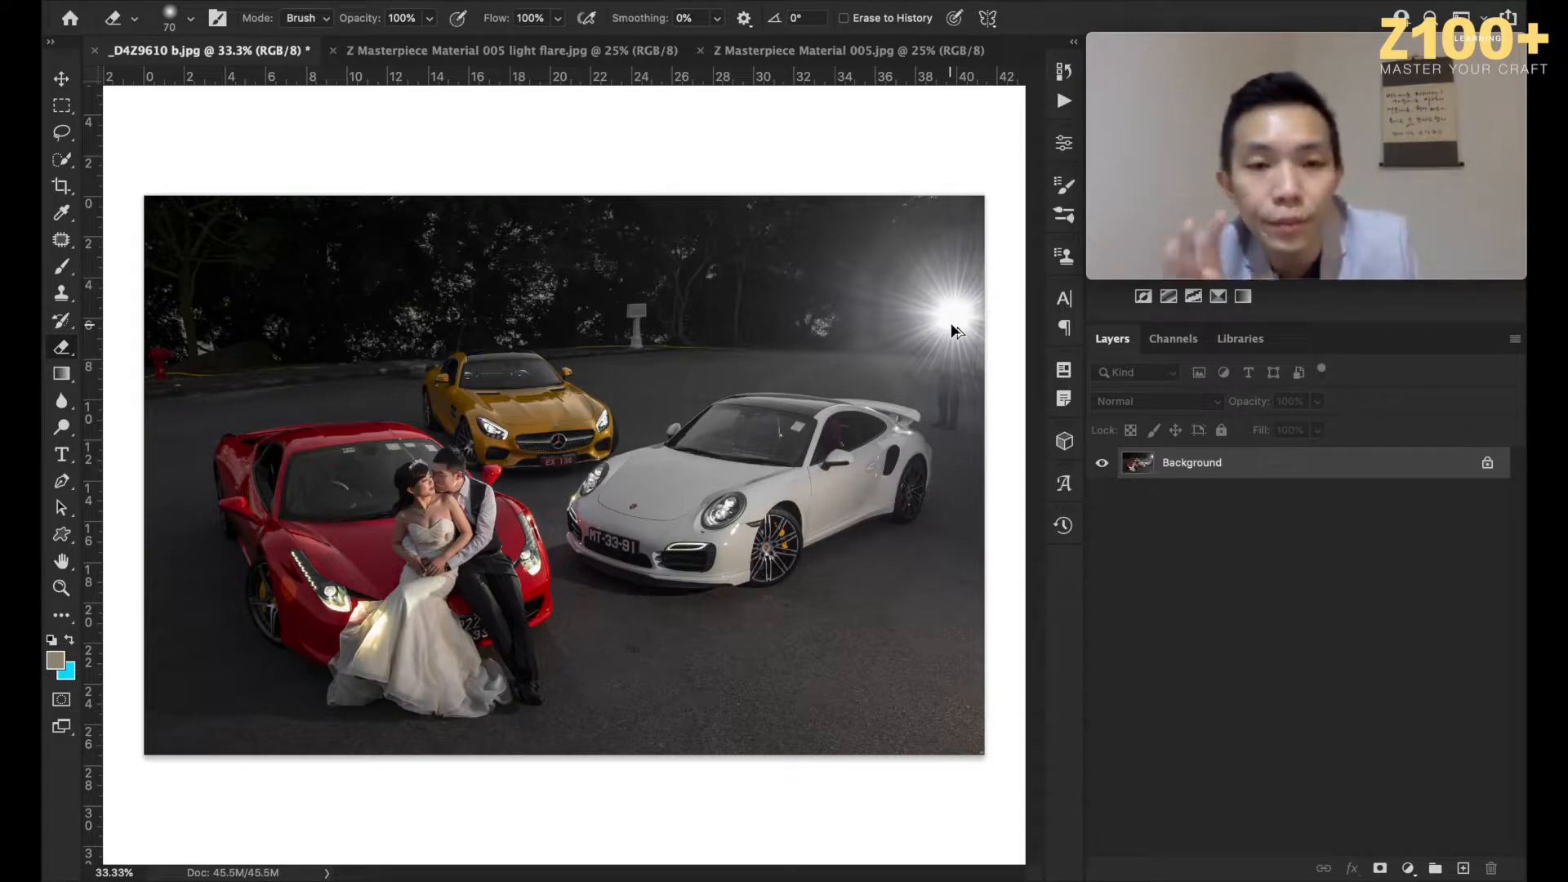
pyautogui.press('super+z')
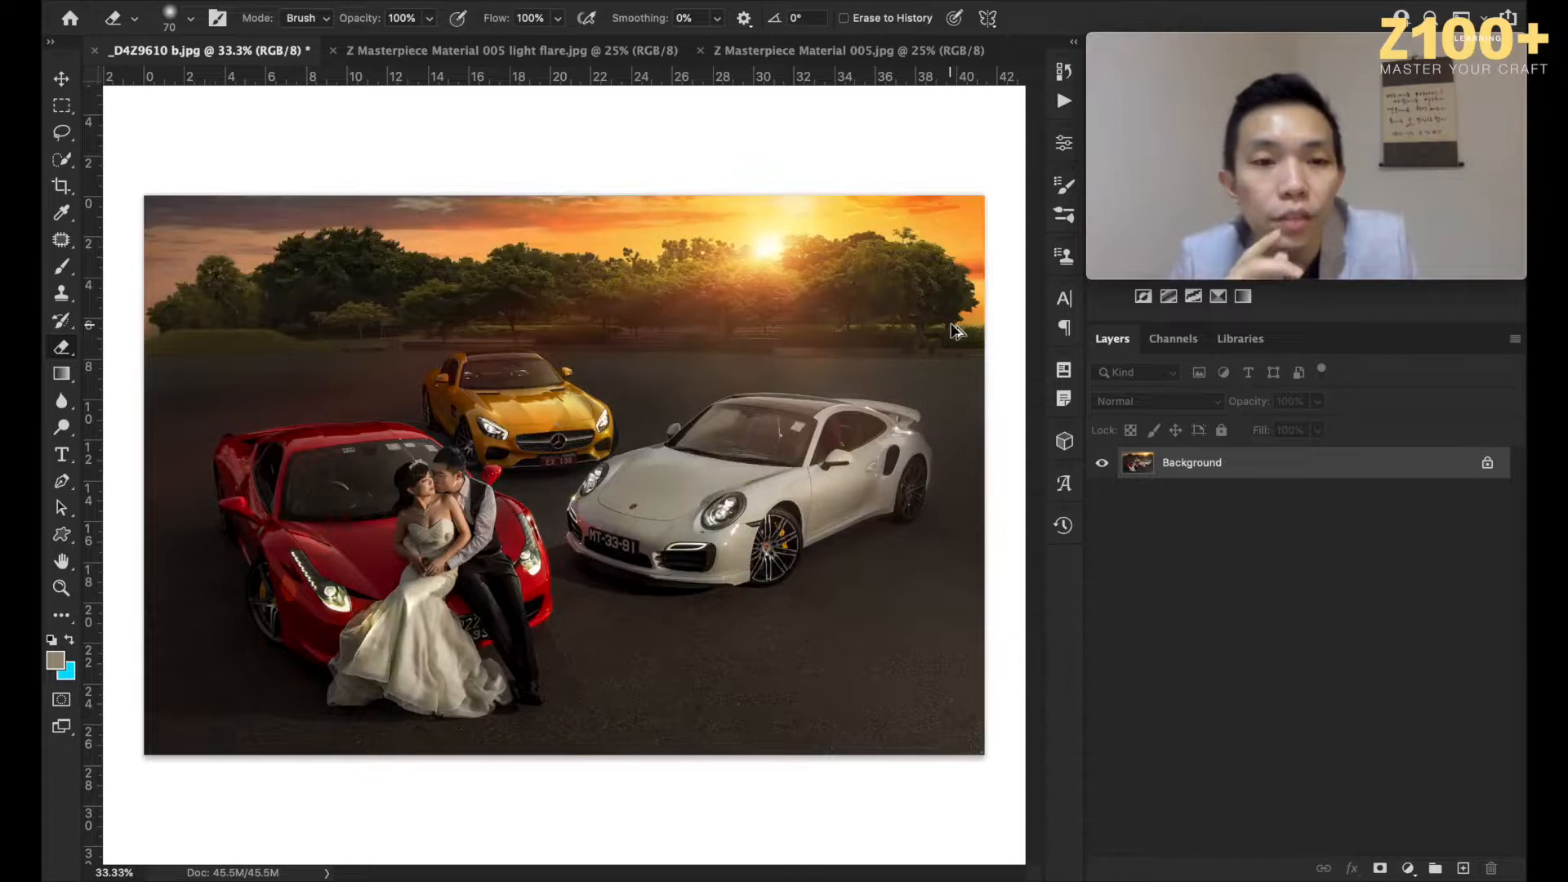
pyautogui.press('super+shift+z')
pyautogui.press('super+z')
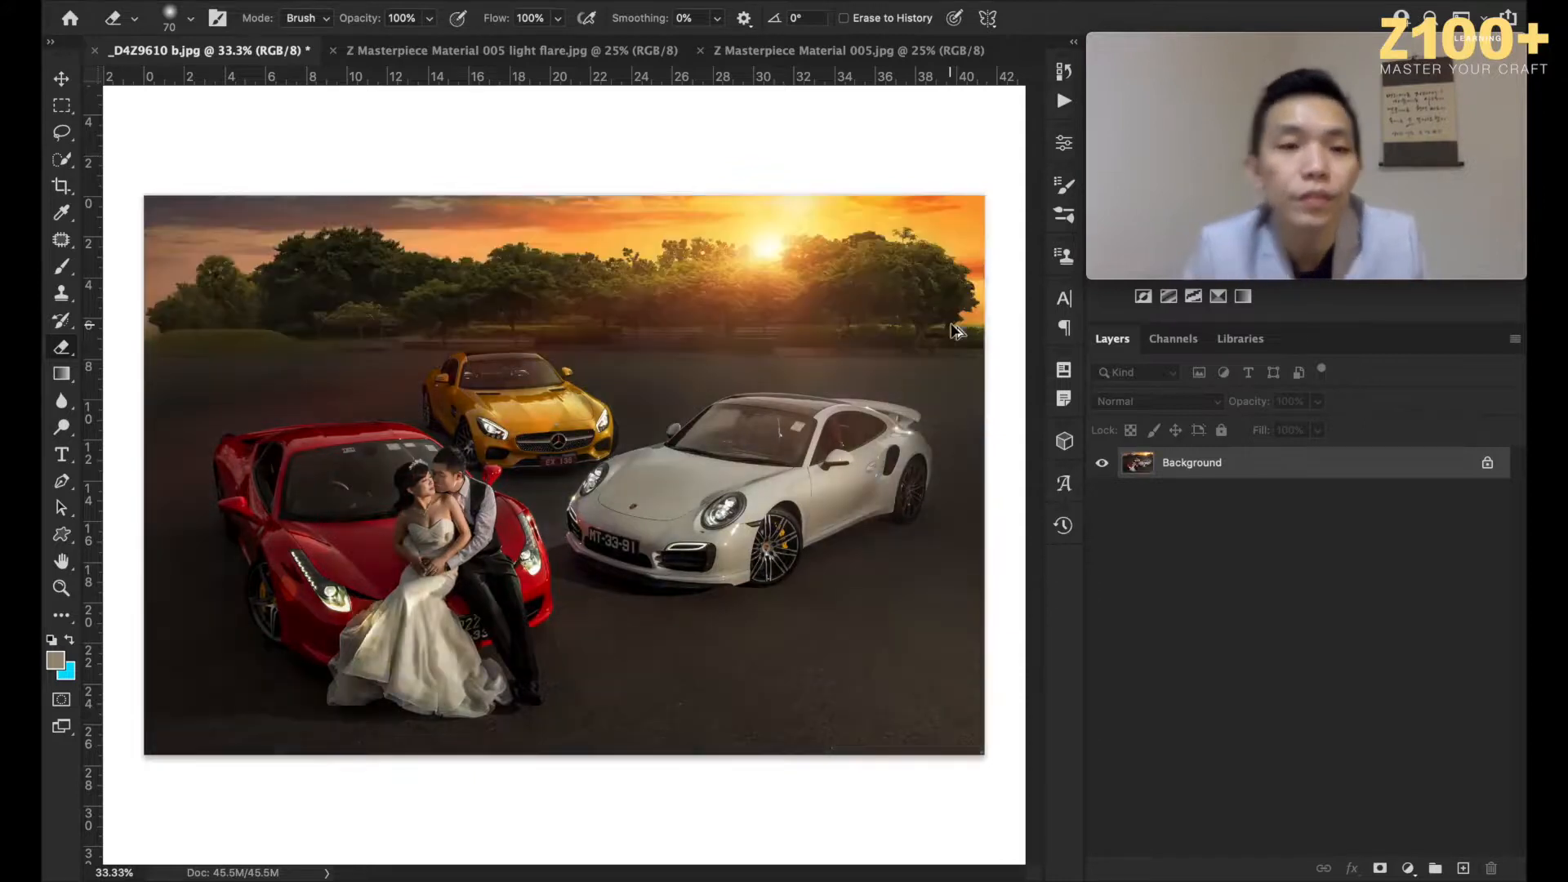
pyautogui.press('super+shift+z')
pyautogui.press('super+z')
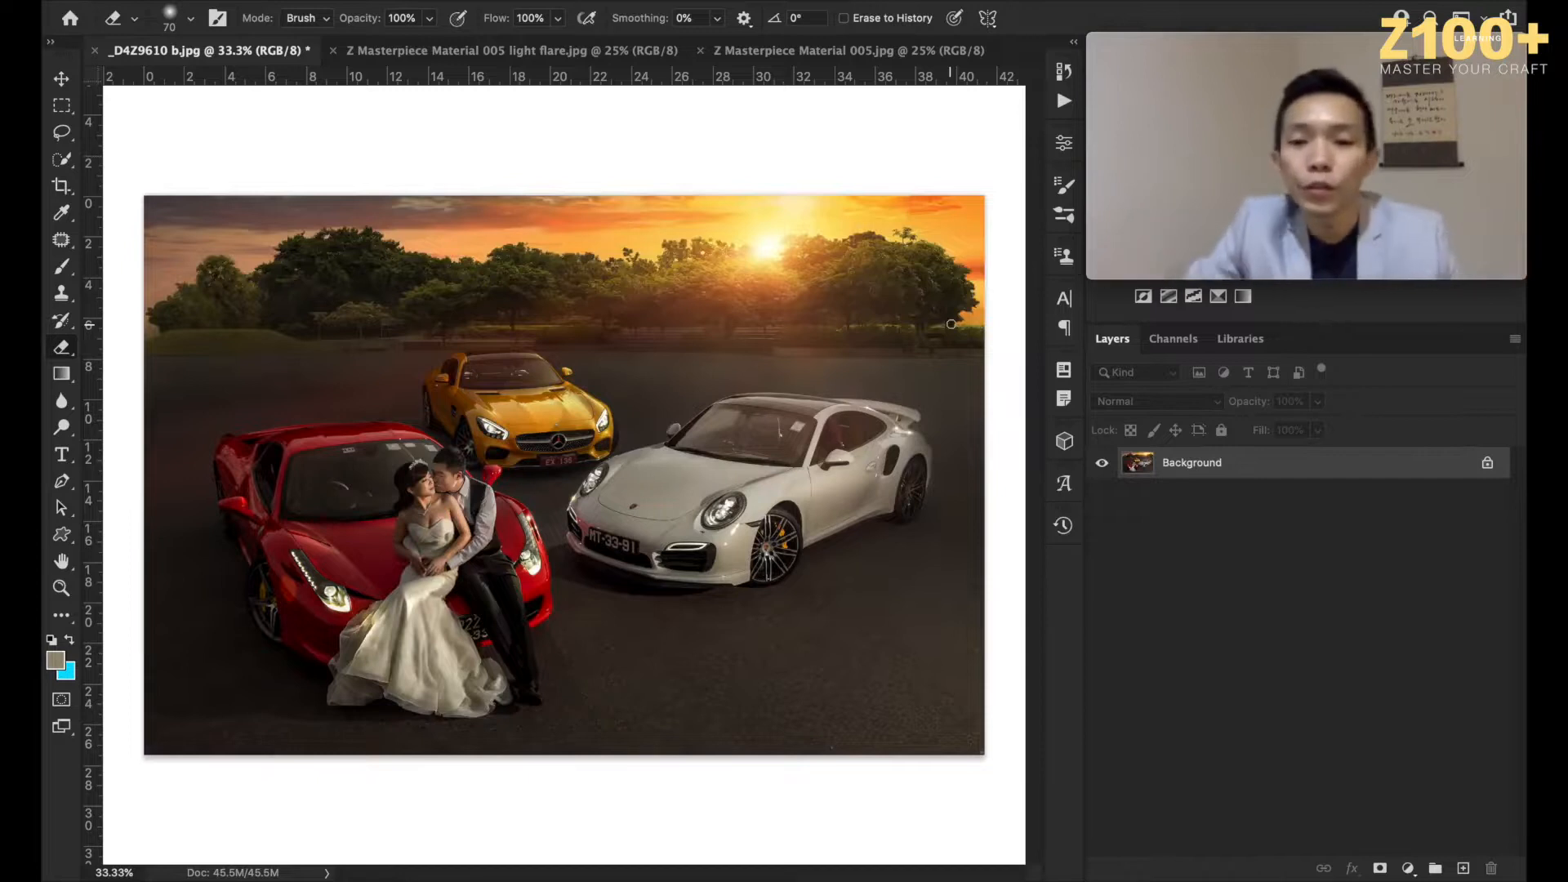
# Step: Inspect the retouched composite at 25% and 50% zoom
pyautogui.press('super+minus')
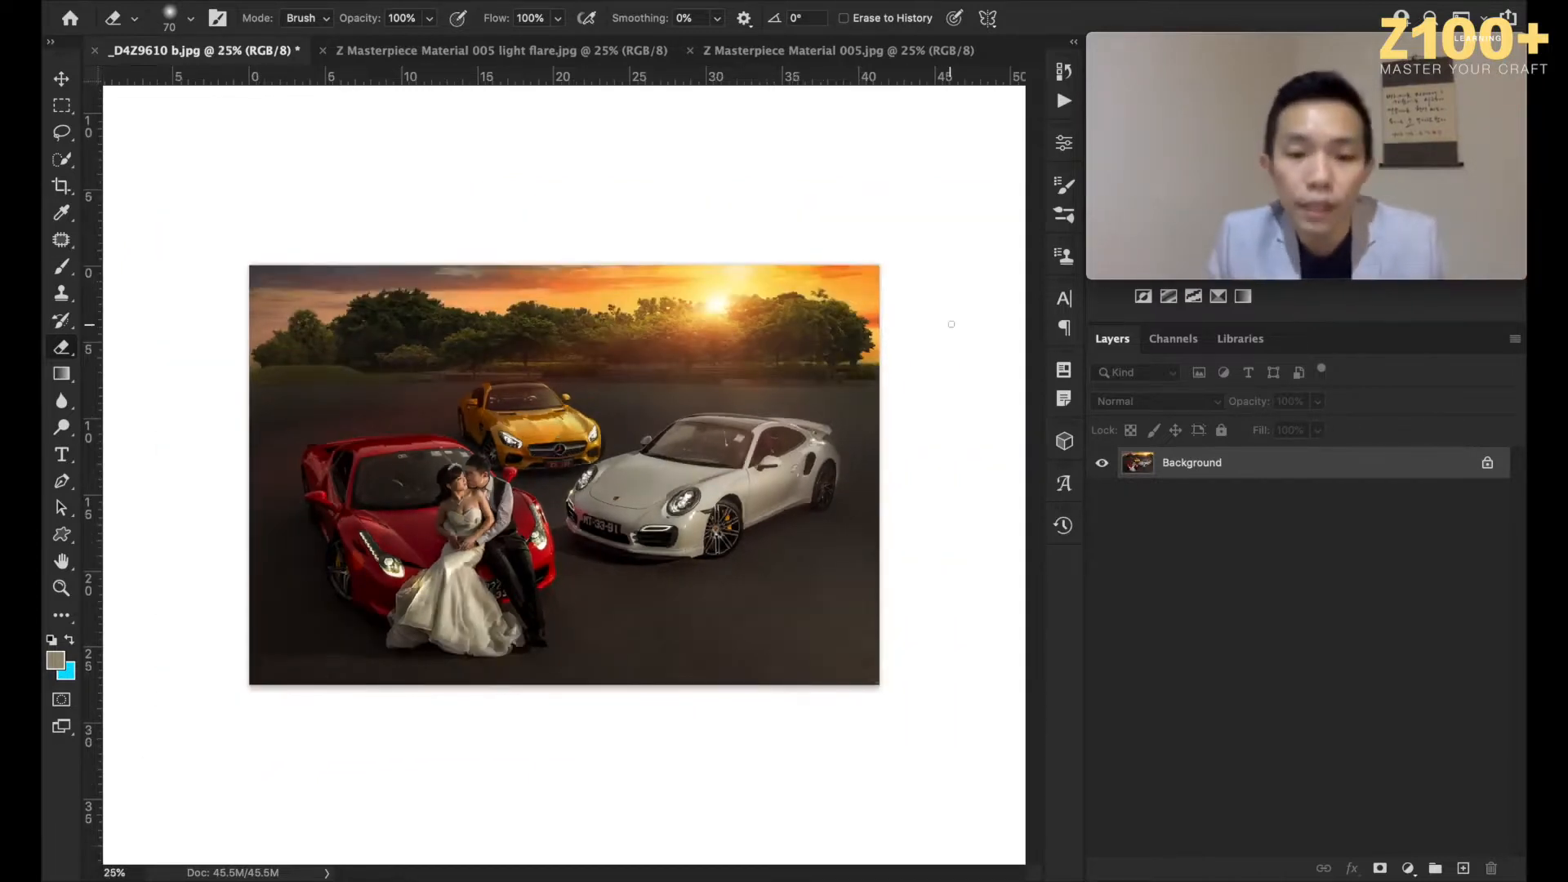
pyautogui.press('super+plus')
pyautogui.press('super+plus')
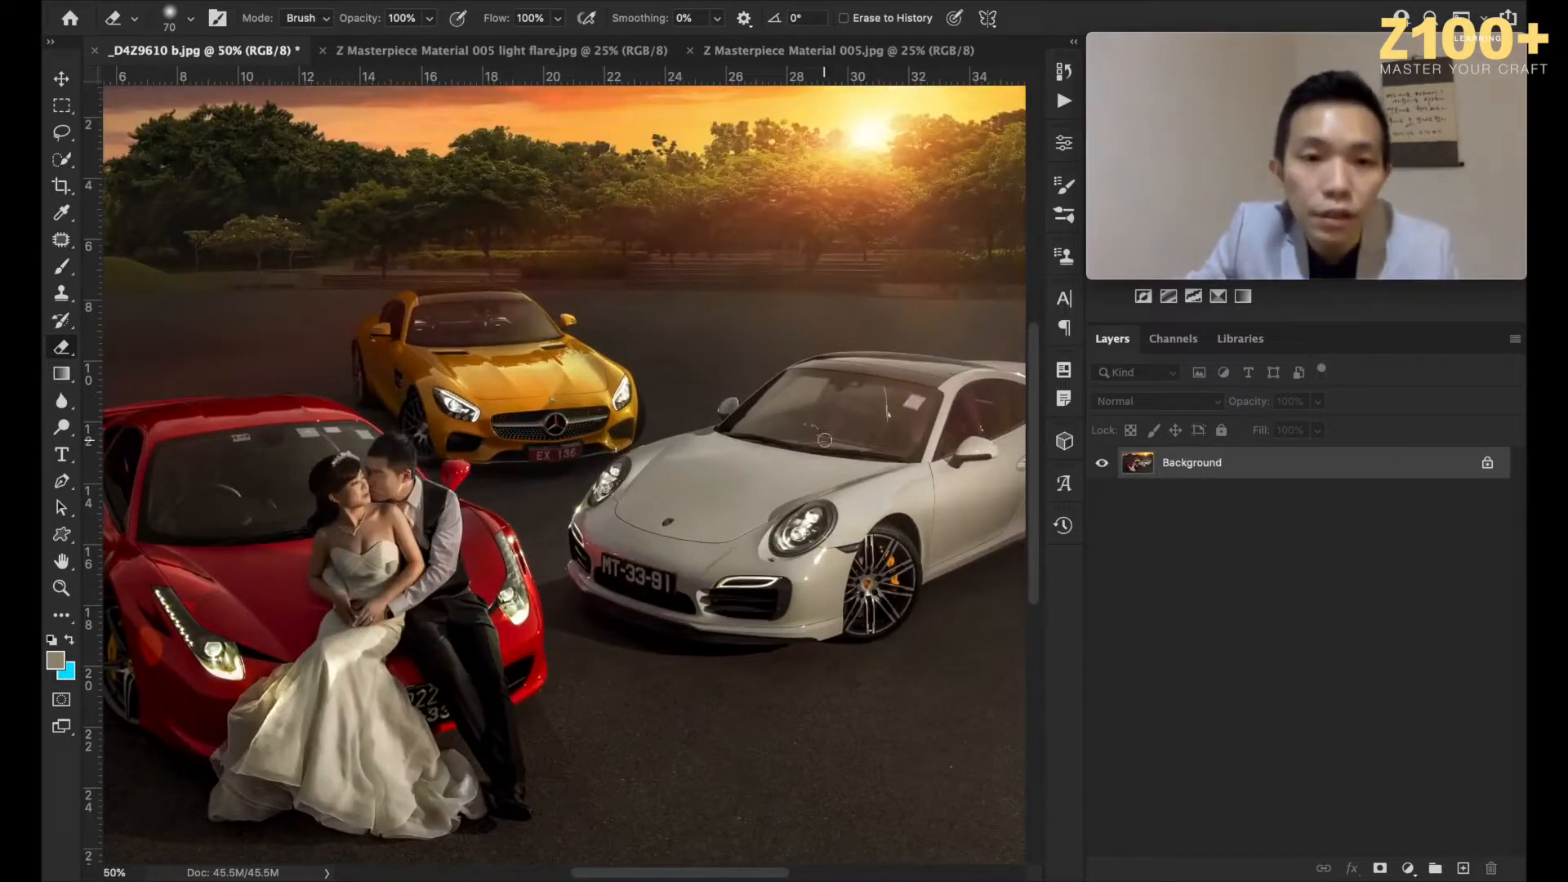
pyautogui.press('super+minus')
pyautogui.press('super+minus')
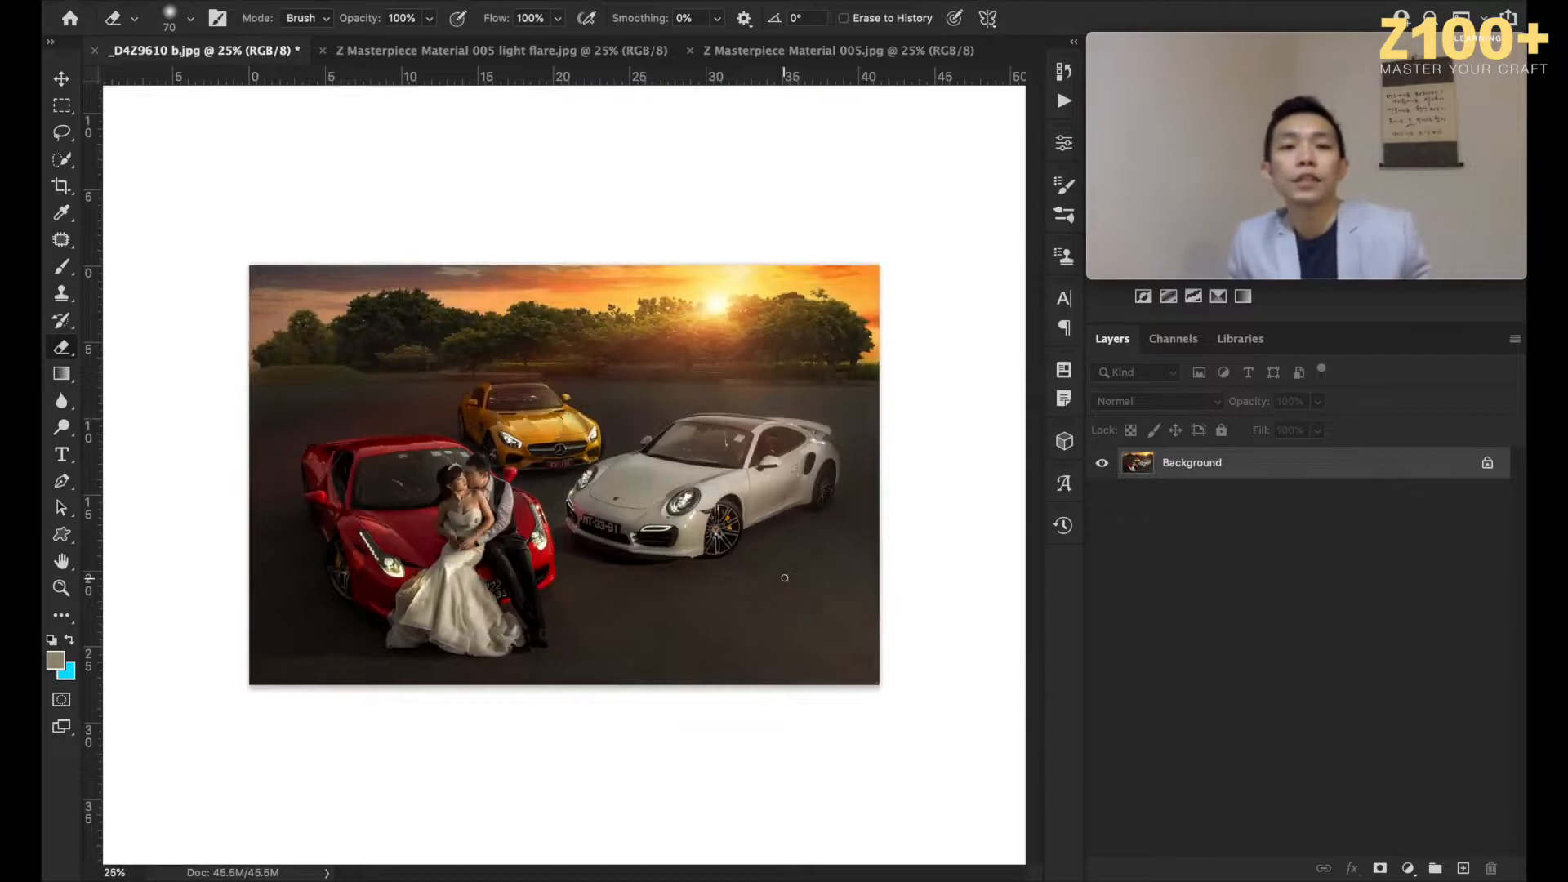
# Step: Activate the Dodge tool at 50% zoom and enlarge its brush to 250 px
pyautogui.press('super+plus')
pyautogui.press('super+plus')
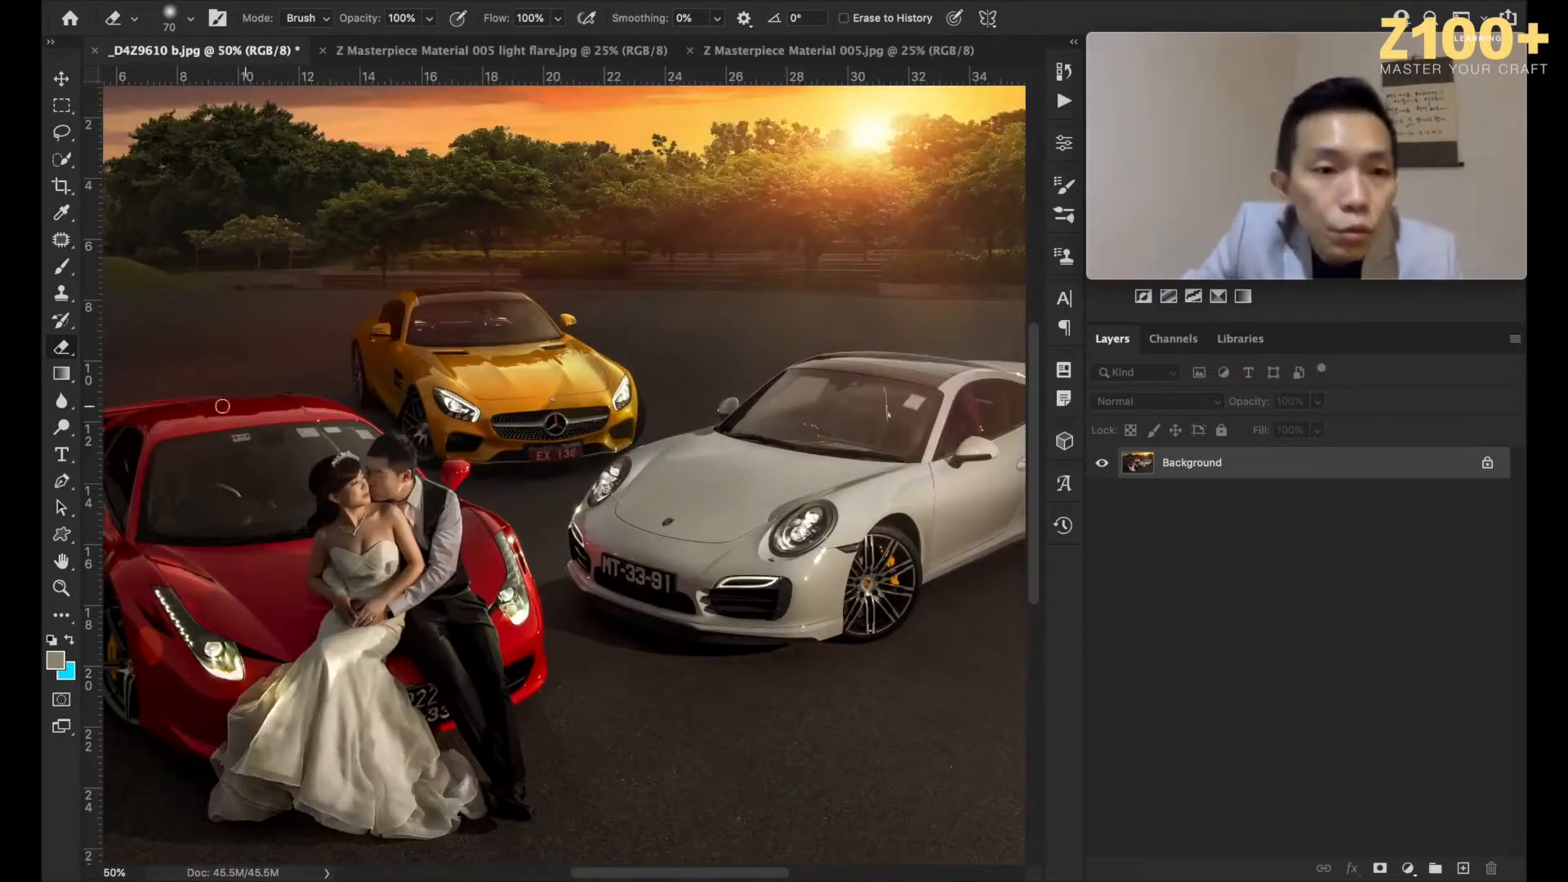
pyautogui.click(65, 426)
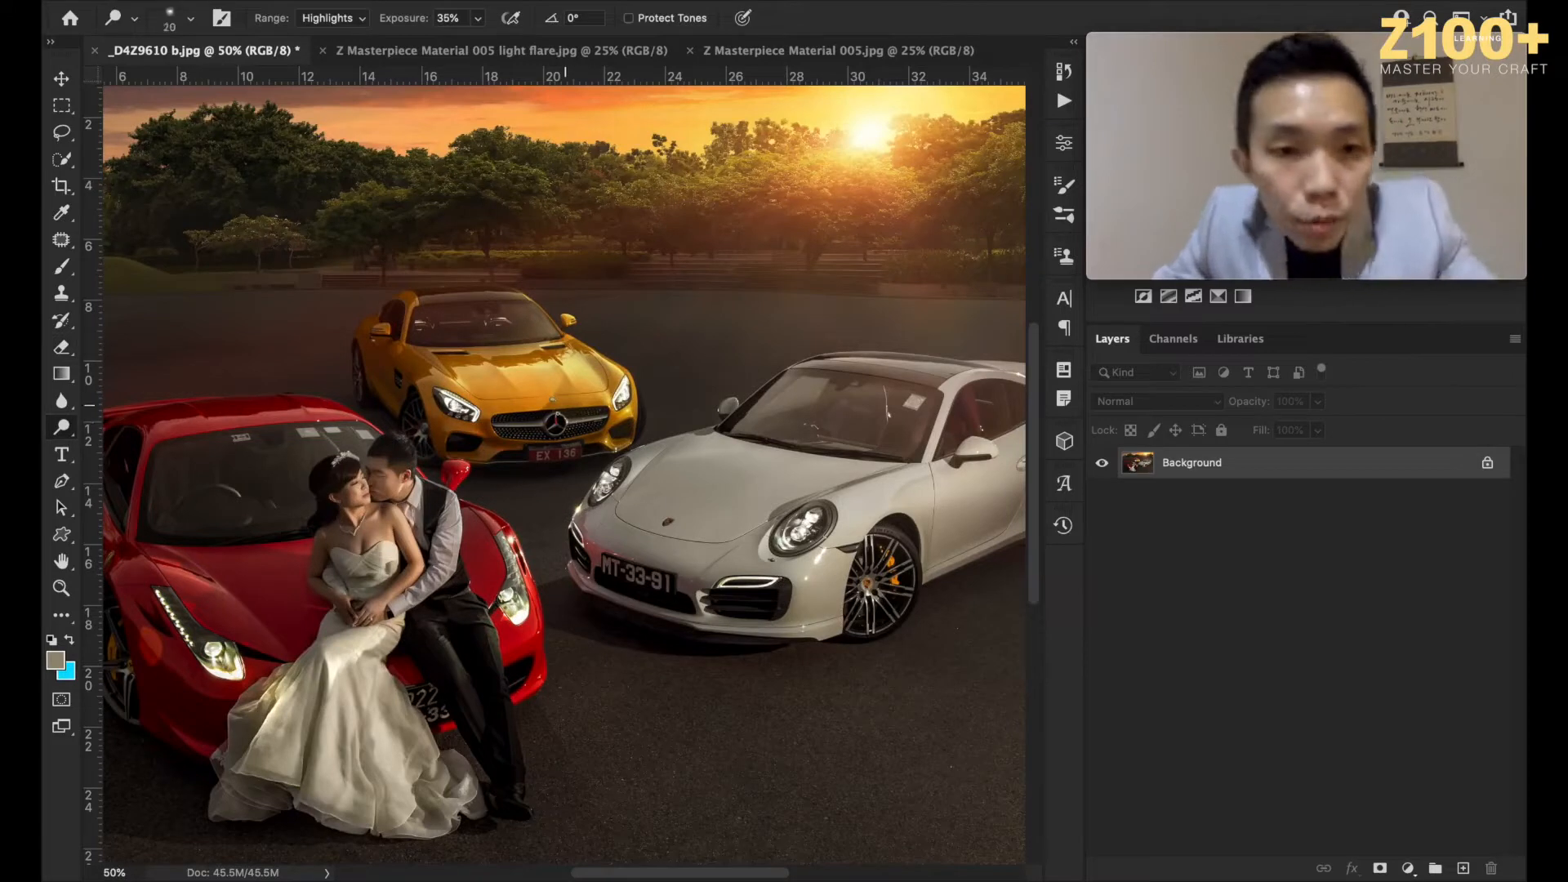
pyautogui.press(']')
pyautogui.press(']')
pyautogui.press(']')
pyautogui.press(']')
pyautogui.press(']')
pyautogui.press(']')
pyautogui.press(']')
pyautogui.press(']')
pyautogui.press(']')
pyautogui.press(']')
pyautogui.press(']')
pyautogui.press(']')
pyautogui.press(']')
pyautogui.press(']')
pyautogui.press(']')
pyautogui.press(']')
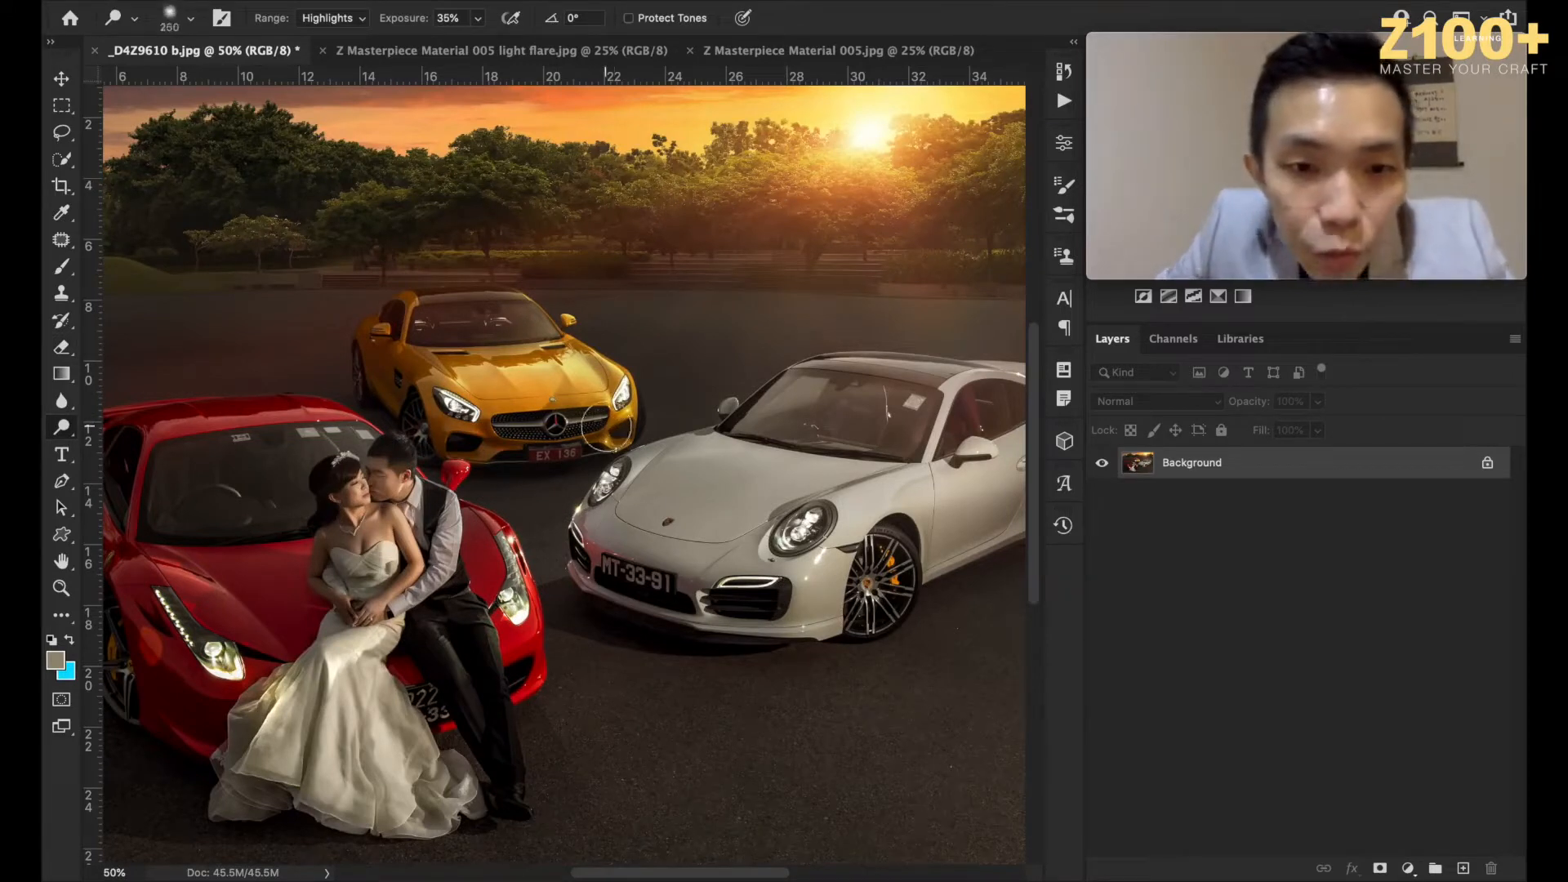
# Step: Set the Dodge tool's range to Midtones and its brush size to 400 px
pyautogui.click(335, 22)
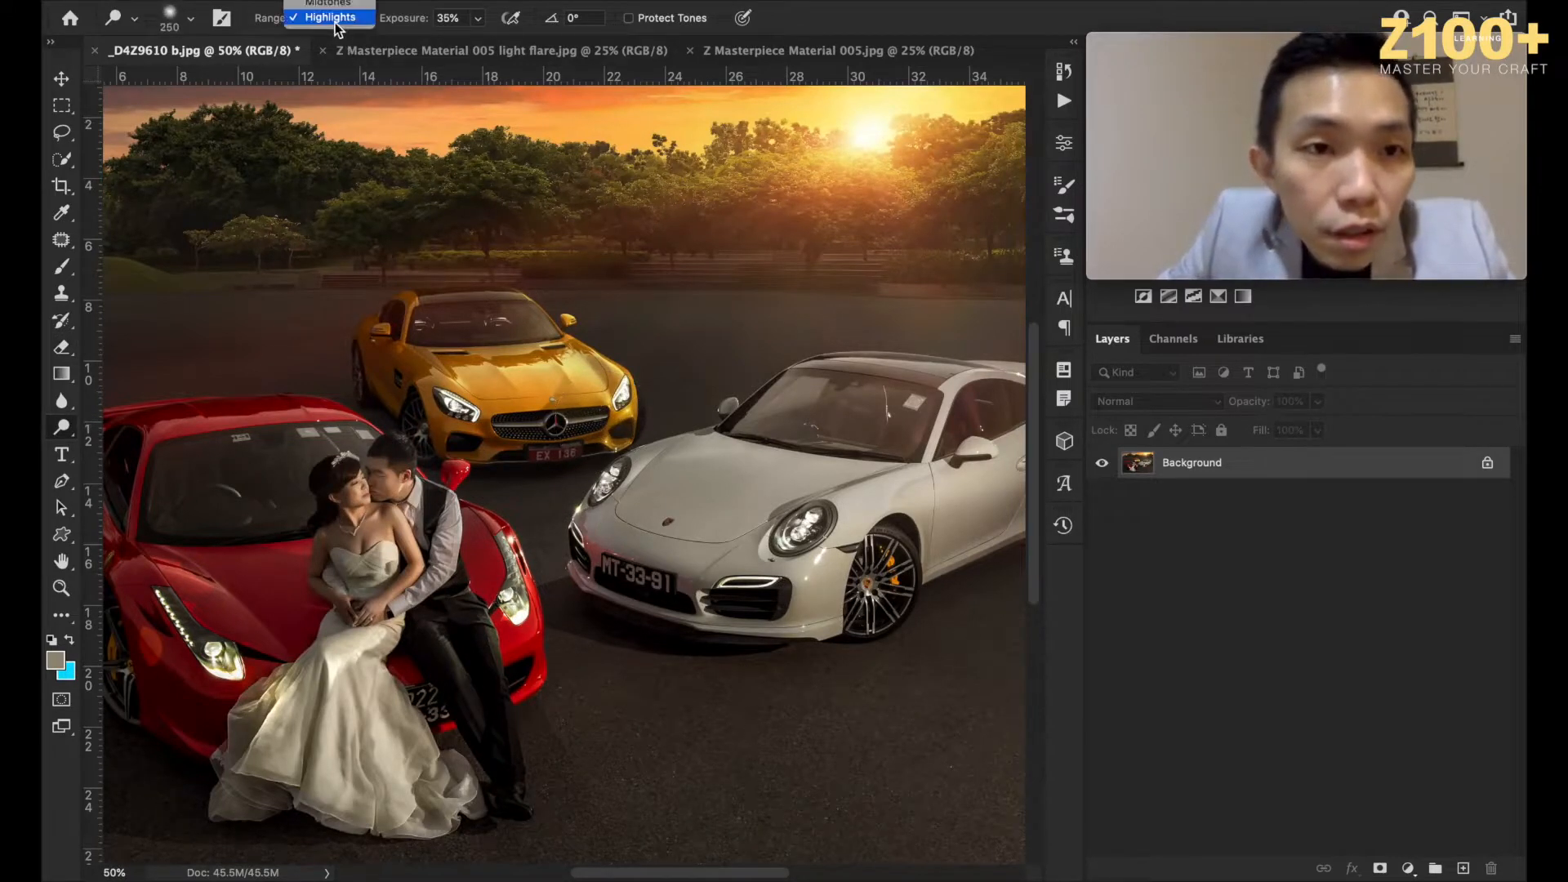
pyautogui.click(328, 4)
pyautogui.press(']')
pyautogui.press(']')
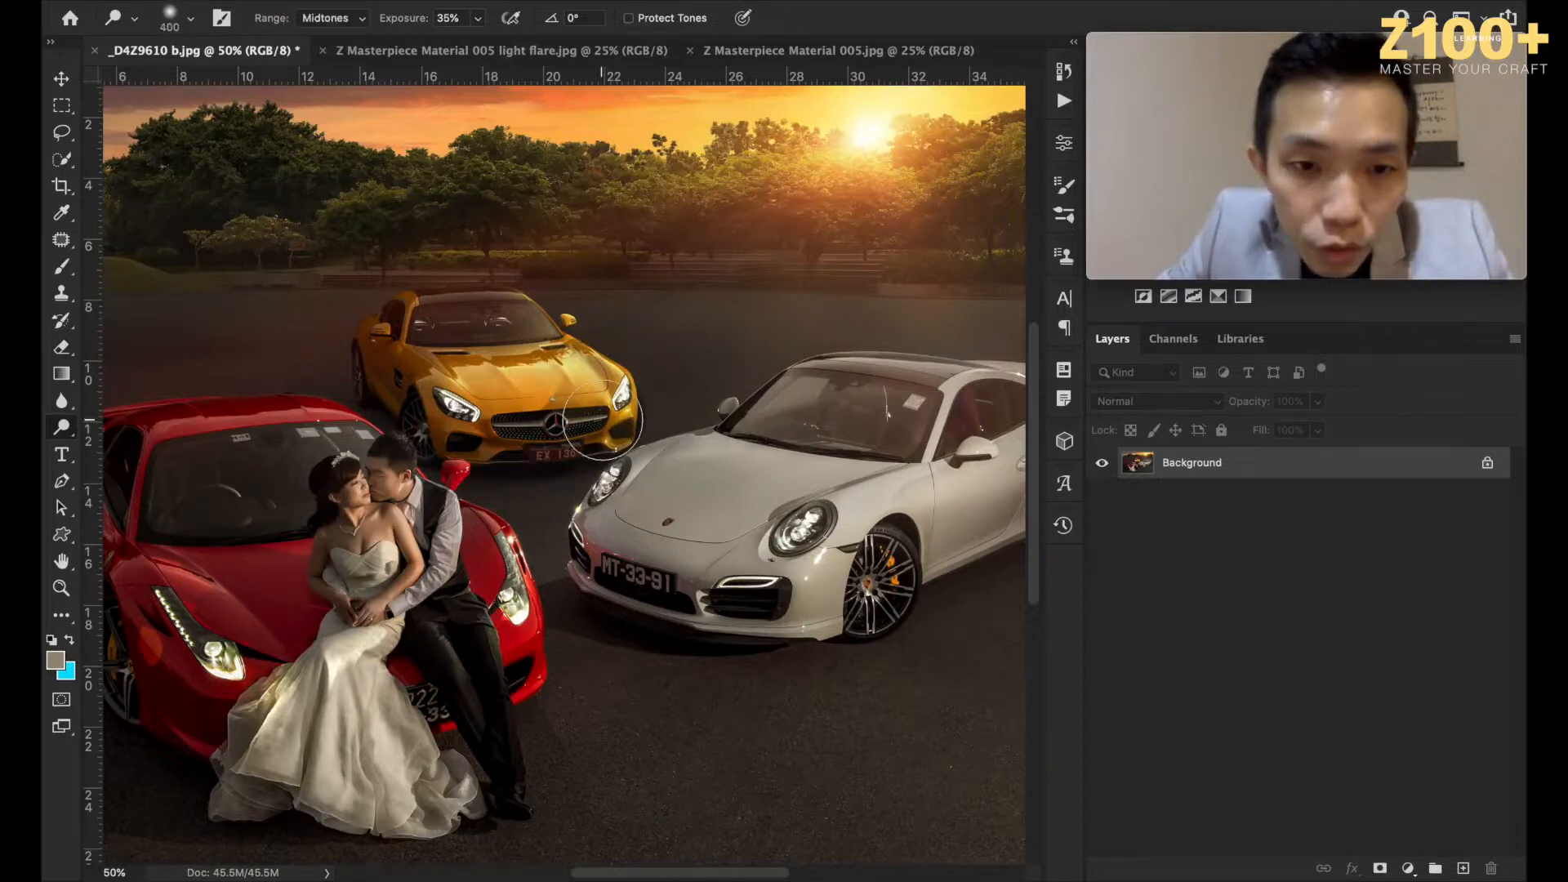
pyautogui.press(']')
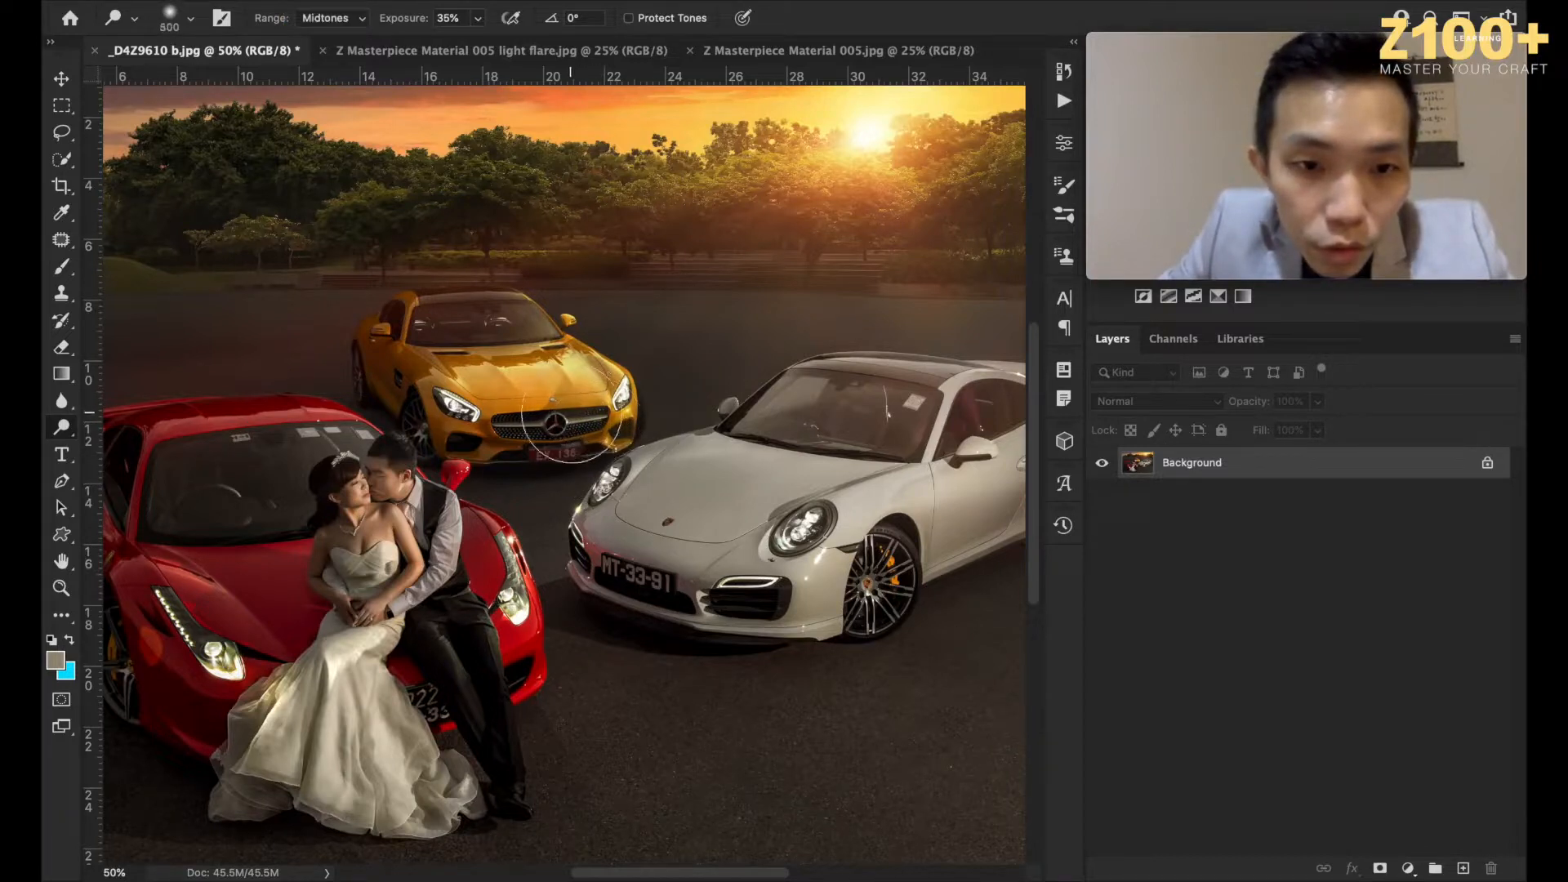
pyautogui.press('[')
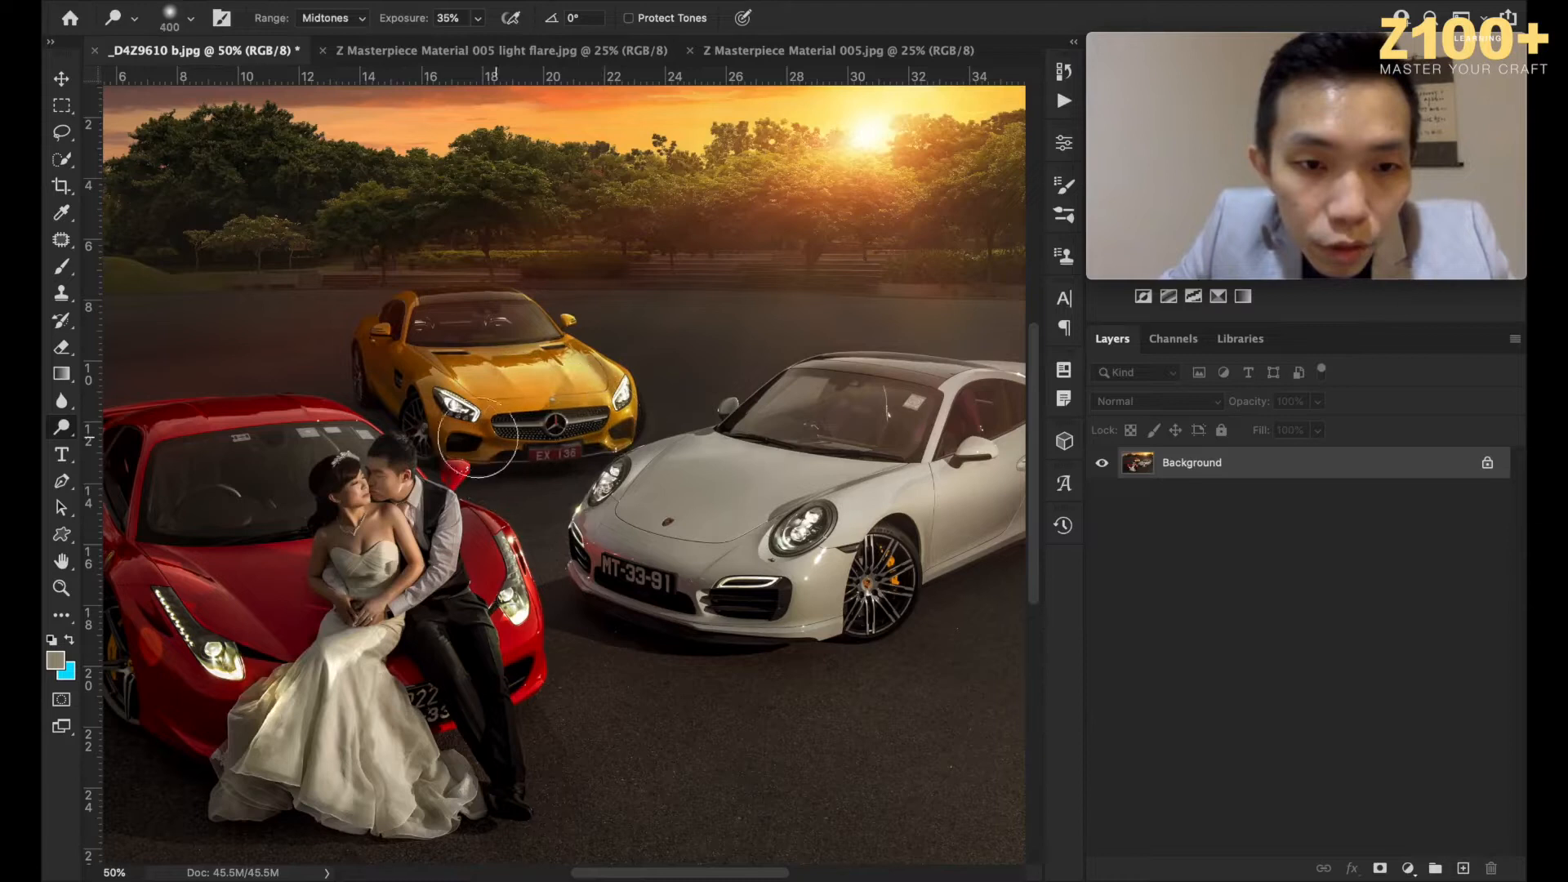
# Step: Reduce the Dodge brush to 200 px to suit the front of the yellow car
pyautogui.press(']')
pyautogui.press(']')
pyautogui.press('[')
pyautogui.press('[')
pyautogui.press('[')
pyautogui.press('[')
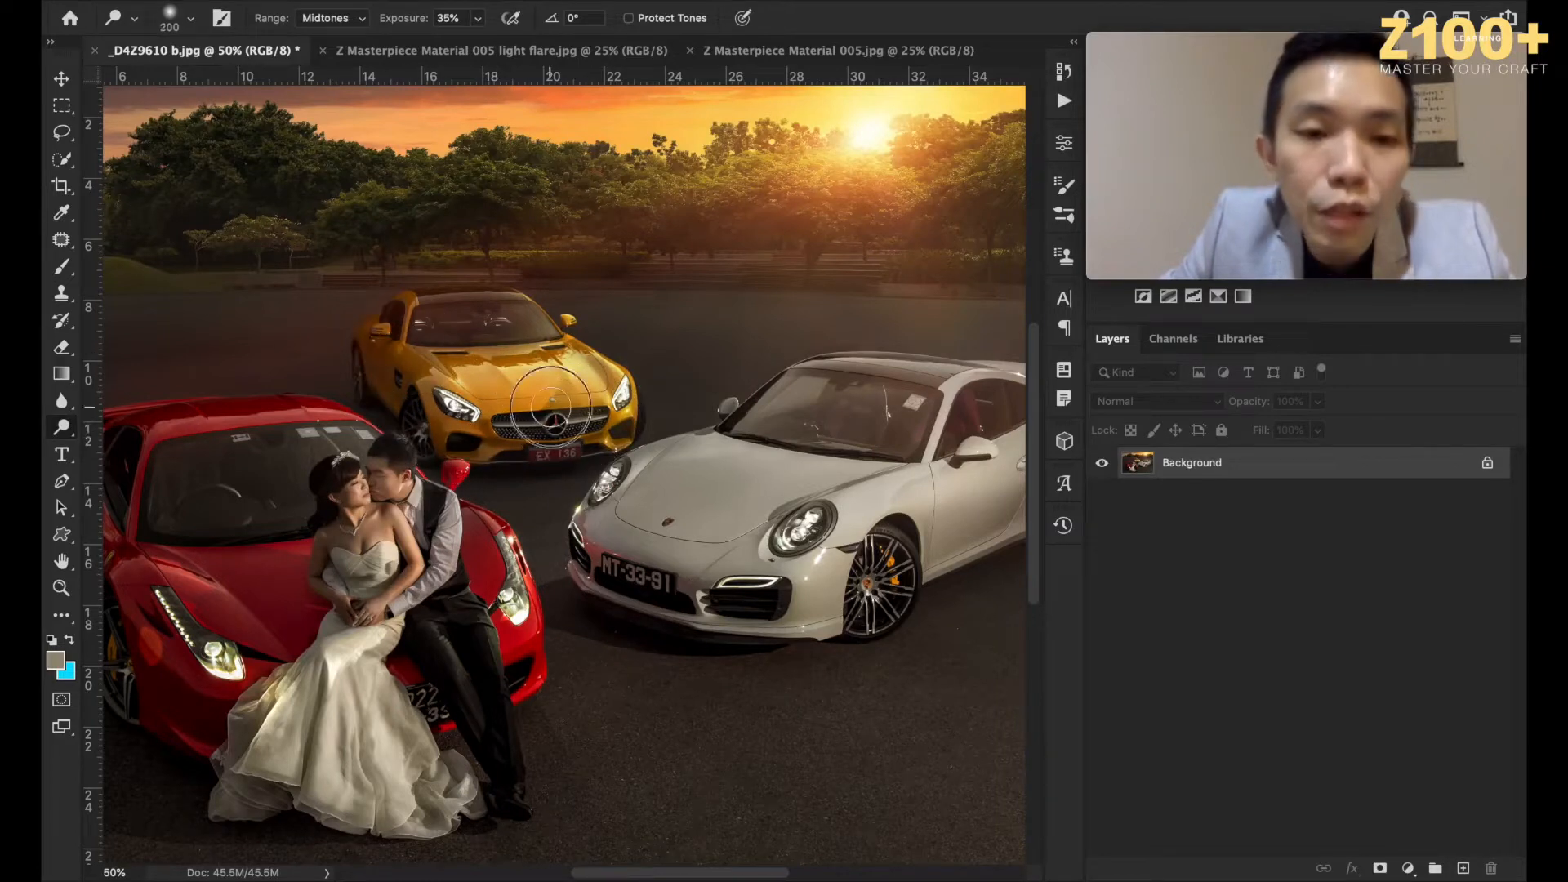
pyautogui.press('[')
pyautogui.press(']')
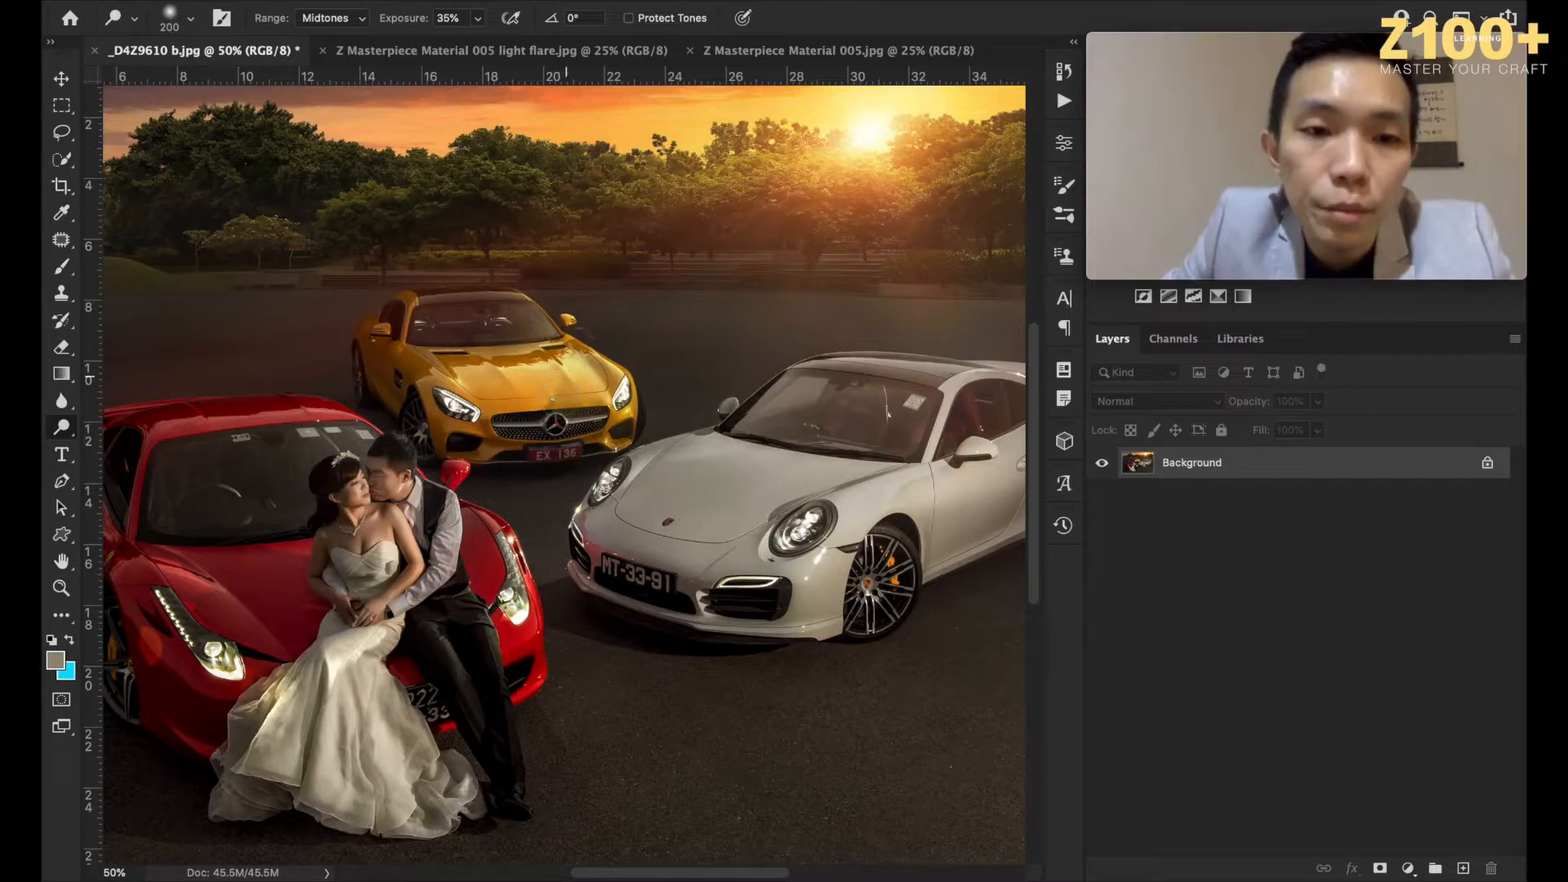
# Step: Turn on Protect Tones for the Dodge tool and enlarge its brush to 600 px
pyautogui.click(628, 18)
pyautogui.press(']')
pyautogui.press(']')
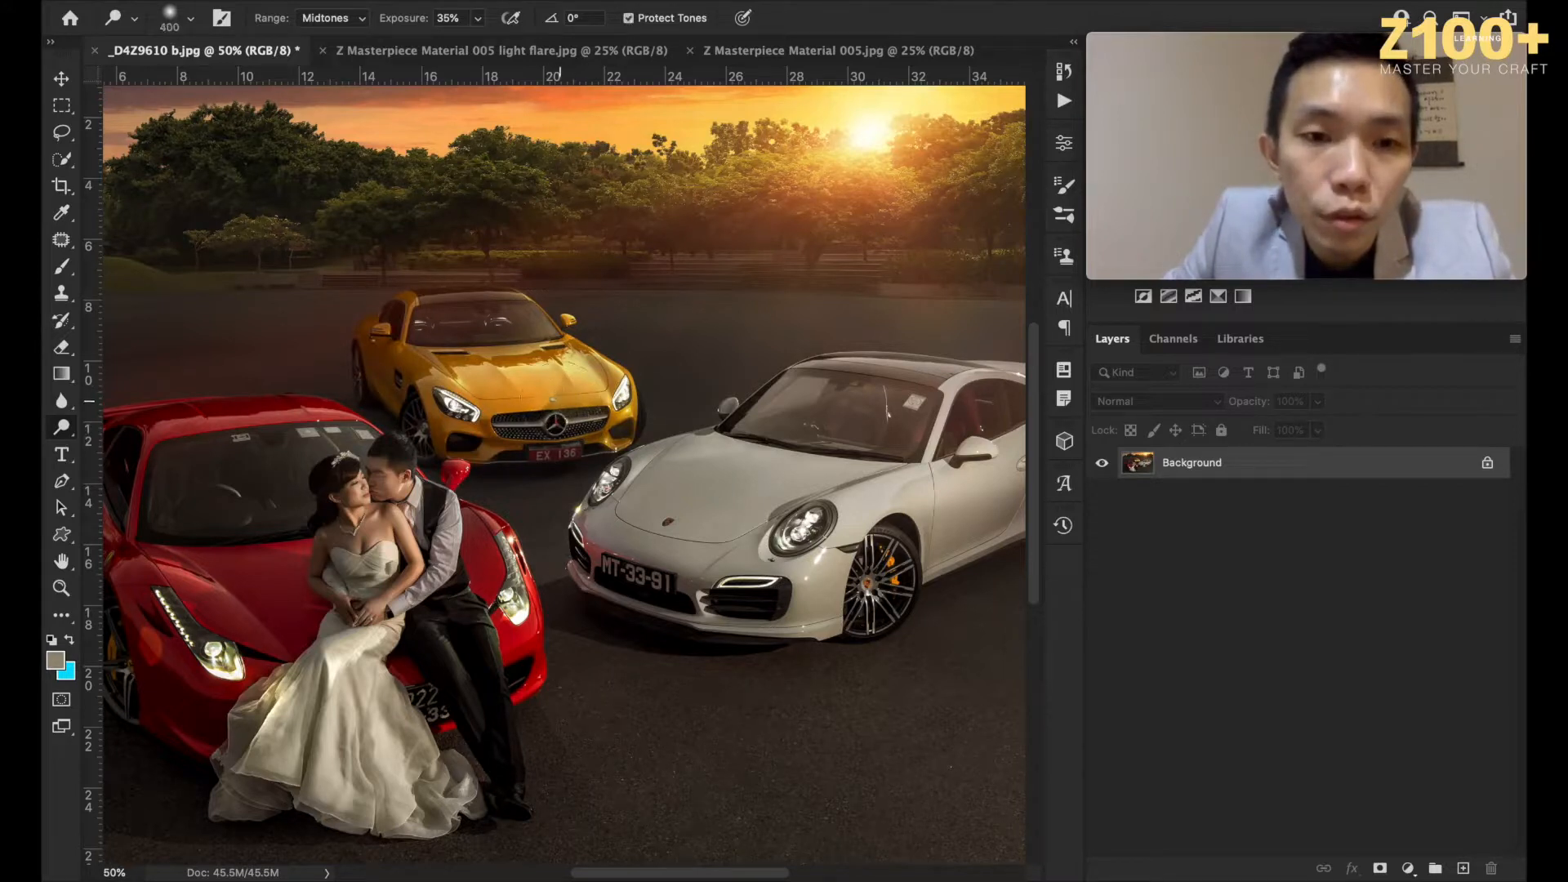
pyautogui.press(']')
pyautogui.press(']')
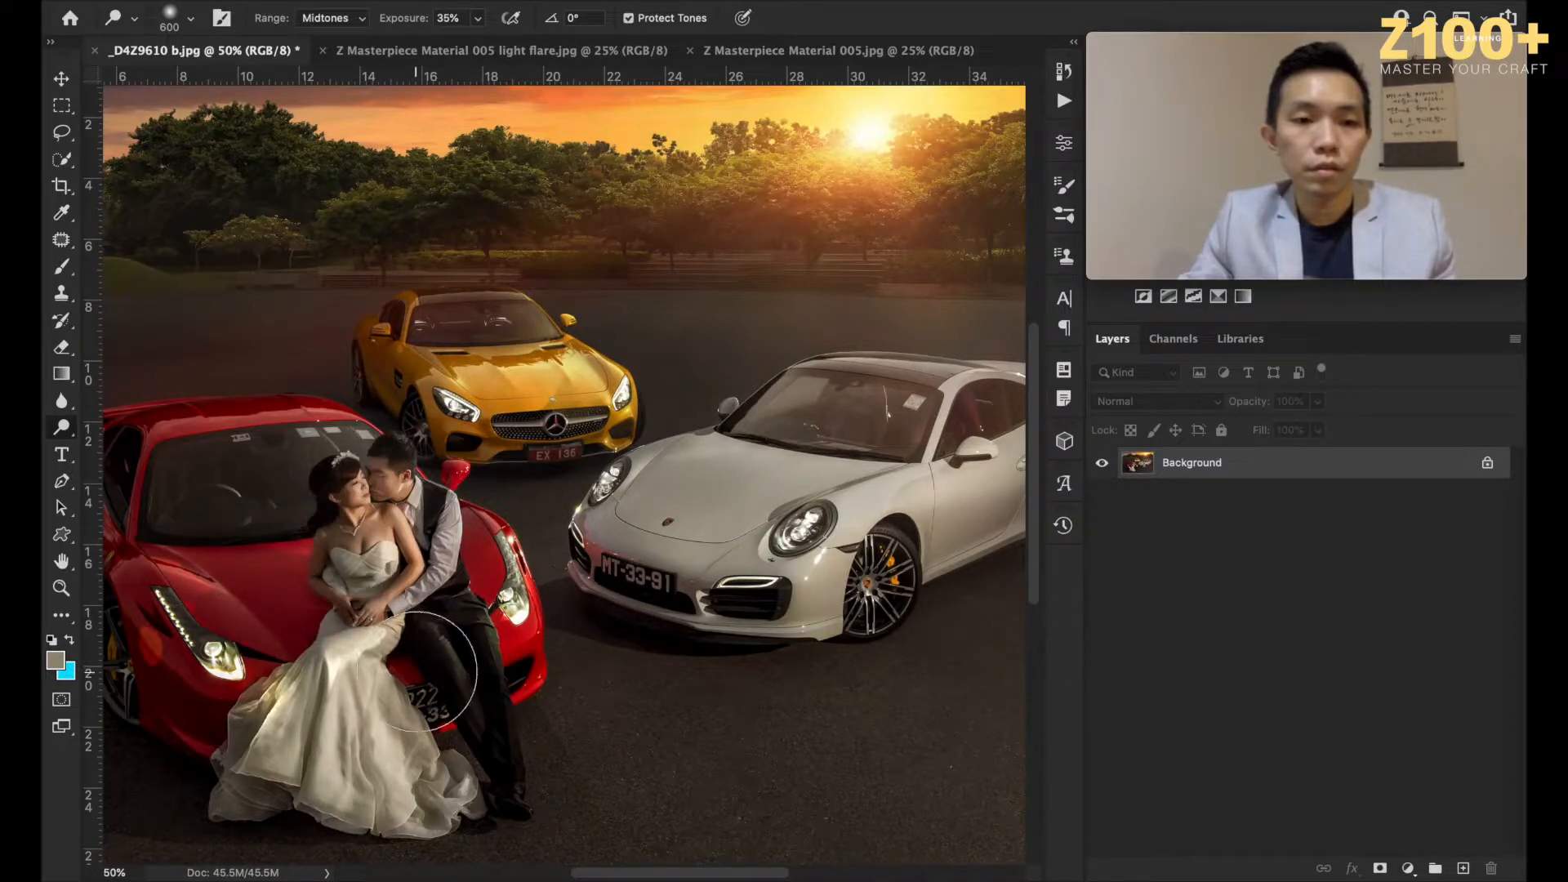
# Step: Dodge the red car around its front wheel and reduce the brush size to 250 px
pyautogui.hscroll(-5, 294, 645)
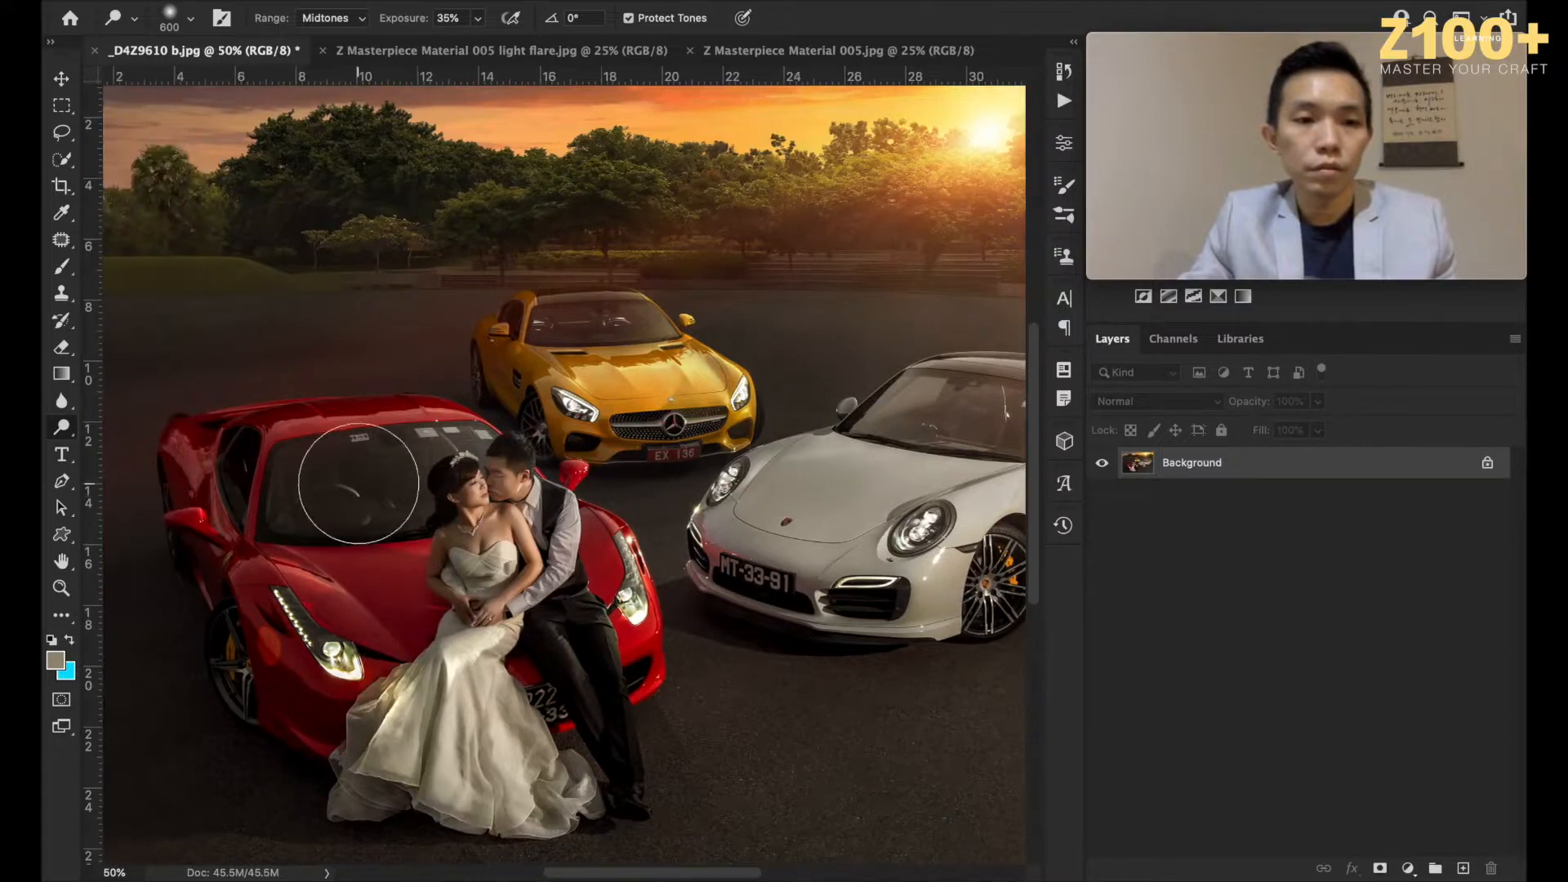
pyautogui.click(243, 658)
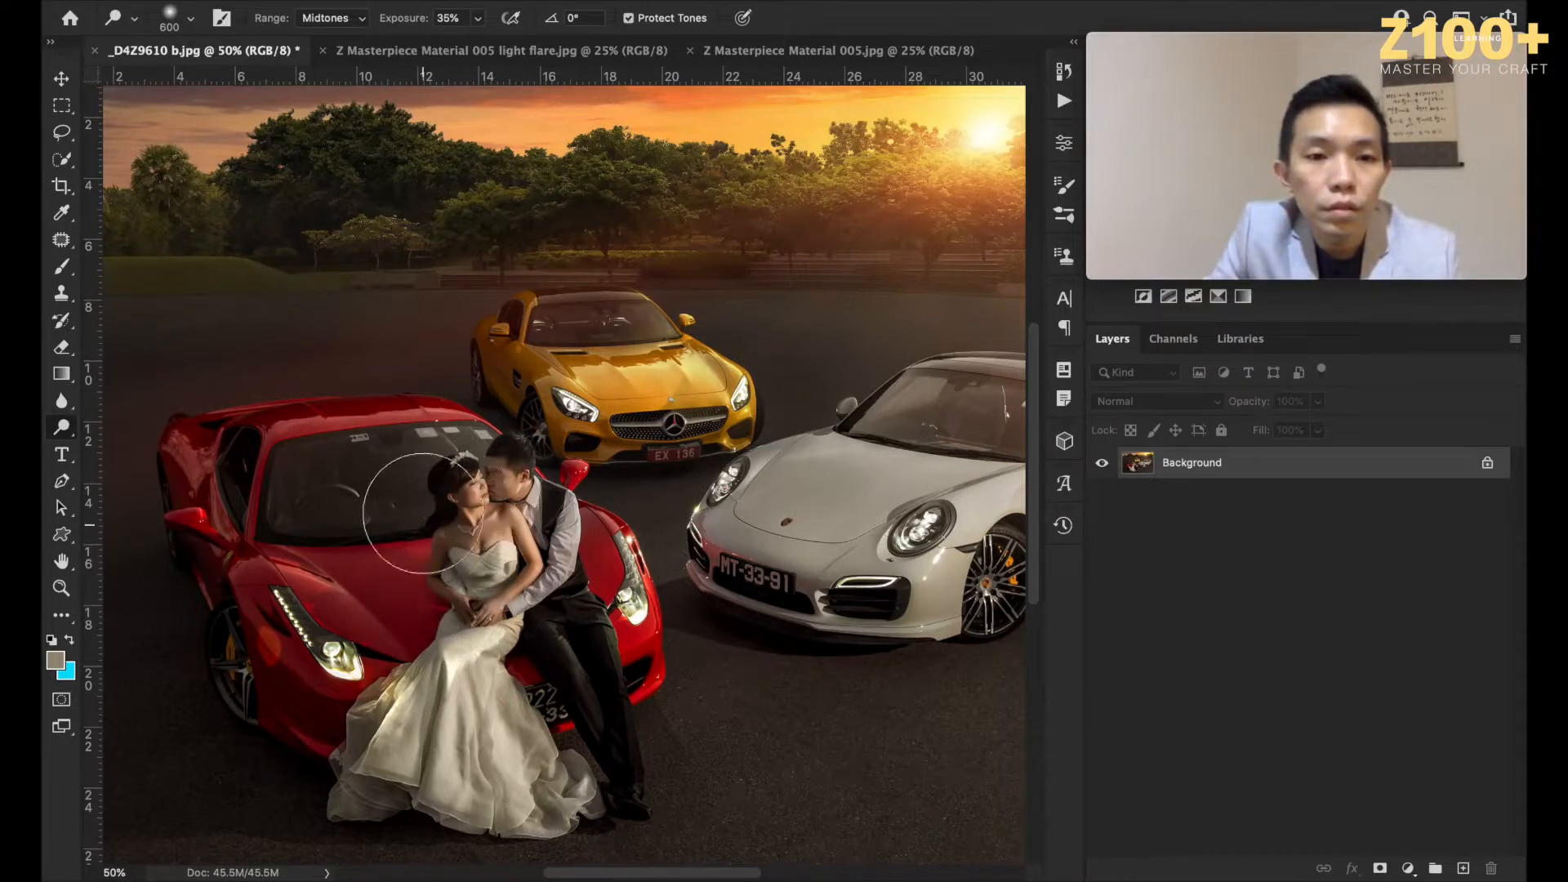
pyautogui.press('[')
pyautogui.press('[')
pyautogui.press('[')
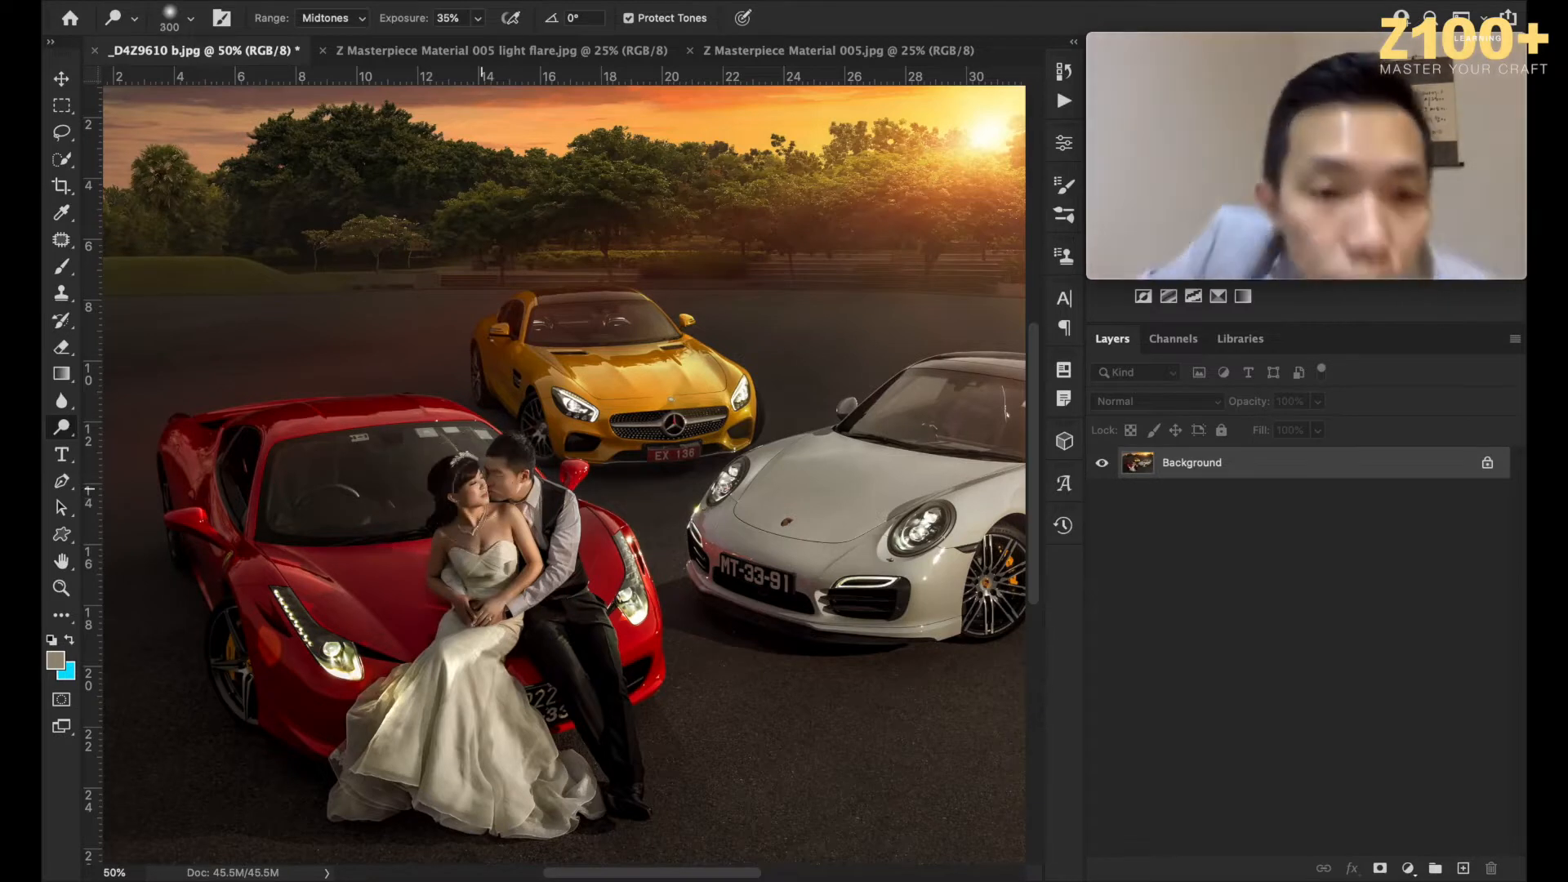
pyautogui.press('[')
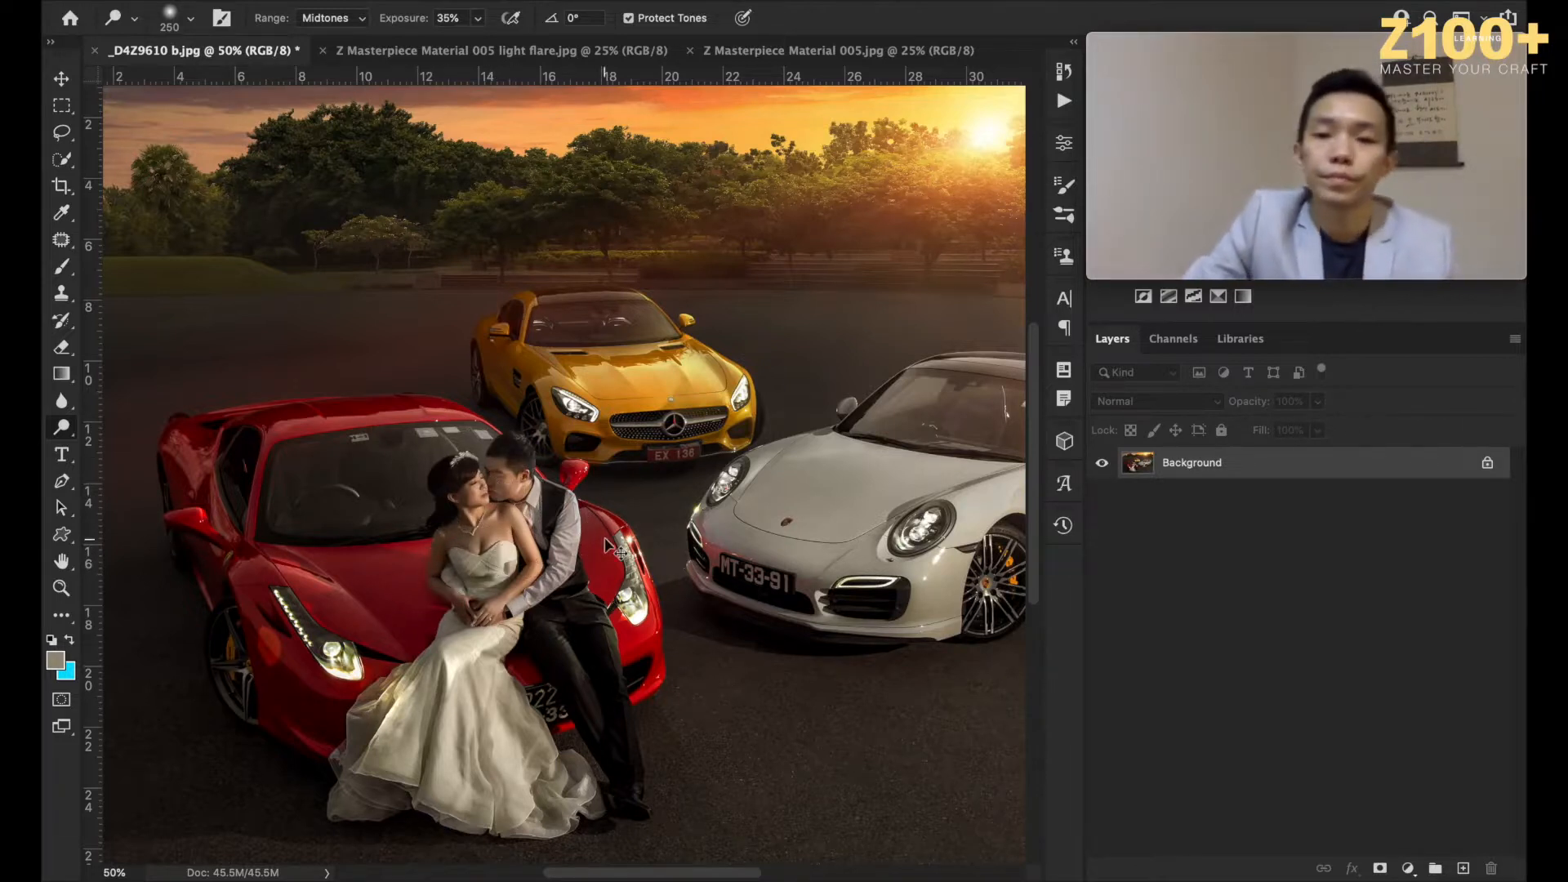
# Step: View the whole photo, display the original _D4Z9610.jpg history snapshot, and return to the last Burn Tool state
pyautogui.press('super+minus')
pyautogui.press('super+minus')
pyautogui.press('super+plus')
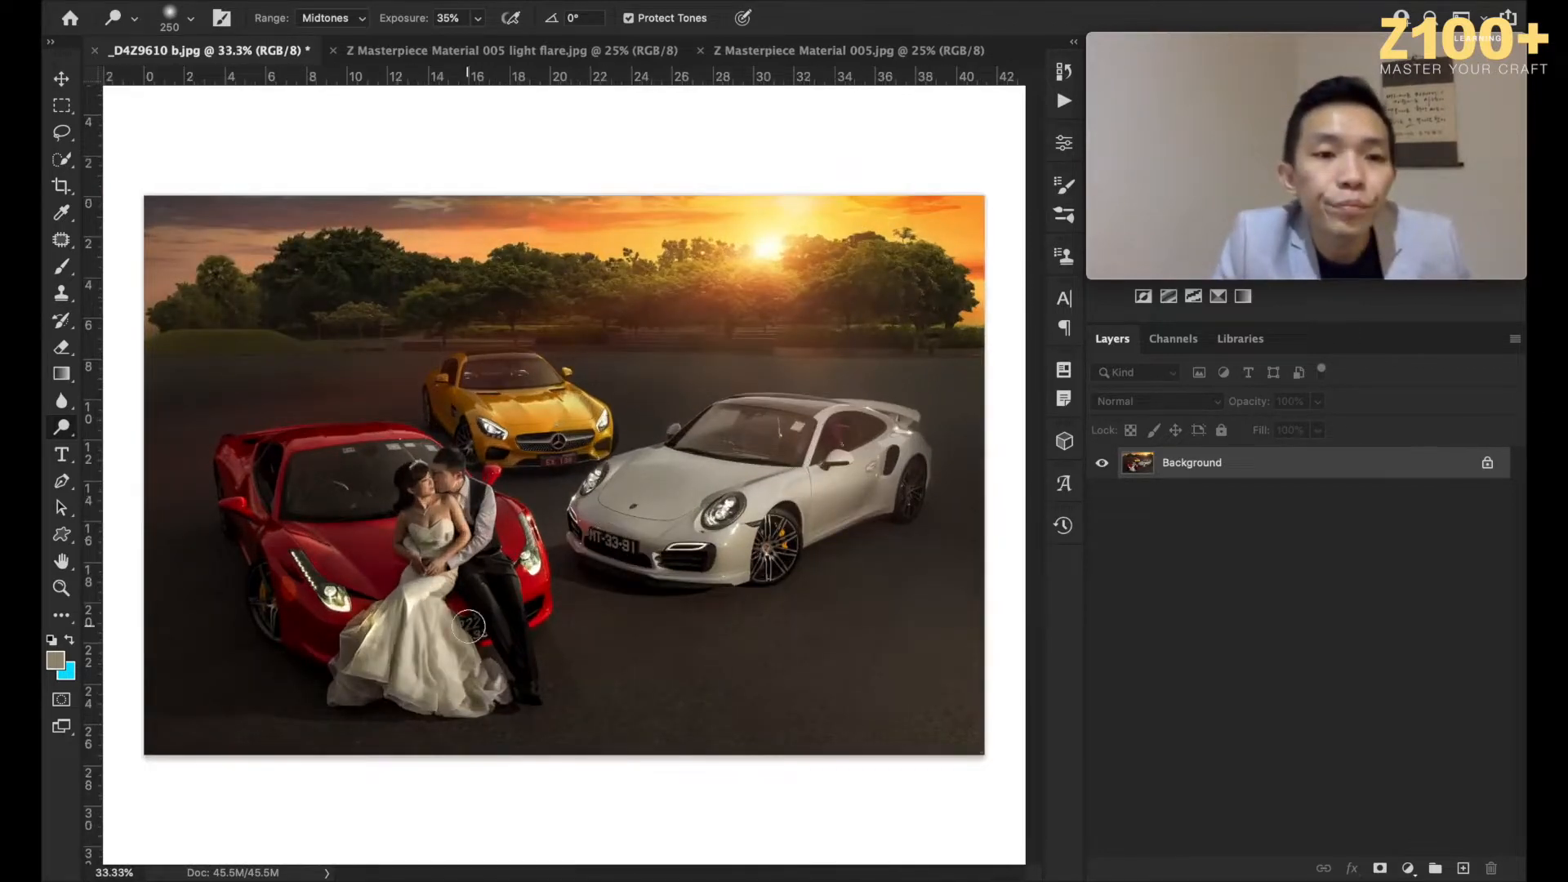
pyautogui.click(62, 79)
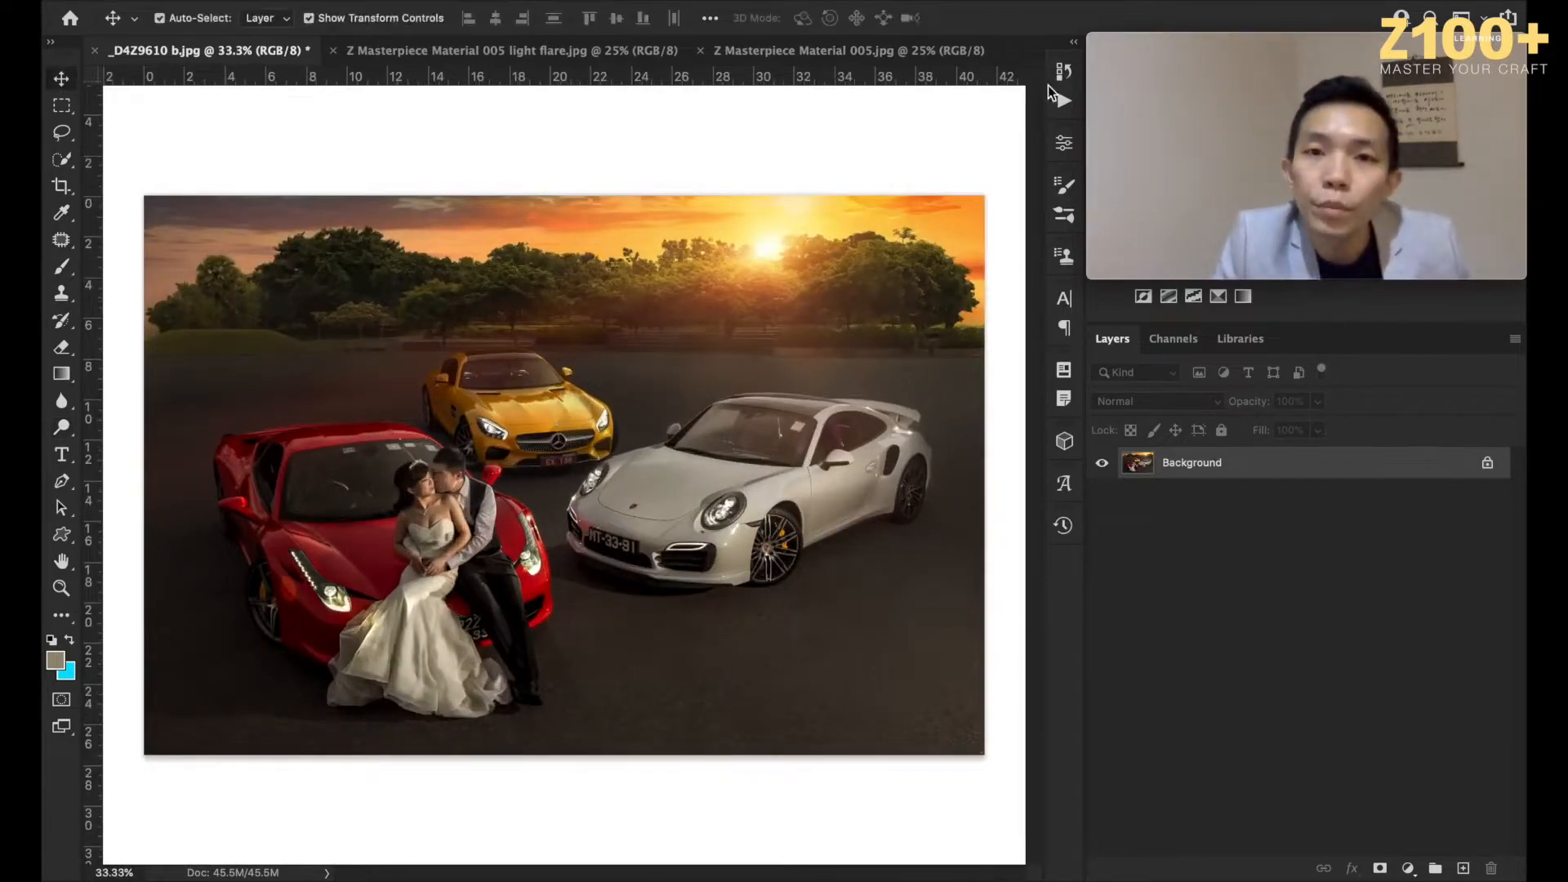
pyautogui.click(1063, 71)
pyautogui.scroll(15, 917, 262)
pyautogui.click(910, 97)
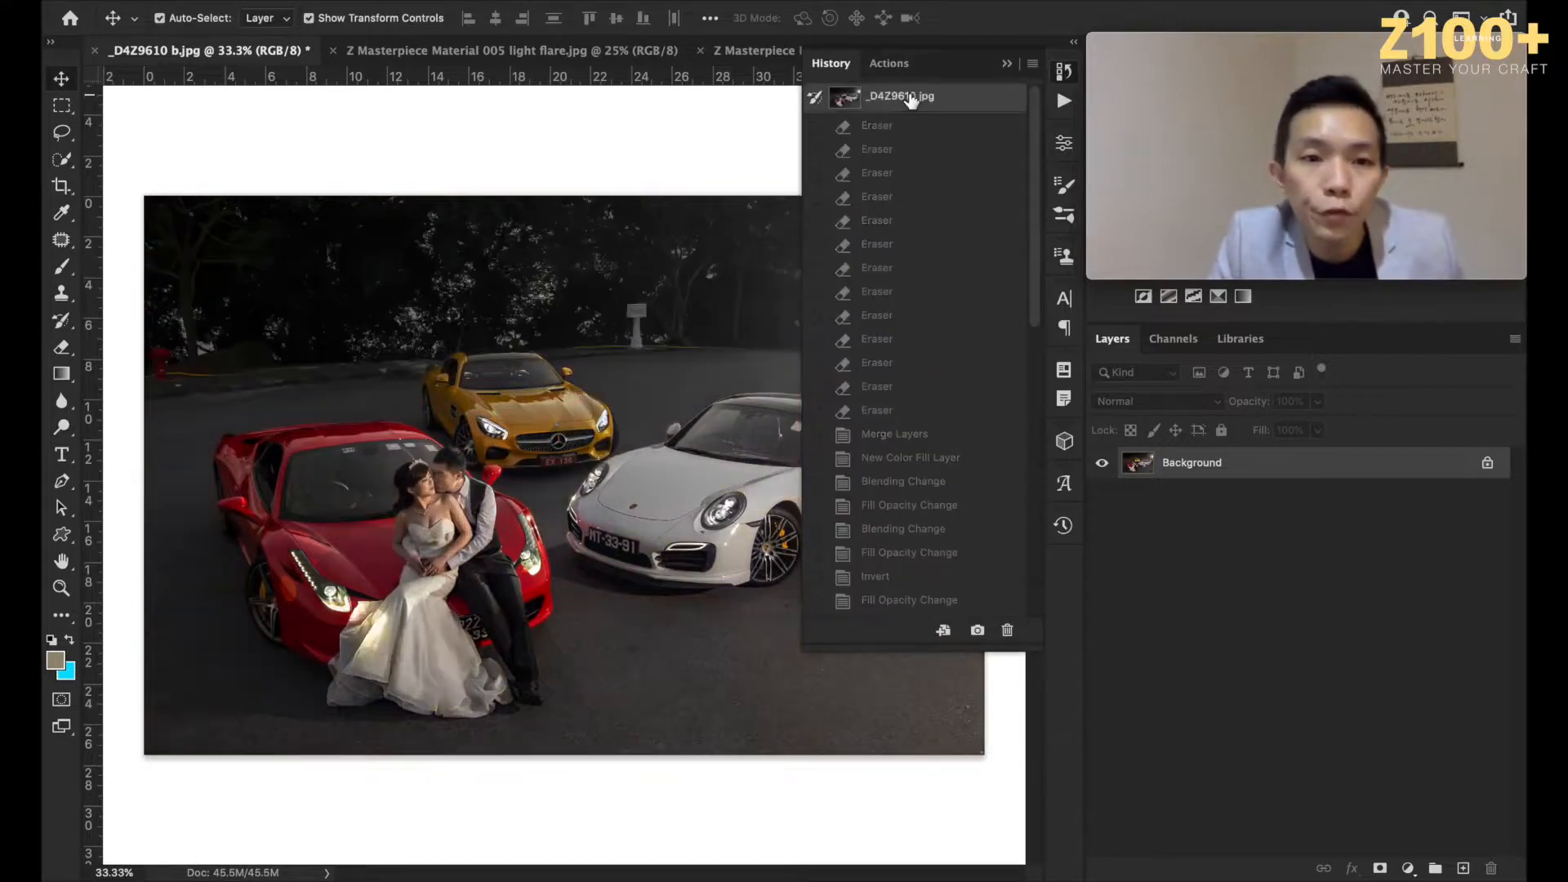
pyautogui.hotkey('ctrl', 'z')
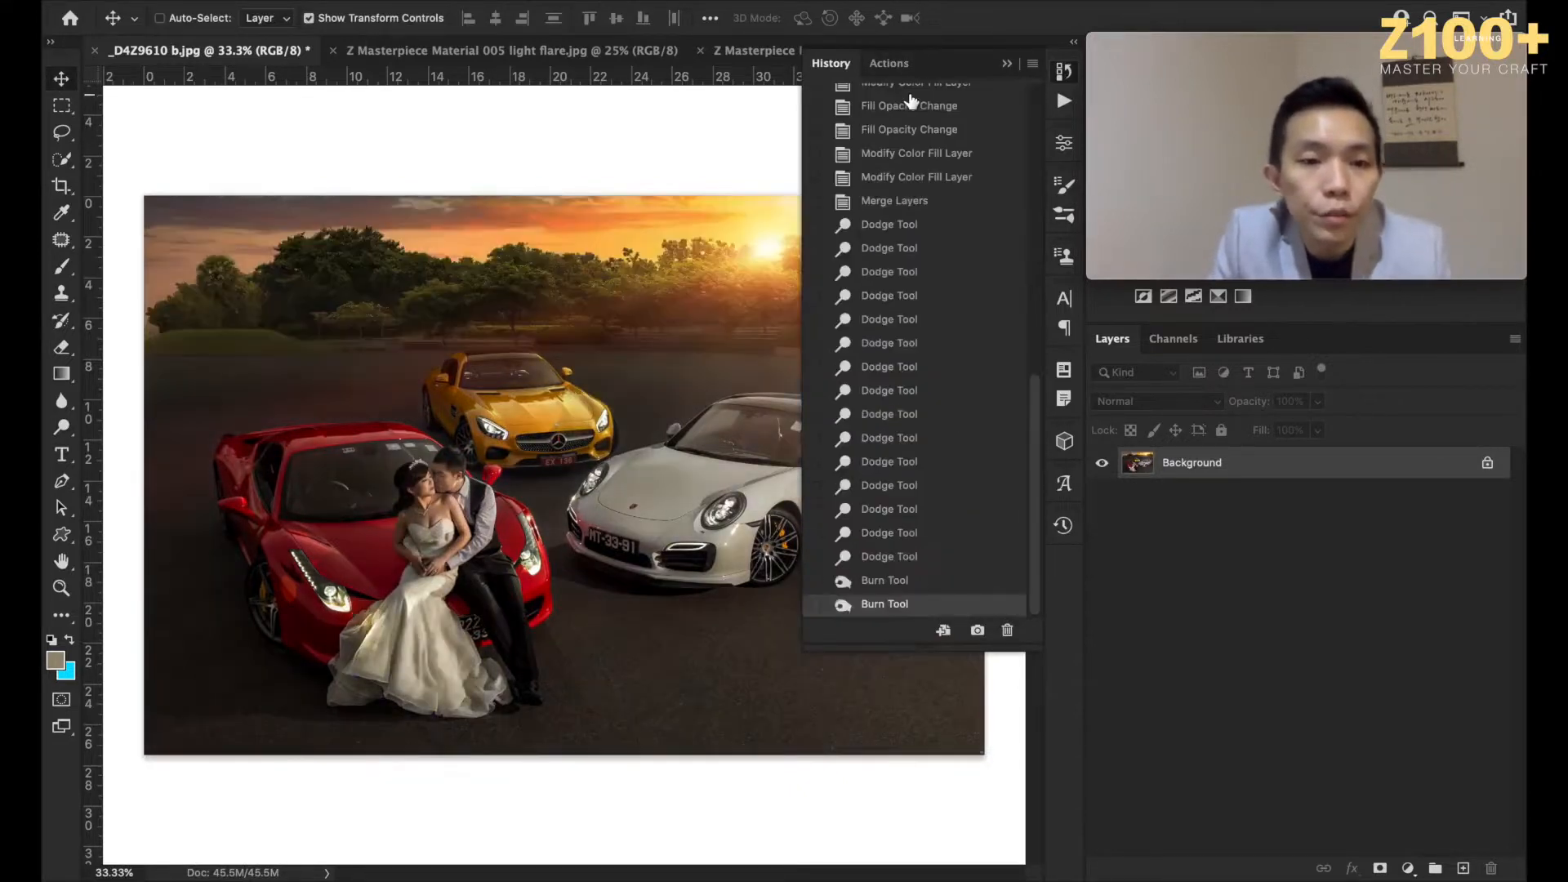
pyautogui.hotkey('ctrl', 'z')
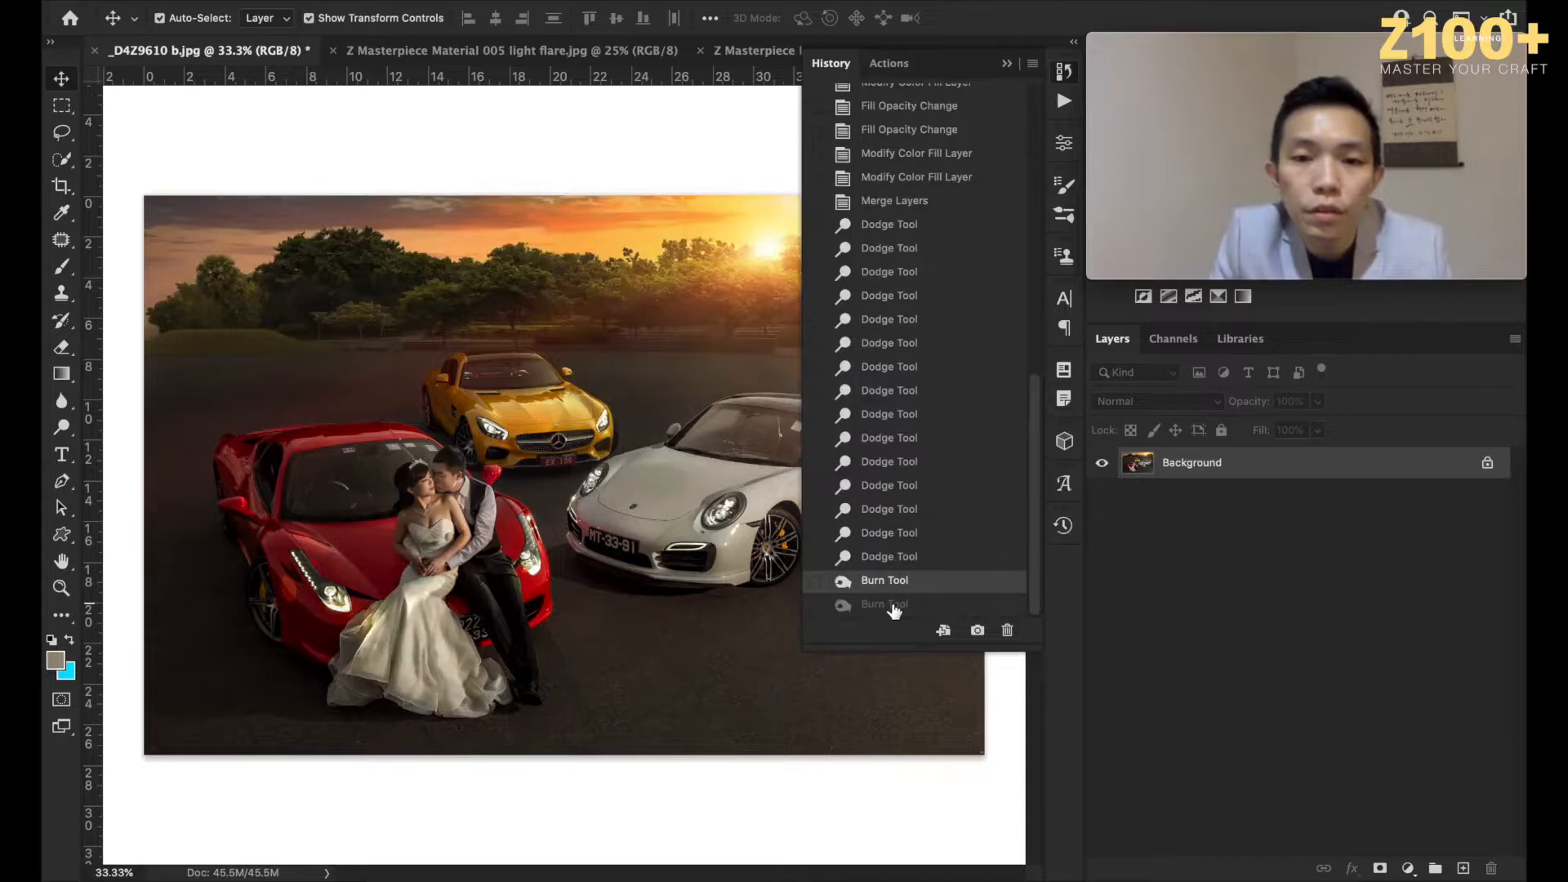
pyautogui.click(894, 605)
# Step: Compare the original _D4Z9610.jpg snapshot with the dodged and burned photo with the history list closed
pyautogui.scroll(15, 956, 343)
pyautogui.click(931, 97)
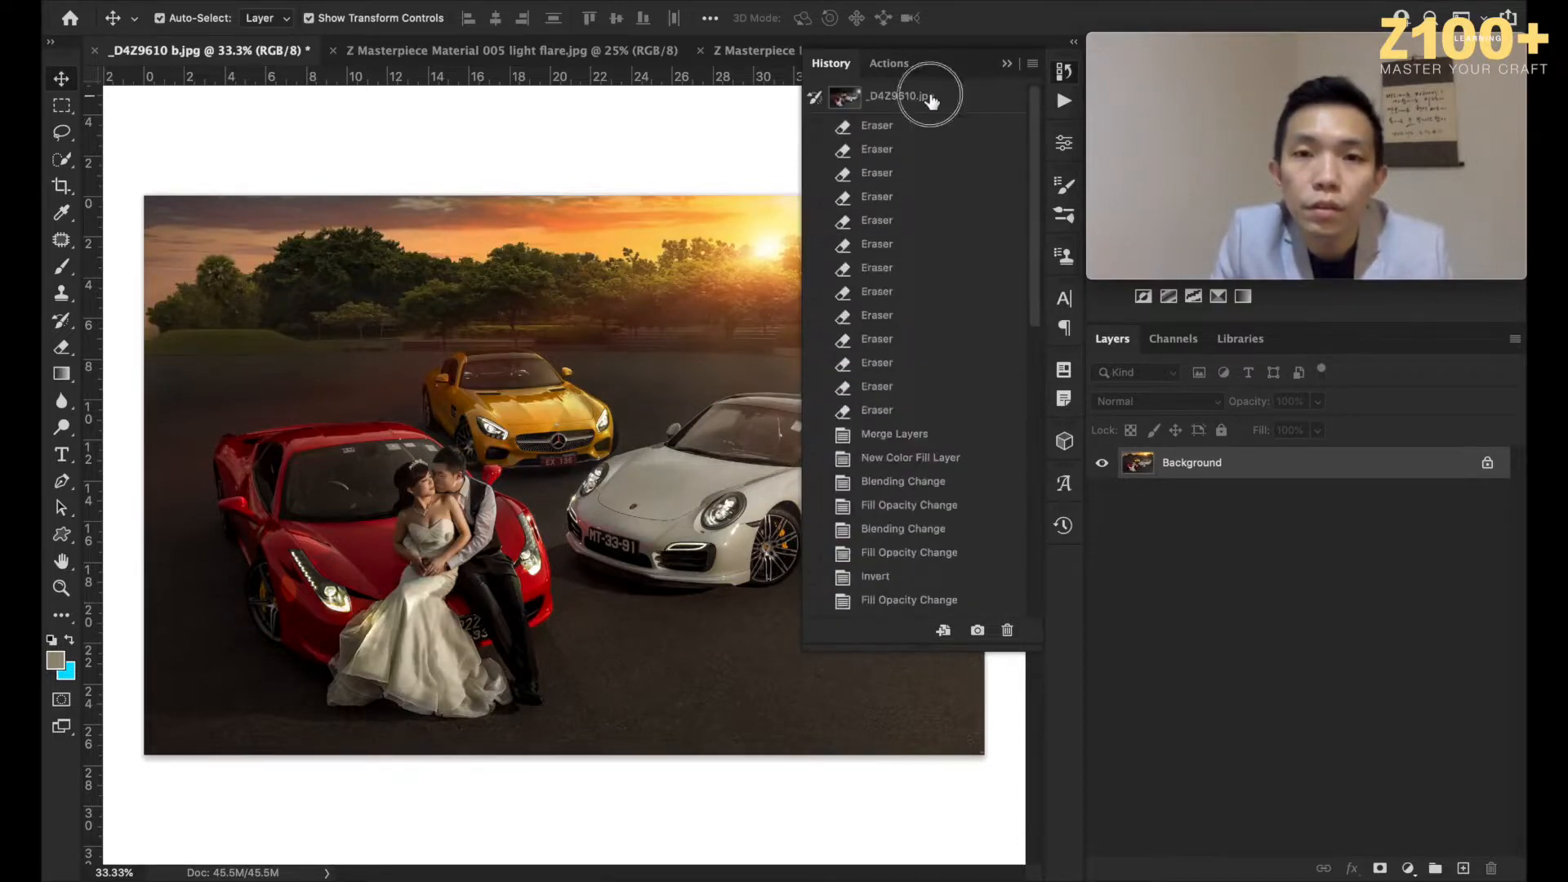
pyautogui.click(1068, 72)
pyautogui.press('alt+super+z')
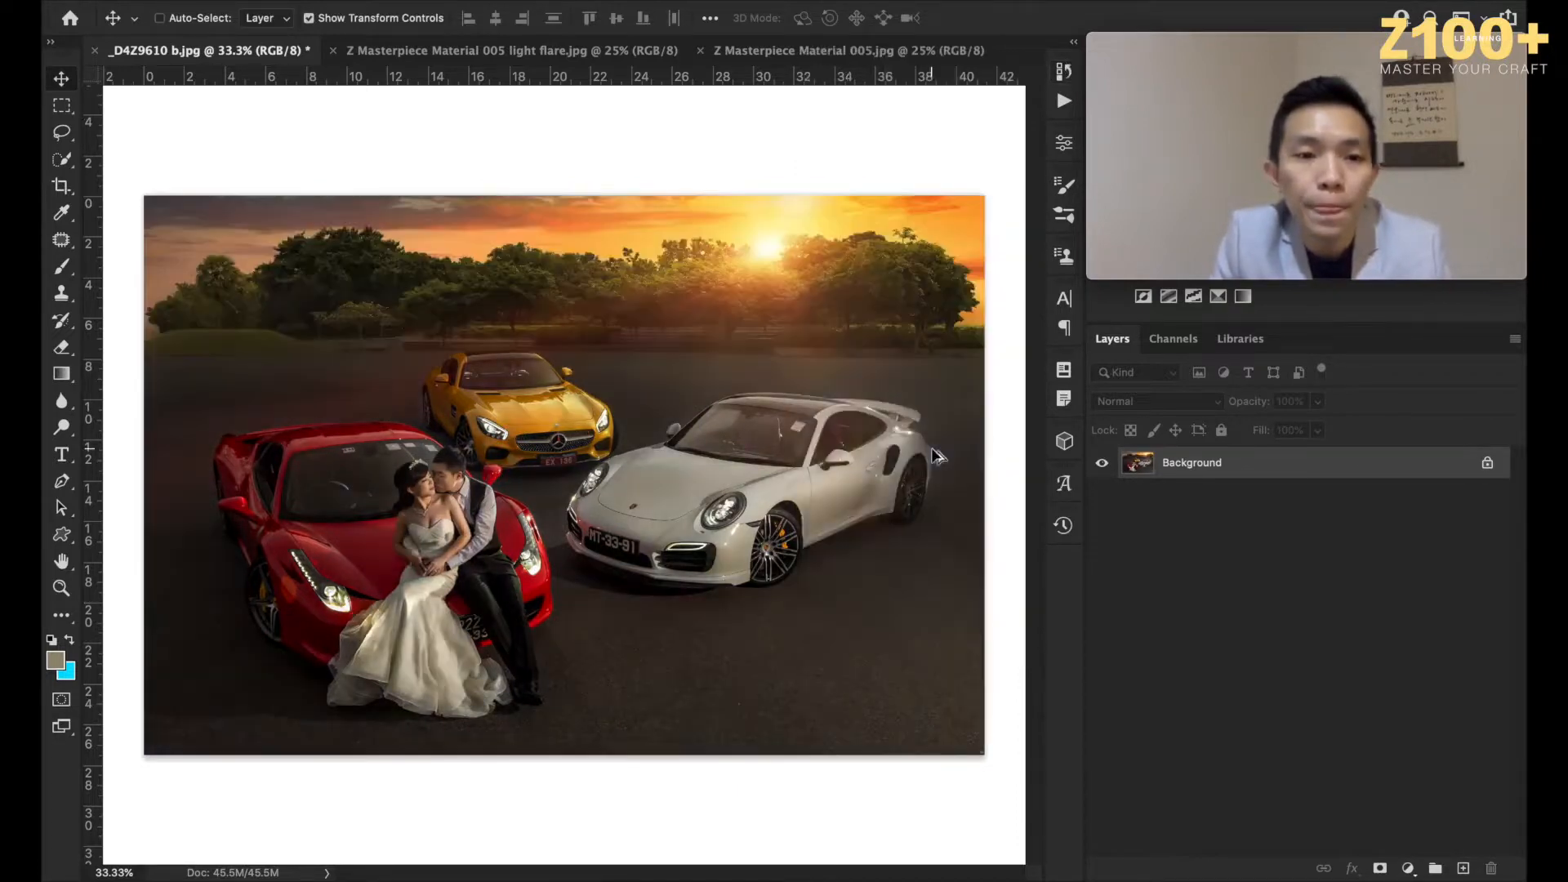
pyautogui.press('alt+super+z')
pyautogui.press('alt+super+z')
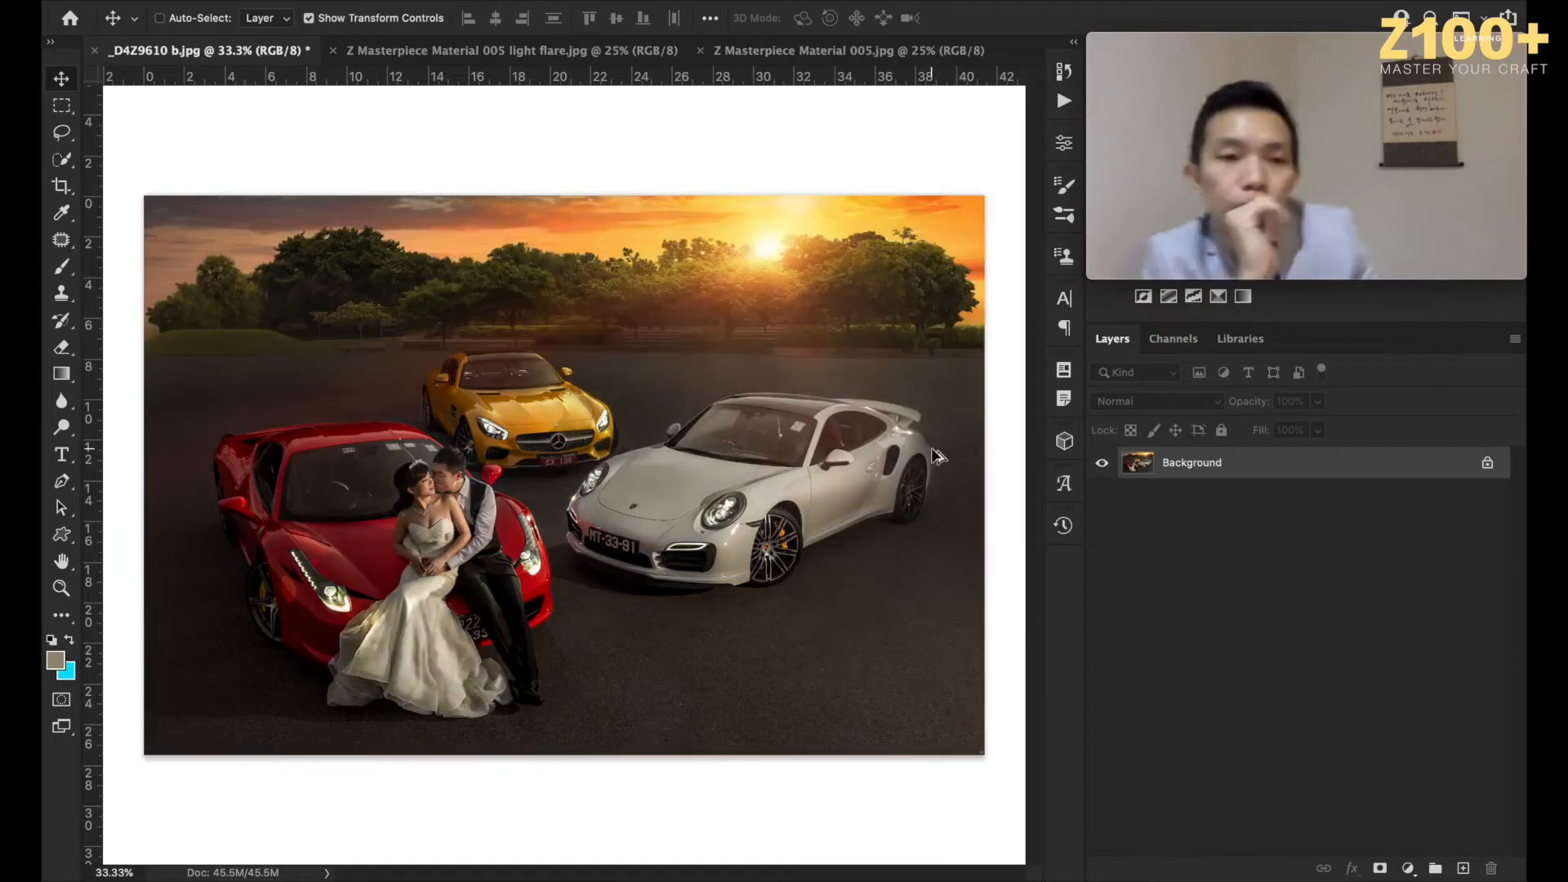
# Step: Show the finished photo in full-screen view with the interface hidden and enlarge it
pyautogui.press('f')
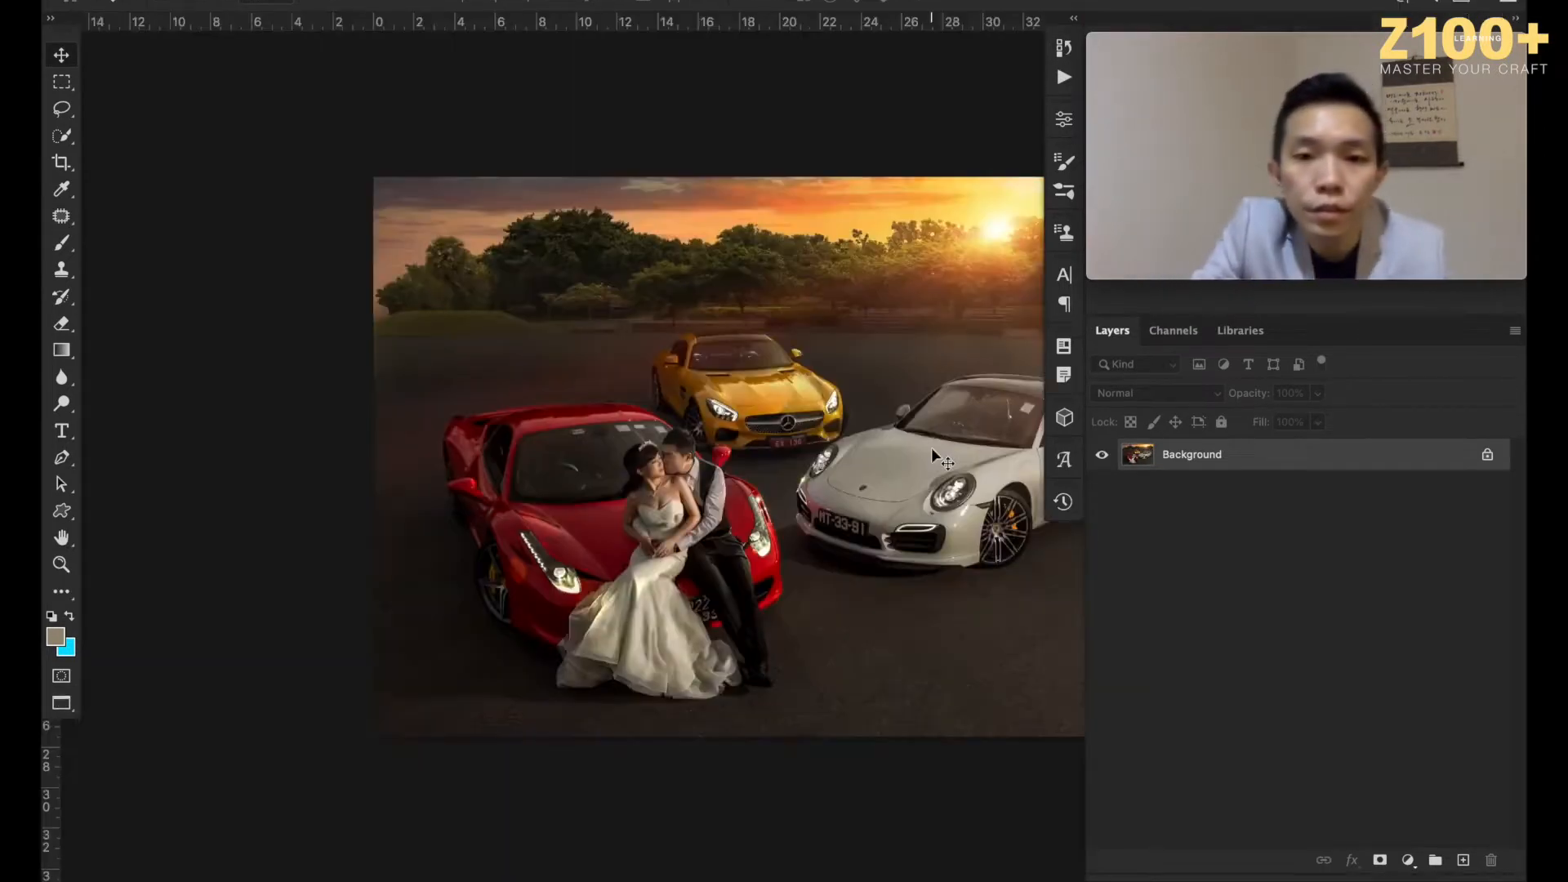
pyautogui.press('Tab')
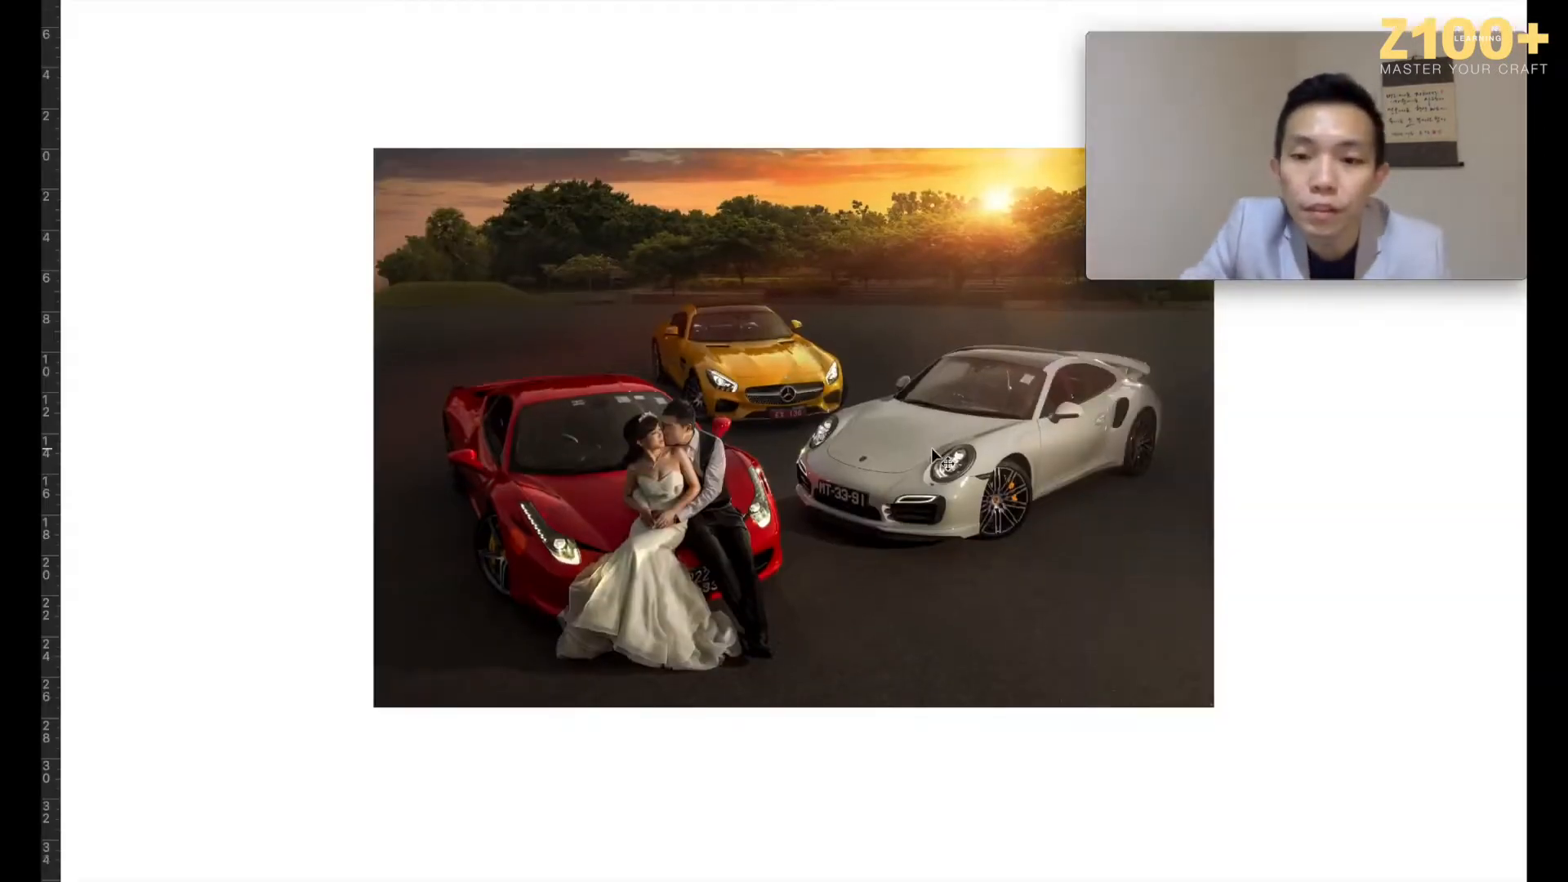
pyautogui.scroll(3, 969, 446)
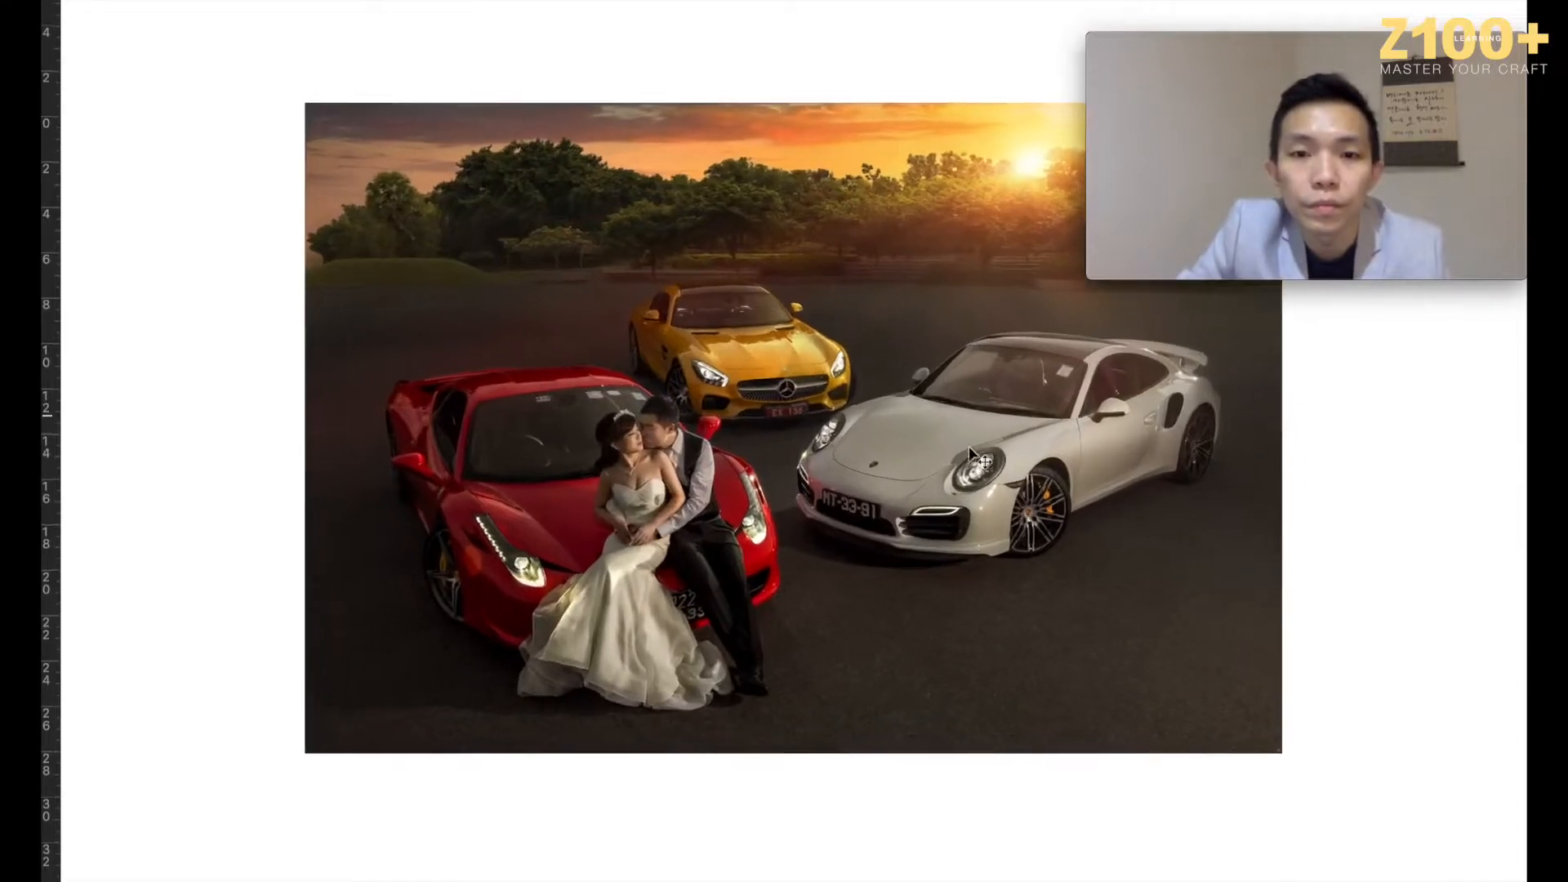
# Step: Leave the full-screen view and examine the red car's front fender beside the headlight at 300% zoom
pyautogui.hscroll(3, 968, 446)
pyautogui.scroll(2, 969, 446)
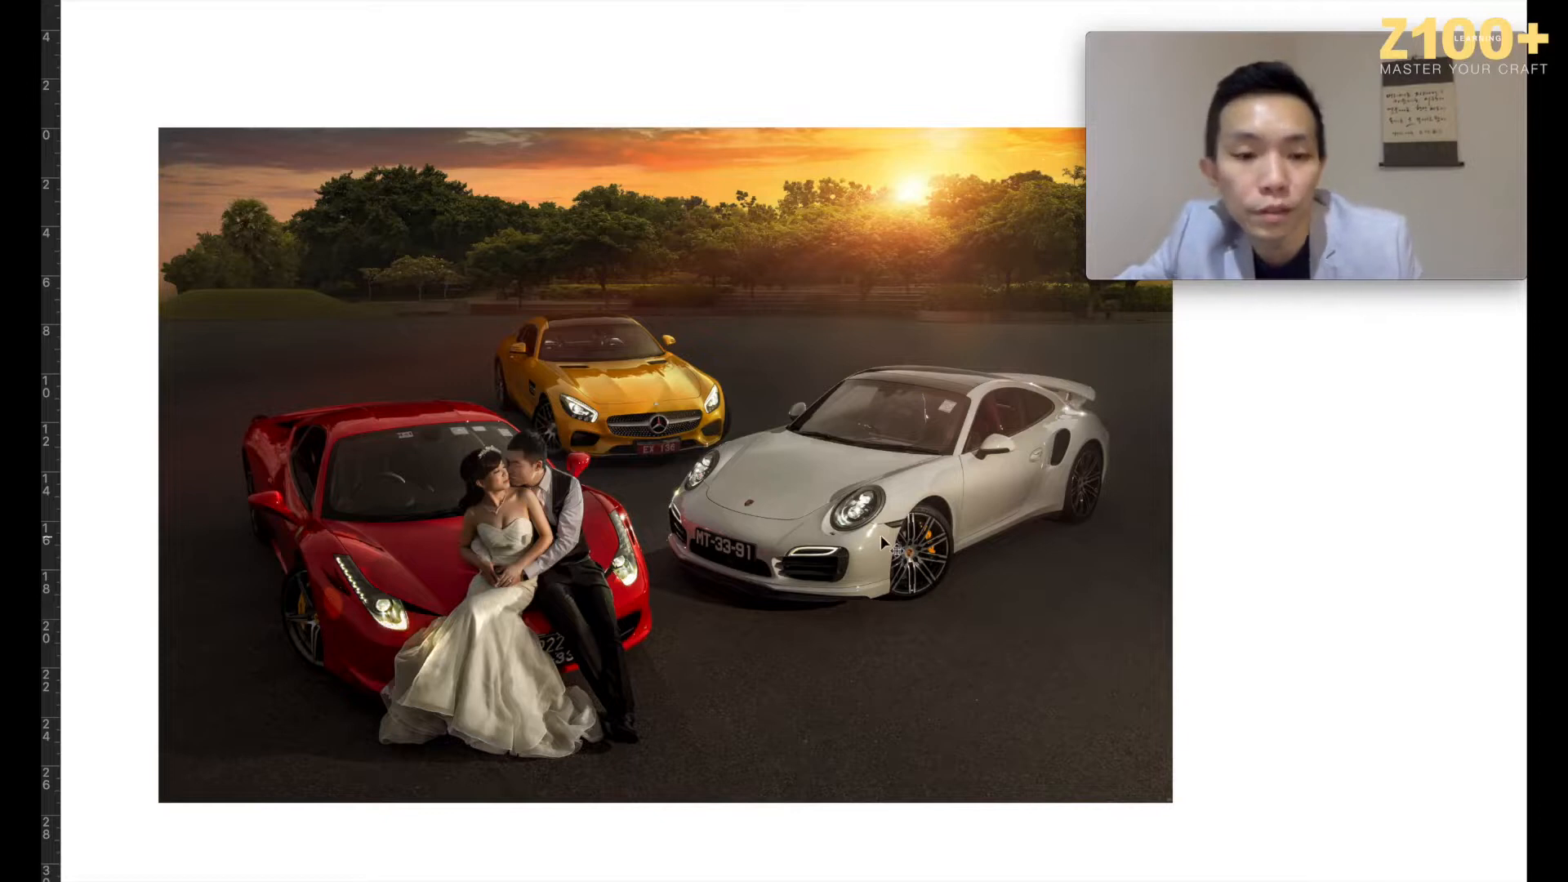
pyautogui.press('f')
pyautogui.press('super+plus')
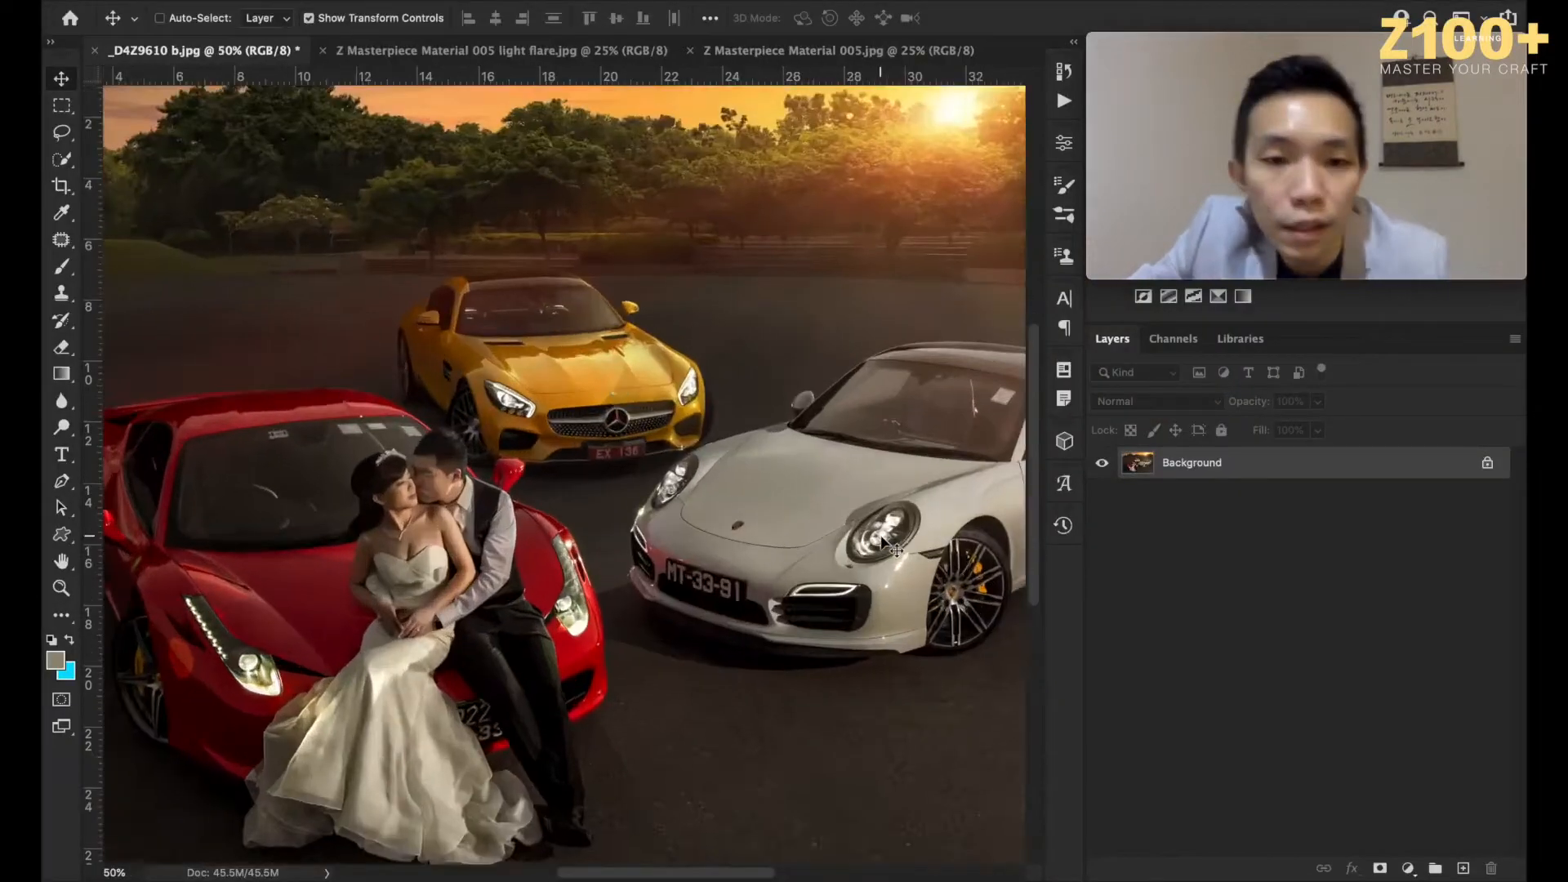
pyautogui.press('super+plus')
pyautogui.press('super+plus')
pyautogui.scroll(-3, 886, 543)
pyautogui.hscroll(-5, 886, 543)
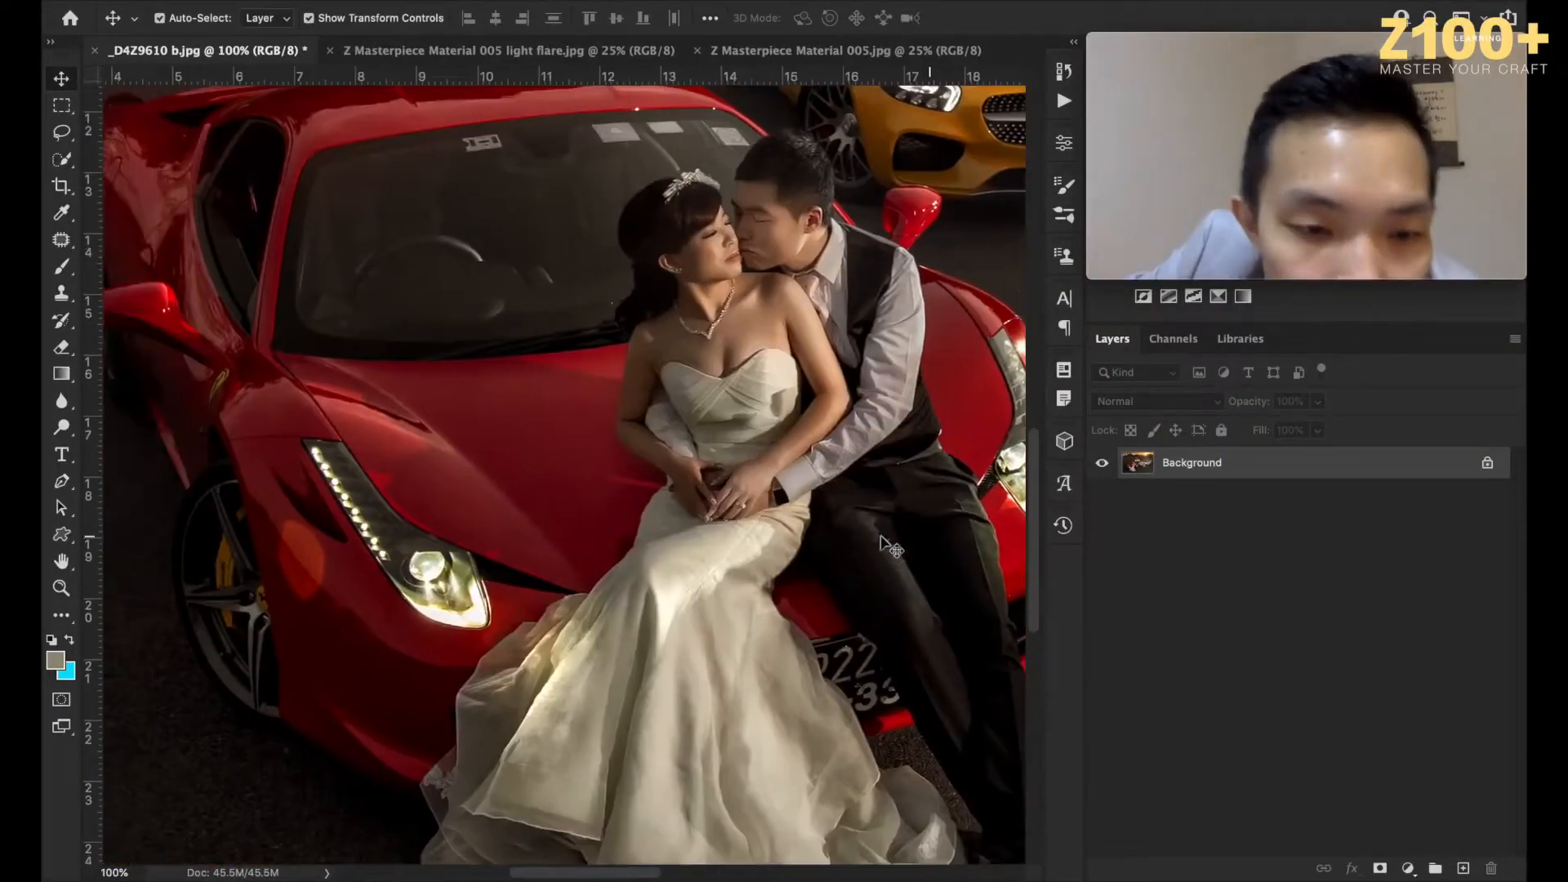
pyautogui.hscroll(-3, 886, 545)
pyautogui.press('super+plus')
pyautogui.press('super+plus')
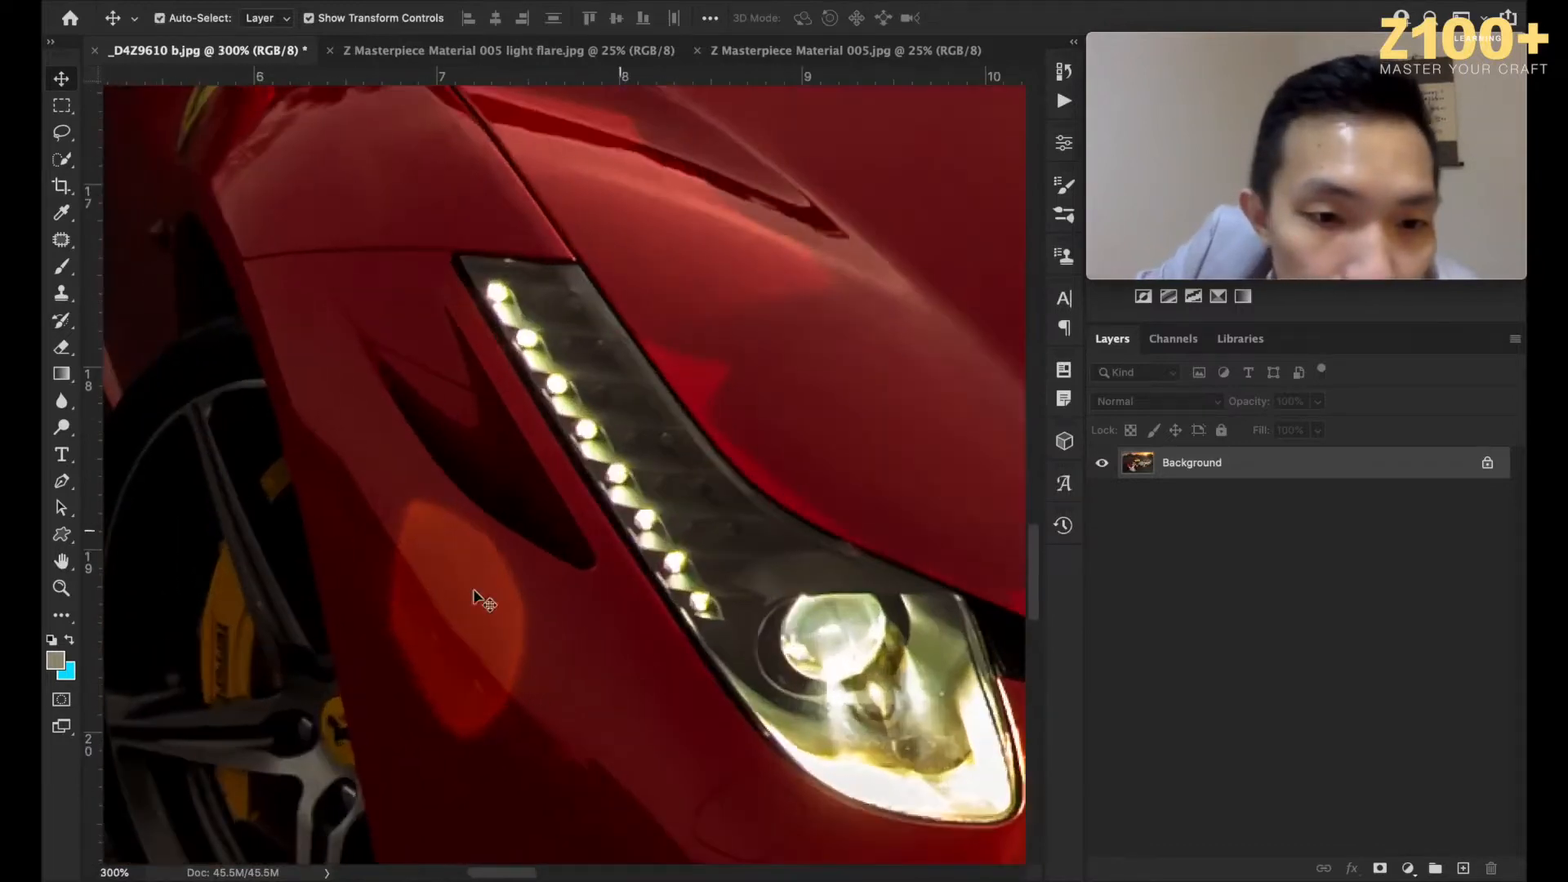
# Step: Outline the orange flare spot on the red car's fender with the Patch tool, replace it with a Content-Aware fill, and deselect
pyautogui.click(63, 241)
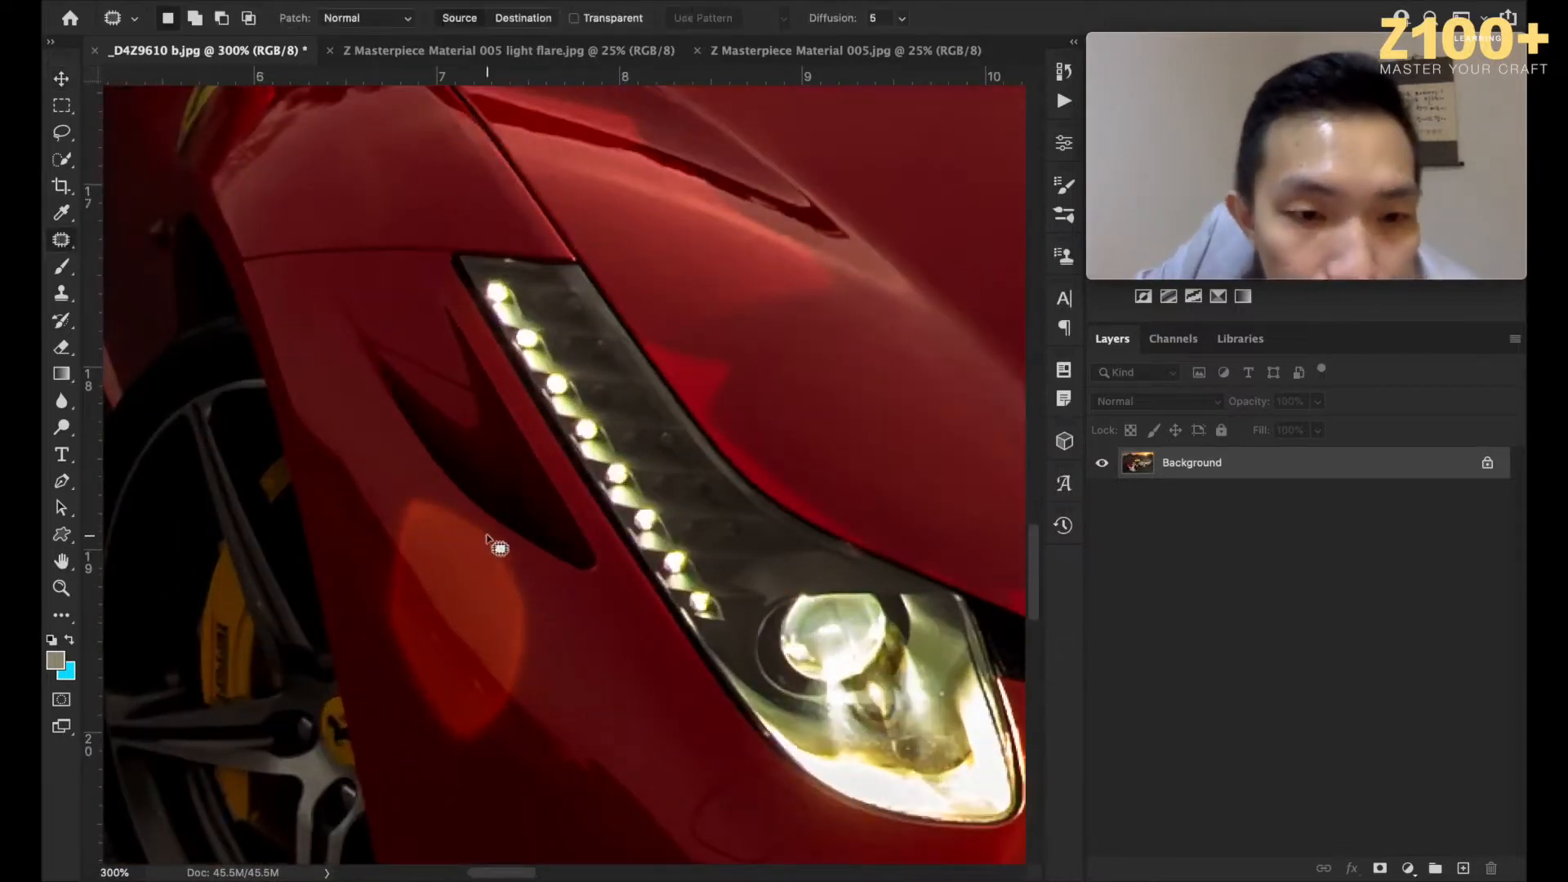
pyautogui.moveTo(435, 486)
pyautogui.mouseDown()
pyautogui.moveTo(403, 546)
pyautogui.moveTo(483, 615)
pyautogui.moveTo(532, 608)
pyautogui.moveTo(525, 581)
pyautogui.moveTo(472, 512)
pyautogui.moveTo(404, 492)
pyautogui.moveTo(375, 608)
pyautogui.moveTo(427, 725)
pyautogui.moveTo(472, 759)
pyautogui.moveTo(517, 712)
pyautogui.moveTo(536, 616)
pyautogui.mouseUp()
pyautogui.hotkey('shift', 'BackSpace')
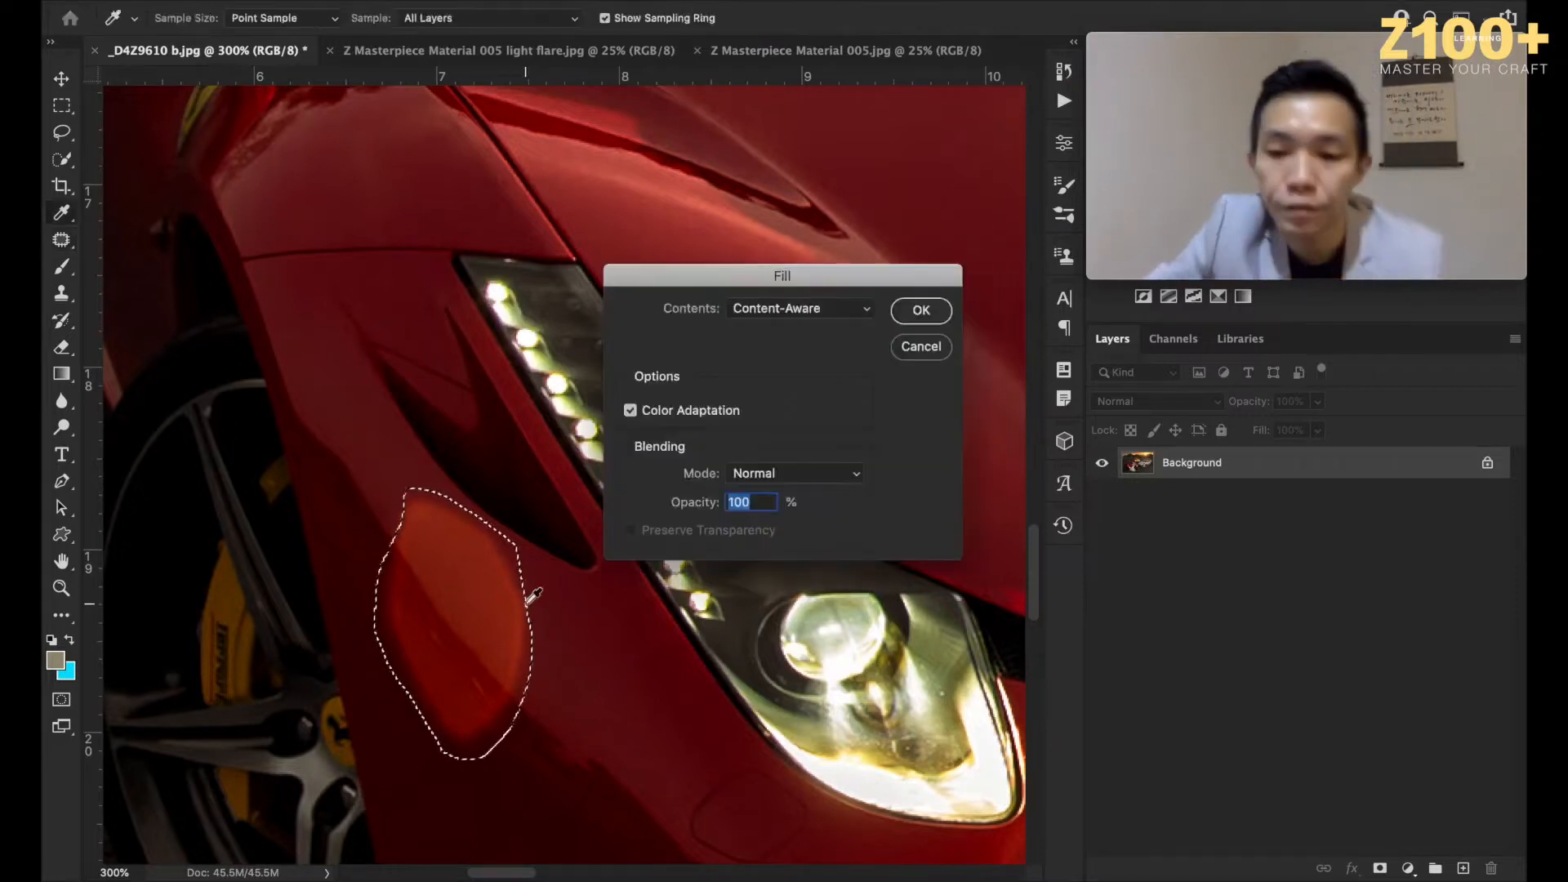
pyautogui.press('Return')
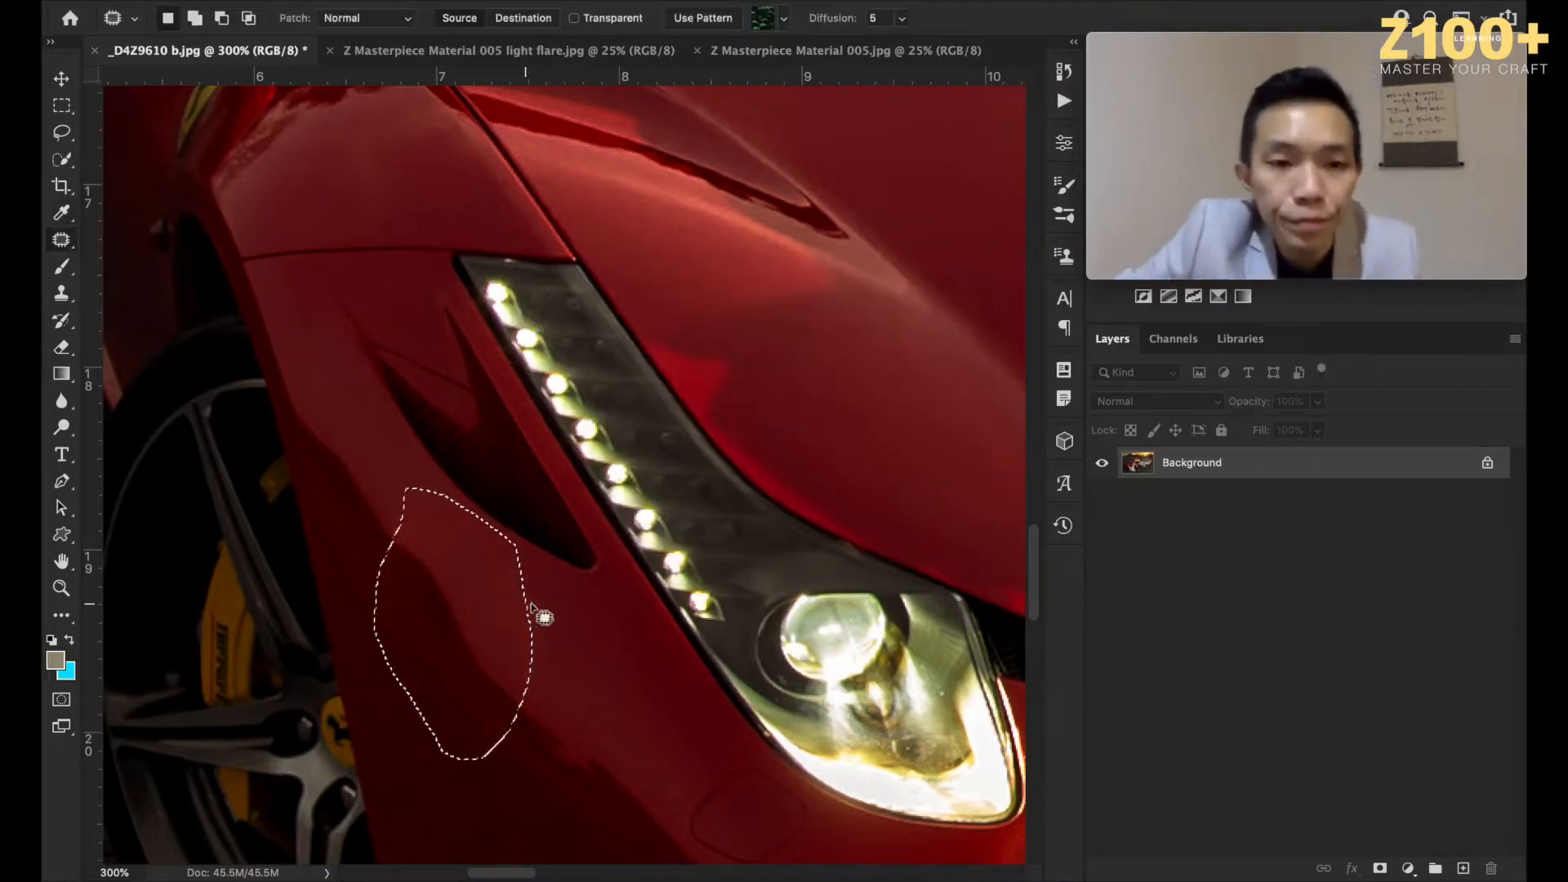
pyautogui.hotkey('ctrl', 'd')
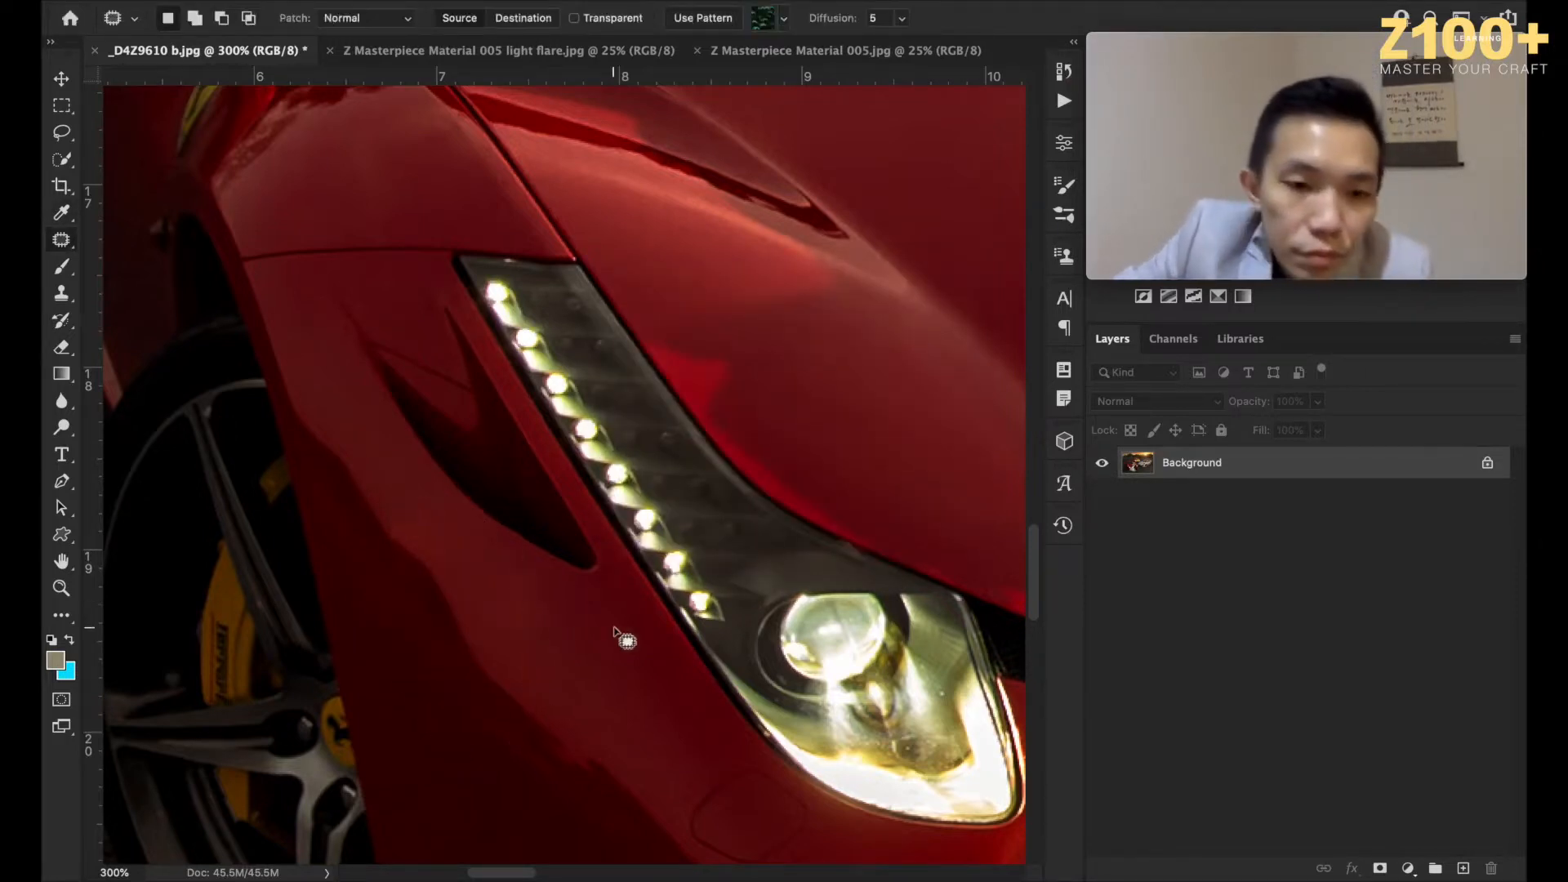
# Step: Retouch the uneven reflection edge on the red fender with the Patch tool and check the car at 100% zoom
pyautogui.moveTo(415, 532)
pyautogui.mouseDown()
pyautogui.moveTo(374, 583)
pyautogui.moveTo(428, 667)
pyautogui.moveTo(476, 684)
pyautogui.moveTo(511, 644)
pyautogui.moveTo(395, 494)
pyautogui.moveTo(388, 526)
pyautogui.moveTo(438, 537)
pyautogui.mouseUp()
pyautogui.moveTo(432, 527)
pyautogui.mouseDown()
pyautogui.moveTo(478, 562)
pyautogui.moveTo(501, 621)
pyautogui.moveTo(549, 652)
pyautogui.mouseUp()
pyautogui.moveTo(530, 624); pyautogui.dragTo(583, 654)
pyautogui.click(579, 702)
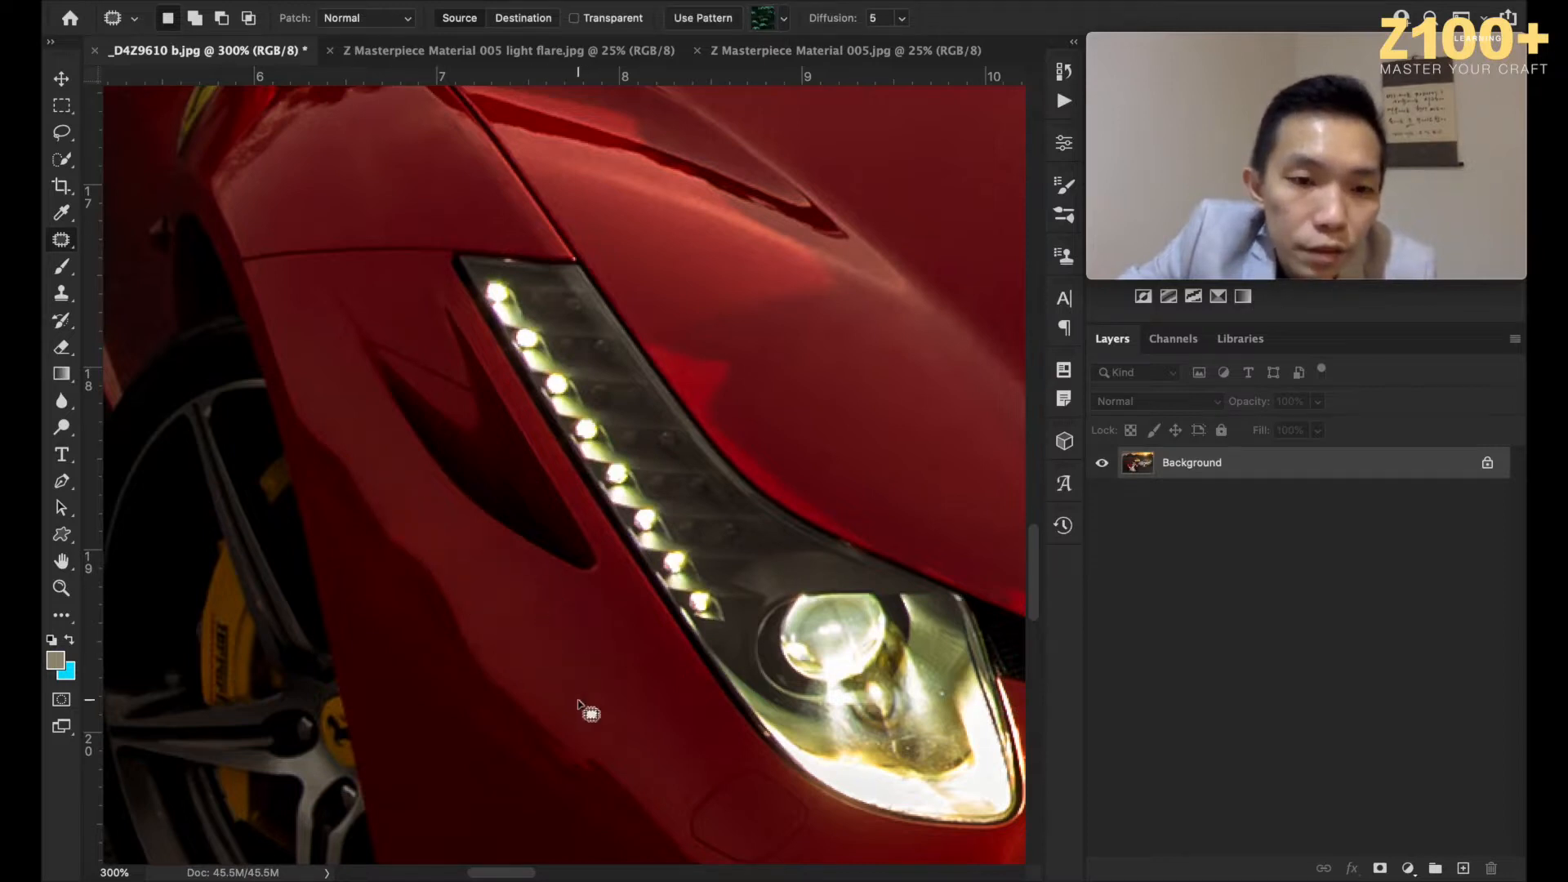
pyautogui.press('super+minus')
pyautogui.press('super+minus')
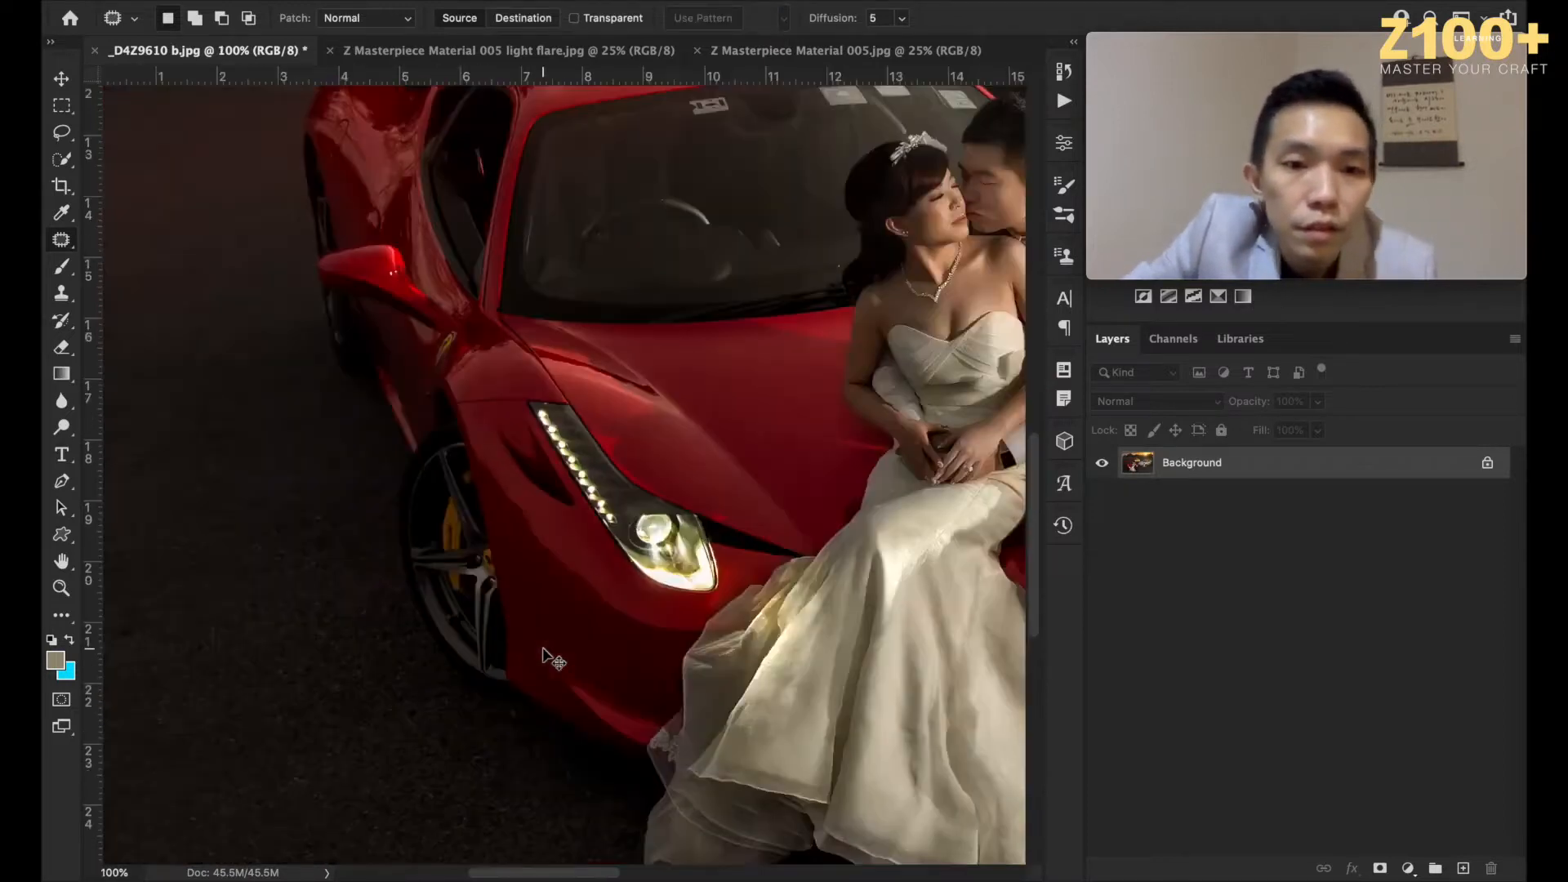
# Step: Select the fender area between the front wheel and the headlight and open it in the Liquify filter
pyautogui.press('super+plus')
pyautogui.press('super+plus')
pyautogui.moveTo(441, 504)
pyautogui.mouseDown()
pyautogui.moveTo(337, 488)
pyautogui.moveTo(413, 535)
pyautogui.mouseUp()
pyautogui.moveTo(588, 333)
pyautogui.mouseDown()
pyautogui.moveTo(427, 335)
pyautogui.moveTo(268, 675)
pyautogui.moveTo(343, 761)
pyautogui.moveTo(774, 688)
pyautogui.mouseUp()
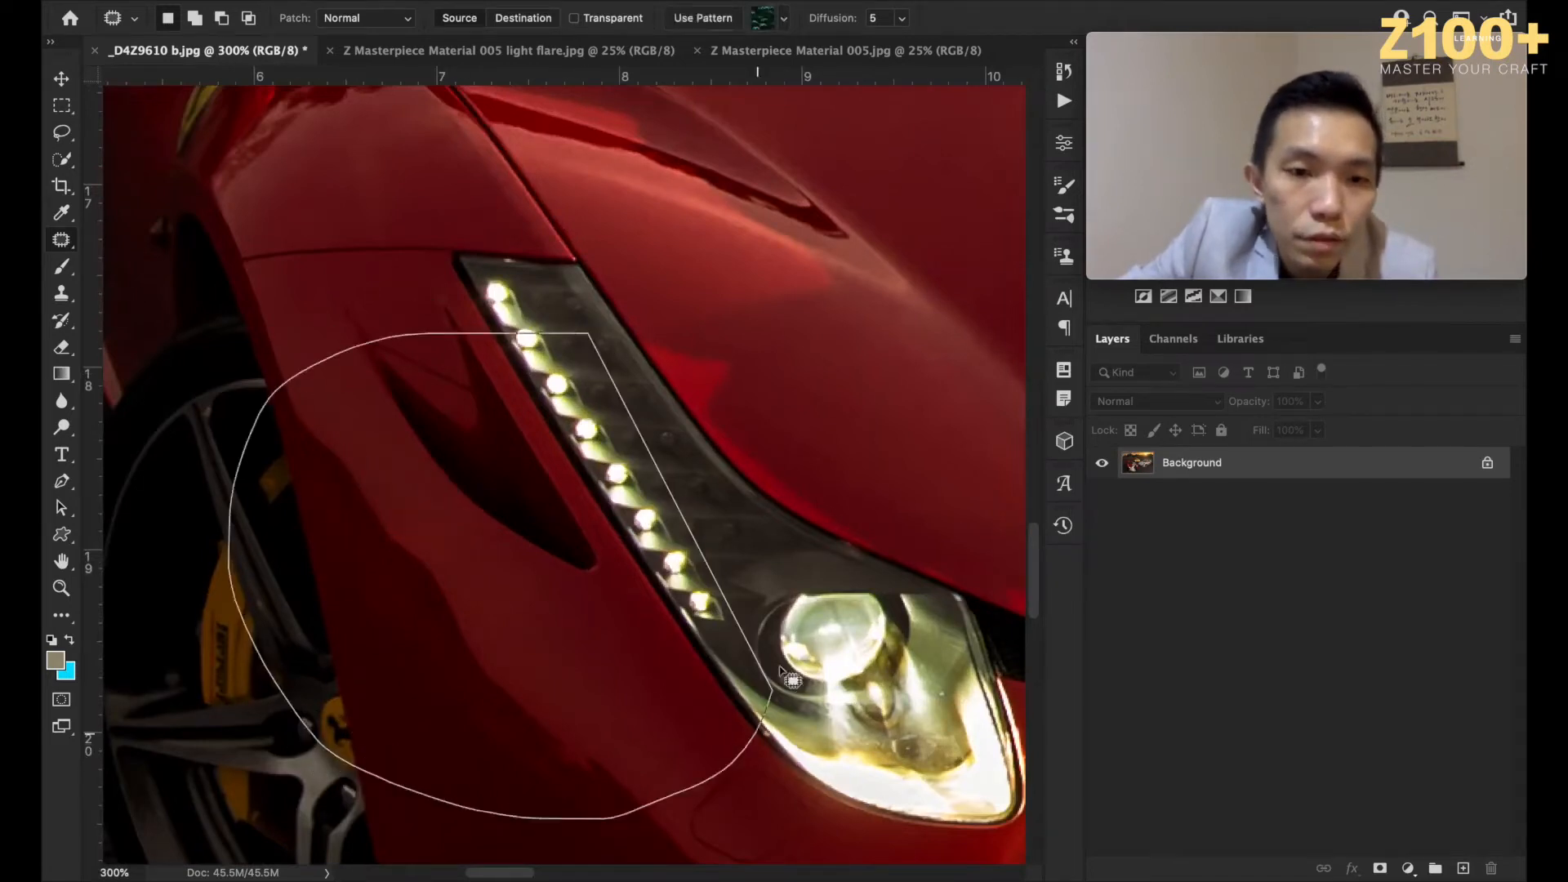
pyautogui.click(525, 1)
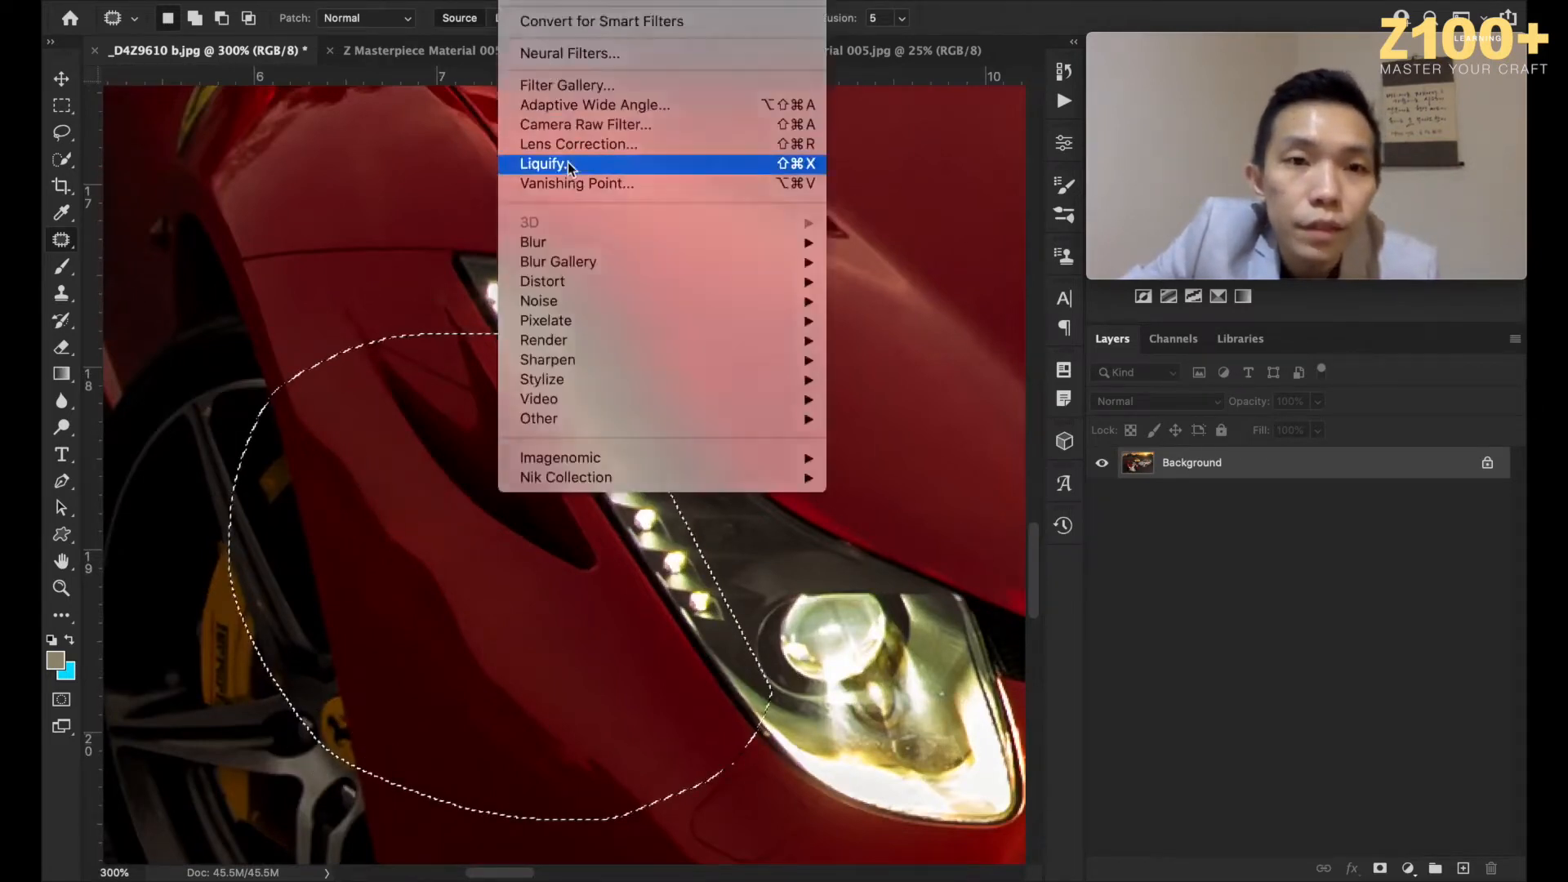
pyautogui.click(567, 164)
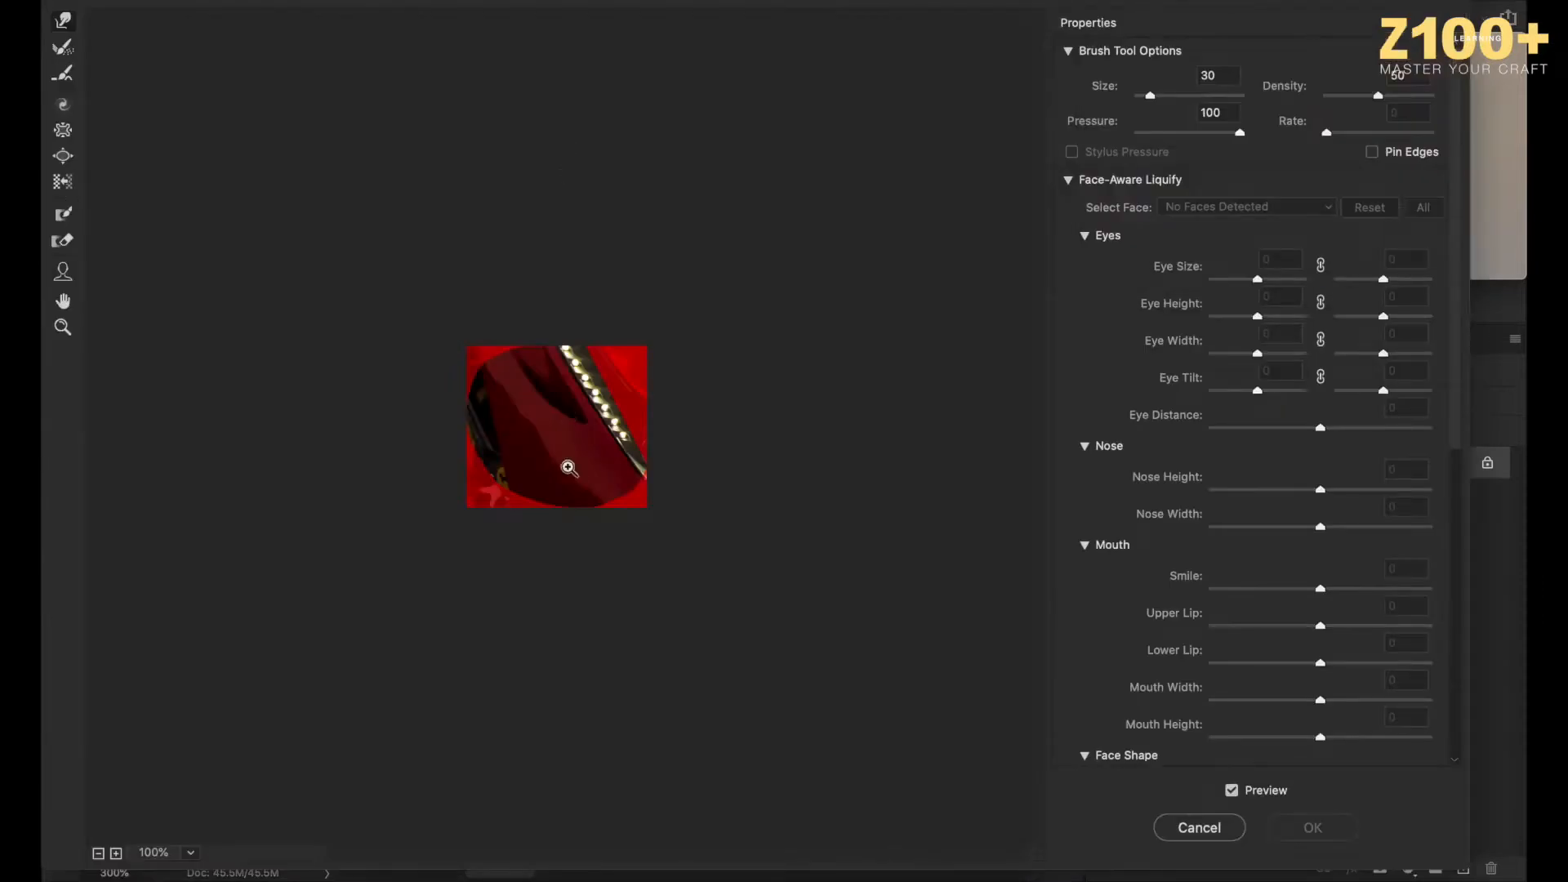
# Step: Warp the uneven upper part of the fender's reflection edge in the enlarged Liquify preview and increase the brush size to 80
pyautogui.click(569, 468)
pyautogui.click(569, 467)
pyautogui.press(']')
pyautogui.press(']')
pyautogui.press(']')
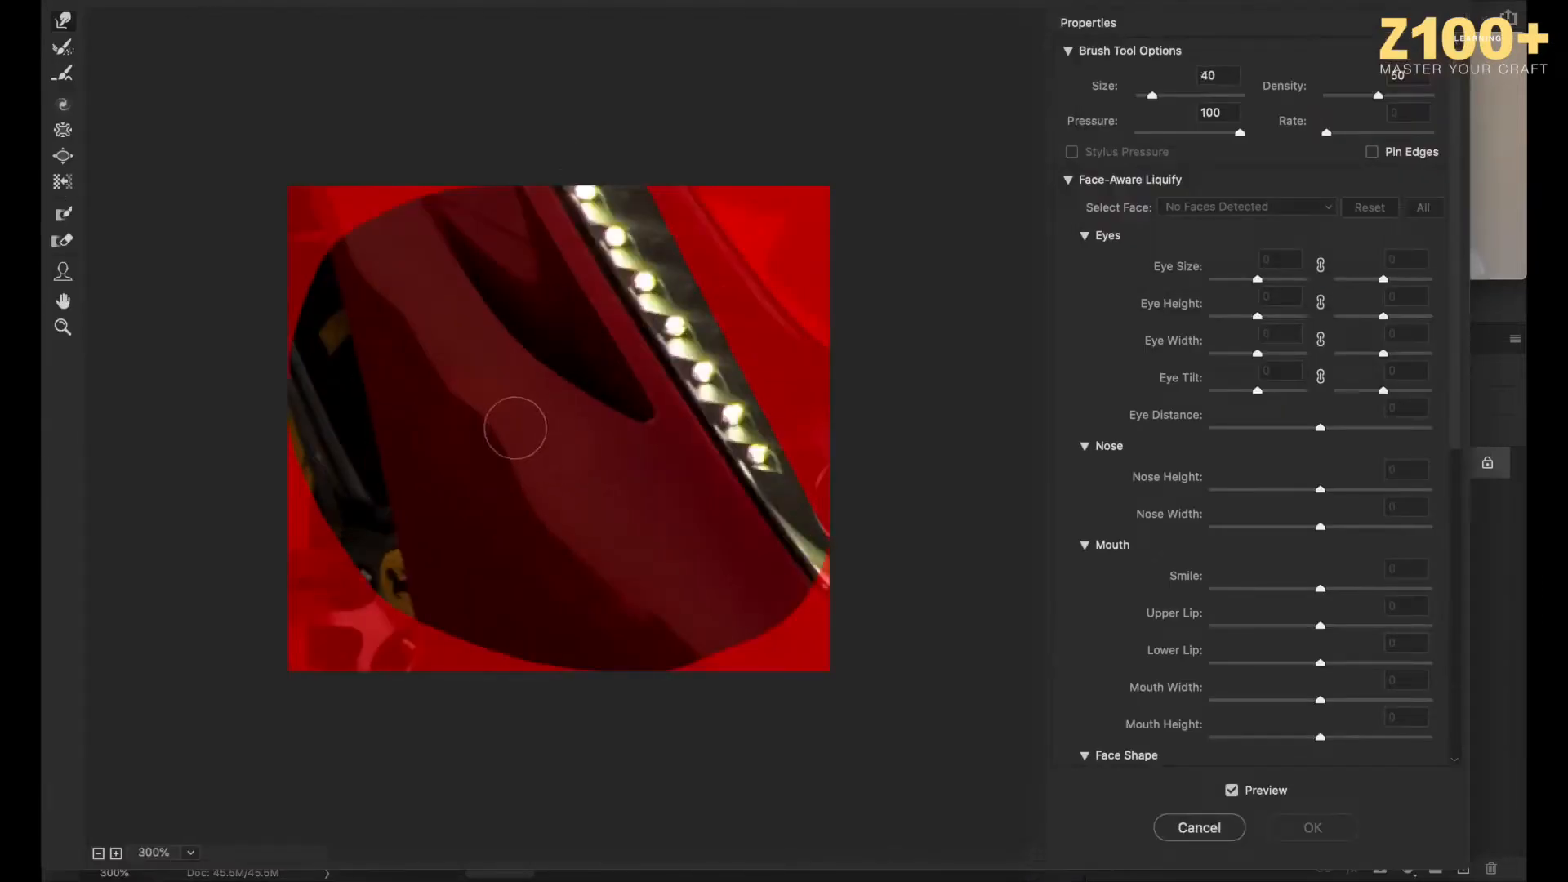
pyautogui.moveTo(491, 409); pyautogui.dragTo(480, 416)
pyautogui.press(']')
pyautogui.press(']')
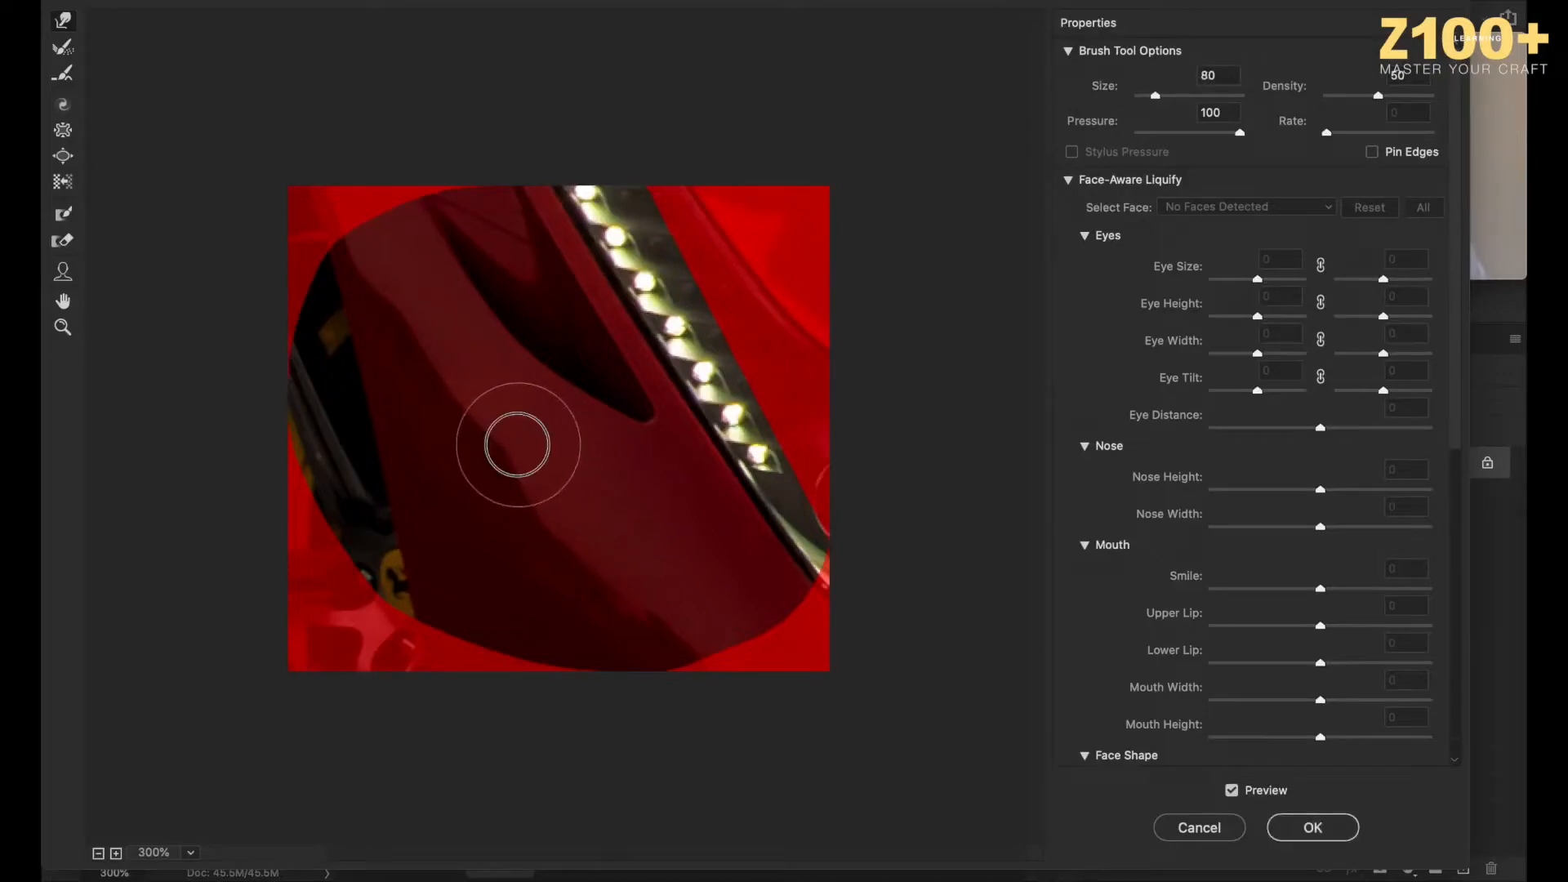
# Step: Smooth the middle and lower parts of the fender's reflection edge, using Liquify brush sizes of 40 and 70
pyautogui.press('[')
pyautogui.press('[')
pyautogui.press('[')
pyautogui.press('[')
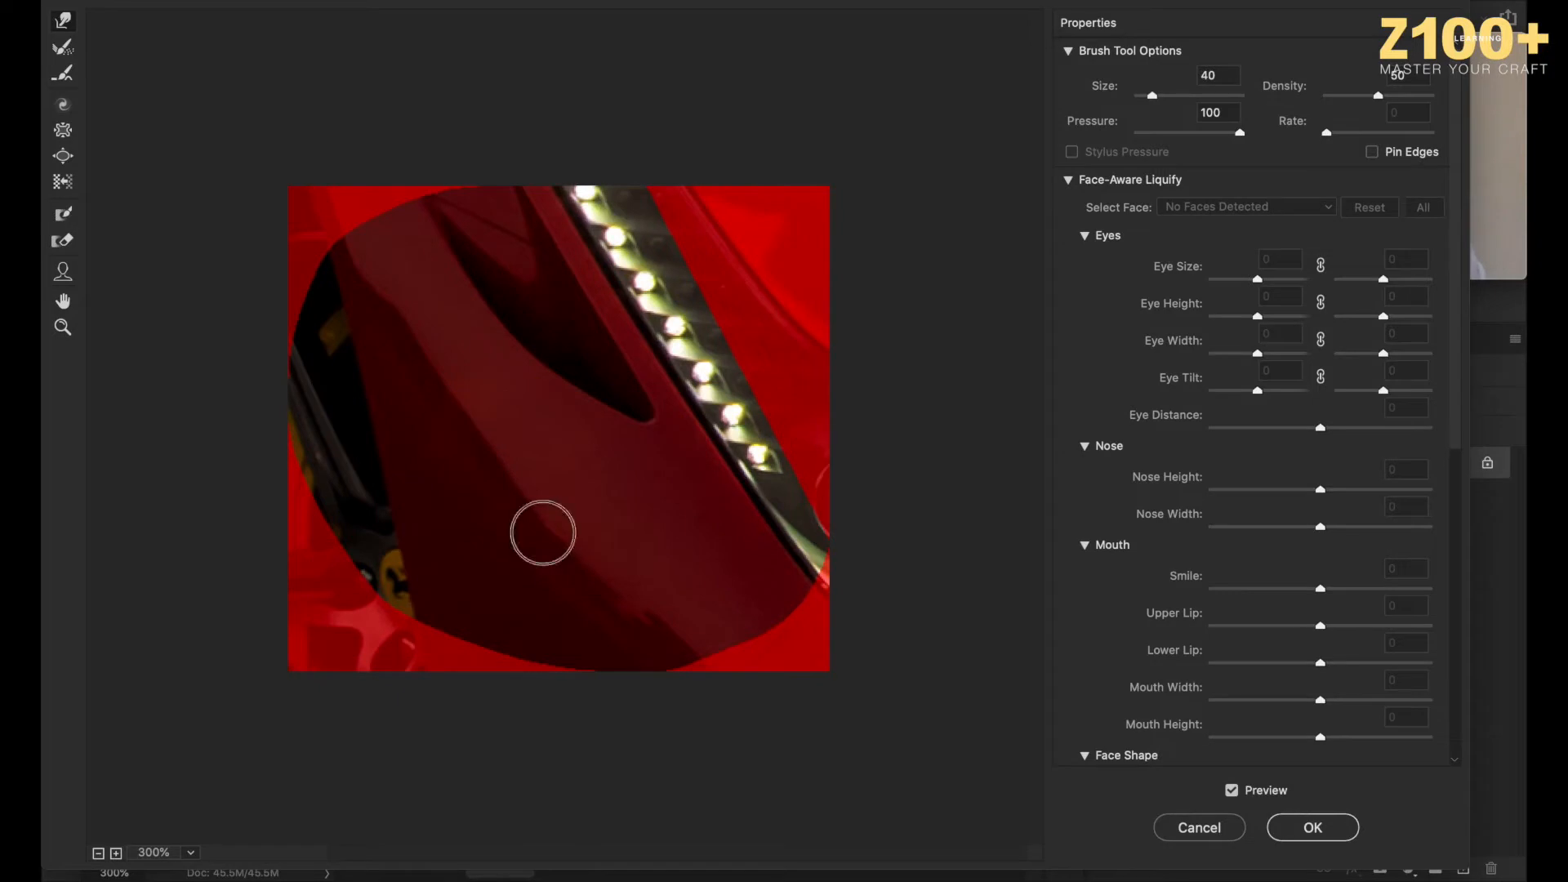
pyautogui.press(']')
pyautogui.press(']')
pyautogui.press(']')
pyautogui.press(']')
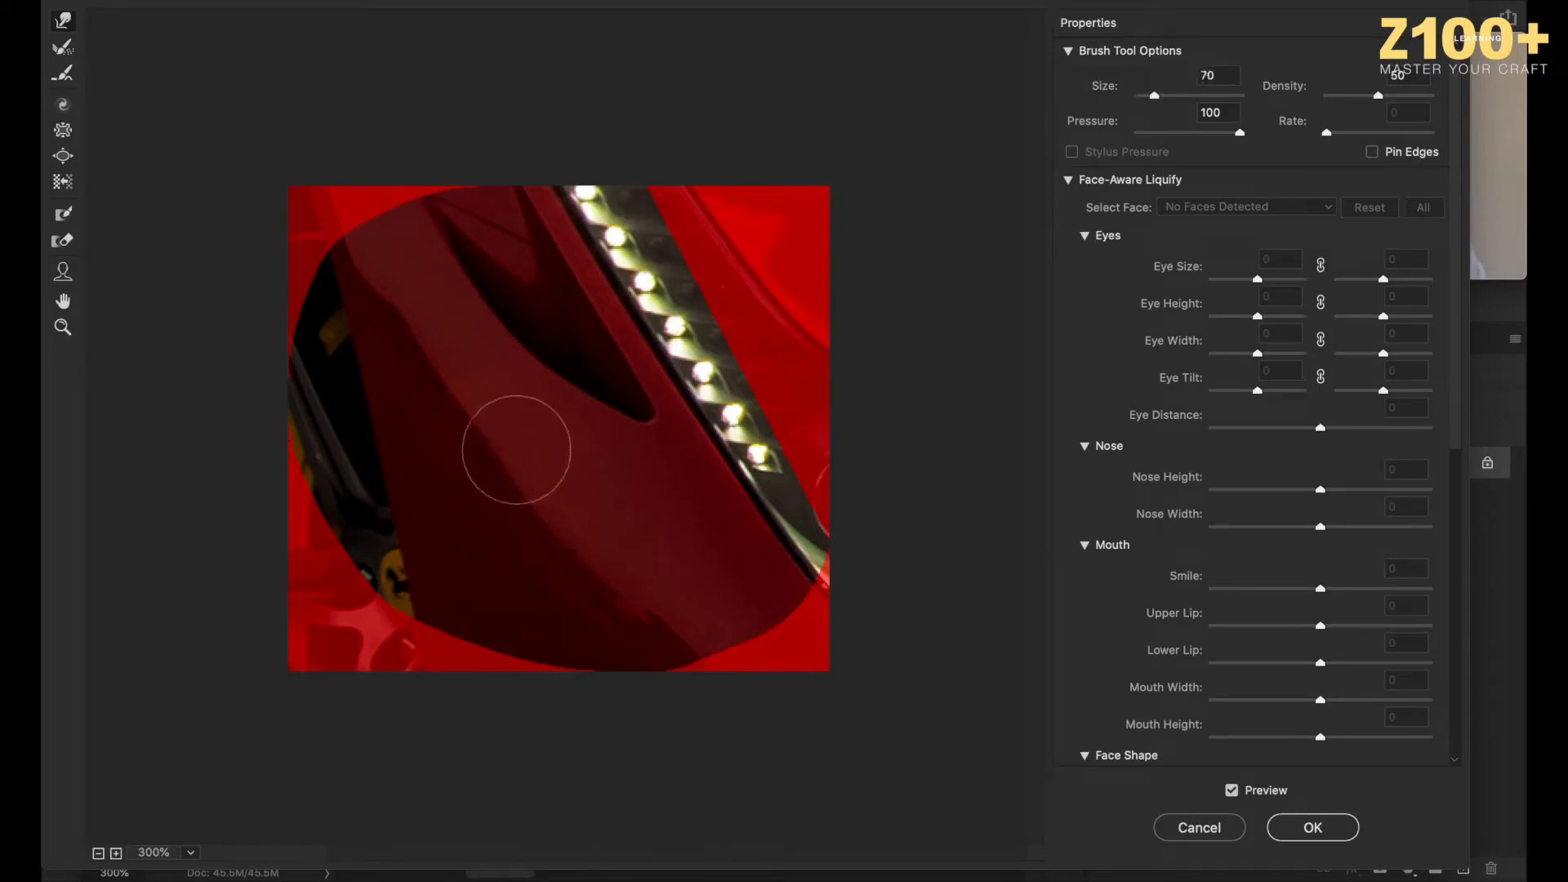
# Step: Refine the fender's reflection edge up to its upper end with a size 50 and larger brush, apply Liquify, and deselect
pyautogui.press(']')
pyautogui.press('[')
pyautogui.press('[')
pyautogui.press('[')
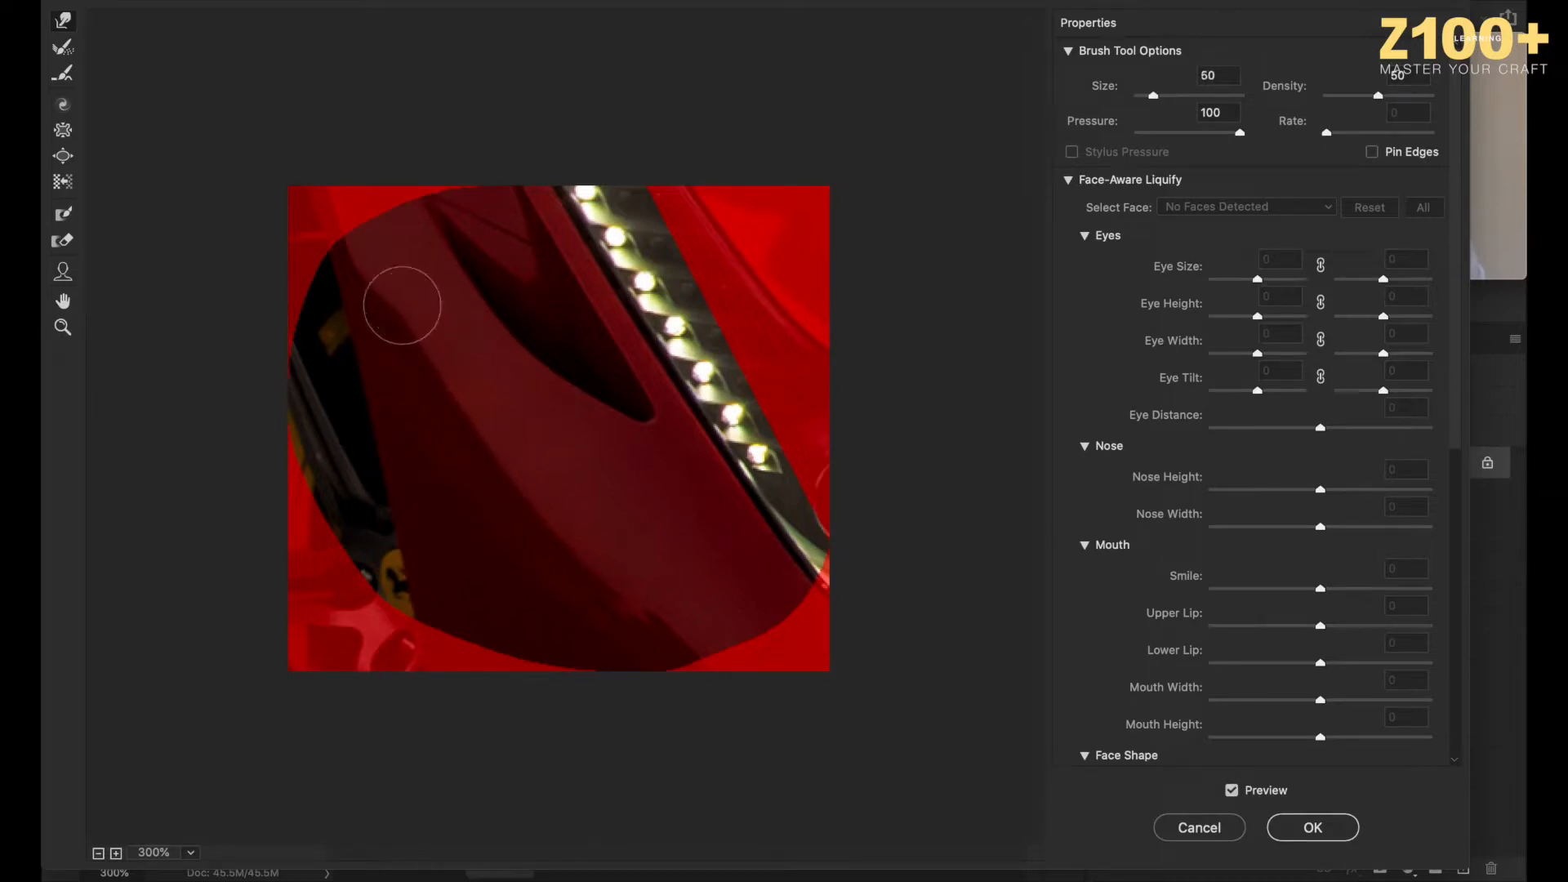
pyautogui.press(']')
pyautogui.press(']')
pyautogui.press(']')
pyautogui.press(']')
pyautogui.press(']')
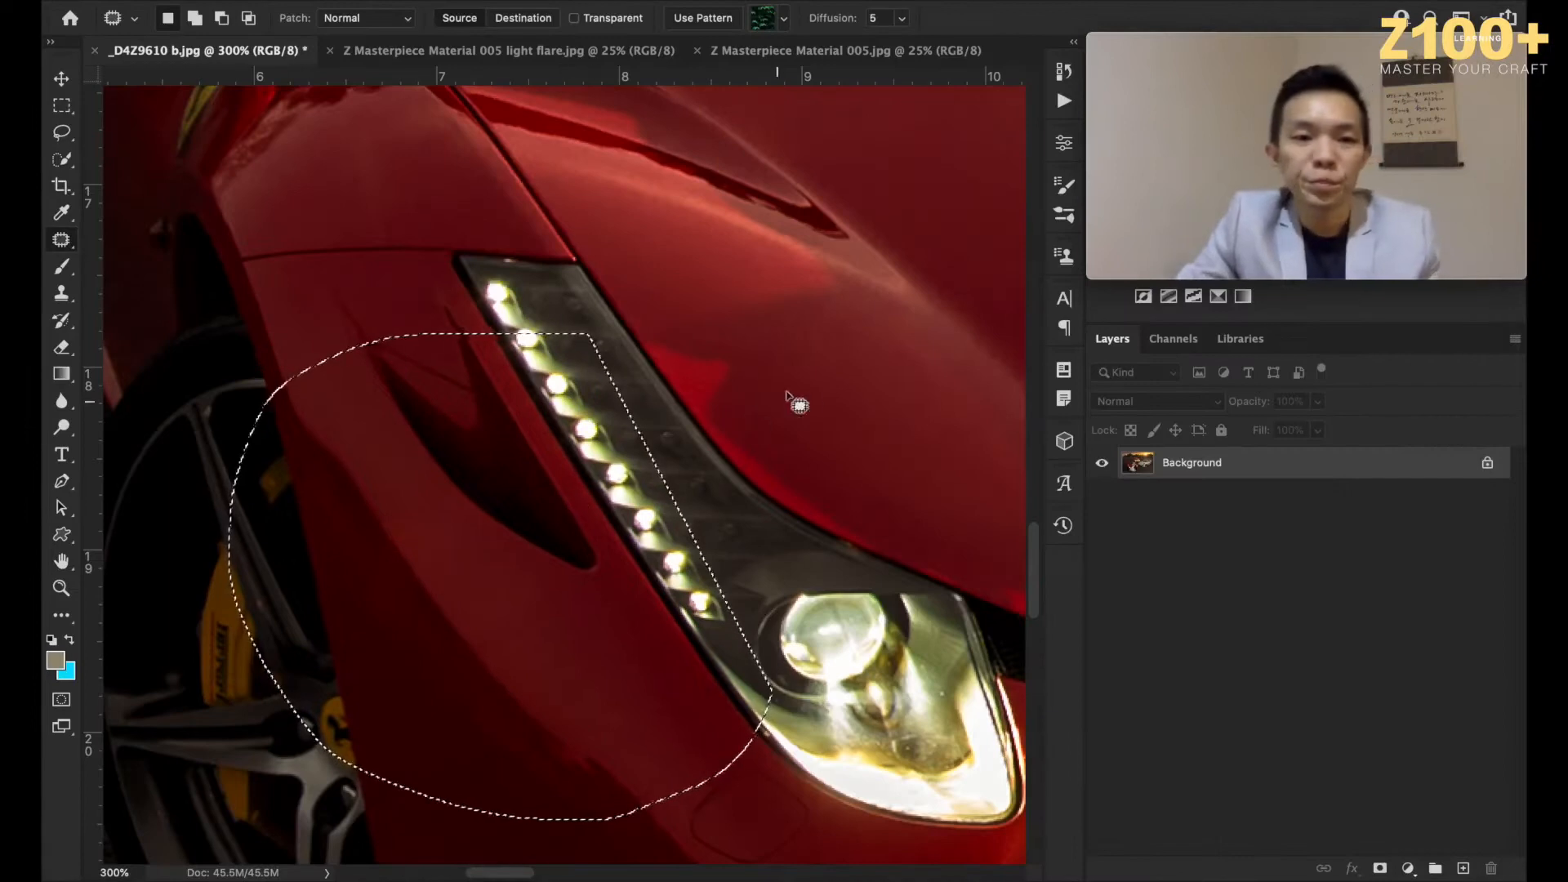
pyautogui.hotkey('ctrl', 'd')
# Step: Check the retouched red car and view the whole photo at 33.33% zoom
pyautogui.hotkey('ctrl', '-')
pyautogui.hotkey('ctrl', '-')
pyautogui.hotkey('ctrl', '-')
pyautogui.hotkey('ctrl', '-')
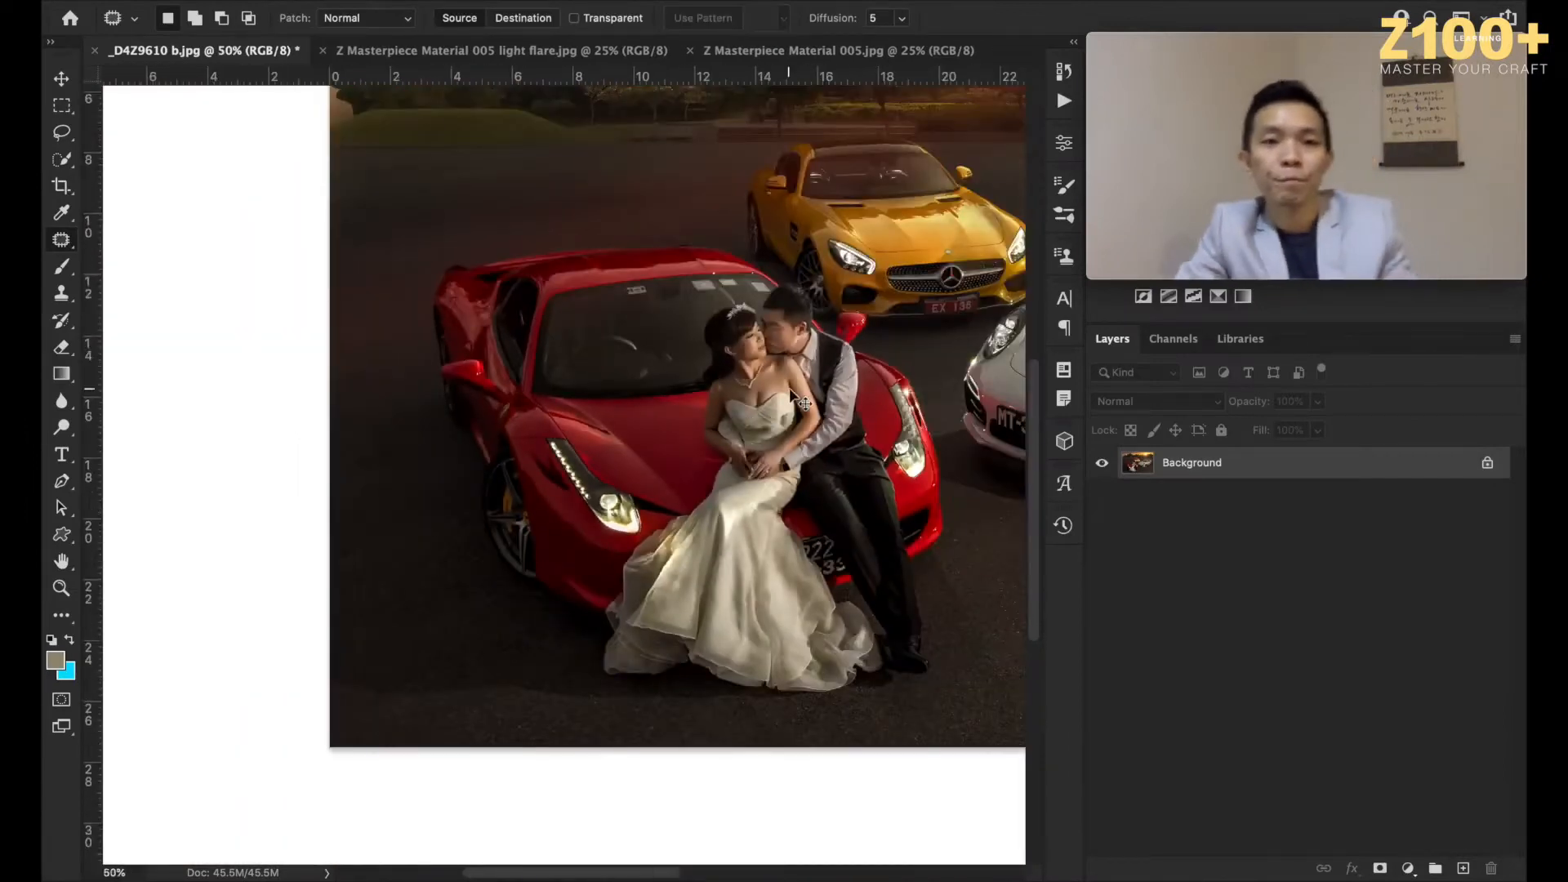
pyautogui.hotkey('ctrl', '+')
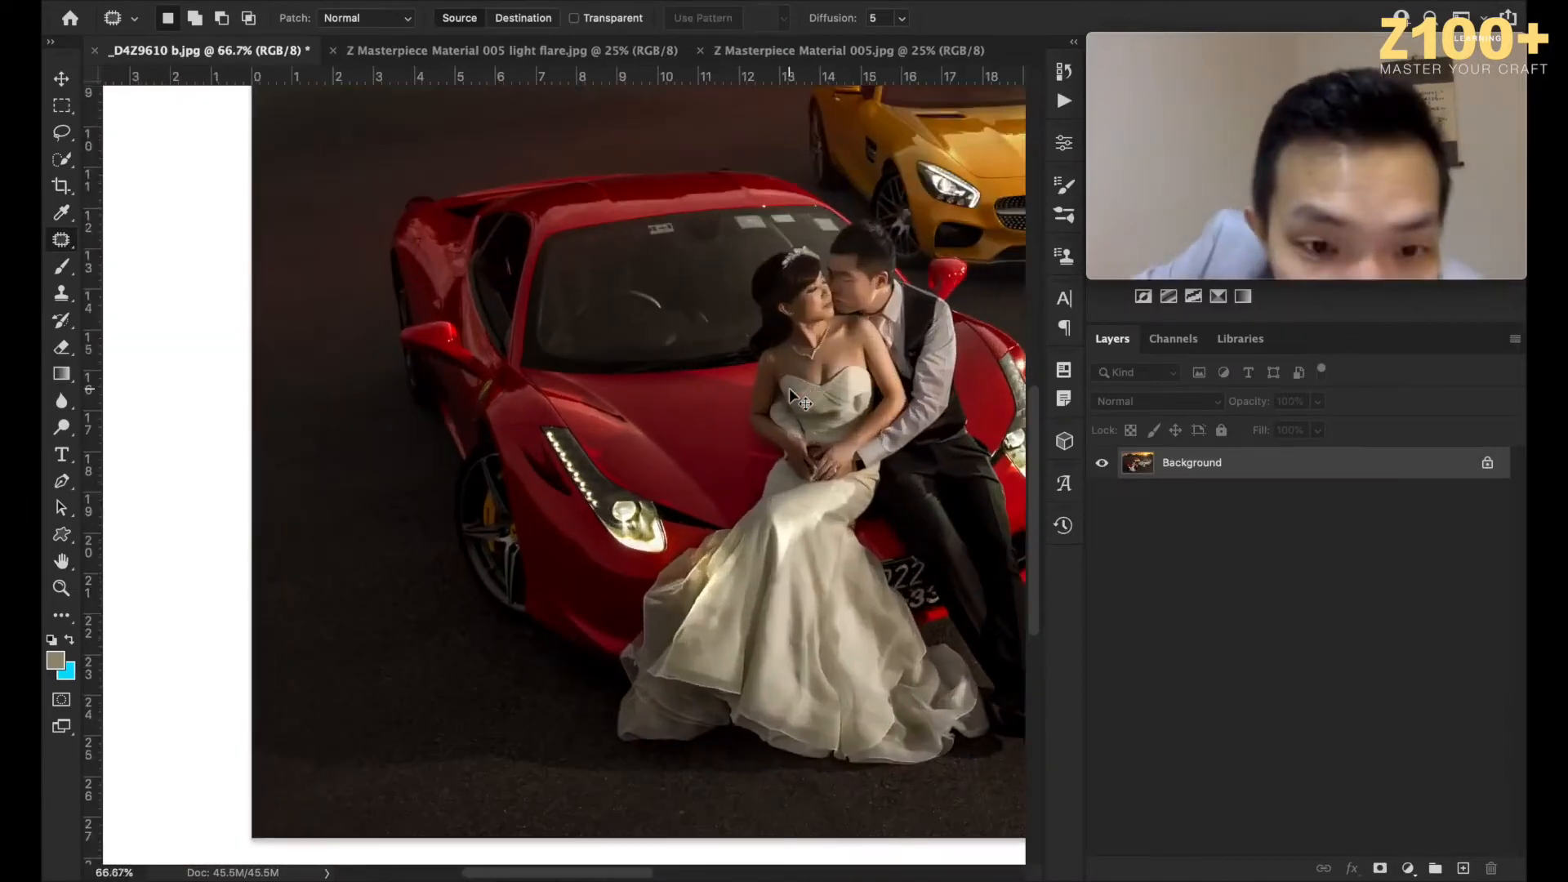
pyautogui.hotkey('ctrl', '-')
pyautogui.hotkey('ctrl', '-')
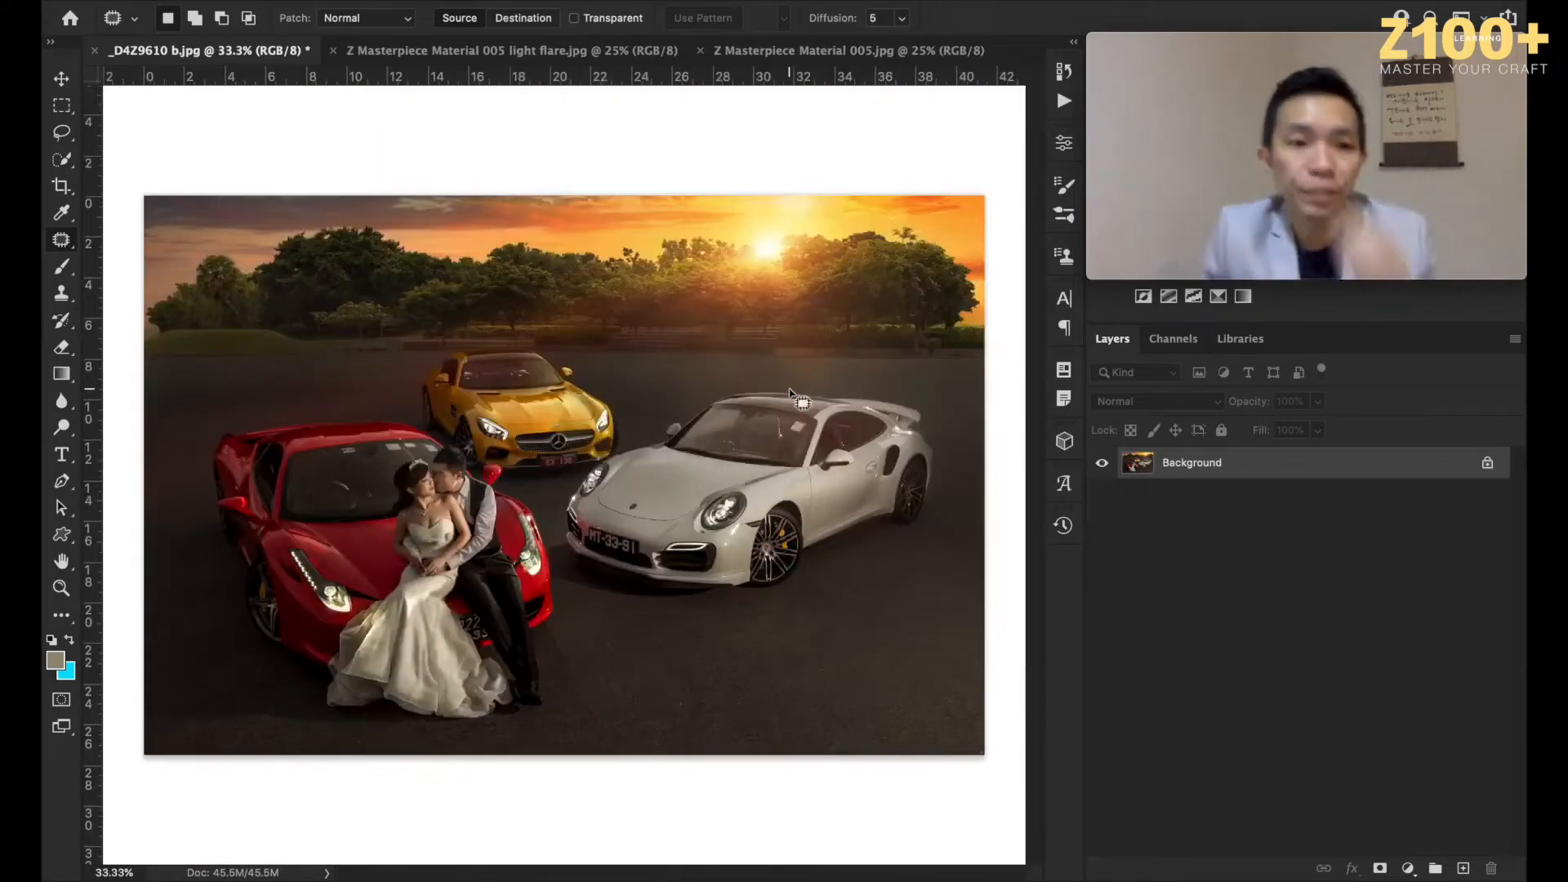